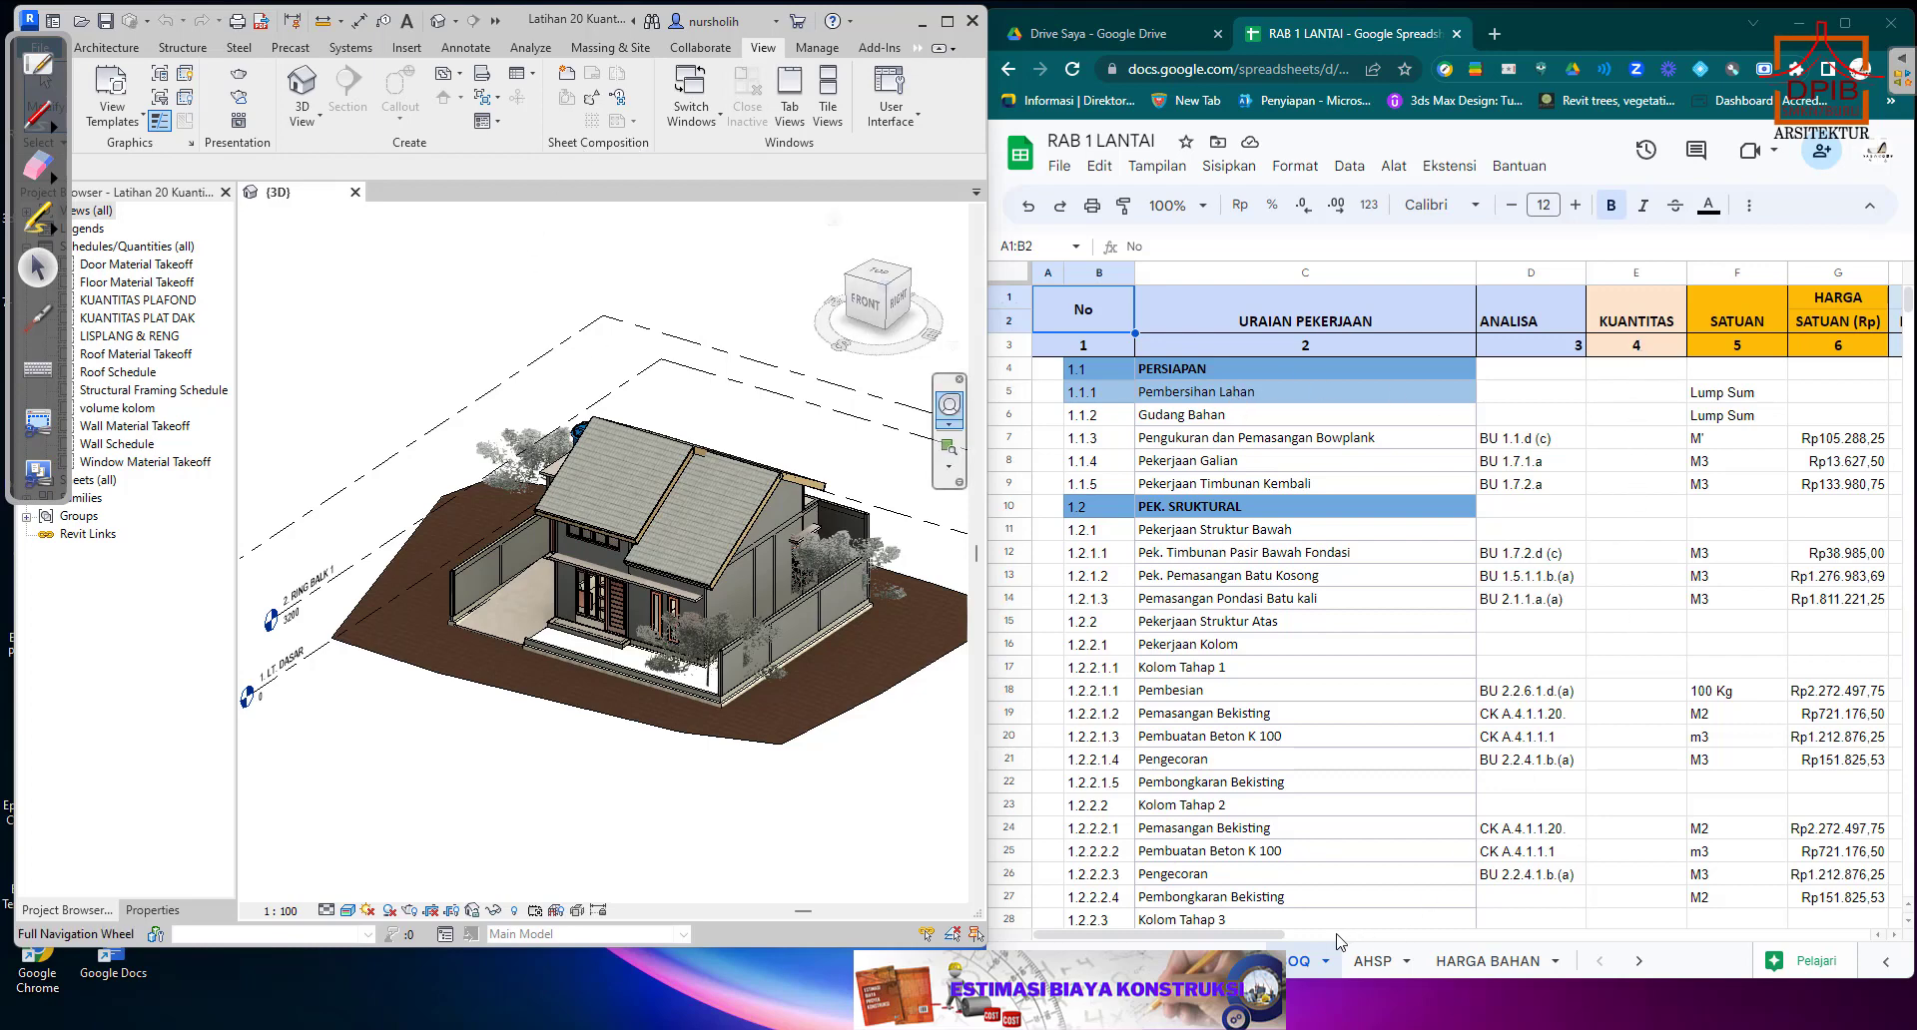
Look over the bill of quantities columns, view the AHSP and HARGA BAHAN sheets, and return to the bill of quantities.
{"action": "mouse_move", "coordinate": [1316, 934]}
{"action": "left_mouse_down"}
{"action": "mouse_move", "coordinate": [1401, 930]}
{"action": "mouse_move", "coordinate": [1331, 942]}
{"action": "left_mouse_up"}
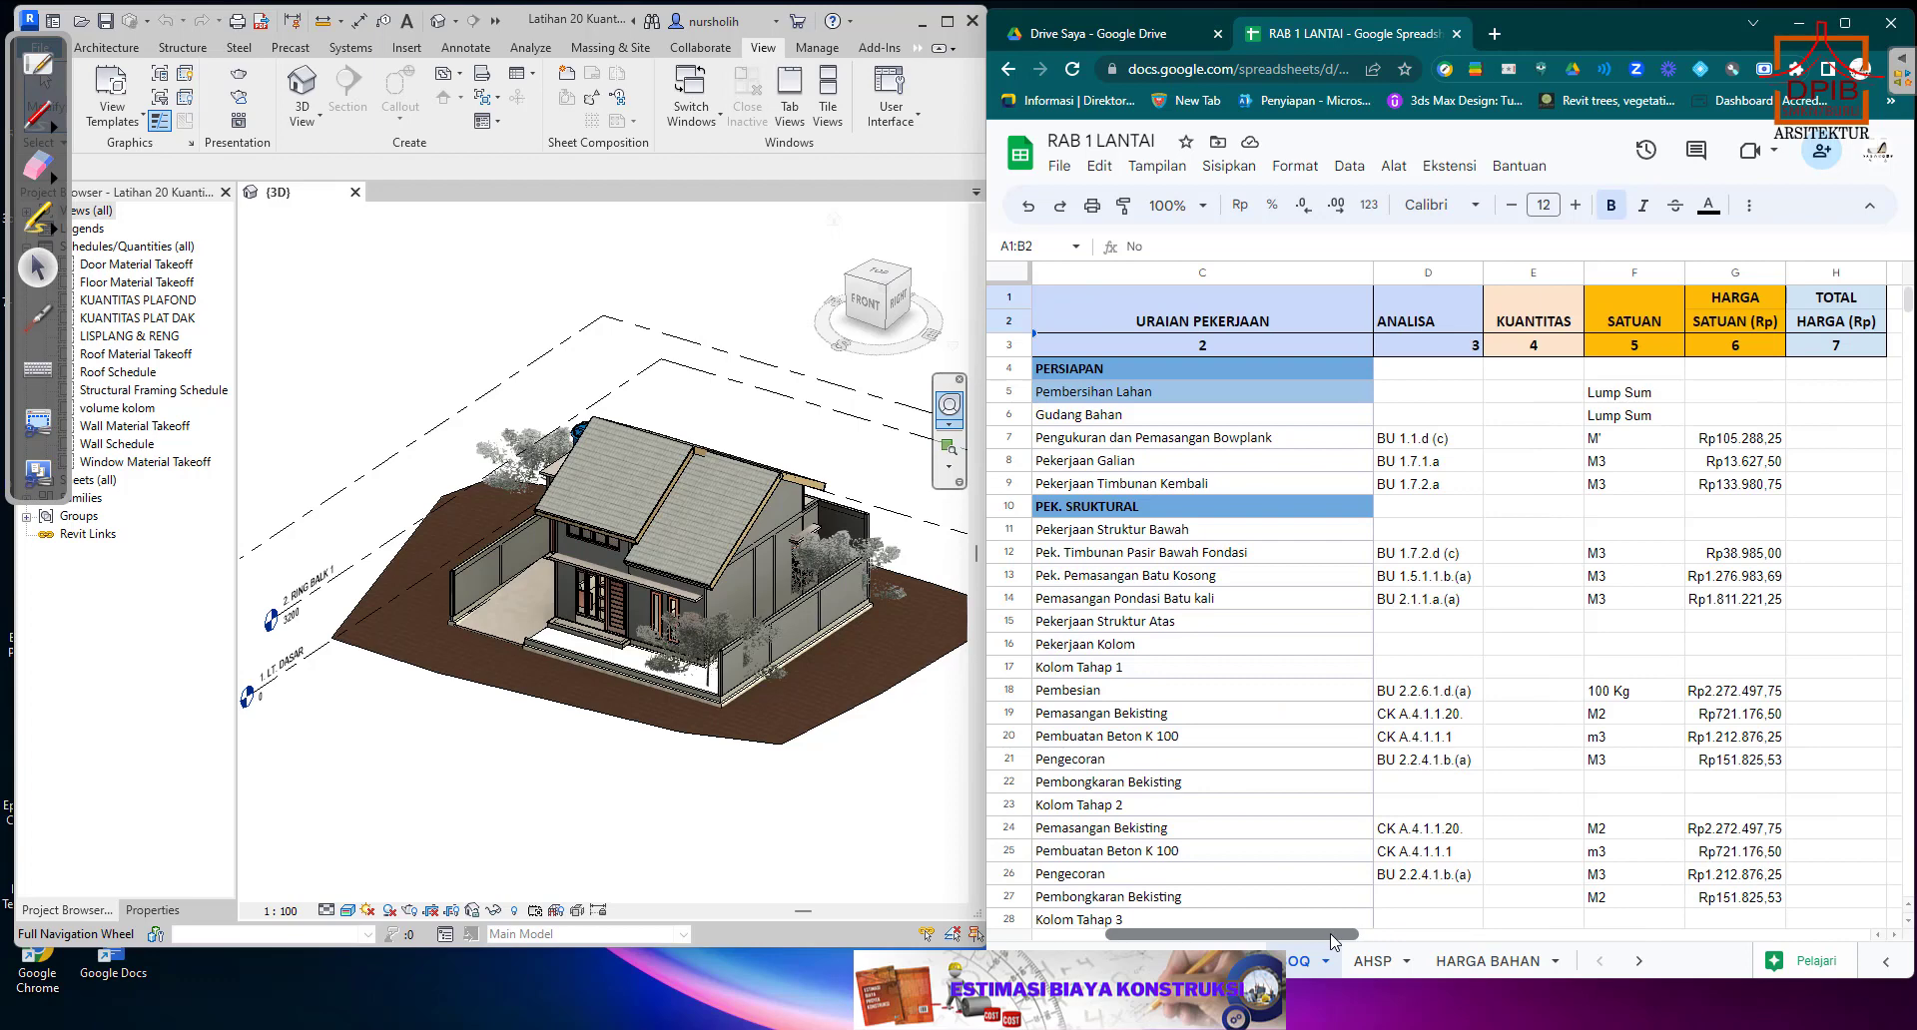
{"action": "left_click", "coordinate": [1373, 963]}
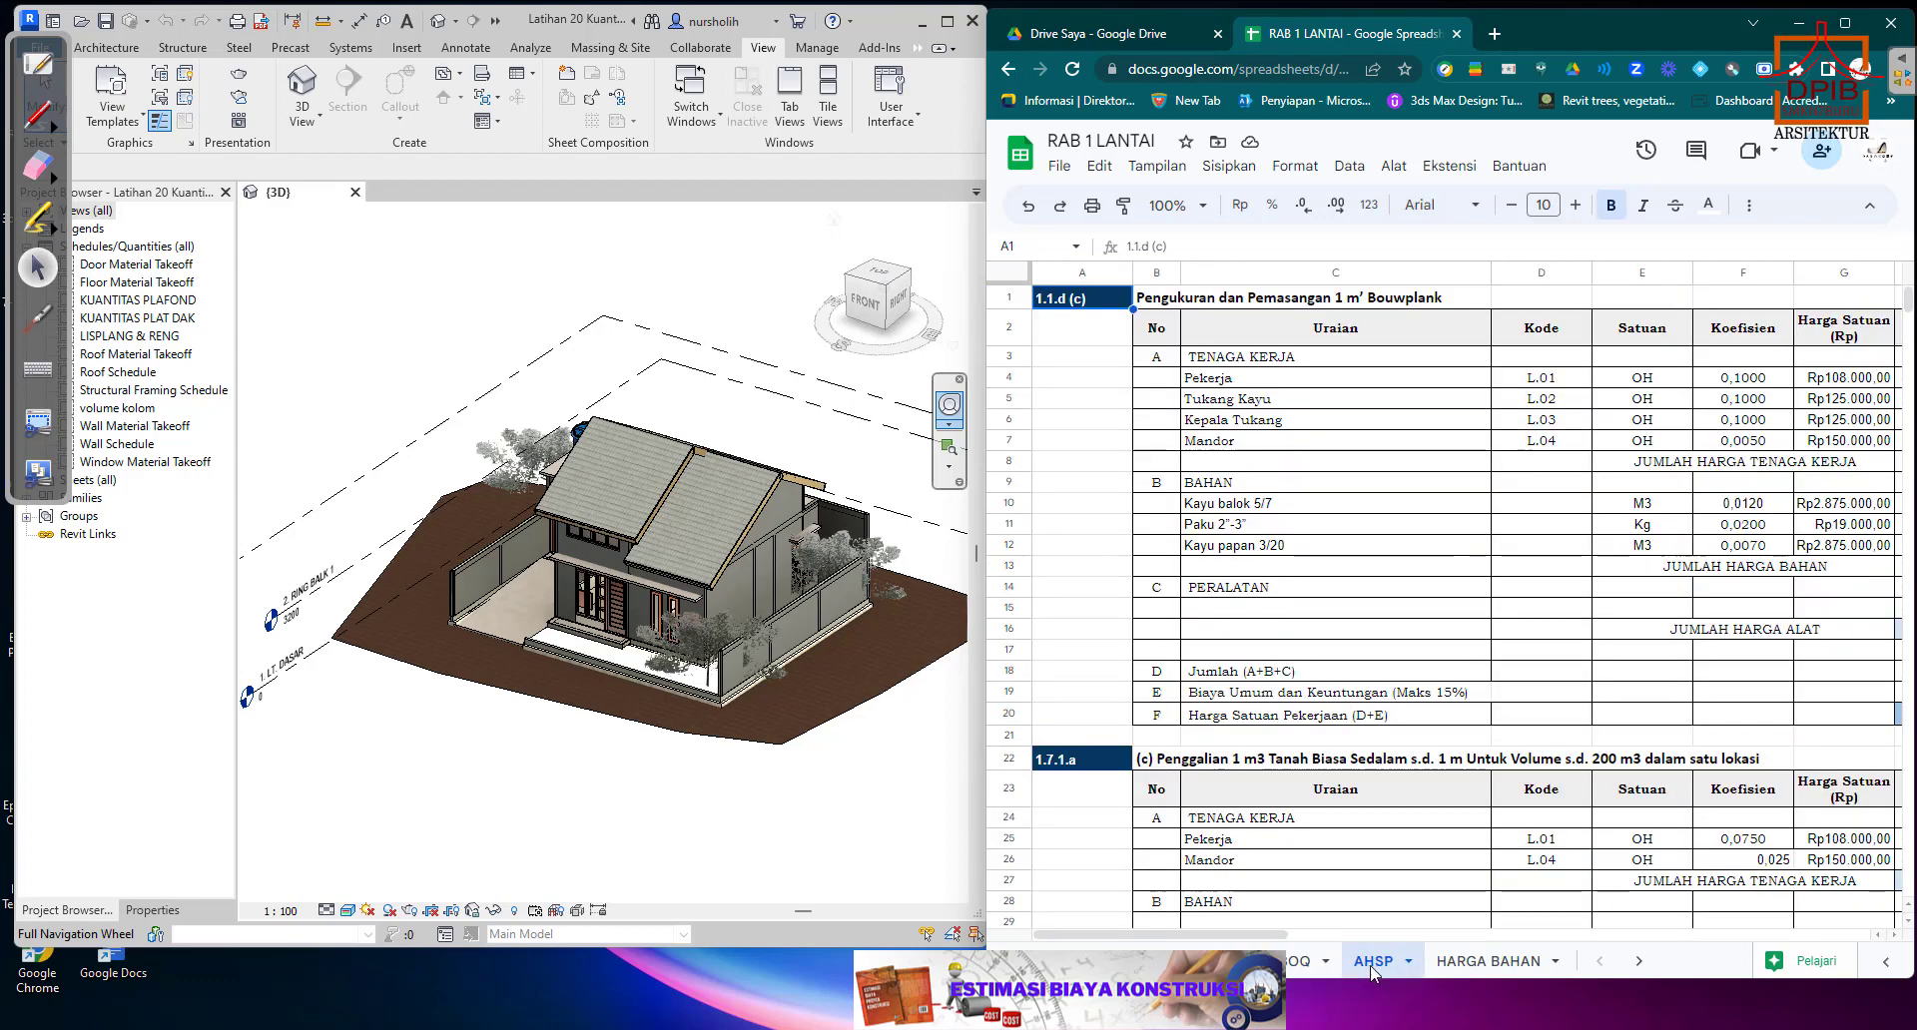
{"action": "left_click", "coordinate": [1455, 963]}
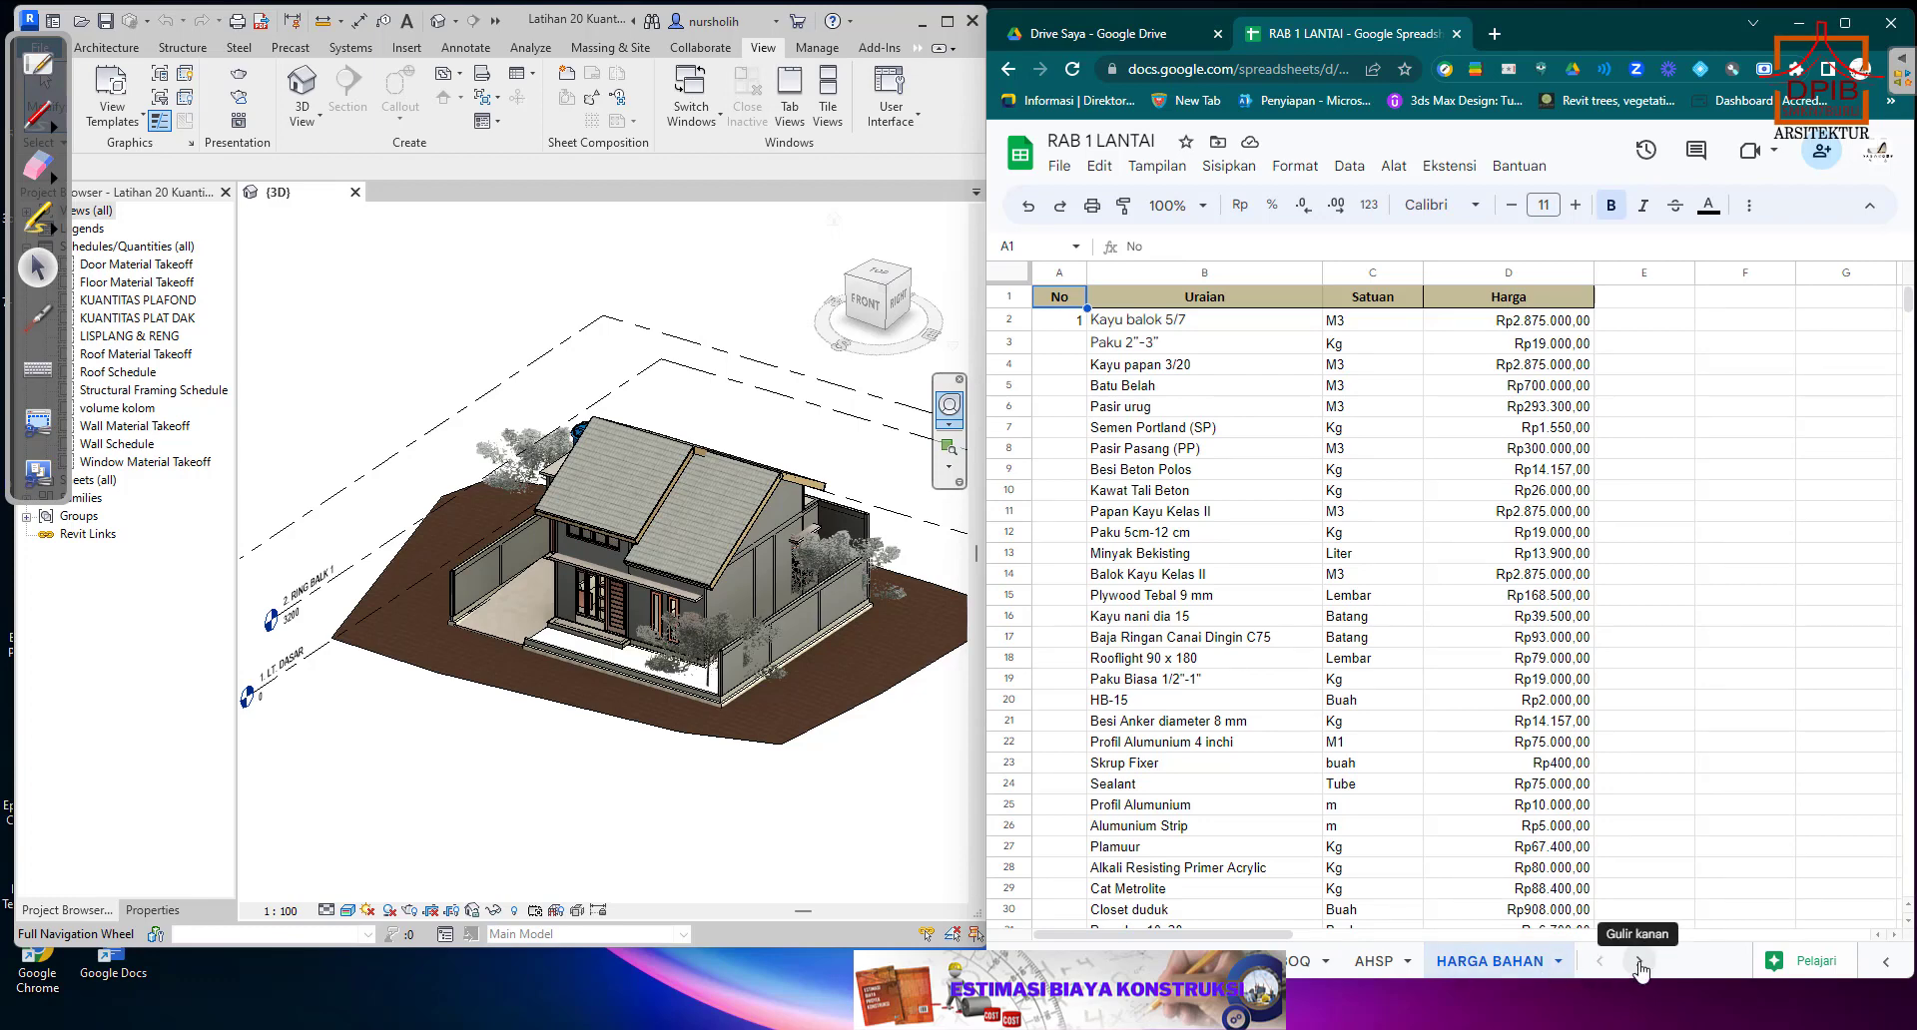
{"action": "left_click", "coordinate": [1293, 965]}
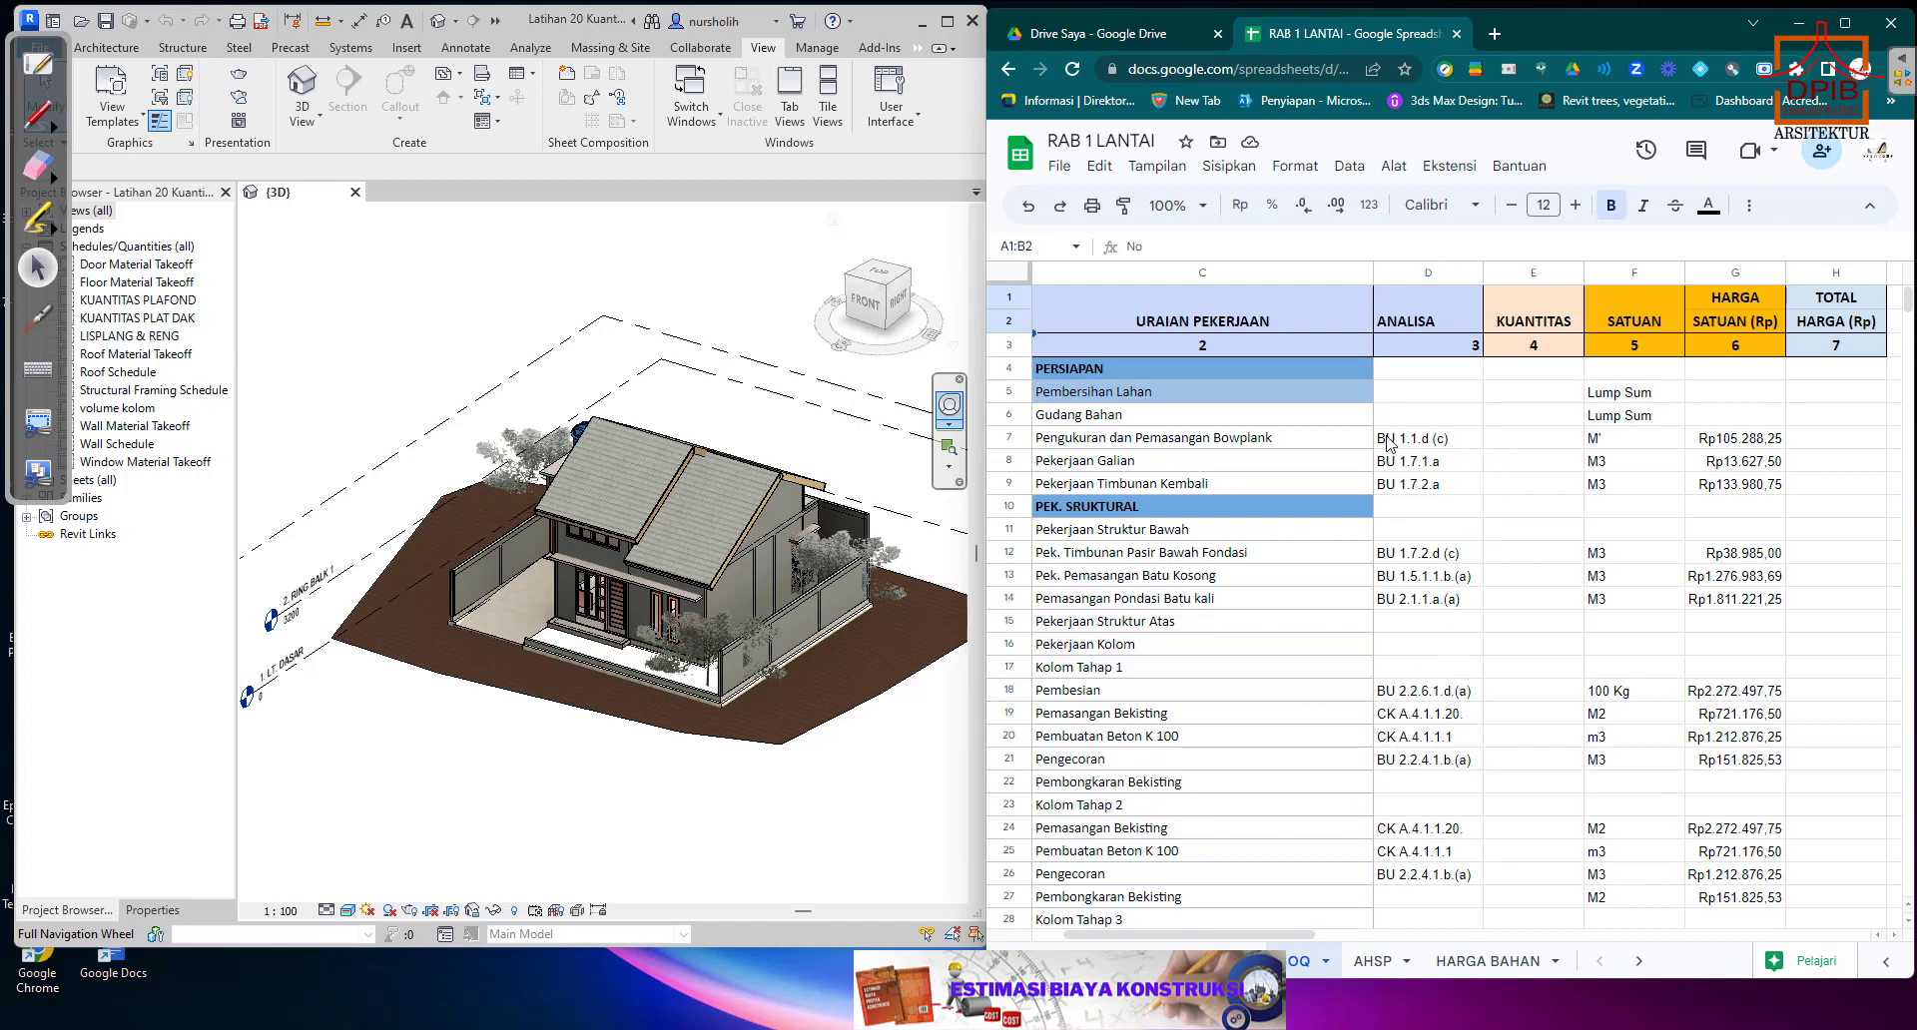
Go through the PERSIAPAN quantity cells and select E7 for Pengukuran dan Pemasangan Bowplank.
{"action": "left_click", "coordinate": [1533, 396]}
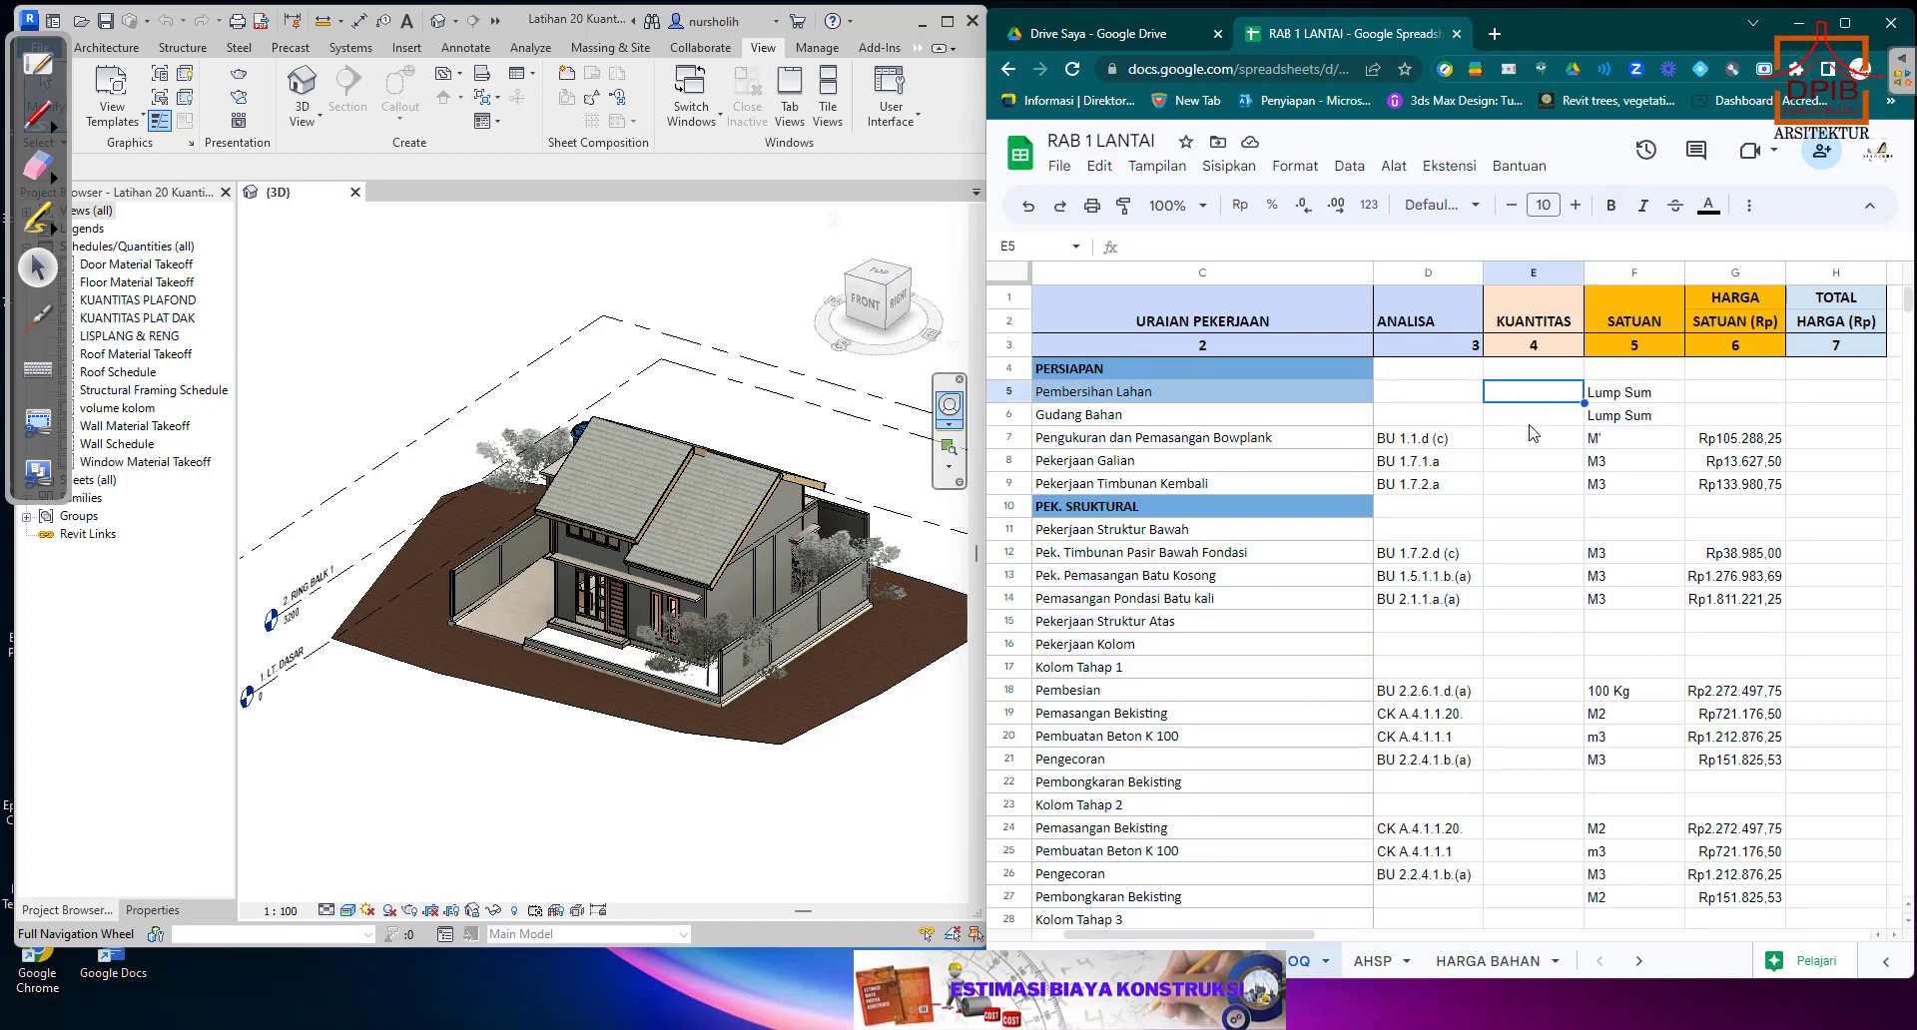
{"action": "left_click", "coordinate": [1532, 418]}
{"action": "left_click", "coordinate": [1532, 396]}
{"action": "left_click", "coordinate": [1518, 420]}
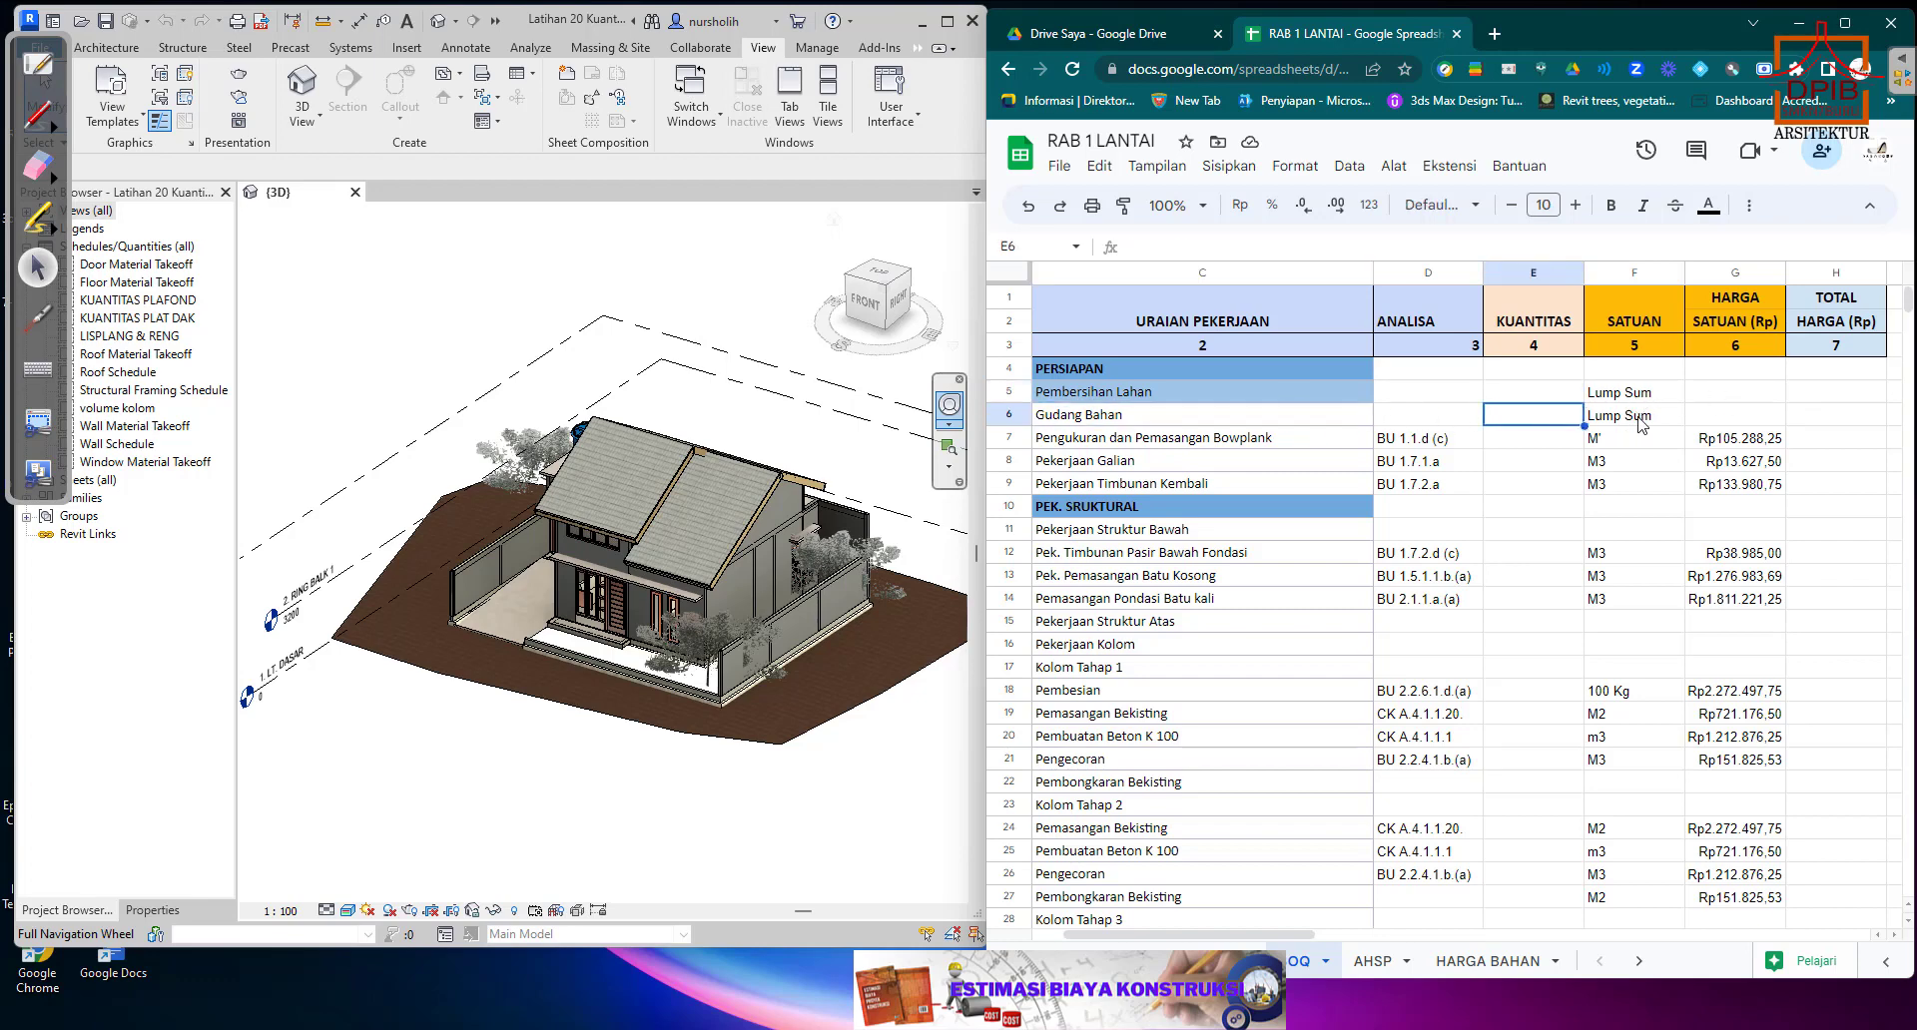
{"action": "left_click", "coordinate": [1501, 446]}
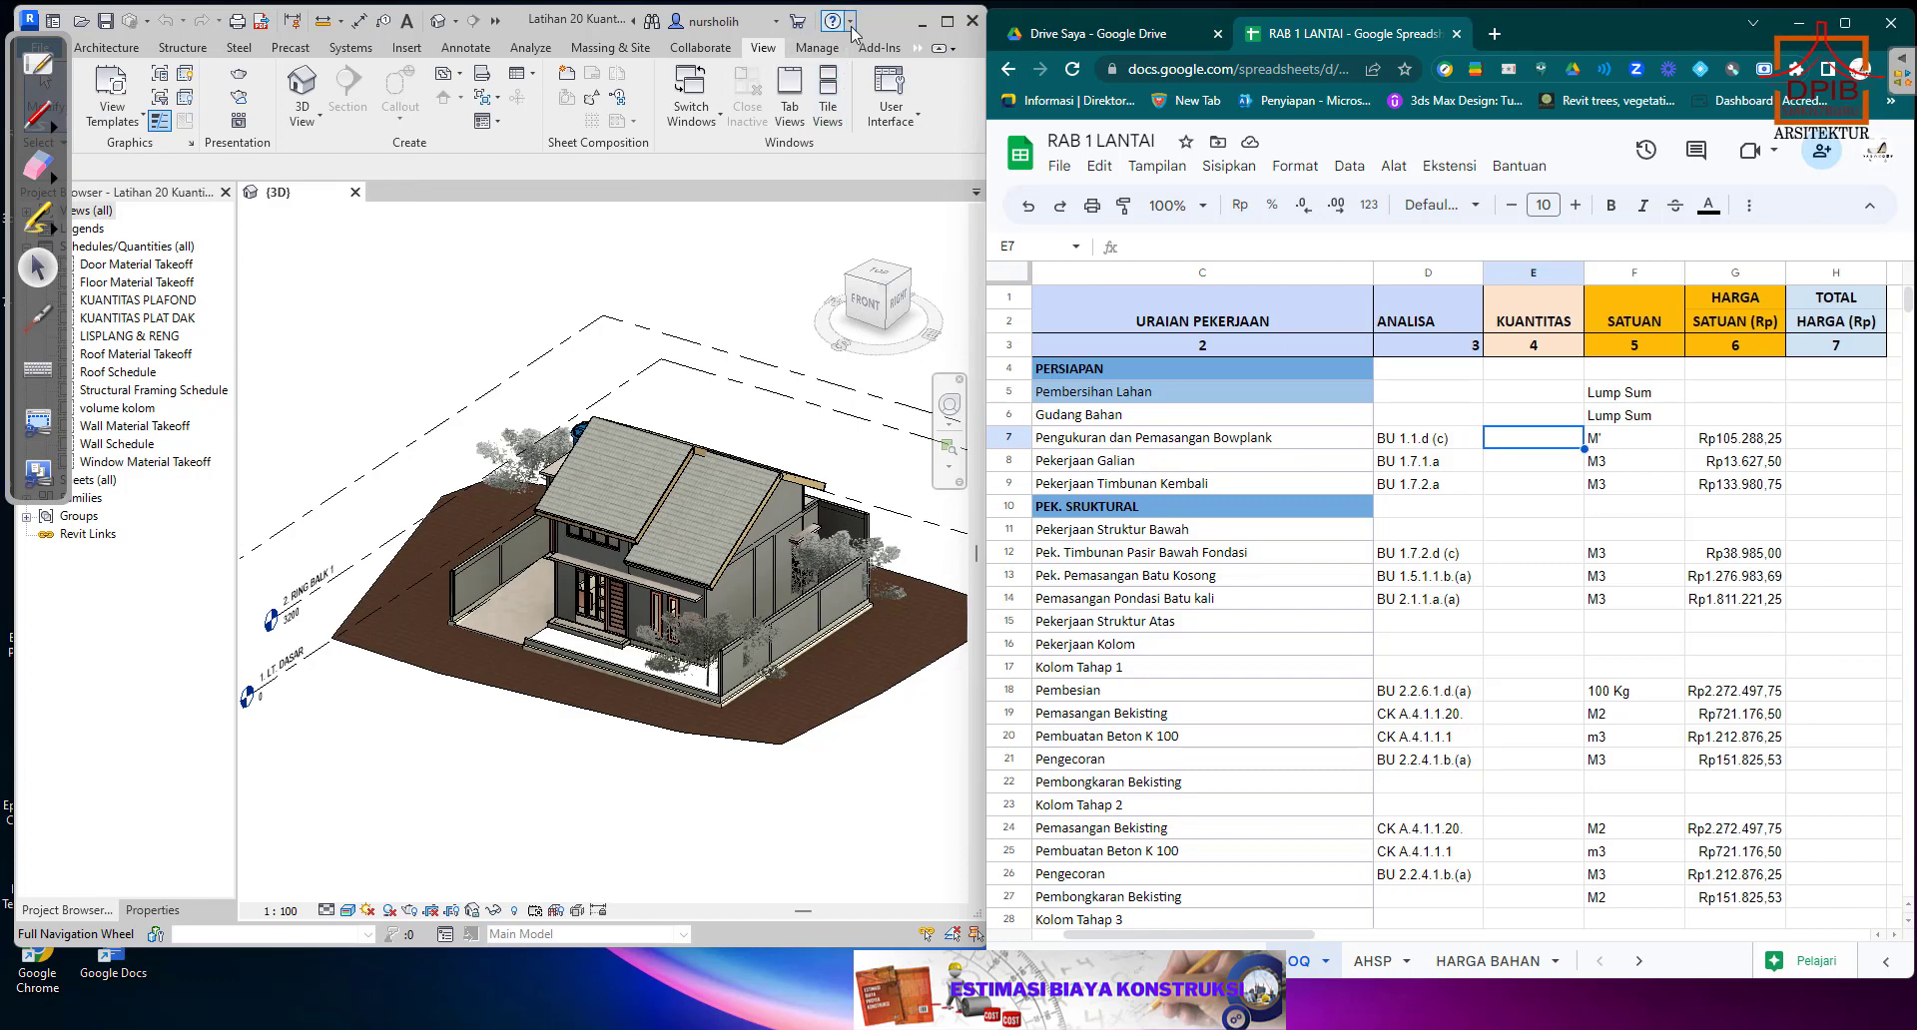
Switch to Revit and move the floating annotation palette down, collapsed, so it no longer covers the Project Browser's view list.
{"action": "left_click", "coordinate": [880, 14]}
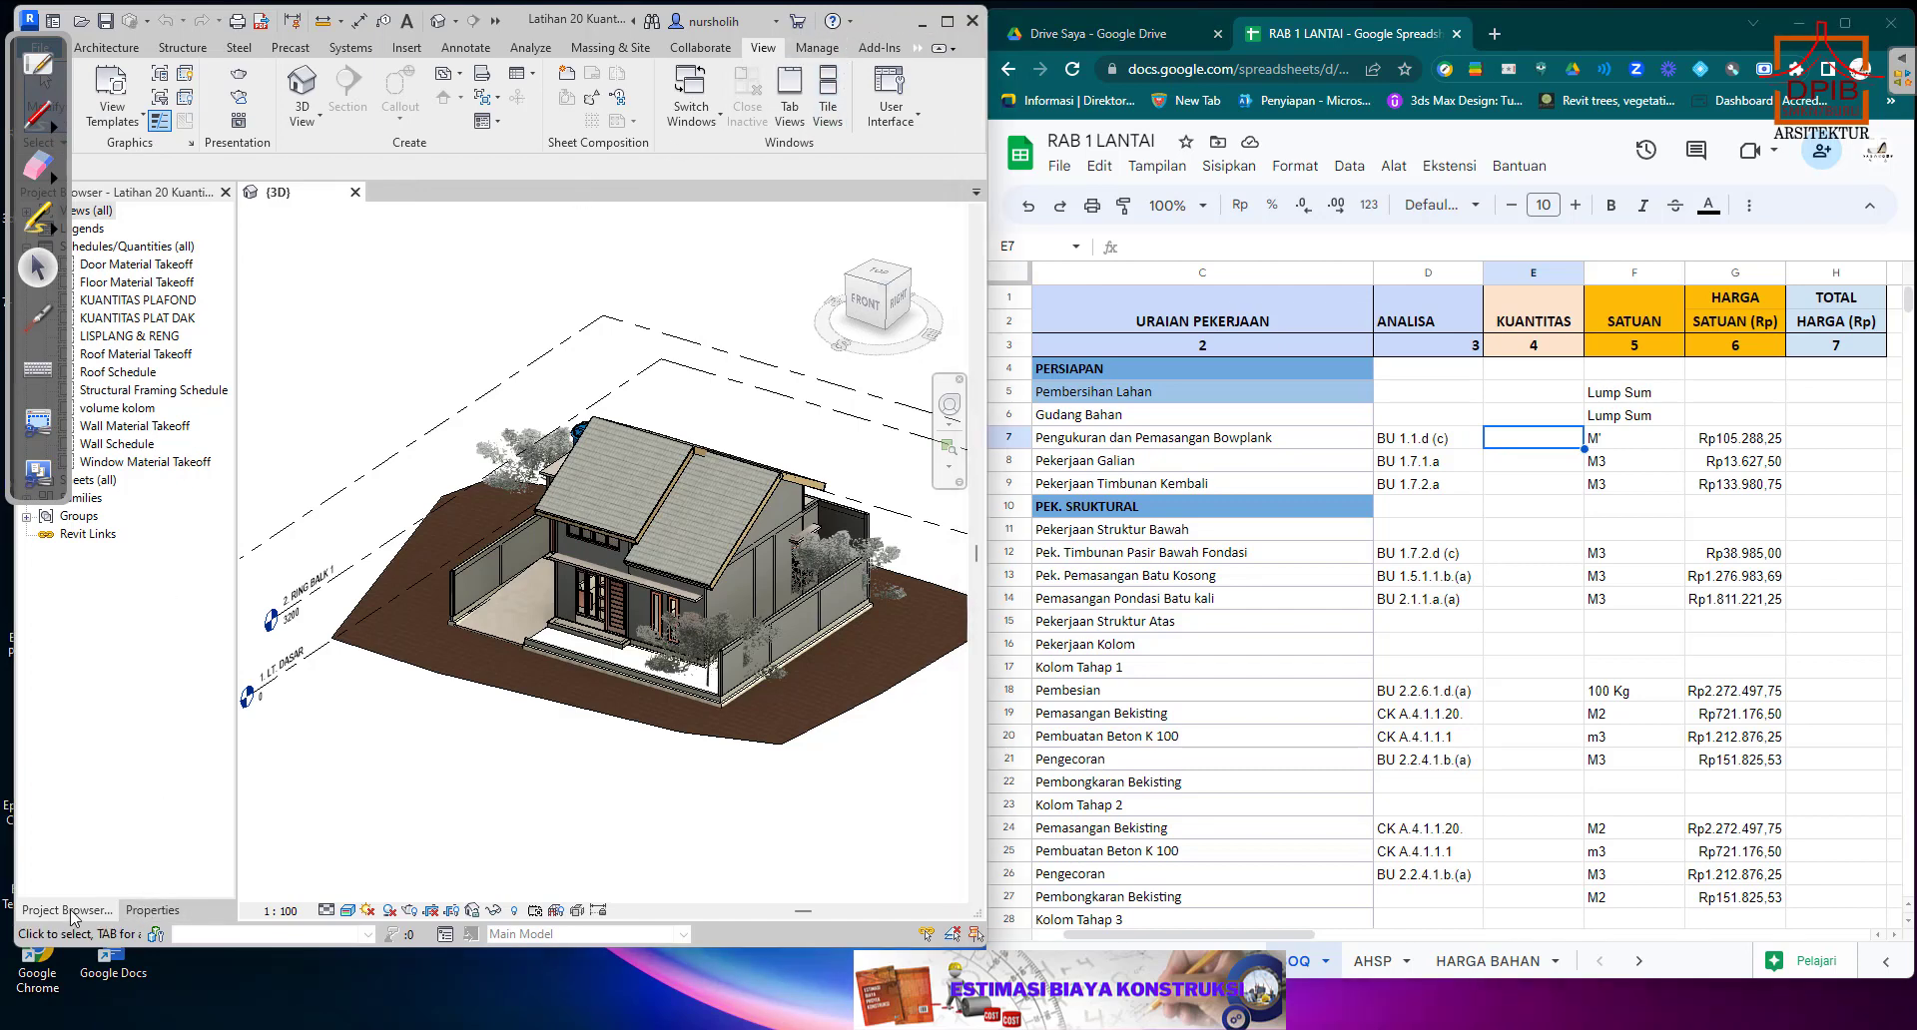
{"action": "left_click", "coordinate": [153, 910]}
{"action": "left_click", "coordinate": [88, 911]}
{"action": "left_click", "coordinate": [22, 79]}
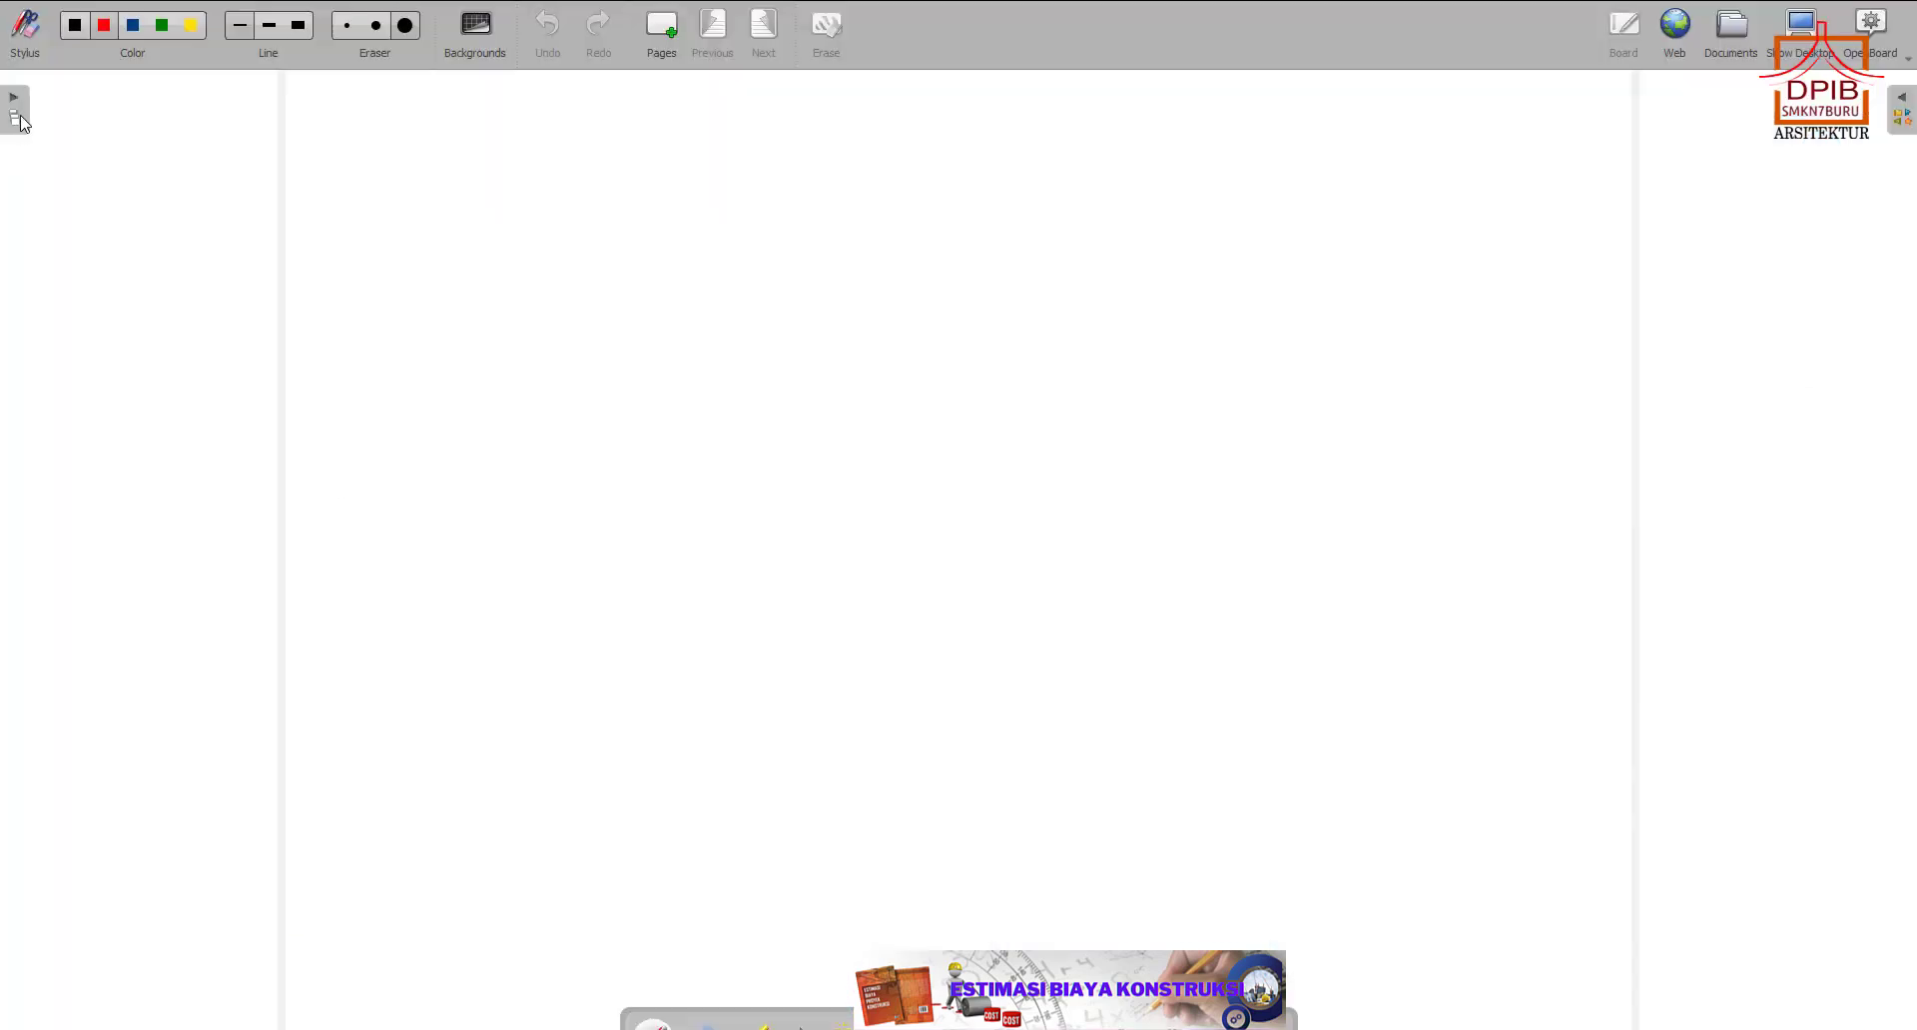
{"action": "left_click", "coordinate": [1815, 55]}
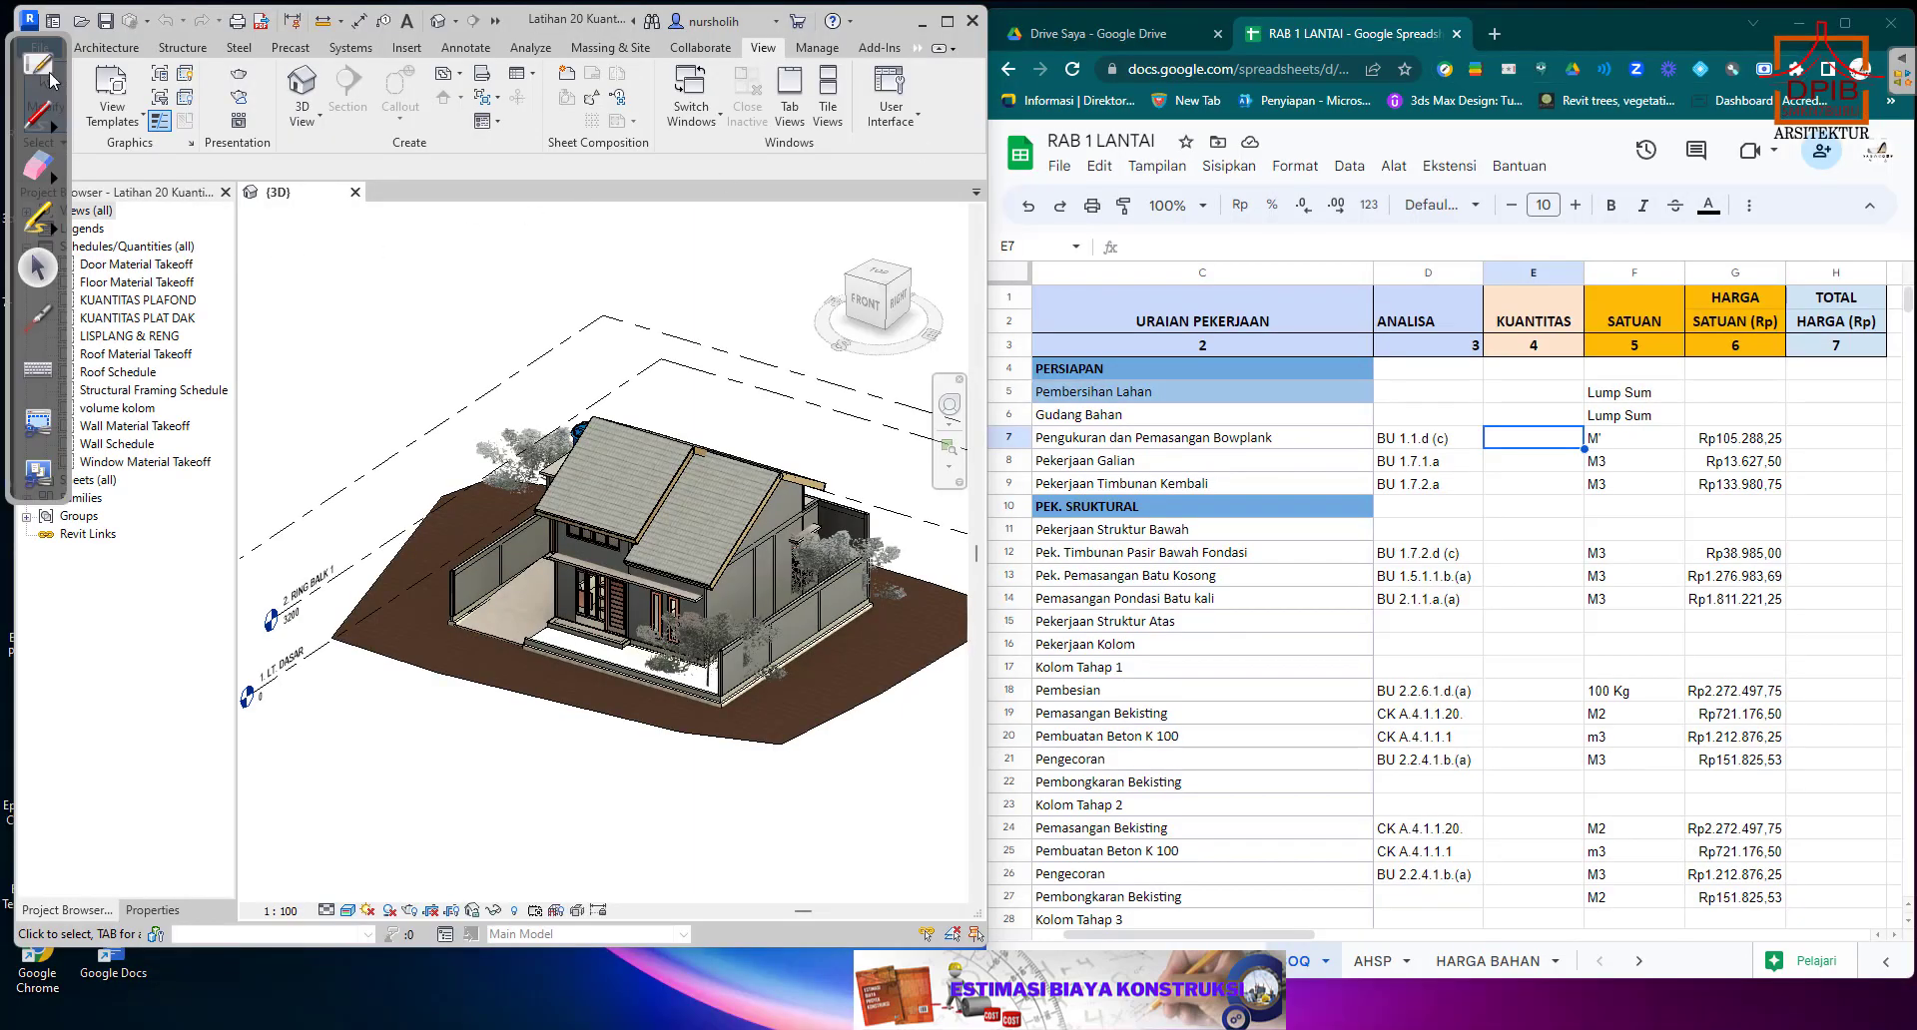
{"action": "mouse_move", "coordinate": [66, 69]}
{"action": "left_mouse_down"}
{"action": "mouse_move", "coordinate": [88, 317]}
{"action": "mouse_move", "coordinate": [135, 489]}
{"action": "mouse_move", "coordinate": [60, 529]}
{"action": "mouse_move", "coordinate": [78, 532]}
{"action": "mouse_move", "coordinate": [53, 556]}
{"action": "left_mouse_up"}
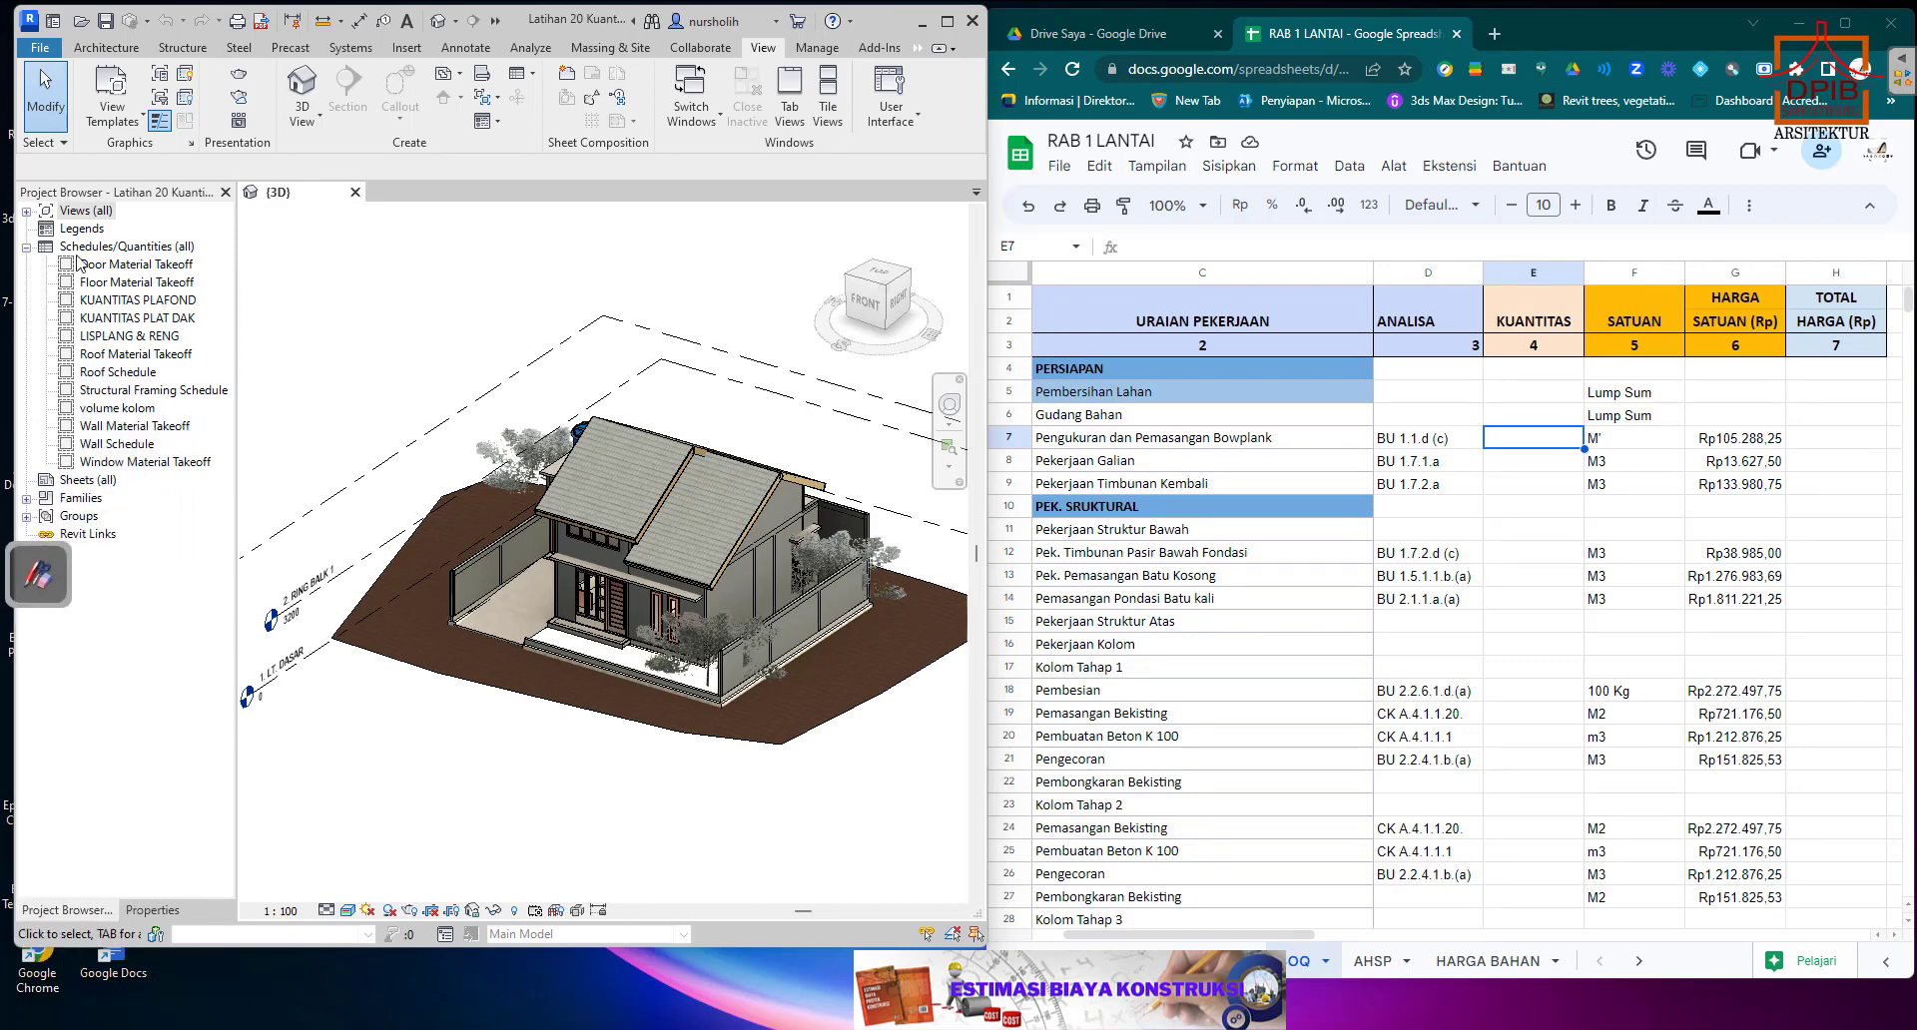
Expand the project's views and open the 1. LT. DASAR floor plan.
{"action": "left_click", "coordinate": [27, 211]}
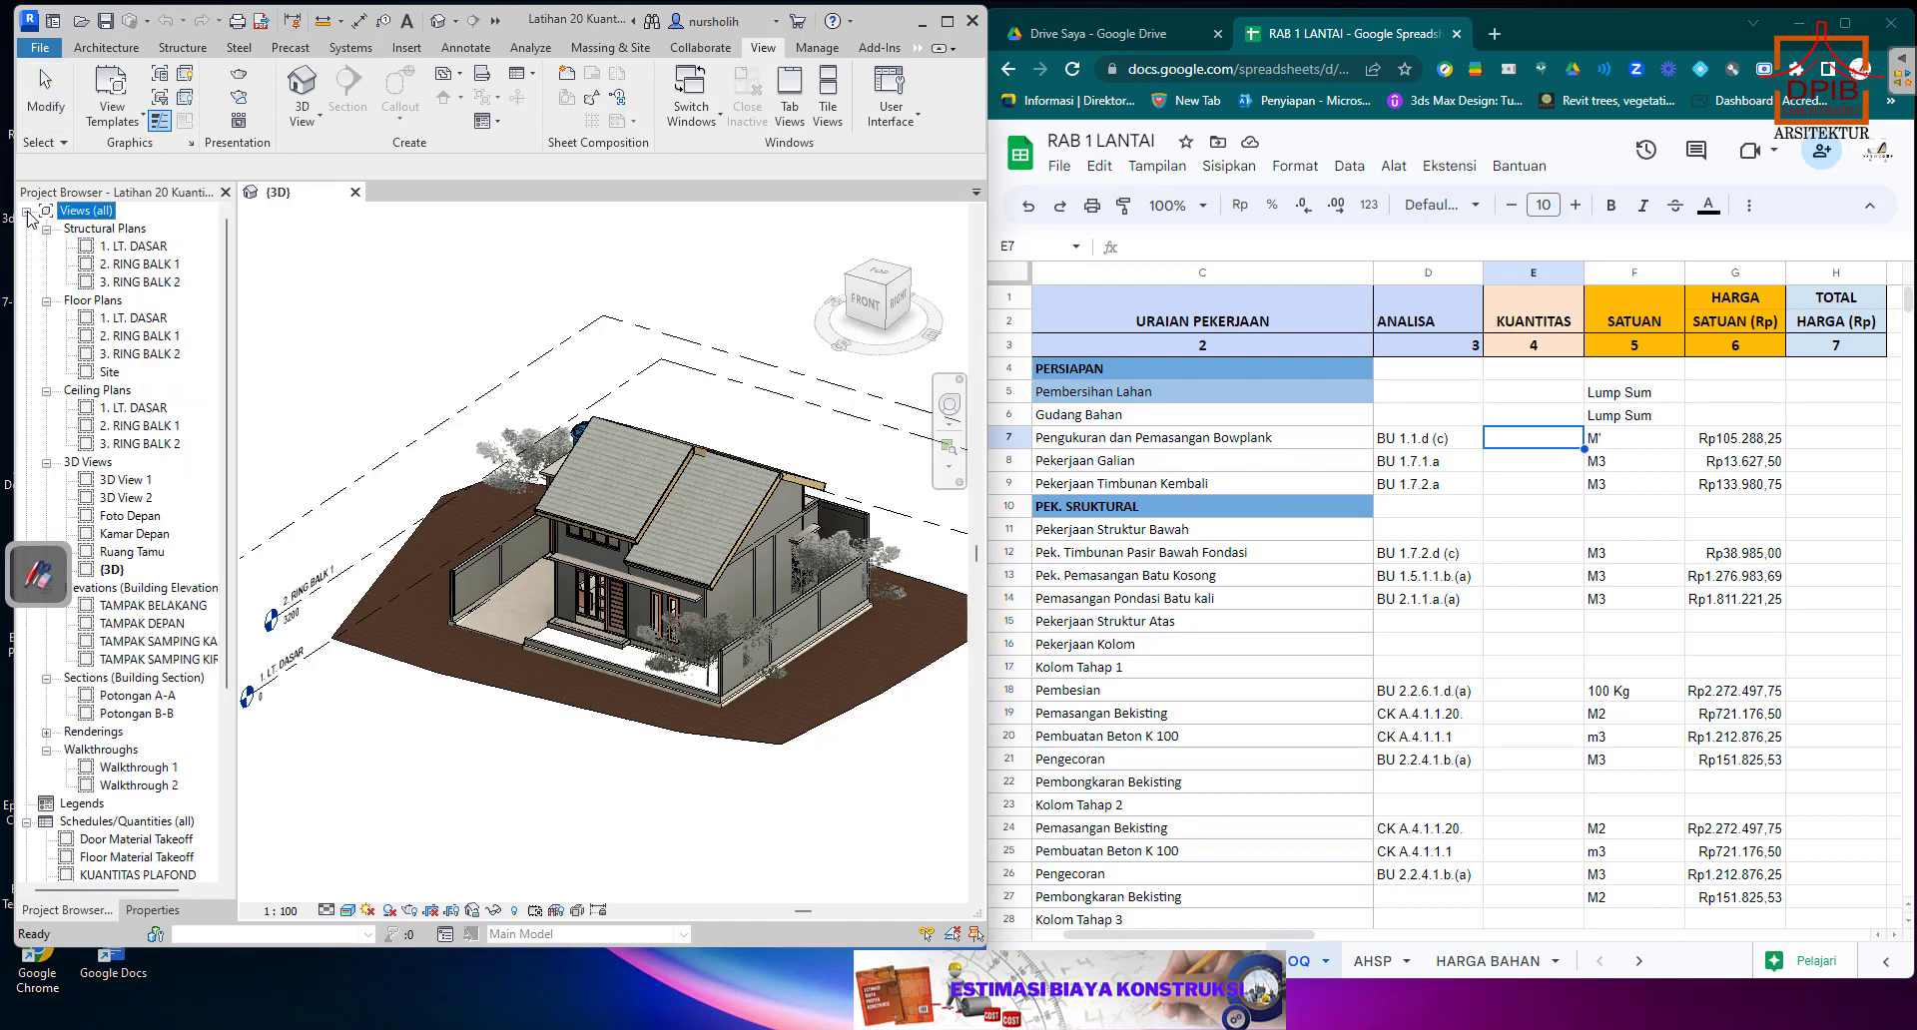
{"action": "left_click", "coordinate": [137, 248]}
{"action": "double_click", "coordinate": [124, 320]}
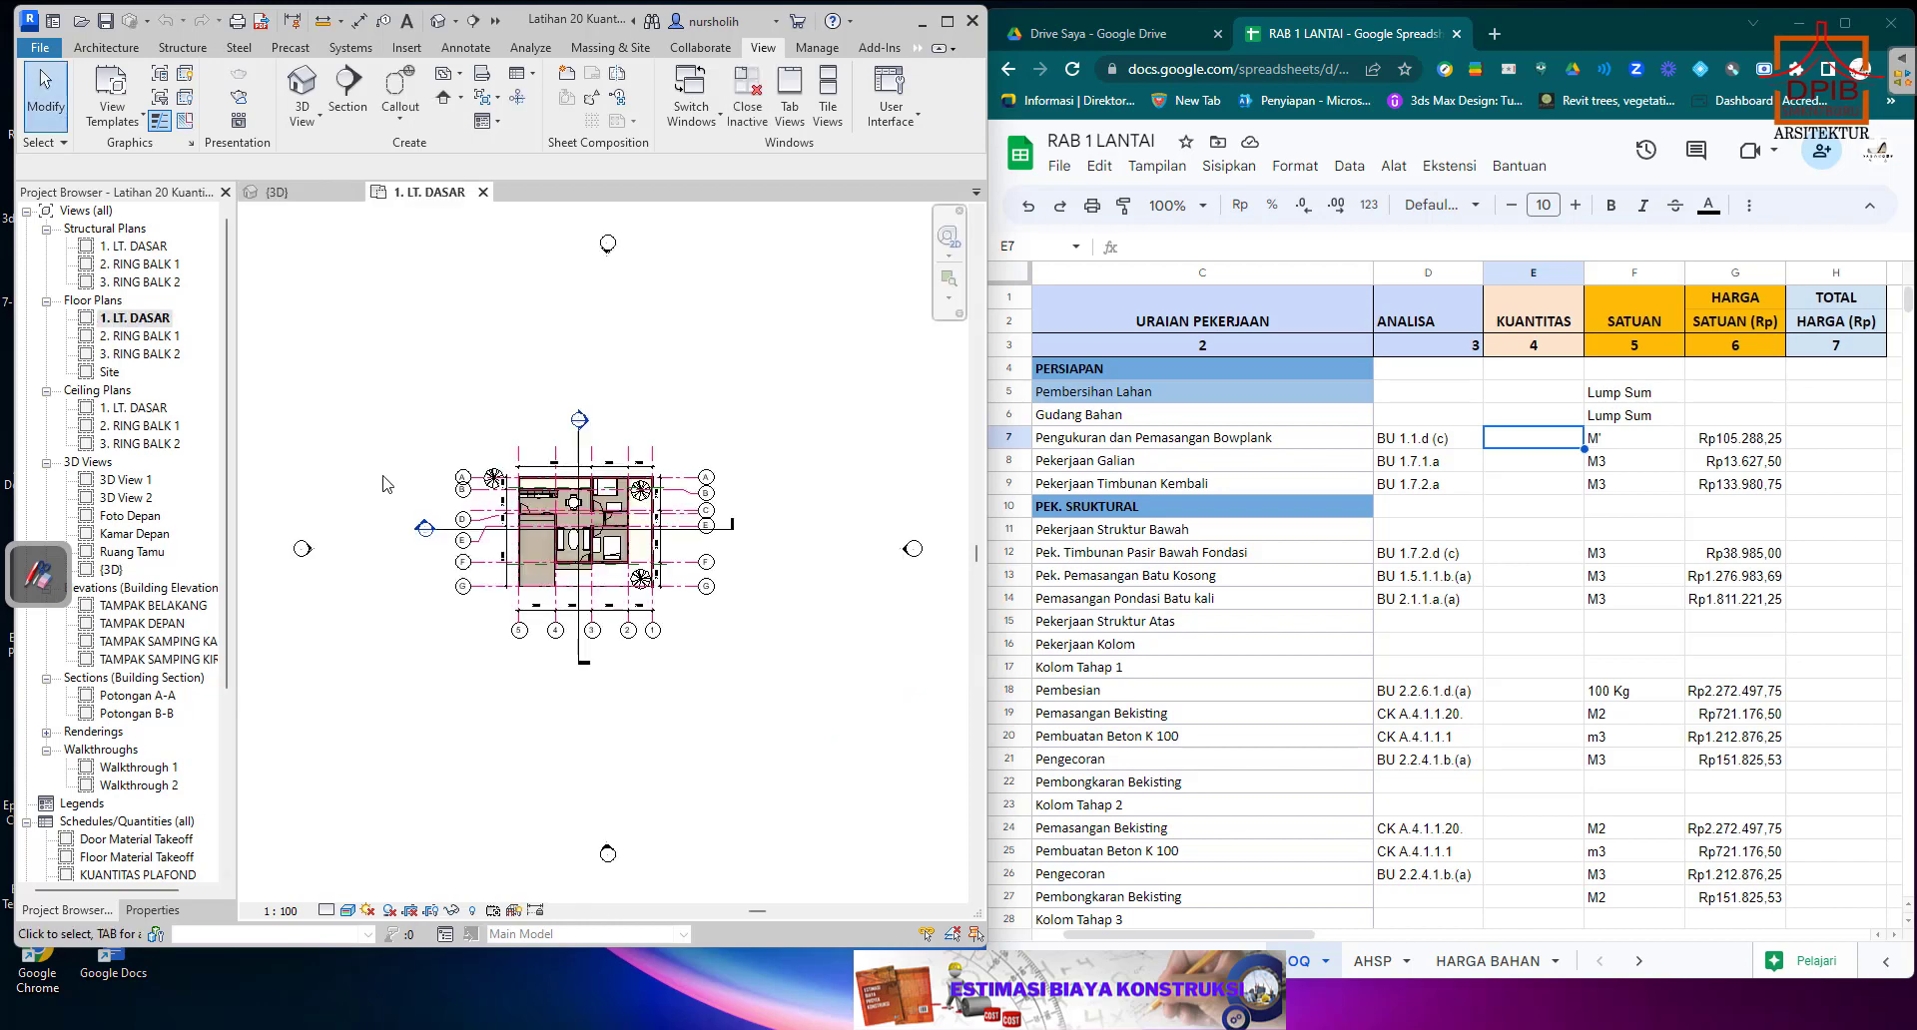
{"action": "scroll", "coordinate": [544, 496], "scroll_direction": "up", "scroll_amount": 5}
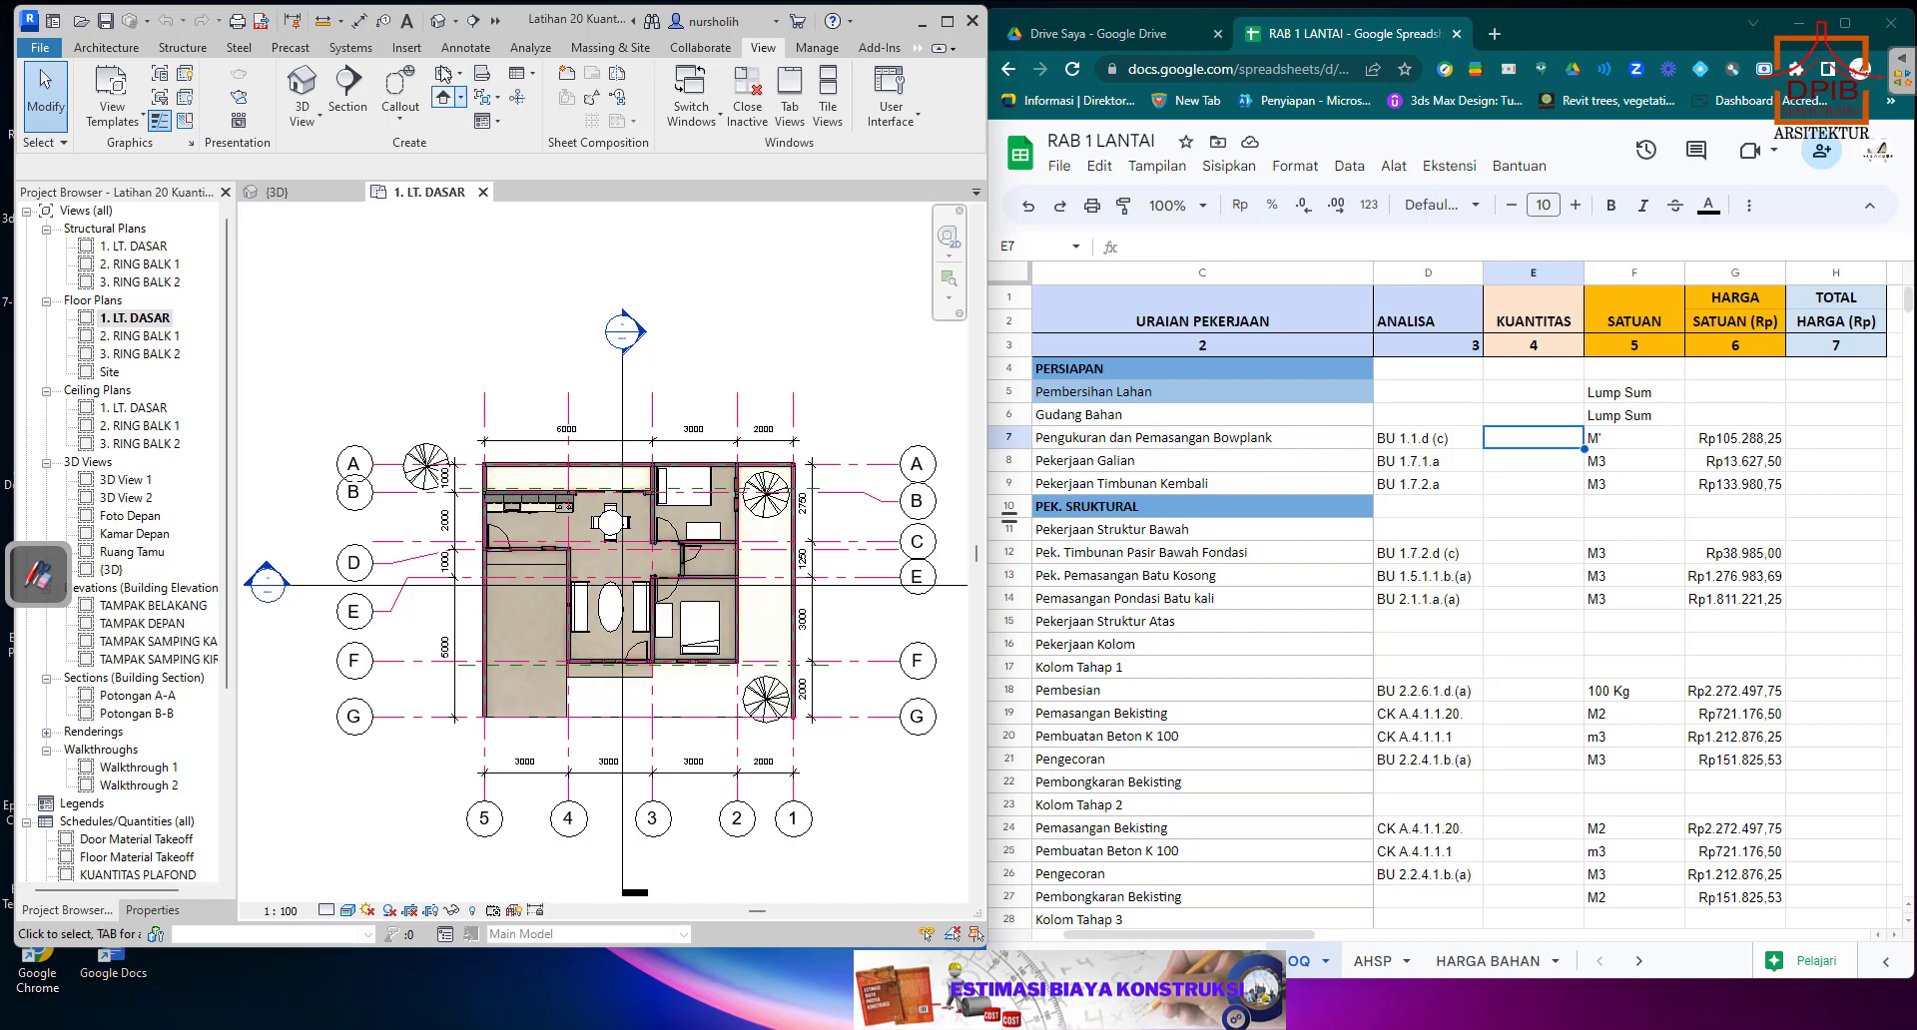
Add an aligned dimension for the overall width between grids 5 and 1, above the existing dimension string.
{"action": "left_click", "coordinate": [359, 20]}
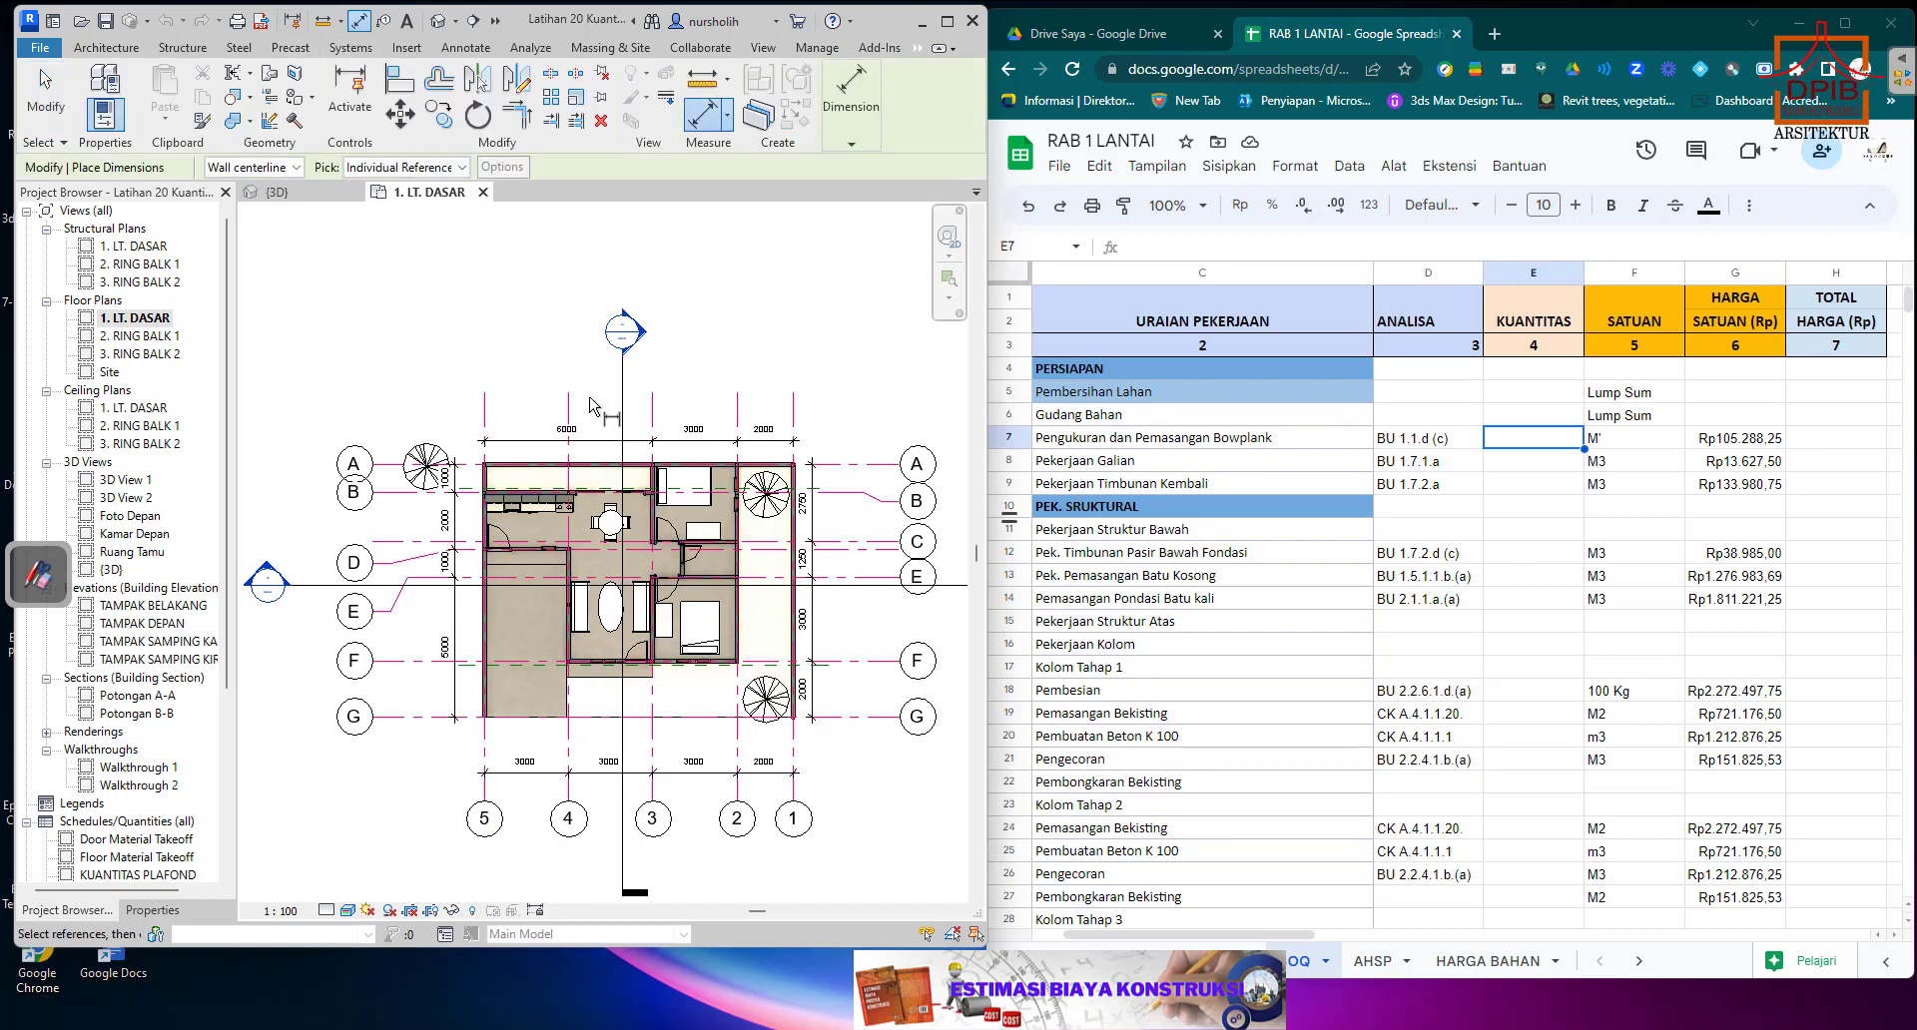
{"action": "left_click", "coordinate": [486, 410]}
{"action": "left_click", "coordinate": [794, 411]}
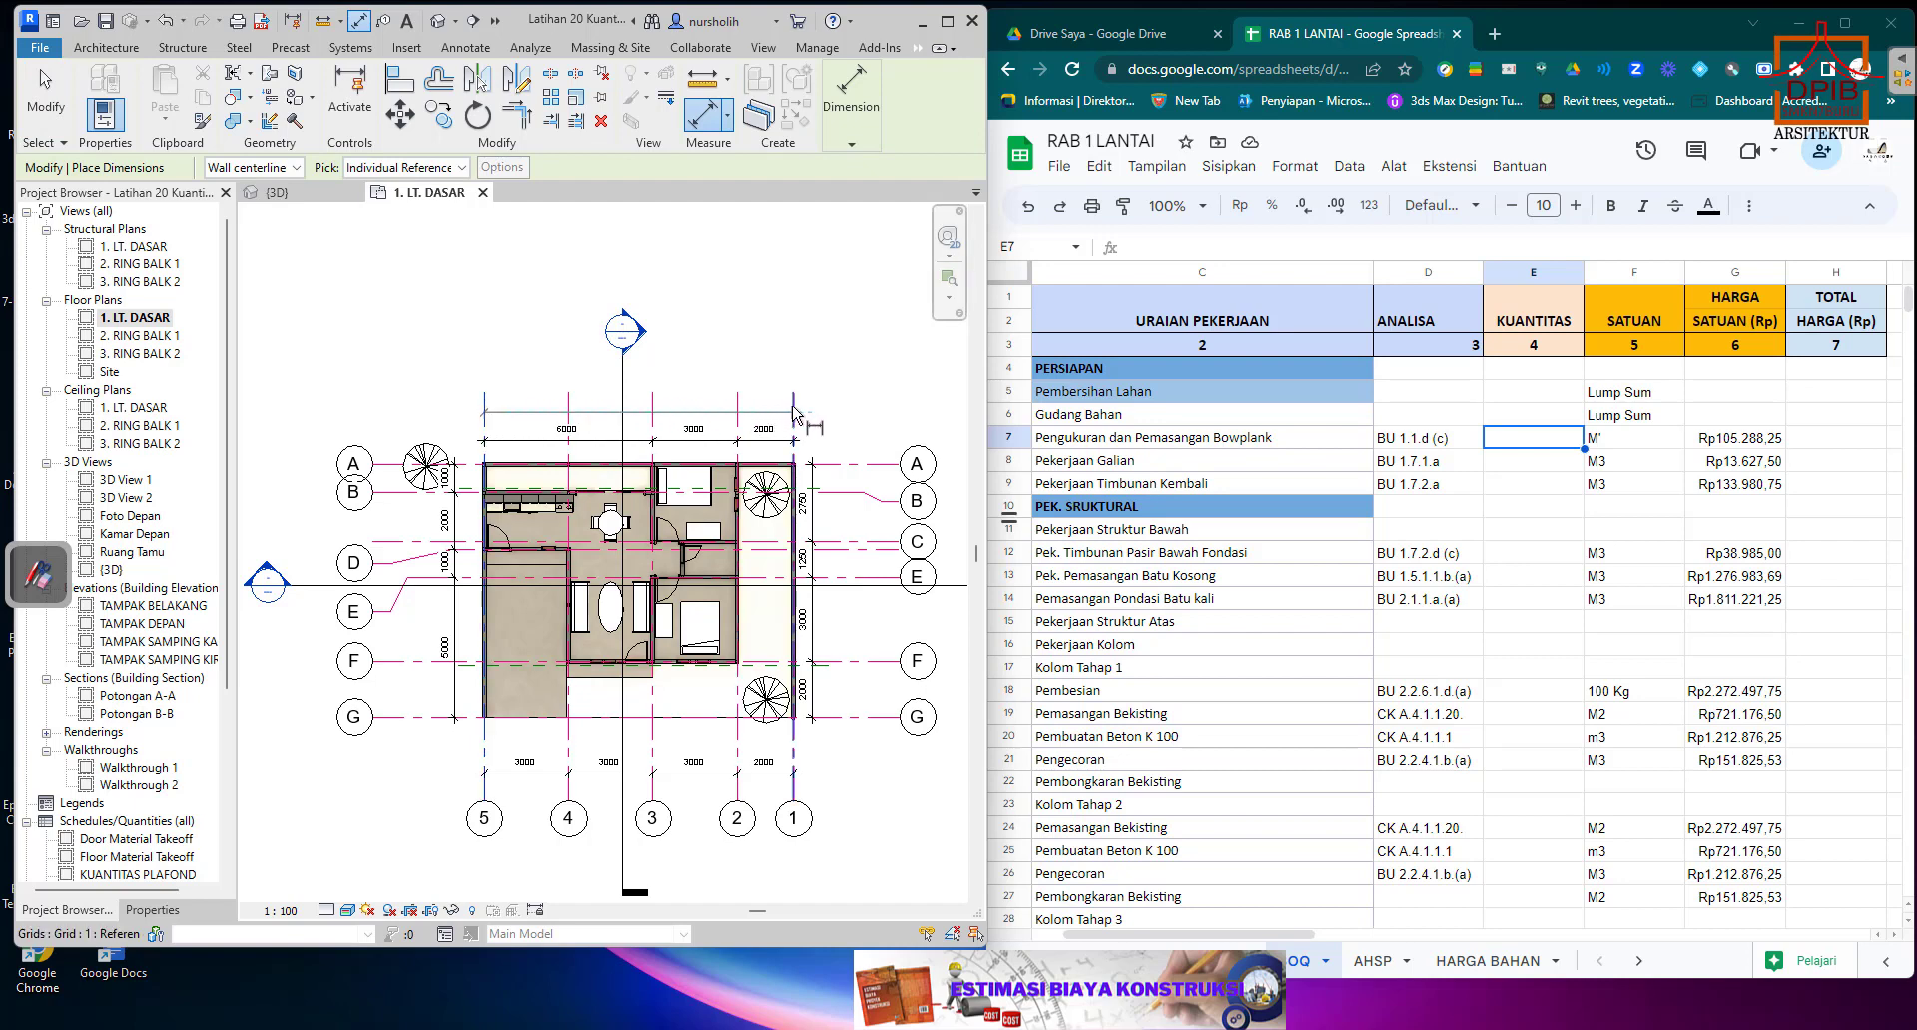
{"action": "left_click", "coordinate": [844, 395]}
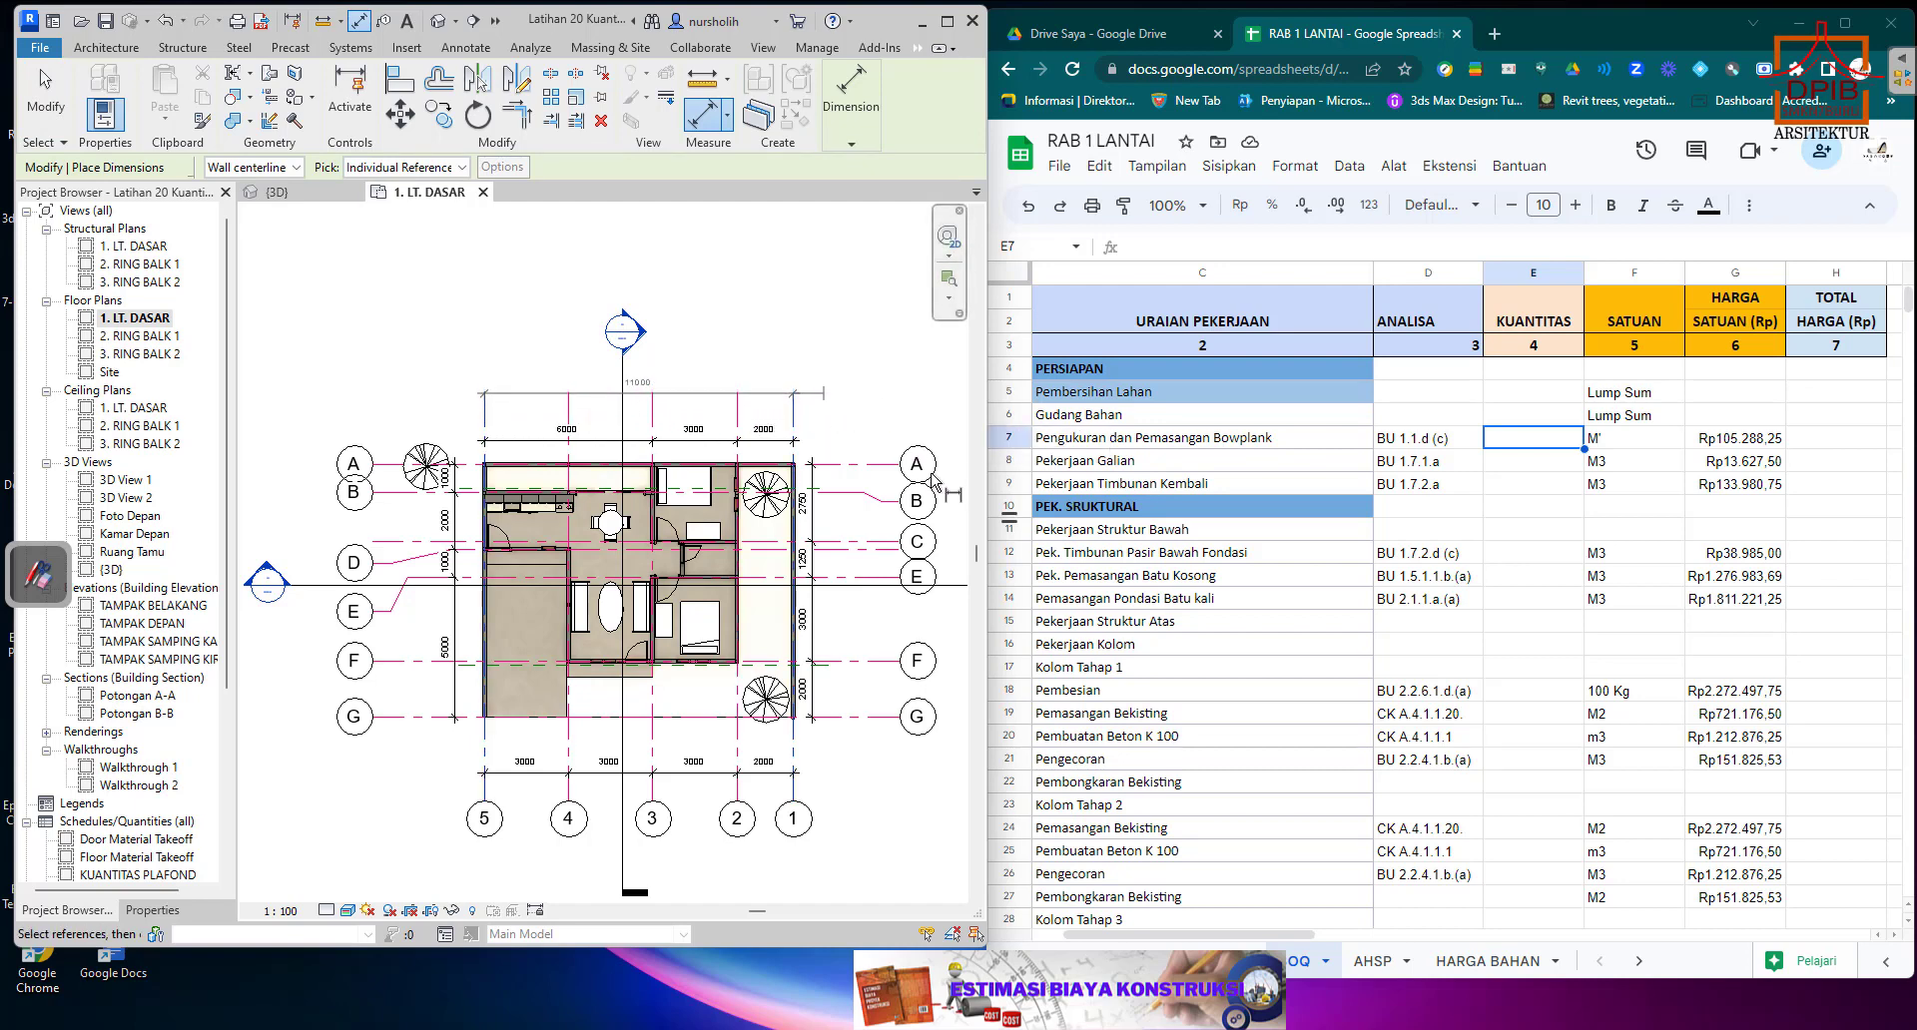
Dimension the overall depth between grids A and G, outside the existing dimension string, and end the dimension command.
{"action": "left_click", "coordinate": [876, 470]}
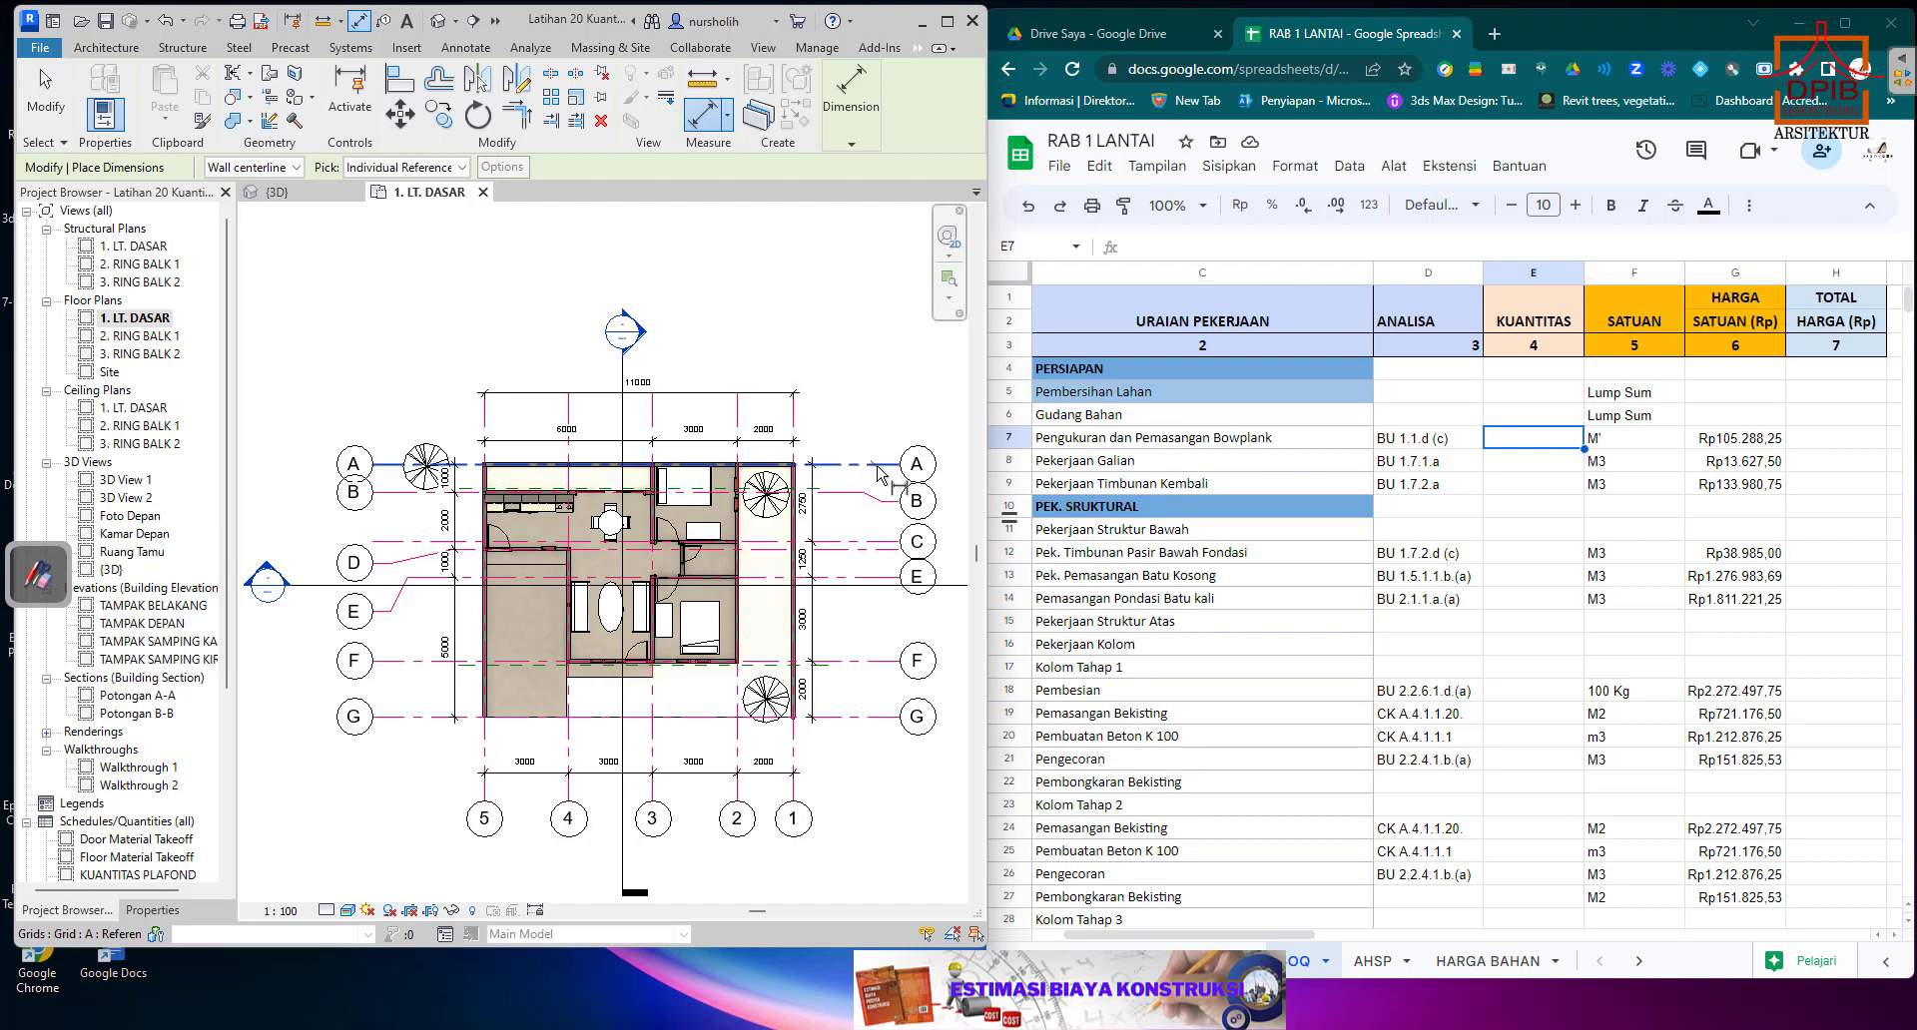
{"action": "left_click", "coordinate": [876, 717]}
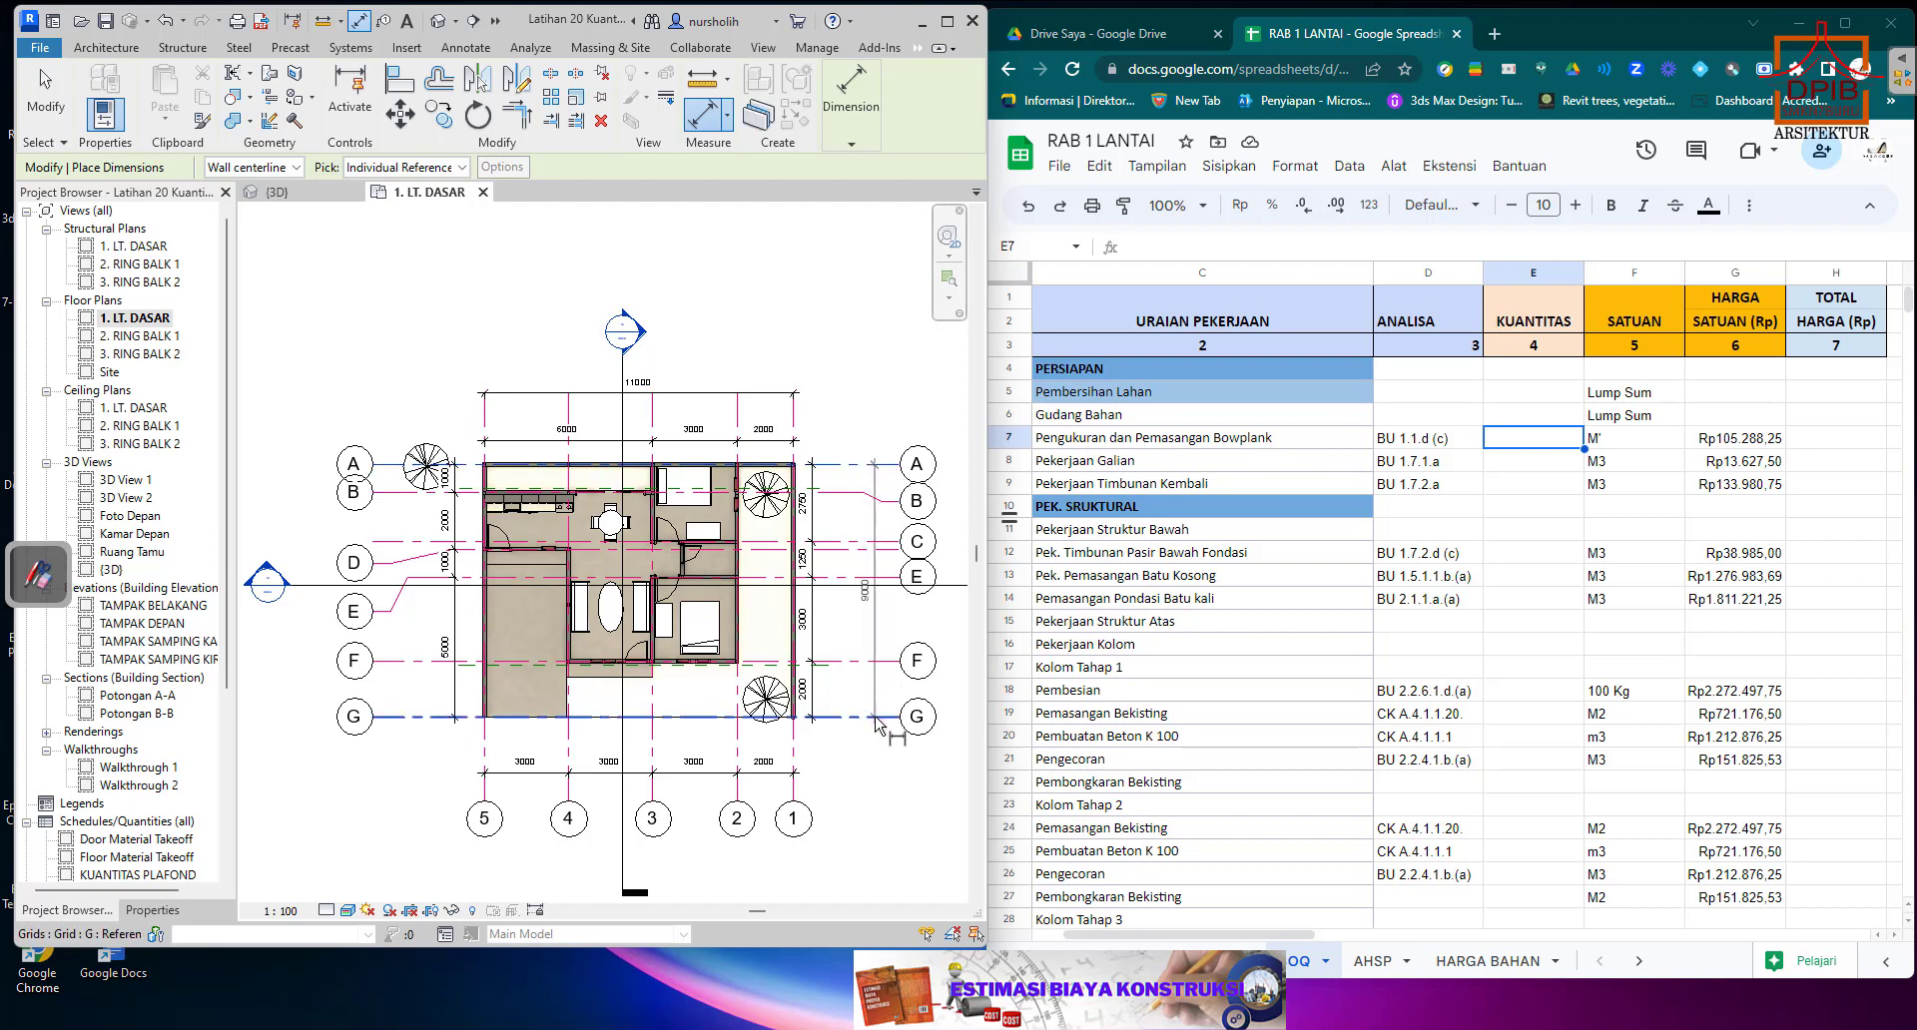
{"action": "left_click", "coordinate": [871, 770]}
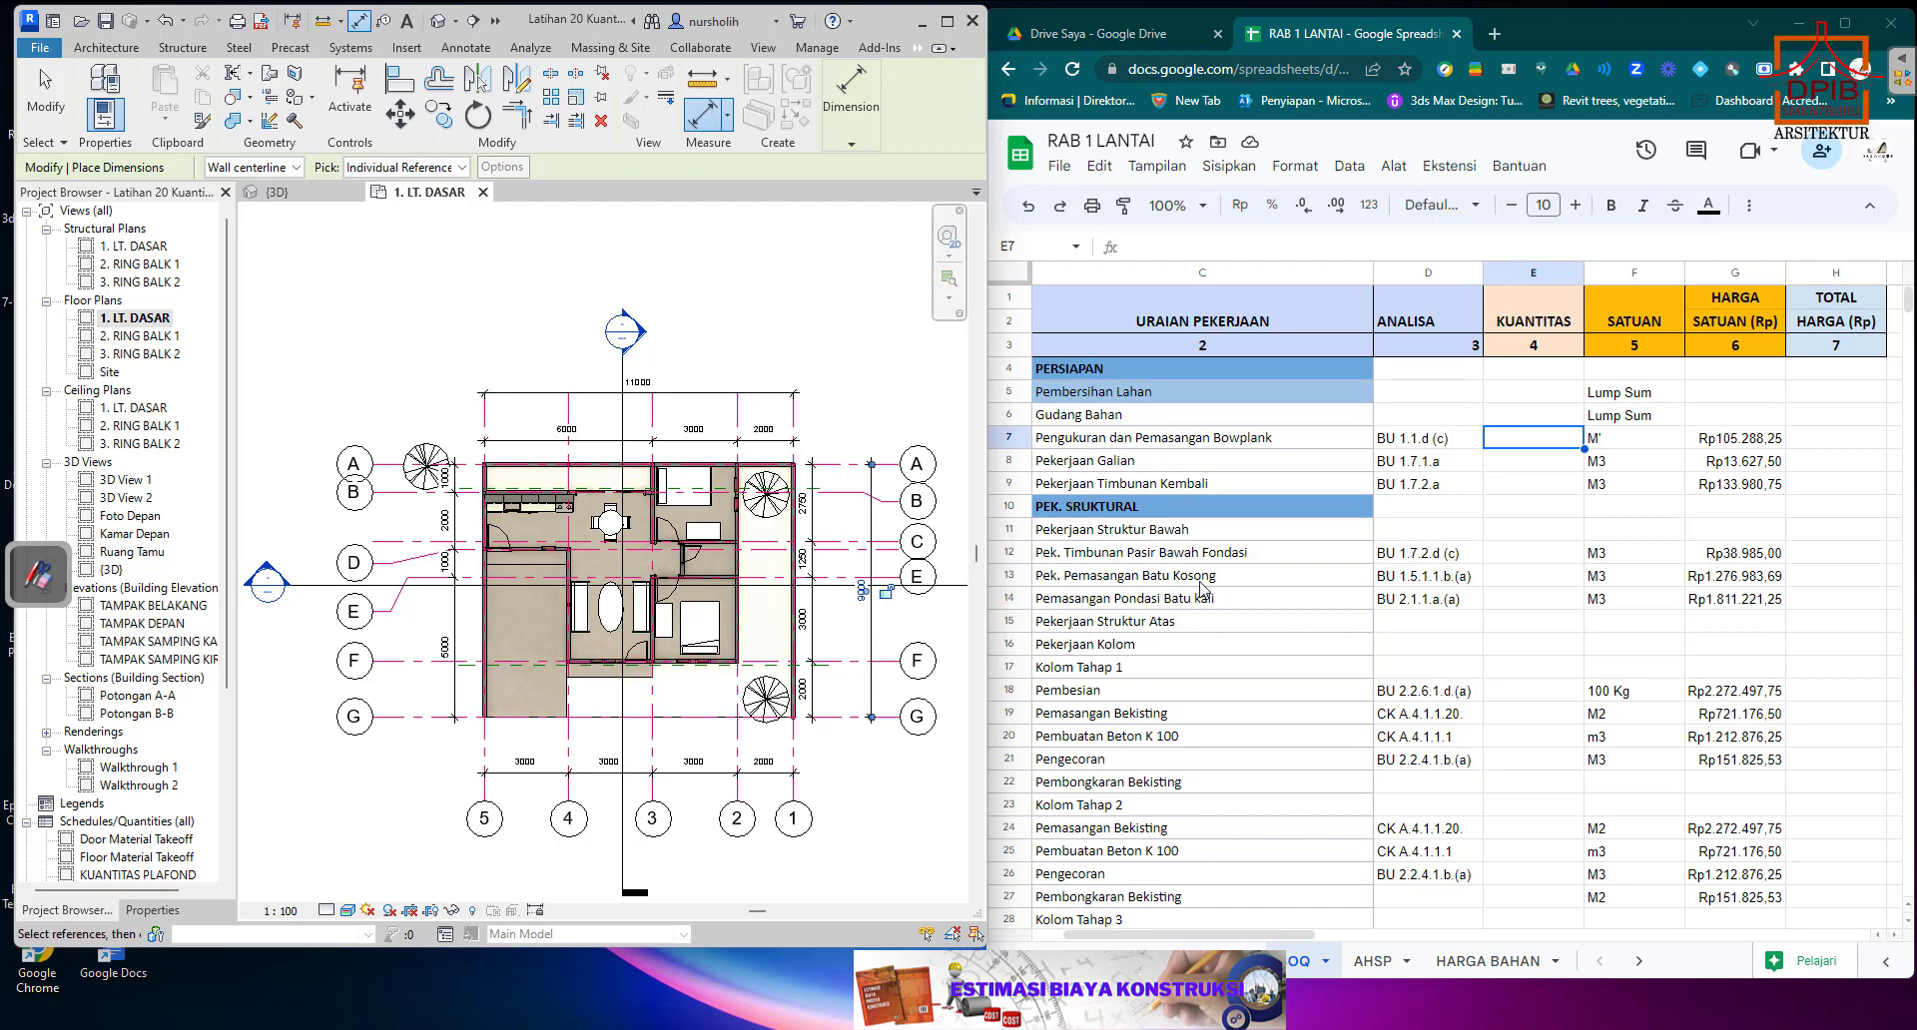
{"action": "right_click", "coordinate": [768, 333]}
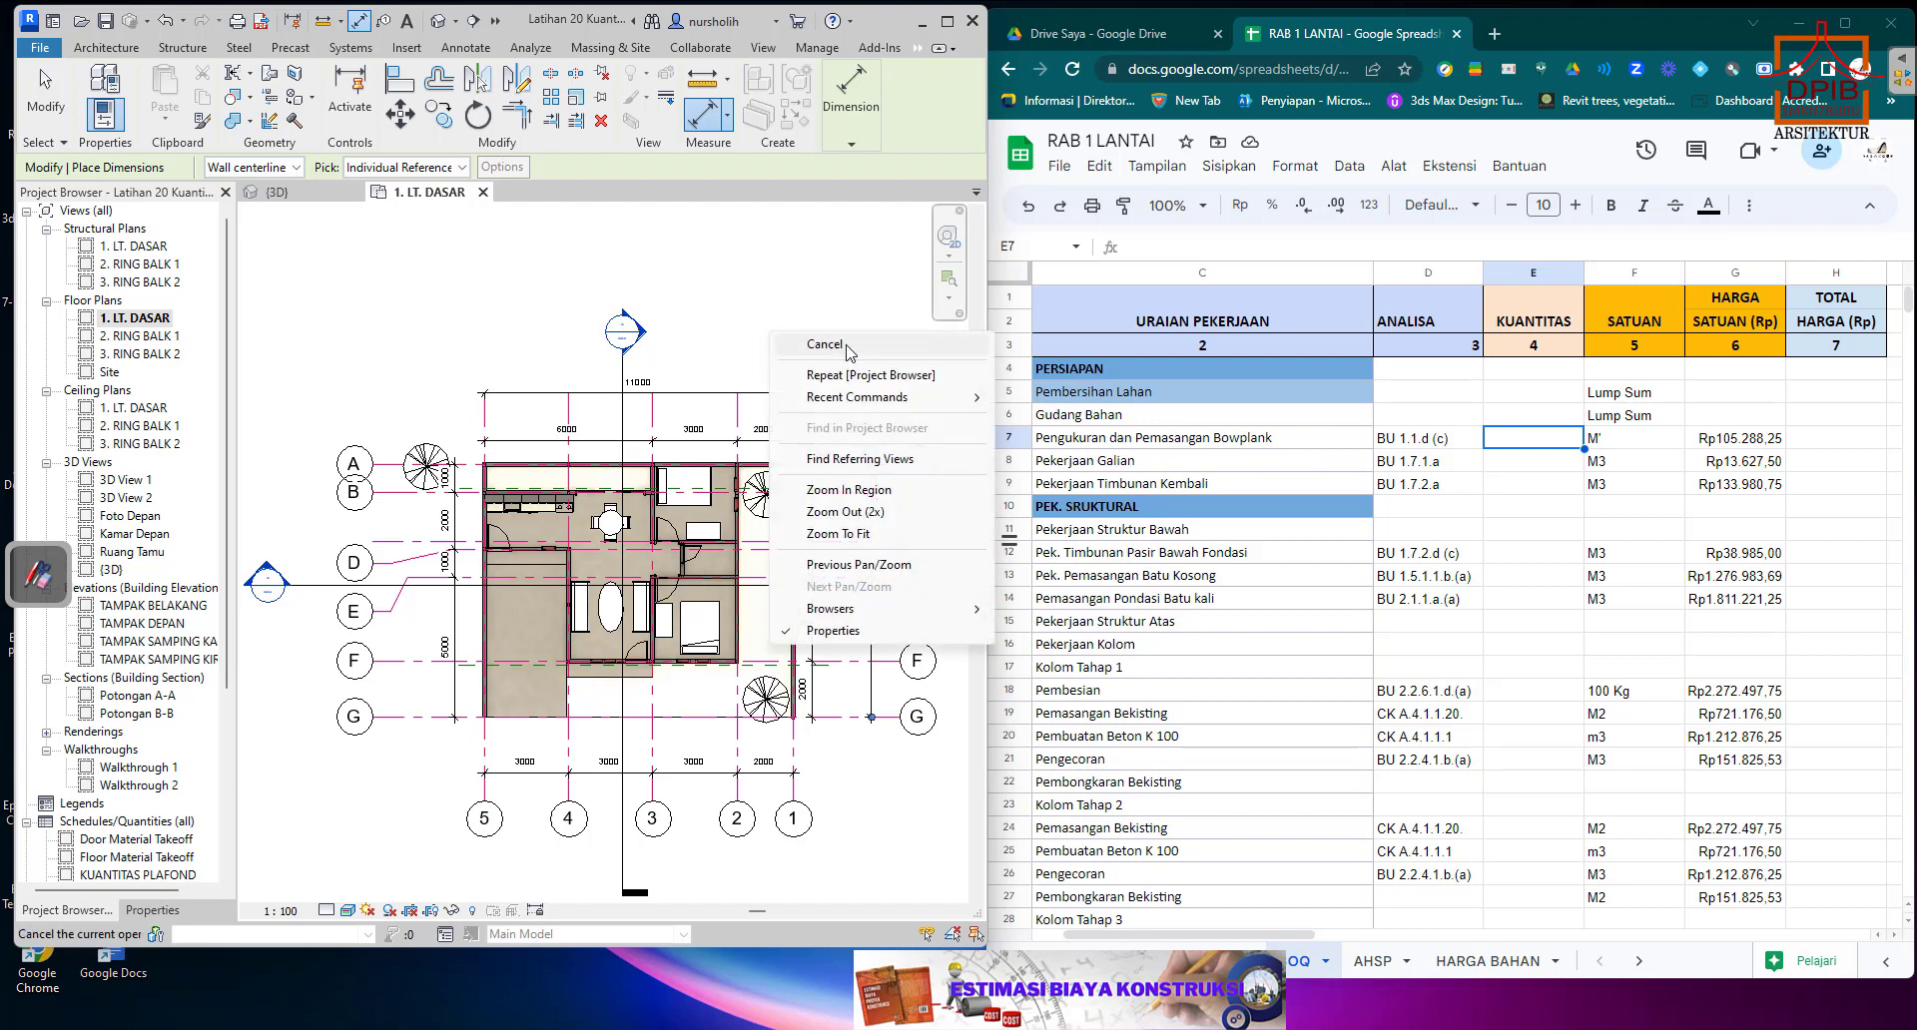
{"action": "right_click", "coordinate": [847, 346]}
{"action": "right_click", "coordinate": [847, 347]}
{"action": "left_click", "coordinate": [858, 357]}
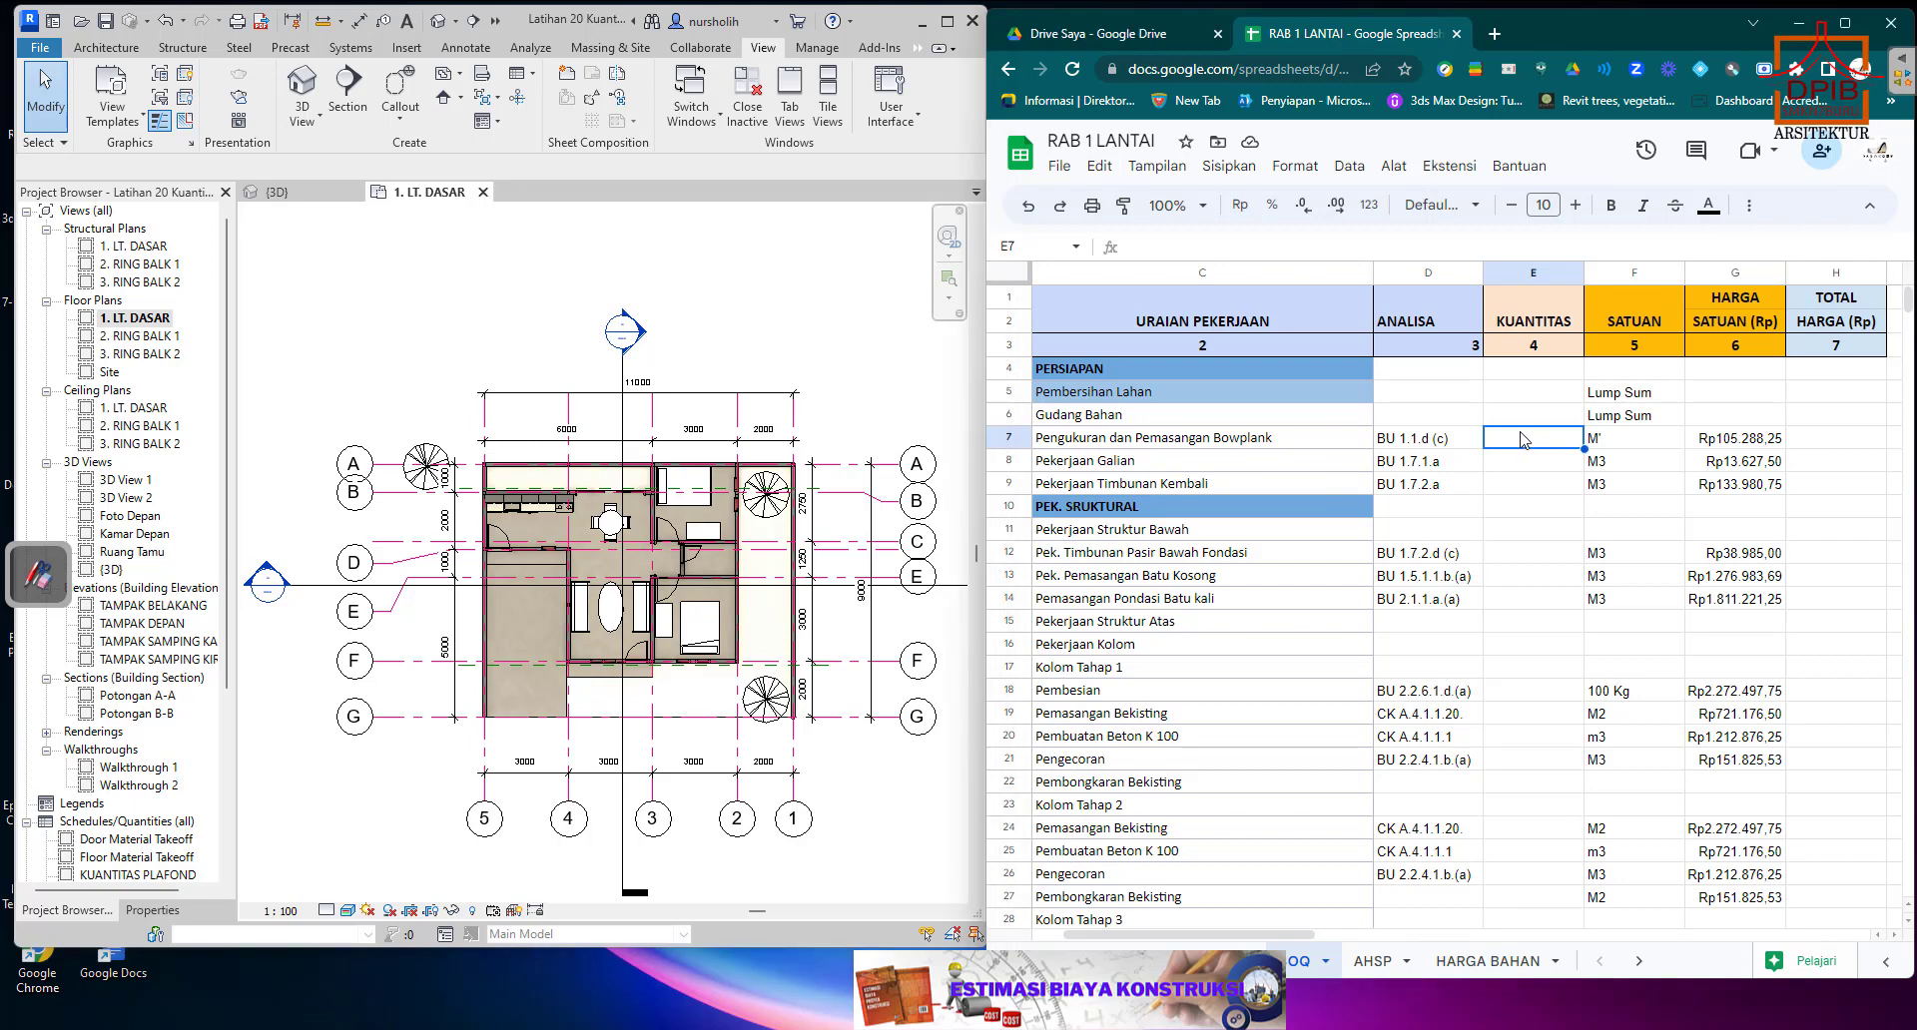
Enter 40 in E7 as the quantity for Pengukuran dan Pemasangan Bowplank in the spreadsheet.
{"action": "type", "text": "40"}
{"action": "left_click", "coordinate": [1519, 493]}
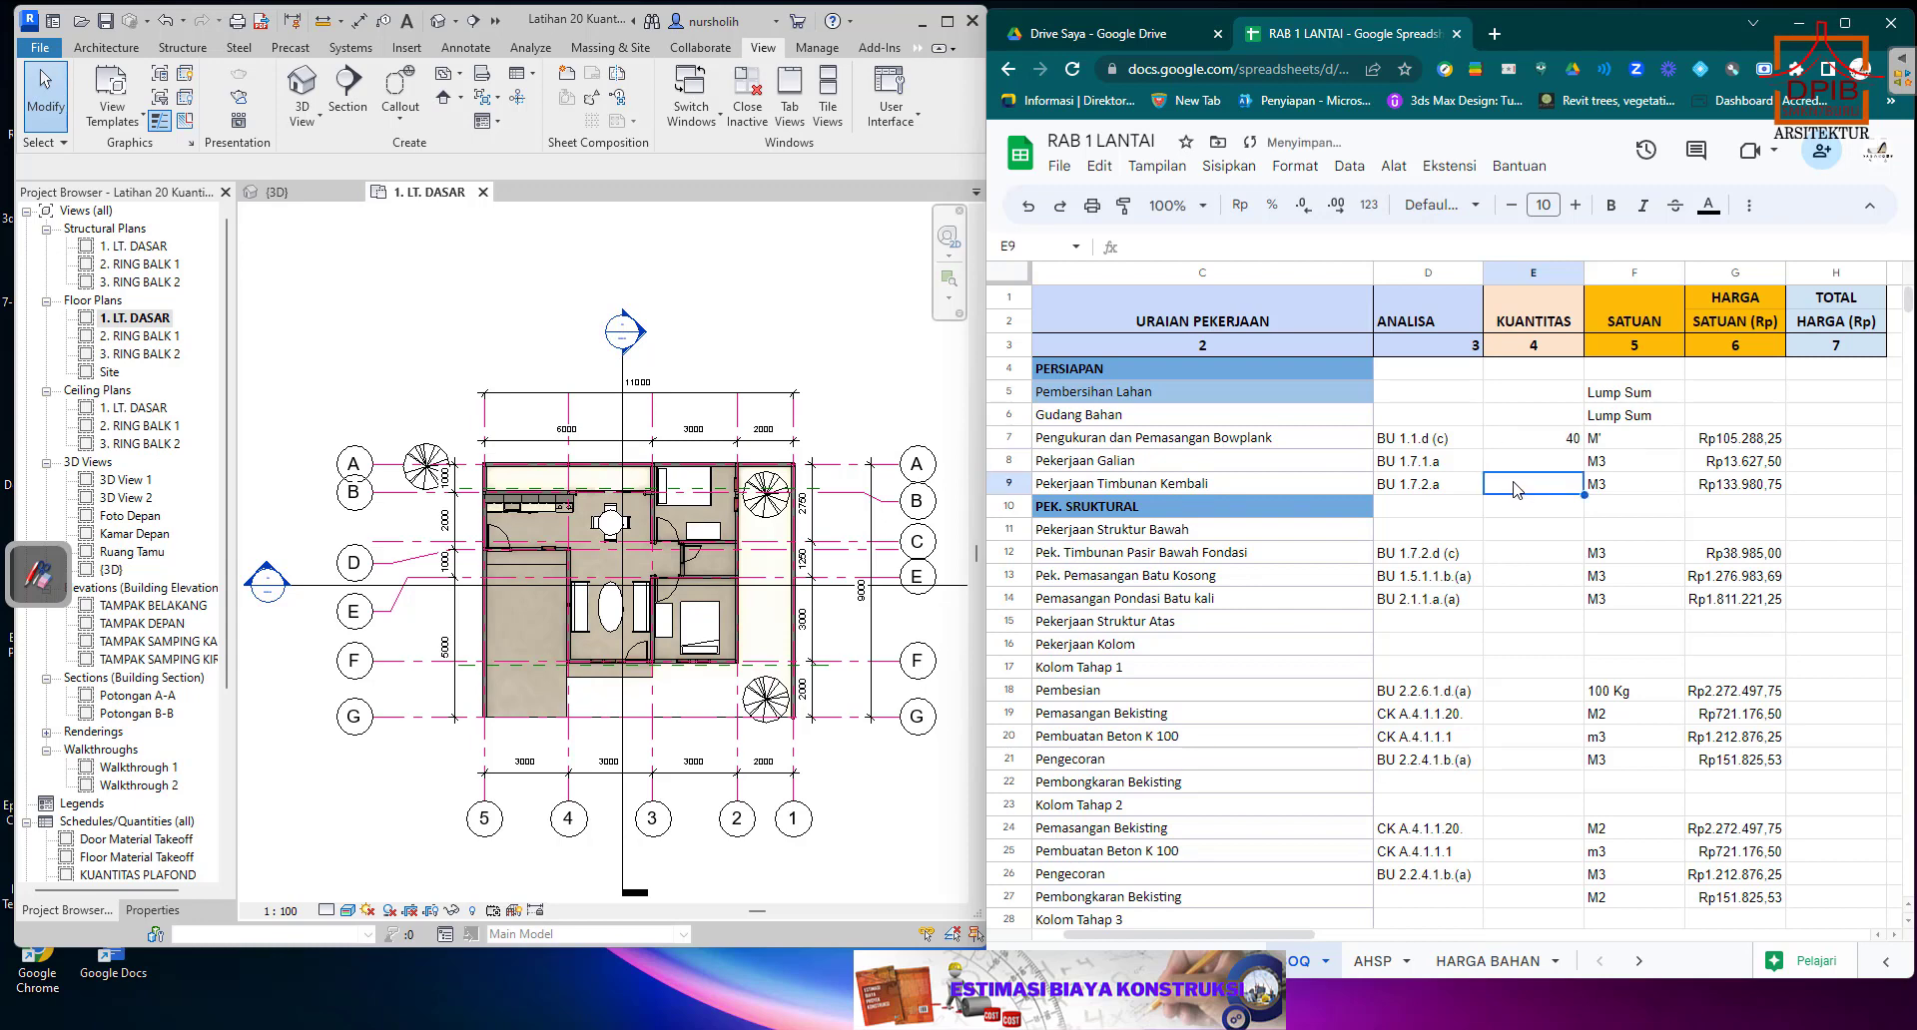
Calculate the bowplank total price in H7 with the formula =G7*E7.
{"action": "left_click", "coordinate": [1820, 440]}
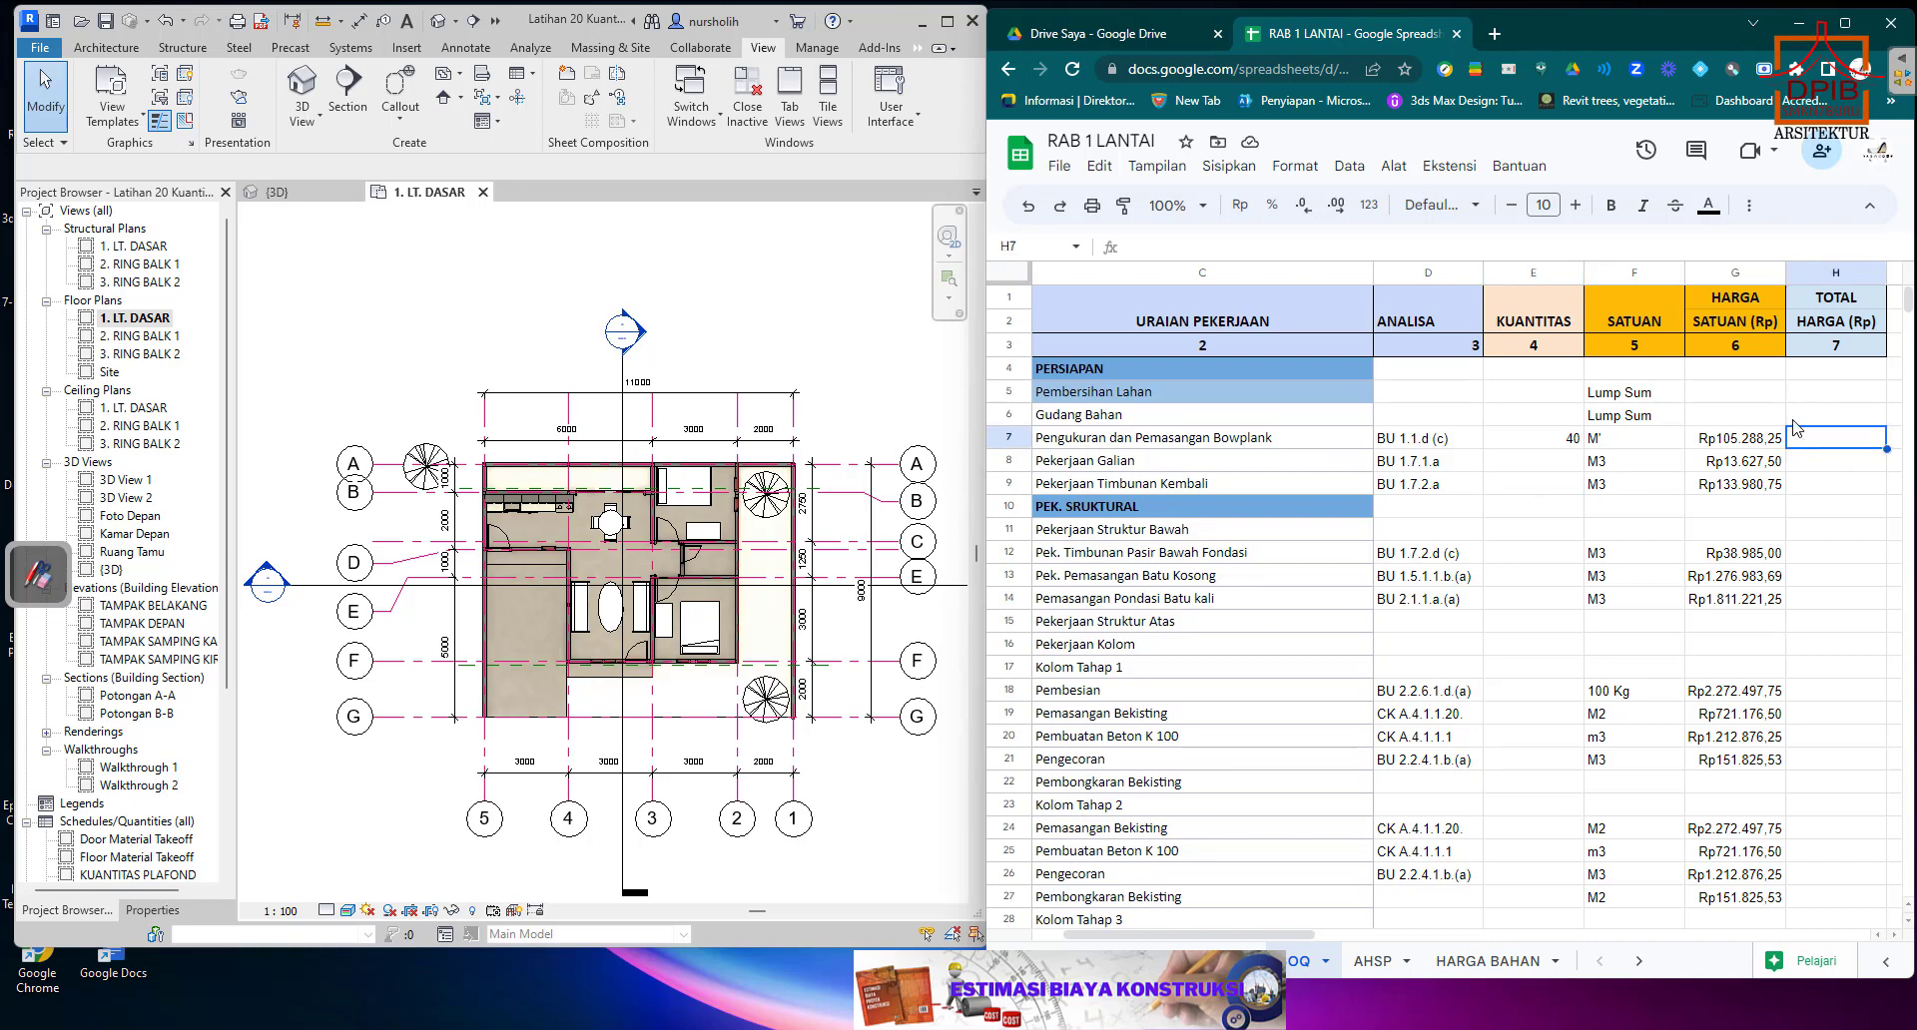
{"action": "type", "text": "="}
{"action": "left_click", "coordinate": [1743, 440]}
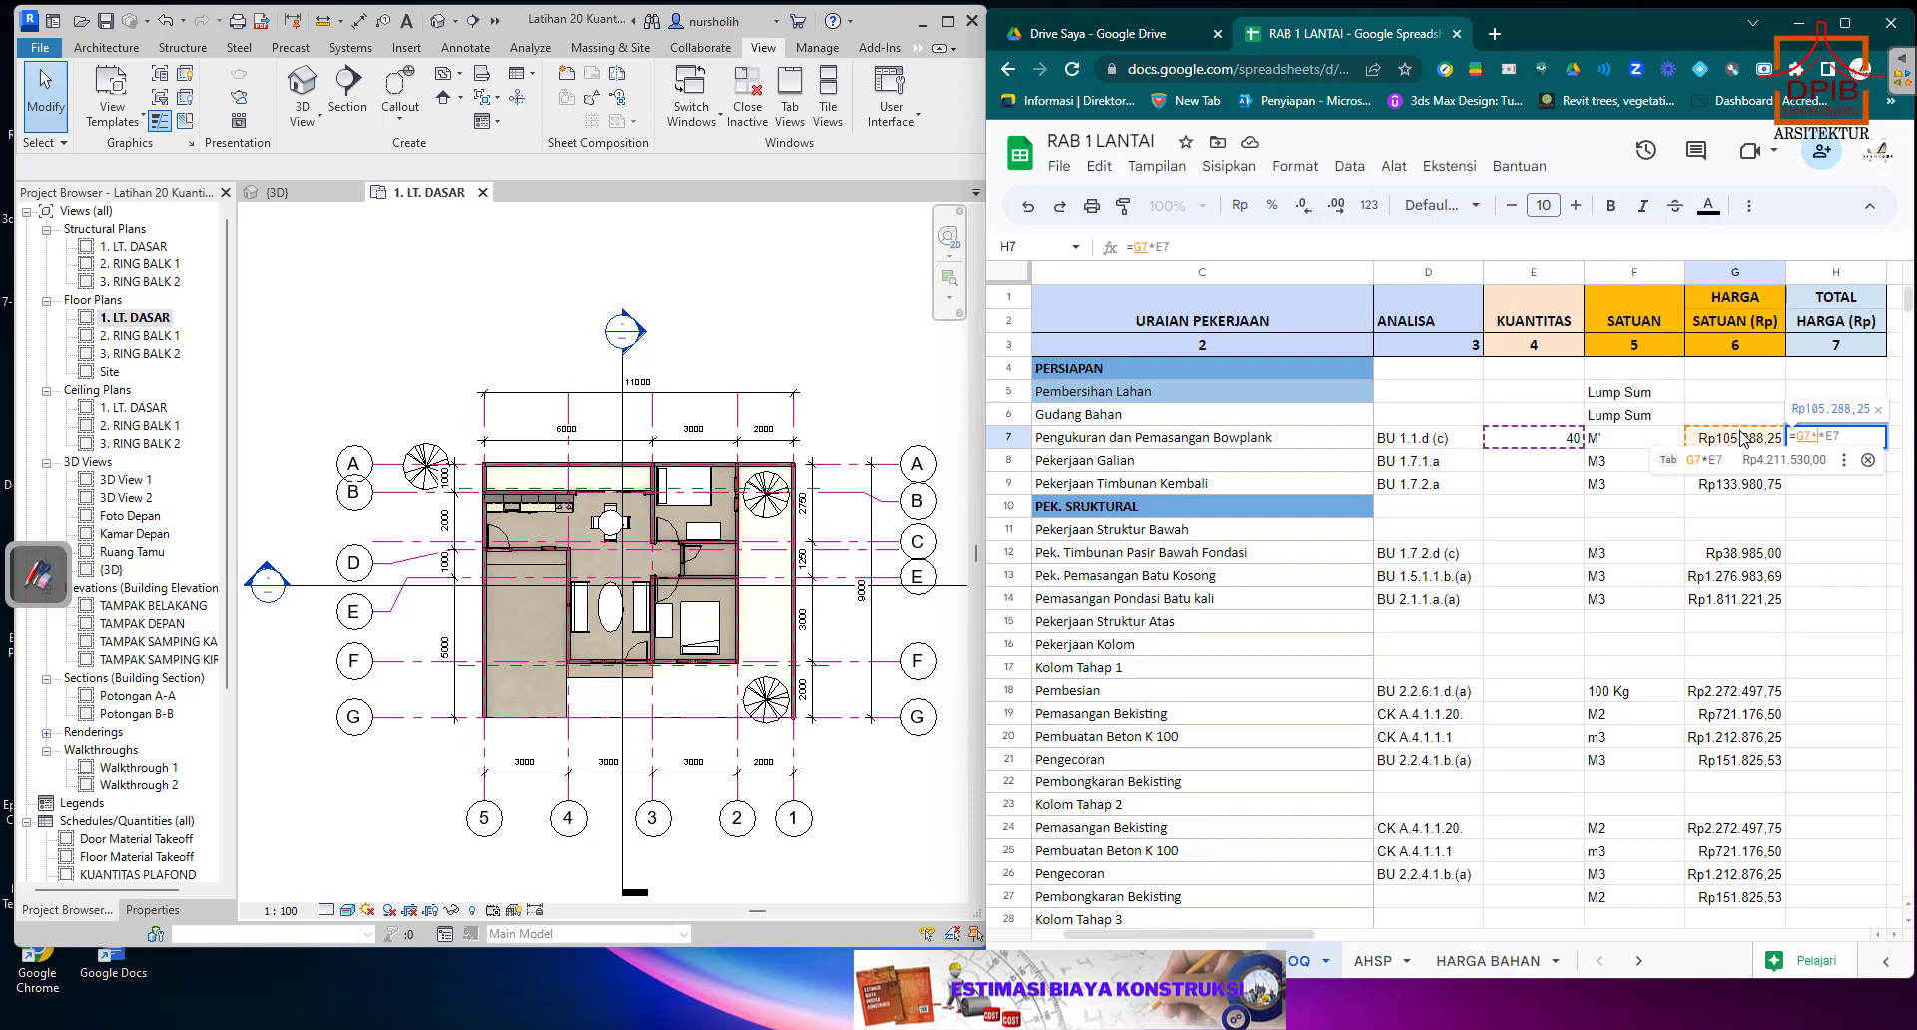
{"action": "type", "text": "*"}
{"action": "left_click", "coordinate": [1548, 441]}
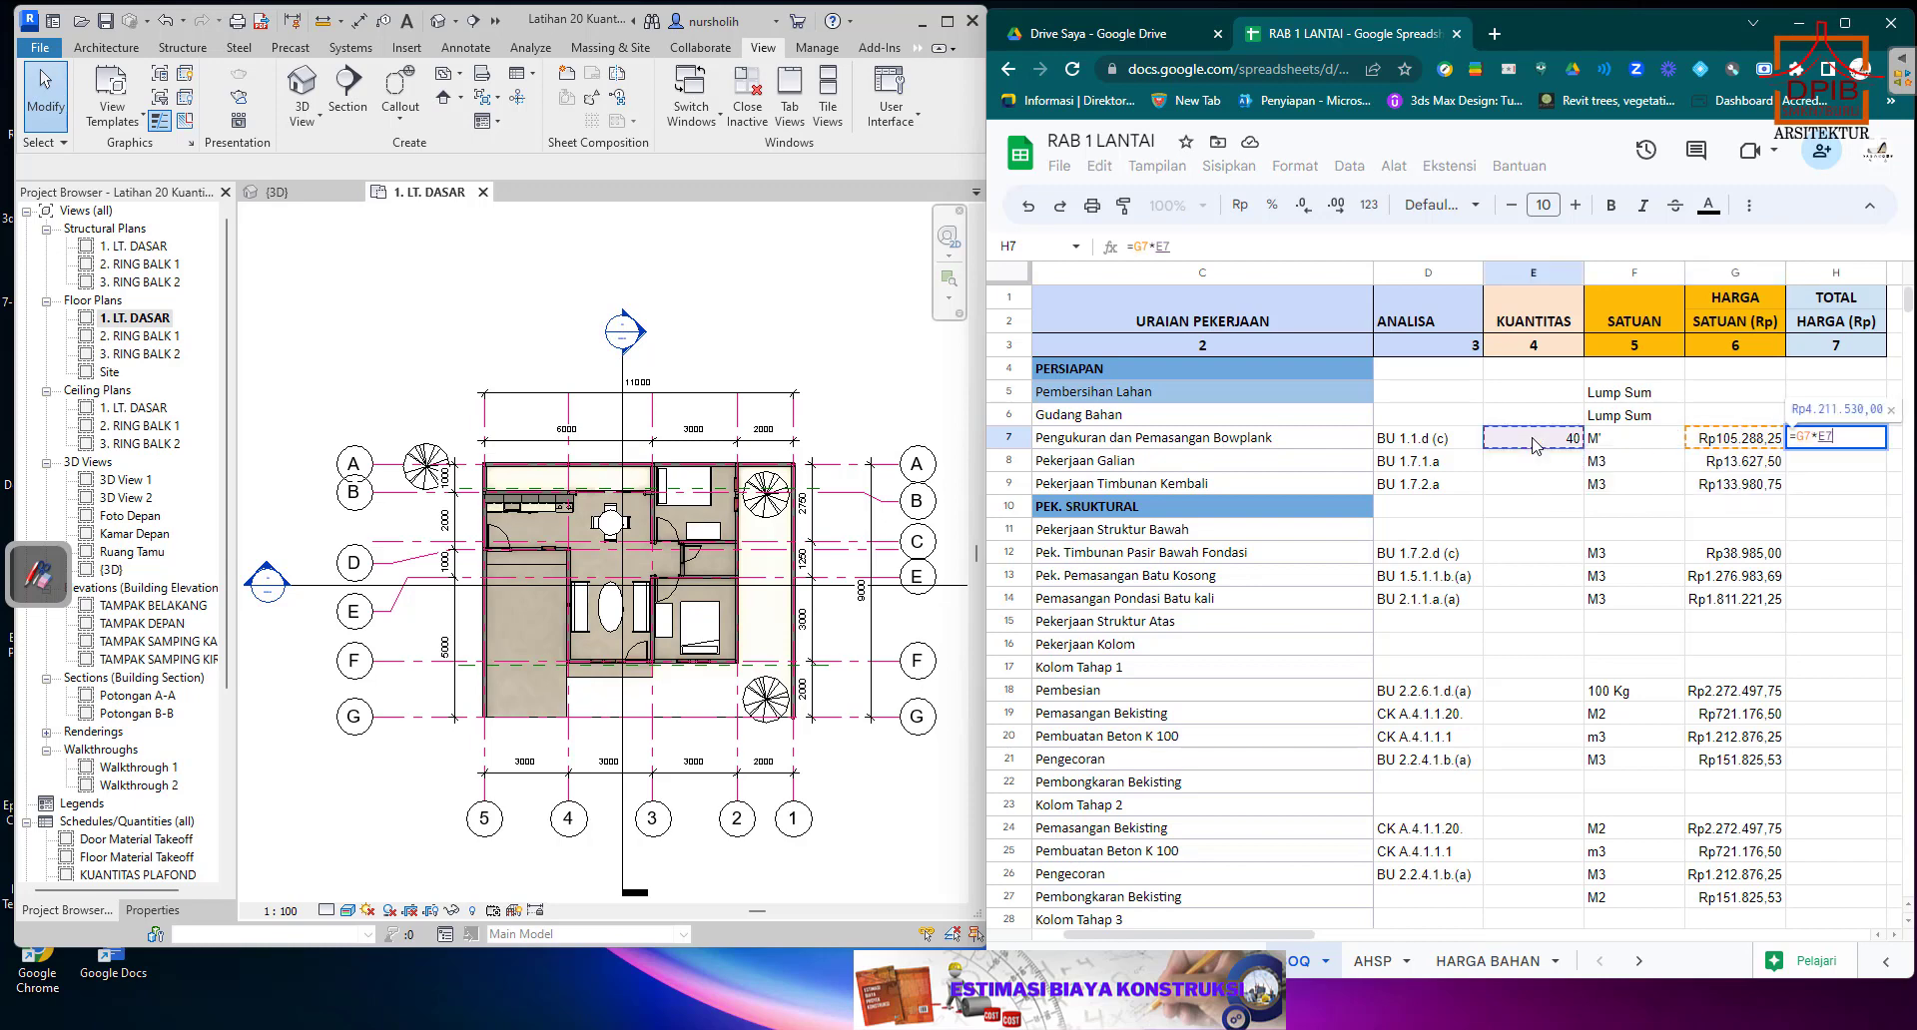
{"action": "key", "text": "Return"}
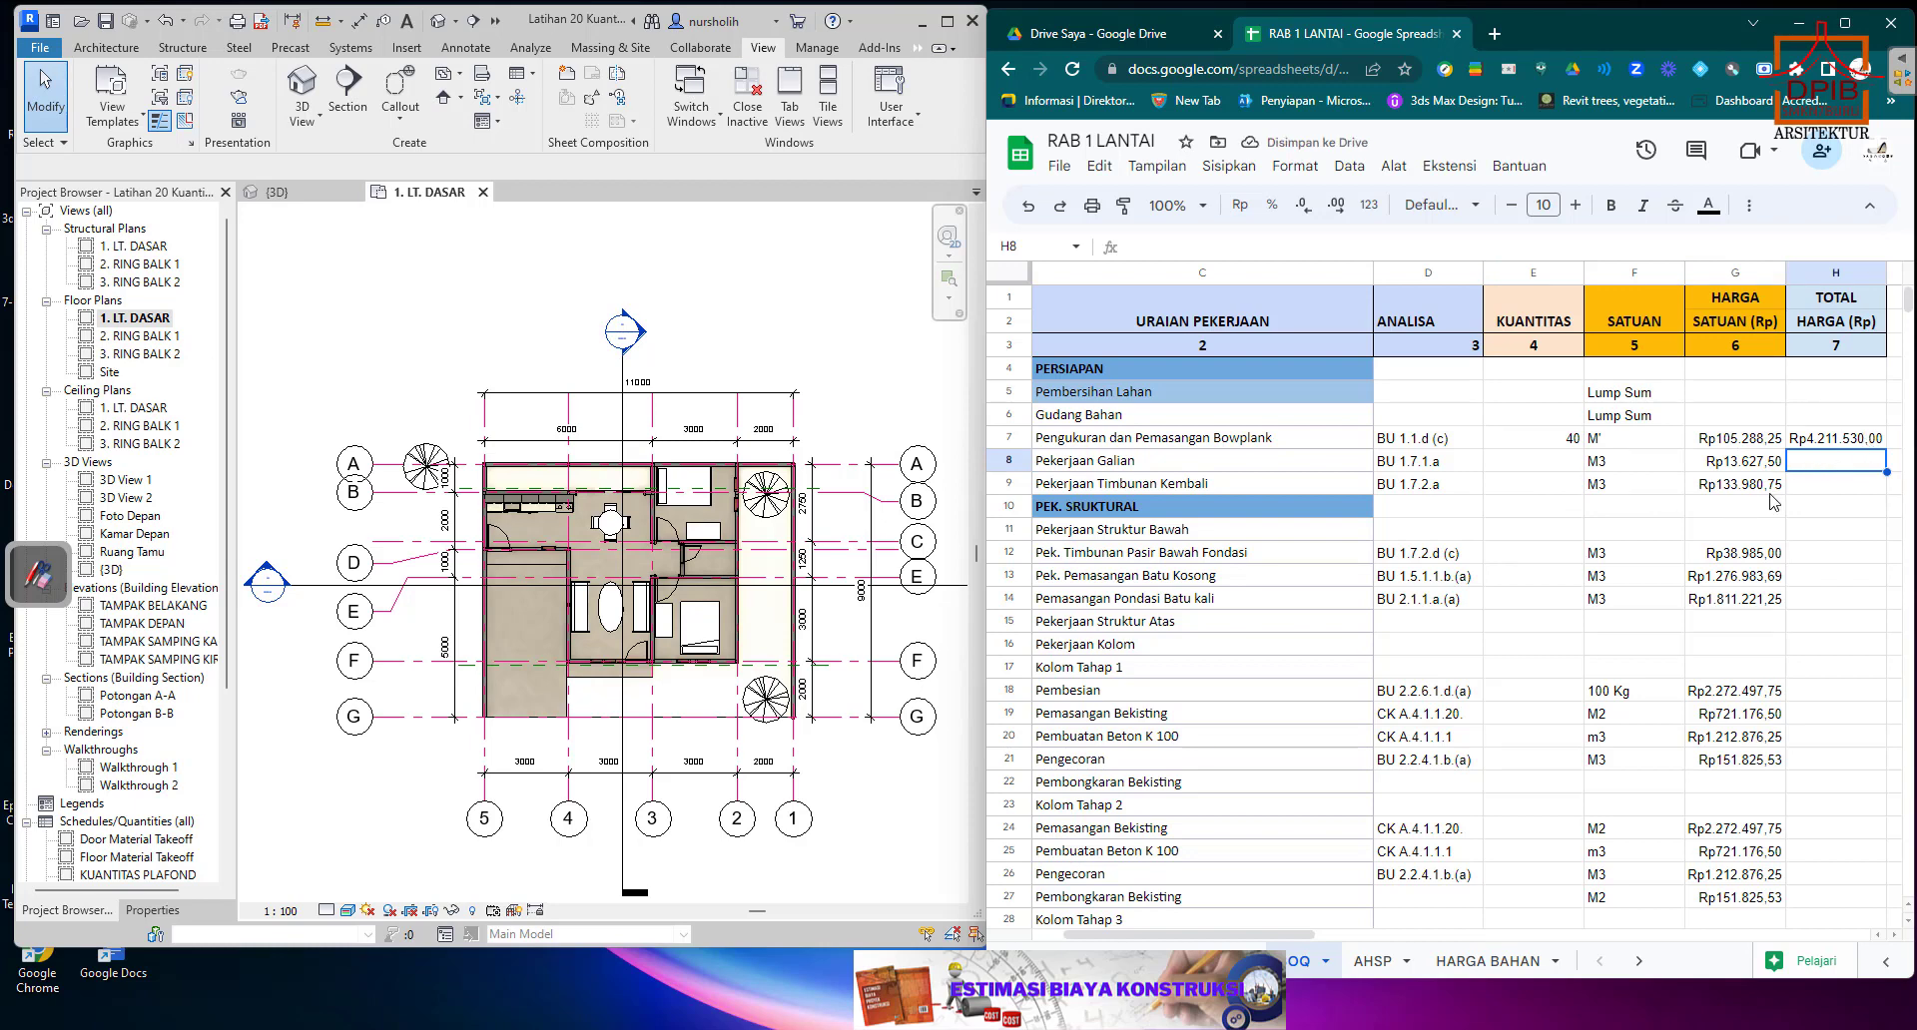
Fill the total price formula from H7 down to H9 and select the Pekerjaan Galian quantity cell E8.
{"action": "left_click", "coordinate": [1879, 439]}
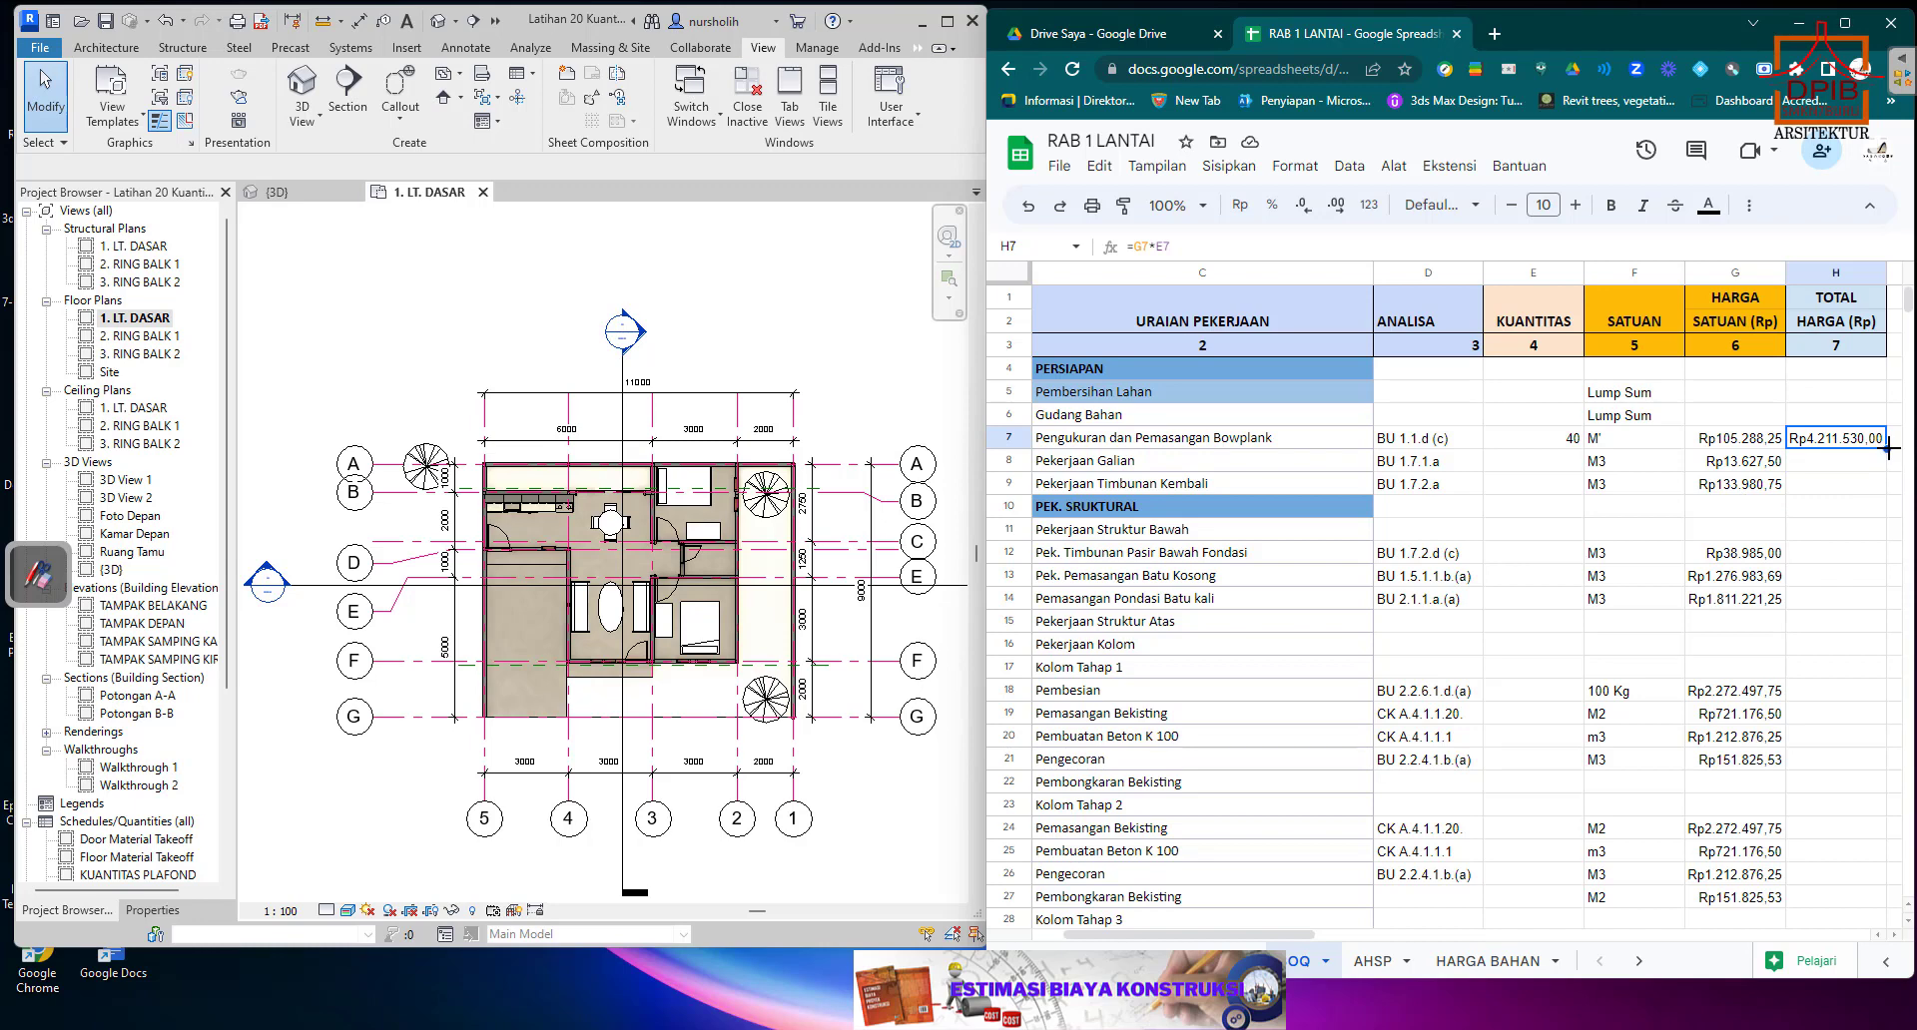
{"action": "left_click_drag", "start_coordinate": [1888, 449], "coordinate": [1885, 494]}
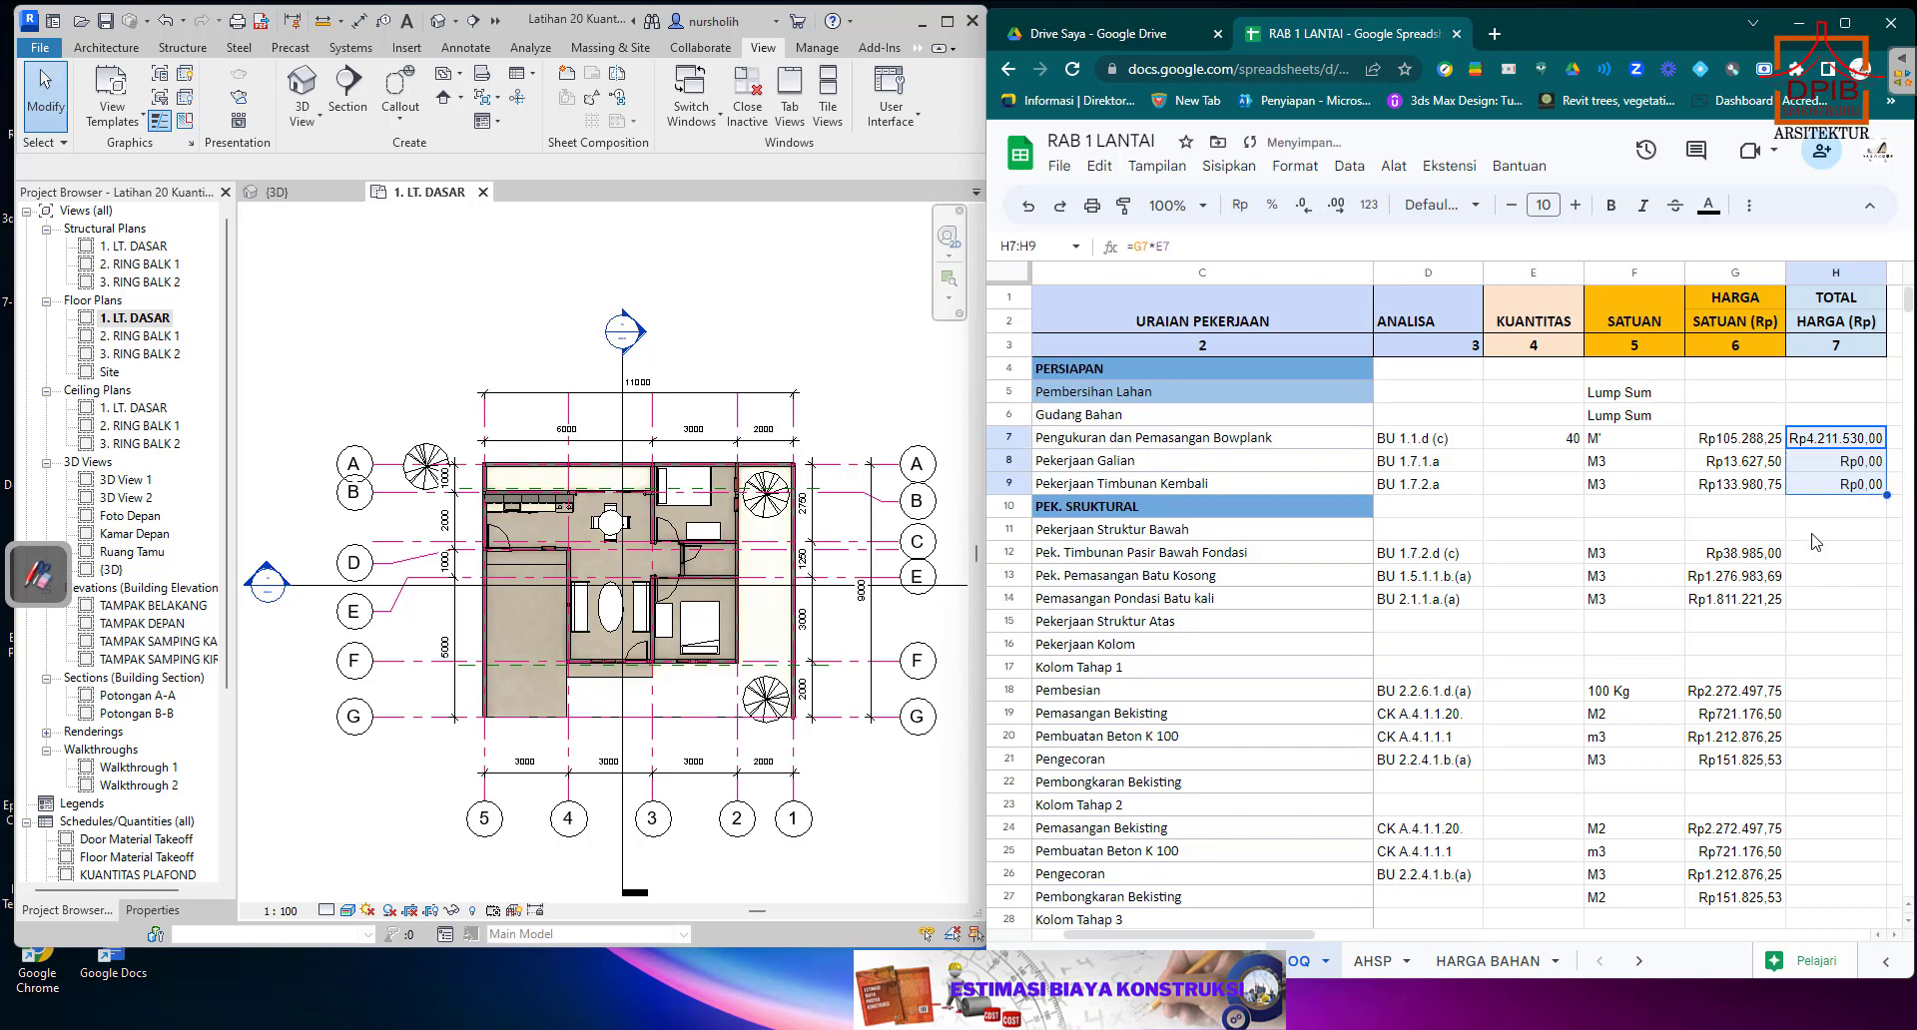
{"action": "left_click", "coordinate": [1229, 468]}
{"action": "left_click", "coordinate": [1520, 465]}
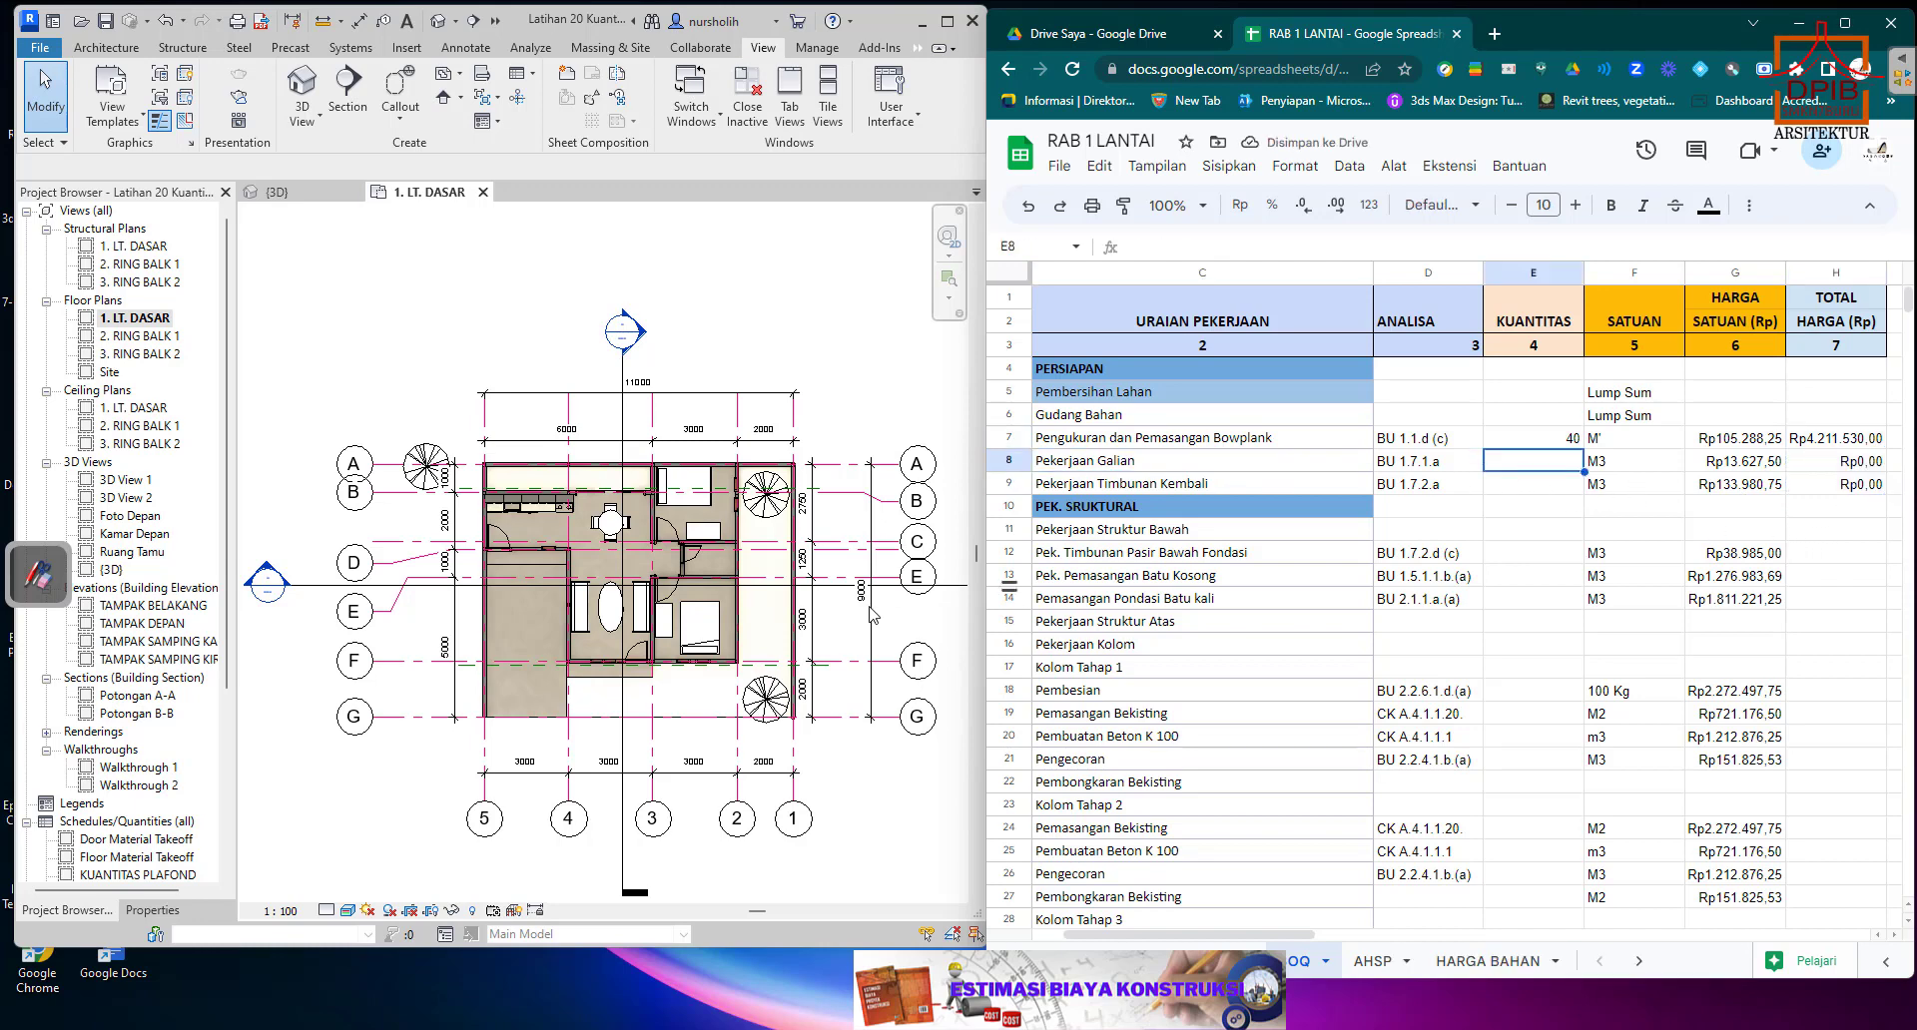
In Revit's 3D view, inspect the instance and type properties of the front boundary foundation, including its width and thickness dimensions.
{"action": "left_click", "coordinate": [289, 197]}
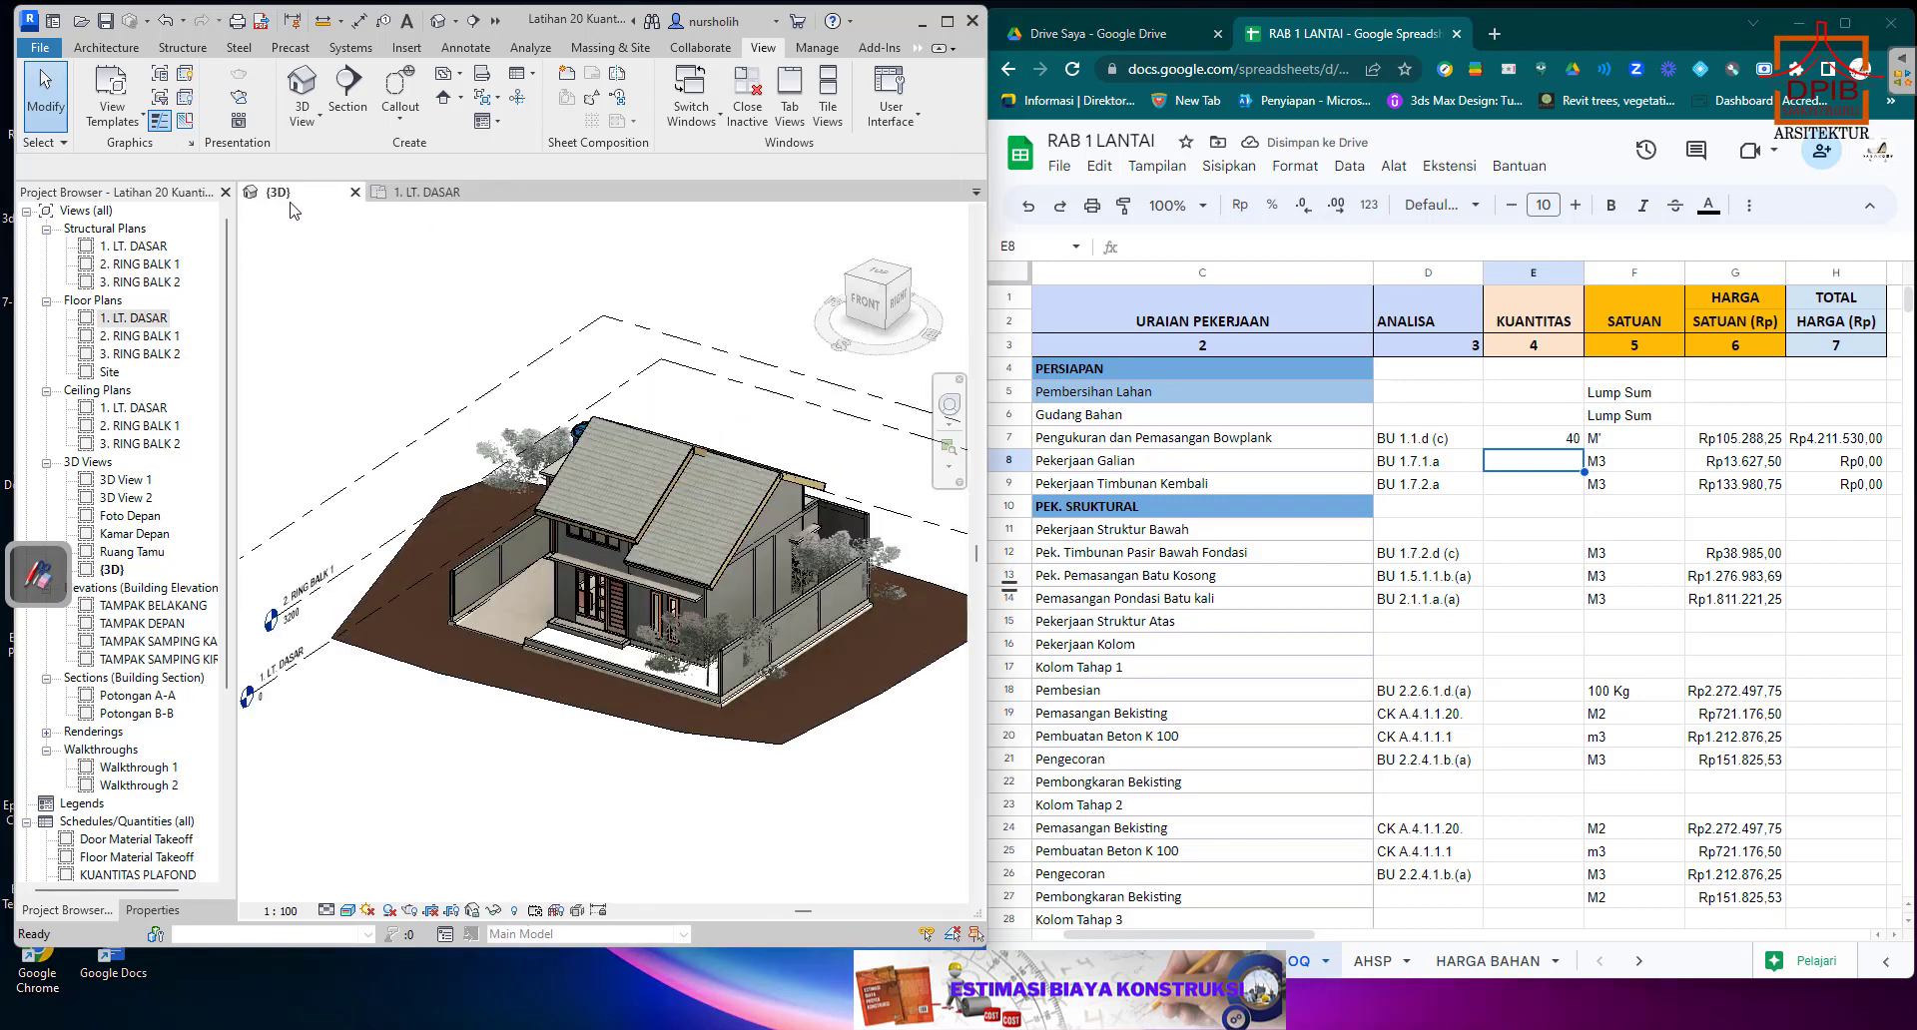
{"action": "left_click", "coordinate": [730, 715]}
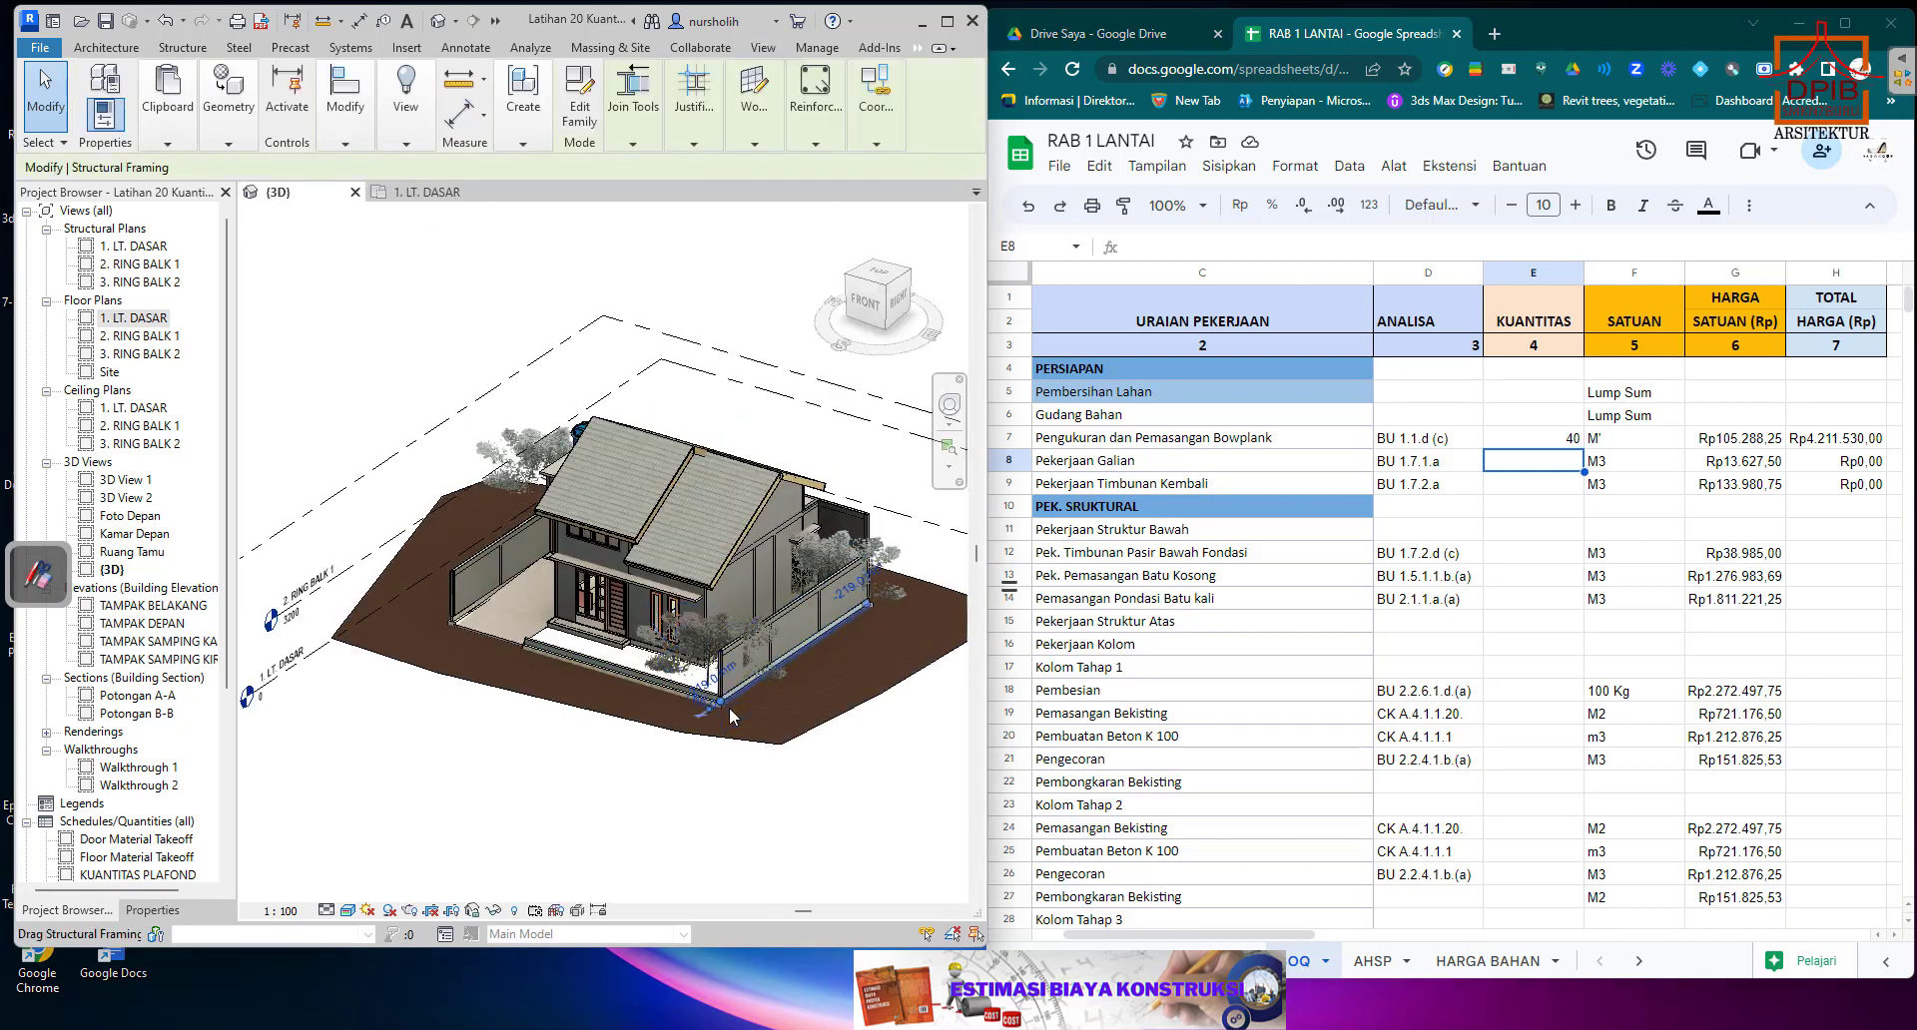
{"action": "left_click", "coordinate": [730, 715]}
{"action": "left_click", "coordinate": [156, 911]}
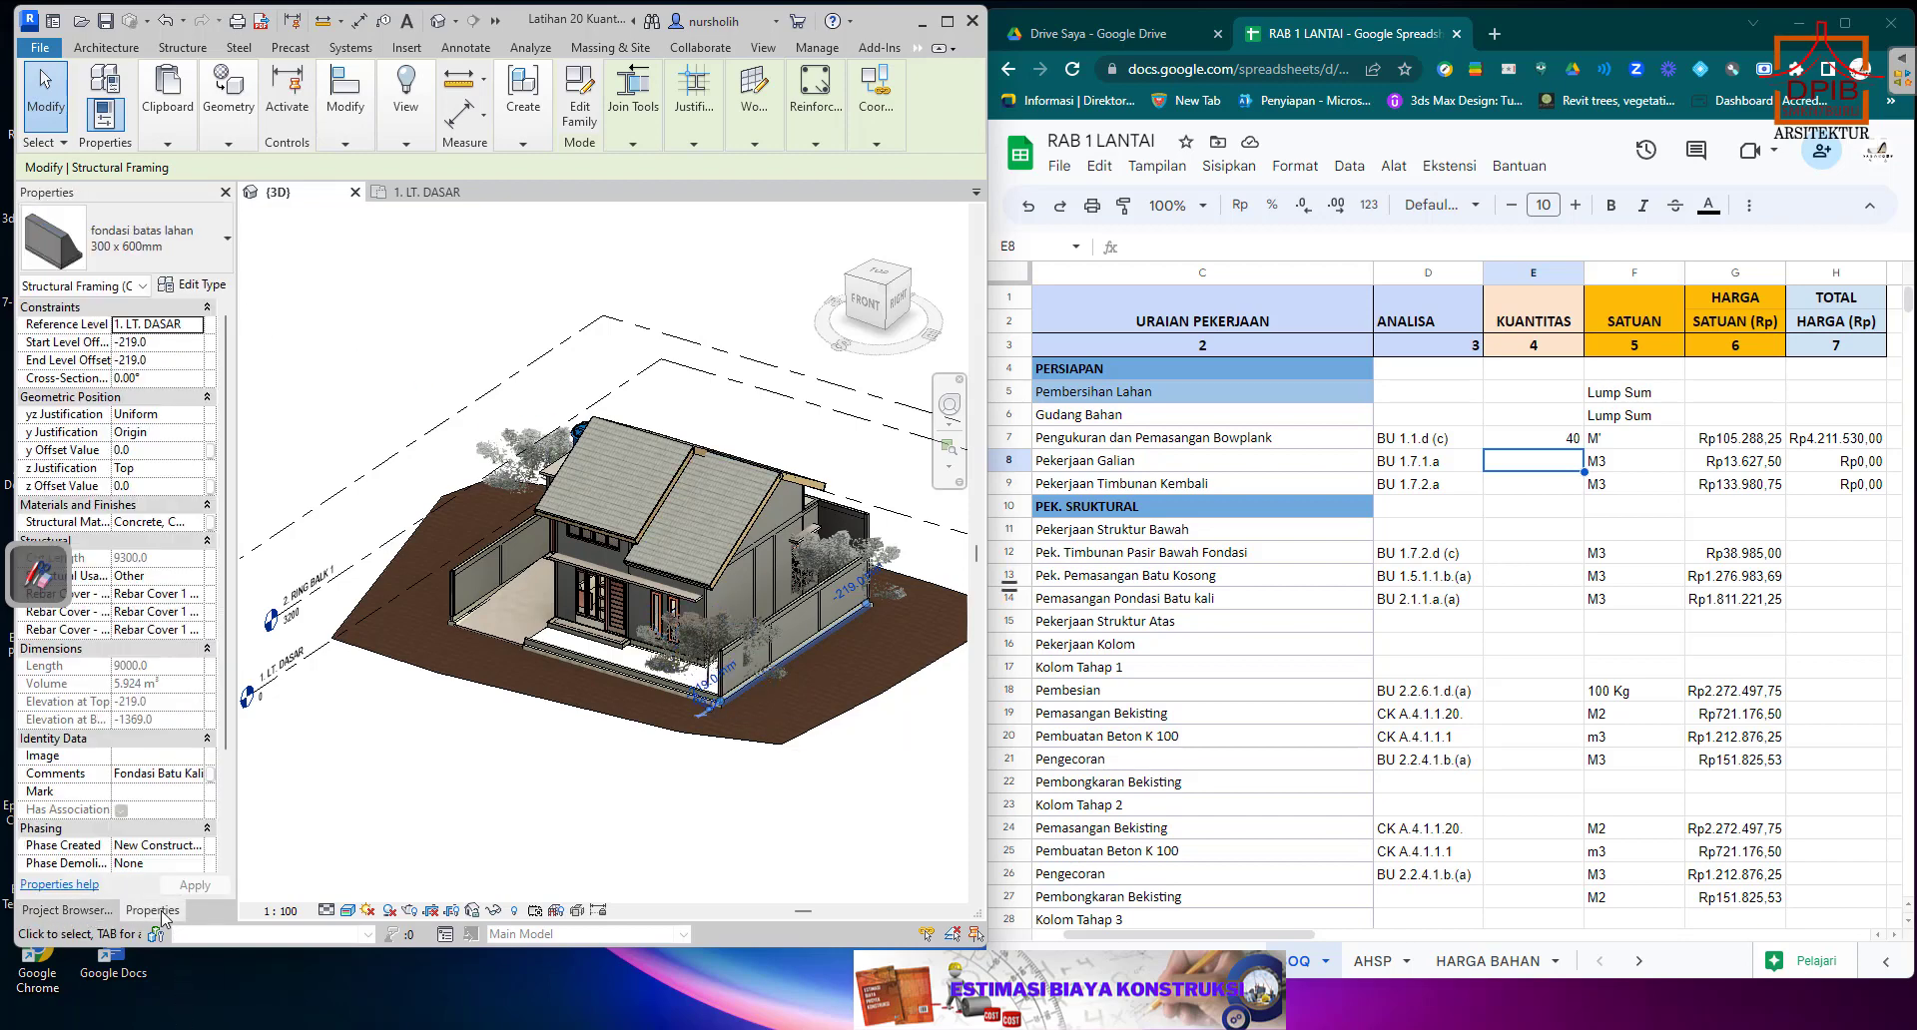
{"action": "left_click", "coordinate": [192, 285]}
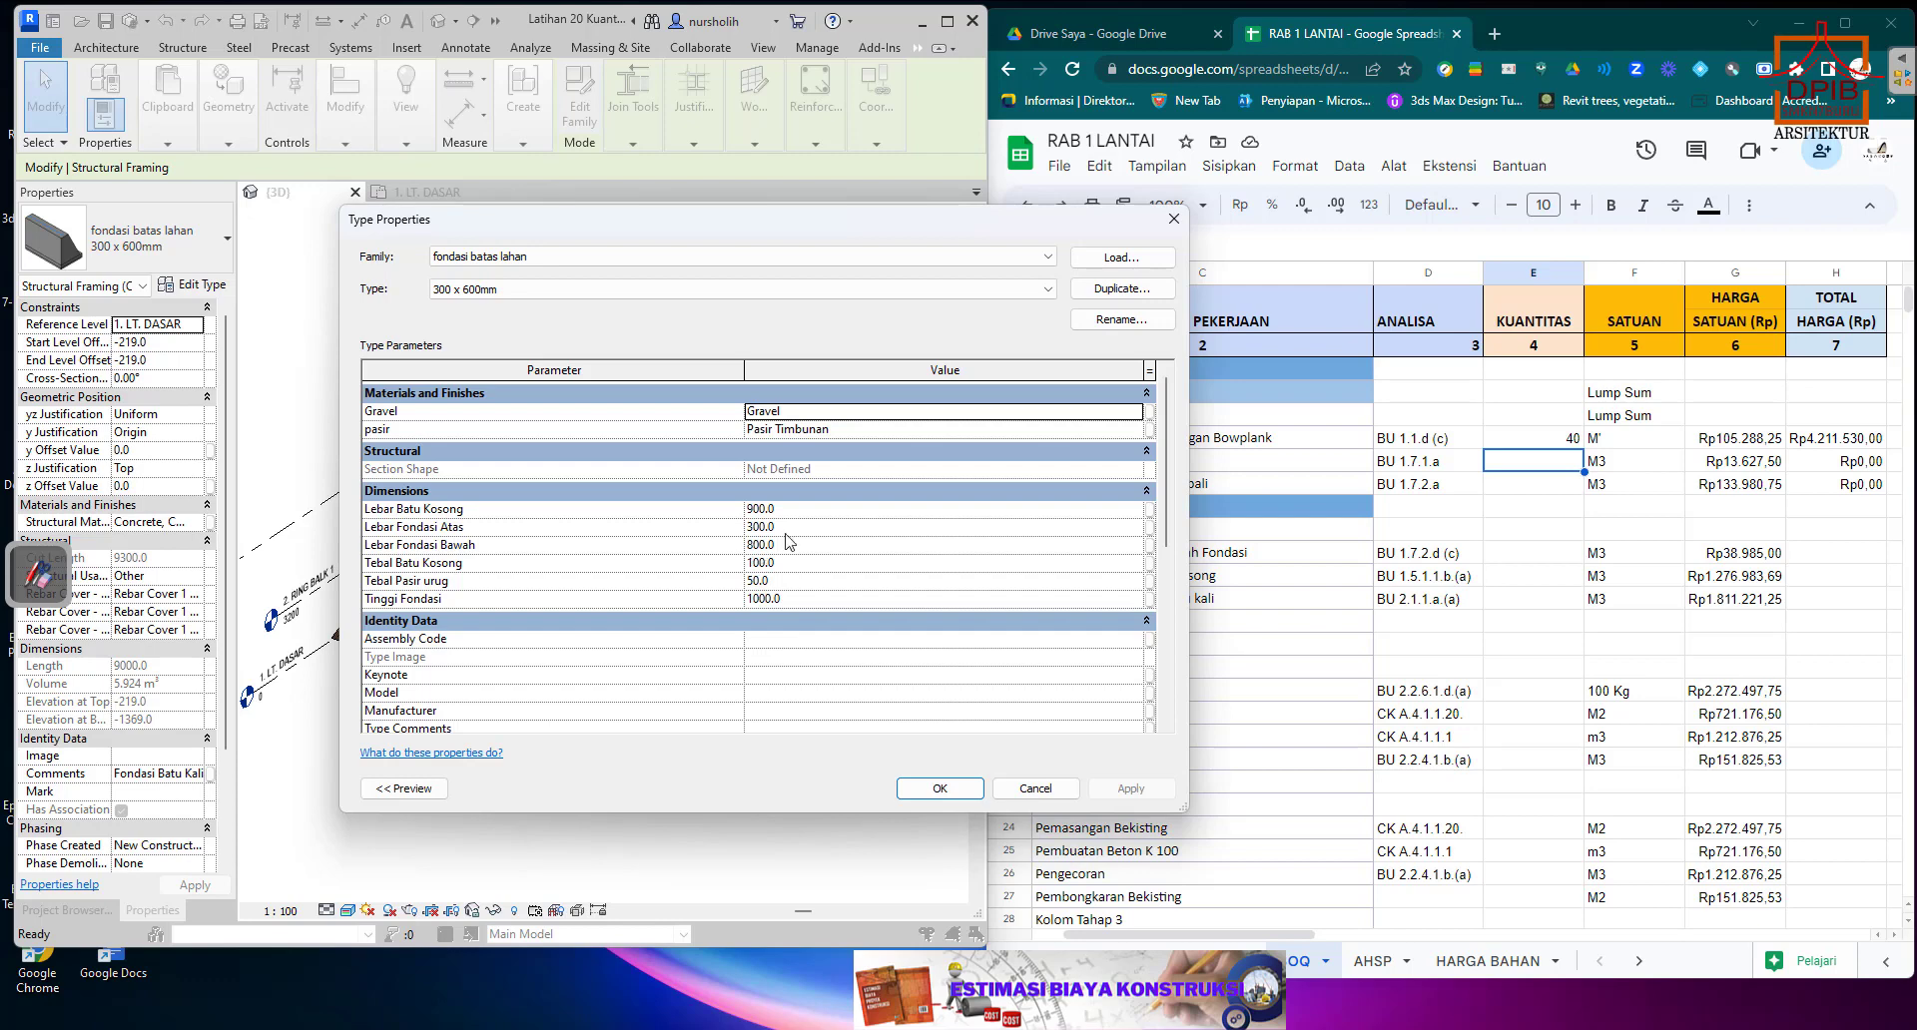
{"action": "left_click", "coordinate": [1174, 219]}
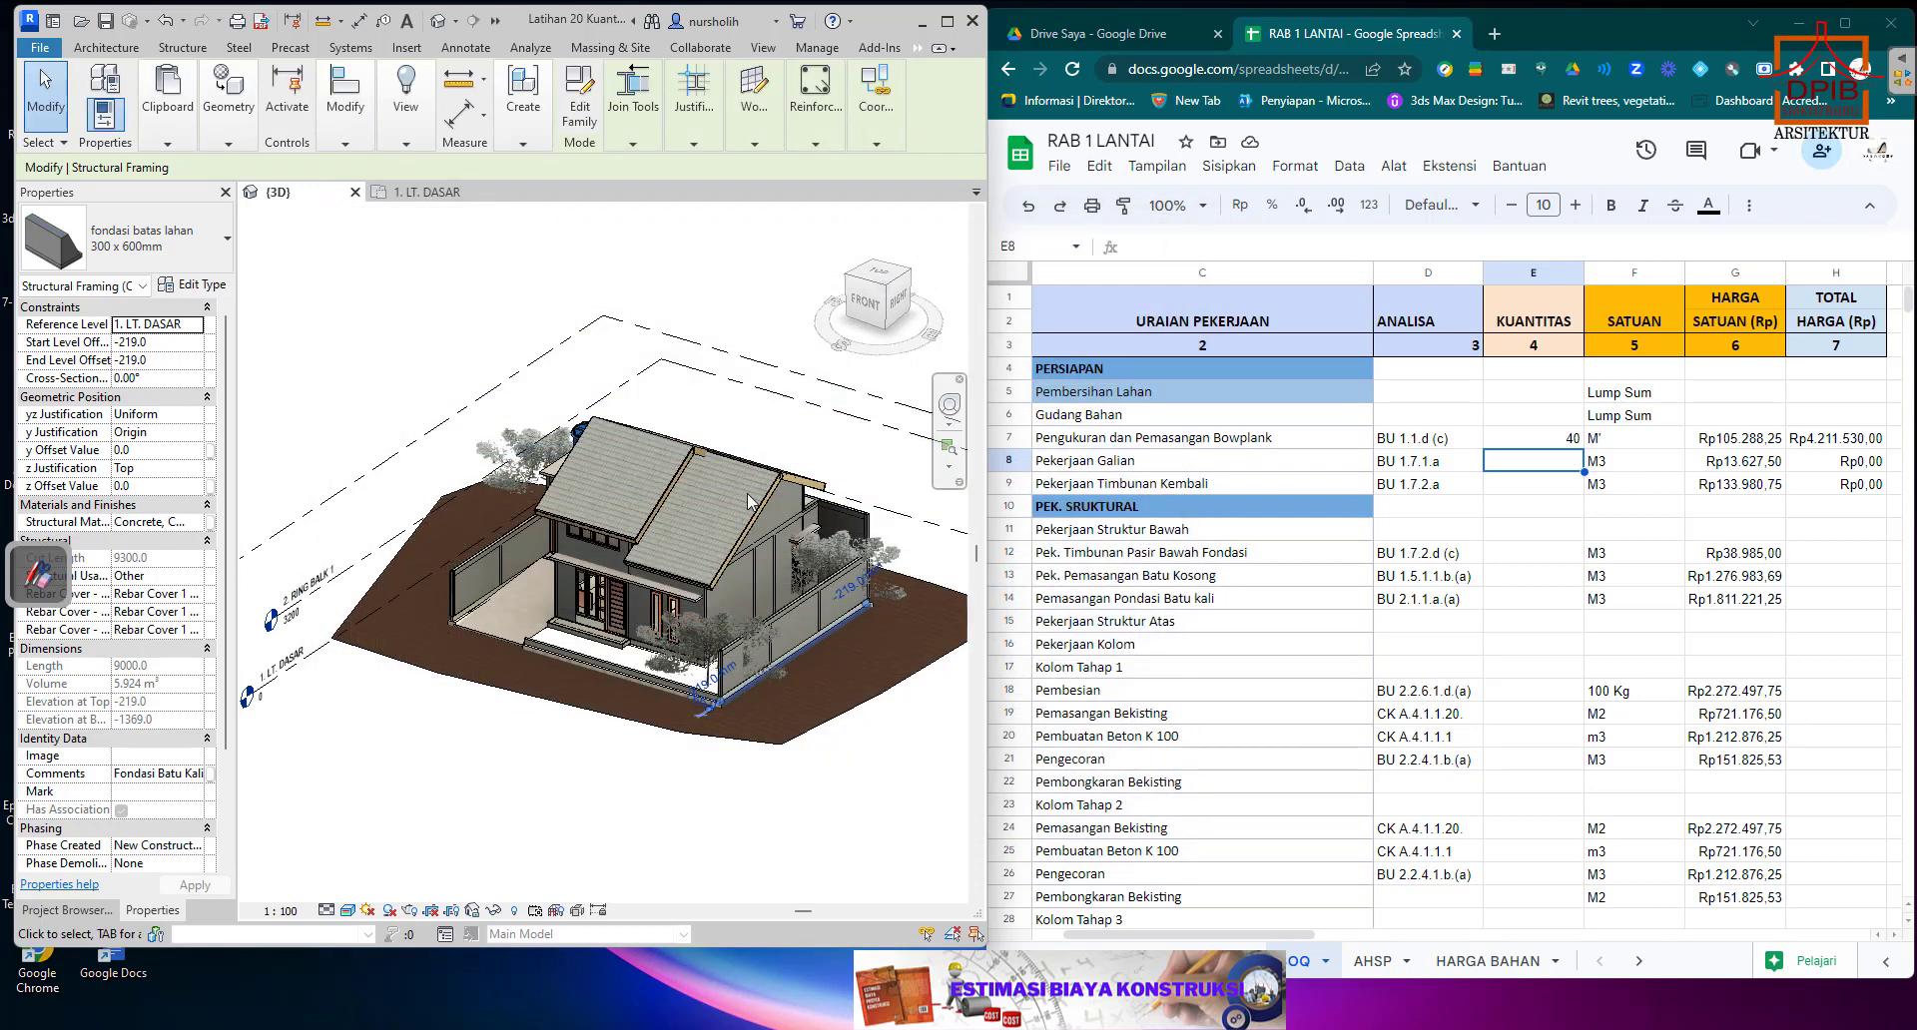
Sketch the excavation cross-section as a hatched 800 by 1000 rectangle over the 3D view and note its area calculation, 0,8 x 1 = 0,8 m².
{"action": "left_click", "coordinate": [48, 567]}
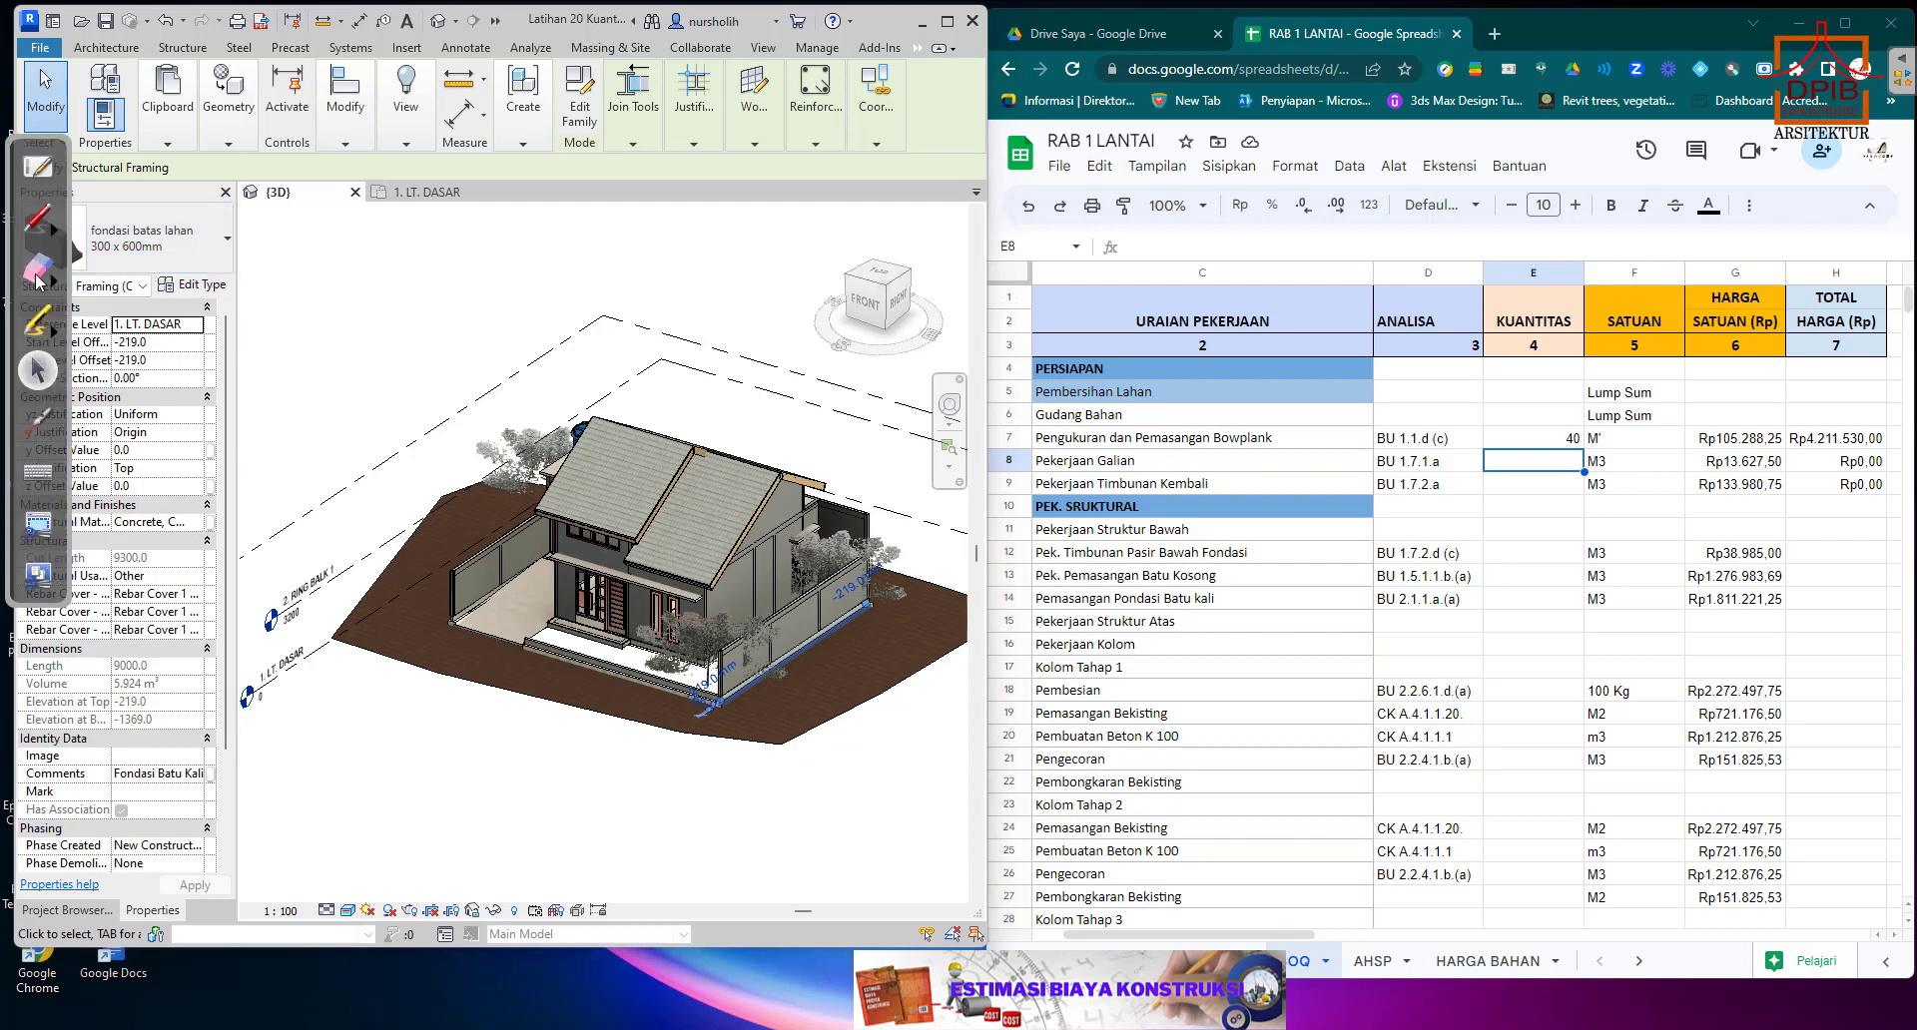
{"action": "left_click", "coordinate": [37, 218]}
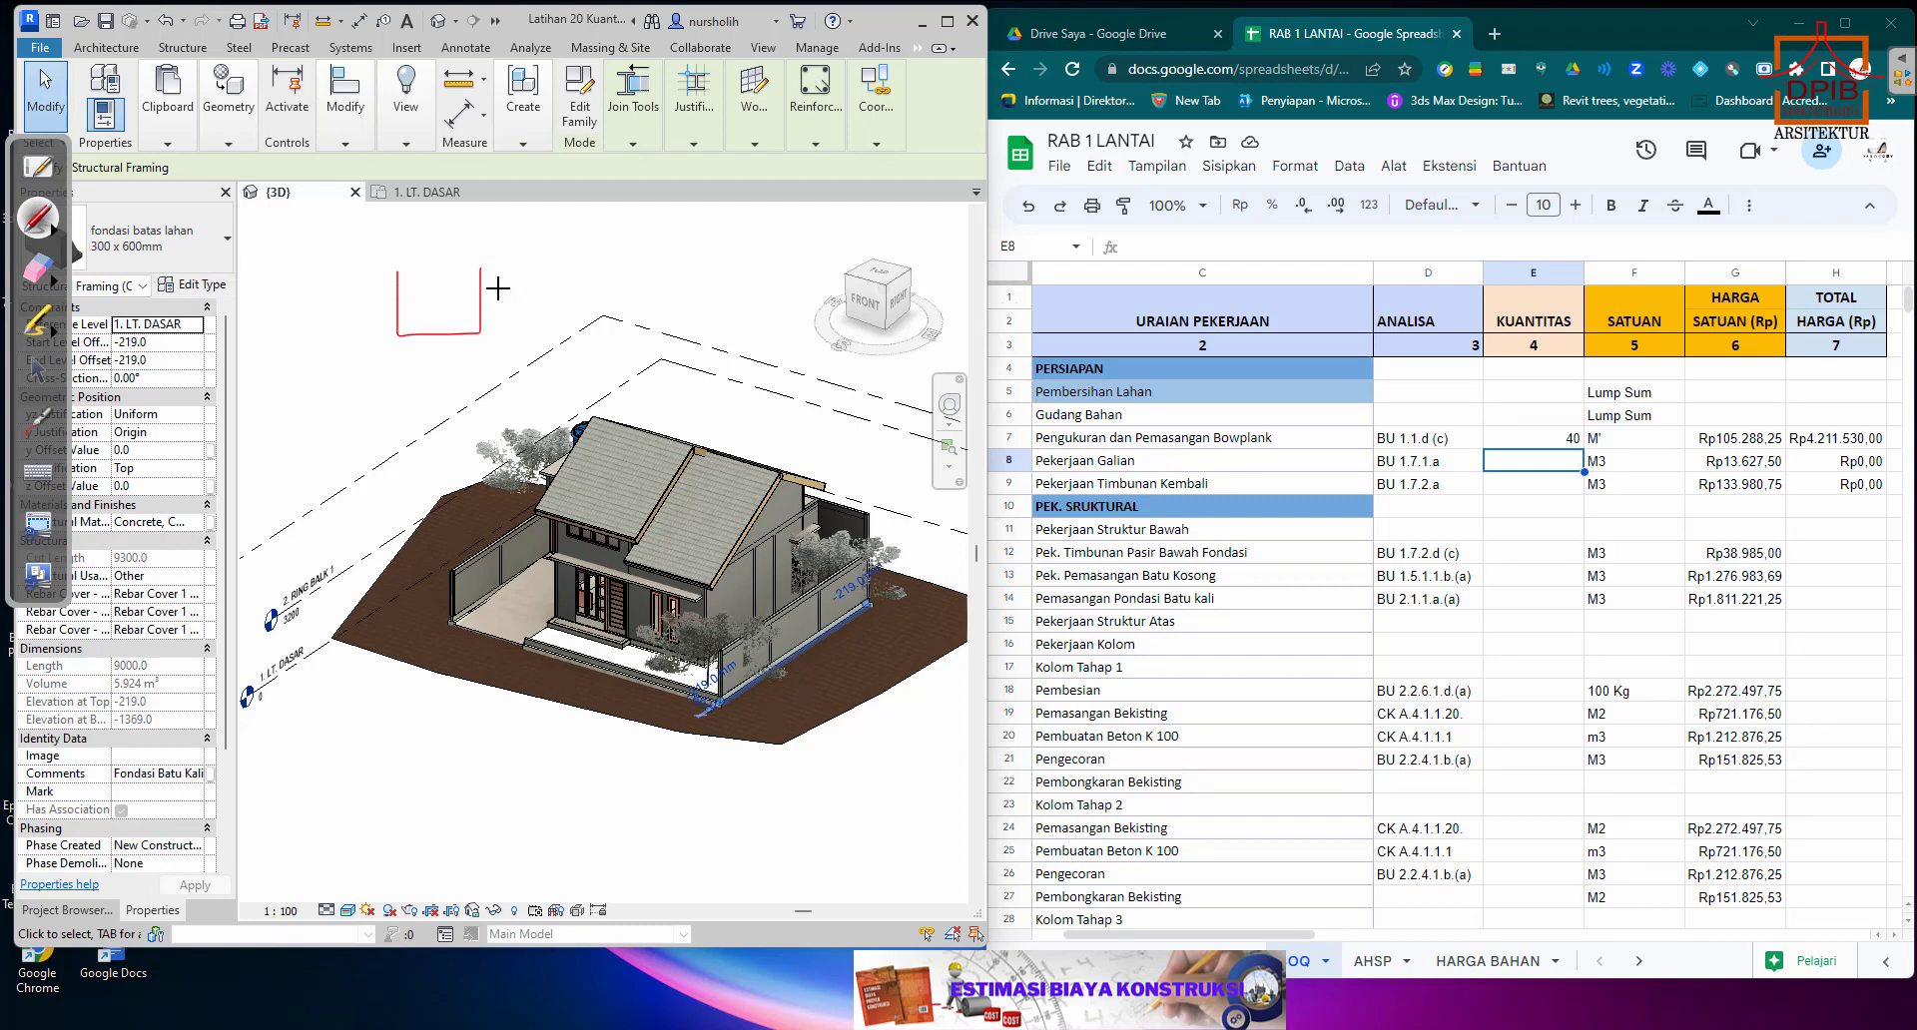
{"action": "mouse_move", "coordinate": [513, 293]}
{"action": "left_mouse_down"}
{"action": "mouse_move", "coordinate": [534, 311]}
{"action": "mouse_move", "coordinate": [563, 292]}
{"action": "left_mouse_up"}
{"action": "mouse_move", "coordinate": [432, 278]}
{"action": "left_mouse_down"}
{"action": "mouse_move", "coordinate": [419, 289]}
{"action": "mouse_move", "coordinate": [450, 284]}
{"action": "left_mouse_up"}
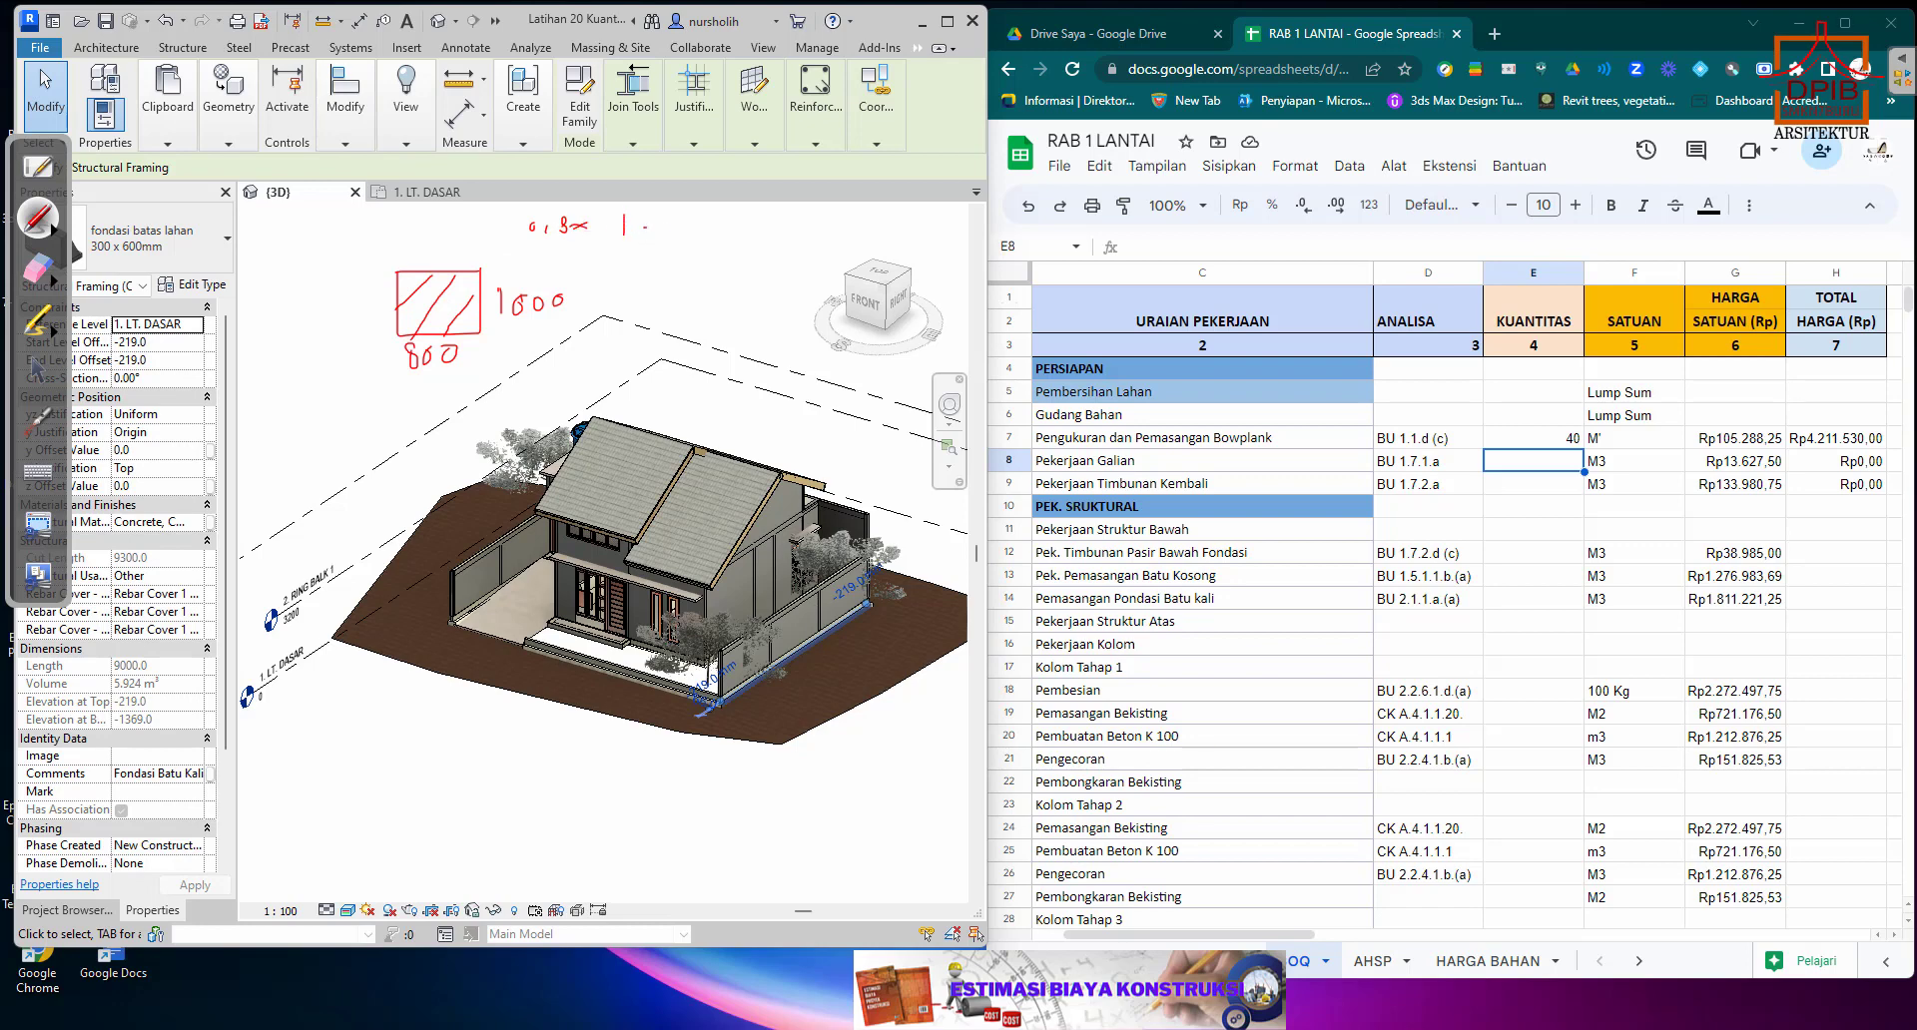
{"action": "left_click_drag", "start_coordinate": [645, 234], "coordinate": [737, 222]}
{"action": "left_click", "coordinate": [41, 374]}
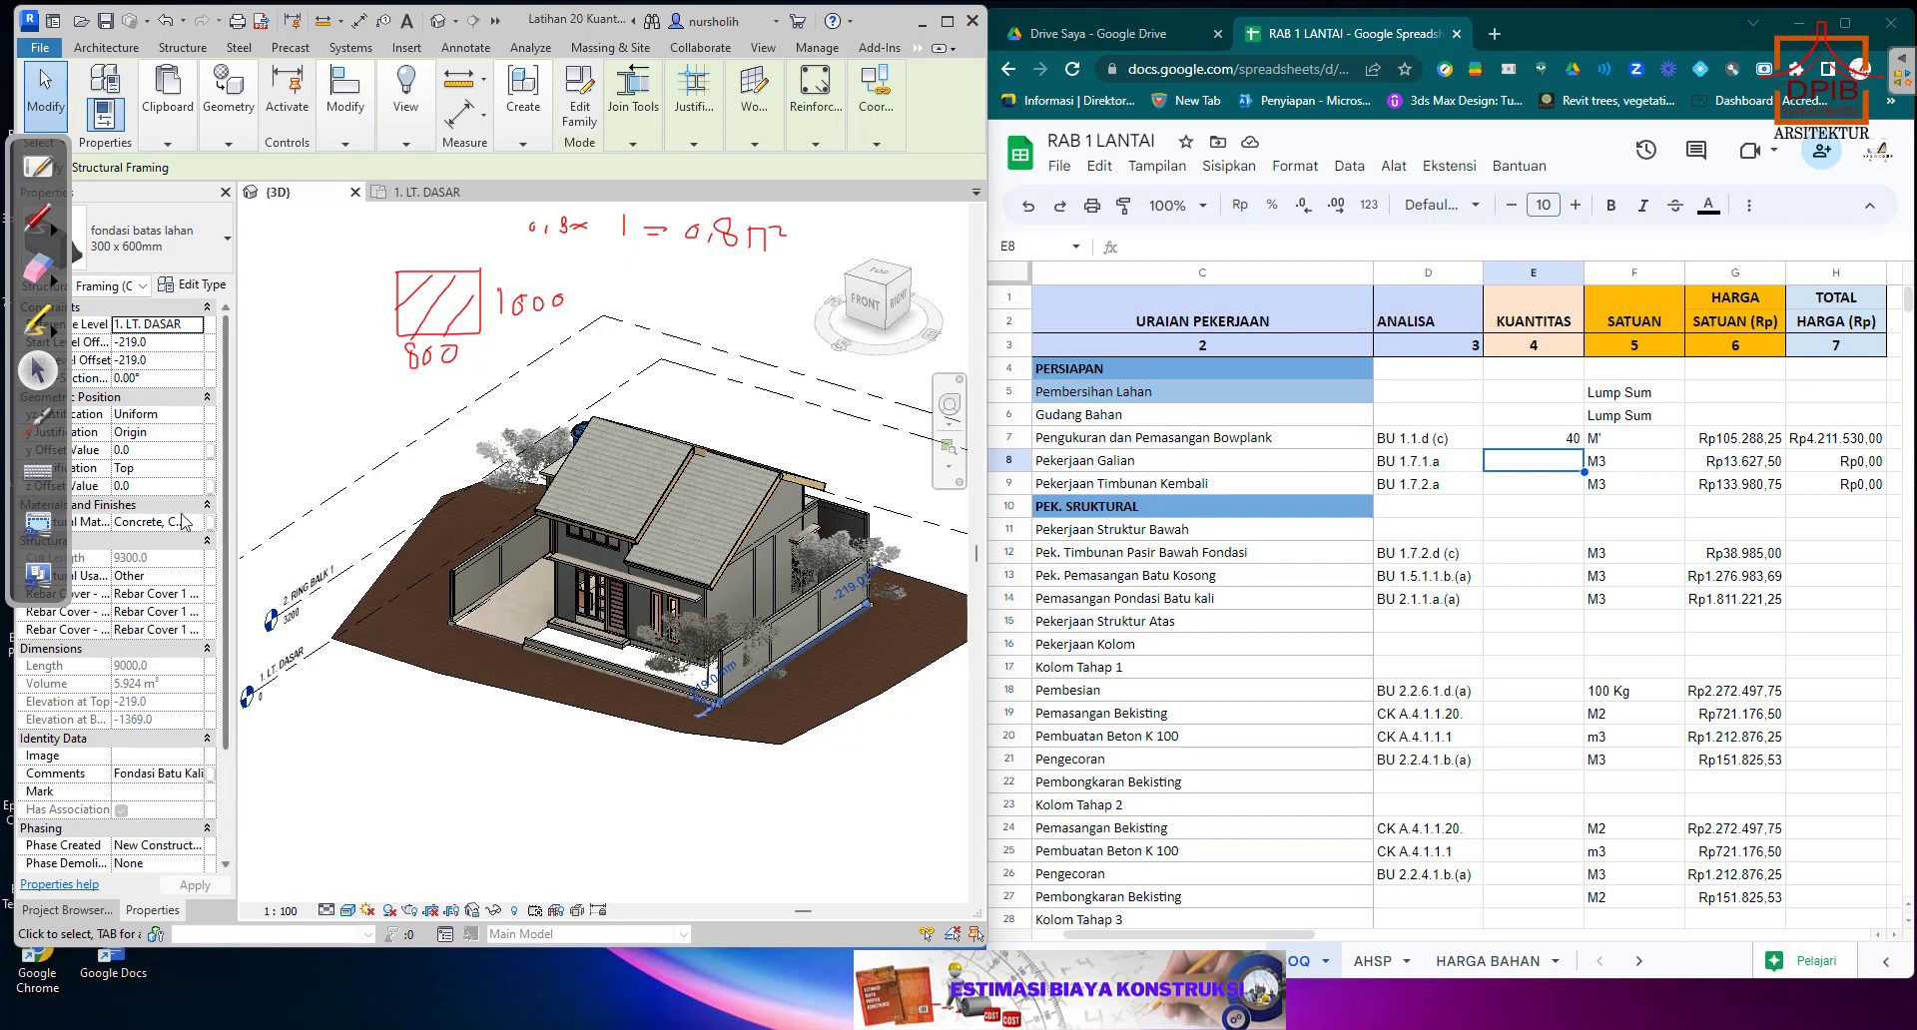
Open the Structural Framing Schedule in Revit and examine the Fondasi Batu Kali subtotal for volume and length.
{"action": "left_click", "coordinate": [62, 911]}
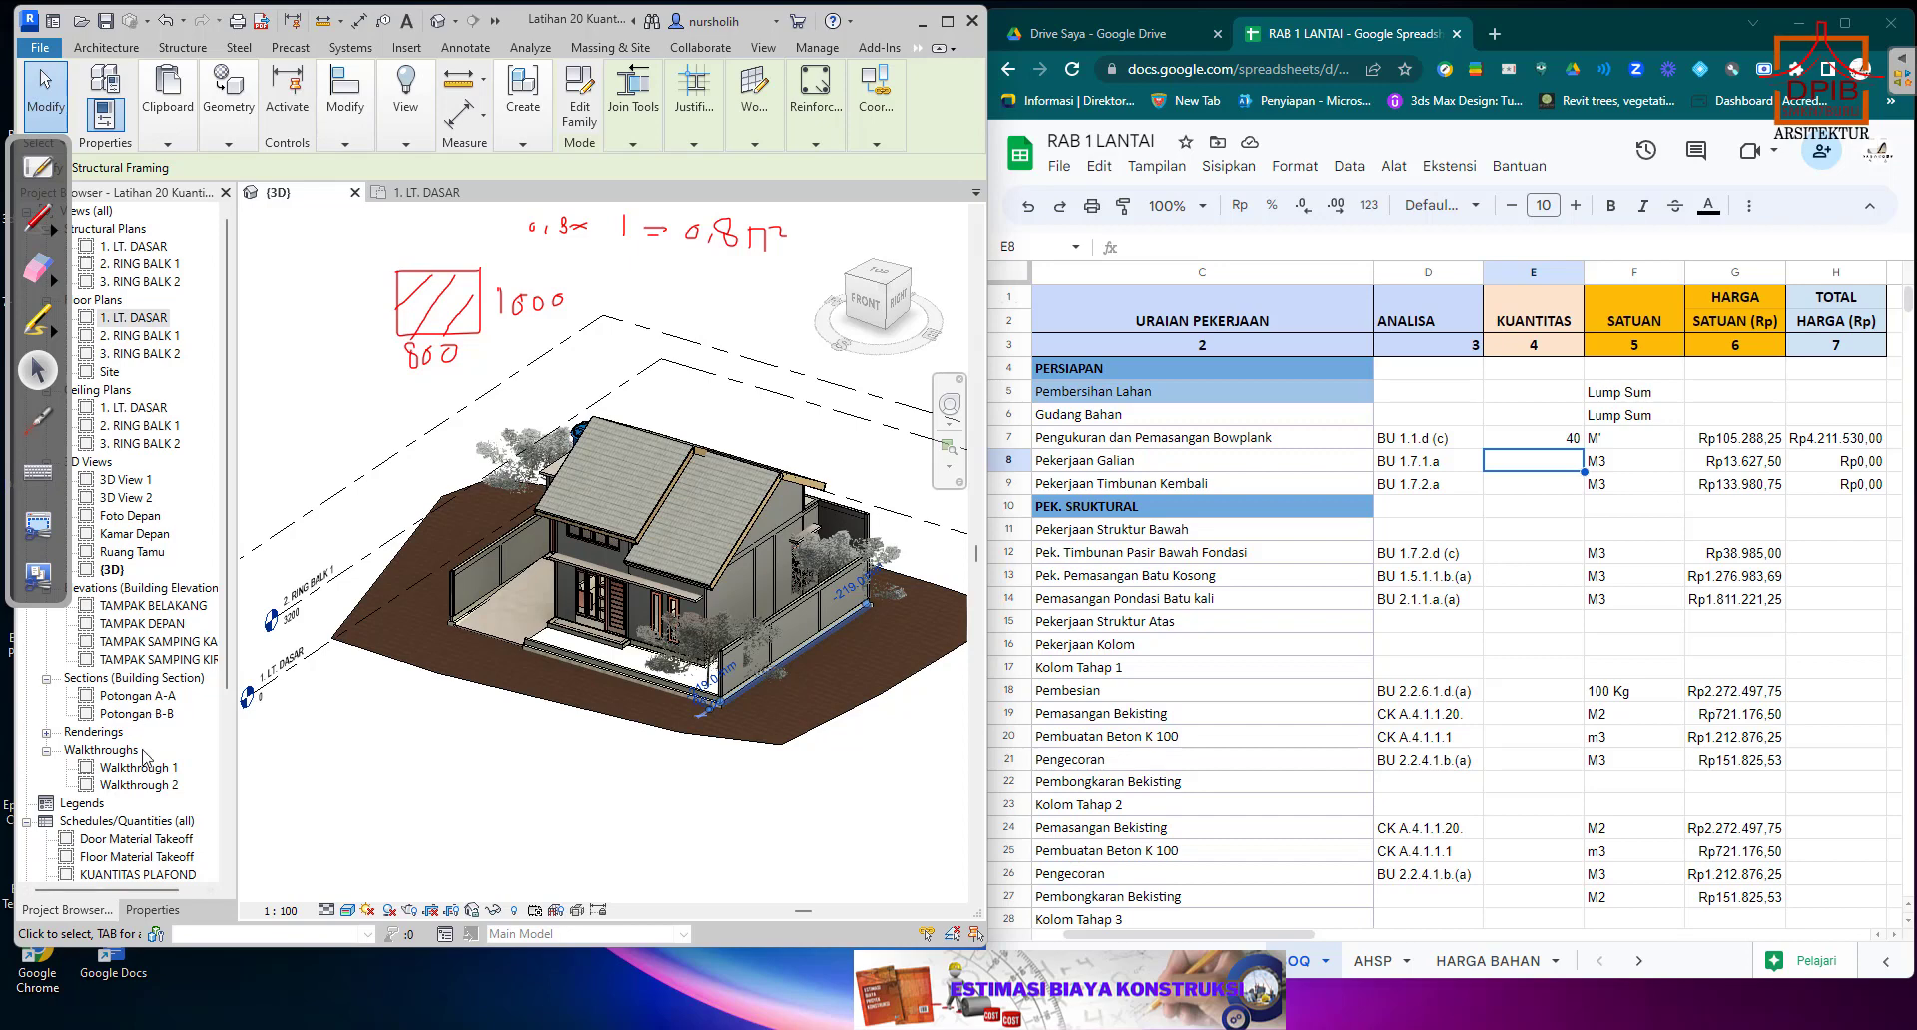
{"action": "scroll", "coordinate": [145, 756], "scroll_direction": "down", "scroll_amount": 3}
{"action": "scroll", "coordinate": [145, 756], "scroll_direction": "down", "scroll_amount": 1}
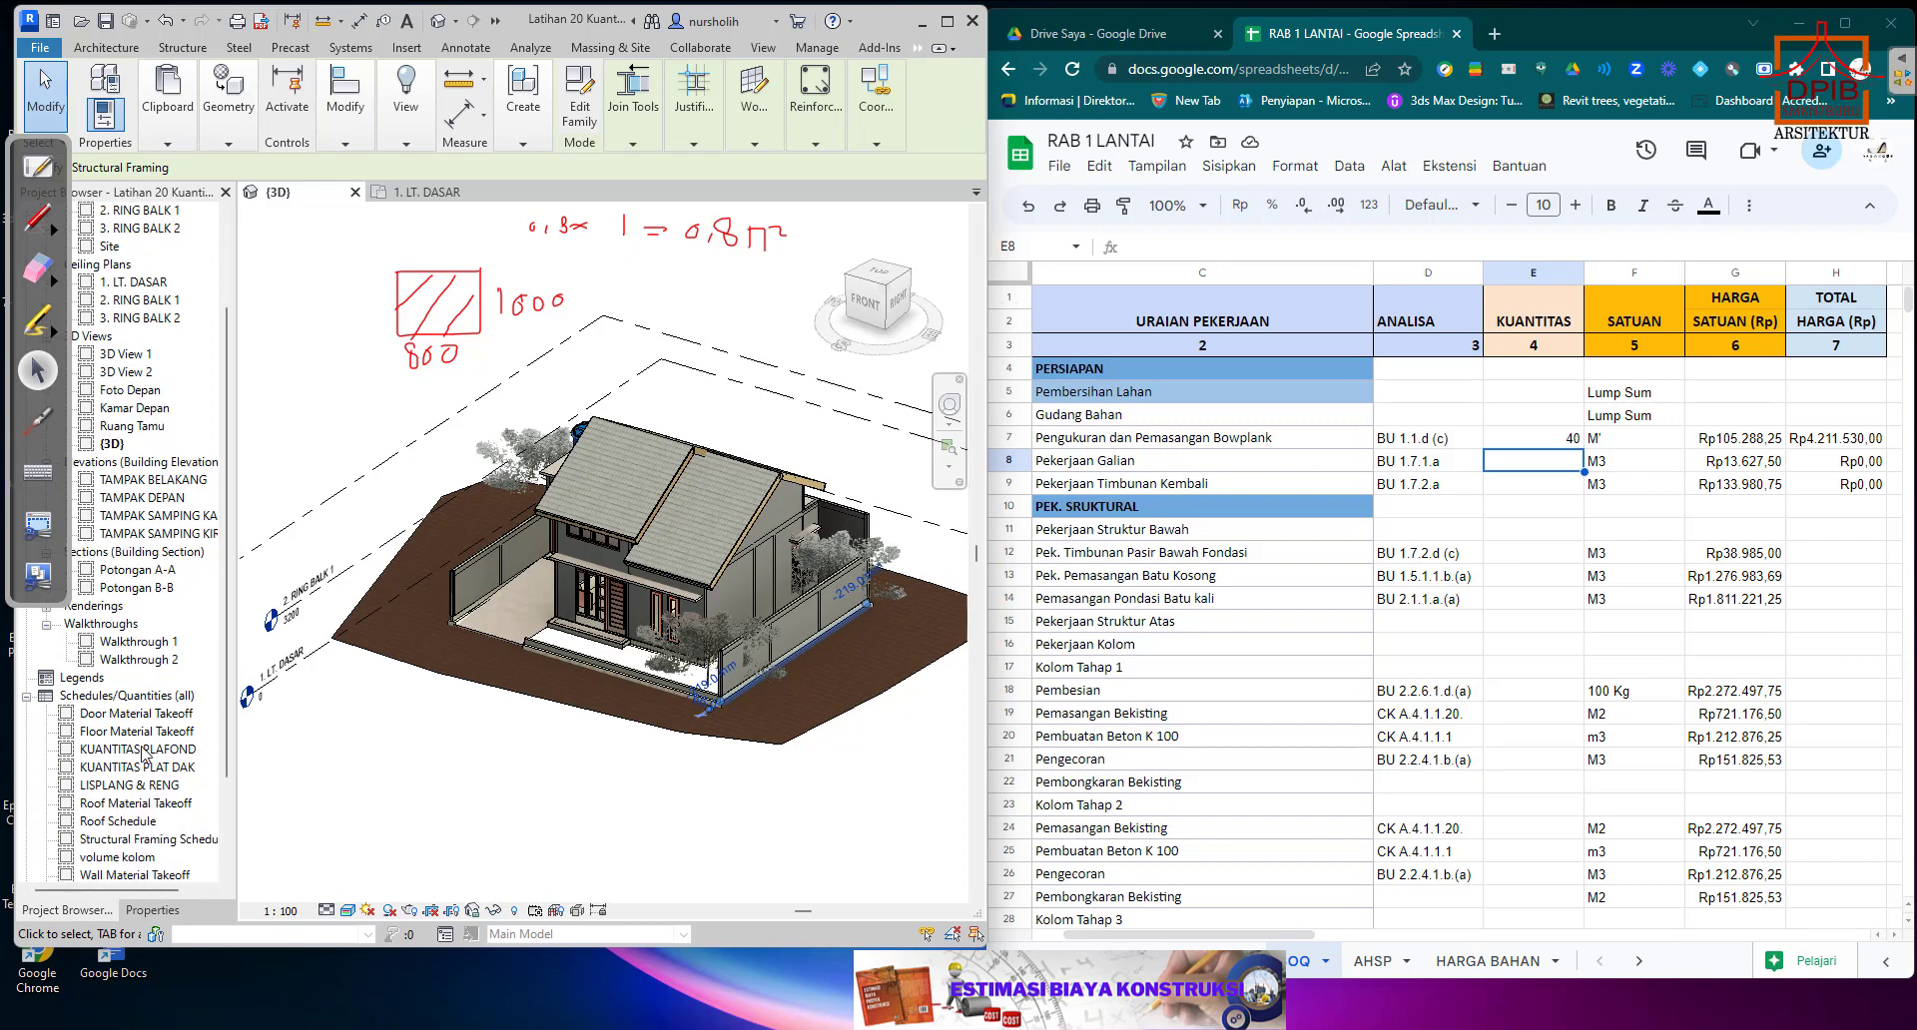
{"action": "scroll", "coordinate": [144, 756], "scroll_direction": "down", "scroll_amount": 1}
{"action": "scroll", "coordinate": [140, 759], "scroll_direction": "down", "scroll_amount": 1}
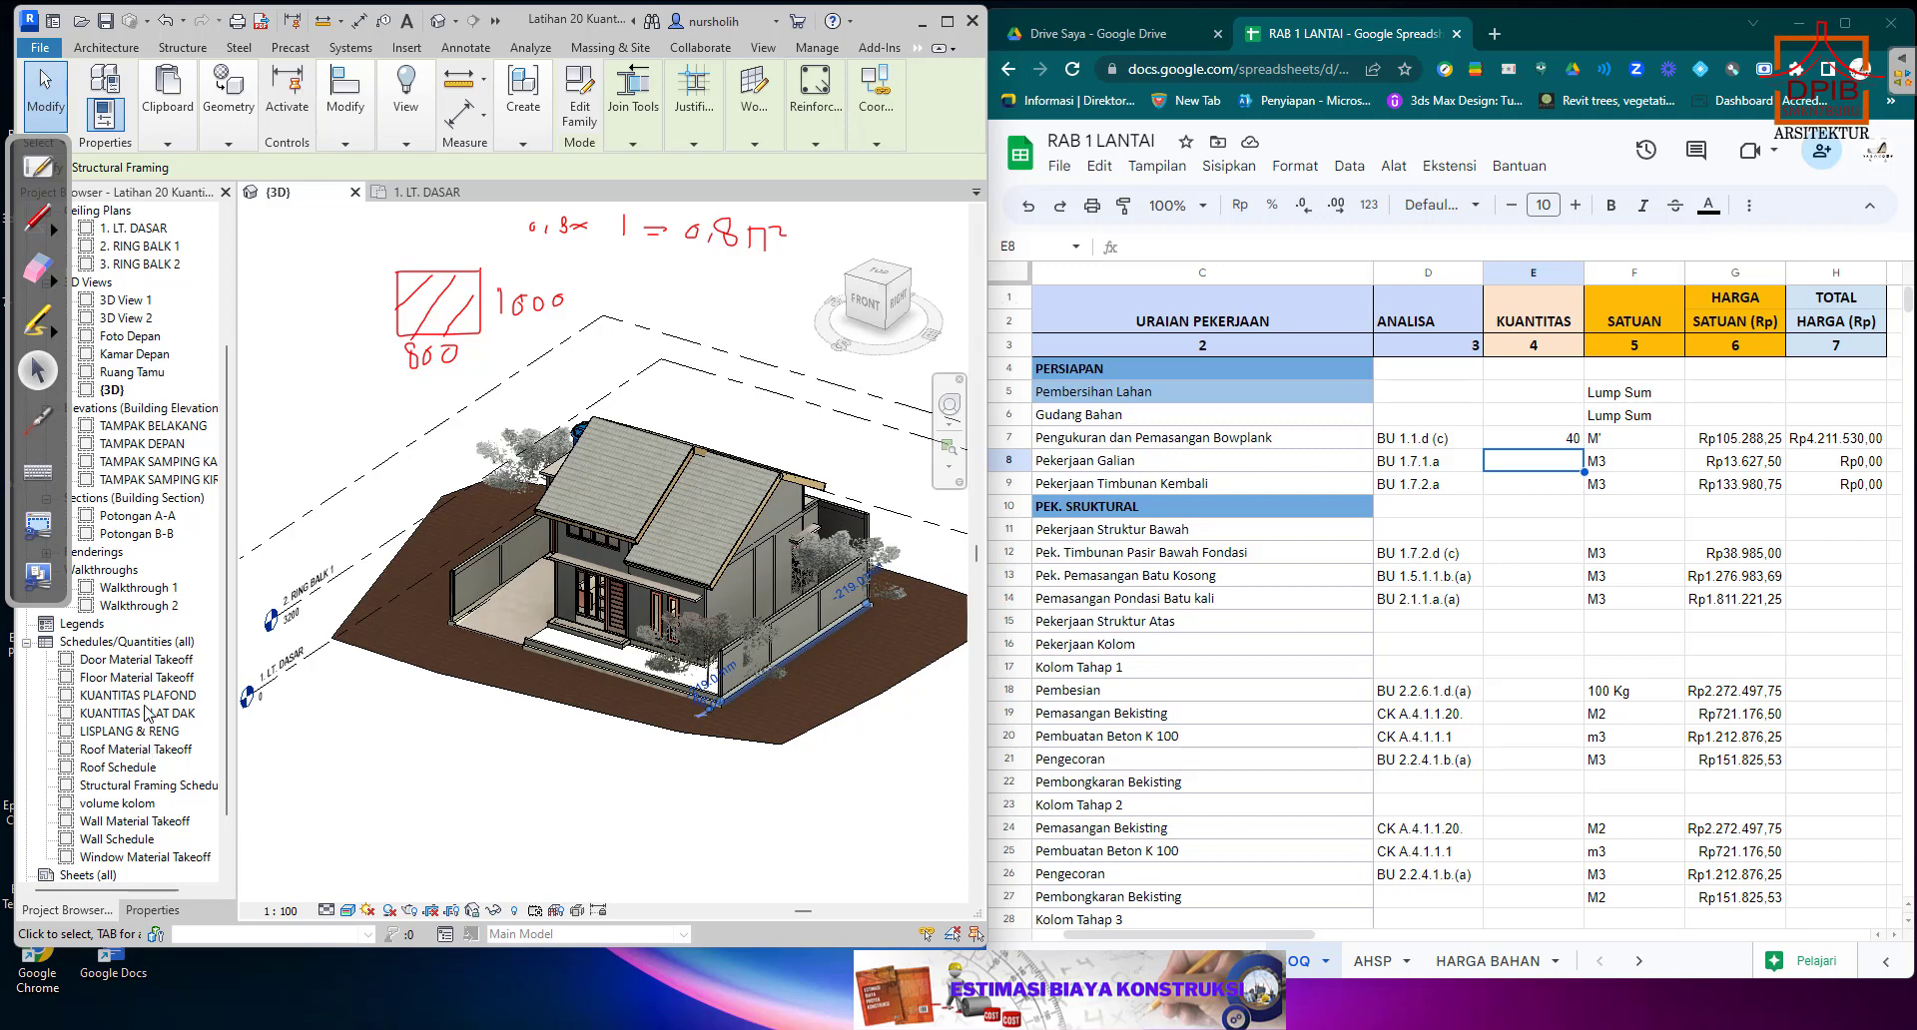
{"action": "left_click", "coordinate": [143, 787]}
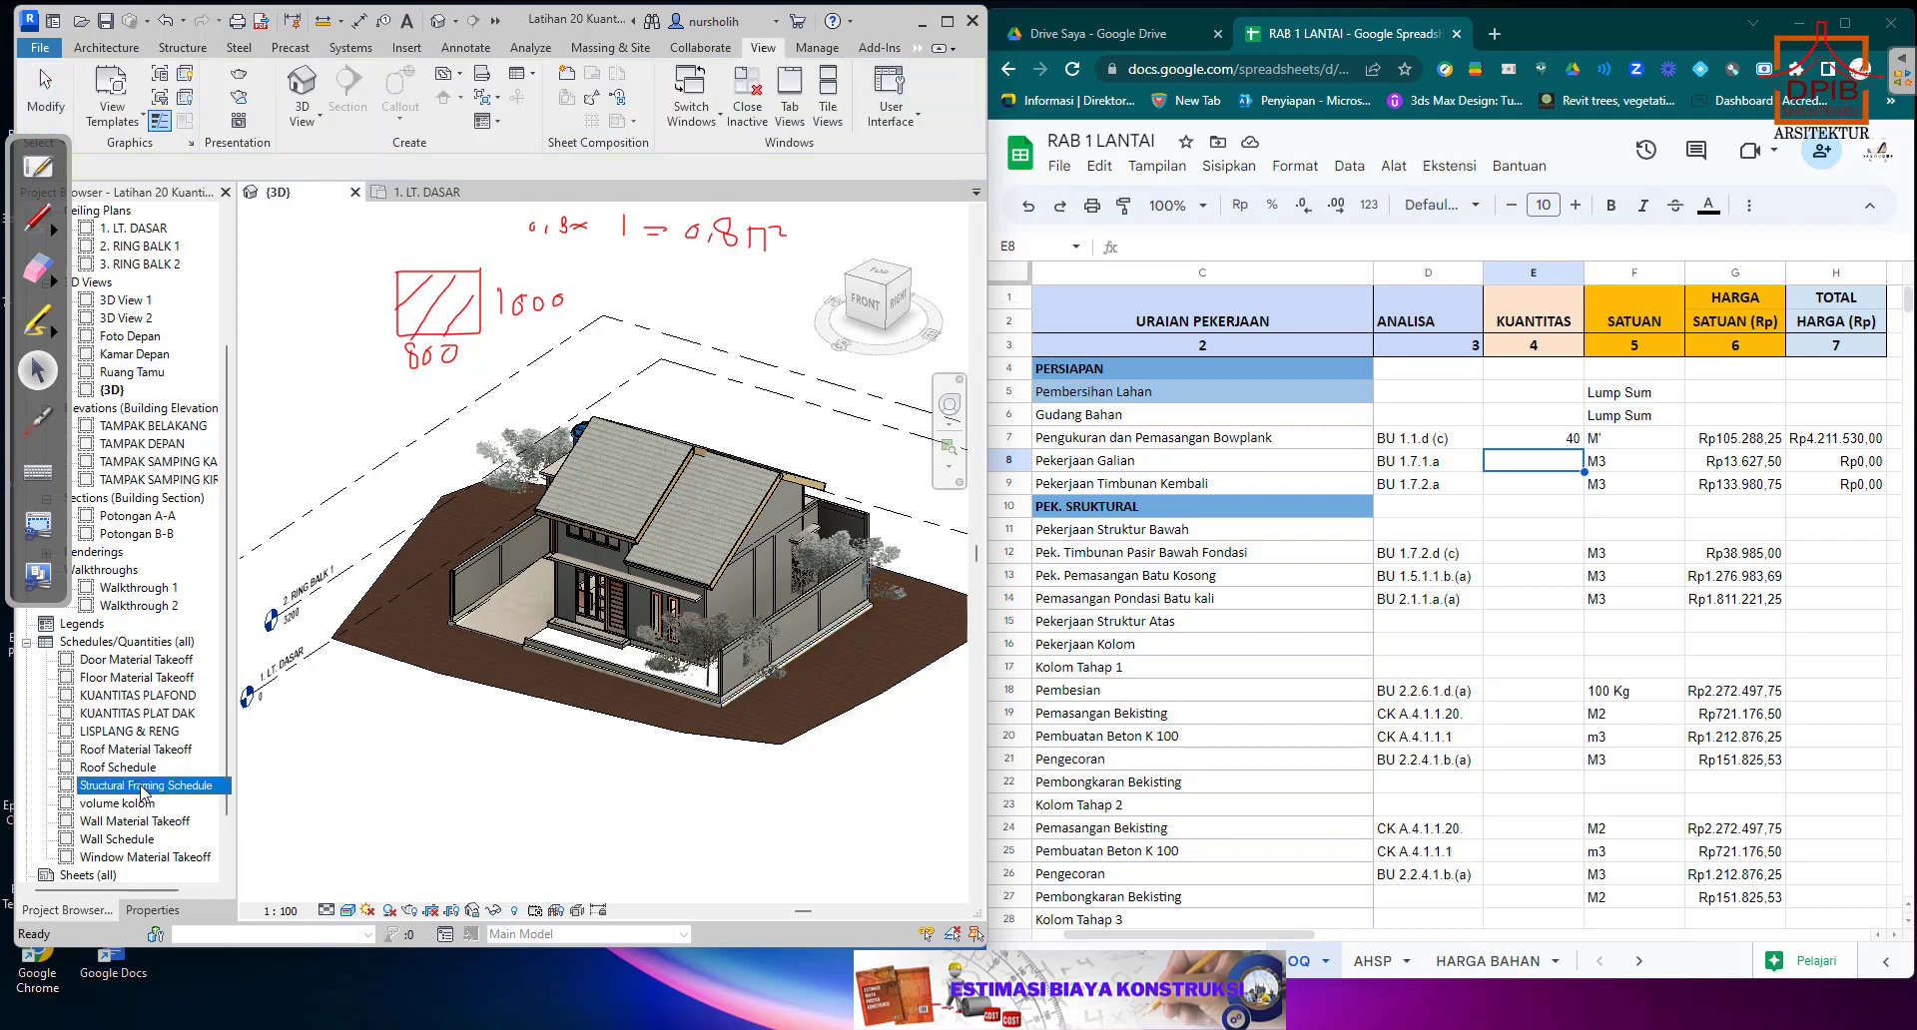
{"action": "double_click", "coordinate": [143, 787]}
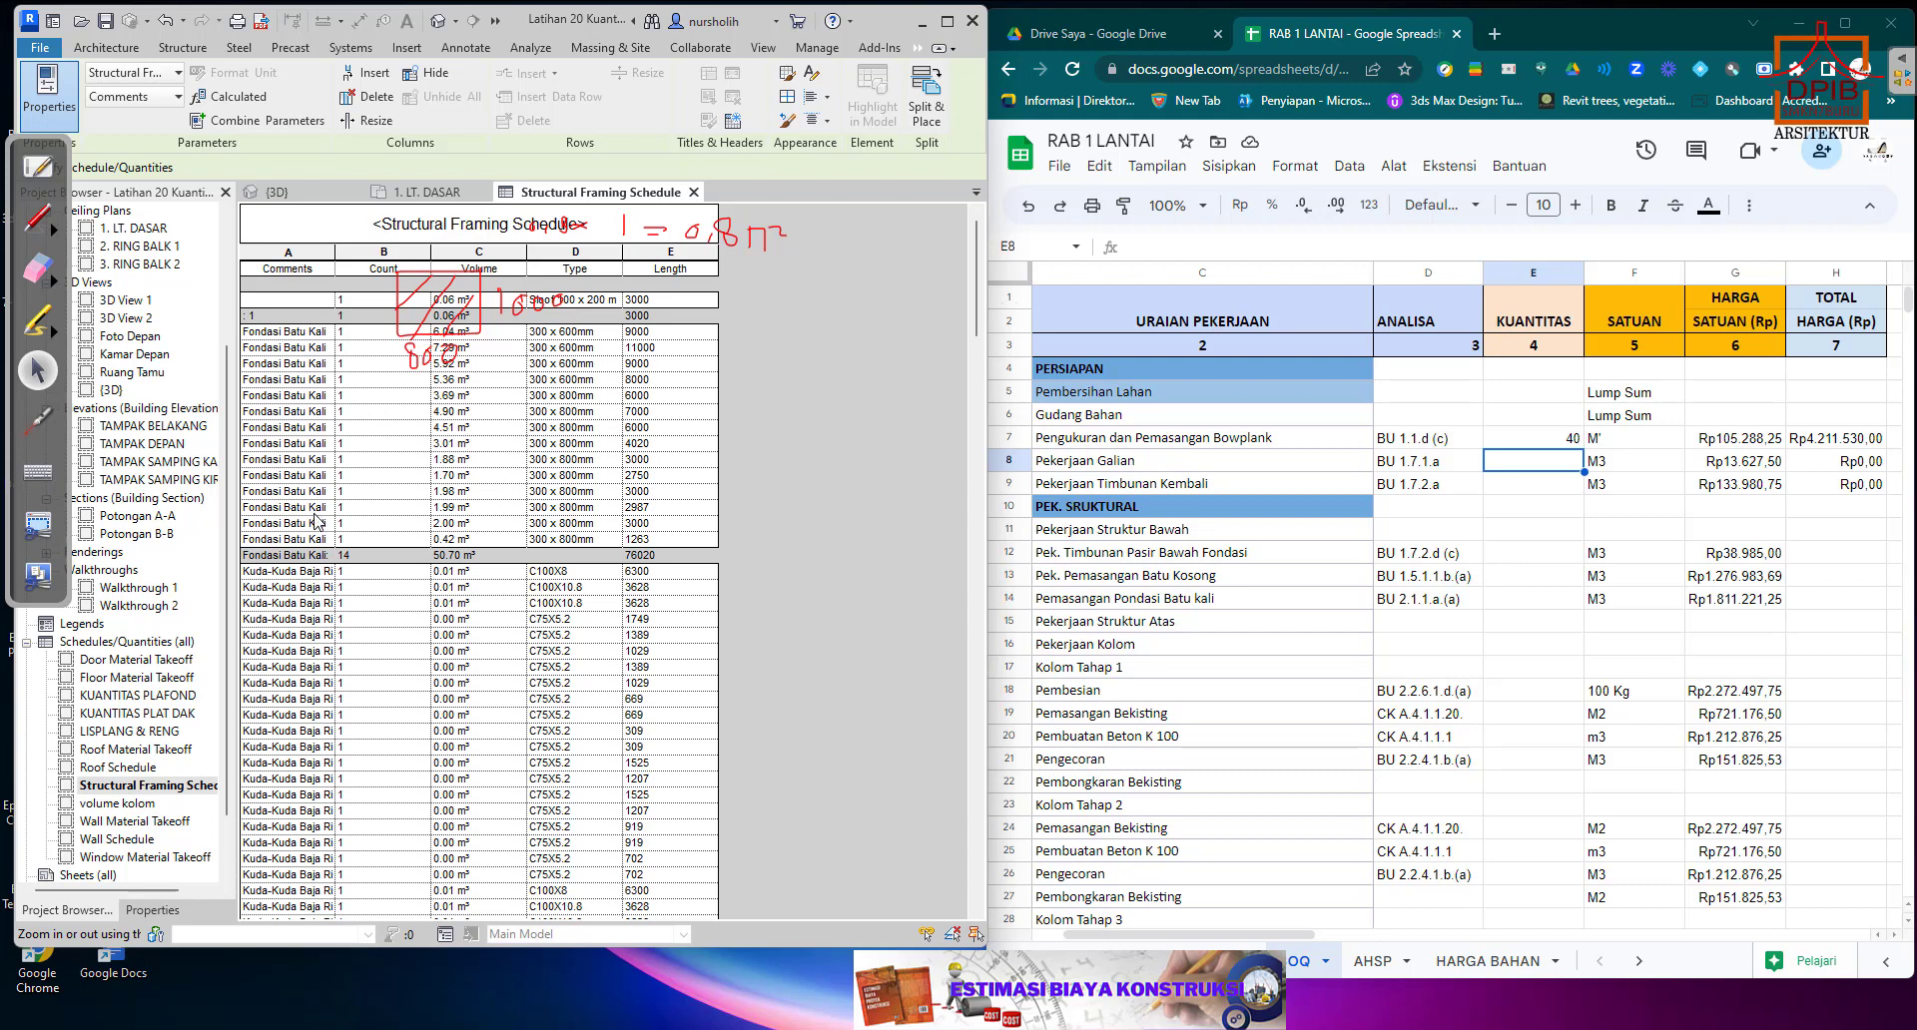
{"action": "scroll", "coordinate": [315, 521], "scroll_direction": "down", "scroll_amount": 2}
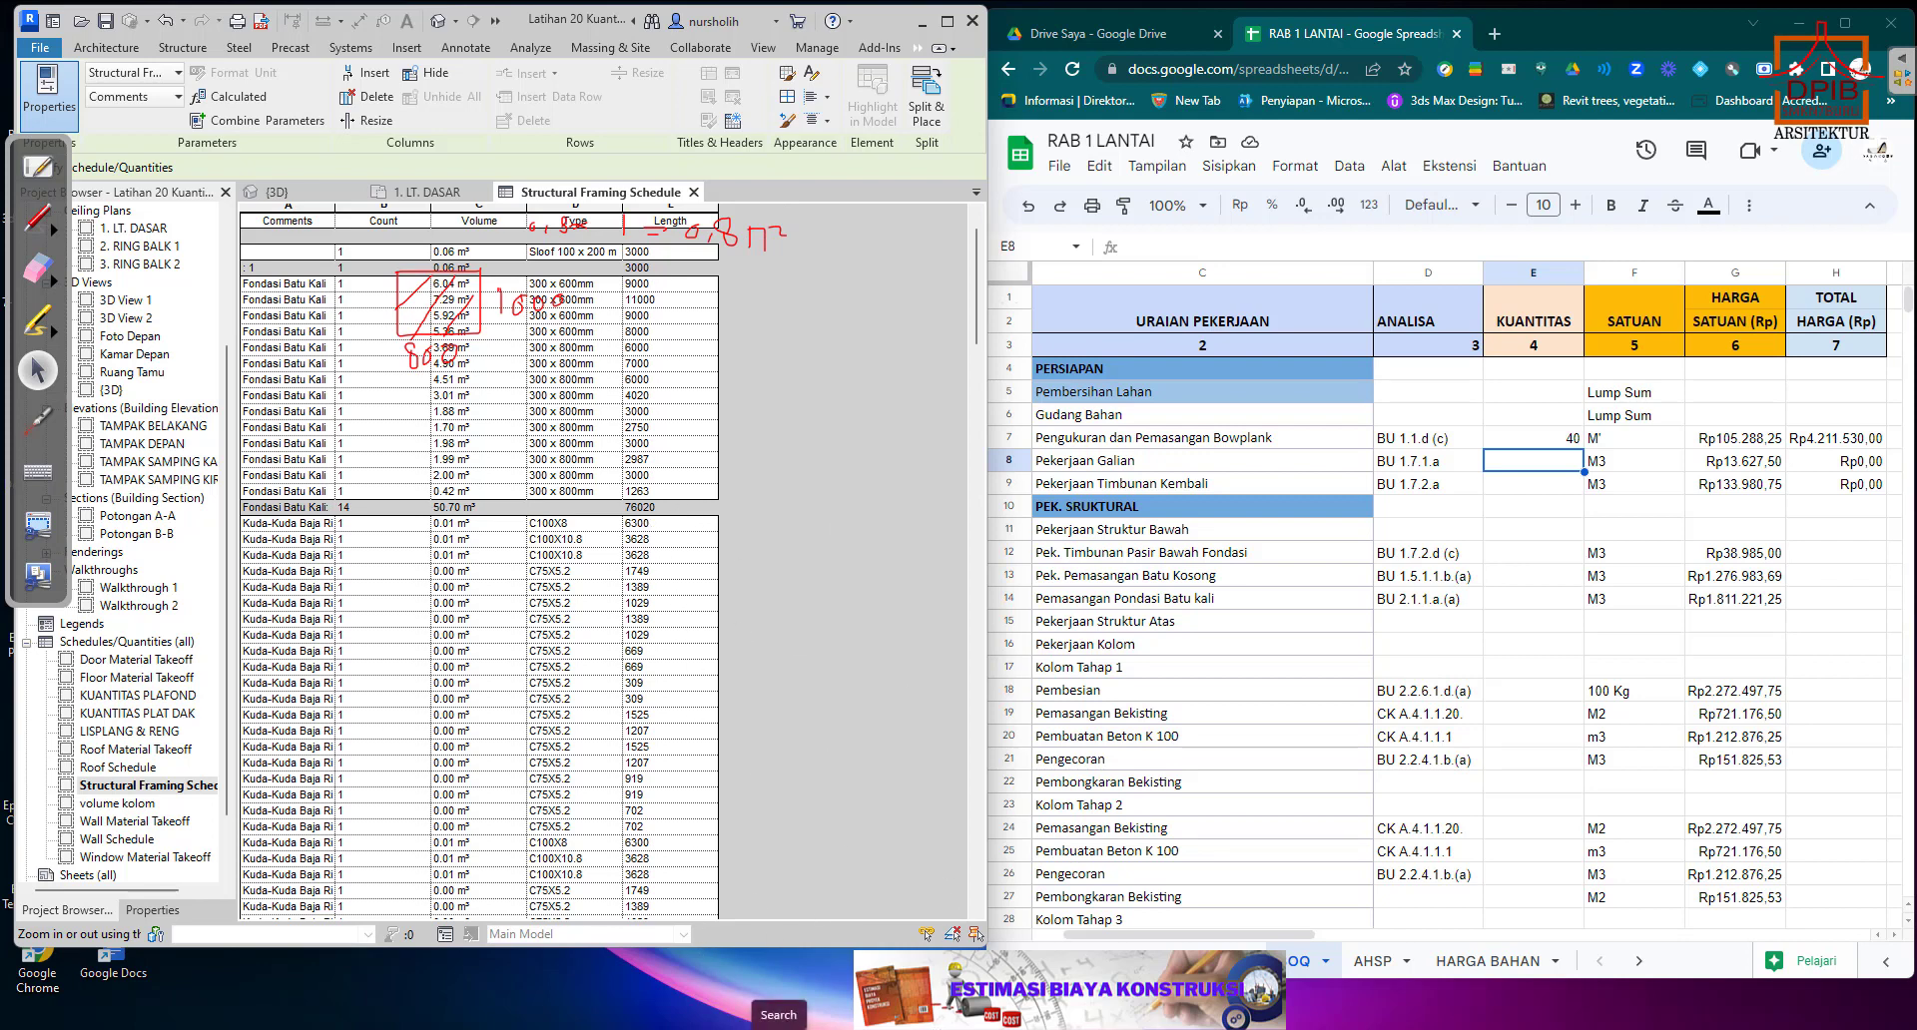
Switch to Calculator and multiply the 0,8 m² trench area by the total Fondasi Batu Kali length of 76,02 m.
{"action": "left_click", "coordinate": [780, 1029]}
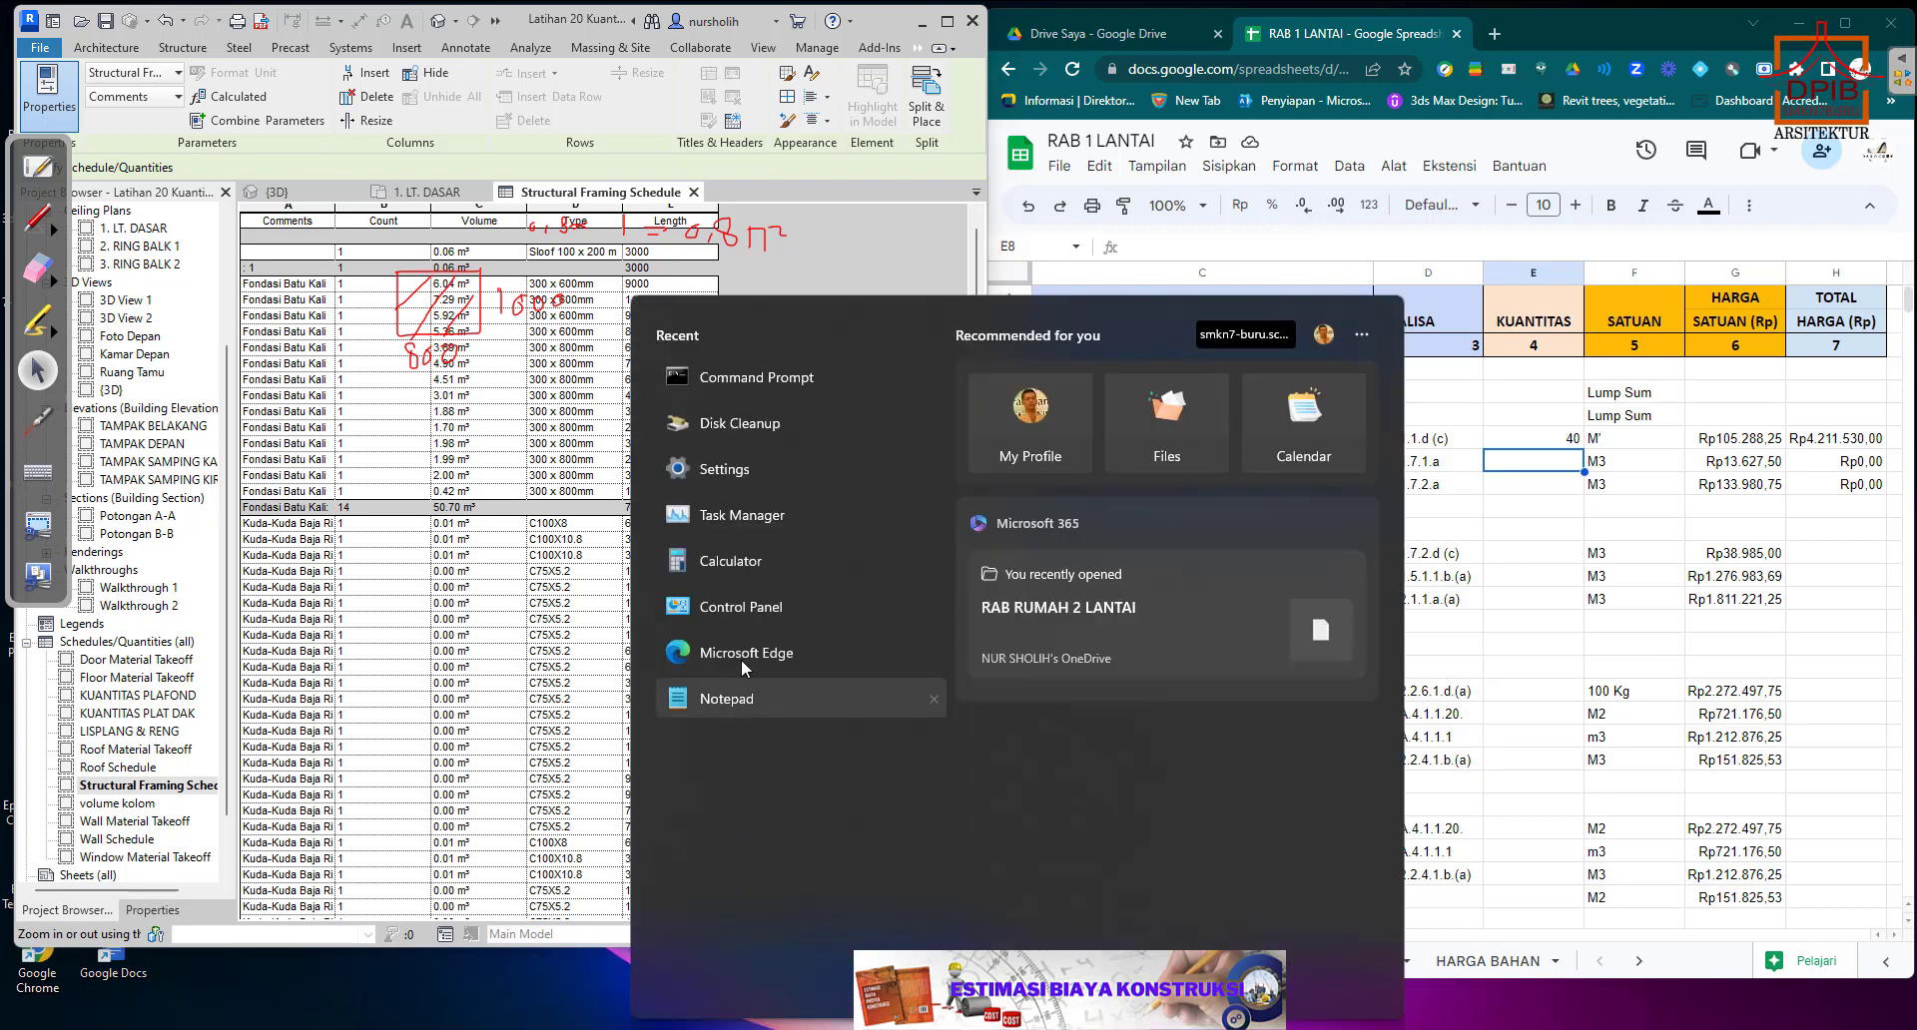
{"action": "left_click", "coordinate": [753, 567]}
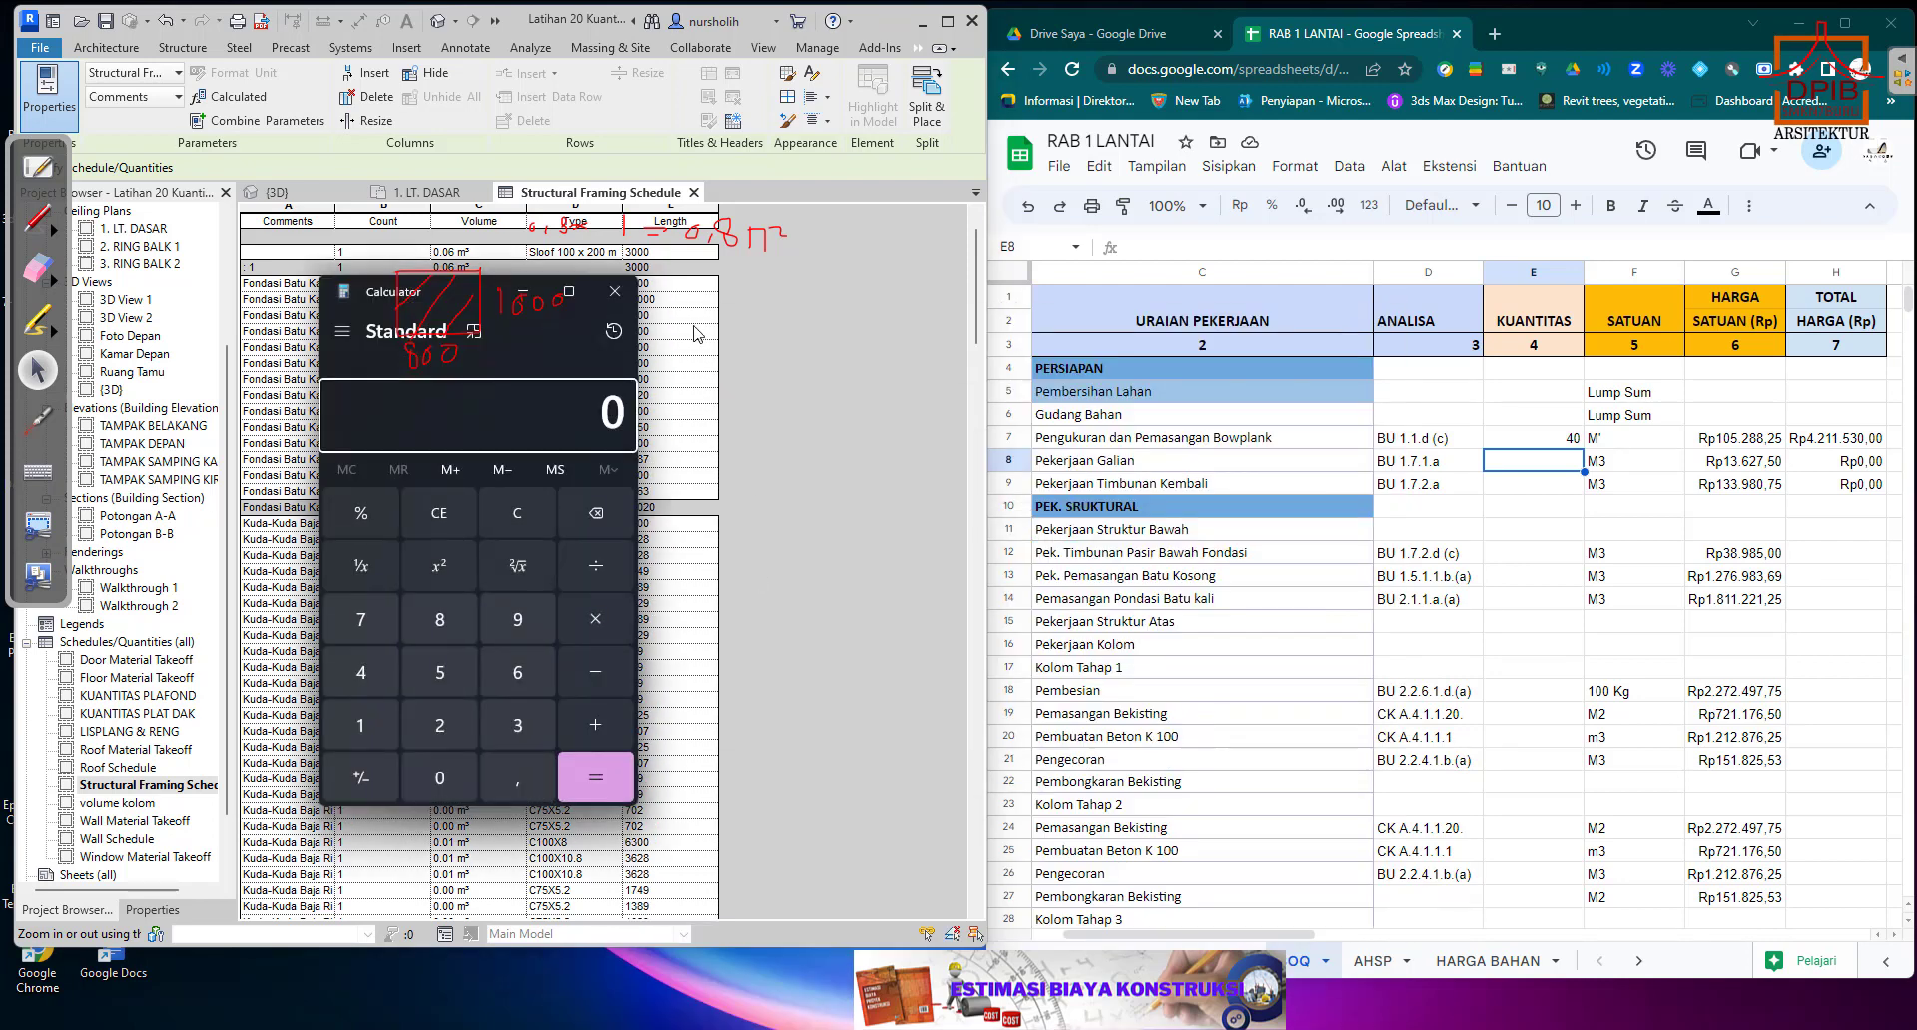
{"action": "left_click_drag", "start_coordinate": [363, 295], "coordinate": [853, 234]}
{"action": "left_click", "coordinate": [928, 723]}
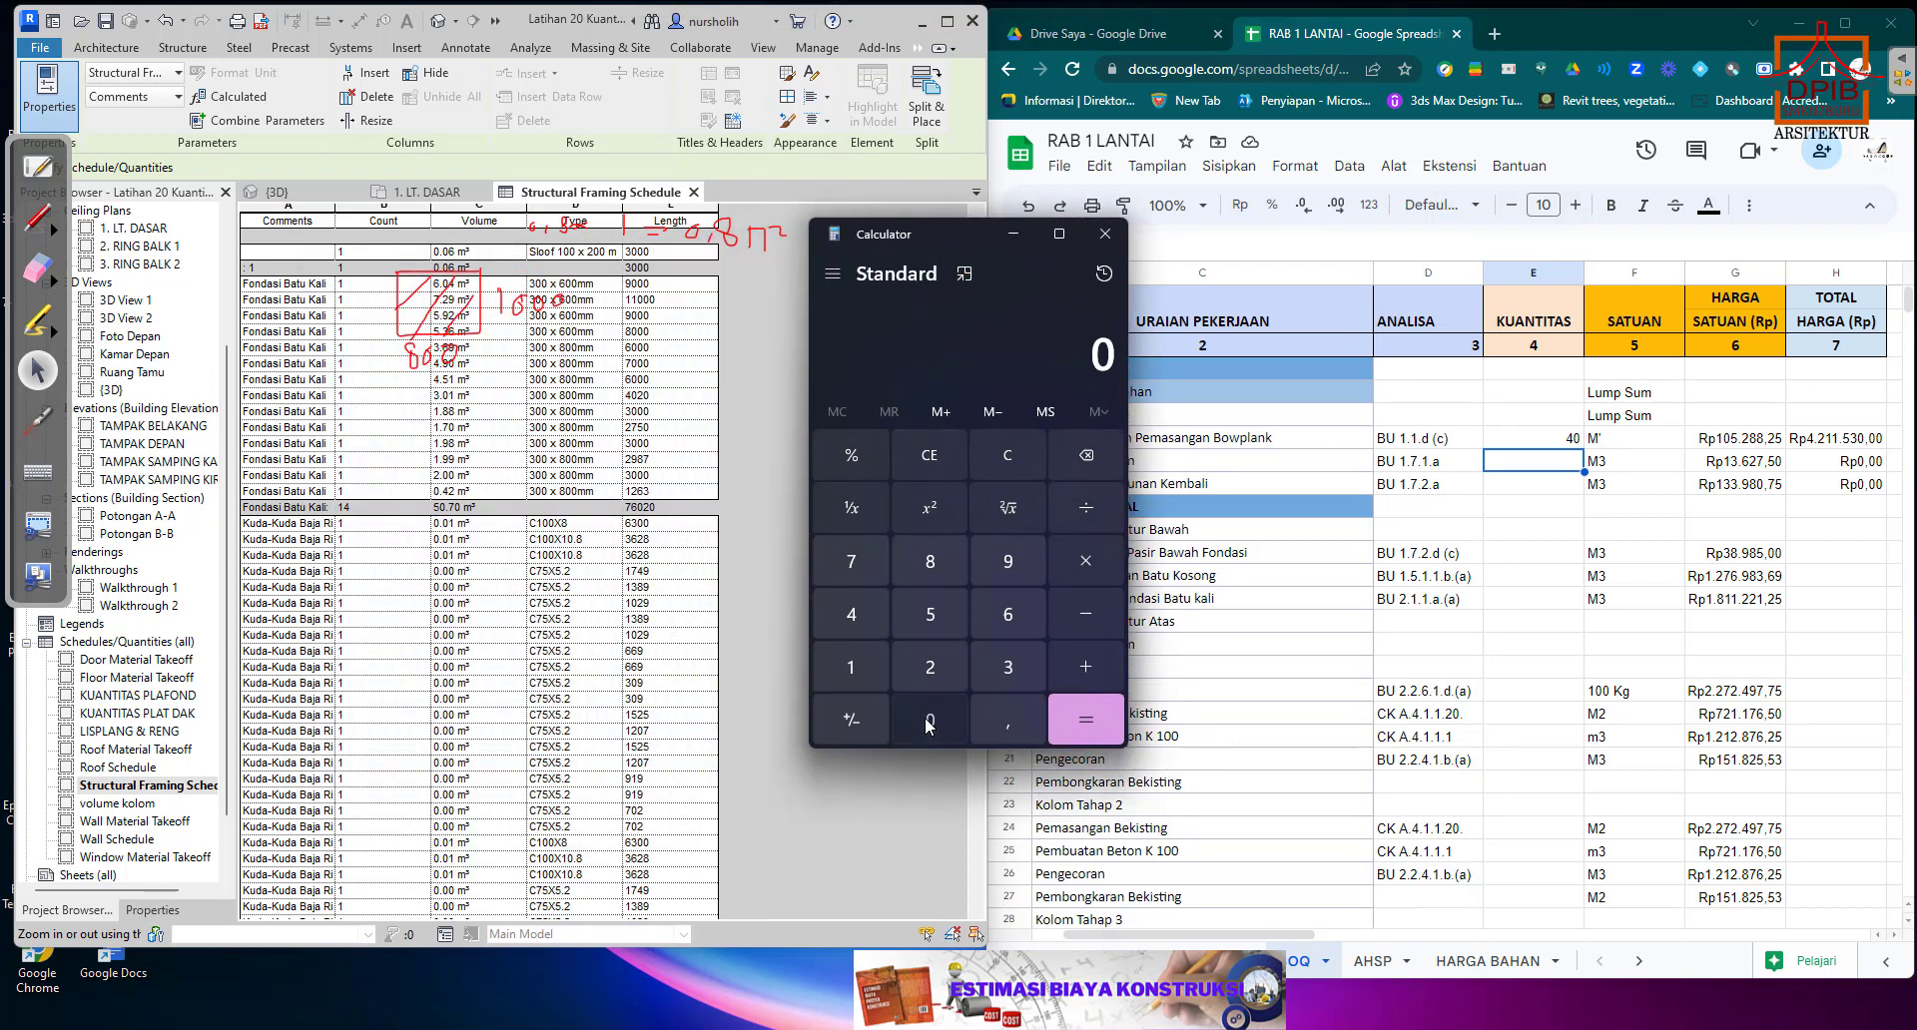
{"action": "left_click", "coordinate": [1010, 718]}
{"action": "left_click", "coordinate": [936, 562]}
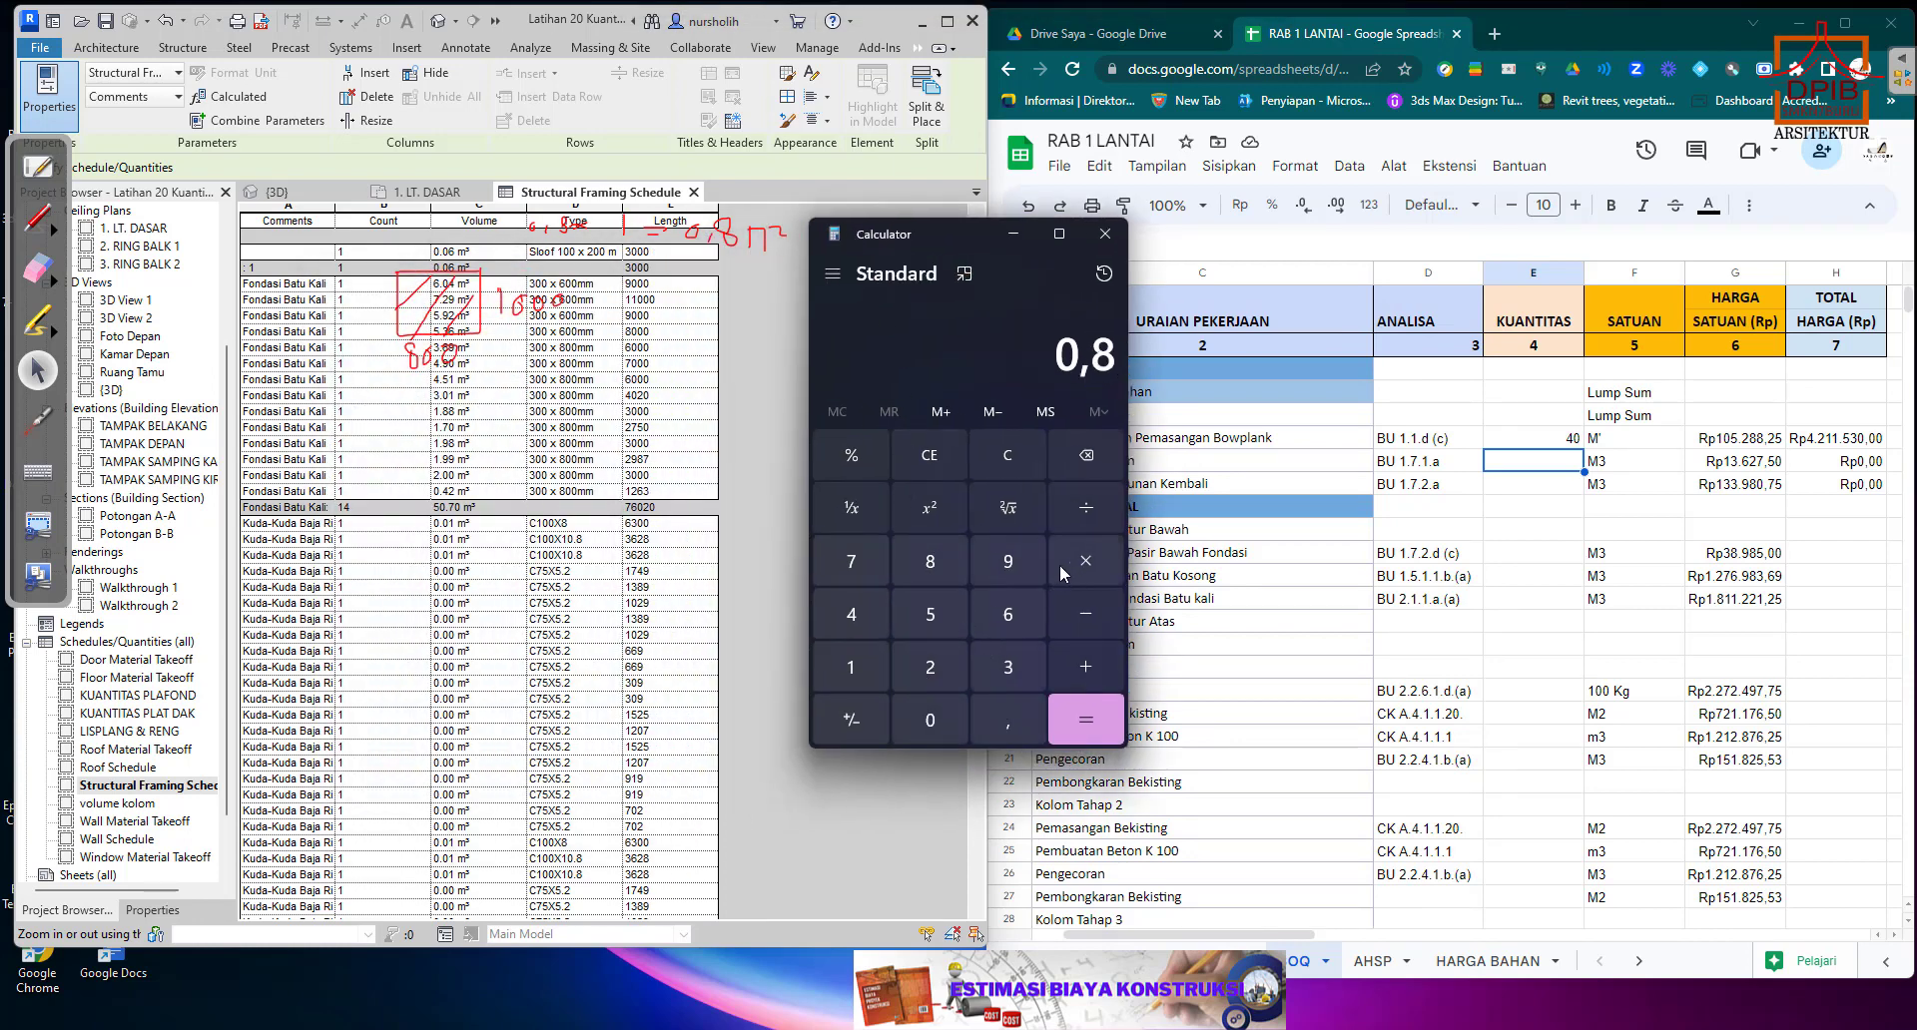
{"action": "left_click", "coordinate": [1087, 563]}
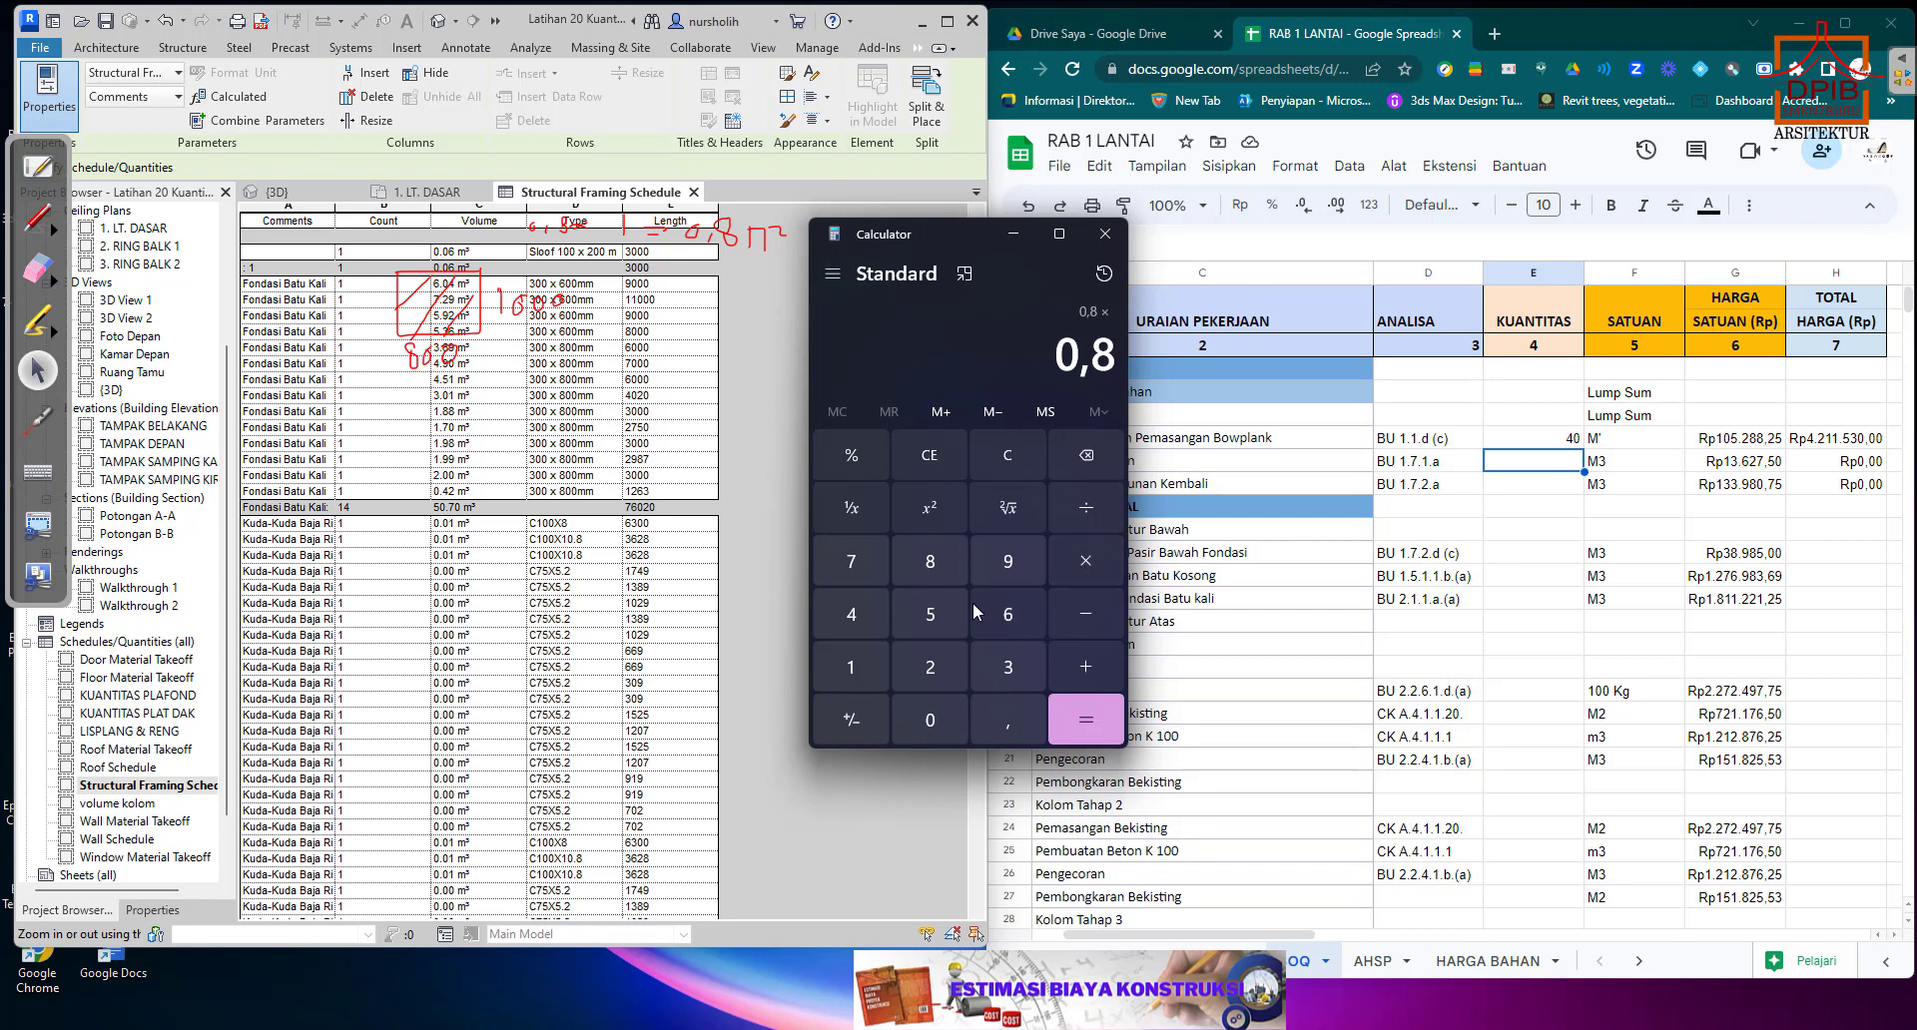
{"action": "left_click", "coordinate": [851, 567]}
{"action": "left_click", "coordinate": [1015, 617]}
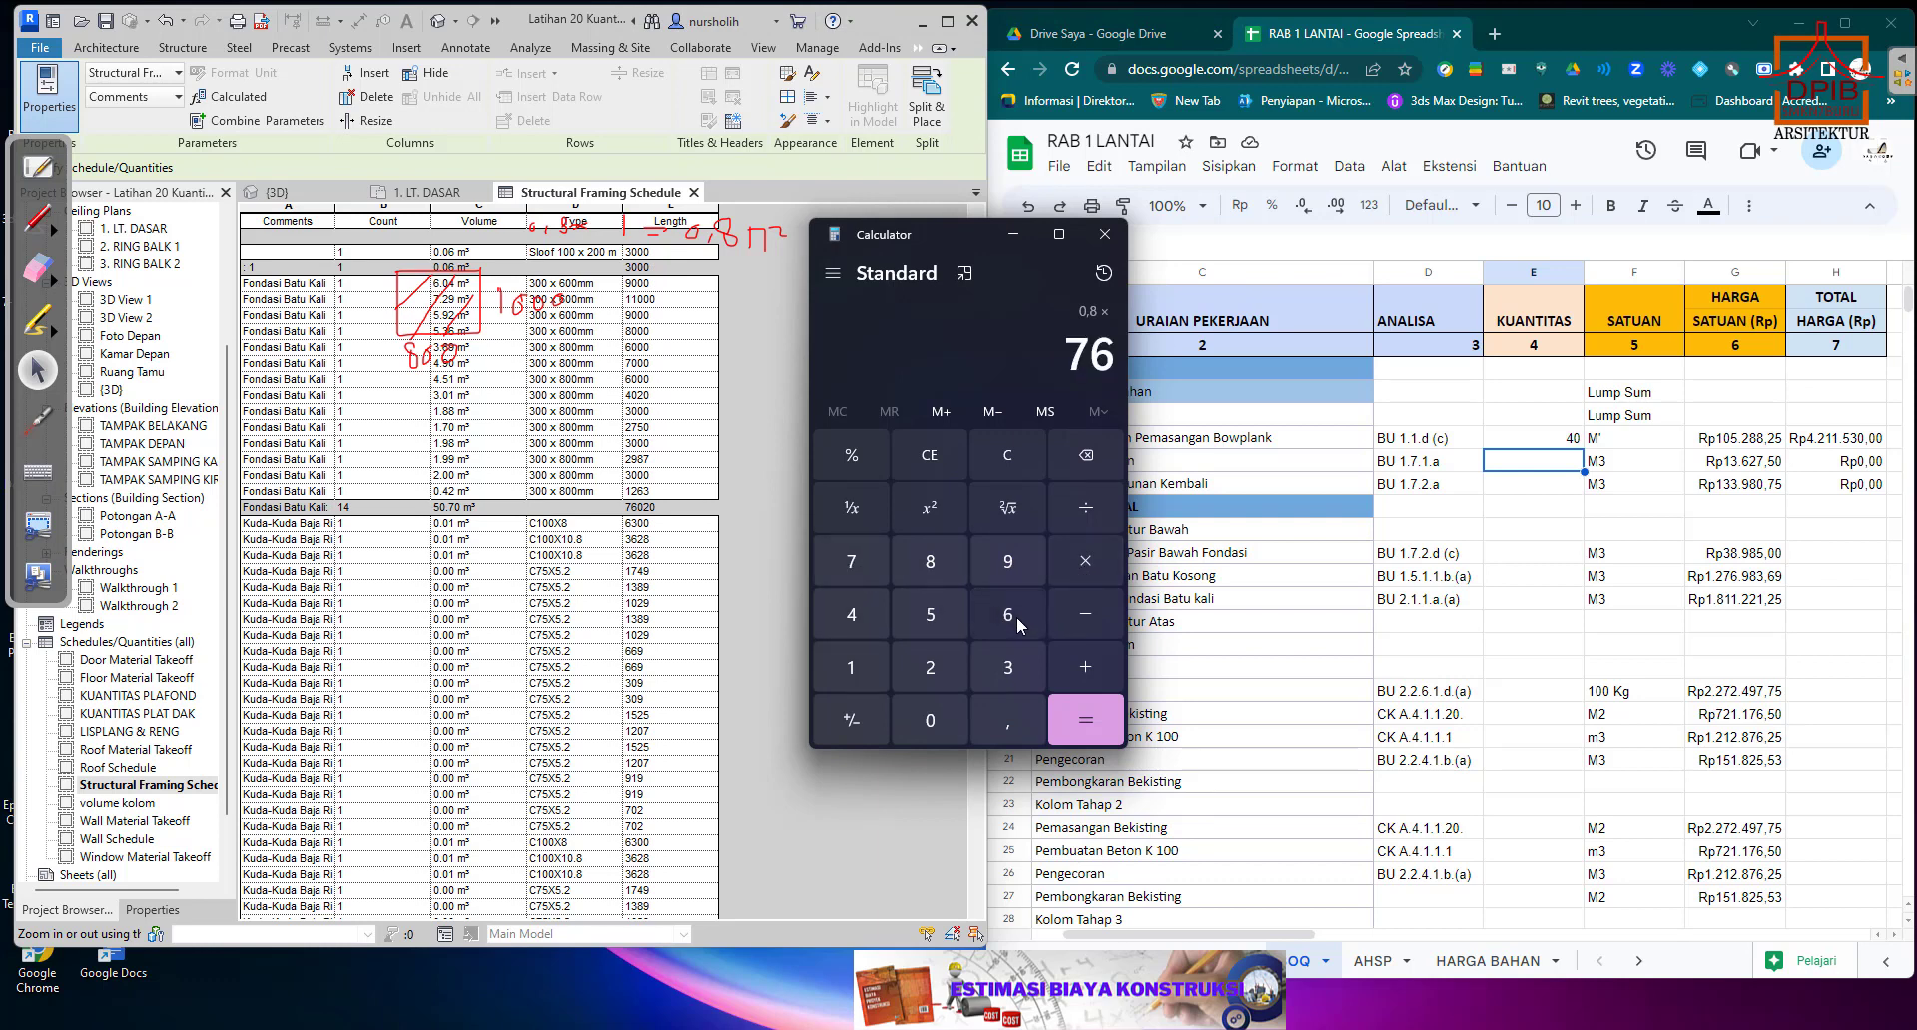
{"action": "left_click", "coordinate": [1003, 721]}
{"action": "left_click", "coordinate": [931, 720]}
{"action": "left_click", "coordinate": [931, 667]}
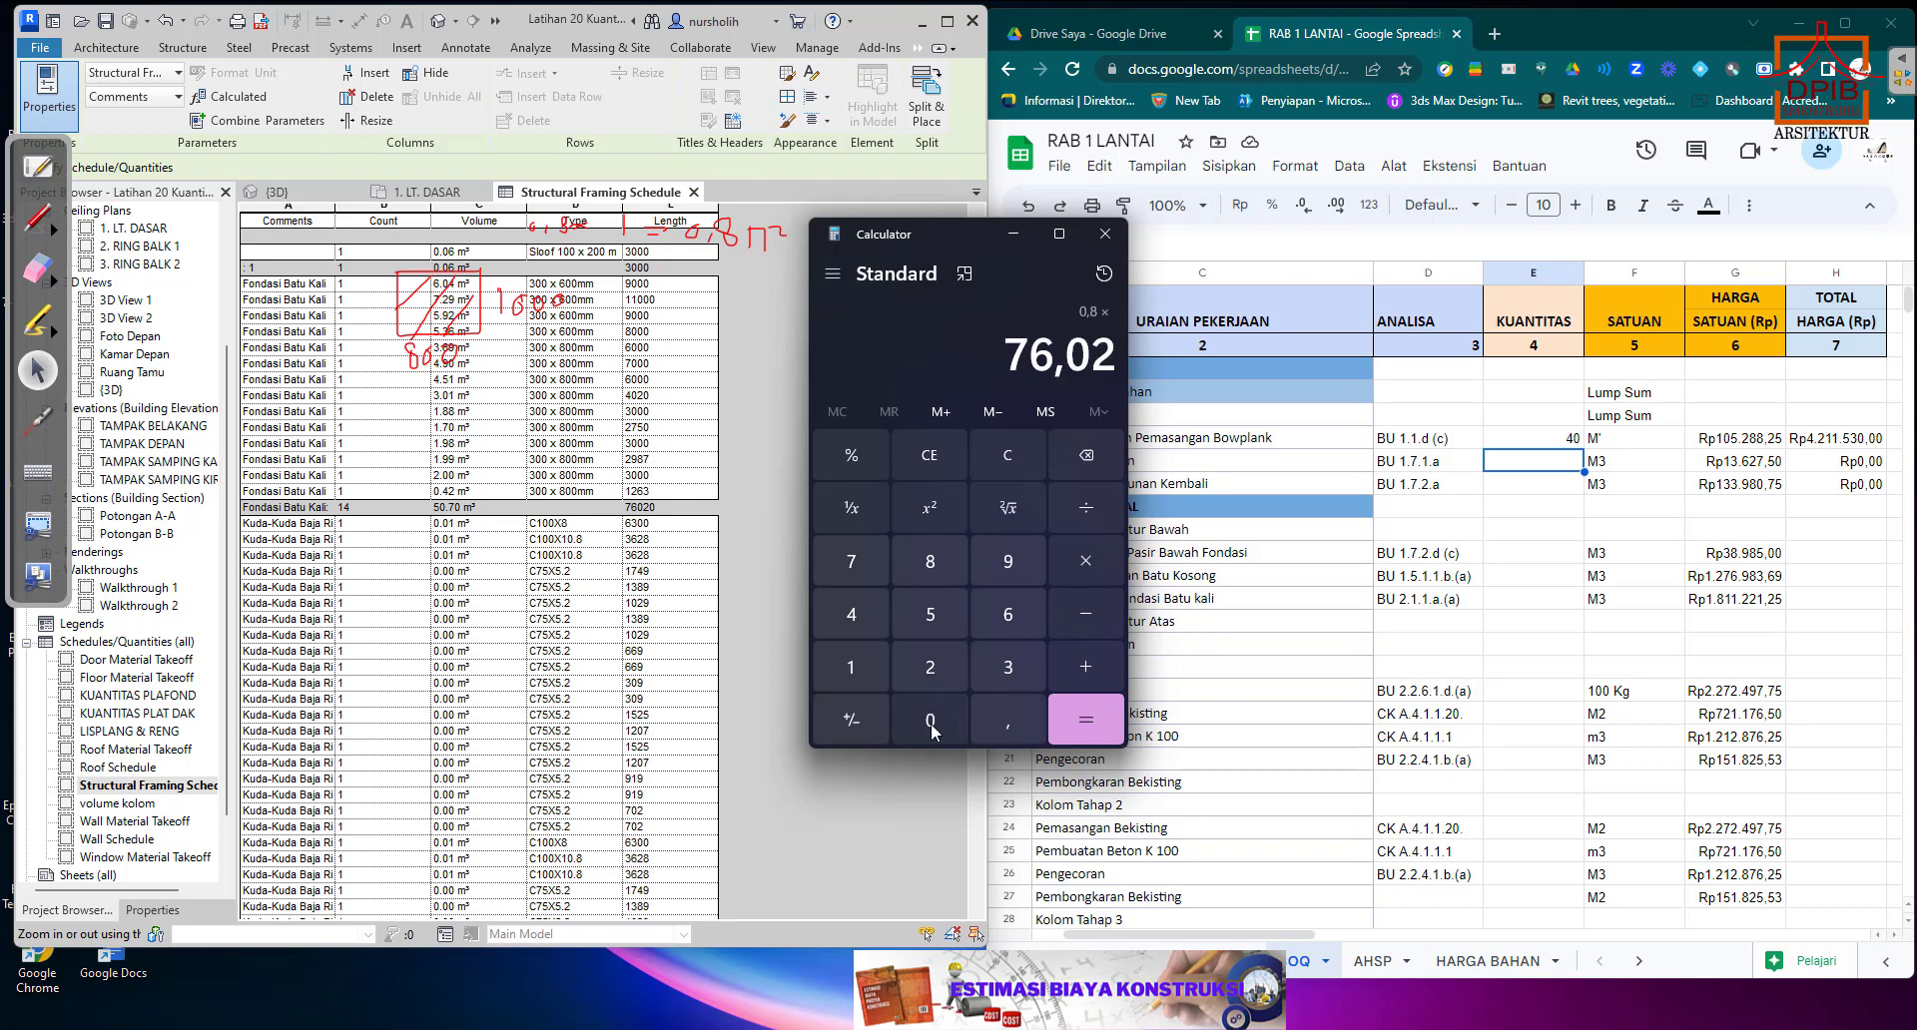
{"action": "left_click", "coordinate": [934, 720]}
{"action": "left_click", "coordinate": [1085, 719]}
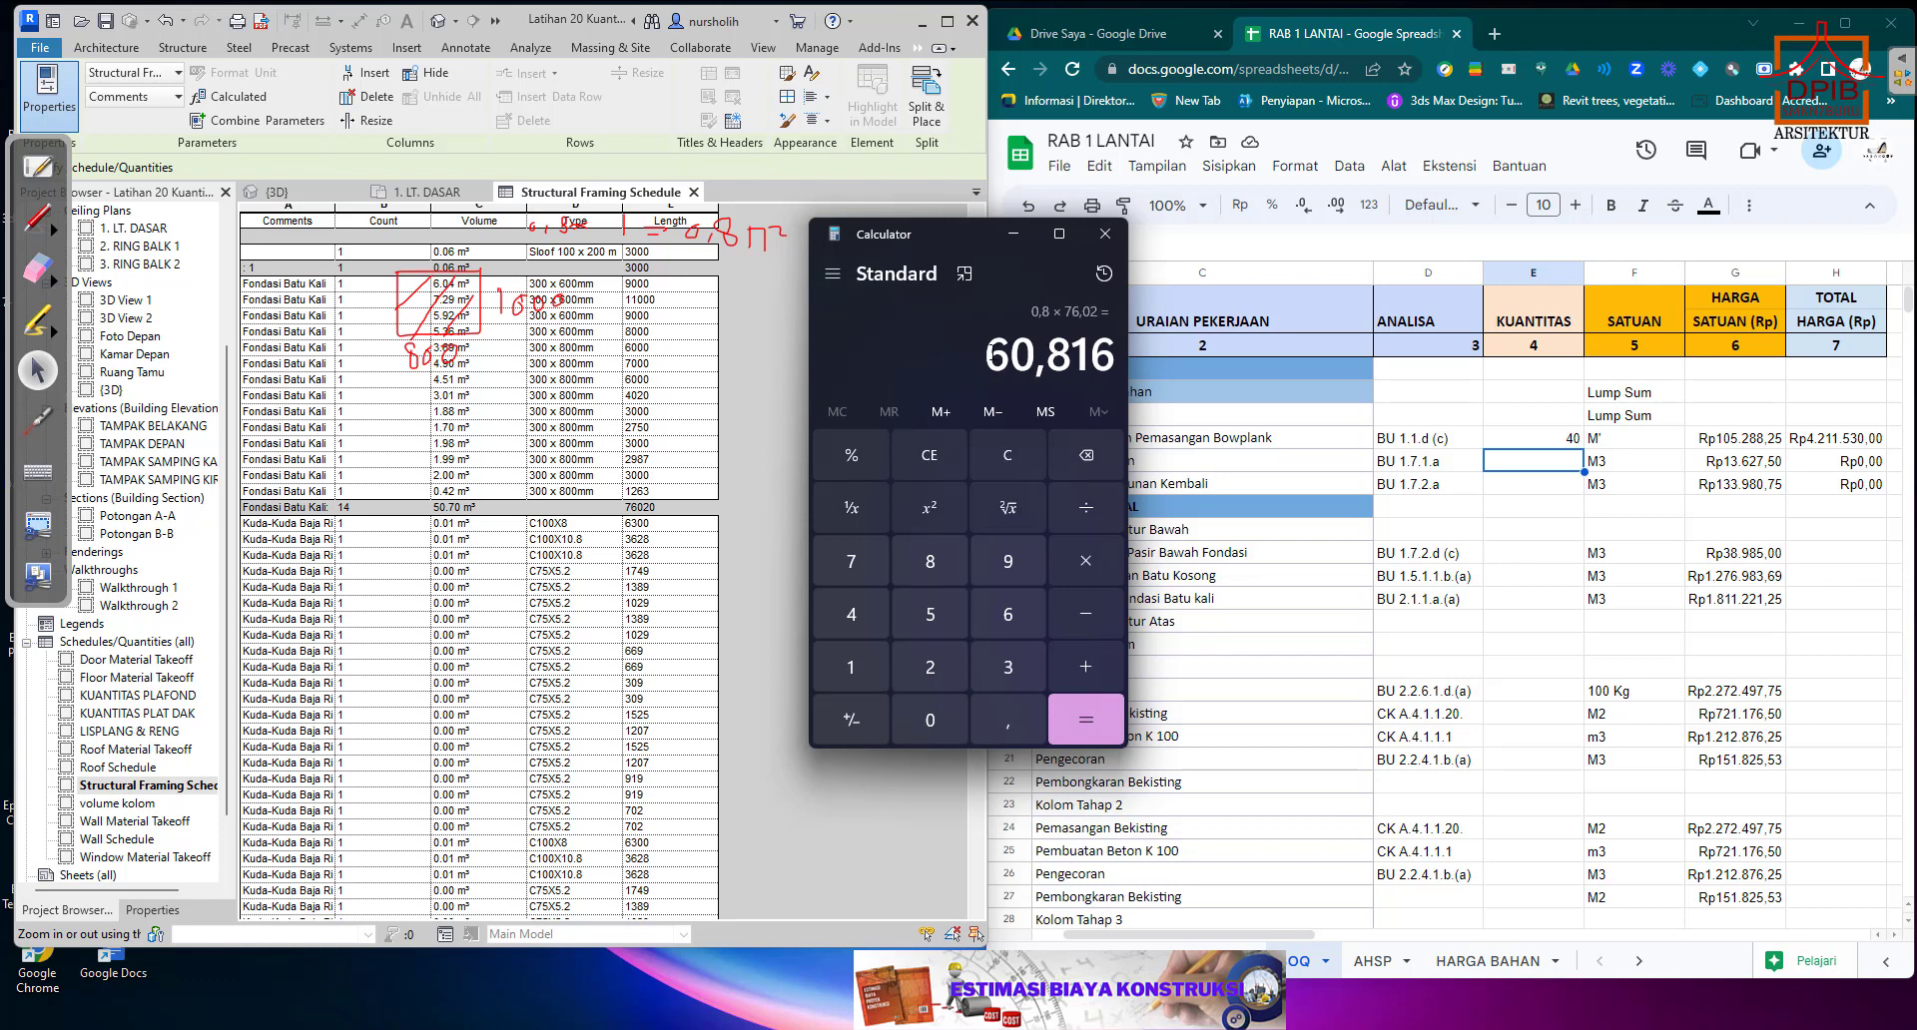
Copy the calculated excavation volume 60,816 into E8 as the Pekerjaan Galian quantity in the spreadsheet.
{"action": "left_click_drag", "start_coordinate": [968, 236], "coordinate": [881, 278]}
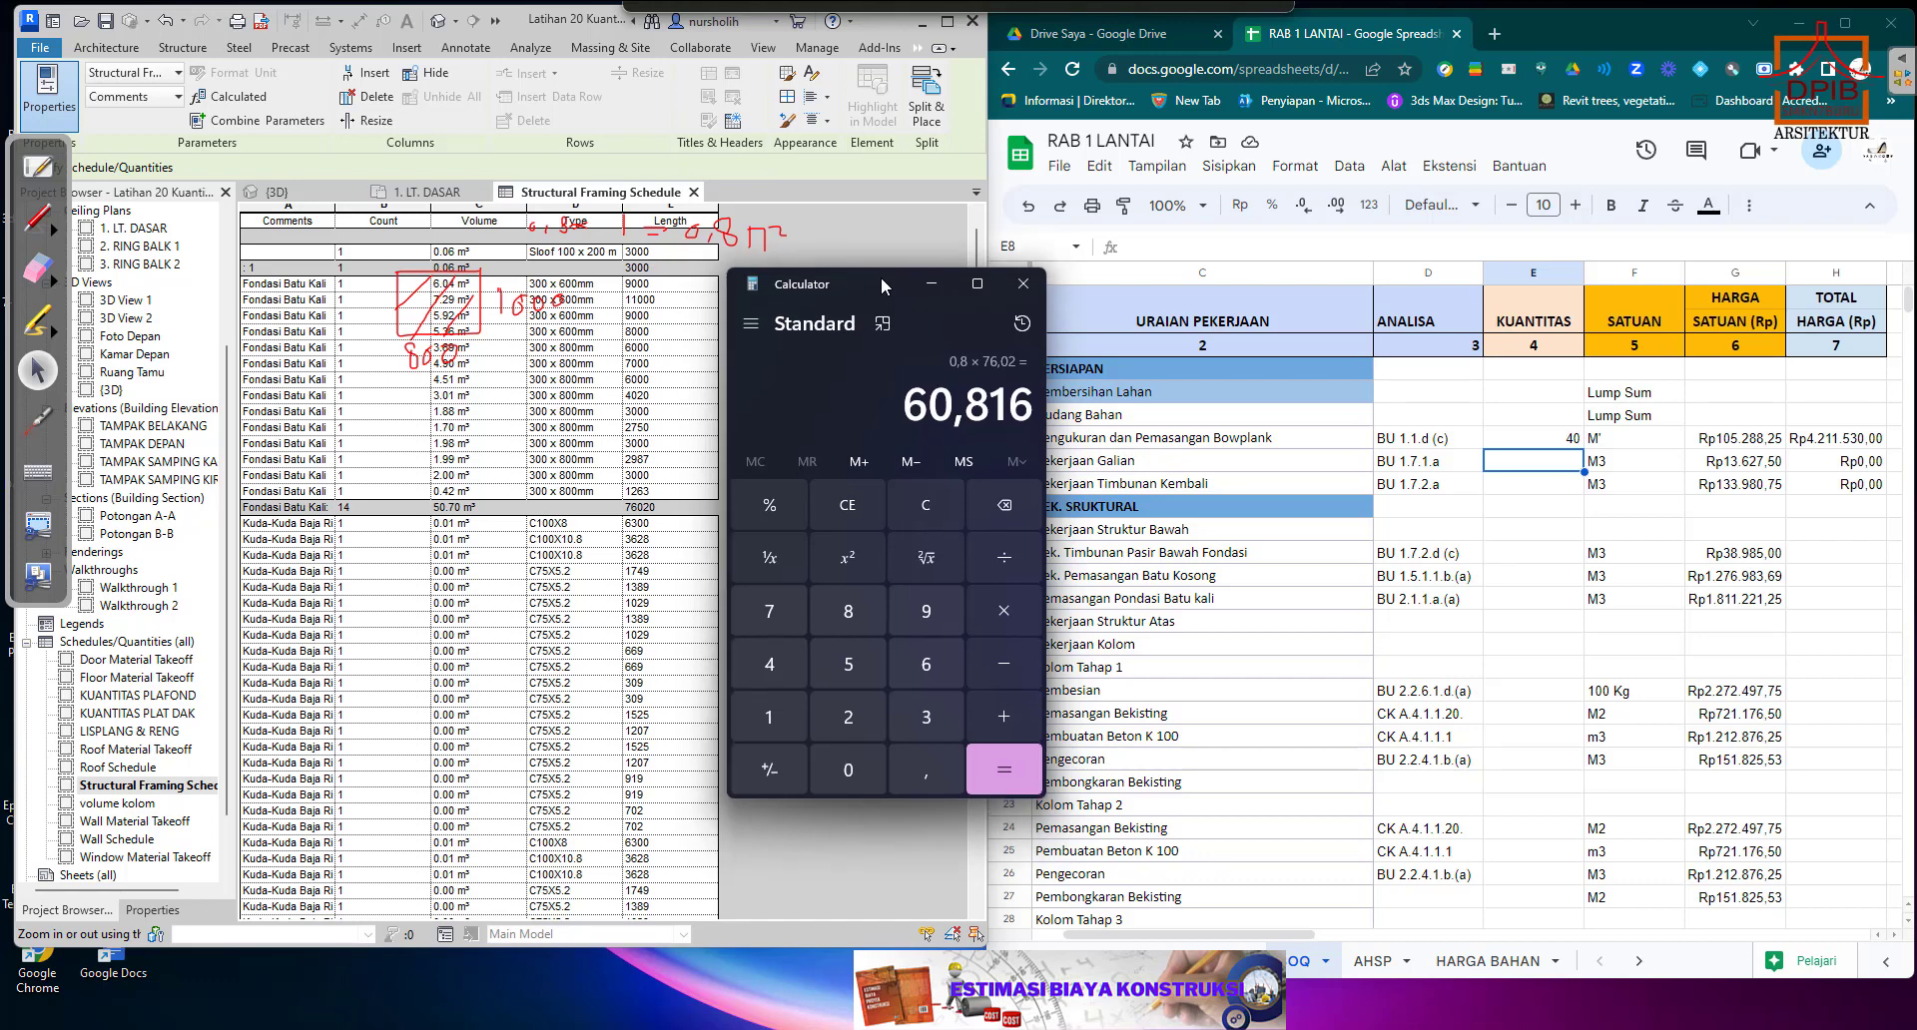
{"action": "left_click_drag", "start_coordinate": [909, 409], "coordinate": [1028, 410]}
{"action": "right_click", "coordinate": [1017, 407]}
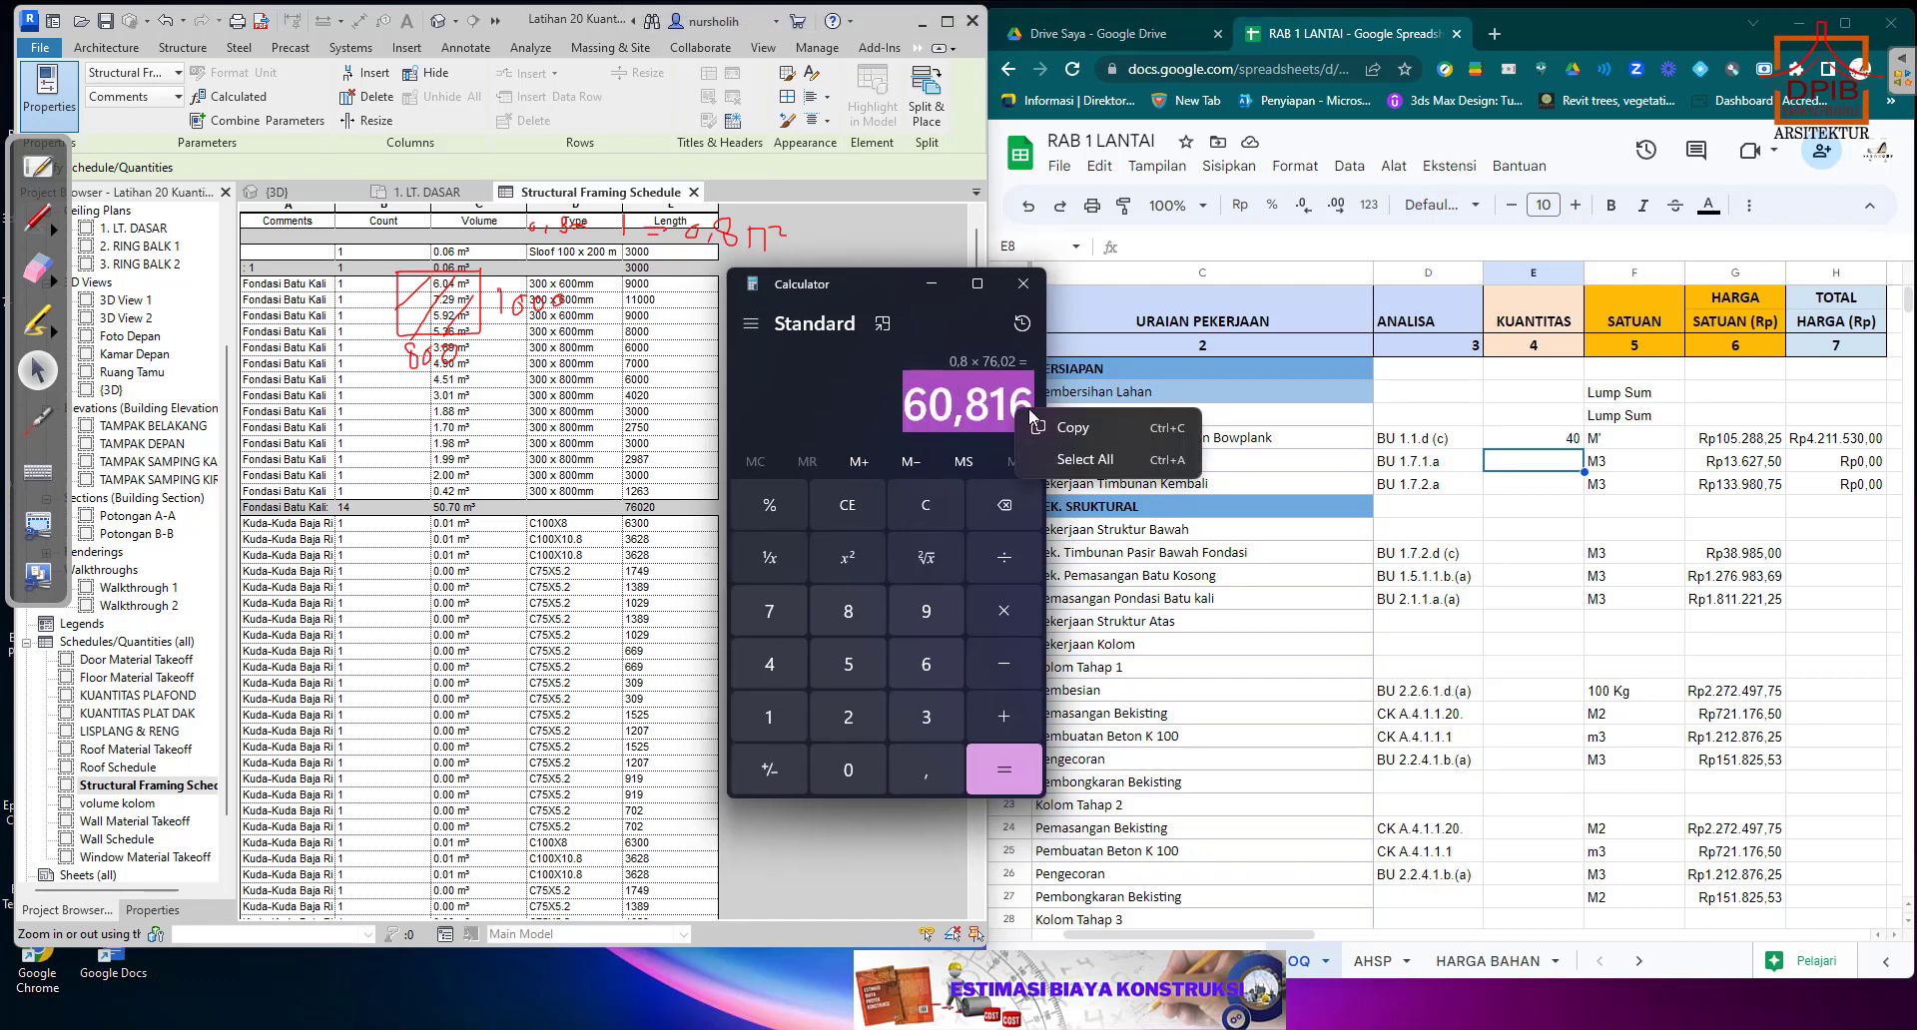
{"action": "left_click", "coordinate": [1065, 430]}
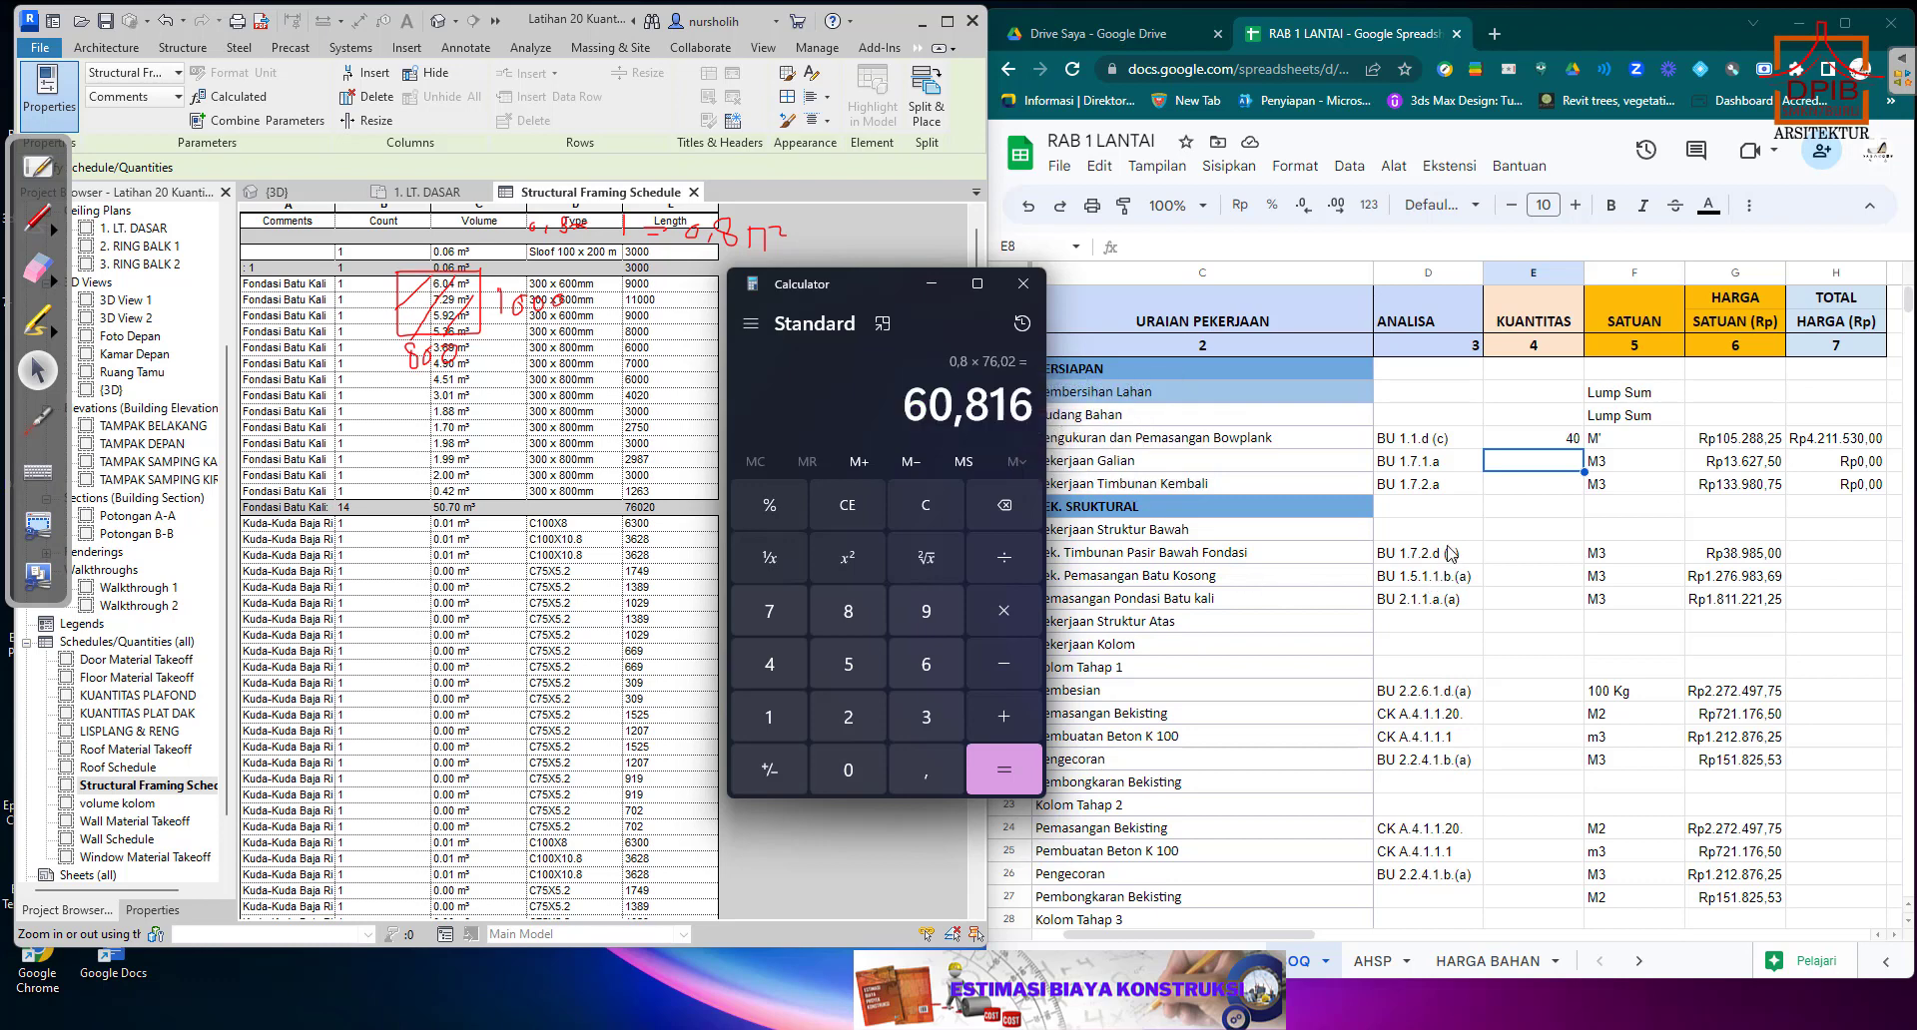
{"action": "left_click", "coordinate": [1508, 471]}
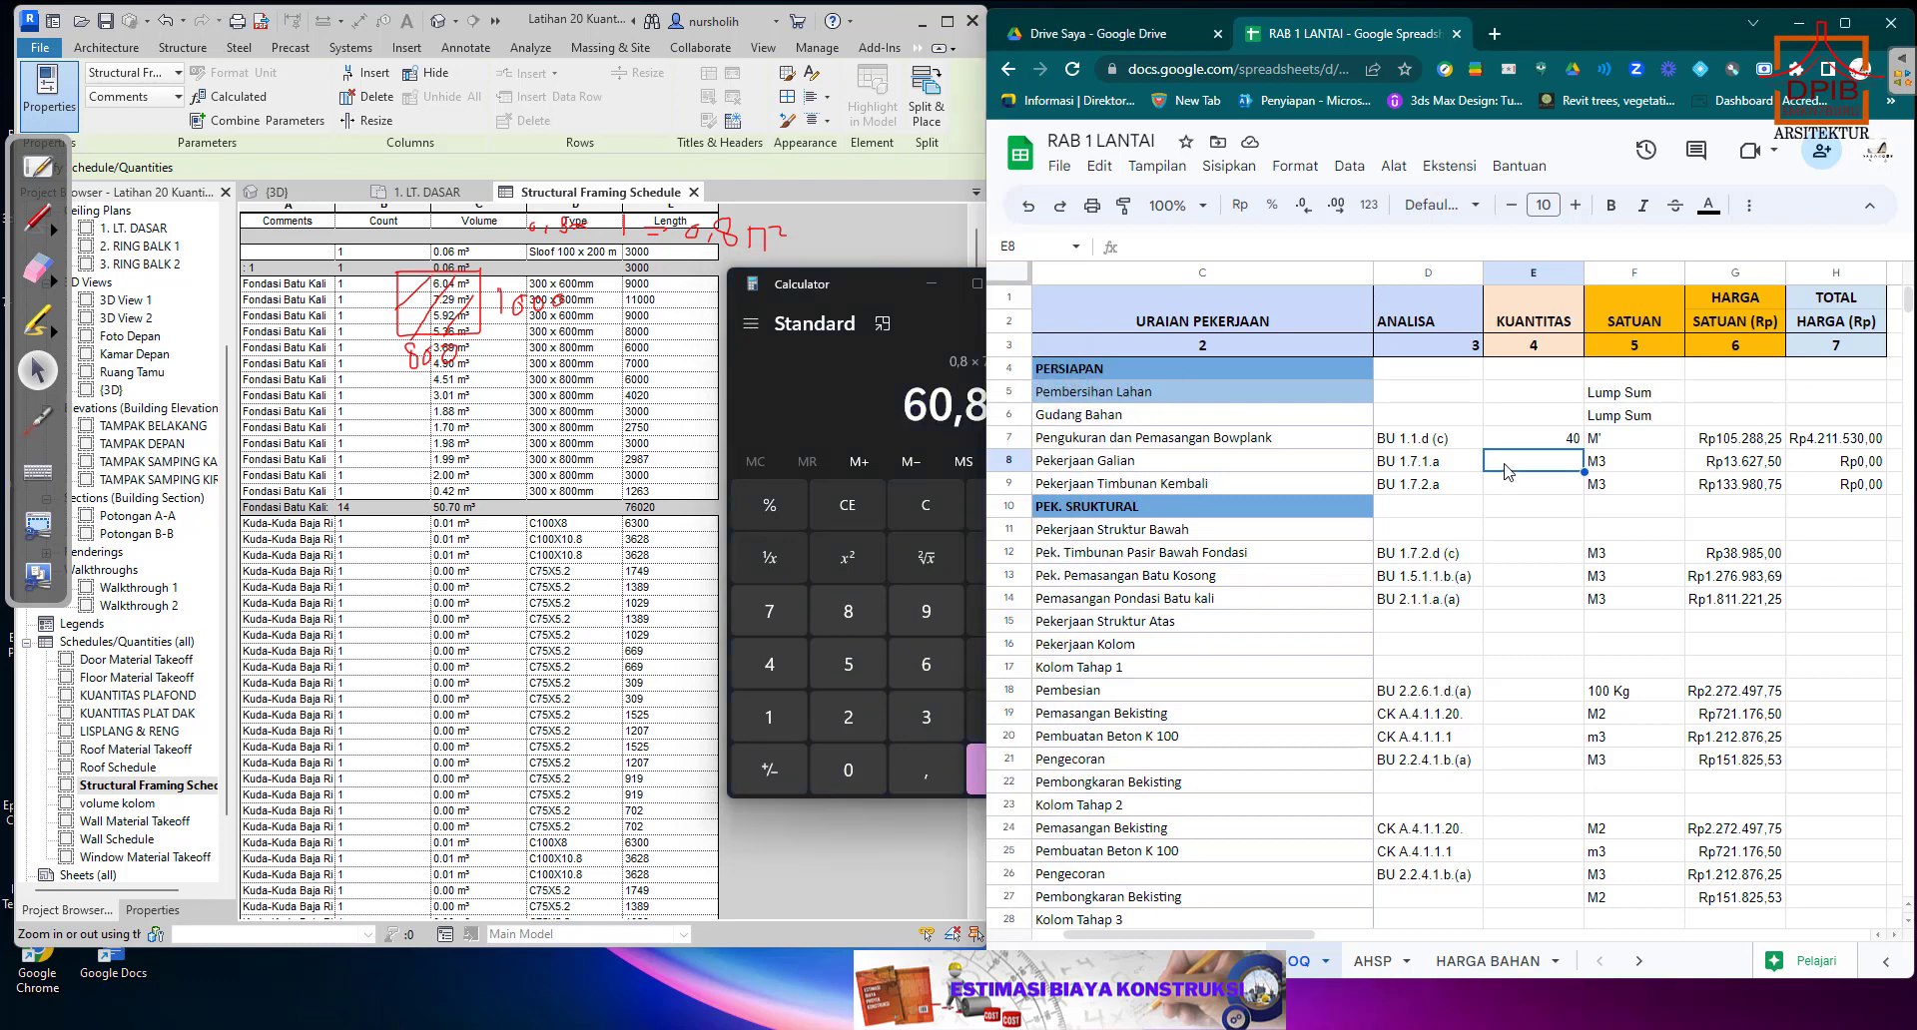
{"action": "right_click", "coordinate": [1508, 471]}
{"action": "left_click", "coordinate": [1567, 345]}
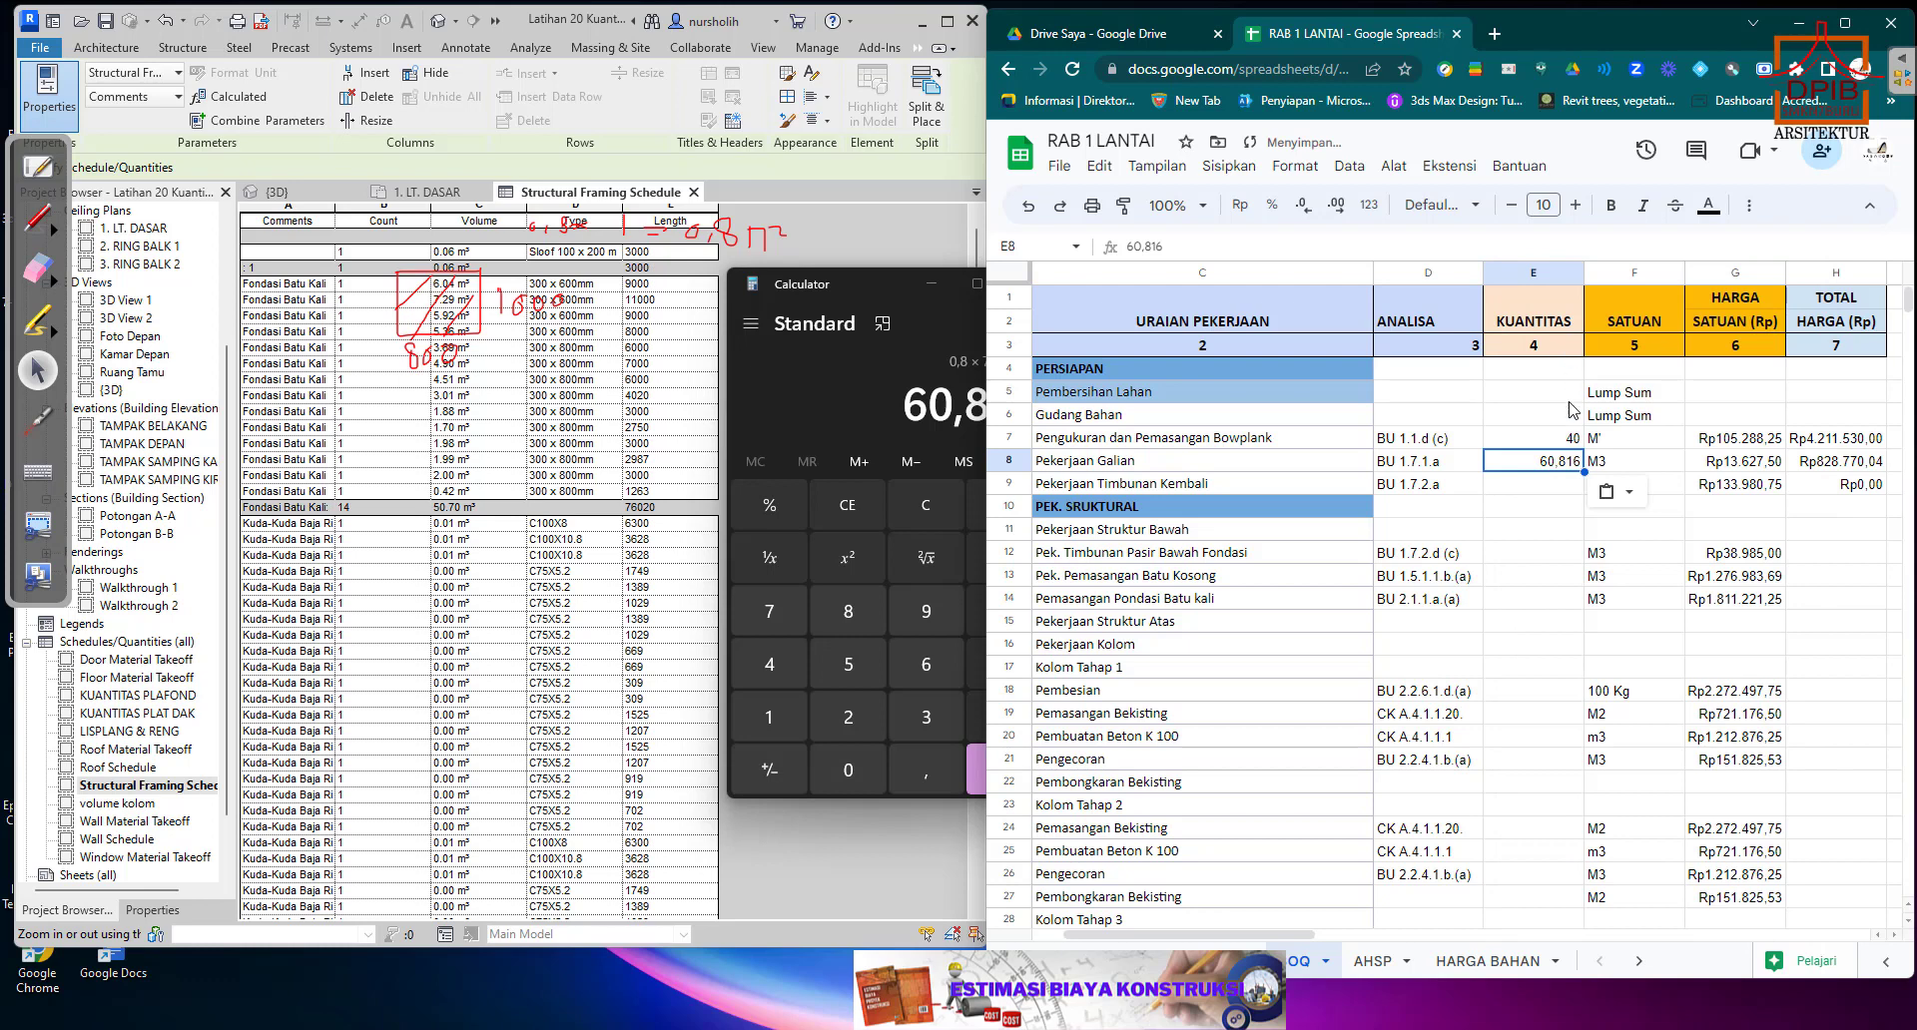
{"action": "left_click", "coordinate": [1566, 512]}
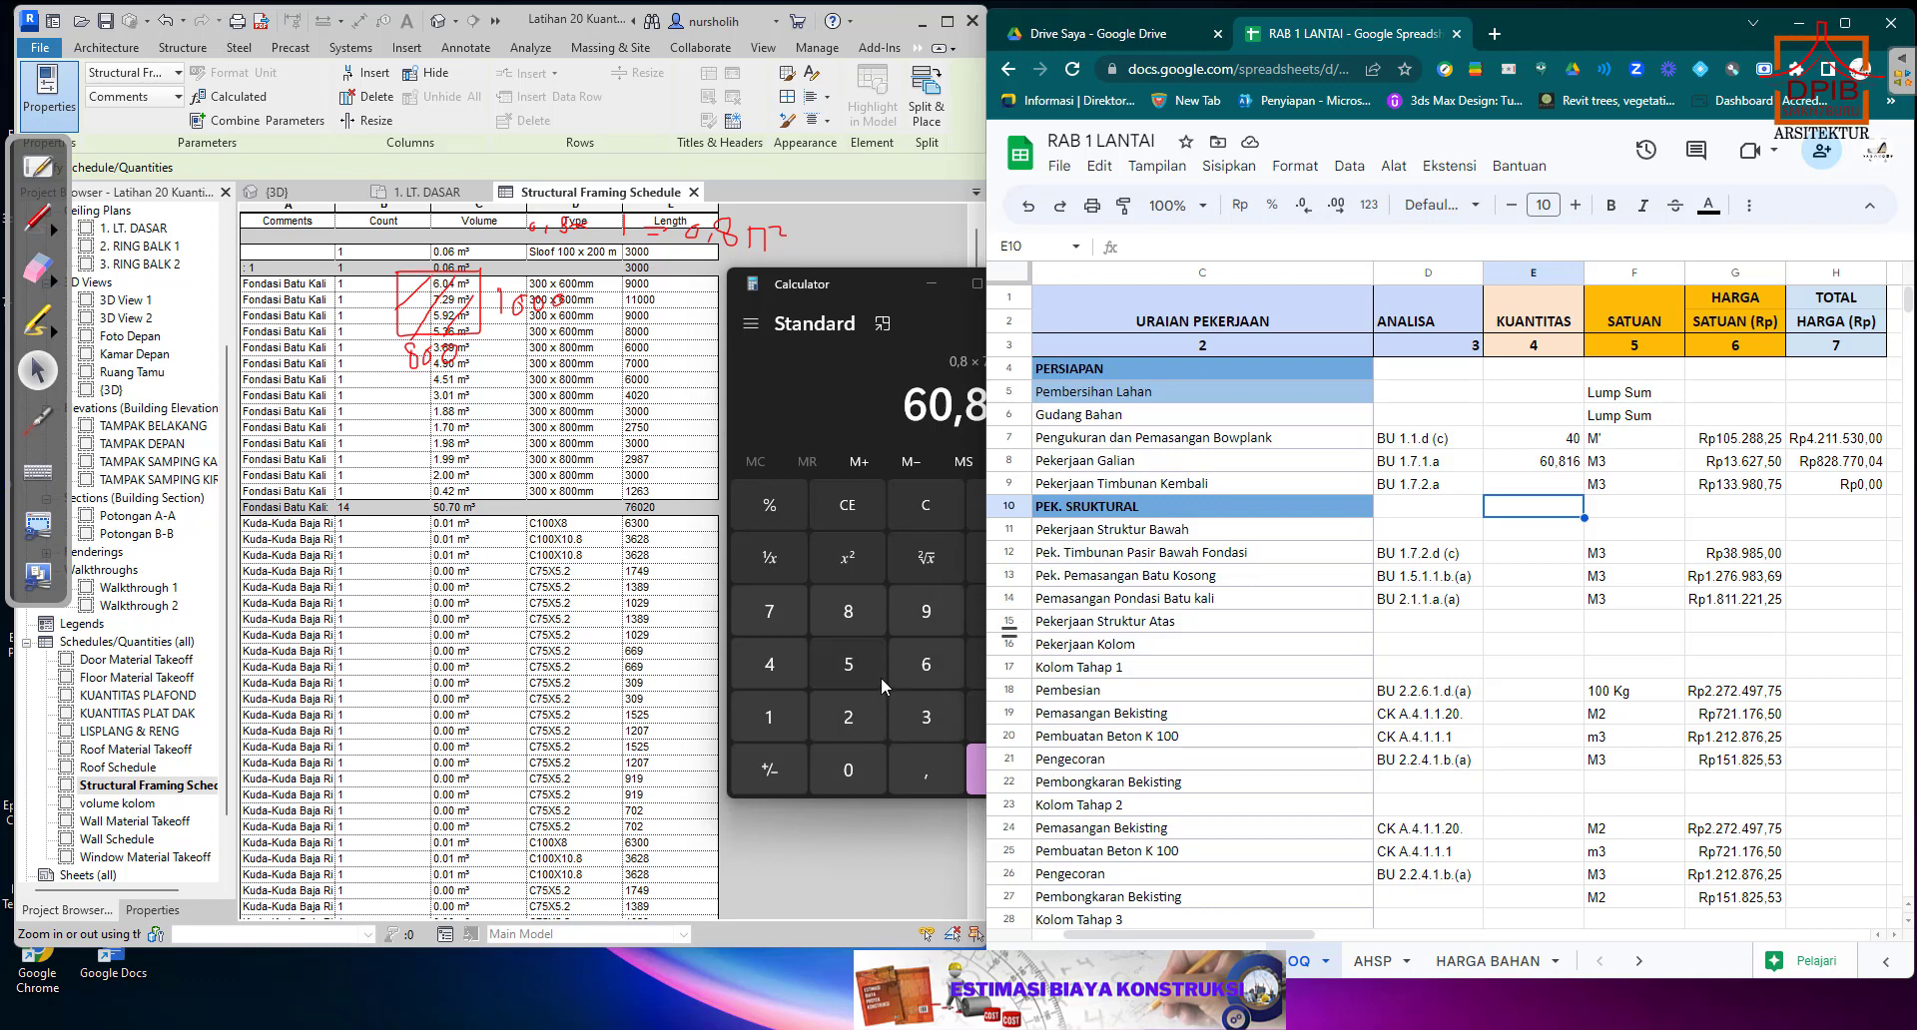
In Calculator, subtract the Fondasi Batu Kali volume of 50,7 from the excavation volume 60,816.
{"action": "left_click", "coordinate": [879, 279]}
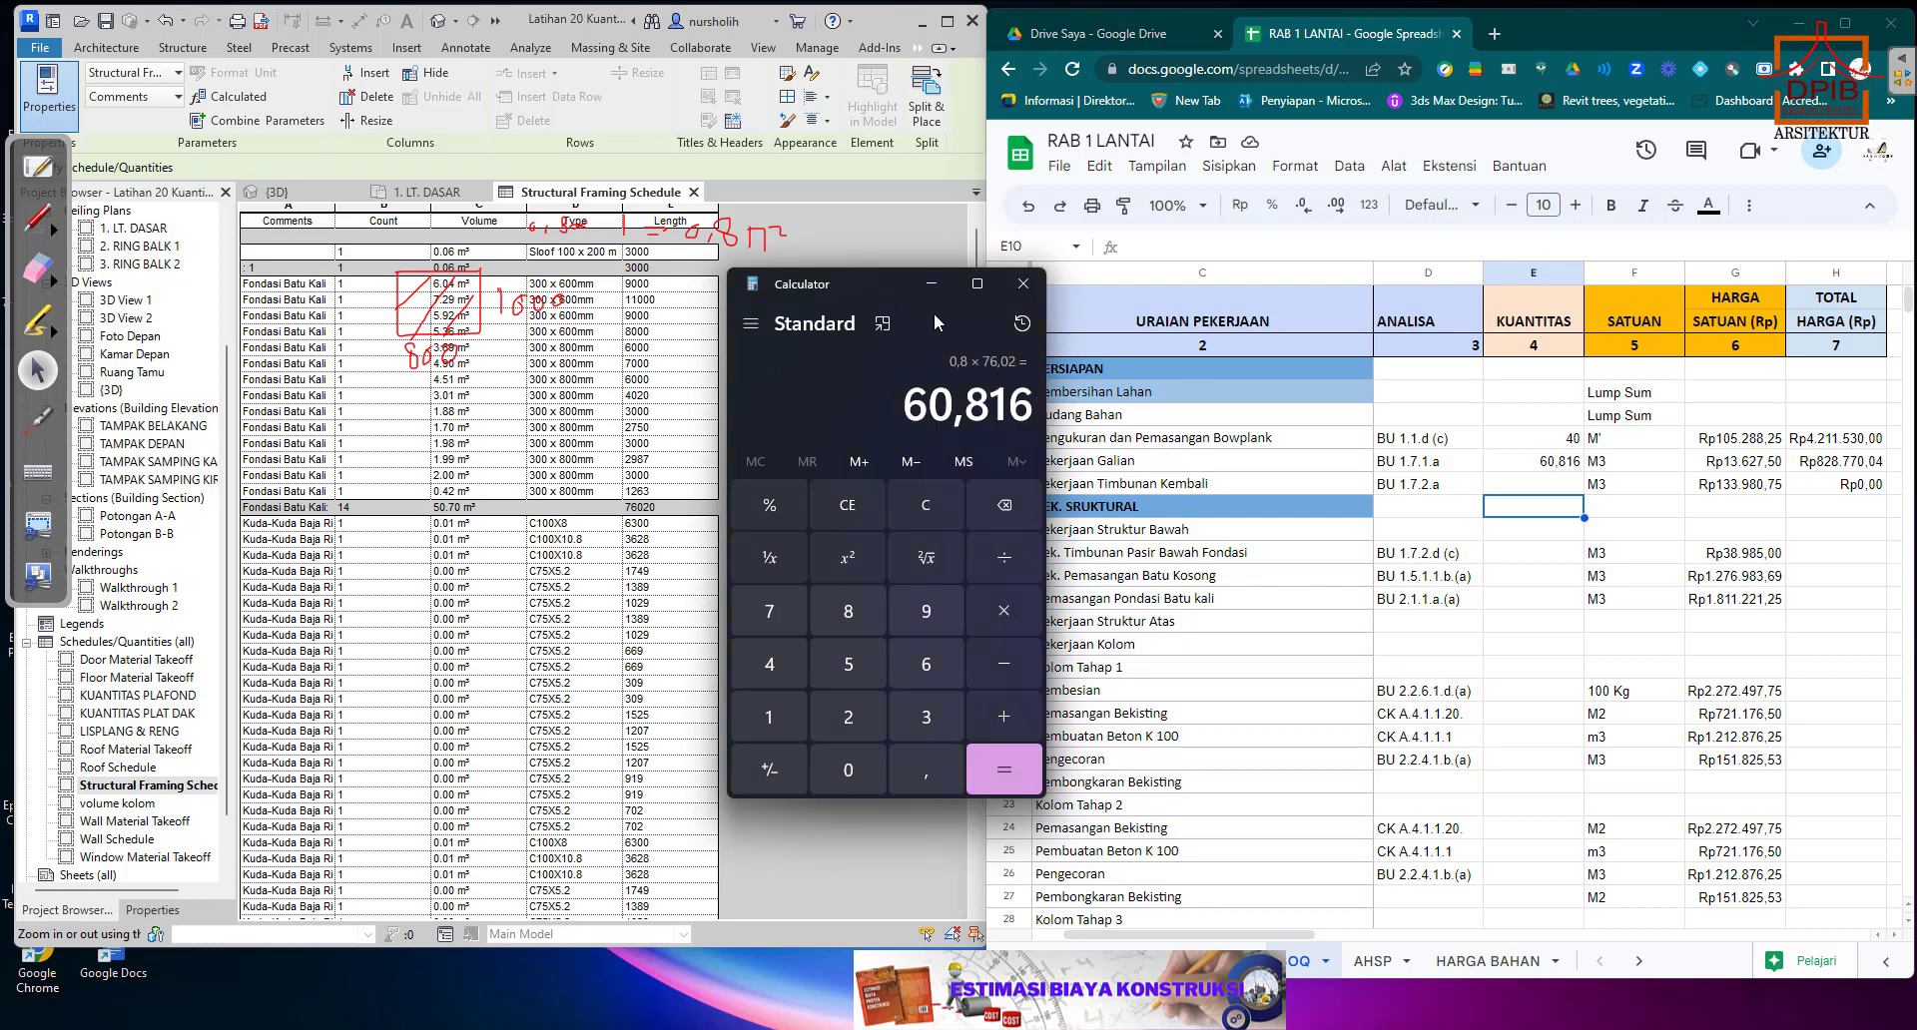
{"action": "left_click", "coordinate": [1005, 665]}
{"action": "left_click", "coordinate": [851, 669]}
{"action": "left_click", "coordinate": [862, 768]}
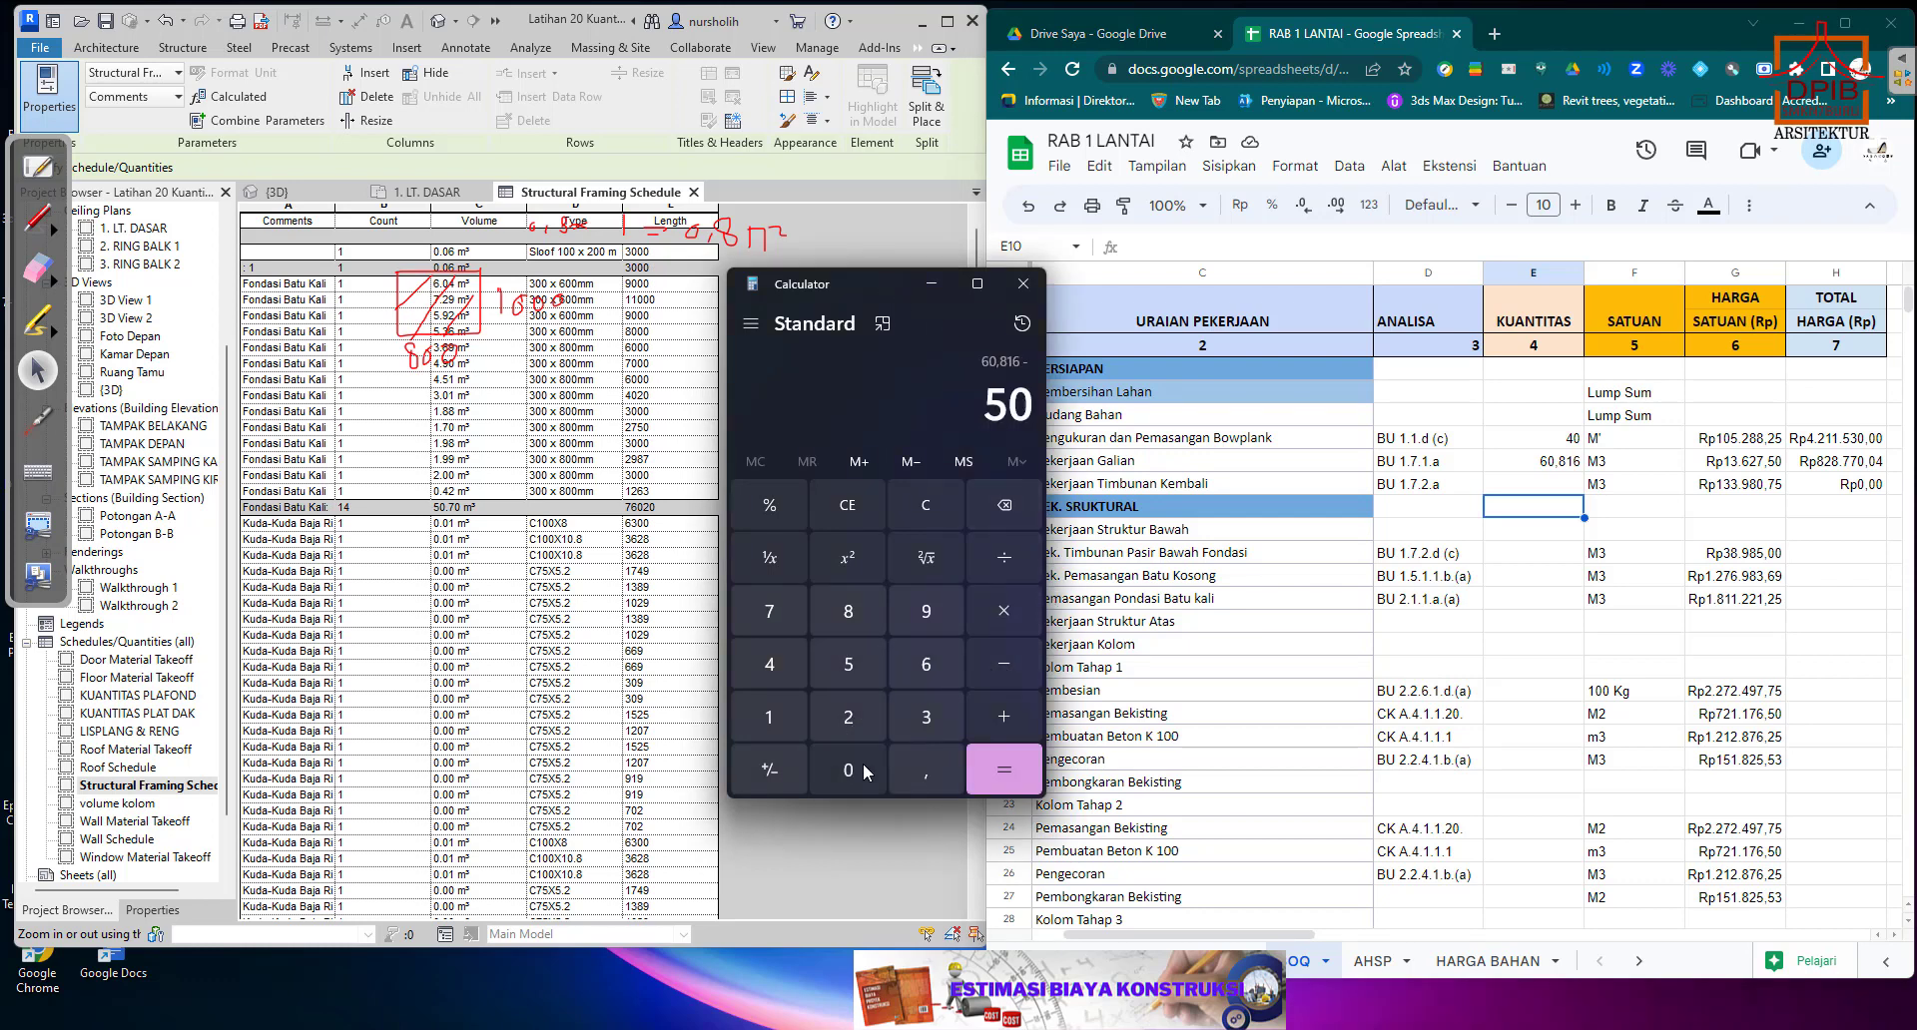
{"action": "left_click", "coordinate": [928, 771]}
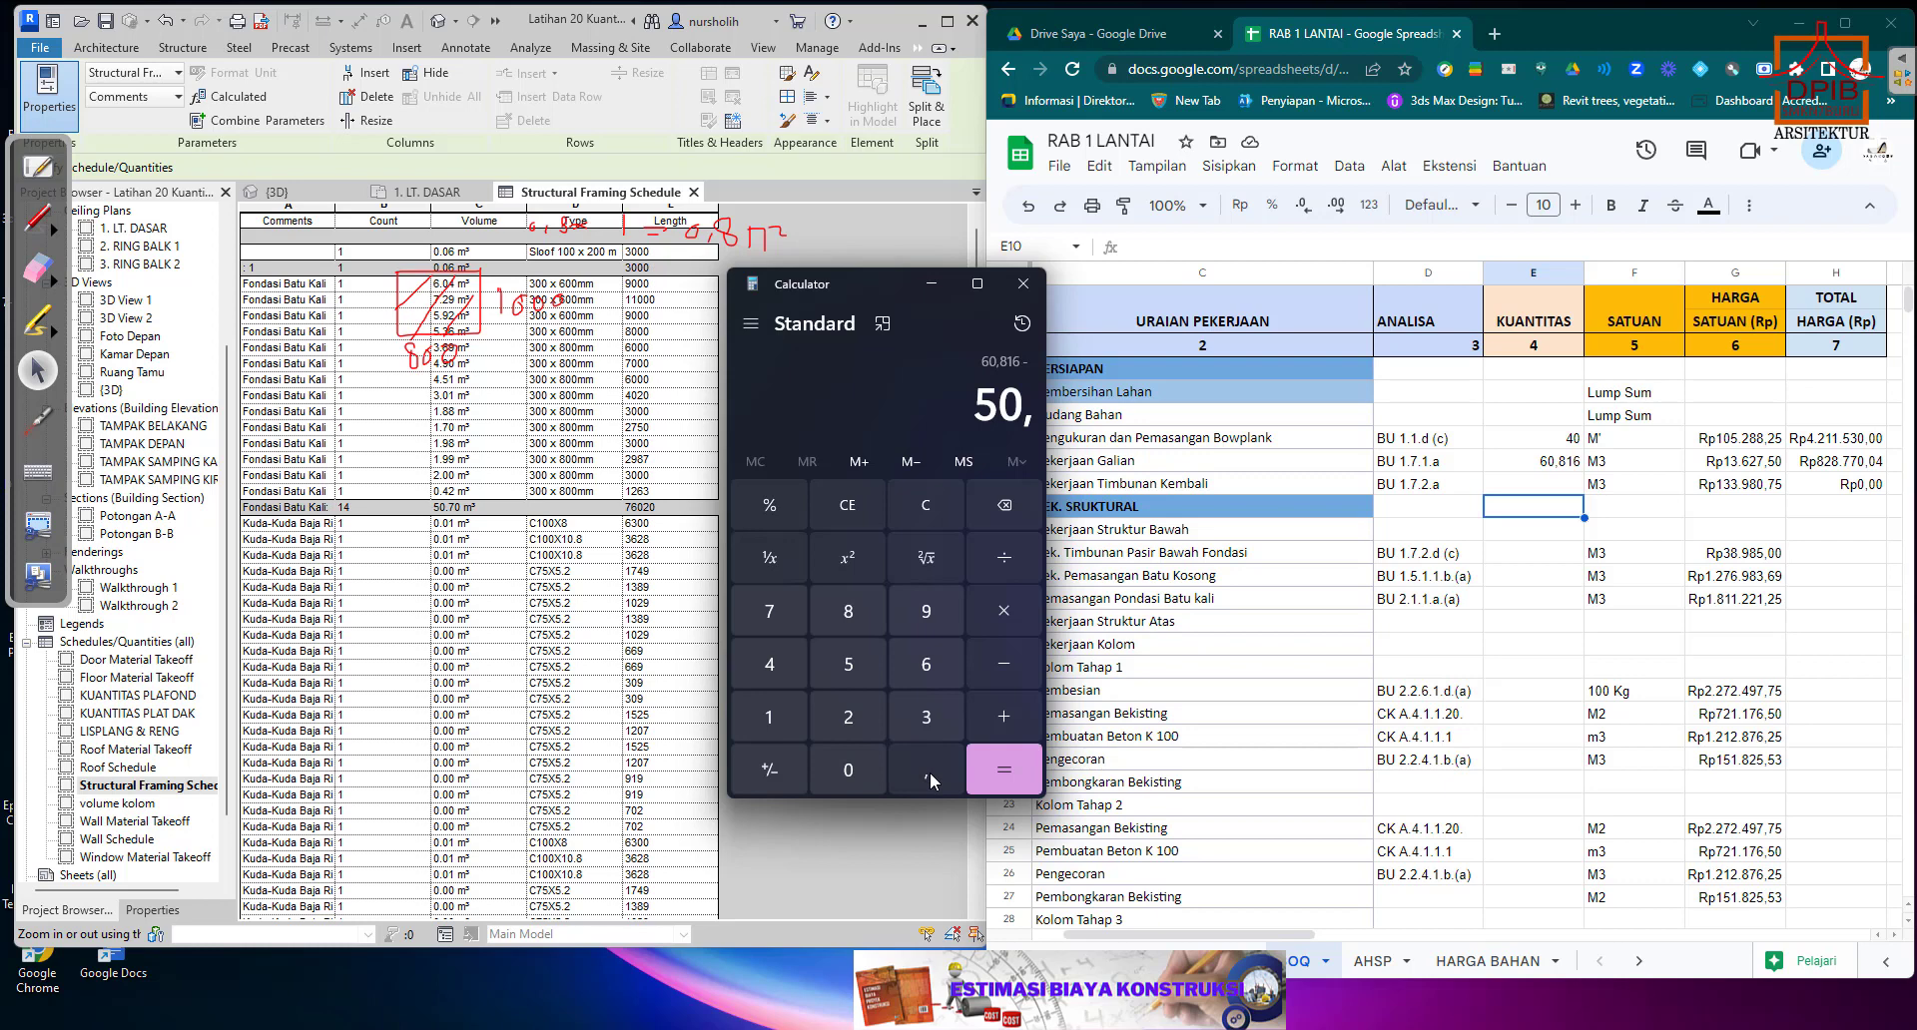
{"action": "left_click", "coordinate": [770, 608]}
{"action": "left_click", "coordinate": [1016, 759]}
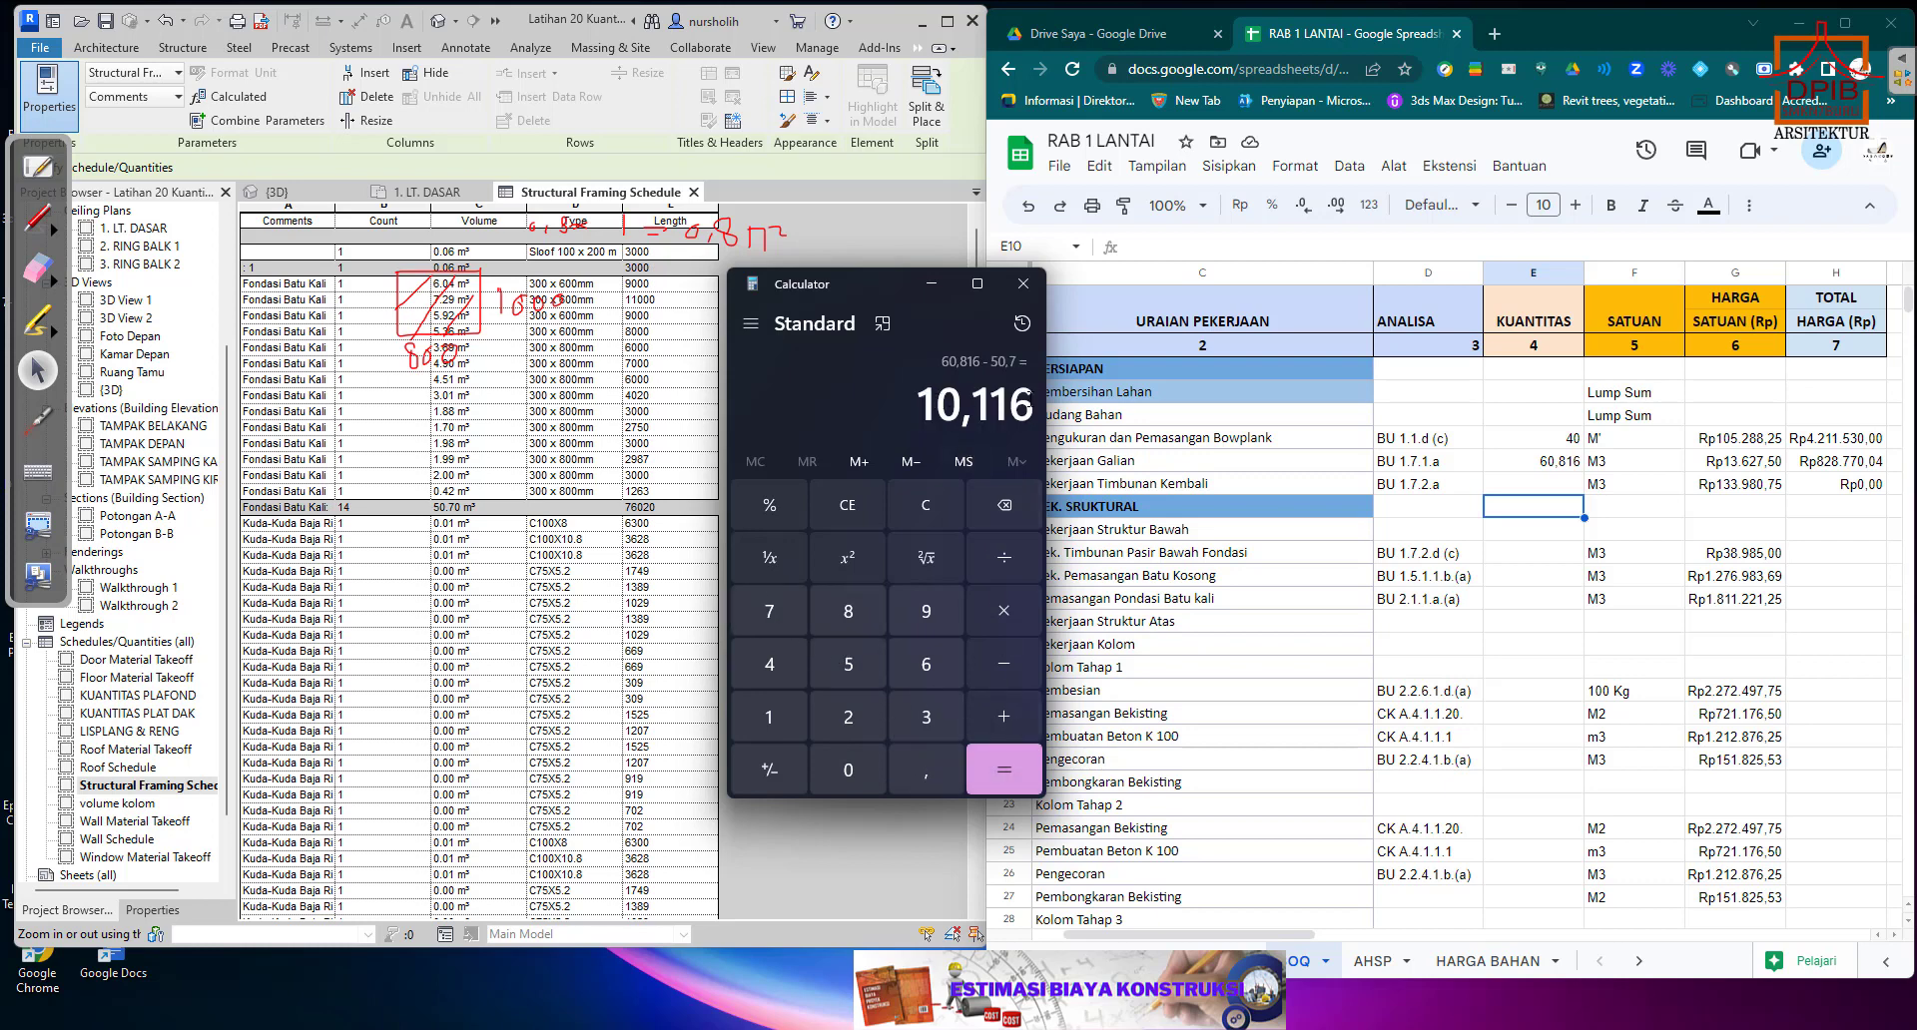
Copy the calculated backfill volume 10,116 into E9 as the Pekerjaan Timbunan Kembali quantity in the spreadsheet.
{"action": "left_click_drag", "start_coordinate": [928, 406], "coordinate": [1029, 410]}
{"action": "right_click", "coordinate": [1029, 409]}
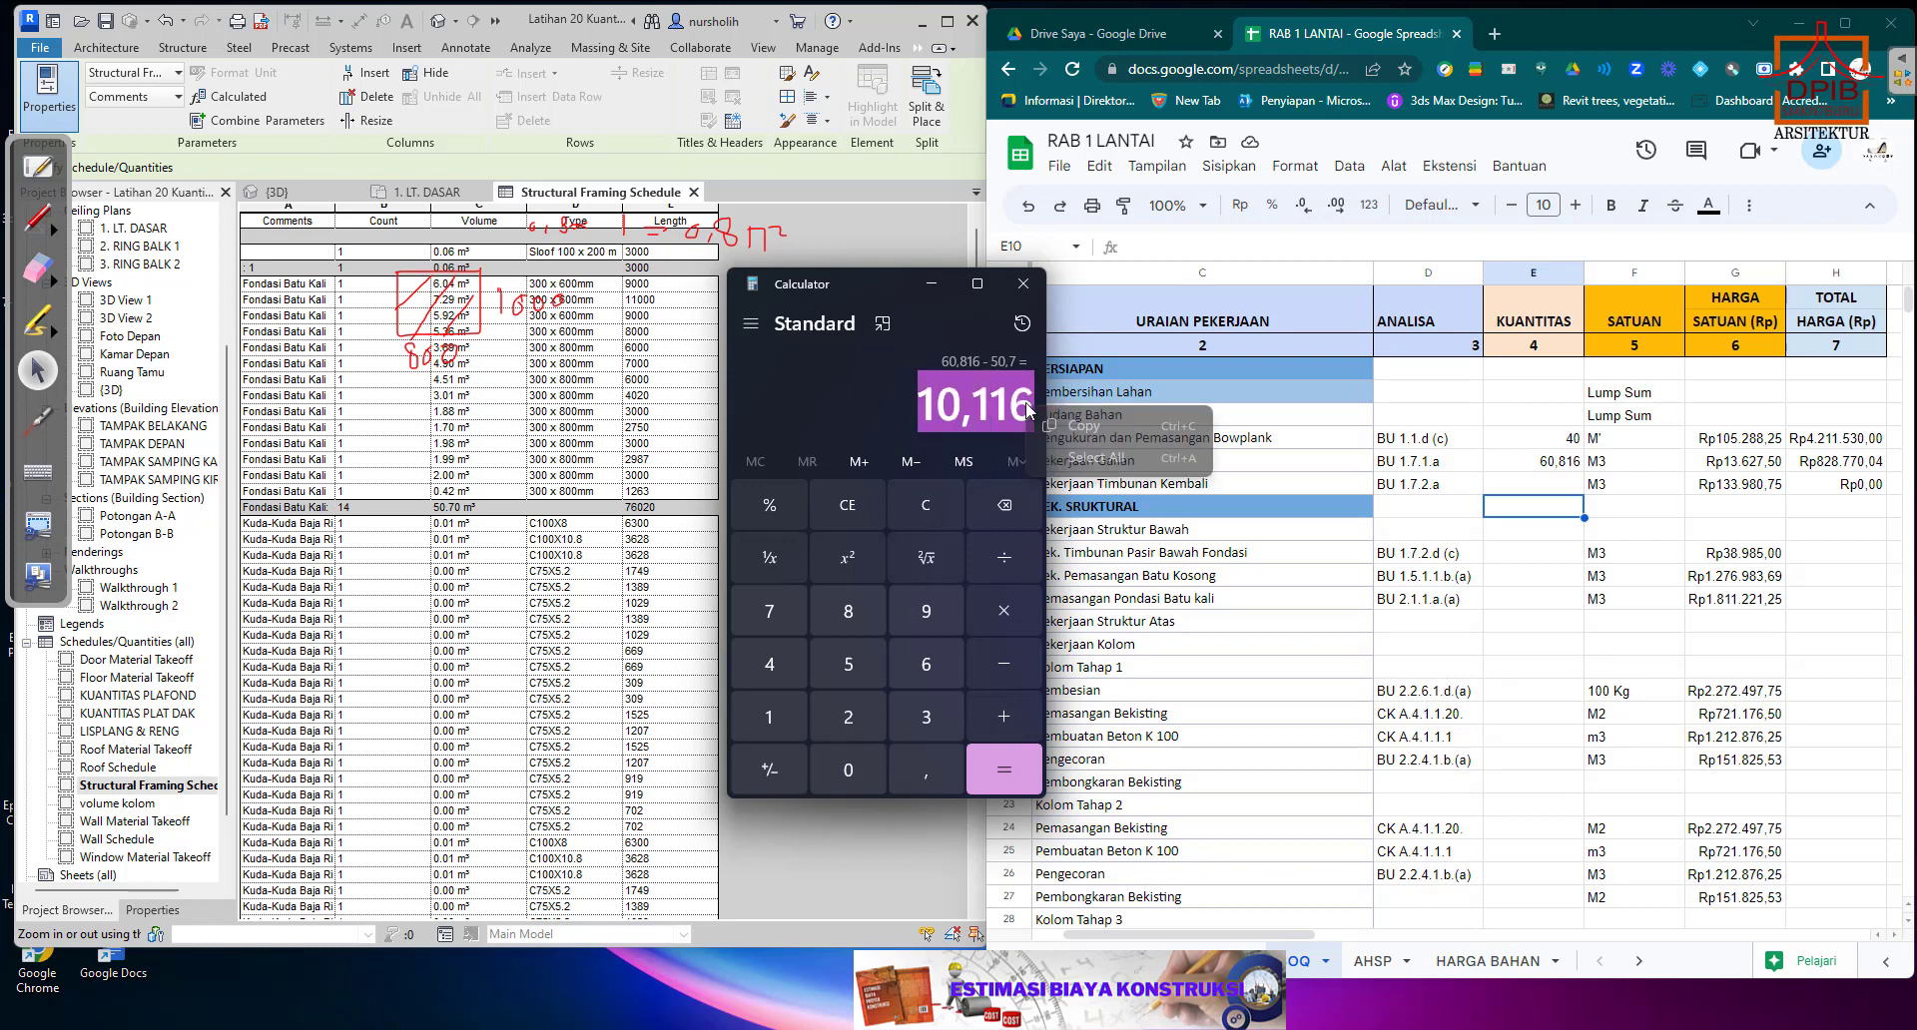
{"action": "left_click", "coordinate": [1079, 429]}
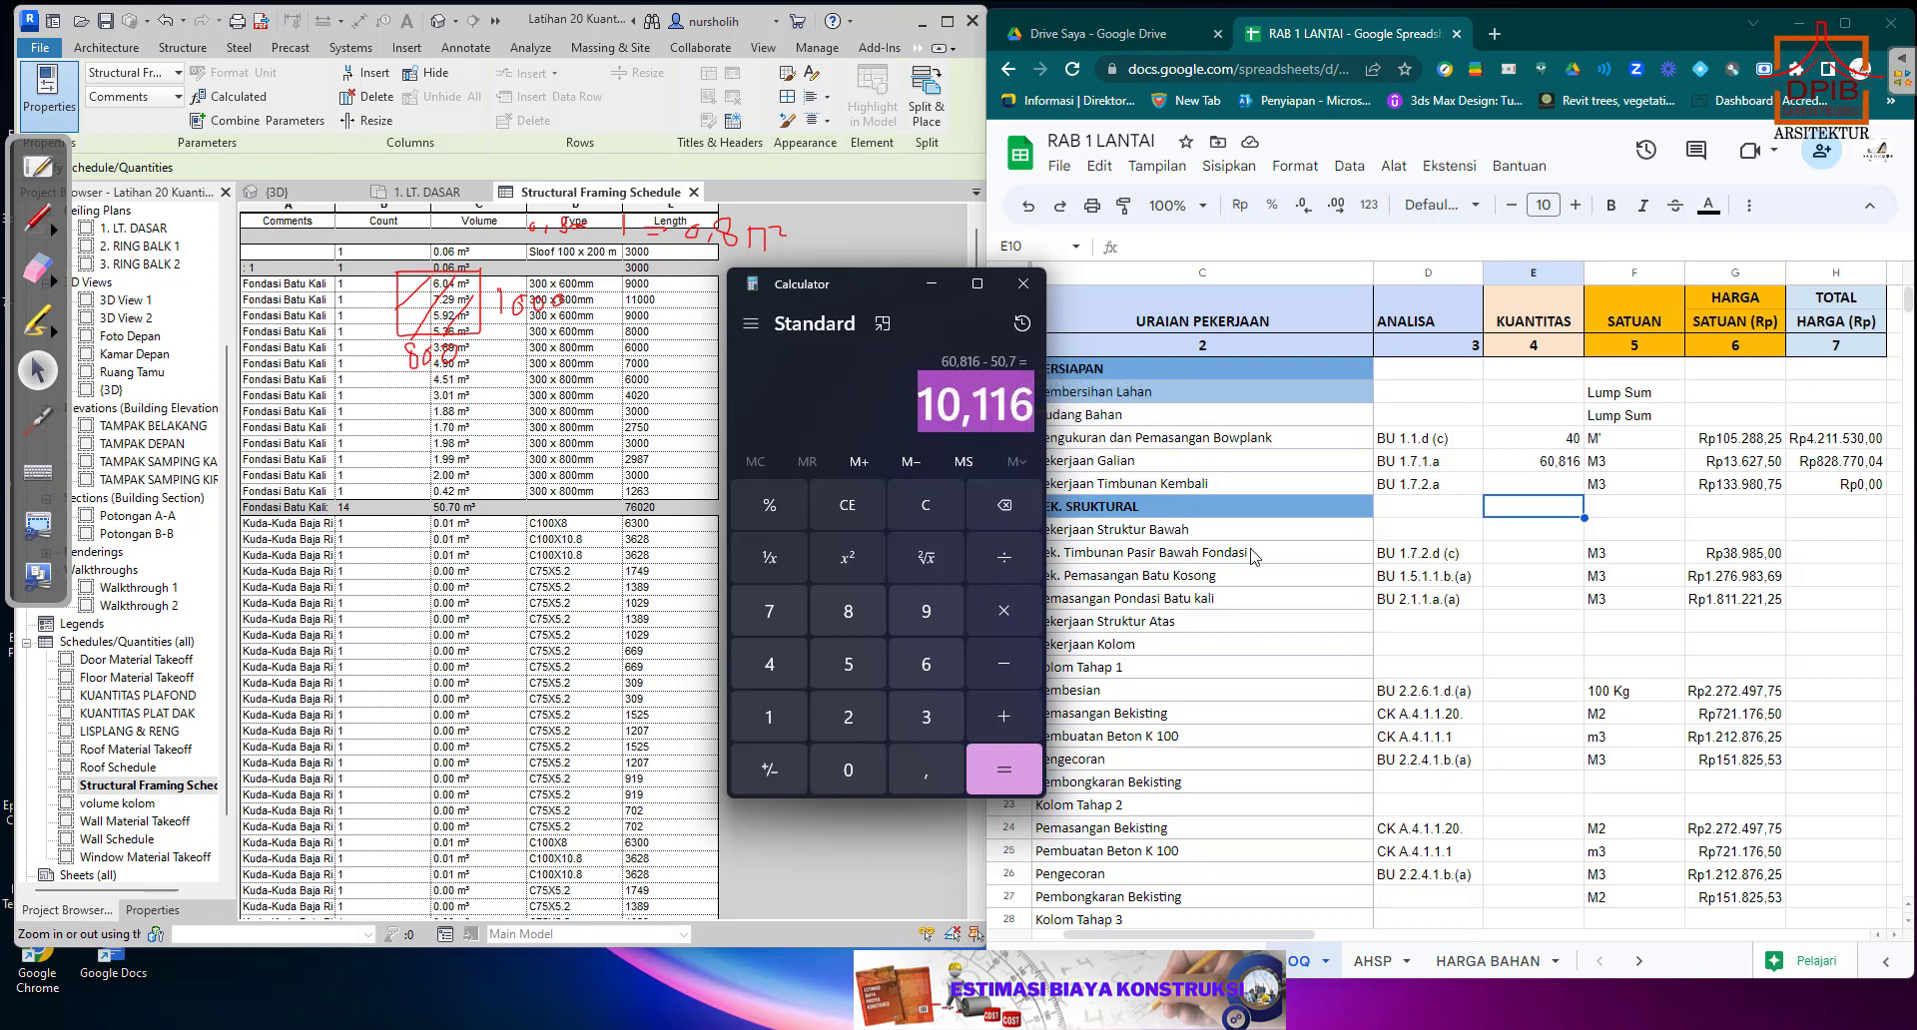
{"action": "left_click", "coordinate": [1538, 486]}
{"action": "right_click", "coordinate": [1537, 487]}
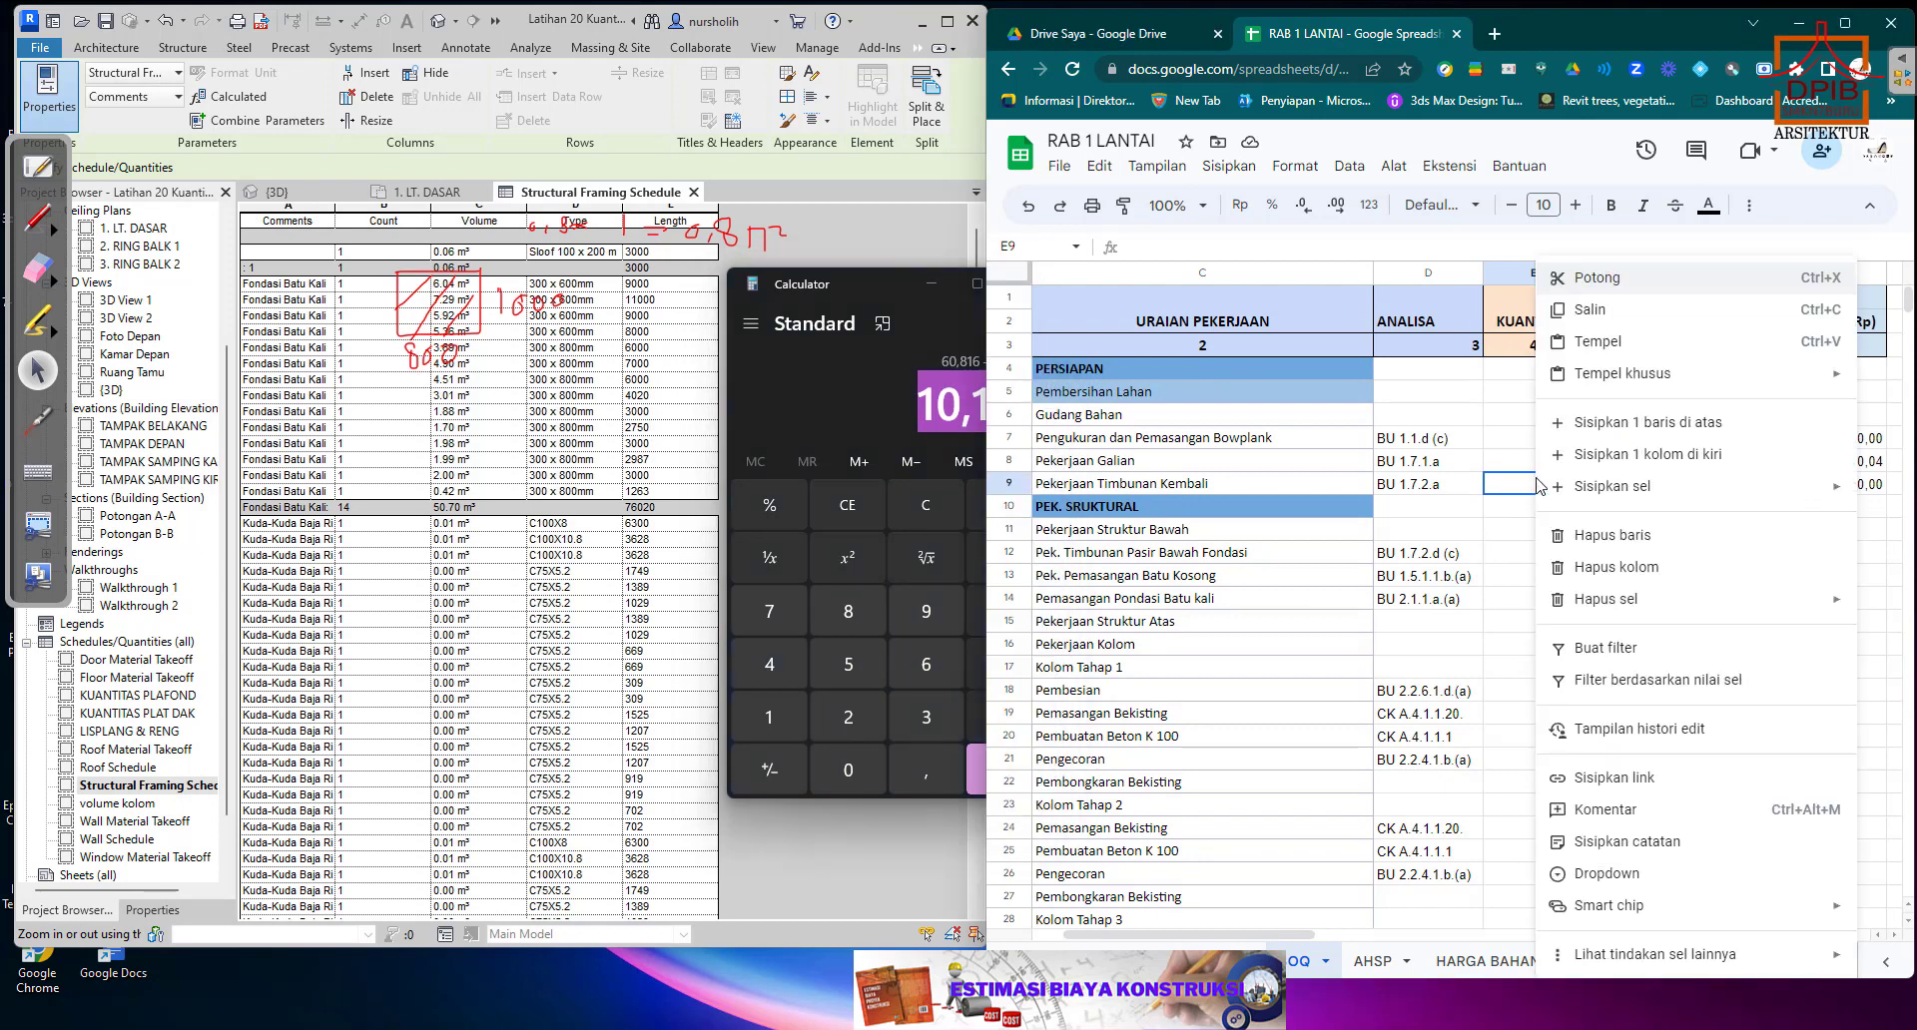
{"action": "left_click", "coordinate": [1600, 344]}
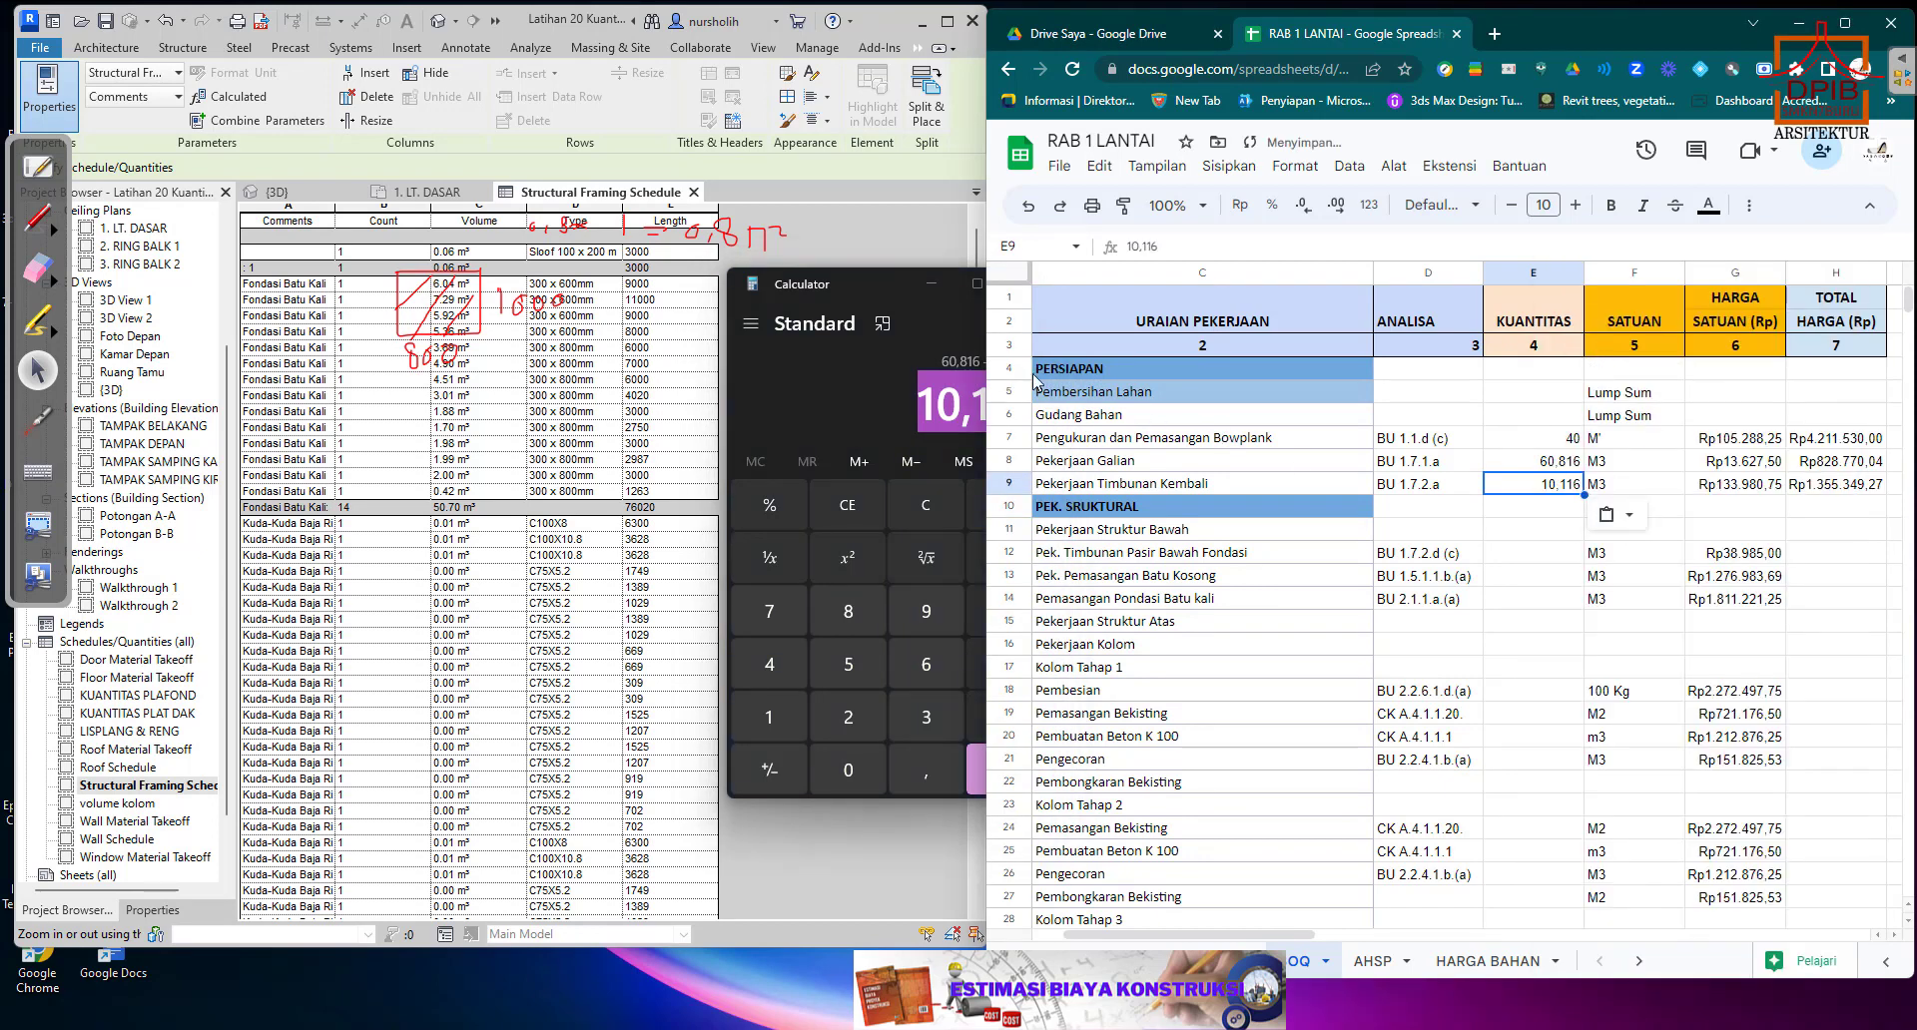
Put the Calculator away and erase the handwritten trench sketch and area notes from the screen.
{"action": "left_click", "coordinate": [895, 284]}
{"action": "left_click", "coordinate": [913, 284]}
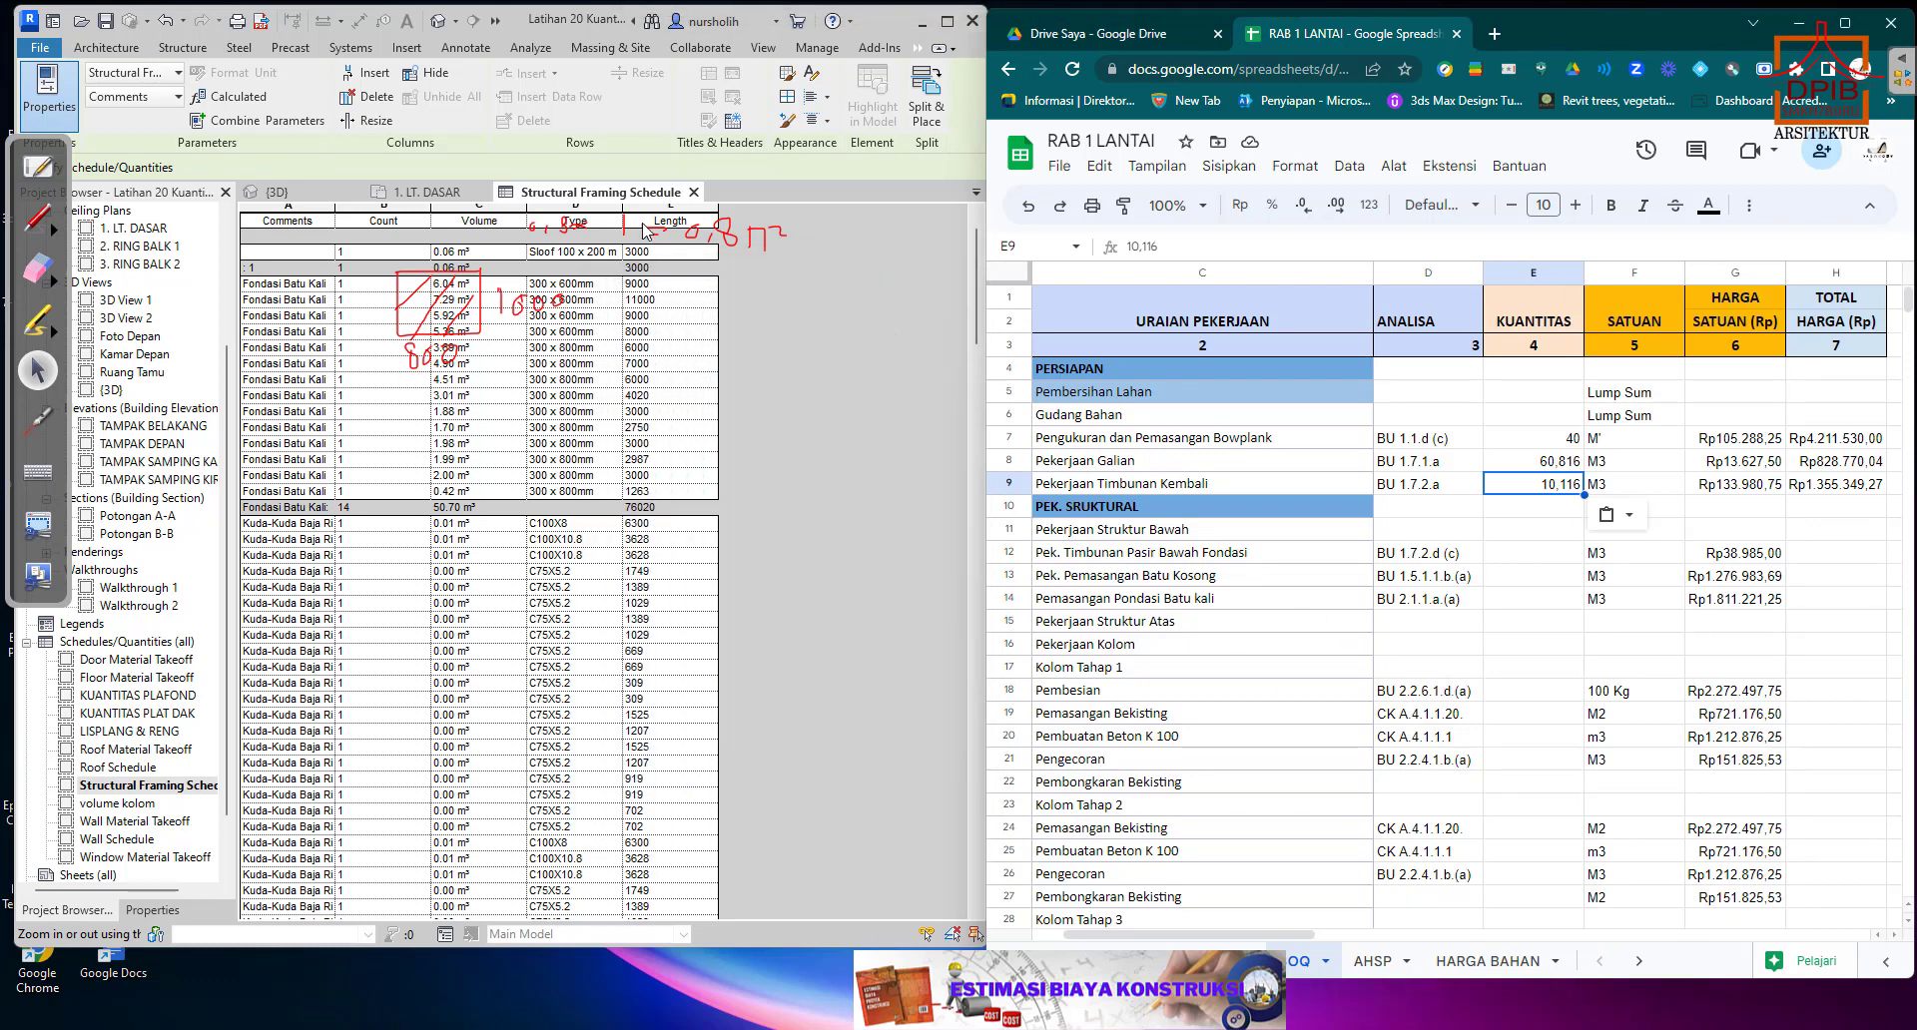
{"action": "left_click", "coordinate": [38, 267]}
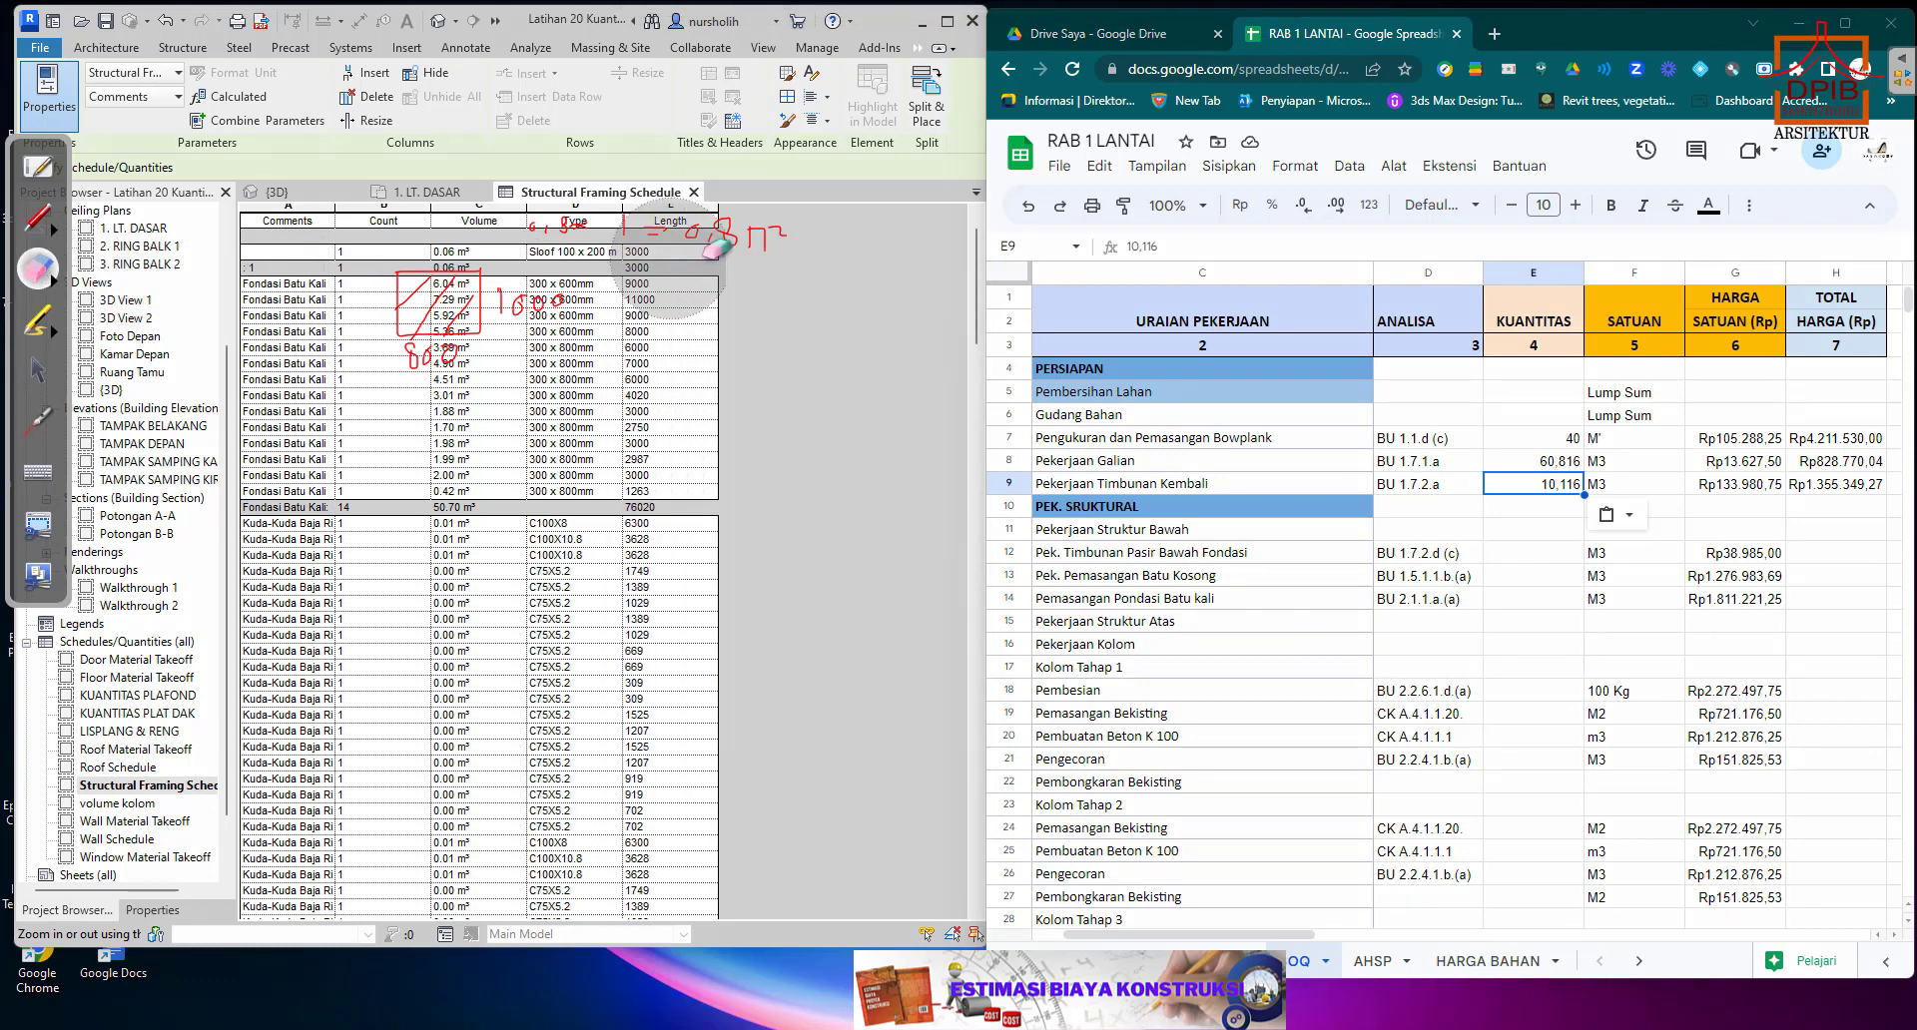
{"action": "mouse_move", "coordinate": [679, 245]}
{"action": "left_mouse_down"}
{"action": "mouse_move", "coordinate": [756, 239]}
{"action": "mouse_move", "coordinate": [501, 283]}
{"action": "mouse_move", "coordinate": [405, 384]}
{"action": "mouse_move", "coordinate": [397, 297]}
{"action": "left_mouse_up"}
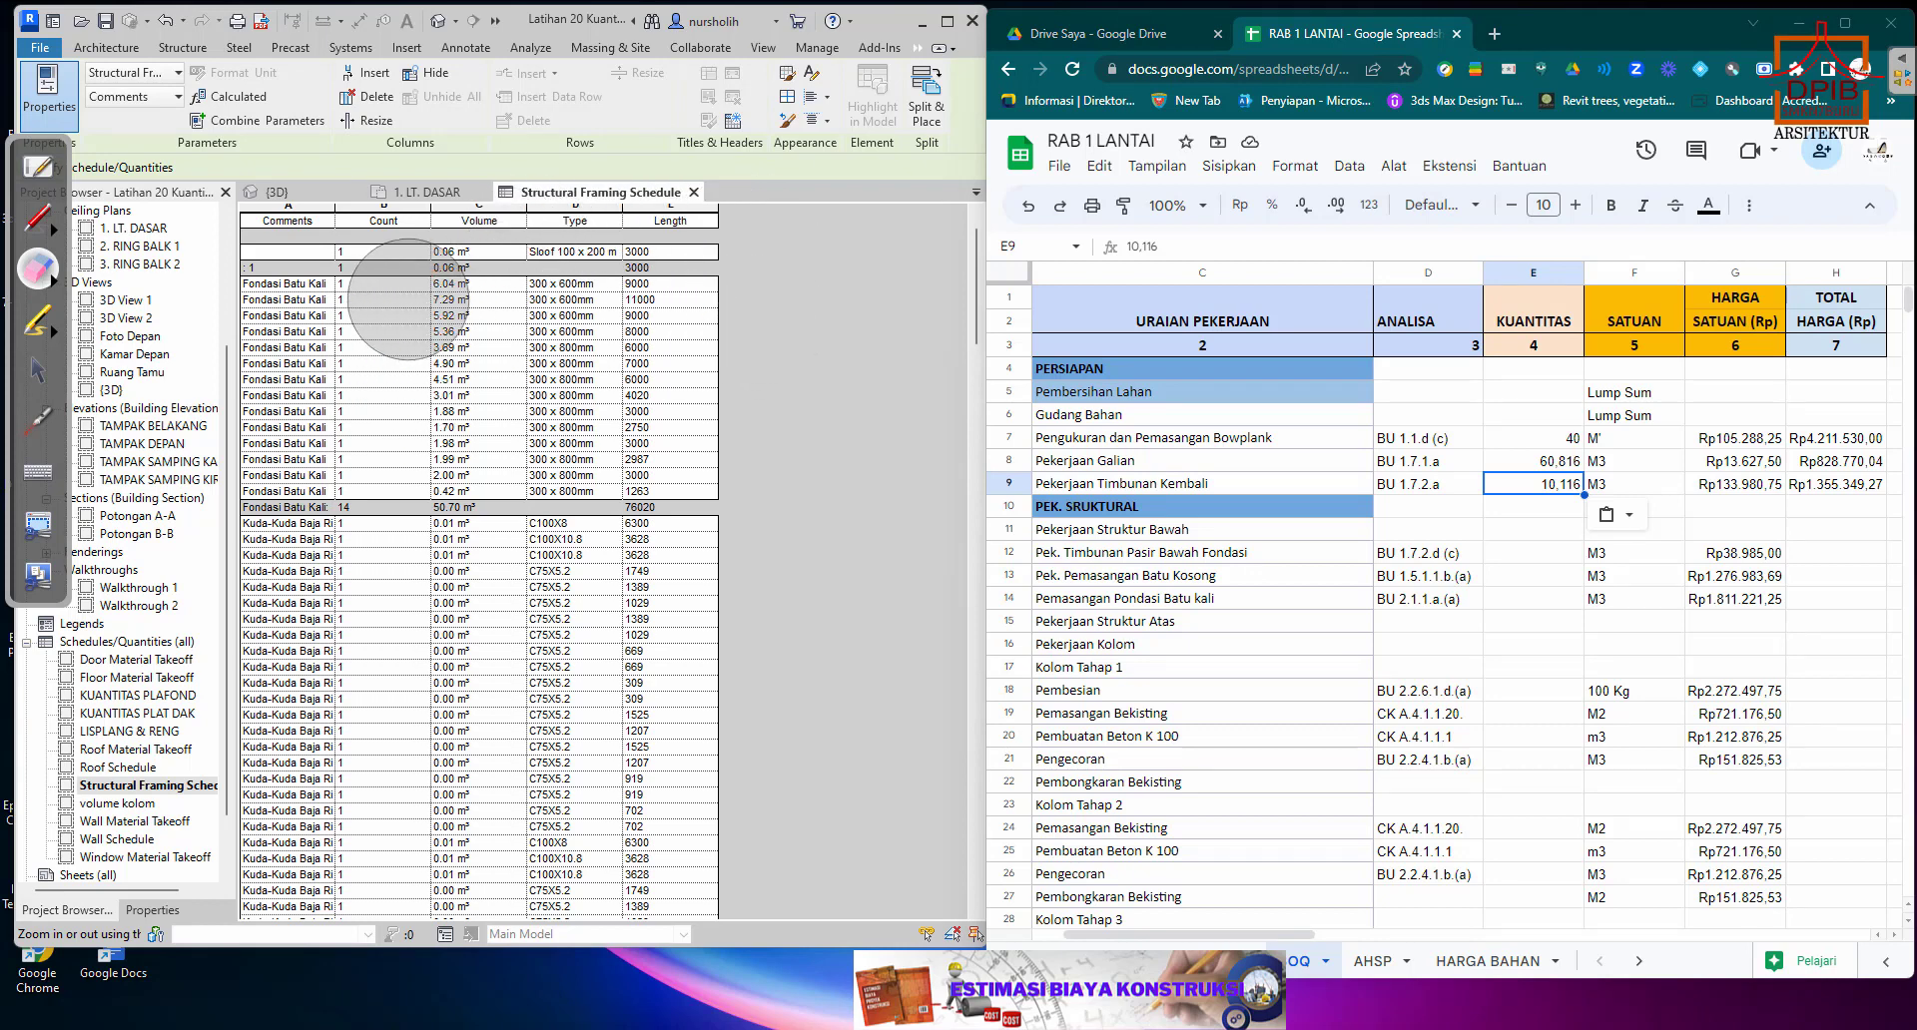
Select E12 for the Pek. Timbunan Pasir Bawah Fondasi quantity, and open the boundary foundation's type properties from the Revit 3D view.
{"action": "left_click", "coordinate": [38, 370]}
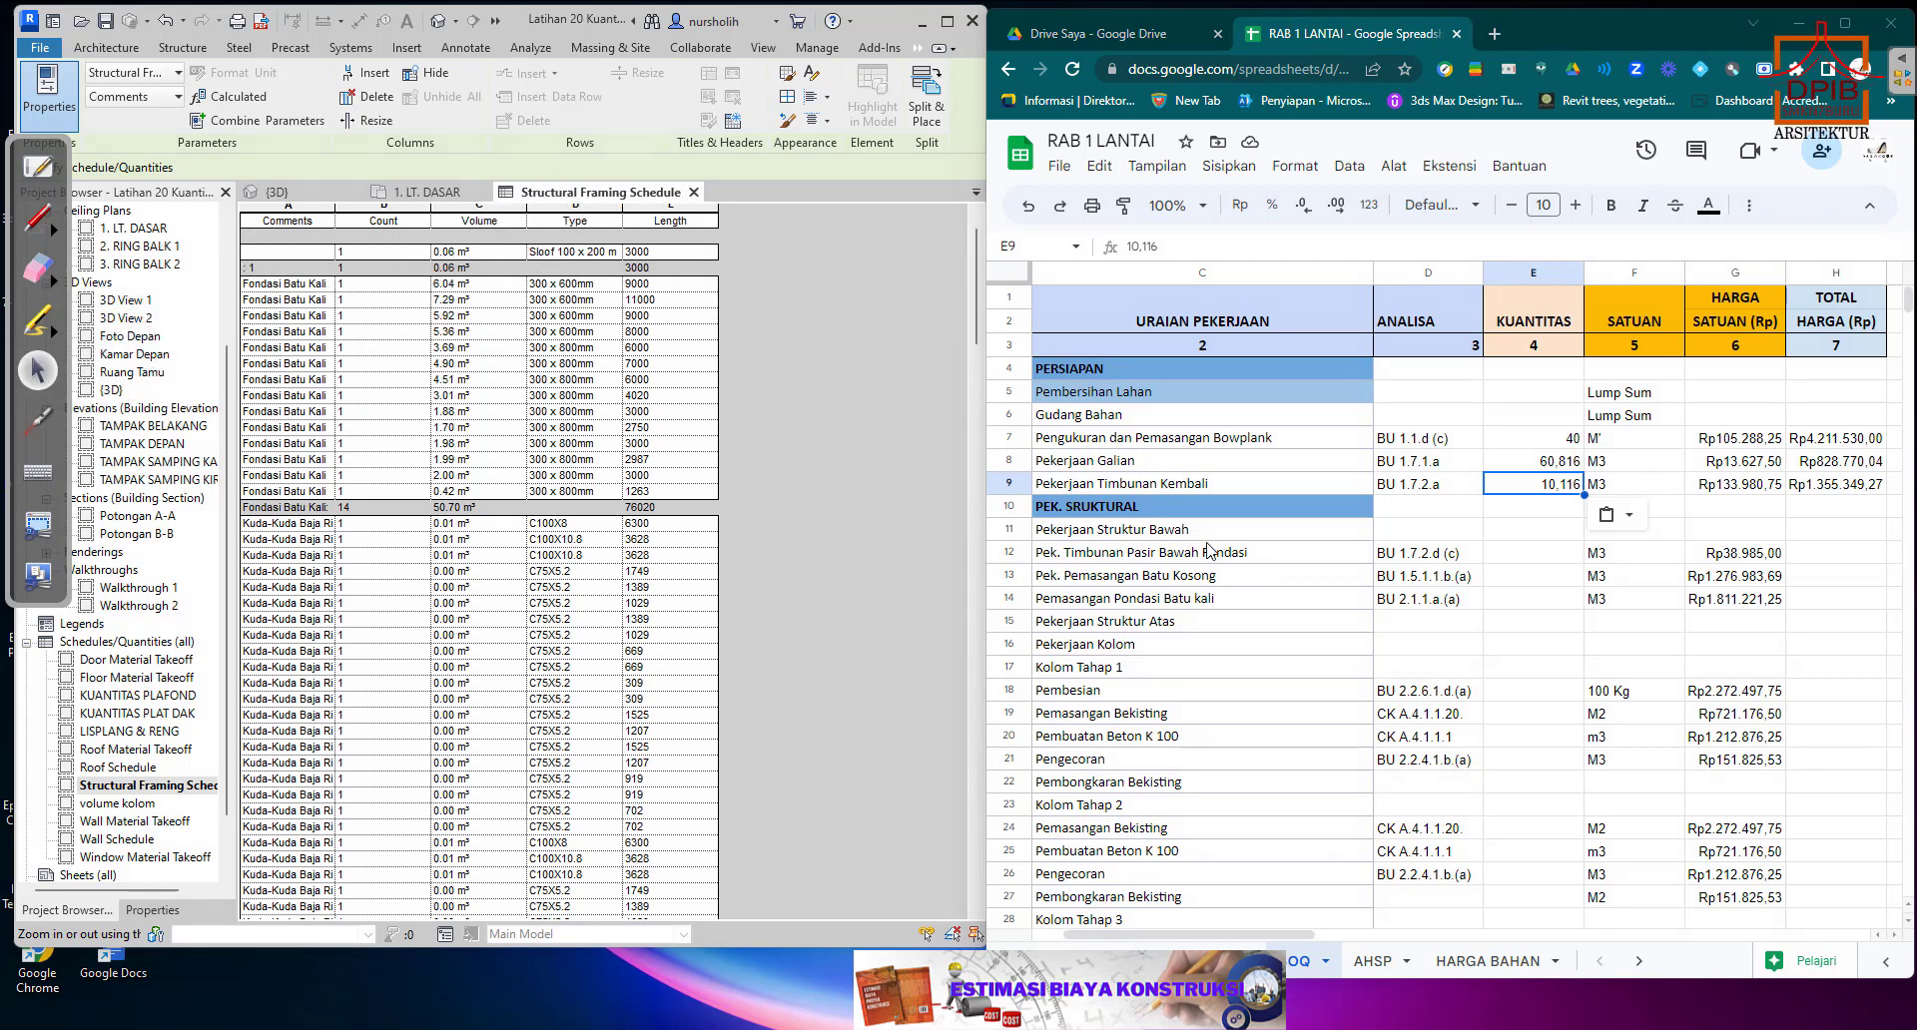
{"action": "scroll", "coordinate": [1546, 559], "scroll_direction": "down", "scroll_amount": 3}
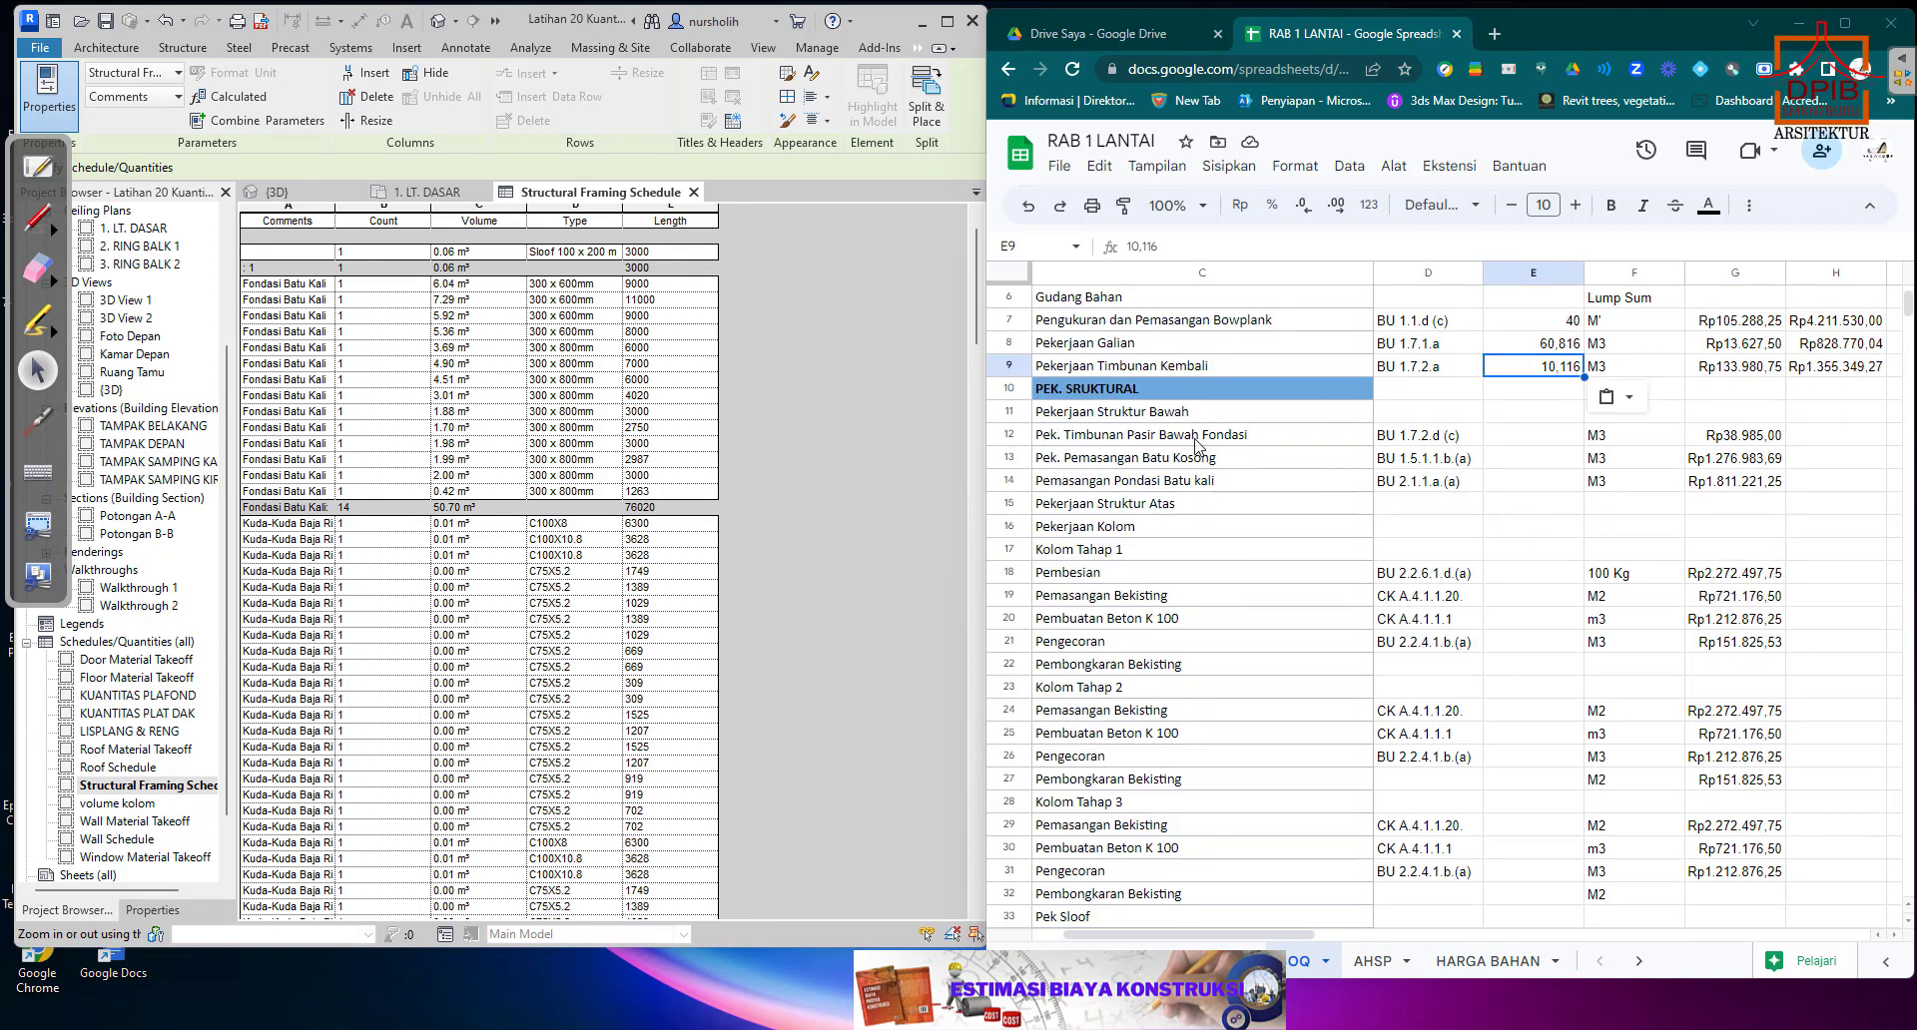
{"action": "left_click", "coordinate": [1546, 437]}
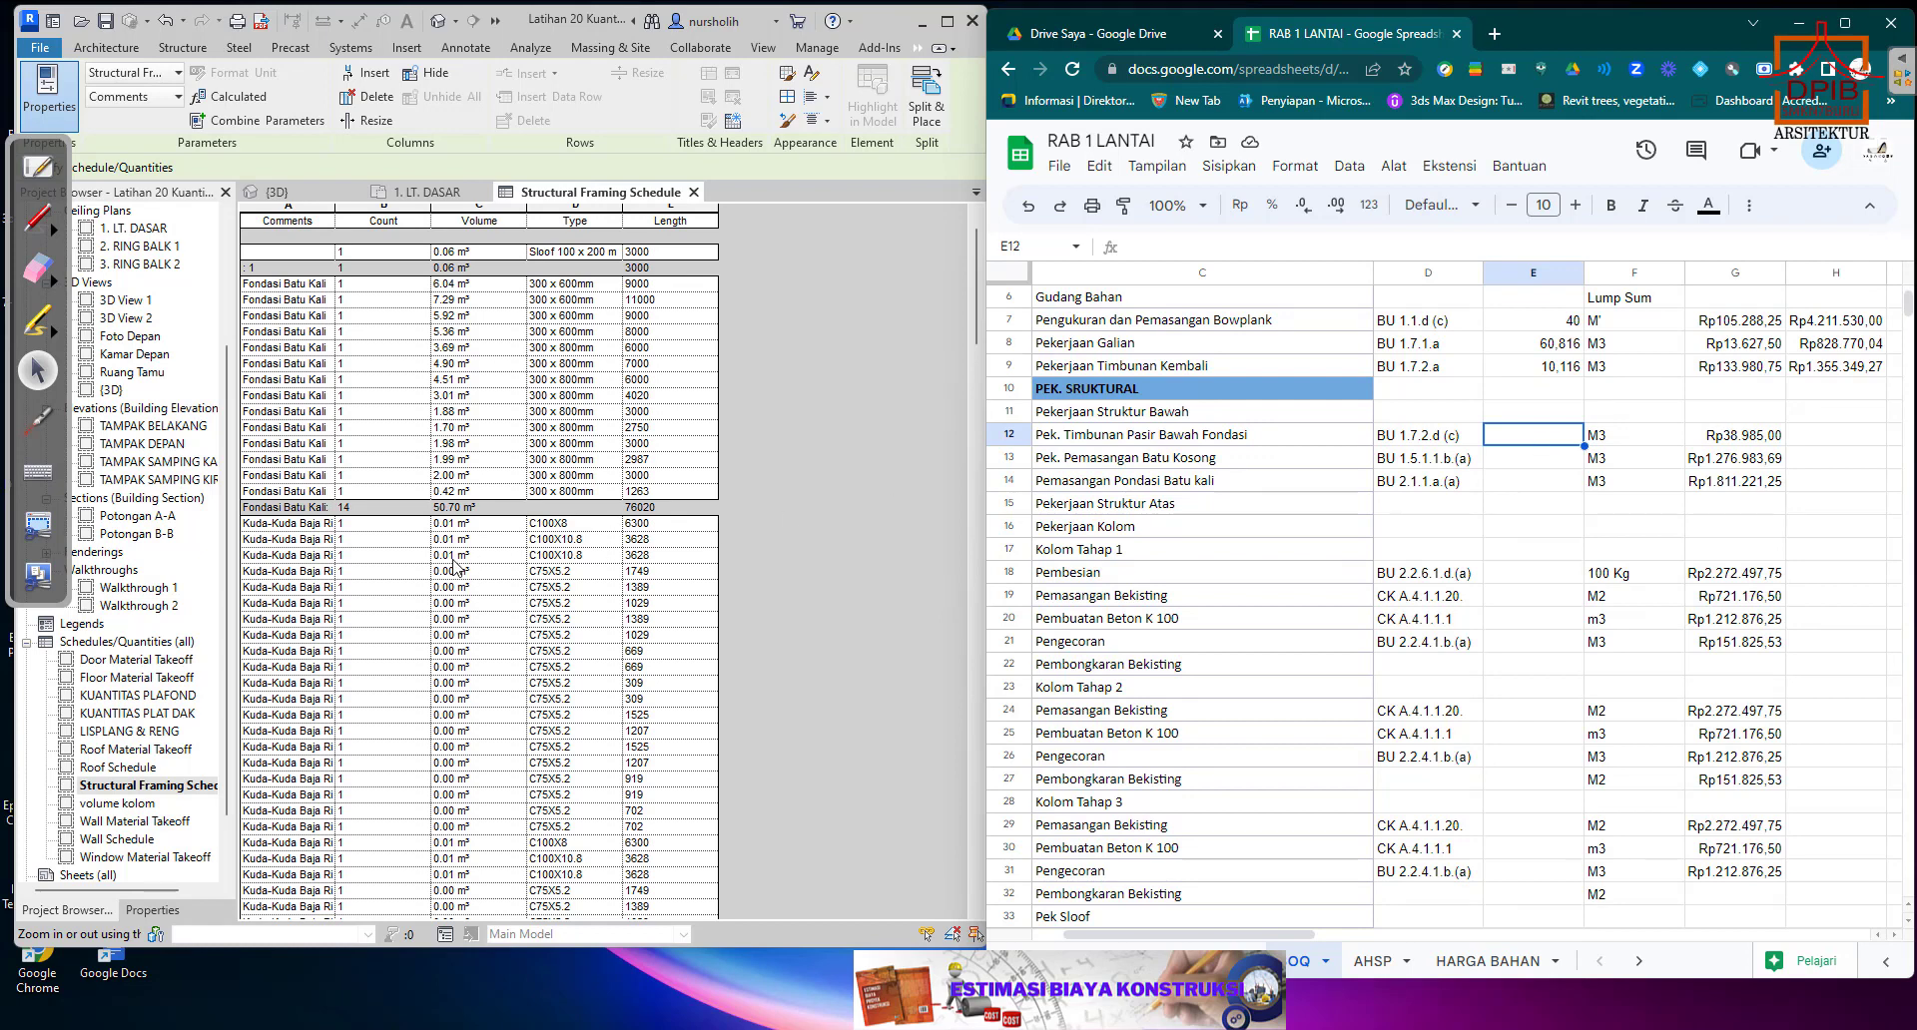
{"action": "left_click", "coordinate": [428, 191]}
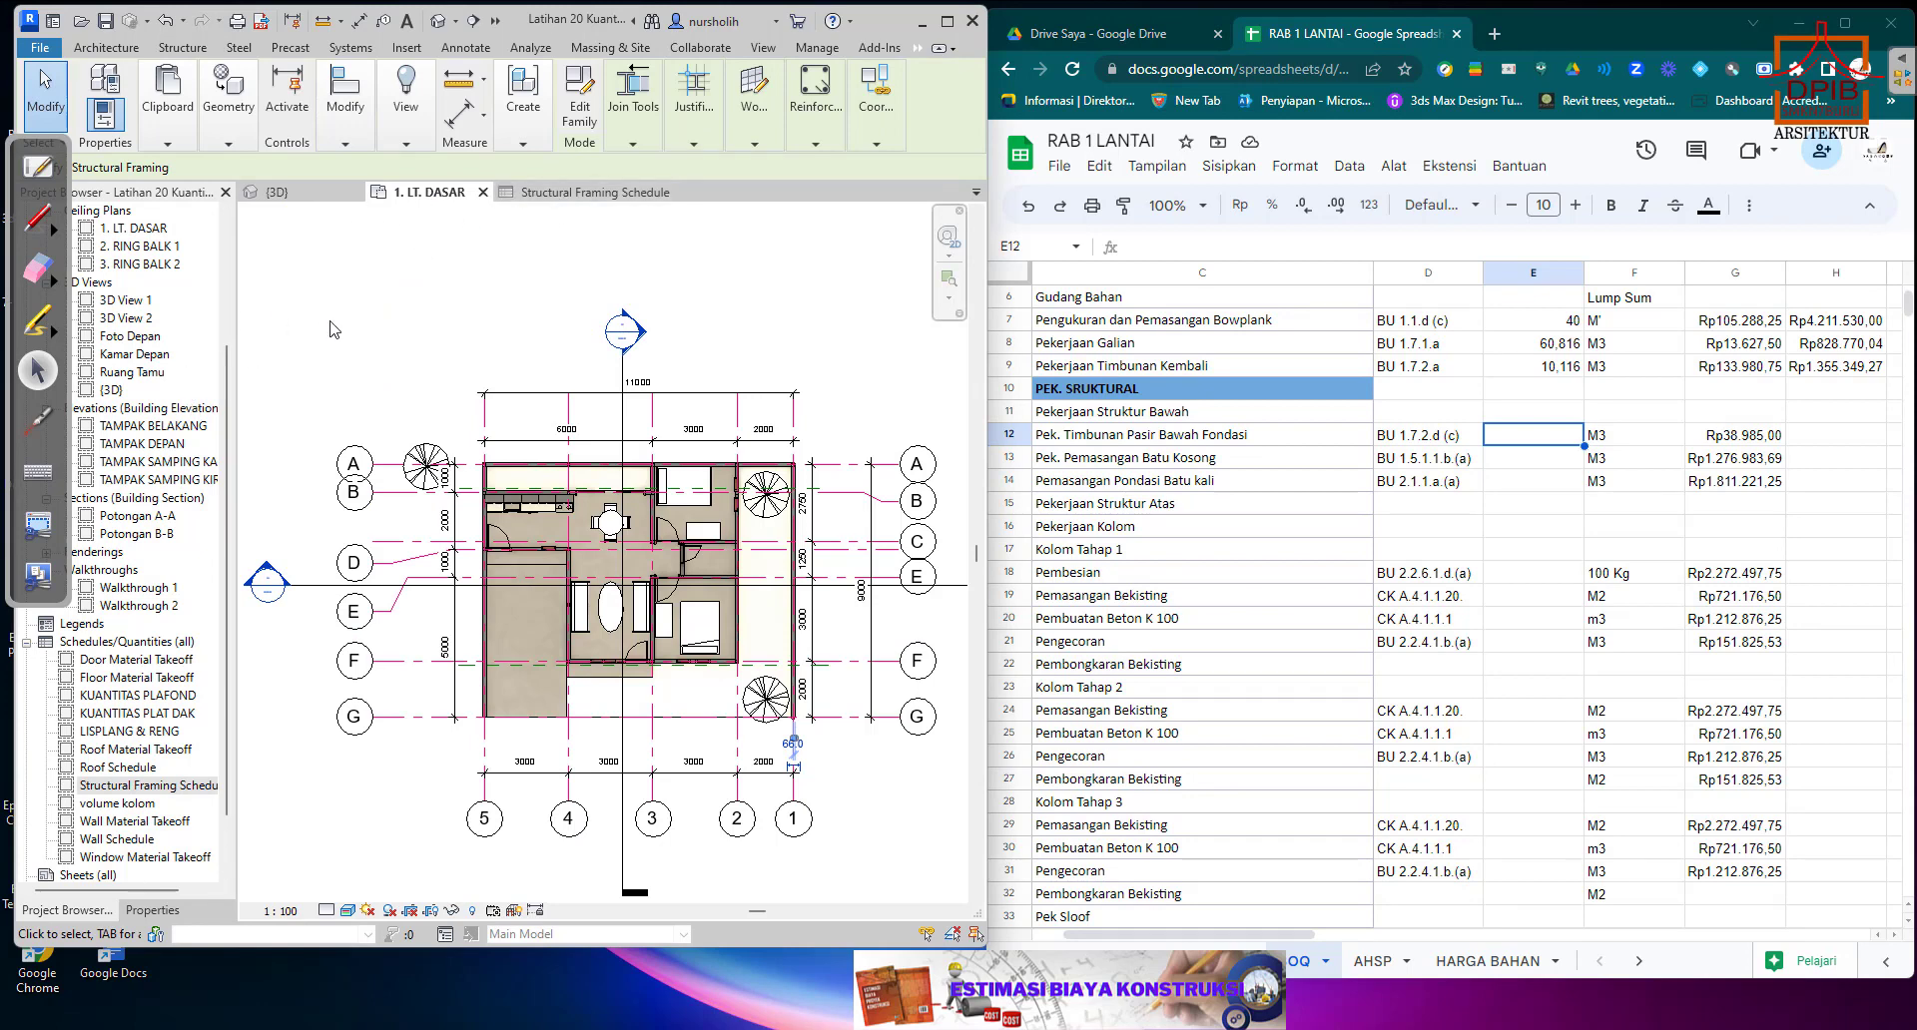
{"action": "left_click", "coordinate": [305, 195]}
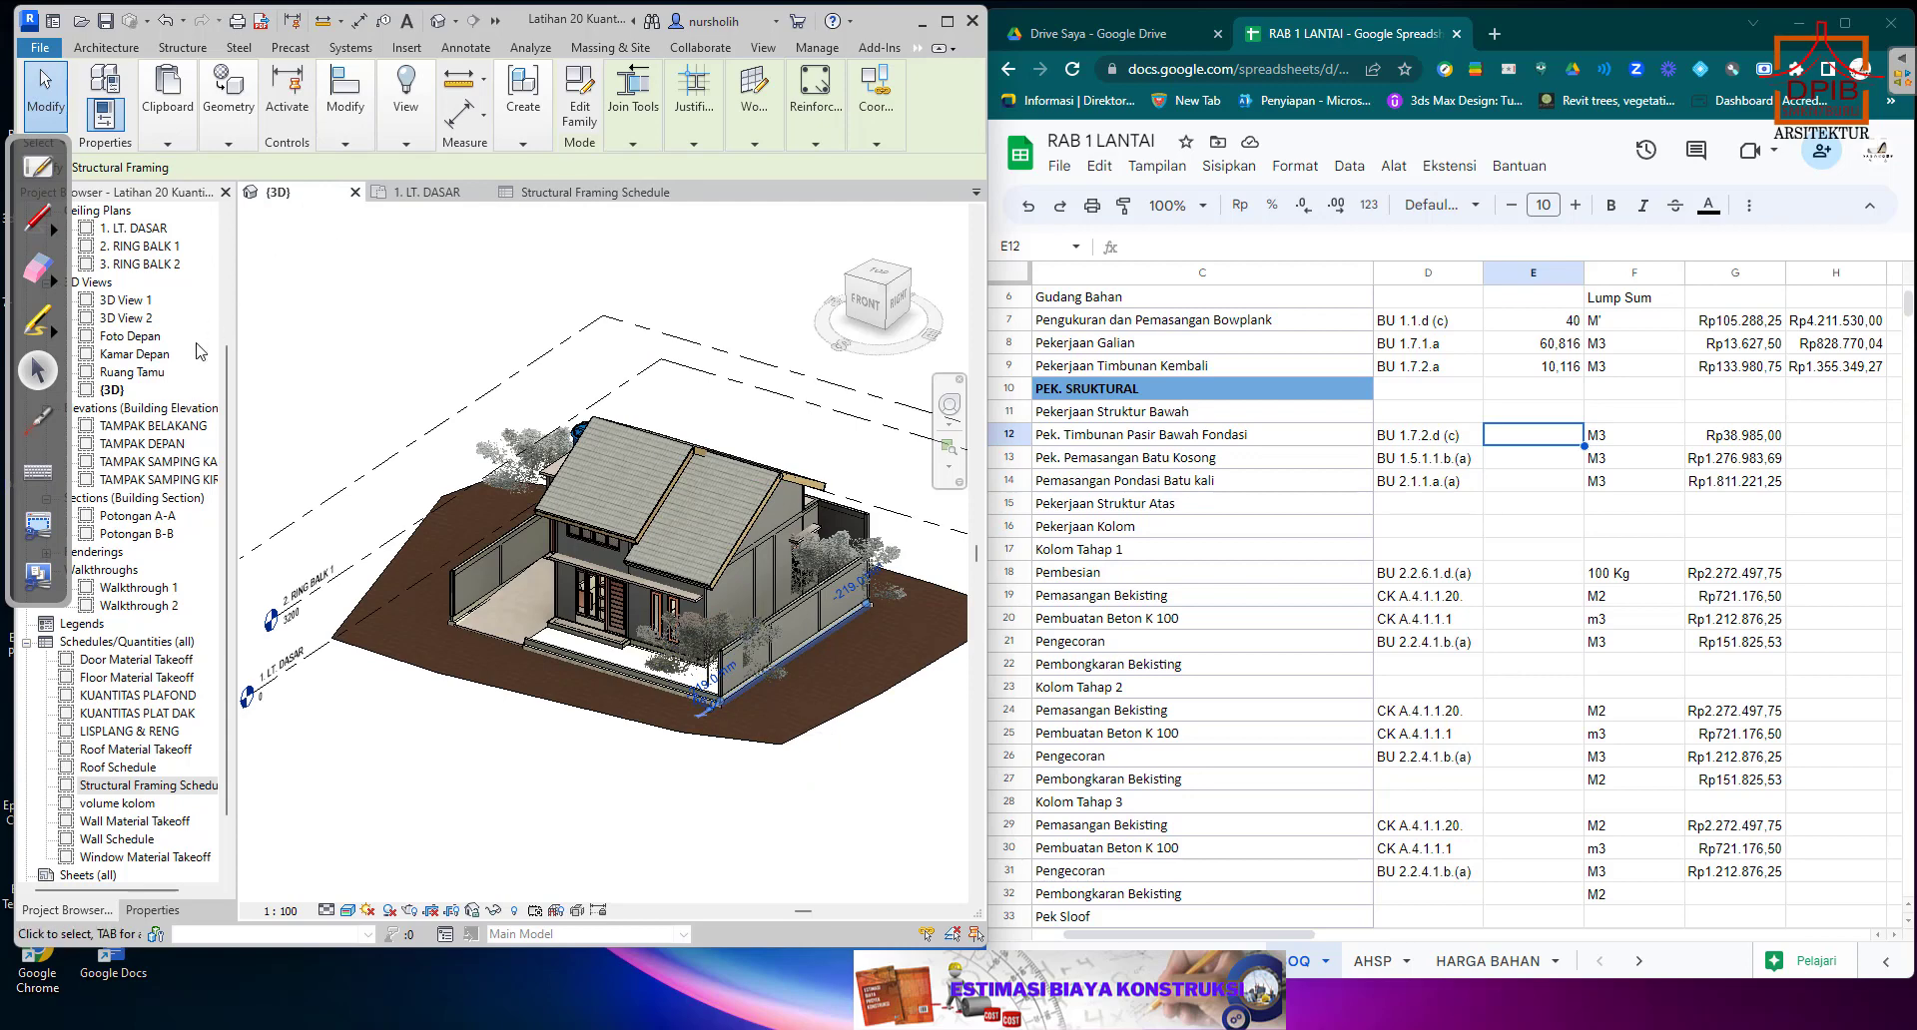
{"action": "left_click", "coordinate": [155, 911]}
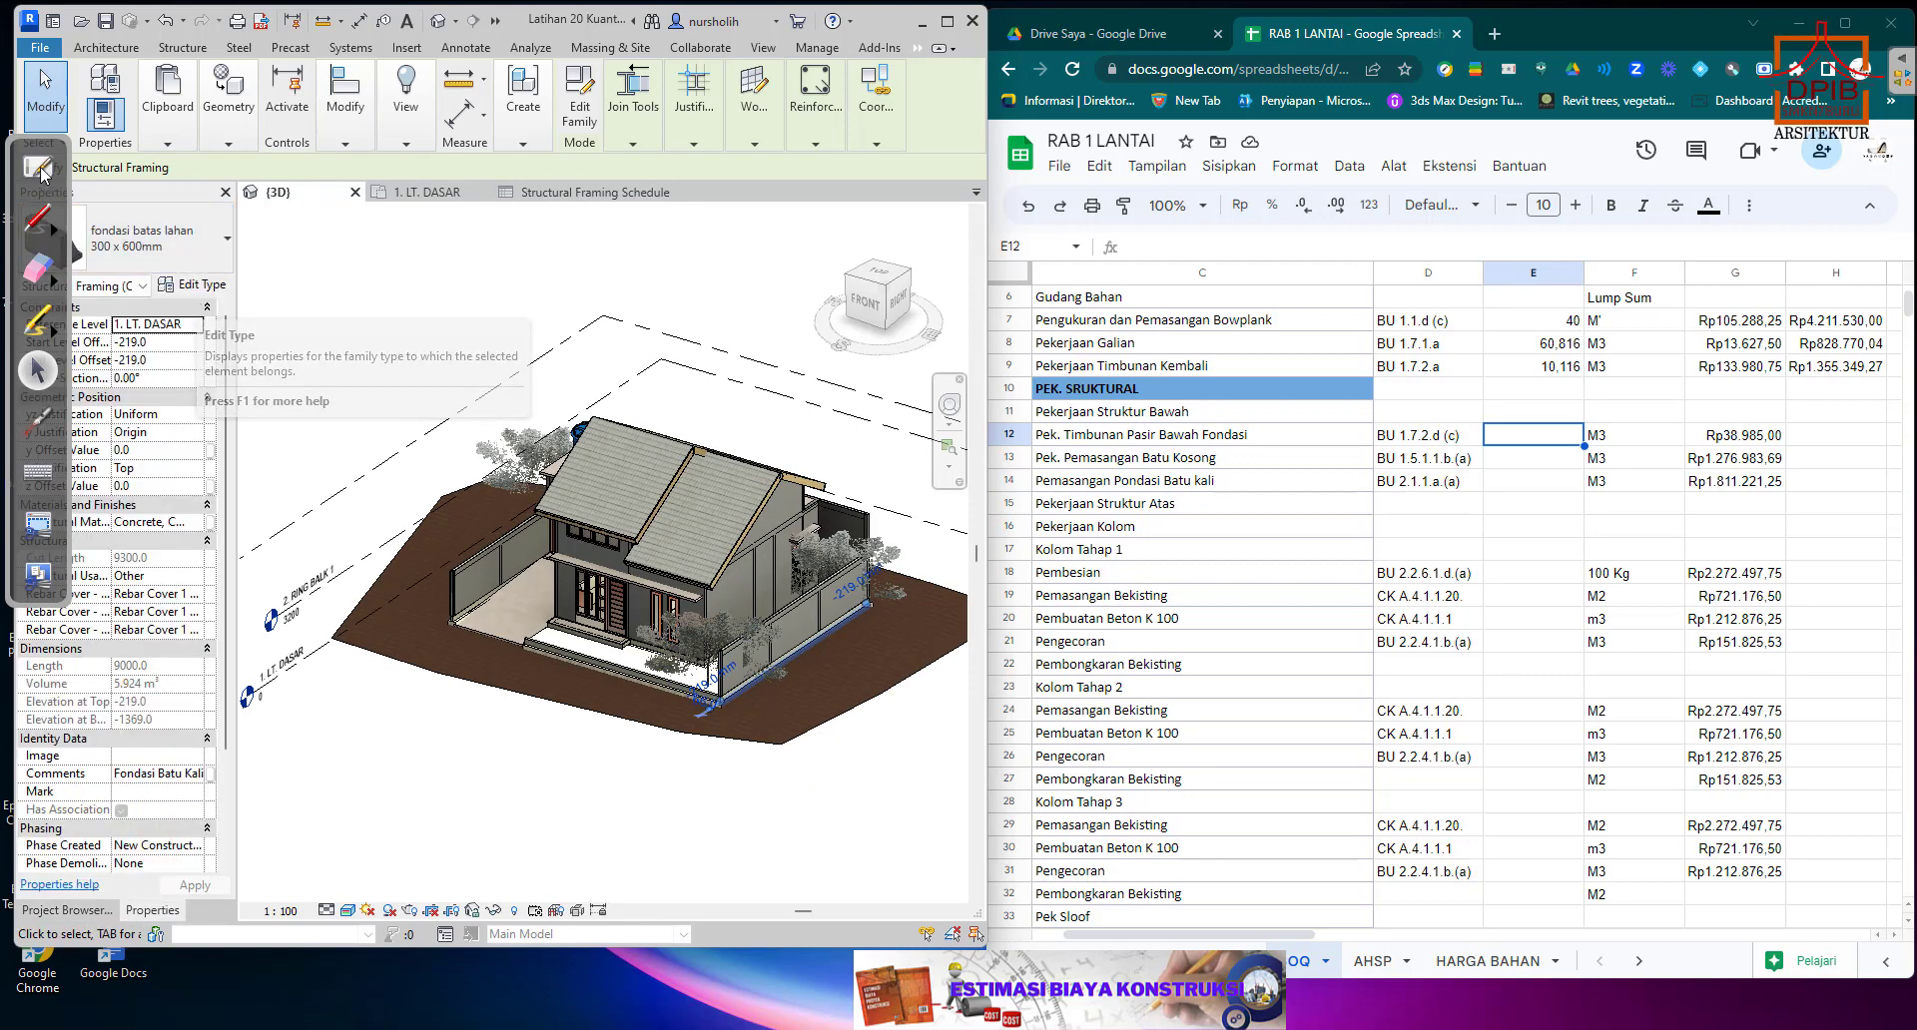
{"action": "left_click_drag", "start_coordinate": [30, 150], "coordinate": [30, 394]}
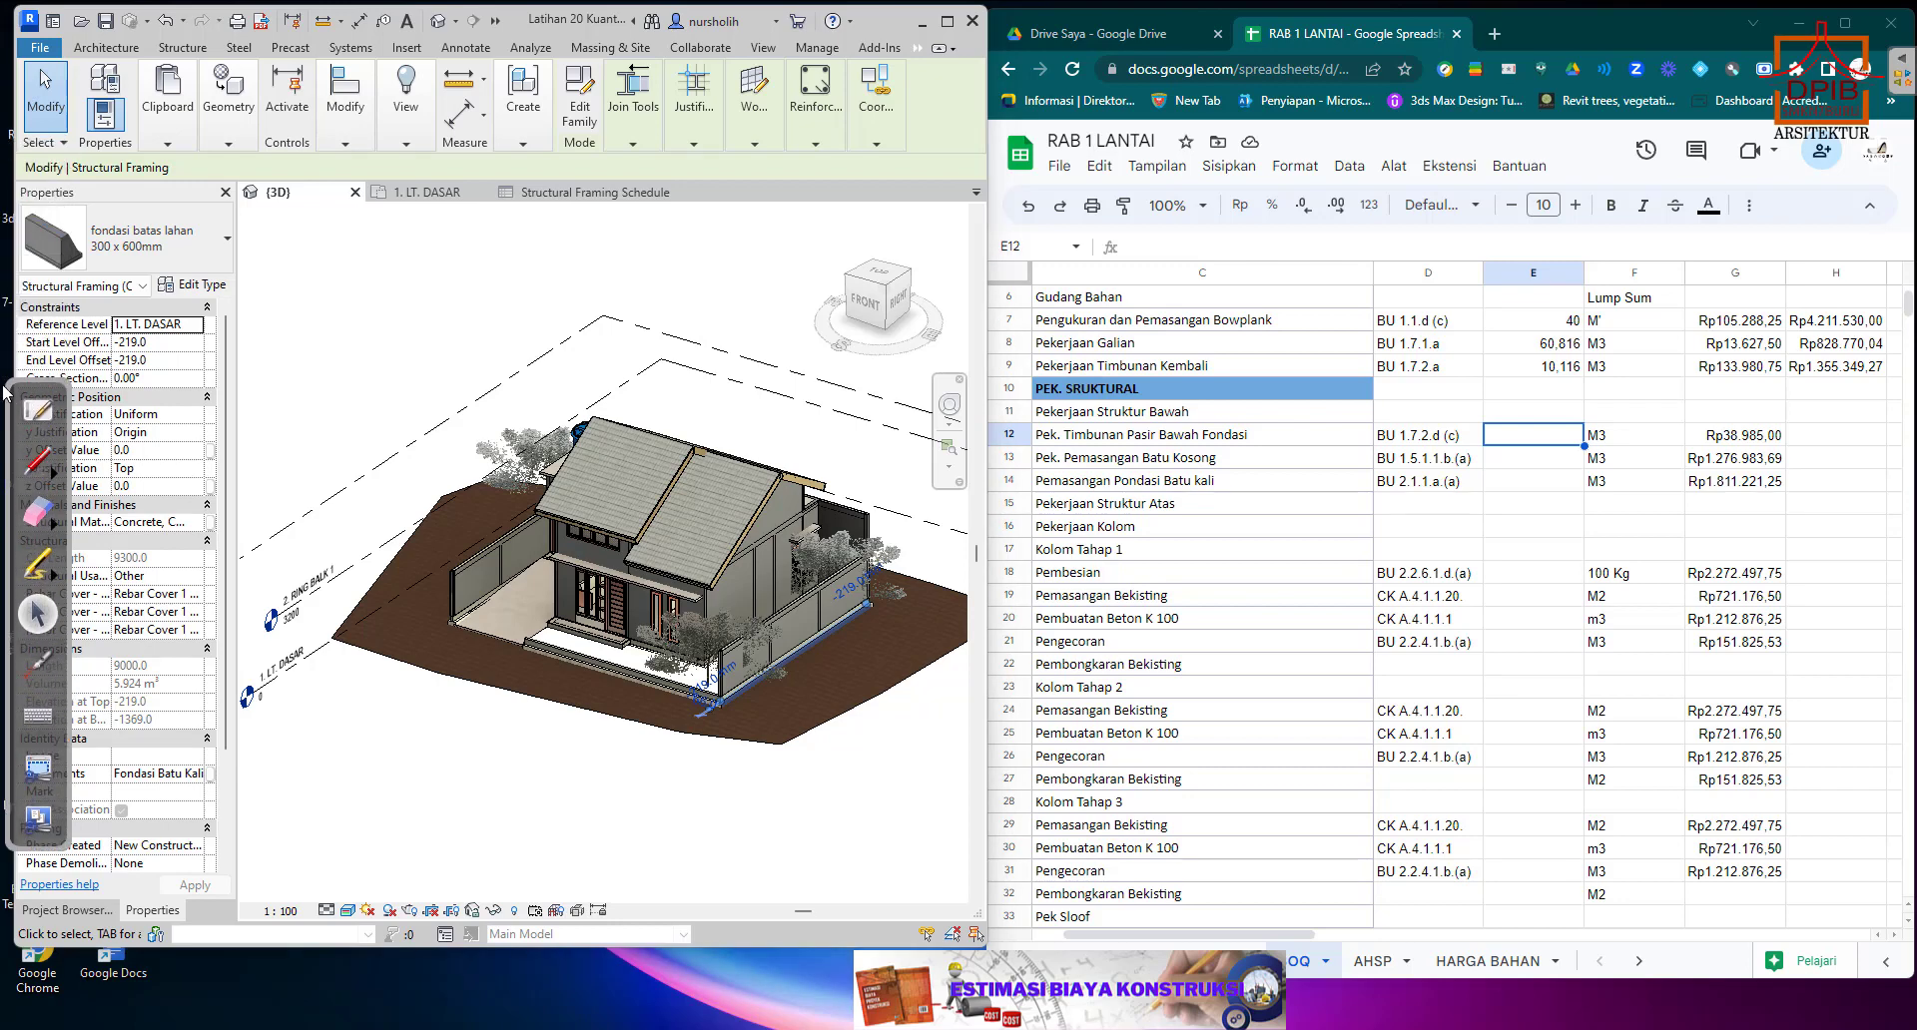
{"action": "left_click", "coordinate": [206, 288]}
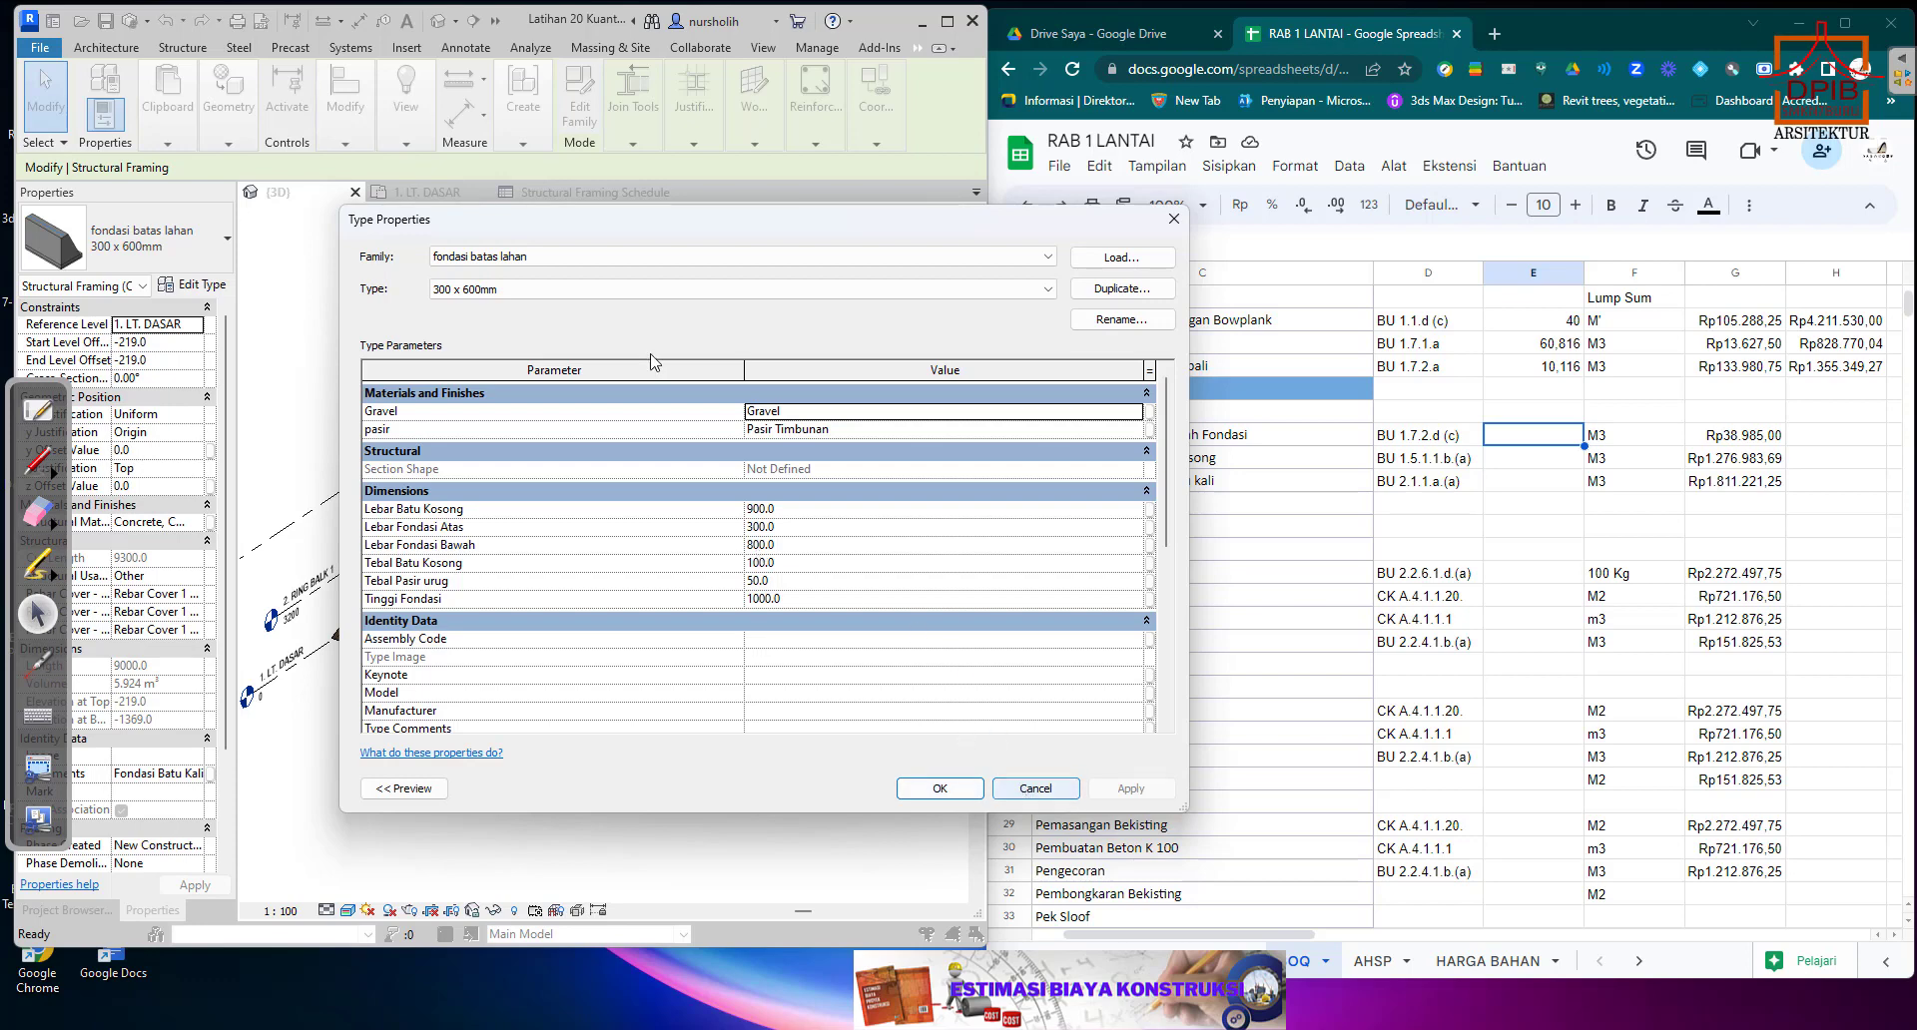
Handwrite the sand layer note 0.05 x 0.8 on screen in red pen and close the foundation's type properties.
{"action": "left_click", "coordinate": [37, 465]}
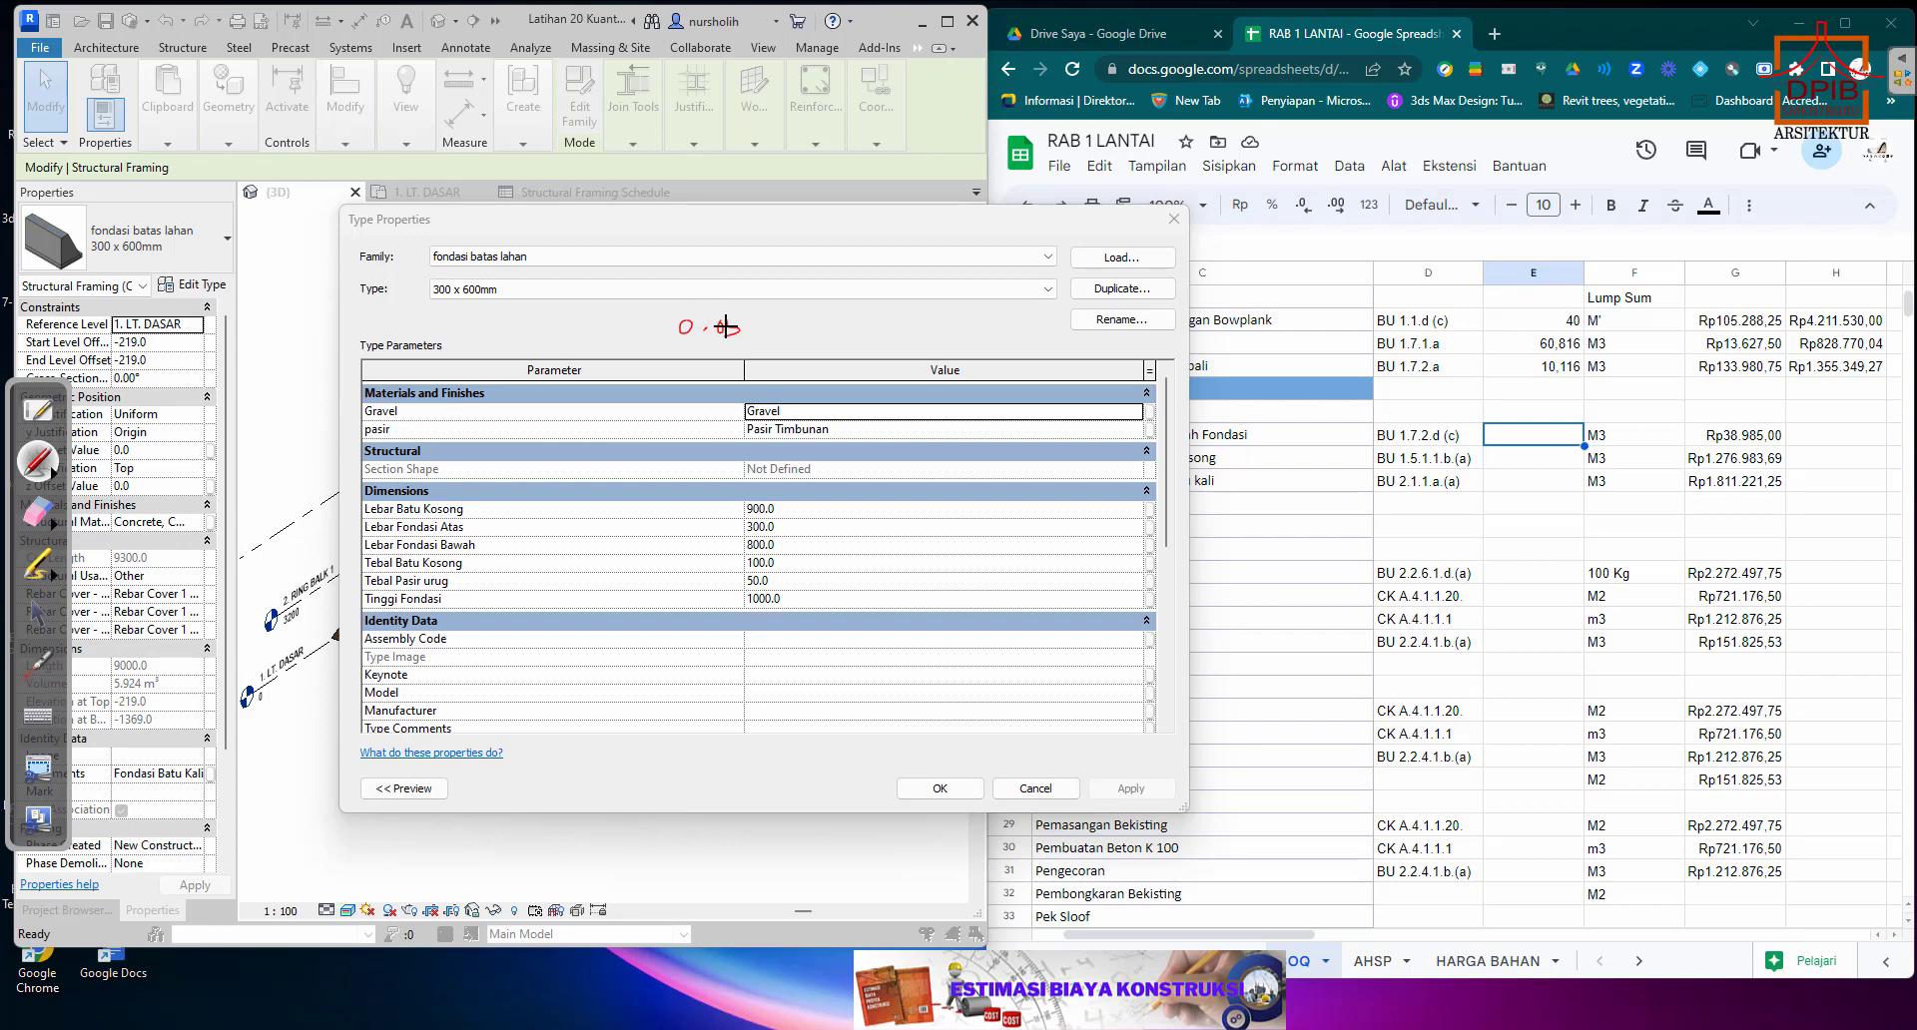
{"action": "left_click_drag", "start_coordinate": [804, 325], "coordinate": [771, 333]}
{"action": "left_click_drag", "start_coordinate": [856, 321], "coordinate": [885, 332]}
{"action": "left_click", "coordinate": [38, 613]}
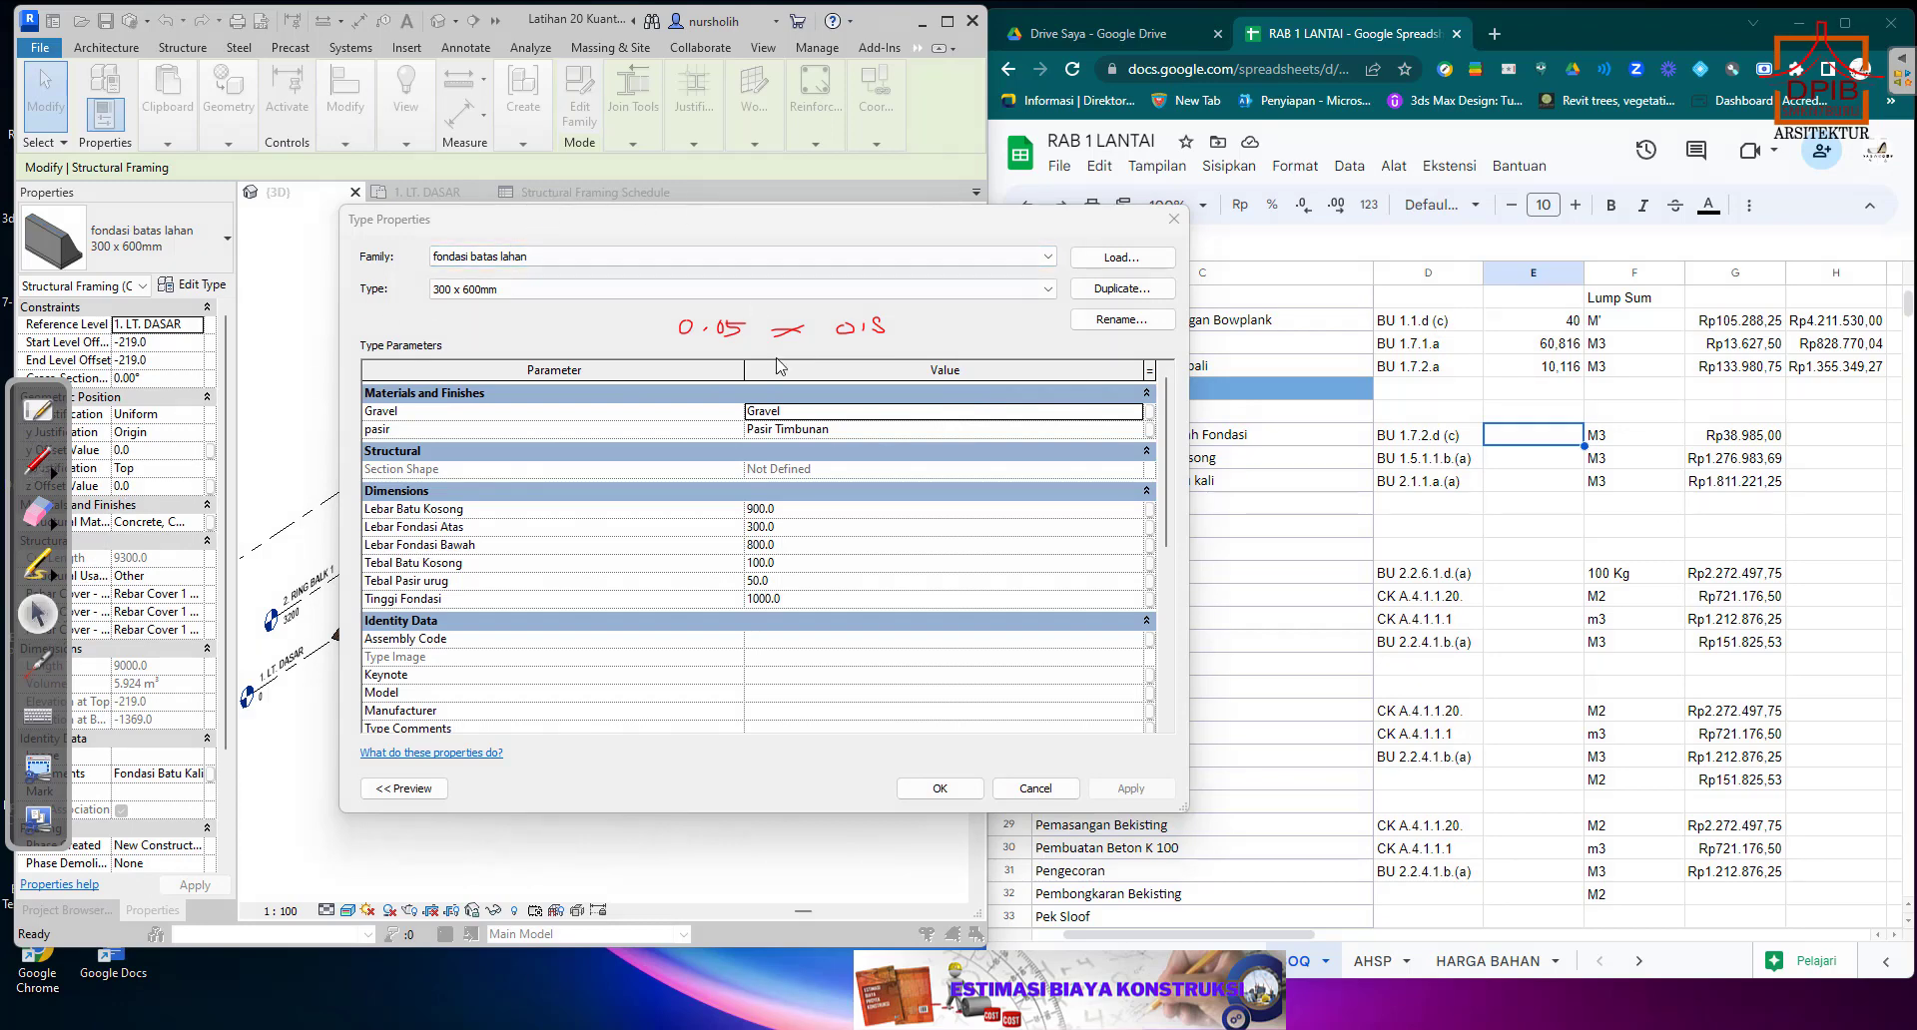
{"action": "left_click", "coordinate": [1174, 219]}
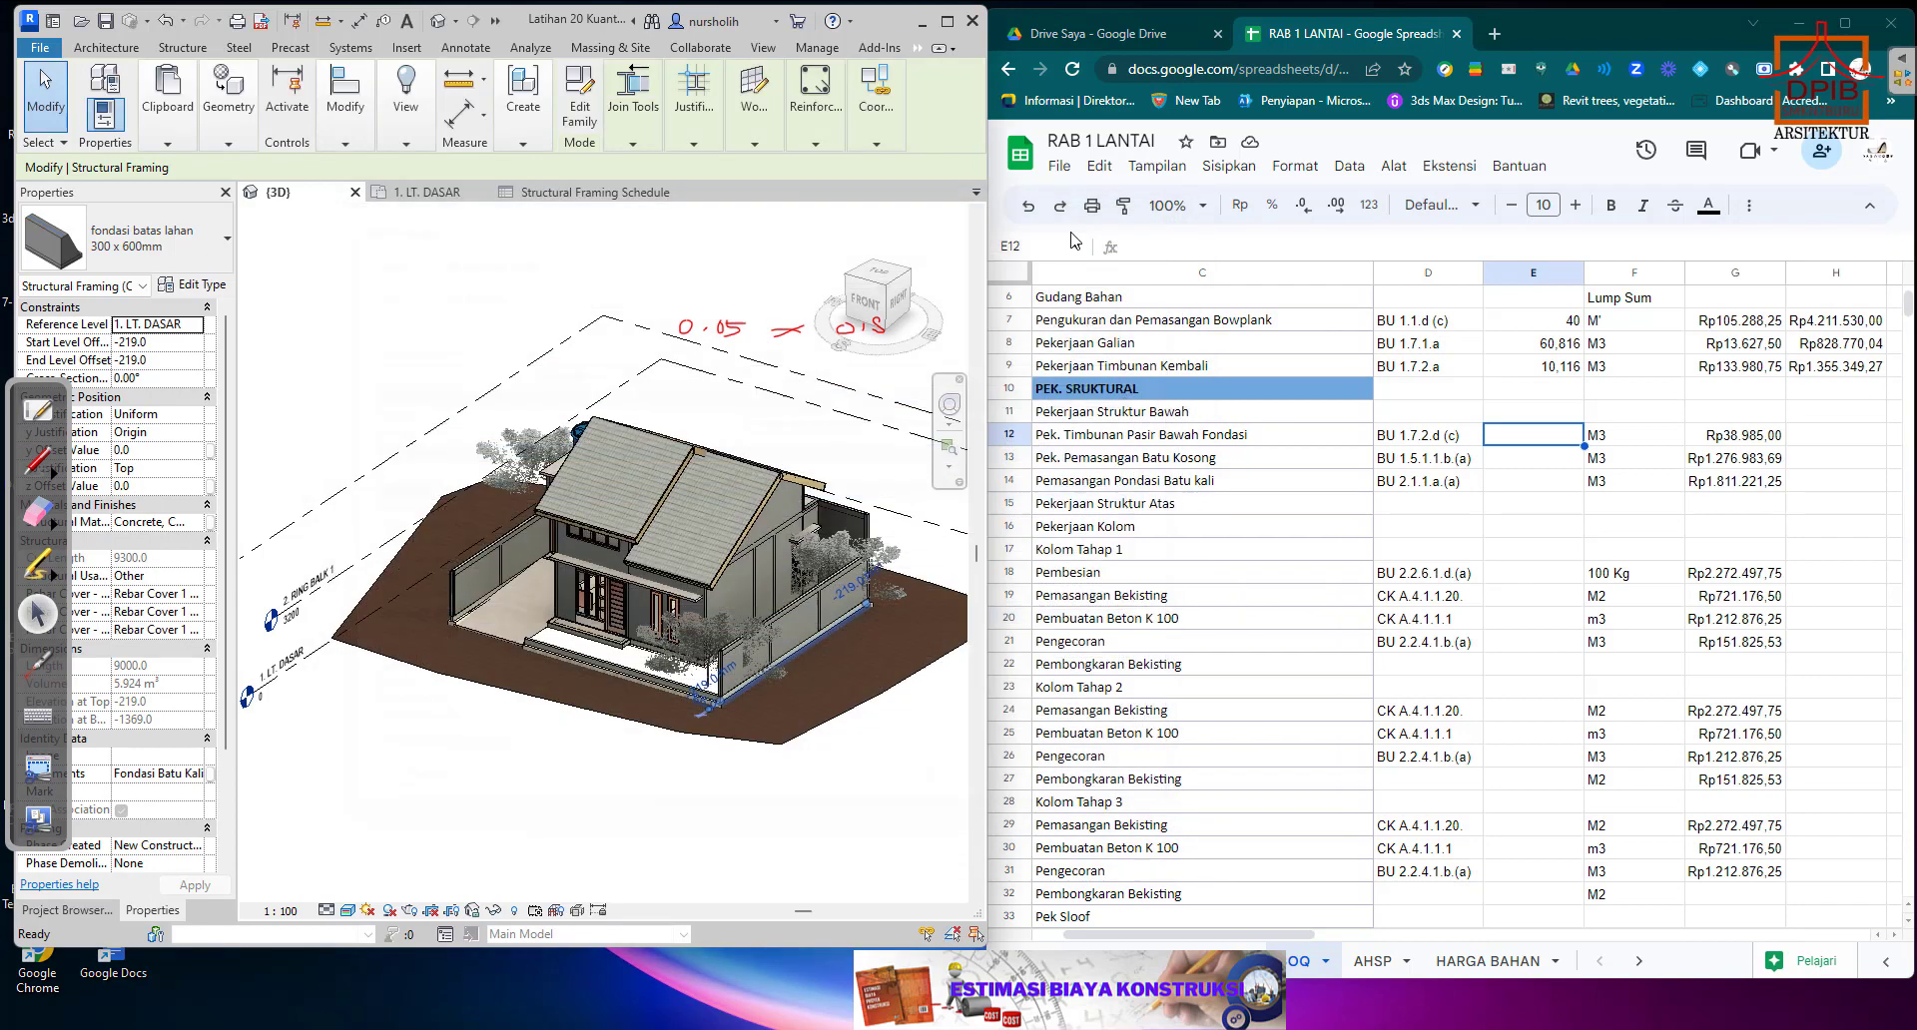
Show the Structural Framing Schedule and open Calculator, placed clear of the handwritten note.
{"action": "left_click", "coordinate": [594, 191]}
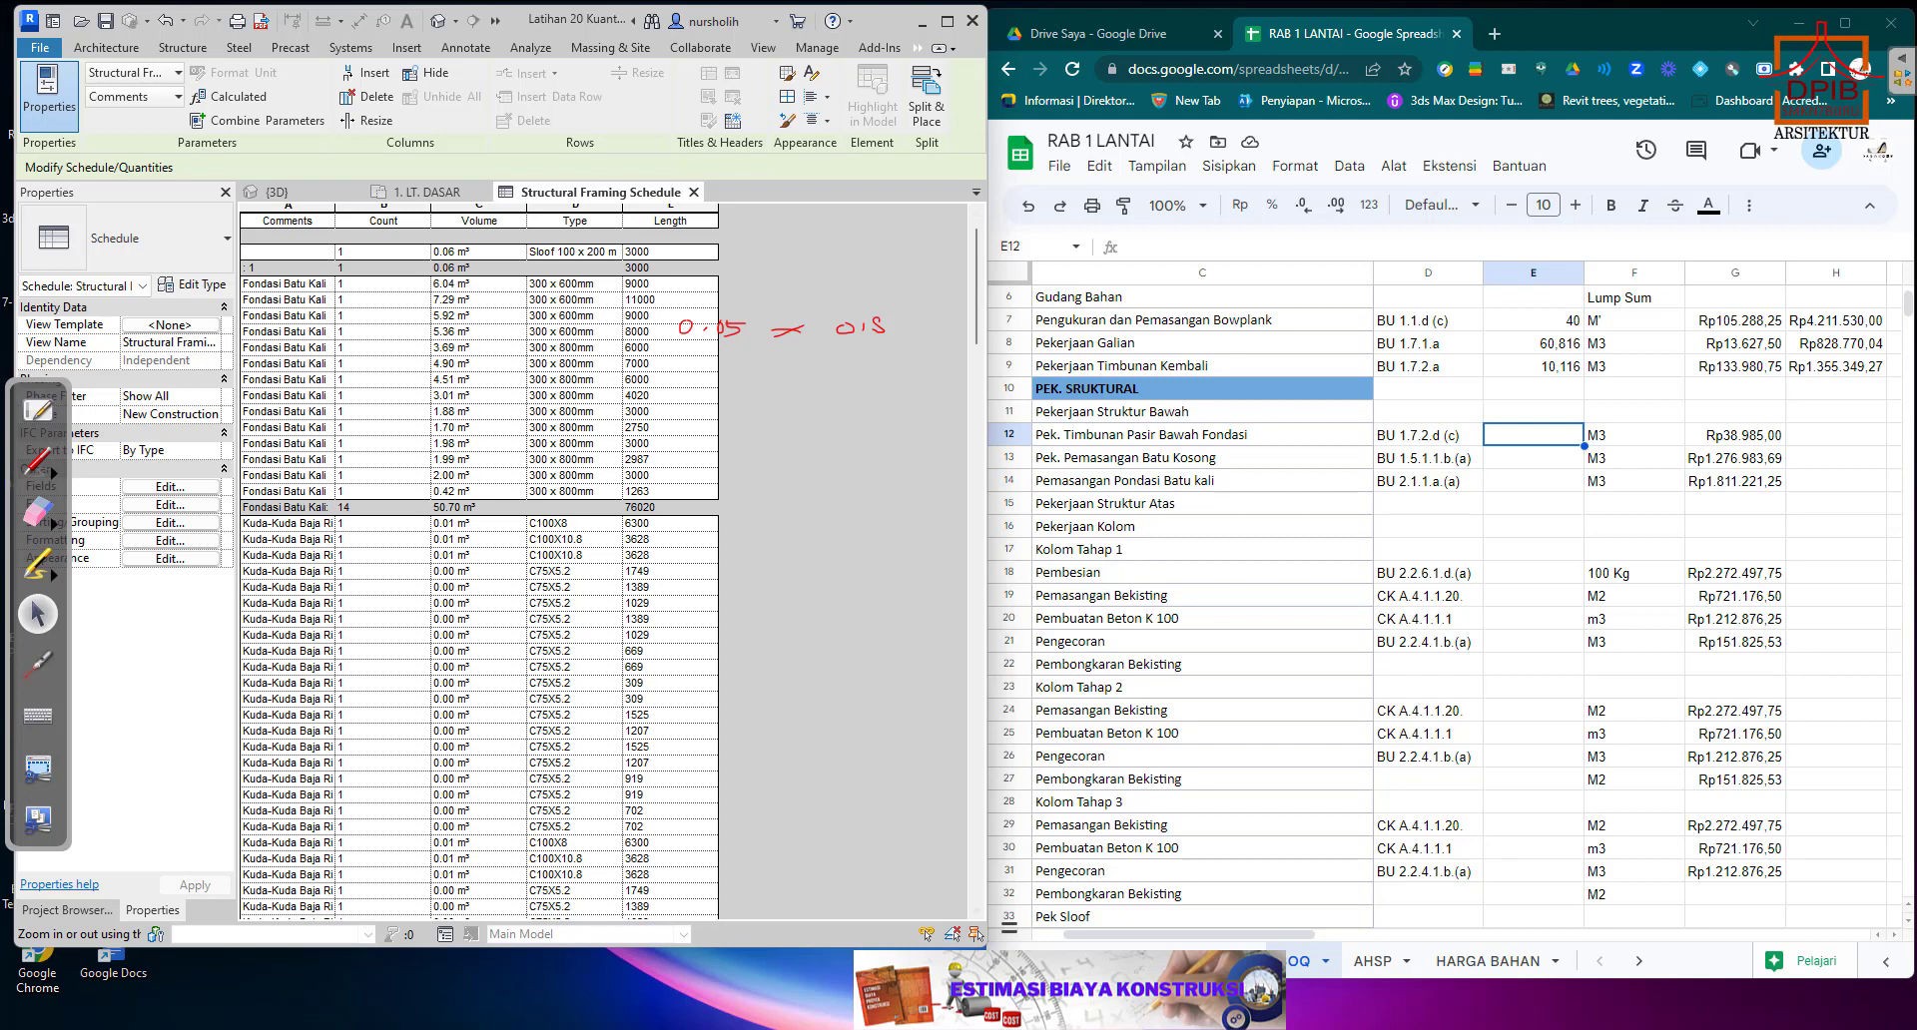
{"action": "mouse_move", "coordinate": [1267, 1028]}
{"action": "left_click", "coordinate": [754, 1029]}
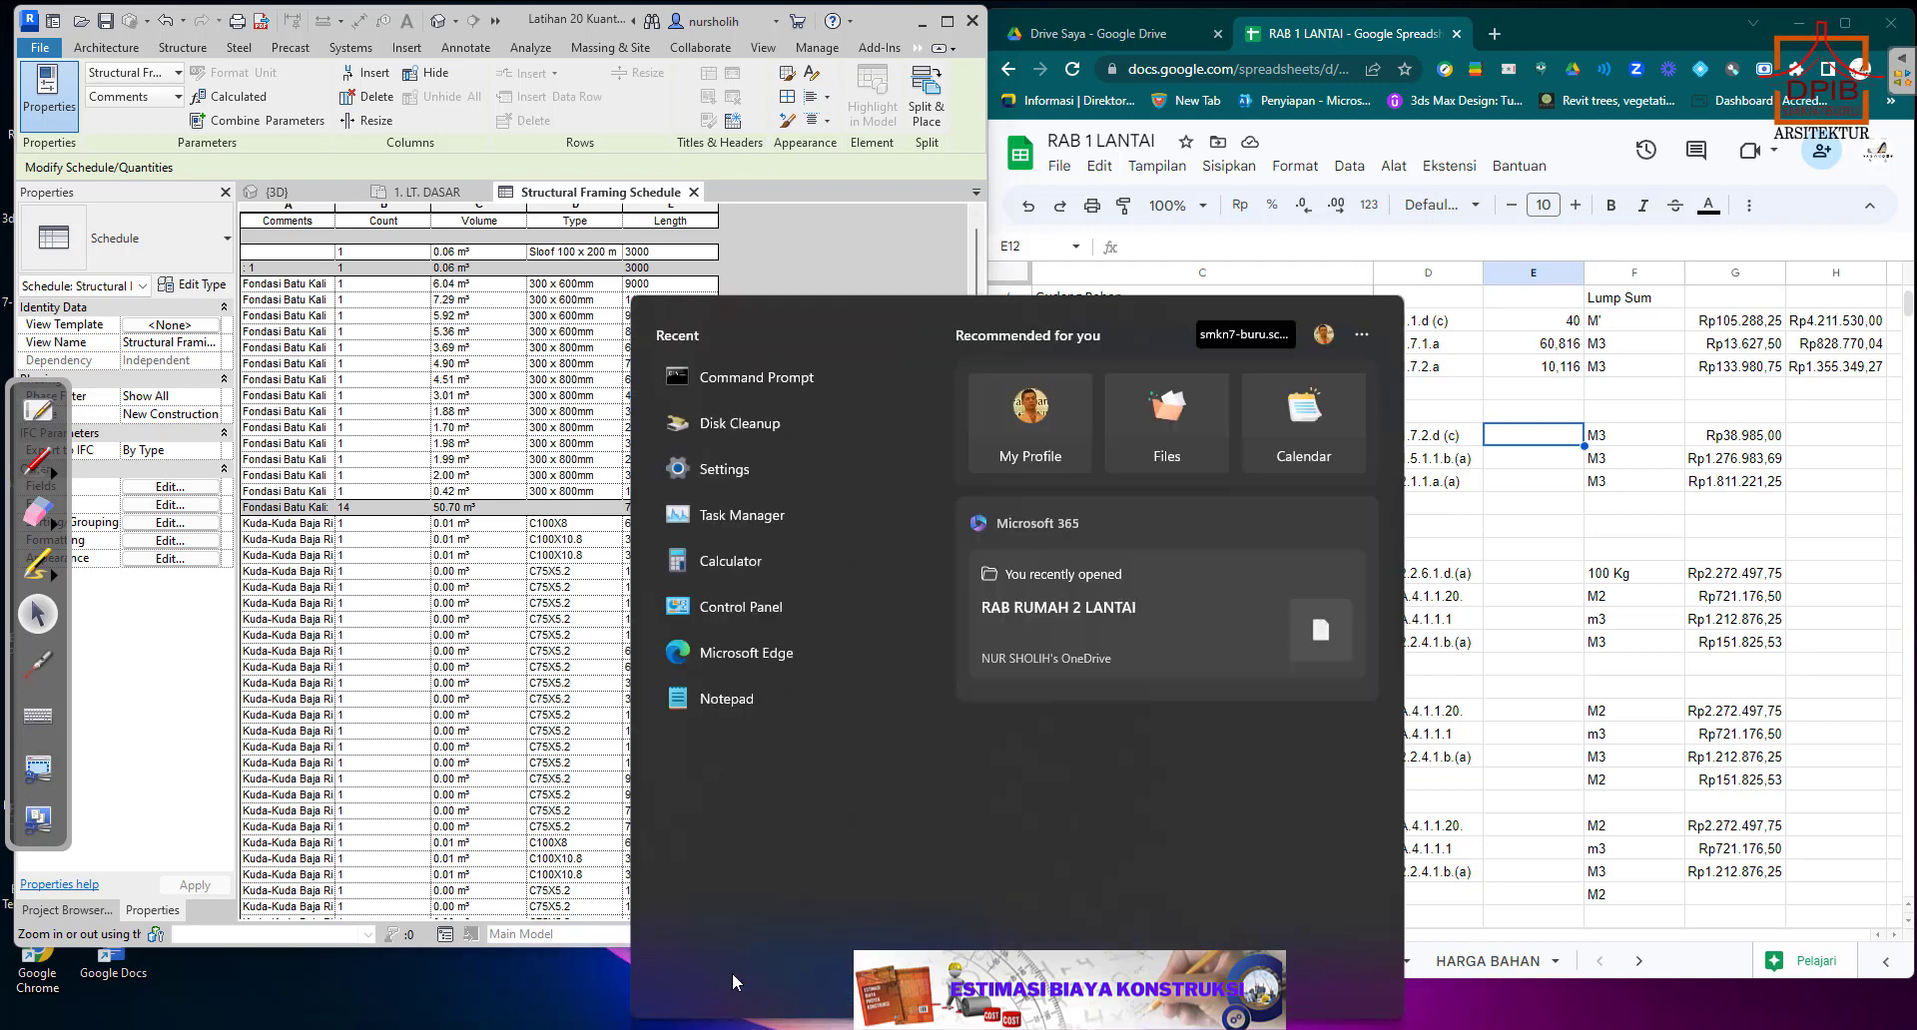
{"action": "left_click", "coordinate": [756, 569]}
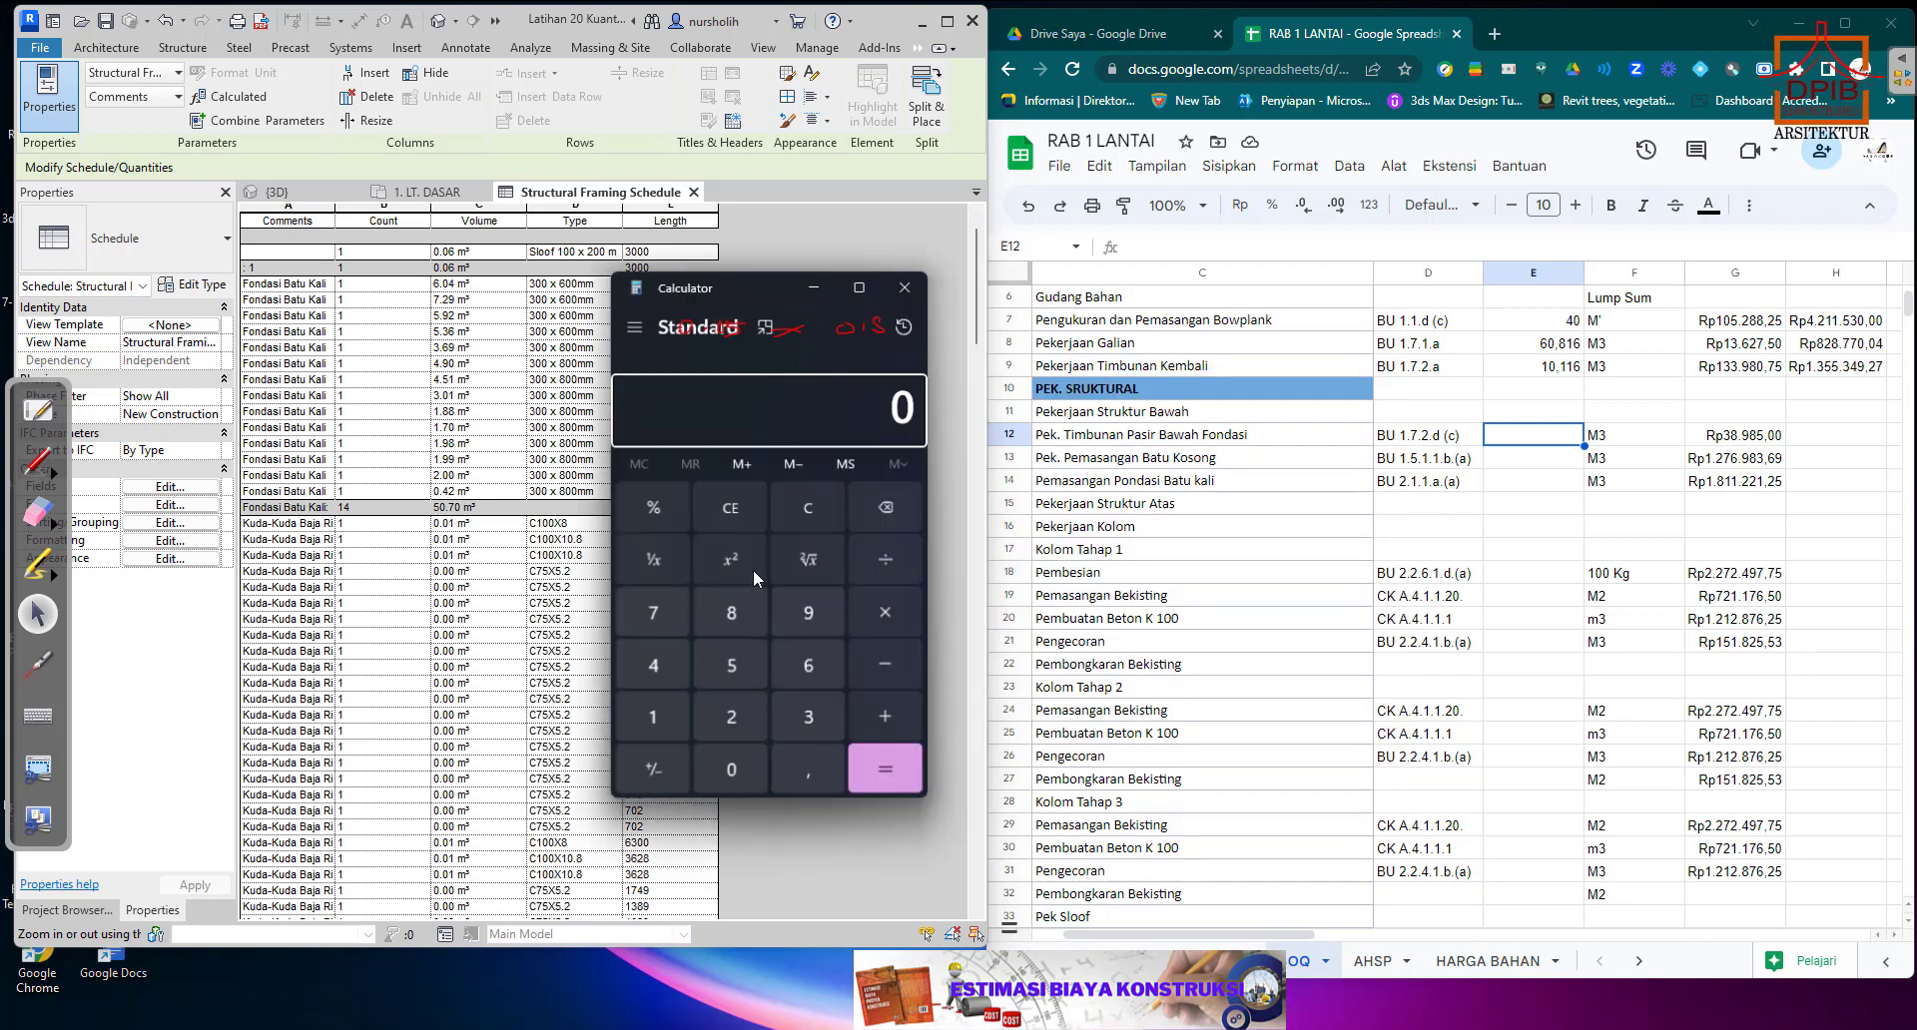
{"action": "left_click_drag", "start_coordinate": [698, 410], "coordinate": [823, 404]}
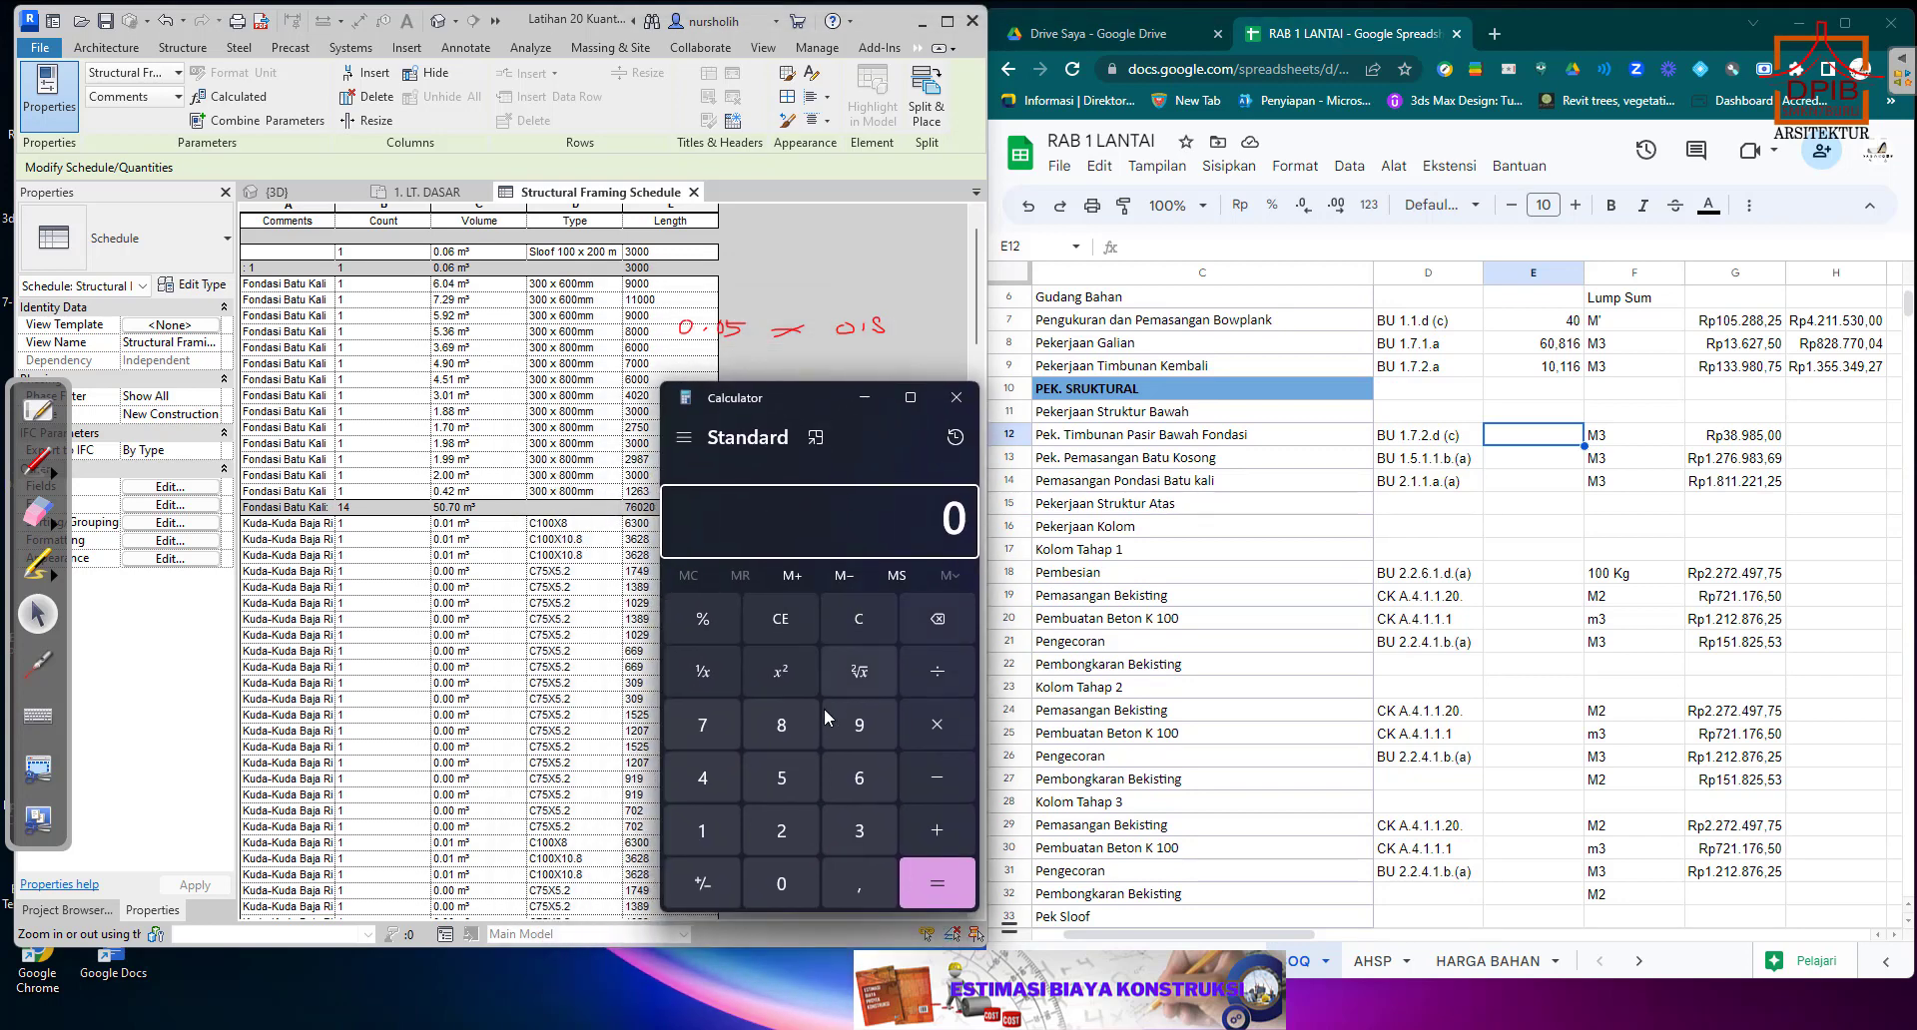
In Calculator, multiply the sand thickness of 0,05 by the foundation's bottom width of 0,8.
{"action": "left_click", "coordinate": [859, 883]}
{"action": "left_click", "coordinate": [791, 877]}
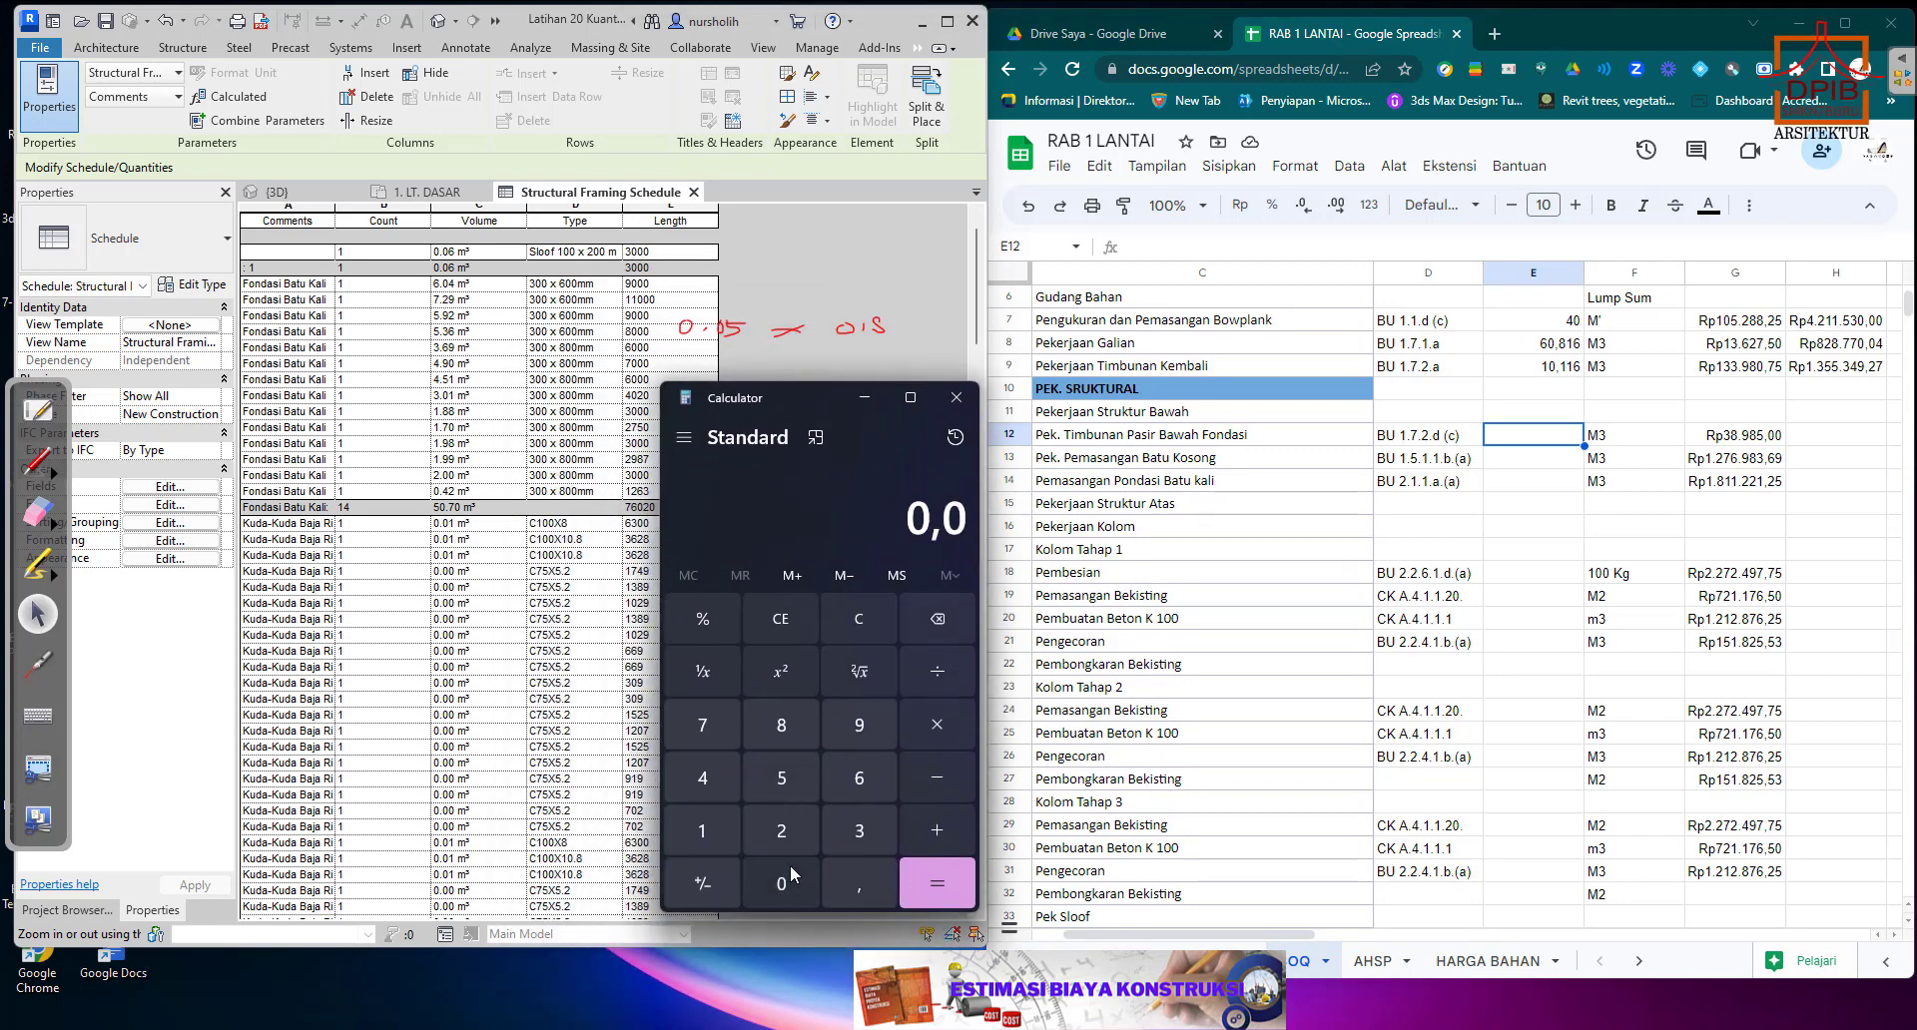
{"action": "left_click", "coordinate": [786, 771]}
{"action": "left_click", "coordinate": [943, 728]}
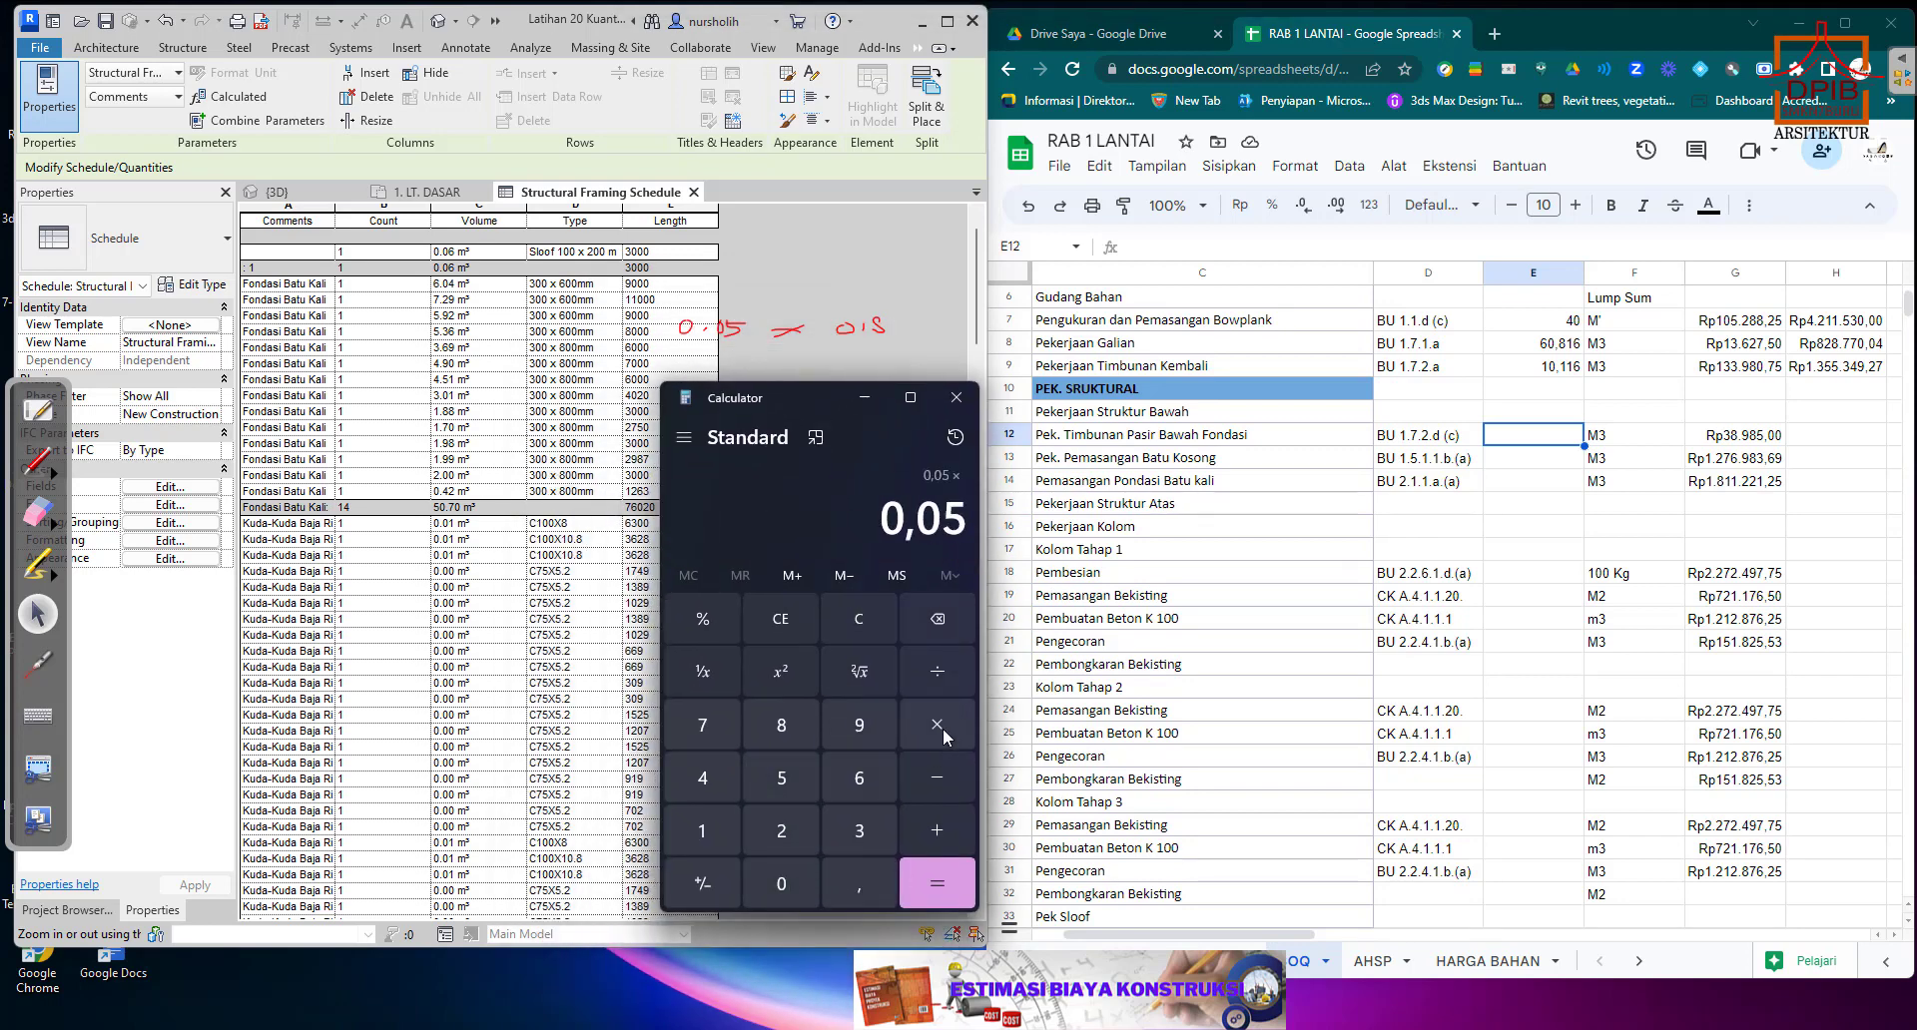
{"action": "left_click", "coordinate": [857, 897]}
{"action": "left_click", "coordinate": [781, 727]}
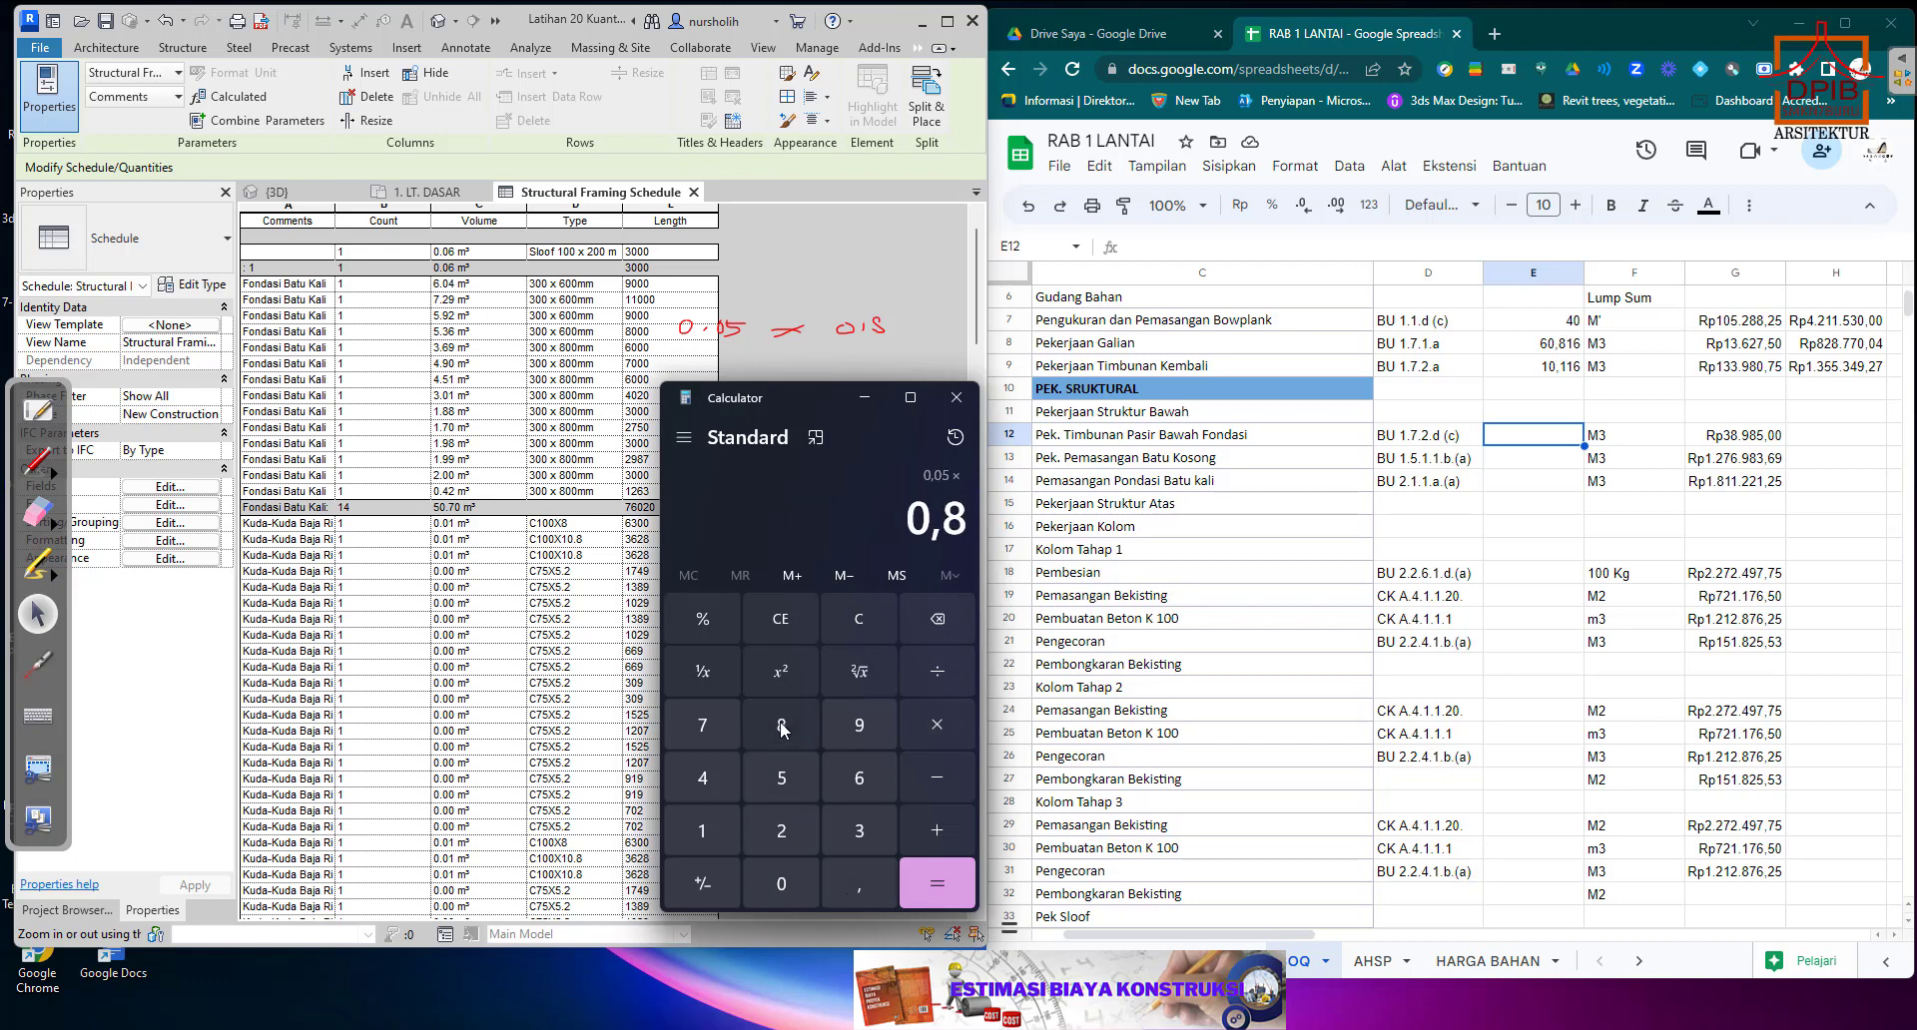
{"action": "left_click", "coordinate": [938, 723]}
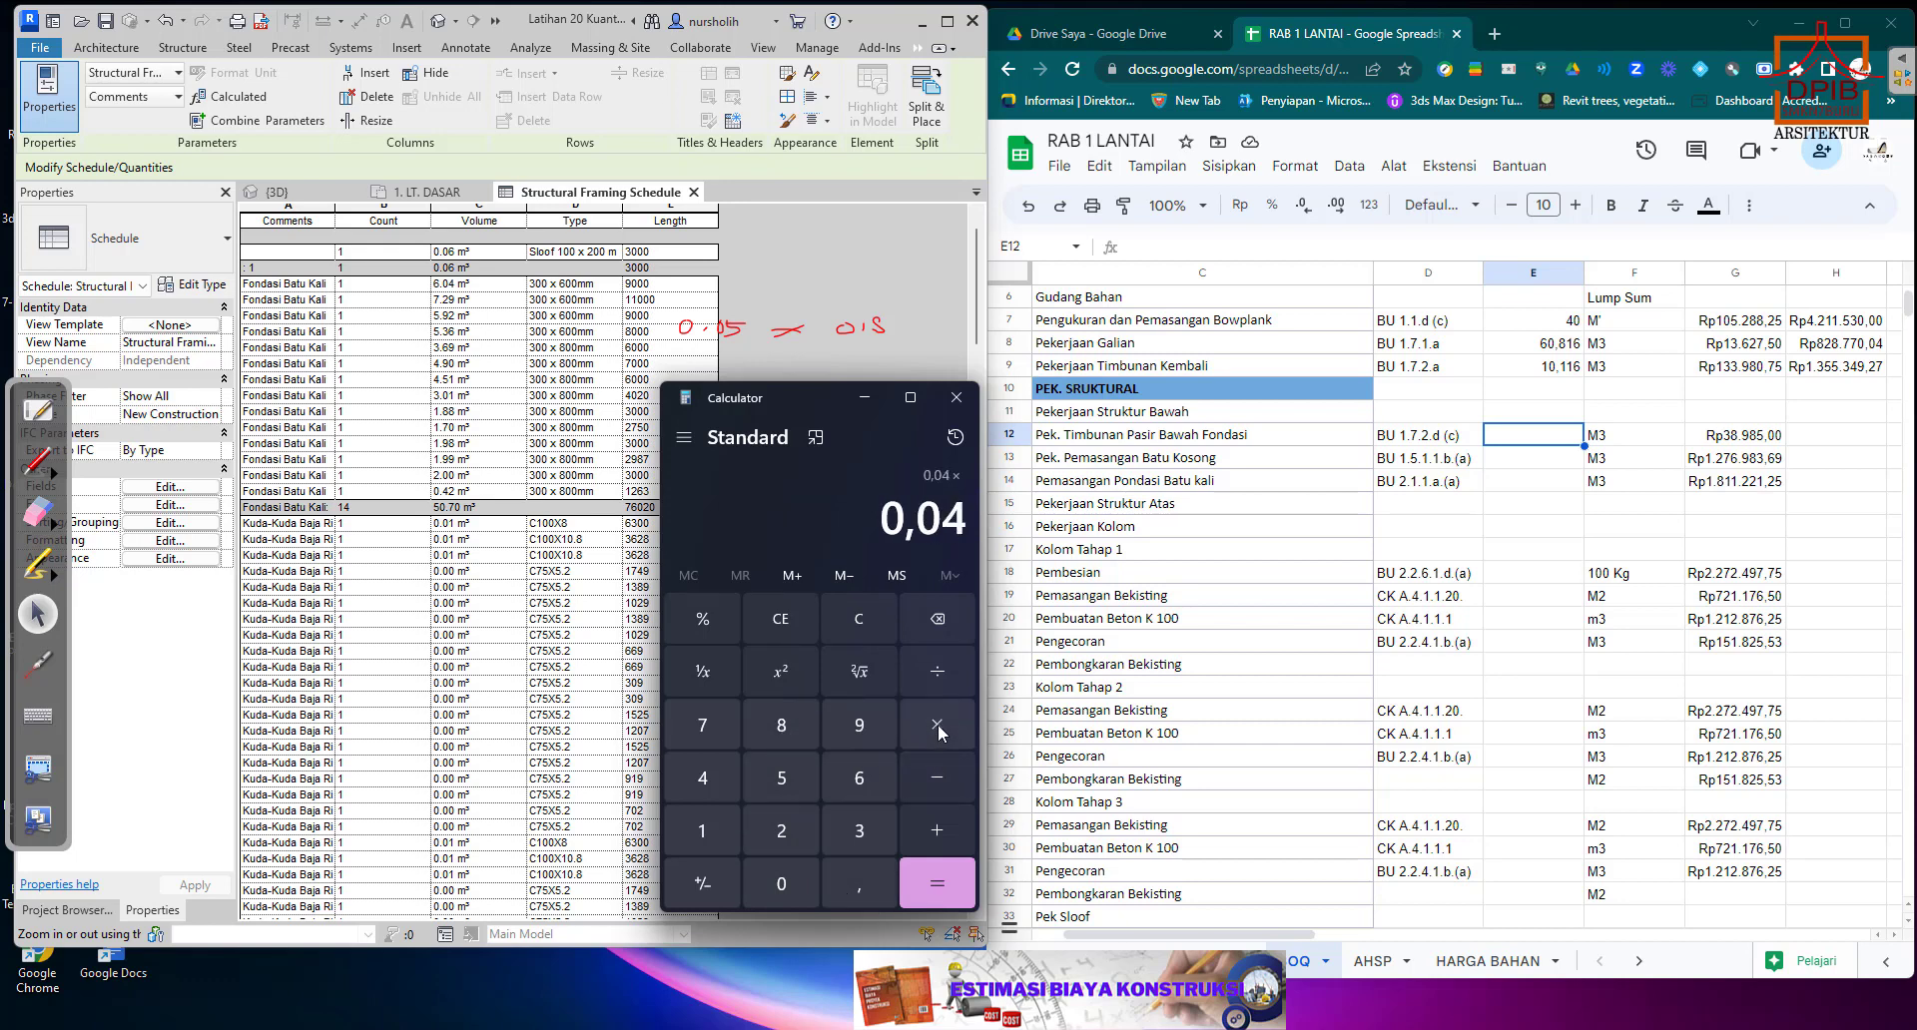
Multiply the sand layer's cross-section by the total Fondasi Batu Kali length of 76,020.
{"action": "left_click", "coordinate": [715, 723]}
{"action": "left_click", "coordinate": [856, 788]}
{"action": "left_click", "coordinate": [854, 880]}
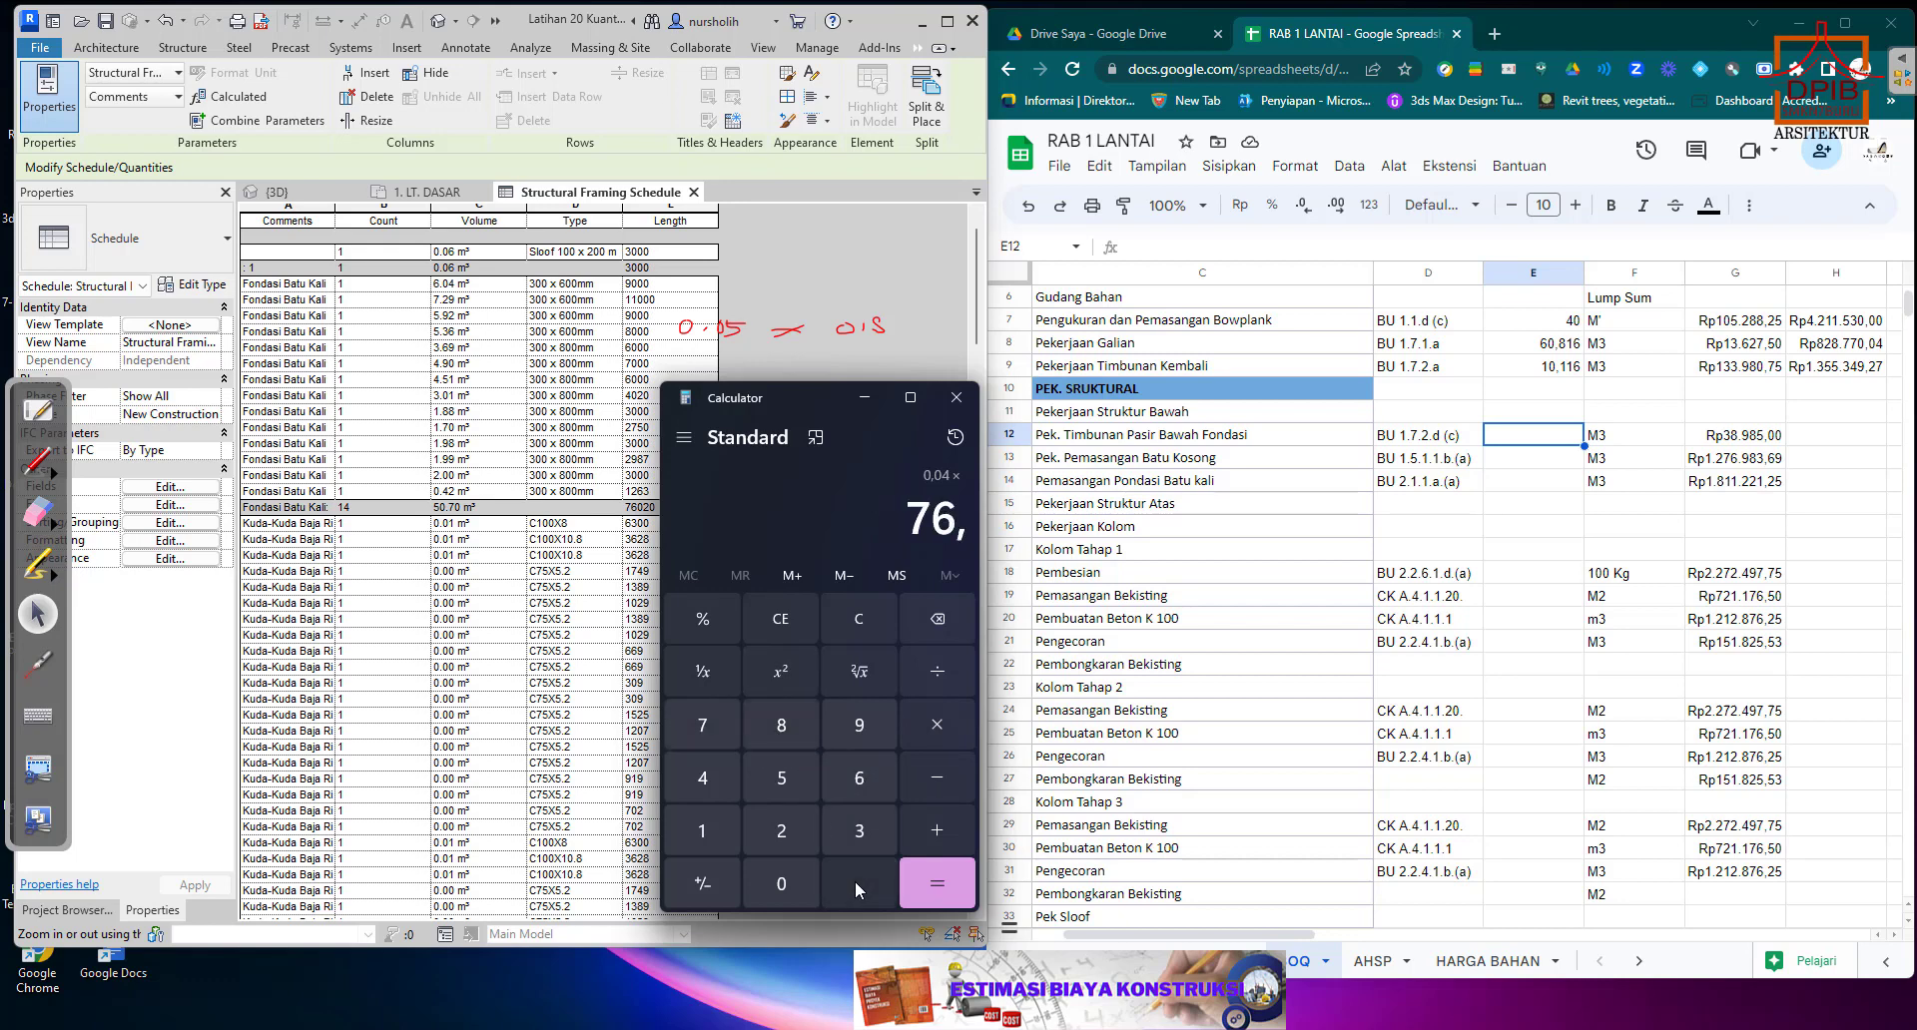
{"action": "left_click", "coordinate": [781, 884]}
{"action": "left_click", "coordinate": [782, 834]}
{"action": "left_click", "coordinate": [782, 884]}
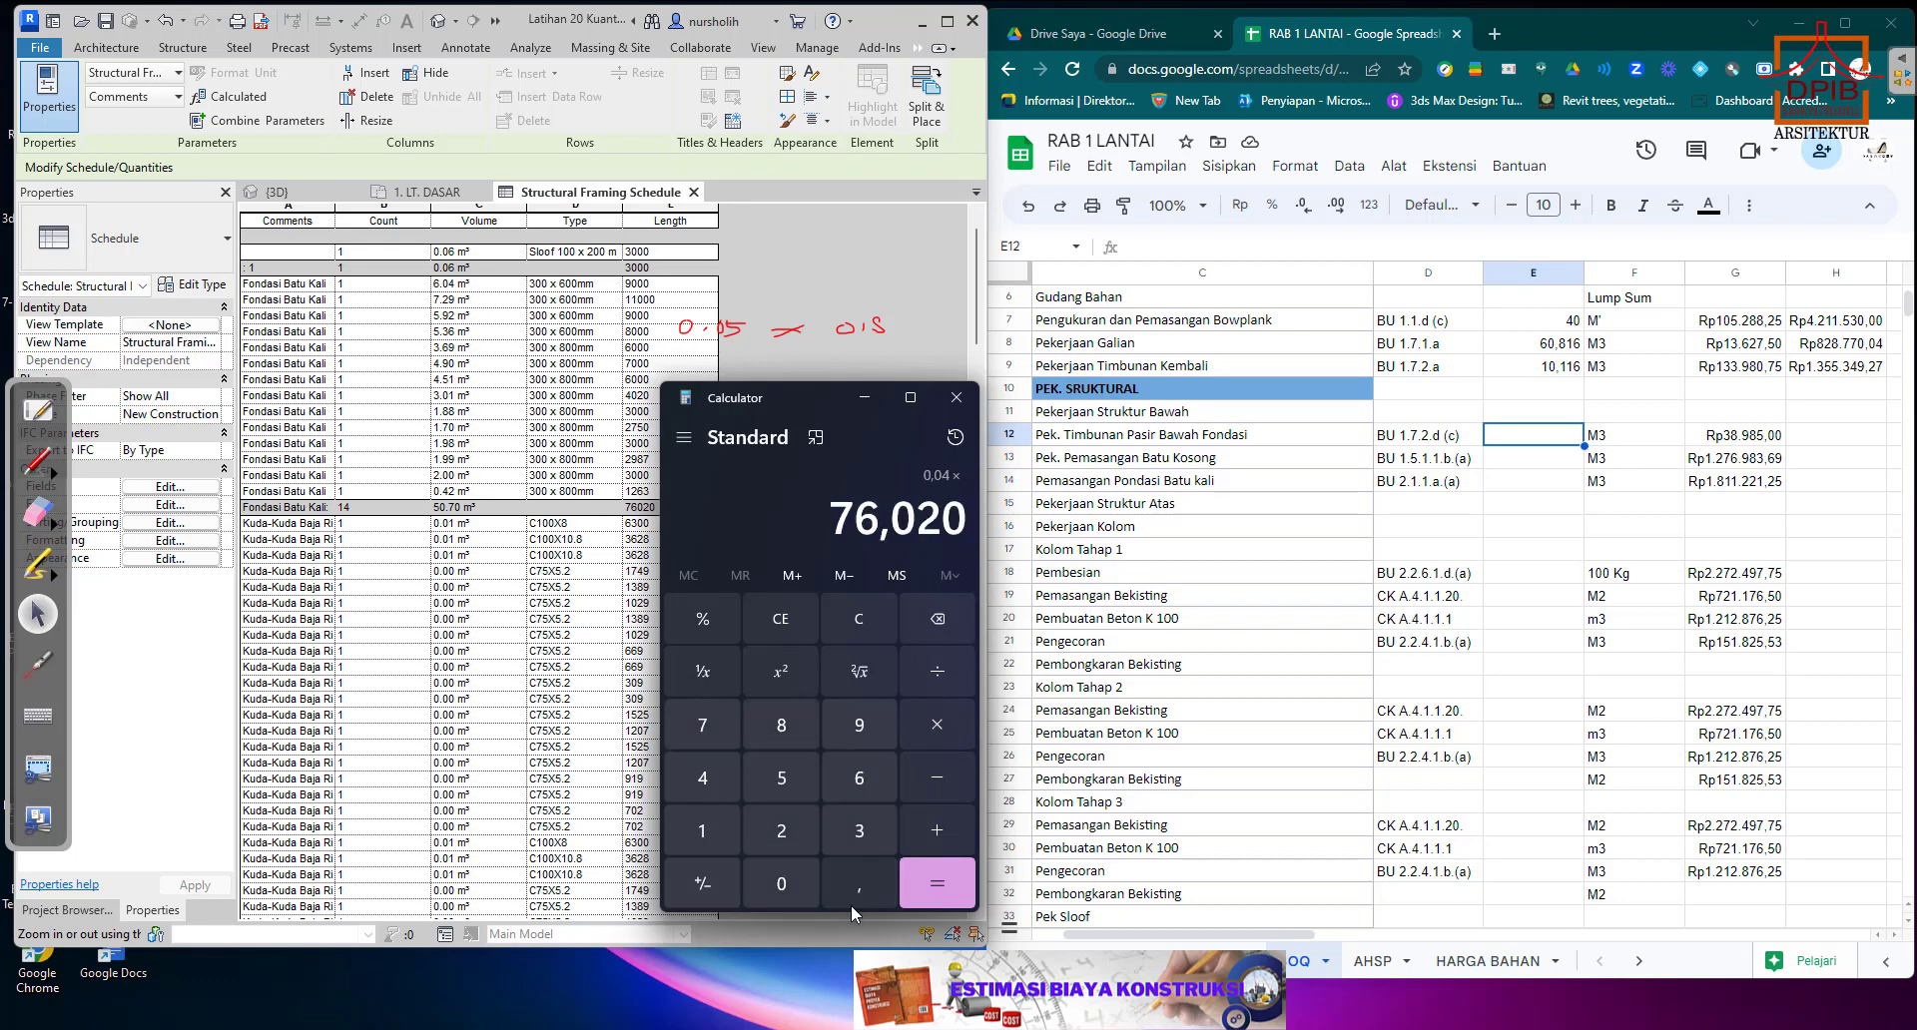
{"action": "left_click", "coordinate": [937, 883]}
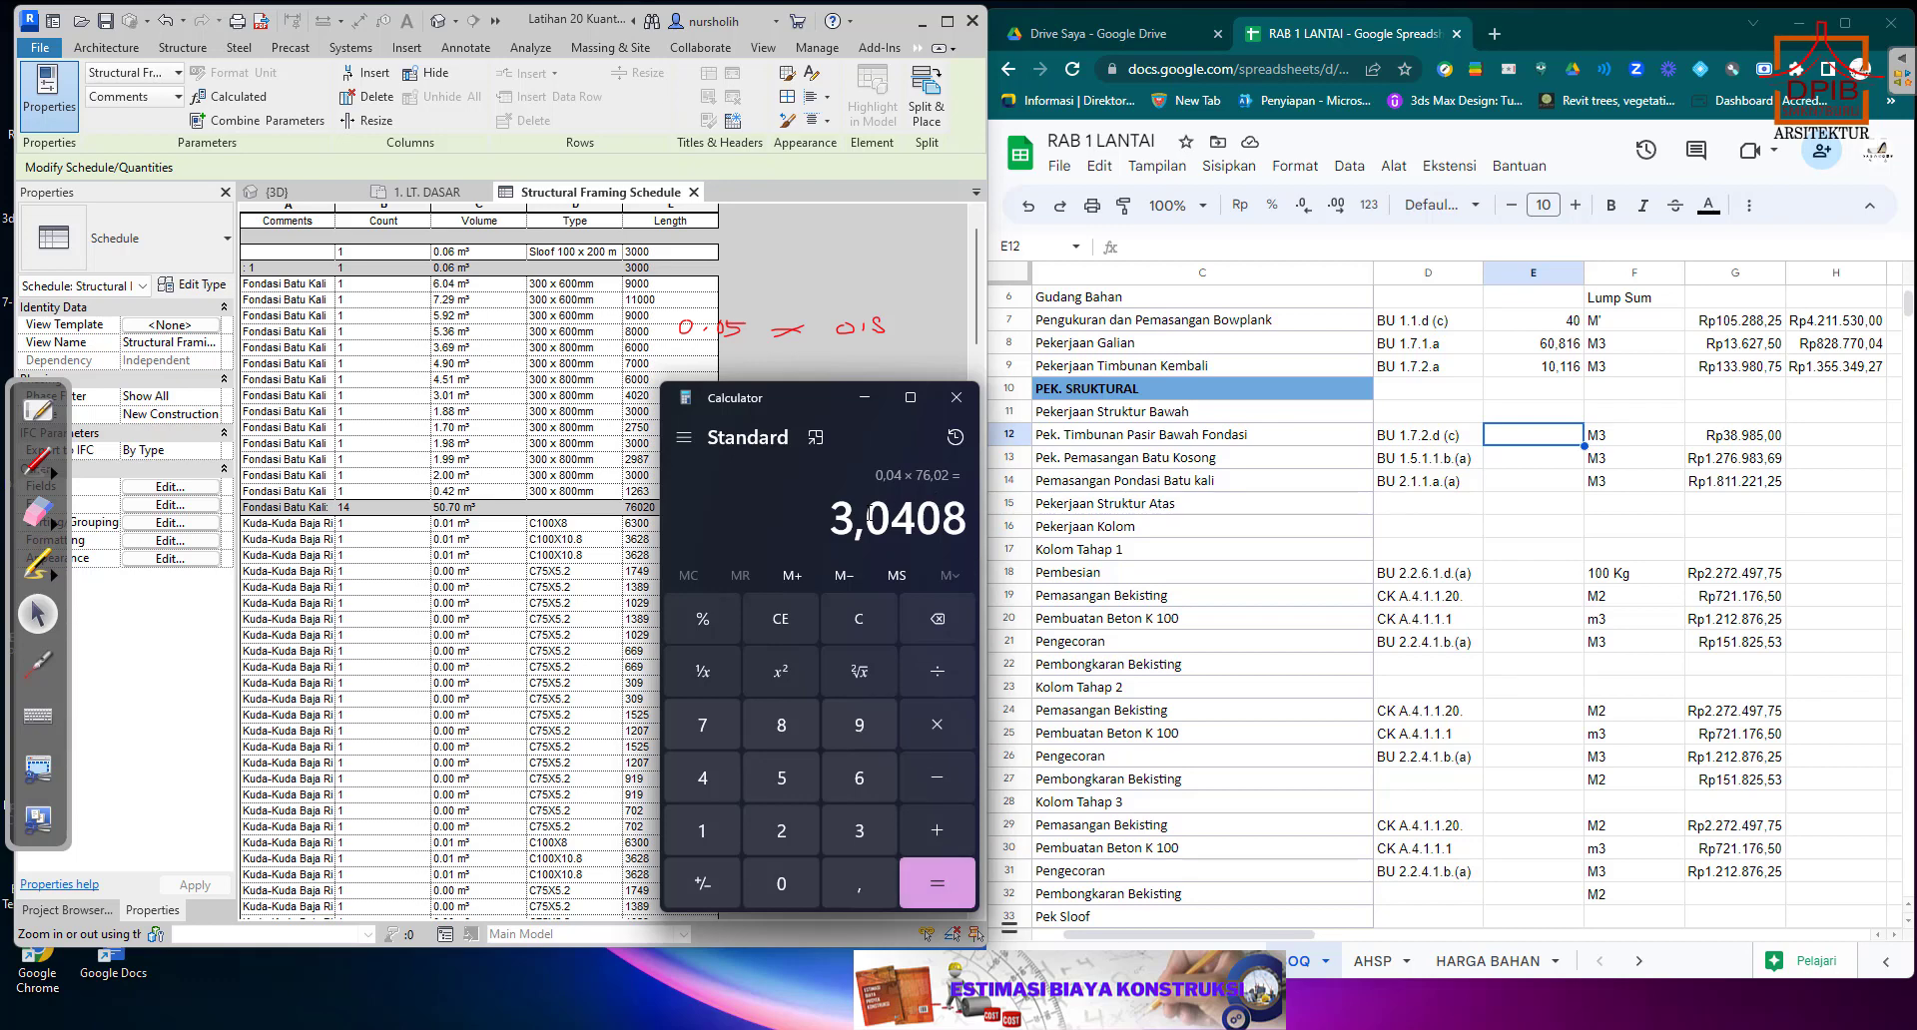
Copy the calculated sand volume 3,0408 into E12 as the Pek. Timbunan Pasir Bawah Fondasi quantity.
{"action": "left_click_drag", "start_coordinate": [829, 514], "coordinate": [966, 511]}
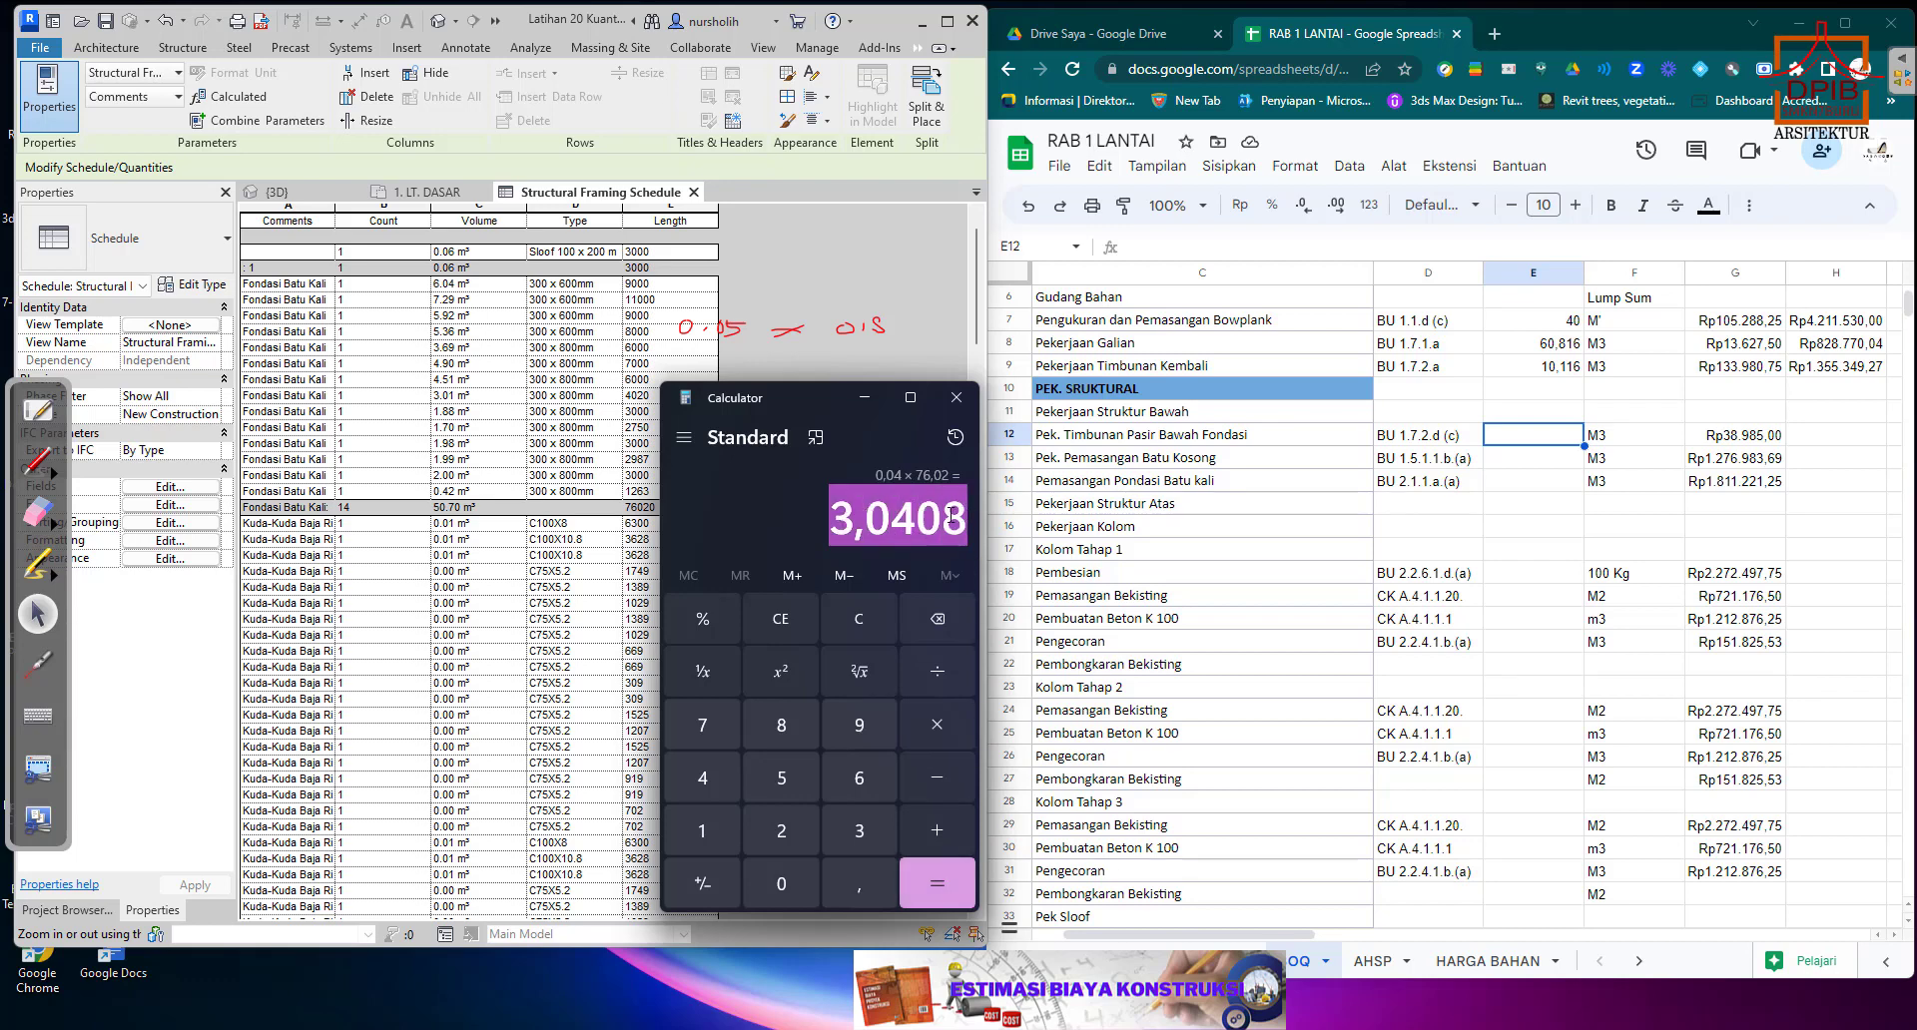
{"action": "right_click", "coordinate": [954, 514]}
{"action": "left_click", "coordinate": [991, 542]}
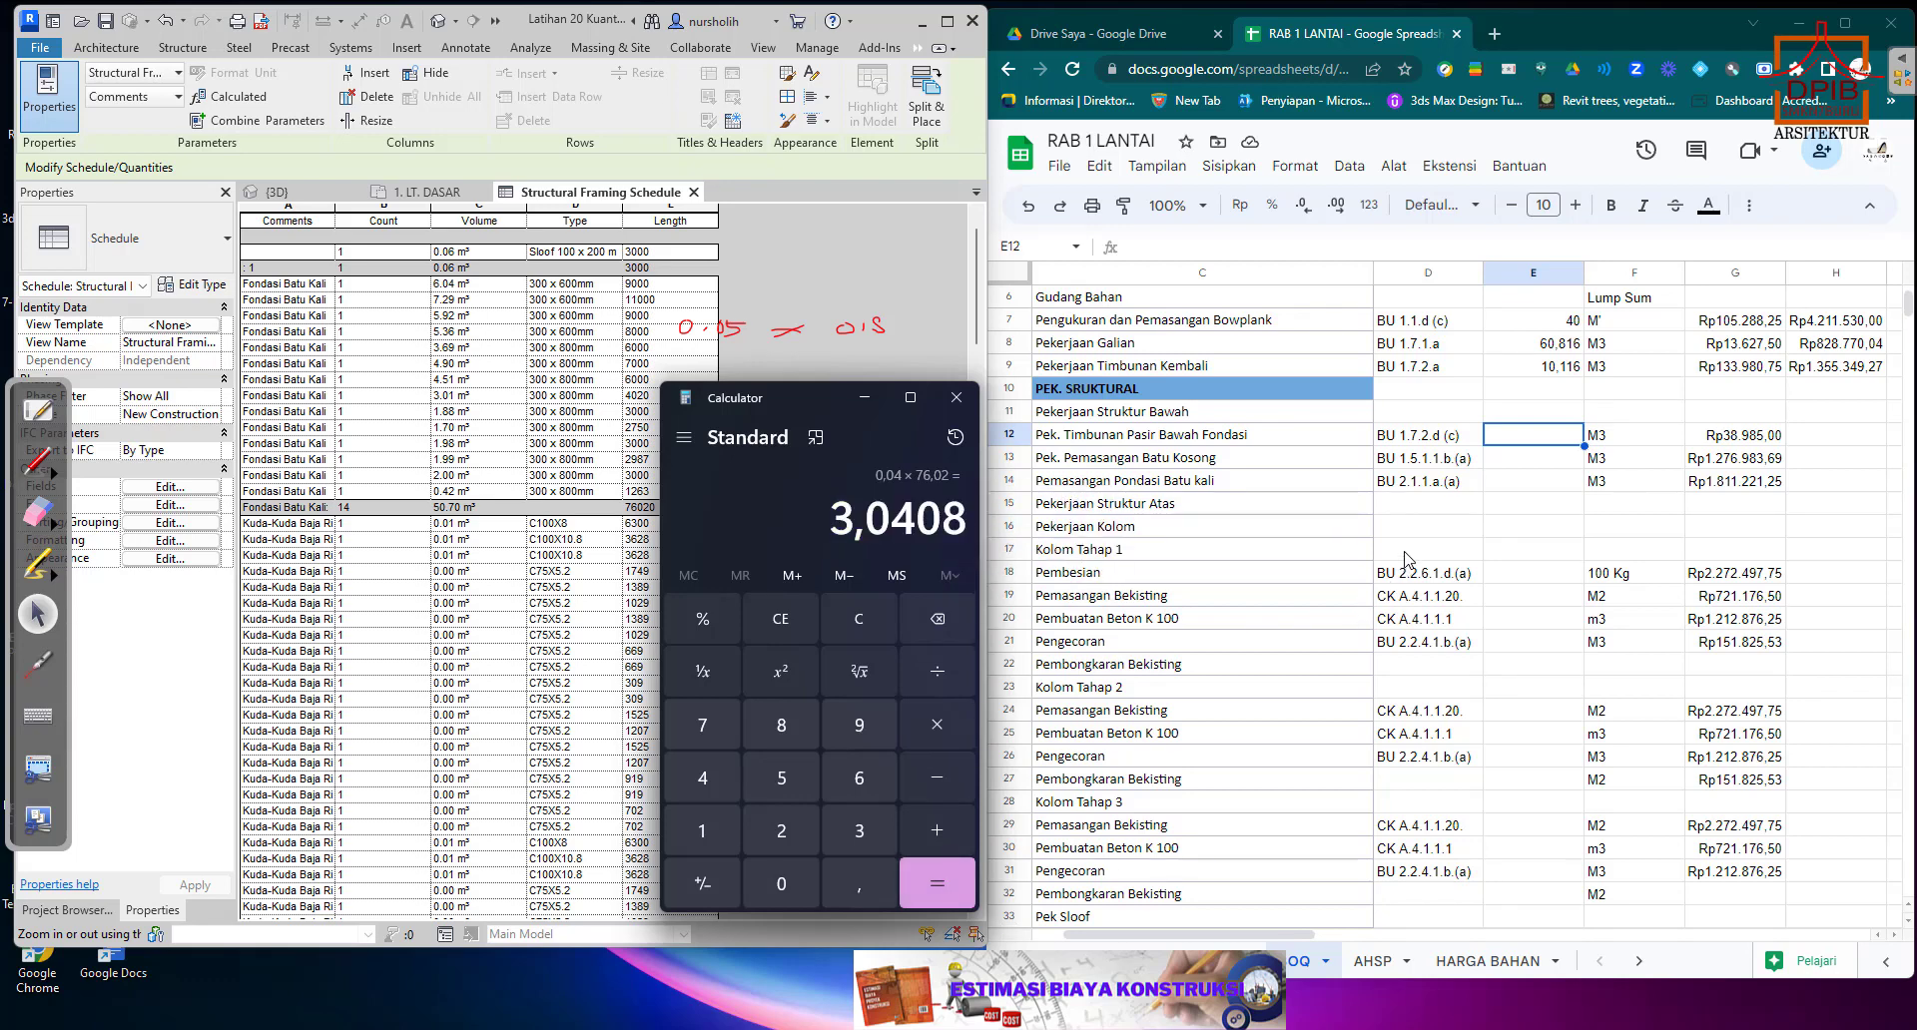
{"action": "right_click", "coordinate": [1502, 438]}
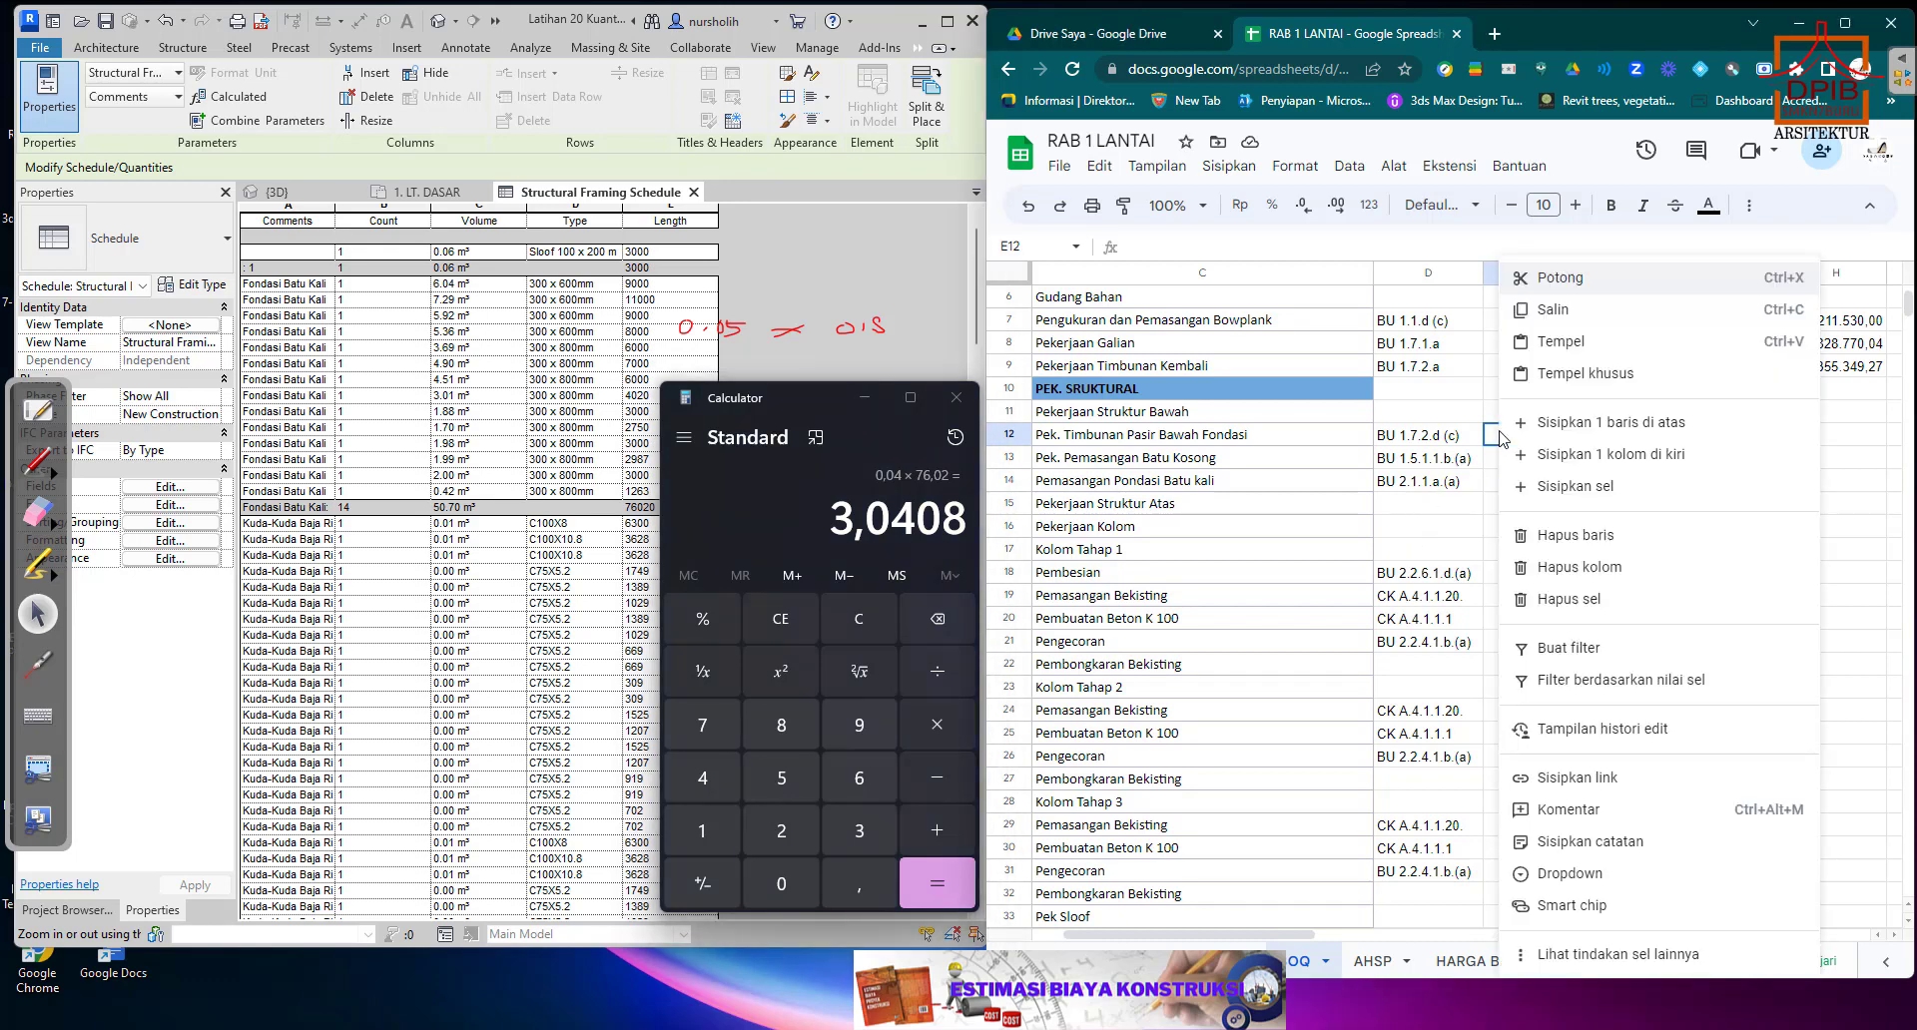
{"action": "left_click", "coordinate": [1560, 342]}
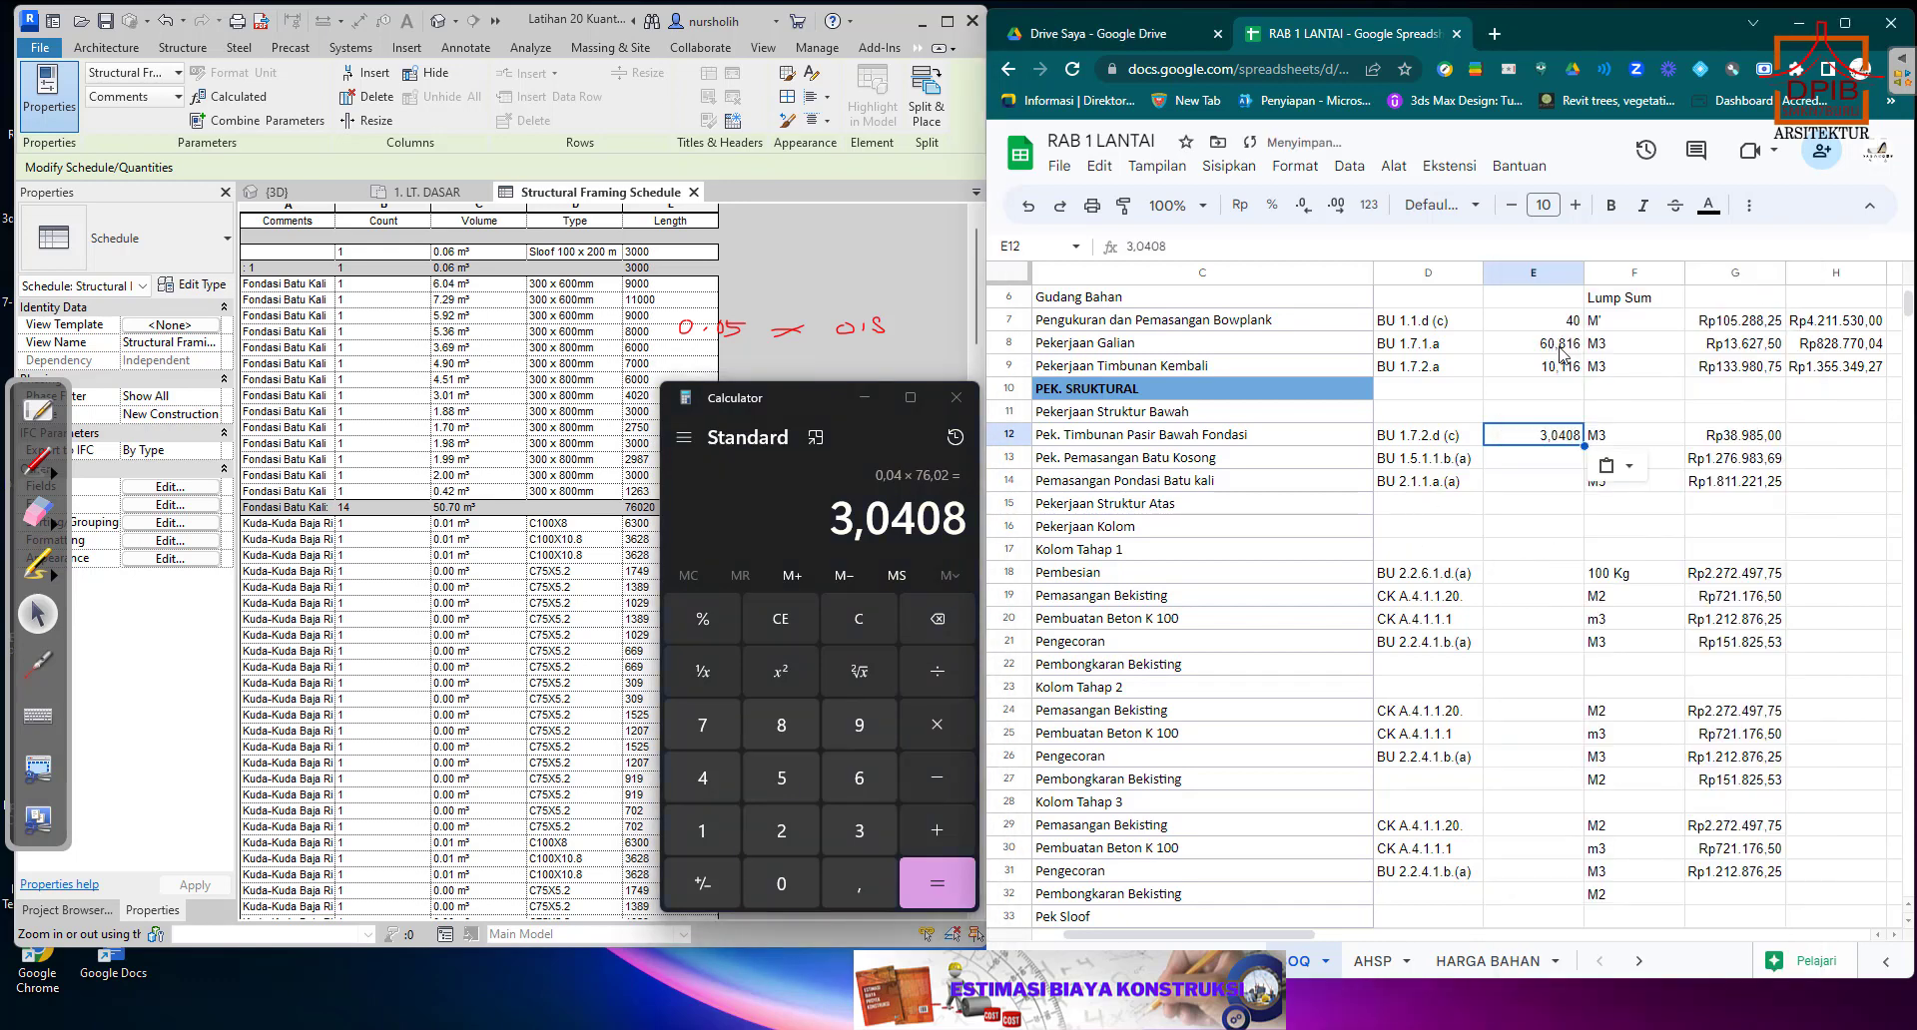
Copy the total price formula from H9 into H12 and fill it down through H14.
{"action": "left_click", "coordinate": [1816, 436]}
{"action": "left_click", "coordinate": [1816, 373]}
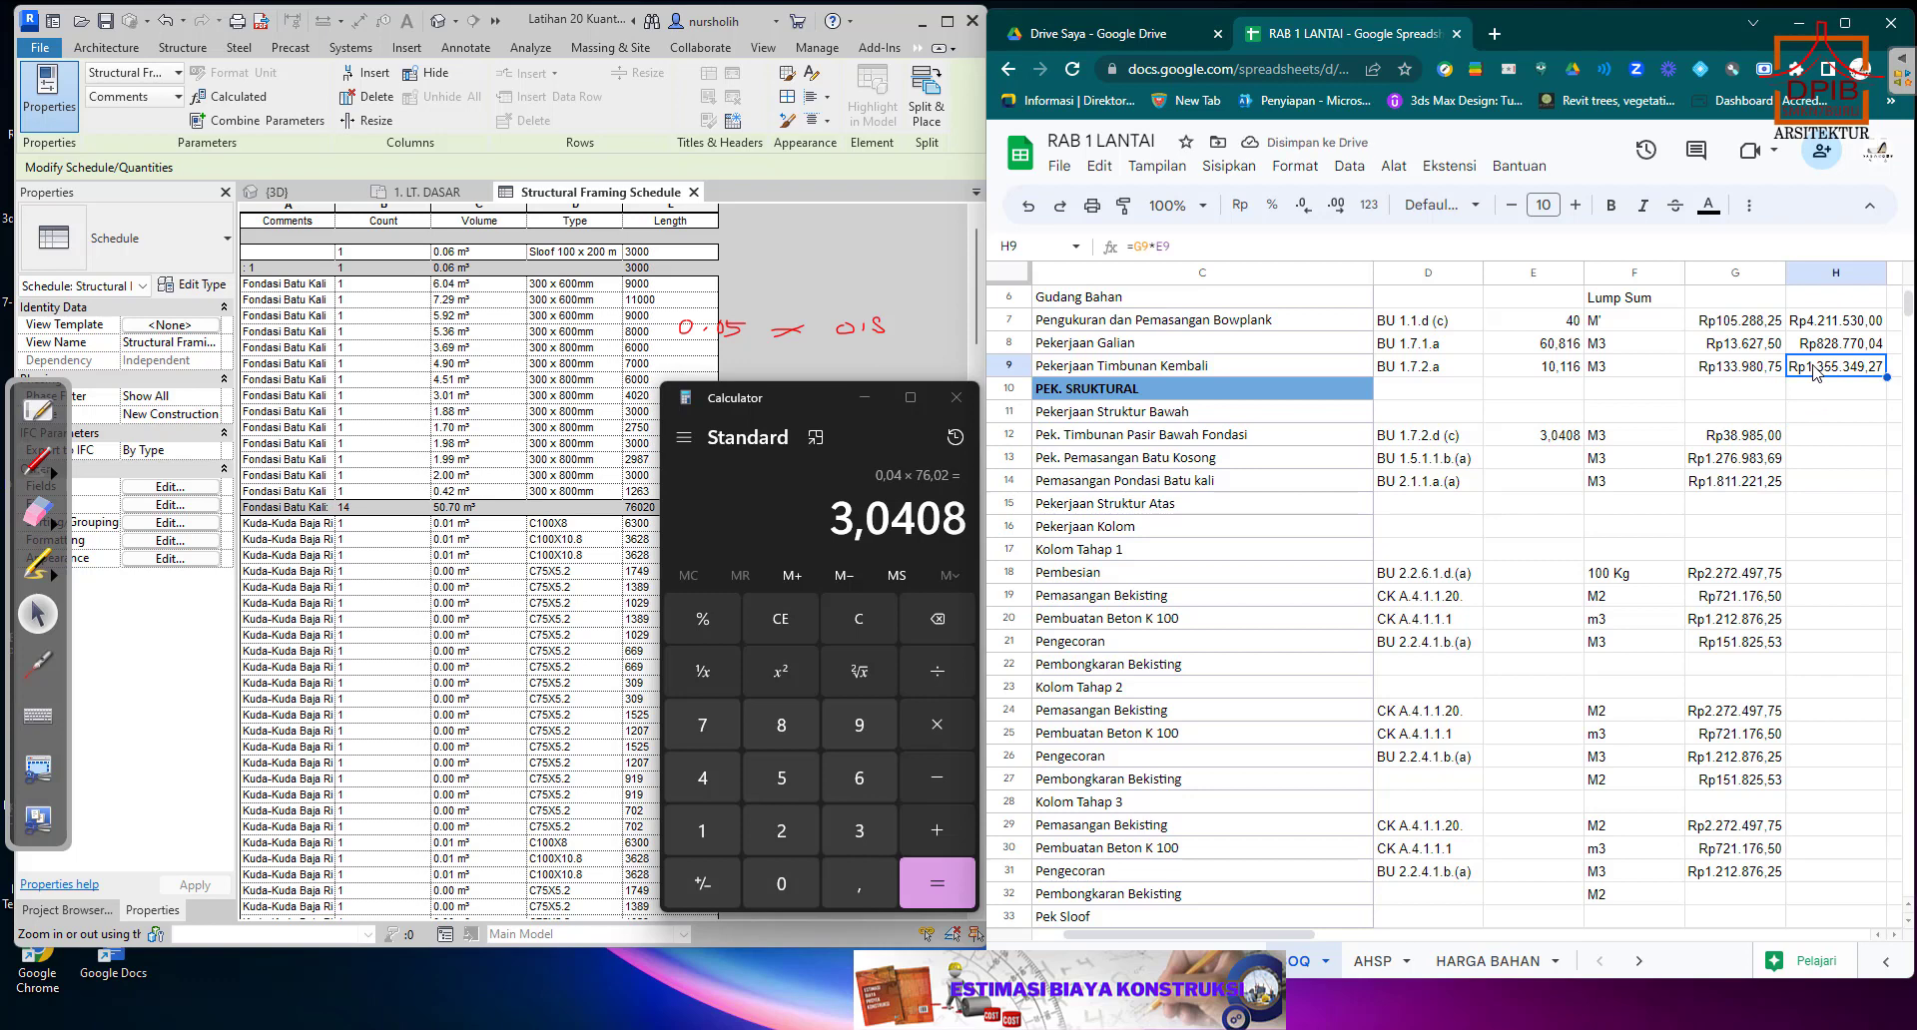
{"action": "right_click", "coordinate": [1815, 372]}
{"action": "left_click", "coordinate": [1847, 320]}
{"action": "left_click", "coordinate": [1833, 438]}
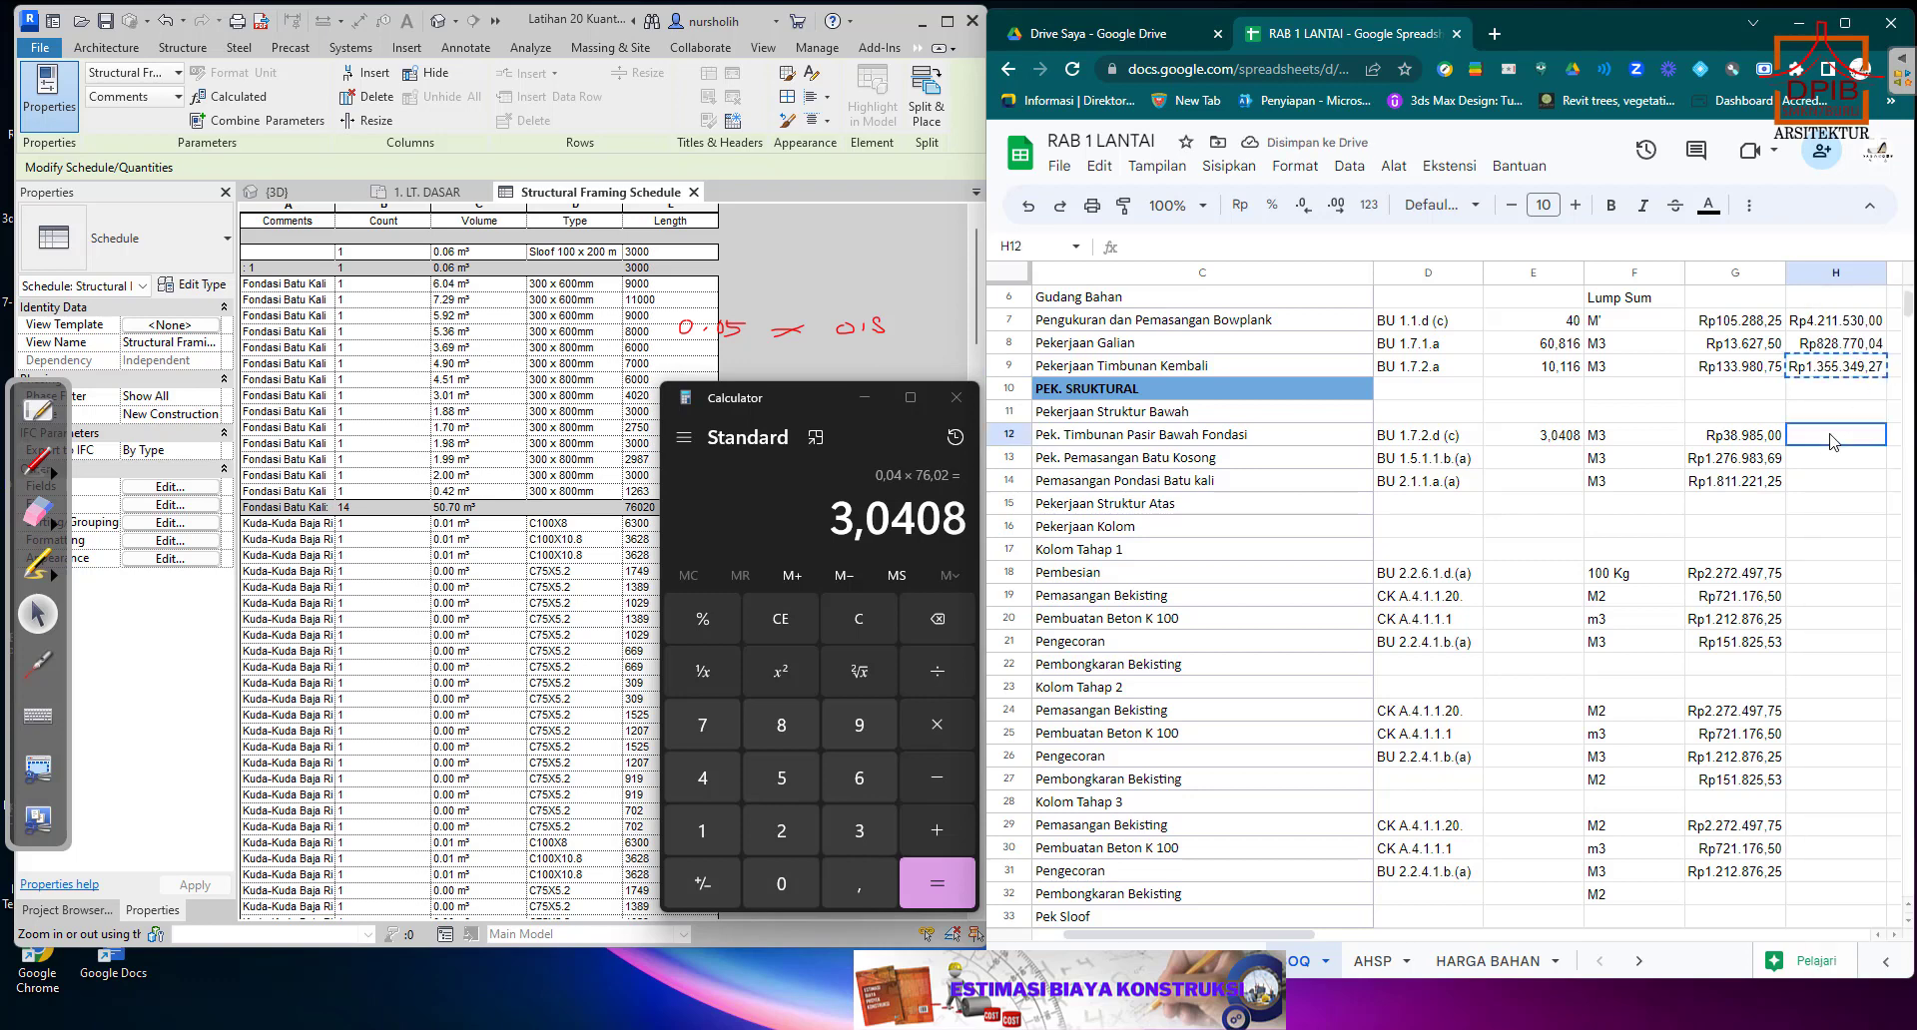
{"action": "right_click", "coordinate": [1833, 440]}
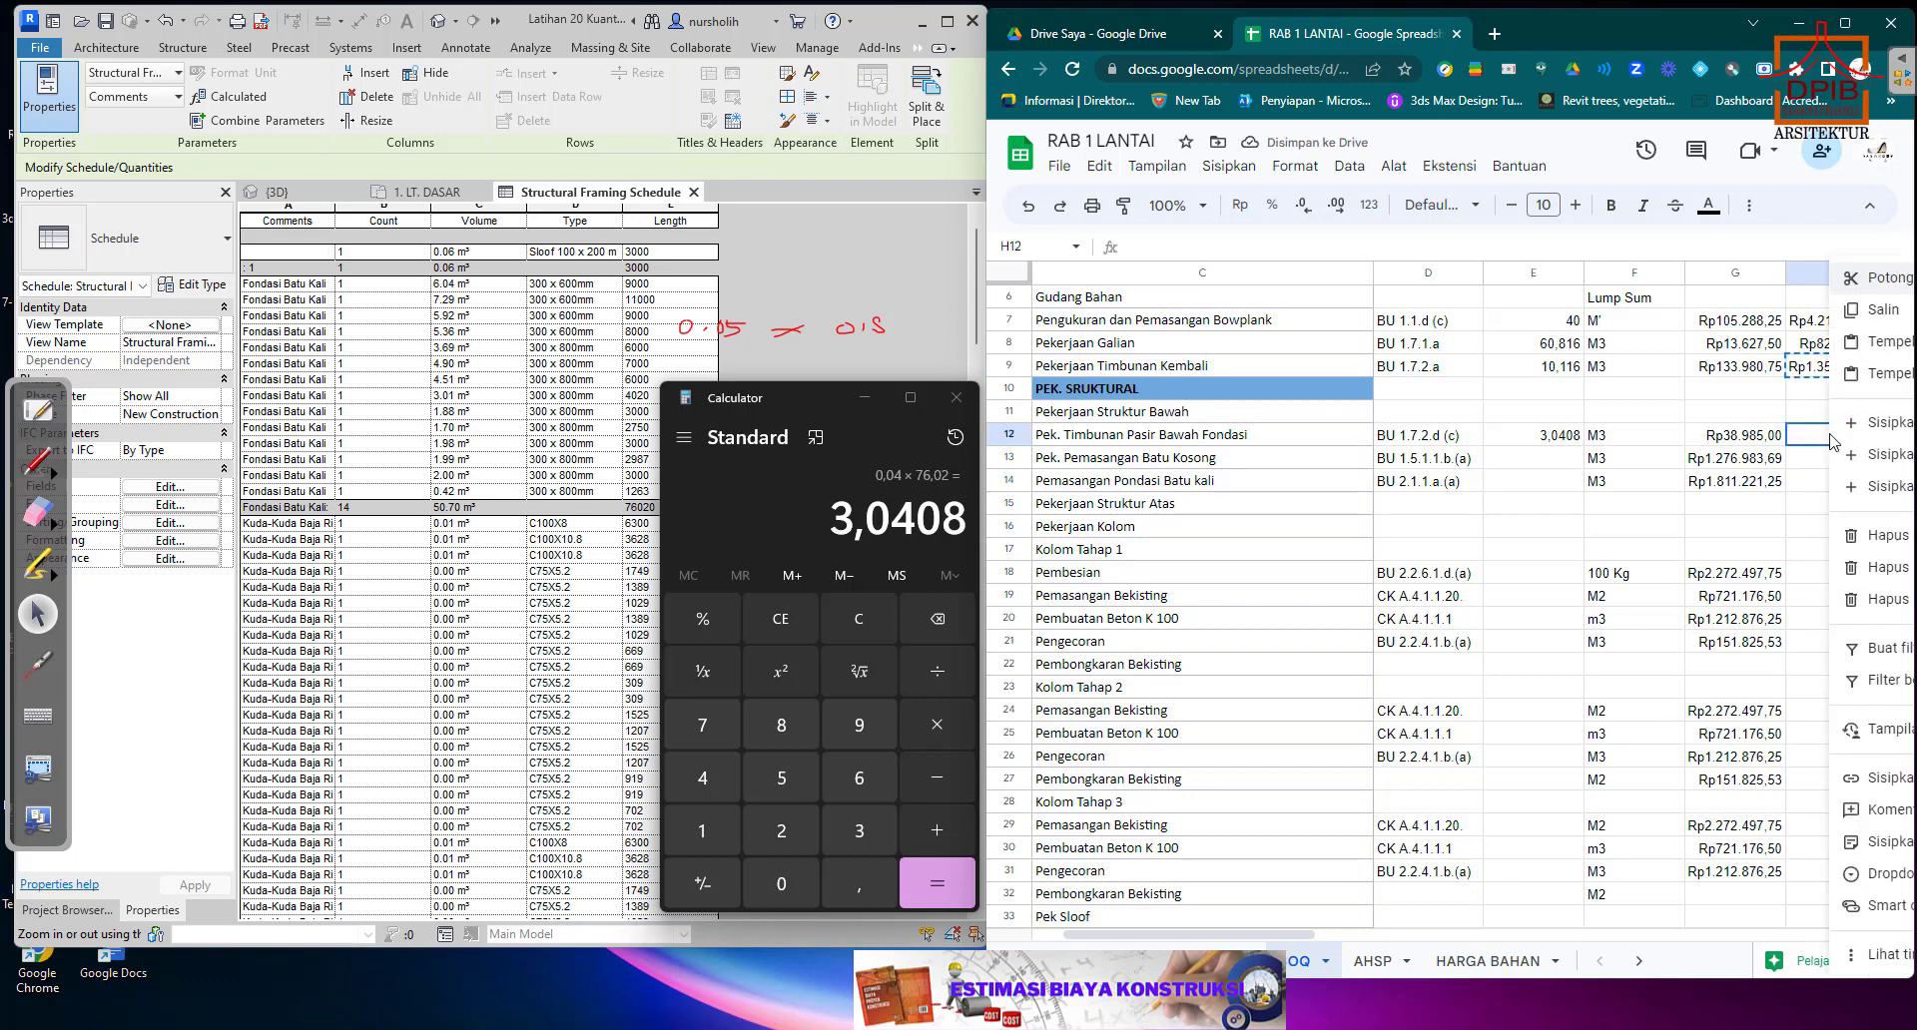
{"action": "left_click", "coordinate": [1880, 344]}
{"action": "left_click_drag", "start_coordinate": [1886, 447], "coordinate": [1886, 489]}
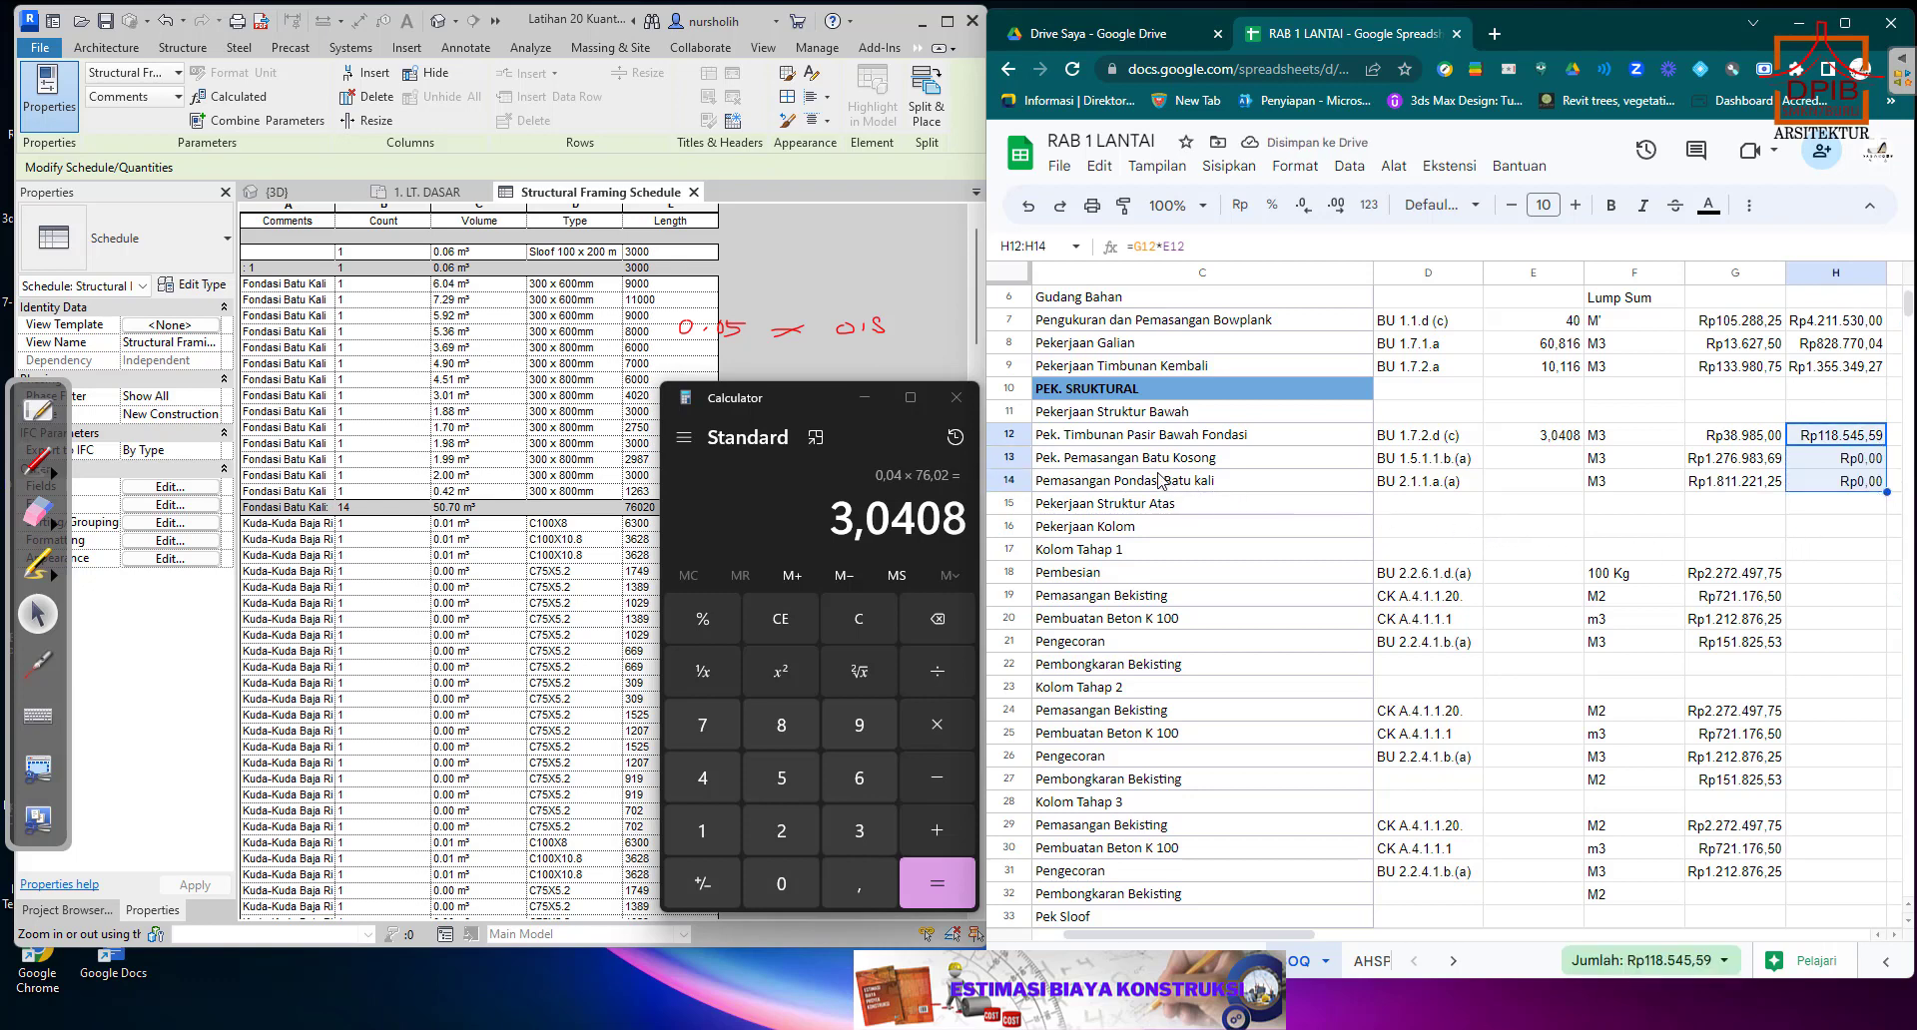
Close Calculator and reopen the type properties of the boundary foundation selected in the Revit 3D view.
{"action": "left_click_drag", "start_coordinate": [813, 406], "coordinate": [750, 410]}
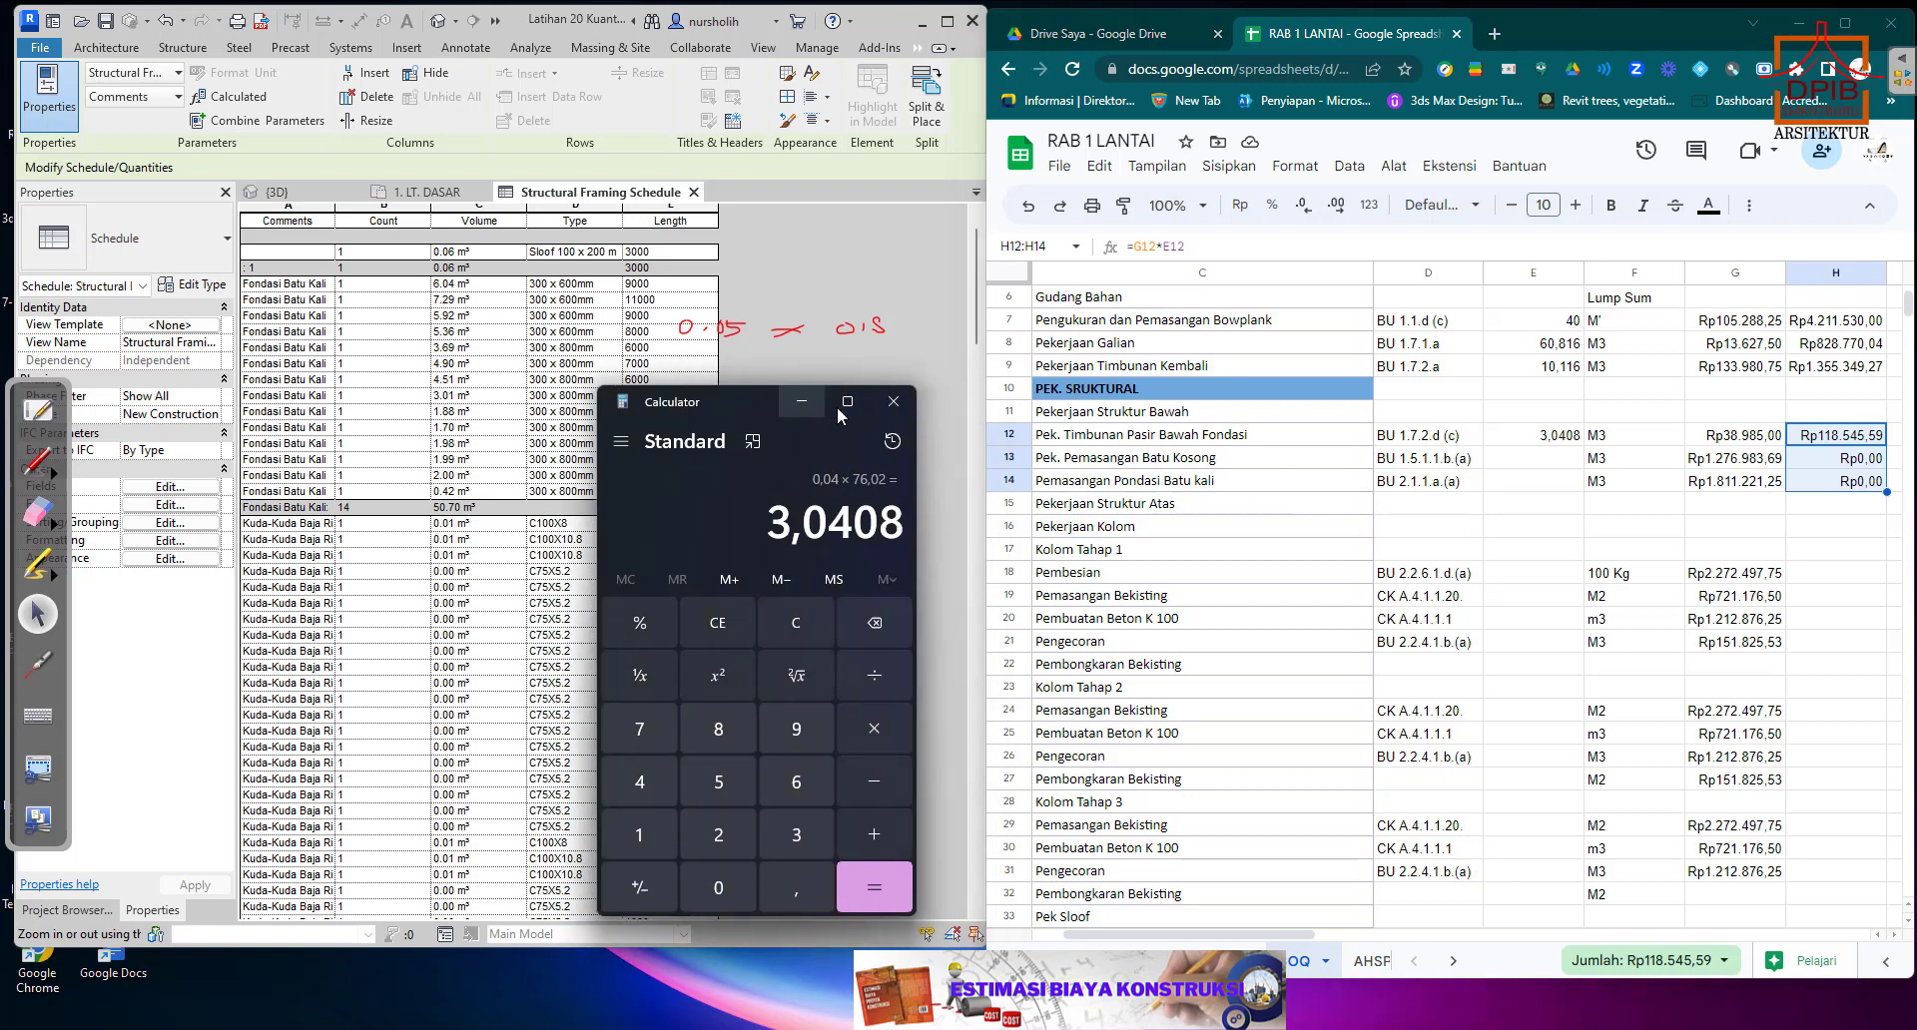
{"action": "left_click", "coordinate": [891, 405]}
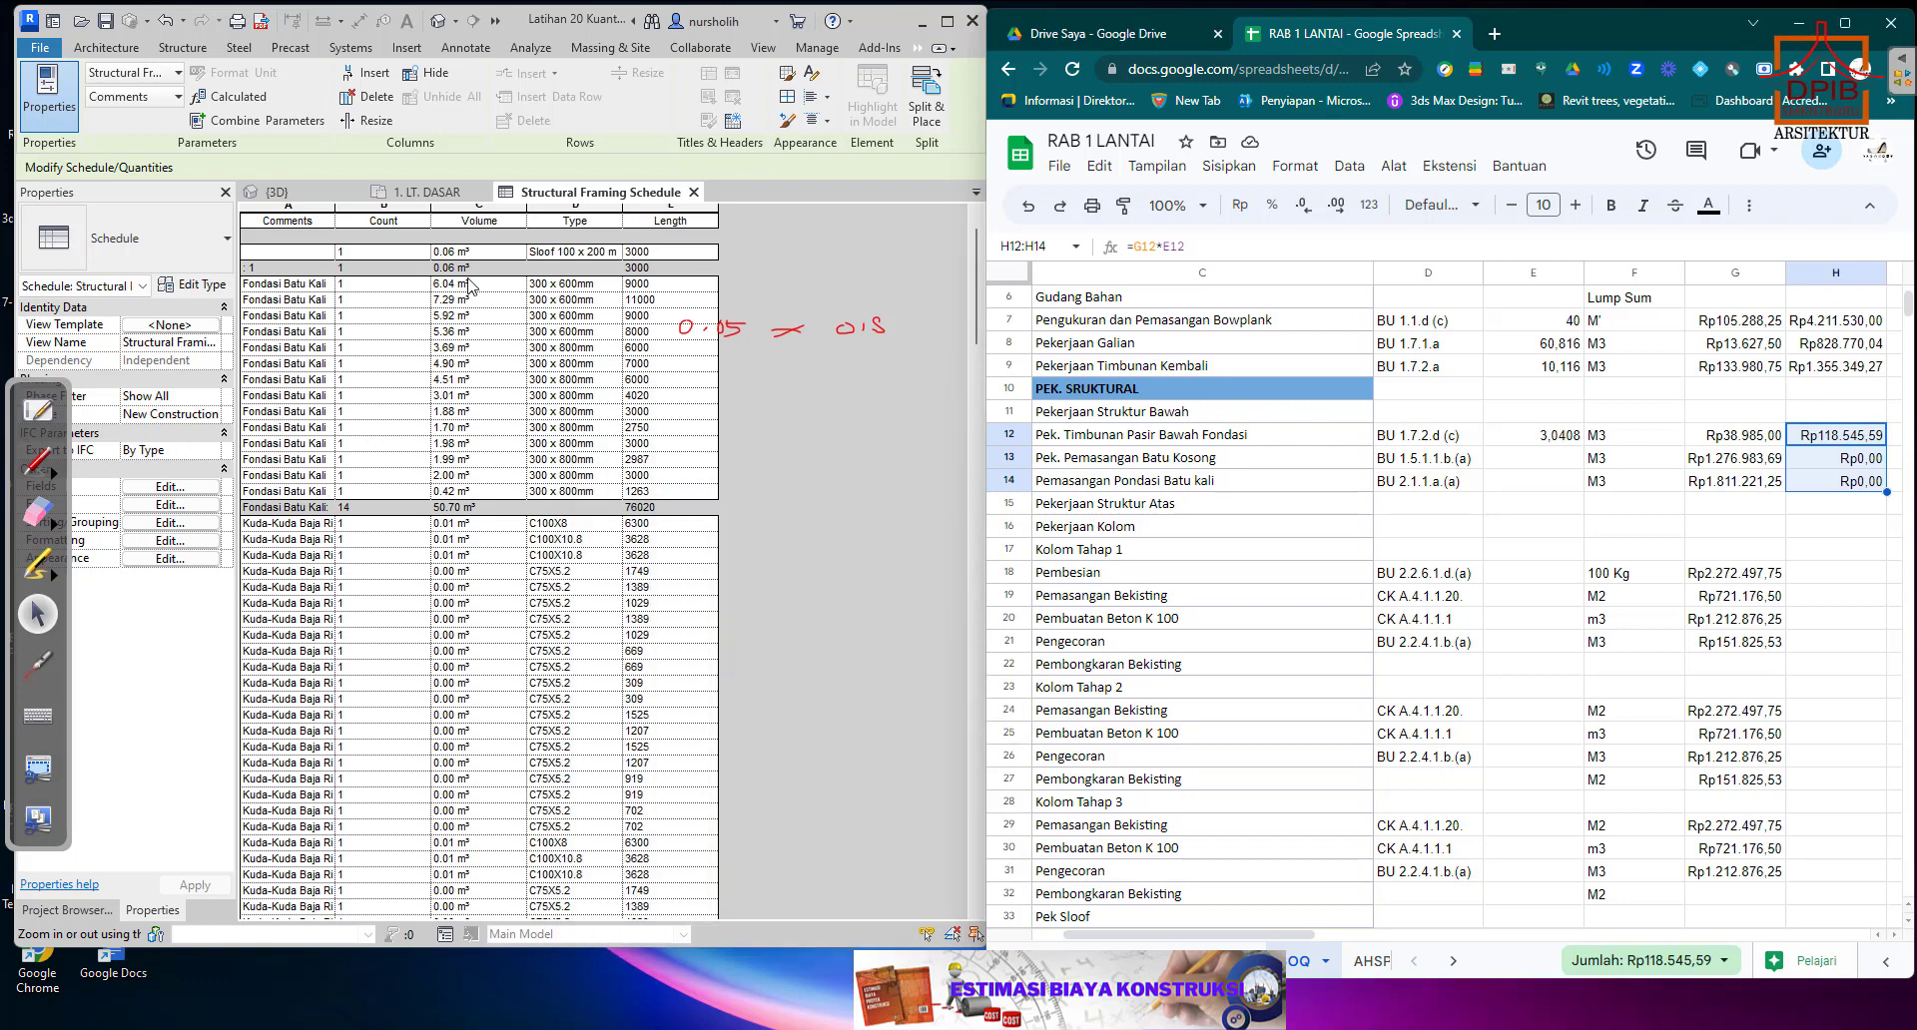
{"action": "left_click", "coordinate": [305, 199]}
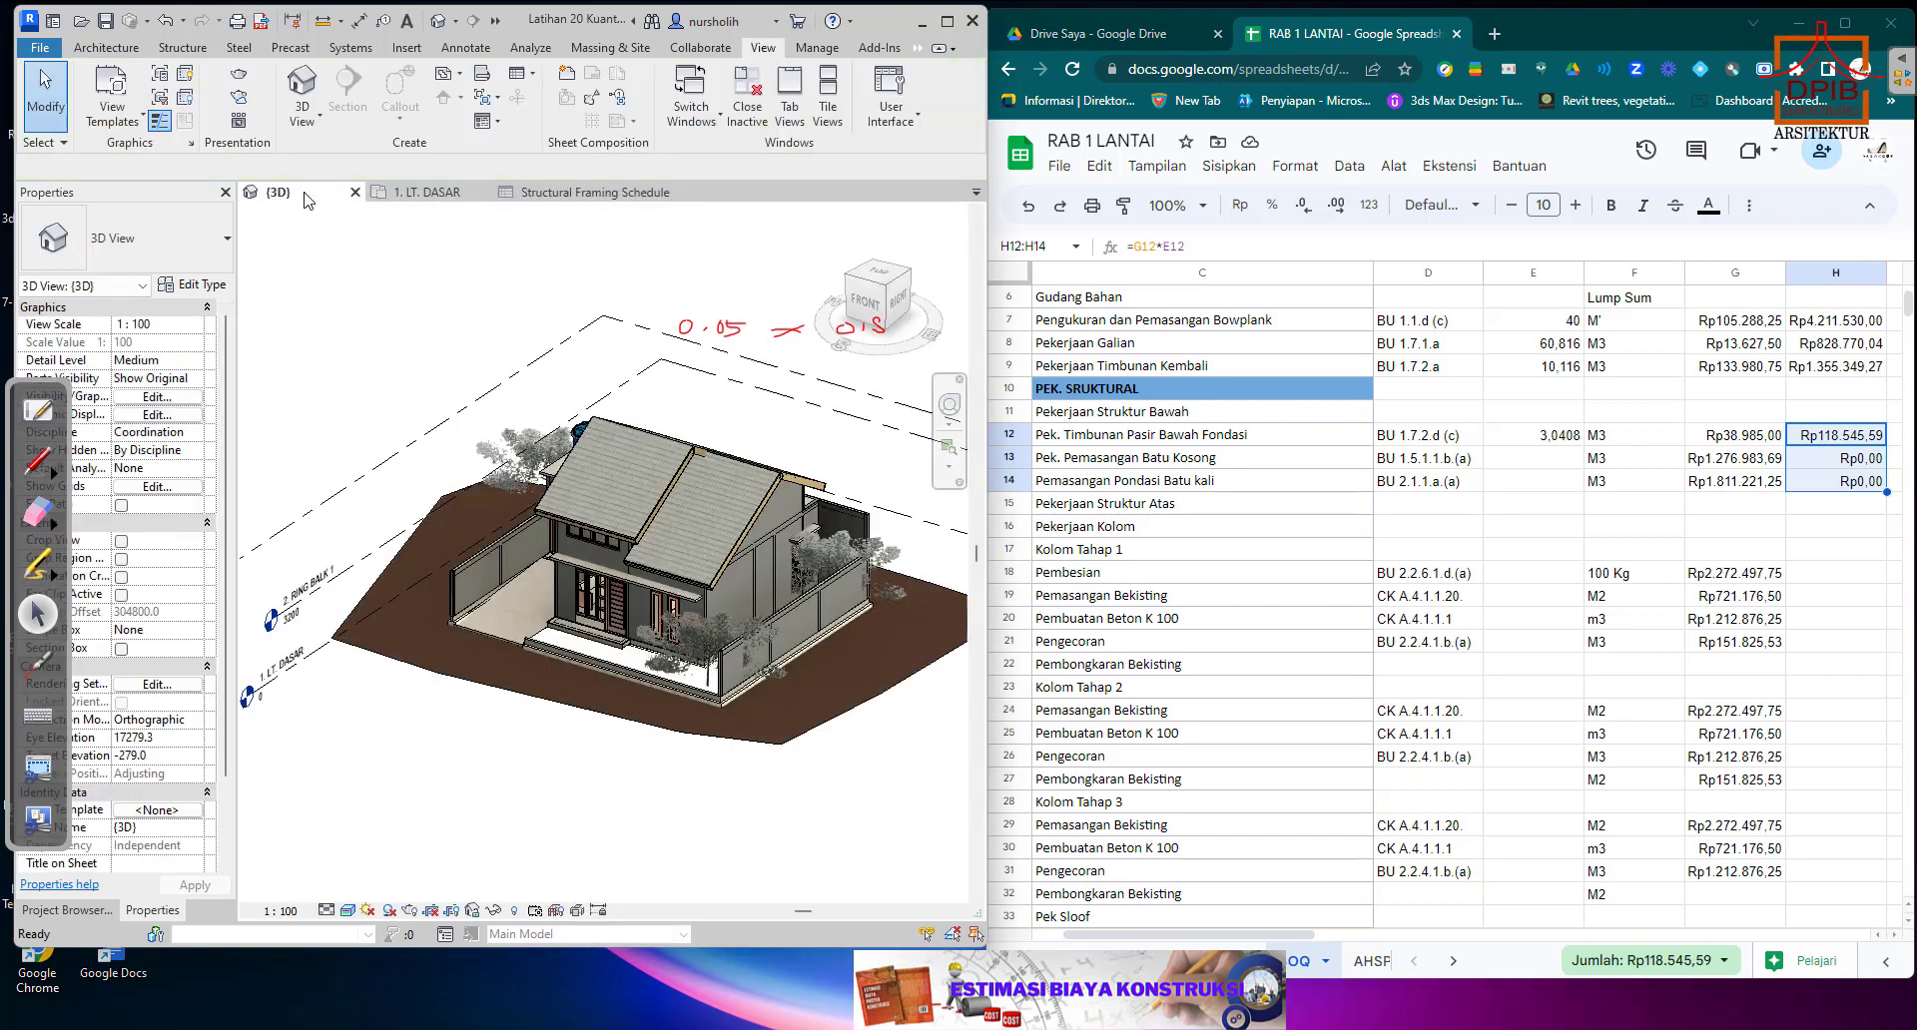
{"action": "left_click", "coordinate": [745, 697]}
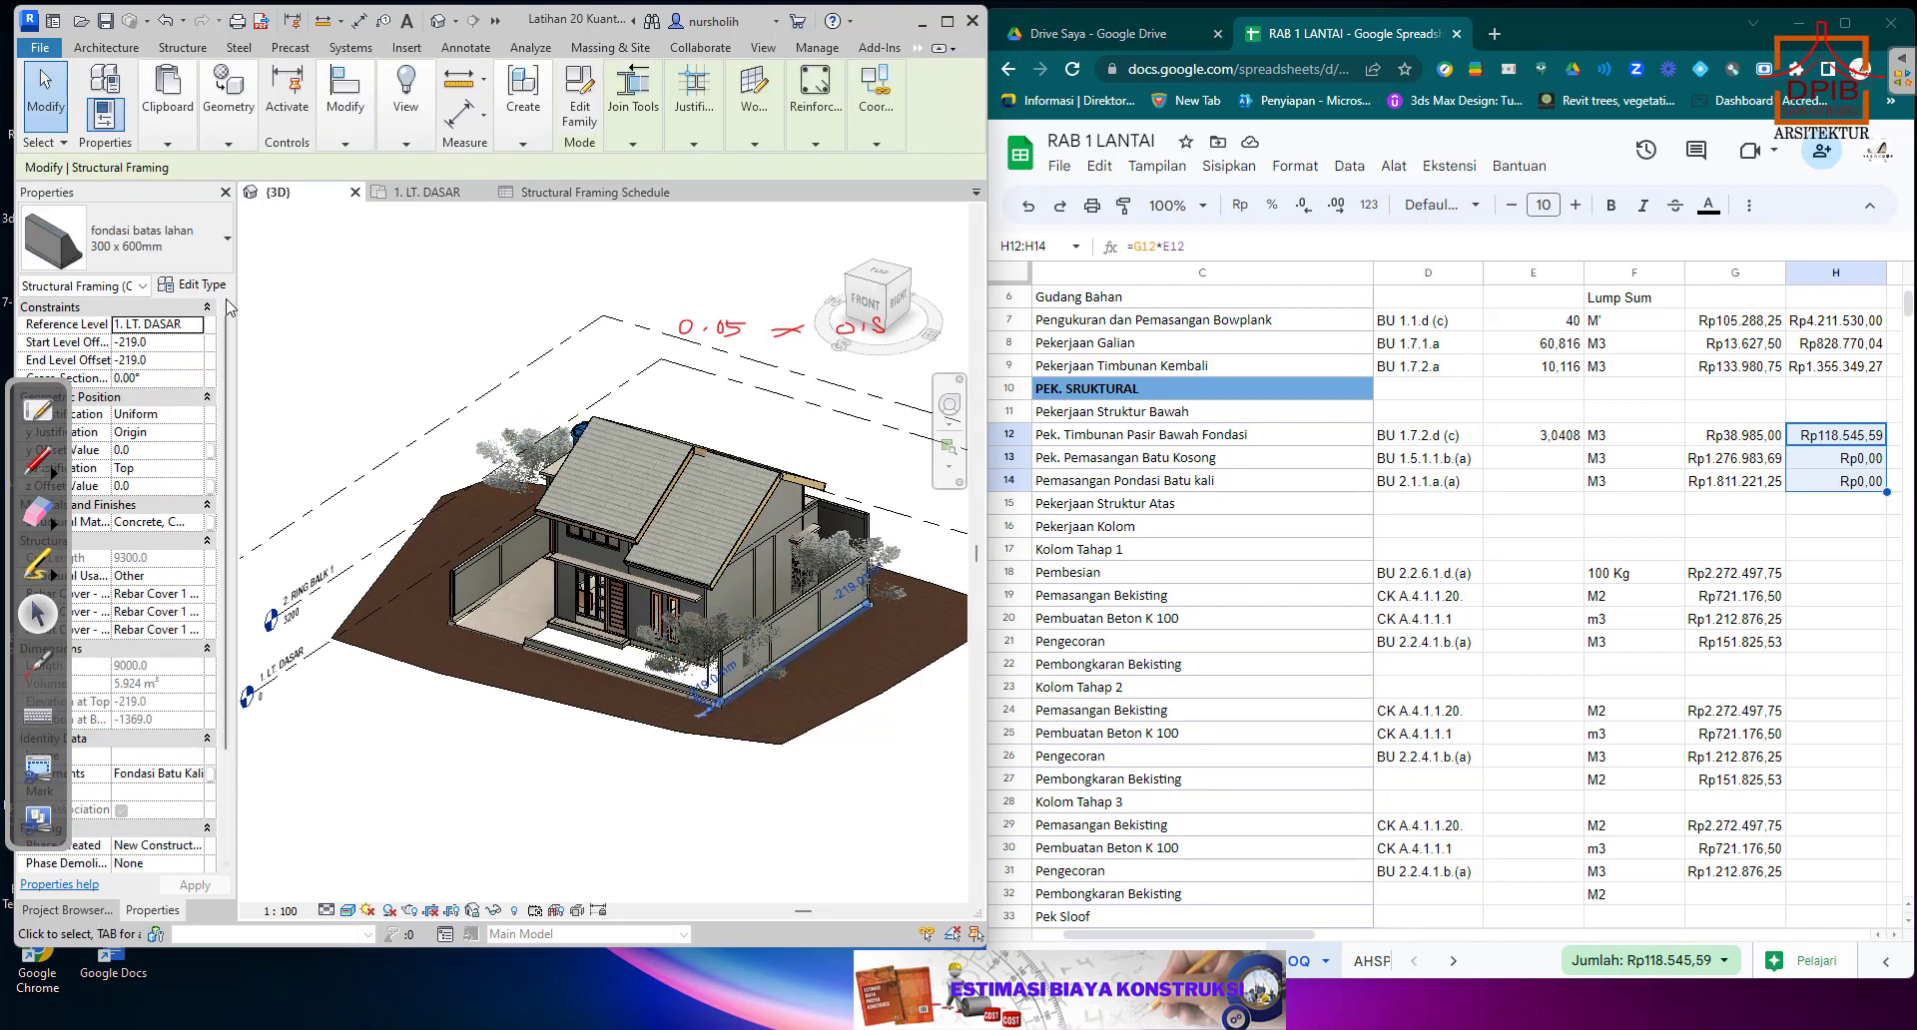
{"action": "left_click", "coordinate": [196, 287]}
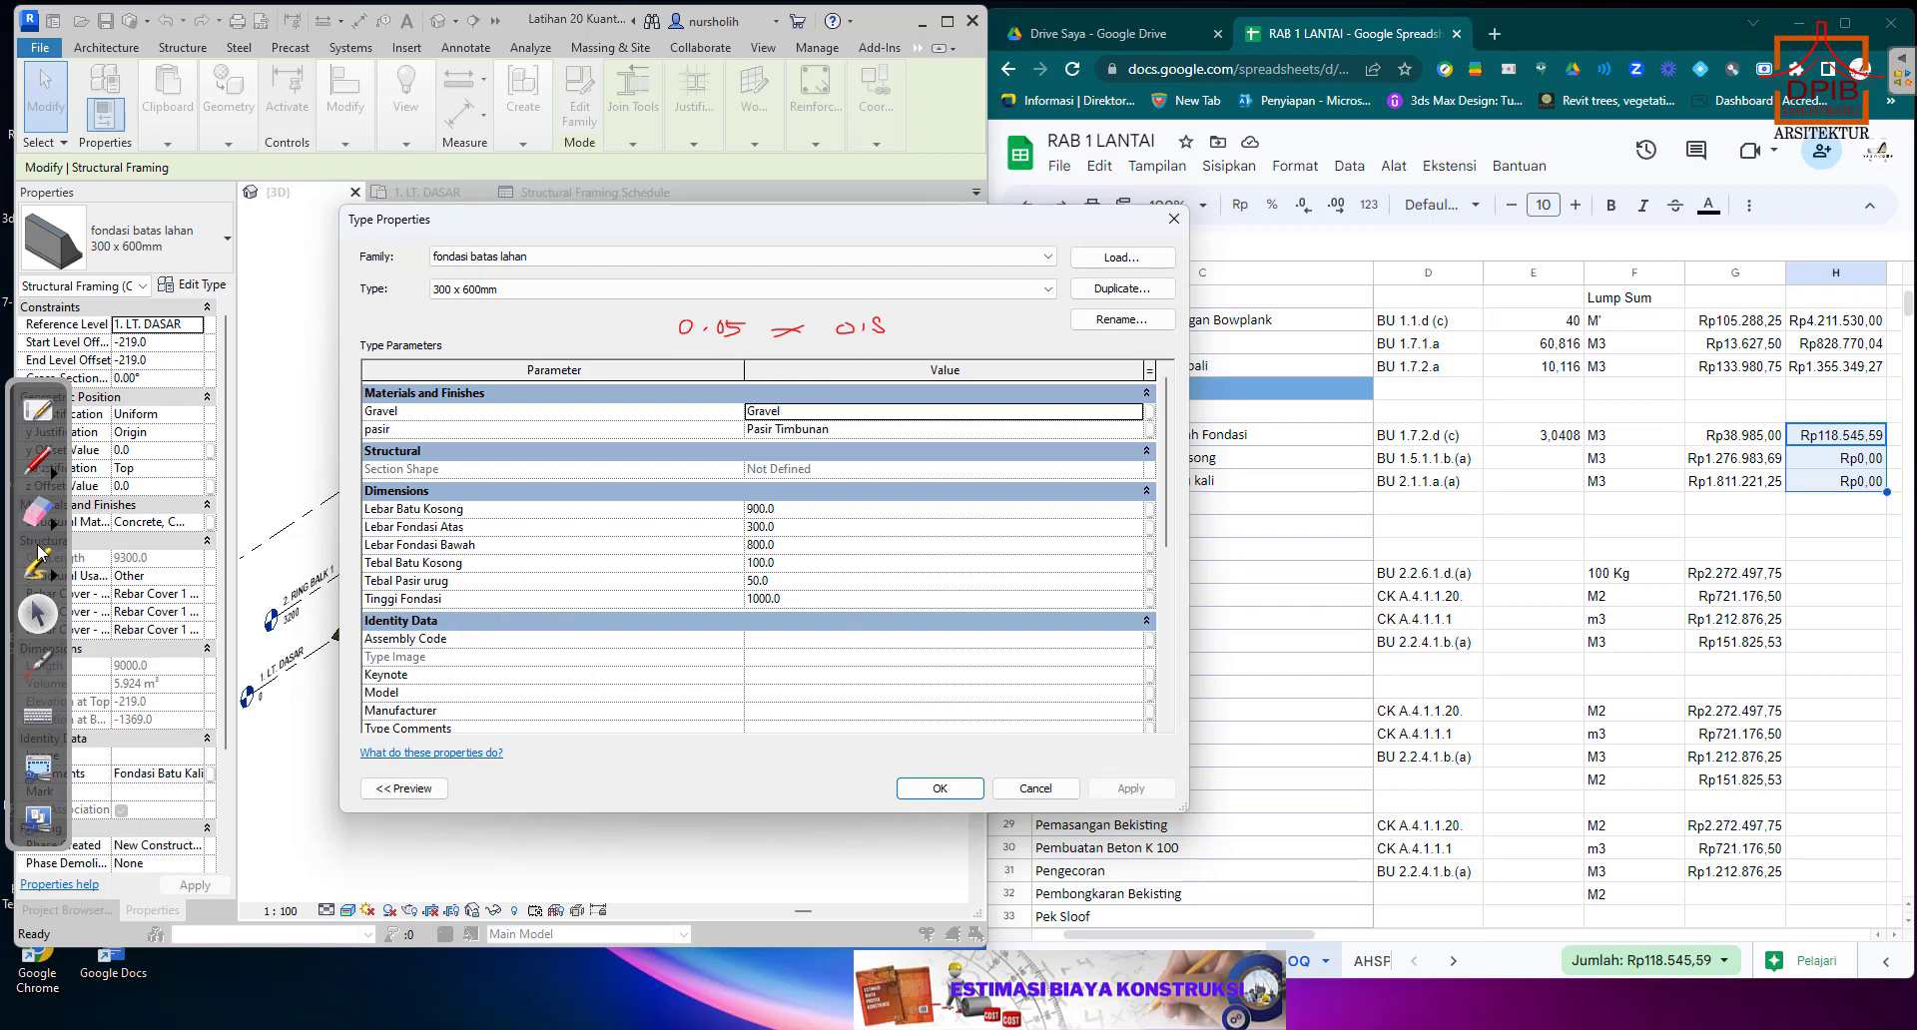
Erase the old handwritten calculation and write 0,1 × 0,8 × over the foundation's type properties with the screen pen.
{"action": "left_click", "coordinate": [40, 514]}
{"action": "mouse_move", "coordinate": [883, 330]}
{"action": "left_mouse_down"}
{"action": "mouse_move", "coordinate": [903, 331]}
{"action": "mouse_move", "coordinate": [459, 468]}
{"action": "left_mouse_up"}
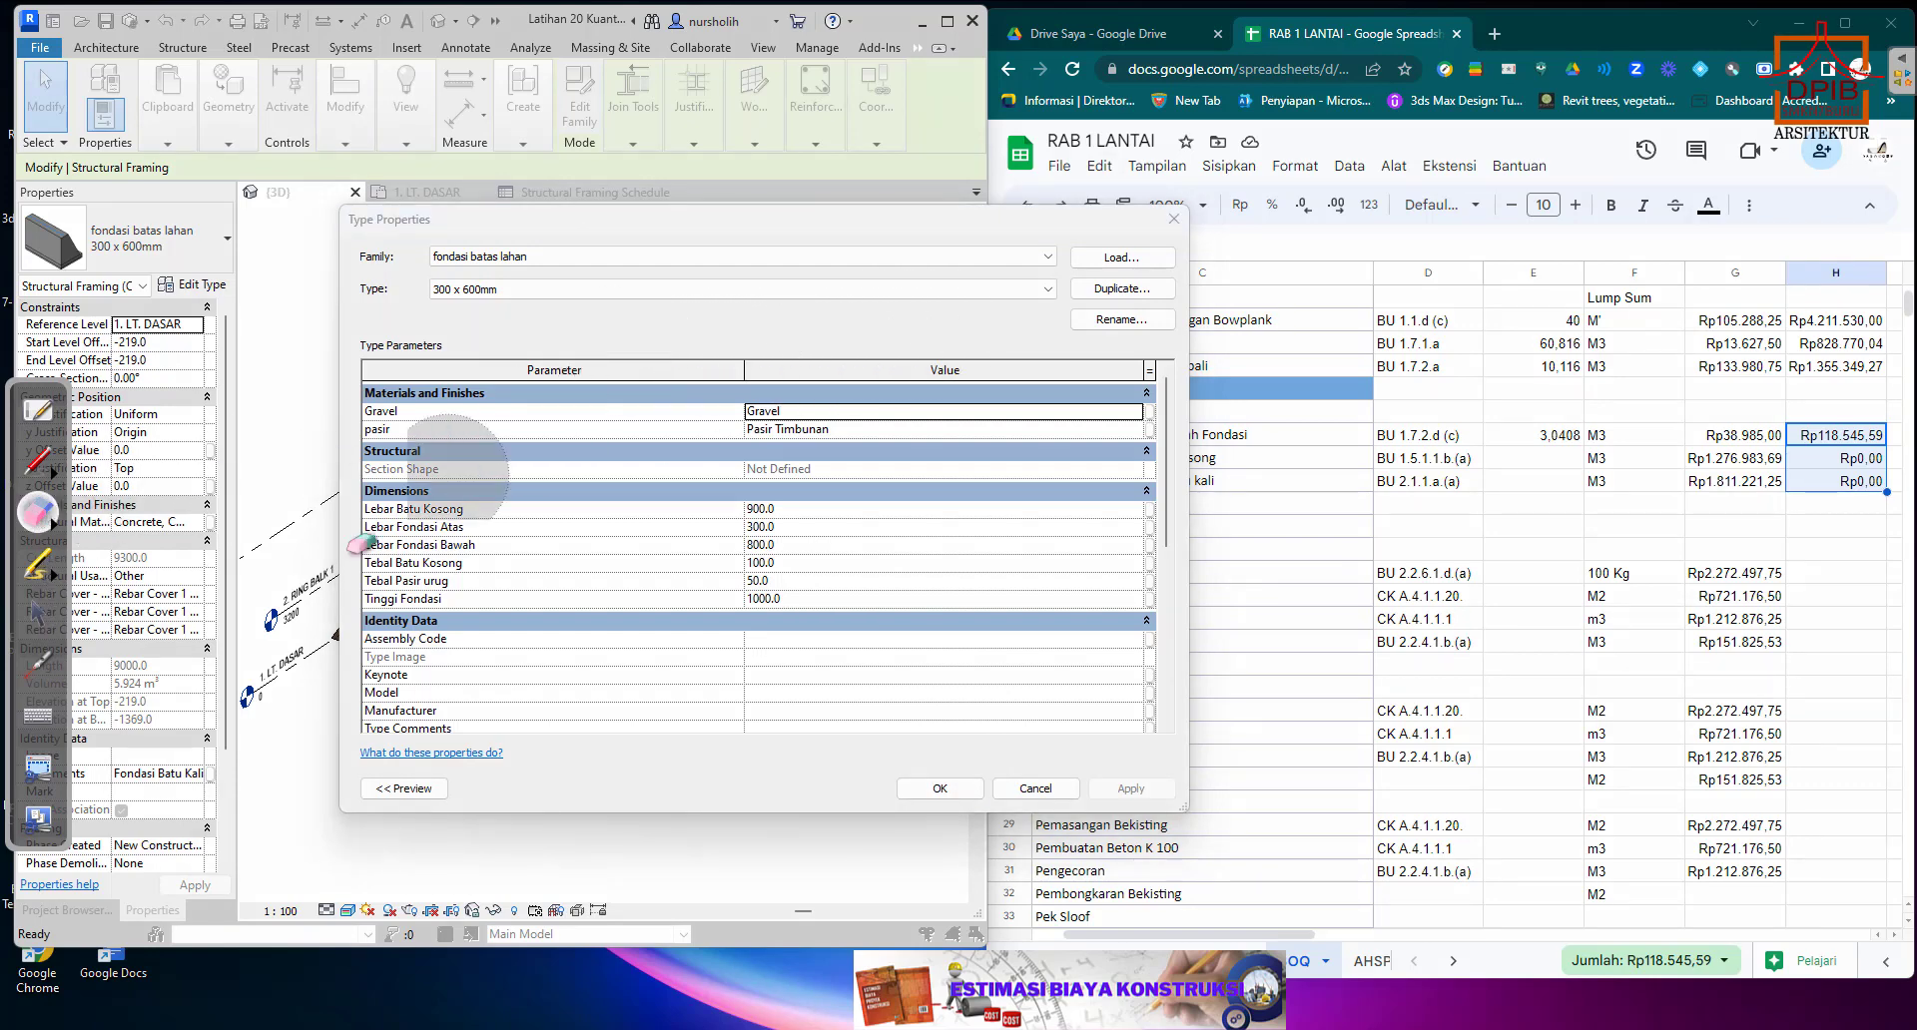
{"action": "left_click", "coordinate": [30, 467]}
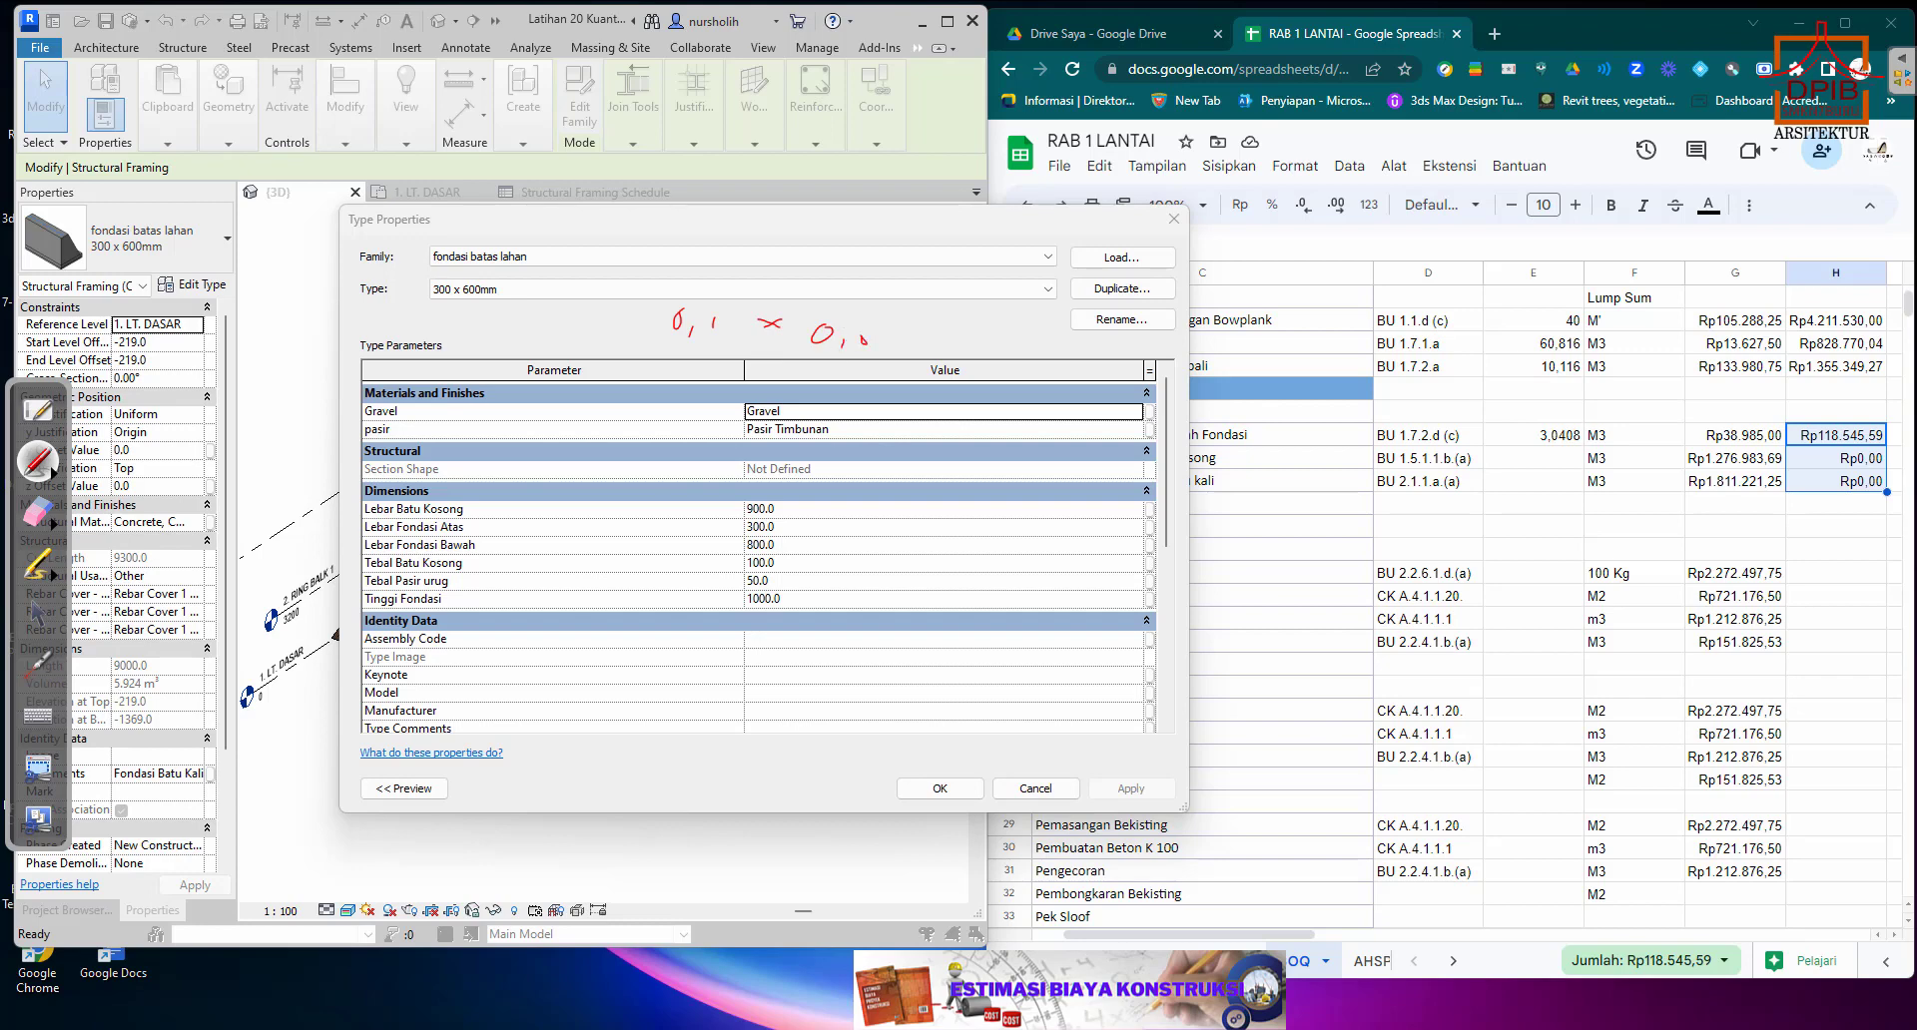
{"action": "left_click_drag", "start_coordinate": [865, 333], "coordinate": [865, 343]}
{"action": "left_click", "coordinate": [37, 611]}
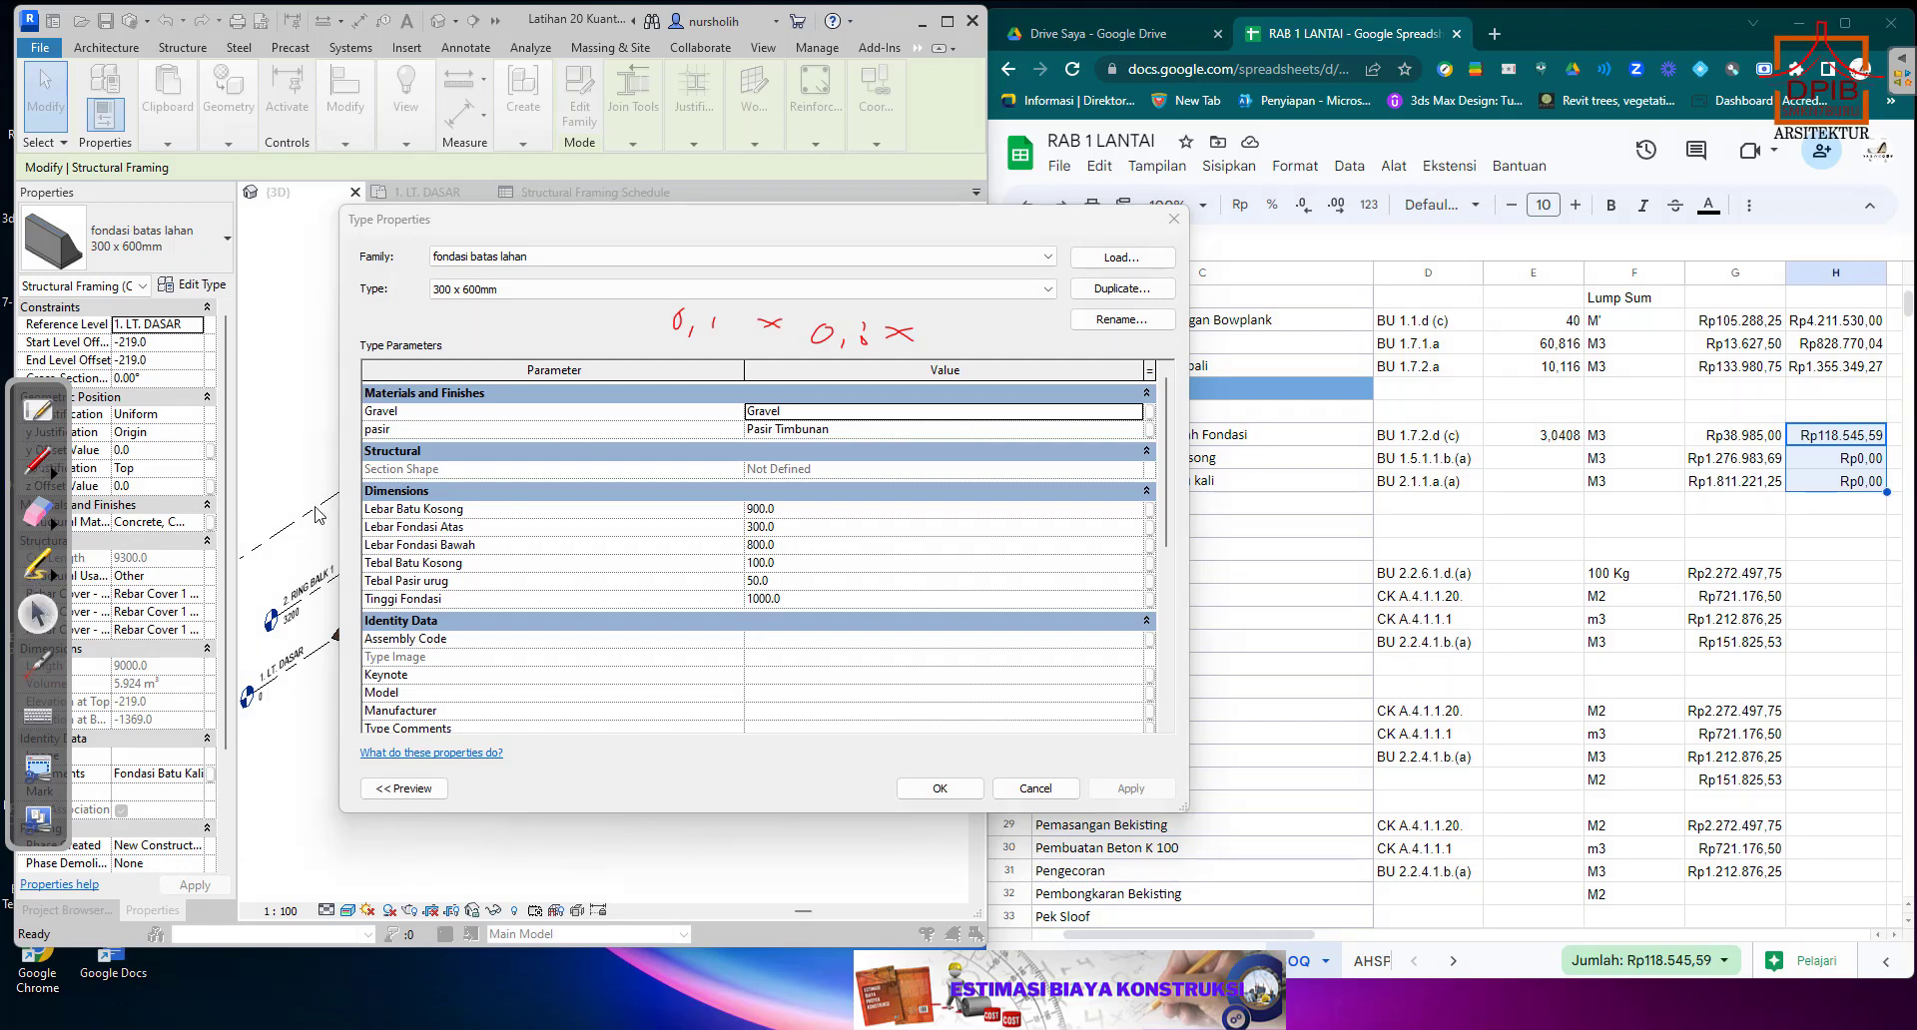
Close the type properties, open the Structural Framing Schedule and complete the handwritten calculation with the Fondasi Batu Kali length 76,02.
{"action": "left_click", "coordinate": [1174, 219]}
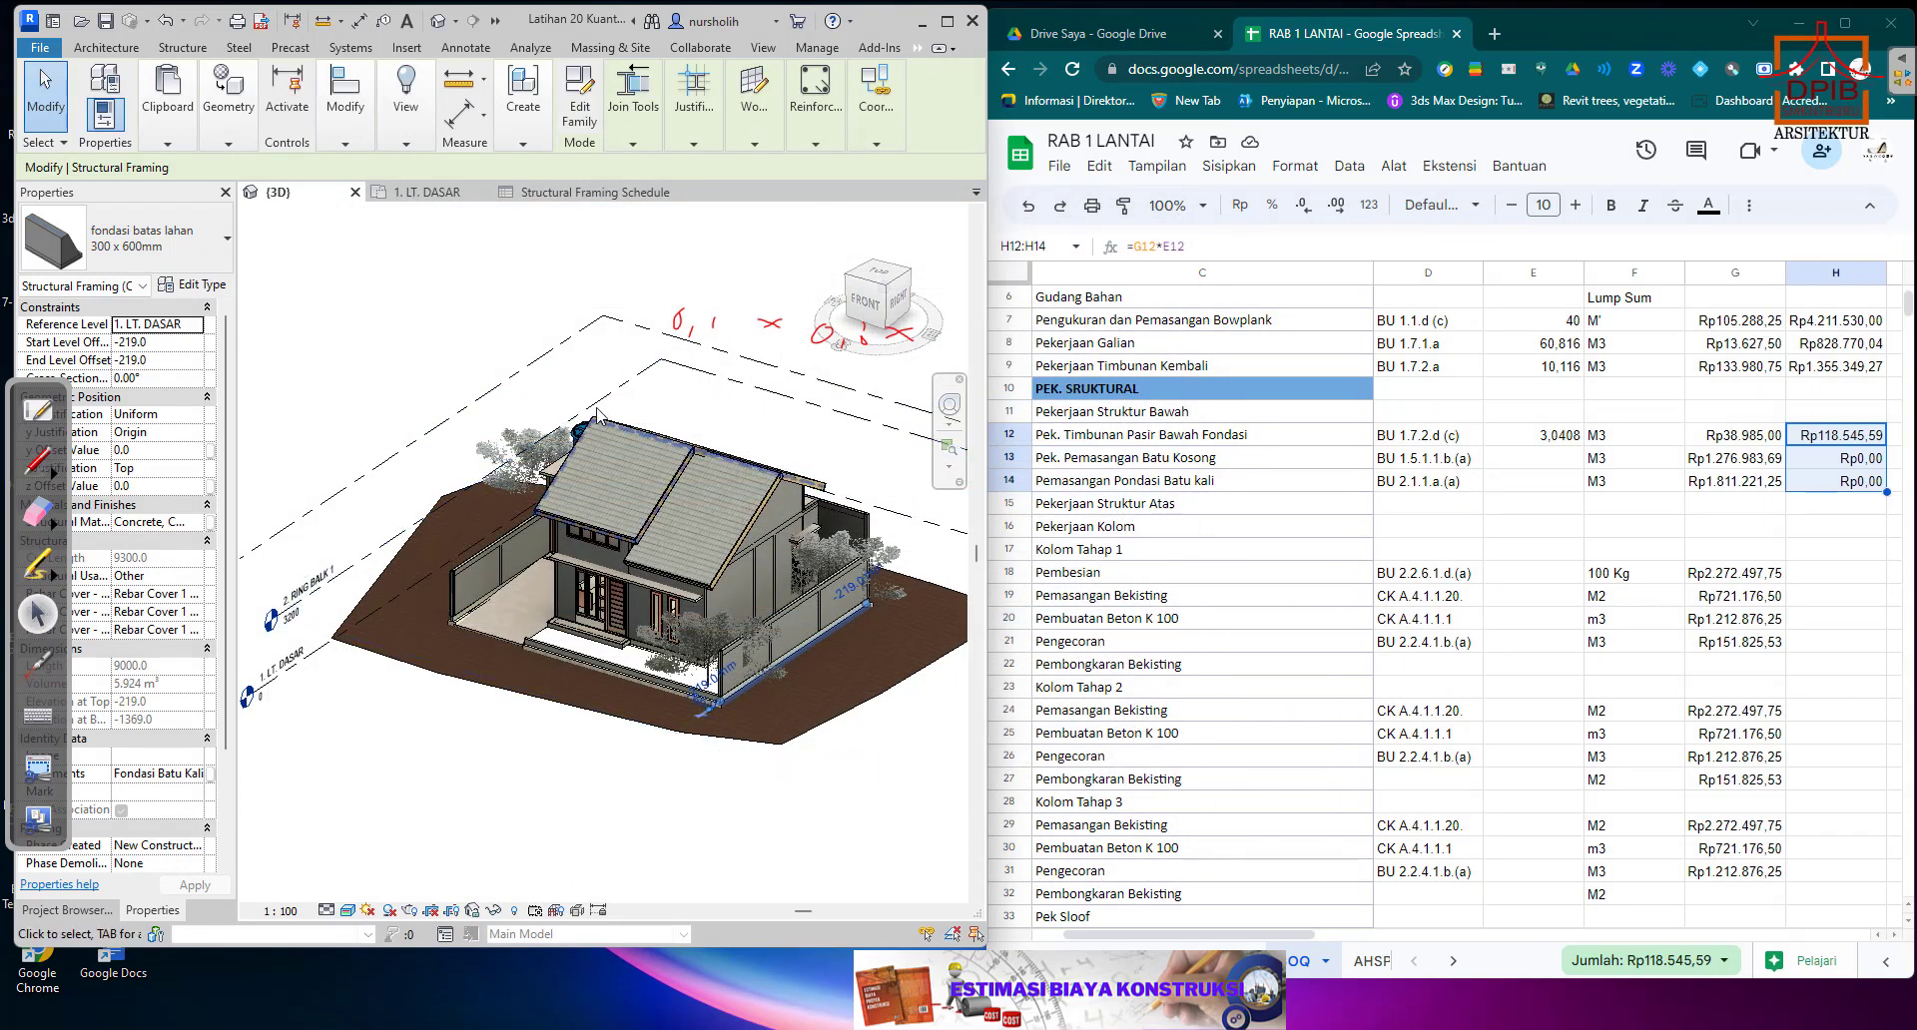
{"action": "left_click", "coordinate": [587, 192]}
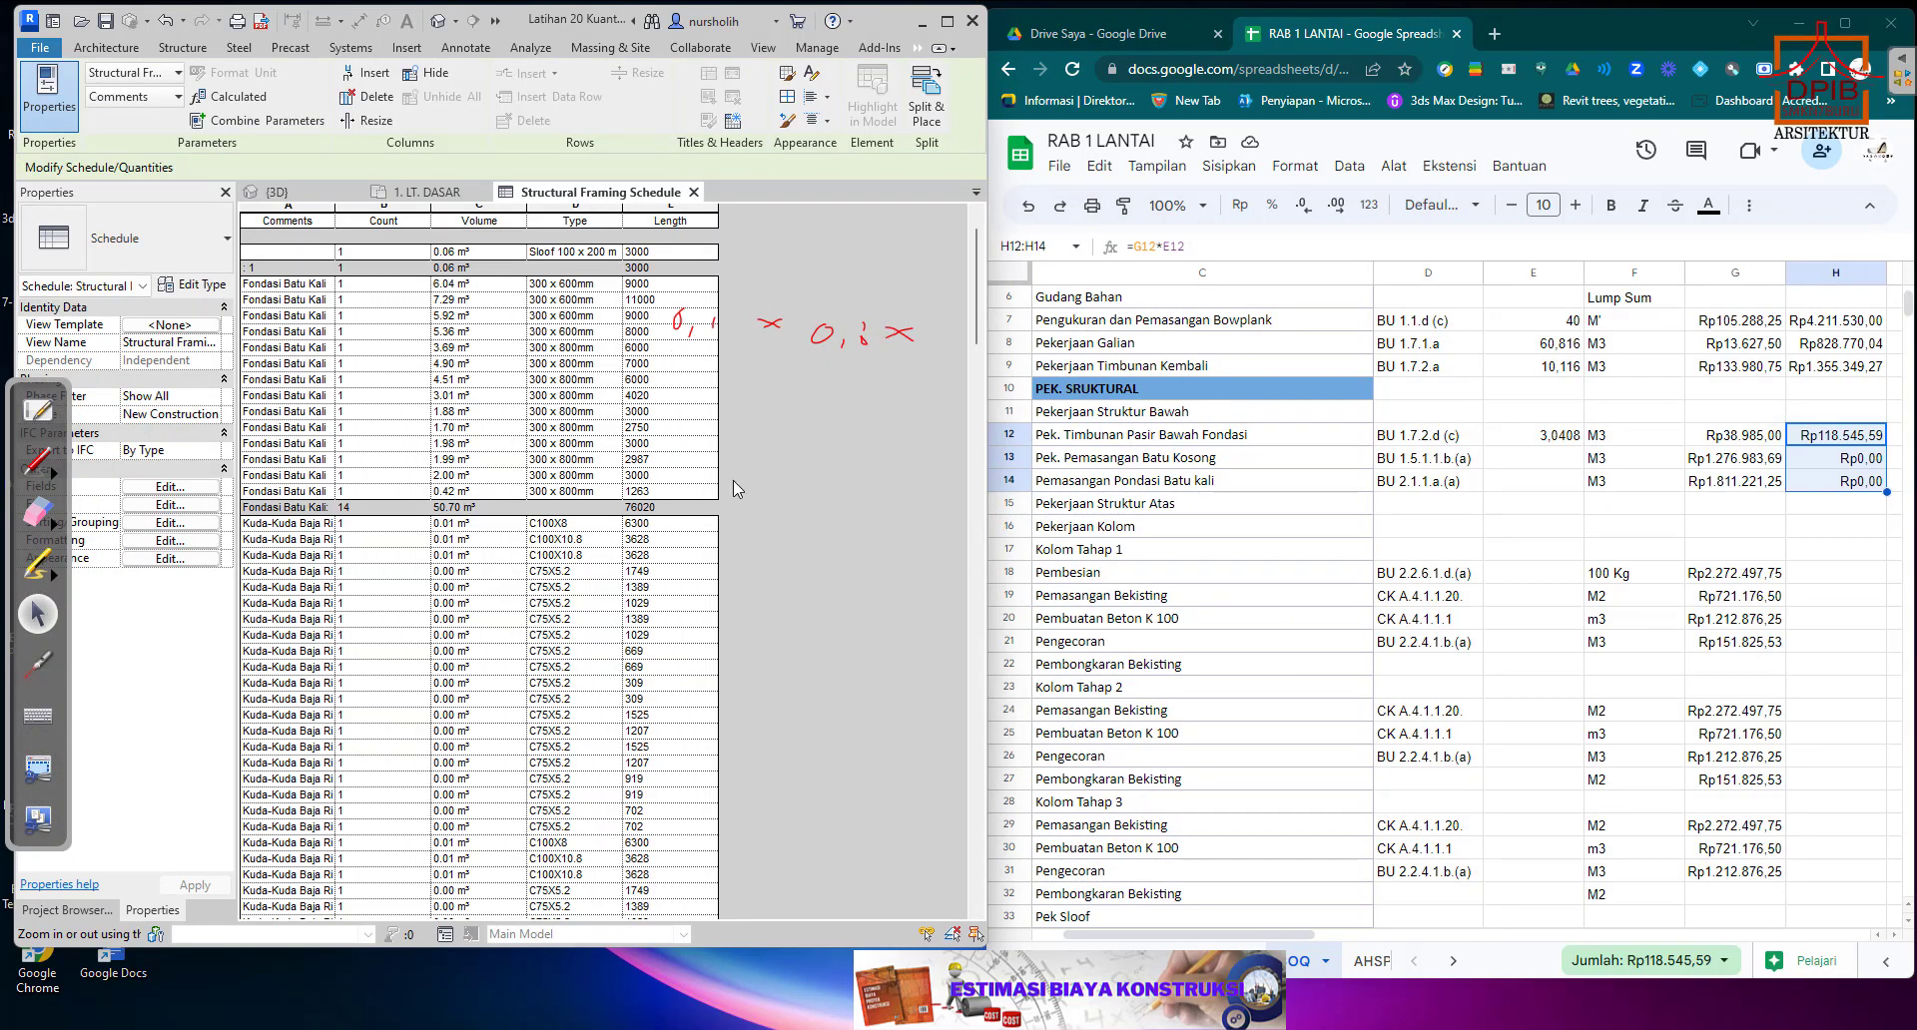
{"action": "left_click", "coordinate": [45, 462]}
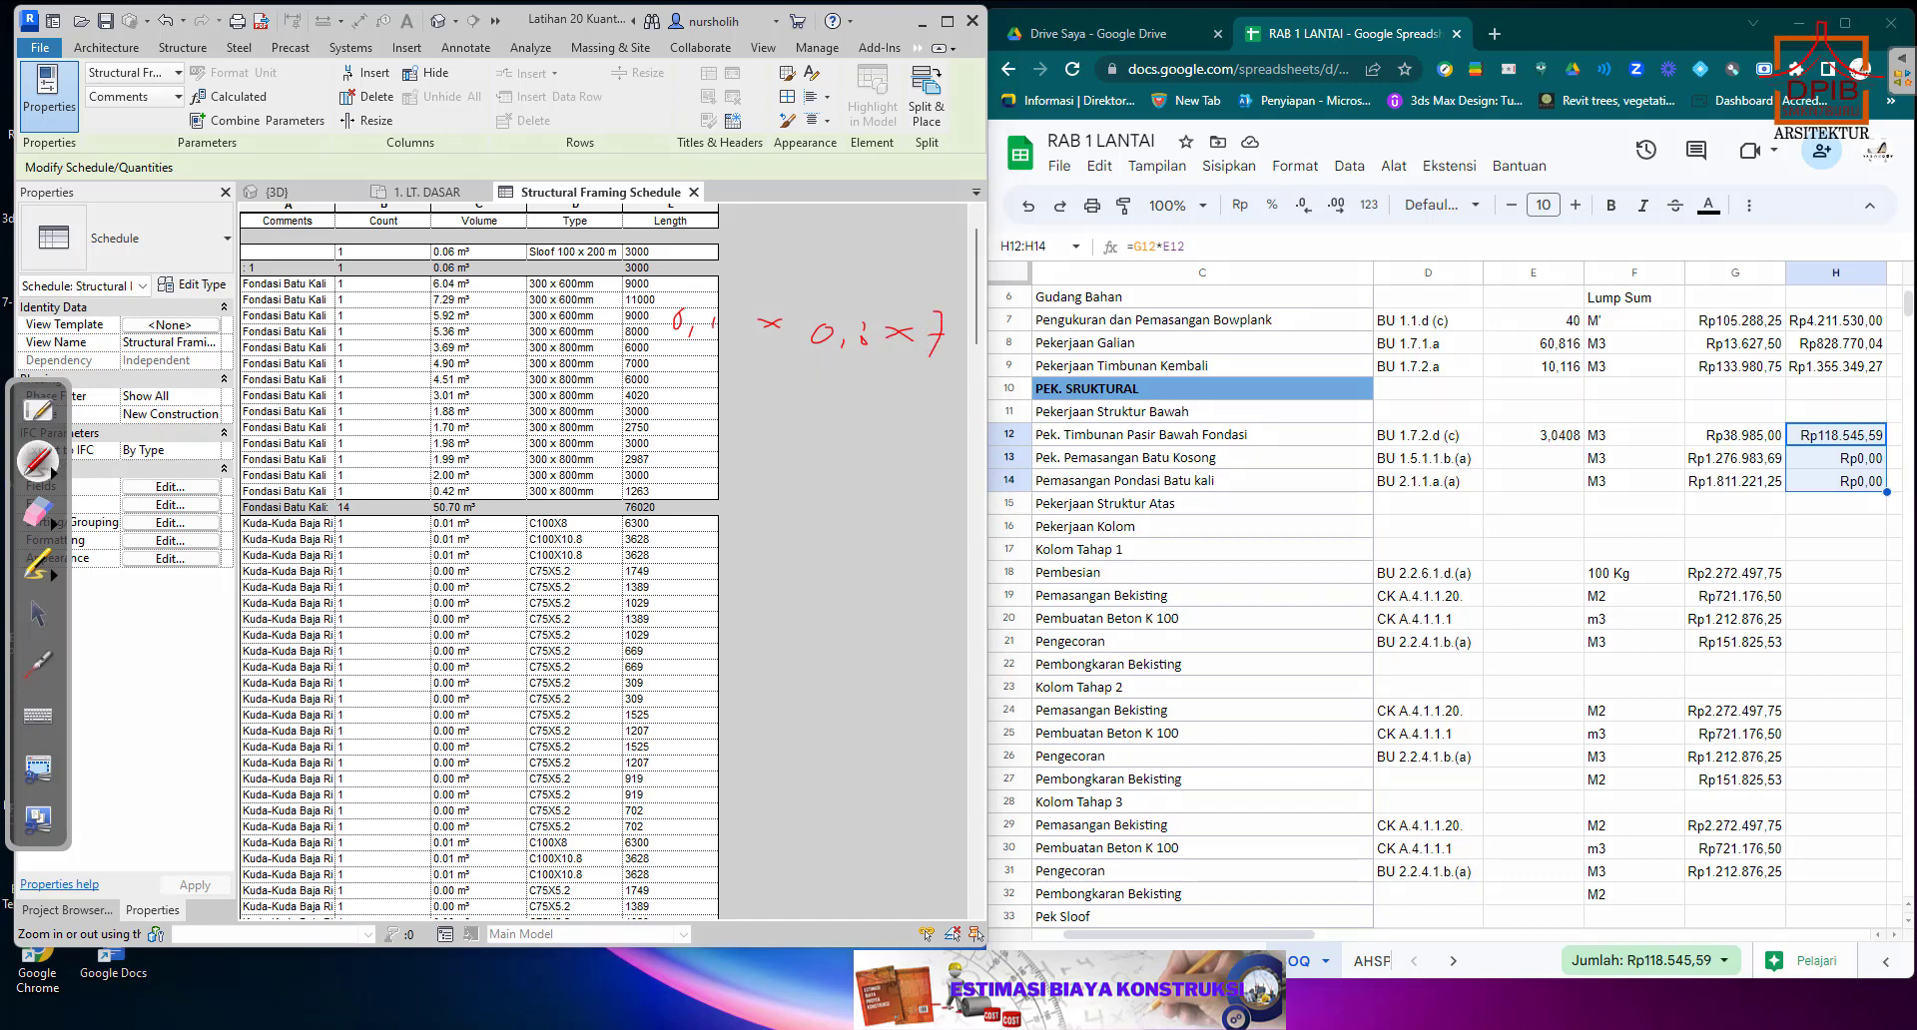
{"action": "left_click_drag", "start_coordinate": [983, 345], "coordinate": [967, 347]}
{"action": "mouse_move", "coordinate": [994, 349]}
{"action": "left_mouse_down"}
{"action": "mouse_move", "coordinate": [989, 366]}
{"action": "mouse_move", "coordinate": [1025, 345]}
{"action": "left_mouse_up"}
{"action": "left_click", "coordinate": [37, 609]}
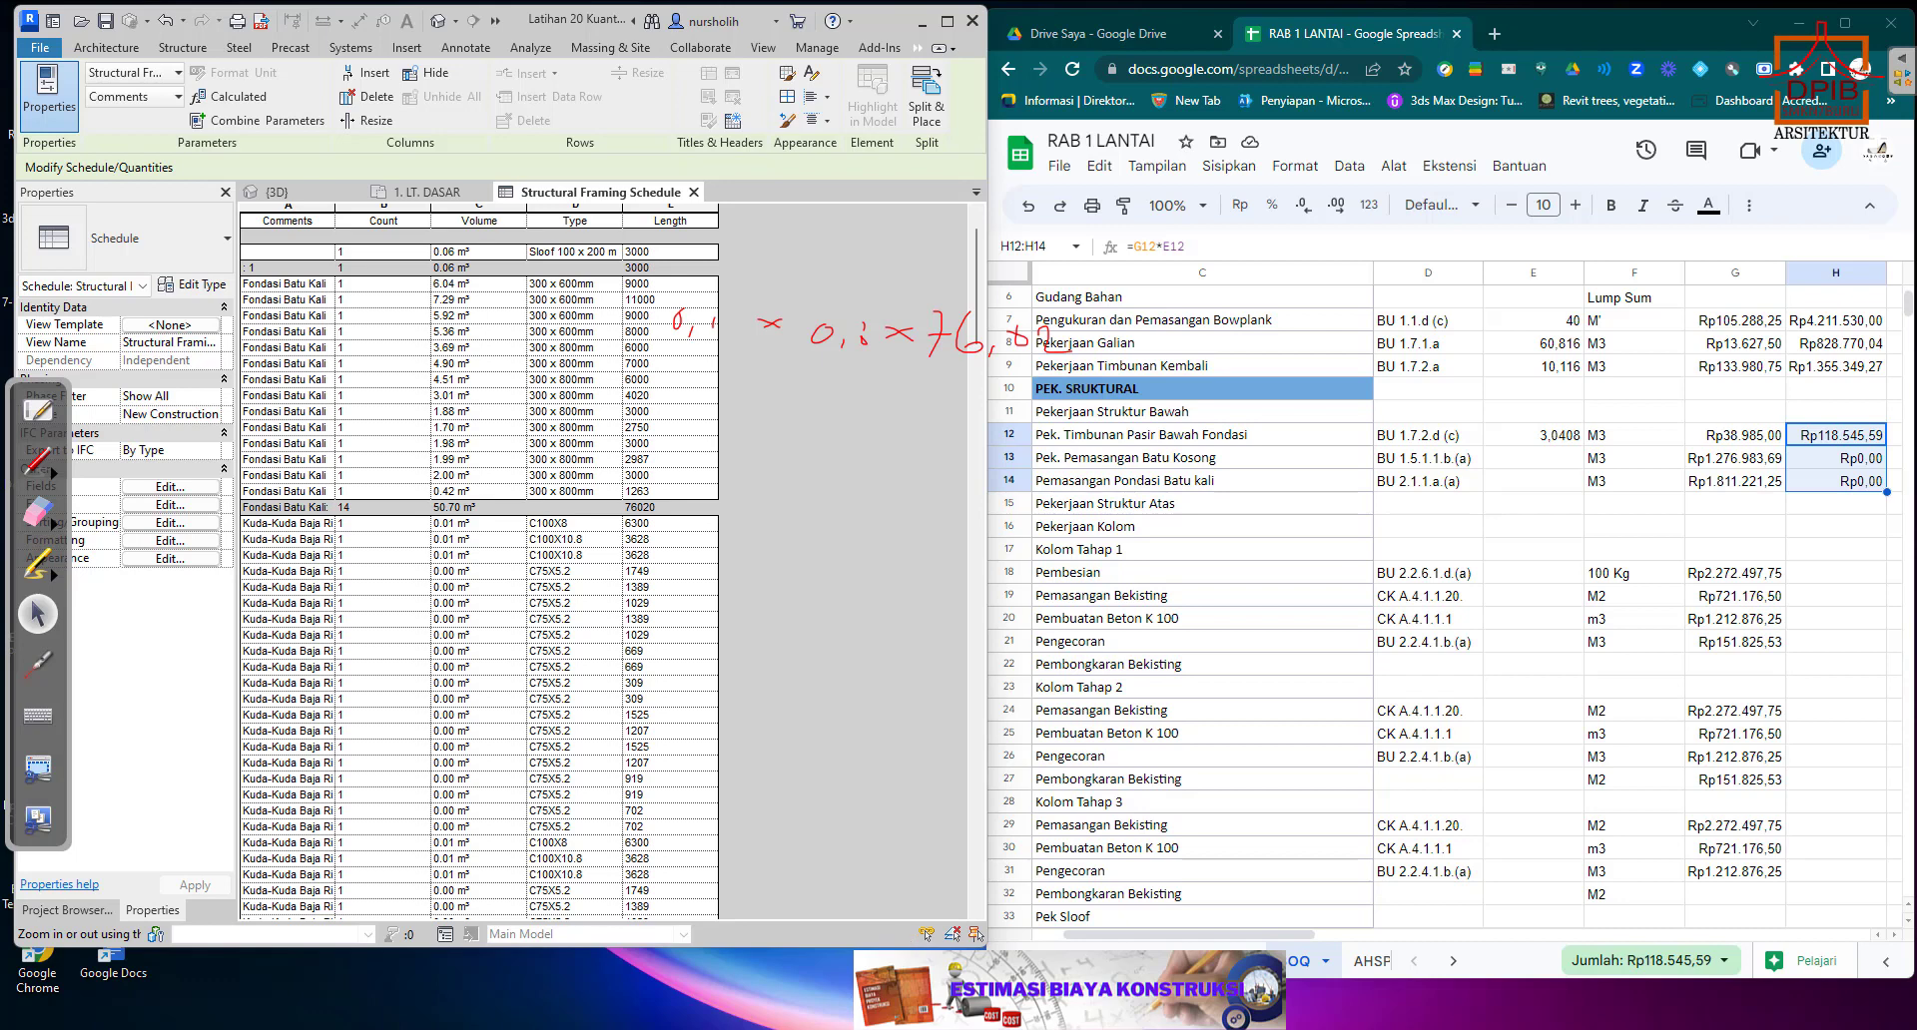
Multiply the Batu Kosong layer's dimensions in Calculator as 0,1 × 0,8.
{"action": "left_click", "coordinate": [1310, 1029]}
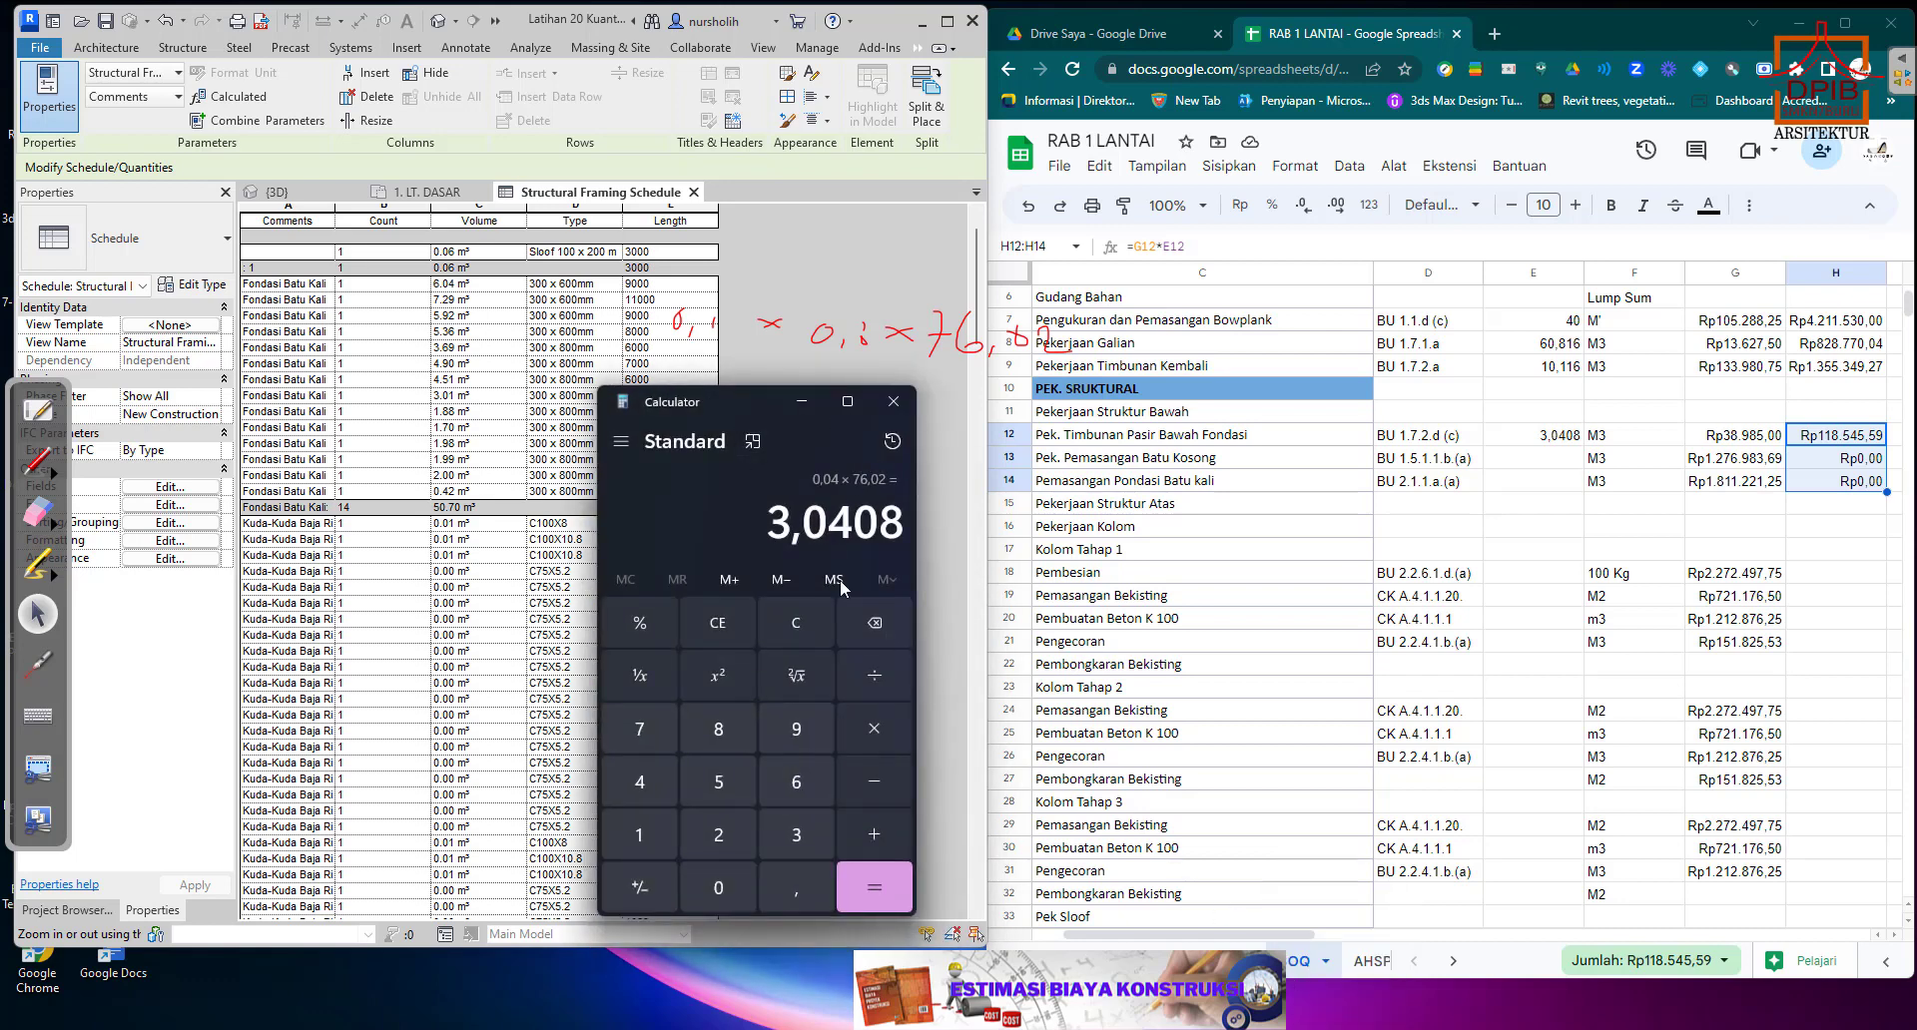
{"action": "left_click", "coordinate": [719, 892]}
{"action": "left_click", "coordinate": [769, 890]}
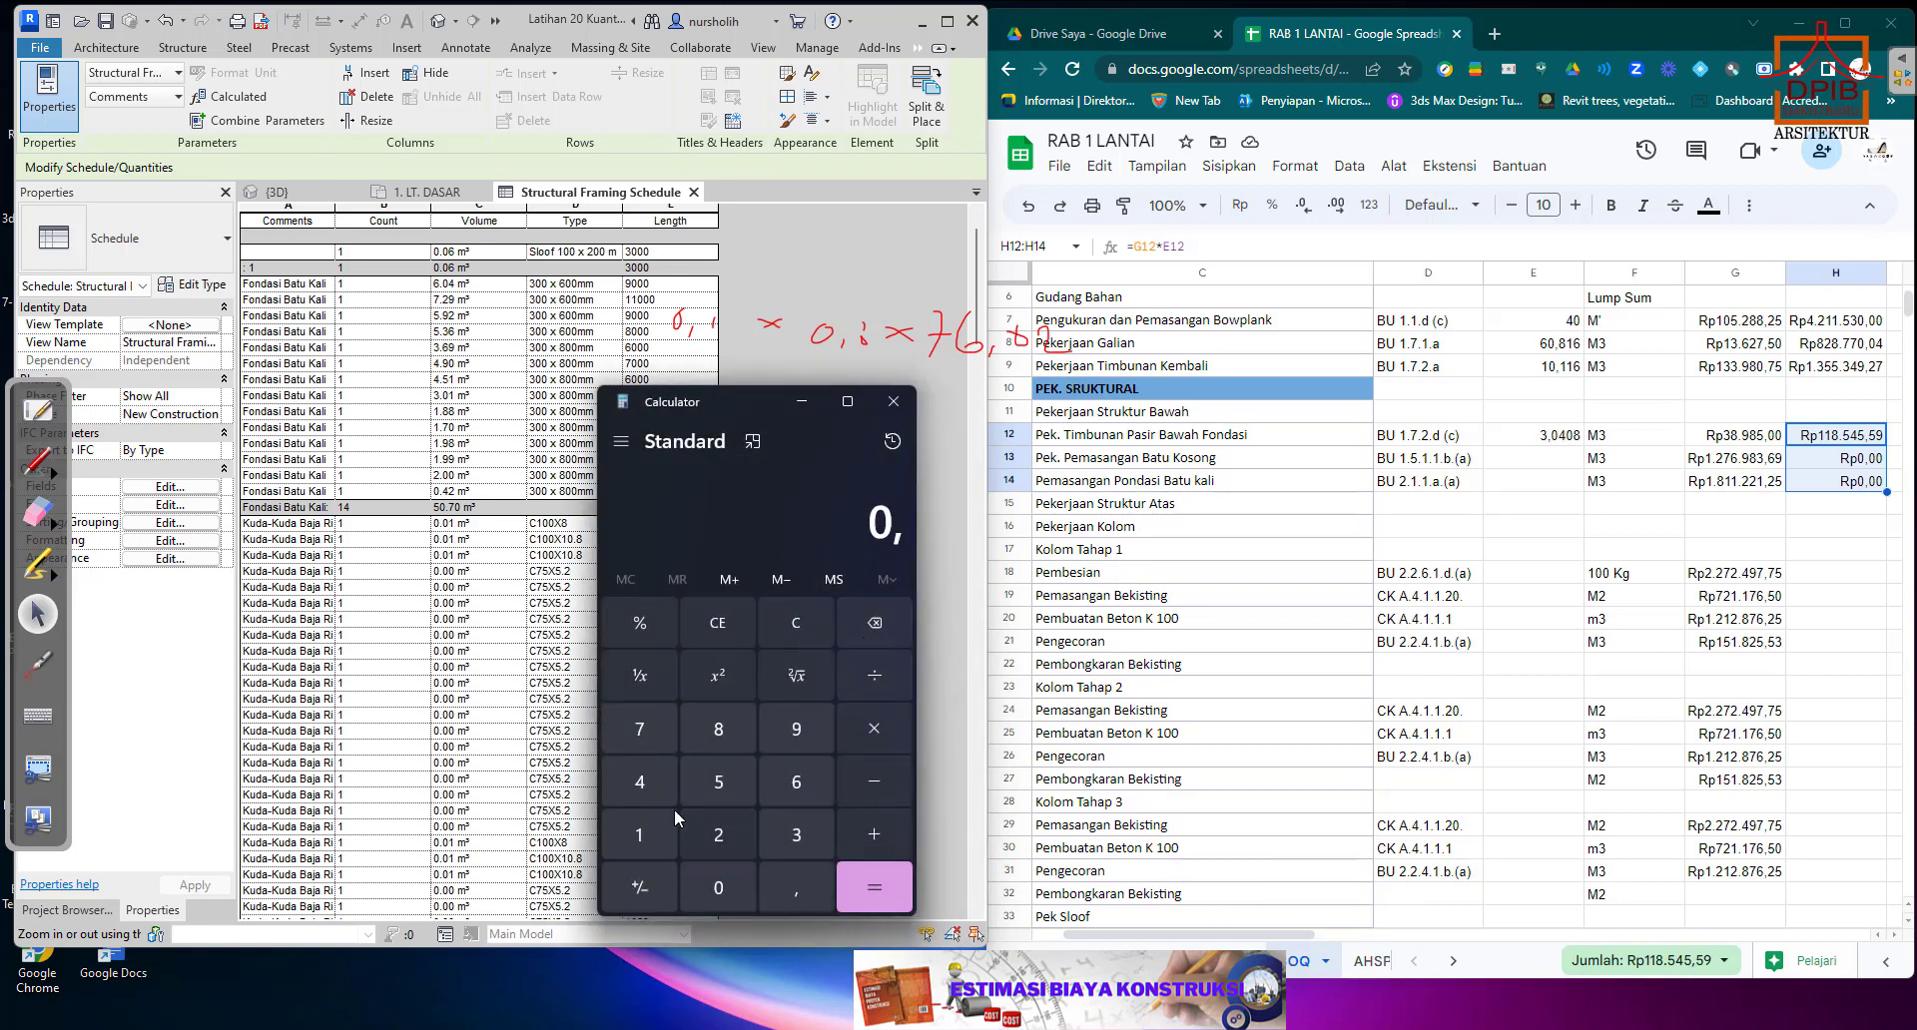
{"action": "left_click", "coordinate": [639, 834]}
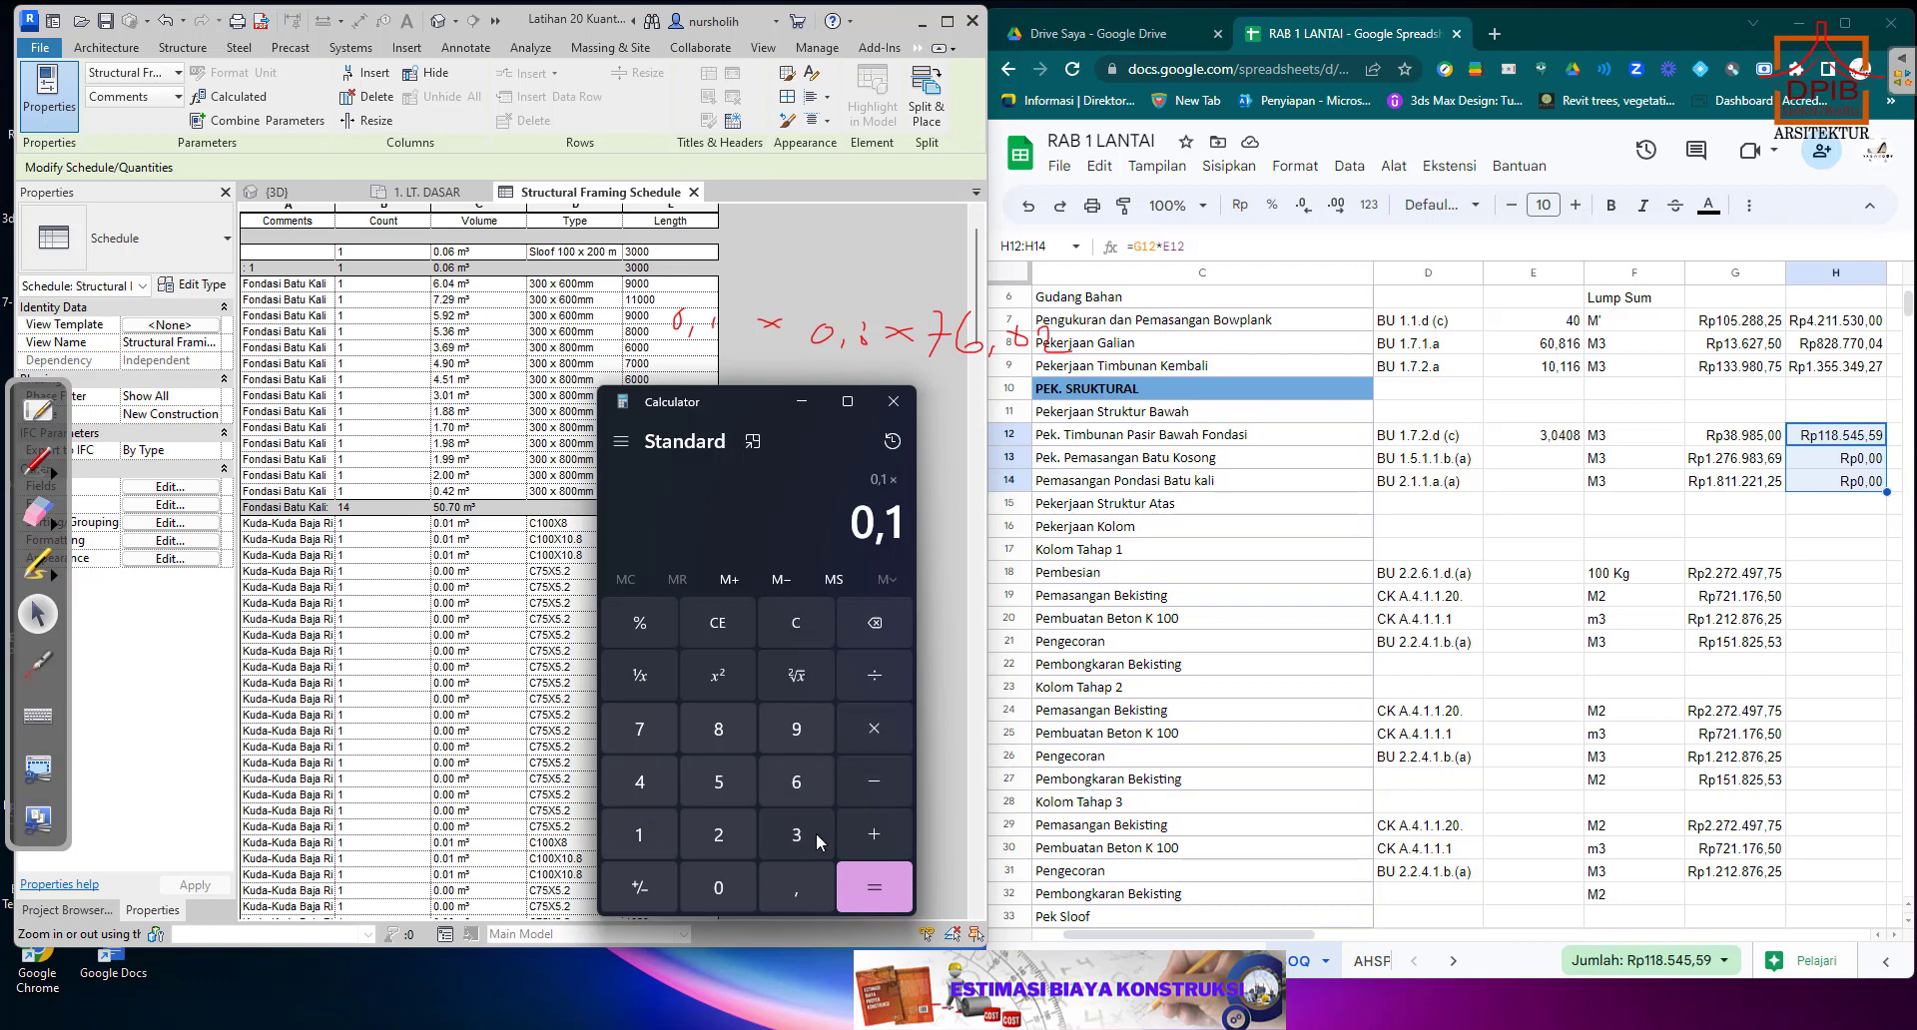
{"action": "left_click", "coordinate": [718, 887]}
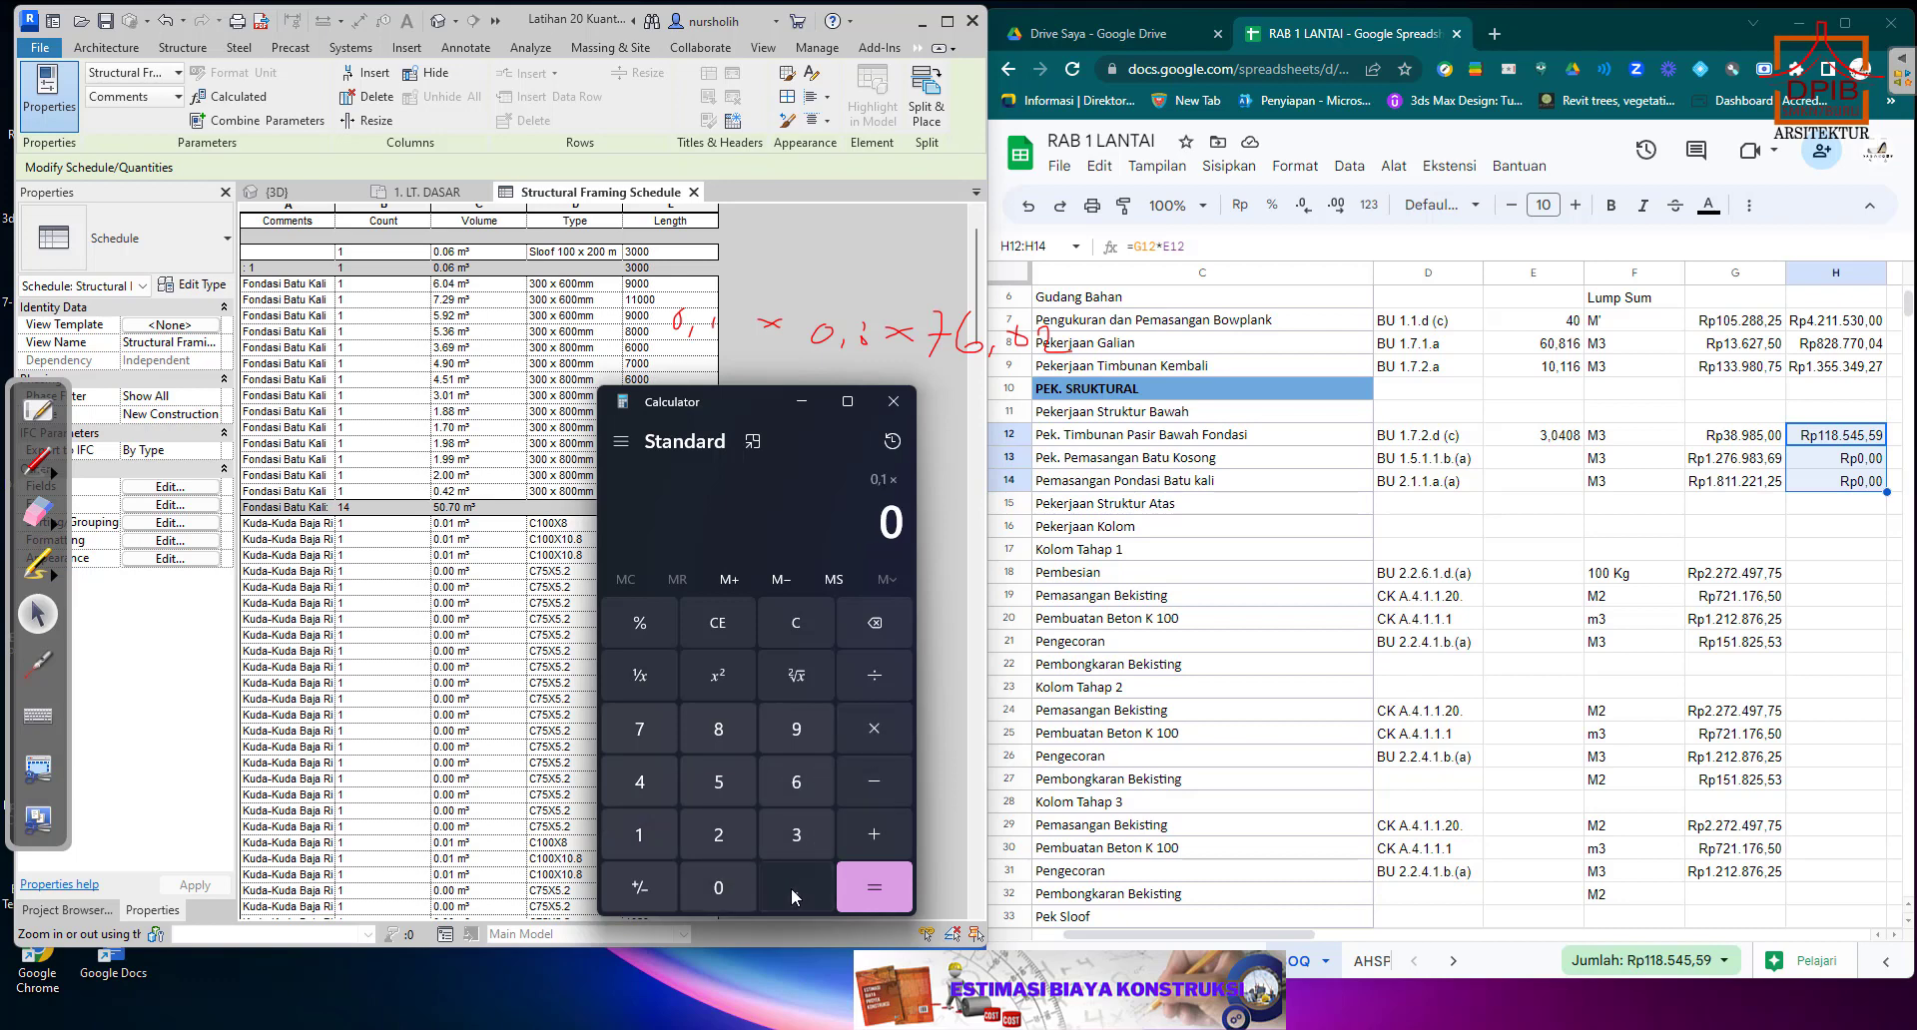
{"action": "left_click", "coordinate": [794, 887]}
{"action": "left_click", "coordinate": [719, 731]}
{"action": "left_click", "coordinate": [865, 732]}
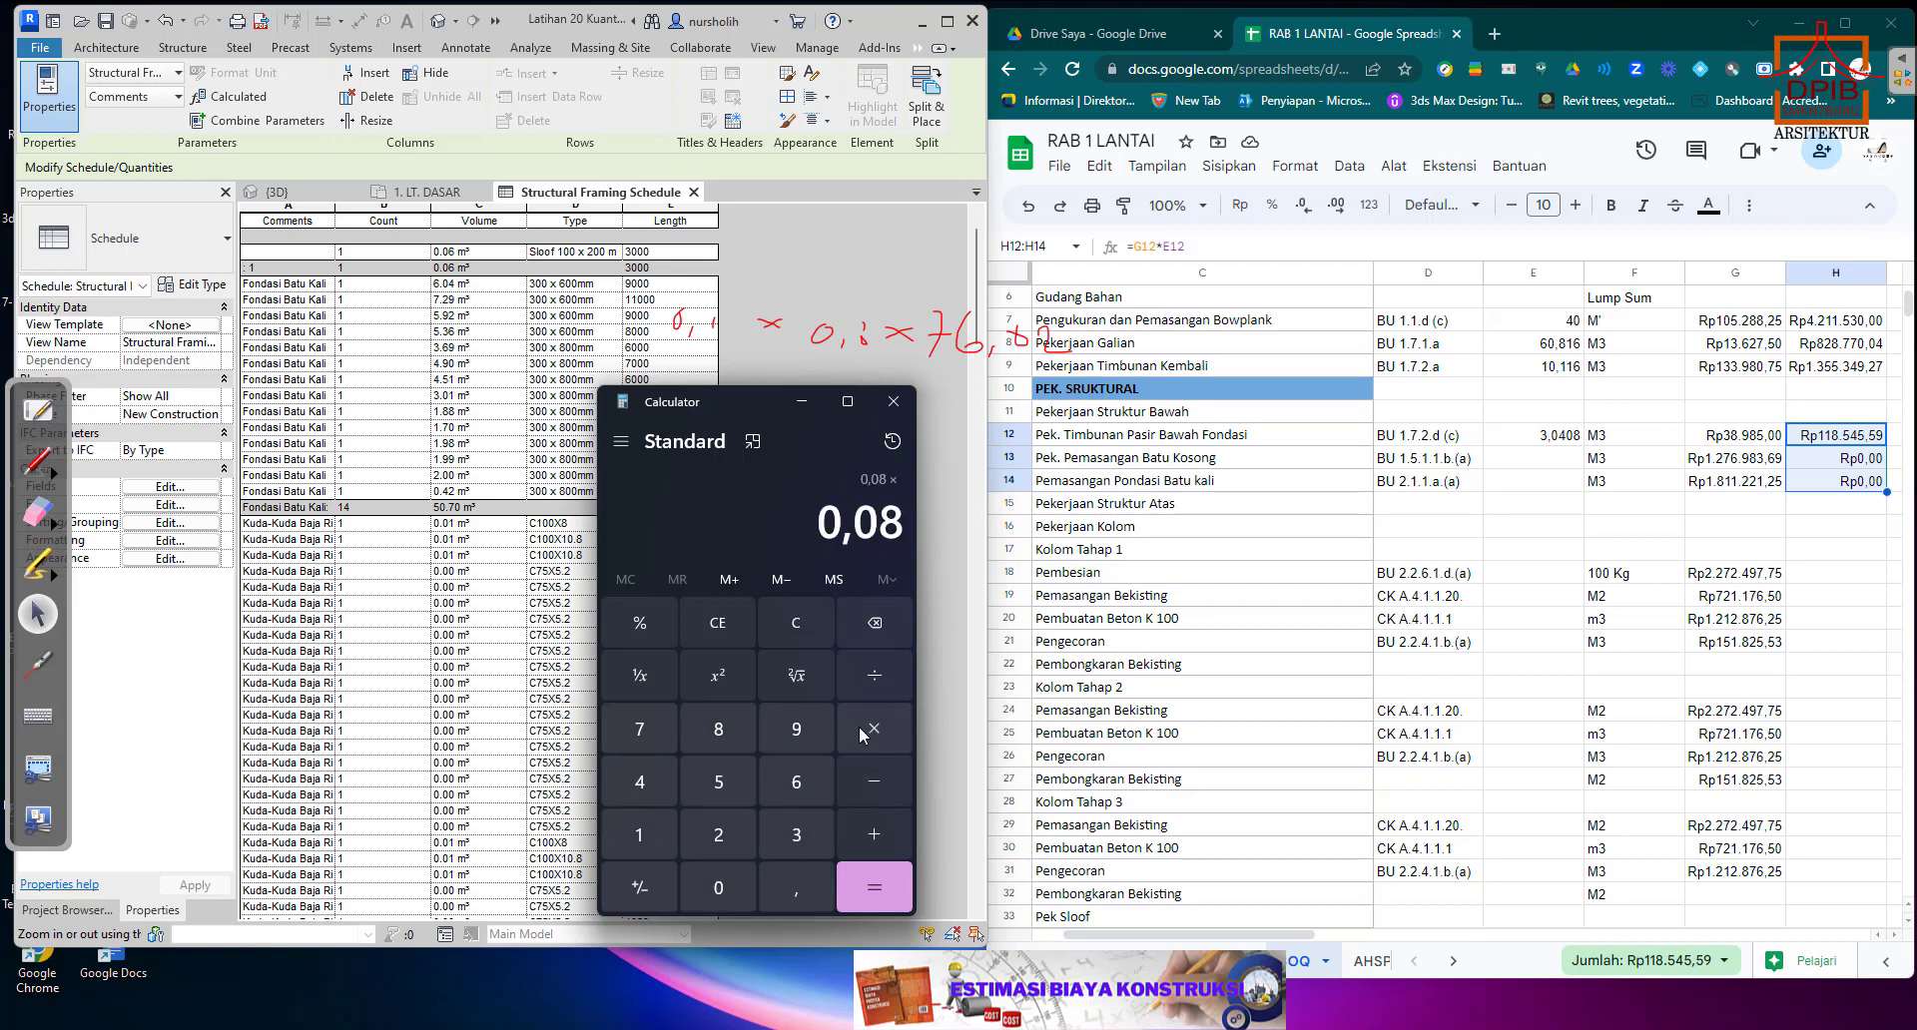
Multiply the Batu Kosong layer's cross-section by the total foundation length of 76,02.
{"action": "left_click", "coordinate": [657, 732]}
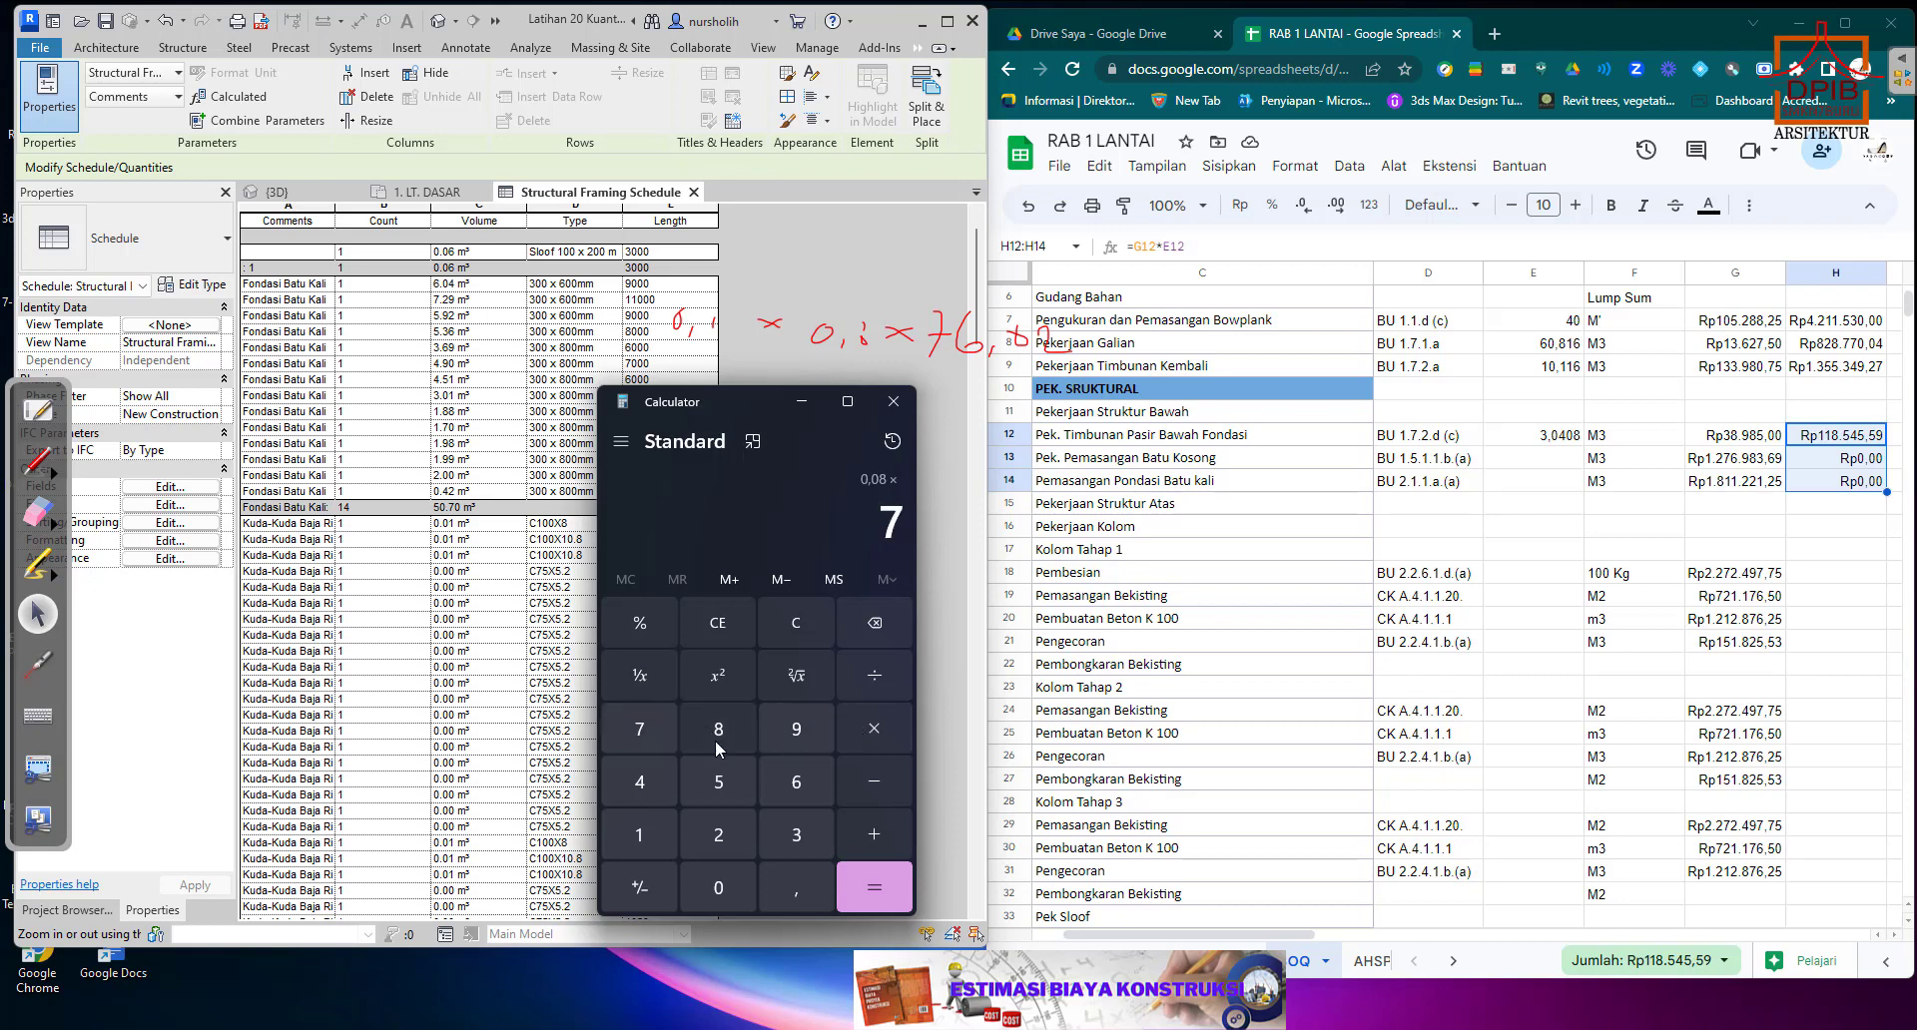
{"action": "left_click", "coordinate": [805, 789]}
{"action": "left_click", "coordinate": [783, 896]}
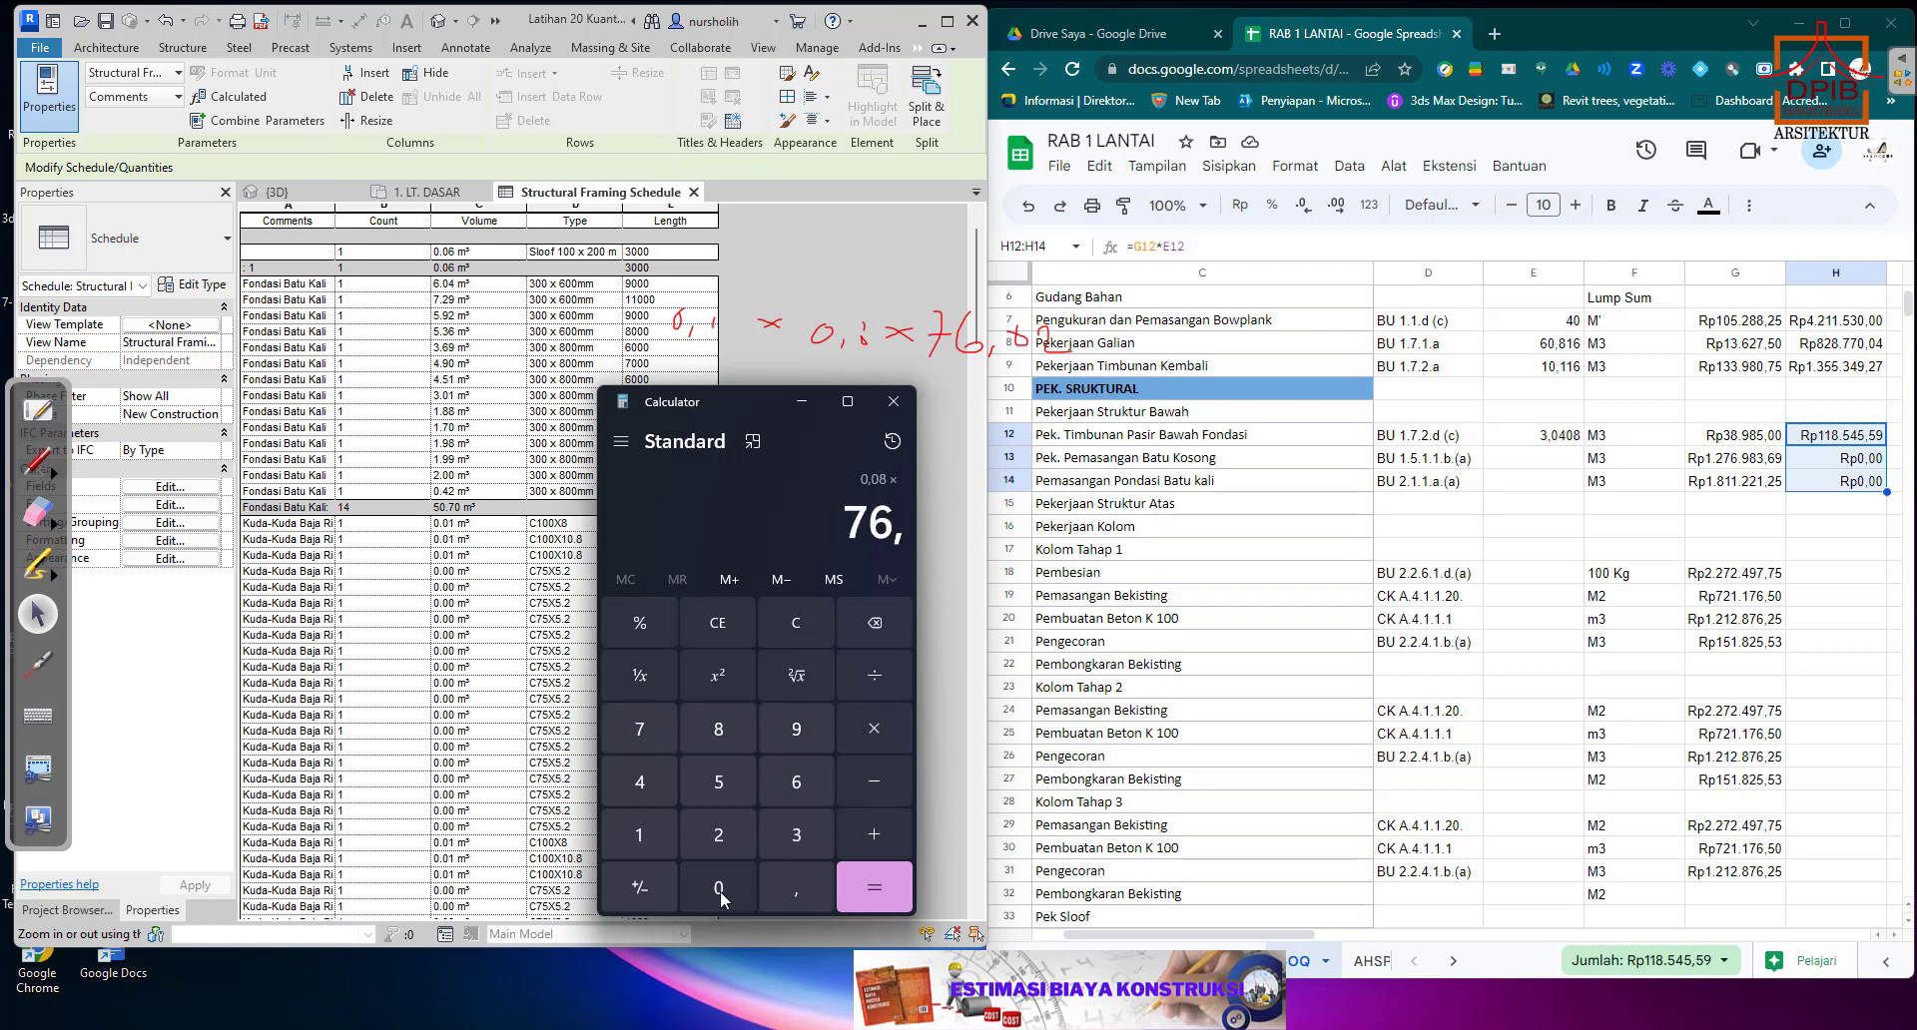
{"action": "left_click", "coordinate": [718, 888]}
{"action": "left_click", "coordinate": [718, 839]}
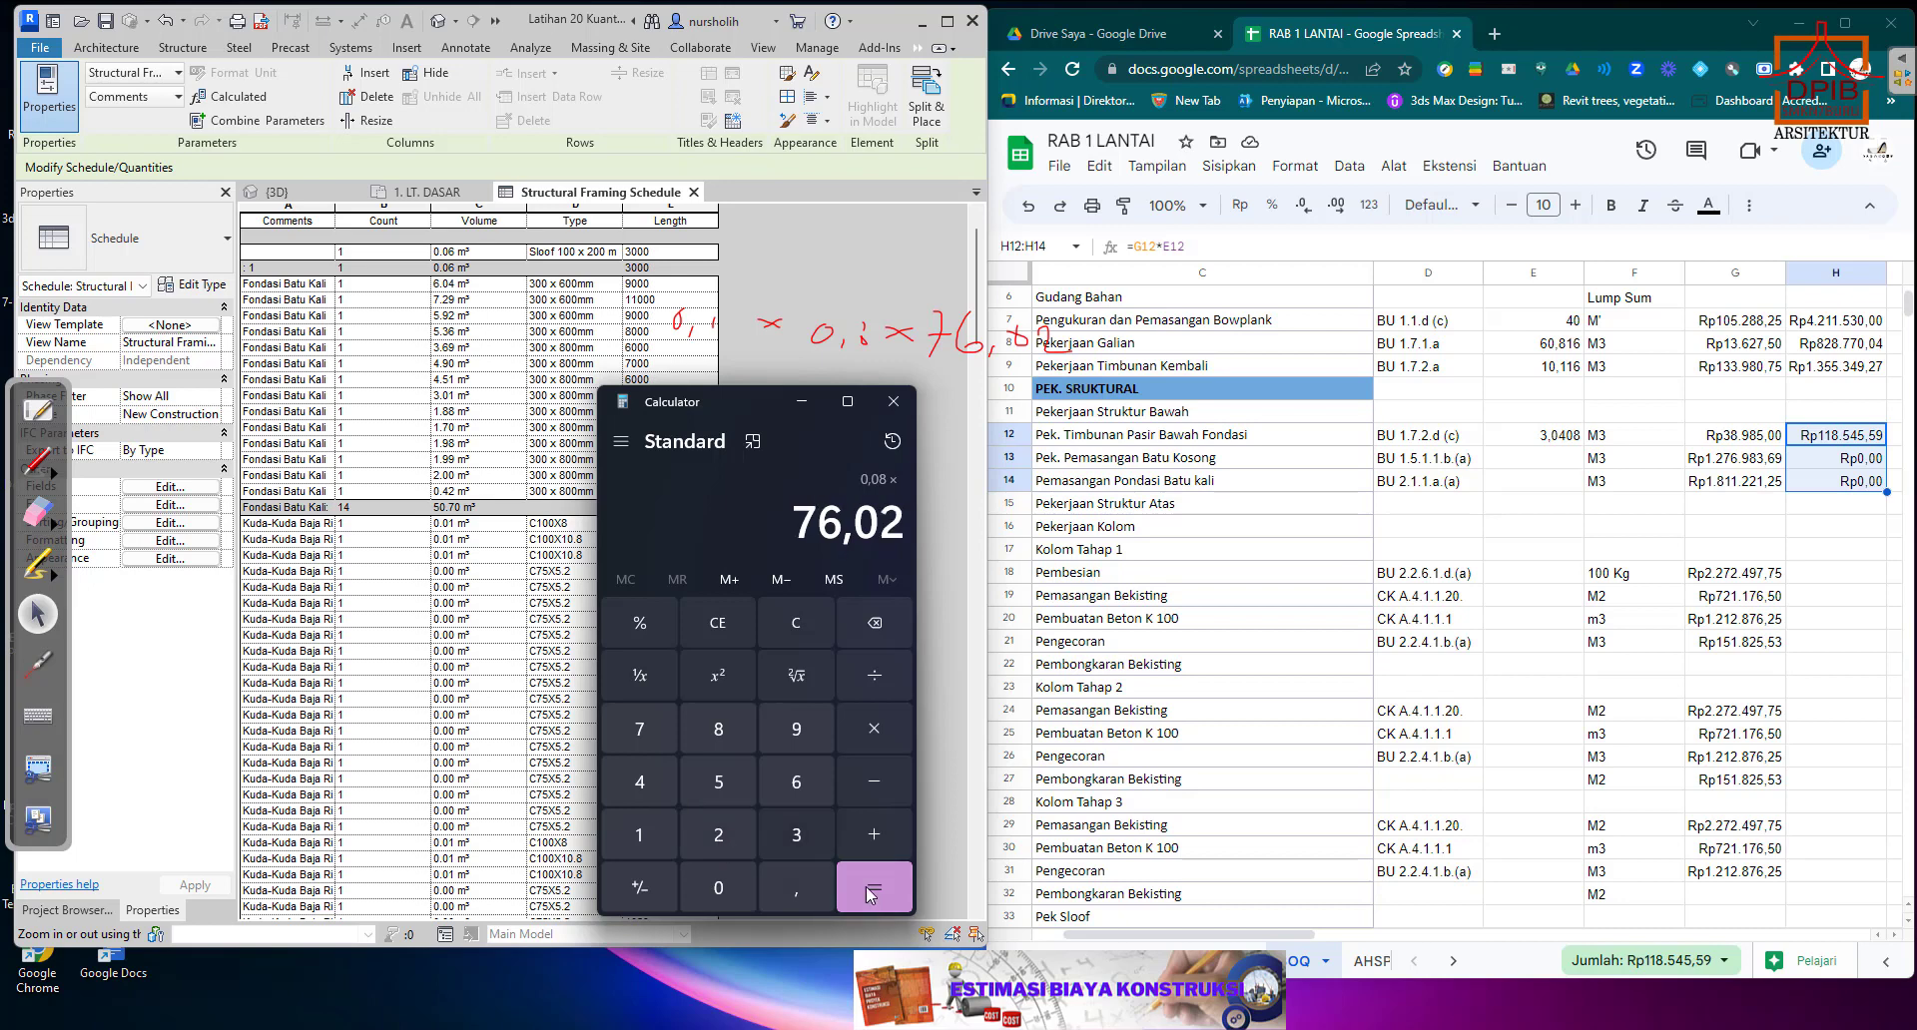
{"action": "left_click", "coordinate": [874, 888]}
Copy the calculated volume 6,0816 into E13 as the Pek. Pemasangan Batu Kosong quantity.
{"action": "left_click_drag", "start_coordinate": [779, 523], "coordinate": [904, 523]}
{"action": "right_click", "coordinate": [885, 526]}
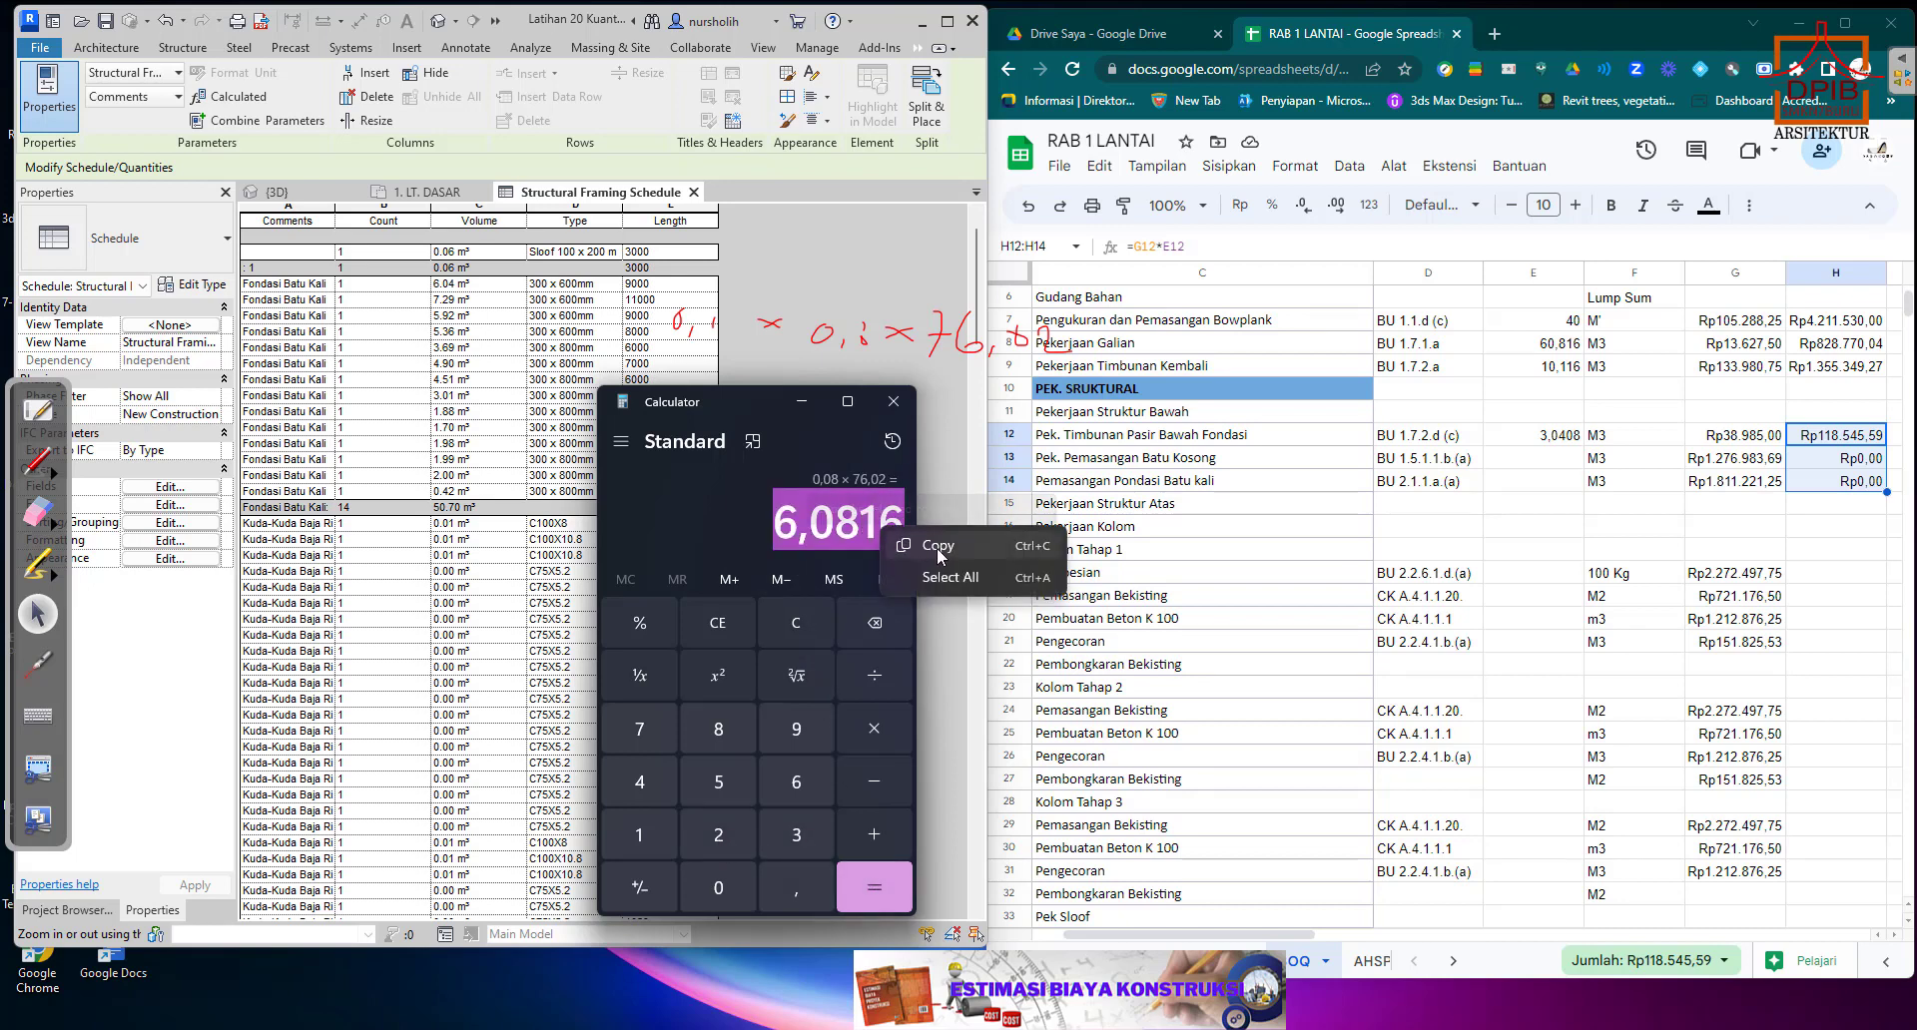
{"action": "left_click", "coordinate": [918, 544]}
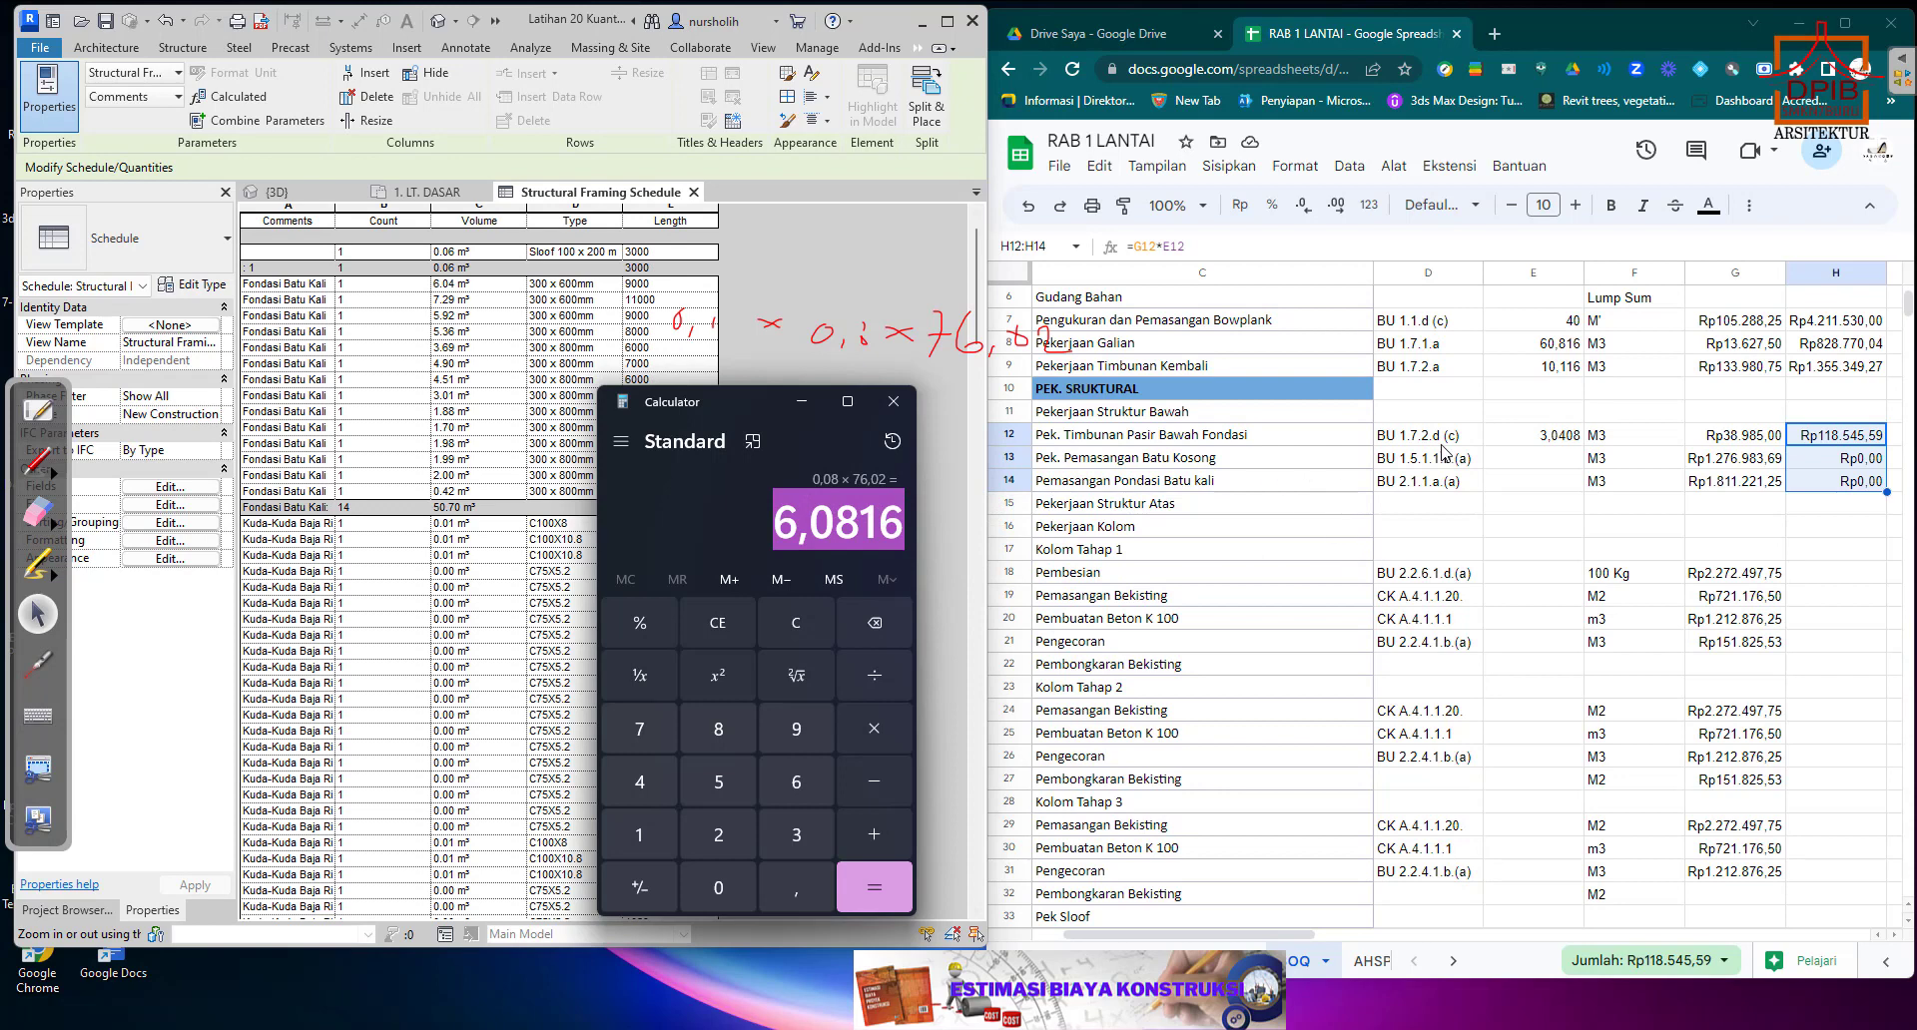
{"action": "left_click", "coordinate": [1522, 467]}
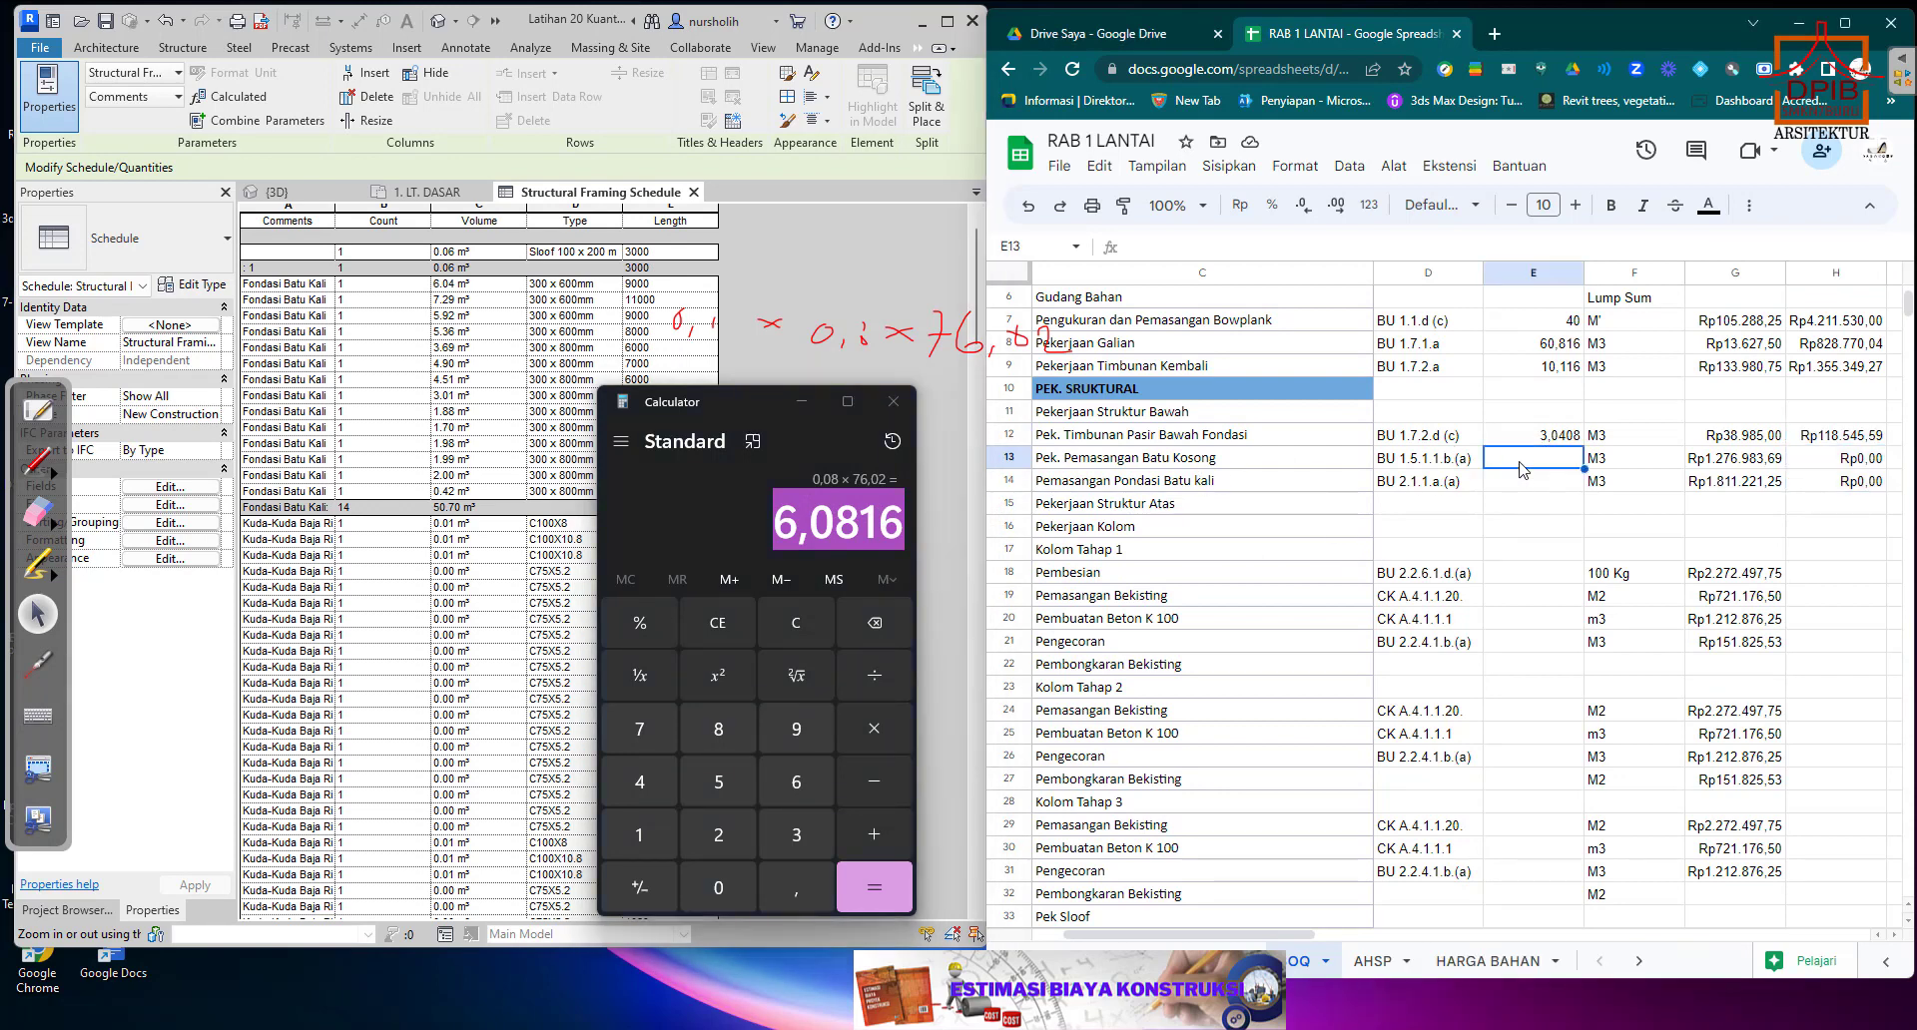
{"action": "right_click", "coordinate": [1522, 470]}
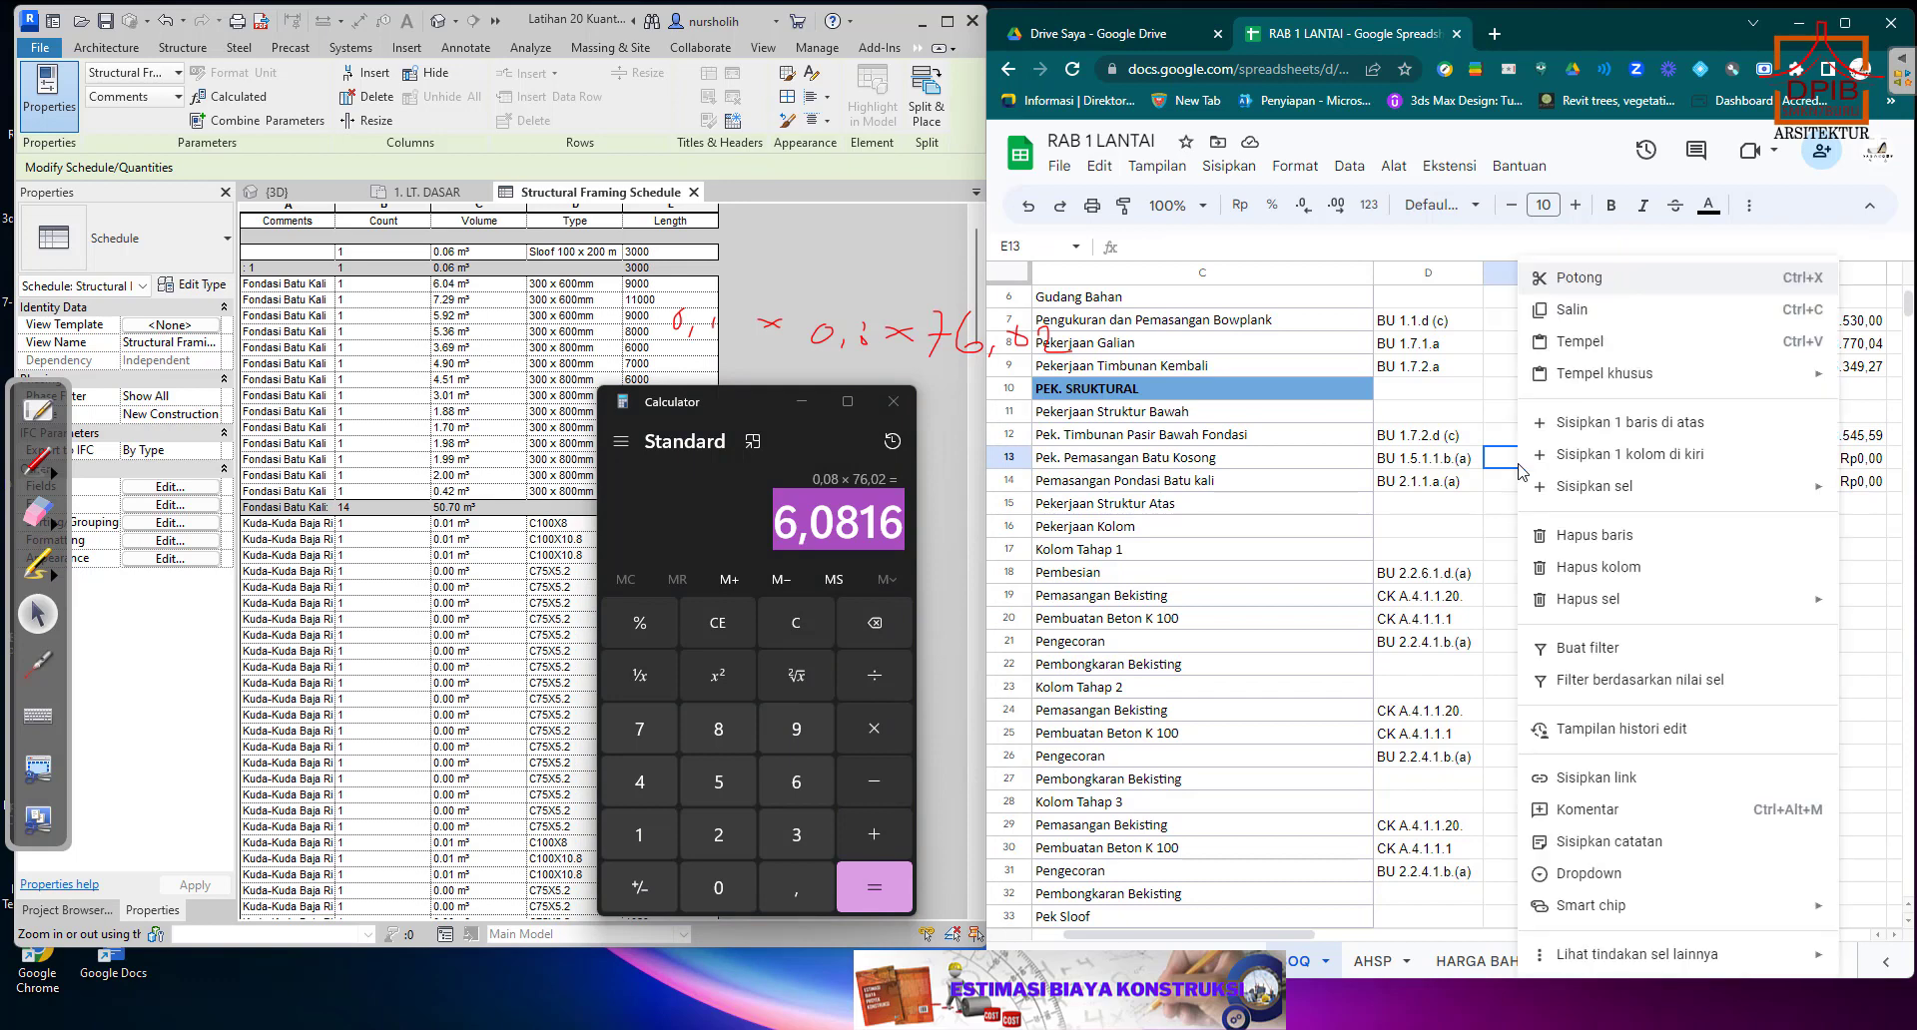
{"action": "left_click", "coordinate": [1583, 342]}
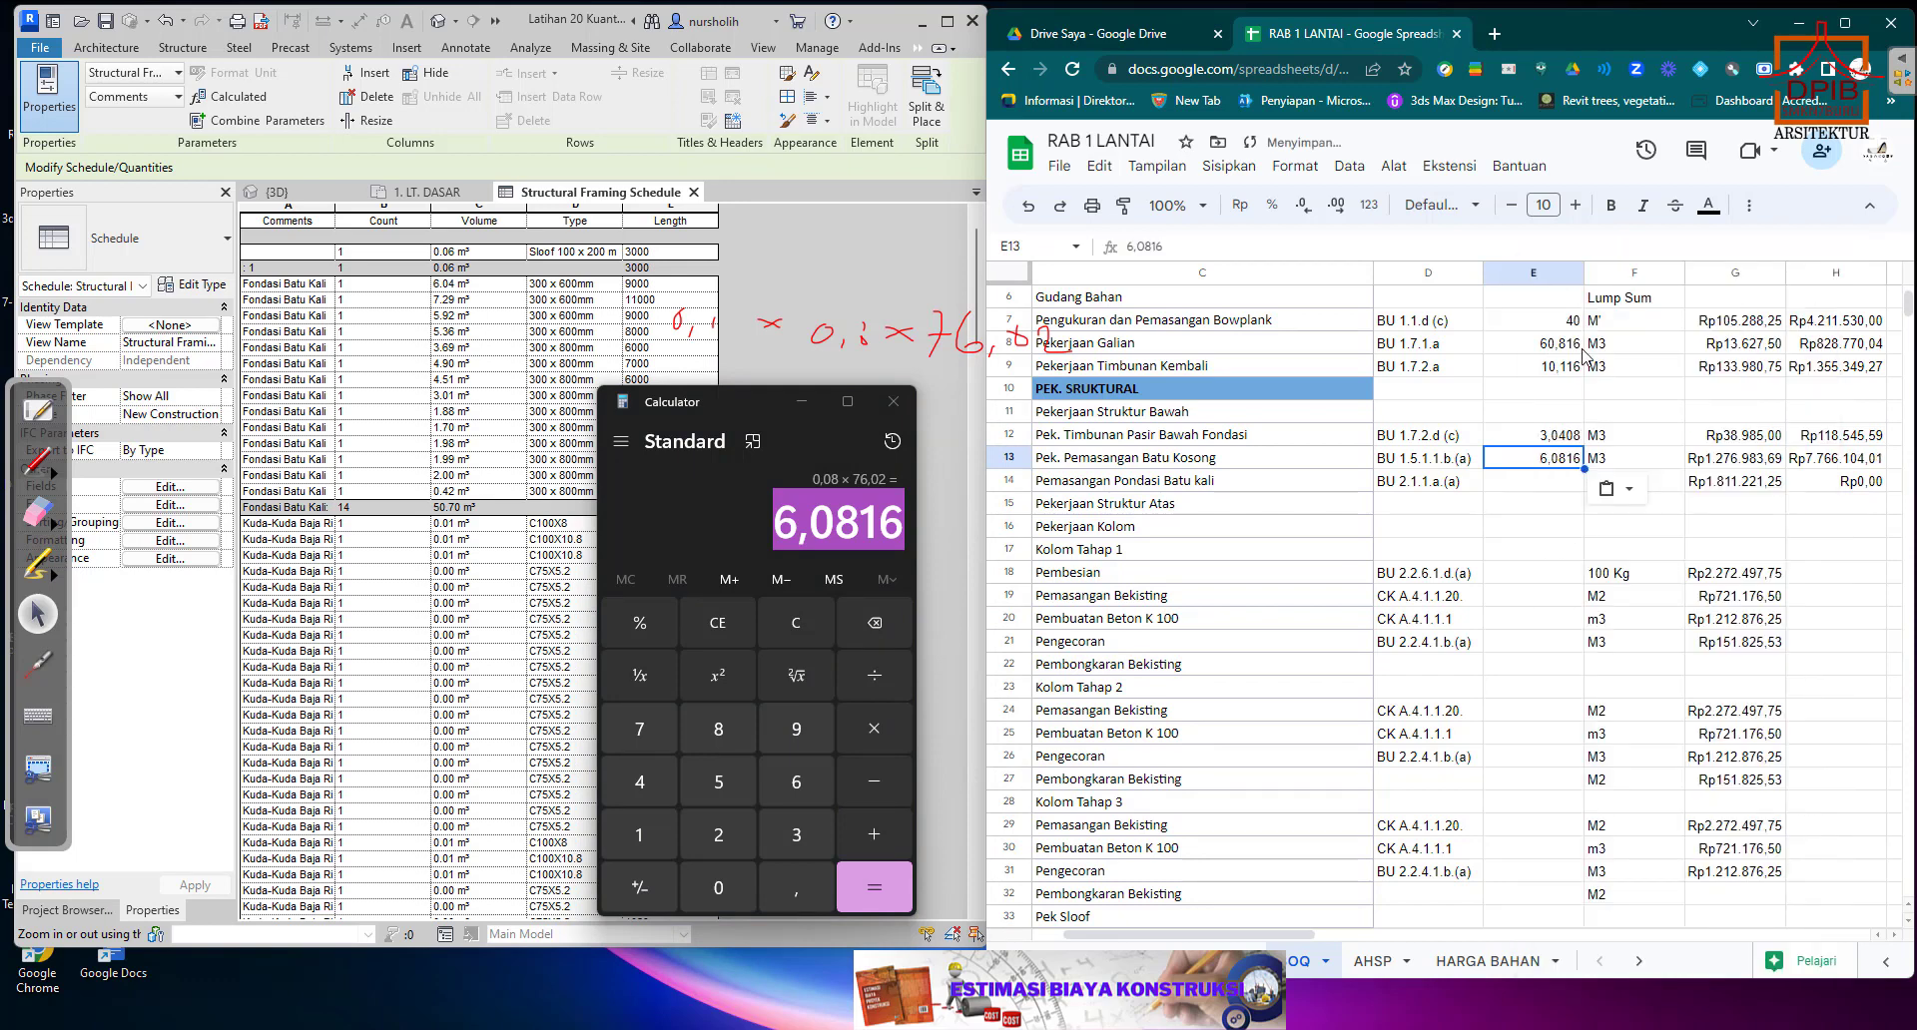
Select E14 for the Pemasangan Pondasi Batu kali quantity, close Calculator and look through the Structural Framing Schedule's volumes.
{"action": "left_click", "coordinate": [1520, 487]}
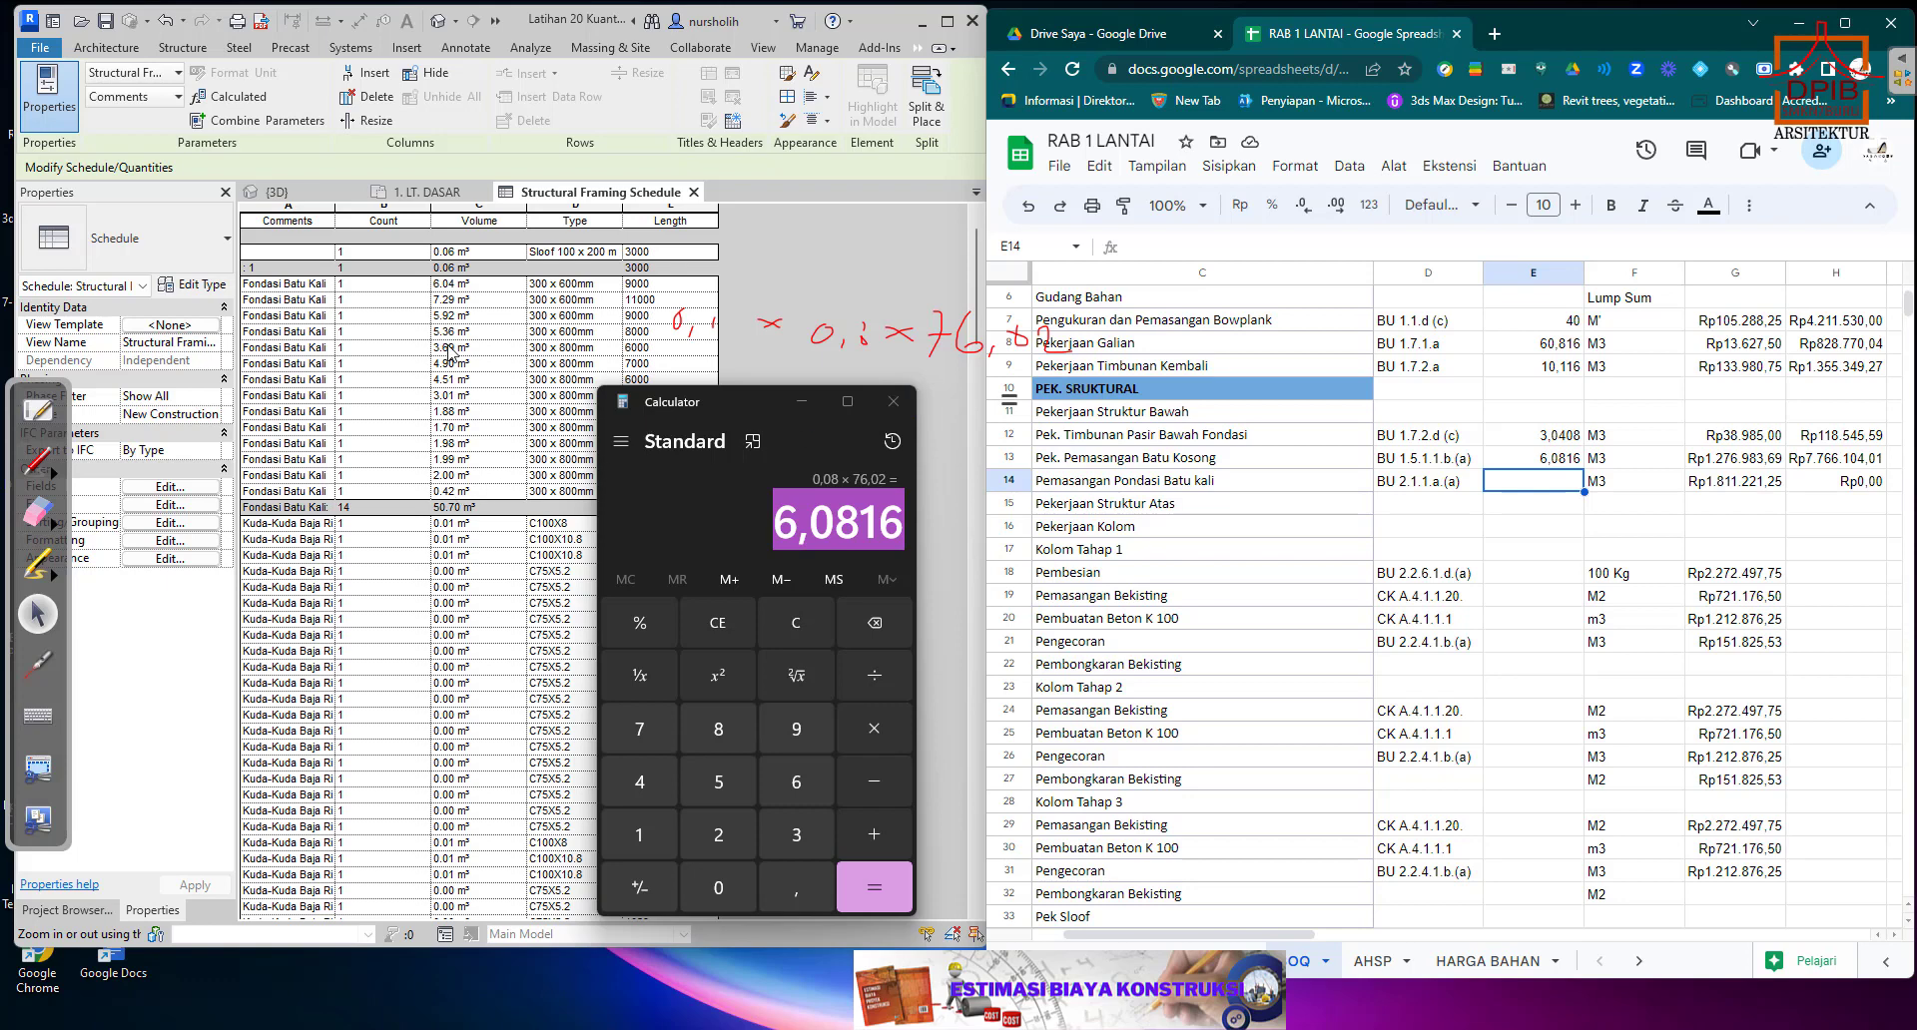
{"action": "left_click", "coordinate": [909, 406]}
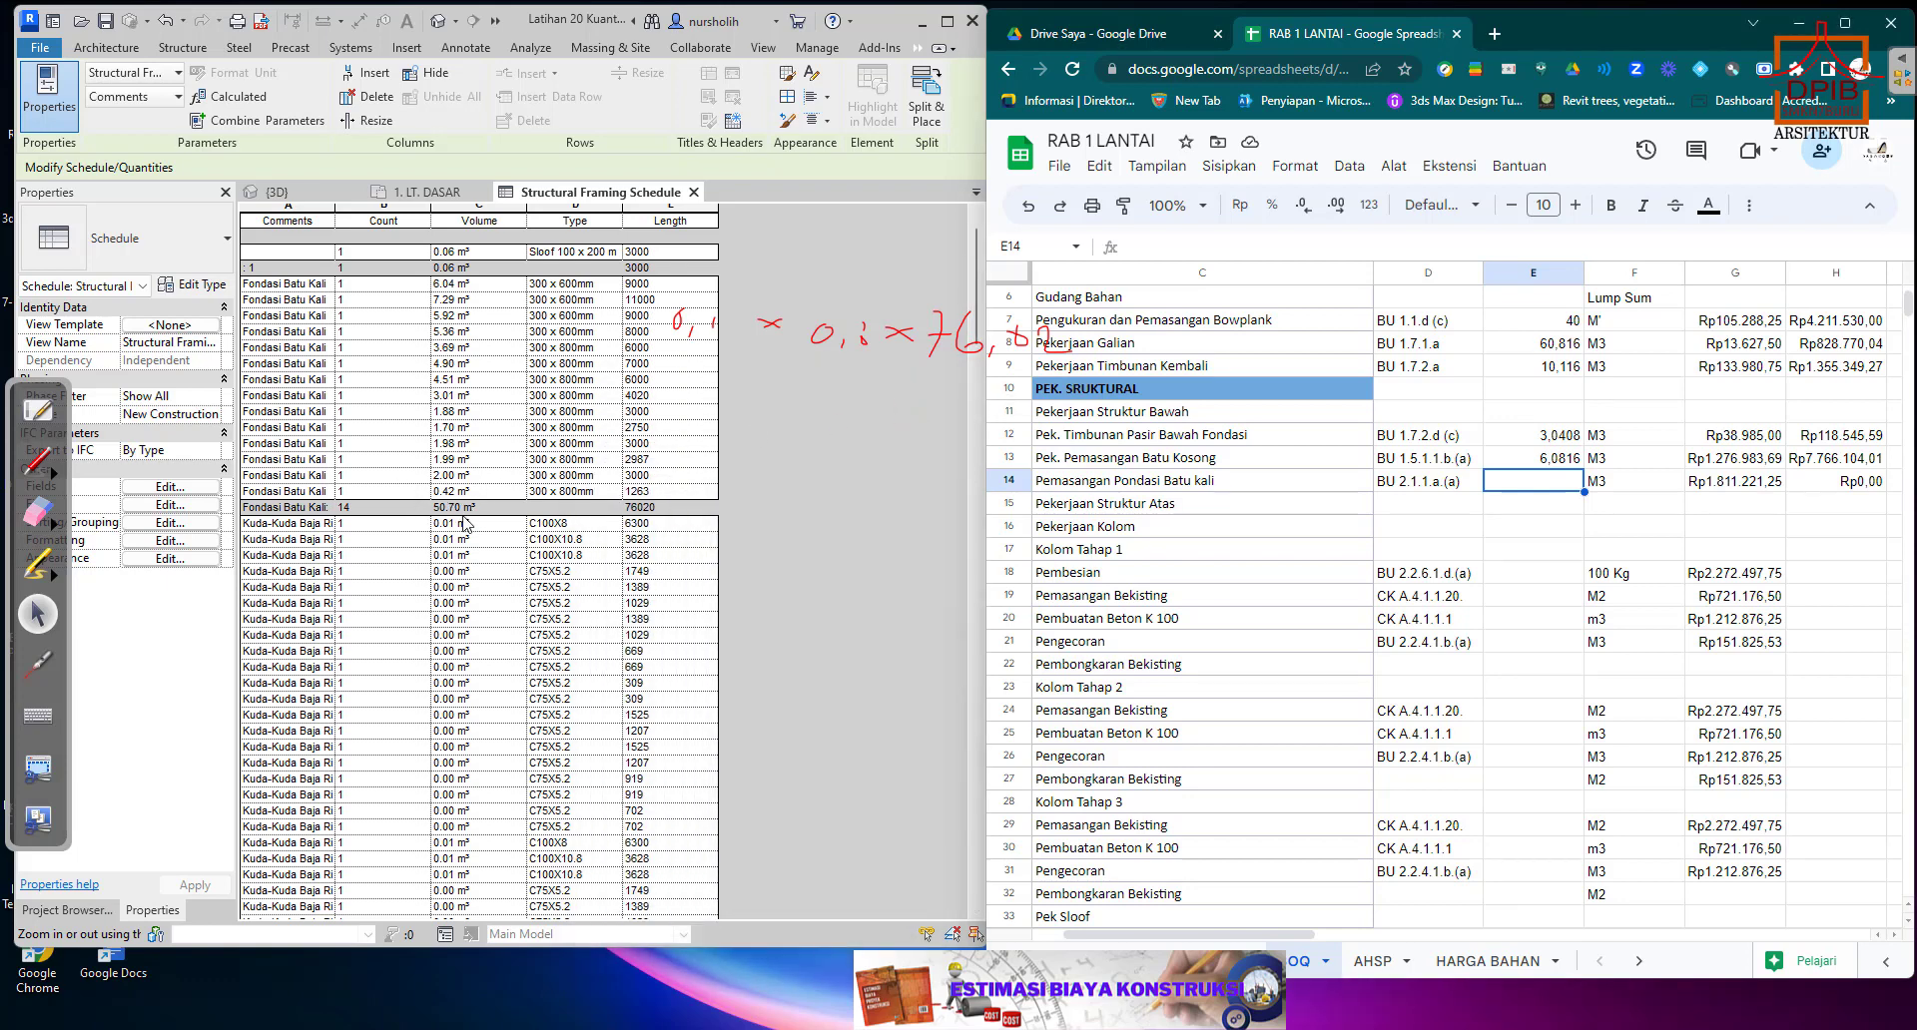
{"action": "scroll", "coordinate": [453, 573], "scroll_direction": "down", "scroll_amount": 10}
{"action": "scroll", "coordinate": [453, 573], "scroll_direction": "down", "scroll_amount": 10}
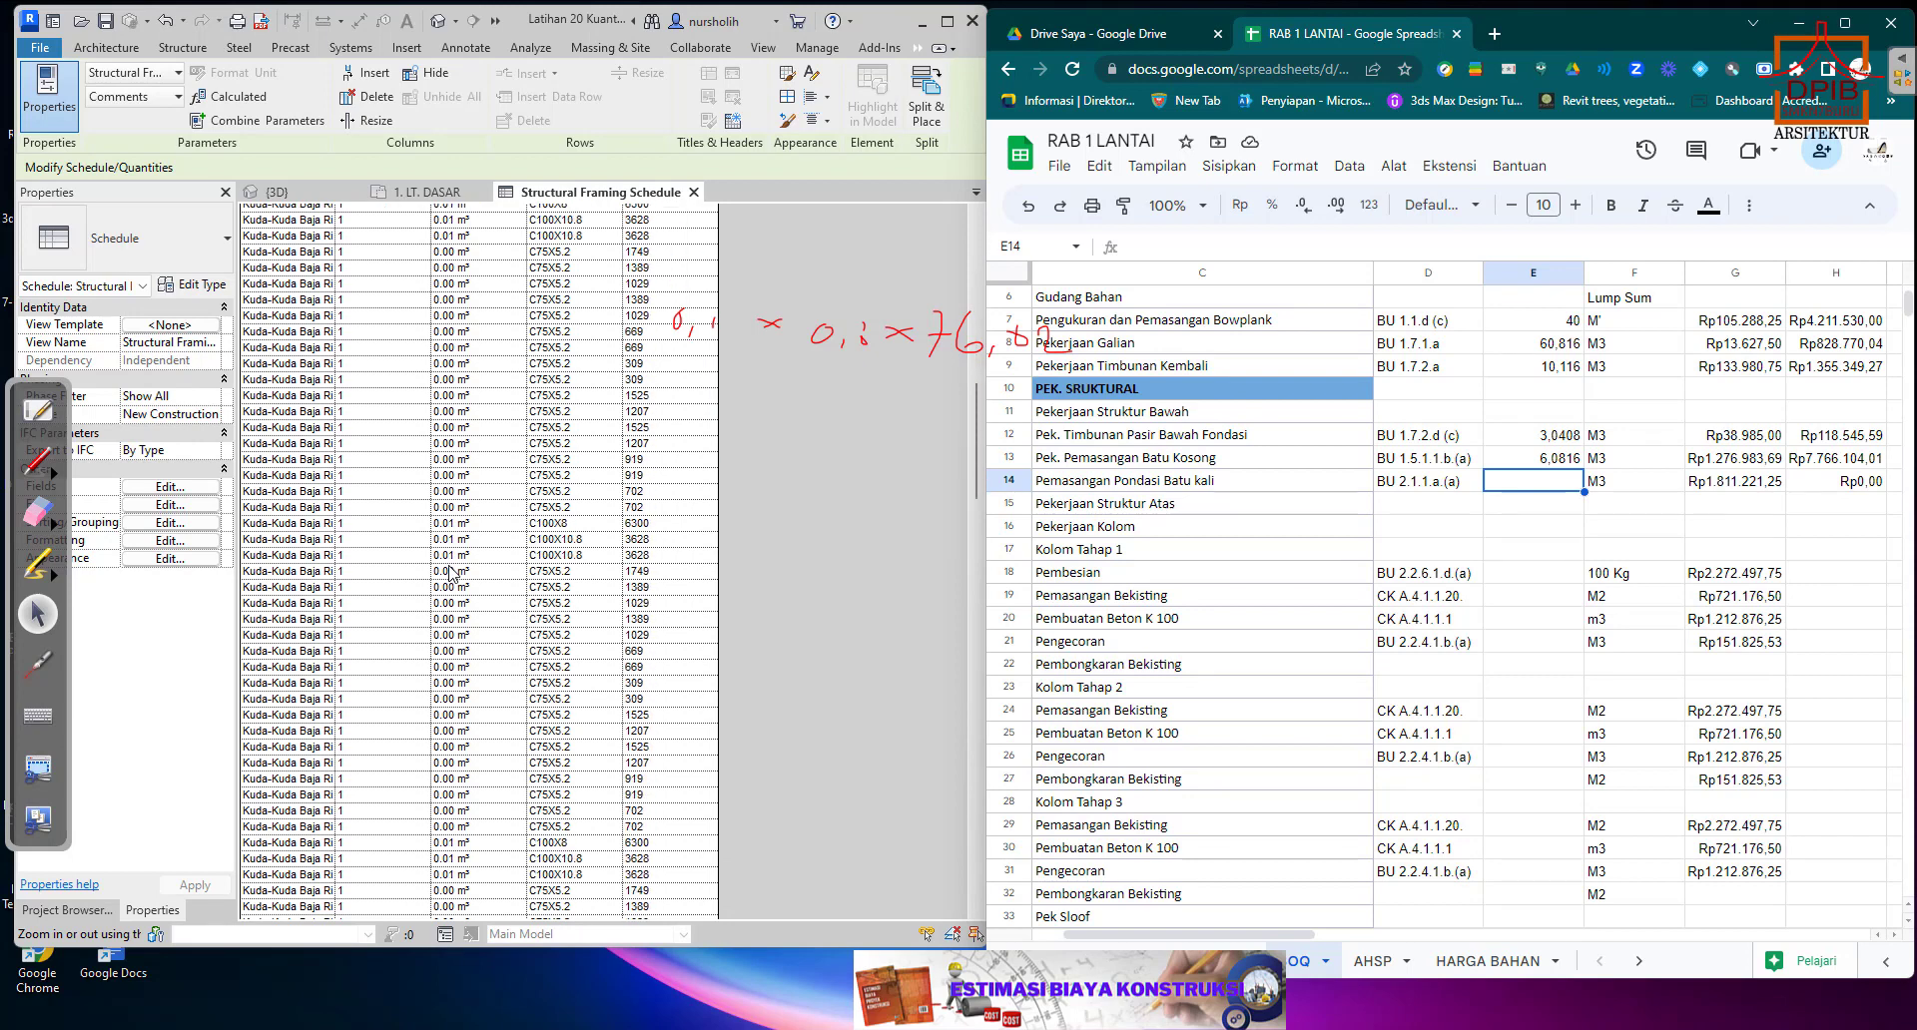
{"action": "scroll", "coordinate": [453, 572], "scroll_direction": "down", "scroll_amount": 10}
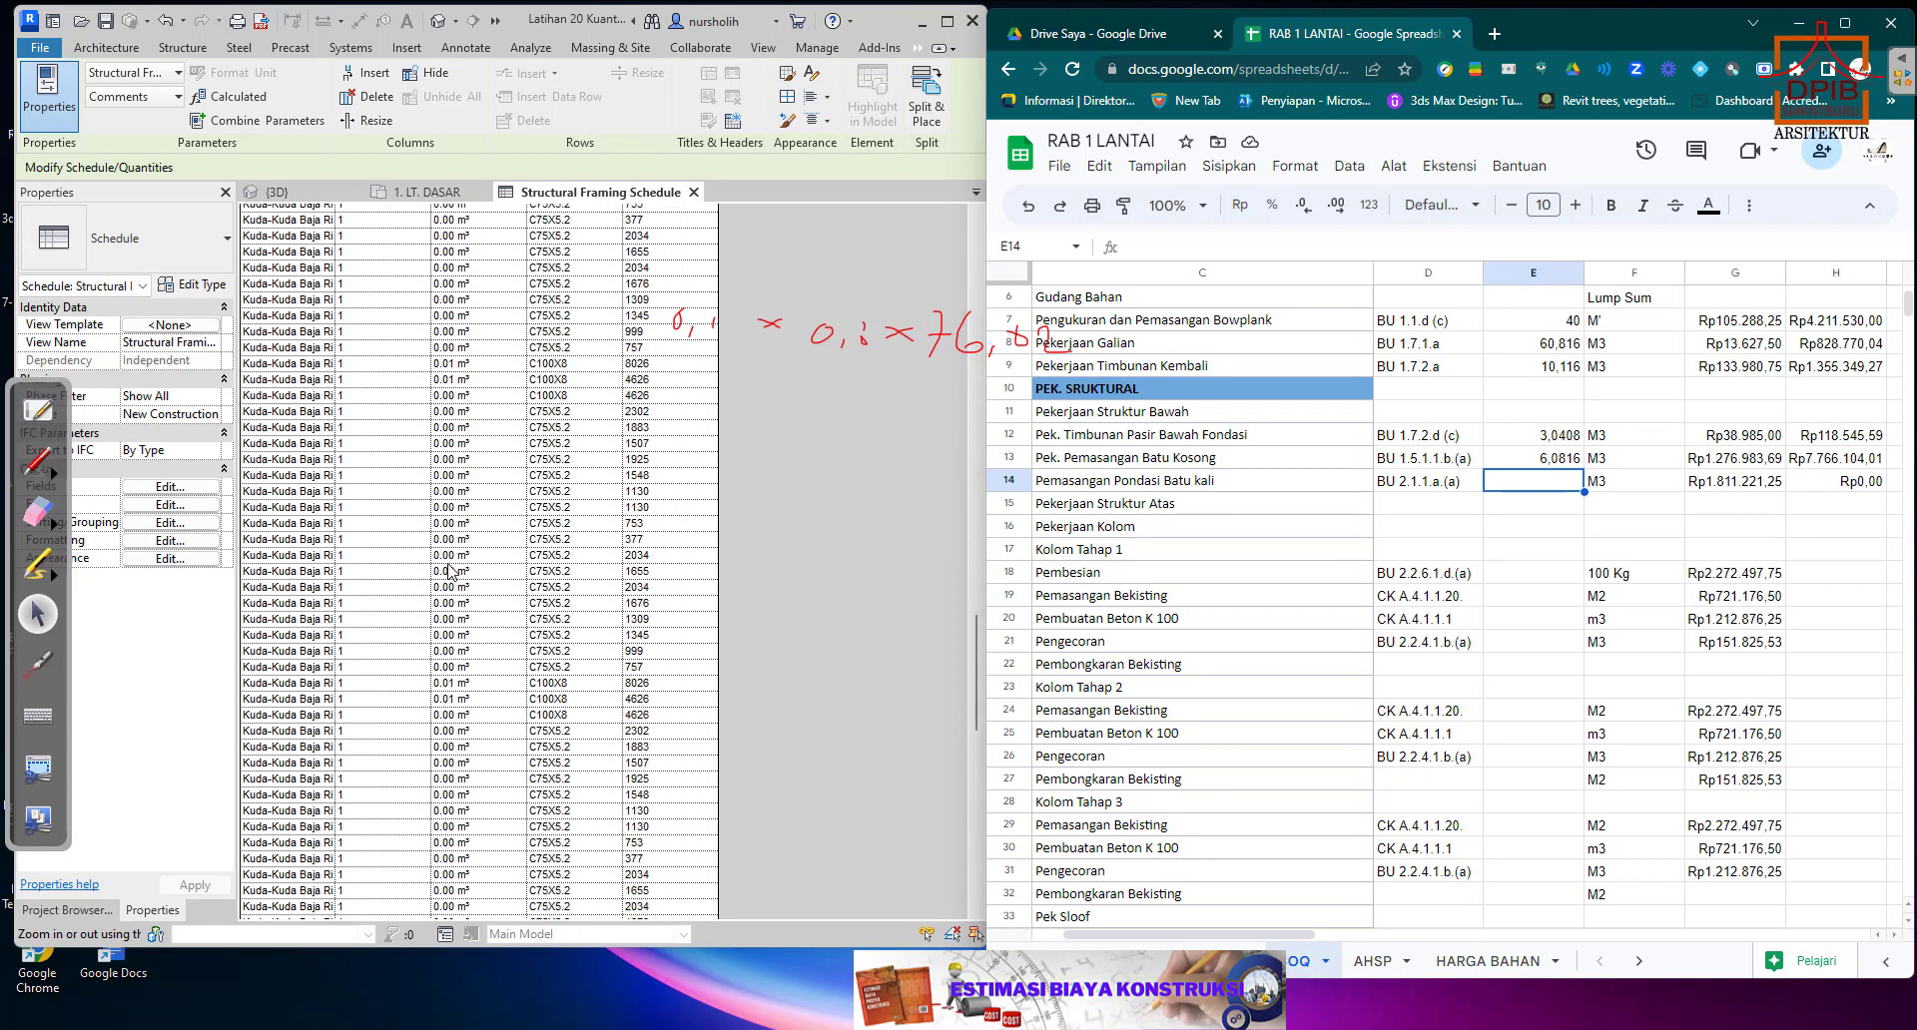
{"action": "scroll", "coordinate": [450, 572], "scroll_direction": "up", "scroll_amount": 10}
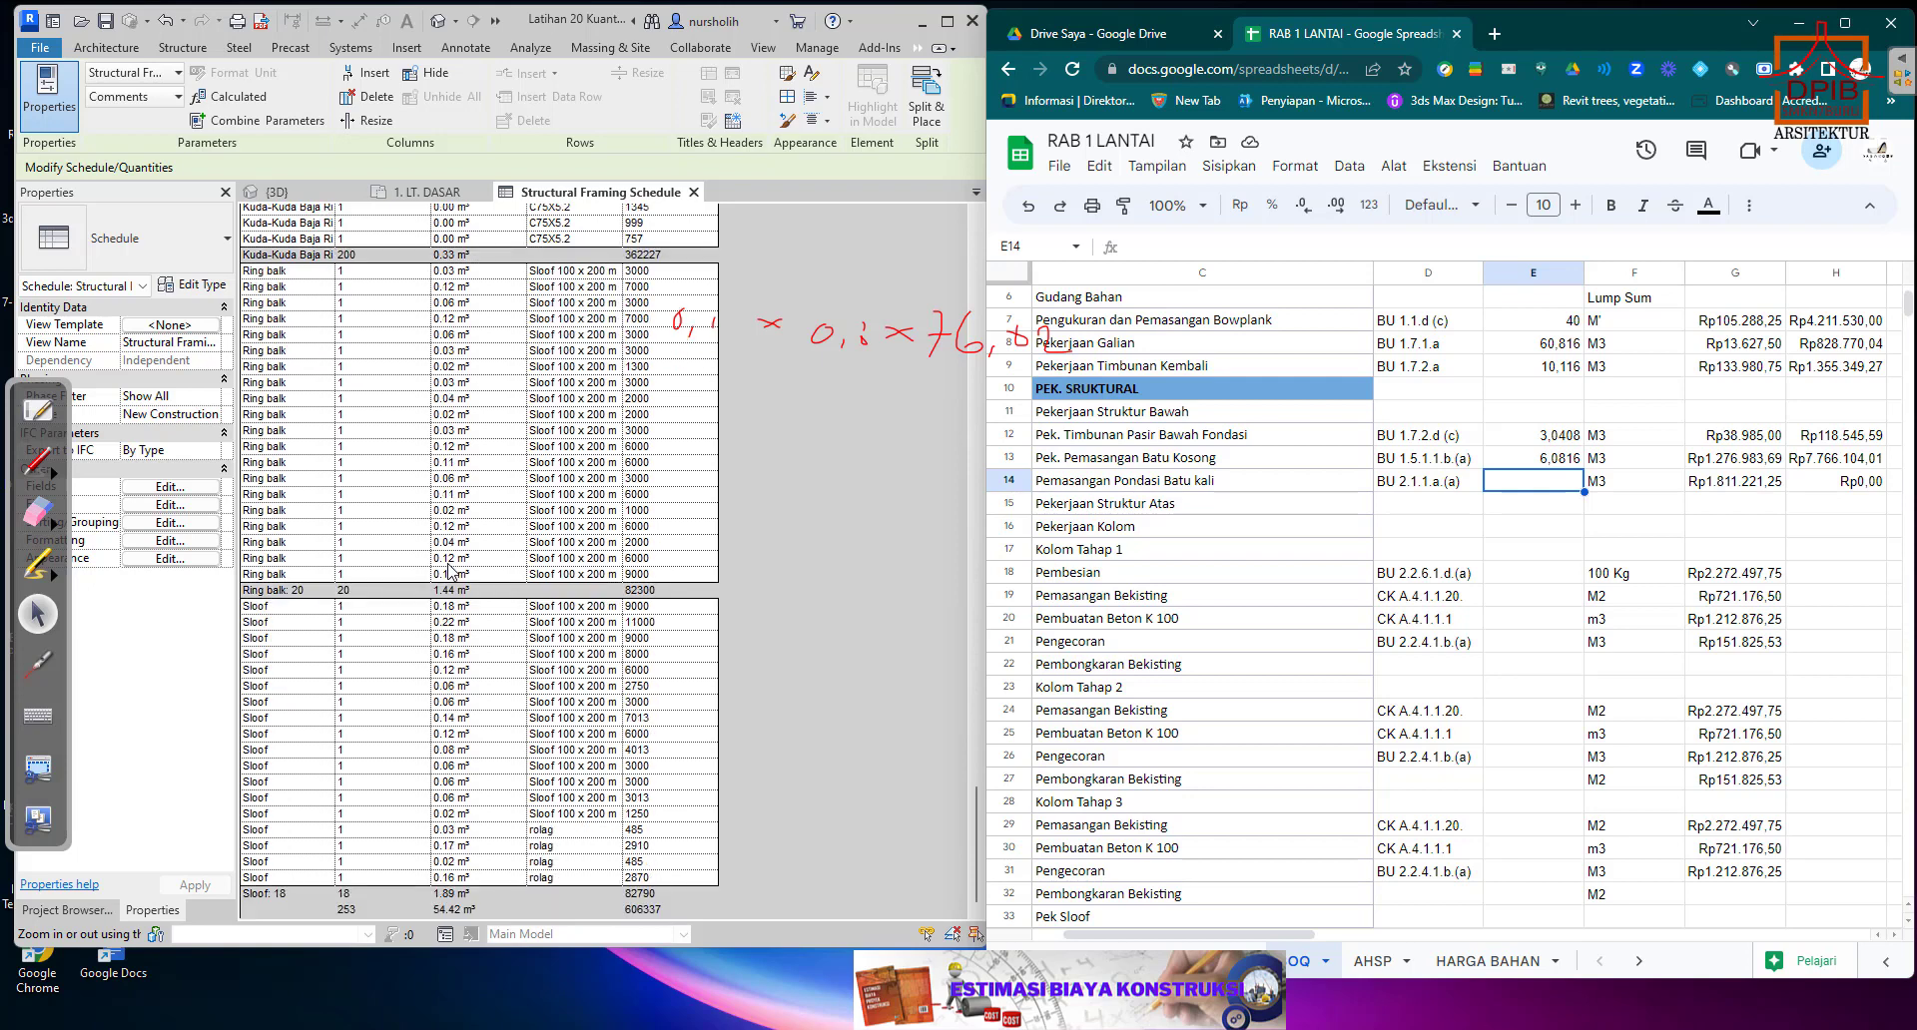
{"action": "scroll", "coordinate": [453, 551], "scroll_direction": "up", "scroll_amount": 10}
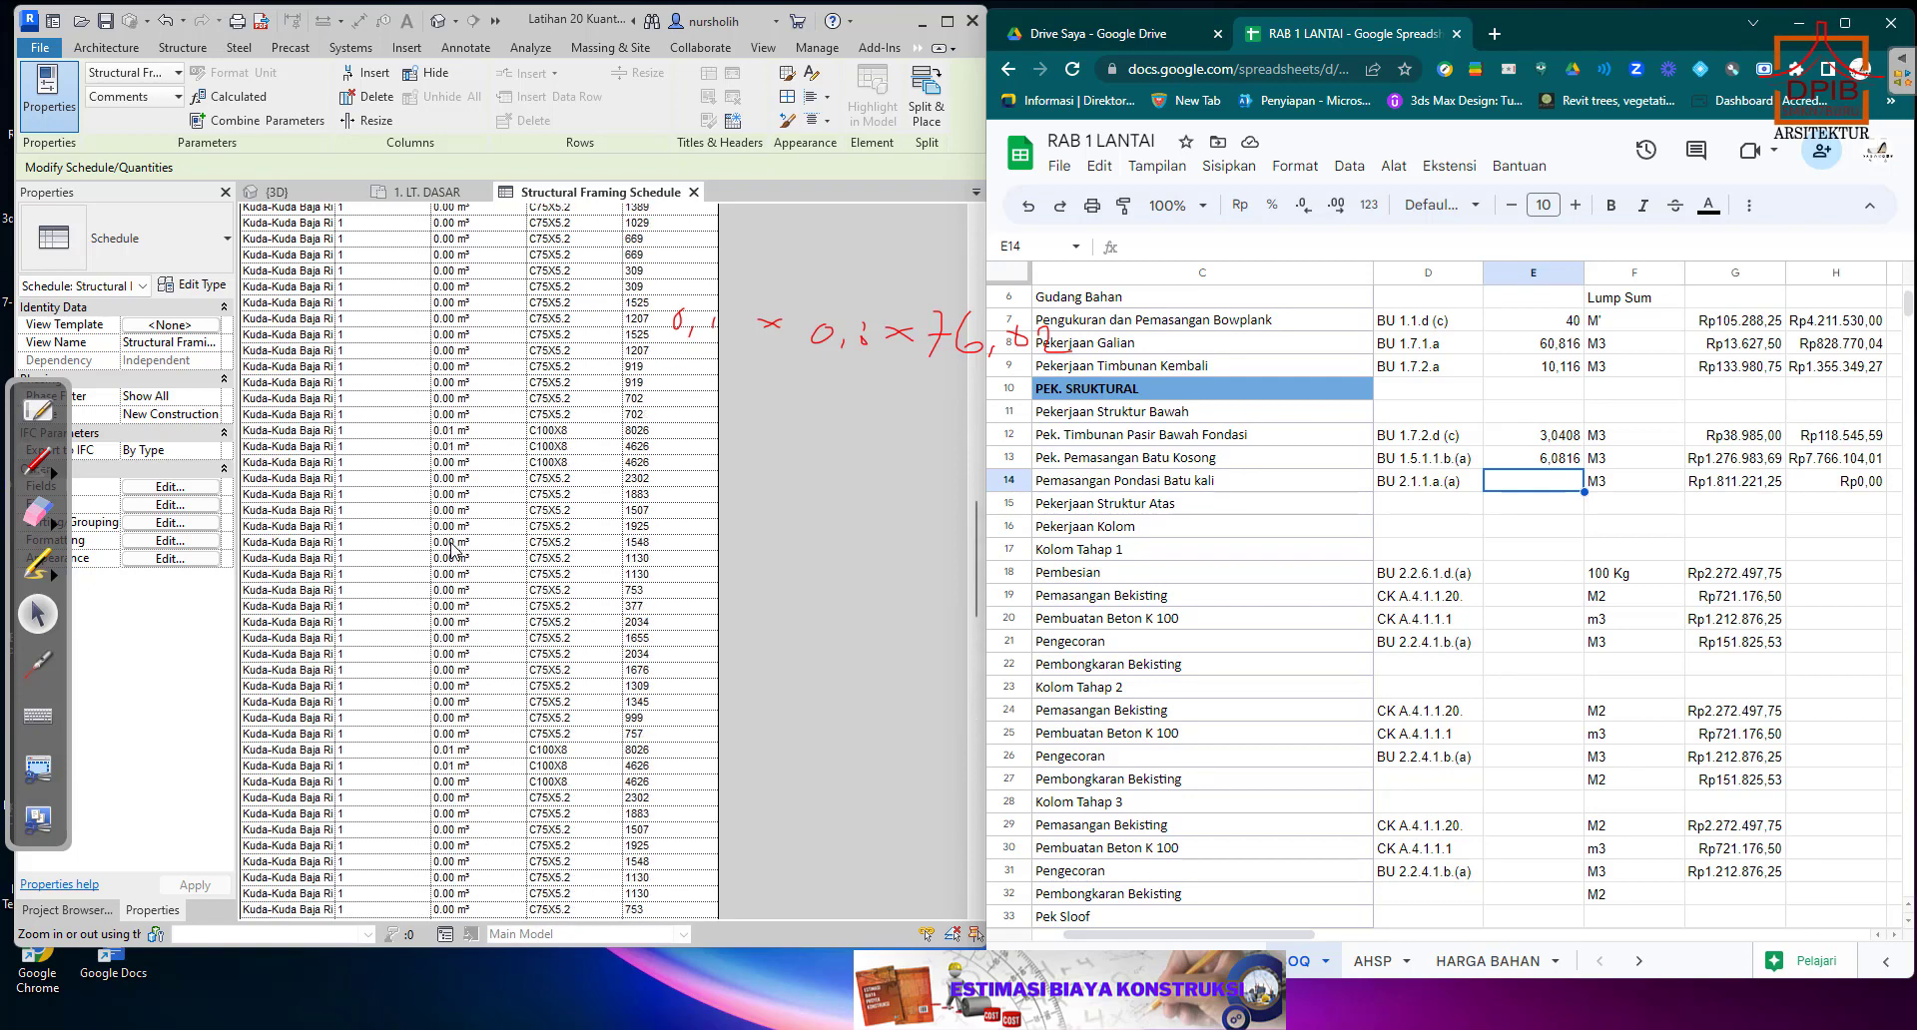
{"action": "scroll", "coordinate": [453, 550], "scroll_direction": "up", "scroll_amount": 10}
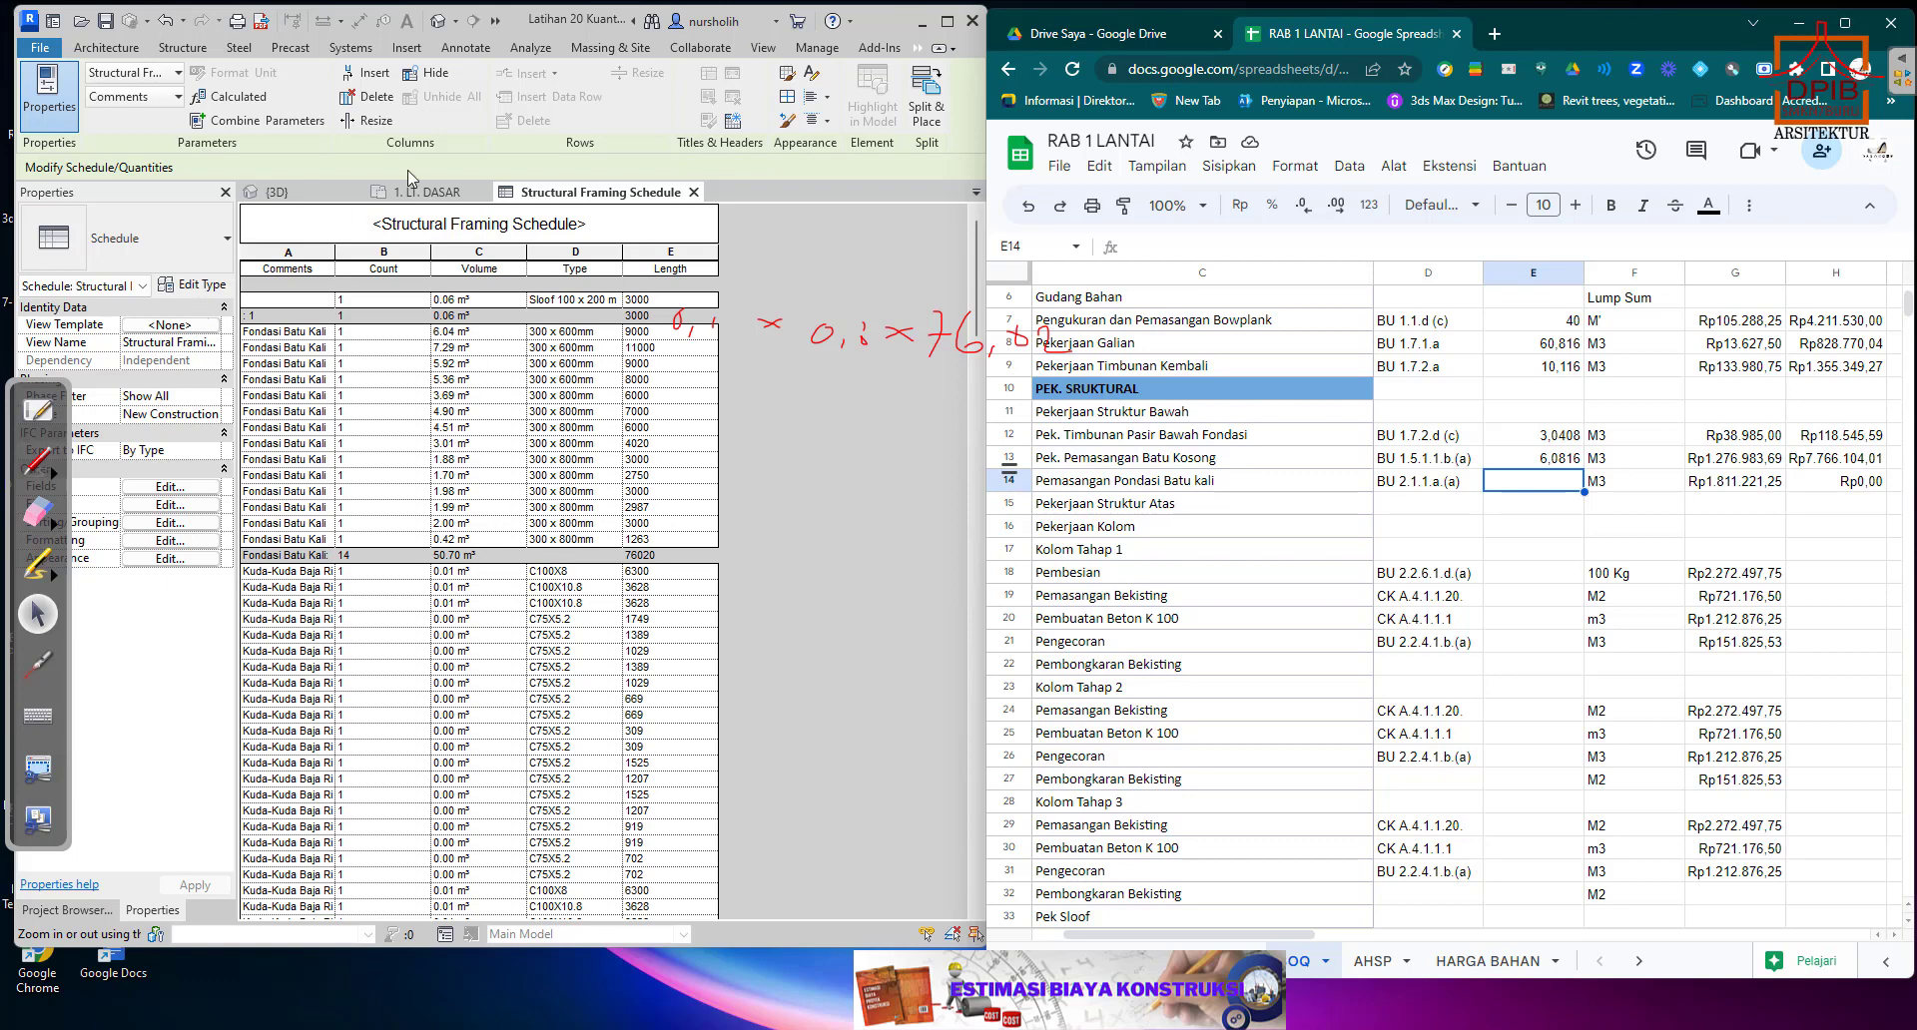
Return to the Revit 3D view, select the boundary foundation and open its type properties to examine its dimensions.
{"action": "left_click", "coordinate": [272, 192]}
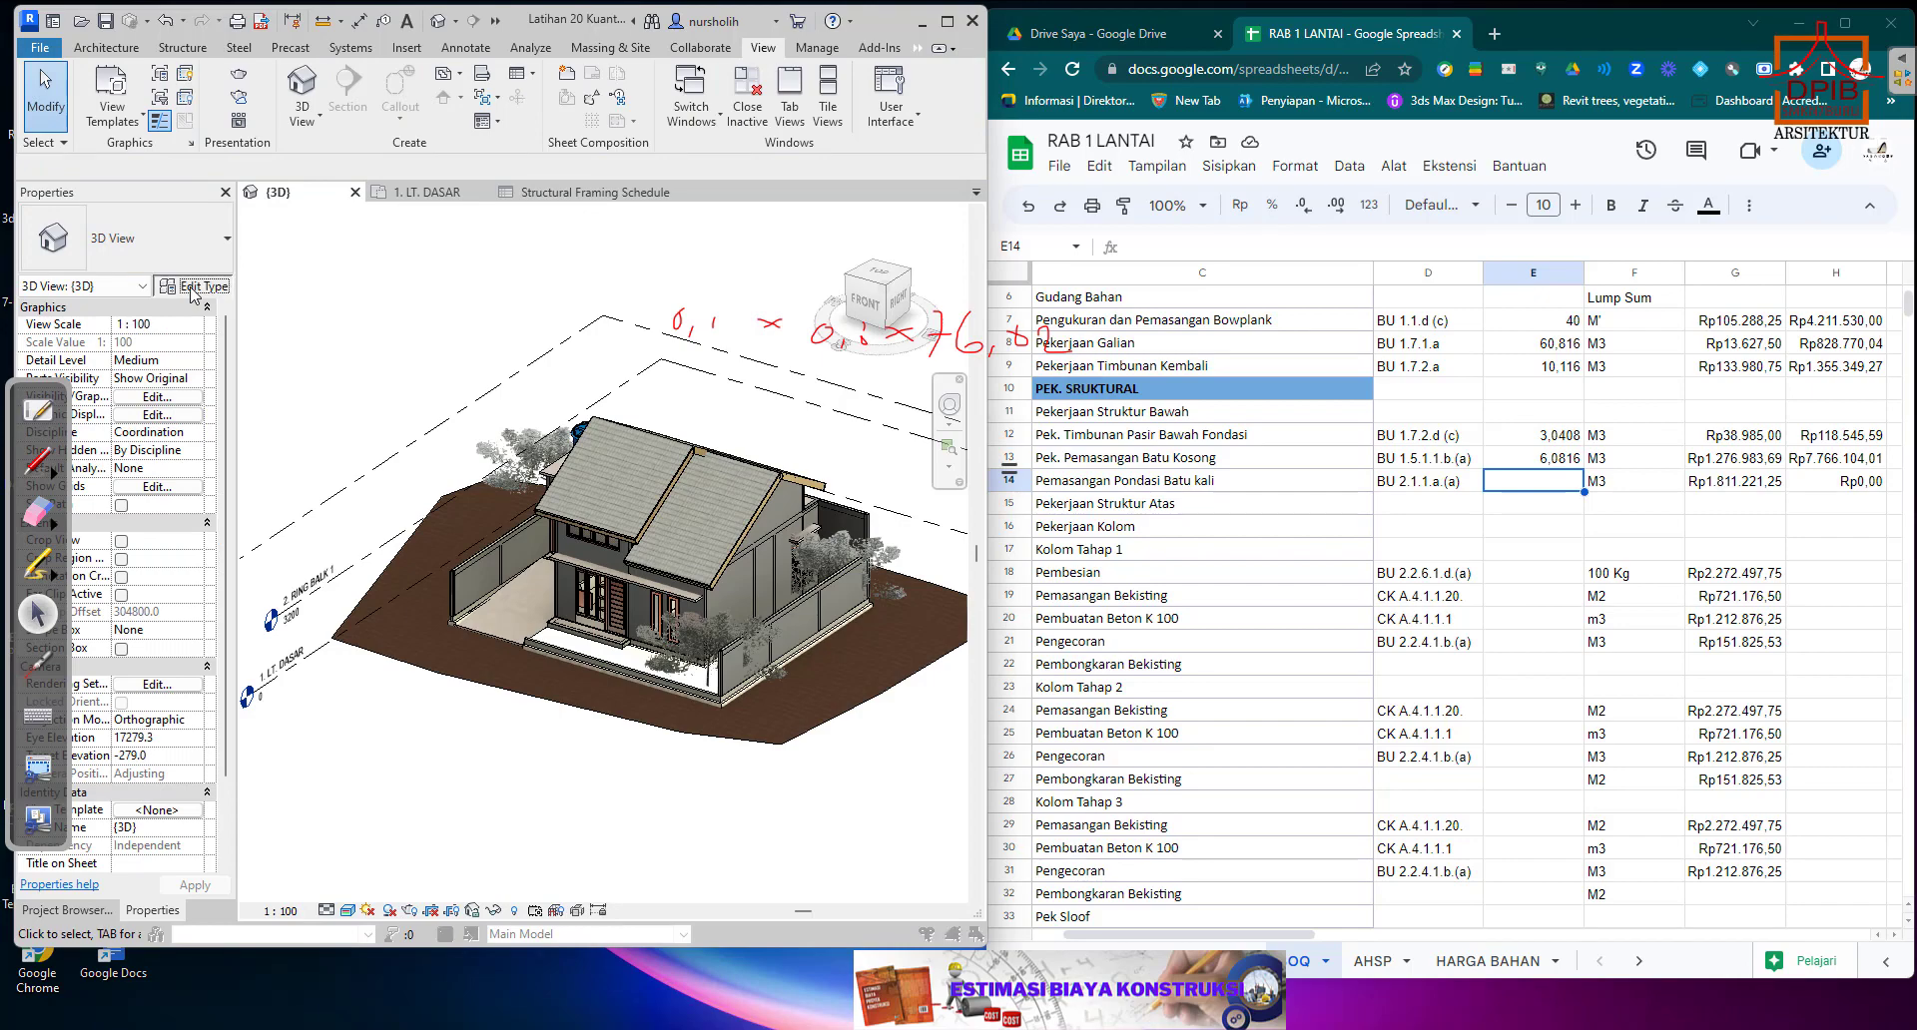
{"action": "left_click", "coordinate": [194, 286]}
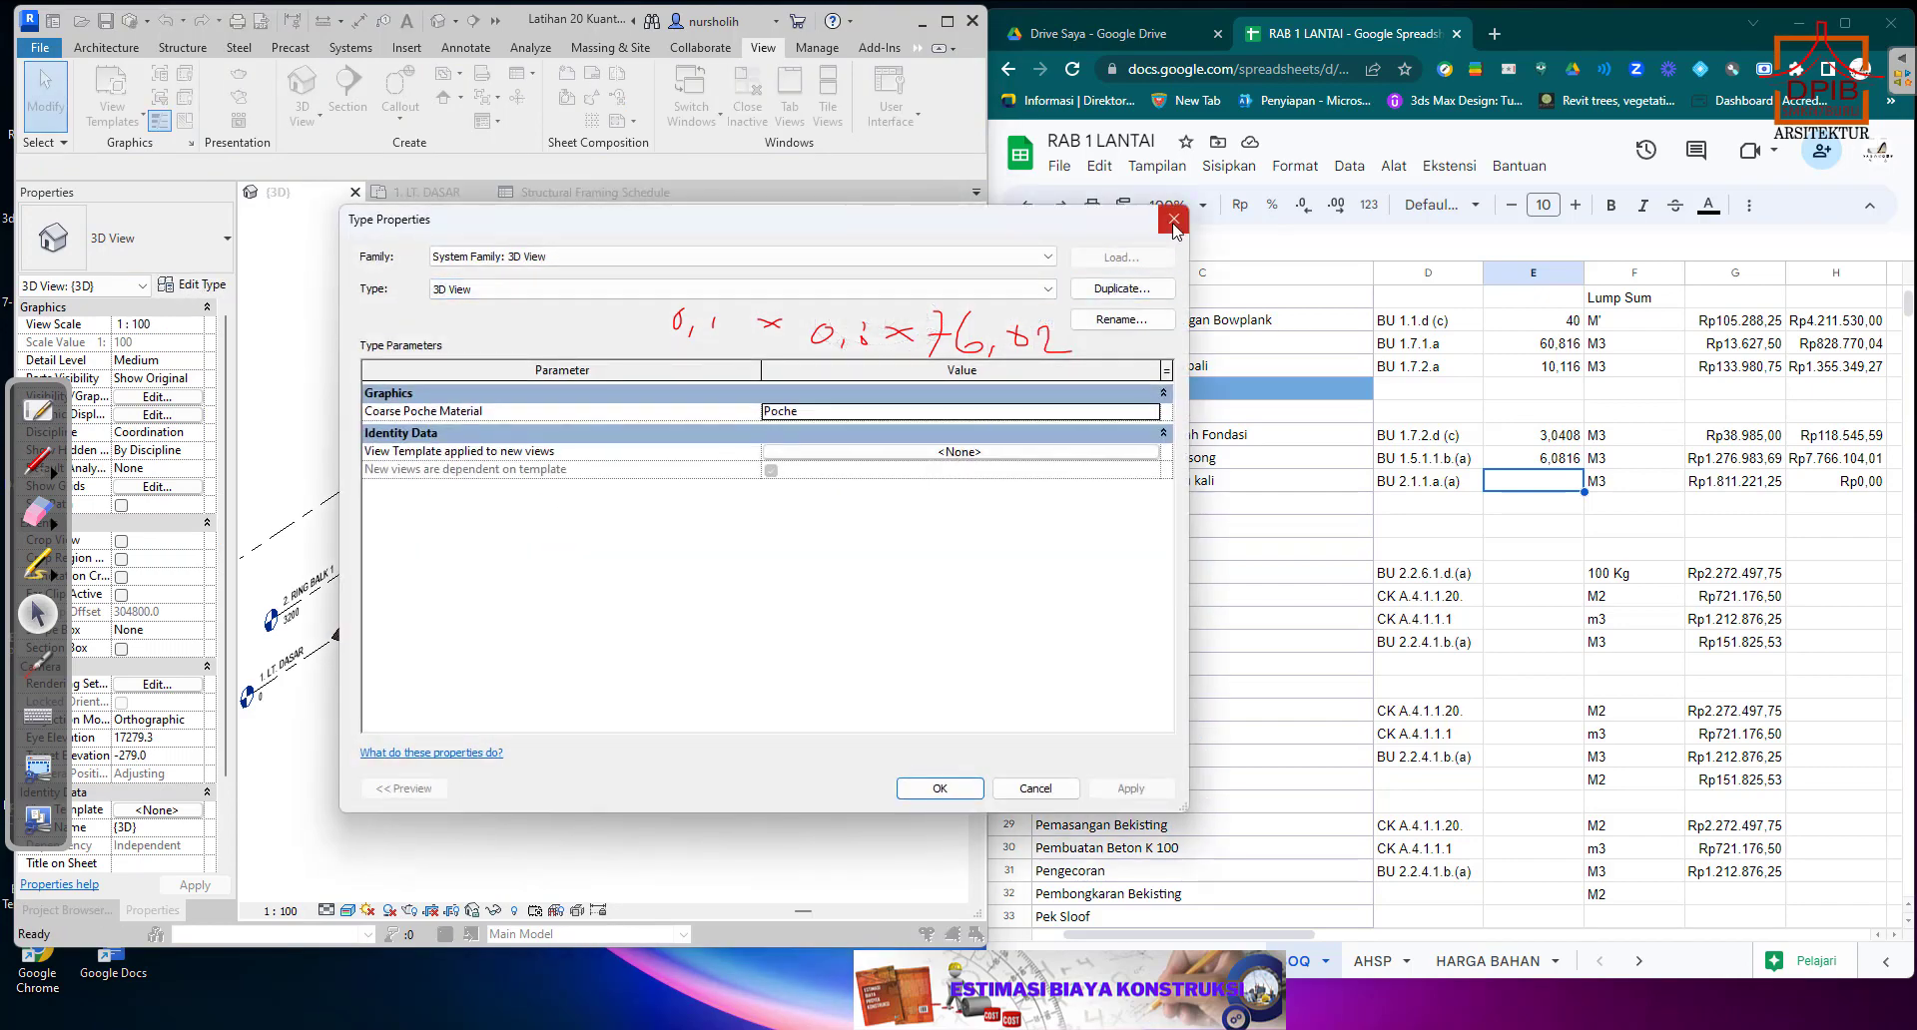
{"action": "key", "text": "Escape"}
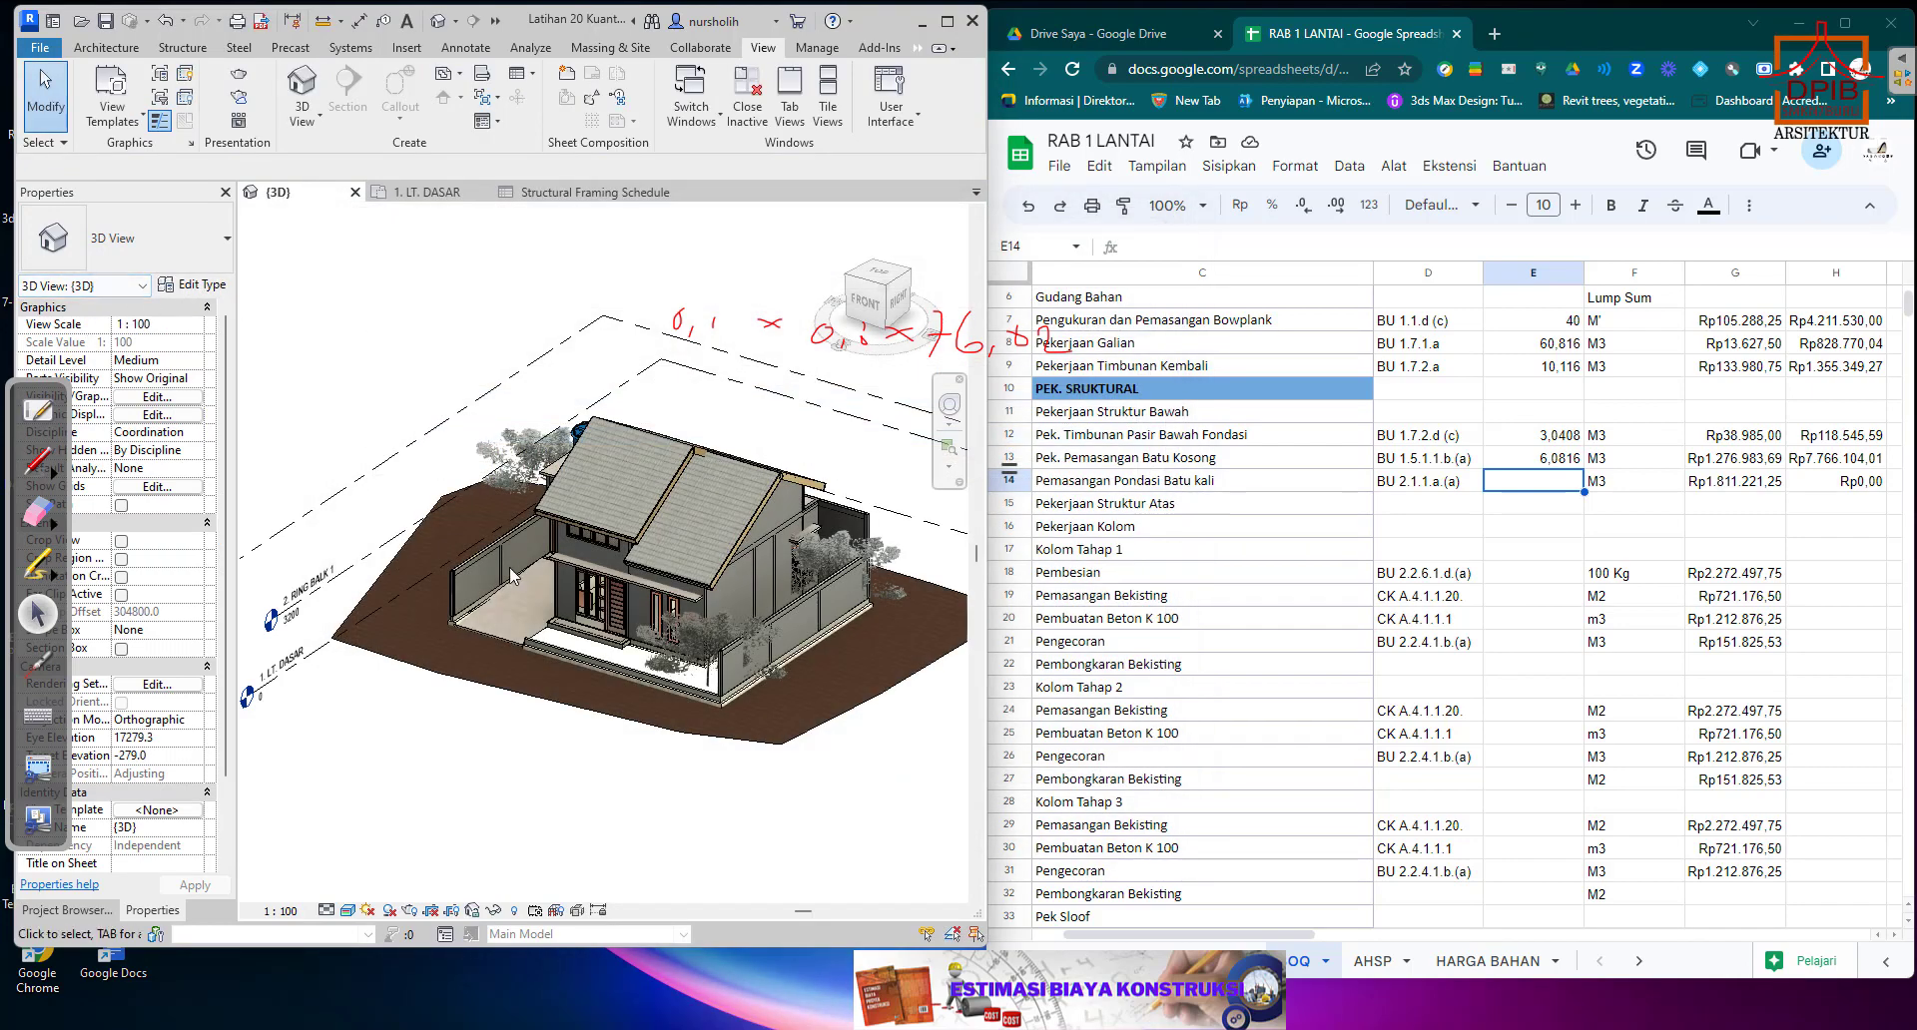
{"action": "left_click", "coordinate": [723, 697]}
{"action": "left_click", "coordinate": [190, 284]}
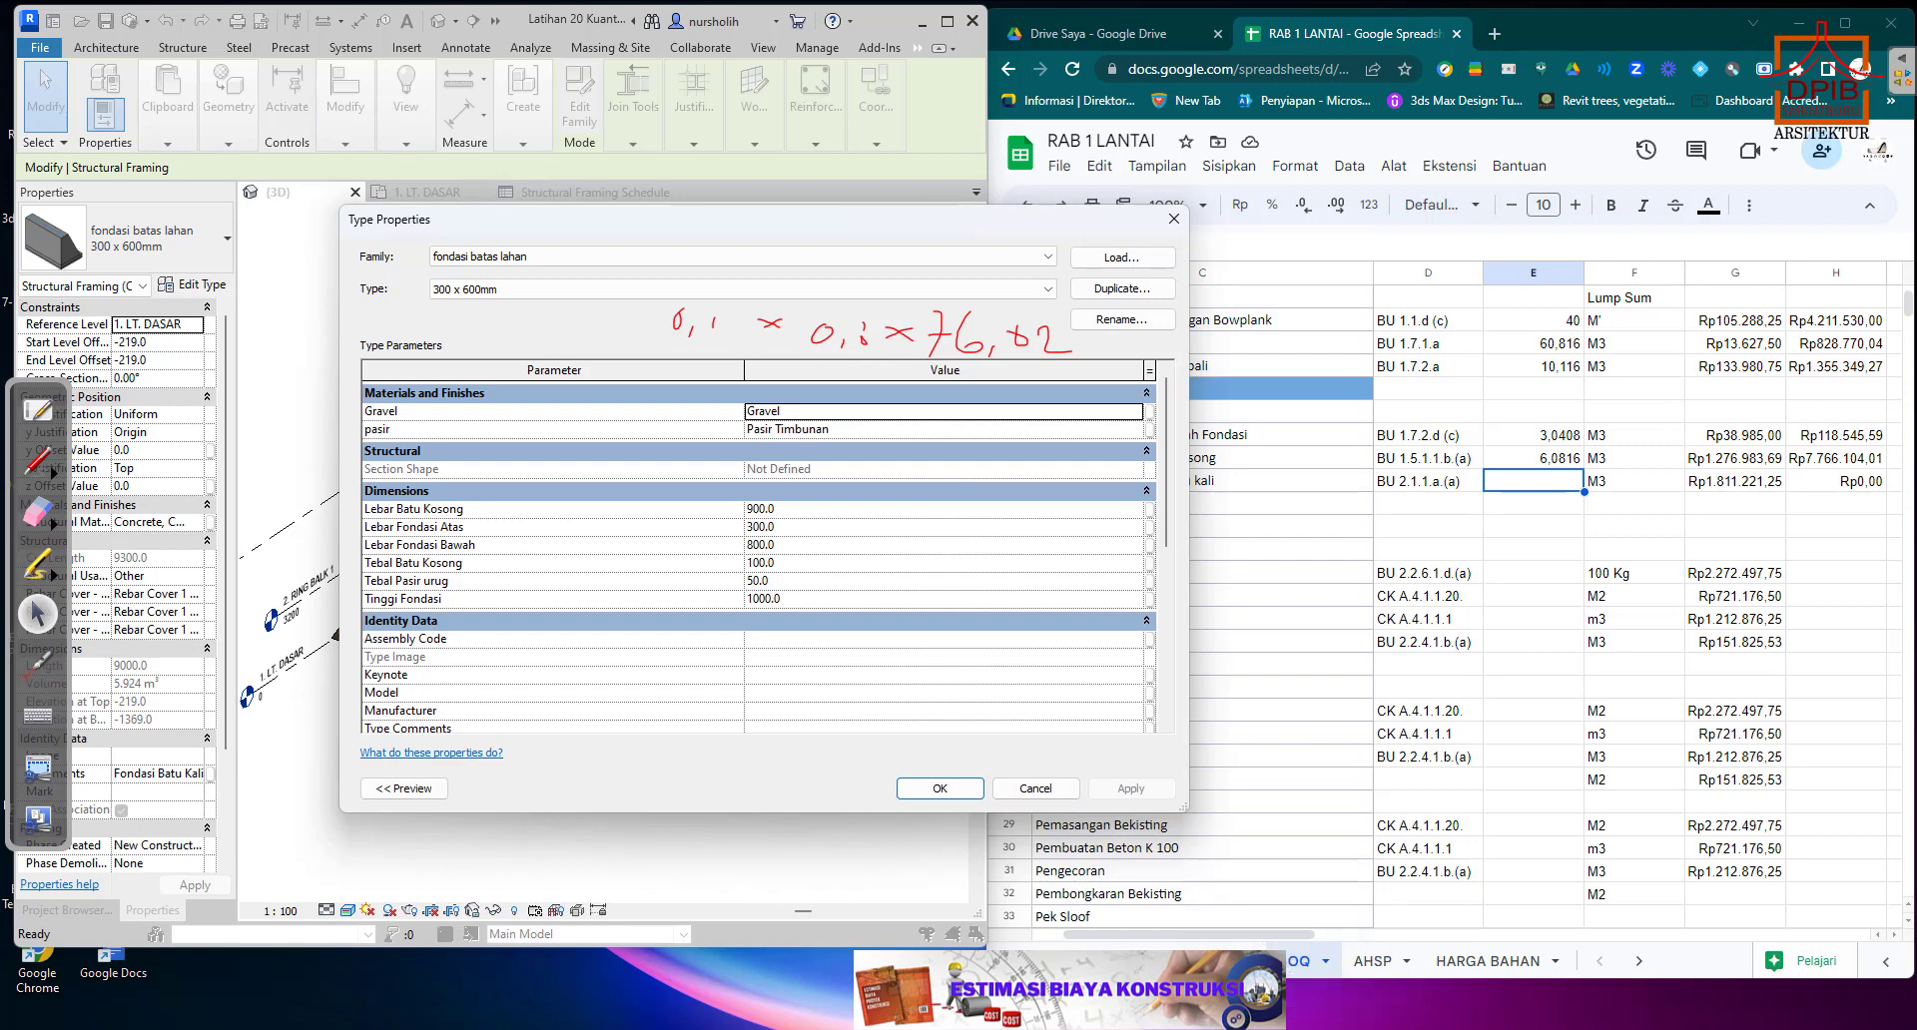
Open Calculator and multiply the Batu Kosong layer's thickness of 0,1 by its width of 0,9.
{"action": "left_click", "coordinate": [715, 1029]}
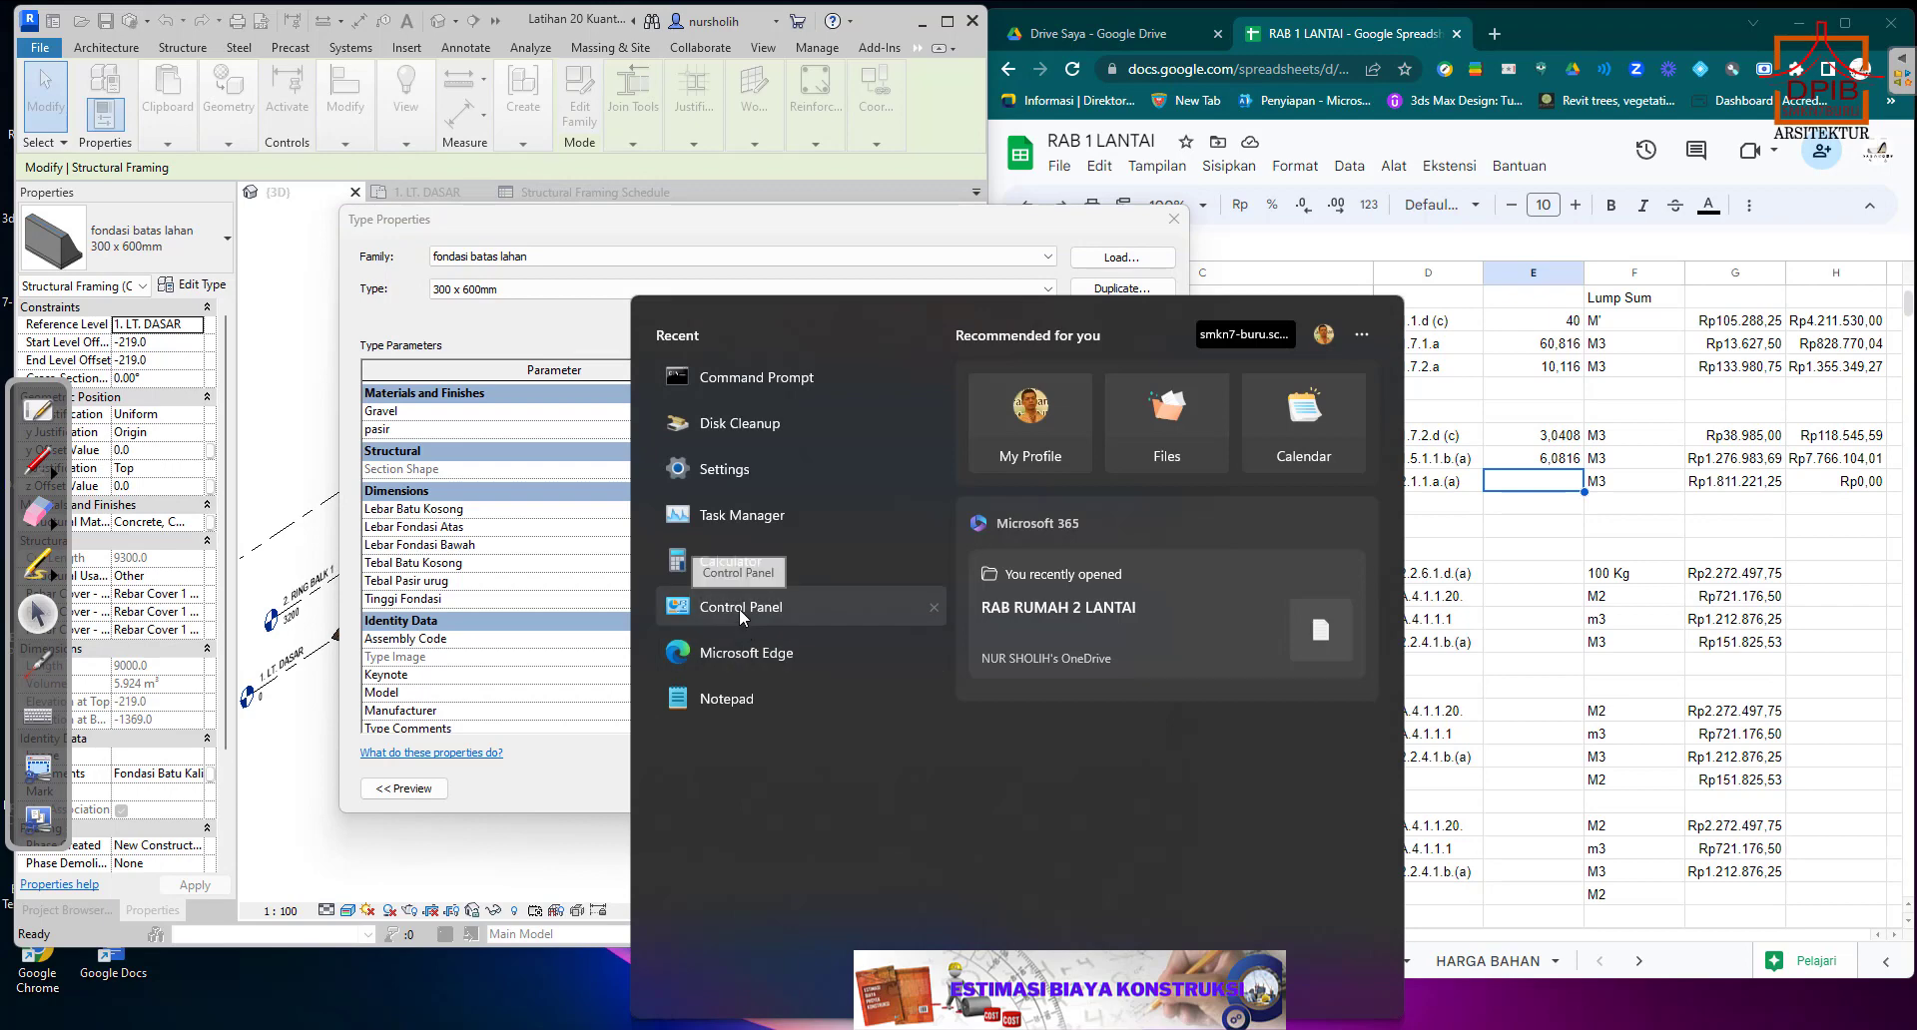
{"action": "left_click", "coordinate": [743, 565]}
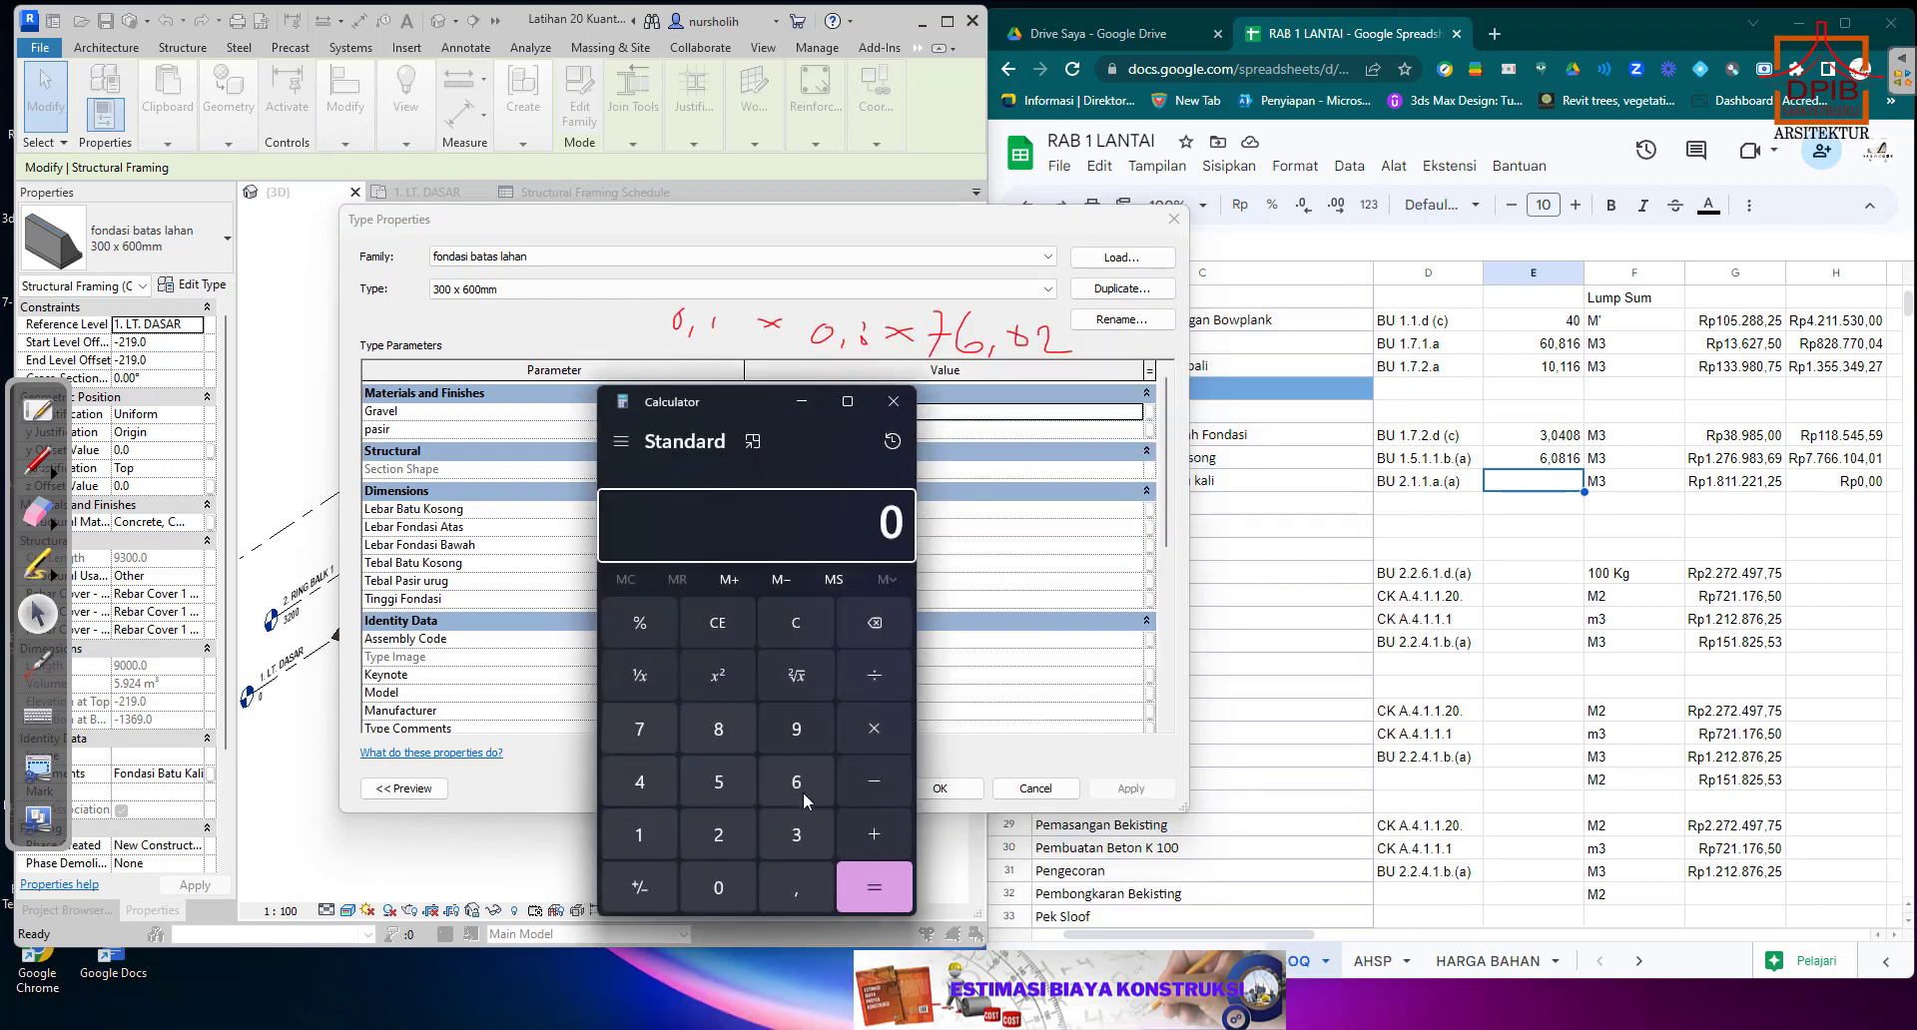
{"action": "left_click", "coordinate": [794, 886]}
{"action": "left_click", "coordinate": [640, 835]}
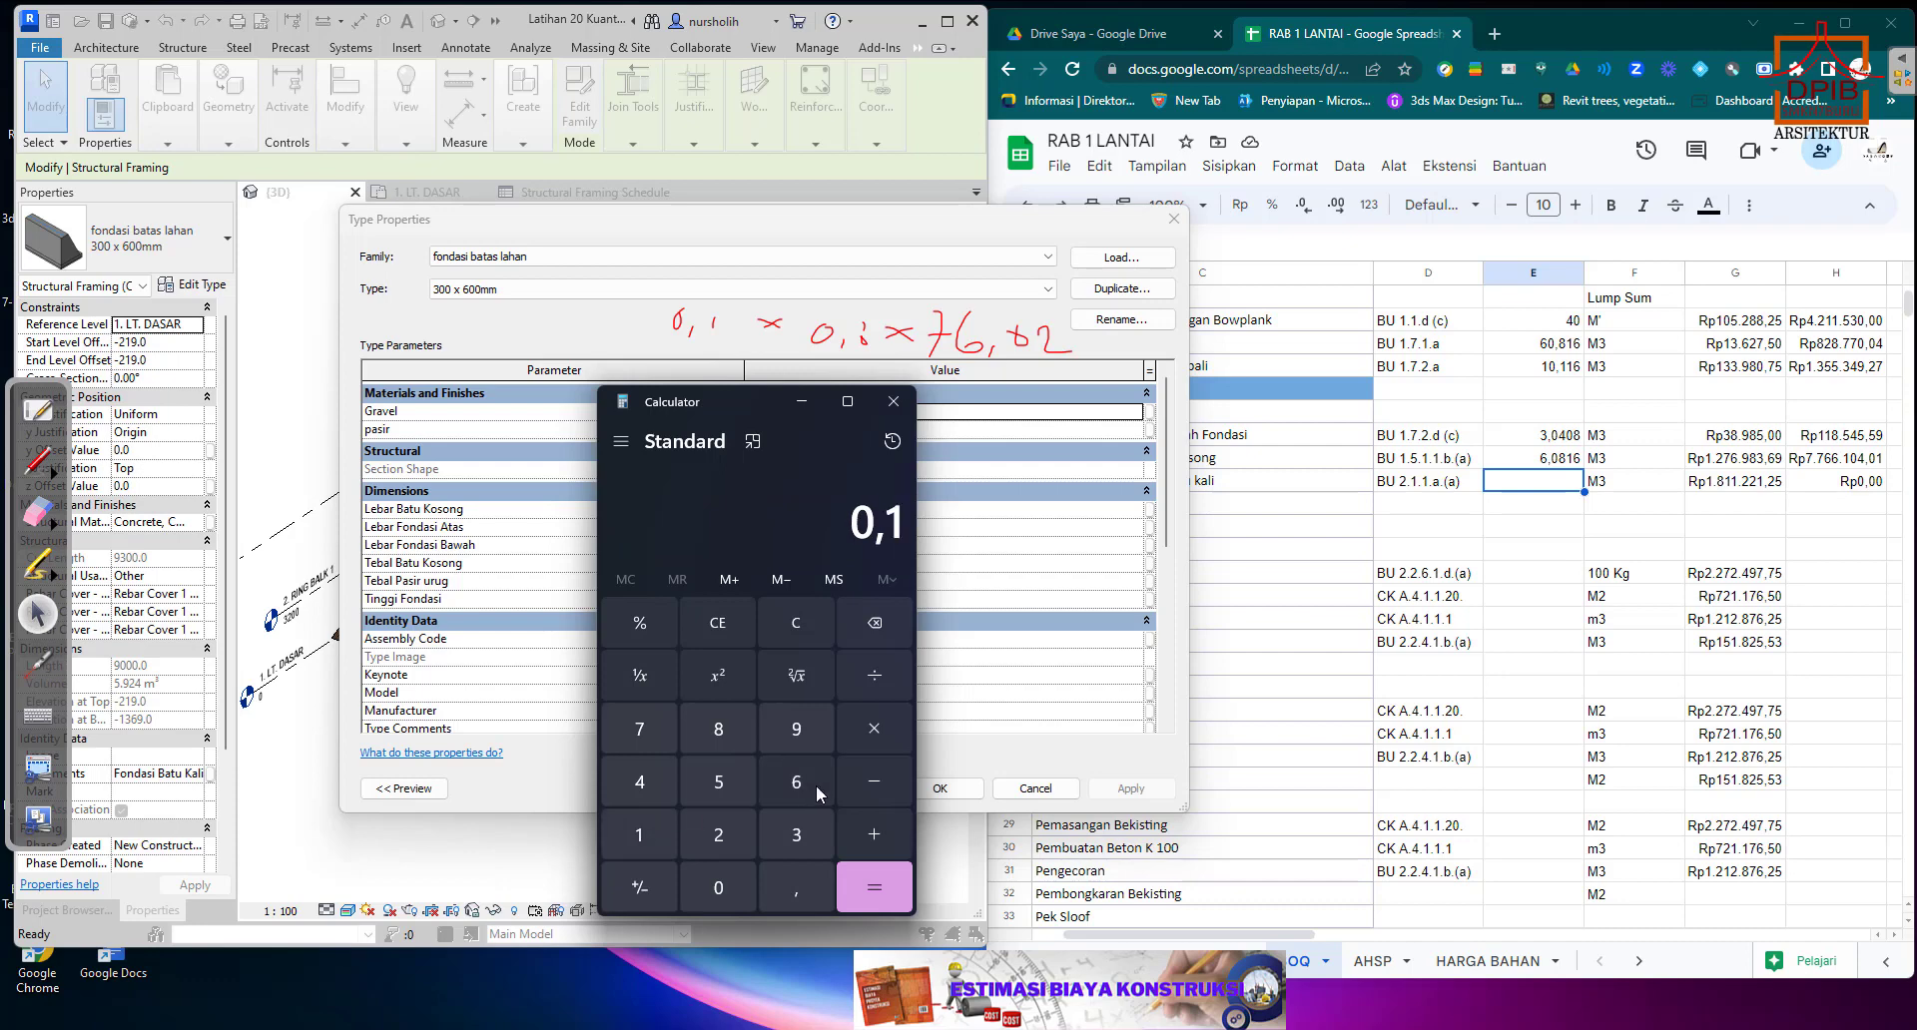
{"action": "left_click", "coordinate": [876, 728]}
{"action": "left_click", "coordinate": [727, 892]}
{"action": "left_click", "coordinate": [789, 890]}
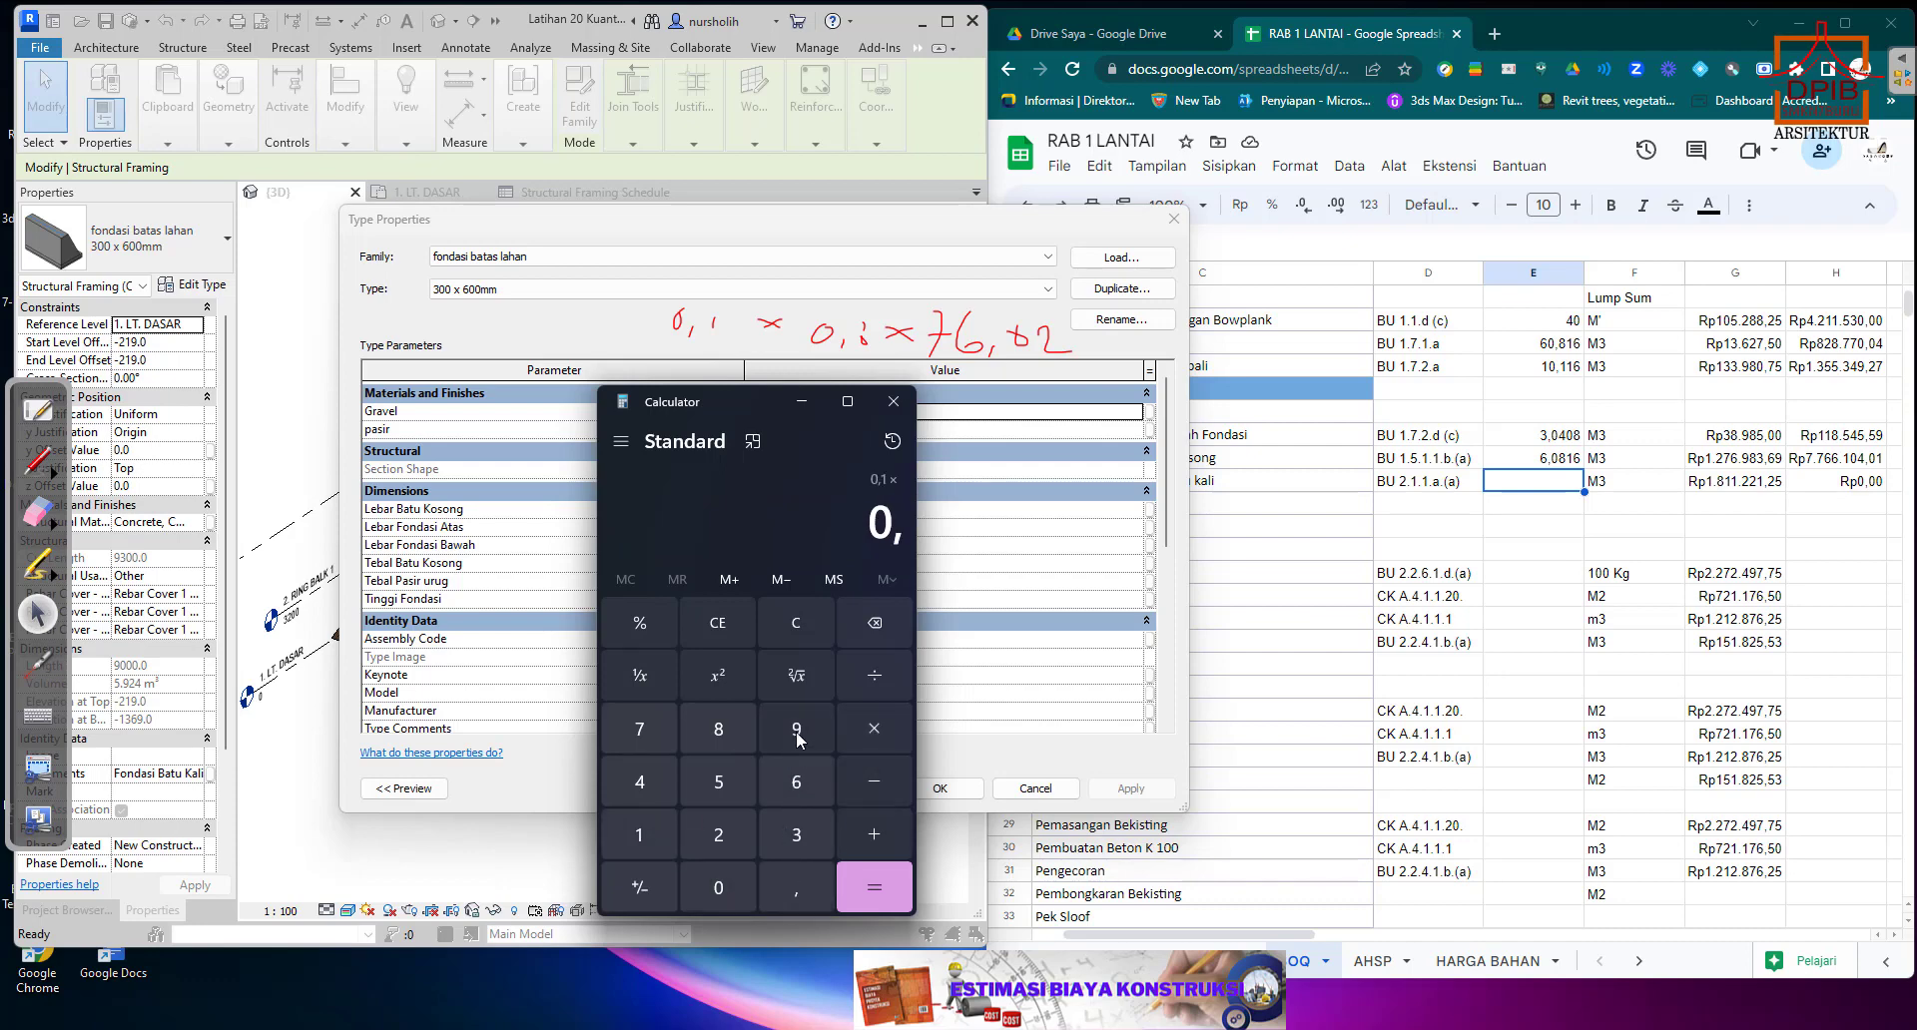
{"action": "left_click", "coordinate": [796, 729]}
{"action": "left_click", "coordinate": [870, 727]}
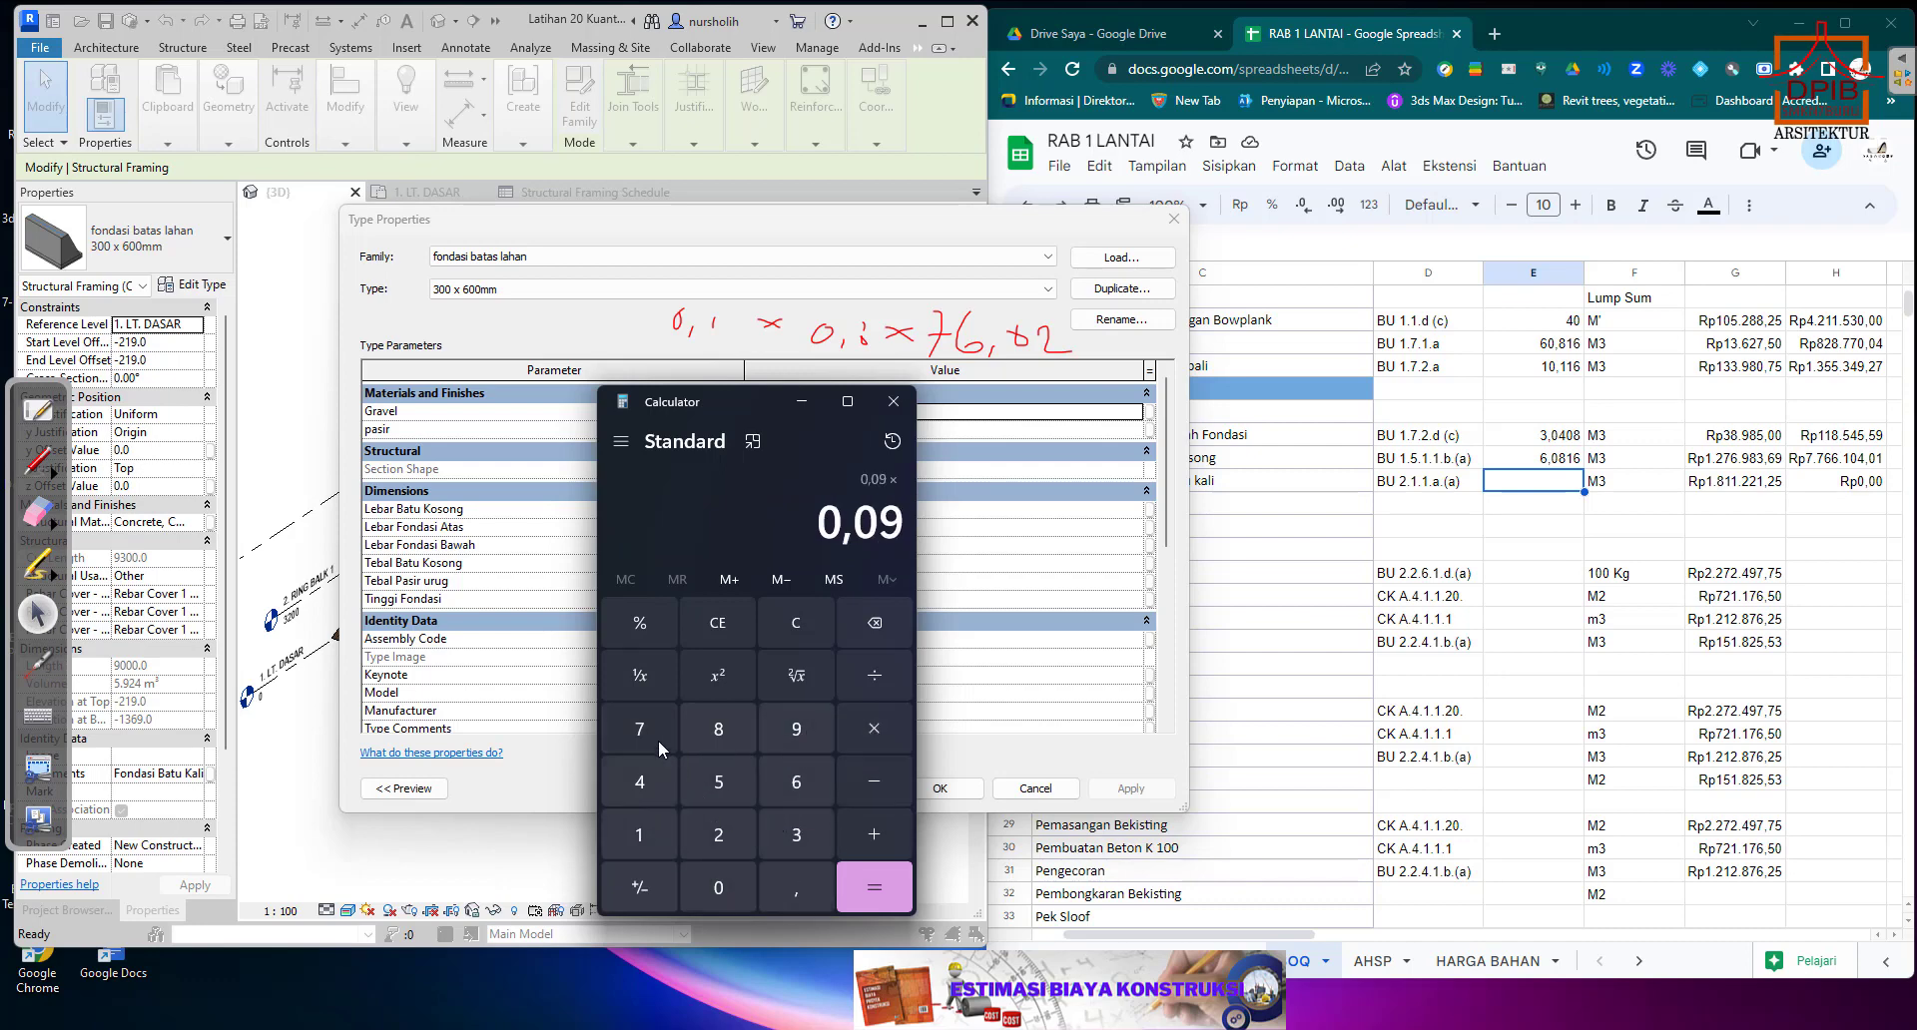
Multiply the Batu Kosong cross-section by the total foundation length of 76,02 to recalculate the layer's volume.
{"action": "left_click", "coordinate": [654, 737]}
{"action": "left_click", "coordinate": [795, 784]}
{"action": "left_click", "coordinate": [796, 888]}
{"action": "left_click", "coordinate": [718, 888]}
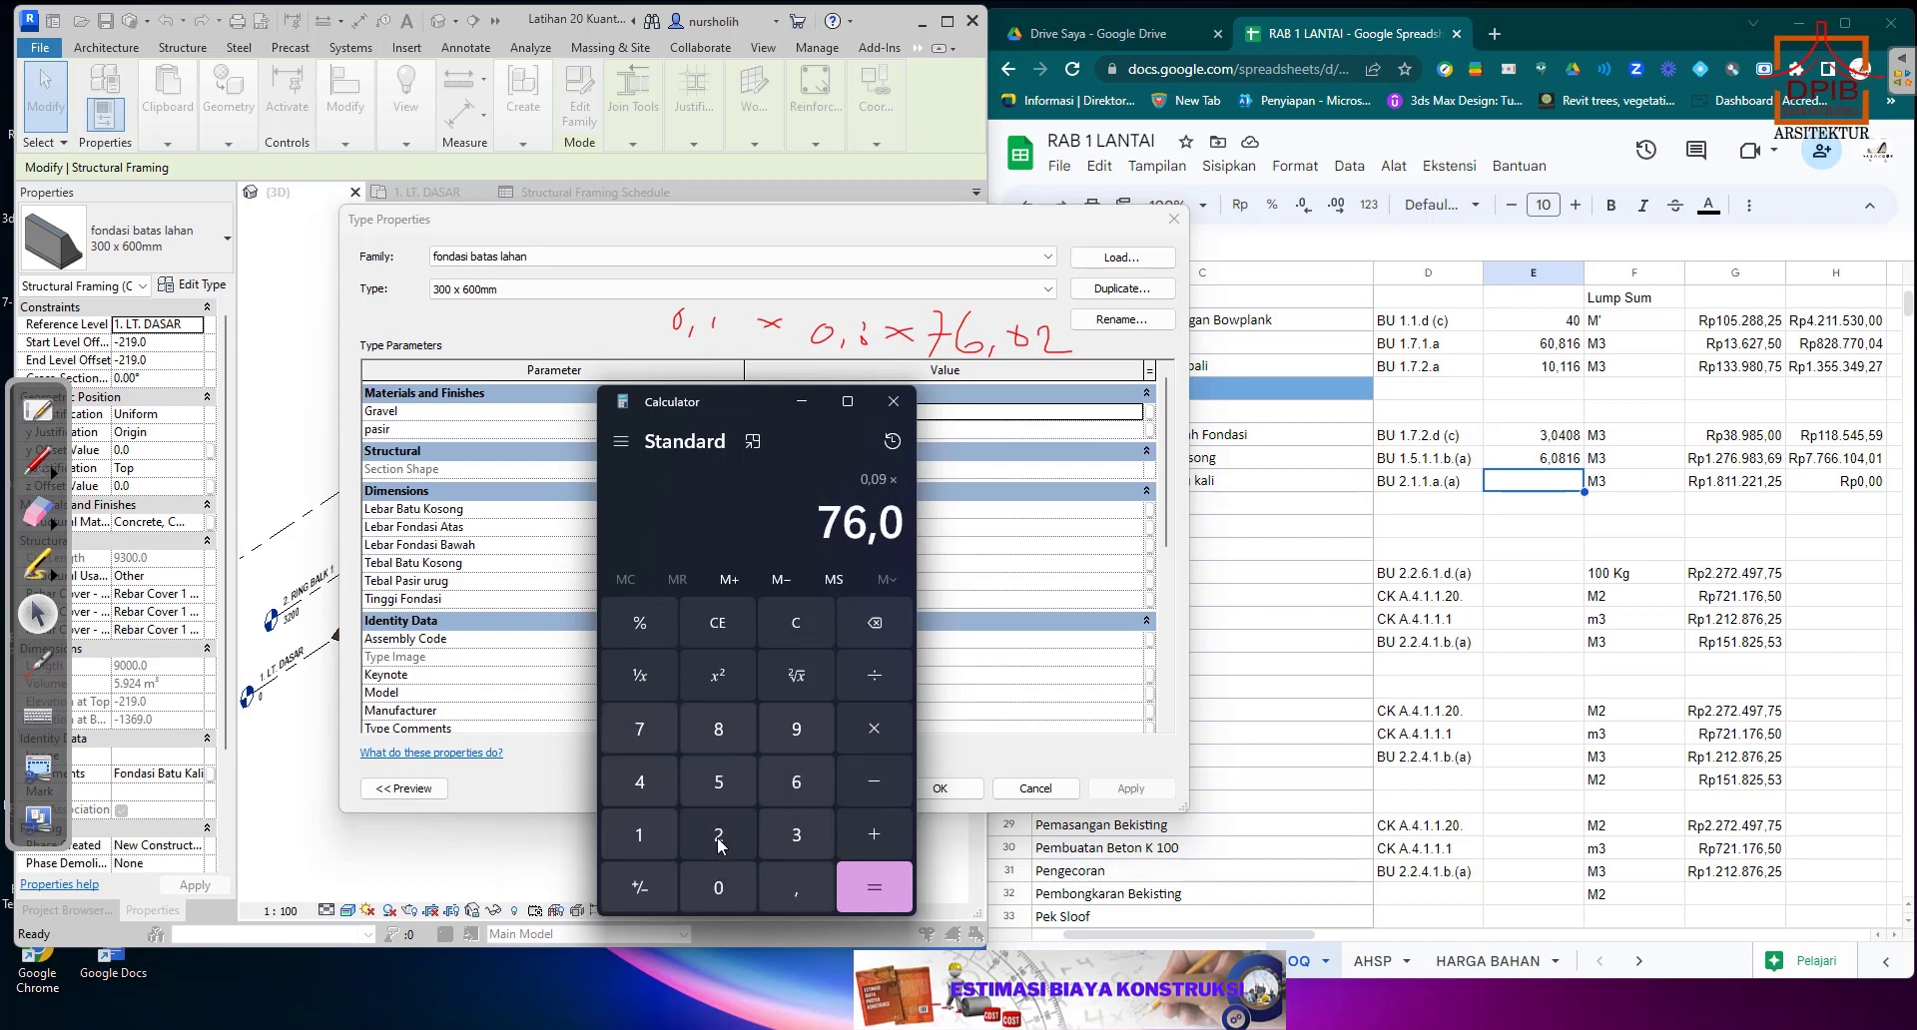
{"action": "left_click", "coordinate": [718, 835]}
{"action": "left_click", "coordinate": [891, 890]}
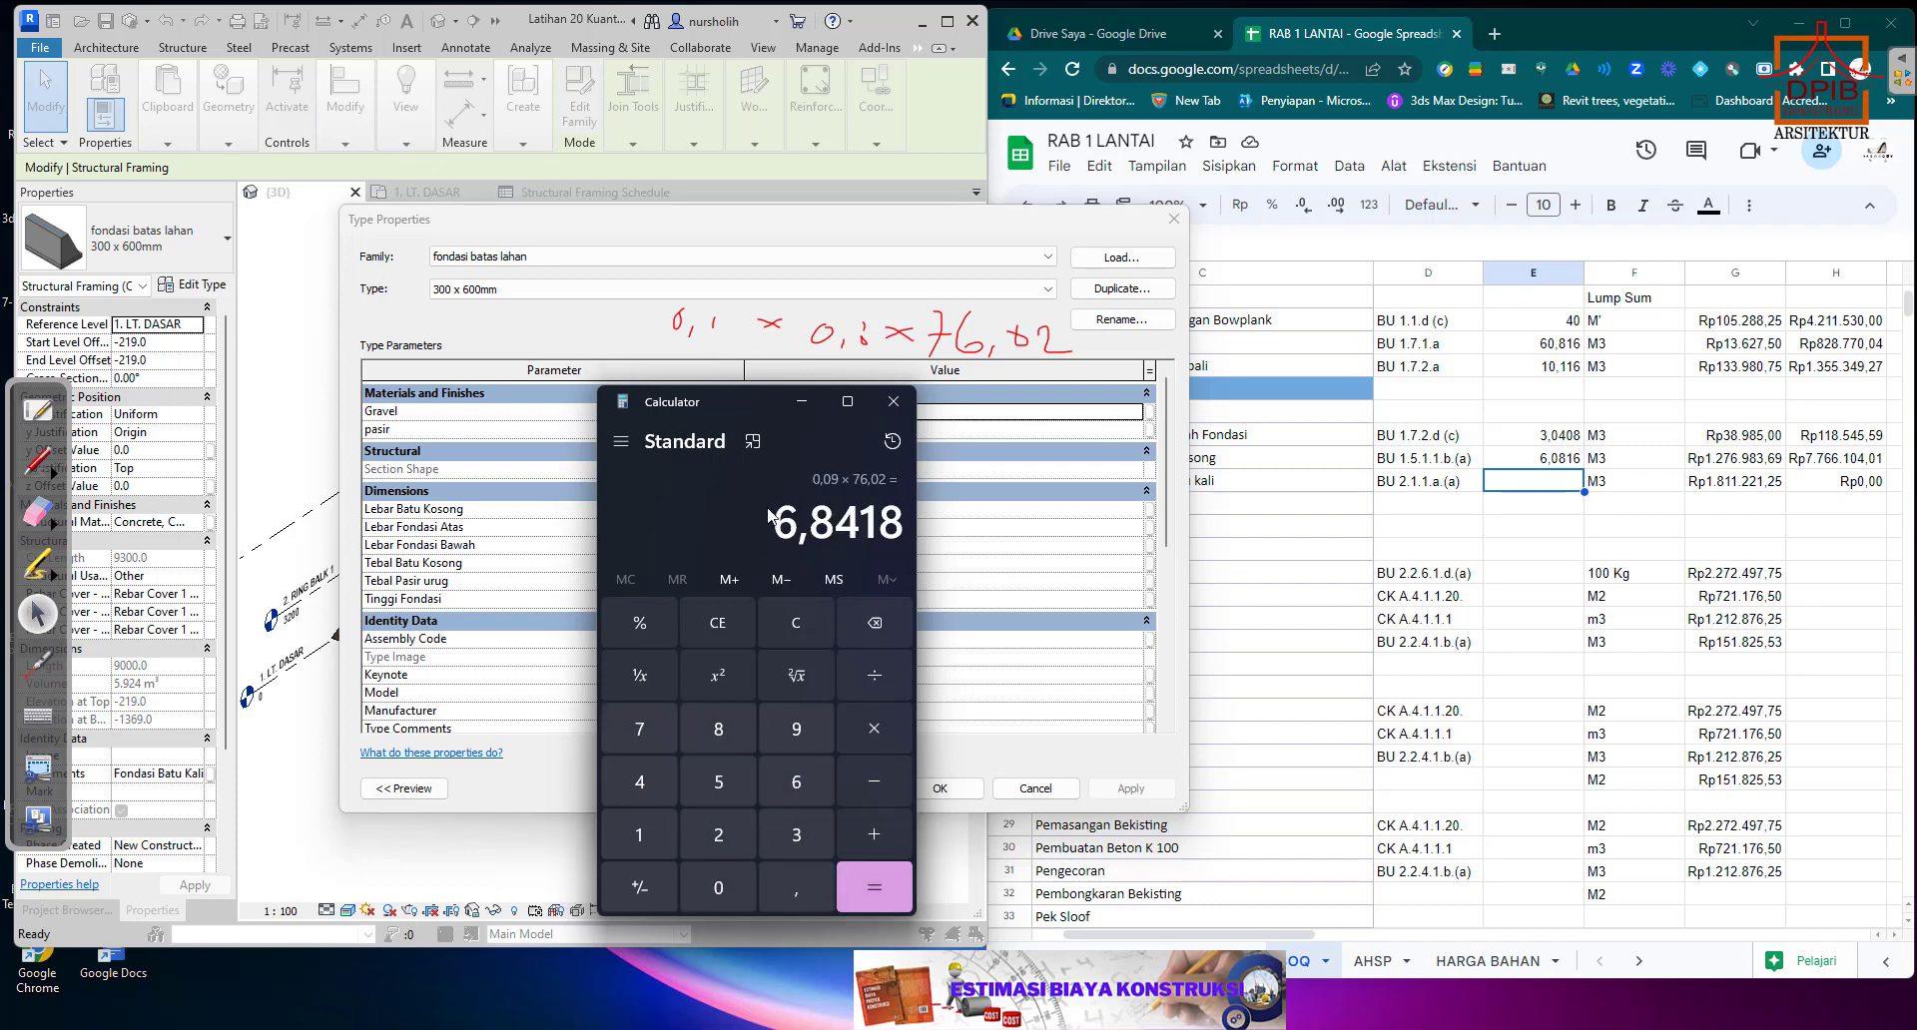
Replace the Pek. Pemasangan Batu Kosong quantity in E13 with the calculated volume 6,8418 and close Calculator.
{"action": "left_click_drag", "start_coordinate": [780, 526], "coordinate": [899, 528]}
{"action": "key", "text": "ctrl+c"}
{"action": "right_click", "coordinate": [897, 528]}
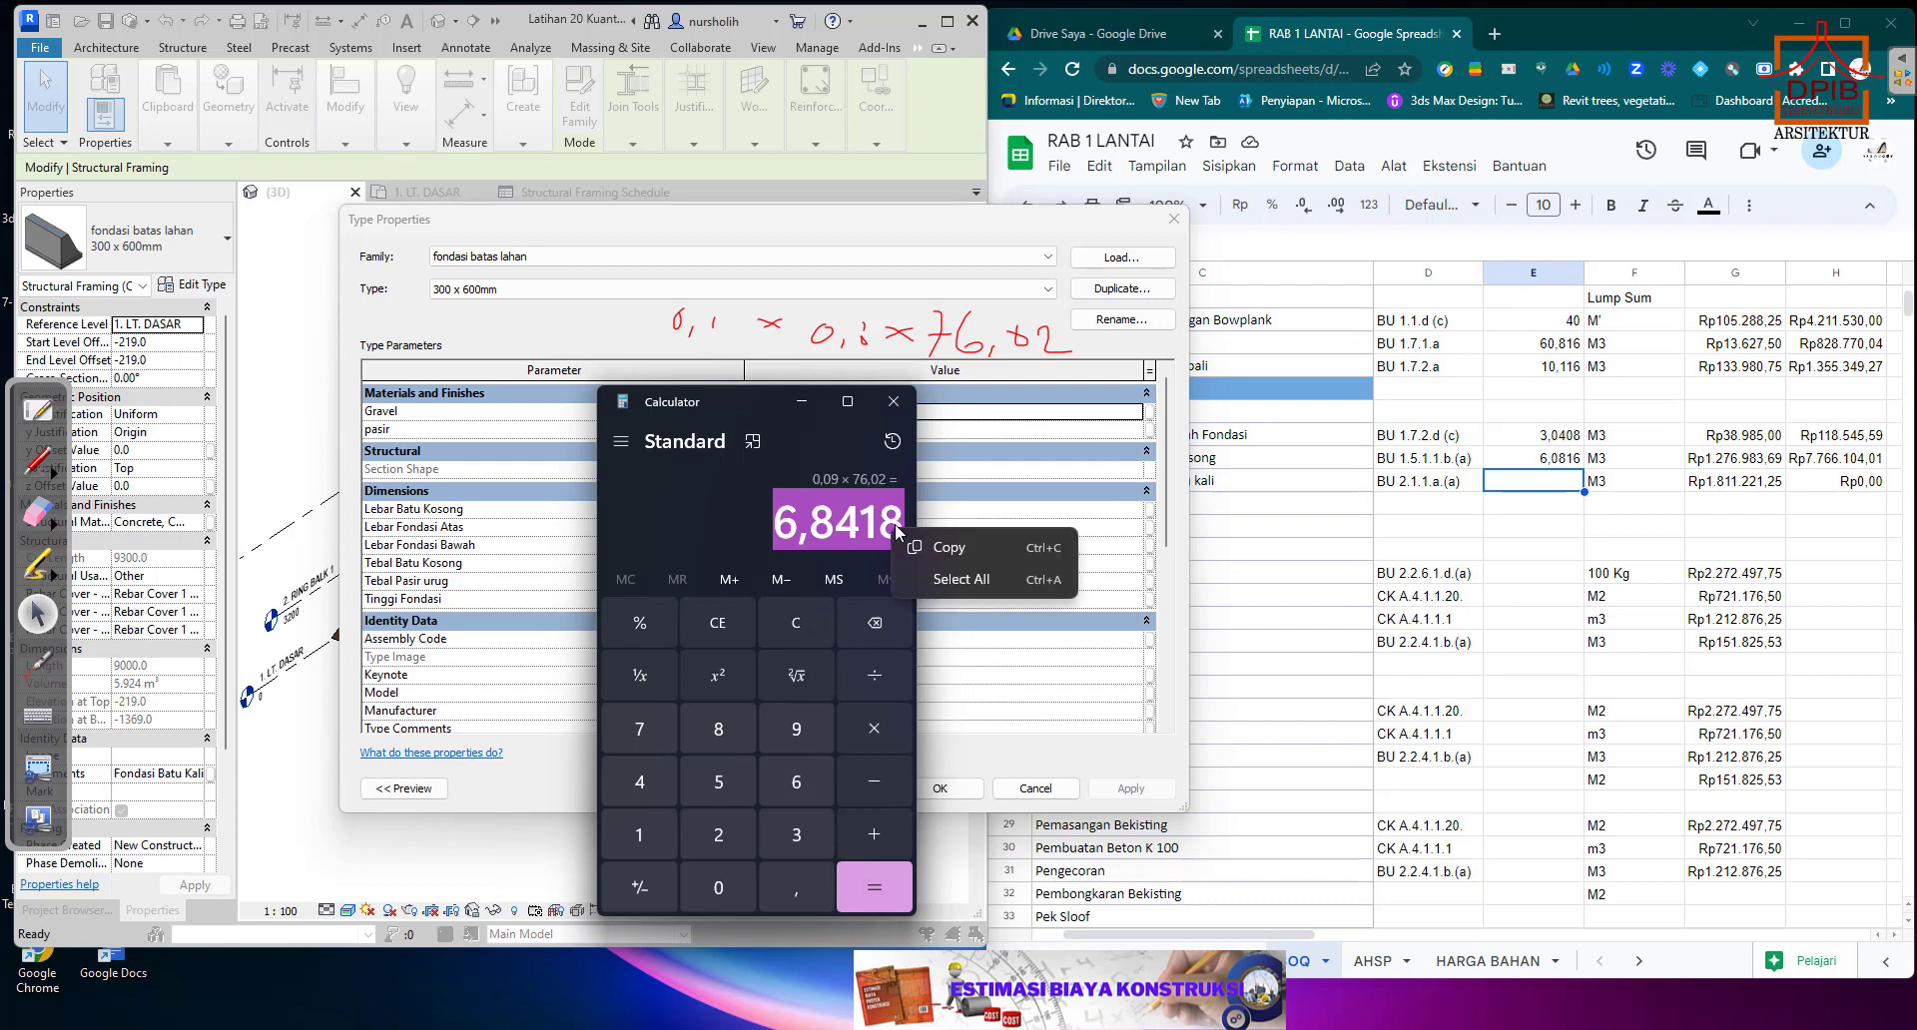
{"action": "left_click", "coordinate": [943, 548]}
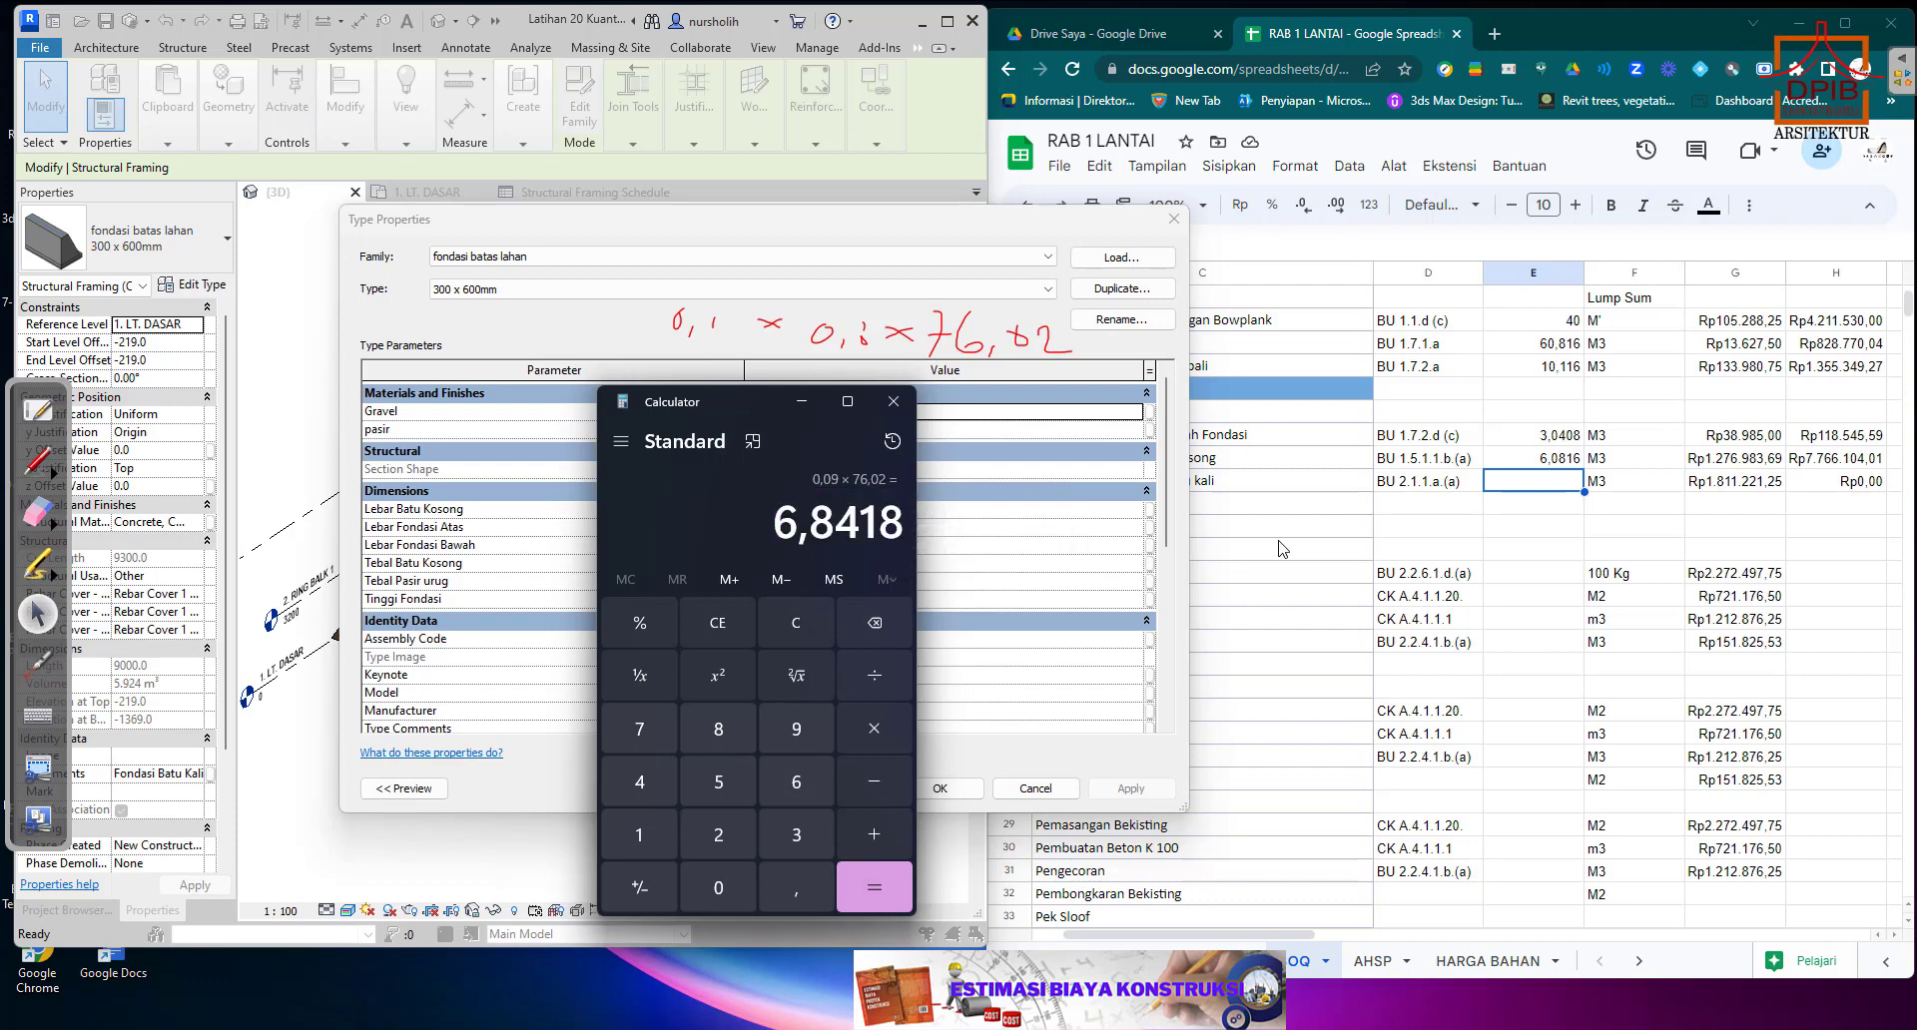
{"action": "left_click", "coordinate": [1552, 468]}
{"action": "right_click", "coordinate": [1552, 468]}
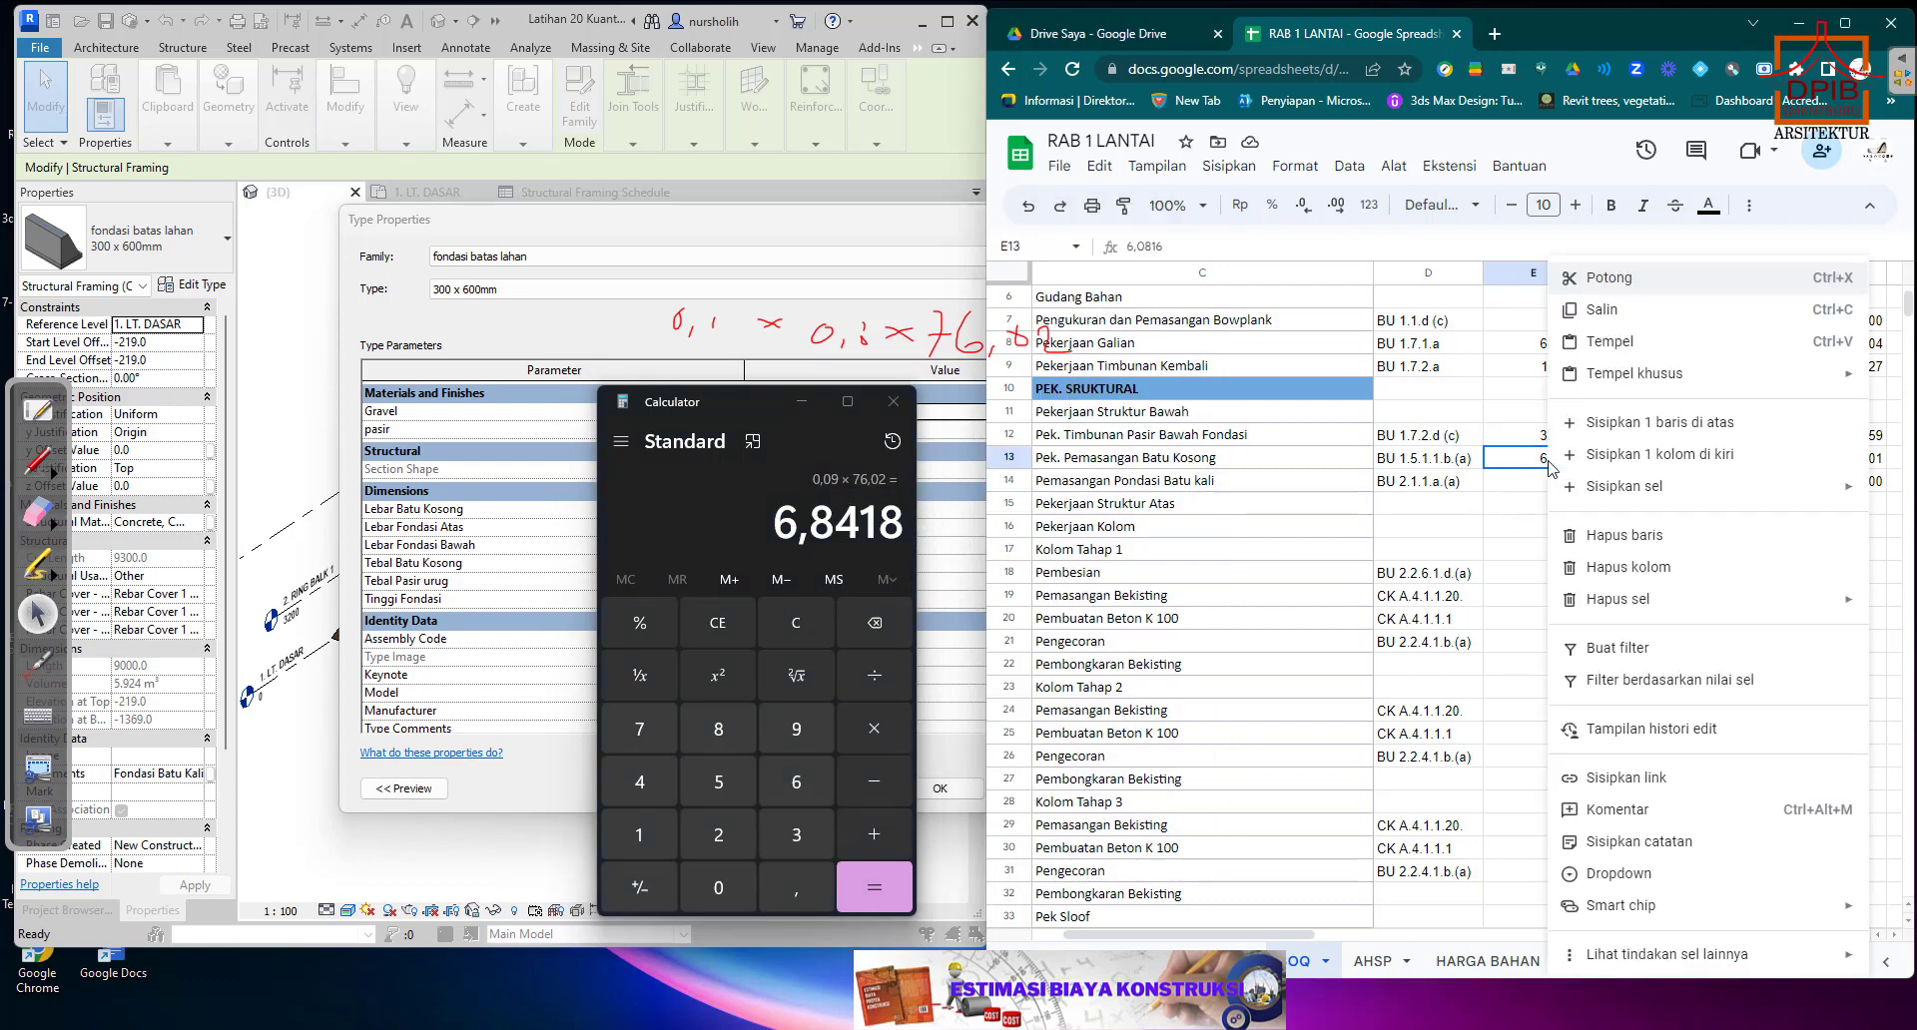
{"action": "left_click", "coordinate": [1611, 355]}
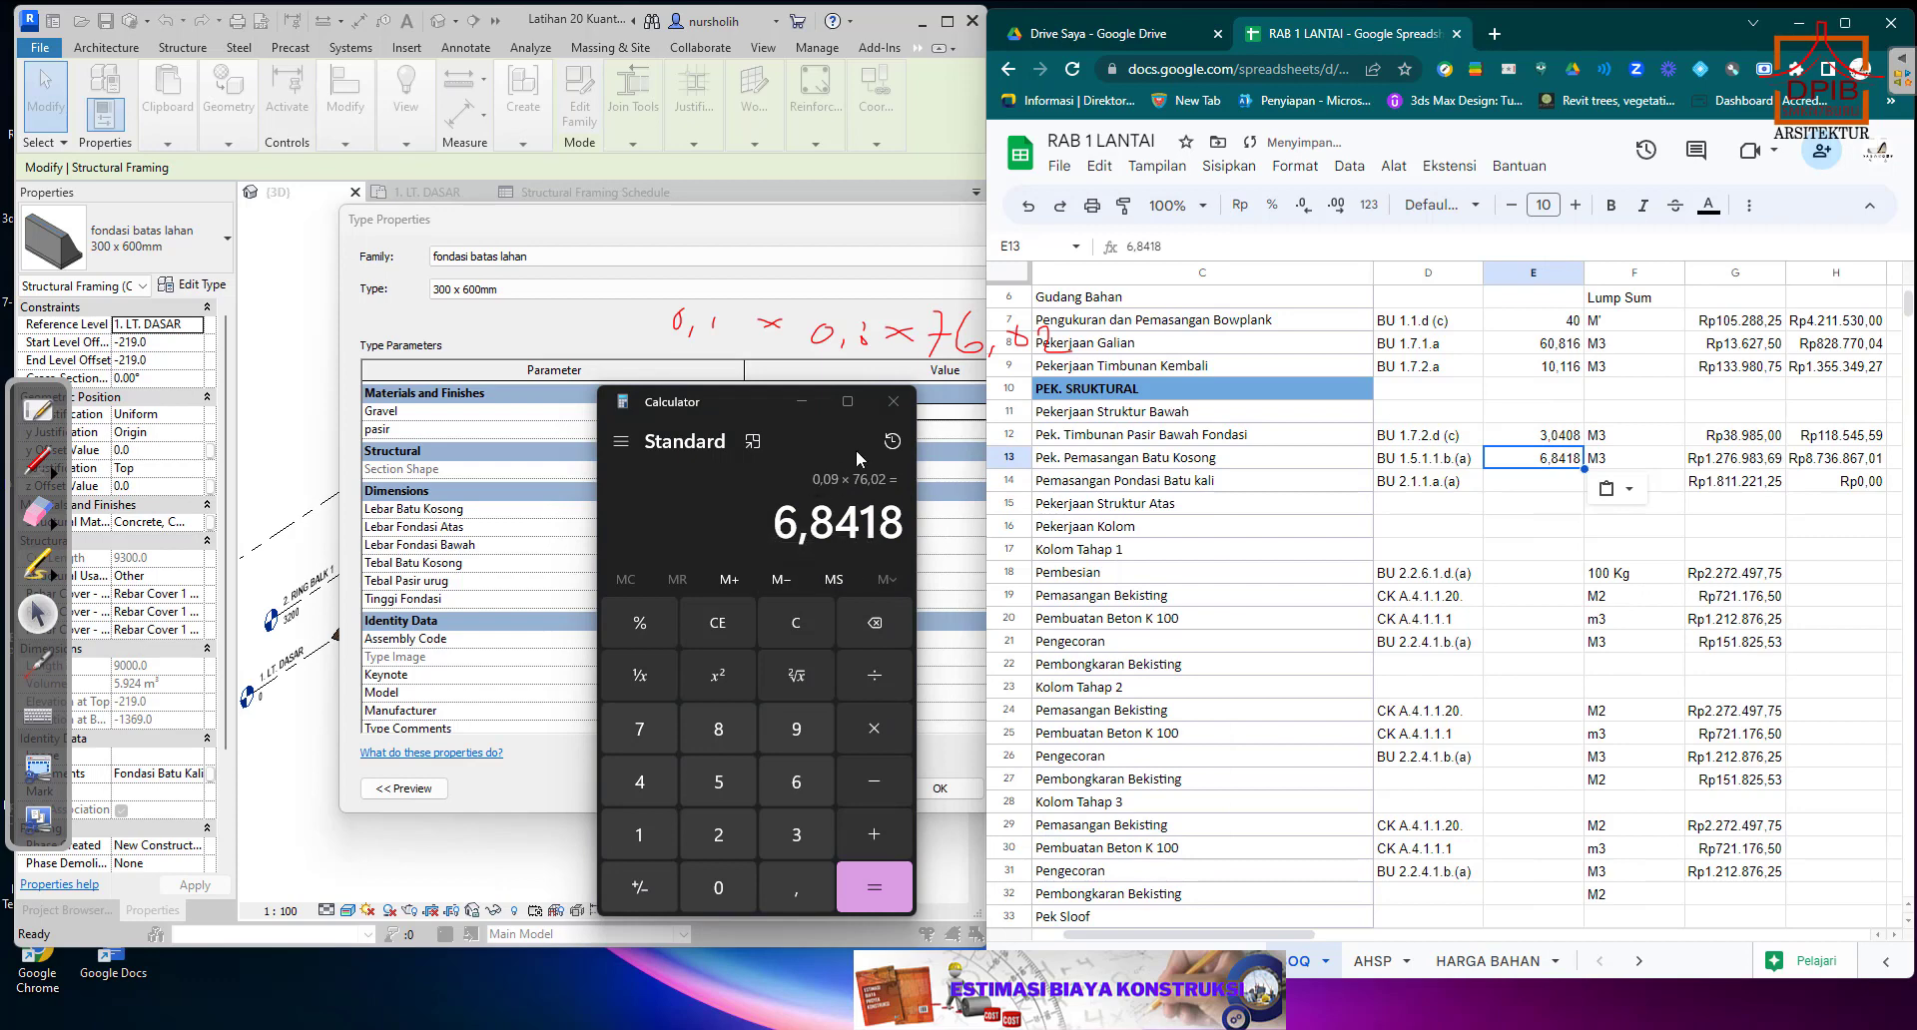
{"action": "left_click", "coordinate": [890, 410]}
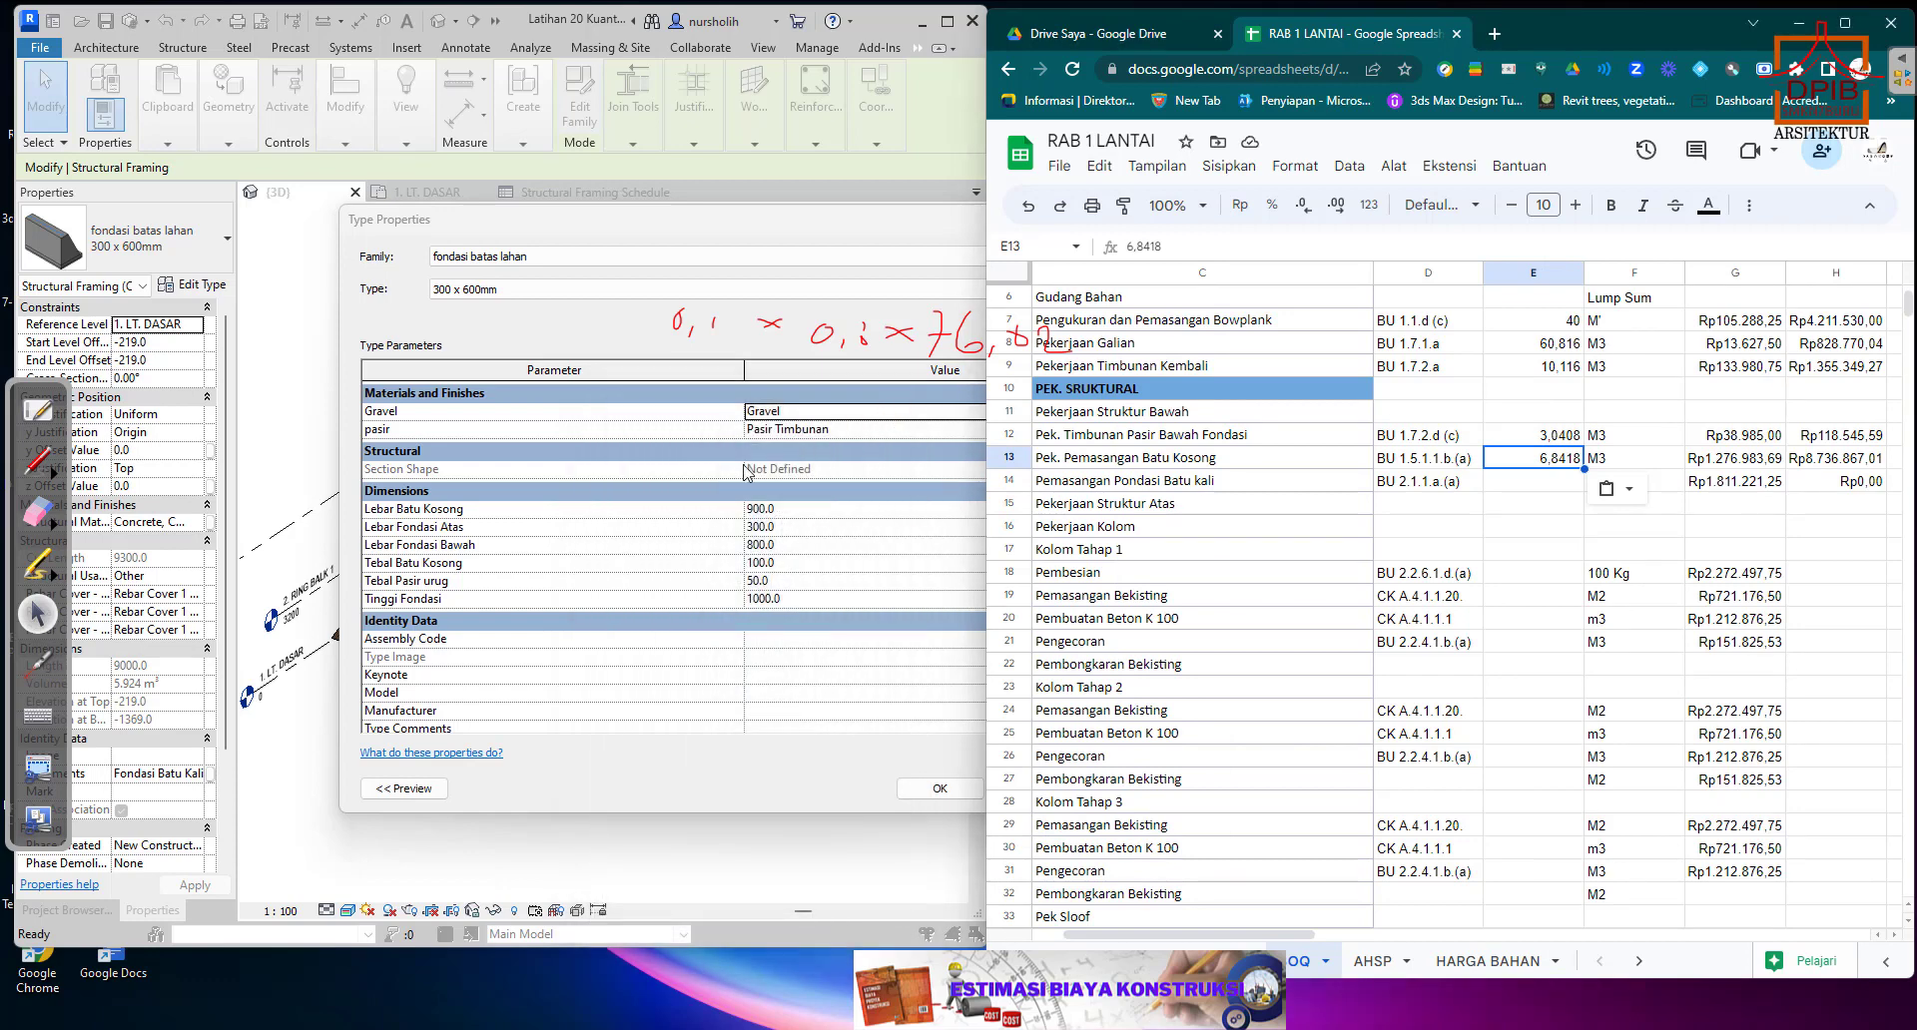
Close the foundation's type properties and enter the Structural Framing Schedule's Fondasi Batu Kali volume, 50,70, as the Pemasangan Pondasi Batu kali quantity in E14.
{"action": "left_click", "coordinate": [707, 241]}
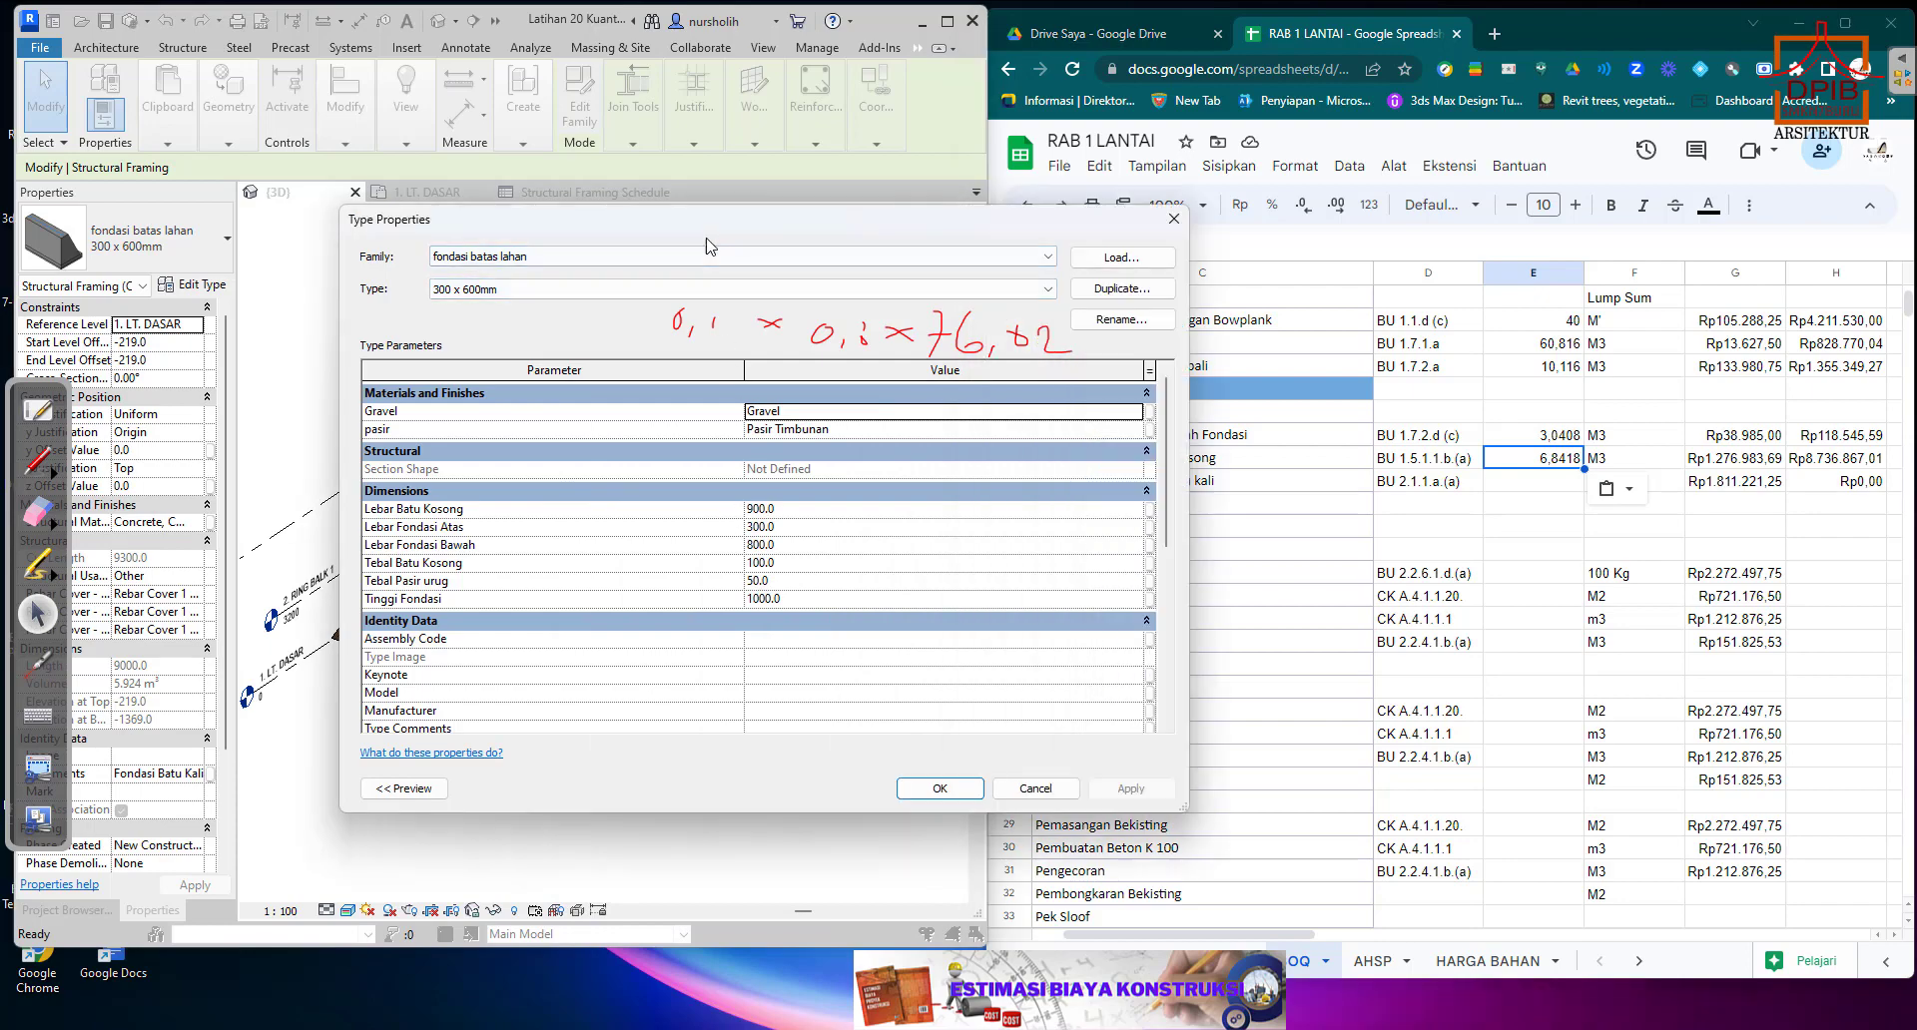
{"action": "left_click", "coordinate": [1171, 221]}
{"action": "left_click", "coordinate": [575, 195]}
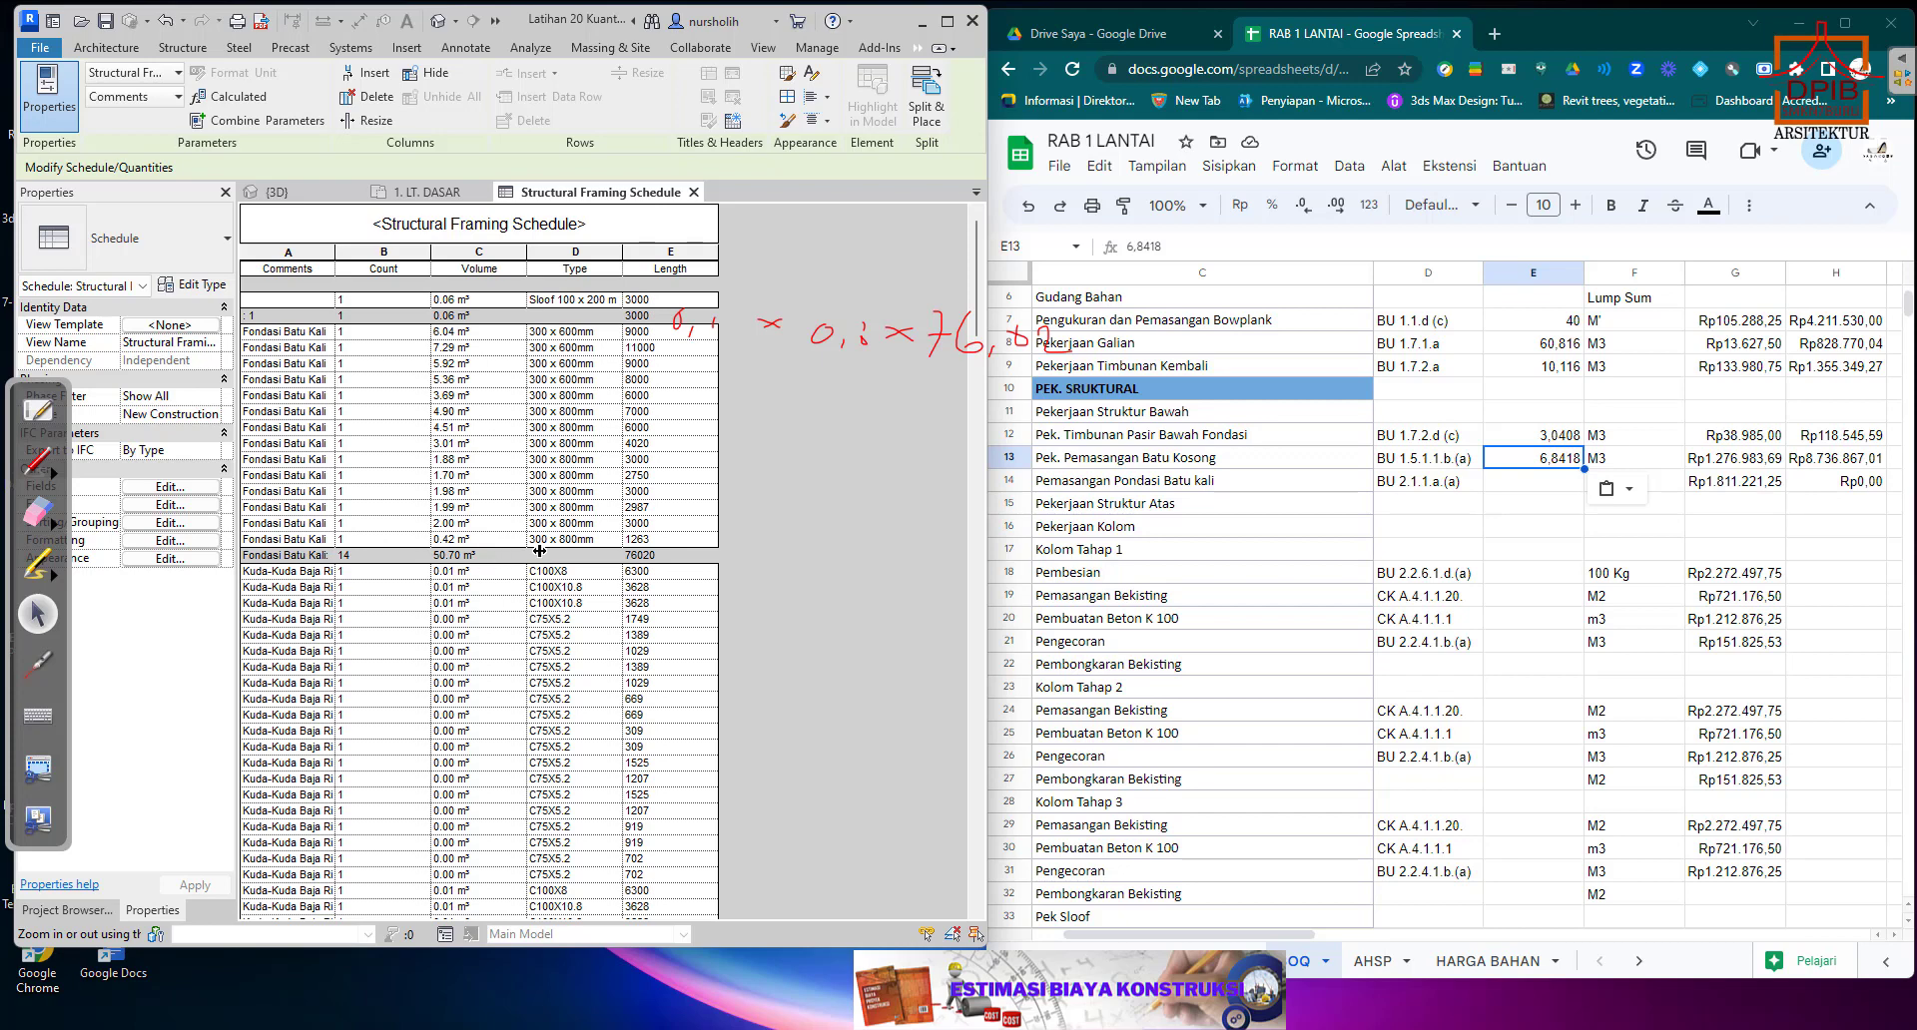
{"action": "left_click", "coordinate": [1536, 483]}
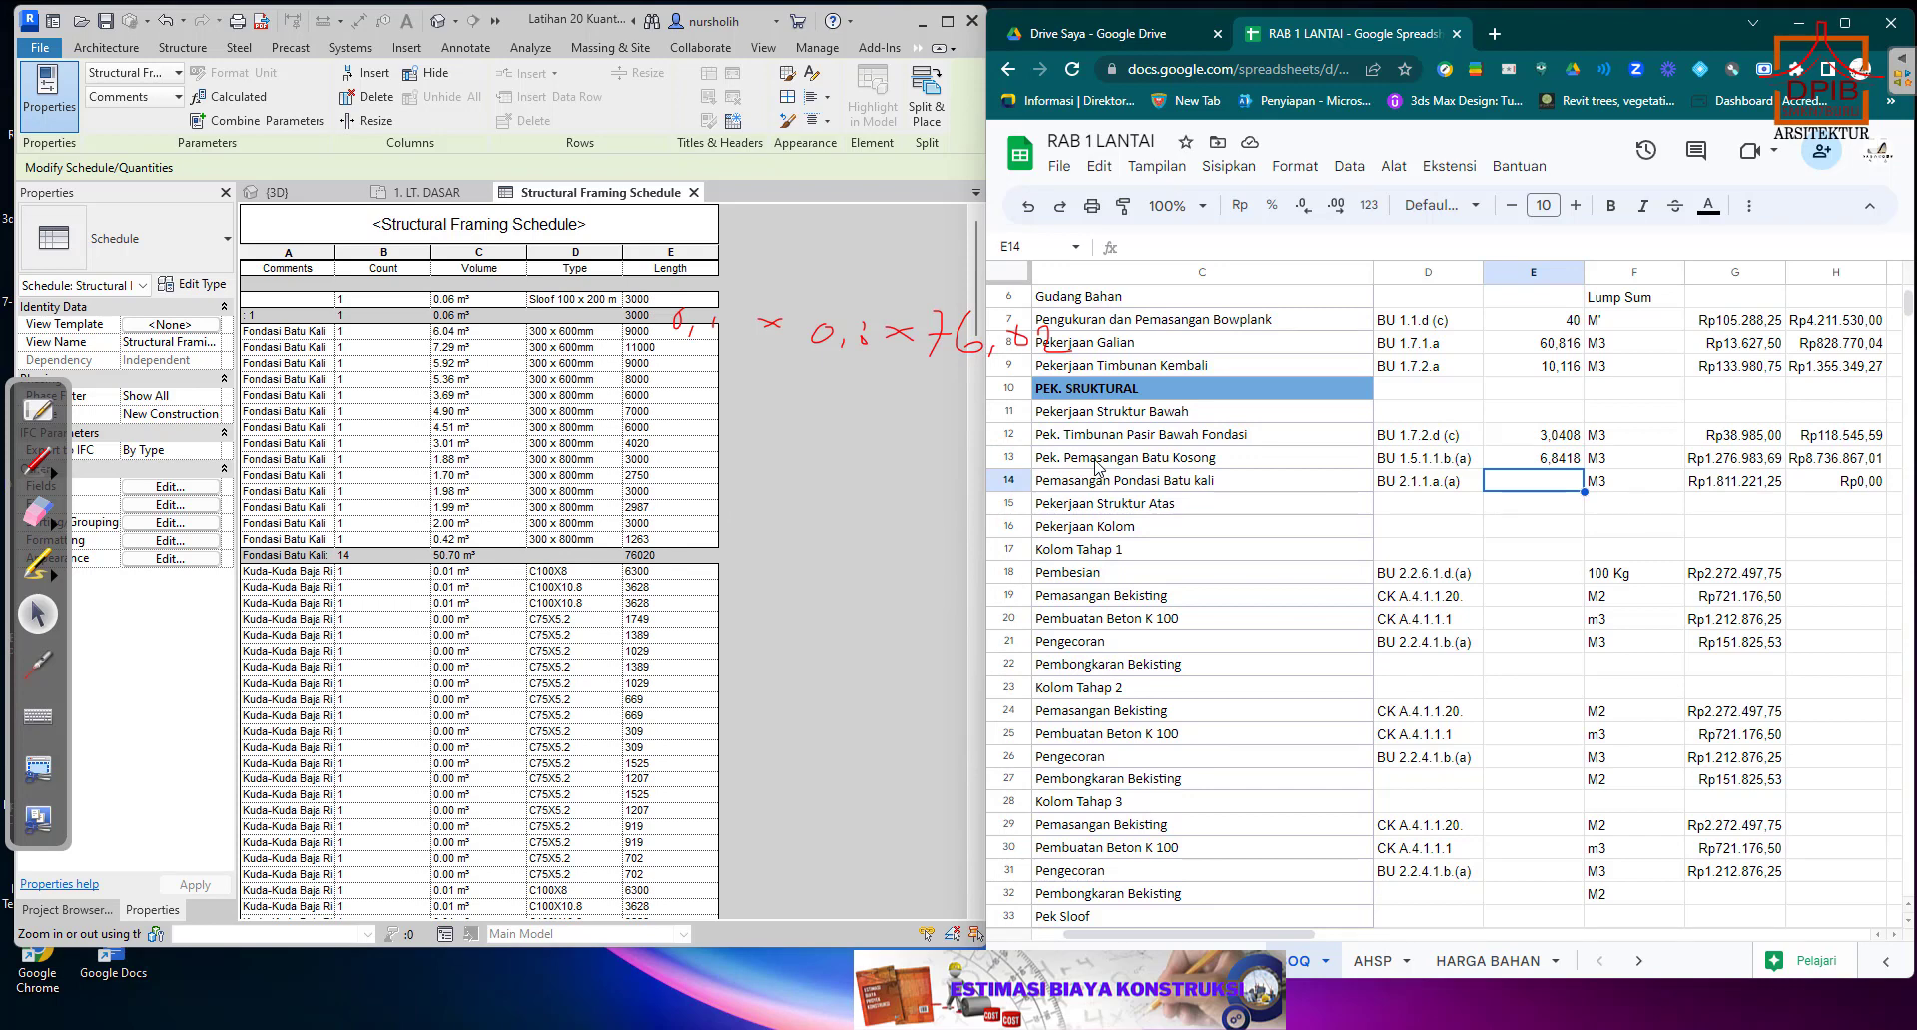
{"action": "type", "text": "50,70"}
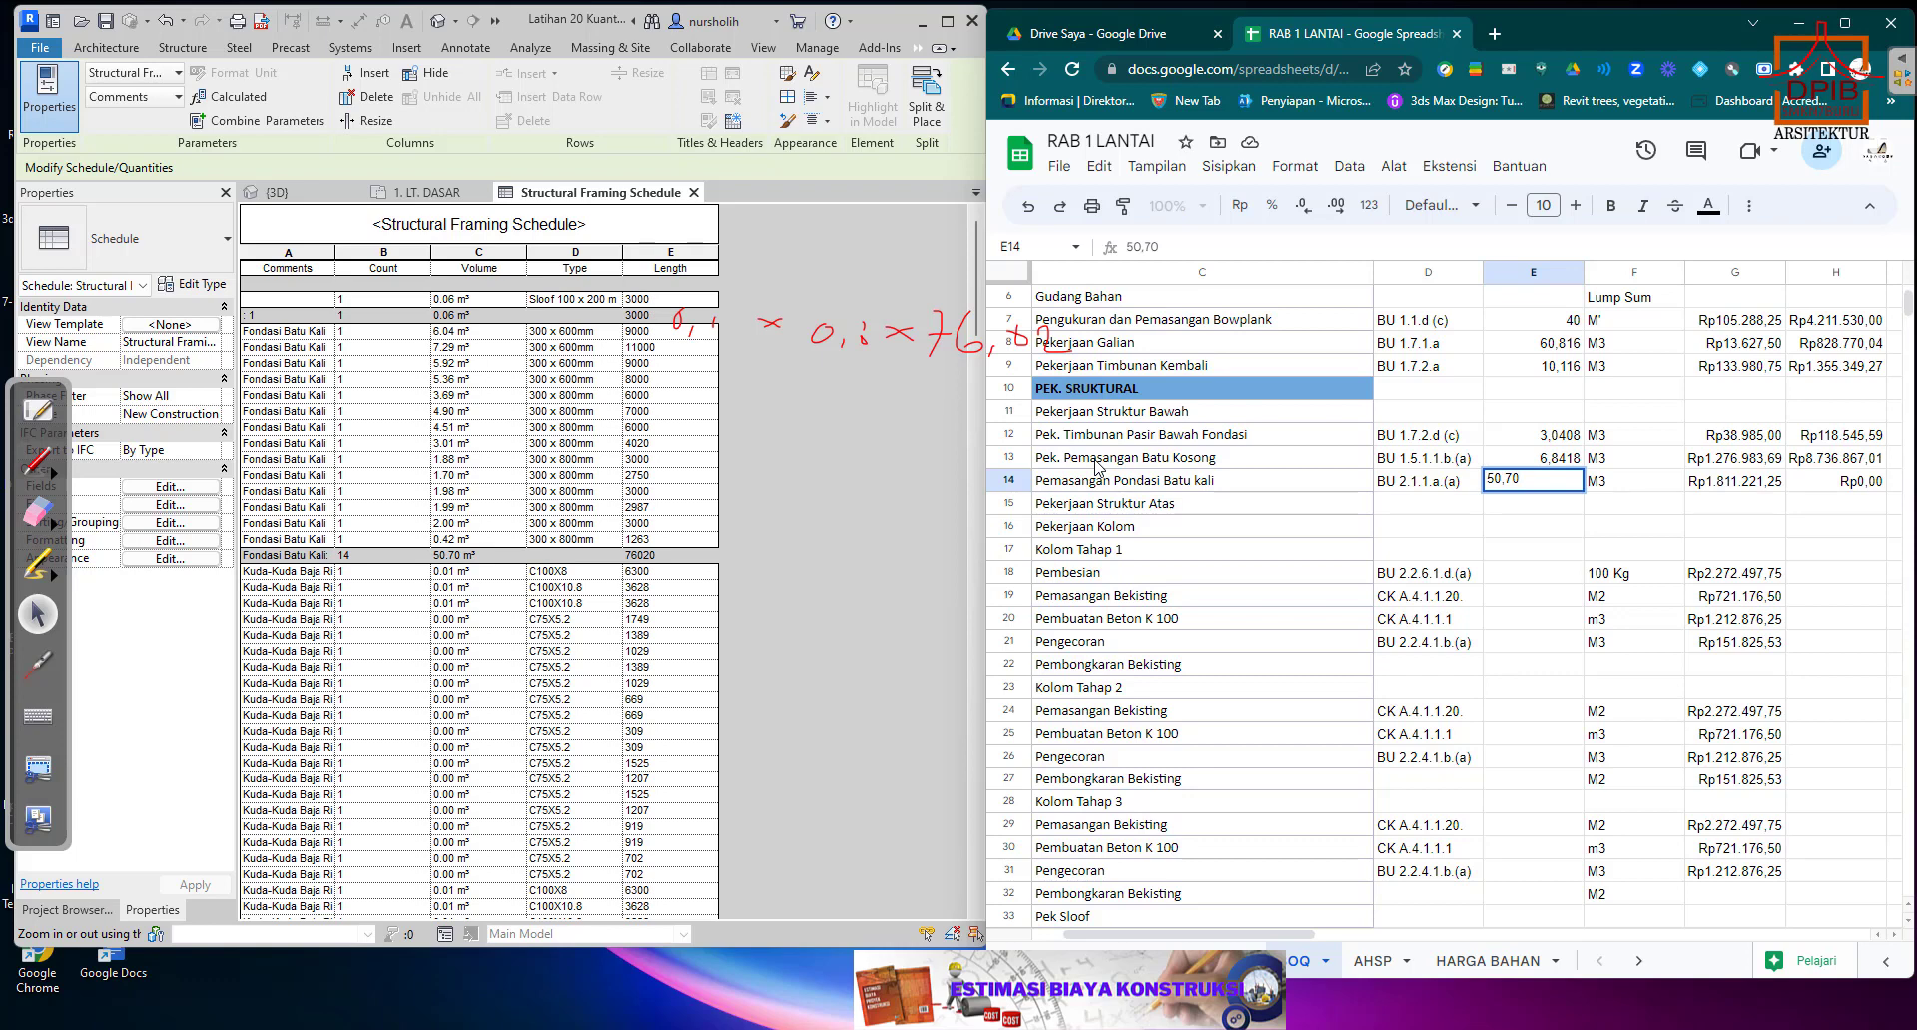
{"action": "key", "text": "Return"}
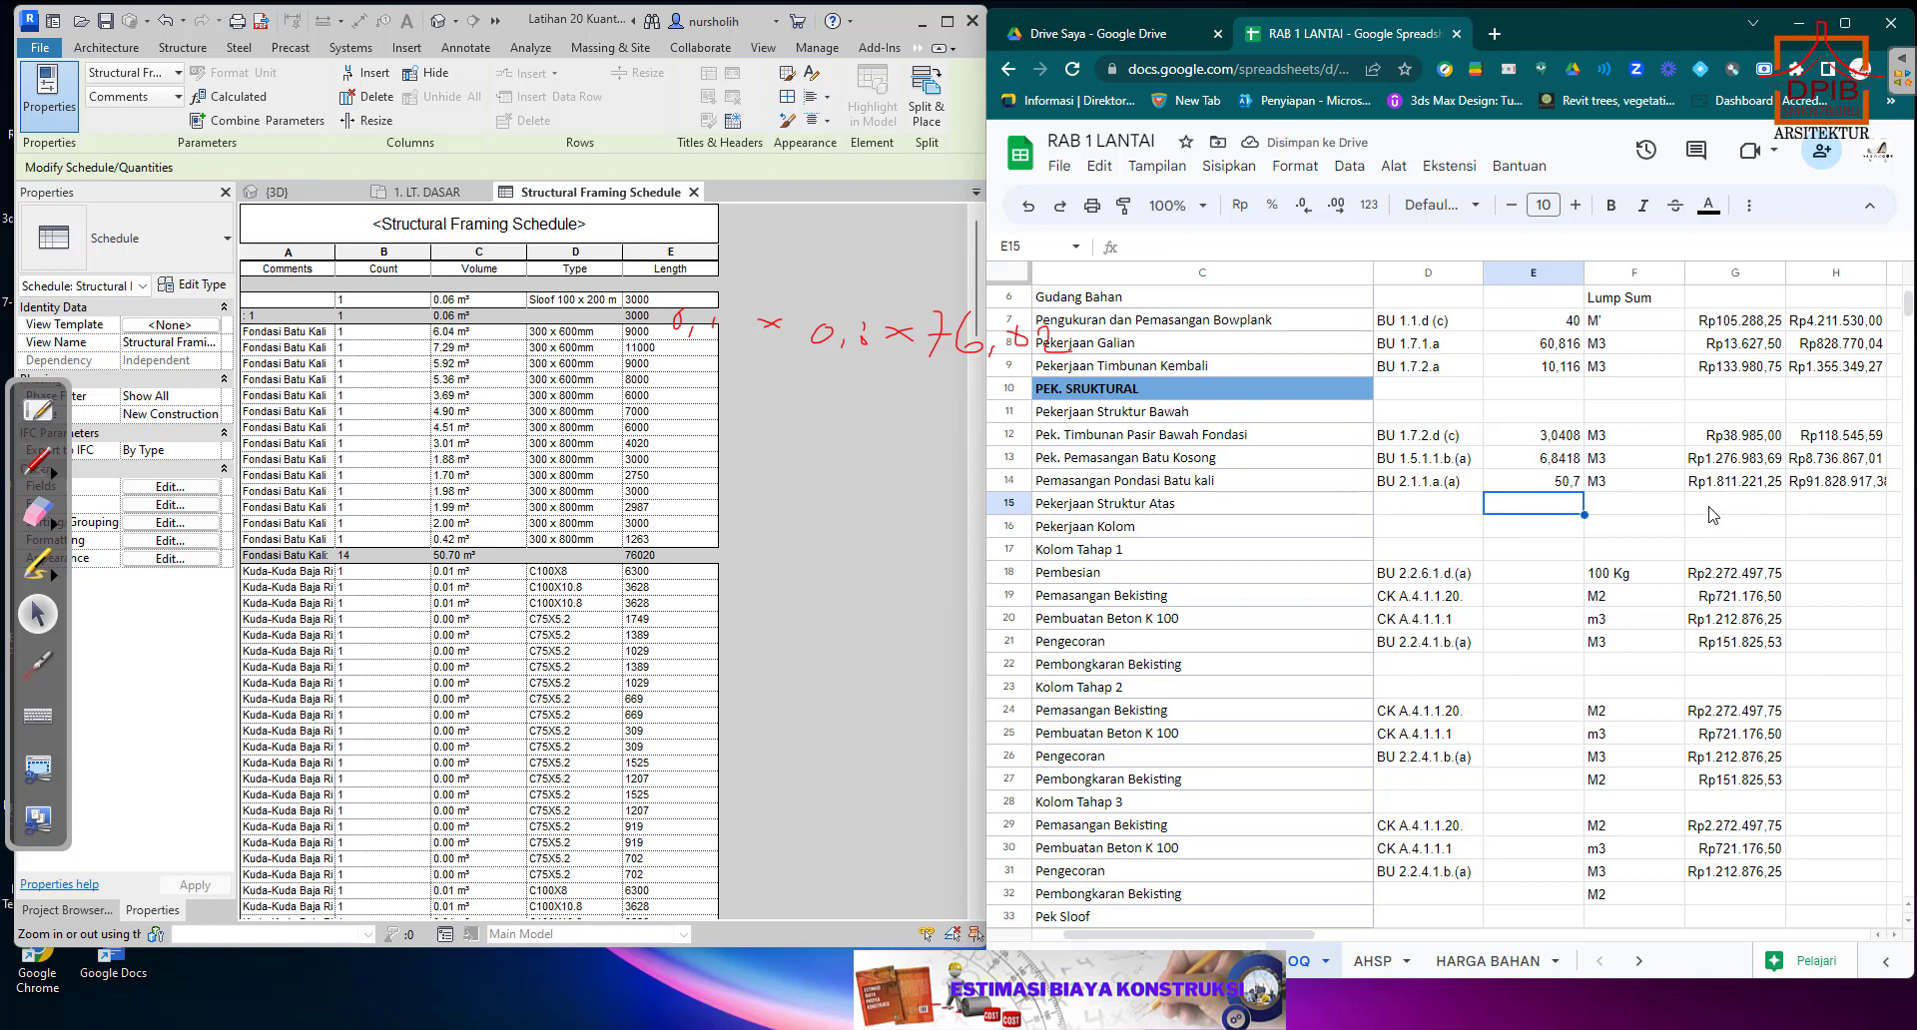
Check the Pondasi Batu kali unit price and total in row 14 and the Kolom Tahap 1 Pembesian quantity and unit cells in row 18.
{"action": "scroll", "coordinate": [1711, 510], "scroll_direction": "down", "scroll_amount": 1}
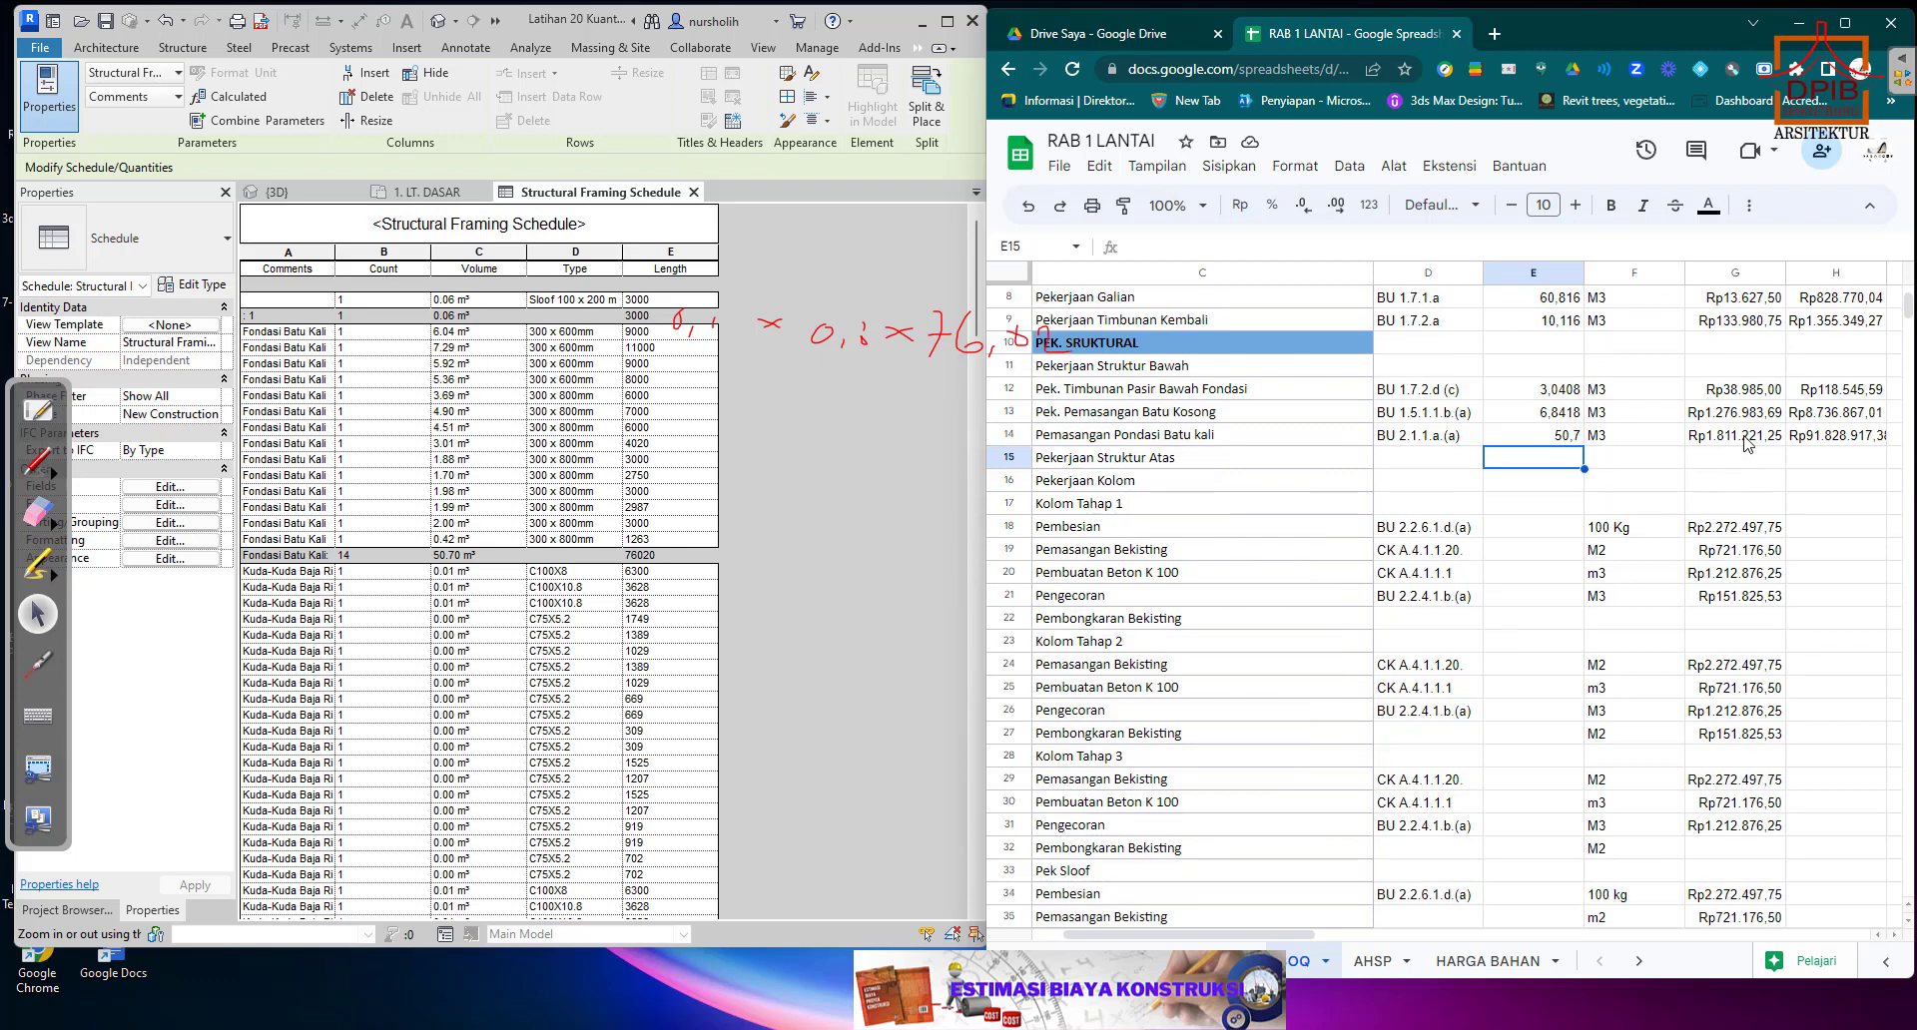
{"action": "left_click", "coordinate": [1747, 437]}
{"action": "left_click", "coordinate": [1849, 441]}
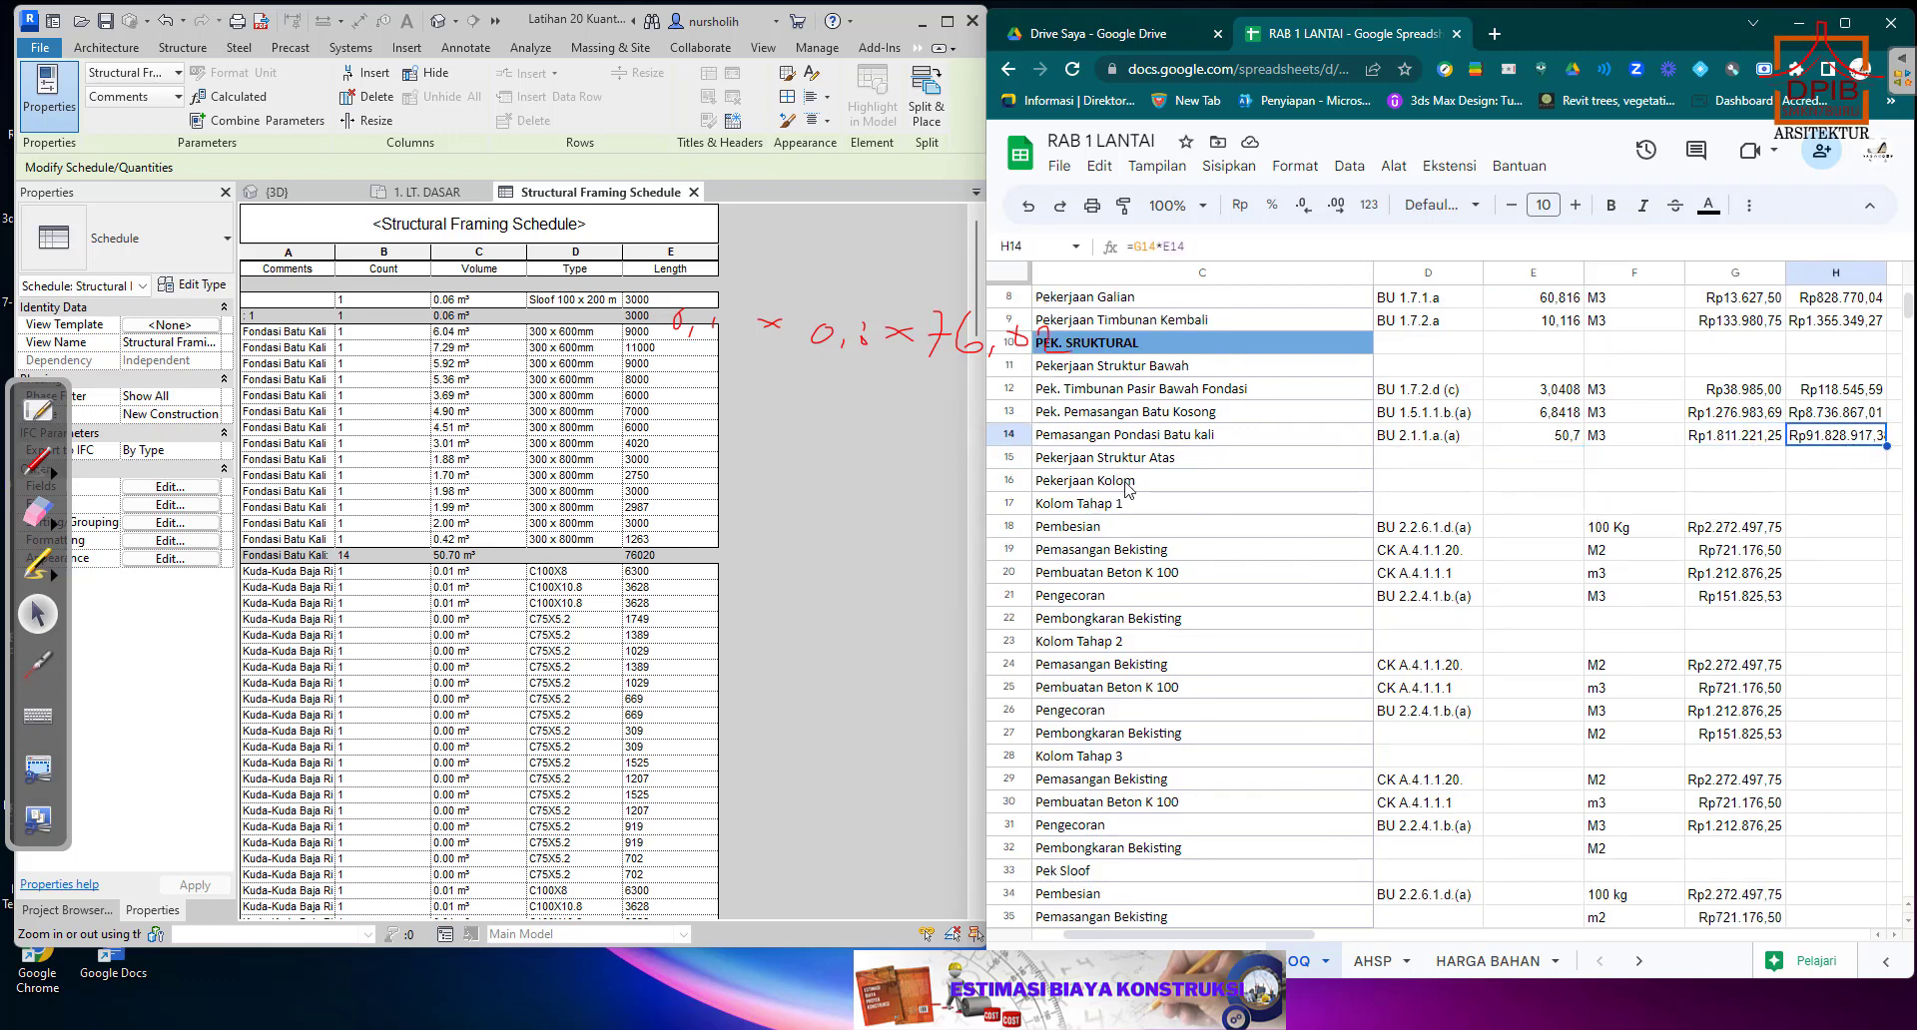
{"action": "left_click", "coordinate": [1184, 509]}
{"action": "scroll", "coordinate": [1403, 544], "scroll_direction": "down", "scroll_amount": 1}
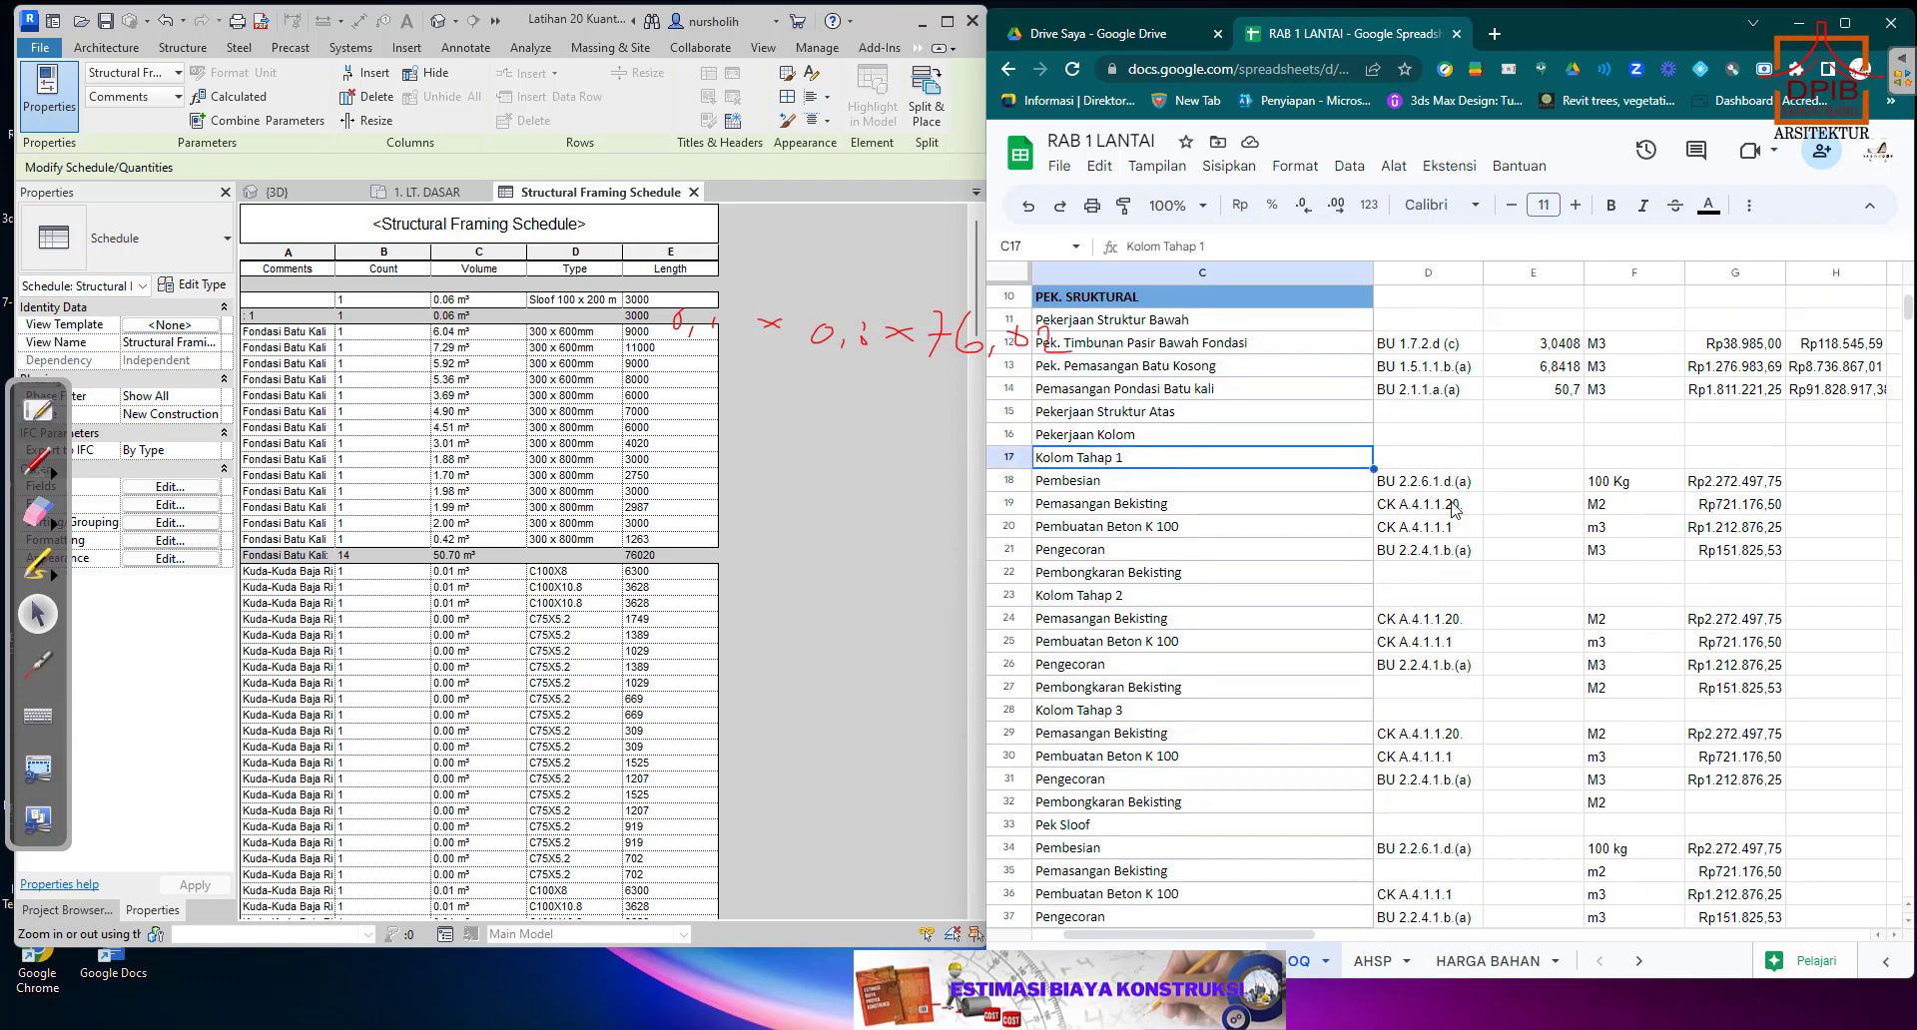
{"action": "left_click", "coordinate": [1559, 489]}
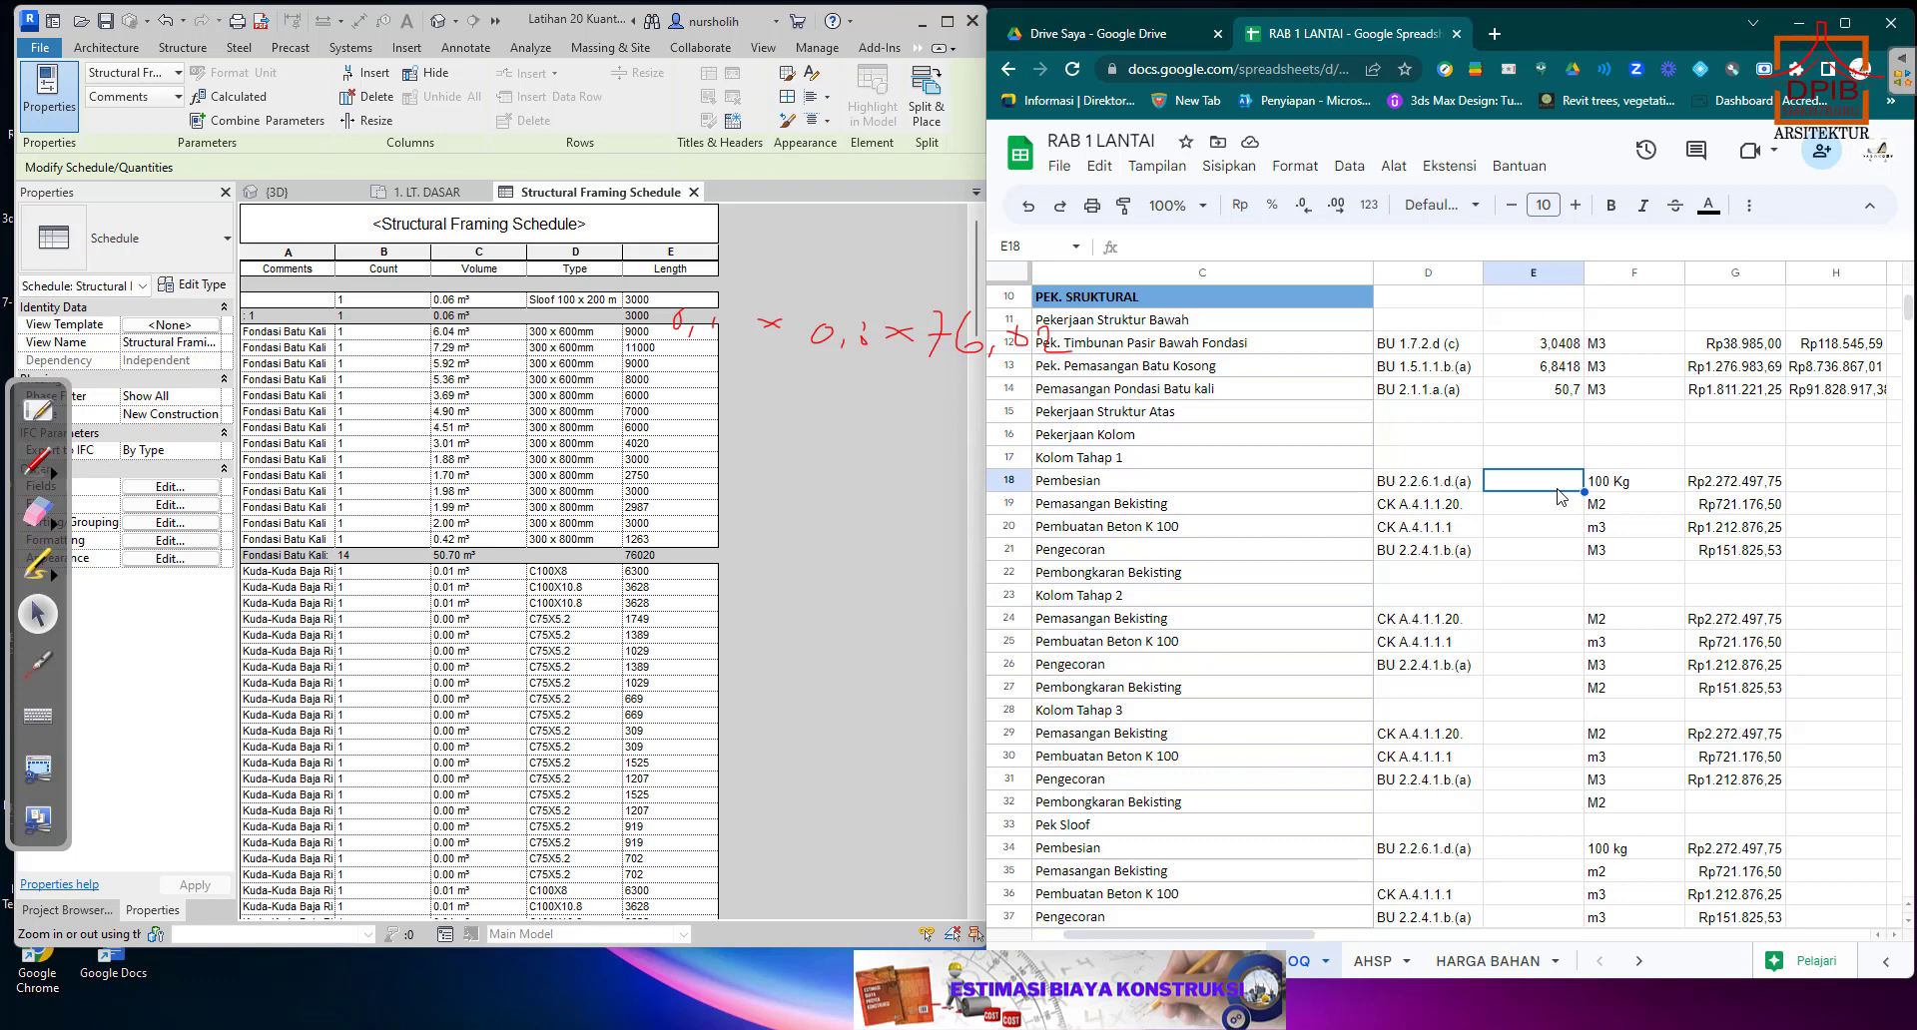
{"action": "left_click", "coordinate": [1625, 486]}
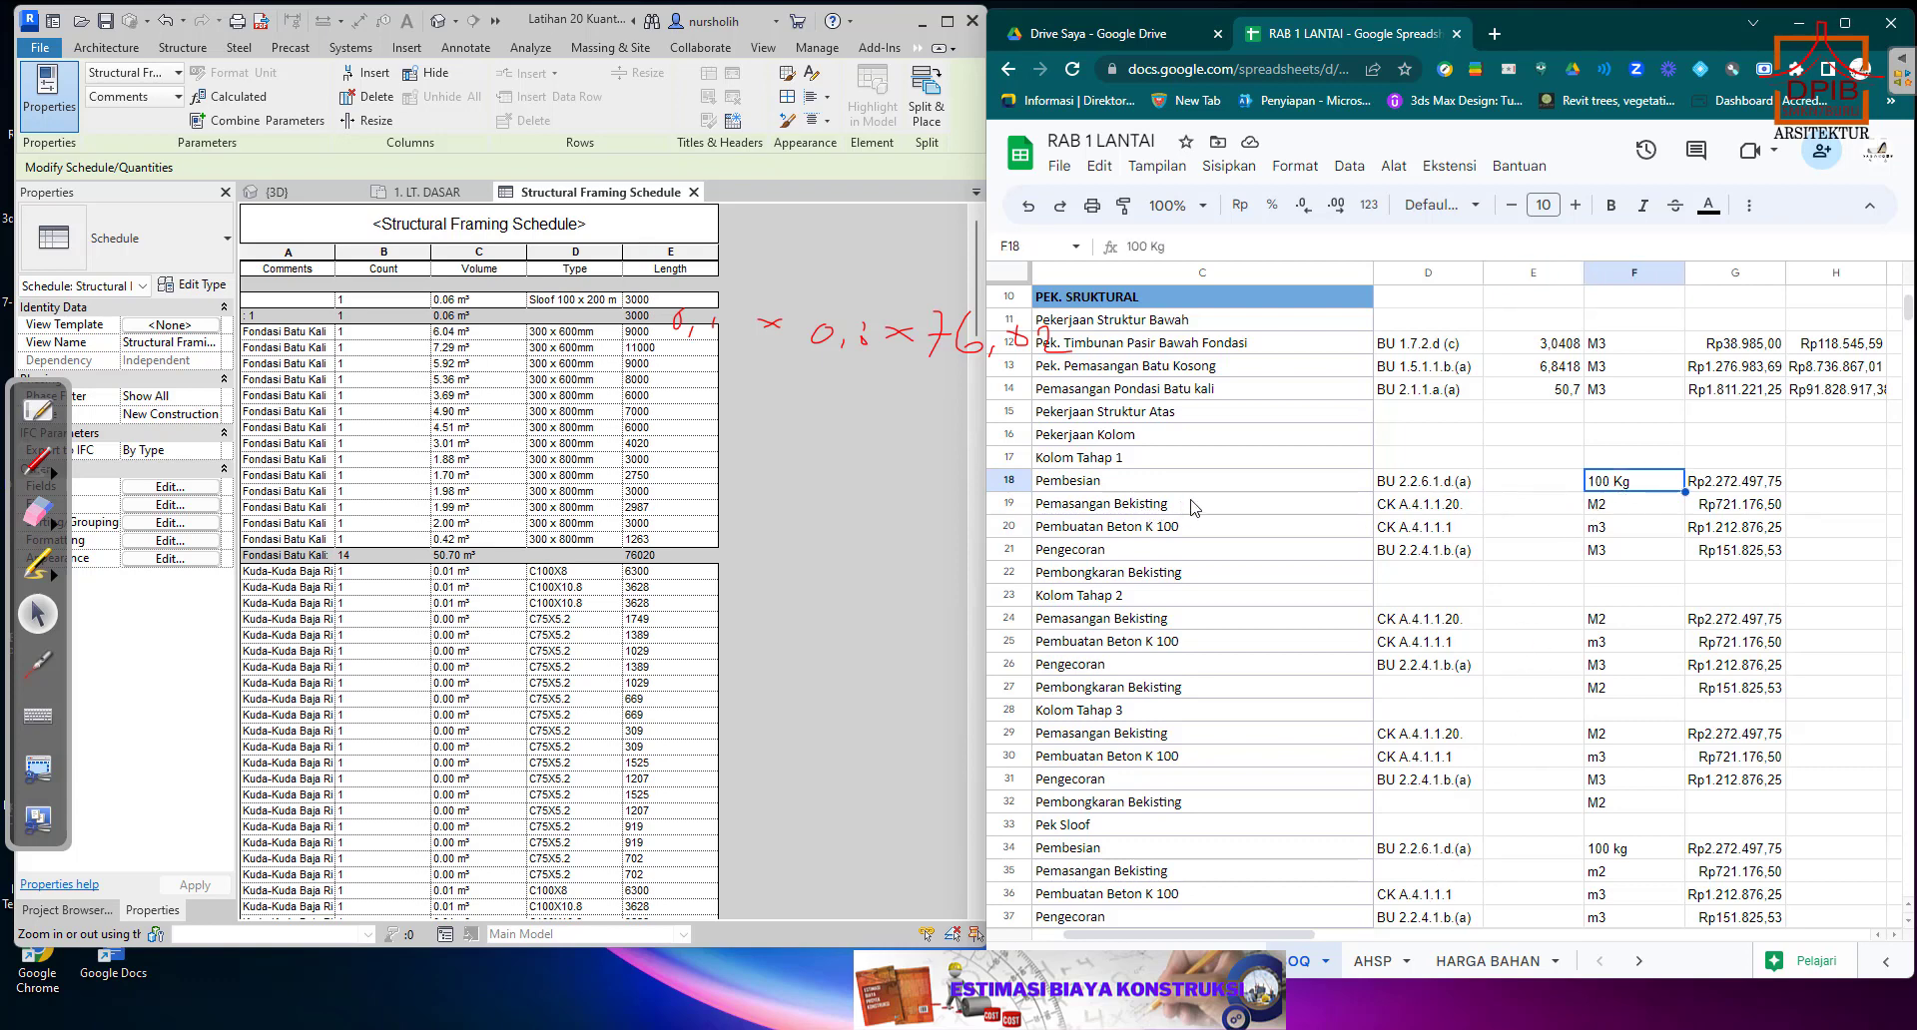
Look through the AHSP sheet's unit price analyses and examine the 2.2.6.1.d.(a) Pembesian analysis, including the unit for Besi Beton Polos.
{"action": "left_click", "coordinate": [1375, 966]}
{"action": "scroll", "coordinate": [1325, 634], "scroll_direction": "down", "scroll_amount": 10}
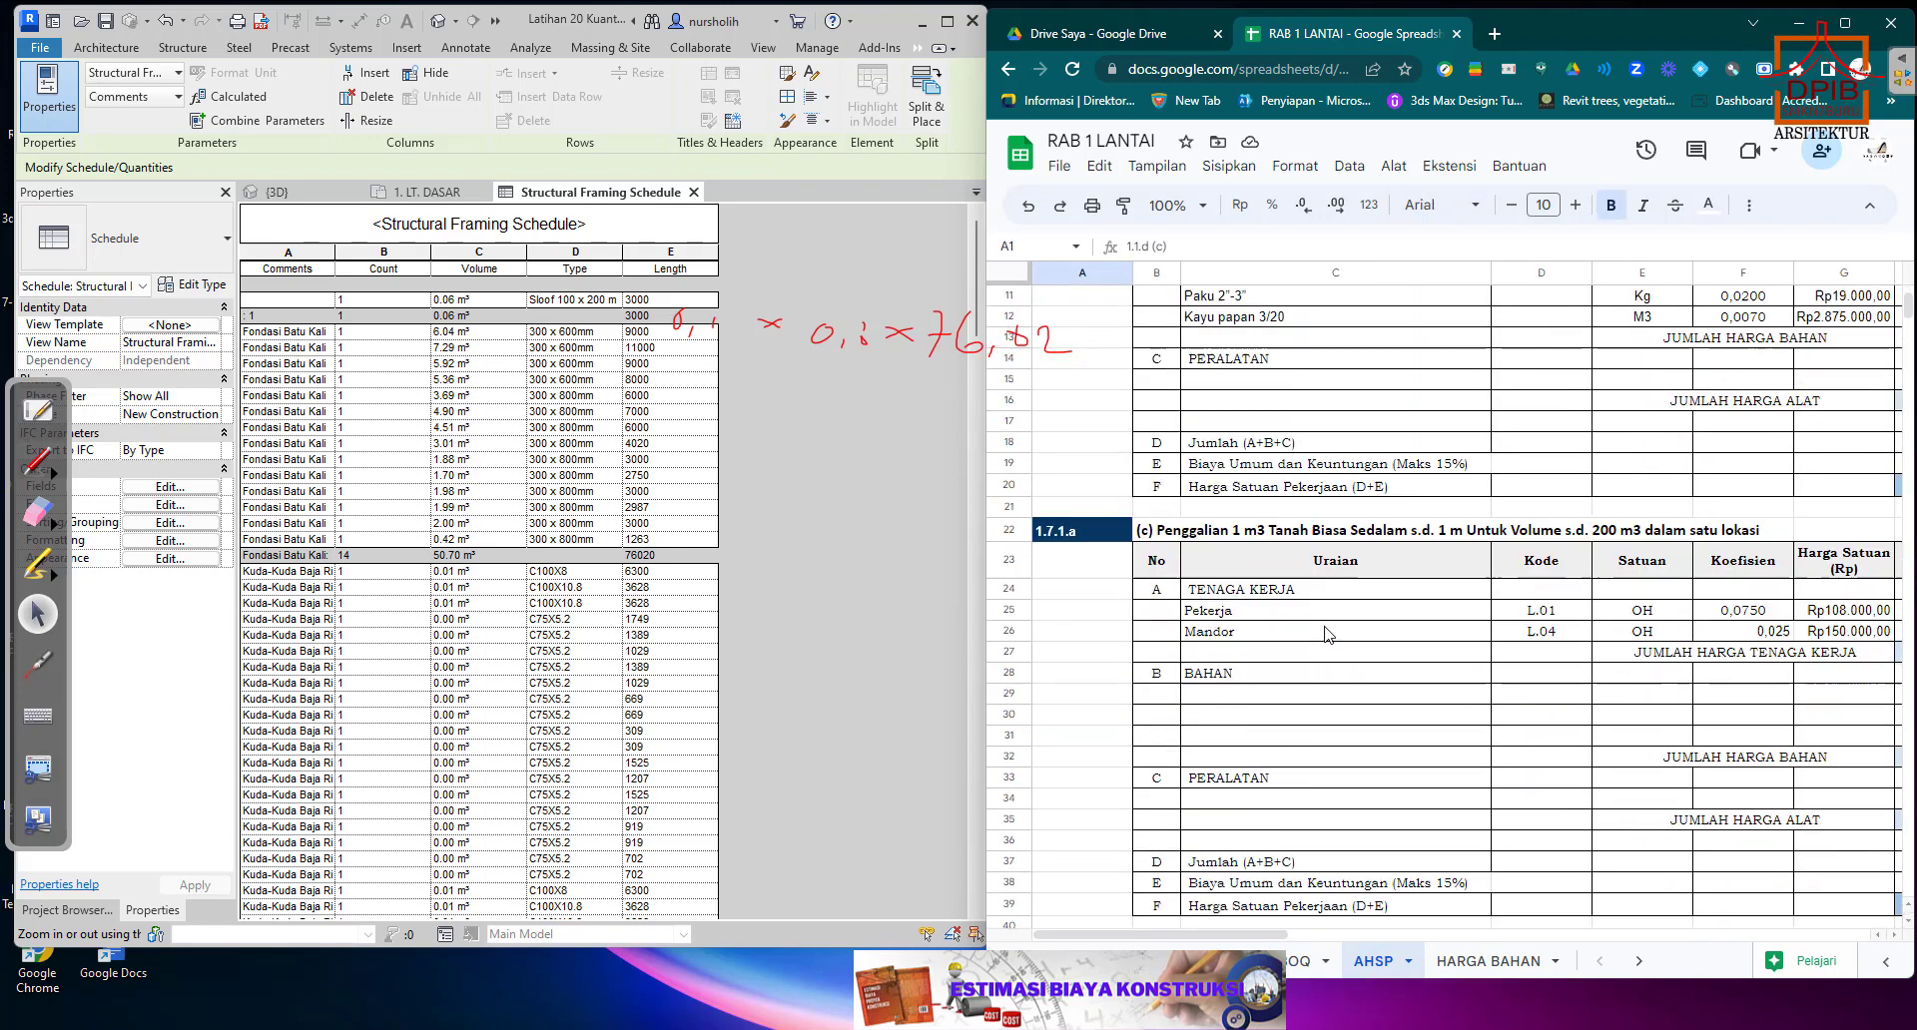
{"action": "scroll", "coordinate": [1325, 636], "scroll_direction": "down", "scroll_amount": 6}
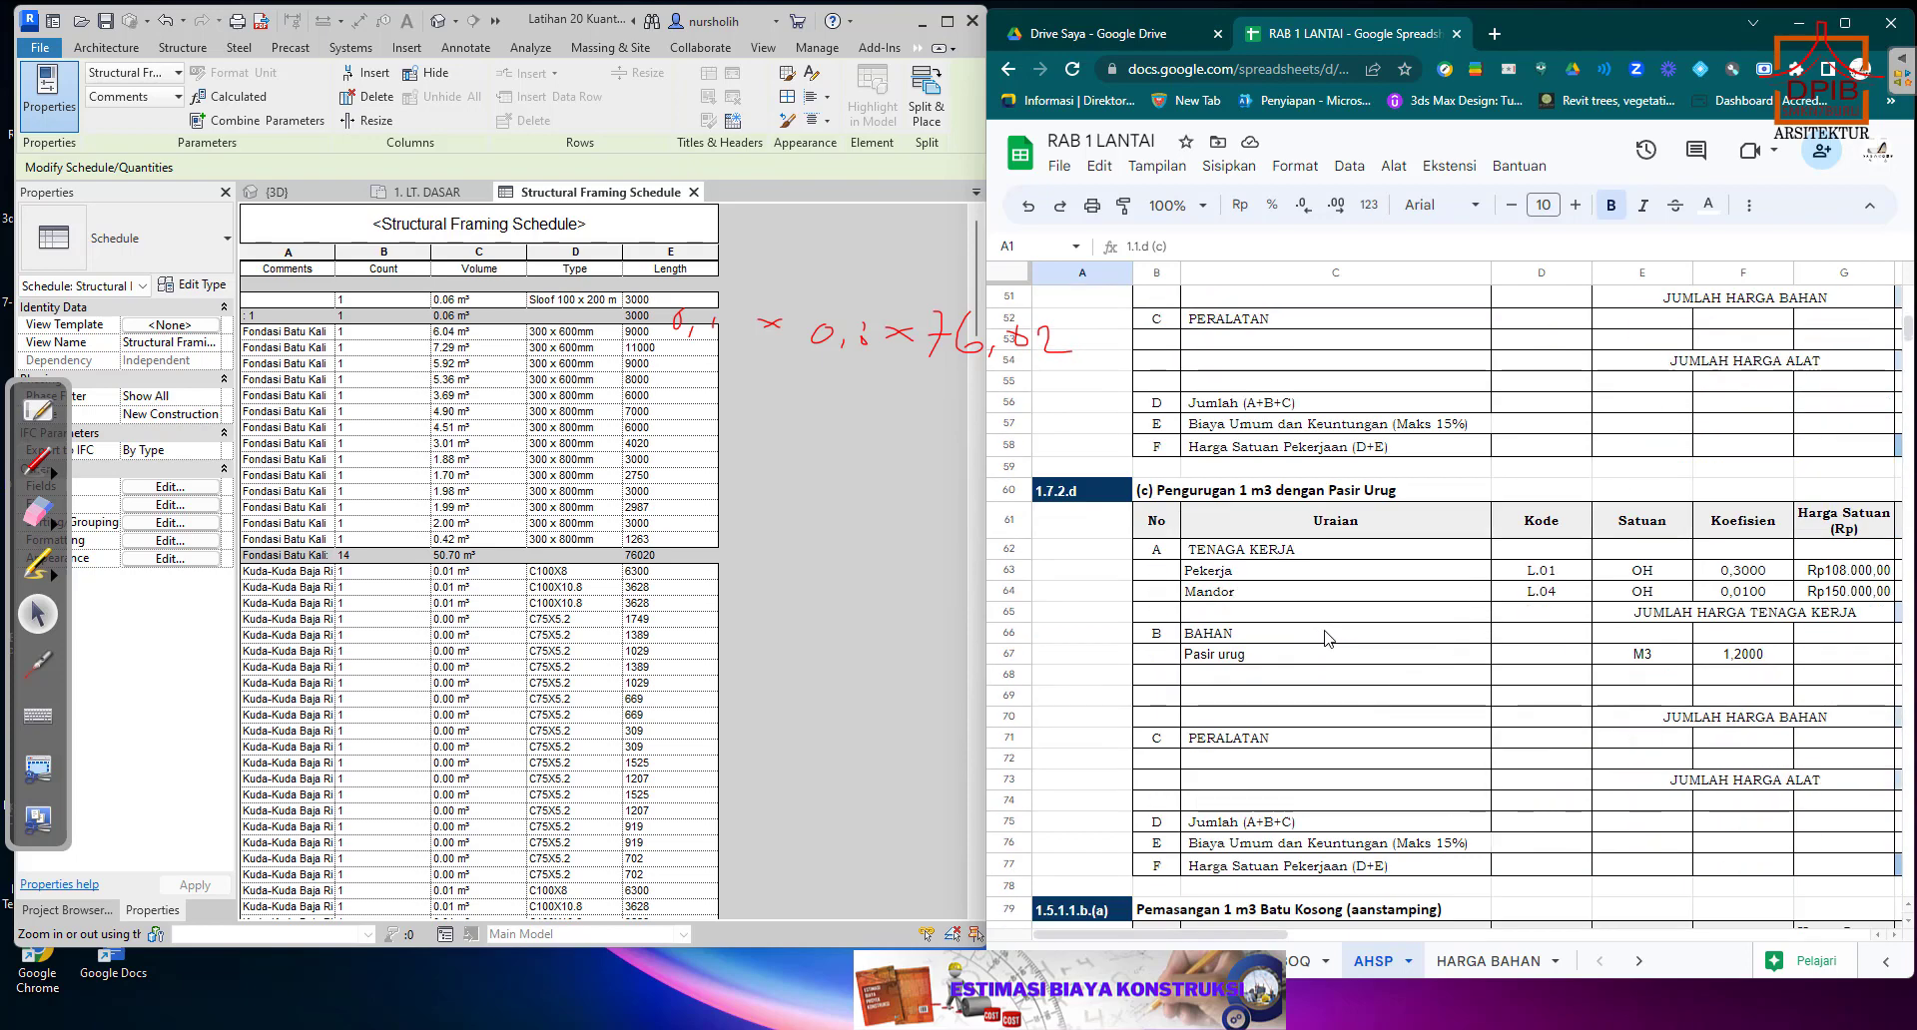
{"action": "scroll", "coordinate": [1327, 642], "scroll_direction": "down", "scroll_amount": 10}
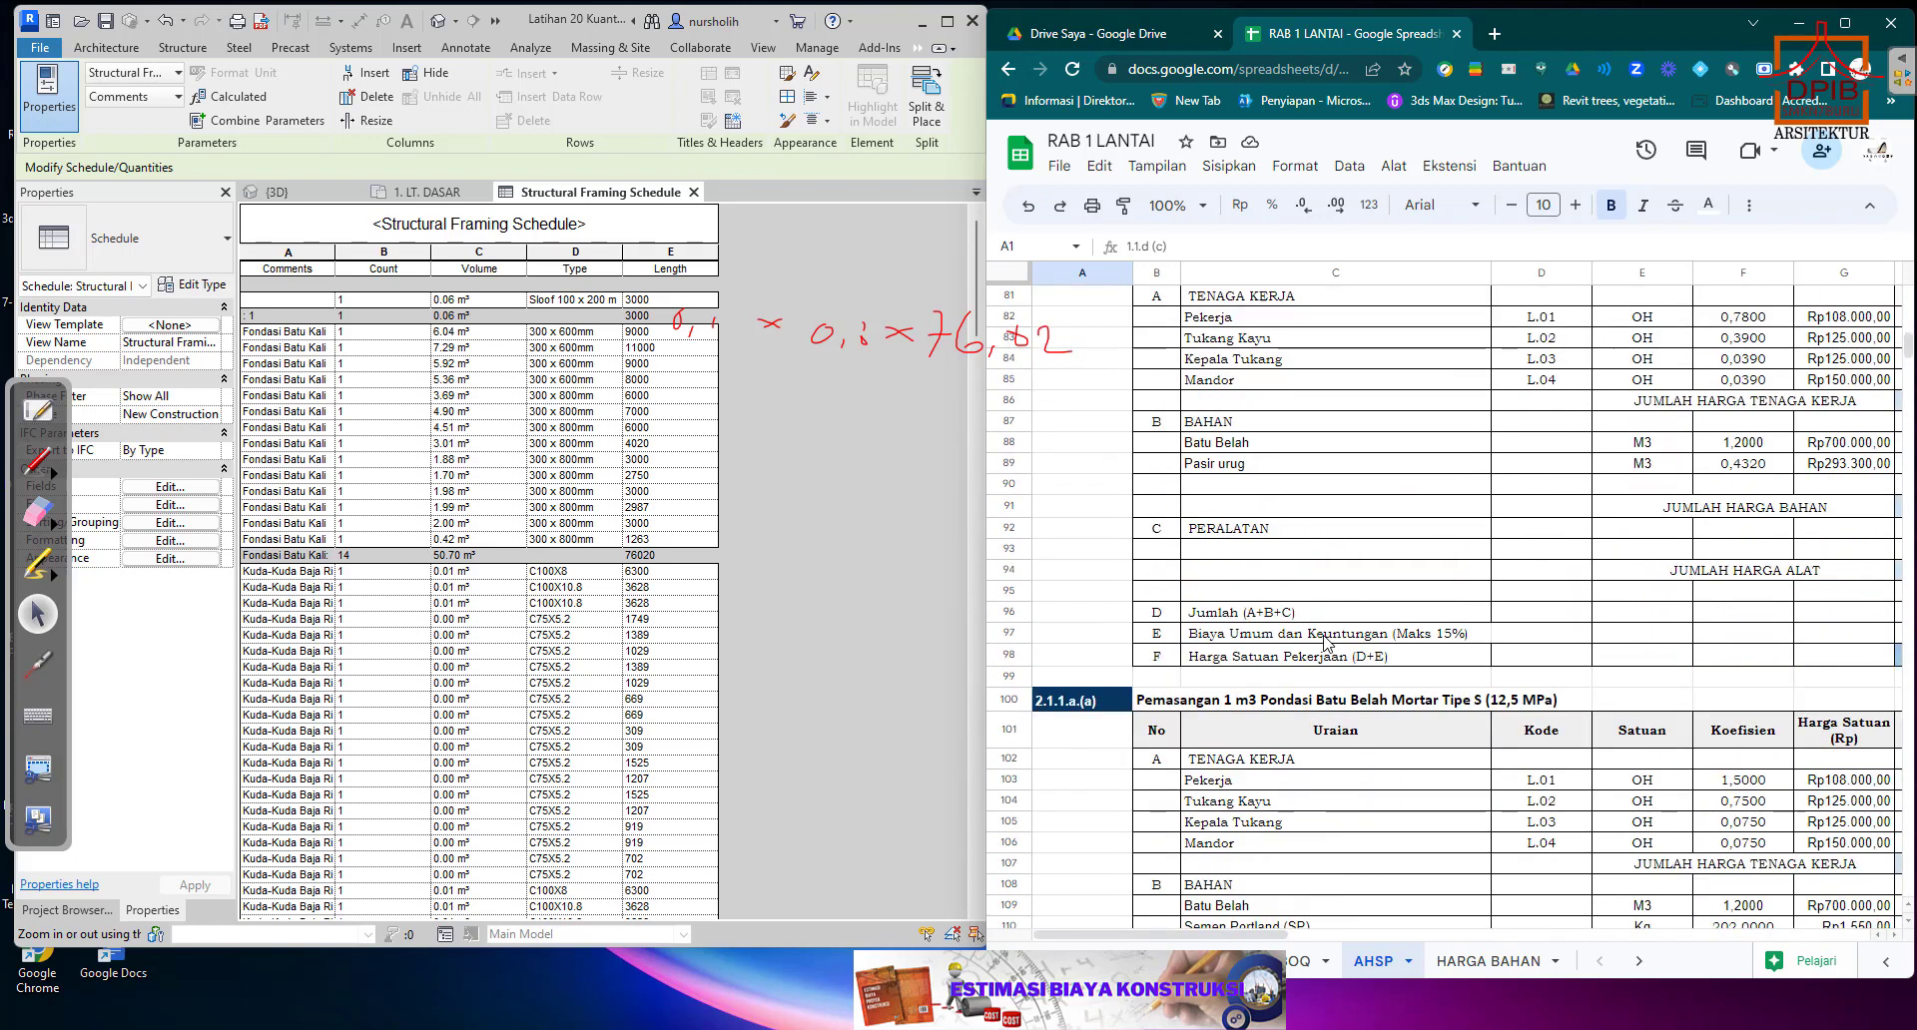
{"action": "scroll", "coordinate": [1326, 644], "scroll_direction": "down", "scroll_amount": 2}
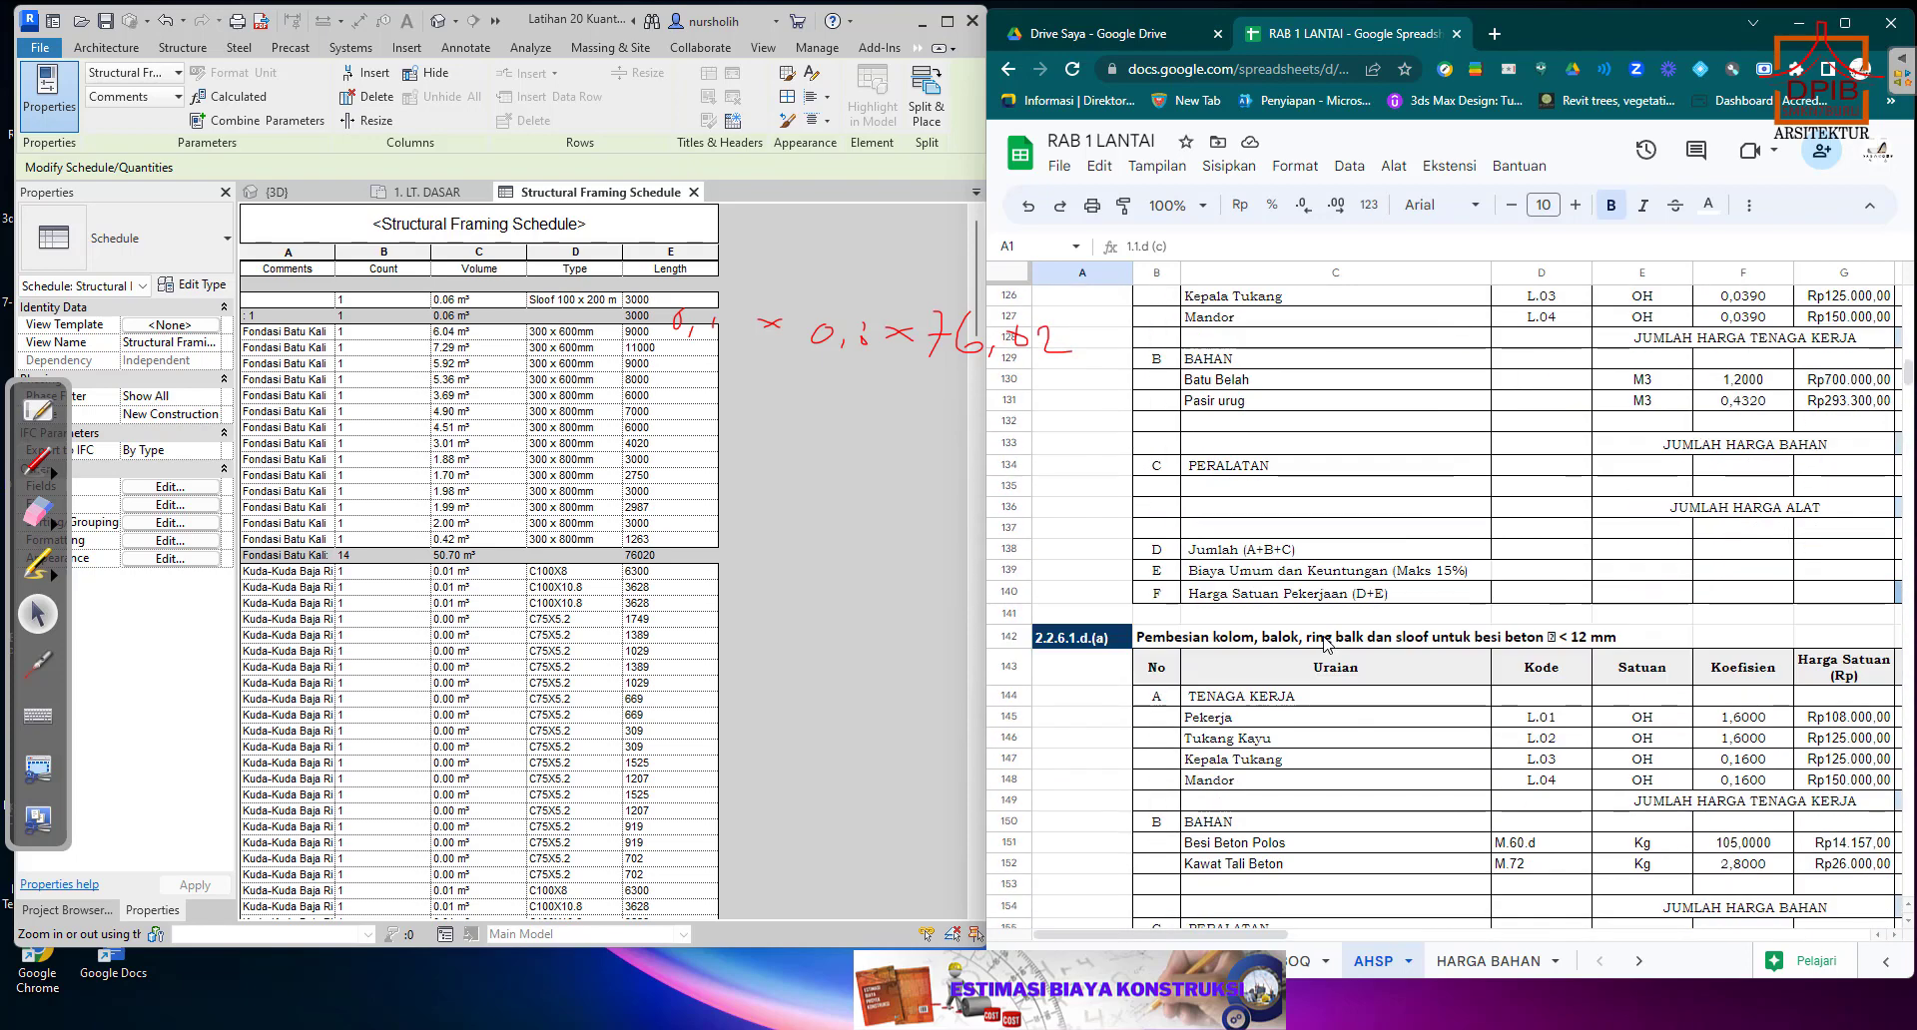
{"action": "scroll", "coordinate": [1325, 642], "scroll_direction": "down", "scroll_amount": 4}
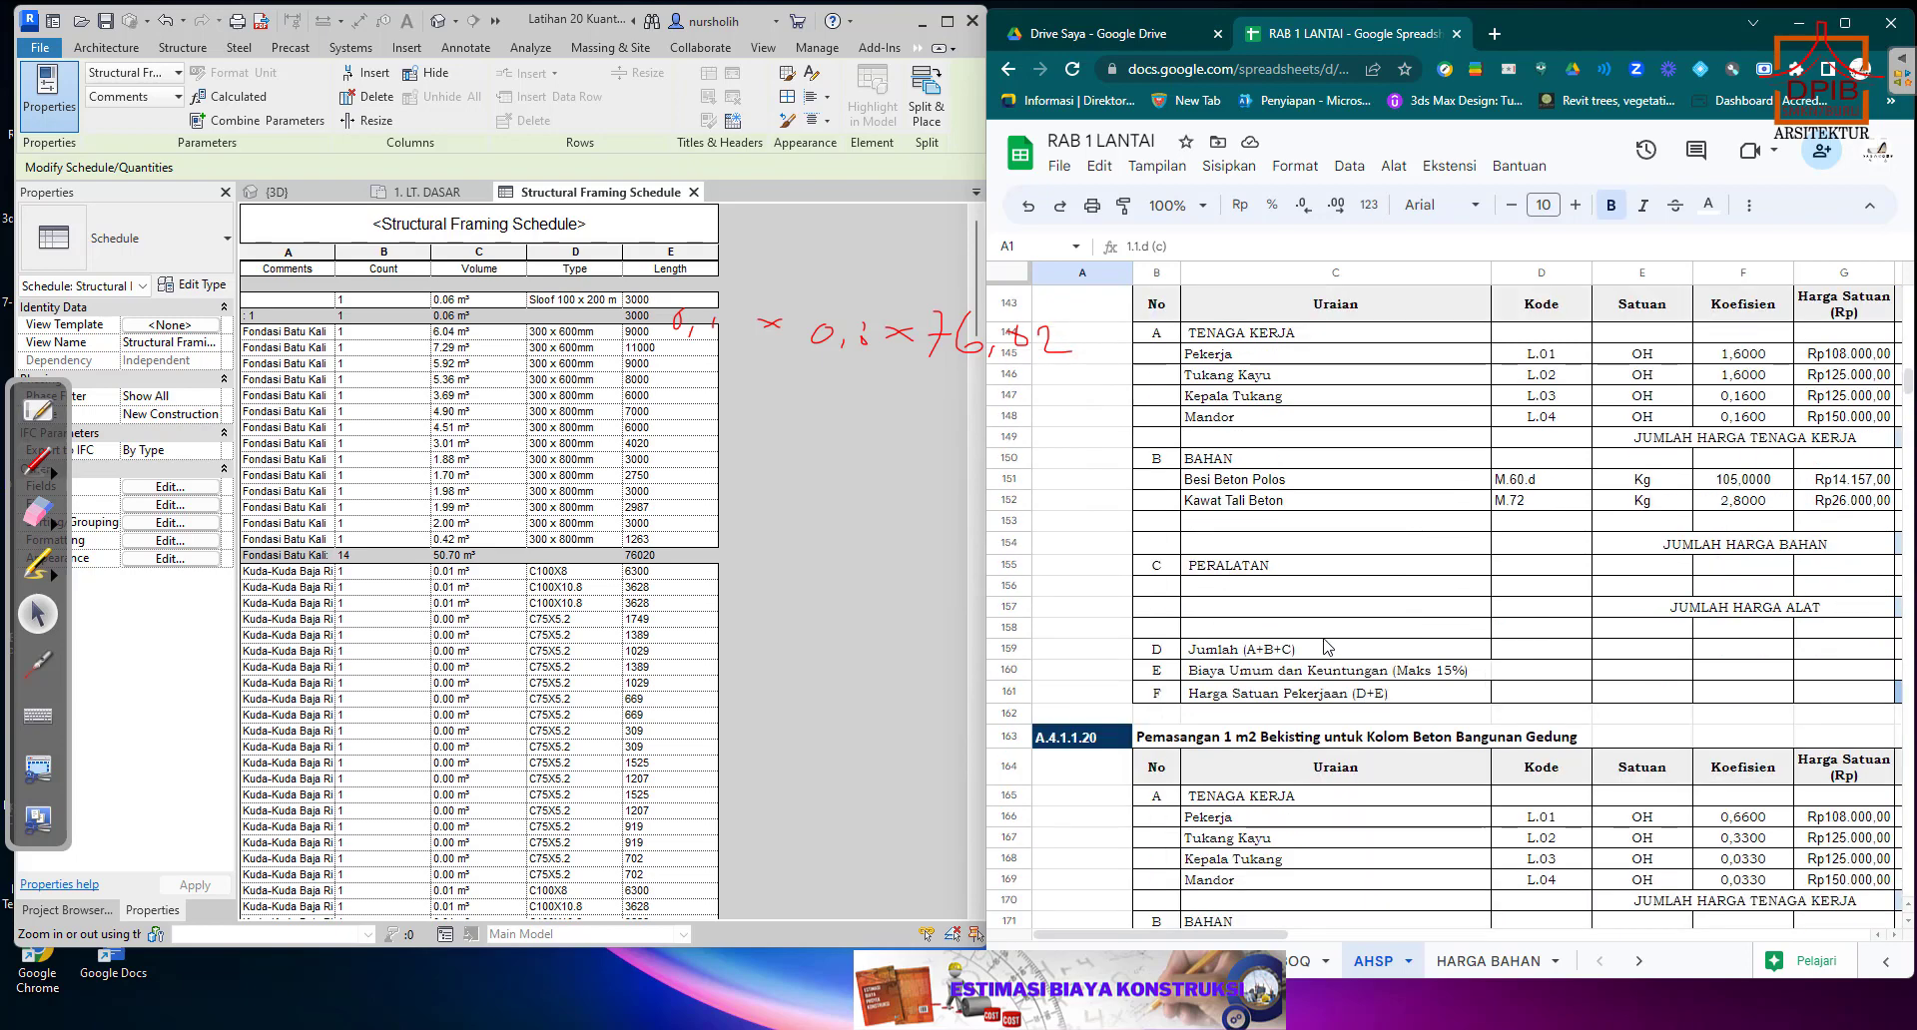
{"action": "scroll", "coordinate": [1327, 646], "scroll_direction": "down", "scroll_amount": 7}
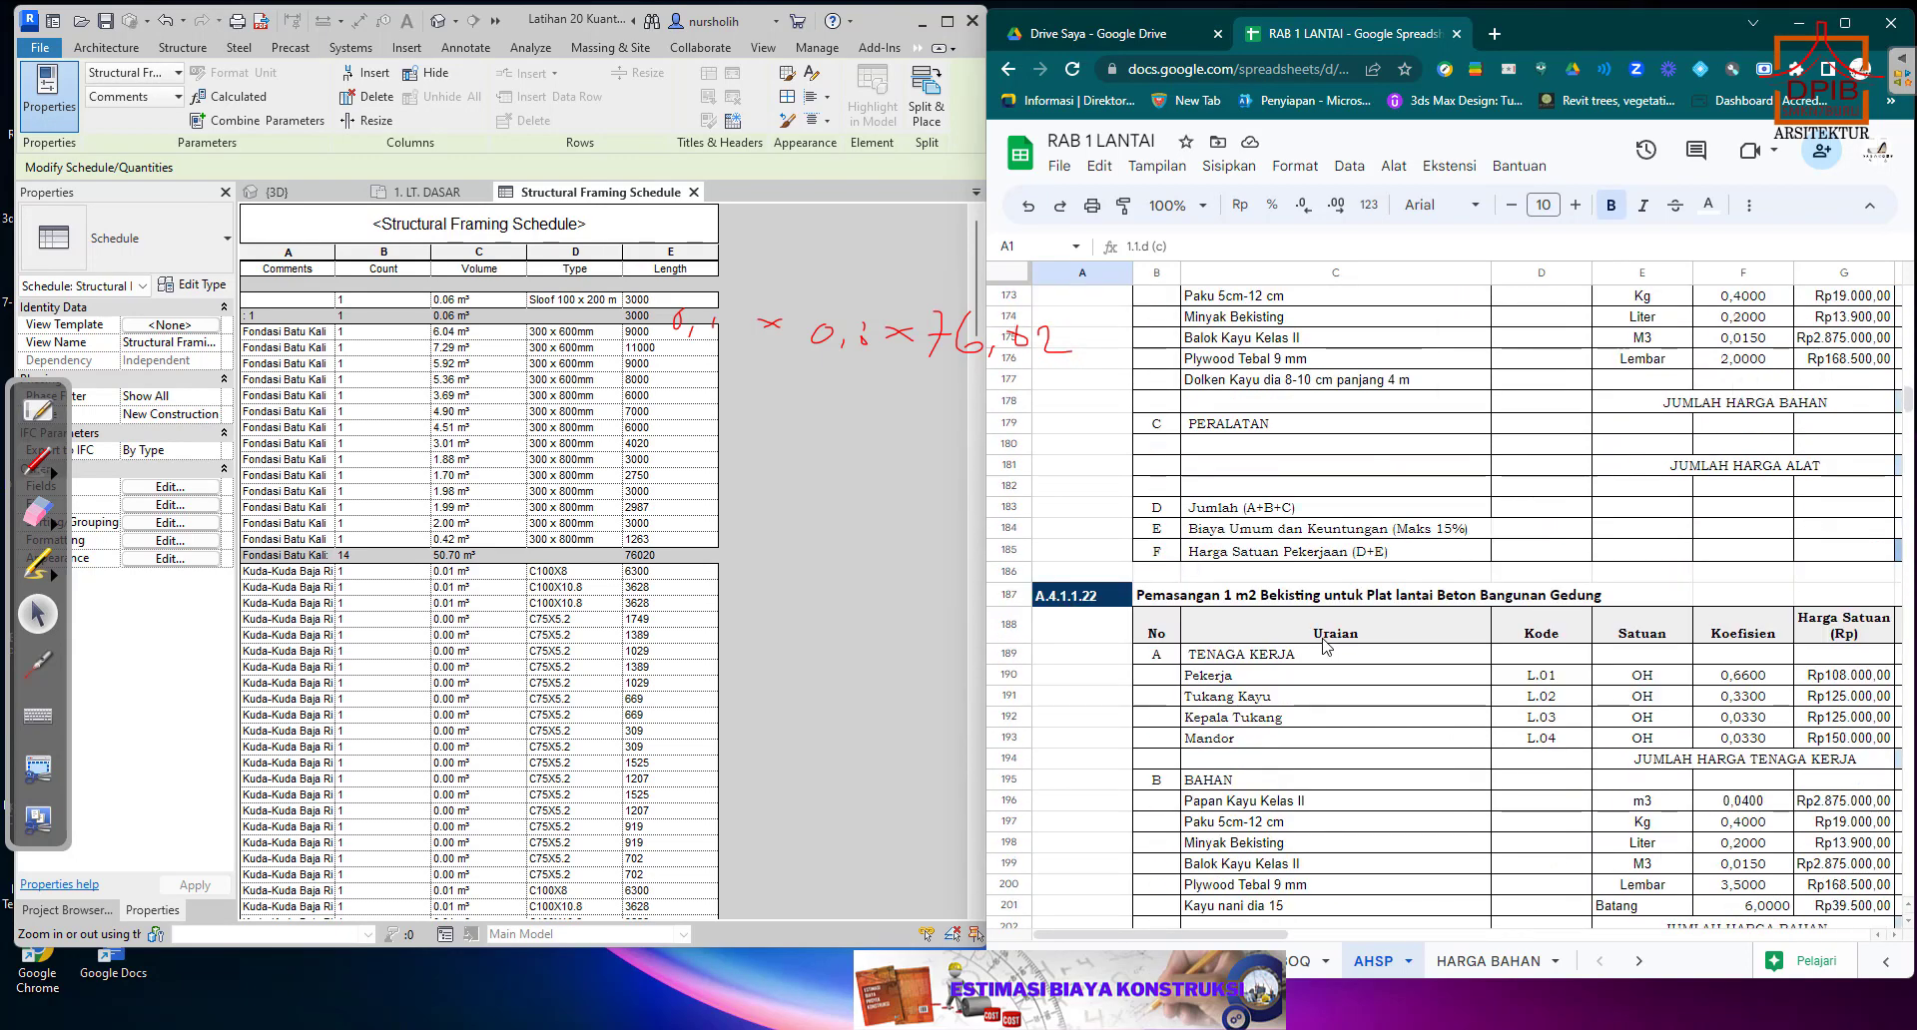
{"action": "scroll", "coordinate": [1326, 644], "scroll_direction": "down", "scroll_amount": 5}
{"action": "scroll", "coordinate": [1326, 644], "scroll_direction": "down", "scroll_amount": 5}
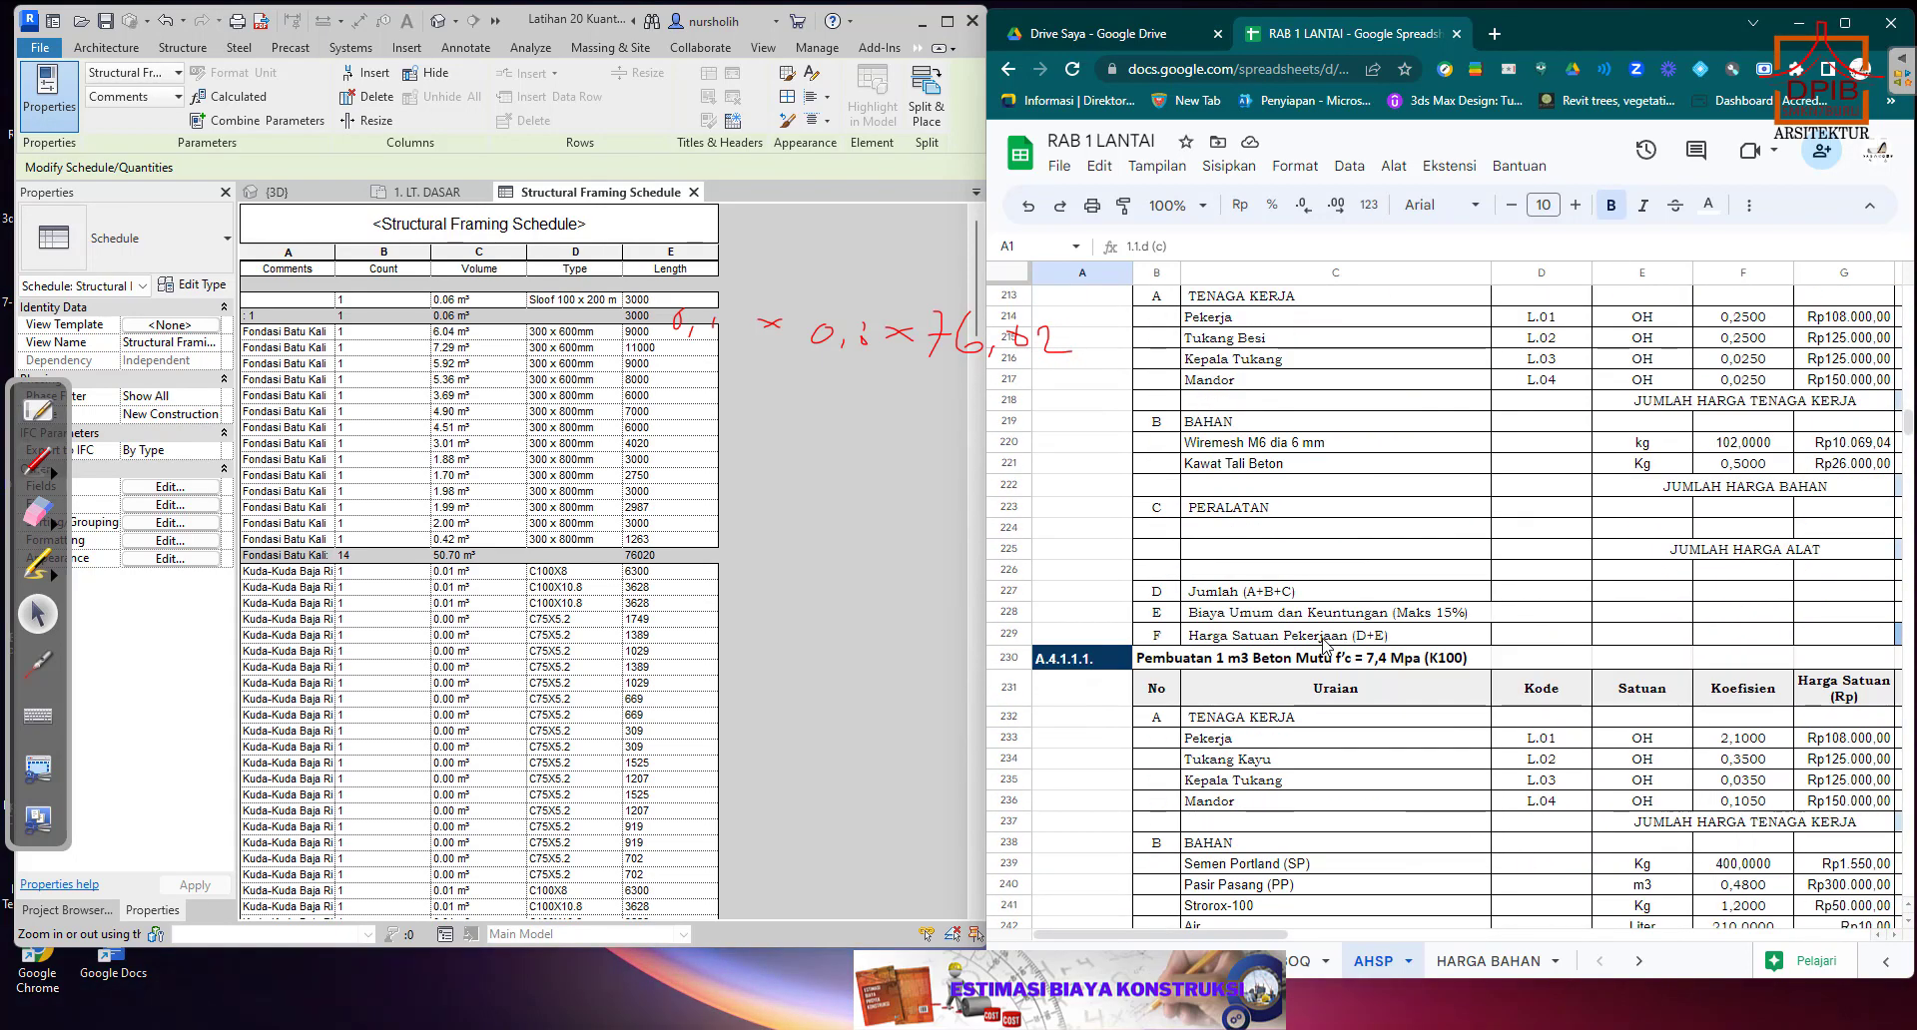
{"action": "scroll", "coordinate": [1326, 644], "scroll_direction": "up", "scroll_amount": 1}
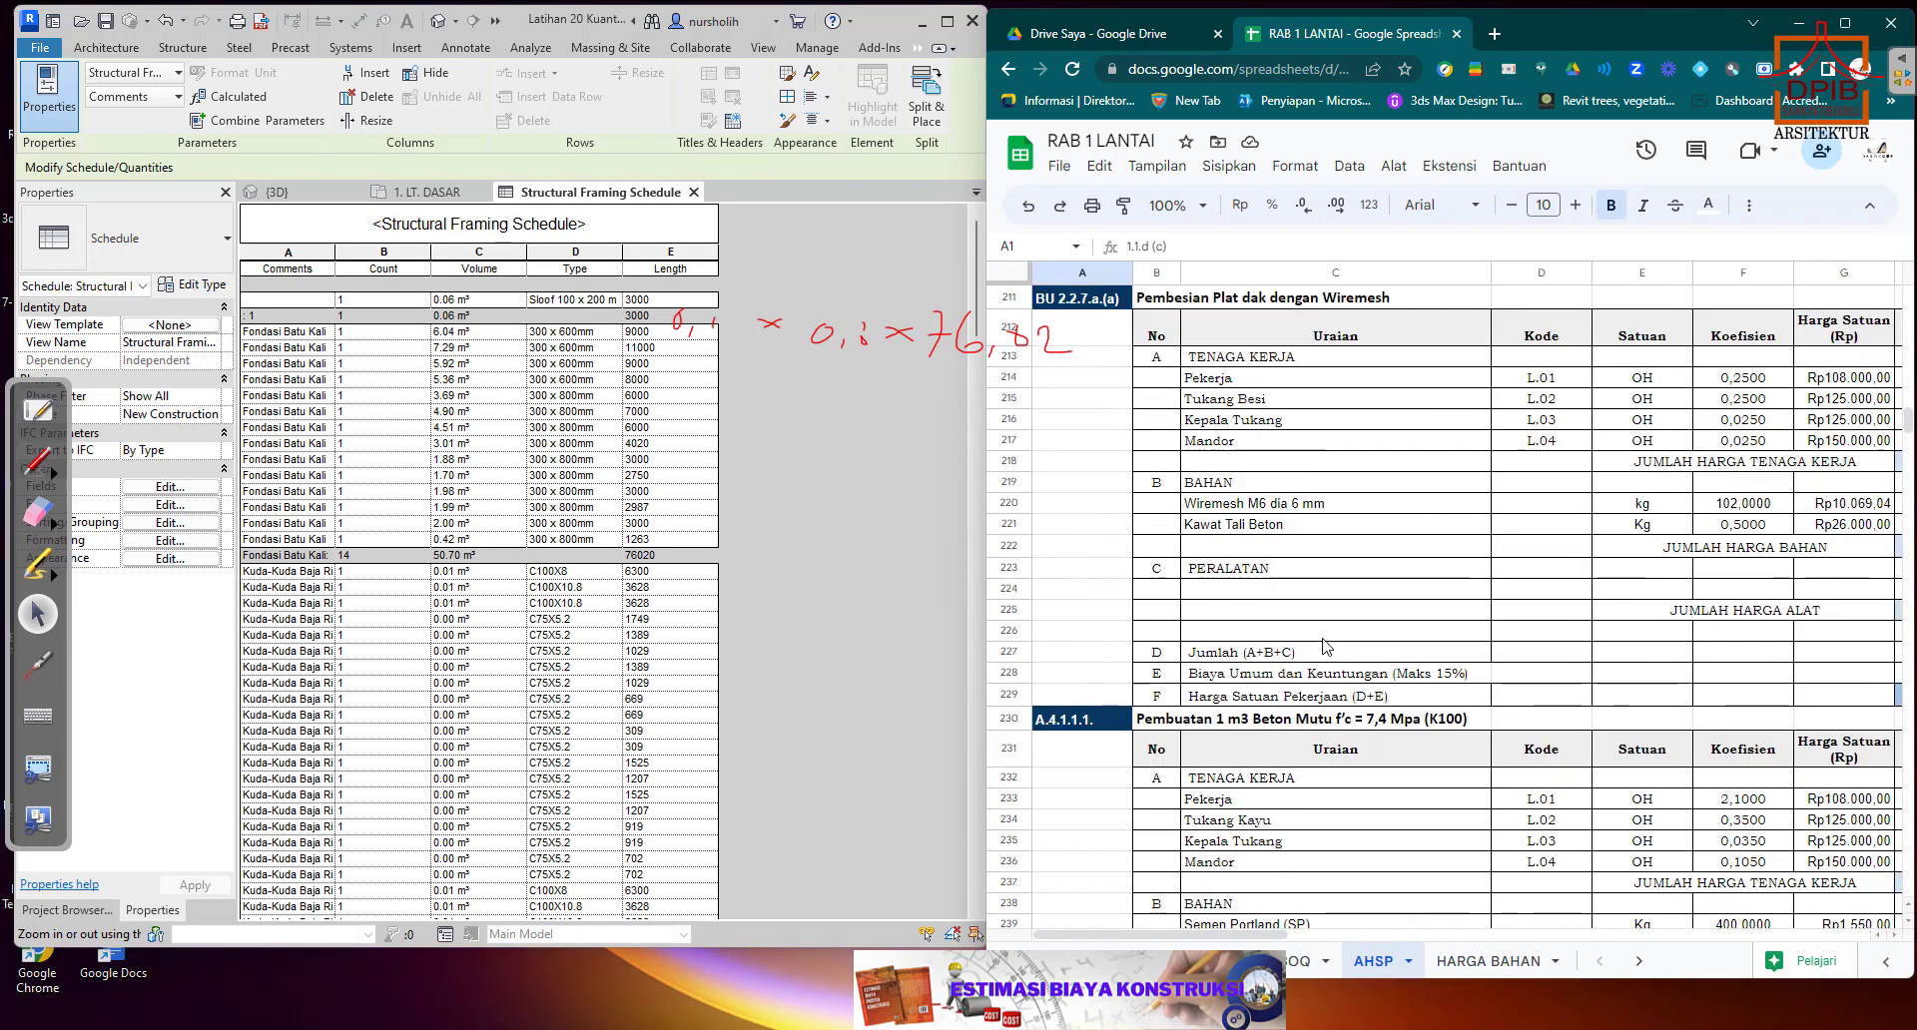
{"action": "scroll", "coordinate": [1326, 644], "scroll_direction": "up", "scroll_amount": 8}
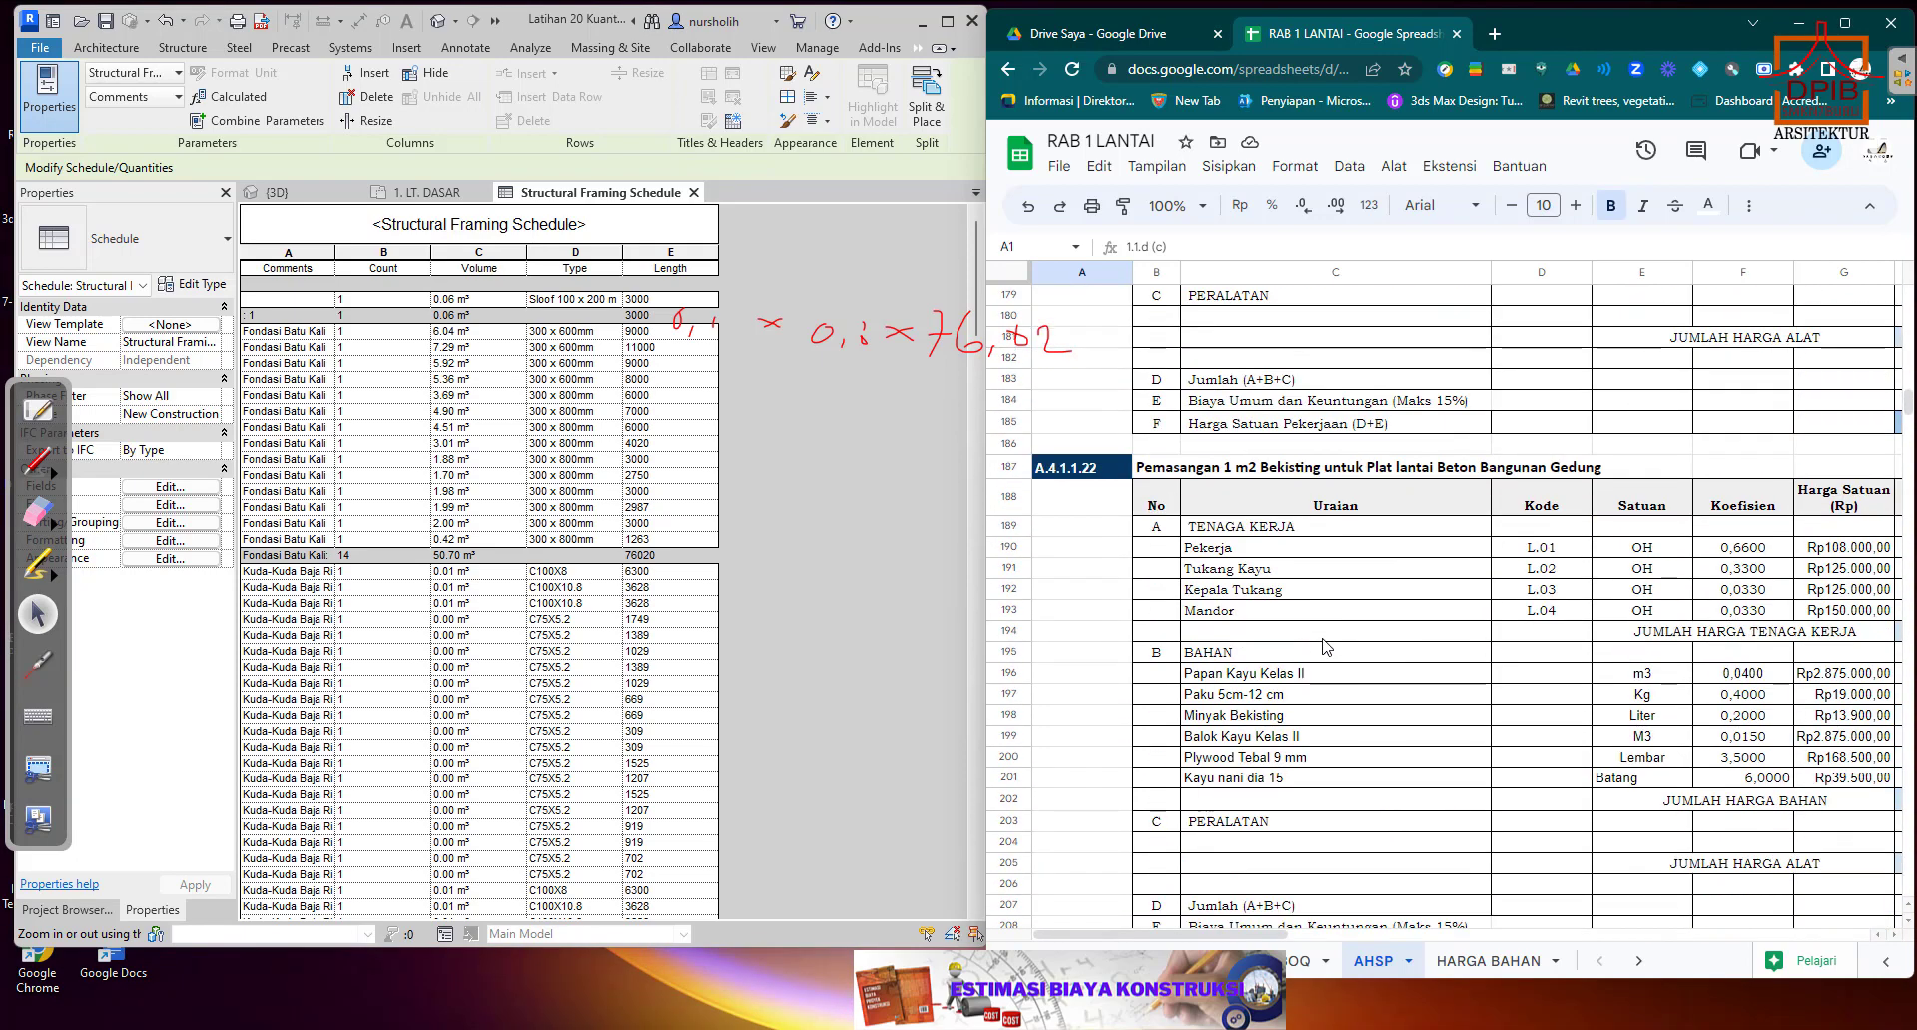
{"action": "scroll", "coordinate": [1326, 647], "scroll_direction": "up", "scroll_amount": 5}
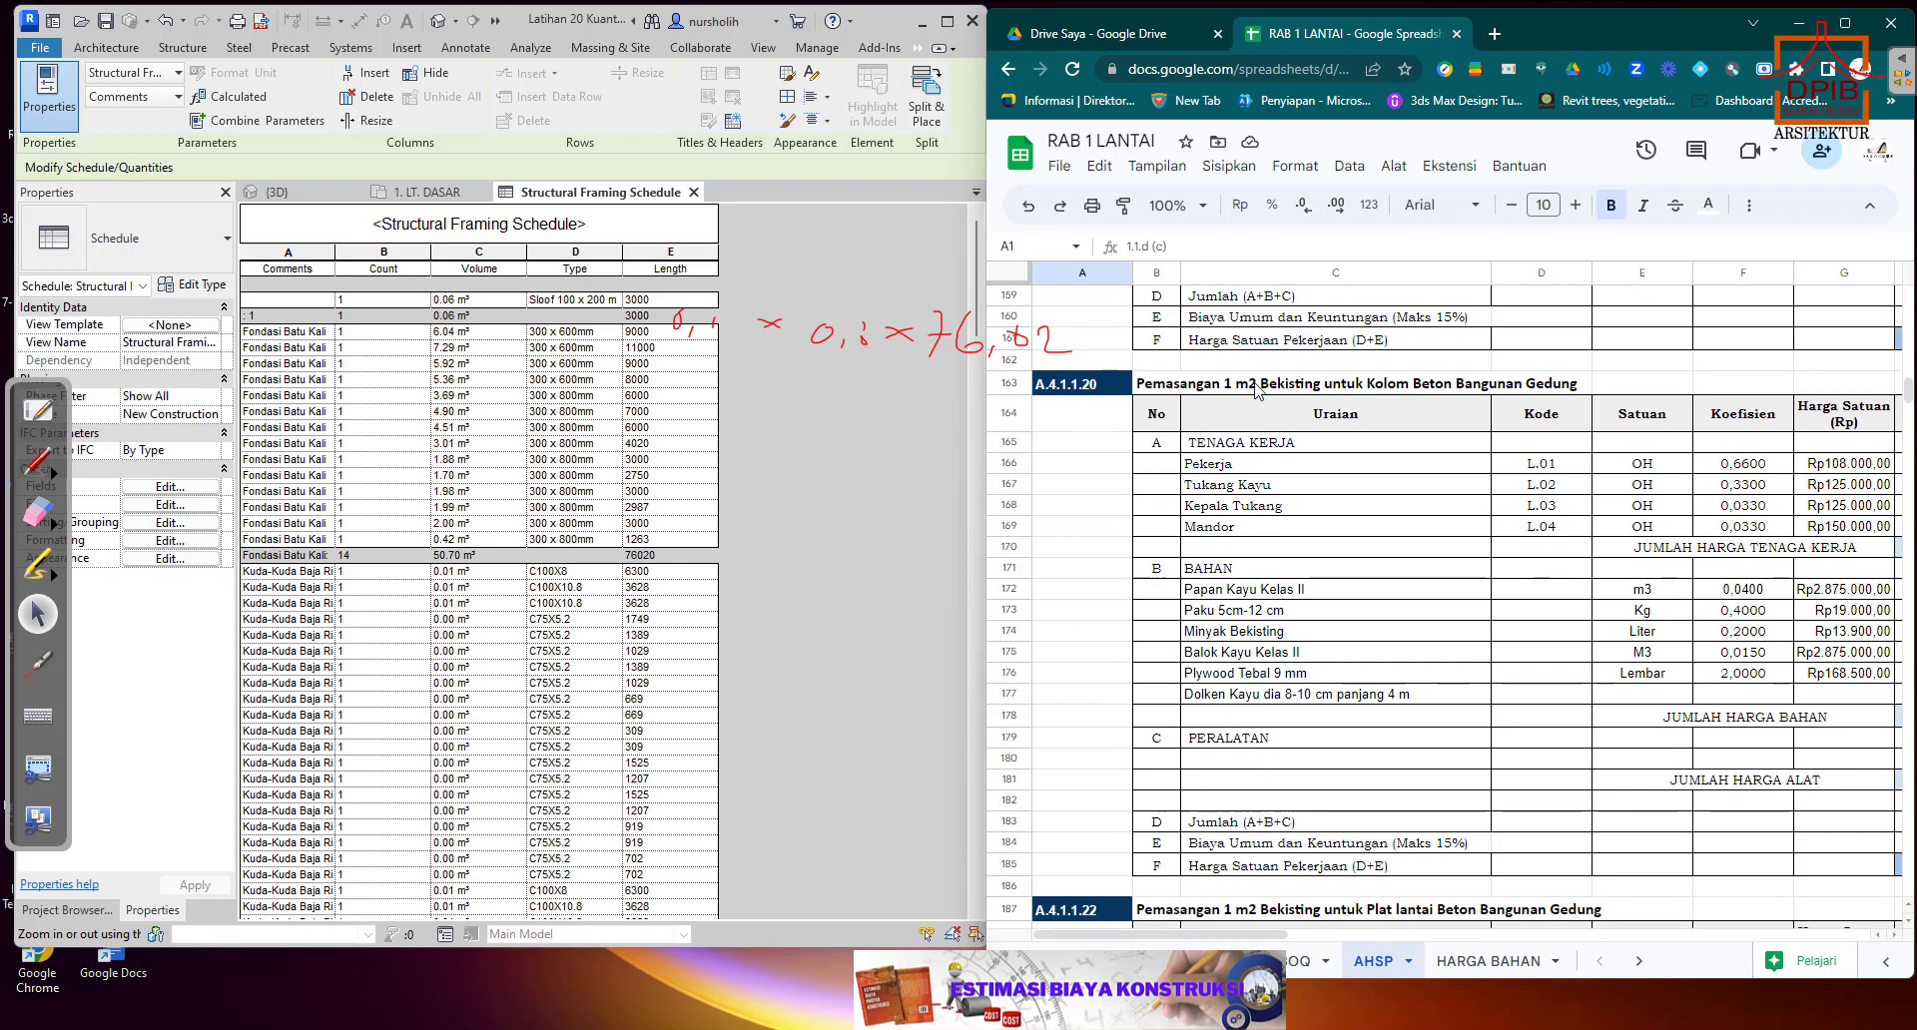
{"action": "scroll", "coordinate": [1368, 452], "scroll_direction": "up", "scroll_amount": 5}
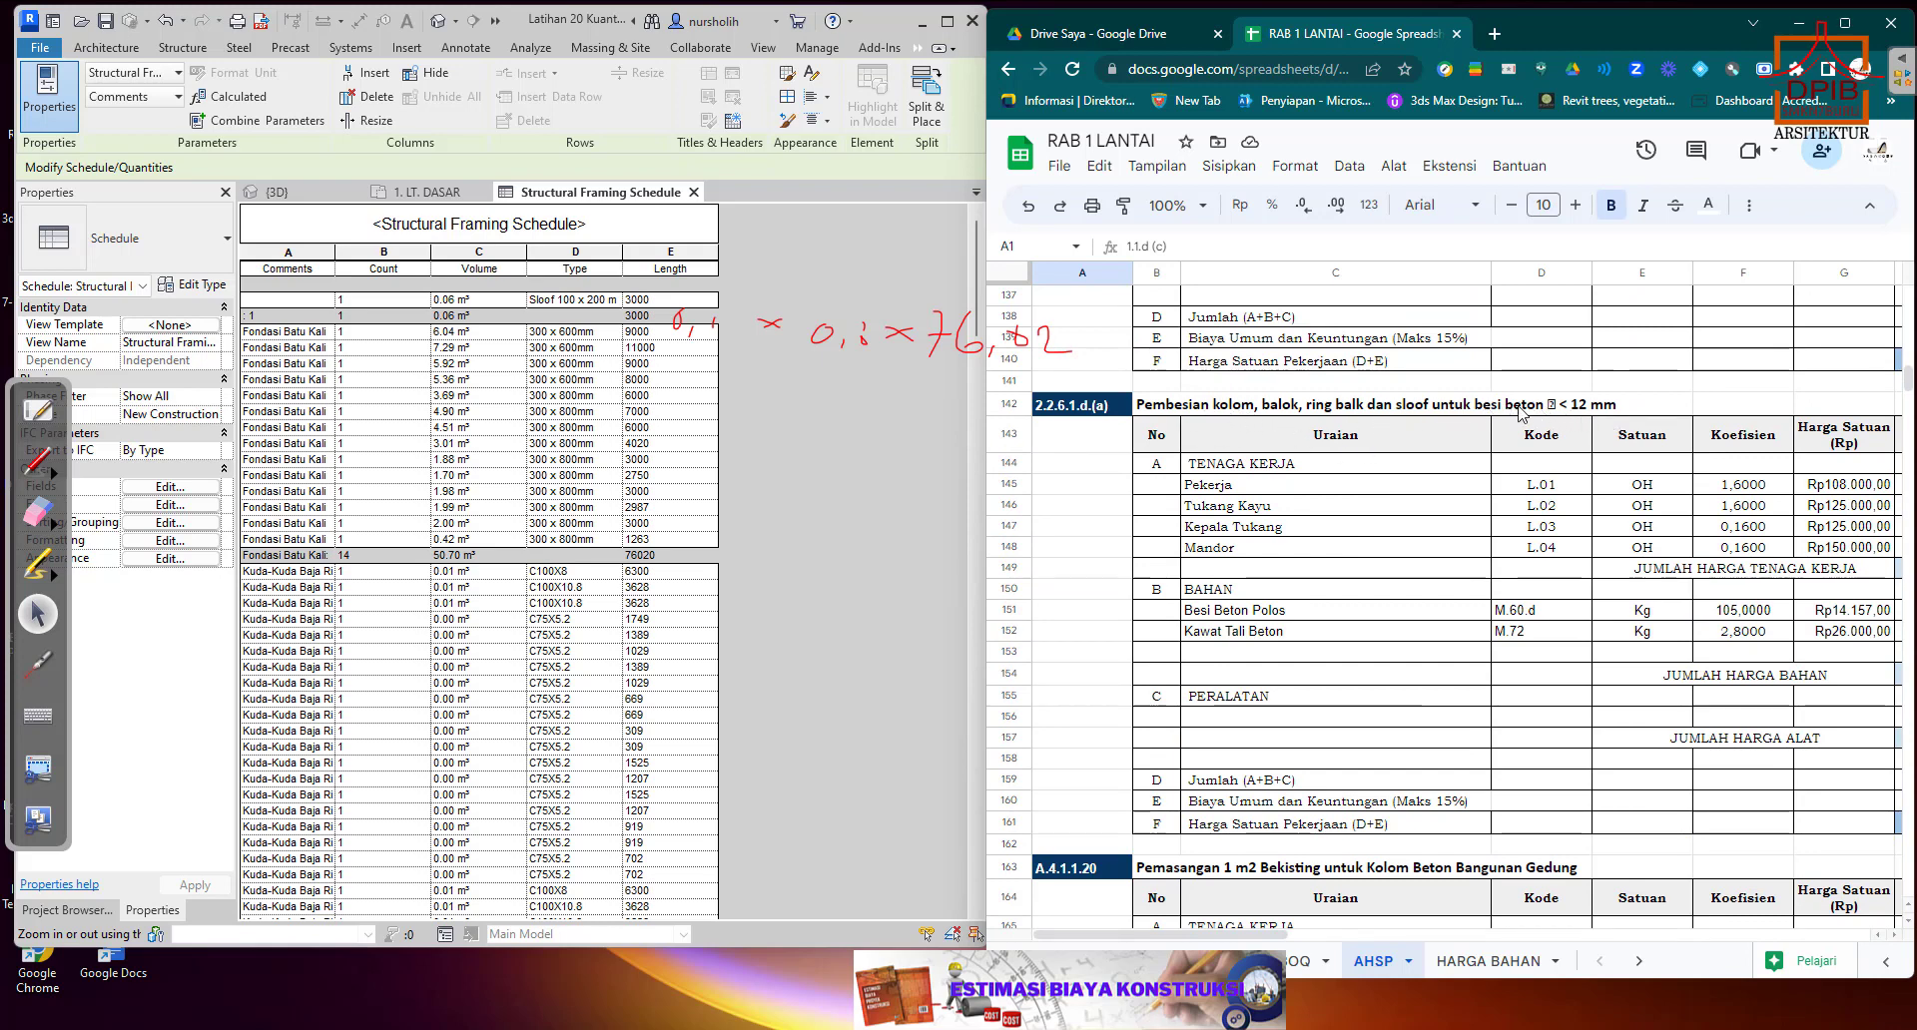
{"action": "left_click", "coordinate": [1465, 410]}
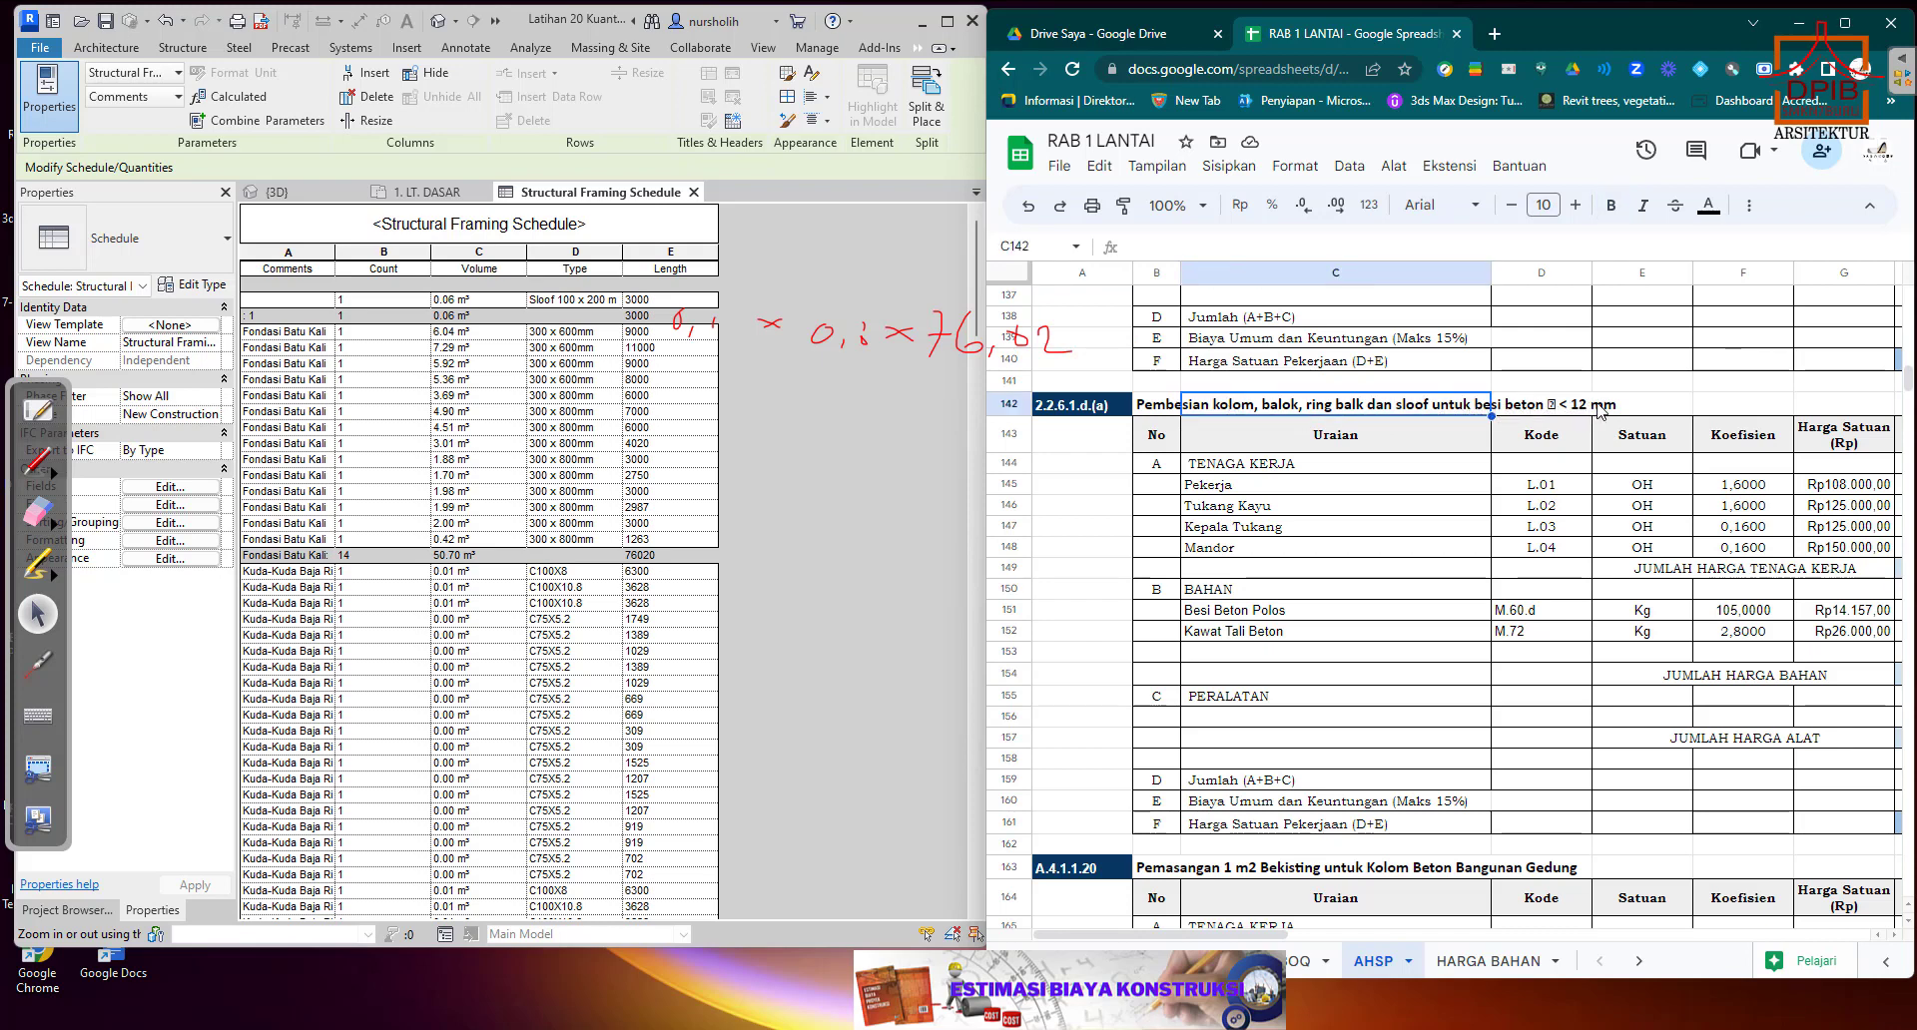
{"action": "left_click", "coordinate": [1639, 621]}
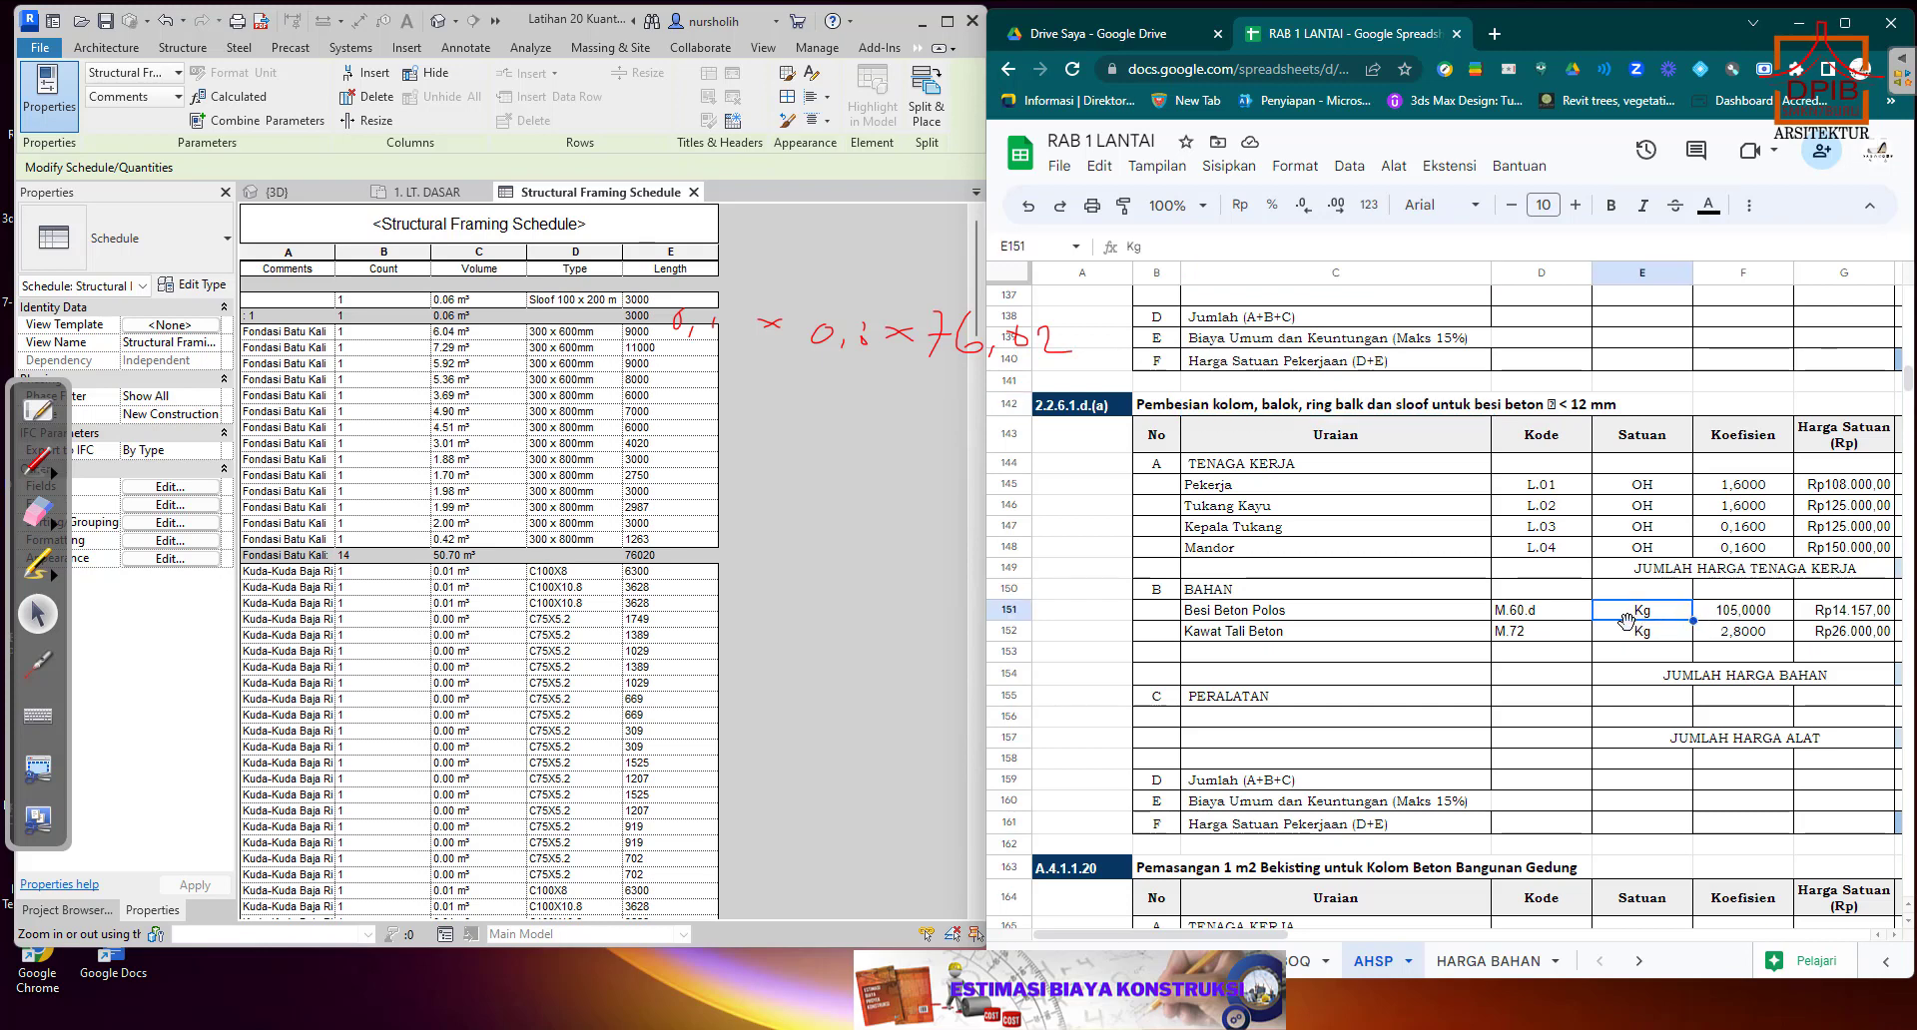
Check the Besi Beton Polos material code and the title of the 2.2.6.1.d.(a) Pembesian analysis.
{"action": "left_click", "coordinate": [1547, 618]}
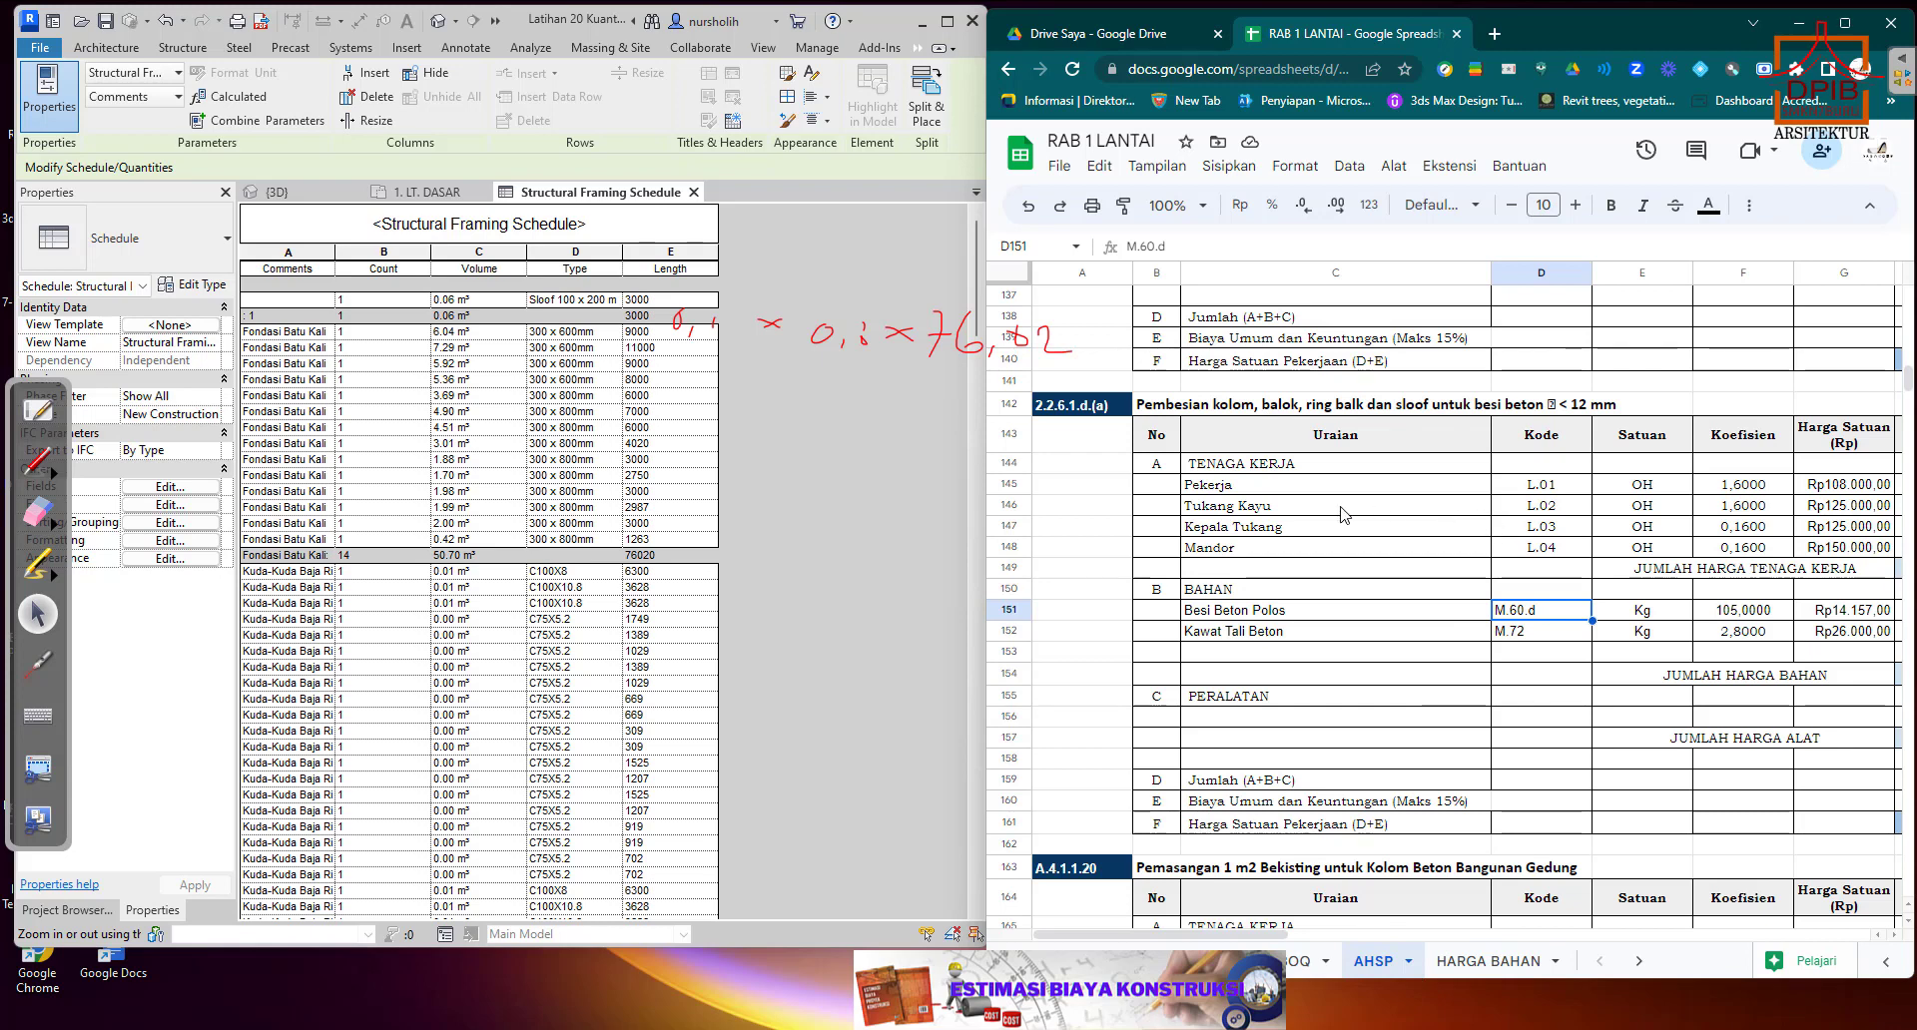
{"action": "left_click", "coordinate": [1176, 411]}
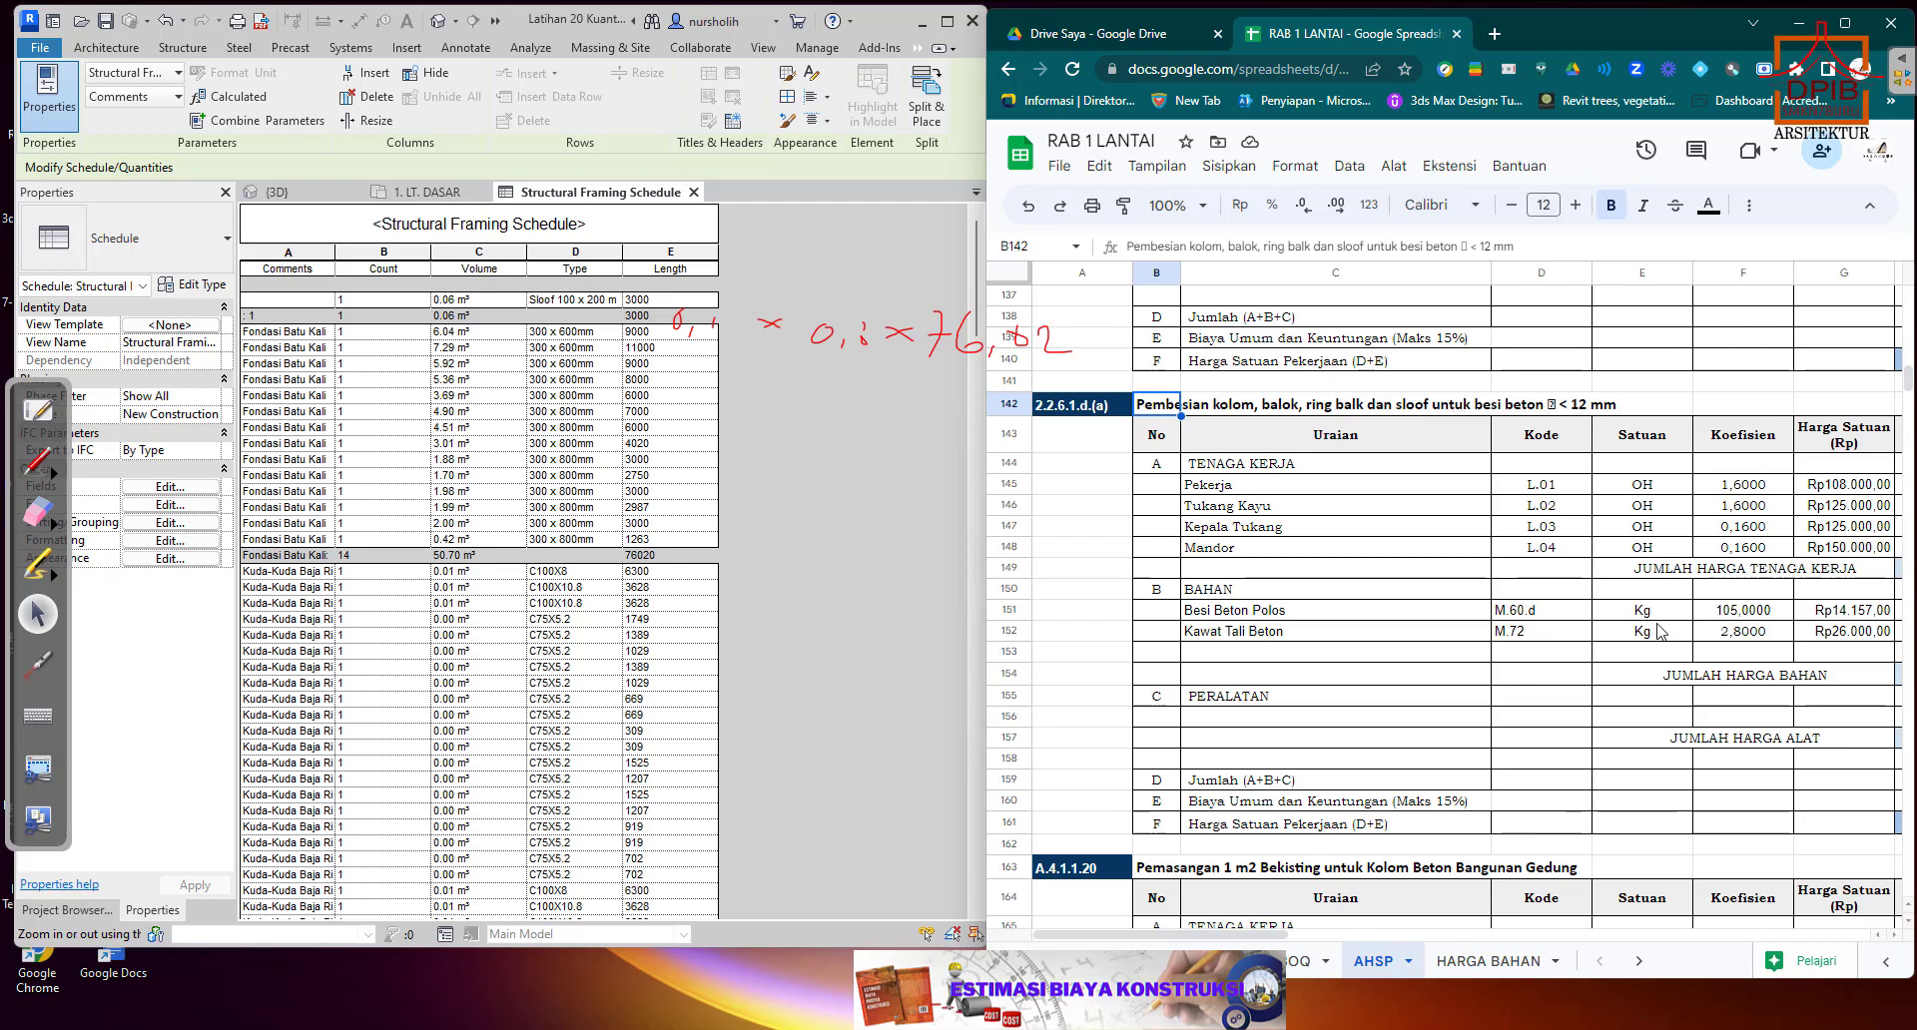
{"action": "left_click", "coordinate": [1520, 611]}
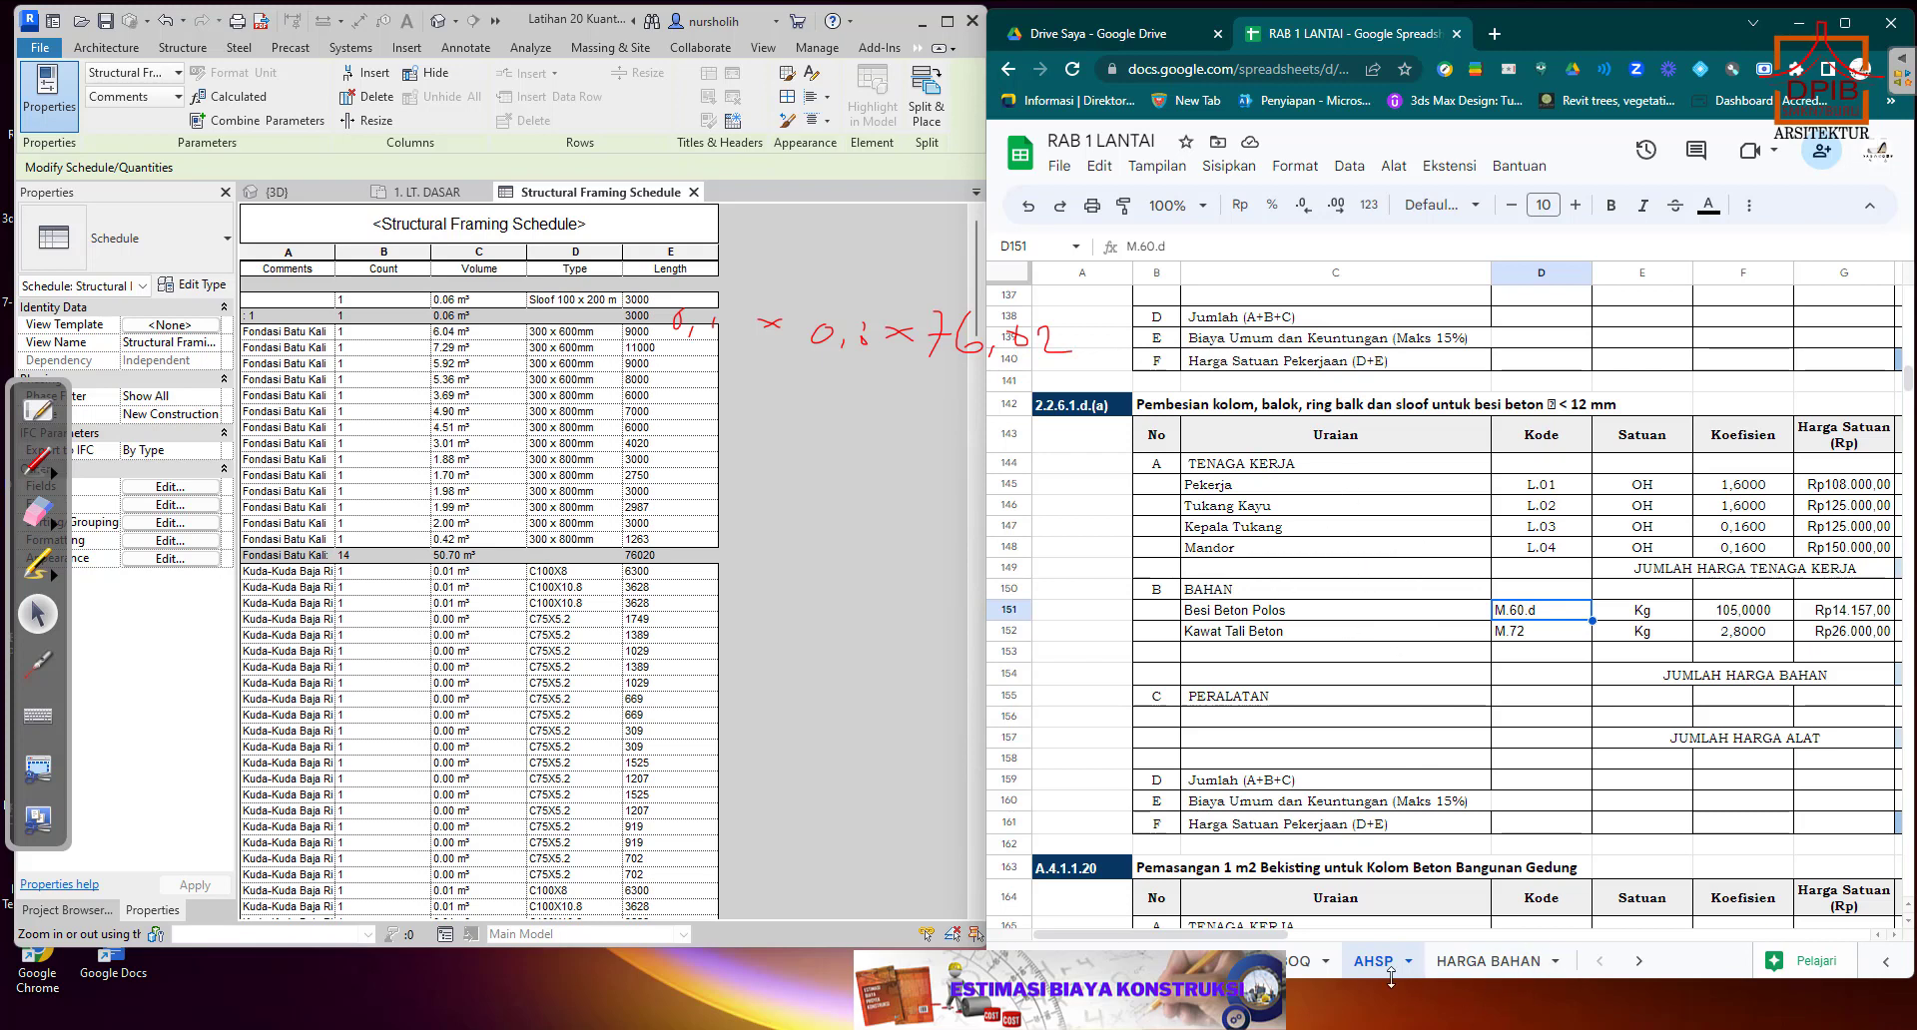
Return to the BOQ sheet and change the Kolom Tahap 1 Pembesian unit in F18 to m3.
{"action": "left_click", "coordinate": [1298, 960]}
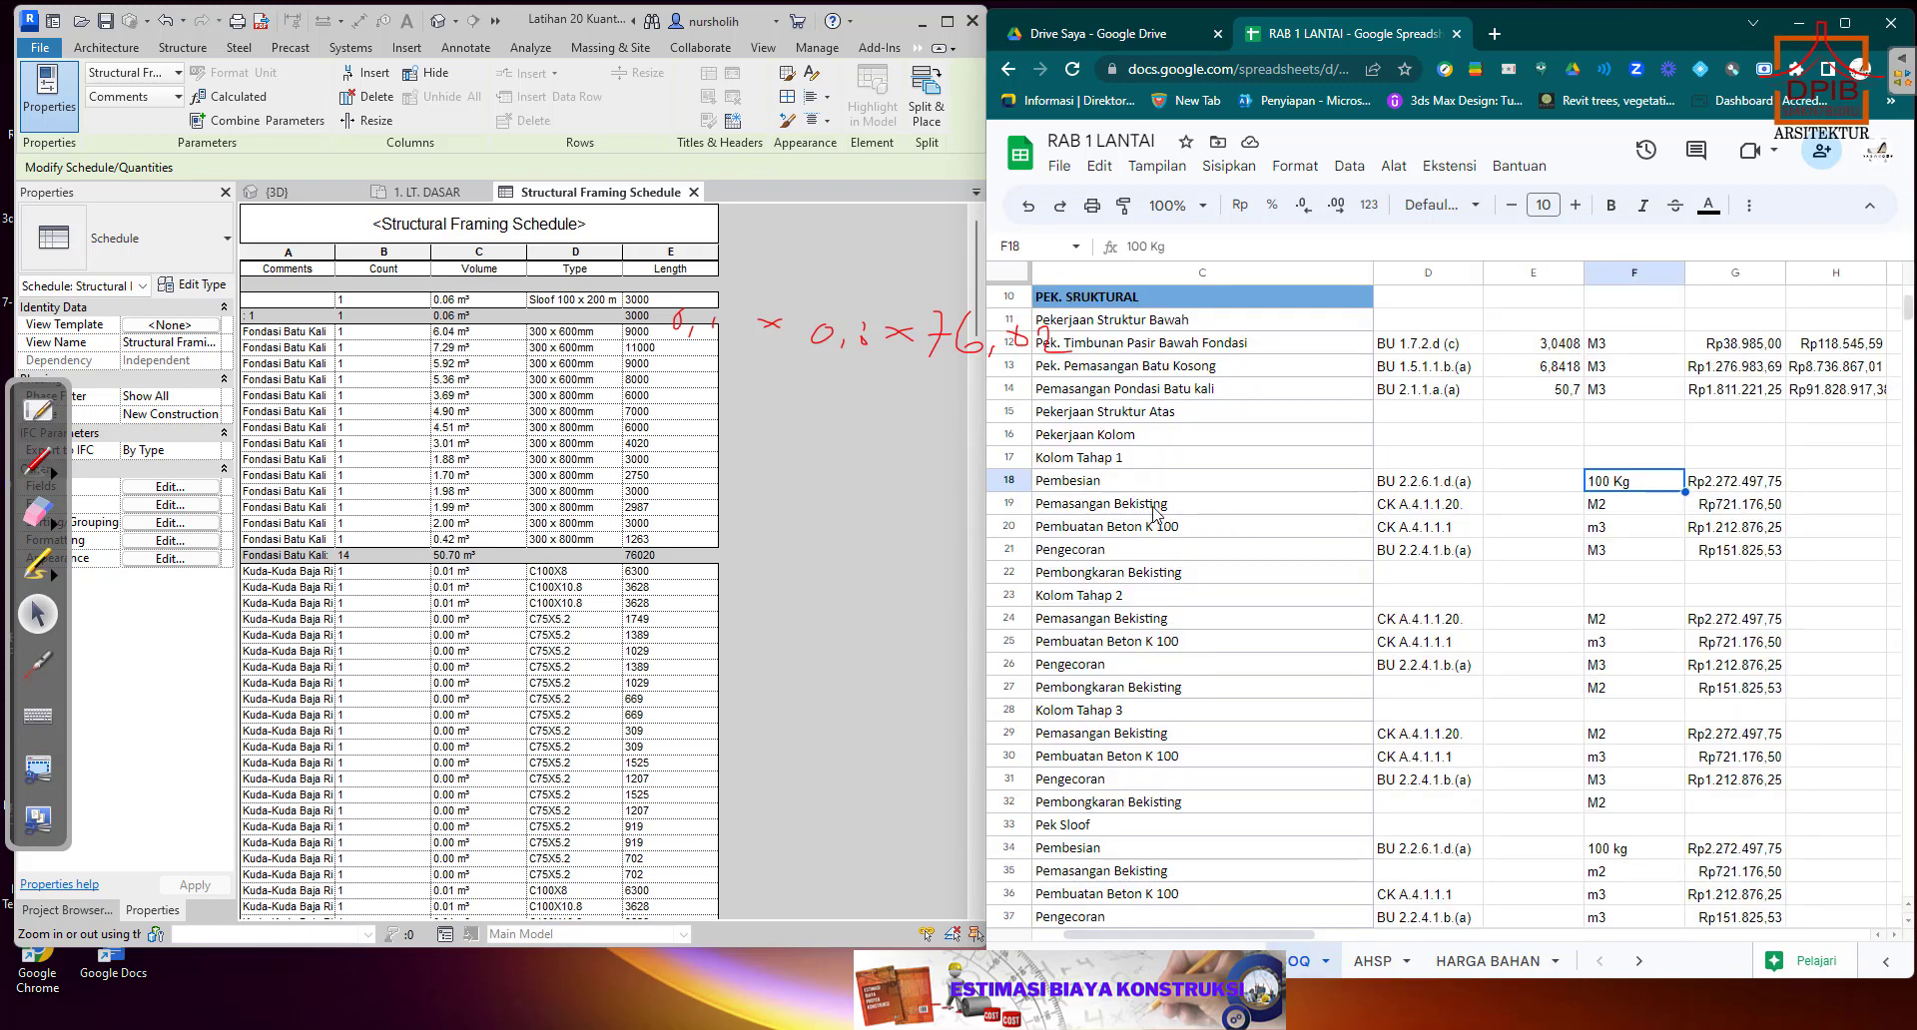
{"action": "left_click", "coordinate": [1528, 483]}
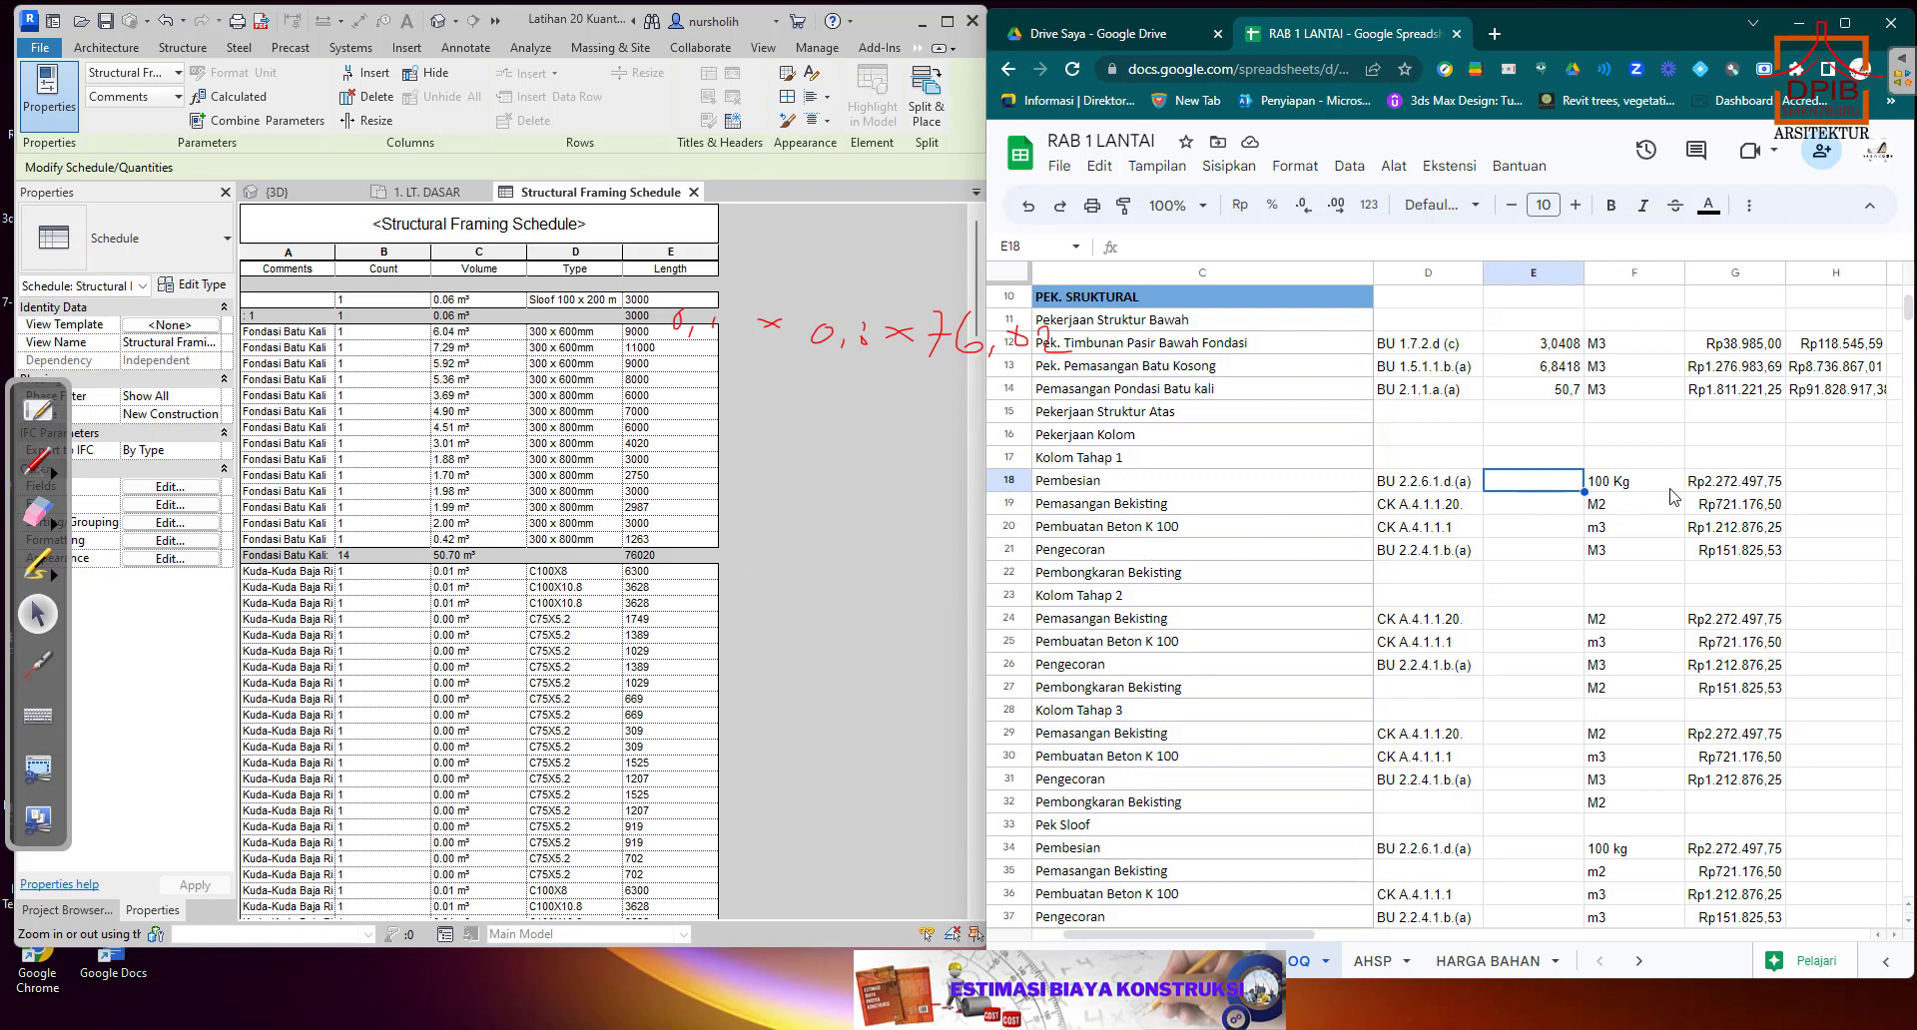
{"action": "left_click", "coordinate": [1638, 484]}
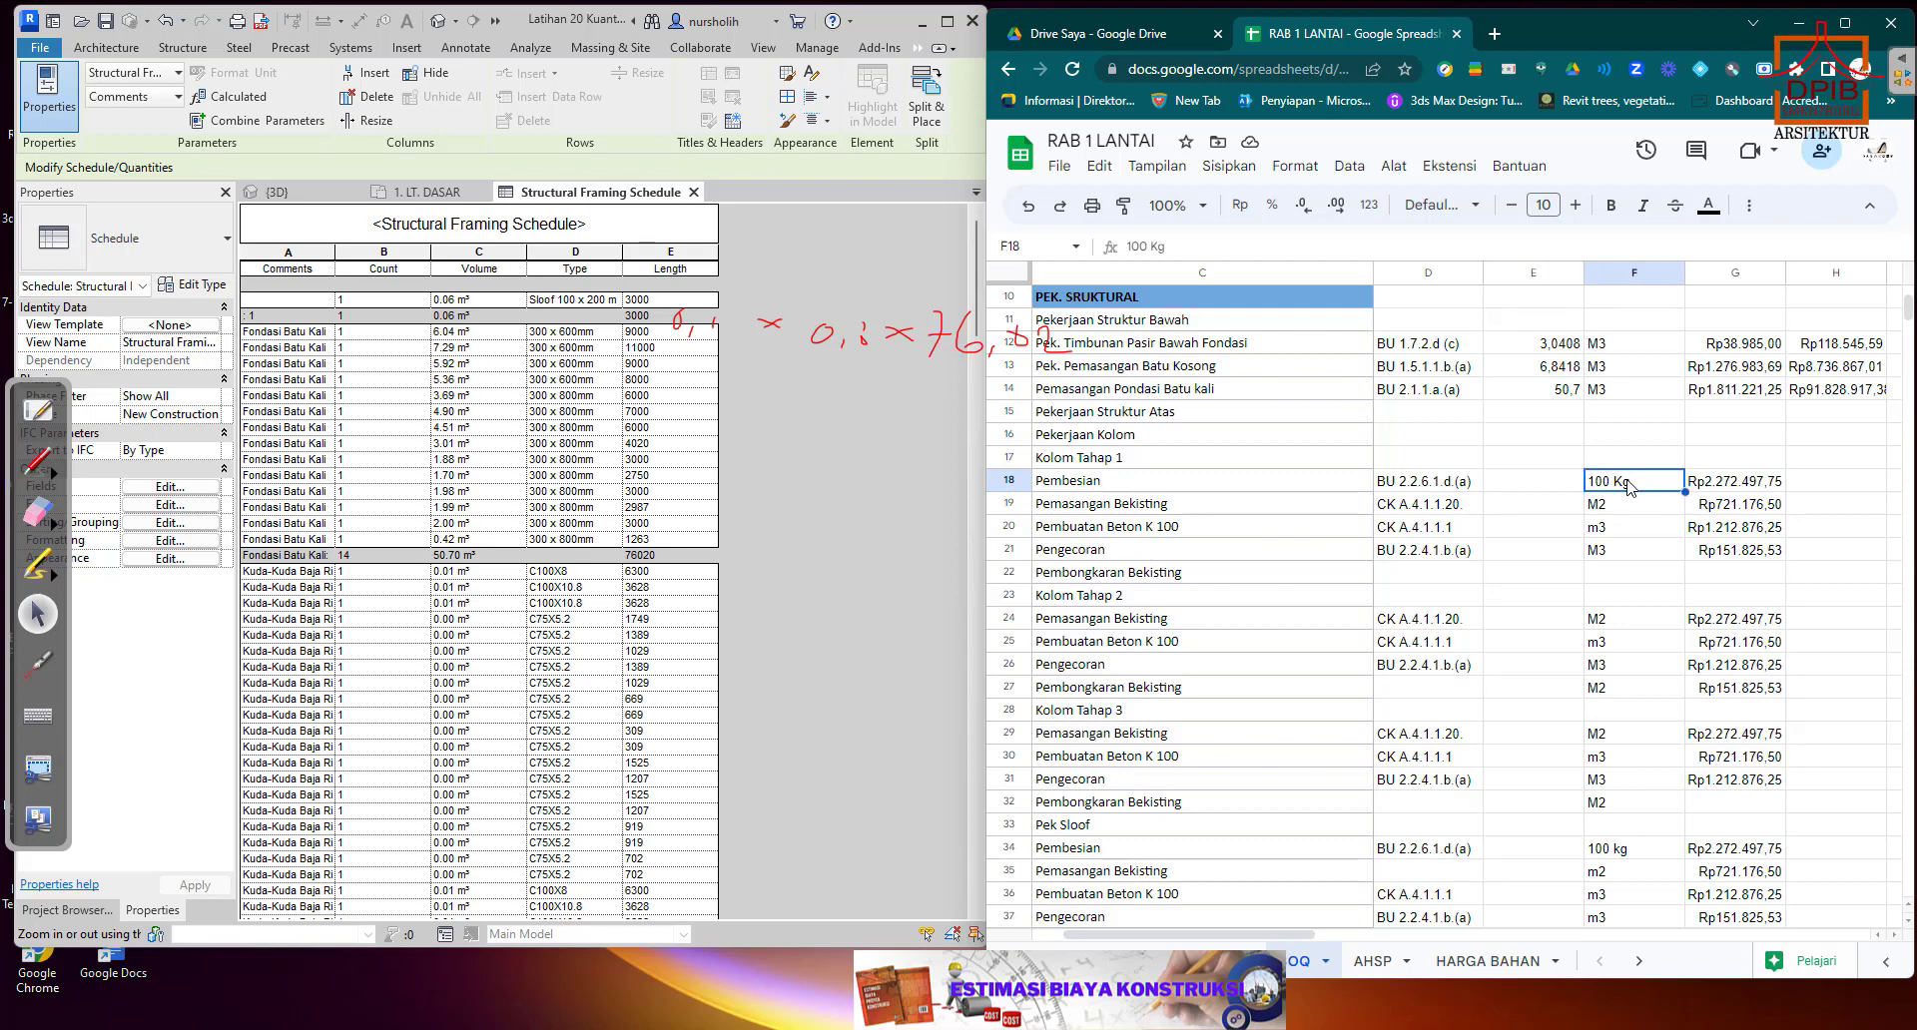
{"action": "left_click", "coordinate": [1543, 485]}
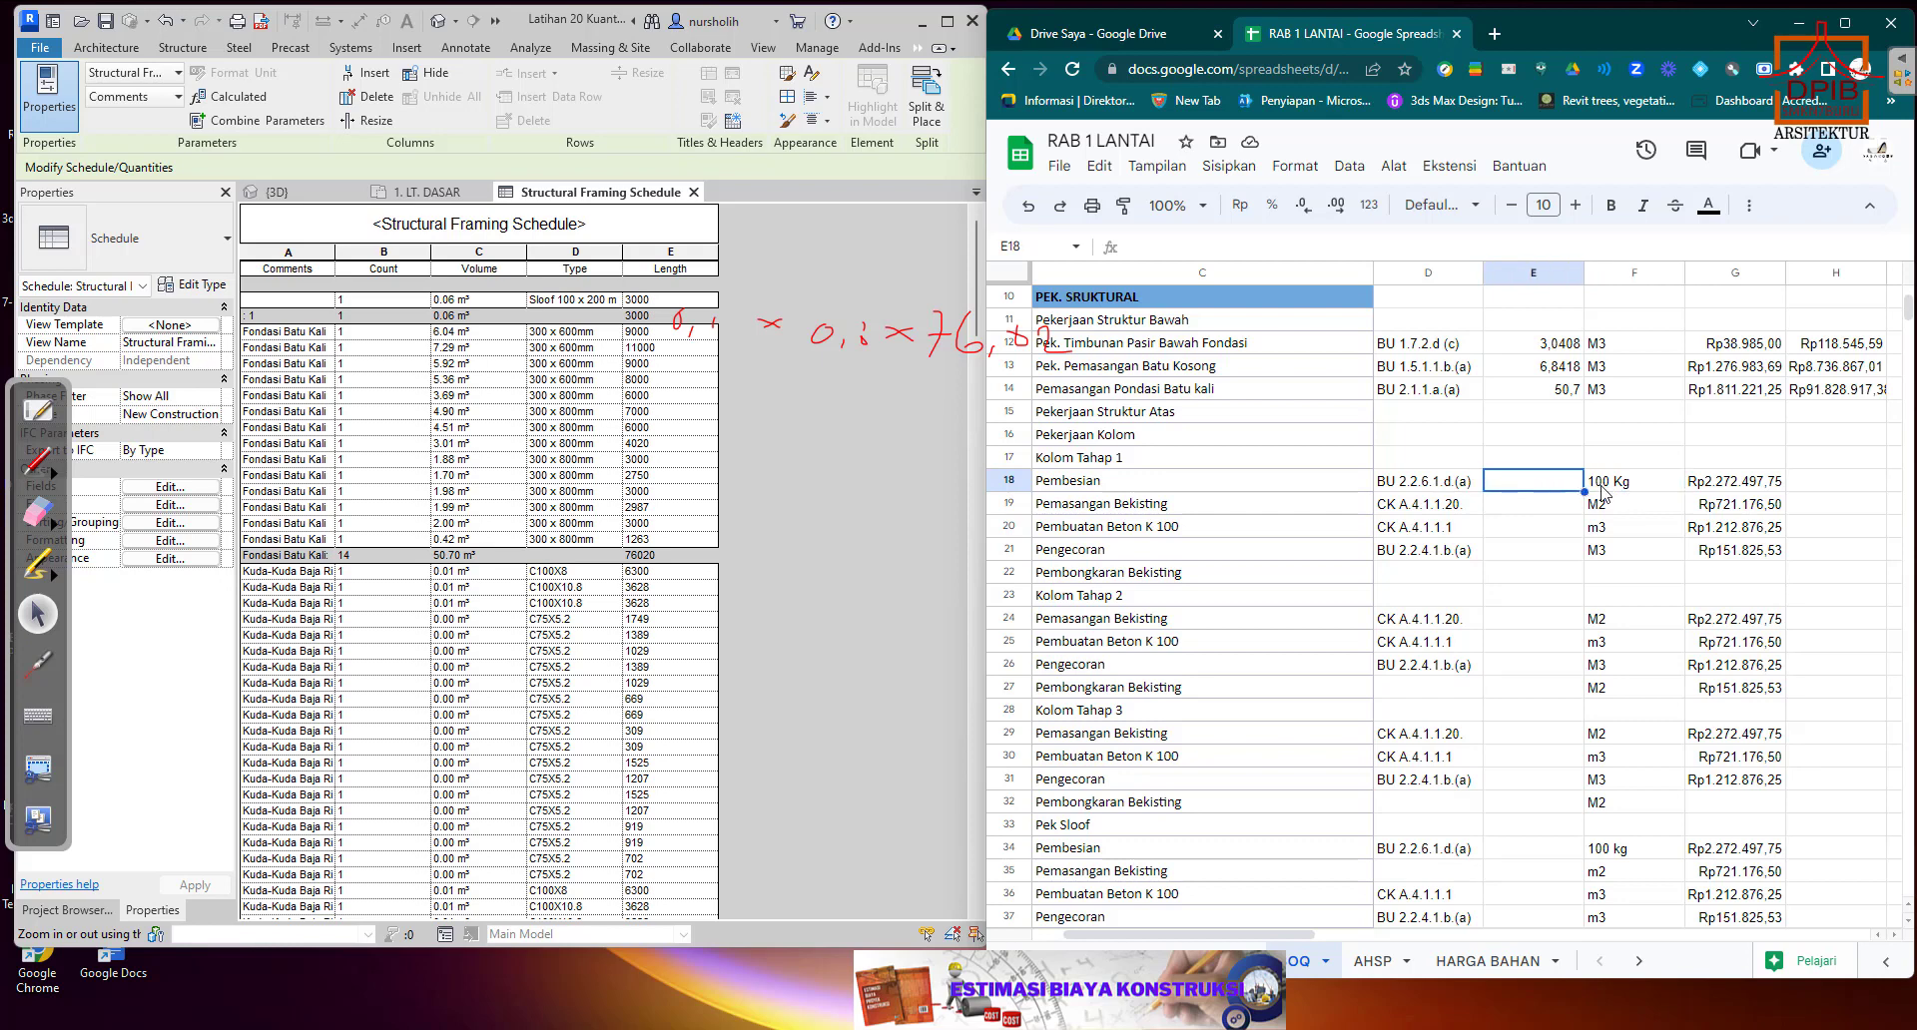
{"action": "left_click", "coordinate": [1601, 487]}
{"action": "left_click", "coordinate": [1547, 487]}
{"action": "left_click", "coordinate": [1612, 487]}
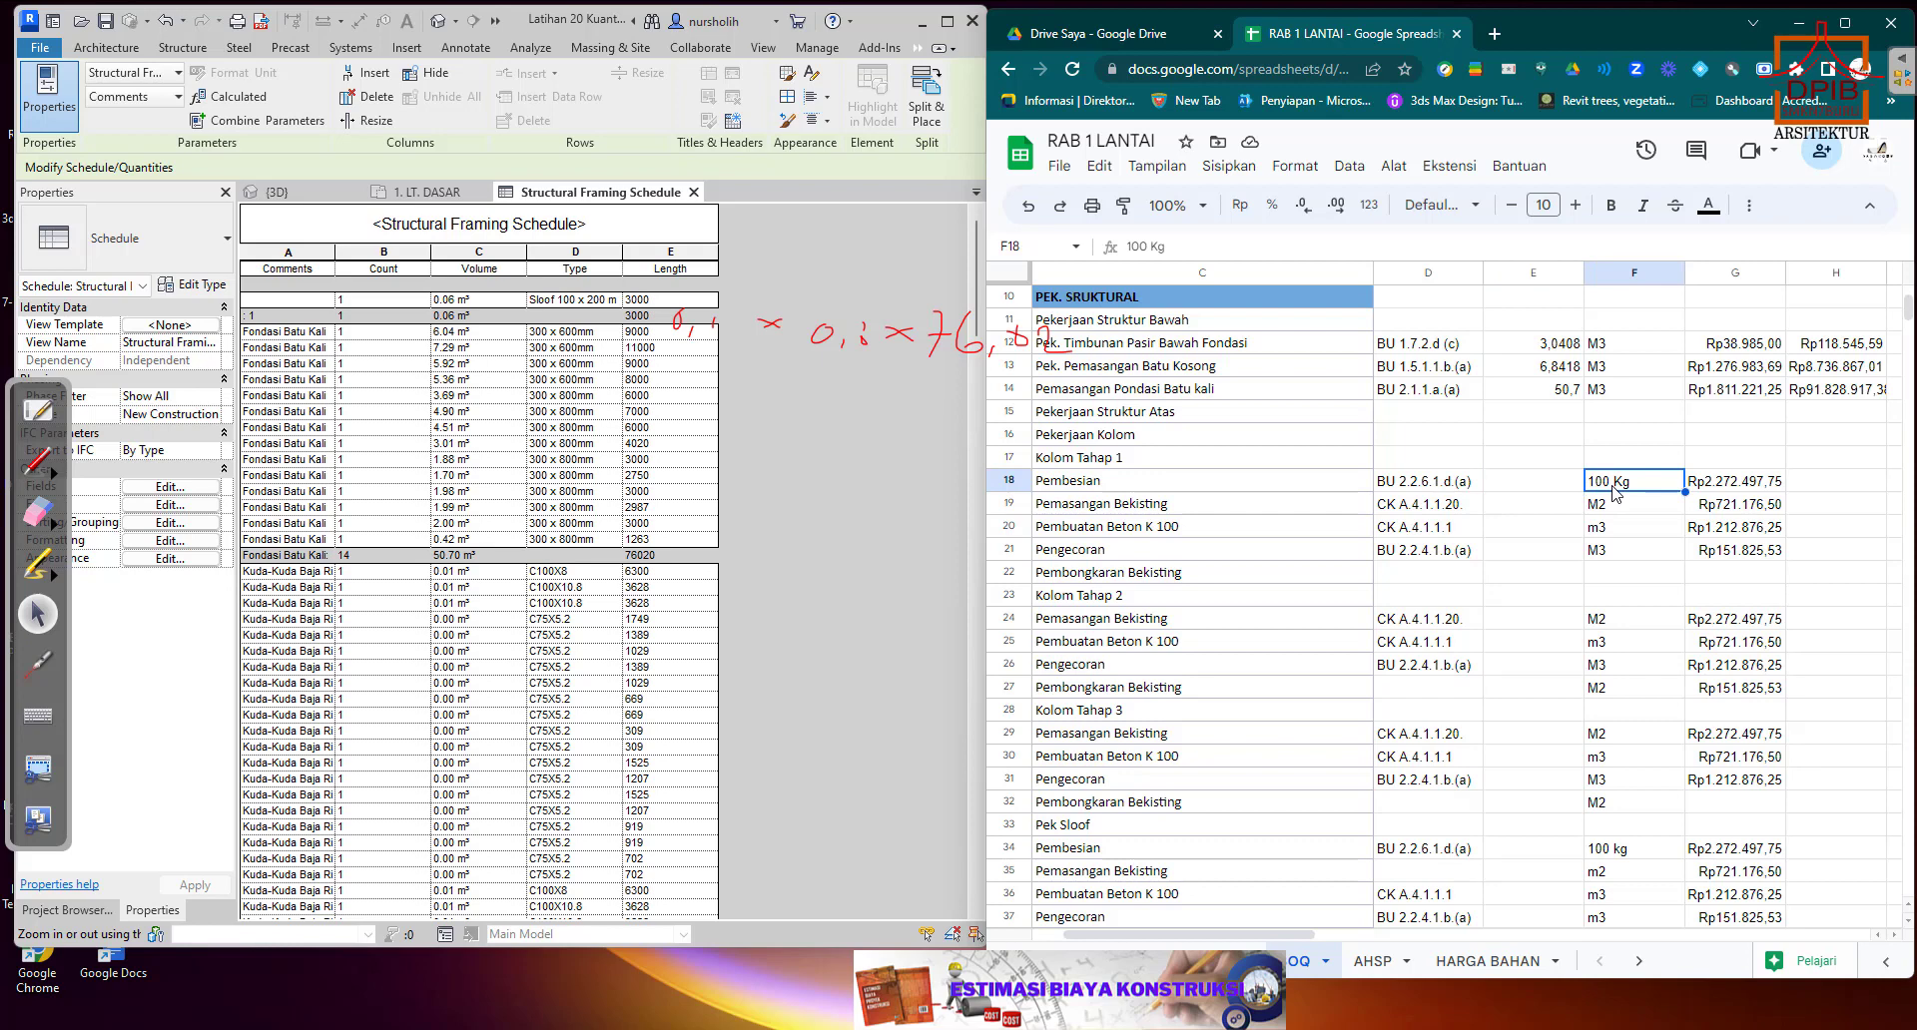
{"action": "type", "text": "m3"}
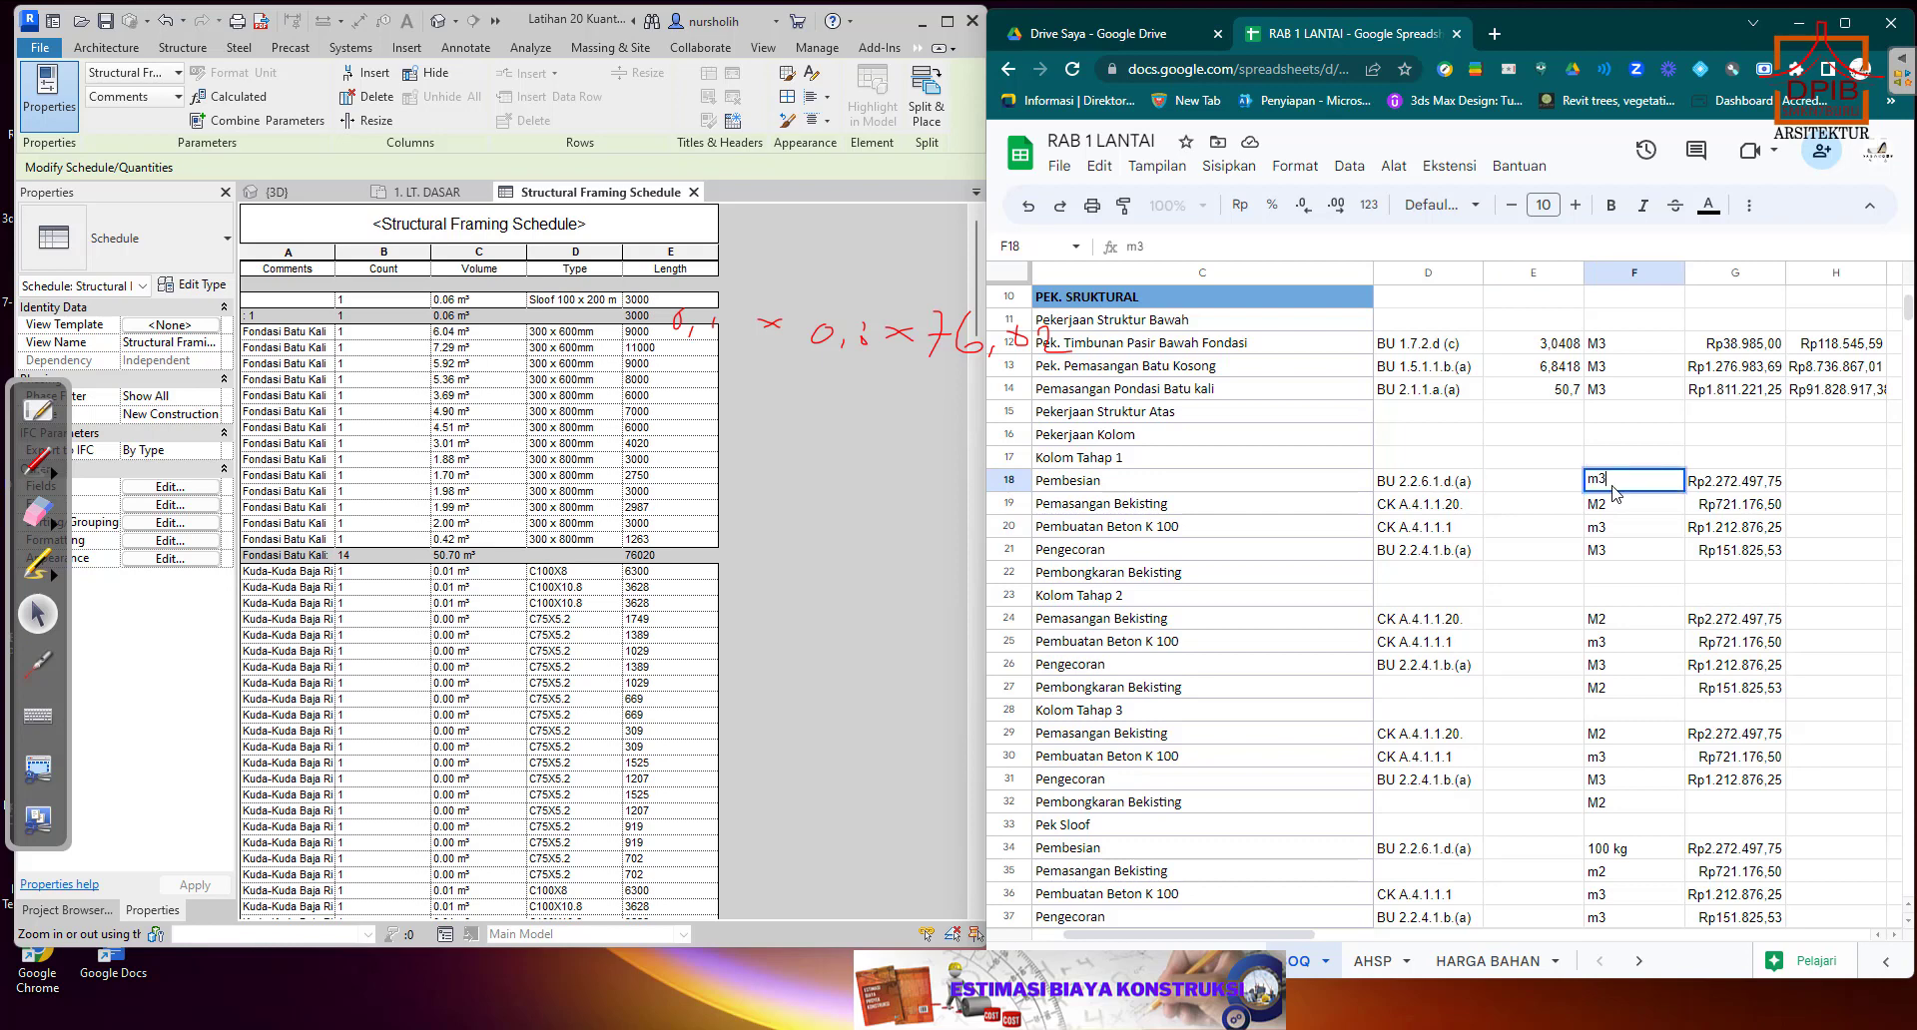
{"action": "key", "text": "Return"}
Select the Pembesian quantity cell E18 and open the volume kolom schedule in Revit.
{"action": "left_click", "coordinate": [1564, 483]}
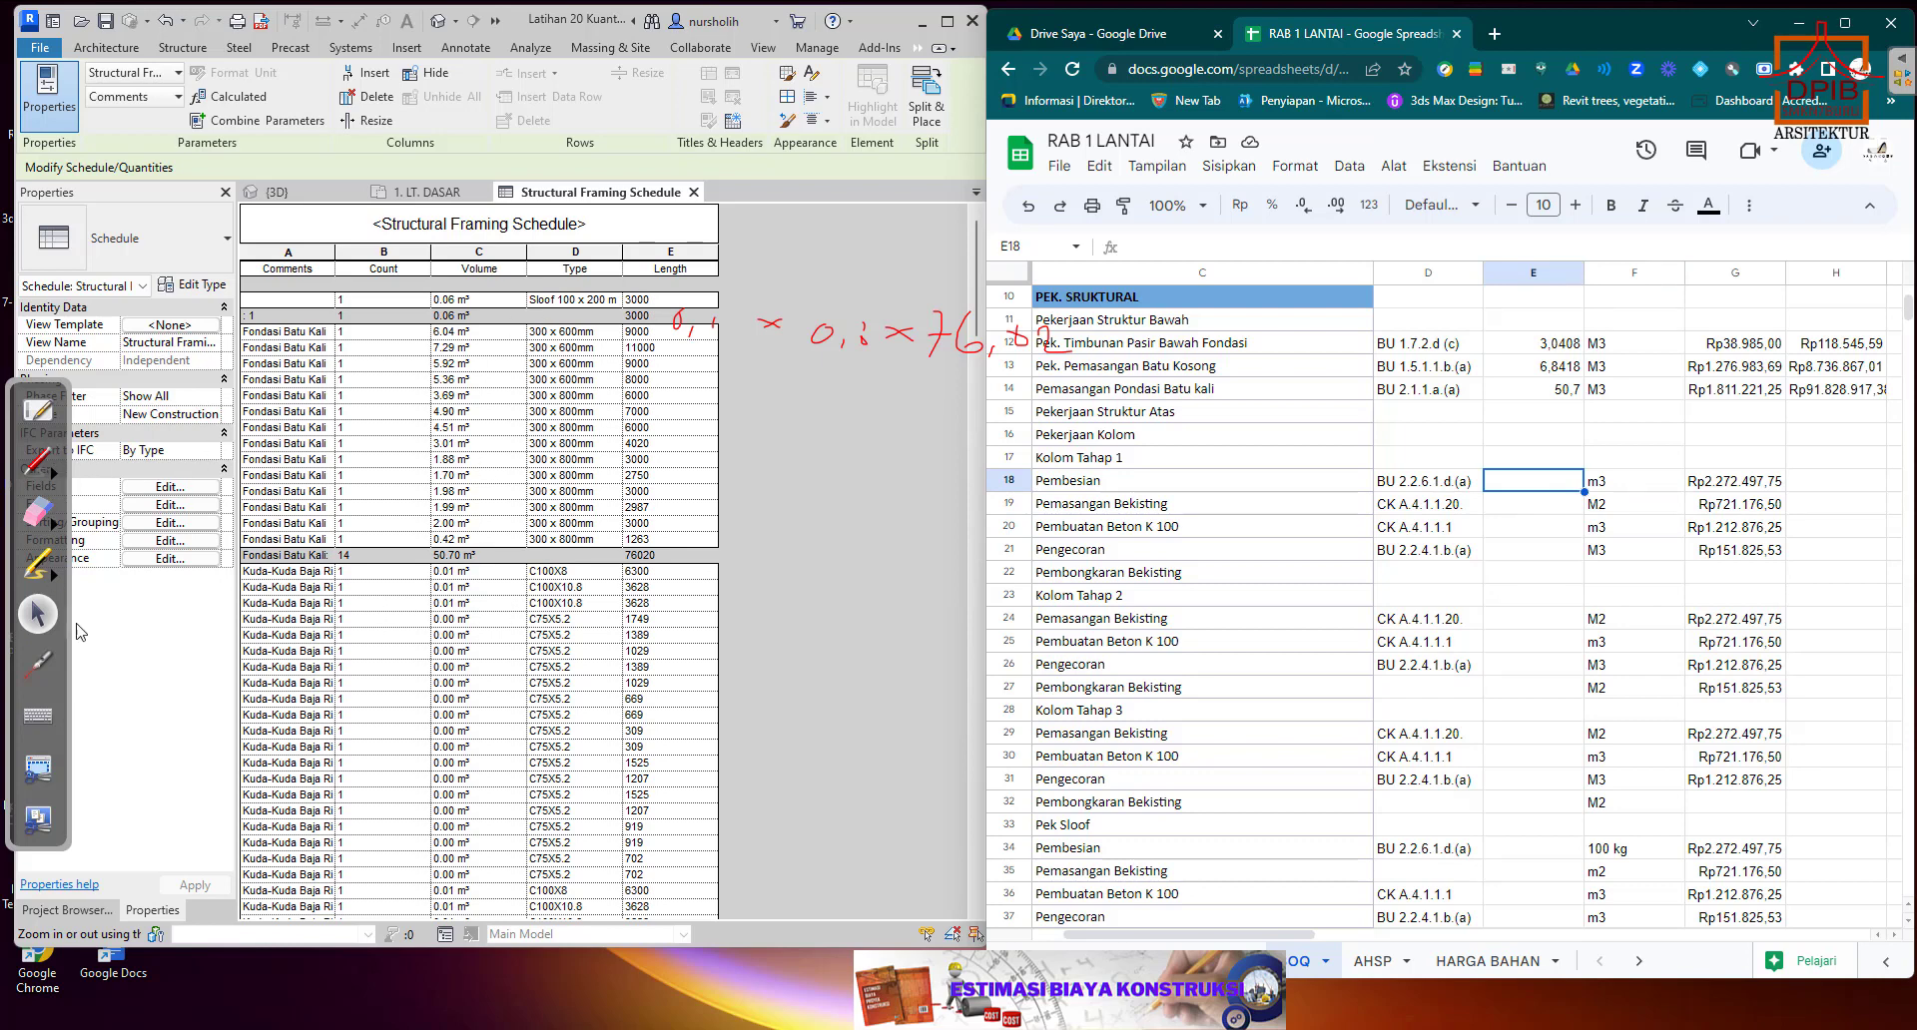
{"action": "left_click", "coordinate": [104, 911]}
{"action": "scroll", "coordinate": [183, 647], "scroll_direction": "down", "scroll_amount": 1}
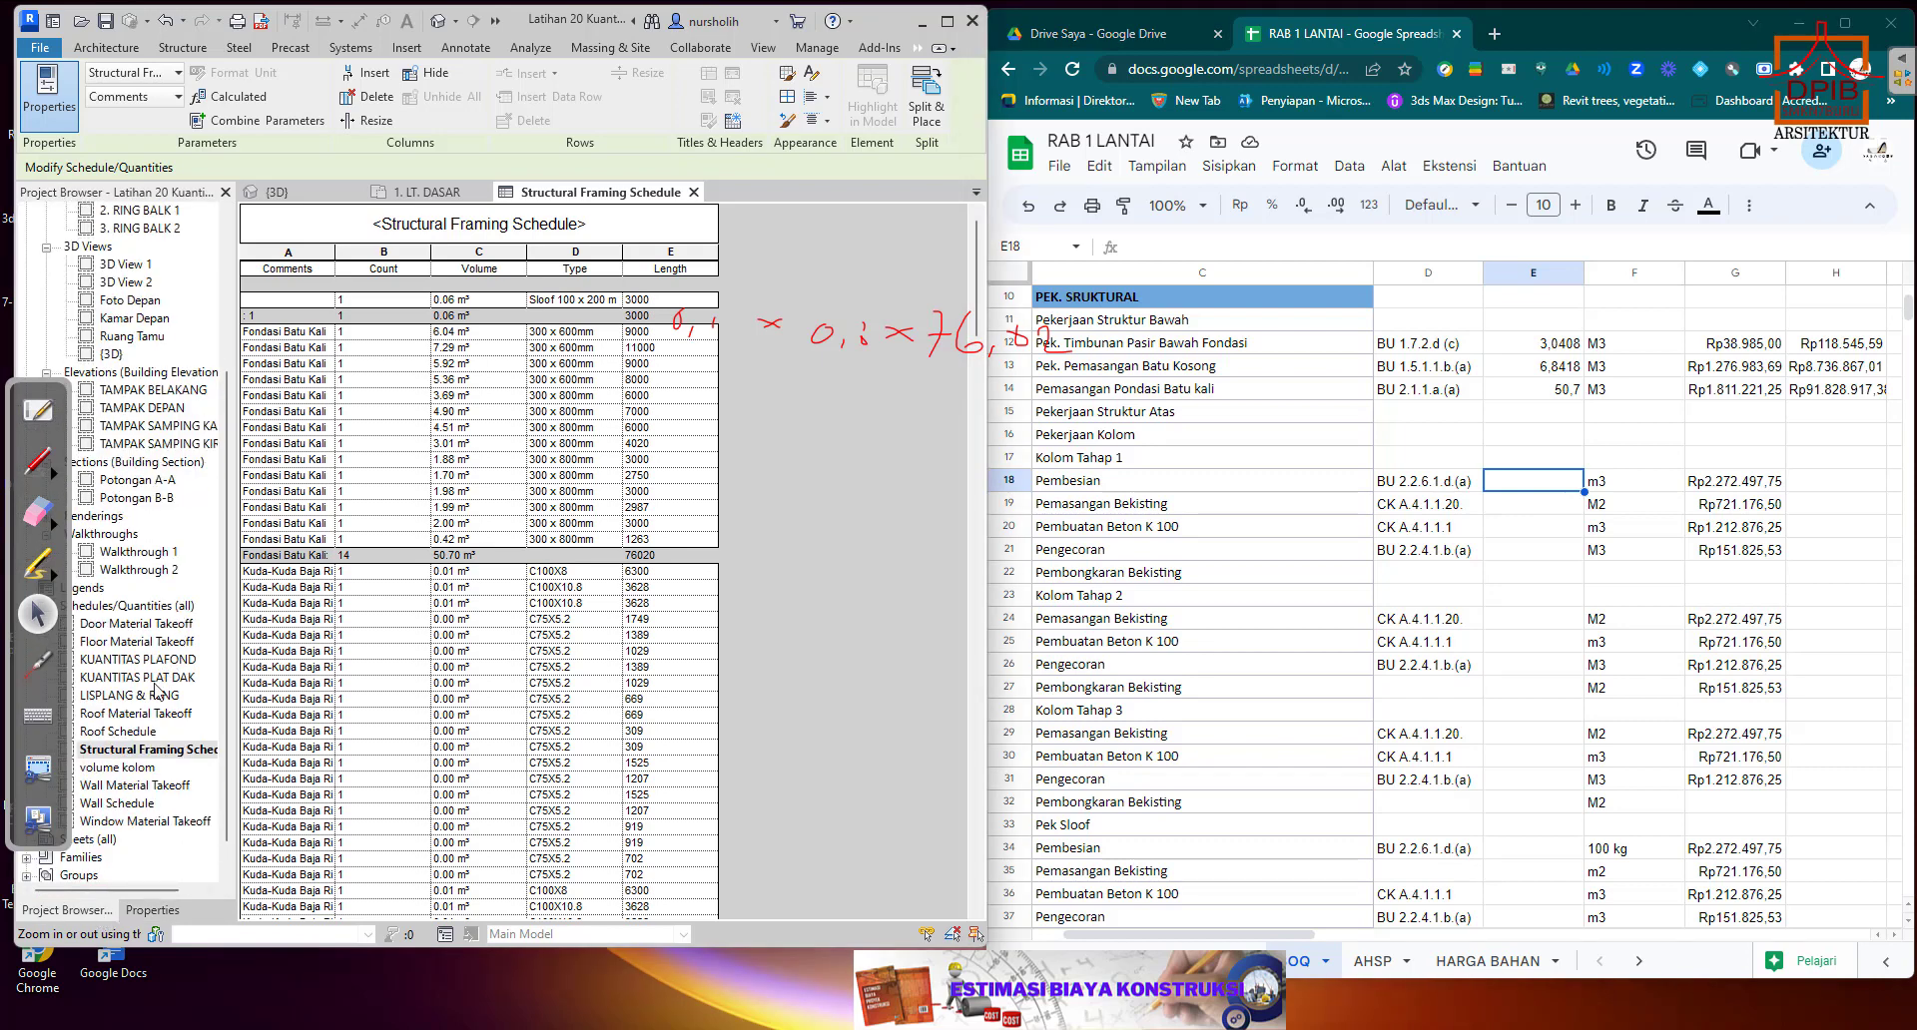
{"action": "double_click", "coordinate": [130, 771]}
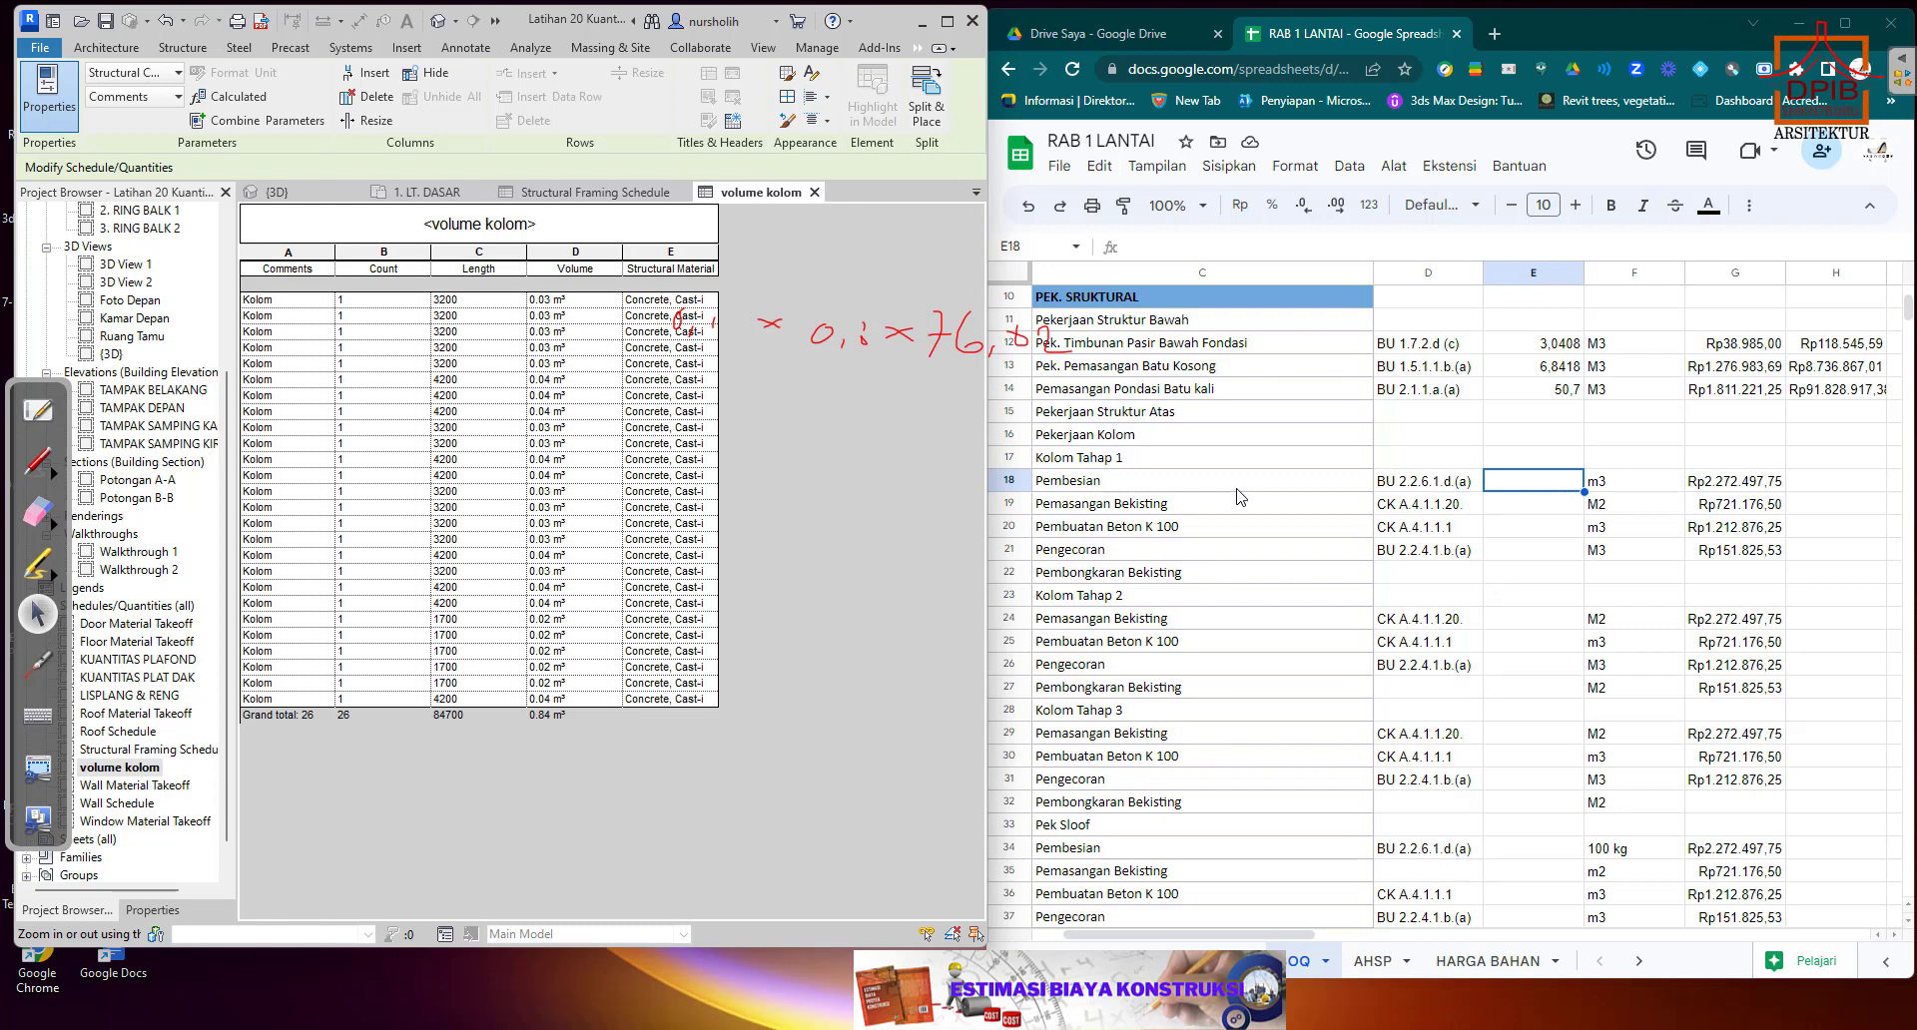
{"action": "type", "text": "0,84"}
{"action": "key", "text": "Return"}
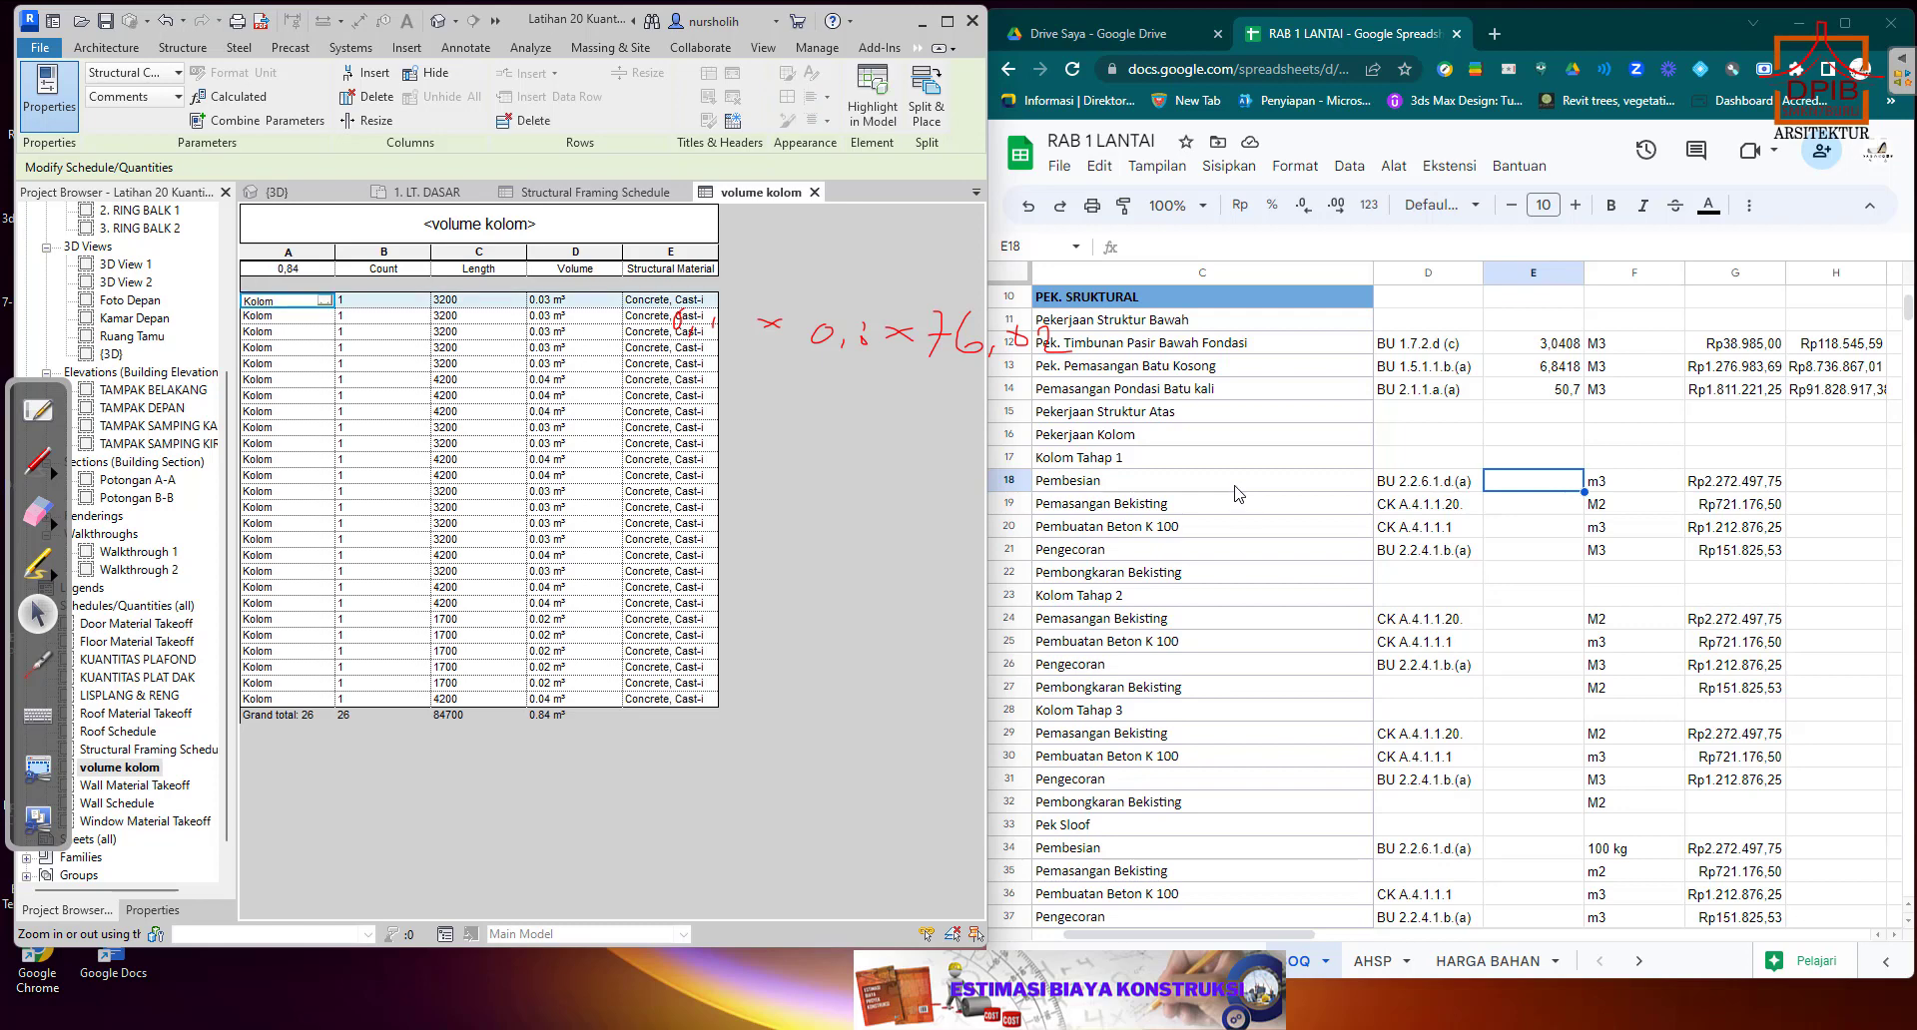
Enter the volume kolom schedule's total volume, 0,84, as the Kolom Tahap 1 Pembesian quantity in E18.
{"action": "left_click", "coordinate": [1539, 487]}
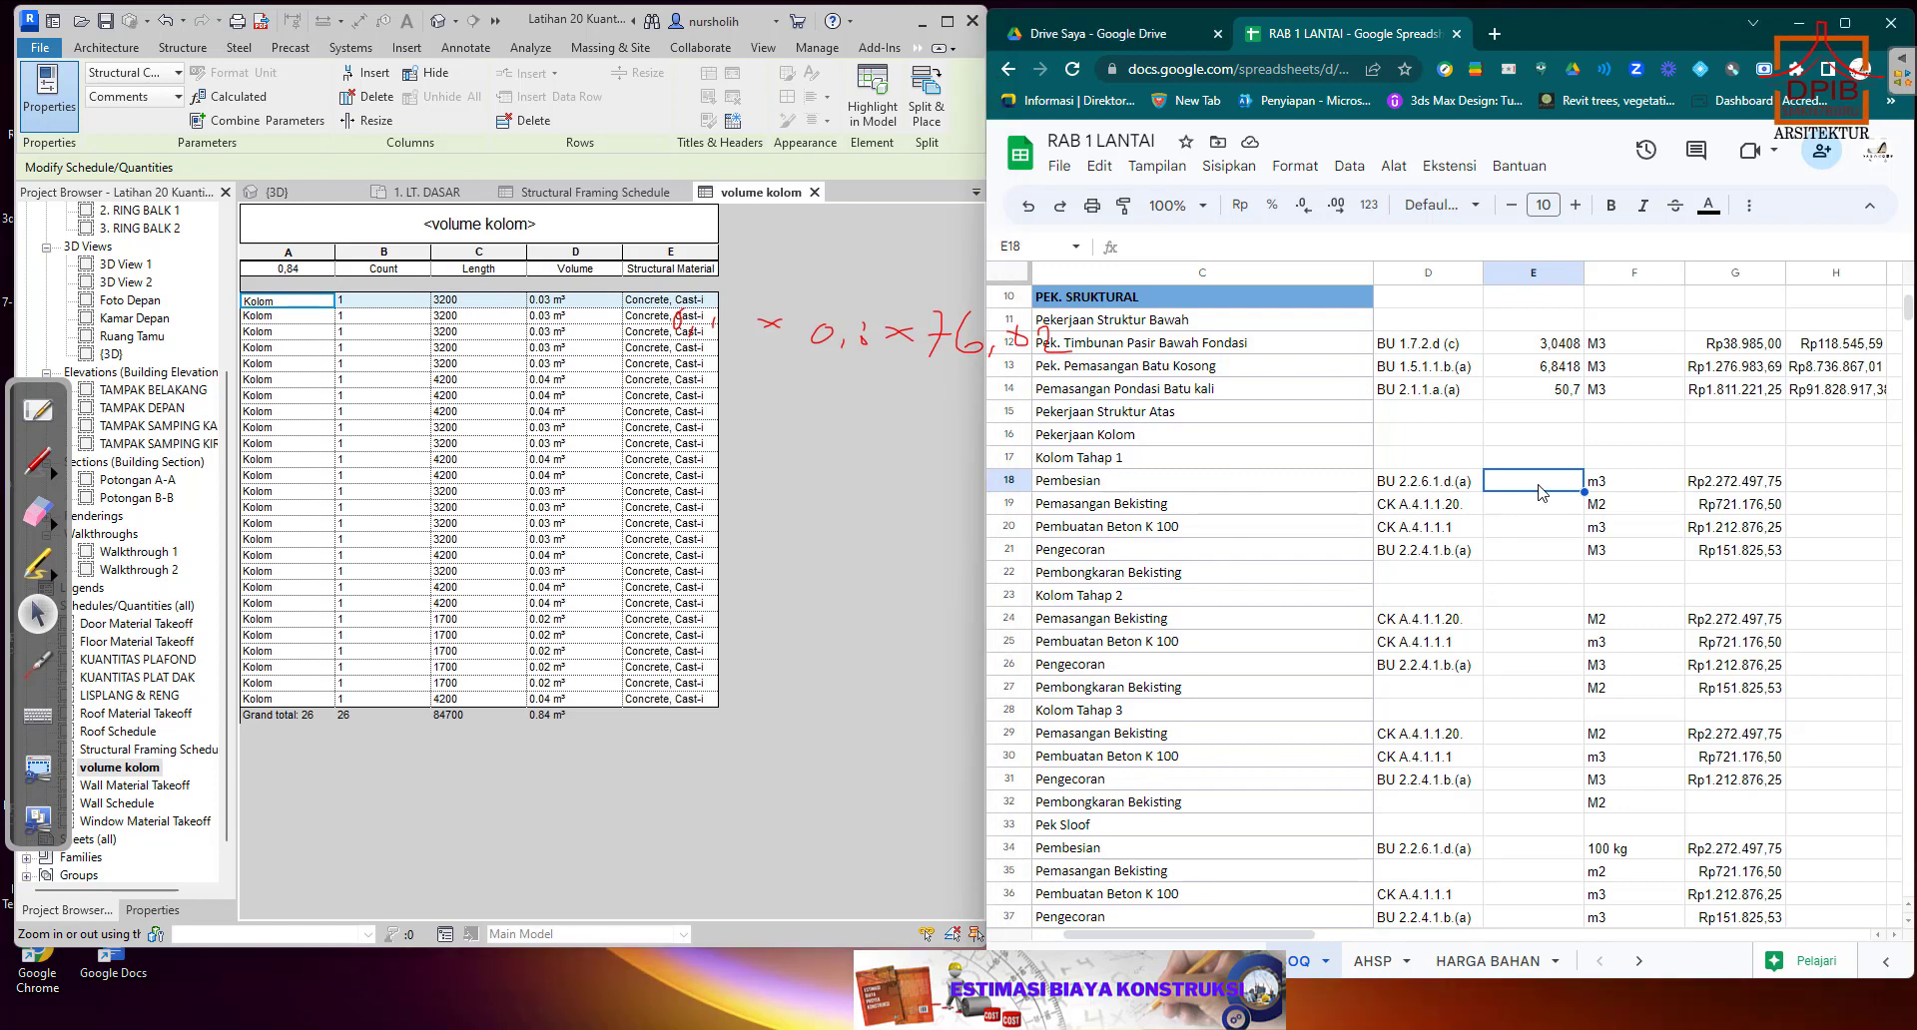
{"action": "type", "text": "0,84"}
{"action": "key", "text": "Return"}
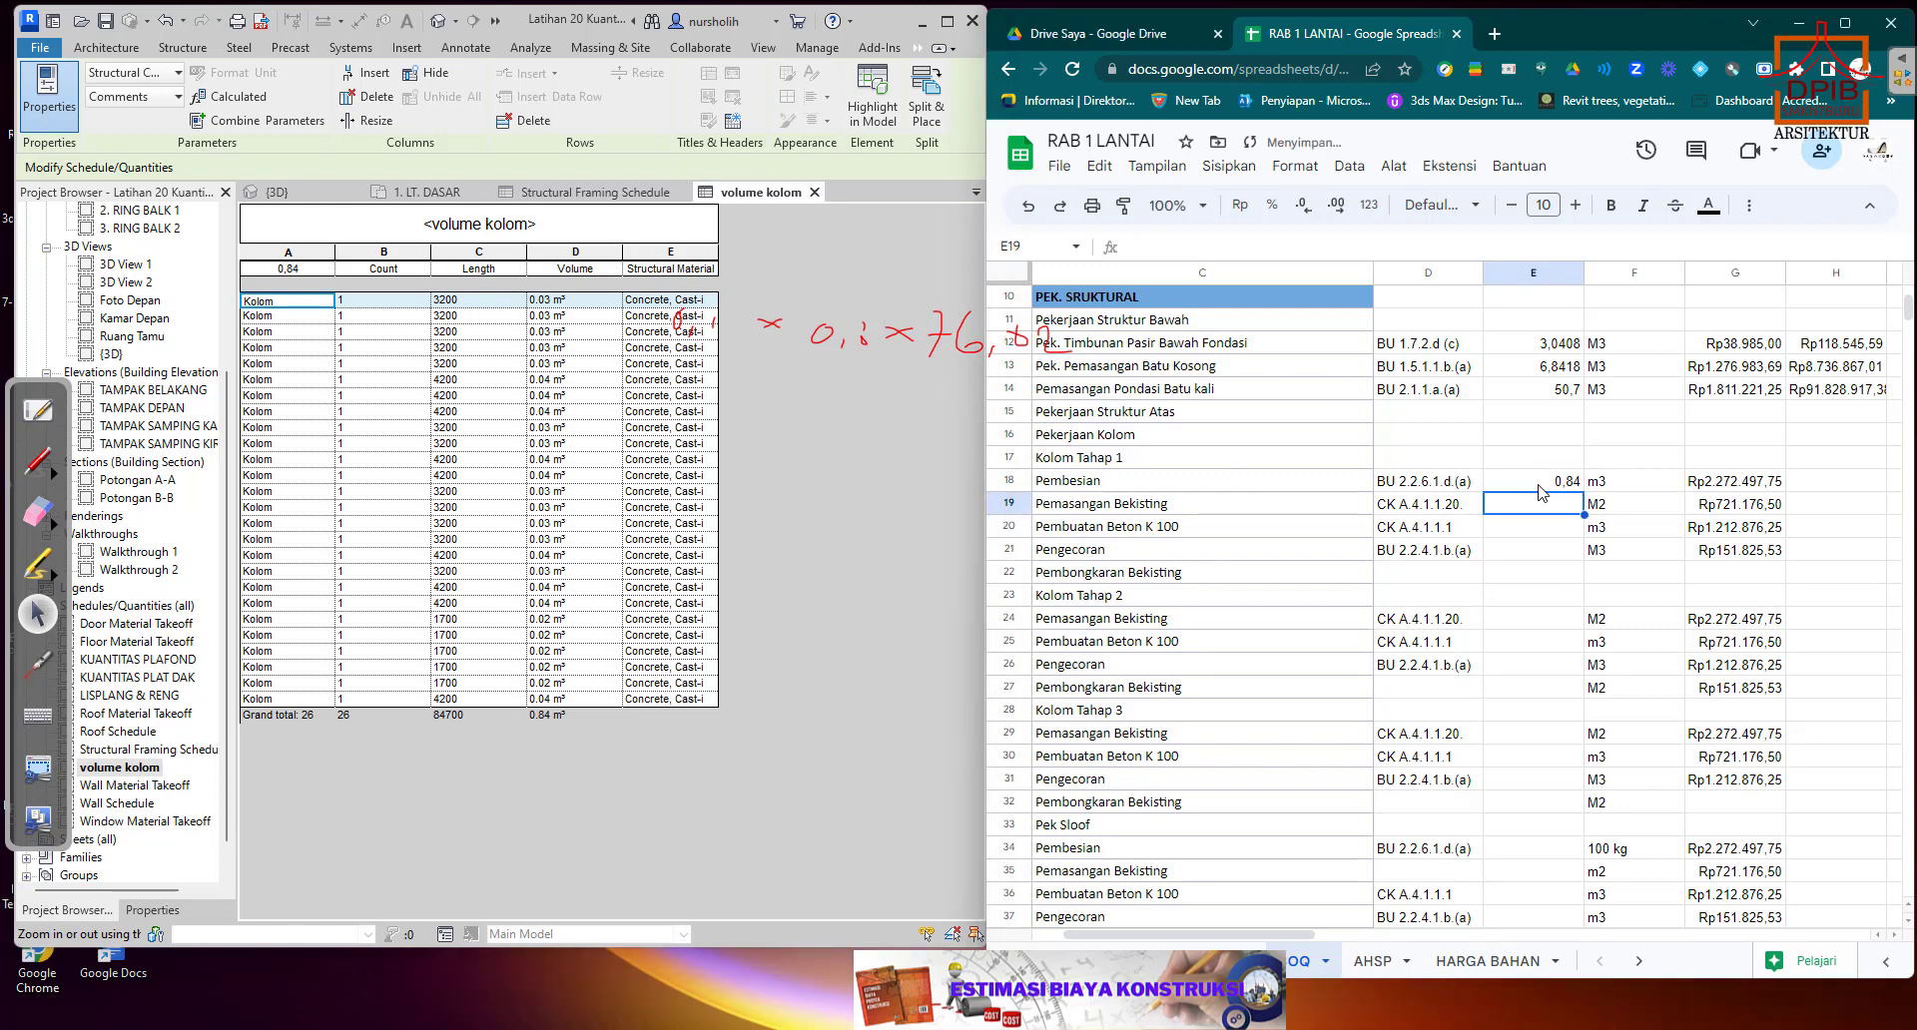
Copy the total price formula from H14 to H18 and fill it down through H21.
{"action": "left_click", "coordinate": [1820, 392]}
{"action": "right_click", "coordinate": [1820, 394]}
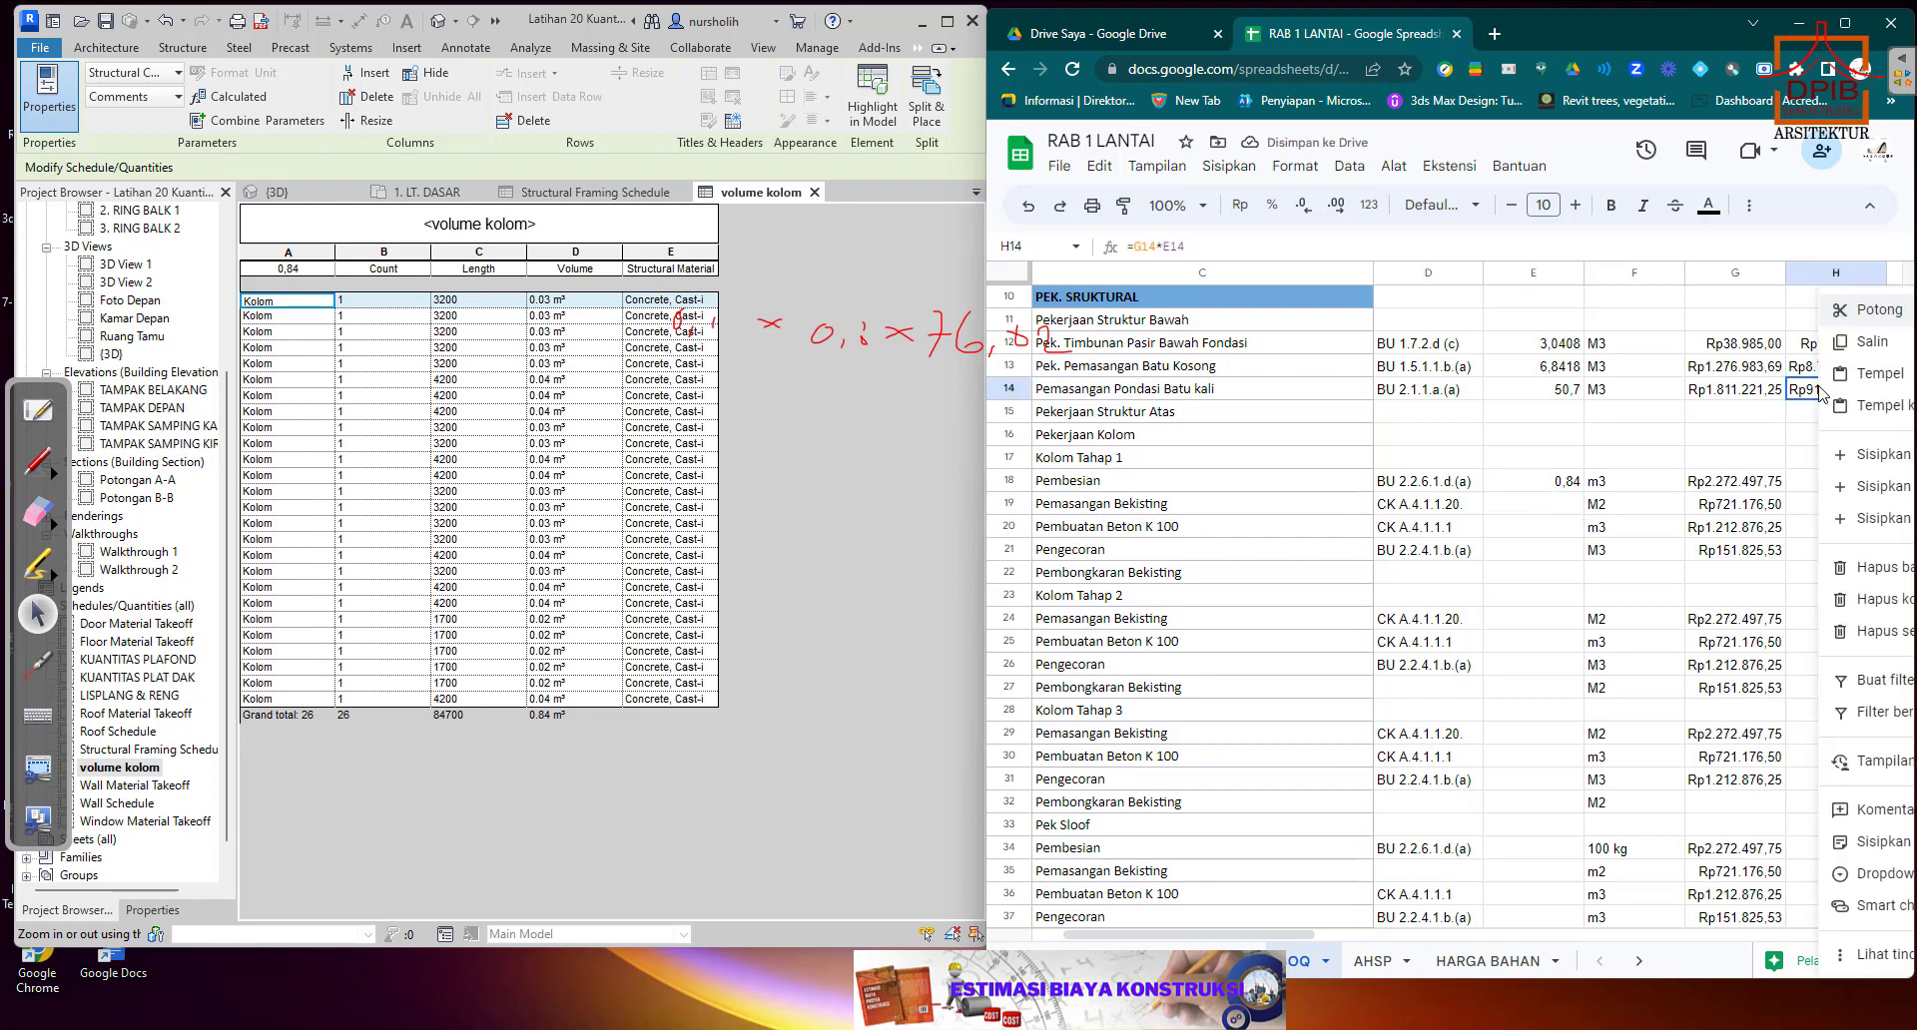
{"action": "left_click", "coordinate": [1867, 342]}
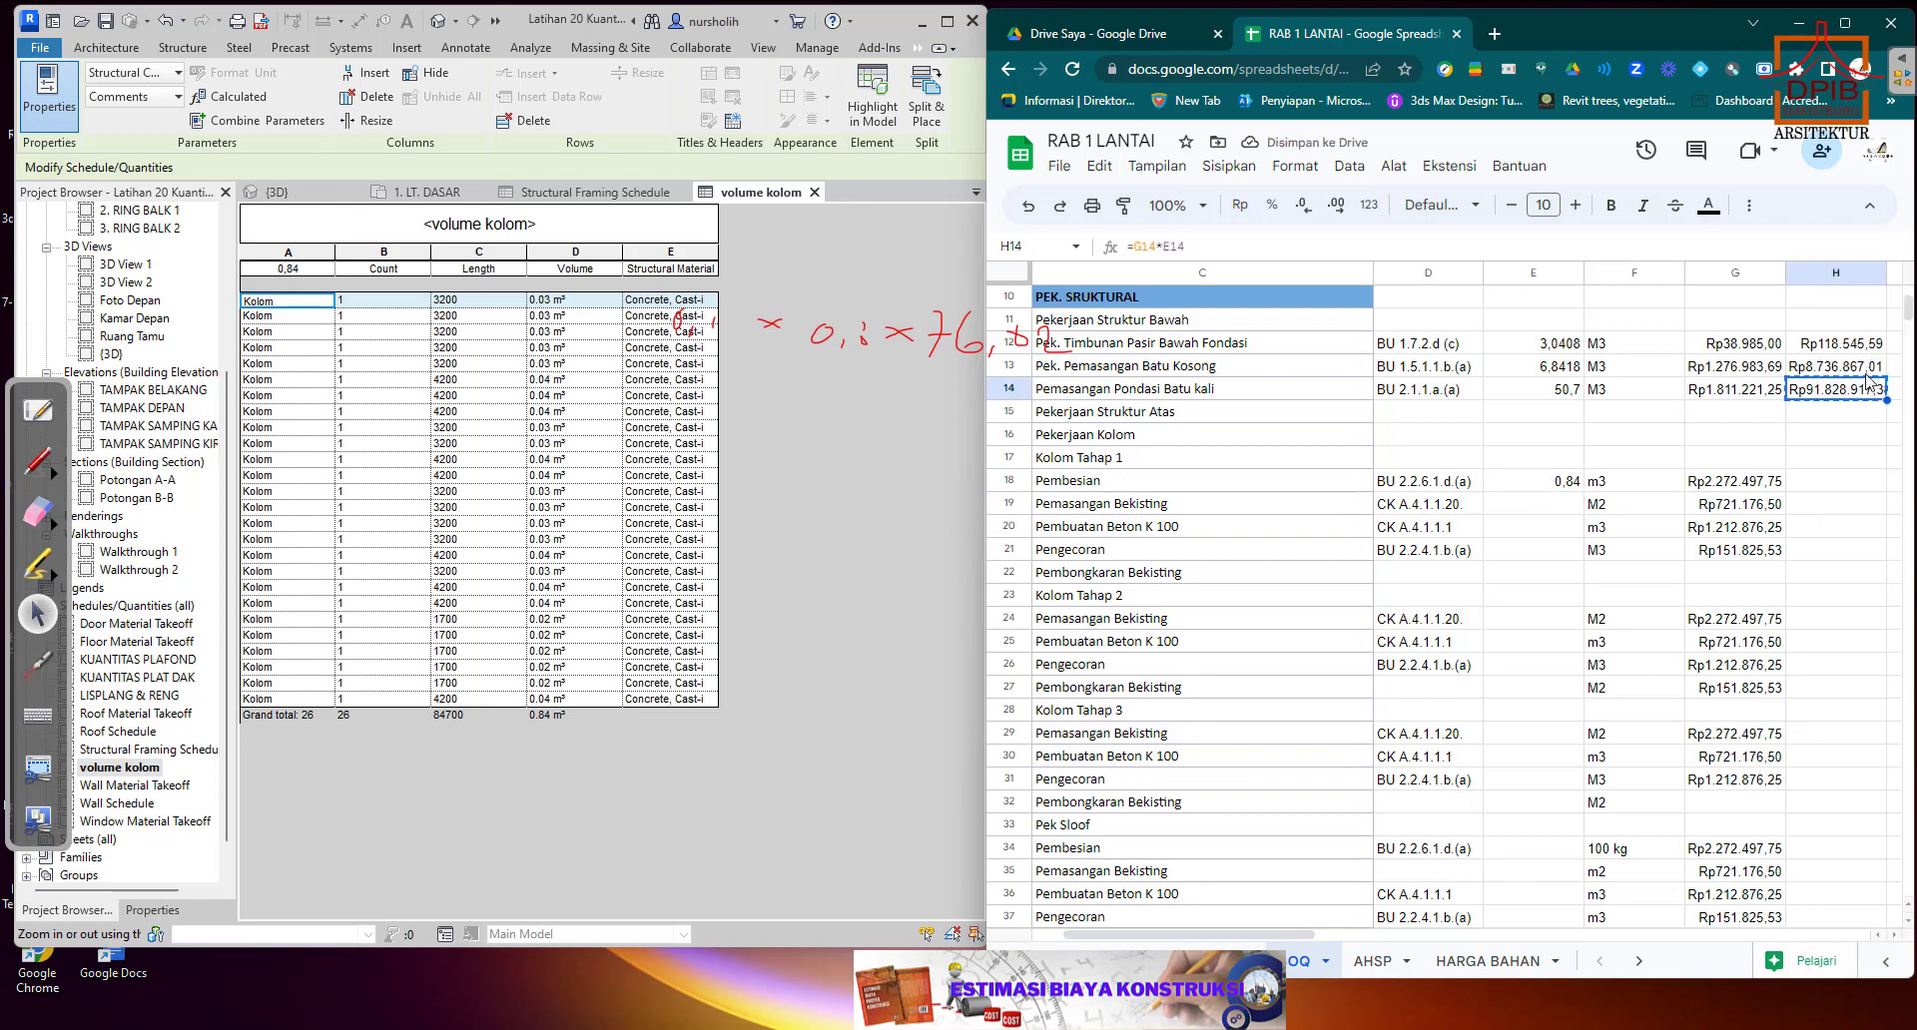
{"action": "left_click", "coordinate": [1842, 487]}
{"action": "right_click", "coordinate": [1842, 486]}
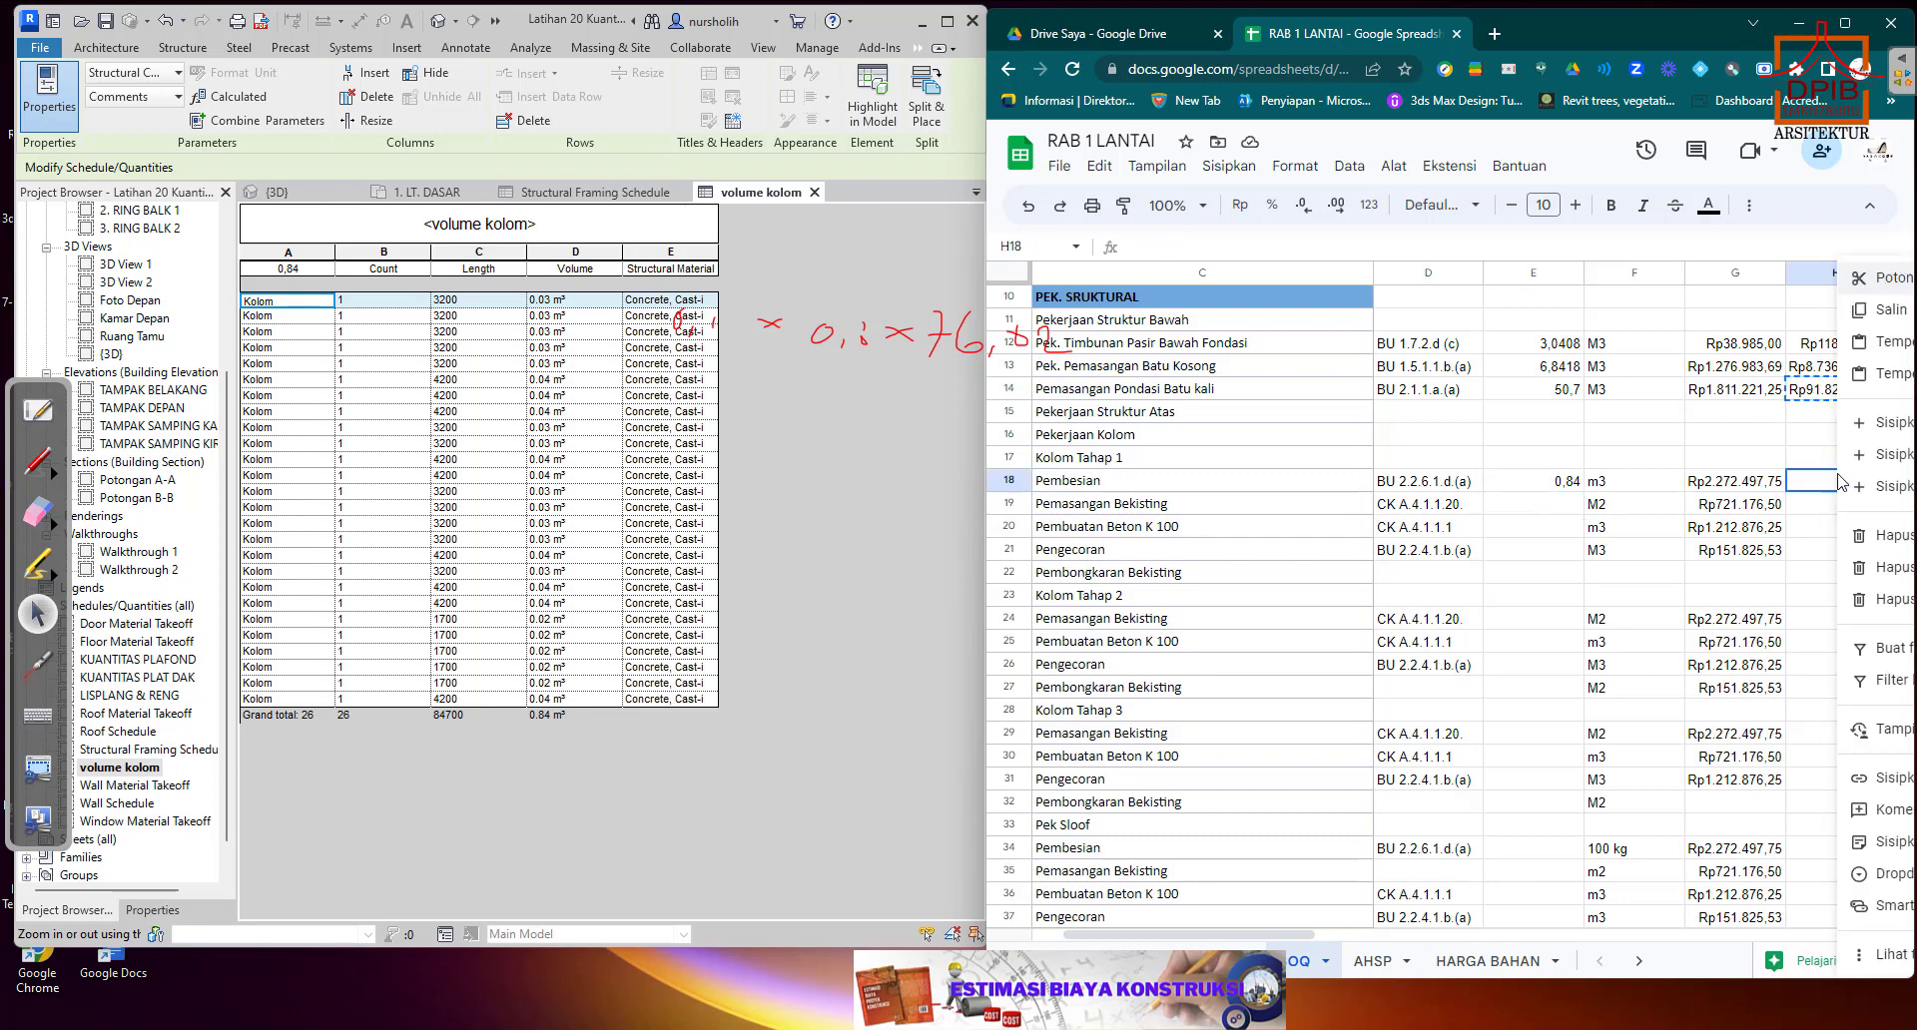
{"action": "left_click", "coordinate": [1891, 345]}
{"action": "left_click_drag", "start_coordinate": [1887, 491], "coordinate": [1887, 560]}
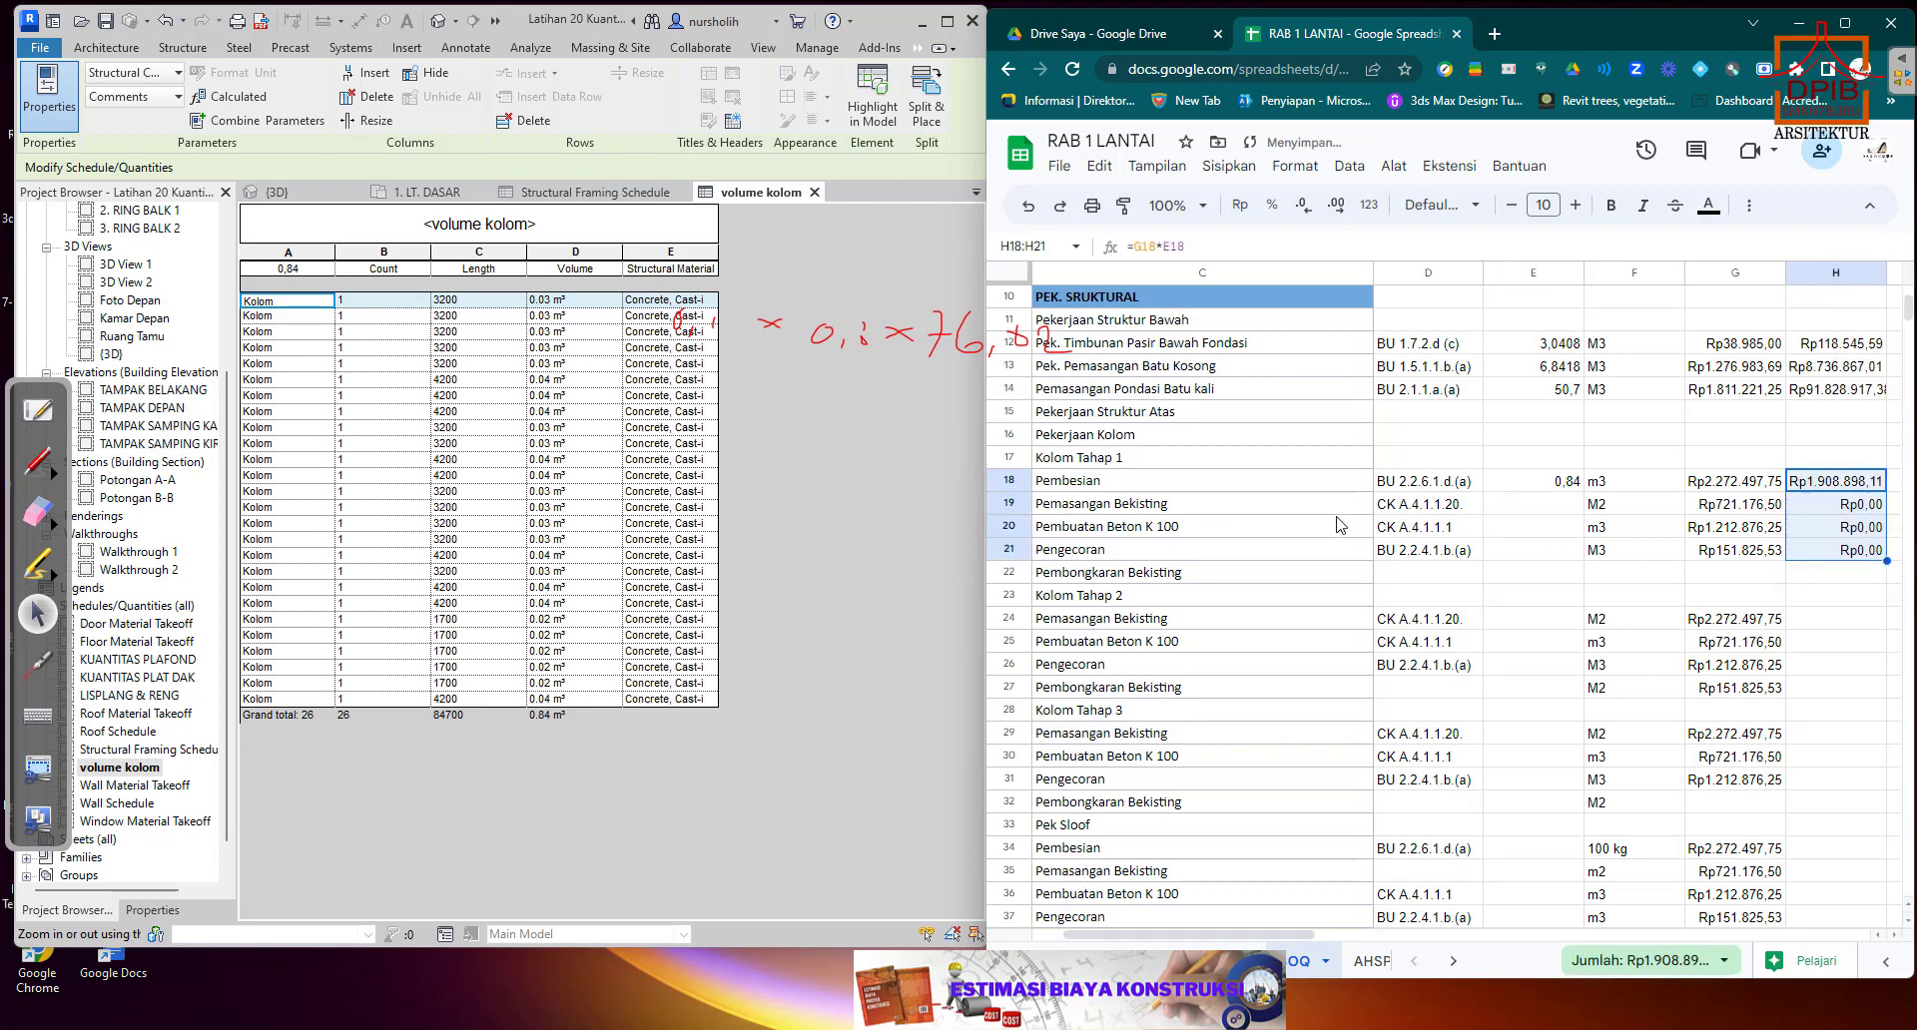
Select the Pemasangan Bekisting quantity cell E19, check the concrete column's type properties in the 3D view, and return to the volume kolom schedule.
{"action": "left_click", "coordinate": [1205, 511]}
{"action": "left_click", "coordinate": [1525, 507]}
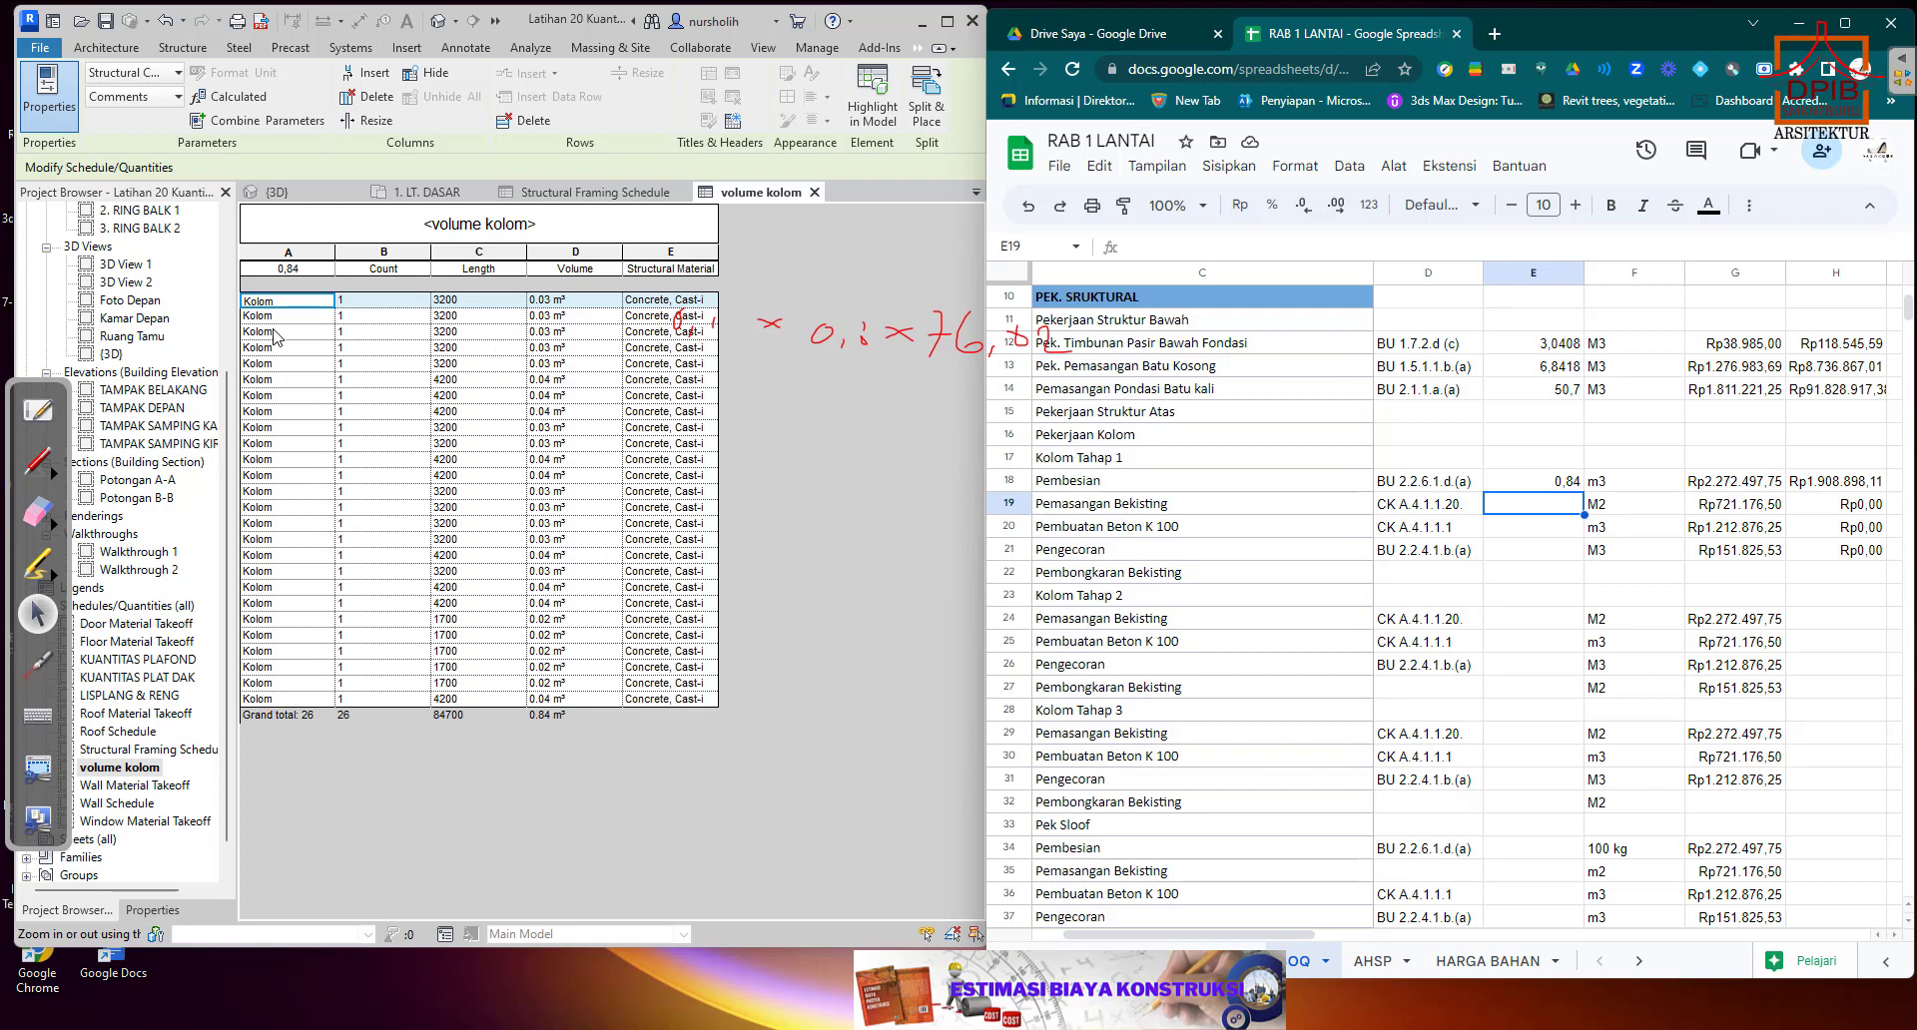
{"action": "left_click", "coordinate": [278, 191]}
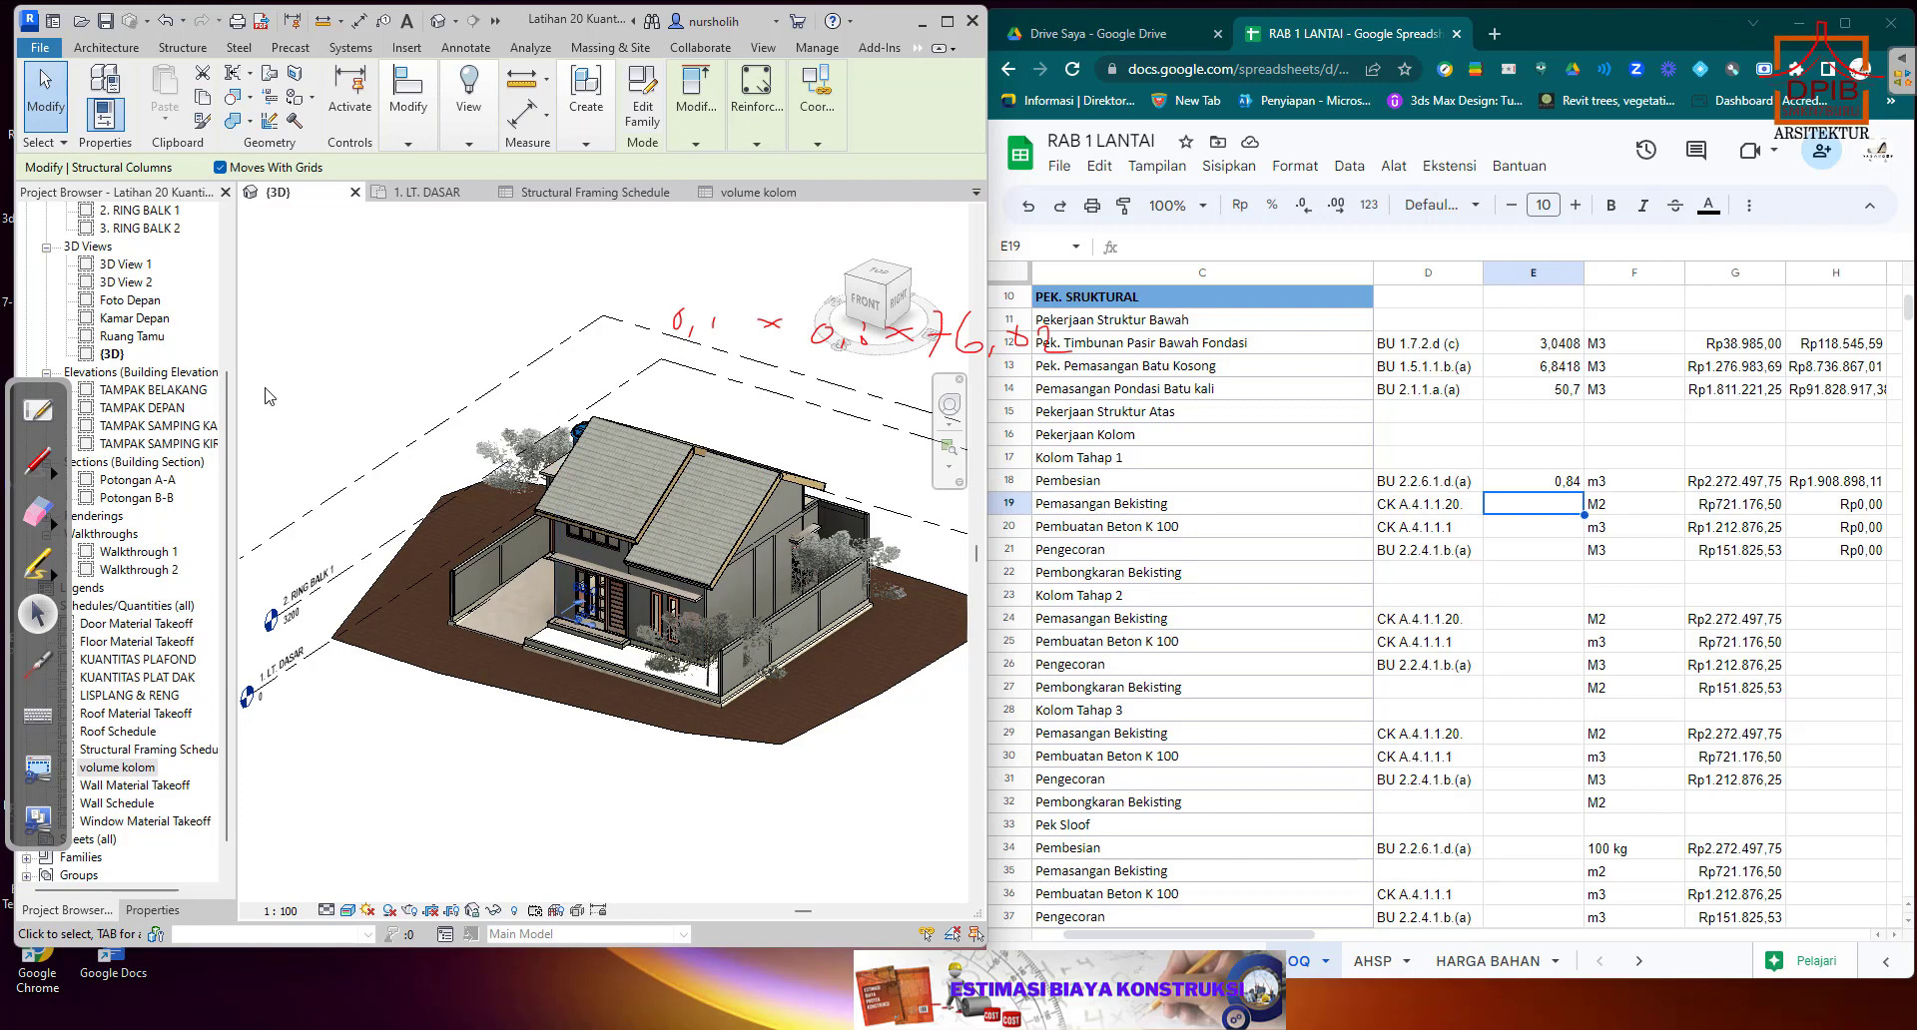
{"action": "left_click", "coordinate": [150, 909]}
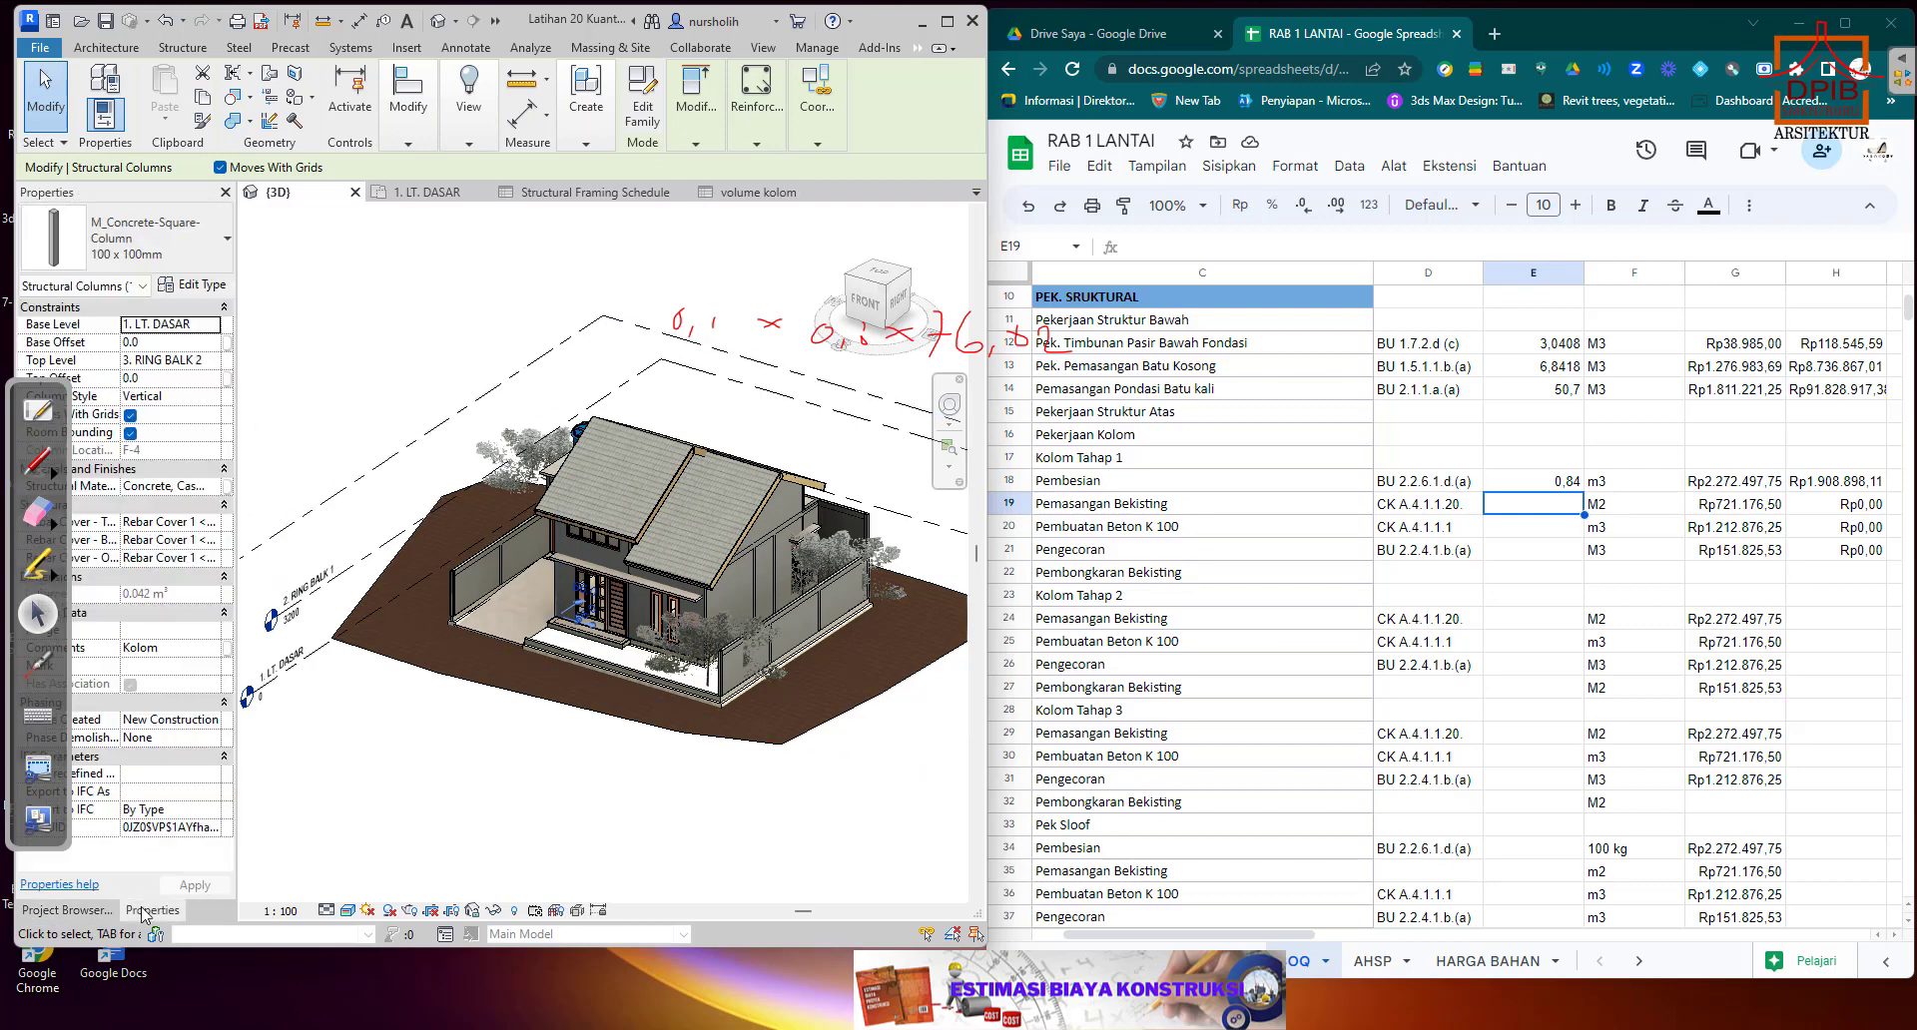
{"action": "left_click", "coordinate": [196, 288]}
{"action": "left_click", "coordinate": [752, 193]}
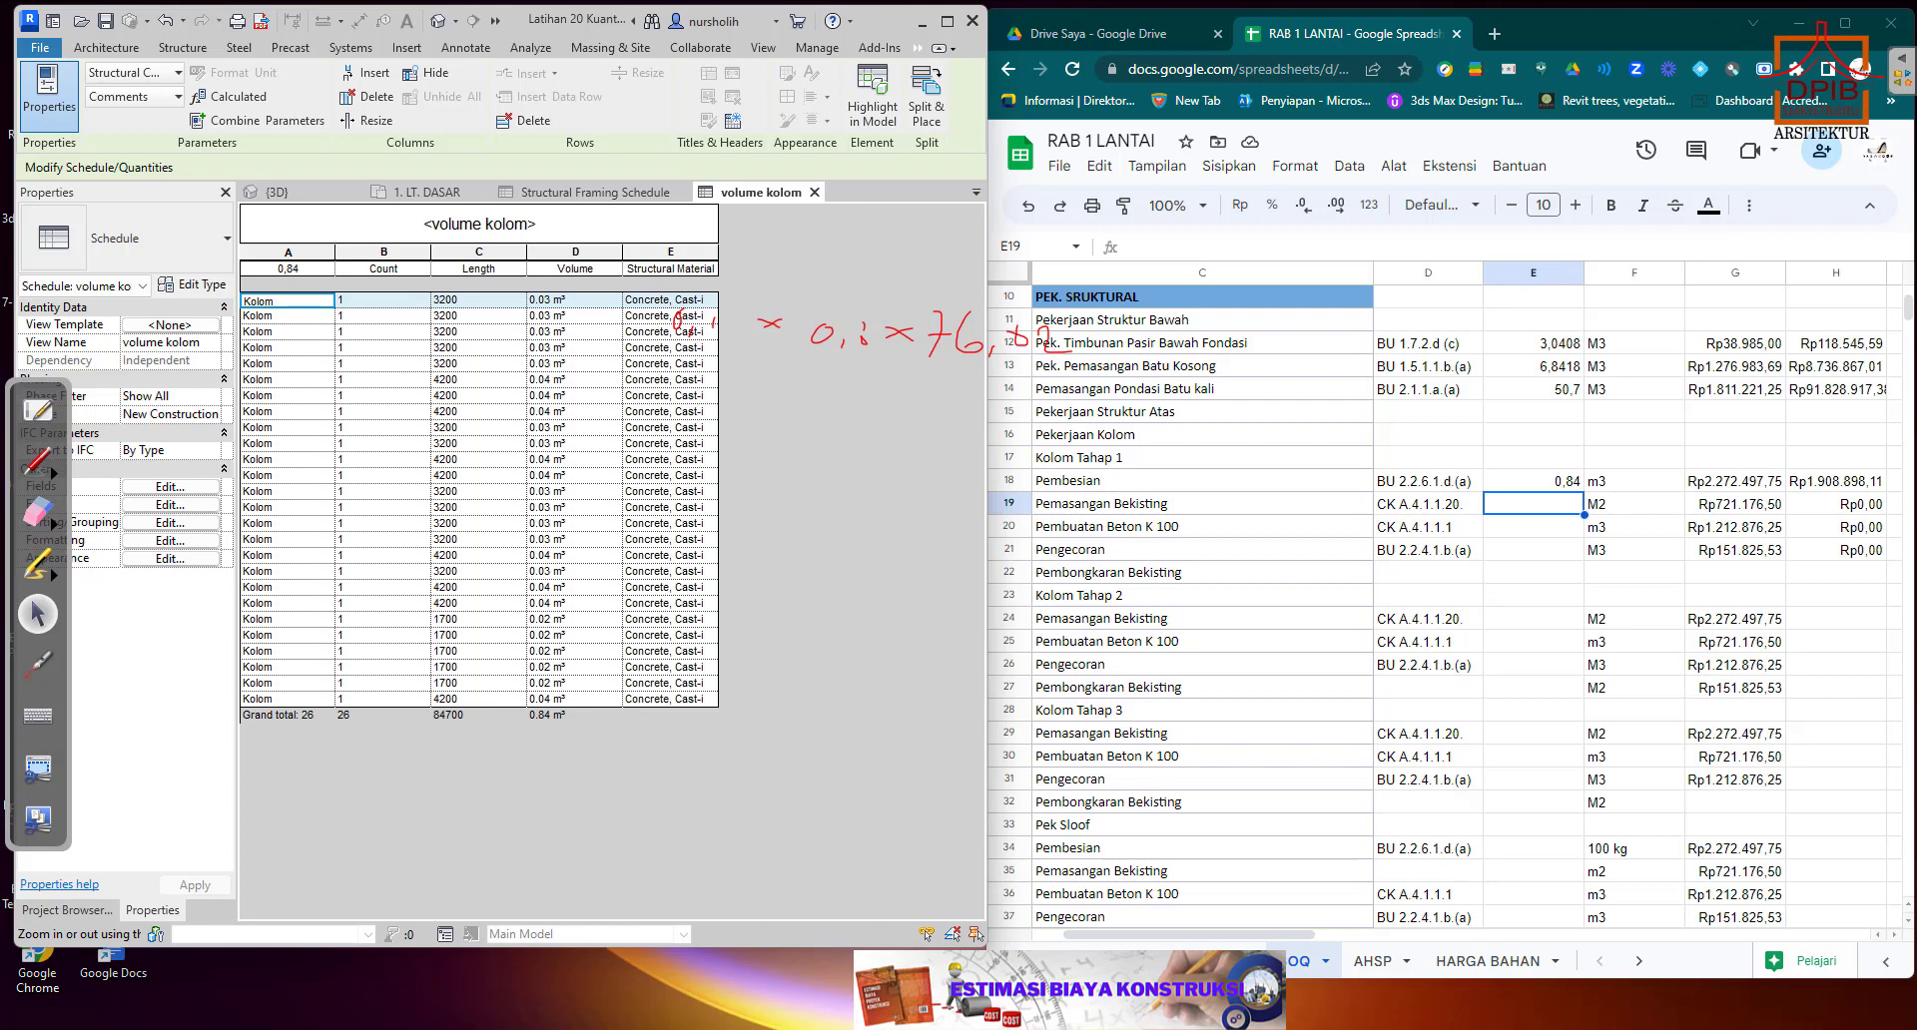
Open Calculator and multiply 0,2 by the total column length of 84,7 to get the column formwork area.
{"action": "key", "text": "super"}
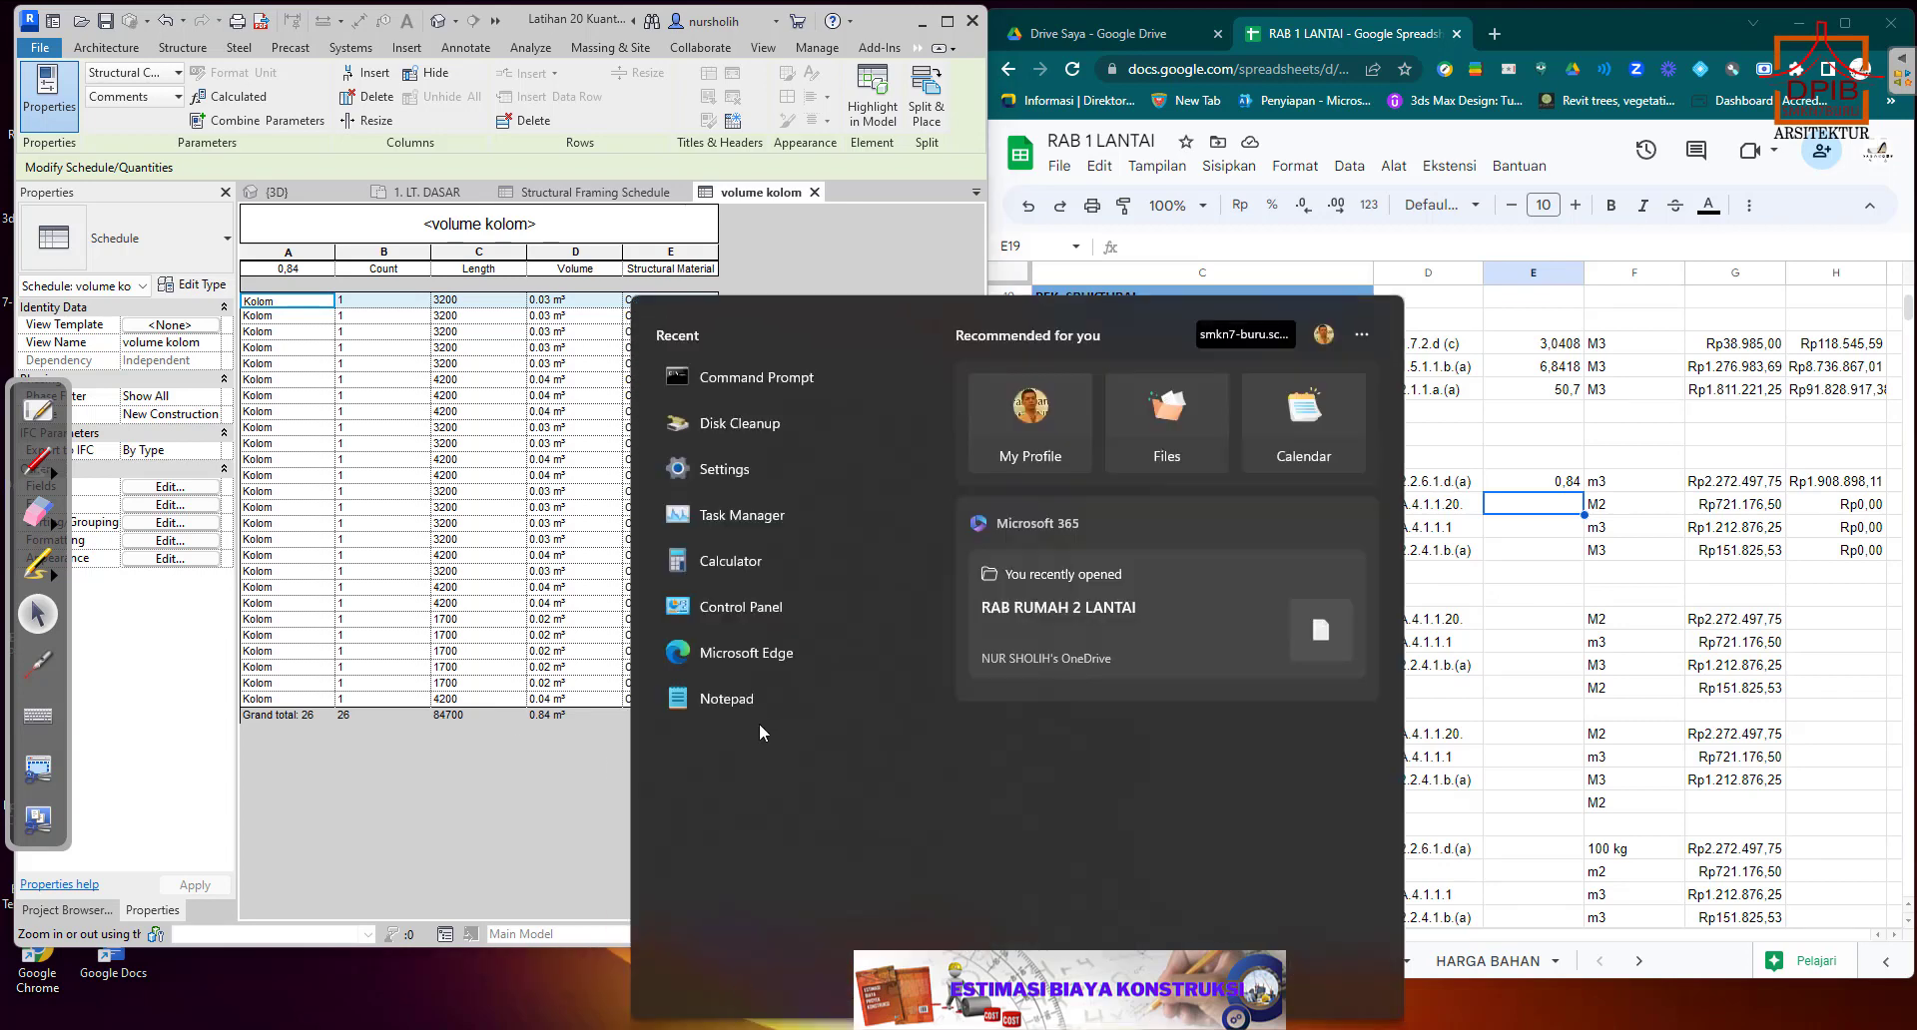
{"action": "left_click", "coordinate": [714, 560]}
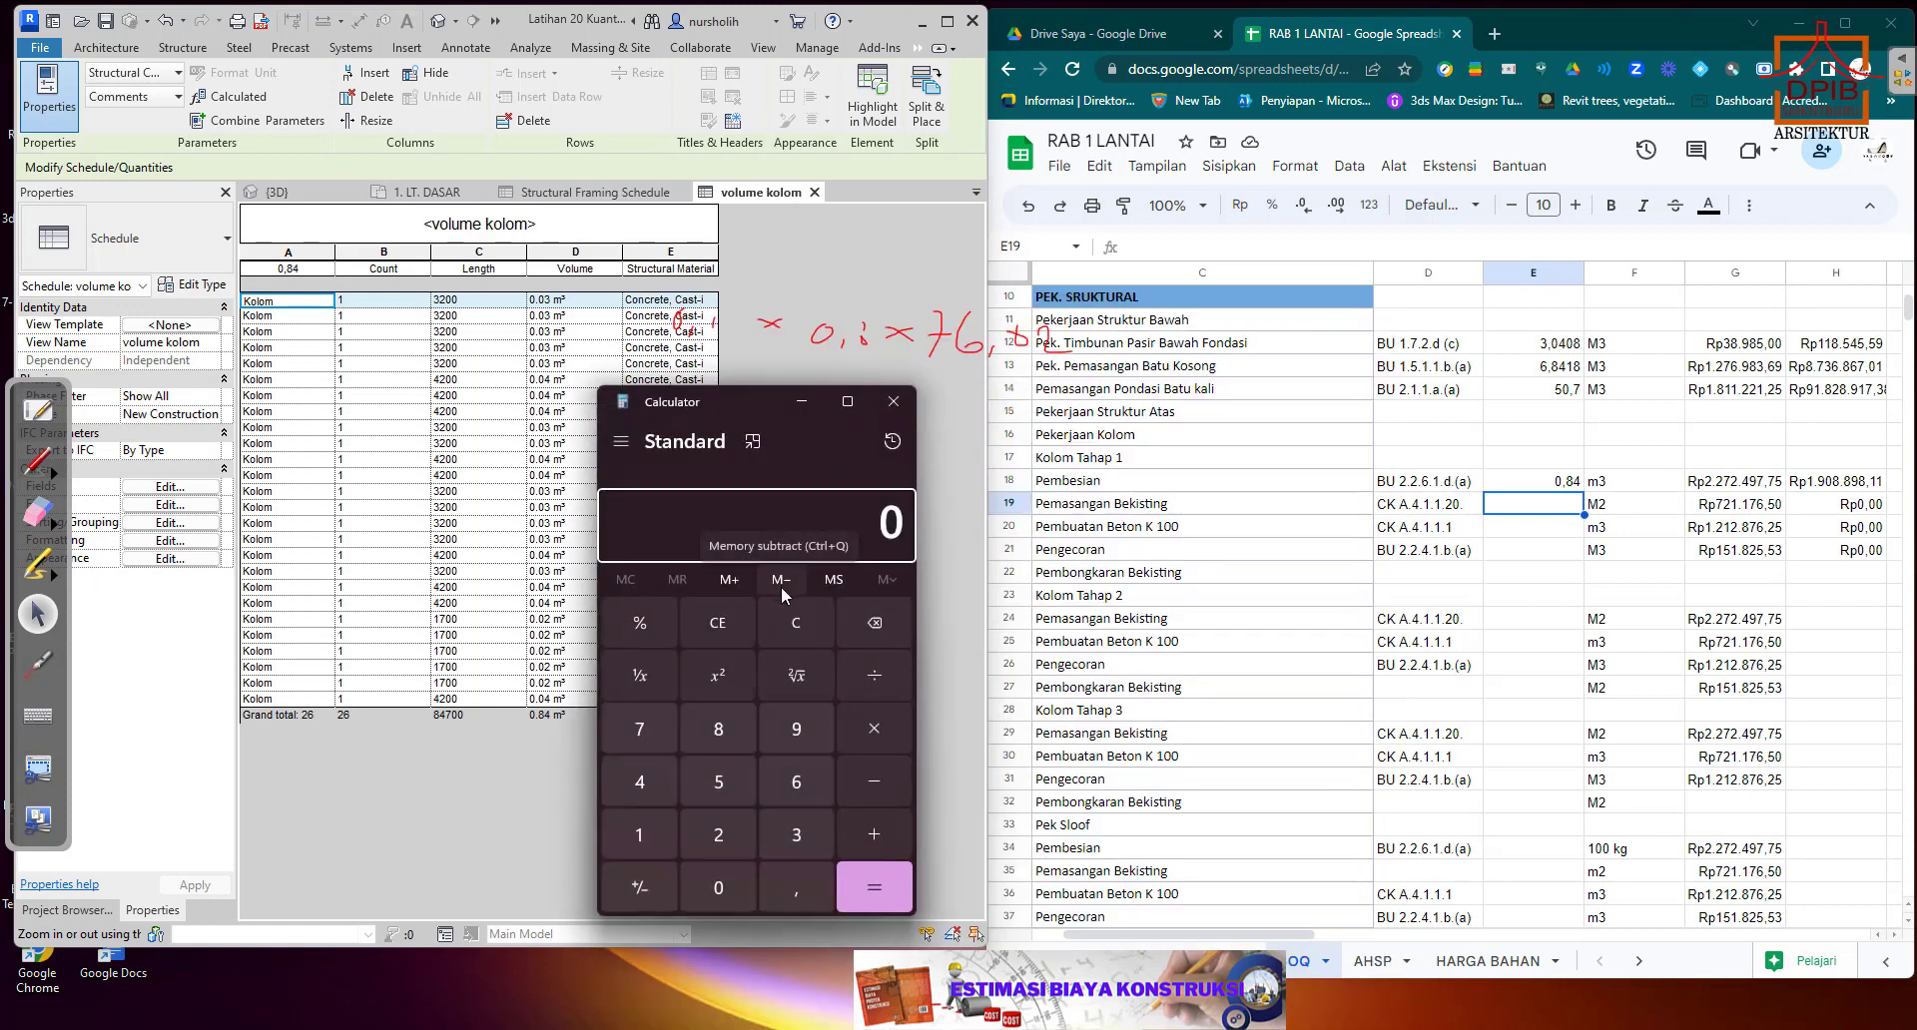
{"action": "left_click_drag", "start_coordinate": [764, 403], "coordinate": [937, 324]}
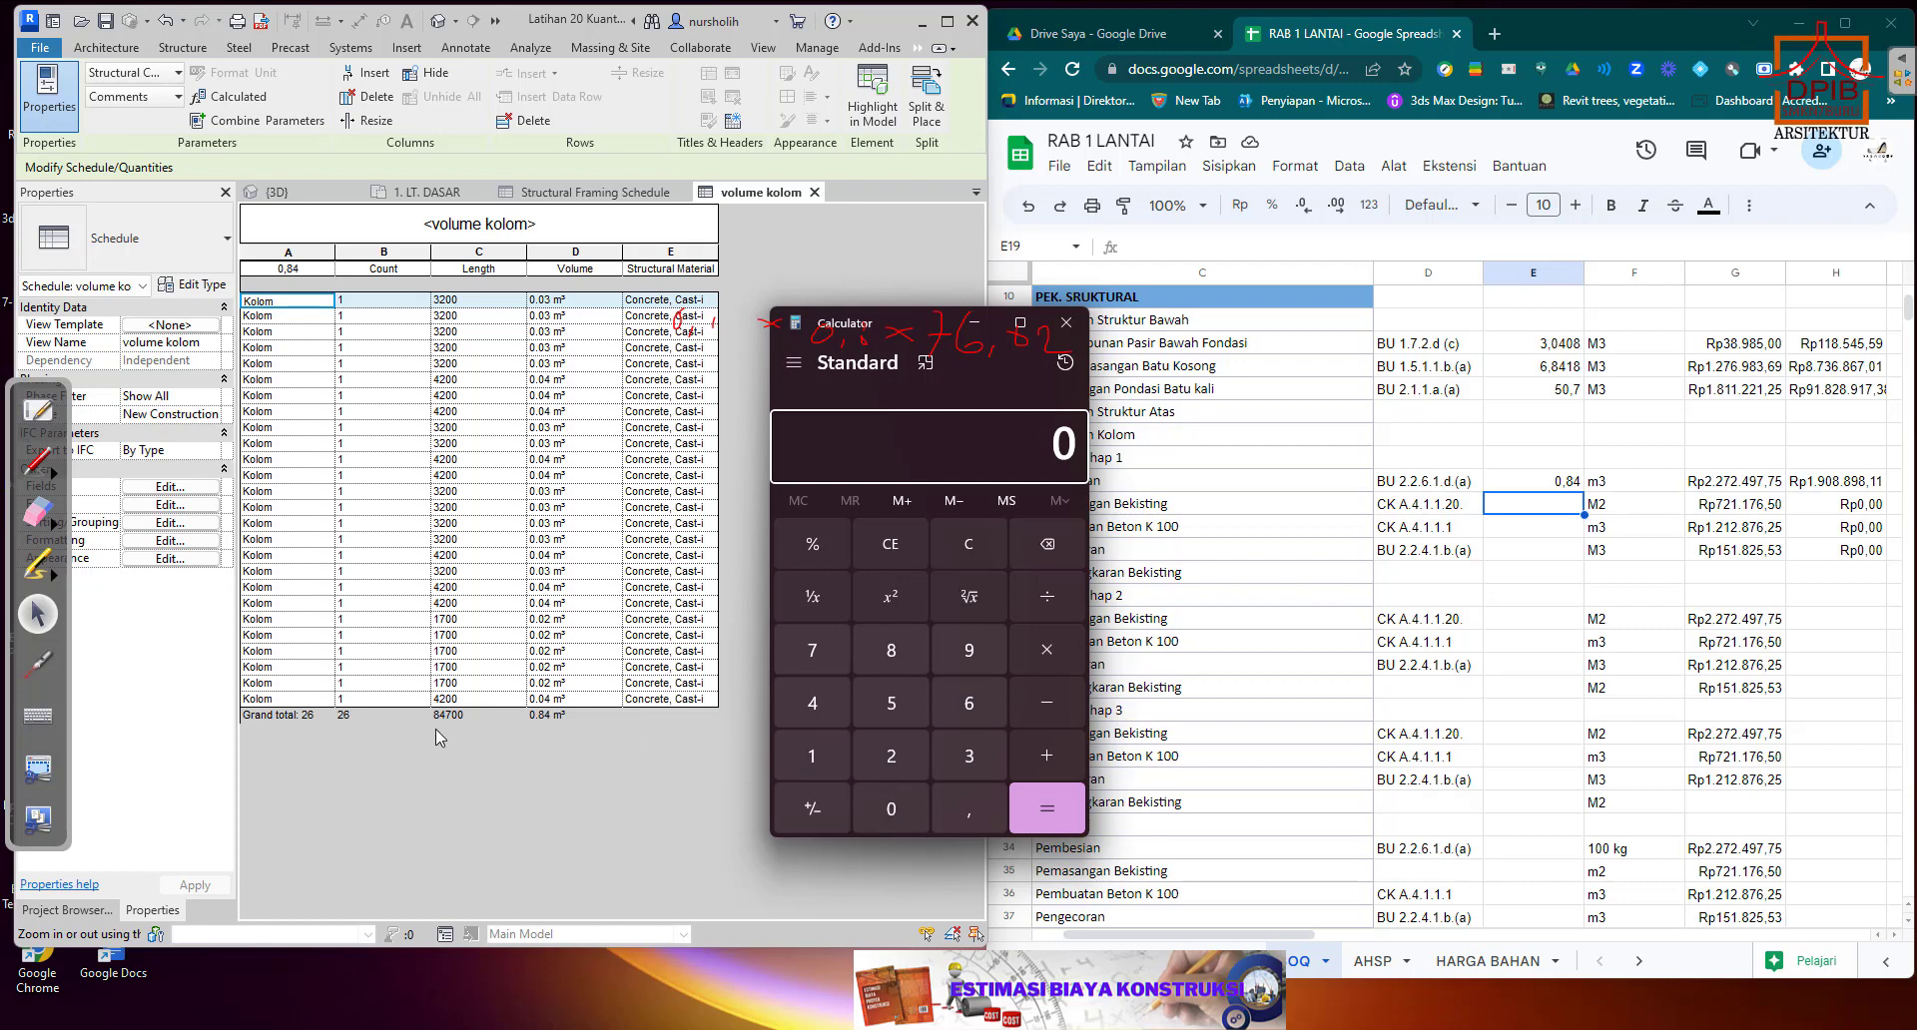
{"action": "left_click", "coordinate": [963, 812]}
{"action": "left_click", "coordinate": [887, 763]}
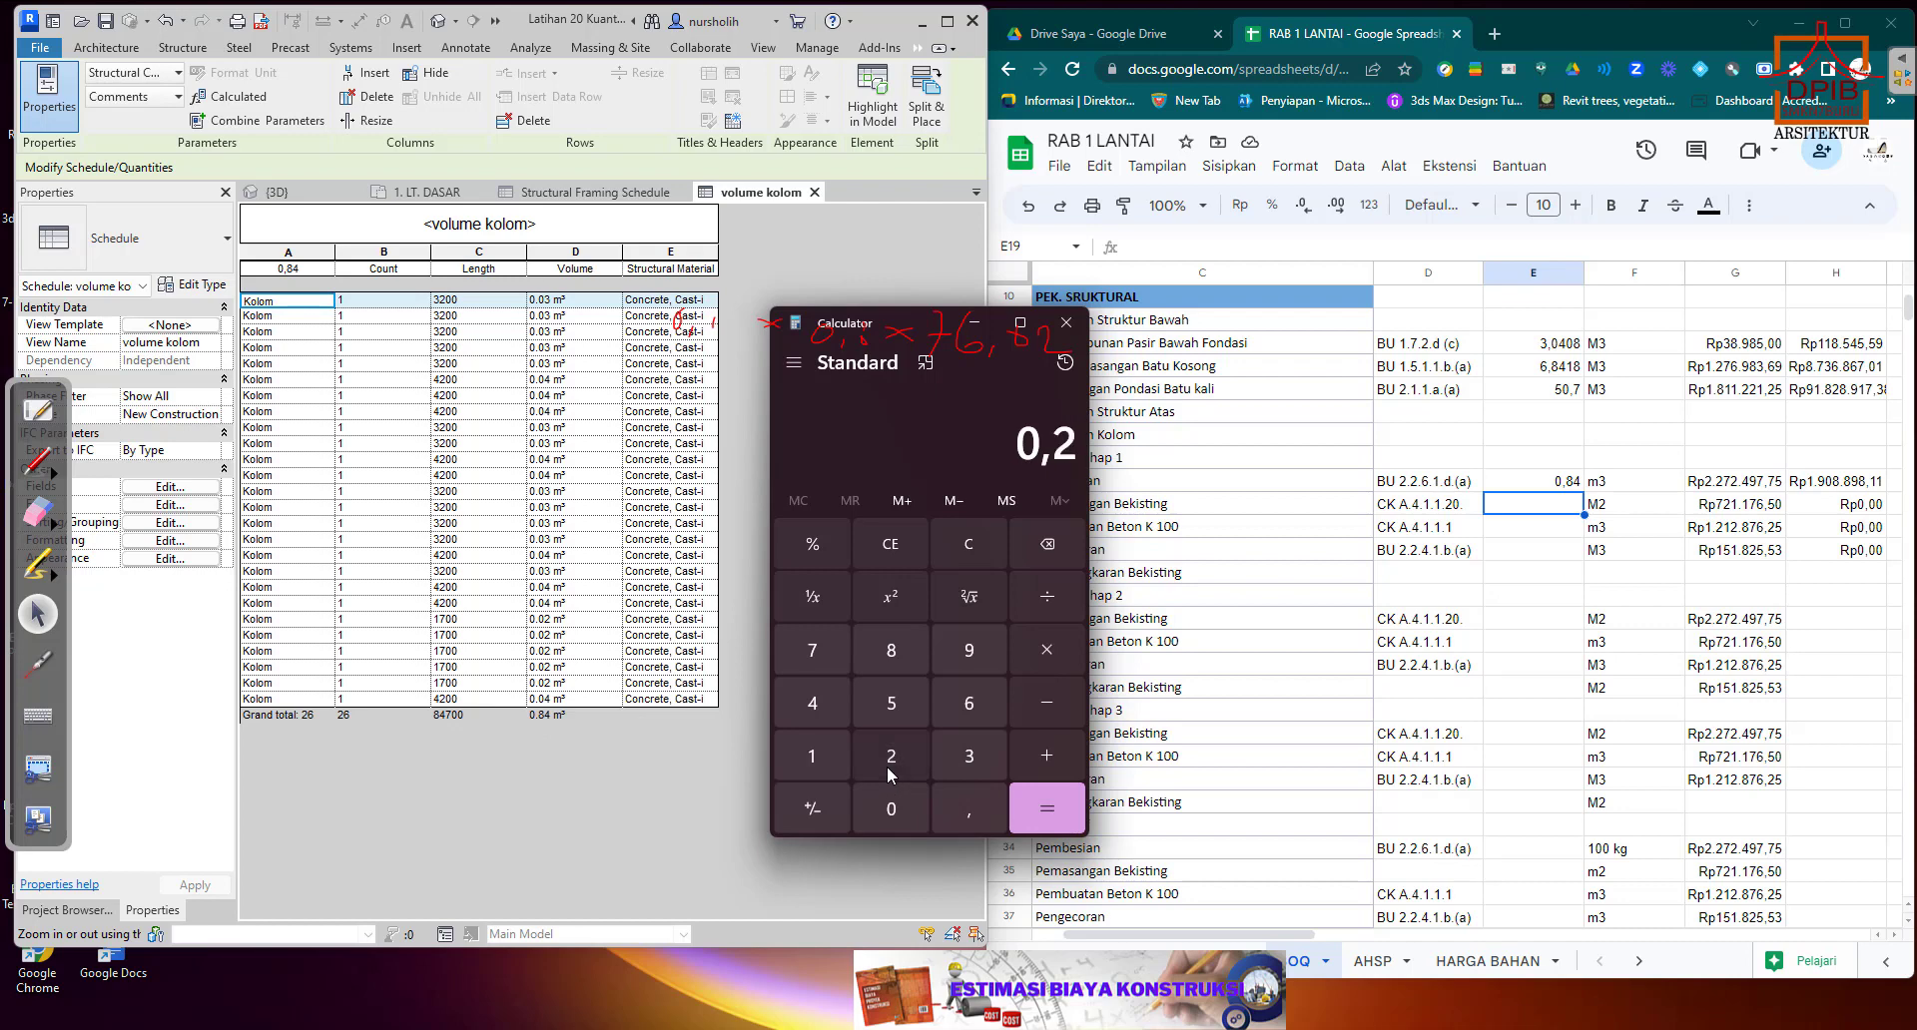
{"action": "left_click", "coordinate": [1057, 641]}
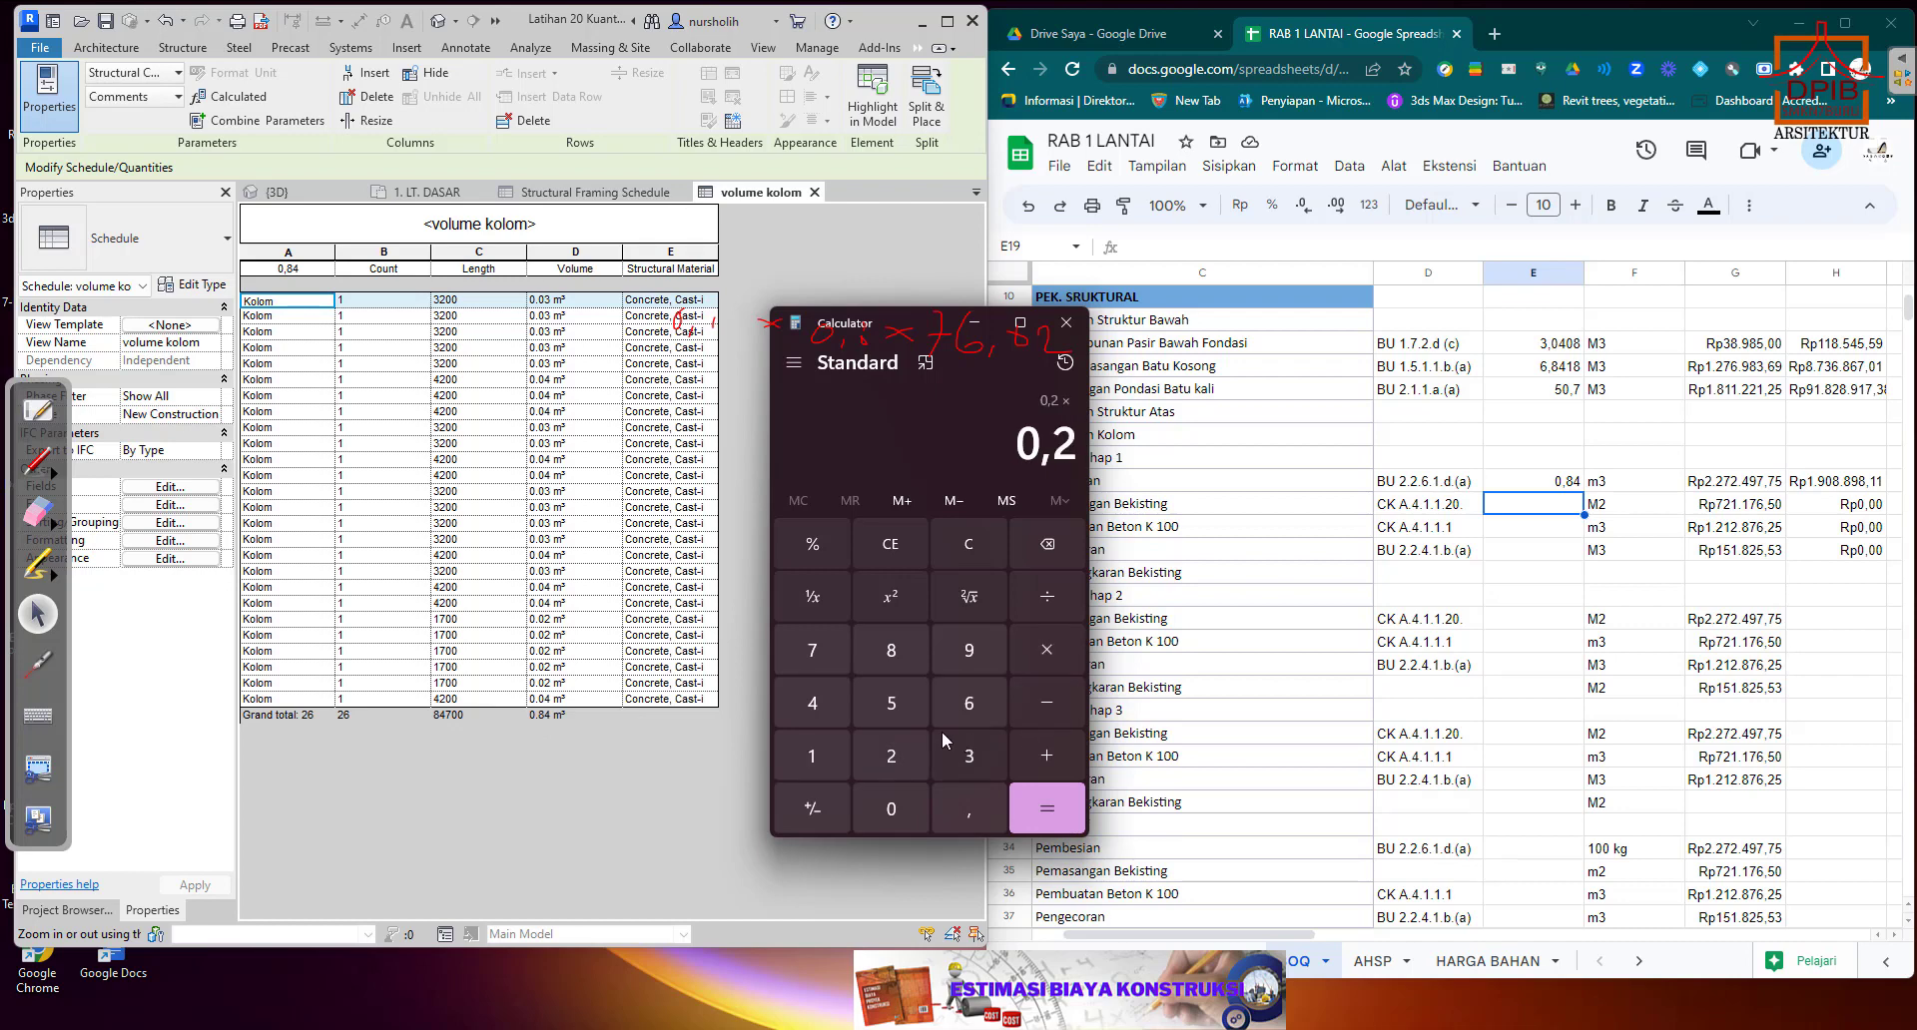
{"action": "left_click", "coordinate": [890, 645]}
{"action": "left_click", "coordinate": [807, 693]}
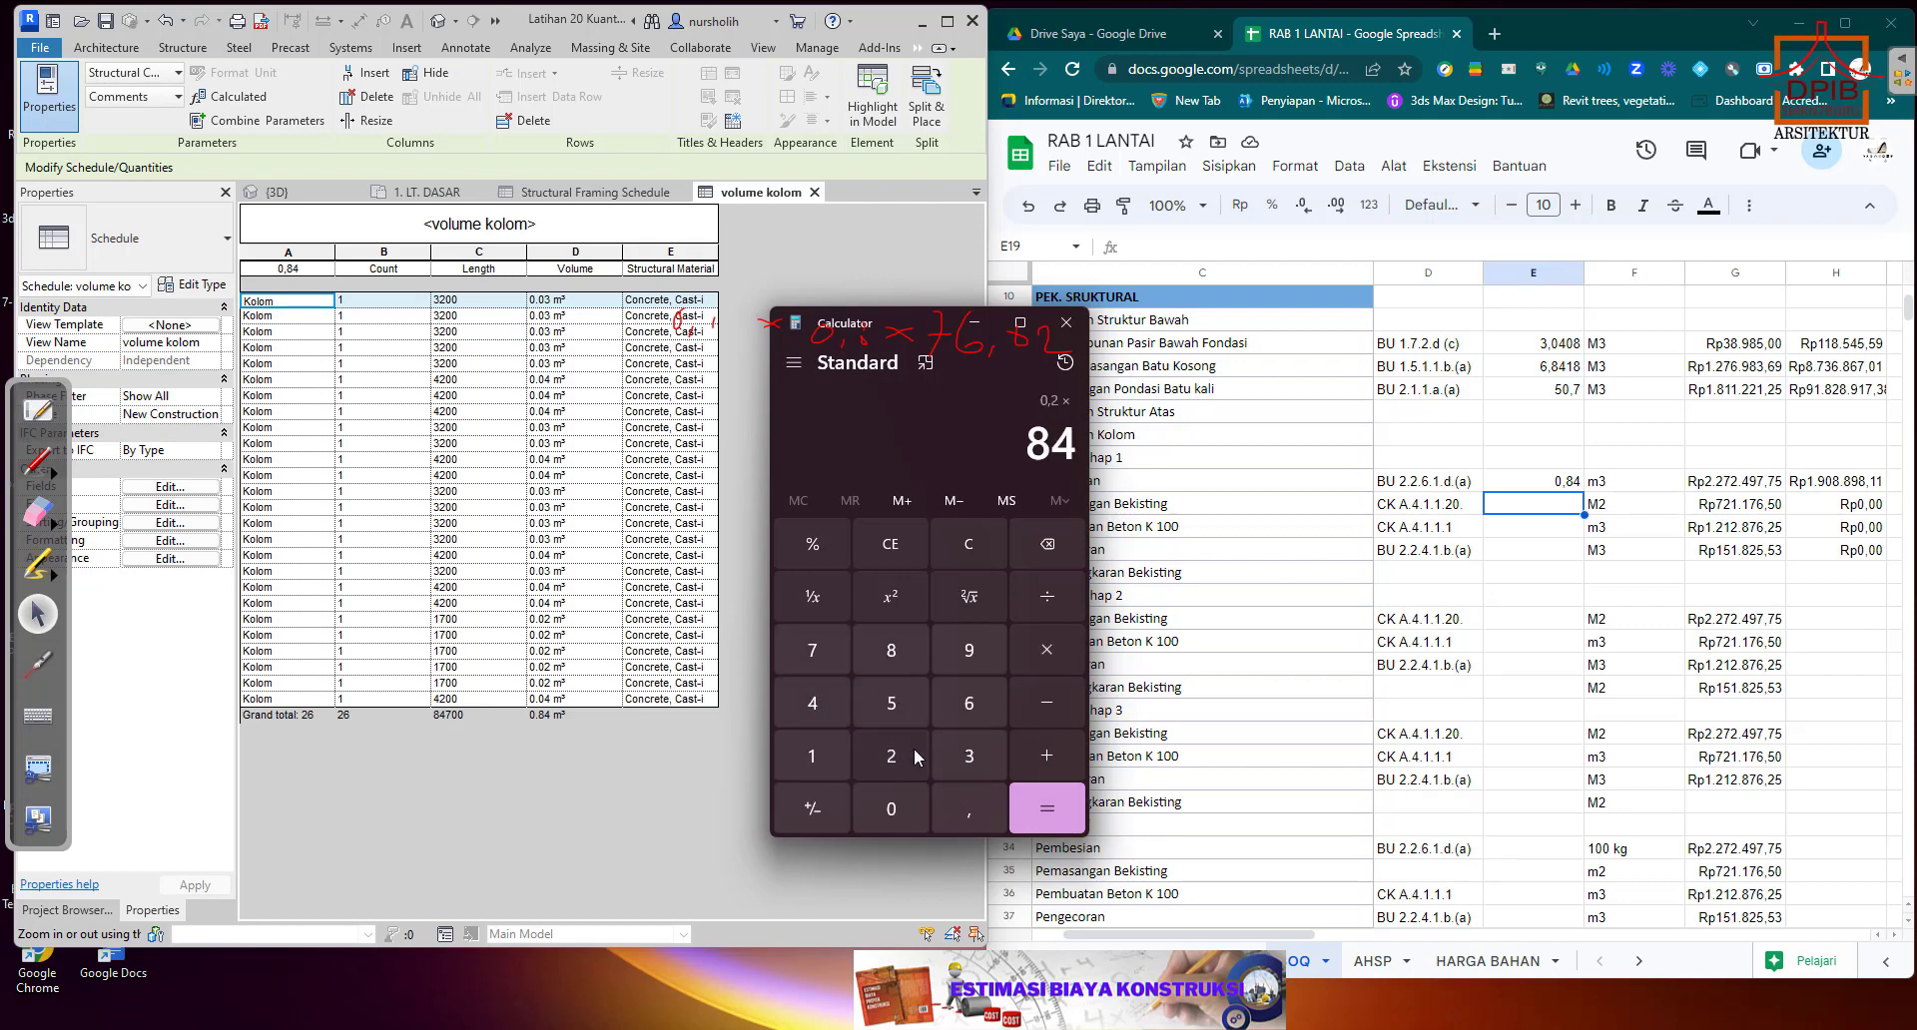
{"action": "left_click", "coordinate": [962, 811]}
{"action": "left_click", "coordinate": [815, 648]}
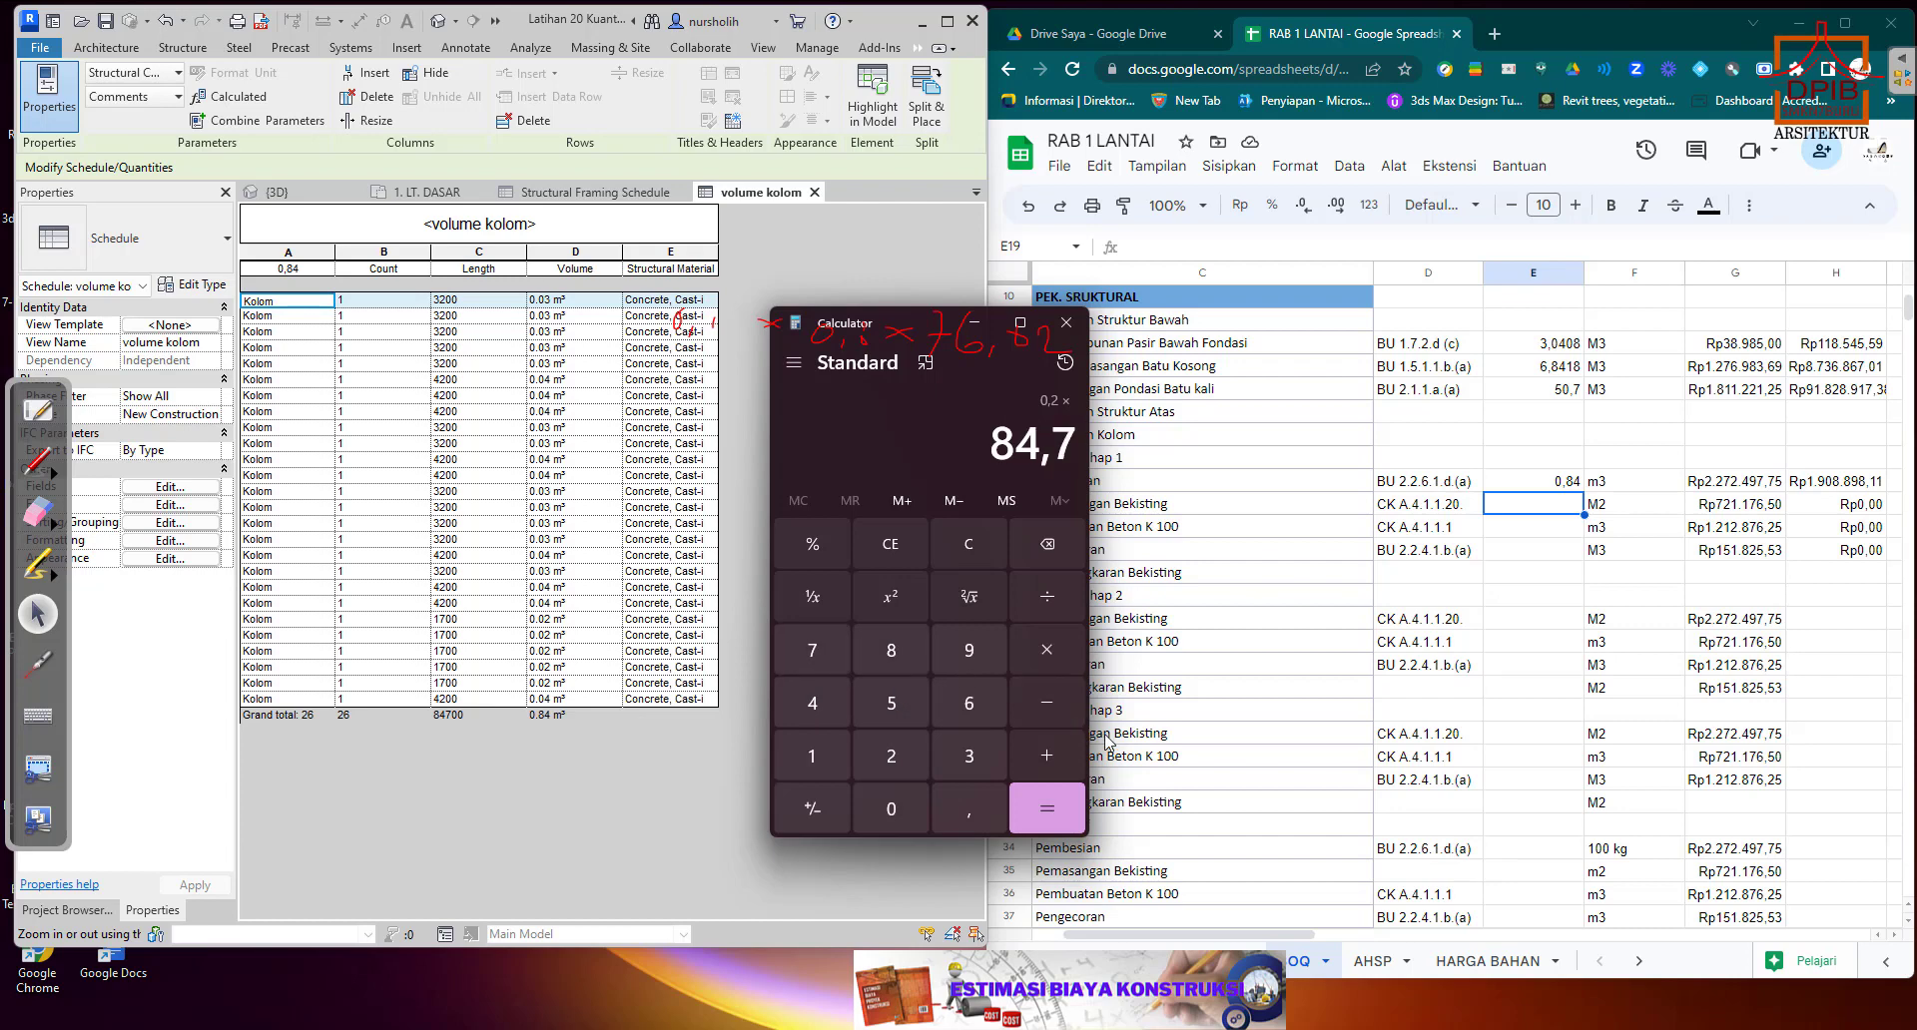
{"action": "left_click", "coordinate": [1047, 801]}
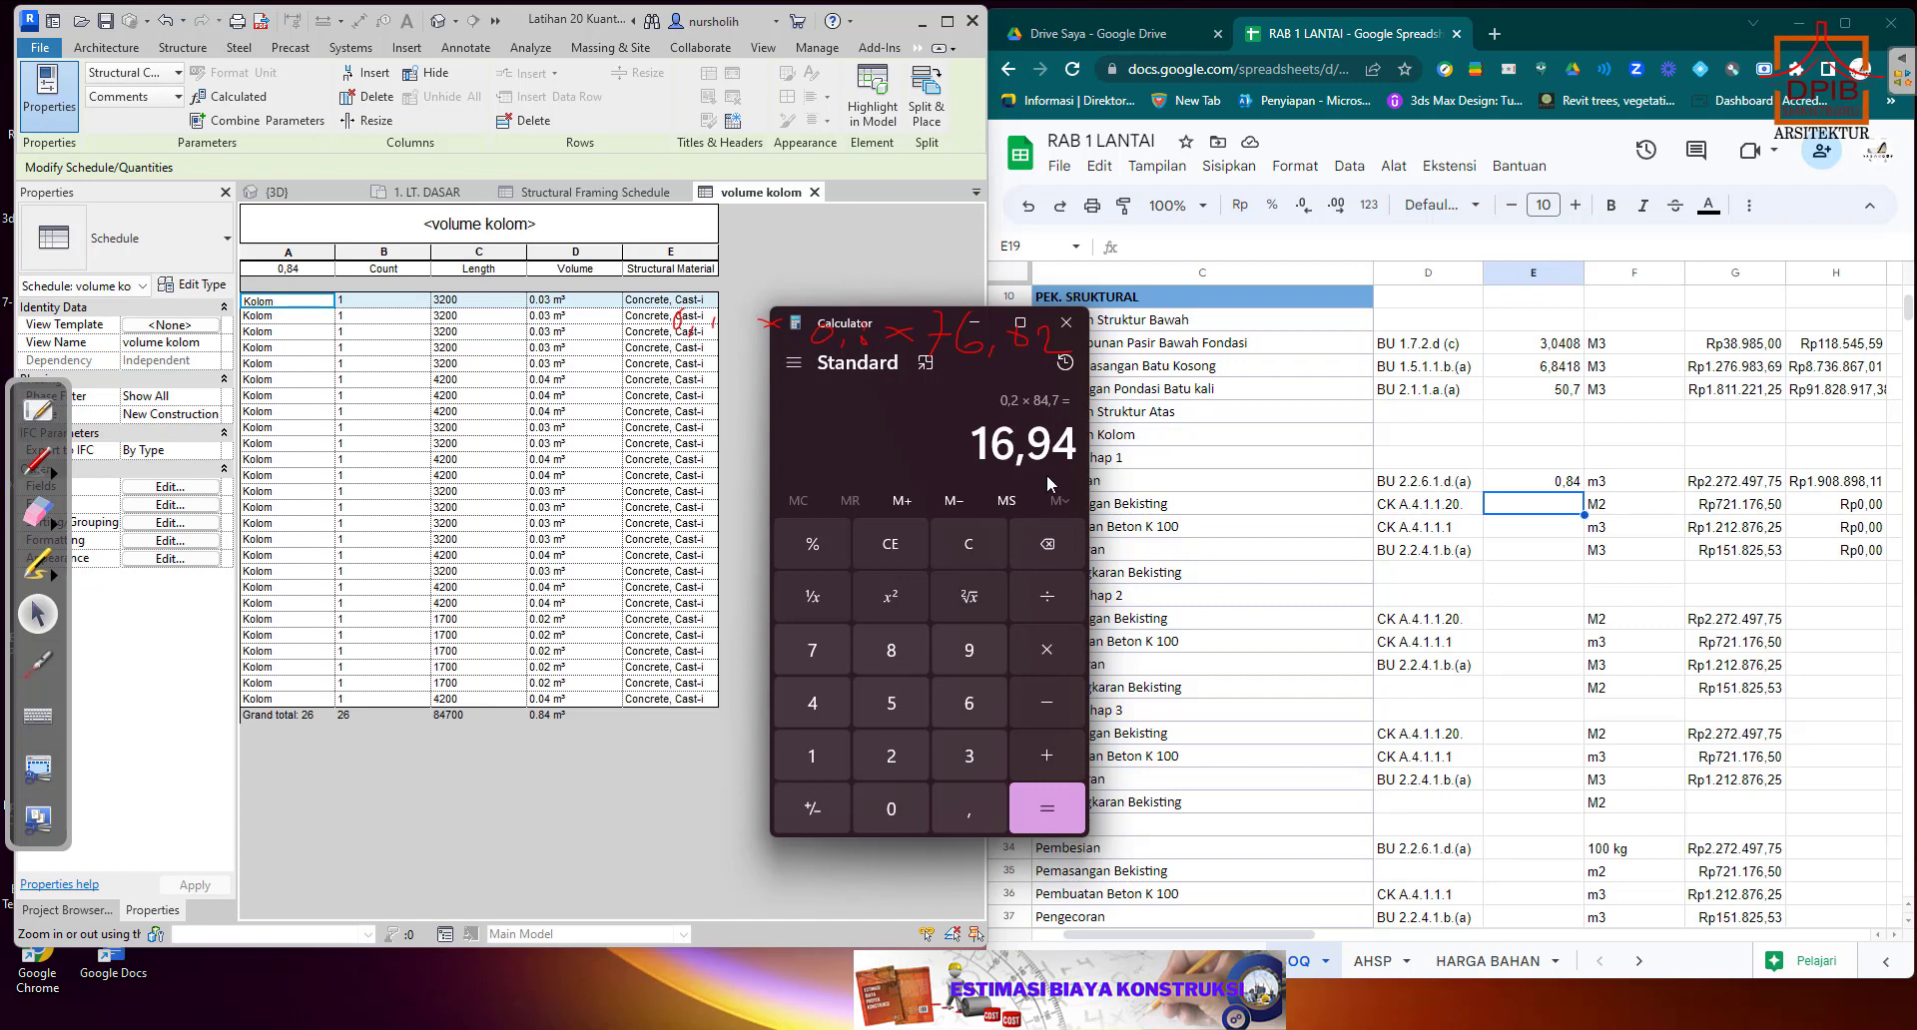
Divide the calculated formwork area by 3 and select the leading digits 5,64 of the result.
{"action": "left_click_drag", "start_coordinate": [908, 318], "coordinate": [637, 309]}
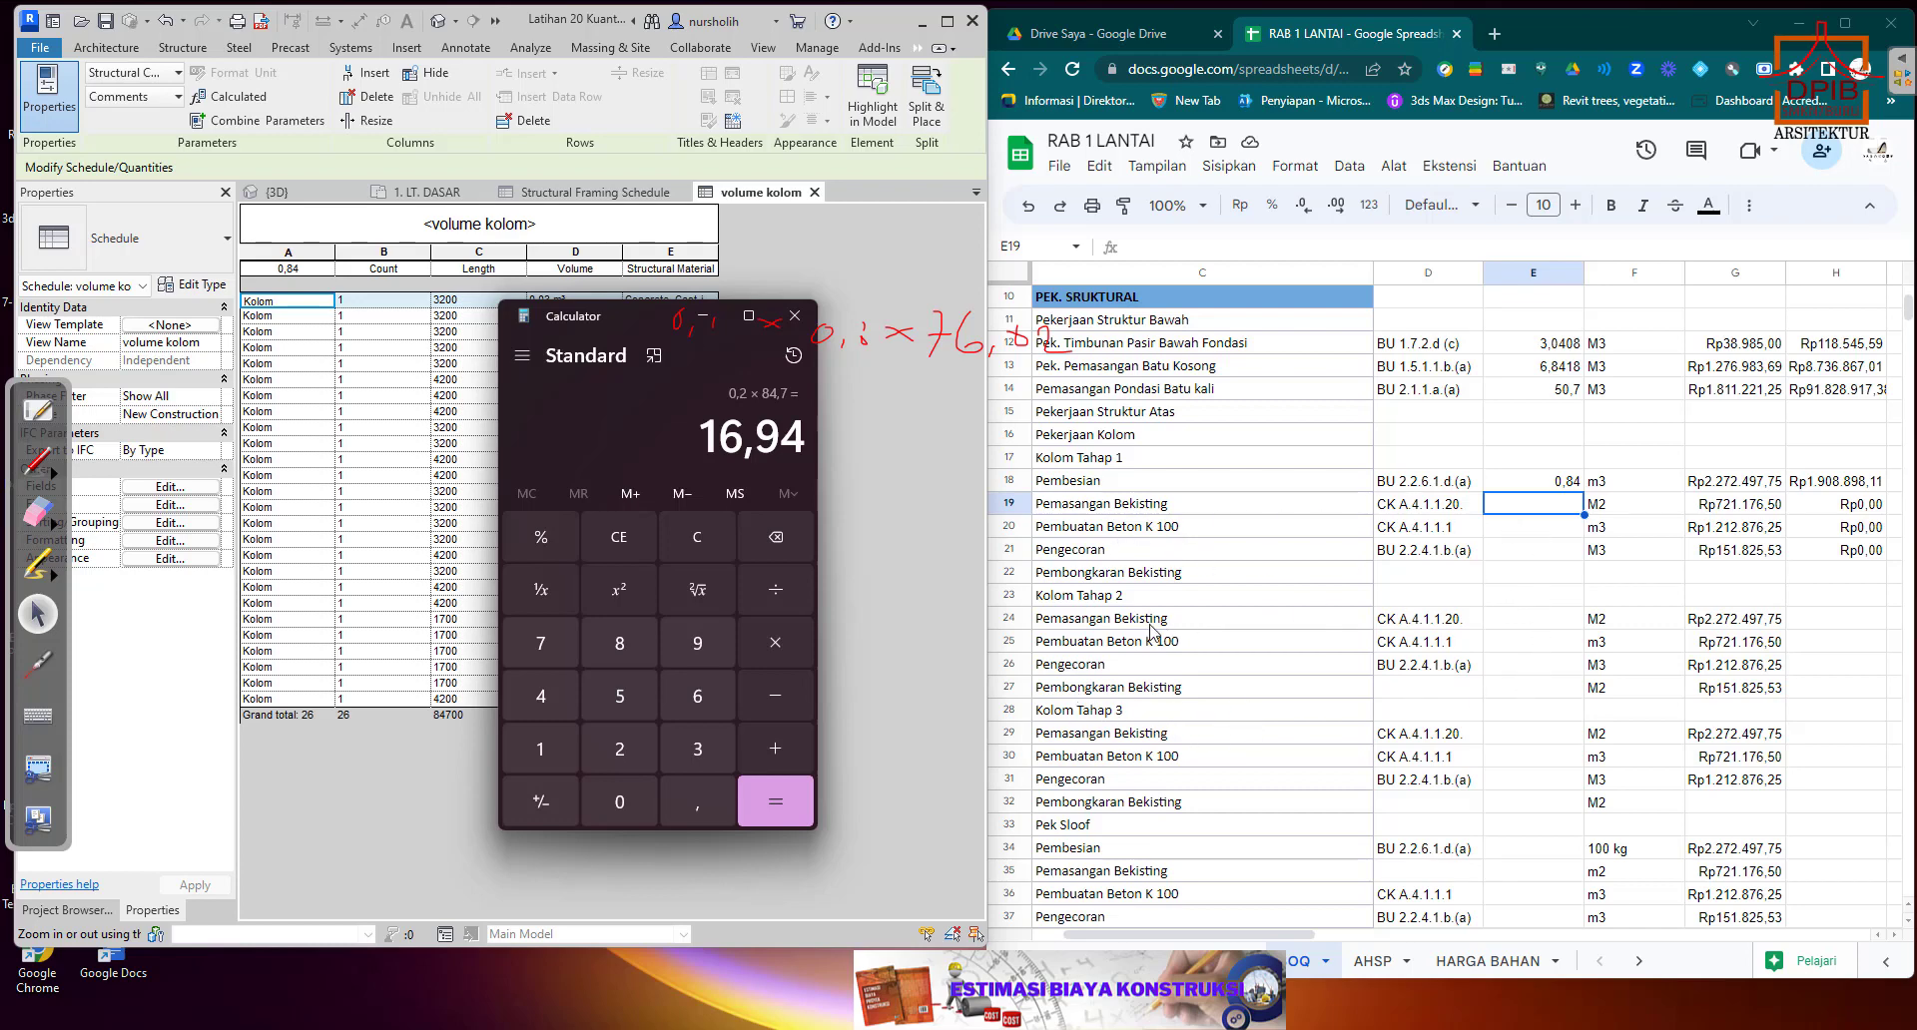
{"action": "left_click", "coordinate": [776, 590]}
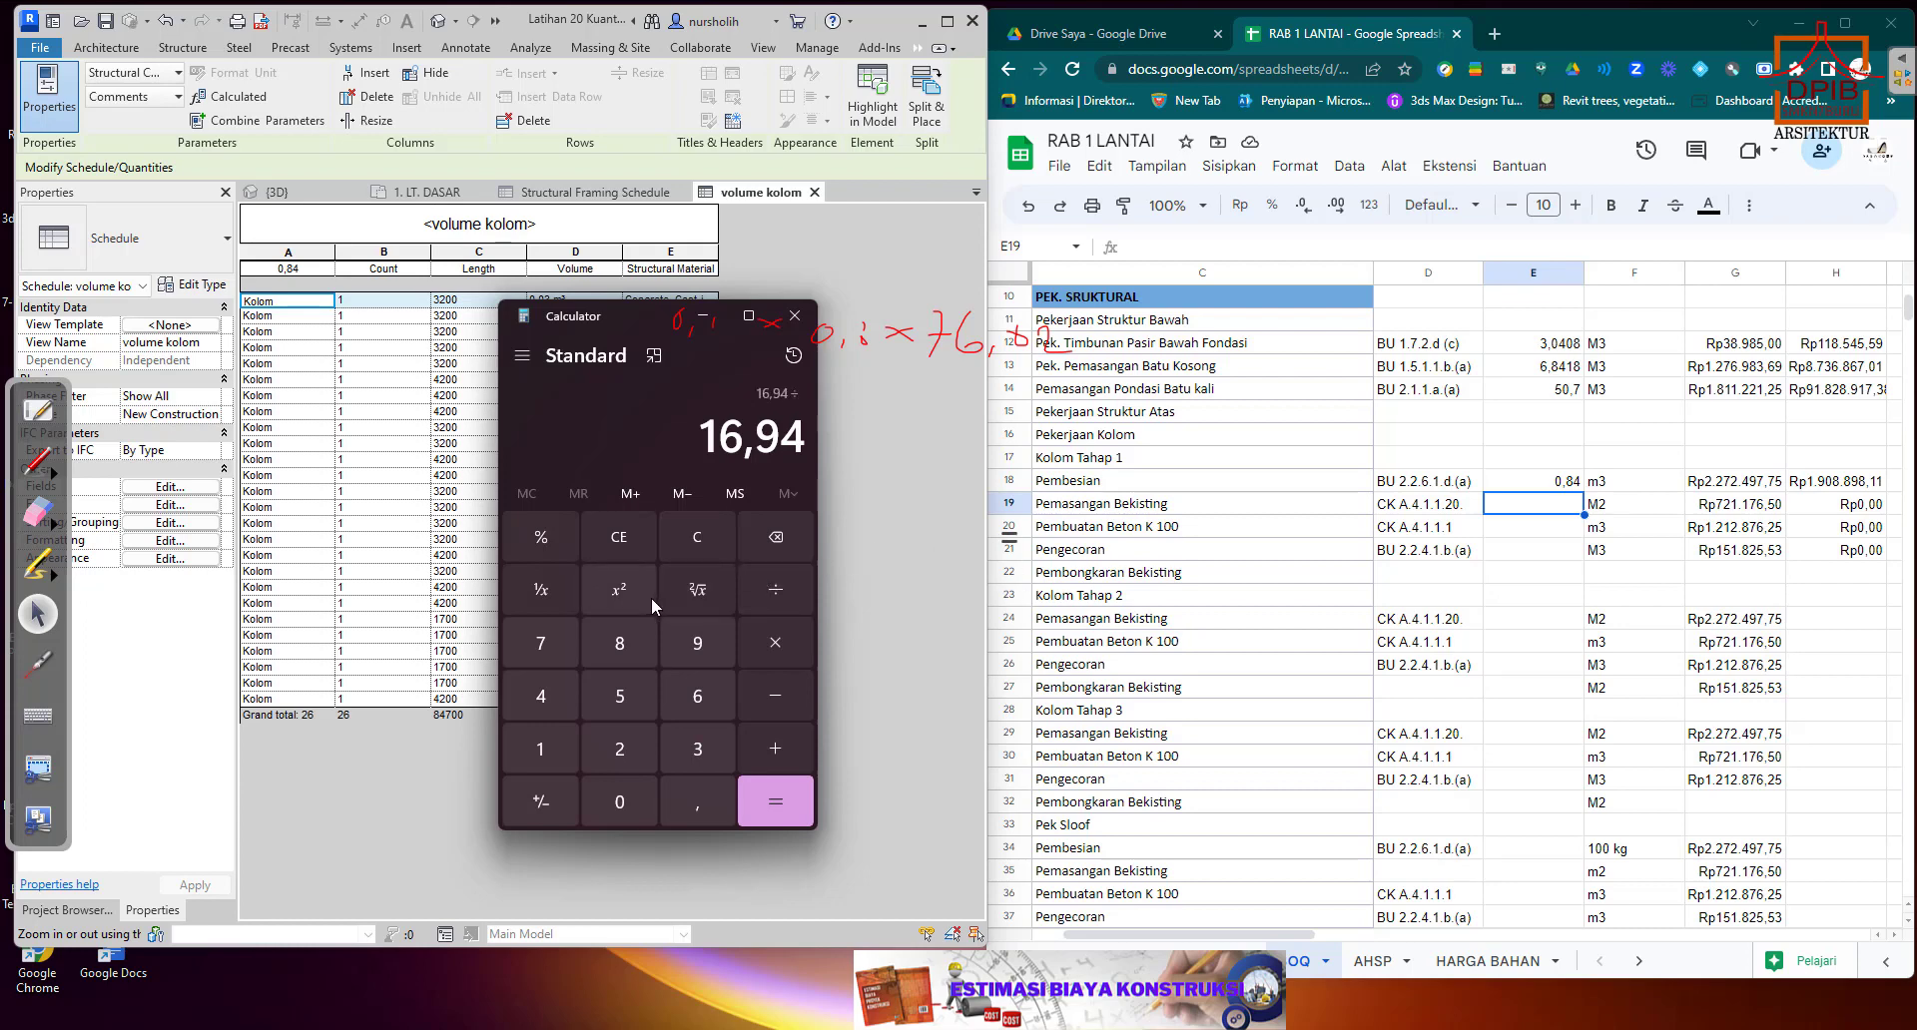
{"action": "left_click", "coordinate": [698, 751]}
{"action": "left_click", "coordinate": [777, 795]}
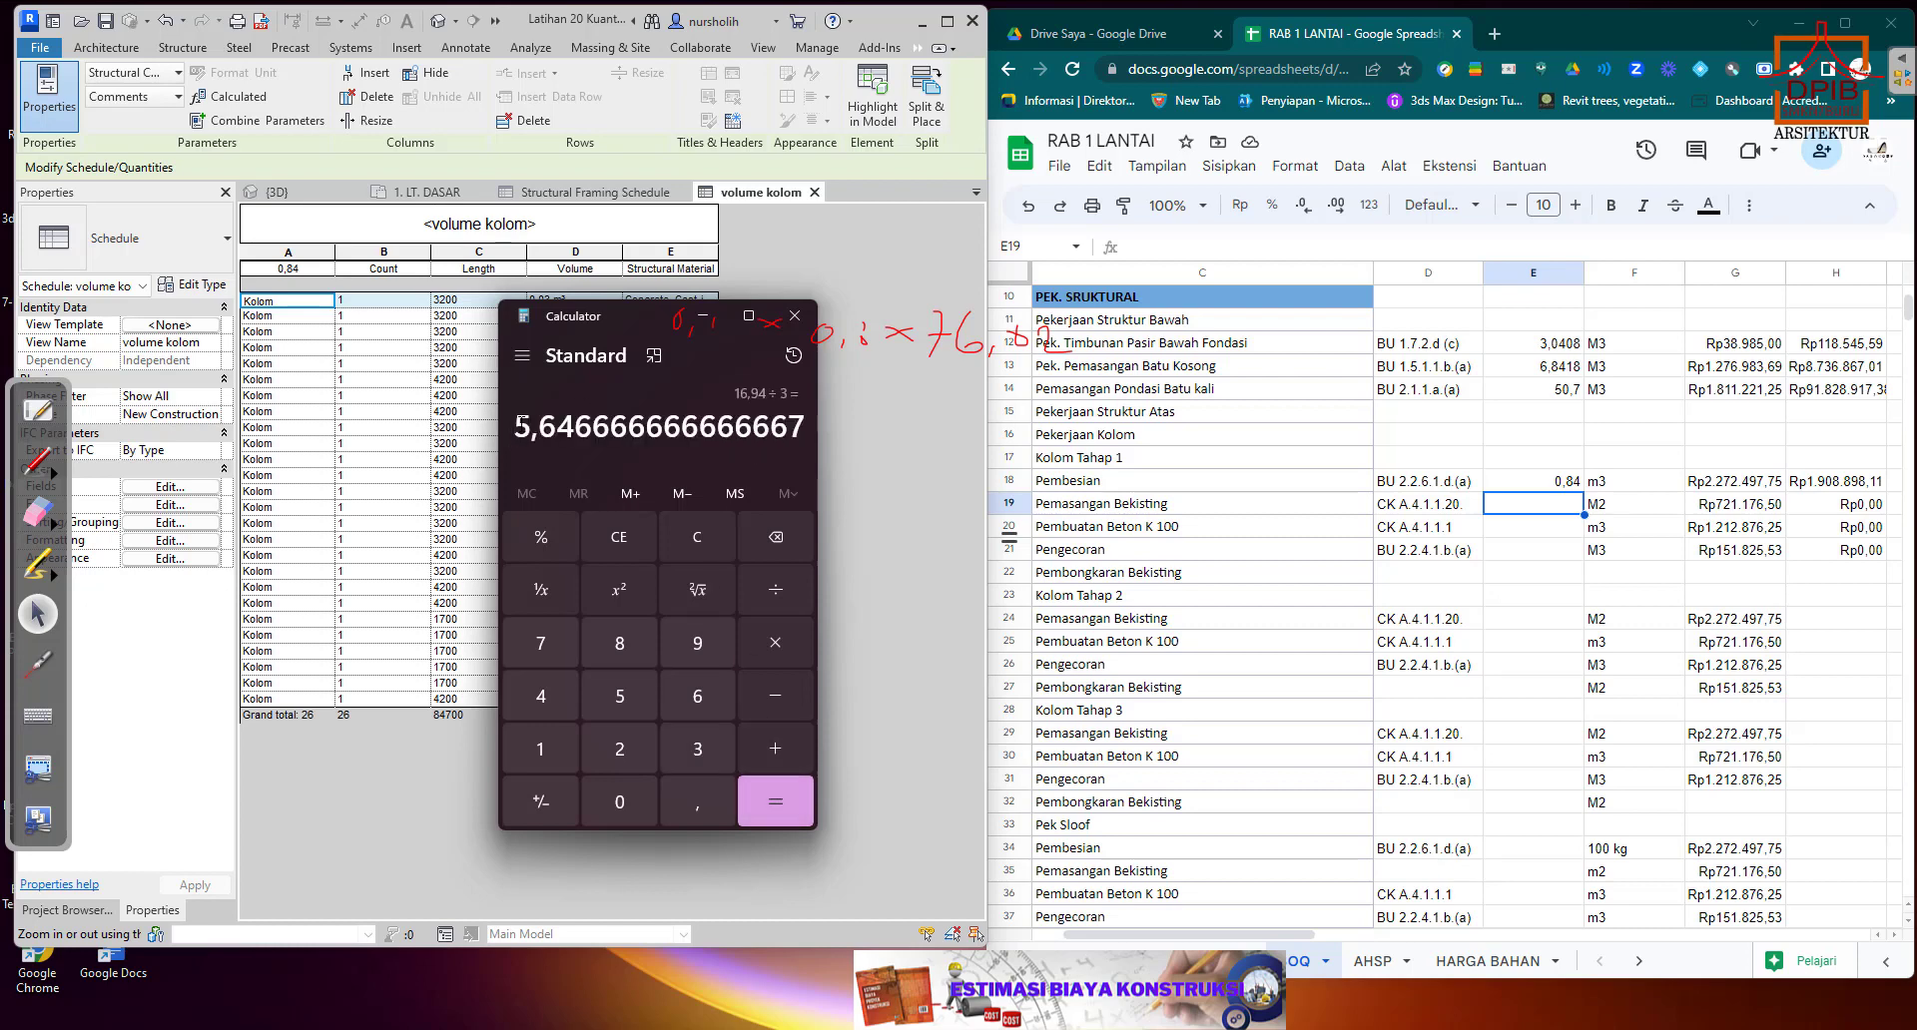
{"action": "left_click_drag", "start_coordinate": [519, 425], "coordinate": [569, 424]}
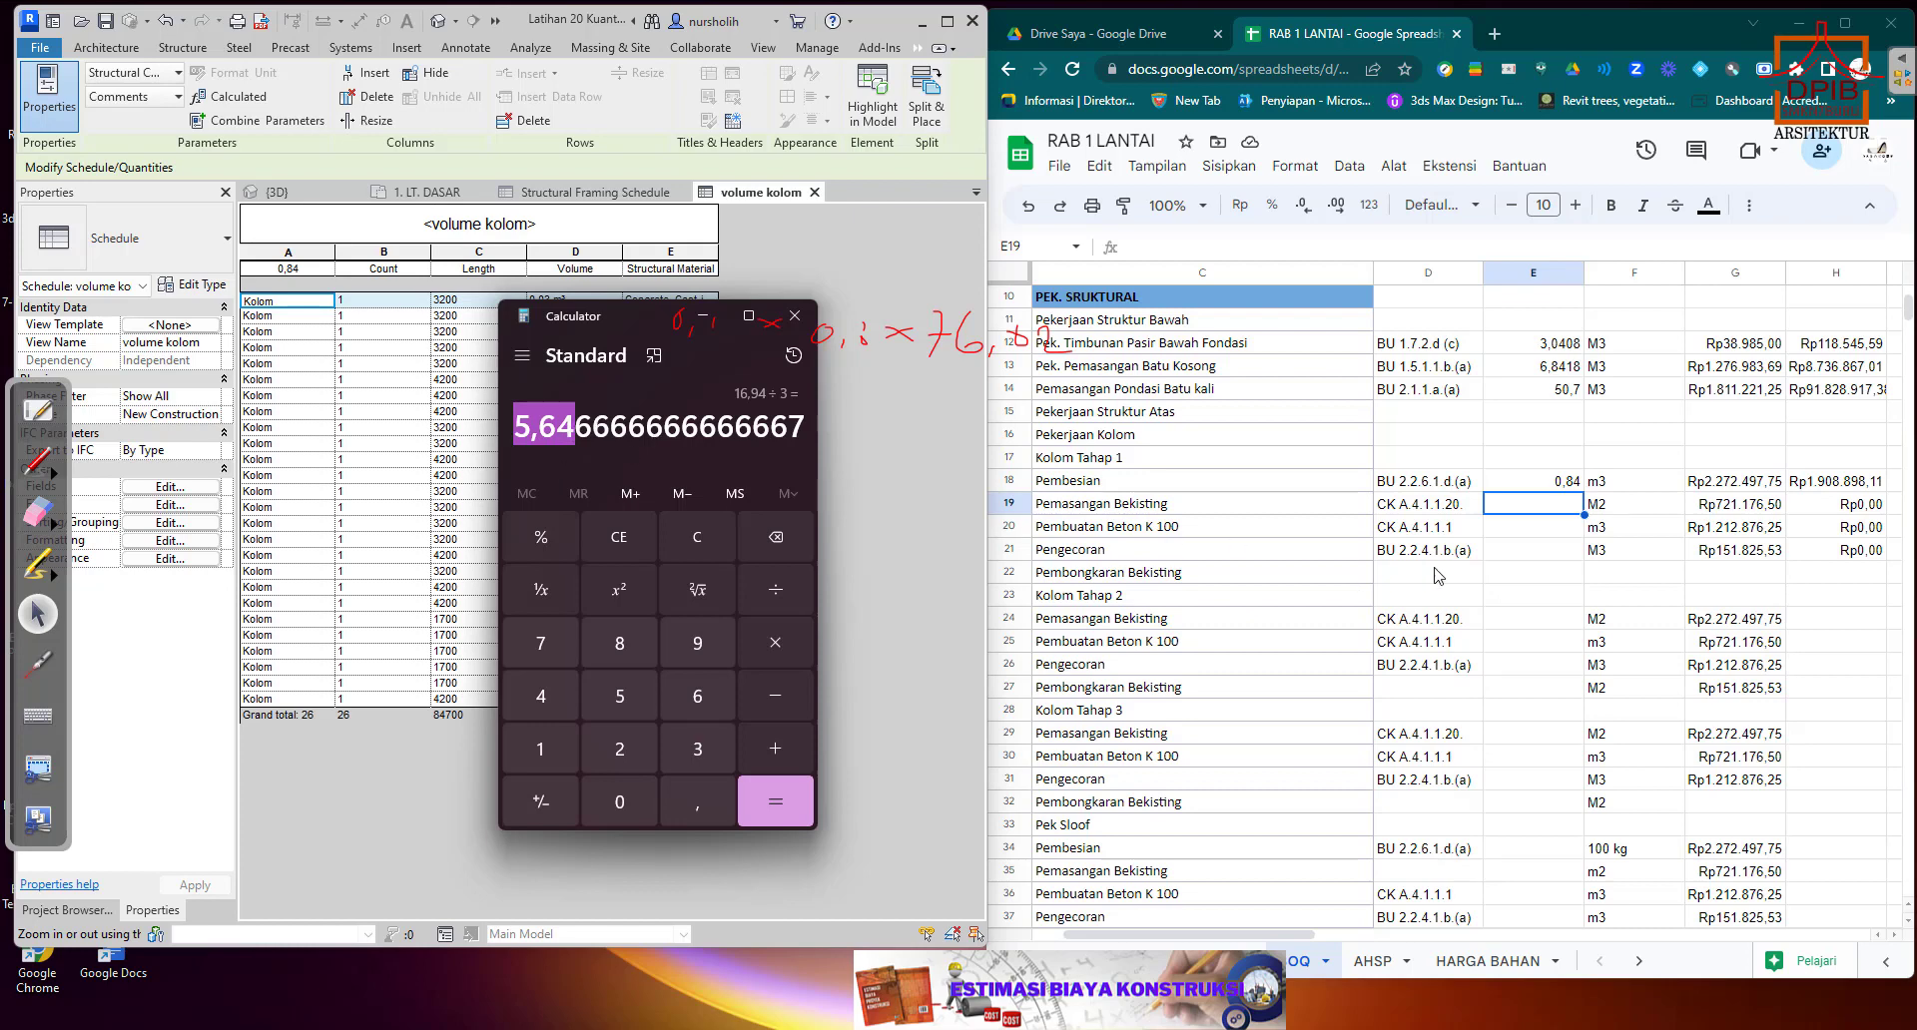
Switch to the RAB 1 LANTAI sheet and paste the calculated formwork area 5,646666667 into Pemasangan Bekisting quantity cell E19 under Kolom Tahap 1.
{"action": "left_click", "coordinate": [1510, 534]}
{"action": "left_click", "coordinate": [1520, 508]}
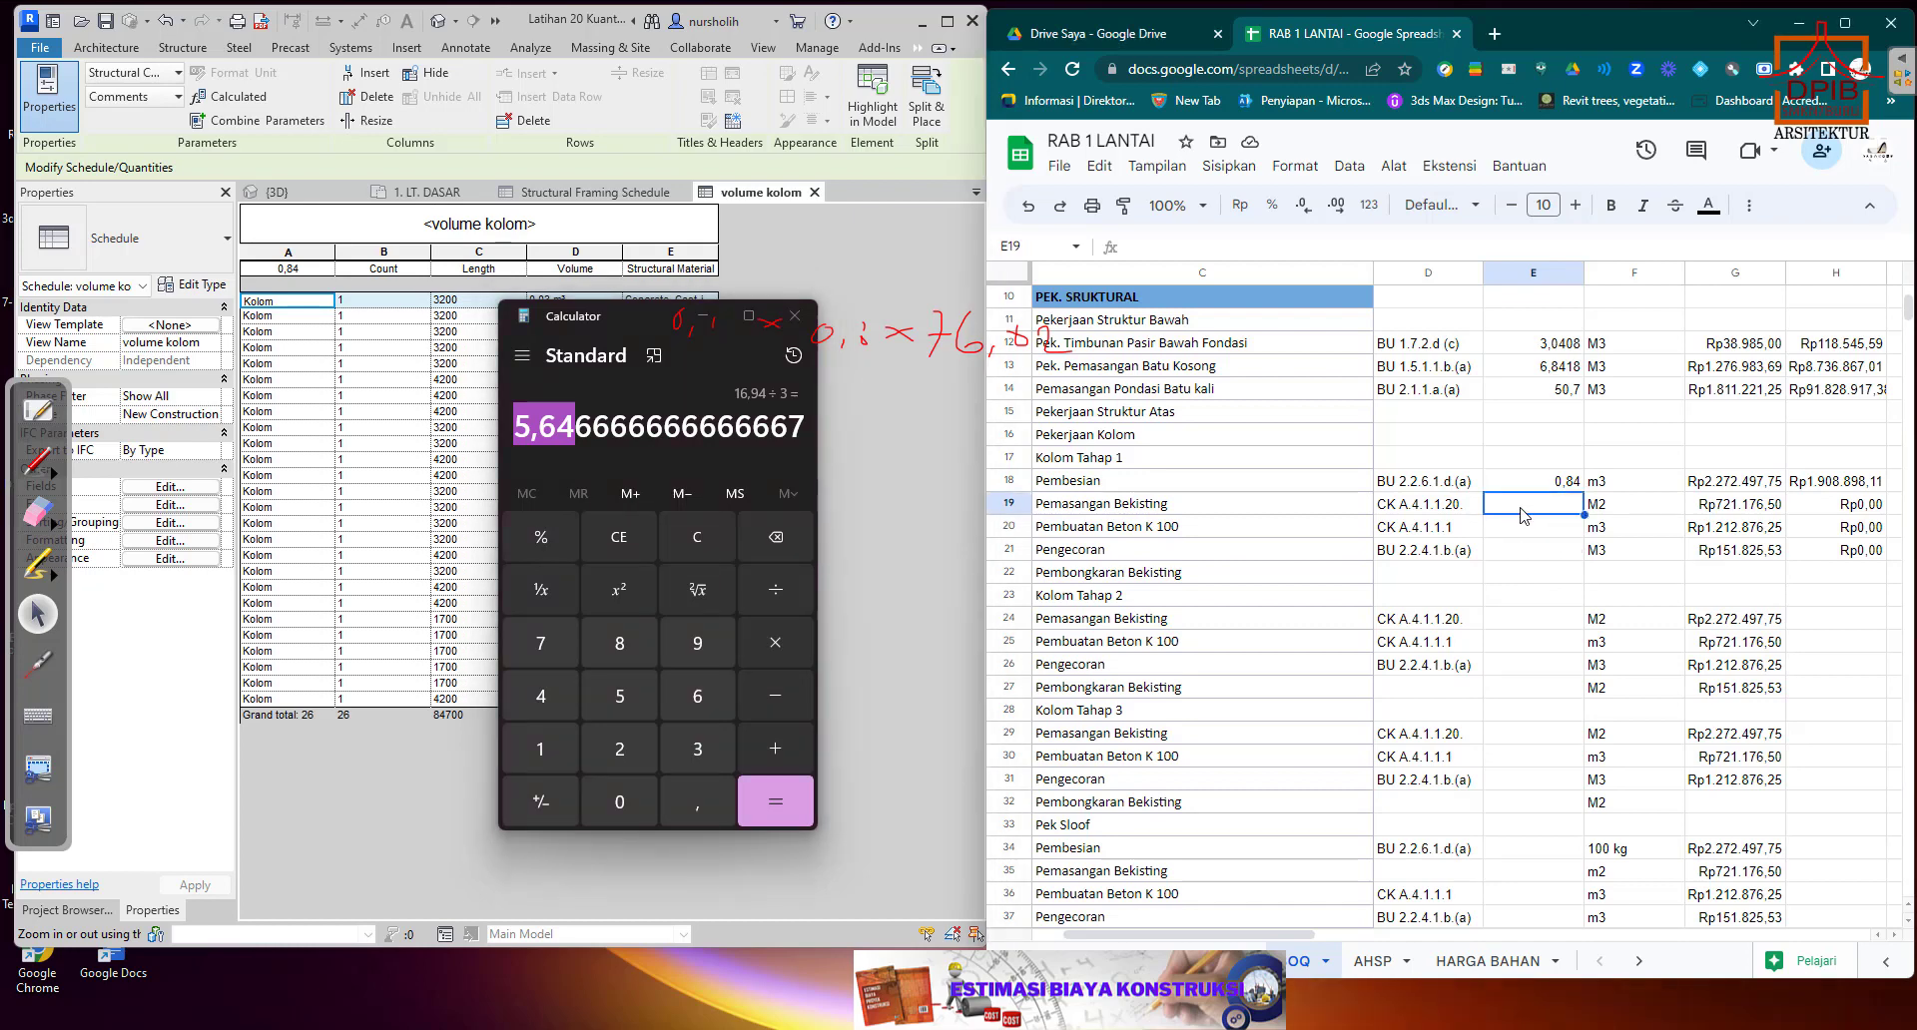
{"action": "type", "text": "5,646666667"}
{"action": "key", "text": "Down"}
{"action": "key", "text": "Down"}
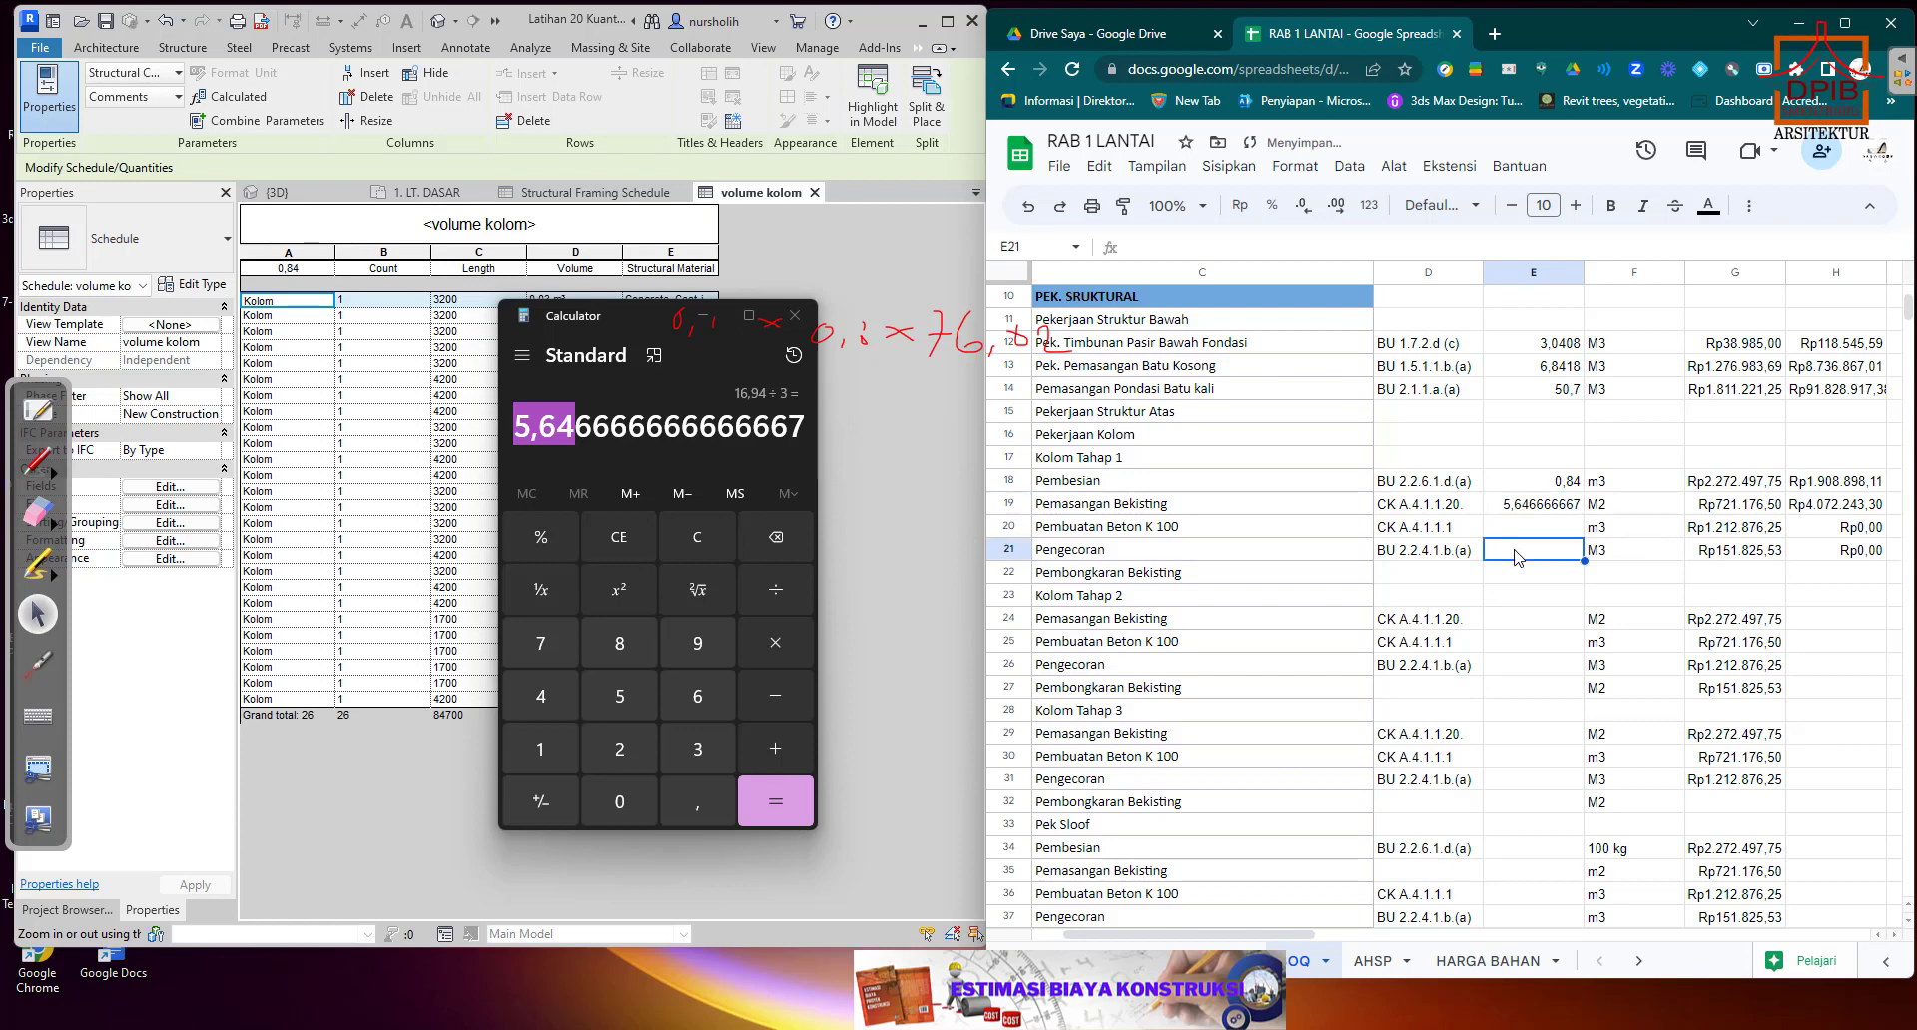
Paste the same 5,646666667 formwork area into Pemasangan Bekisting quantity cells E24 for Kolom Tahap 2 and E29 for Kolom Tahap 3.
{"action": "left_click", "coordinate": [1525, 509]}
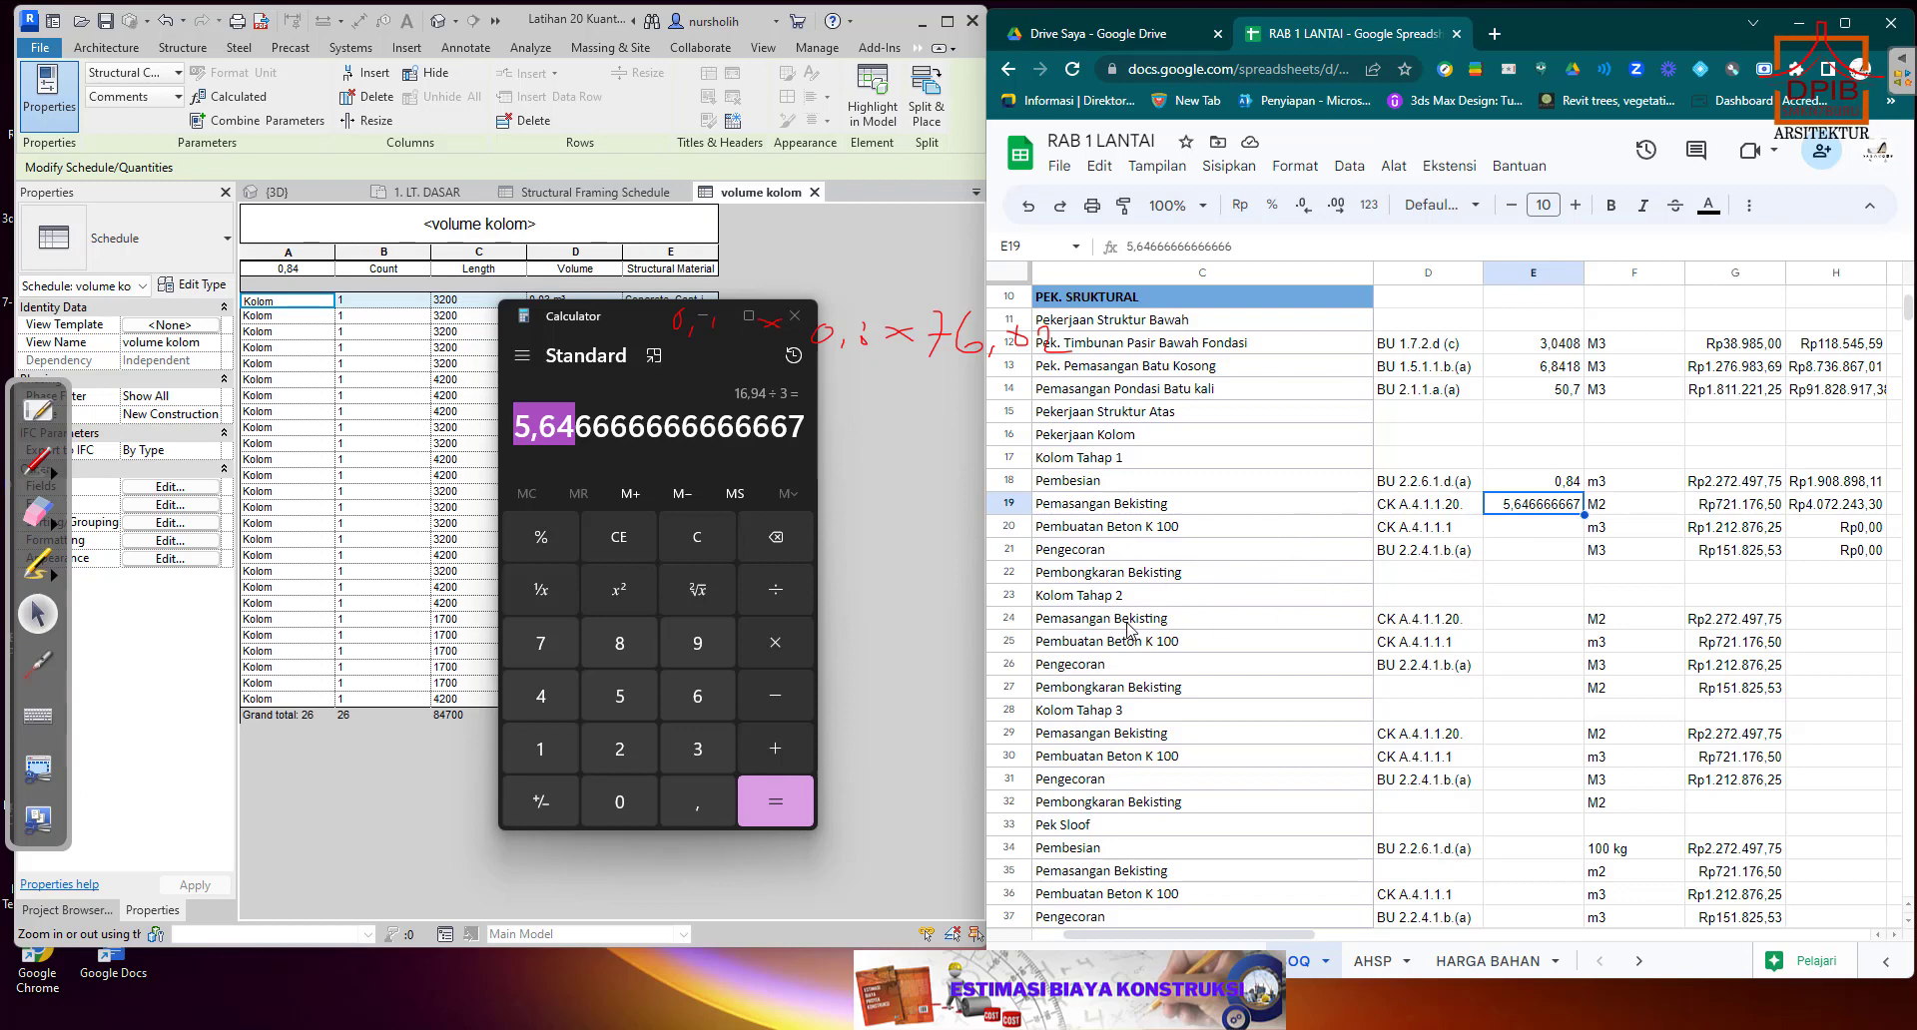
{"action": "left_click", "coordinate": [1520, 623]}
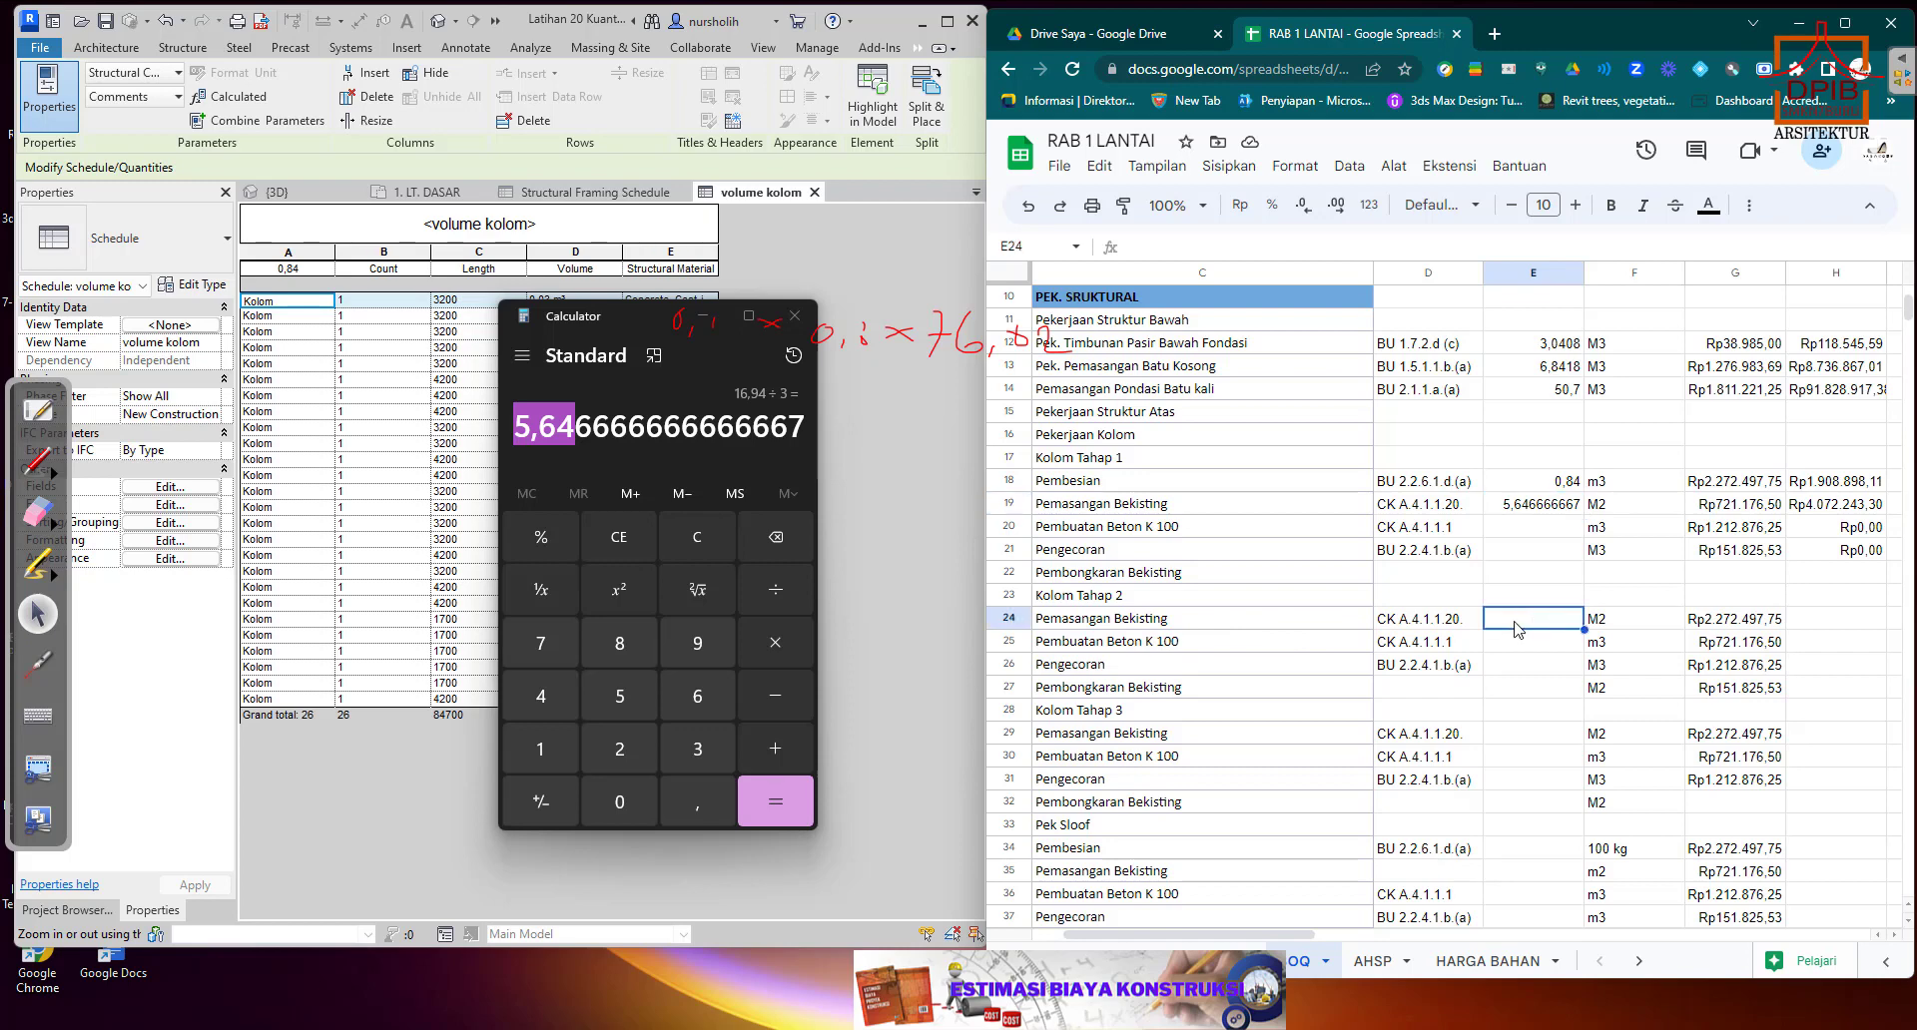
{"action": "key", "text": "ctrl+v"}
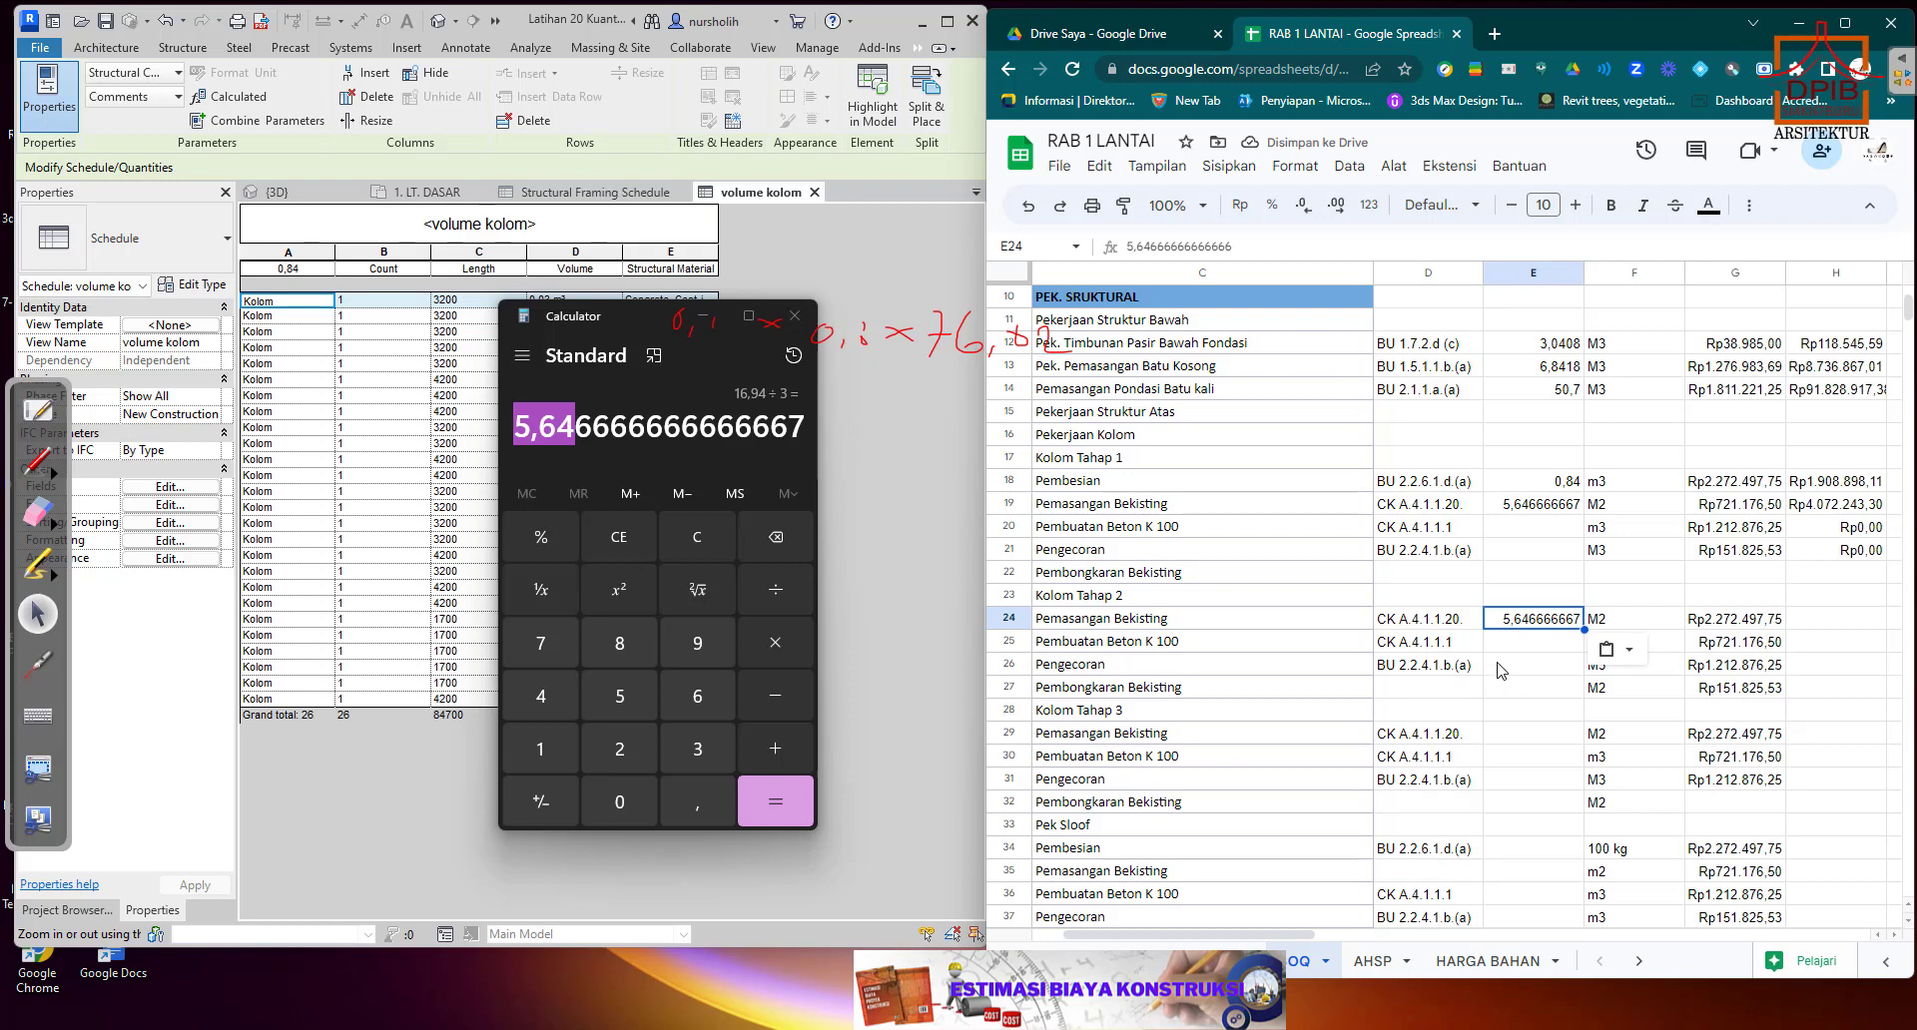
{"action": "left_click", "coordinate": [1504, 739]}
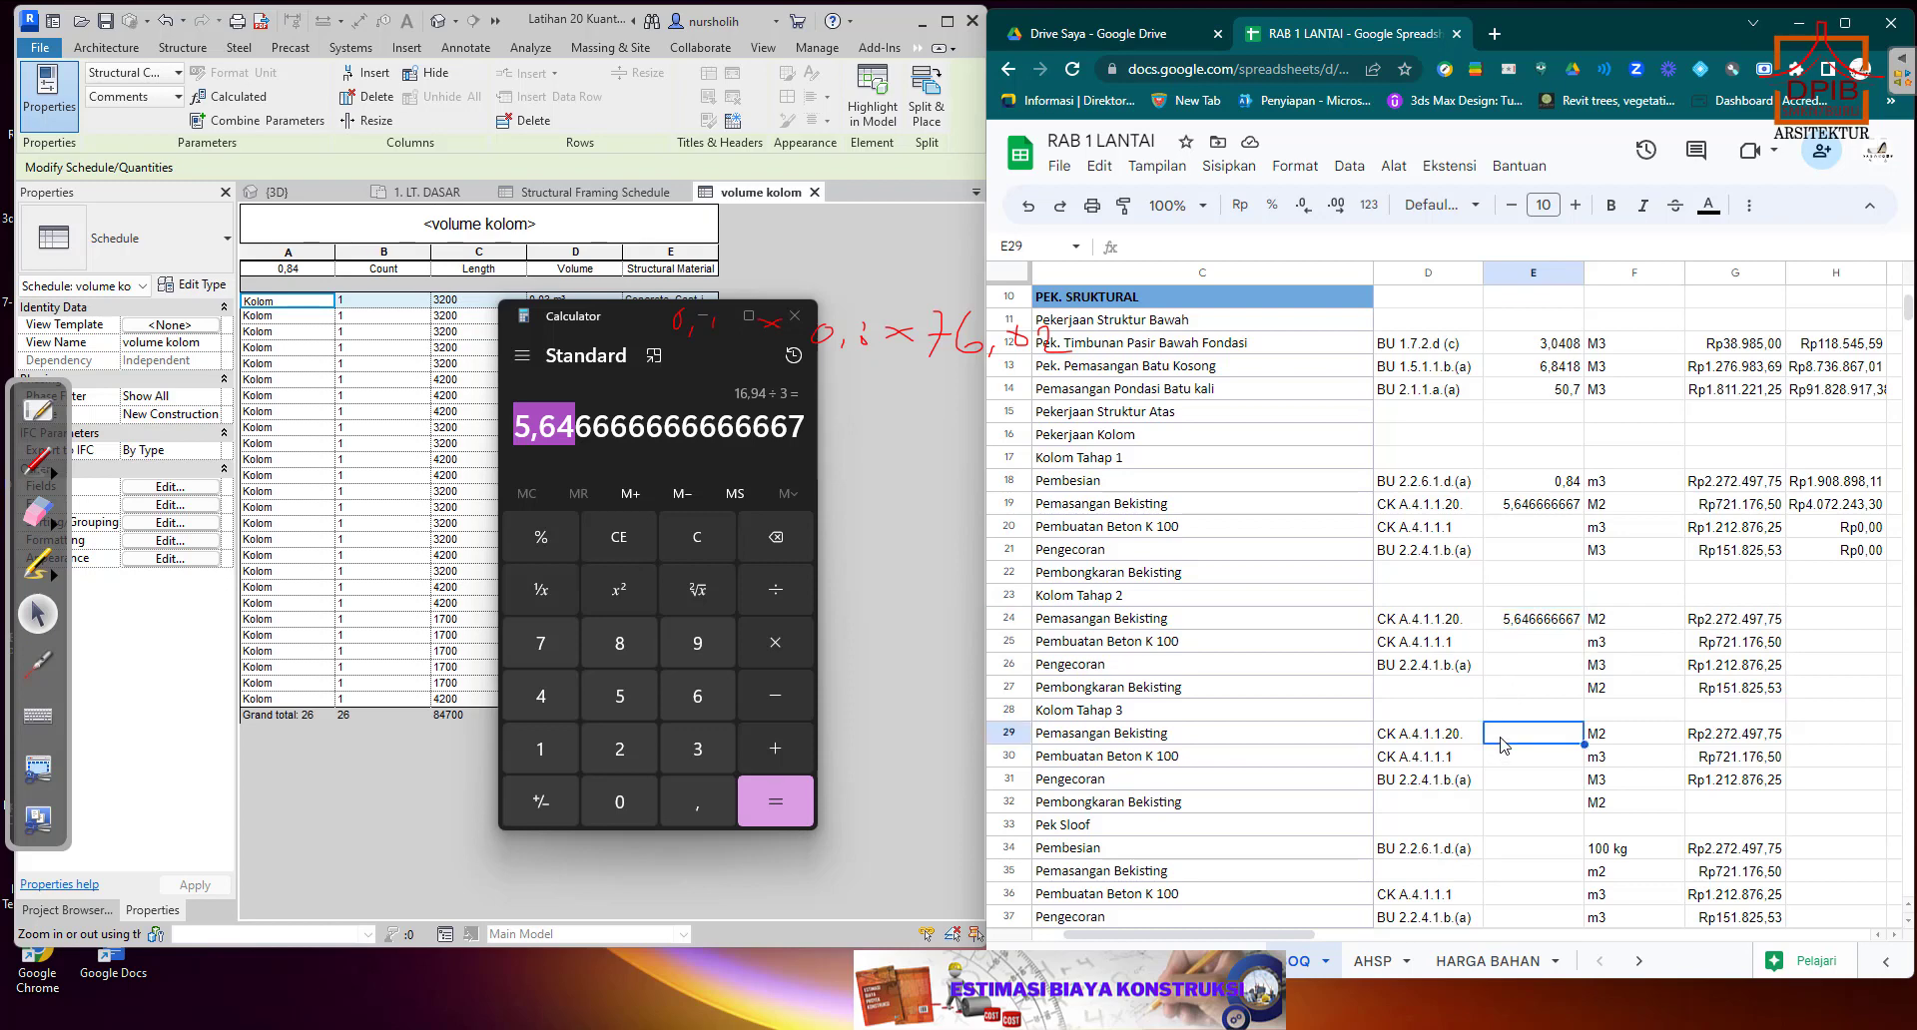
{"action": "key", "text": "ctrl+v"}
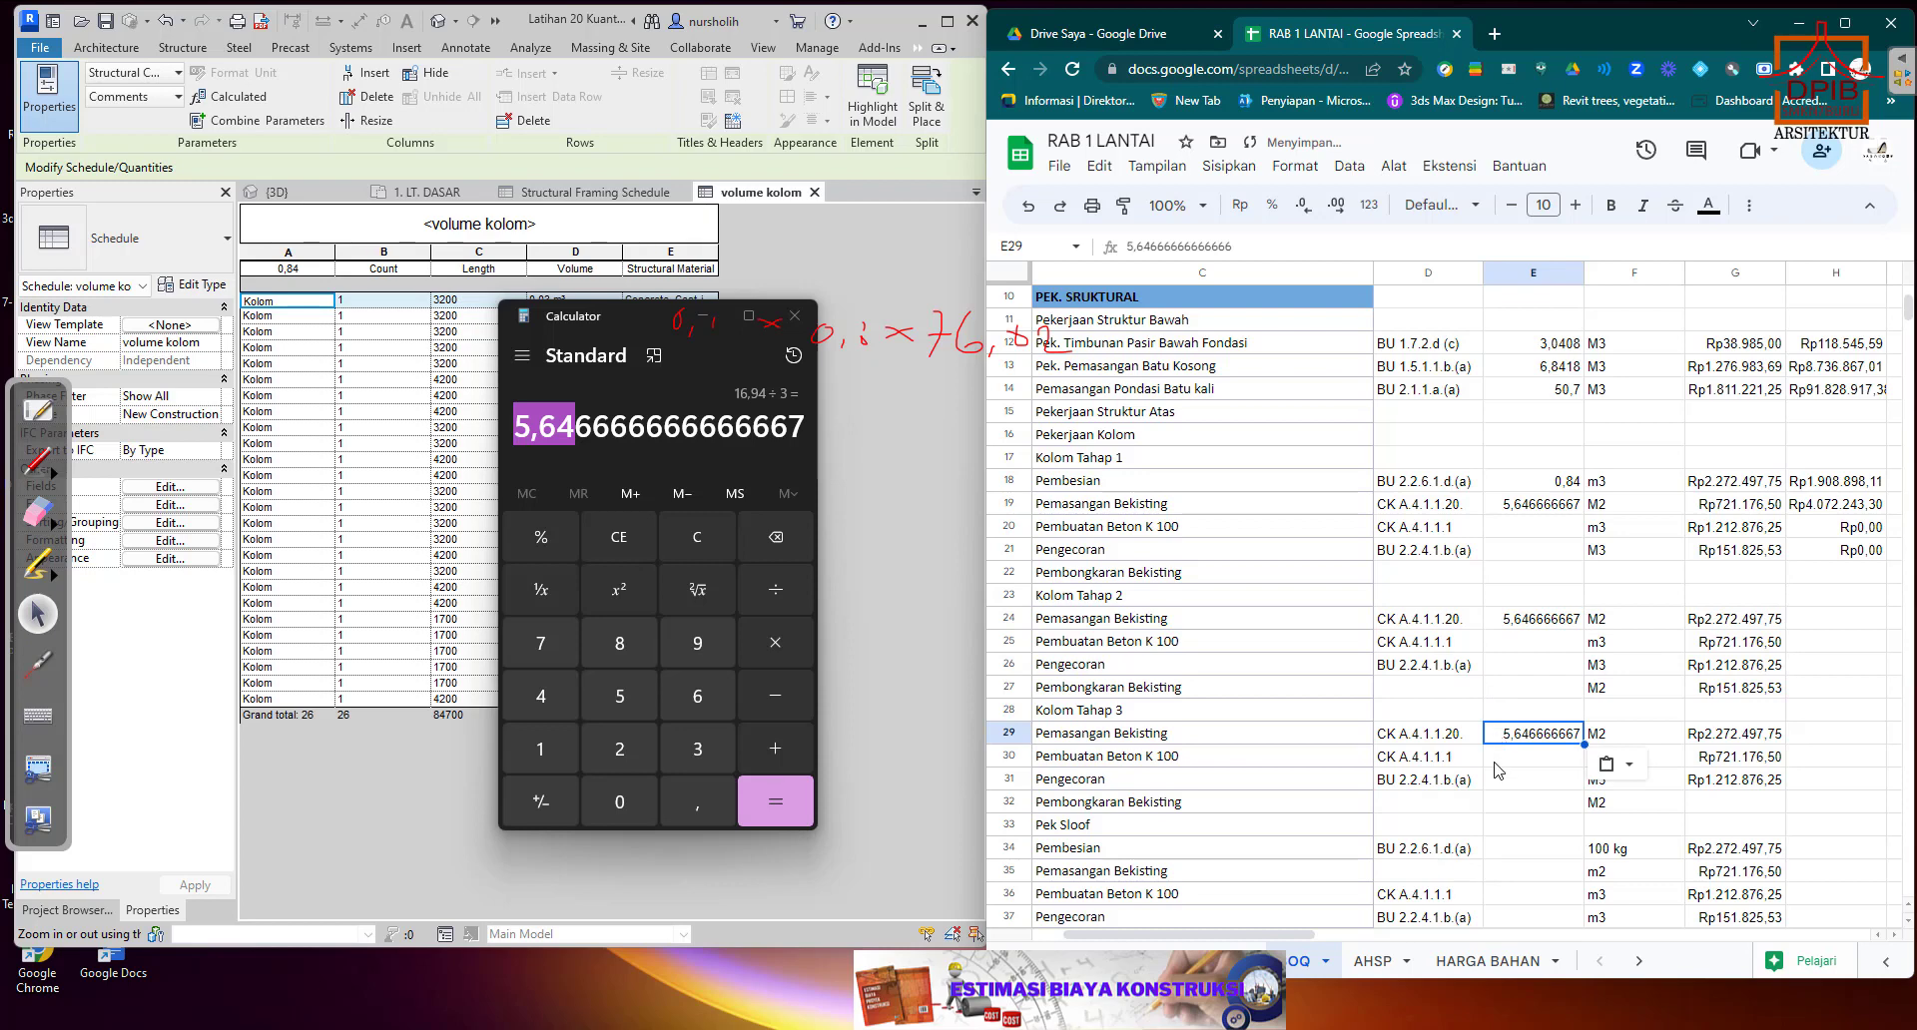
{"action": "left_click", "coordinate": [1496, 762]}
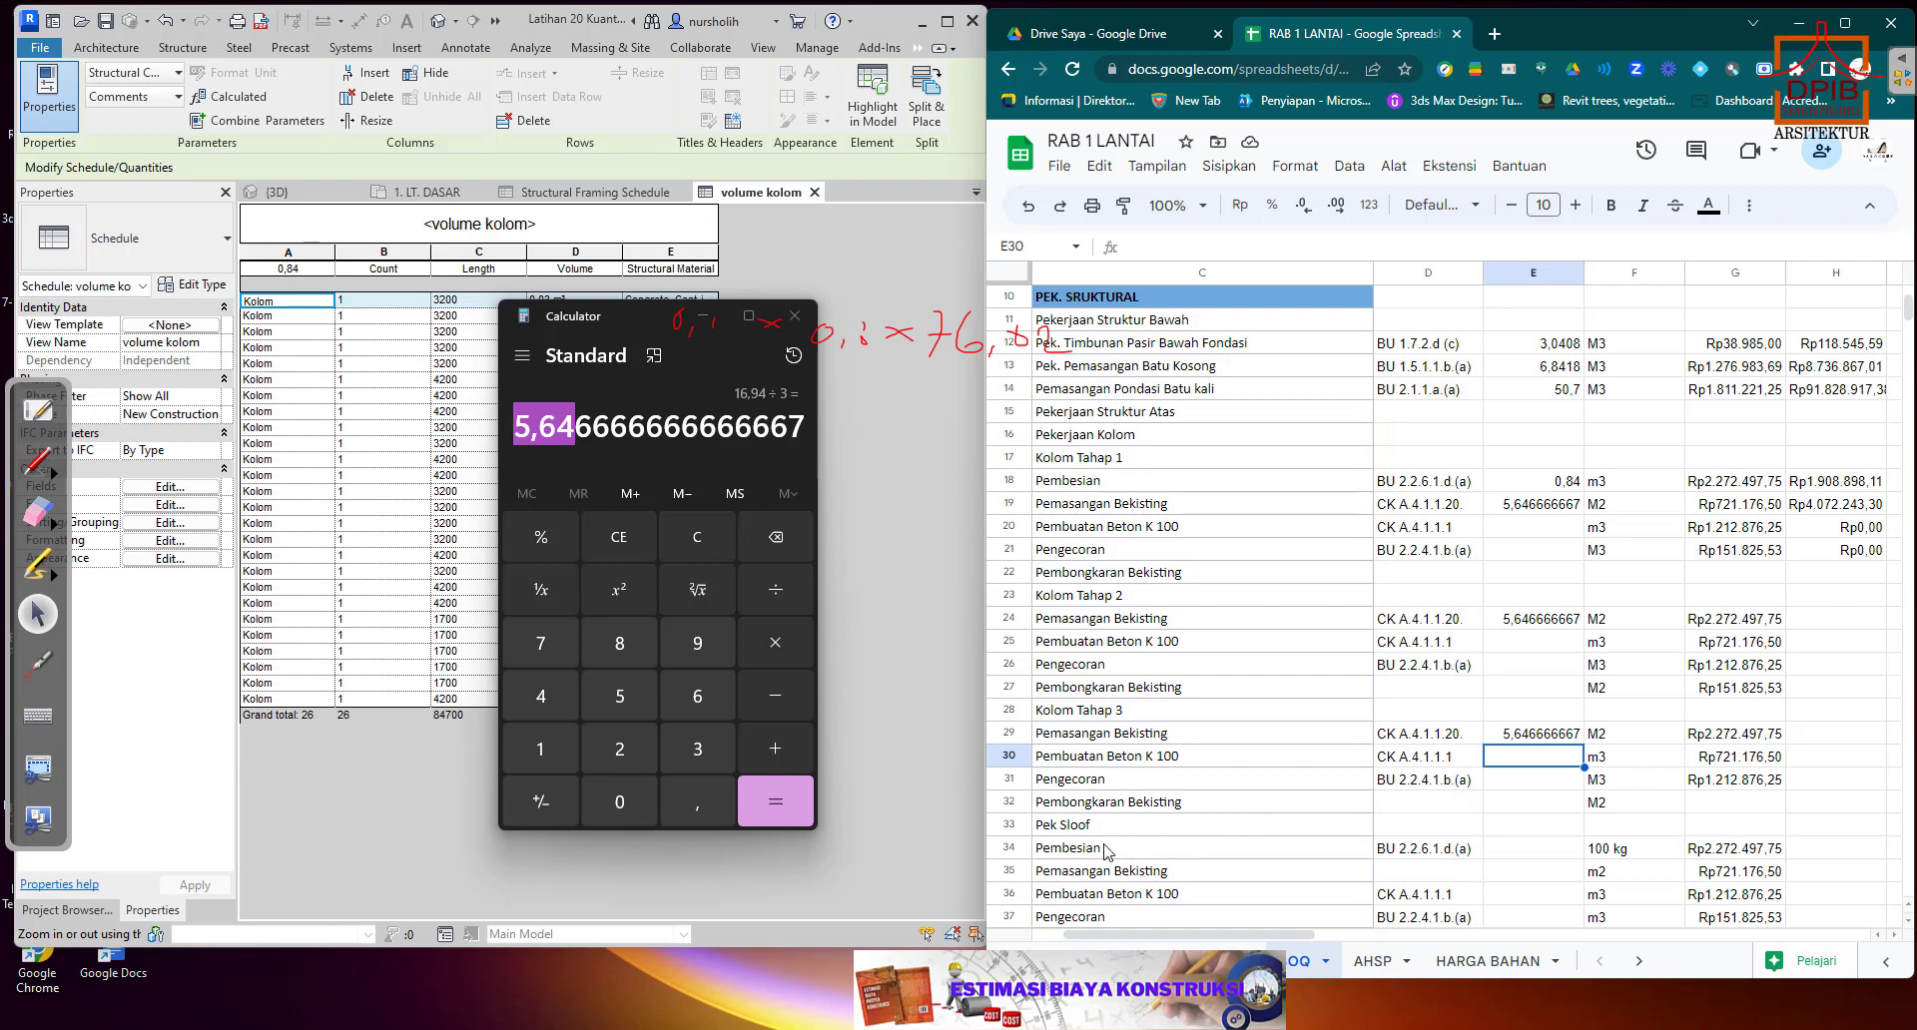
Copy the total price formula from H21 to H24 and fill it down through H37.
{"action": "left_click", "coordinate": [1823, 549]}
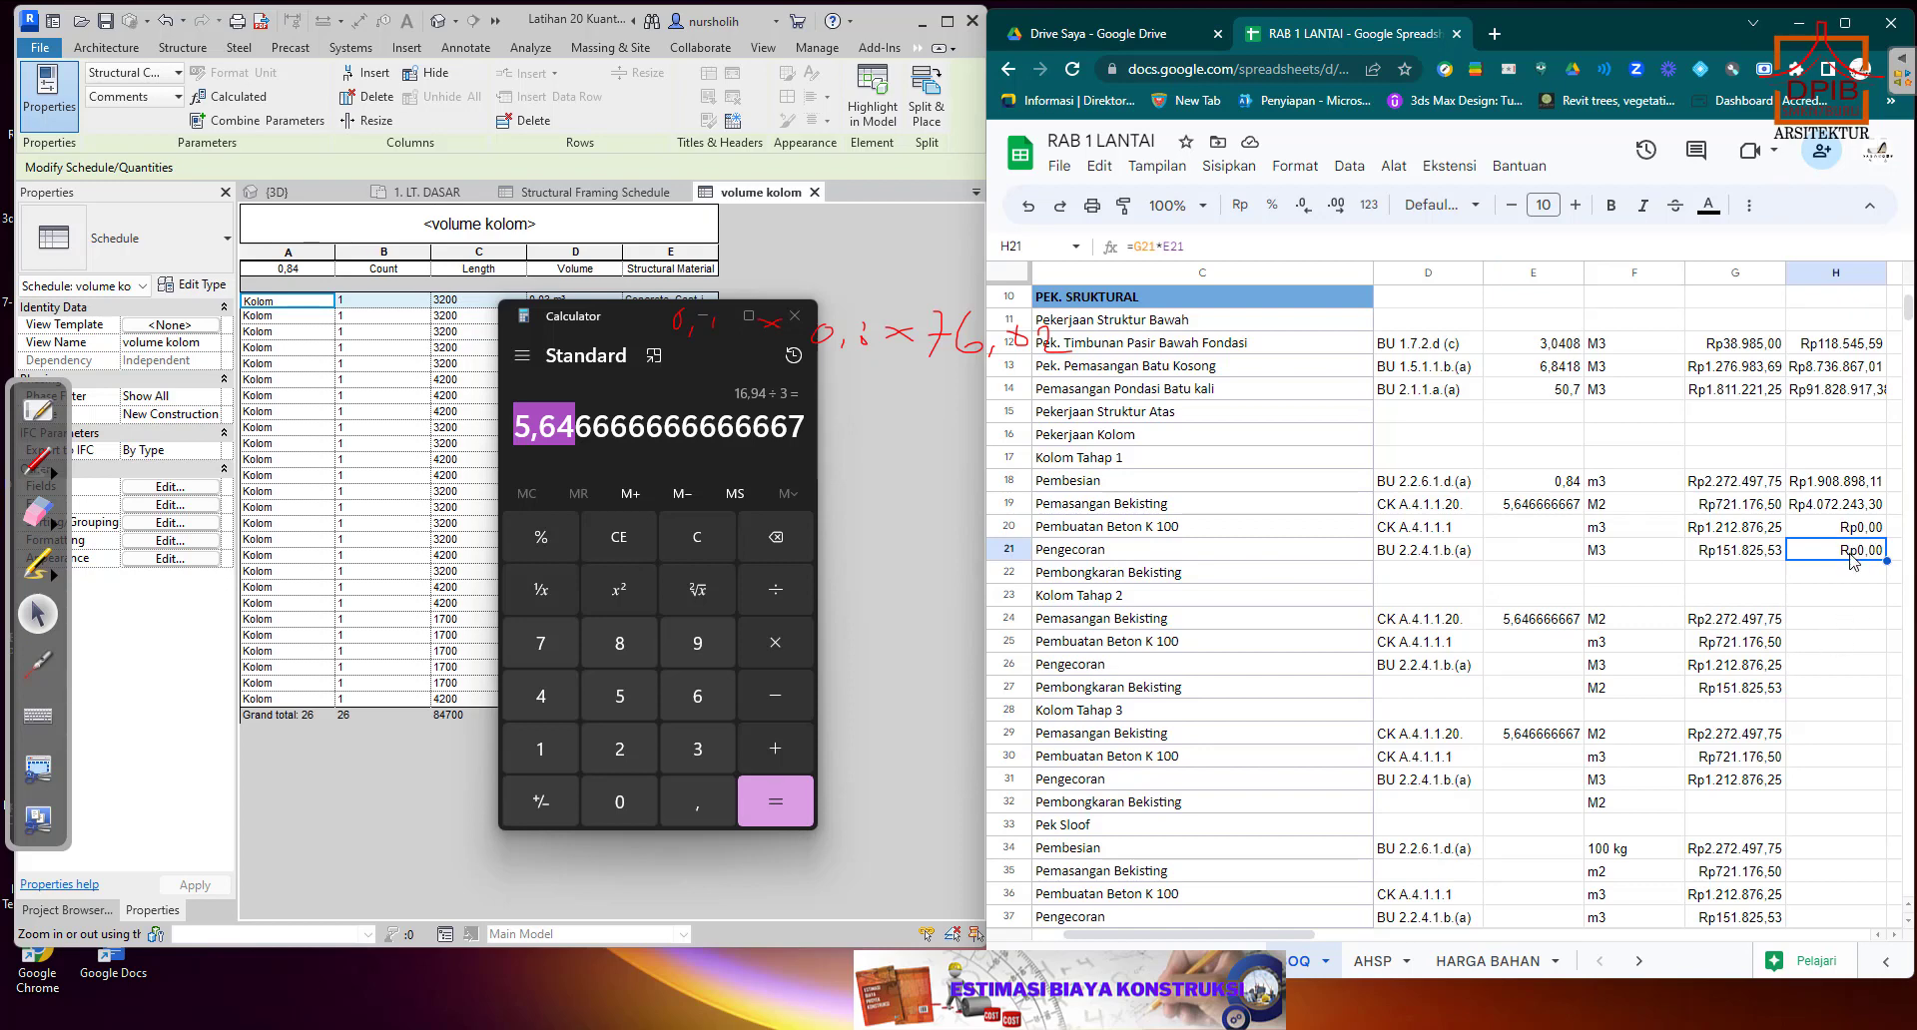
{"action": "key", "text": "ctrl+c"}
{"action": "left_click", "coordinate": [1817, 624]}
{"action": "right_click", "coordinate": [1818, 623]}
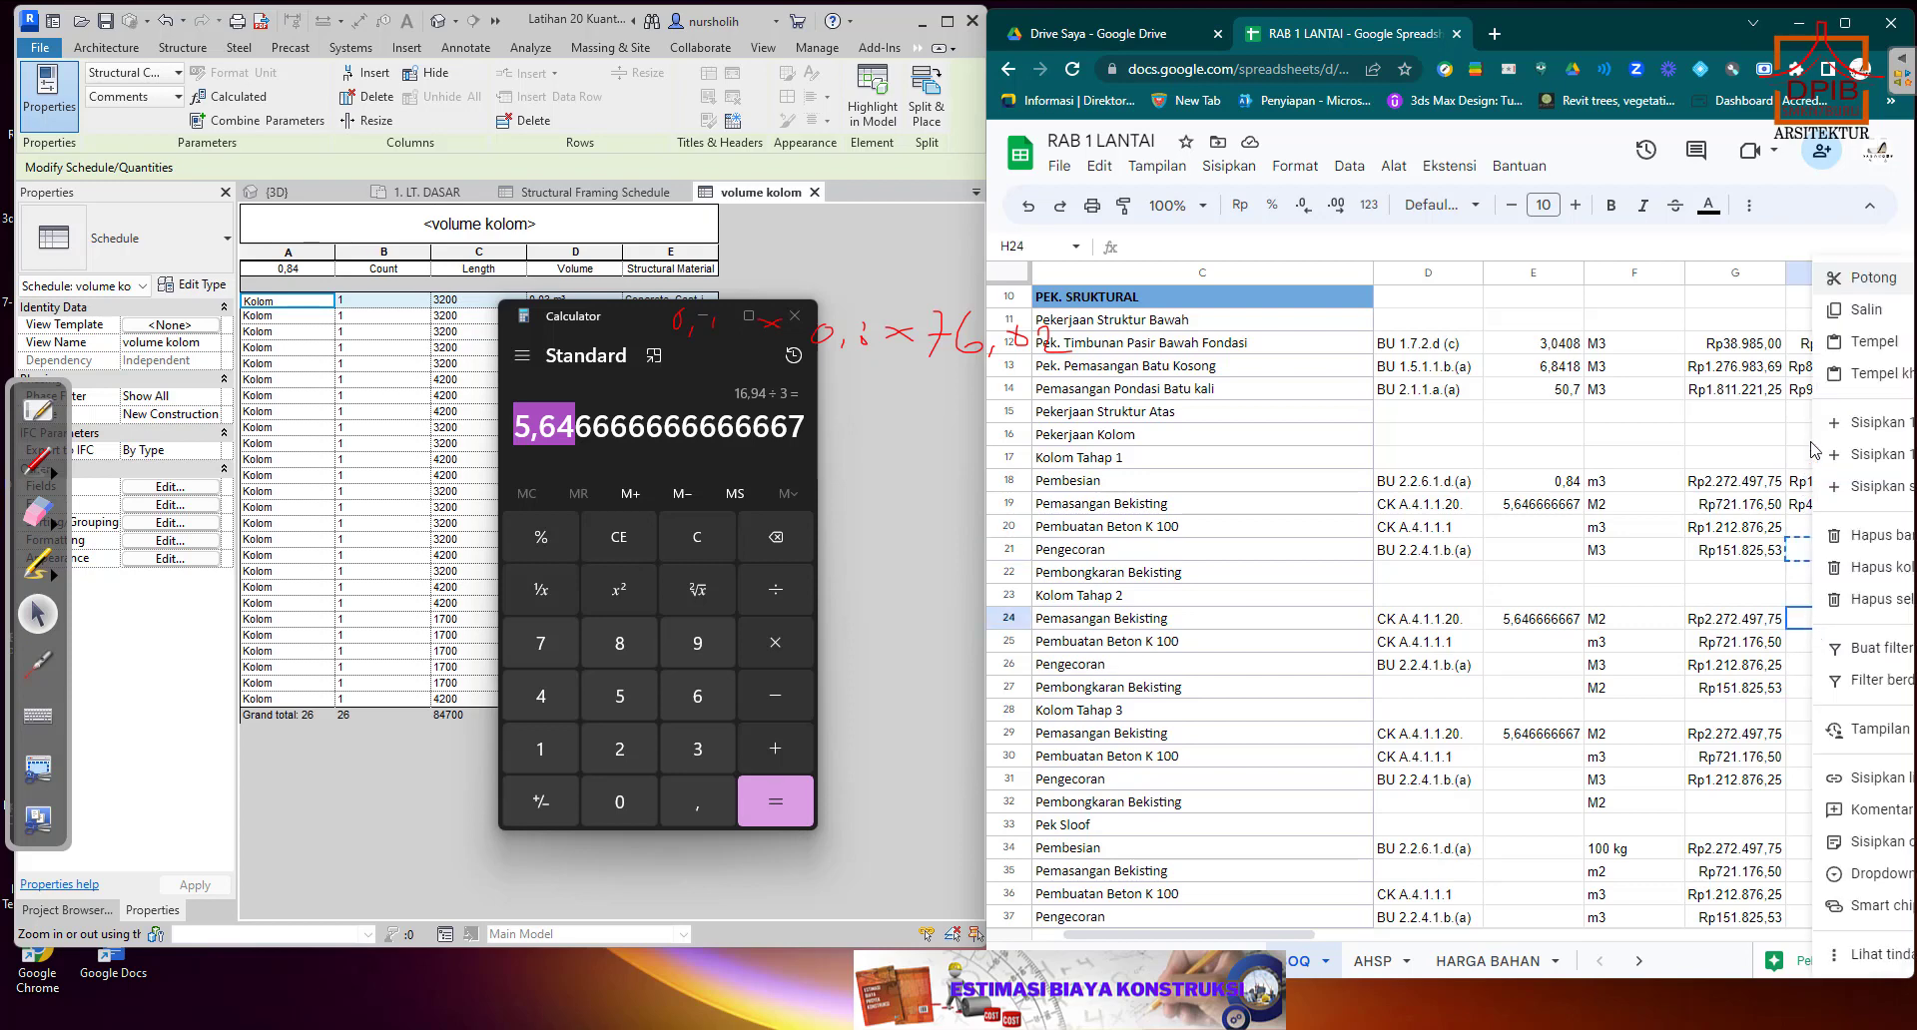
{"action": "left_click", "coordinate": [1854, 345]}
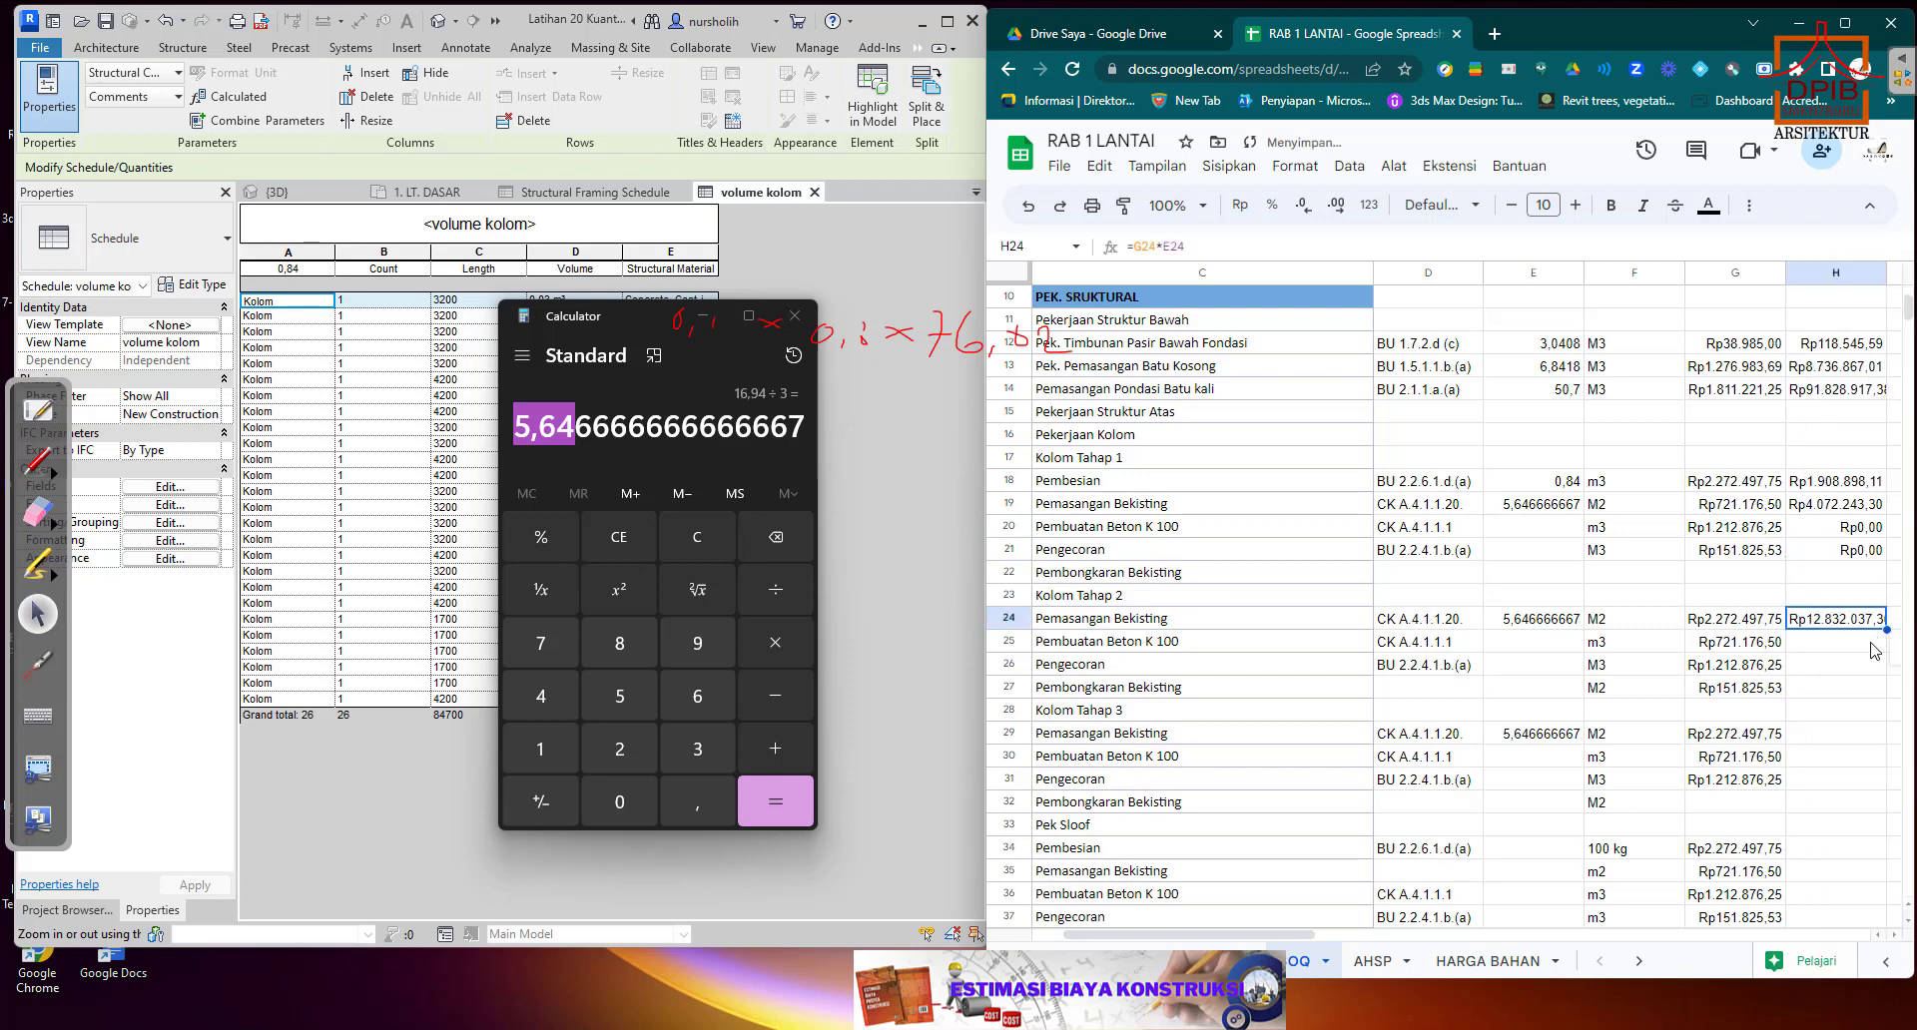
{"action": "left_click_drag", "start_coordinate": [1887, 630], "coordinate": [1885, 914]}
{"action": "left_click", "coordinate": [1846, 737]}
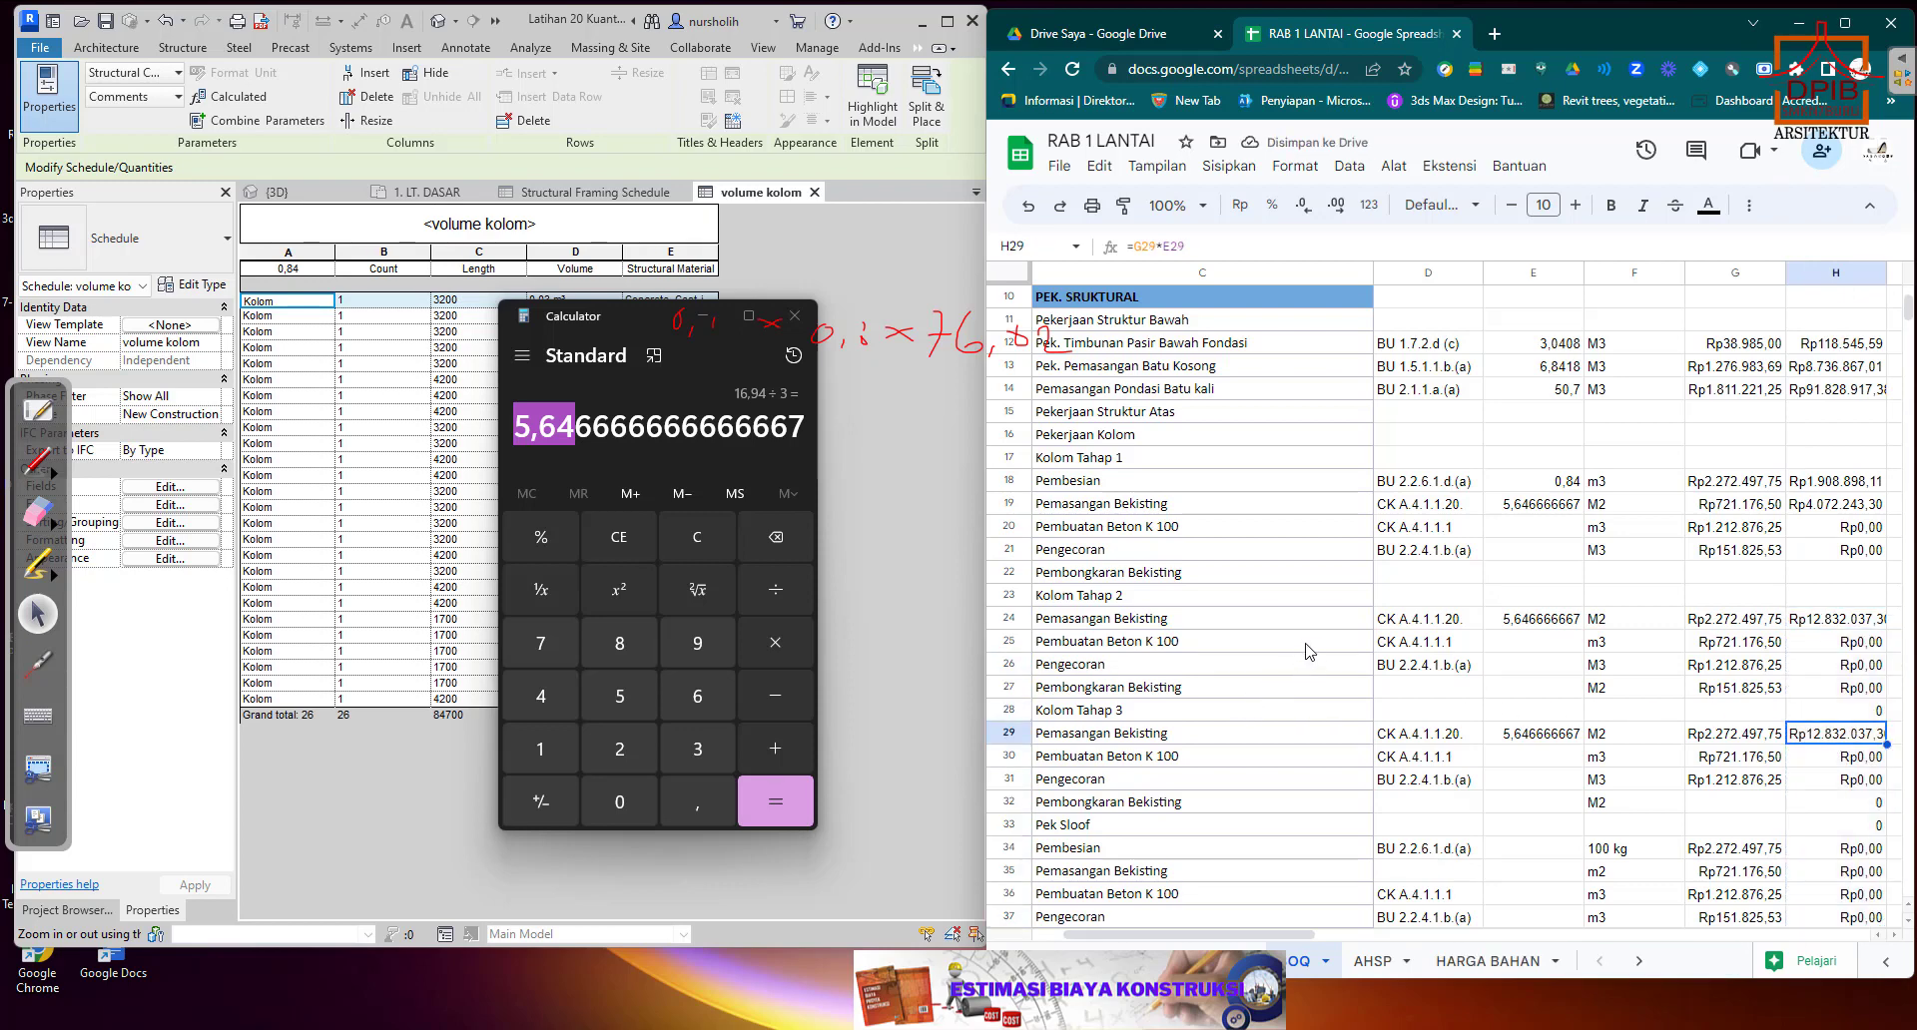
{"action": "left_click", "coordinate": [1201, 533]}
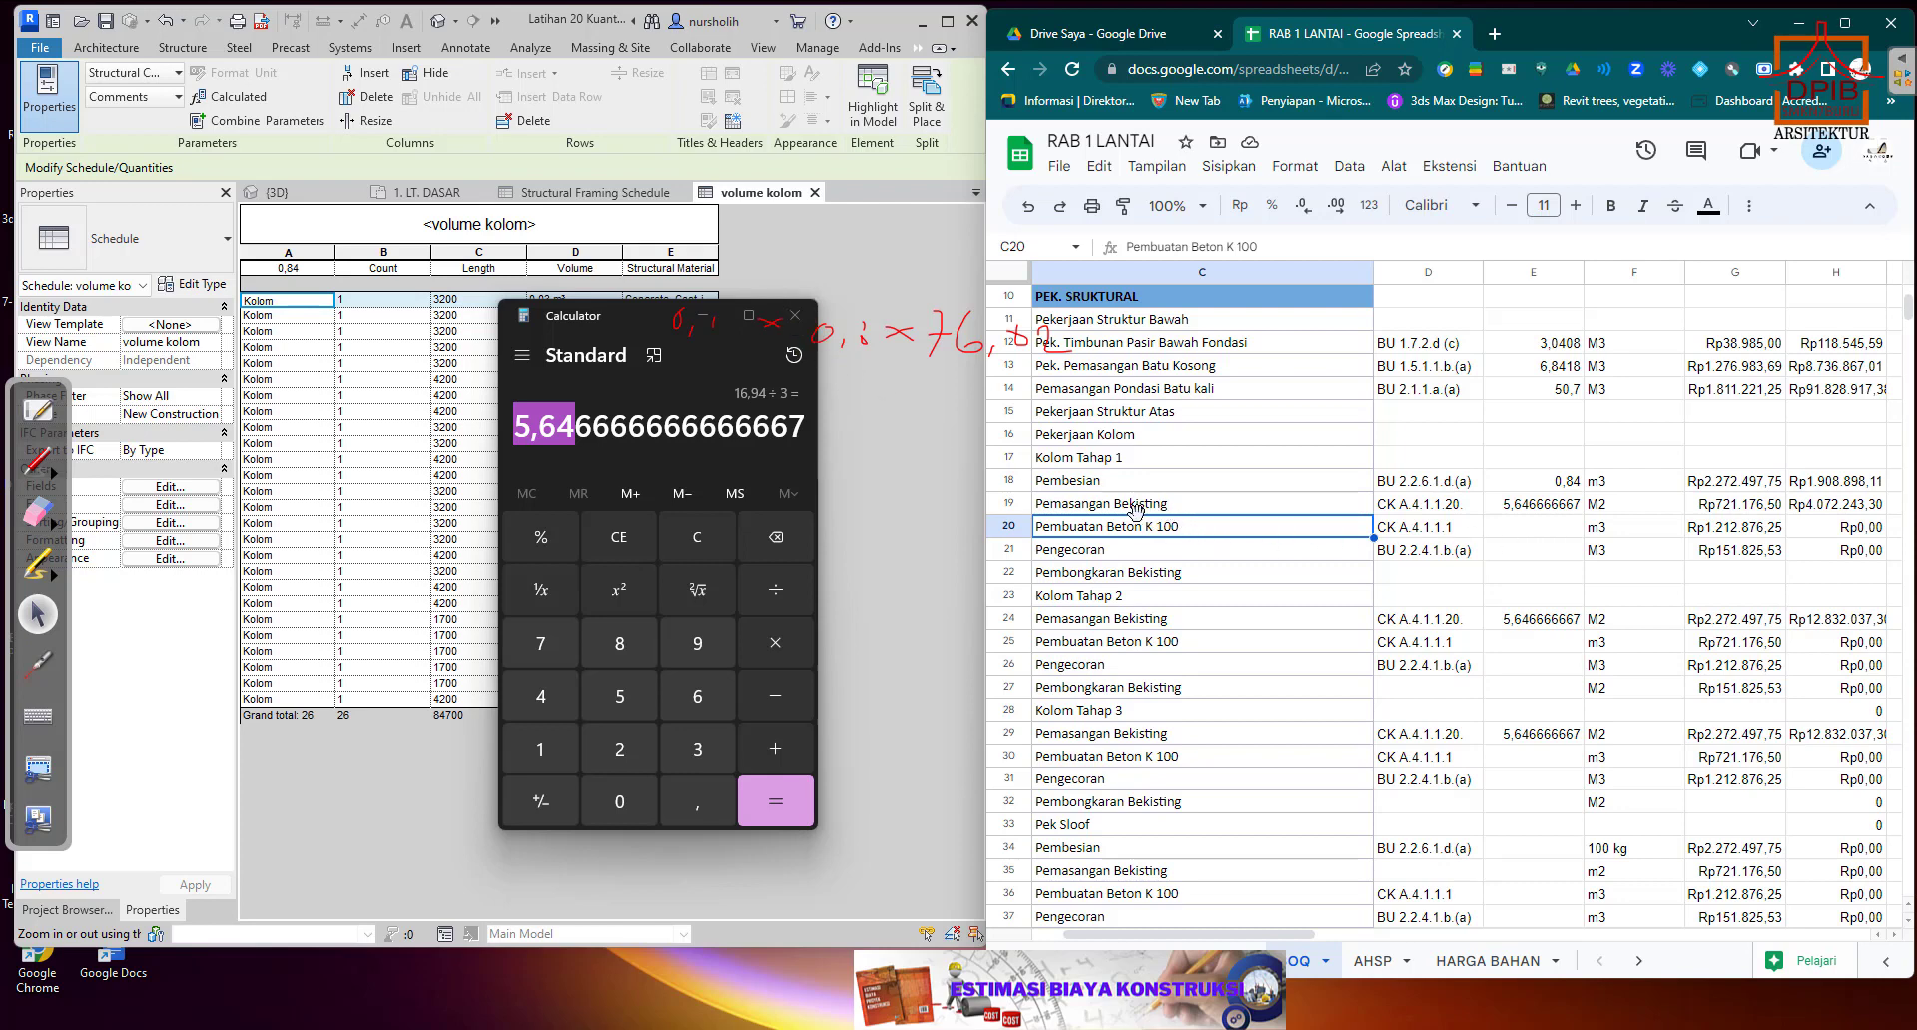
{"action": "left_click", "coordinate": [1557, 486]}
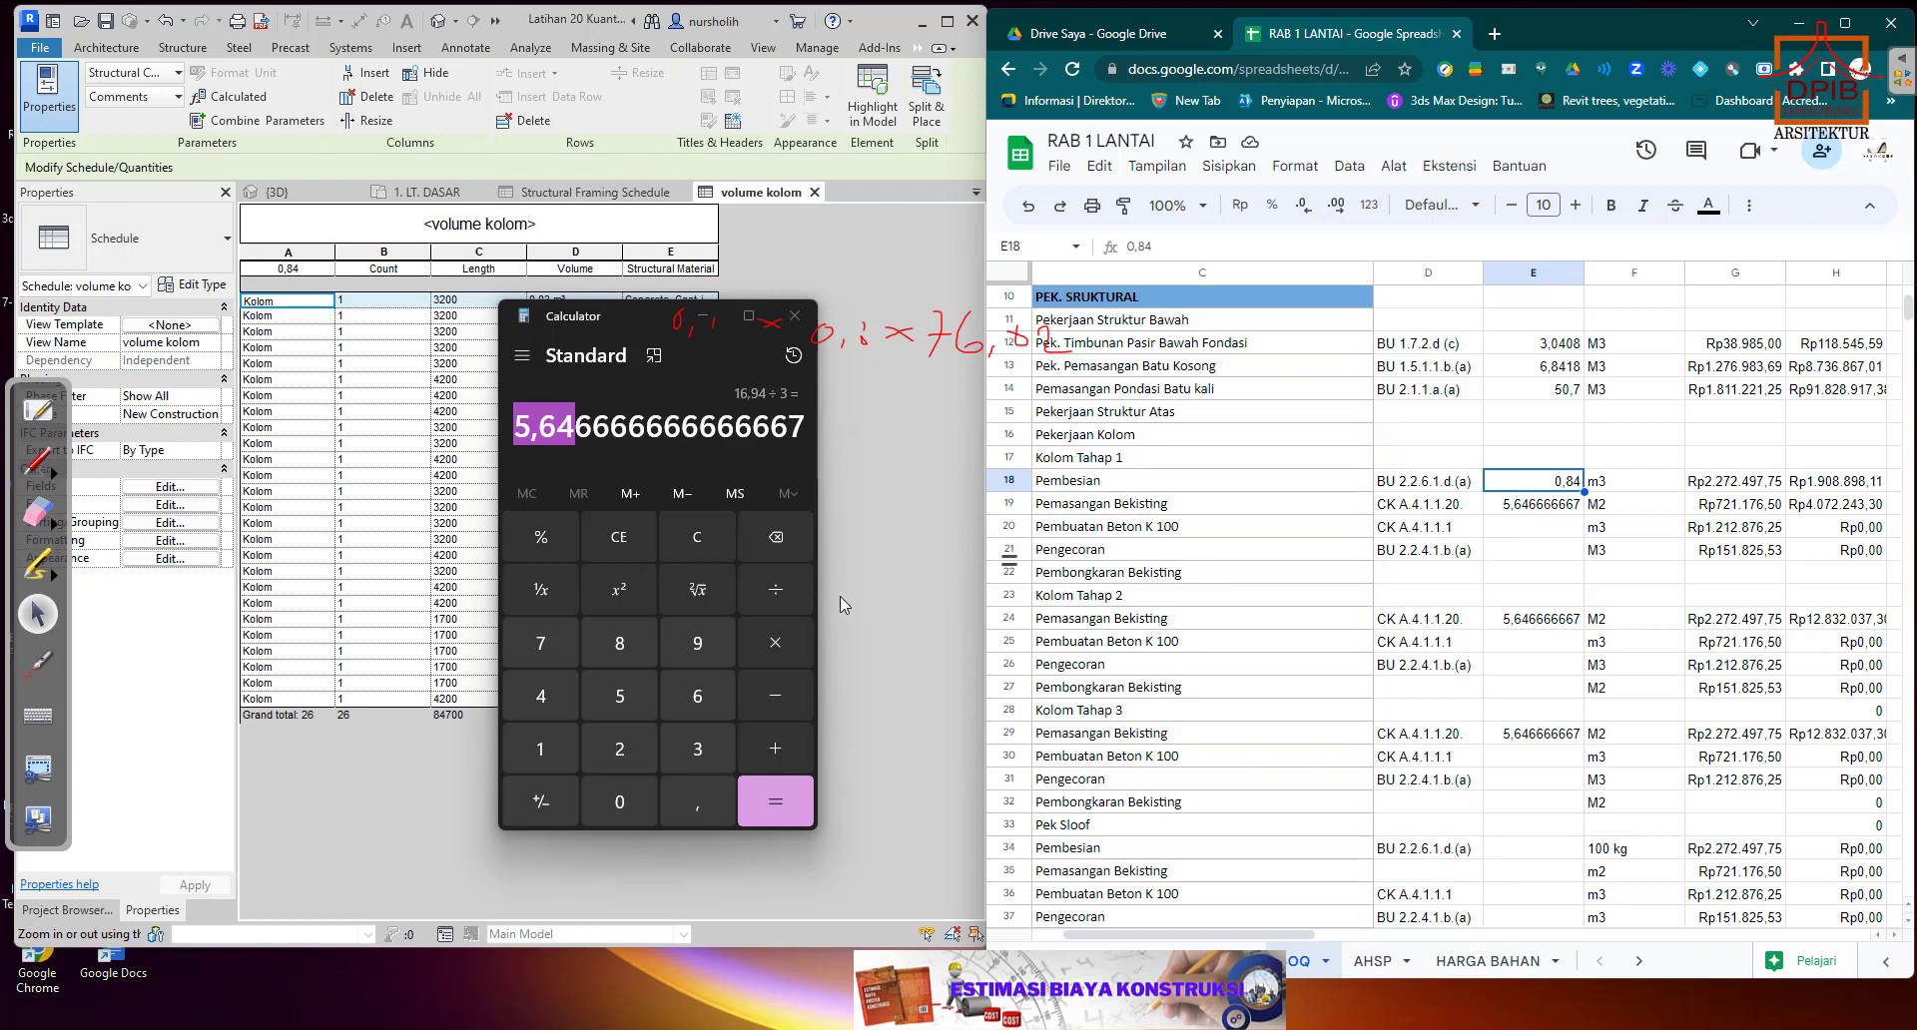
{"action": "type", "text": "0,"}
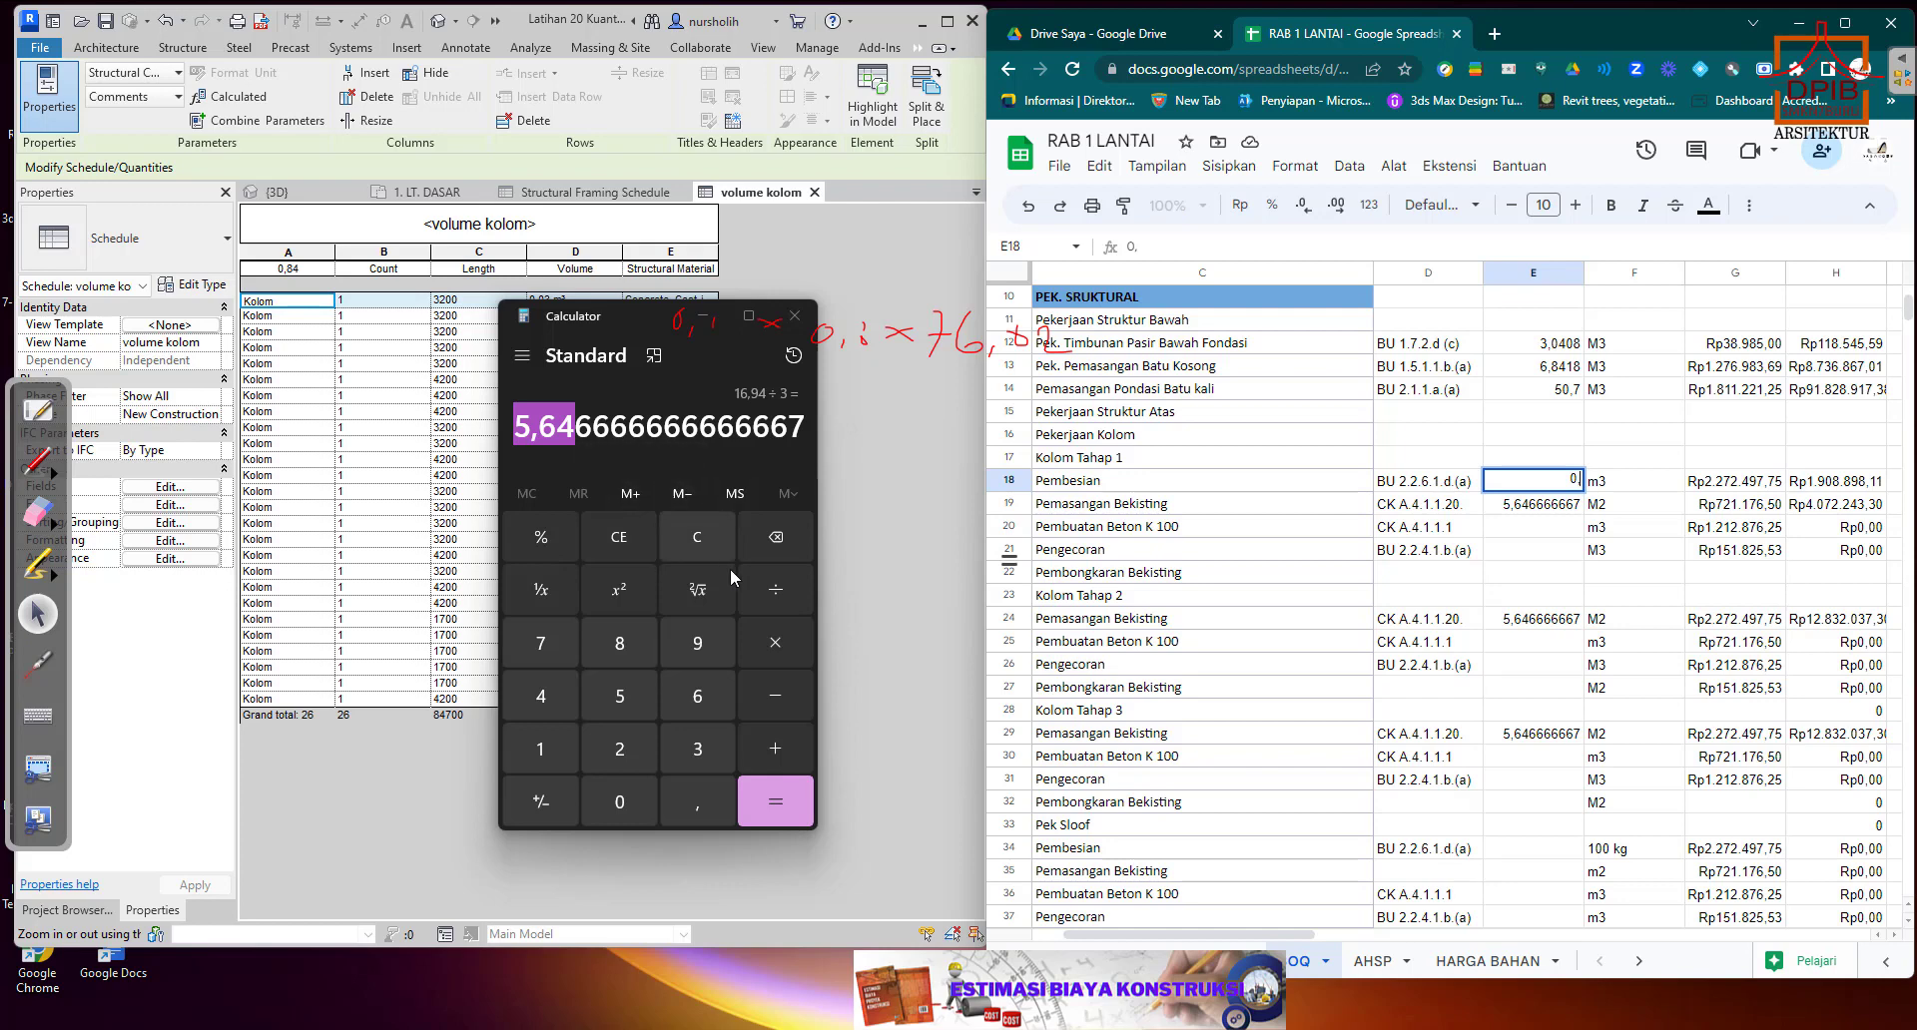
{"action": "left_click", "coordinate": [696, 545]}
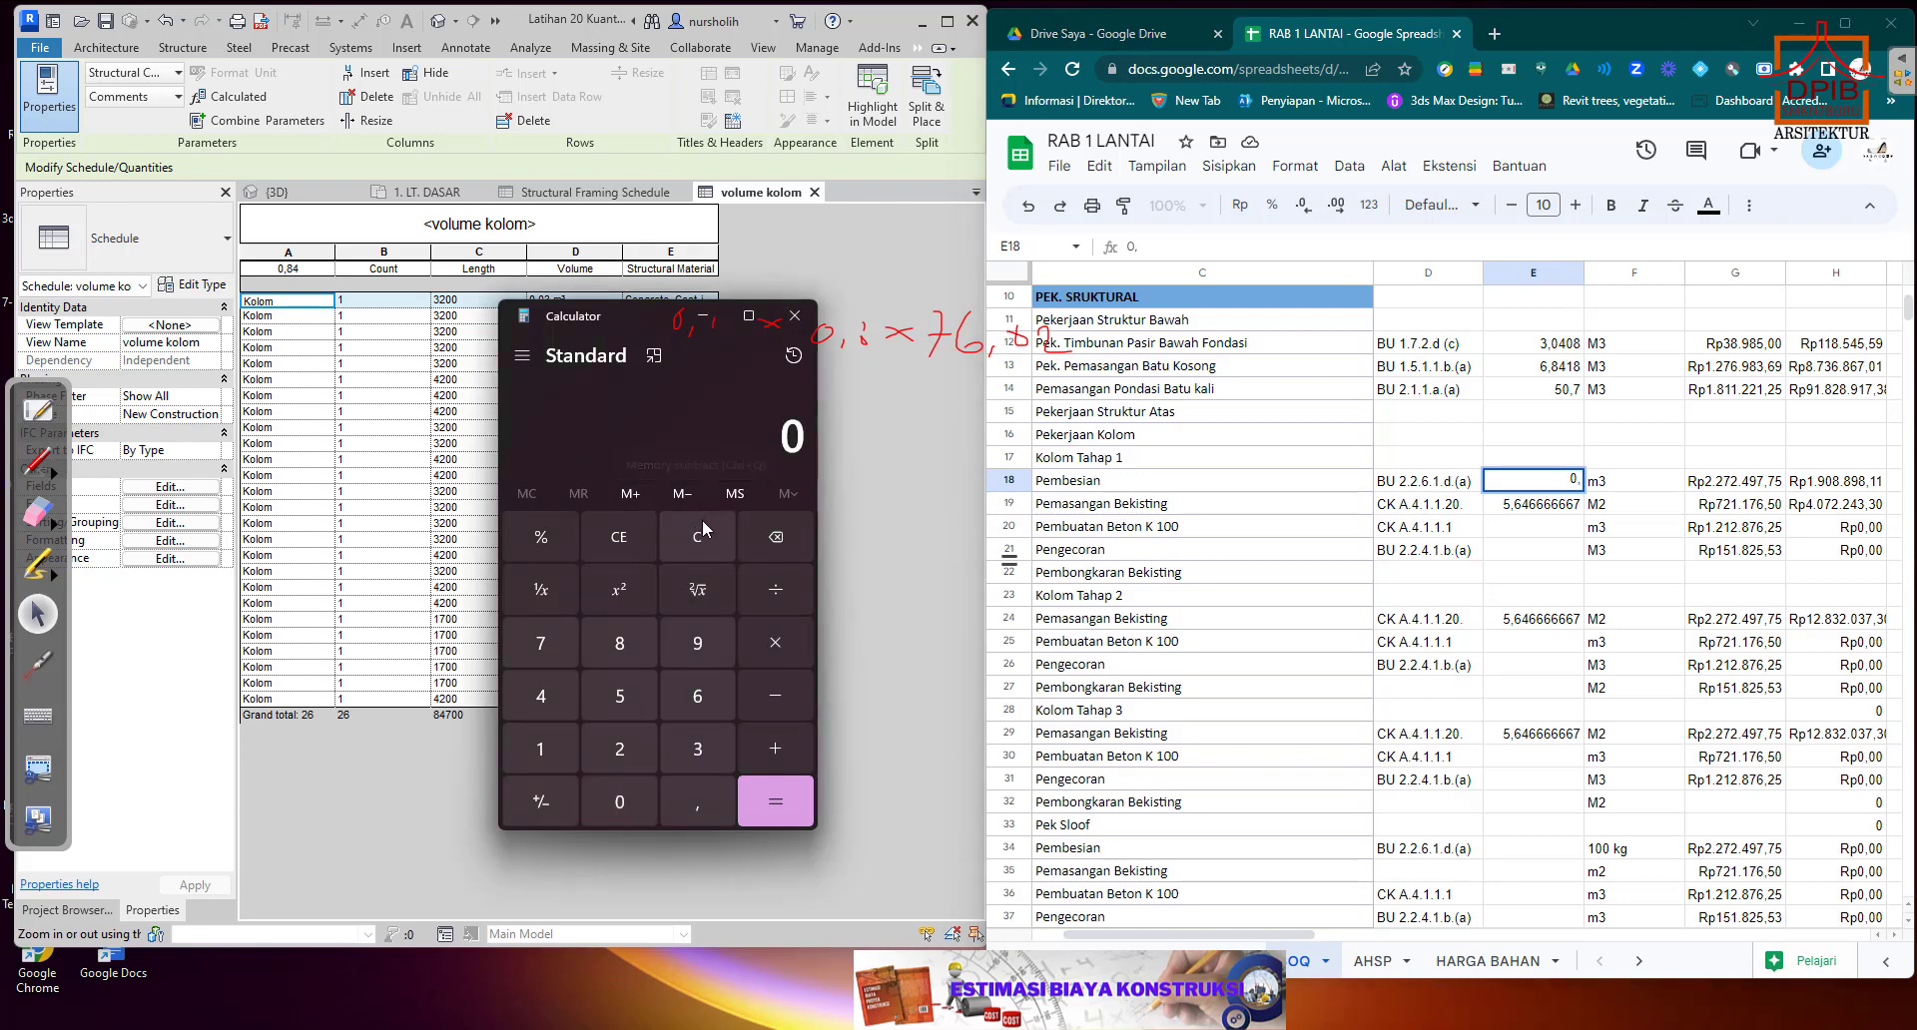
{"action": "left_click", "coordinate": [691, 799]}
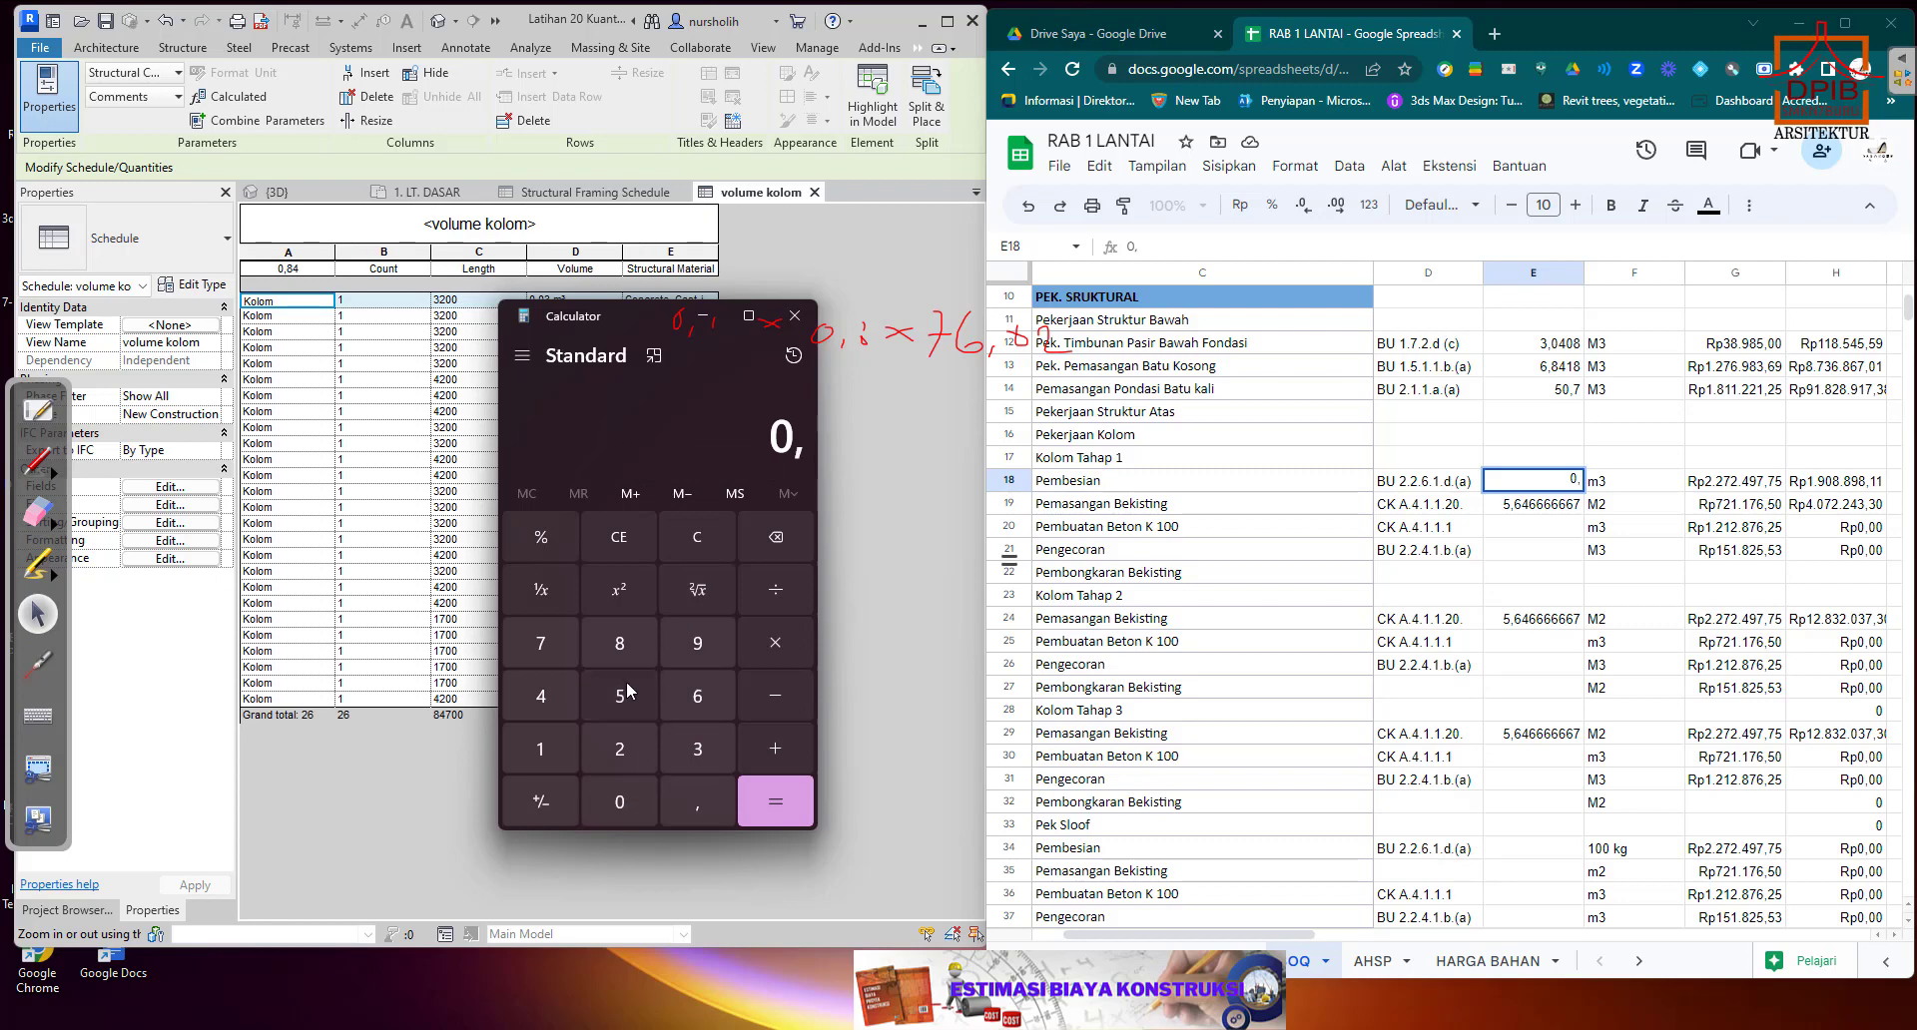
{"action": "left_click", "coordinate": [604, 644]}
{"action": "left_click", "coordinate": [544, 697]}
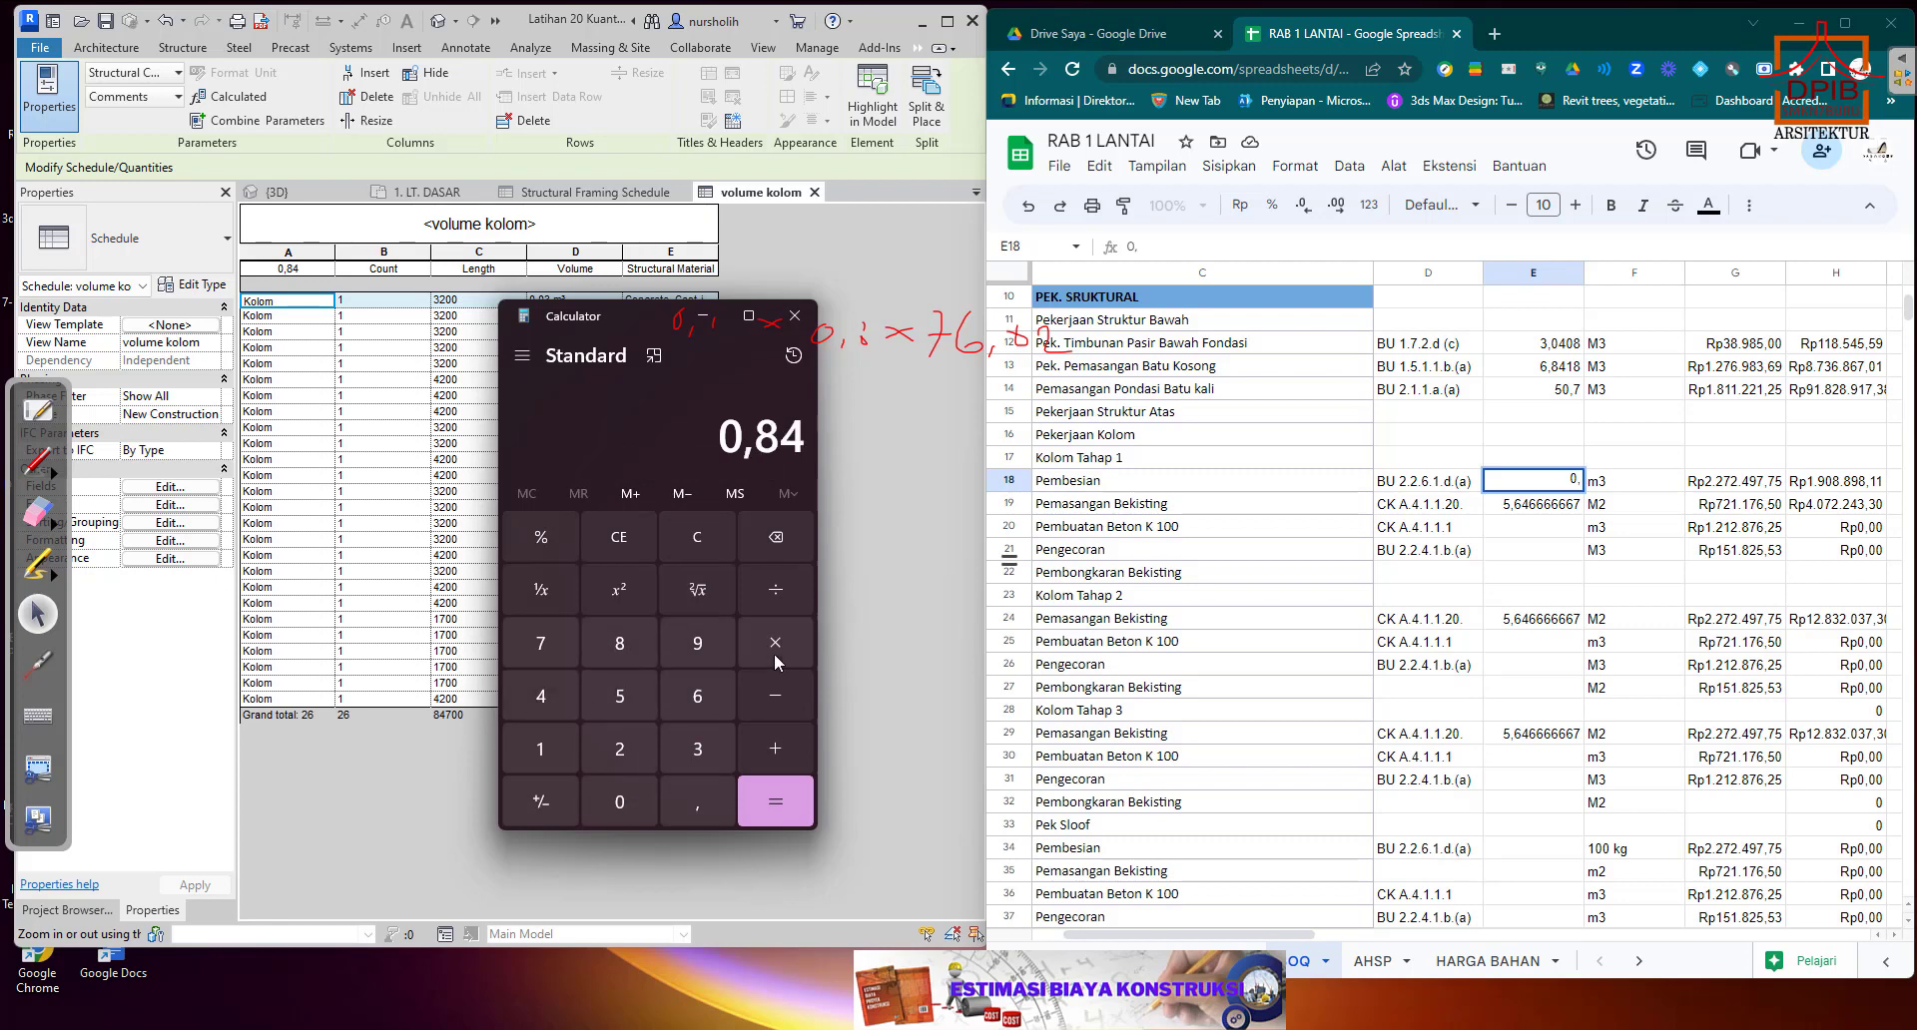
{"action": "left_click", "coordinate": [782, 597]}
{"action": "left_click", "coordinate": [709, 751]}
{"action": "left_click", "coordinate": [772, 791]}
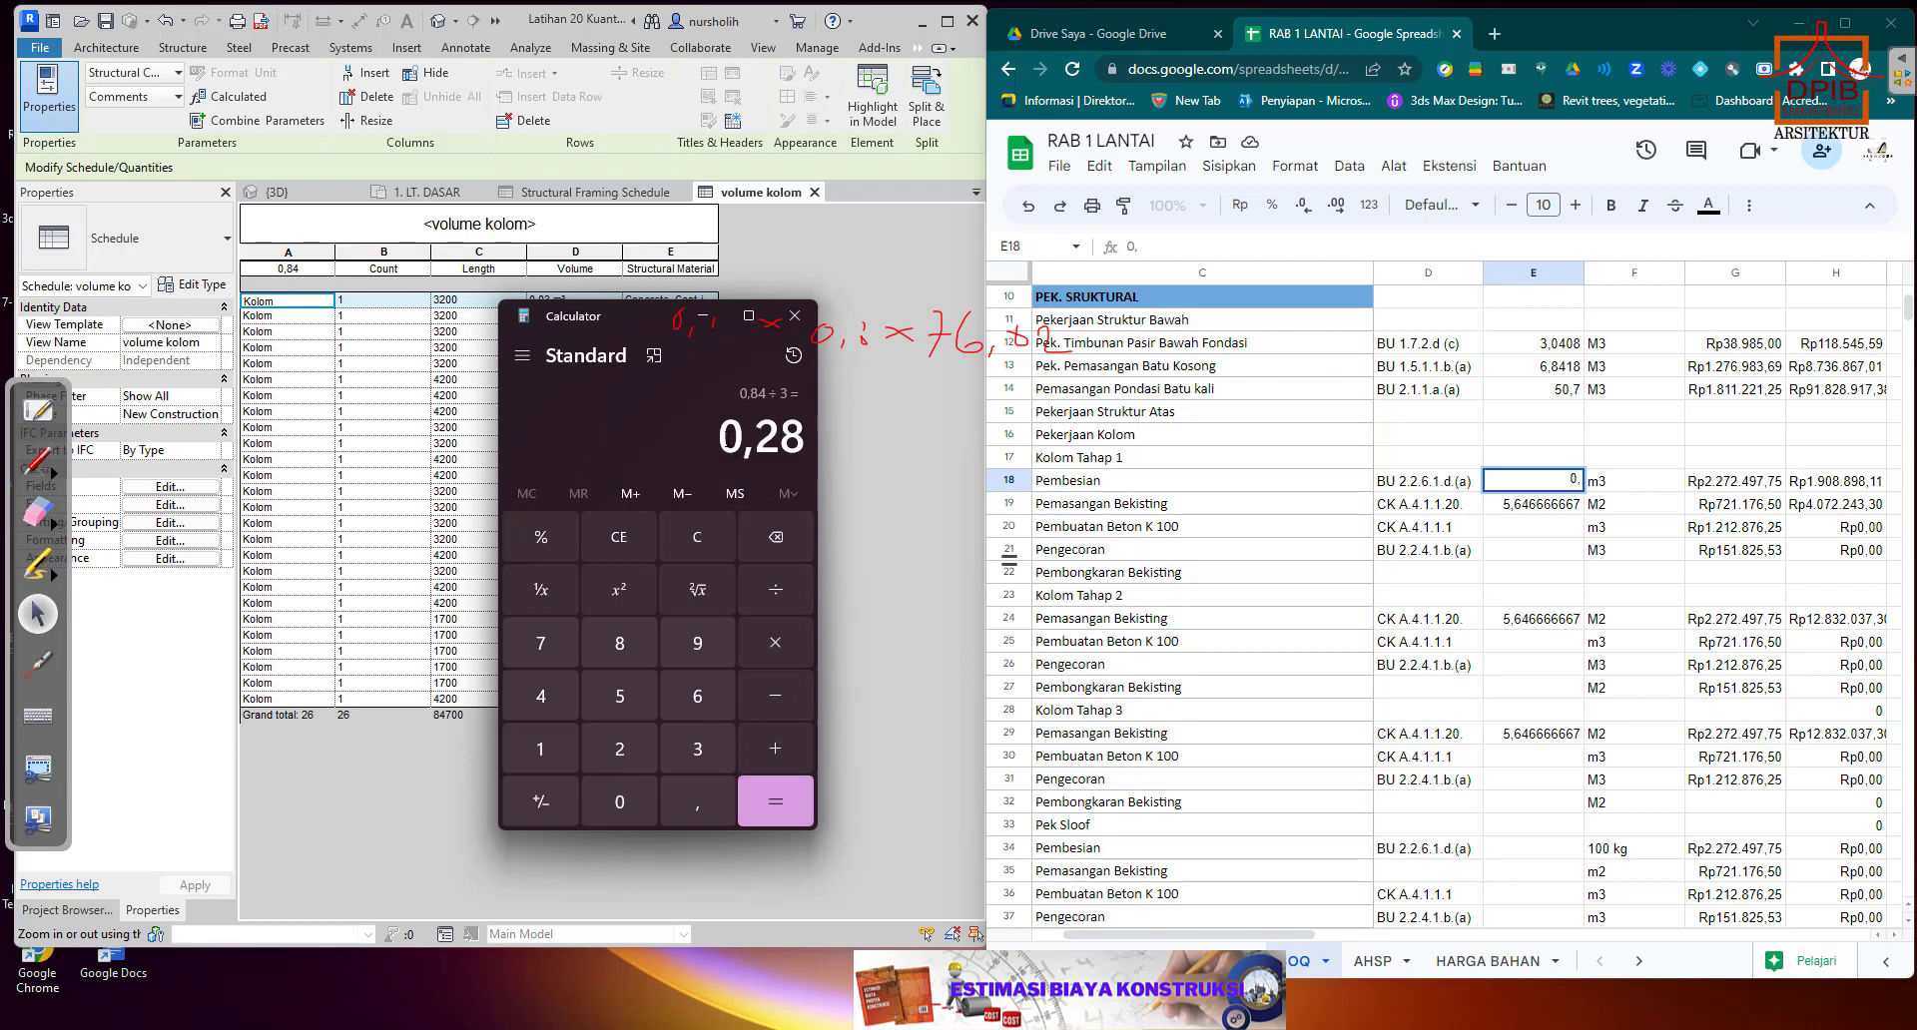
{"action": "left_click", "coordinate": [705, 541]}
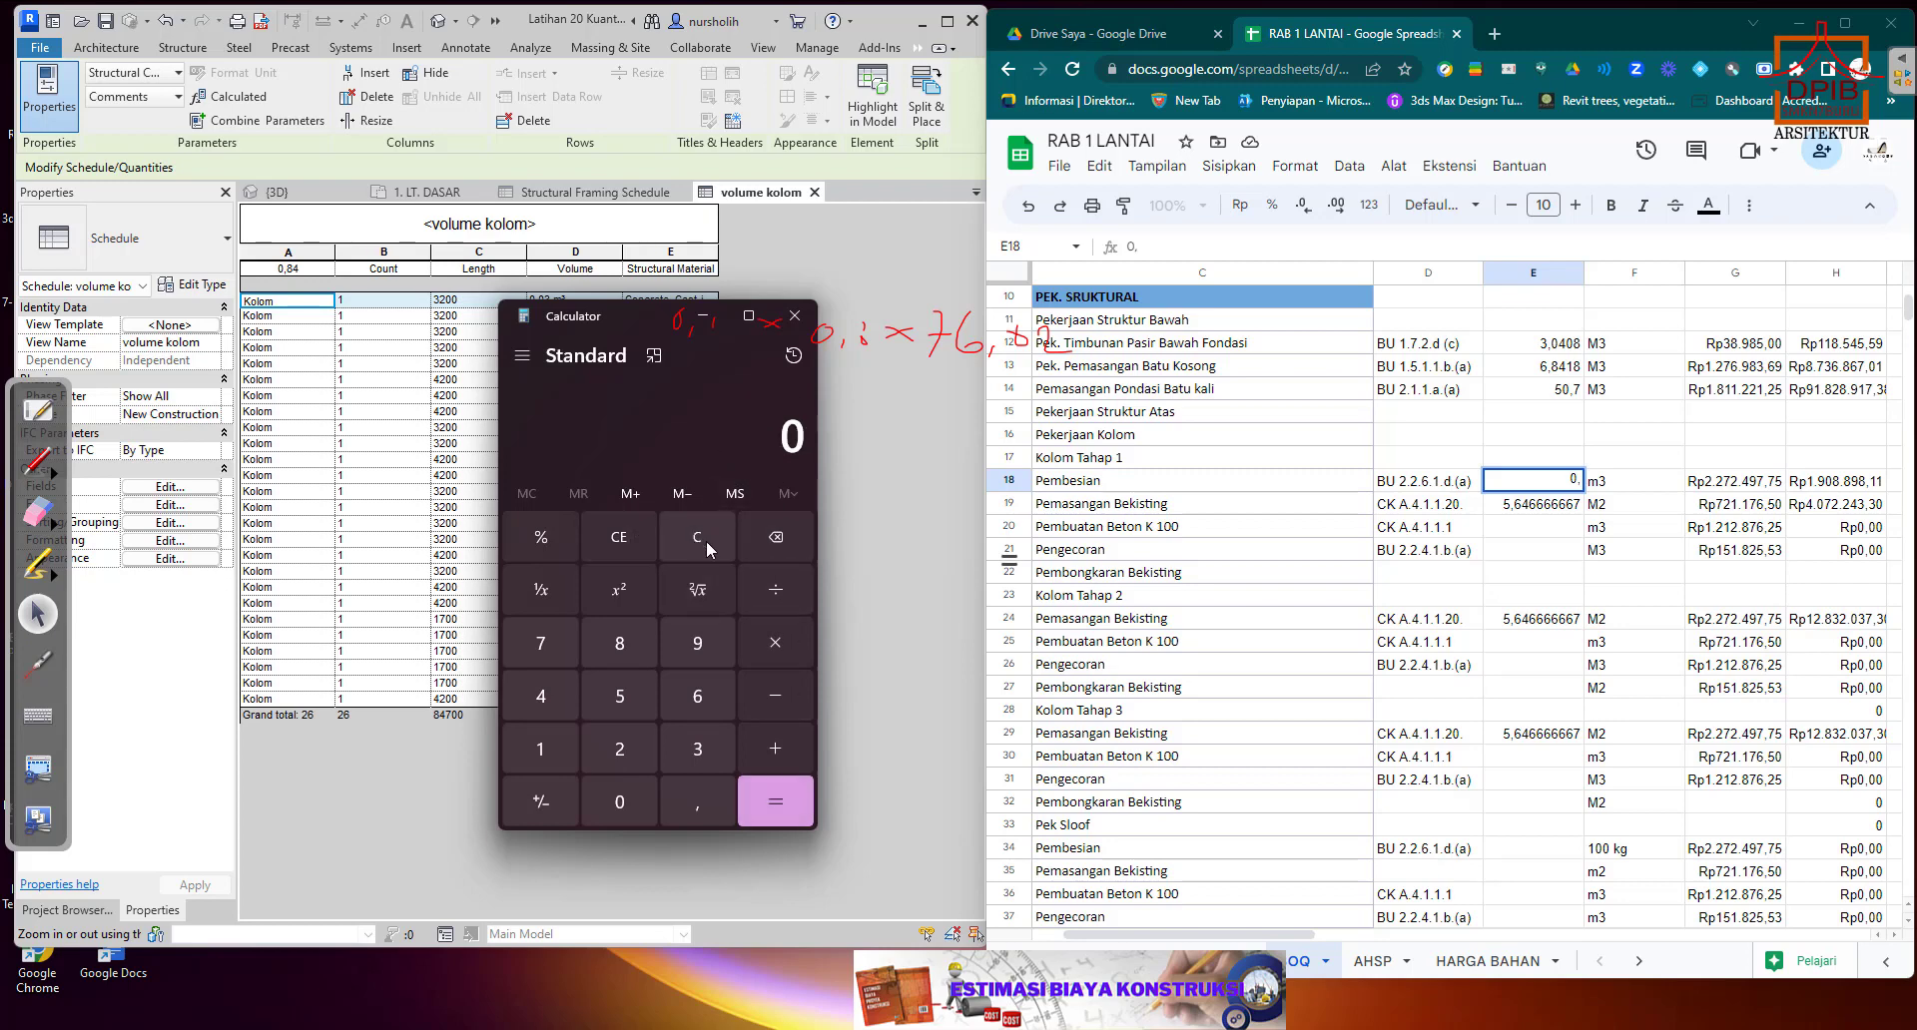
{"action": "left_click", "coordinate": [693, 794]}
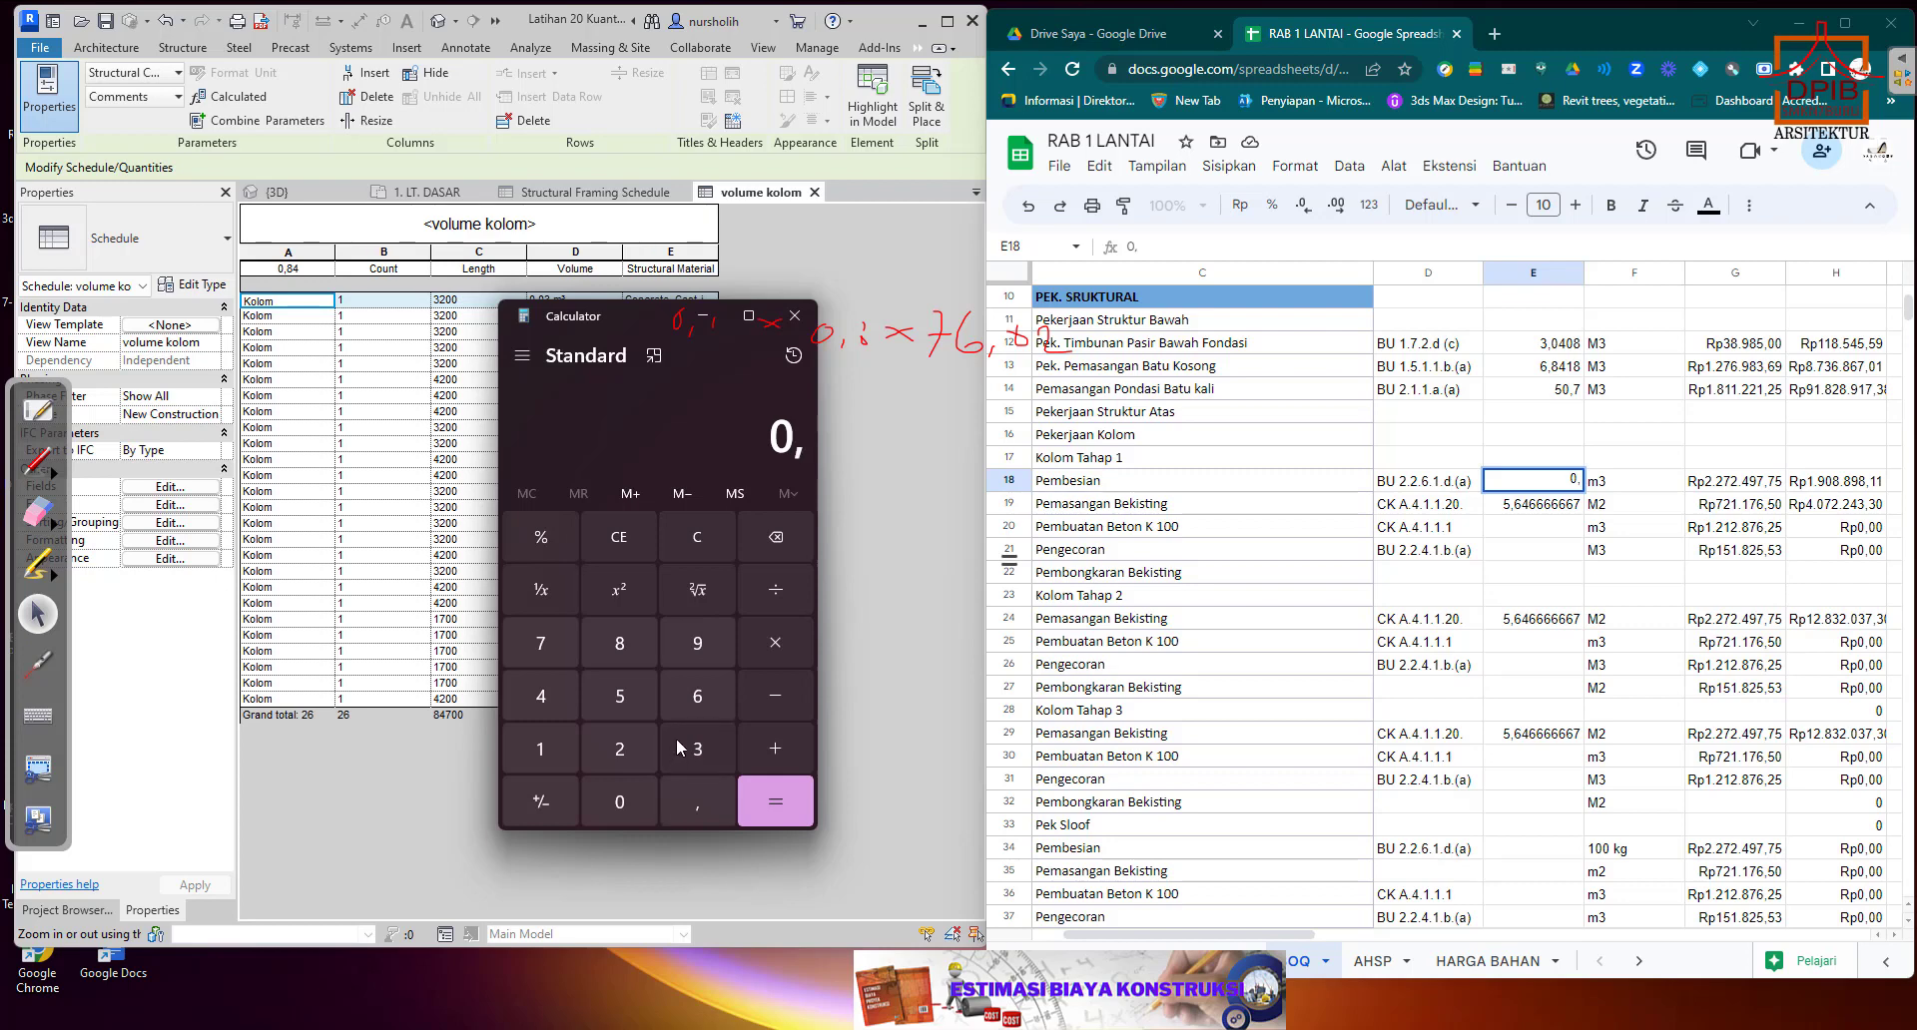
{"action": "left_click", "coordinate": [707, 538]}
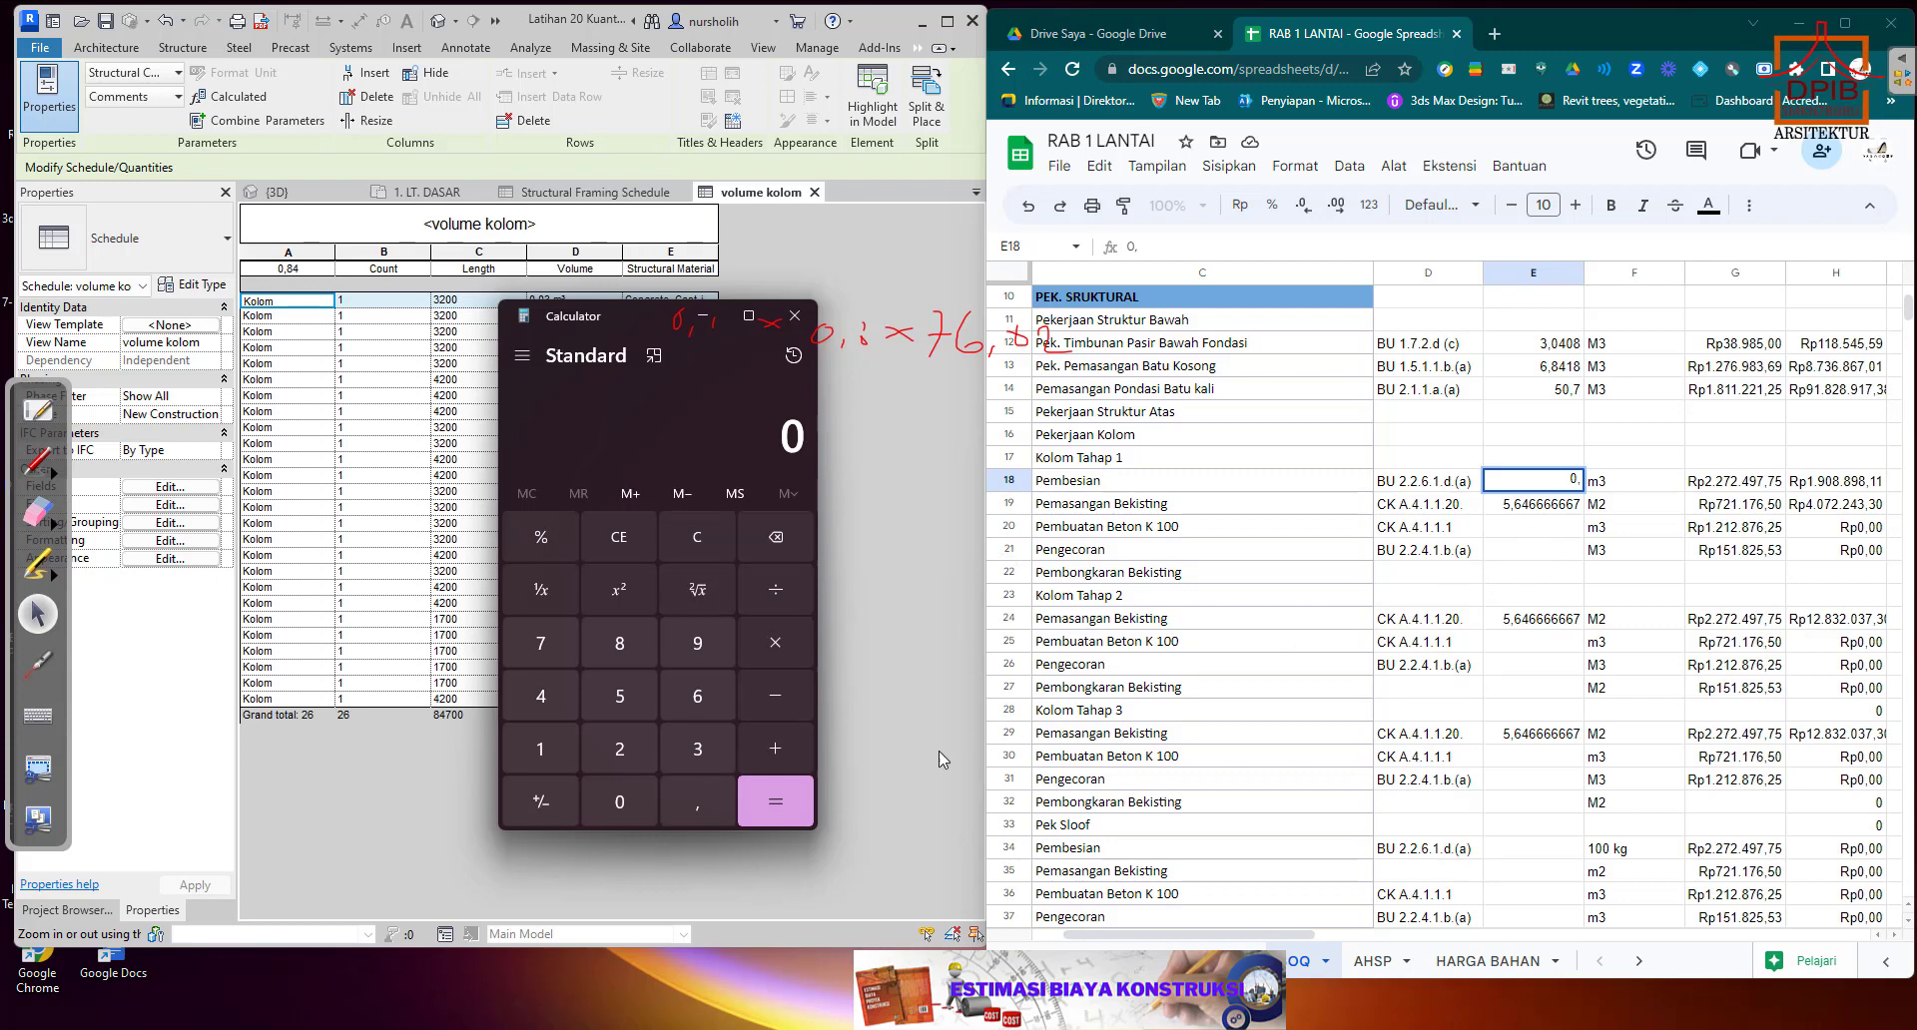
{"action": "left_click", "coordinate": [1493, 533]}
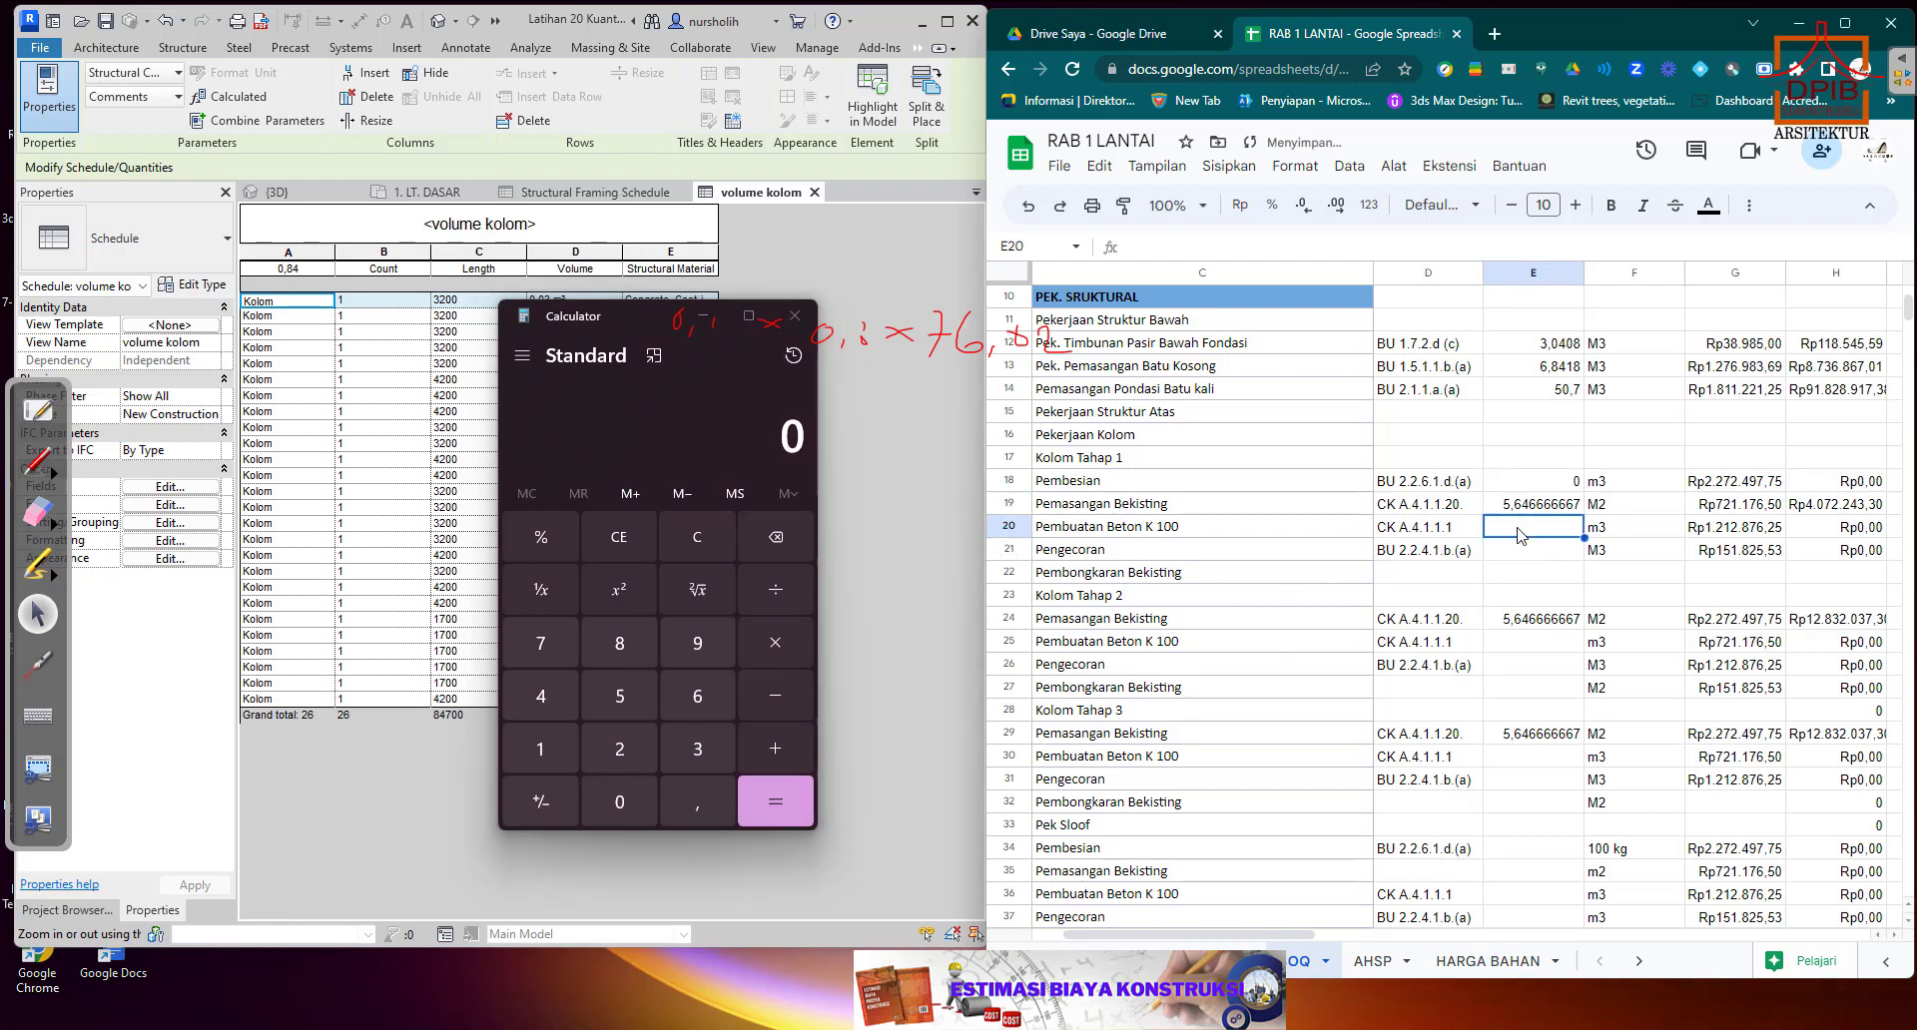
{"action": "left_click", "coordinate": [1547, 484]}
{"action": "left_click", "coordinate": [1027, 207]}
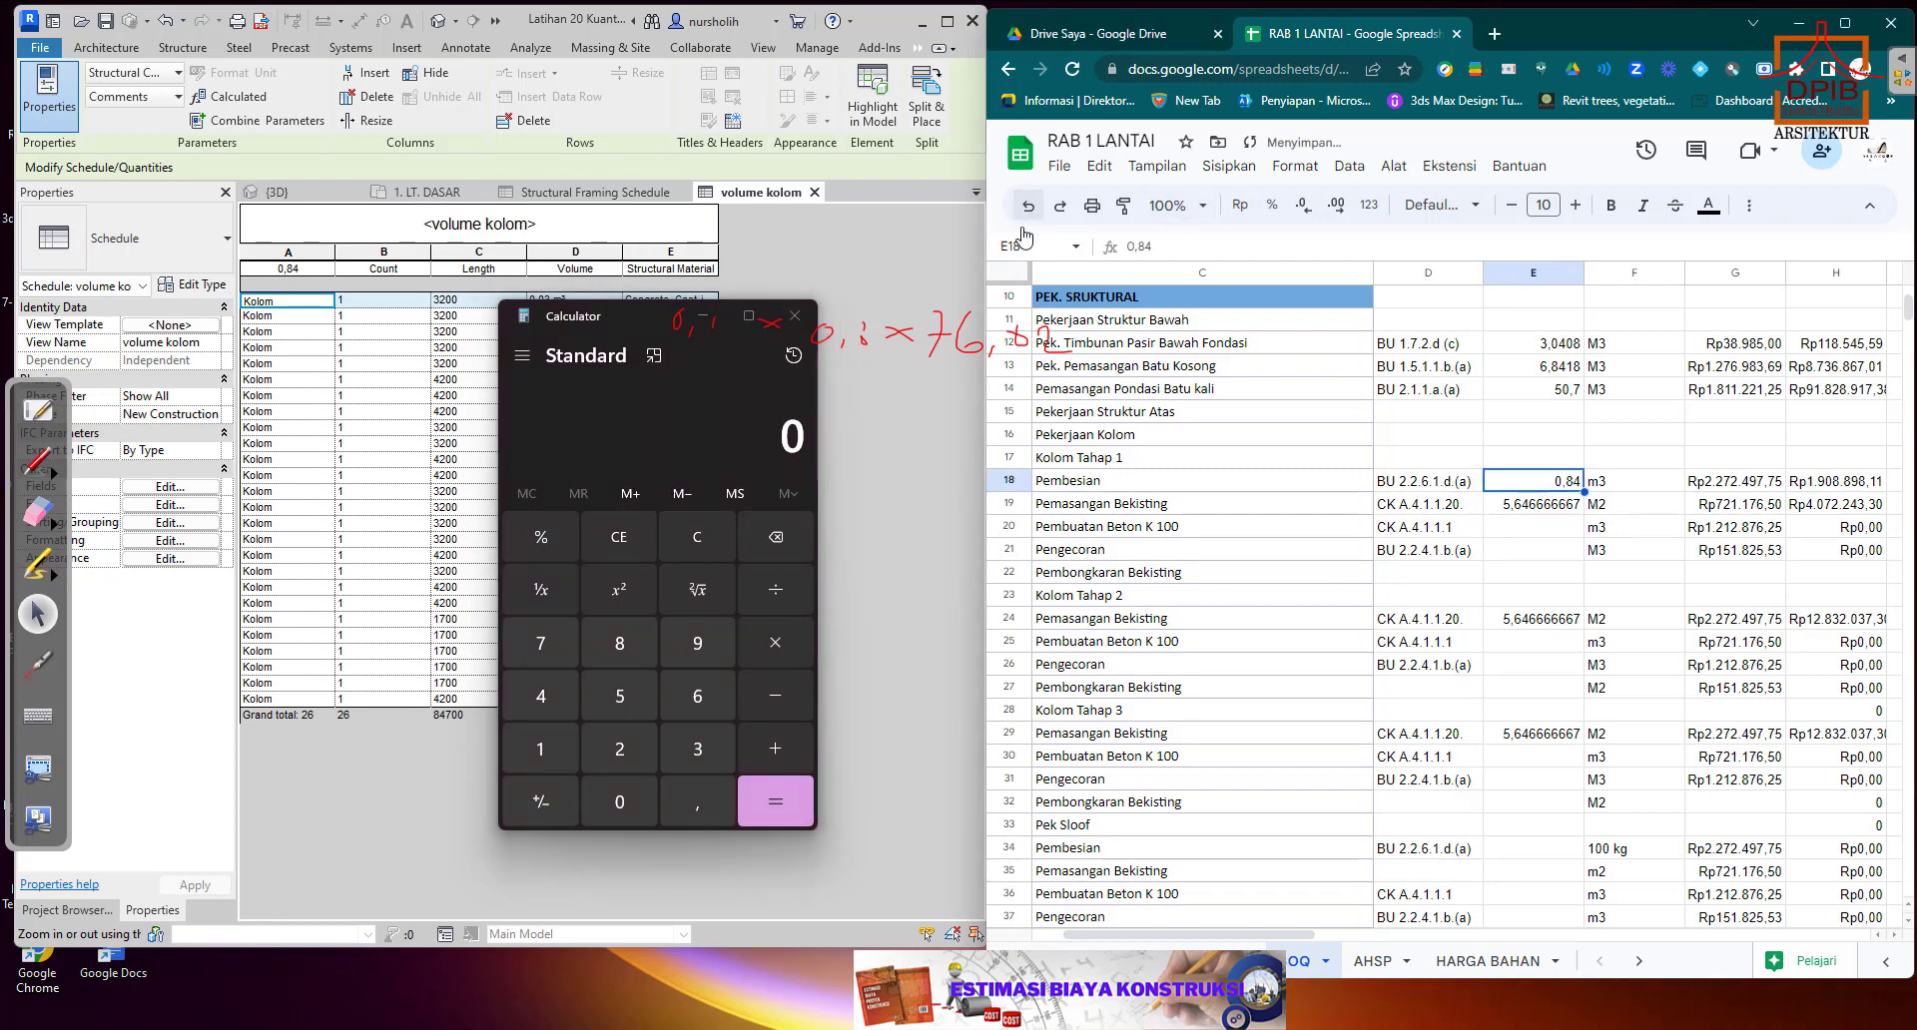
{"action": "left_click", "coordinate": [800, 696]}
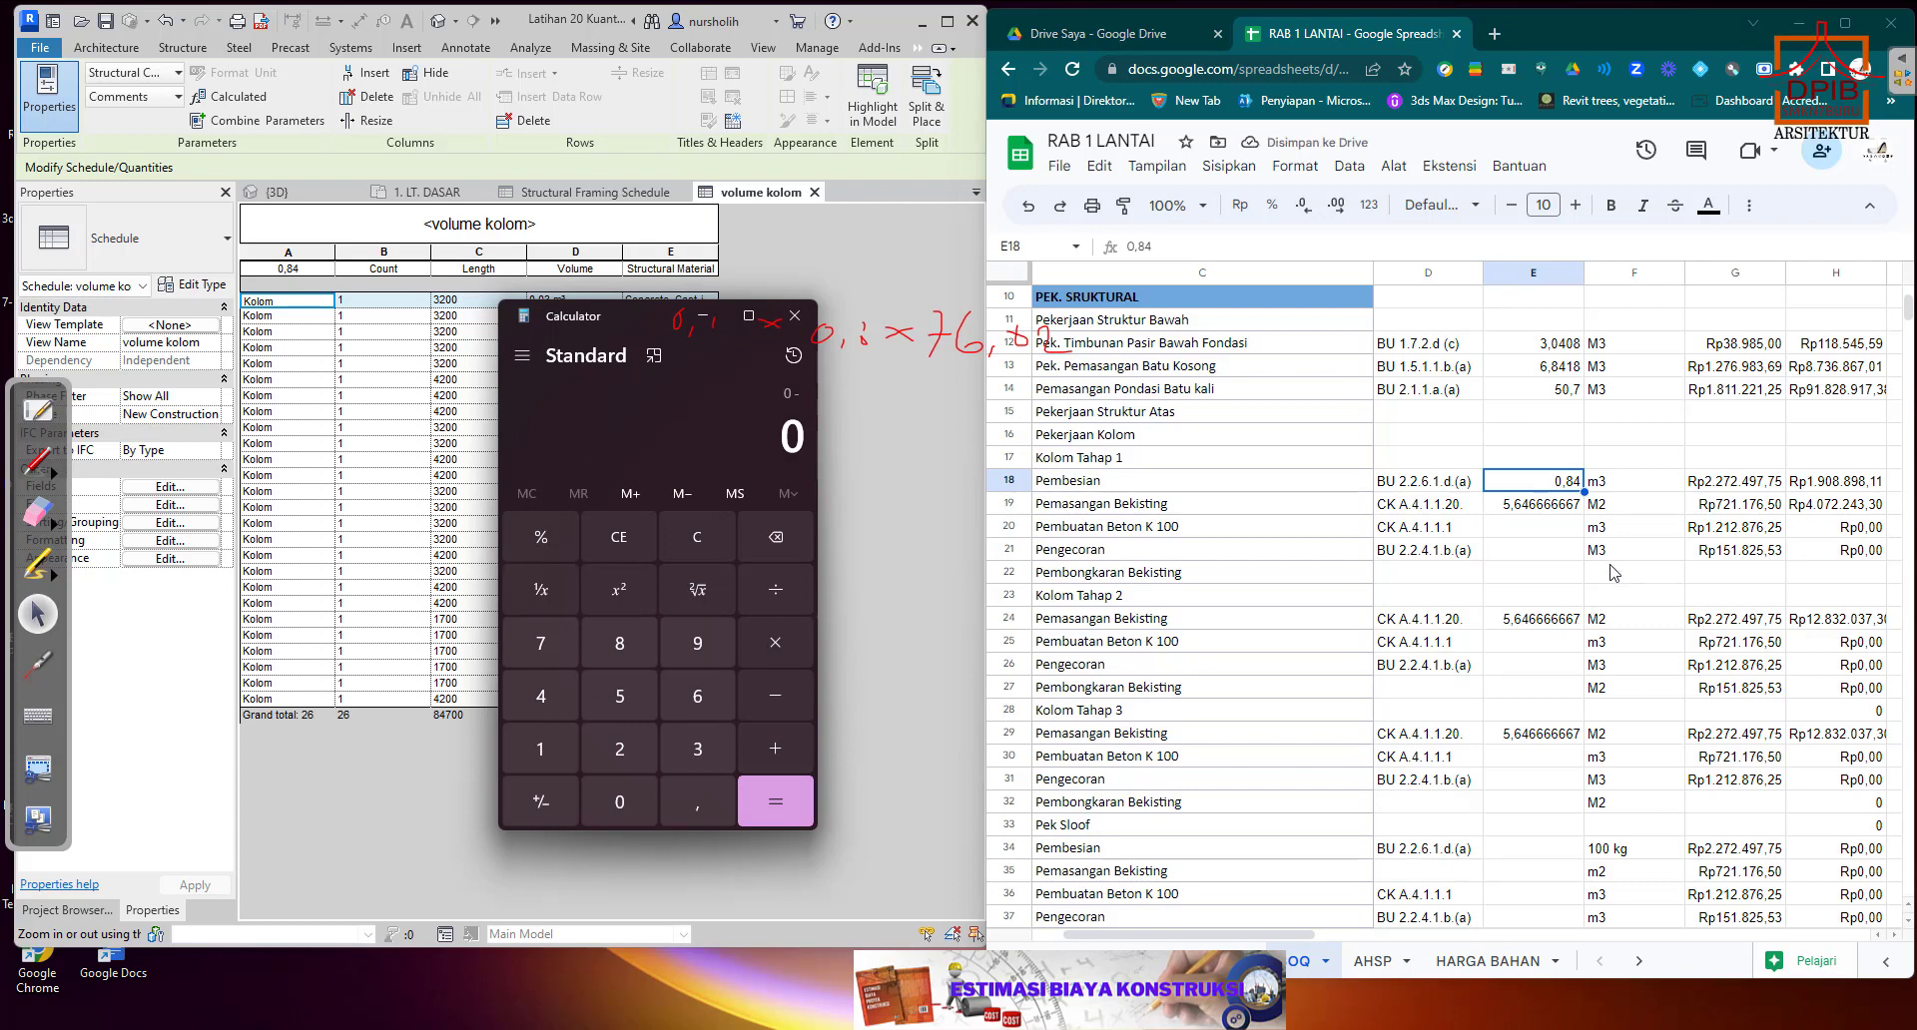
Divide the total column volume 0,84 by 3 in the calculator and copy the digits 0,28 from the result.
{"action": "left_click", "coordinate": [1553, 532]}
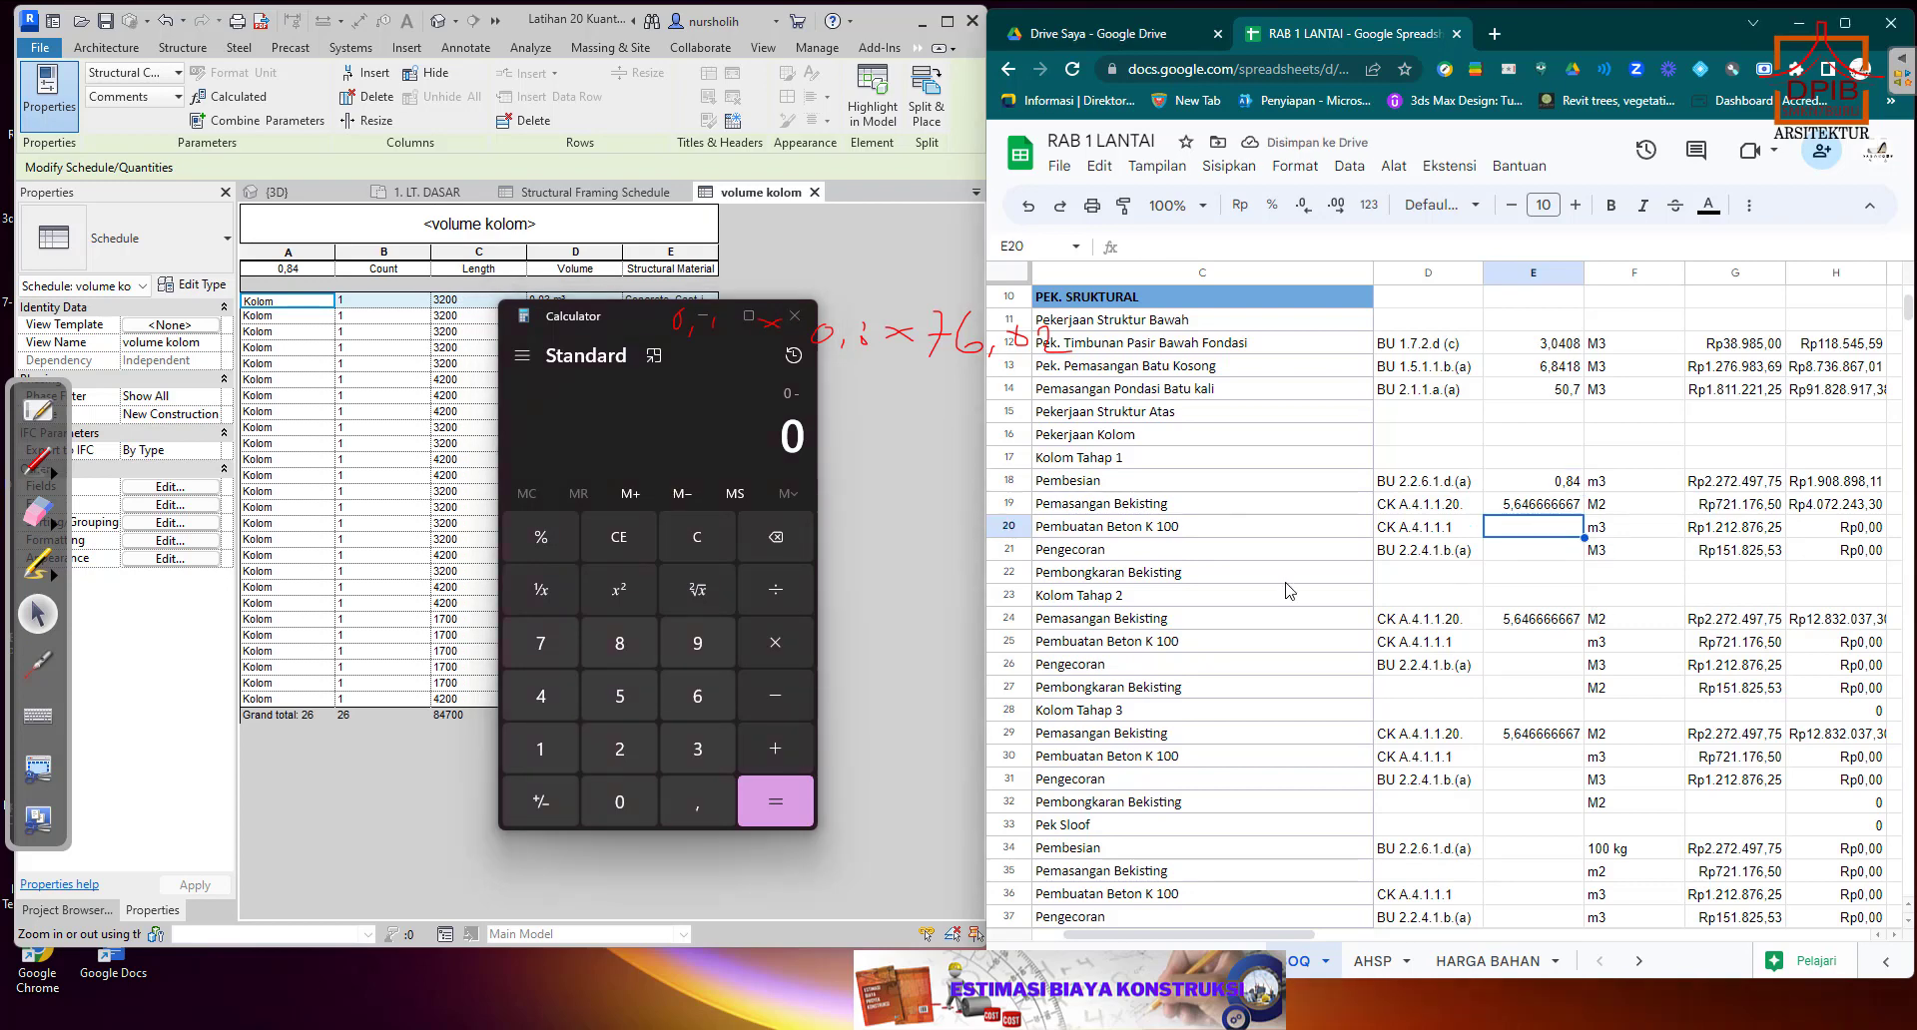
{"action": "left_click", "coordinate": [698, 796]}
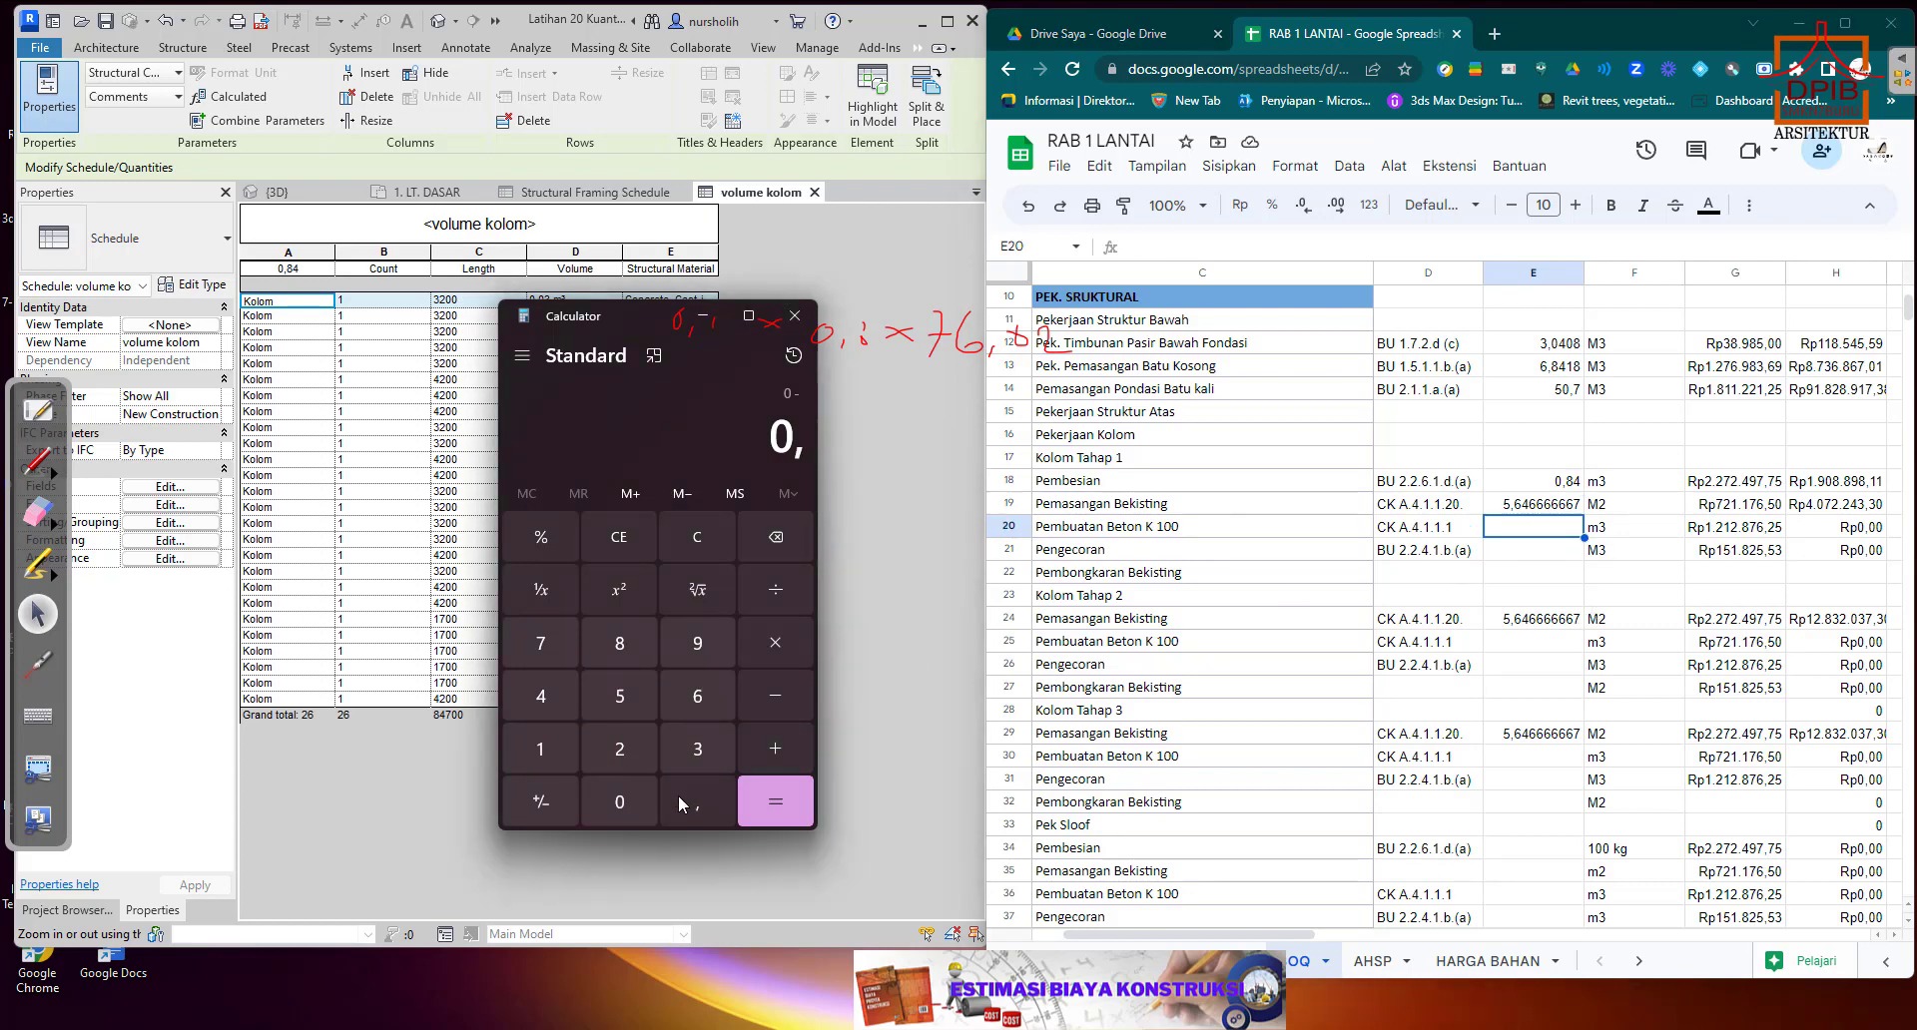
{"action": "left_click", "coordinate": [620, 643]}
{"action": "left_click", "coordinate": [540, 696]}
{"action": "left_click", "coordinate": [771, 597]}
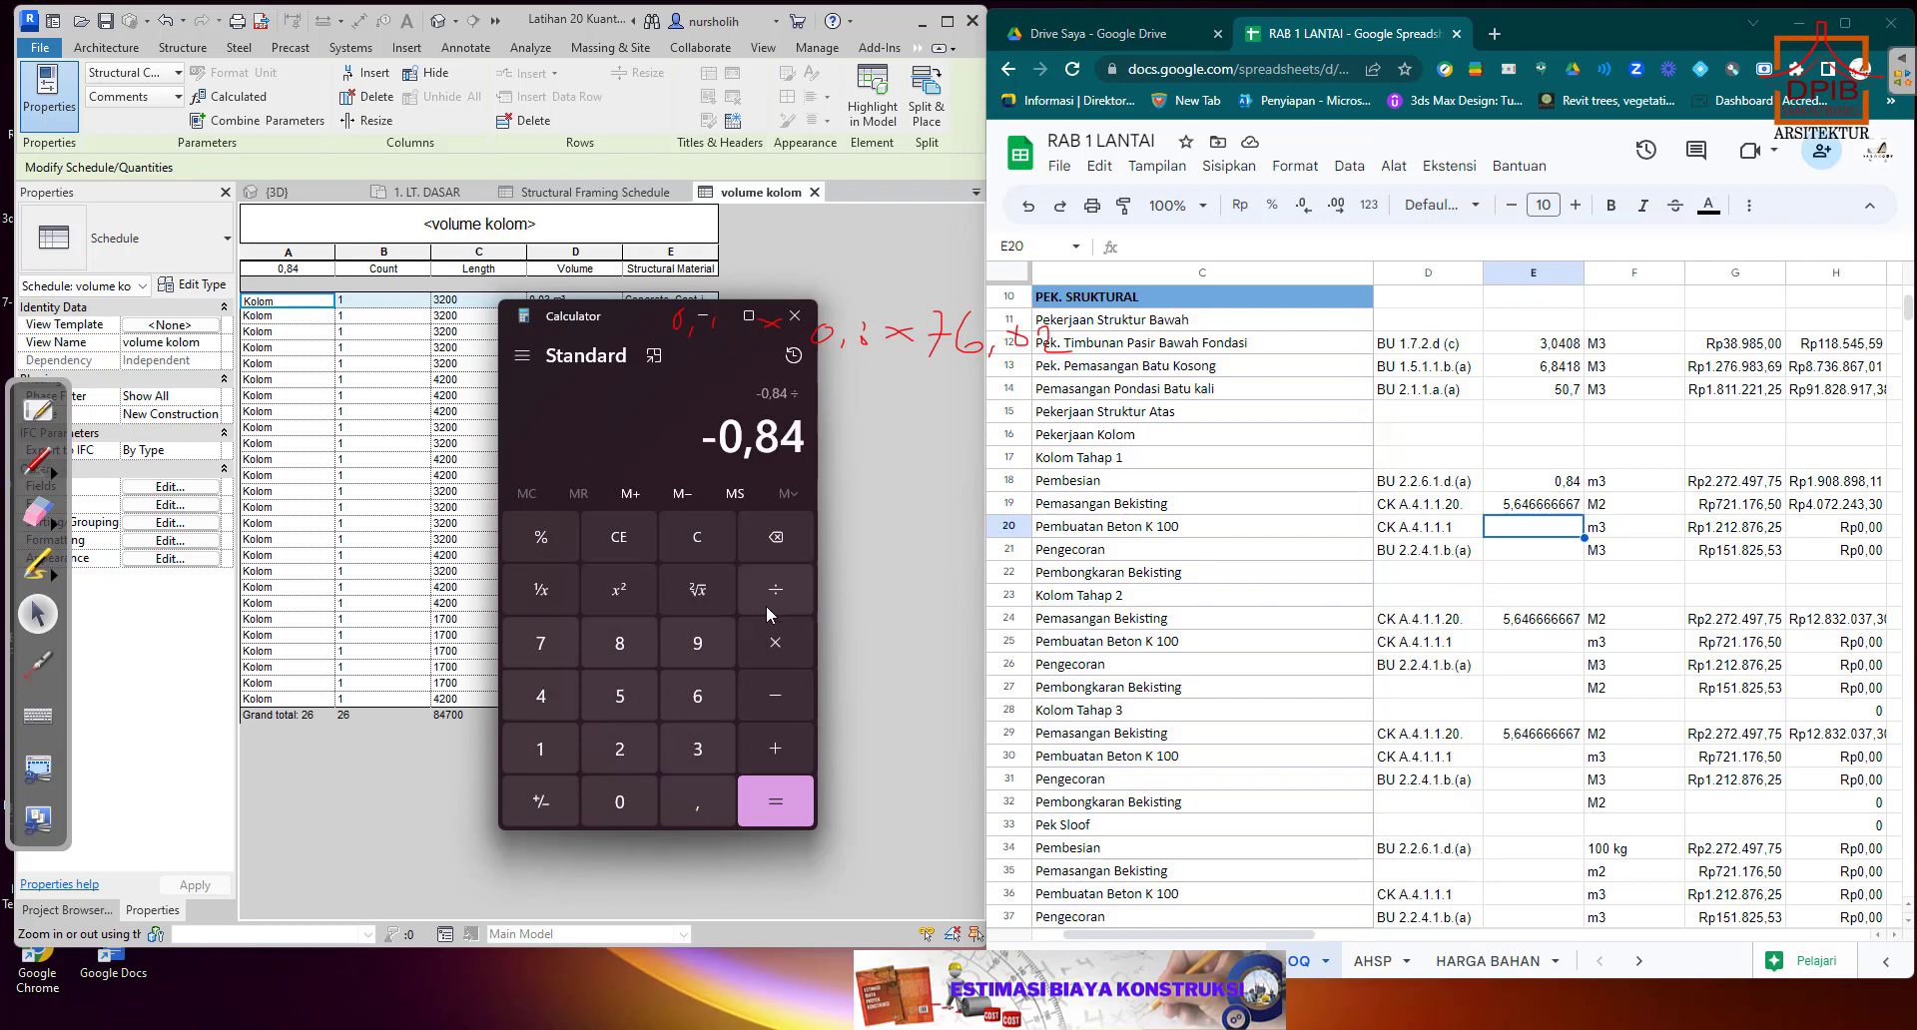
{"action": "left_click", "coordinate": [701, 752]}
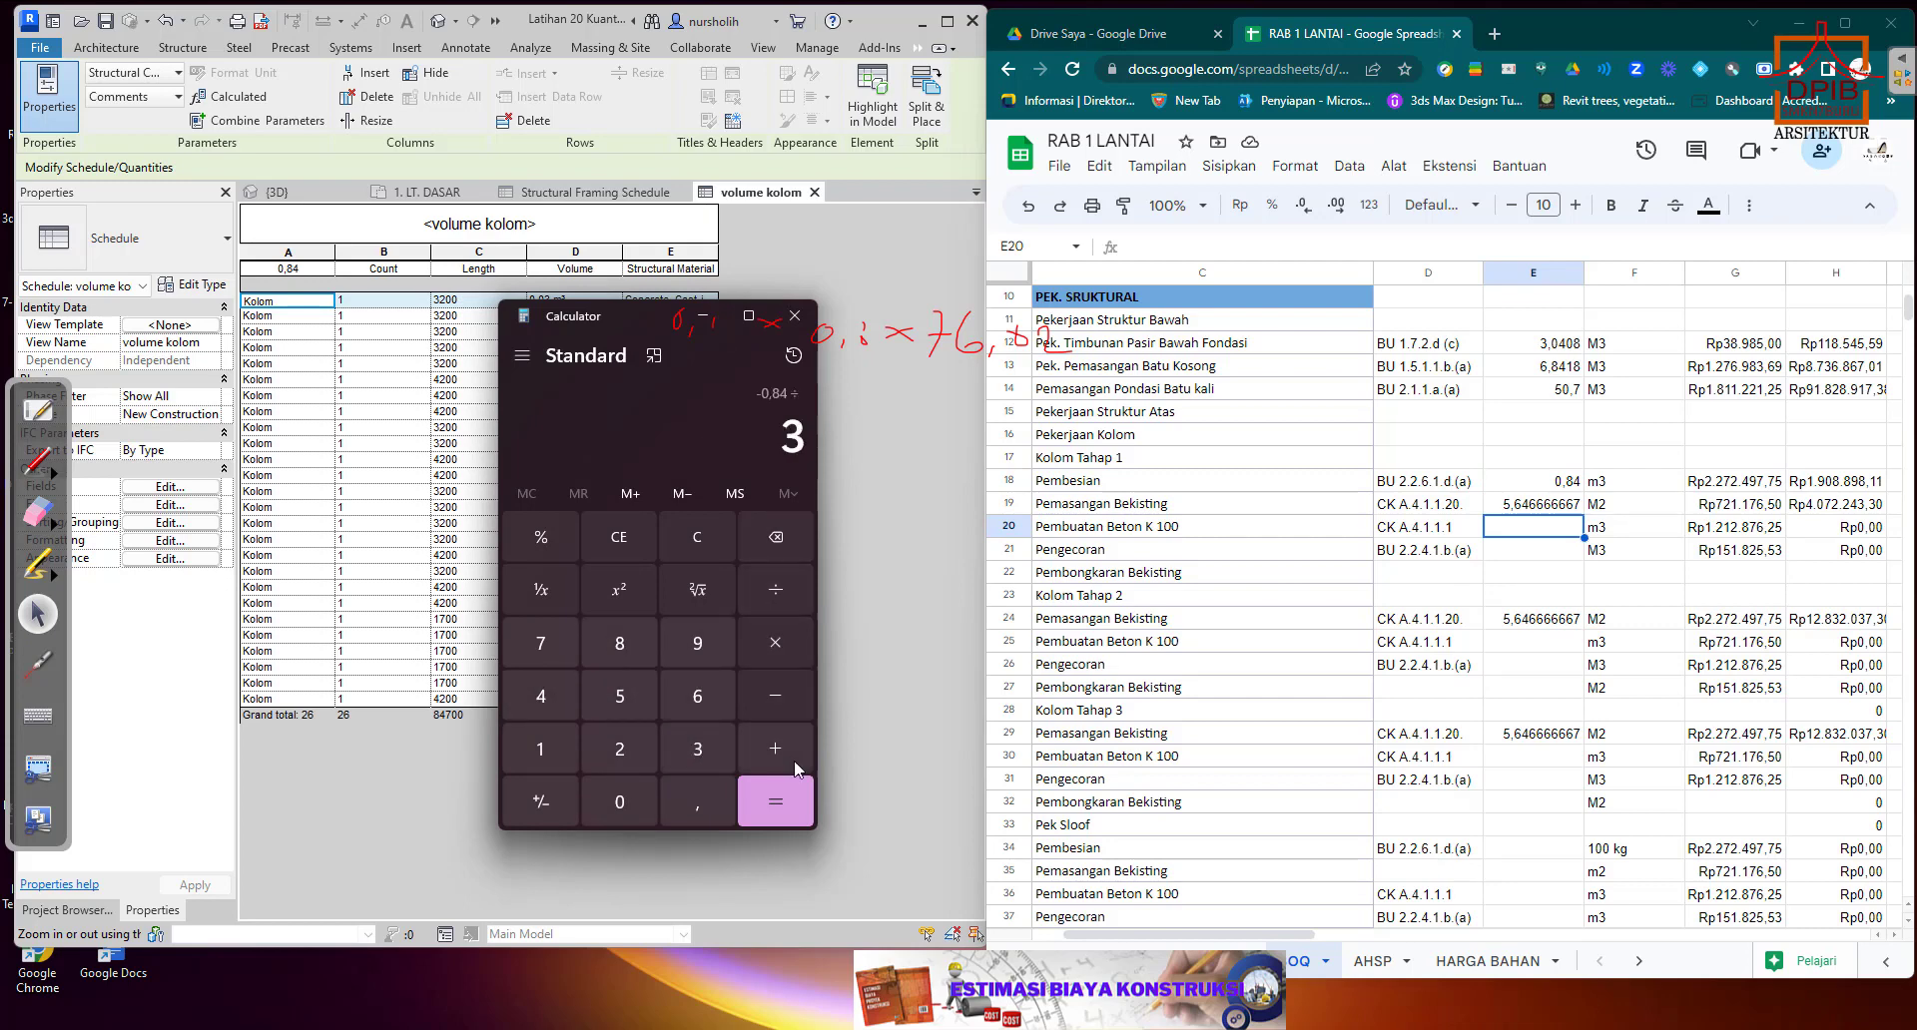
{"action": "left_click", "coordinate": [781, 804]}
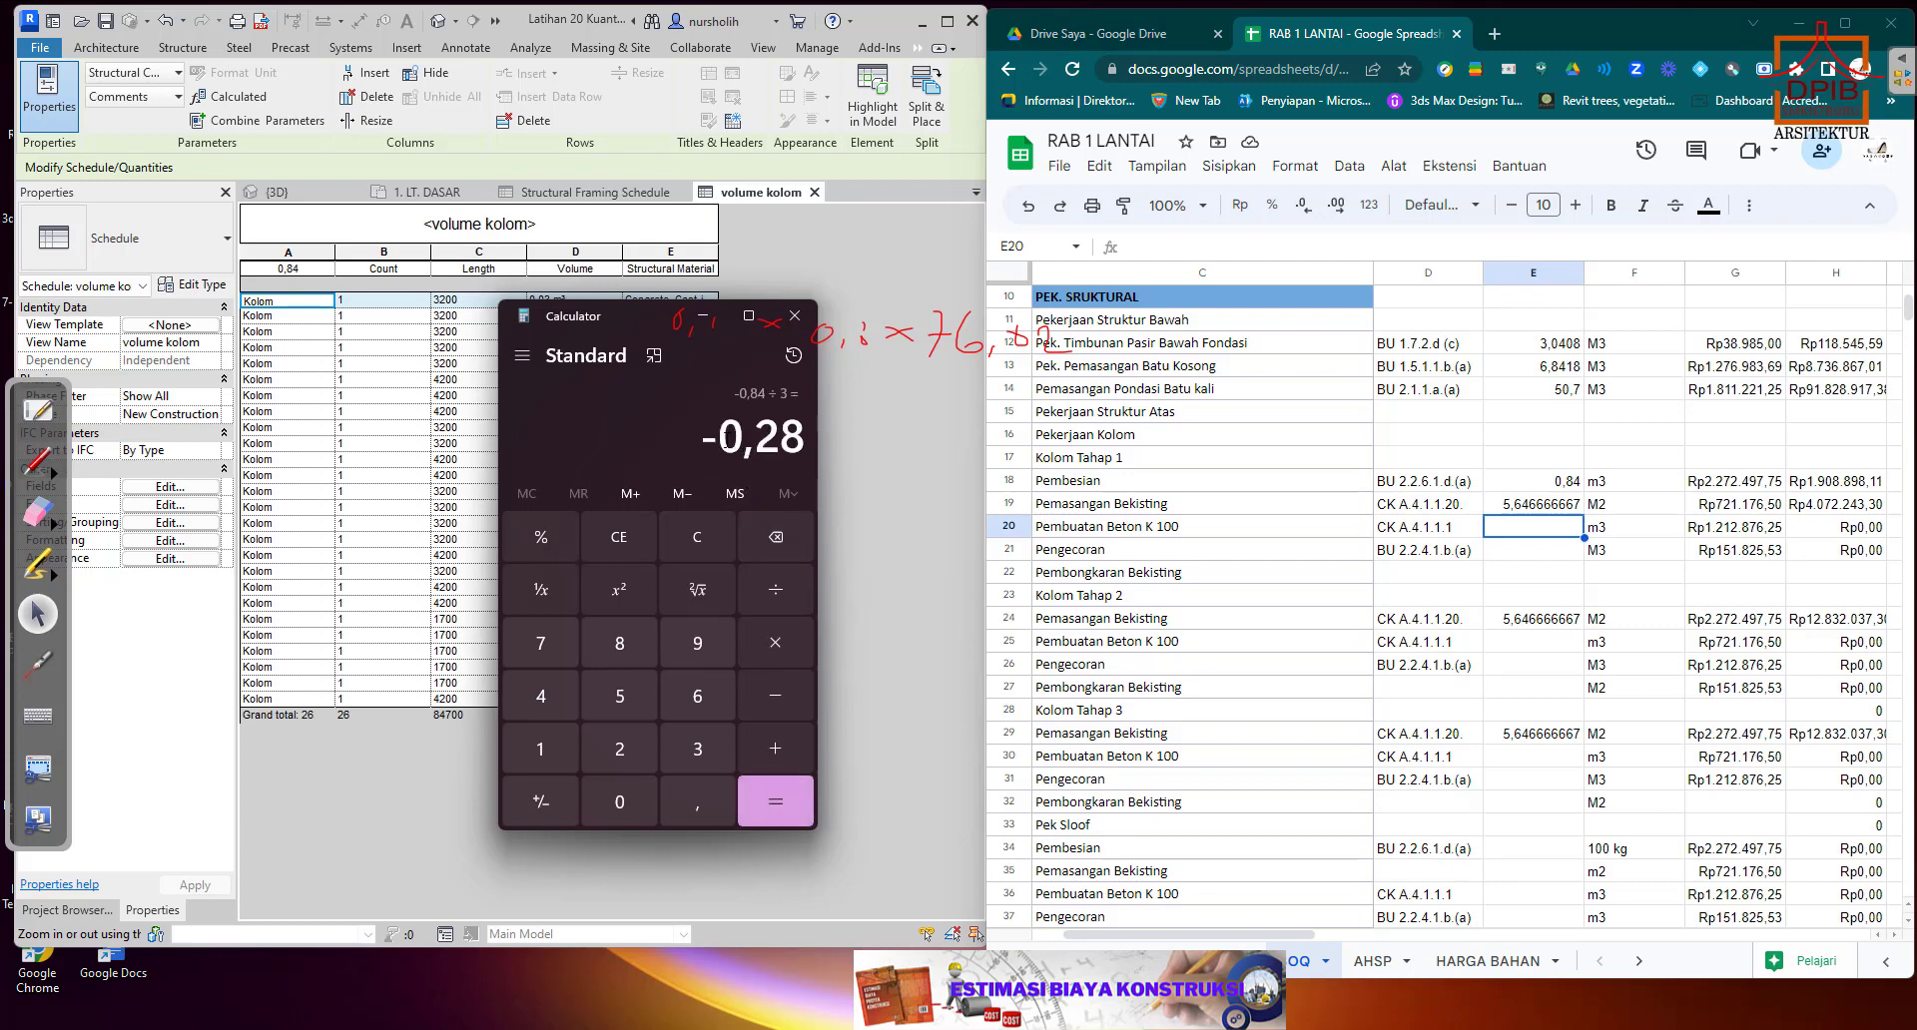
{"action": "left_click_drag", "start_coordinate": [724, 440], "coordinate": [811, 439]}
{"action": "key", "text": "ctrl+c"}
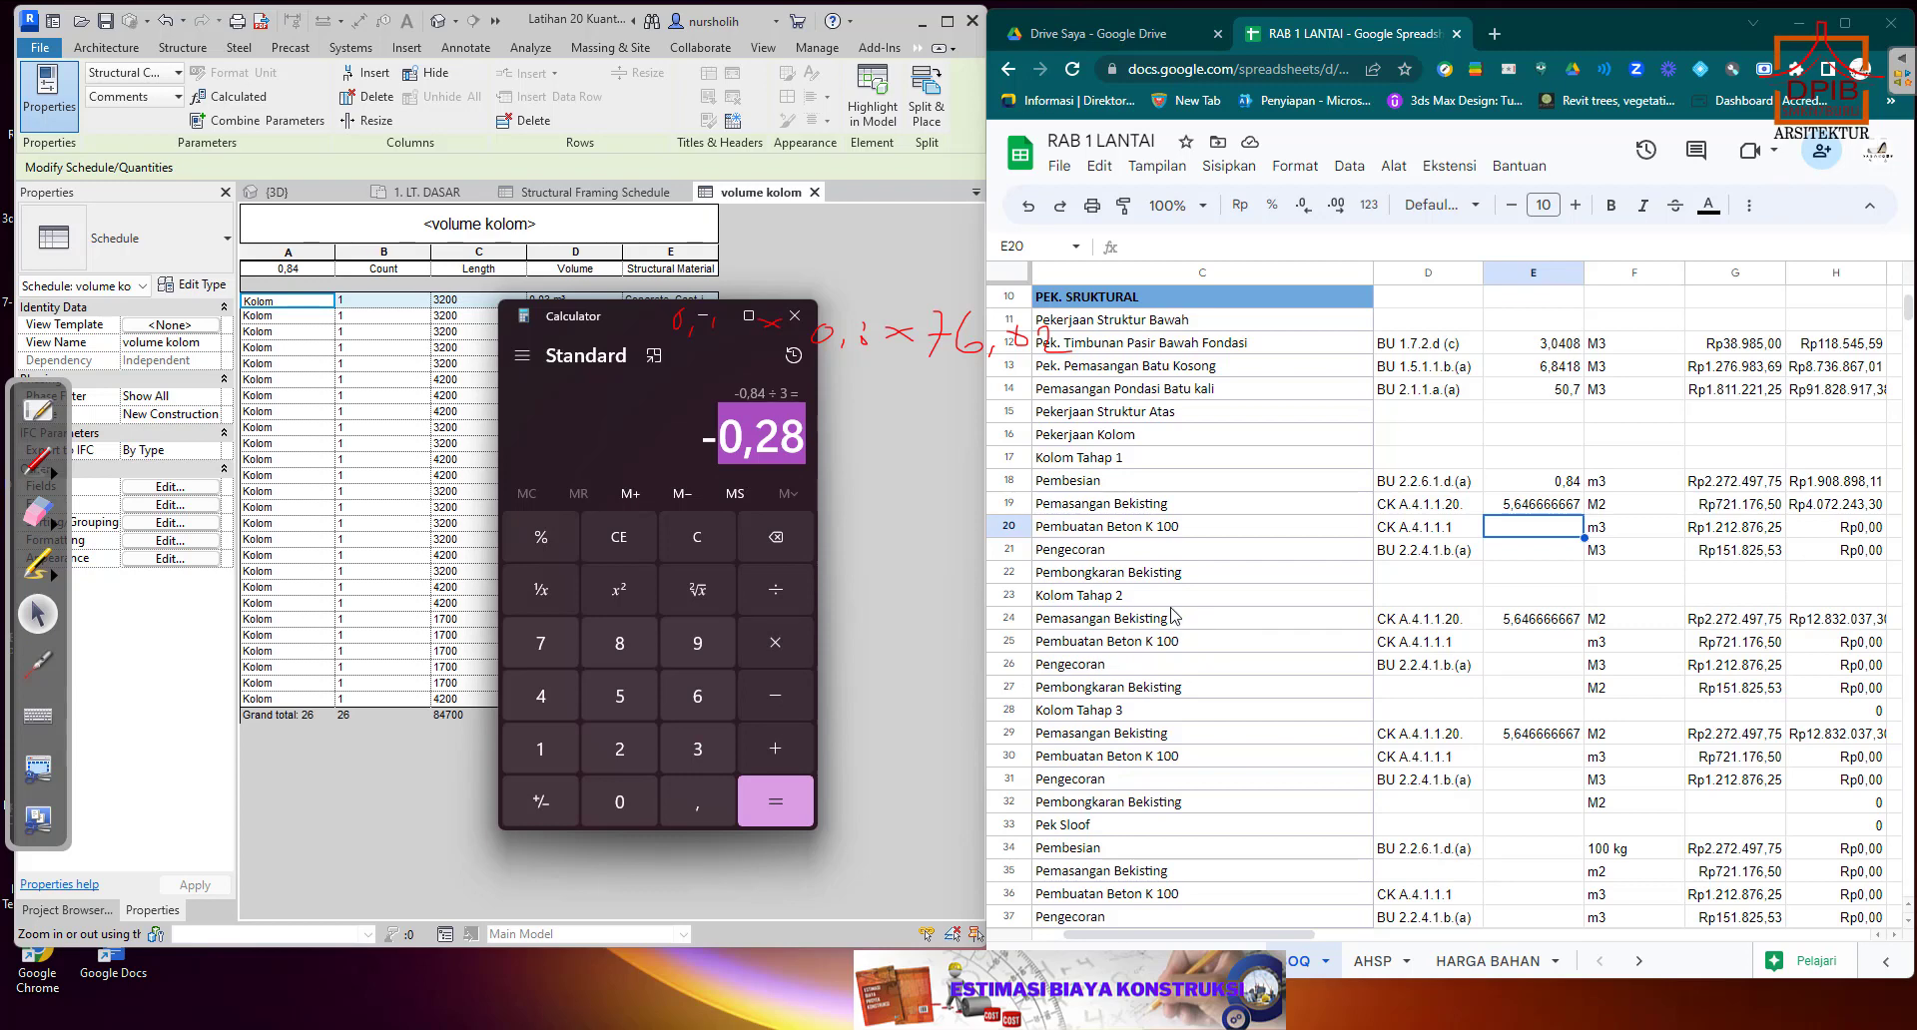
Paste the volume 0,28 into the Kolom Tahap 1 quantity cells E21 for Pengecoran and E20 for Pembuatan Beton K 100.
{"action": "left_click", "coordinate": [1517, 556]}
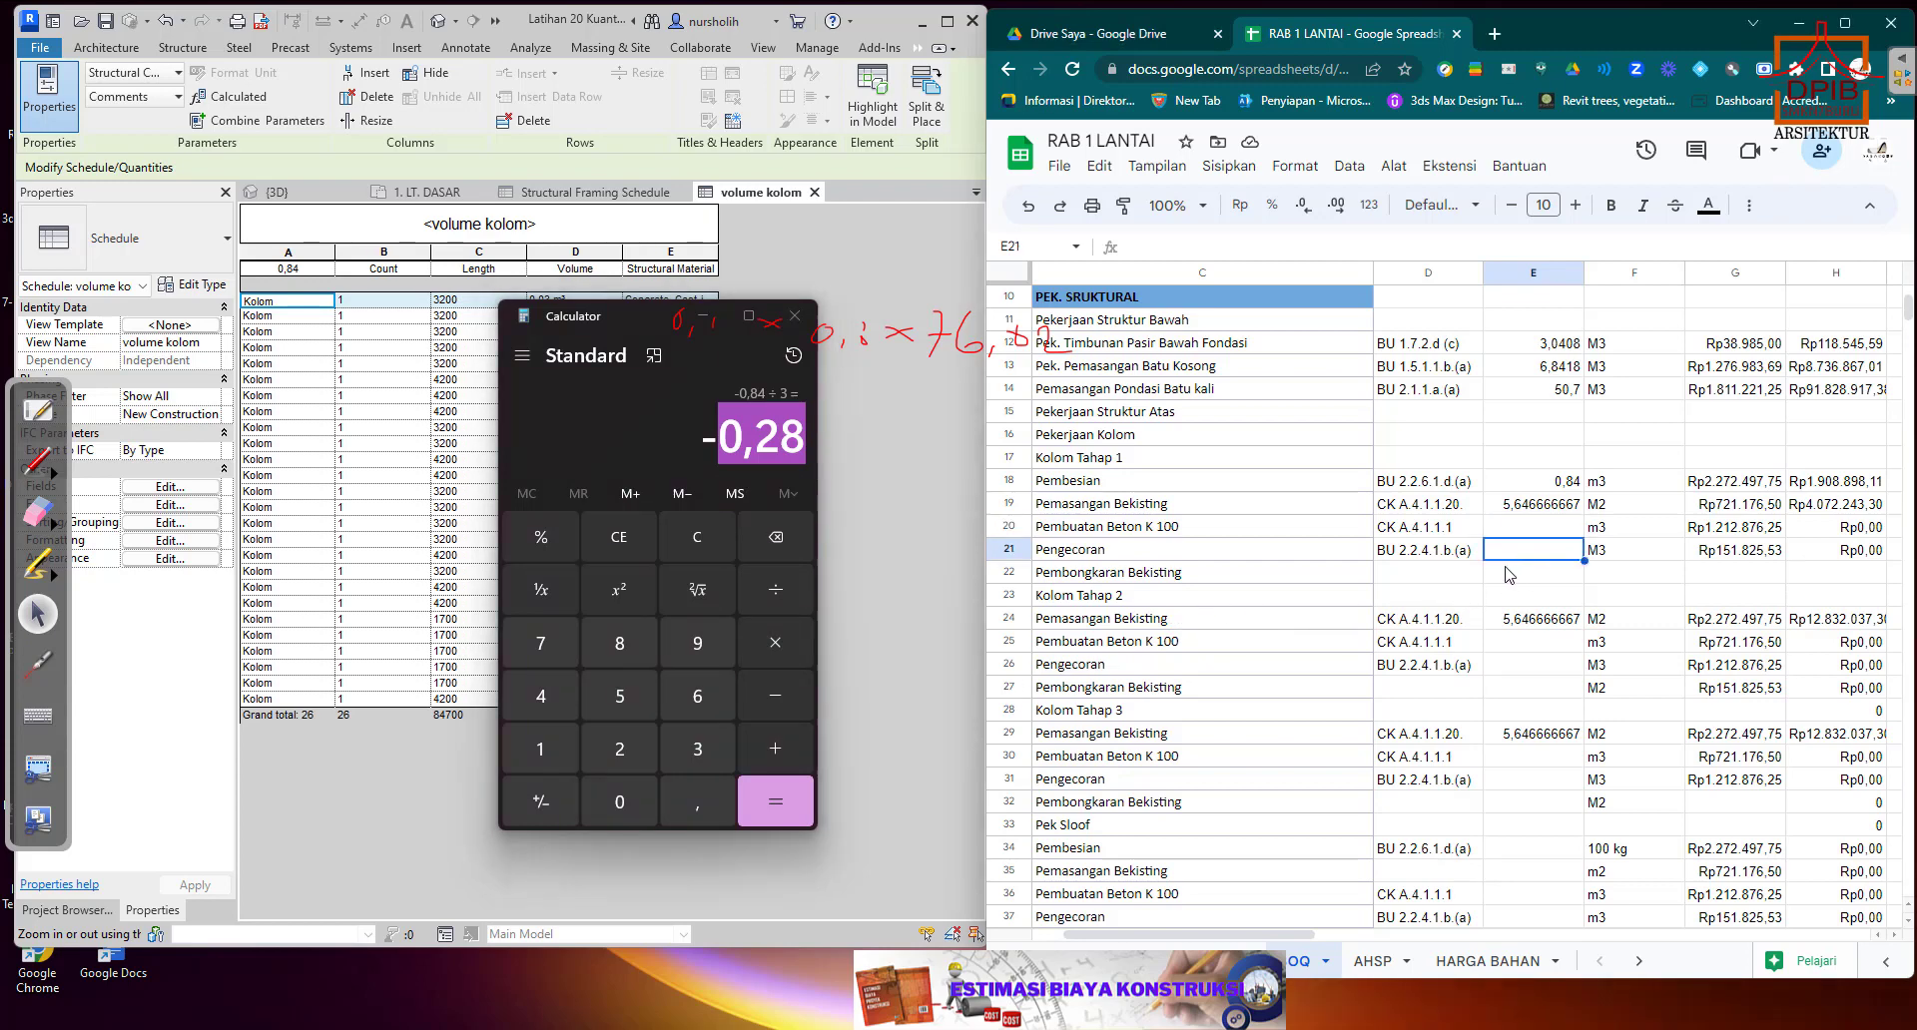
{"action": "key", "text": "ctrl+v"}
{"action": "left_click", "coordinate": [1525, 536]}
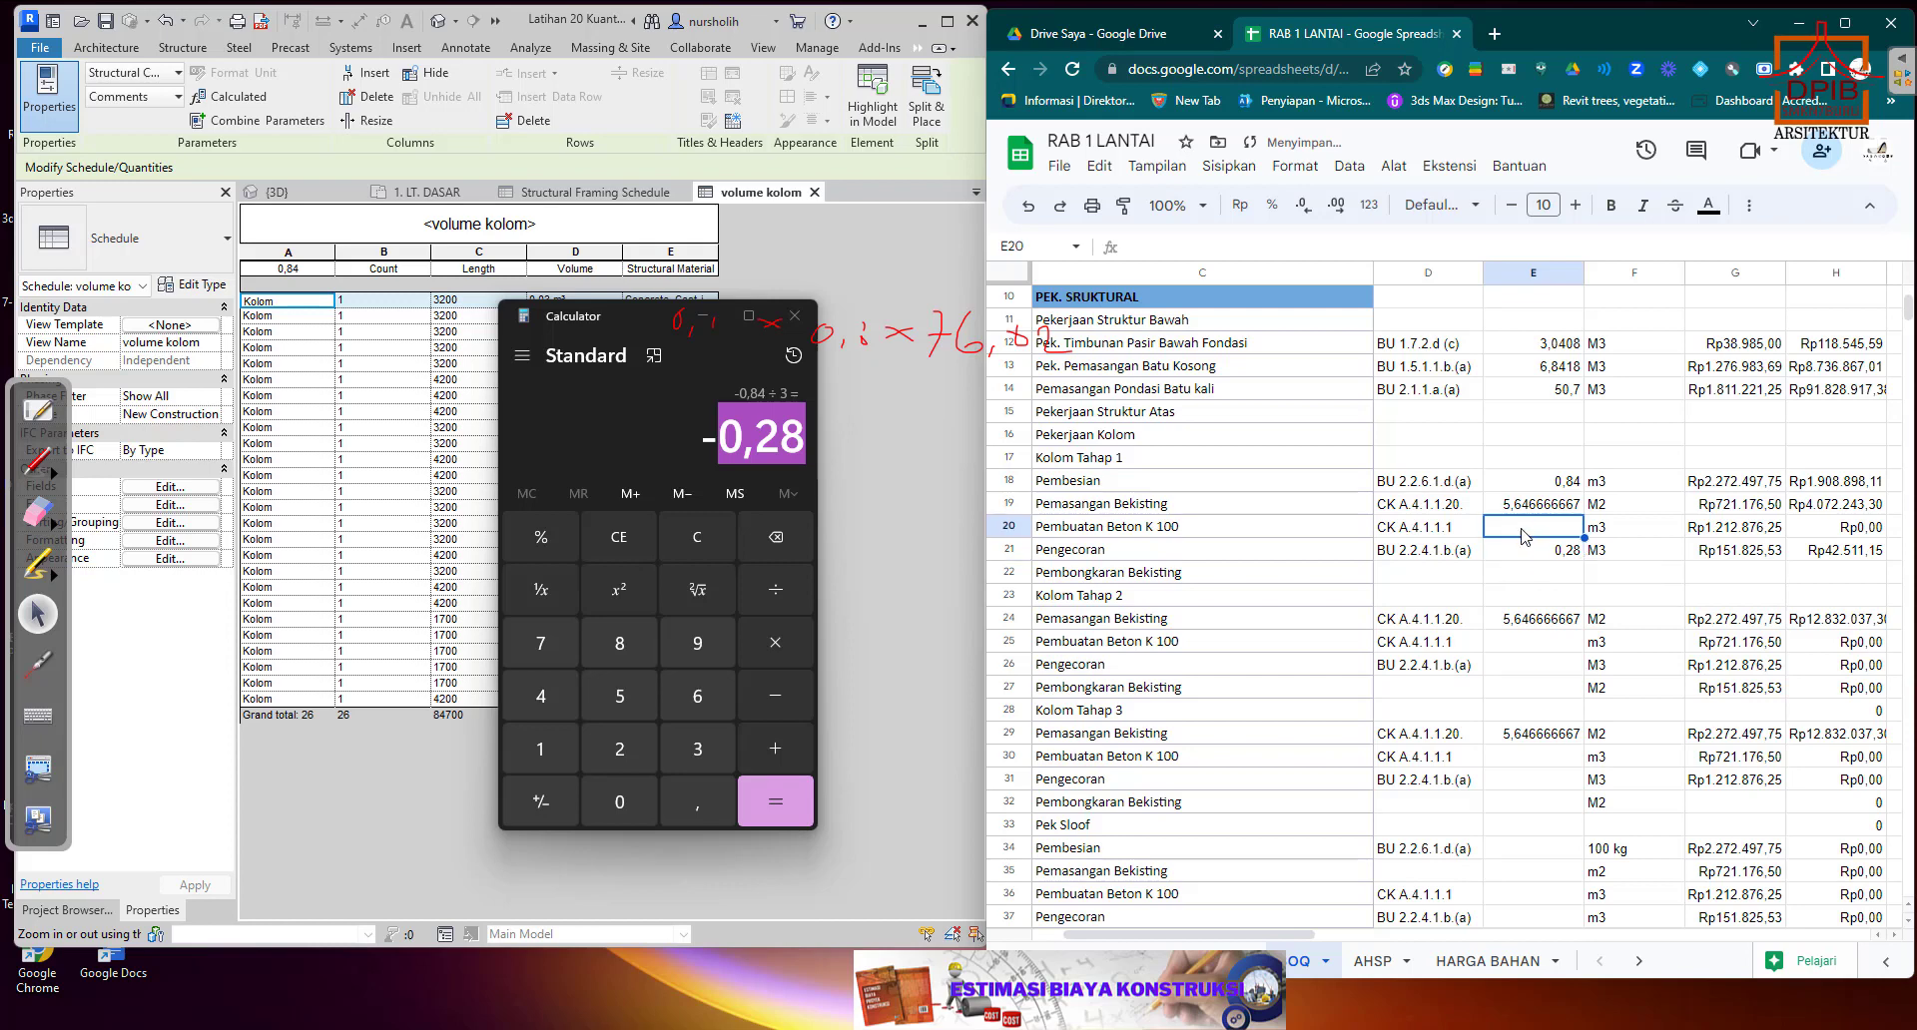
{"action": "key", "text": "ctrl+v"}
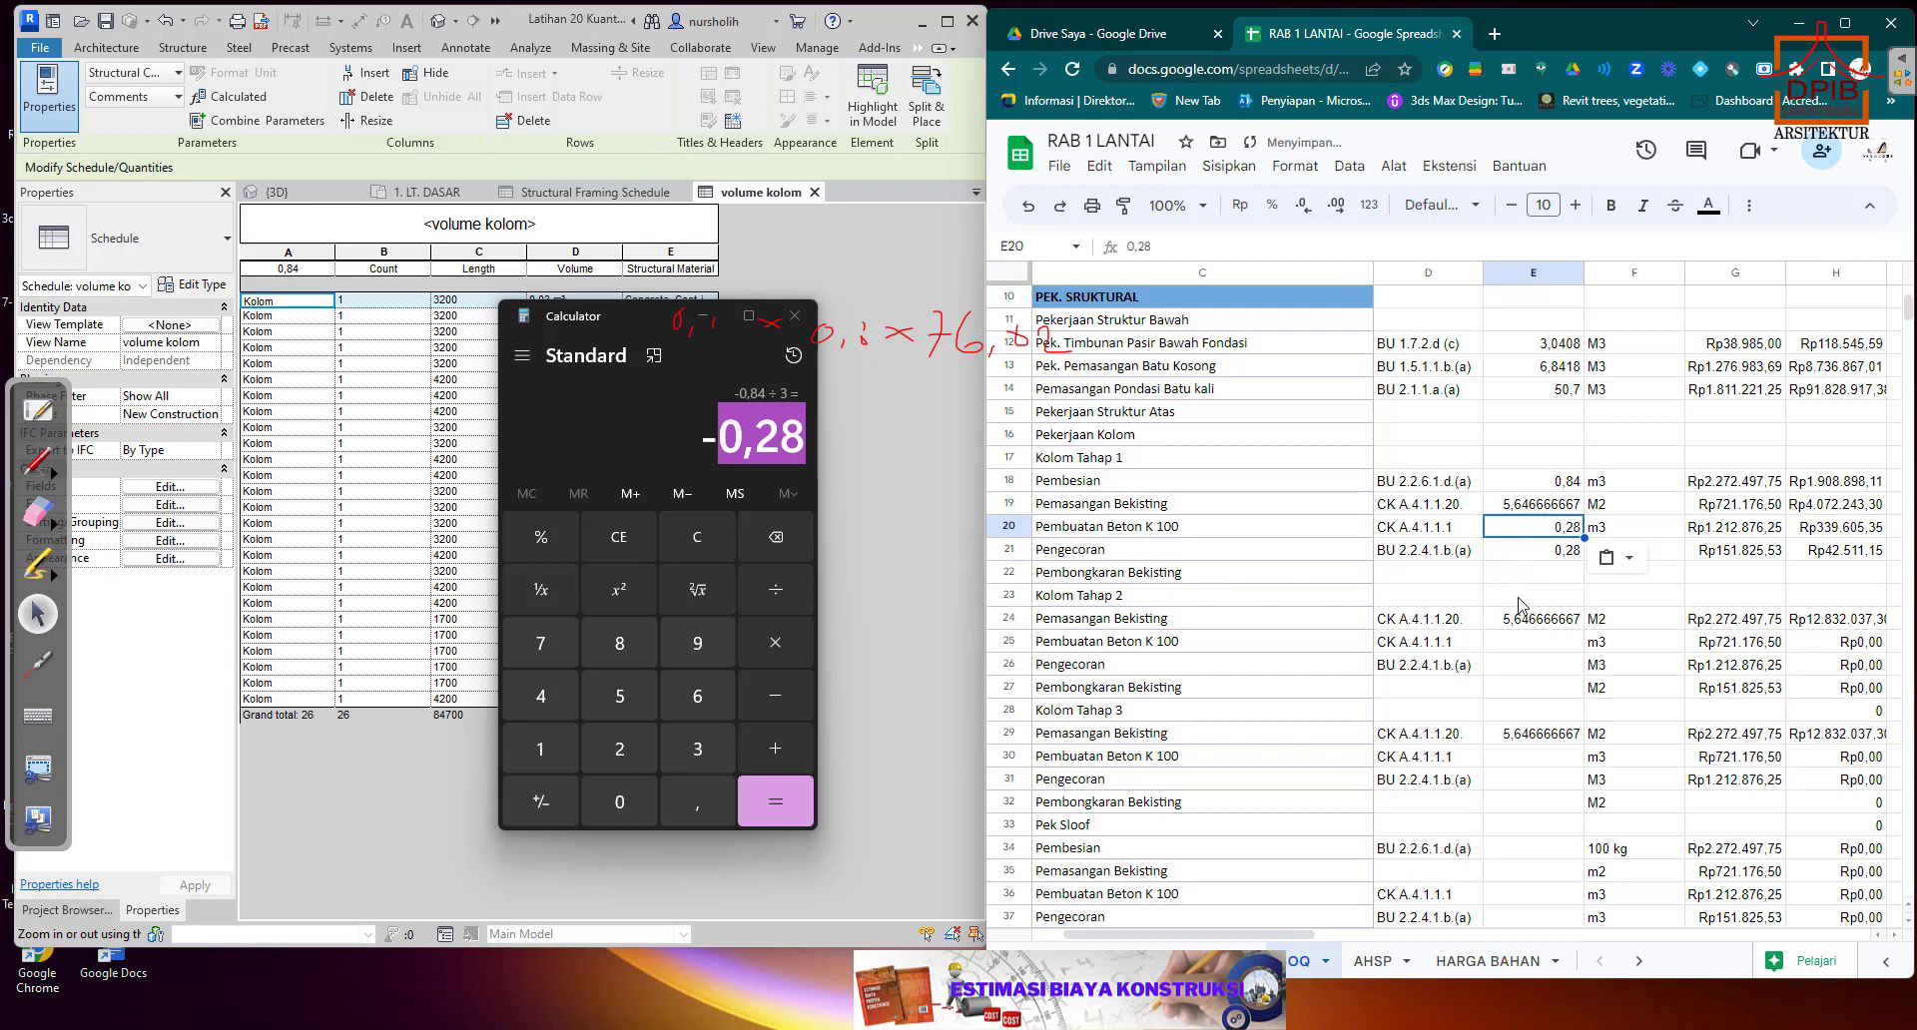
Paste the volume 0,28 into the Kolom Tahap 2 quantity cells E25 for Pembuatan Beton K 100 and E26 for Pengecoran.
{"action": "left_click", "coordinate": [1561, 649]}
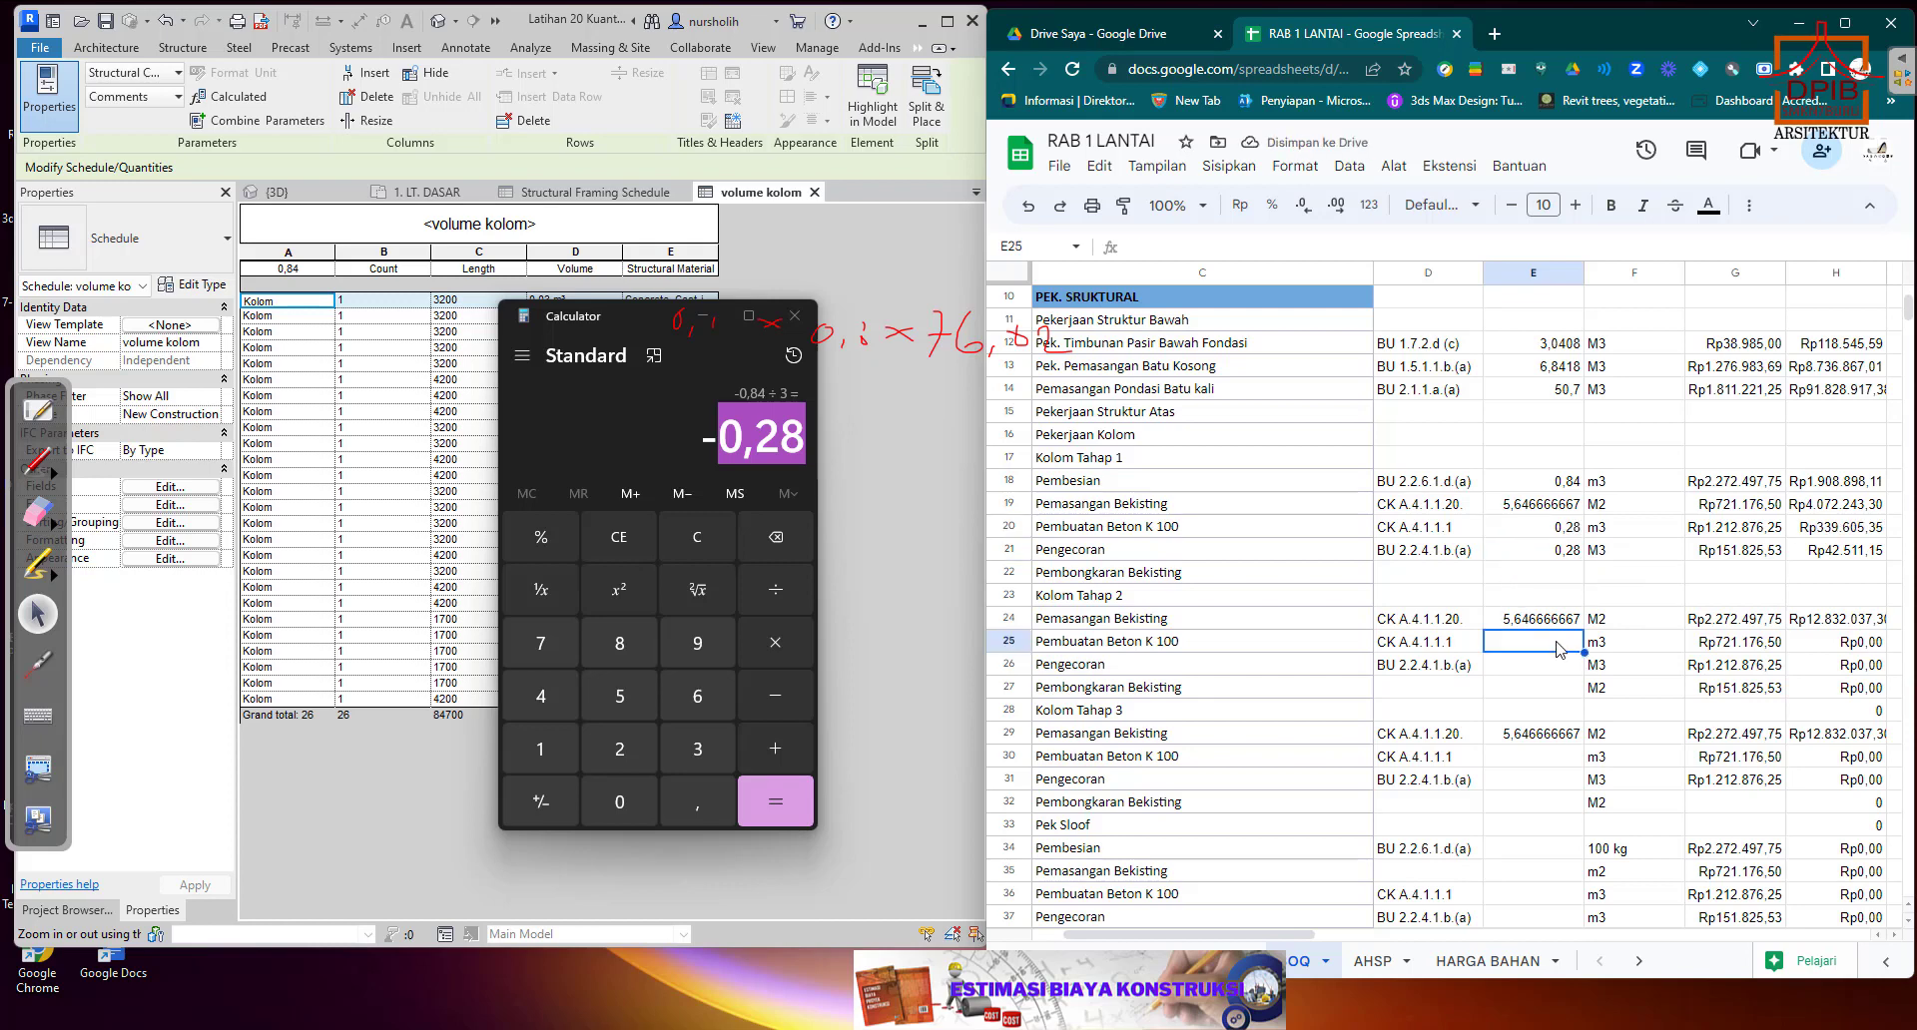
{"action": "key", "text": "ctrl+v"}
{"action": "left_click", "coordinate": [1562, 669]}
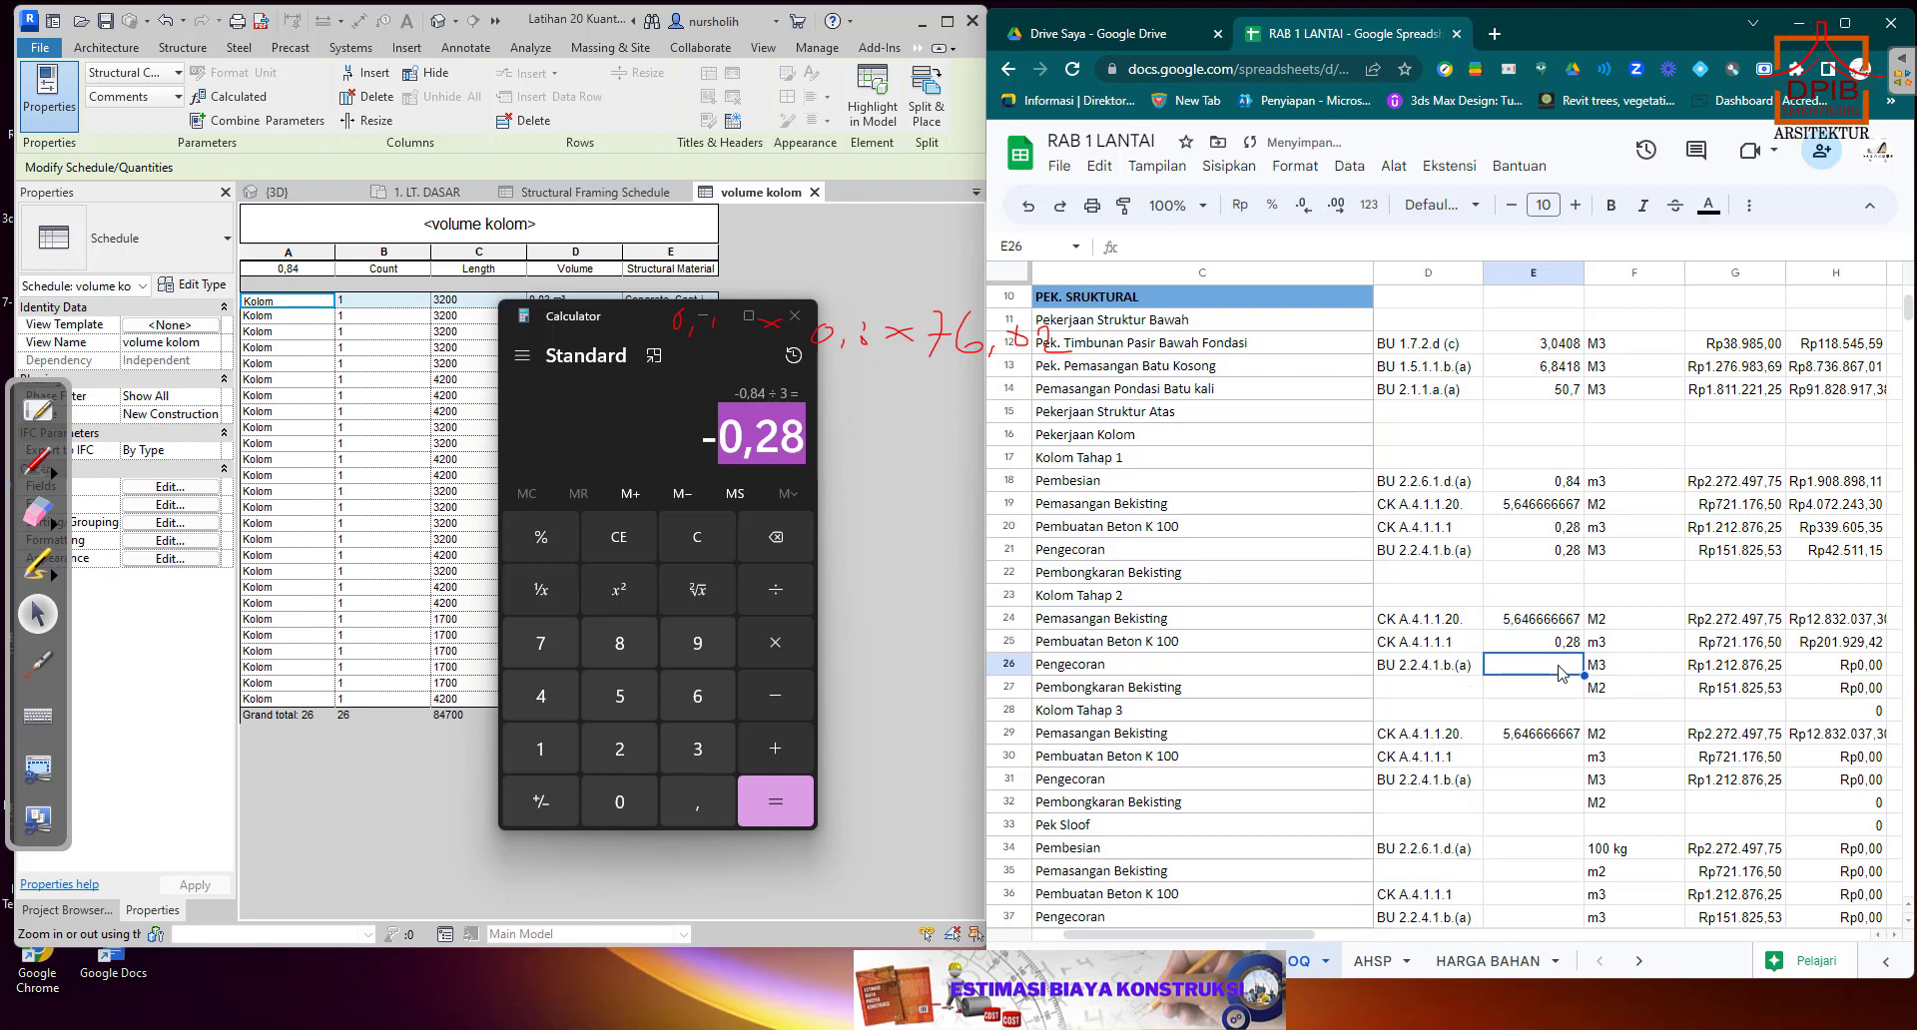
{"action": "key", "text": "ctrl+v"}
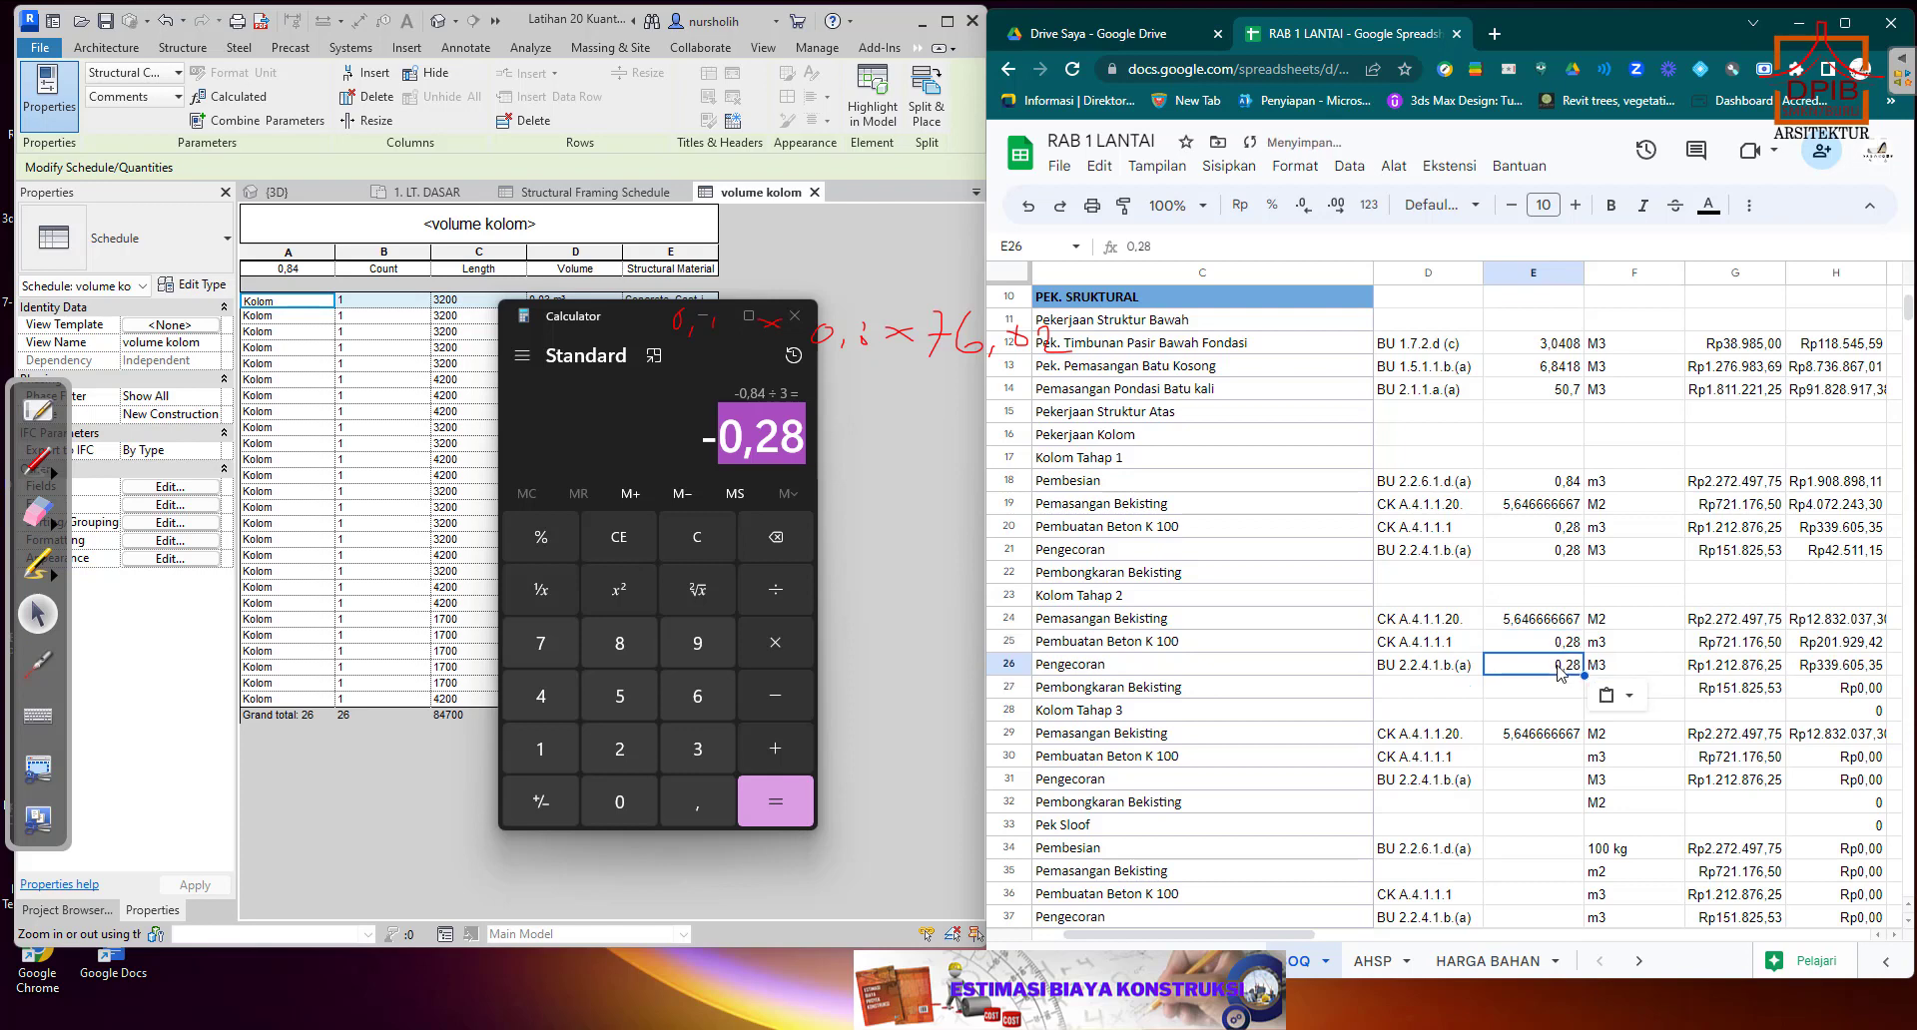
{"action": "left_click", "coordinate": [1554, 696]}
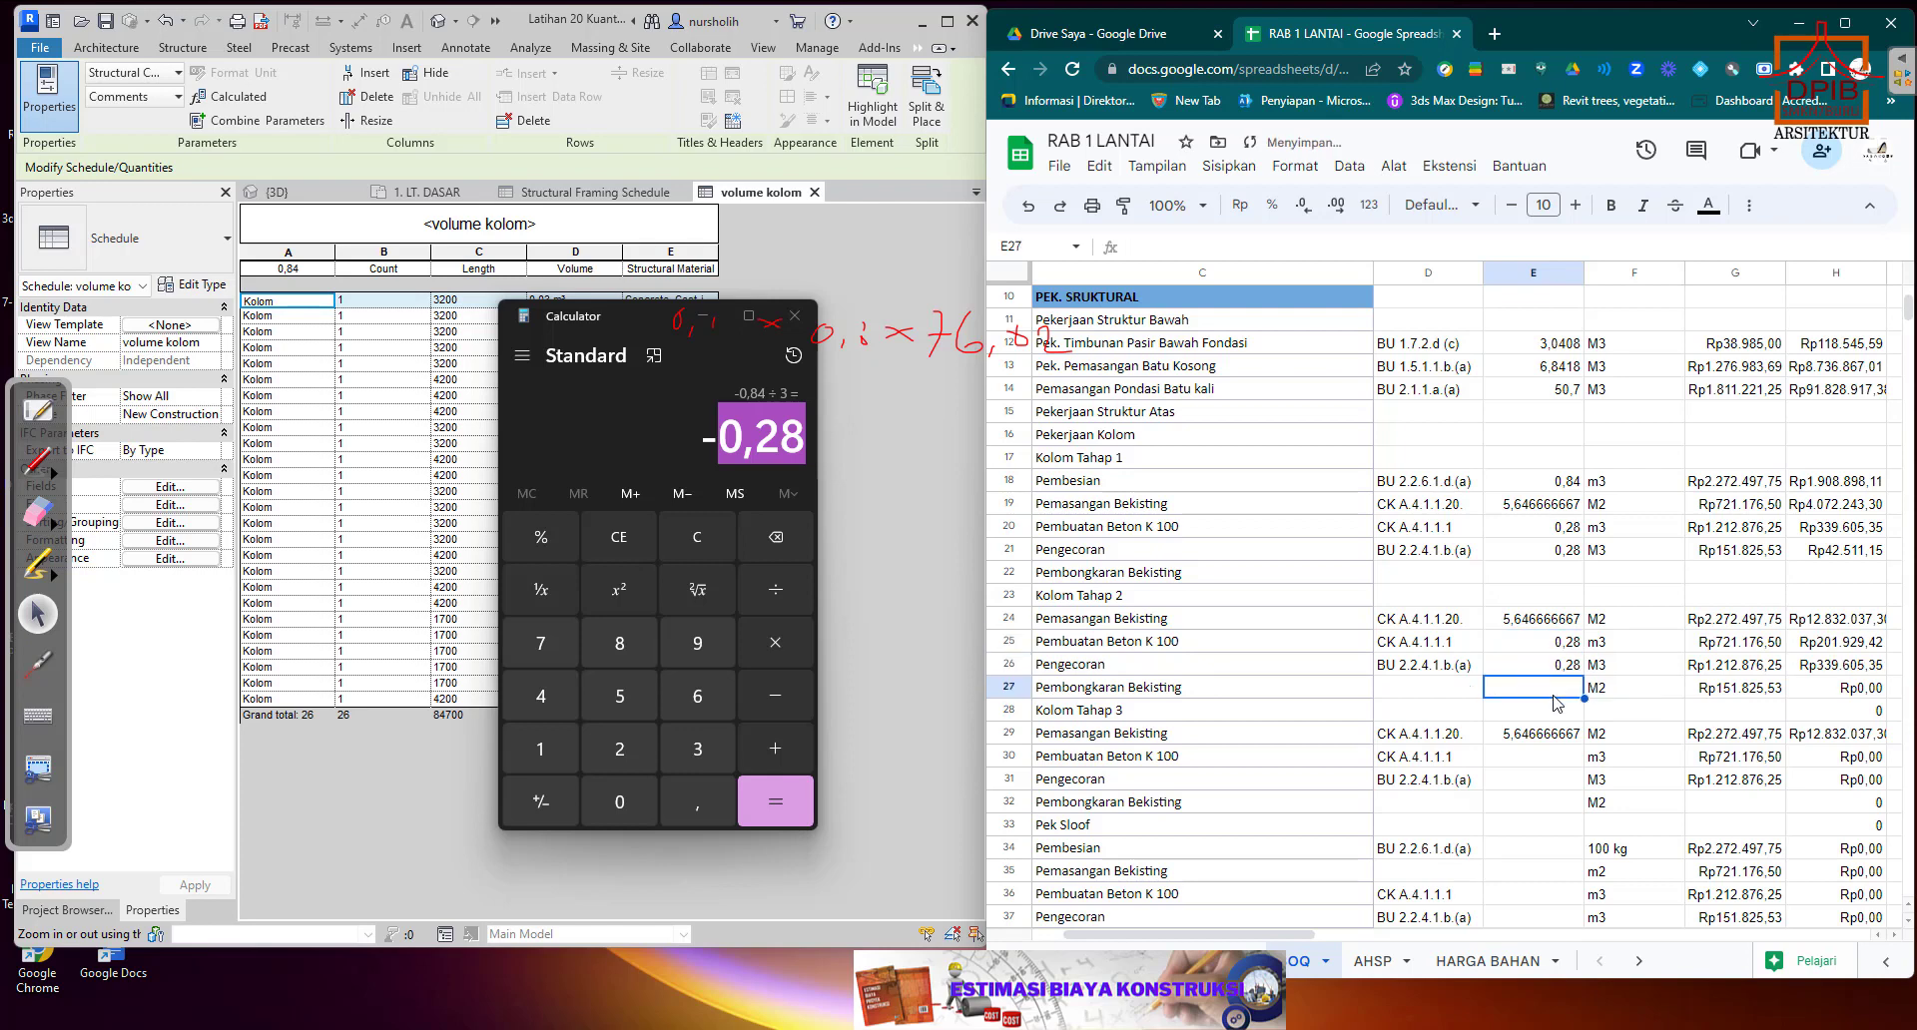
Paste the volume 0,28 into the Kolom Tahap 3 quantity cells E30 for Pembuatan Beton K 100 and E31 for Pengecoran.
{"action": "left_click", "coordinate": [1543, 761]}
{"action": "type", "text": "0,28"}
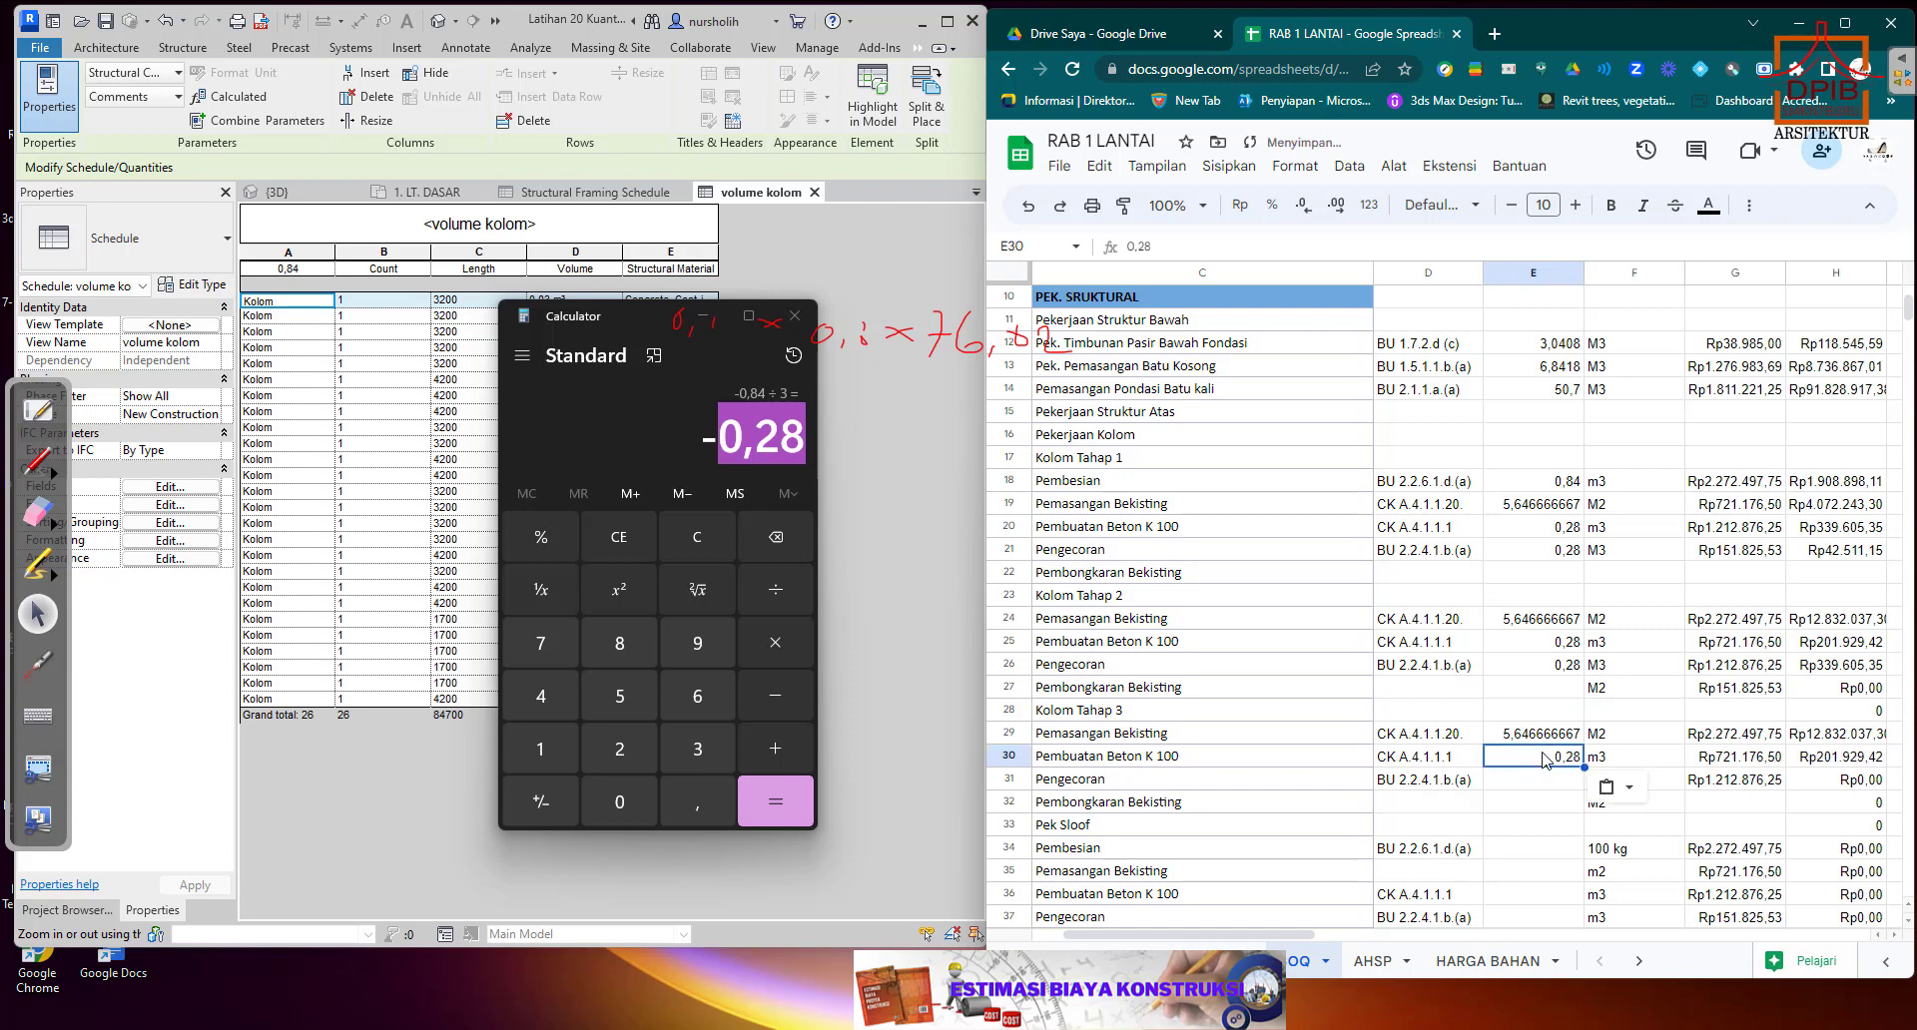
{"action": "left_click", "coordinate": [1553, 784]}
{"action": "type", "text": "0,28"}
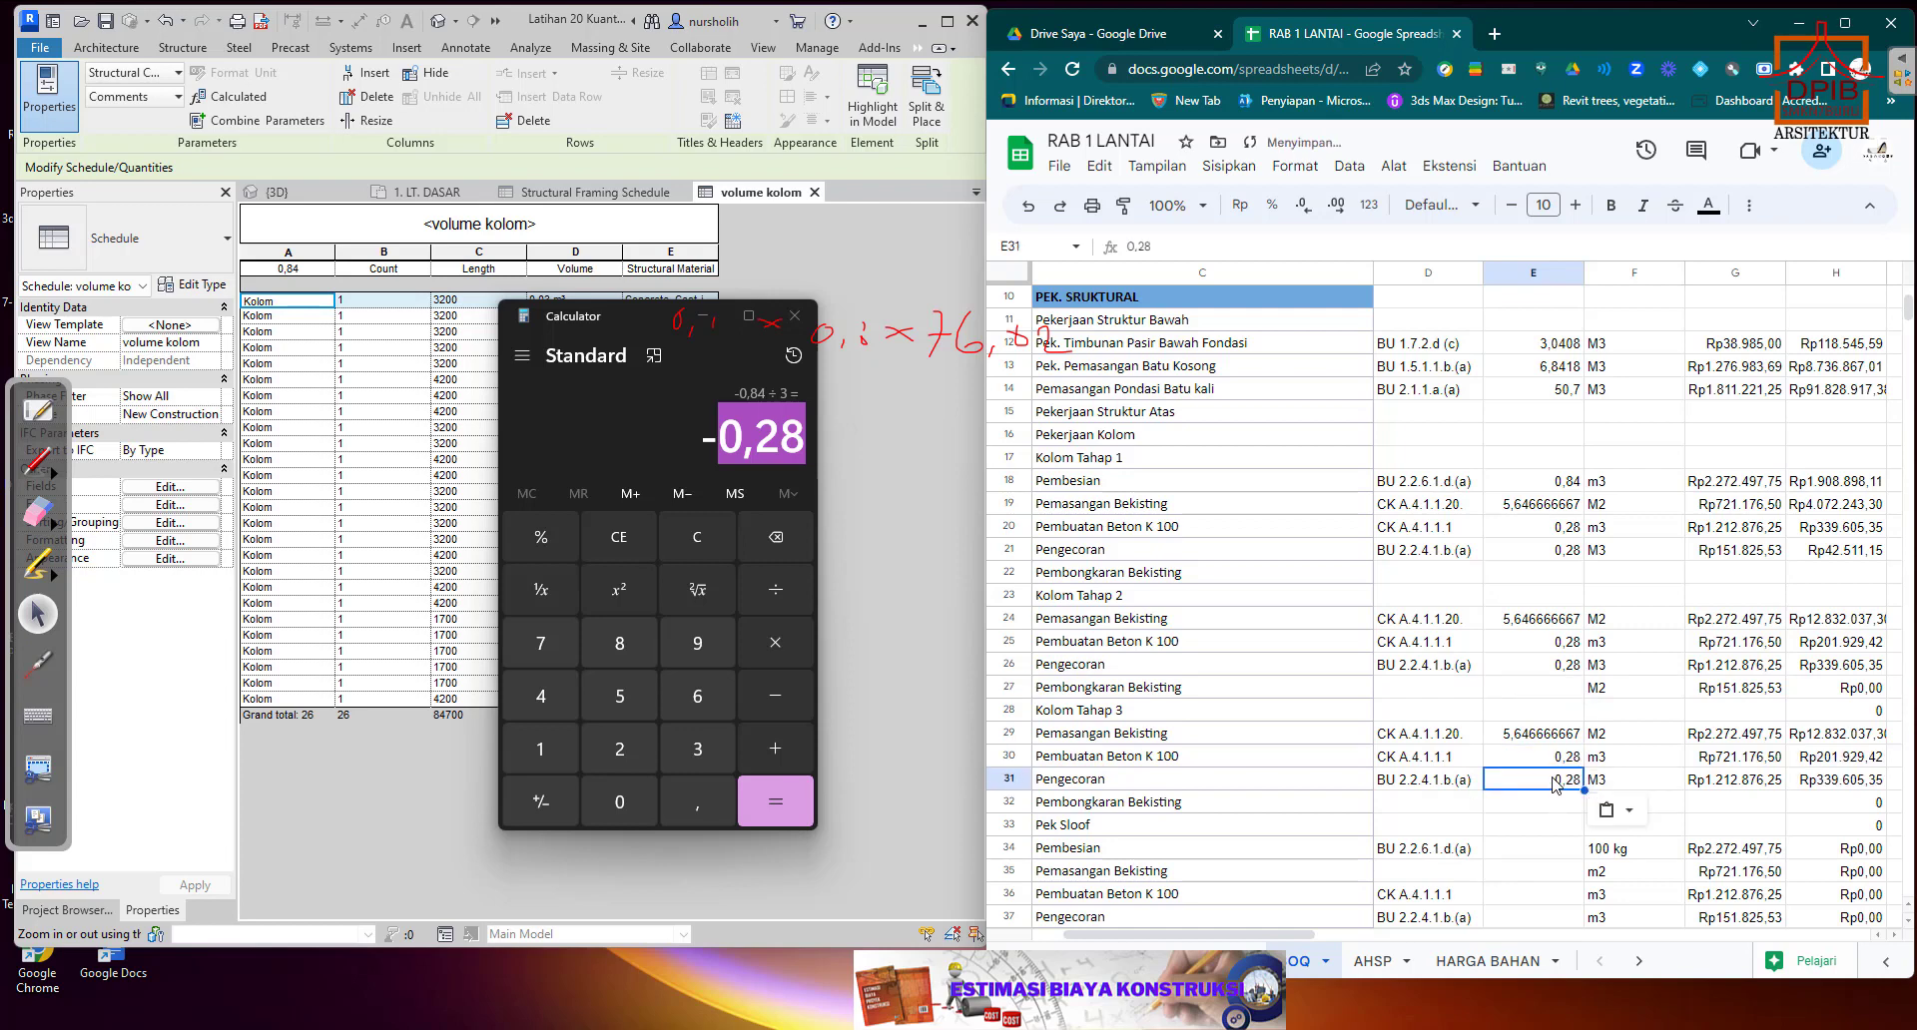
{"action": "left_click", "coordinate": [1553, 831]}
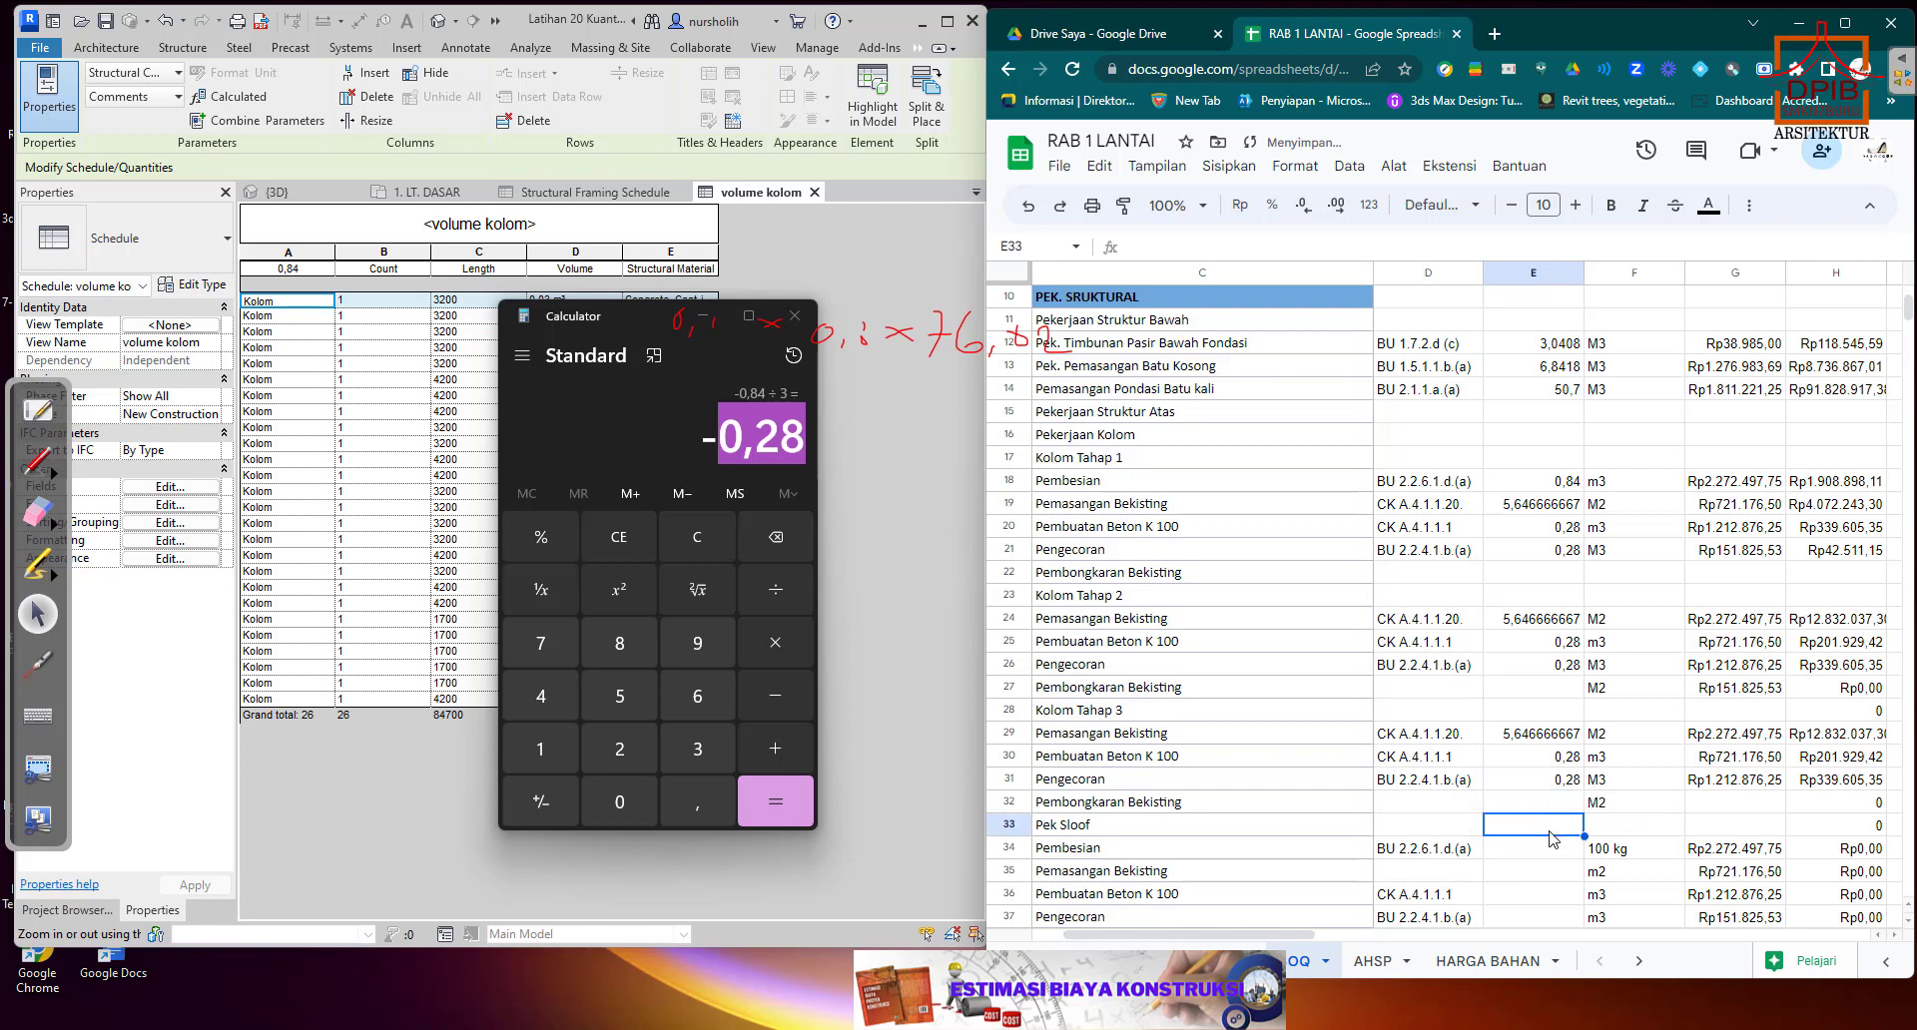
{"action": "left_click", "coordinate": [1517, 576]}
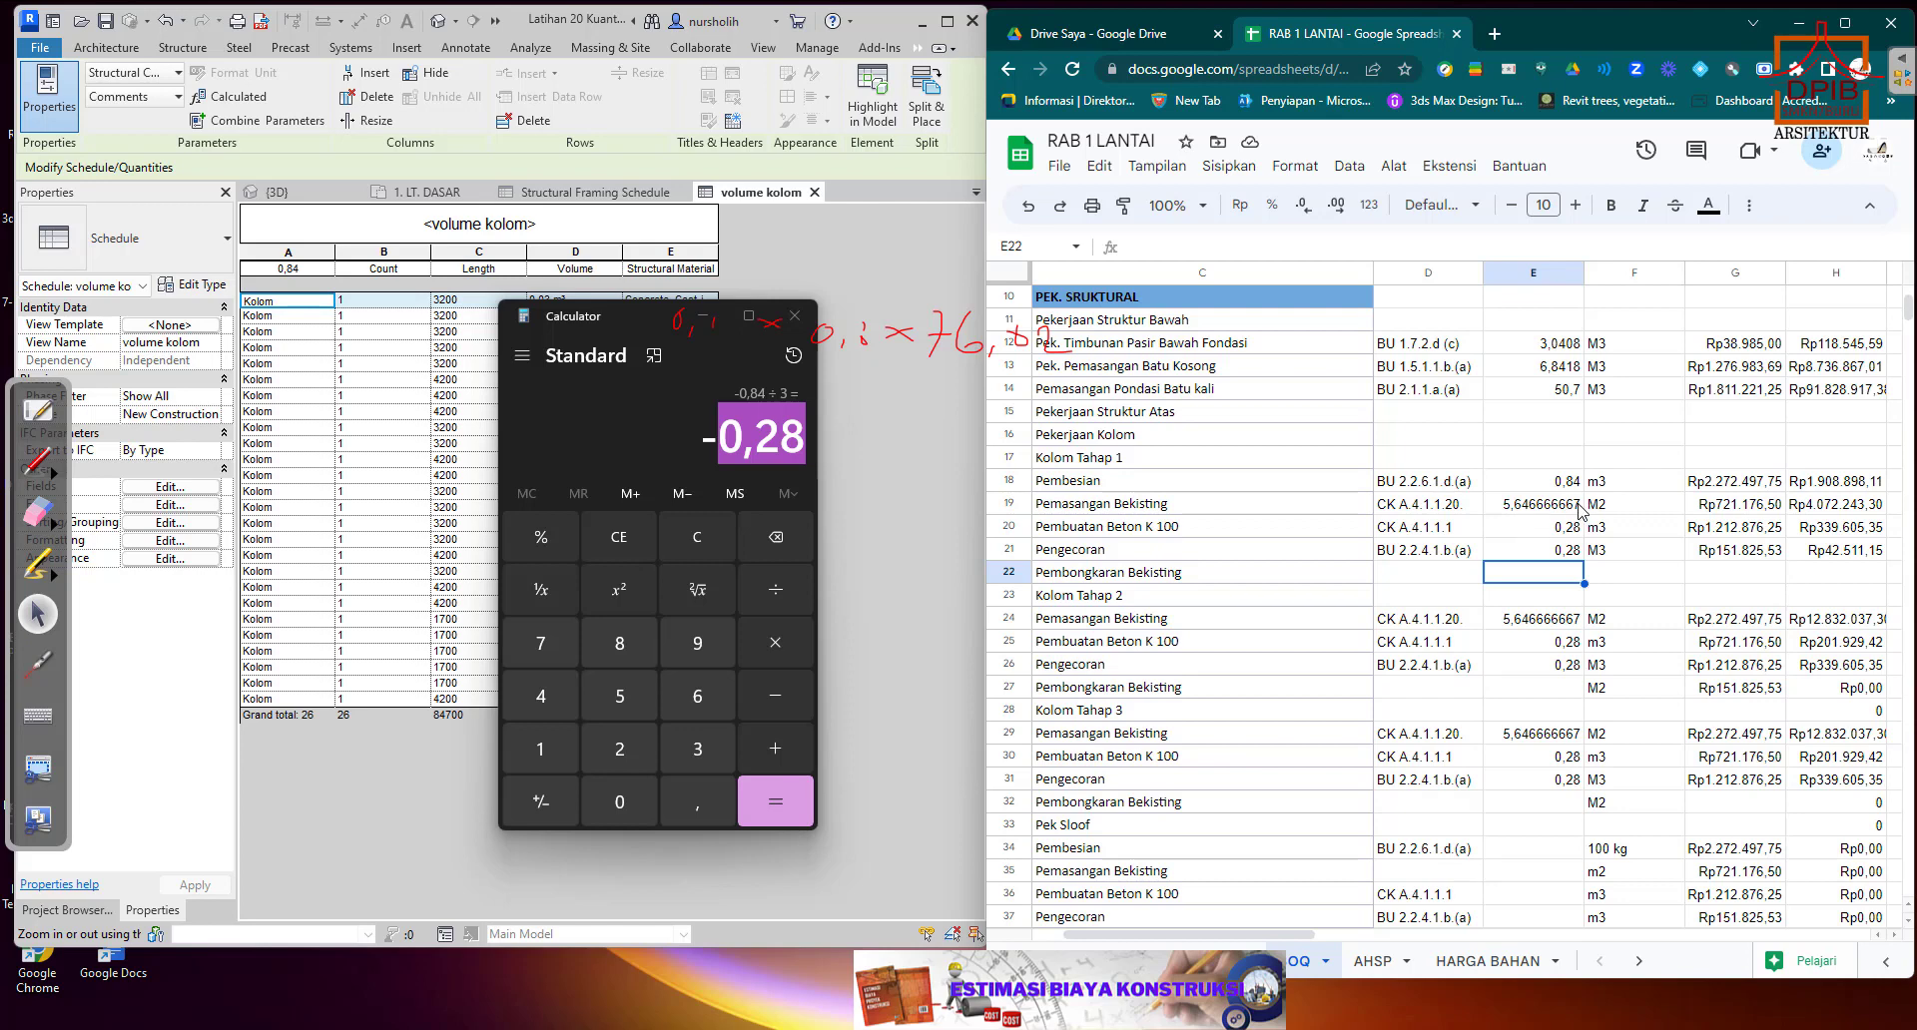
{"action": "left_click", "coordinate": [1809, 555]}
{"action": "left_click_drag", "start_coordinate": [1883, 562], "coordinate": [1883, 585]}
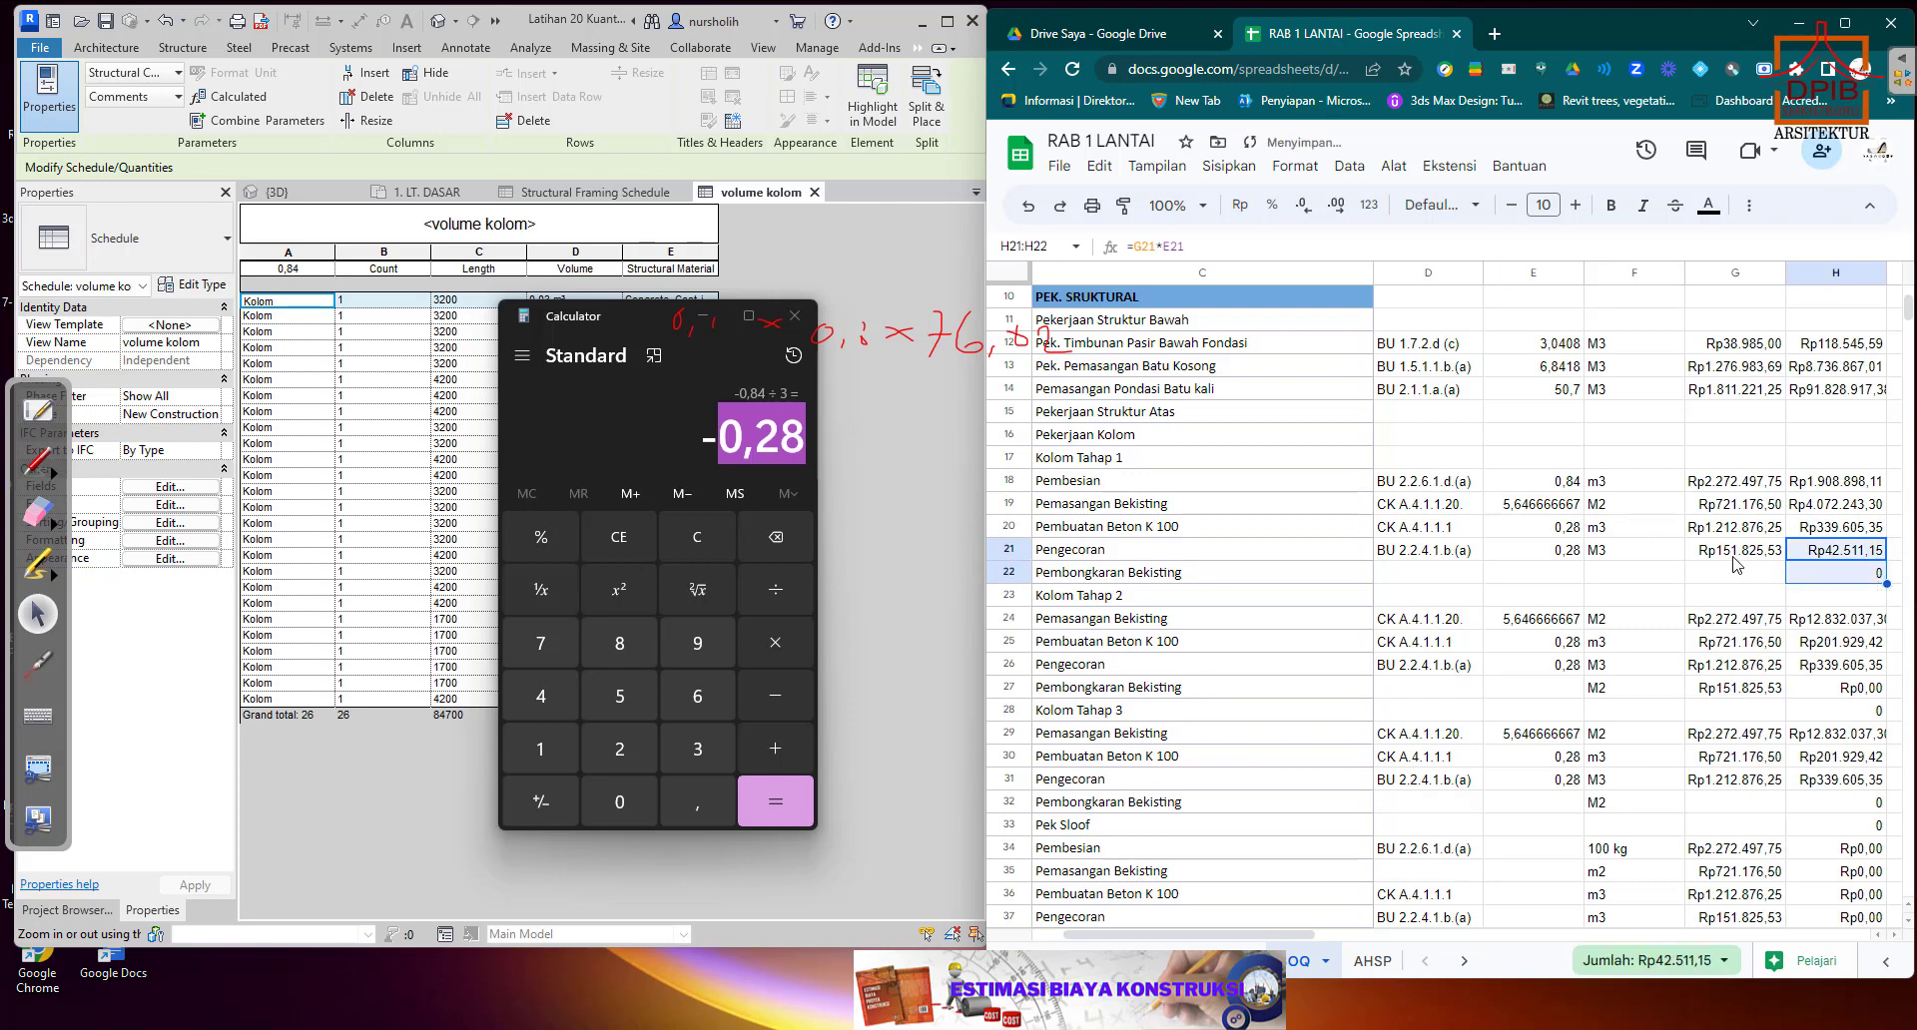
{"action": "left_click", "coordinate": [1839, 582]}
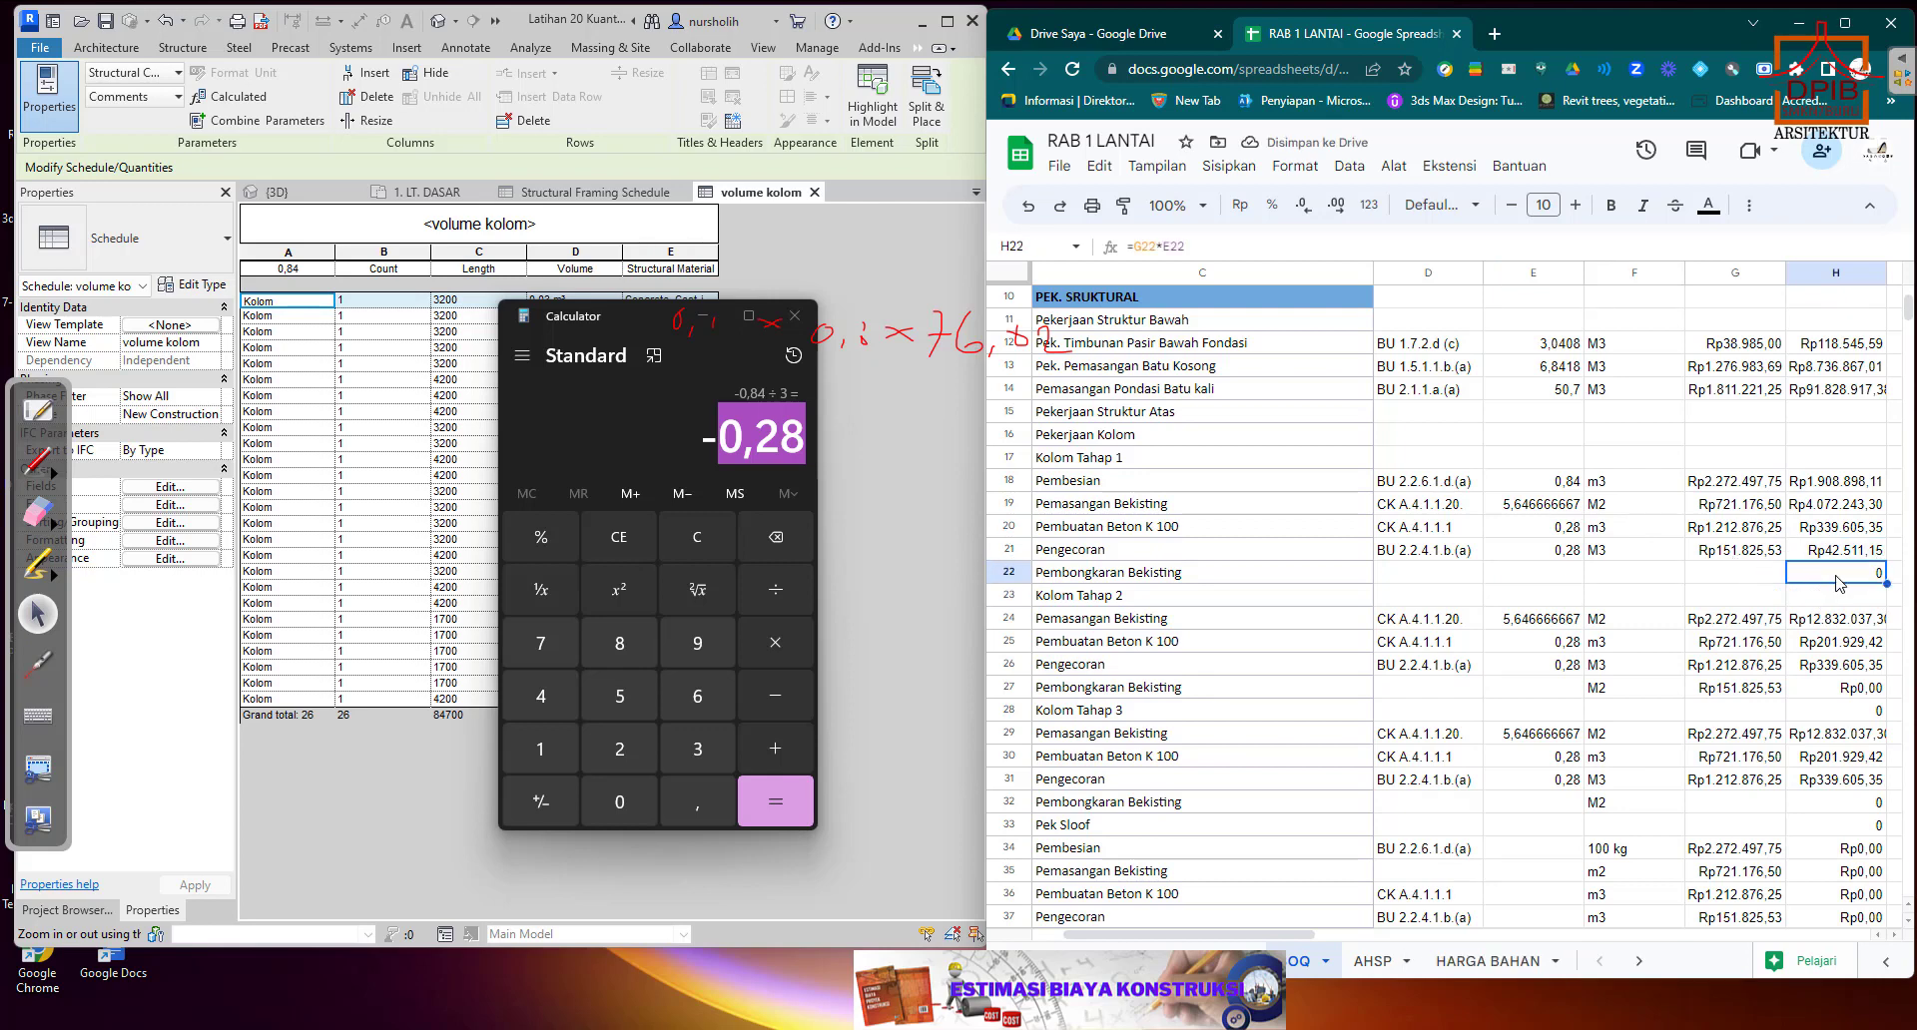
{"action": "key", "text": "Delete"}
Fill the total price formula from H21 down into H22 for the Kolom Tahap 1 Pembongkaran Bekisting item.
{"action": "left_click", "coordinate": [1777, 579]}
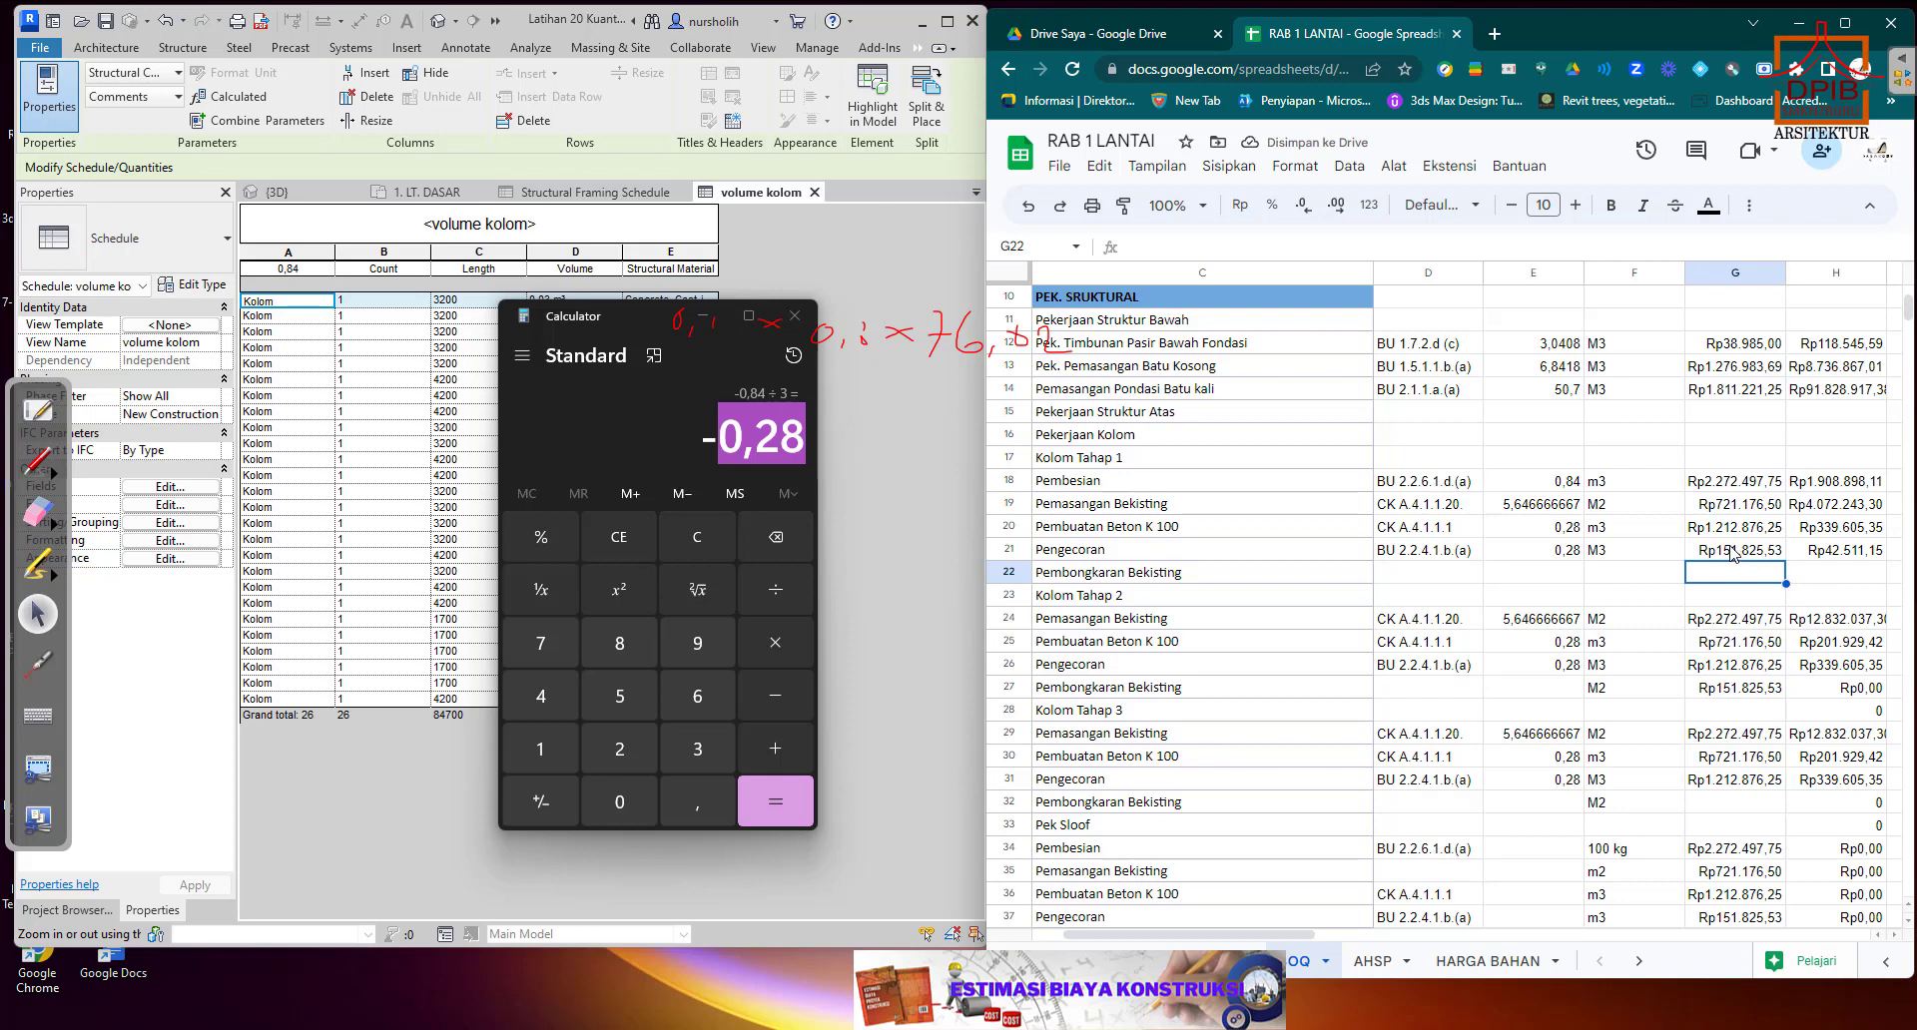
{"action": "left_click", "coordinate": [1726, 561]}
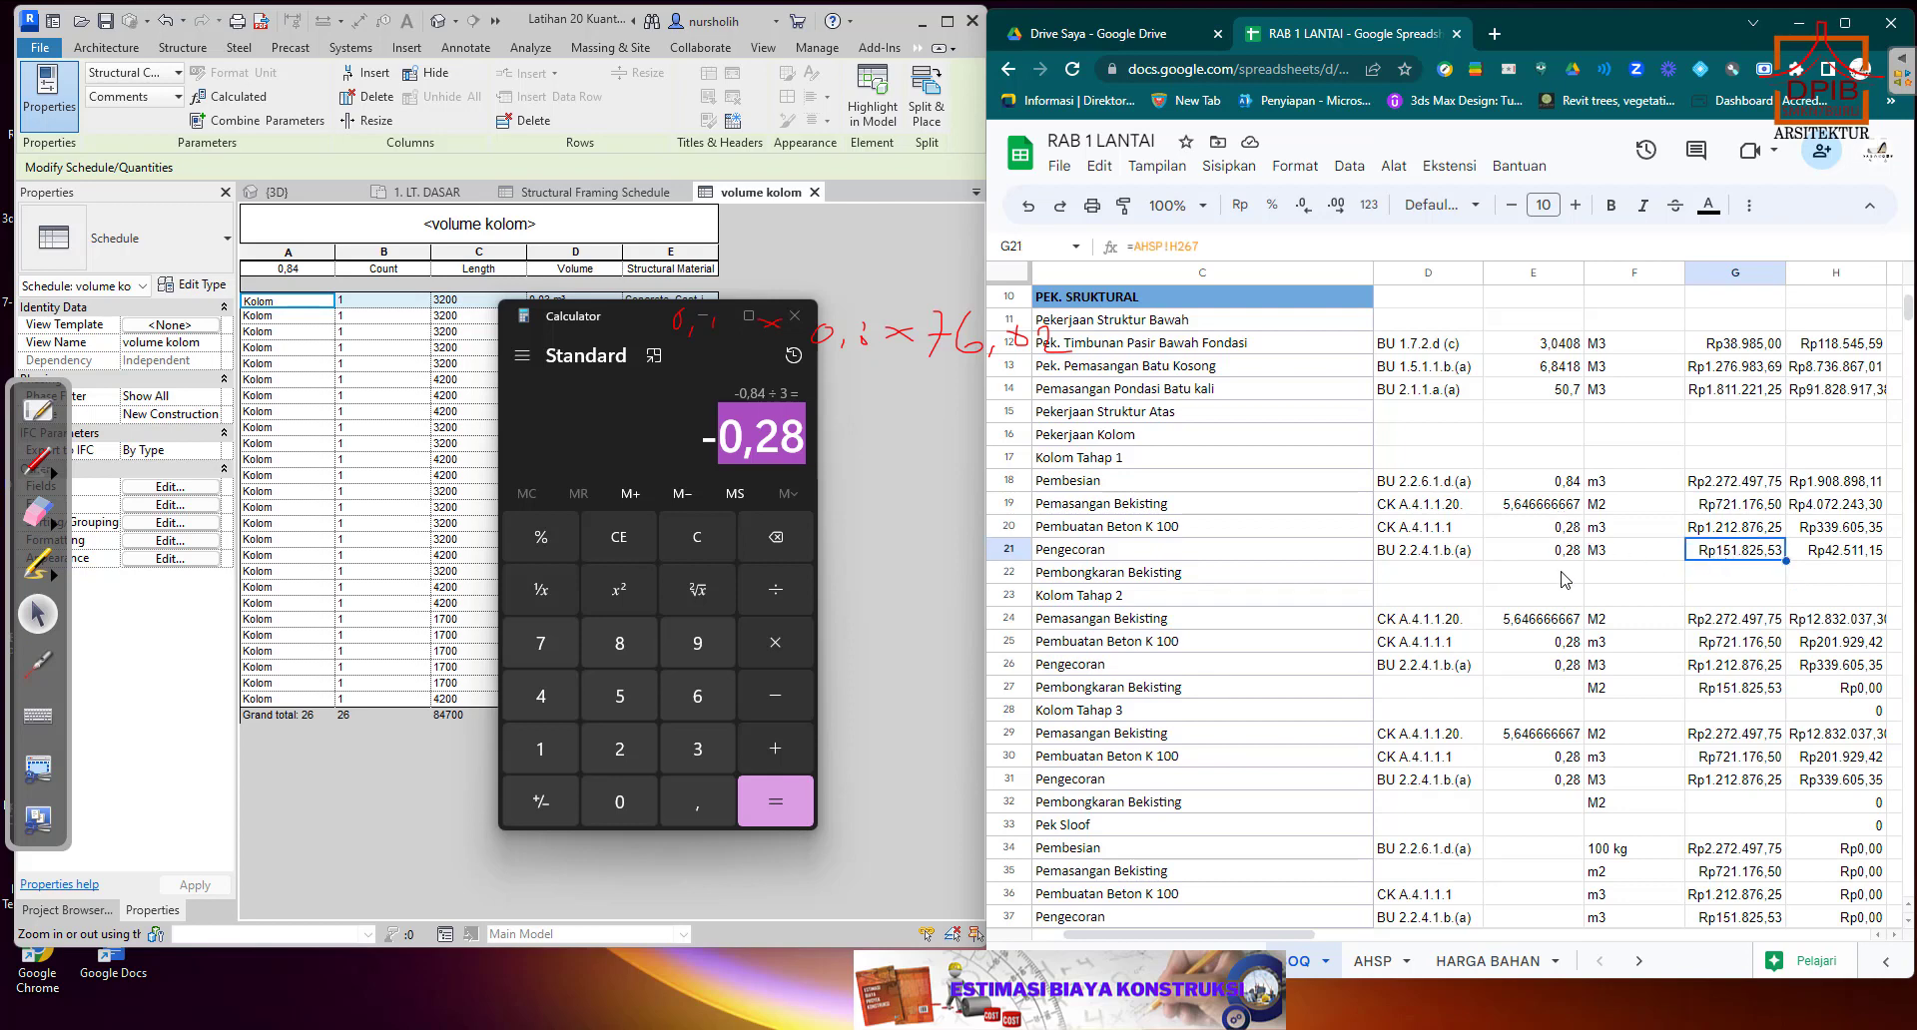
{"action": "left_click", "coordinate": [1857, 555]}
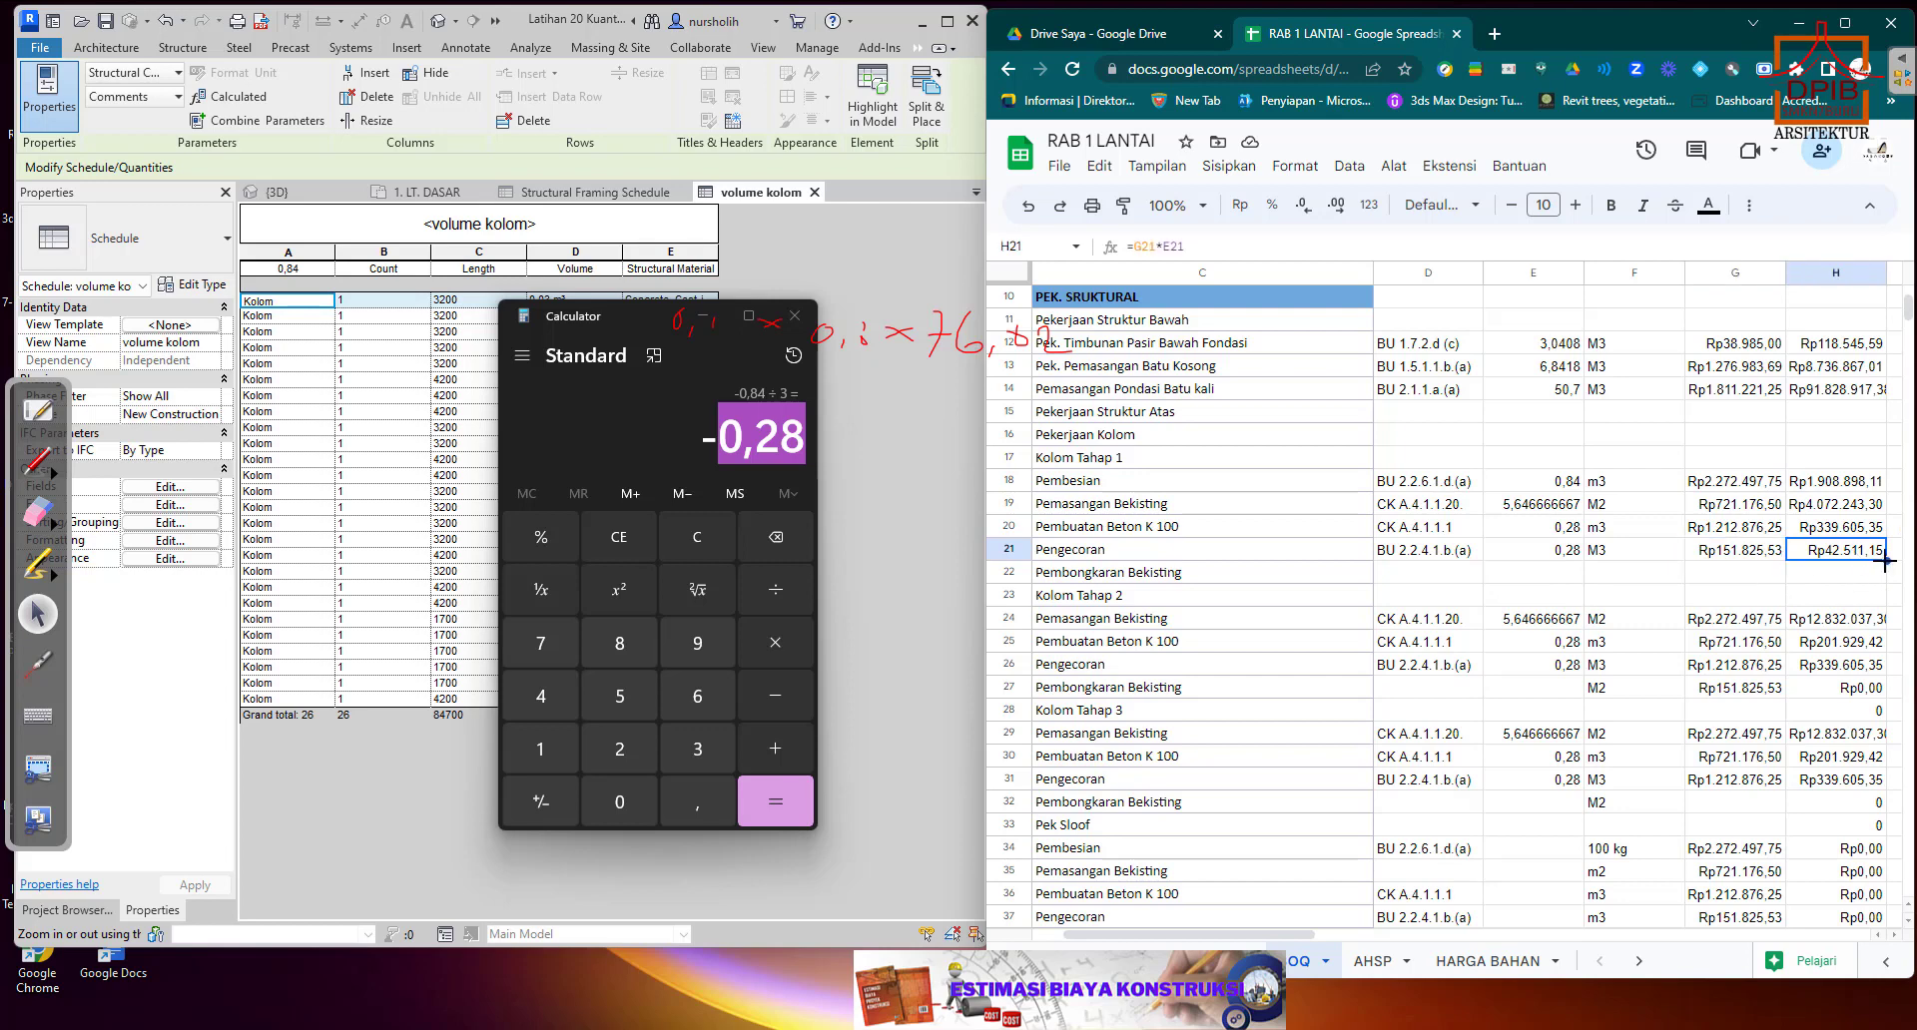
{"action": "left_click_drag", "start_coordinate": [1886, 562], "coordinate": [1883, 583]}
Set the Kolom Tahap 1 Pembongkaran Bekisting unit price in G22 to the formula =0,2*G21.
{"action": "left_click", "coordinate": [1750, 577]}
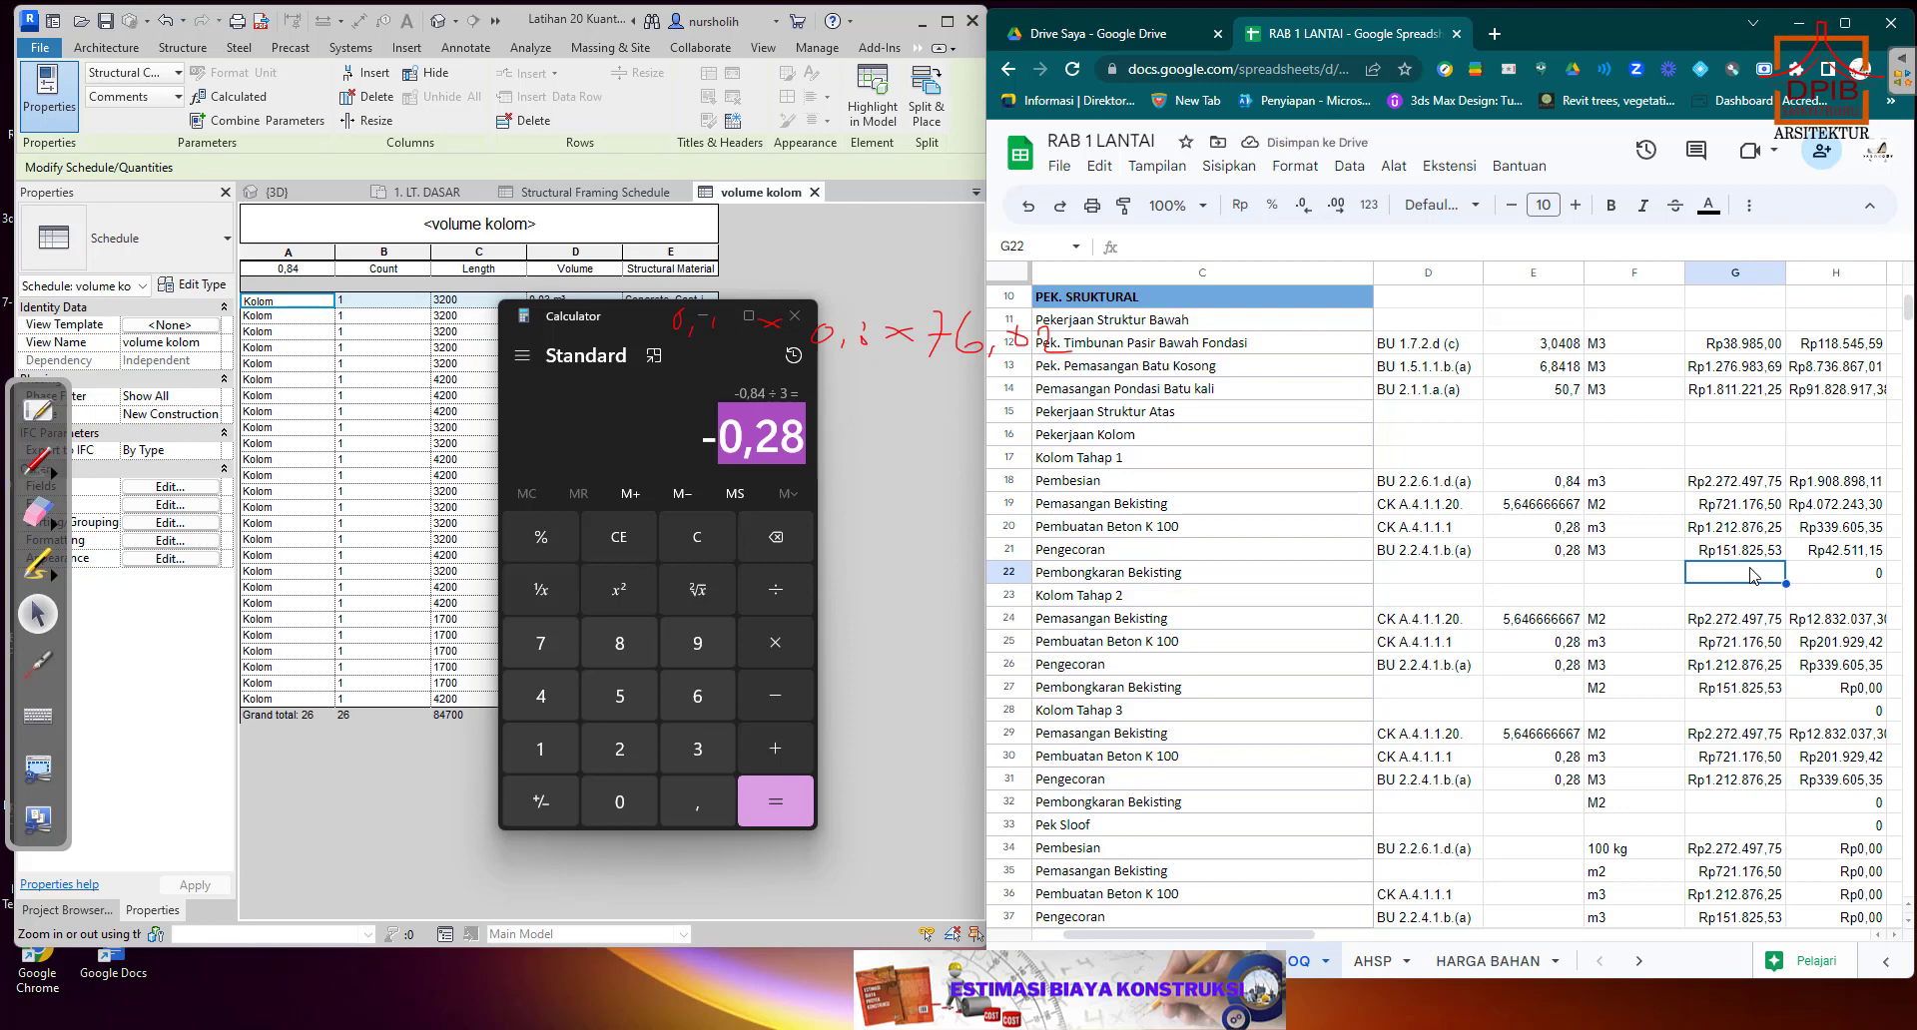
{"action": "type", "text": "0,"}
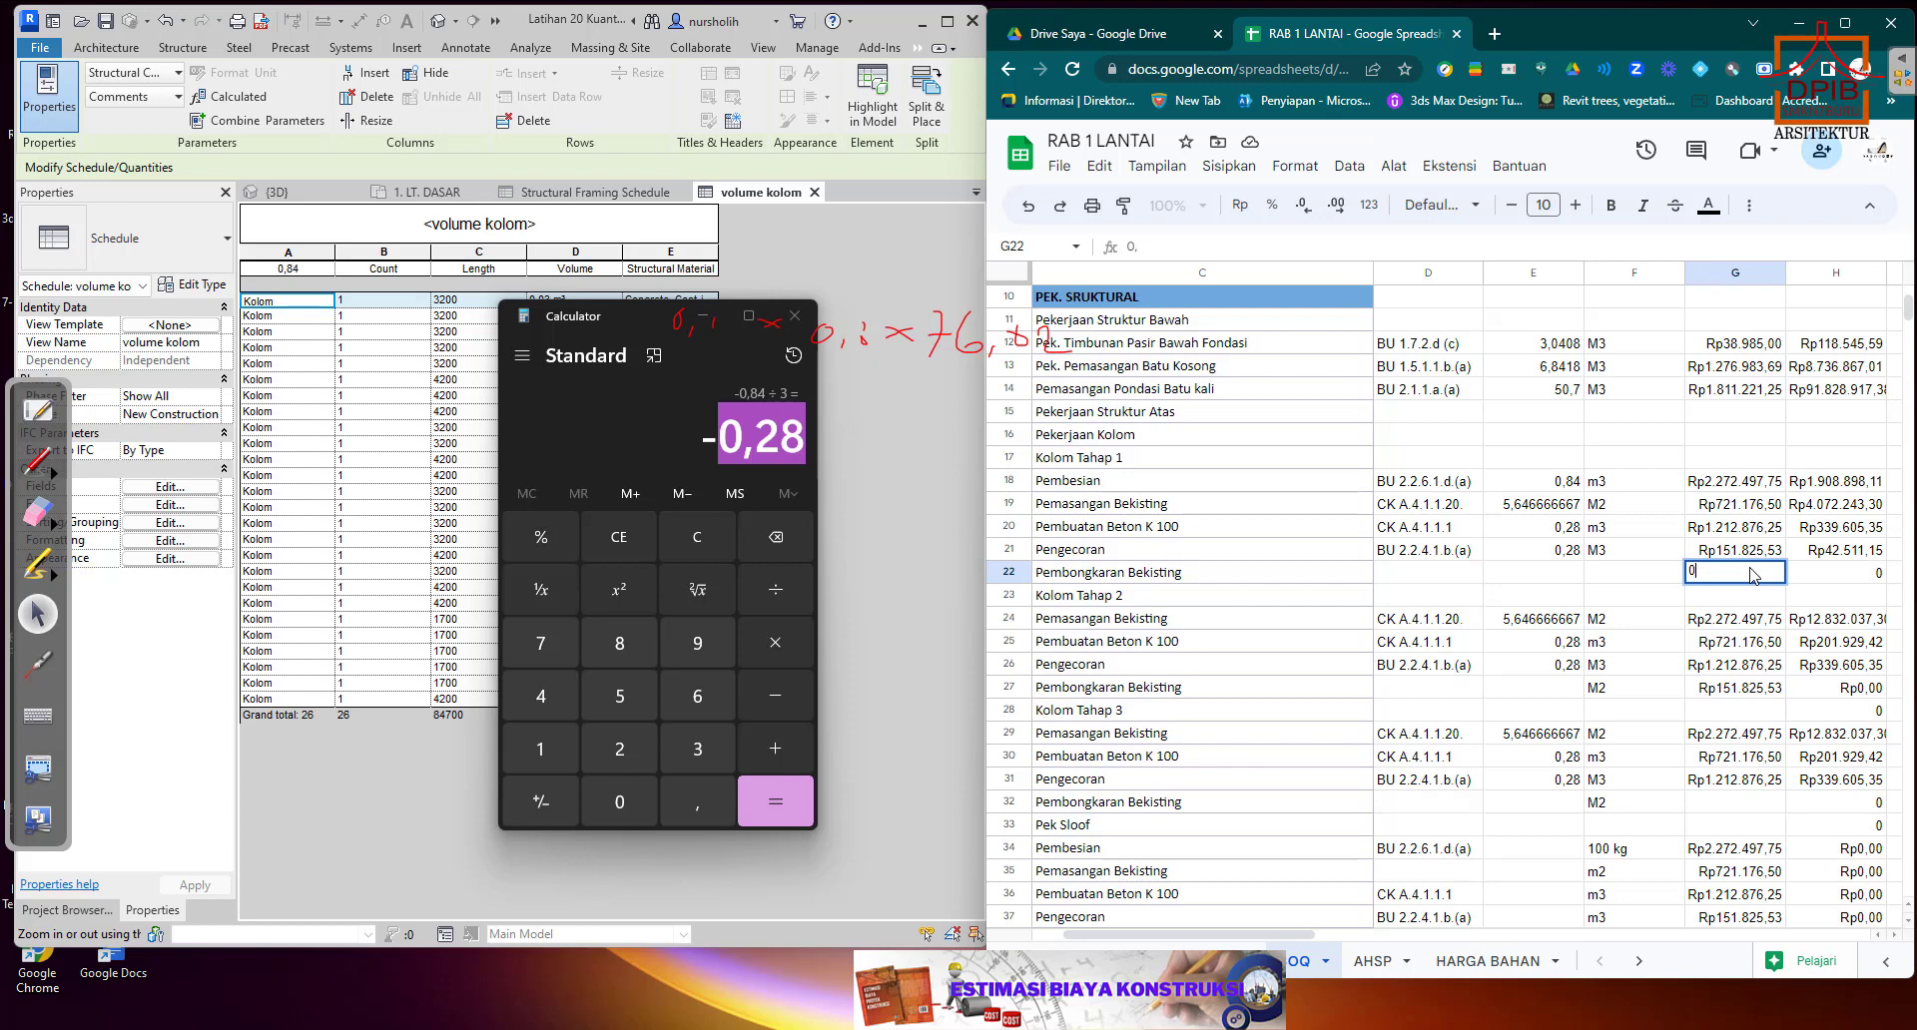
{"action": "type", "text": "2=0,2*"}
{"action": "left_click", "coordinate": [1753, 555]}
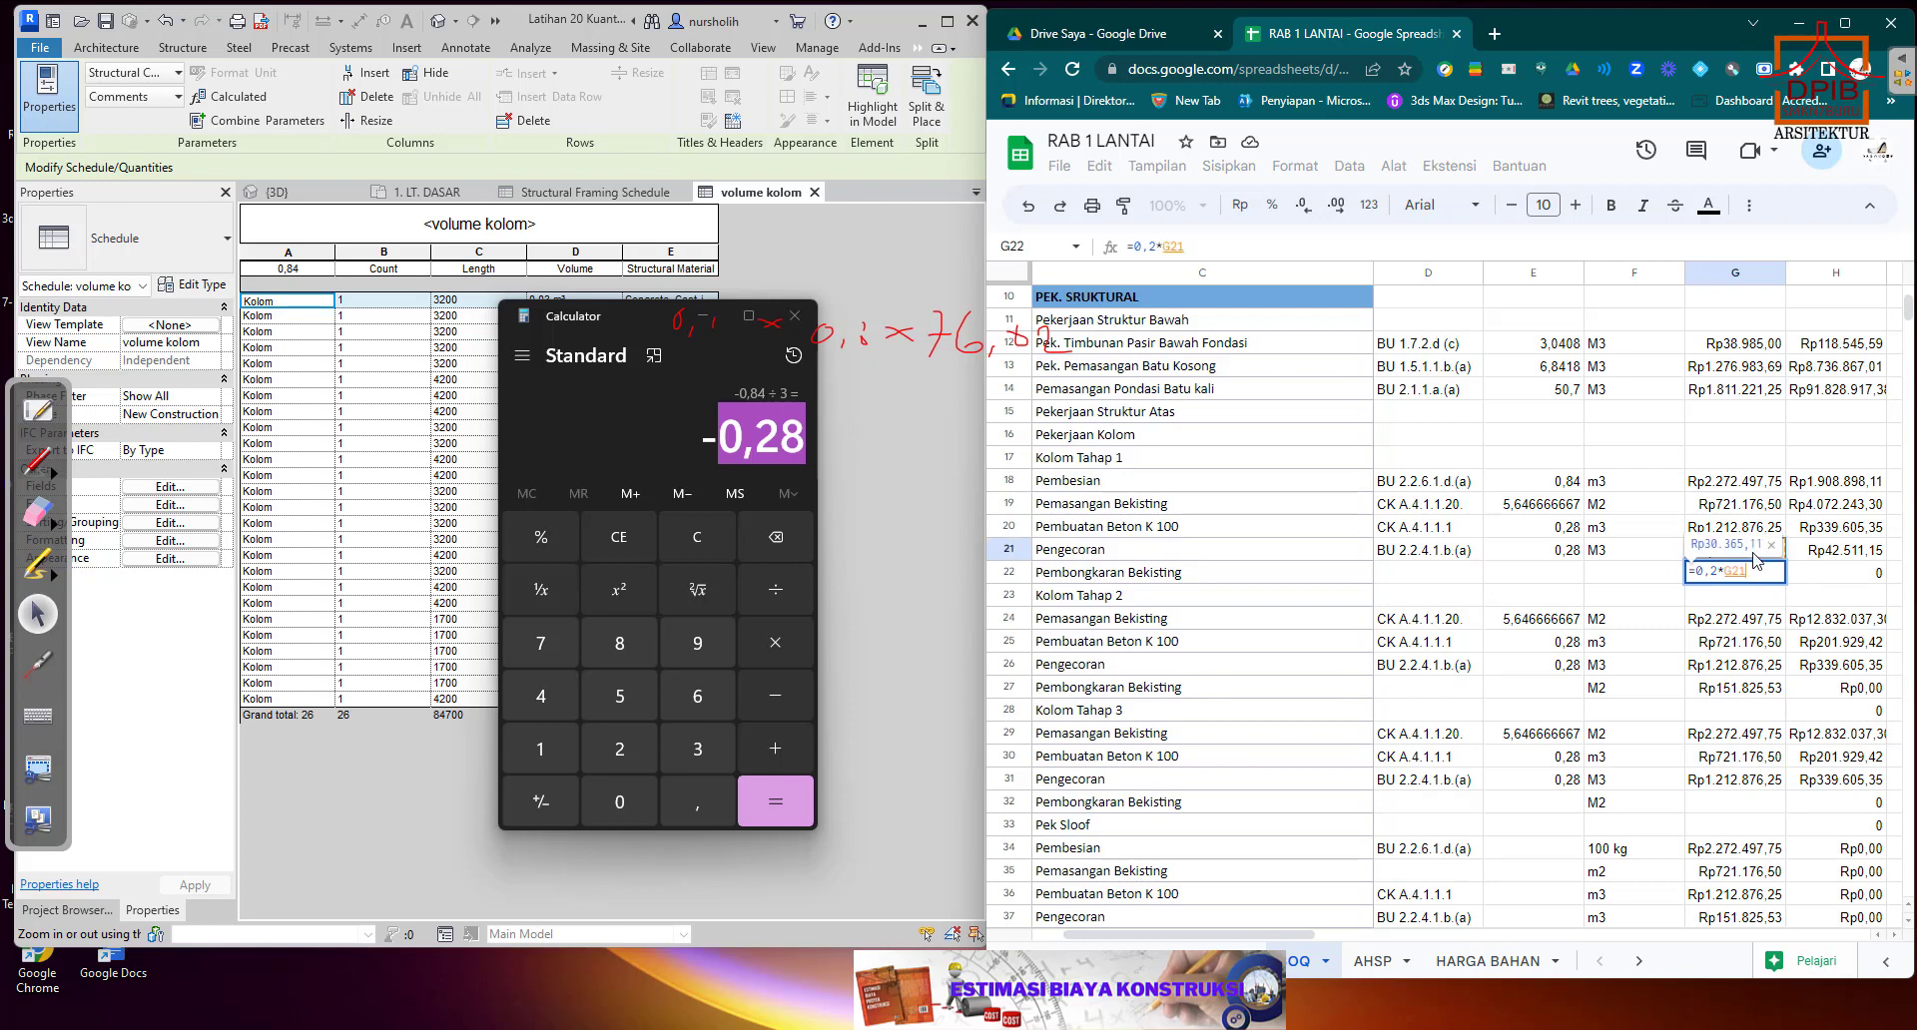
{"action": "key", "text": "Return"}
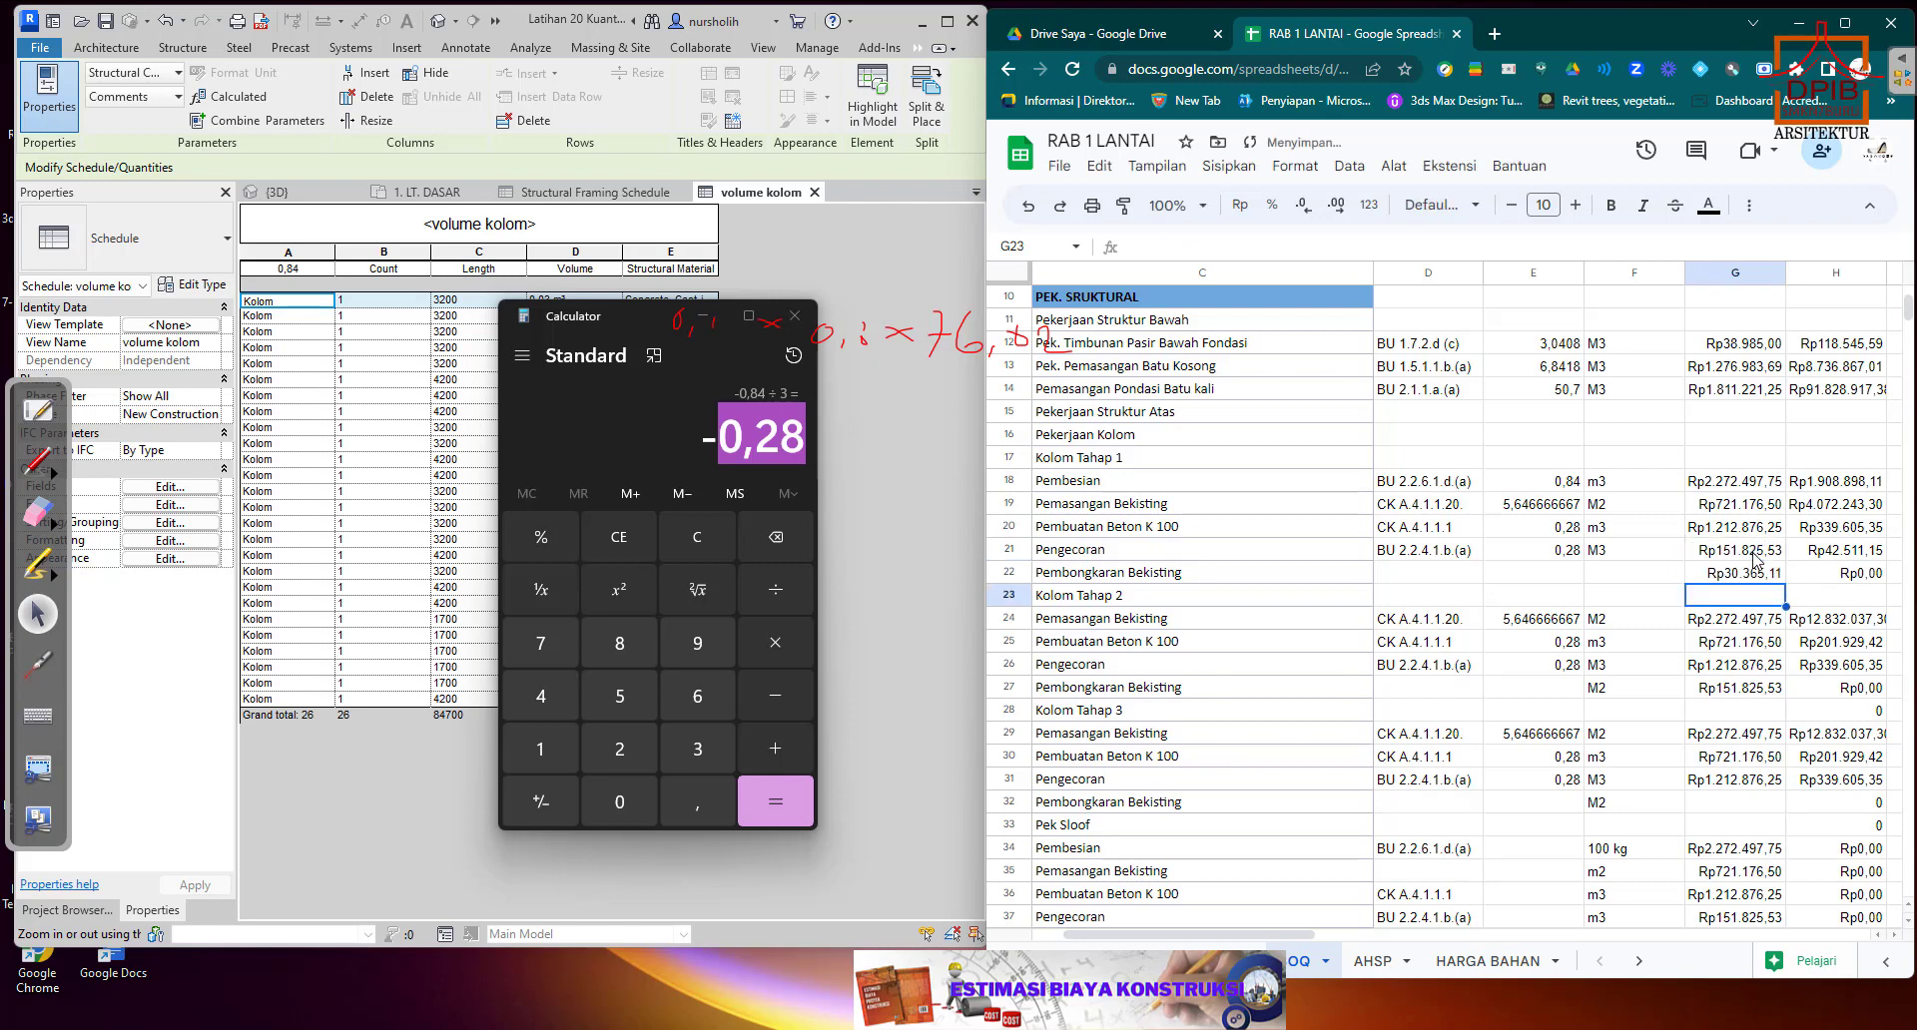
Set the Kolom Tahap 1 Pembongkaran Bekisting quantity in E22 to the formula =0,2*E19.
{"action": "left_click", "coordinate": [1558, 579]}
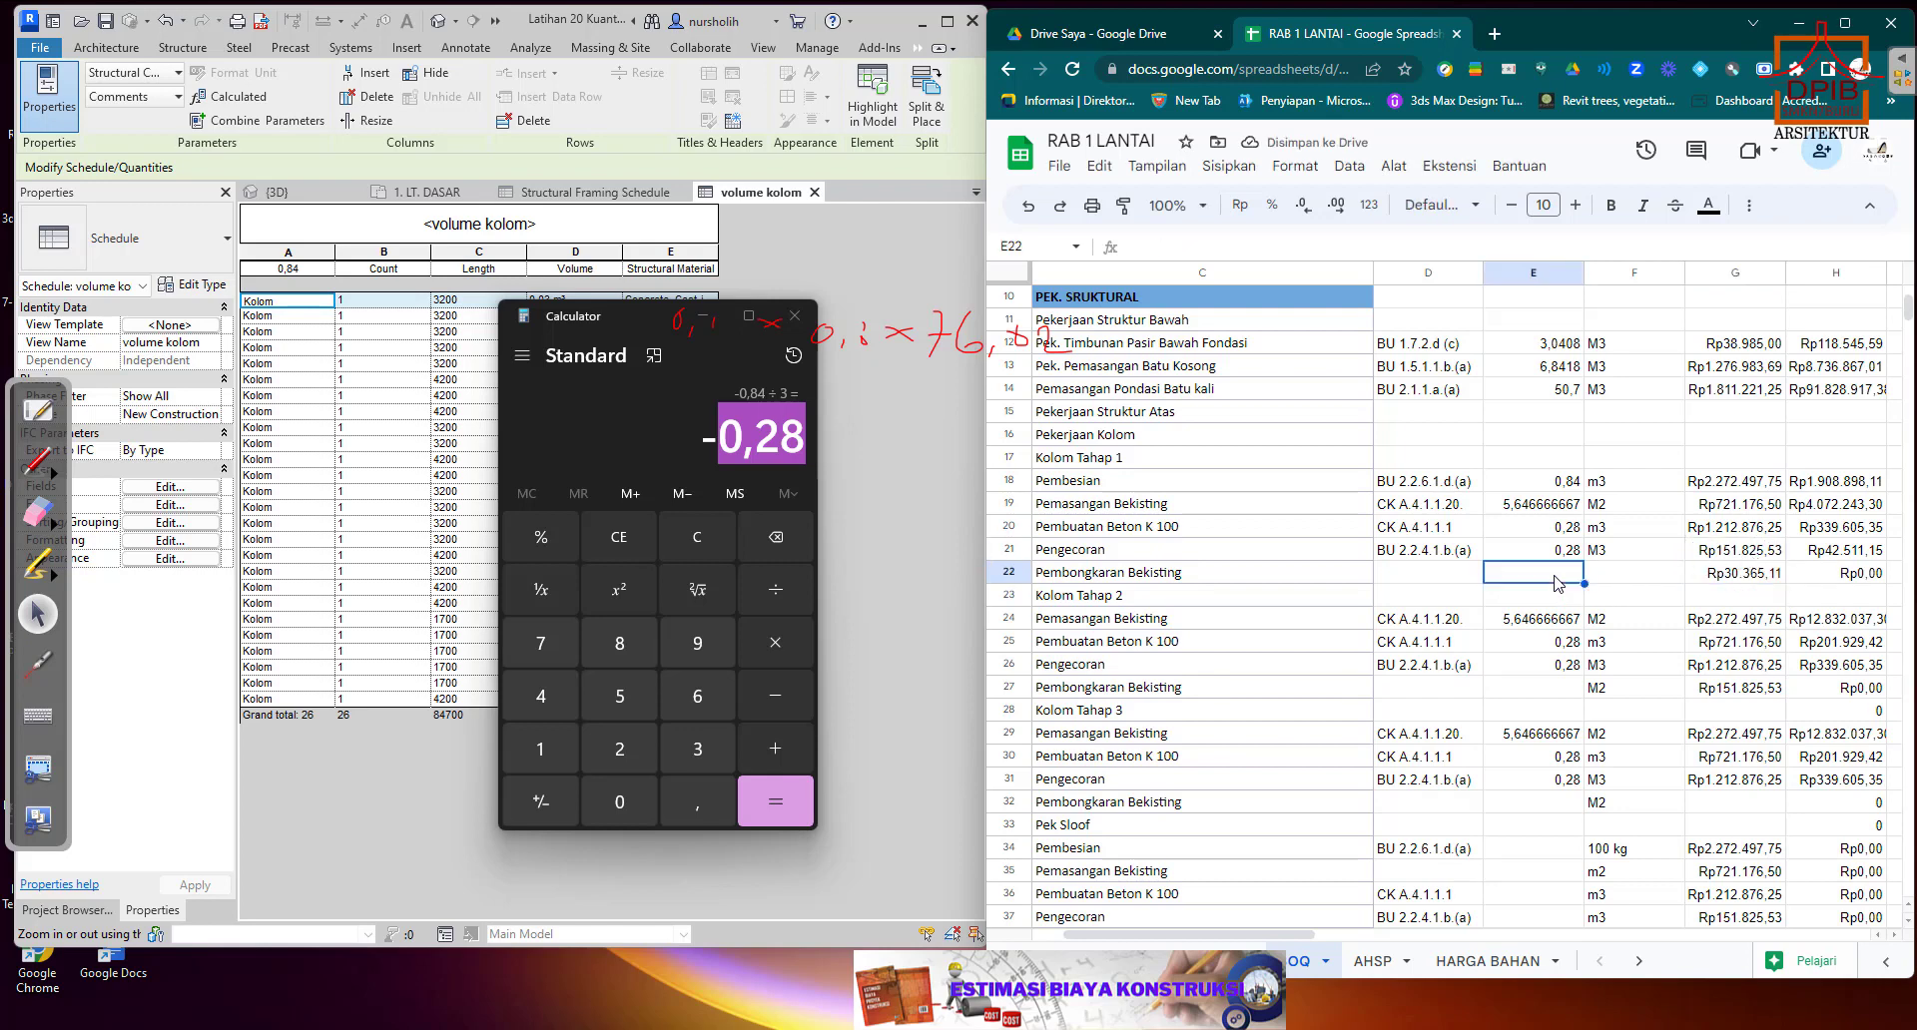
{"action": "type", "text": "0,"}
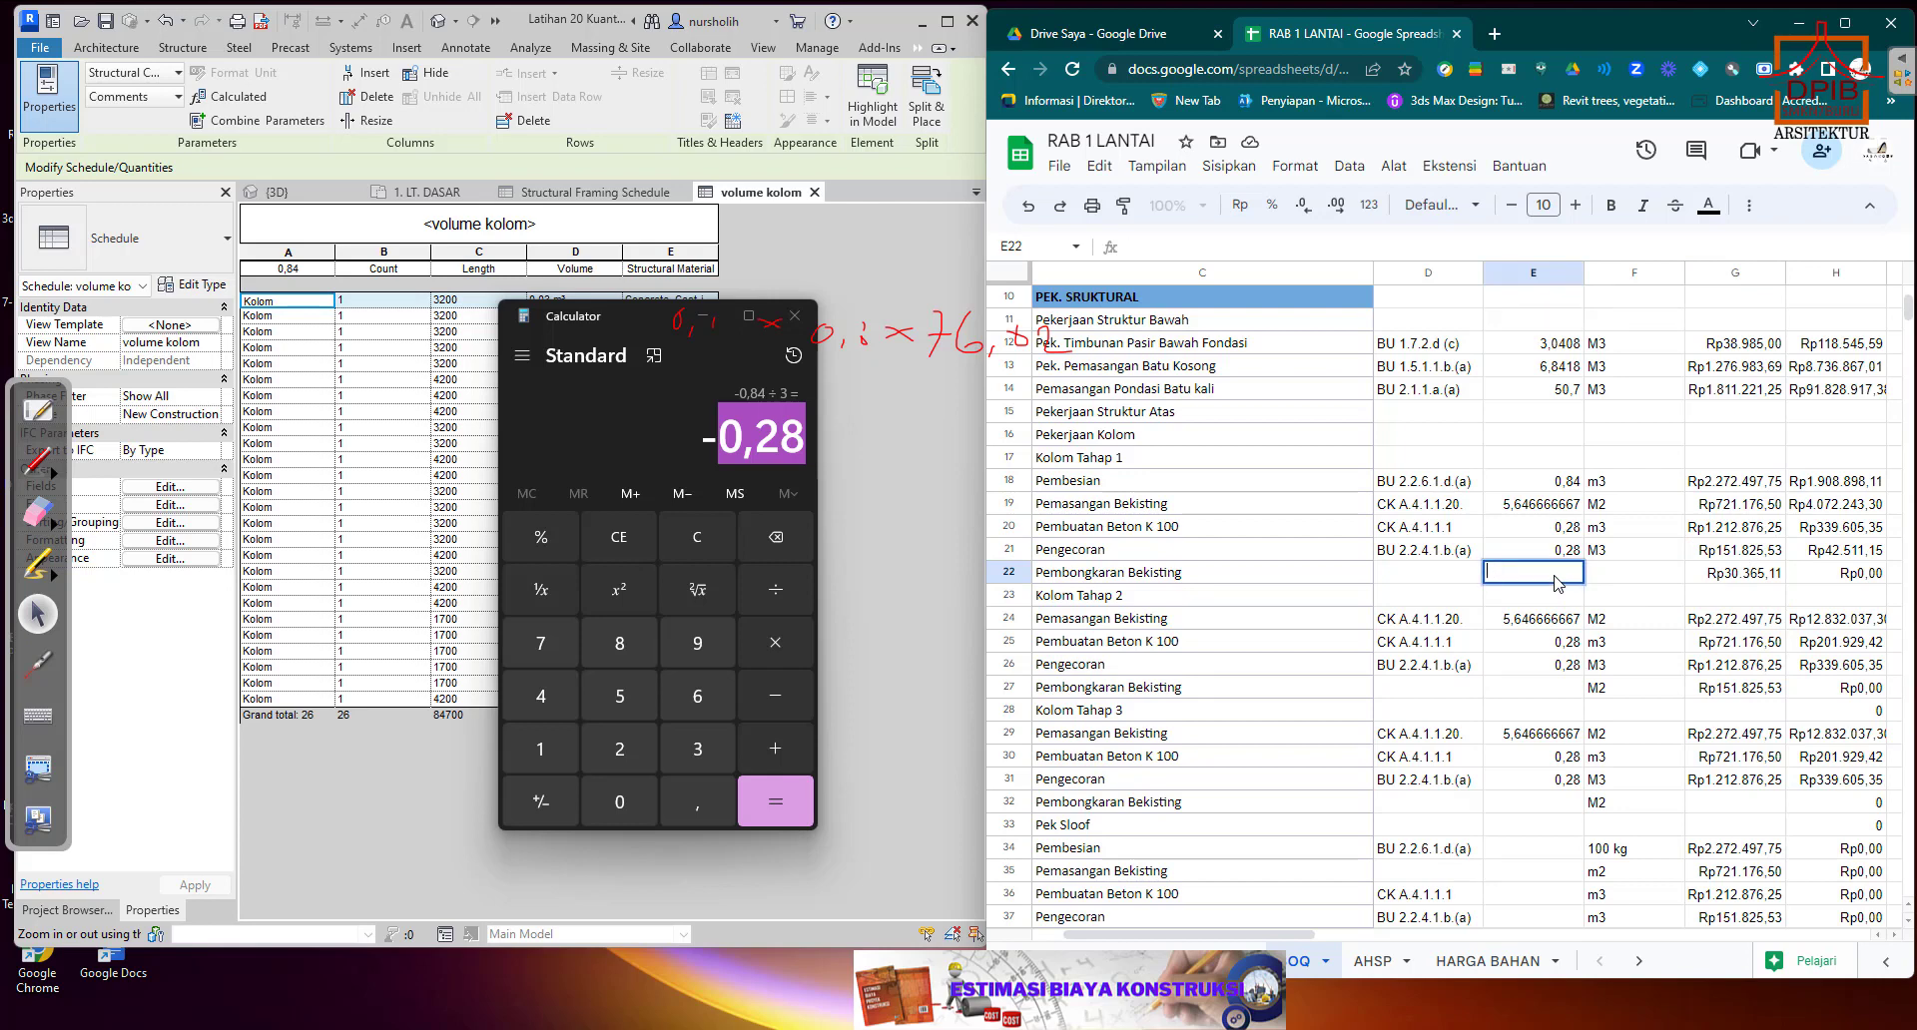
{"action": "type", "text": "=0,2*"}
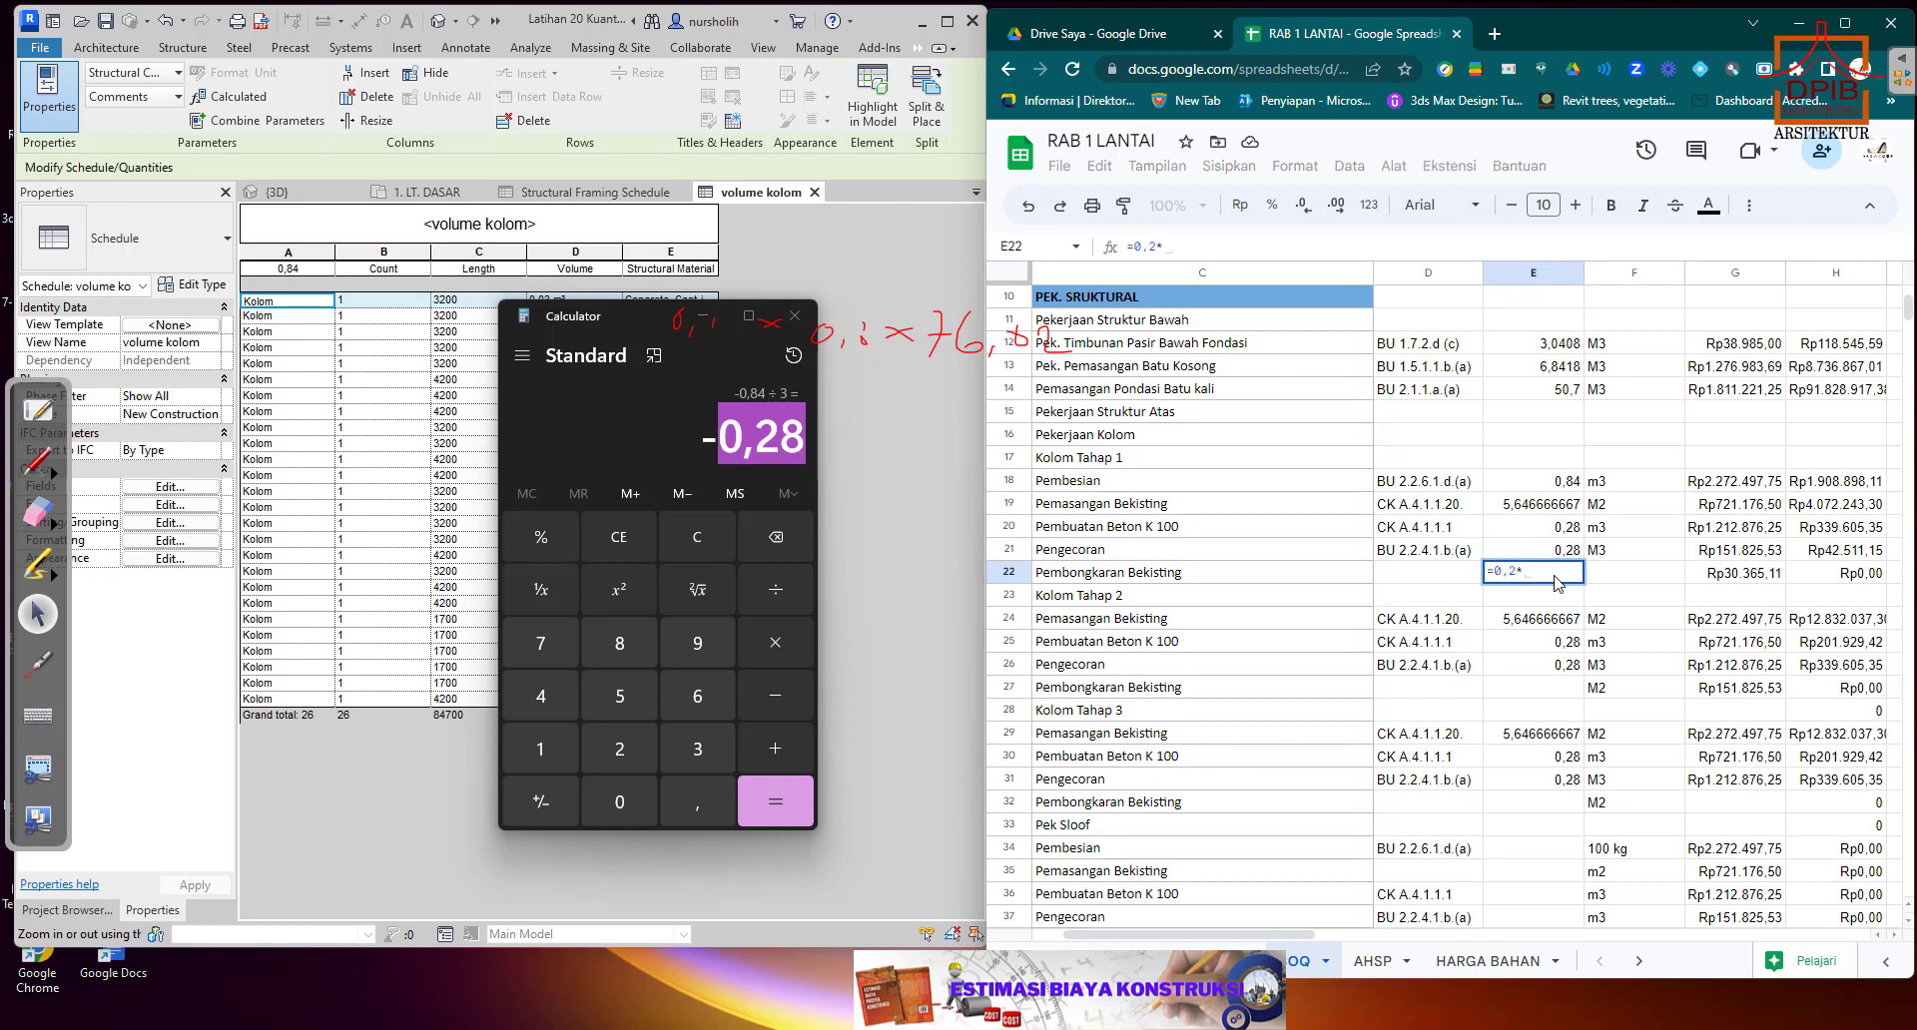
{"action": "left_click", "coordinate": [1563, 514]}
{"action": "key", "text": "Return"}
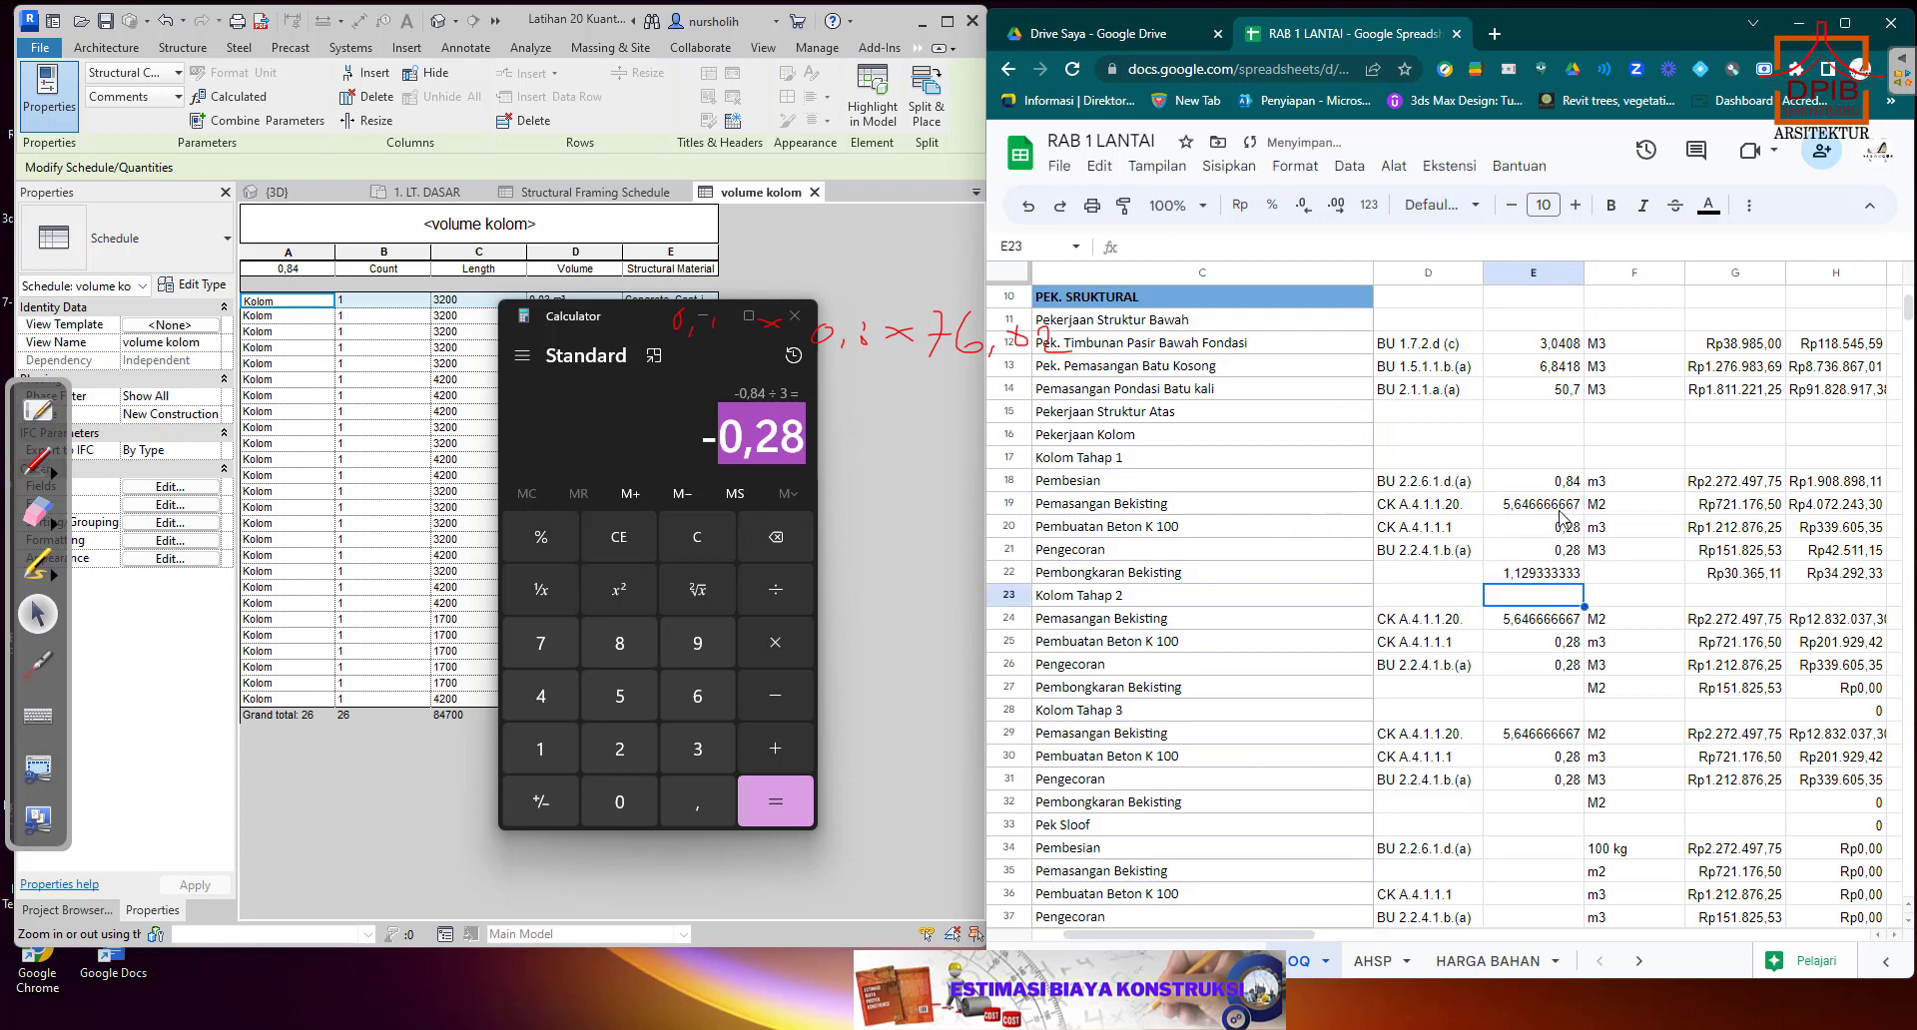
Enter the unit m2 for Kolom Tahap 1 Pembongkaran Bekisting in F22, then clear the cell again.
{"action": "left_click", "coordinate": [1626, 580]}
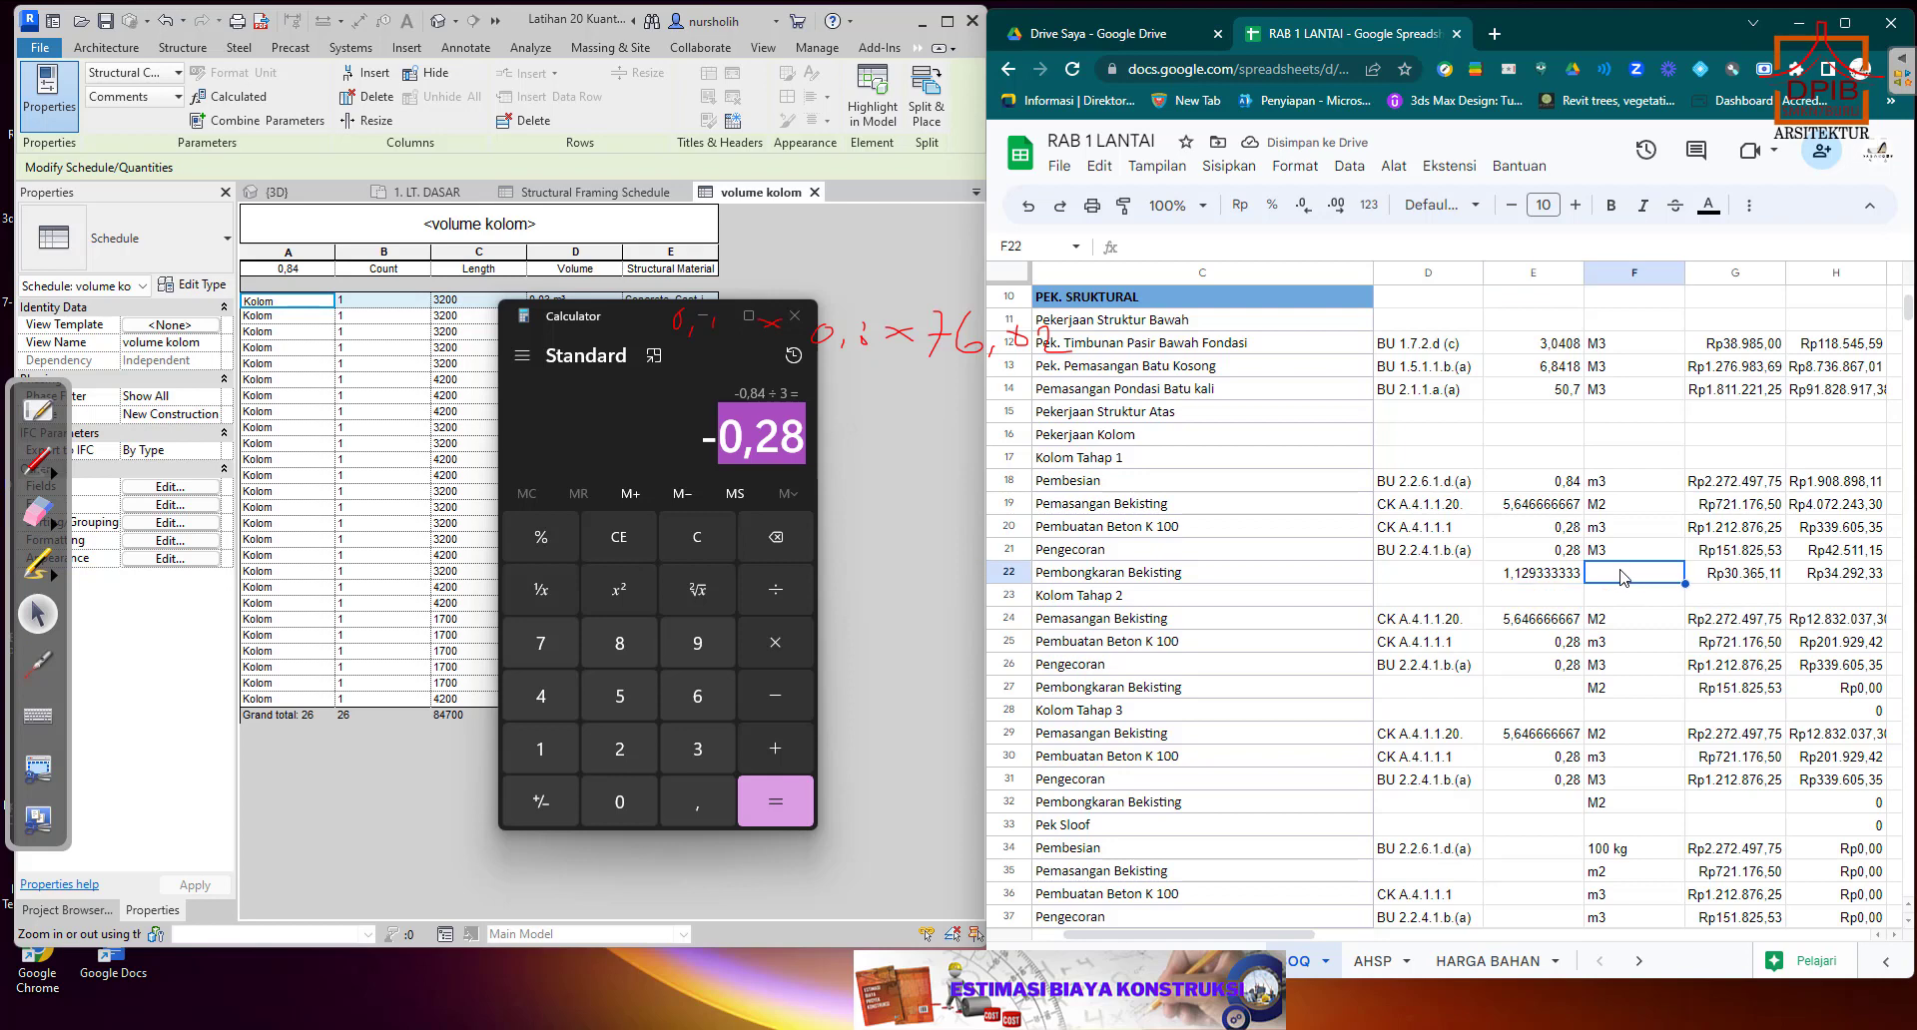
{"action": "type", "text": "m2"}
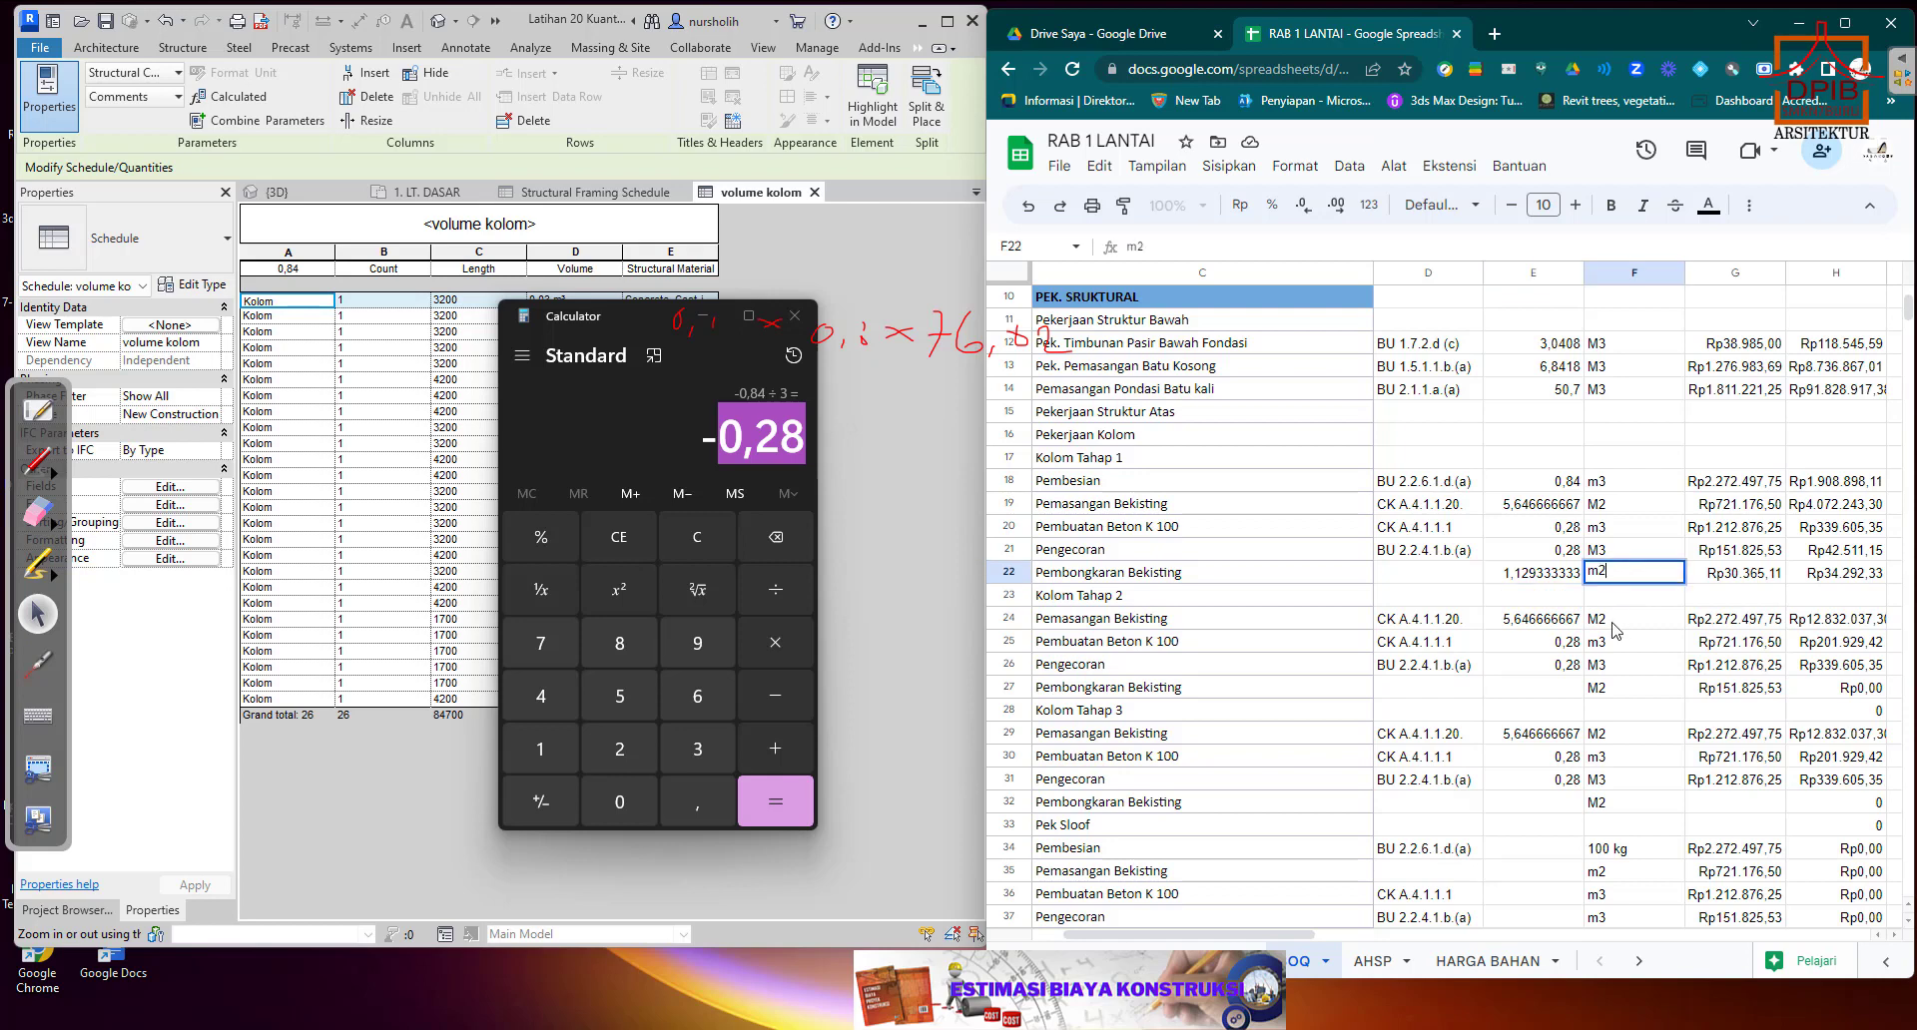
{"action": "key", "text": "Return"}
{"action": "left_click", "coordinate": [1631, 576]}
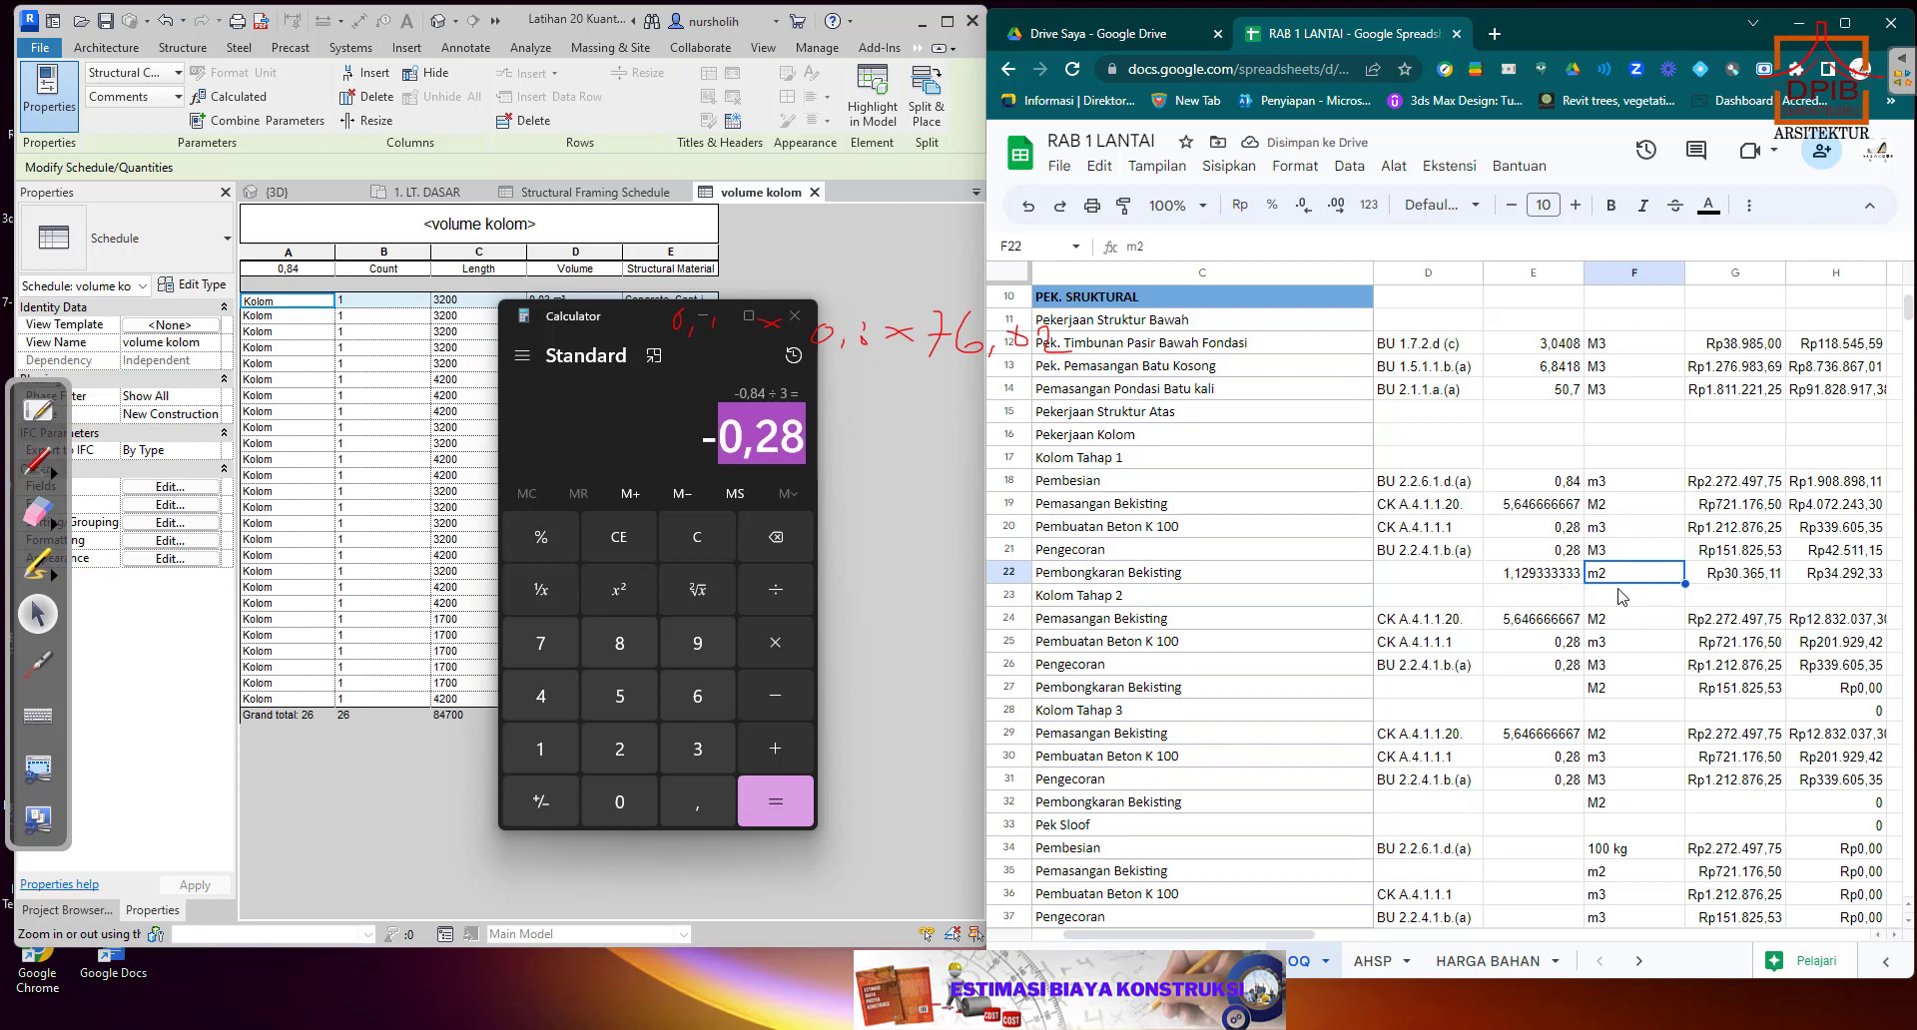
{"action": "key", "text": "Delete"}
{"action": "left_click", "coordinate": [1623, 595]}
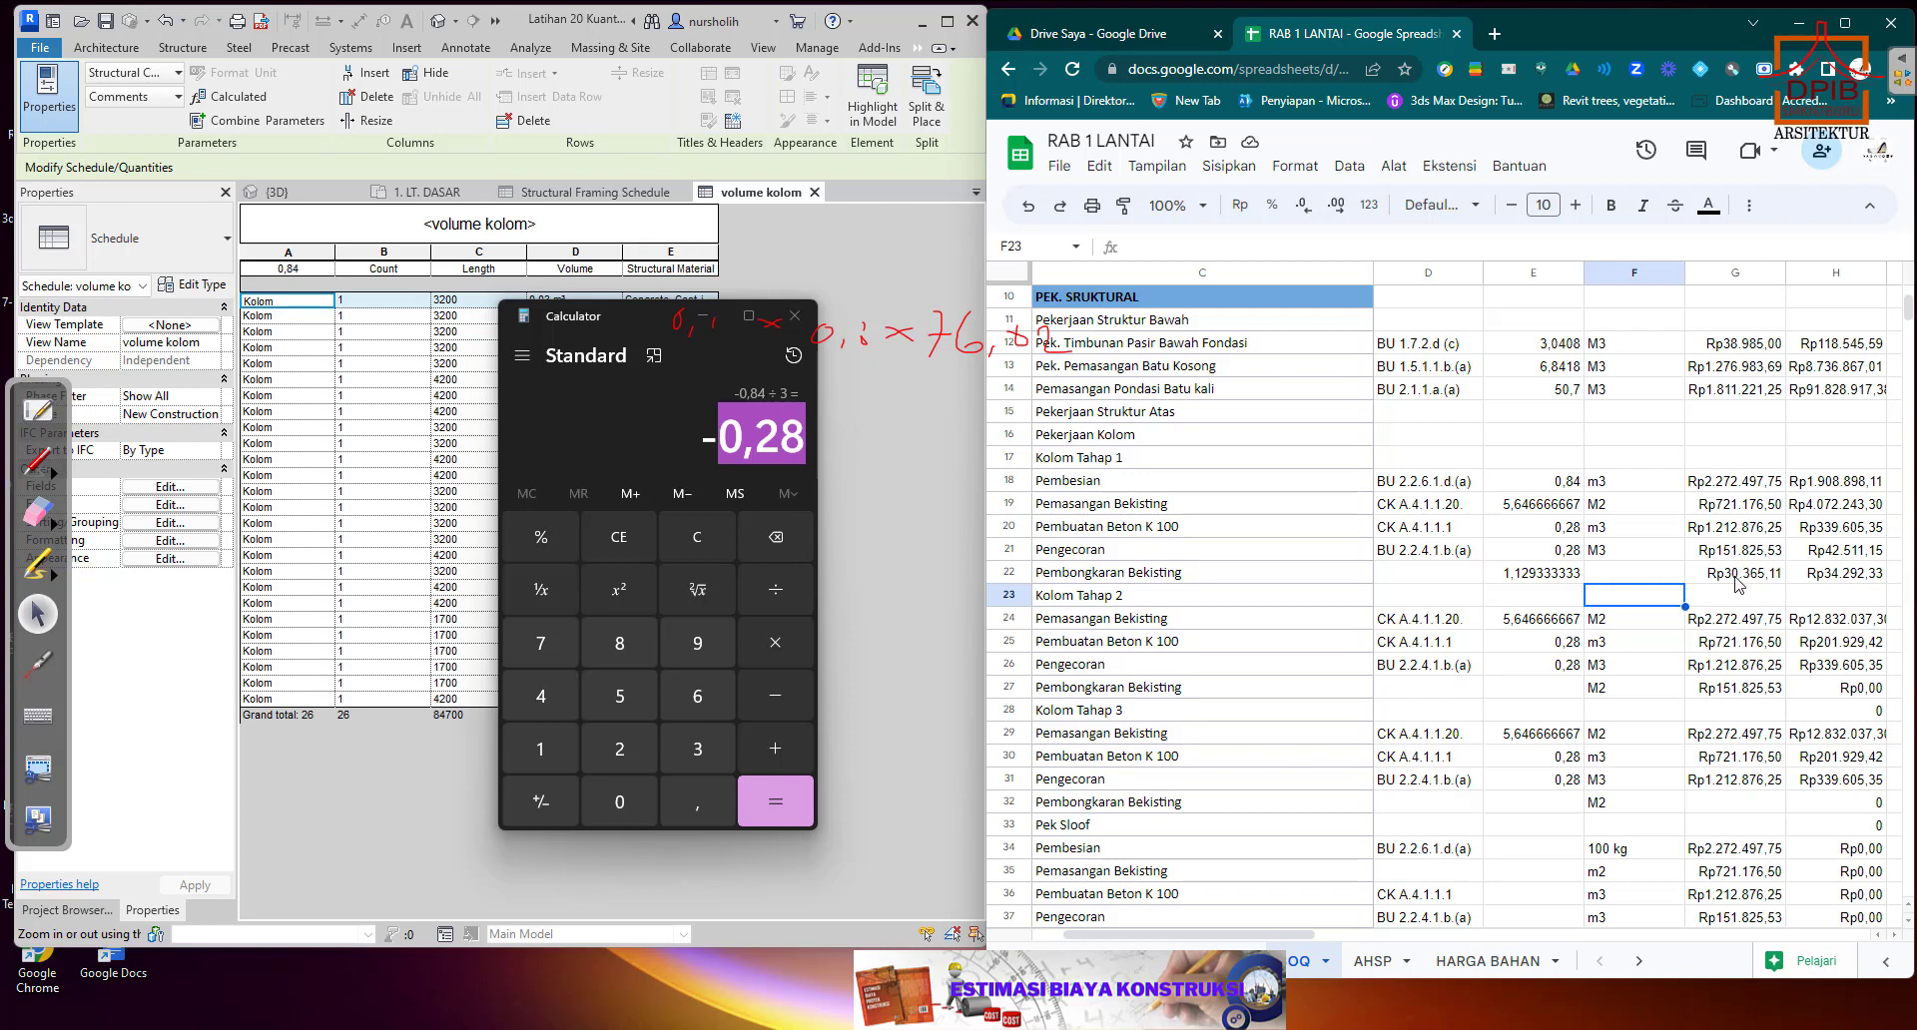
Replace the Kolom Tahap 1 Pembongkaran Bekisting quantity in E22 with the reference +E19 to the Pemasangan Bekisting quantity.
{"action": "left_click", "coordinate": [1563, 577]}
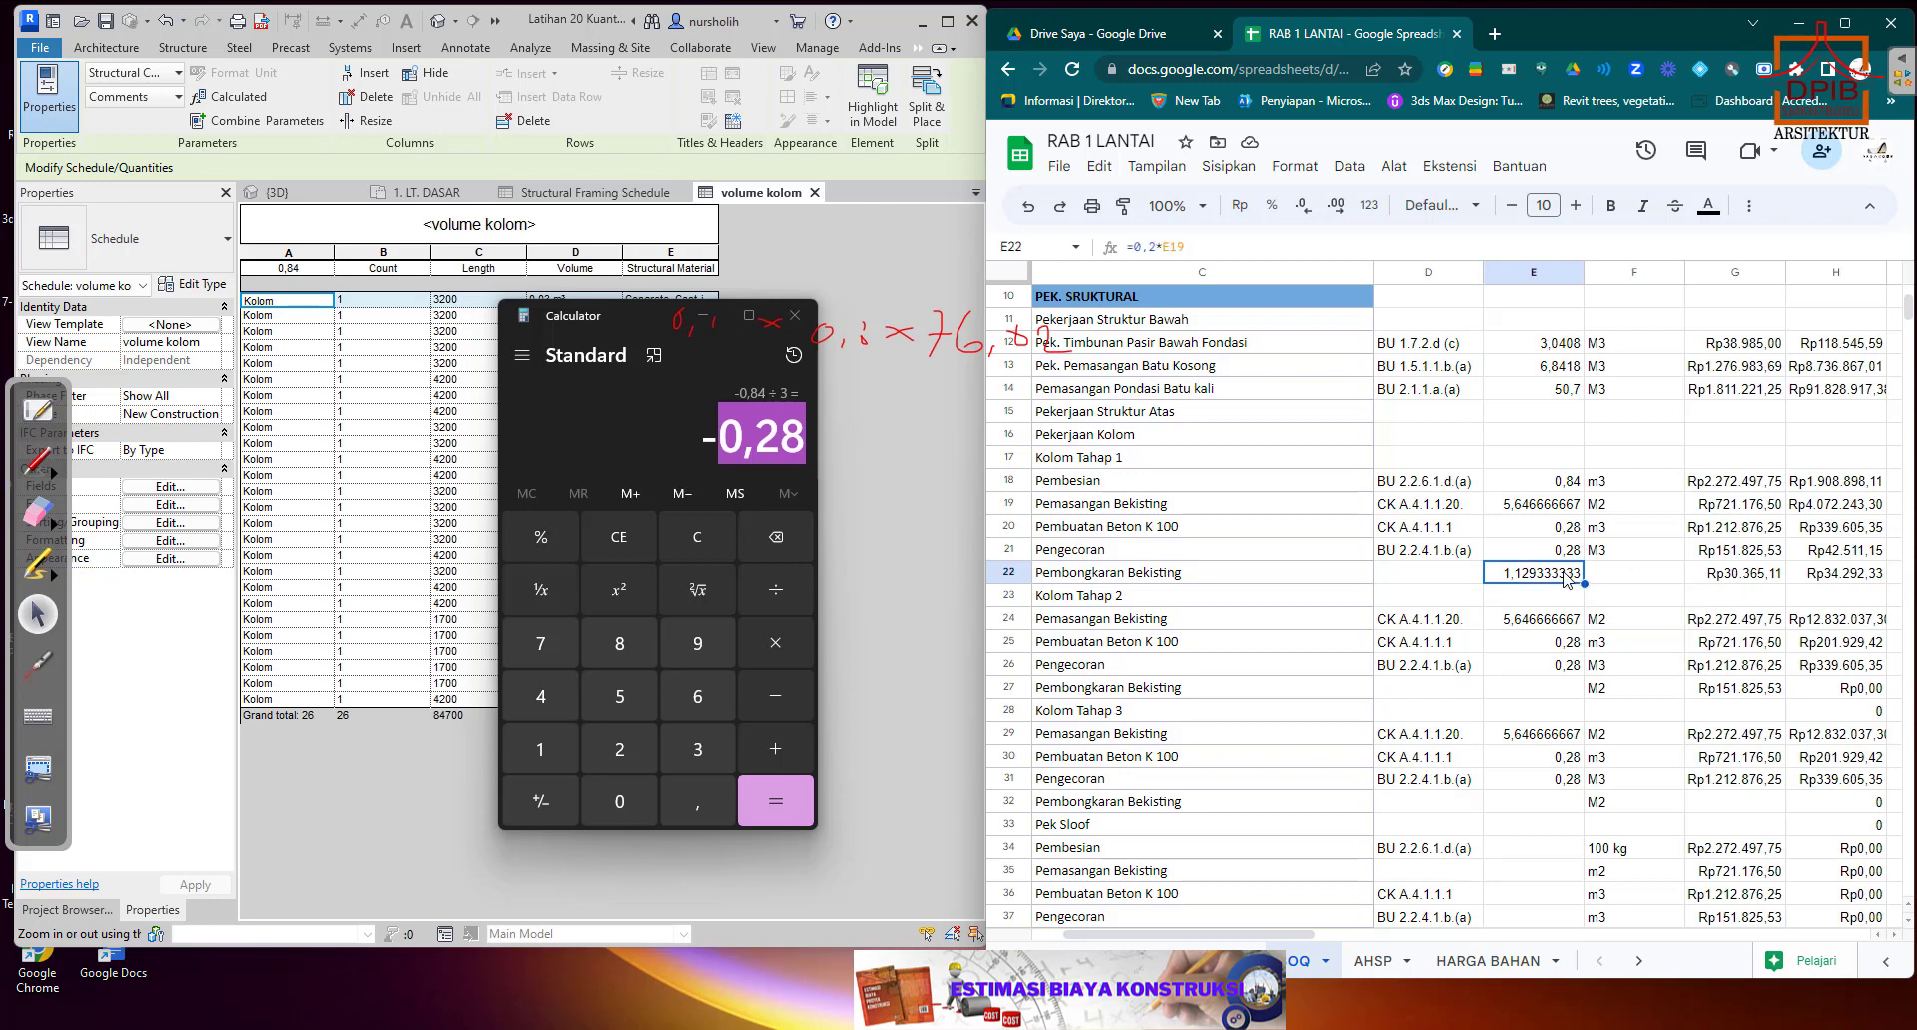
{"action": "key", "text": "Delete"}
{"action": "type", "text": "+"}
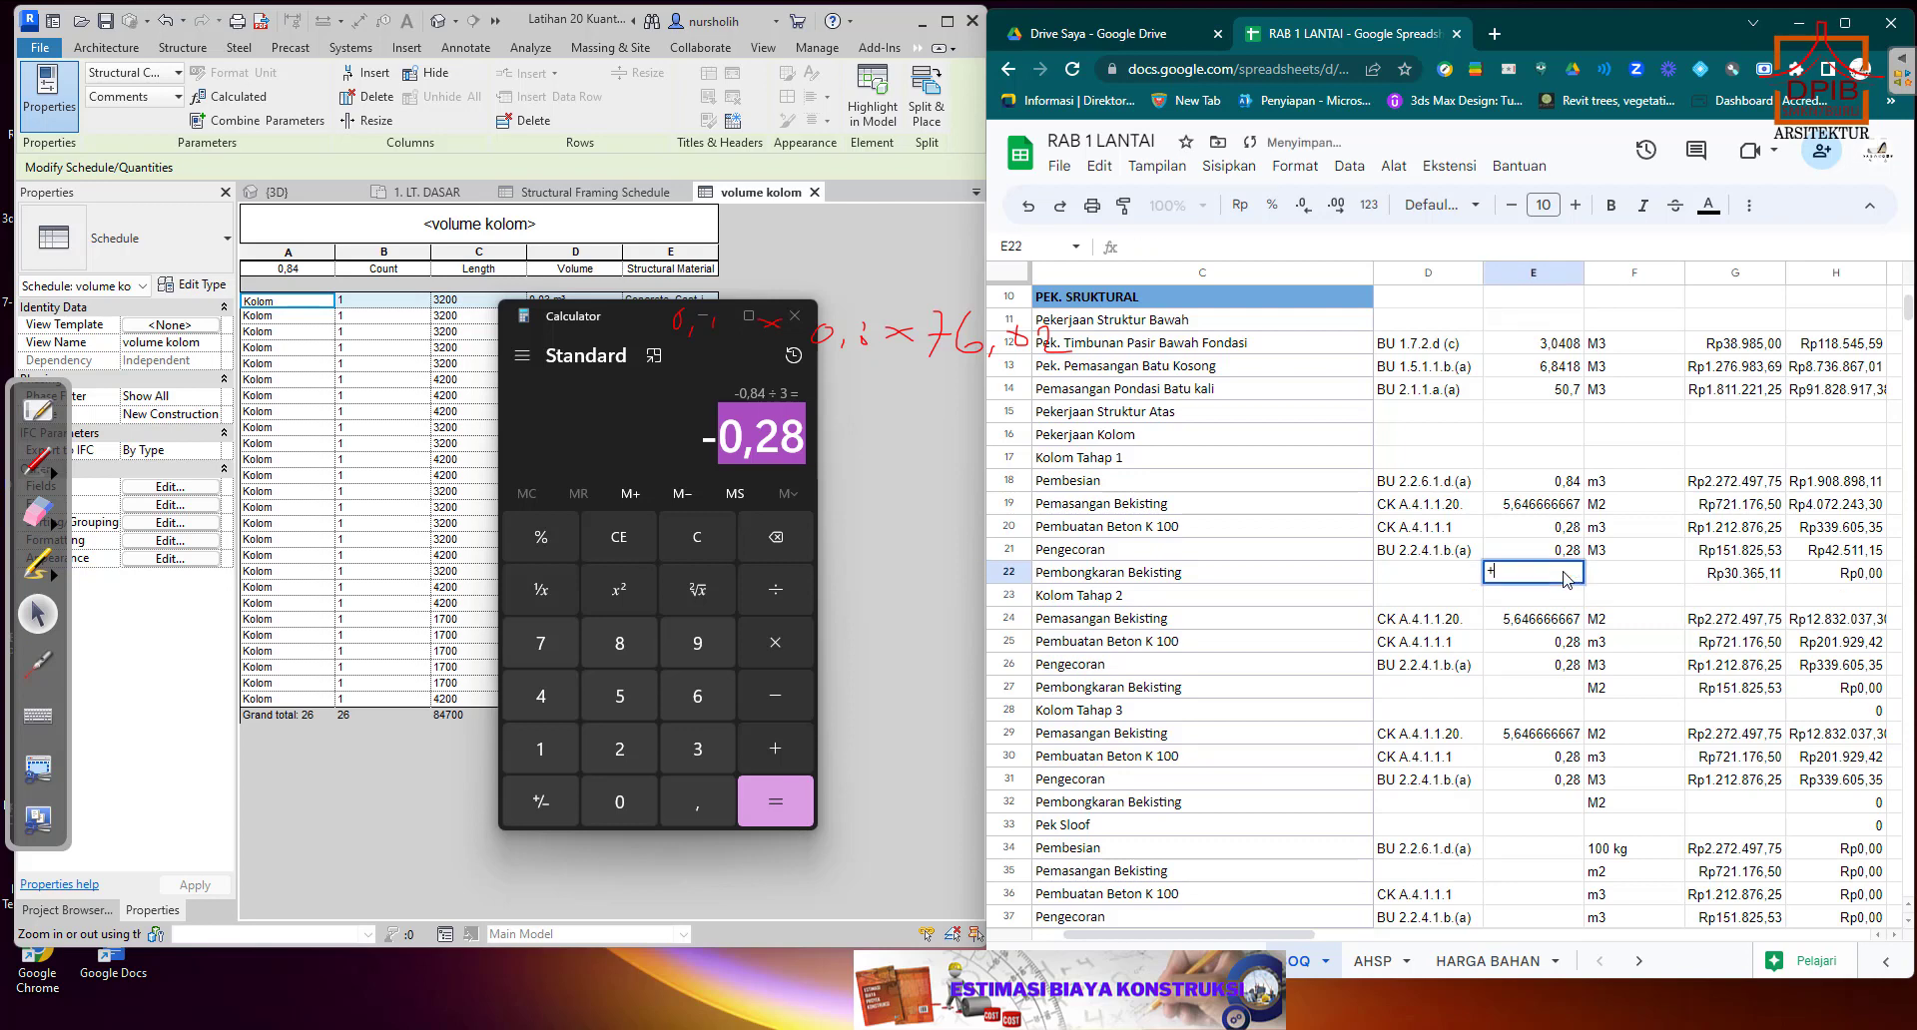
{"action": "left_click", "coordinate": [1559, 510]}
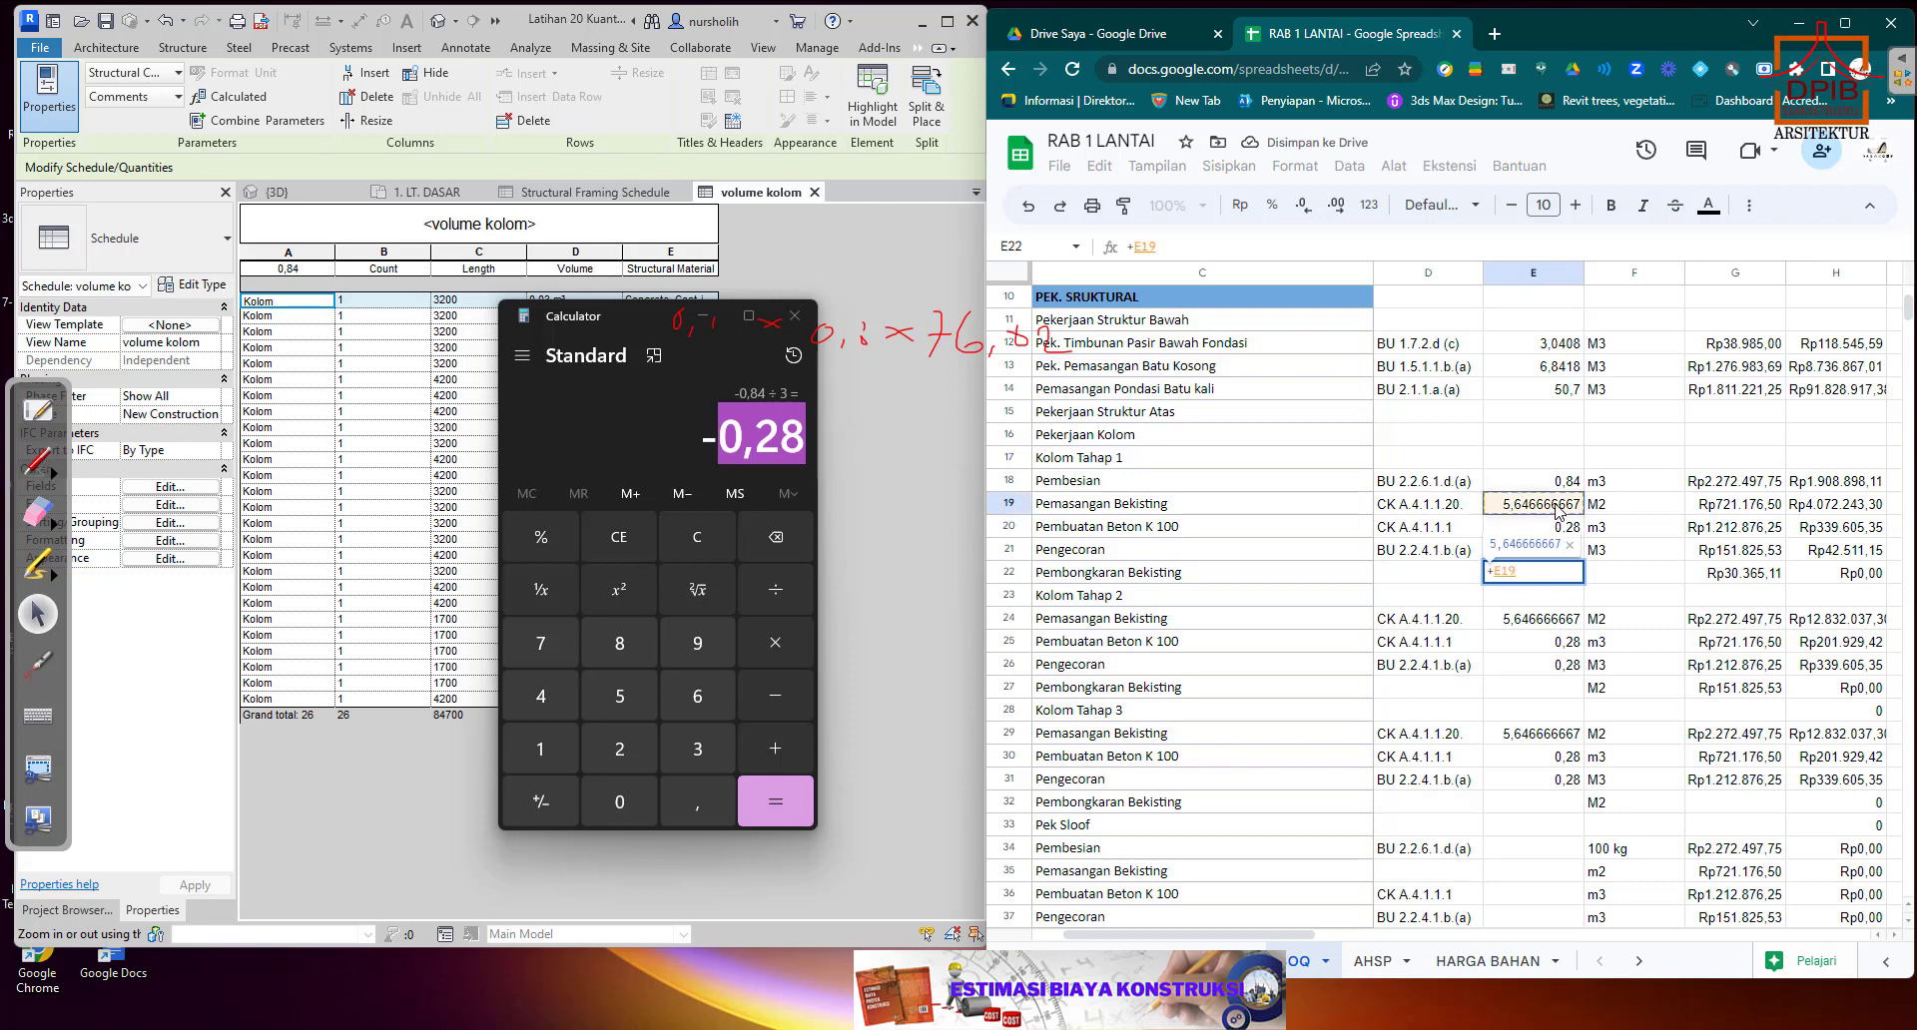
{"action": "key", "text": "Return"}
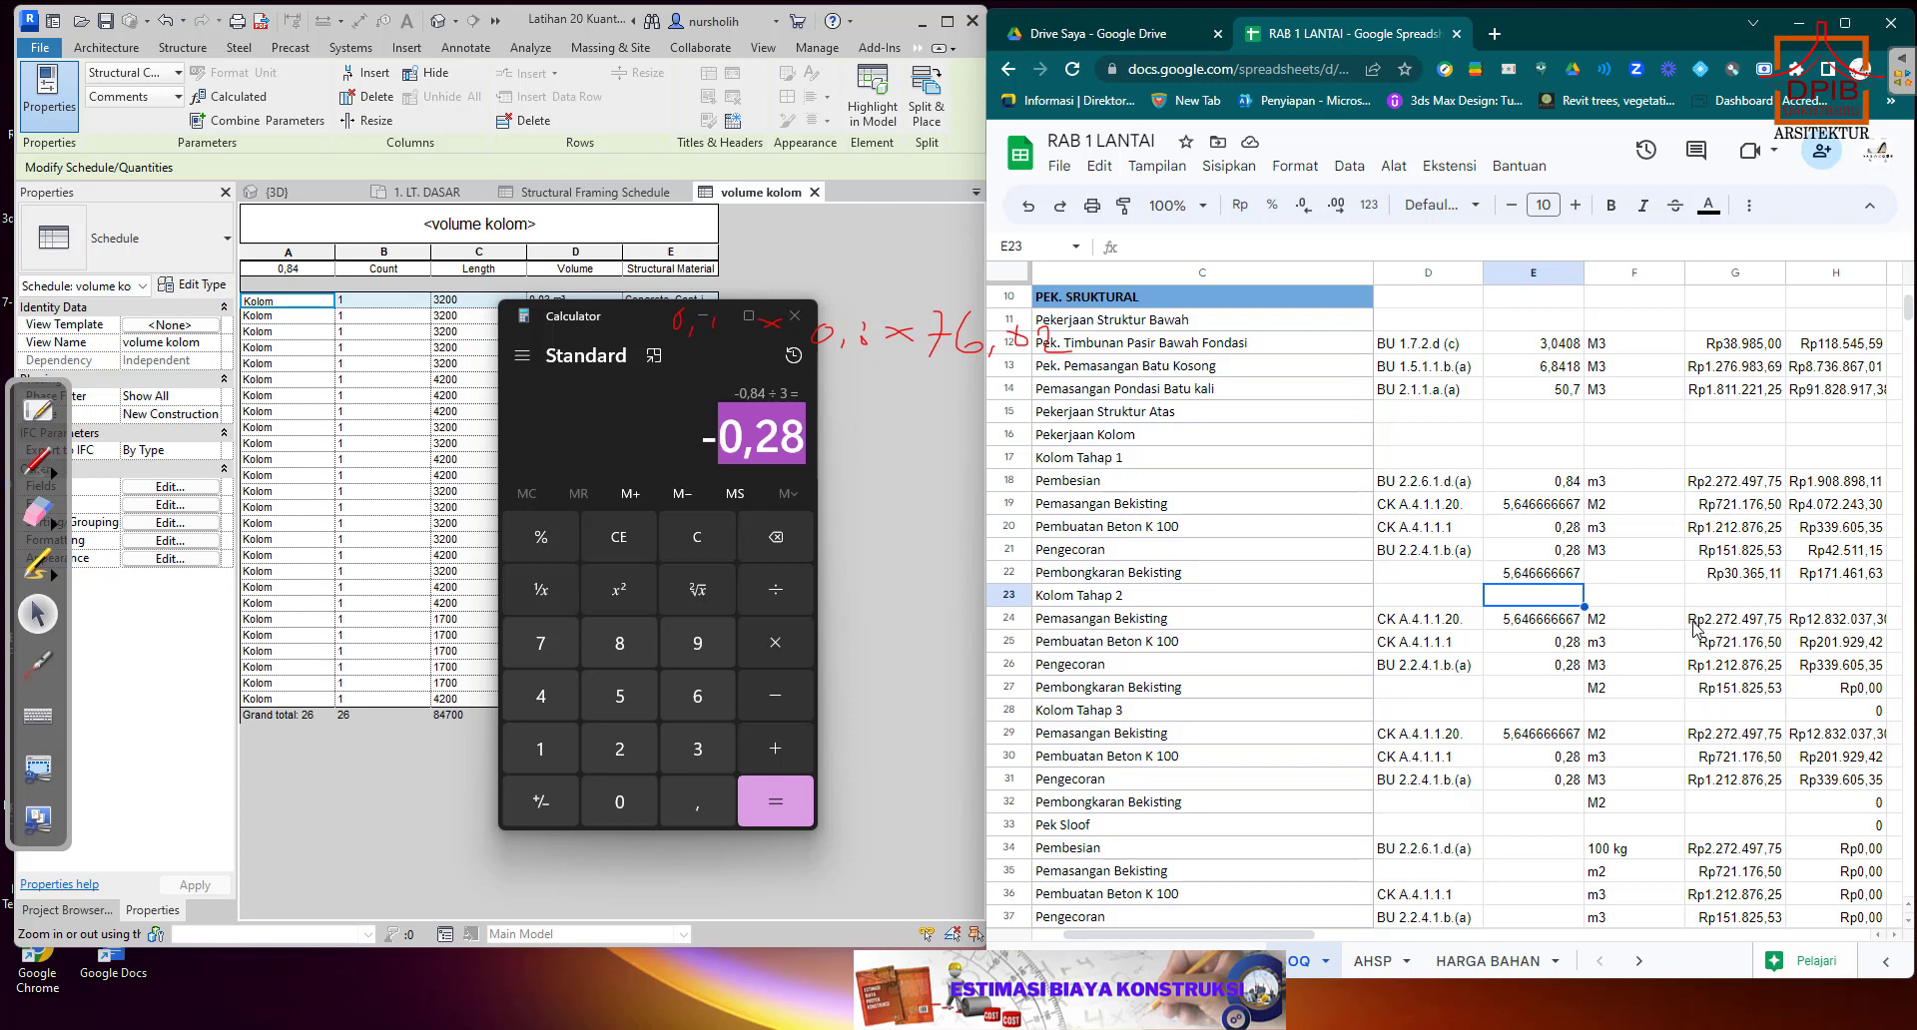
Check the Kolom Tahap 2 item names and the unit price references in G27, G26 and G24.
{"action": "left_click", "coordinate": [1288, 629]}
{"action": "left_click", "coordinate": [1286, 647]}
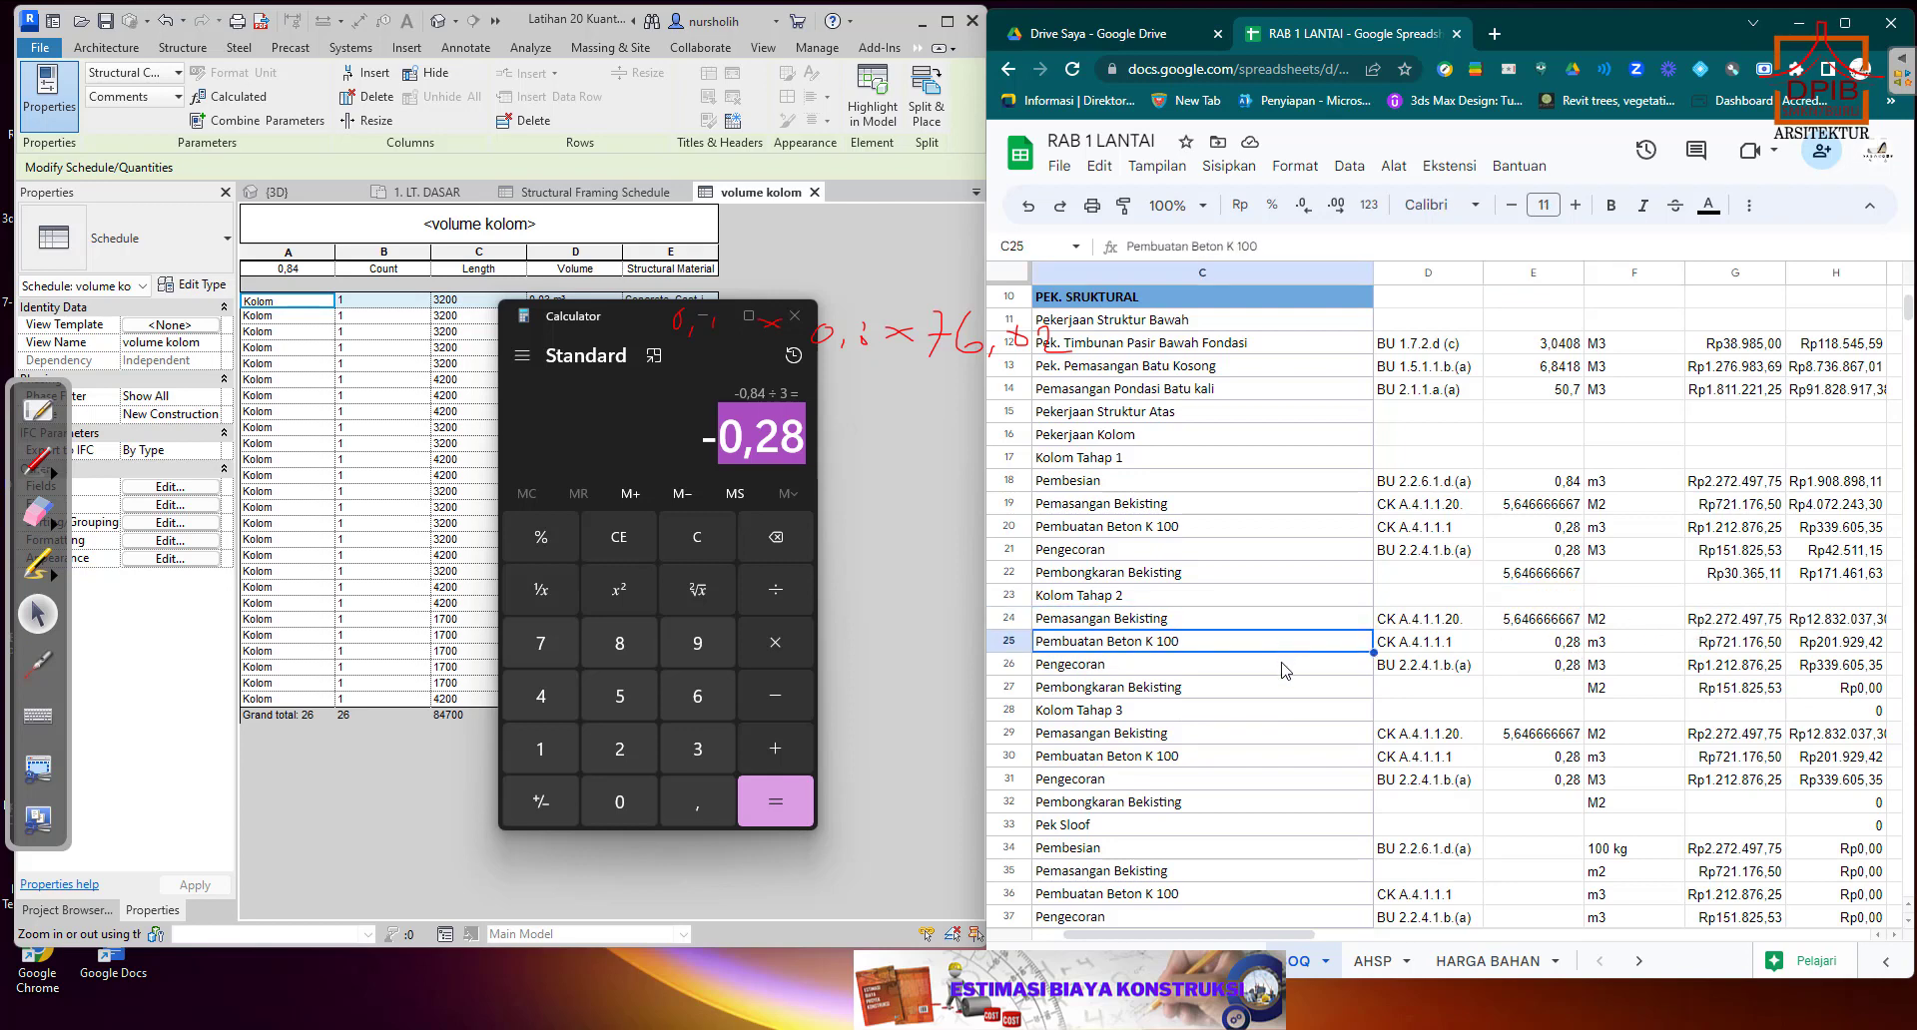
{"action": "left_click", "coordinate": [1286, 667]}
{"action": "left_click", "coordinate": [1314, 689]}
{"action": "left_click", "coordinate": [1761, 694]}
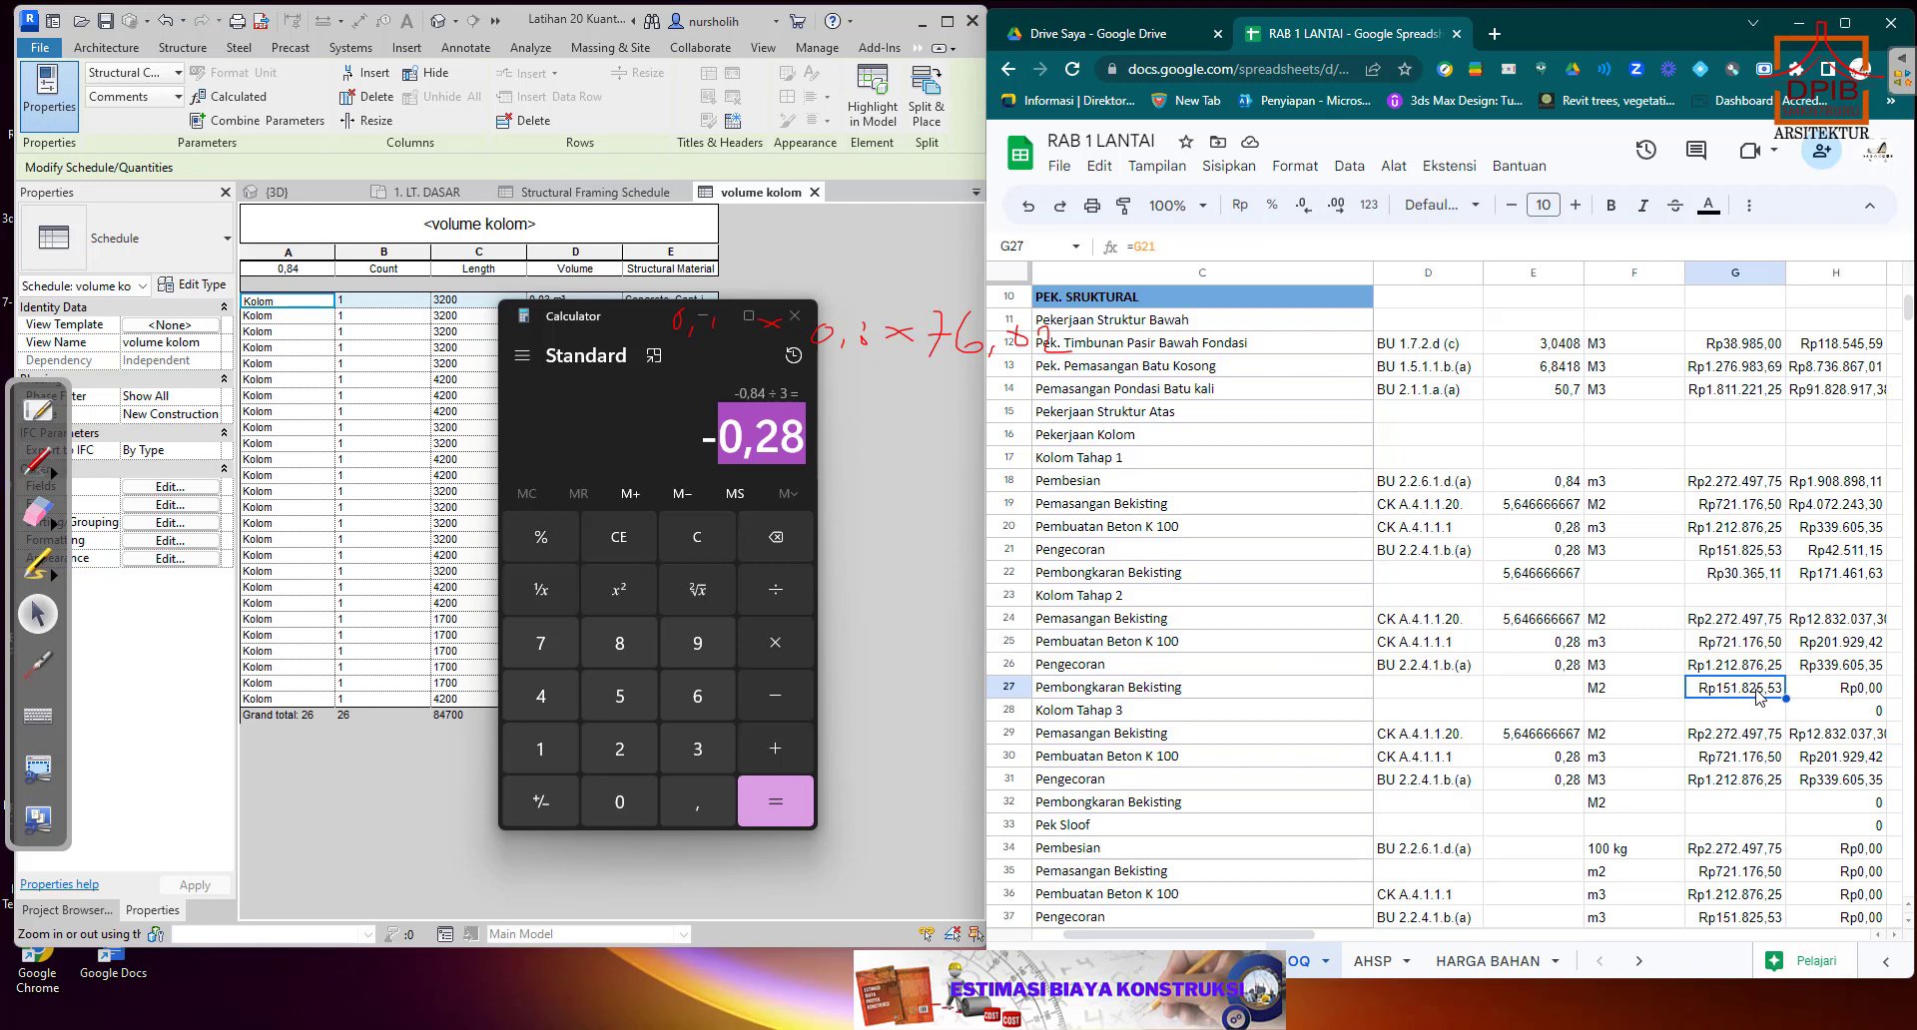
{"action": "left_click", "coordinate": [1729, 668]}
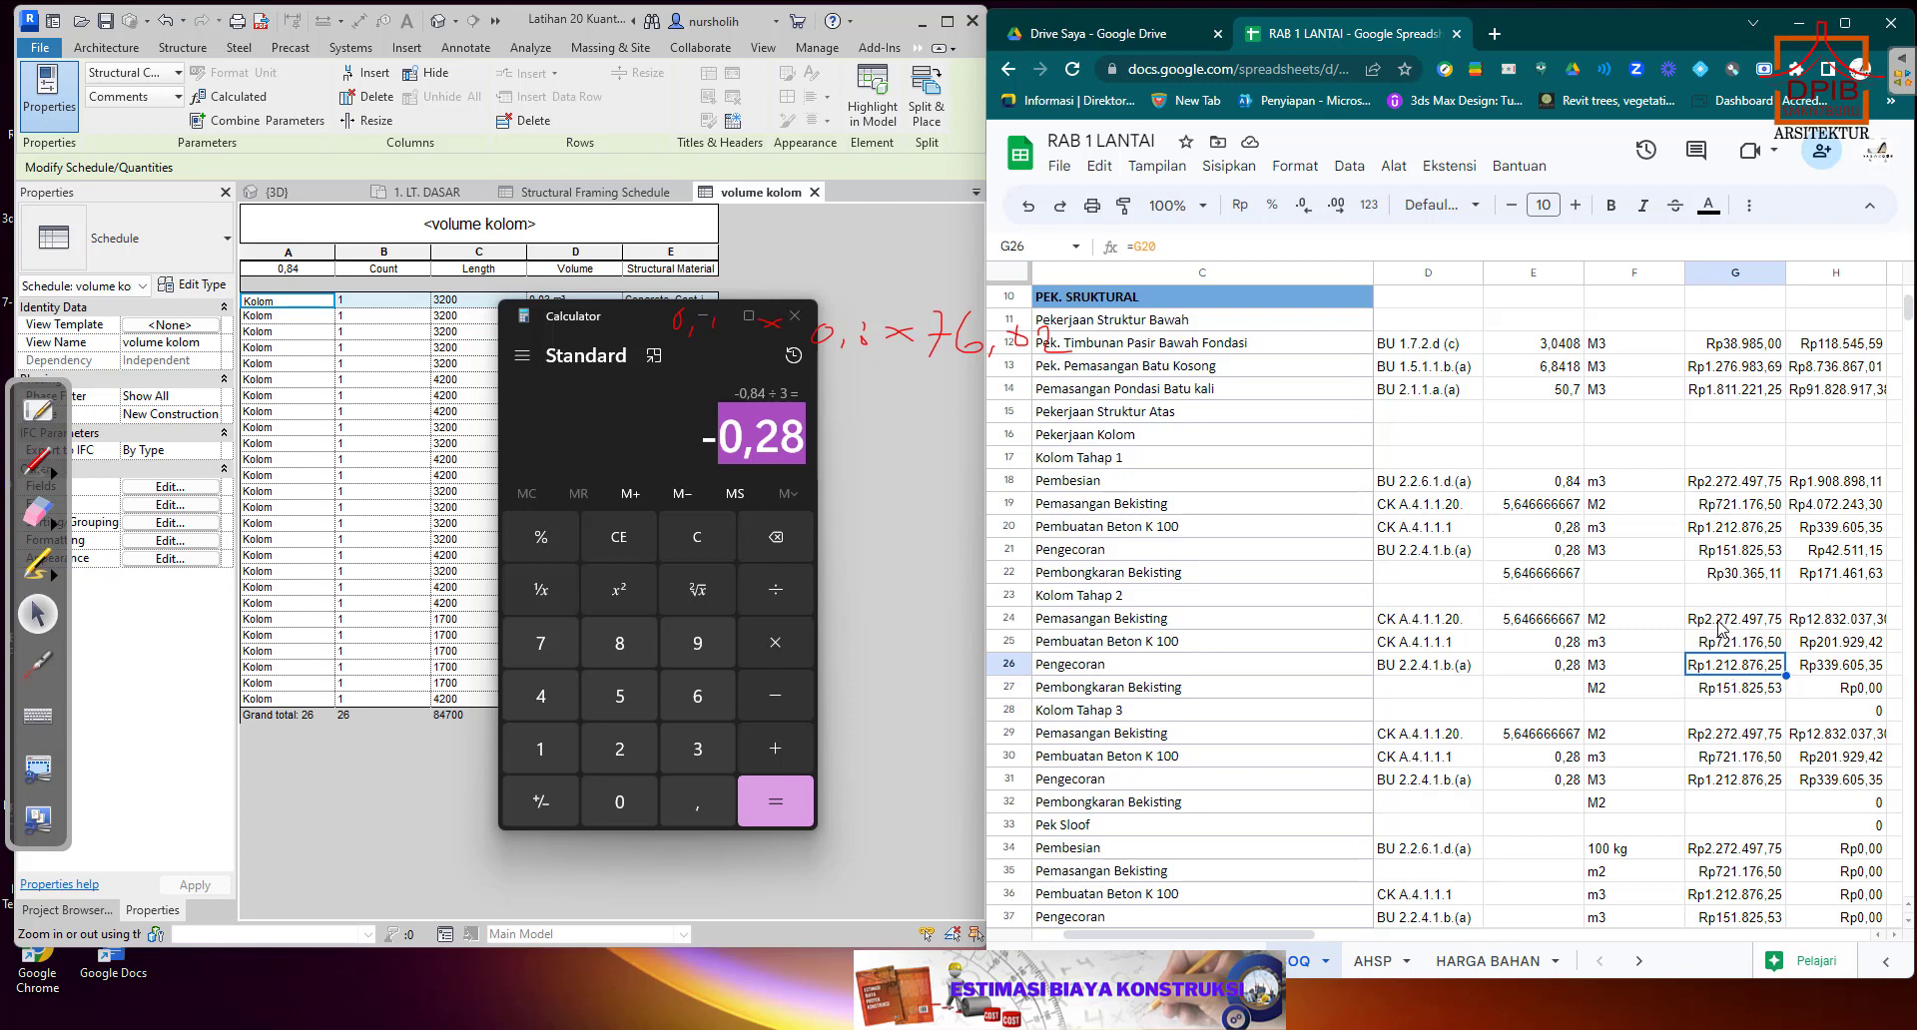
{"action": "left_click", "coordinate": [1722, 625]}
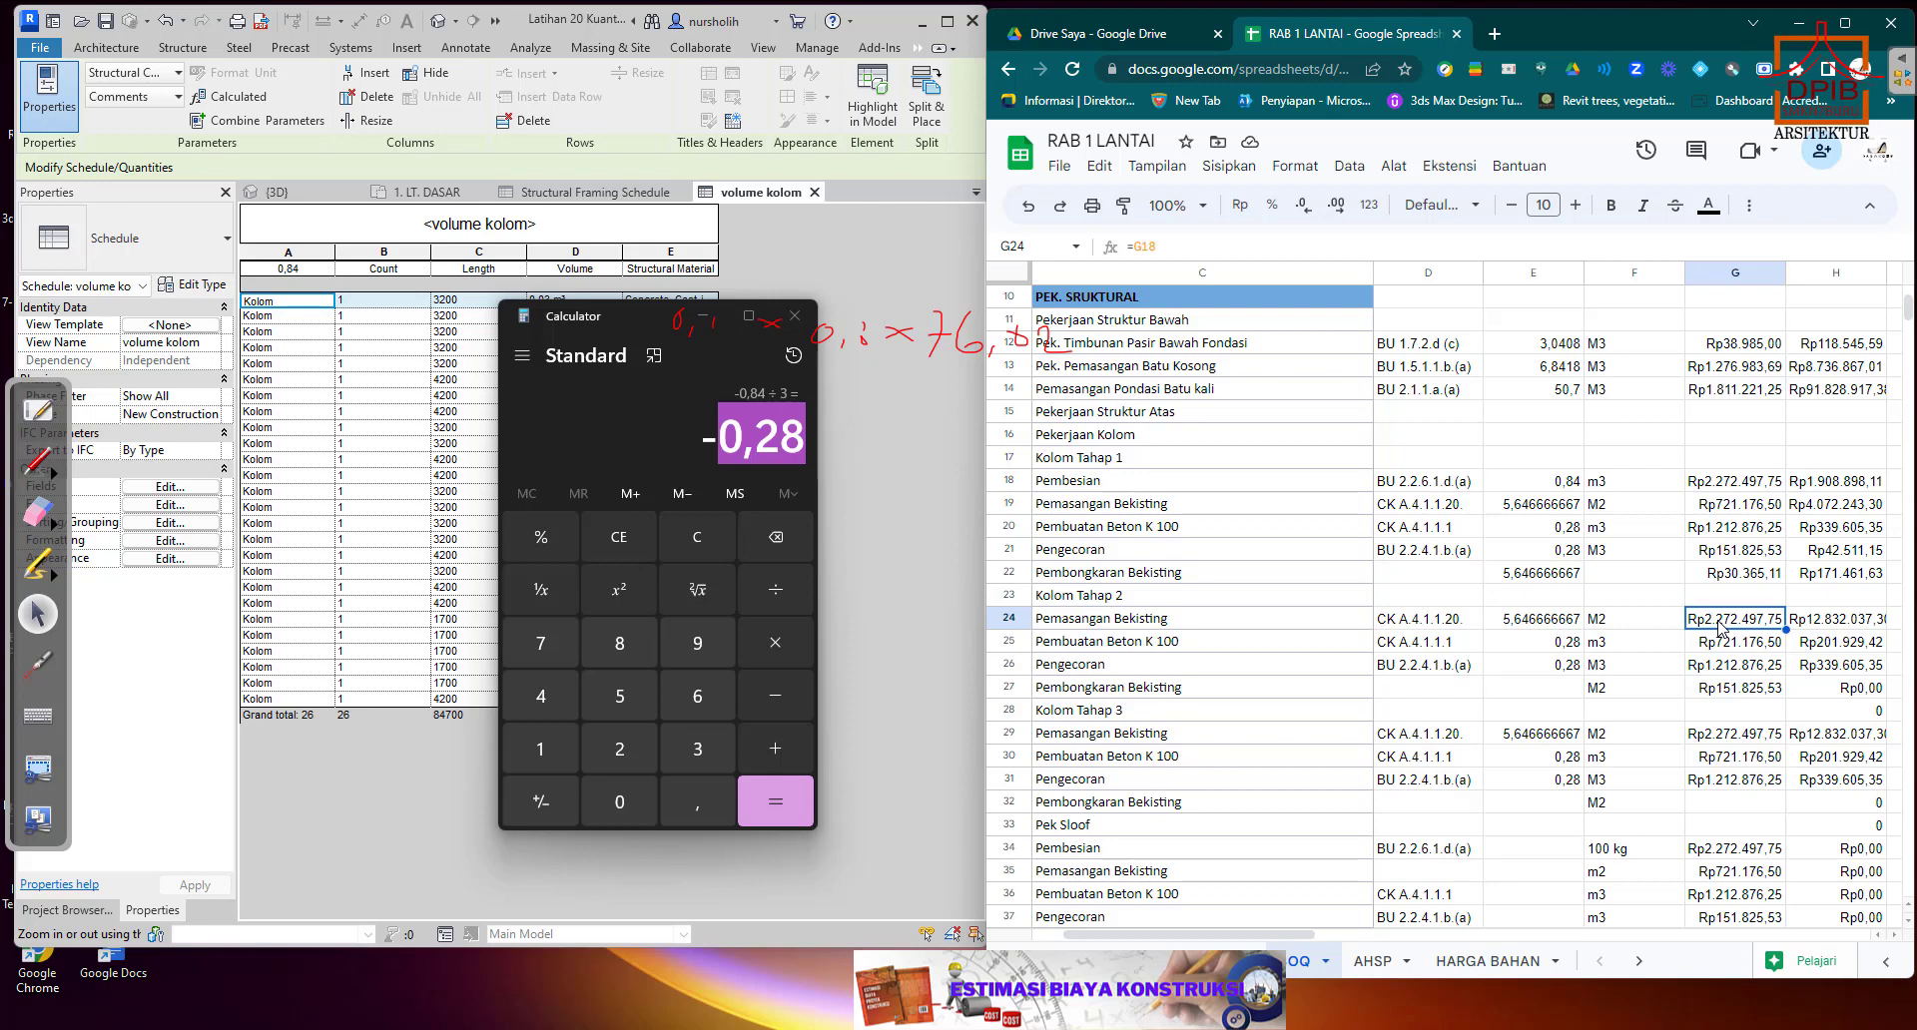
Link the Kolom Tahap 2 unit prices to Tahap 1: Pembuatan Beton K 100 in G25 to G20 and Pengecoran in G26 to G21.
{"action": "left_click", "coordinate": [1723, 649]}
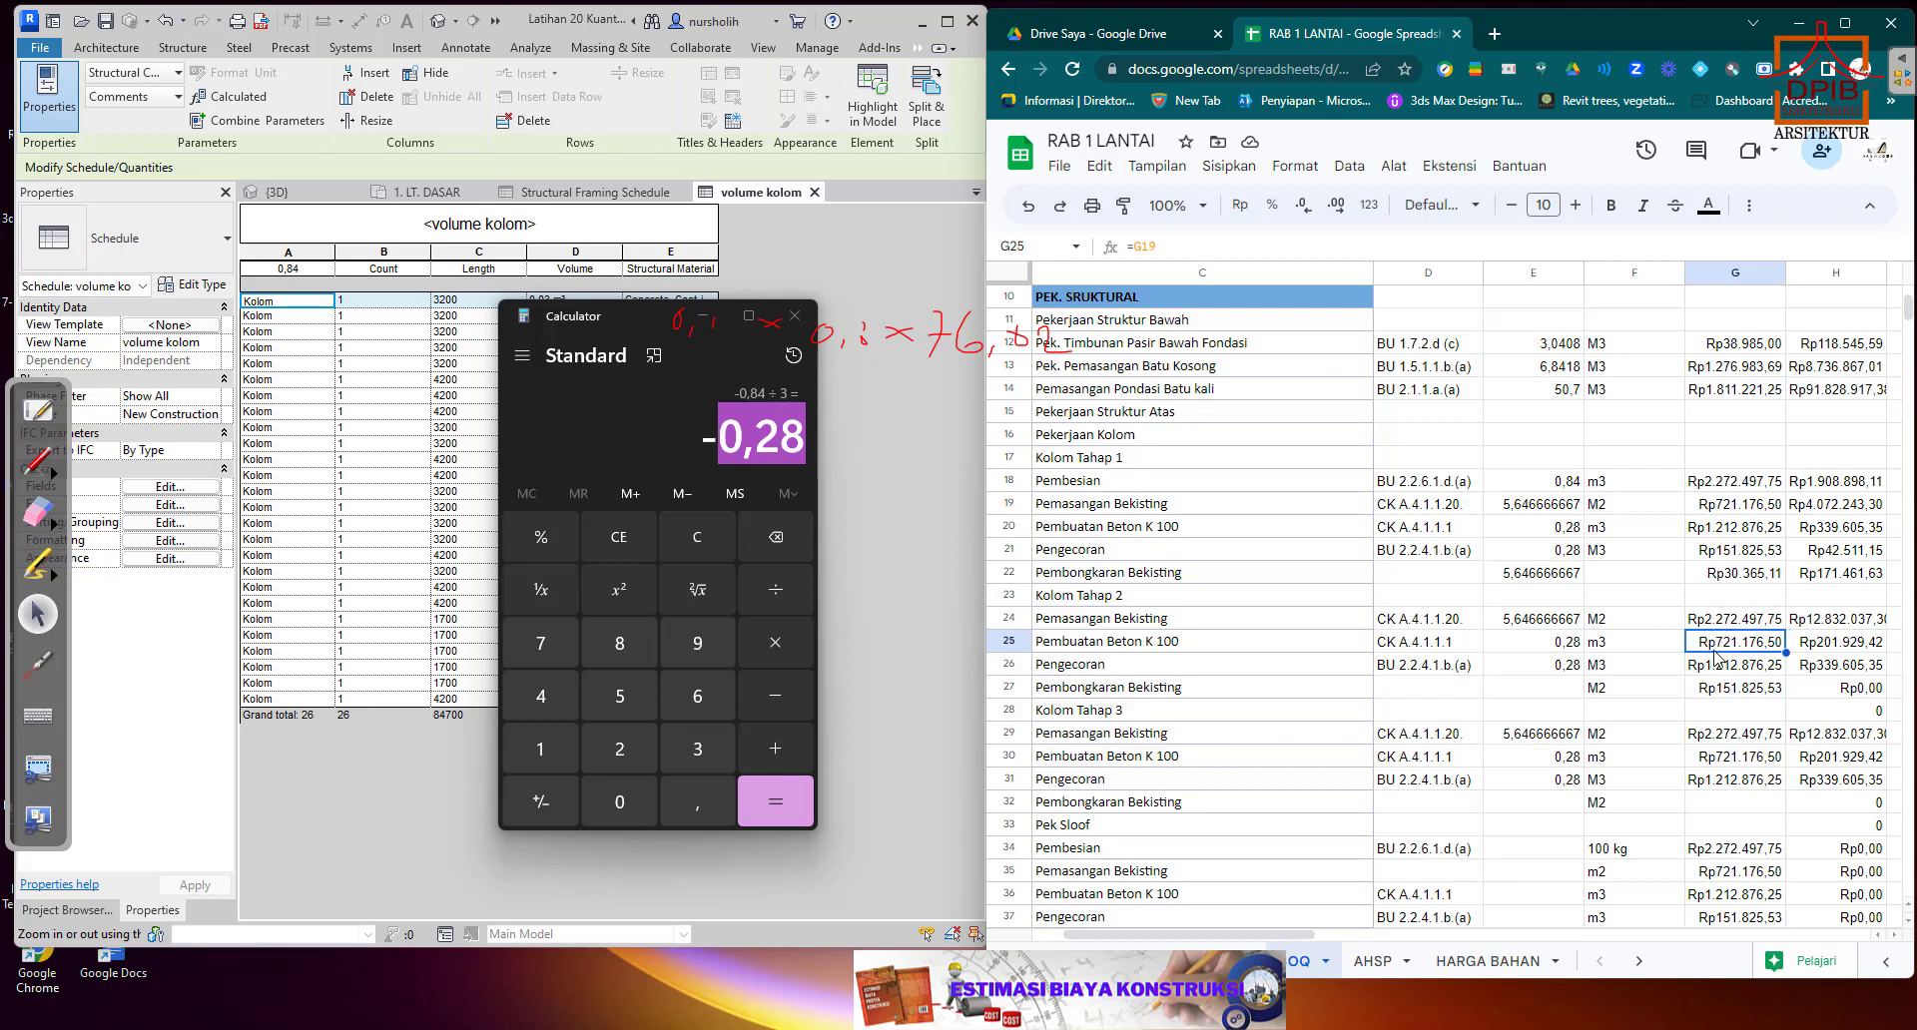
{"action": "type", "text": "+"}
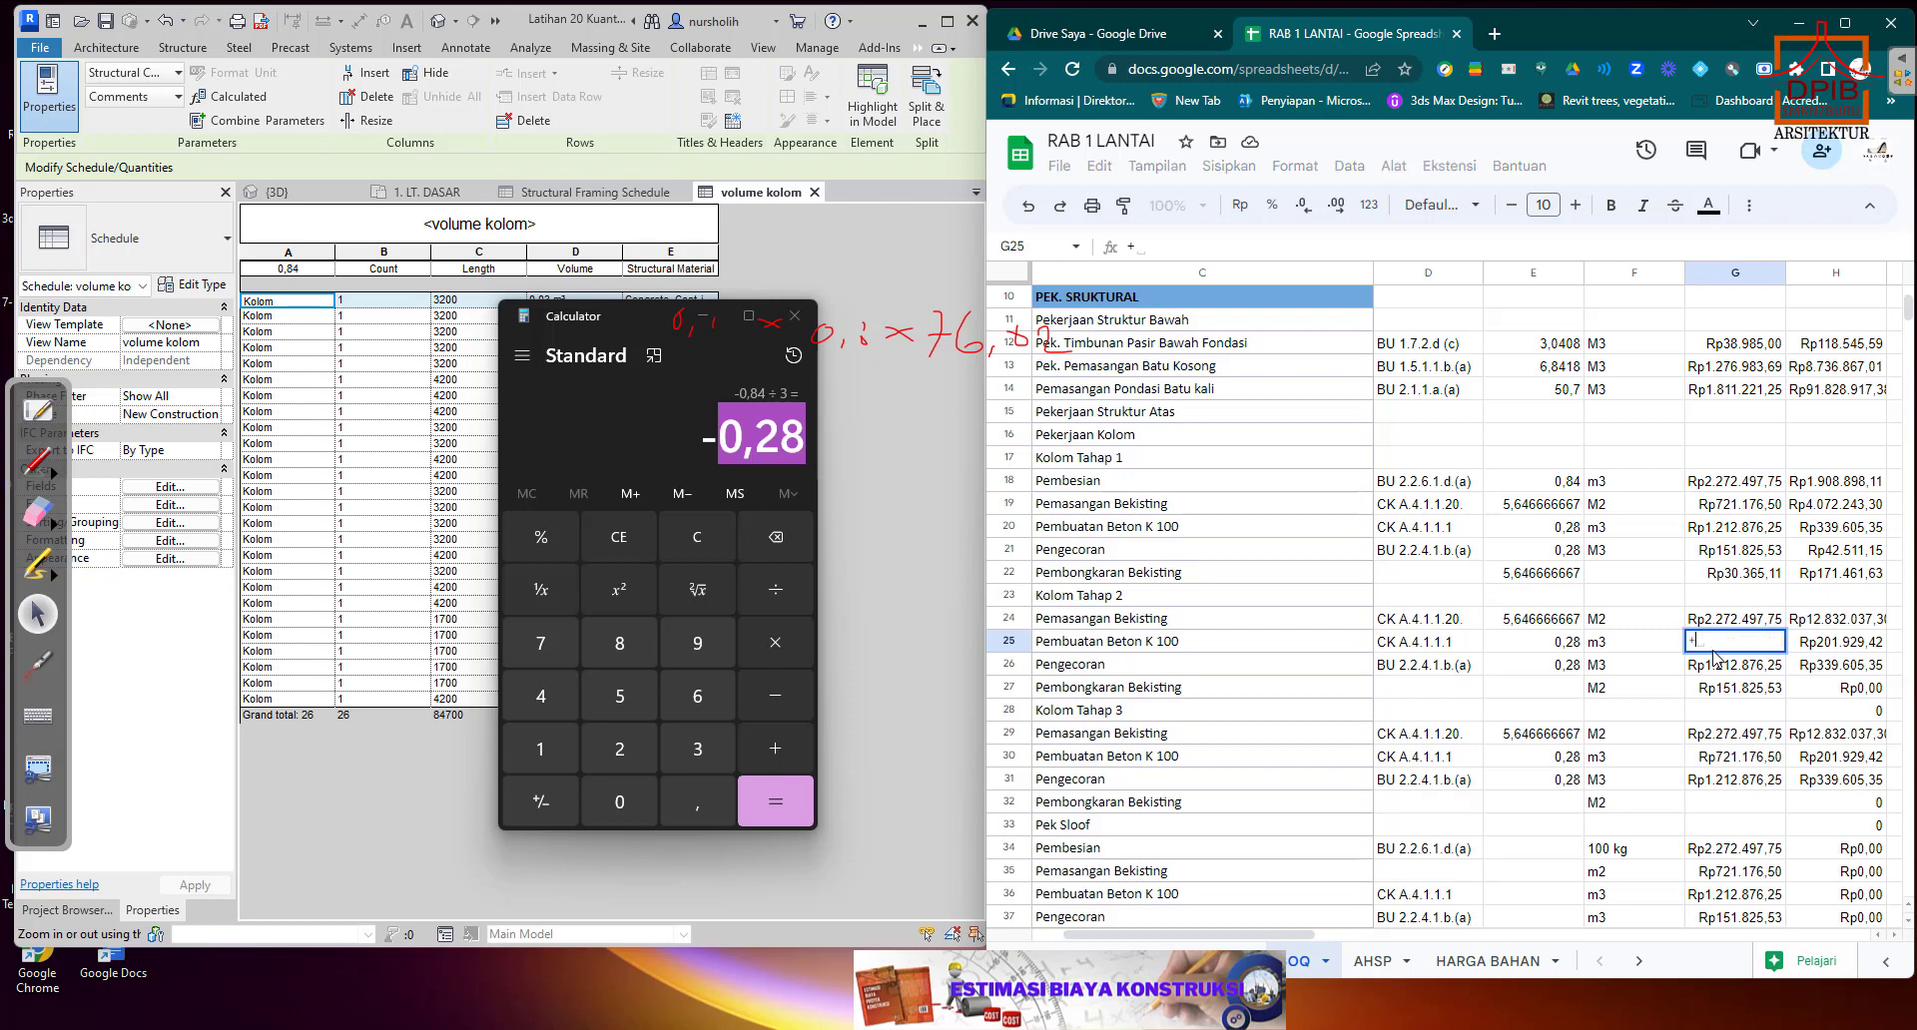
{"action": "left_click", "coordinate": [1724, 535]}
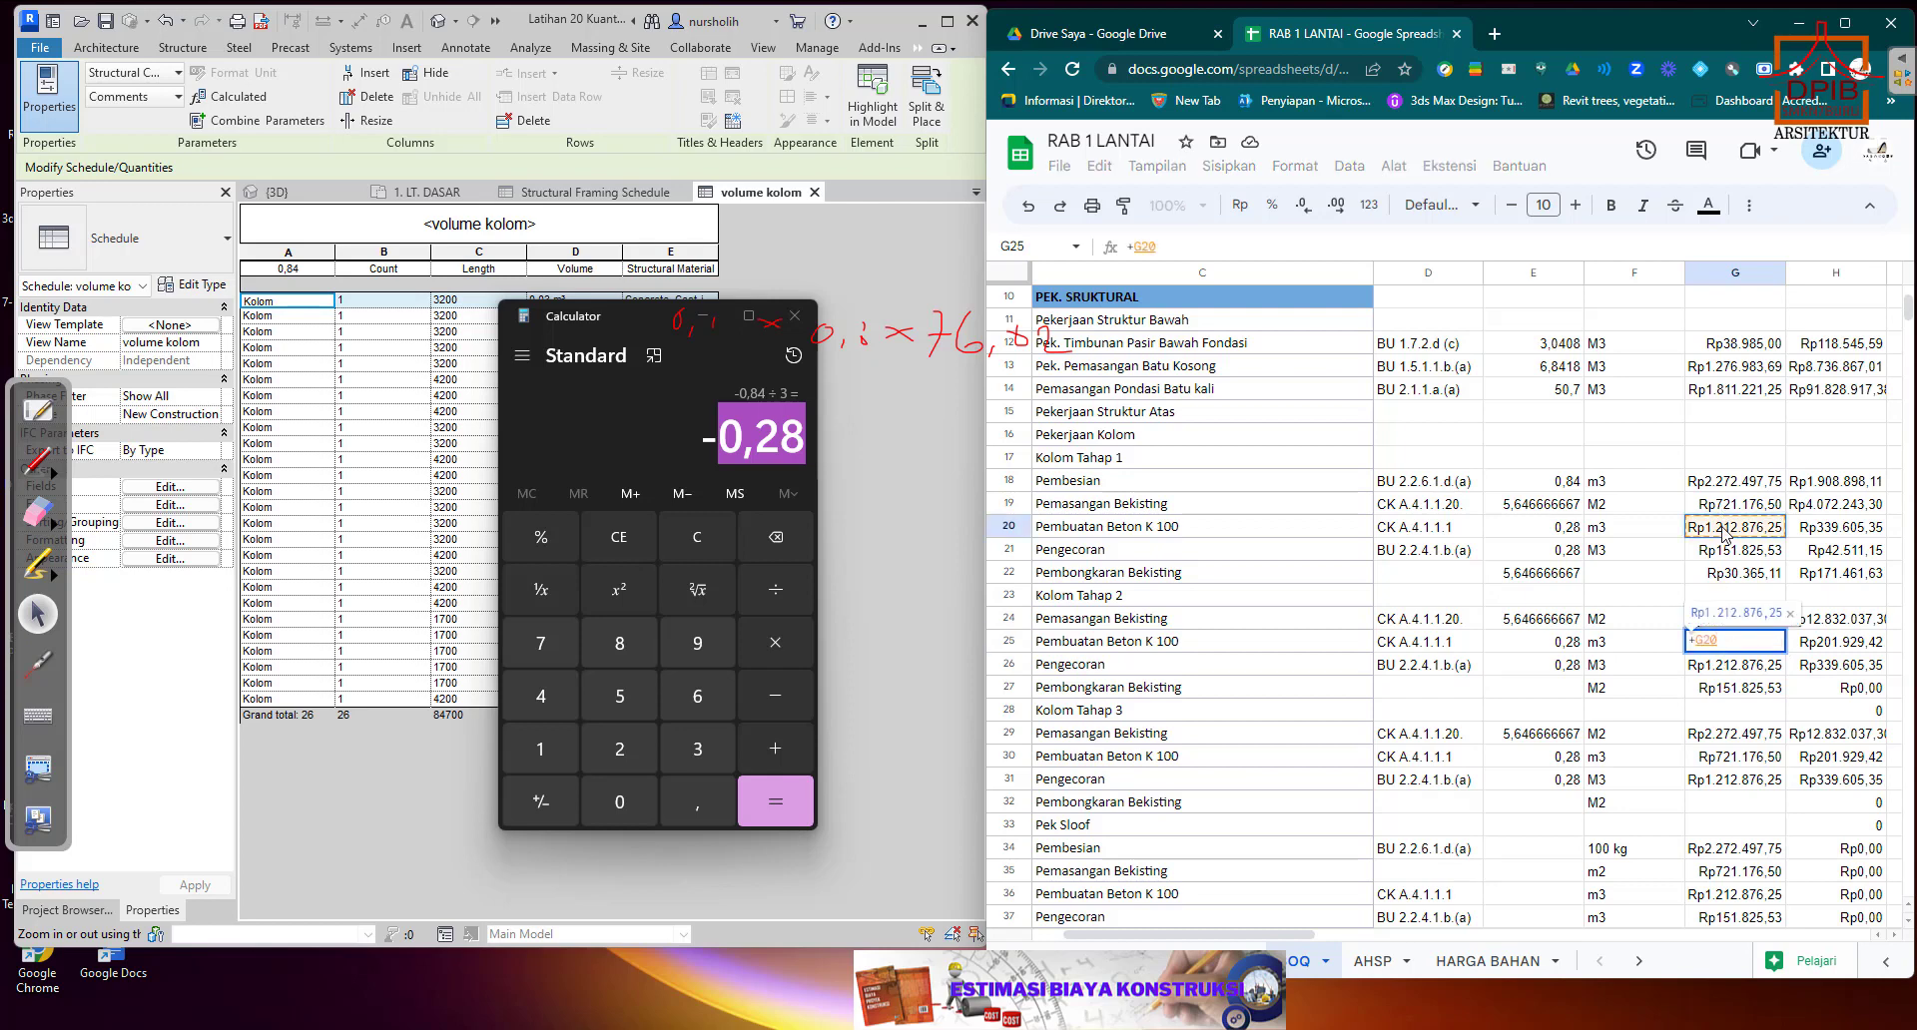
{"action": "key", "text": "Return"}
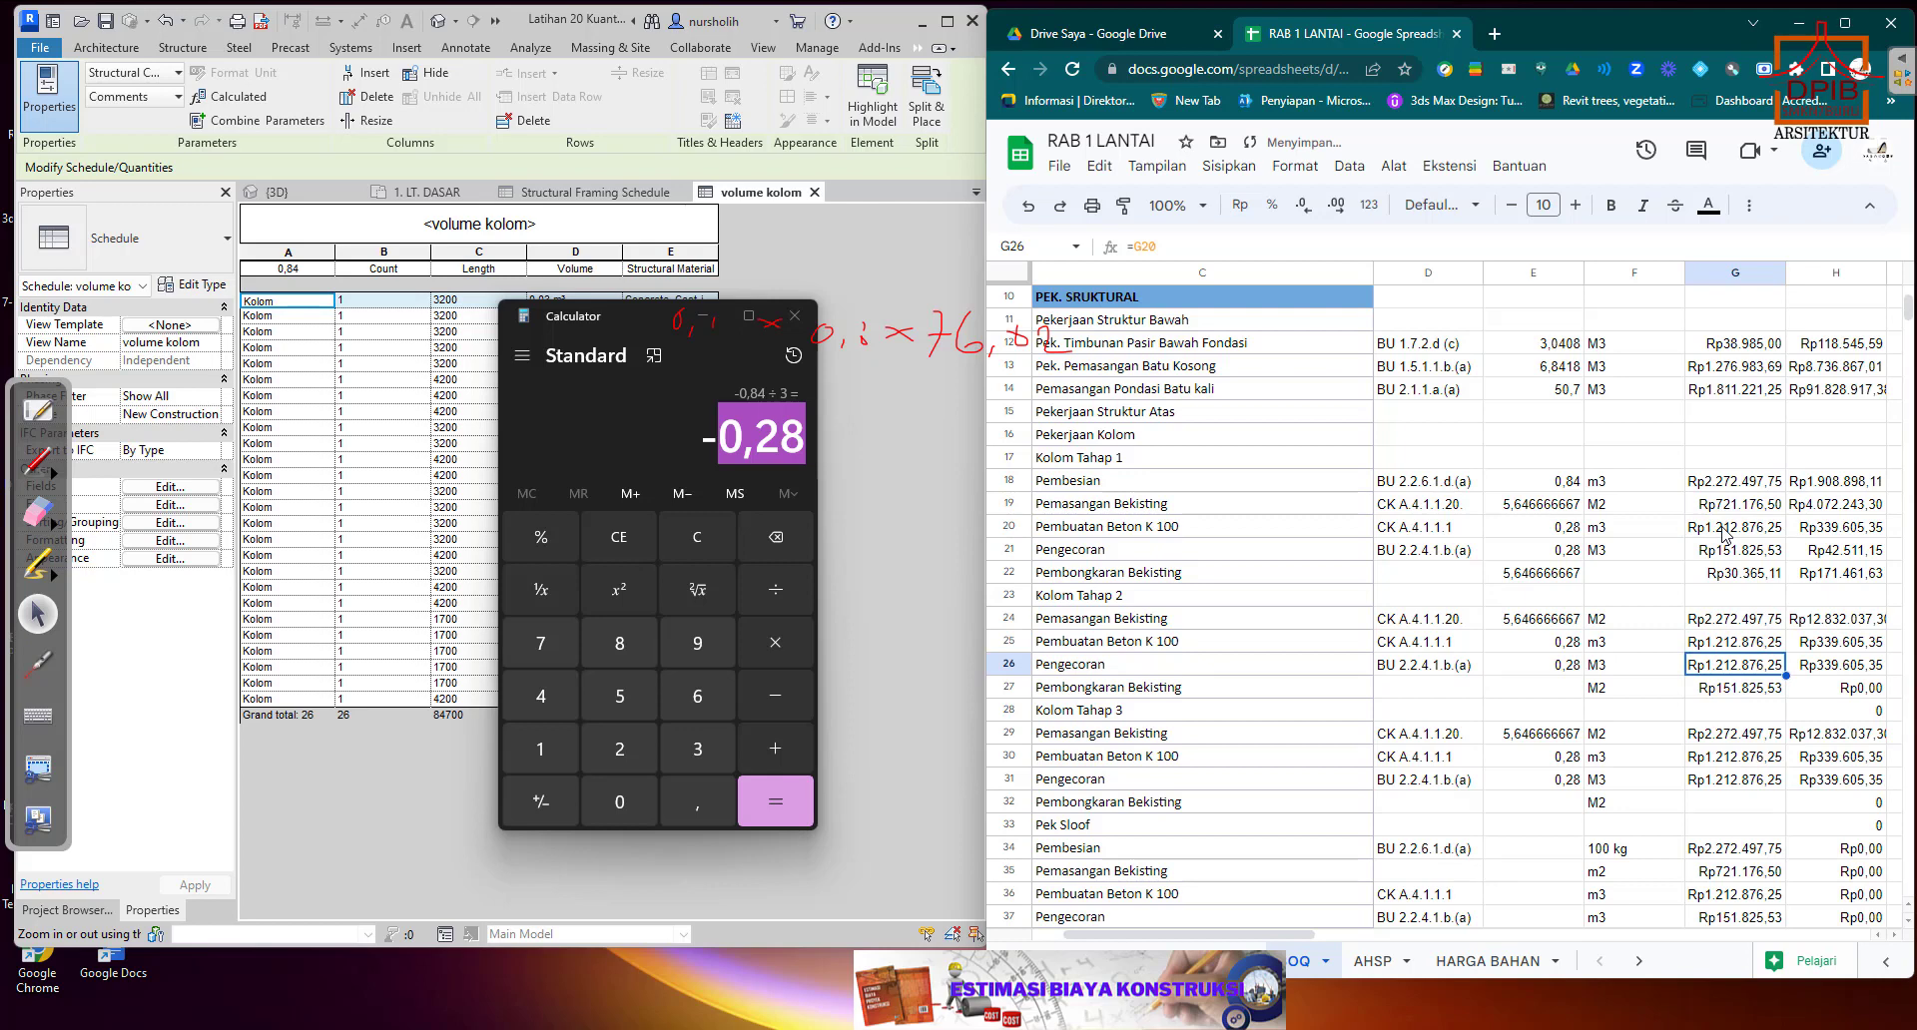
{"action": "type", "text": "+"}
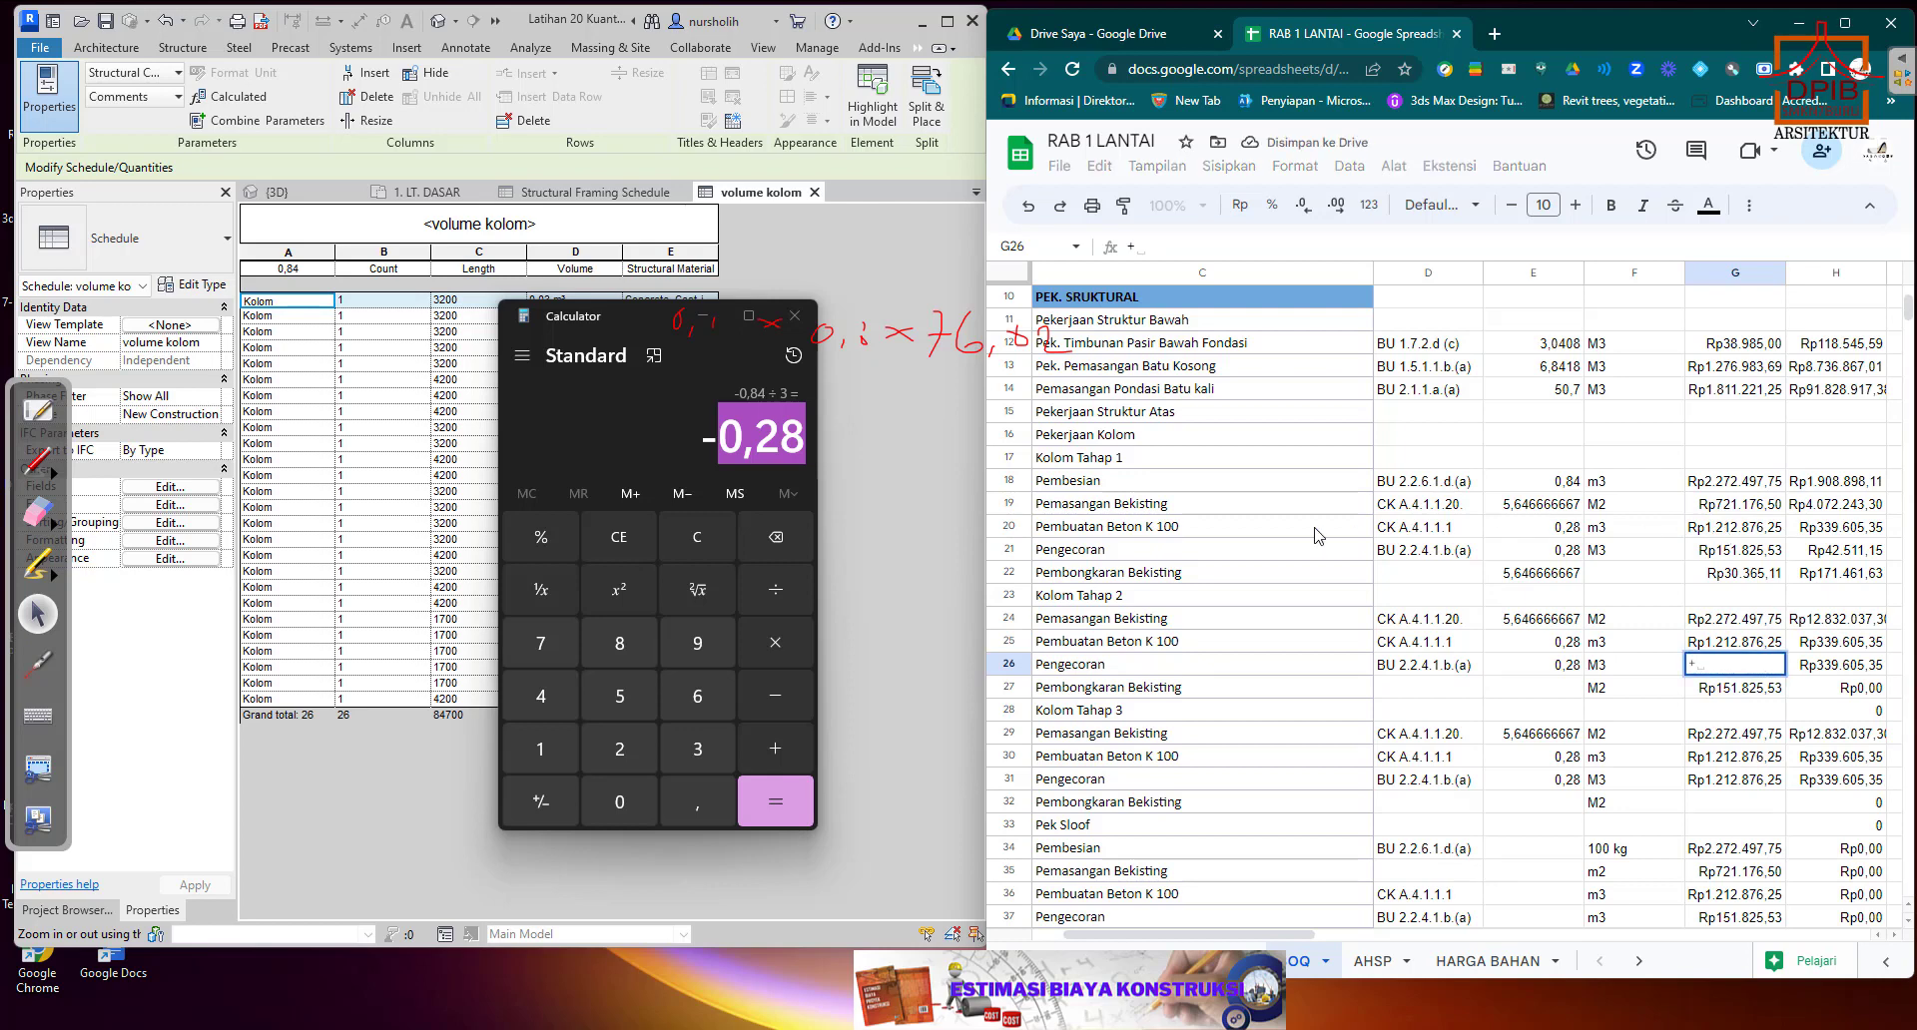
{"action": "left_click", "coordinate": [1732, 550]}
{"action": "key", "text": "Return"}
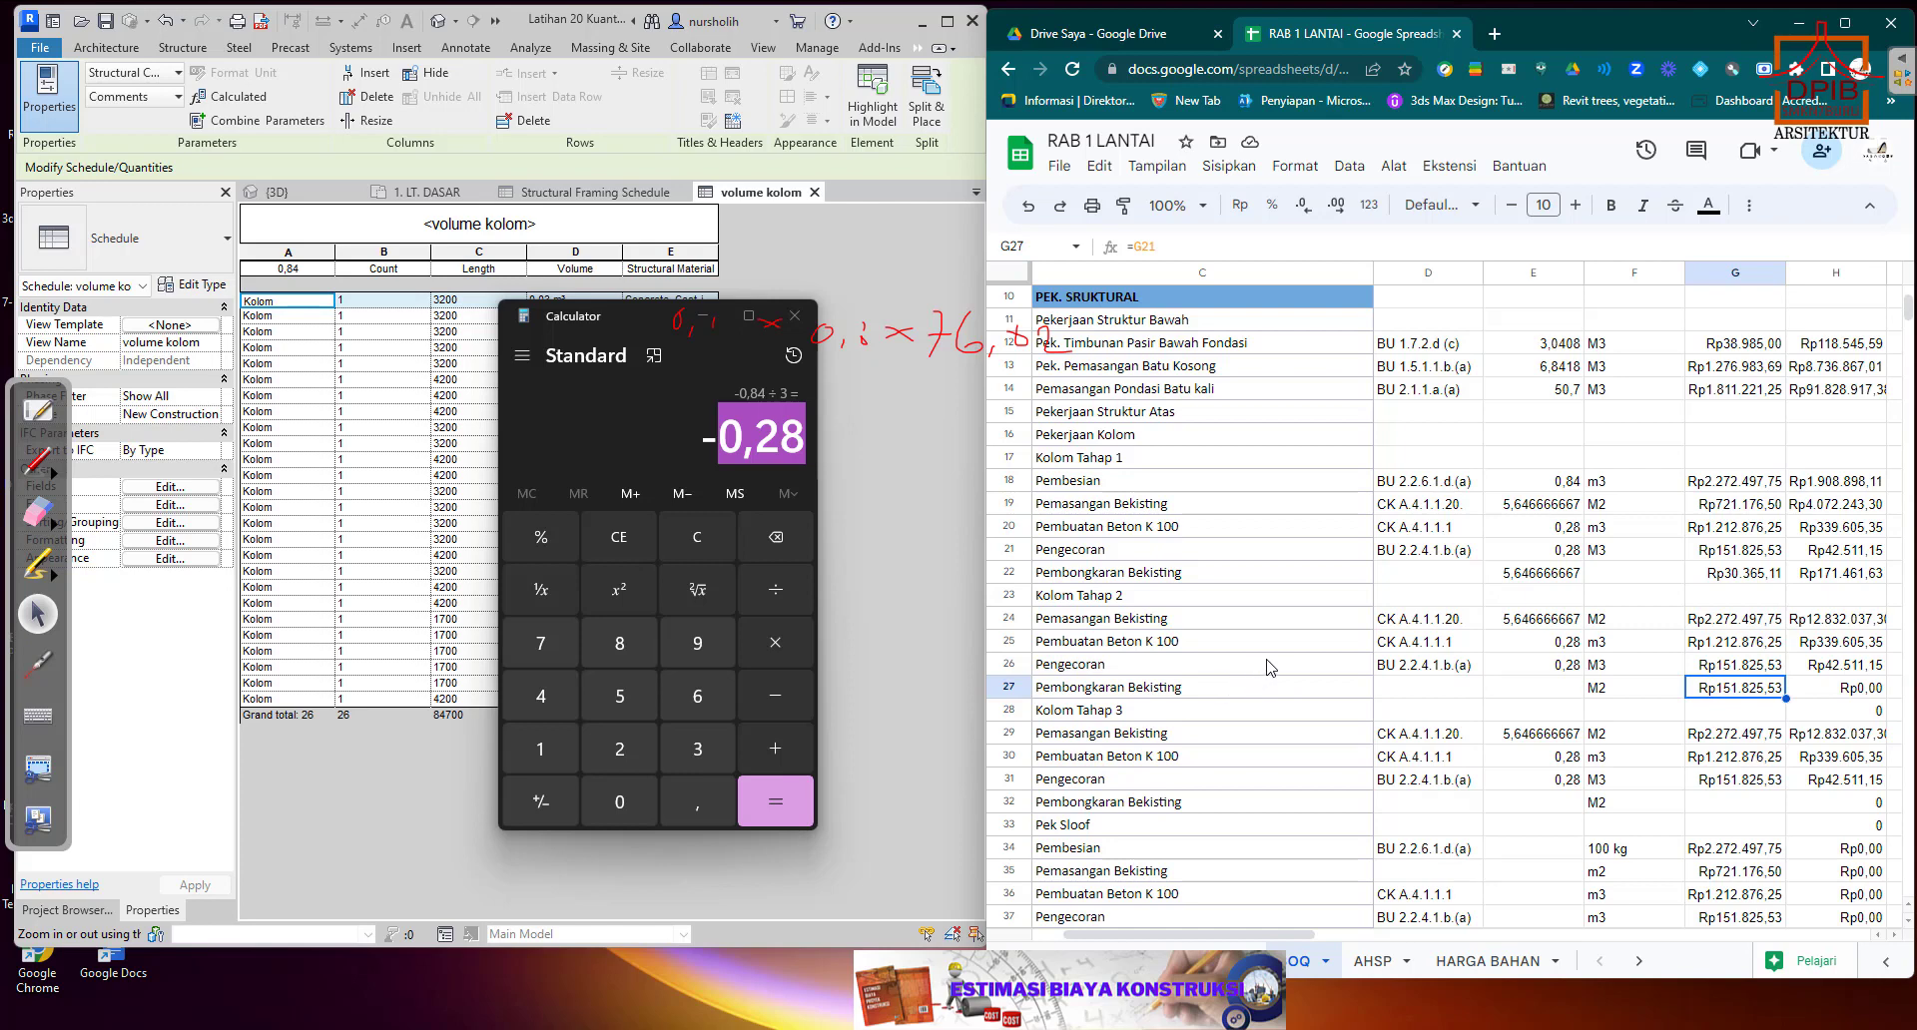
Link the Kolom Tahap 2 Pembongkaran Bekisting unit price in G27 to the Tahap 1 unit price in G22.
{"action": "type", "text": "+"}
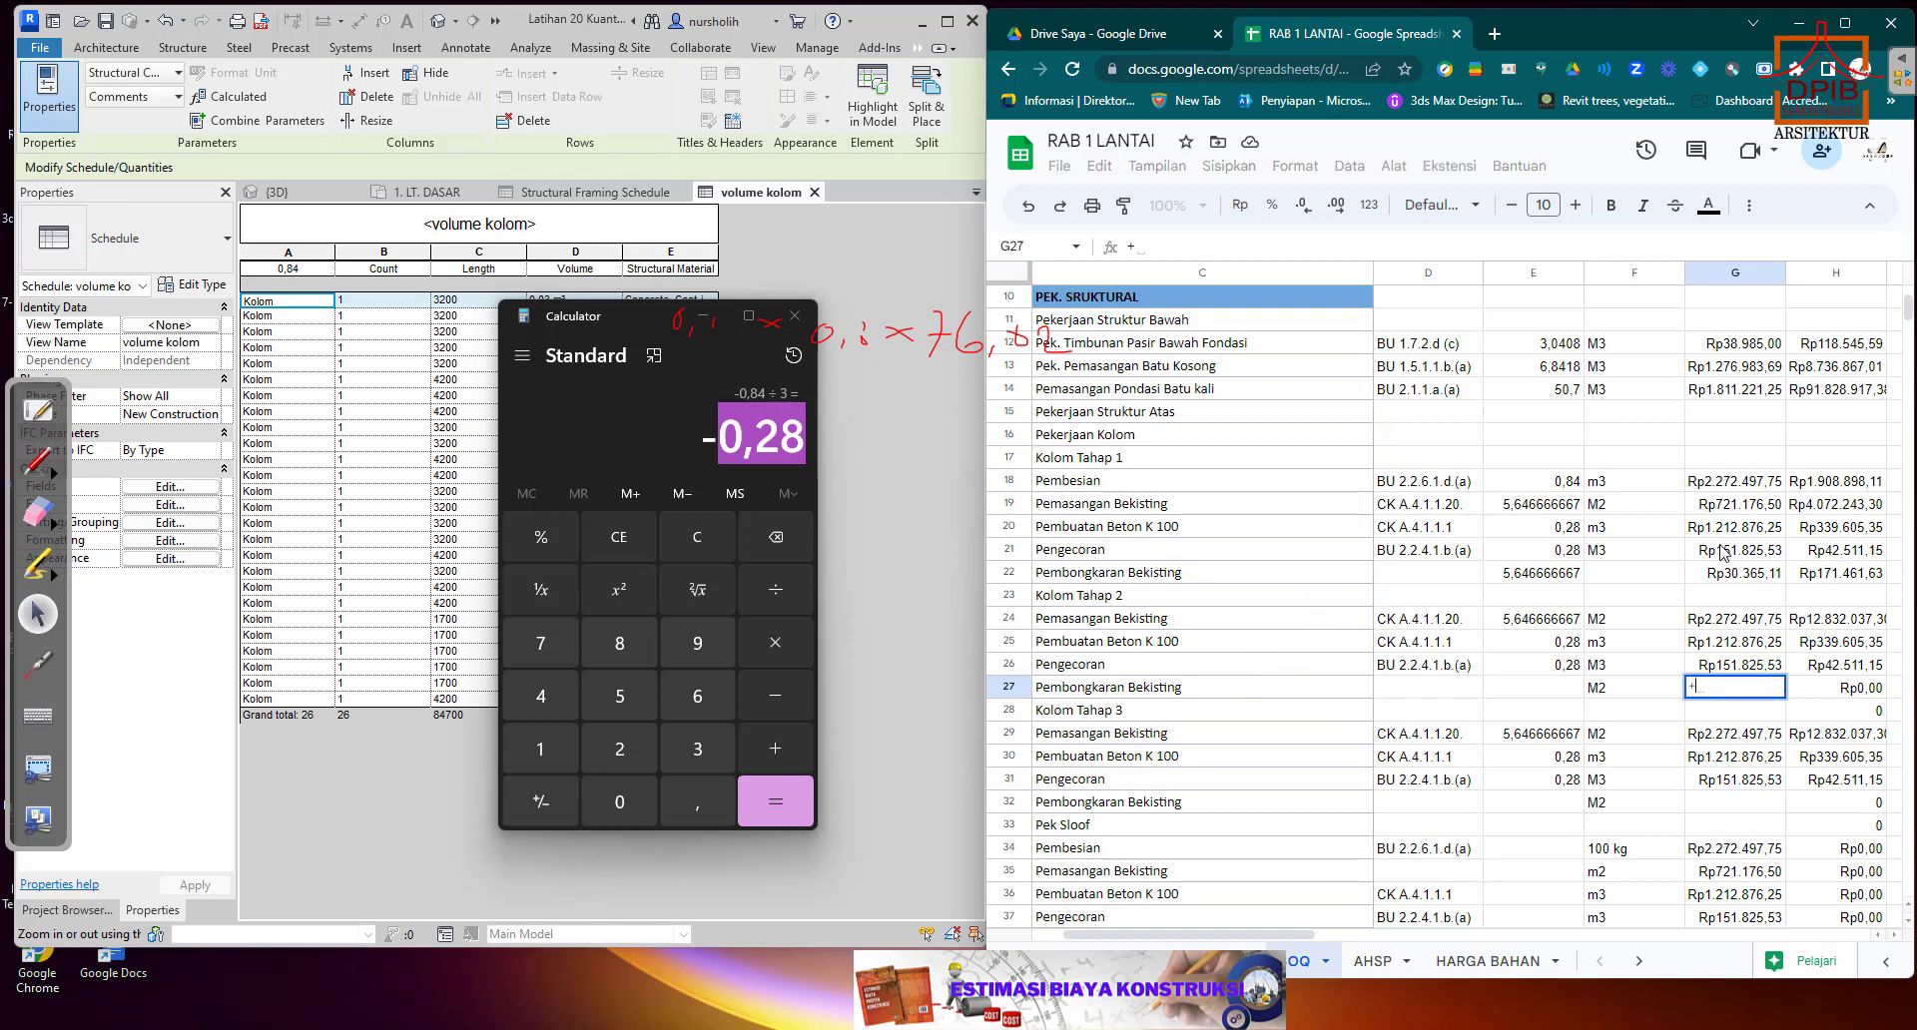
{"action": "left_click", "coordinate": [1732, 577]}
{"action": "key", "text": "Return"}
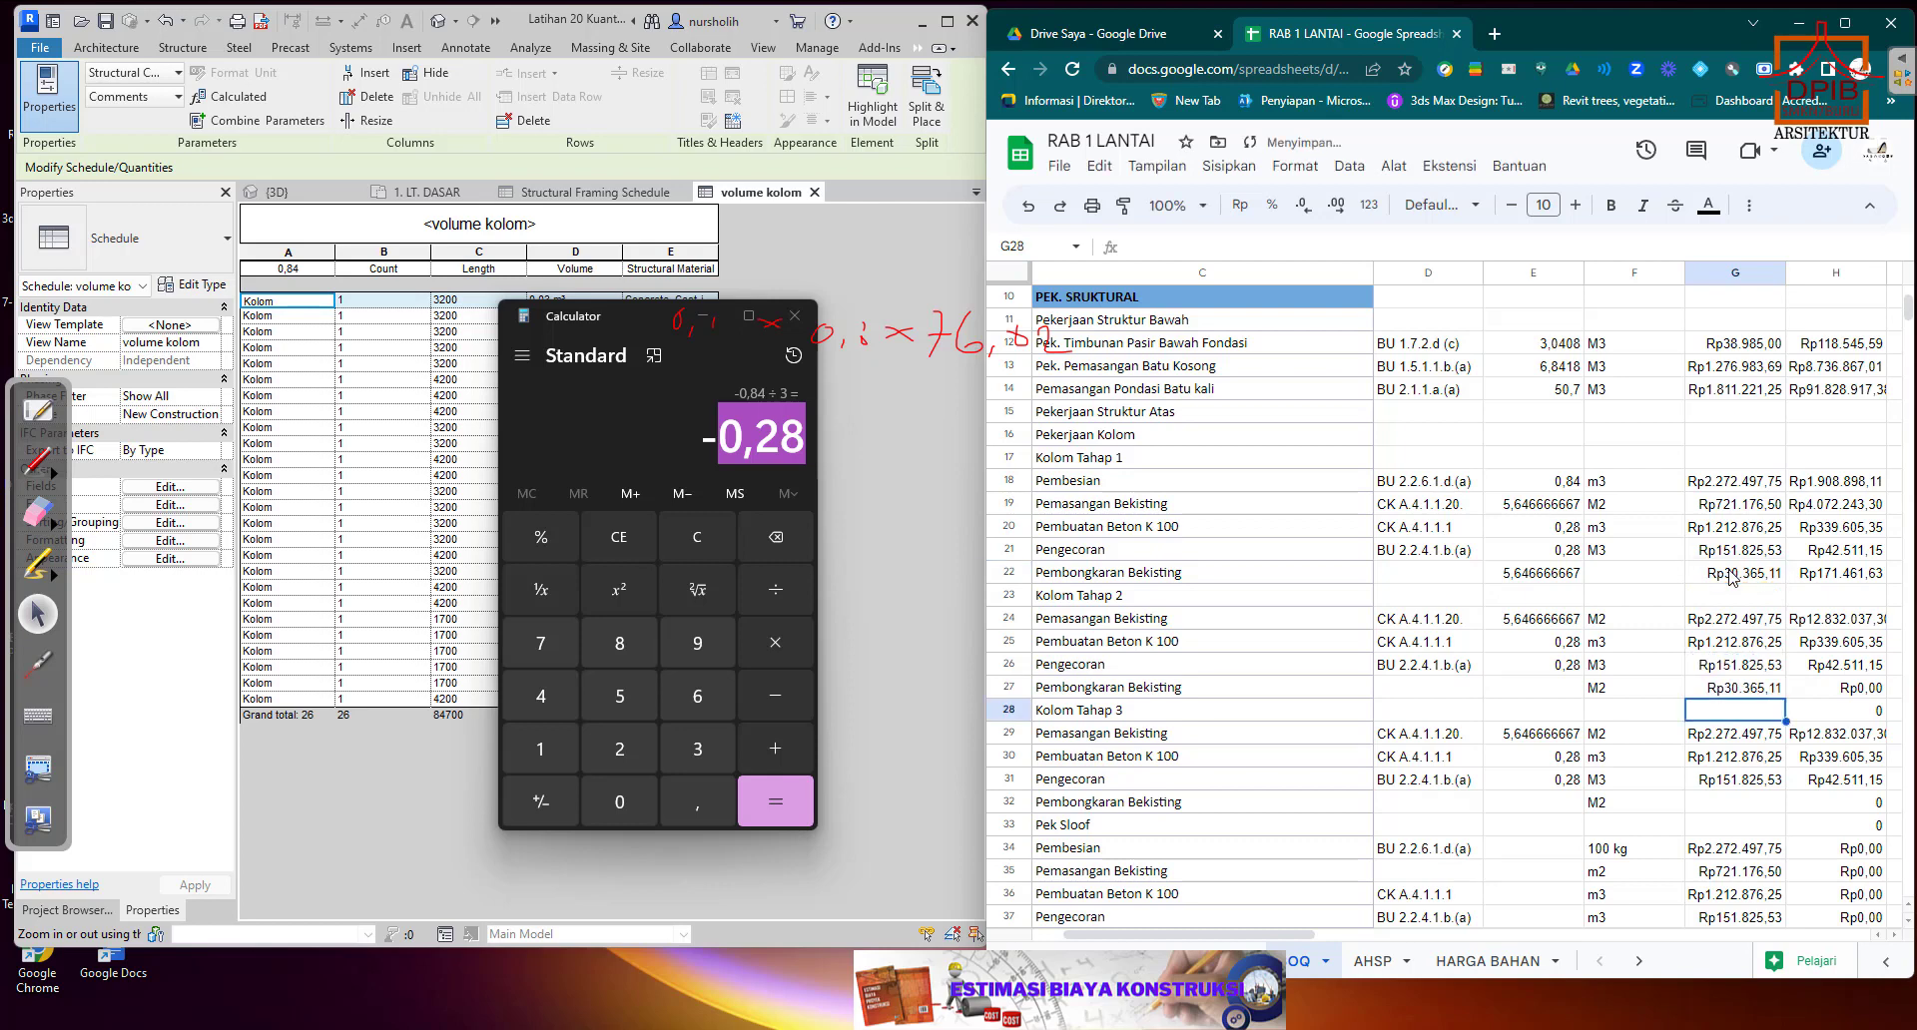
Copy the Pemasangan Bekisting quantity from E24 into the Pembongkaran Bekisting quantity cells E27 for Kolom Tahap 2 and E32 for Kolom Tahap 3.
{"action": "left_click", "coordinate": [1537, 623]}
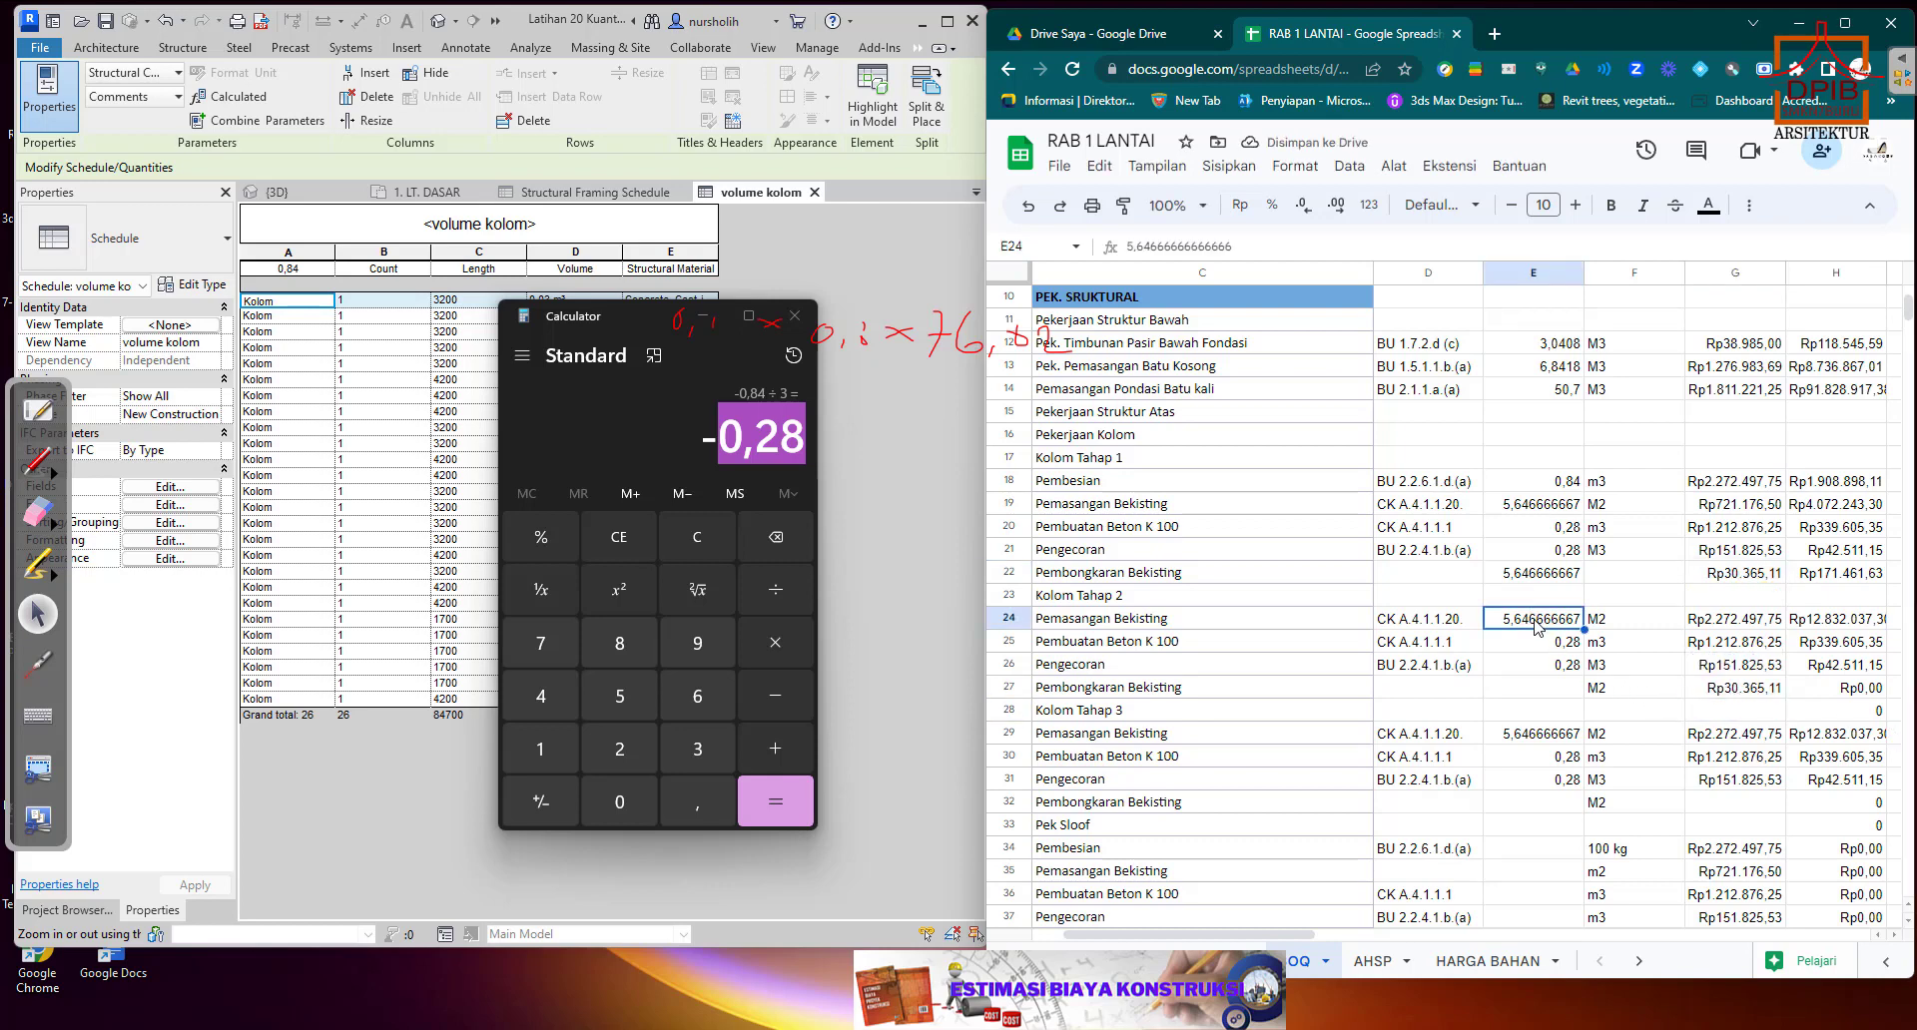
{"action": "right_click", "coordinate": [1538, 623]}
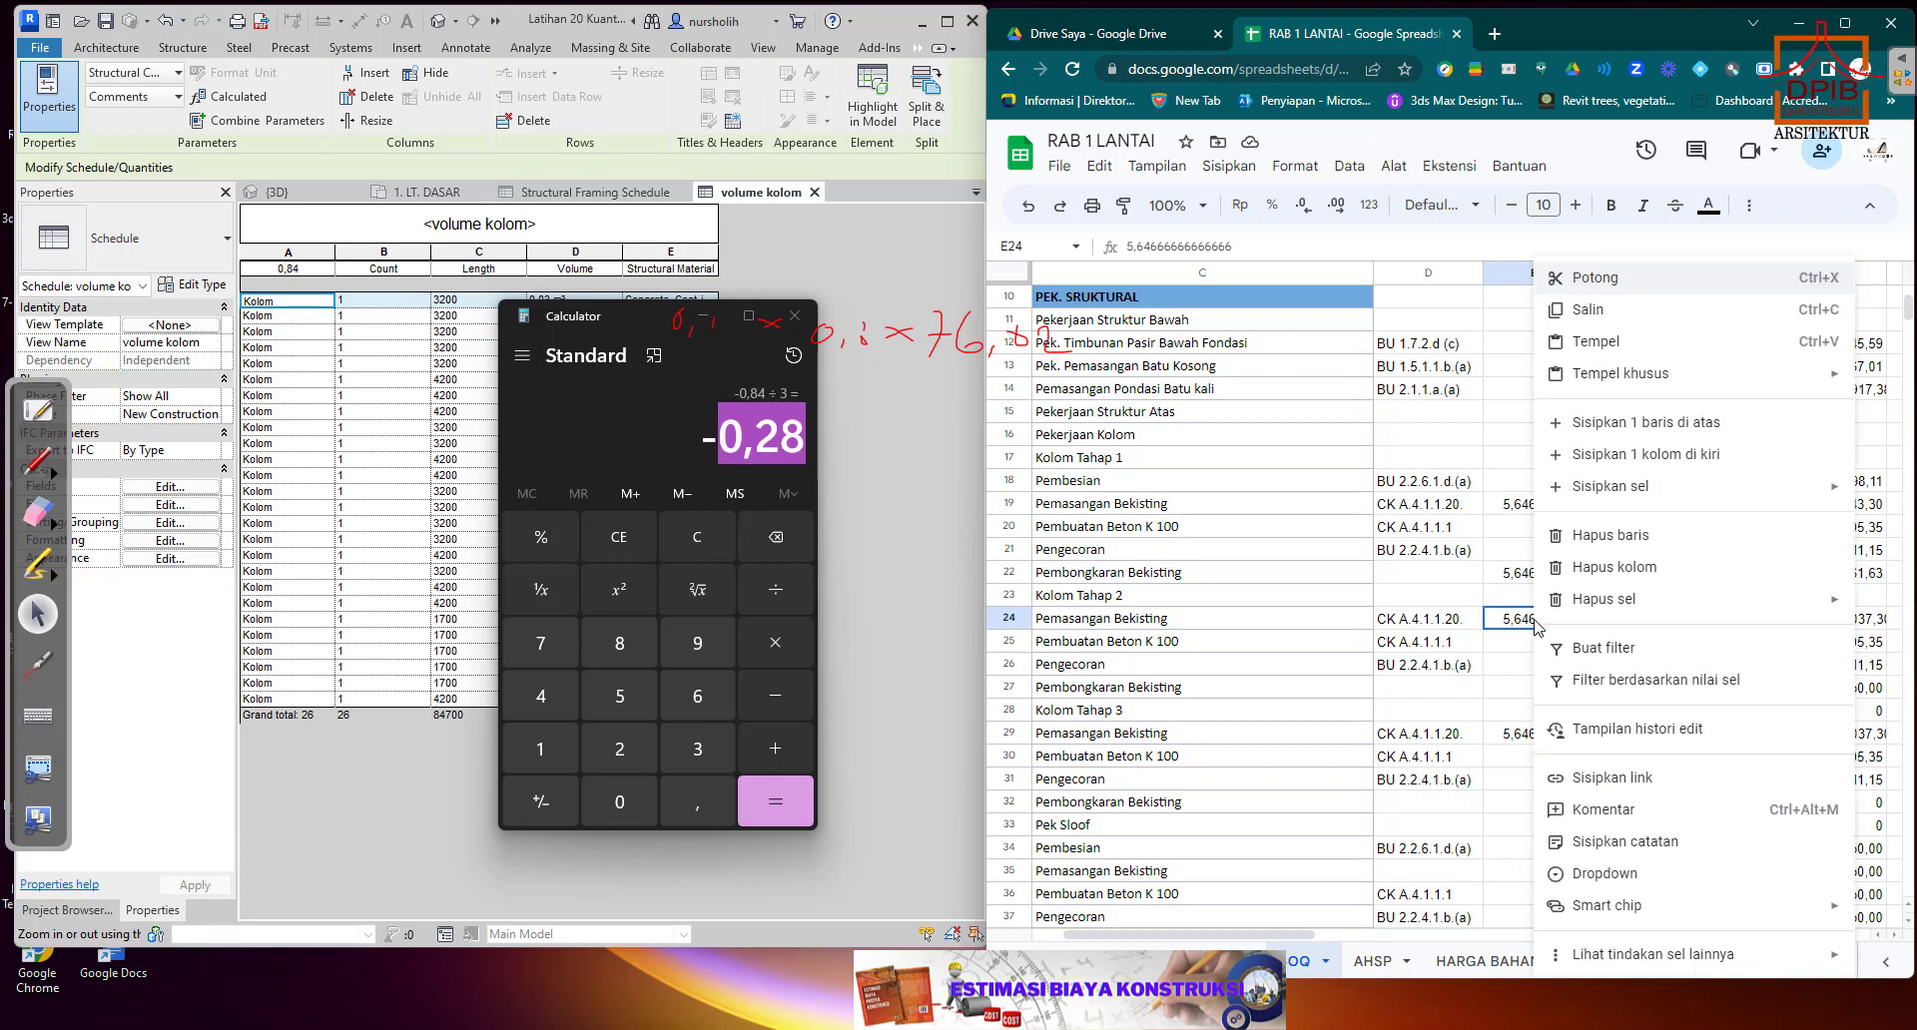
{"action": "left_click", "coordinate": [1597, 309]}
{"action": "left_click", "coordinate": [1552, 688]}
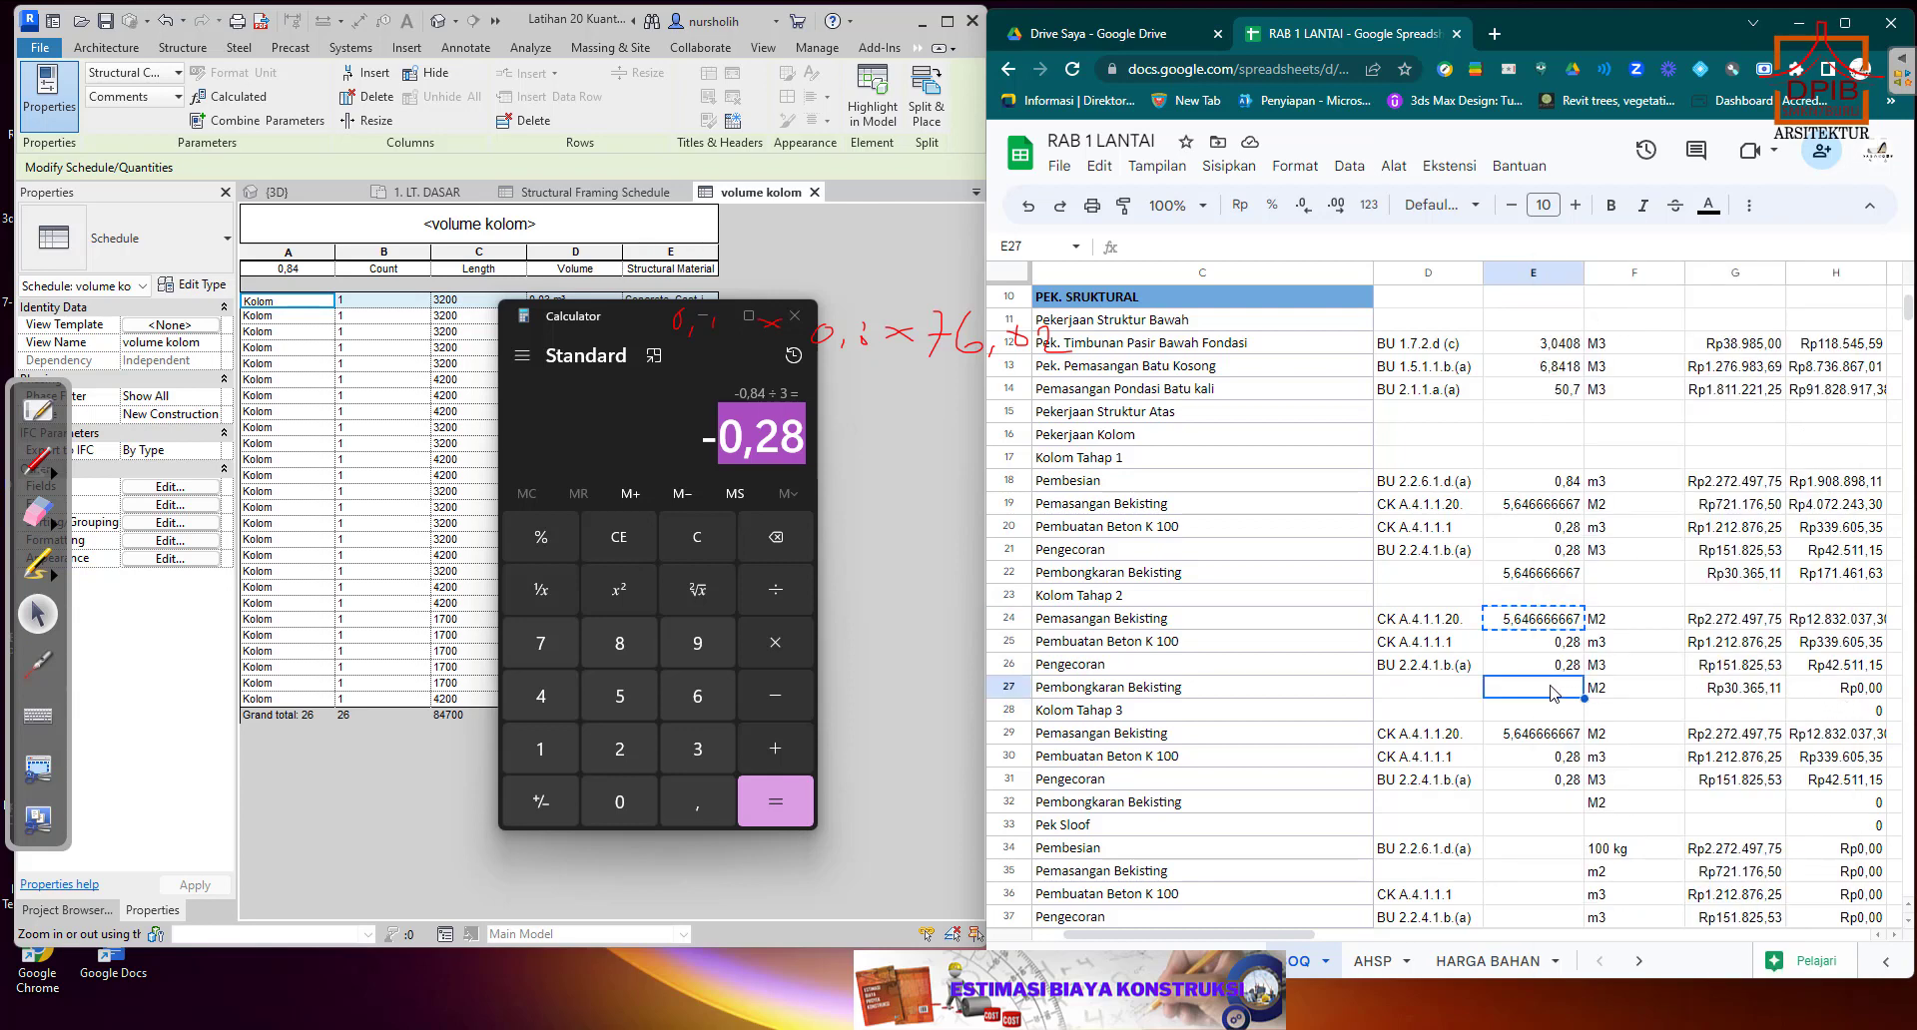
{"action": "right_click", "coordinate": [1551, 688]}
{"action": "left_click", "coordinate": [1610, 343]}
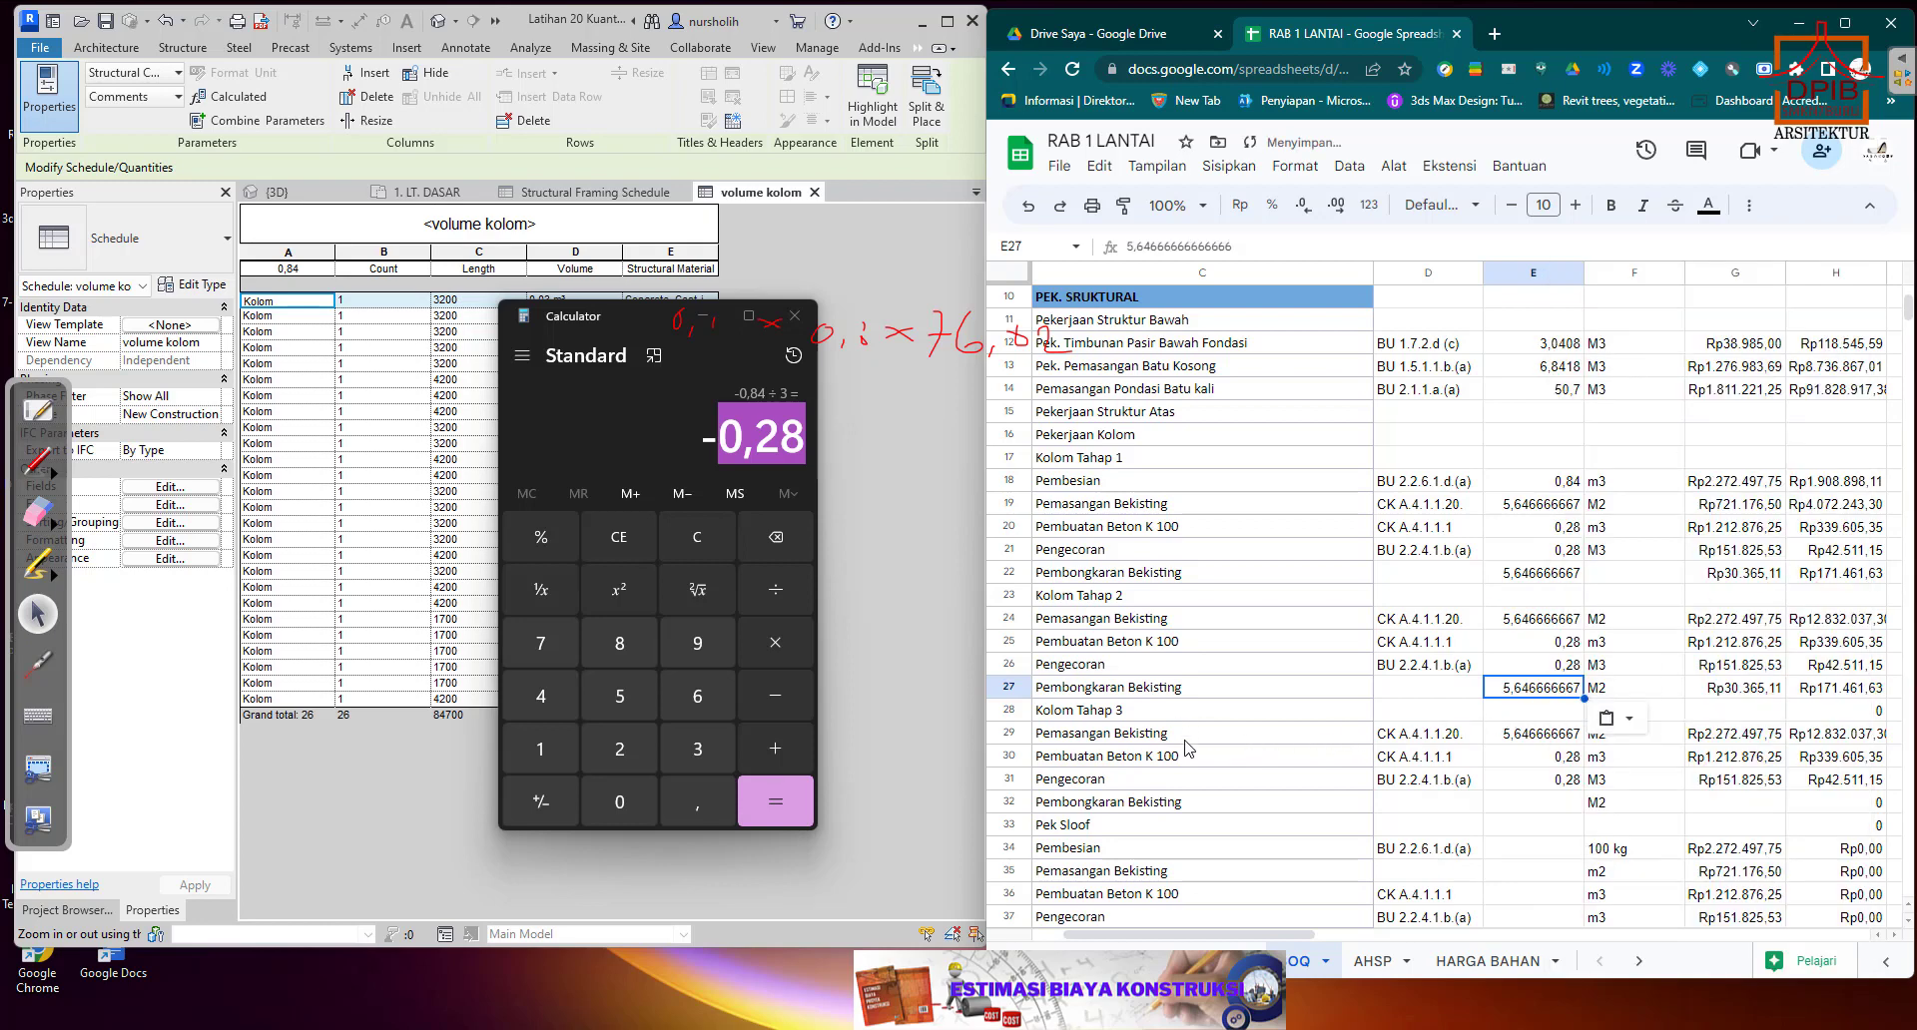
{"action": "left_click", "coordinate": [1564, 809]}
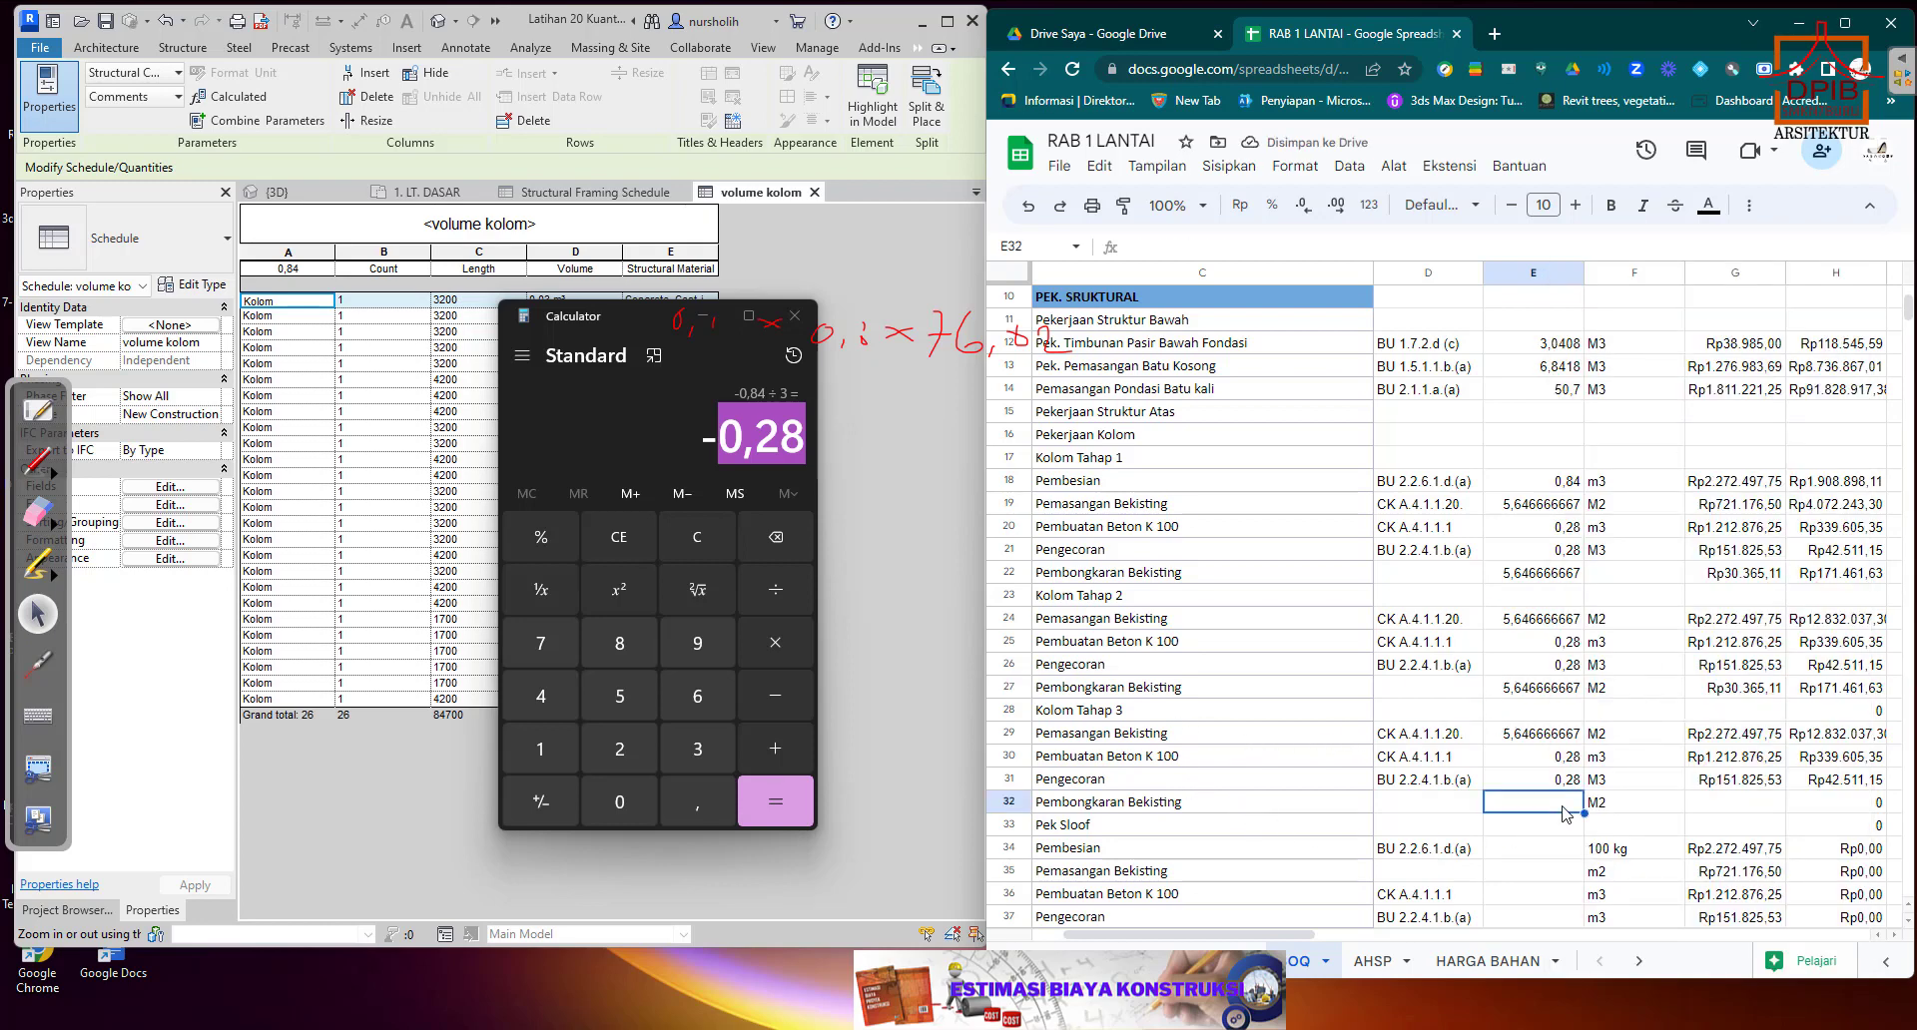
{"action": "right_click", "coordinate": [1564, 809]}
{"action": "left_click", "coordinate": [1632, 345]}
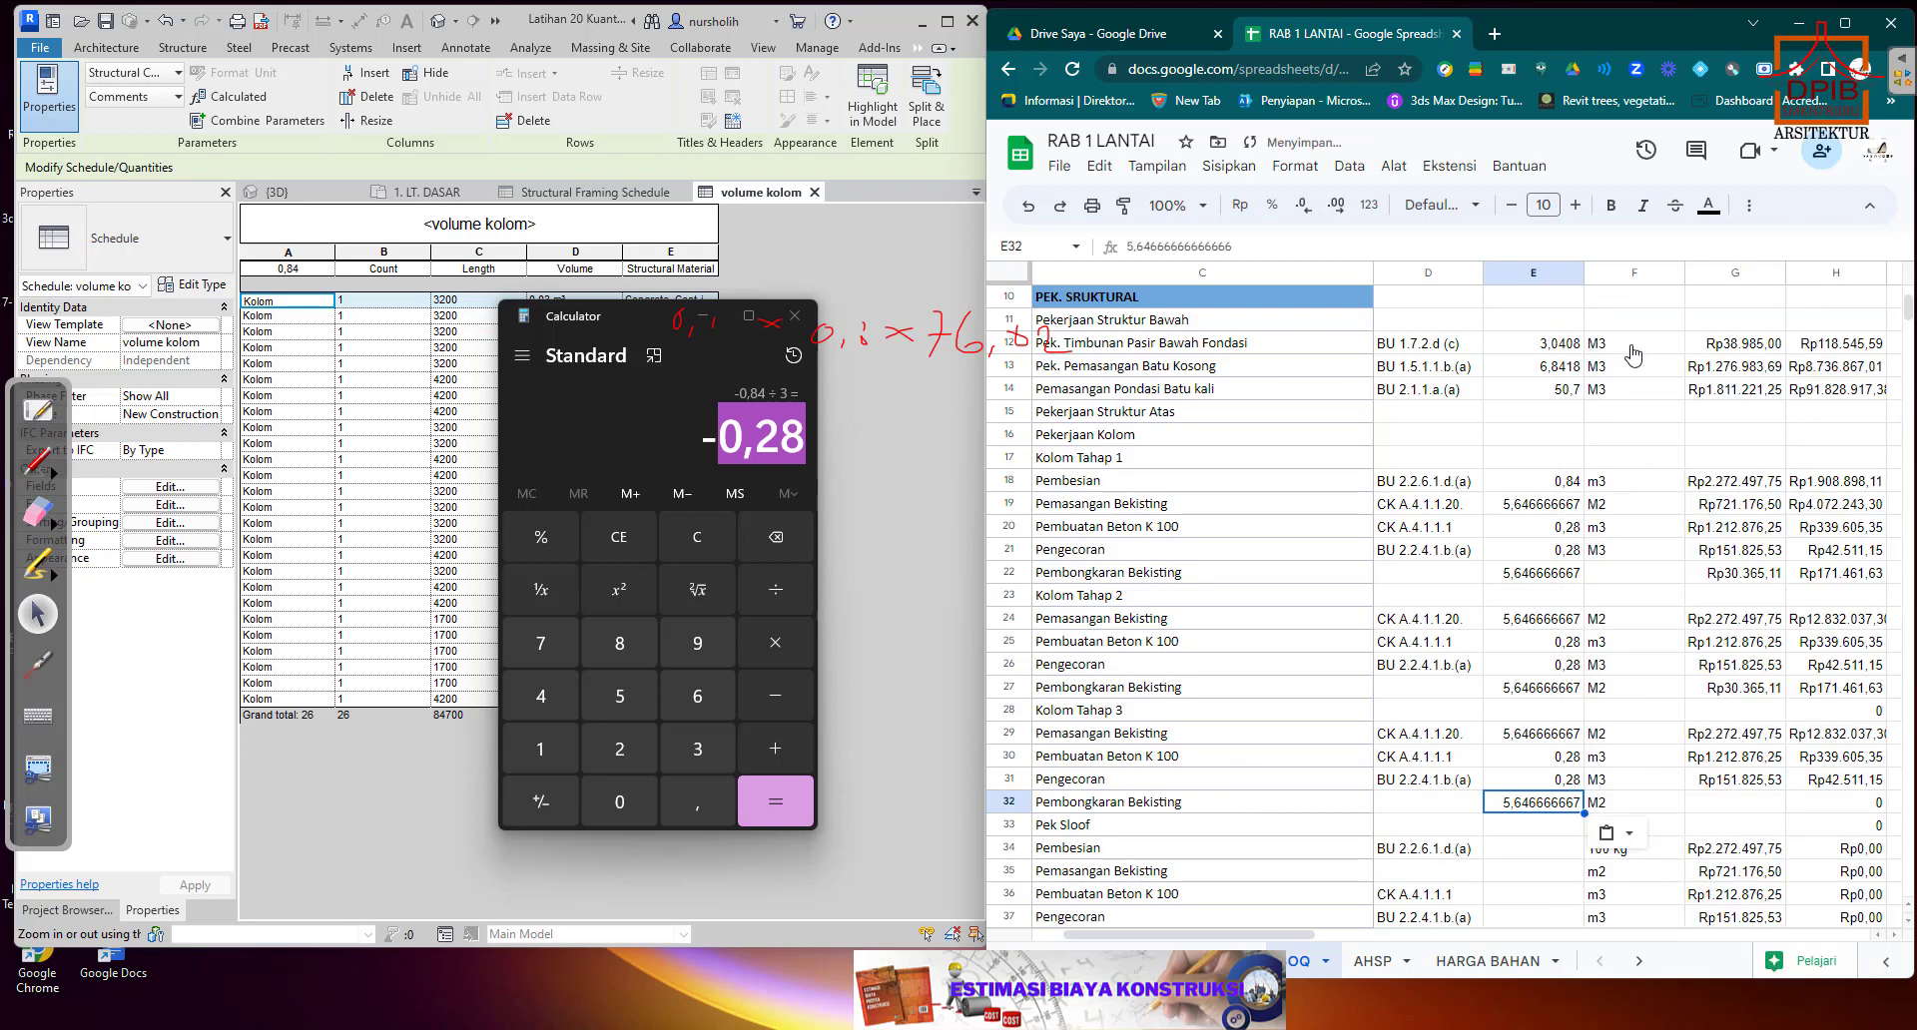
Link the Kolom Tahap 3 Pembongkaran Bekisting unit price in G32 to the Tahap 1 unit price in G22.
{"action": "left_click", "coordinate": [1760, 799]}
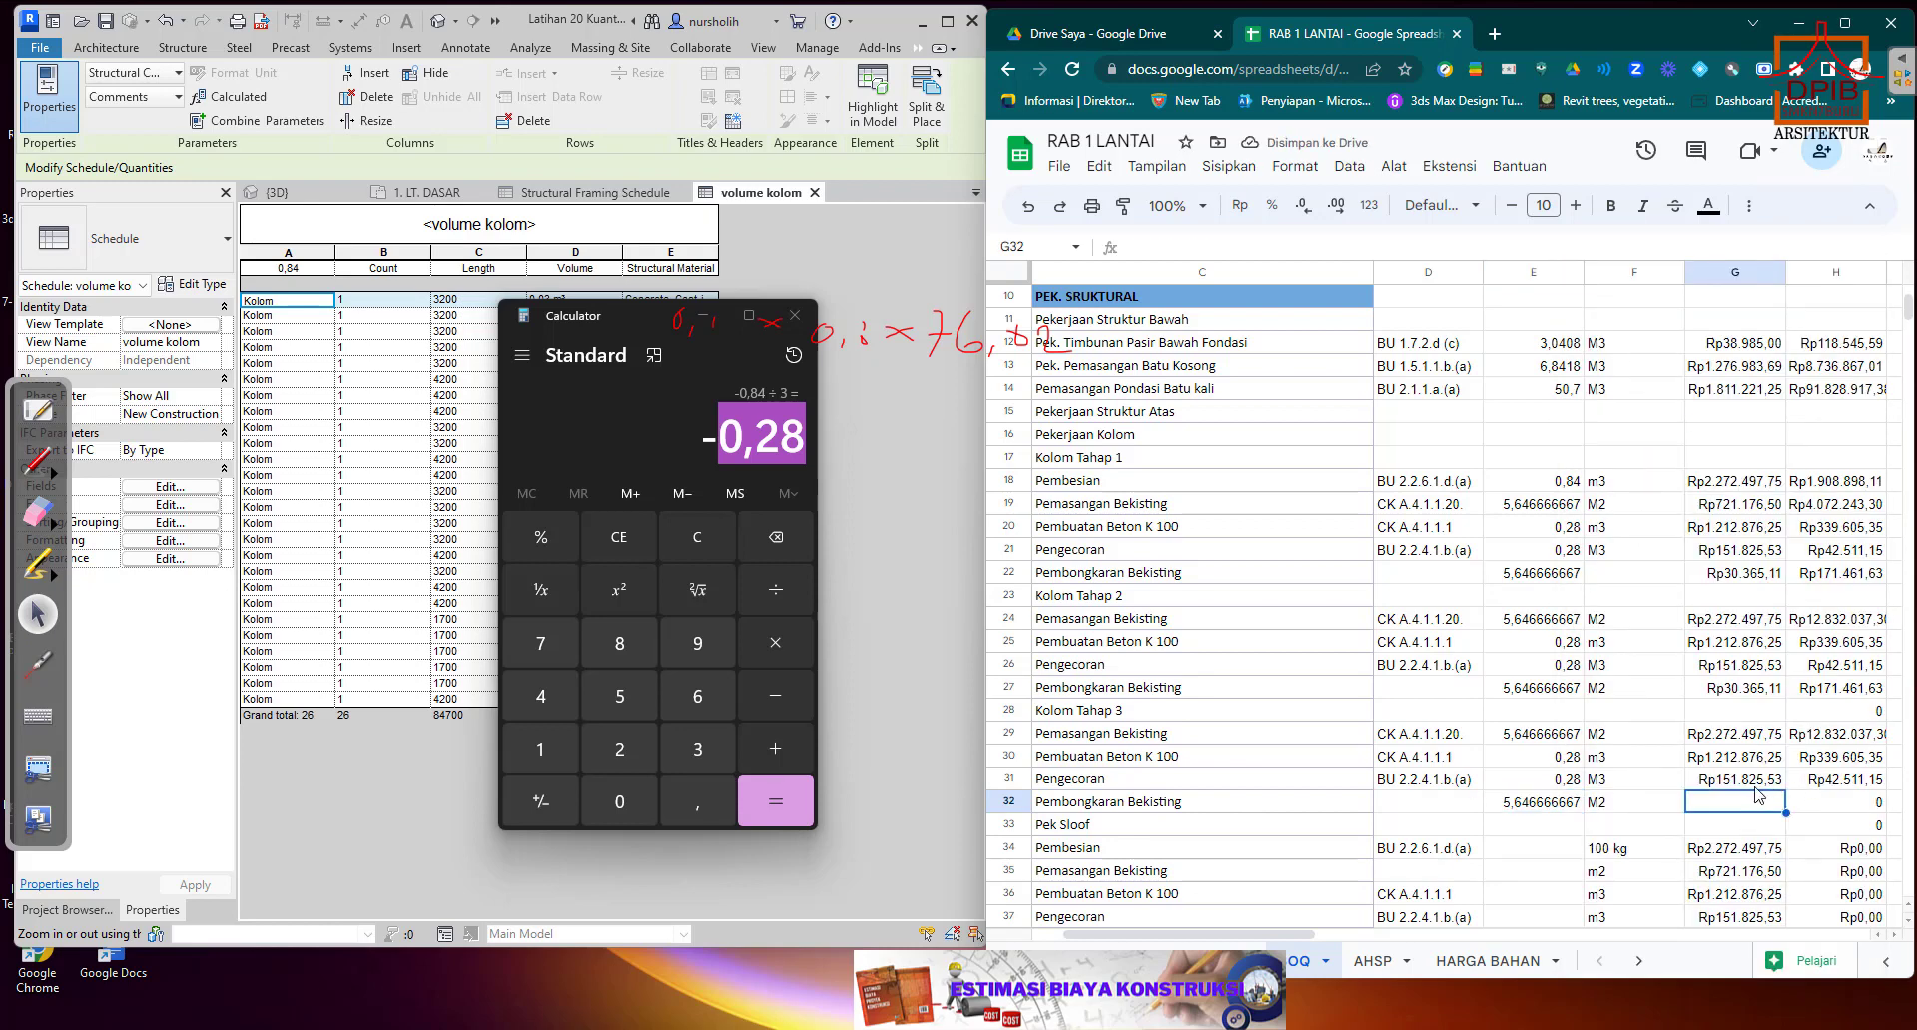
{"action": "type", "text": "+"}
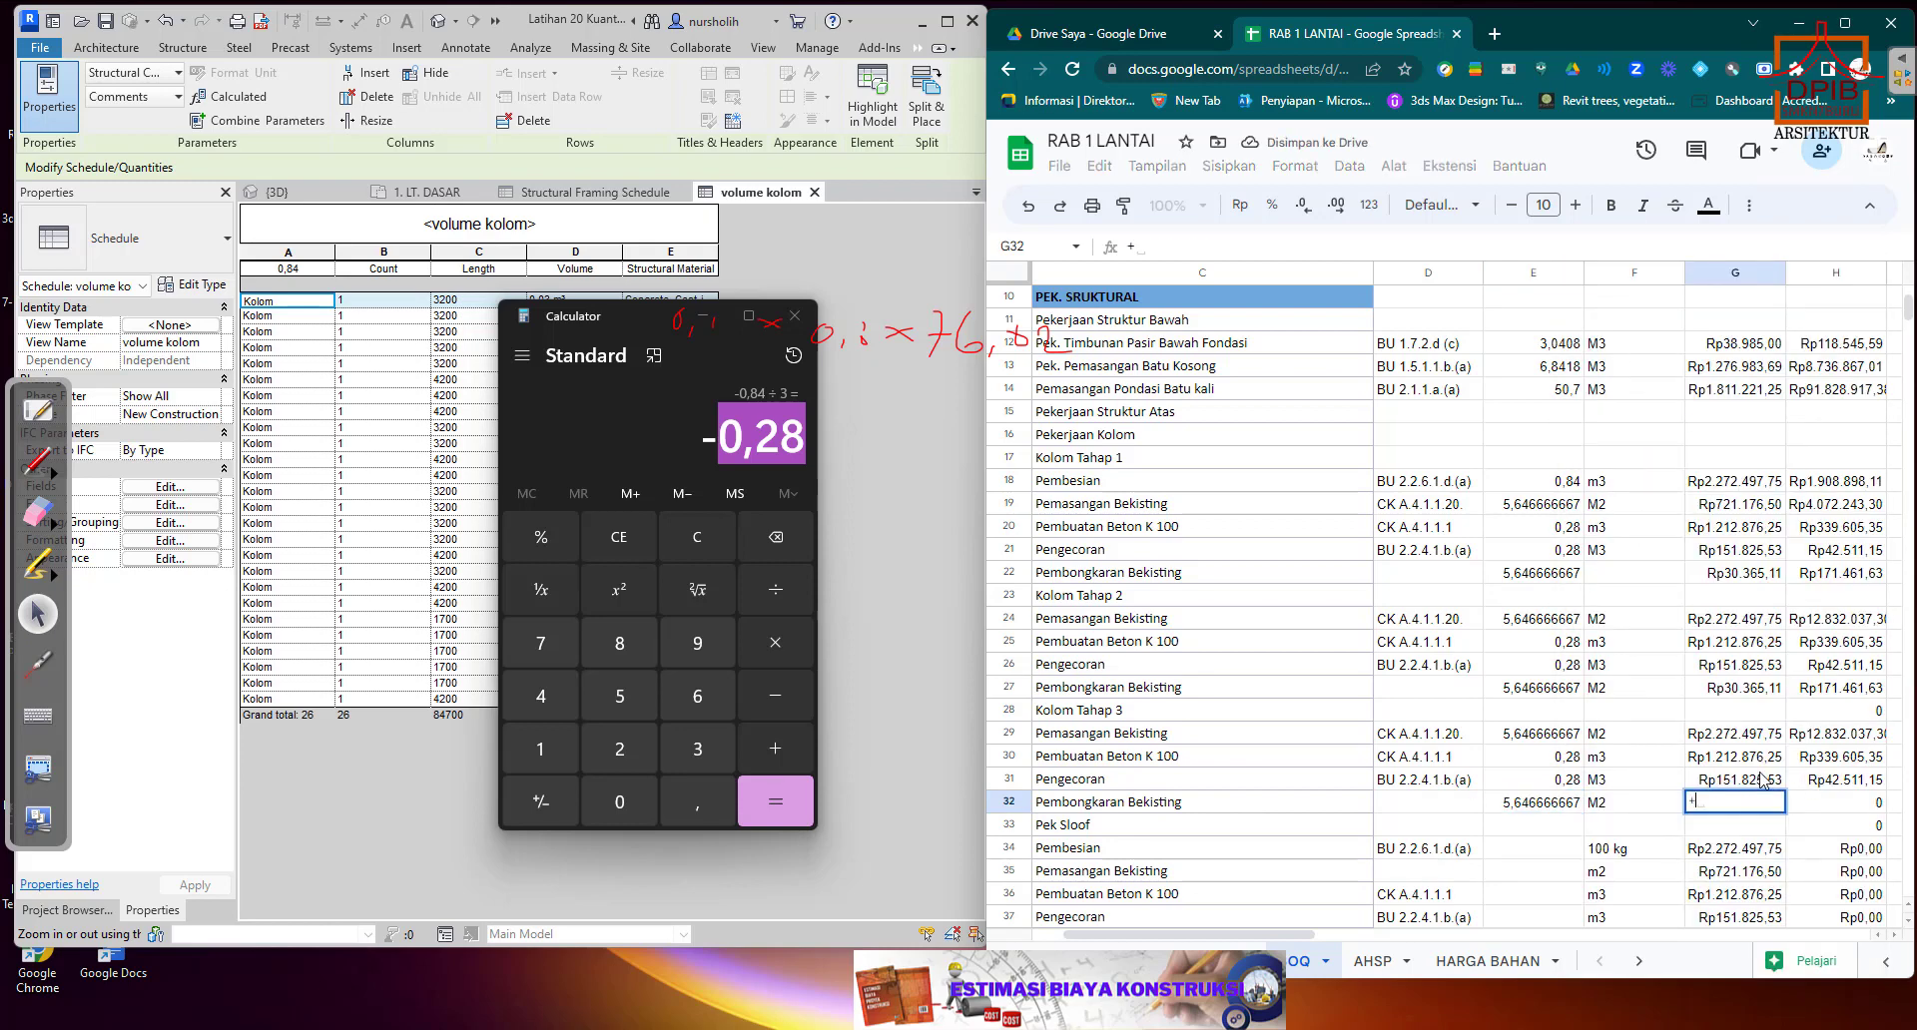
{"action": "left_click", "coordinate": [1747, 586]}
{"action": "key", "text": "Return"}
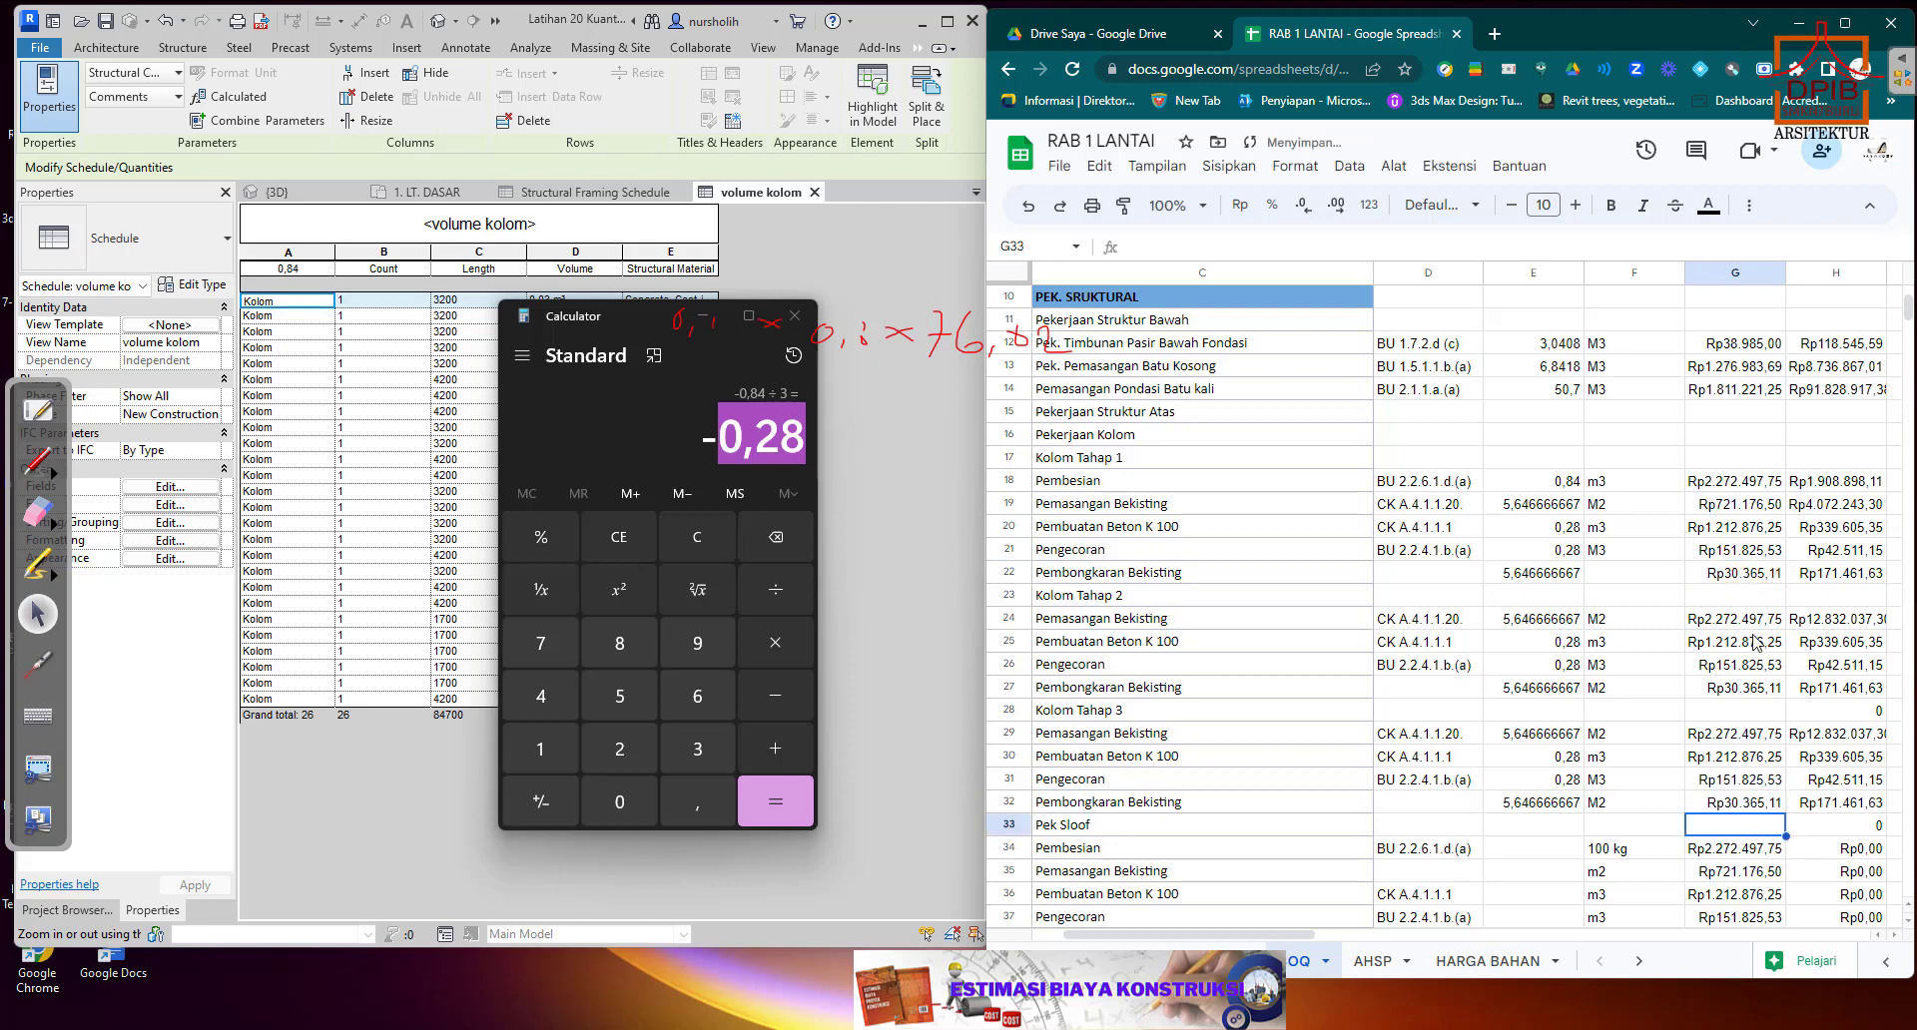
Clear the total formula from H28 in the Kolom Tahap 3 heading row.
{"action": "scroll", "coordinate": [1756, 644], "scroll_direction": "down", "scroll_amount": 1}
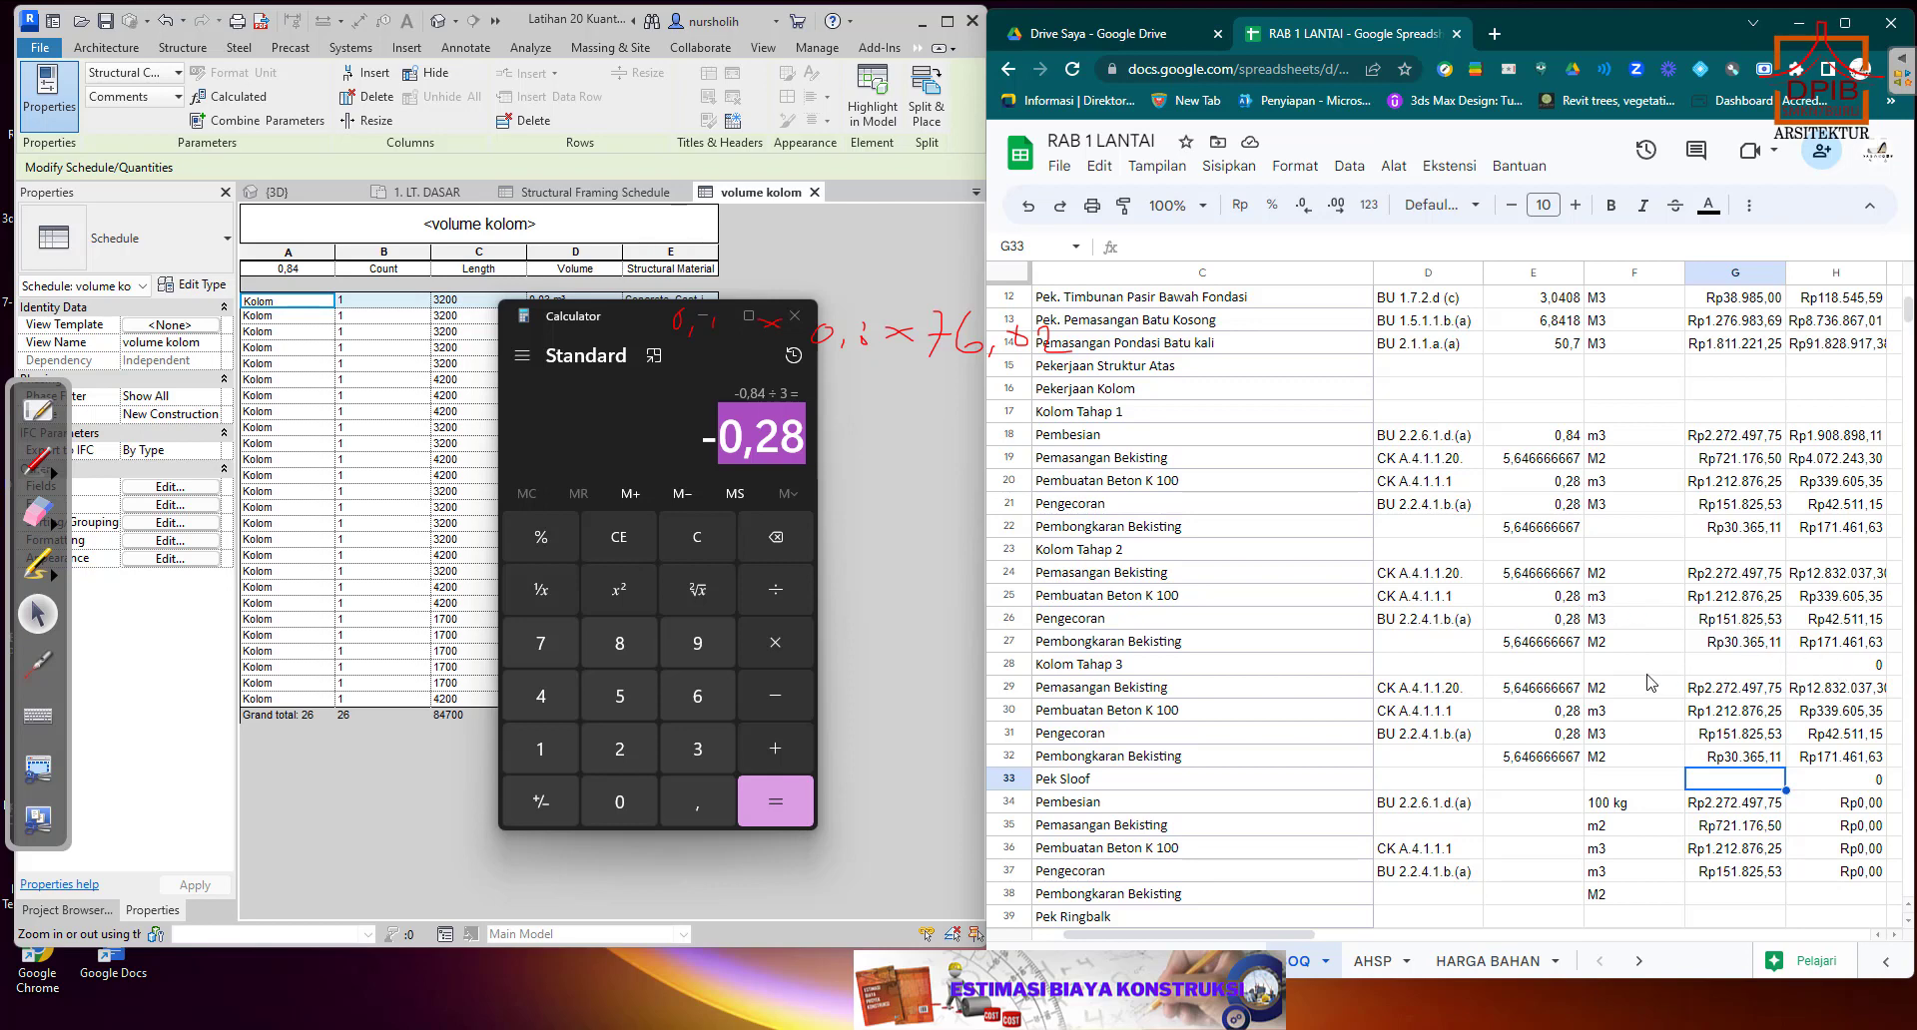
{"action": "left_click", "coordinate": [1877, 669]}
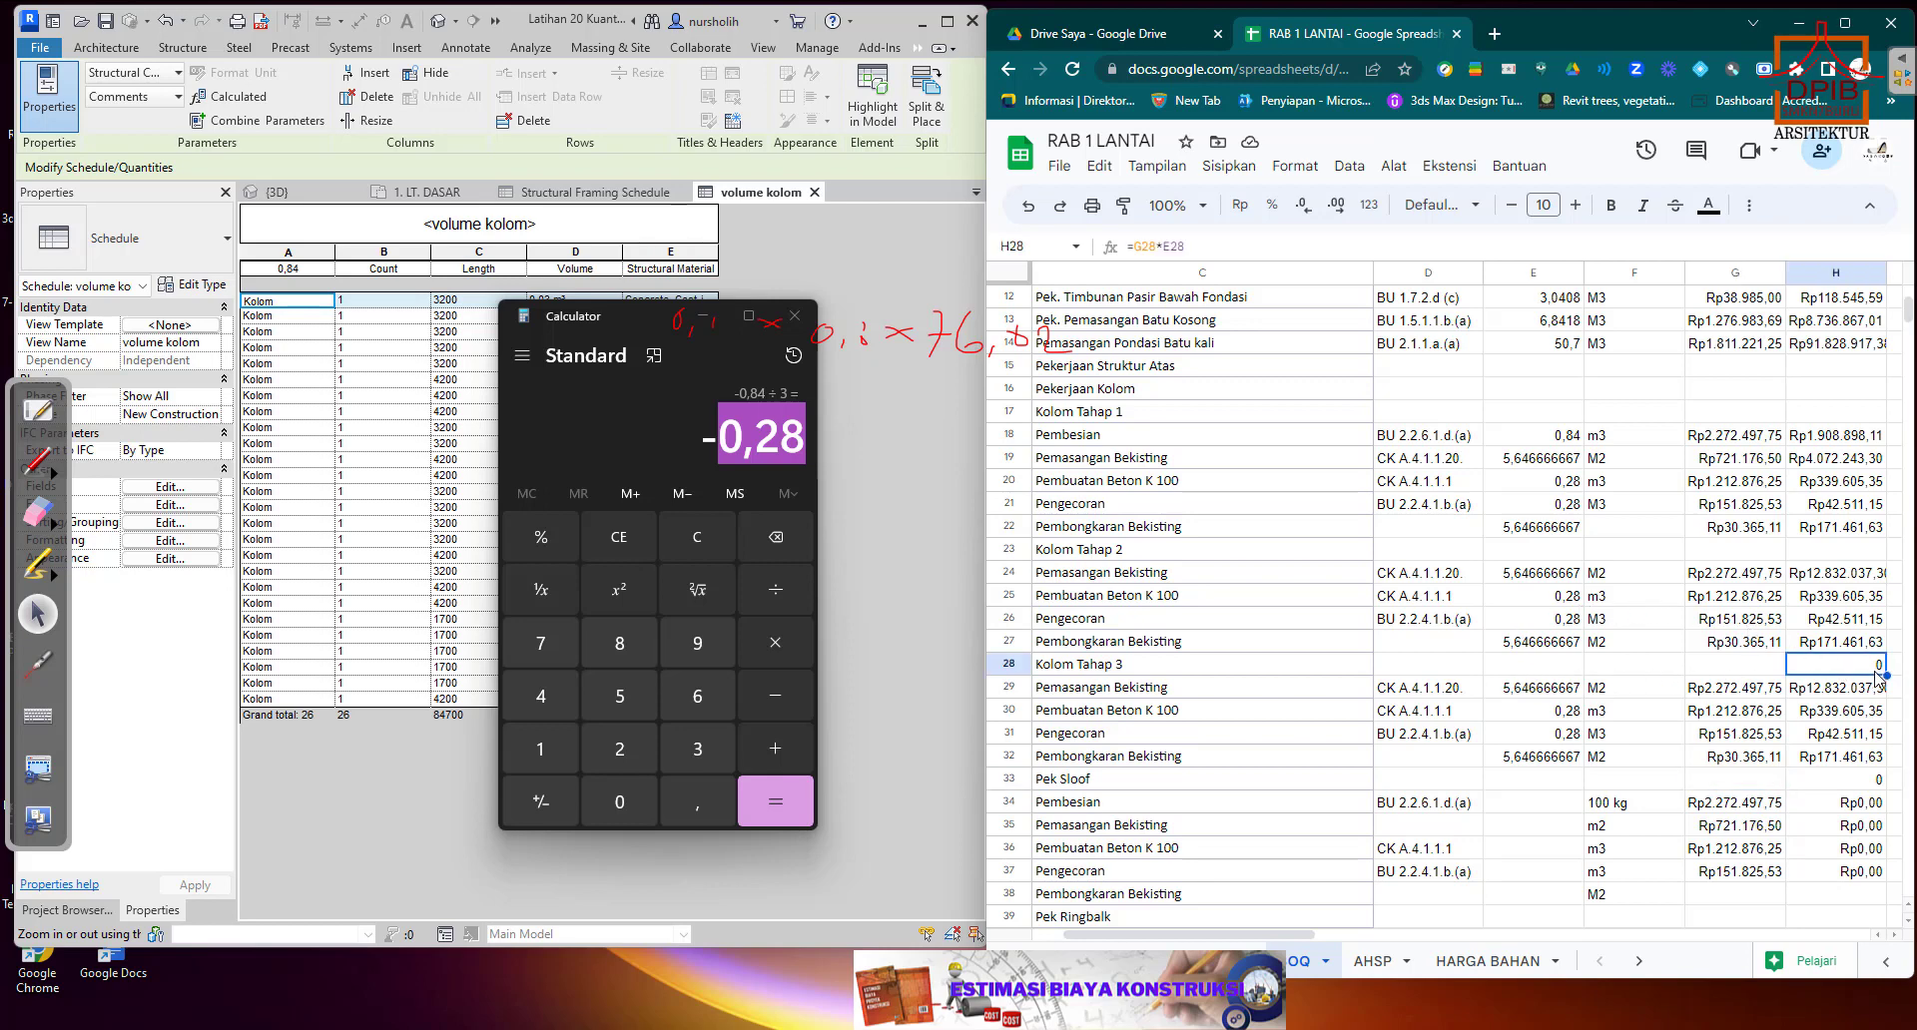
{"action": "key", "text": "Delete"}
{"action": "scroll", "coordinate": [1734, 573], "scroll_direction": "down", "scroll_amount": 1}
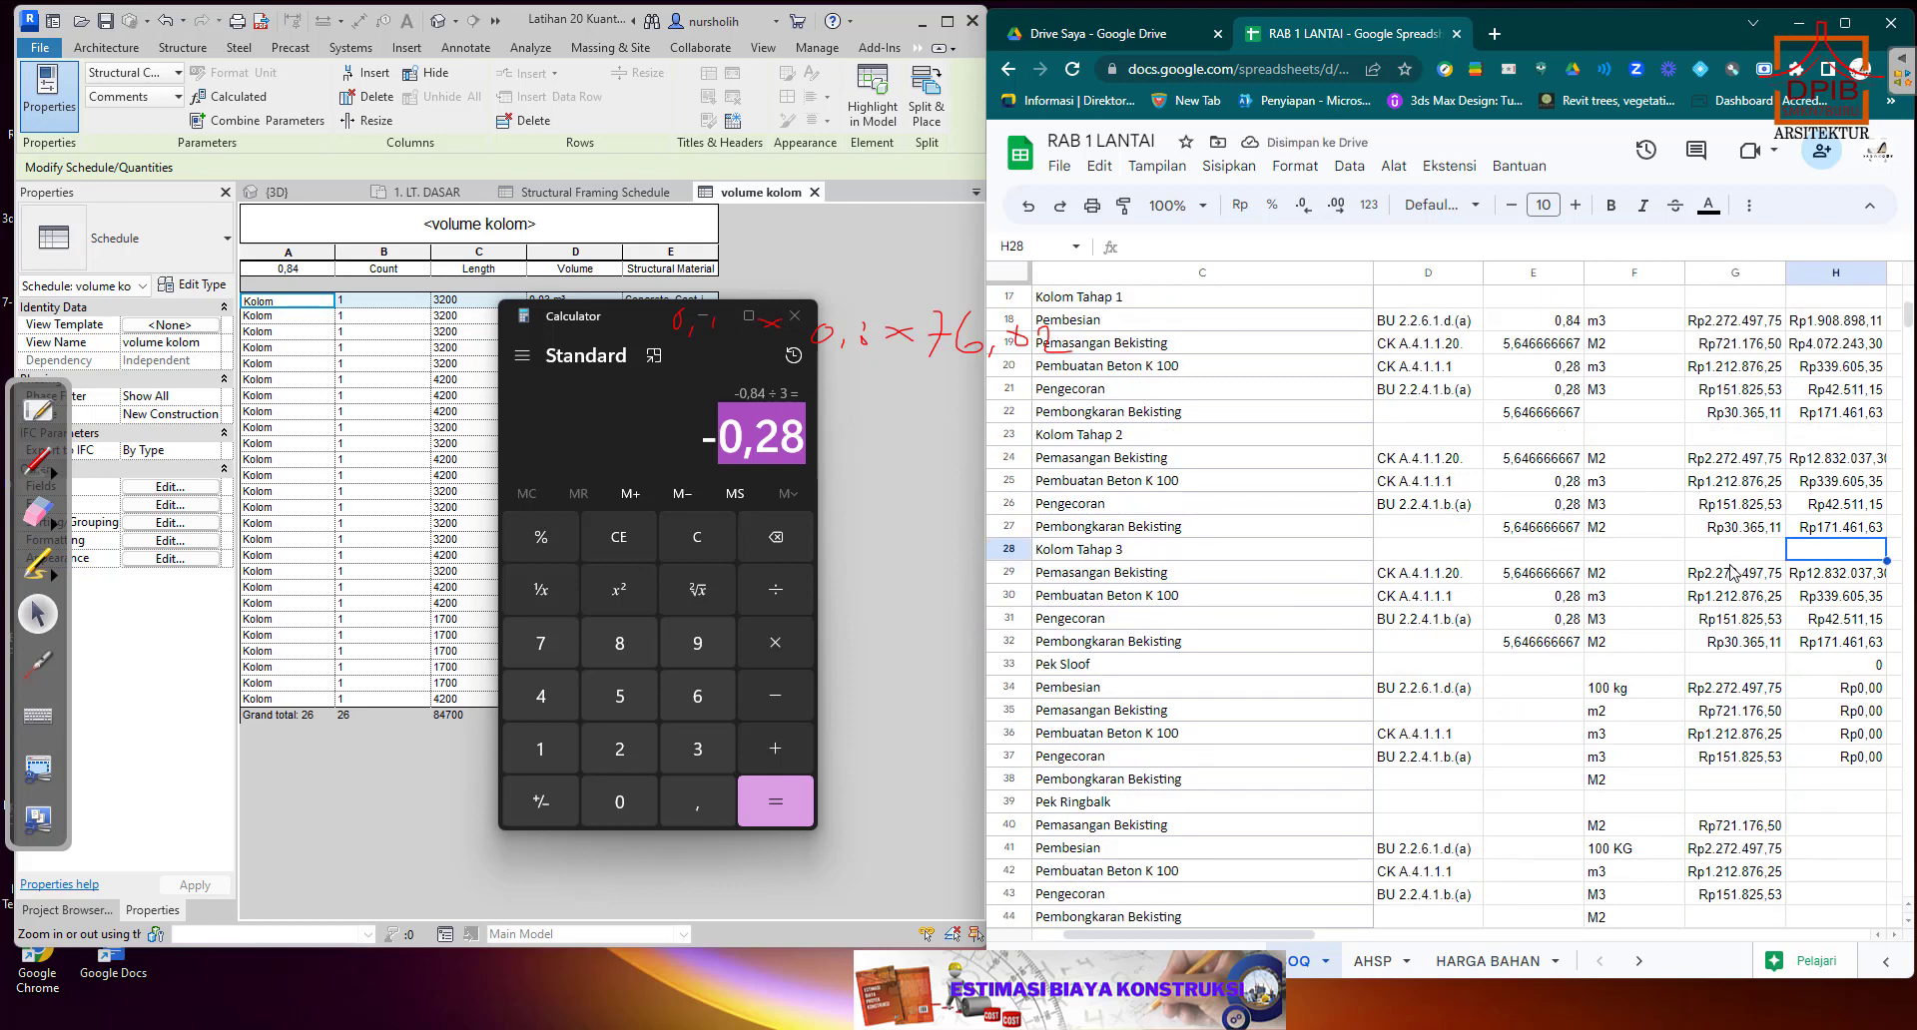
Enter m2 as the unit for the Kolom Tahap 1 Pembongkaran Bekisting item in F22.
{"action": "scroll", "coordinate": [1733, 572], "scroll_direction": "down", "scroll_amount": 2}
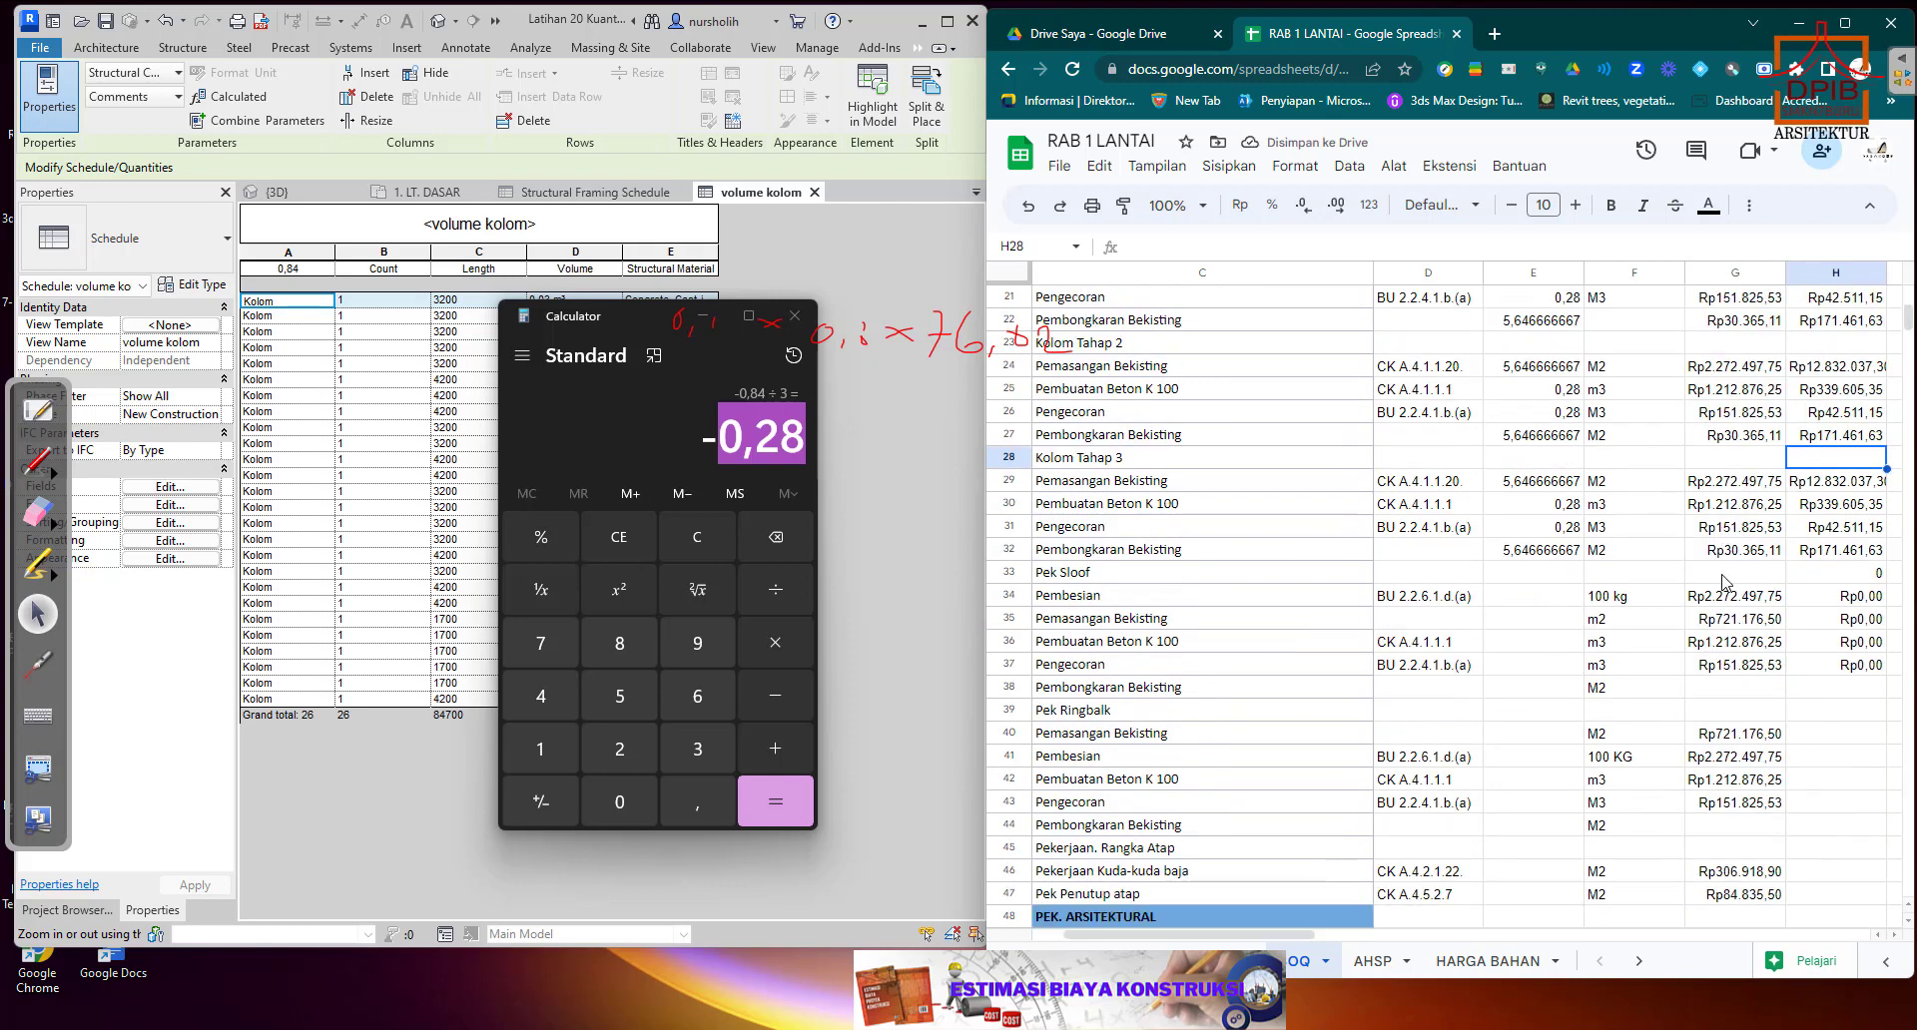
{"action": "scroll", "coordinate": [1724, 582], "scroll_direction": "up", "scroll_amount": 2}
{"action": "left_click", "coordinate": [1604, 439]}
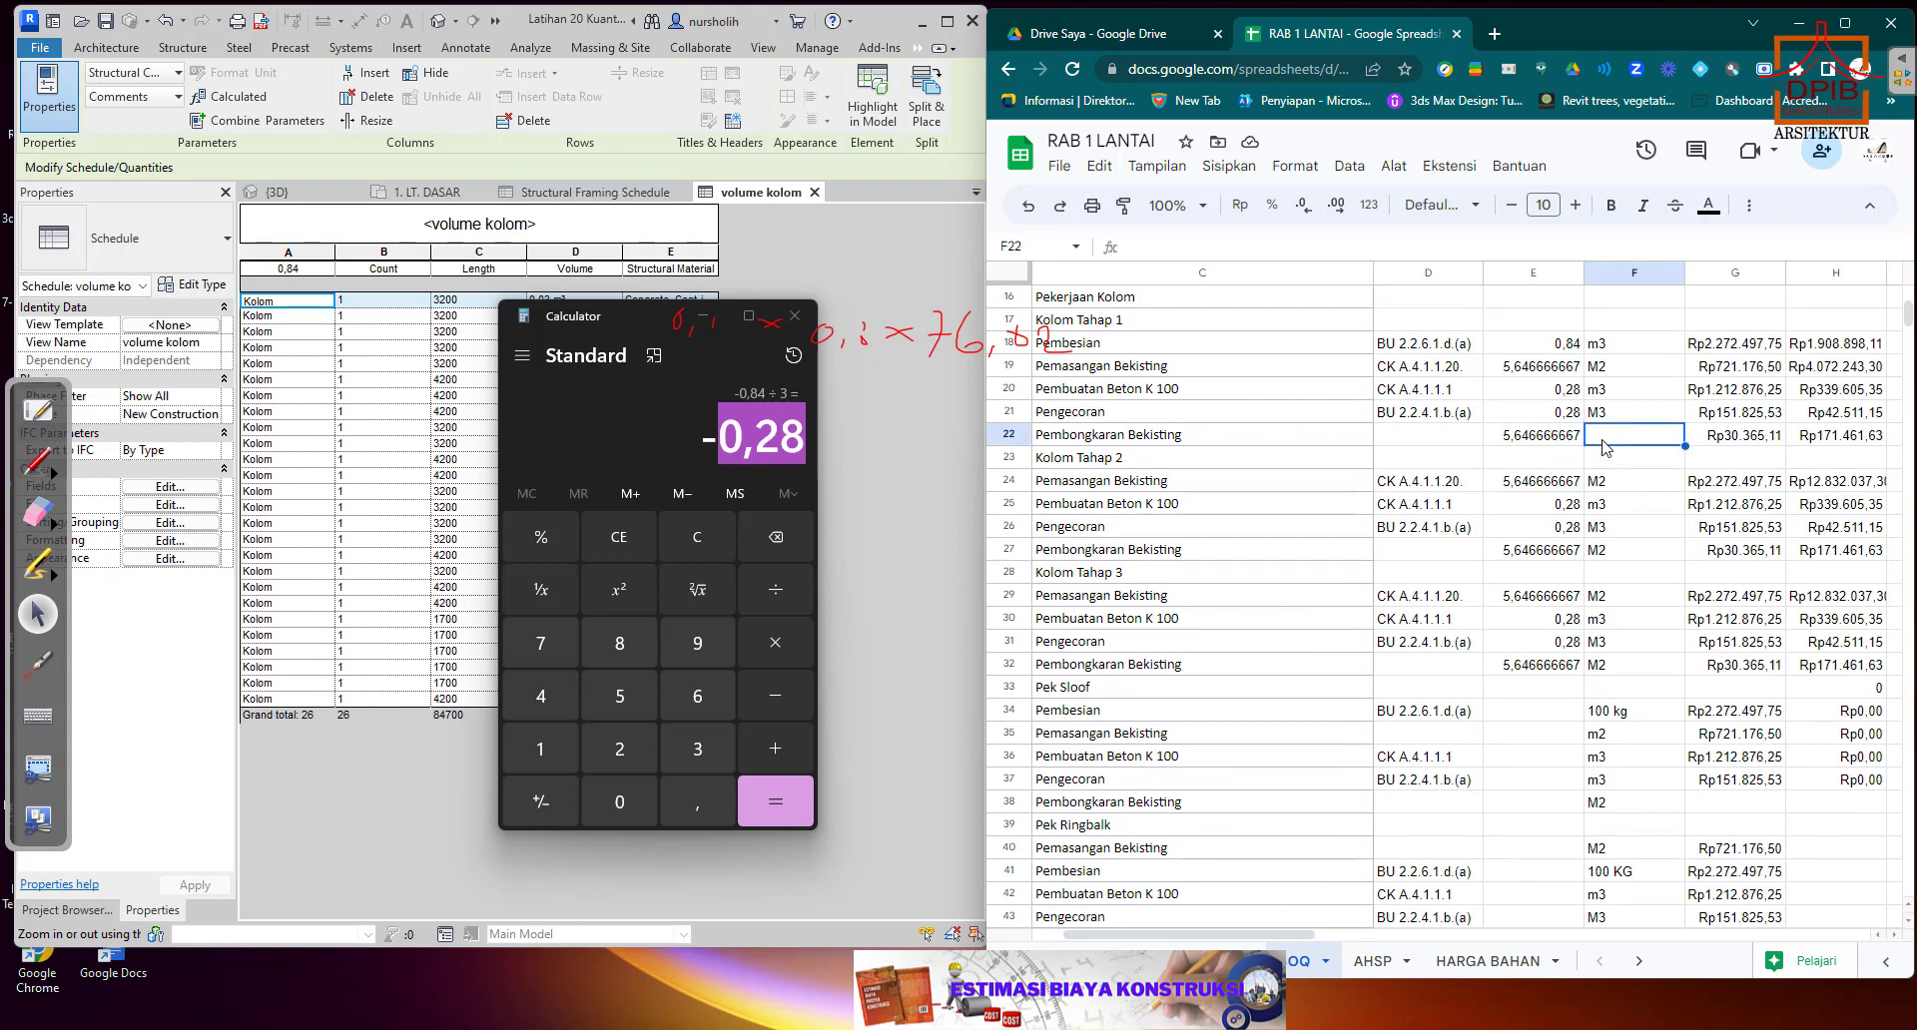
{"action": "type", "text": "m2"}
{"action": "key", "text": "Return"}
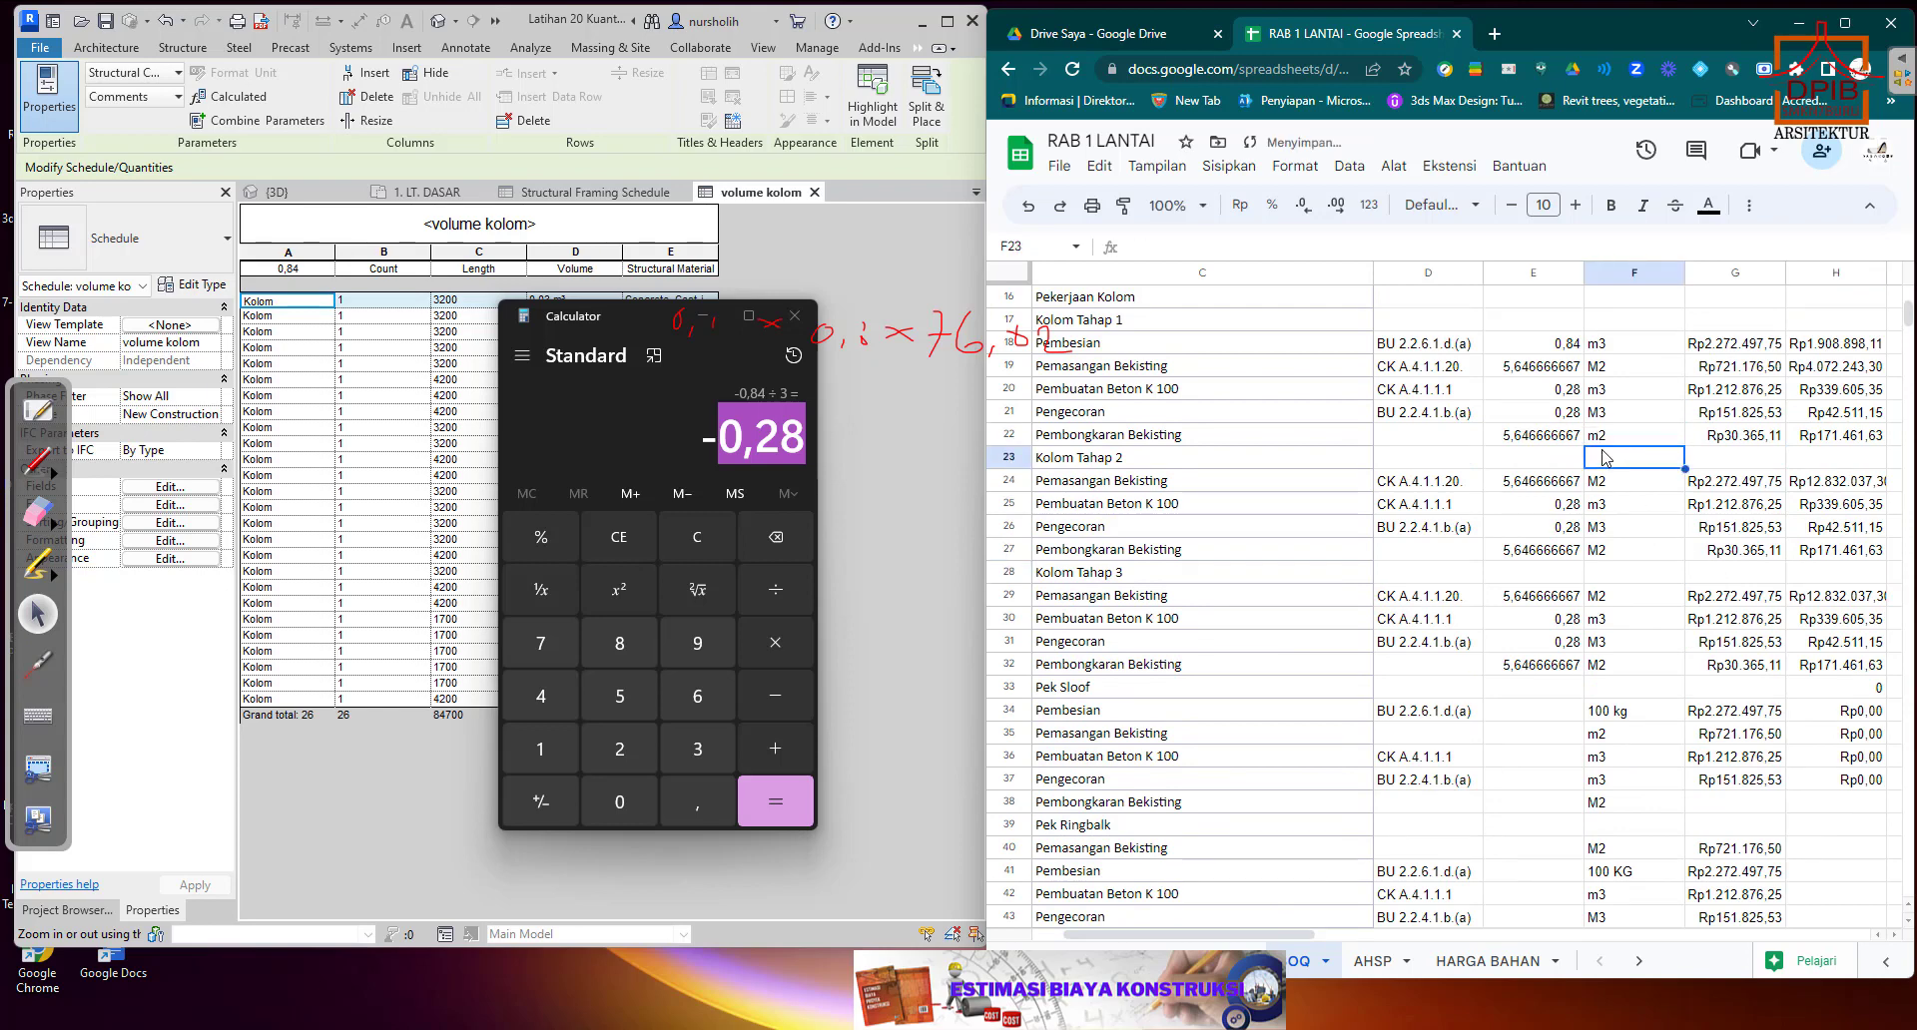
Clear the total formula from H33 in the Pek Sloof heading row.
{"action": "scroll", "coordinate": [1618, 529], "scroll_direction": "down", "scroll_amount": 2}
{"action": "scroll", "coordinate": [1619, 539], "scroll_direction": "down", "scroll_amount": 1}
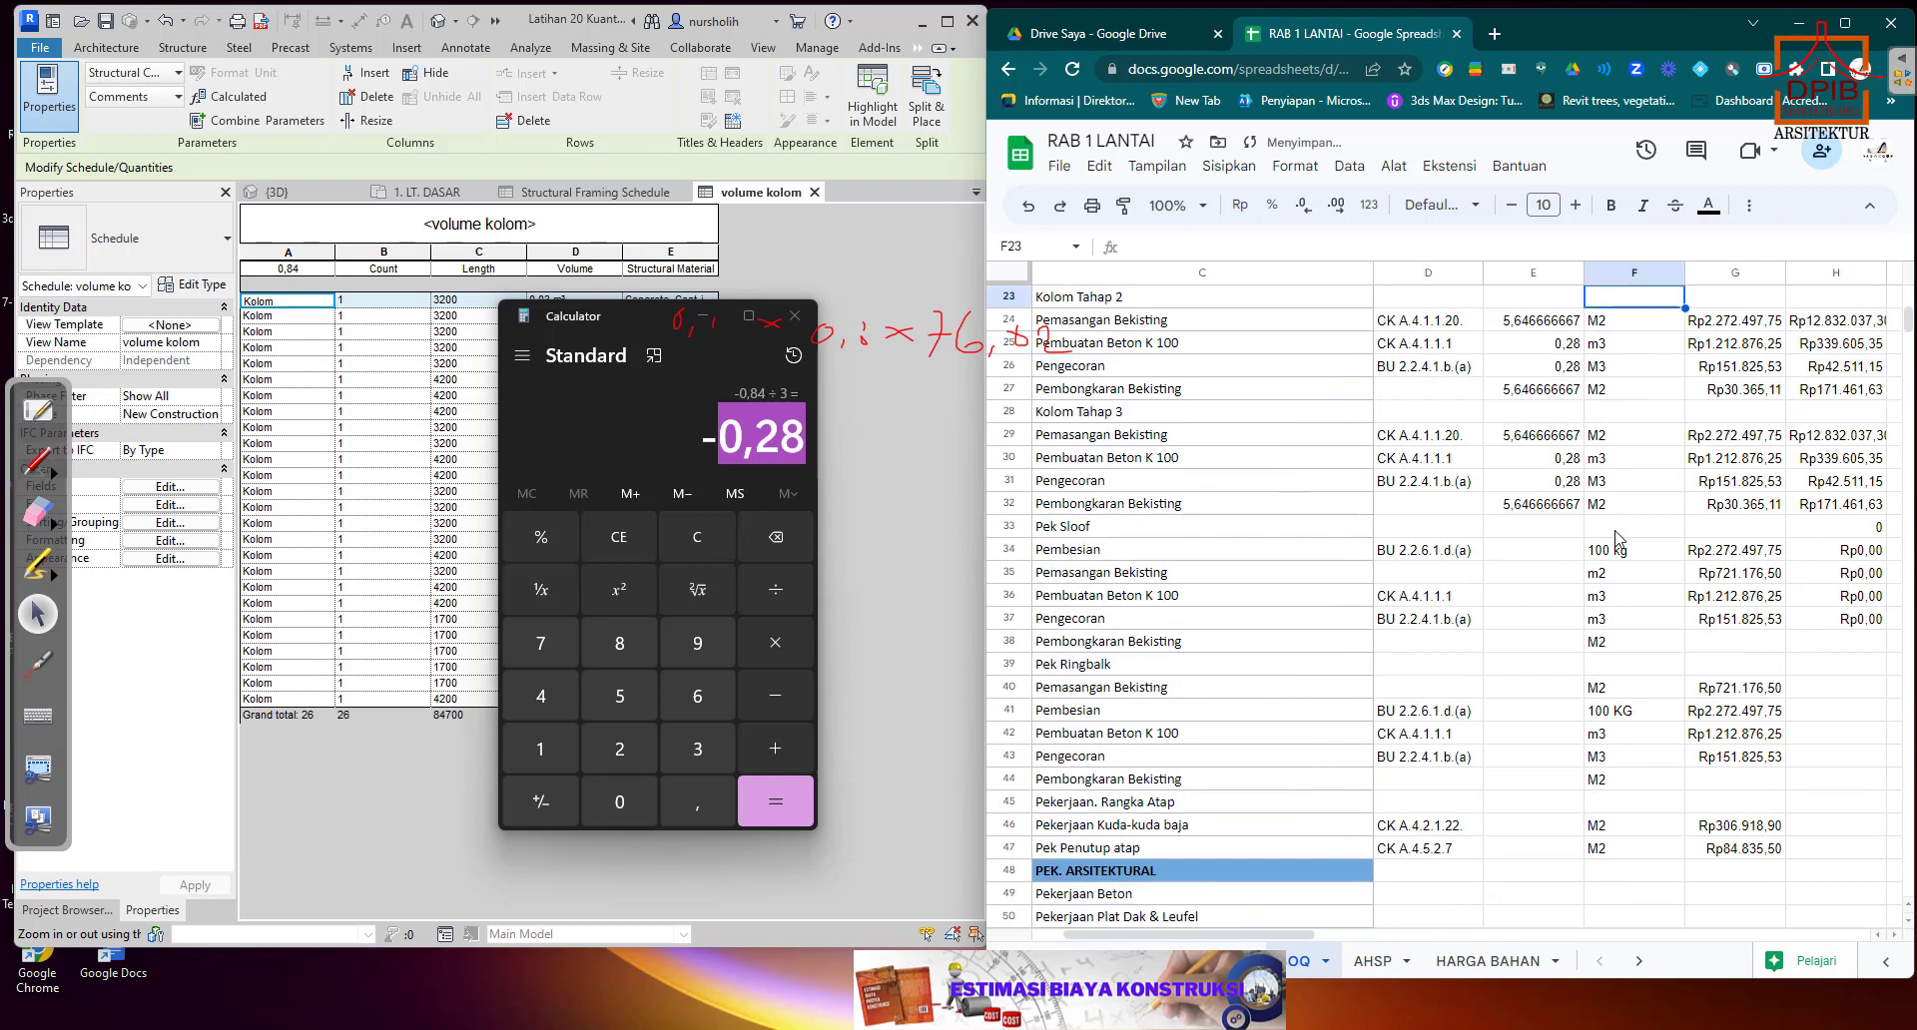
{"action": "left_click", "coordinate": [1853, 529]}
{"action": "key", "text": "Delete"}
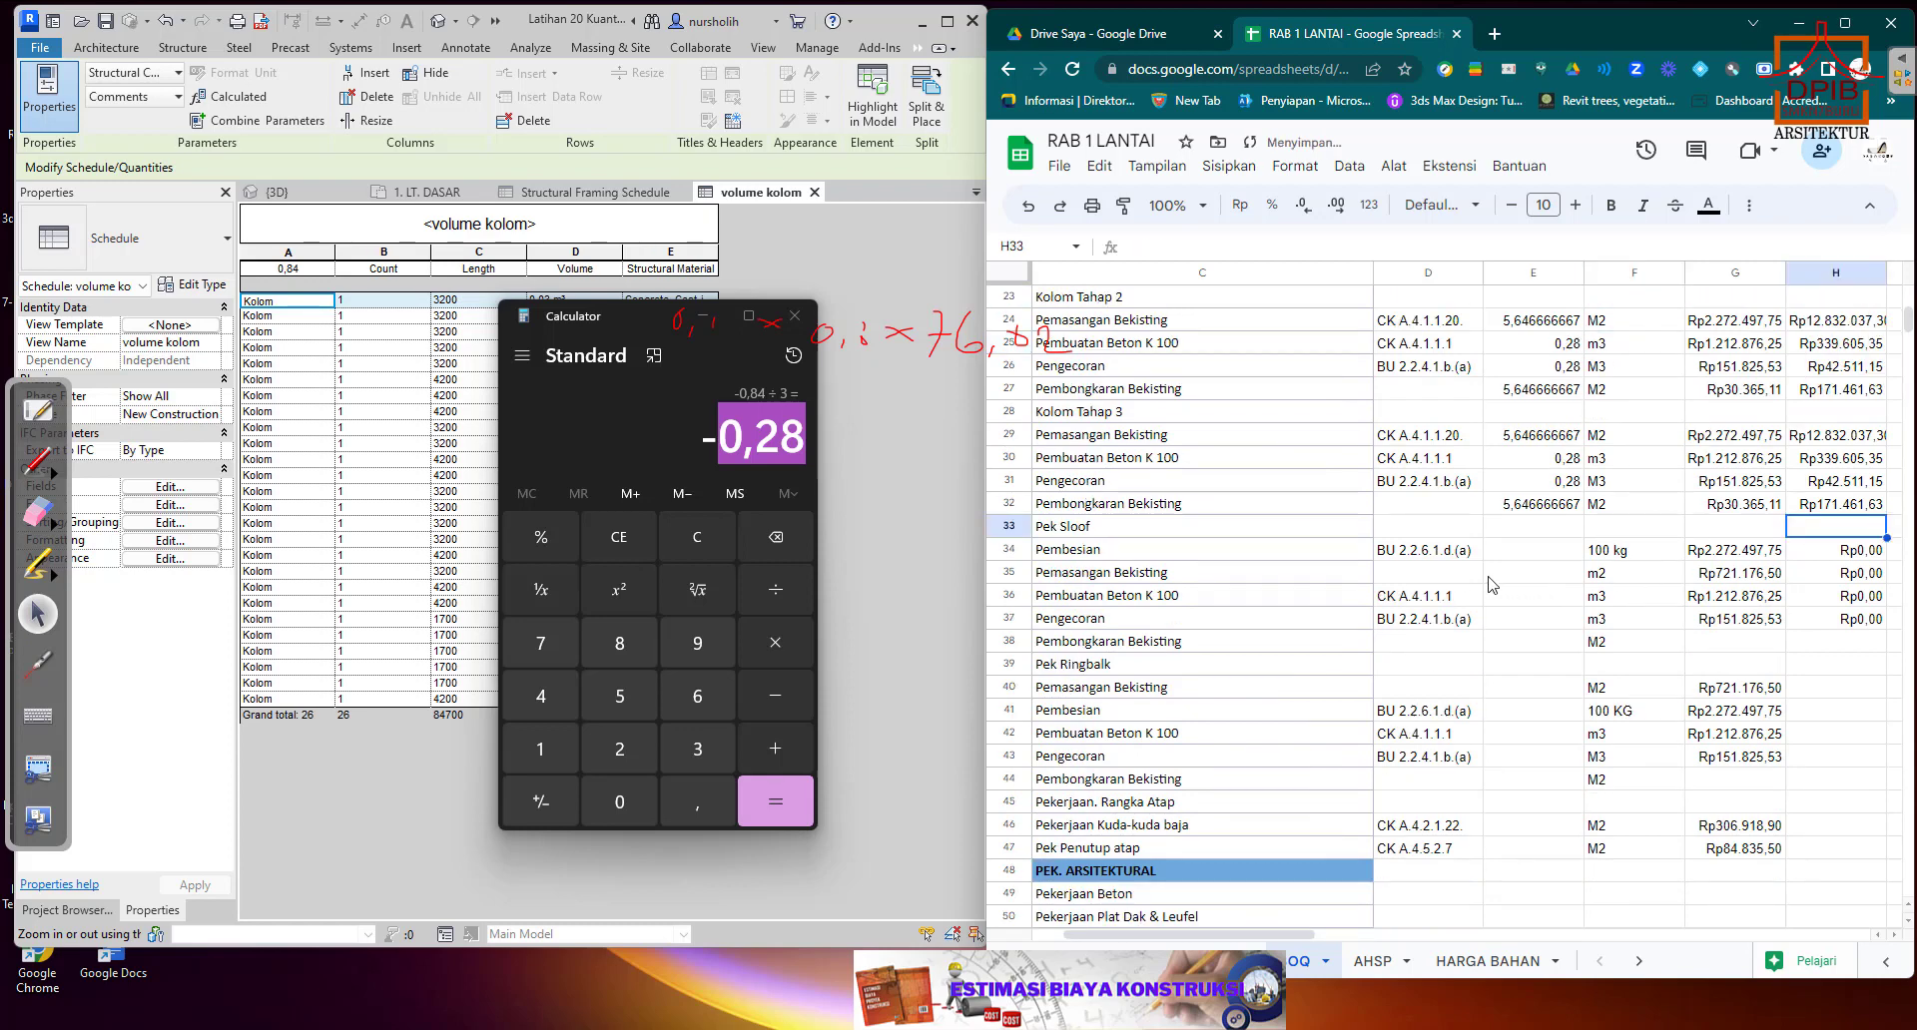
{"action": "scroll", "coordinate": [1492, 584], "scroll_direction": "down", "scroll_amount": 1}
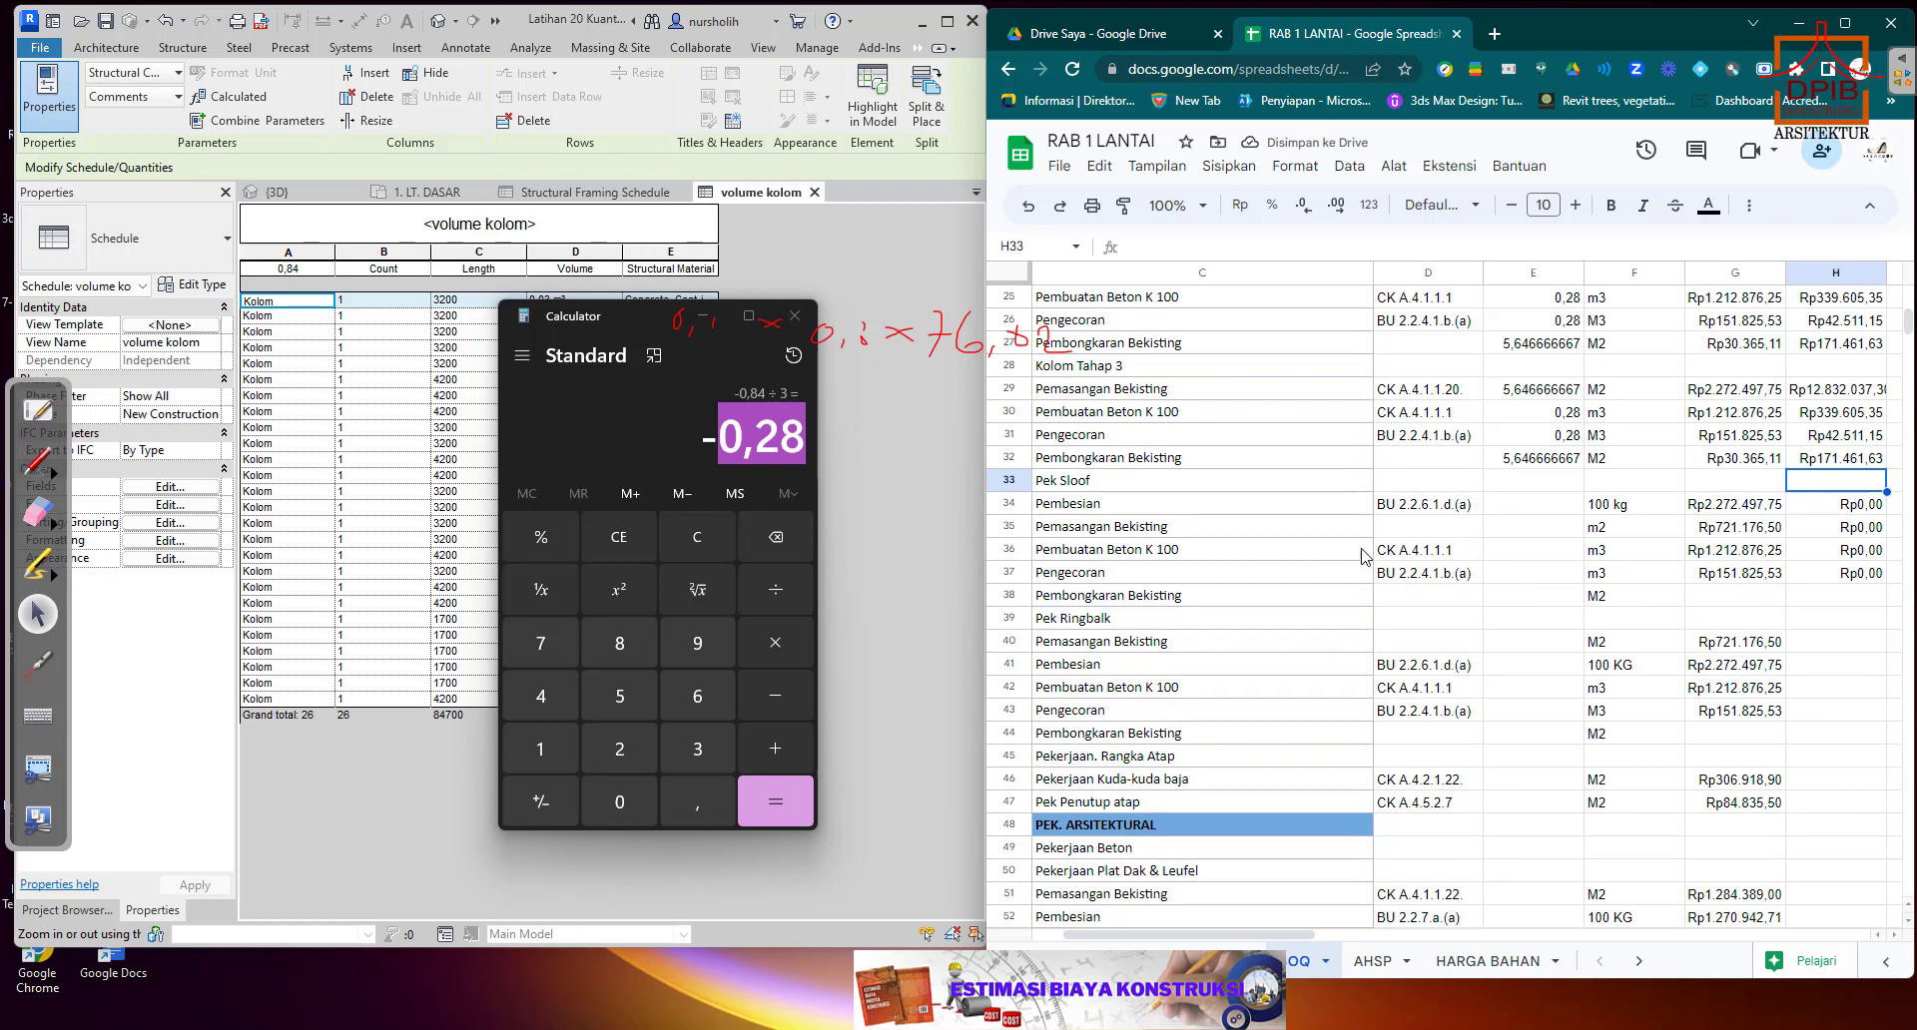
Close the calculator, select the Sloof Pembesian quantity cell E34, and open the Structural Framing Schedule in Revit.
{"action": "left_click", "coordinate": [781, 322]}
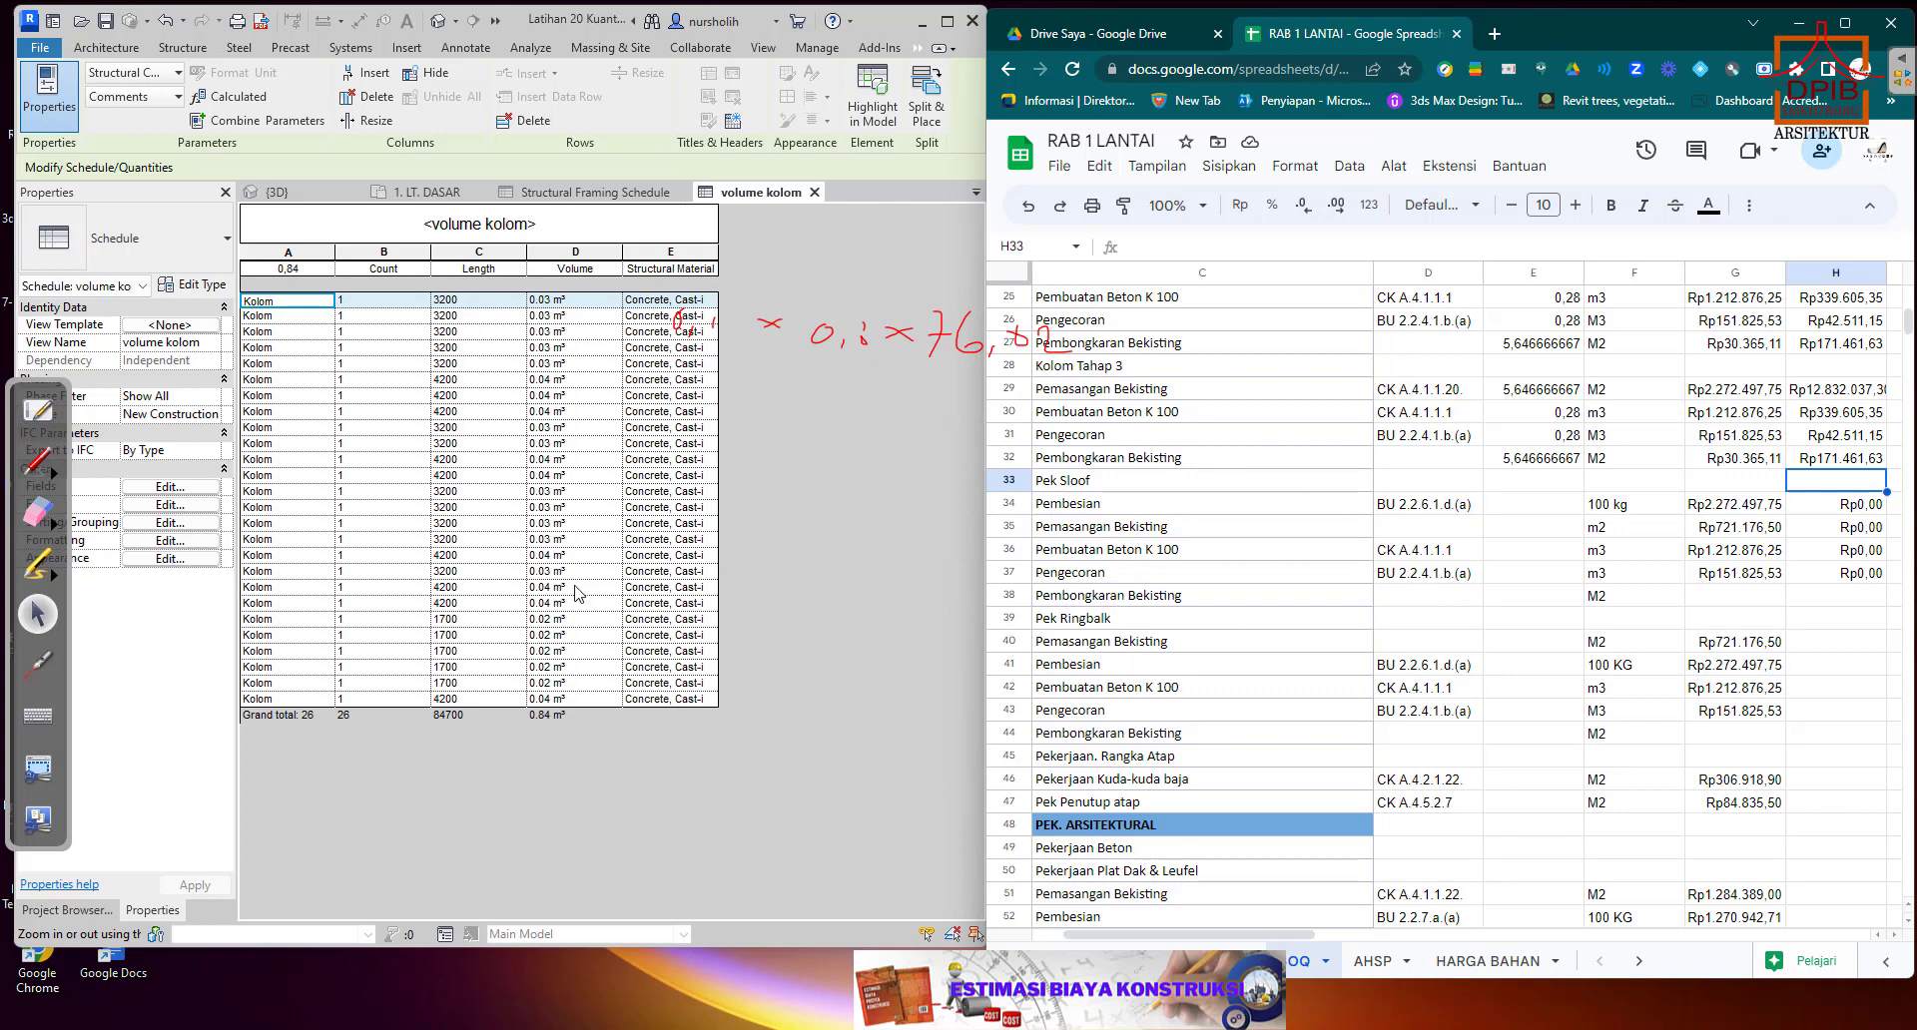
{"action": "left_click", "coordinate": [1141, 505]}
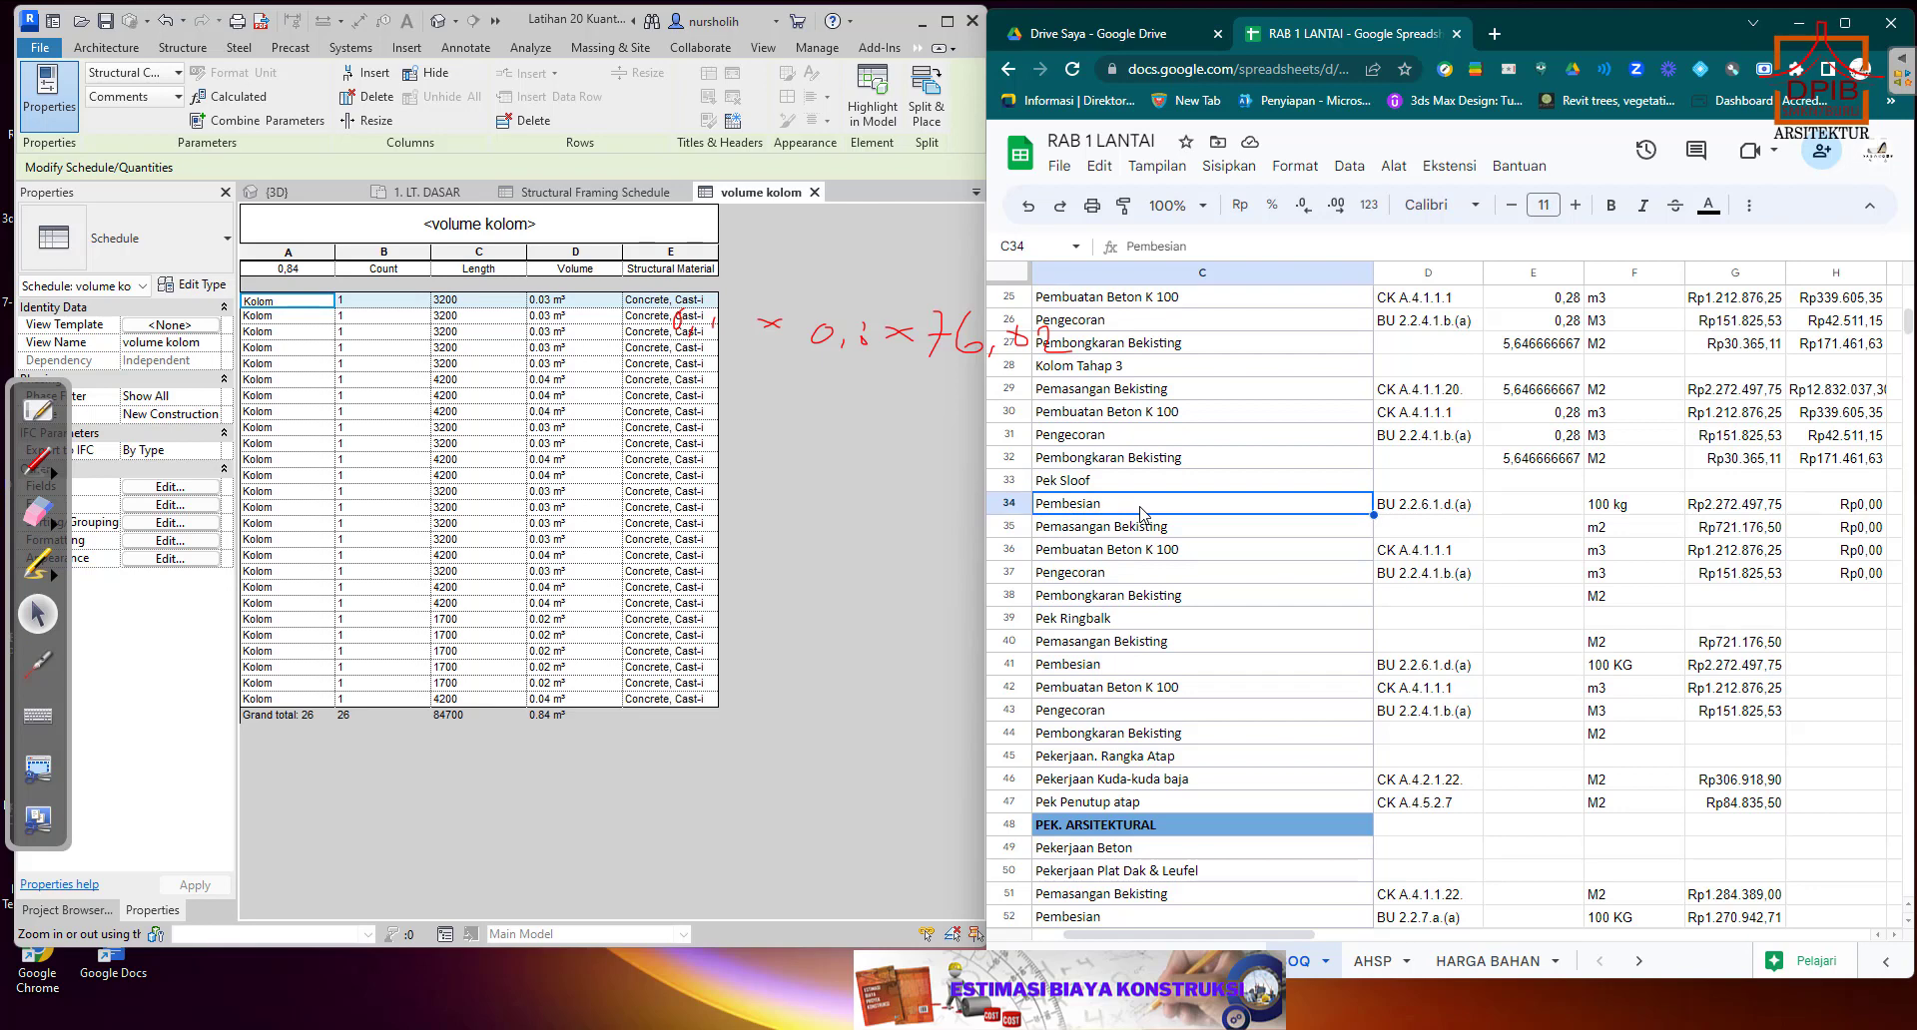
{"action": "left_click", "coordinate": [1512, 508]}
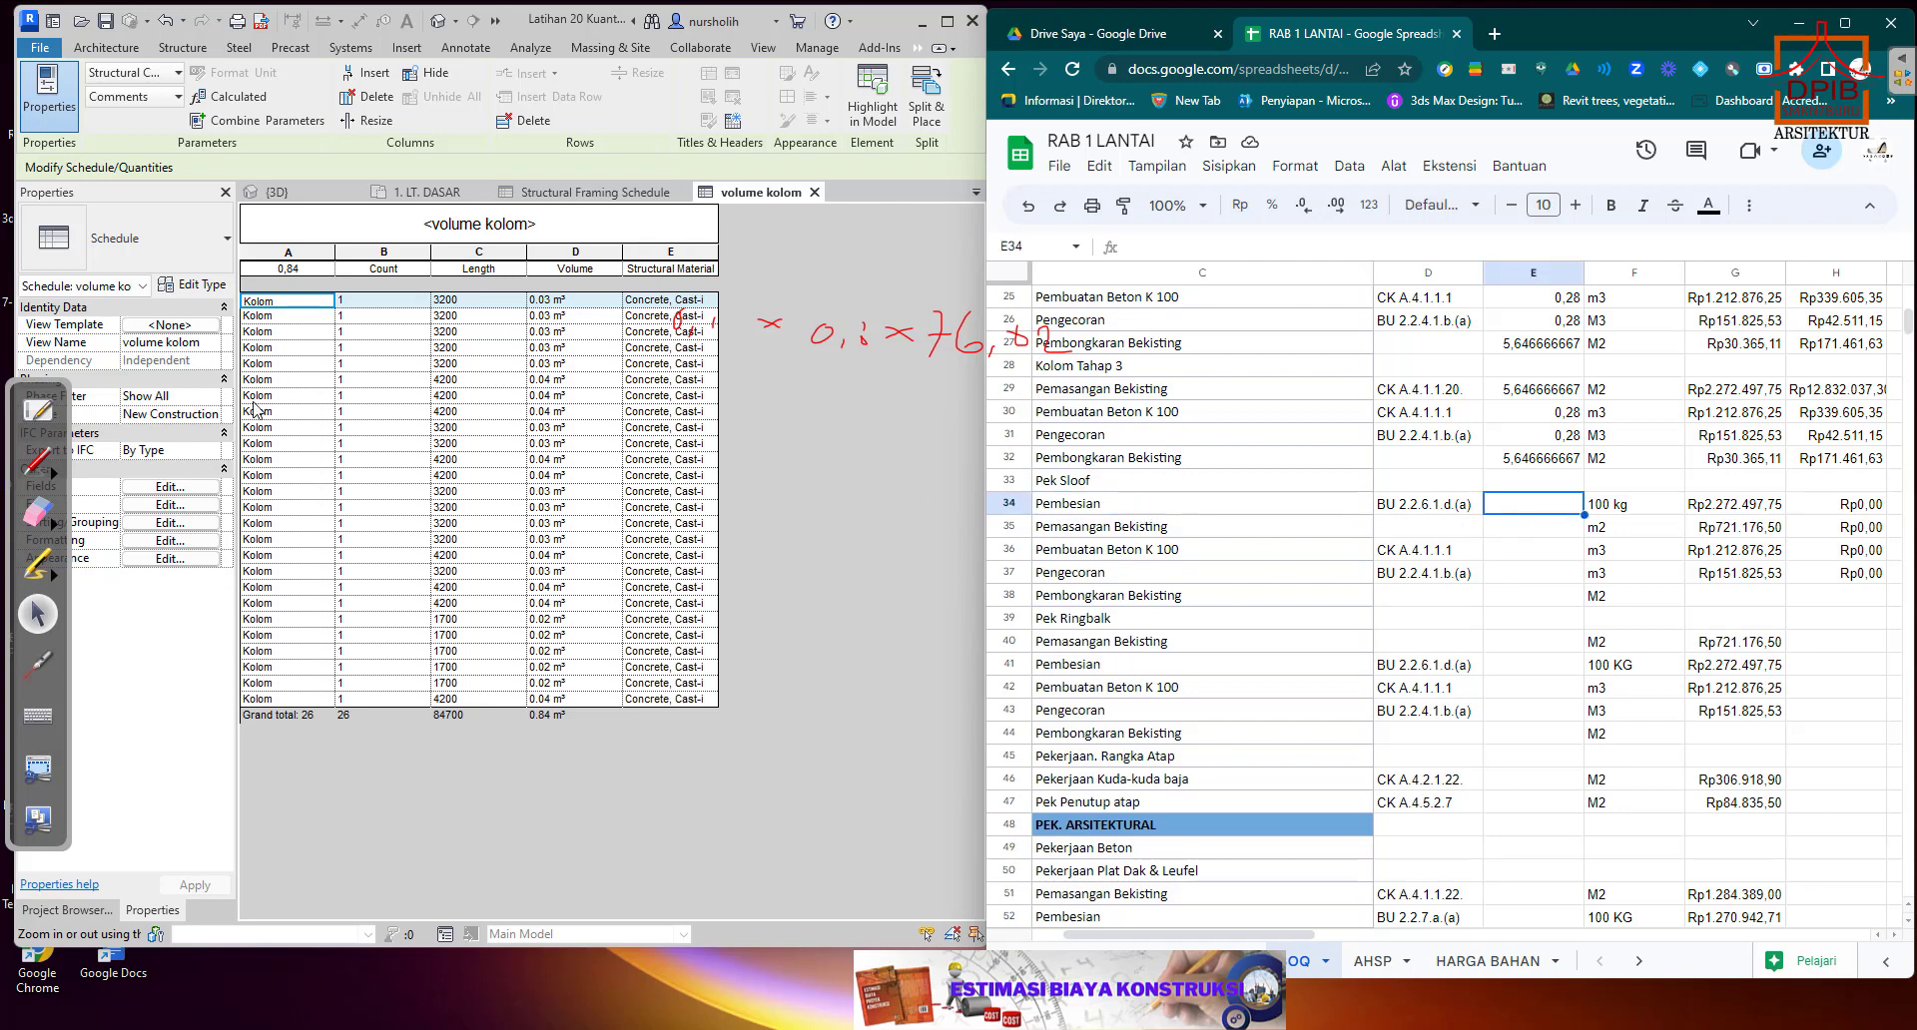
{"action": "left_click", "coordinate": [88, 910]}
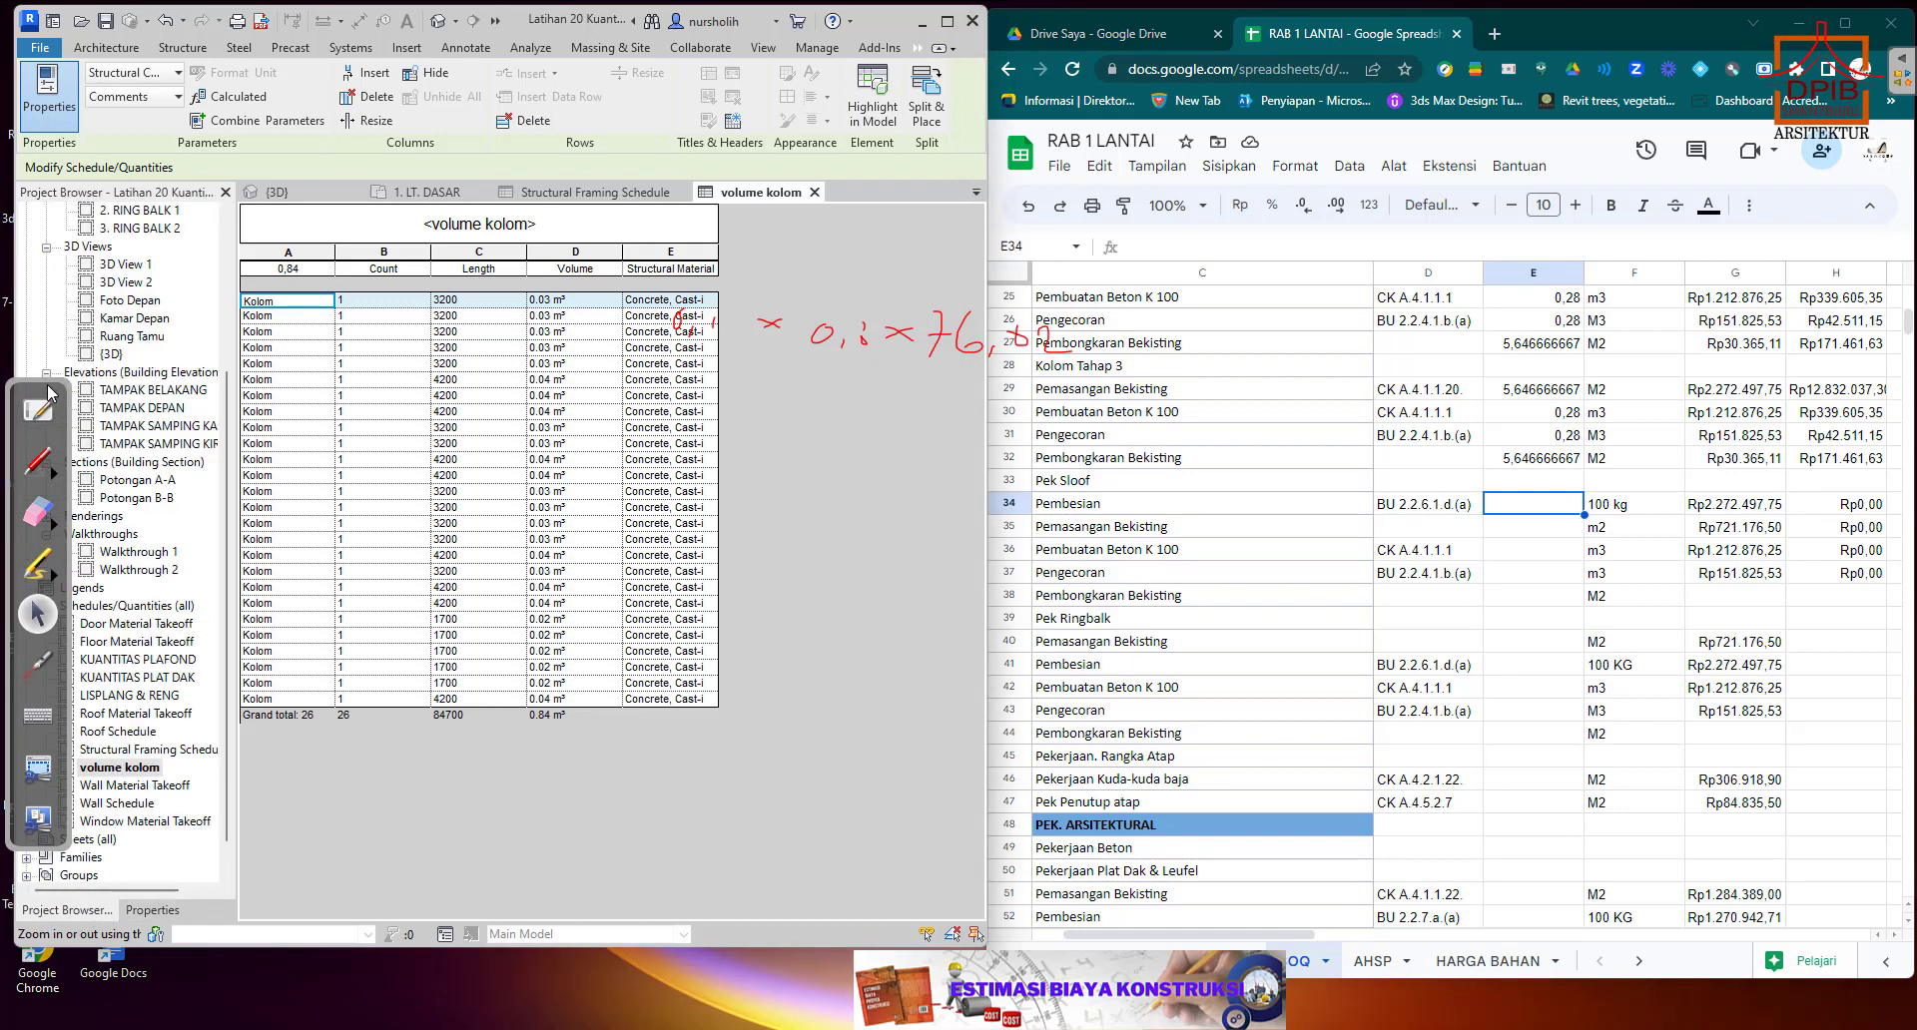
{"action": "left_click_drag", "start_coordinate": [50, 389], "coordinate": [52, 51]}
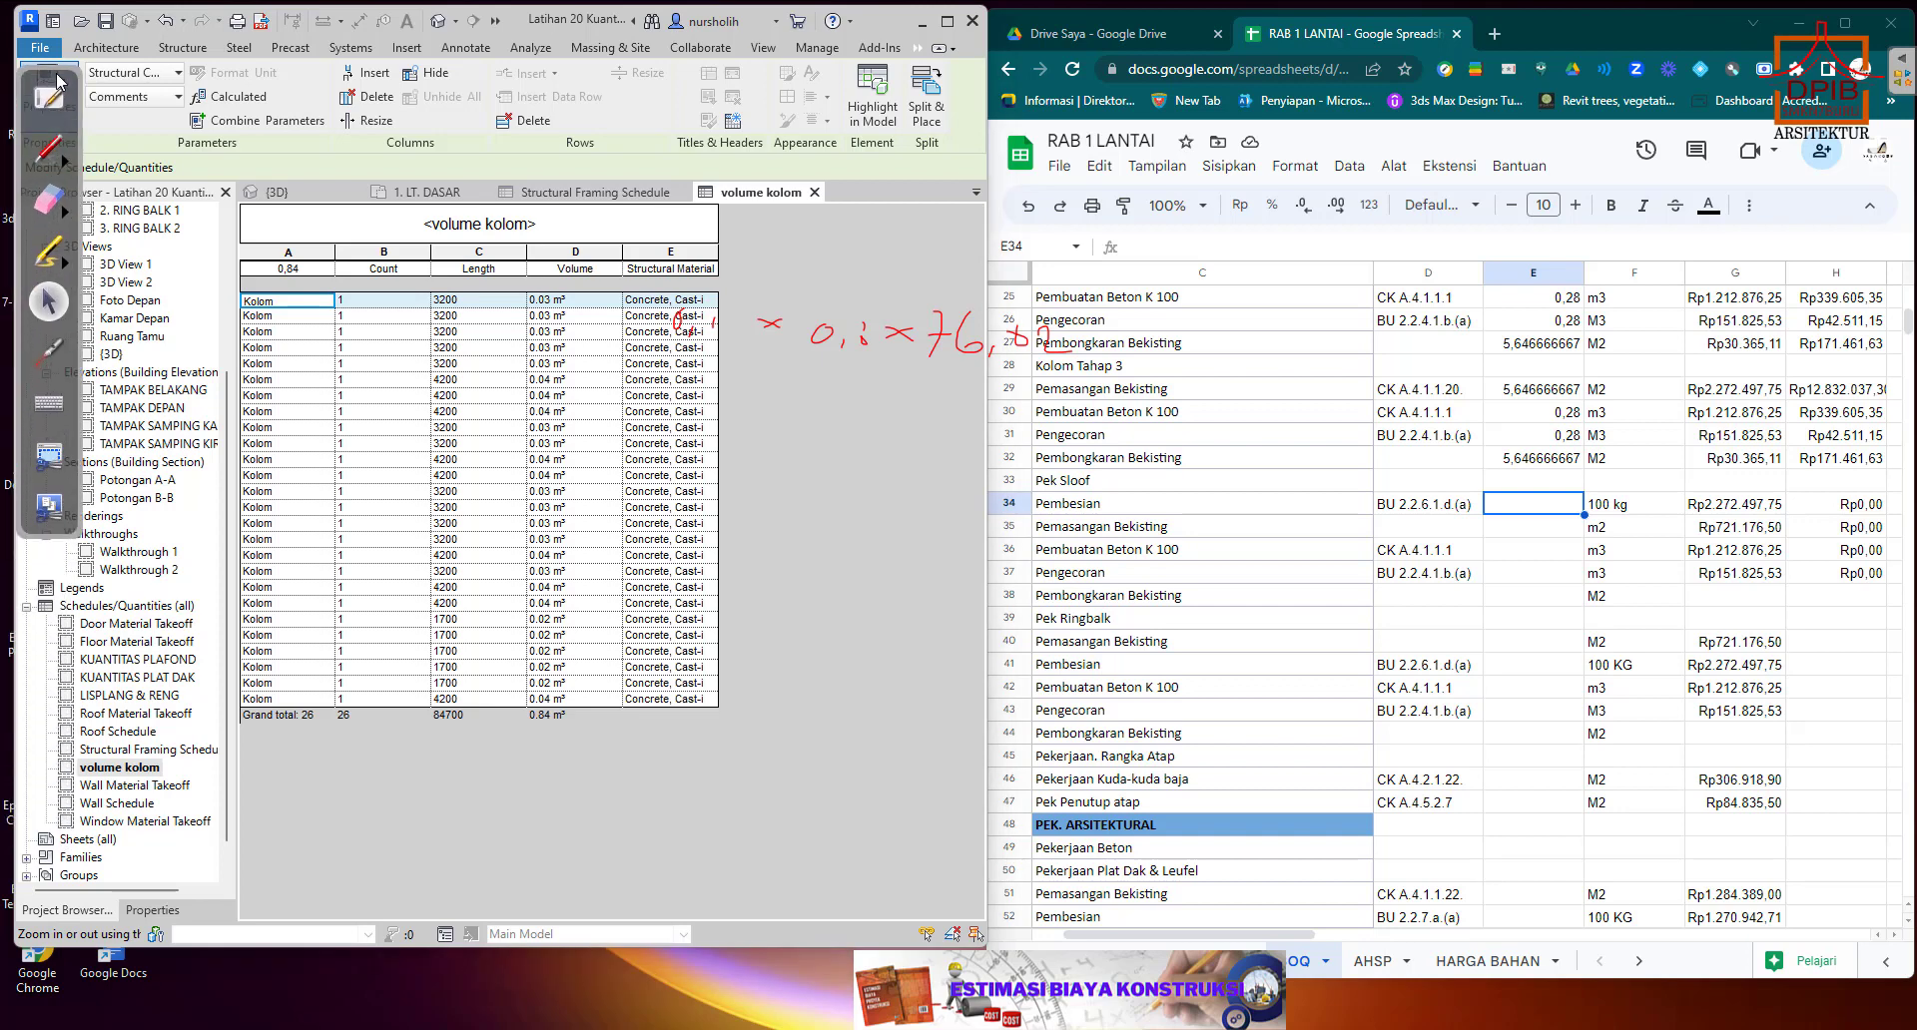
{"action": "left_click", "coordinate": [141, 752]}
{"action": "double_click", "coordinate": [140, 751]}
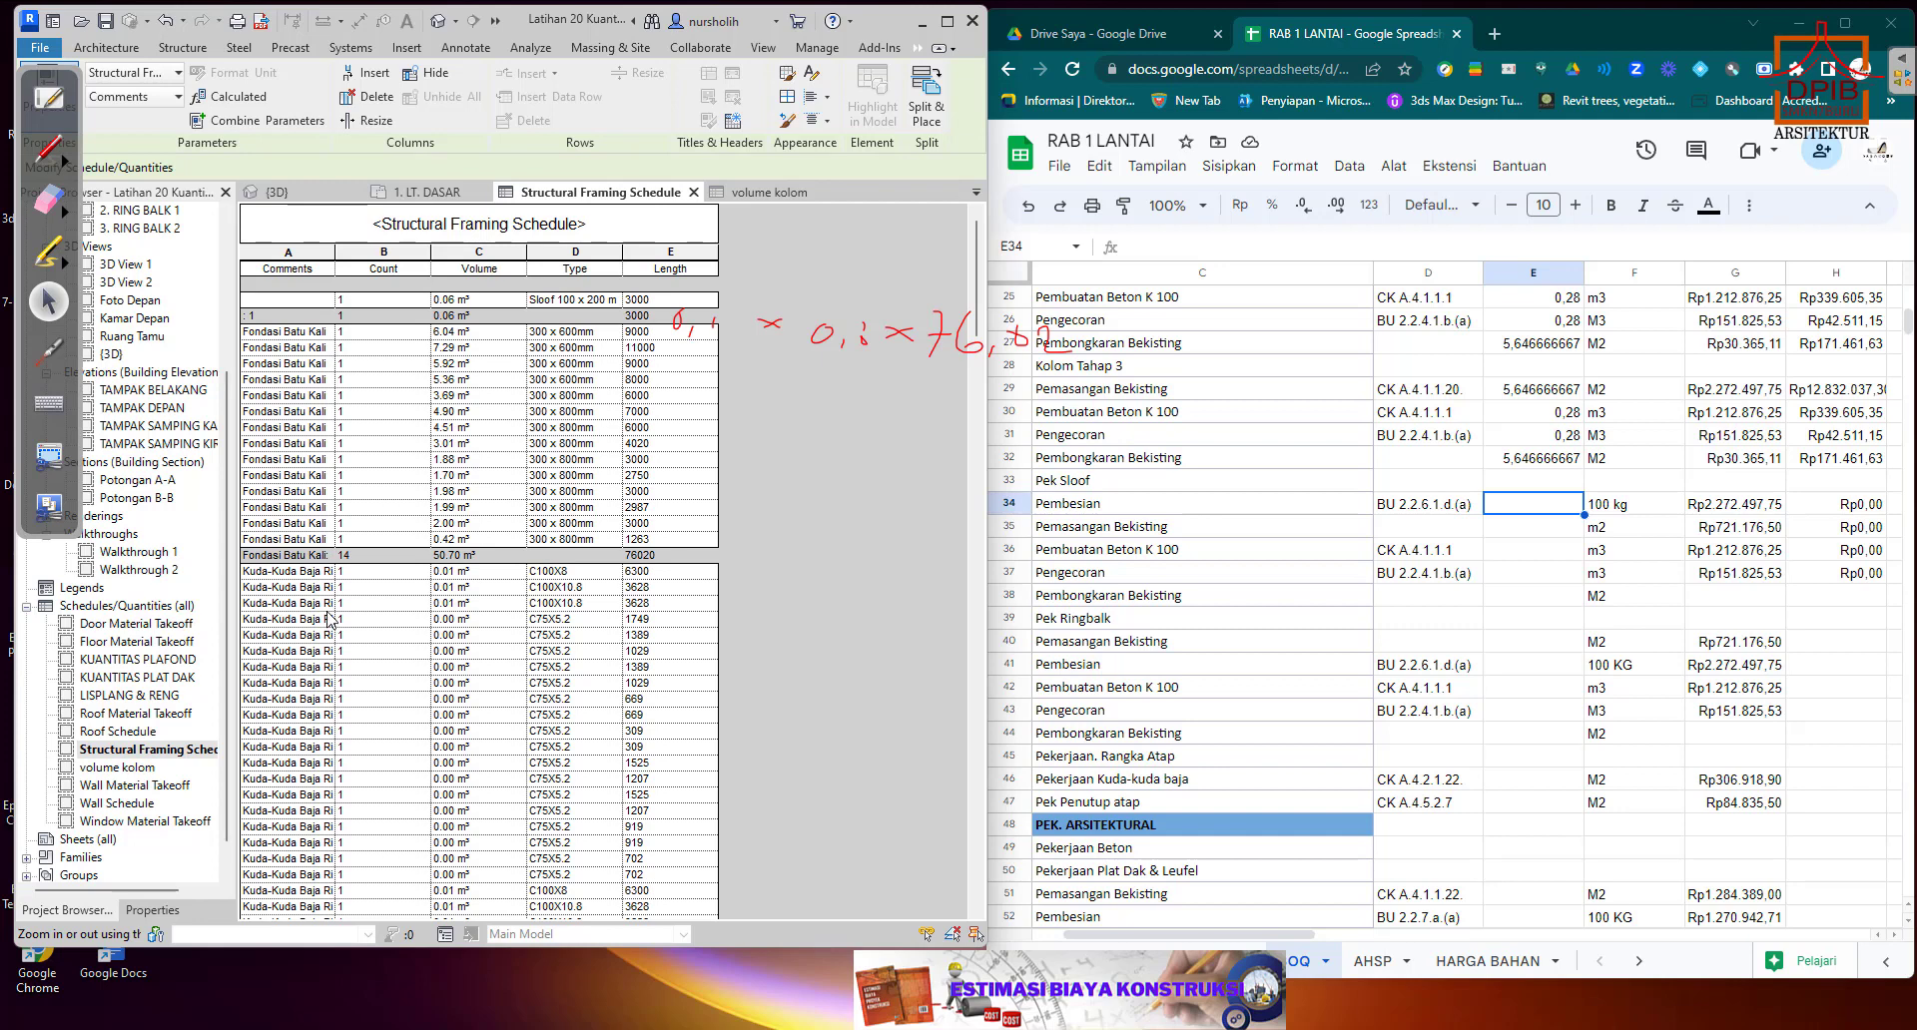
Find the Sloof volume total in the Structural Framing Schedule and enter 1,89 as the Pembesian quantity in E34.
{"action": "scroll", "coordinate": [330, 619], "scroll_direction": "down", "scroll_amount": 10}
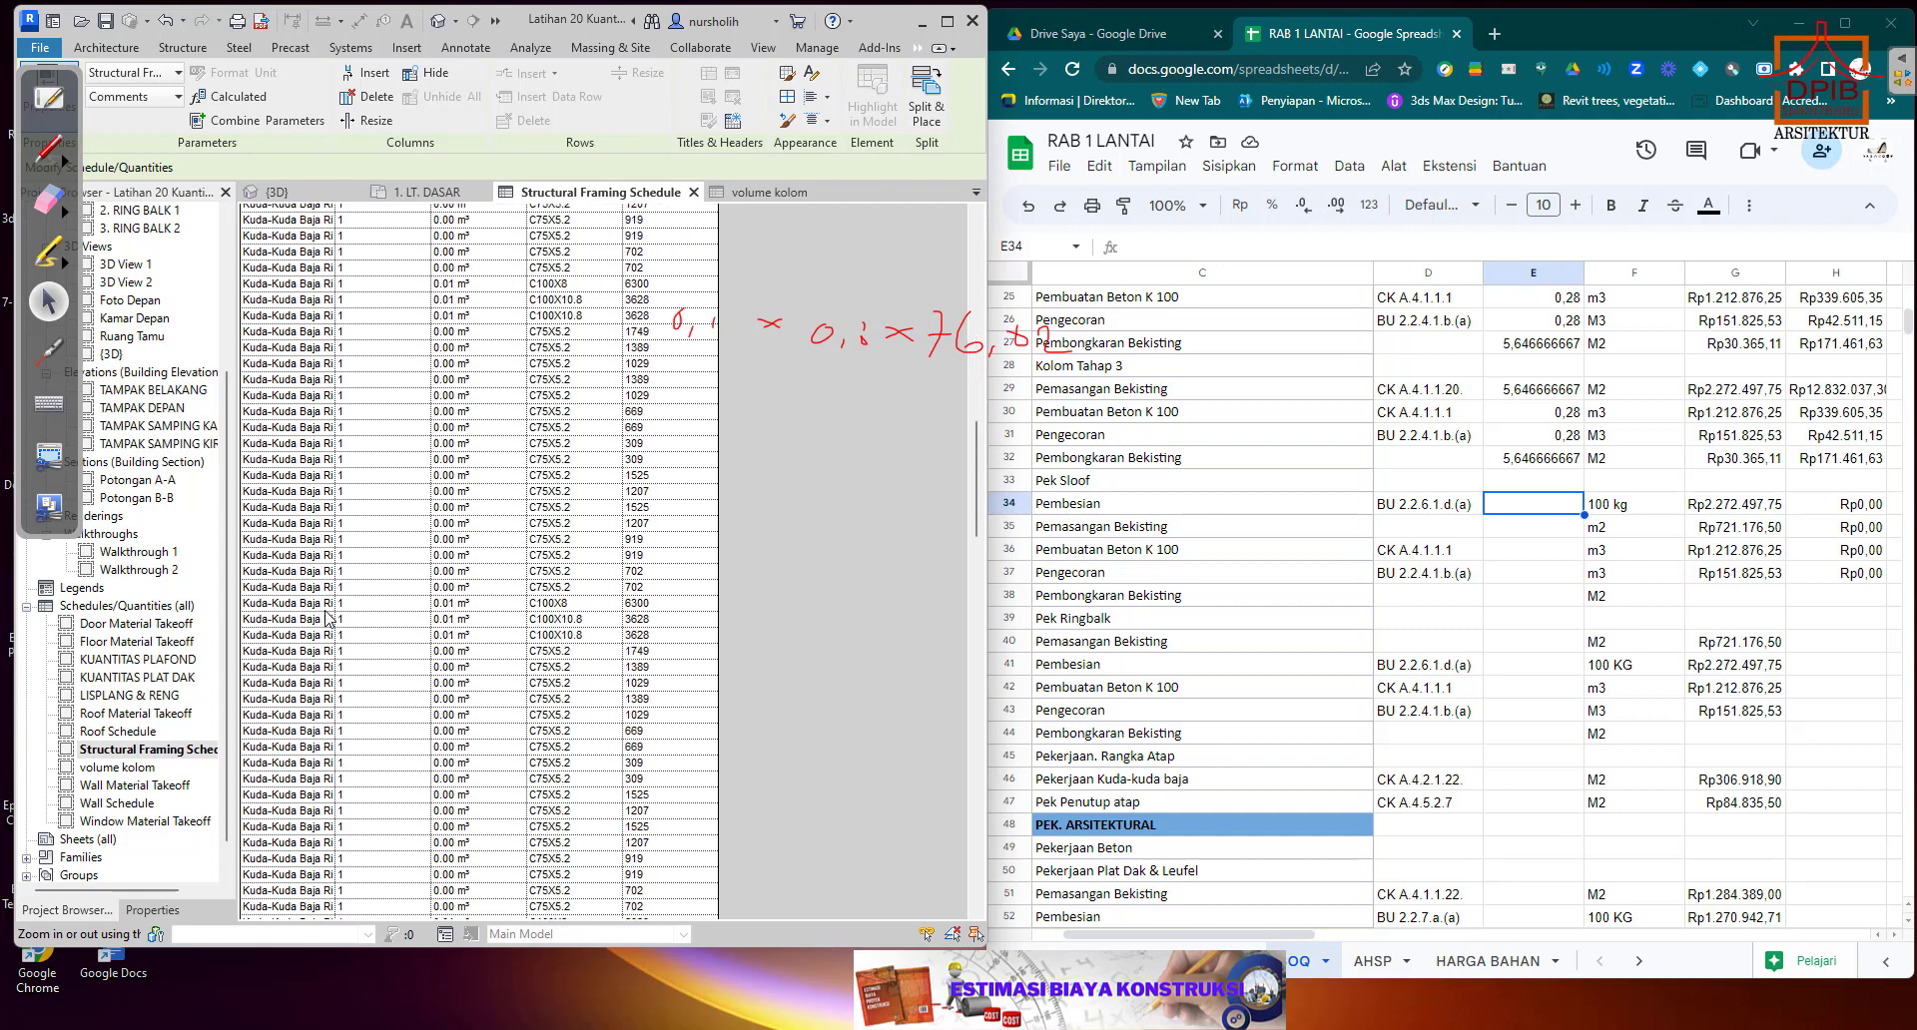
{"action": "scroll", "coordinate": [327, 620], "scroll_direction": "down", "scroll_amount": 10}
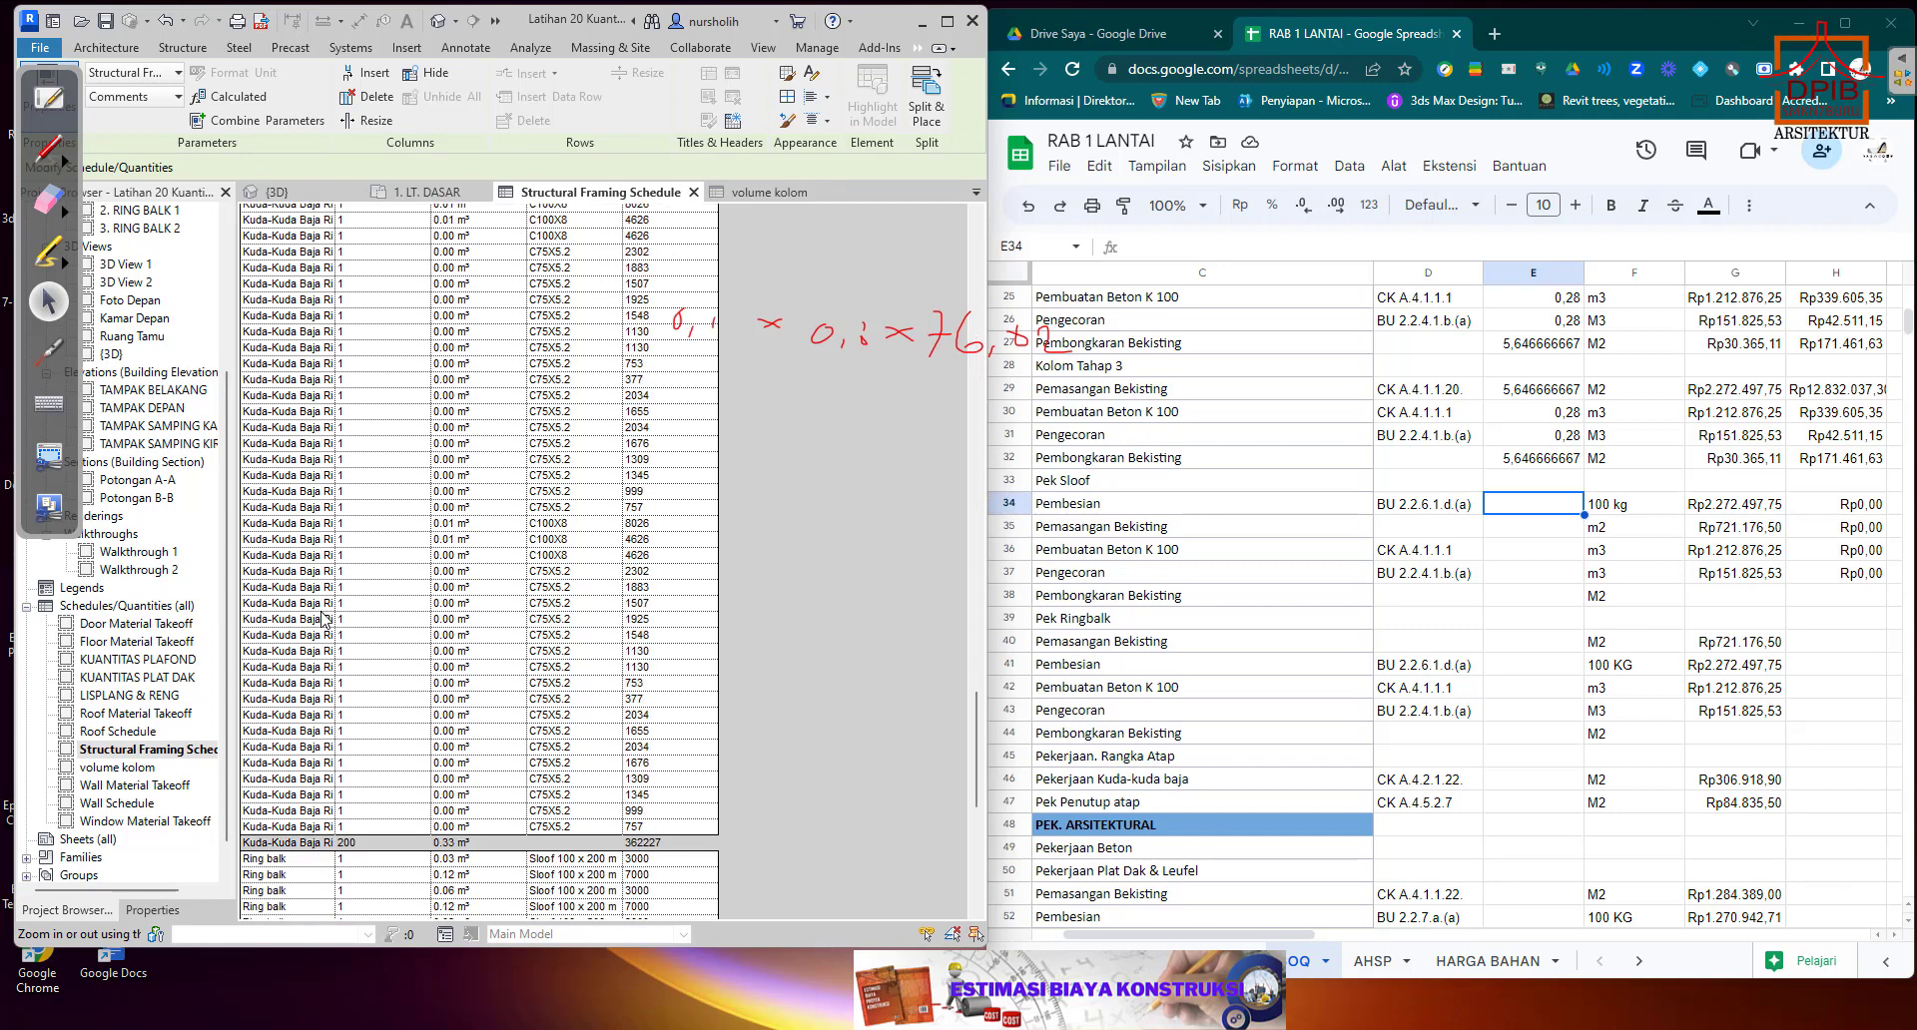
{"action": "scroll", "coordinate": [325, 619], "scroll_direction": "down", "scroll_amount": 12}
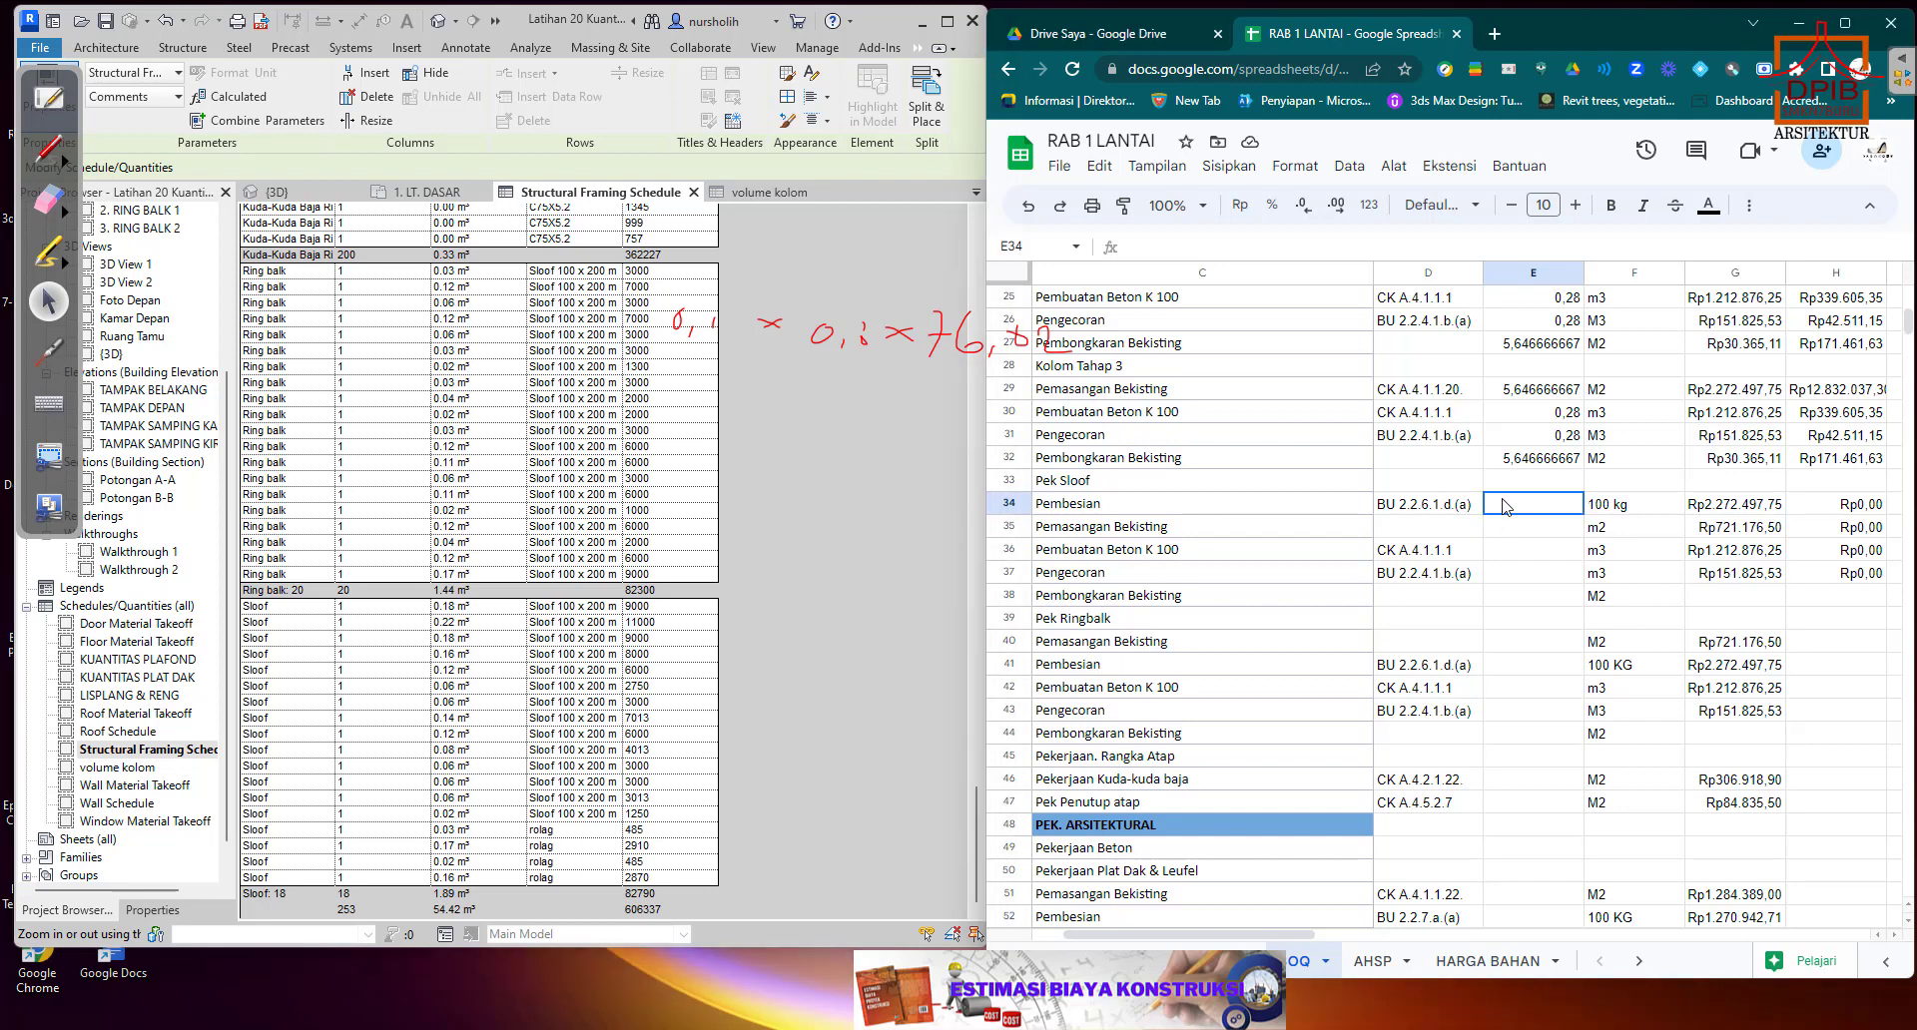
{"action": "type", "text": "1,89"}
{"action": "key", "text": "Return"}
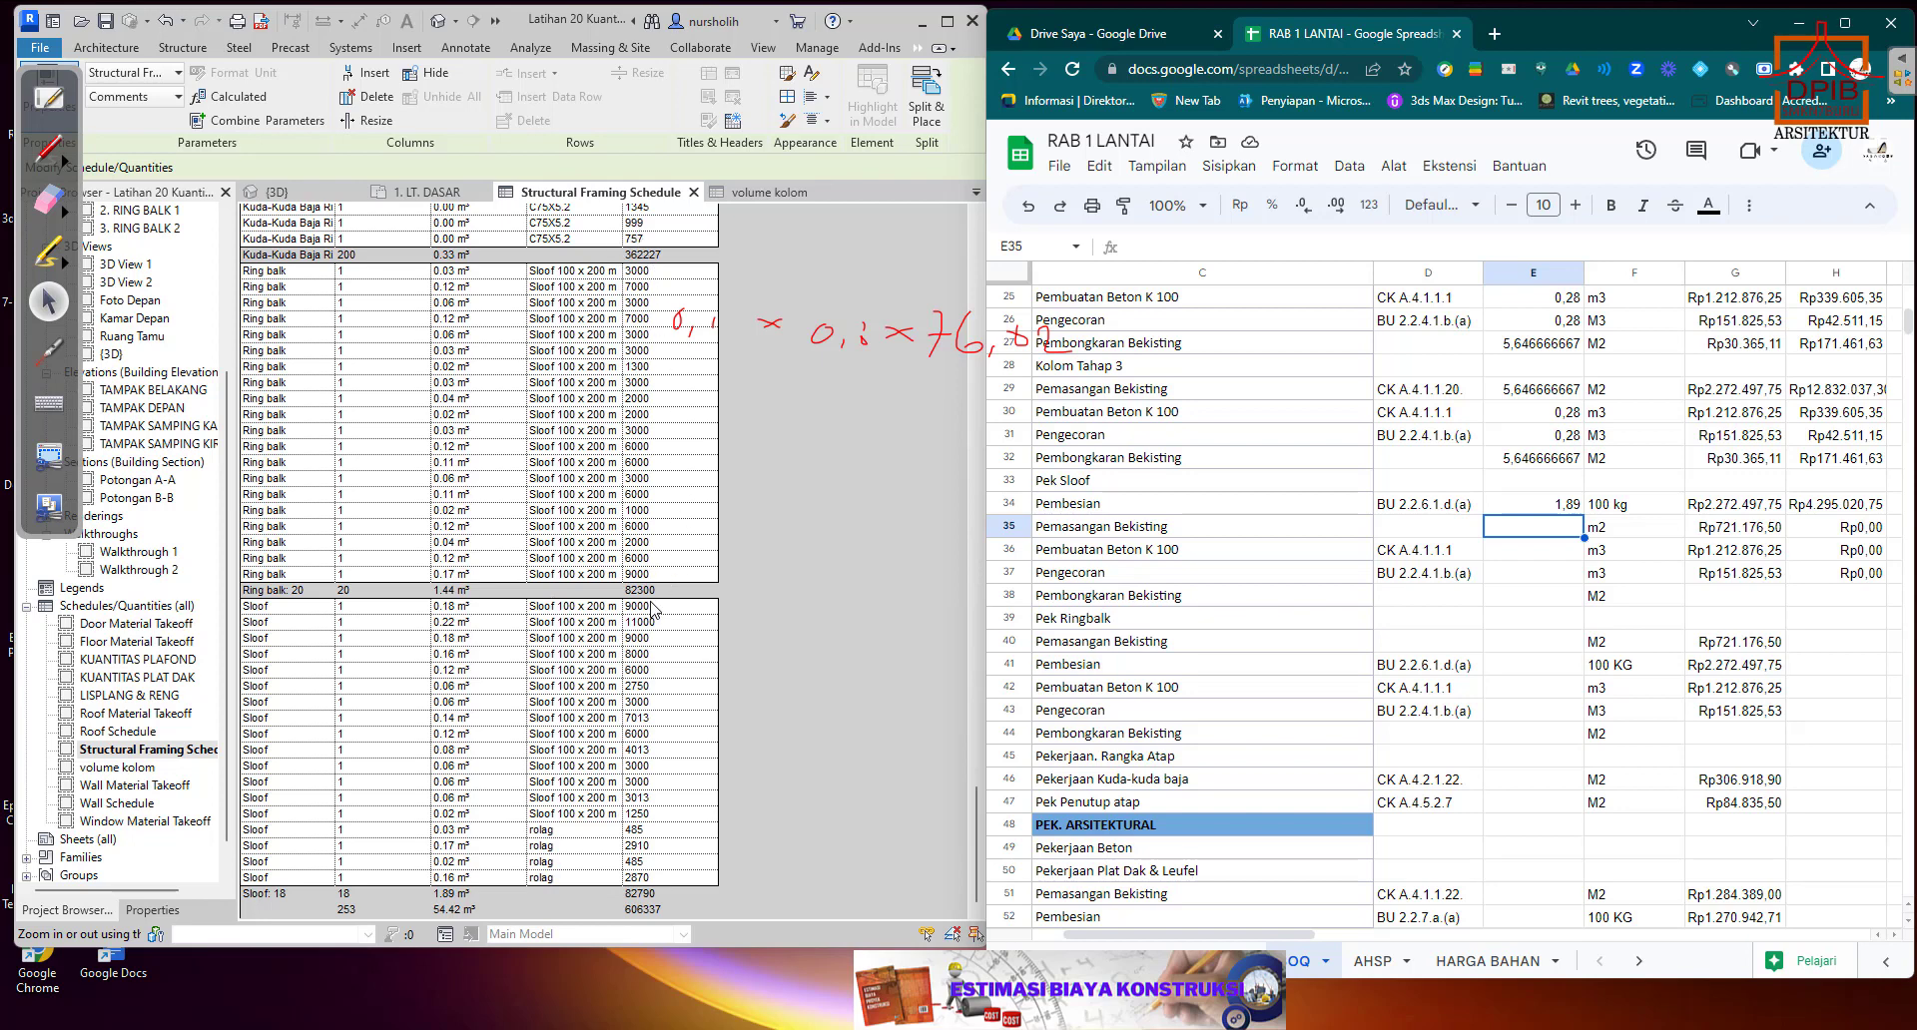
Review the foundation and sloof lengths in the schedule and open the type properties of the front sloof beam in the 3D view.
{"action": "scroll", "coordinate": [655, 608], "scroll_direction": "up", "scroll_amount": 10}
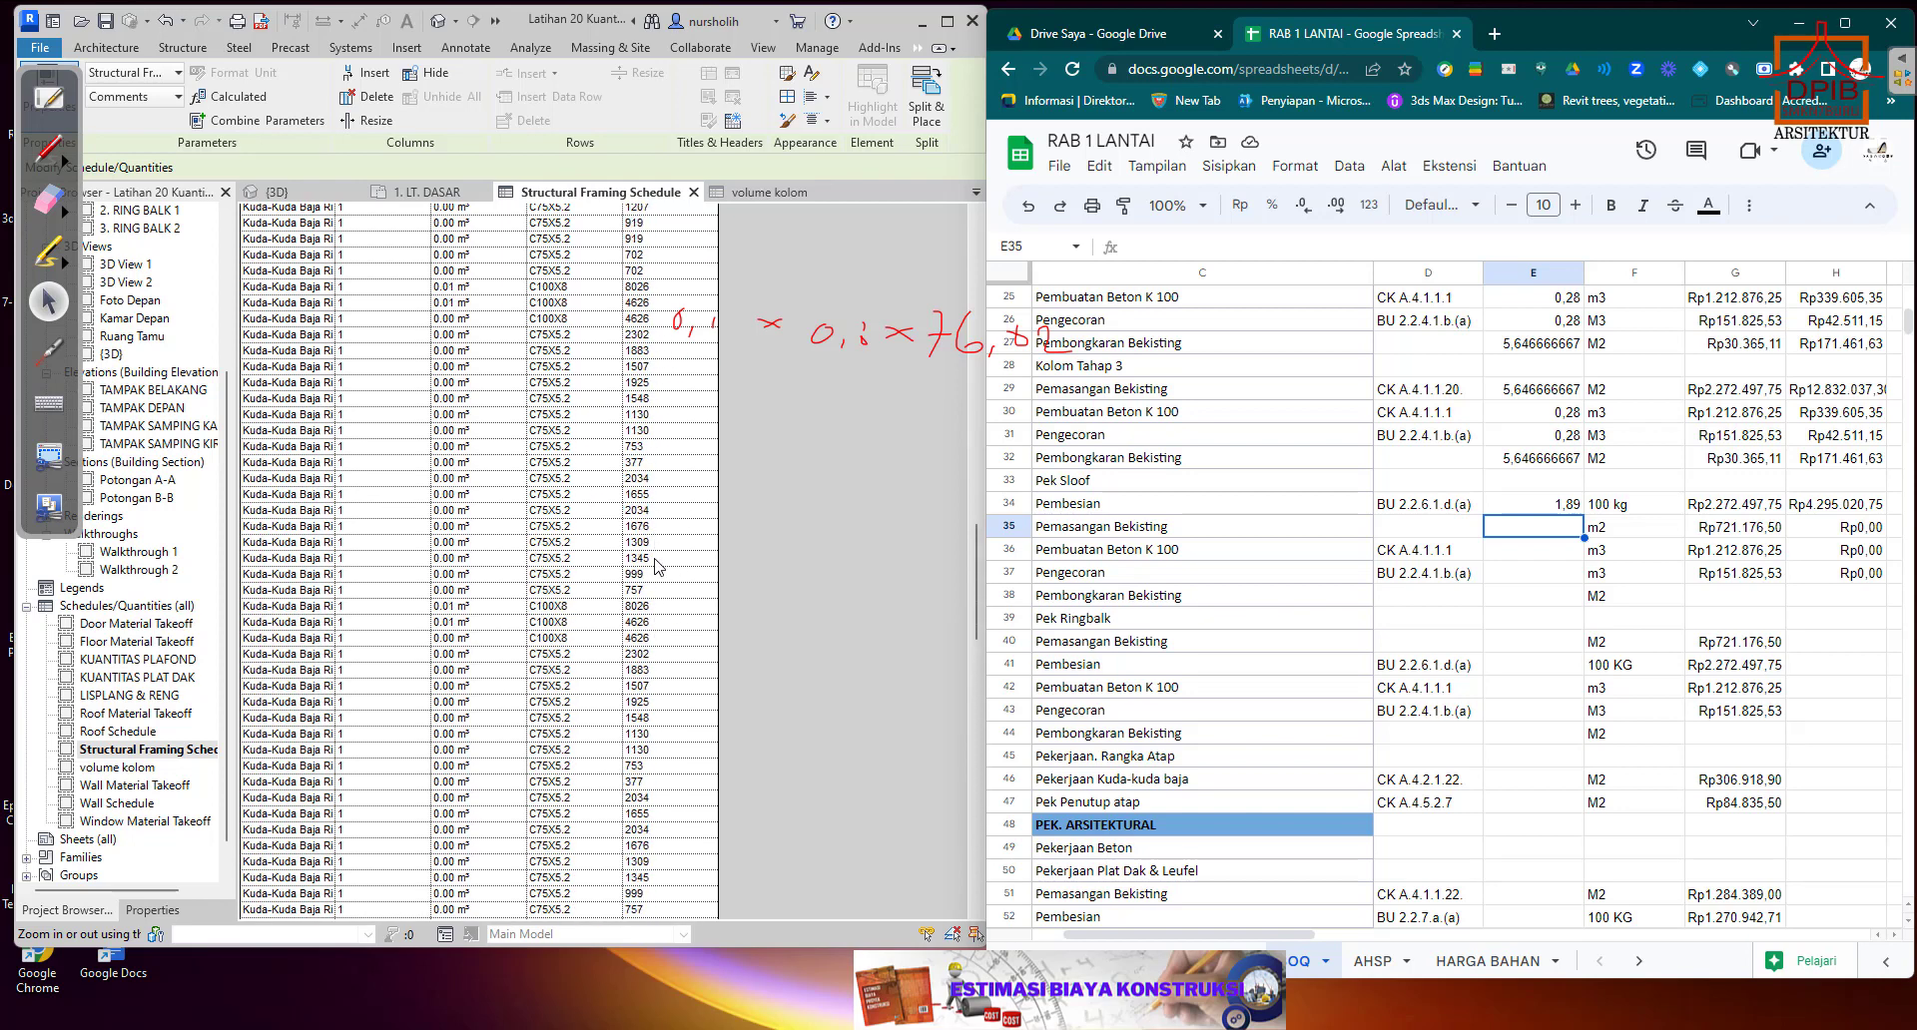
{"action": "scroll", "coordinate": [658, 567], "scroll_direction": "up", "scroll_amount": 8}
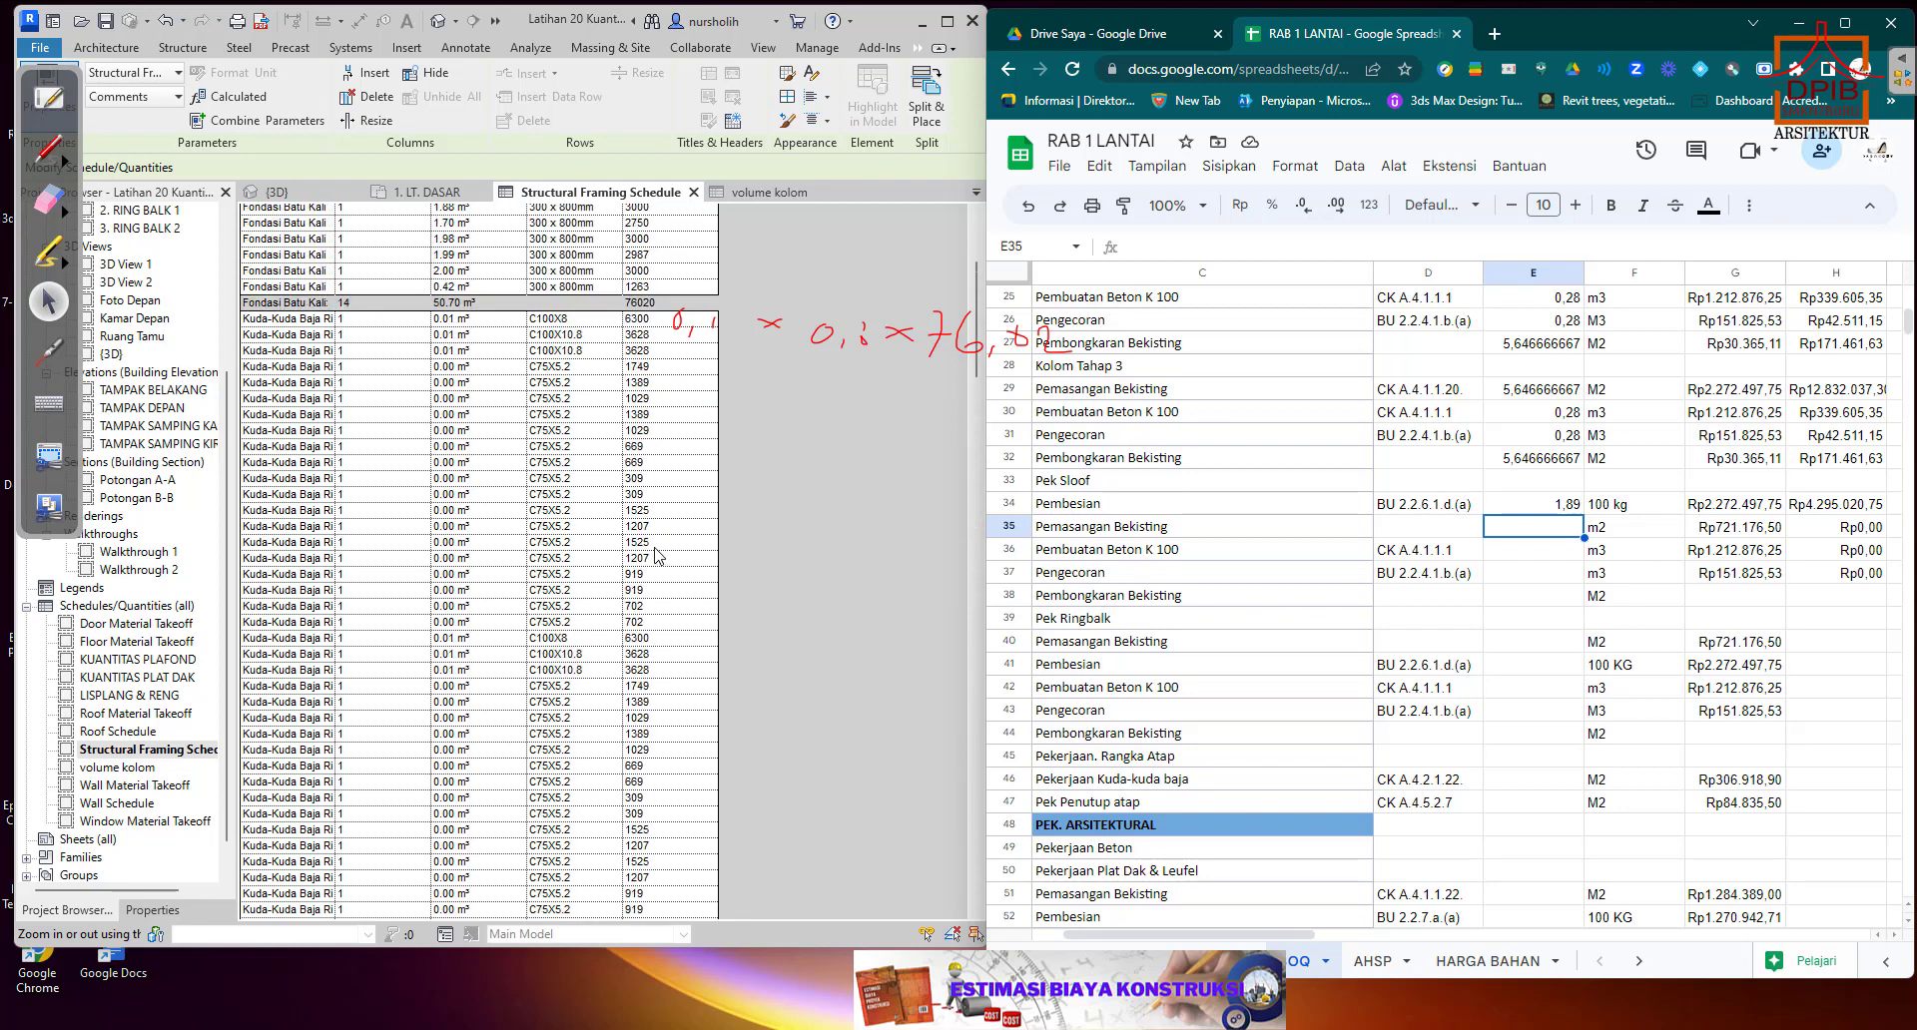
{"action": "scroll", "coordinate": [656, 556], "scroll_direction": "up", "scroll_amount": 1}
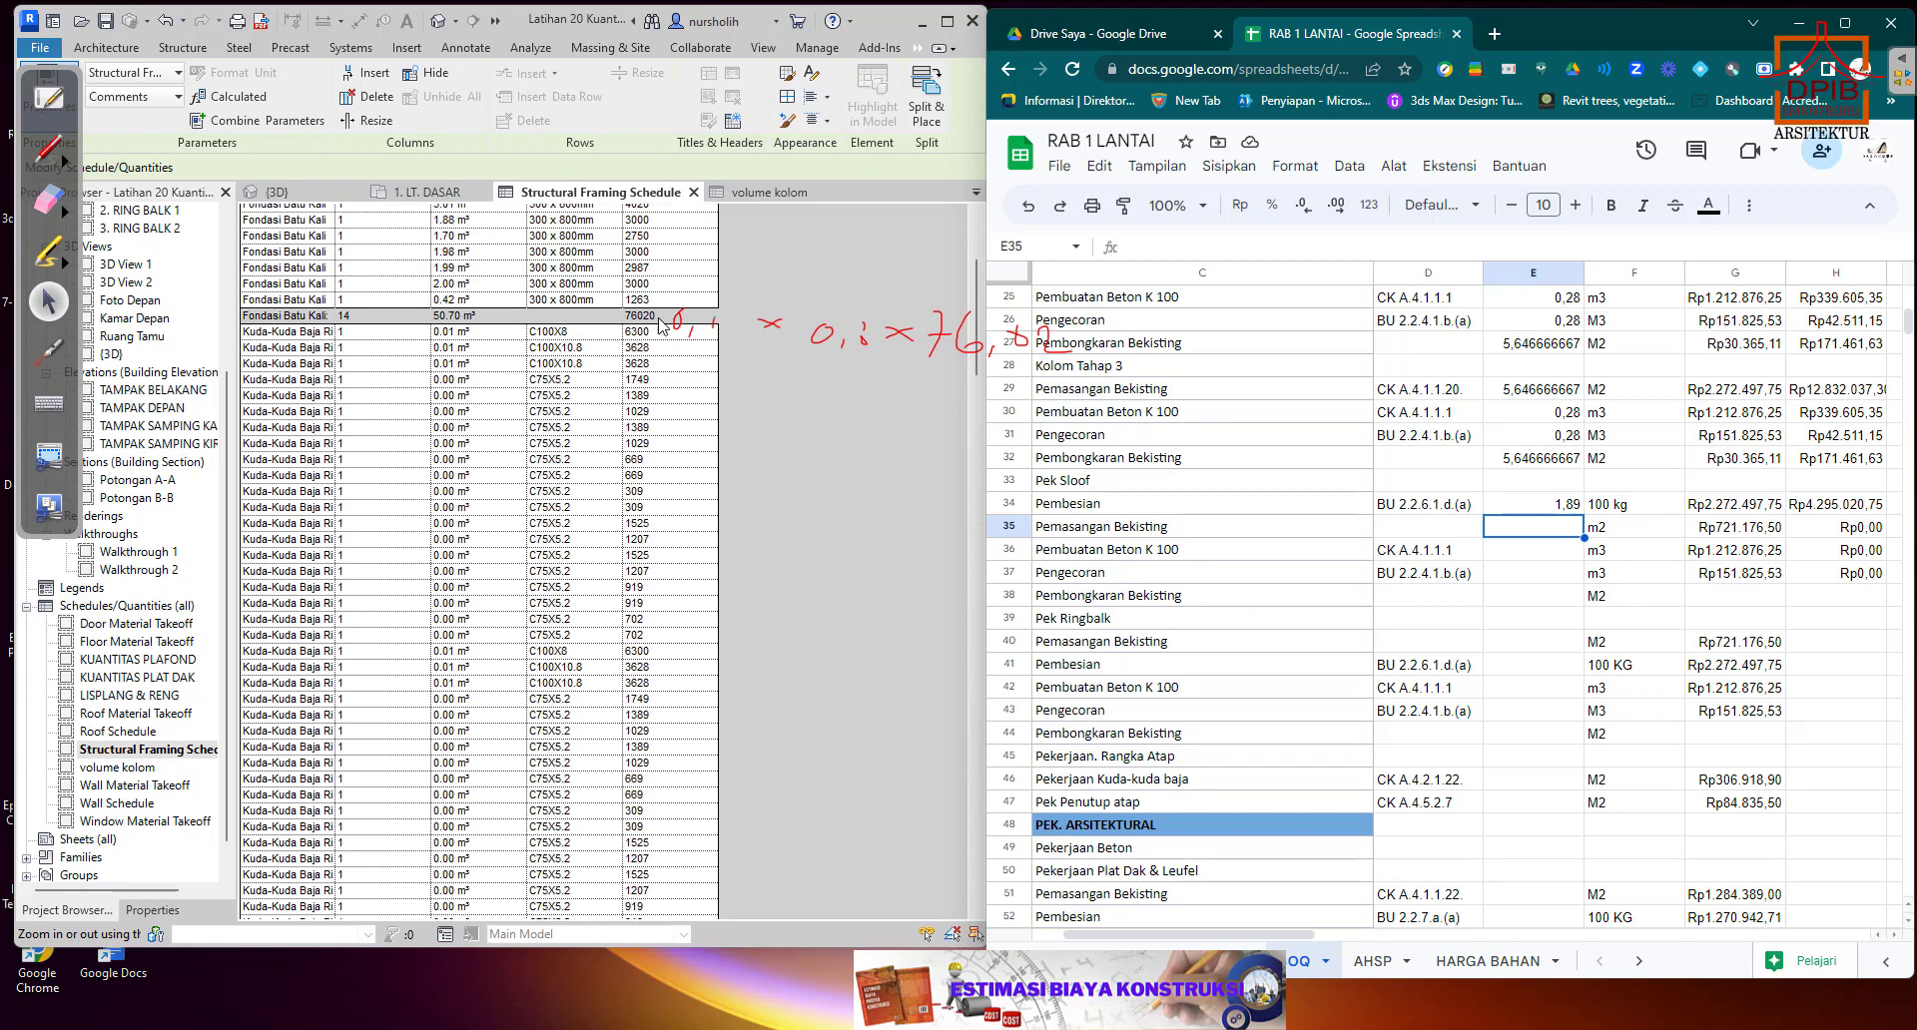
{"action": "scroll", "coordinate": [678, 552], "scroll_direction": "down", "scroll_amount": 10}
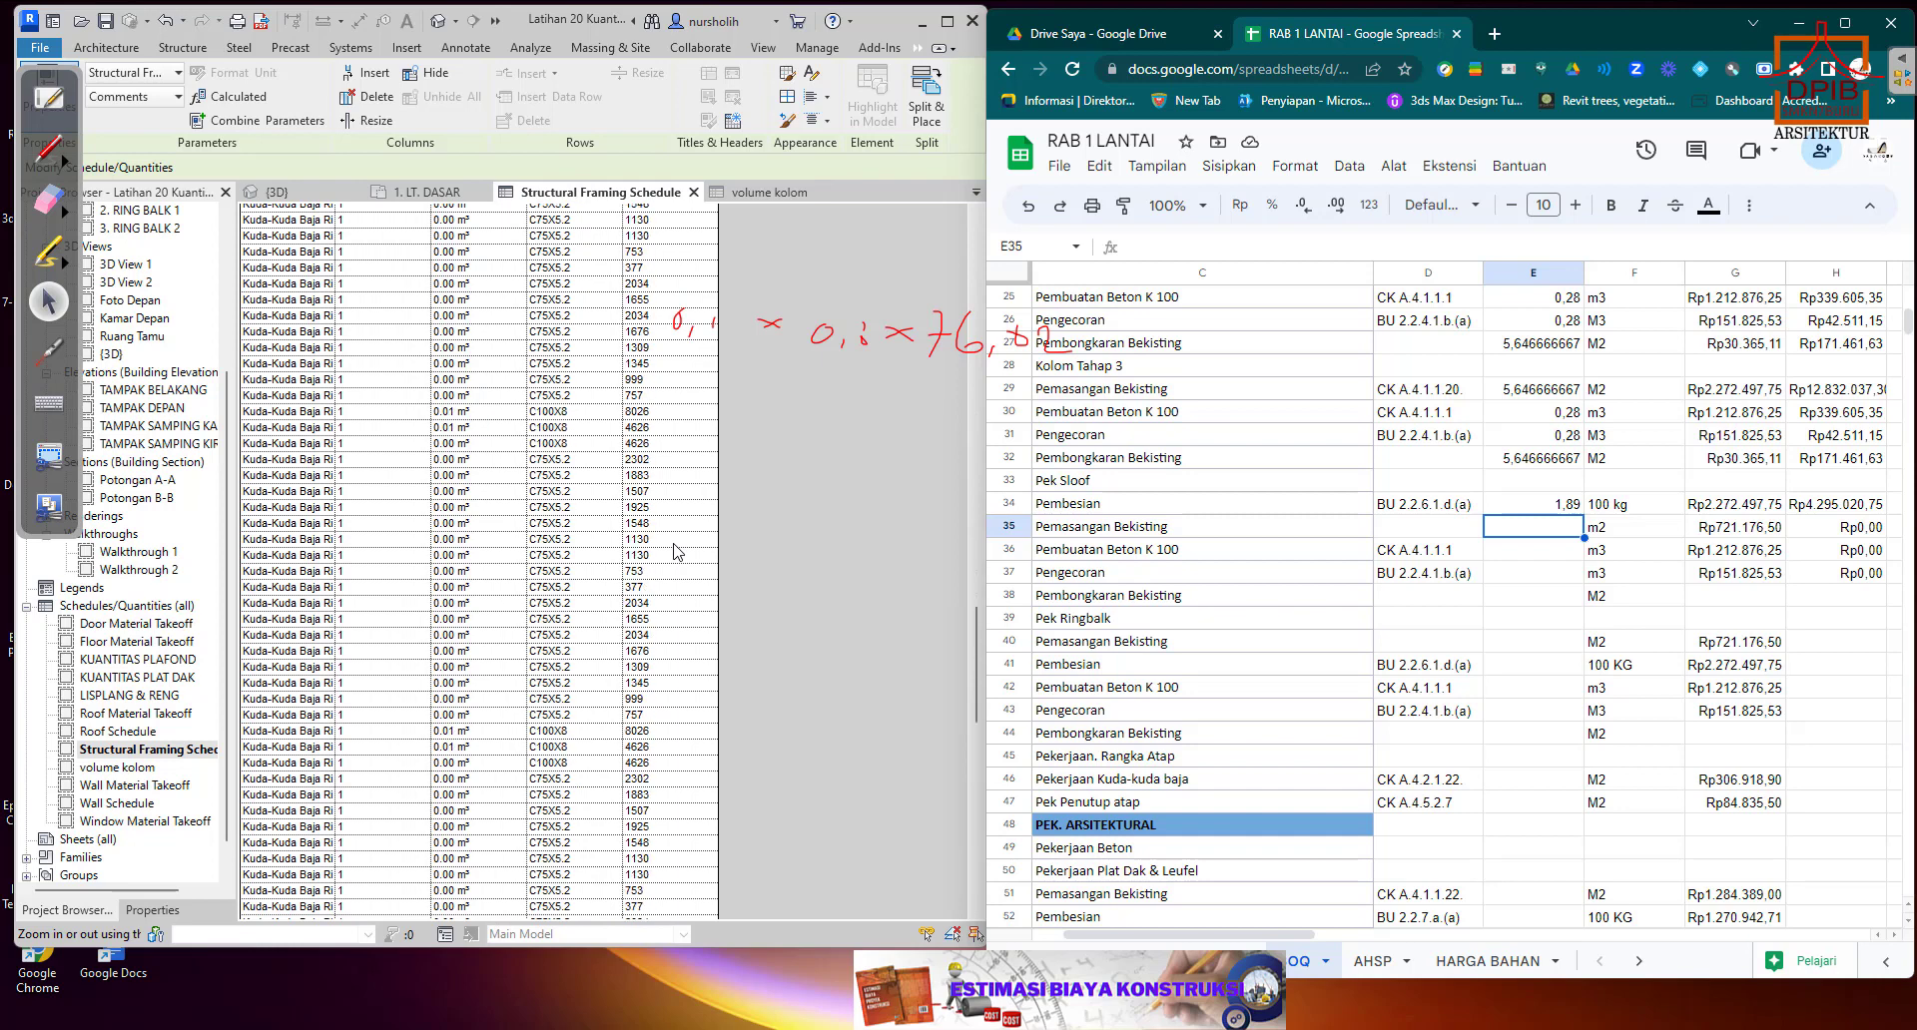
{"action": "scroll", "coordinate": [678, 552], "scroll_direction": "down", "scroll_amount": 10}
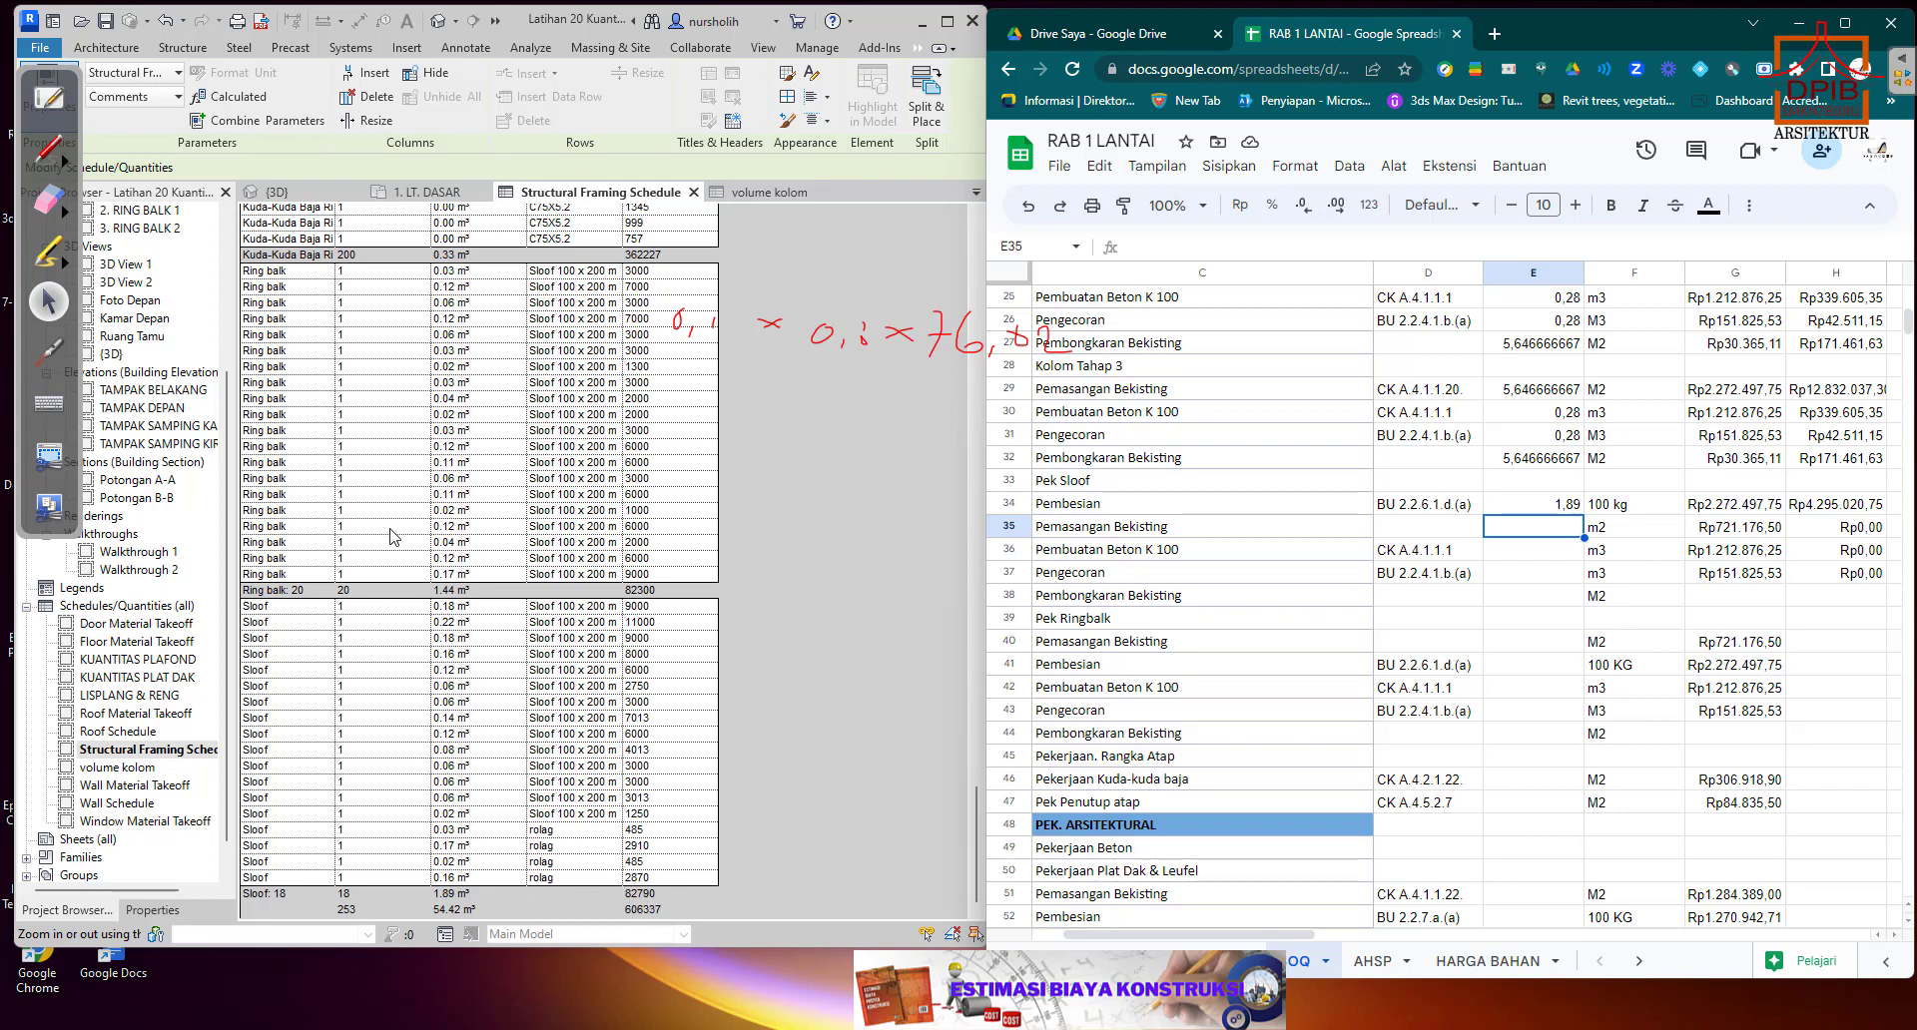
{"action": "left_click", "coordinate": [277, 192]}
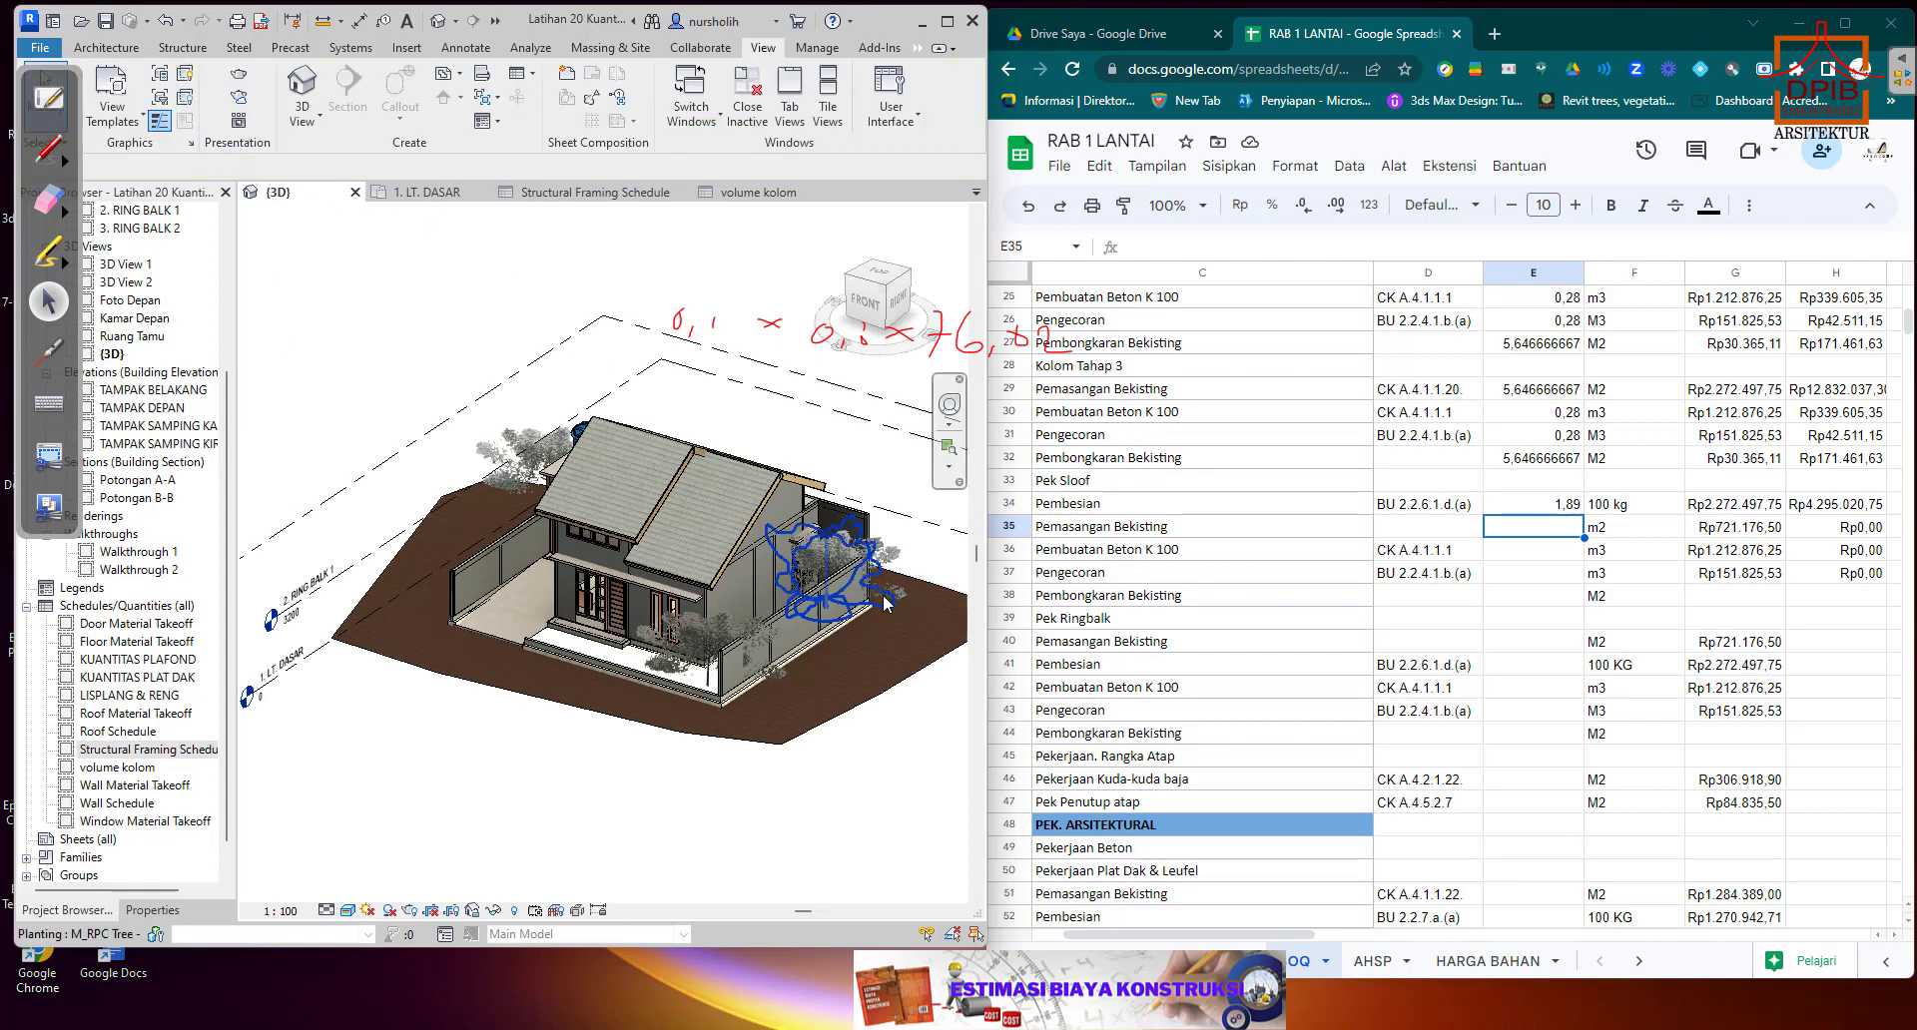
{"action": "left_click", "coordinate": [682, 691]}
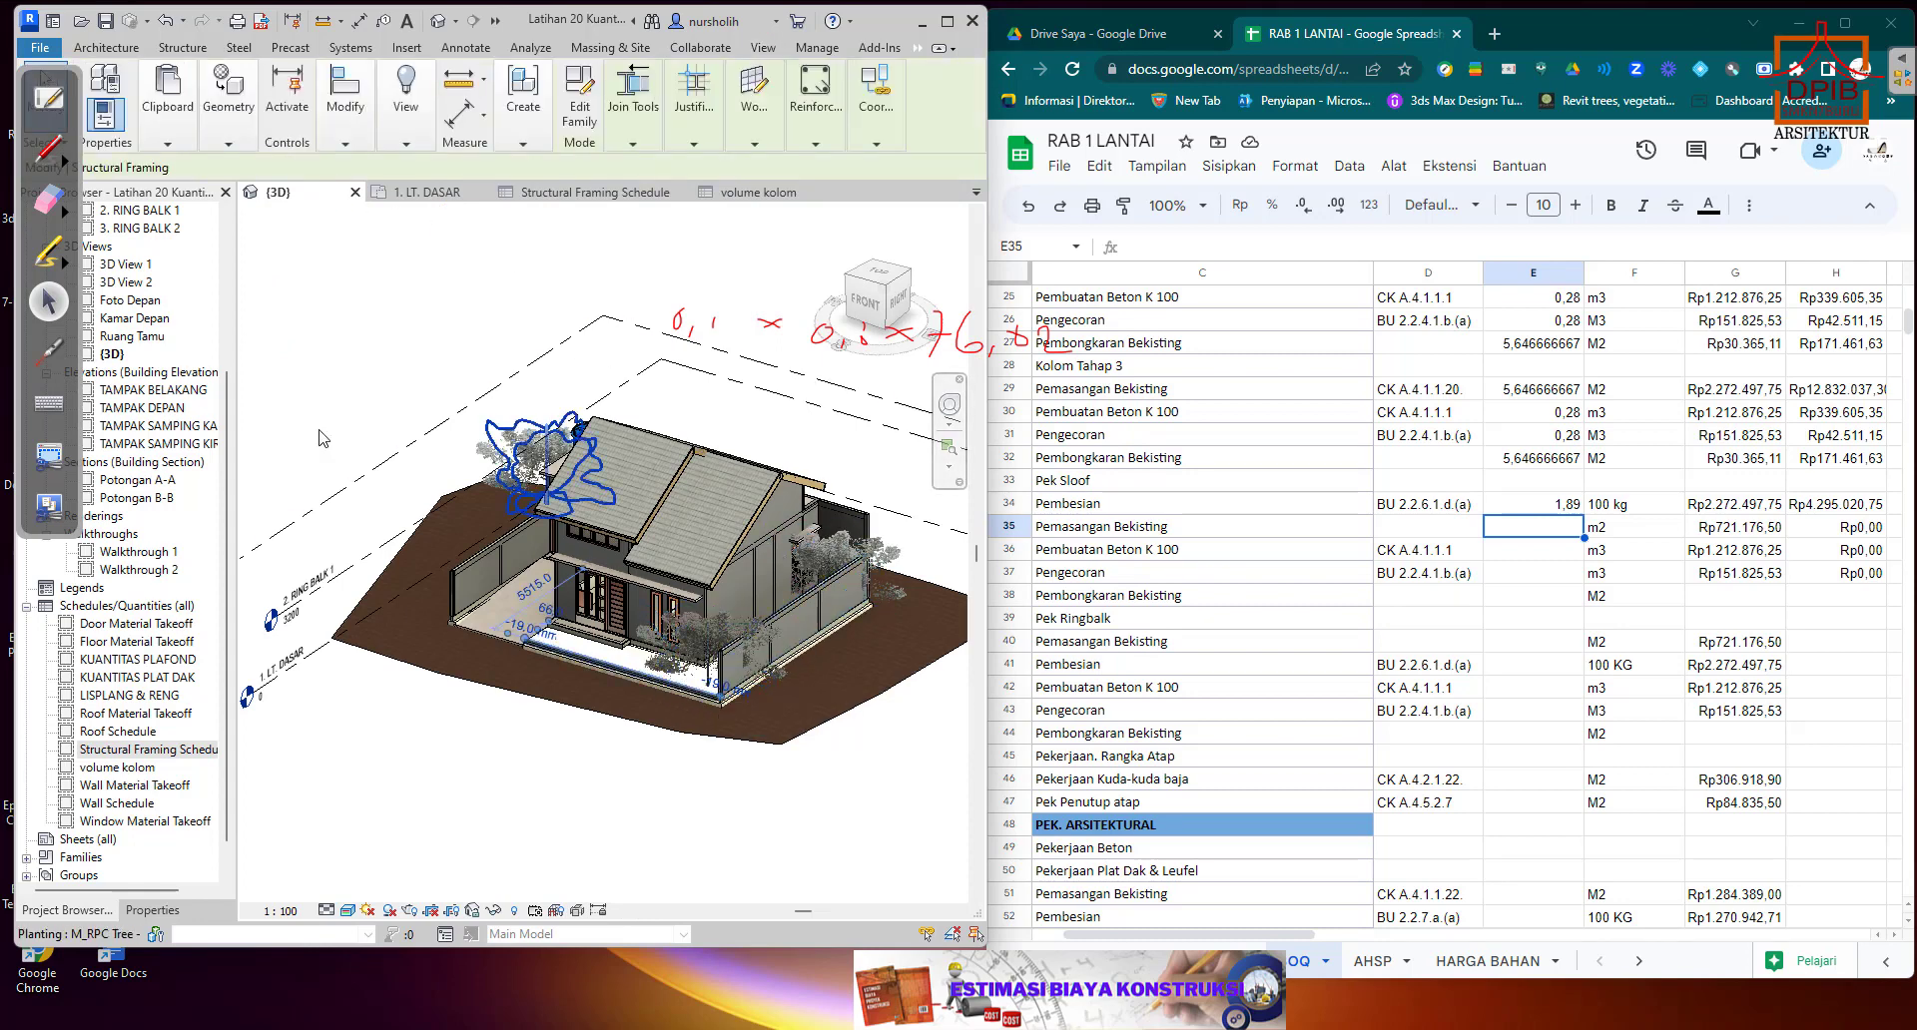
{"action": "left_click", "coordinate": [152, 909]}
{"action": "left_click", "coordinate": [197, 287]}
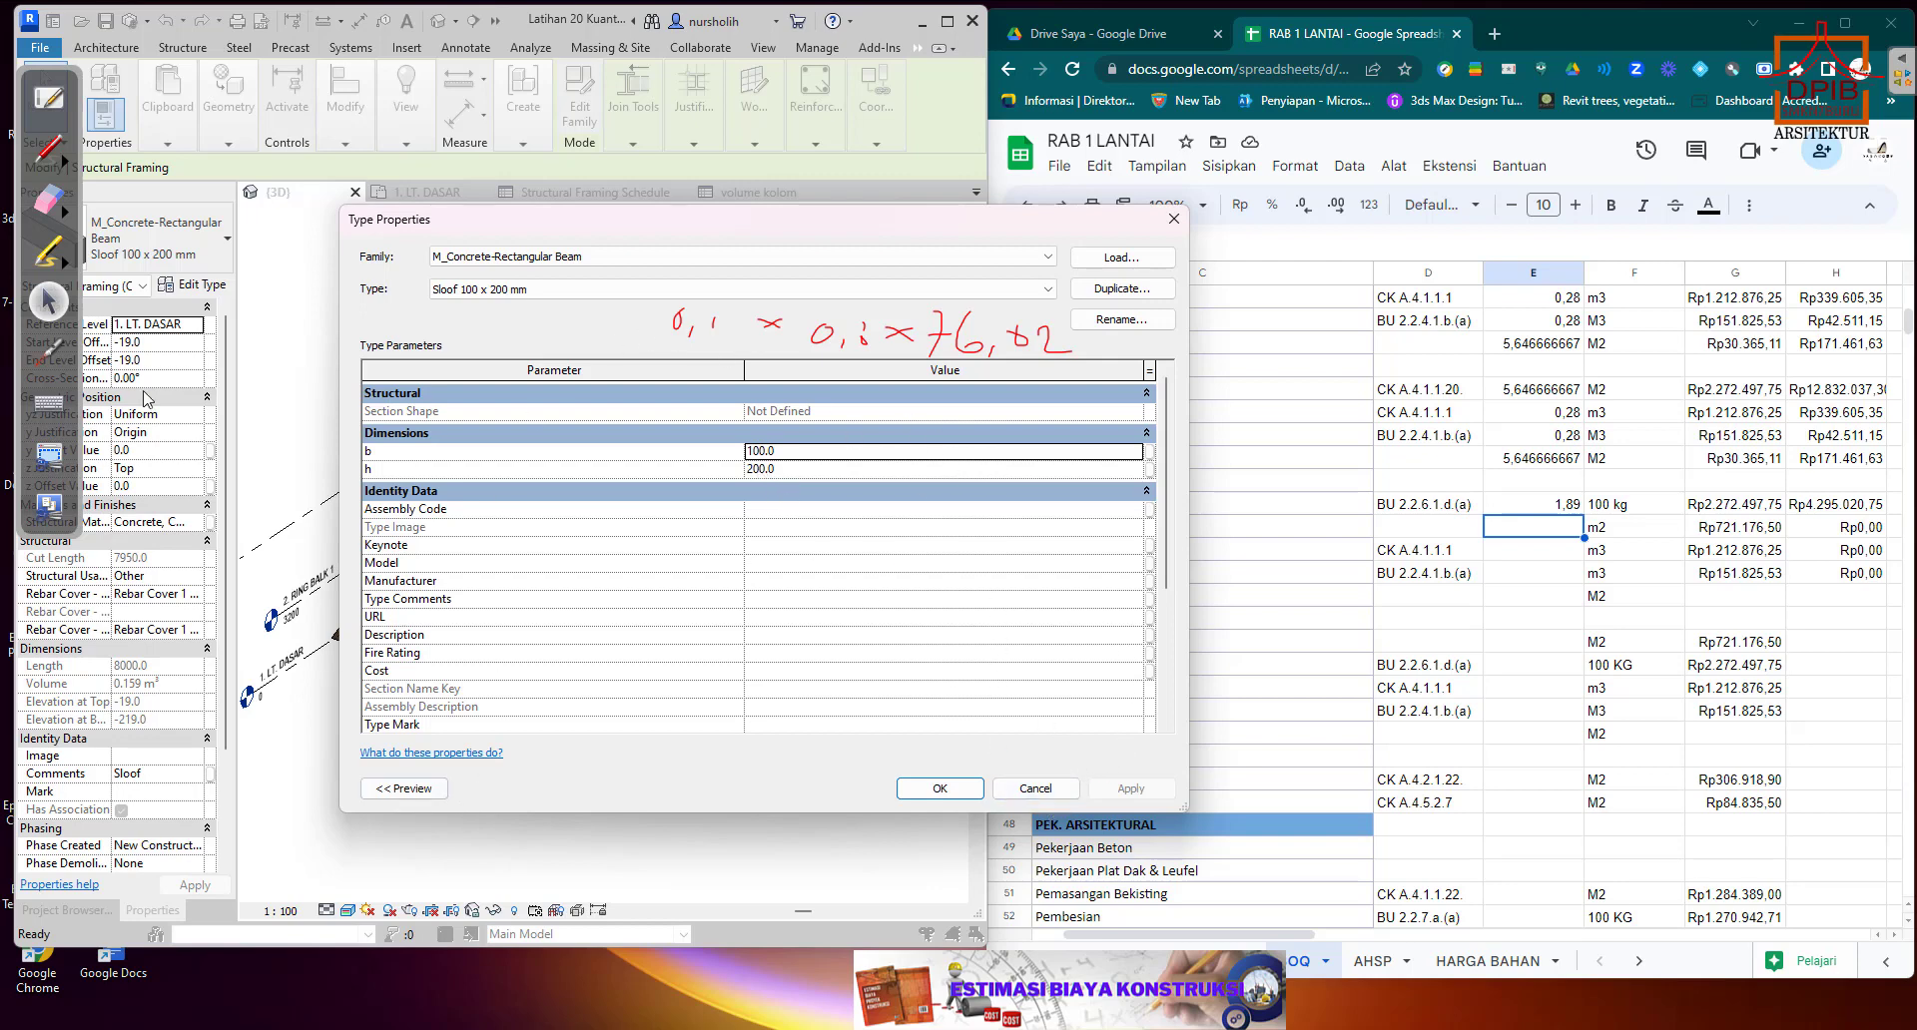
Erase the red handwritten calculation from the screen and return to the normal pointer.
{"action": "left_click", "coordinate": [48, 200]}
{"action": "mouse_move", "coordinate": [705, 369]}
{"action": "left_mouse_down"}
{"action": "mouse_move", "coordinate": [681, 344]}
{"action": "mouse_move", "coordinate": [977, 331]}
{"action": "left_mouse_up"}
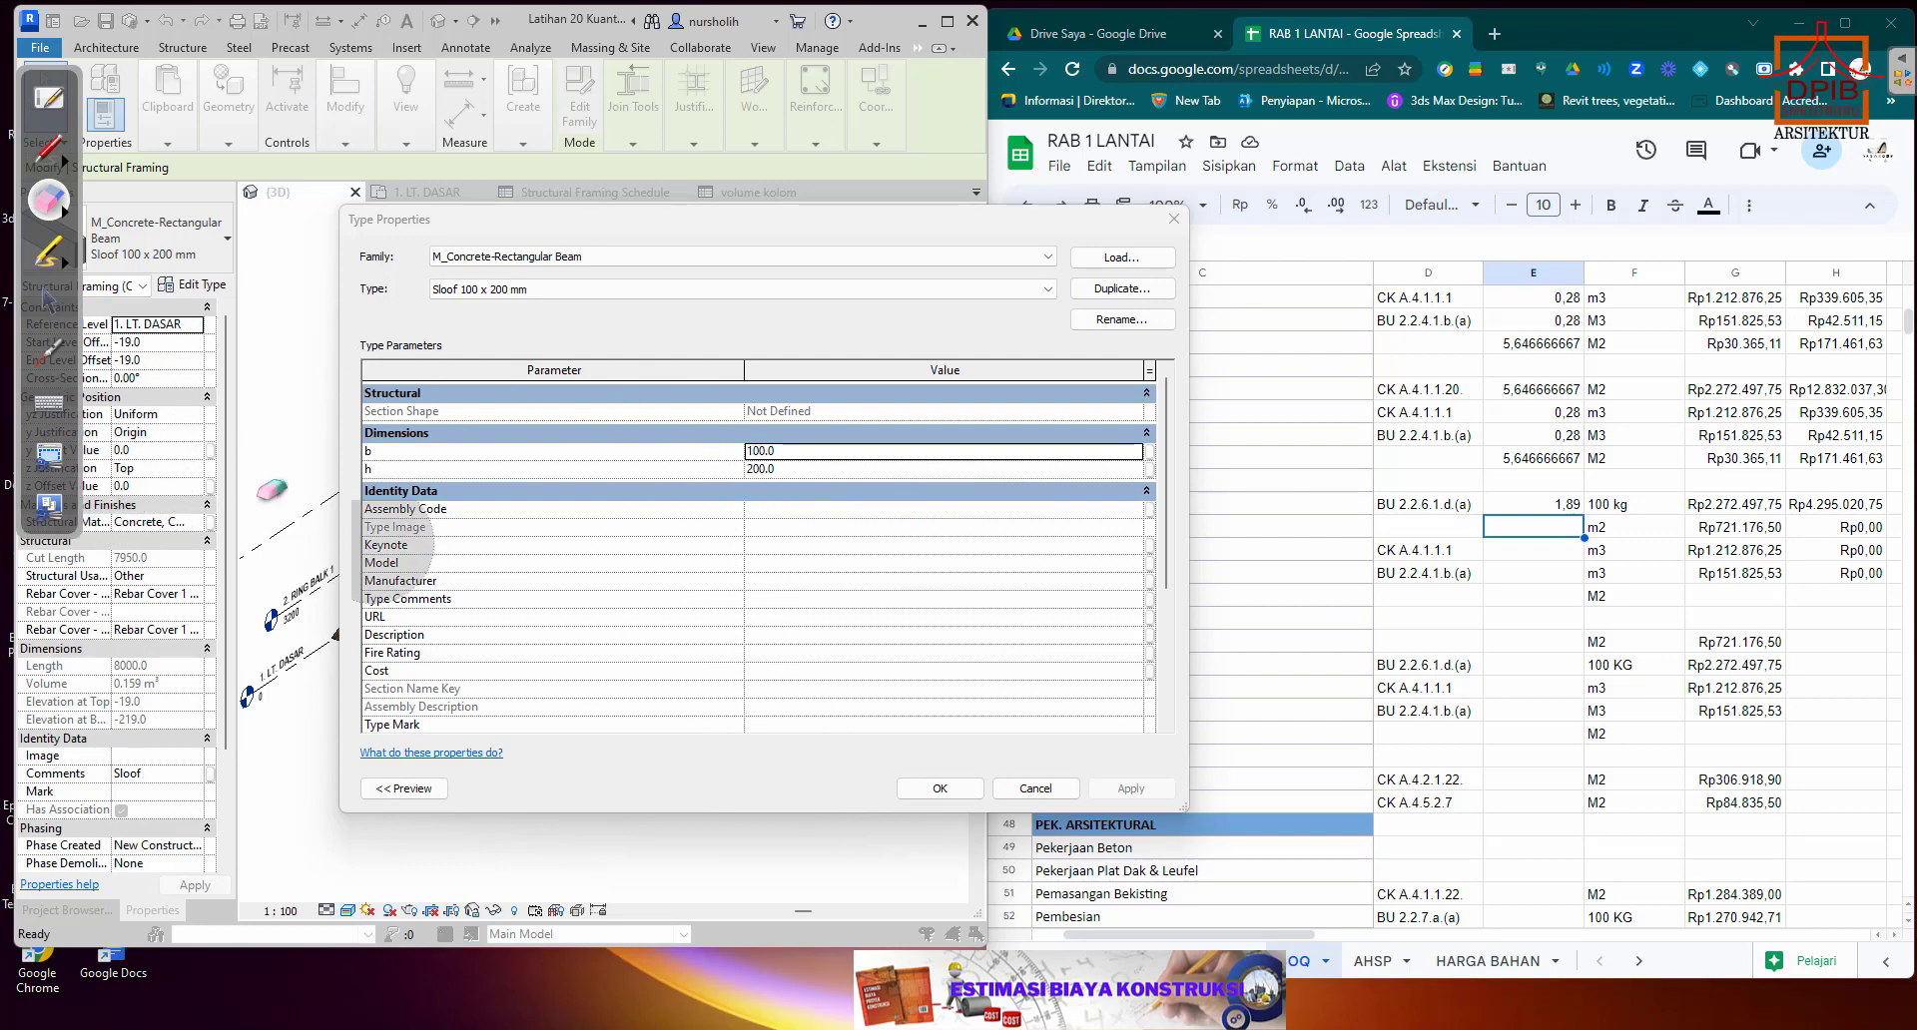
{"action": "left_click", "coordinate": [47, 305]}
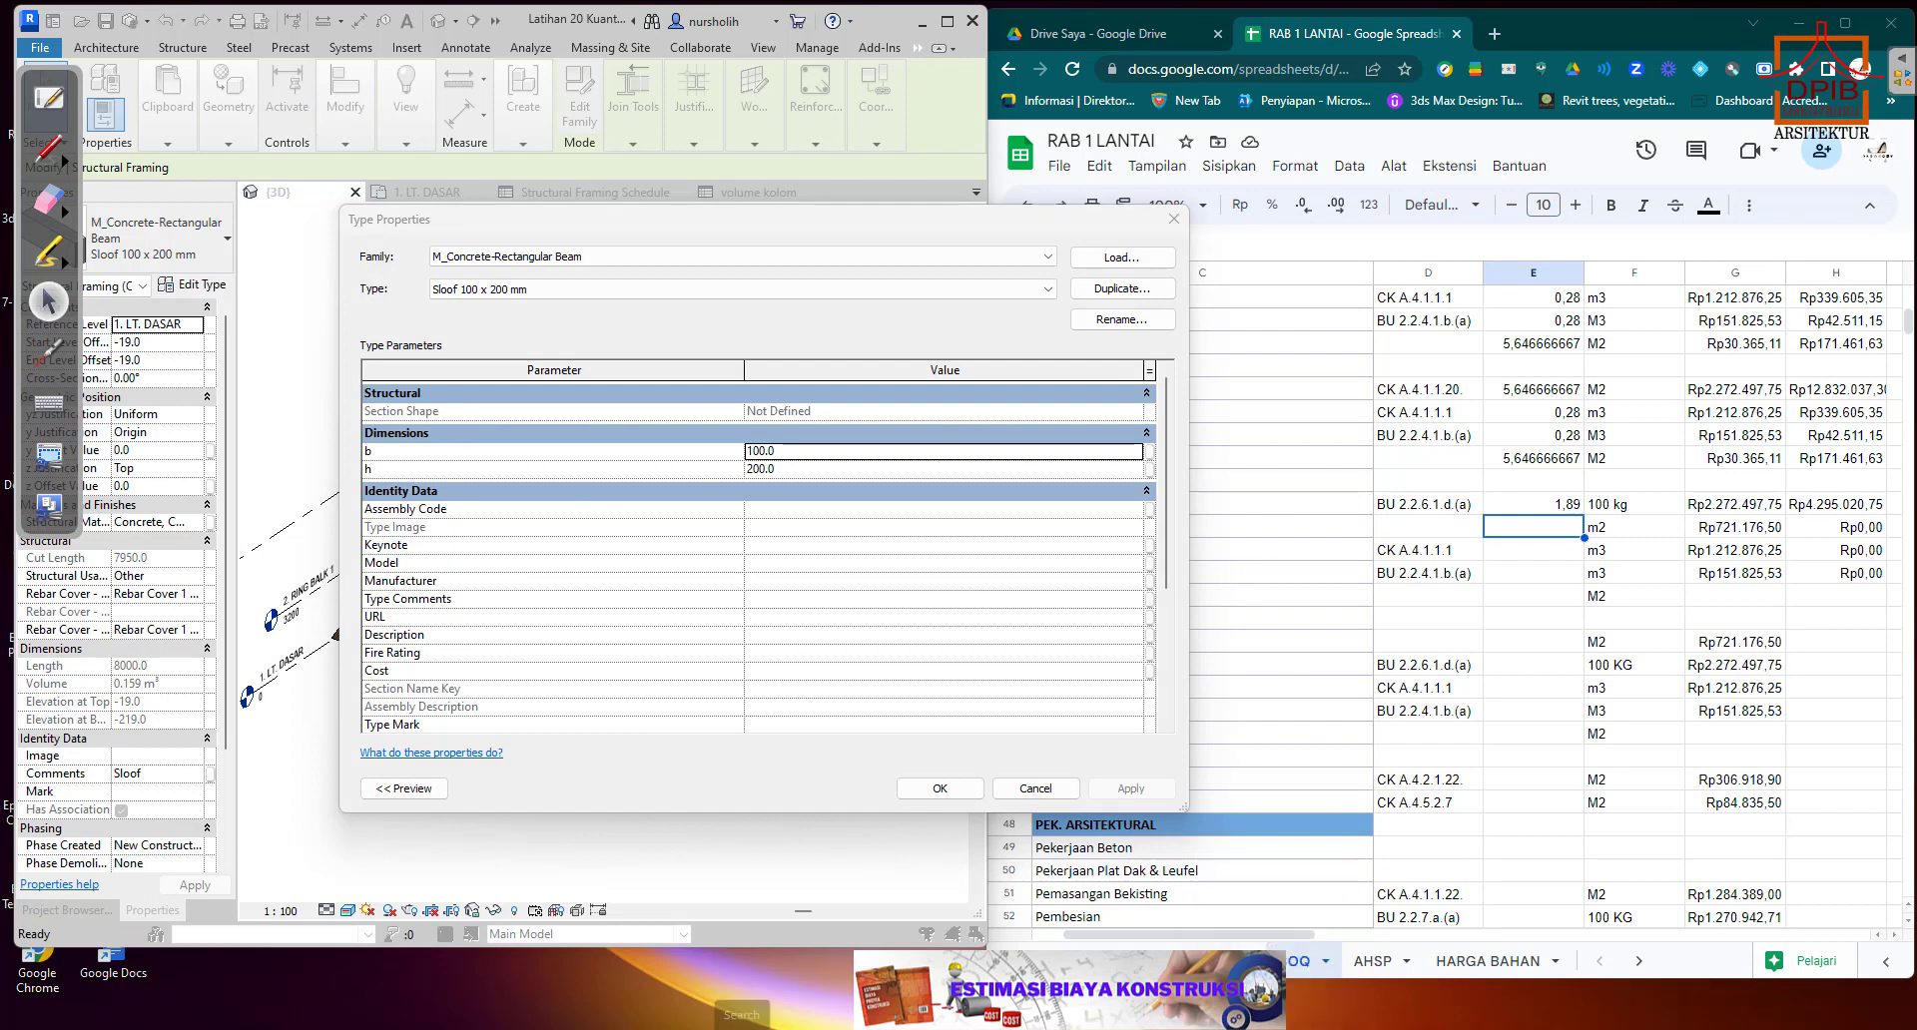
Open the calculator beside the beam's type properties and start a multiplication with 0,4 as the first factor.
{"action": "left_click", "coordinate": [743, 1029]}
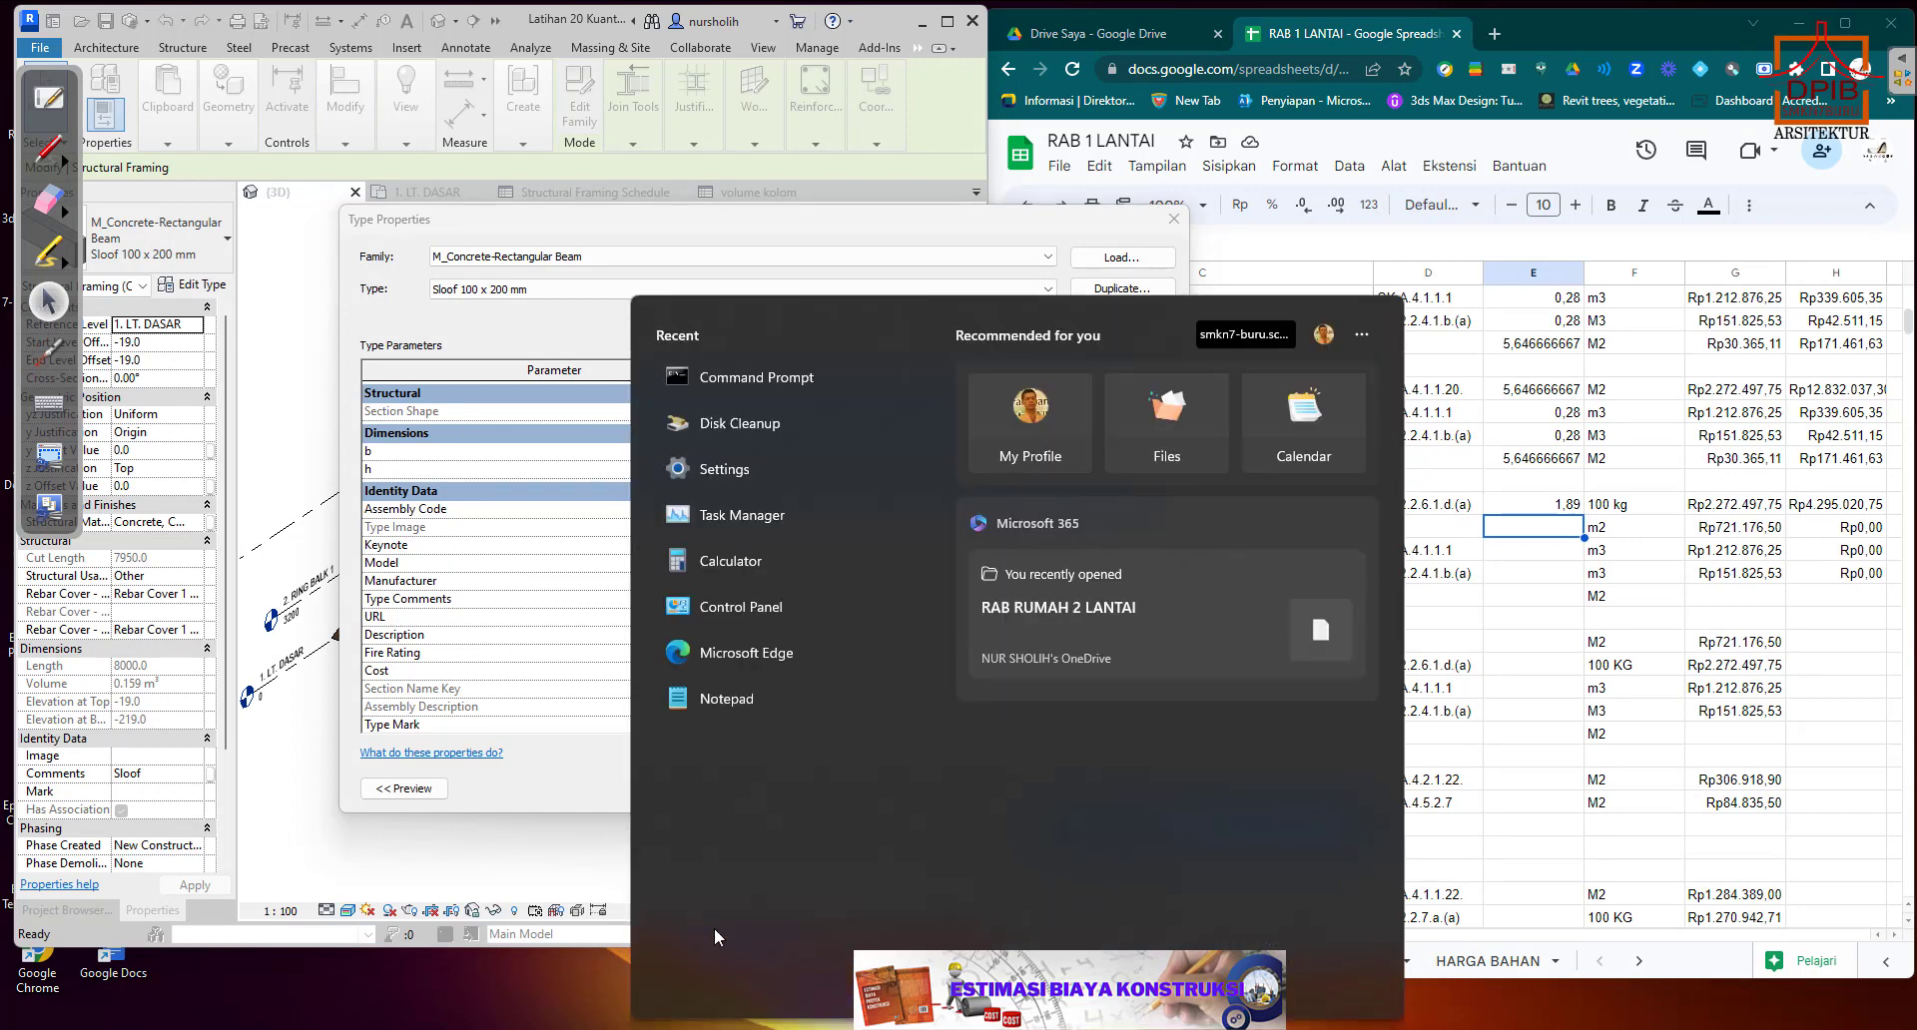
{"action": "left_click", "coordinate": [761, 561]}
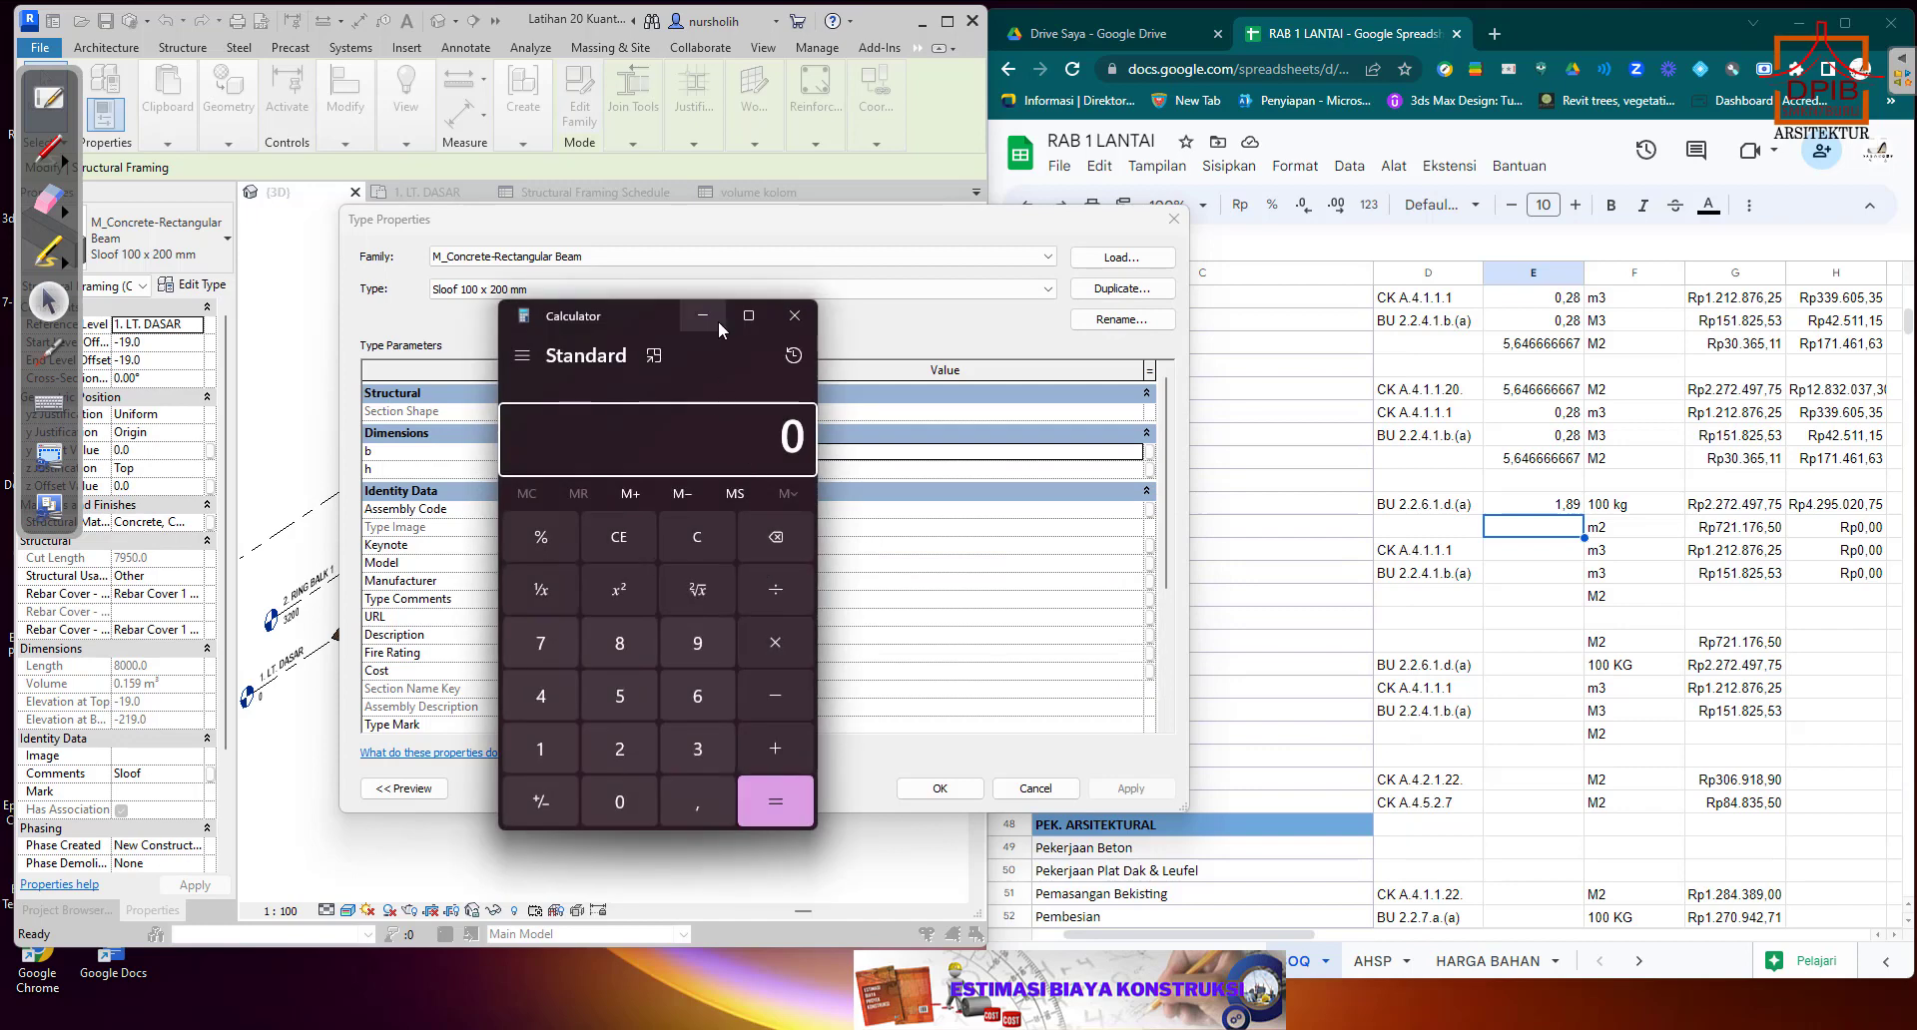
{"action": "left_click_drag", "start_coordinate": [651, 316], "coordinate": [1284, 196]}
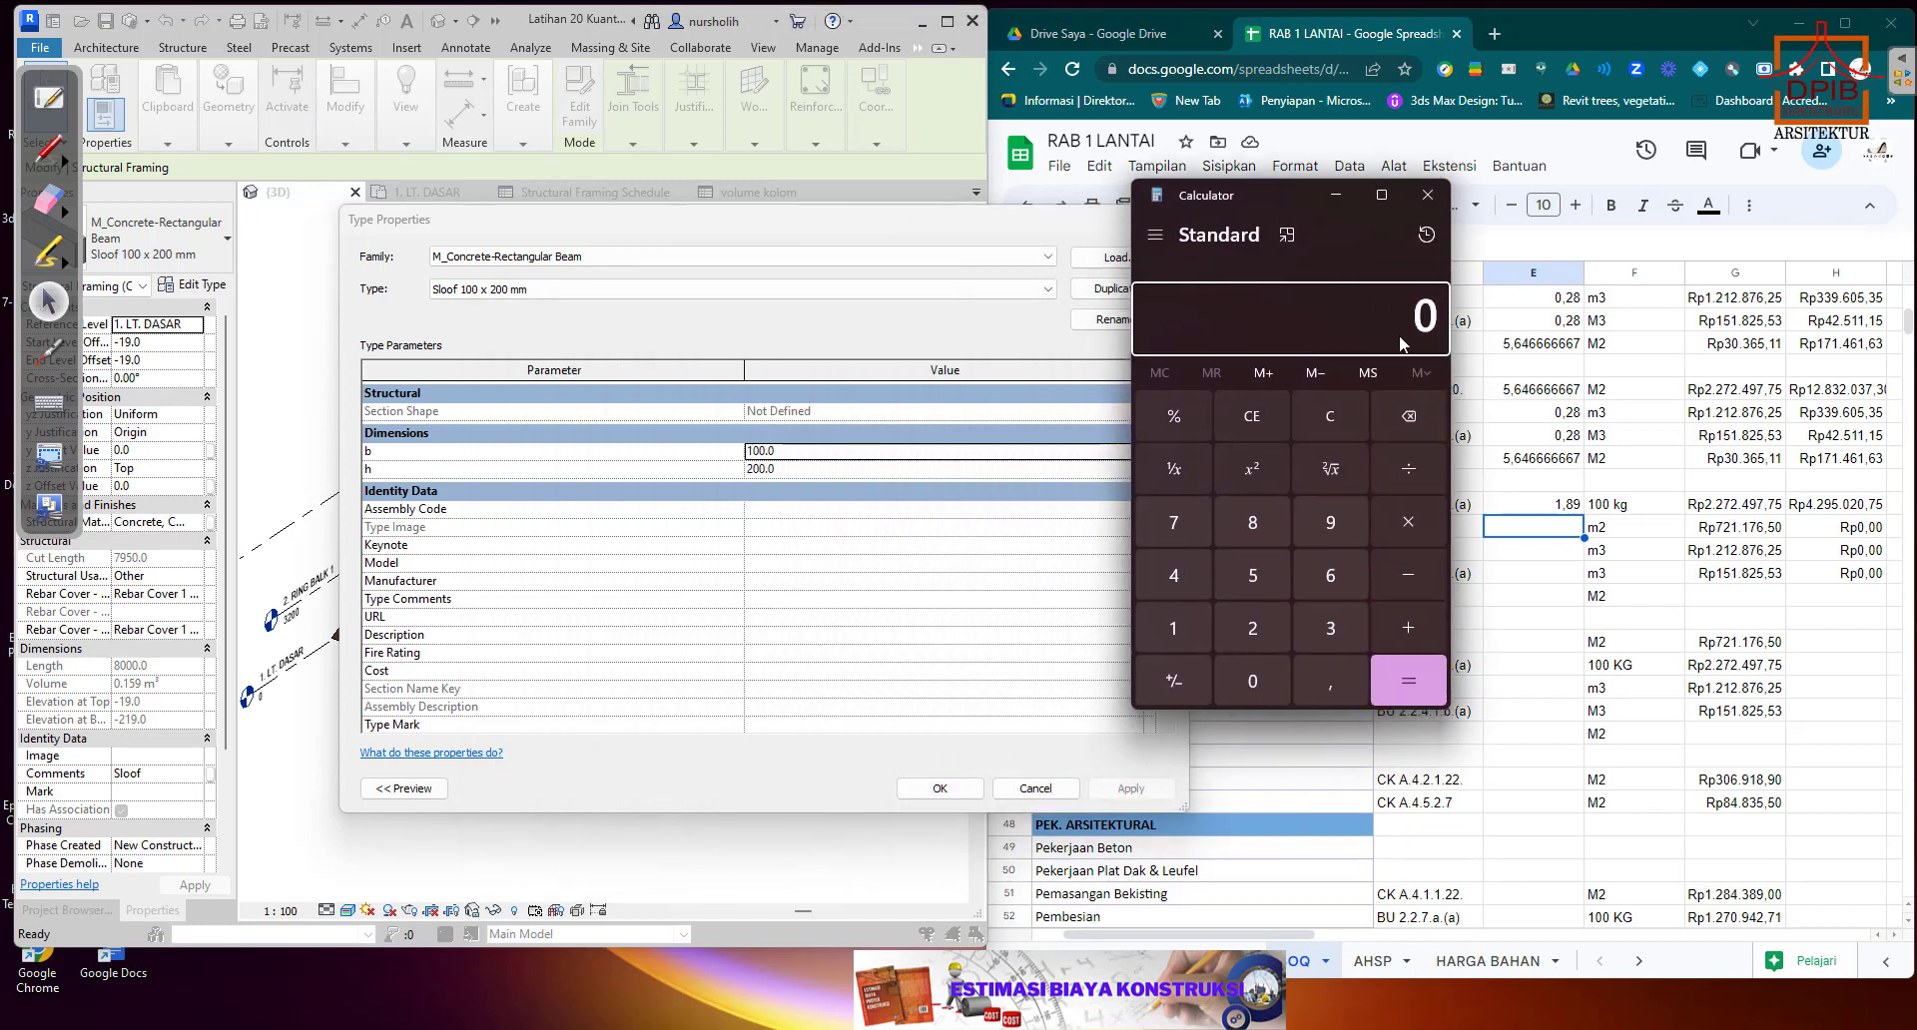
{"action": "left_click", "coordinate": [1338, 685]}
{"action": "left_click", "coordinate": [1193, 571]}
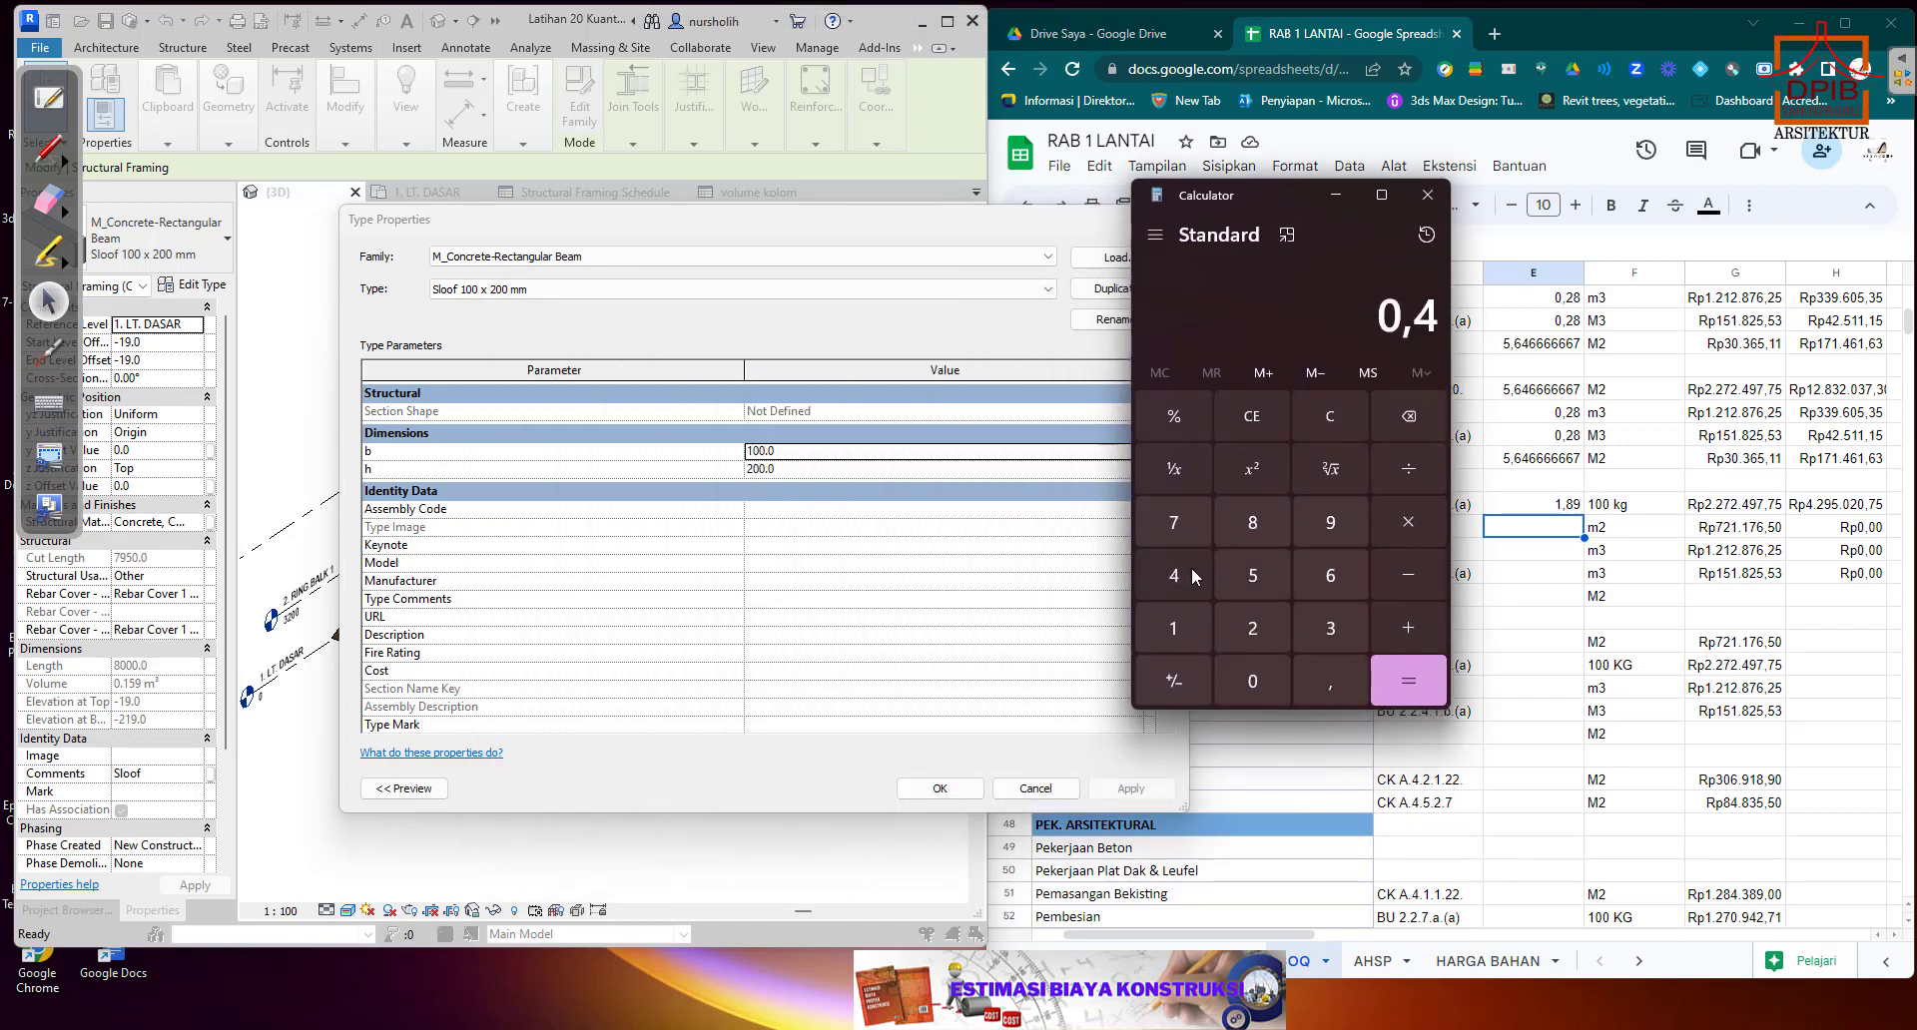
{"action": "left_click", "coordinate": [1408, 523]}
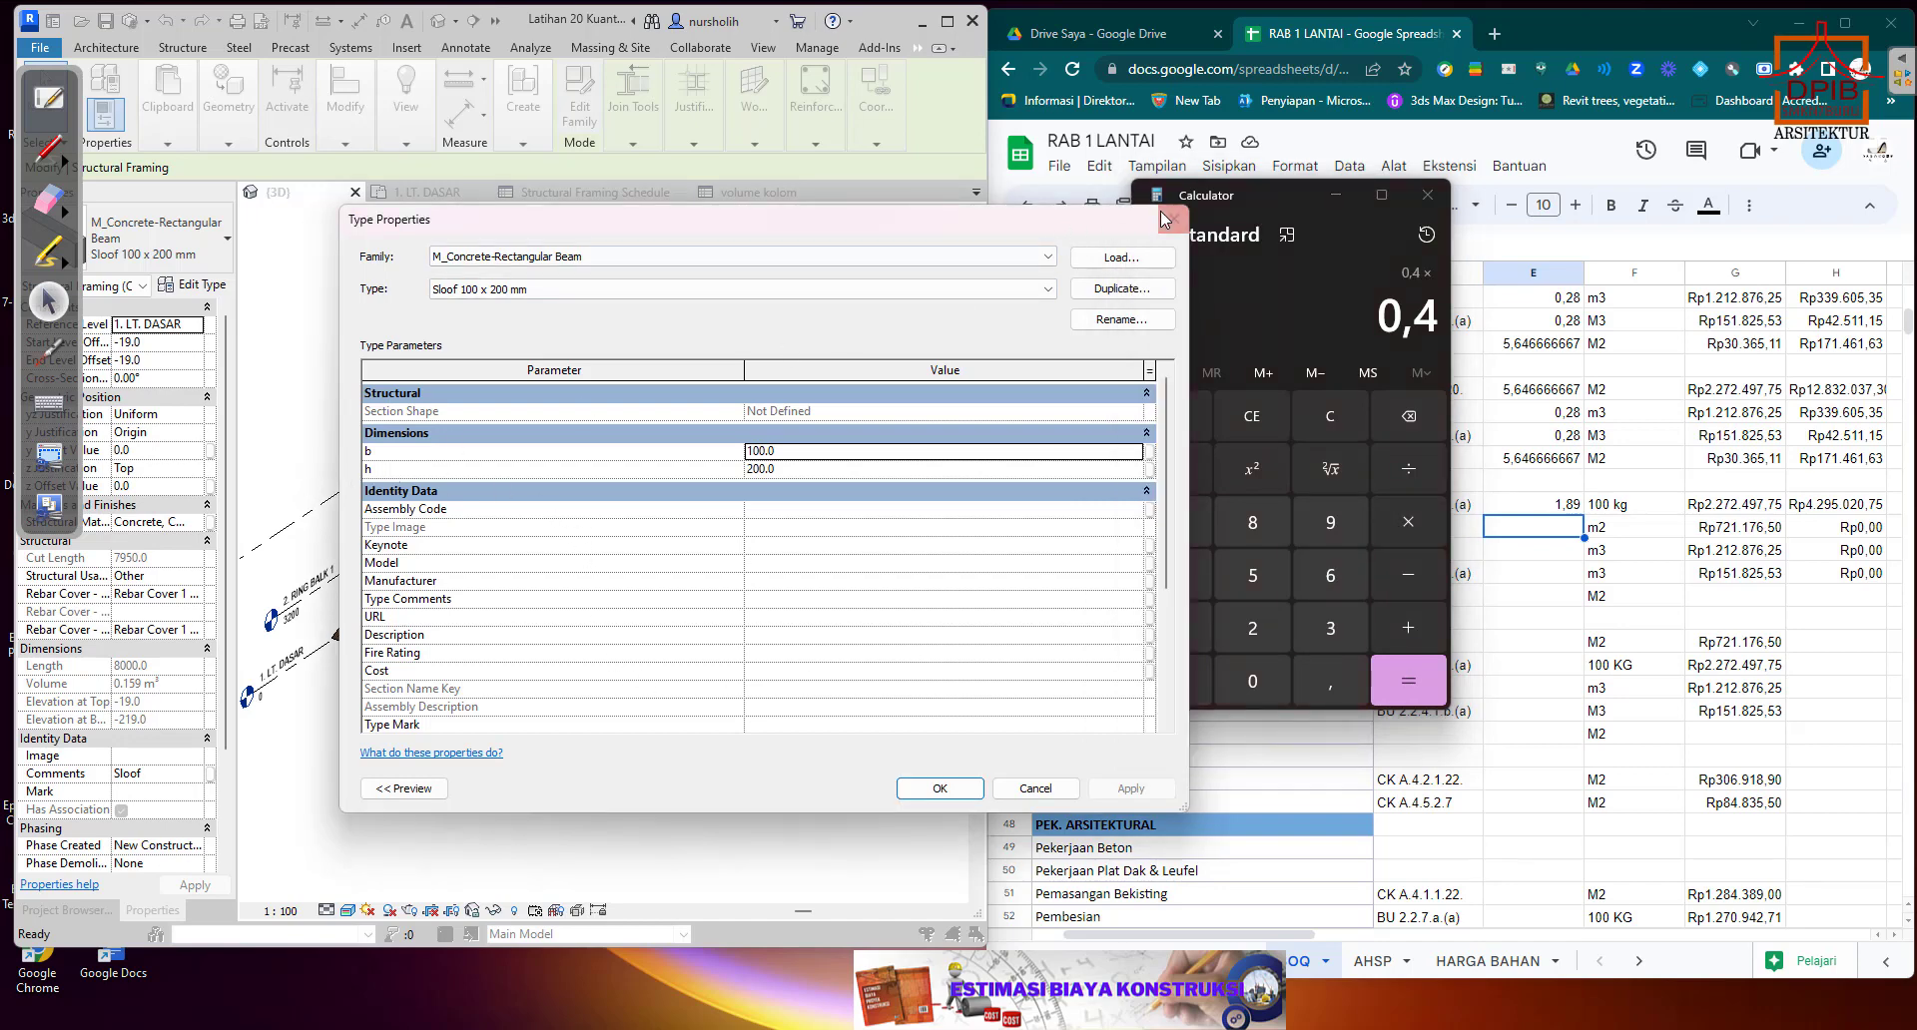
Close the beam's type properties, reopen the Structural Framing Schedule, and multiply 0,4 by the Sloof total length, 82,79 m.
{"action": "left_click", "coordinate": [1129, 229]}
{"action": "left_click", "coordinate": [1174, 219]}
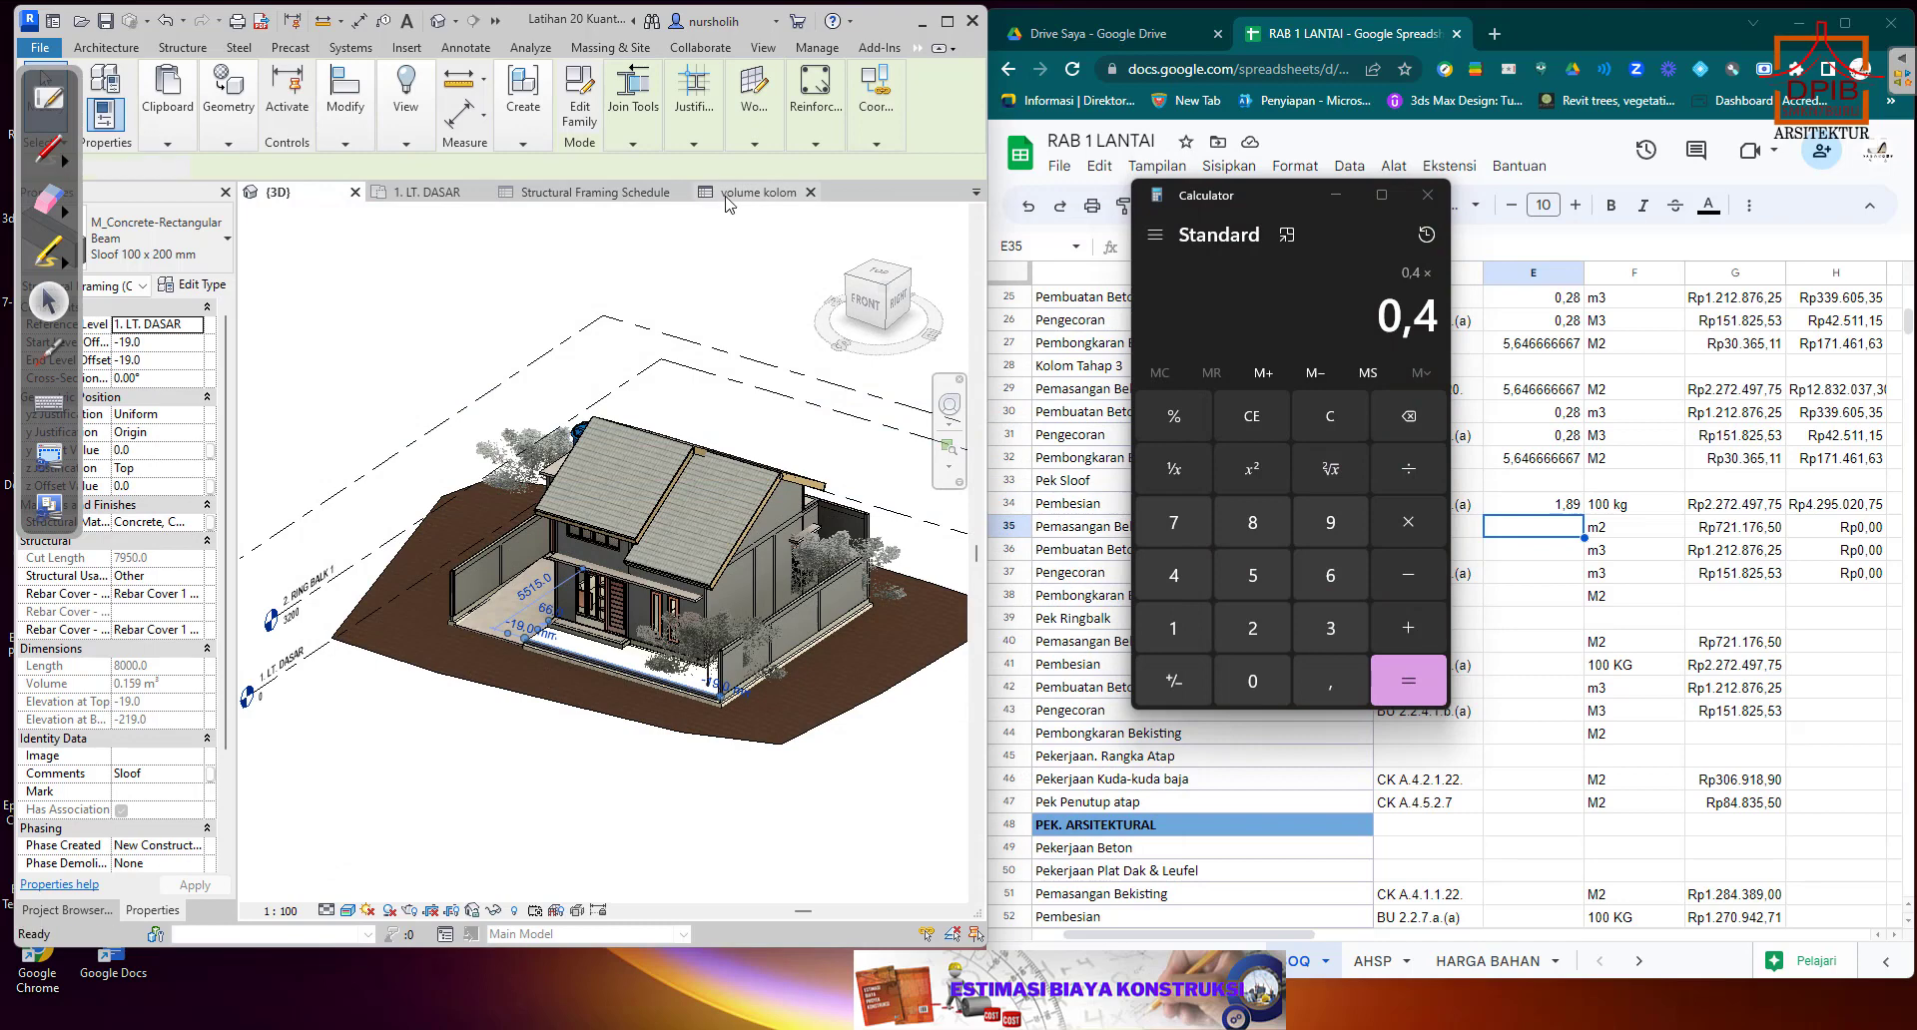
{"action": "left_click", "coordinate": [630, 200]}
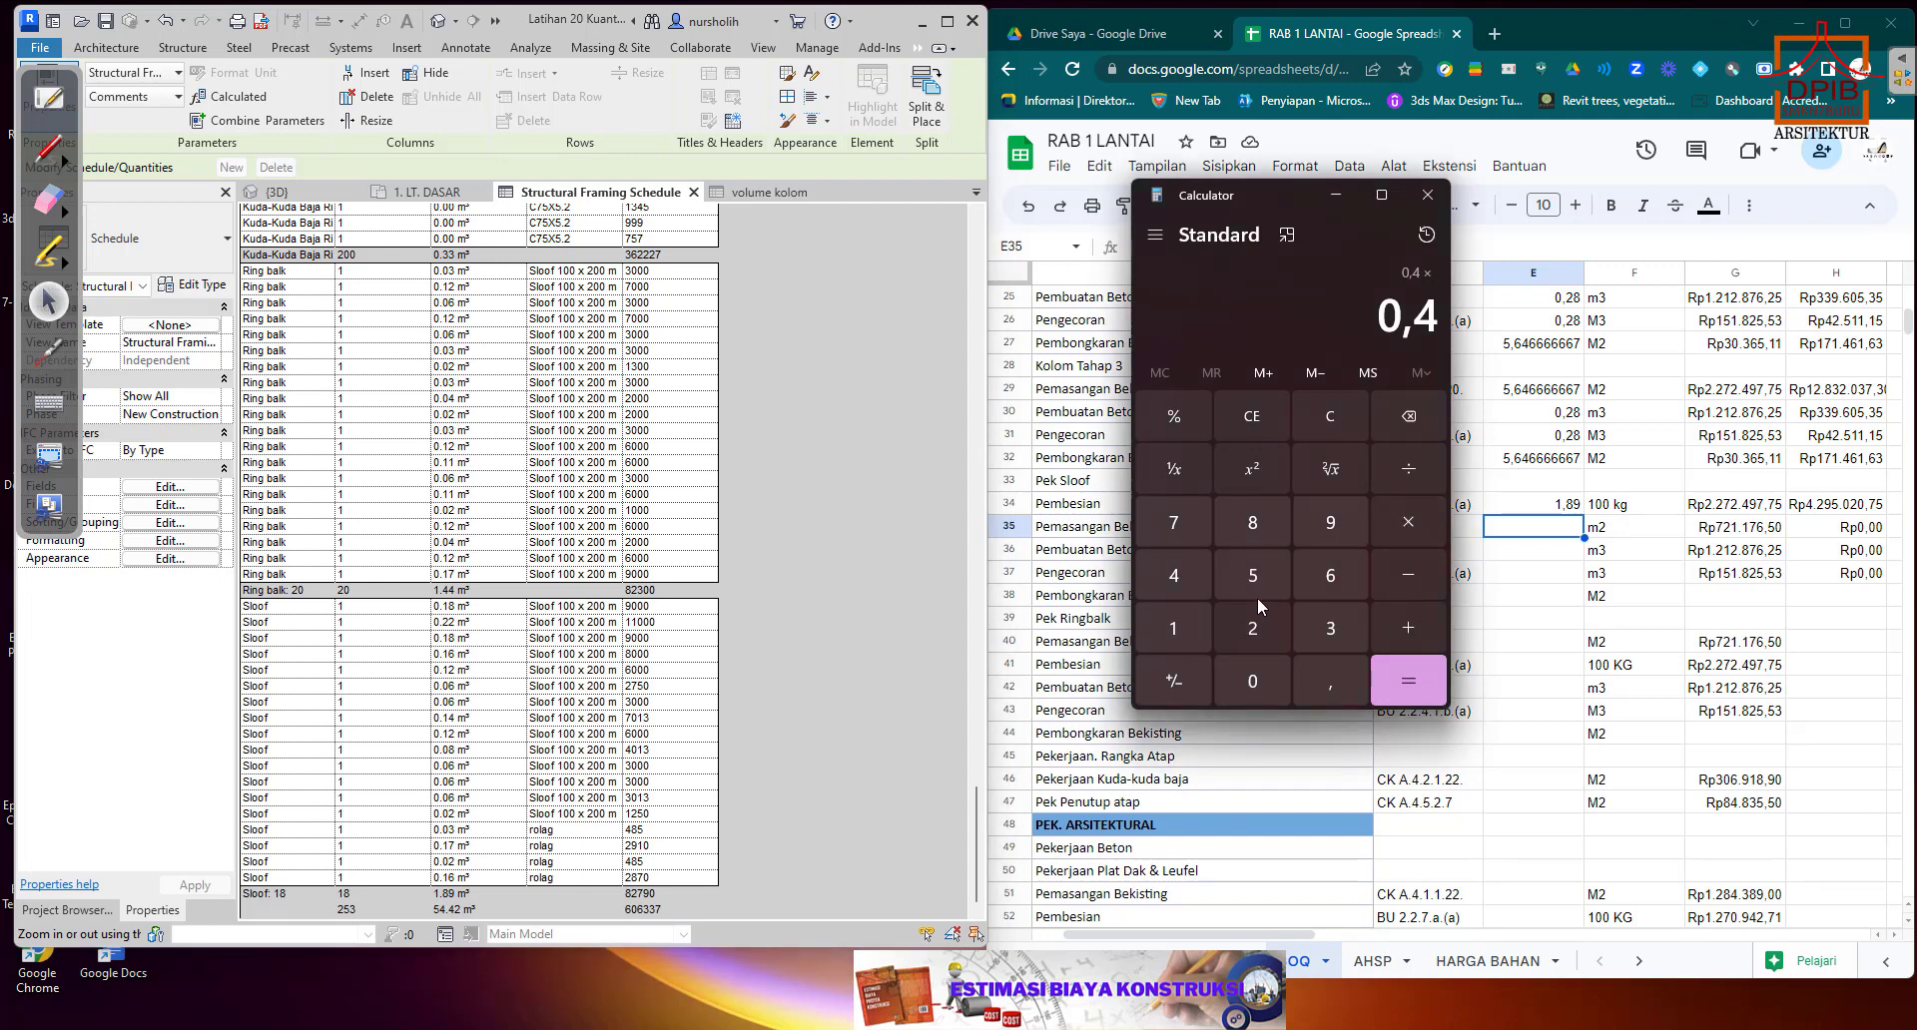
{"action": "left_click", "coordinate": [1250, 529]}
{"action": "left_click", "coordinate": [1252, 628]}
{"action": "left_click", "coordinate": [1320, 663]}
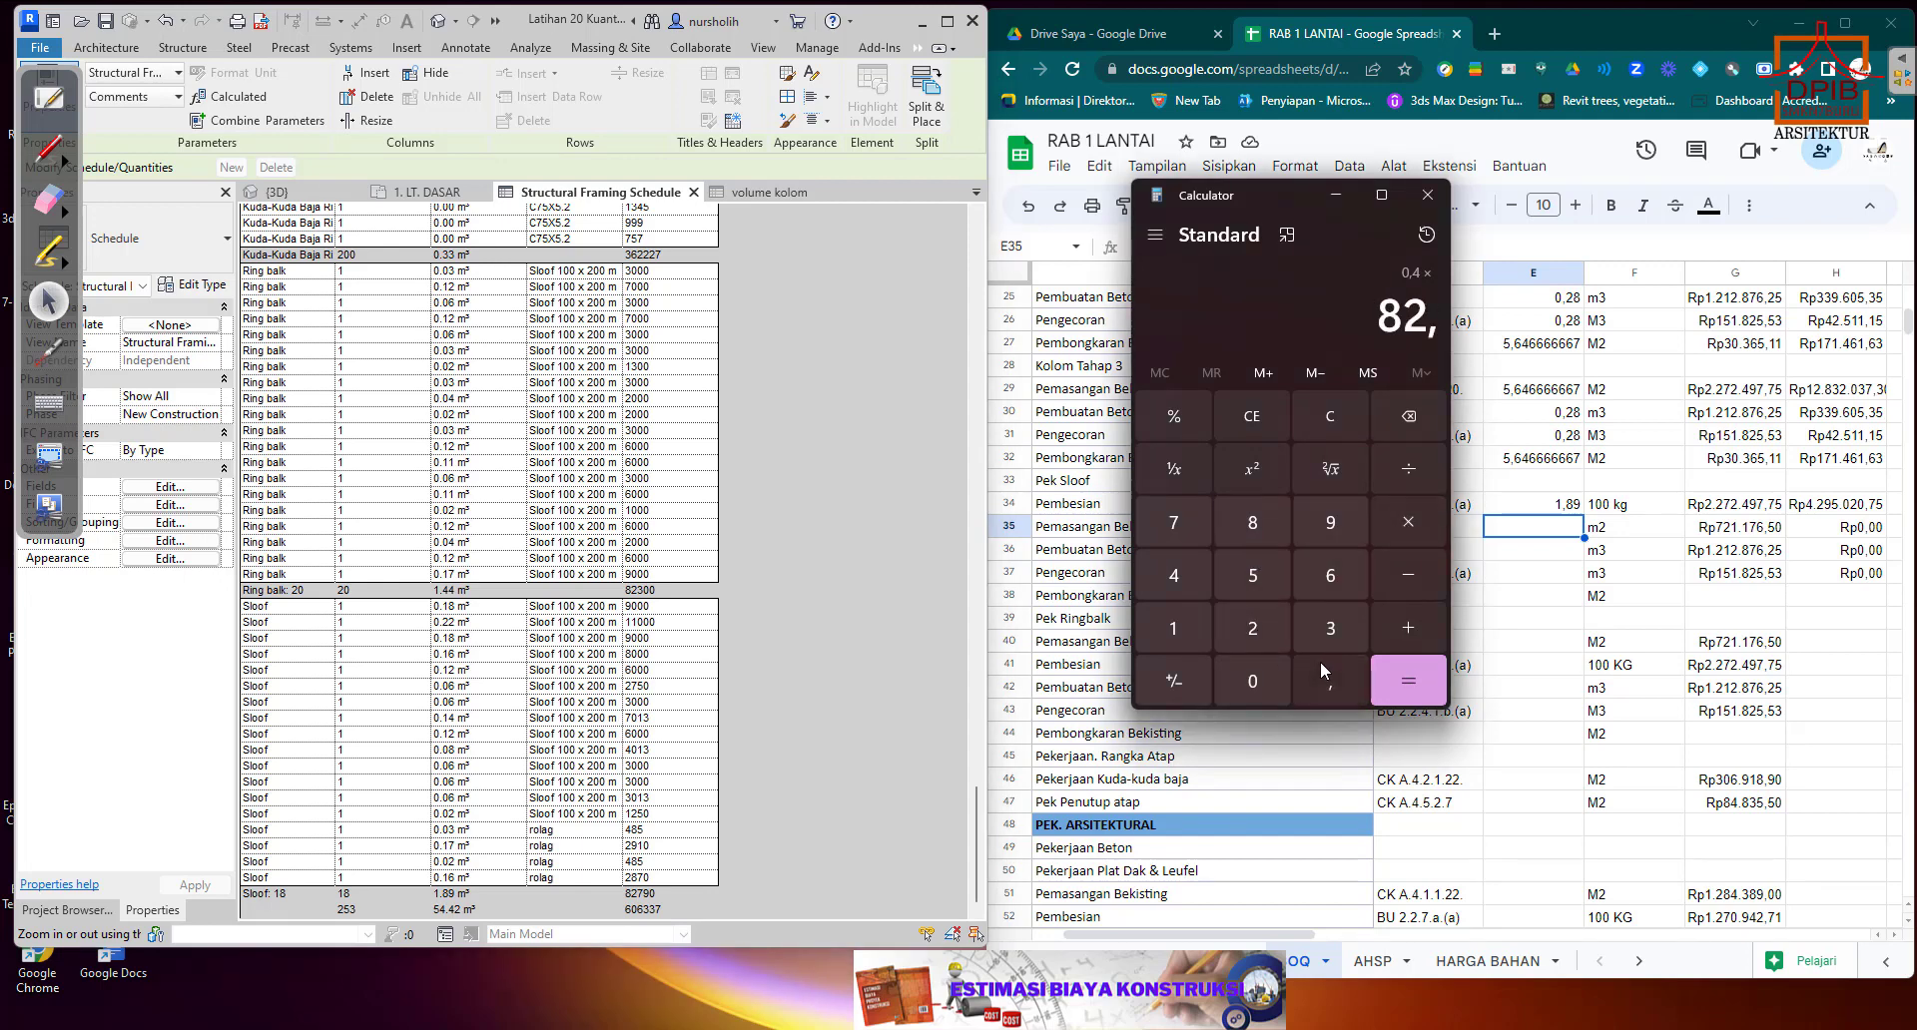
{"action": "left_click", "coordinate": [1178, 527]}
{"action": "left_click", "coordinate": [1334, 527]}
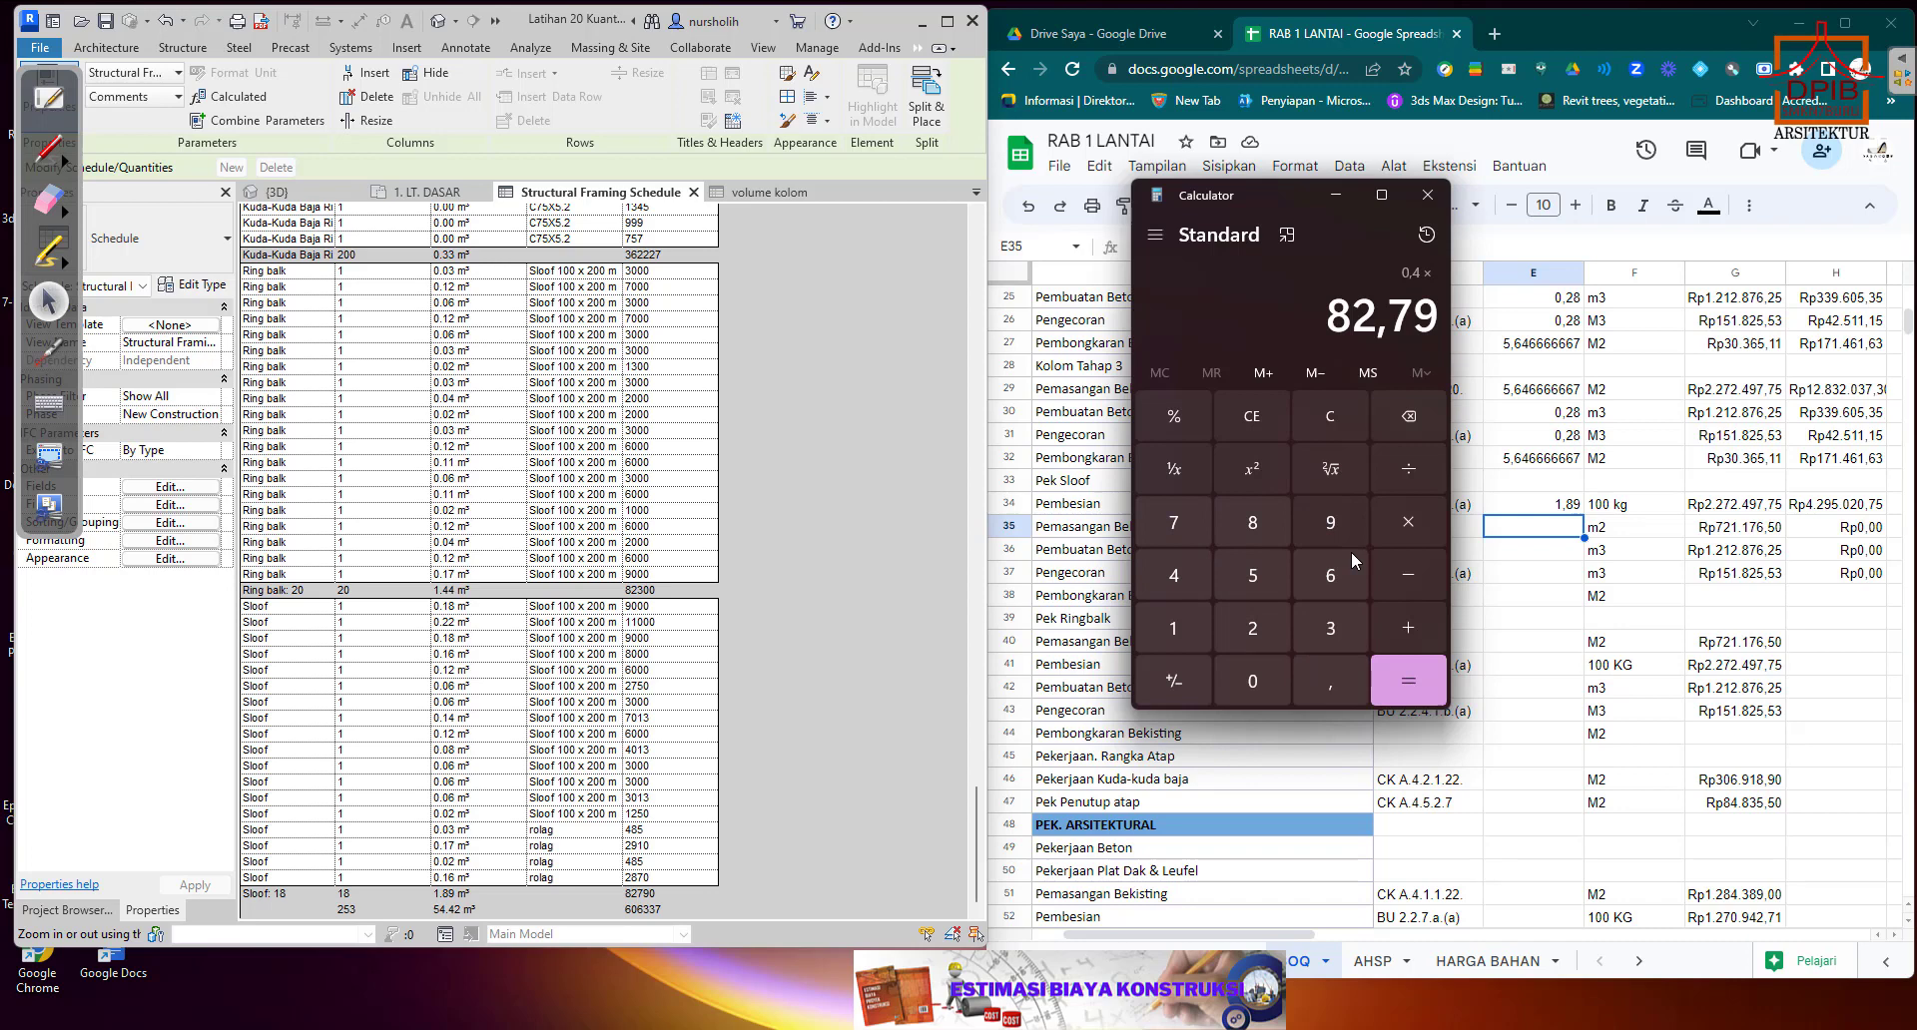
{"action": "left_click", "coordinate": [1404, 684]}
Copy the calculated result 33,116 into the Sloof Pemasangan Bekisting quantity cell E35.
{"action": "left_click_drag", "start_coordinate": [1283, 211], "coordinate": [729, 238]}
{"action": "left_click_drag", "start_coordinate": [761, 339], "coordinate": [878, 338]}
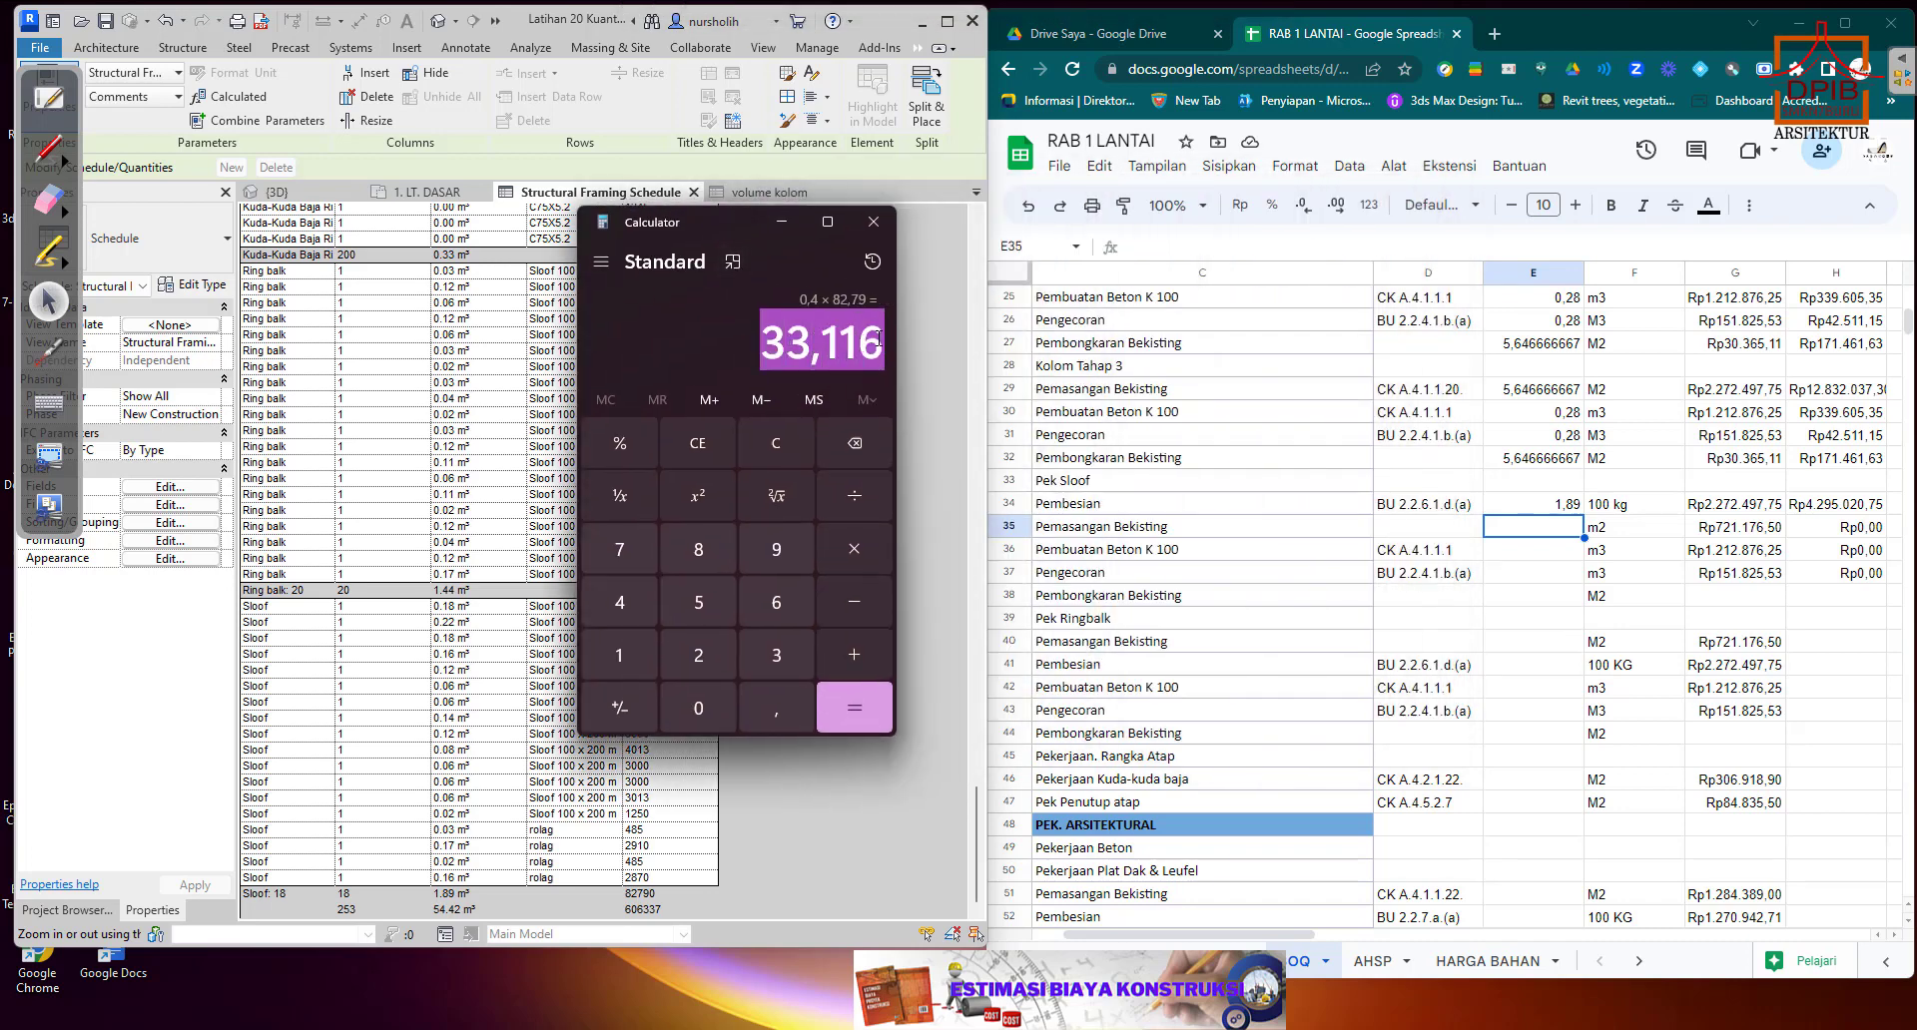
{"action": "right_click", "coordinate": [878, 343]}
{"action": "left_click", "coordinate": [983, 367]}
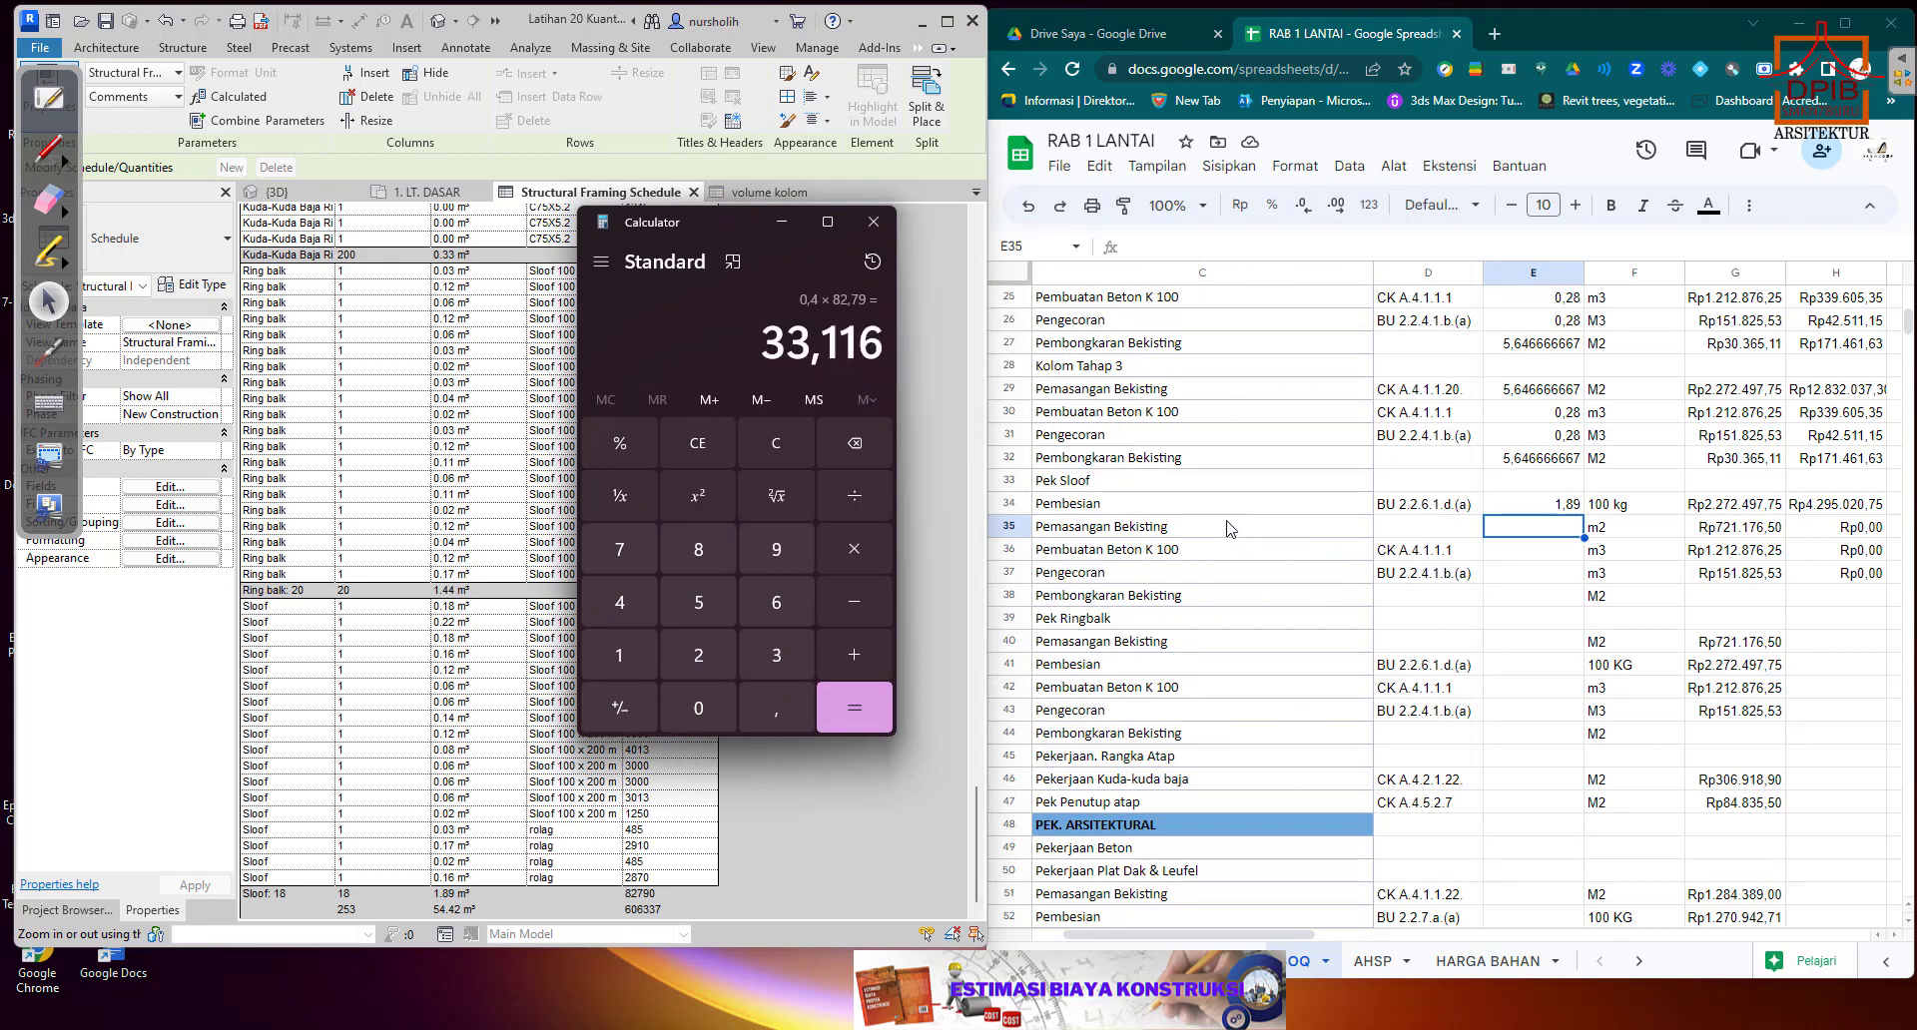
{"action": "right_click", "coordinate": [1516, 534]}
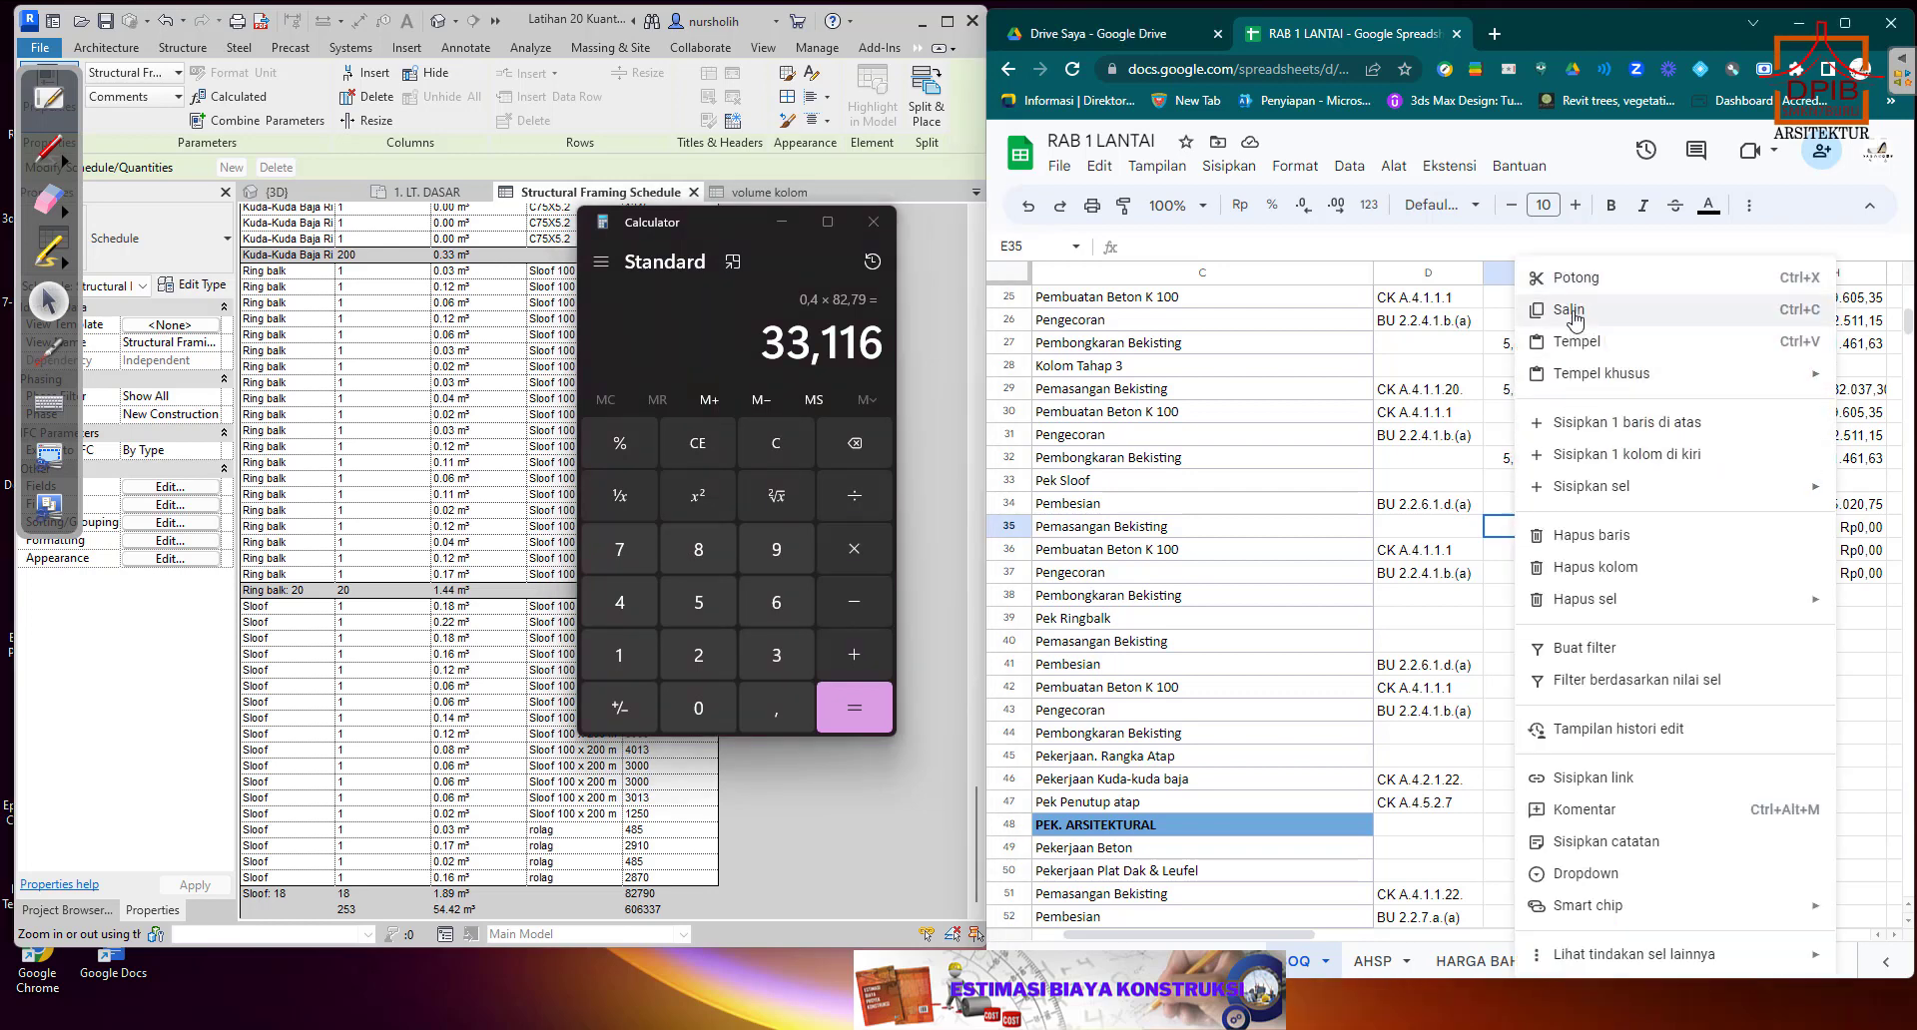
{"action": "left_click", "coordinate": [1576, 344]}
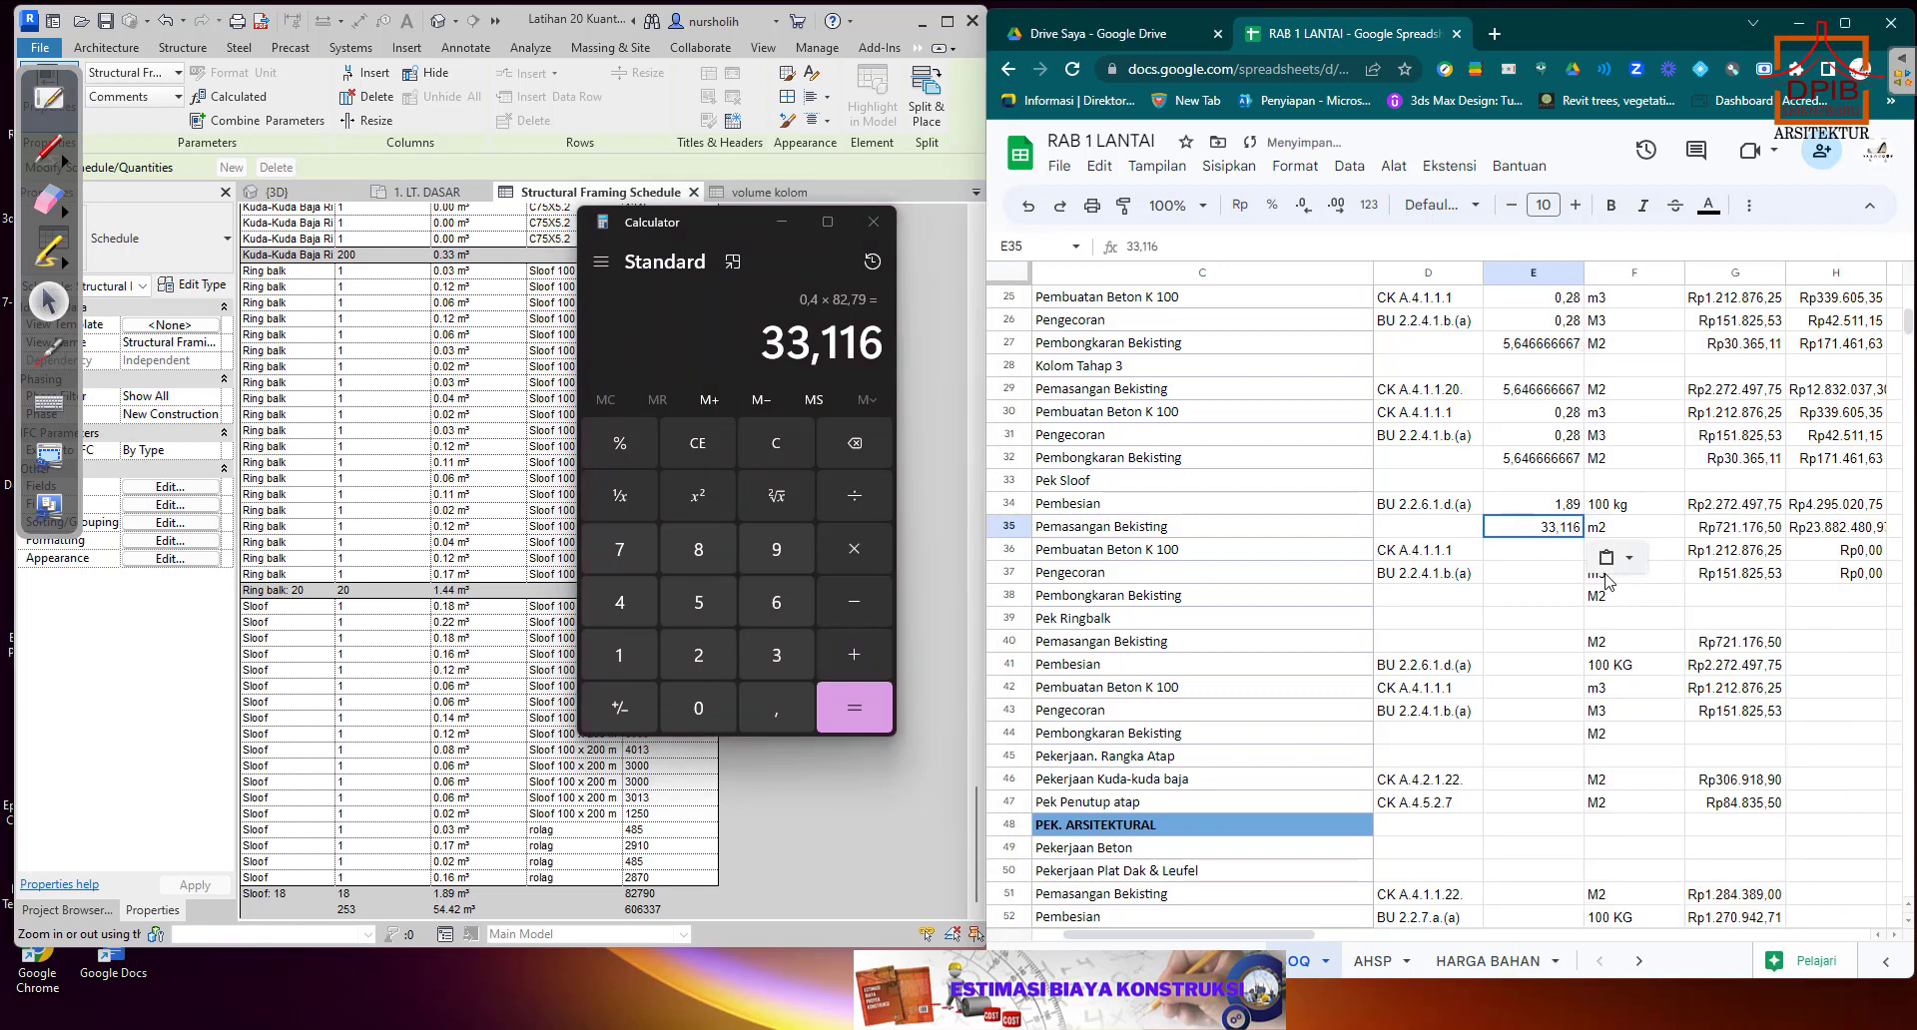
Close the calculator and enter 1,89 as the Sloof quantity for Pembuatan Beton K 100 in E36 and Pengecoran in E37.
{"action": "left_click", "coordinate": [1525, 559]}
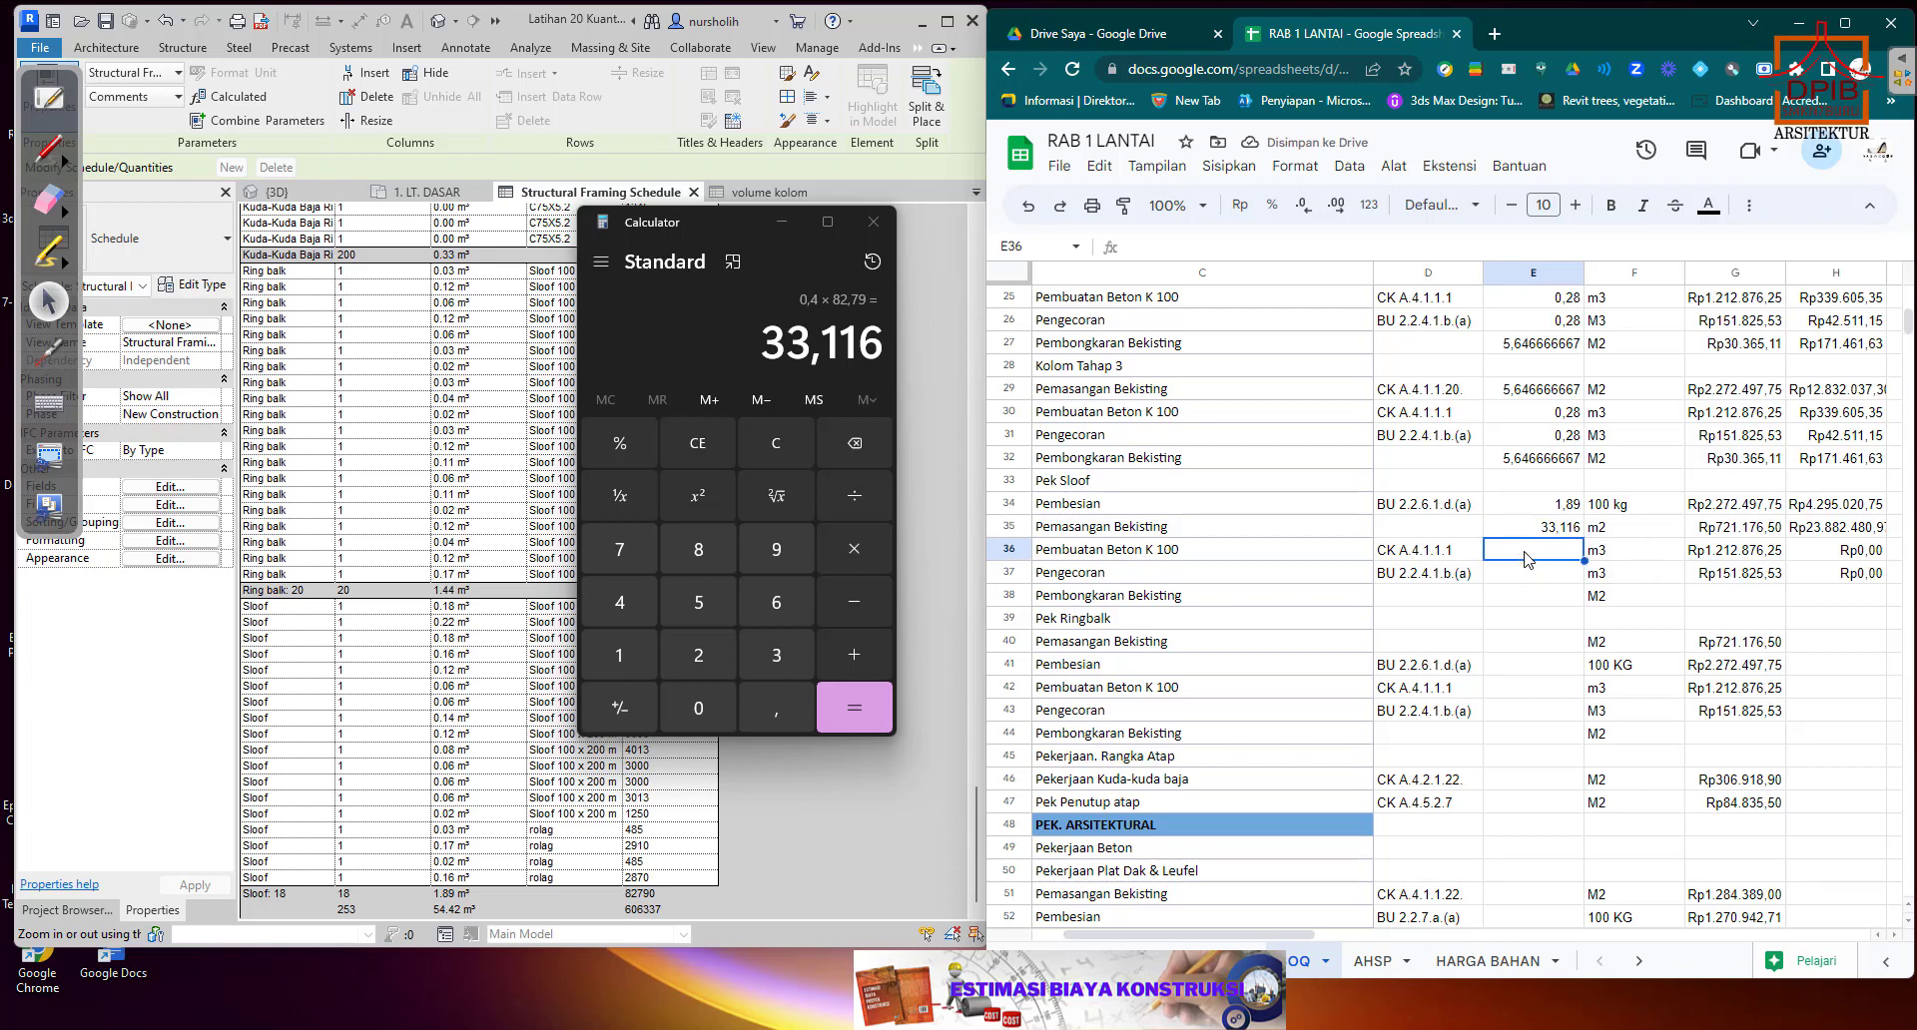
{"action": "left_click", "coordinate": [874, 221]}
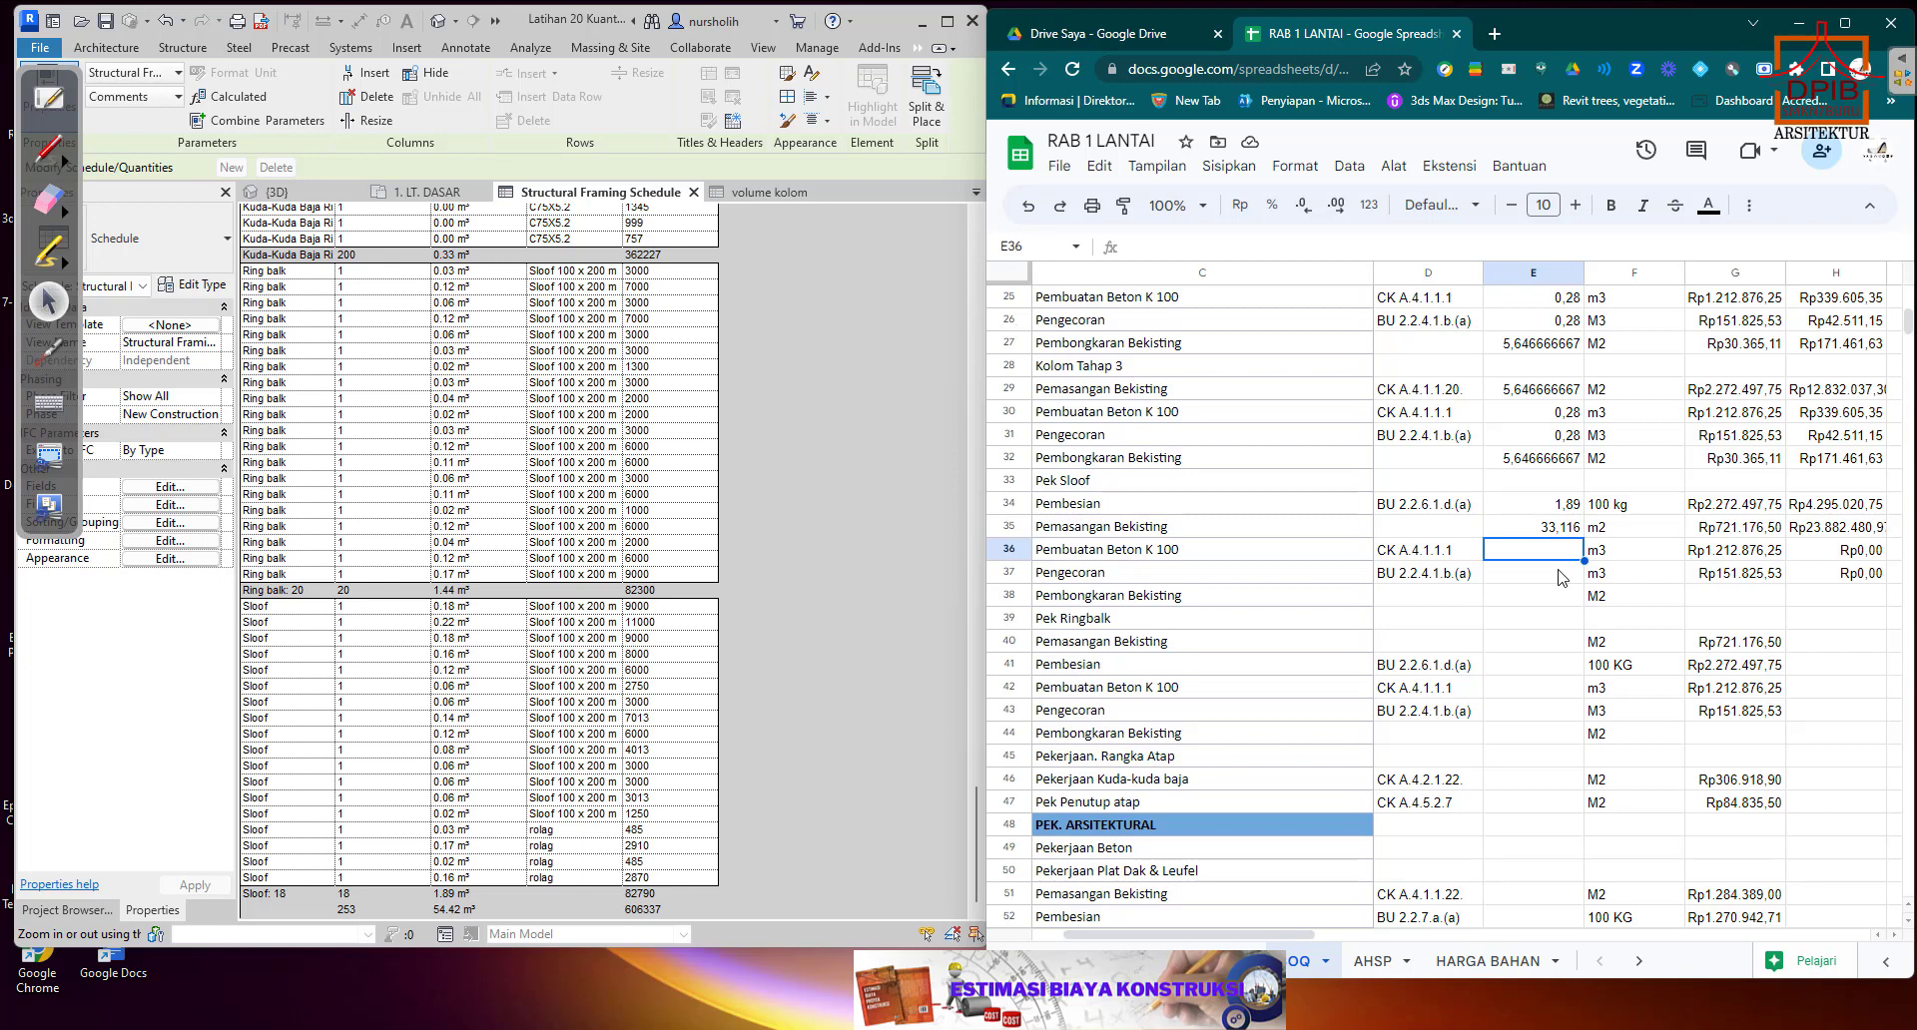
{"action": "type", "text": "1,89"}
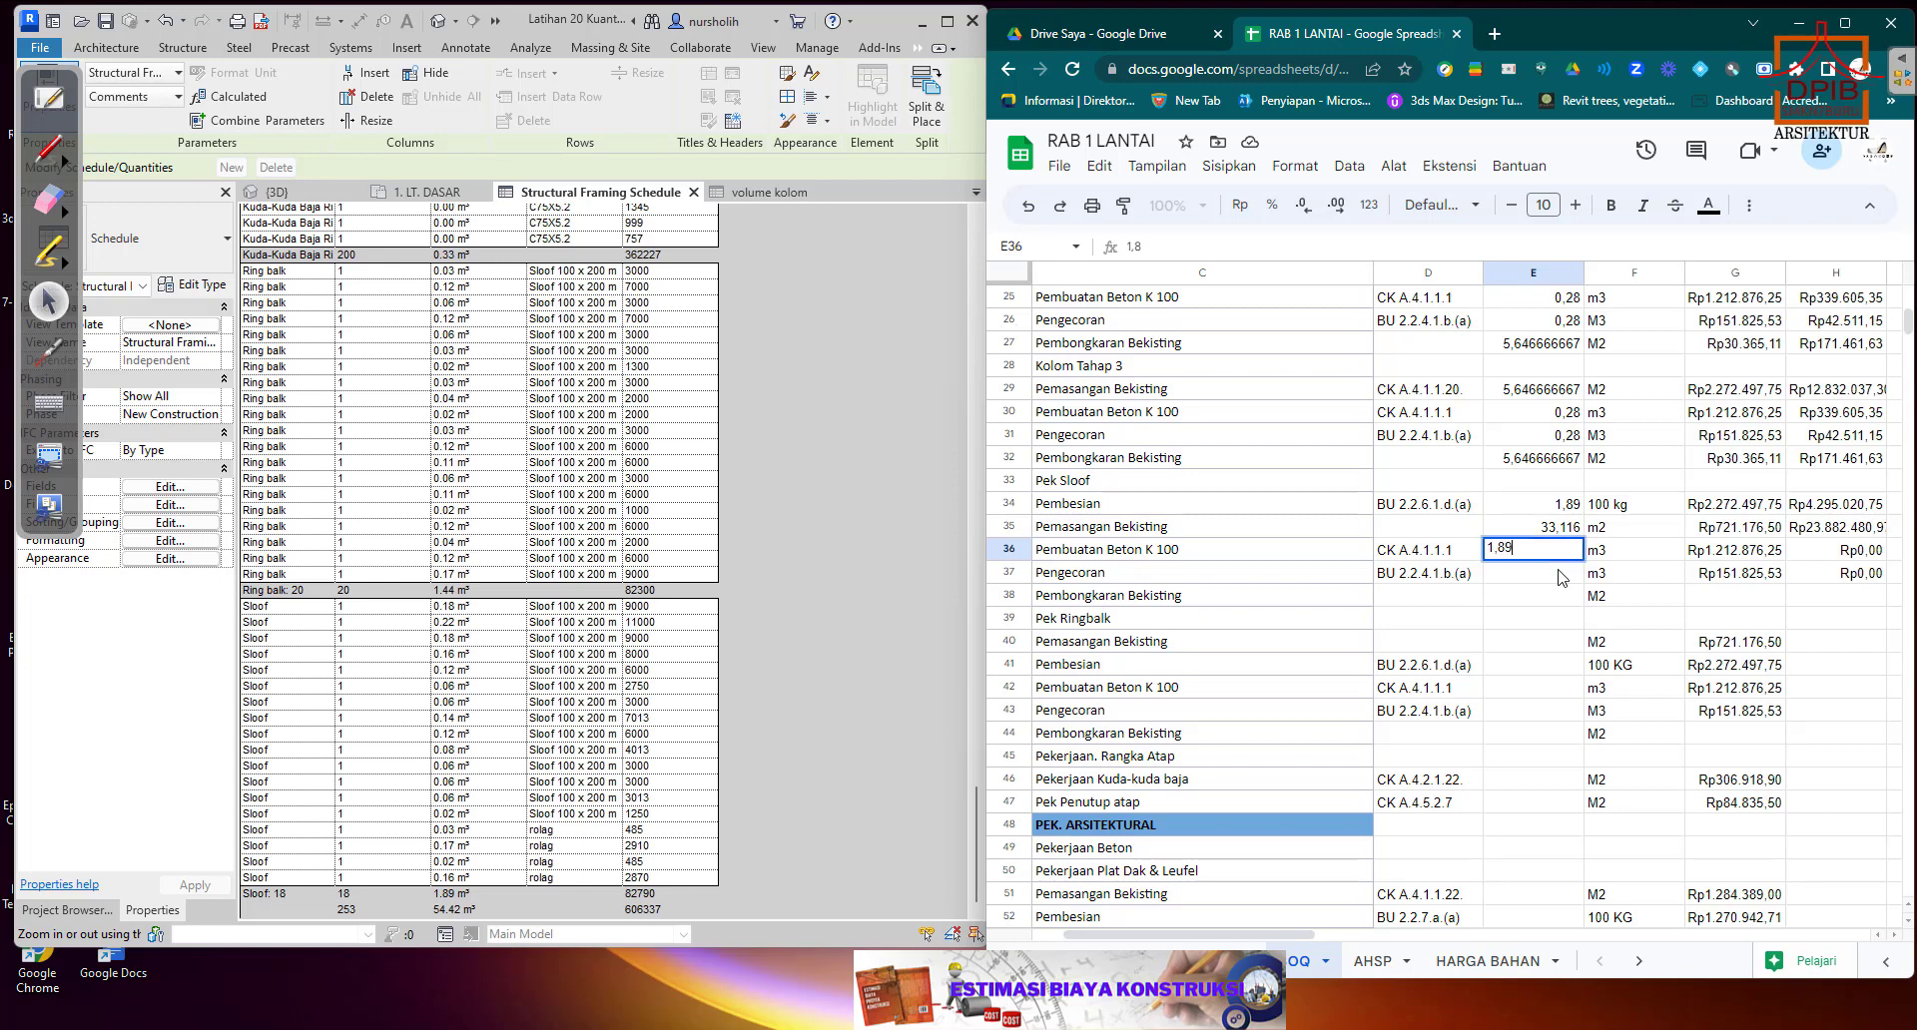
{"action": "key", "text": "Return"}
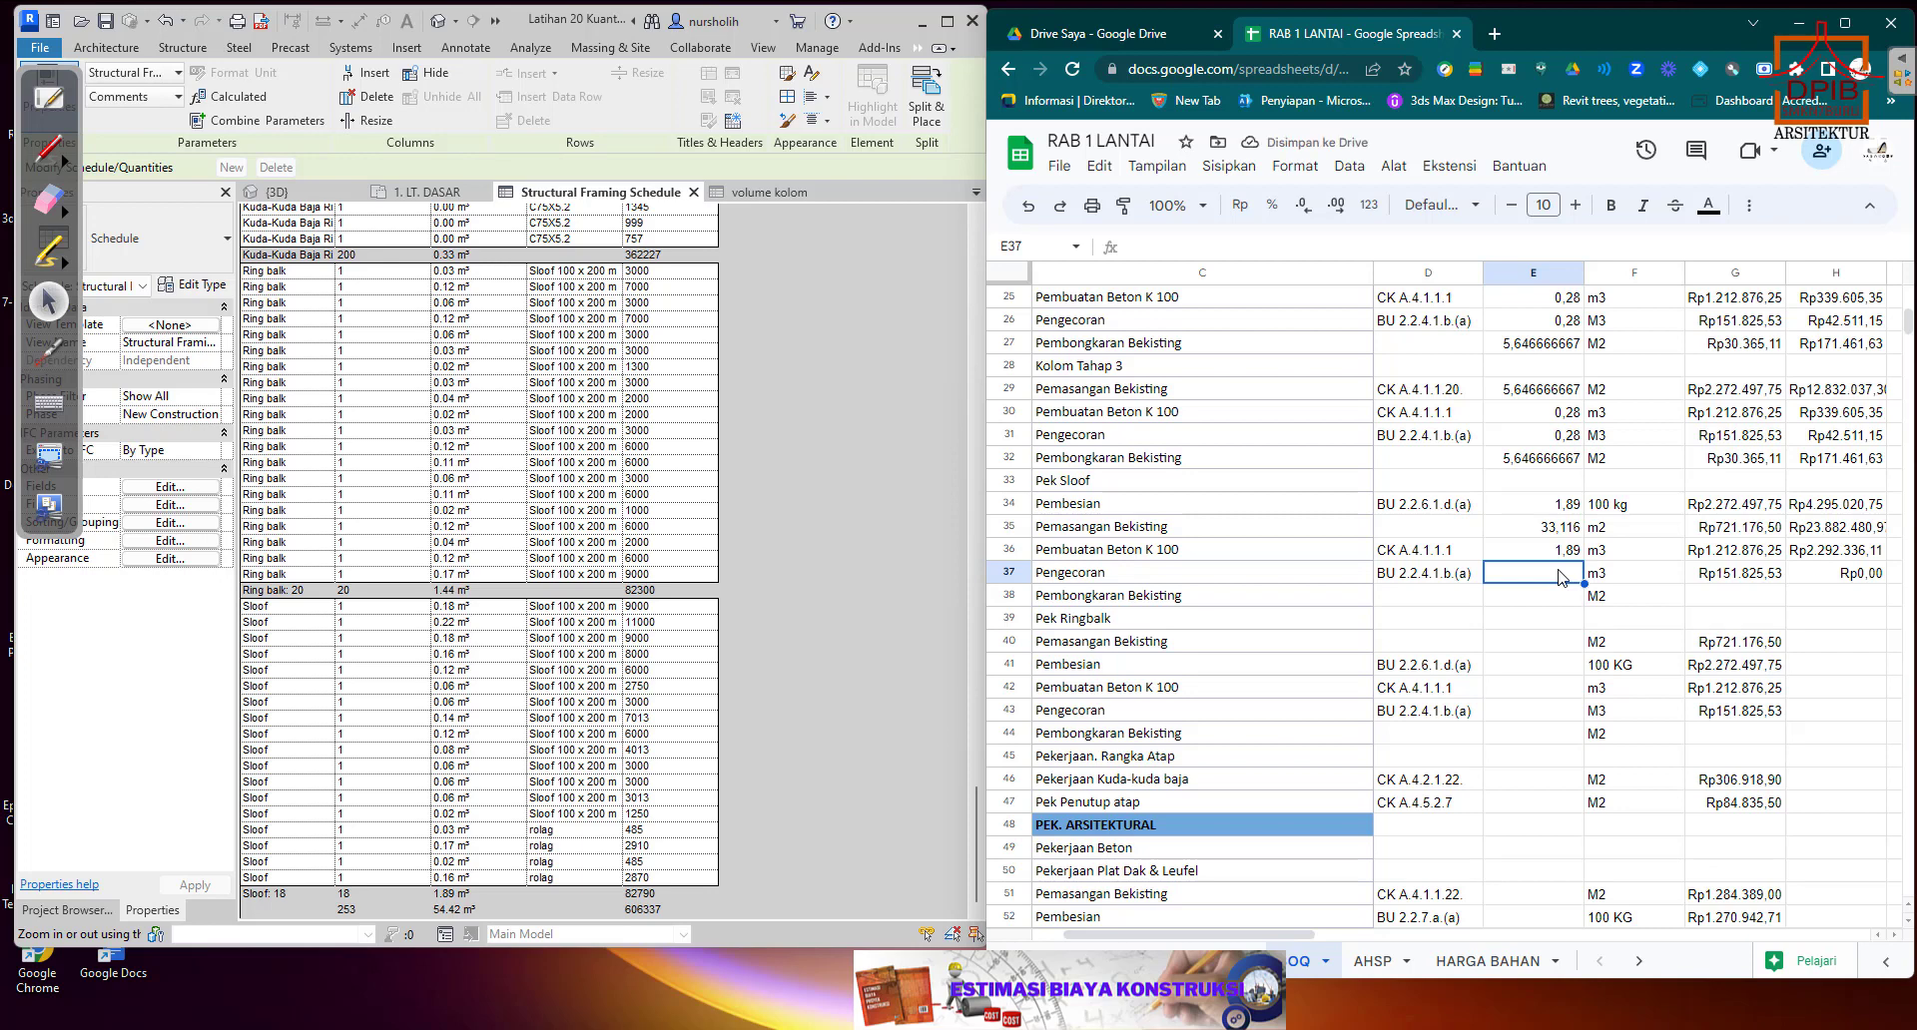
{"action": "type", "text": "1,89"}
{"action": "key", "text": "Return"}
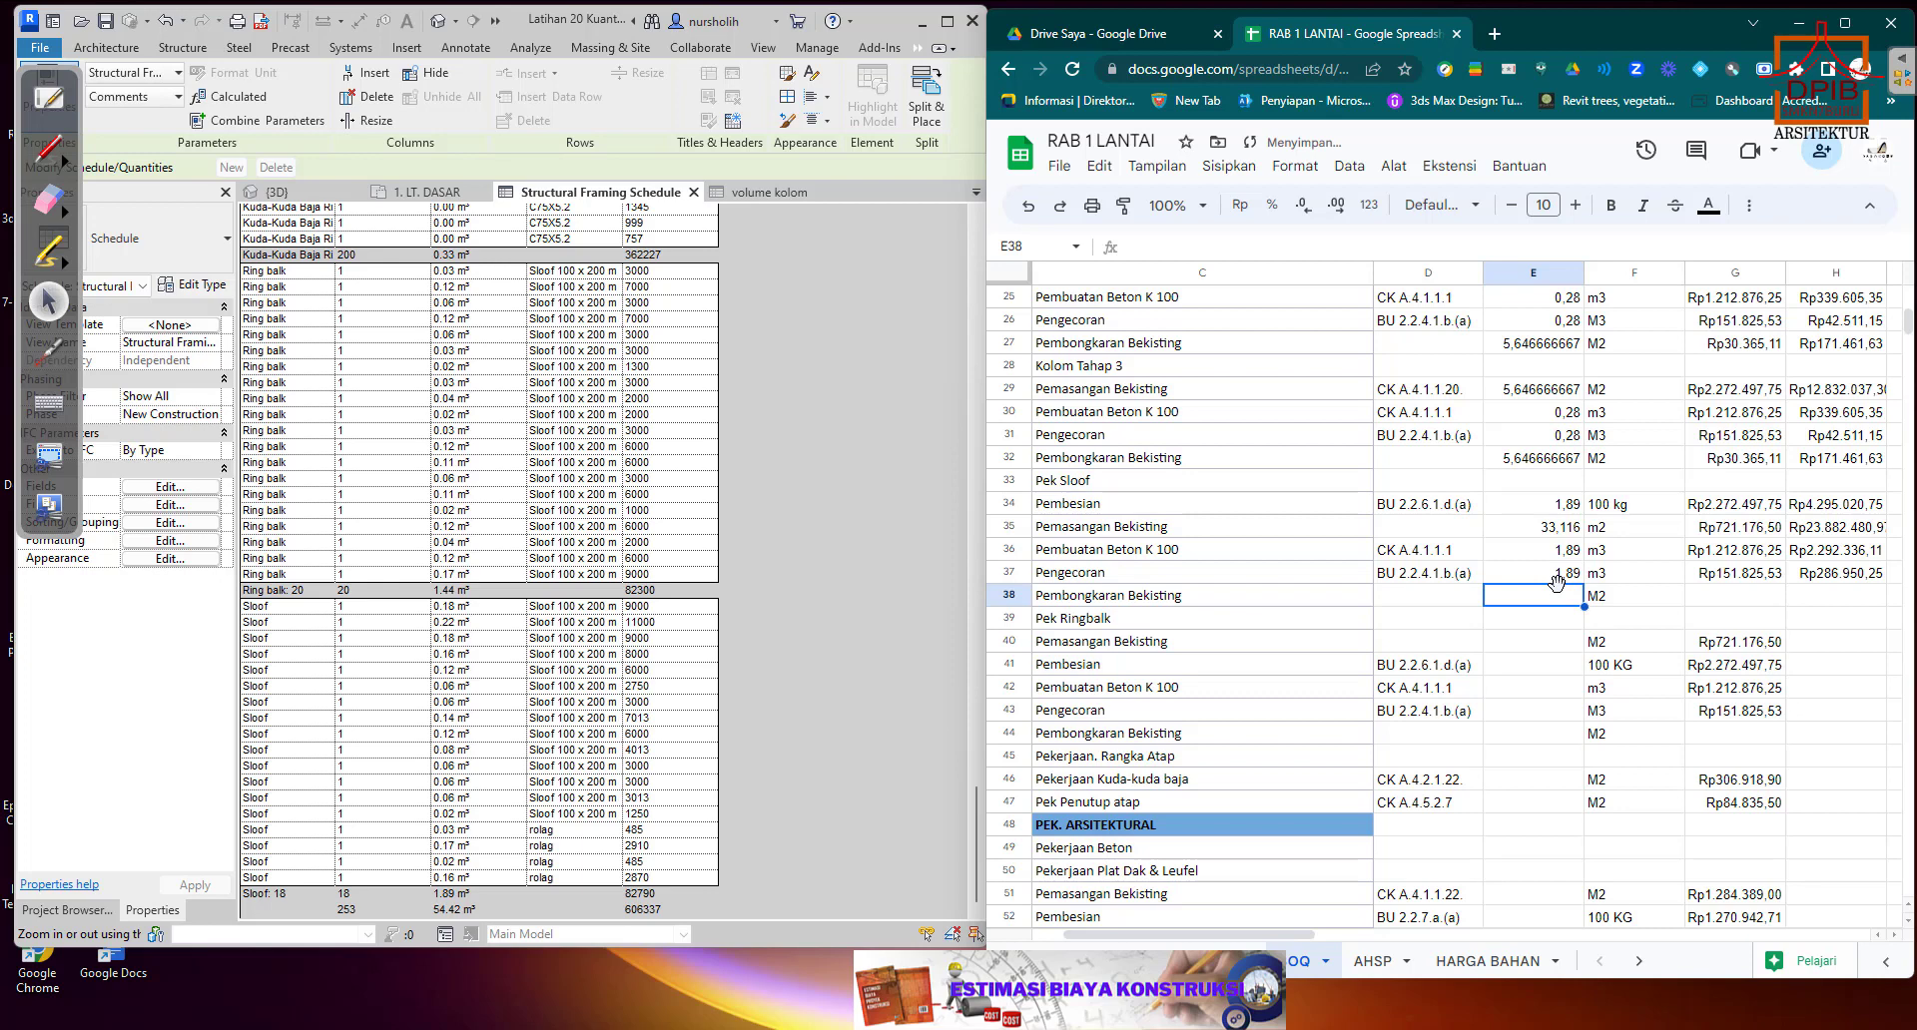
Link the Sloof Pembongkaran Bekisting unit price G38 to G32 and extend the total formula from H37 to H38.
{"action": "left_click", "coordinate": [1721, 600]}
{"action": "type", "text": "+"}
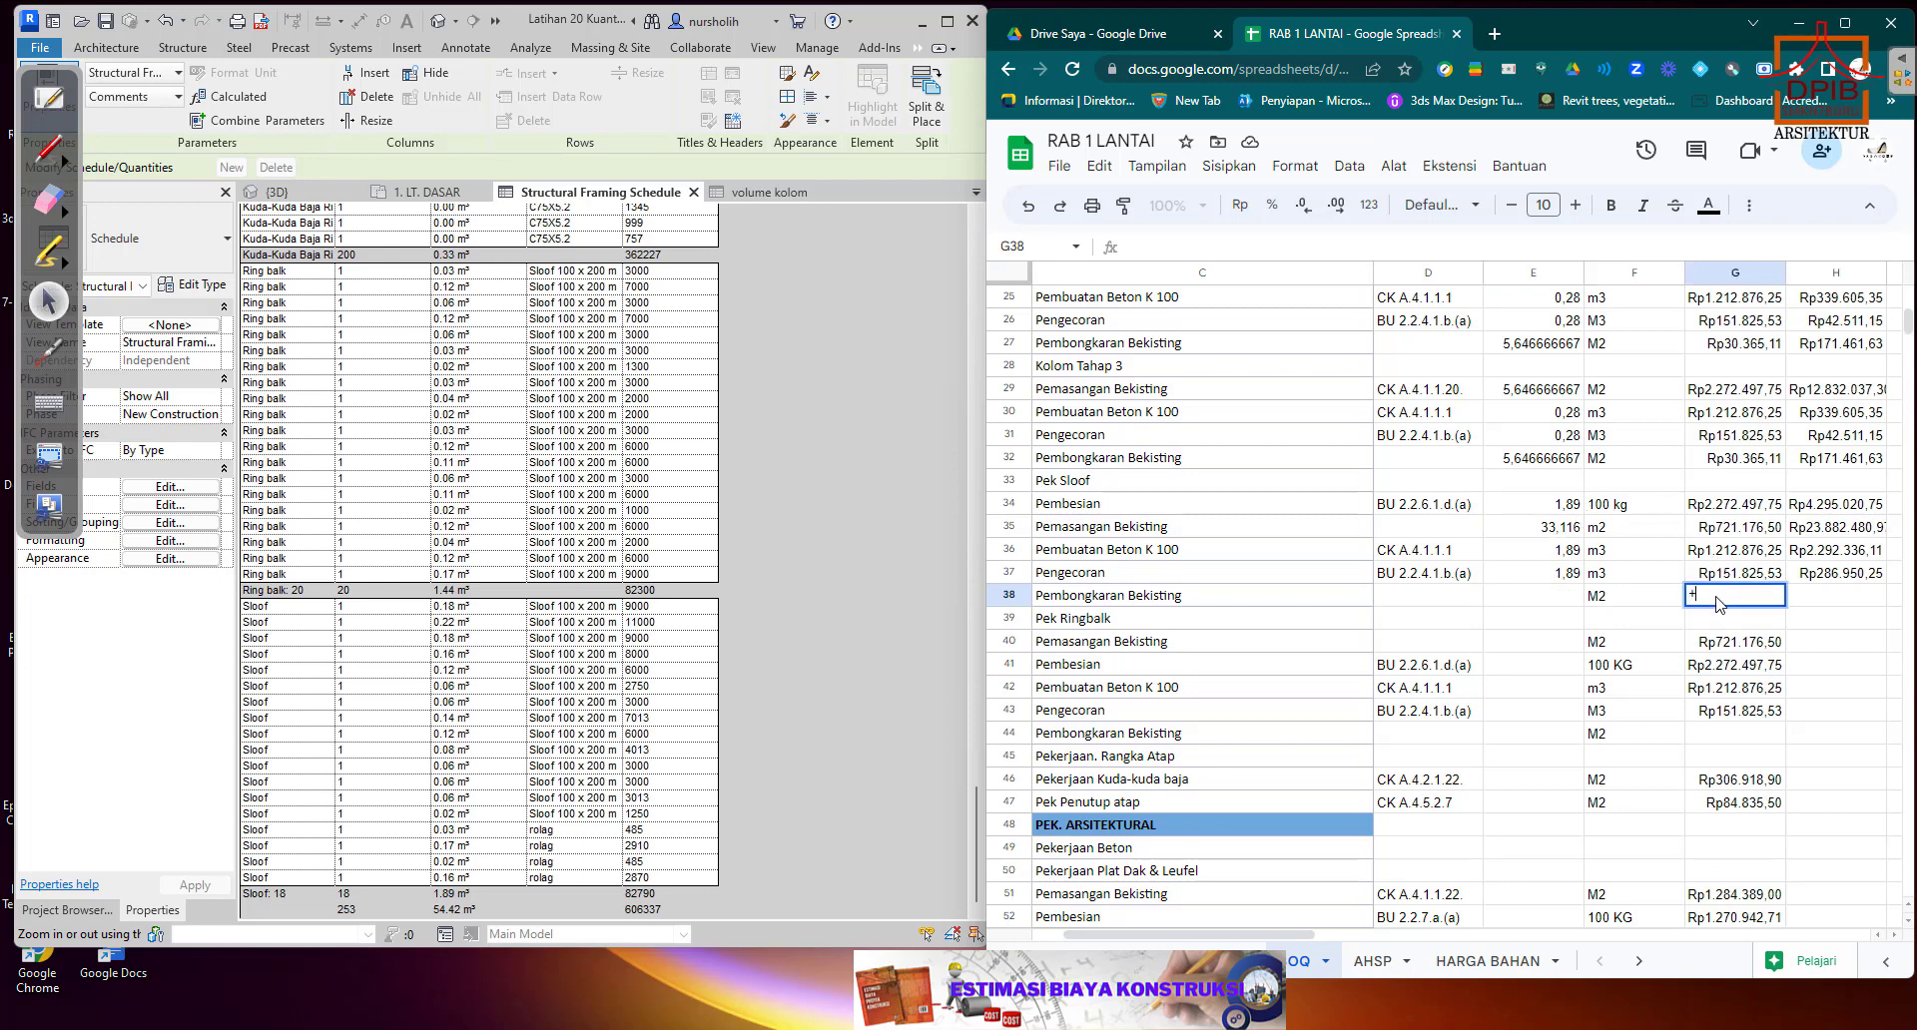
{"action": "left_click", "coordinate": [1733, 464]}
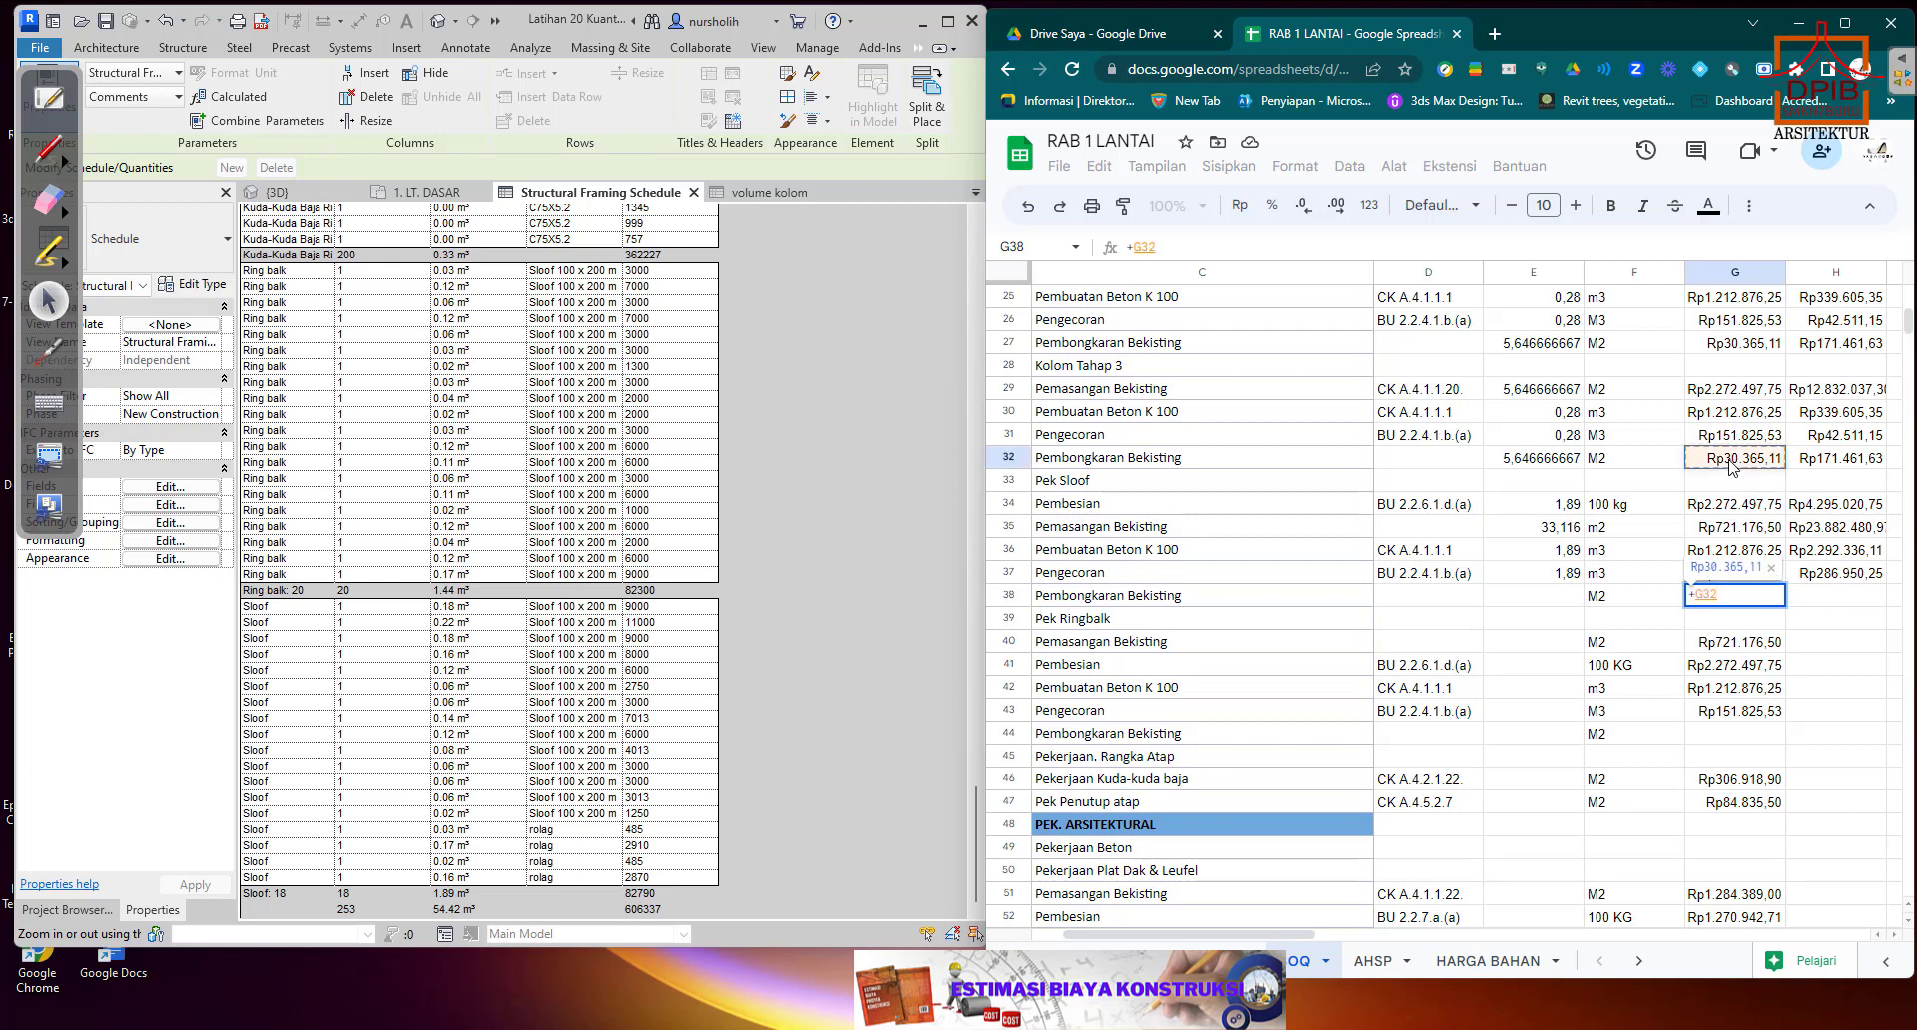
{"action": "key", "text": "Return"}
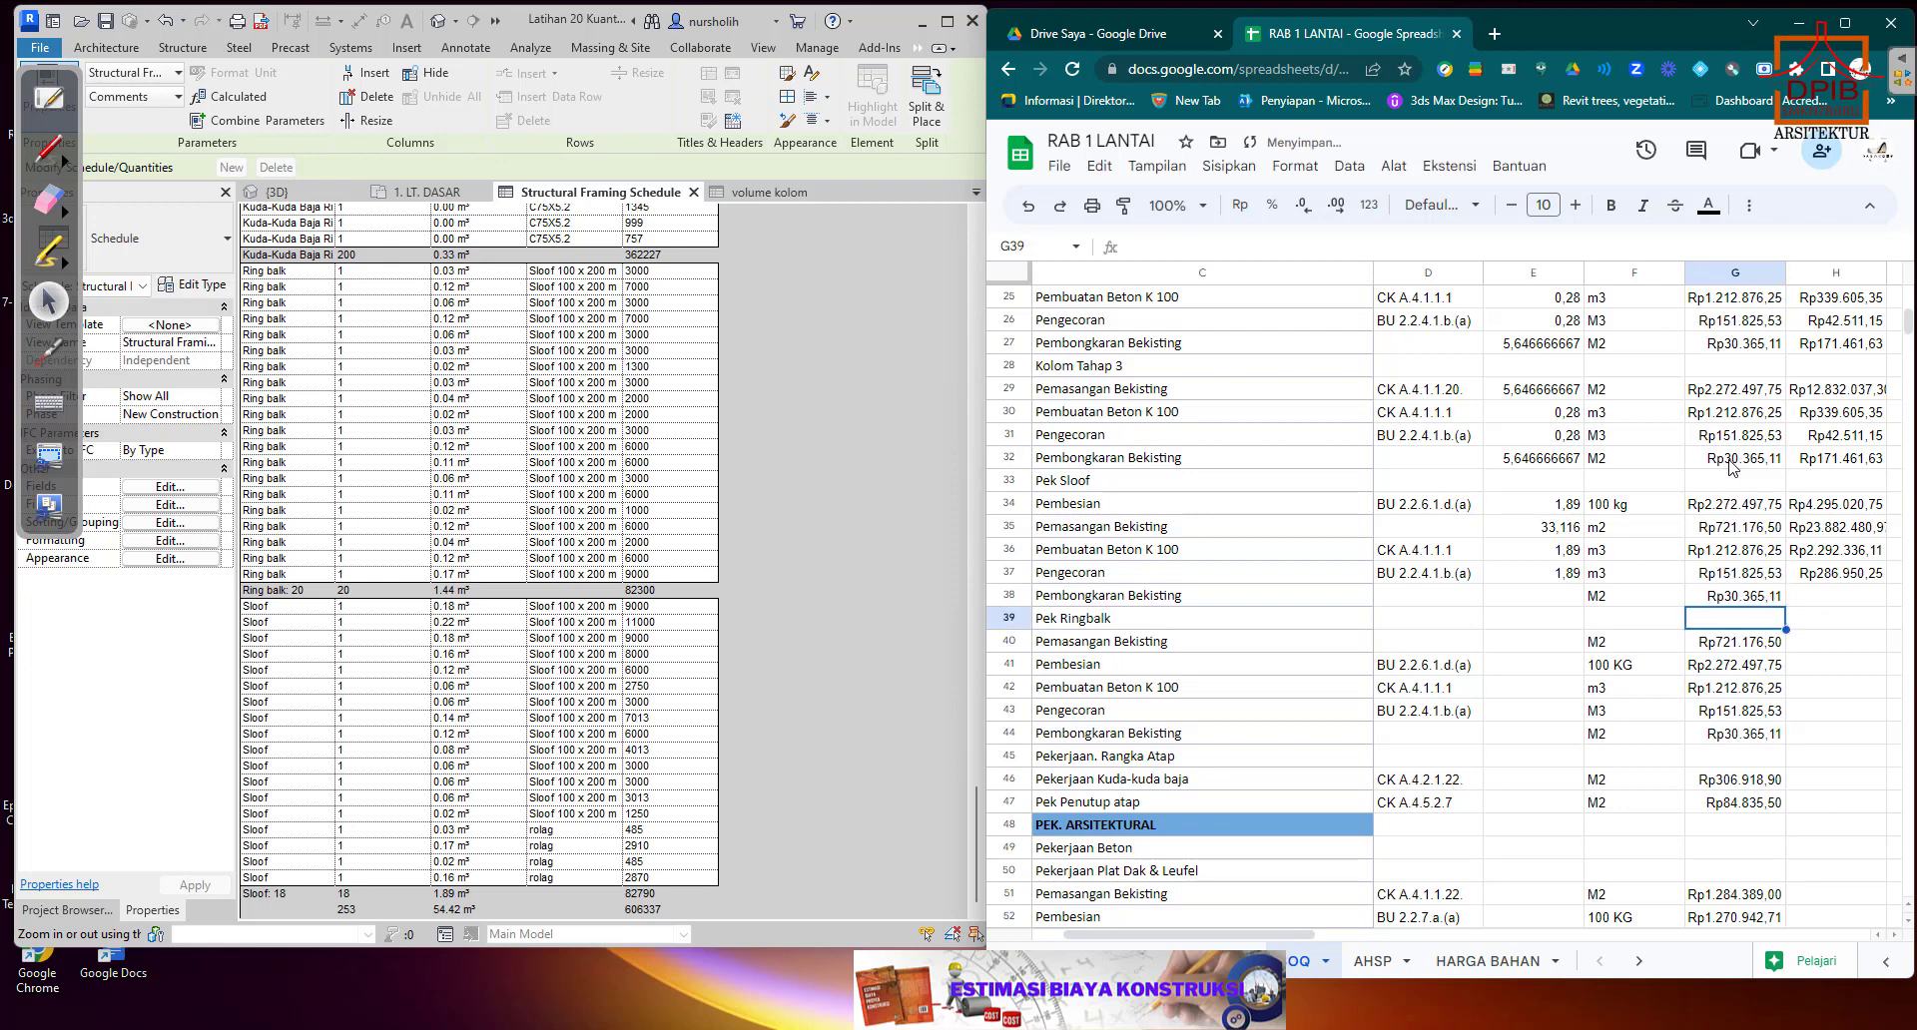
{"action": "left_click", "coordinate": [1875, 575]}
{"action": "left_click_drag", "start_coordinate": [1886, 586], "coordinate": [1886, 608]}
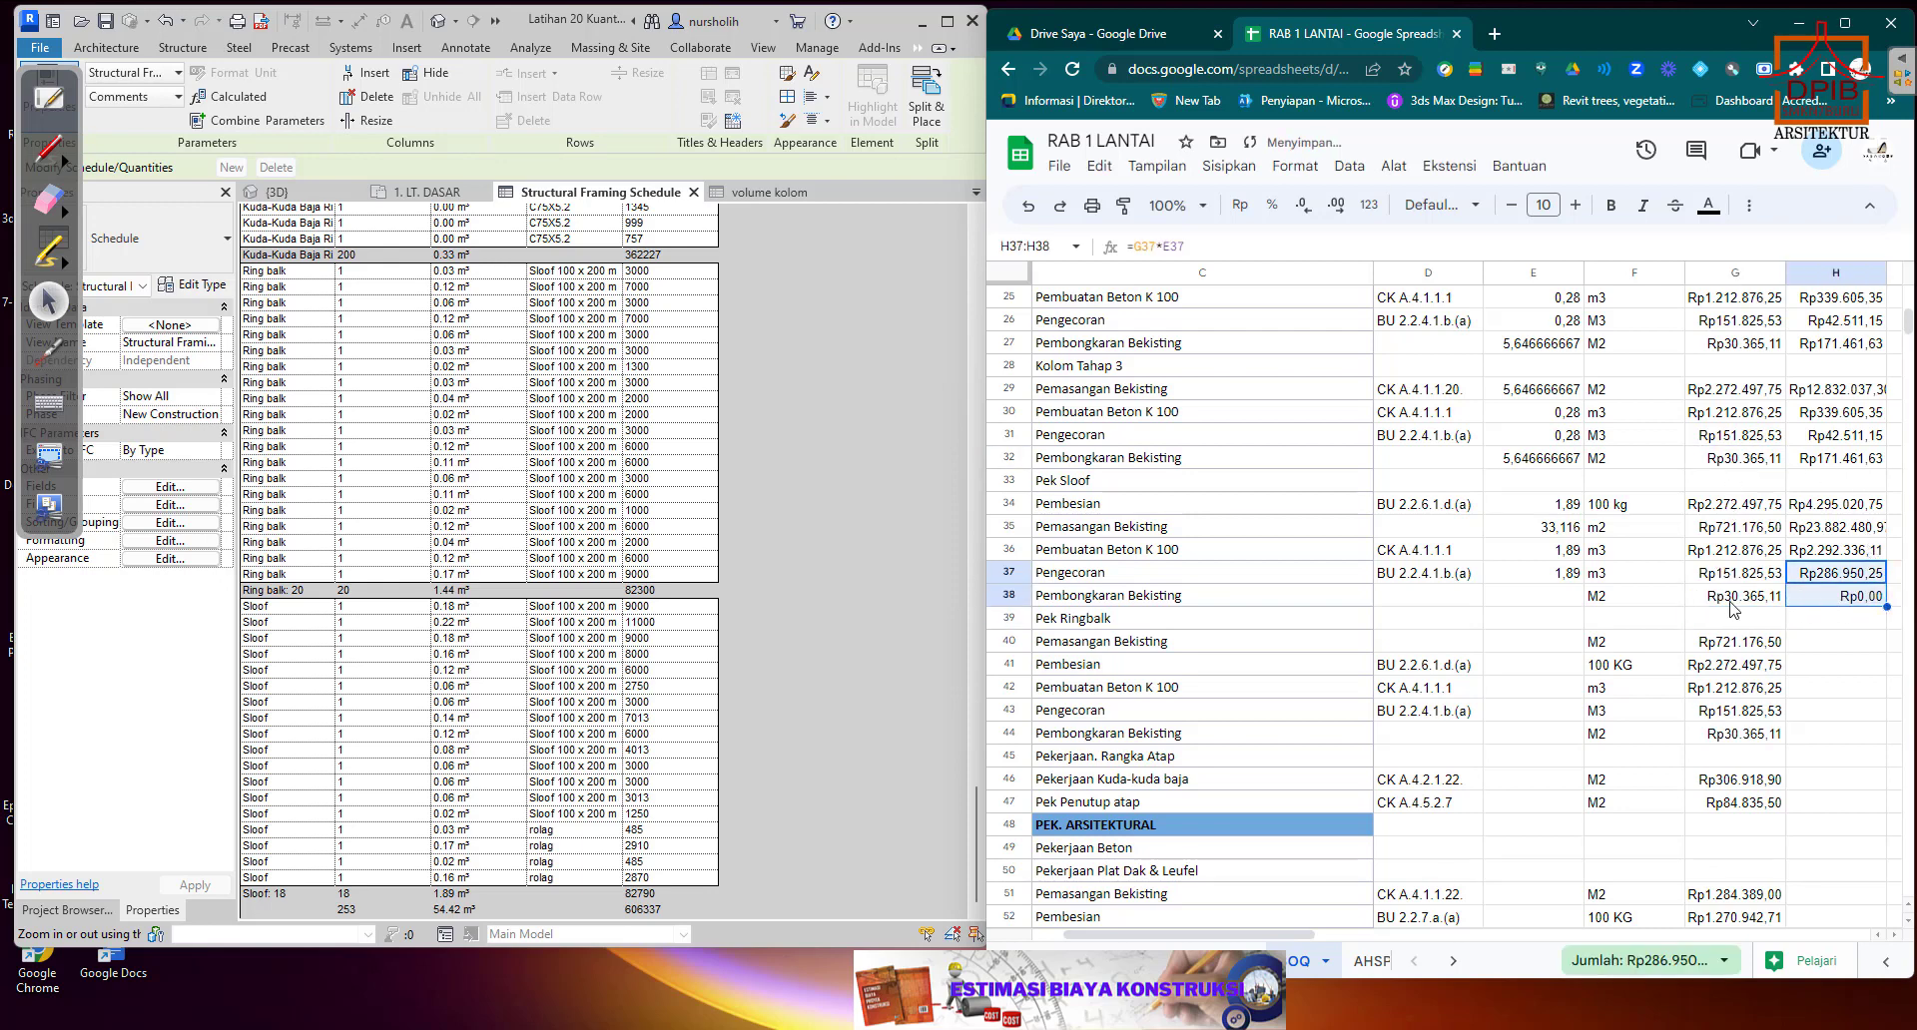
Fill the Pengecoran quantity in E37 down into the Pembongkaran Bekisting cell E38.
{"action": "left_click", "coordinate": [1575, 604]}
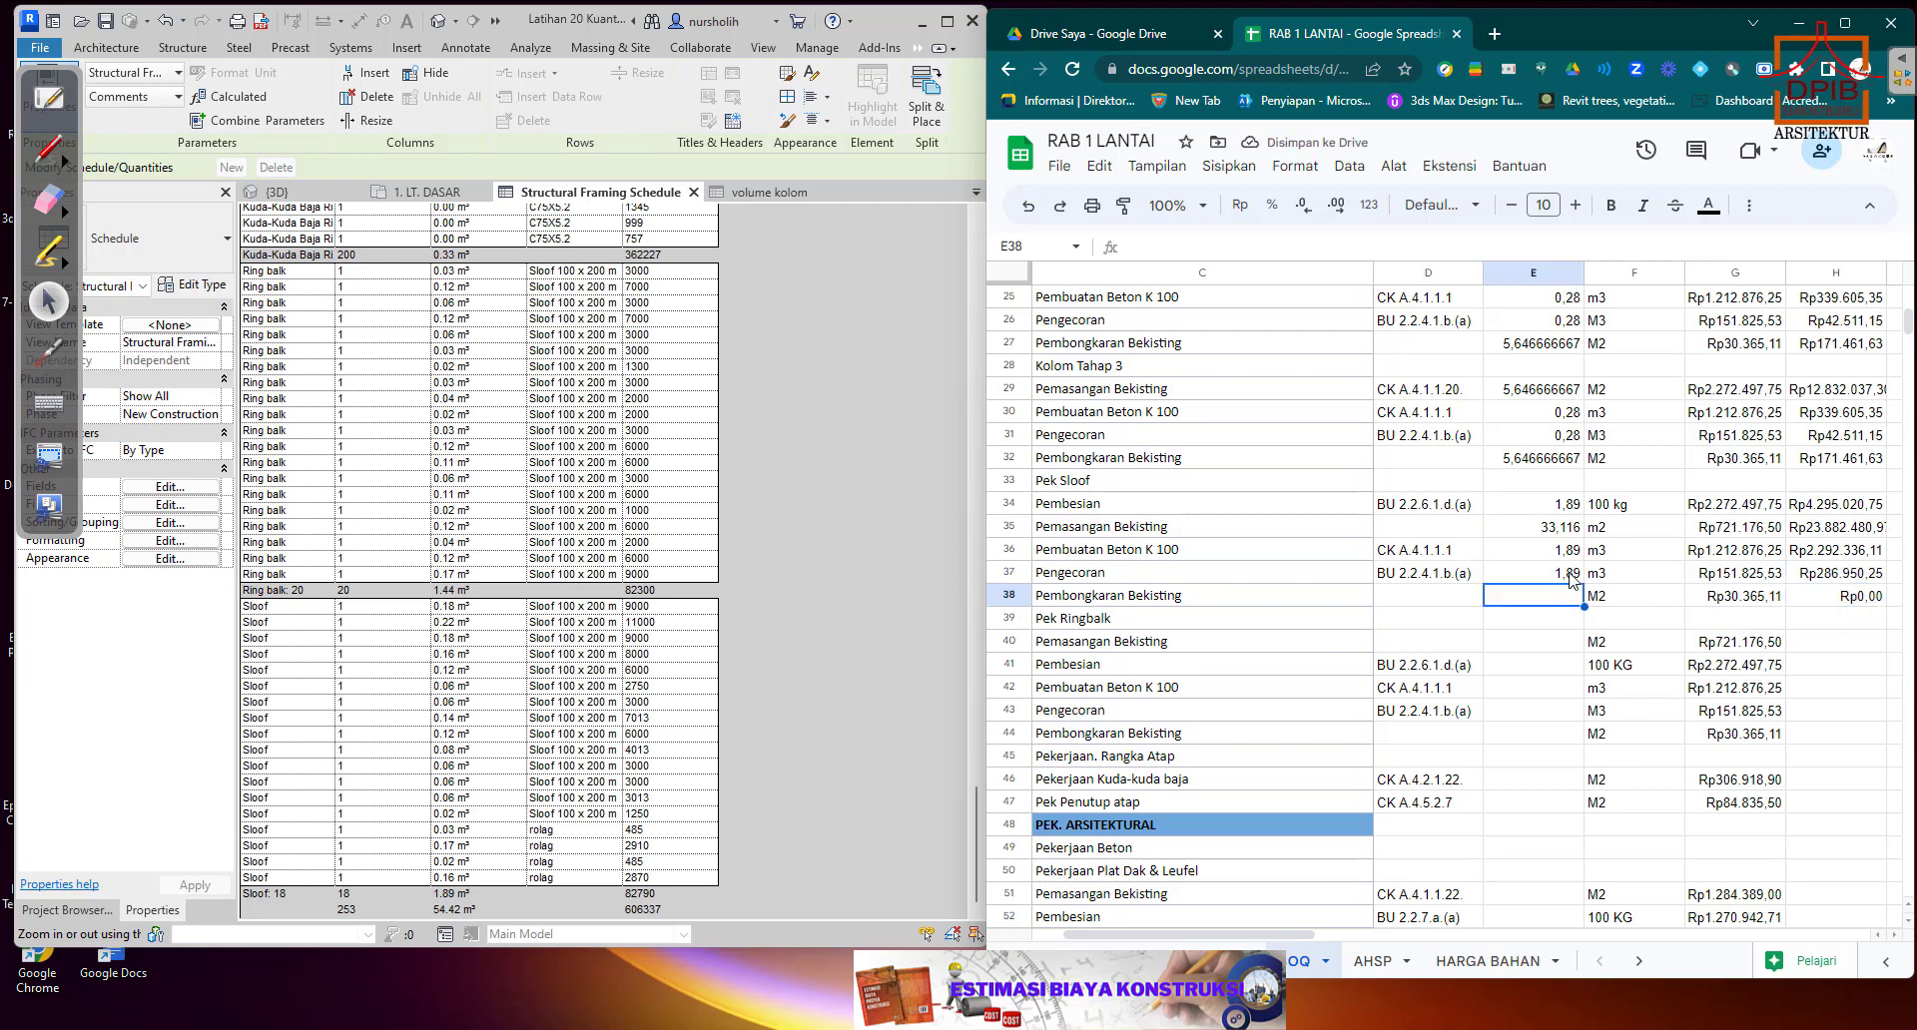
{"action": "left_click", "coordinate": [1570, 577]}
{"action": "left_click_drag", "start_coordinate": [1584, 583], "coordinate": [1584, 599]}
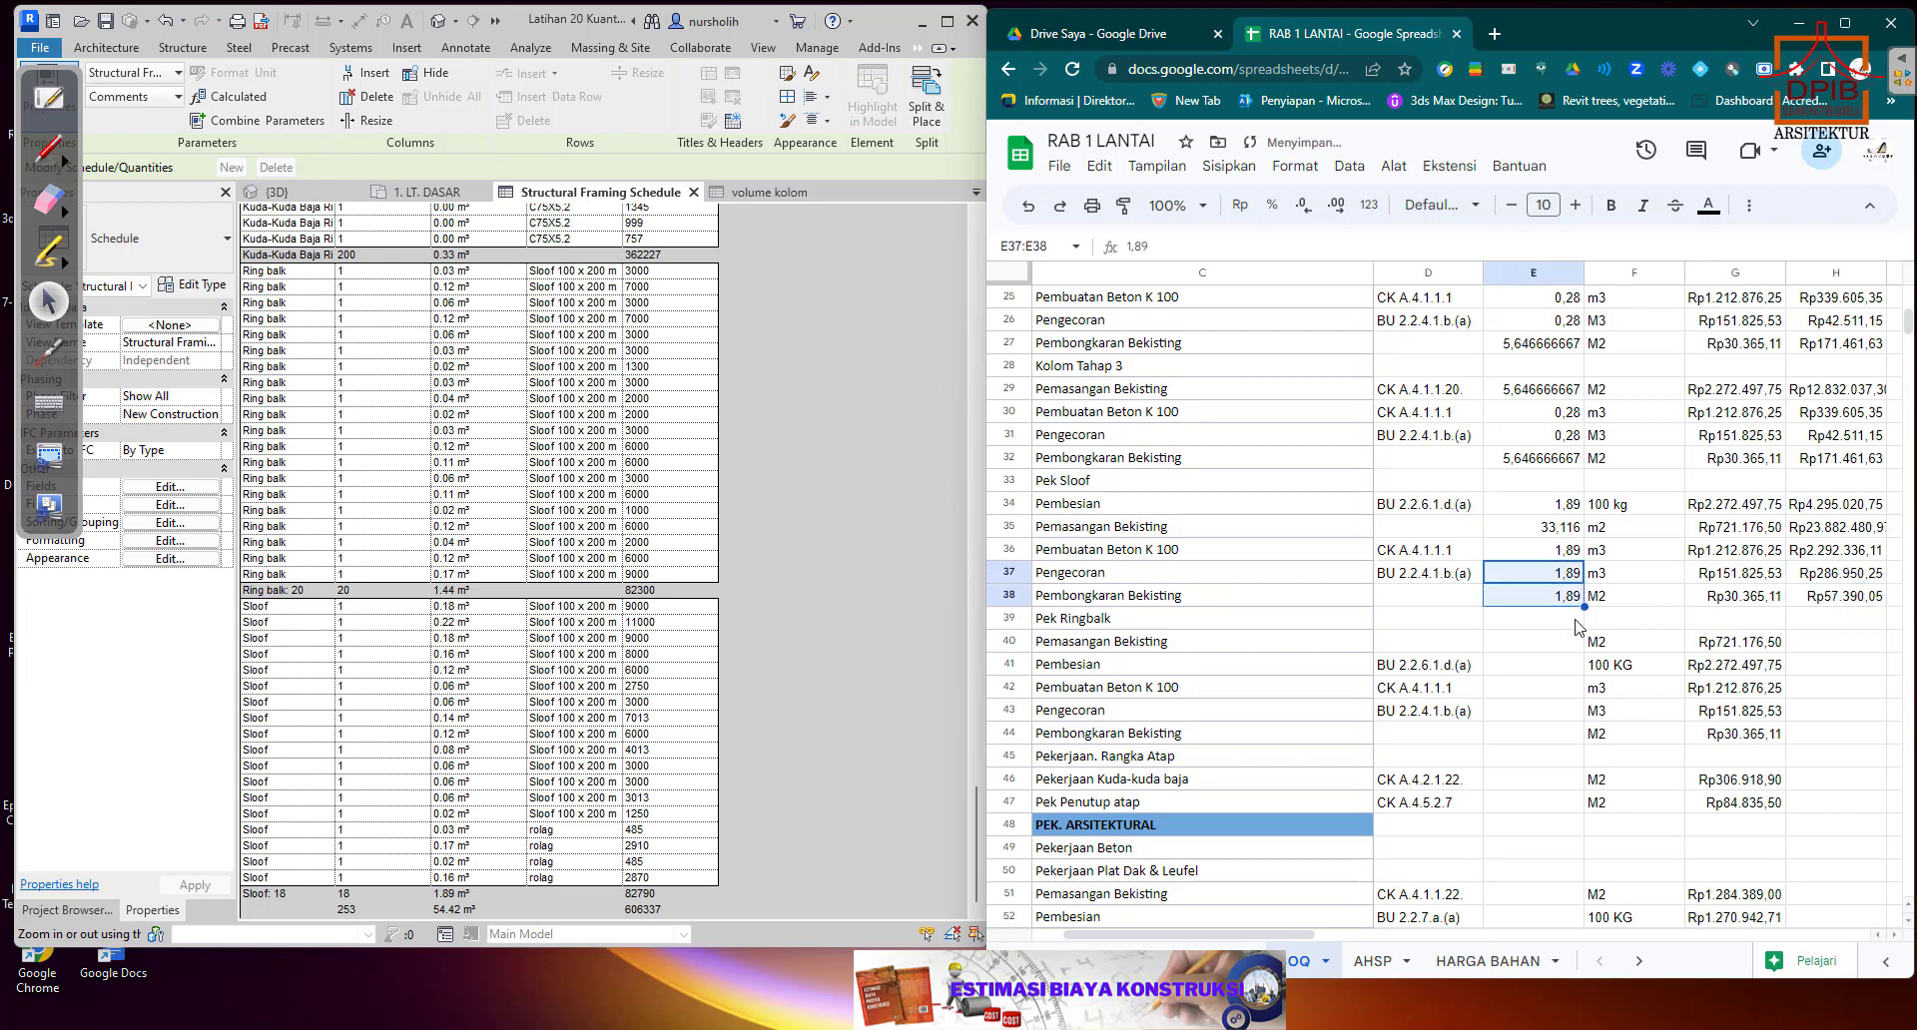
{"action": "left_click", "coordinate": [1572, 619]}
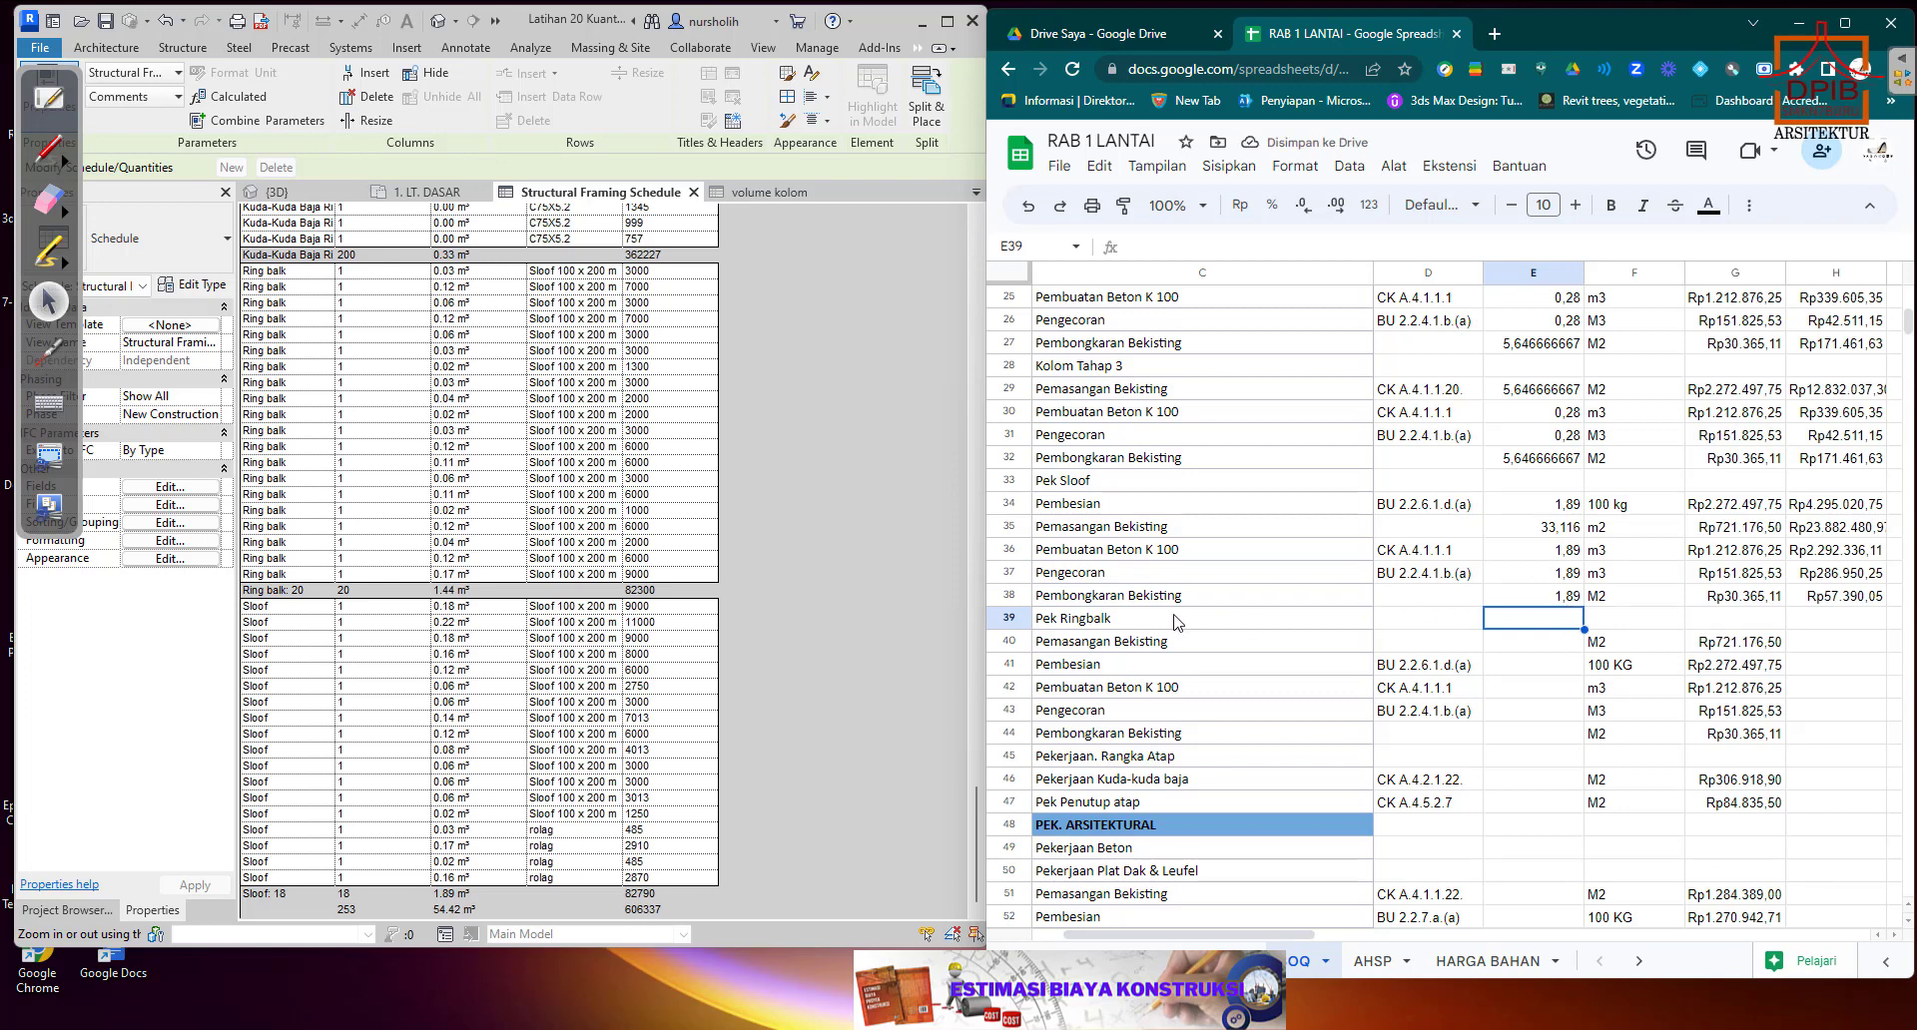
Replace the Sloof Pembongkaran Bekisting quantity in E38 with a reference to E35 and decline the autofill suggestion.
{"action": "left_click", "coordinate": [1546, 605]}
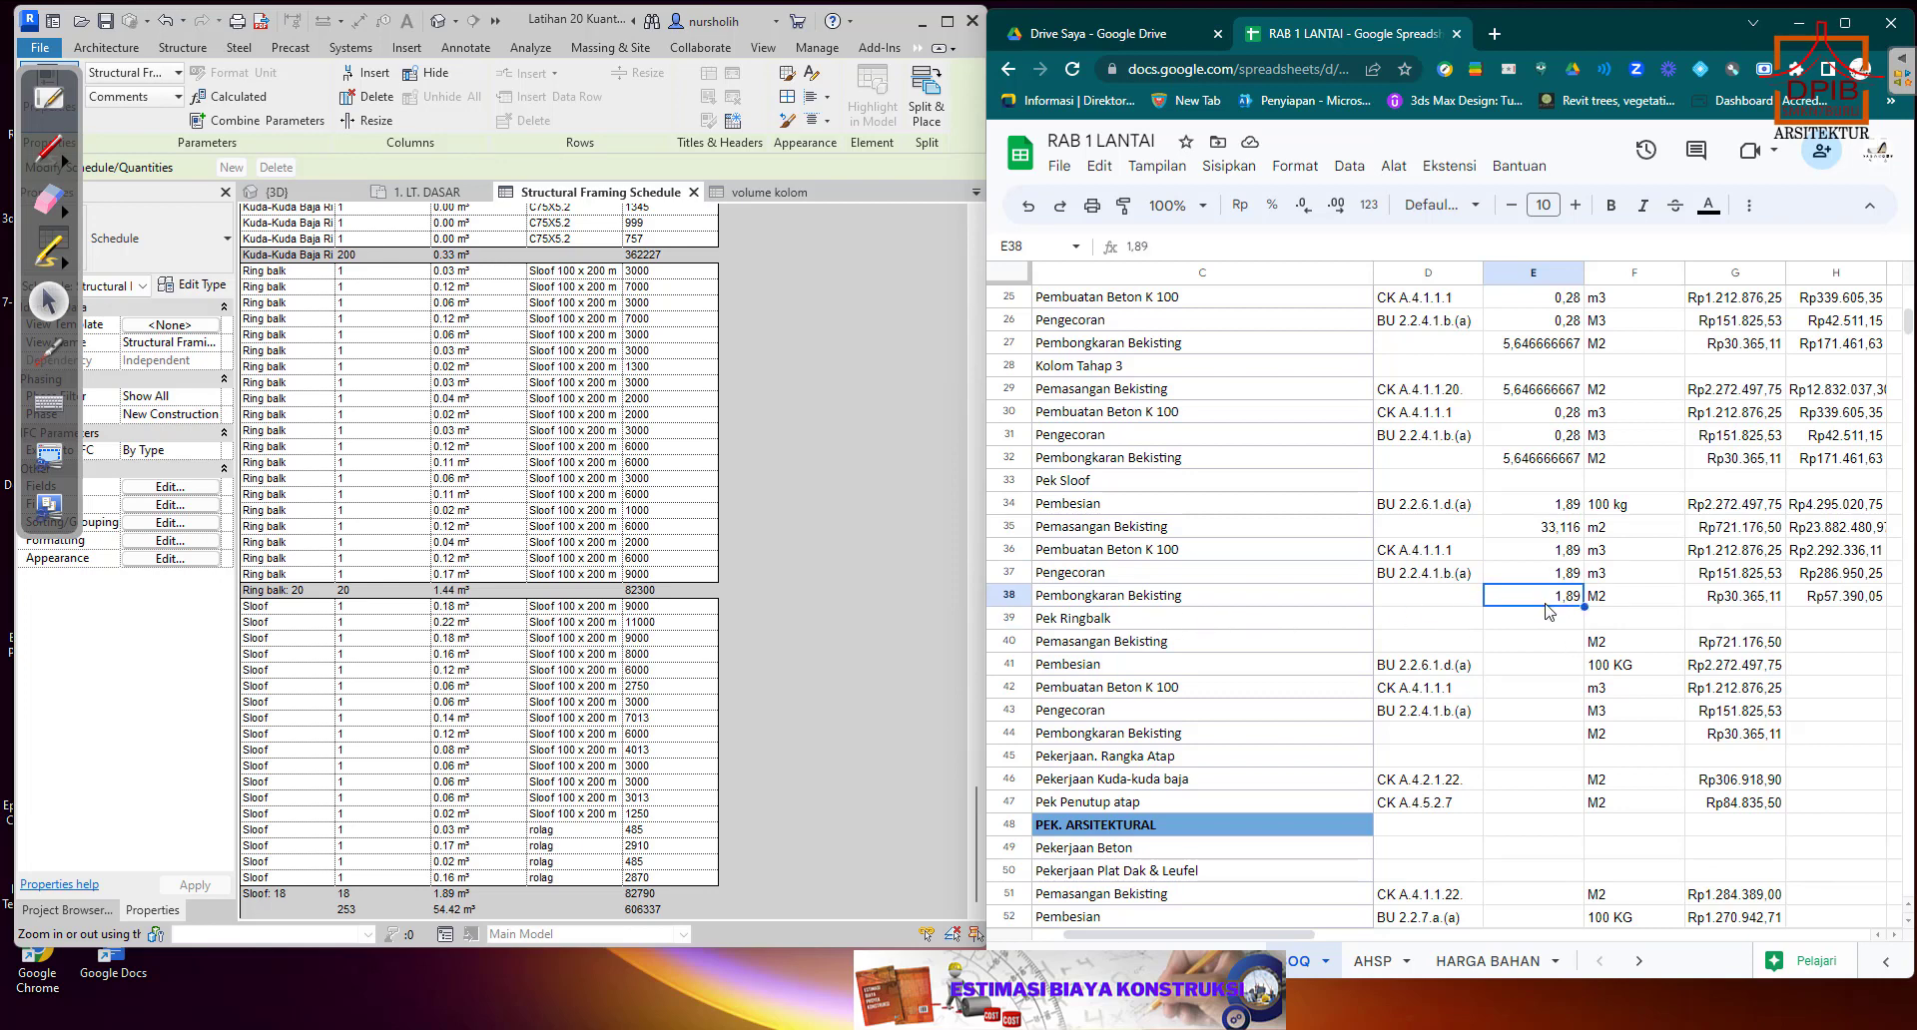
{"action": "key", "text": "Delete"}
{"action": "type", "text": "+"}
{"action": "left_click", "coordinate": [1547, 529]}
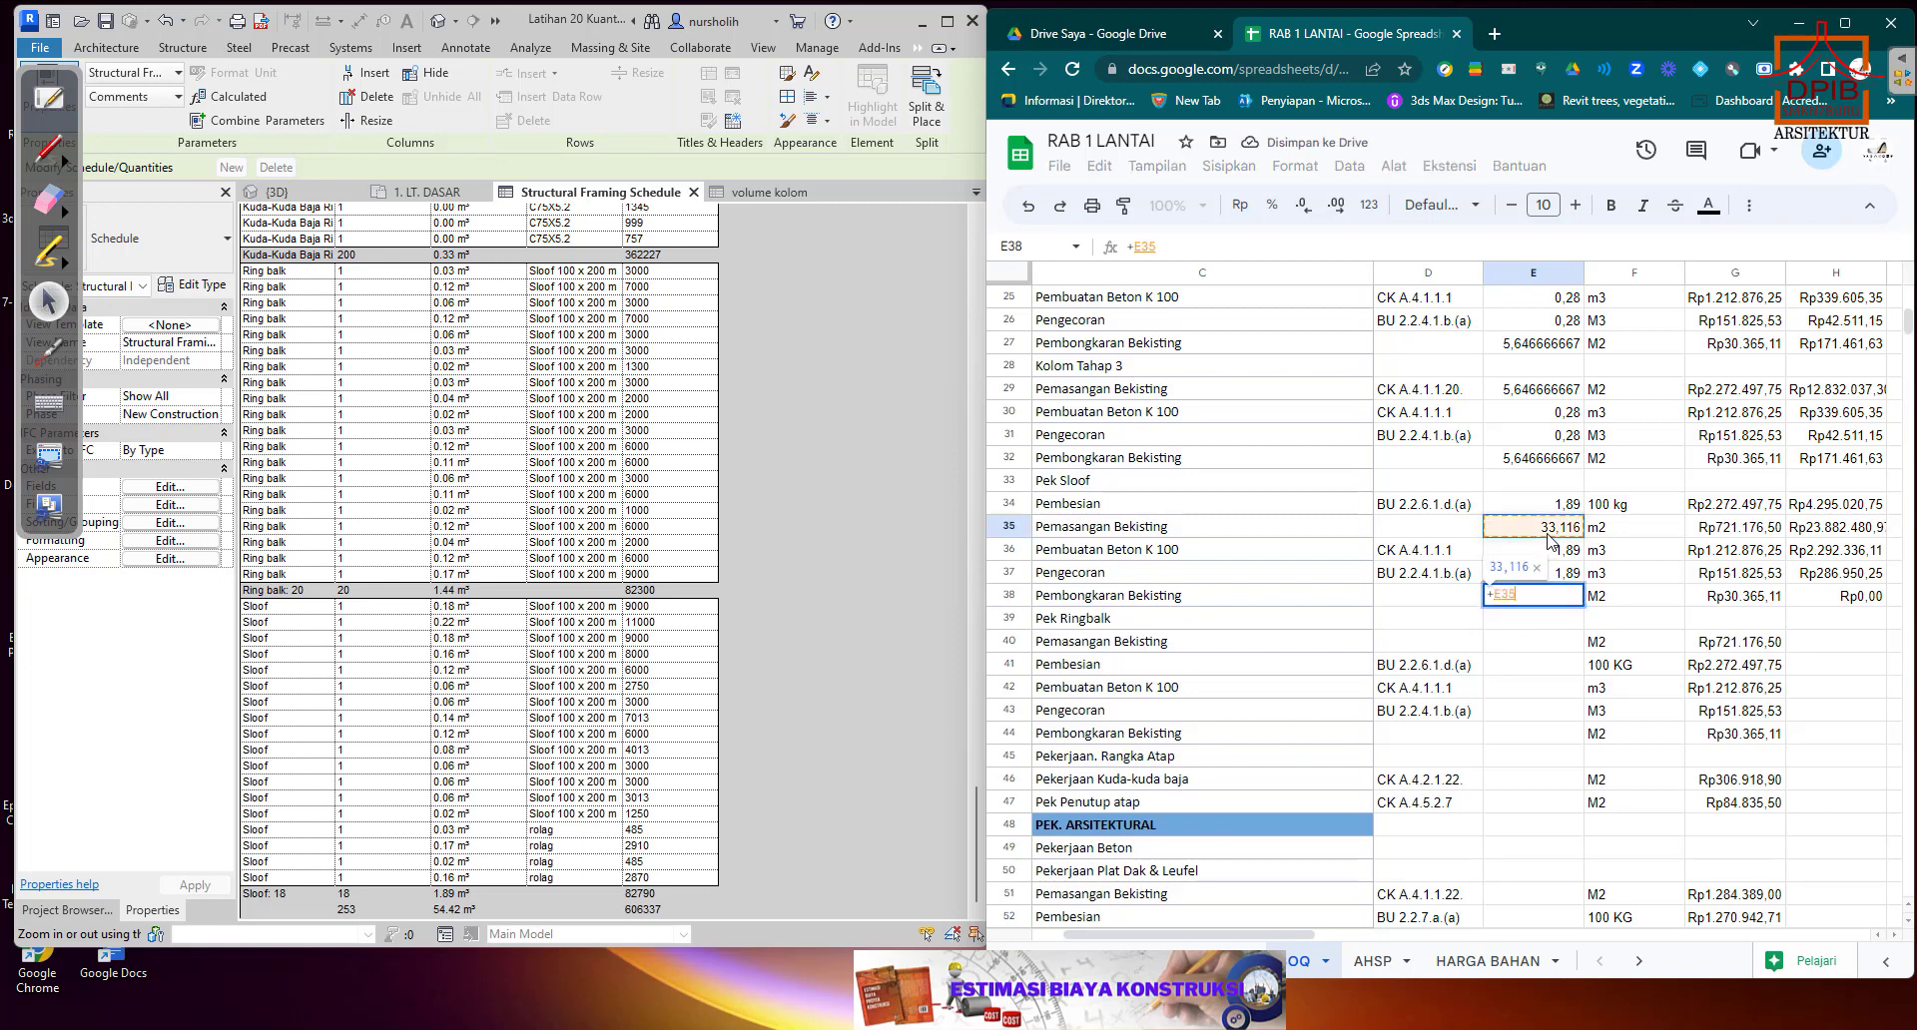
{"action": "key", "text": "Return"}
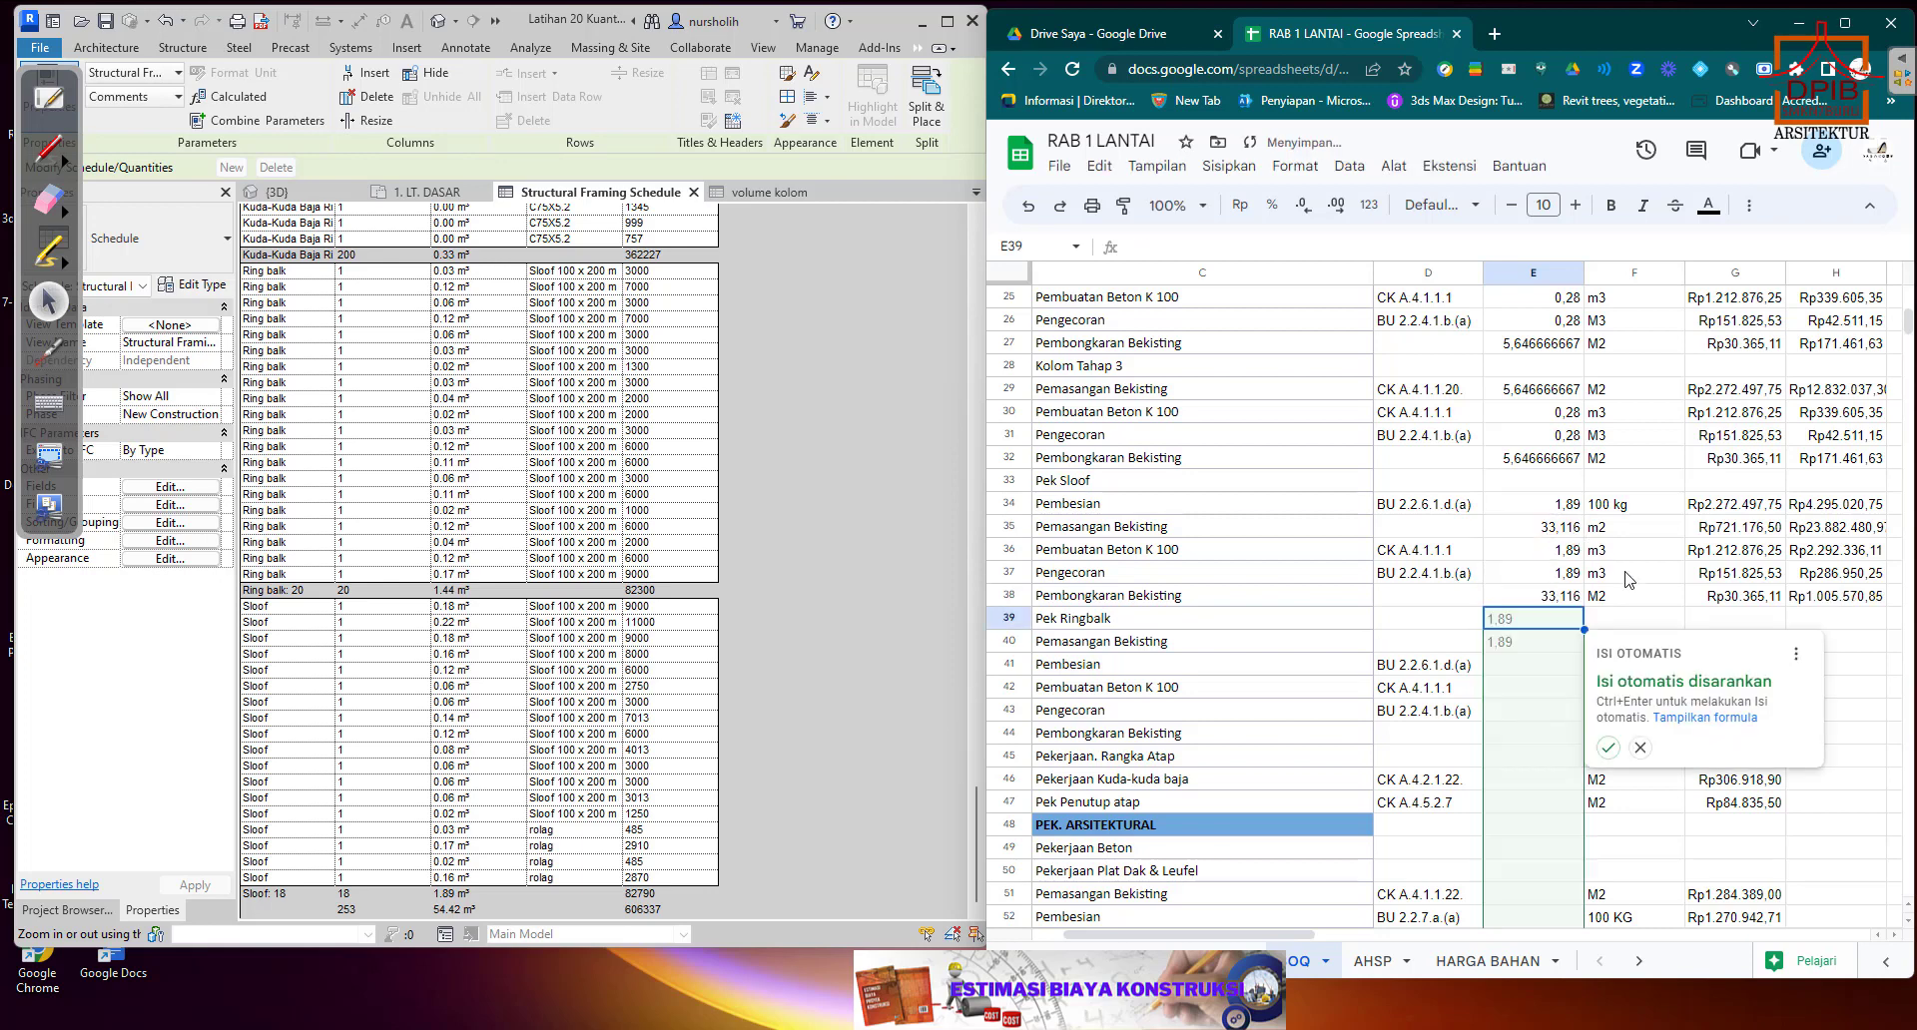
{"action": "left_click", "coordinate": [1640, 748]}
Review the Pek Ringbalk rows in the estimate and the Ring balk total length in the Structural Framing Schedule.
{"action": "left_click", "coordinate": [1563, 688]}
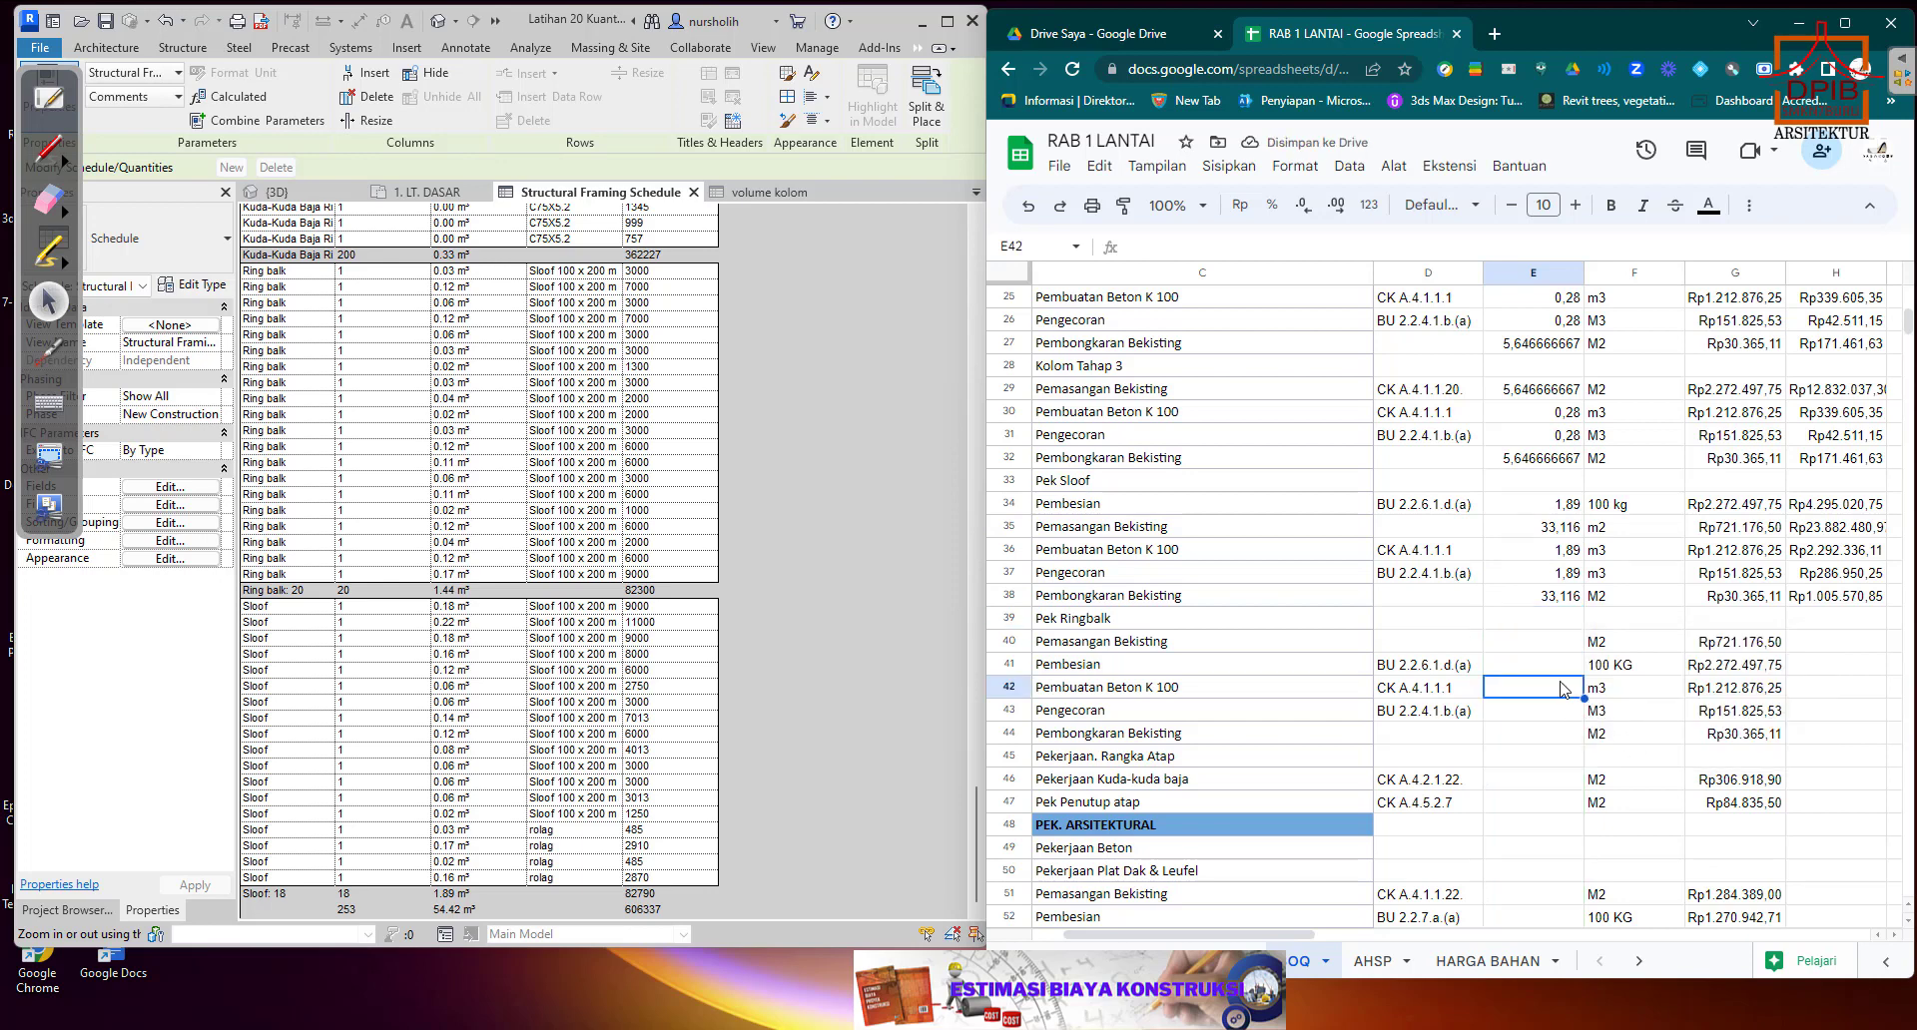
{"action": "scroll", "coordinate": [1562, 687], "scroll_direction": "down", "scroll_amount": 2}
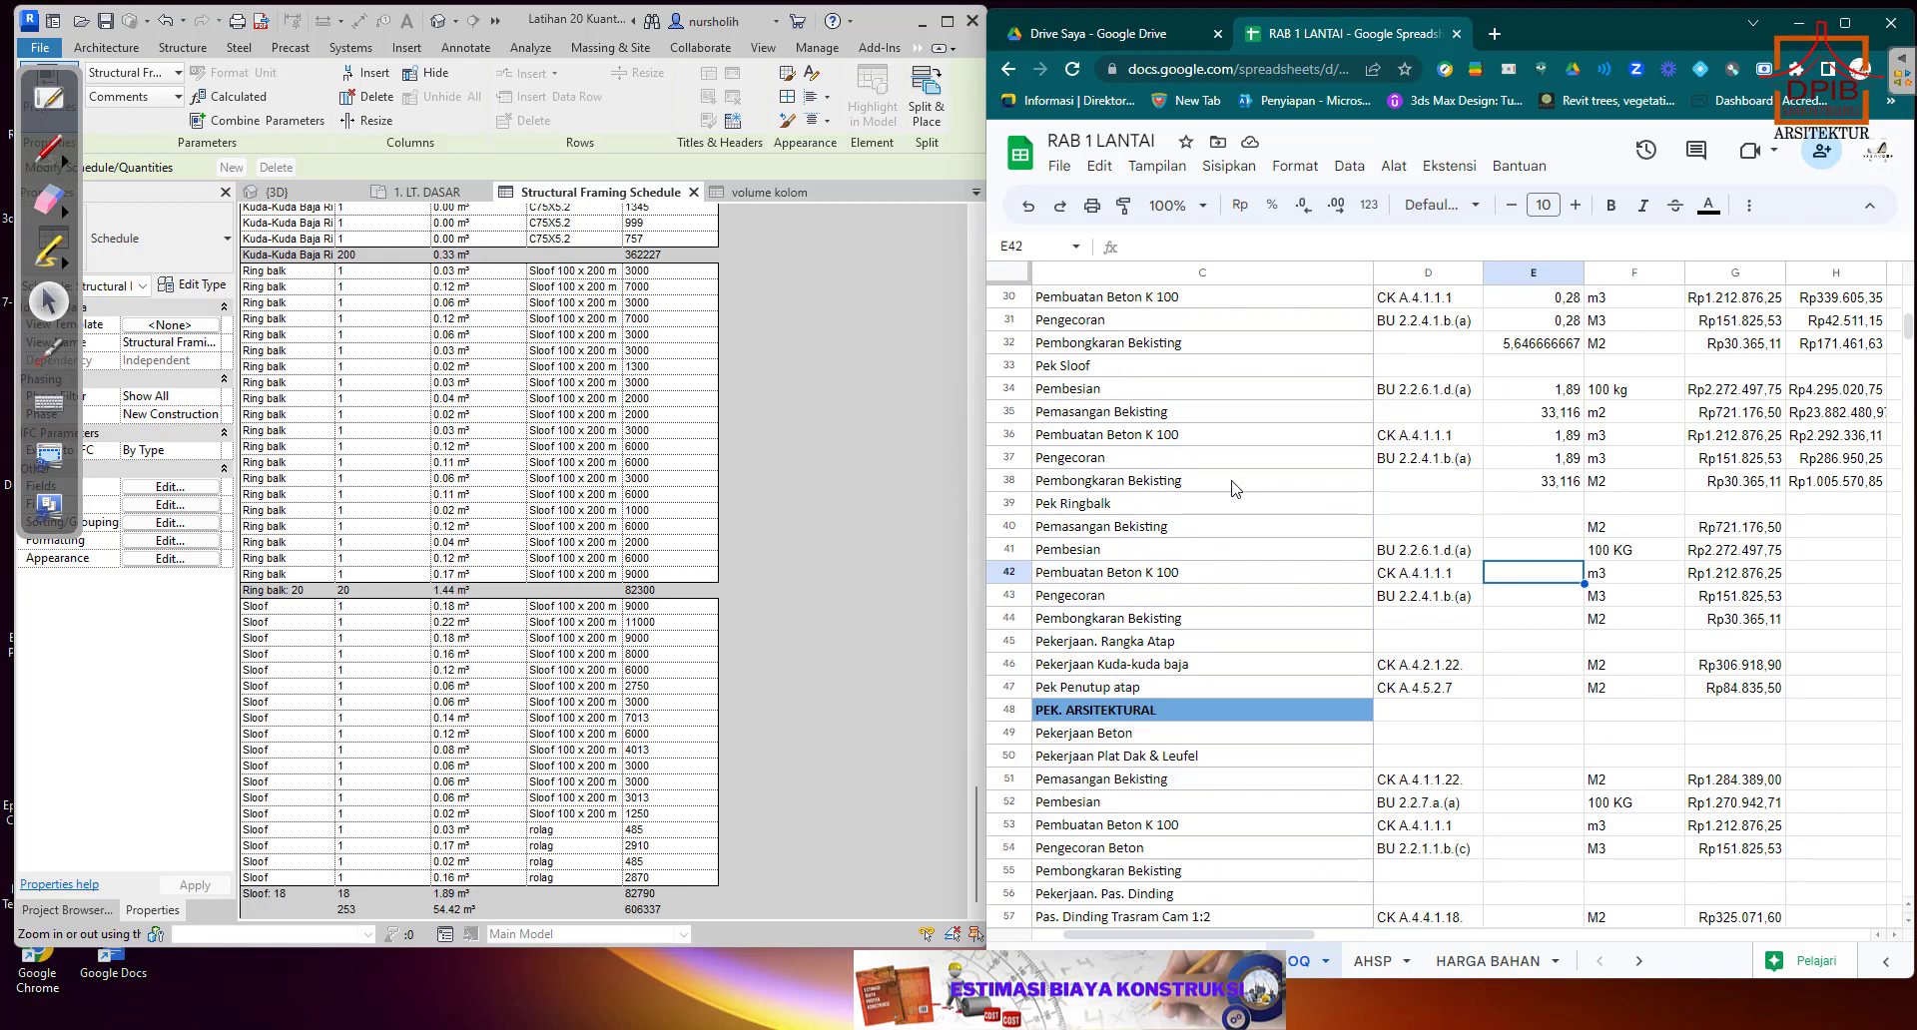
{"action": "scroll", "coordinate": [1700, 500], "scroll_direction": "down", "scroll_amount": 2}
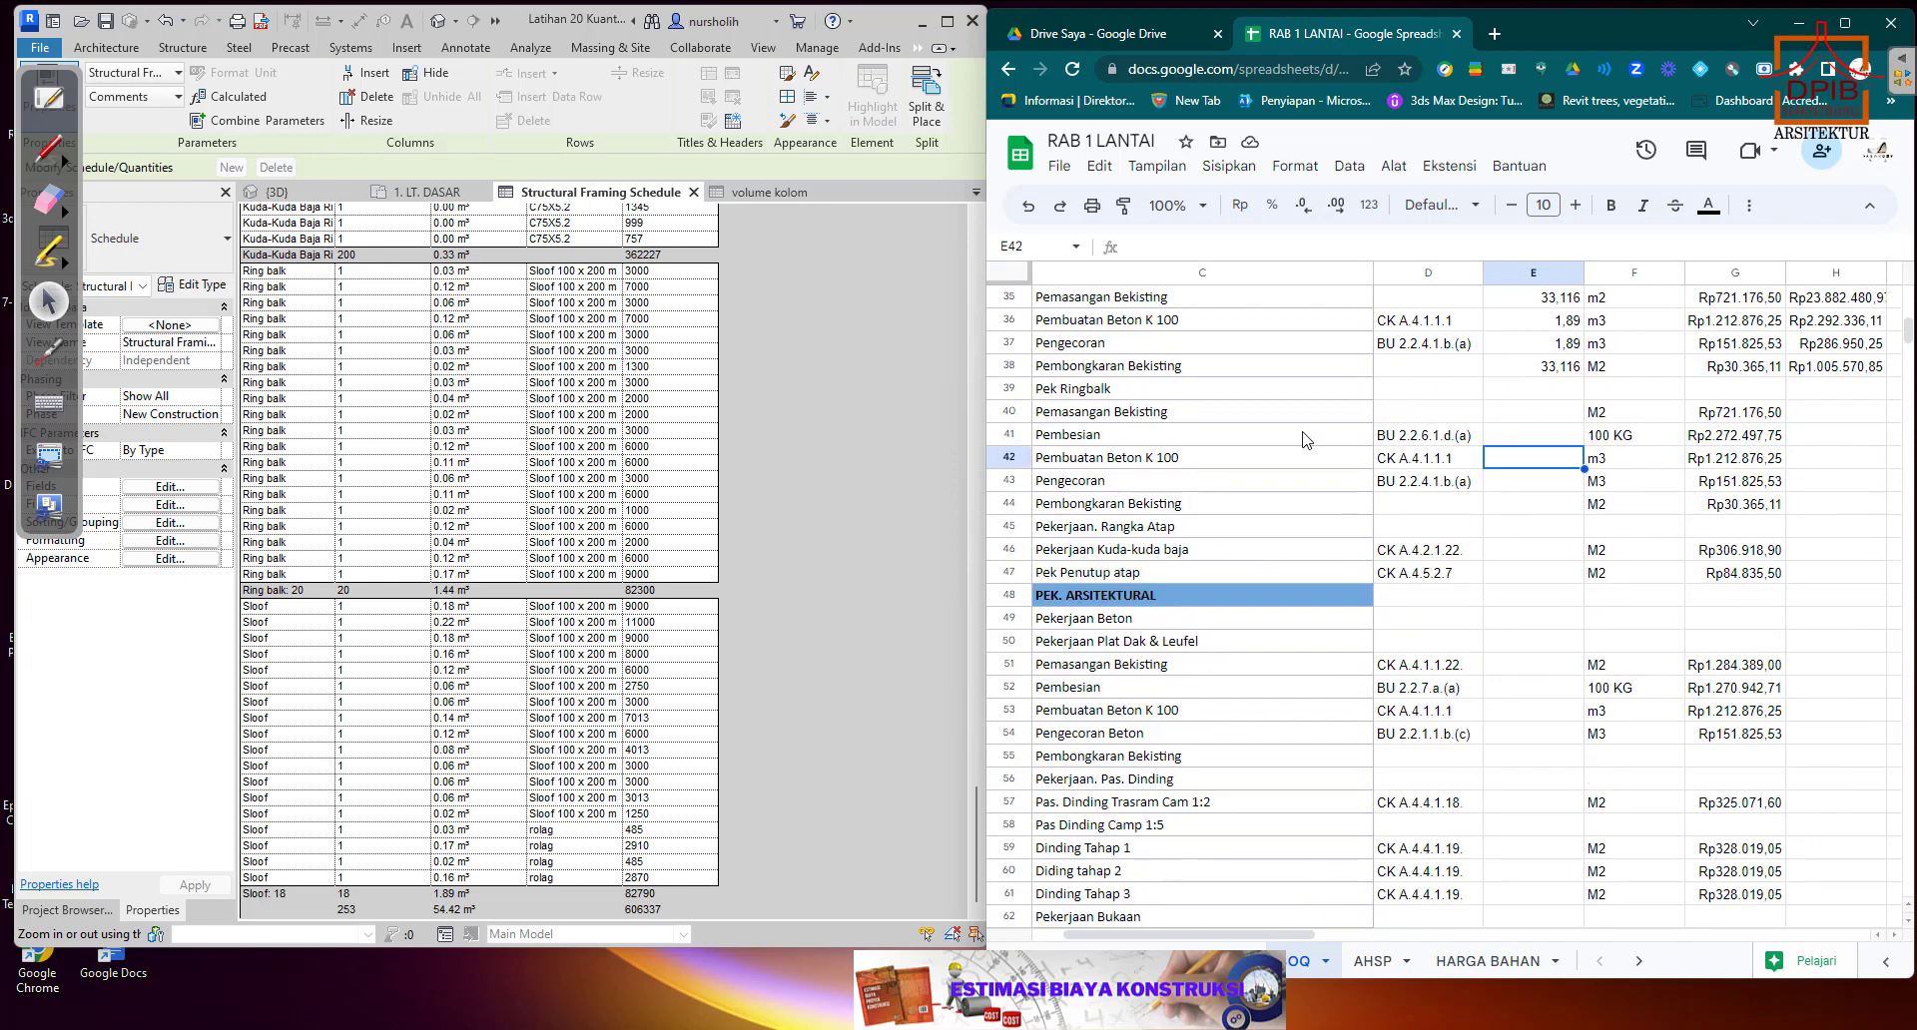
{"action": "left_click", "coordinate": [1095, 392]}
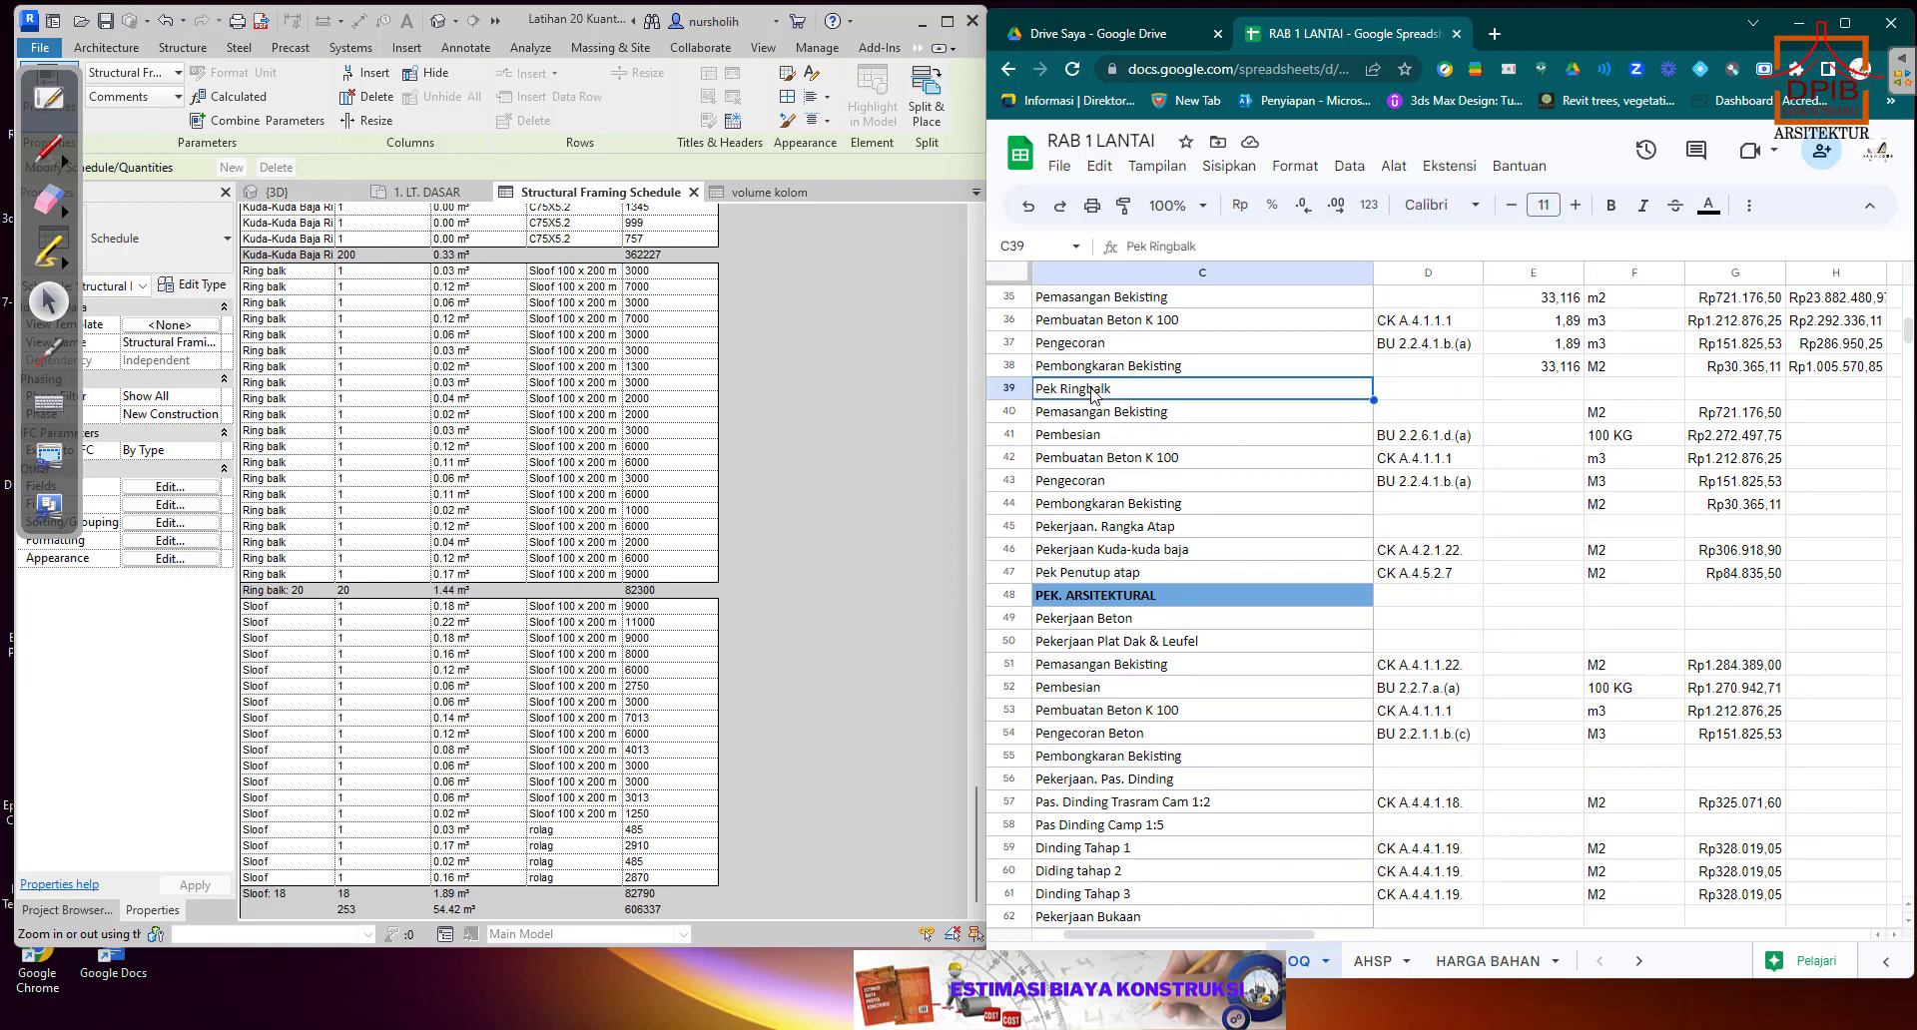
{"action": "left_click", "coordinate": [1537, 423]}
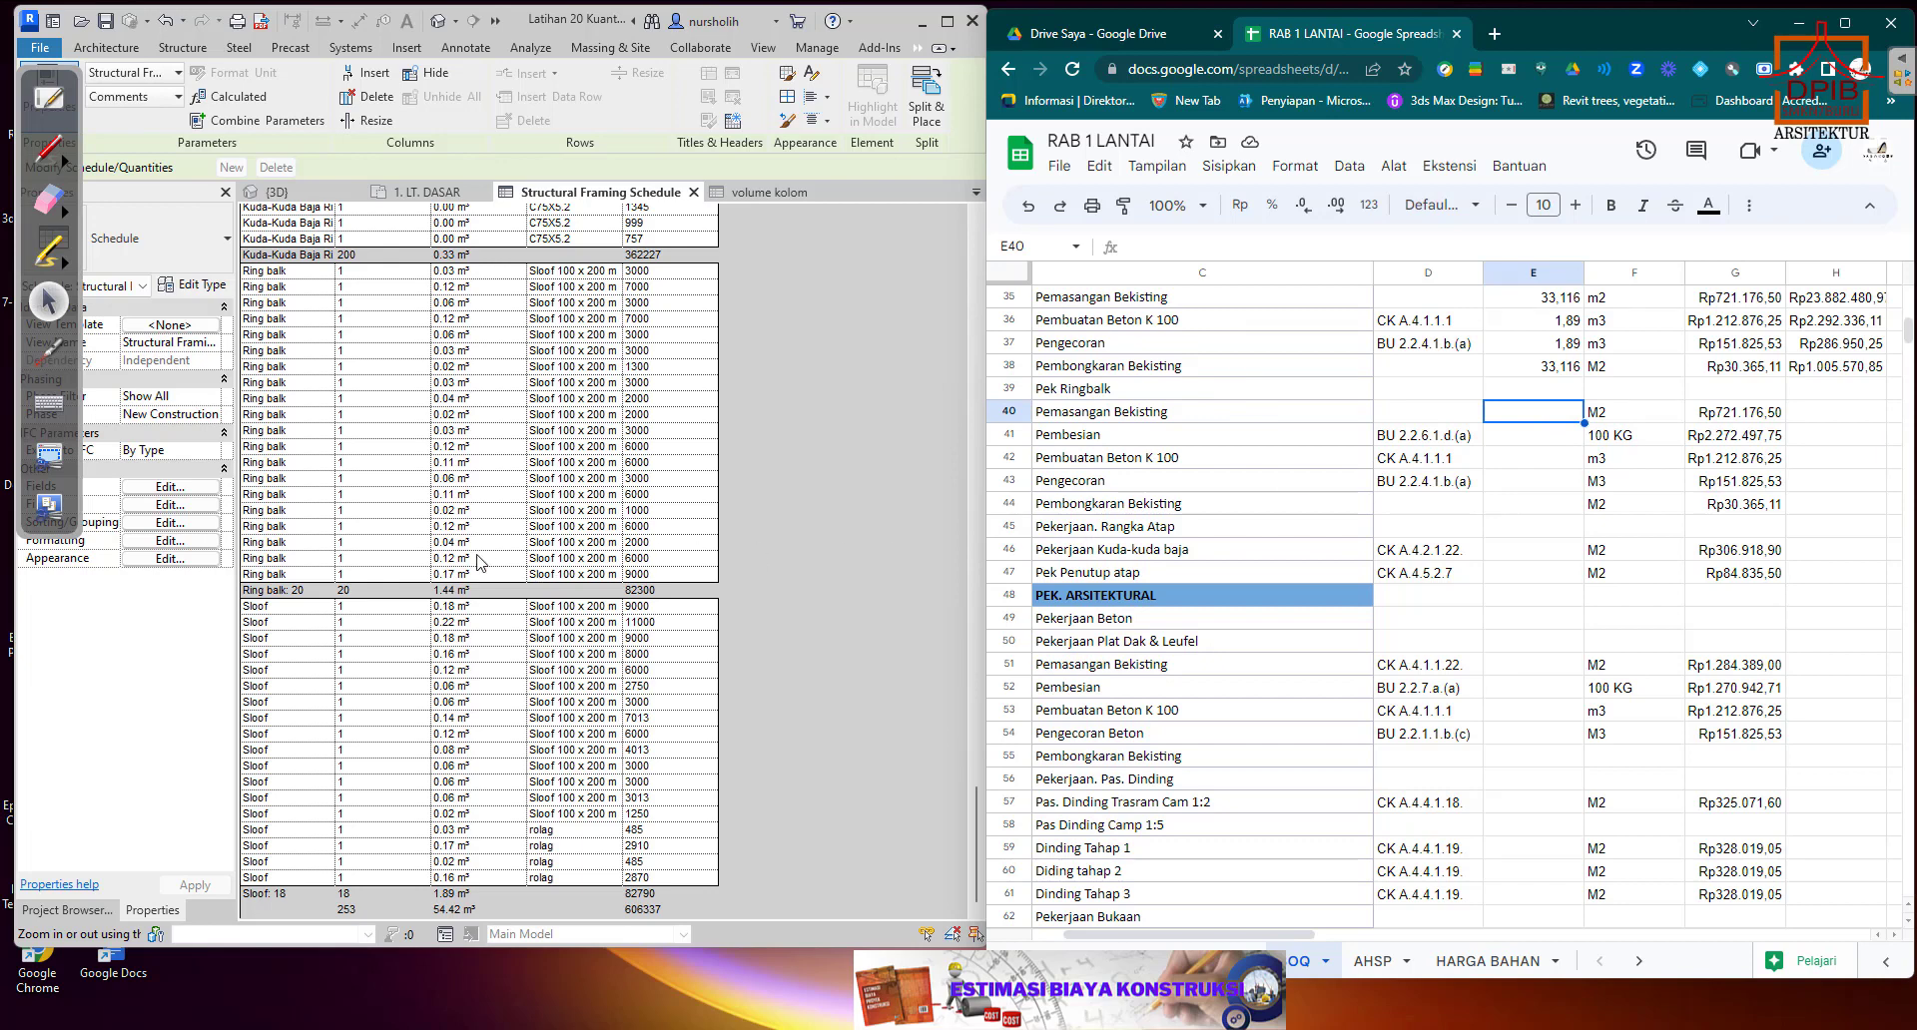
{"action": "scroll", "coordinate": [478, 560], "scroll_direction": "up", "scroll_amount": 1}
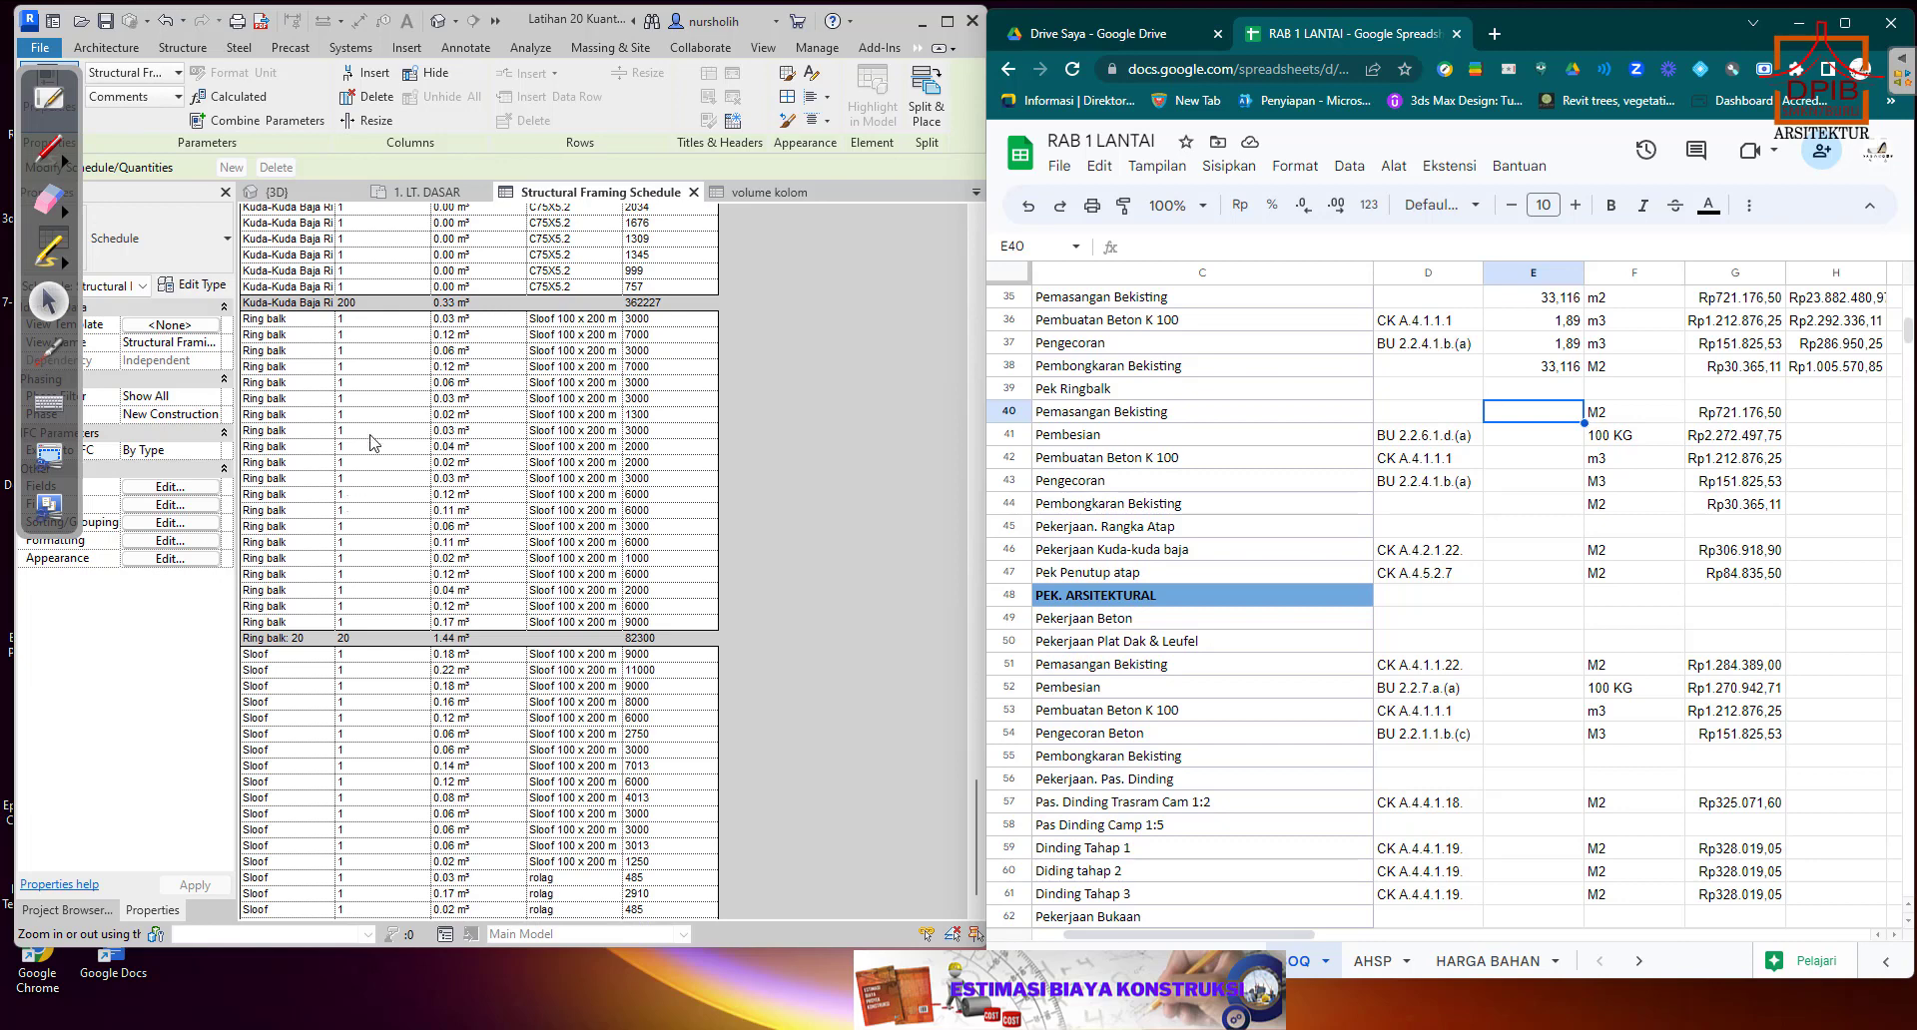
{"action": "left_click", "coordinate": [638, 643]}
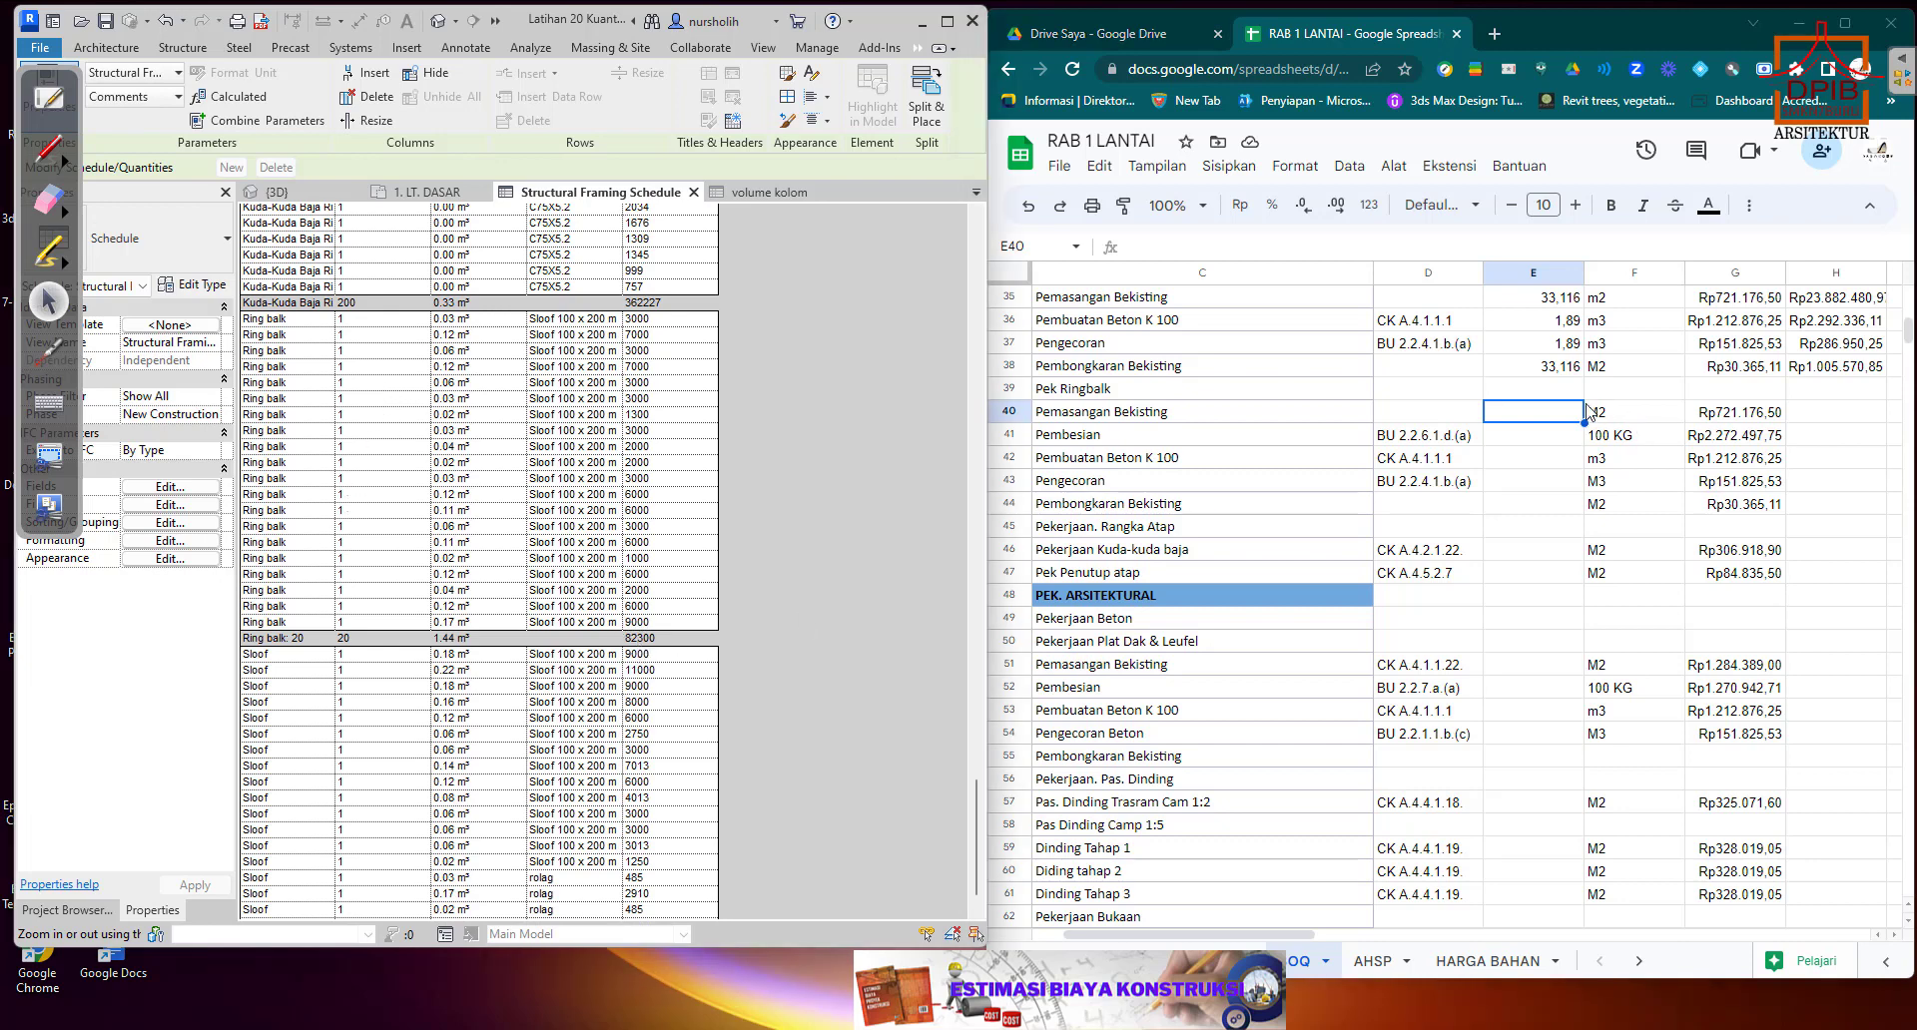
{"action": "left_click", "coordinate": [1206, 419]}
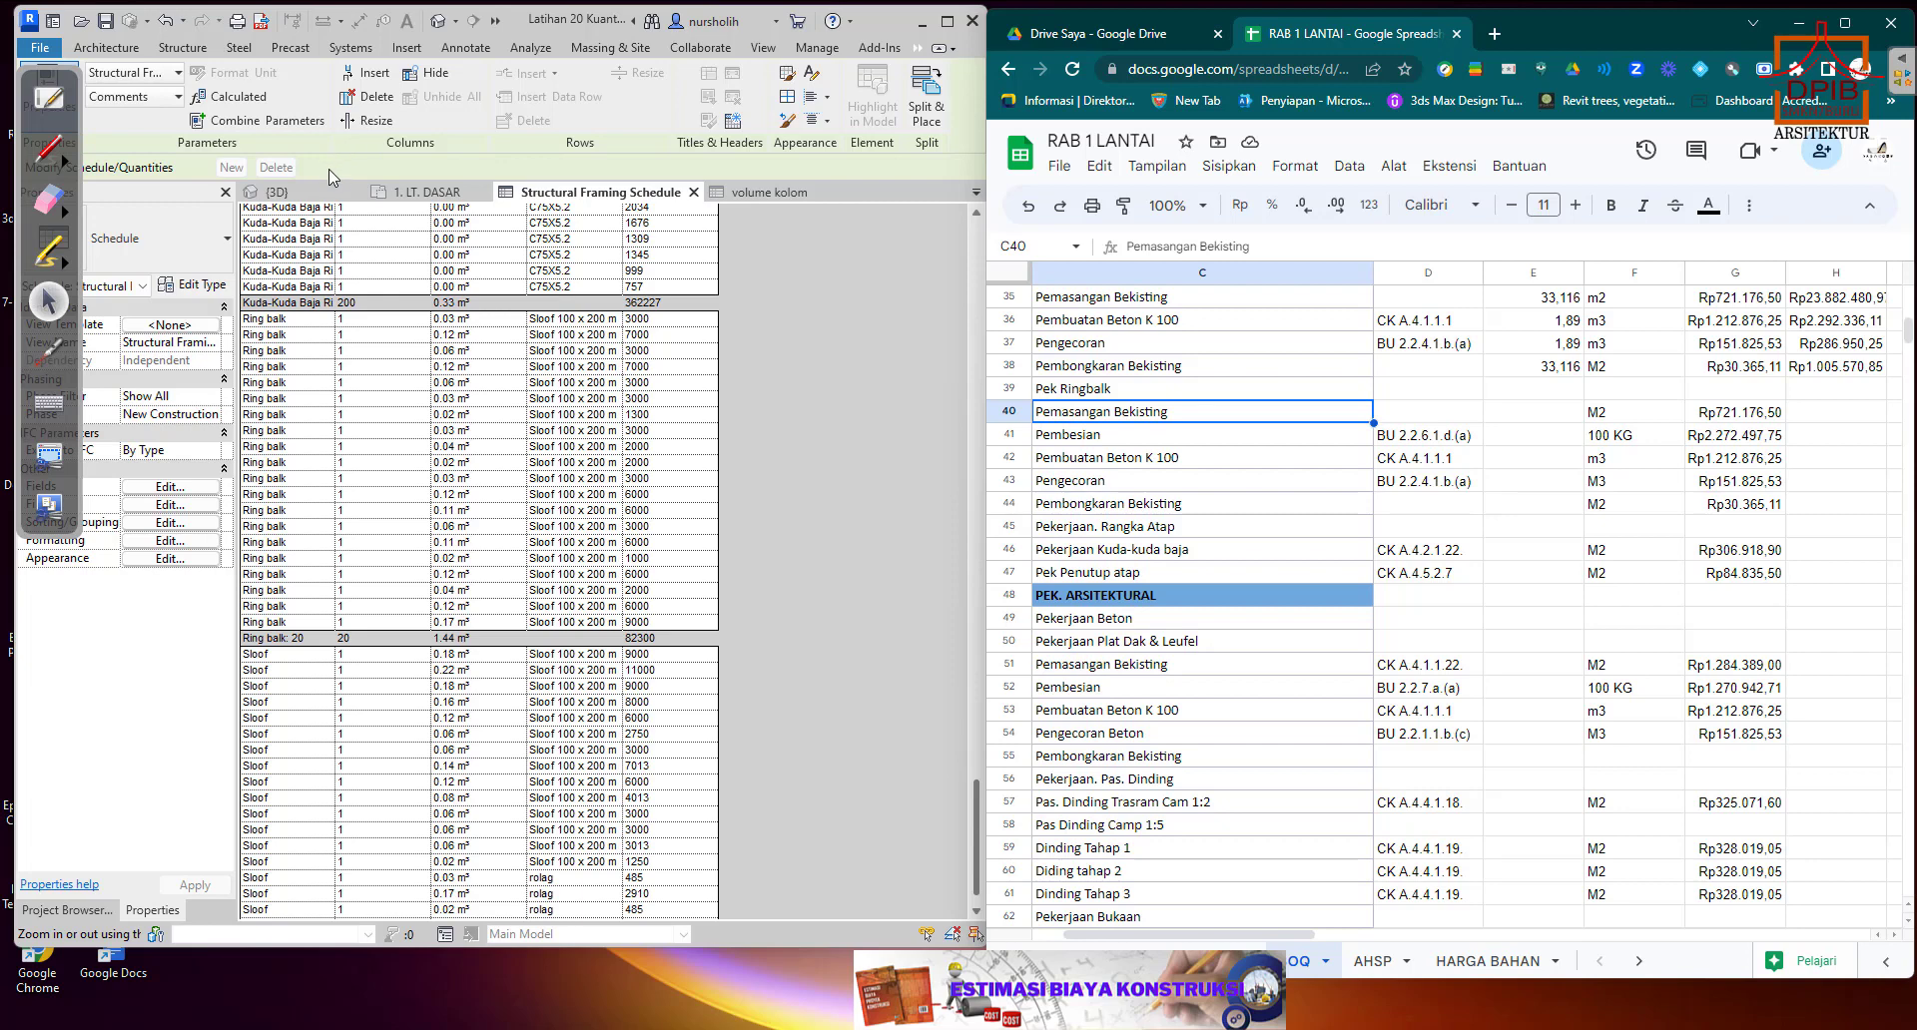
Switch to the 3D view in Revit and examine the house's side wall where the ring beam runs.
{"action": "left_click", "coordinate": [313, 195]}
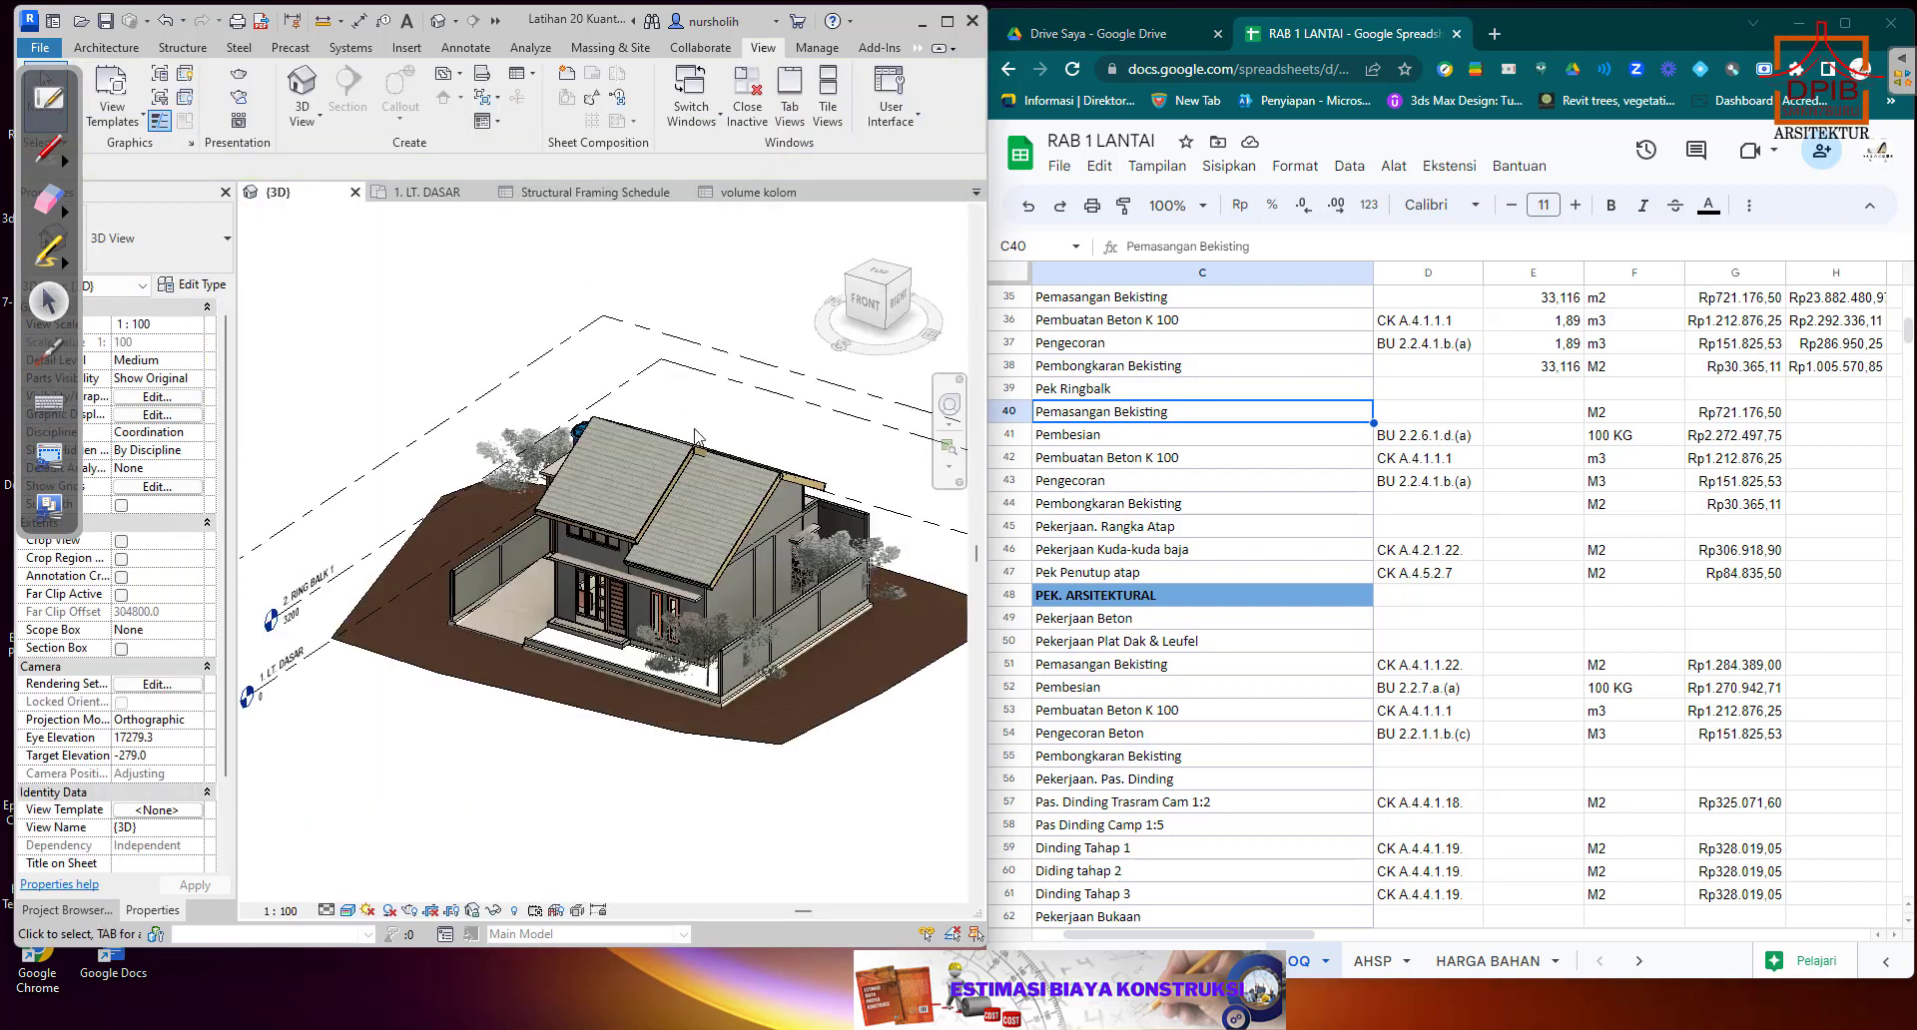
{"action": "left_click", "coordinate": [763, 538]}
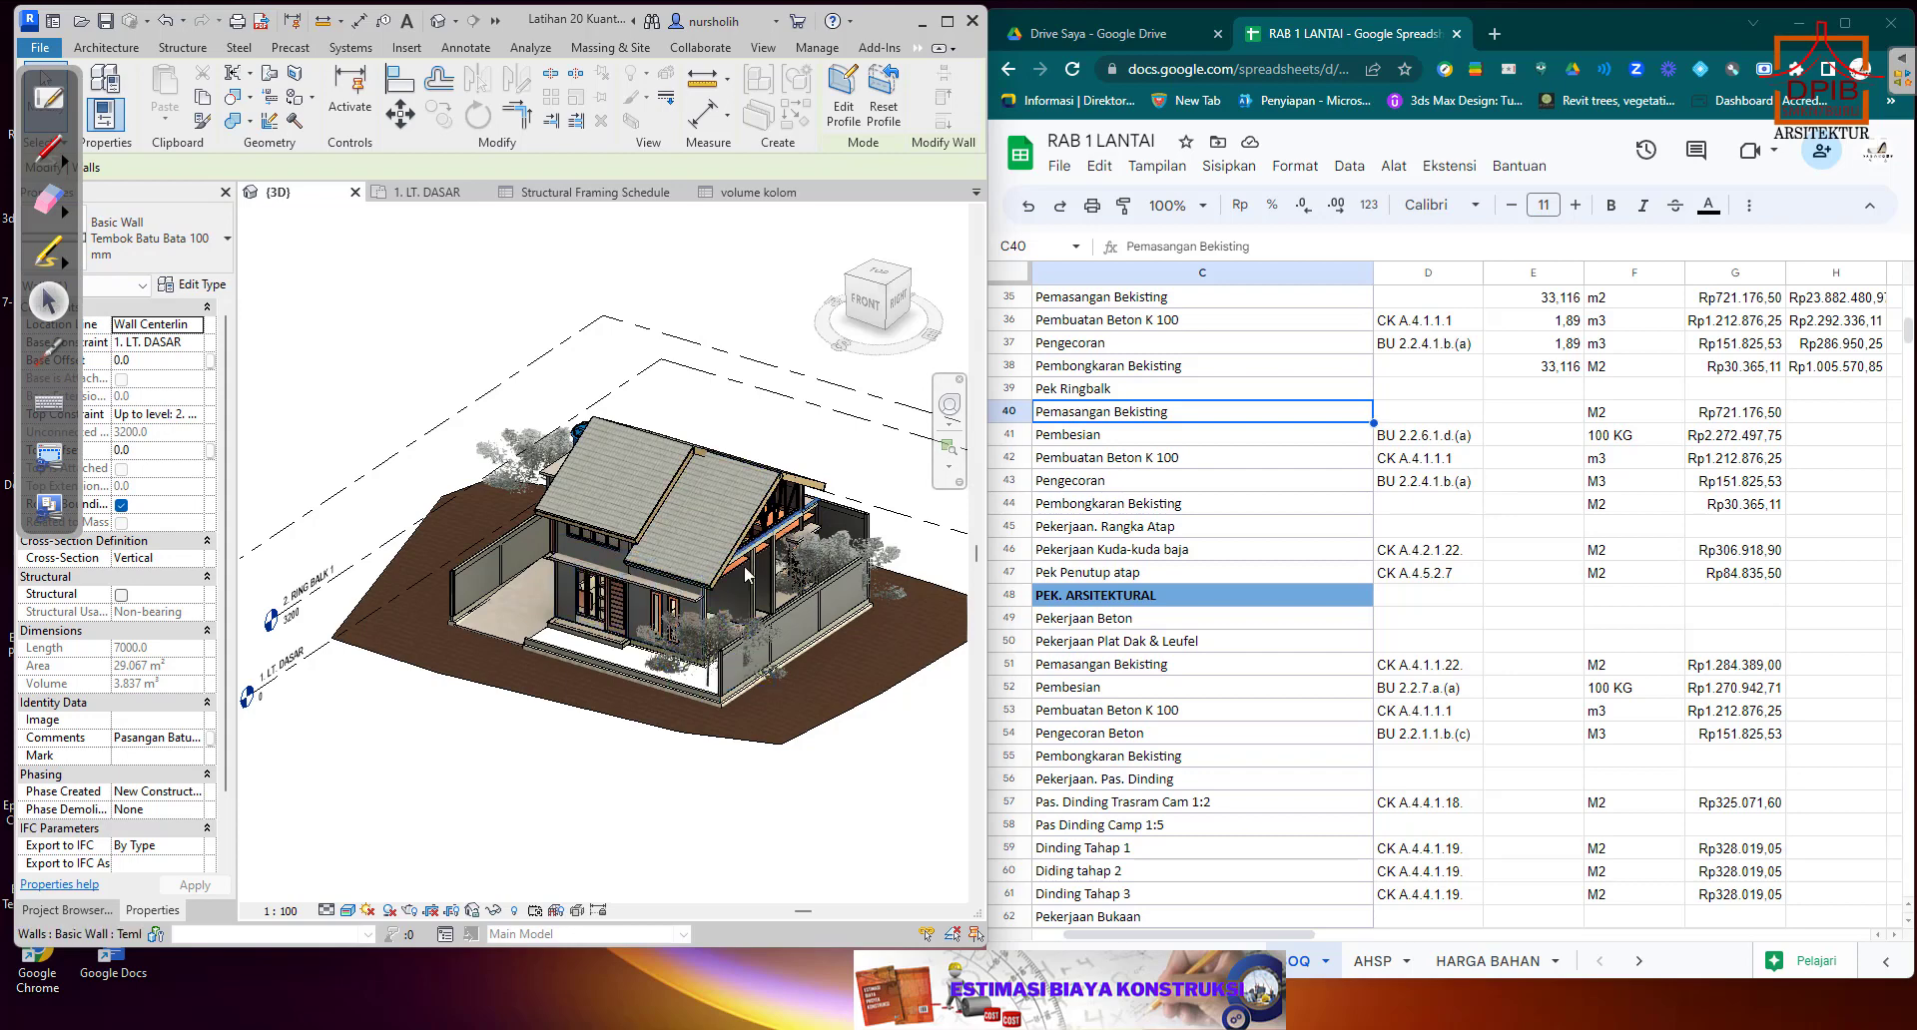
{"action": "scroll", "coordinate": [774, 565], "scroll_direction": "up", "scroll_amount": 5}
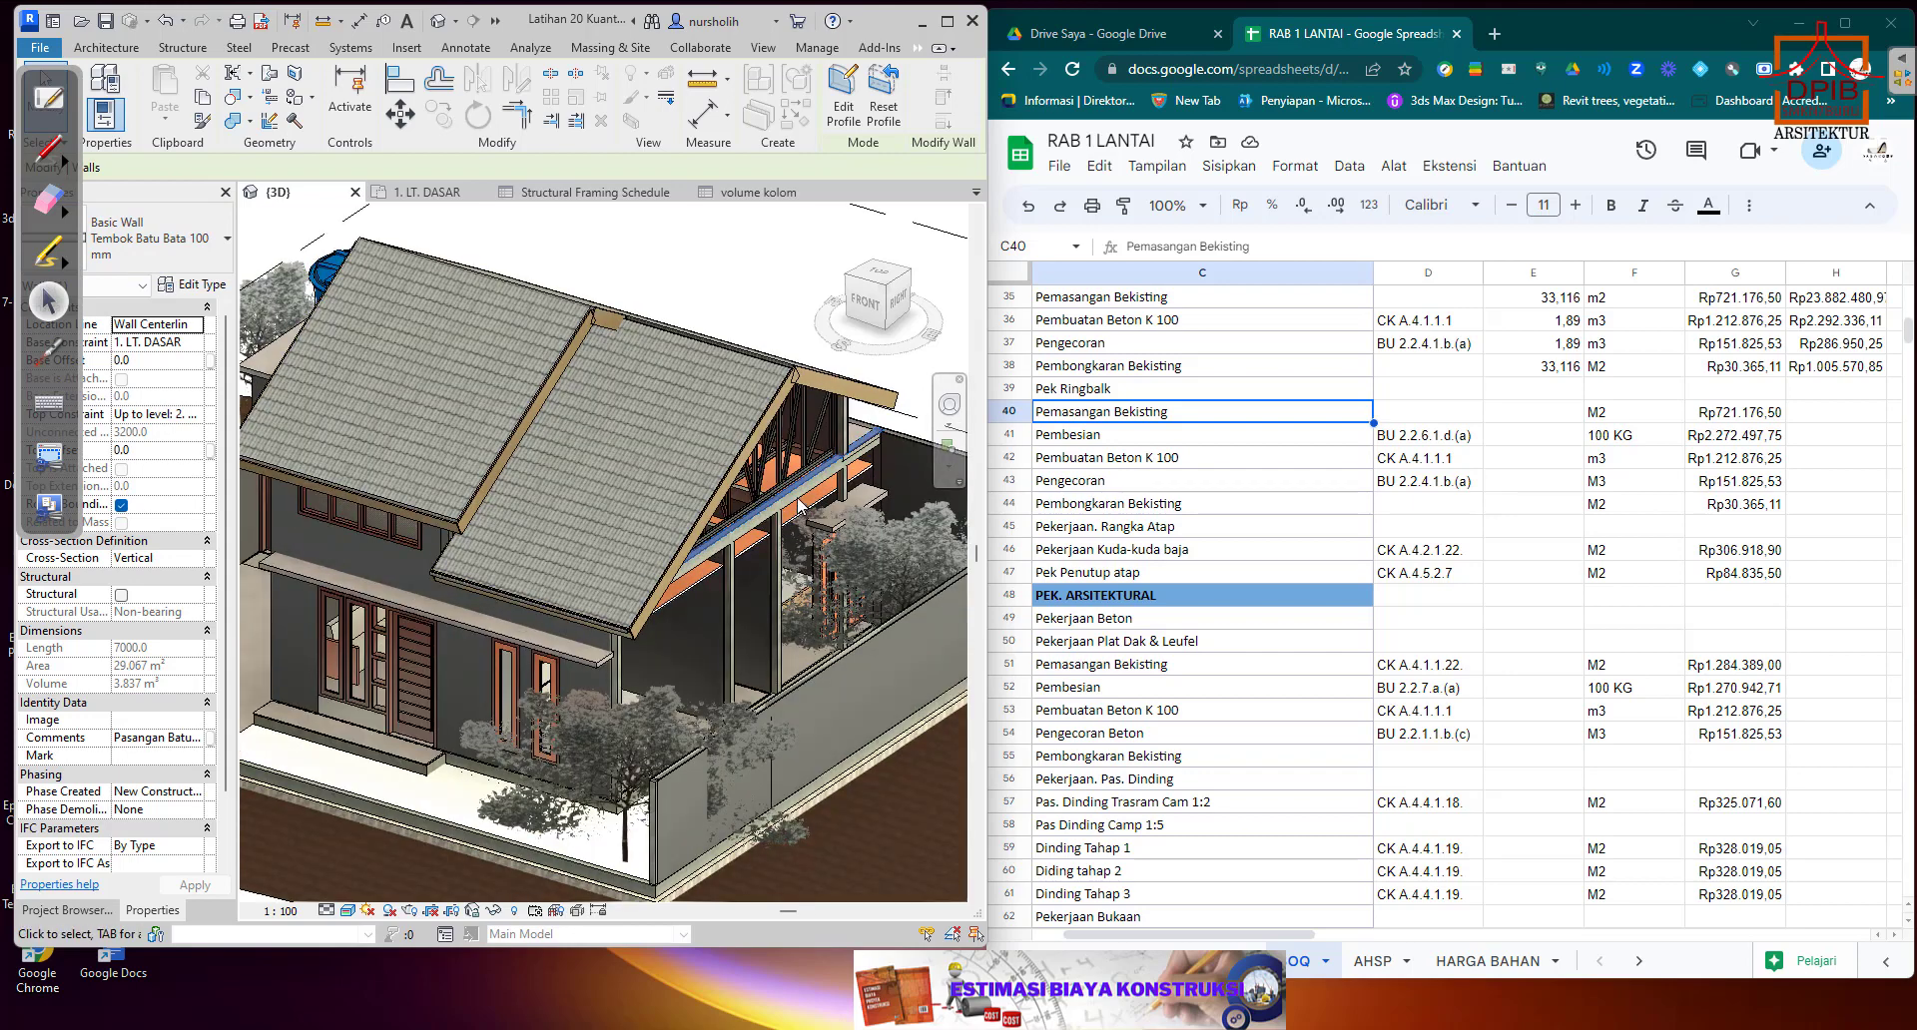
{"action": "left_click", "coordinate": [807, 327]}
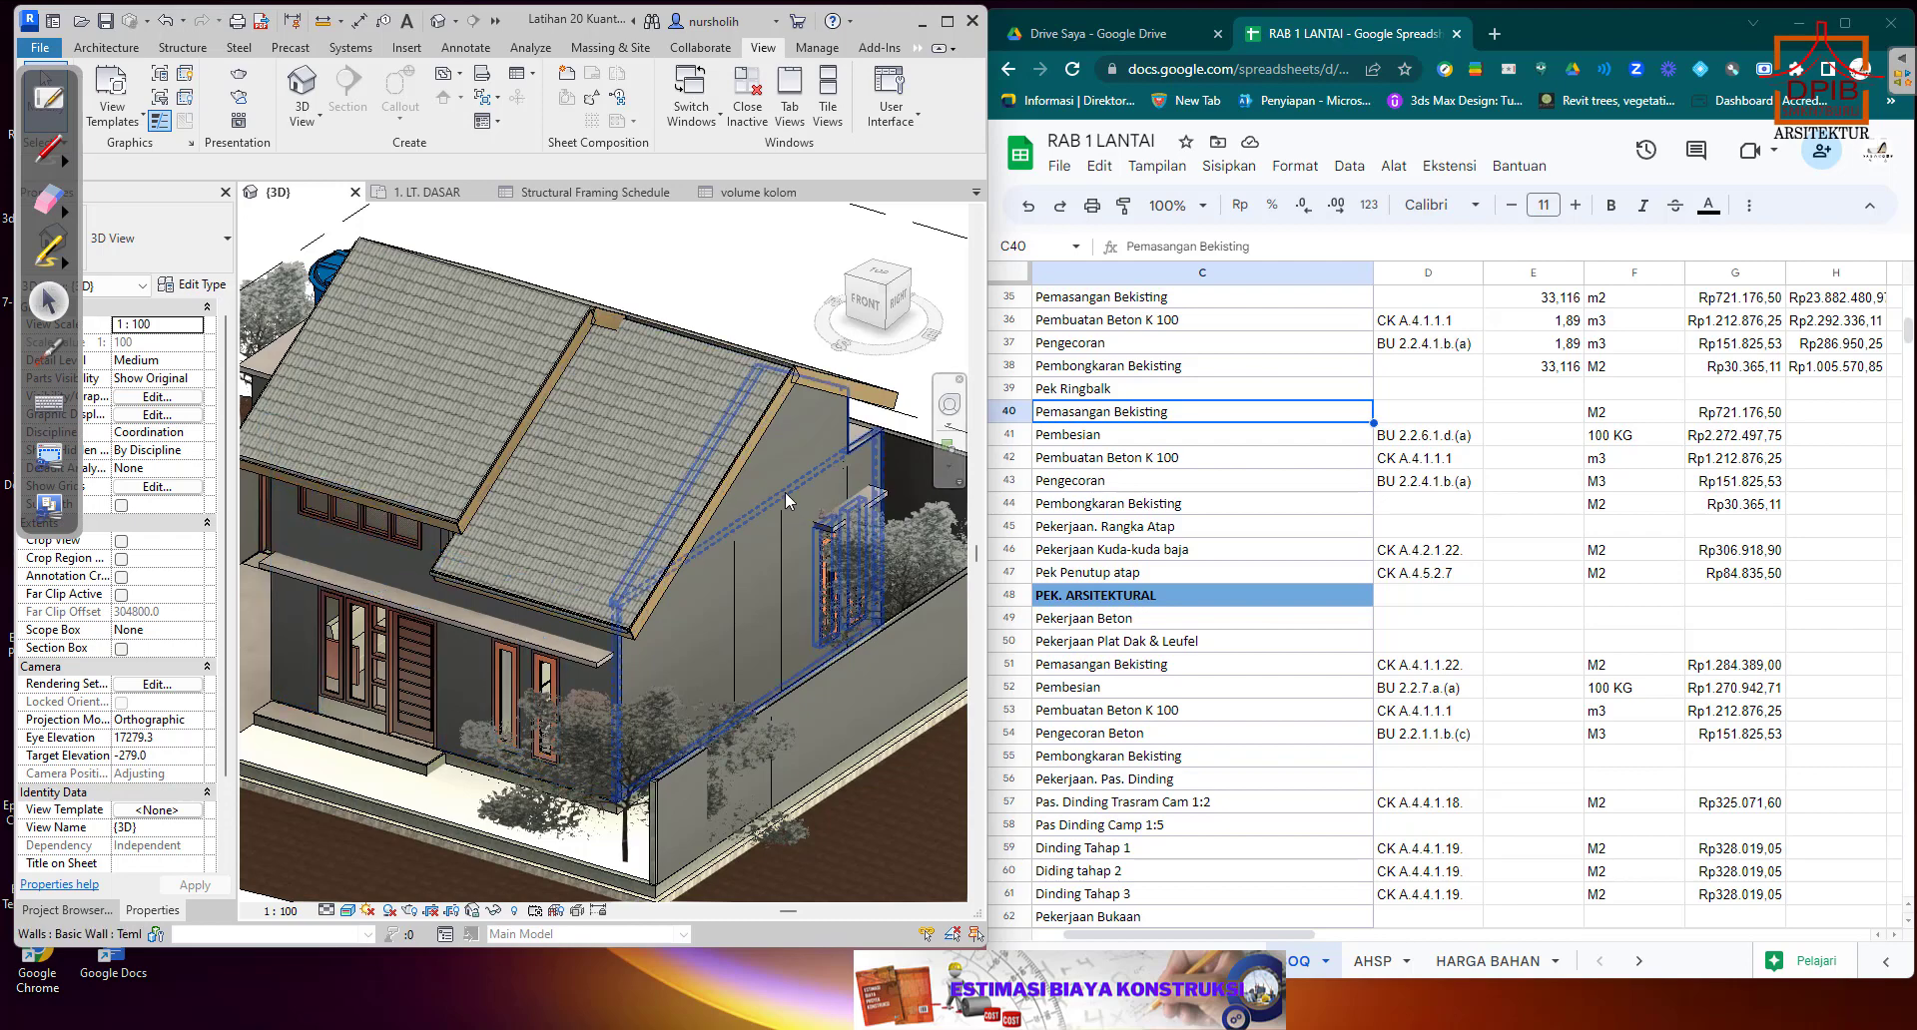
{"action": "scroll", "coordinate": [785, 491], "scroll_direction": "down", "scroll_amount": 5}
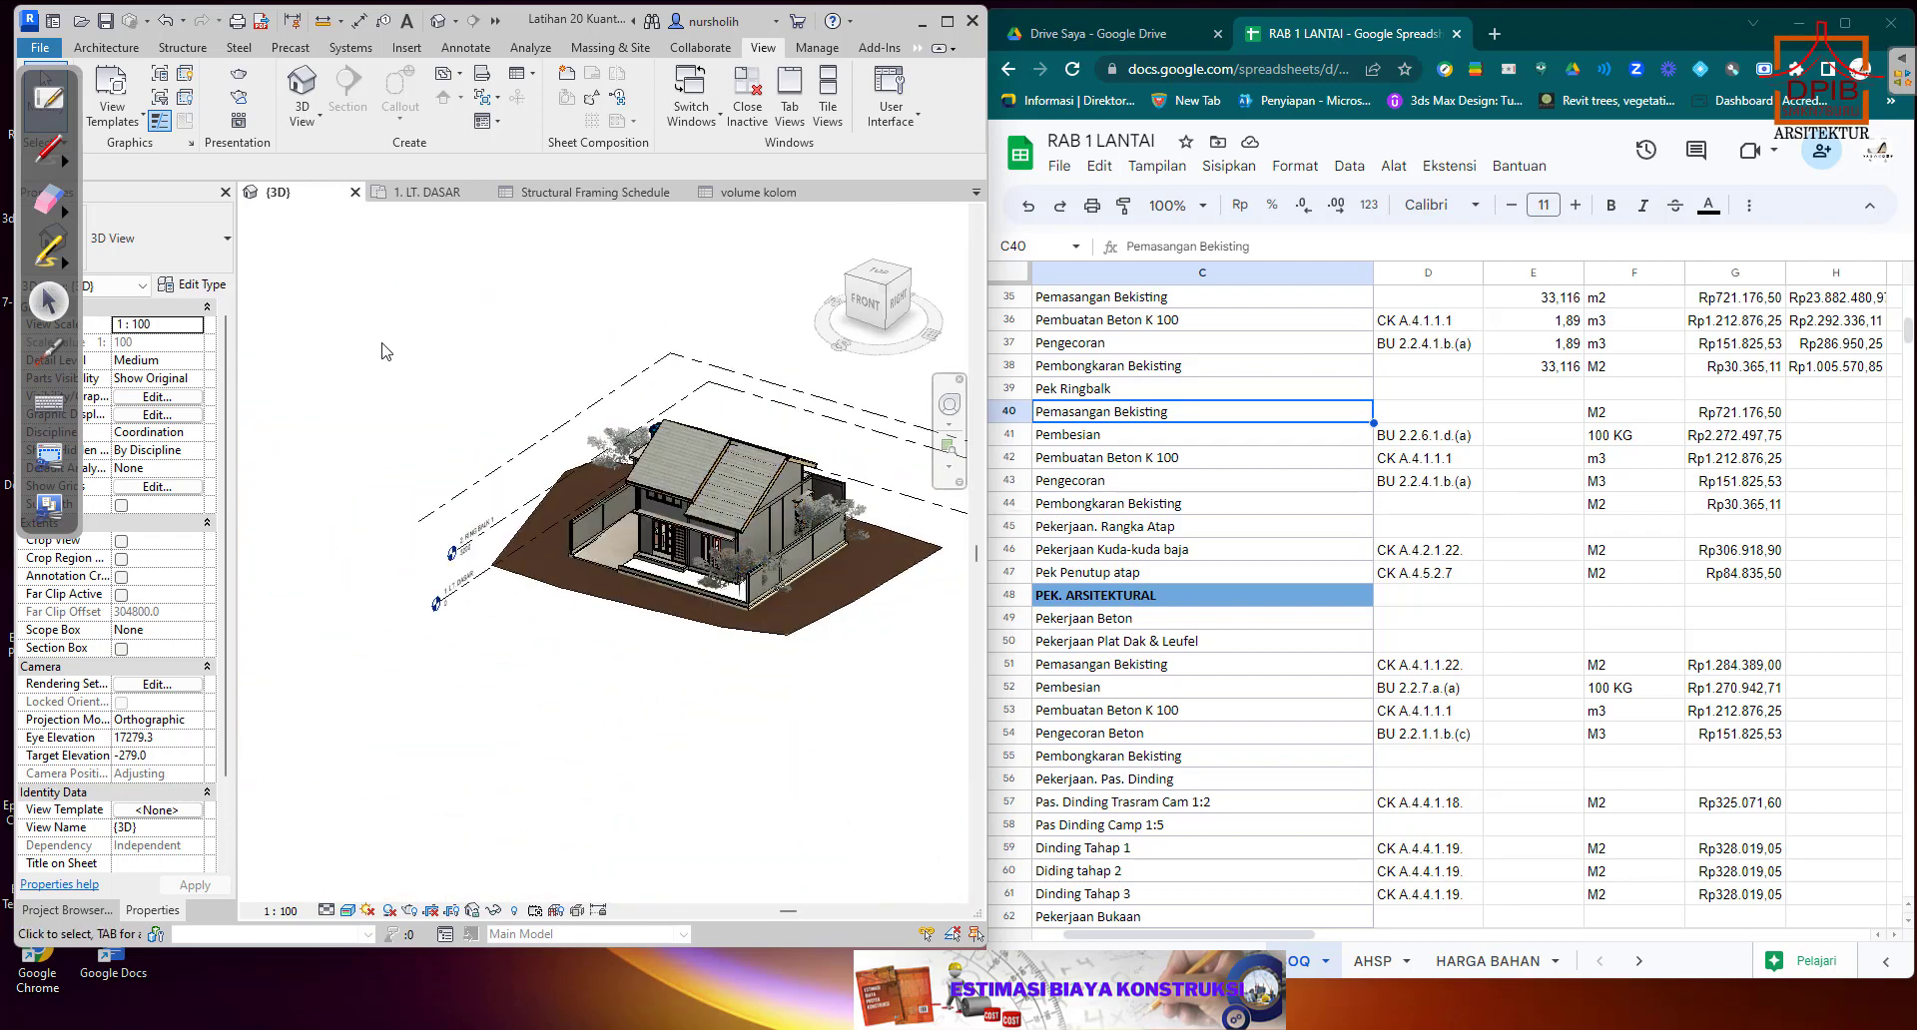
Select the whole house model and filter the selection to Structural Columns and Structural Framing (Primary) only.
{"action": "left_click_drag", "start_coordinate": [346, 309], "coordinate": [975, 680]}
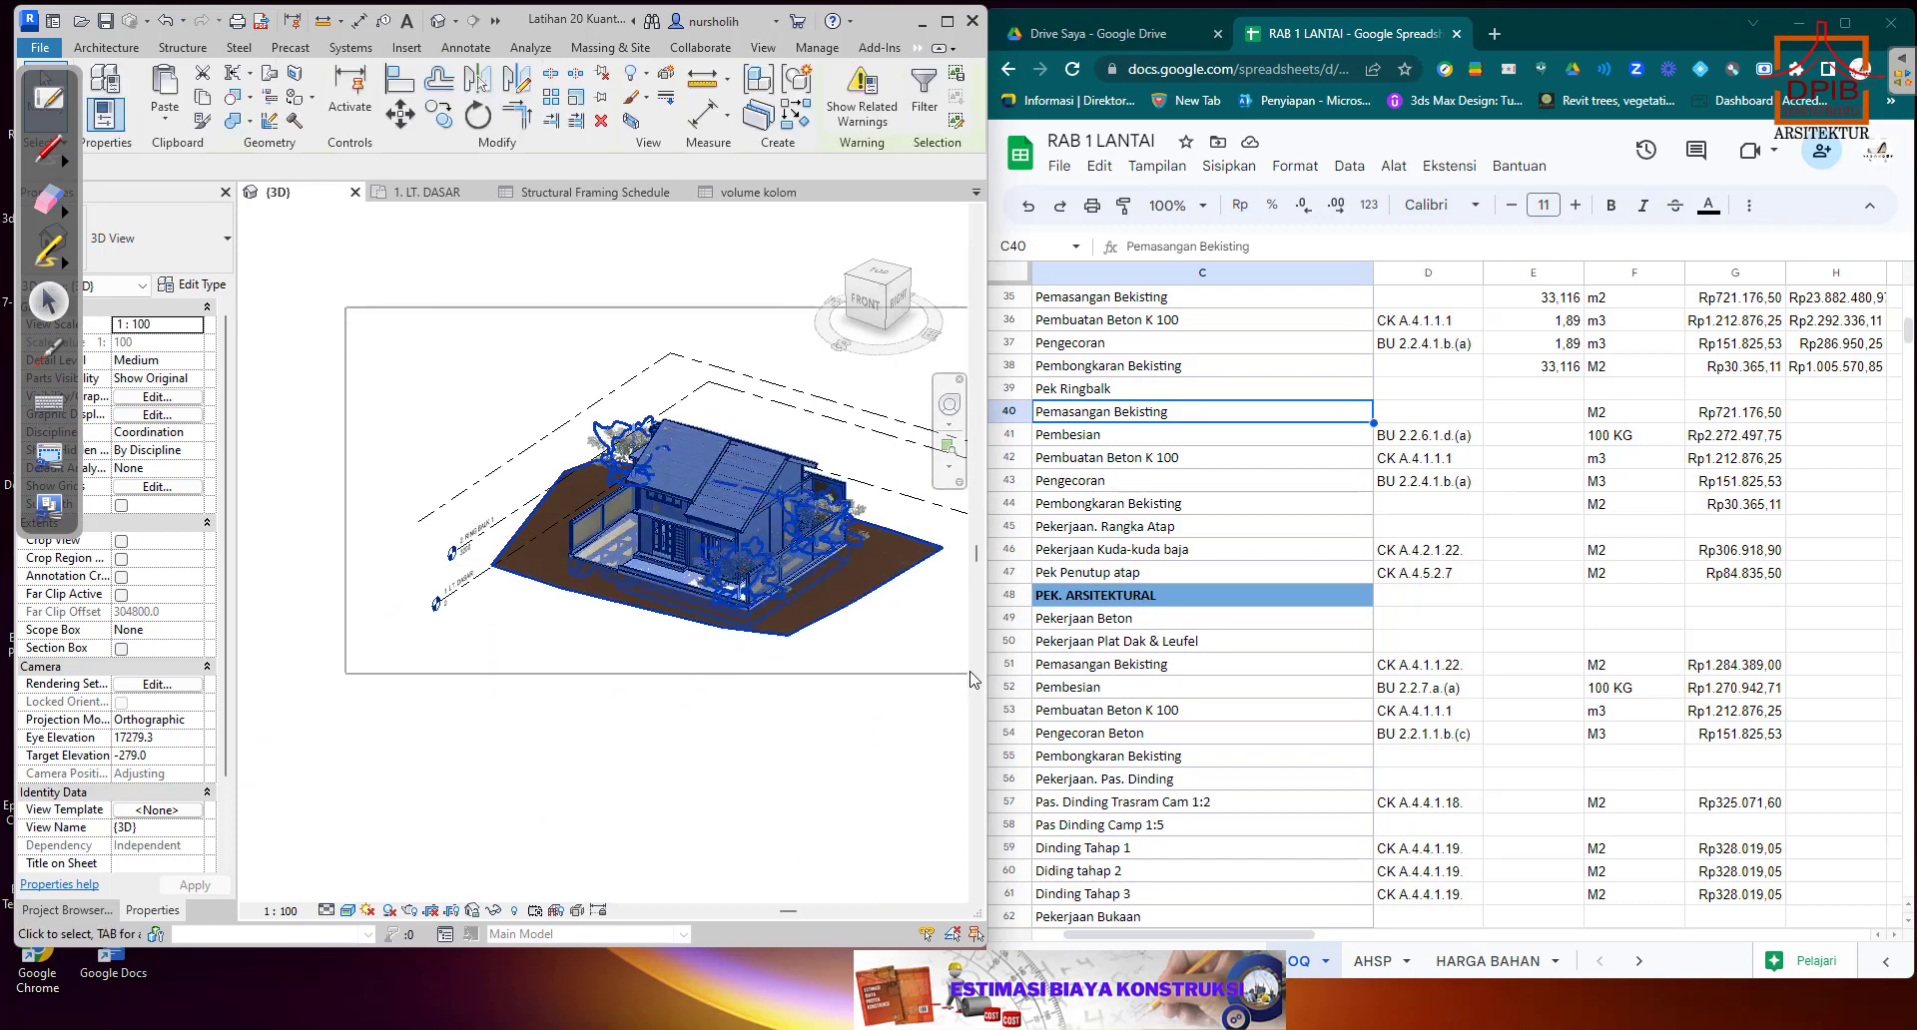
{"action": "left_click", "coordinate": [925, 88]}
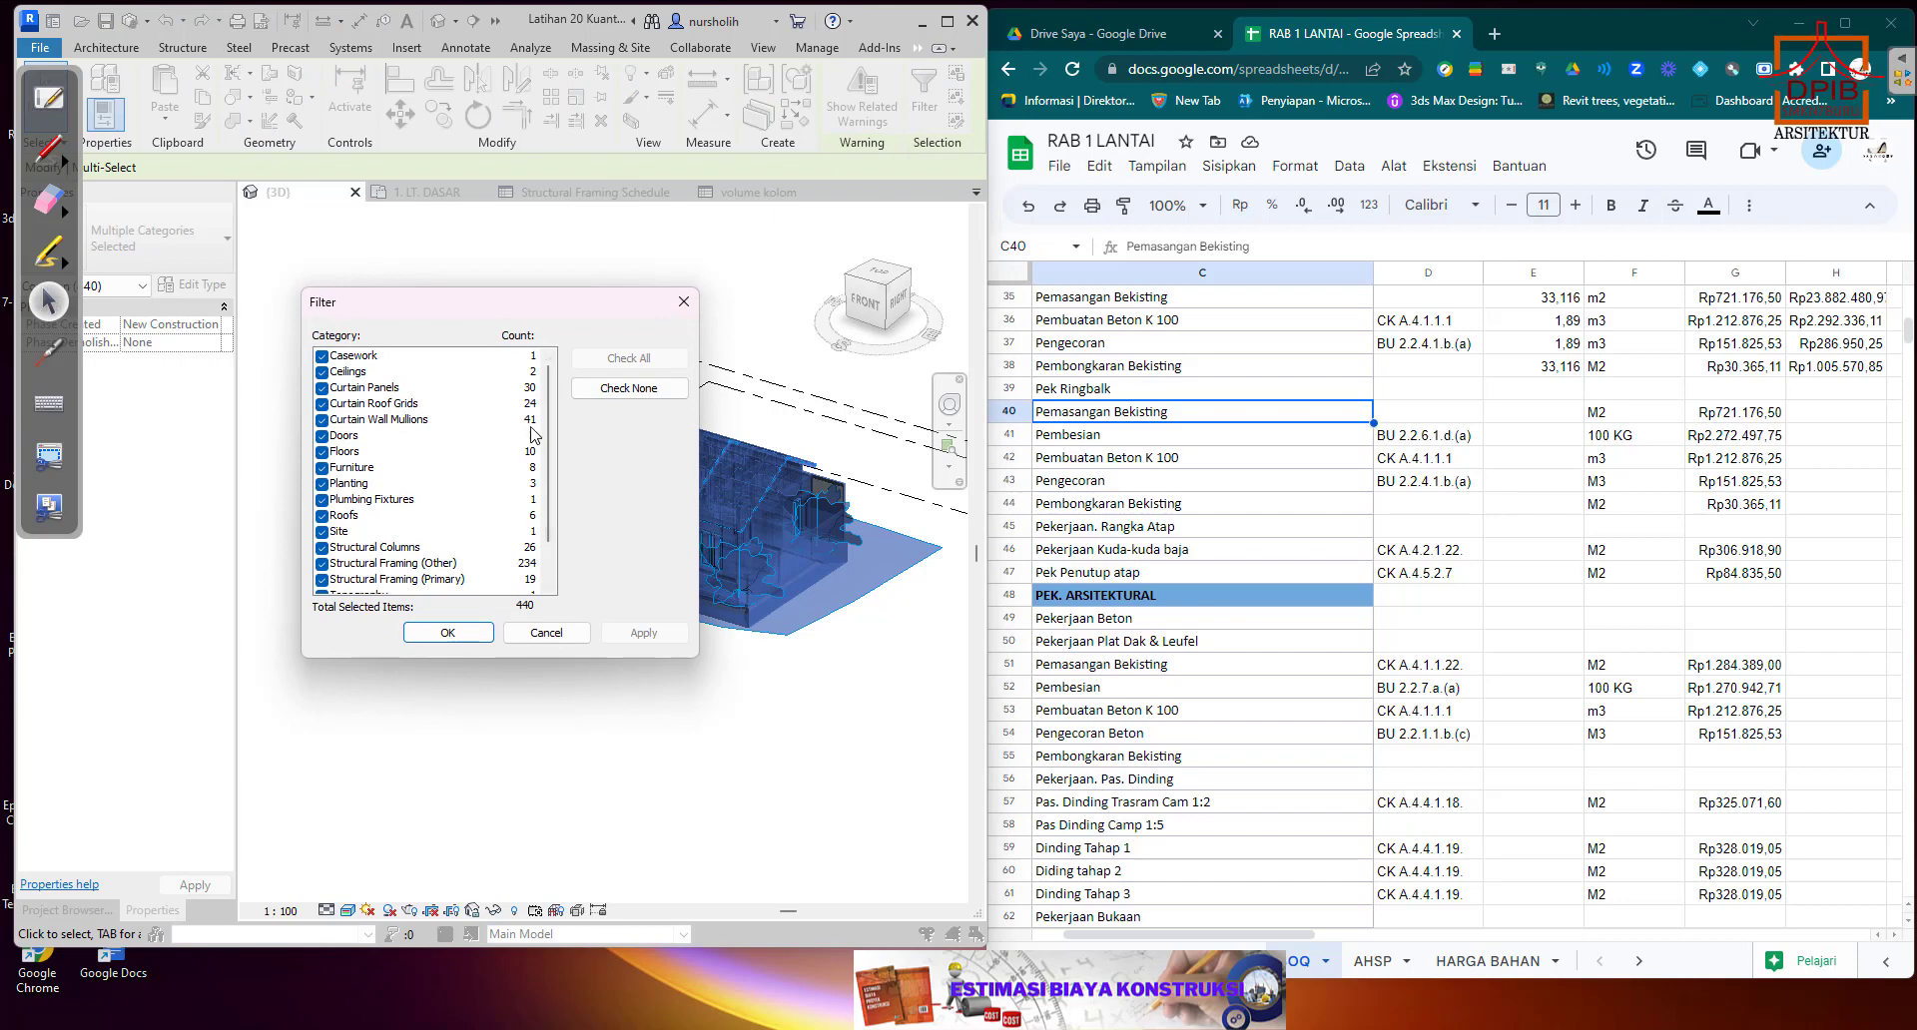
{"action": "left_click", "coordinate": [630, 391]}
{"action": "scroll", "coordinate": [492, 519], "scroll_direction": "down", "scroll_amount": 2}
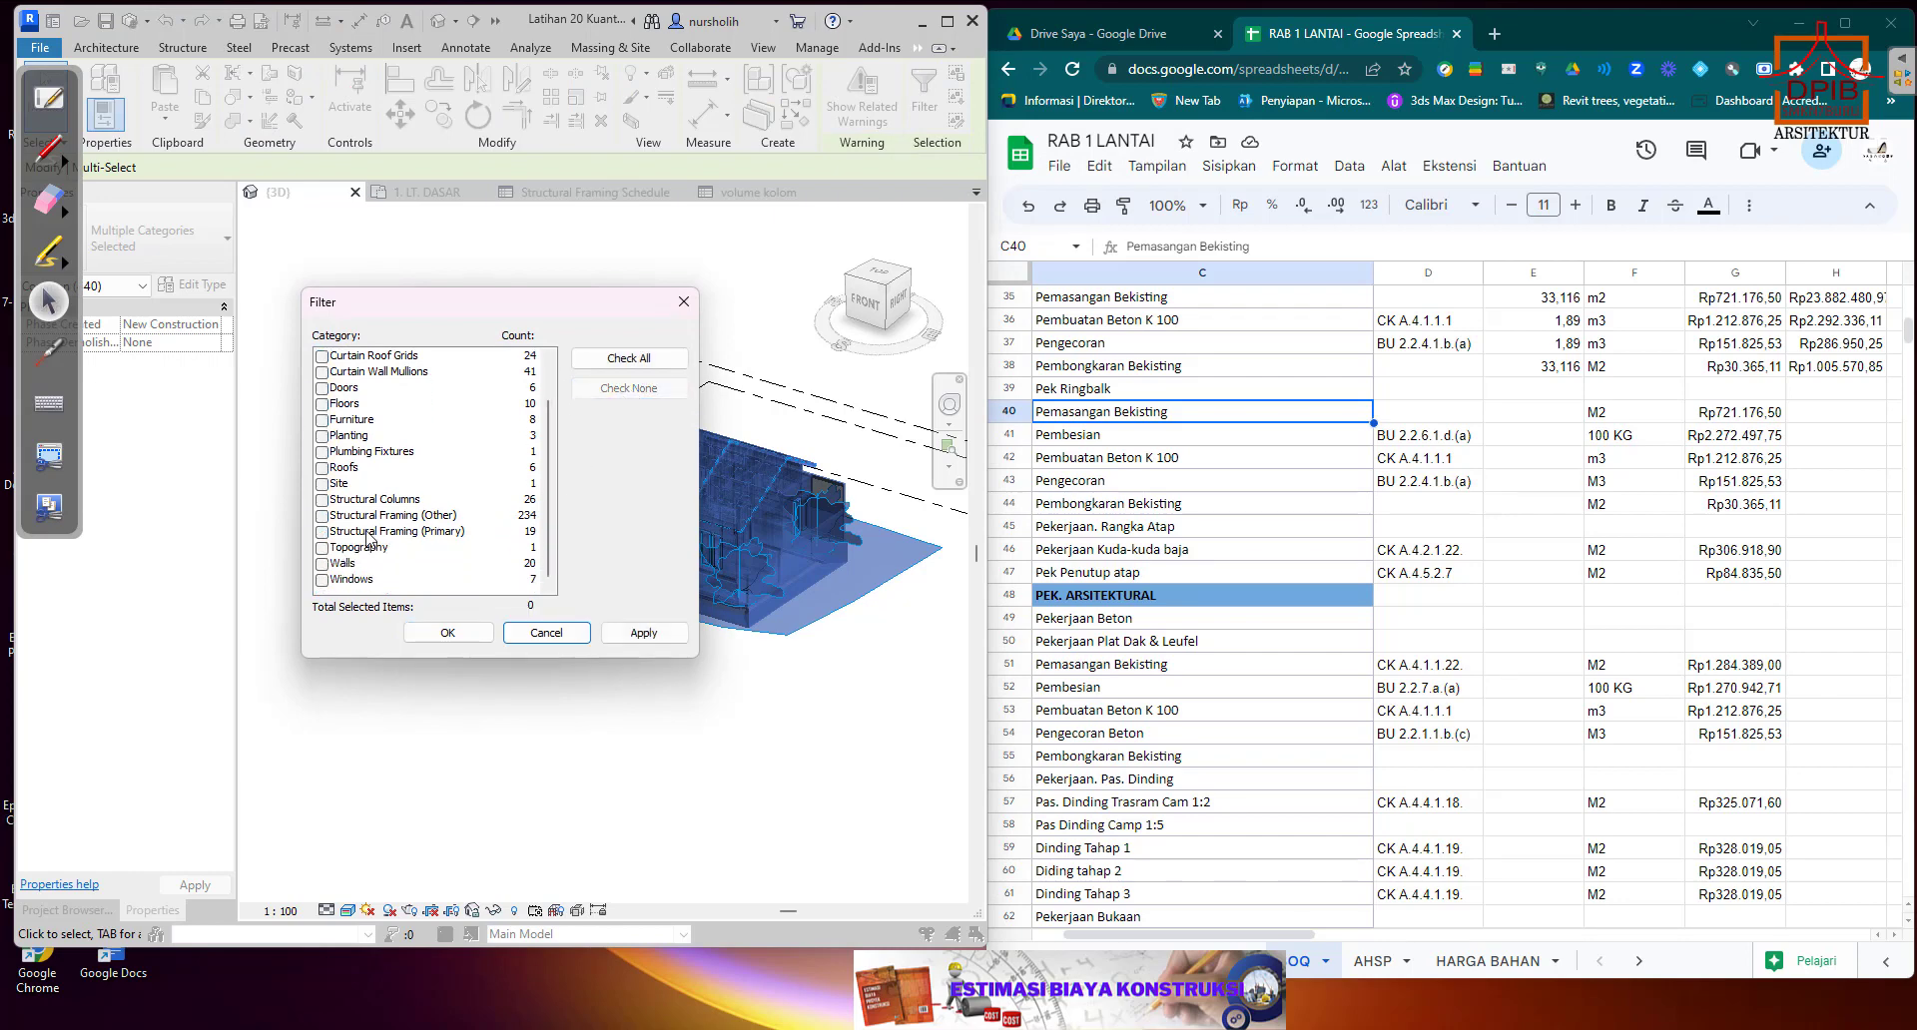
{"action": "left_click", "coordinate": [333, 536]}
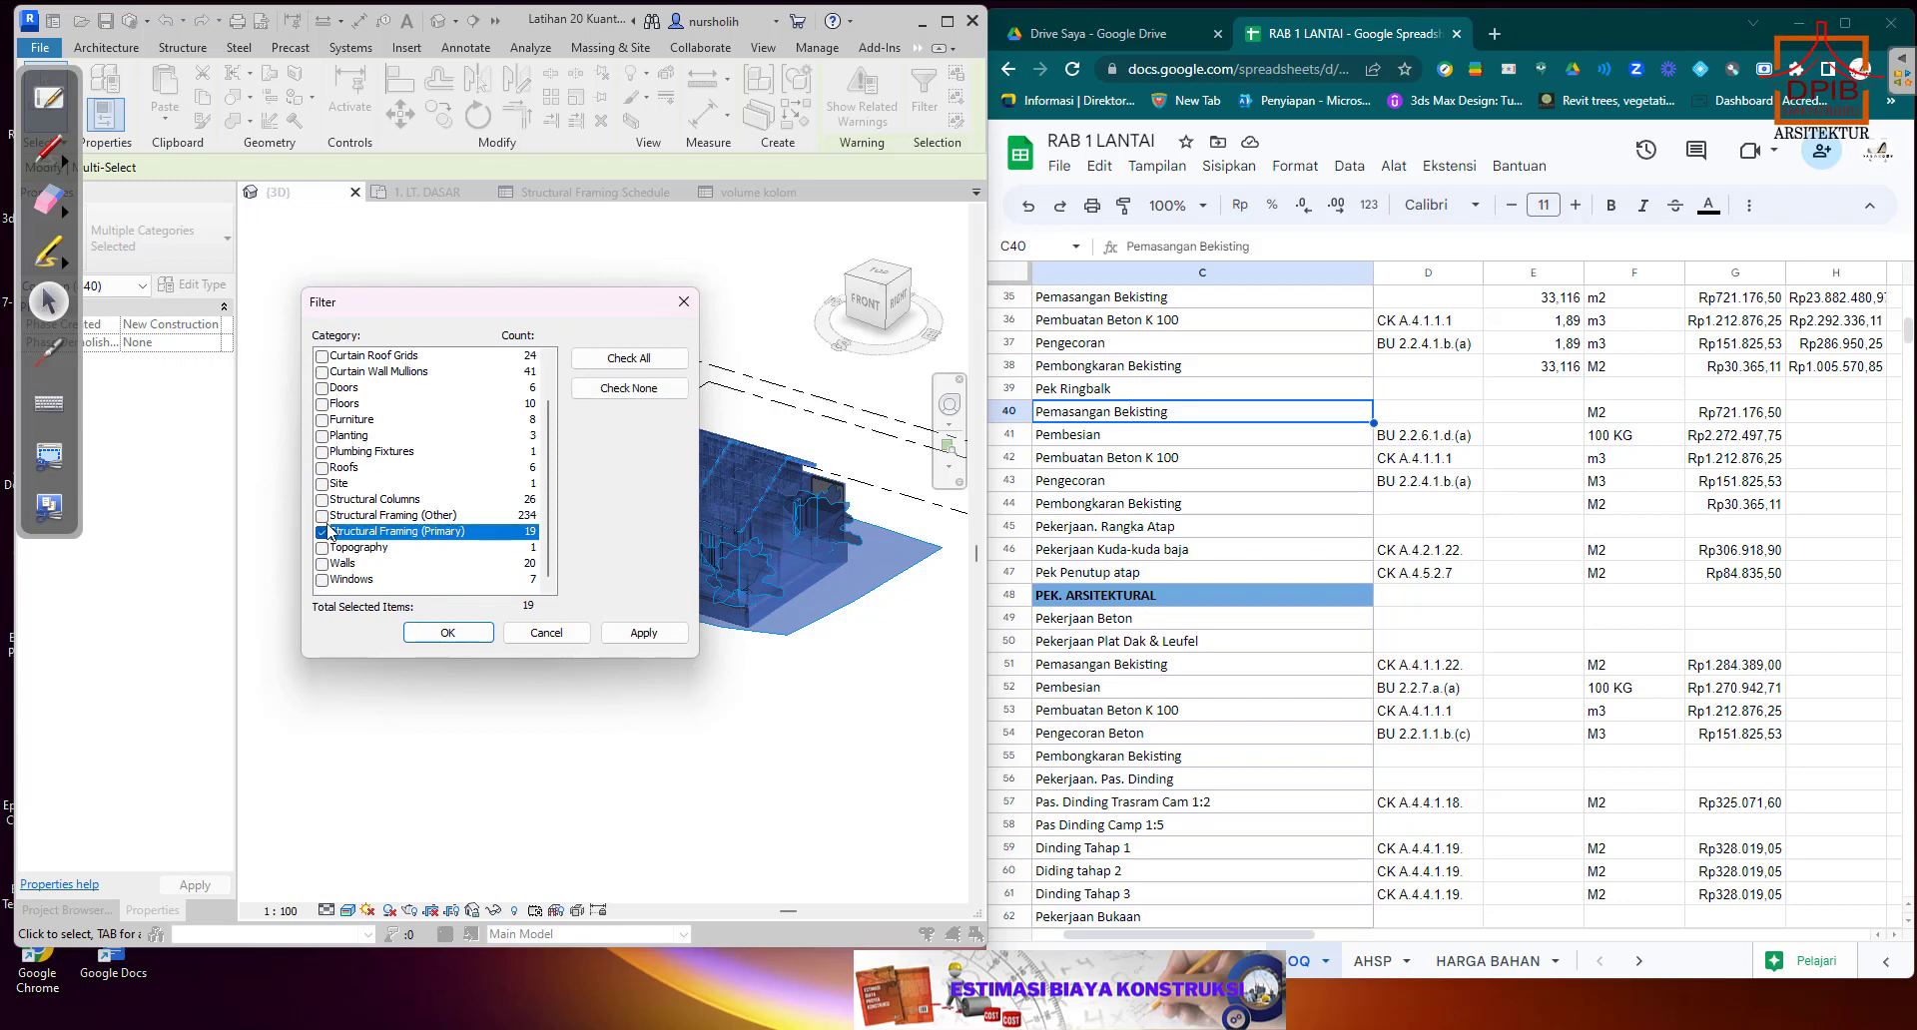
{"action": "left_click", "coordinate": [323, 499]}
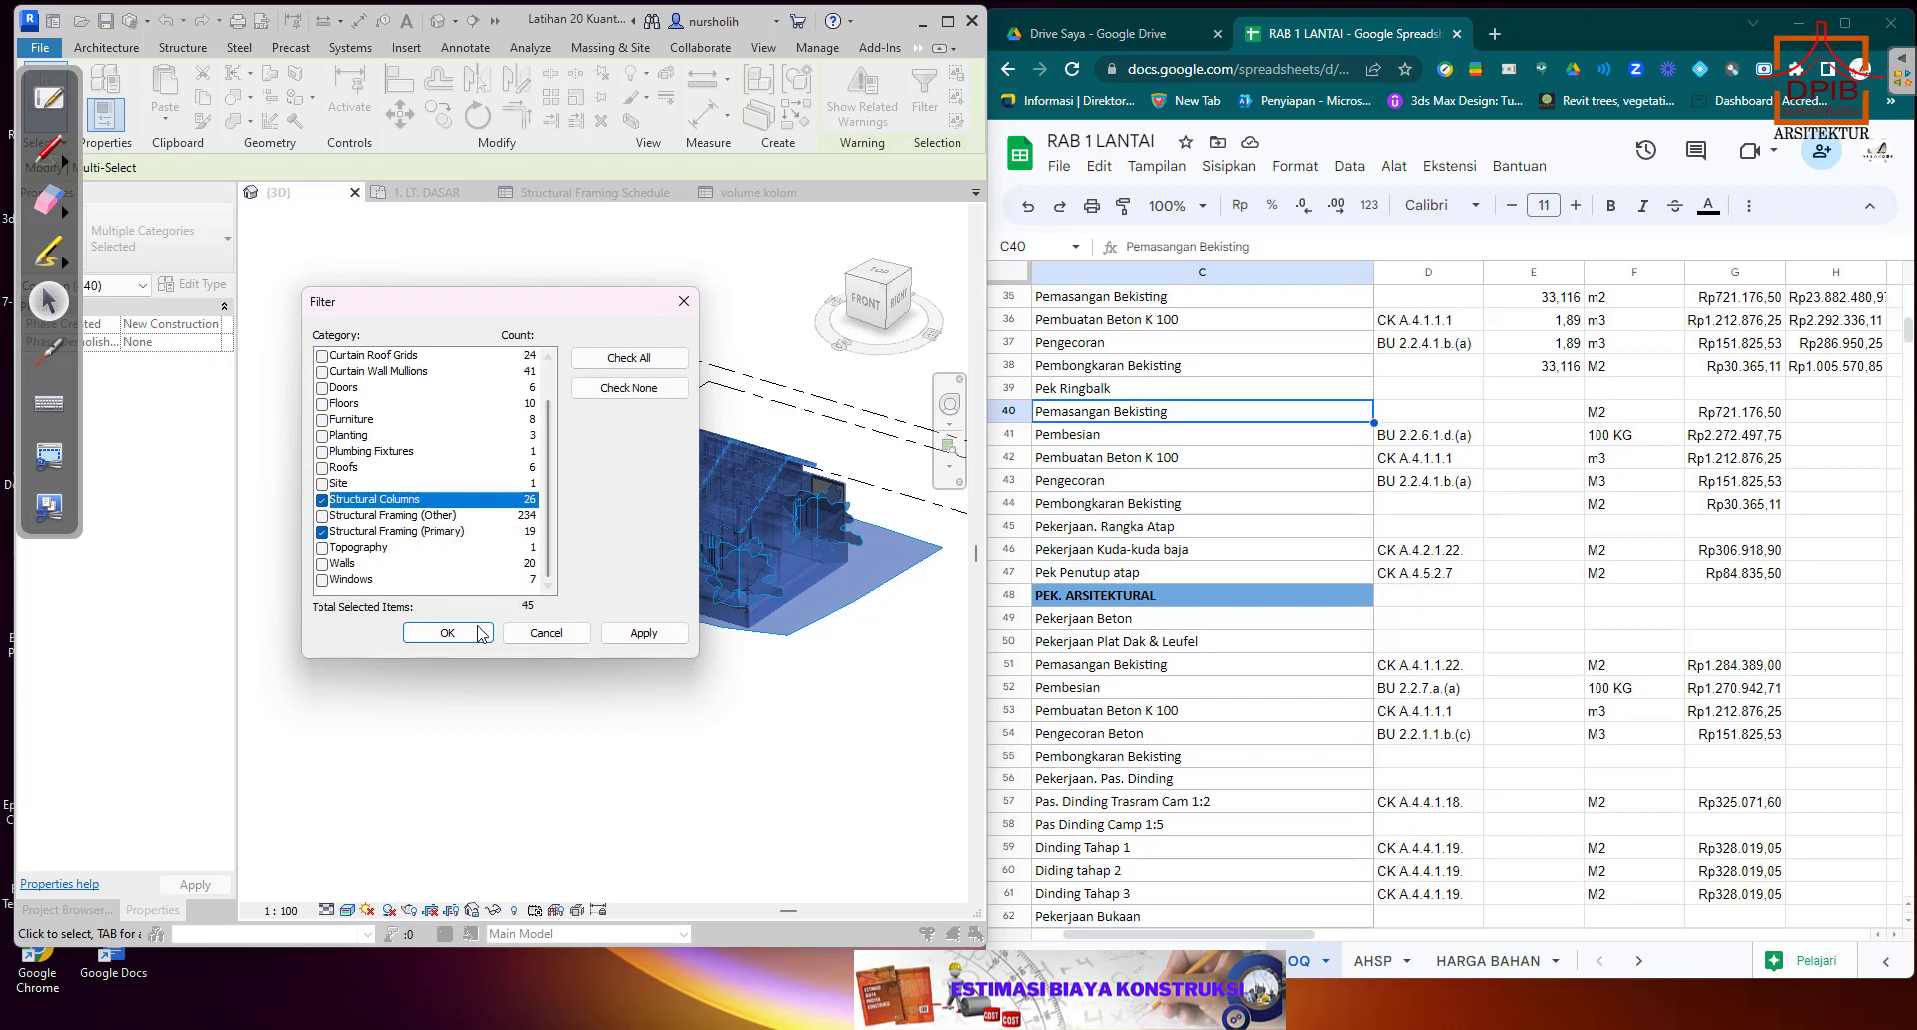
{"action": "left_click", "coordinate": [447, 633]}
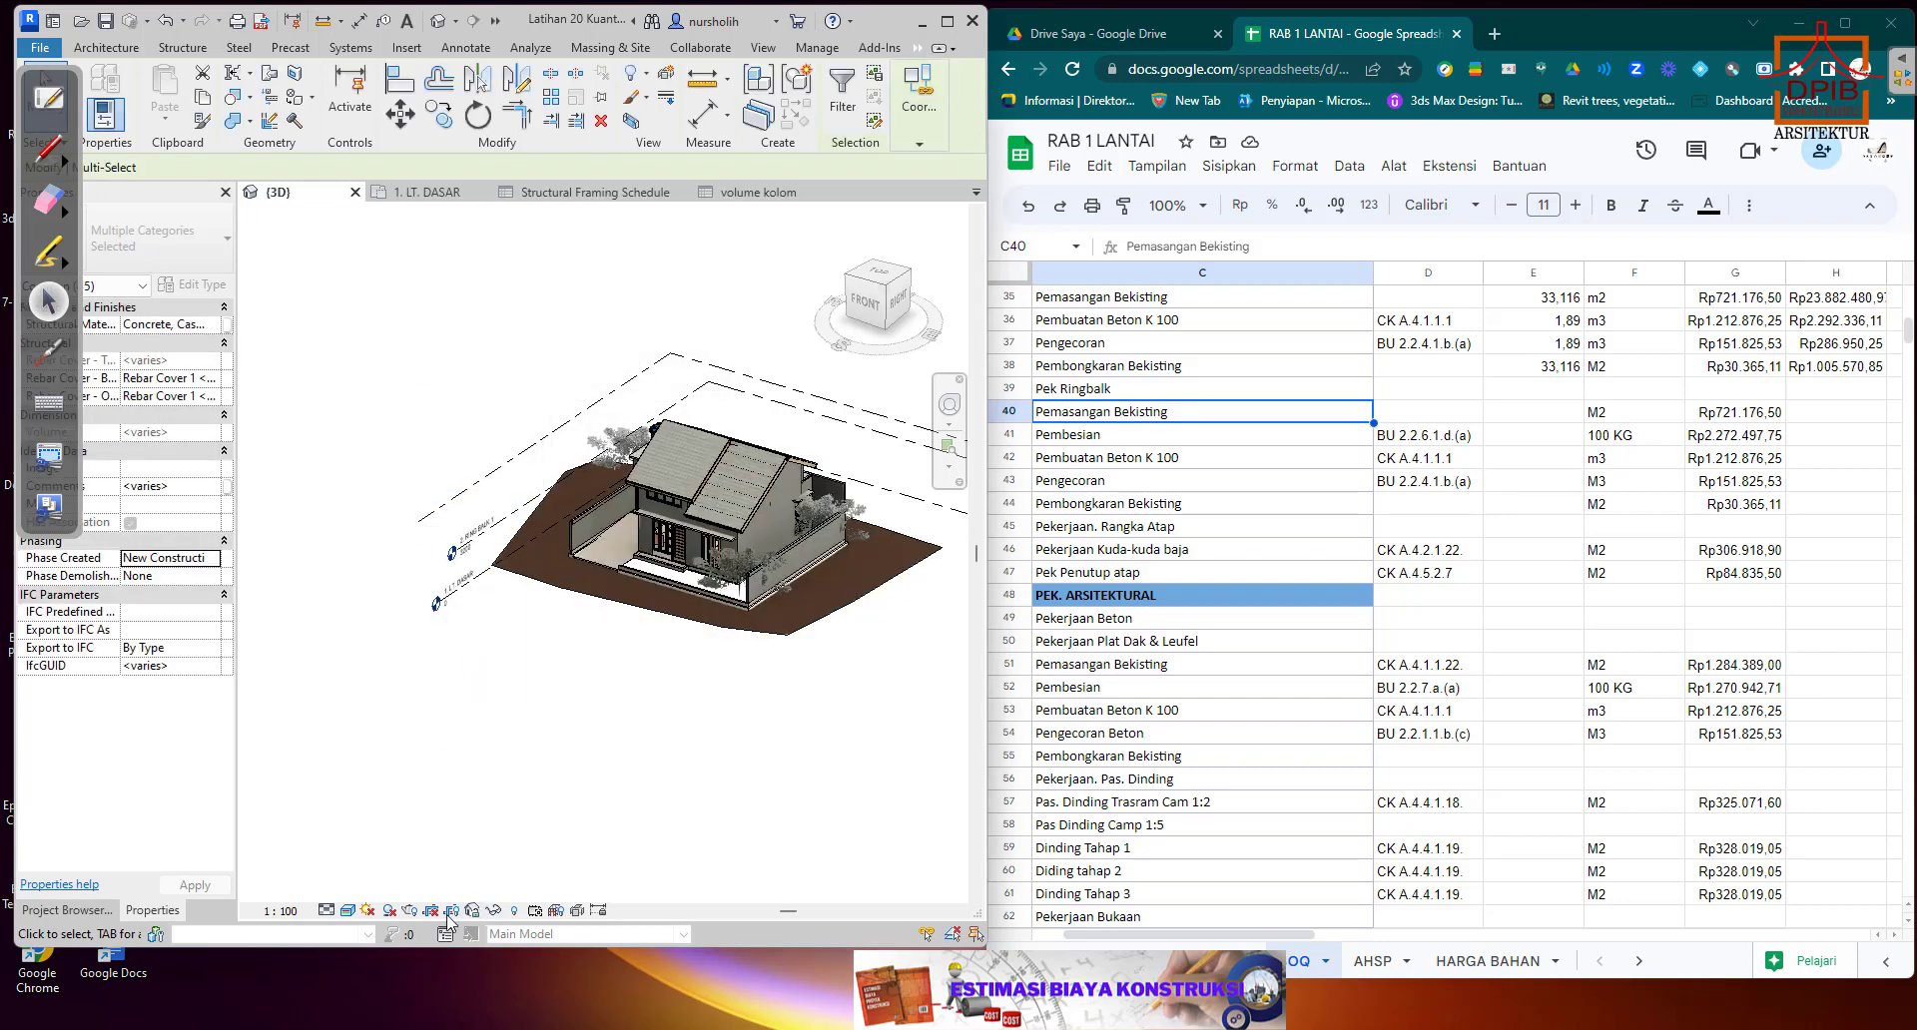
Temporarily isolate the categories of the selected columns and framing in the 3D view, then clear the selection.
{"action": "left_click", "coordinate": [494, 911]}
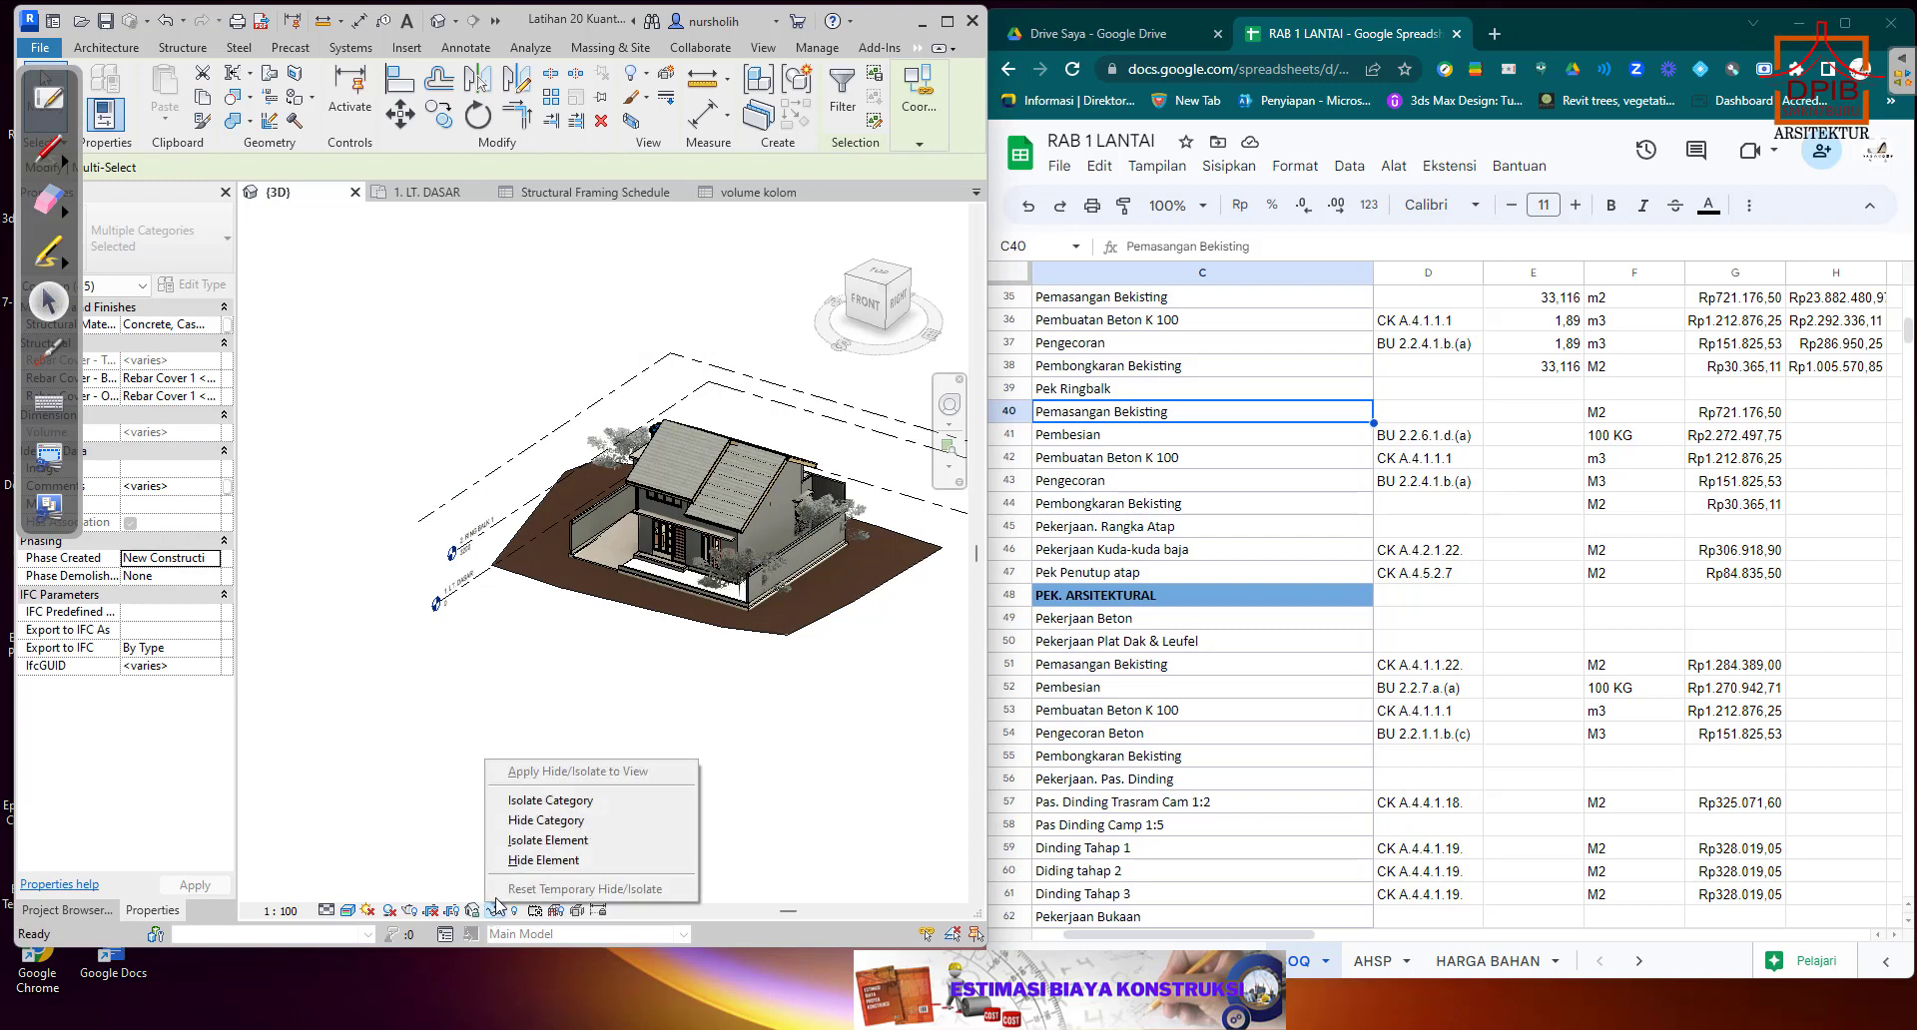
{"action": "left_click", "coordinate": [555, 803]}
{"action": "left_click", "coordinate": [751, 709]}
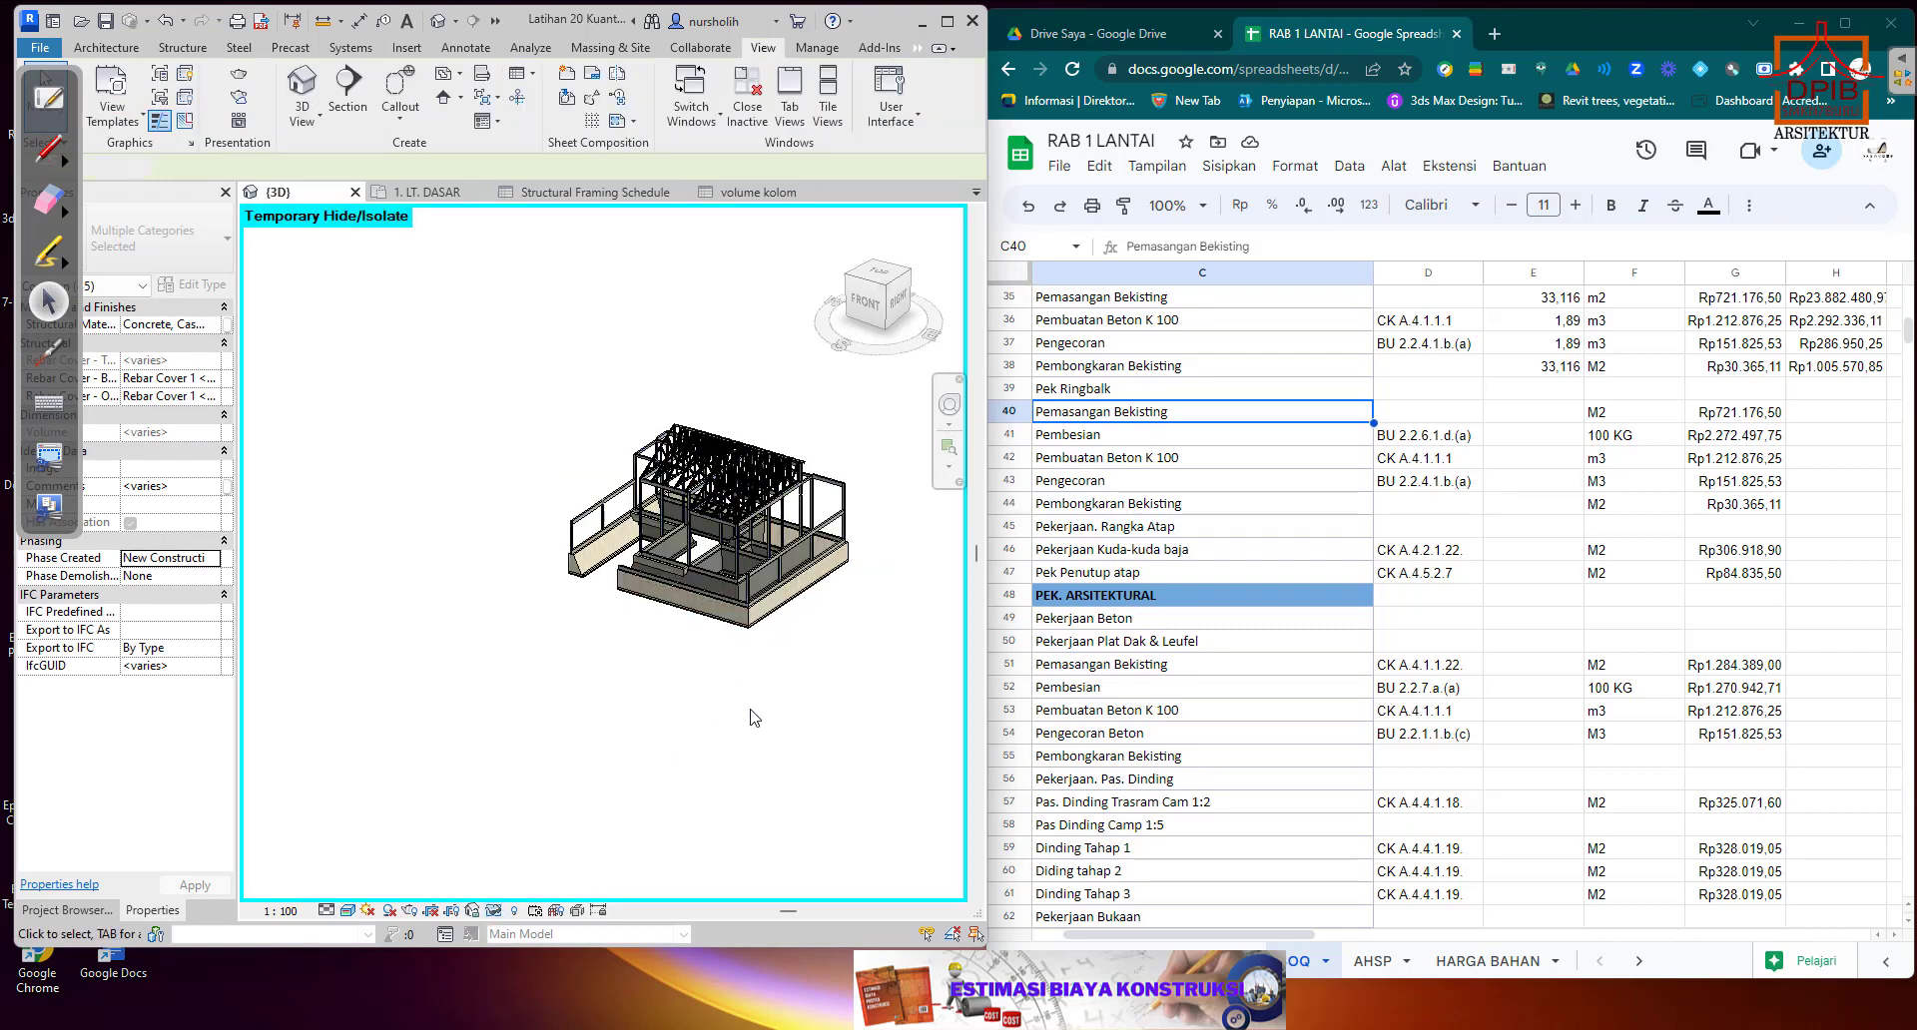
Check the b and h dimensions in the type properties of a ring beam under the roof trusses.
{"action": "scroll", "coordinate": [785, 559], "scroll_direction": "up", "scroll_amount": 5}
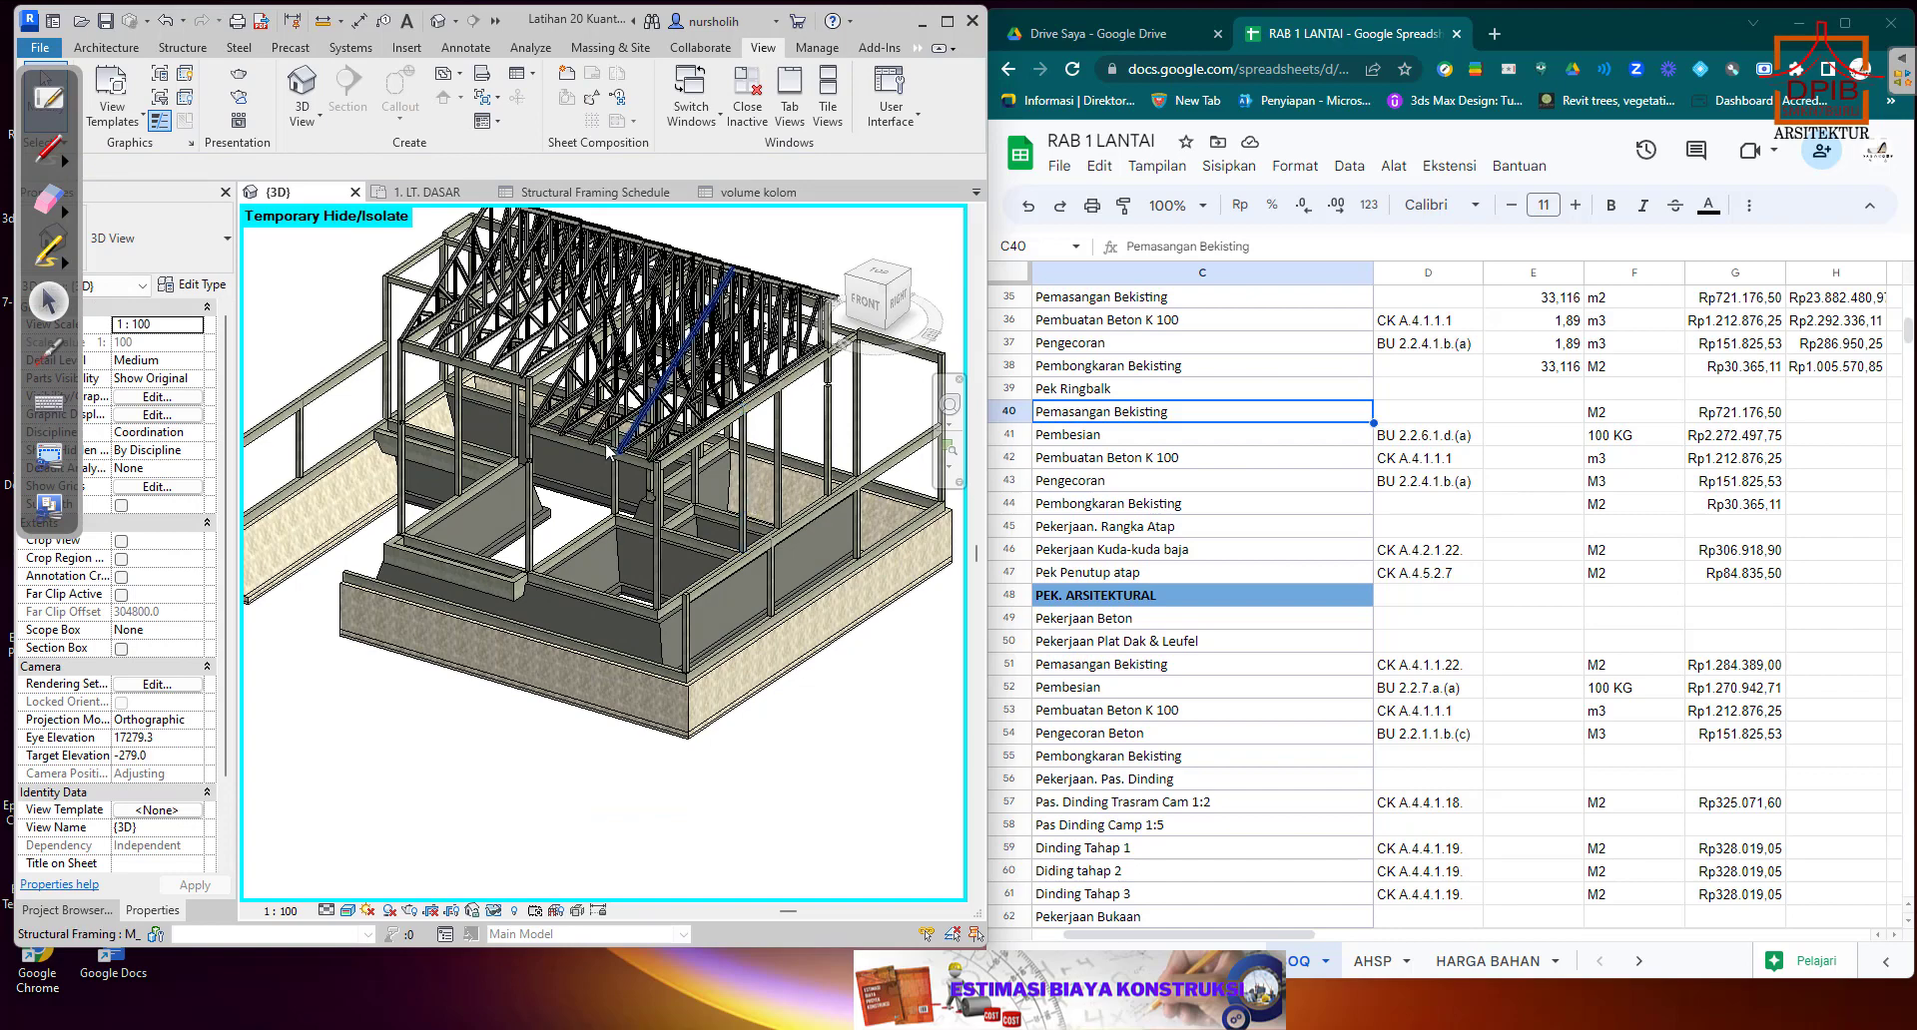
{"action": "left_click", "coordinate": [573, 441]}
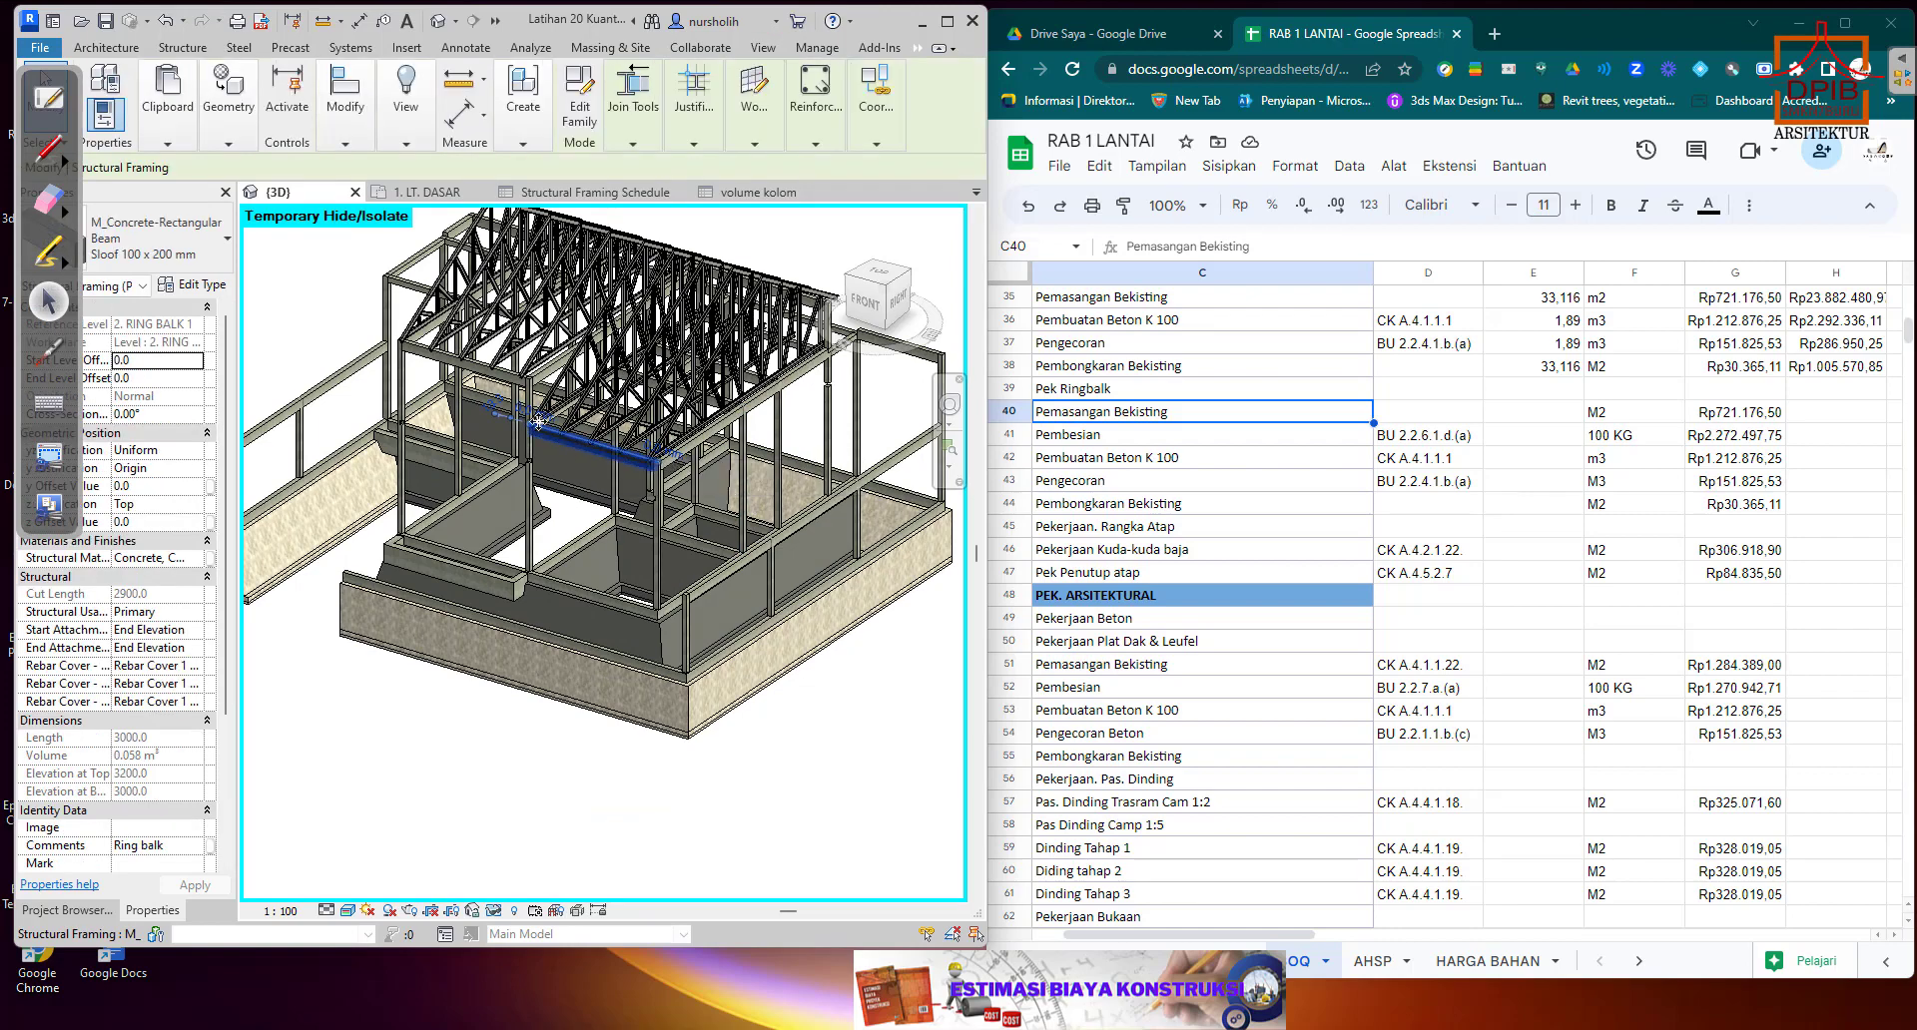
{"action": "left_click", "coordinate": [216, 290]}
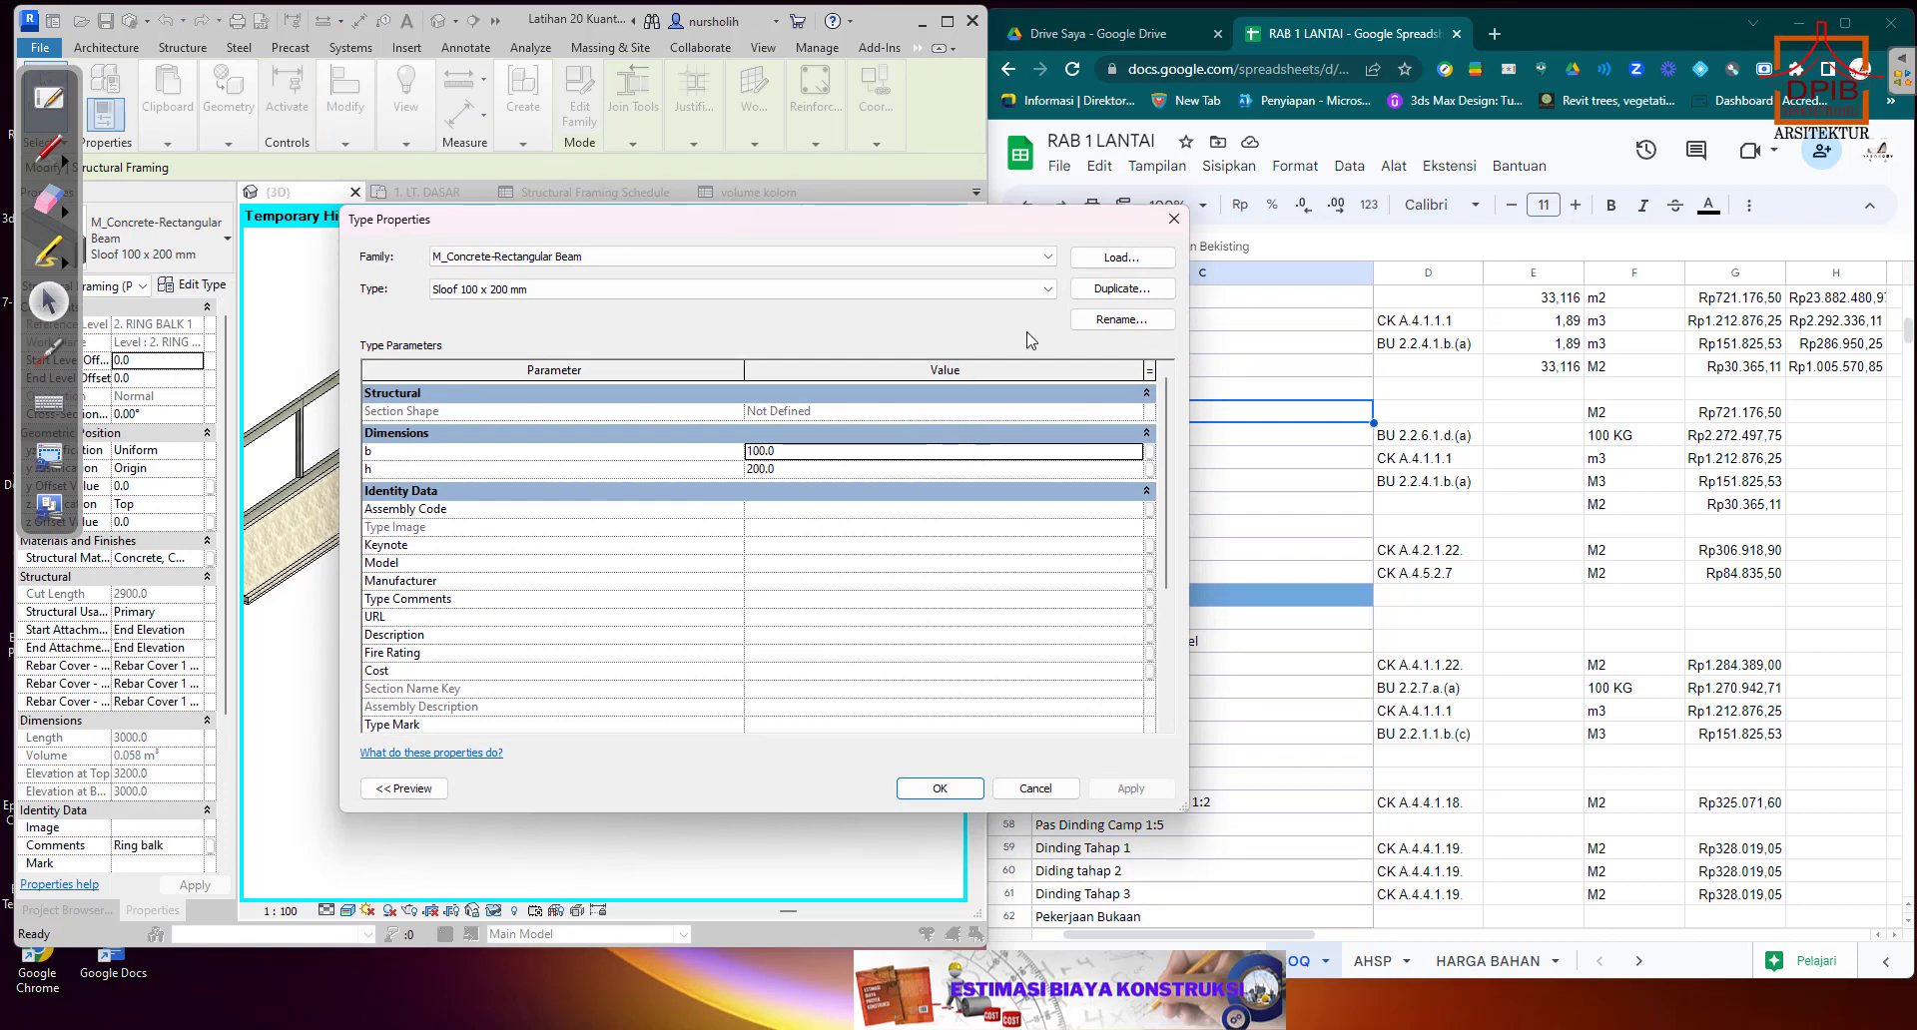
{"action": "left_click", "coordinate": [1173, 219]}
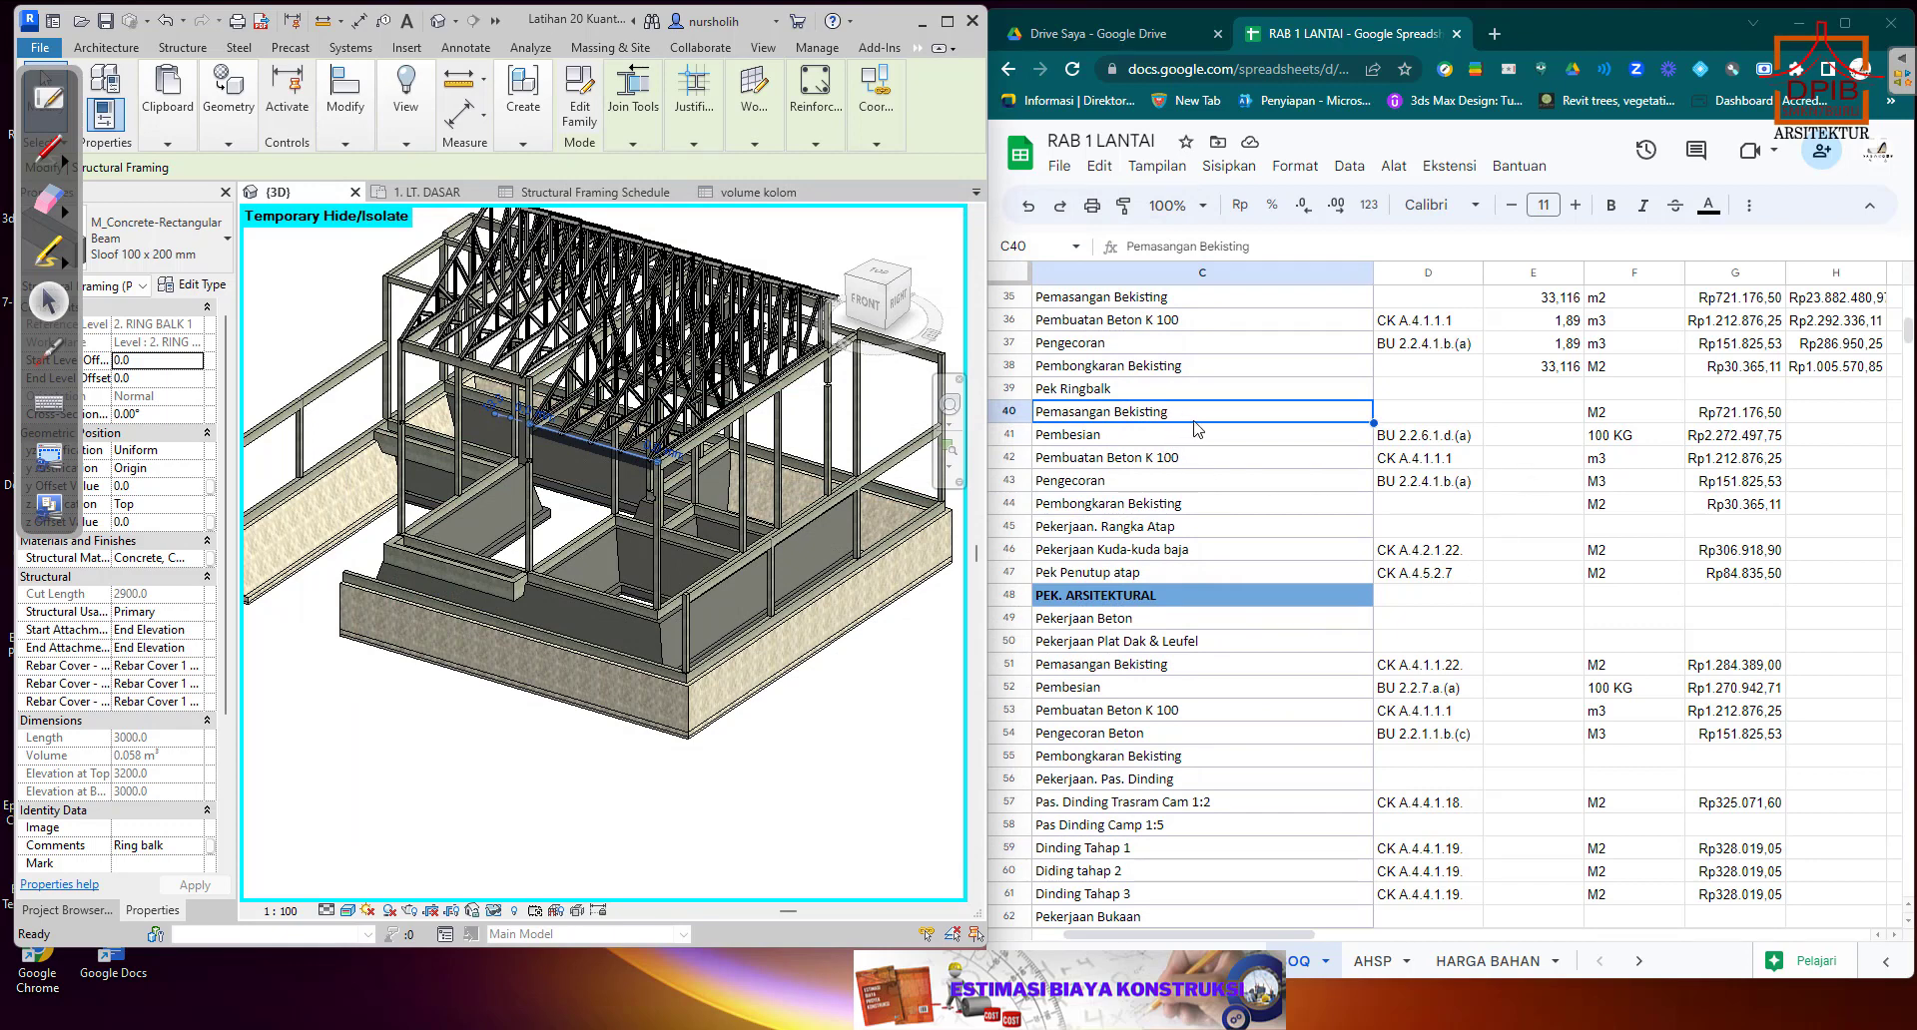
Select the Ringbalk Pemasangan Bekisting quantity cell E40, return to the Structural Framing Schedule and open the Calculator beside it.
{"action": "left_click", "coordinate": [1517, 417]}
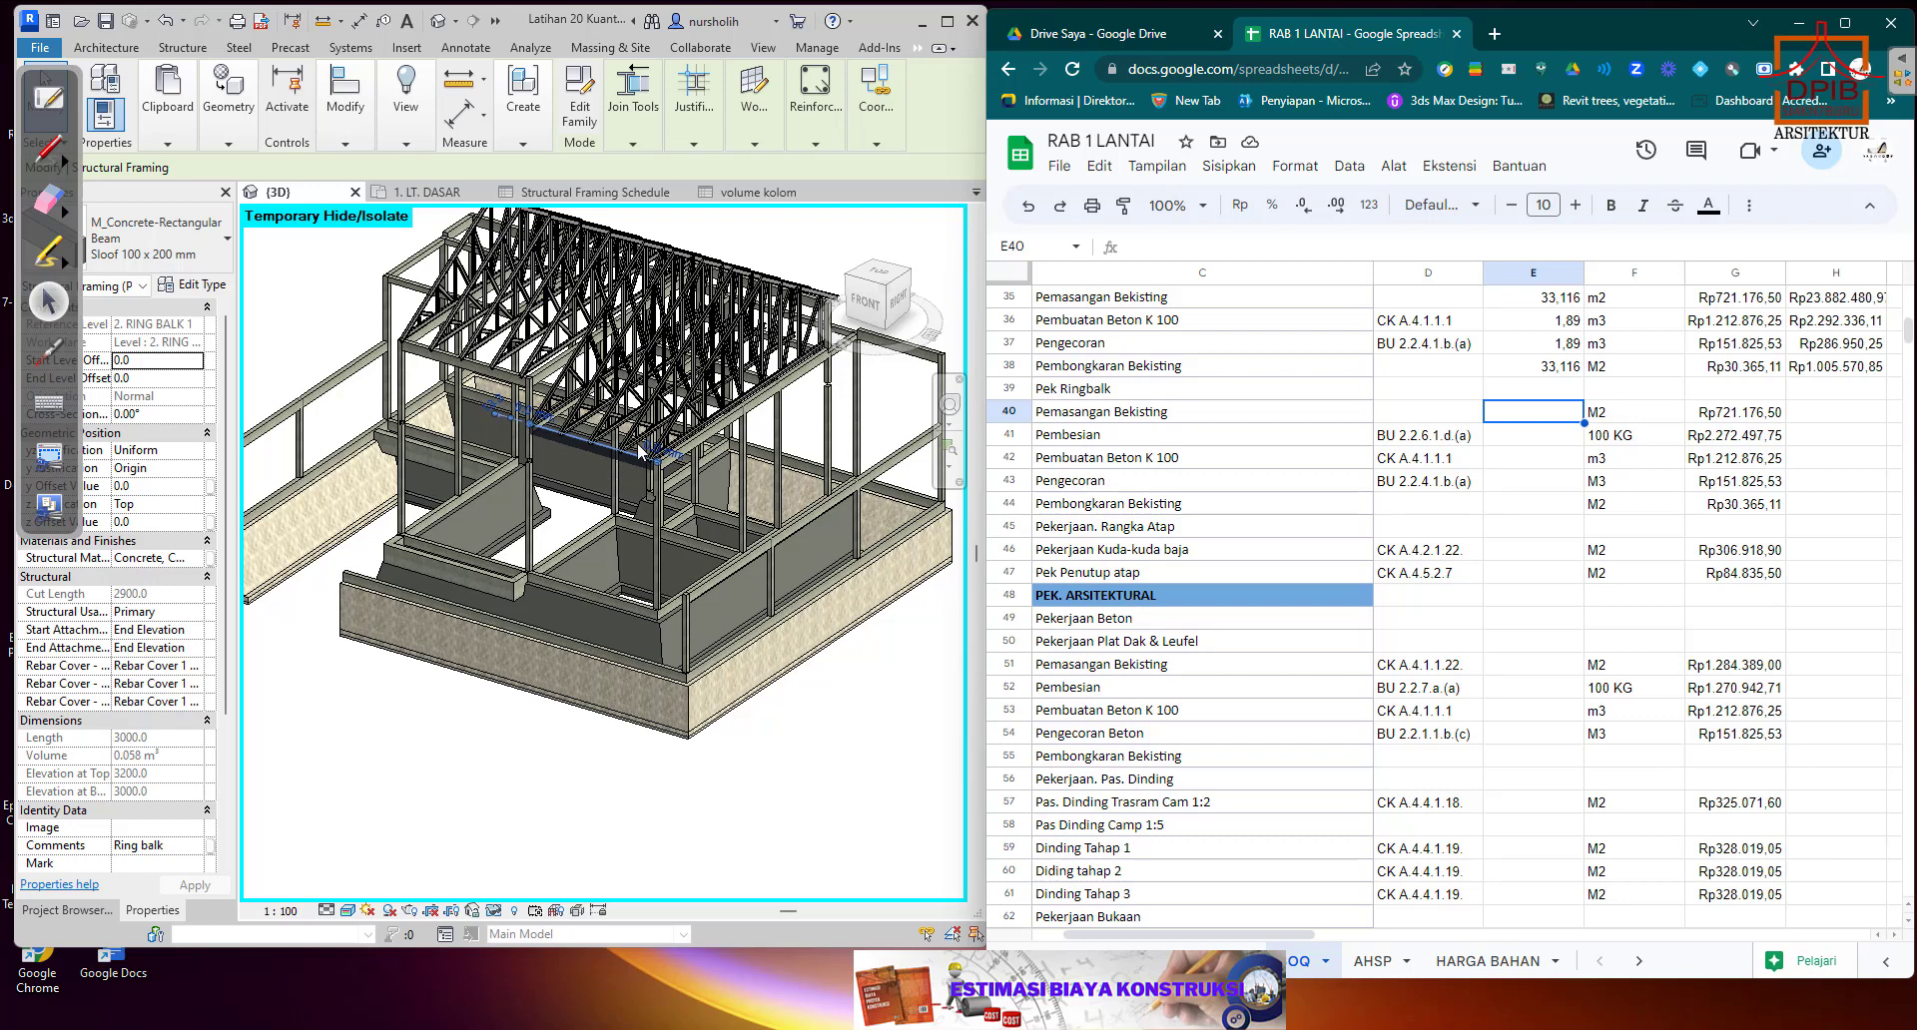
{"action": "left_click", "coordinate": [631, 194]}
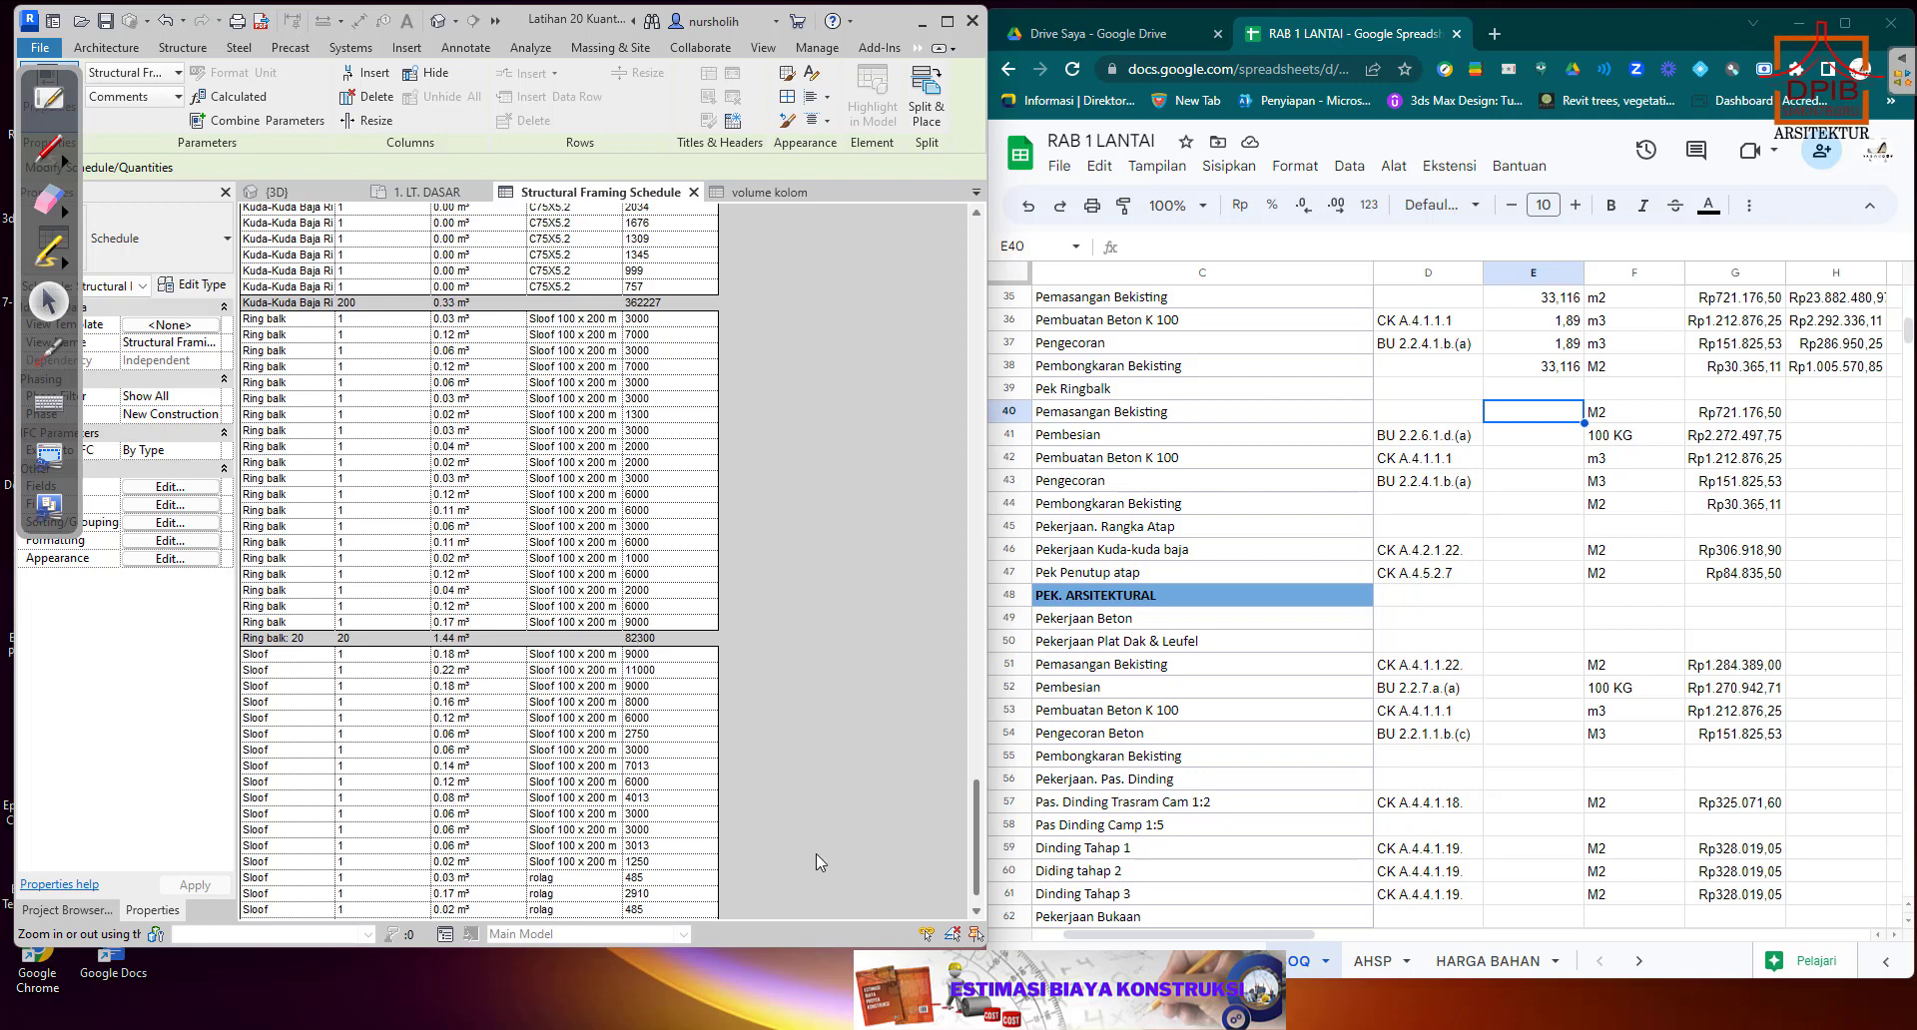
{"action": "mouse_move", "coordinate": [1311, 1029]}
{"action": "left_click", "coordinate": [715, 1029]}
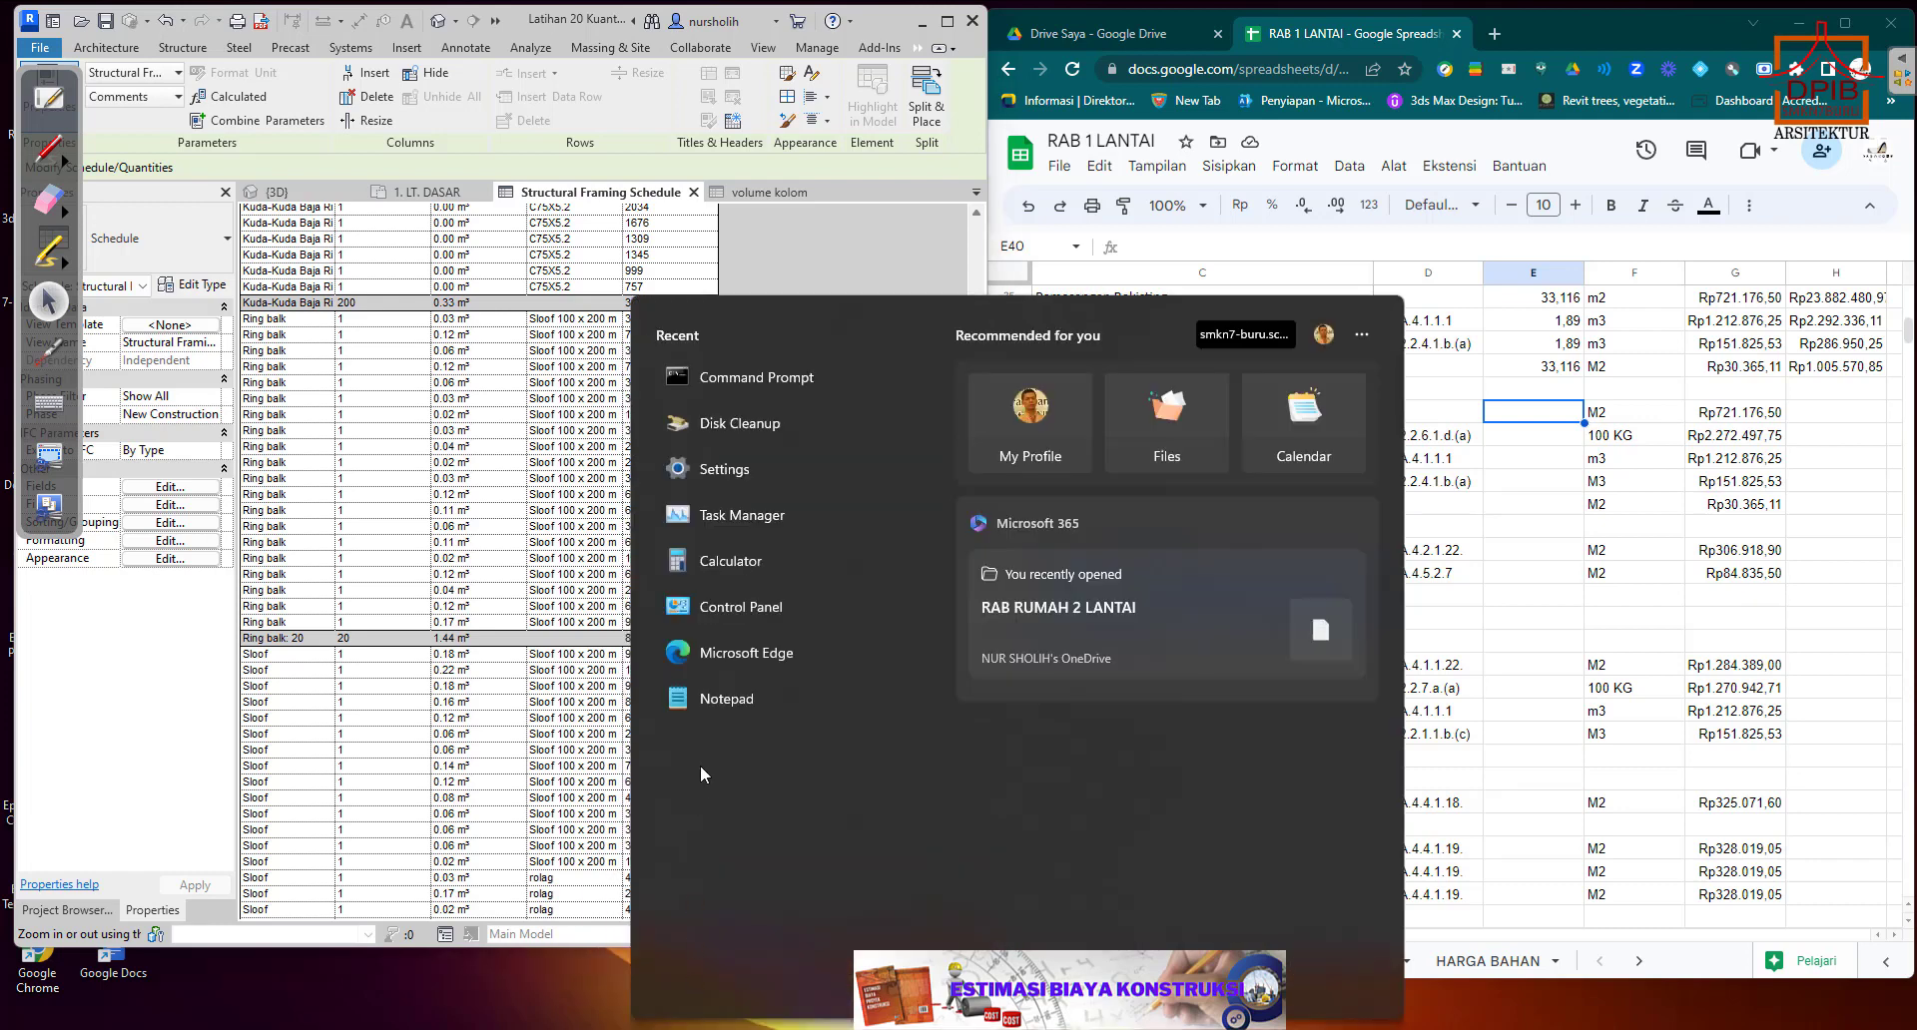
{"action": "left_click", "coordinate": [729, 562]}
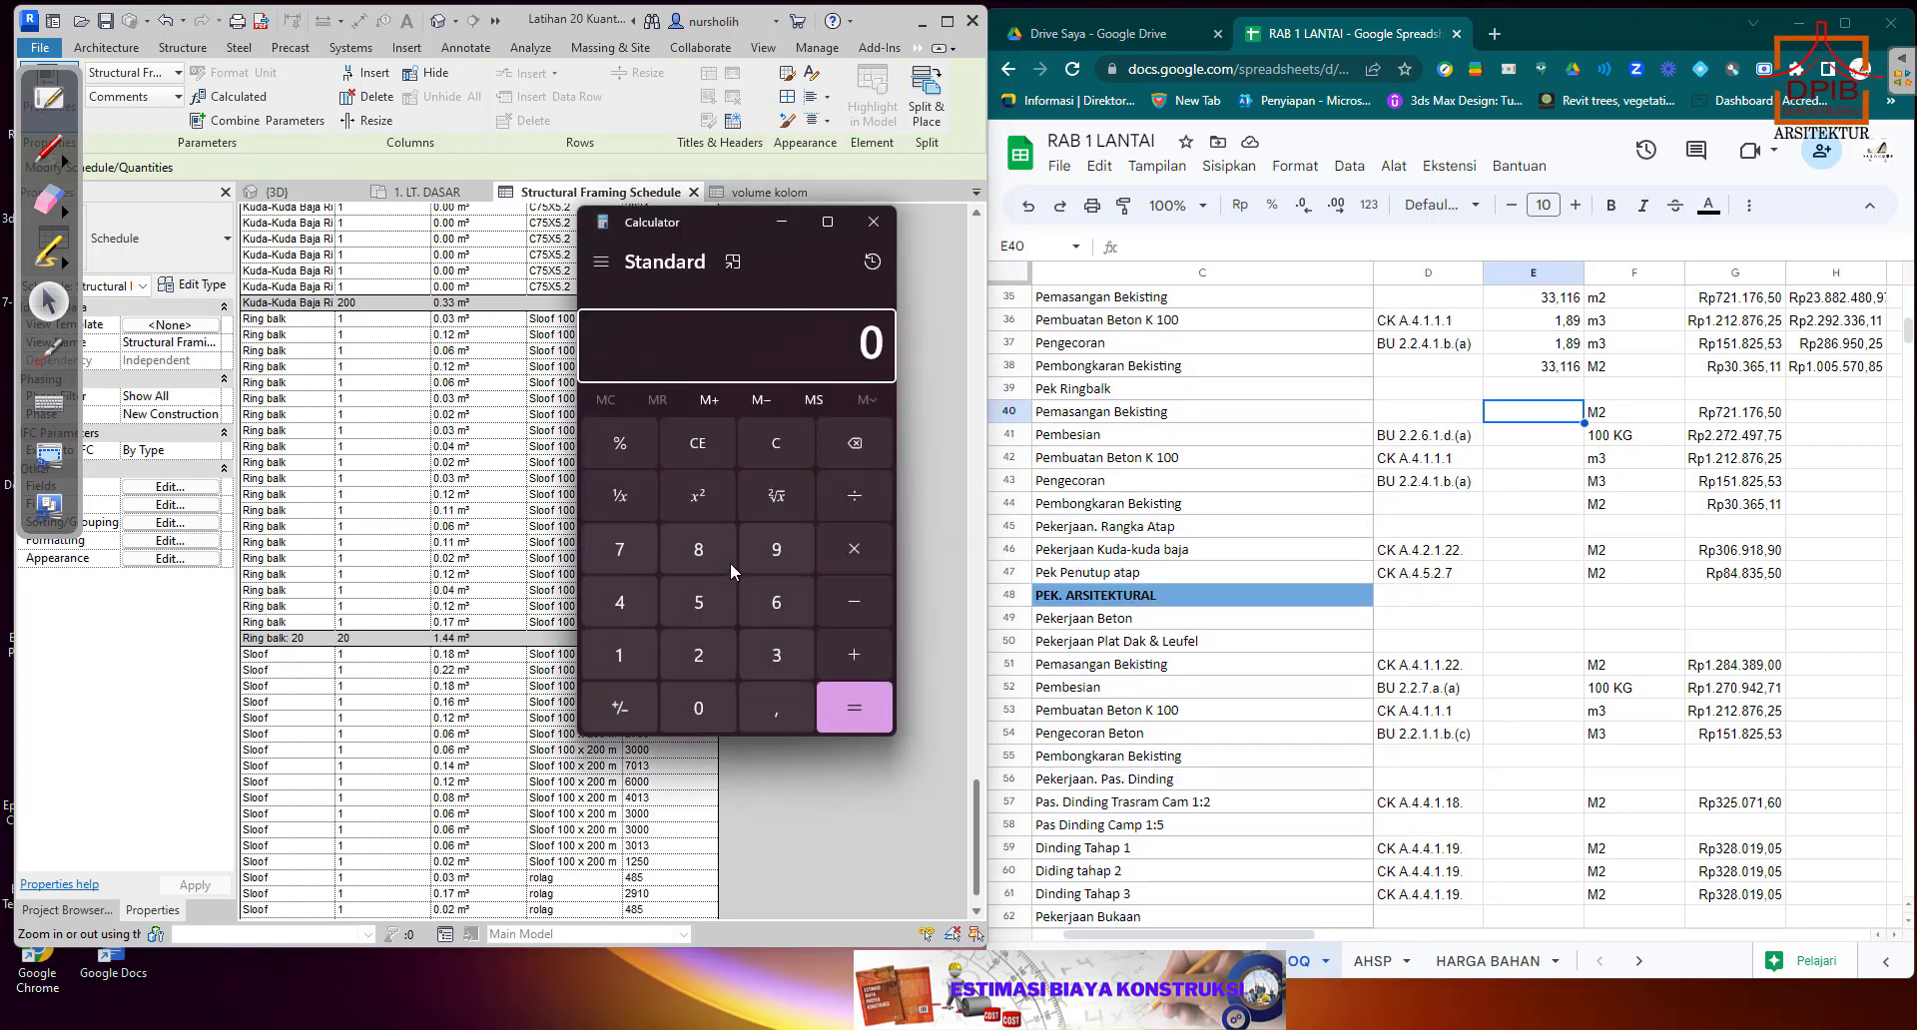
{"action": "left_click_drag", "start_coordinate": [734, 232], "coordinate": [902, 226]}
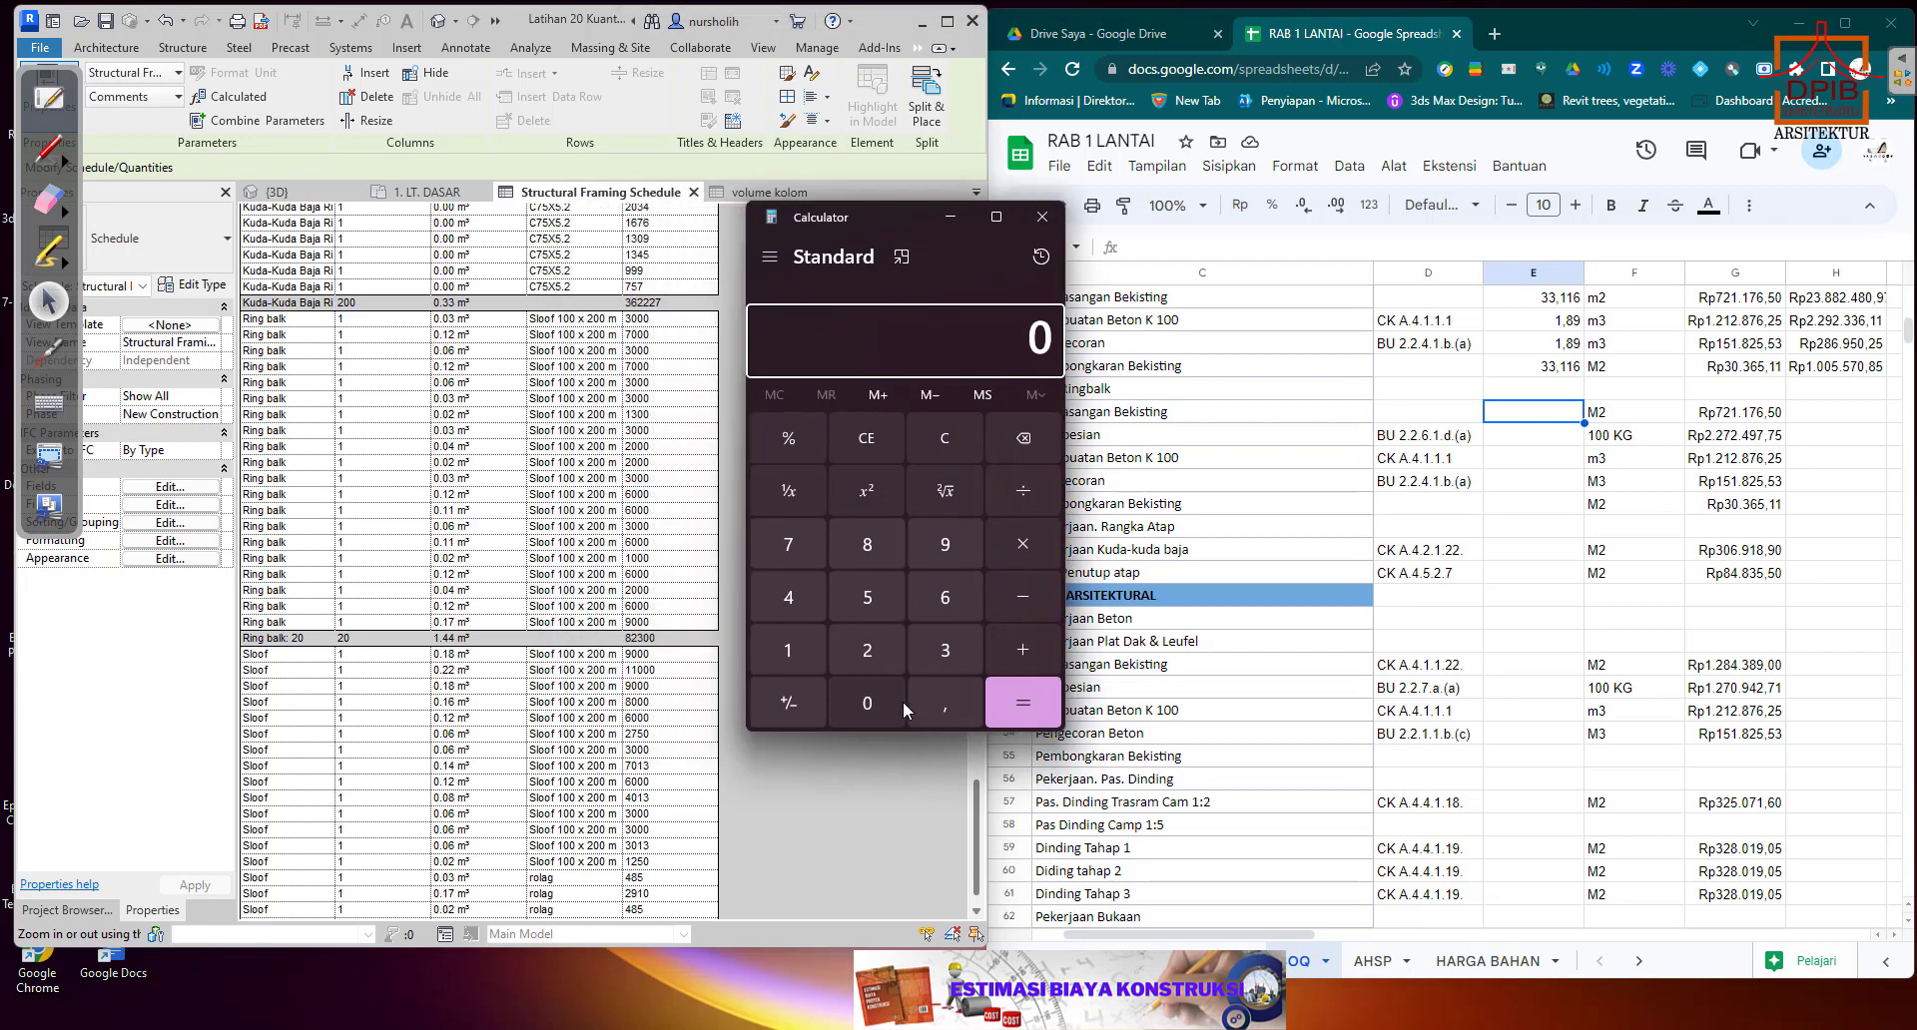
Calculate the ring beam formwork area as 0,4 × 82,3 in the Calculator and select the result.
{"action": "left_click", "coordinate": [927, 710]}
{"action": "left_click", "coordinate": [794, 597]}
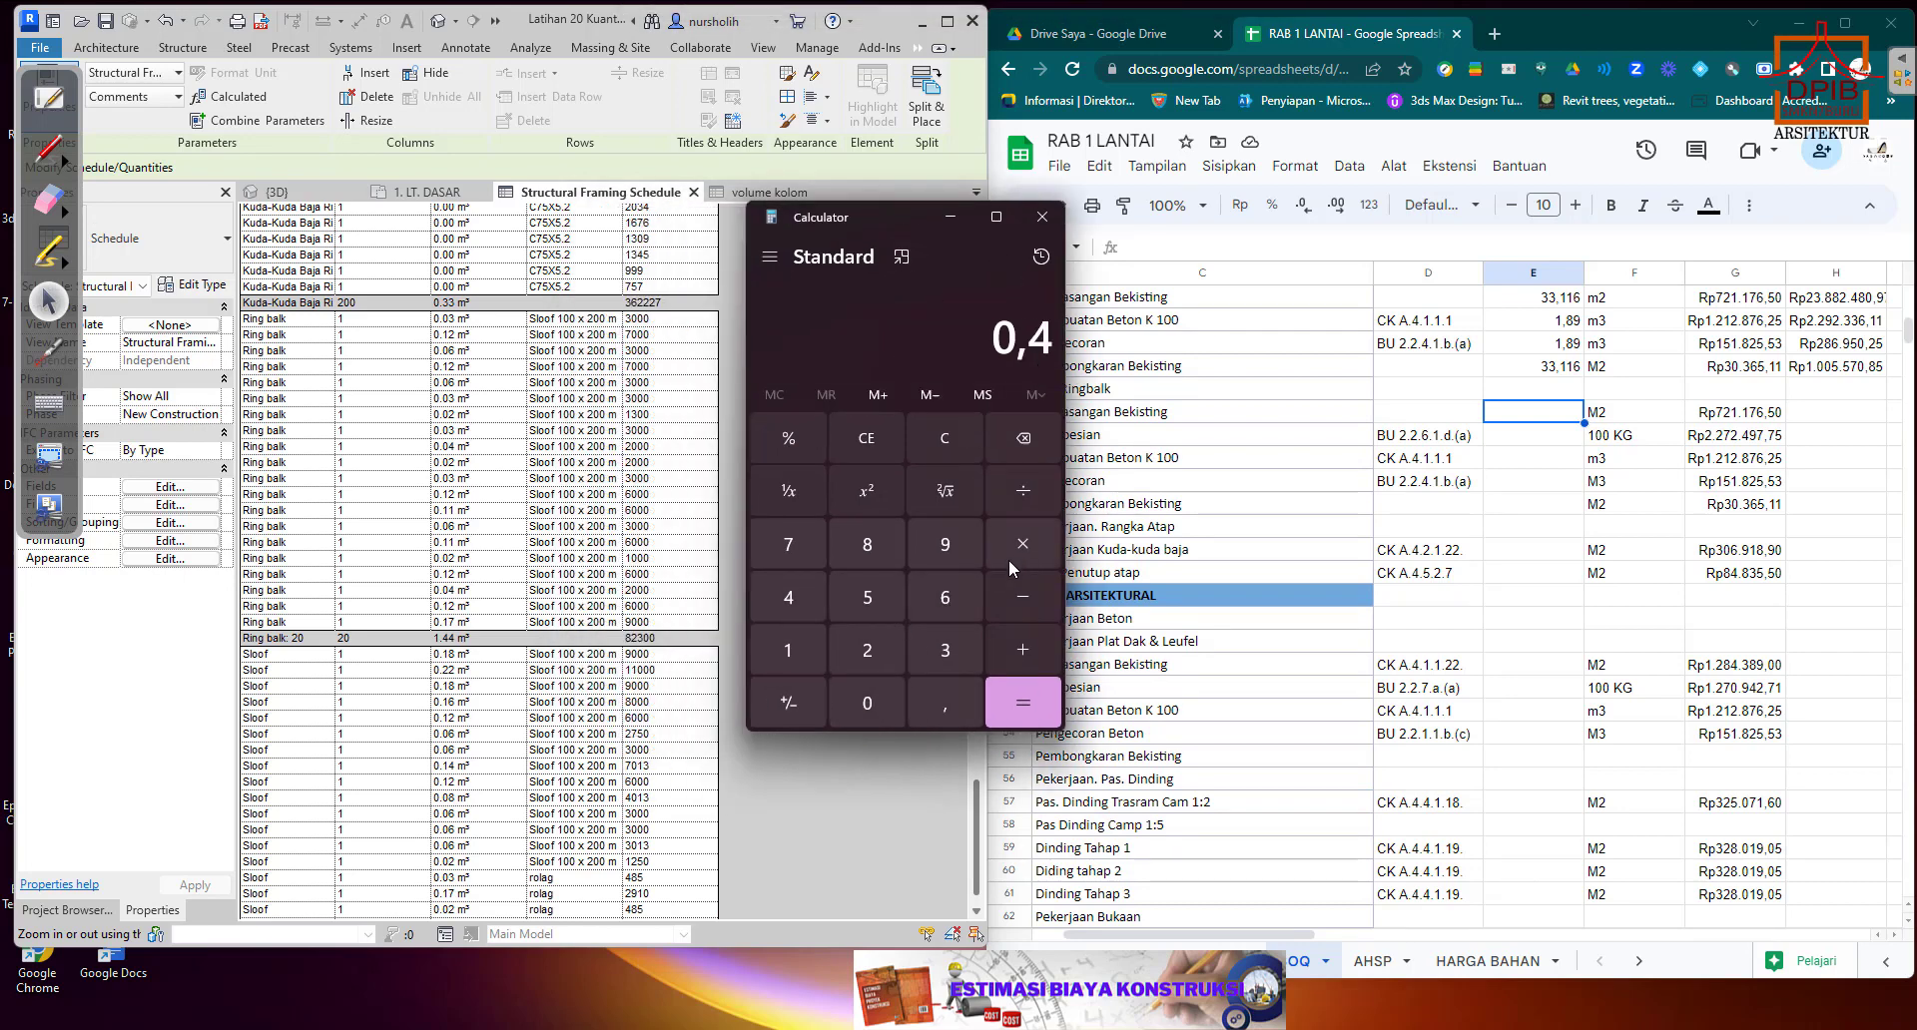
{"action": "left_click", "coordinate": [1020, 545]}
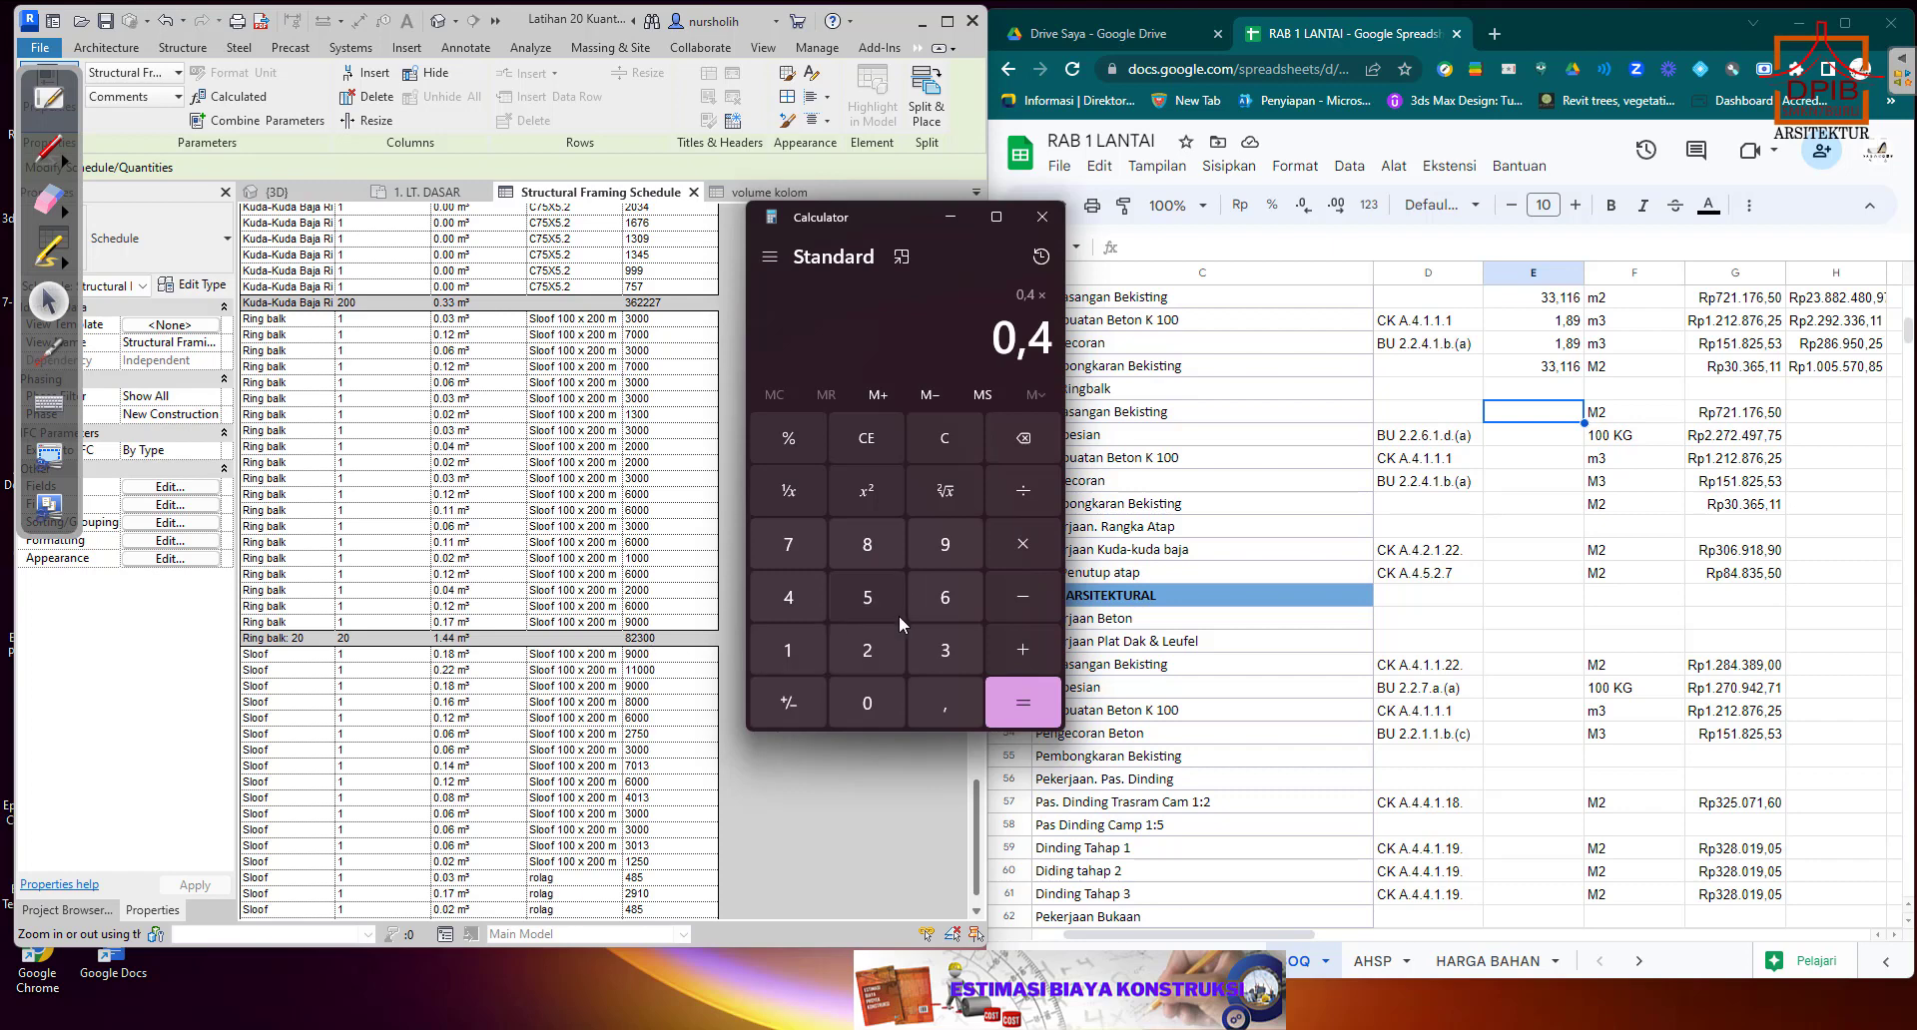
{"action": "left_click", "coordinate": [868, 546]}
{"action": "left_click", "coordinate": [867, 650]}
{"action": "left_click", "coordinate": [942, 703]}
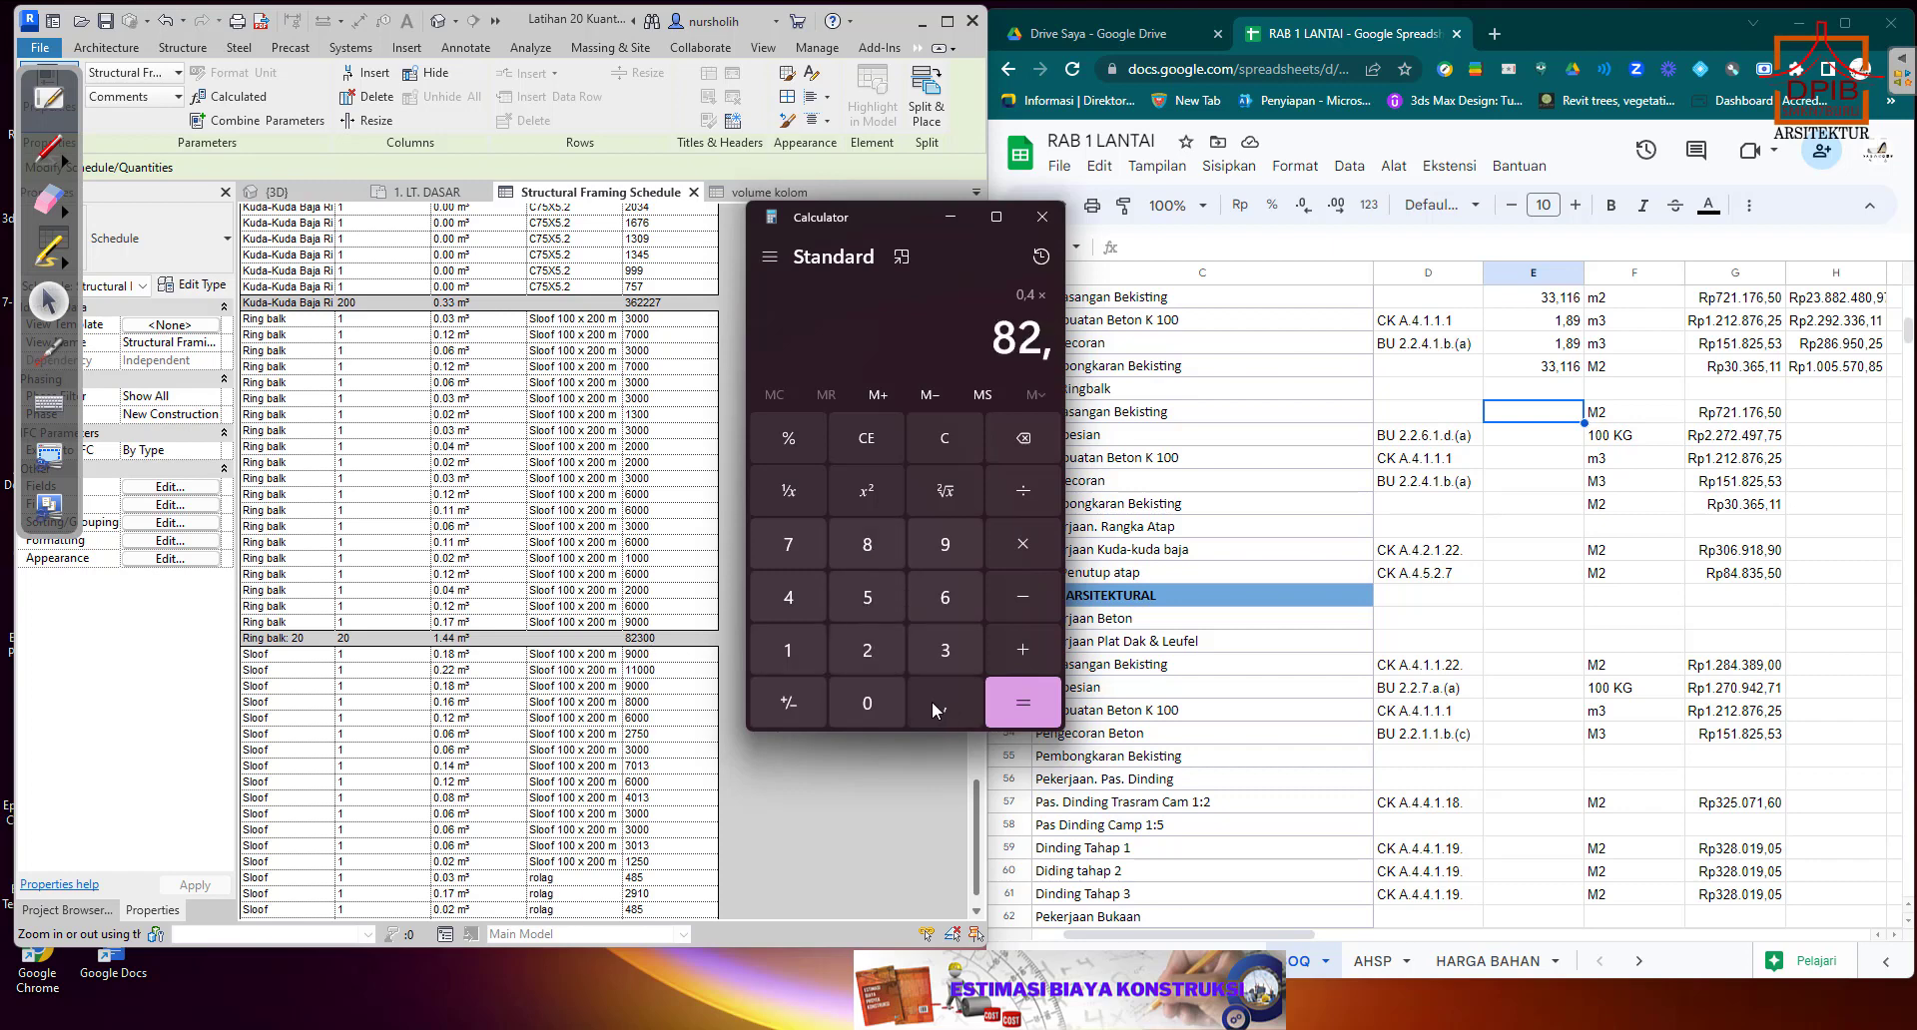
{"action": "left_click", "coordinate": [945, 654]}
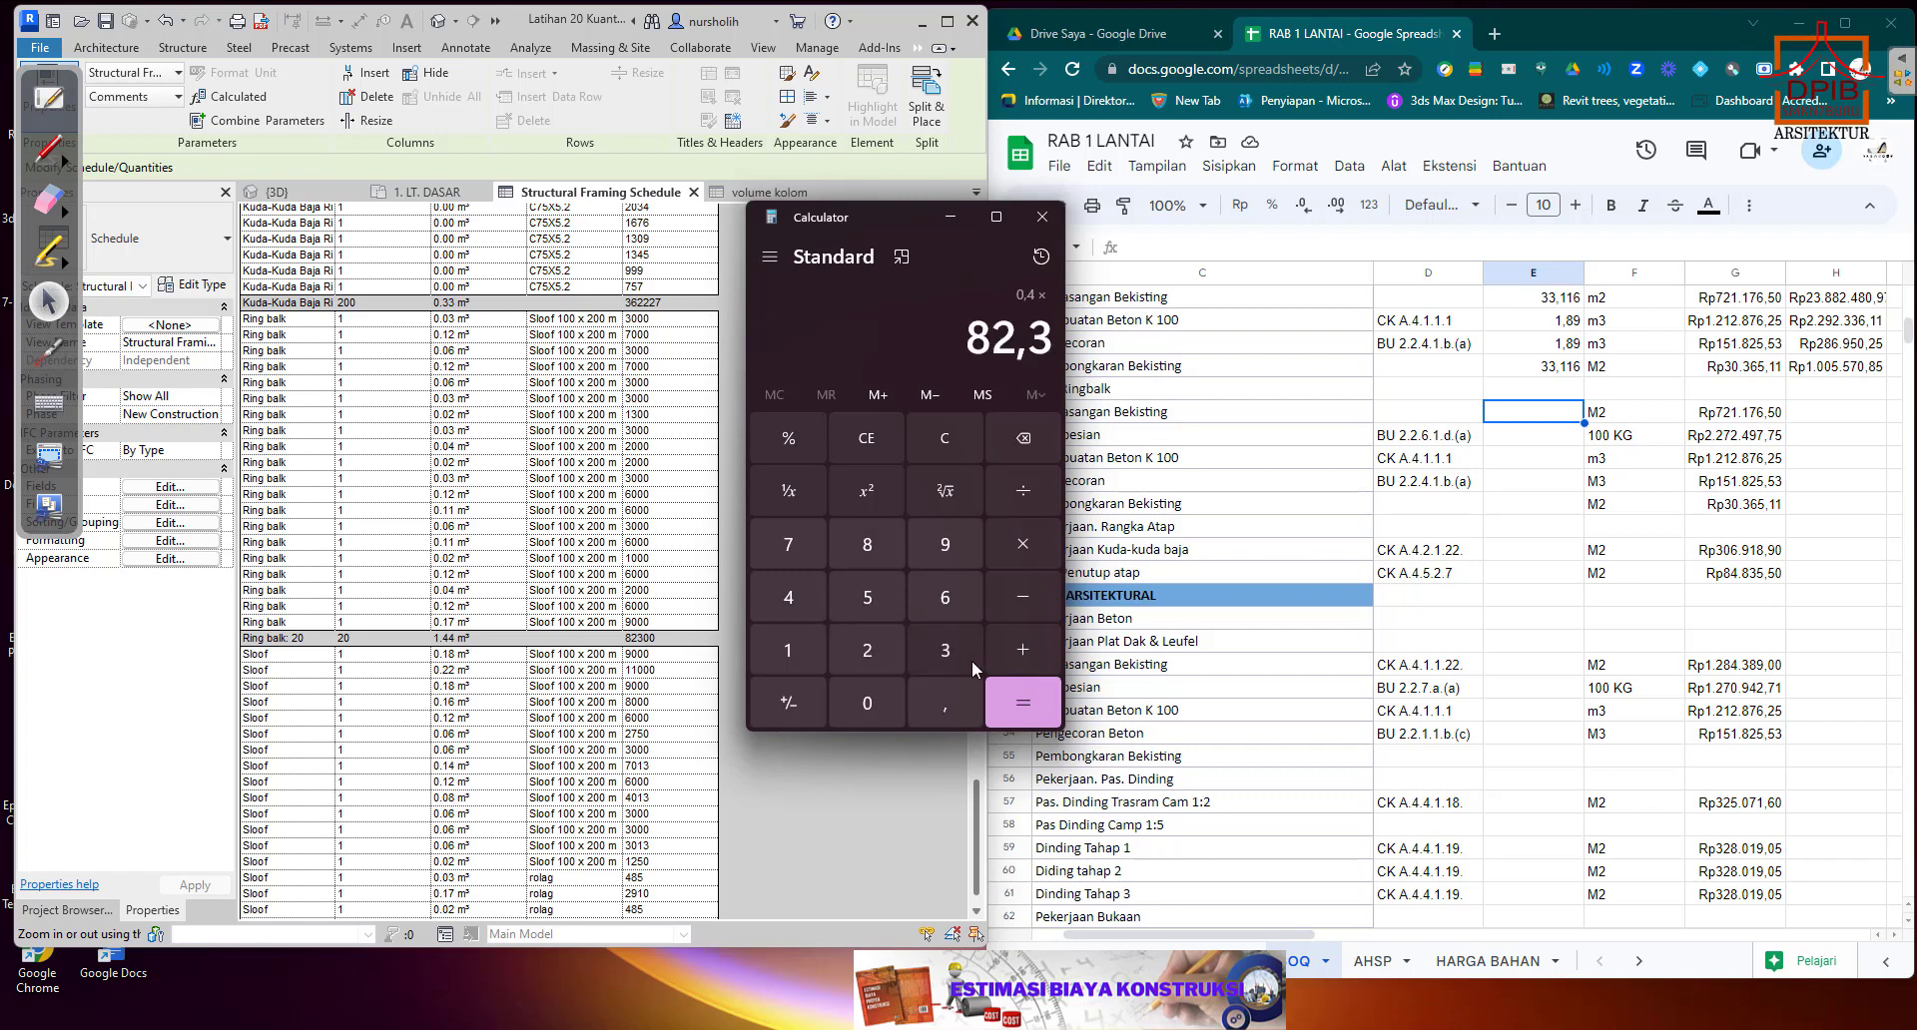
{"action": "left_click", "coordinate": [1023, 703]}
{"action": "left_click_drag", "start_coordinate": [948, 340], "coordinate": [1048, 333]}
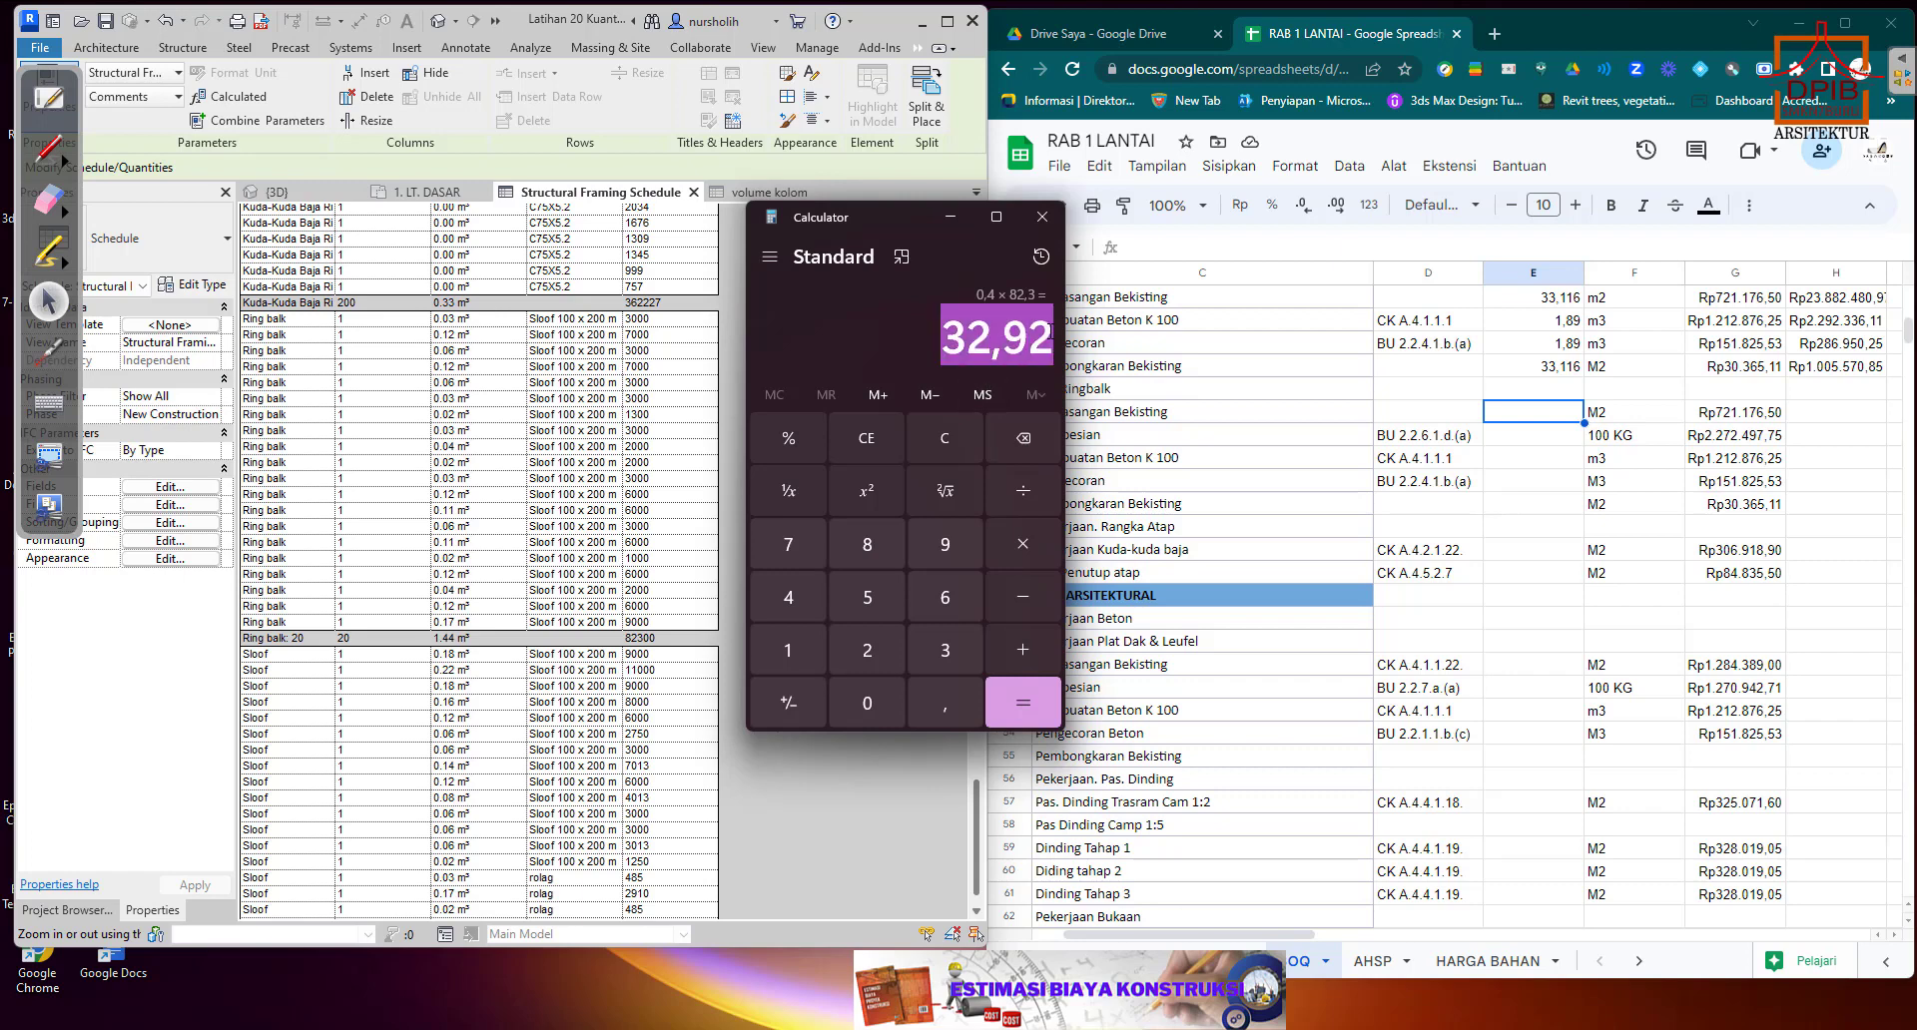
Copy the Calculator result 32,92 into the Ringbalk Pemasangan Bekisting quantity cell E40.
{"action": "right_click", "coordinate": [1049, 333]}
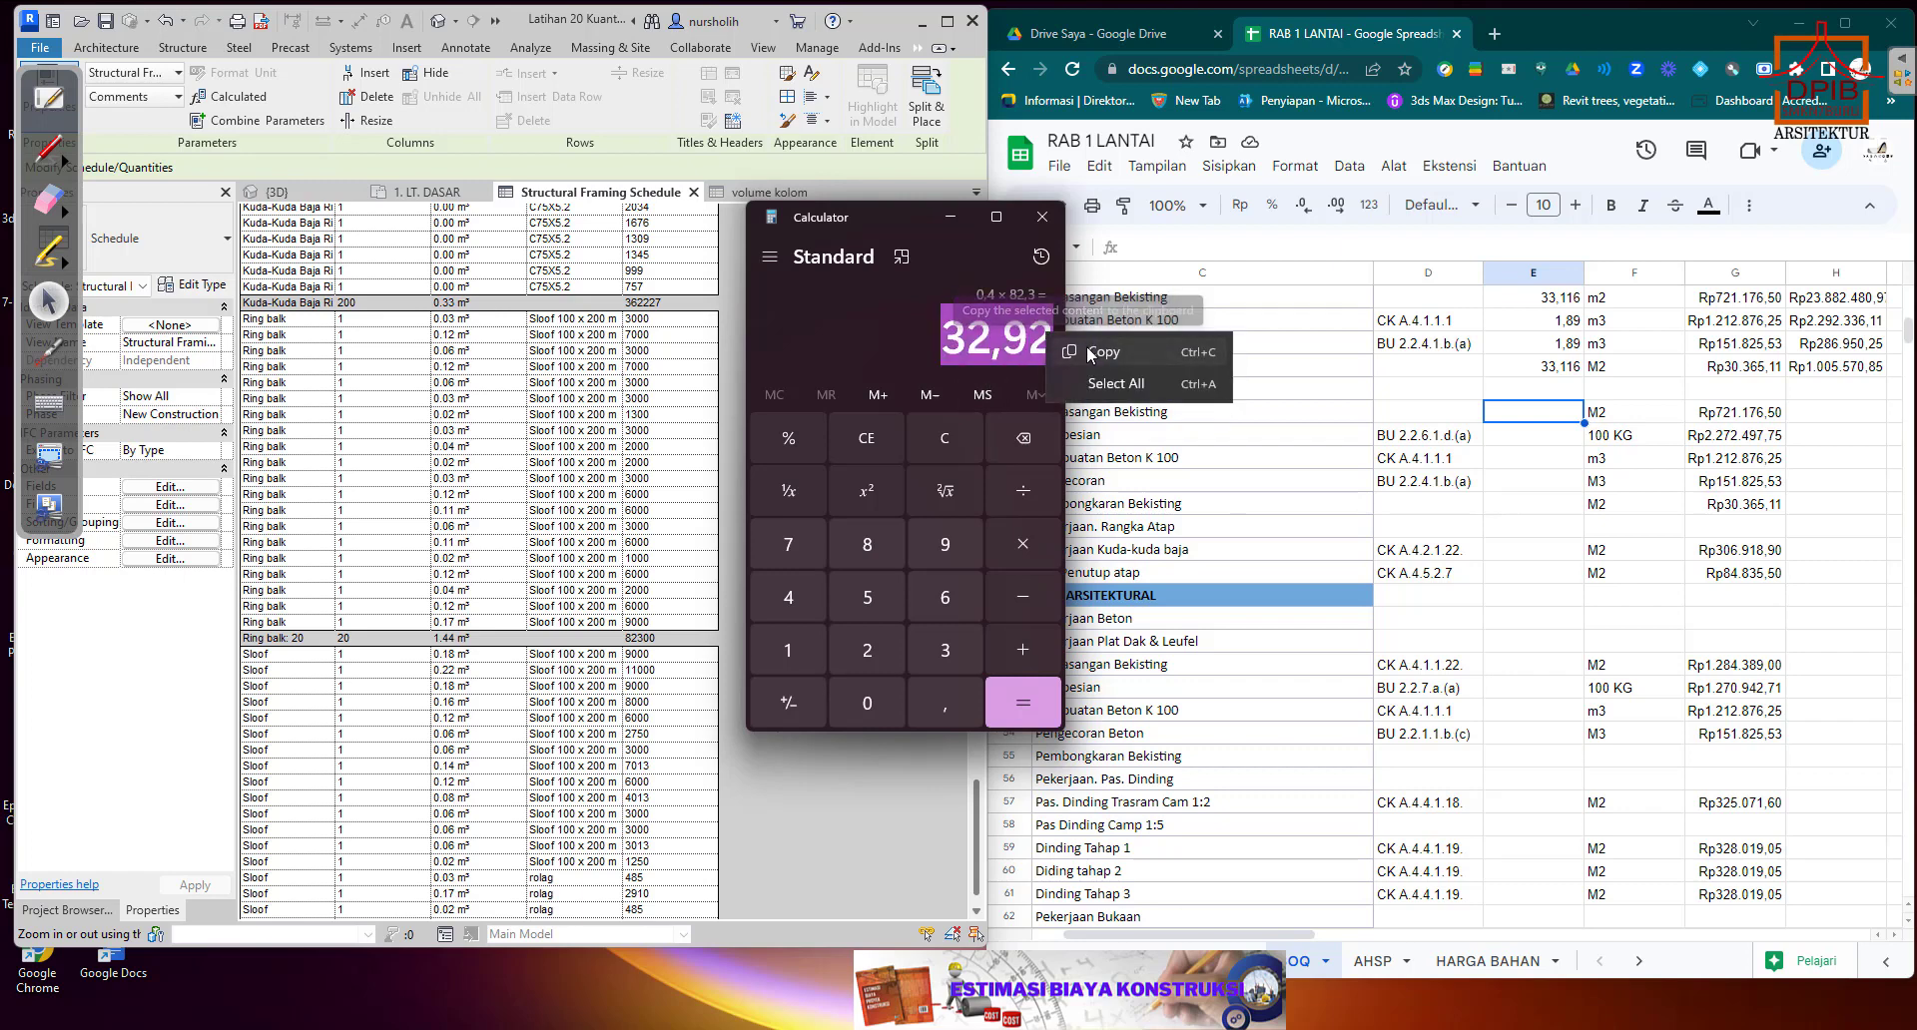
{"action": "left_click", "coordinate": [1083, 353]}
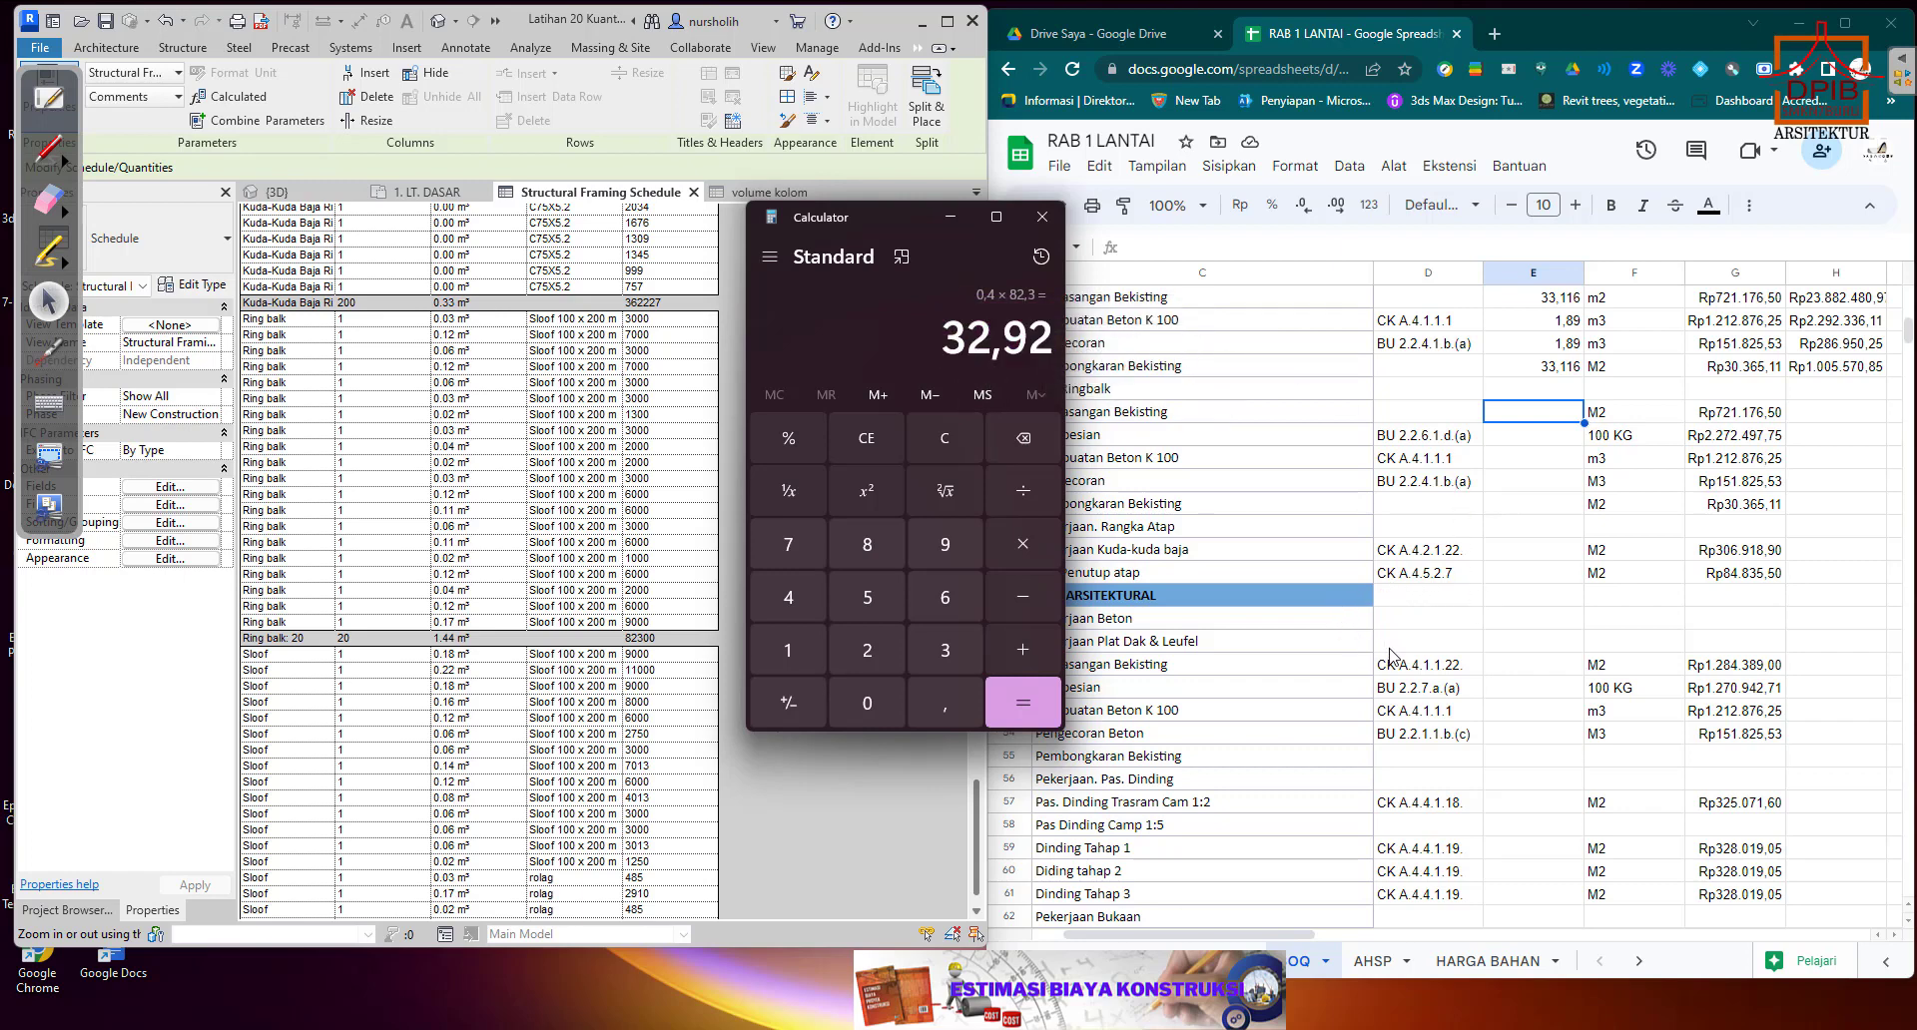
{"action": "left_click", "coordinate": [1428, 419]}
{"action": "left_click", "coordinate": [1513, 419]}
{"action": "right_click", "coordinate": [1513, 420]}
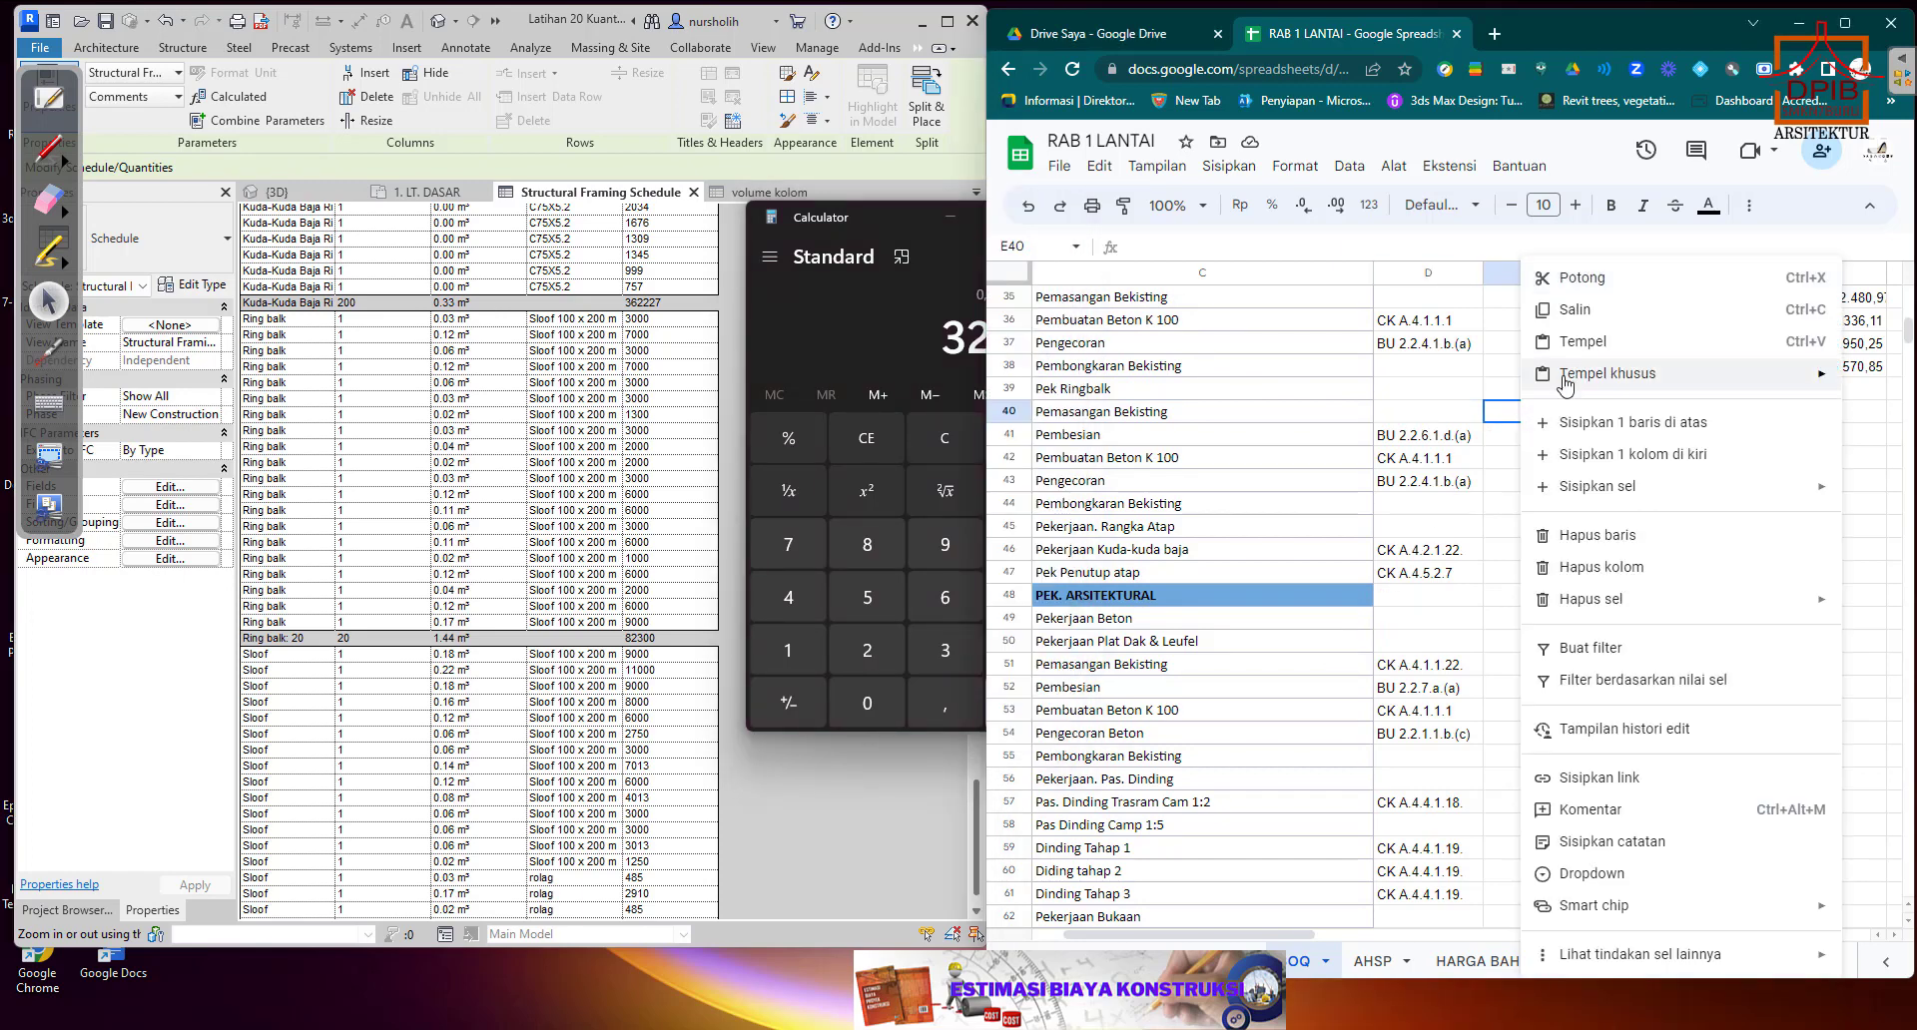
{"action": "left_click", "coordinate": [1583, 343]}
{"action": "left_click", "coordinate": [1543, 507]}
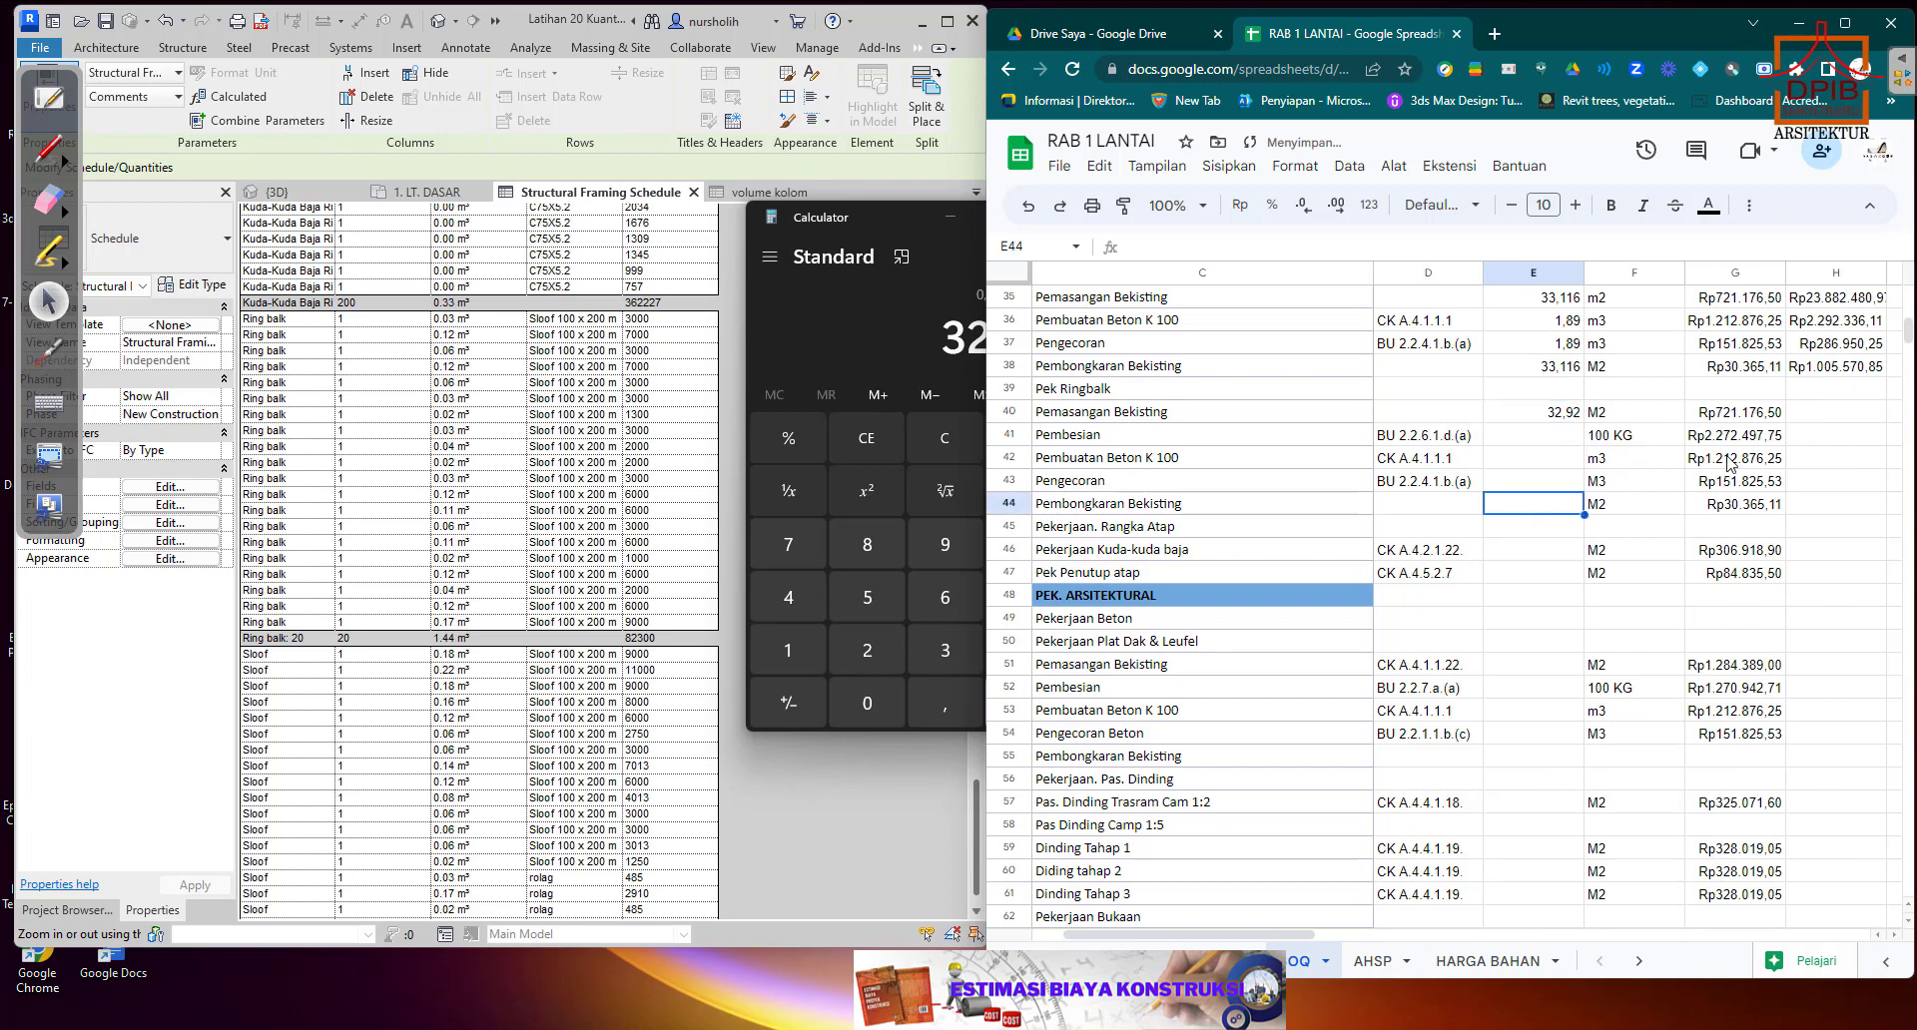
Copy the total price formula from H38 to H40 and fill it down through H61.
{"action": "left_click", "coordinate": [1835, 366]}
{"action": "right_click", "coordinate": [1835, 367]}
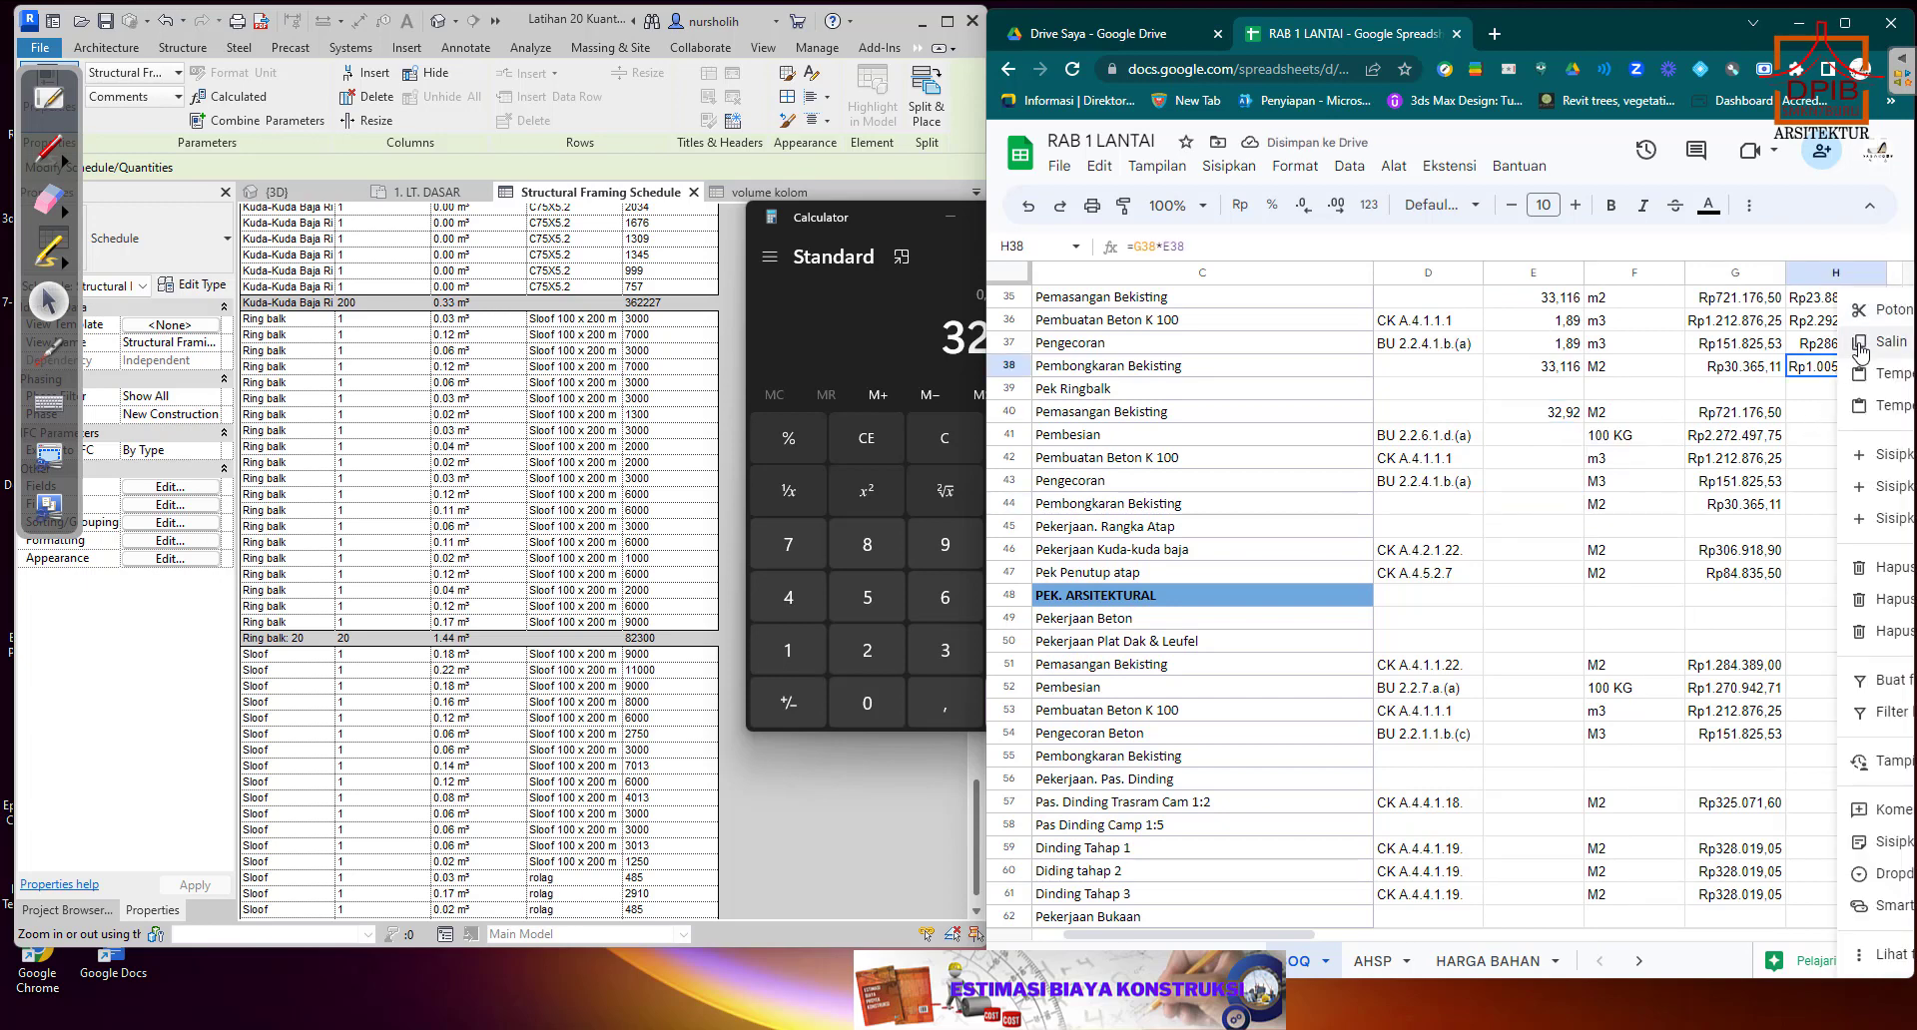
{"action": "left_click", "coordinate": [1860, 343]}
{"action": "left_click", "coordinate": [1830, 419]}
{"action": "right_click", "coordinate": [1830, 419]}
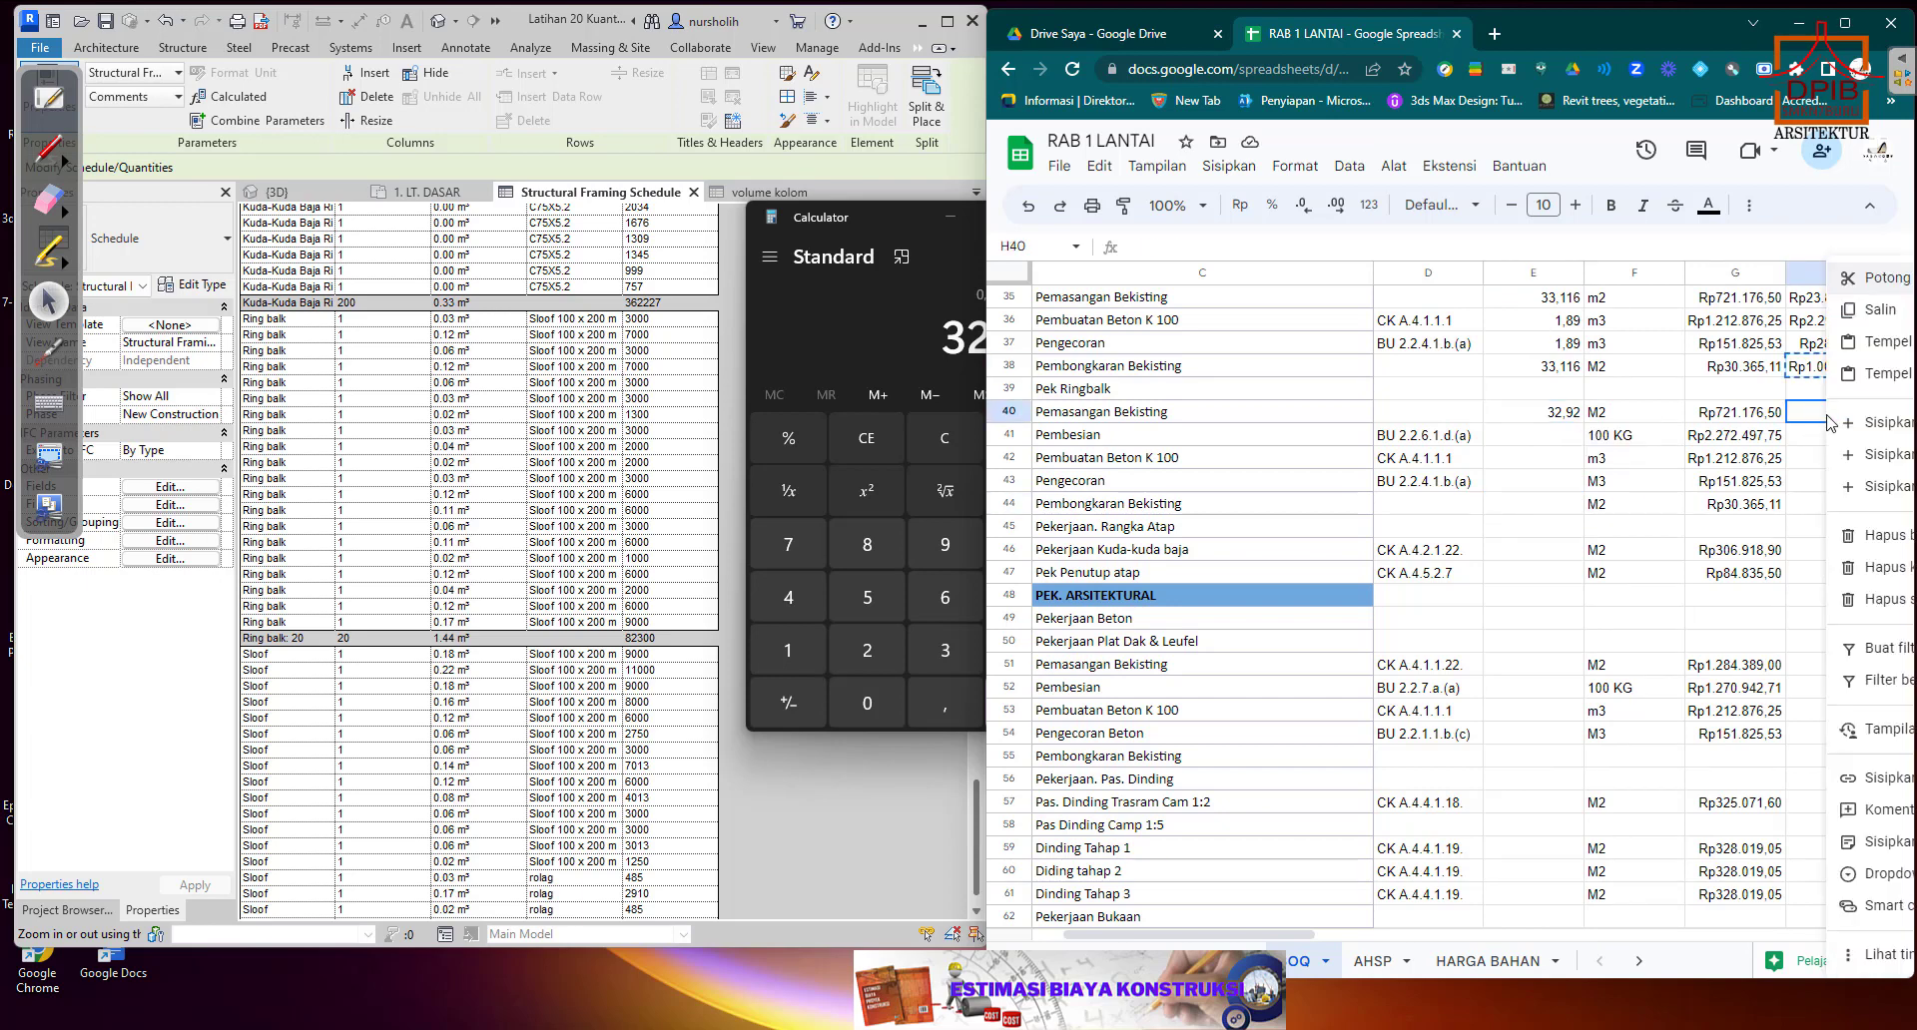
{"action": "left_click", "coordinate": [1869, 342]}
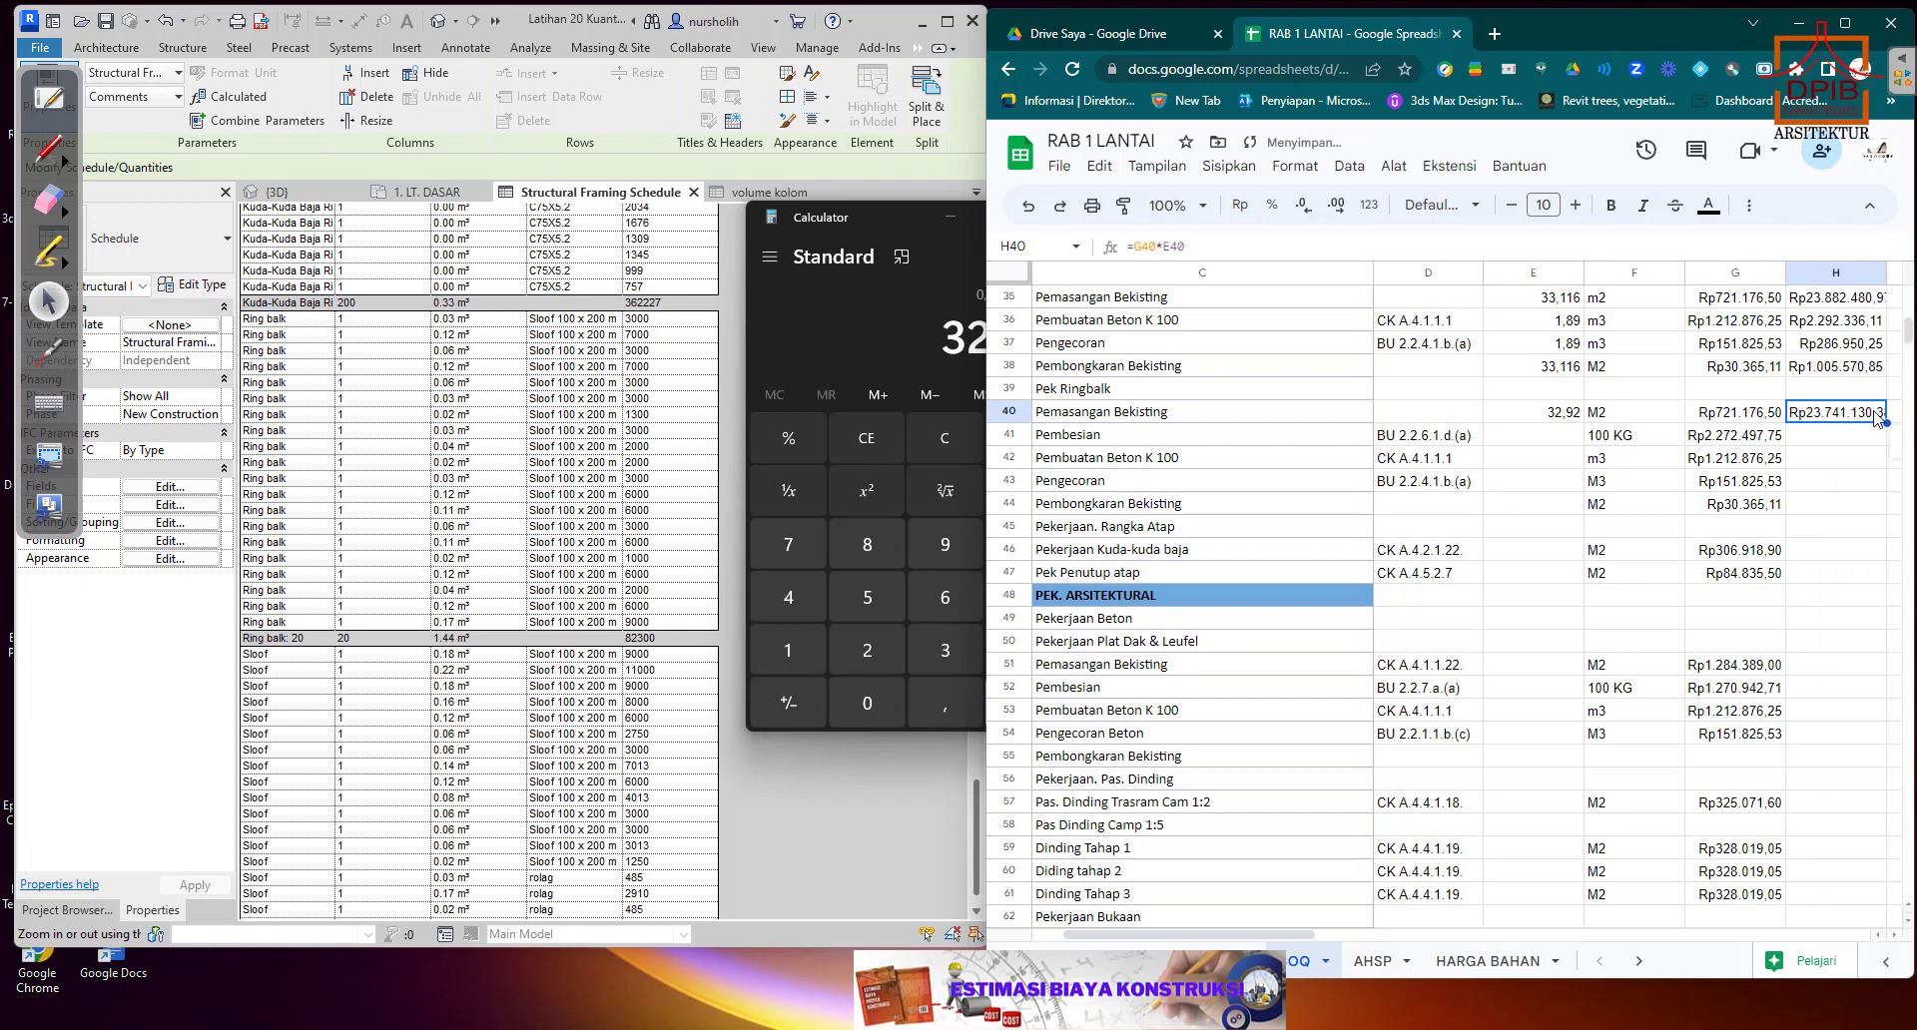
{"action": "left_click_drag", "start_coordinate": [1887, 463], "coordinate": [1887, 891]}
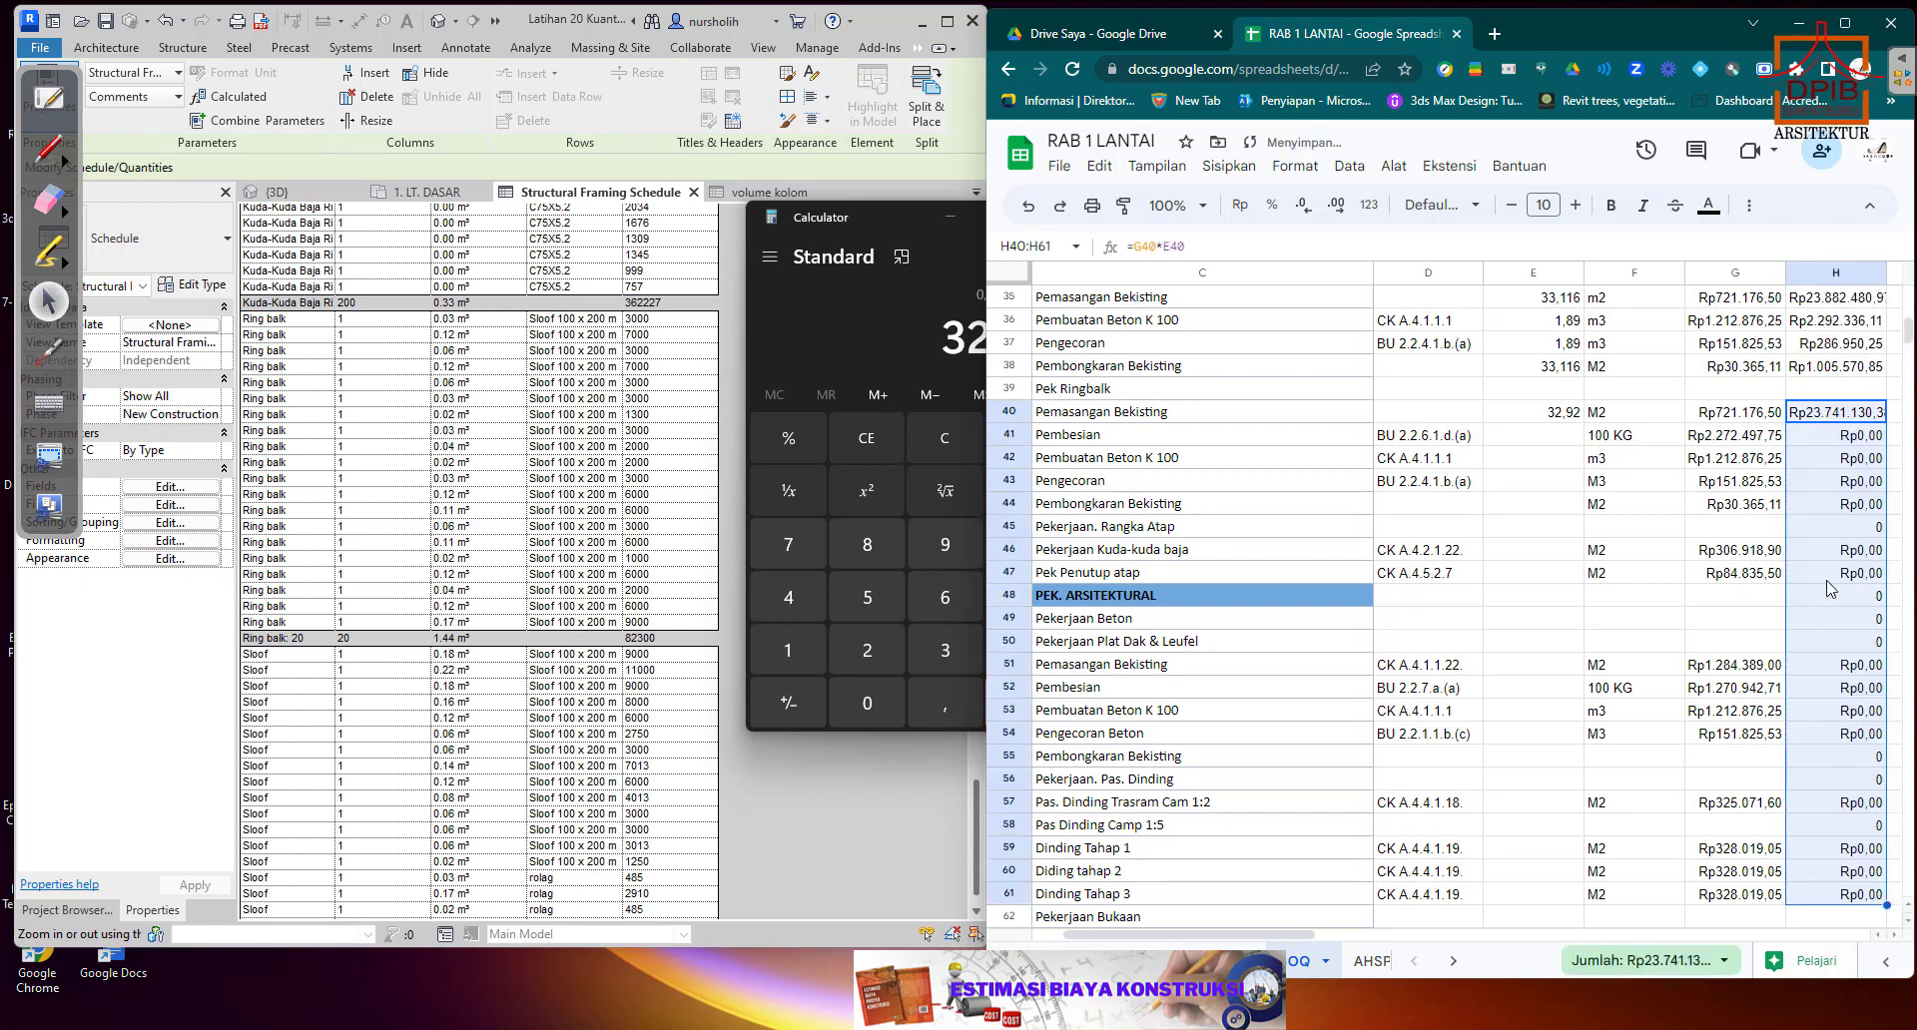
{"action": "left_click", "coordinate": [1822, 461]}
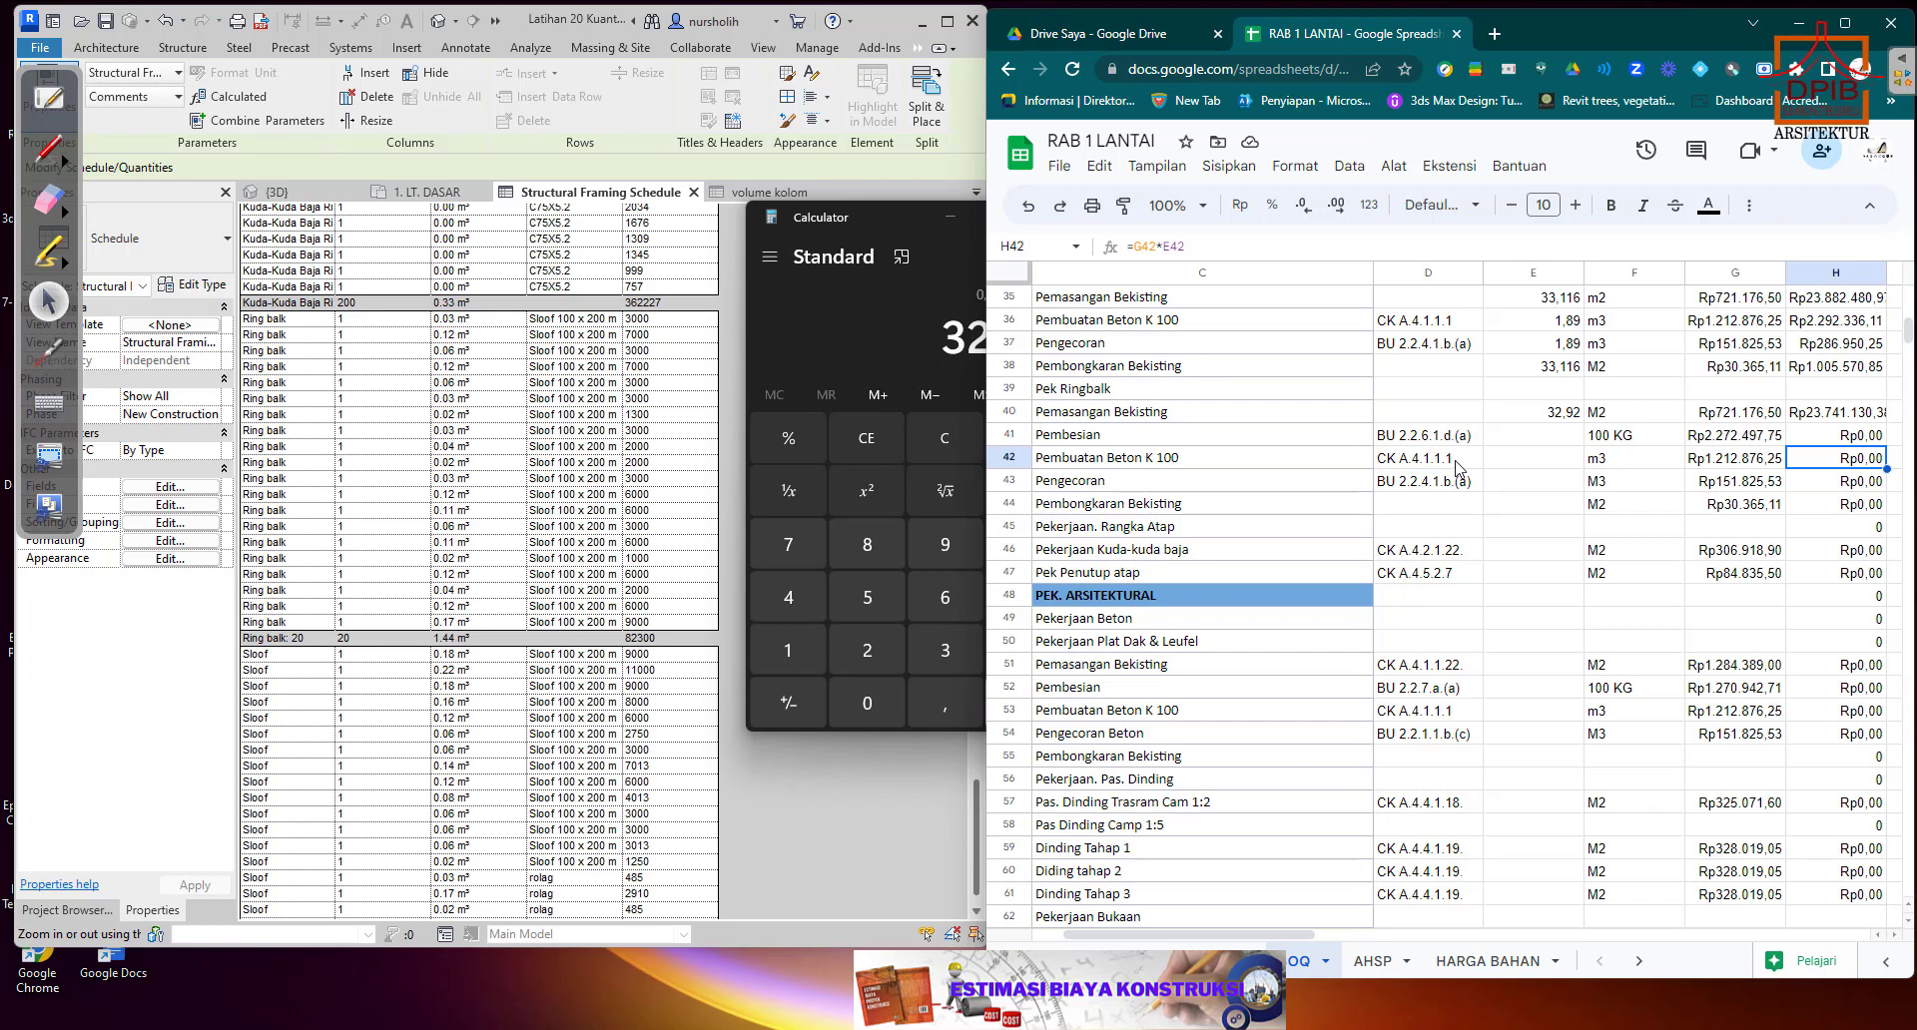
Enter 1,44 as the Ringbalk quantity for Pembesian, Pembuatan Beton K 100 and Pengecoran in cells E41 to E43.
{"action": "left_click", "coordinate": [1844, 414]}
{"action": "left_click", "coordinate": [1748, 417]}
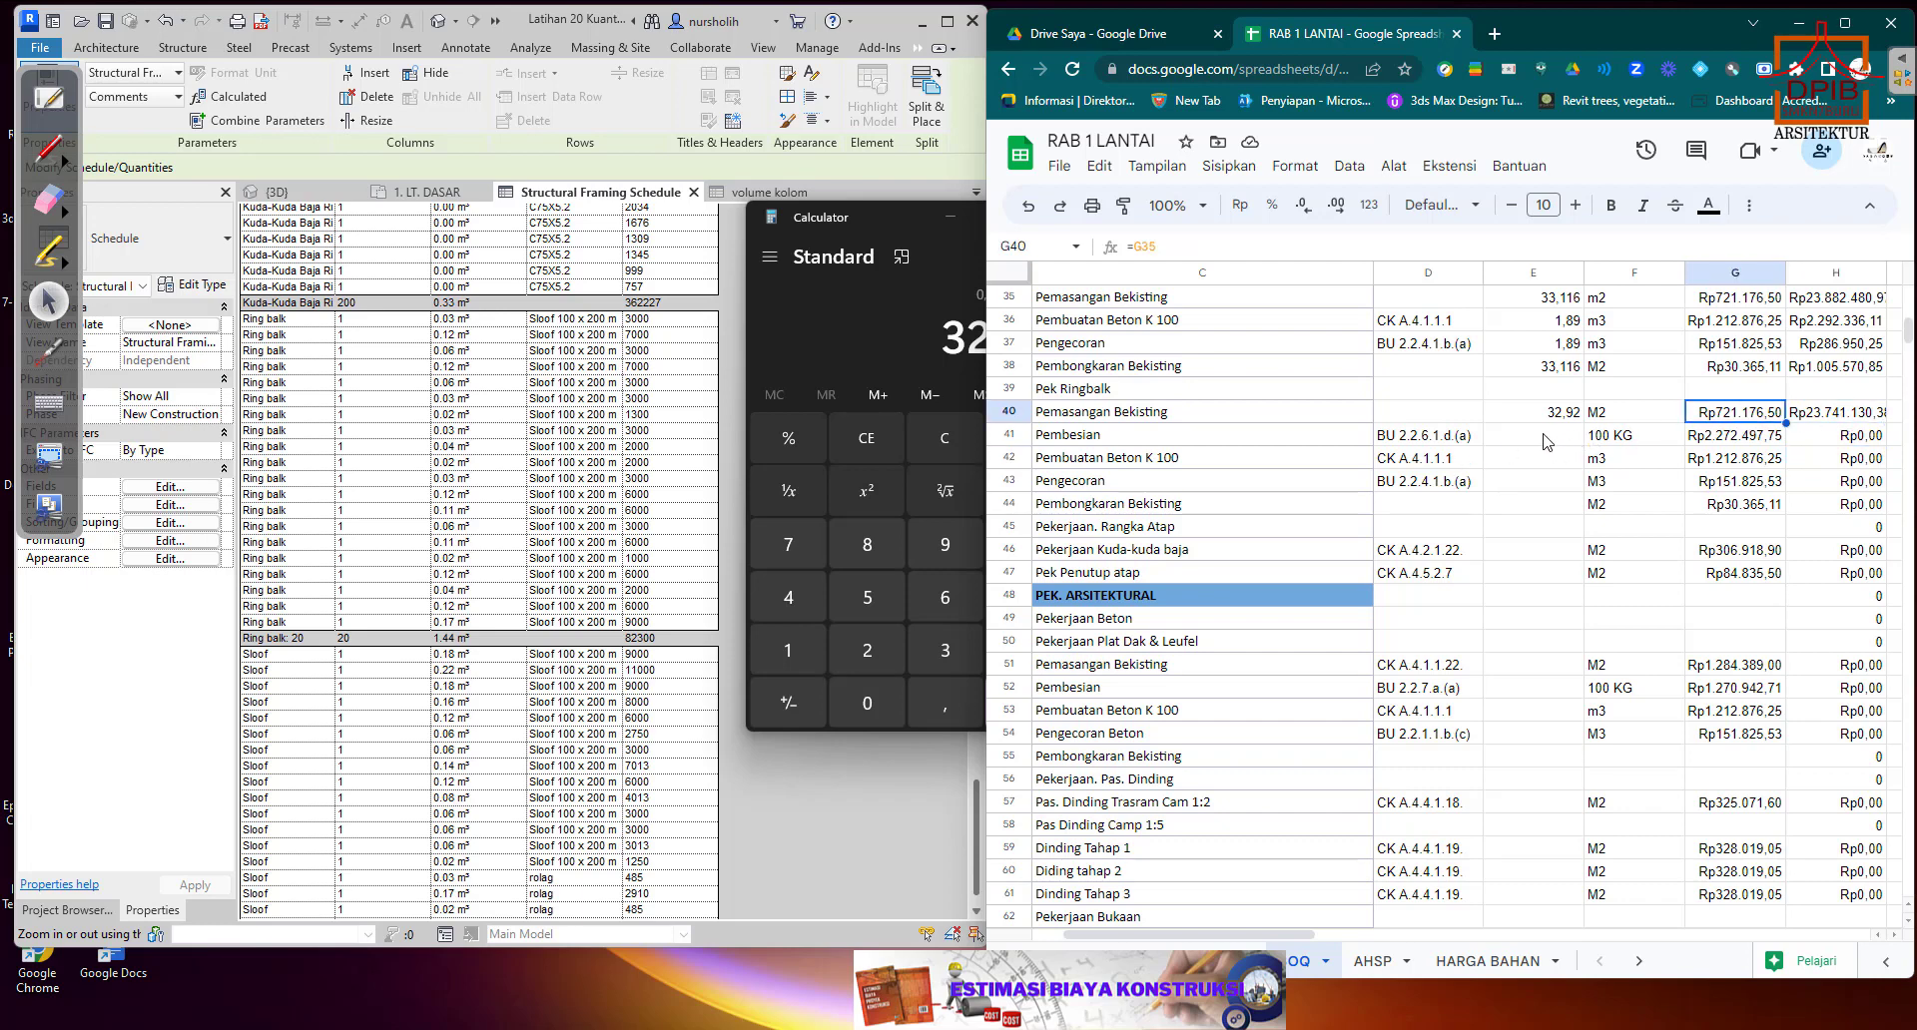
{"action": "left_click", "coordinate": [1230, 443]}
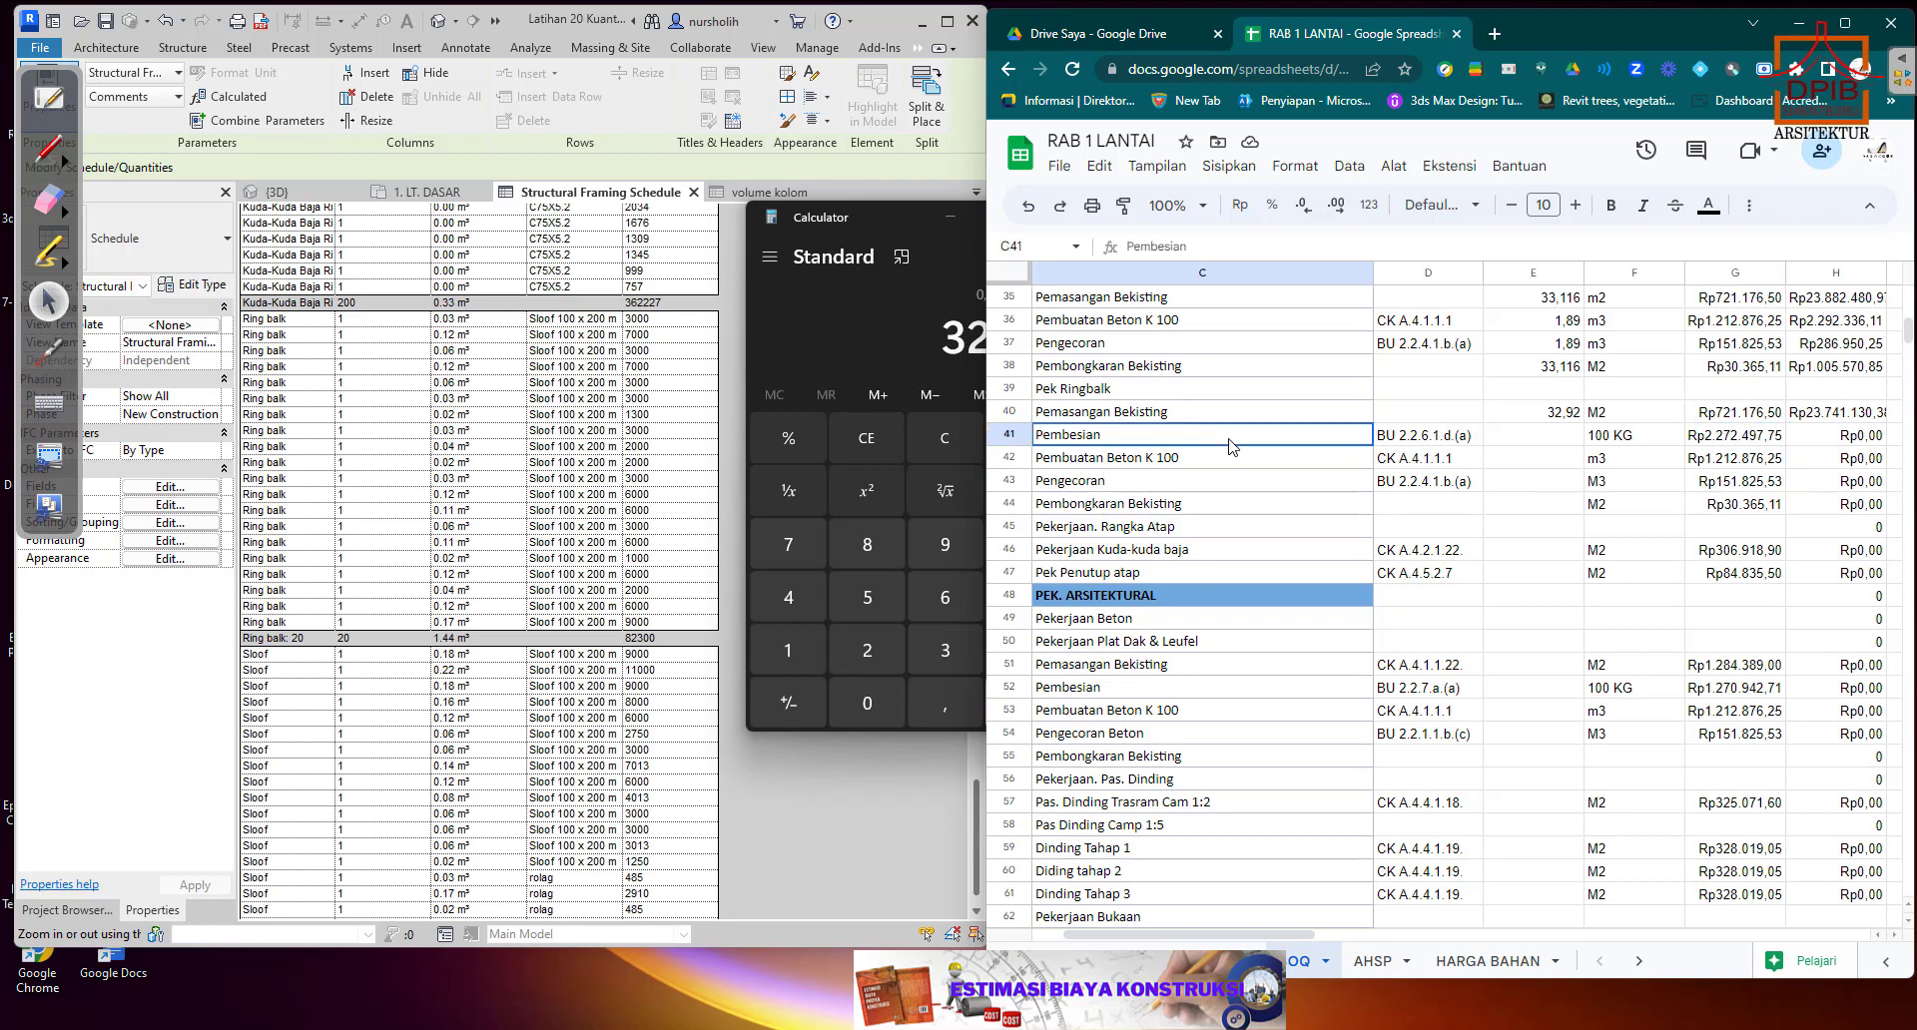
{"action": "left_click", "coordinate": [1545, 440]}
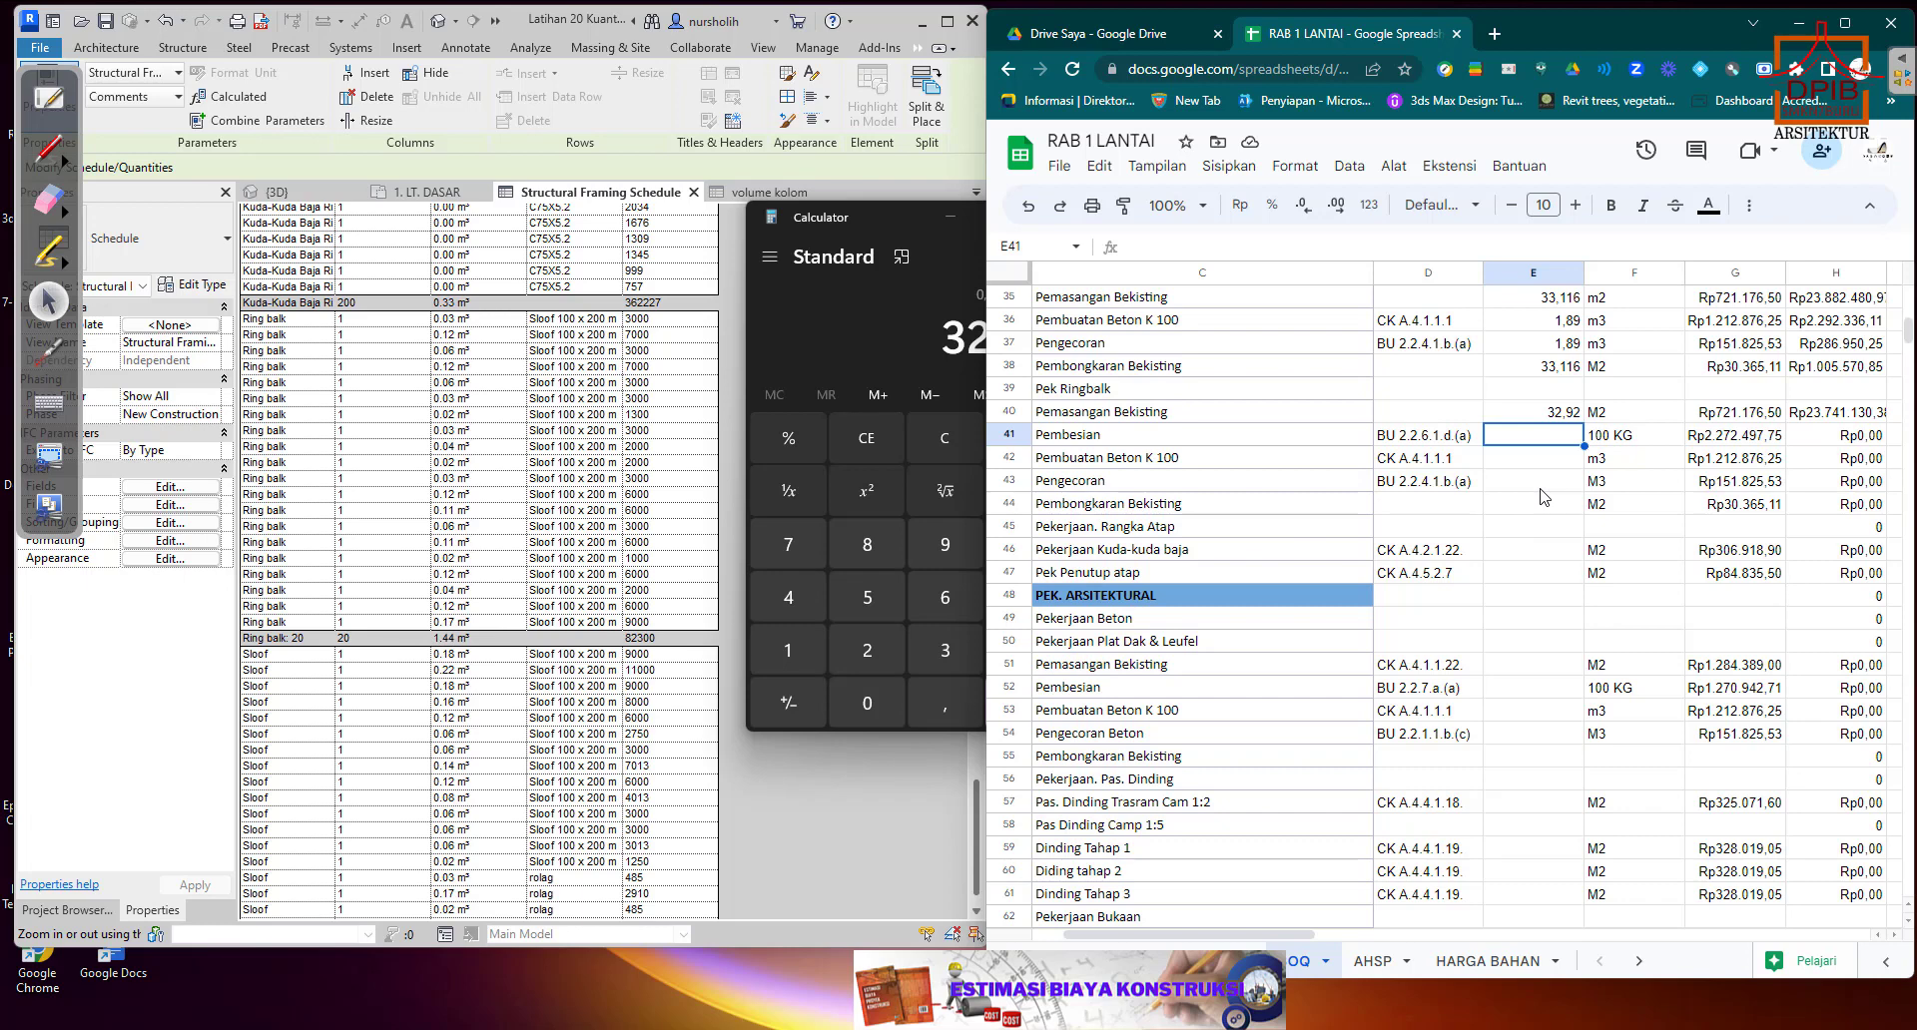
{"action": "type", "text": "1"}
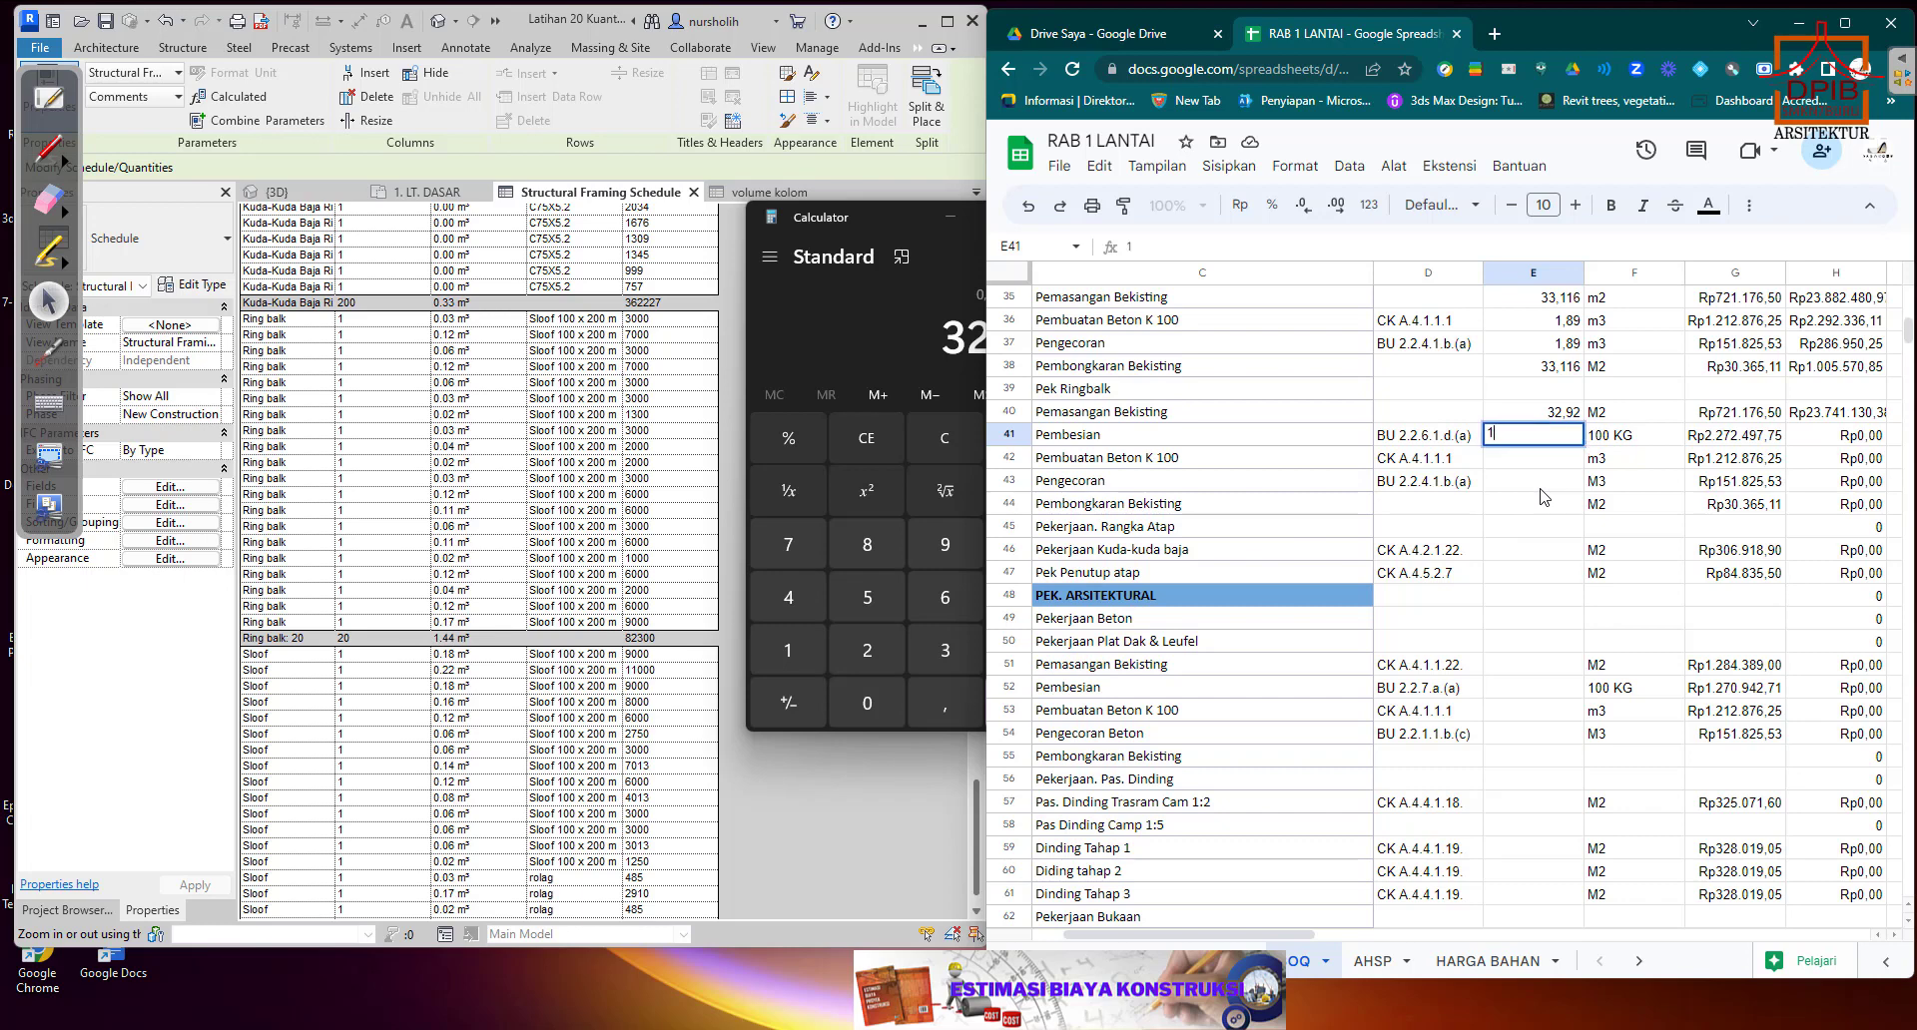
{"action": "type", "text": ",44"}
{"action": "key", "text": "Return"}
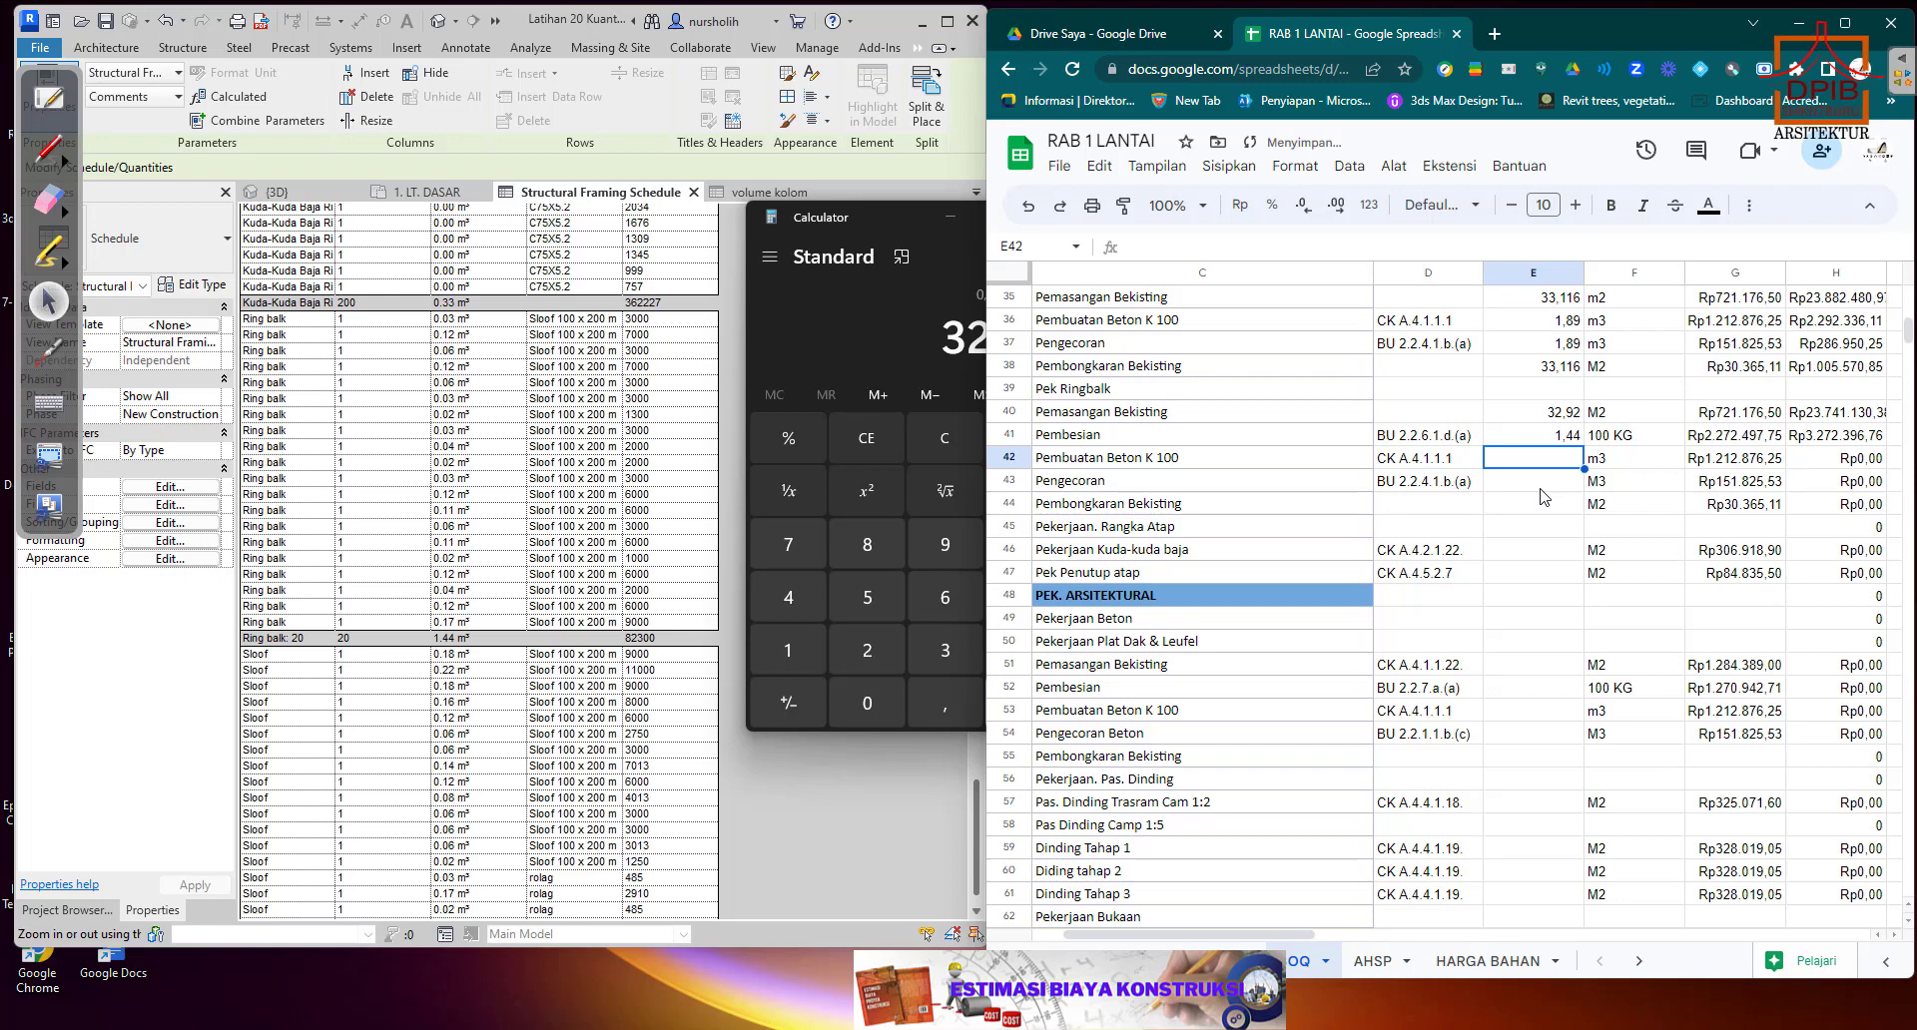
{"action": "type", "text": "1,44"}
{"action": "key", "text": "Return"}
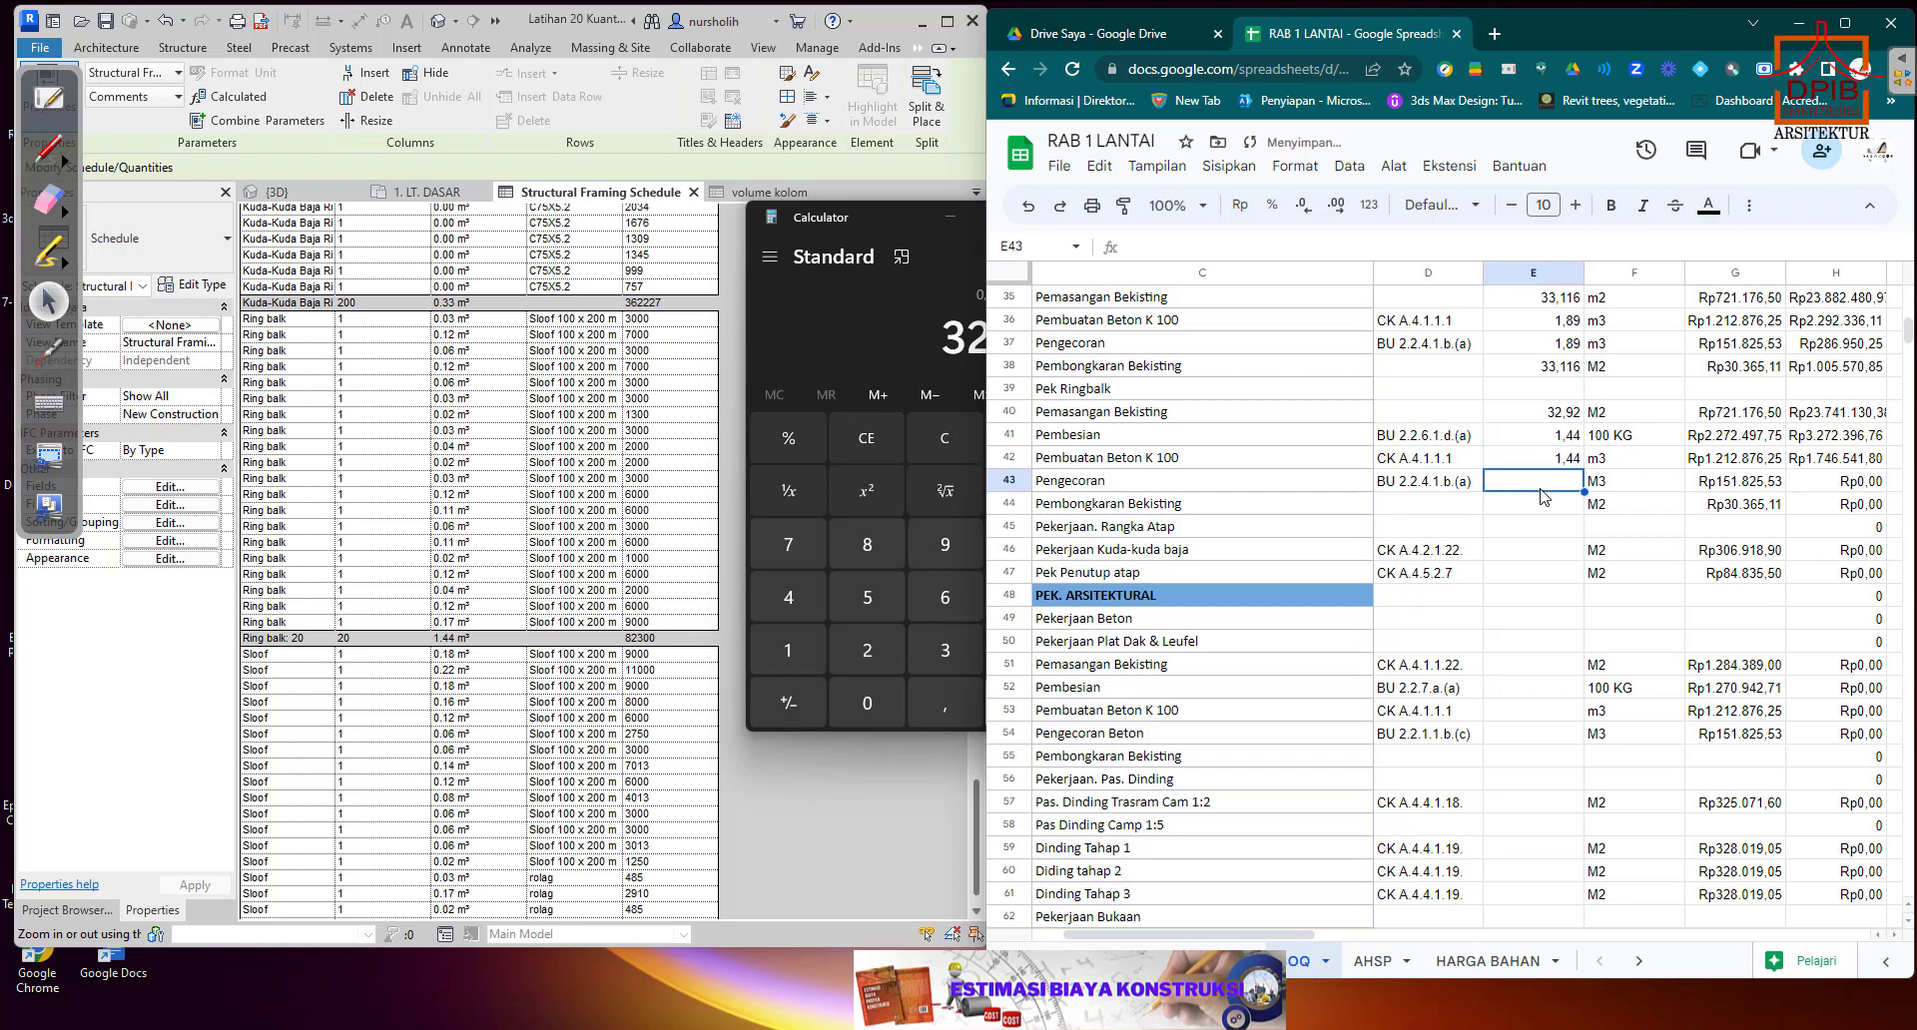
{"action": "type", "text": "1,44"}
{"action": "key", "text": "Return"}
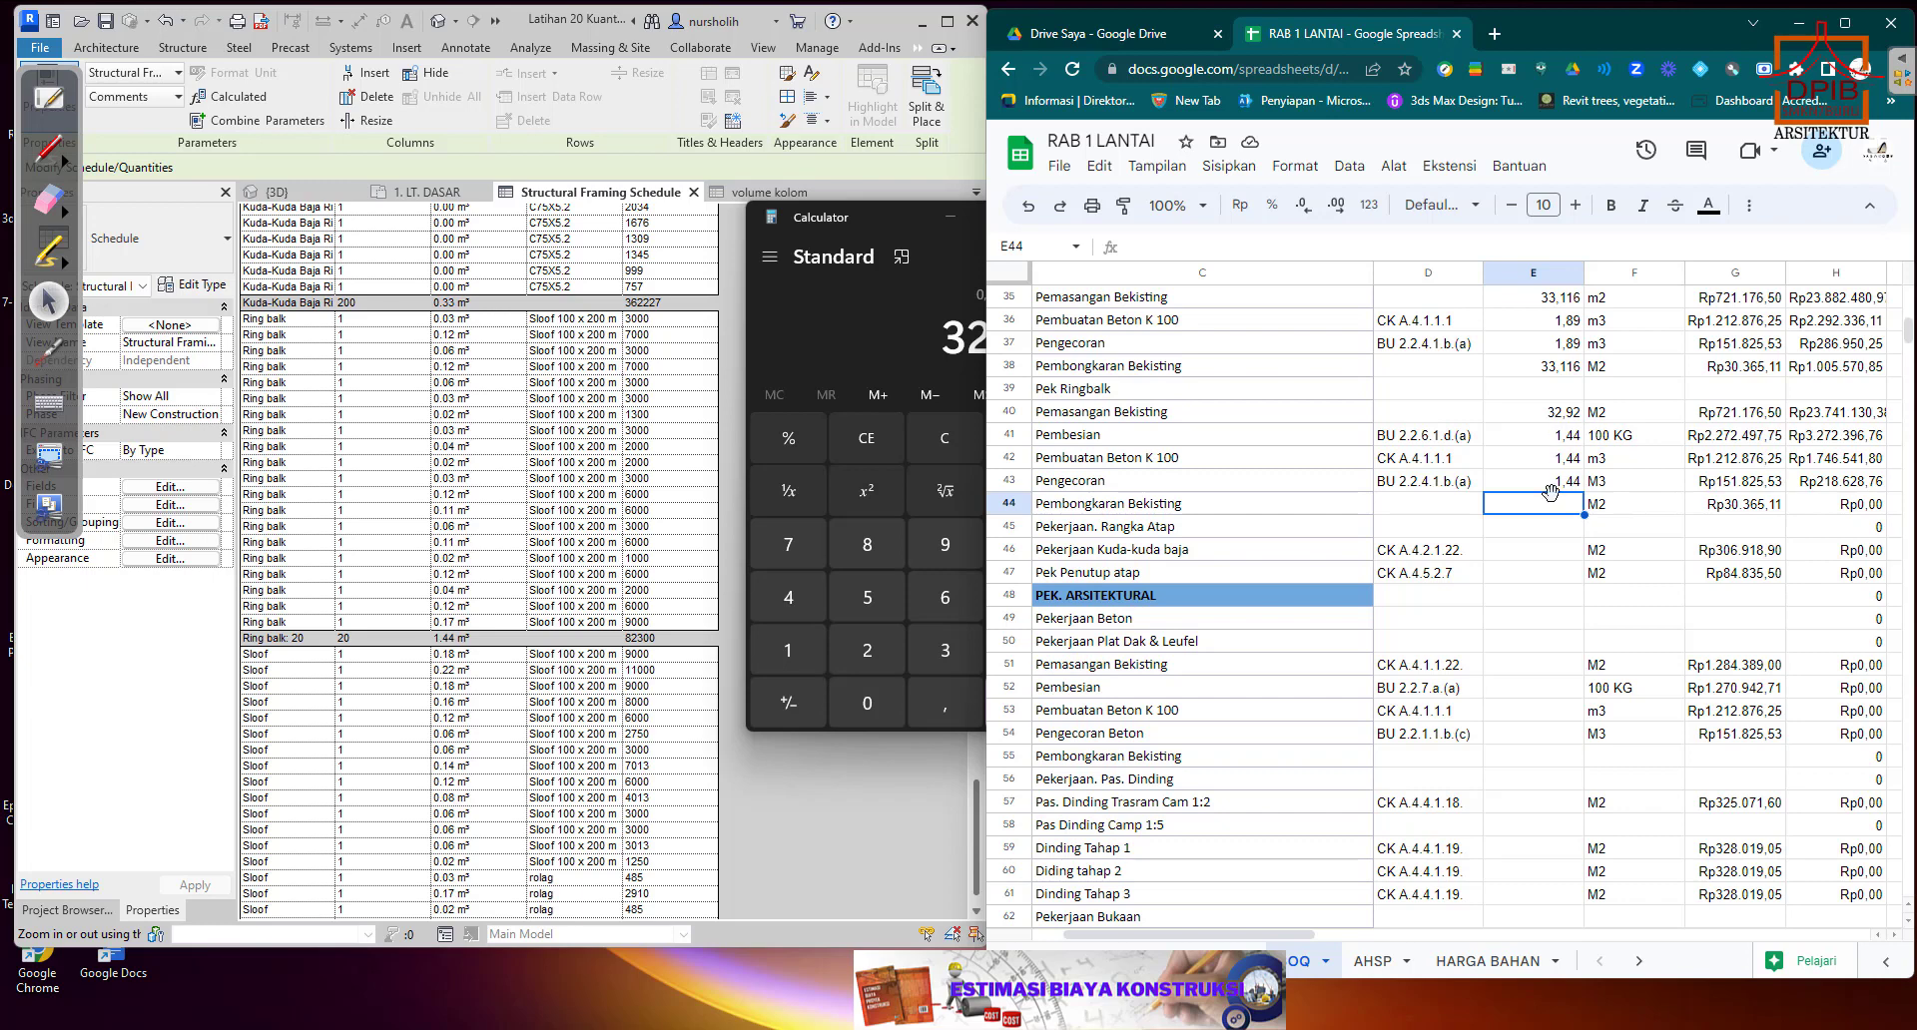
Link the Ringbalk Pembongkaran Bekisting quantity in E44 to the formwork quantity in E40.
{"action": "type", "text": "+"}
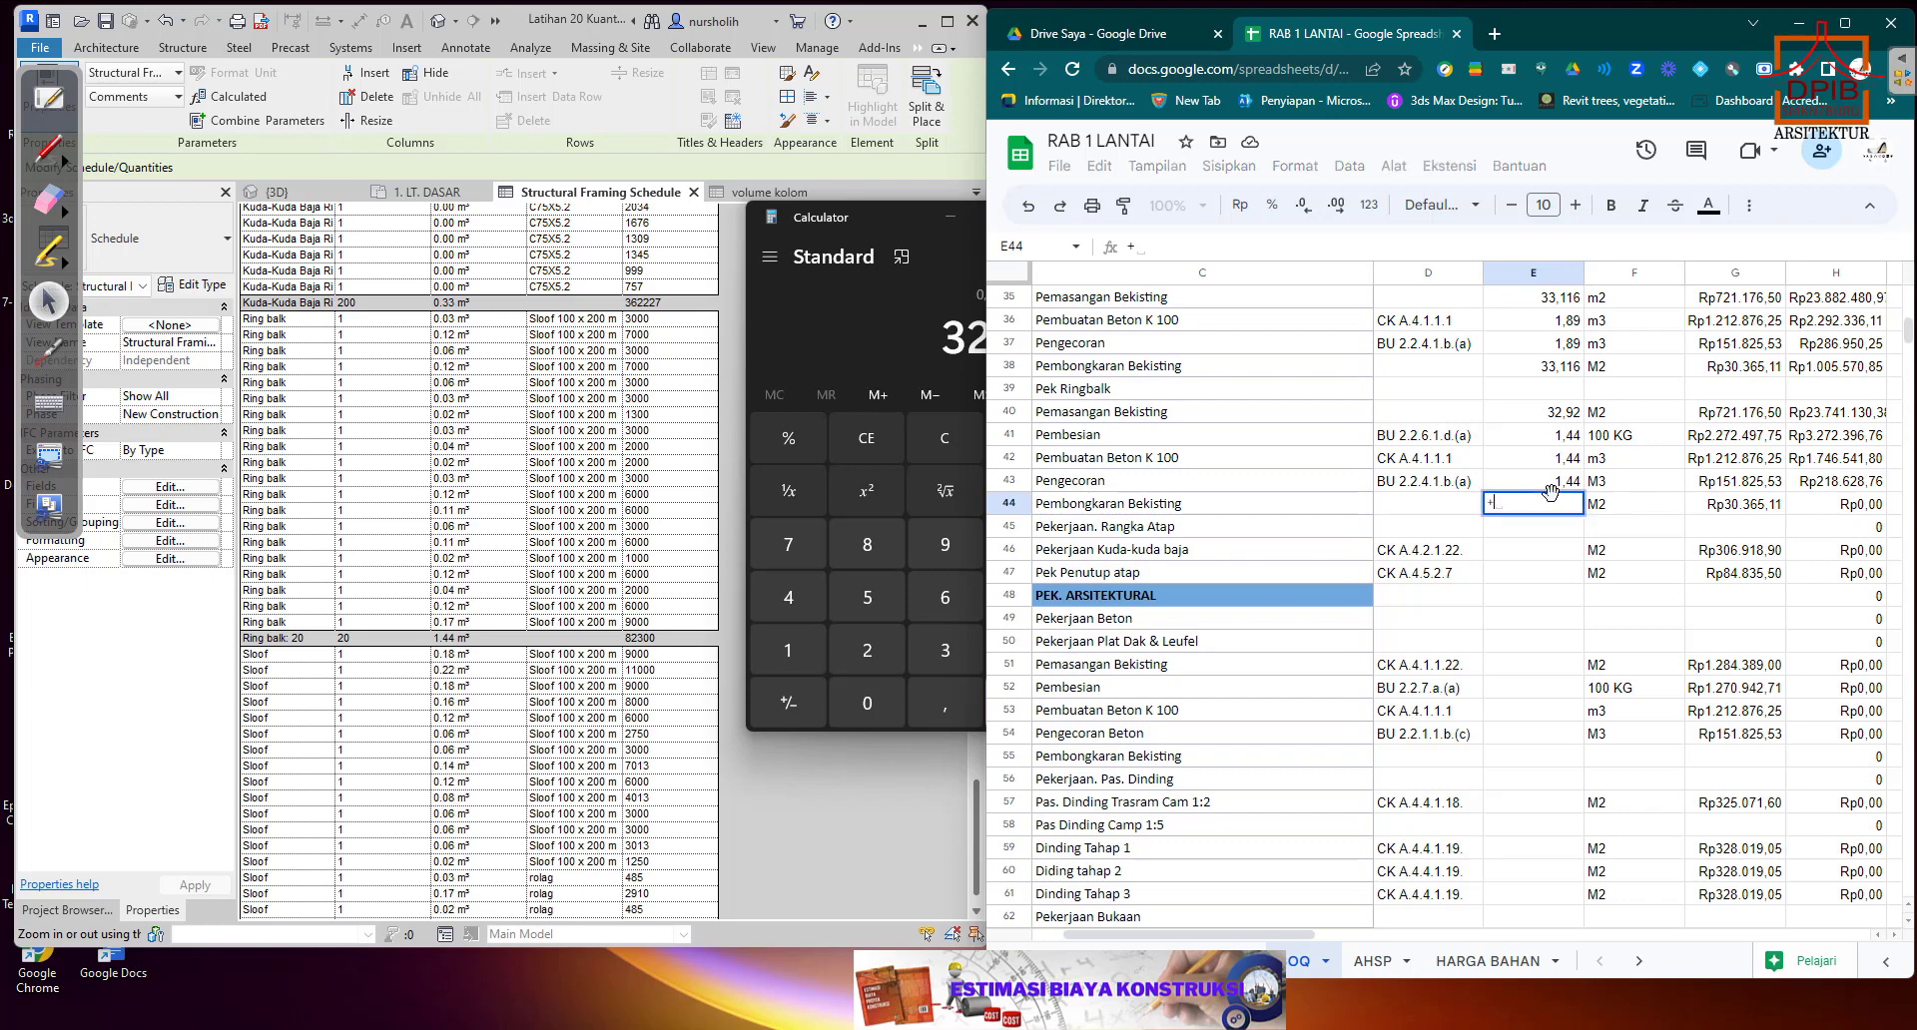
{"action": "left_click", "coordinate": [1559, 418]}
{"action": "key", "text": "Return"}
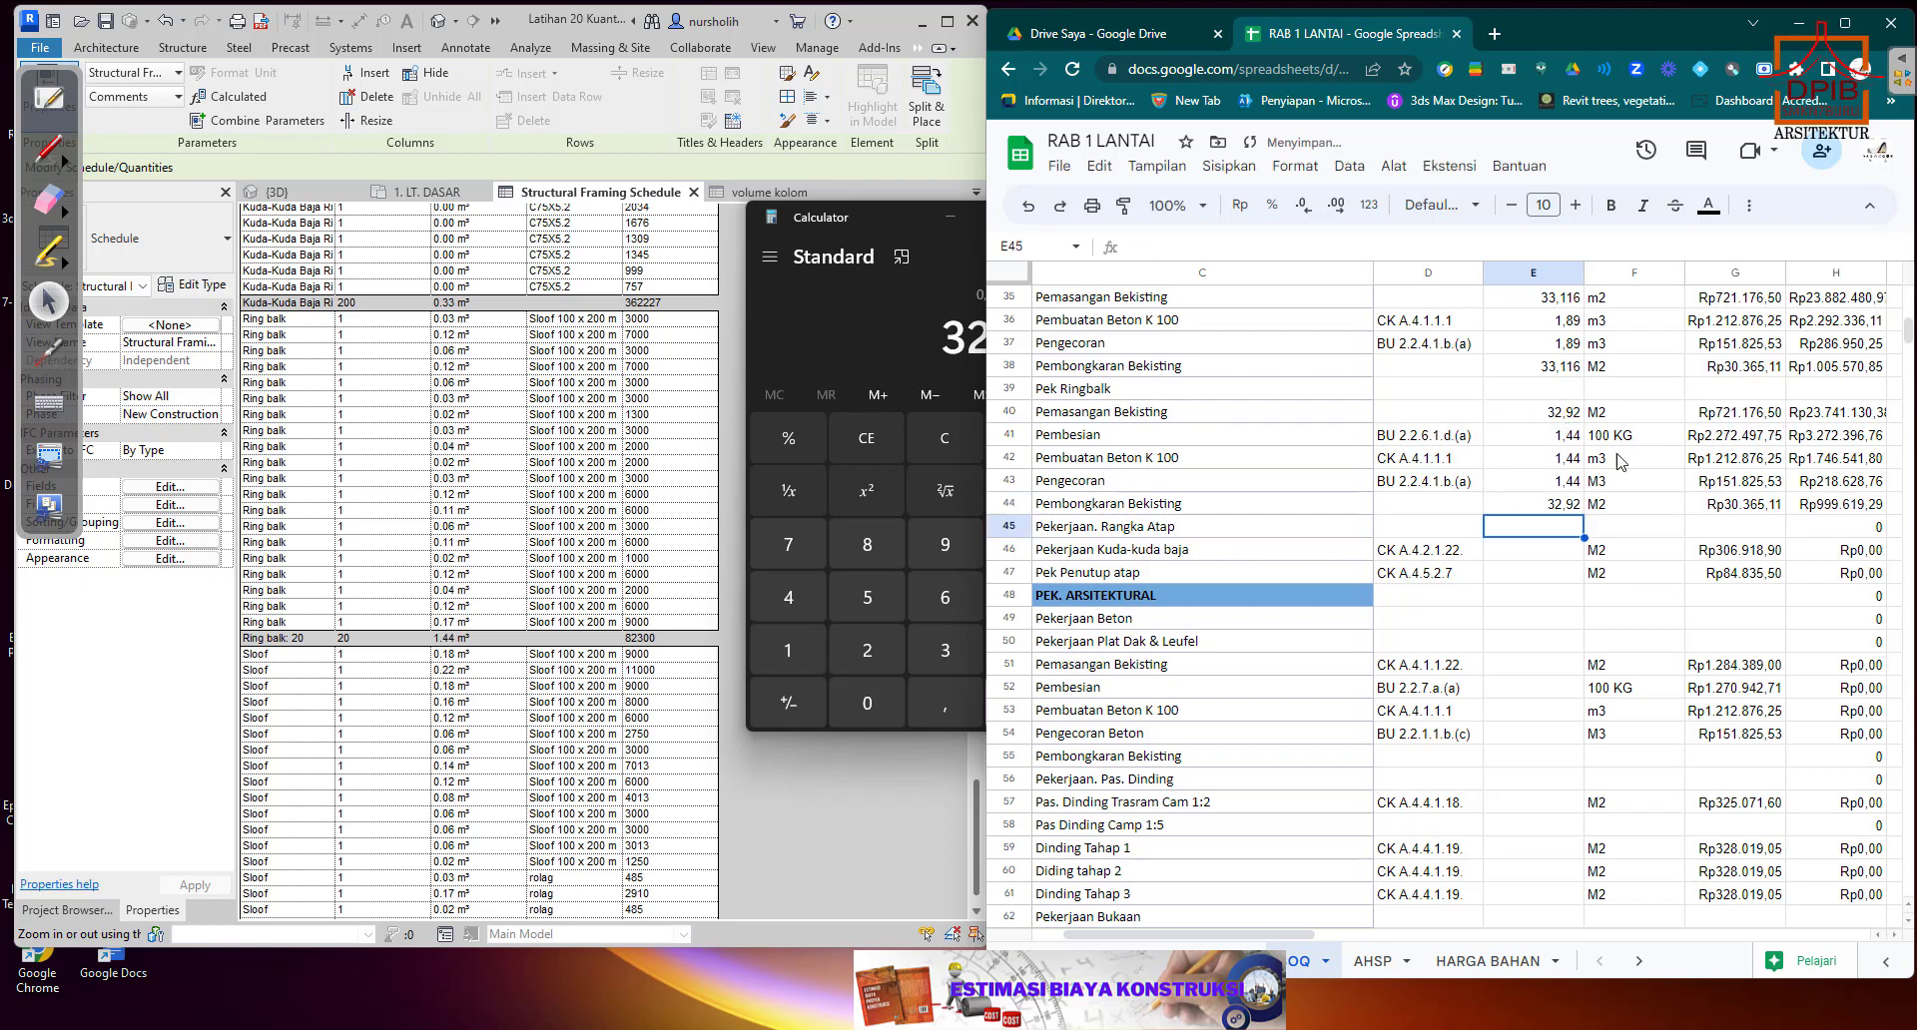
Clear the total formula in H45 on the Pekerjaan Rangka Atap heading row.
{"action": "scroll", "coordinate": [1638, 566], "scroll_direction": "down", "scroll_amount": 2}
{"action": "scroll", "coordinate": [1638, 566], "scroll_direction": "down", "scroll_amount": 1}
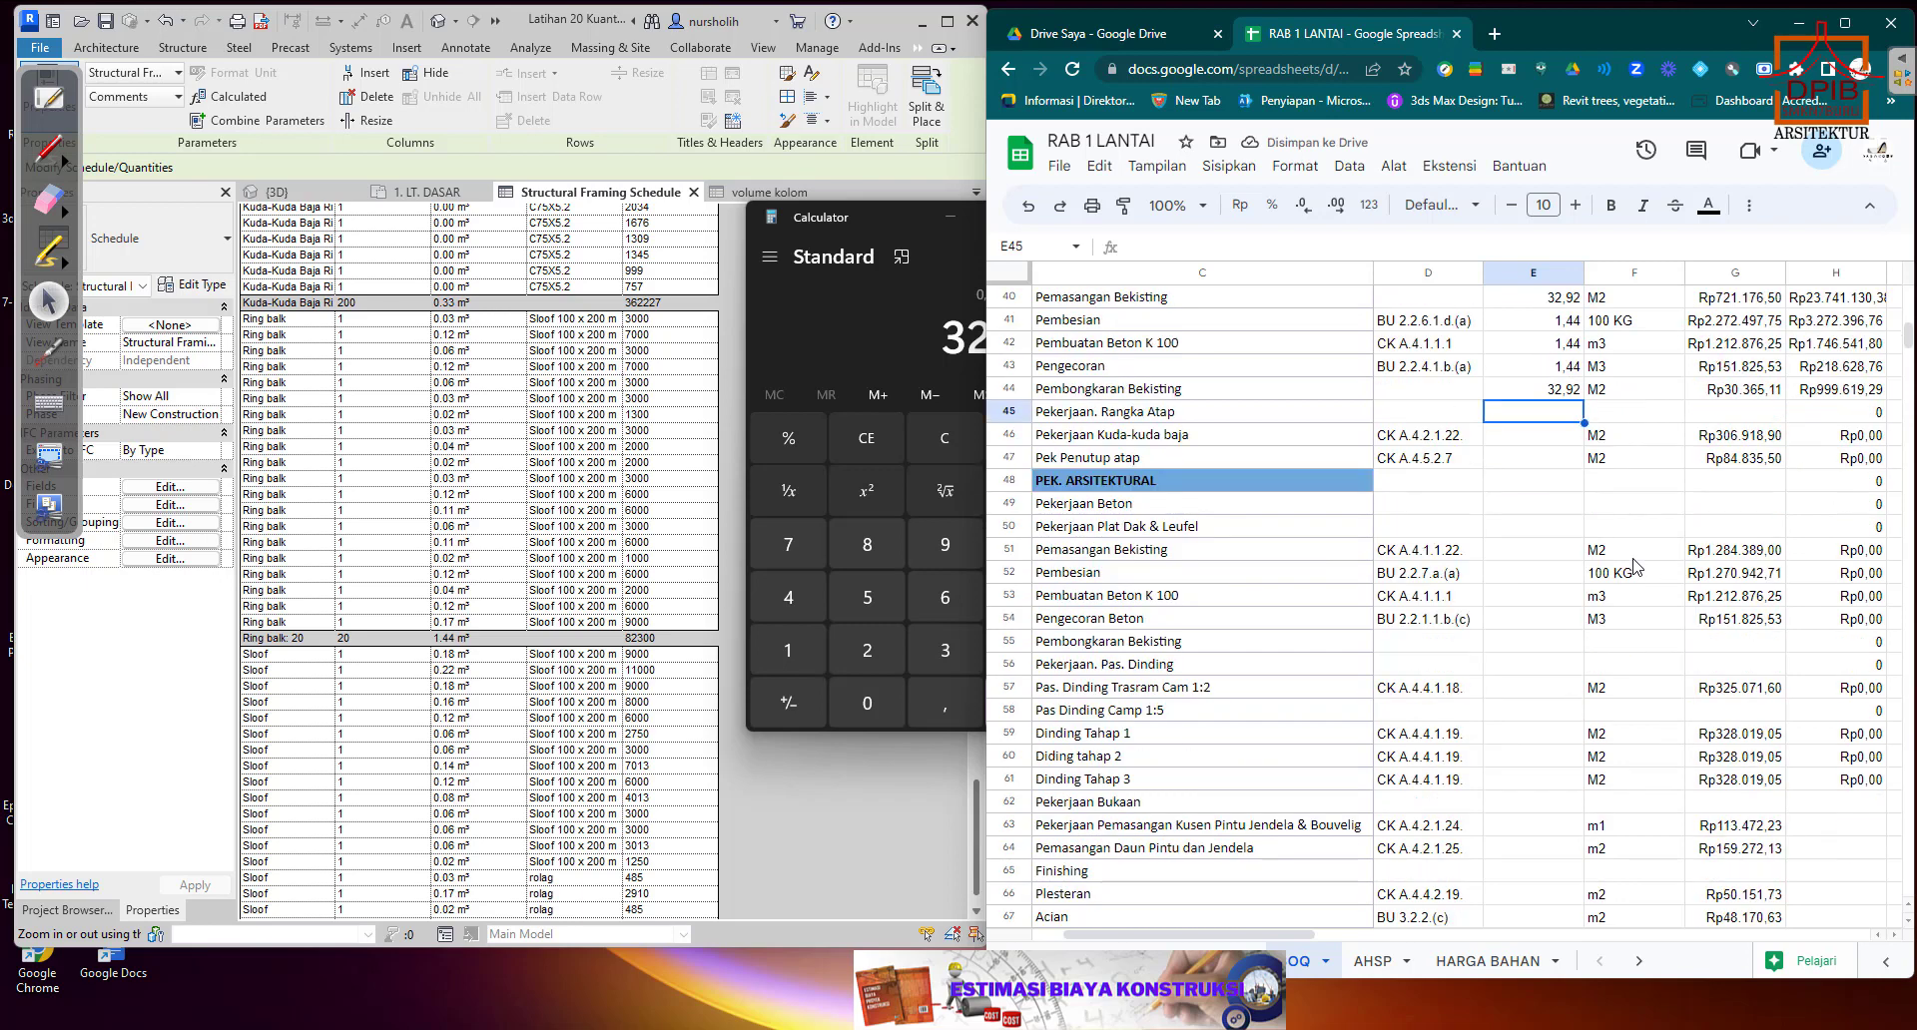
{"action": "left_click", "coordinate": [1880, 417]}
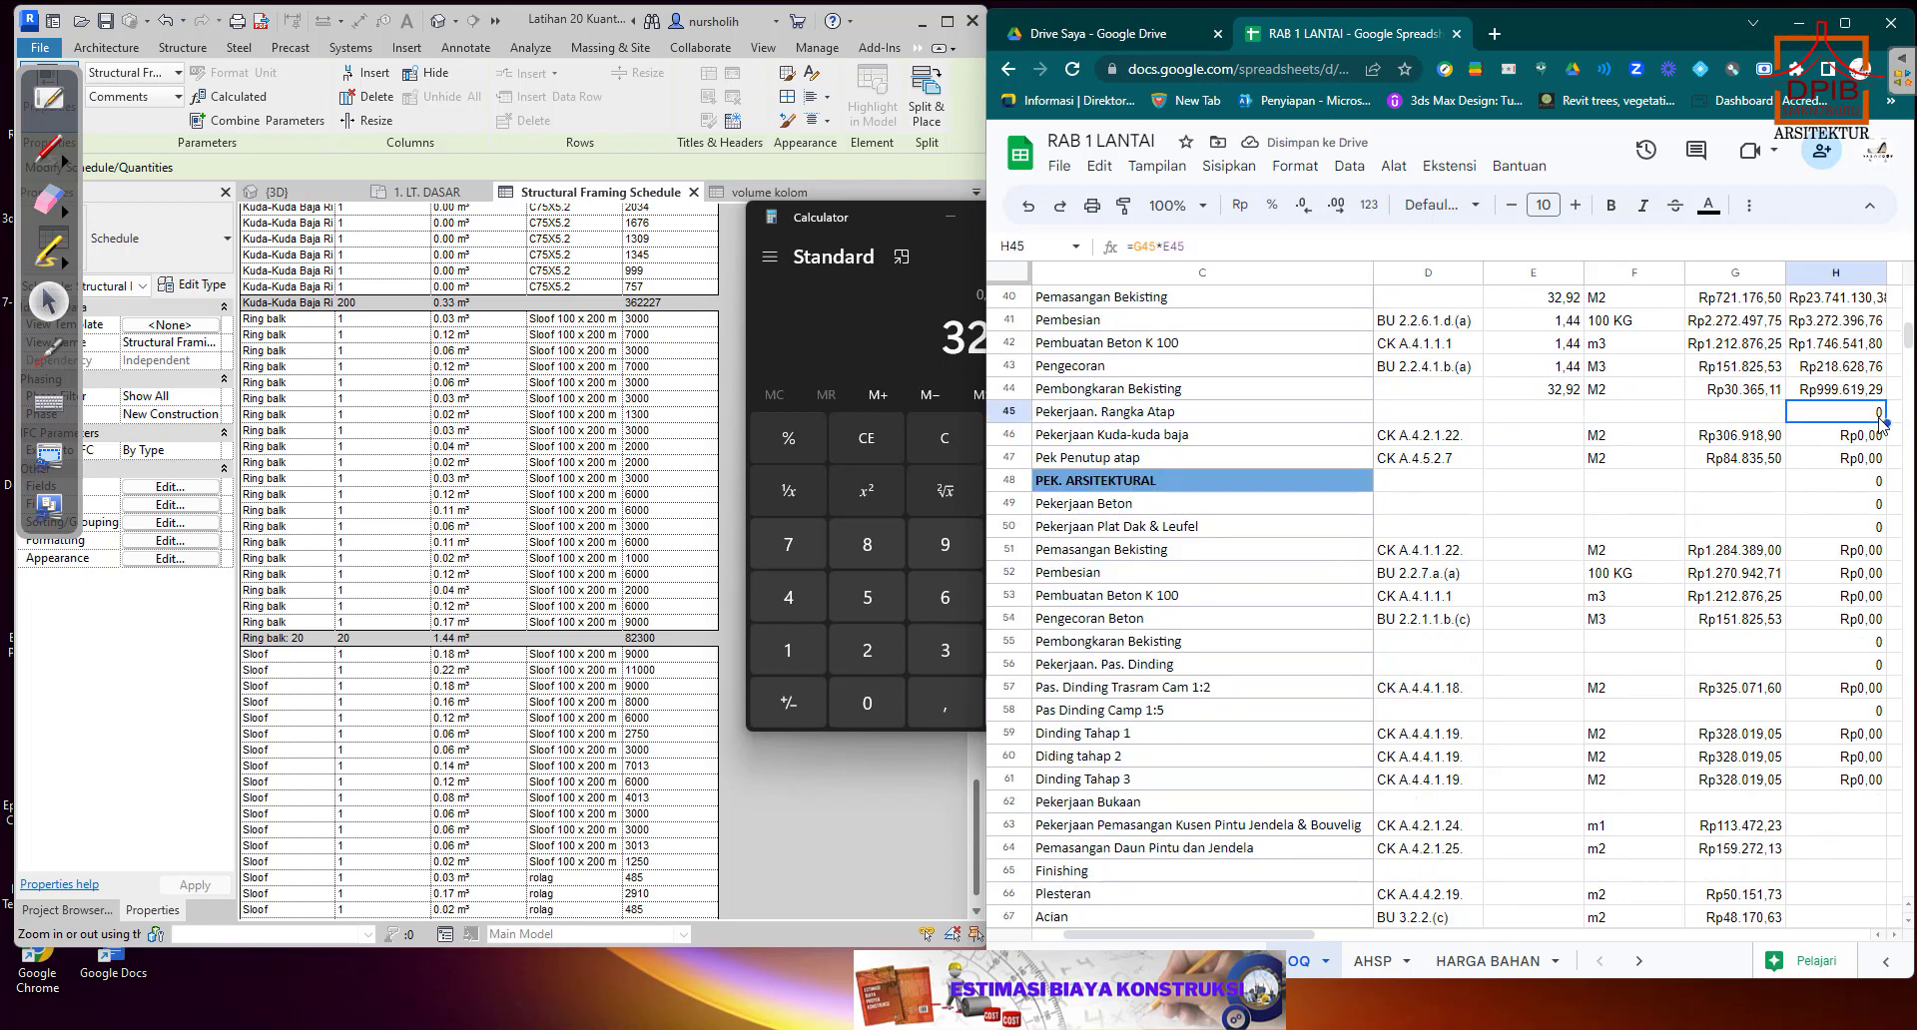
{"action": "key", "text": "Delete"}
Check the code and unit of Pekerjaan Kuda-kuda baja and look through the steel truss rows of the Structural Framing Schedule.
{"action": "left_click", "coordinate": [1338, 446]}
{"action": "left_click", "coordinate": [1408, 446]}
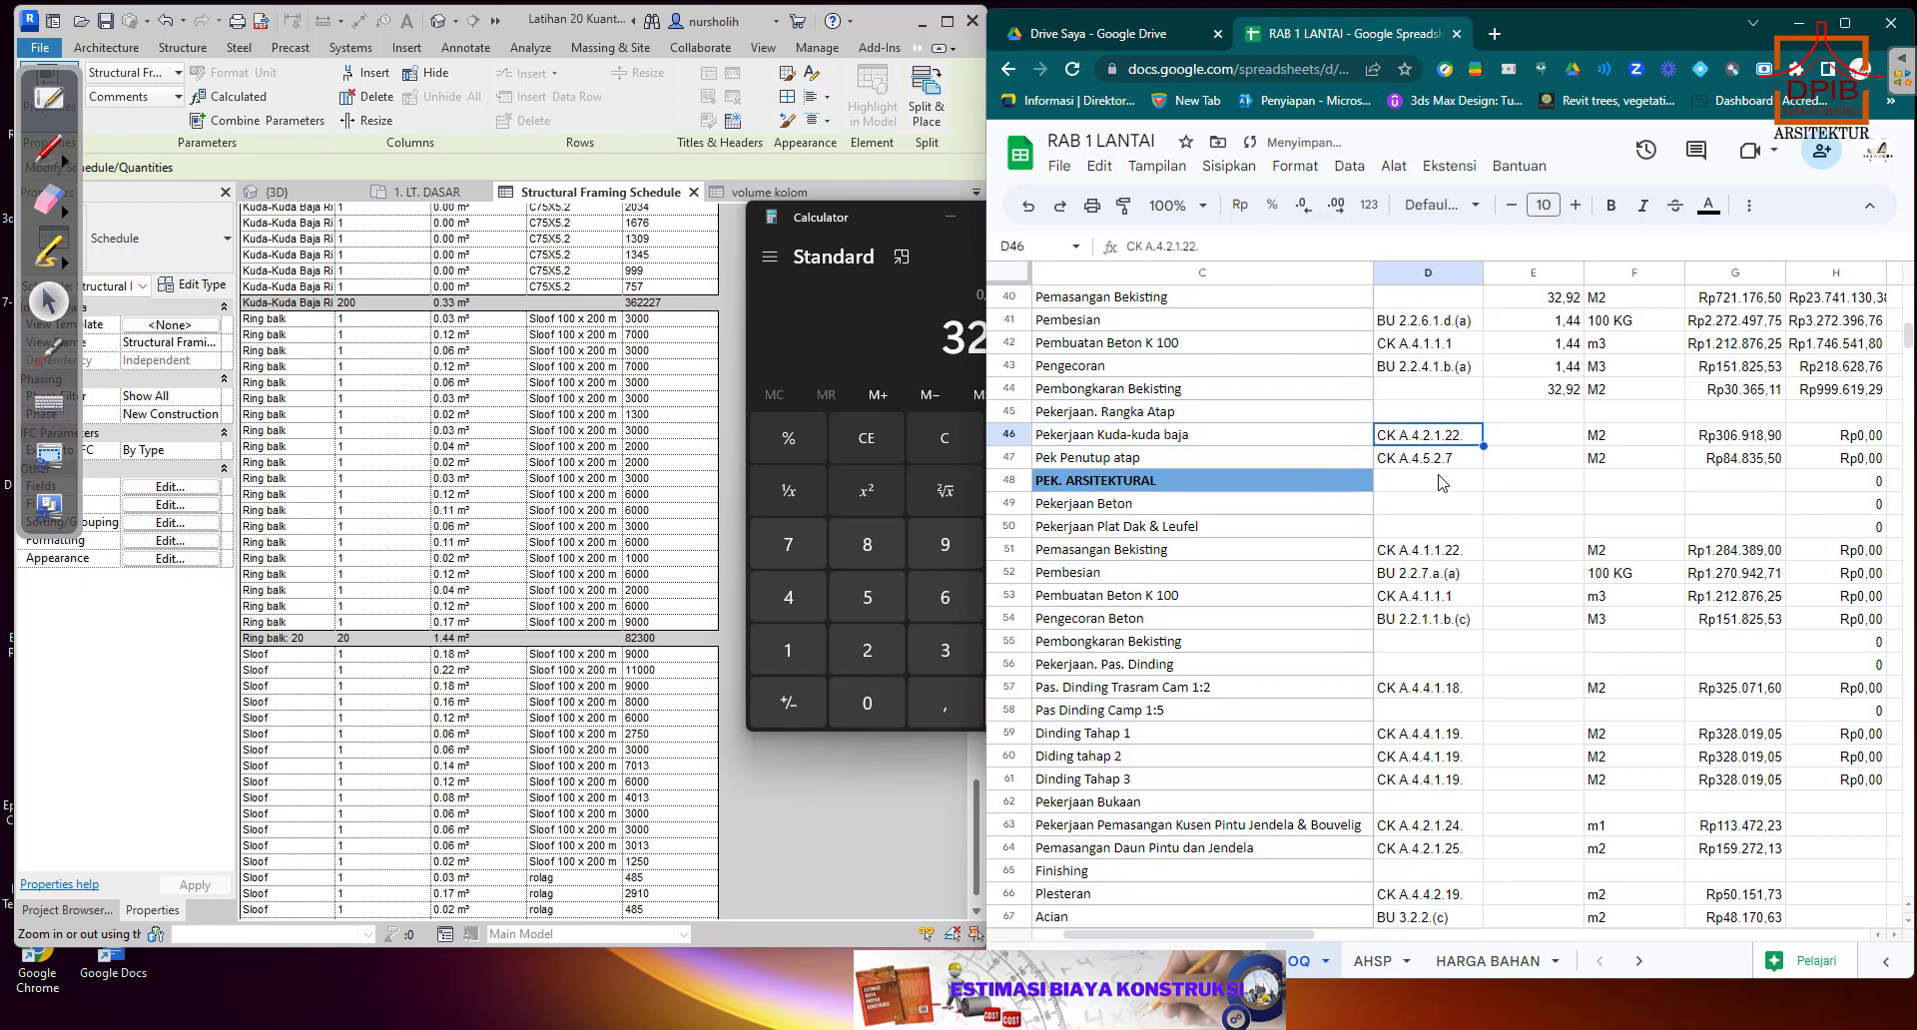
{"action": "left_click", "coordinate": [1632, 445]}
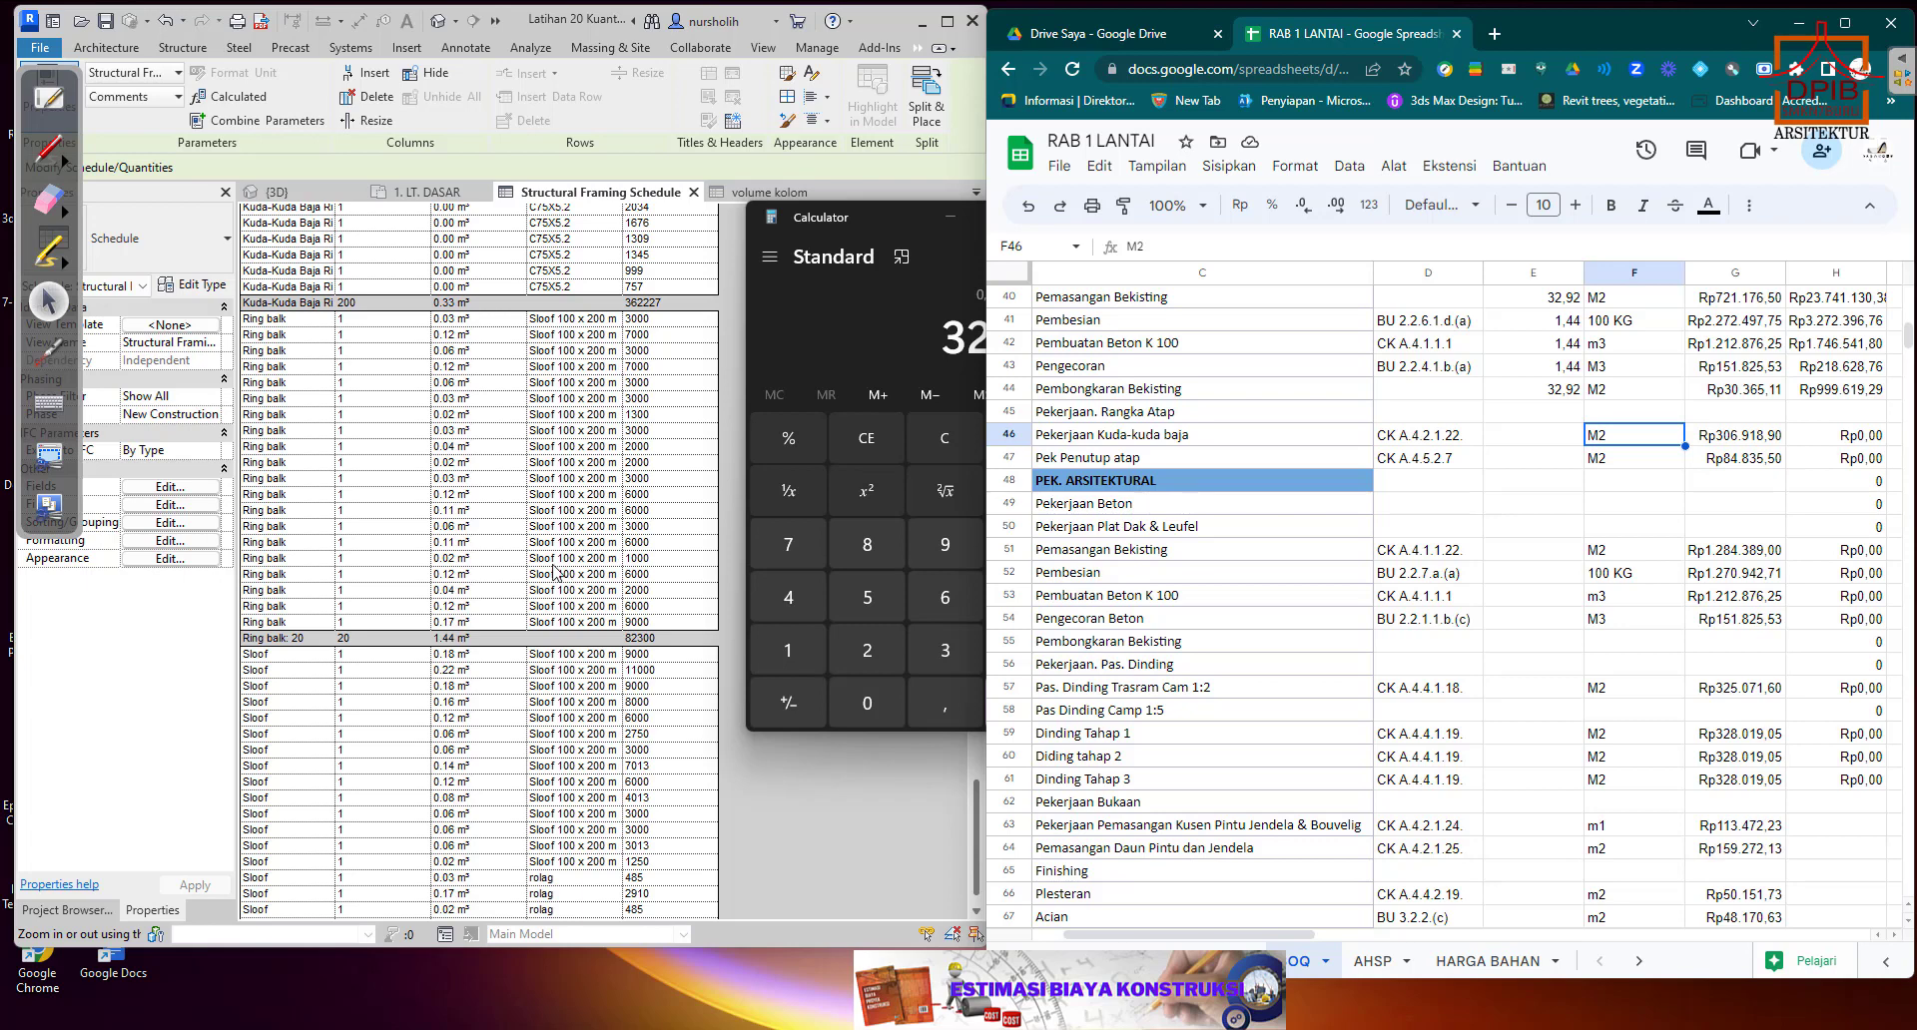
{"action": "scroll", "coordinate": [556, 572], "scroll_direction": "up", "scroll_amount": 5}
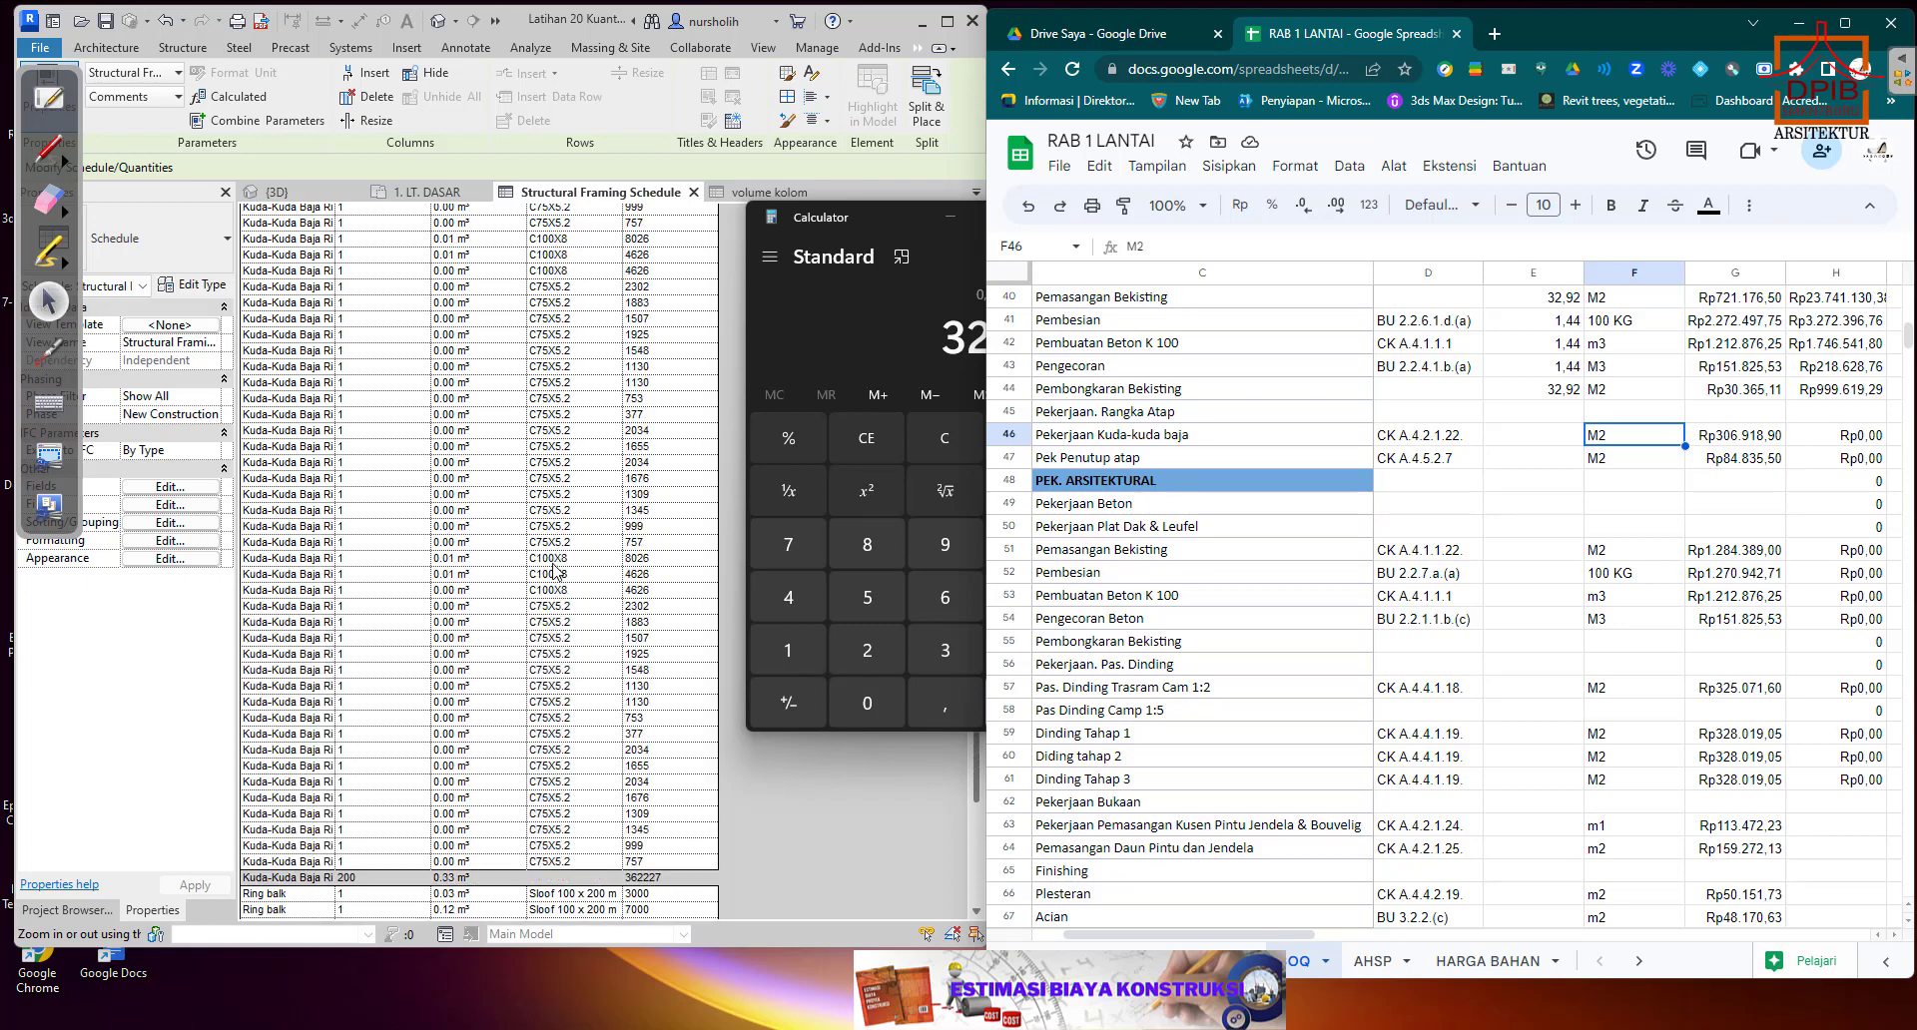
{"action": "scroll", "coordinate": [555, 572], "scroll_direction": "up", "scroll_amount": 8}
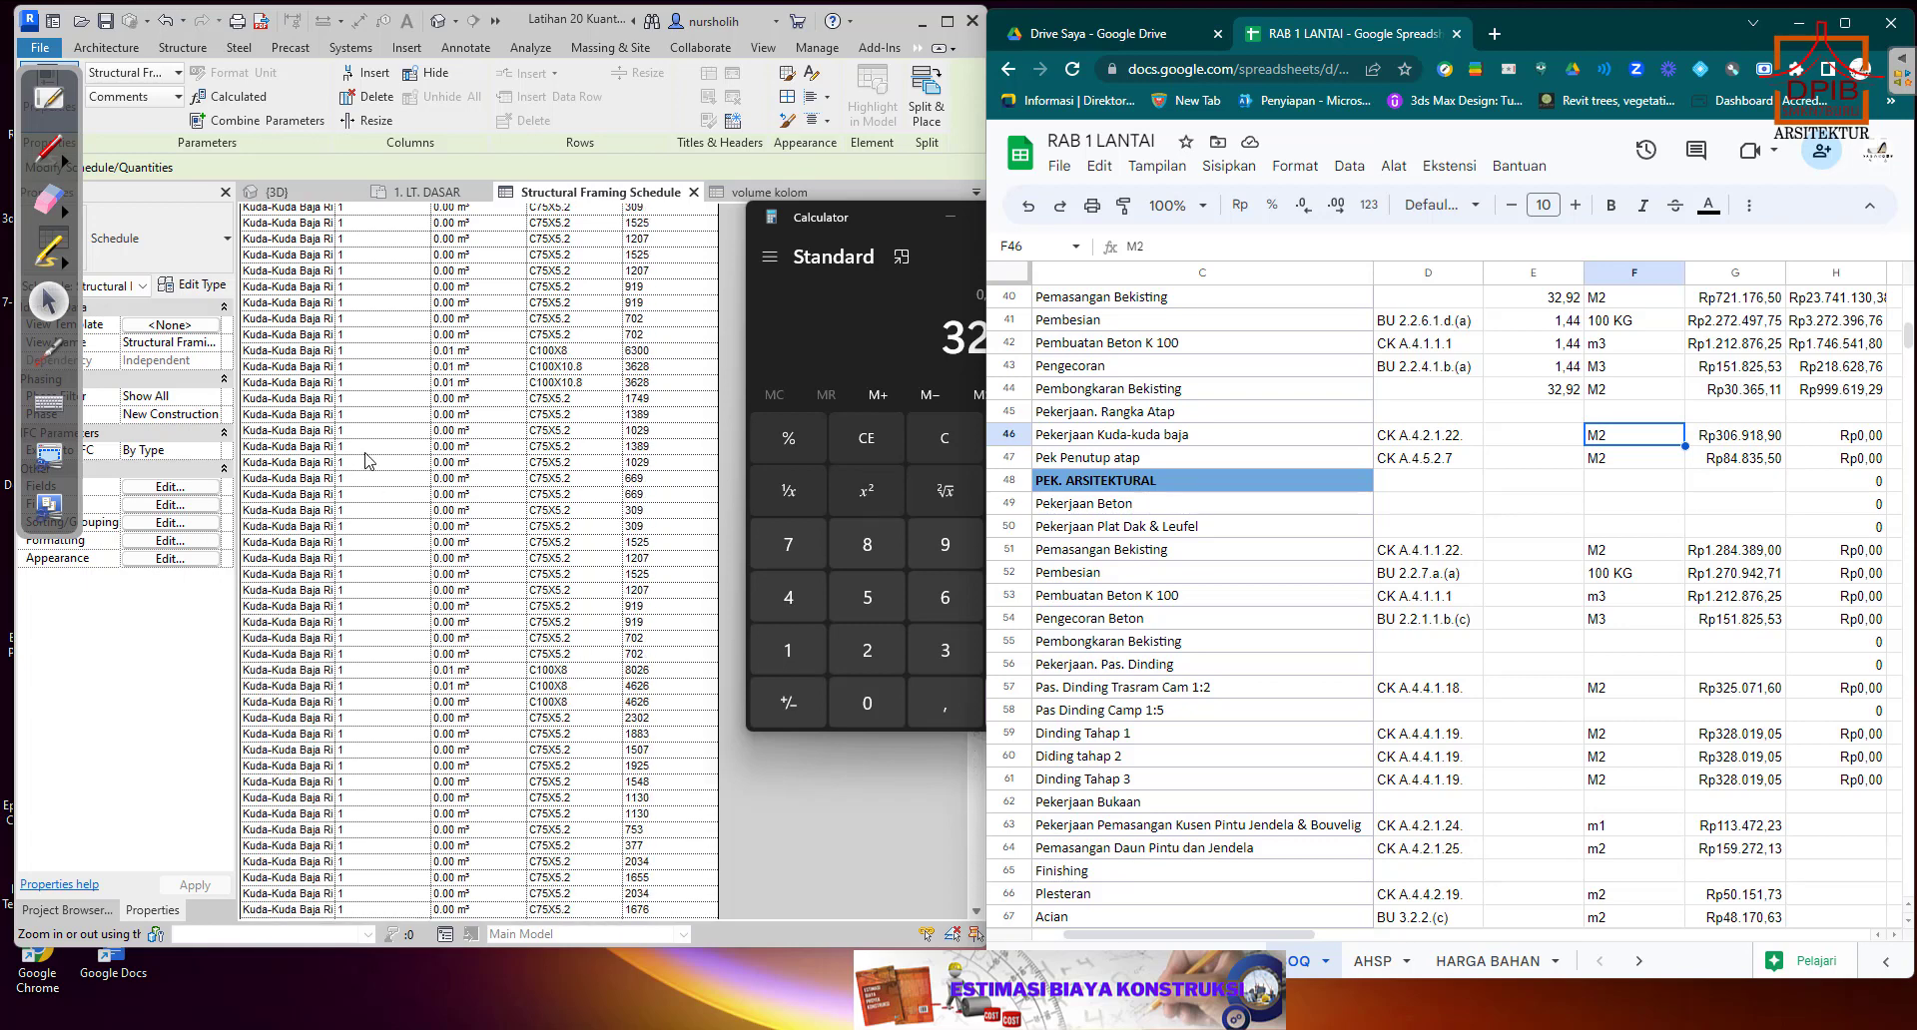
{"action": "scroll", "coordinate": [368, 461], "scroll_direction": "up", "scroll_amount": 5}
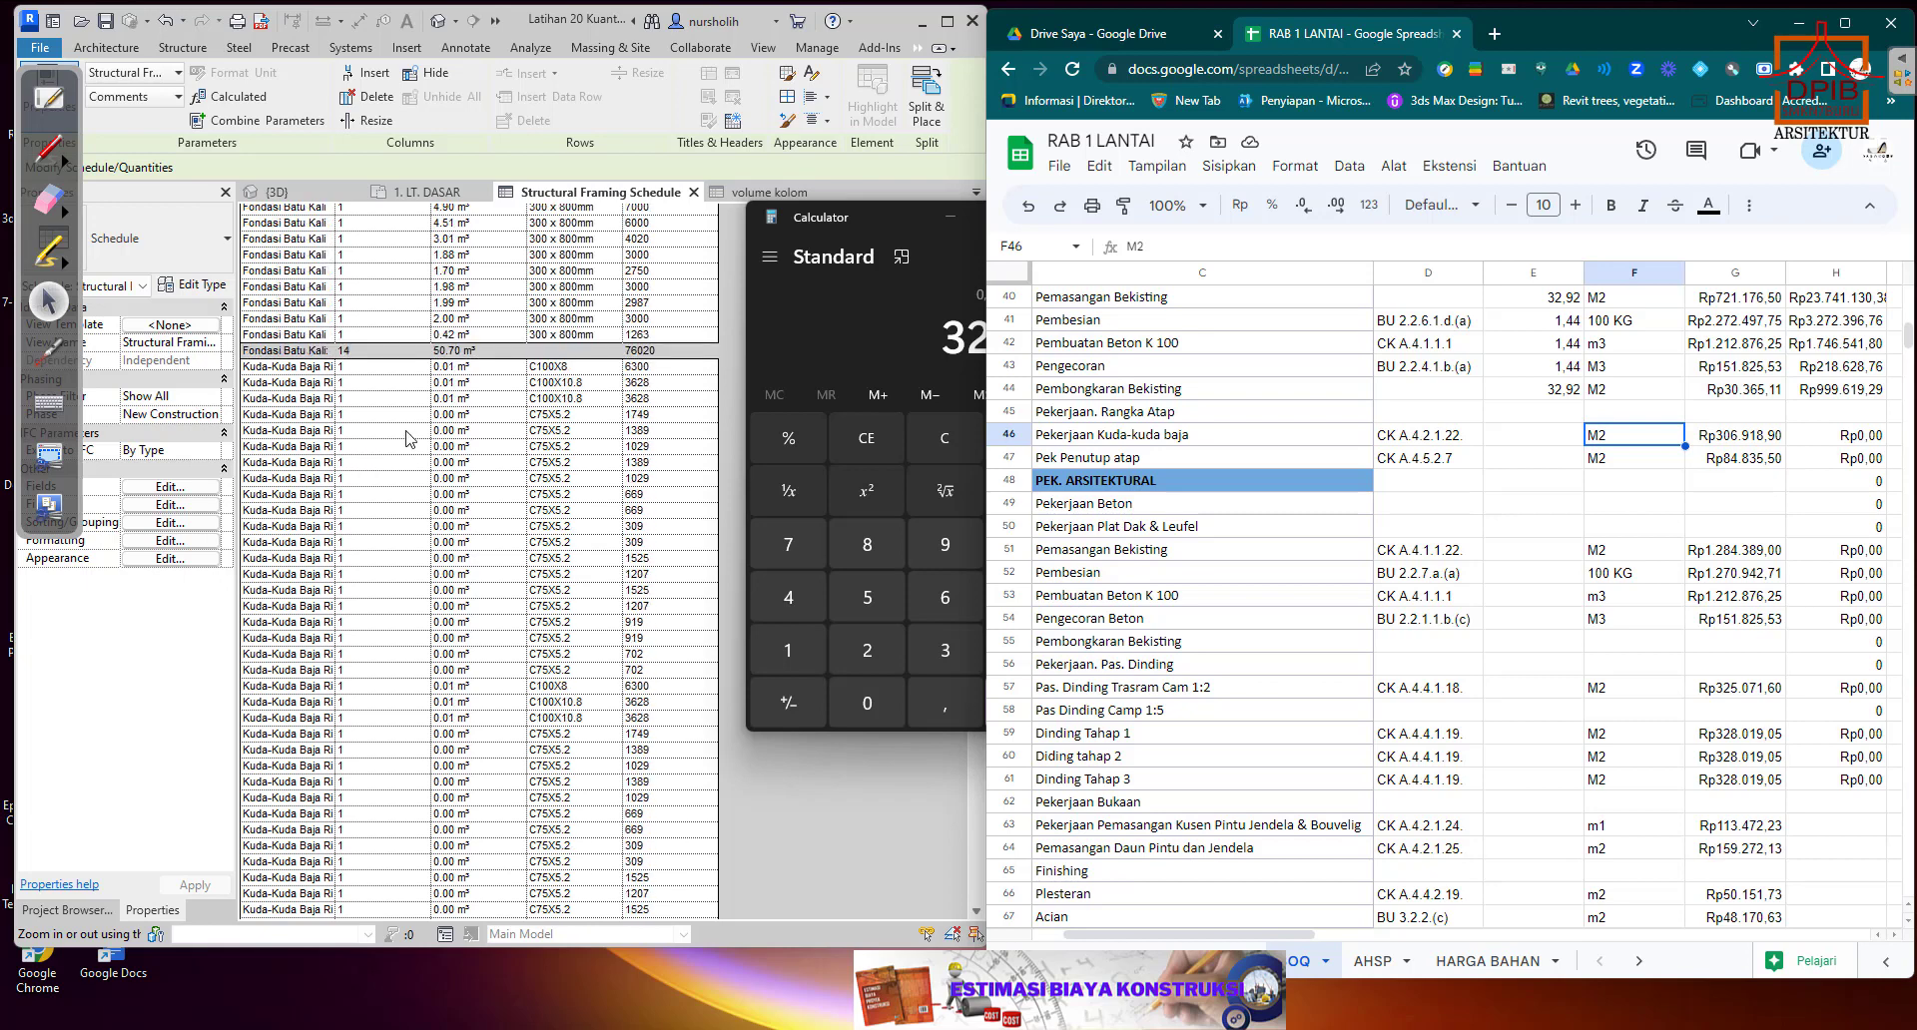
Close the Structural Framing Schedule and reset the temporary hide/isolate in the 3D view.
{"action": "left_click", "coordinate": [694, 193]}
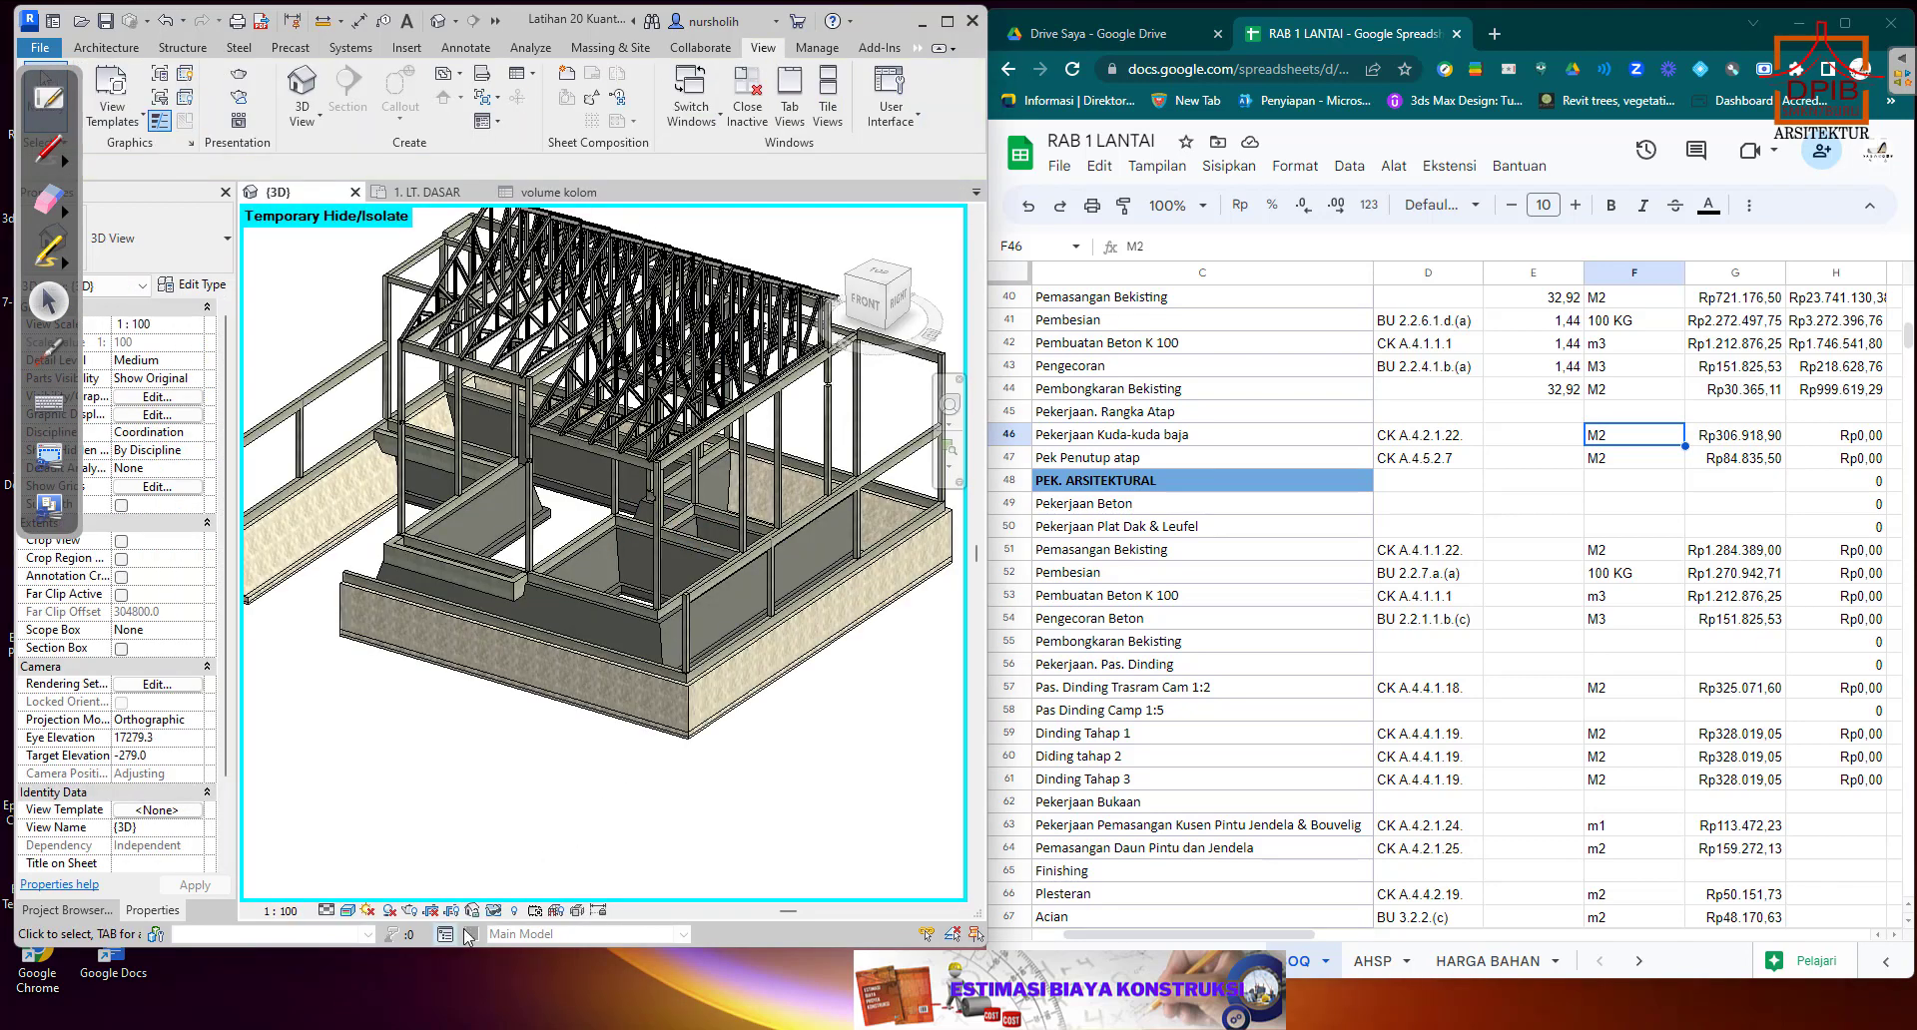
{"action": "left_click", "coordinate": [494, 911]}
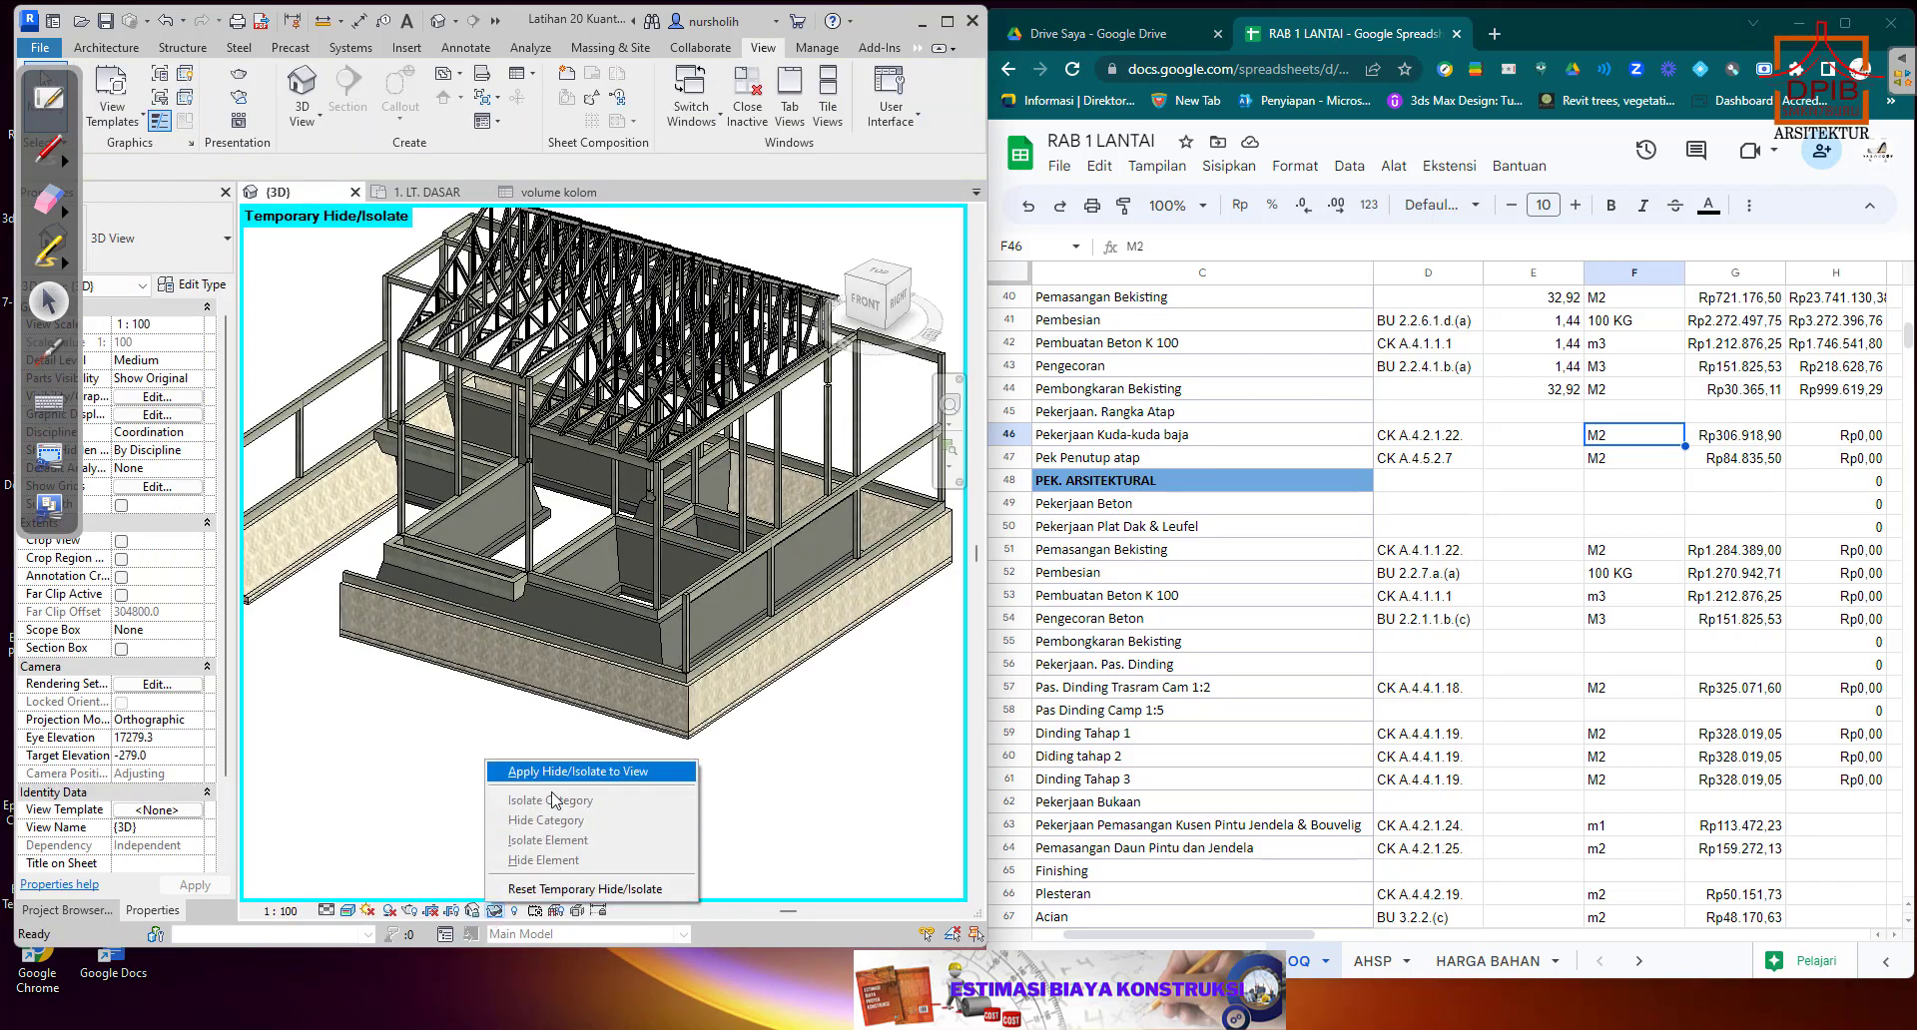
{"action": "left_click", "coordinate": [550, 888]}
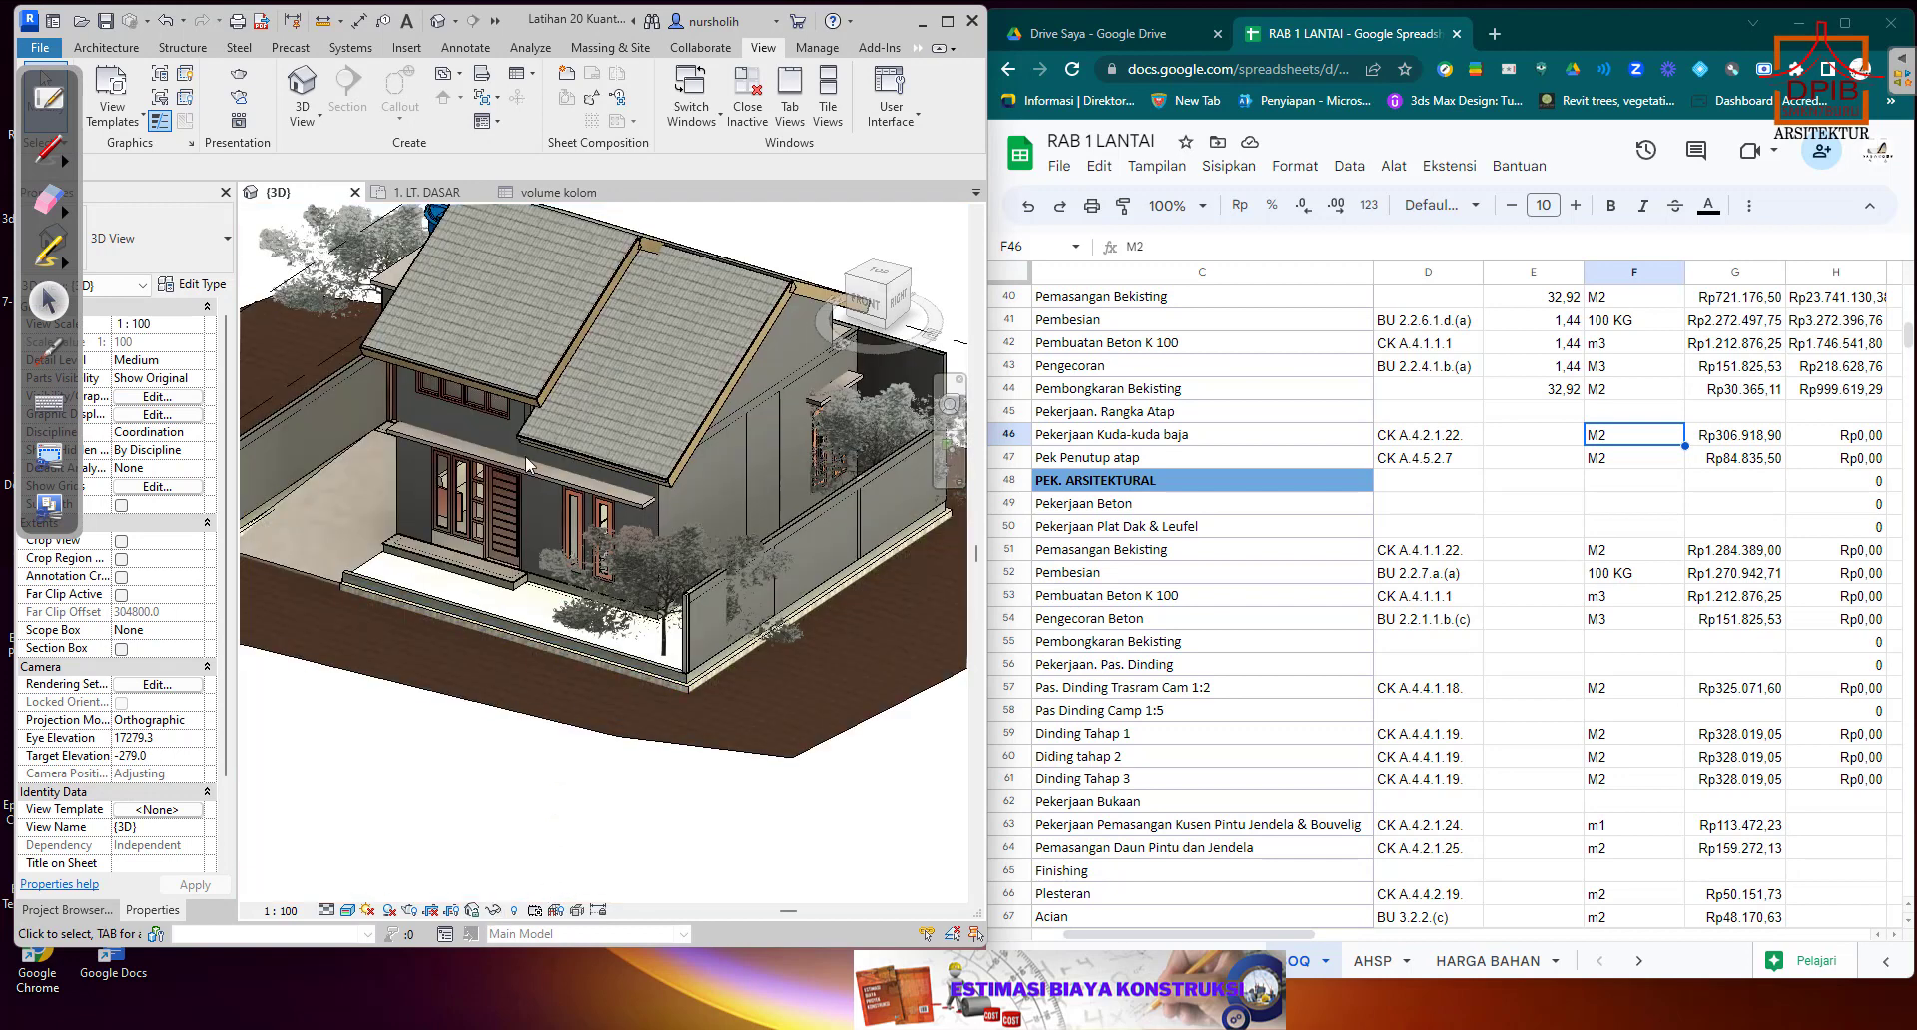
Check the properties of the larger front roof, then open the Roof Material Takeoff schedule.
{"action": "left_click", "coordinate": [384, 317]}
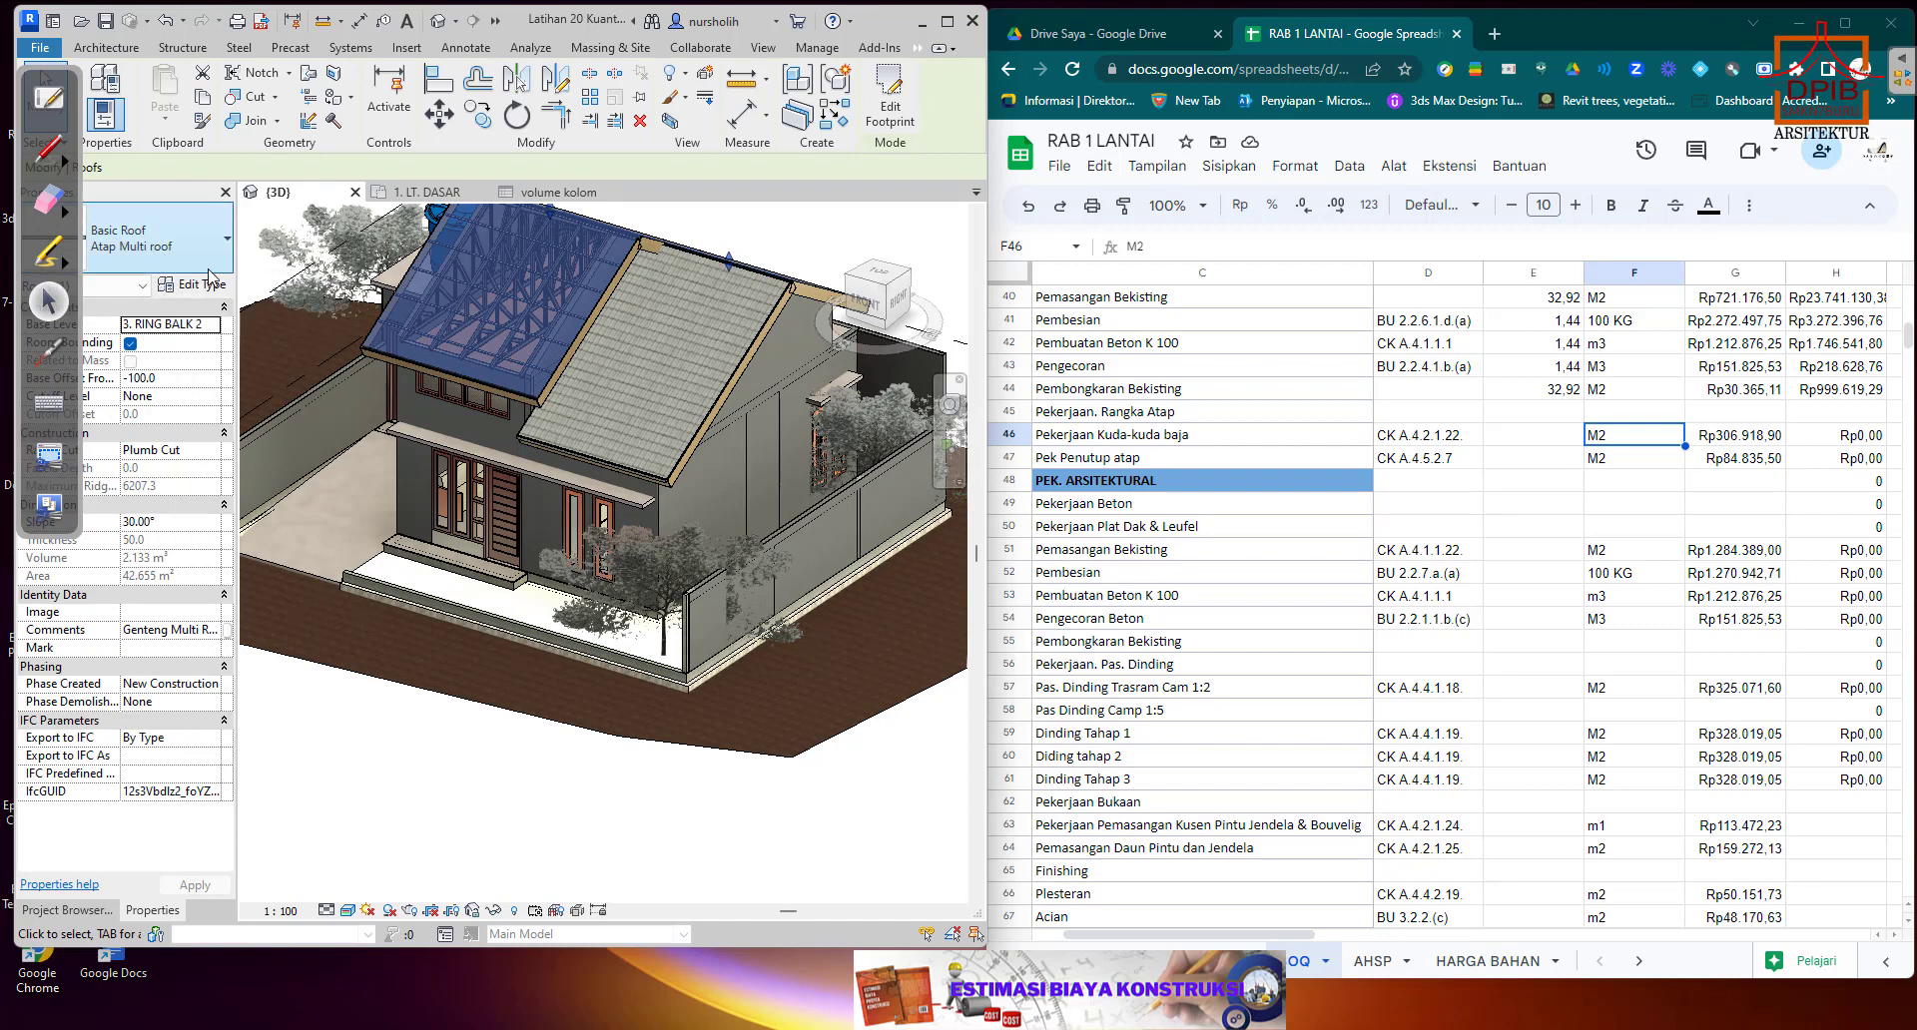
{"action": "left_click", "coordinate": [90, 913]}
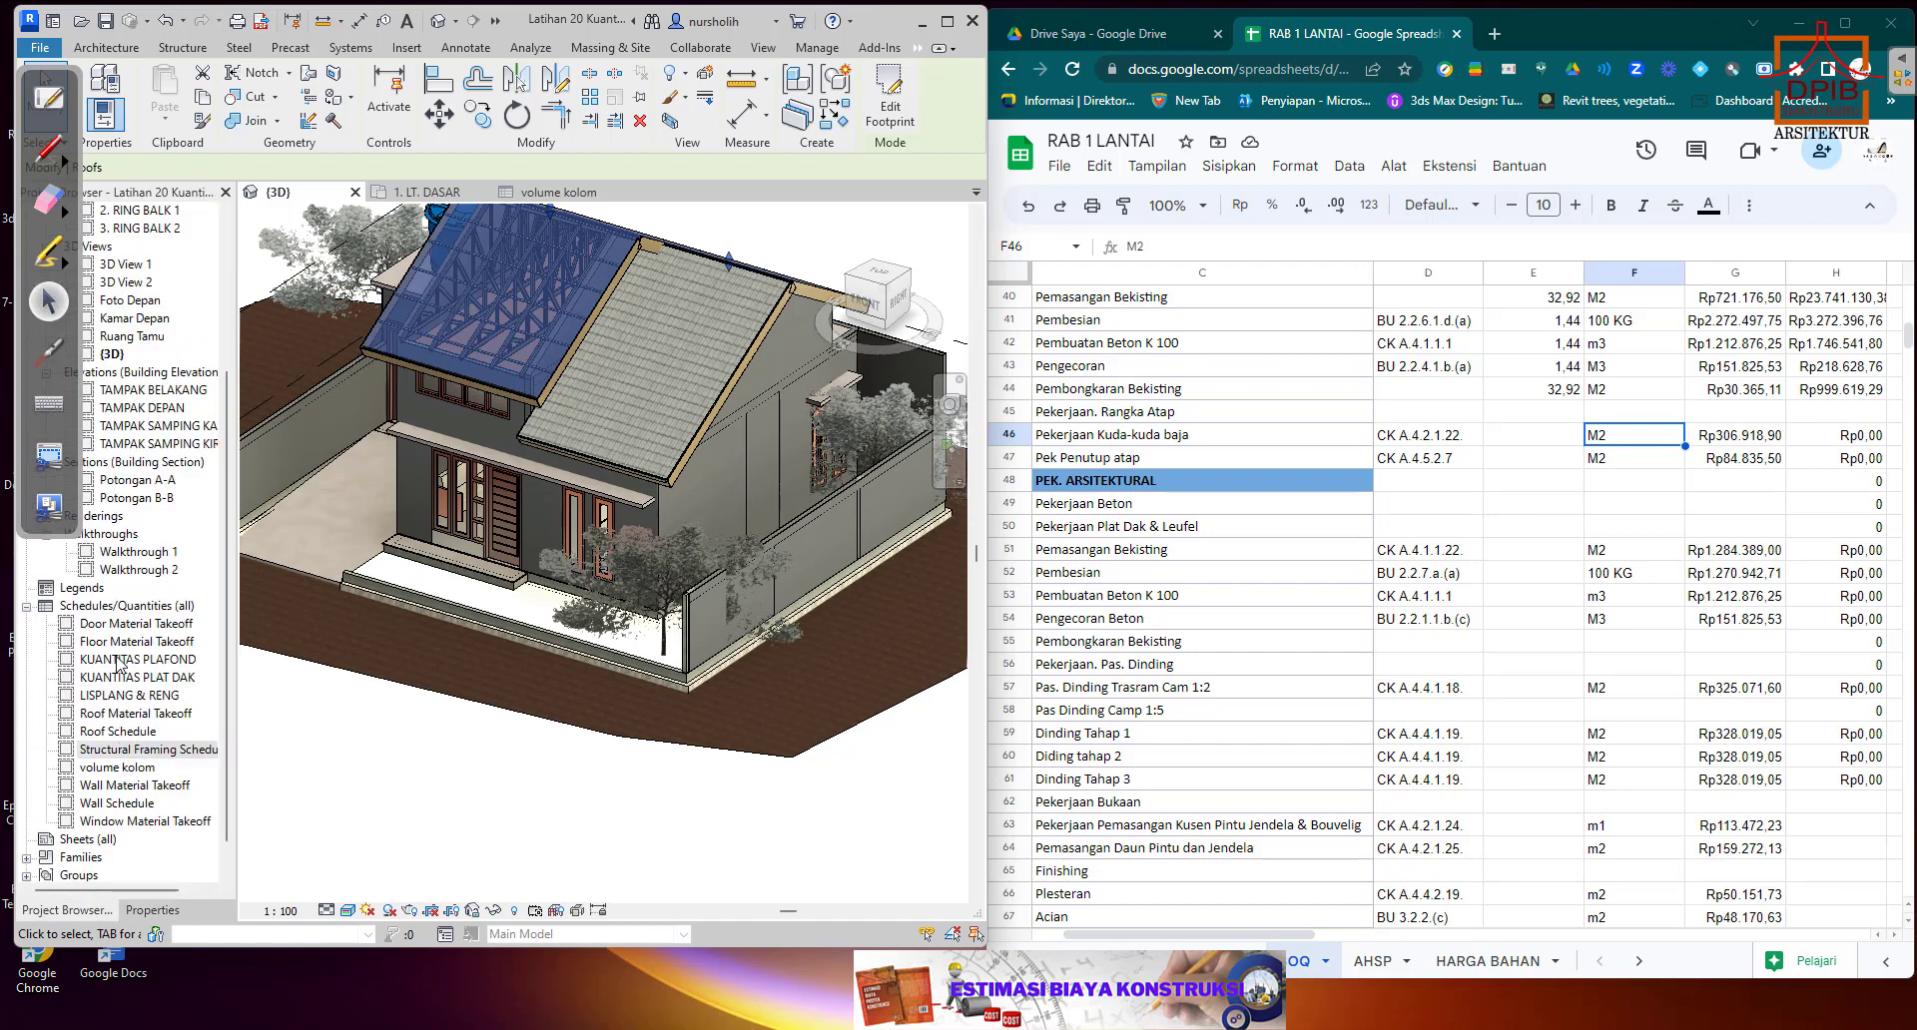
{"action": "left_click", "coordinate": [117, 715]}
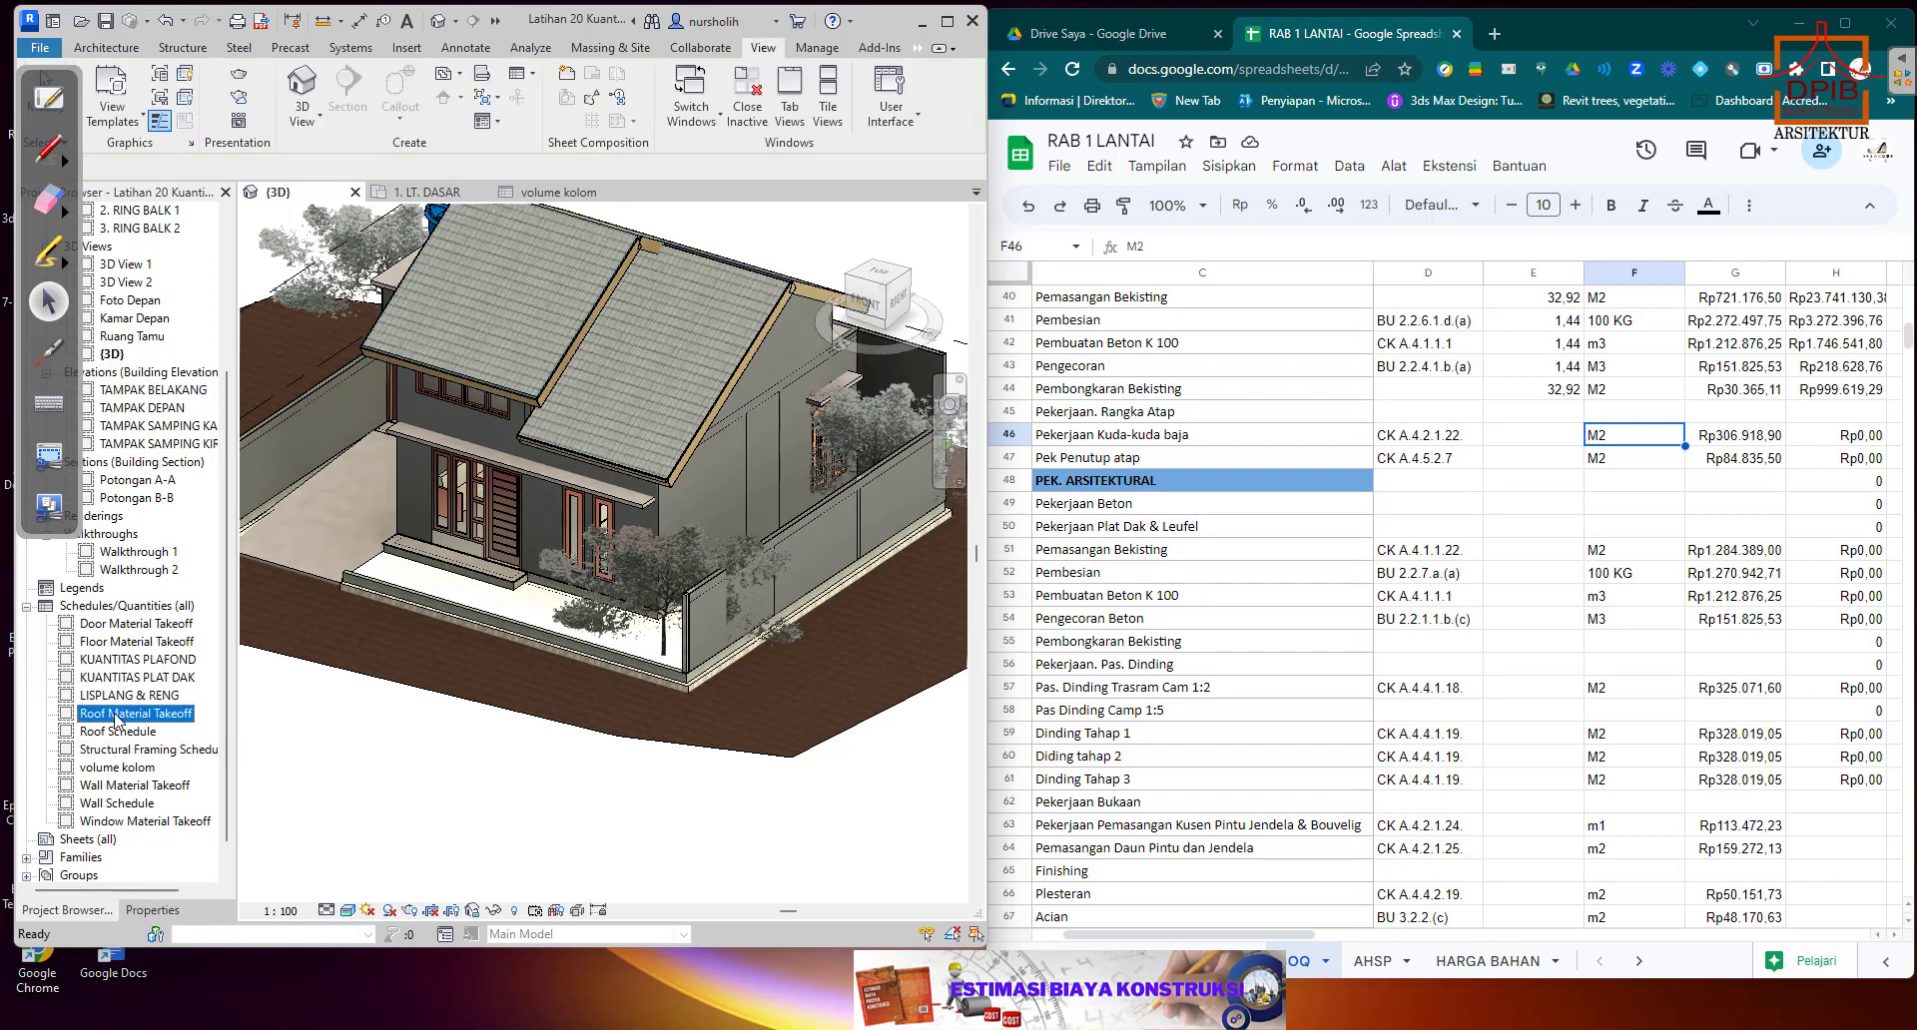
{"action": "double_click", "coordinate": [117, 715]}
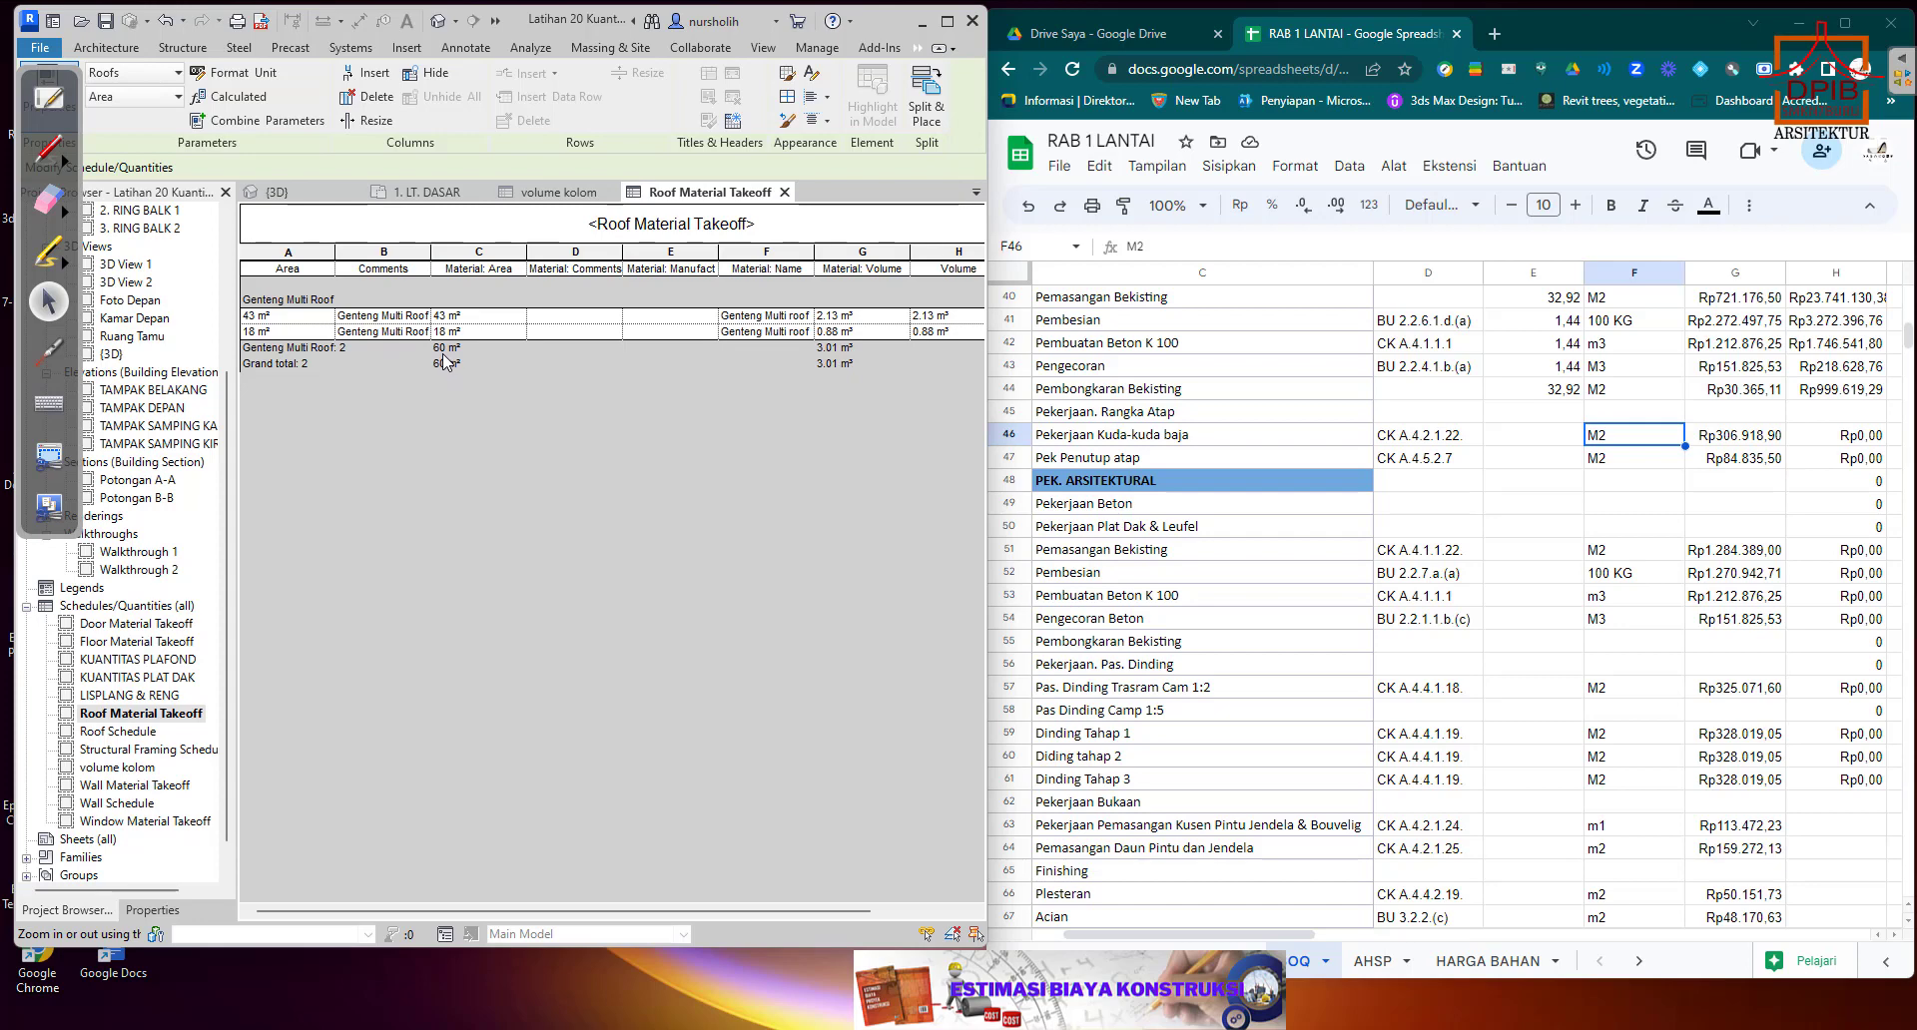
Enter 60 as the quantity for Pekerjaan Kuda-kuda baja in E46 and Pek Penutup atap in E47.
{"action": "left_click", "coordinate": [1525, 437]}
{"action": "left_click", "coordinate": [1619, 436]}
{"action": "left_click", "coordinate": [1560, 436]}
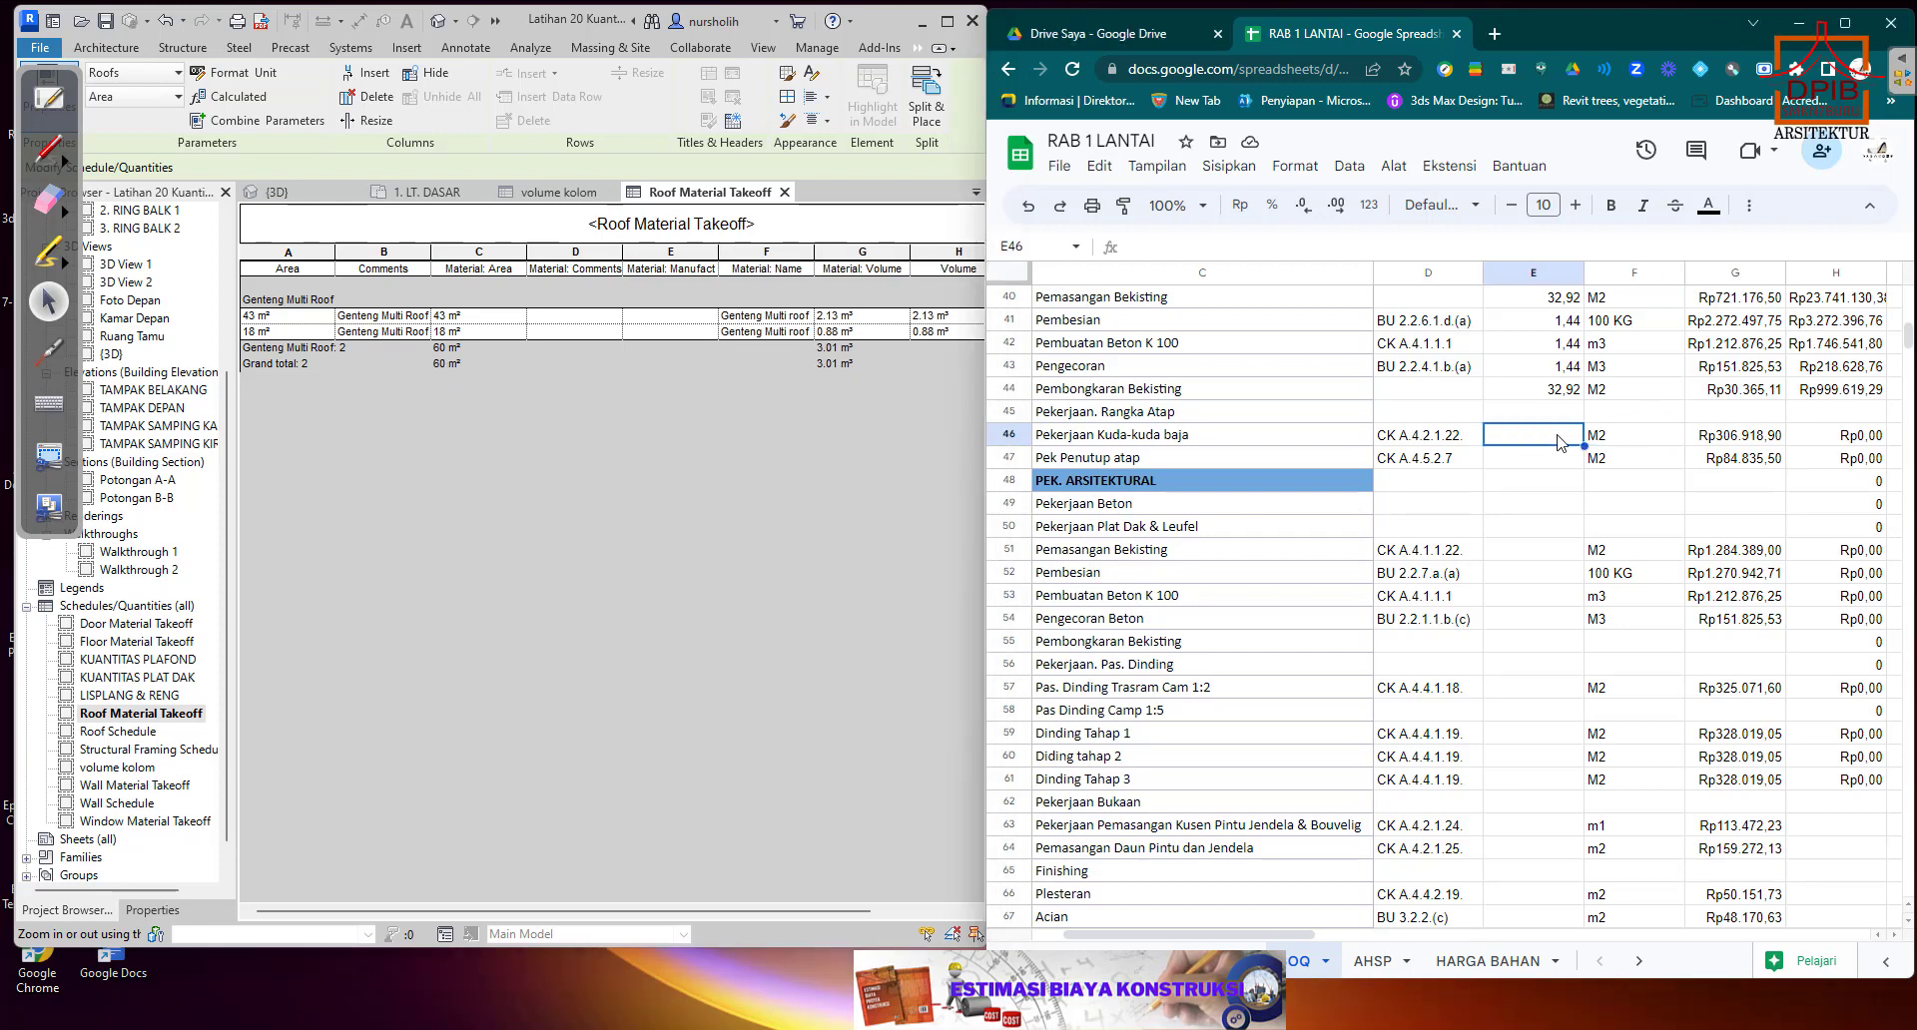
{"action": "left_click", "coordinate": [1629, 433]}
{"action": "left_click", "coordinate": [1566, 446]}
{"action": "type", "text": "60"}
{"action": "left_click", "coordinate": [1559, 467]}
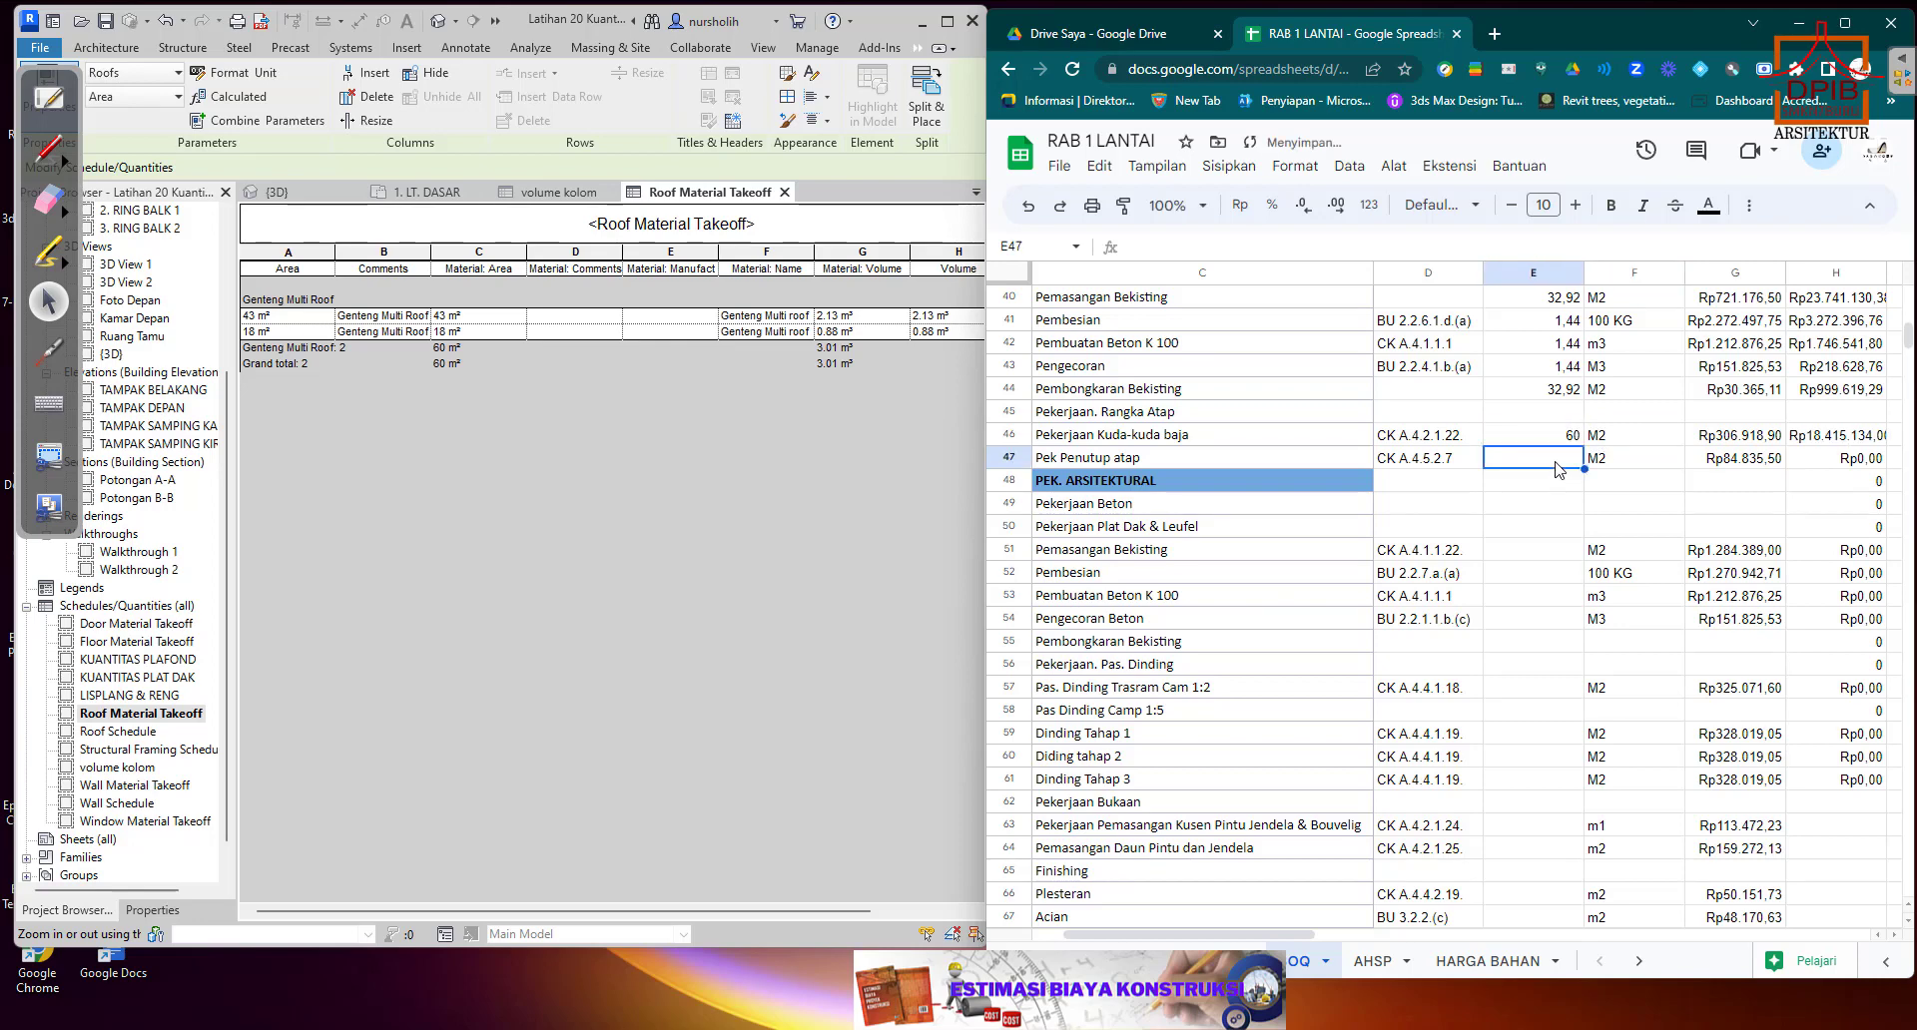
{"action": "type", "text": "60"}
{"action": "left_click", "coordinate": [1560, 527]}
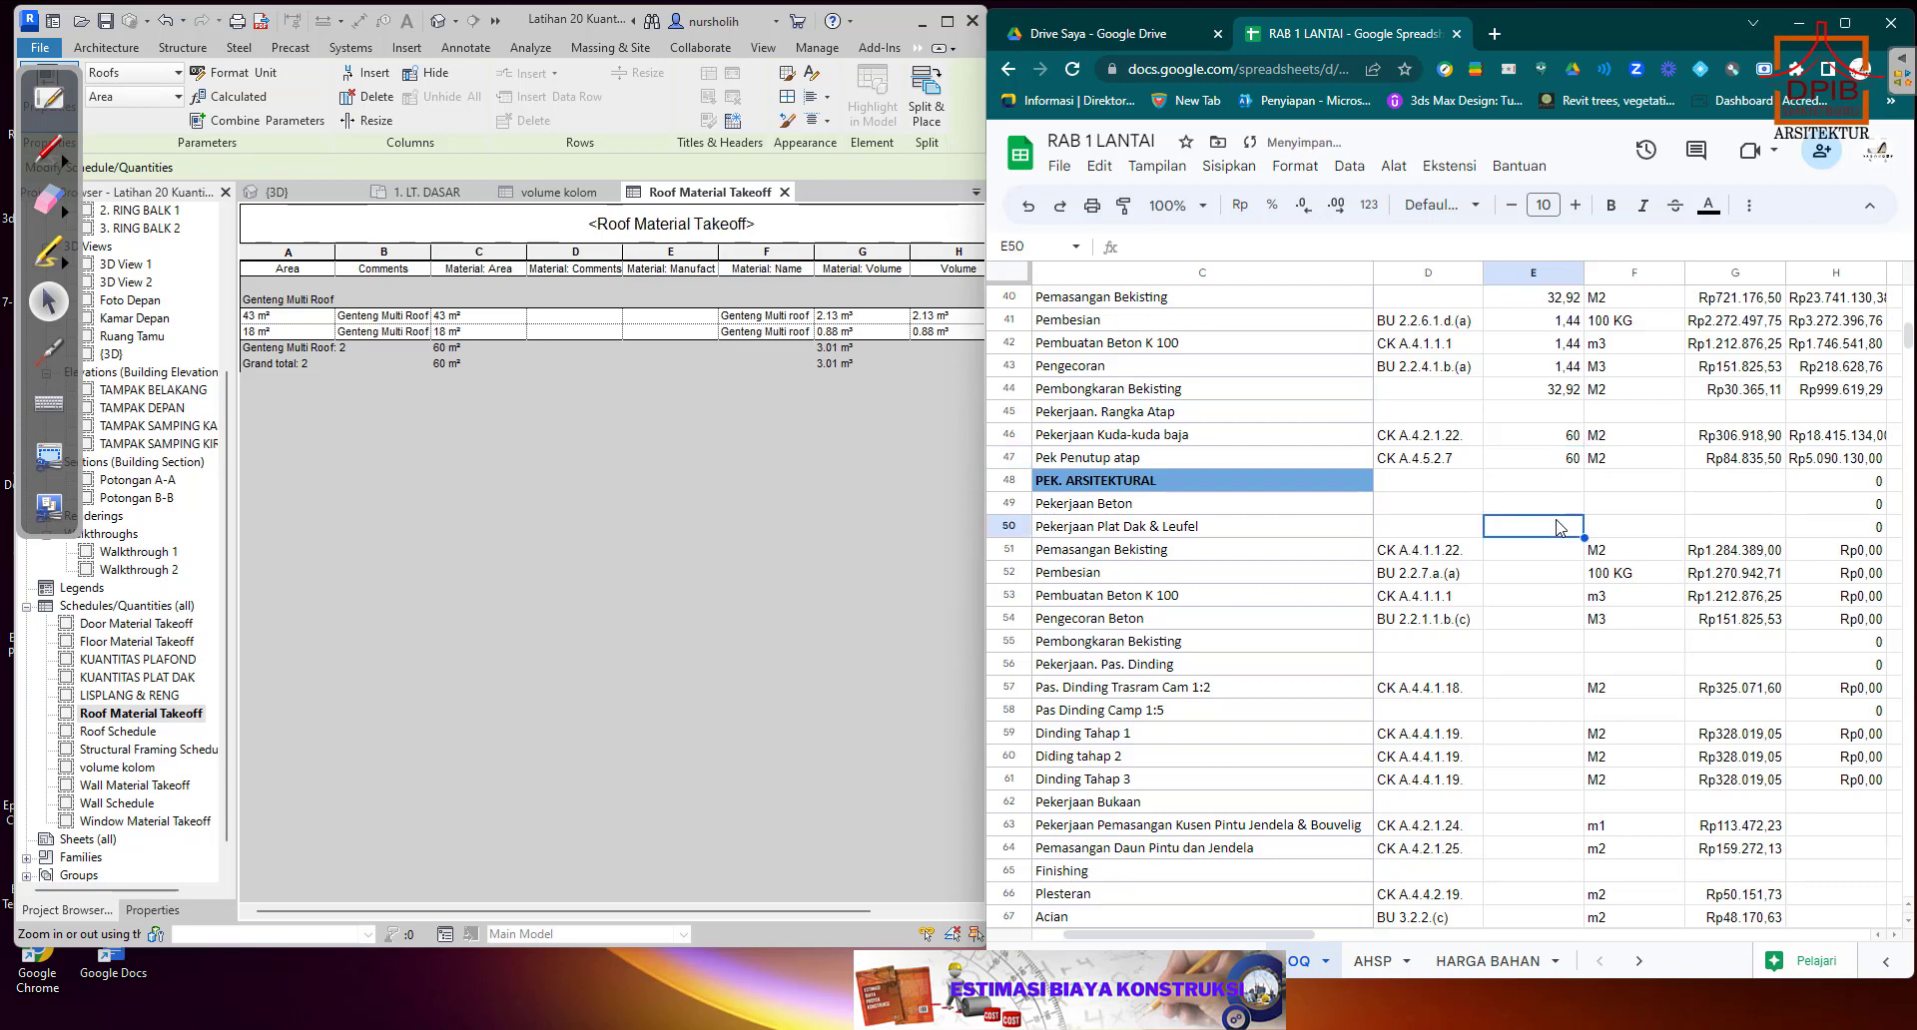
Clear the total price formulas in H48:H50 beside the PEK. ARSITEKTURAL heading rows.
{"action": "scroll", "coordinate": [1560, 526], "scroll_direction": "down", "scroll_amount": 2}
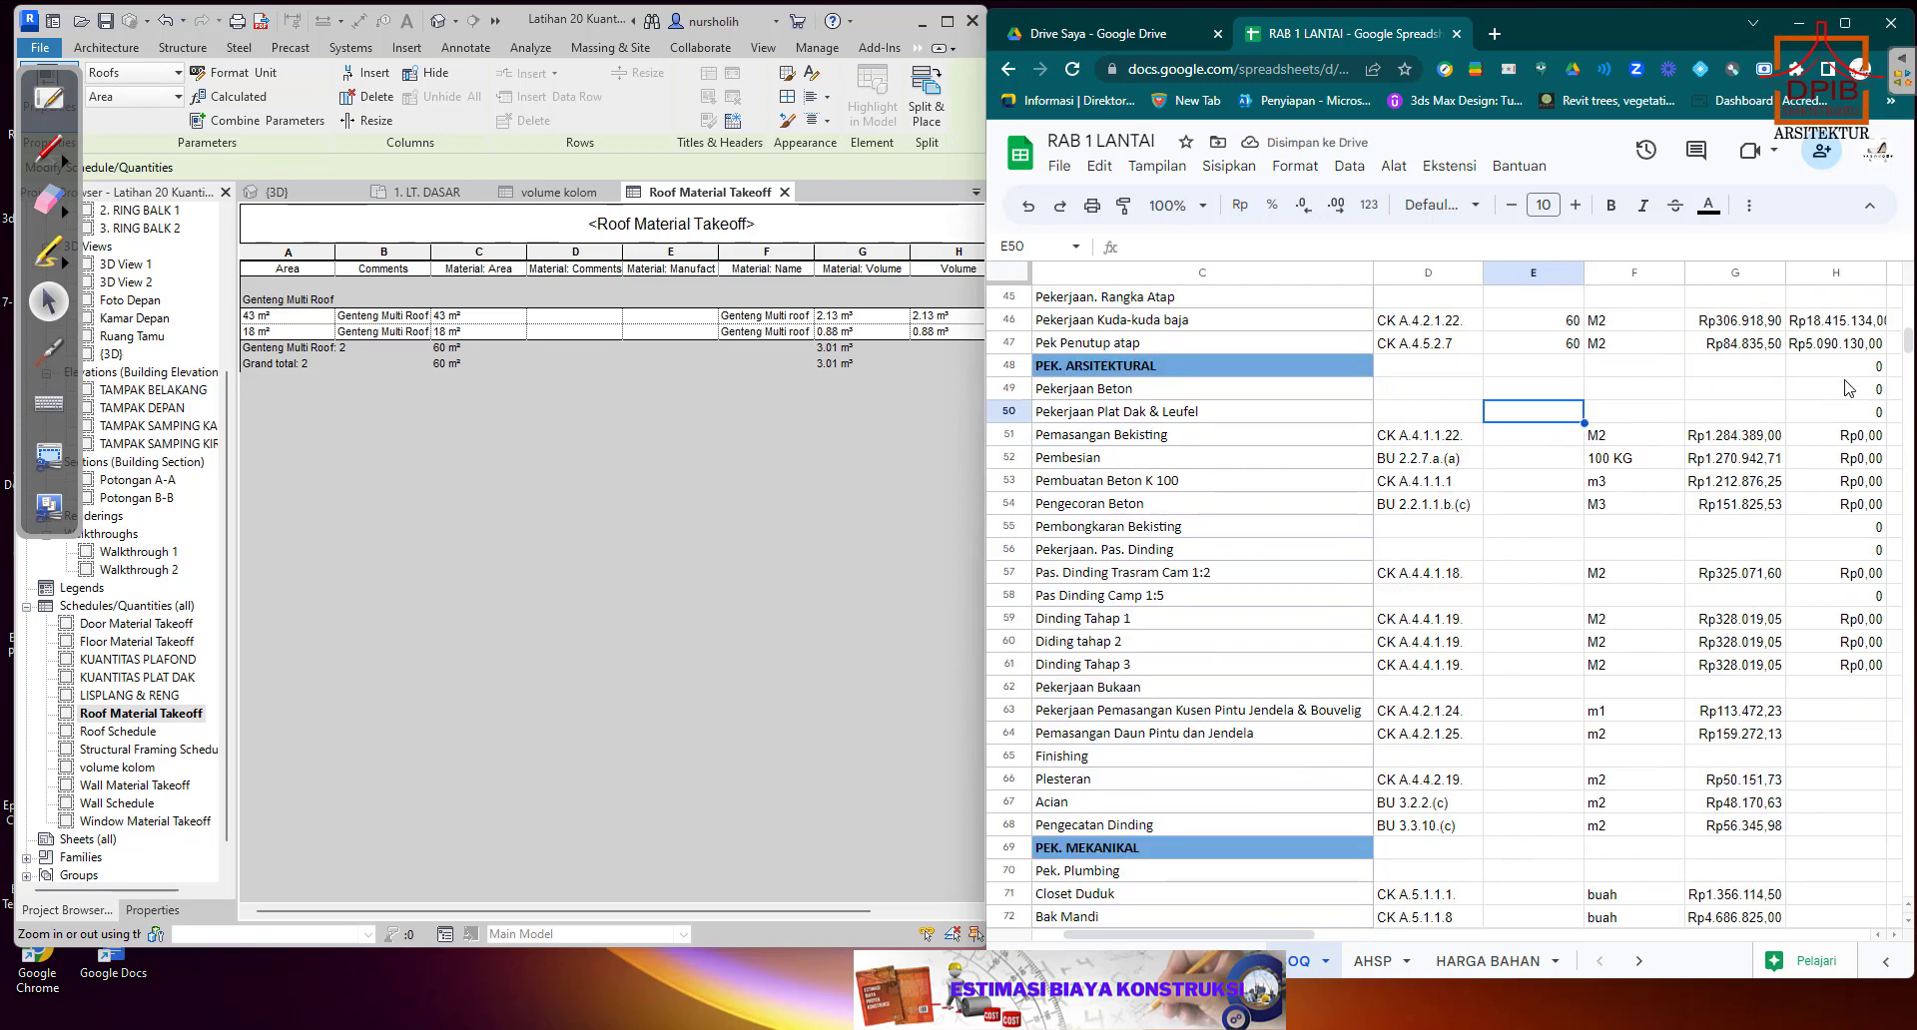
{"action": "left_click_drag", "start_coordinate": [1857, 367], "coordinate": [1859, 413]}
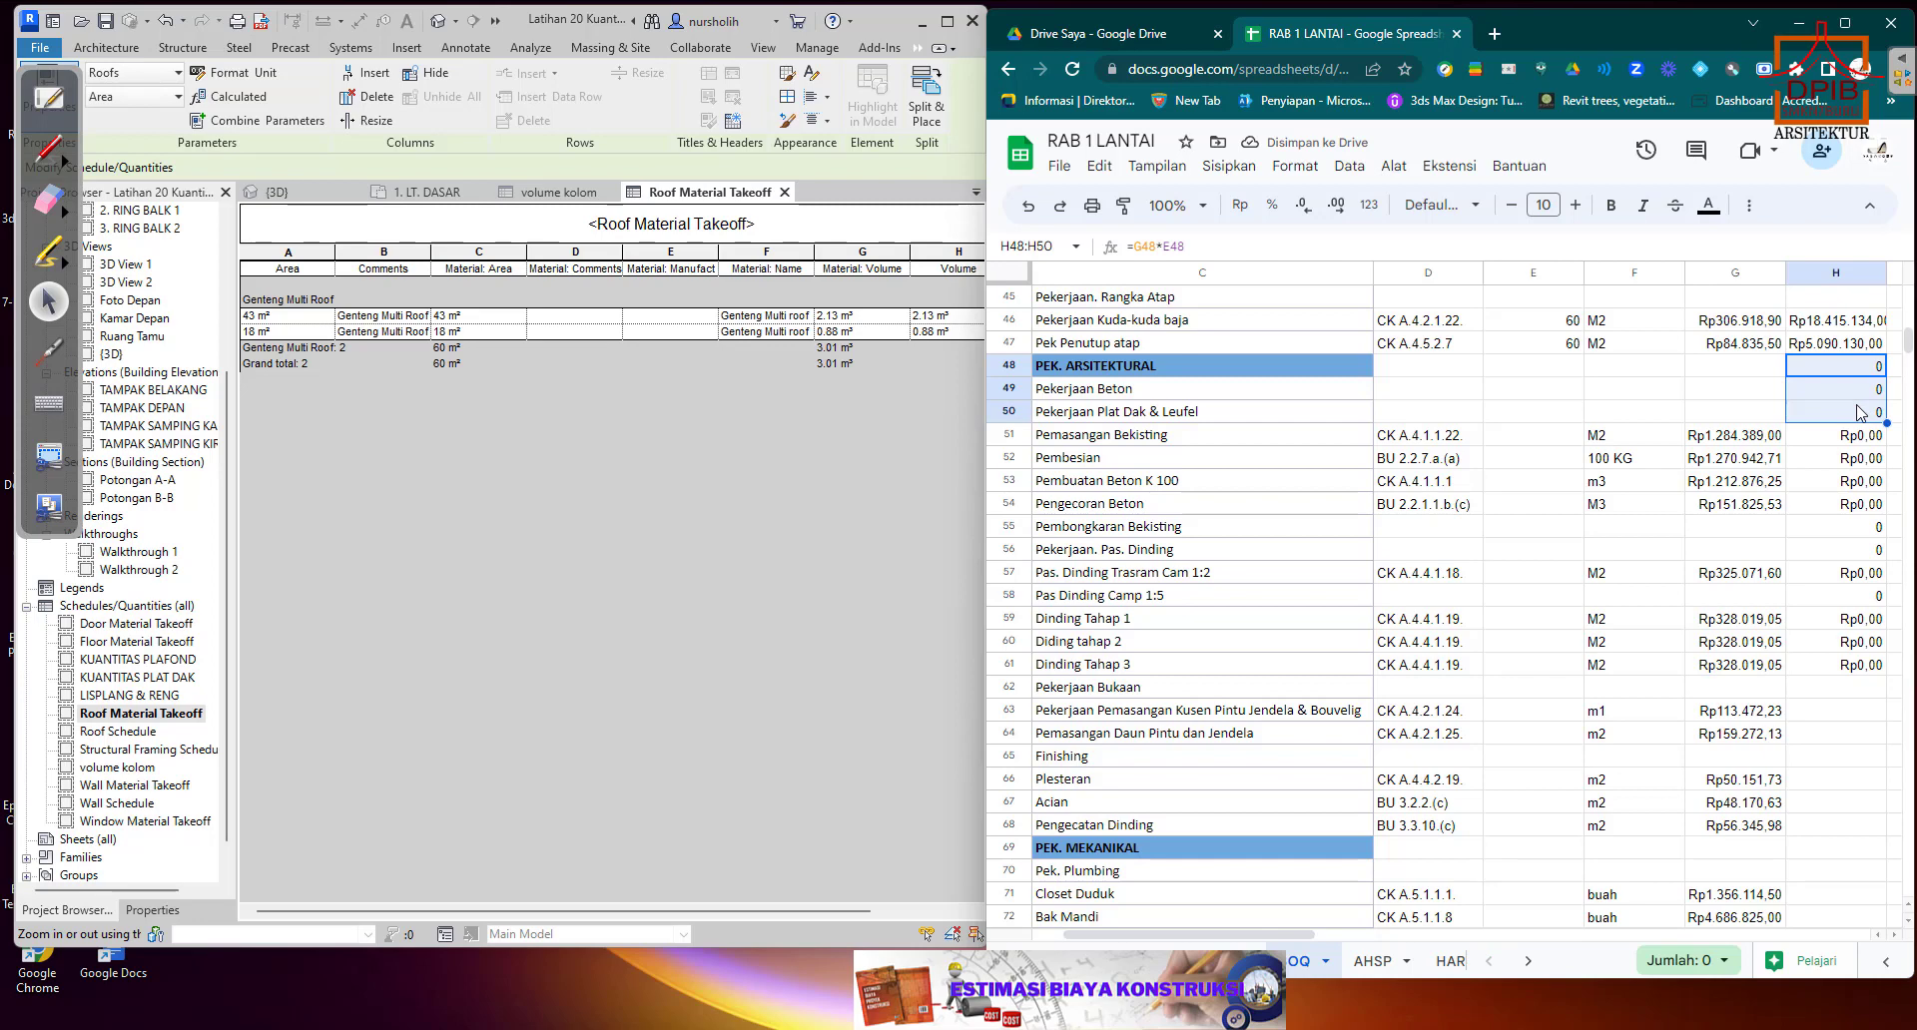
{"action": "key", "text": "Delete"}
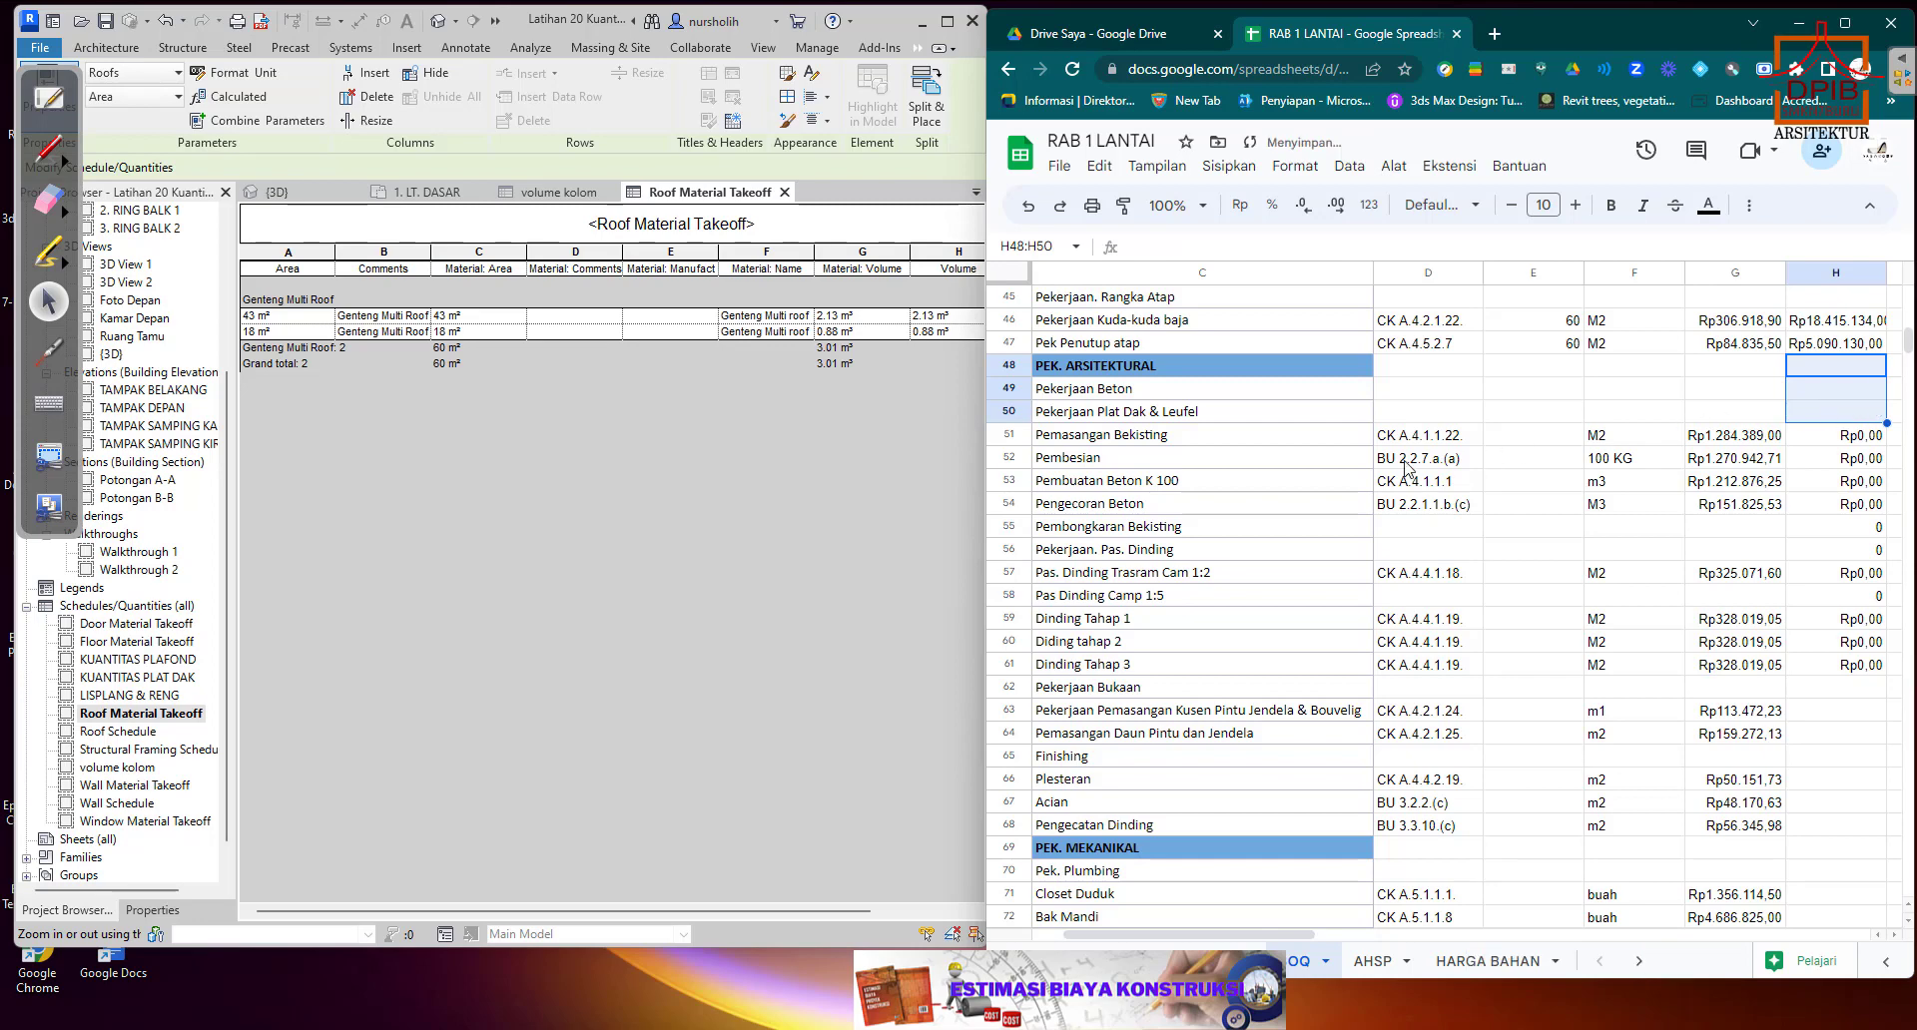
Look over the items under Pekerjaan Plat Dak & Leufel and select the Pemasangan Bekisting quantity cell E51.
{"action": "left_click", "coordinate": [1298, 413]}
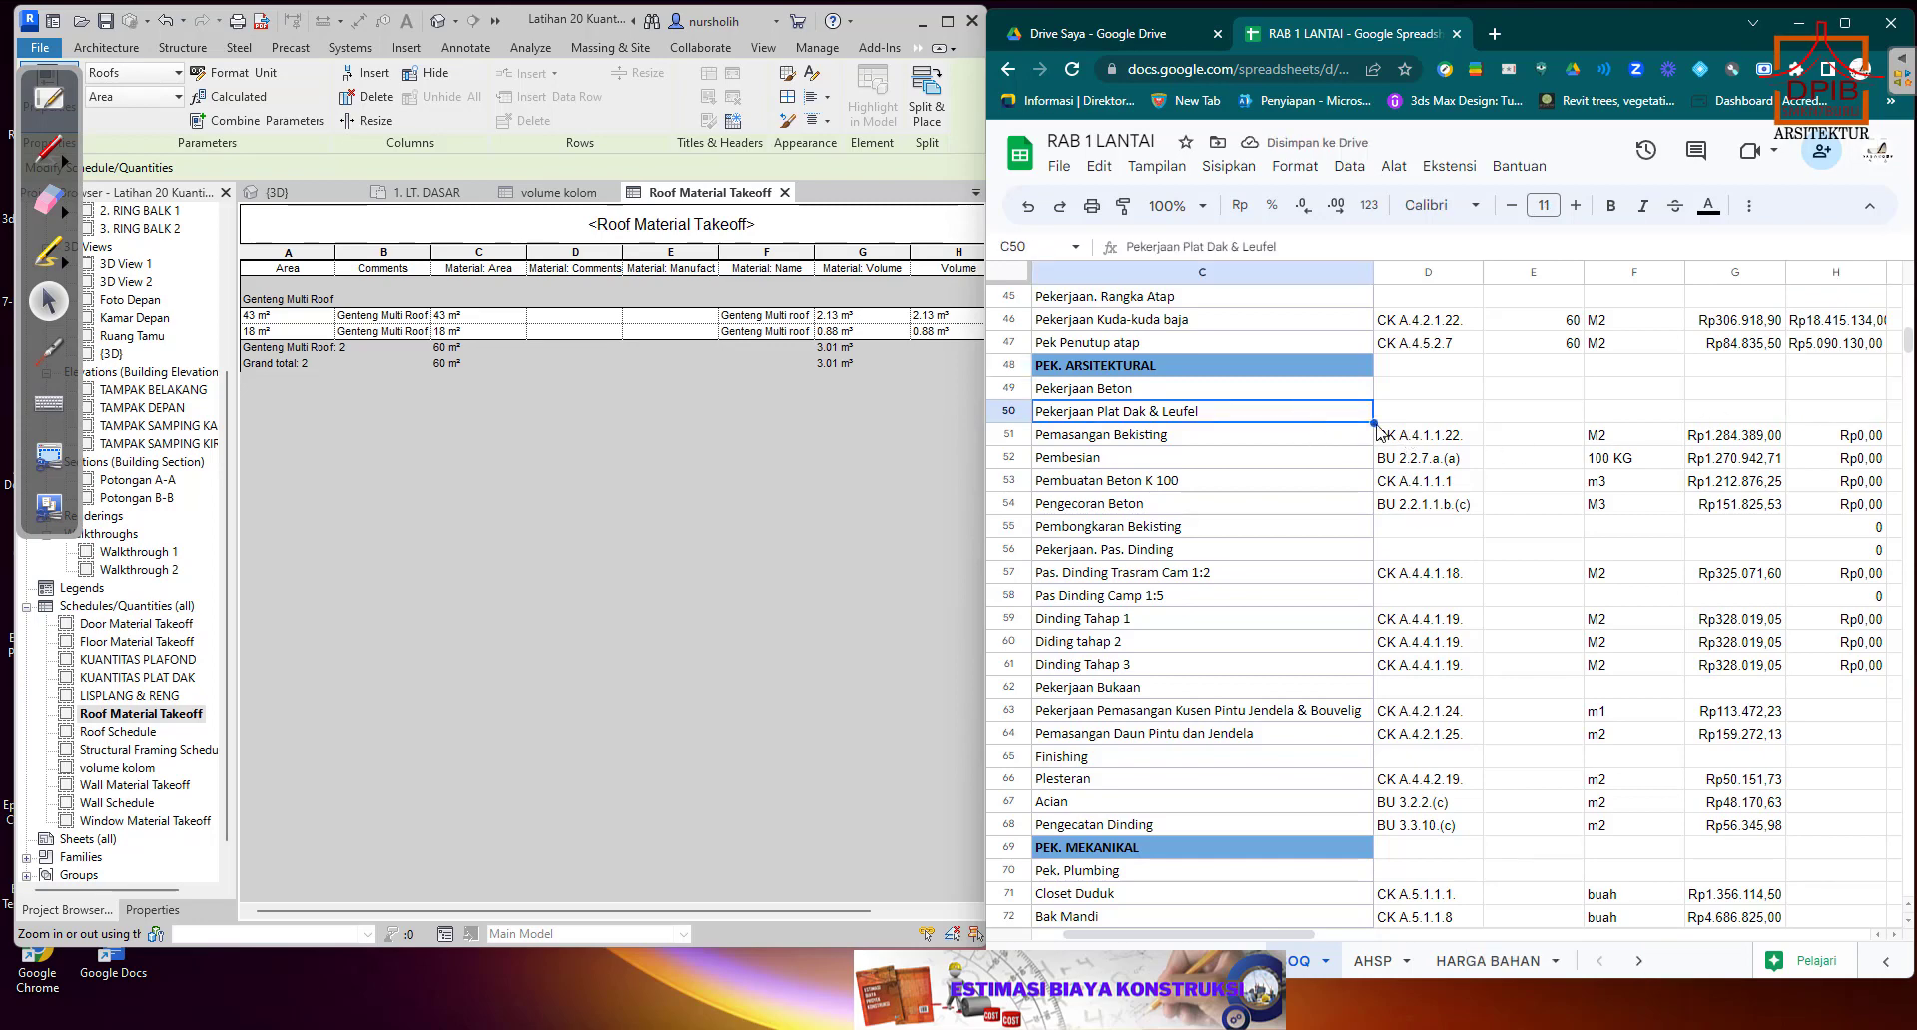
{"action": "scroll", "coordinate": [1405, 432], "scroll_direction": "down", "scroll_amount": 2}
{"action": "scroll", "coordinate": [1403, 432], "scroll_direction": "up", "scroll_amount": 1}
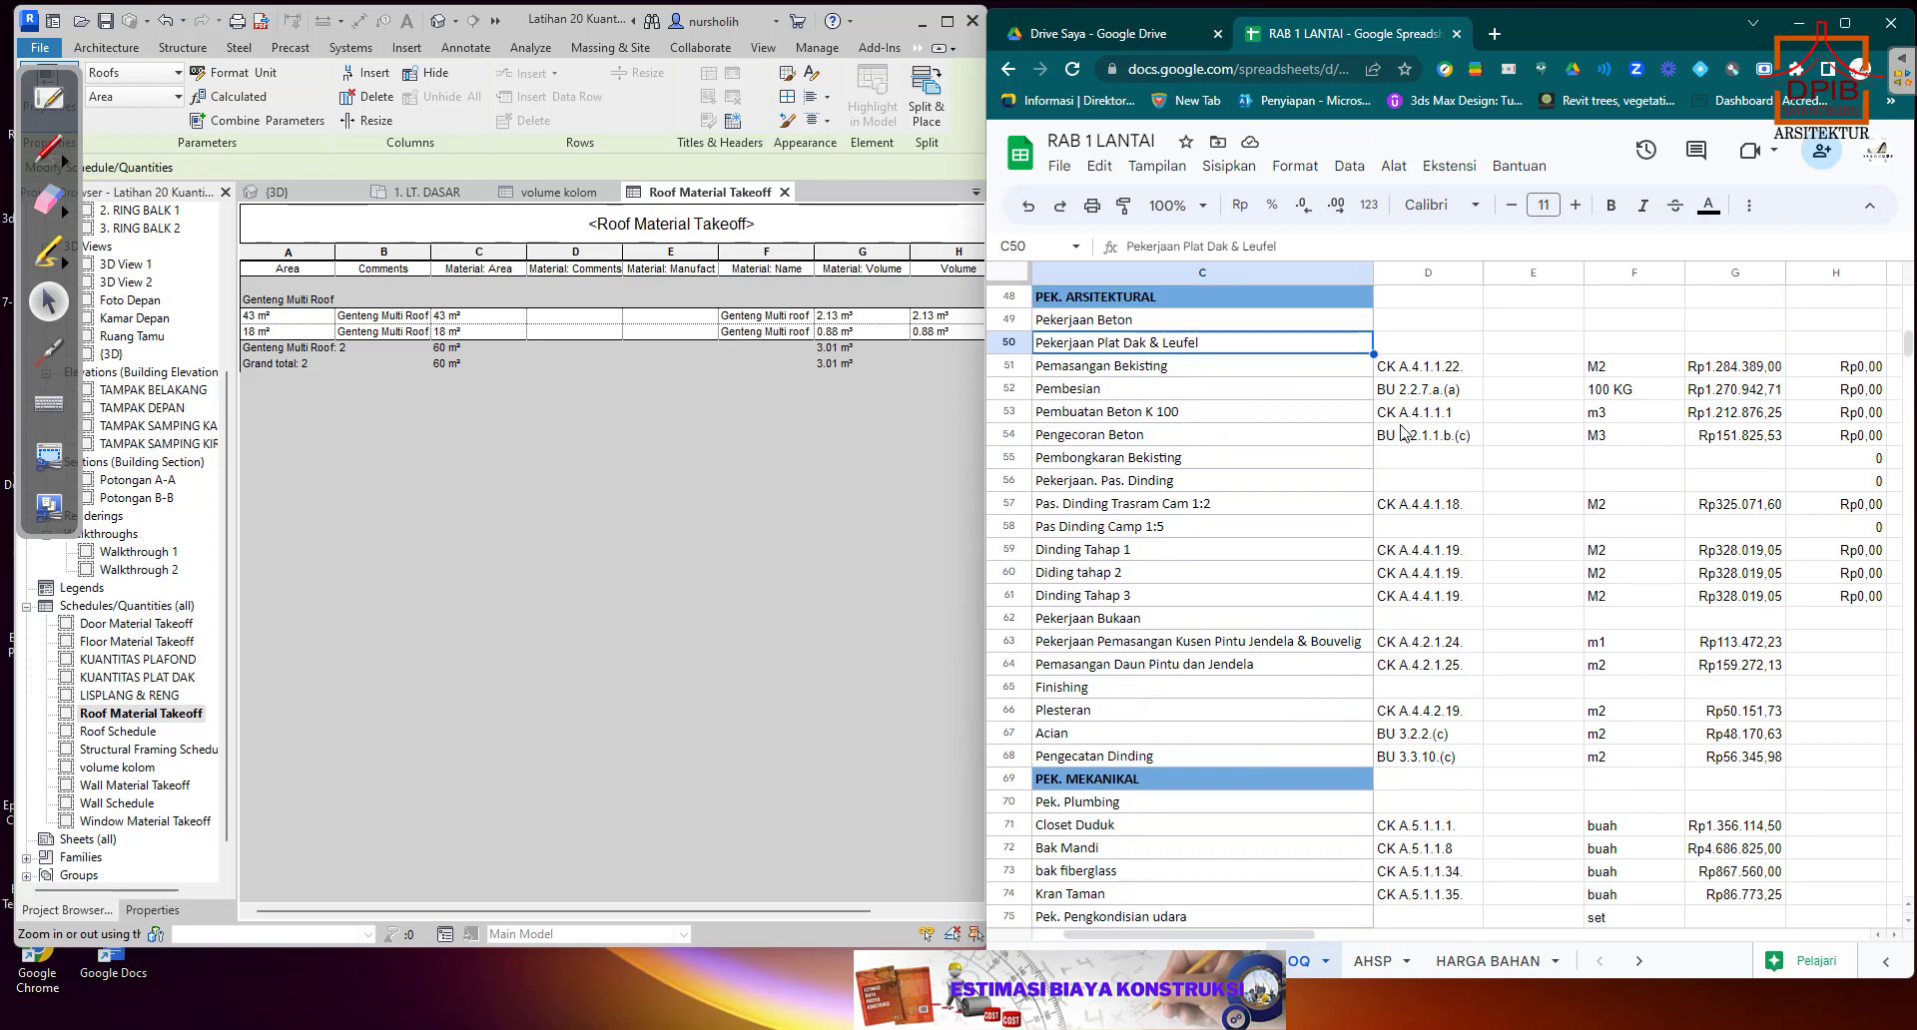
{"action": "left_click", "coordinate": [1266, 368]}
{"action": "left_click", "coordinate": [1527, 368]}
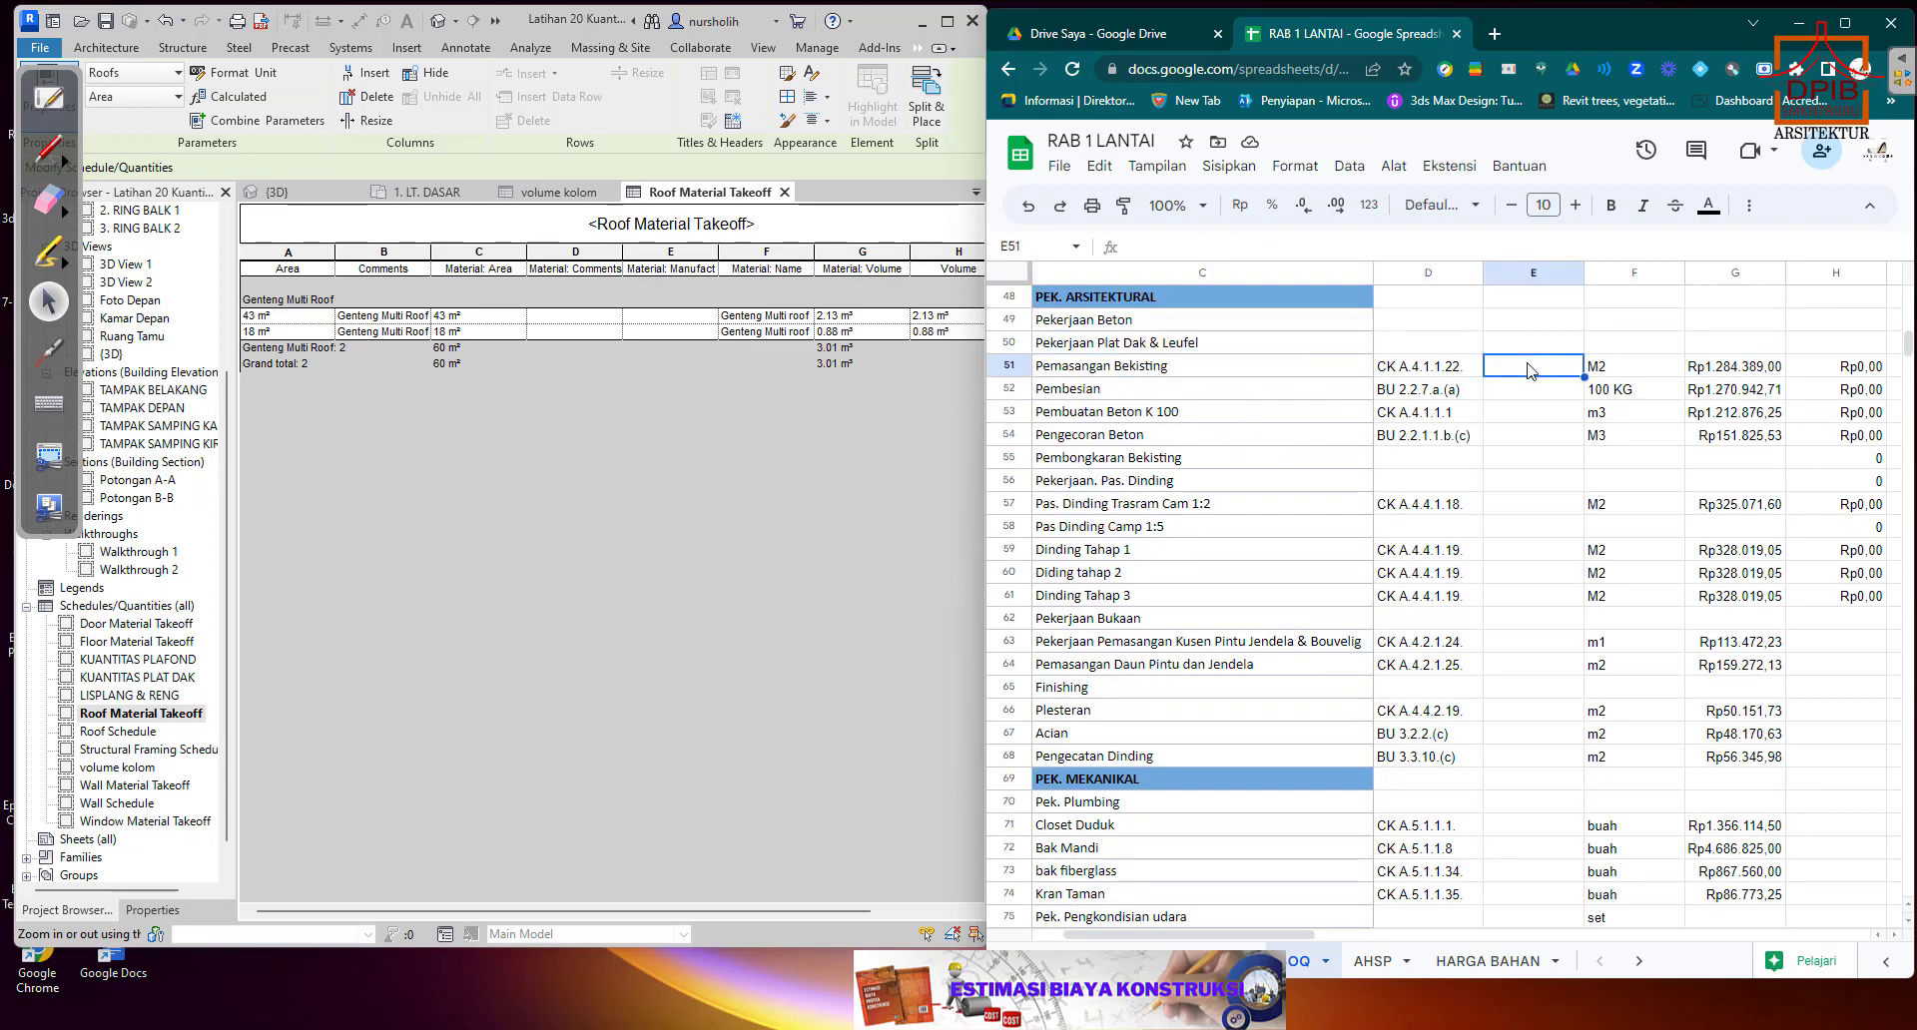
Close the Roof Material Takeoff and volume kolom schedules in Revit, dismissing the save reminder.
{"action": "left_click", "coordinate": [785, 191]}
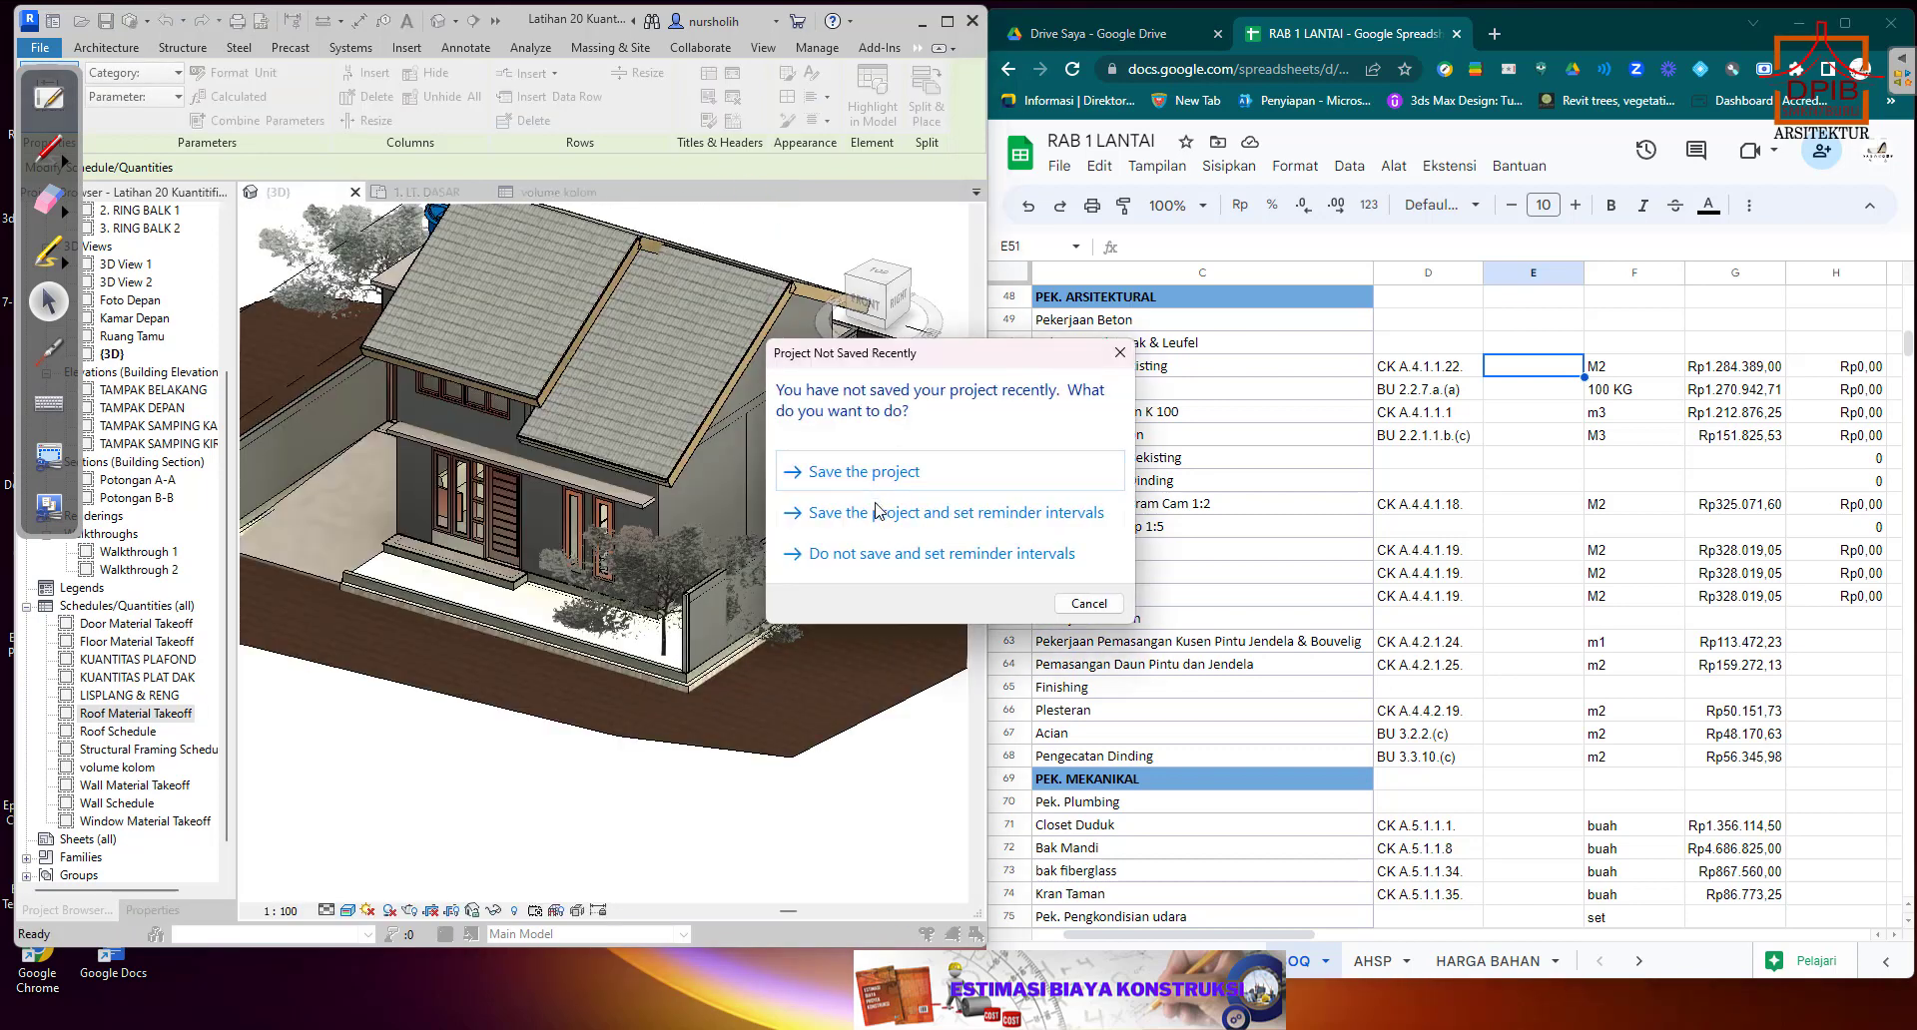
{"action": "left_click", "coordinate": [1119, 352]}
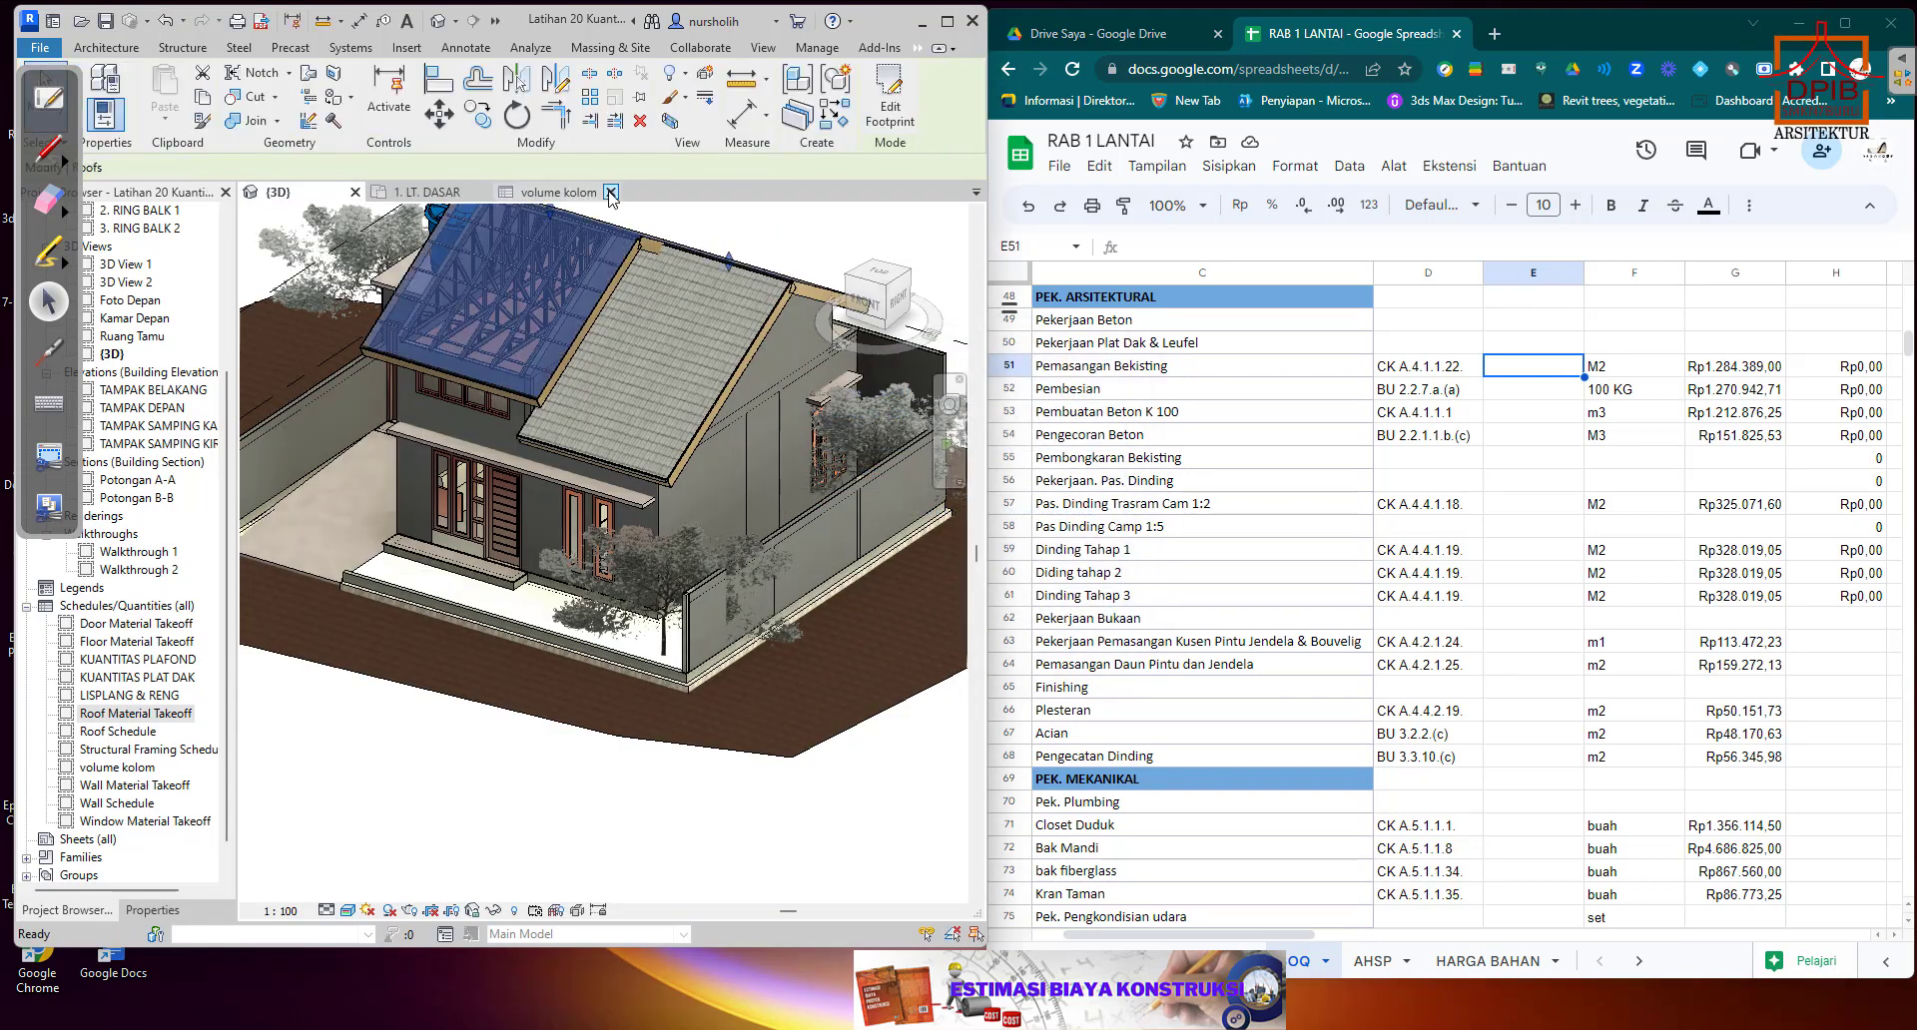
{"action": "left_click", "coordinate": [612, 192]}
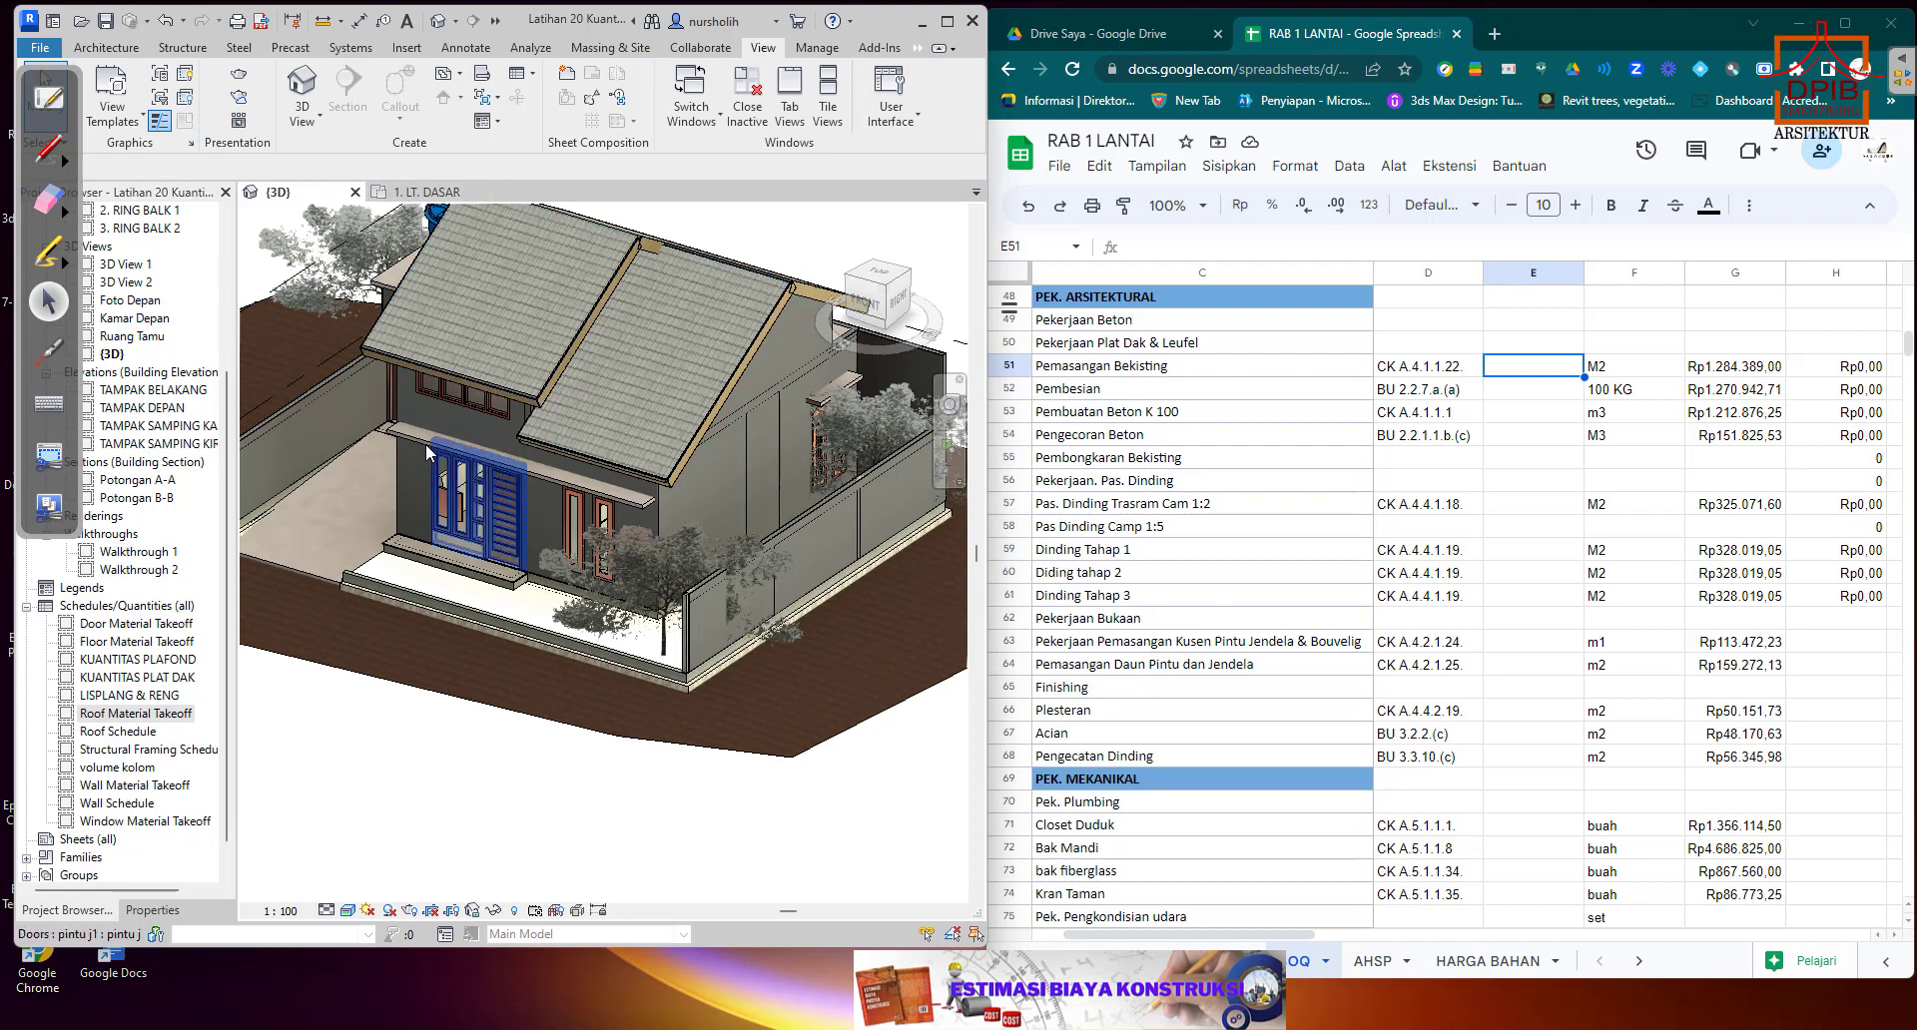
Check the canopy slab on the front facade in the 3D view, then open the KUANTITAS PLAT DAK schedule.
{"action": "left_click", "coordinate": [425, 436]}
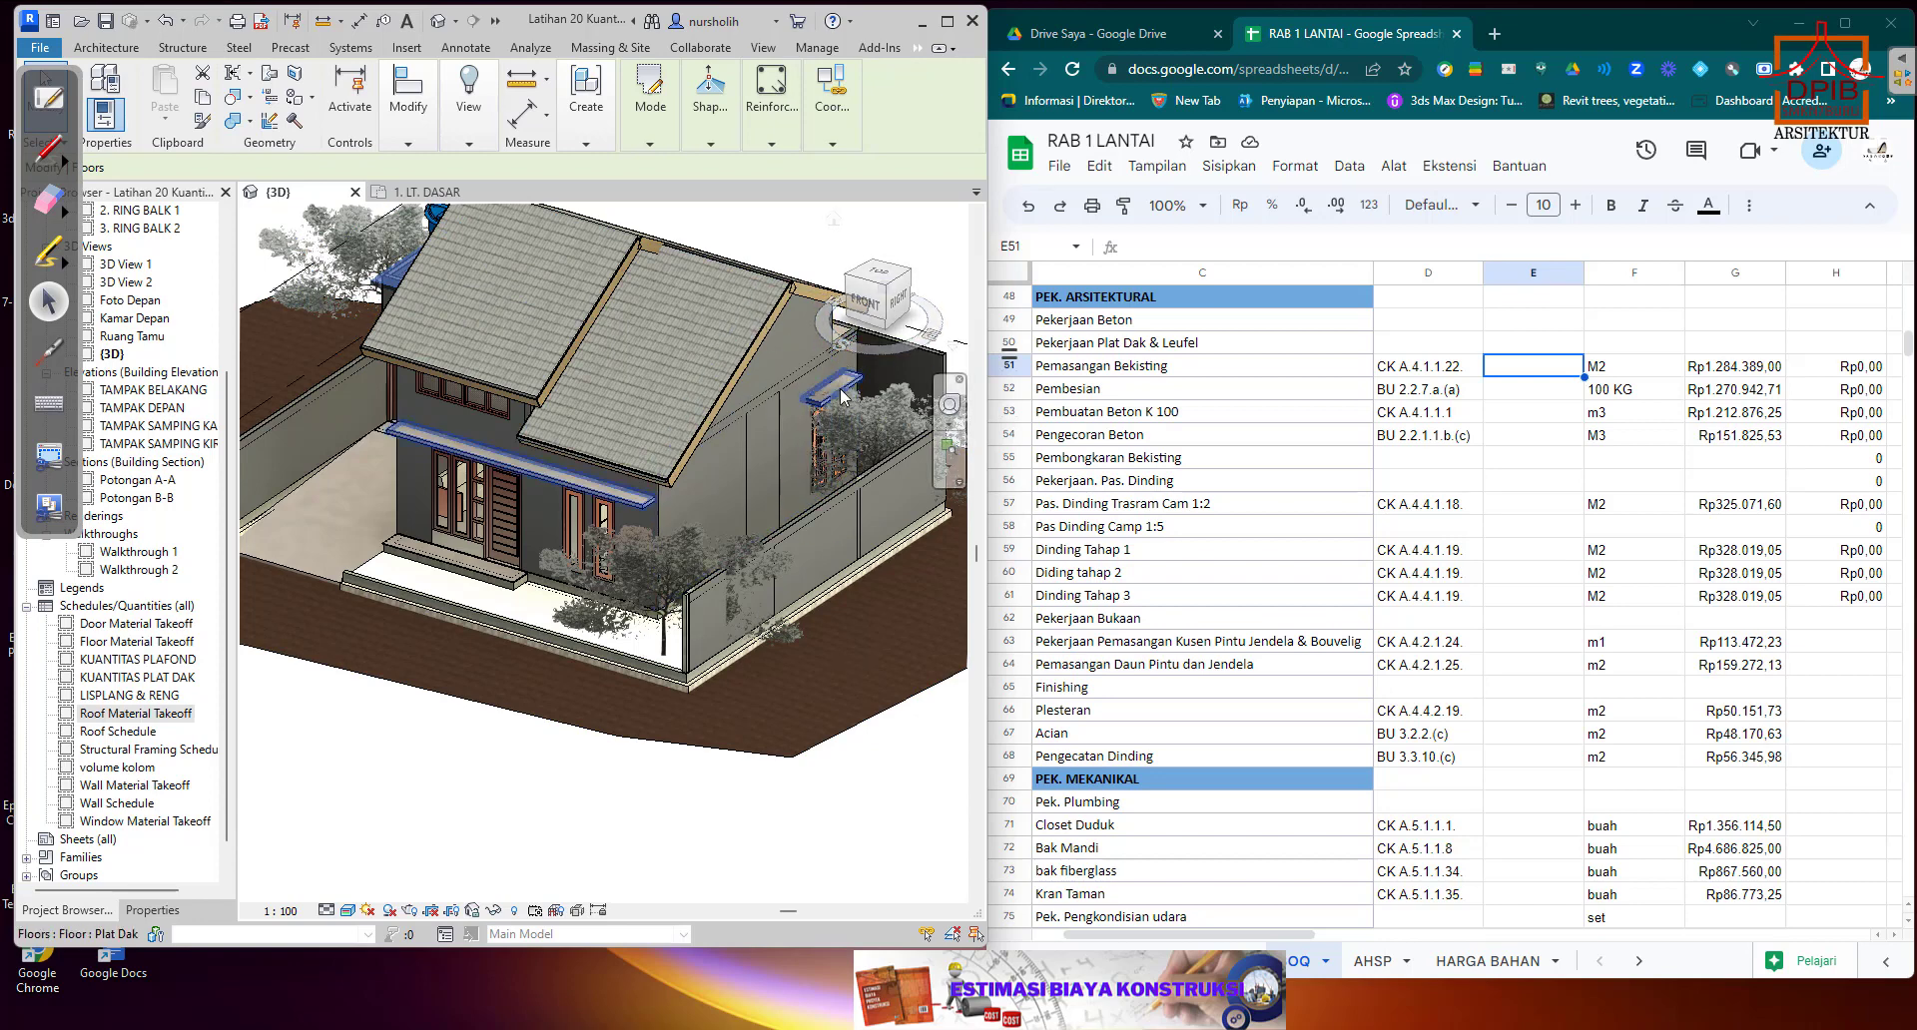
{"action": "left_click", "coordinate": [137, 681]}
{"action": "double_click", "coordinate": [137, 681]}
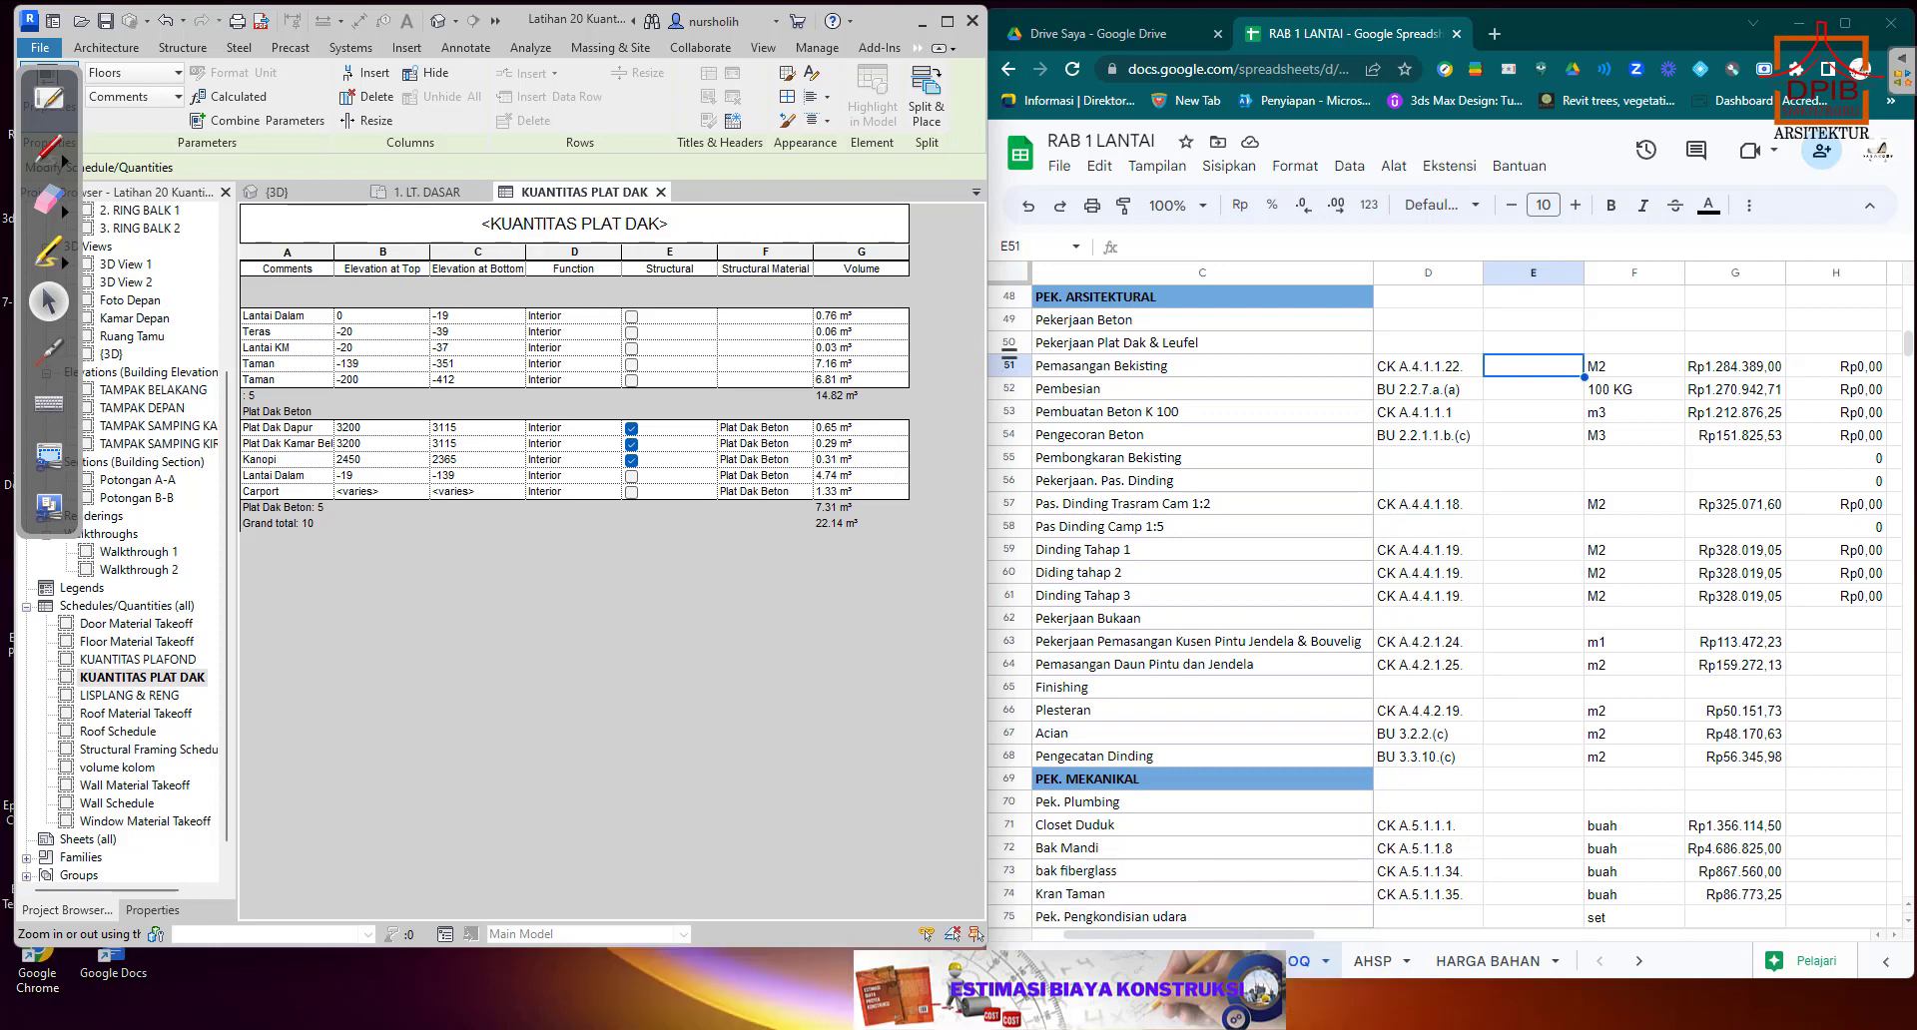
Switch to Calculator, place it clear of the schedule's volume column and clear its last result.
{"action": "left_click", "coordinate": [1226, 1029]}
{"action": "left_click_drag", "start_coordinate": [875, 217], "coordinate": [633, 530]}
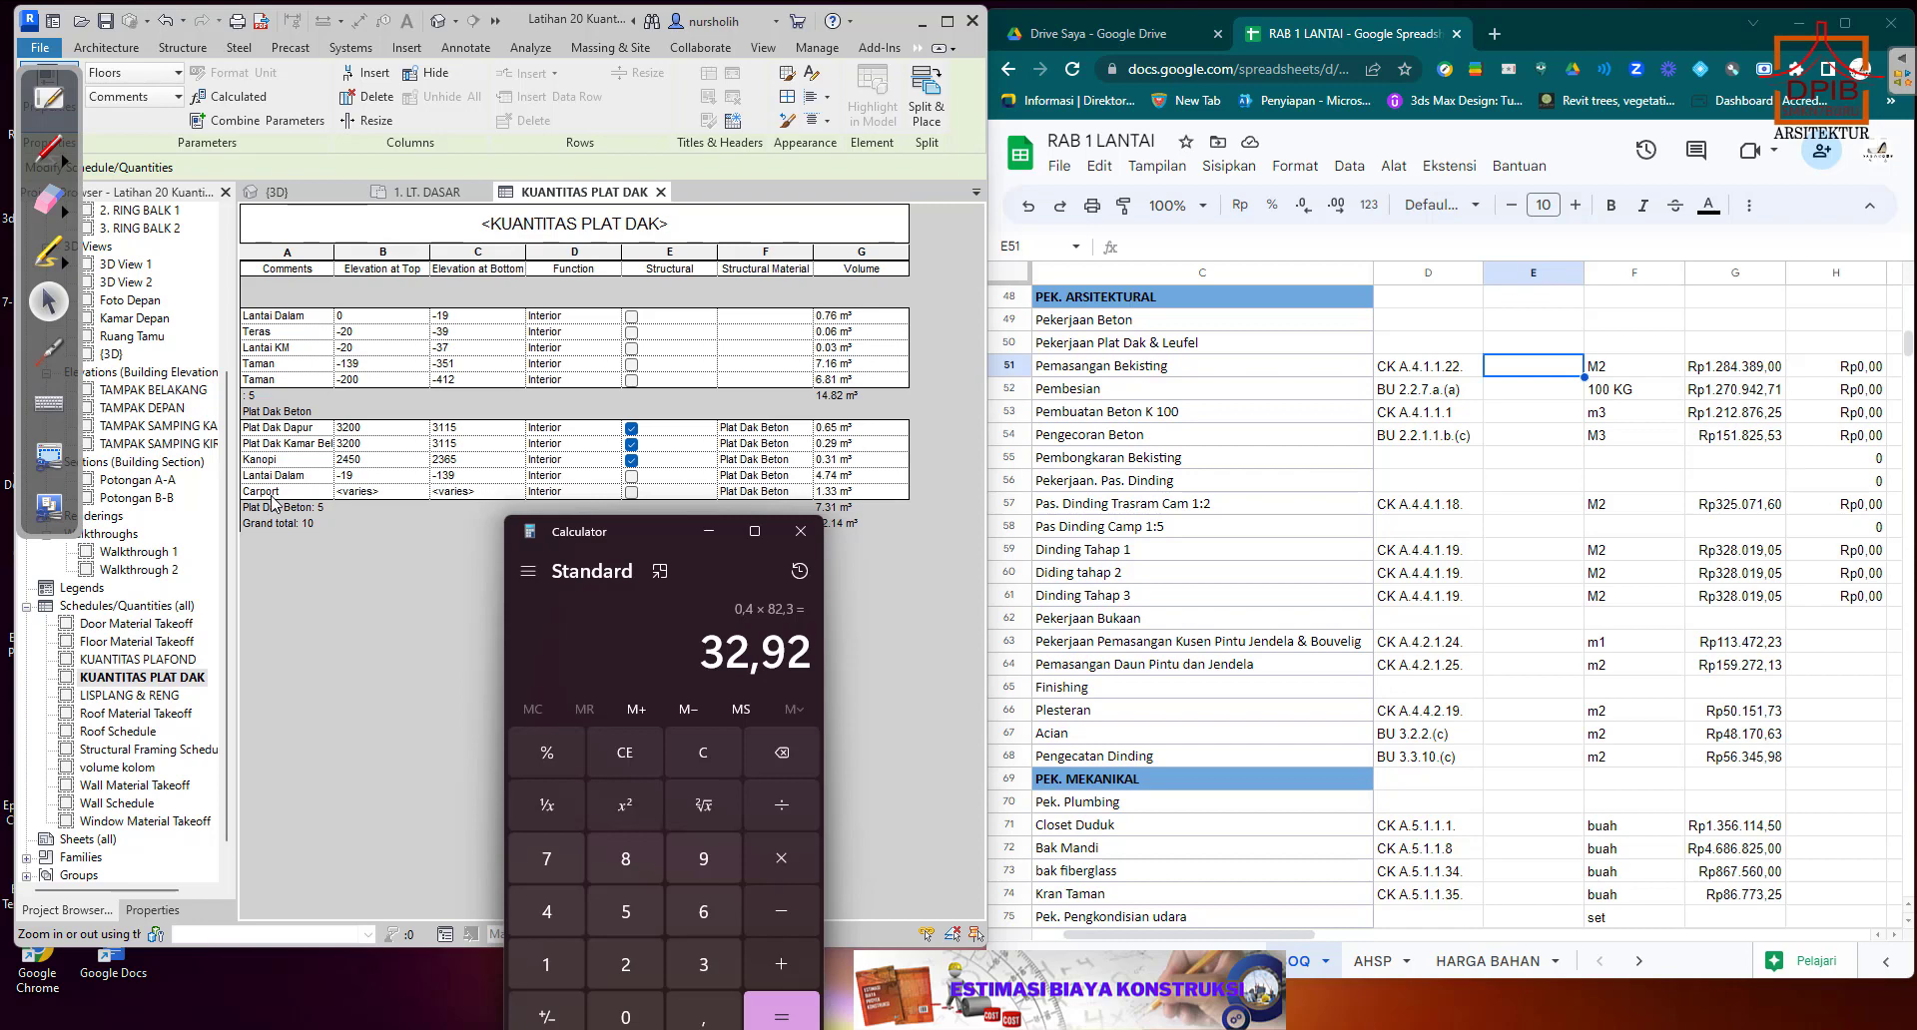
{"action": "left_click_drag", "start_coordinate": [674, 520], "coordinate": [518, 411]}
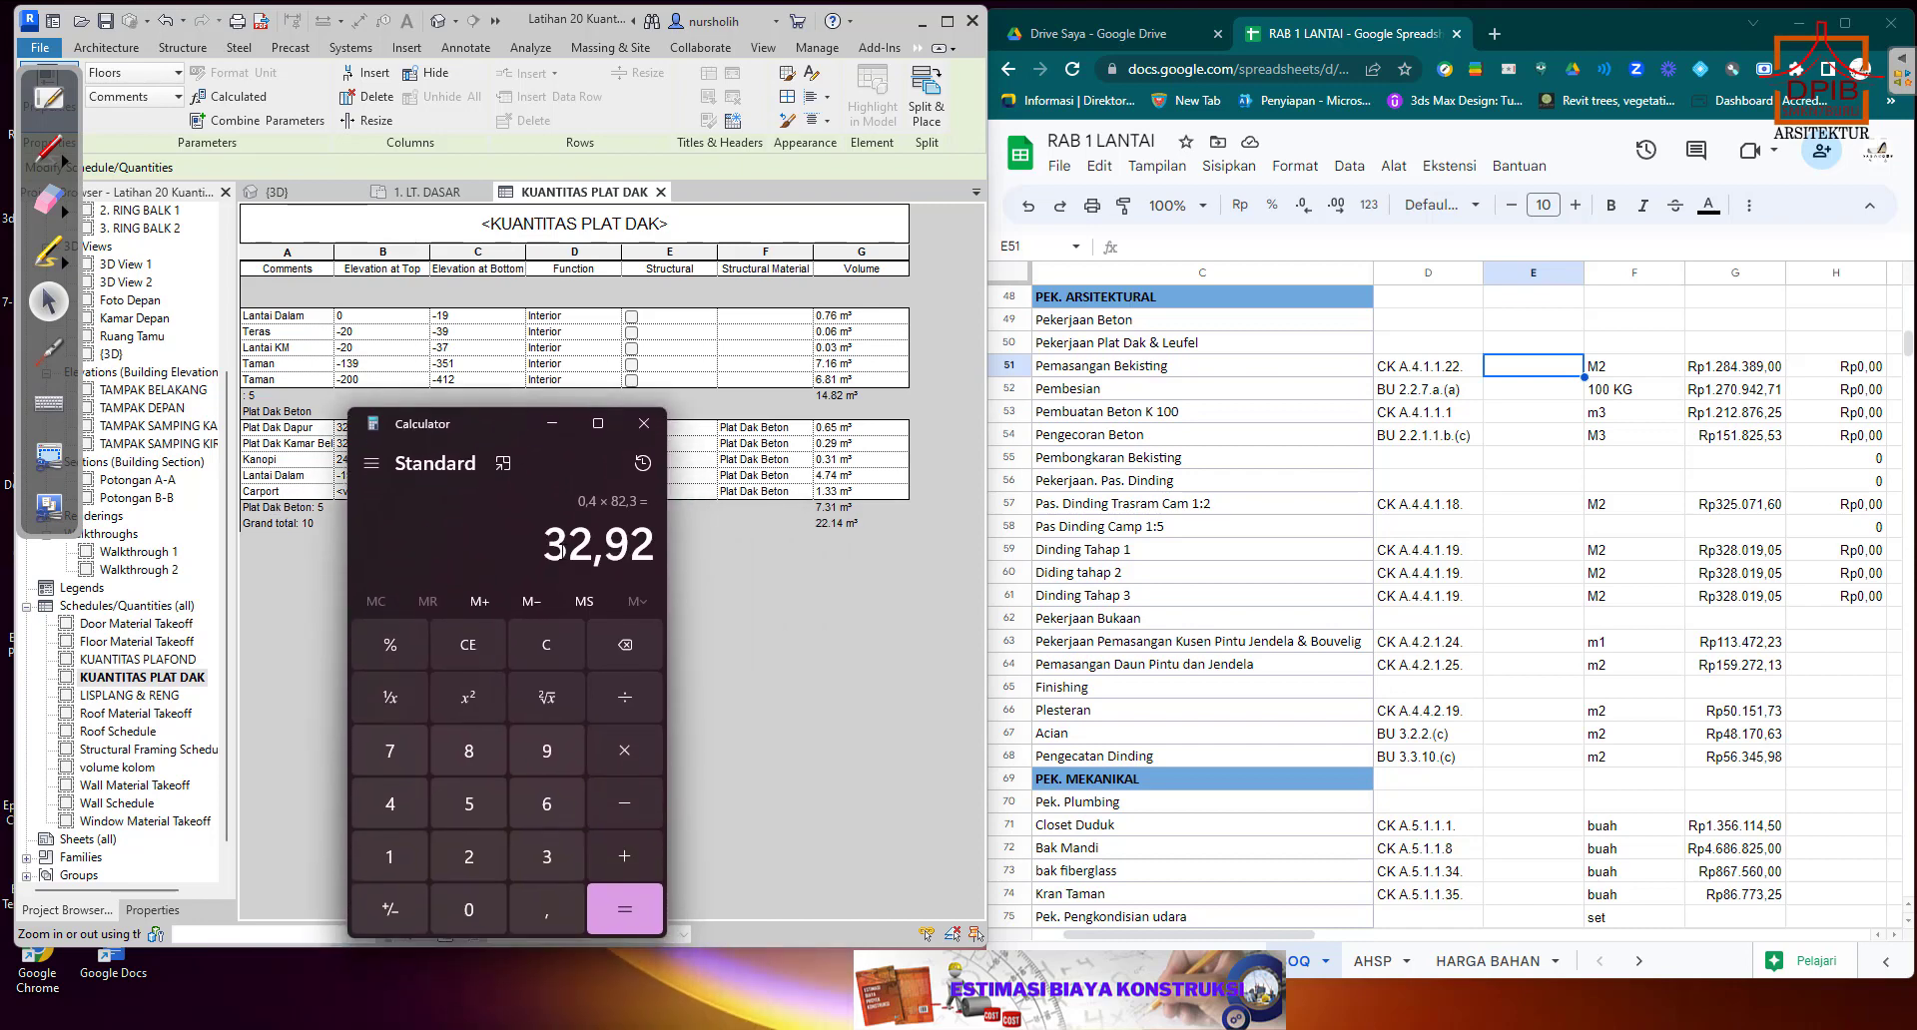
{"action": "left_click", "coordinate": [539, 639]}
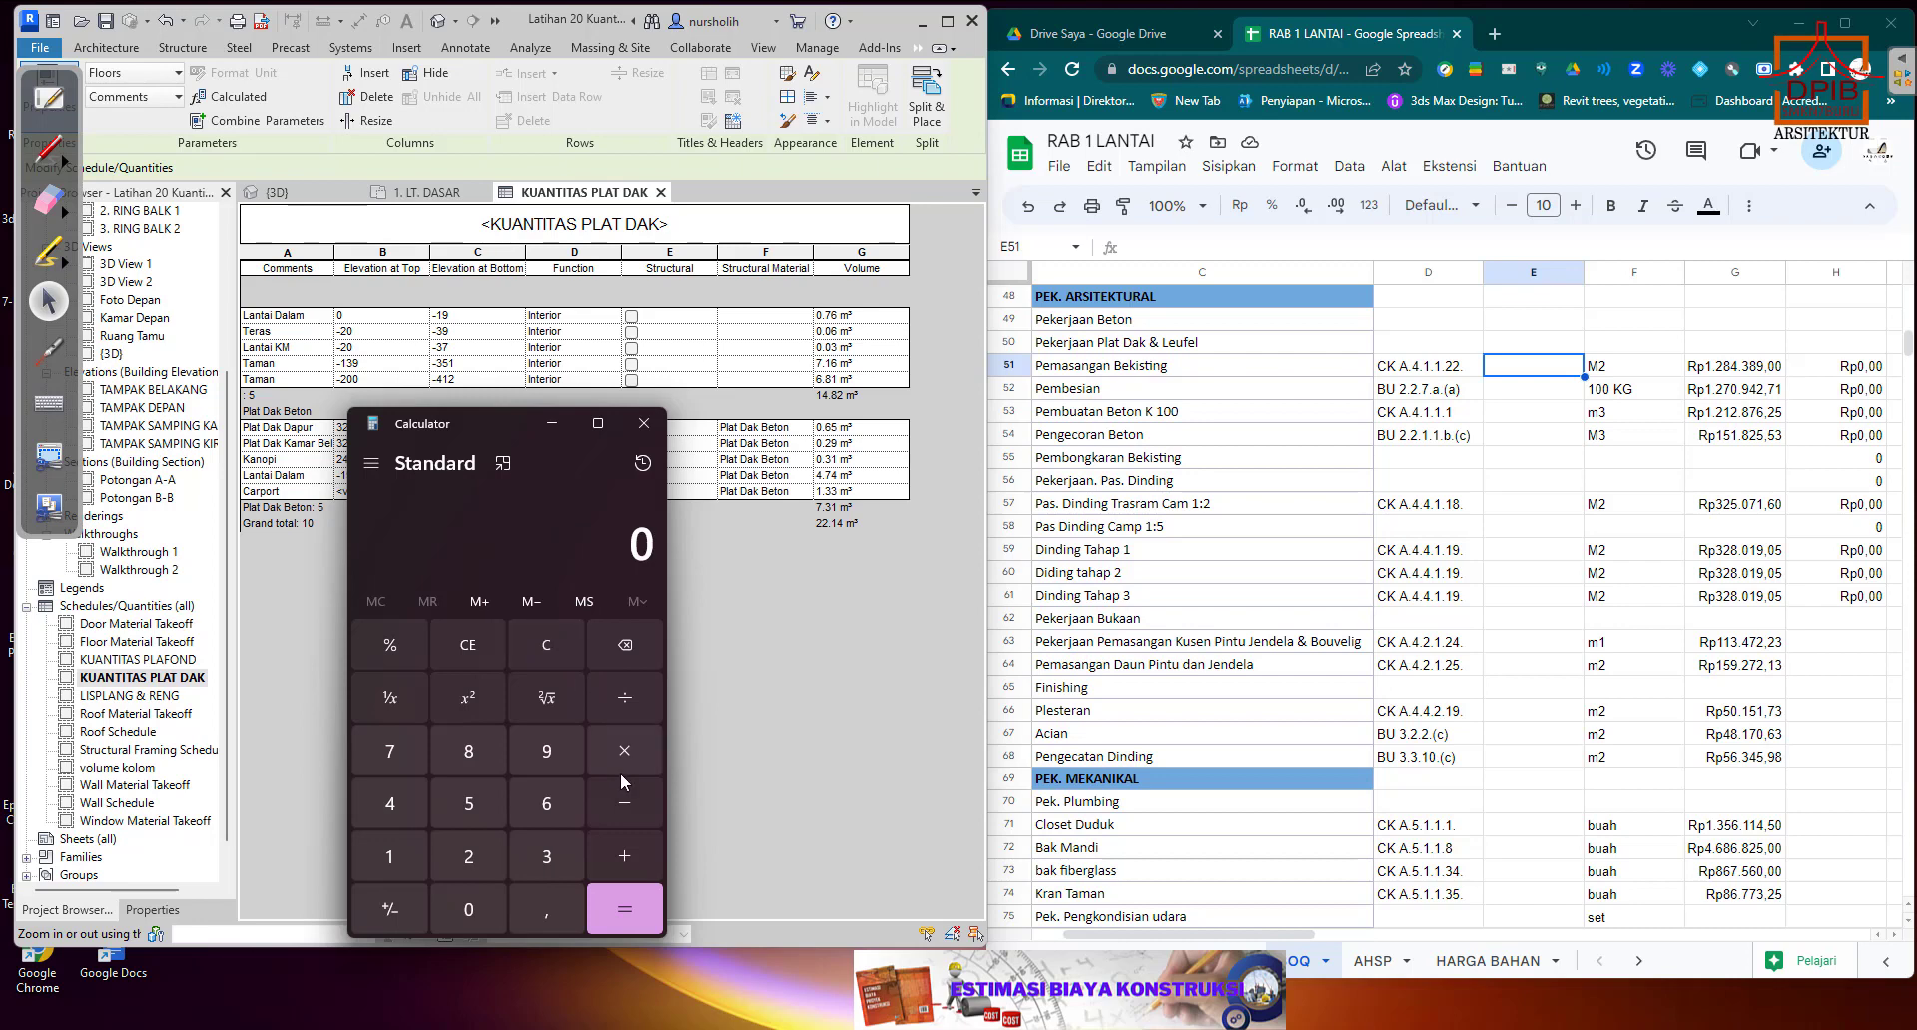
Add the volumes of the kitchen, bedroom and canopy roof slabs as 0,65 + 0,29 + 0,31.
{"action": "left_click", "coordinate": [544, 910]}
{"action": "left_click", "coordinate": [545, 798]}
{"action": "left_click", "coordinate": [482, 784]}
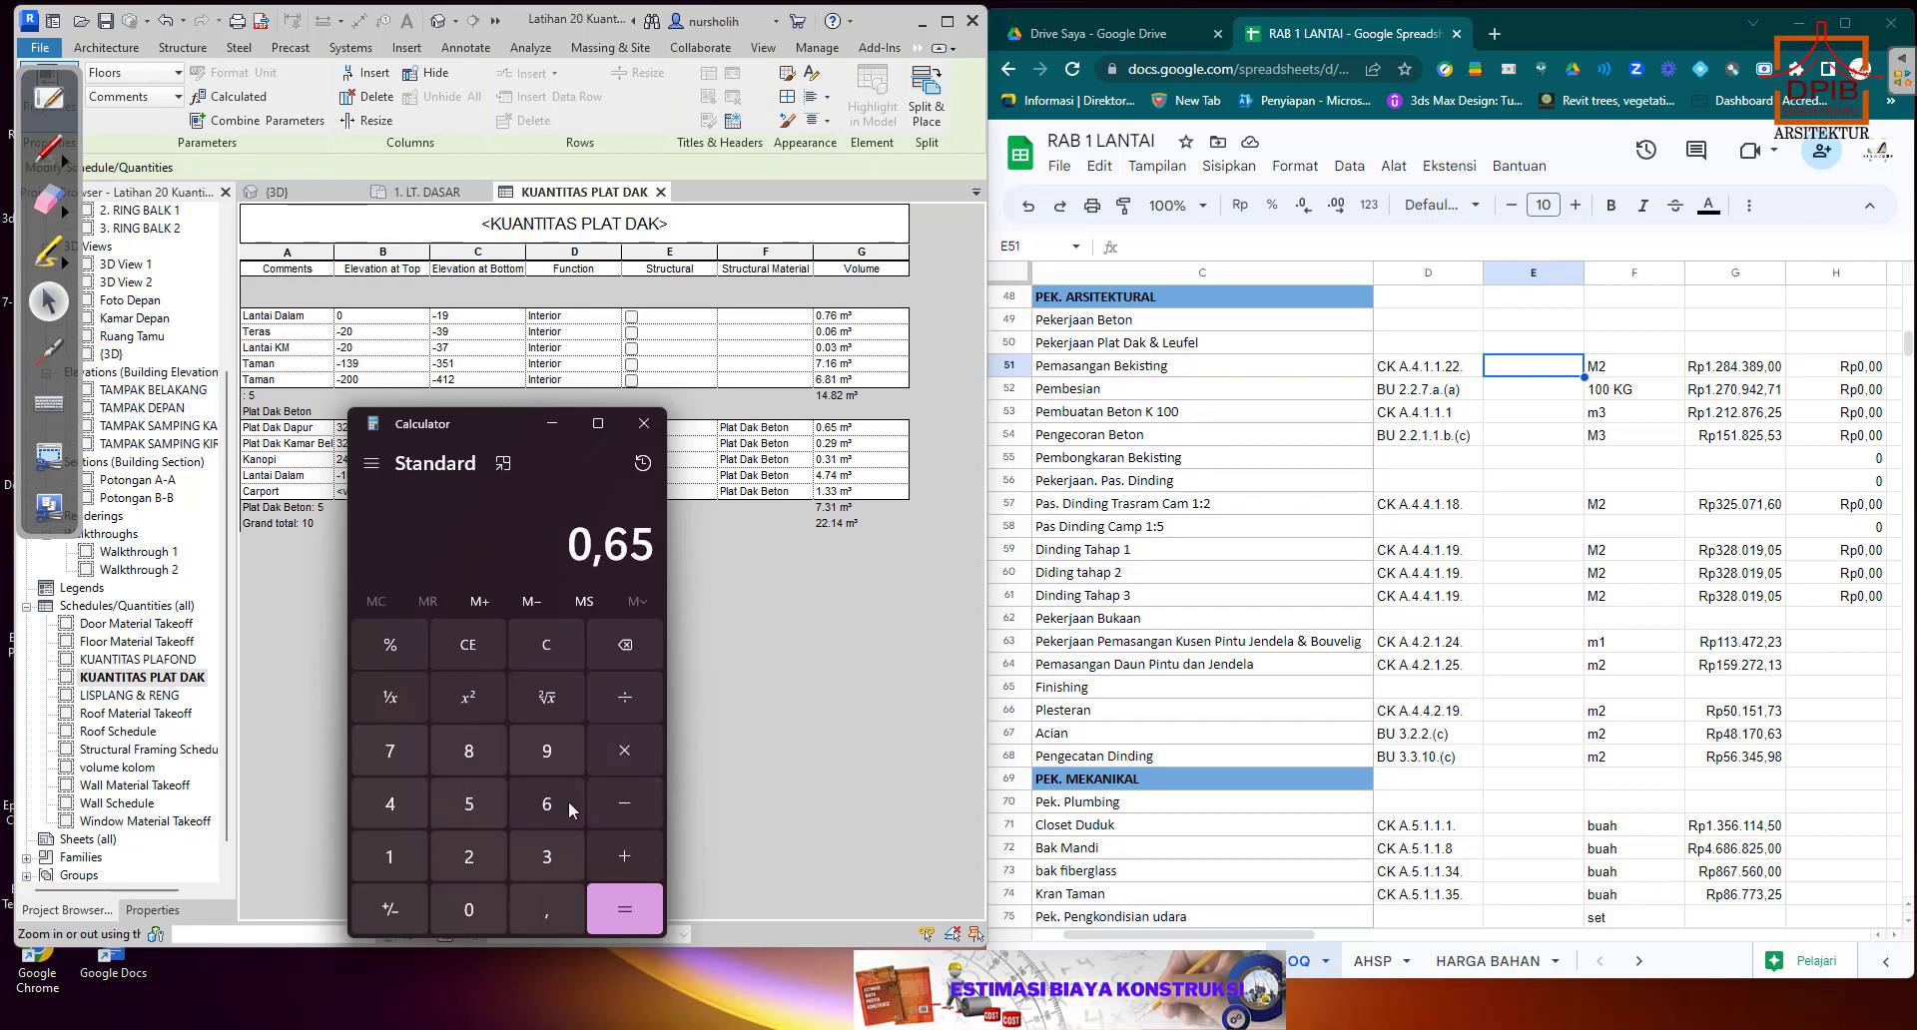
{"action": "left_click", "coordinate": [633, 853]}
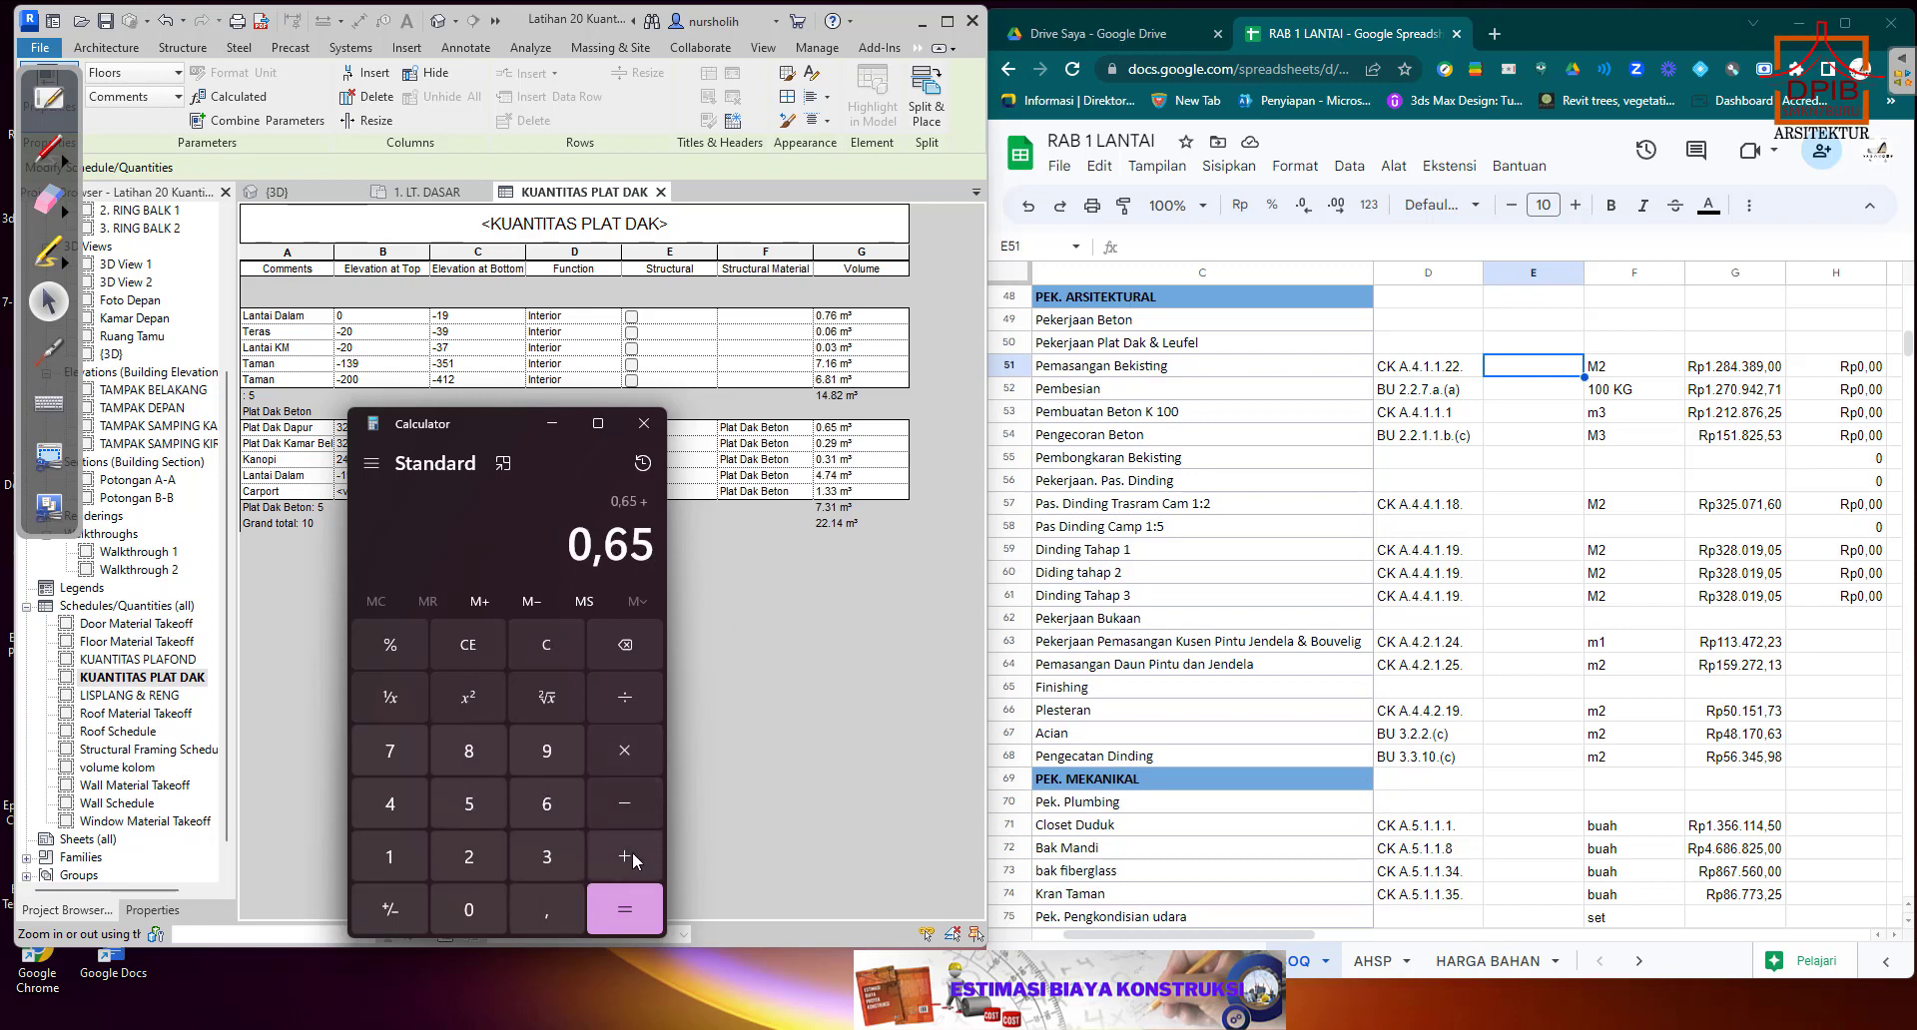
{"action": "left_click", "coordinate": [488, 903]}
{"action": "left_click", "coordinate": [547, 906]}
{"action": "left_click", "coordinate": [477, 844]}
{"action": "left_click", "coordinate": [547, 751]}
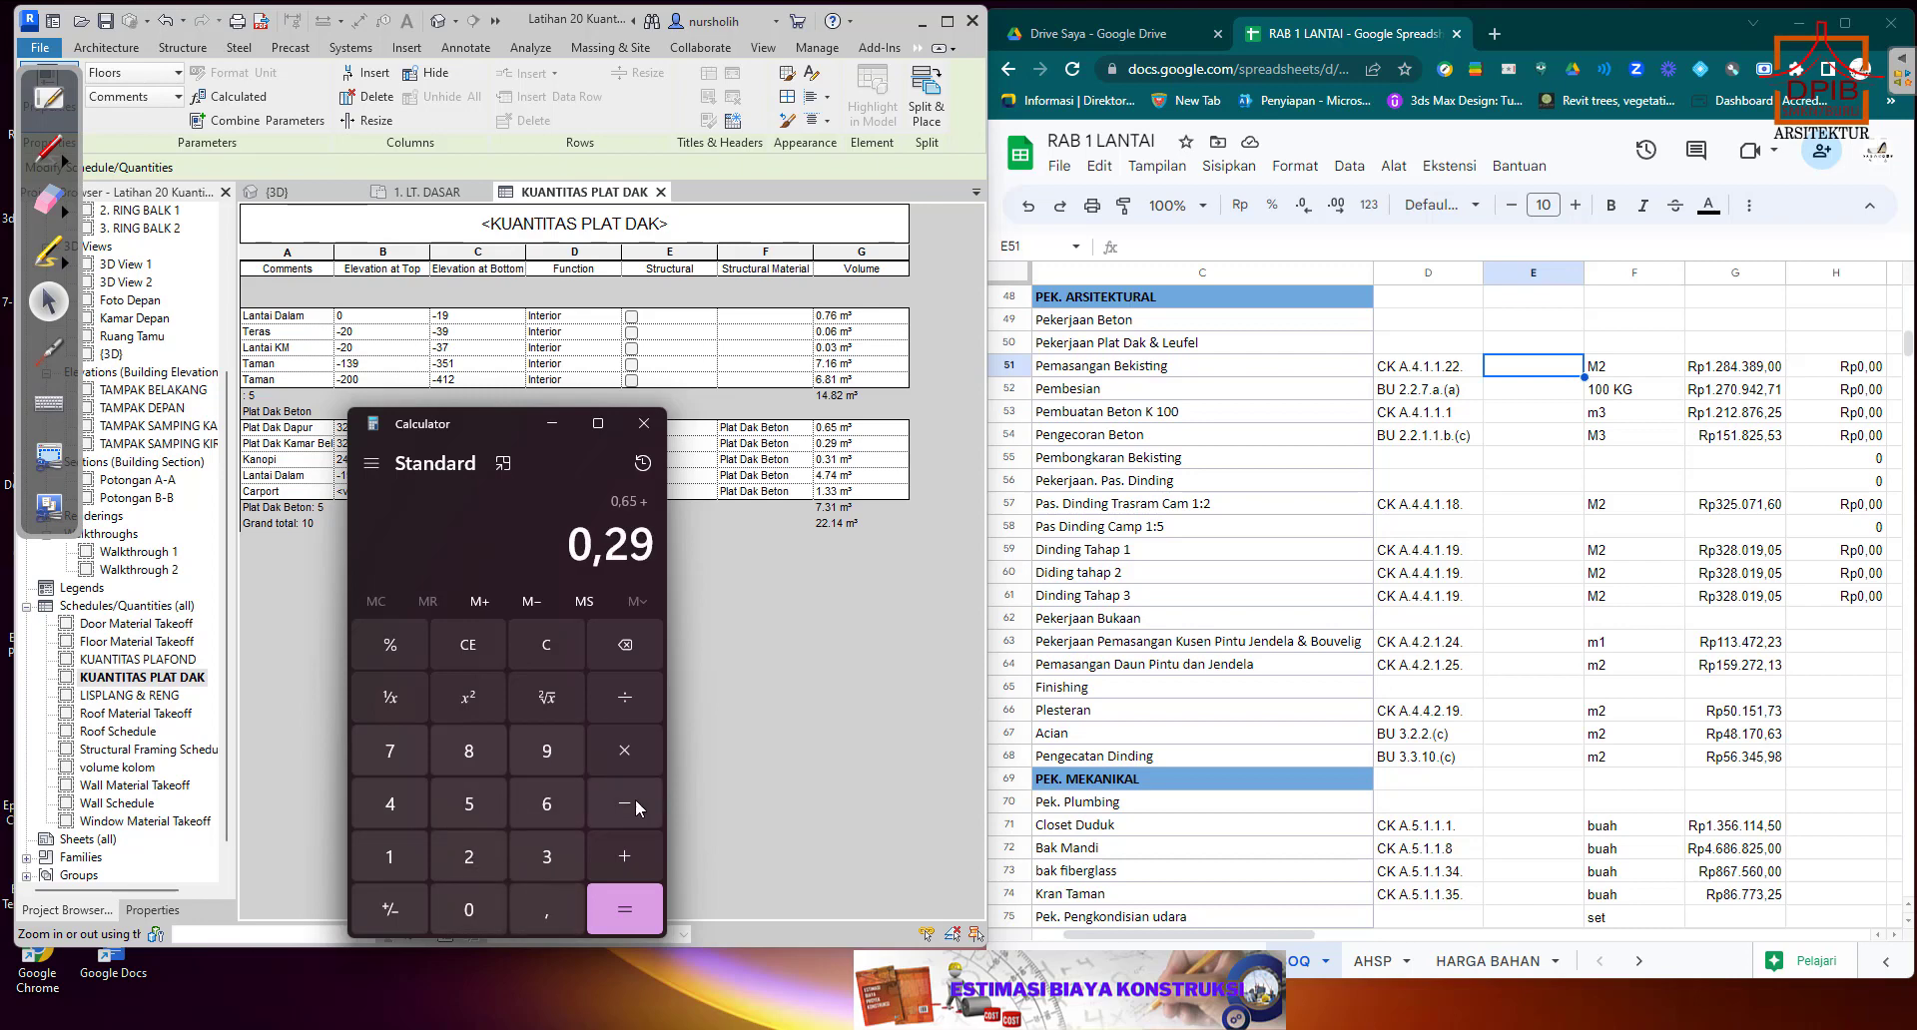
{"action": "left_click", "coordinate": [631, 855]}
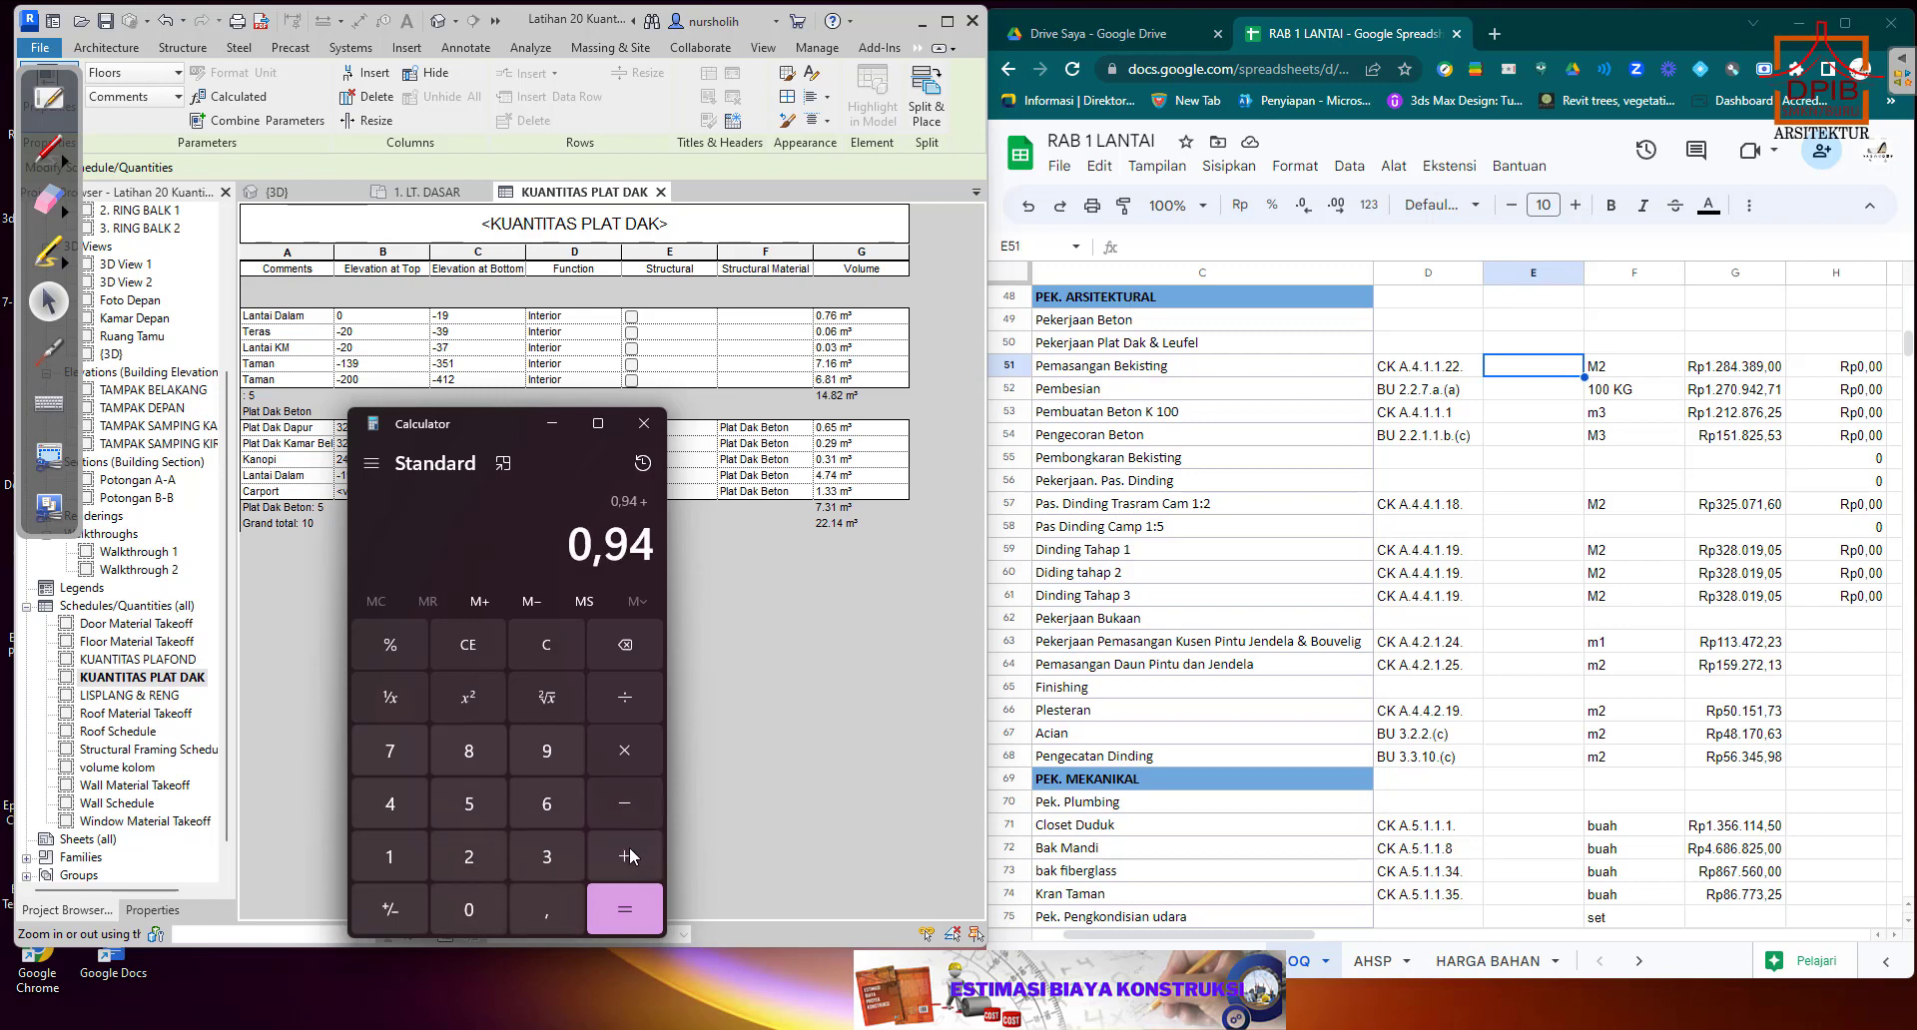
{"action": "left_click", "coordinate": [547, 910]}
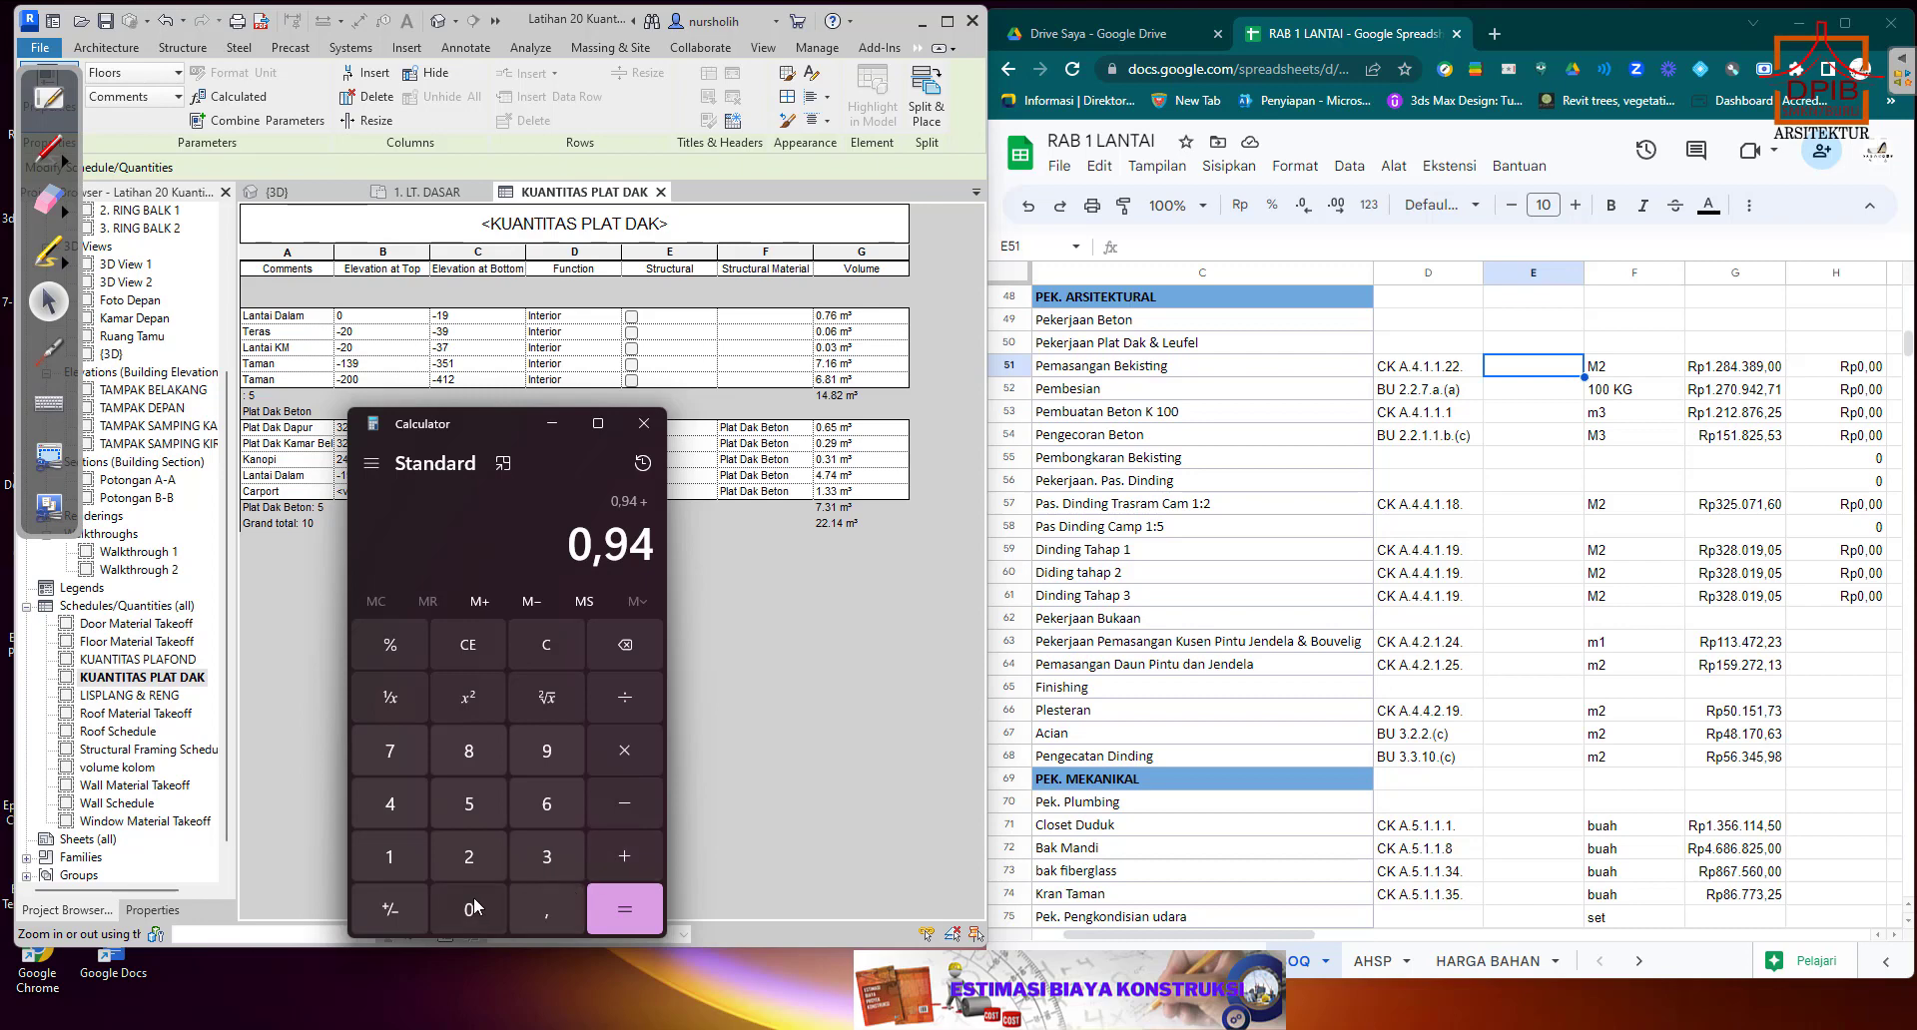
{"action": "left_click", "coordinate": [539, 909]}
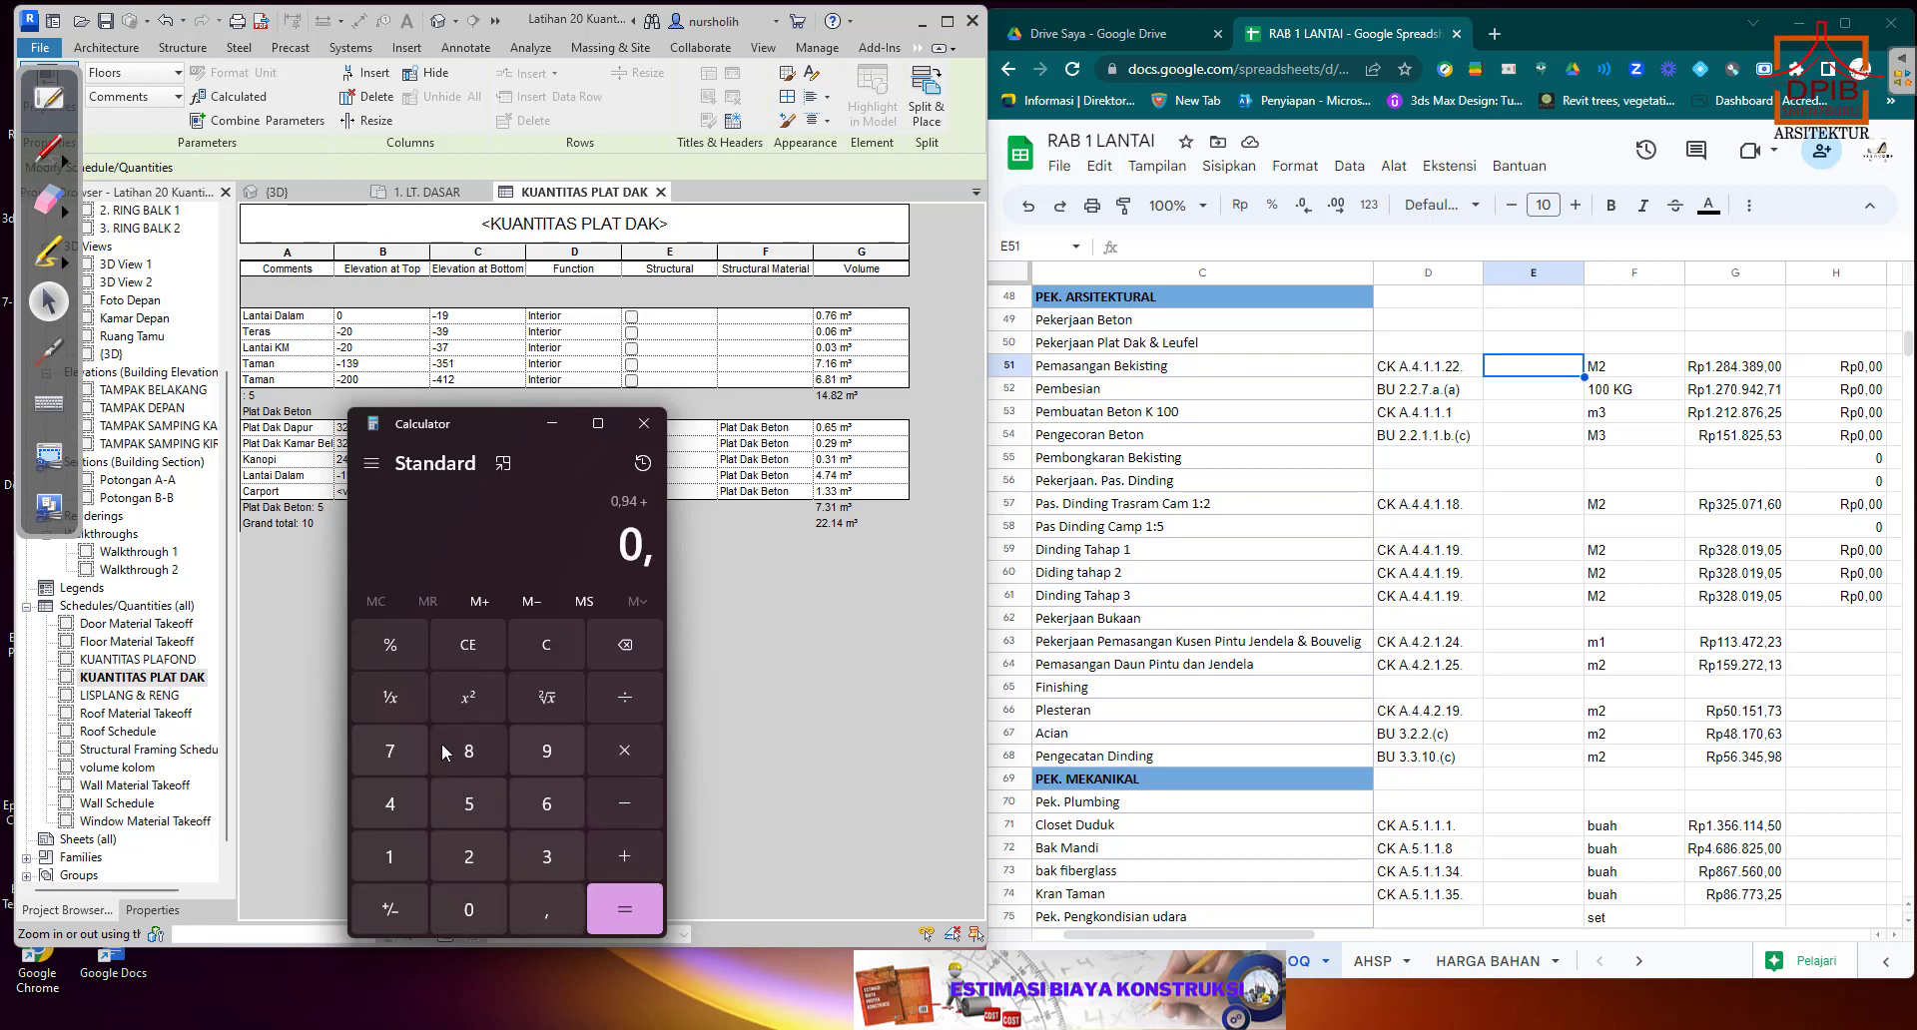
{"action": "left_click", "coordinate": [547, 857]}
{"action": "left_click", "coordinate": [392, 857]}
{"action": "left_click", "coordinate": [607, 895]}
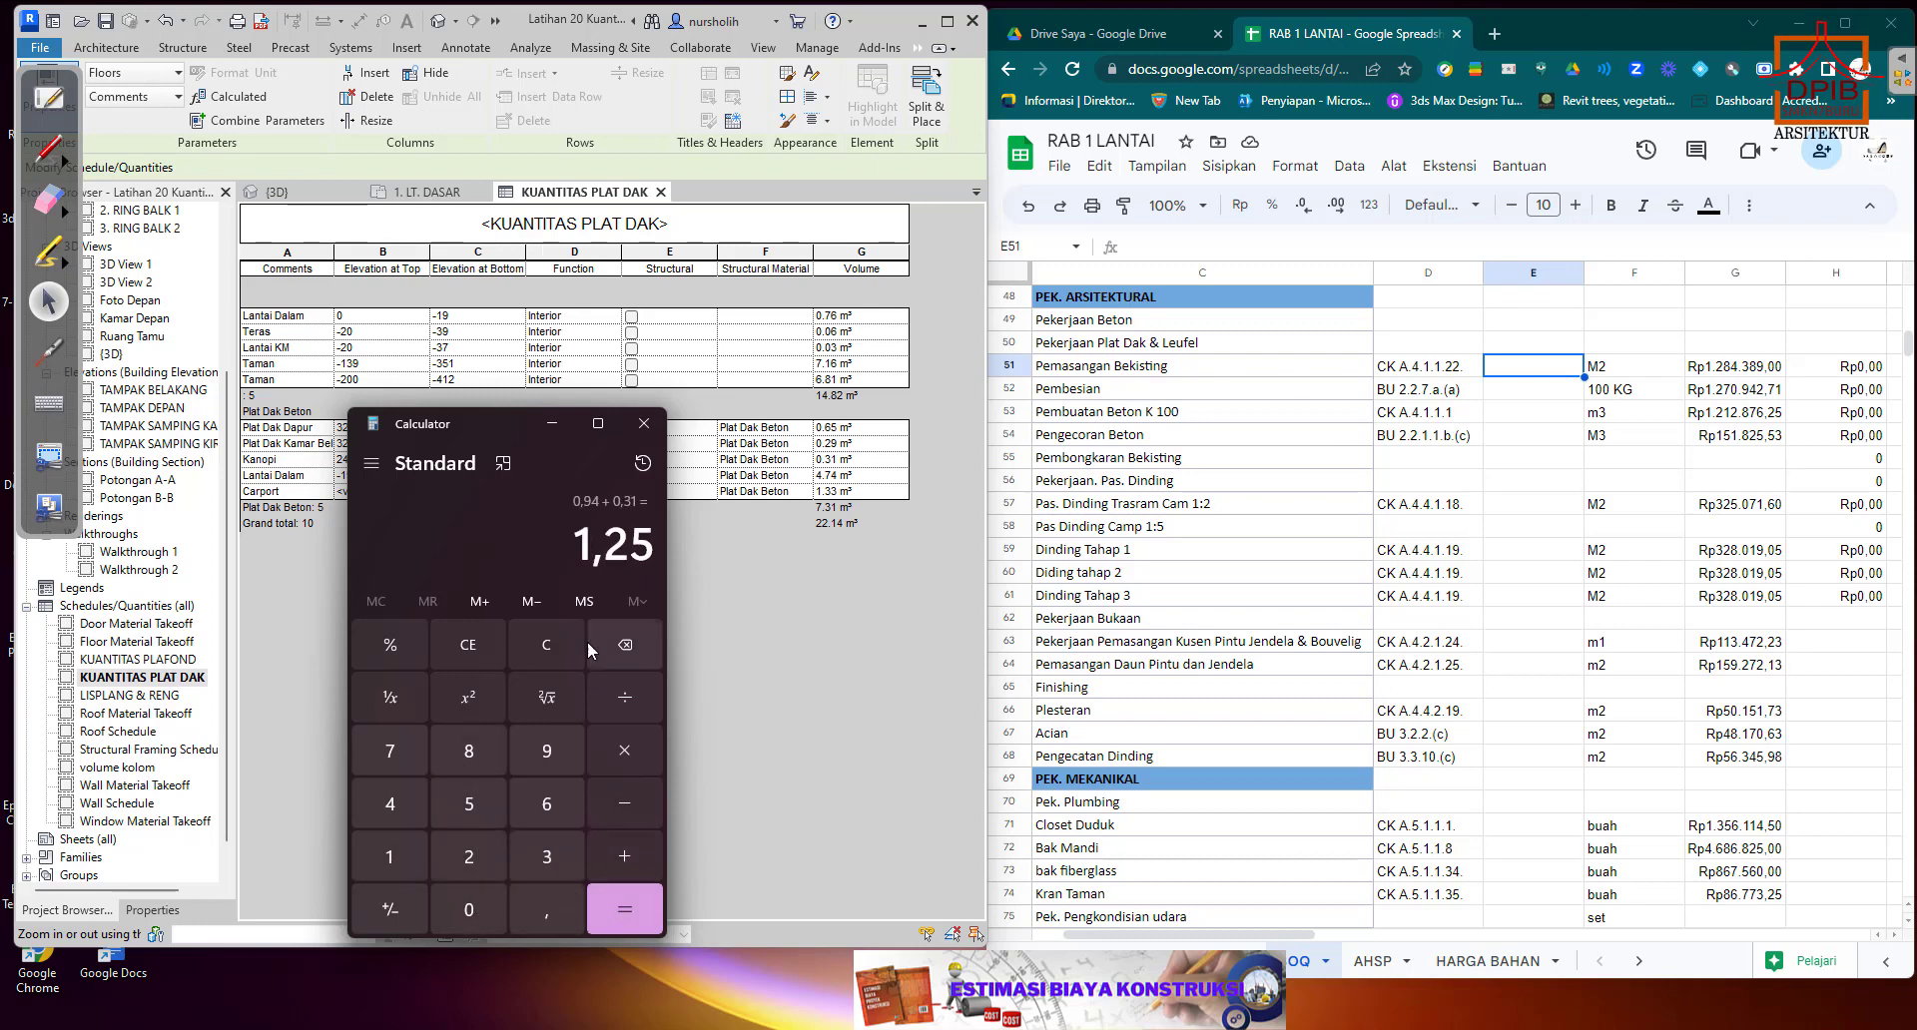
Copy the calculated slab volume sum from Calculator.
{"action": "left_click_drag", "start_coordinate": [577, 545], "coordinate": [646, 544]}
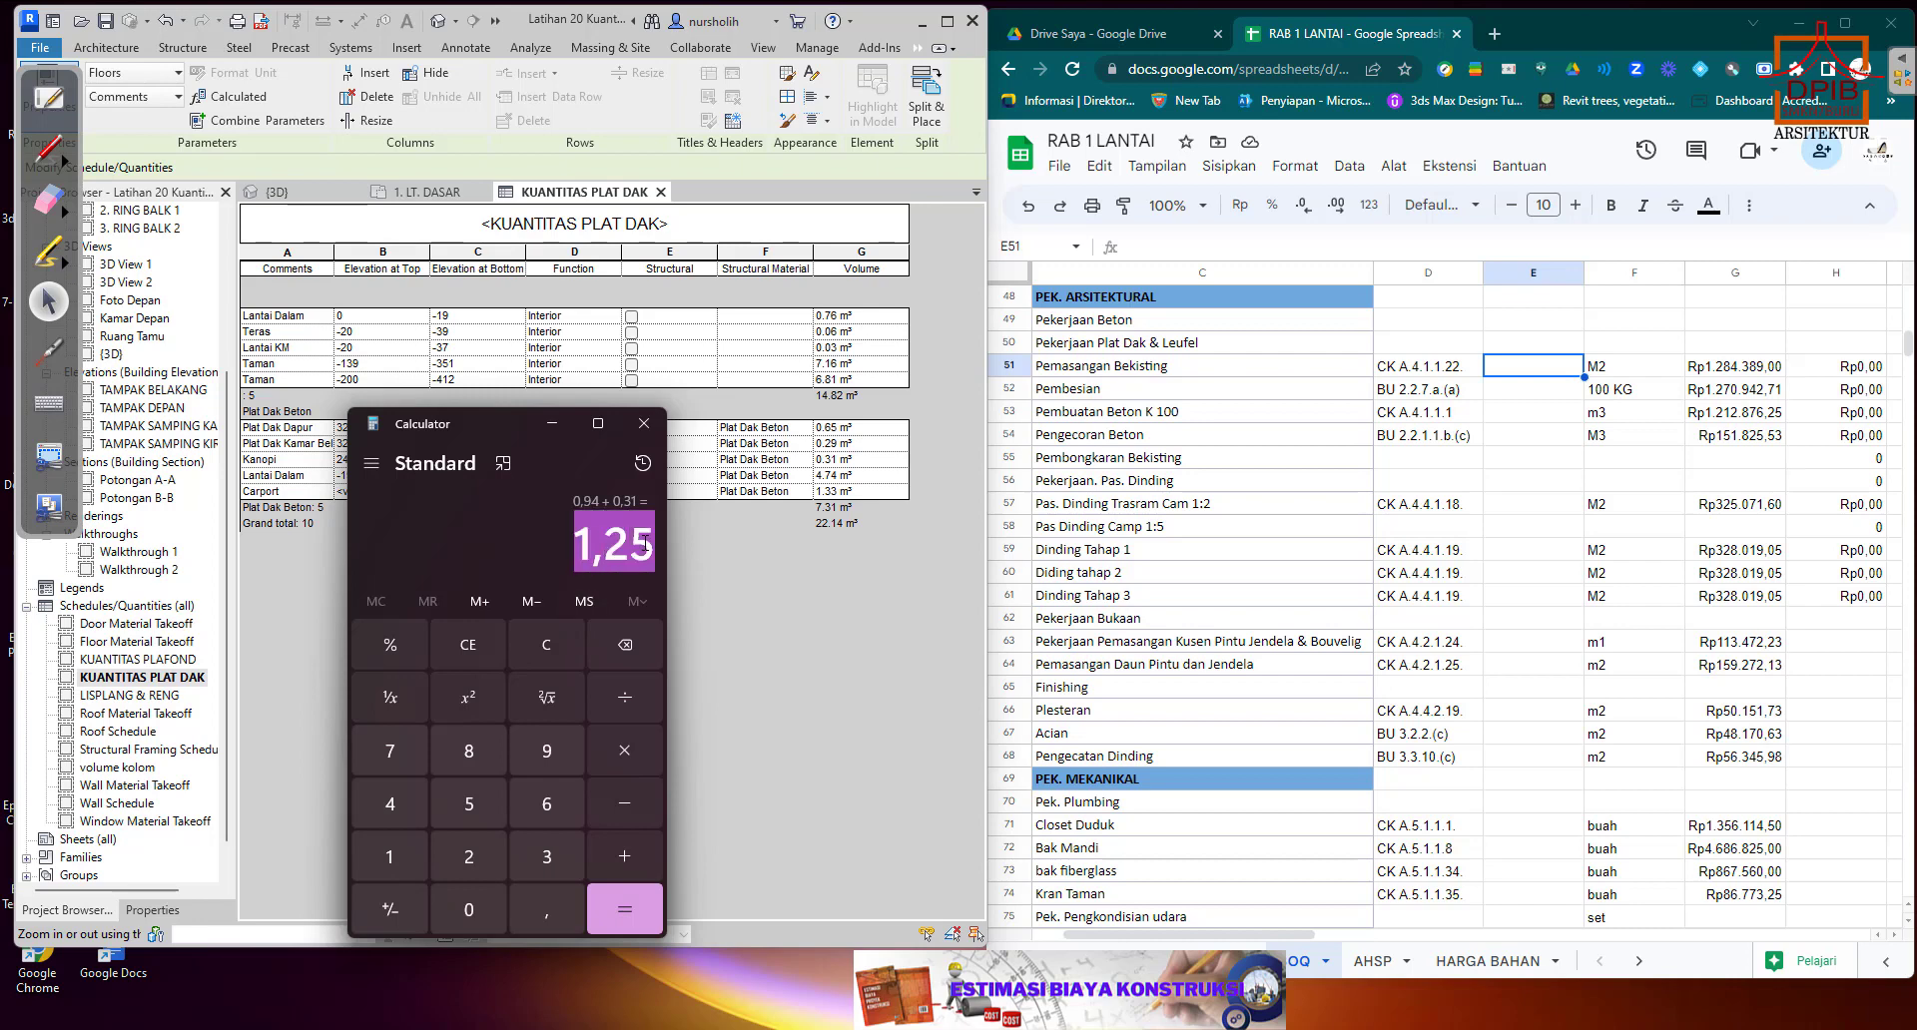
{"action": "right_click", "coordinate": [646, 545]}
{"action": "left_click", "coordinate": [749, 564]}
Try pasting 1,25 as the Pemasangan Bekisting quantity in E51 of RAB 1 LANTAI, and clear the cell again.
{"action": "left_click", "coordinate": [1540, 371]}
{"action": "left_click", "coordinate": [1542, 396]}
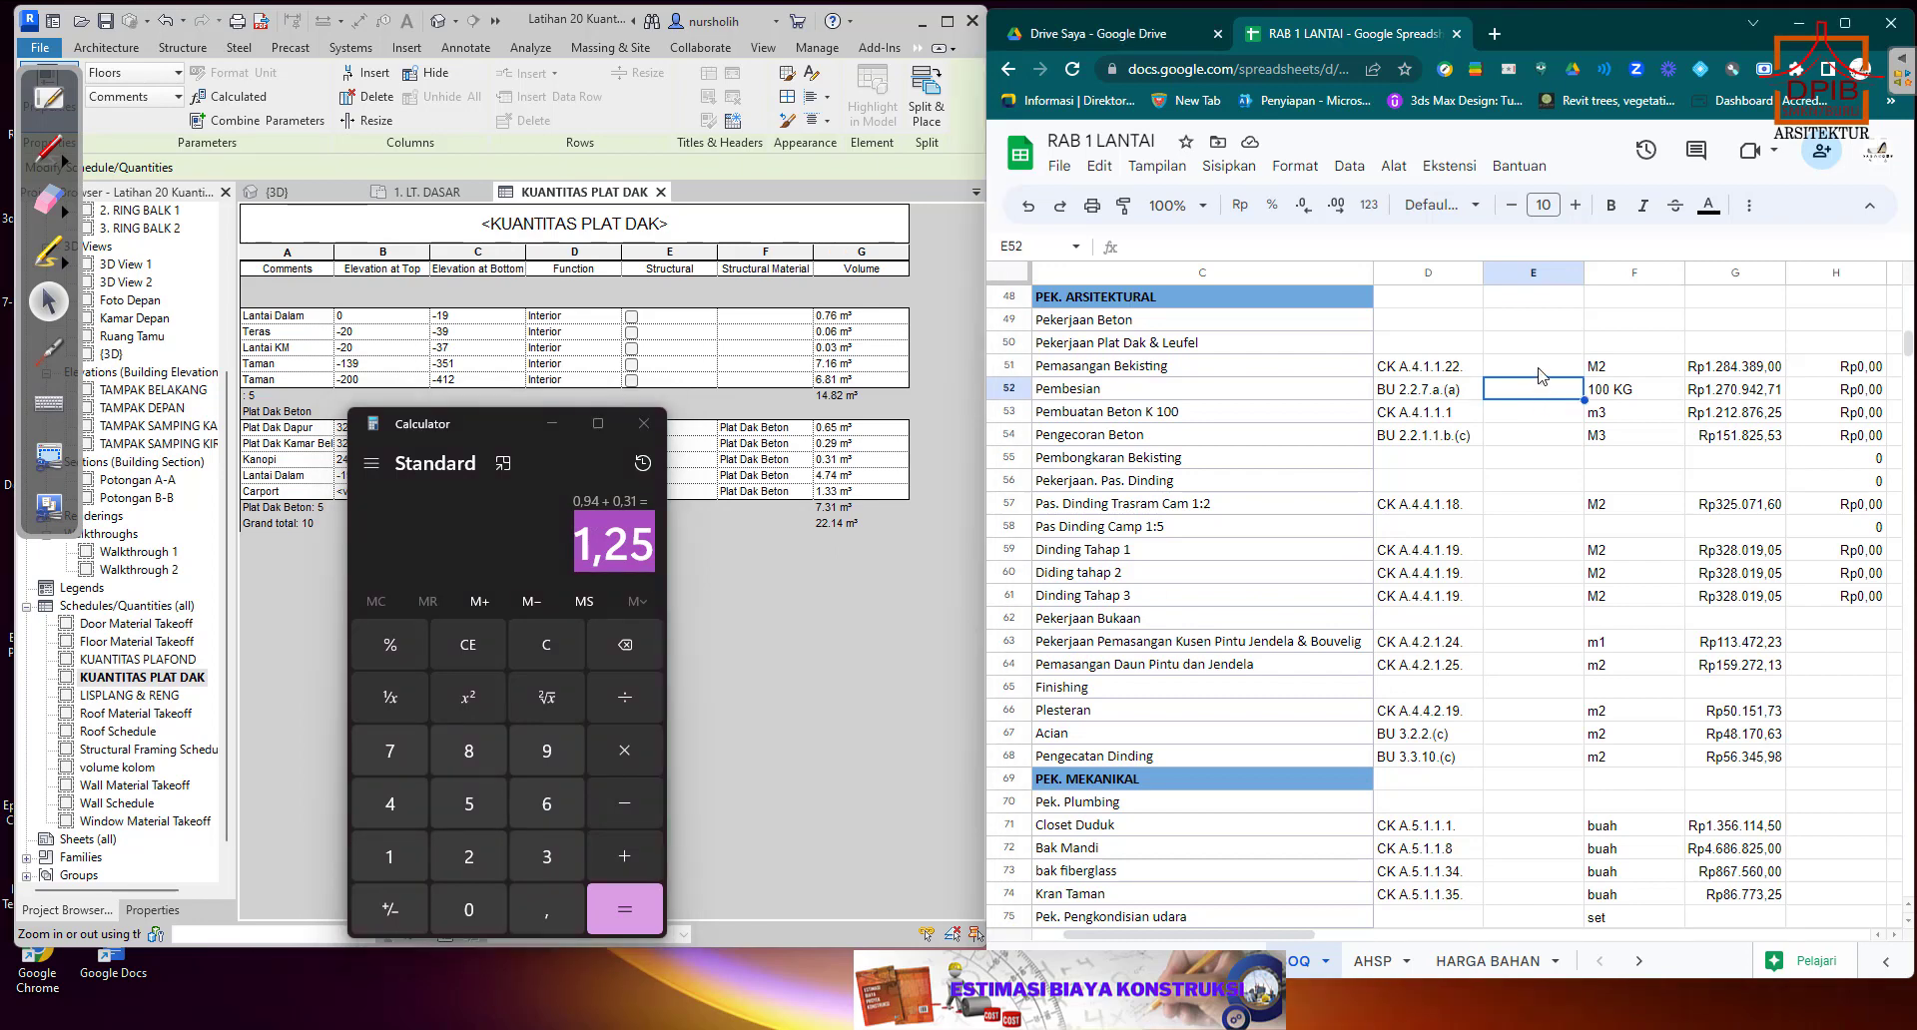
{"action": "left_click", "coordinate": [1542, 372]}
{"action": "right_click", "coordinate": [1543, 372]}
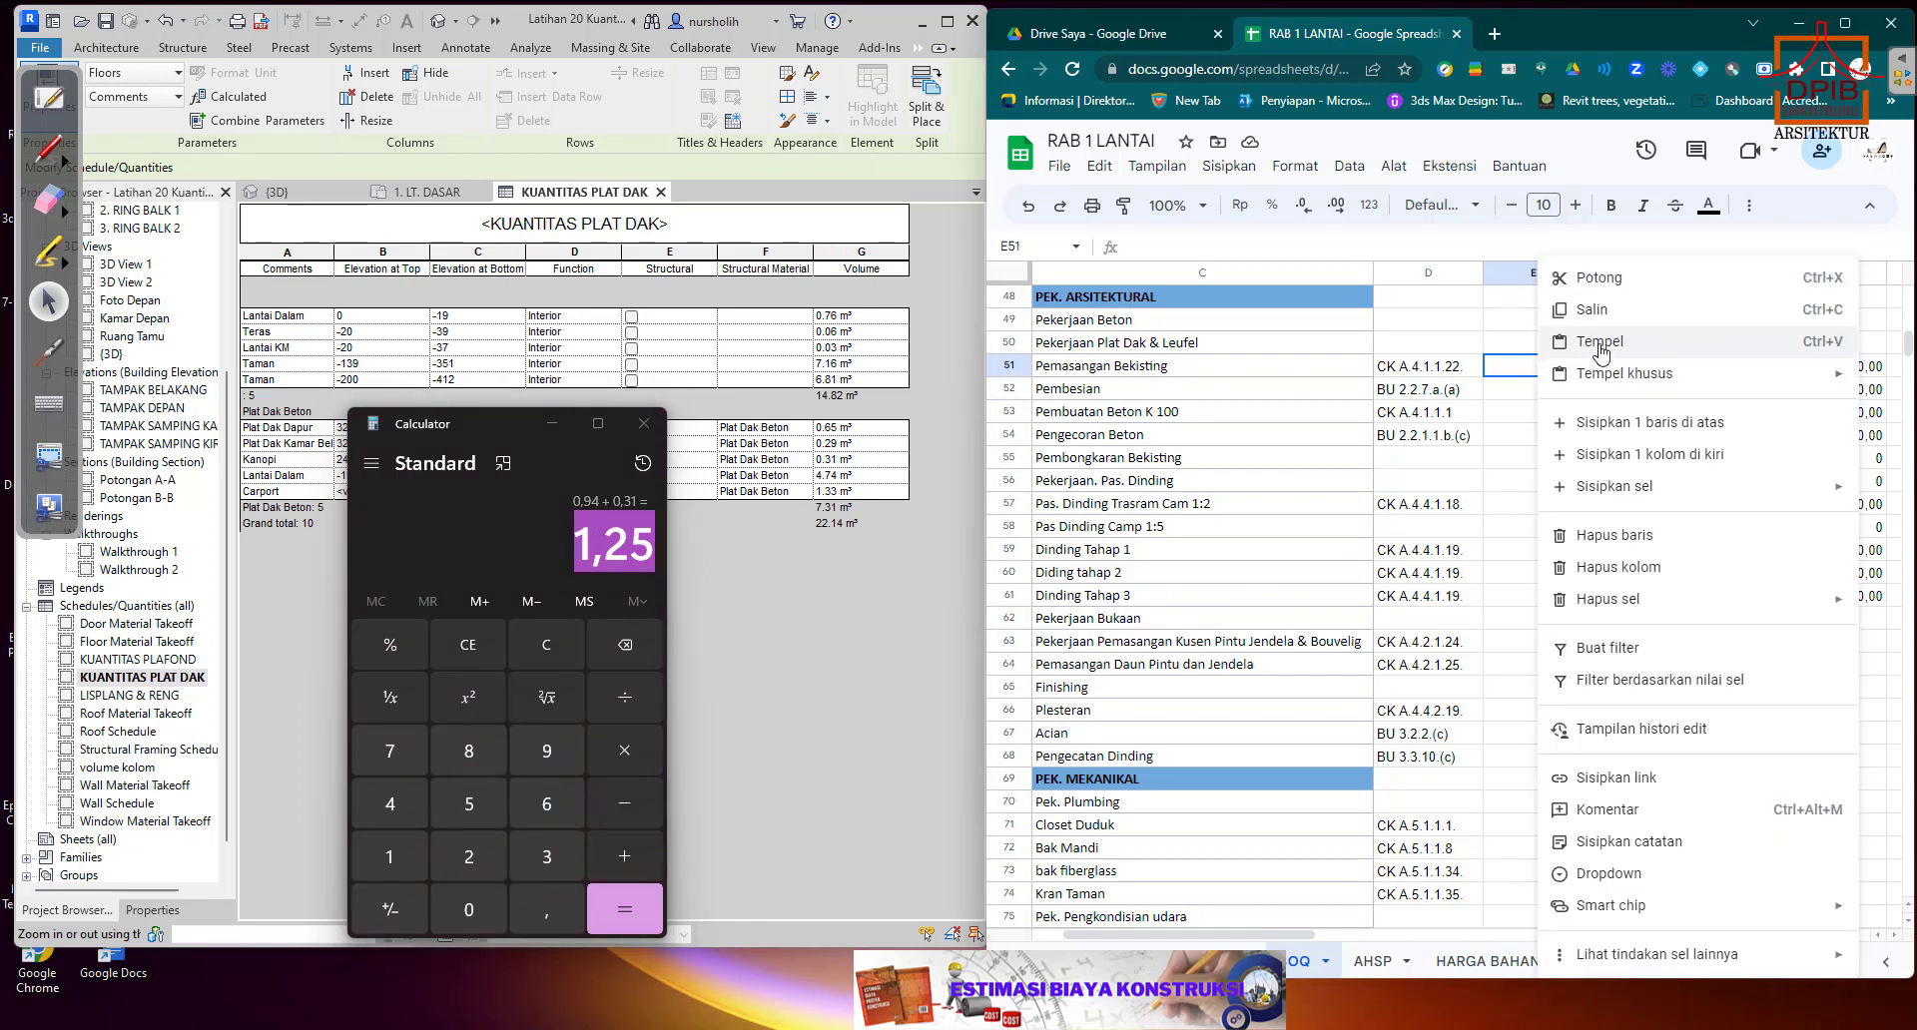
{"action": "left_click", "coordinate": [1600, 344]}
{"action": "left_click", "coordinate": [1568, 403]}
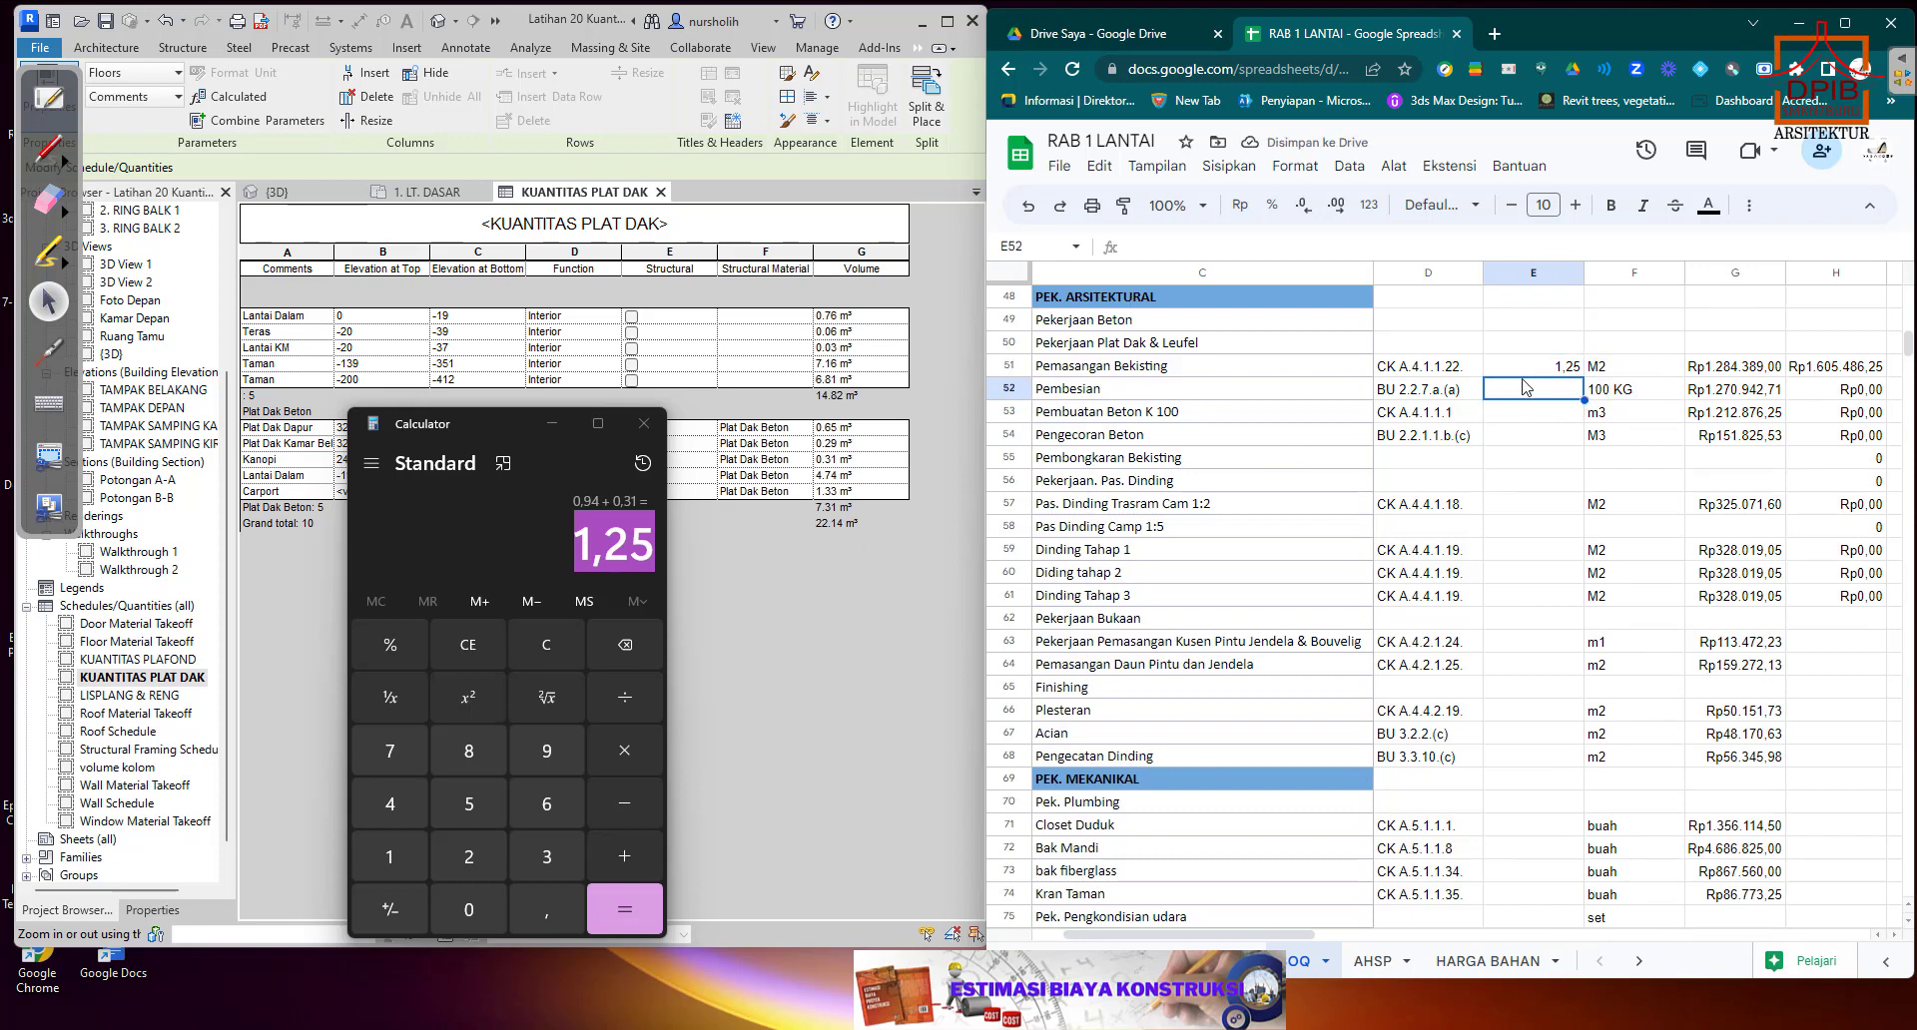
{"action": "left_click", "coordinate": [1572, 373]}
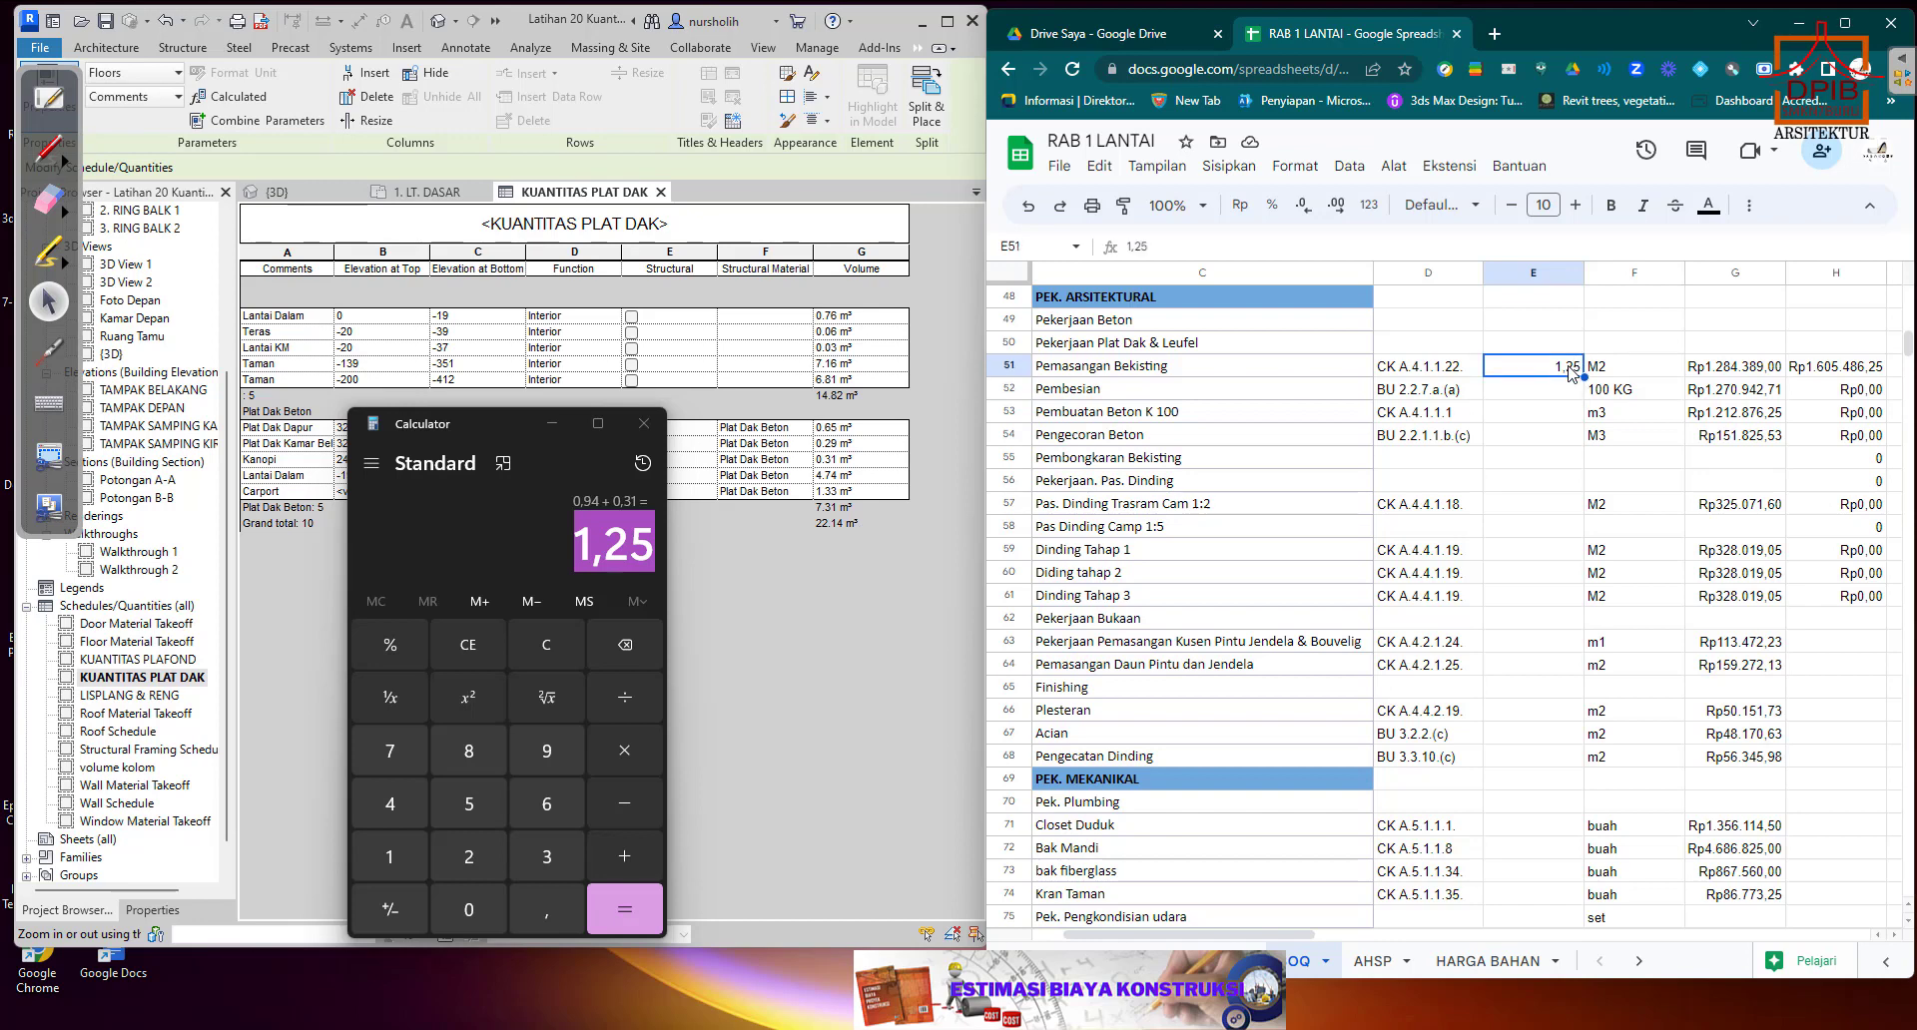
{"action": "key", "text": "Delete"}
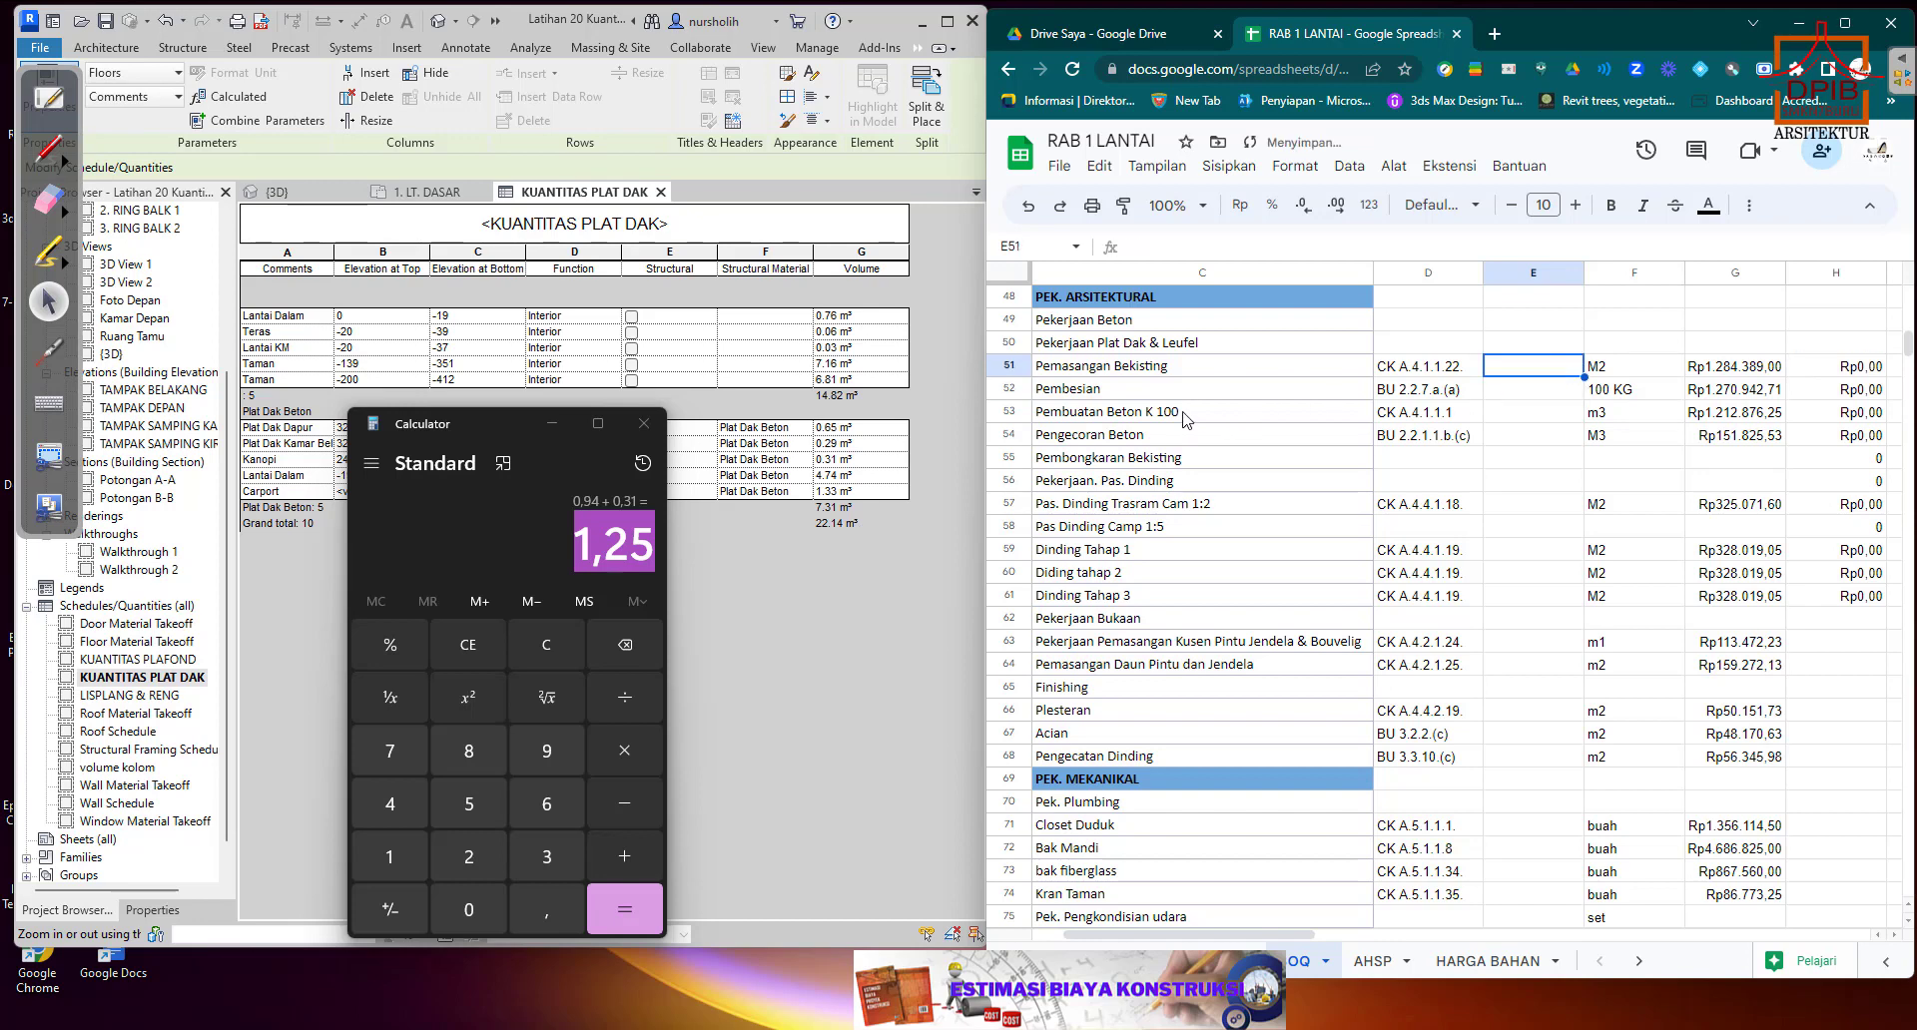
Paste 1,25 as the quantity for Pembesian in E52, select E51 and close Calculator.
{"action": "right_click", "coordinate": [1541, 391]}
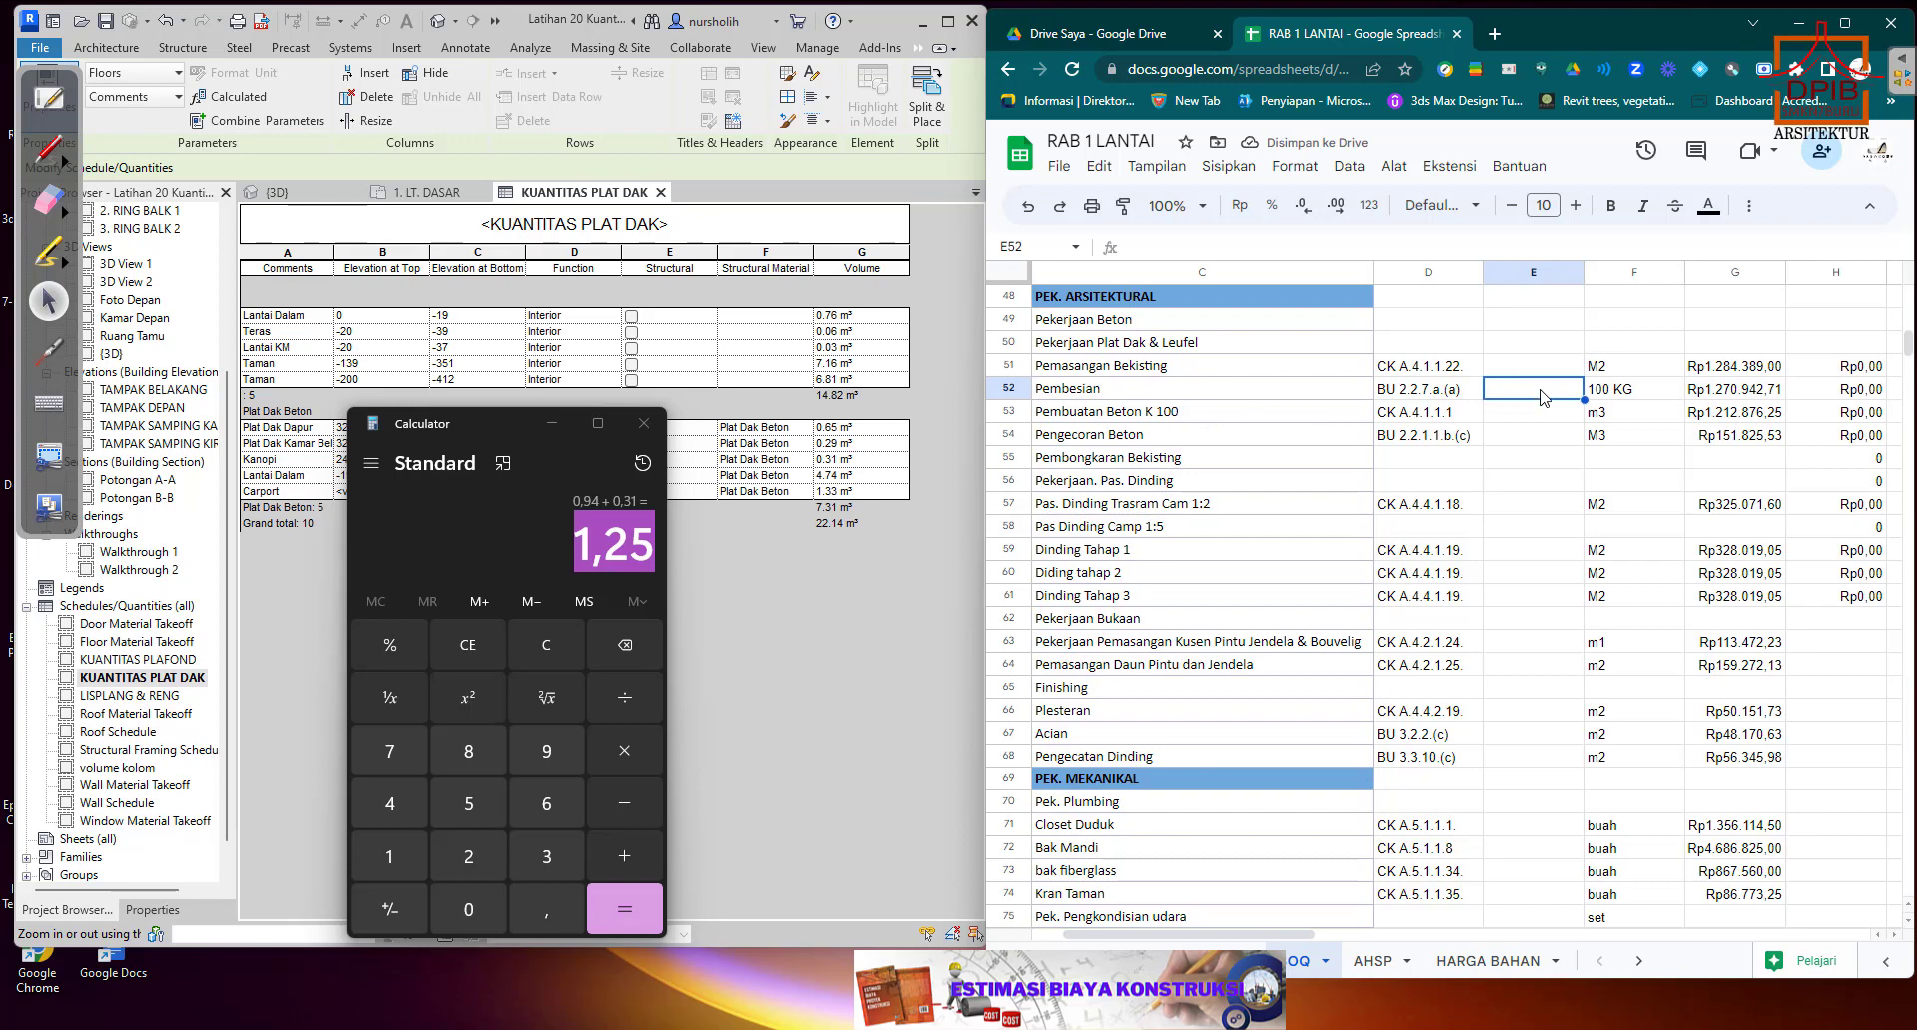
{"action": "left_click", "coordinate": [1597, 341]}
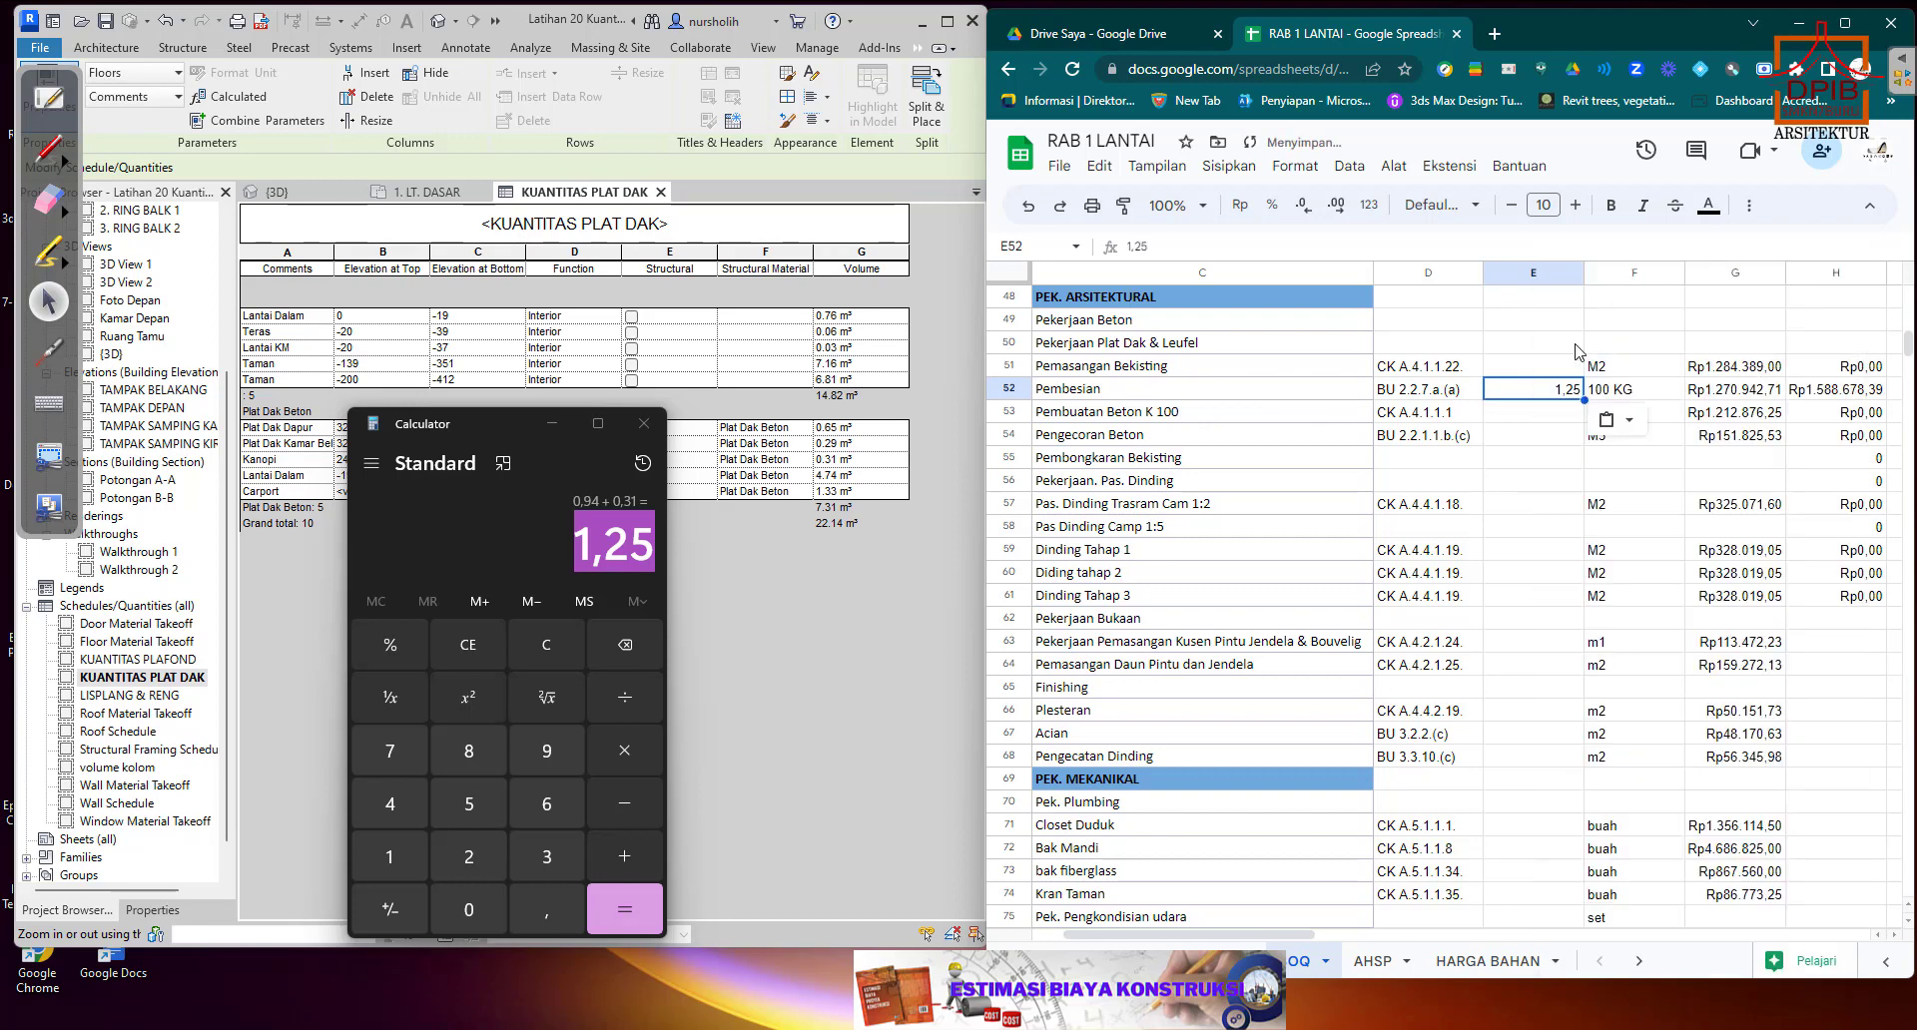
{"action": "left_click", "coordinate": [1553, 367]}
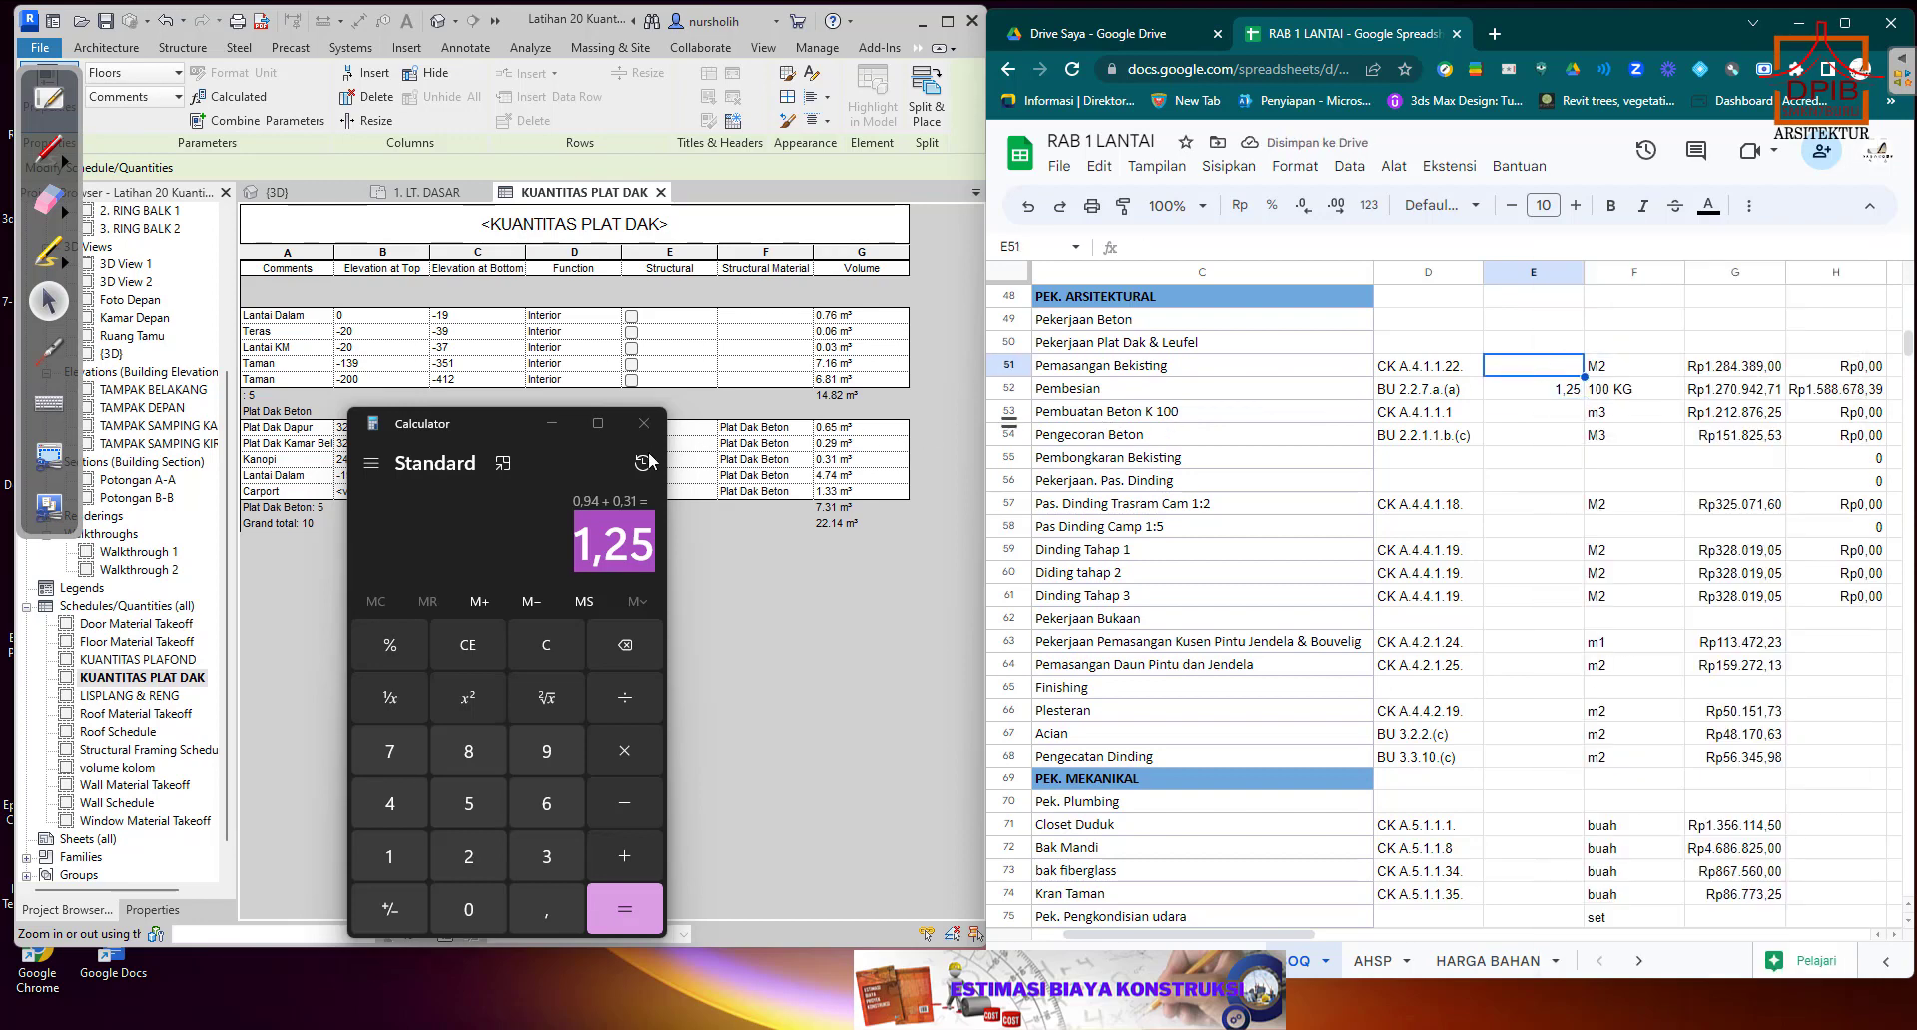
{"action": "left_click", "coordinate": [533, 562]}
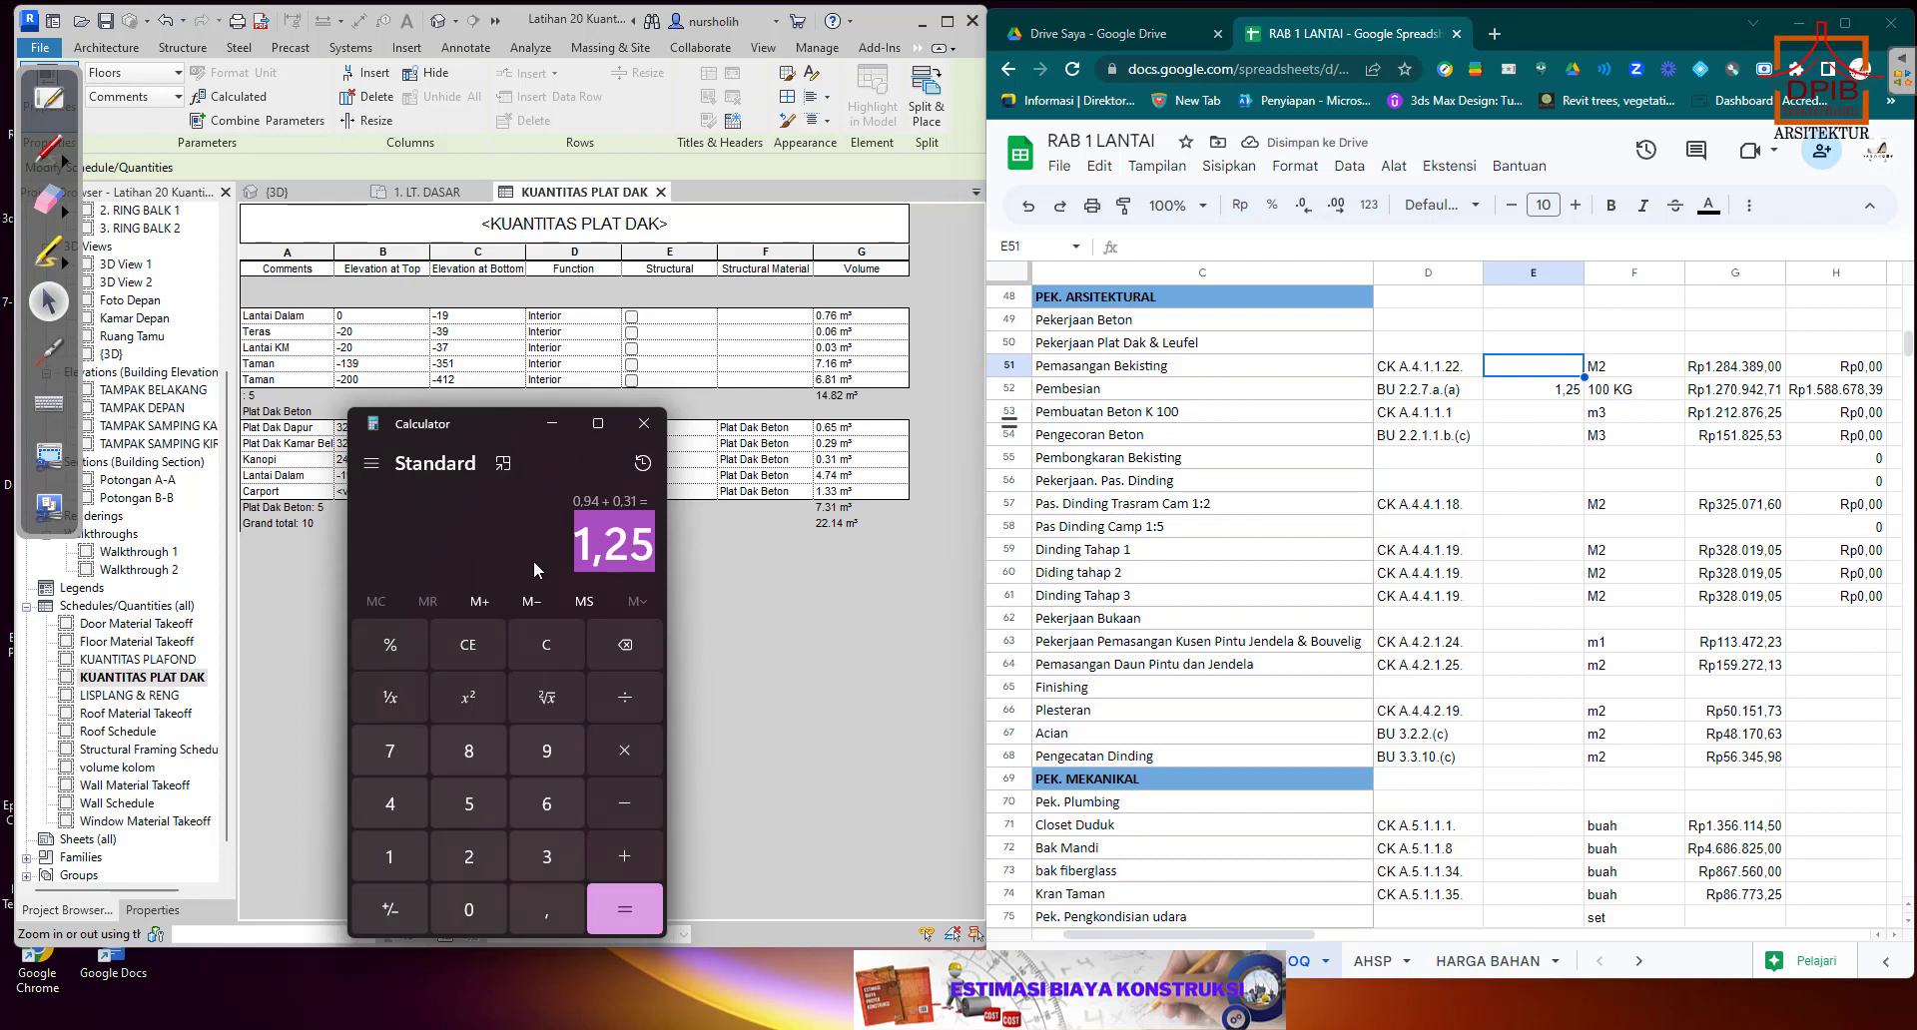
{"action": "left_click", "coordinate": [659, 426]}
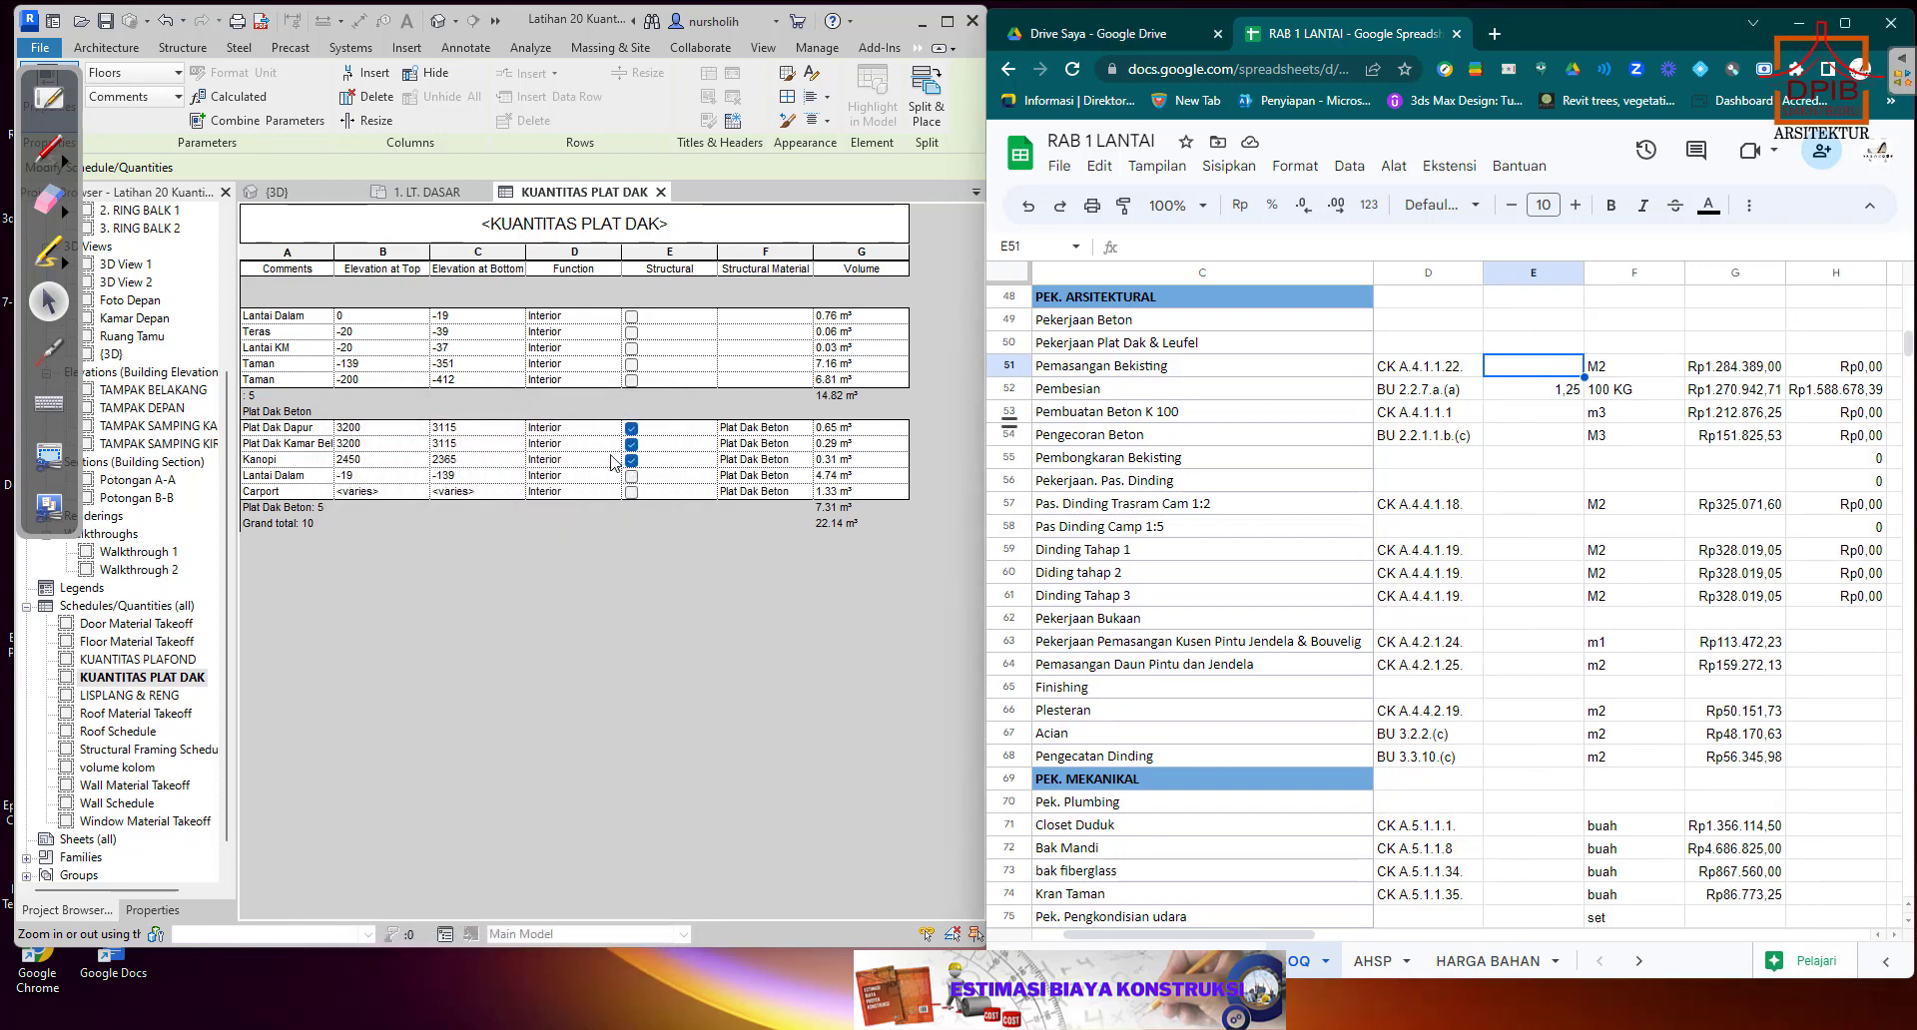
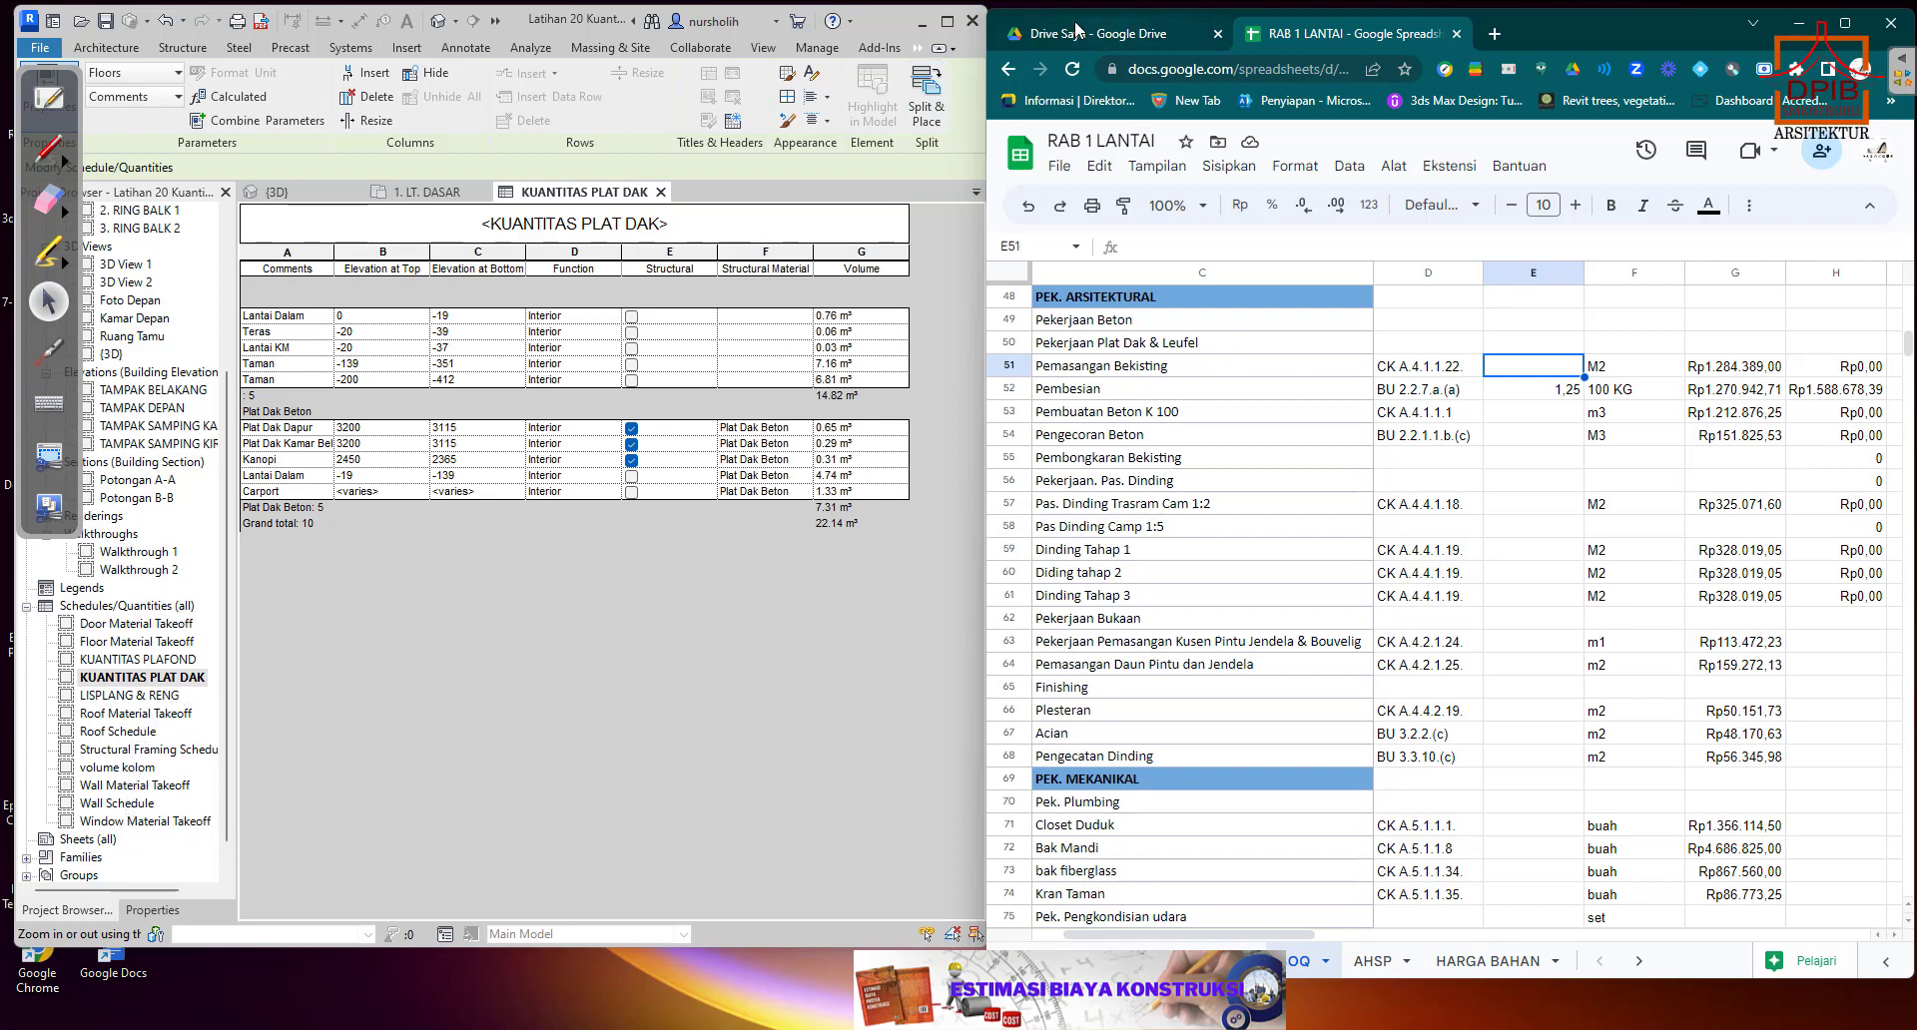
Maximize Revit, show the properties of the KUANTITAS PLAT DAK schedule and move the OpenBoard tool palette off them.
{"action": "left_click", "coordinate": [948, 21]}
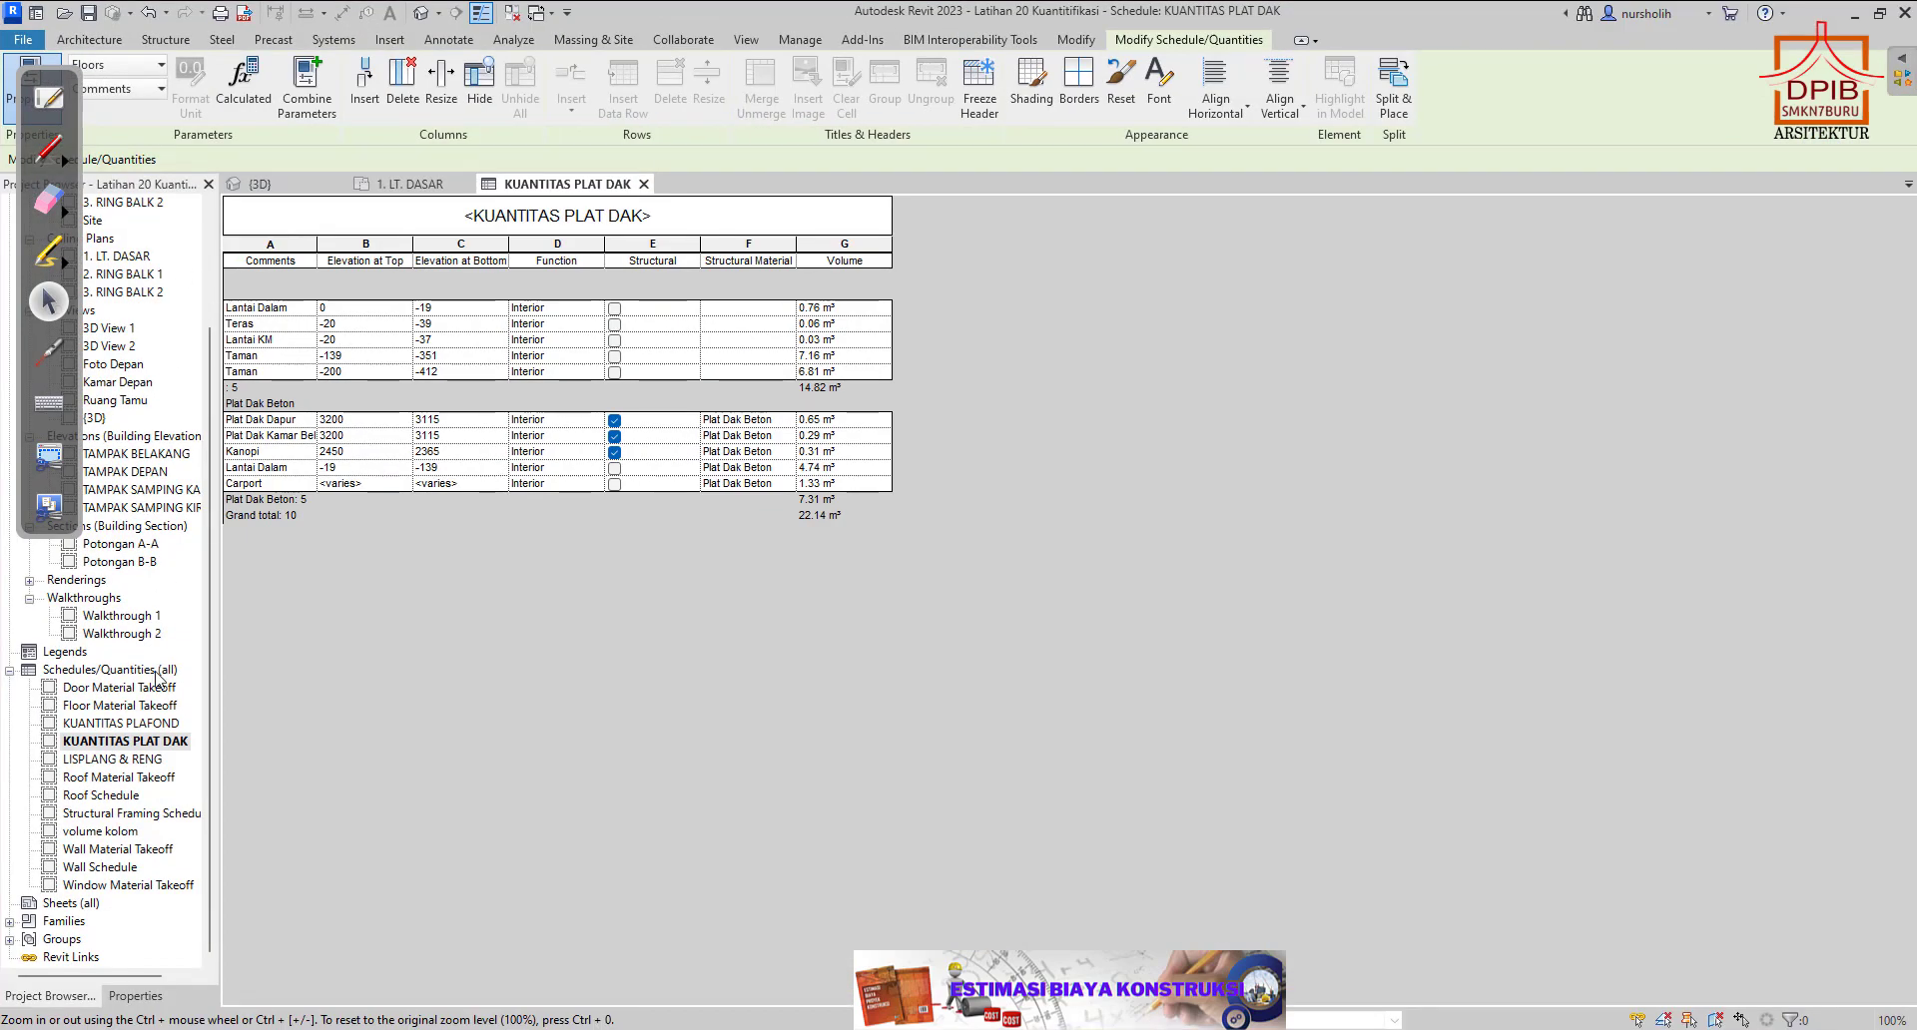
{"action": "scroll", "coordinate": [175, 496], "scroll_direction": "up", "scroll_amount": 1}
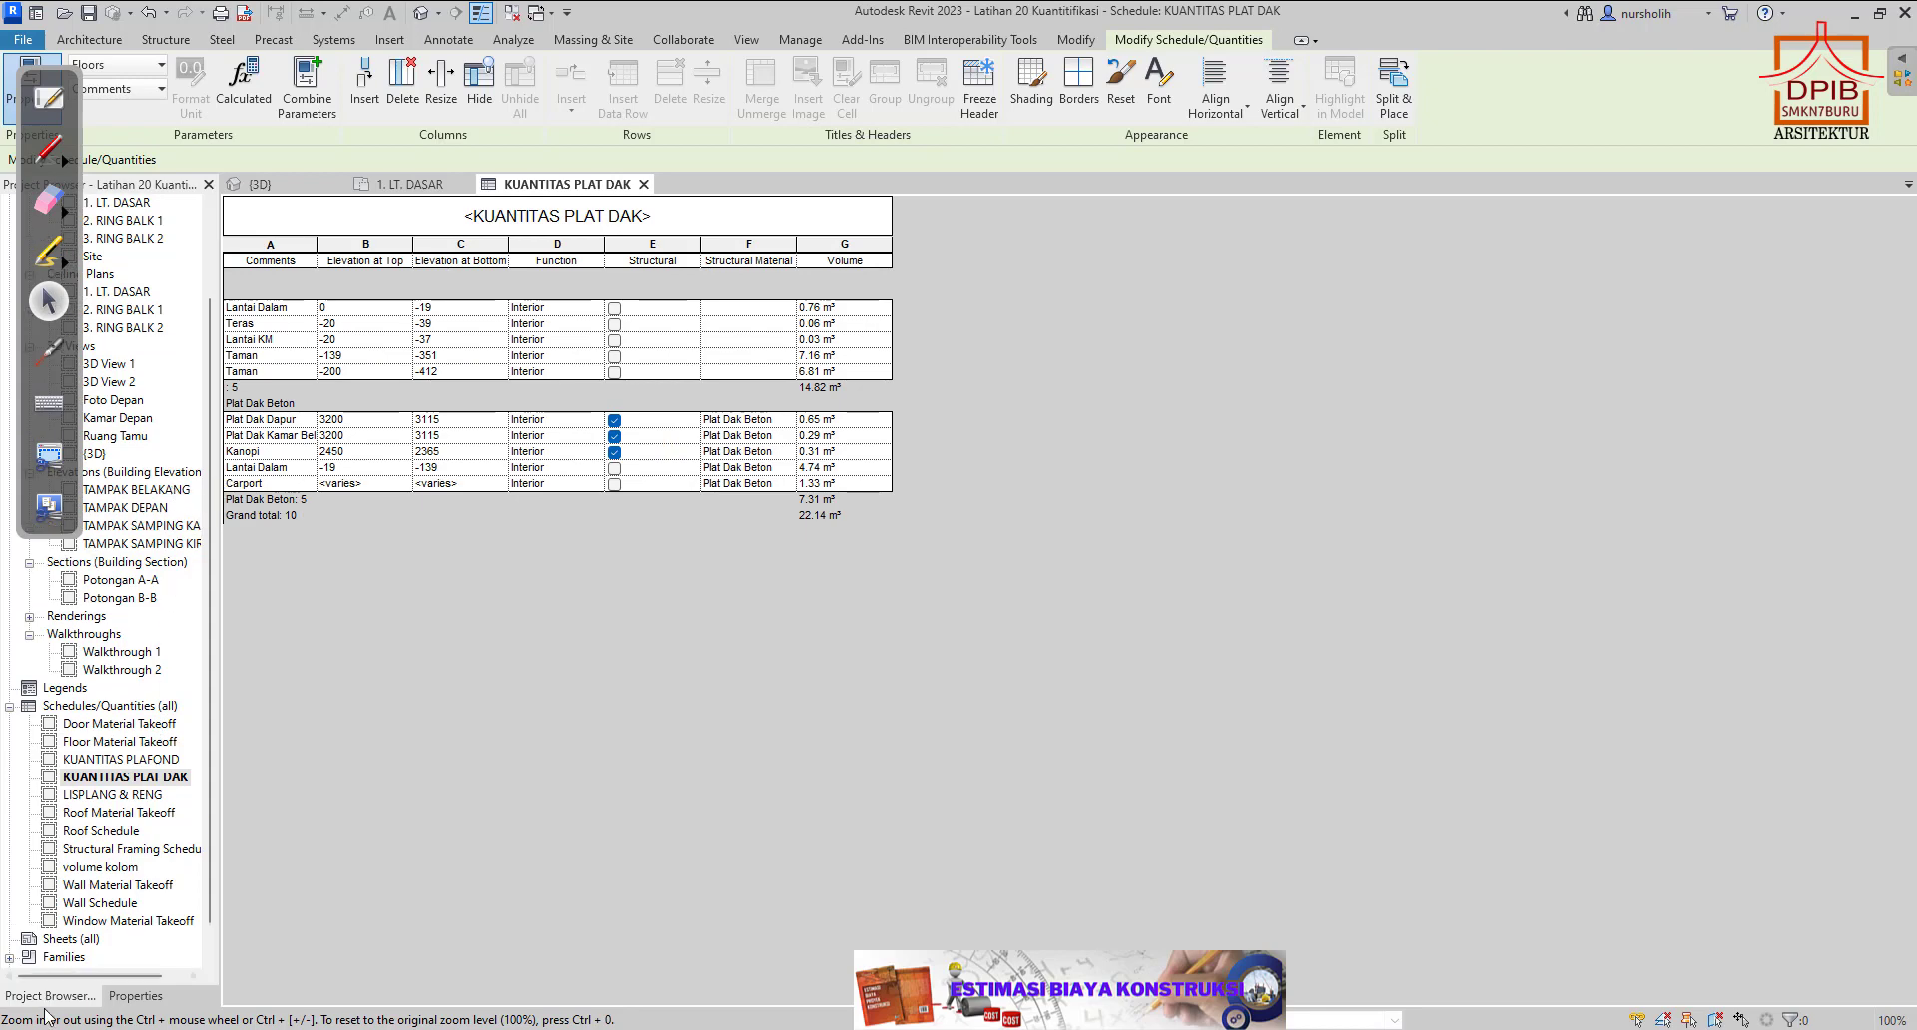
{"action": "left_click", "coordinate": [135, 995]}
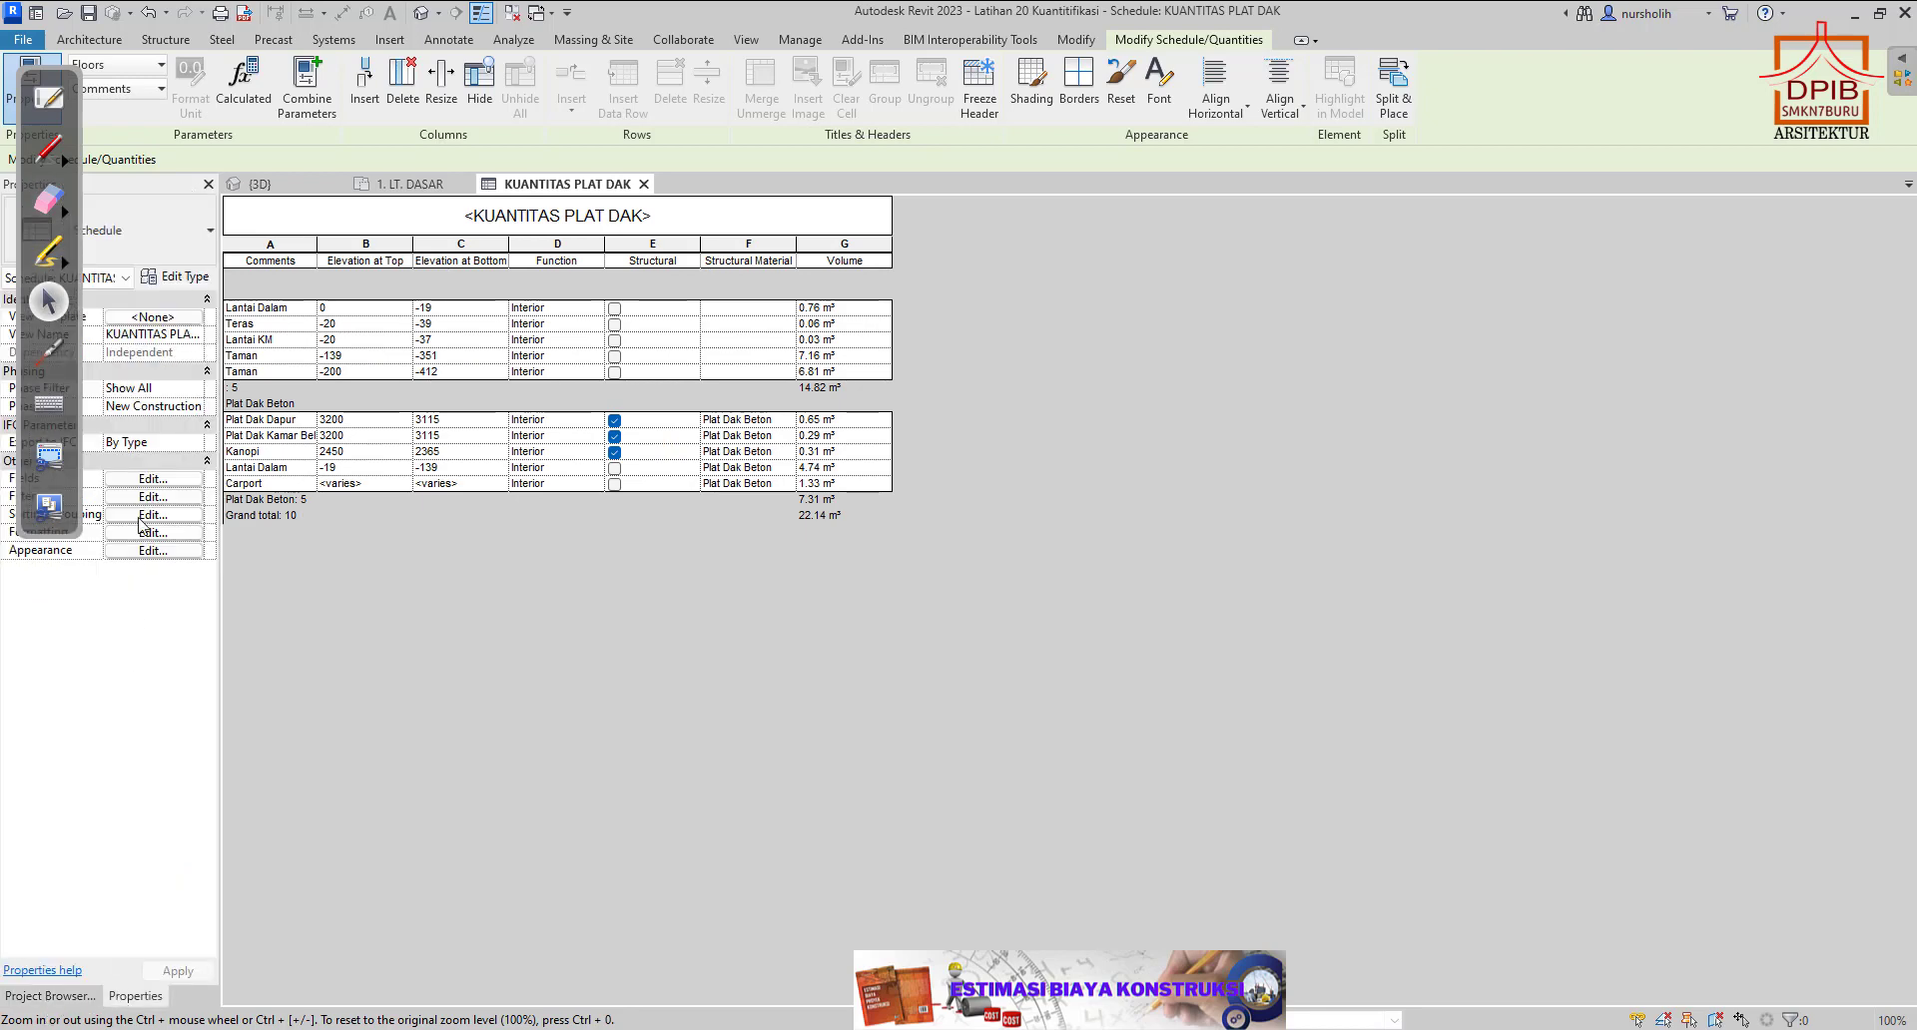
{"action": "mouse_move", "coordinate": [37, 82]}
{"action": "left_mouse_down"}
{"action": "mouse_move", "coordinate": [62, 248]}
{"action": "mouse_move", "coordinate": [1204, 344]}
{"action": "mouse_move", "coordinate": [1817, 182]}
{"action": "mouse_move", "coordinate": [1761, 185]}
{"action": "left_mouse_up"}
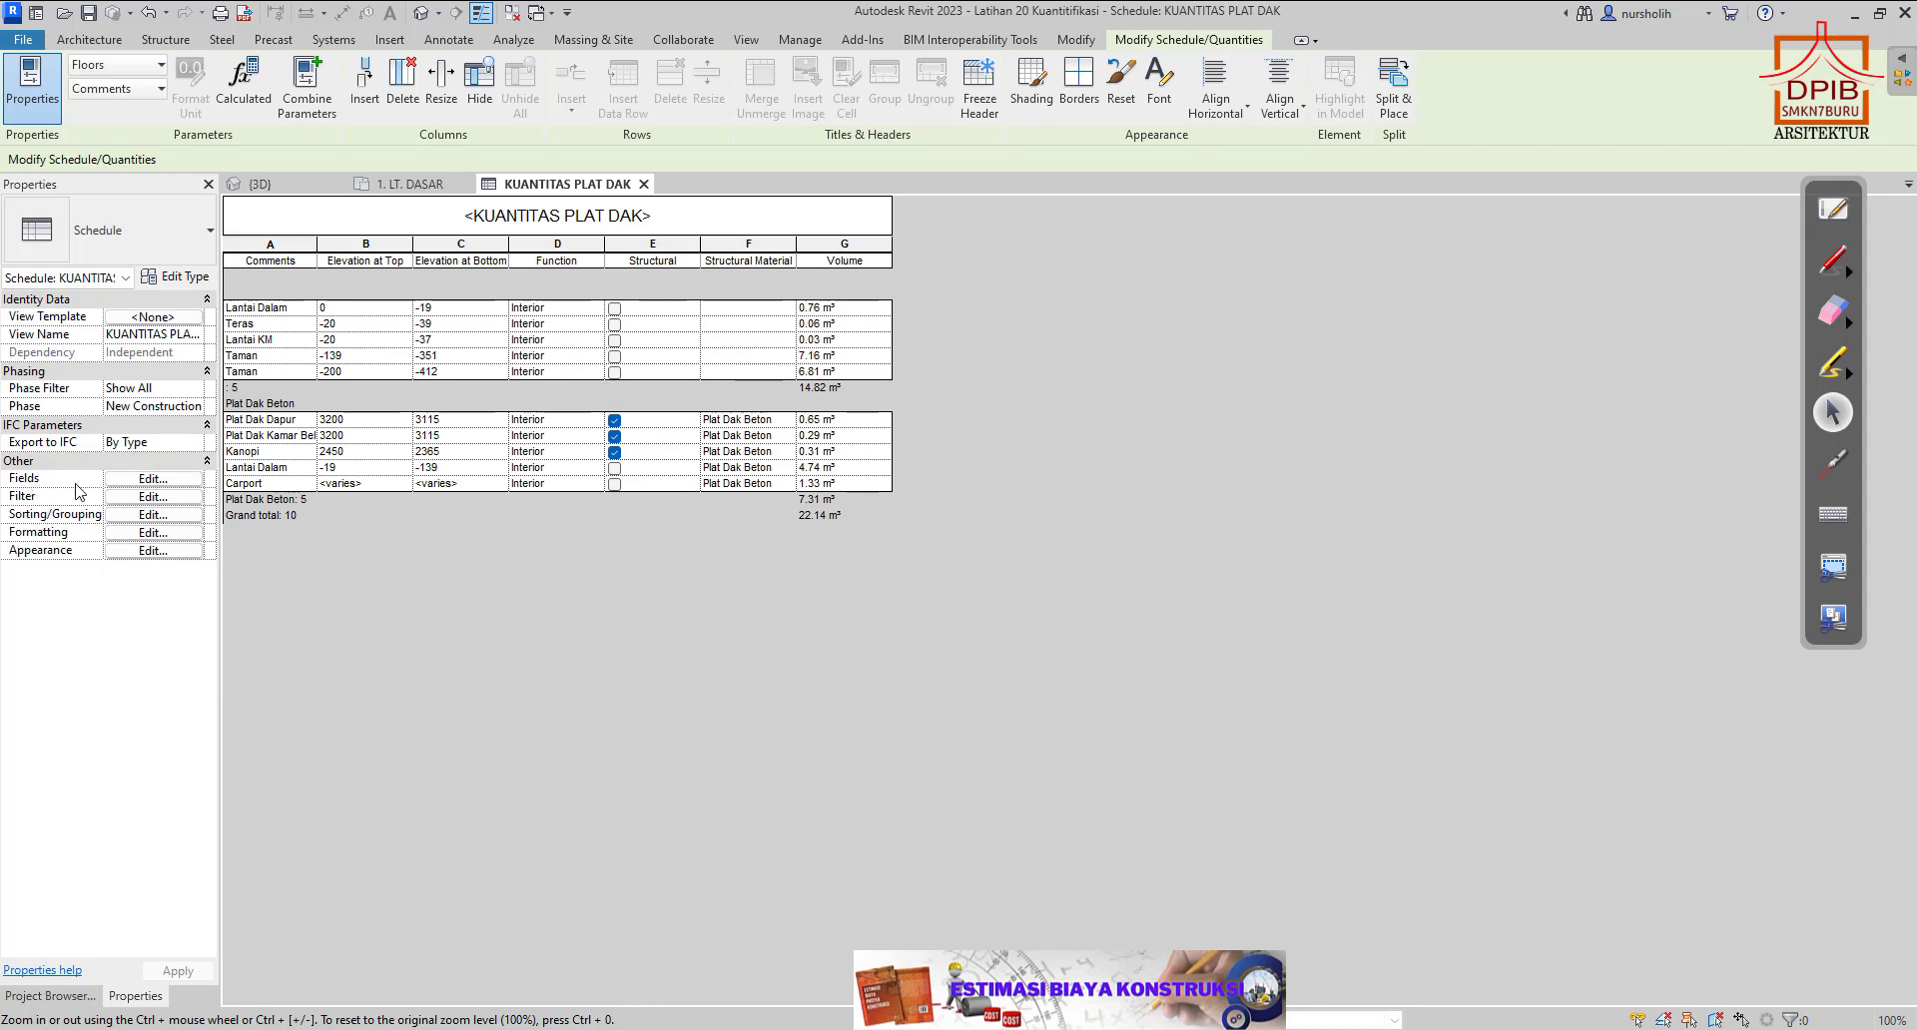
Add the Area field to the scheduled fields of the KUANTITAS PLAT DAK schedule.
{"action": "left_click", "coordinate": [133, 481]}
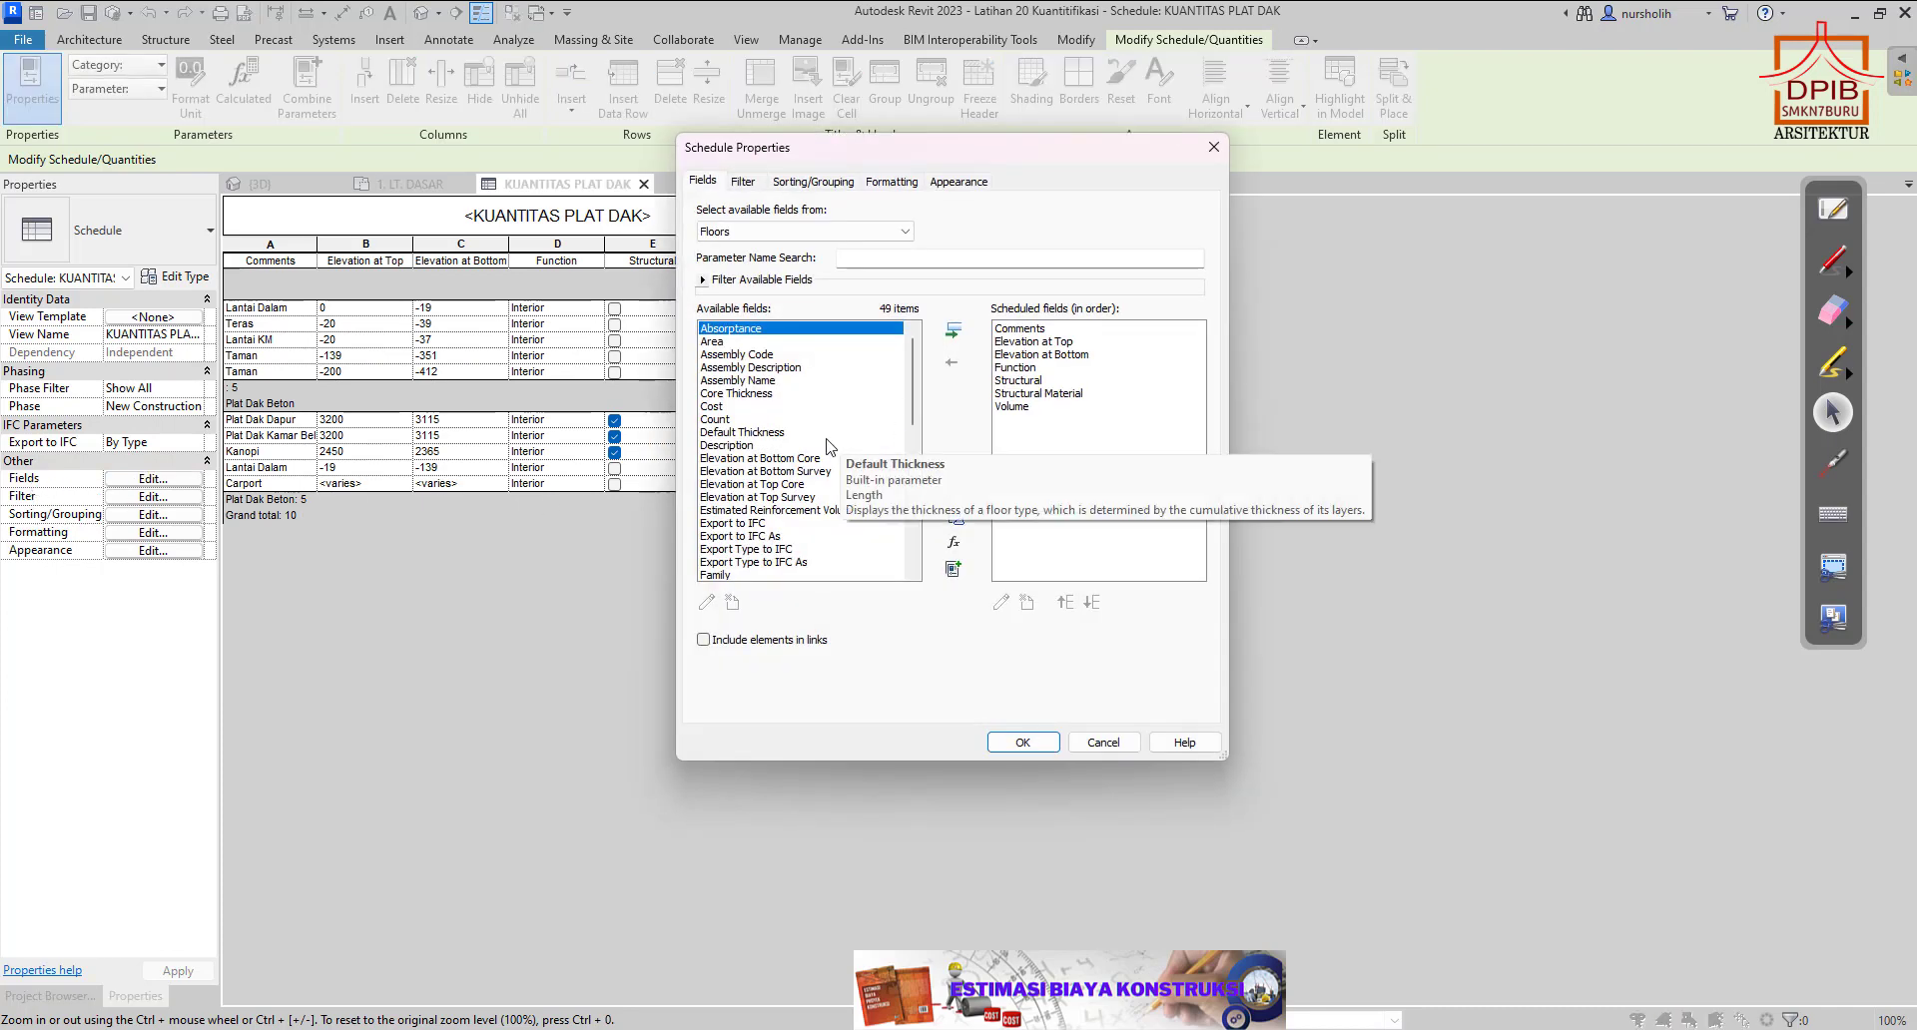
{"action": "scroll", "coordinate": [785, 489], "scroll_direction": "down", "scroll_amount": 4}
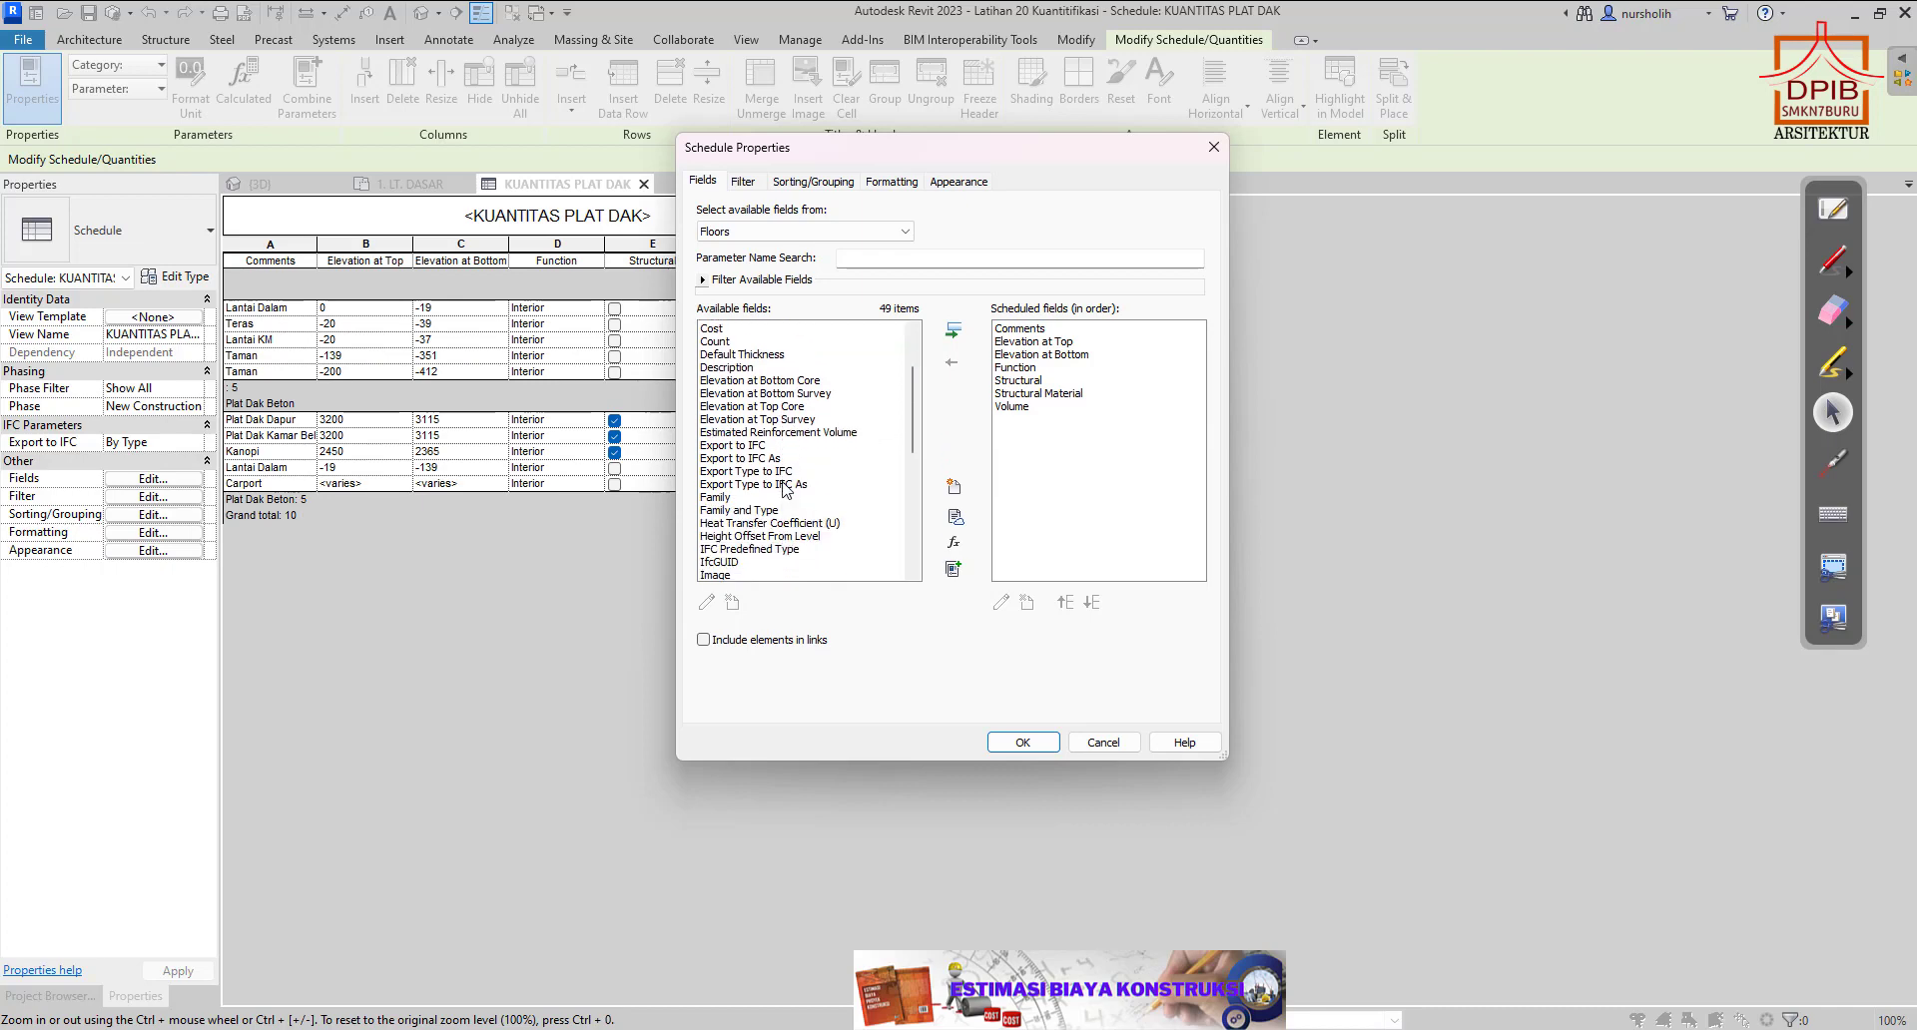
{"action": "scroll", "coordinate": [786, 490], "scroll_direction": "down", "scroll_amount": 1}
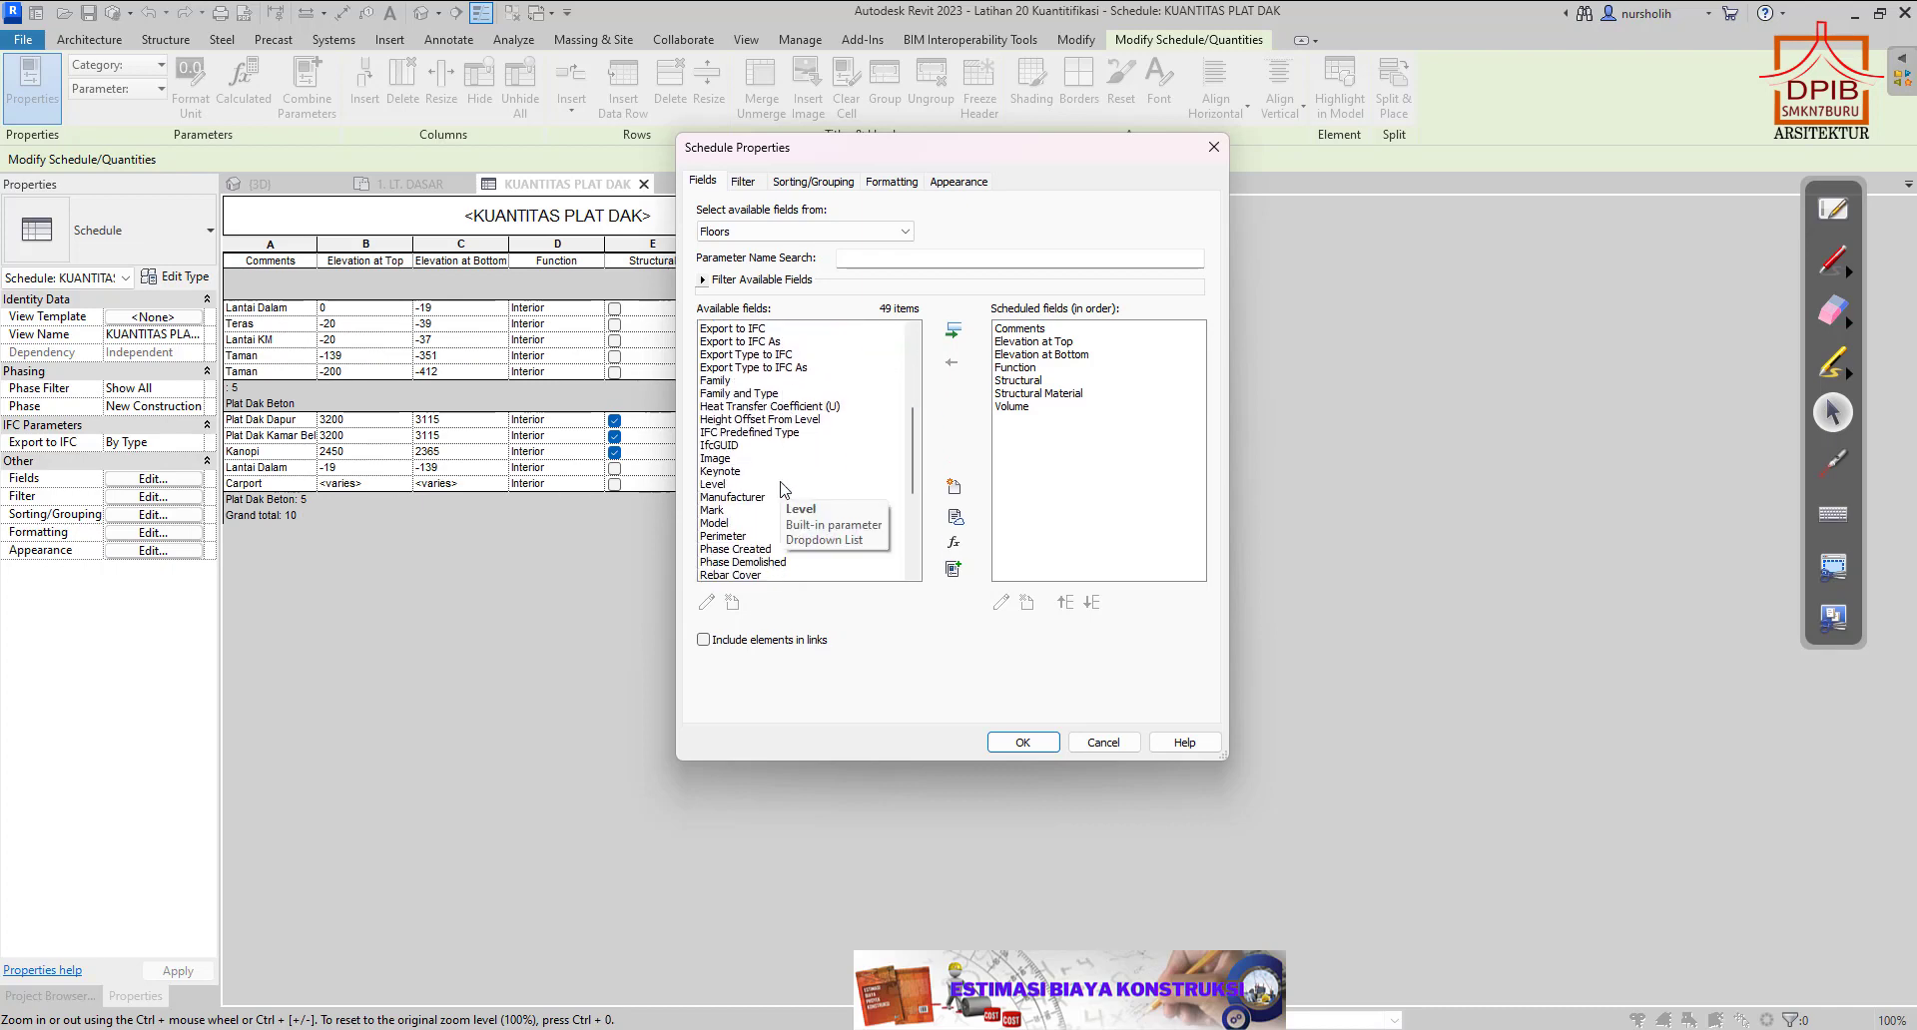
{"action": "scroll", "coordinate": [780, 490], "scroll_direction": "down", "scroll_amount": 4}
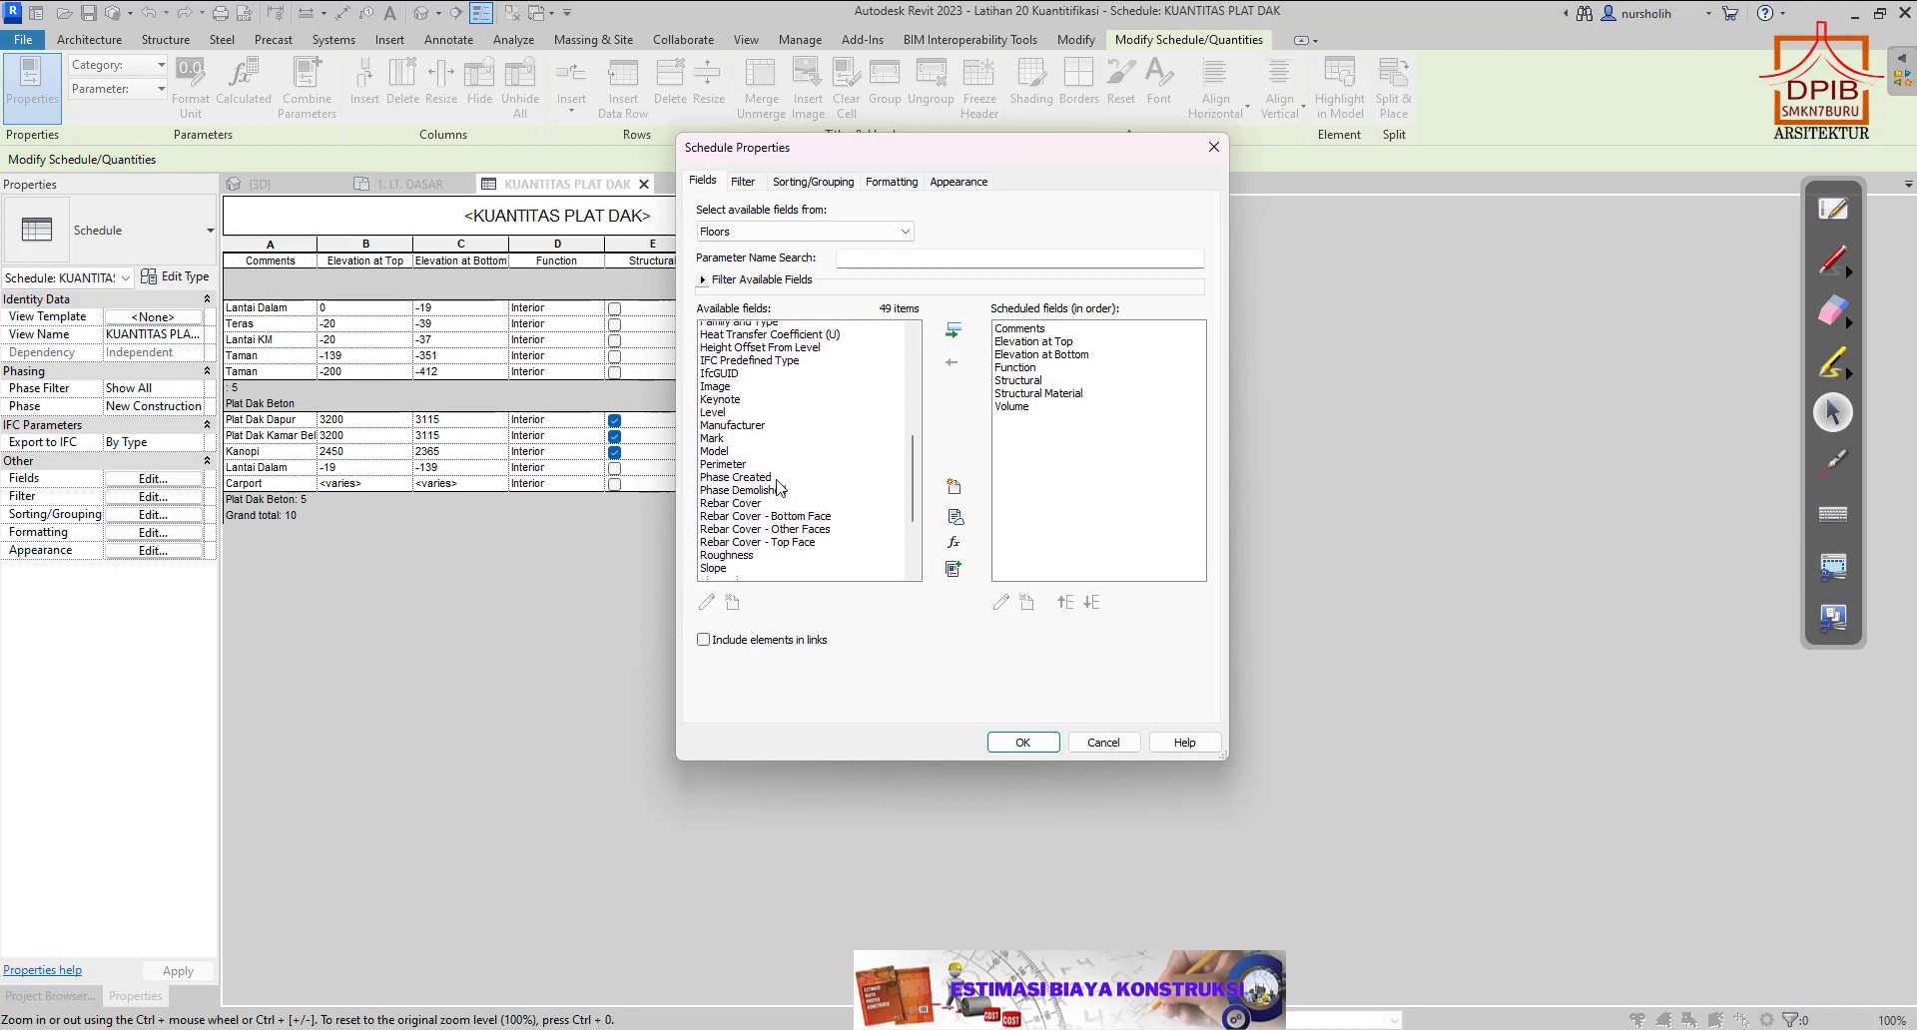
{"action": "scroll", "coordinate": [780, 487], "scroll_direction": "up", "scroll_amount": 6}
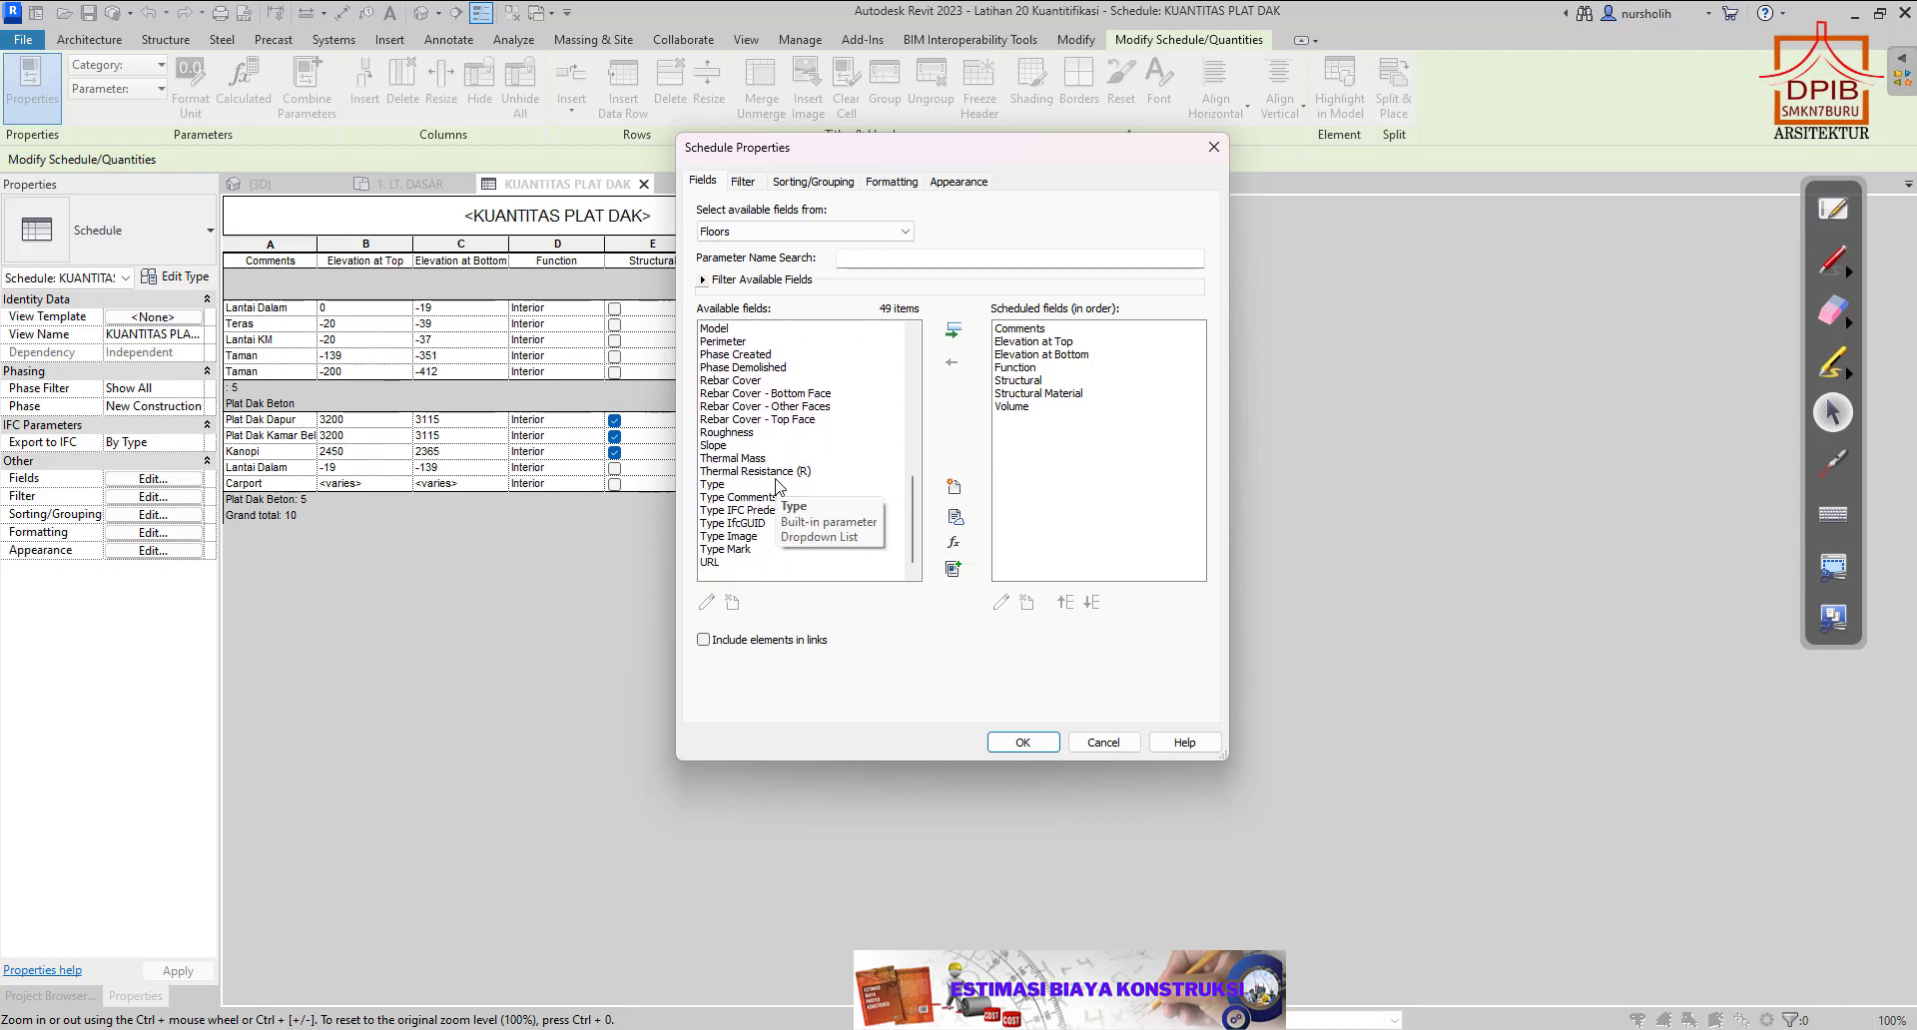
{"action": "scroll", "coordinate": [775, 485], "scroll_direction": "up", "scroll_amount": 3}
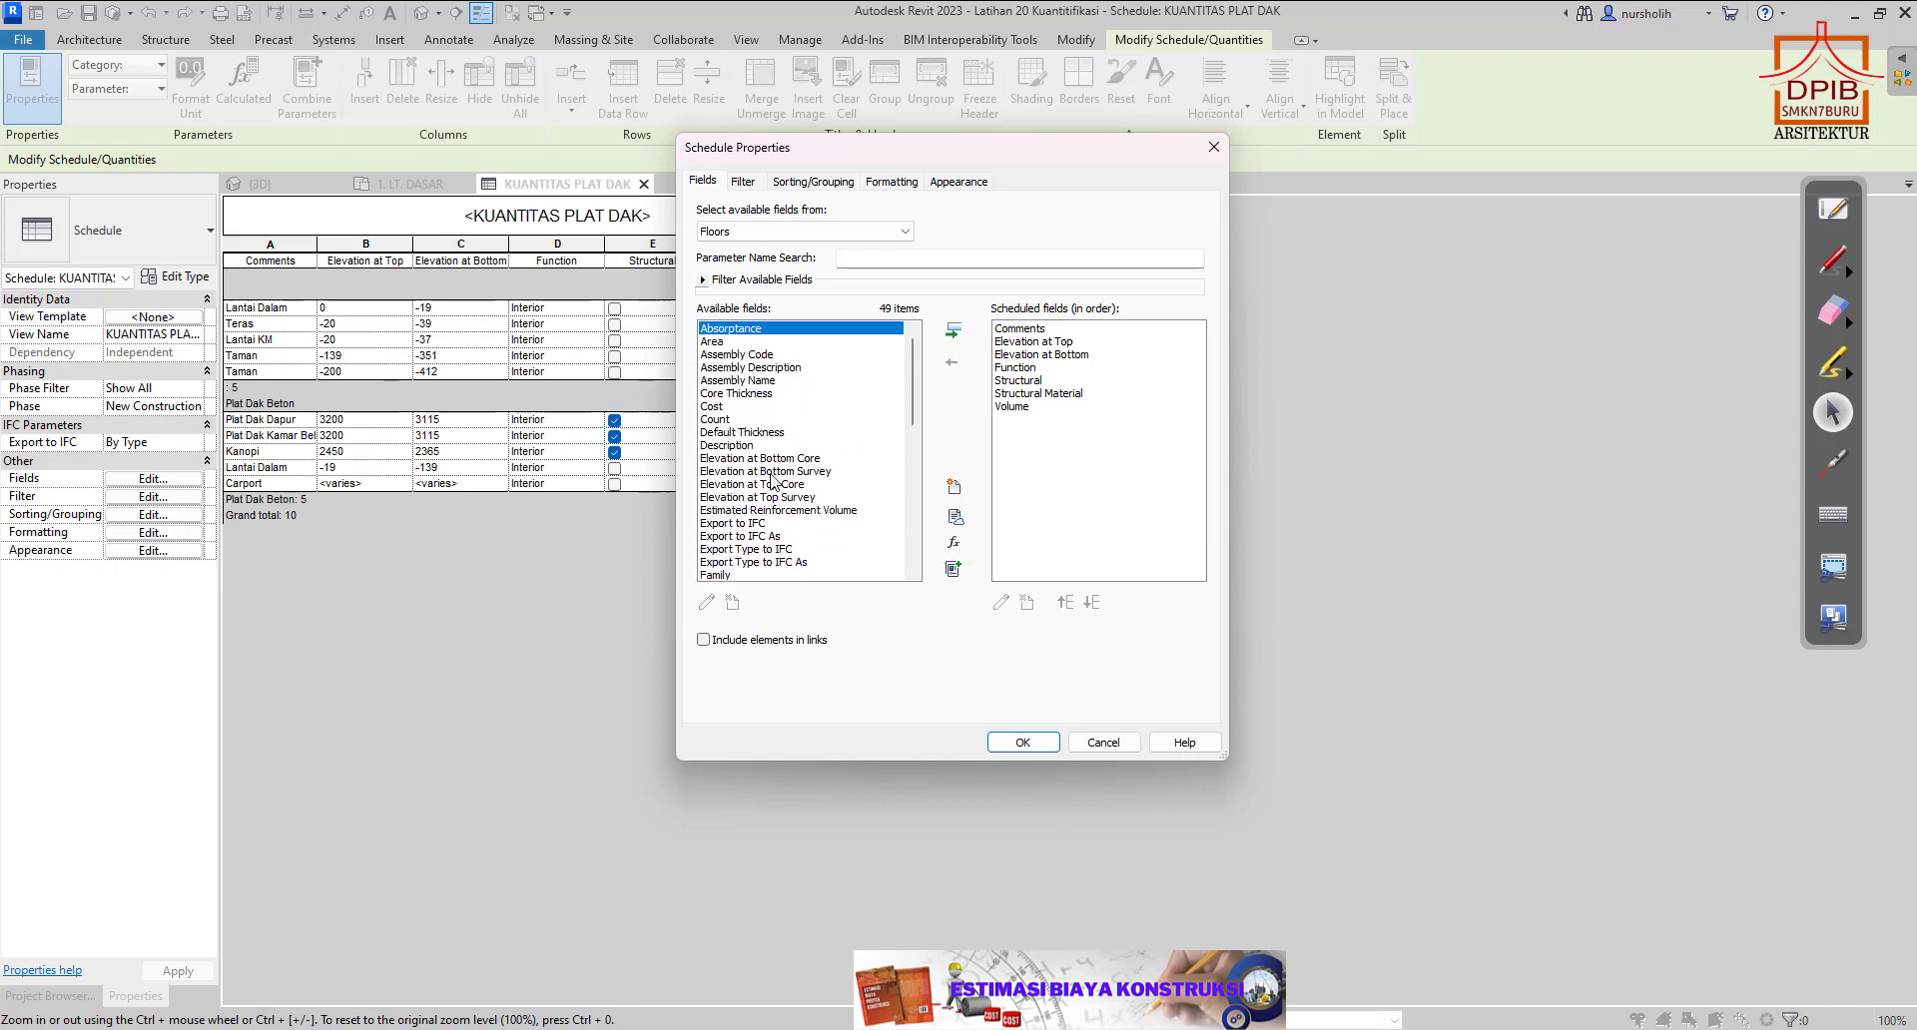
{"action": "left_click", "coordinate": [724, 342]}
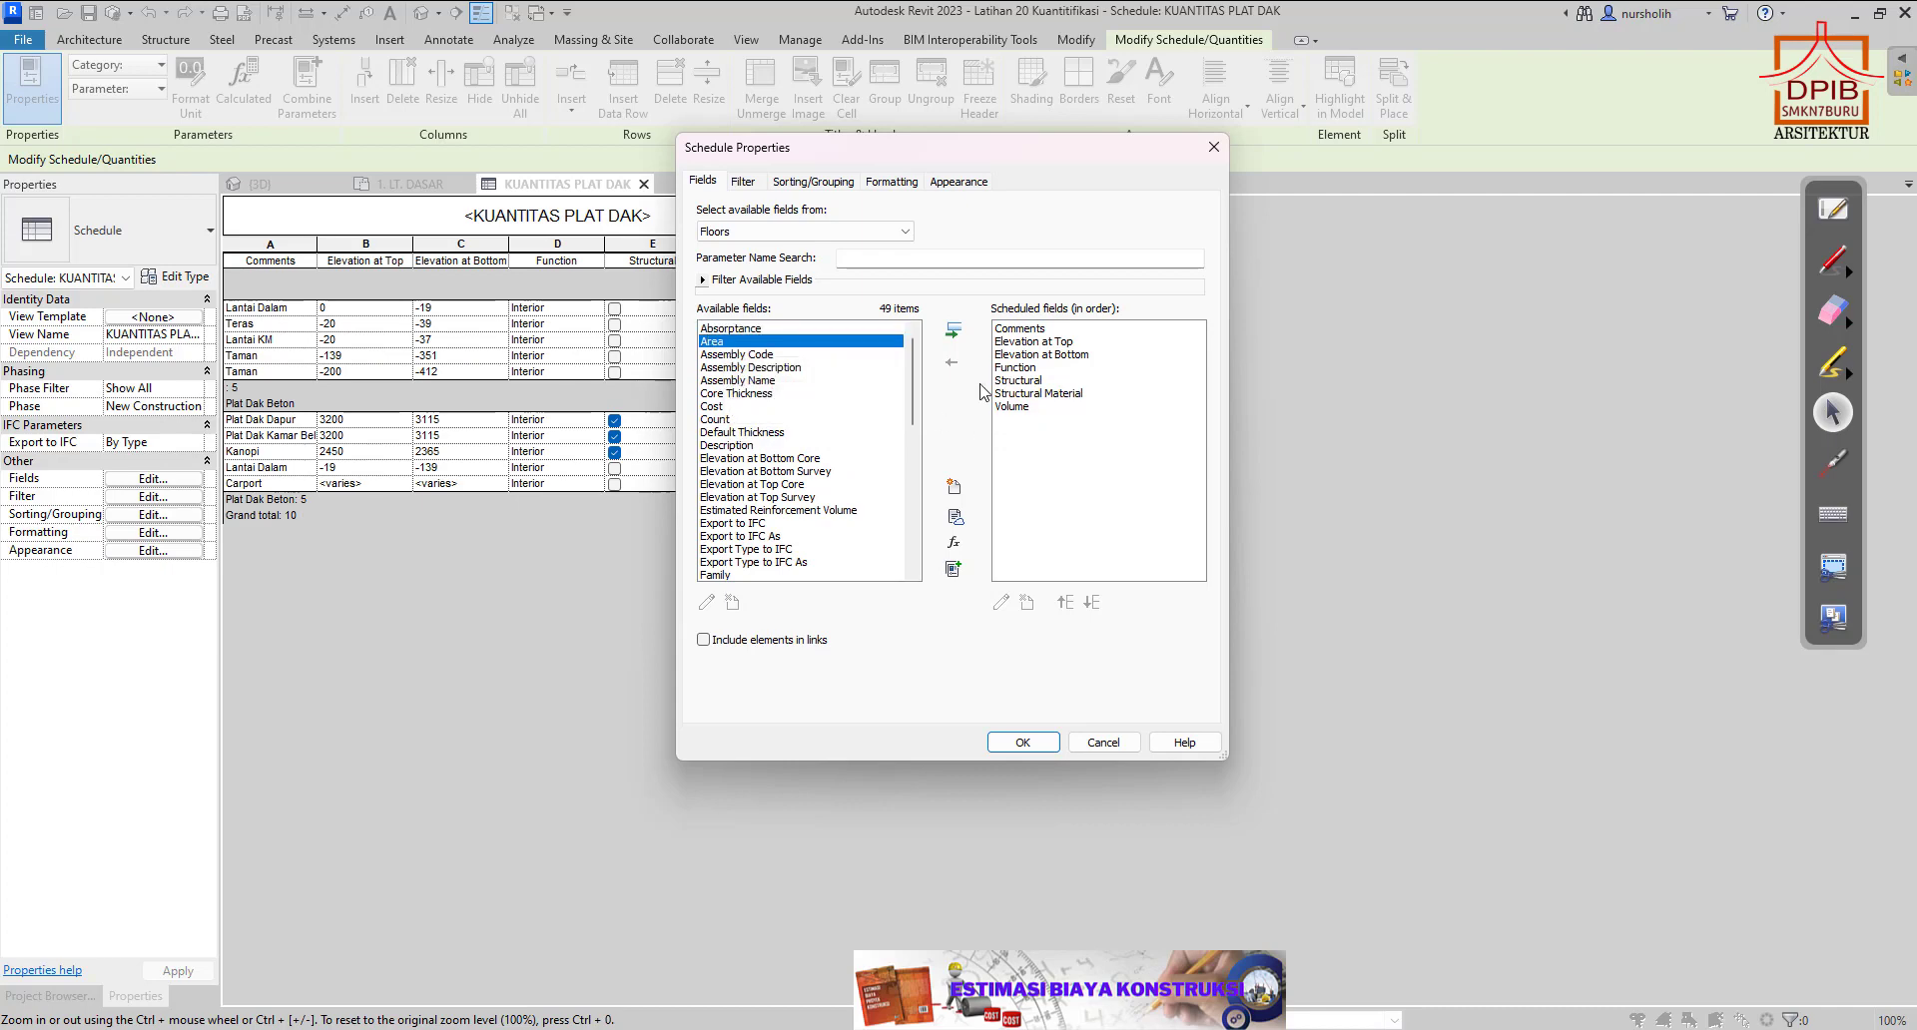
{"action": "left_click", "coordinate": [953, 330]}
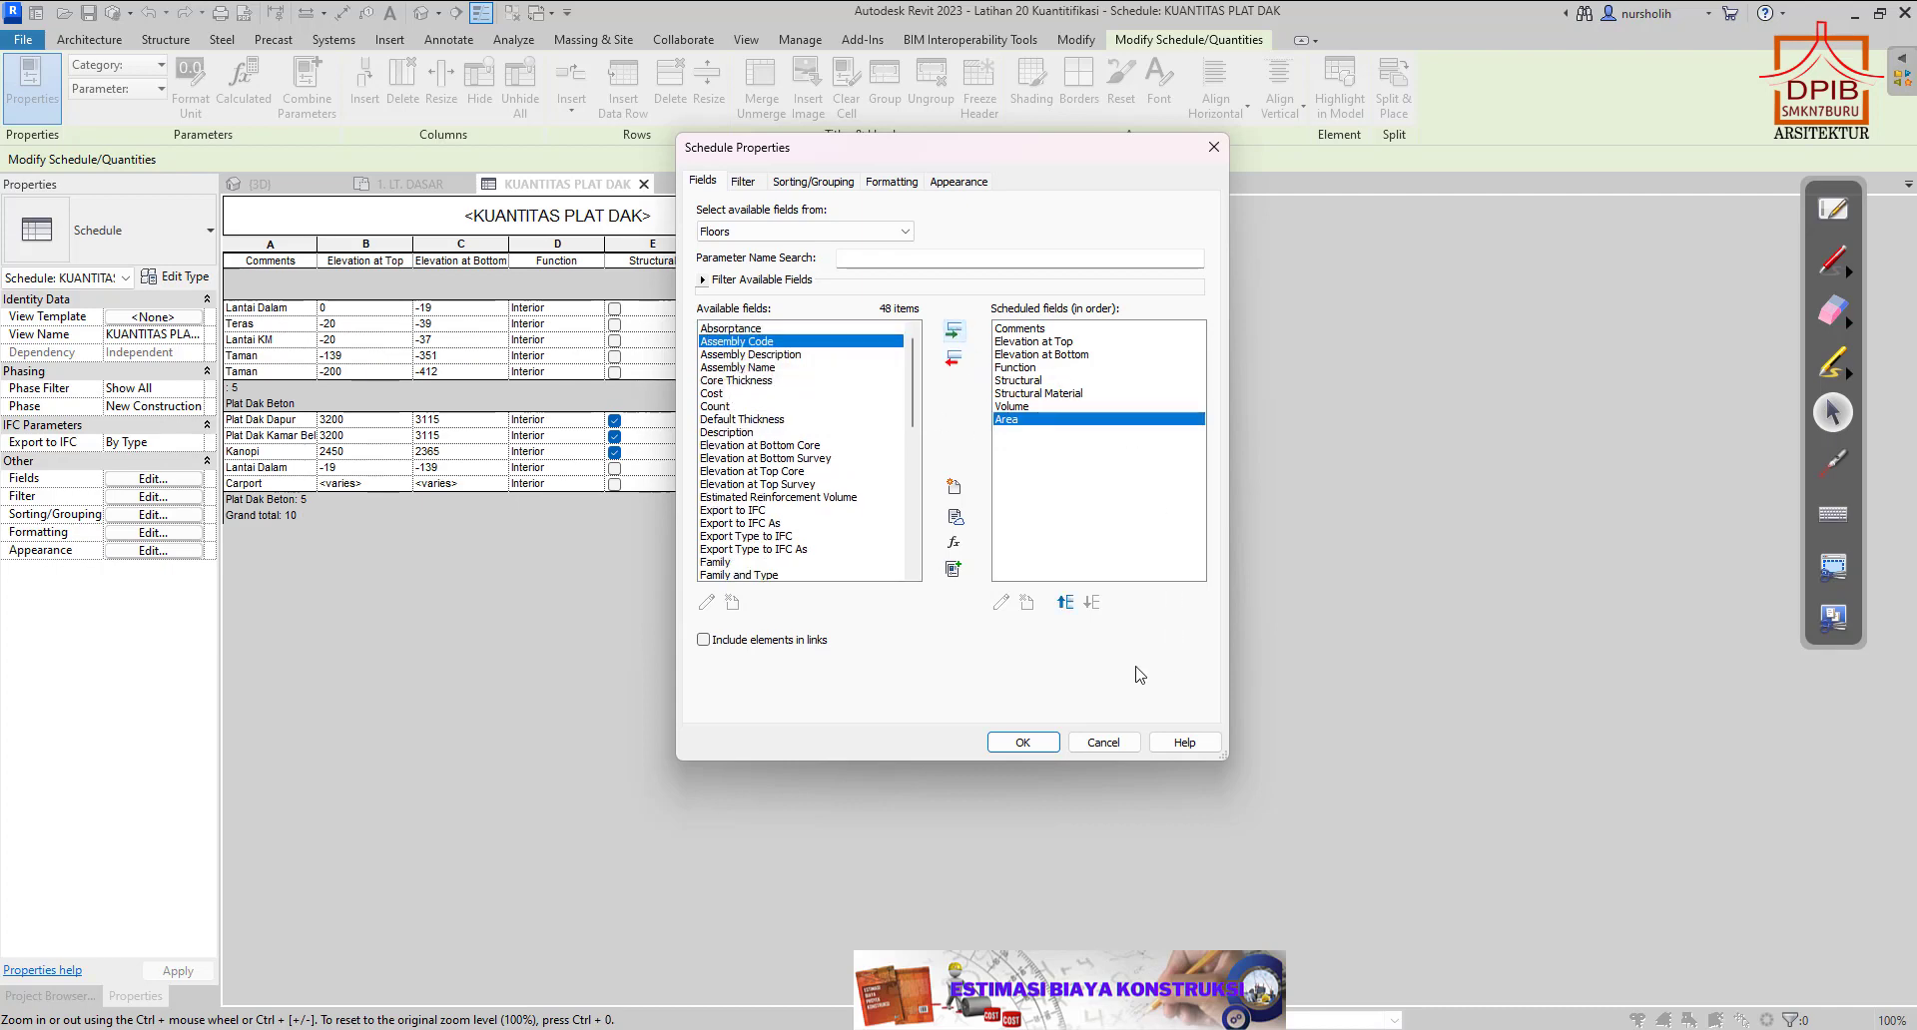
Set the Area field's formatting to Calculate totals and apply the schedule properties.
{"action": "left_click", "coordinate": [879, 185]}
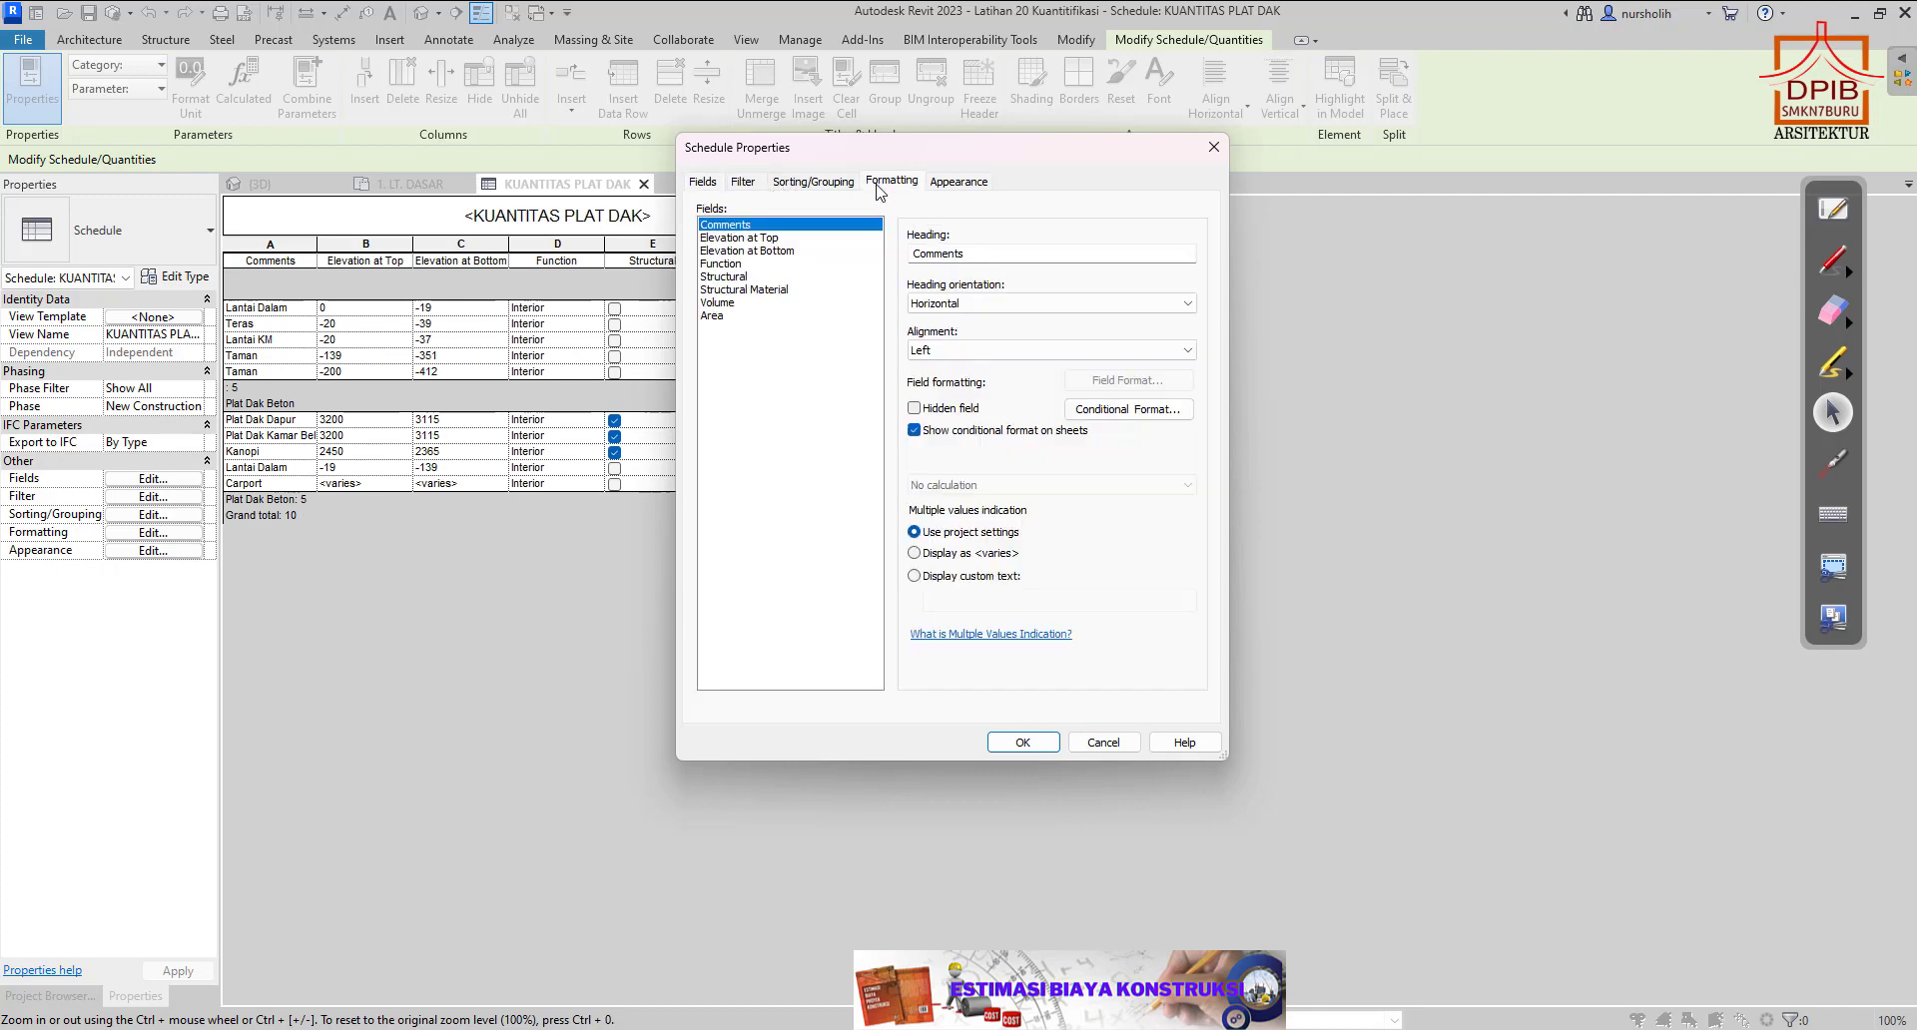
{"action": "left_click", "coordinate": [715, 316]}
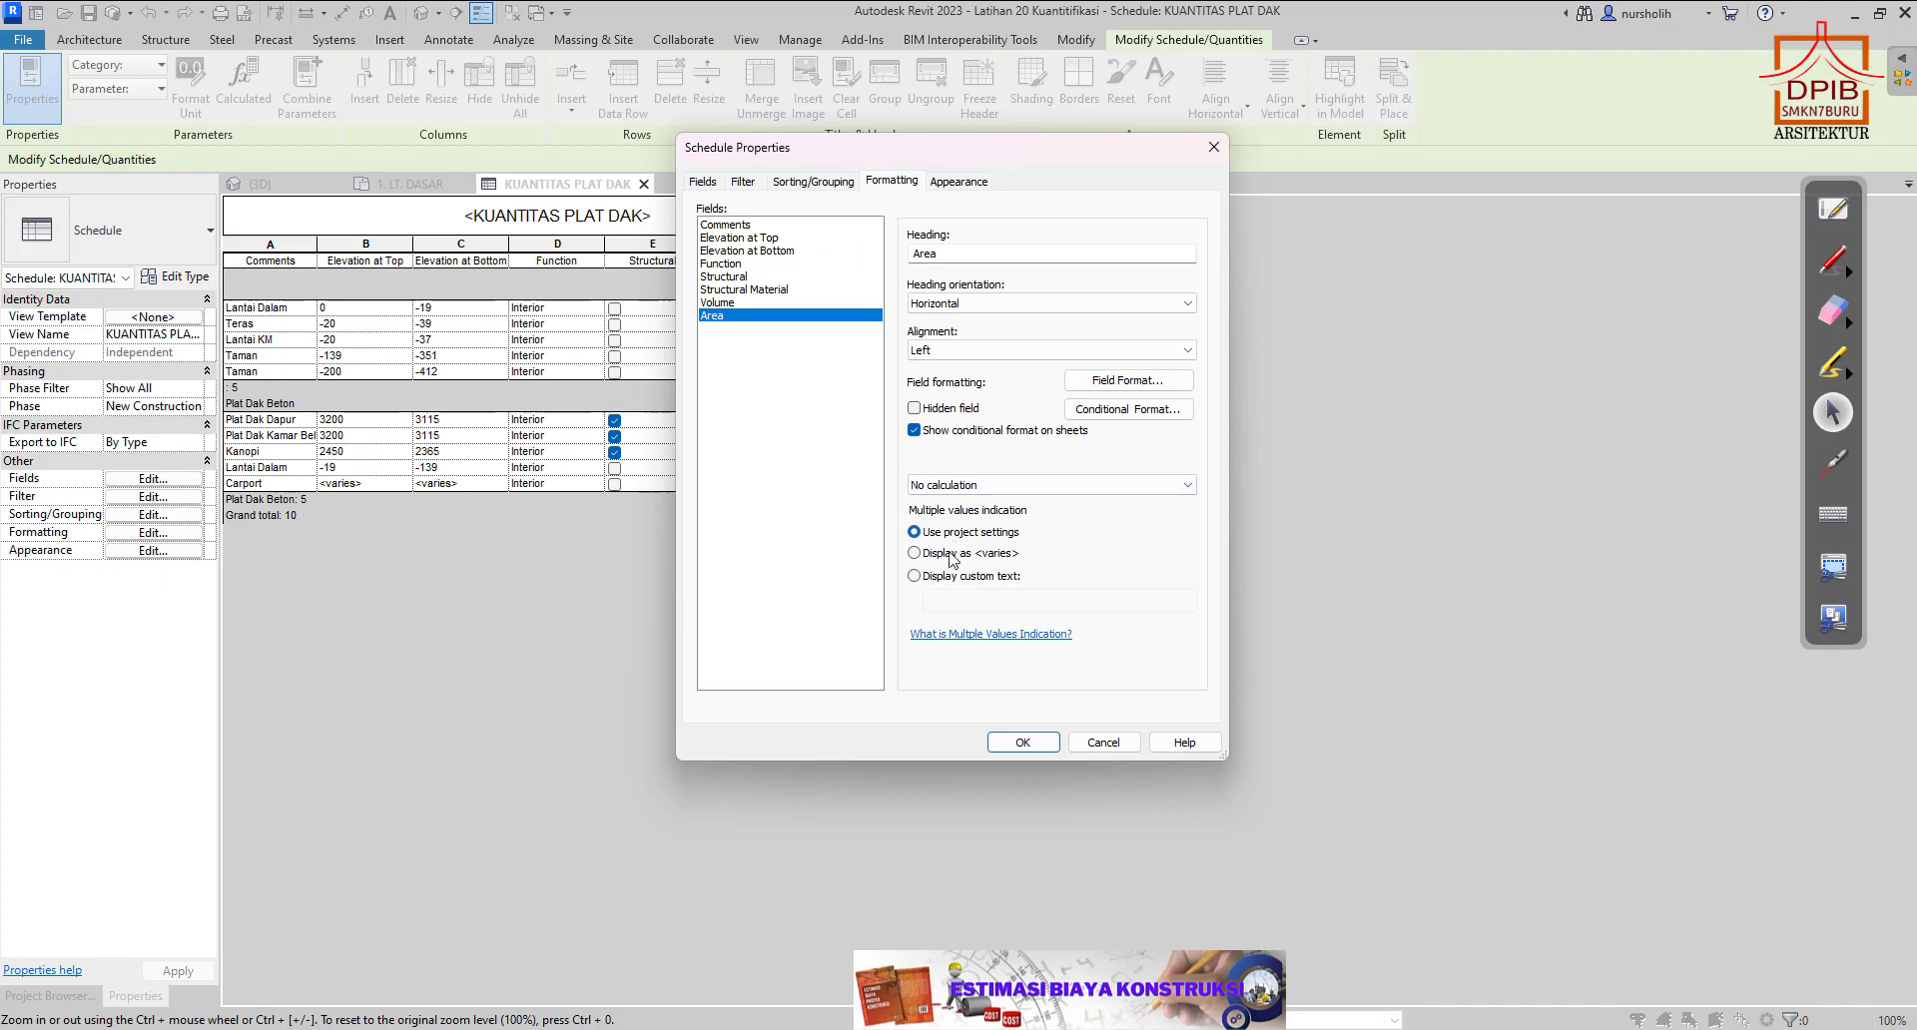
{"action": "left_click", "coordinate": [1189, 485]}
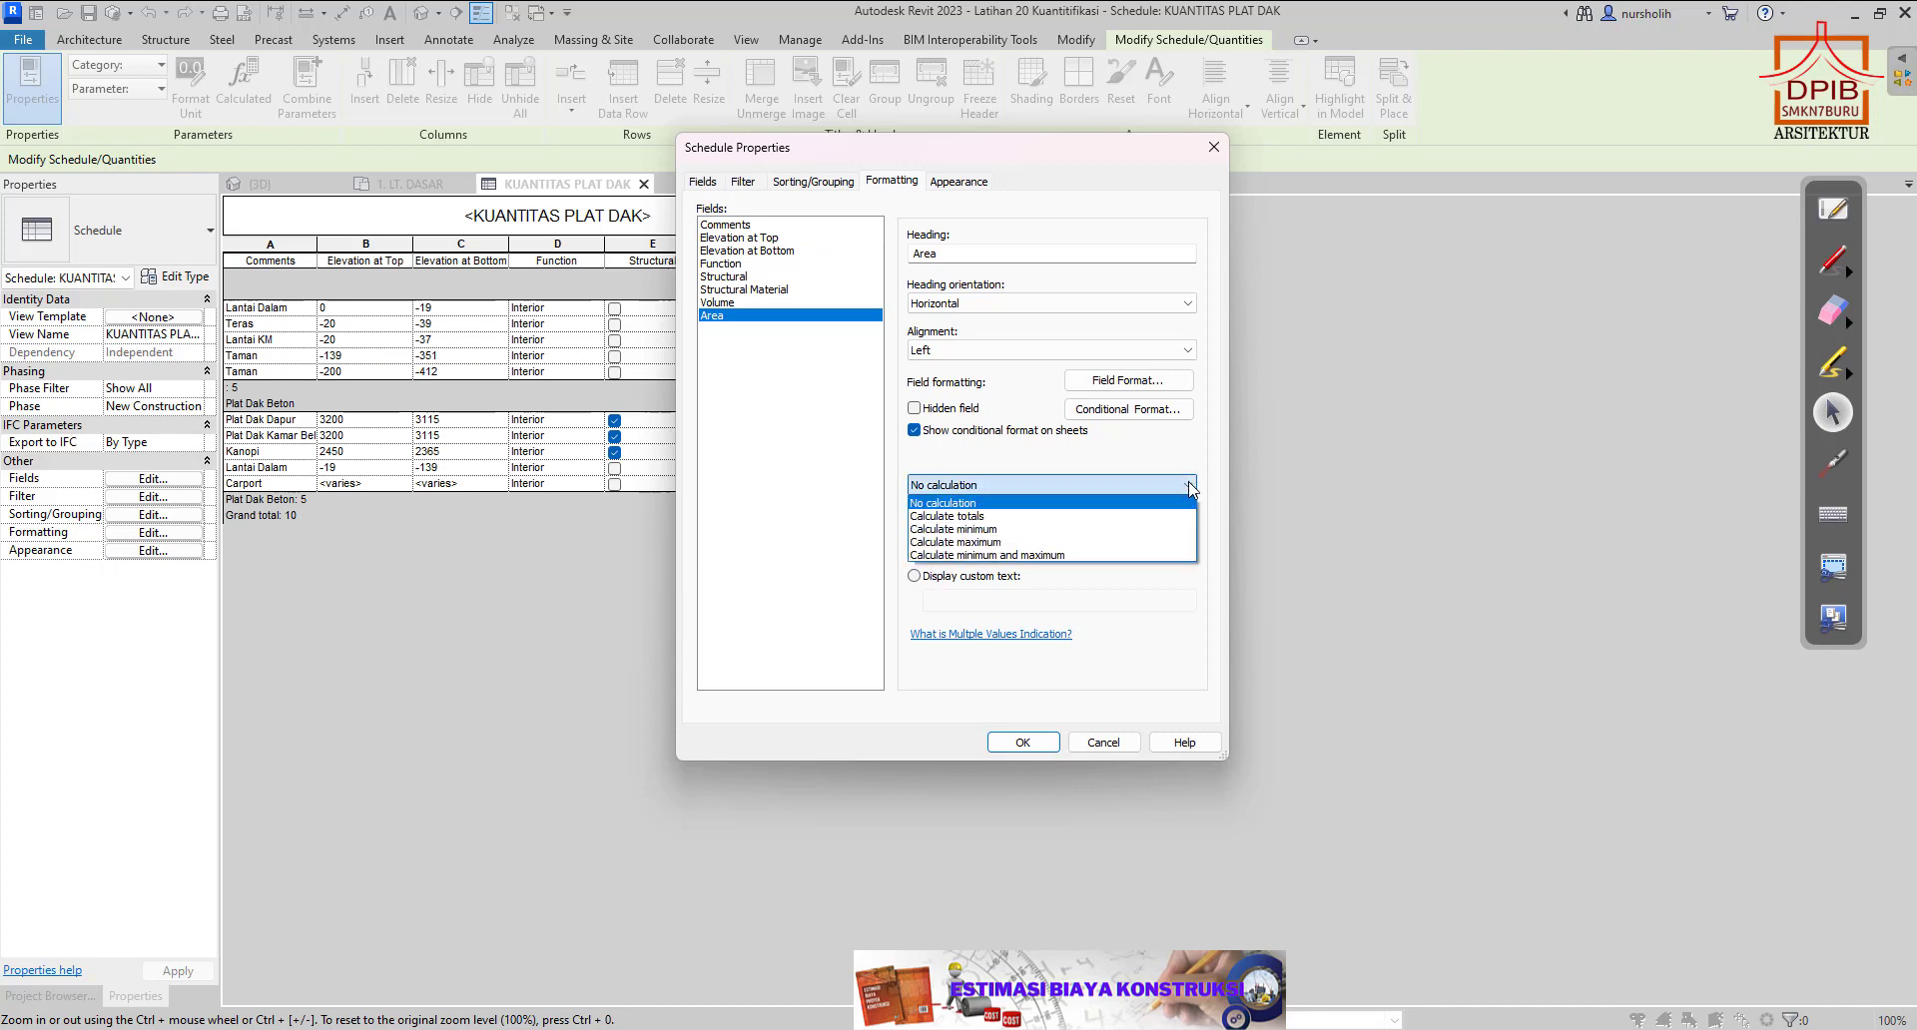
{"action": "left_click", "coordinate": [1030, 516]}
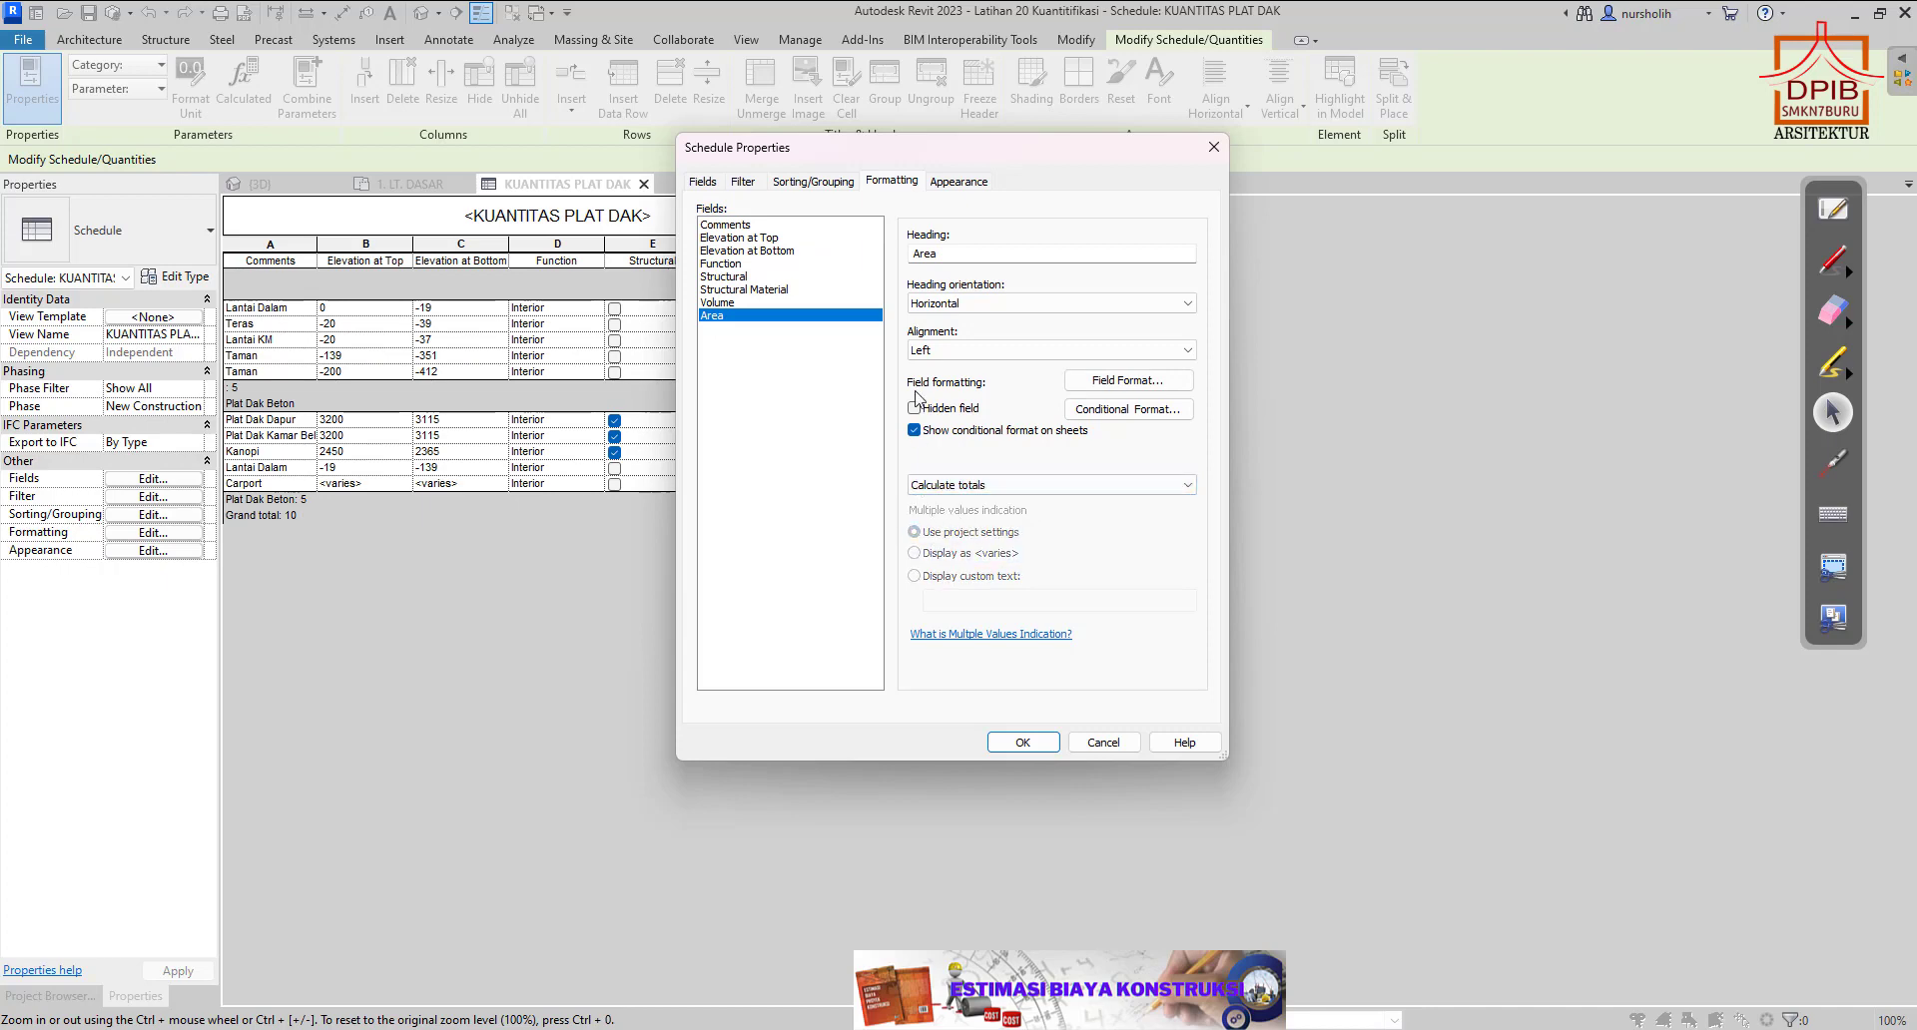
{"action": "left_click", "coordinate": [1042, 743]}
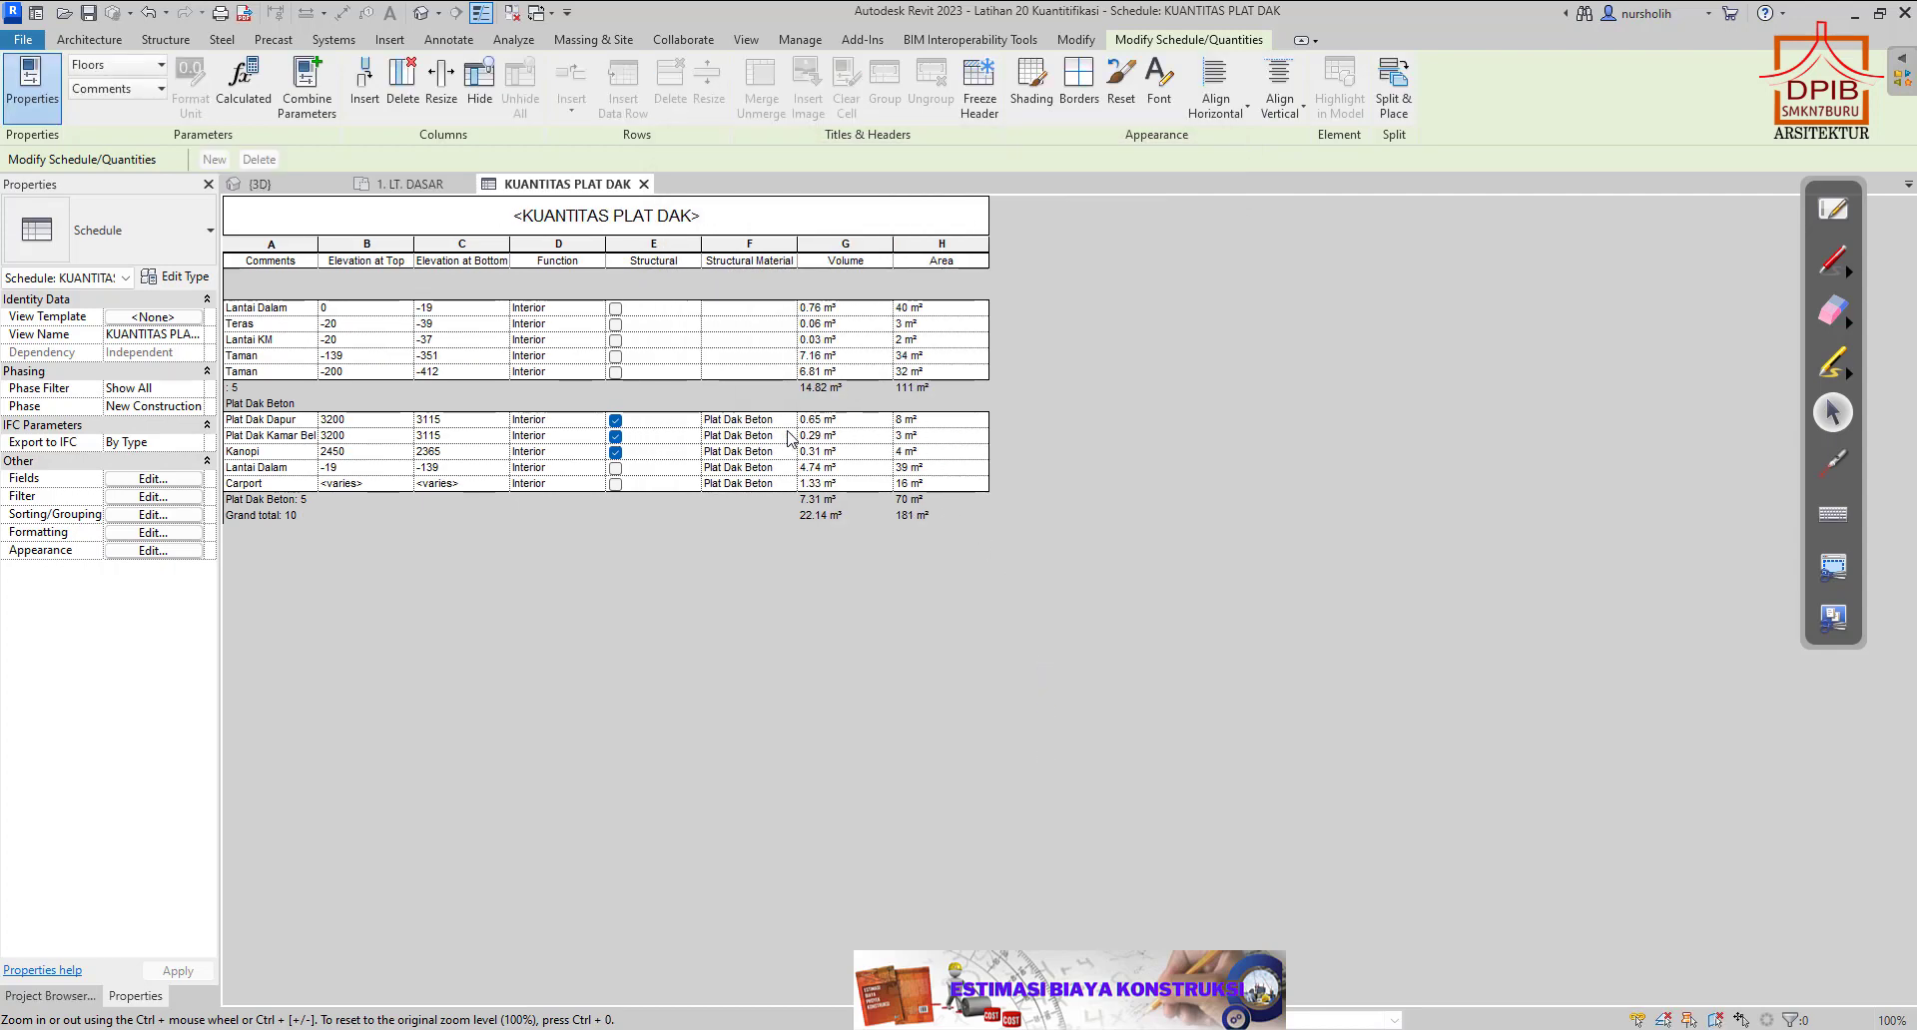
Check the kitchen, bedroom and canopy slab areas, then enter 15 as the Pemasangan Bekisting quantity in E51 of RAB 1 LANTAI.
{"action": "left_click", "coordinate": [924, 423]}
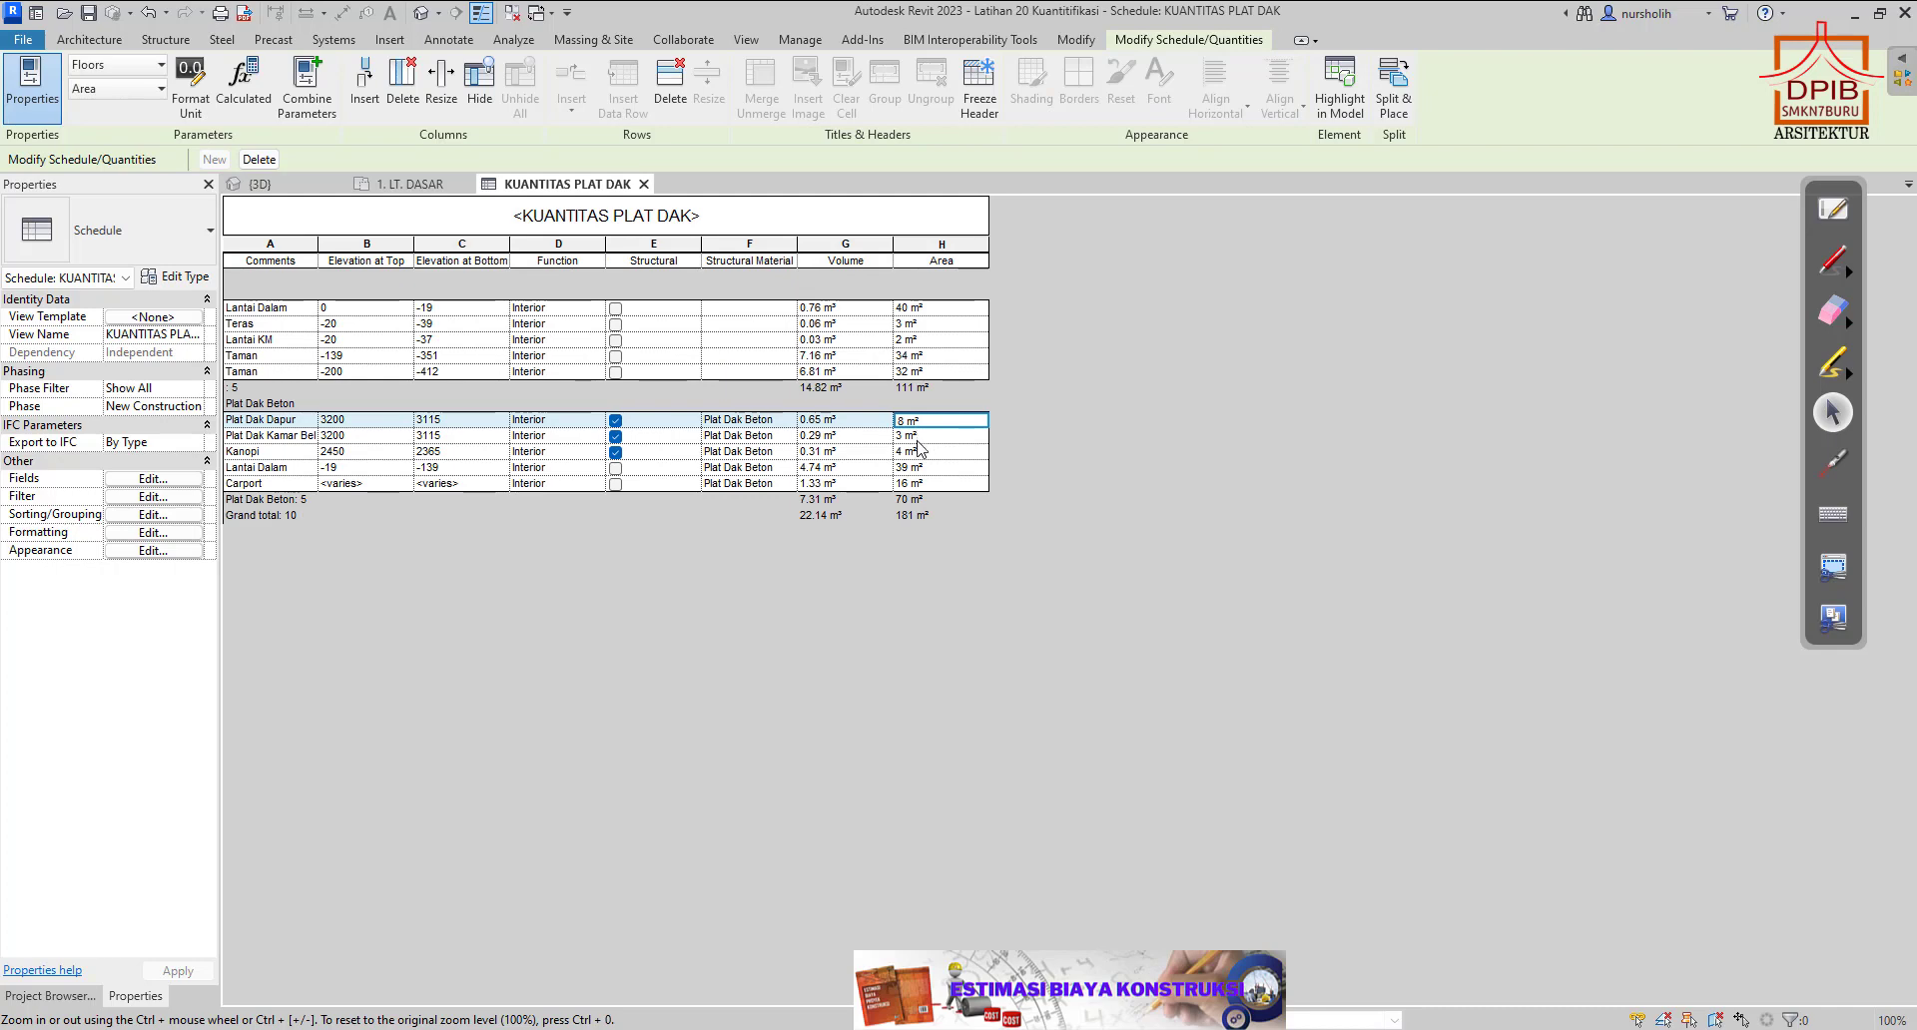
{"action": "left_click", "coordinate": [921, 440]}
{"action": "left_click", "coordinate": [921, 455]}
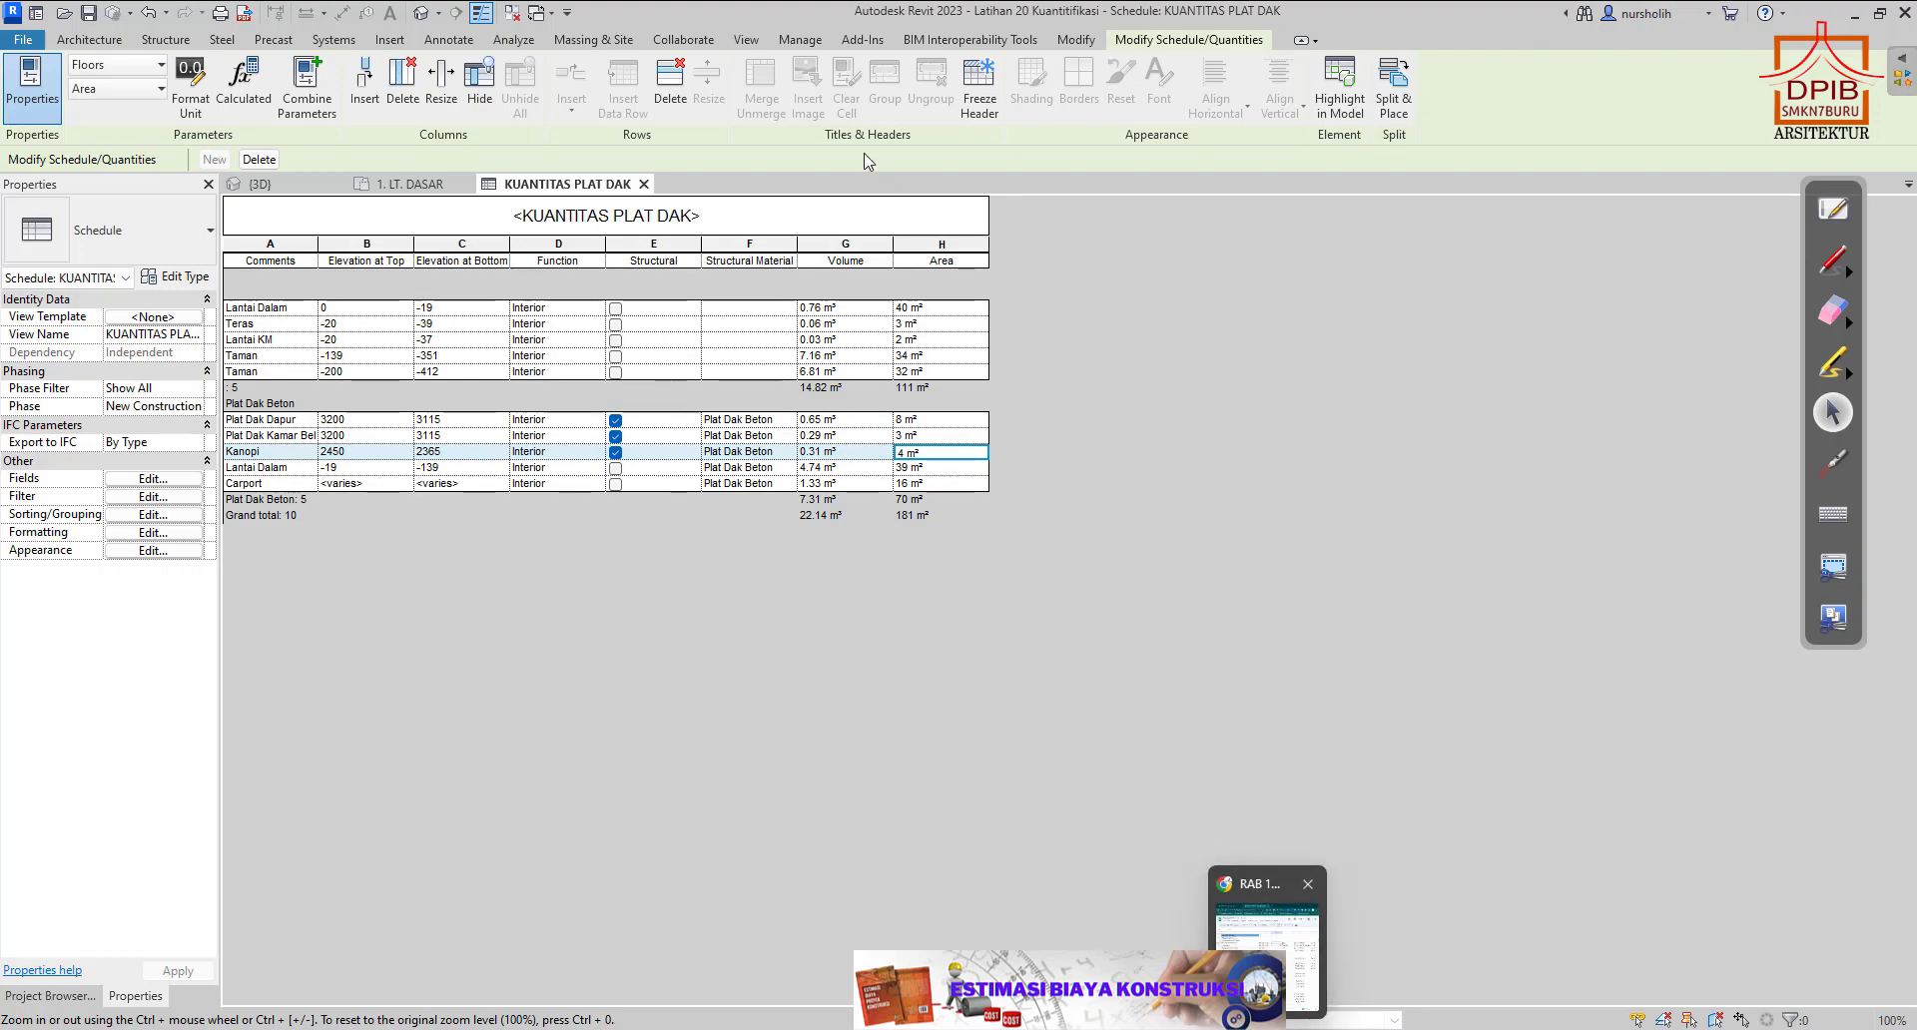
{"action": "left_click", "coordinate": [1878, 13]}
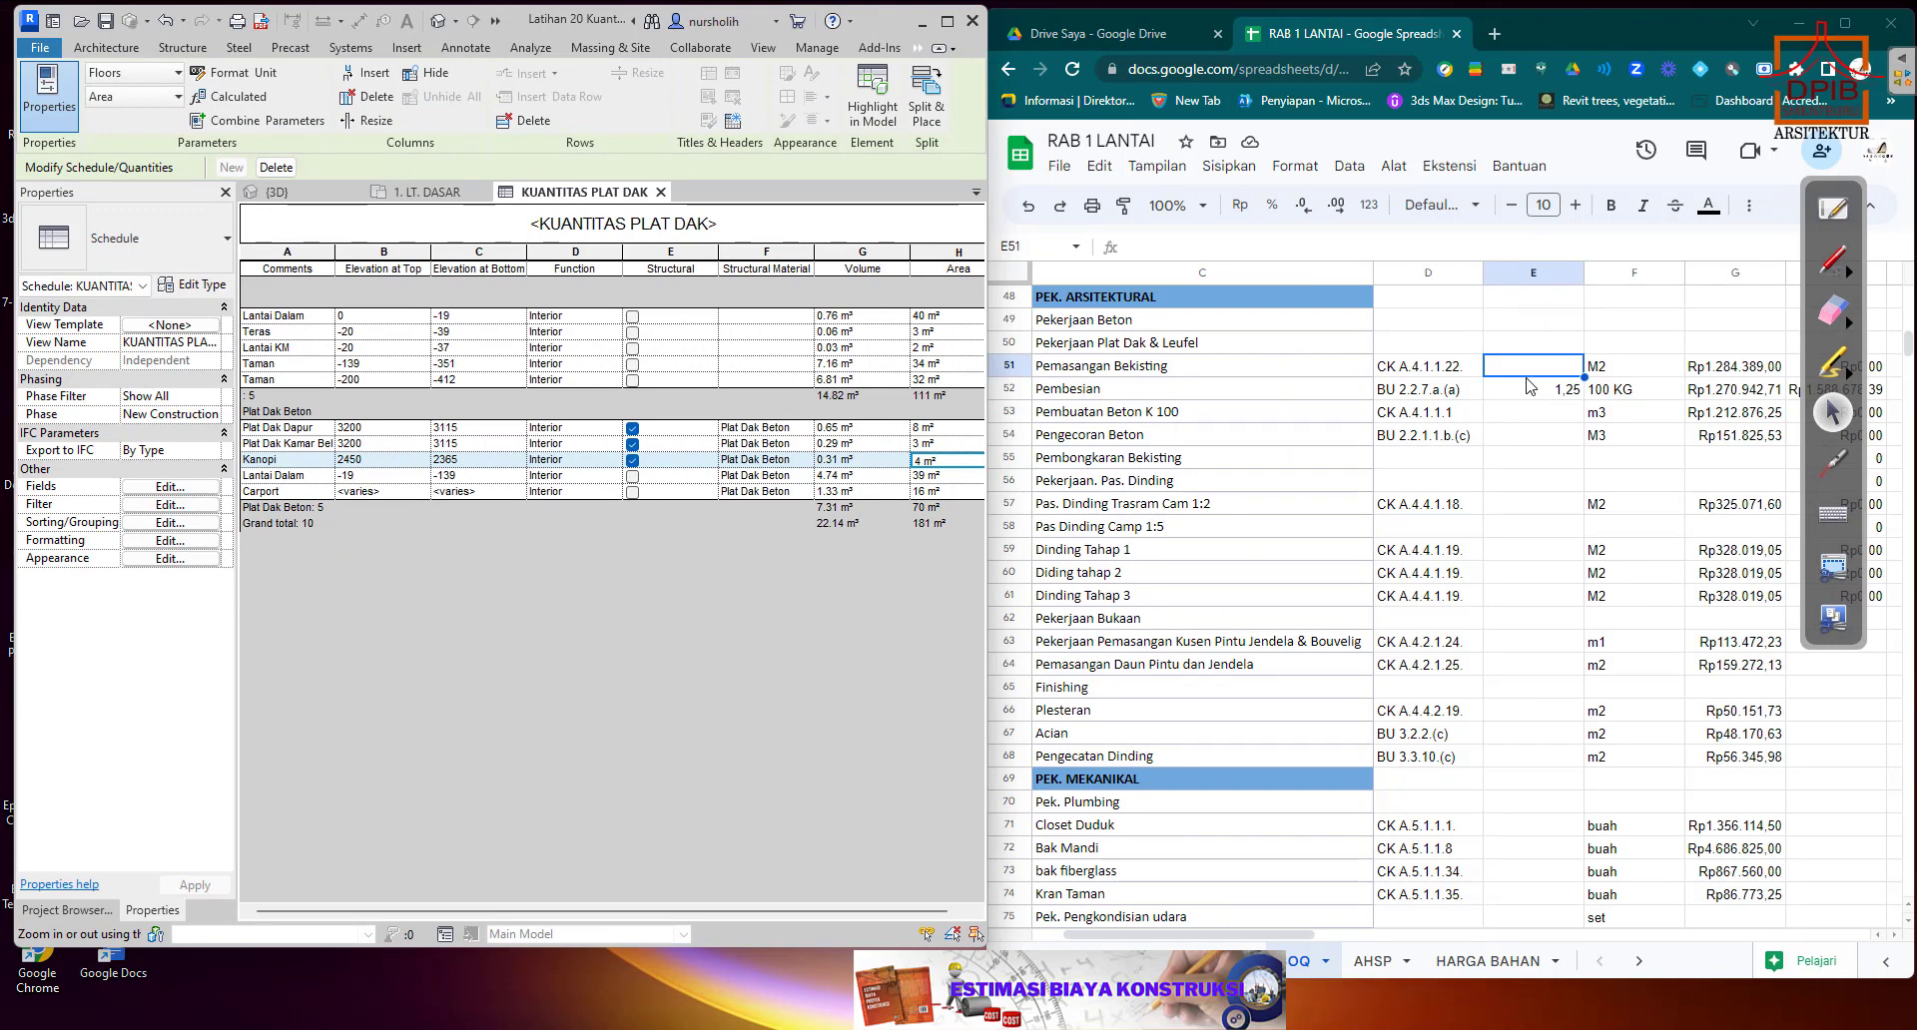
{"action": "type", "text": "15"}
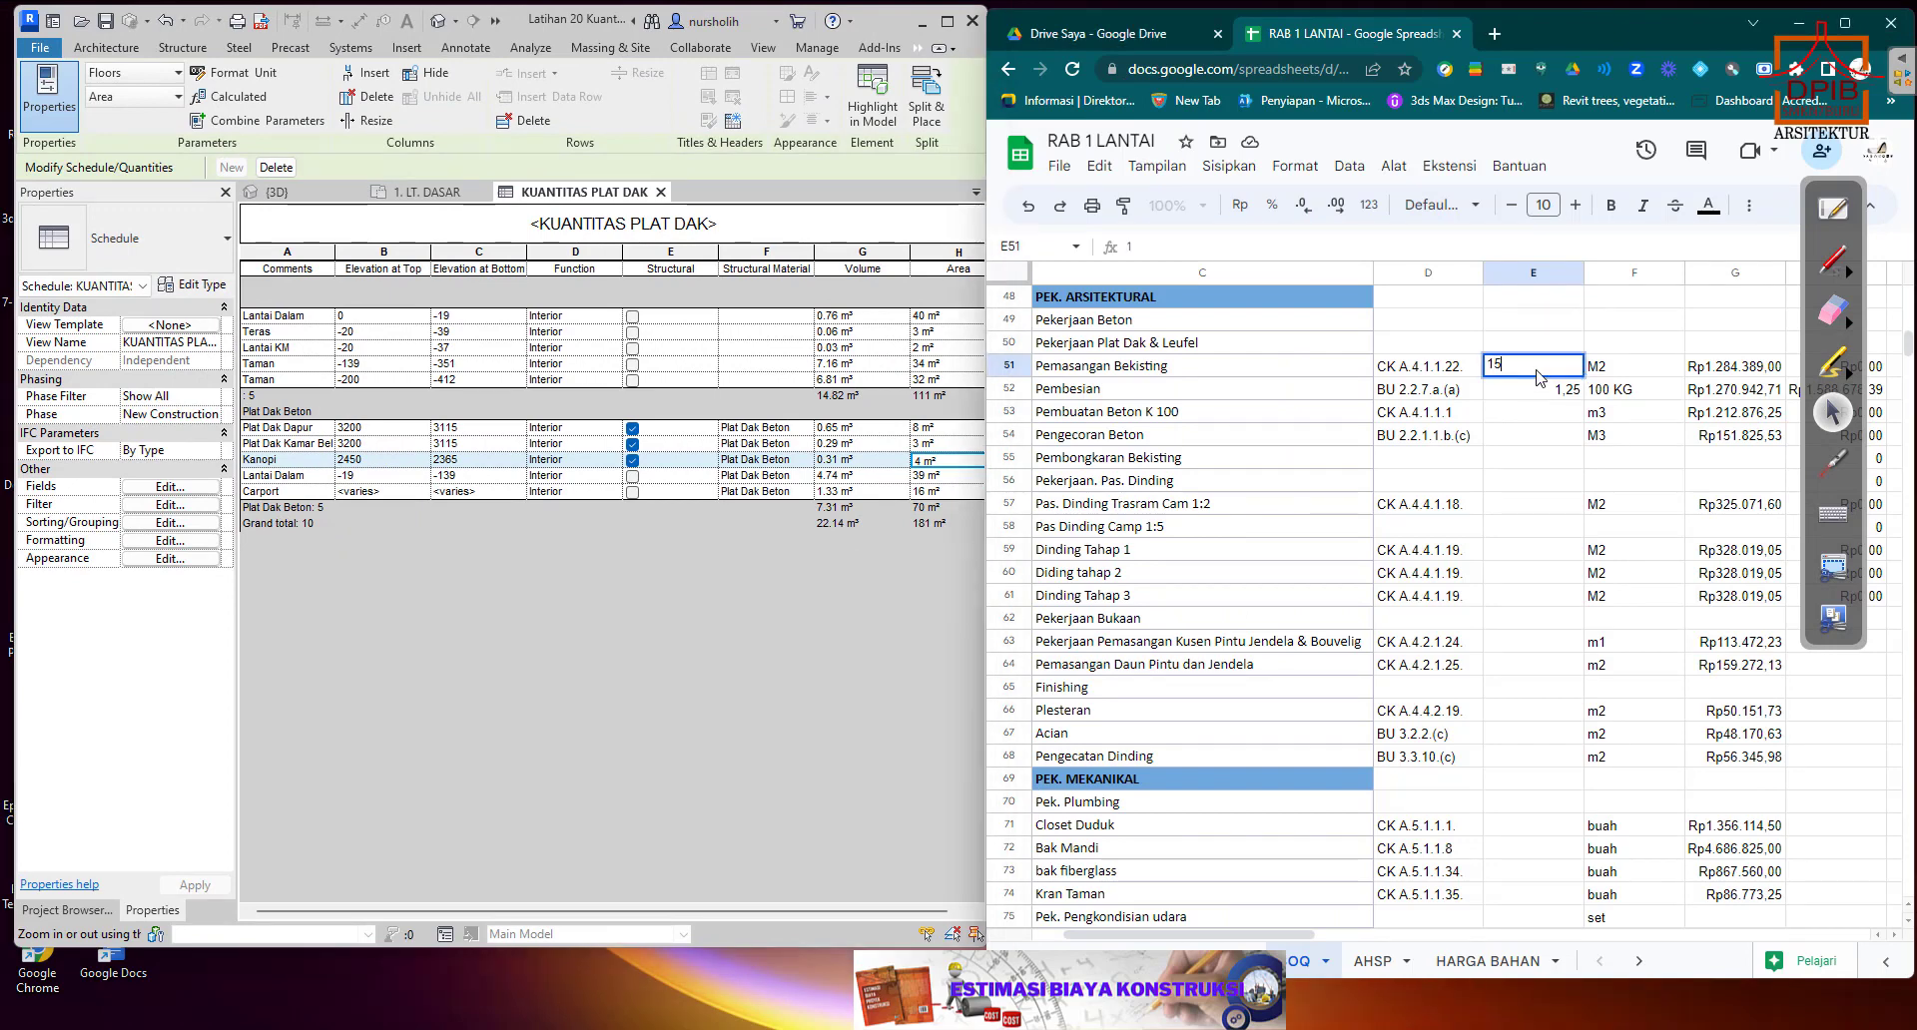
{"action": "left_click", "coordinate": [1538, 413]}
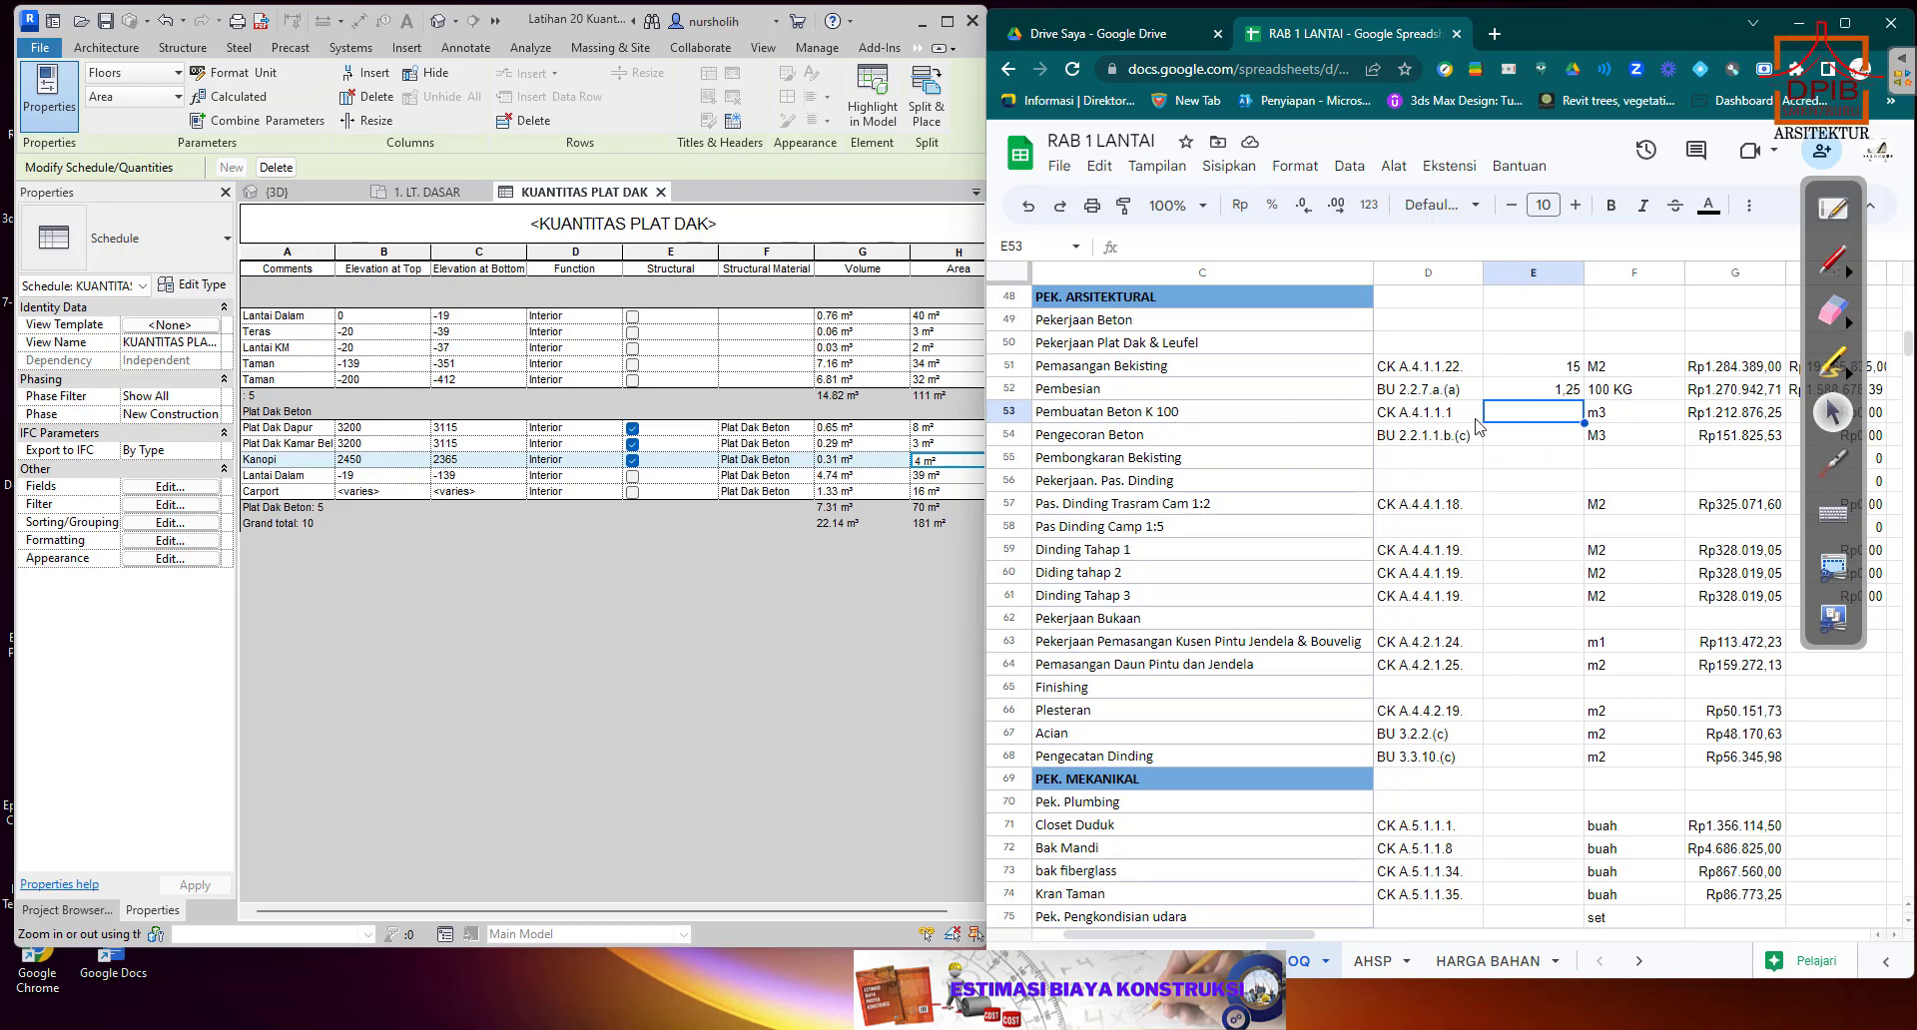
Fill the Pembesian quantity 1,25 from E52 down to Pembuatan Beton K 100 and Pengecoran Beton in E53:E54.
{"action": "left_click", "coordinate": [1564, 394]}
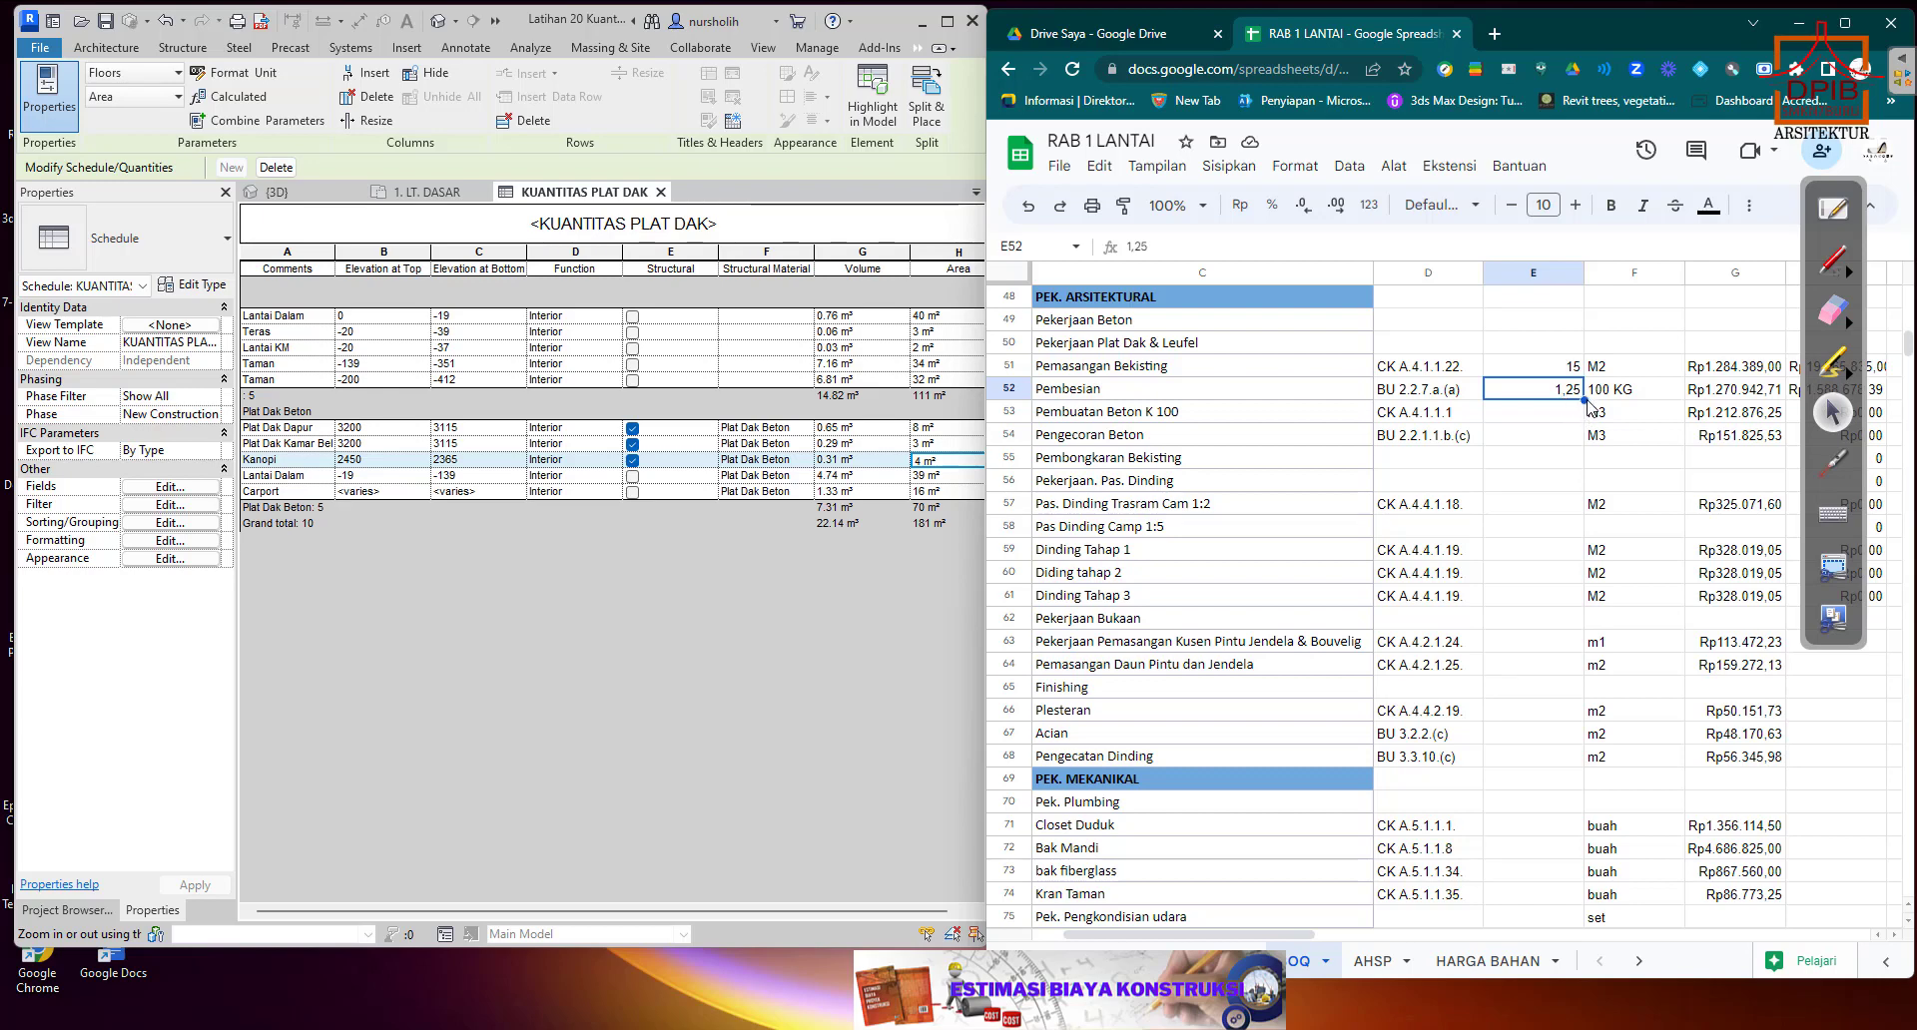
{"action": "left_click_drag", "start_coordinate": [1585, 399], "coordinate": [1585, 445]}
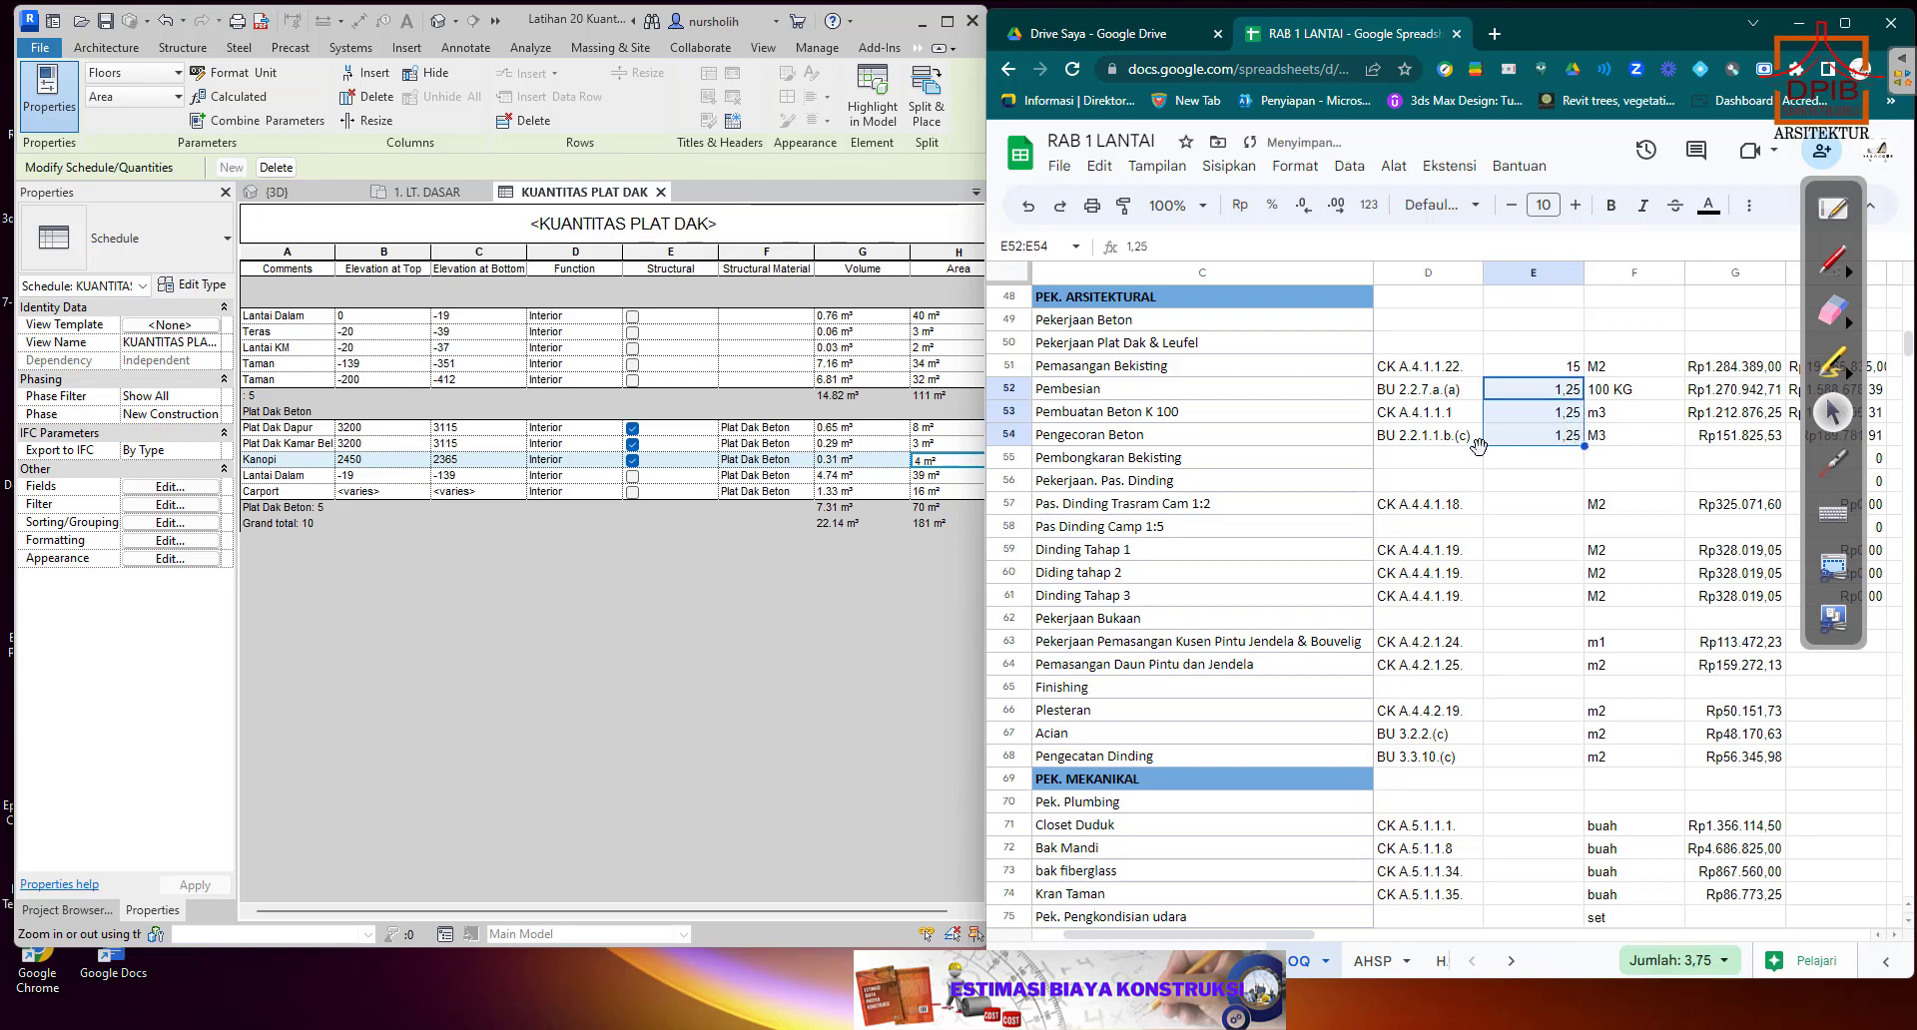
{"action": "left_click", "coordinate": [1541, 462]}
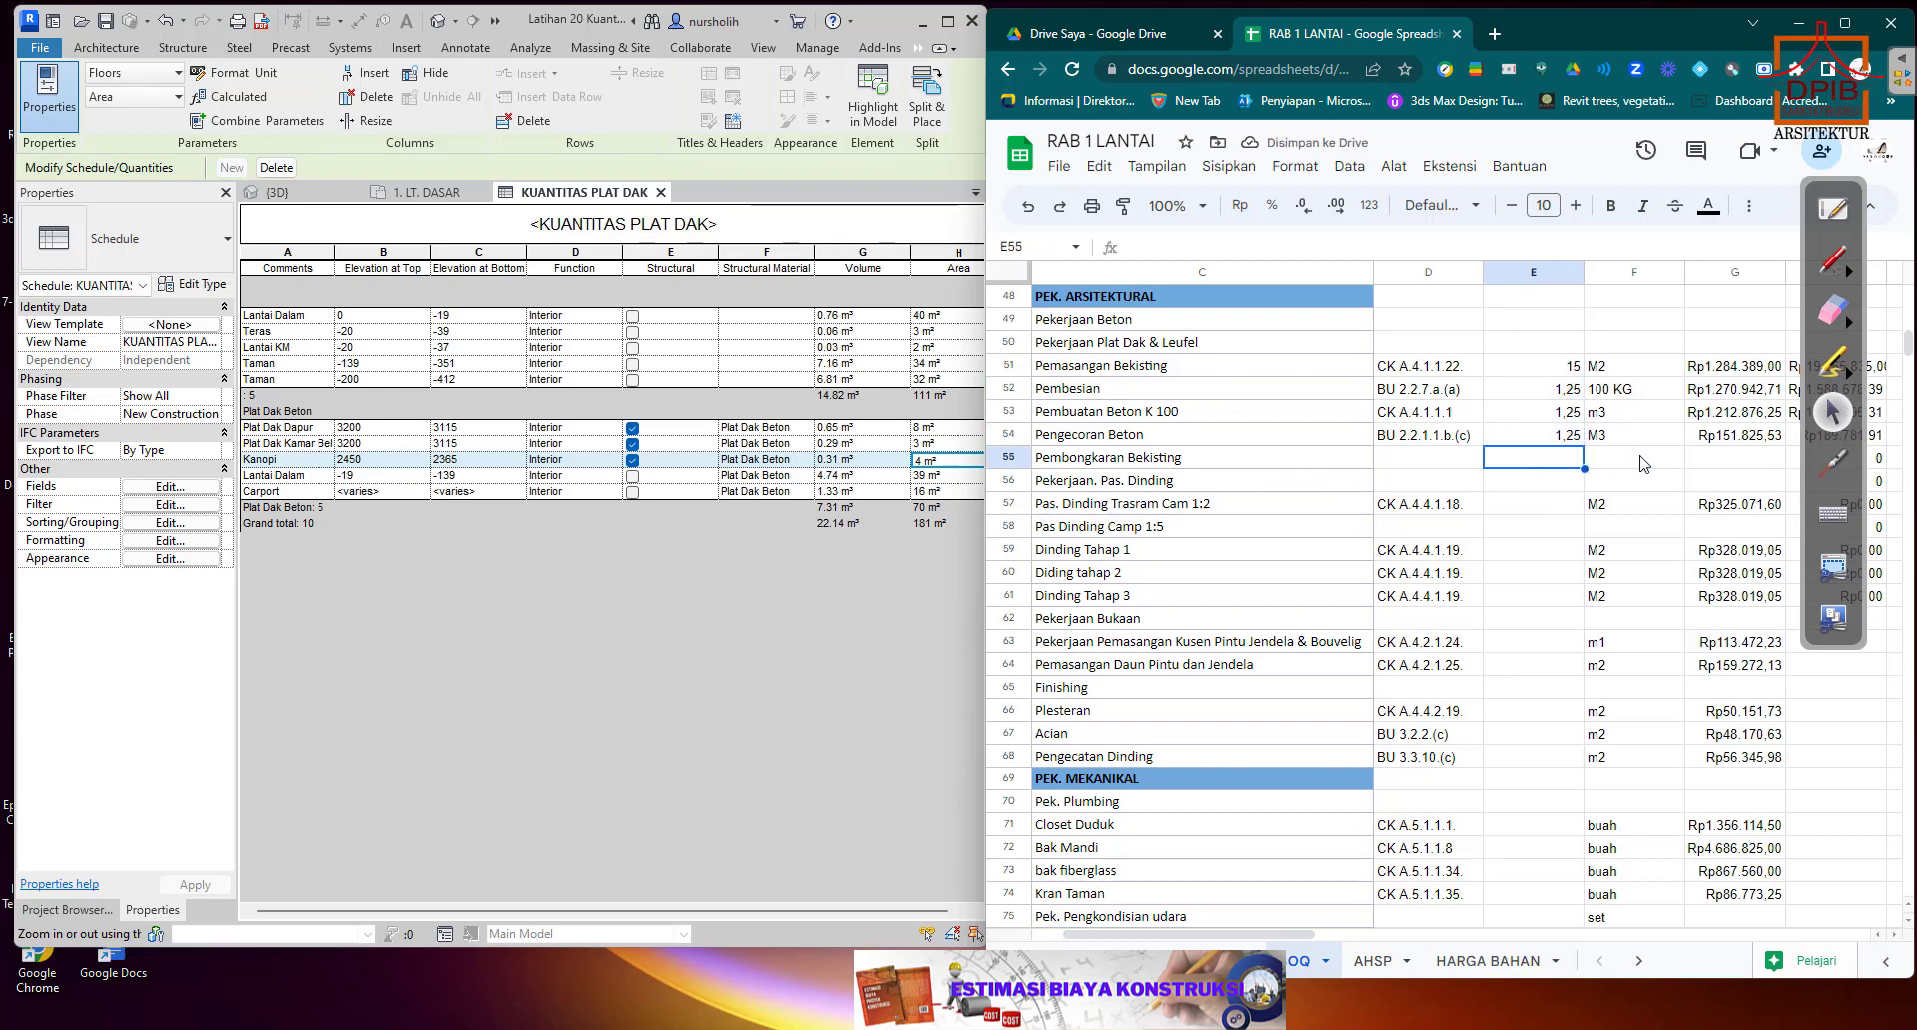
Select the Pembongkaran Bekisting unit price cell G55 and quit the OpenBoard annotation program covering the sheet.
{"action": "left_click", "coordinate": [1723, 458]}
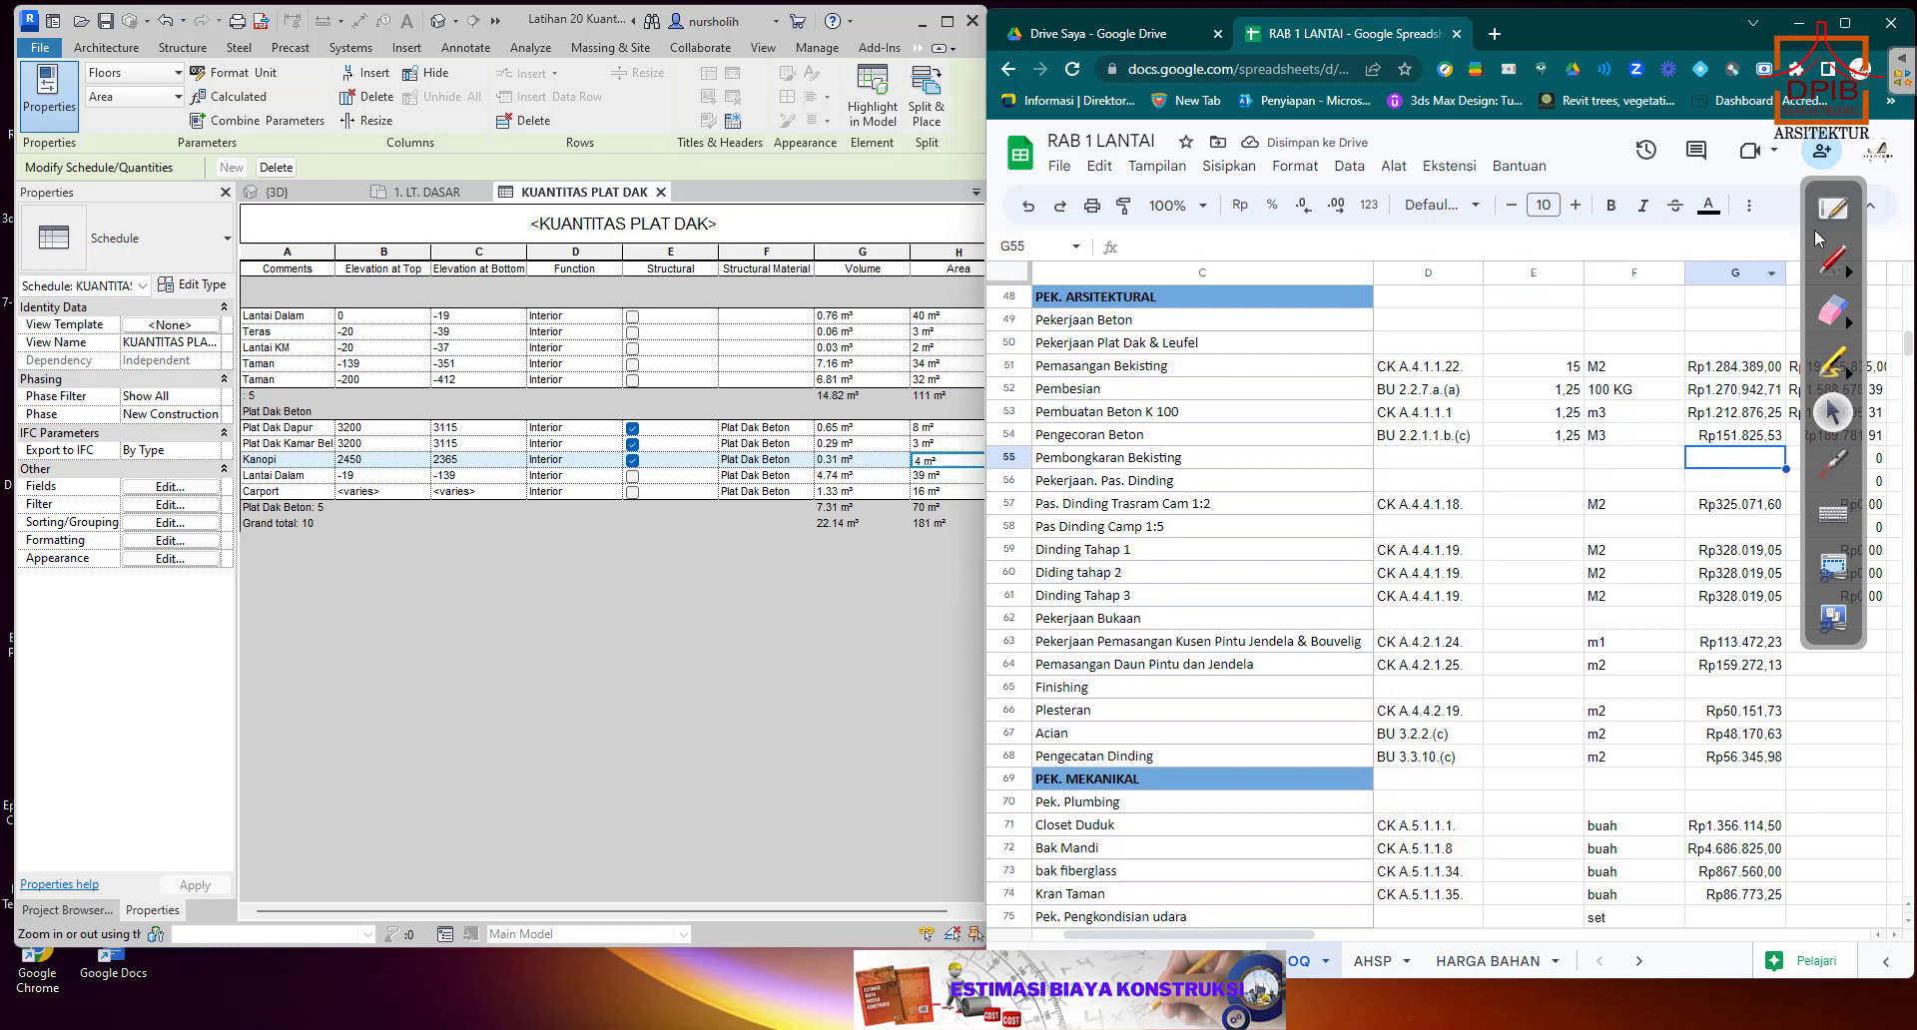
{"action": "left_click_drag", "start_coordinate": [1819, 188], "coordinate": [1528, 209]}
{"action": "left_click", "coordinate": [1545, 232]}
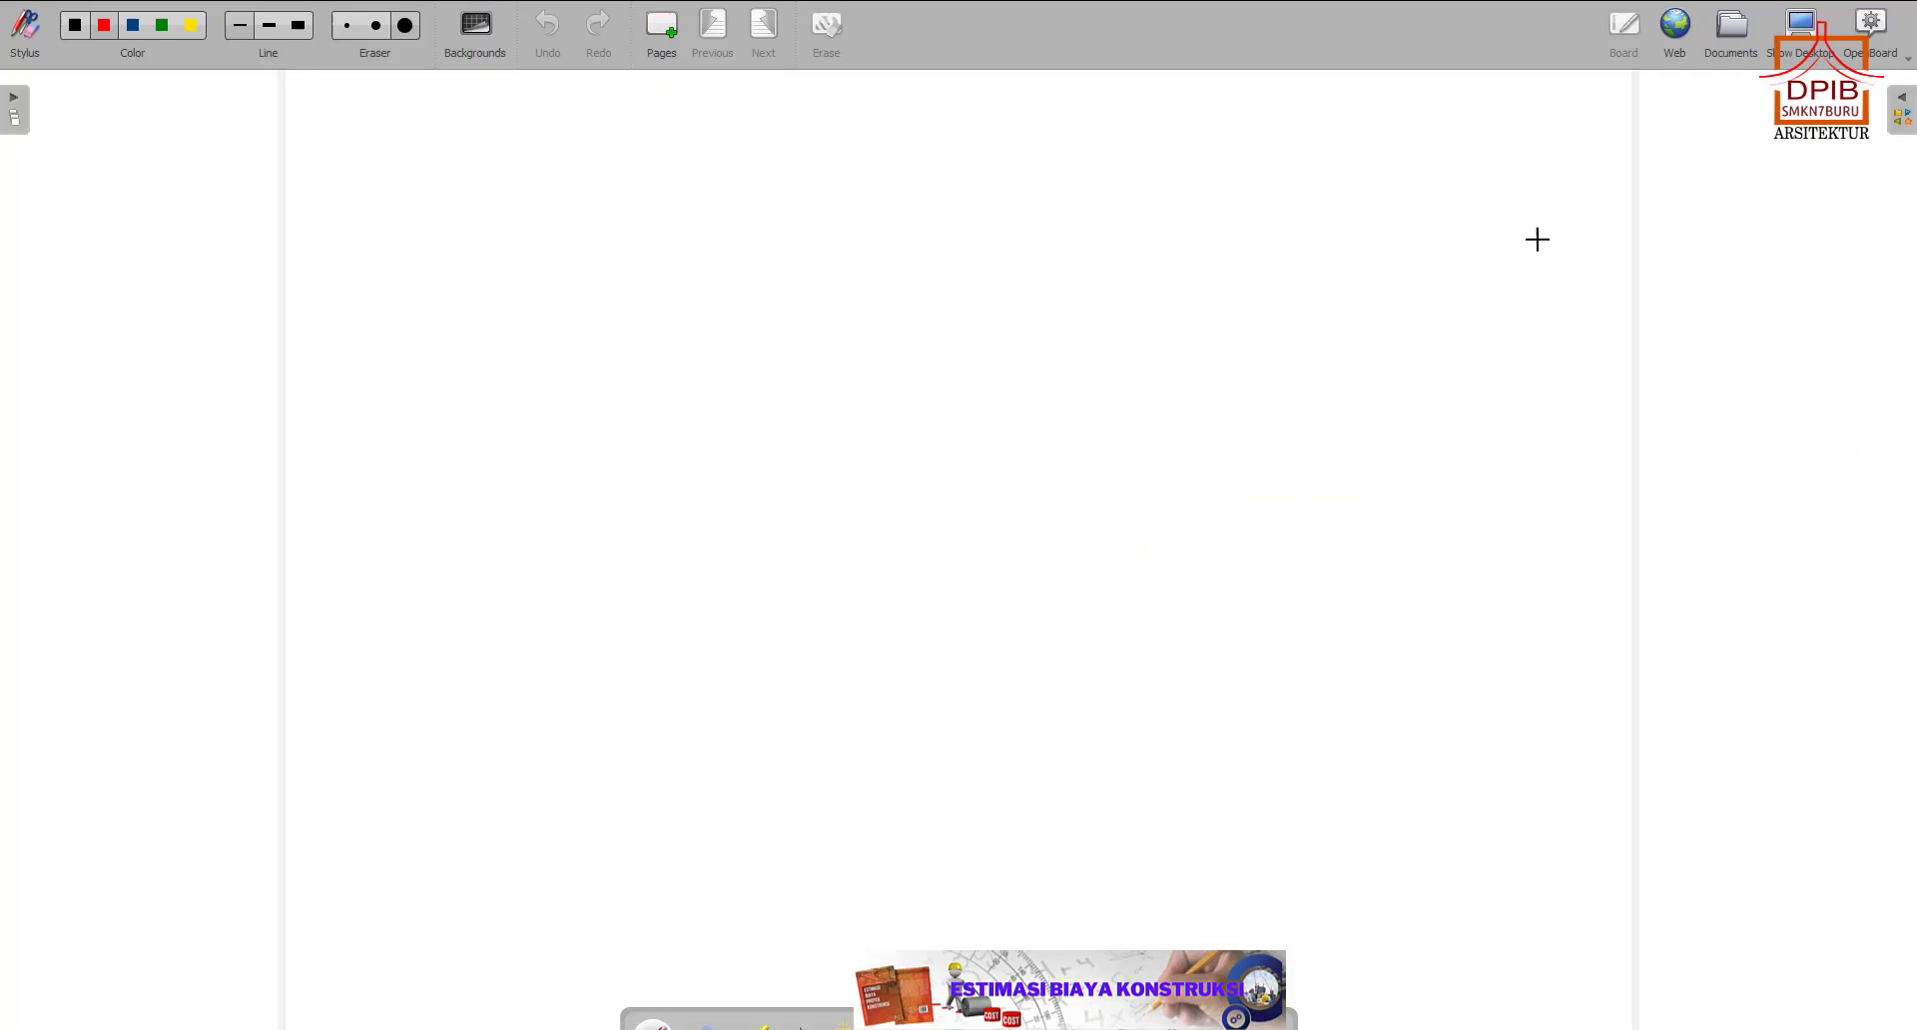
{"action": "left_click", "coordinate": [1905, 61]}
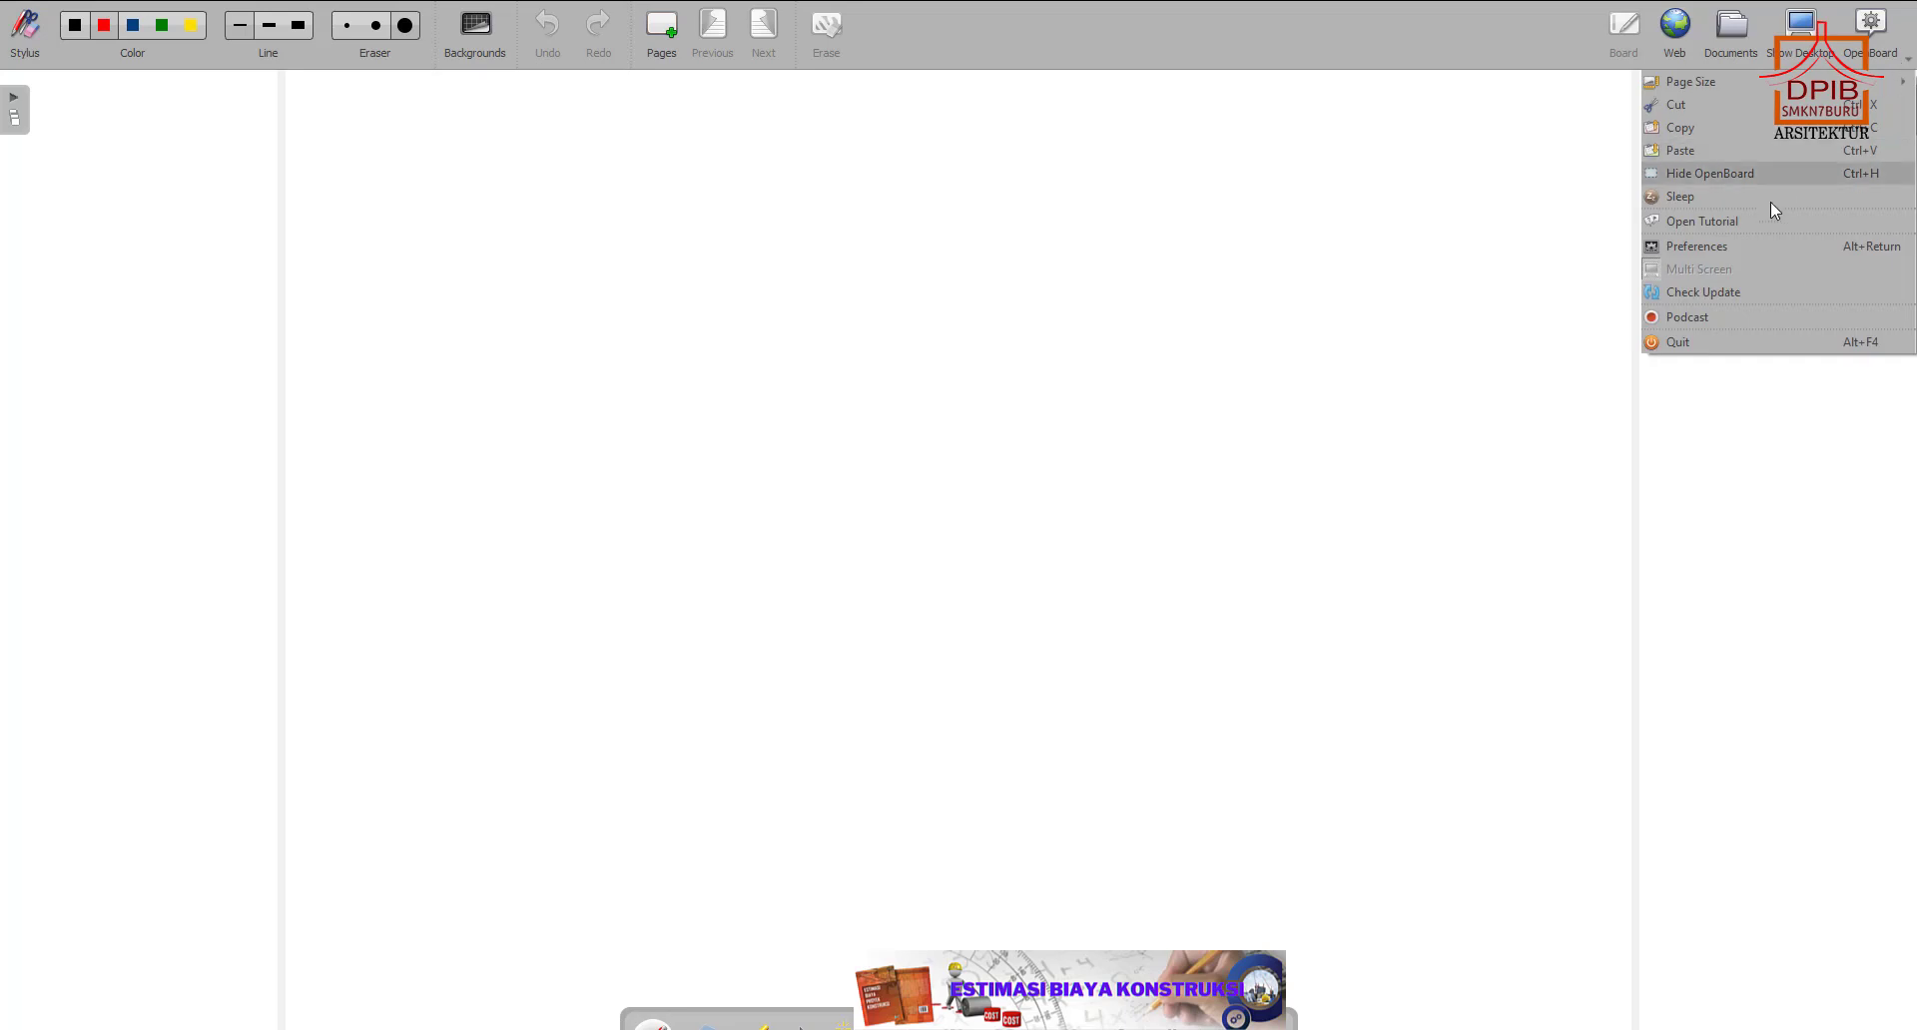
{"action": "left_click", "coordinate": [1695, 341]}
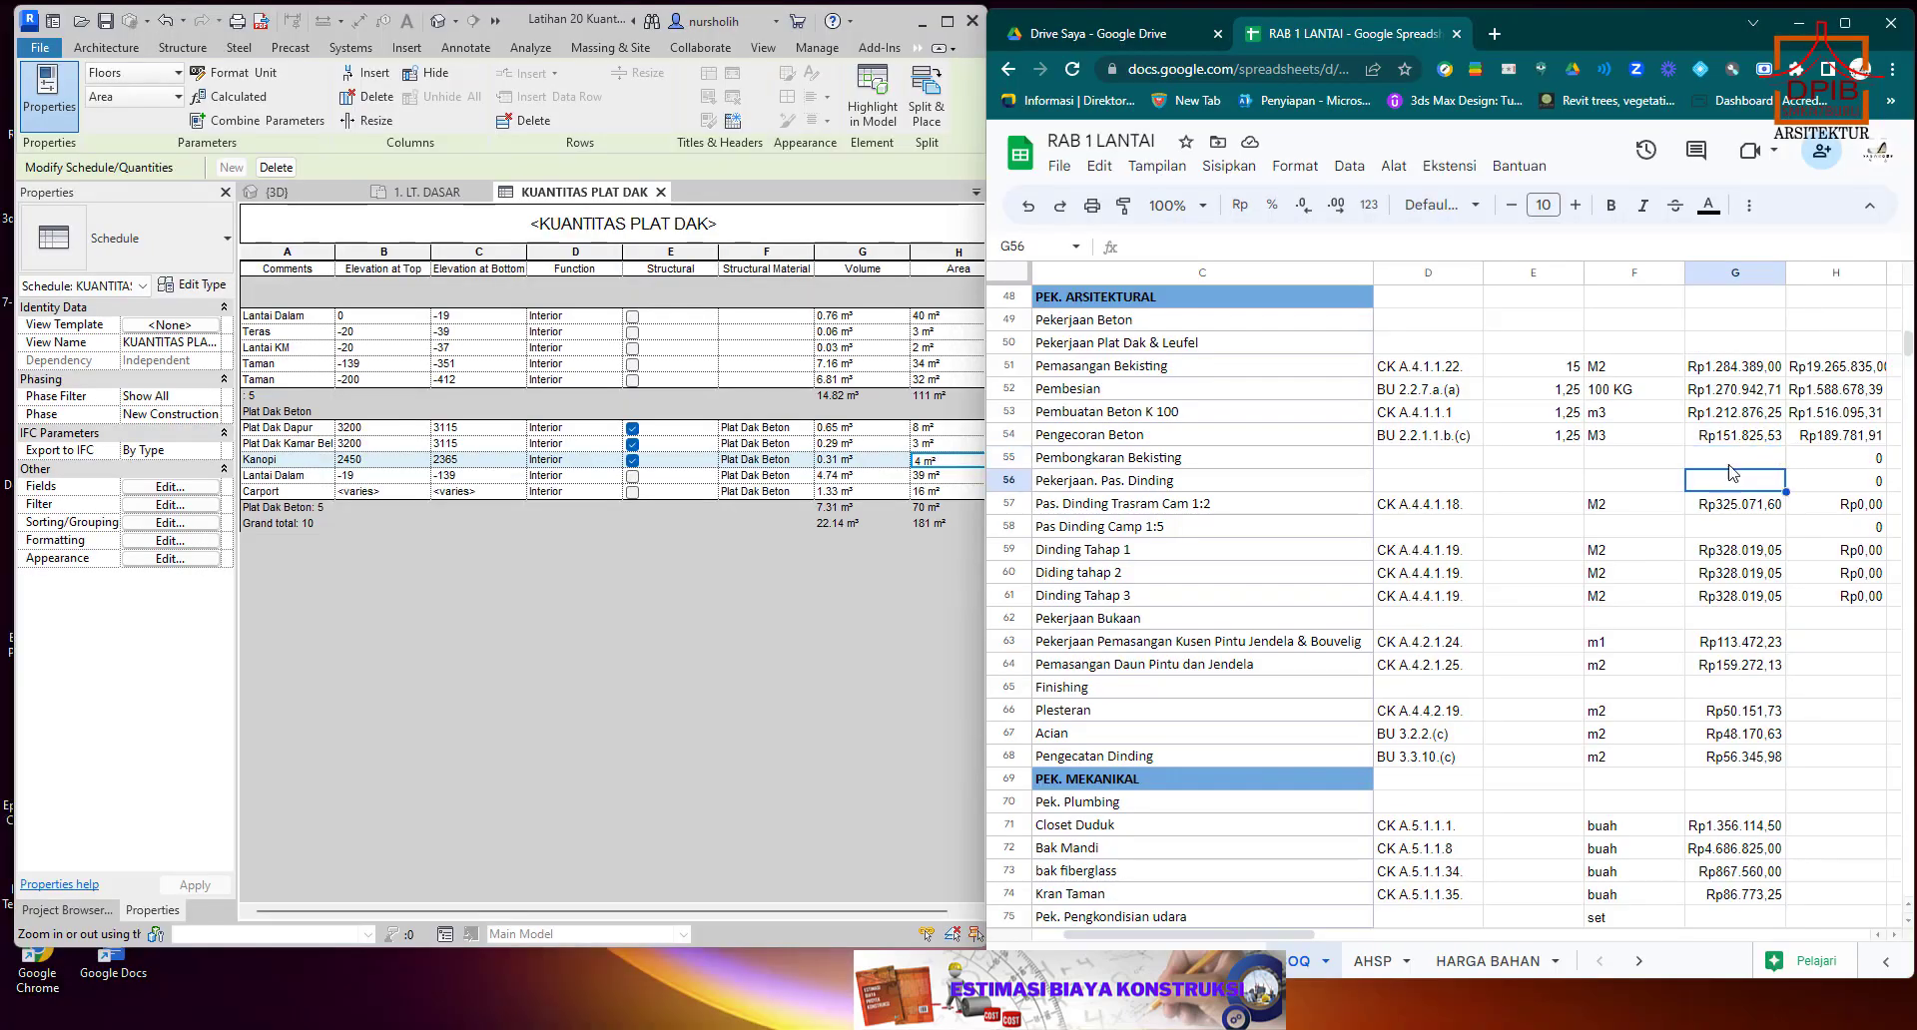
{"action": "type", "text": "+"}
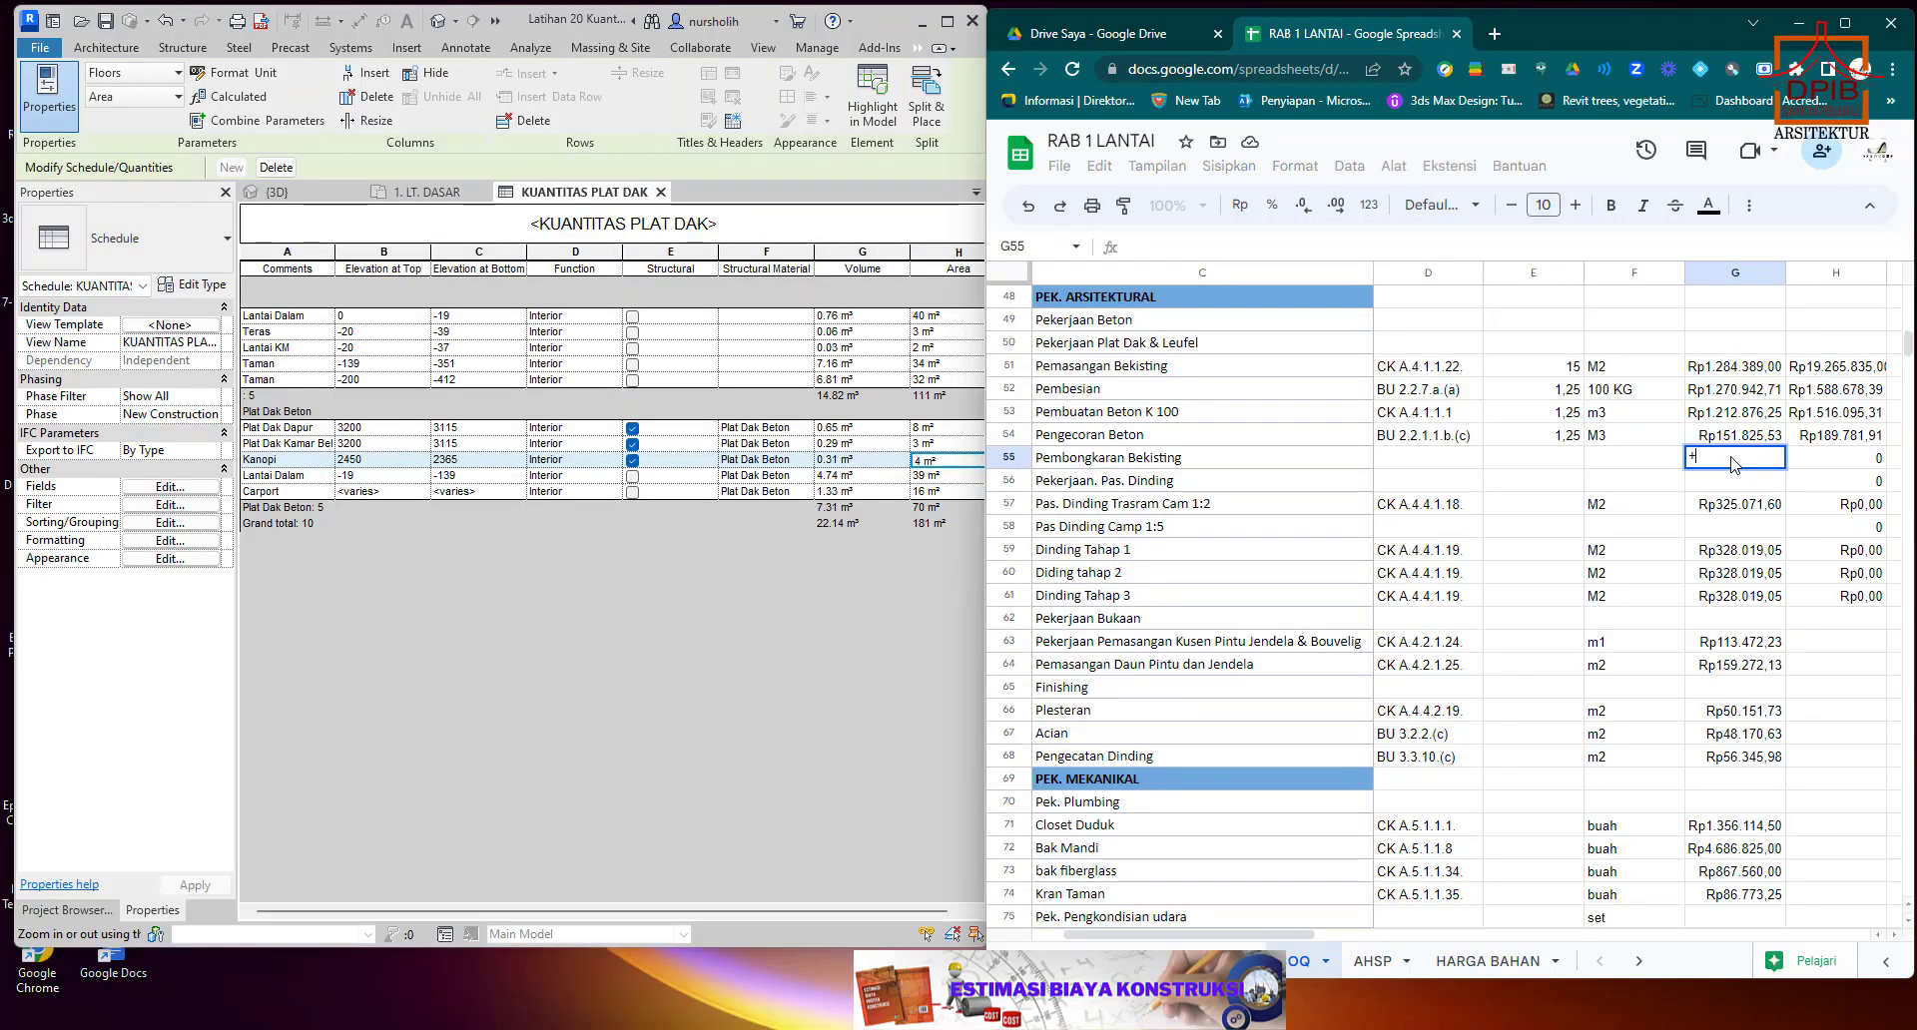
{"action": "left_click", "coordinate": [1727, 435]}
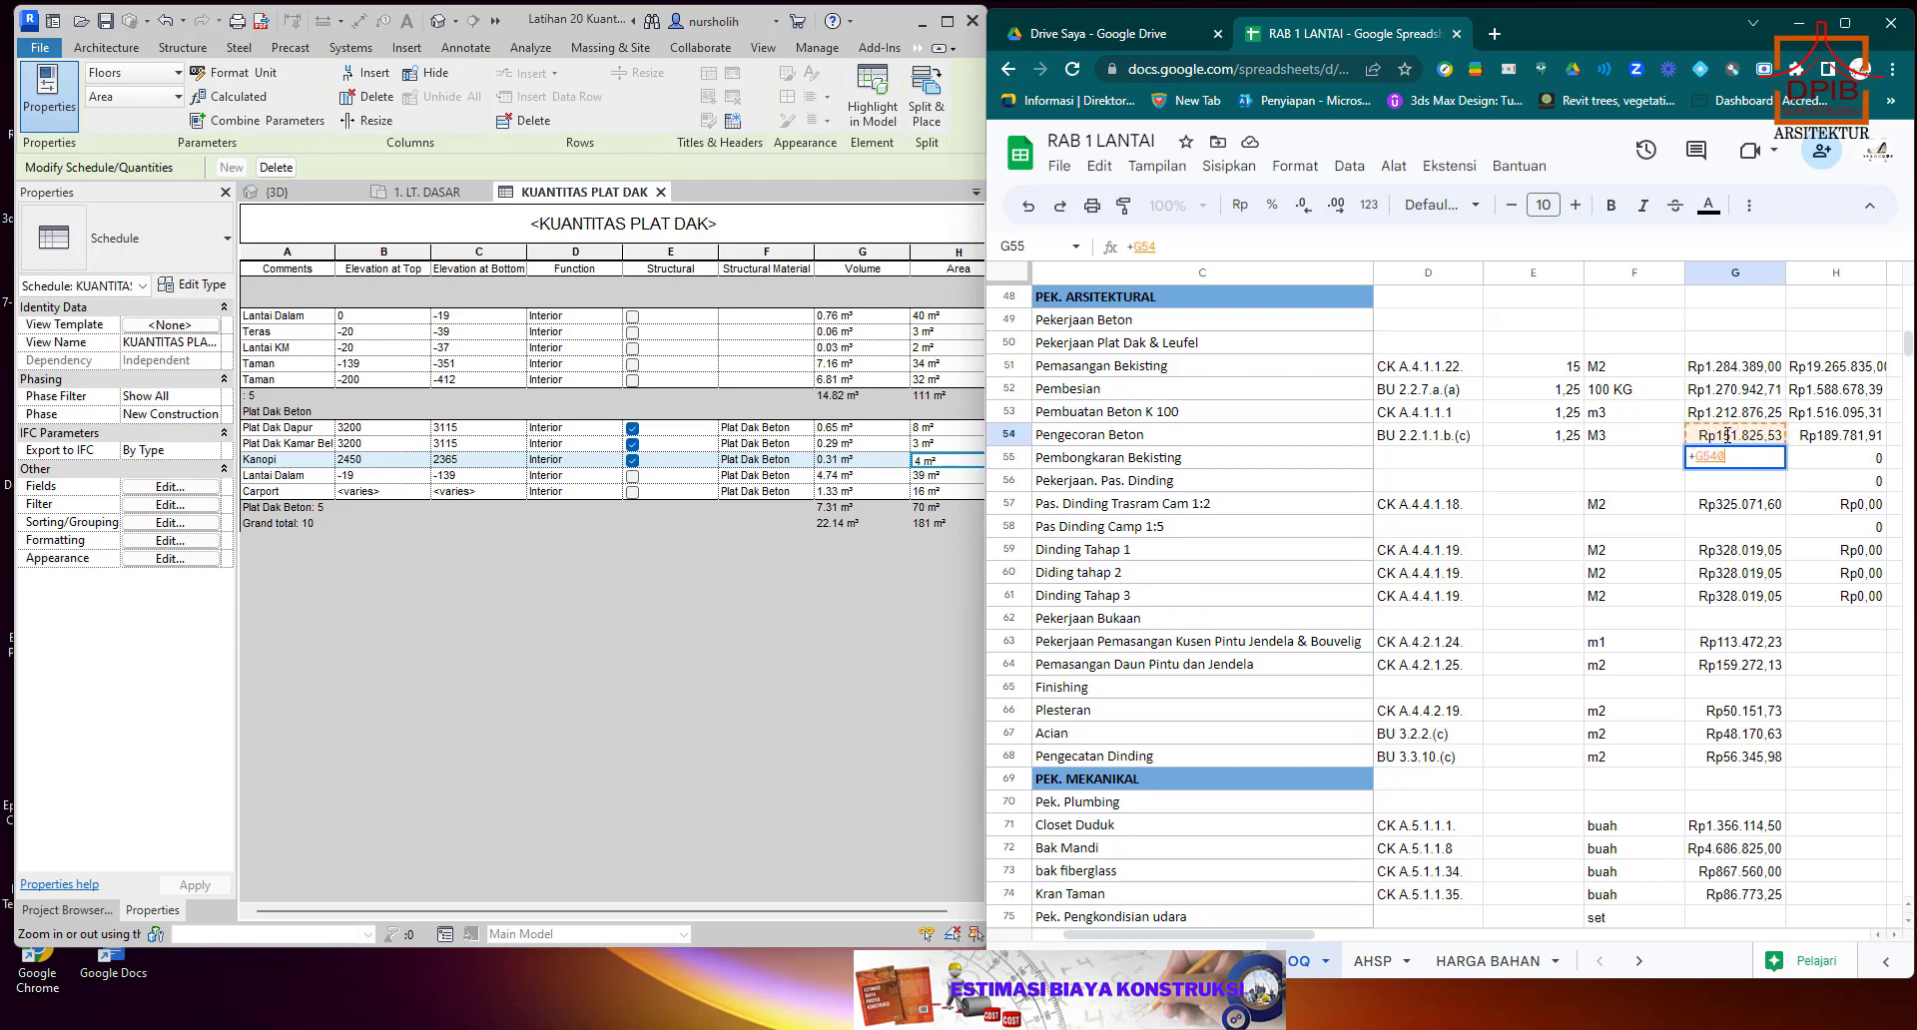
{"action": "type", "text": "0,"}
{"action": "key", "text": "BackSpace"}
{"action": "key", "text": "BackSpace"}
{"action": "key", "text": "BackSpace"}
{"action": "key", "text": "BackSpace"}
{"action": "key", "text": "BackSpace"}
{"action": "key", "text": "BackSpace"}
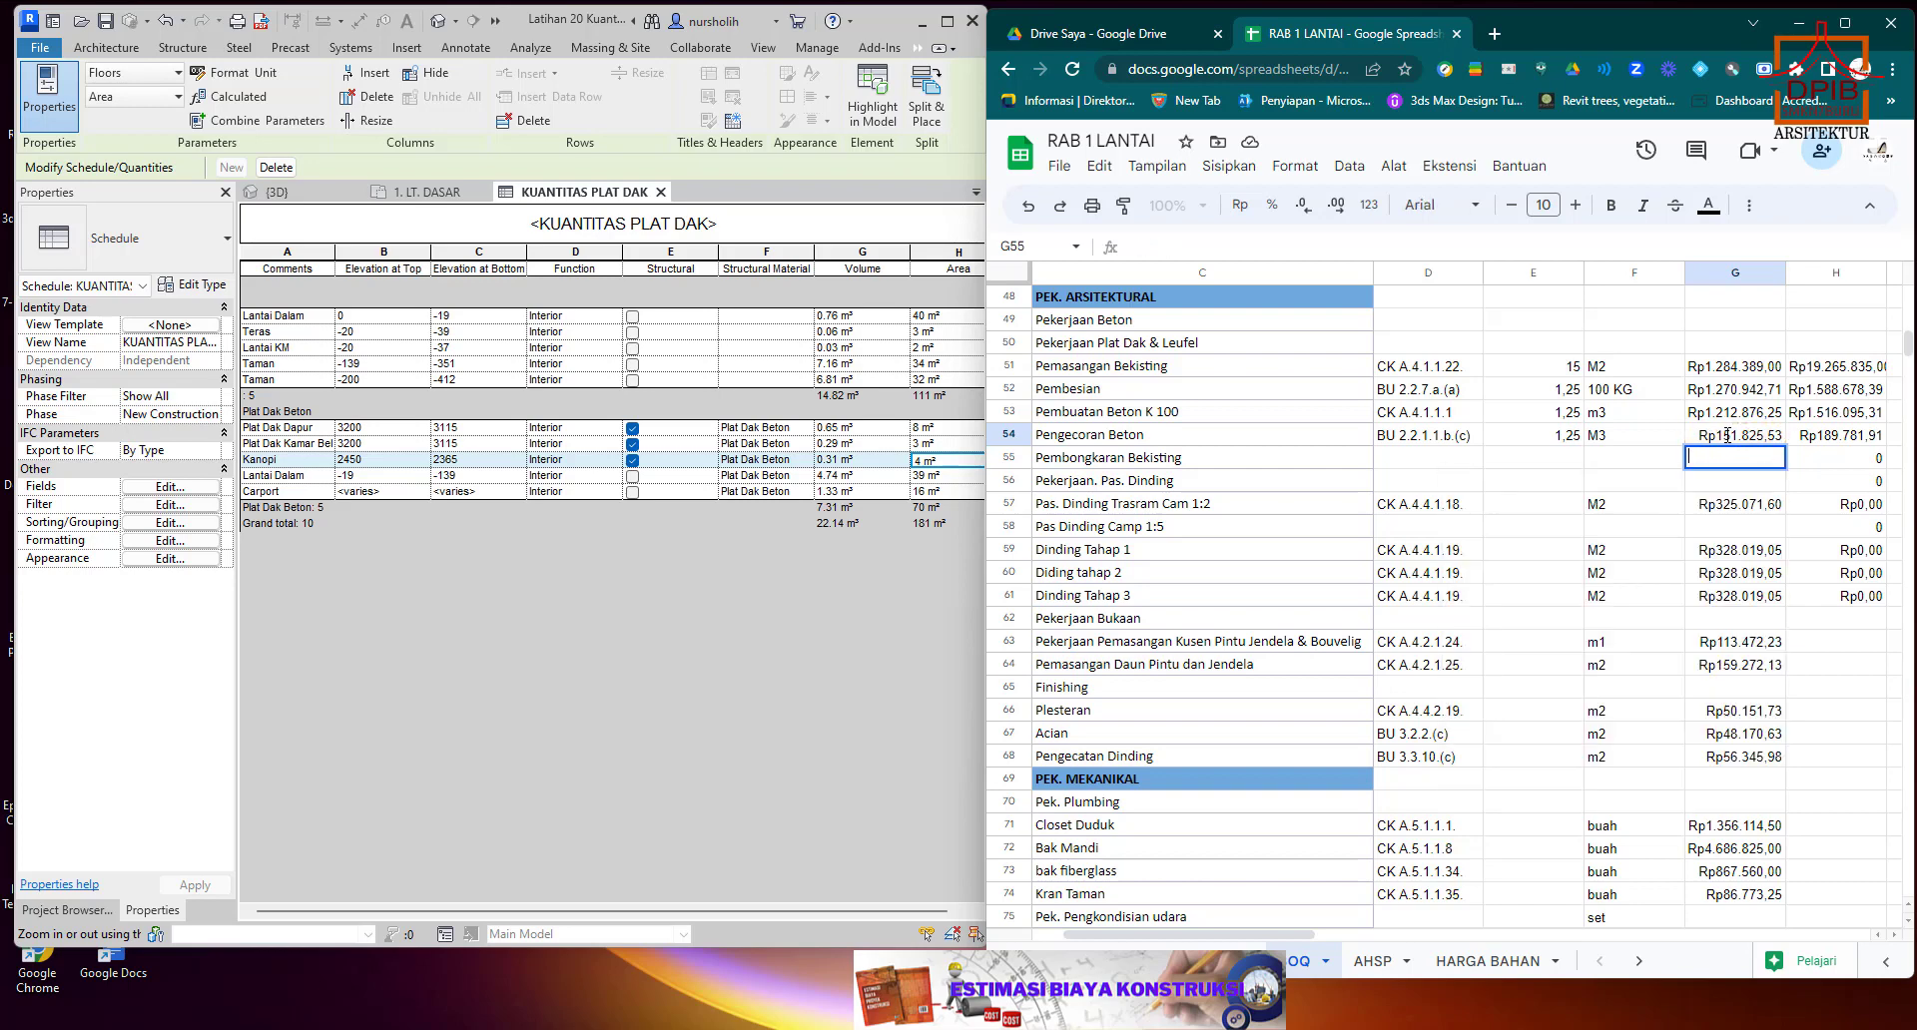
Enter =0,2 in the Pembongkaran Bekisting unit price cell G55 and select the Pengecoran Beton price in G54.
{"action": "type", "text": "="}
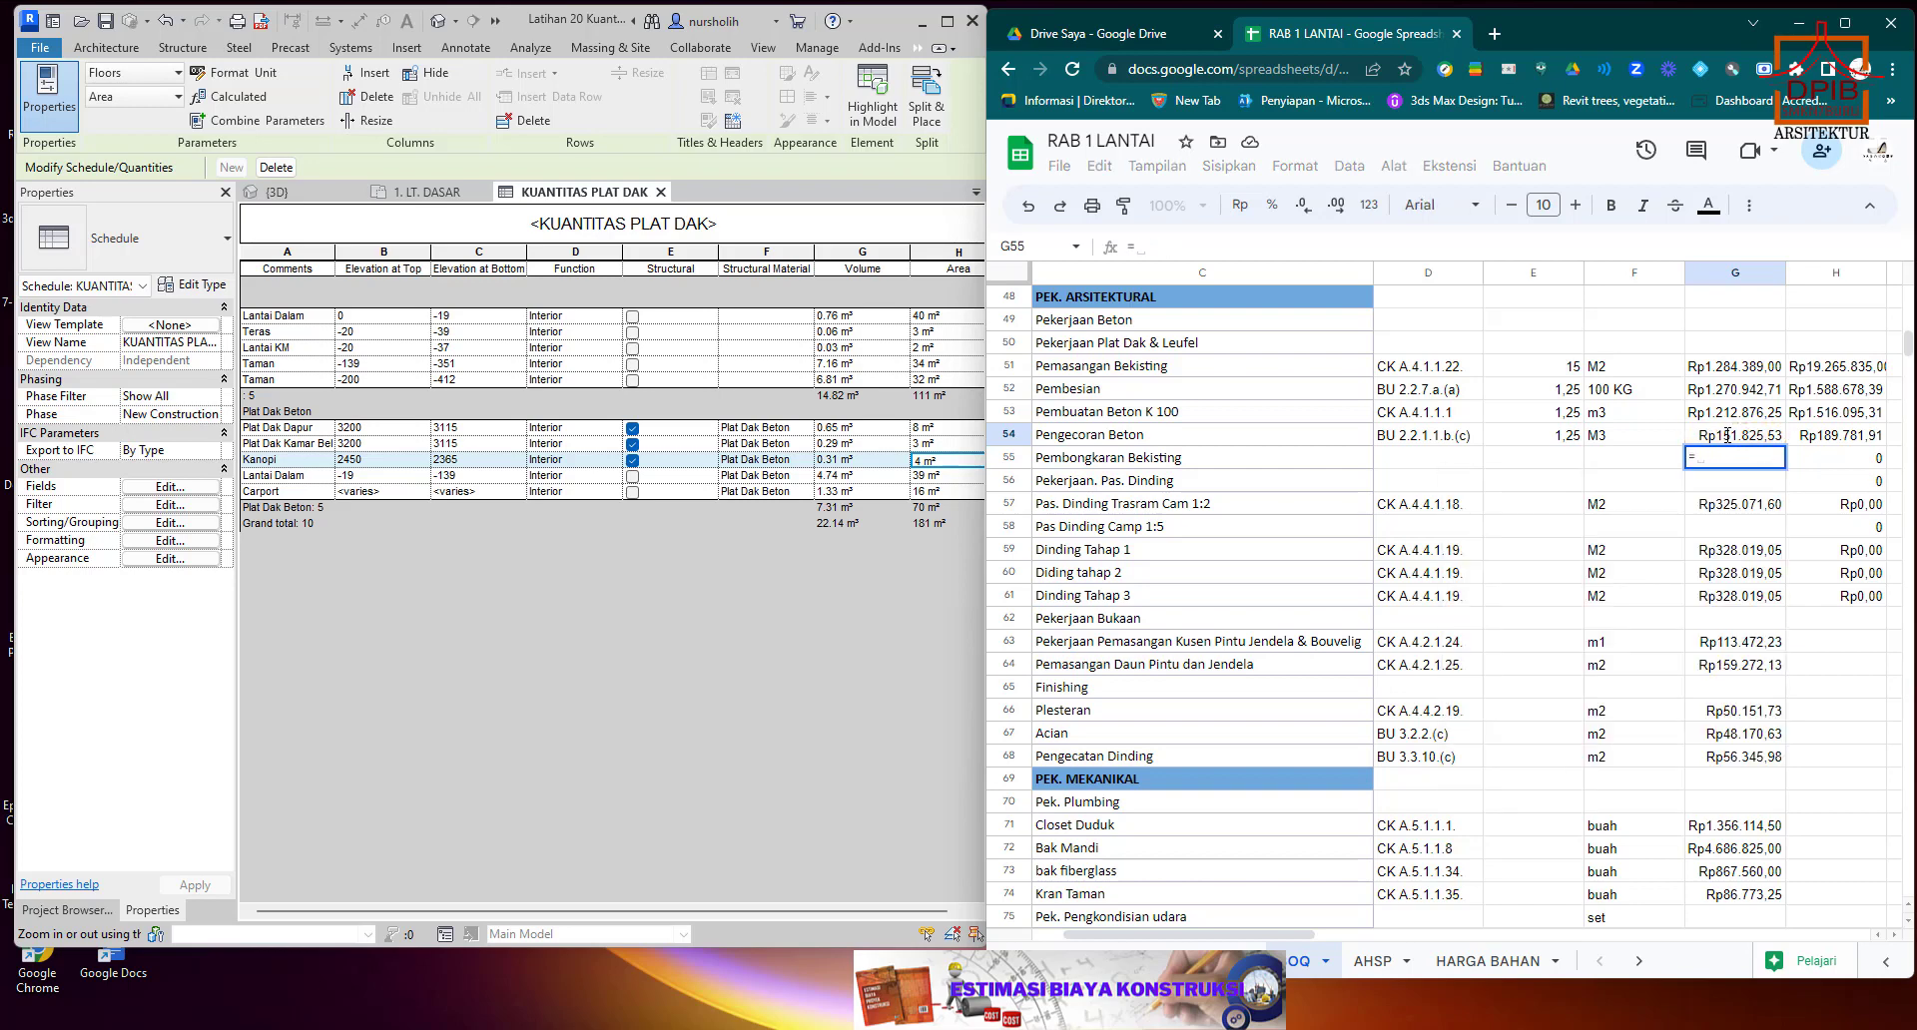
{"action": "type", "text": "0,"}
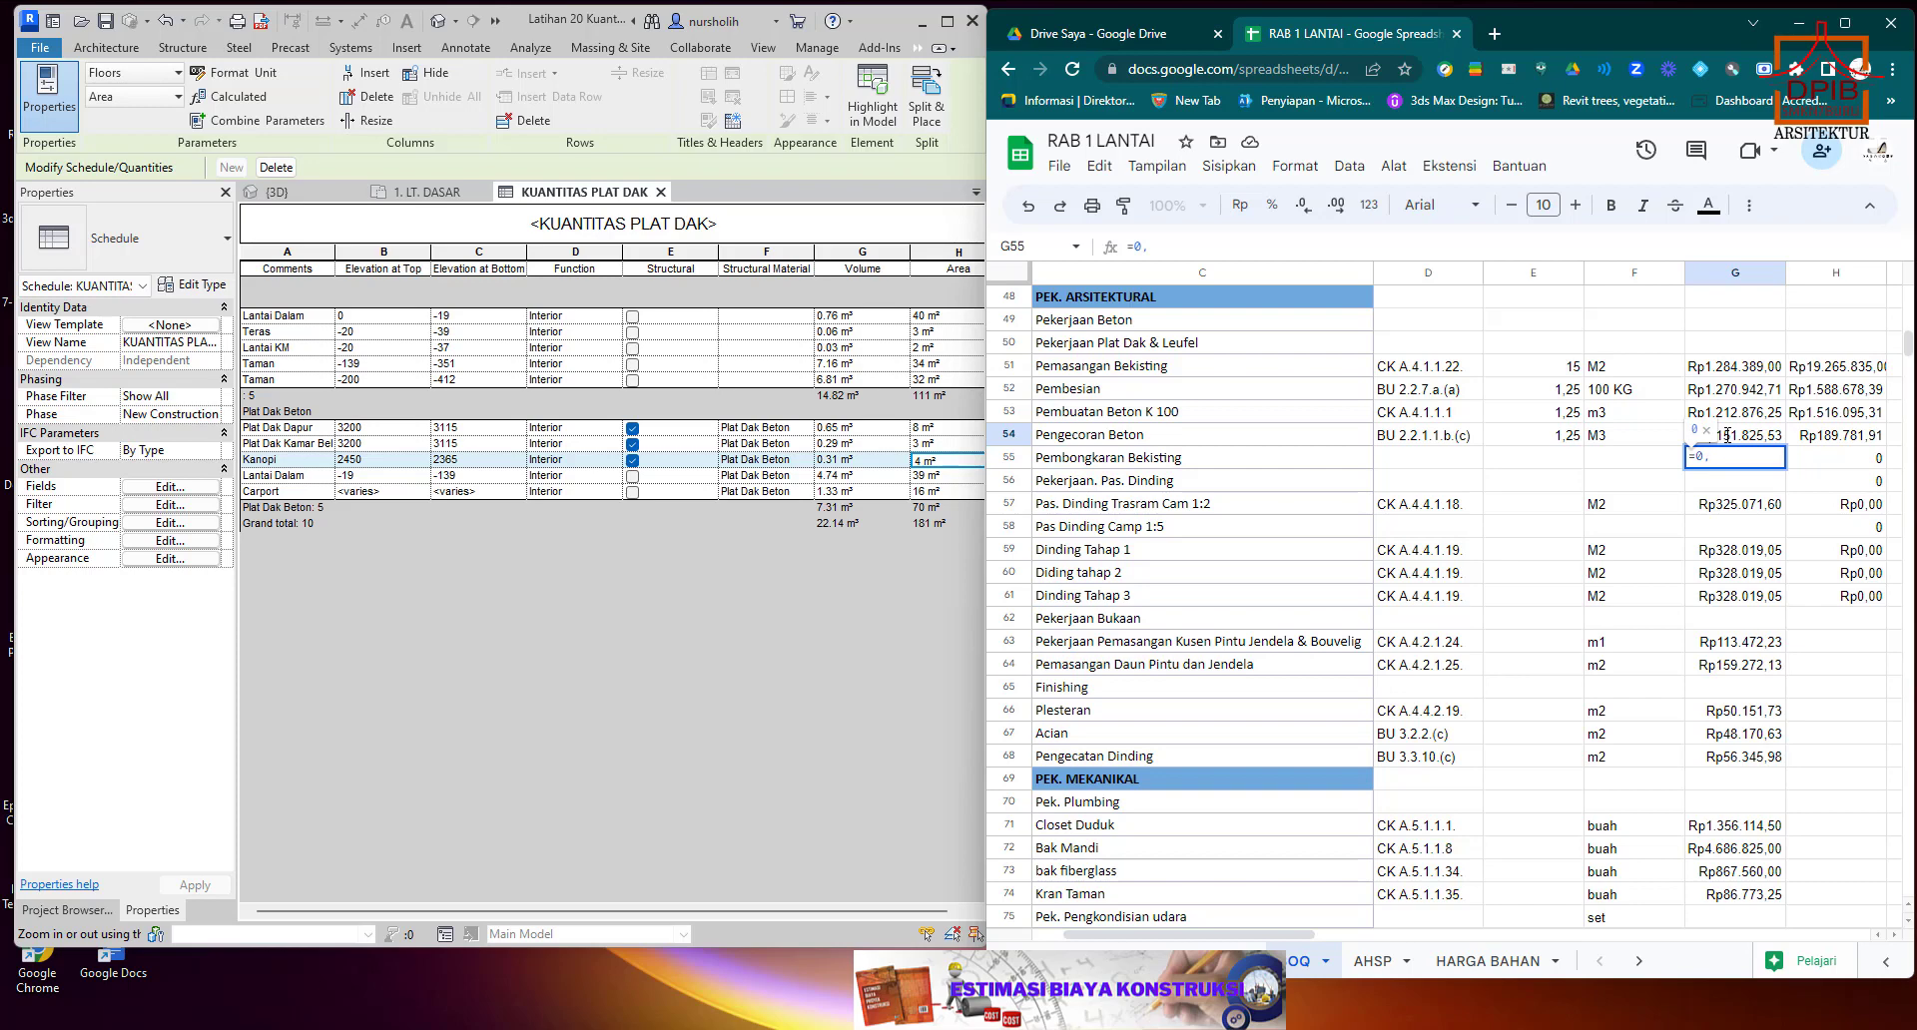
{"action": "type", "text": "2"}
{"action": "left_click", "coordinate": [1749, 442]}
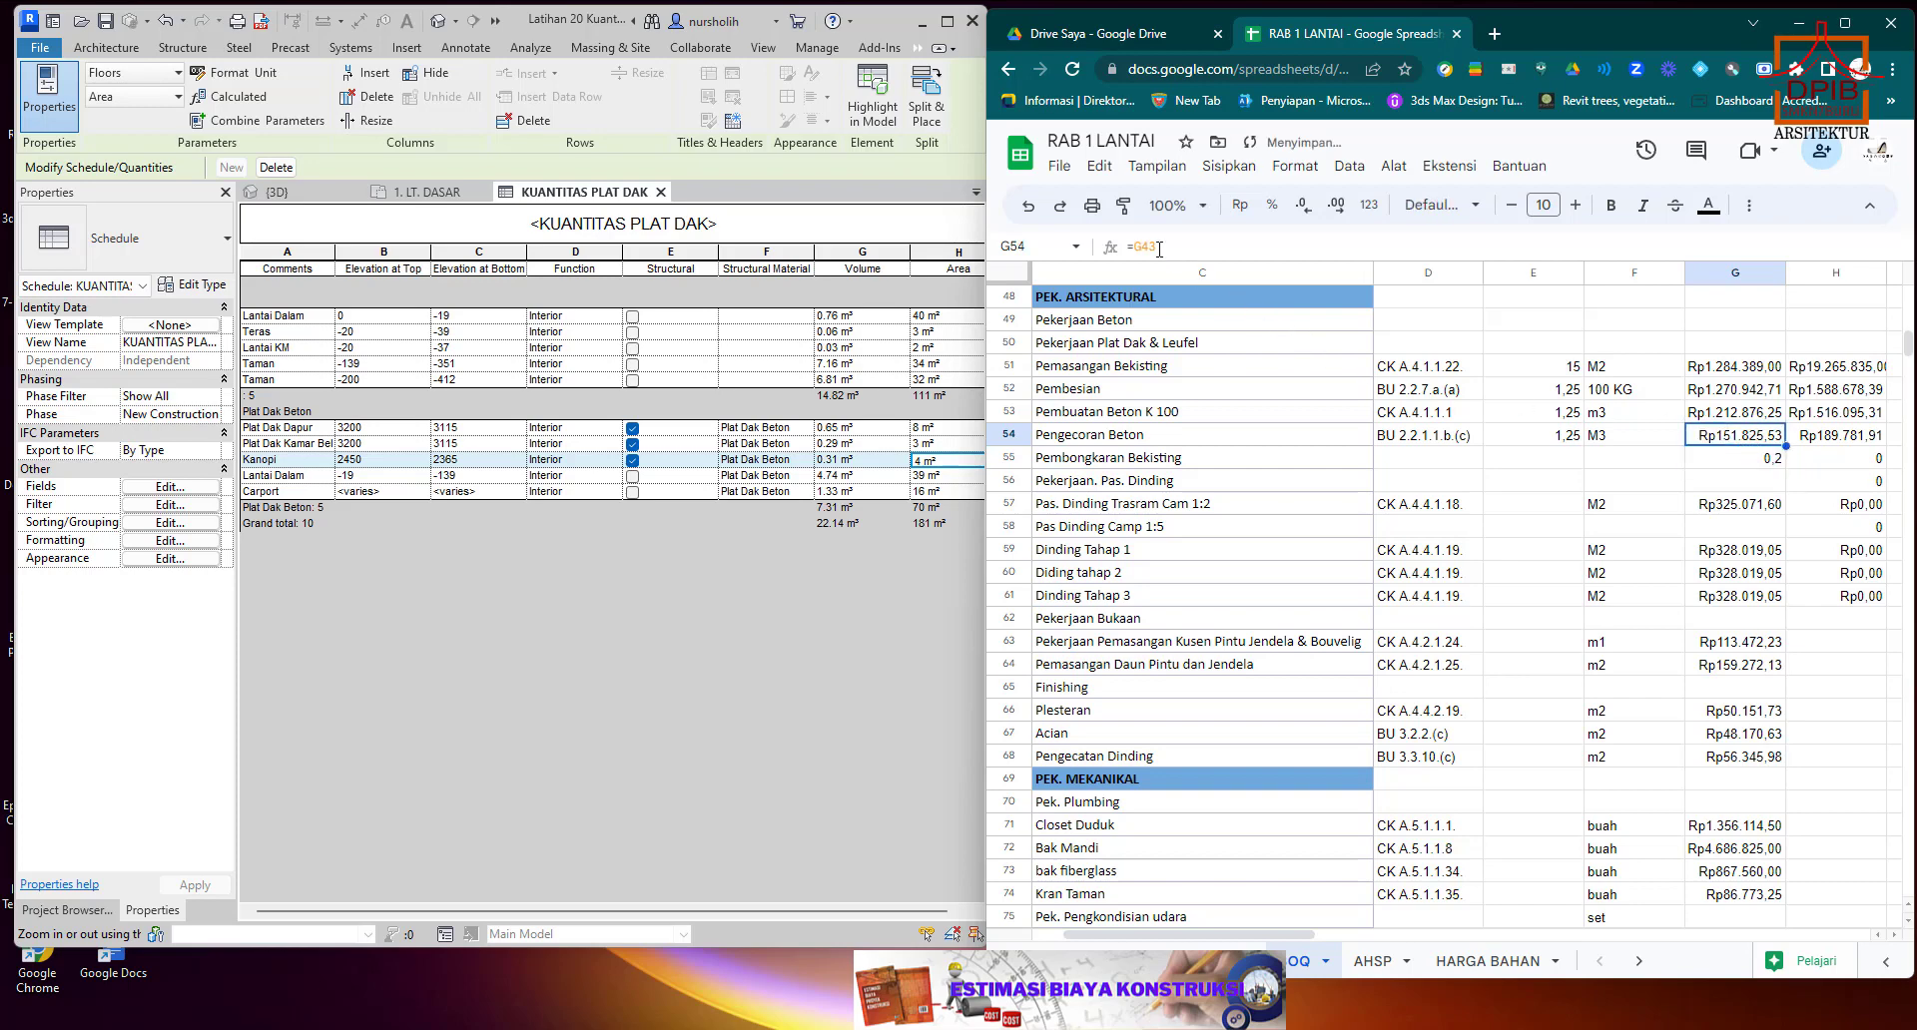
Complete the Pembongkaran Bekisting unit price formula in G55 as 0,2 times the Pengecoran Beton price in G54.
{"action": "left_click", "coordinate": [1742, 458]}
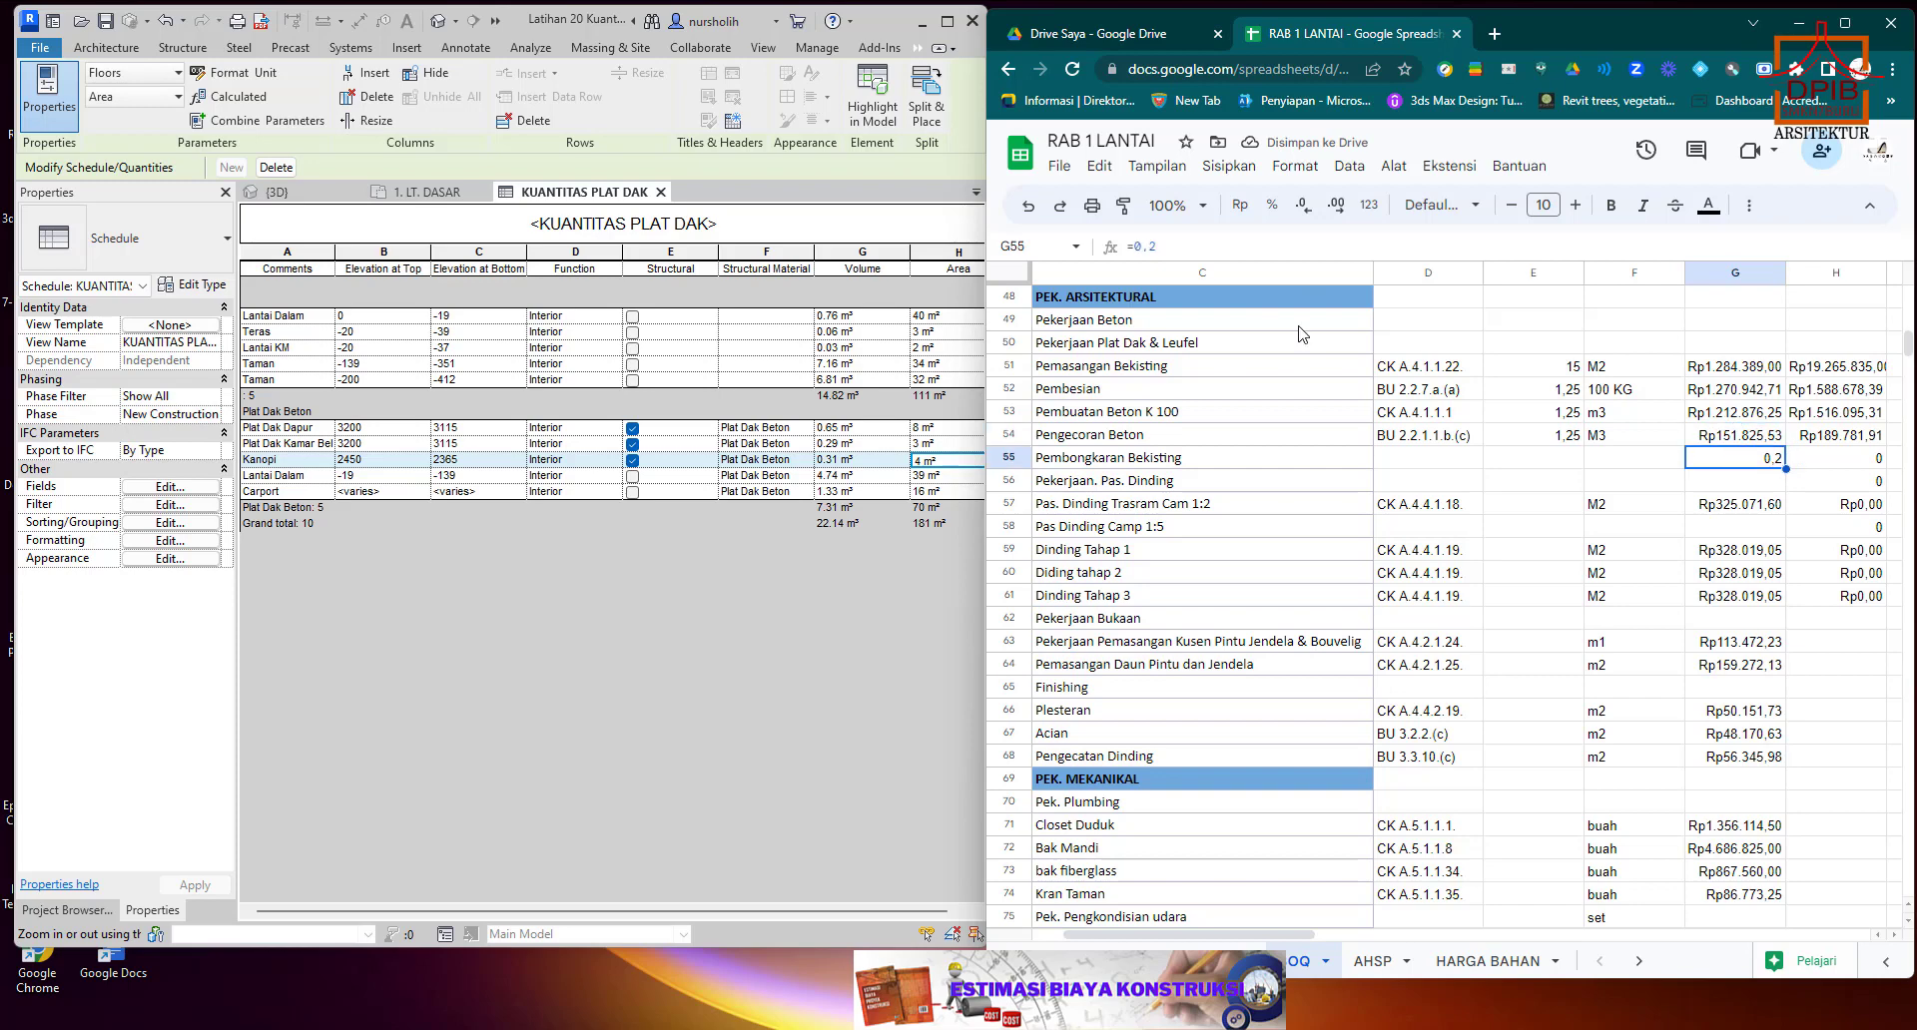
{"action": "left_click", "coordinate": [1166, 247]}
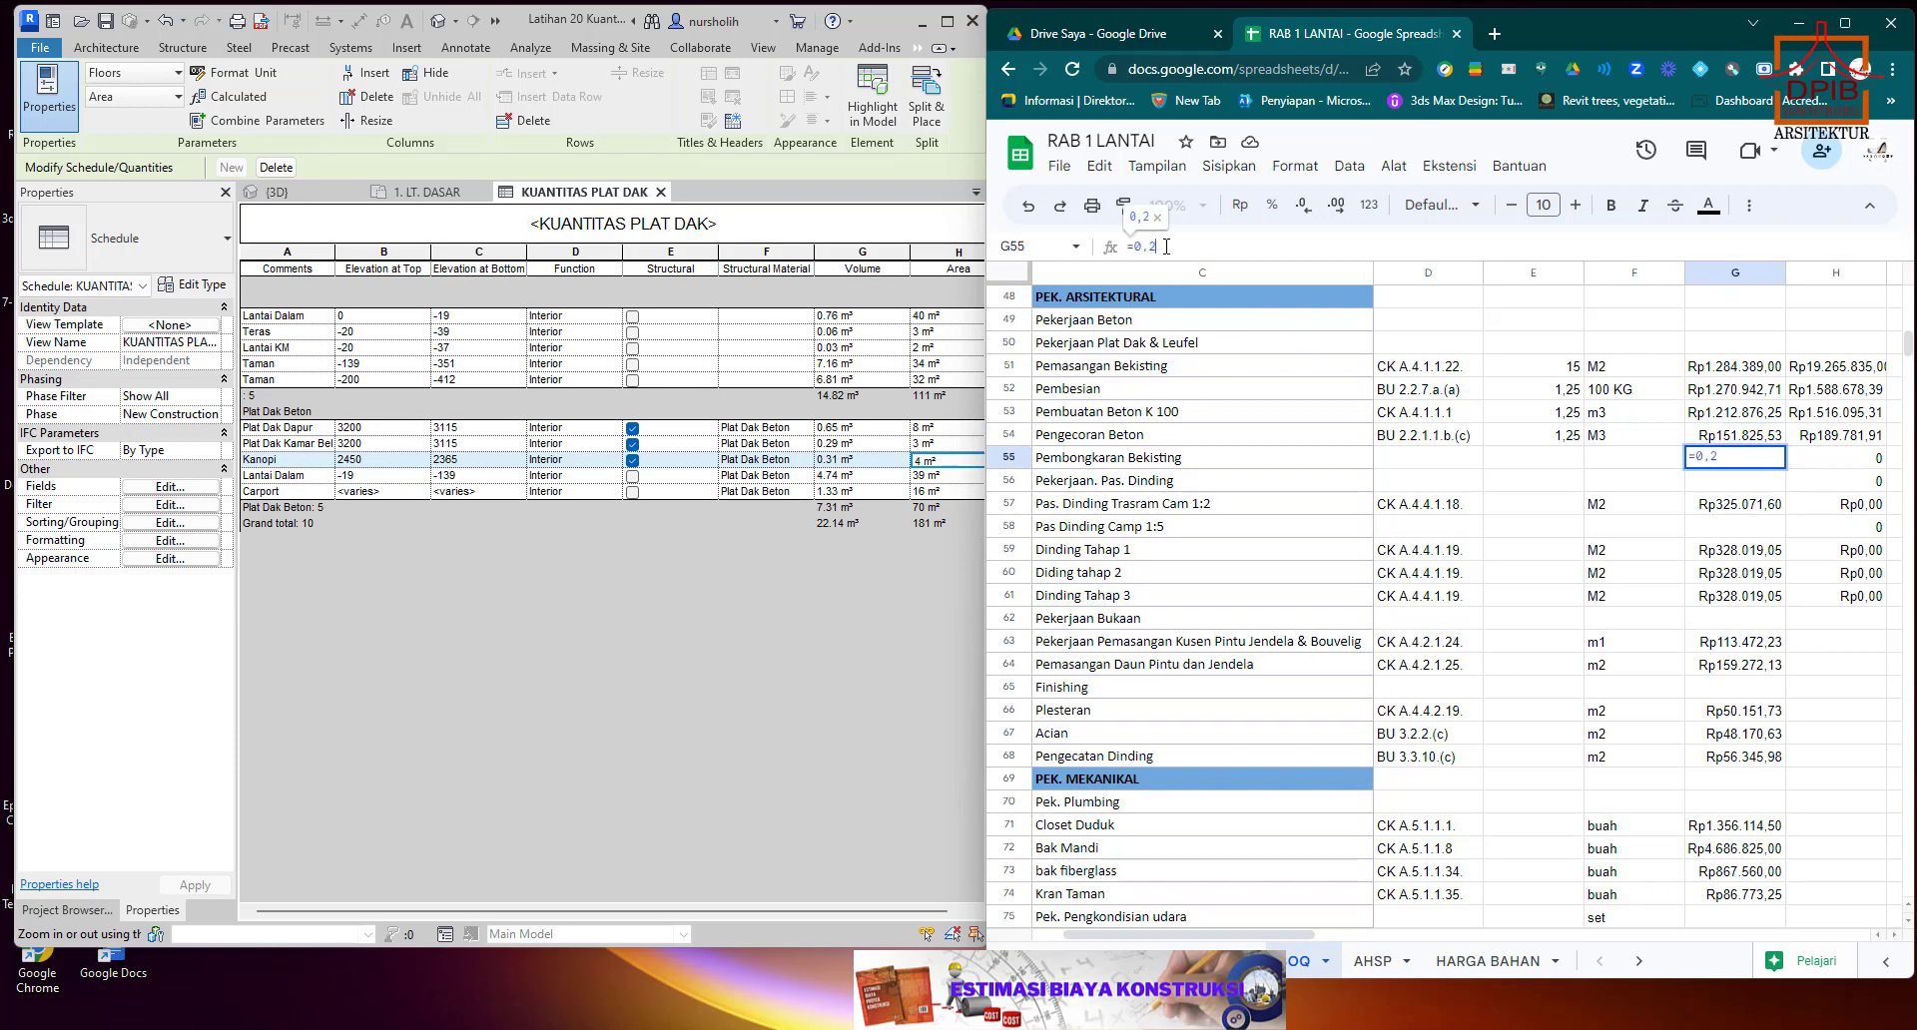
{"action": "type", "text": "*"}
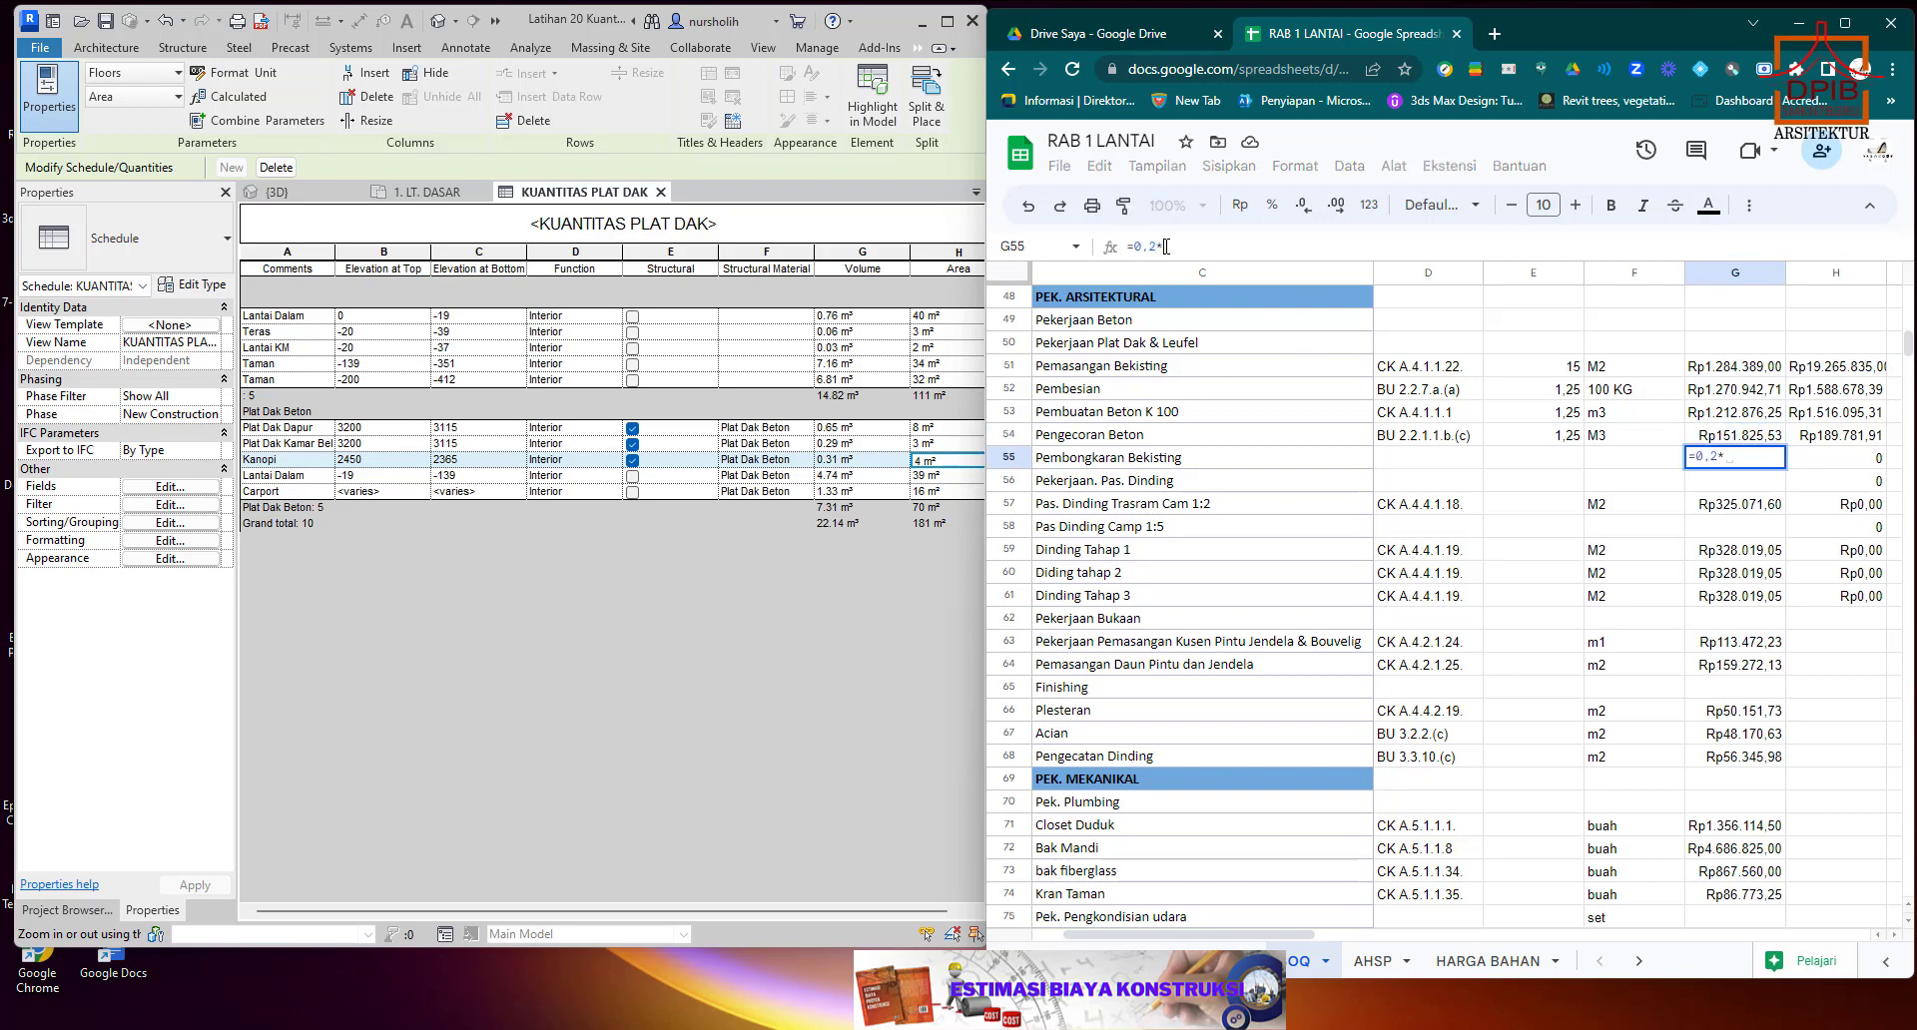
{"action": "left_click", "coordinate": [1718, 437]}
{"action": "key", "text": "Return"}
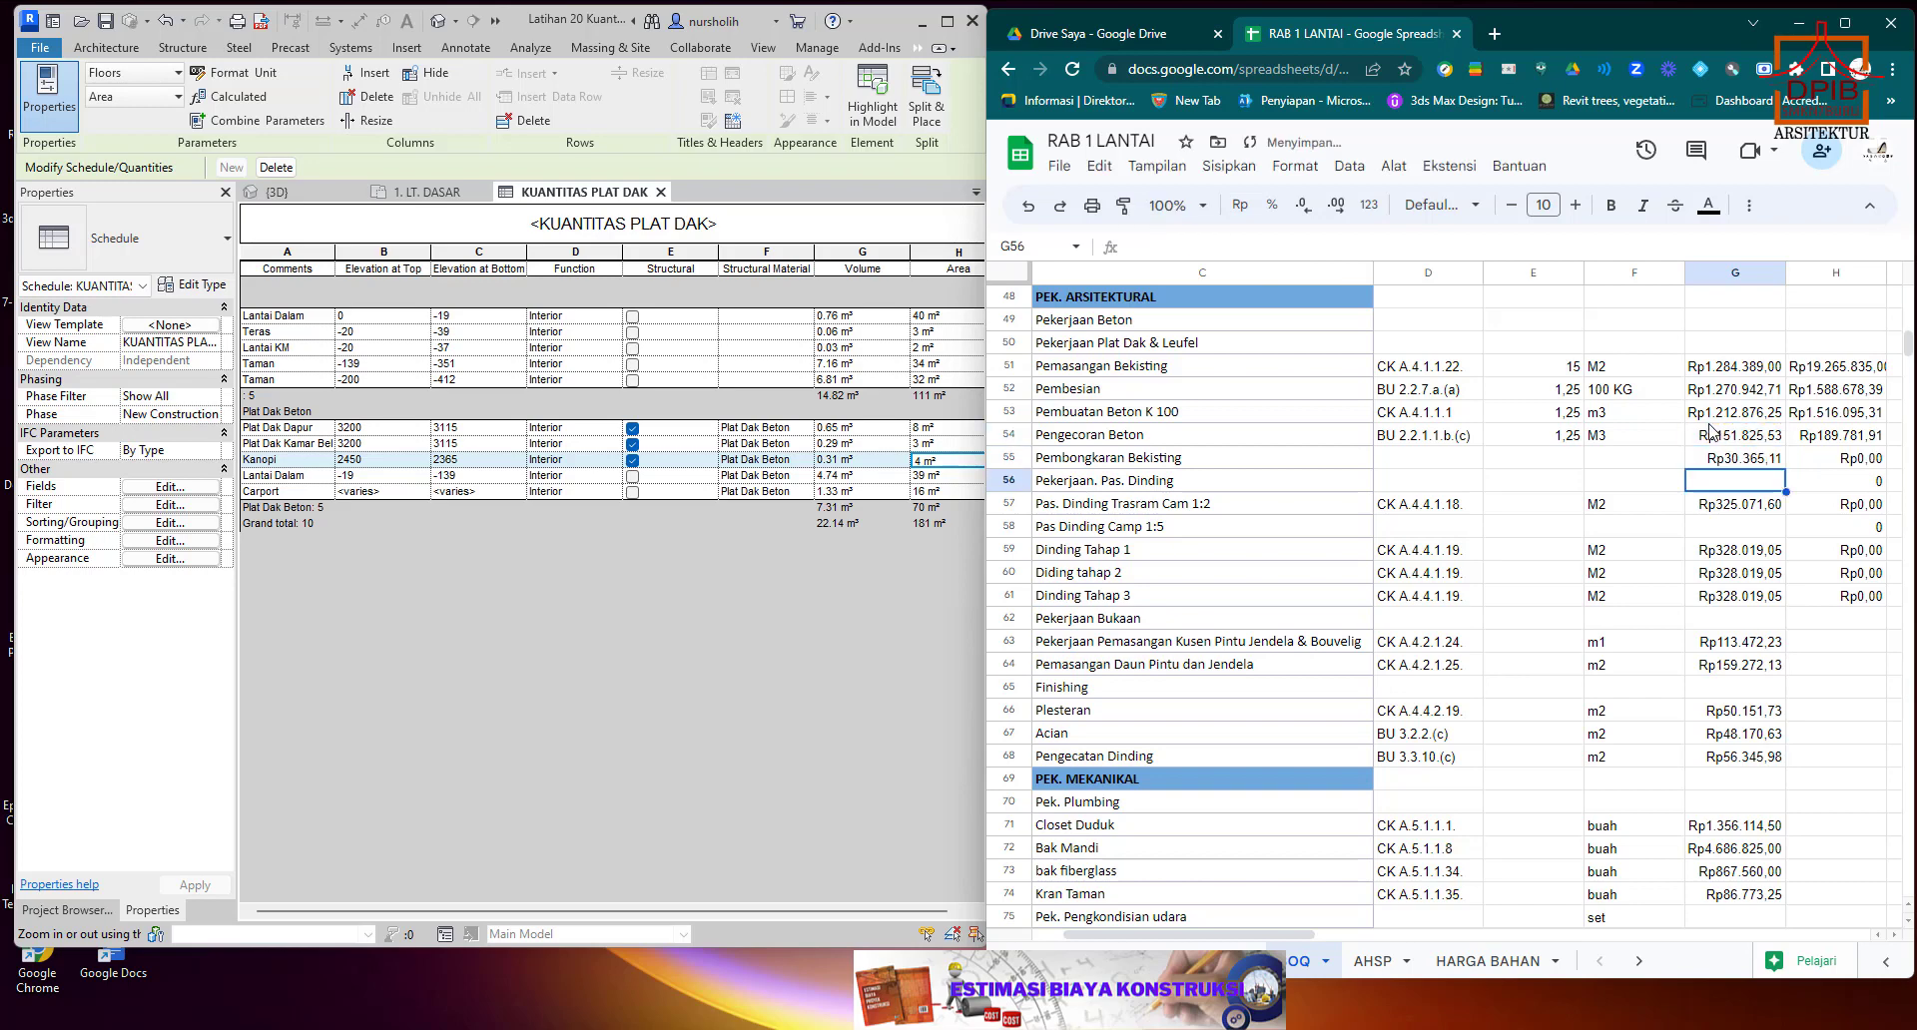
Enter 15 as the Pembongkaran Bekisting quantity in E55 and m2 as its unit in F55.
{"action": "left_click", "coordinate": [1568, 369]}
{"action": "left_click", "coordinate": [1565, 461]}
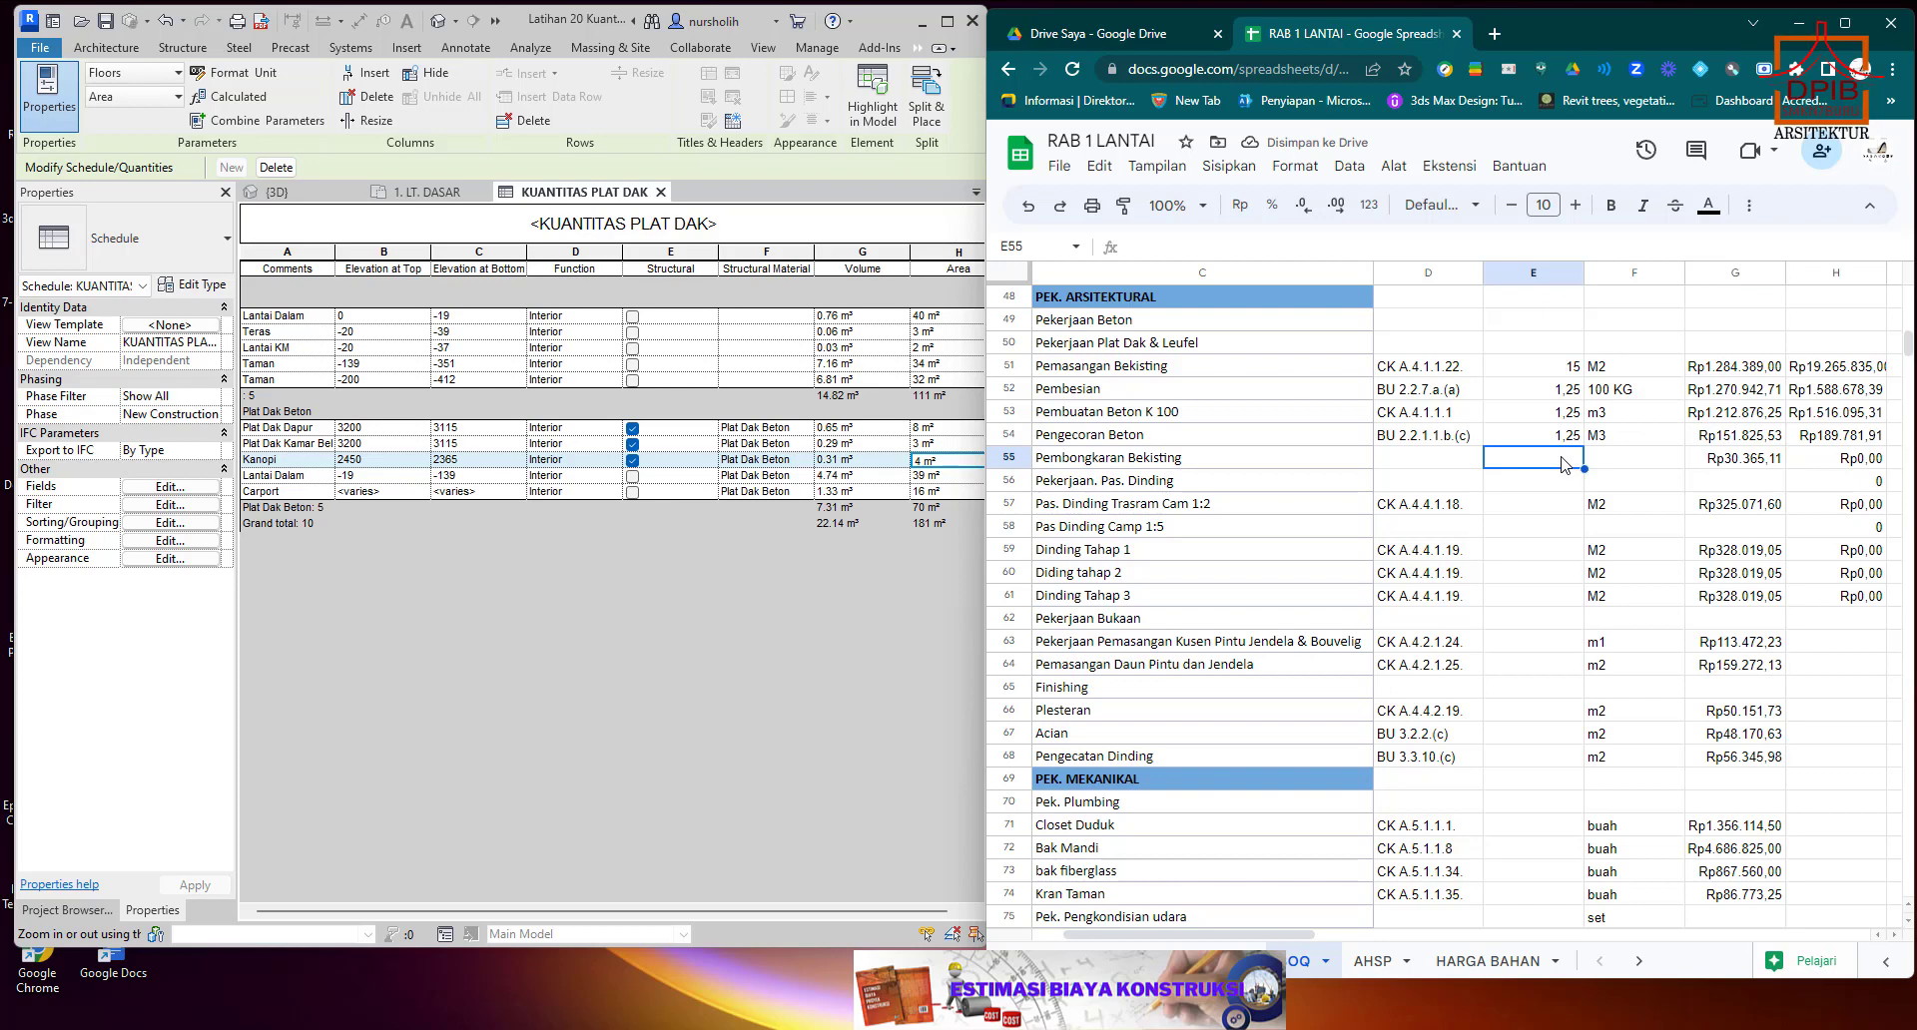
{"action": "type", "text": "15"}
{"action": "key", "text": "Return"}
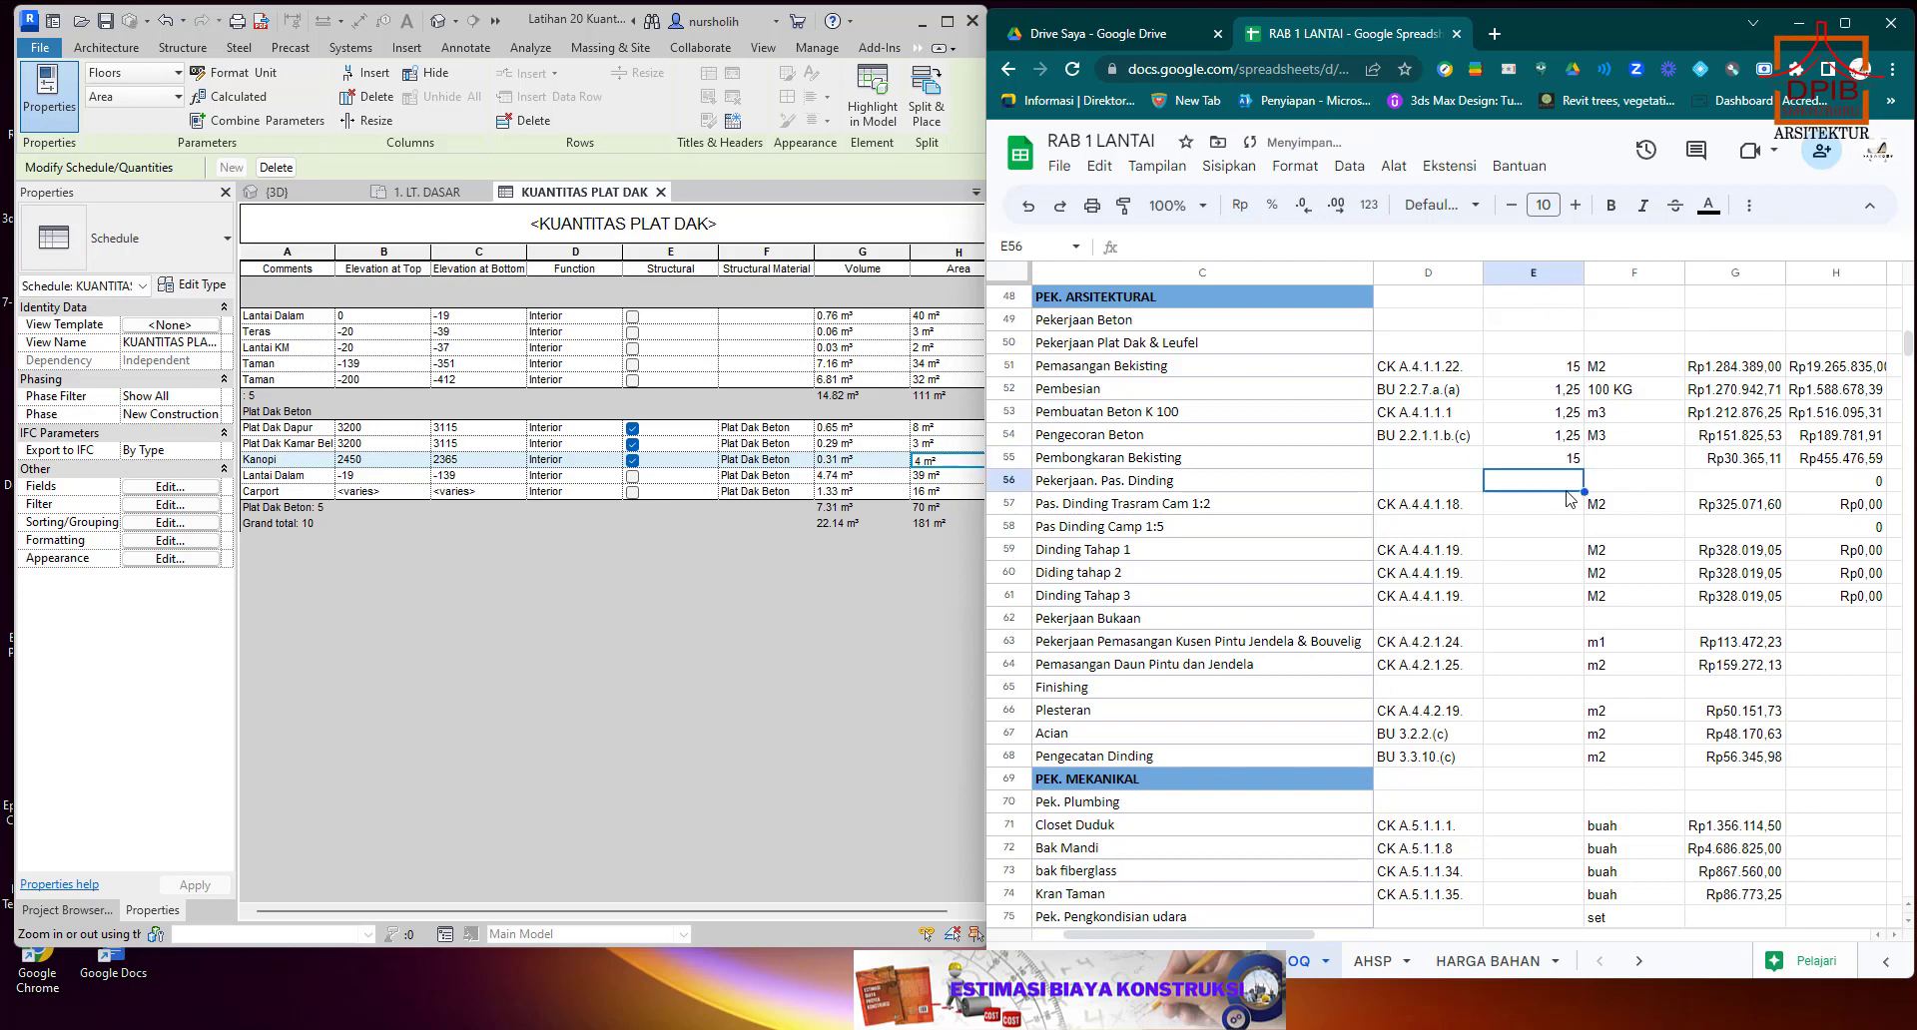
{"action": "left_click", "coordinate": [1611, 461]}
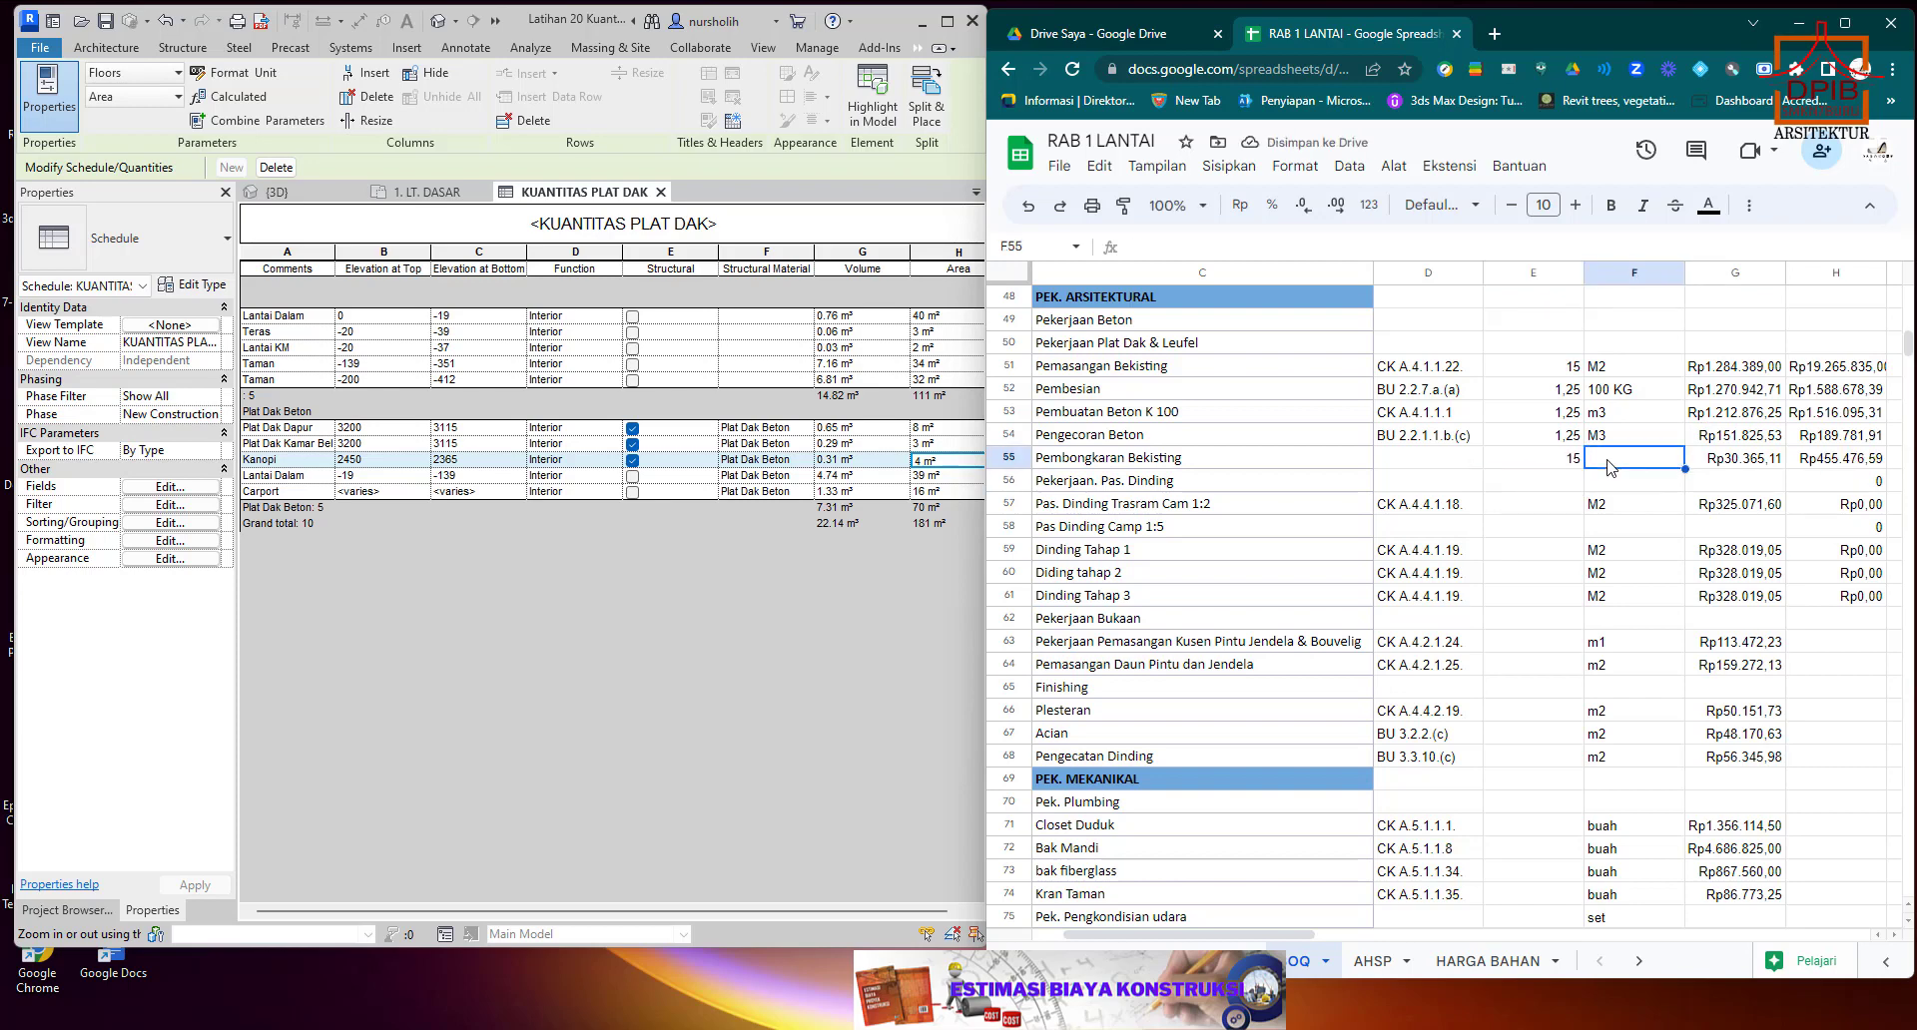
{"action": "type", "text": "n"}
{"action": "key", "text": "BackSpace"}
{"action": "type", "text": "m2"}
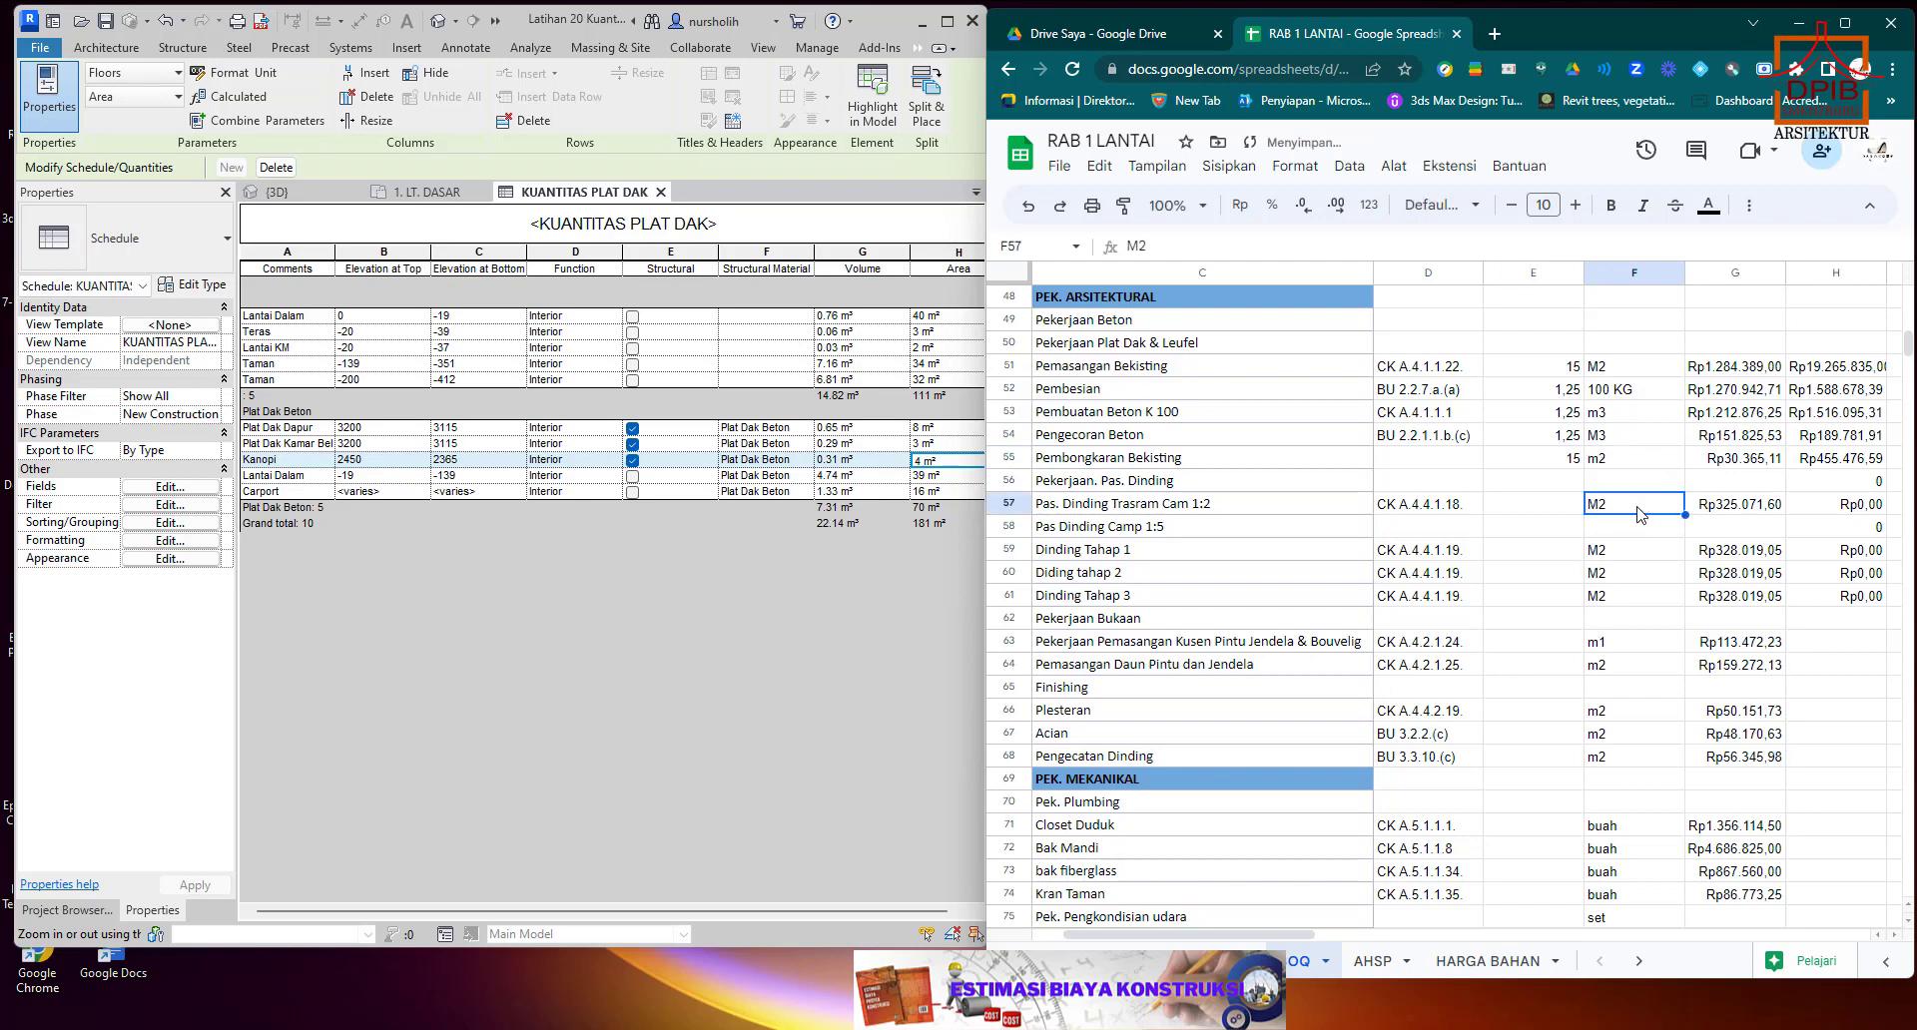
Select the Pas. Dinding Trasram code cell D57 and close the KUANTITAS PLAT DAK schedule in Revit.
{"action": "scroll", "coordinate": [1637, 514], "scroll_direction": "down", "scroll_amount": 1}
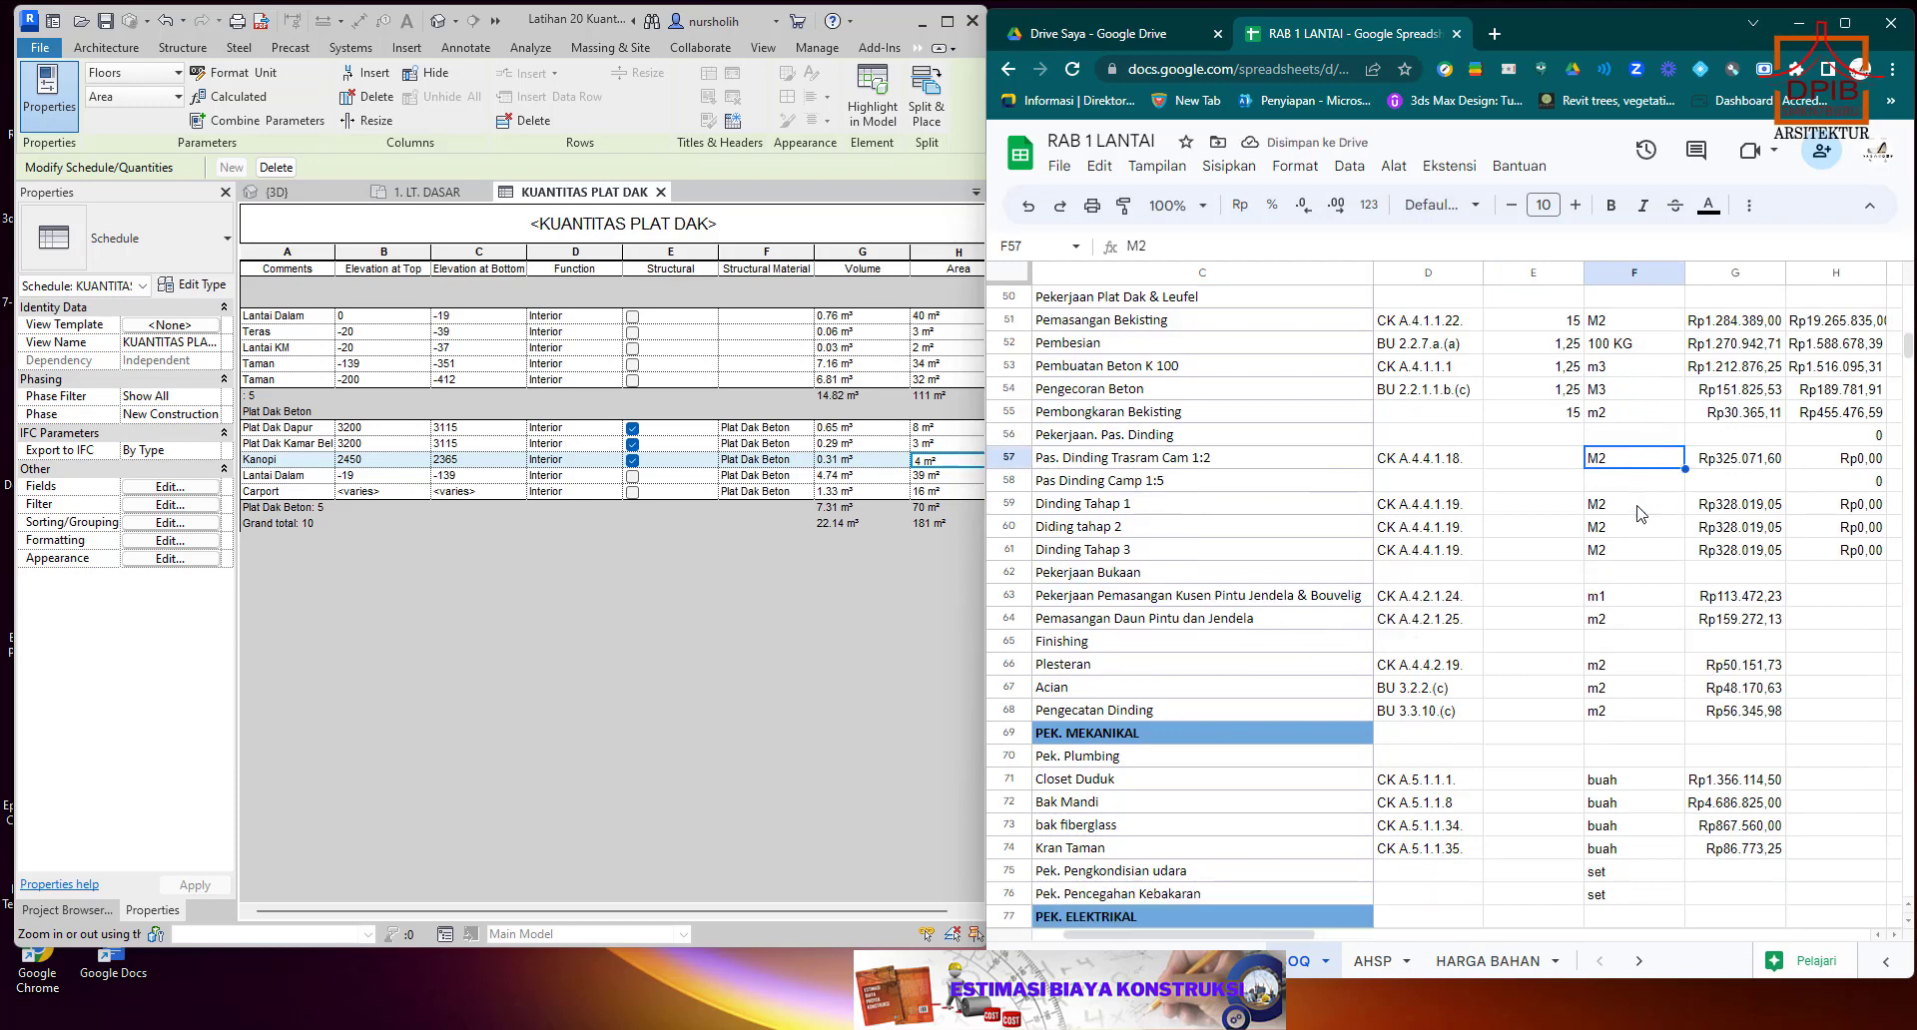
{"action": "scroll", "coordinate": [1638, 513], "scroll_direction": "down", "scroll_amount": 1}
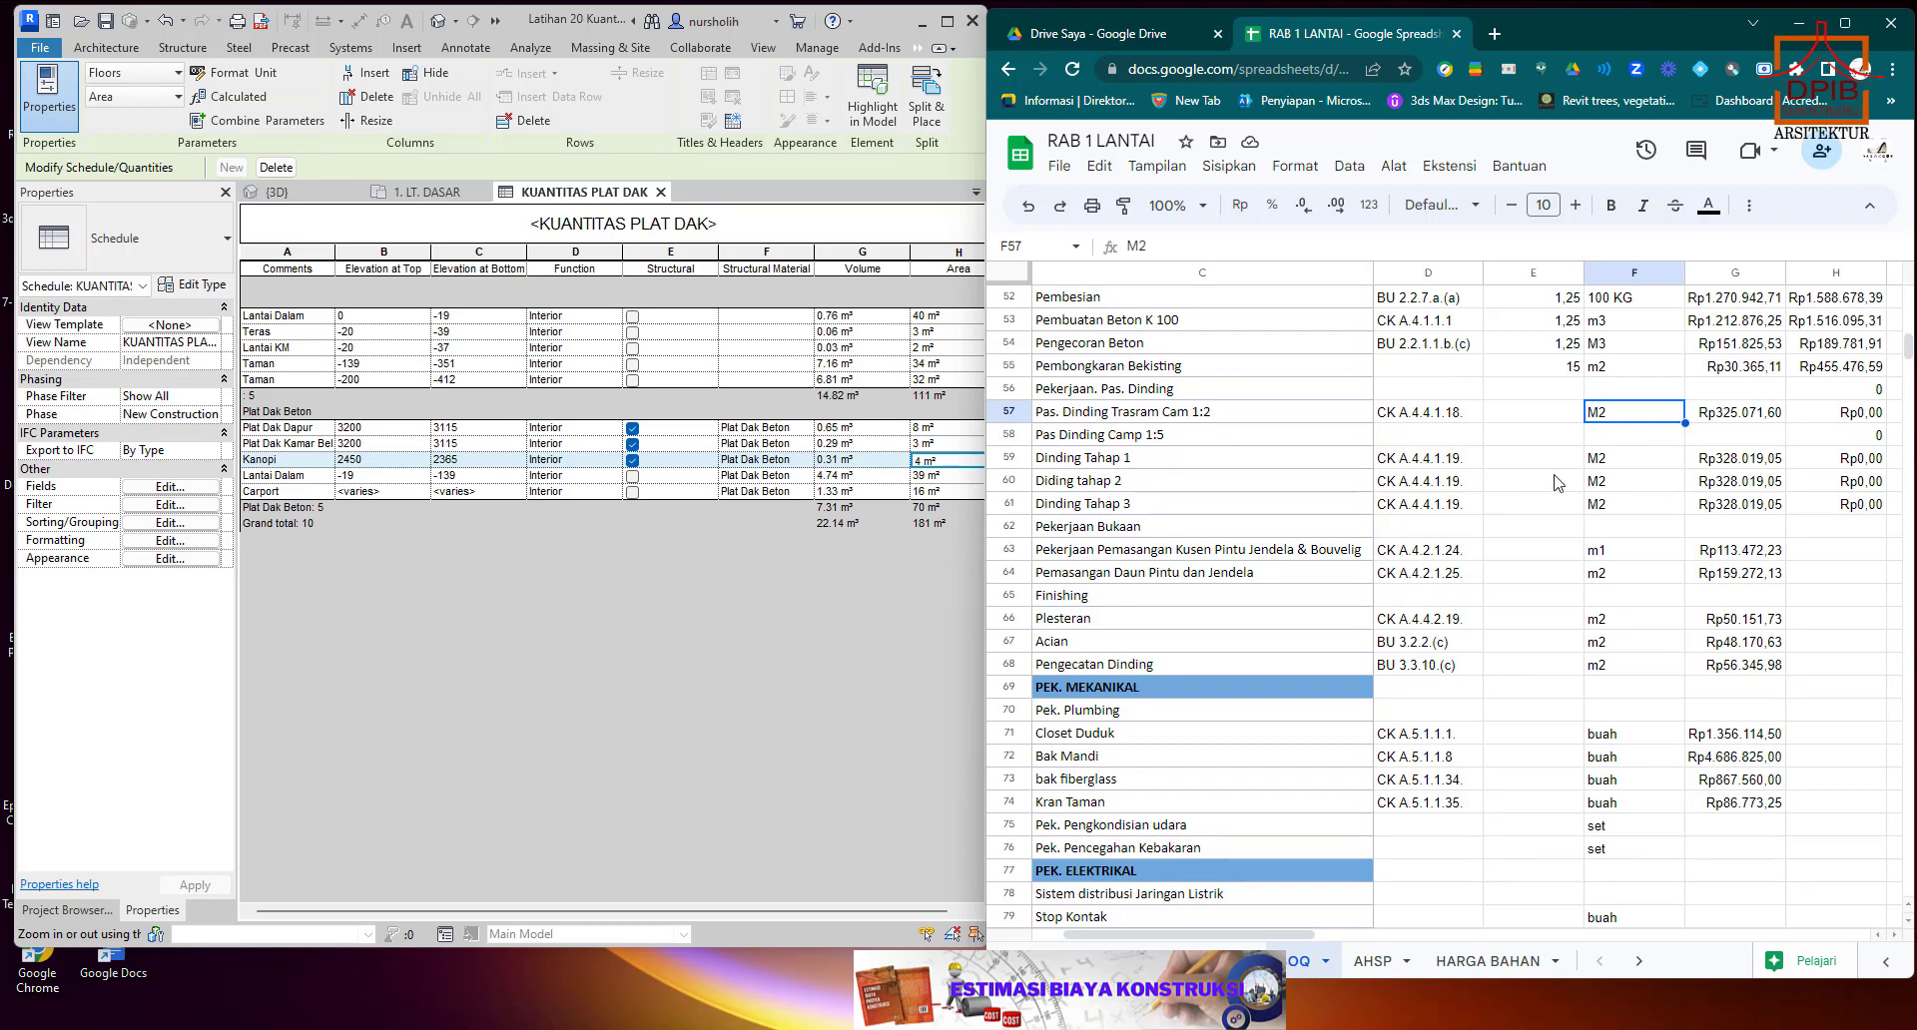
{"action": "left_click", "coordinate": [1440, 415]}
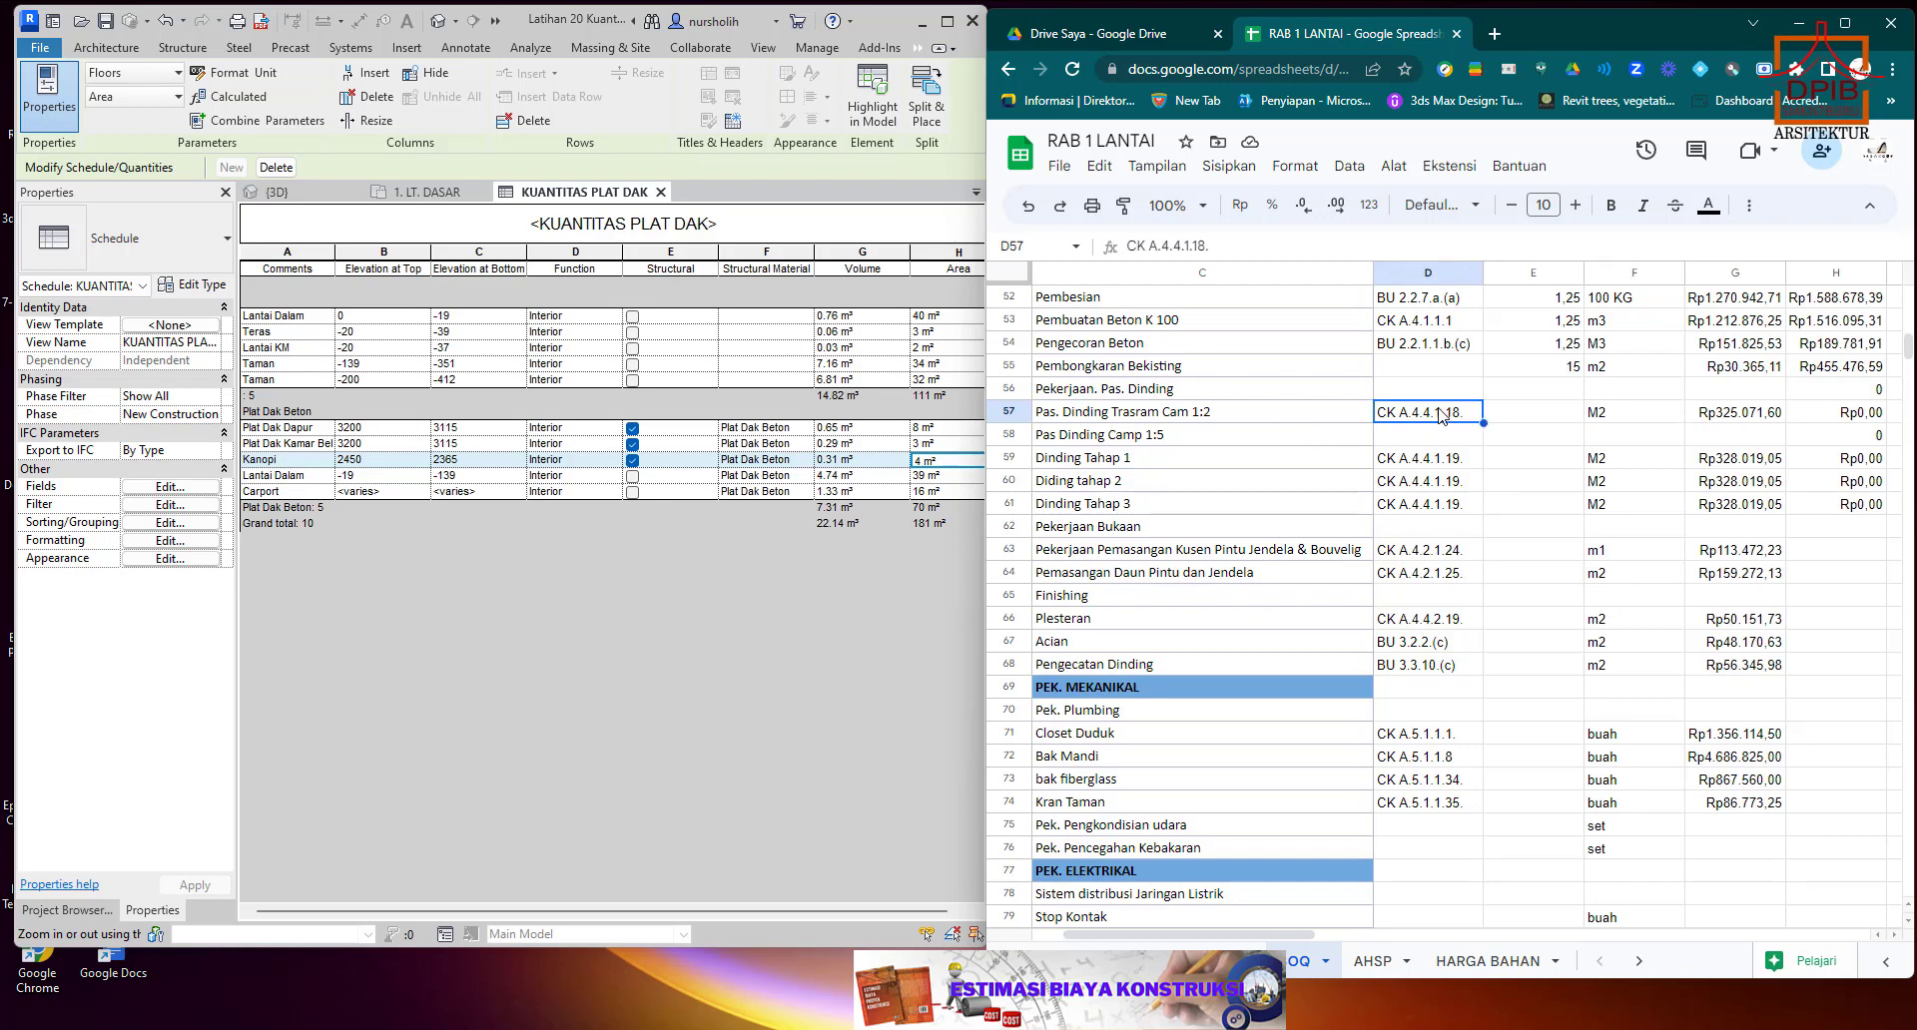
{"action": "left_click", "coordinate": [661, 194]}
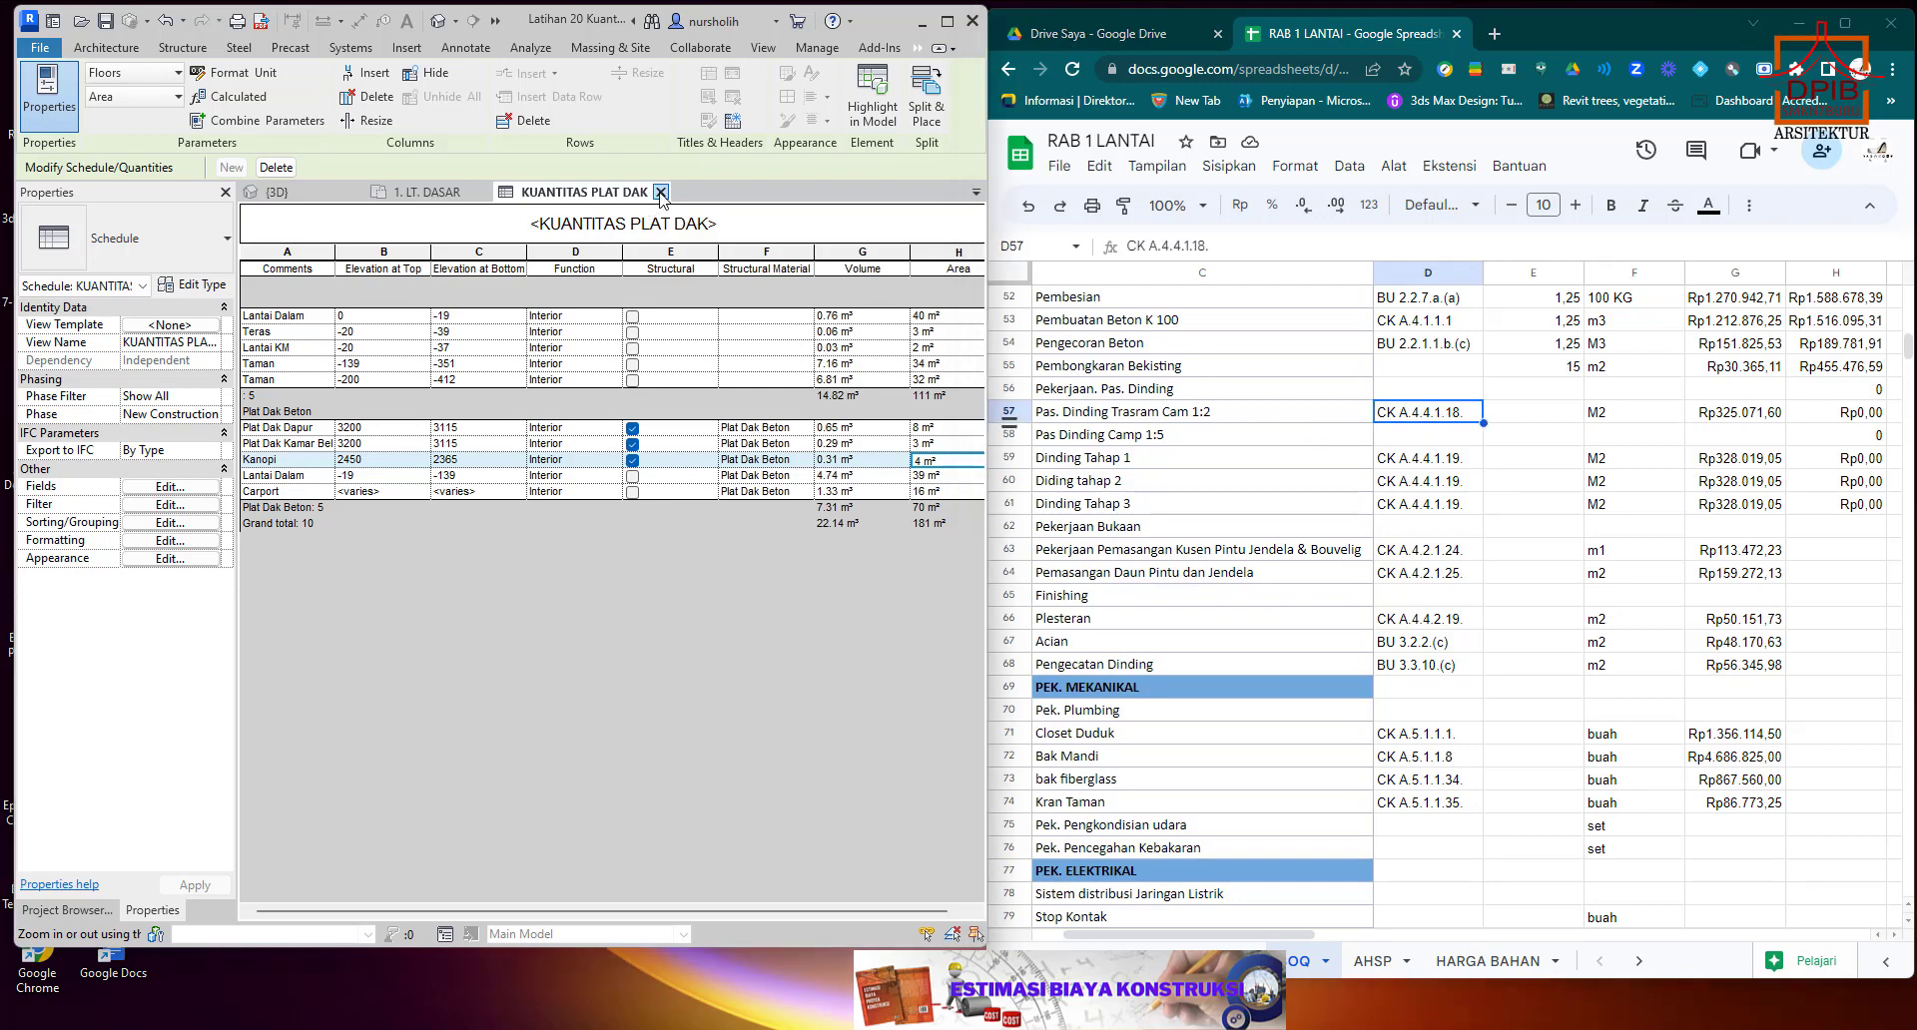
{"action": "left_click", "coordinate": [661, 195]}
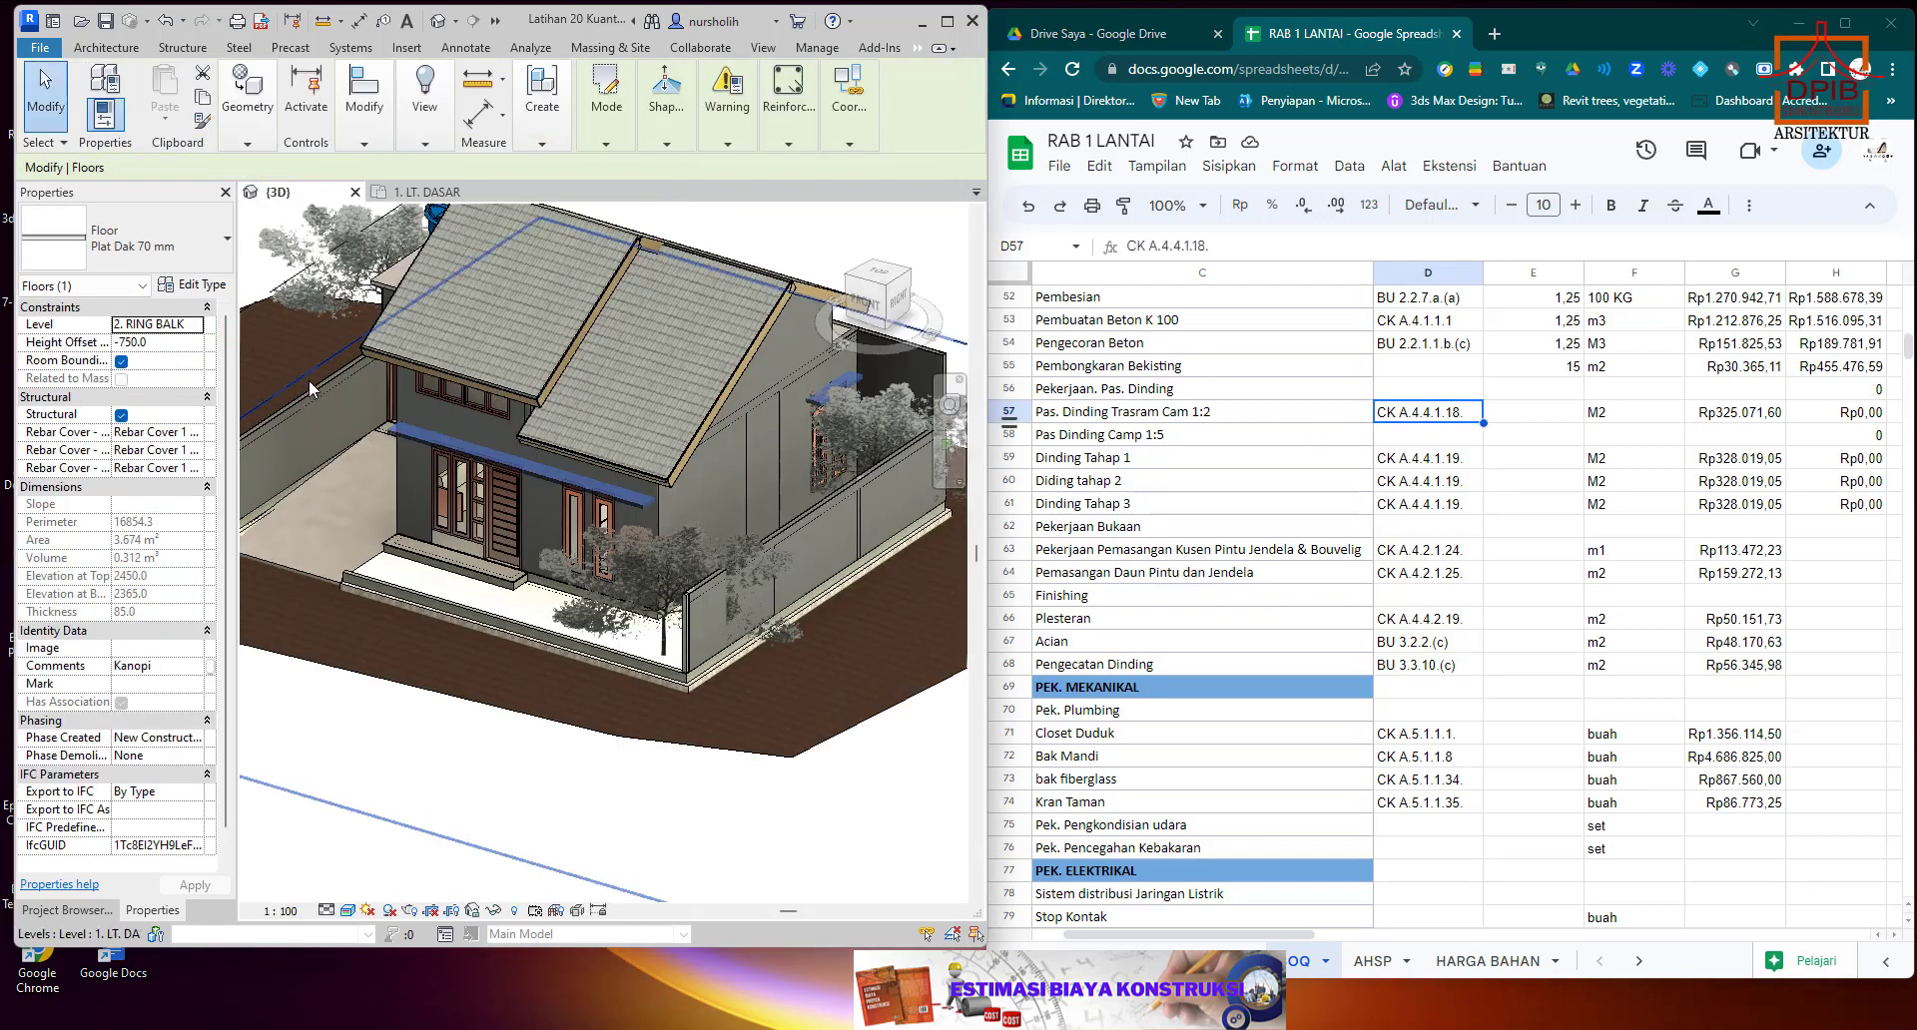
Open the Wall Material Takeoff schedule and examine the total area of the ConBlok HB15 walls.
{"action": "left_click", "coordinate": [66, 910]}
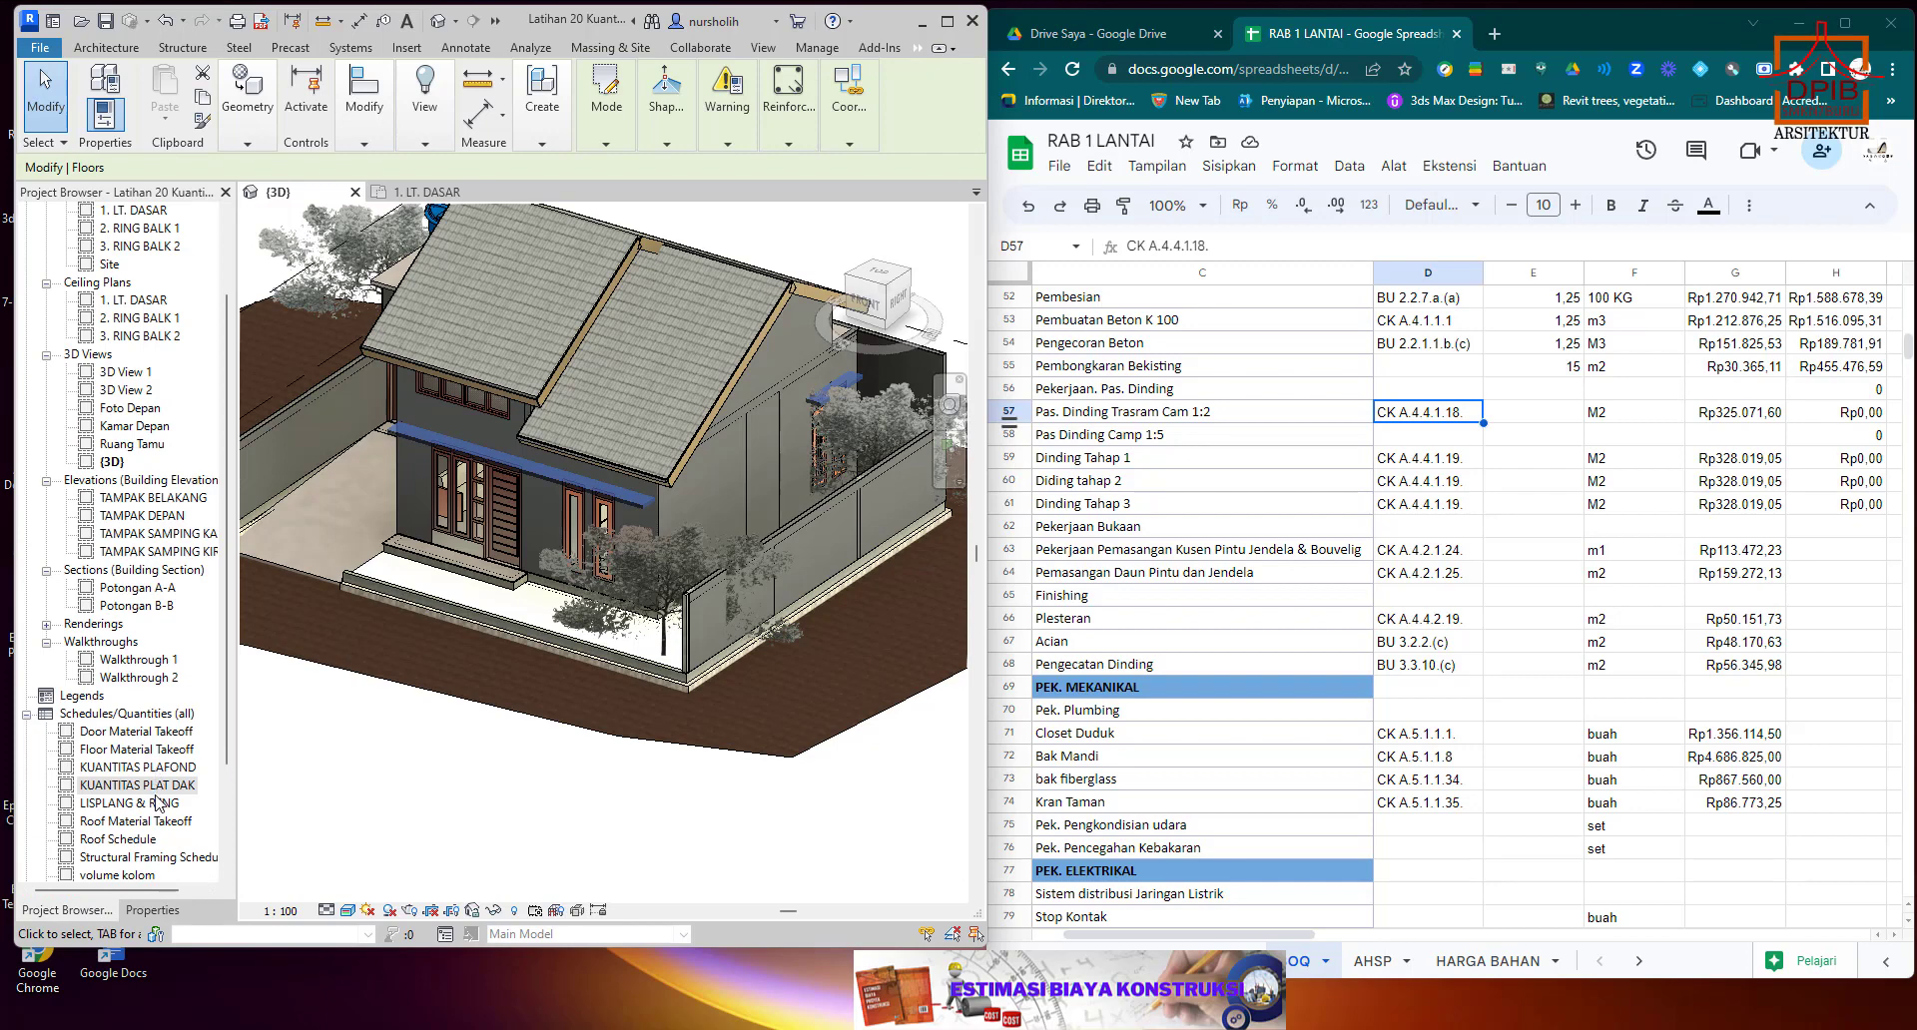
{"action": "scroll", "coordinate": [159, 803], "scroll_direction": "down", "scroll_amount": 3}
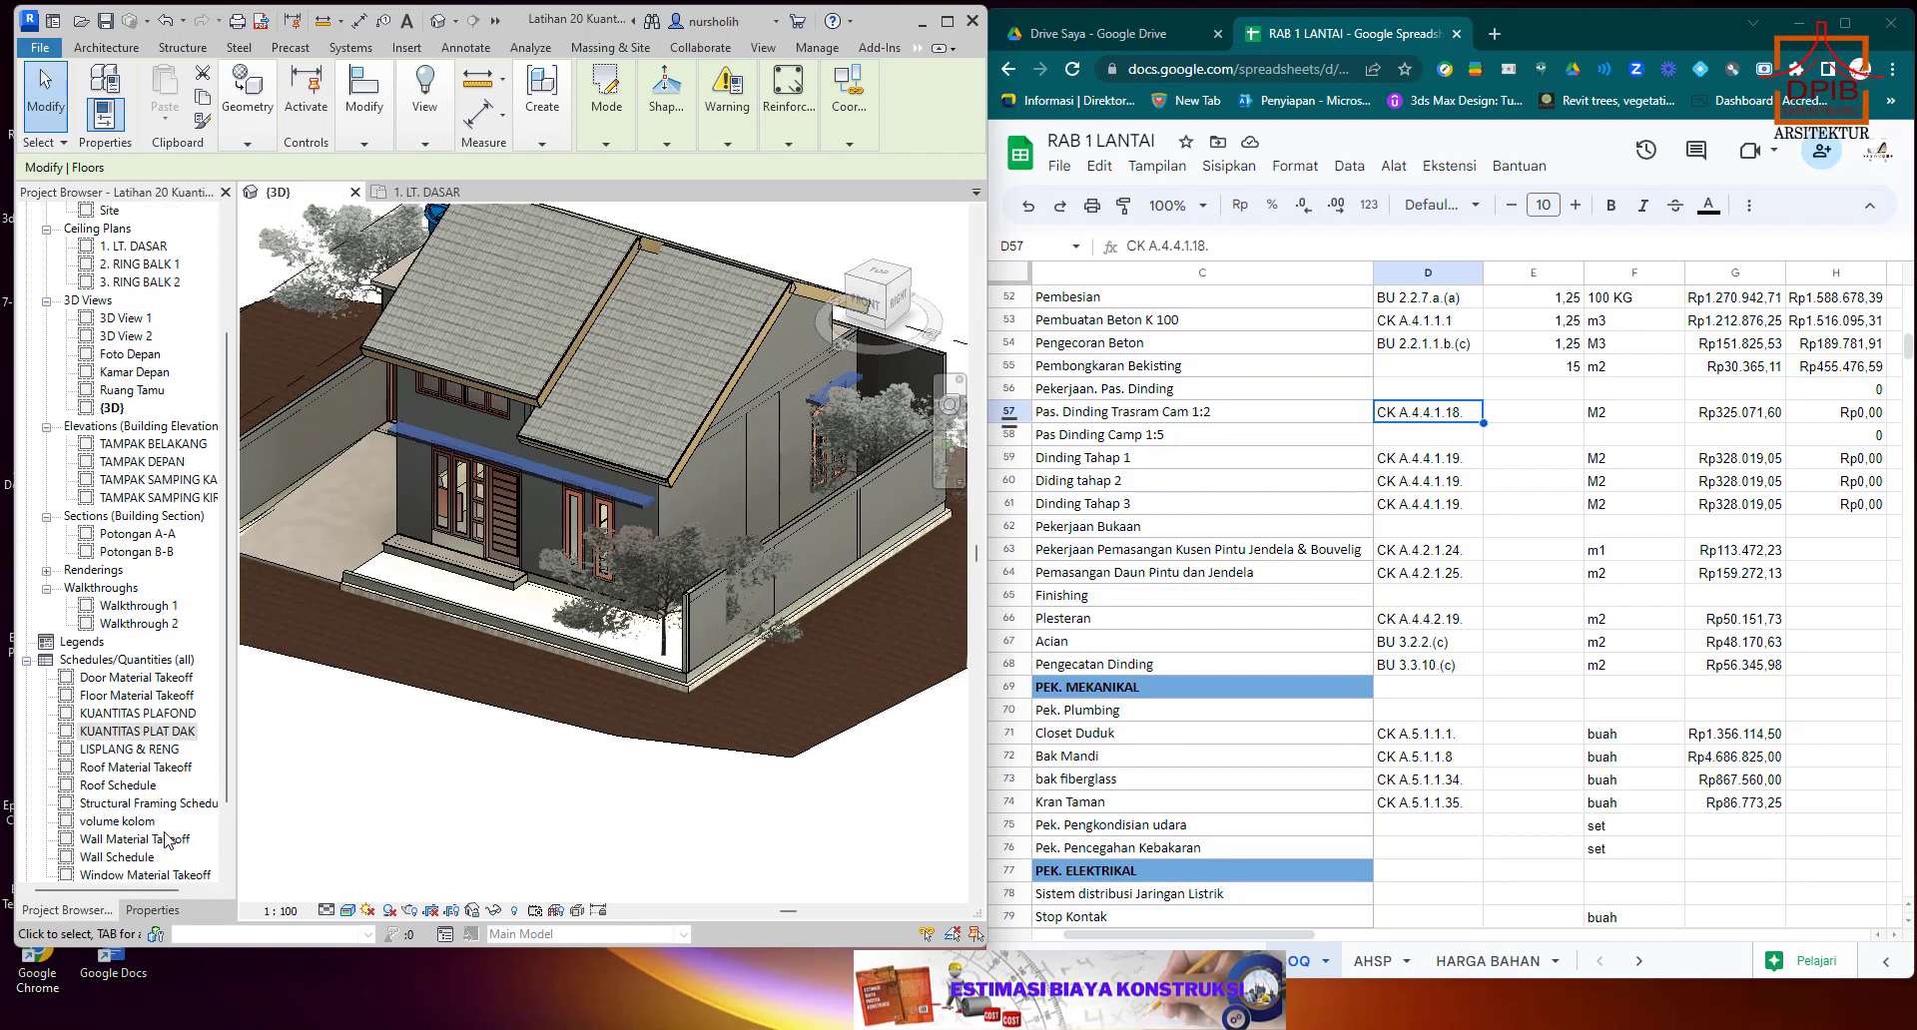
{"action": "double_click", "coordinate": [141, 841]}
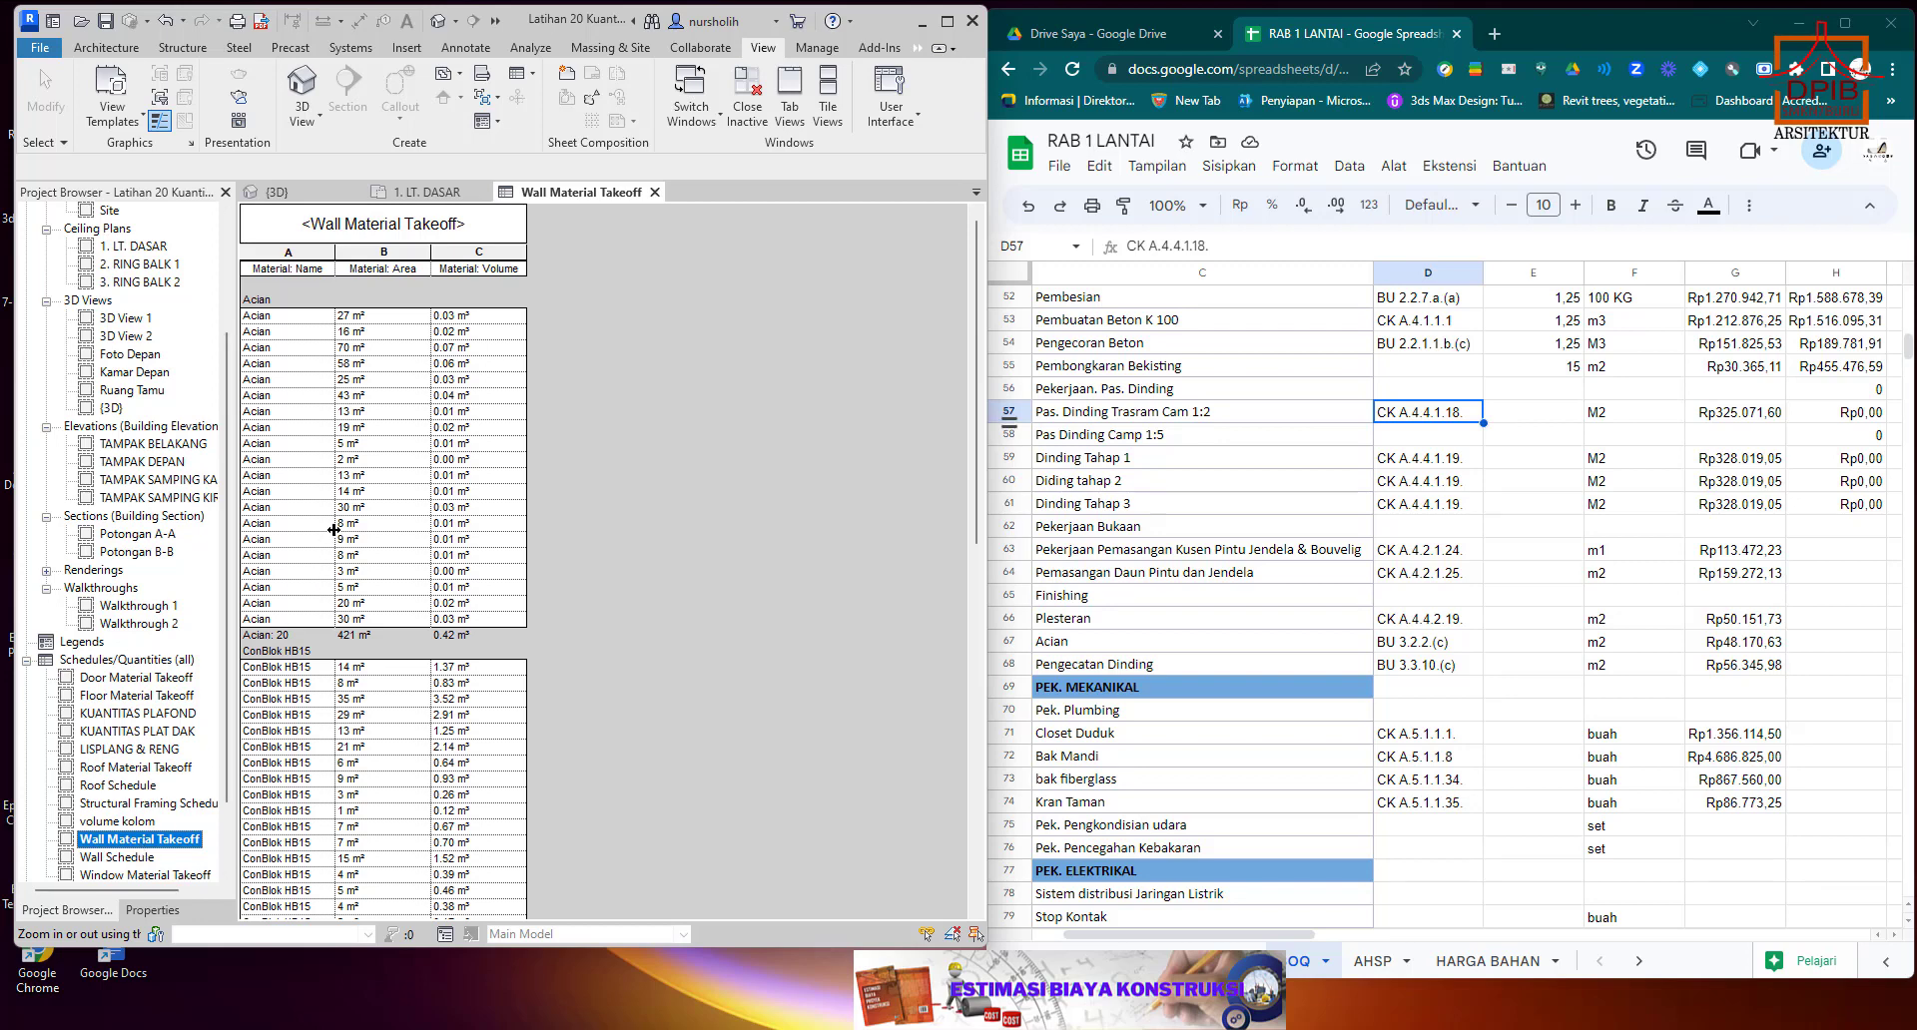
{"action": "scroll", "coordinate": [338, 530], "scroll_direction": "down", "scroll_amount": 5}
{"action": "scroll", "coordinate": [338, 530], "scroll_direction": "down", "scroll_amount": 3}
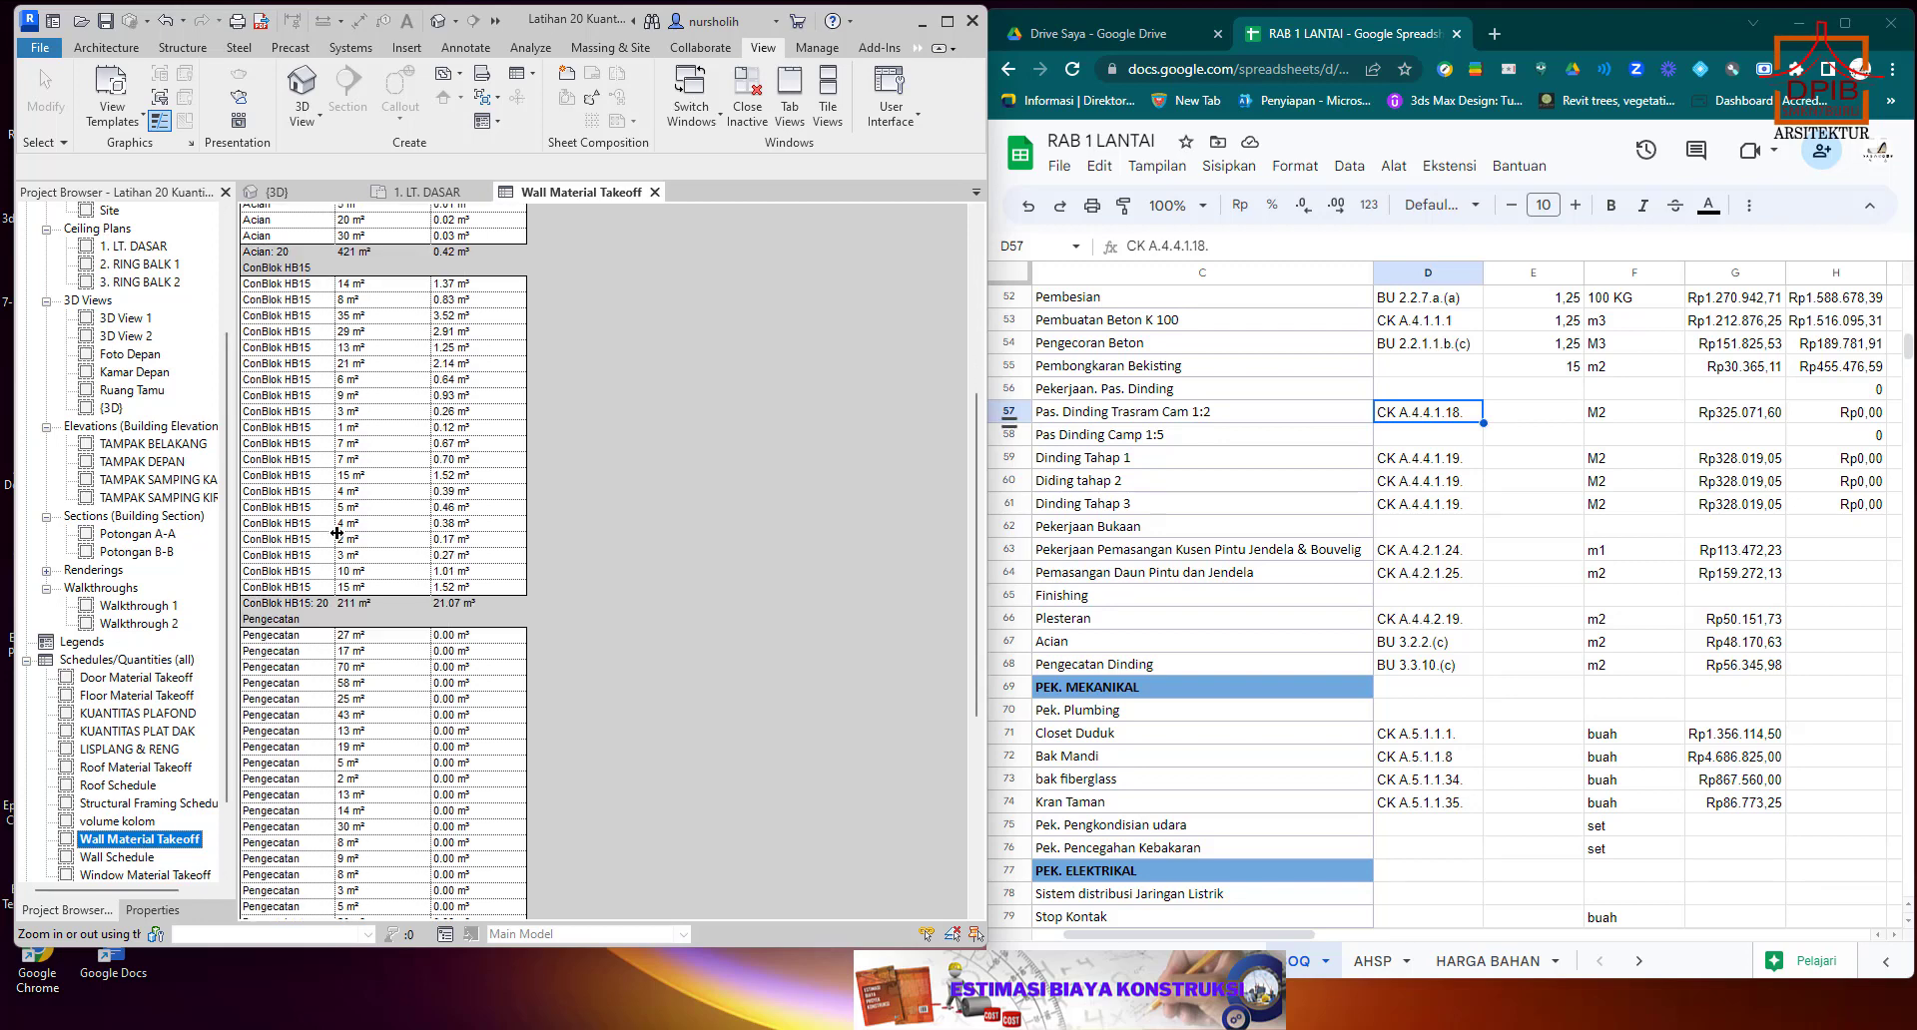
{"action": "scroll", "coordinate": [337, 533], "scroll_direction": "down", "scroll_amount": 3}
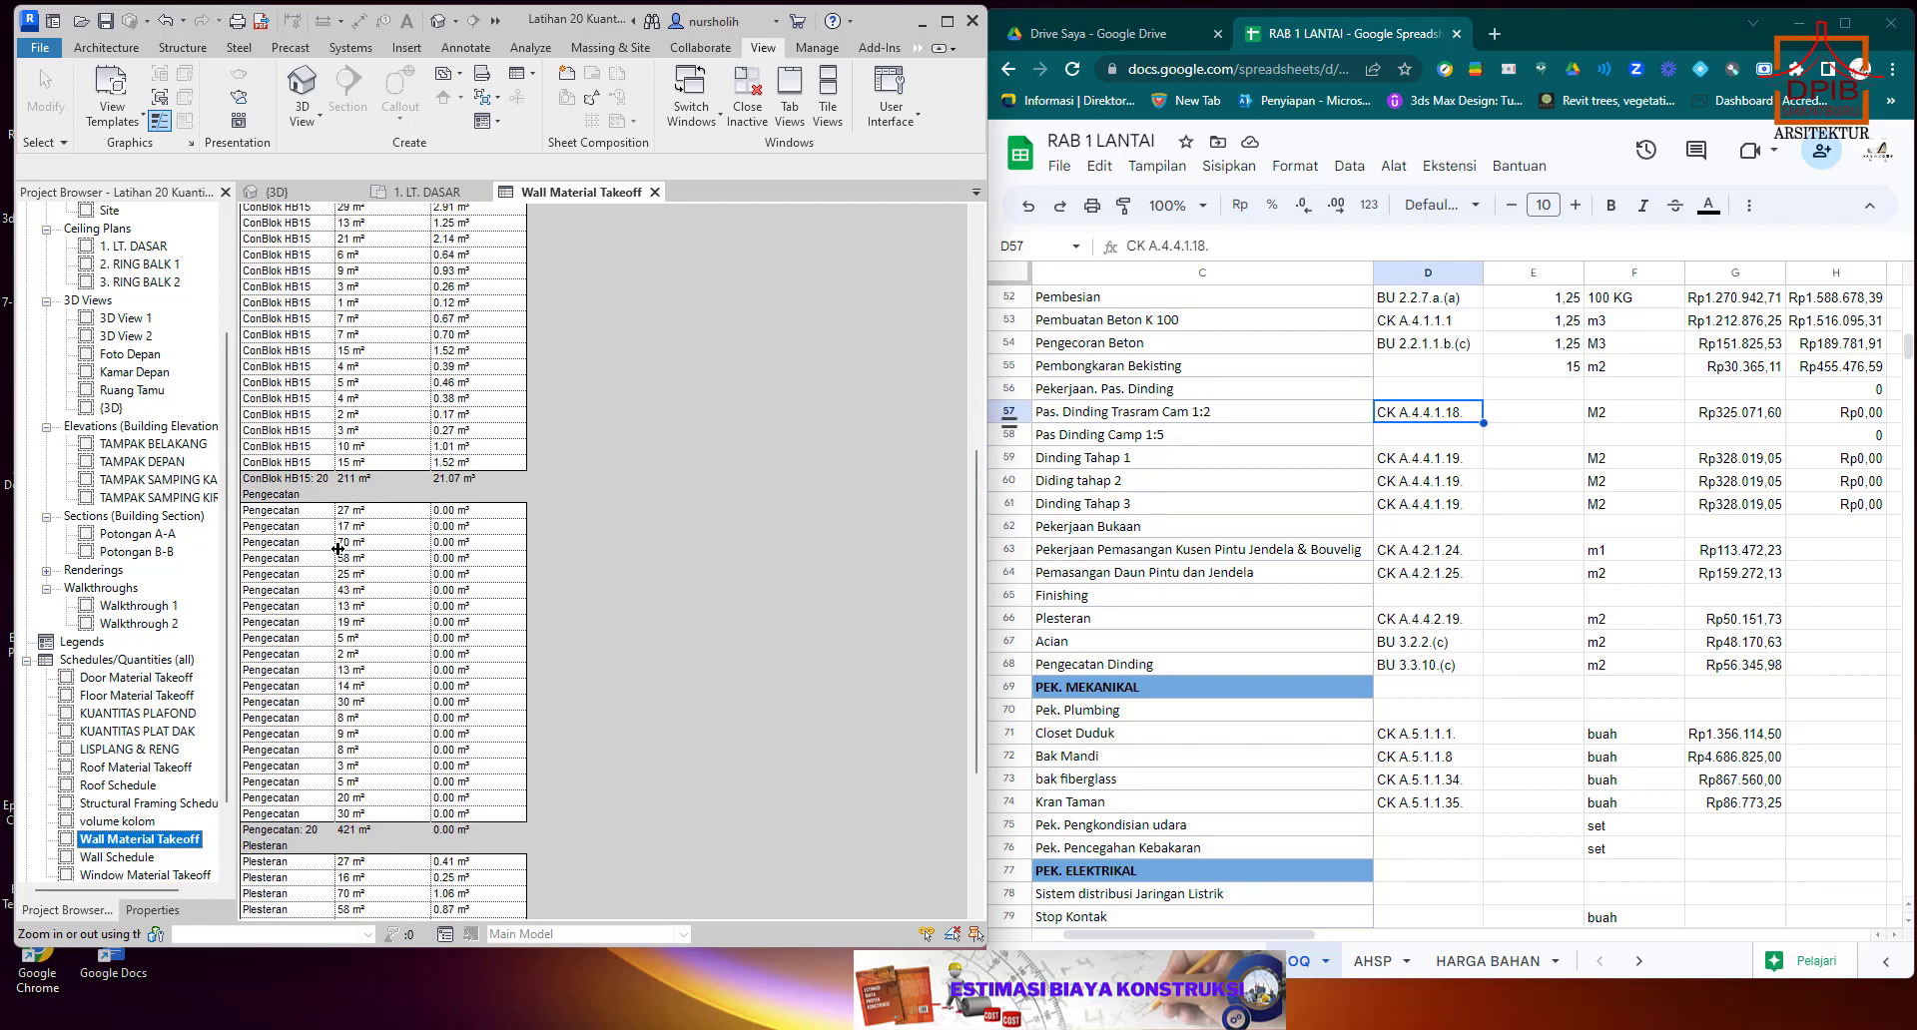
{"action": "scroll", "coordinate": [338, 548], "scroll_direction": "up", "scroll_amount": 5}
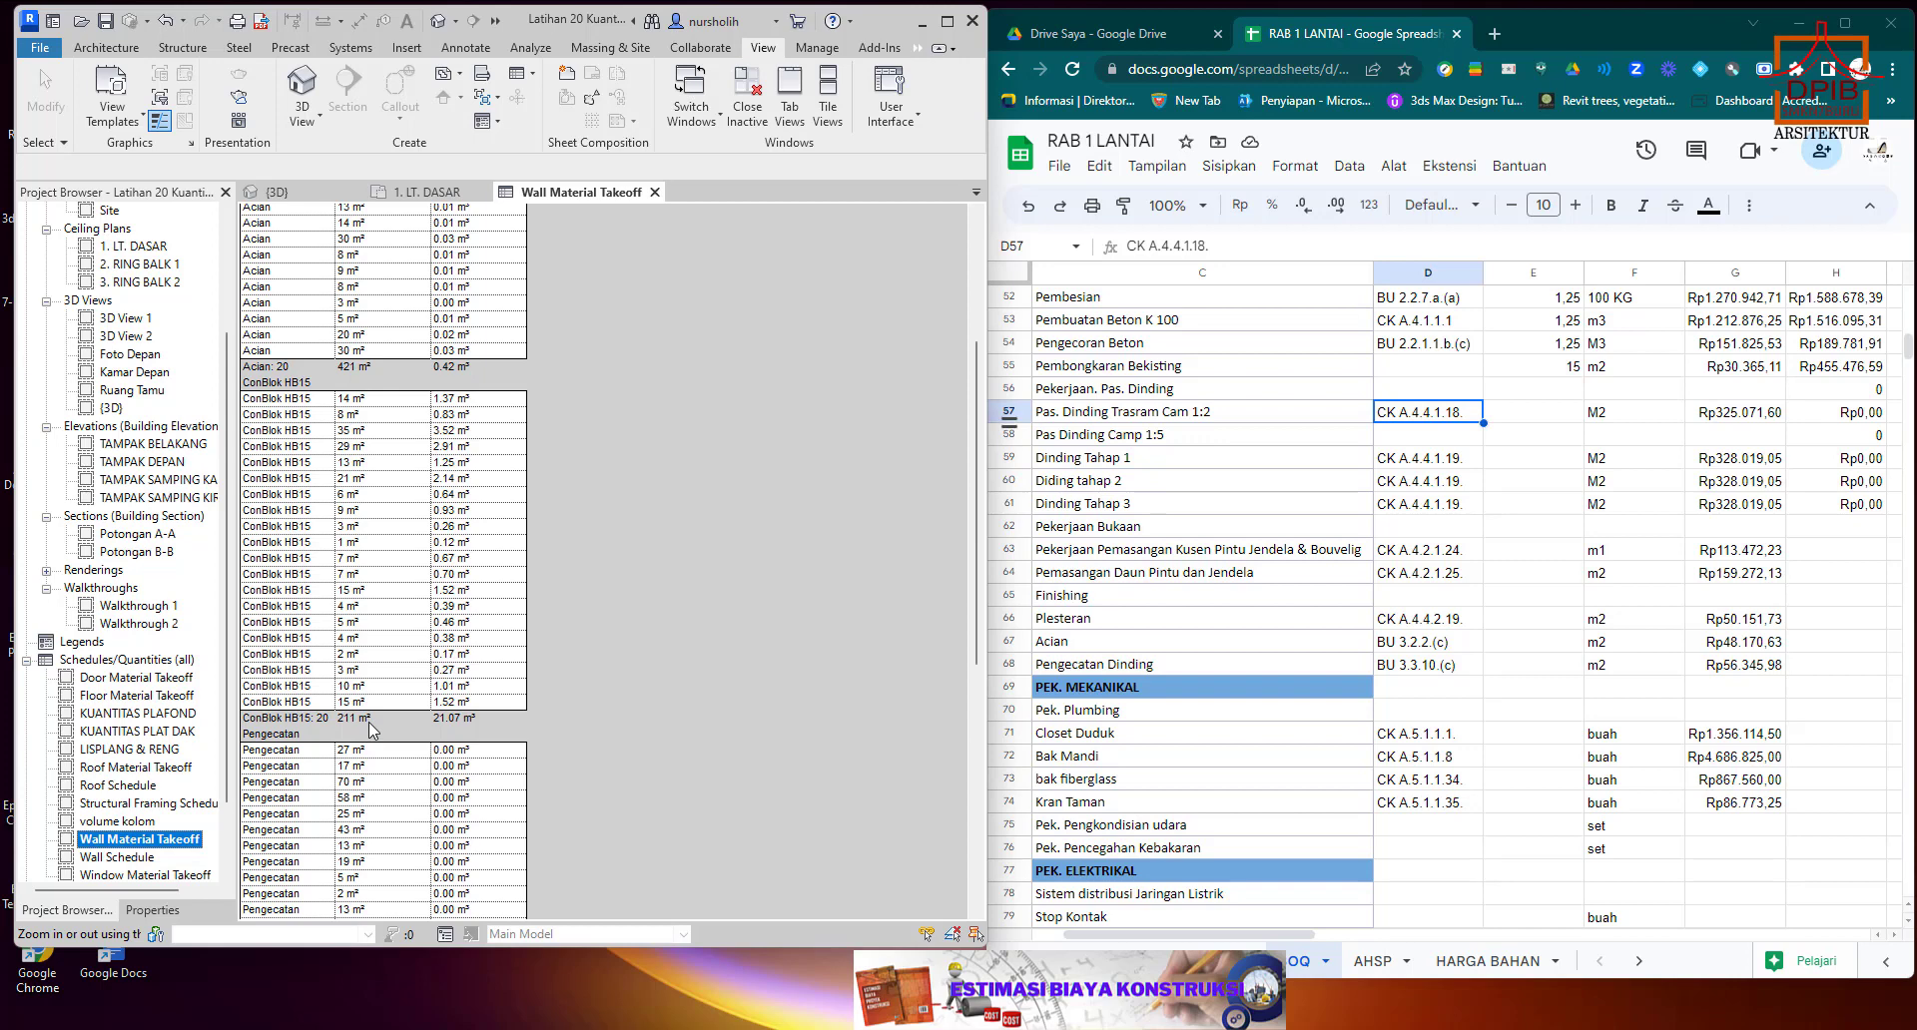
{"action": "left_click", "coordinate": [371, 726]}
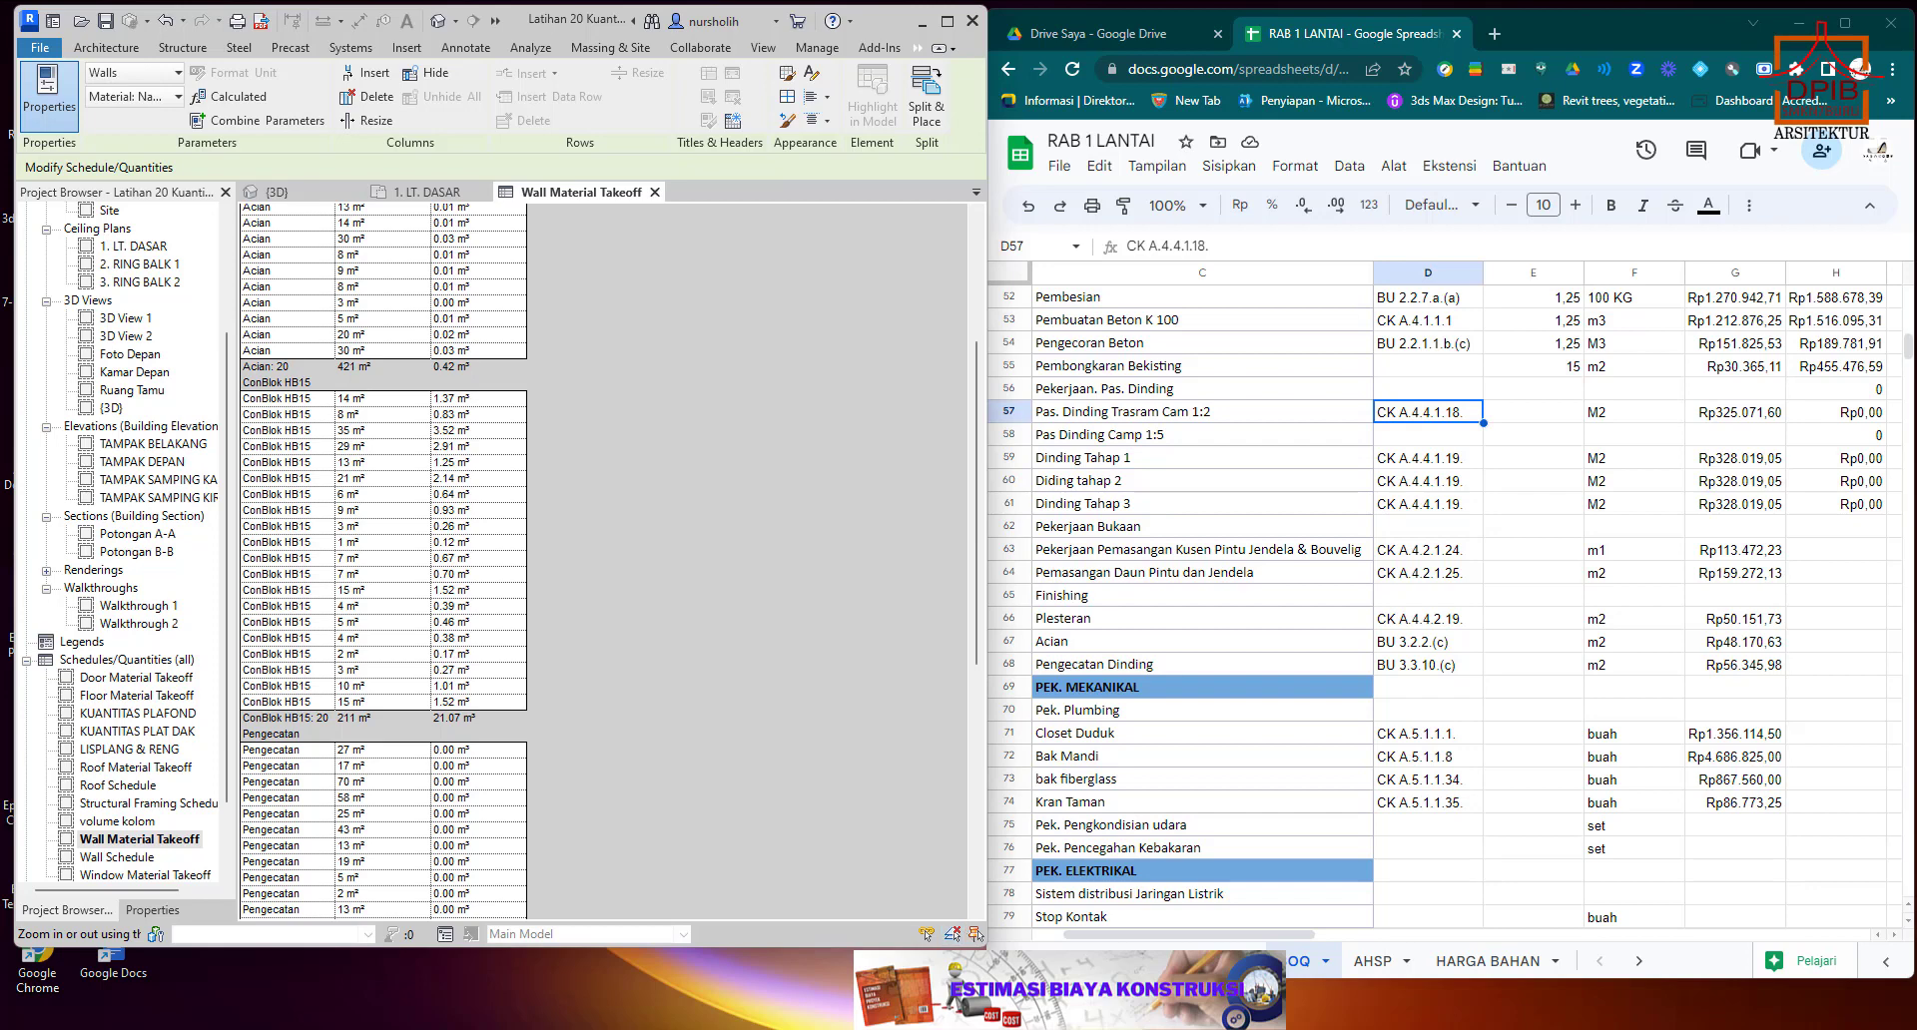
Open the Windows Calculator, place it over the spreadsheet and enter 0,2 as the first factor.
{"action": "key", "text": "super"}
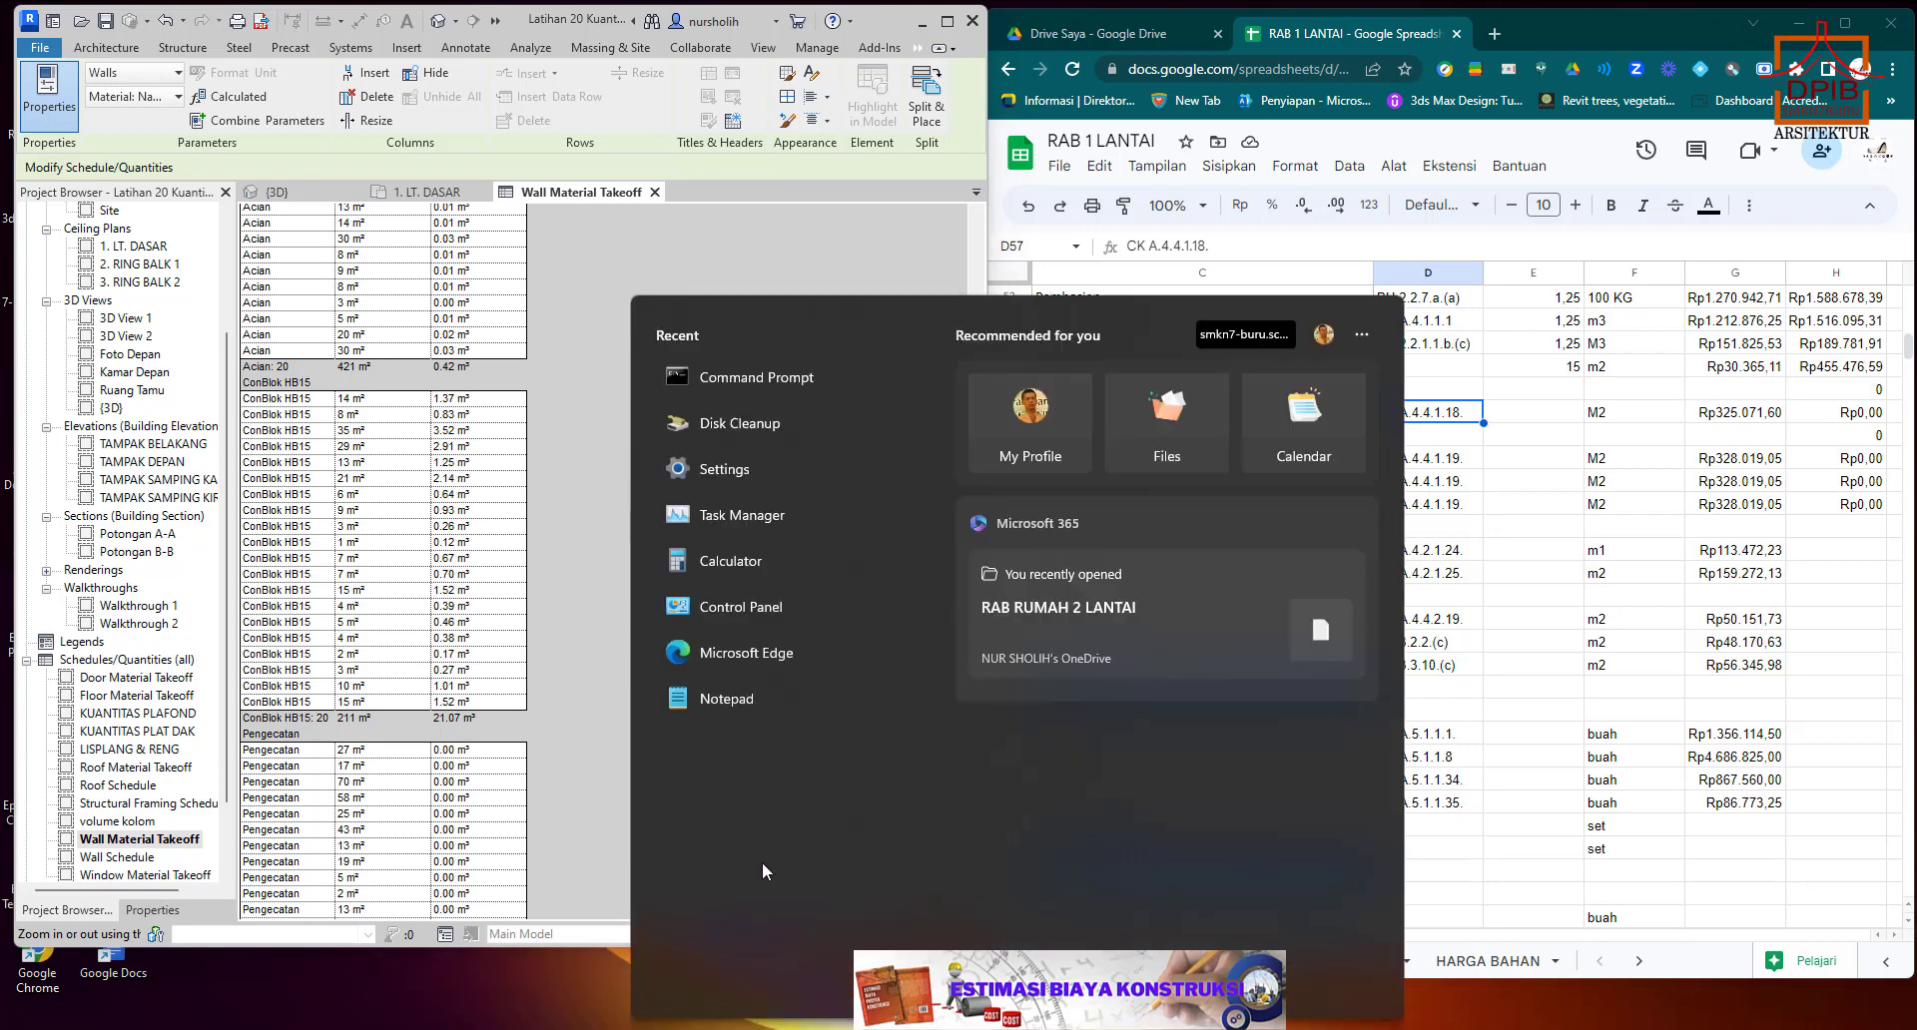
{"action": "left_click", "coordinate": [729, 559]}
{"action": "left_click_drag", "start_coordinate": [531, 439], "coordinate": [1174, 346]}
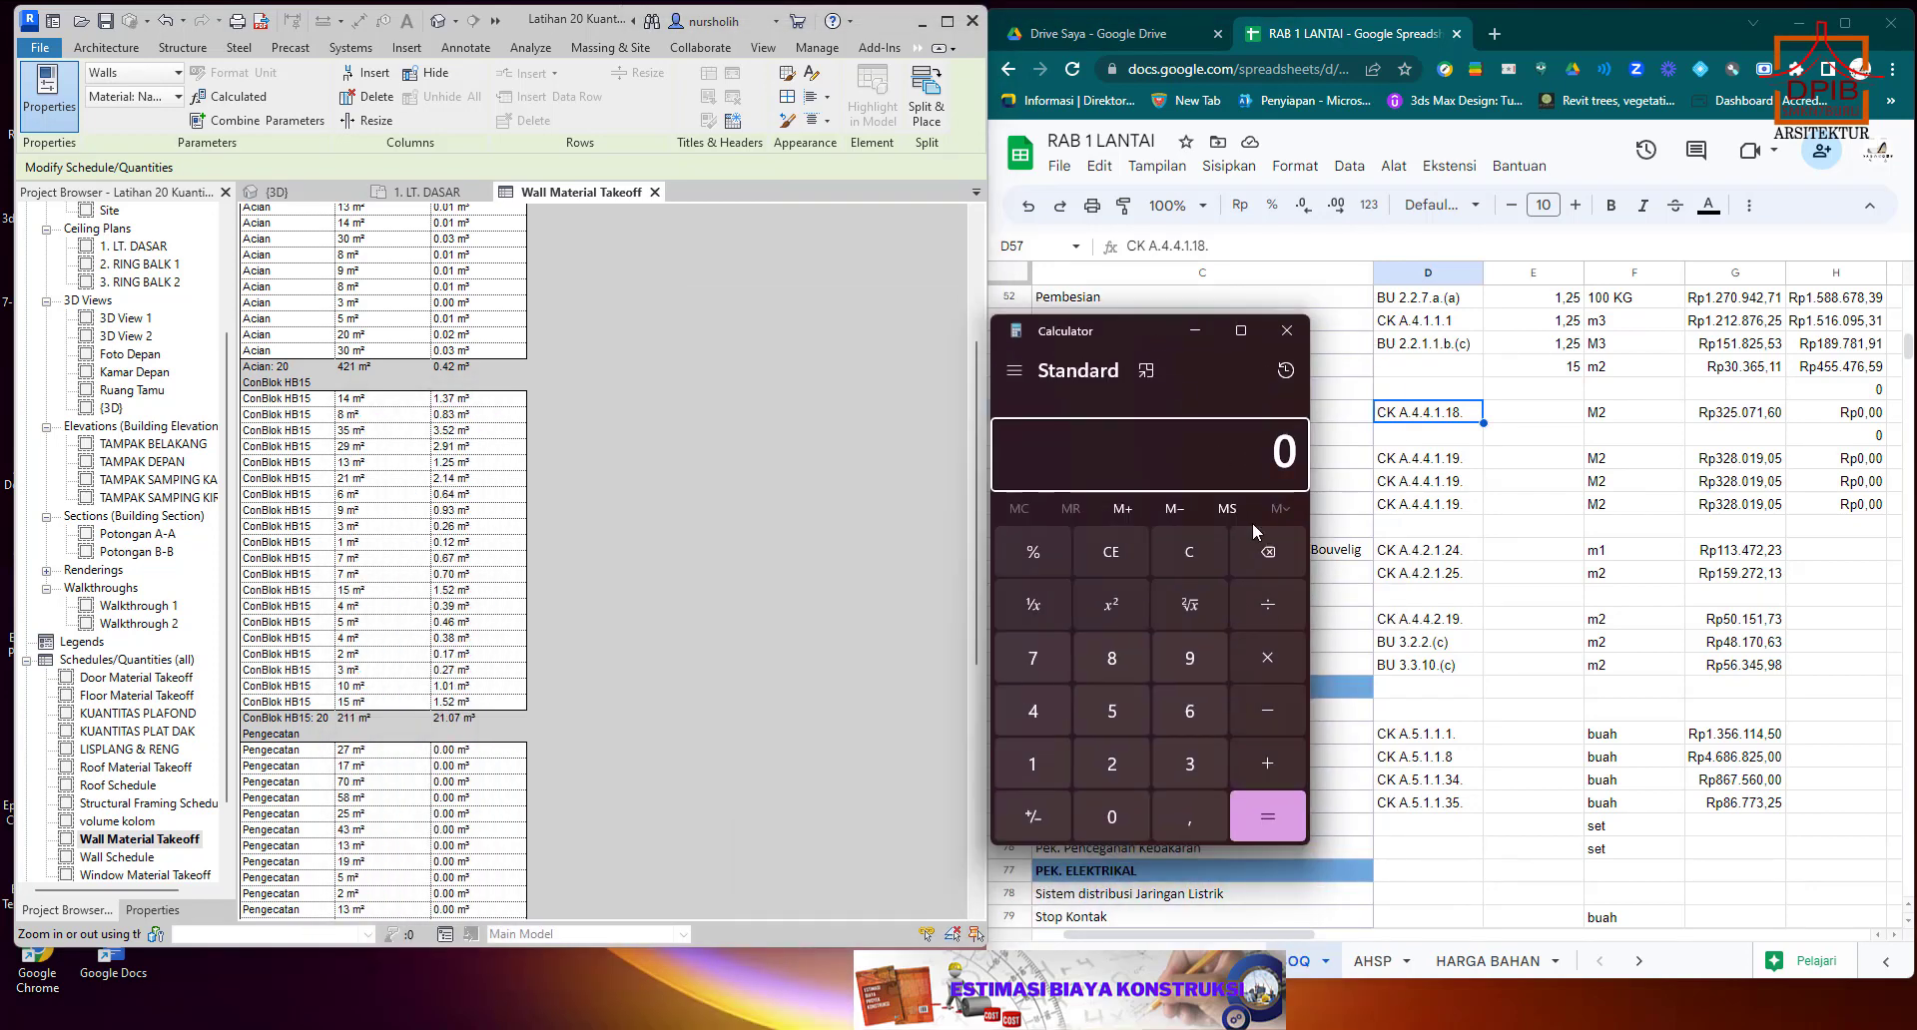
{"action": "left_click", "coordinate": [1129, 815]}
{"action": "left_click", "coordinate": [1166, 815]}
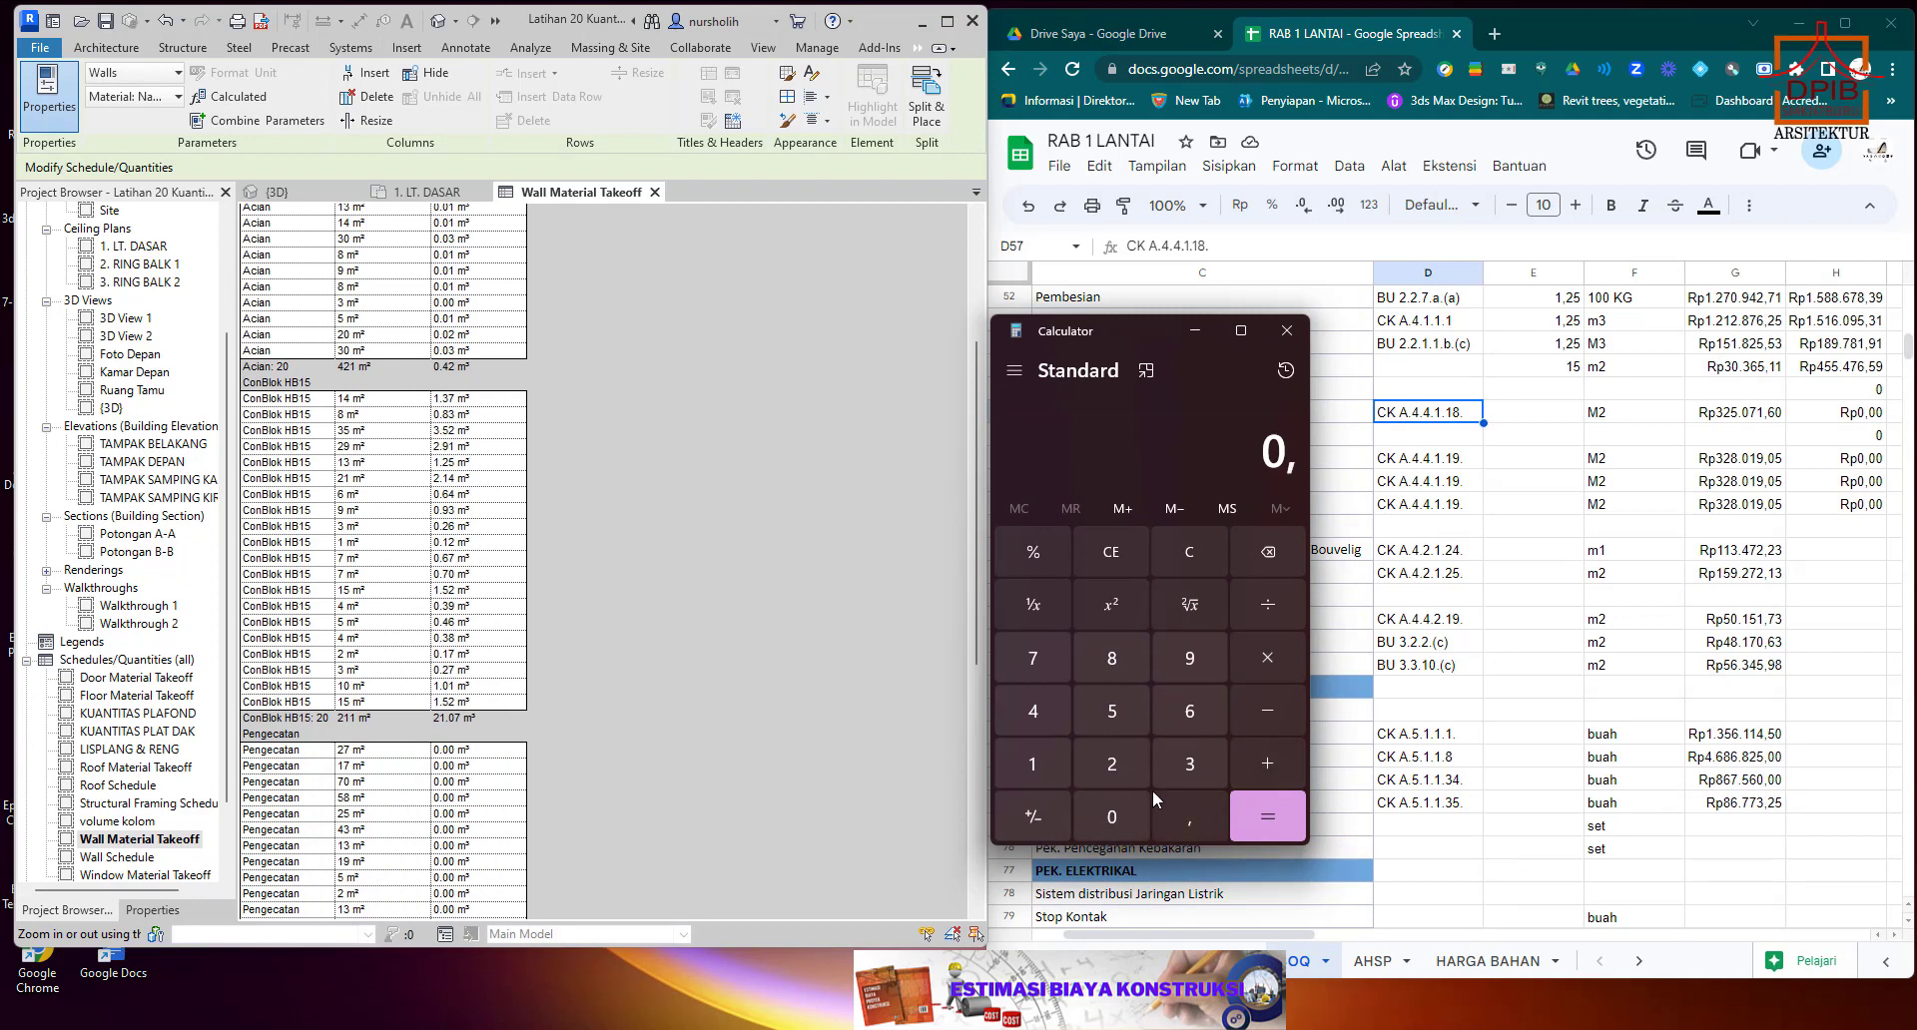
{"action": "left_click", "coordinate": [1120, 769]}
Open the Structural Framing Schedule in Revit to read the total length of Fondasi Batu Kali.
{"action": "left_click", "coordinate": [135, 804]}
{"action": "left_click", "coordinate": [135, 807]}
{"action": "double_click", "coordinate": [133, 805]}
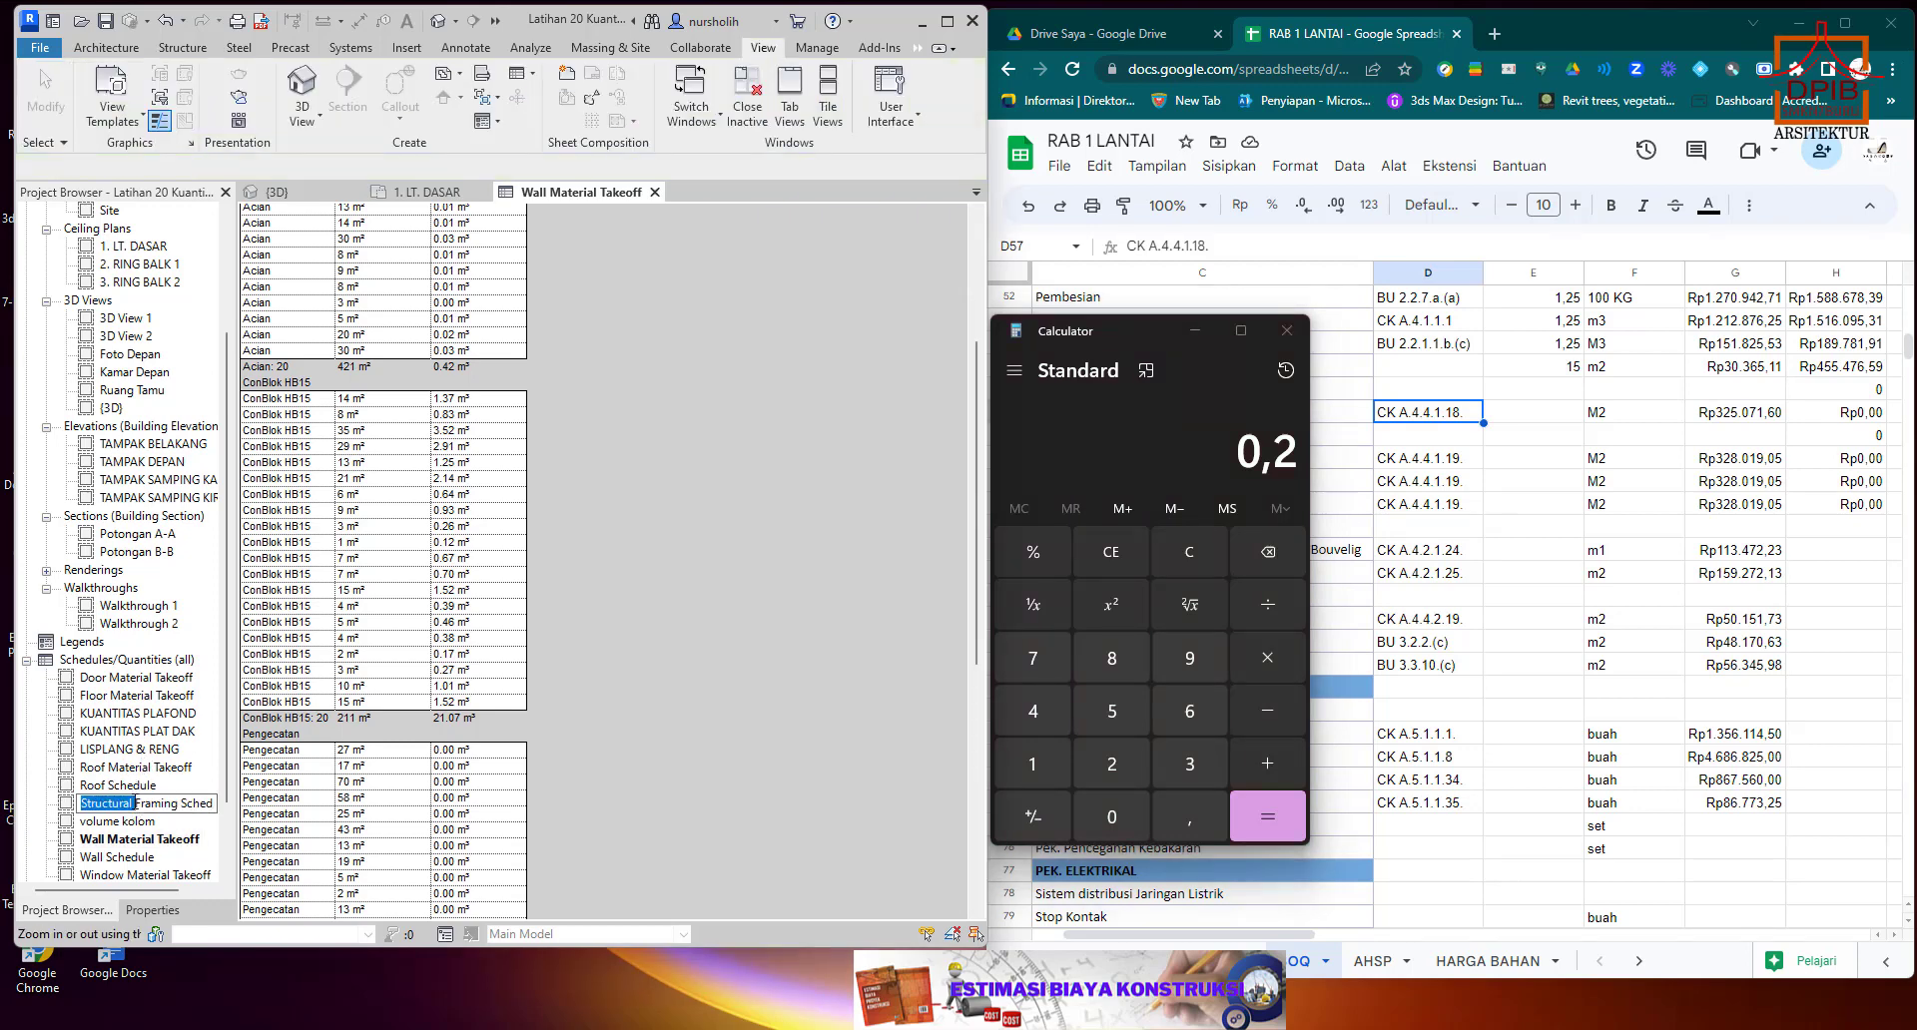
{"action": "left_click", "coordinate": [69, 804]}
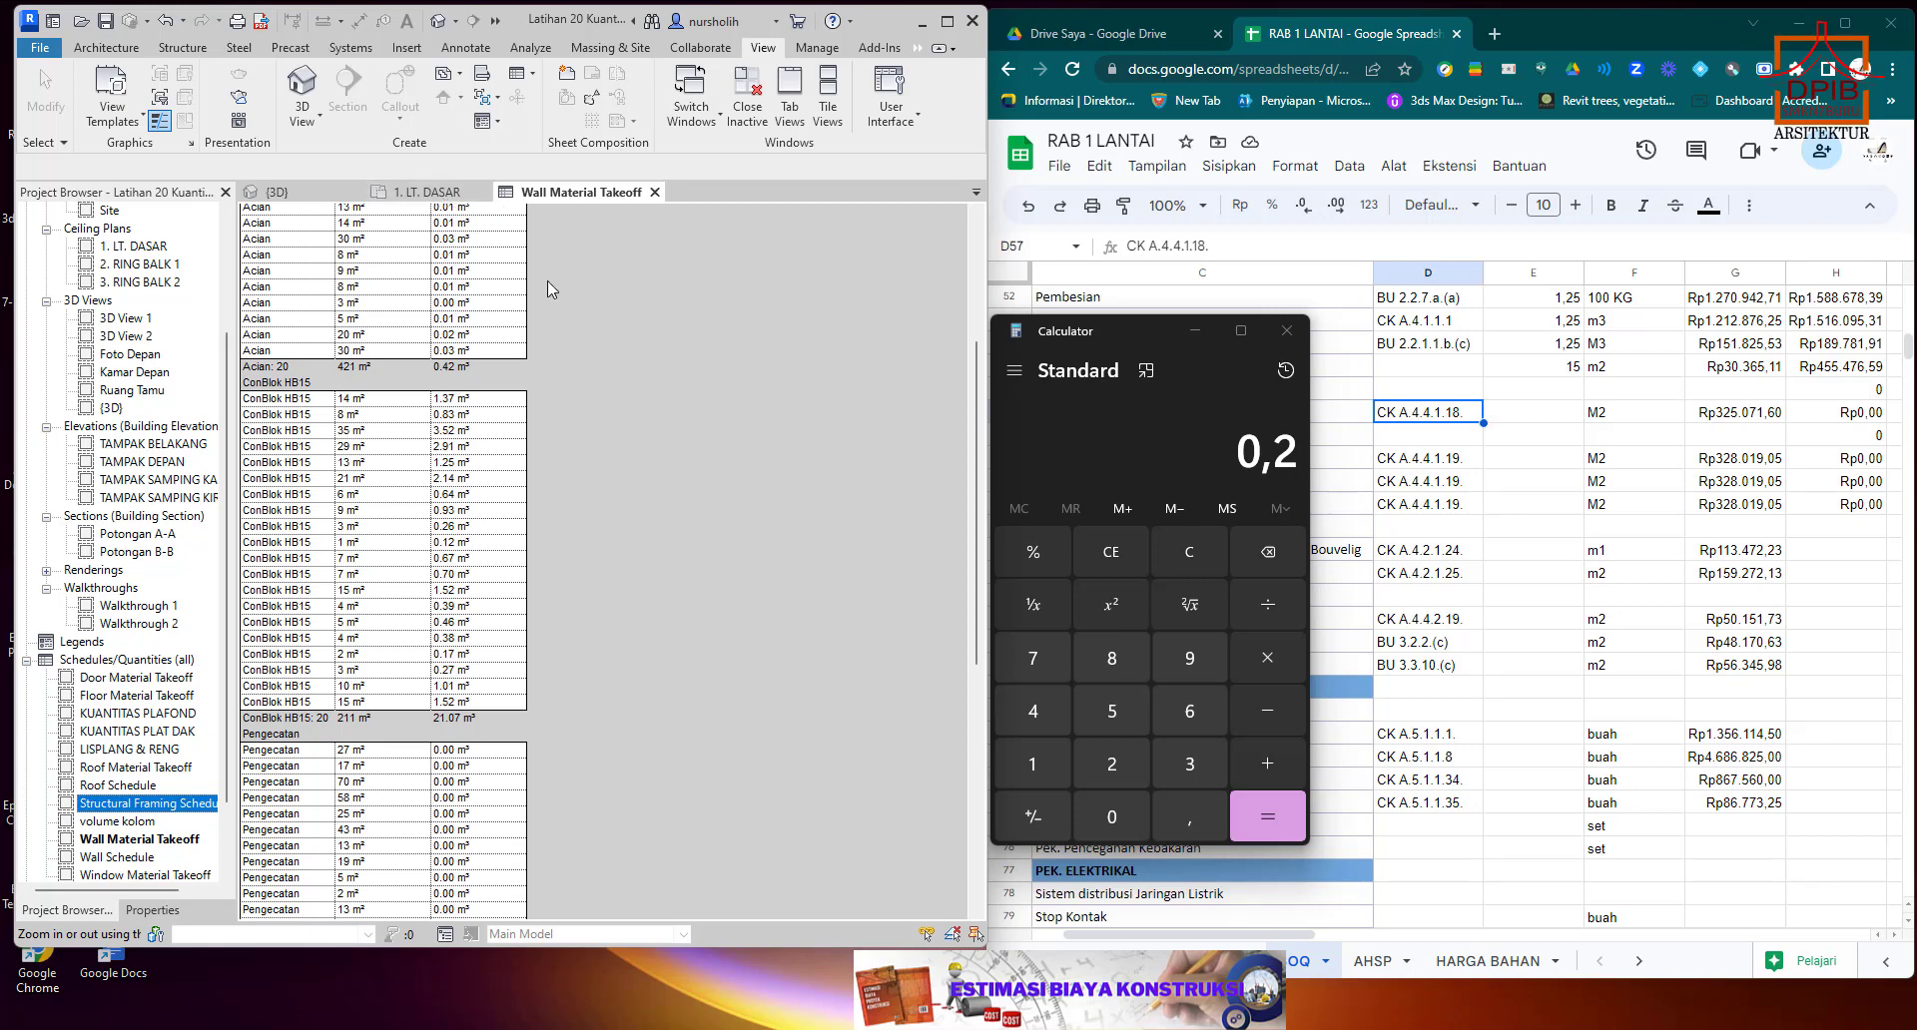
{"action": "left_click", "coordinate": [418, 518]}
{"action": "left_click", "coordinate": [157, 820]}
{"action": "double_click", "coordinate": [176, 805]}
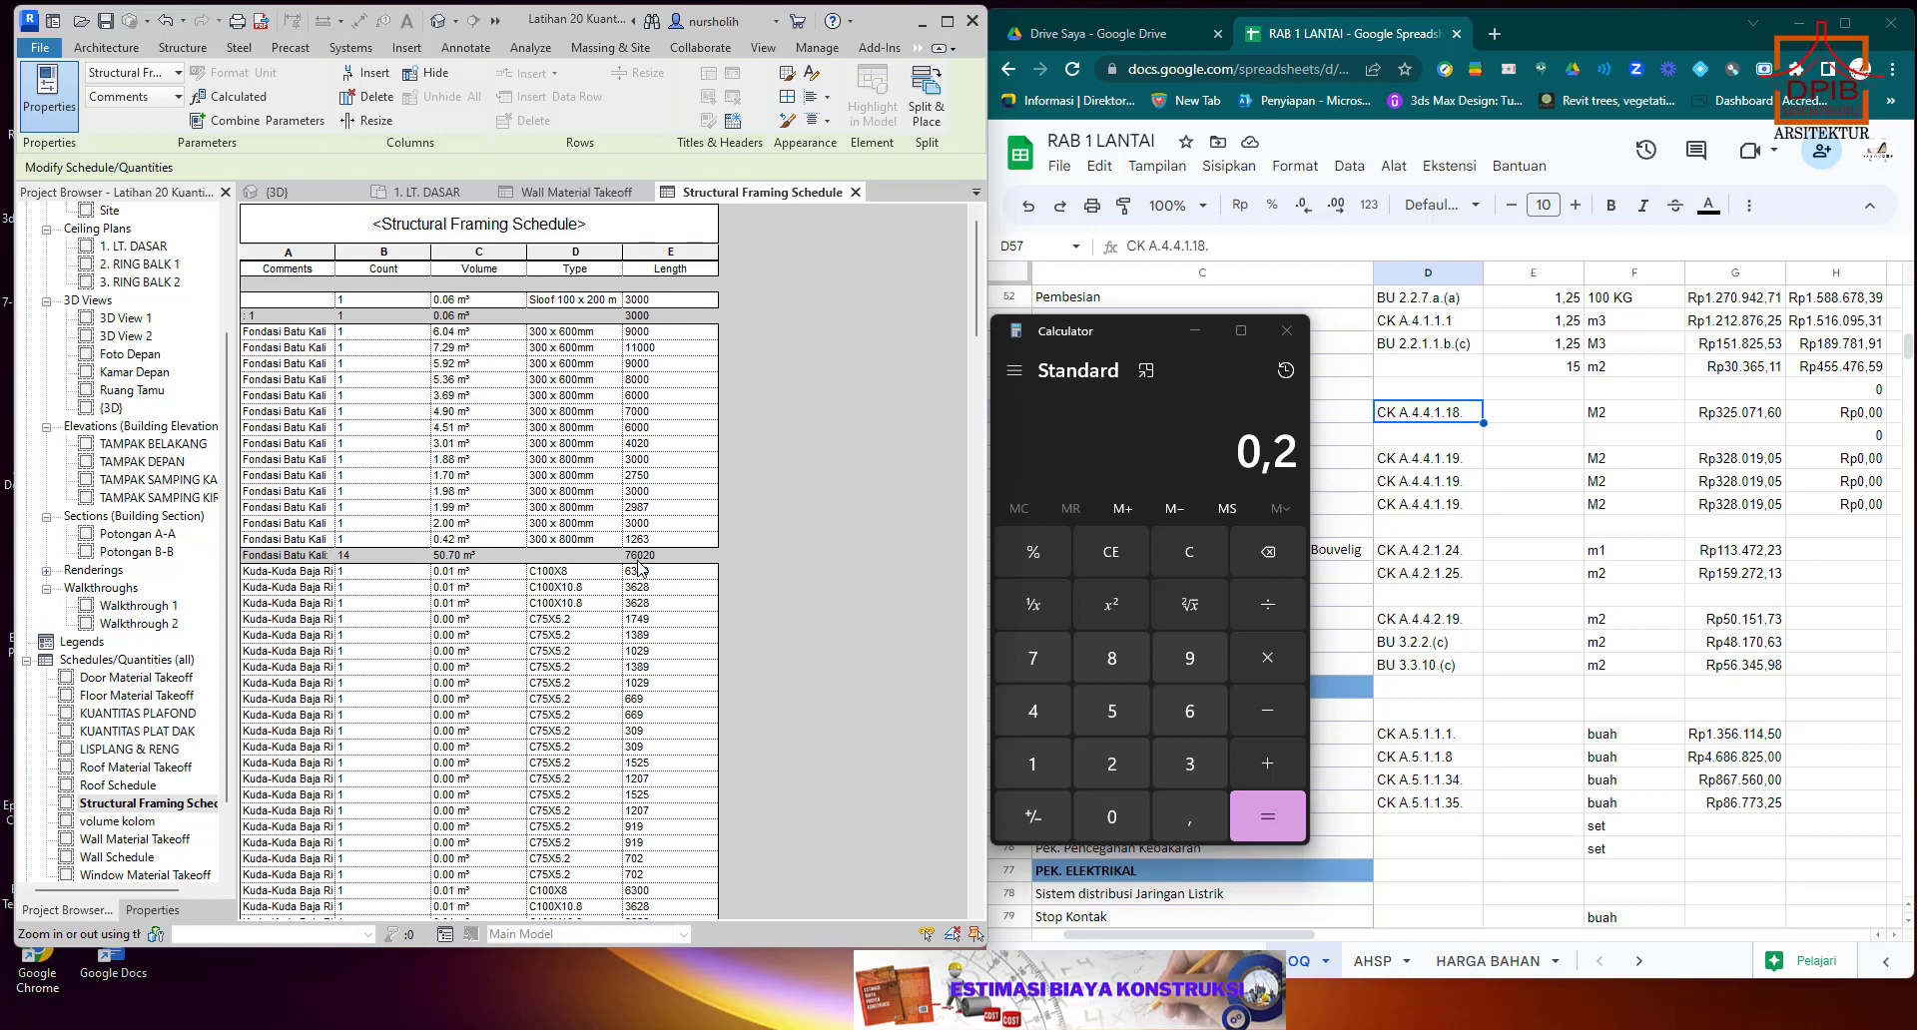
Multiply the 0,2 in Calculator by the foundation length 76,02.
{"action": "left_click", "coordinate": [1267, 659]}
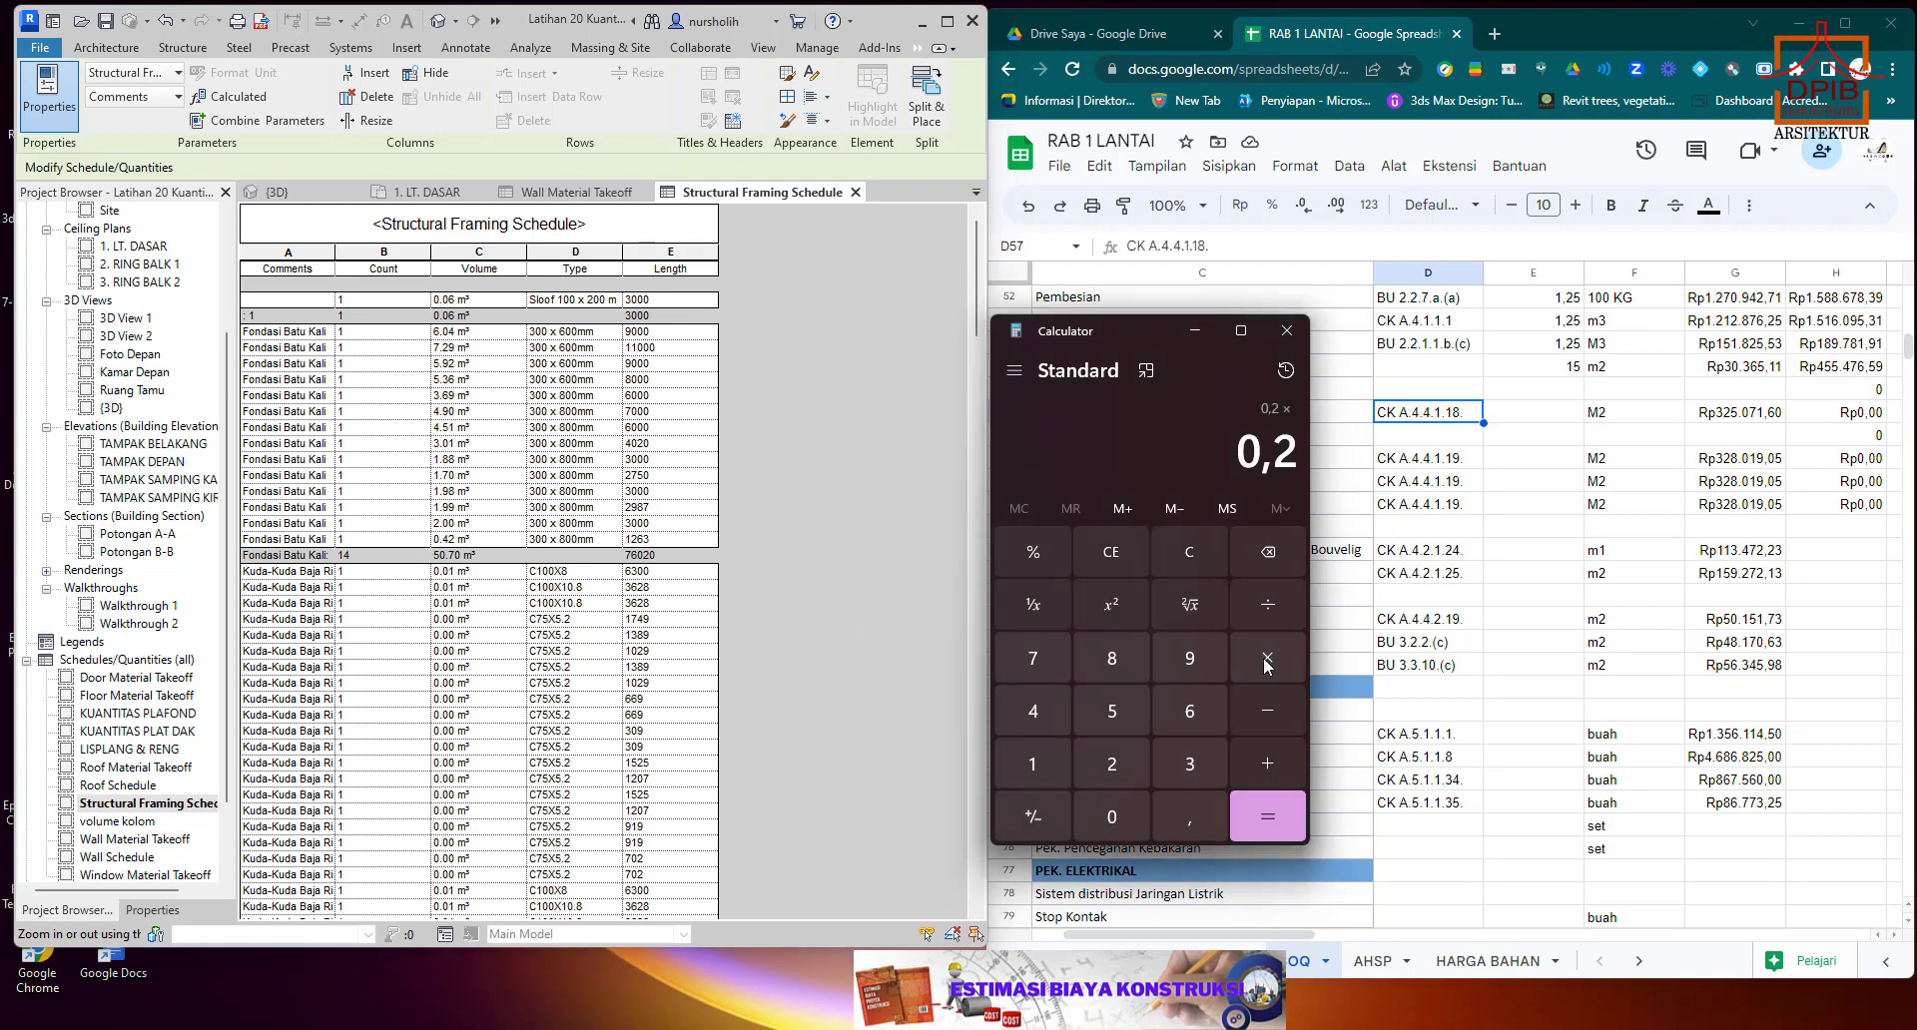
{"action": "left_click", "coordinate": [1040, 662]}
{"action": "left_click", "coordinate": [1197, 710]}
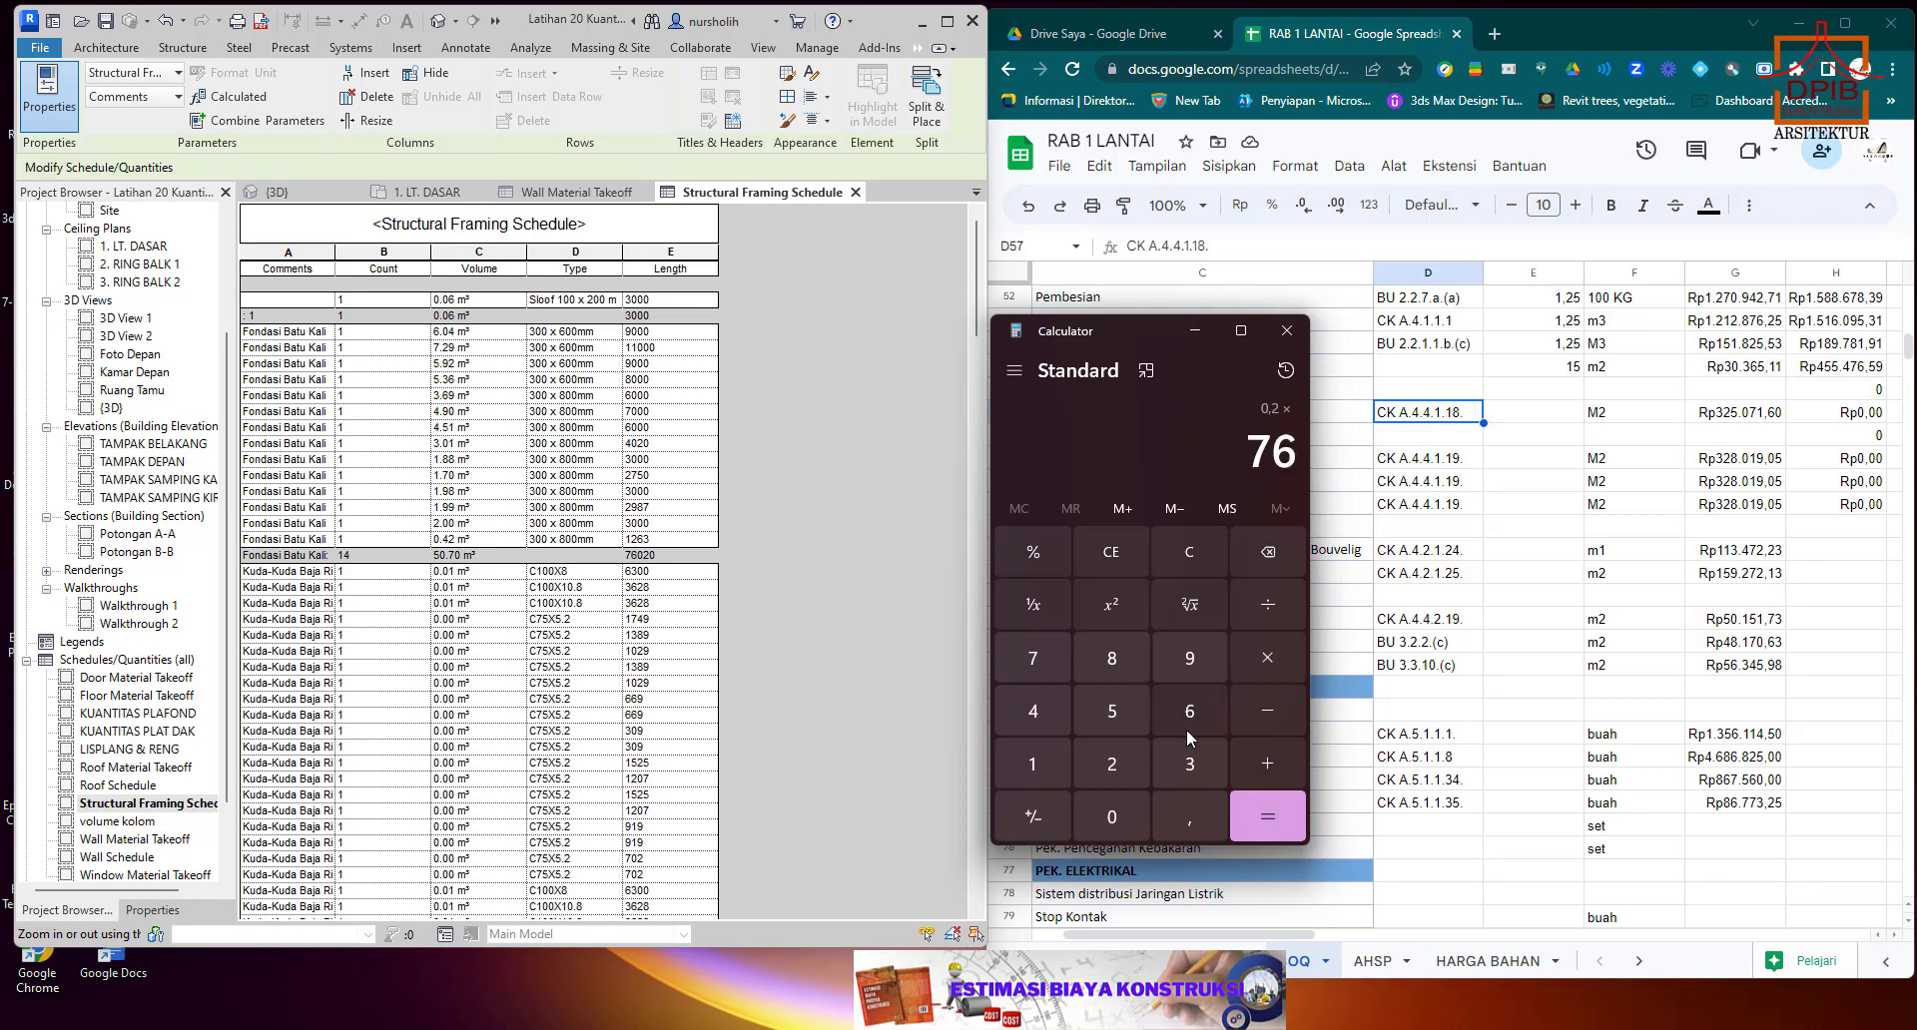
{"action": "left_click", "coordinate": [1183, 821]}
{"action": "left_click", "coordinate": [1117, 817]}
{"action": "left_click", "coordinate": [1113, 766]}
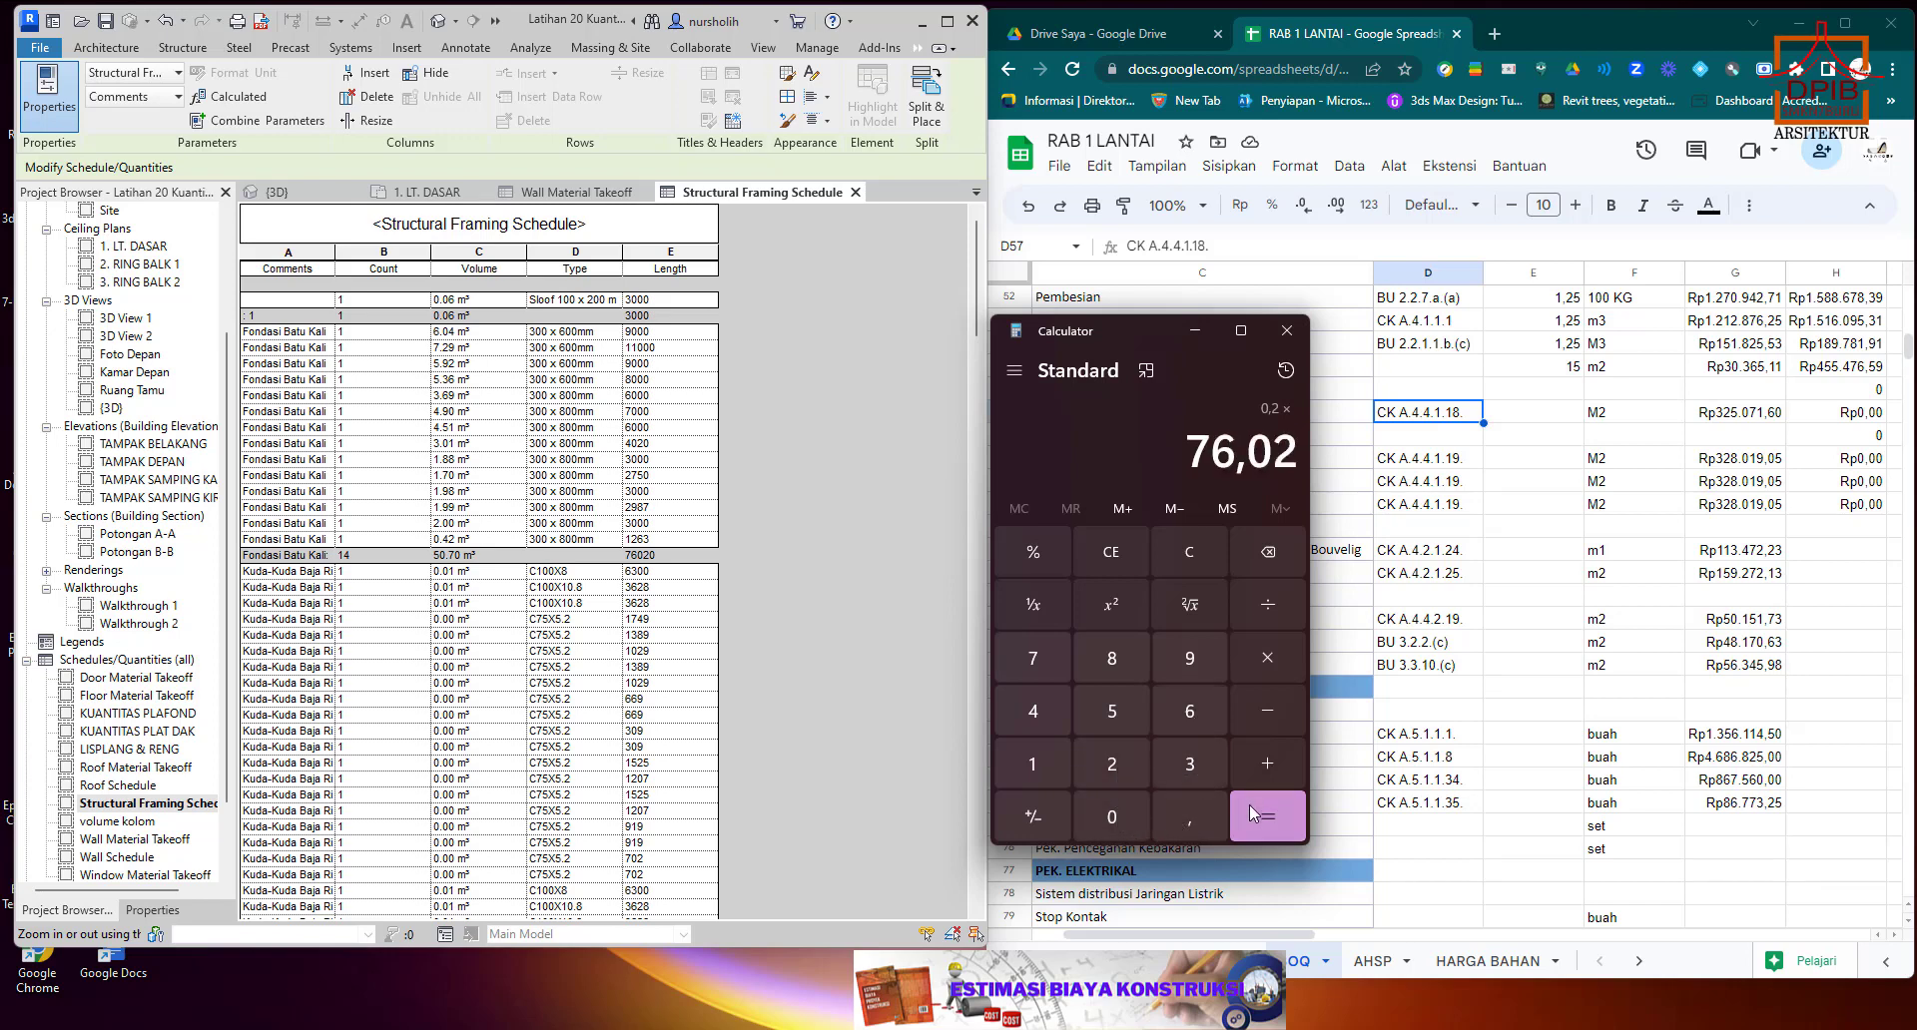
{"action": "left_click", "coordinate": [1252, 812]}
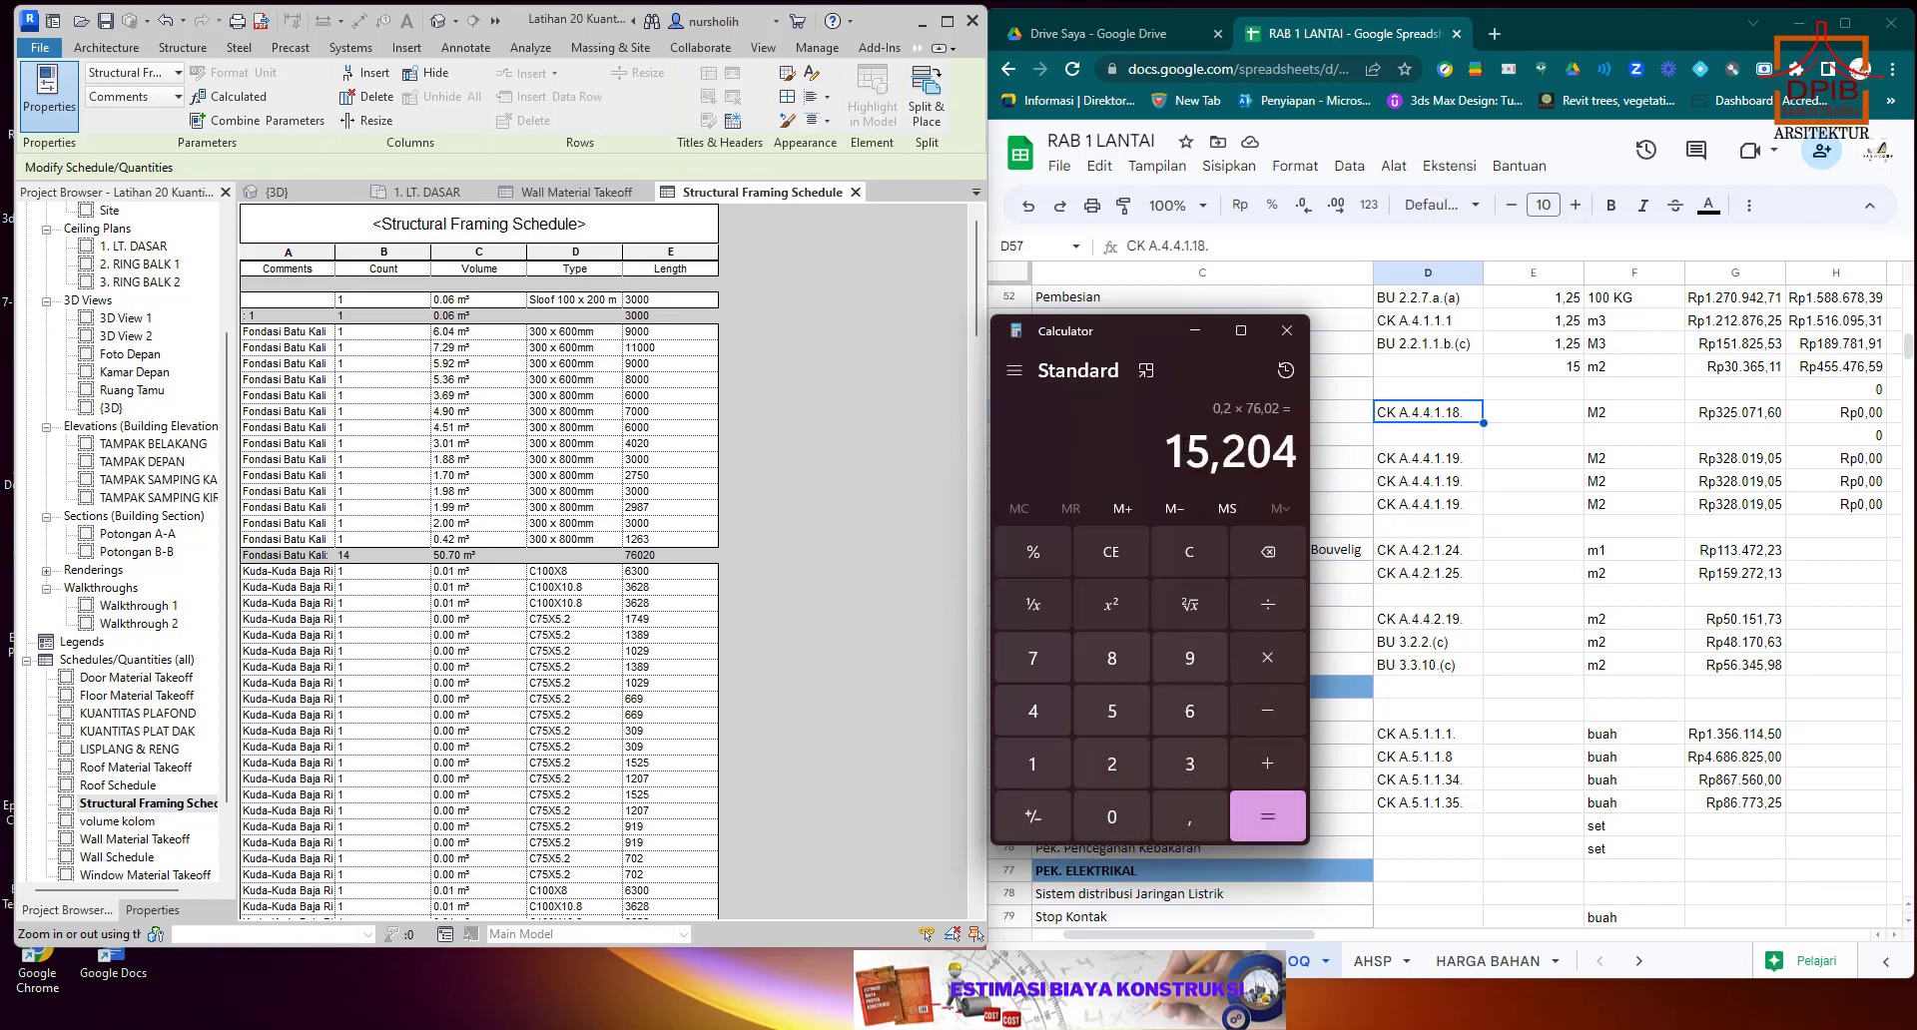
Copy the calculated 15,204 into the Pas. Dinding Trasram quantity cell E57, then select the Dinding Tahap 3 quantity cell E61.
{"action": "left_click_drag", "start_coordinate": [1166, 451], "coordinate": [1301, 451]}
{"action": "right_click", "coordinate": [1288, 451]}
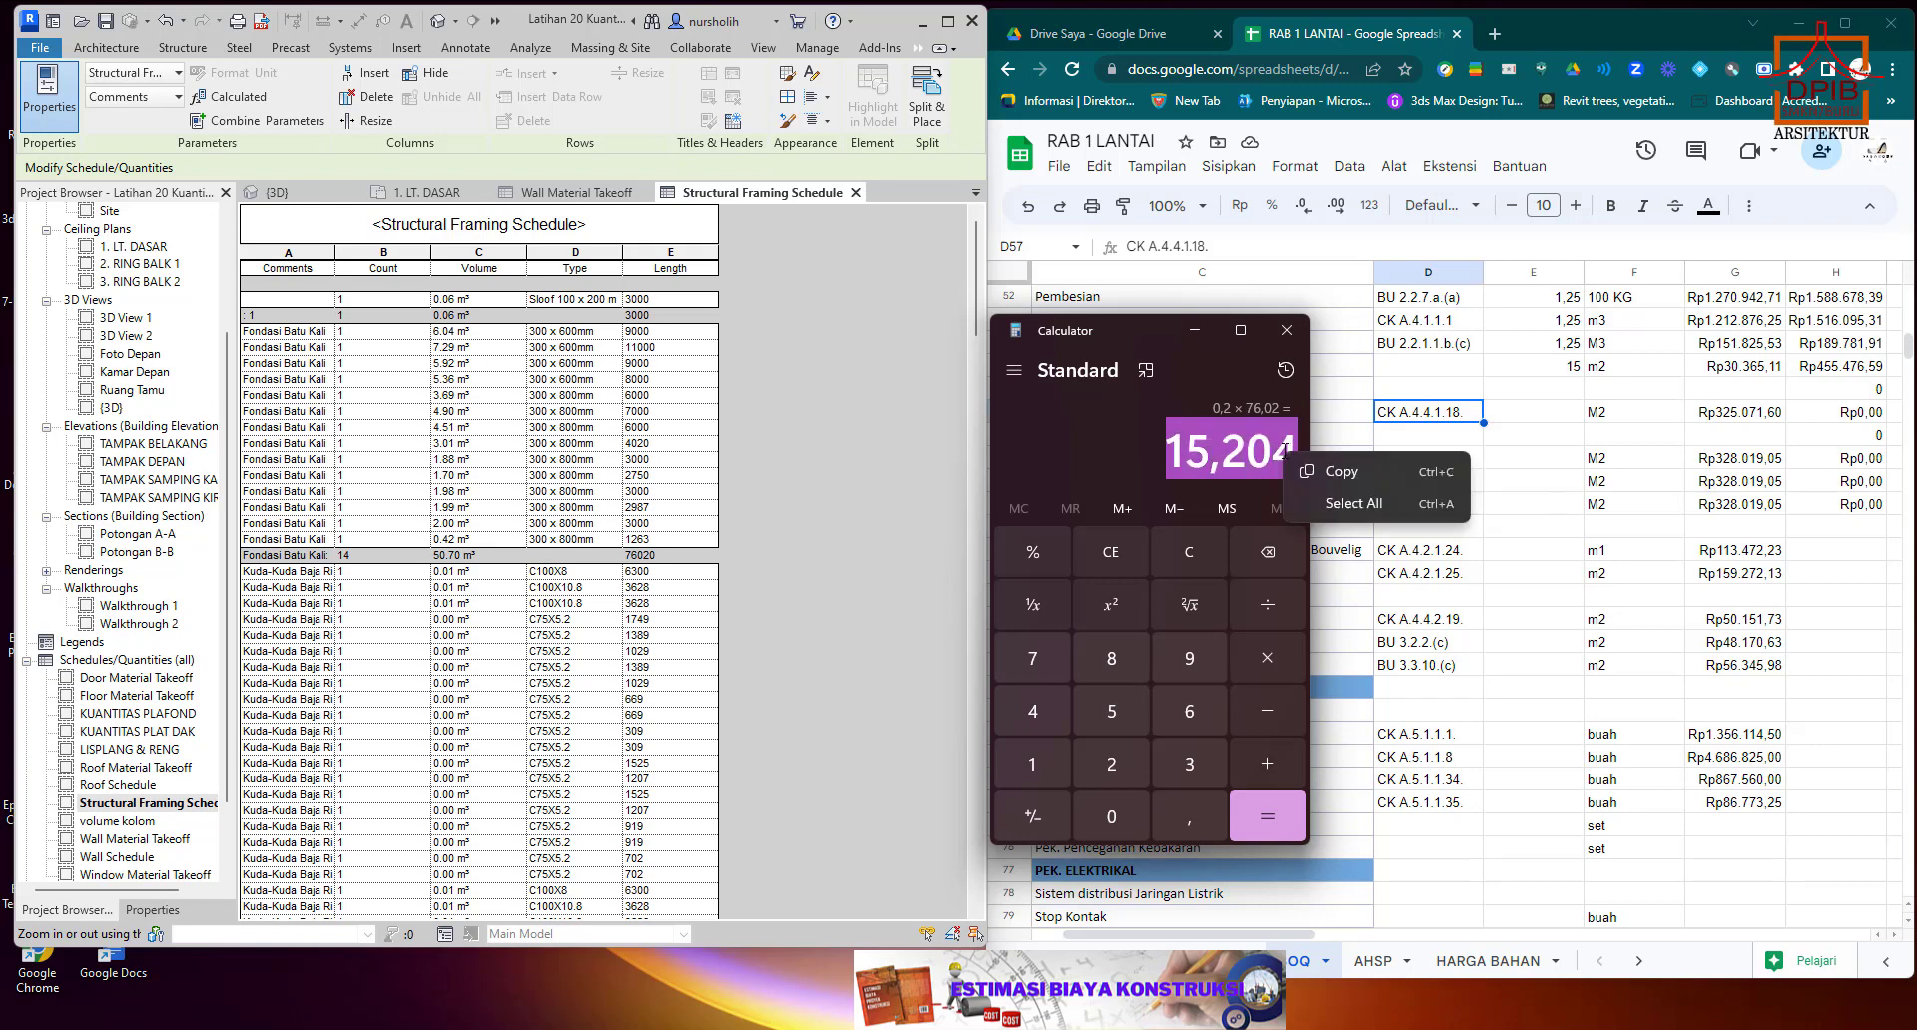
{"action": "left_click", "coordinate": [1339, 471]}
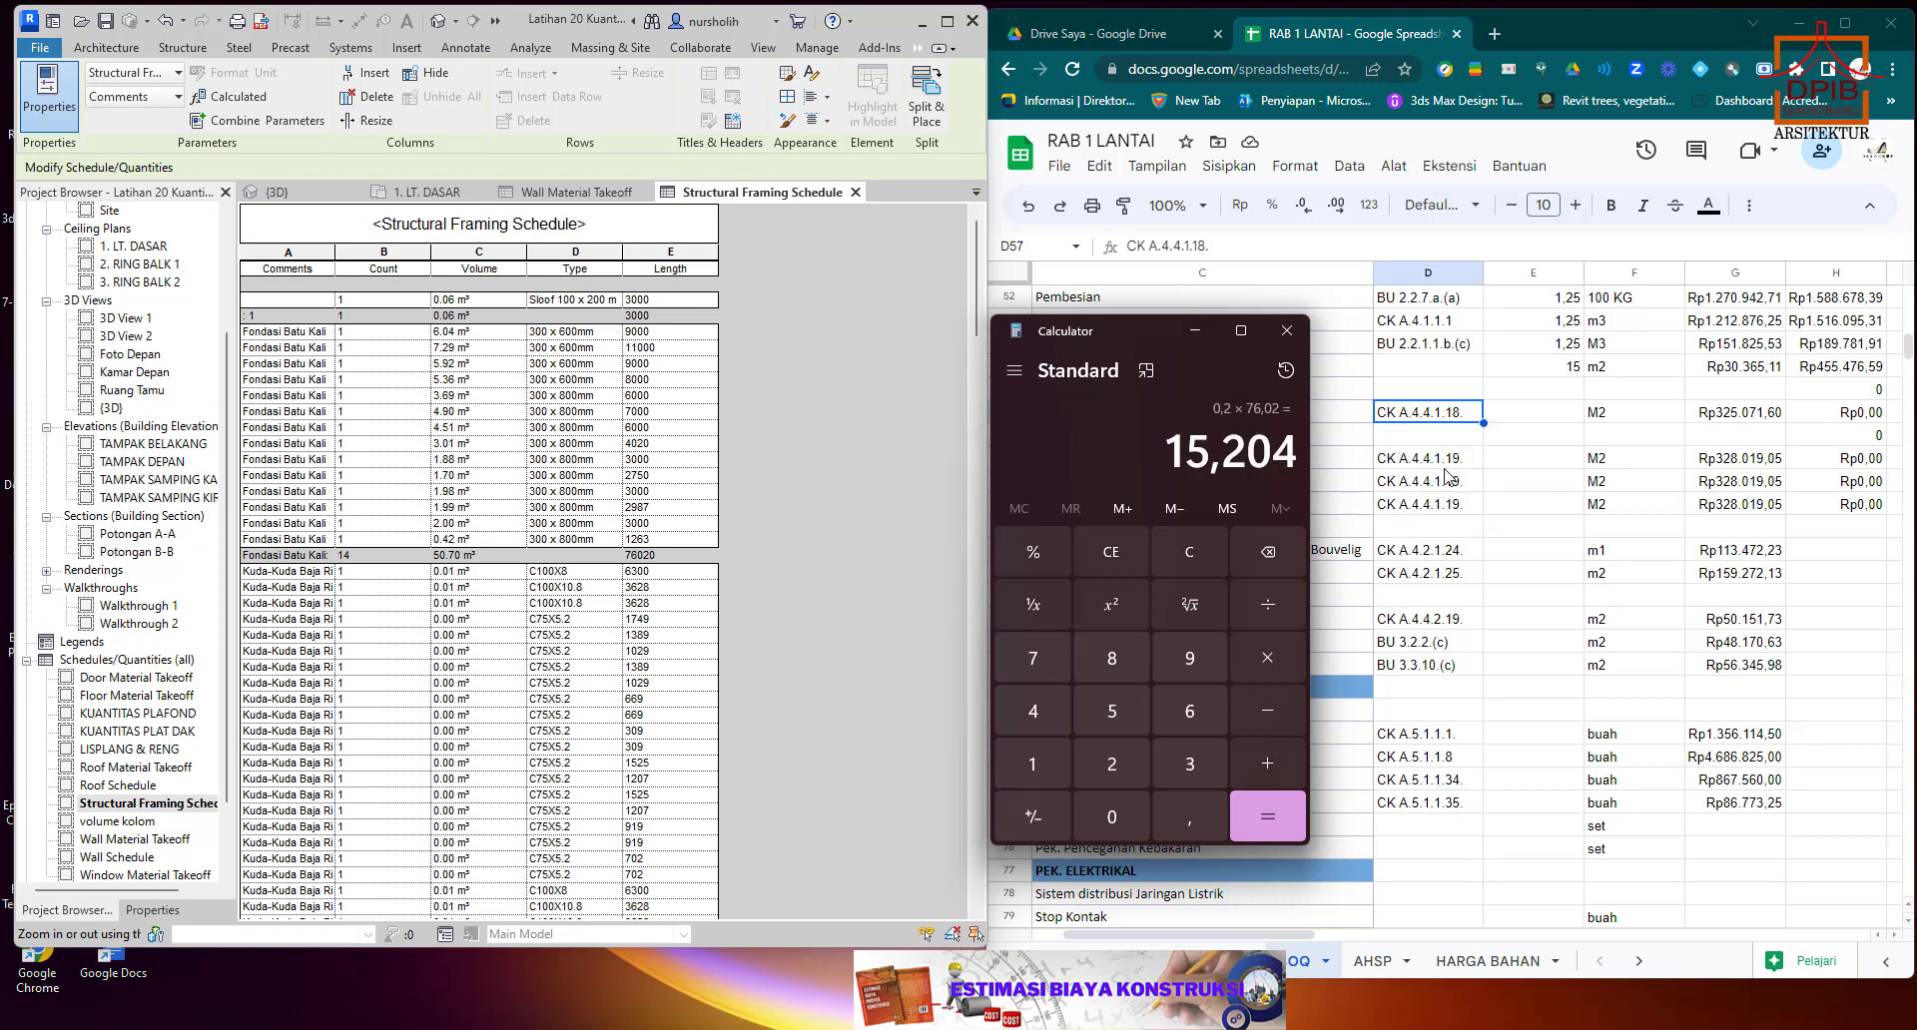
{"action": "left_click", "coordinate": [1537, 421]}
{"action": "right_click", "coordinate": [1537, 422]}
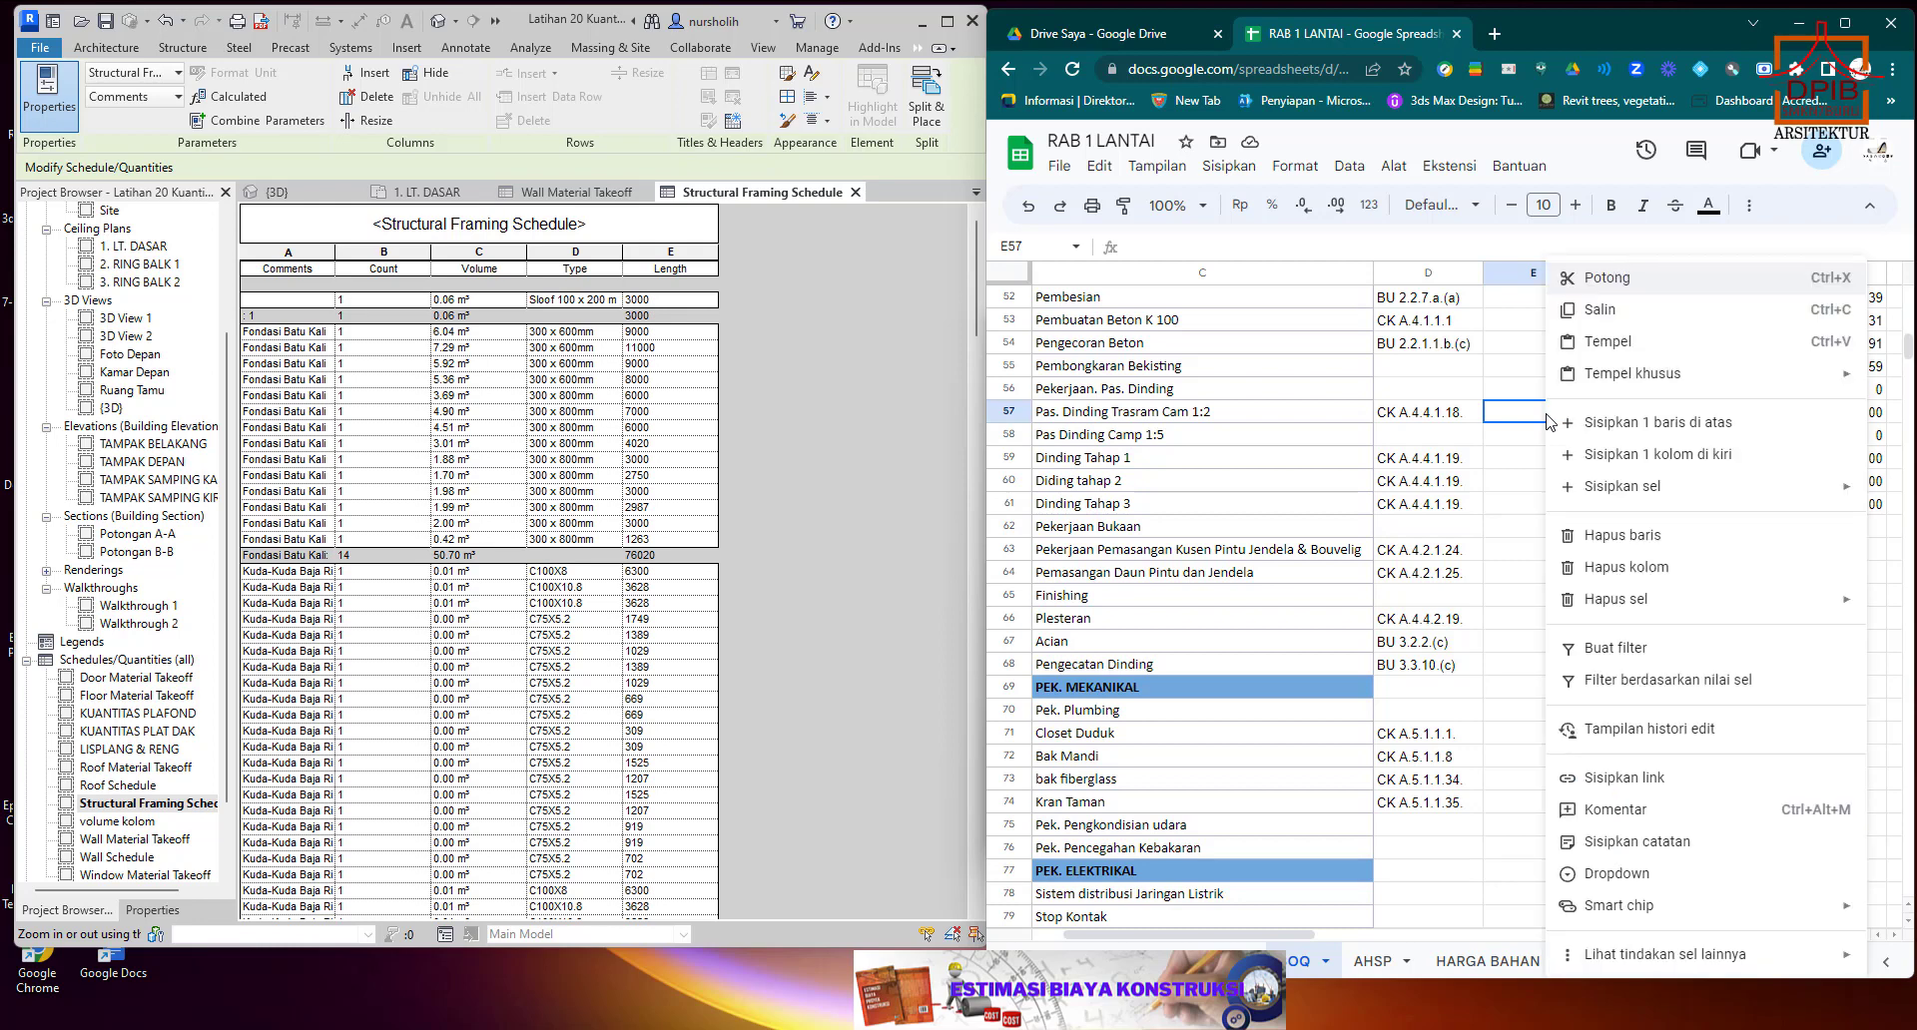
{"action": "left_click", "coordinate": [1605, 345]}
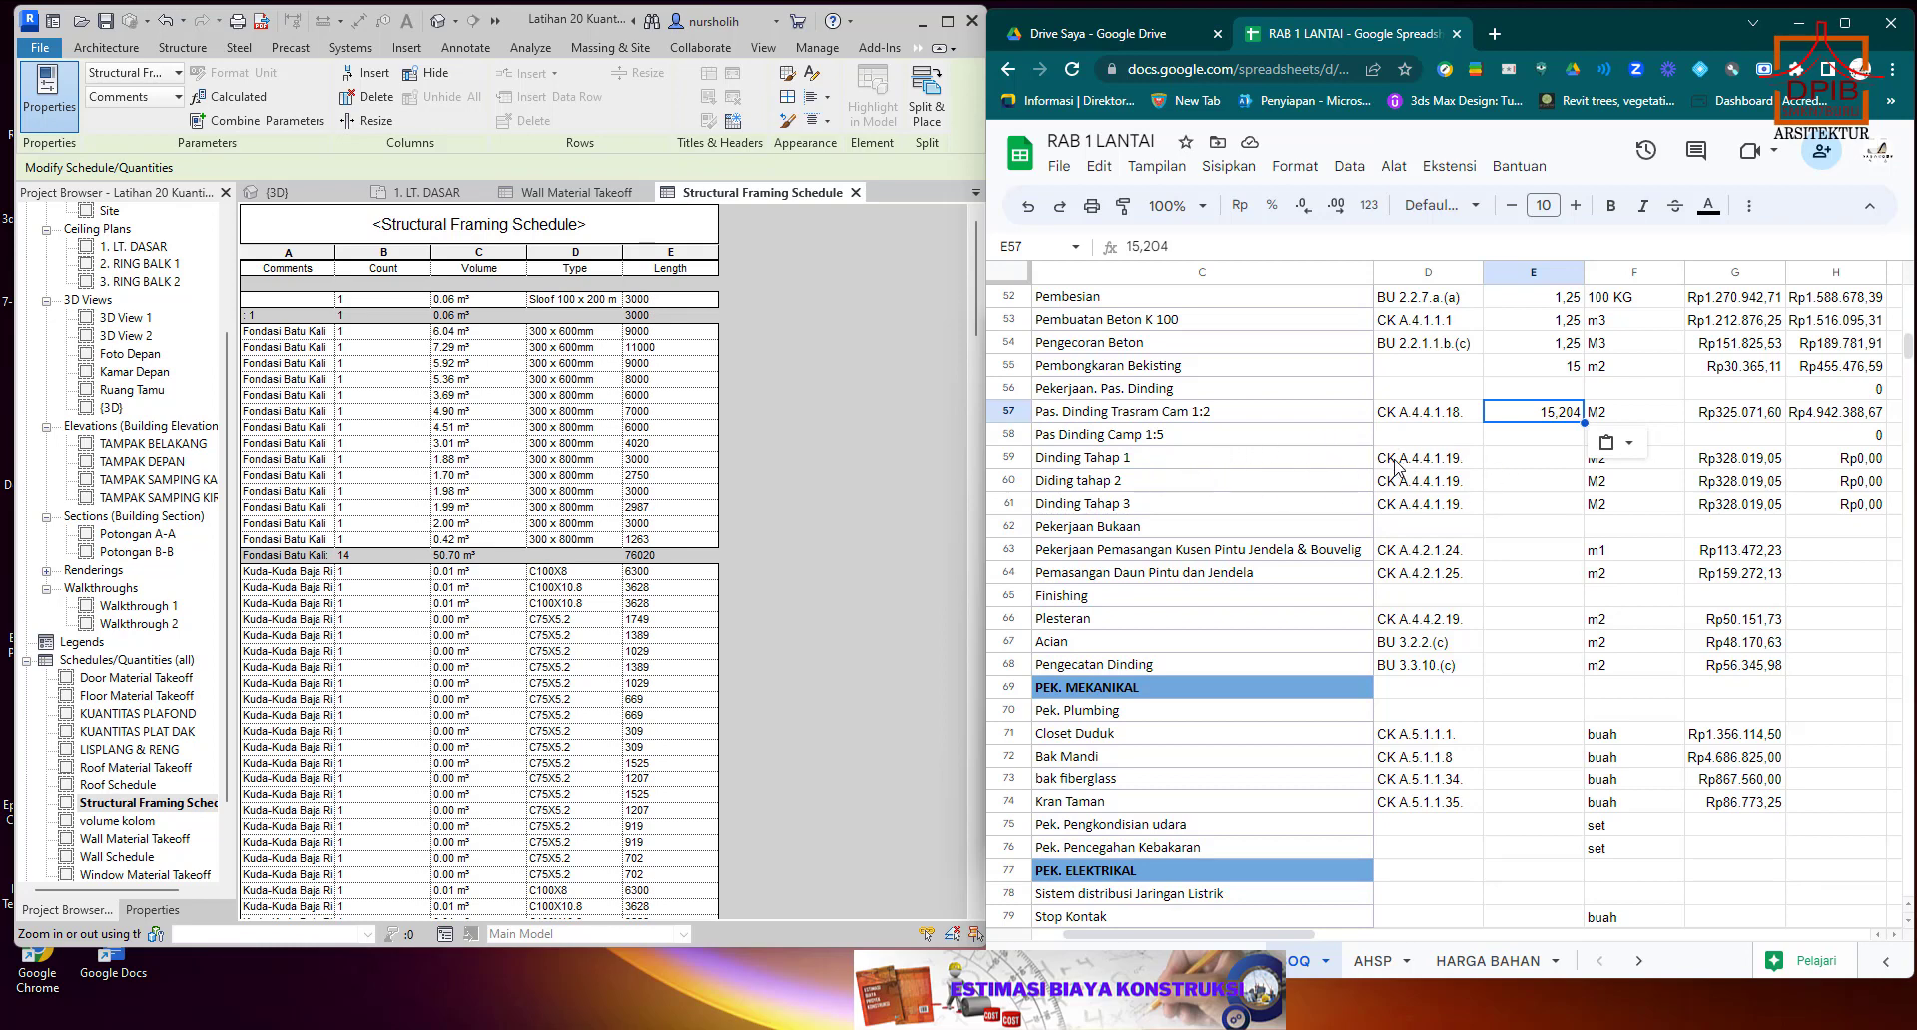
{"action": "left_click", "coordinate": [1503, 482]}
{"action": "left_click", "coordinate": [1519, 506]}
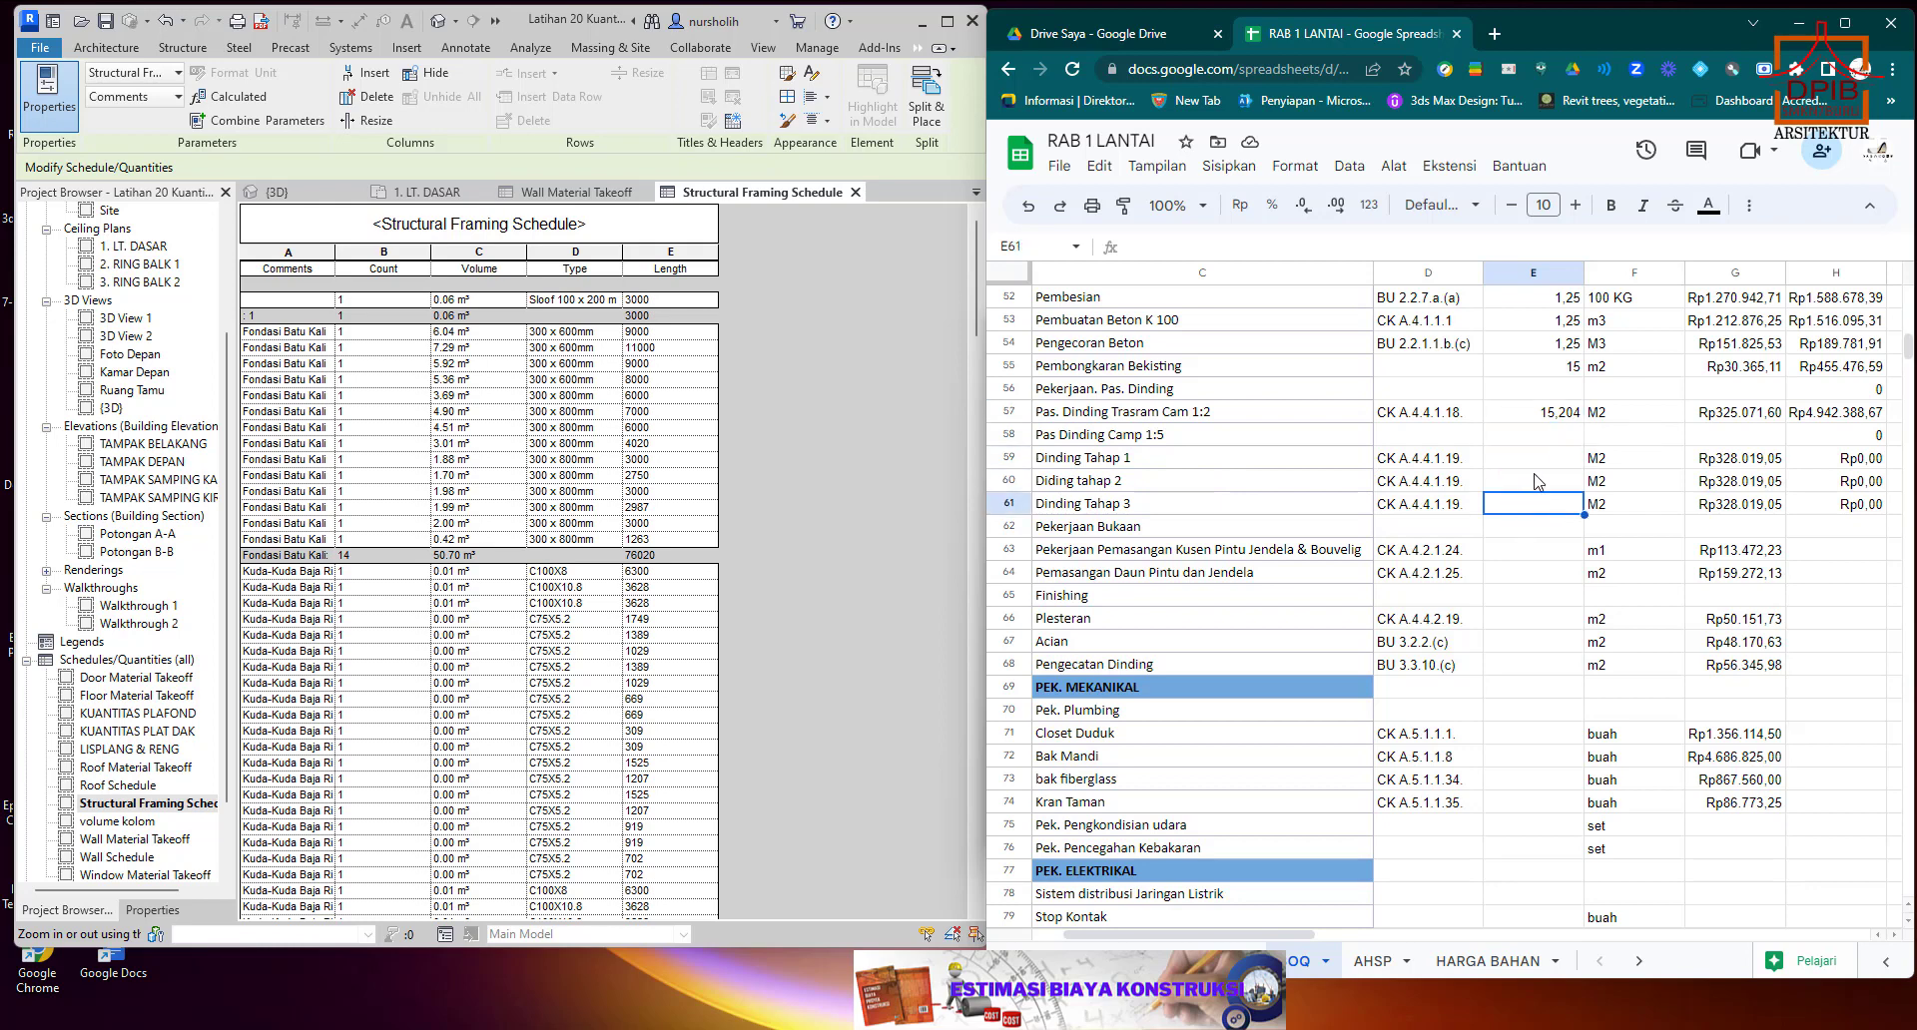
Select the Dinding Tahap 1 quantity cell E59 and open Revit's Wall Material Takeoff to read the total ConBlok HB15 area.
{"action": "left_click", "coordinate": [1540, 462]}
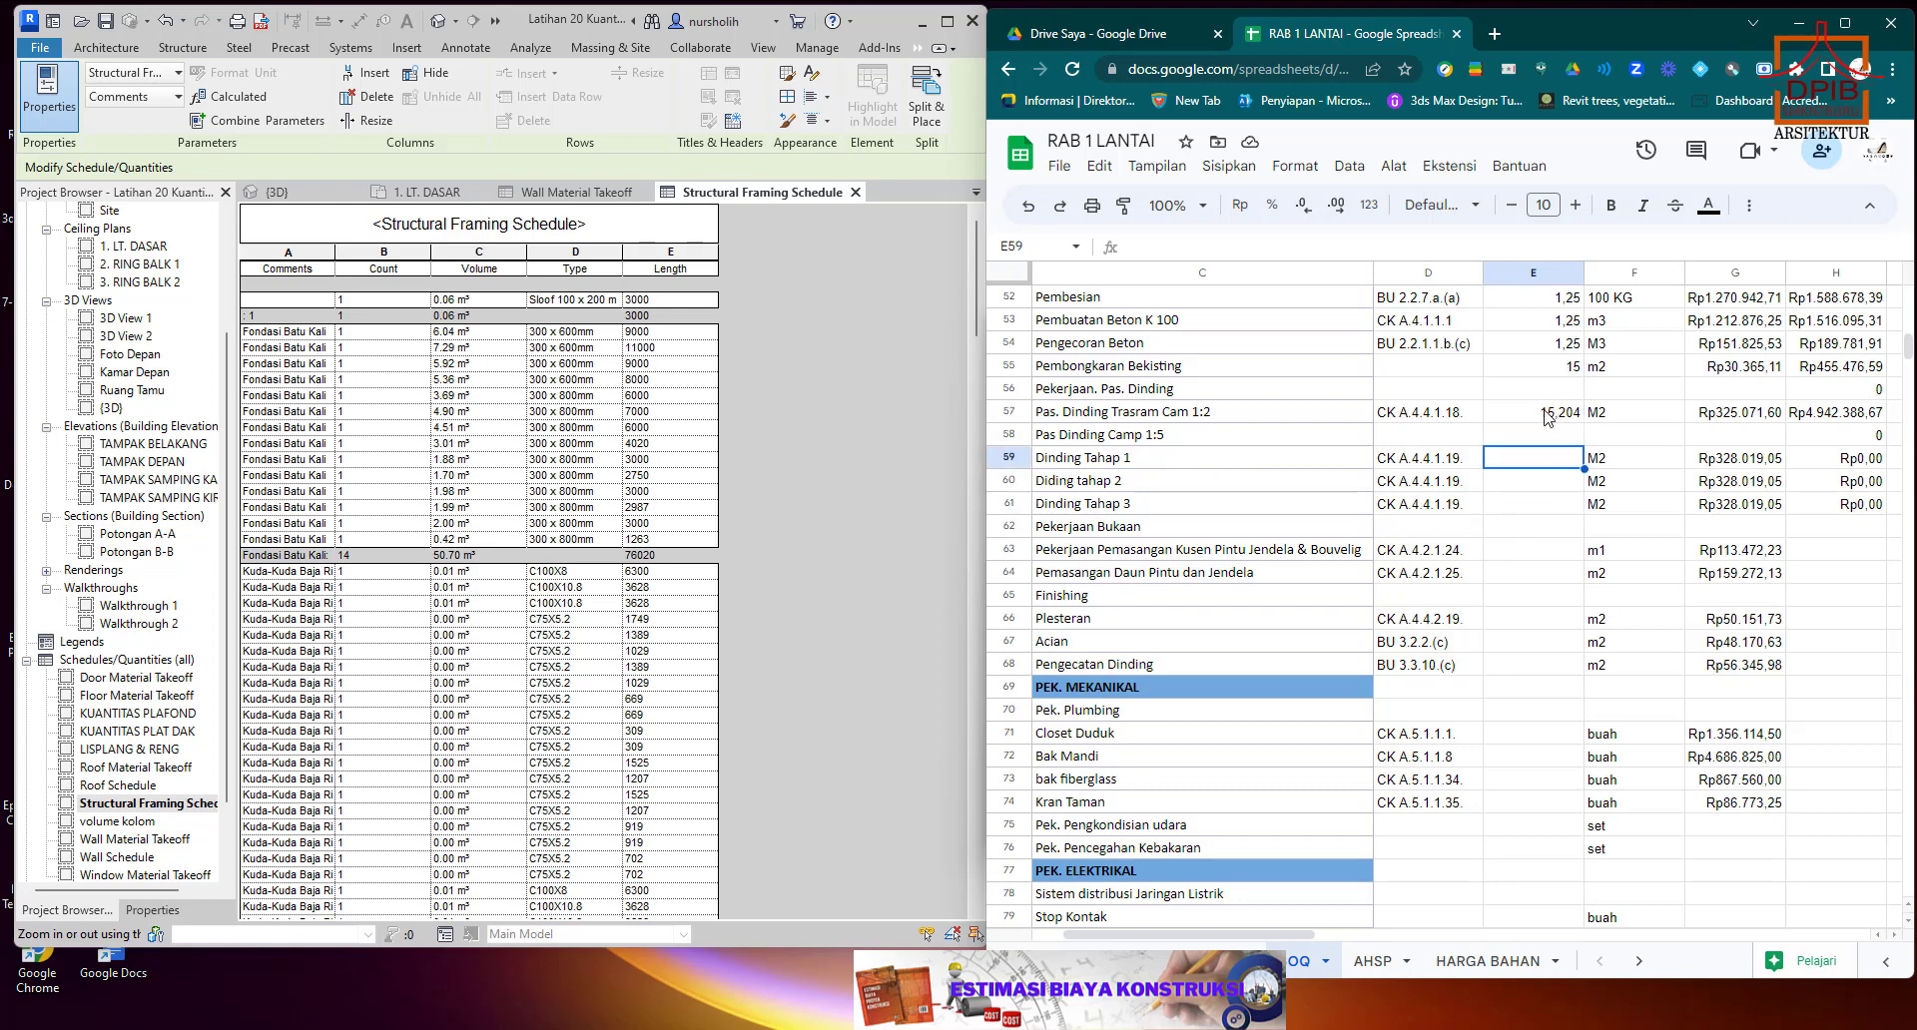
{"action": "left_click", "coordinate": [587, 201]}
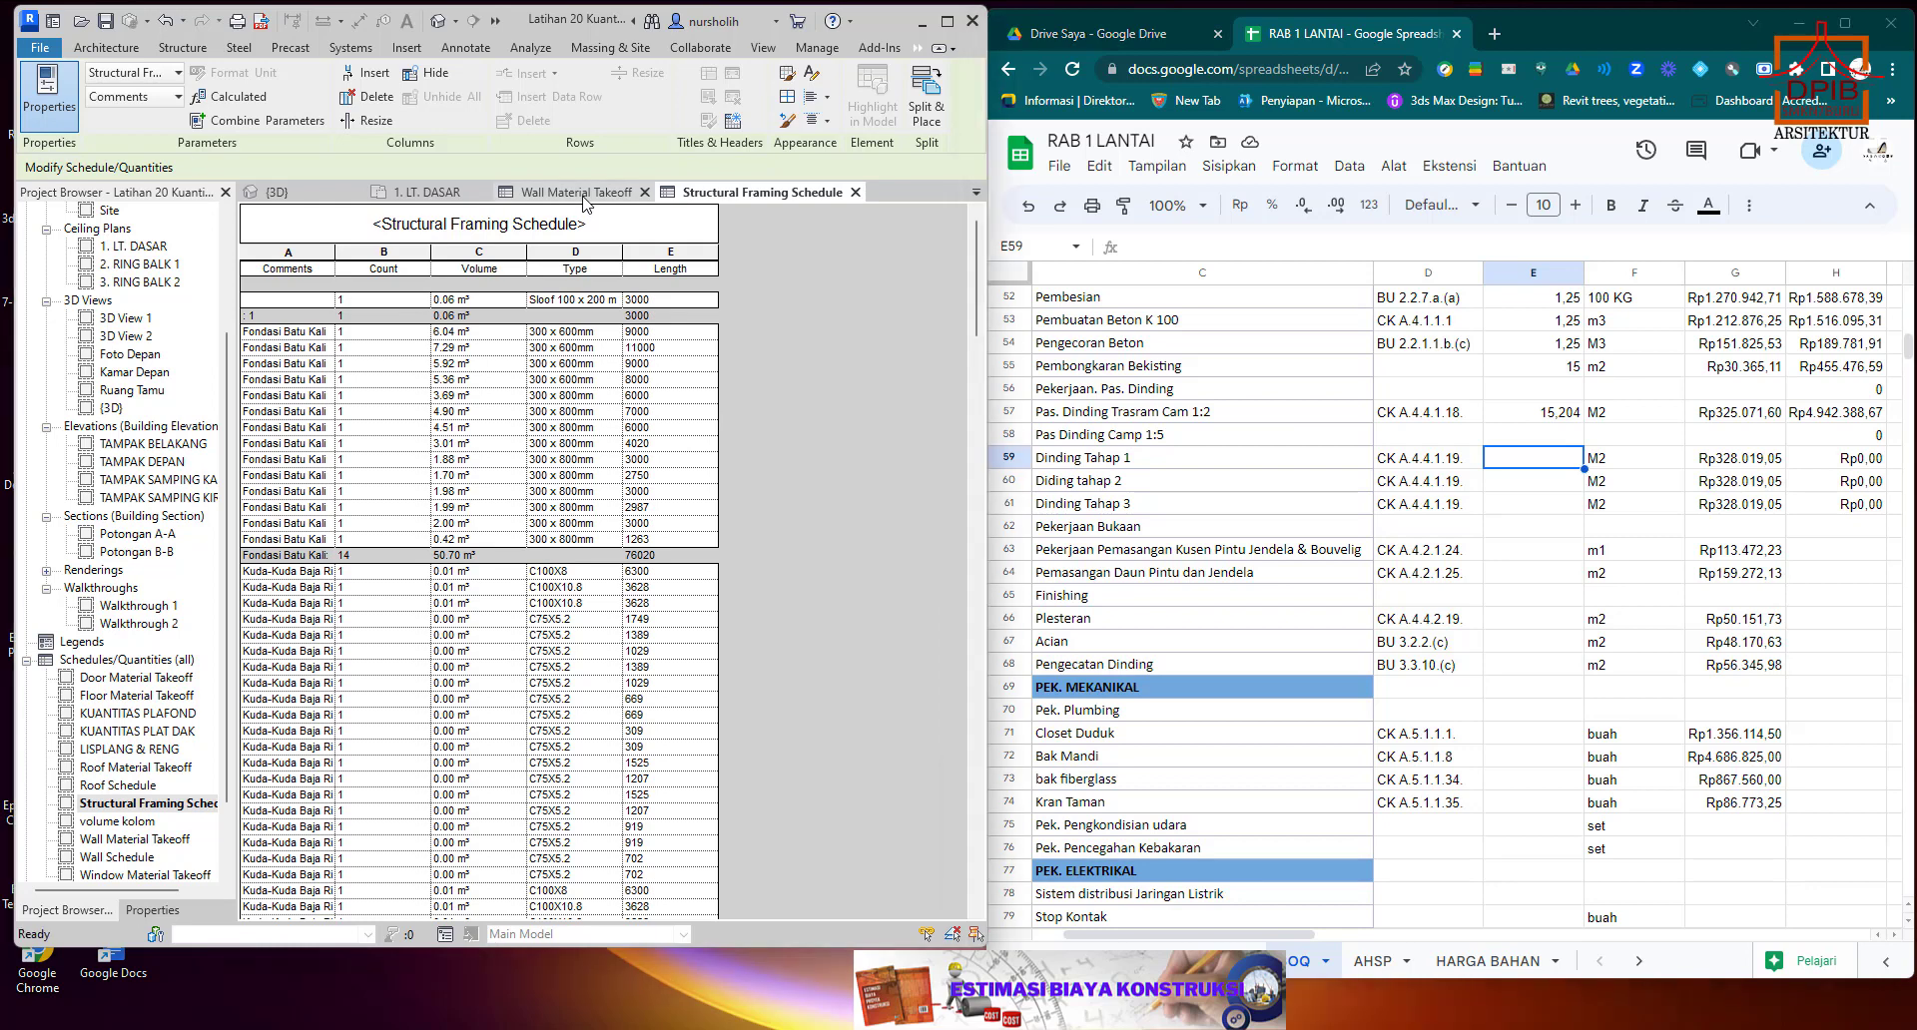
{"action": "left_click", "coordinate": [583, 201]}
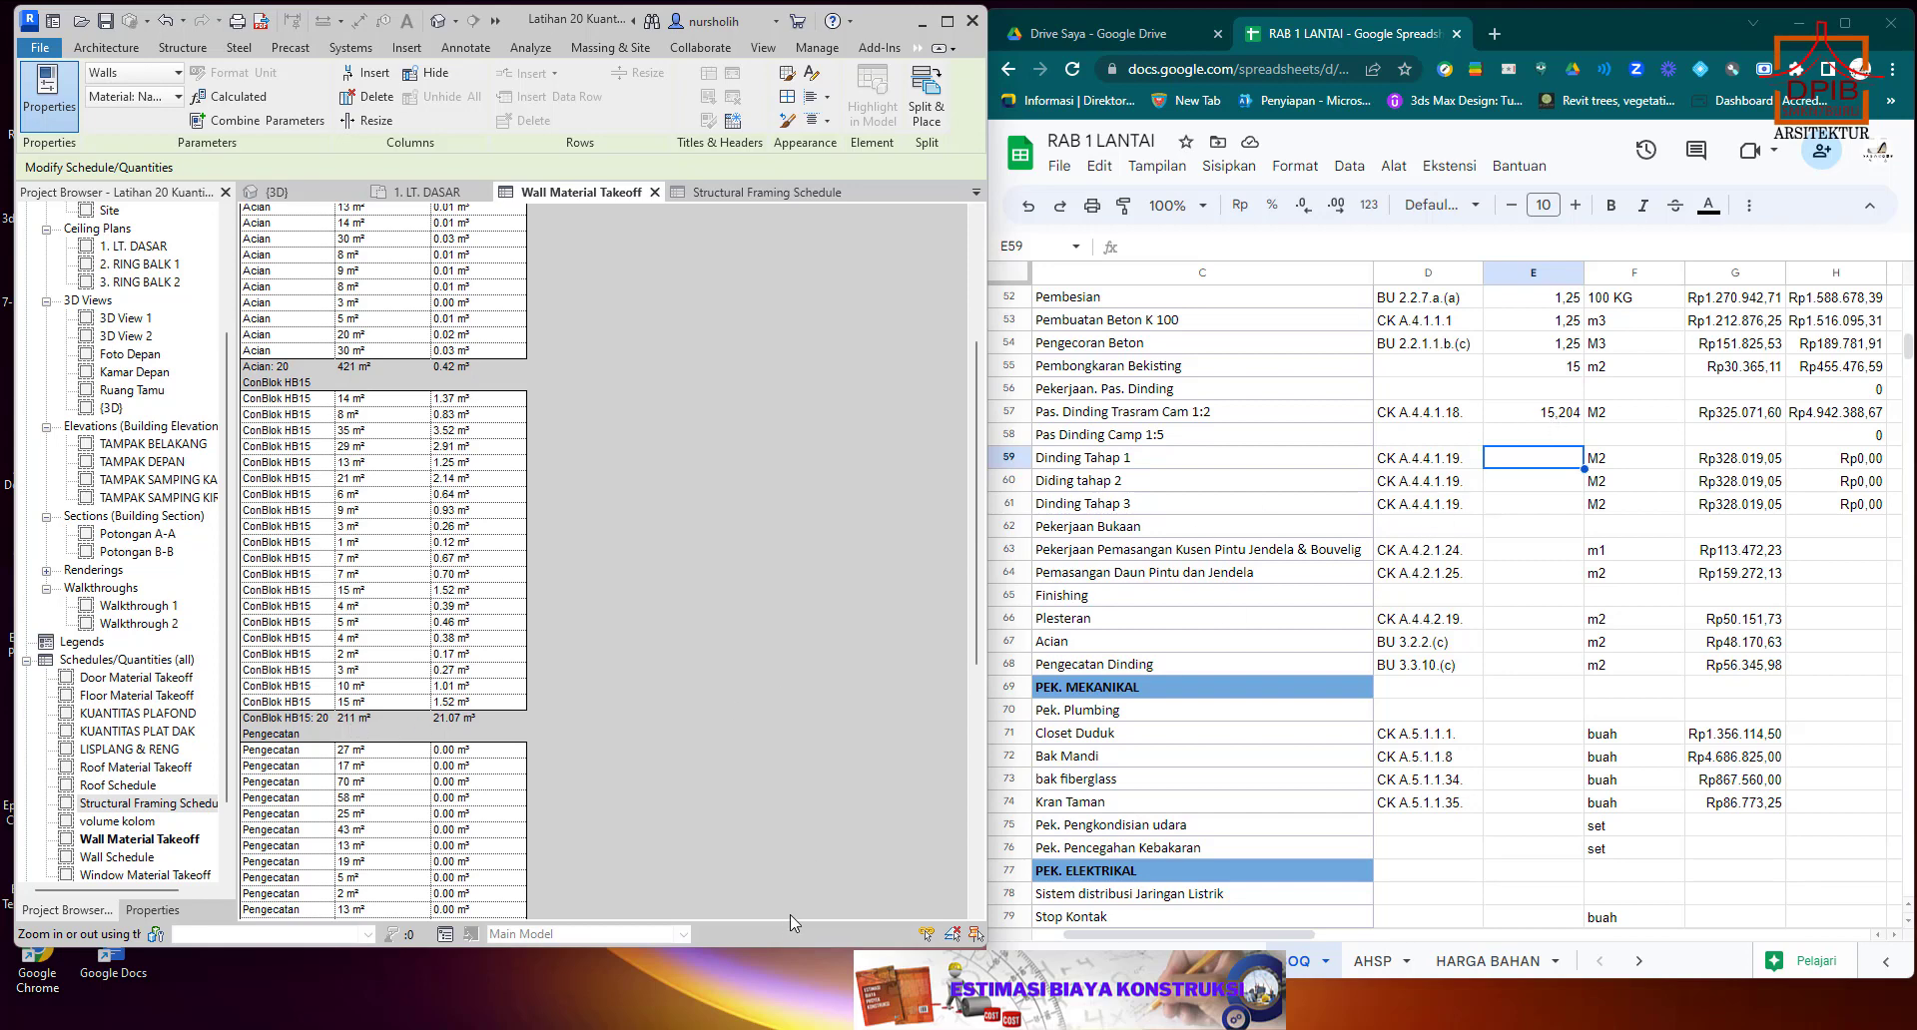
Bring Calculator back beside the ConBlok HB15 totals and subtract the wall area 211 from the earlier result 15,204.
{"action": "left_click", "coordinate": [1291, 1008]}
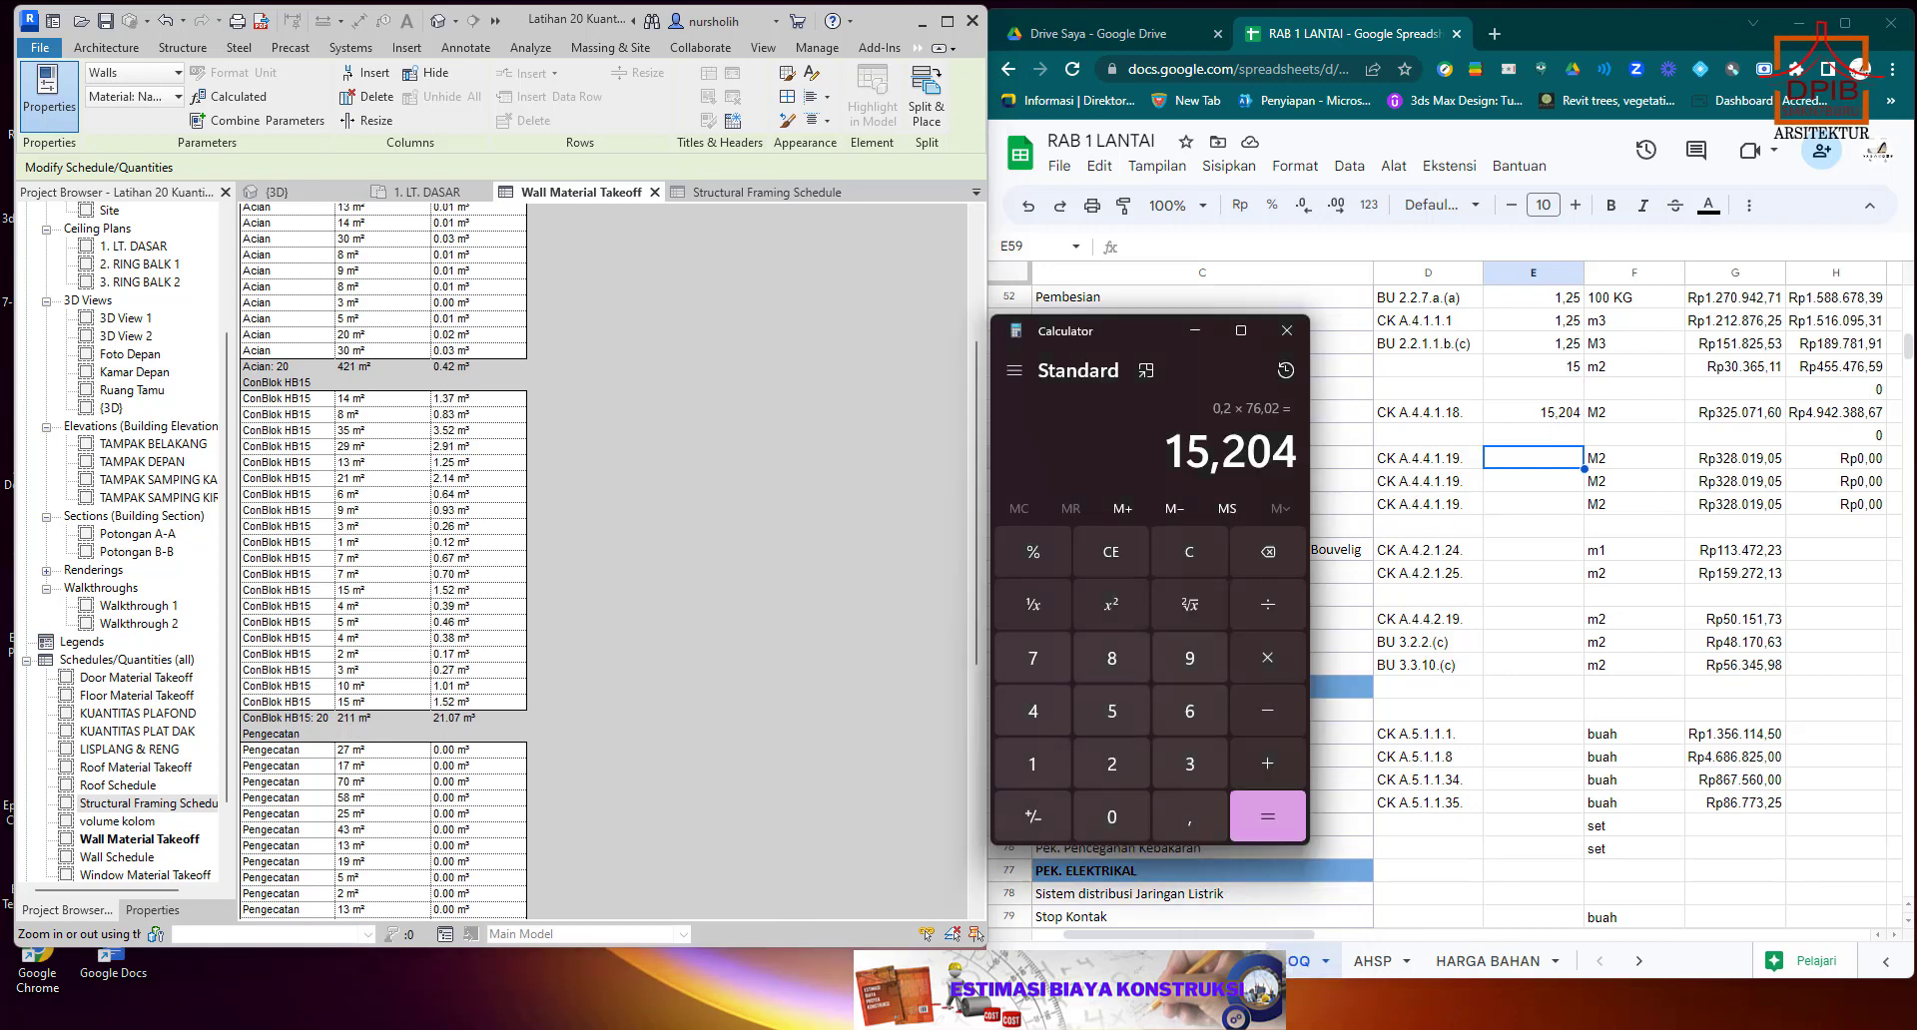
{"action": "left_click_drag", "start_coordinate": [1155, 328], "coordinate": [832, 322]}
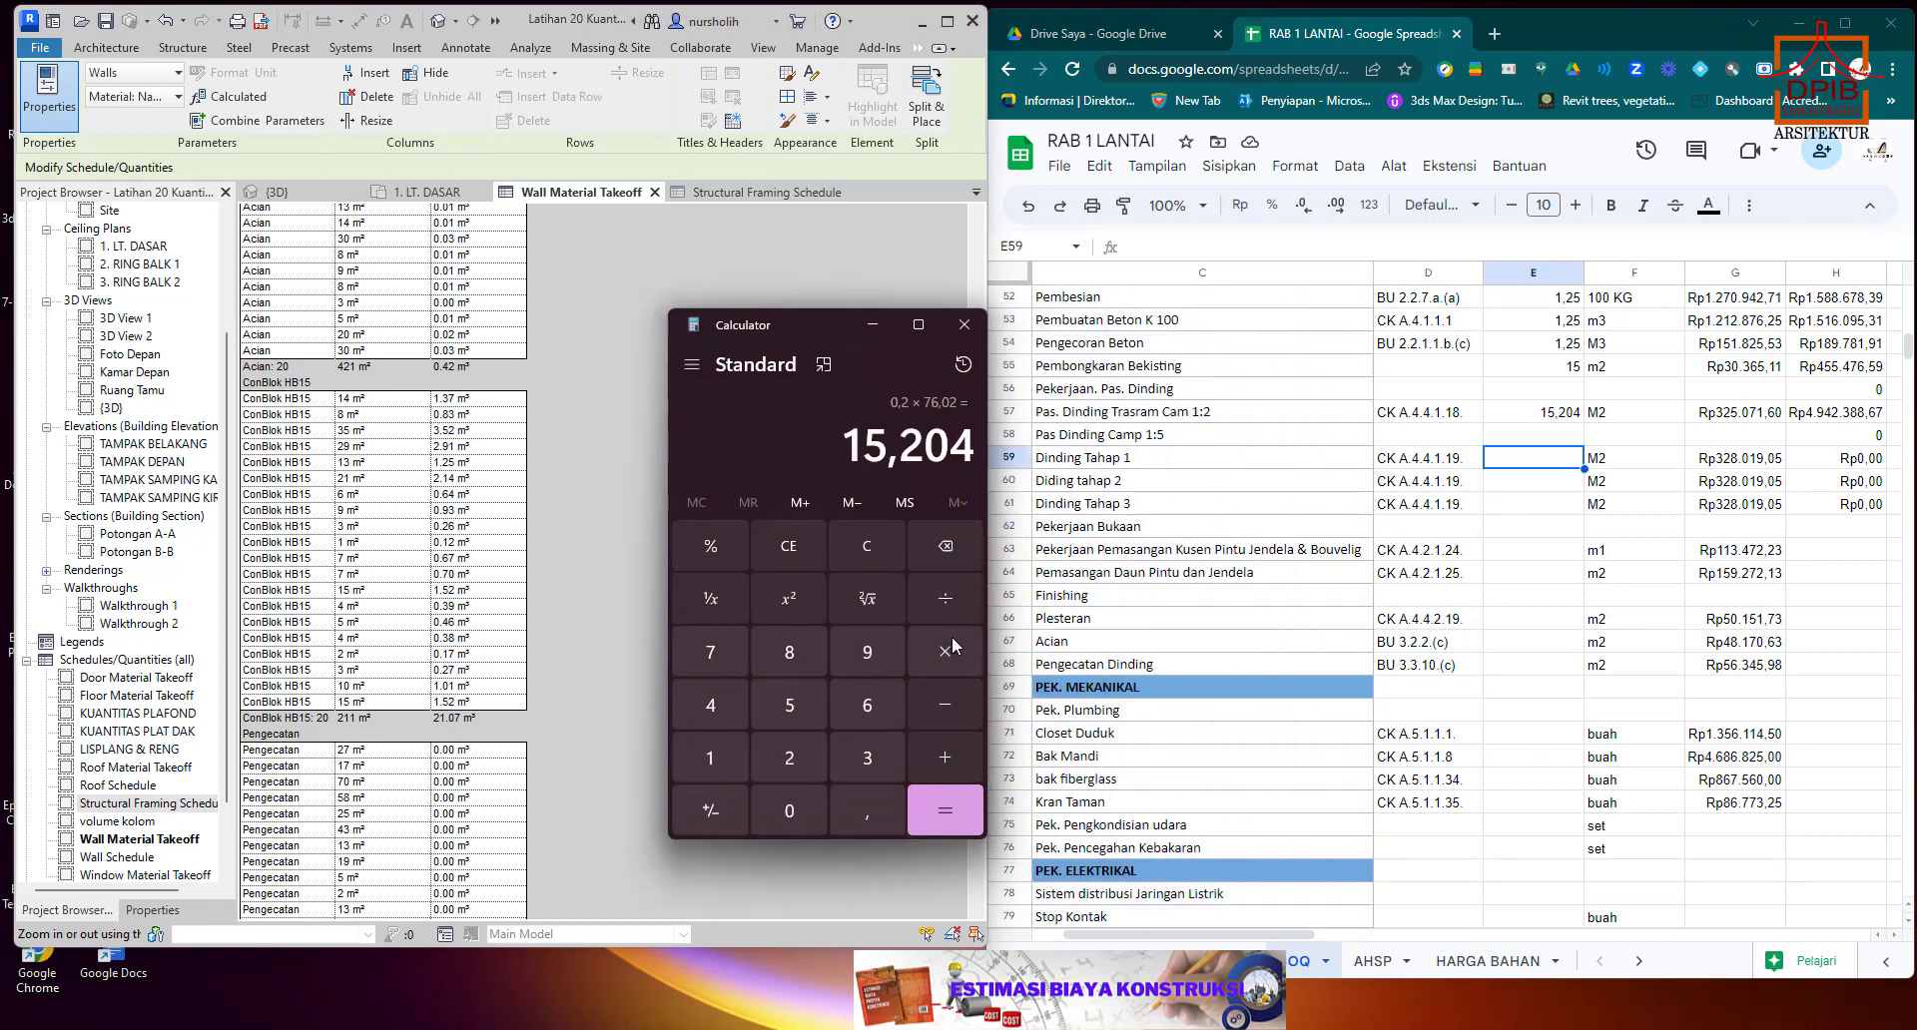
{"action": "left_click", "coordinate": [947, 699]}
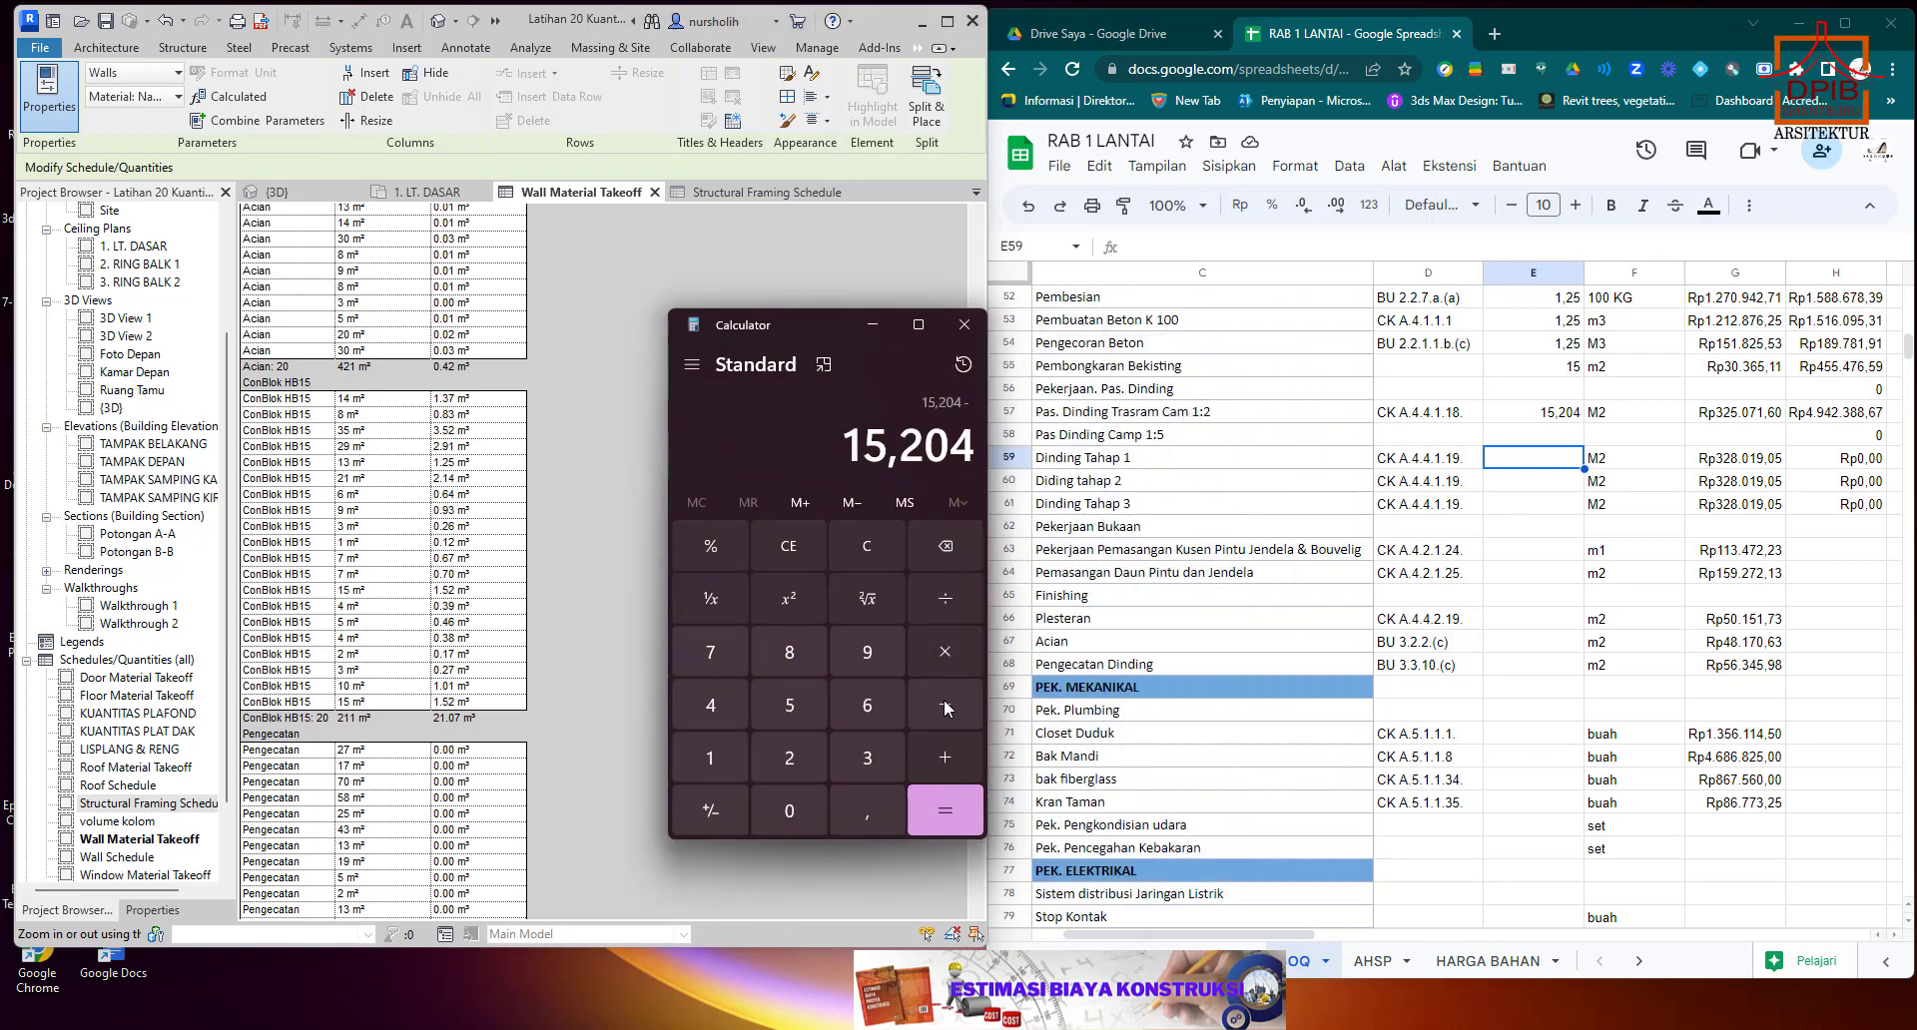
{"action": "left_click", "coordinate": [789, 757]}
{"action": "left_click", "coordinate": [704, 756]}
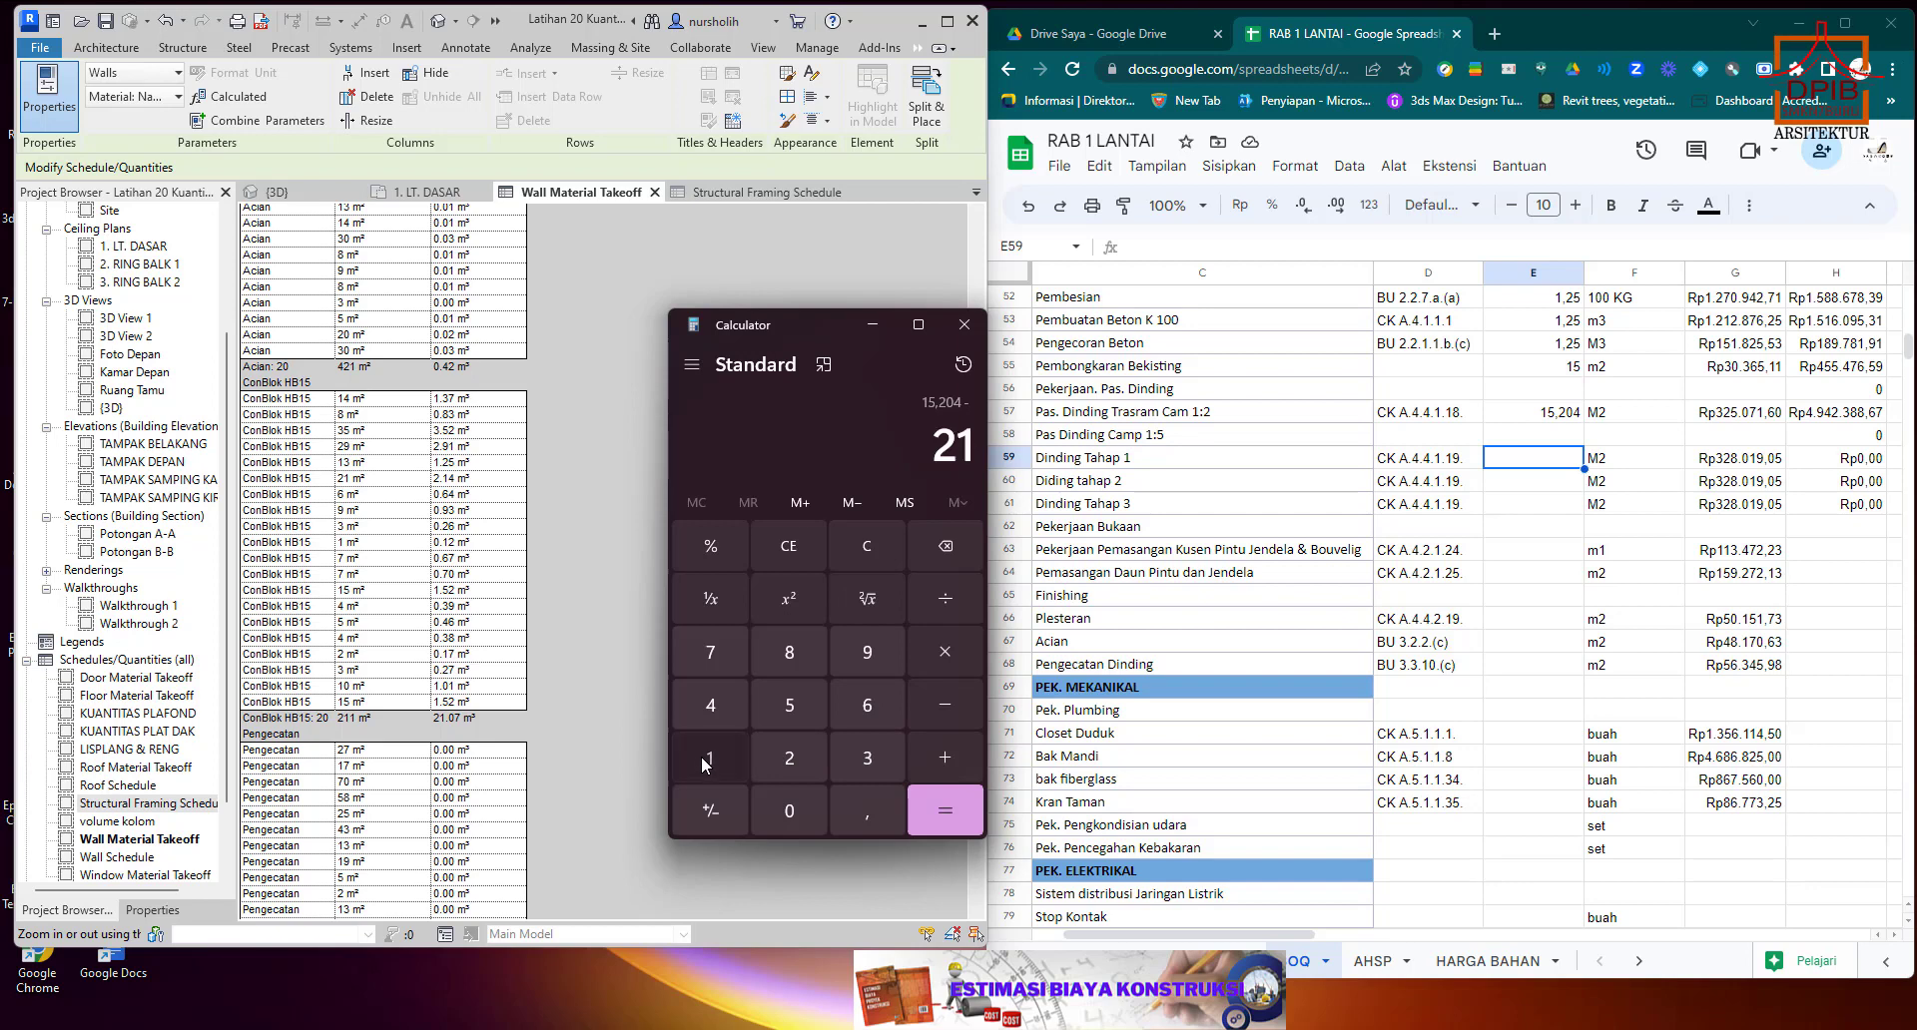
{"action": "left_click", "coordinate": [701, 757]}
{"action": "left_click", "coordinate": [947, 823]}
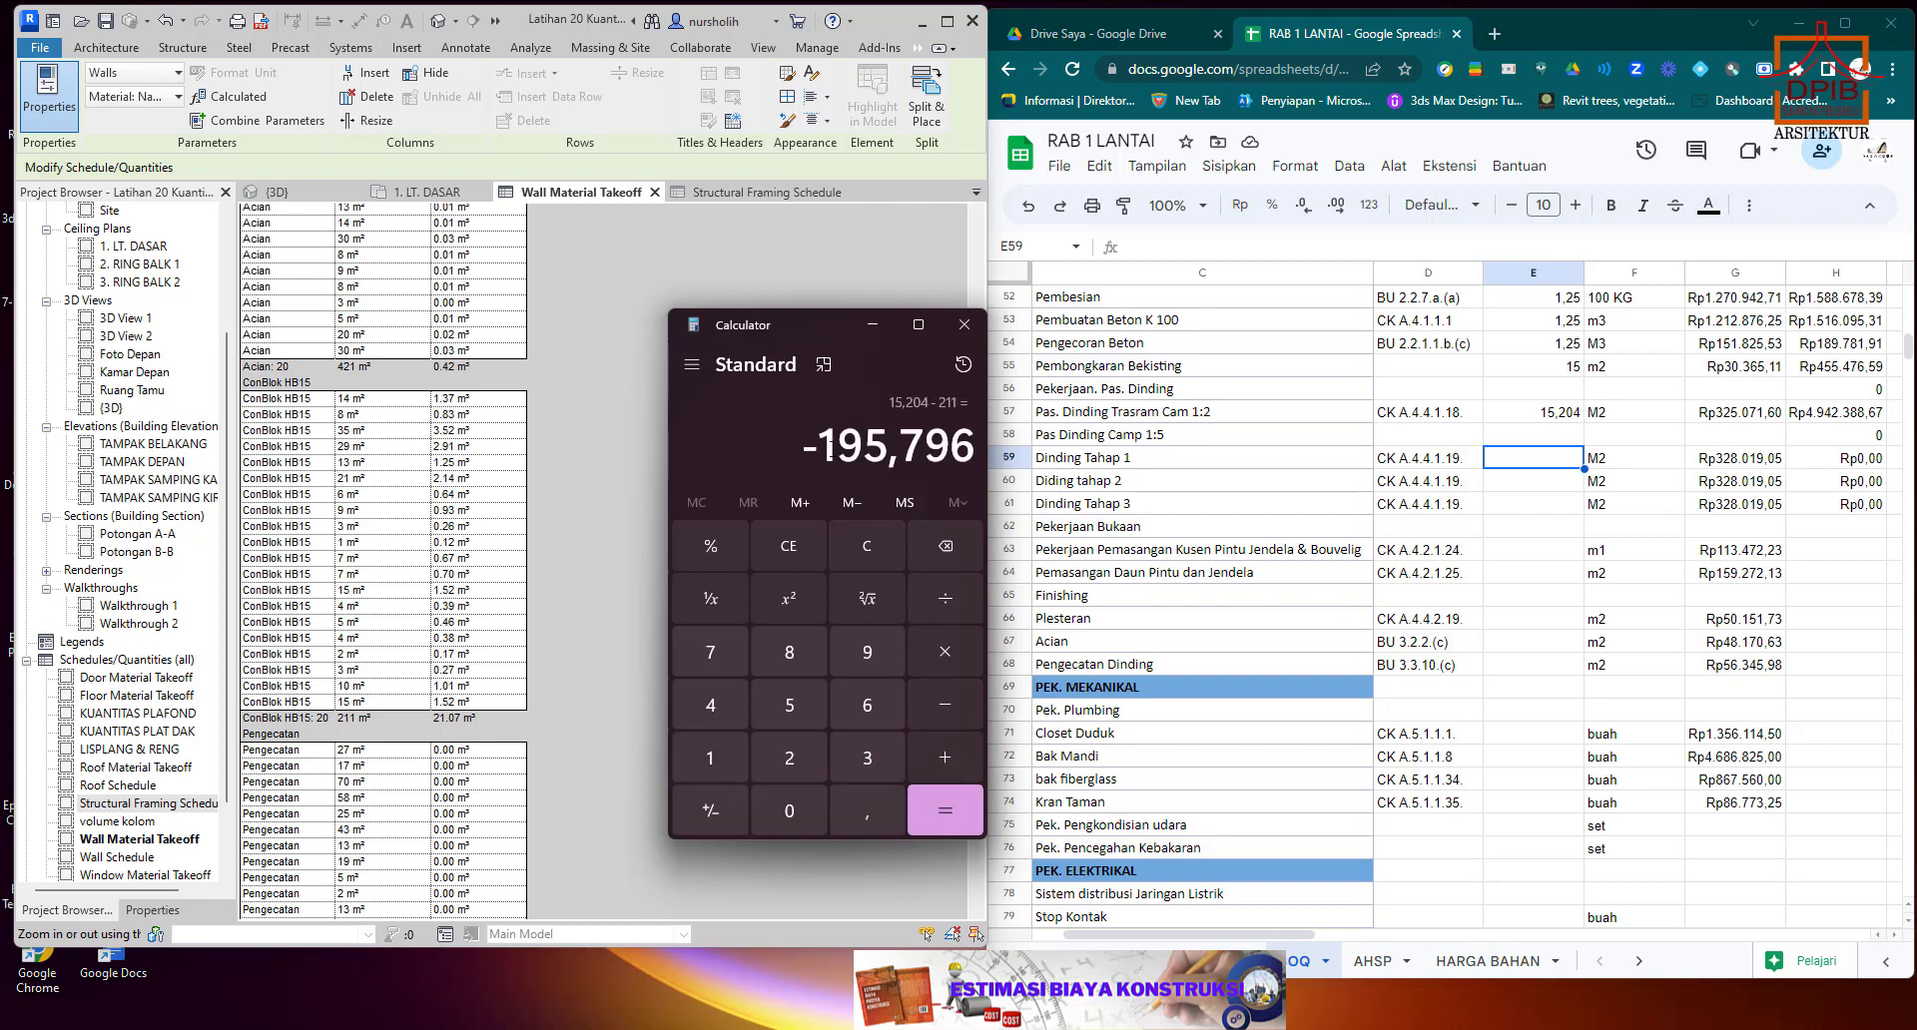
Copy the calculated difference without its minus sign, 195,796, into the Dinding Tahap 1 quantity cell E59.
{"action": "left_click_drag", "start_coordinate": [824, 447], "coordinate": [978, 447]}
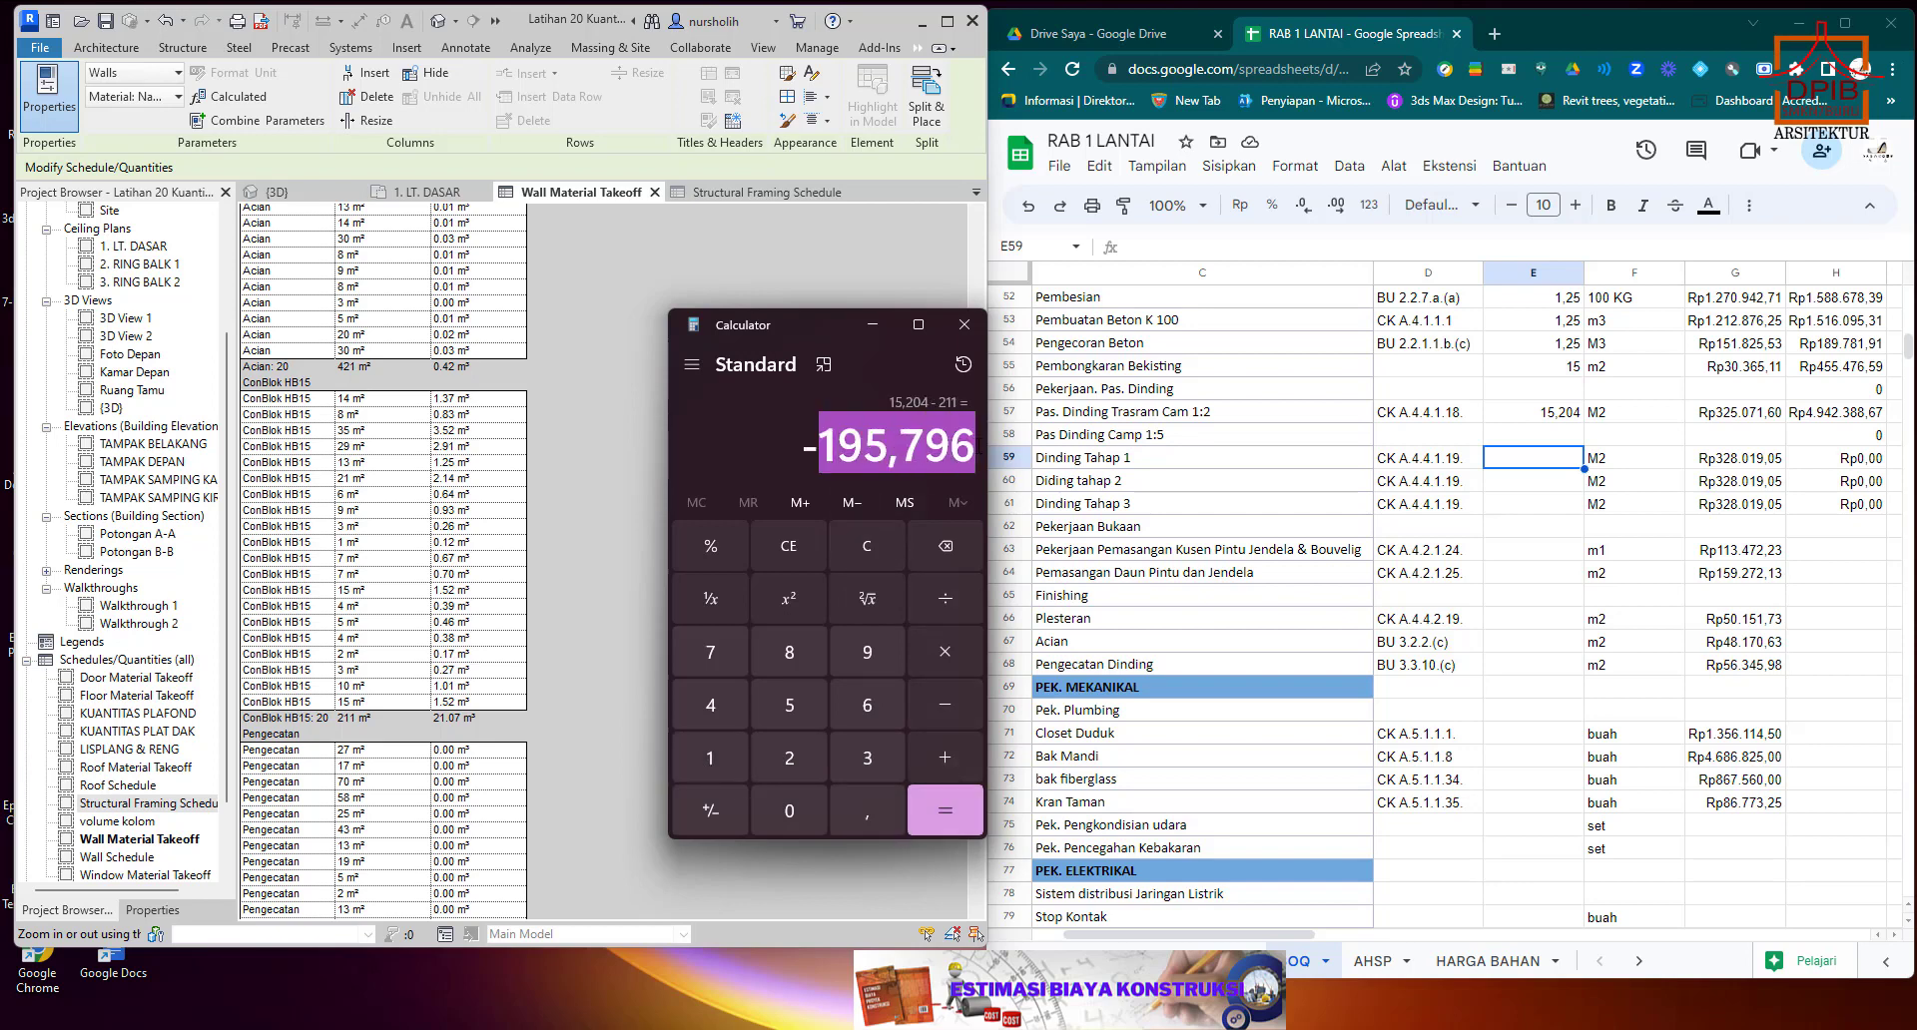
{"action": "right_click", "coordinate": [971, 449]}
{"action": "left_click", "coordinate": [1023, 472]}
{"action": "left_click", "coordinate": [1554, 466]}
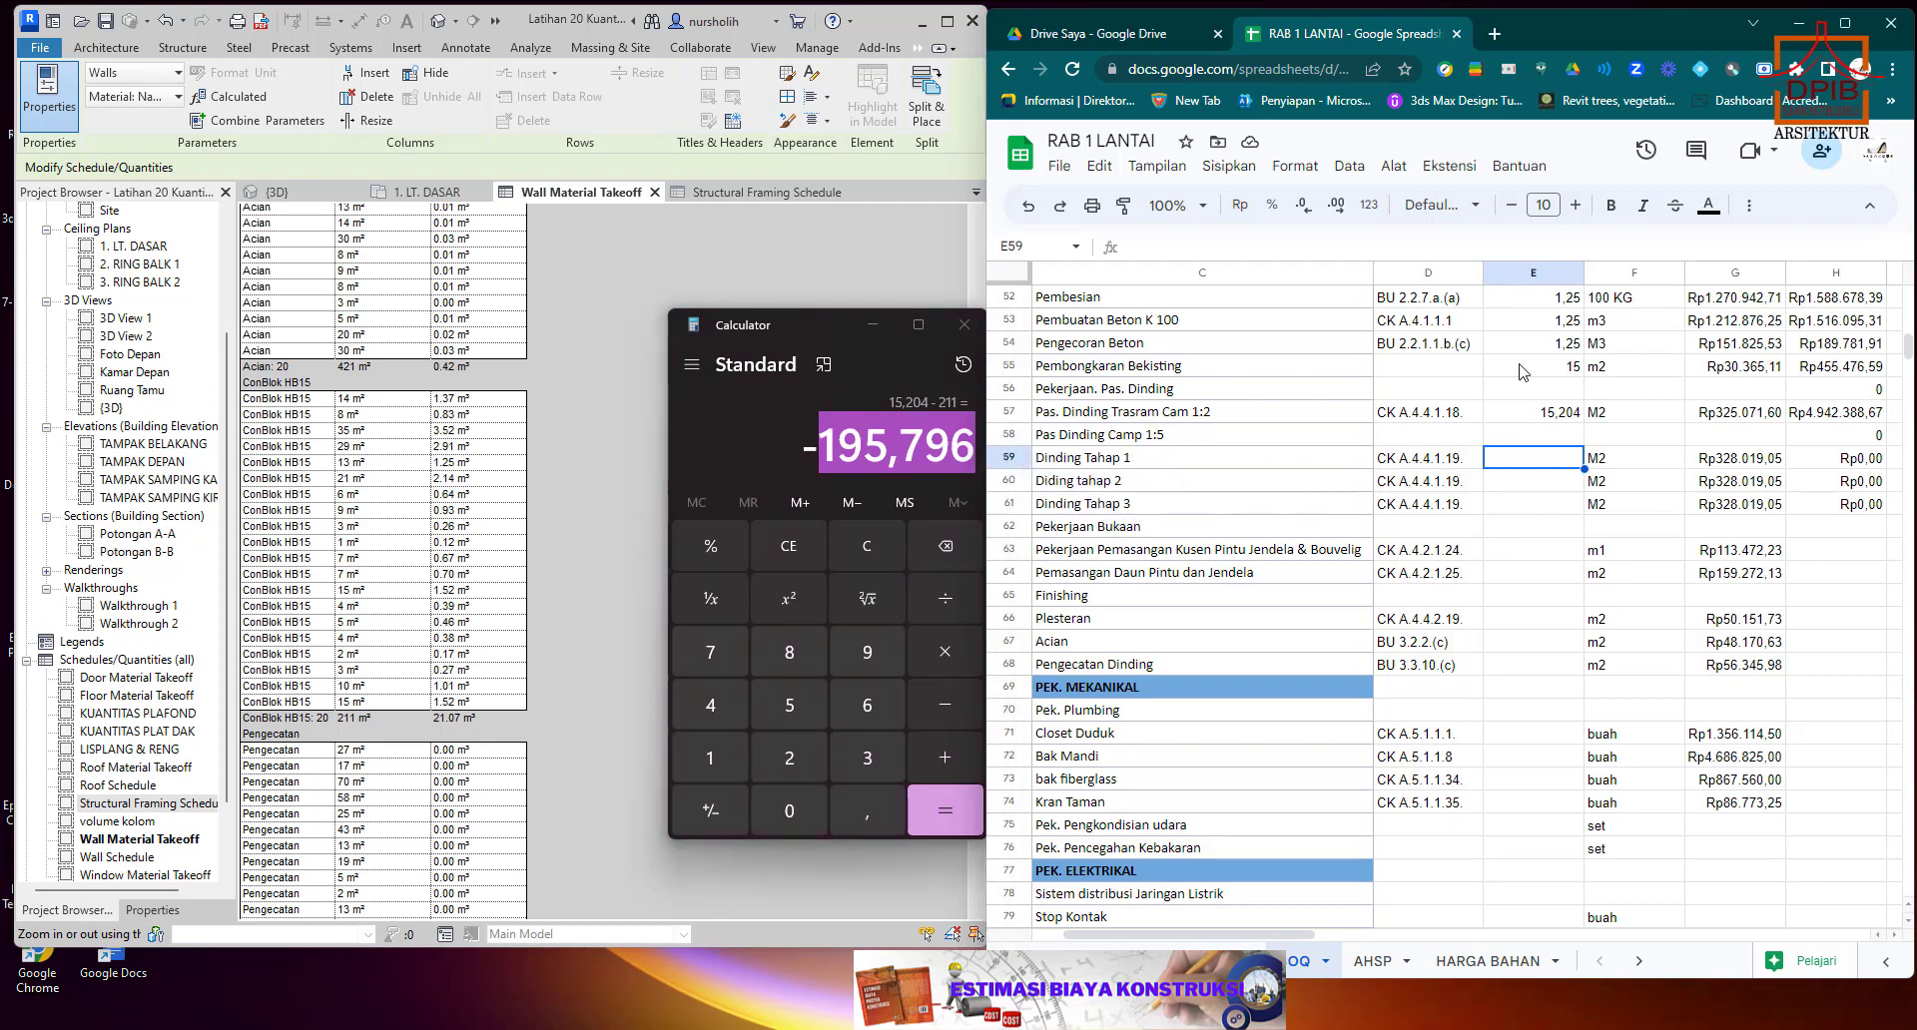
{"action": "right_click", "coordinate": [1522, 463]}
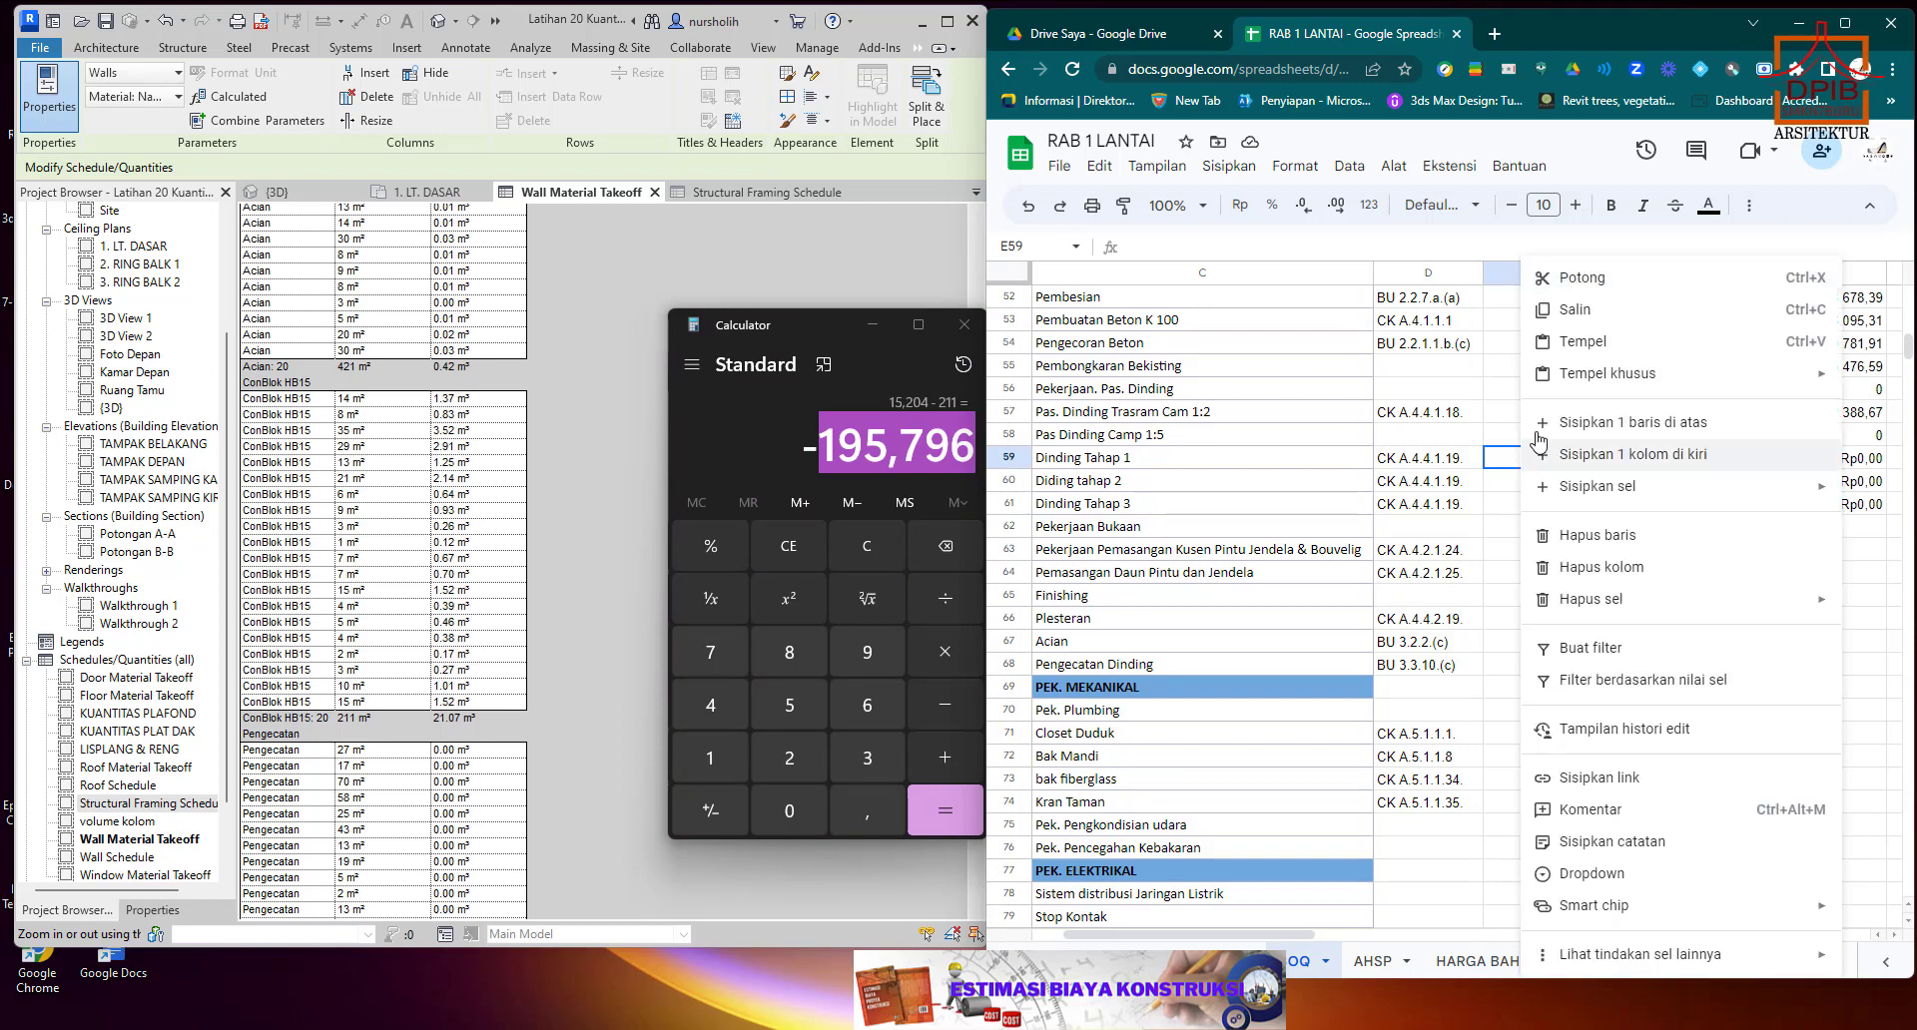
{"action": "left_click", "coordinate": [1586, 343]}
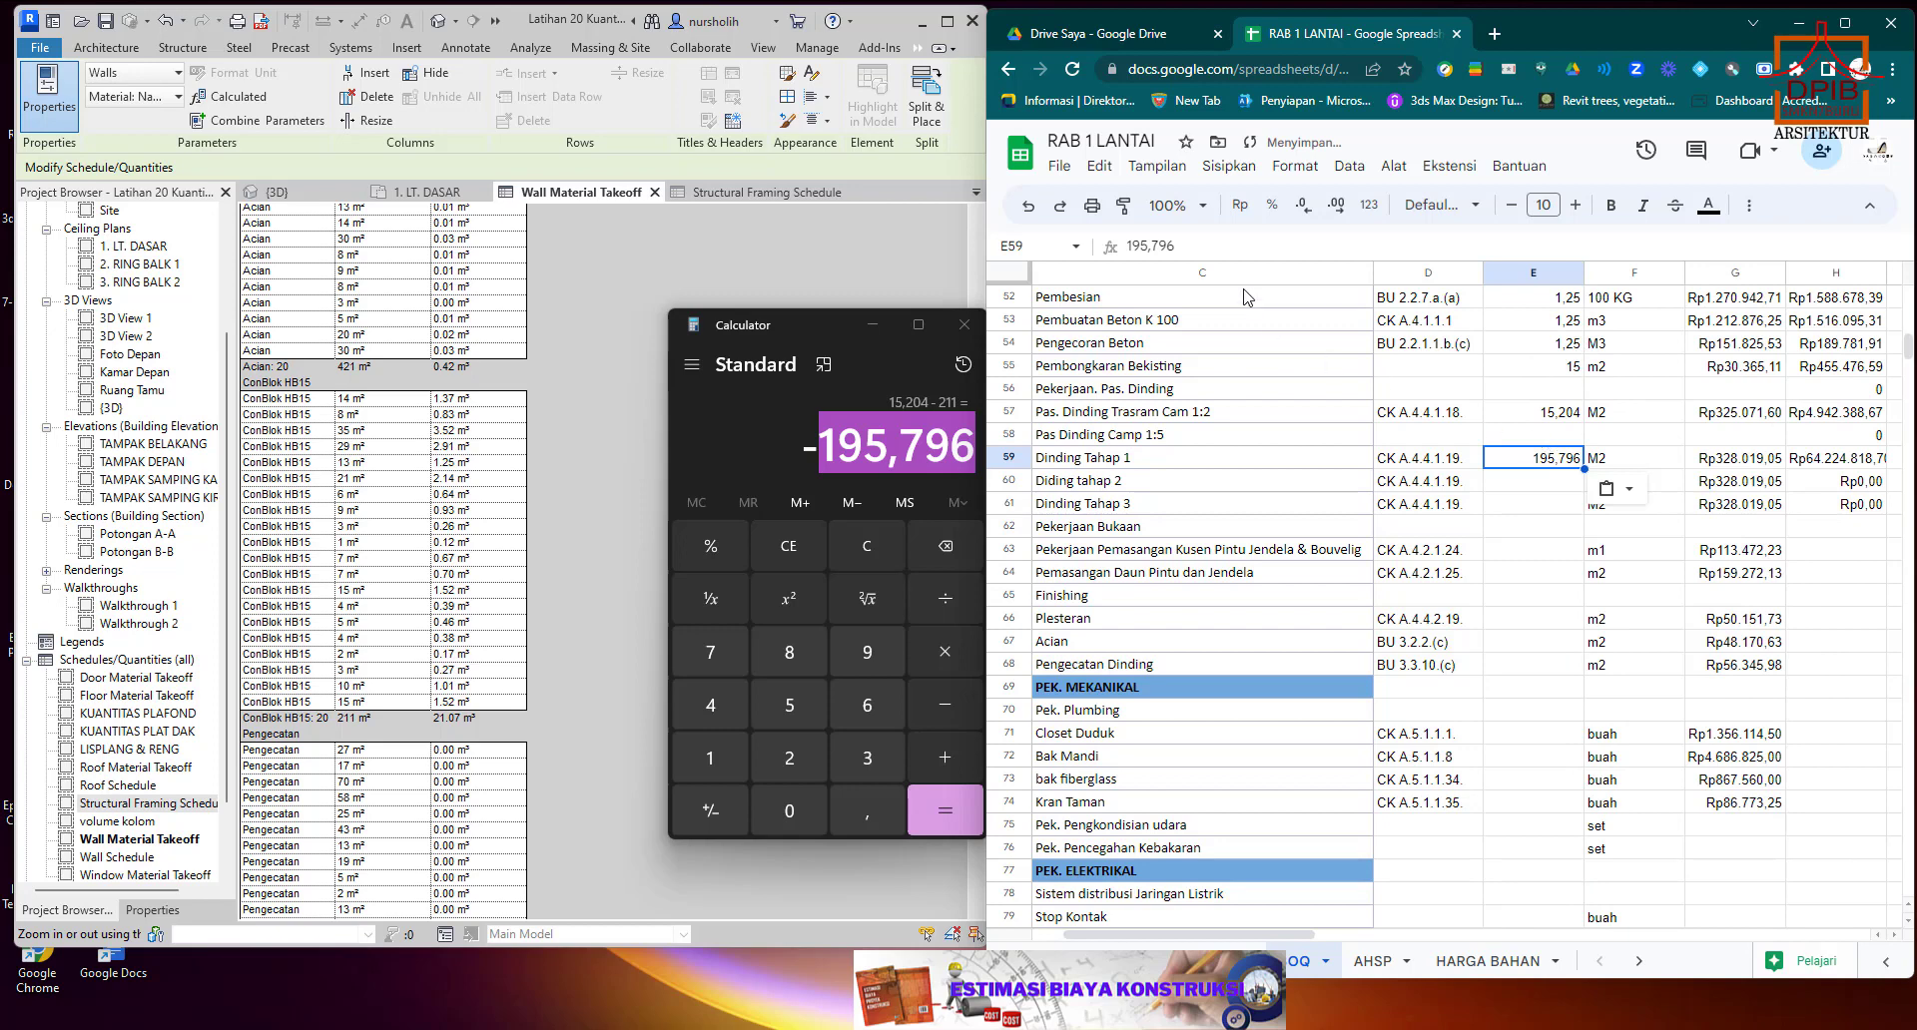
Turn the Dinding Tahap 1 quantity in E59 into the formula =195,796/3.
{"action": "left_click", "coordinate": [1191, 246]}
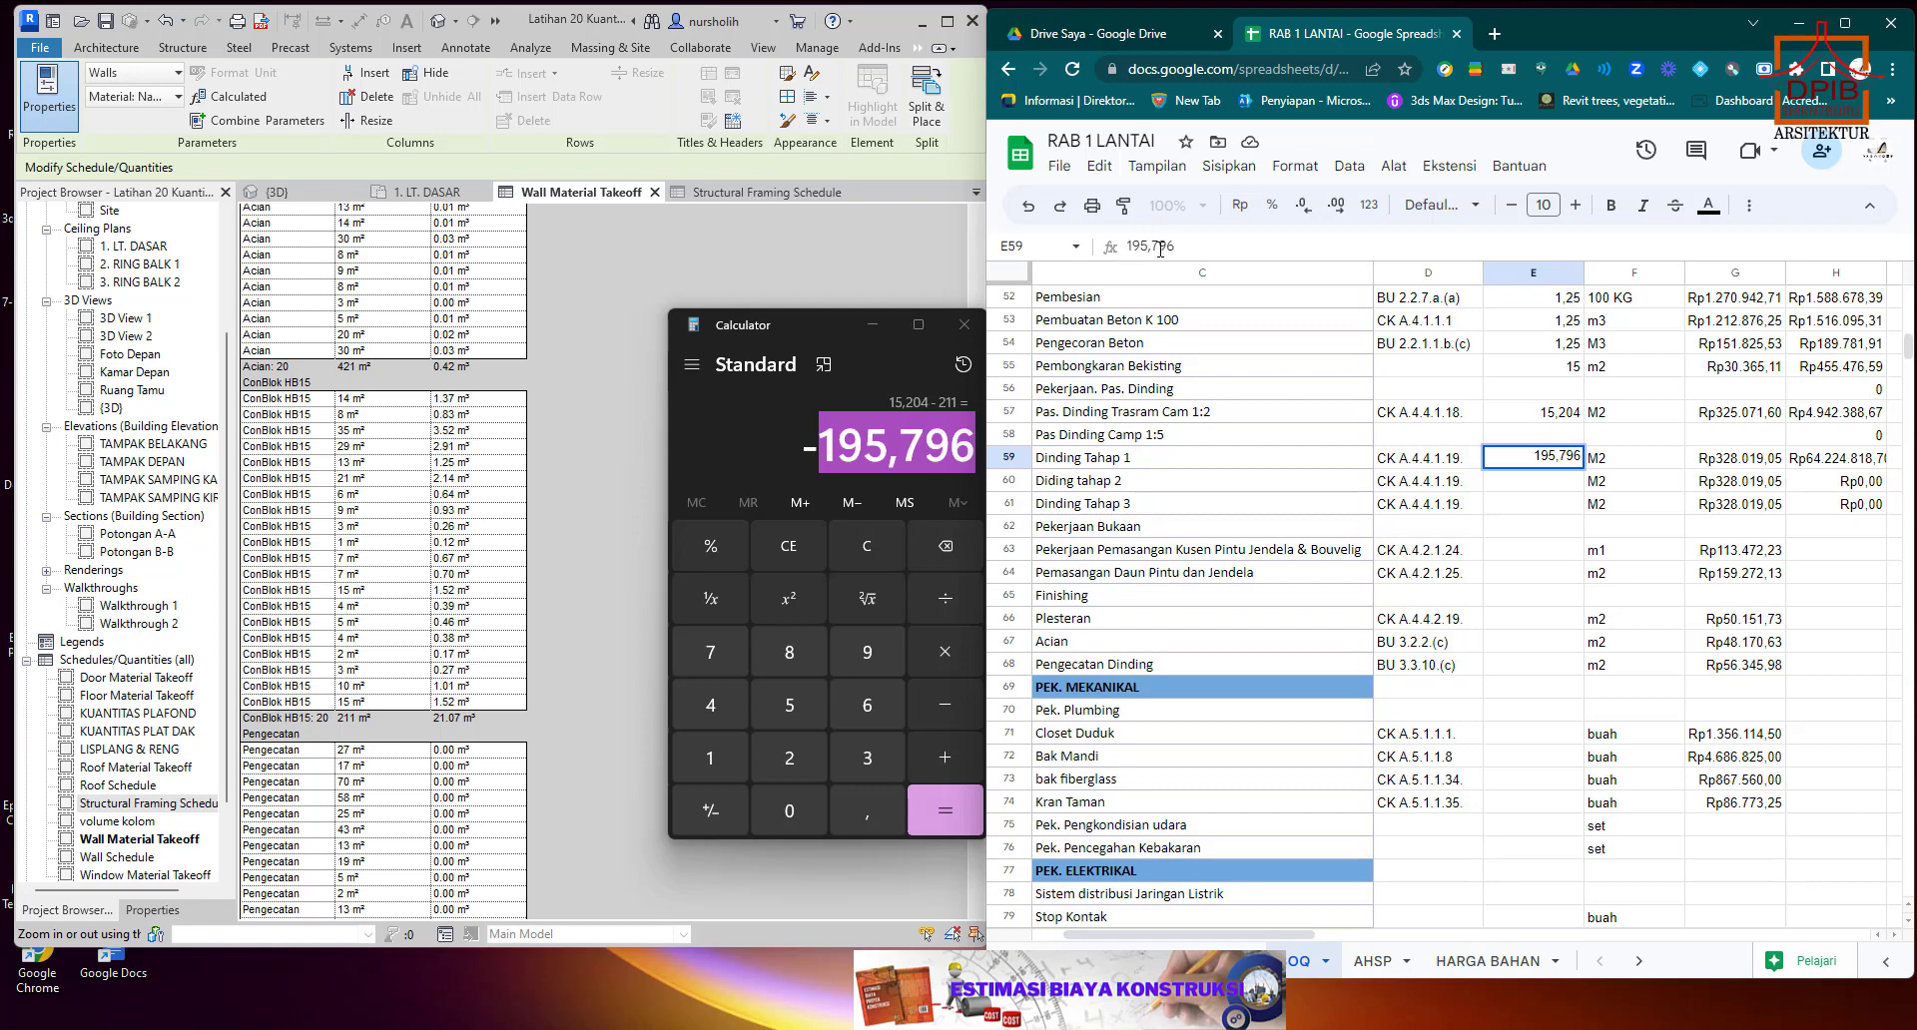
{"action": "type", "text": "="}
{"action": "key", "text": "BackSpace"}
{"action": "left_click", "coordinate": [1128, 245]}
{"action": "type", "text": "="}
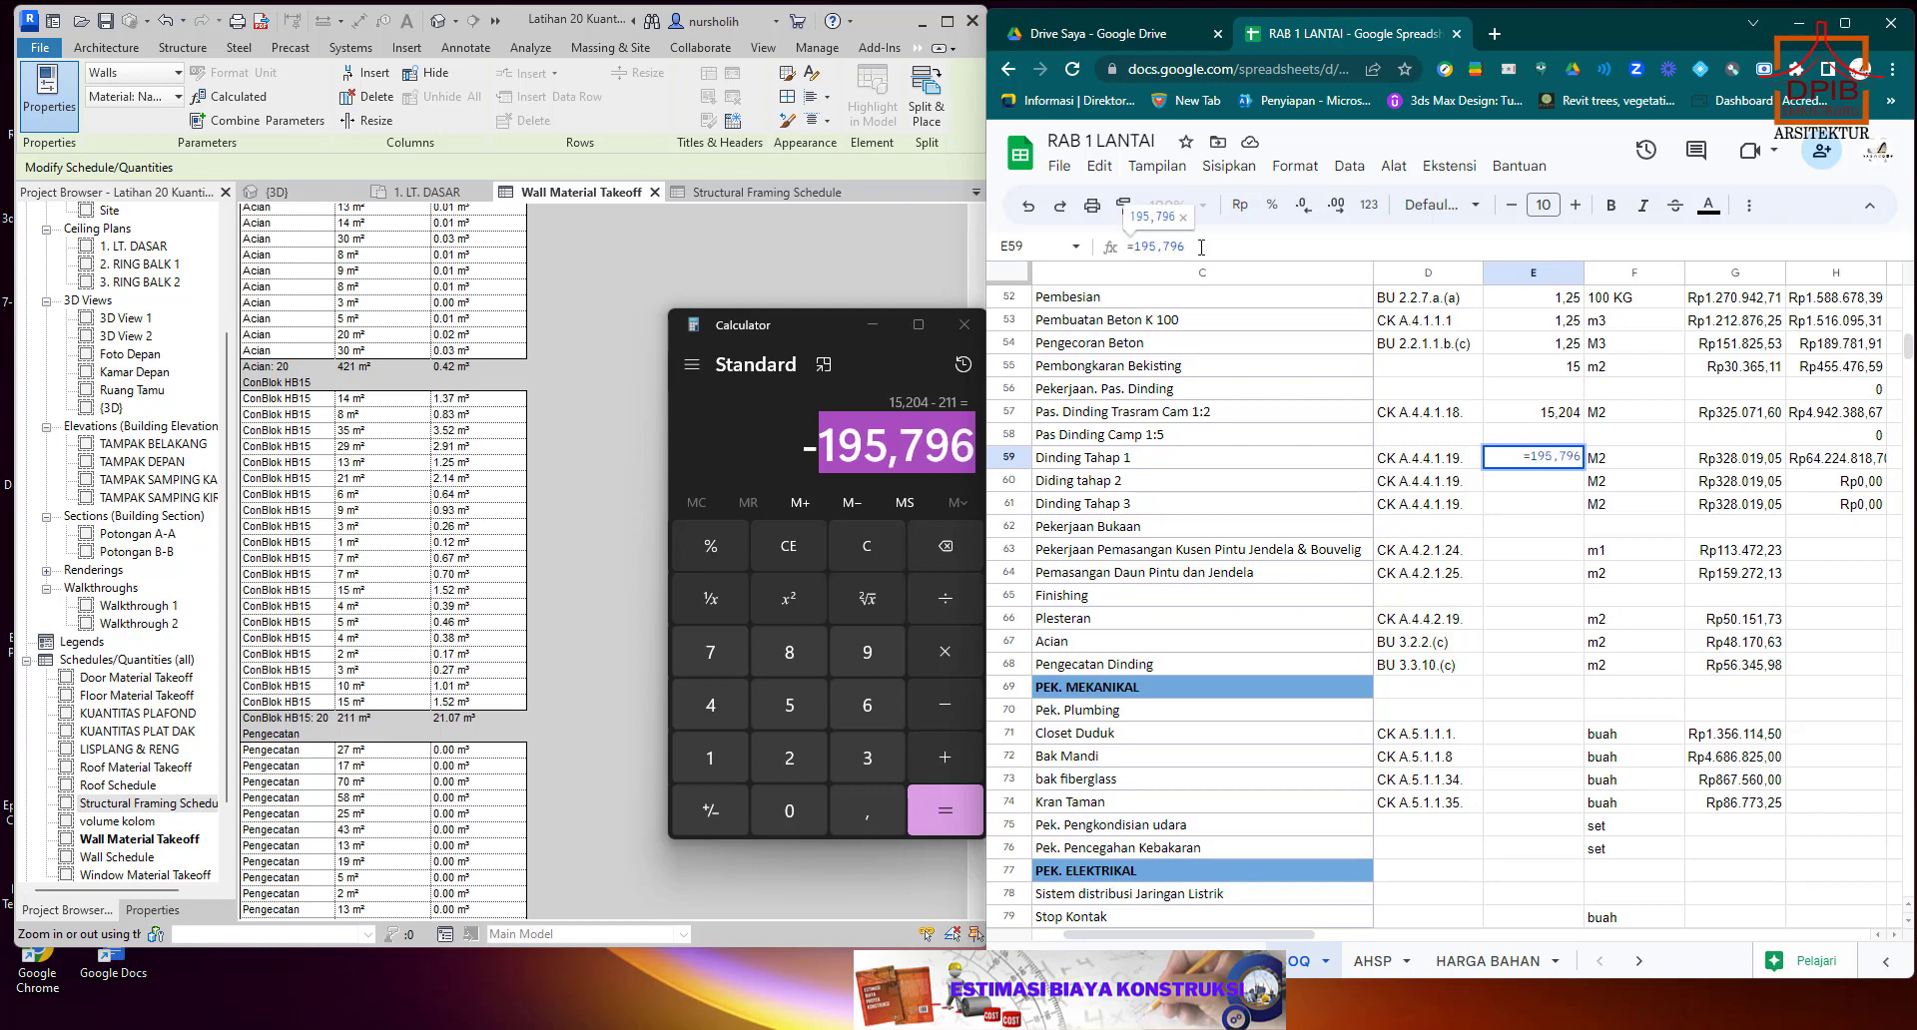
{"action": "type", "text": "/3"}
{"action": "key", "text": "Return"}
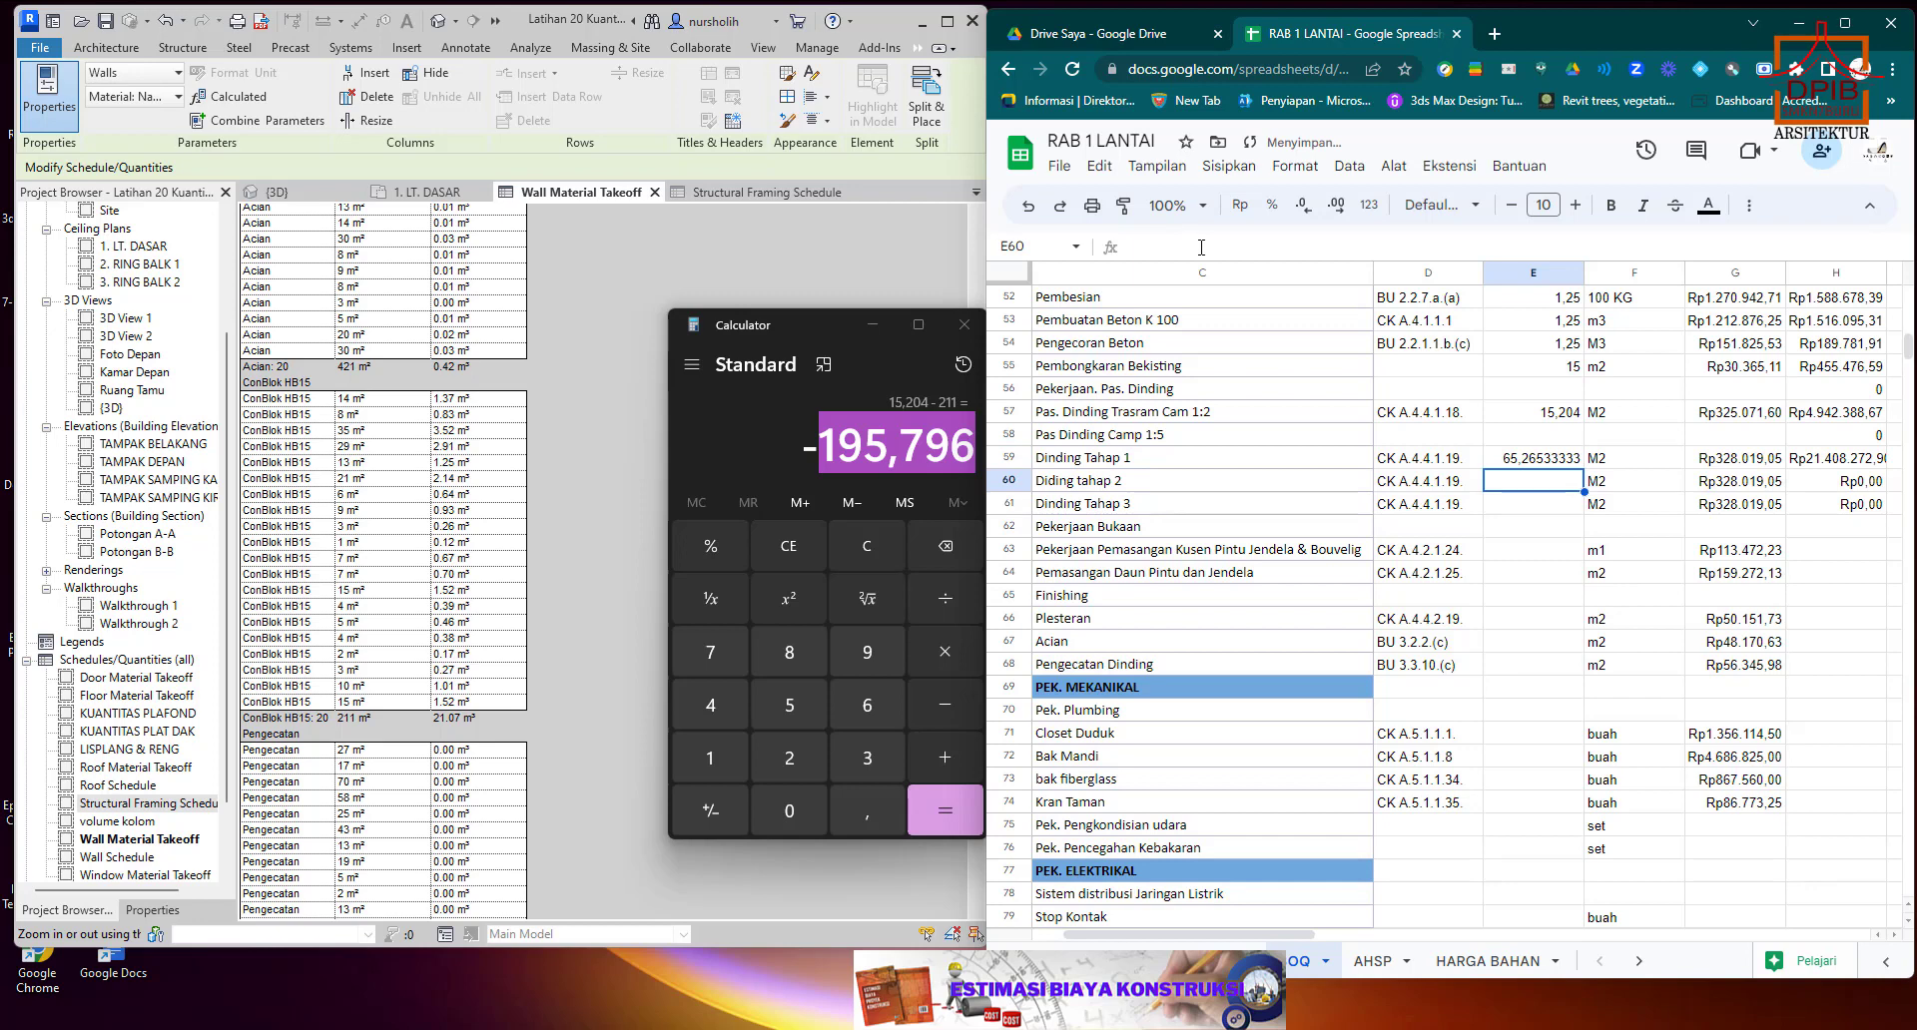
Fill the E59 formula down to the Dinding Tahap 2 and Dinding Tahap 3 quantity cells E60 and E61.
{"action": "left_click", "coordinate": [1566, 461]}
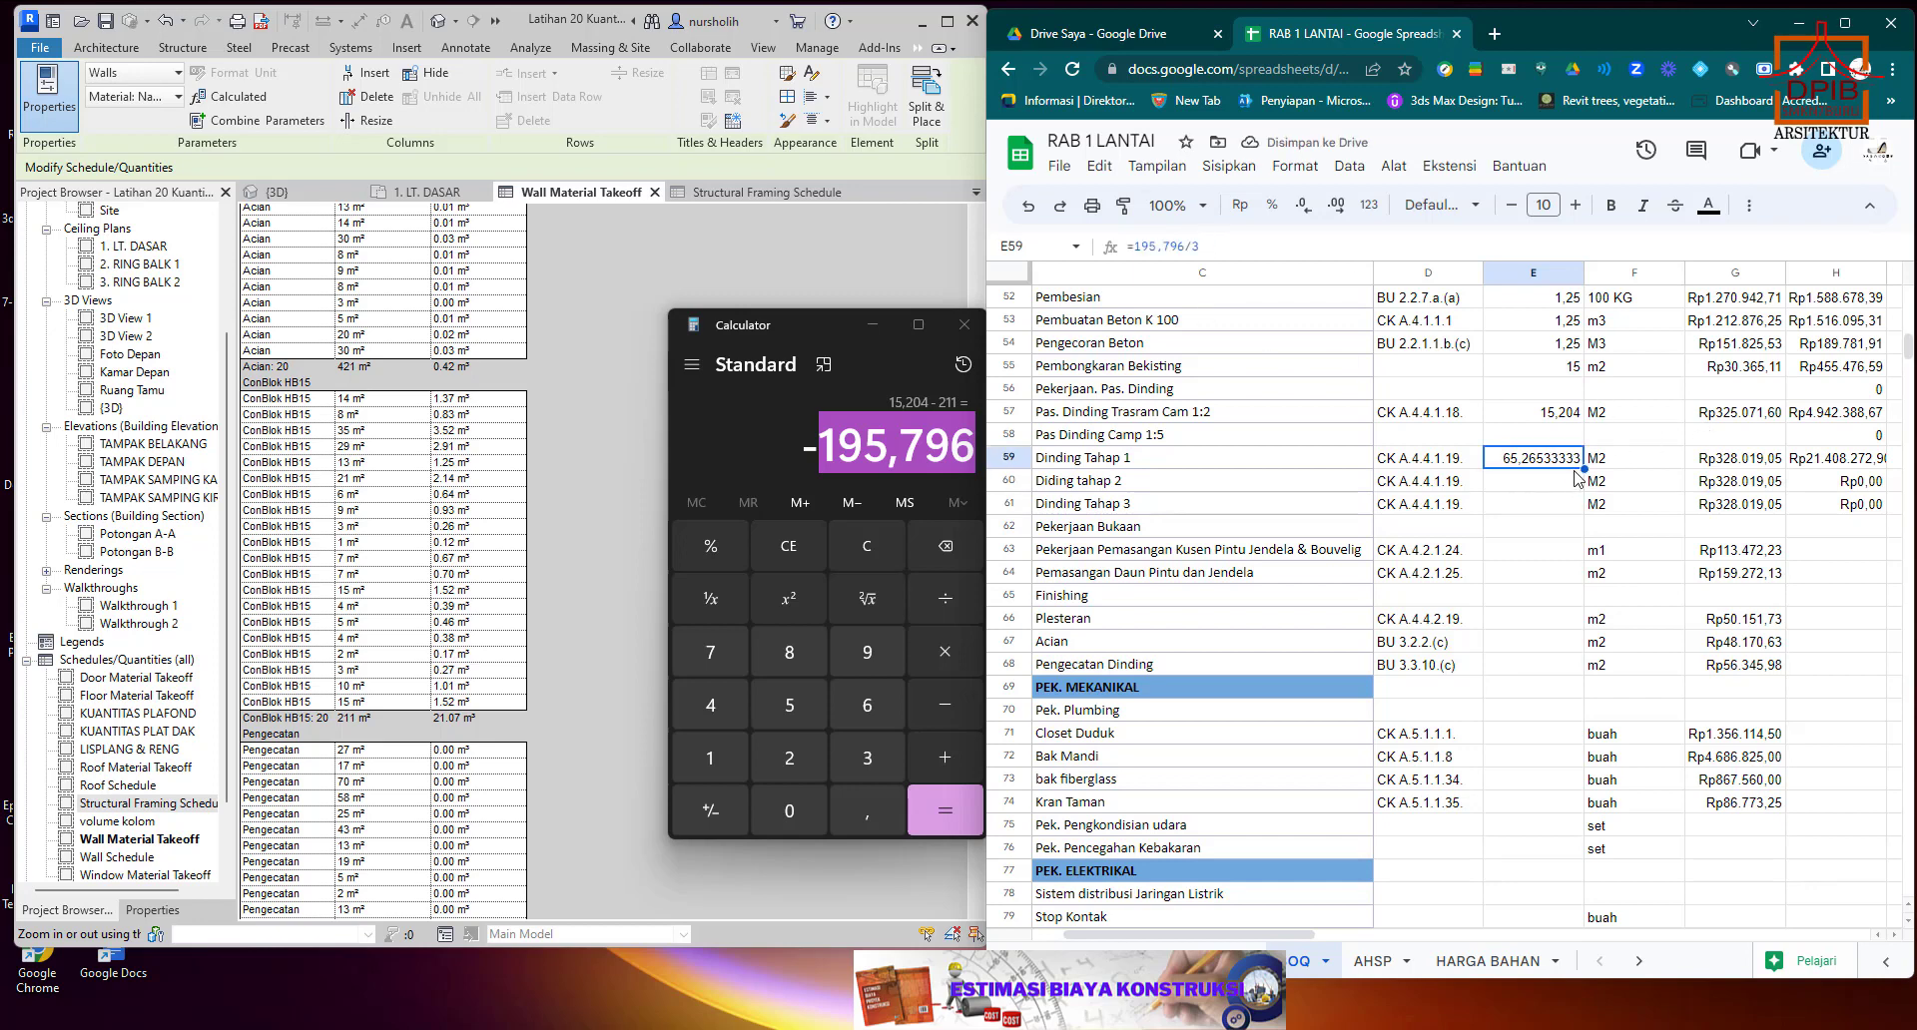
{"action": "left_click_drag", "start_coordinate": [1586, 471], "coordinate": [1586, 515]}
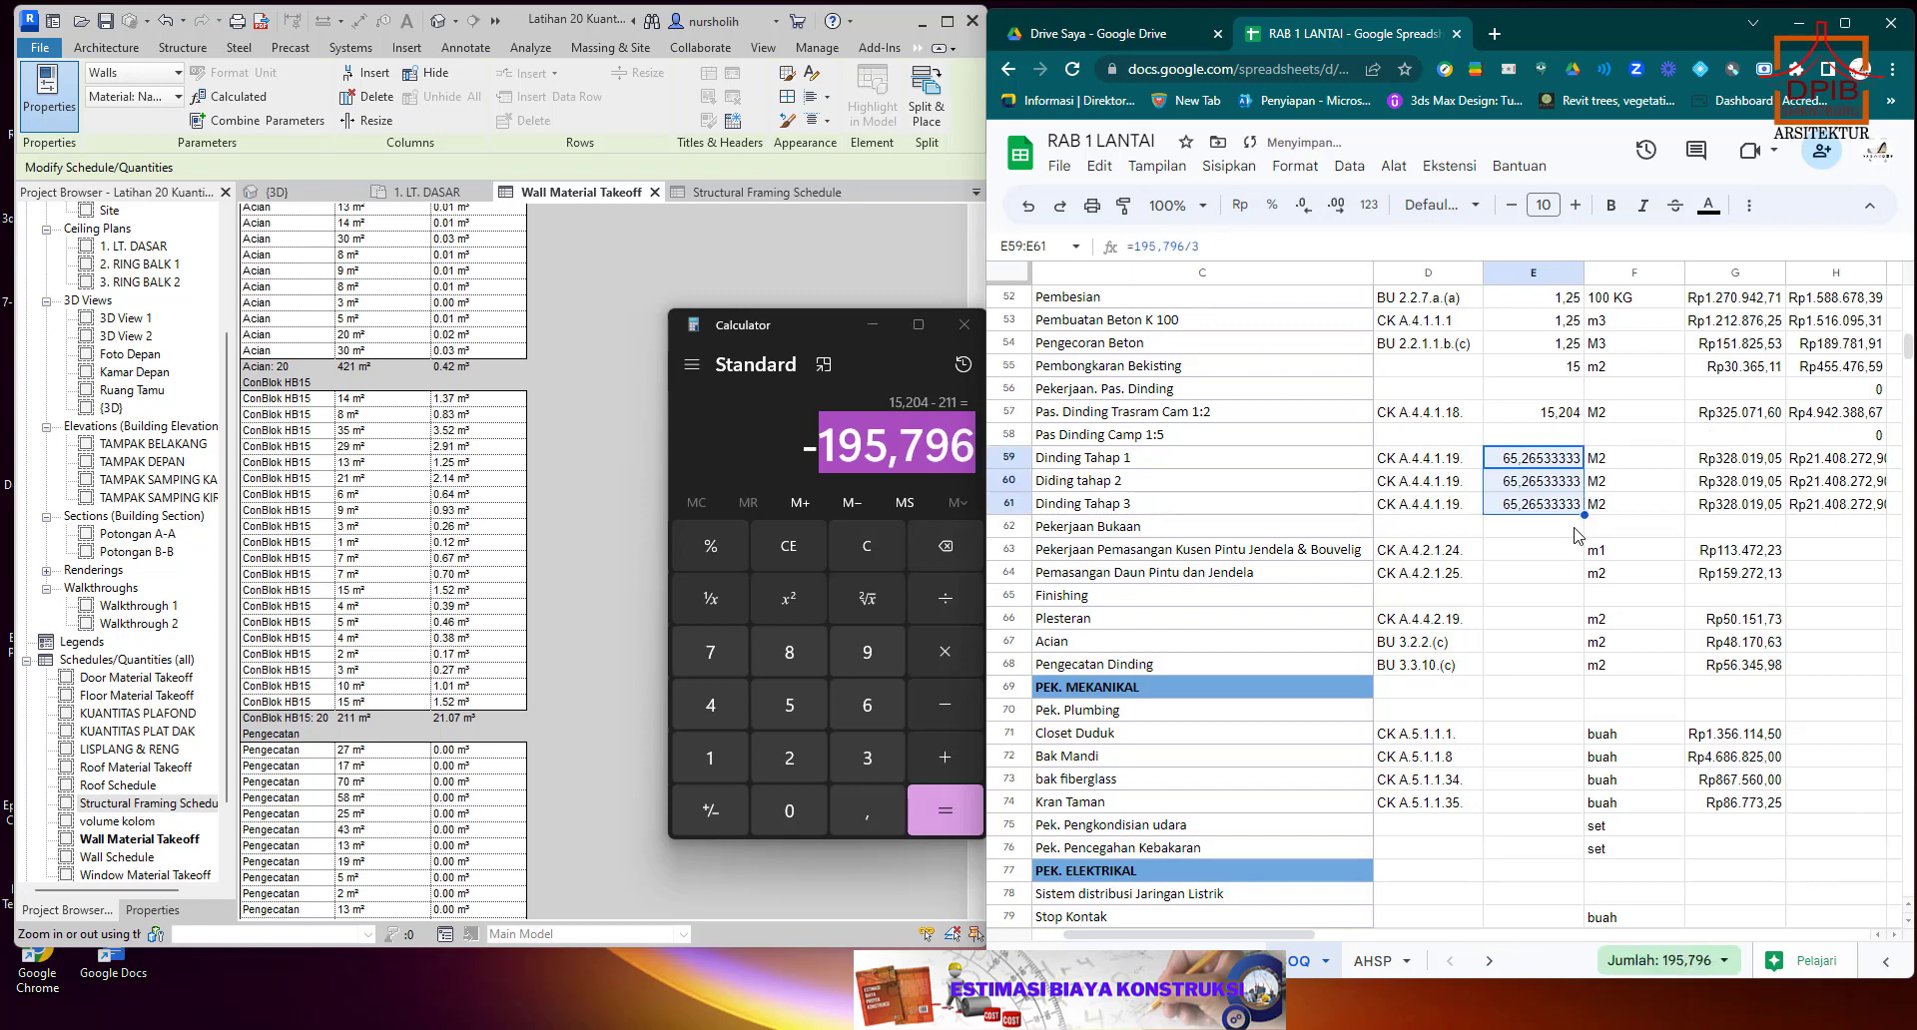
{"action": "left_click", "coordinate": [1564, 540]}
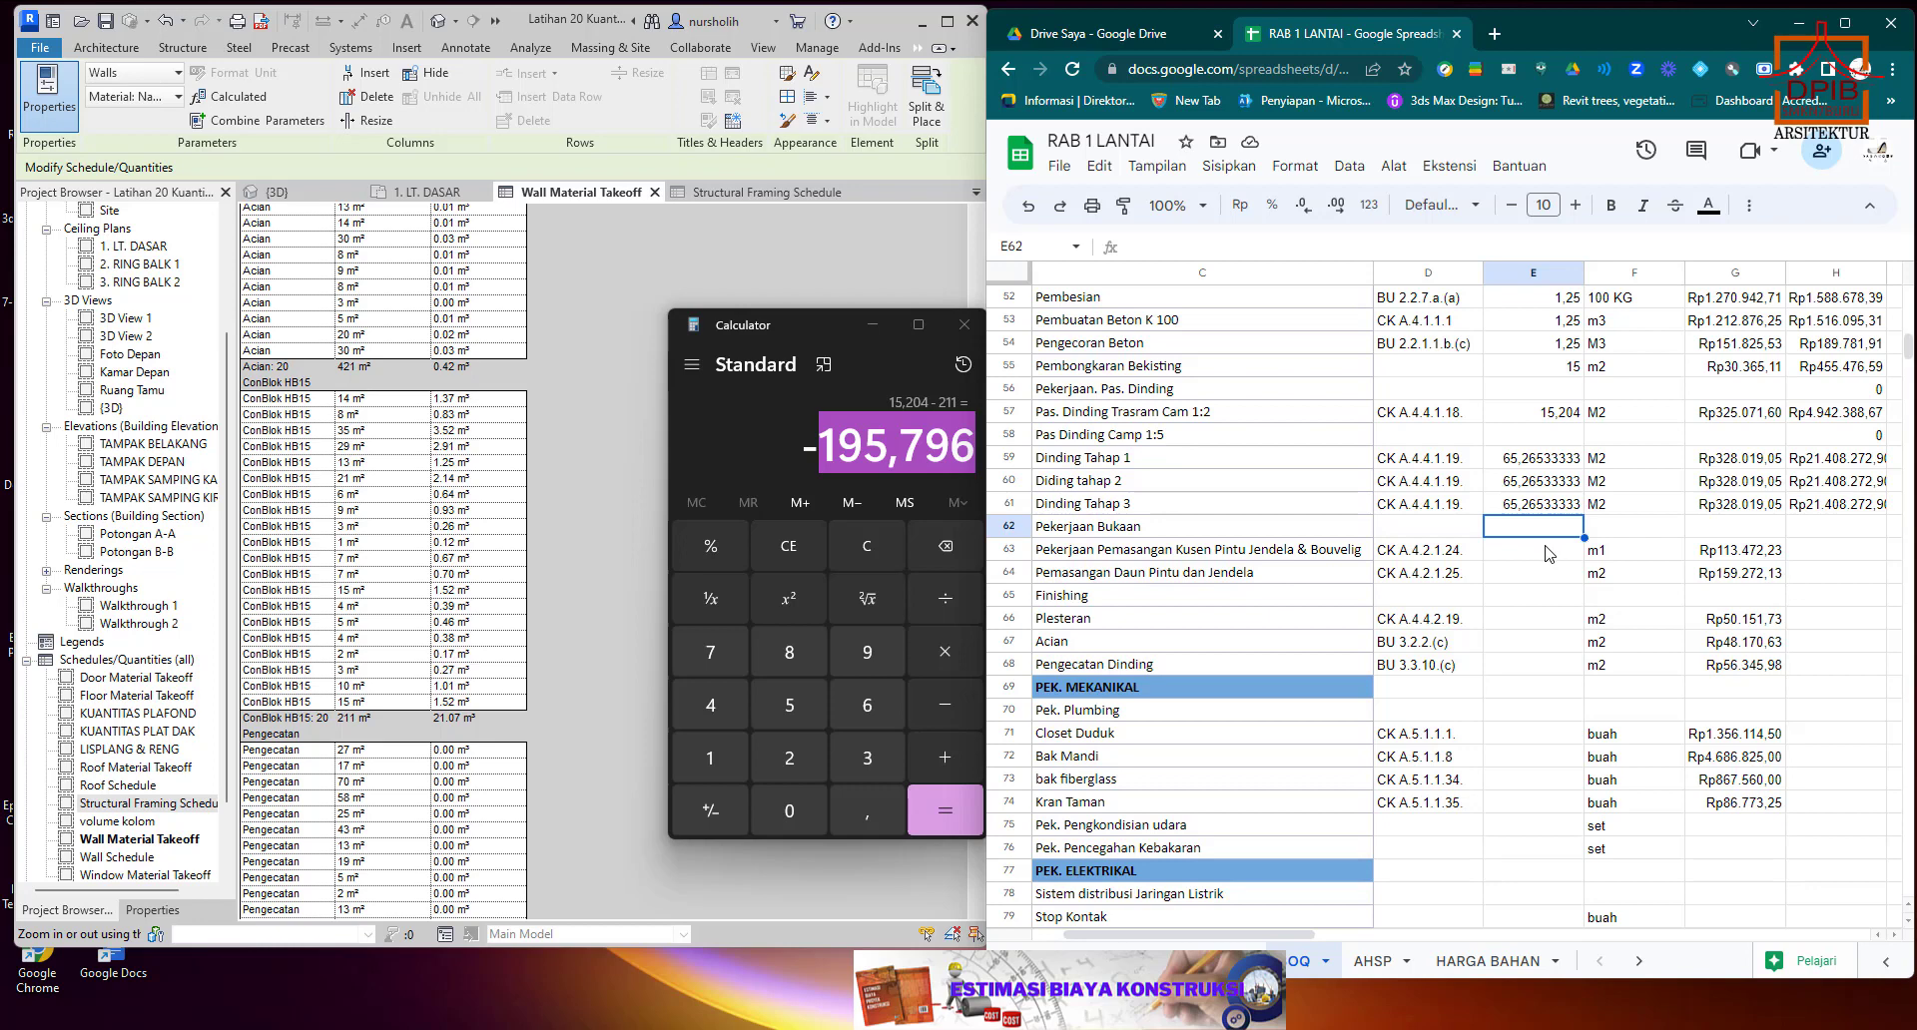
Select the door and window frame (Kusen) quantity cell E63, and close Revit's Wall Material Takeoff and Structural Framing Schedule.
{"action": "scroll", "coordinate": [1545, 554], "scroll_direction": "down", "scroll_amount": 3}
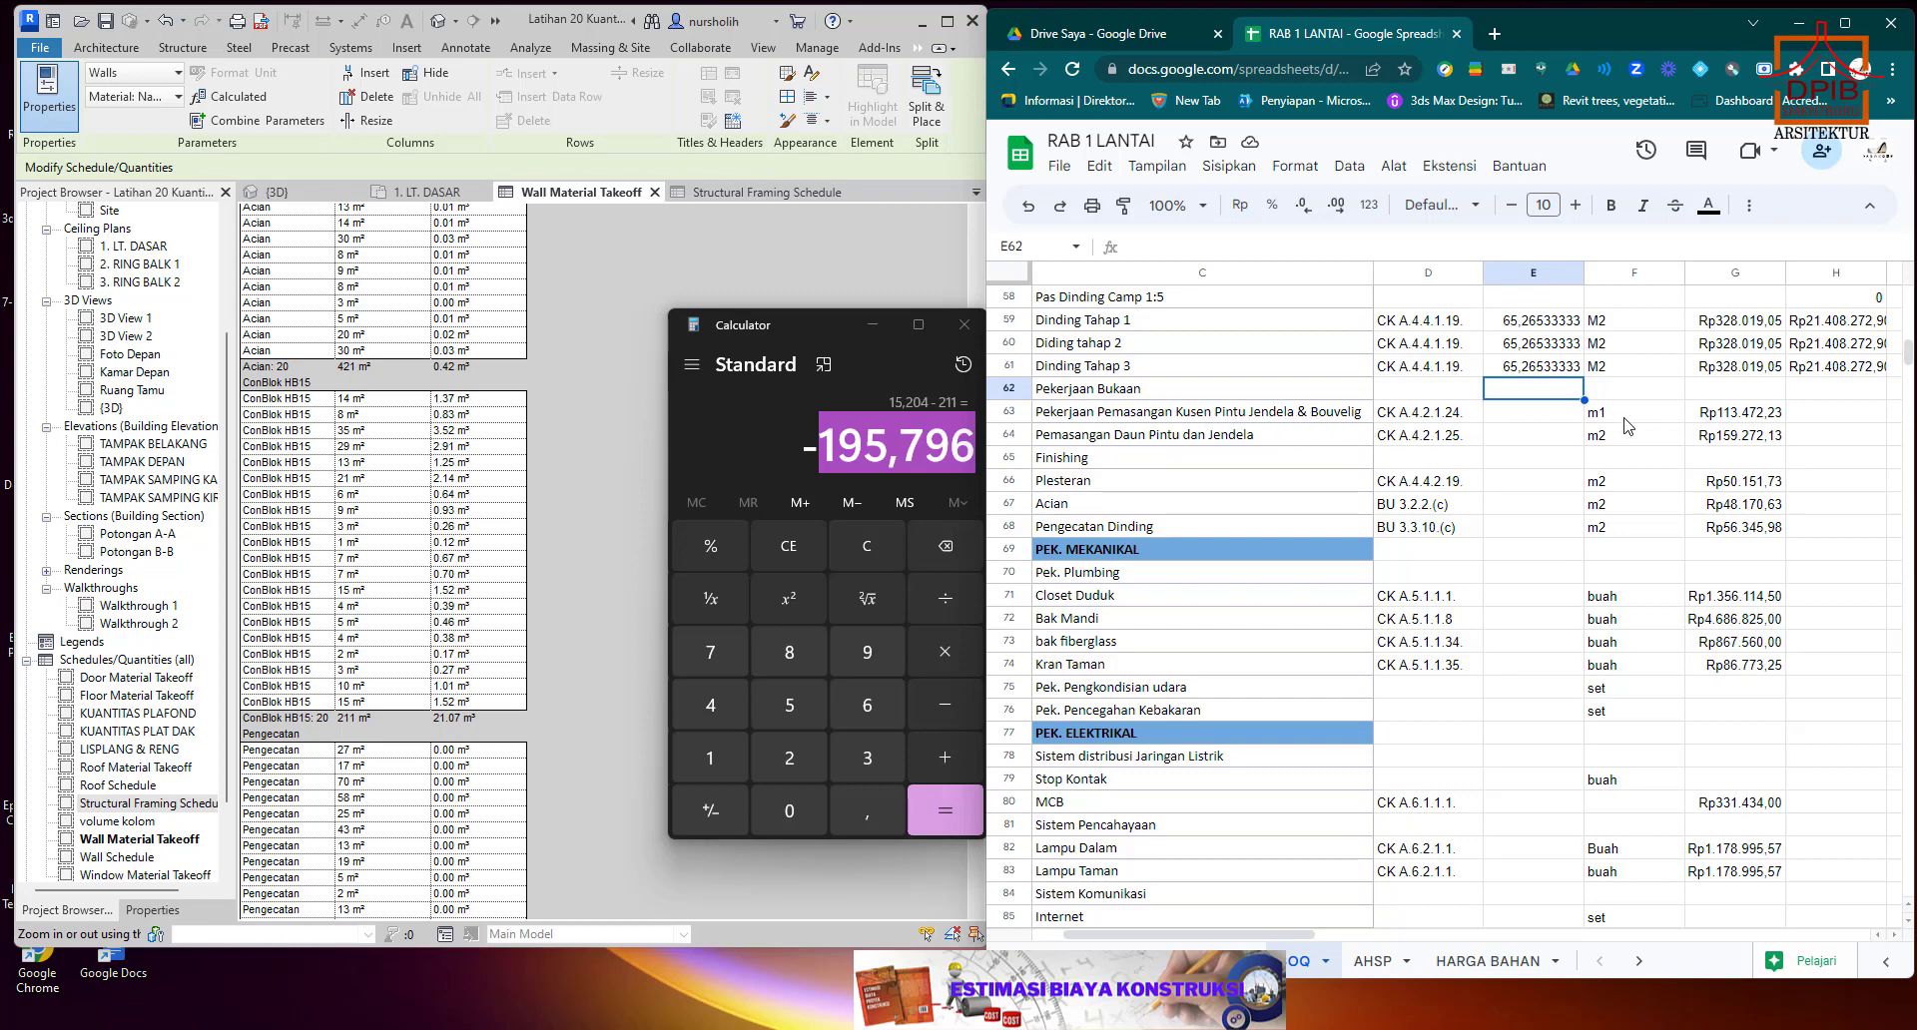
{"action": "left_click", "coordinate": [1560, 421]}
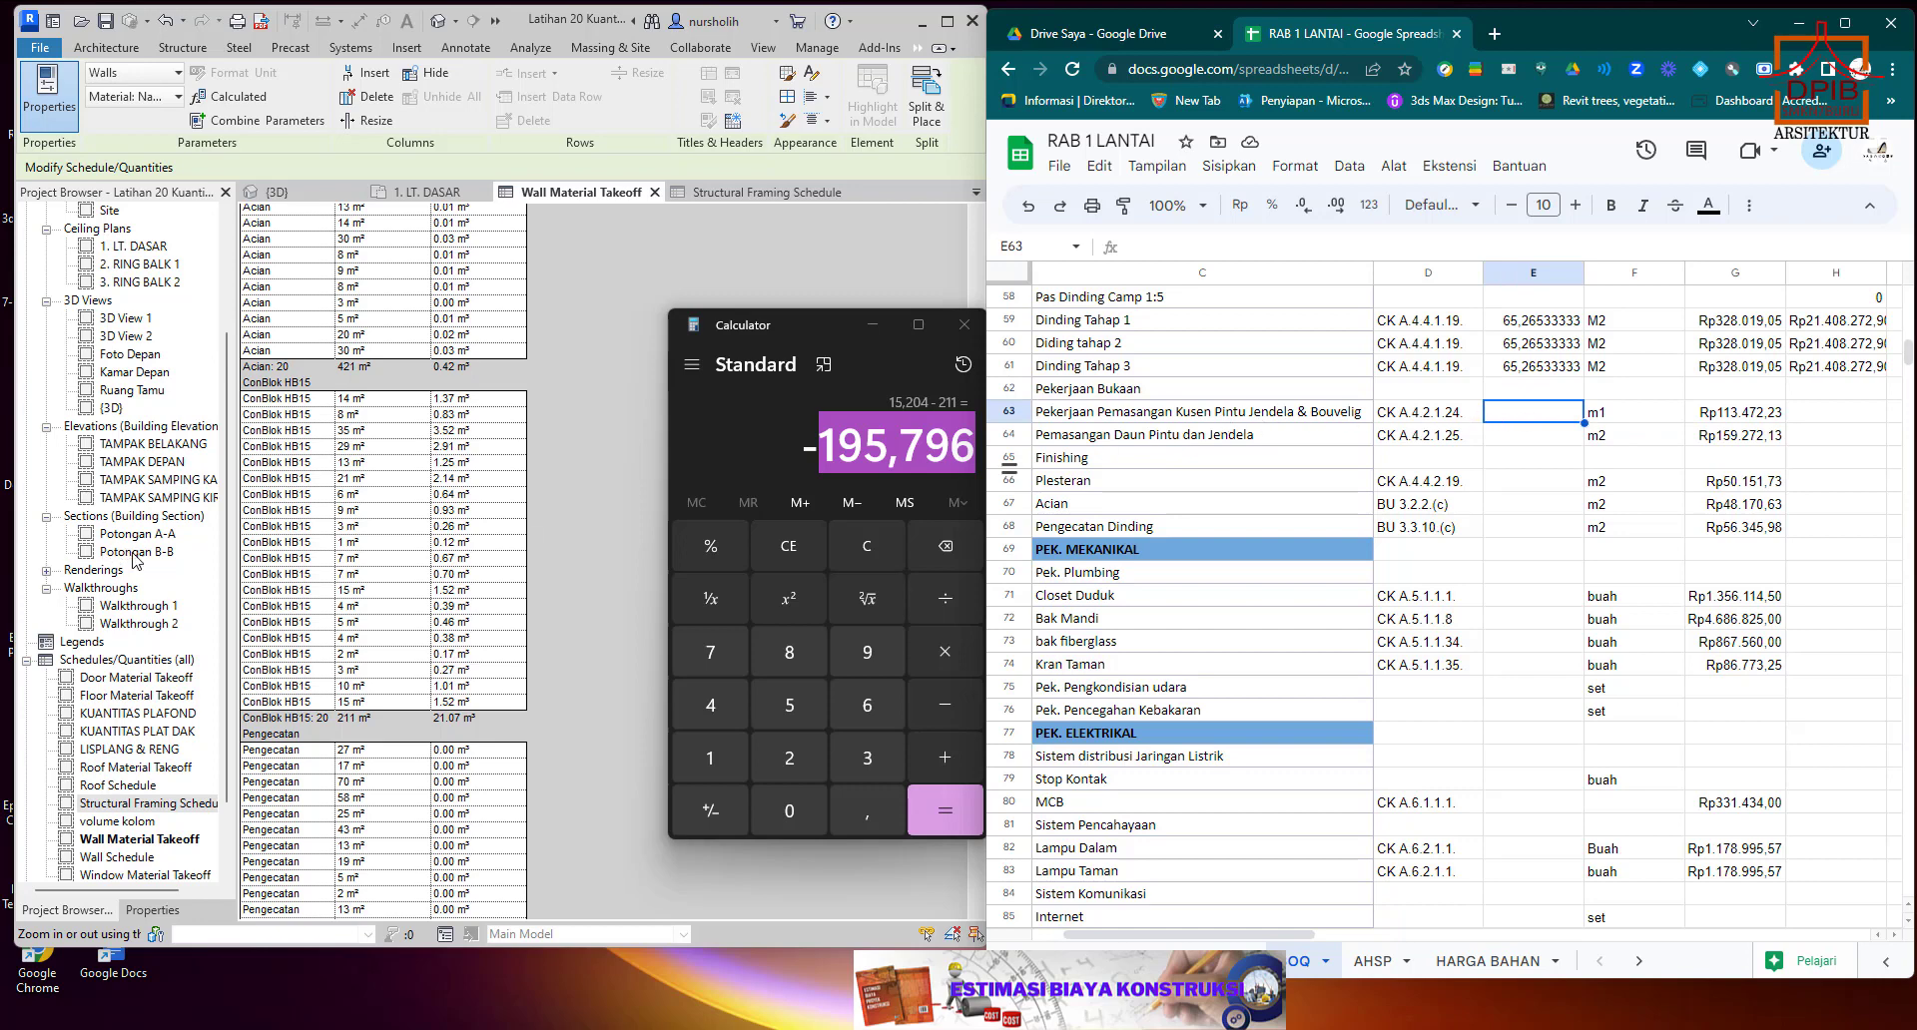
{"action": "left_click", "coordinate": [655, 192]}
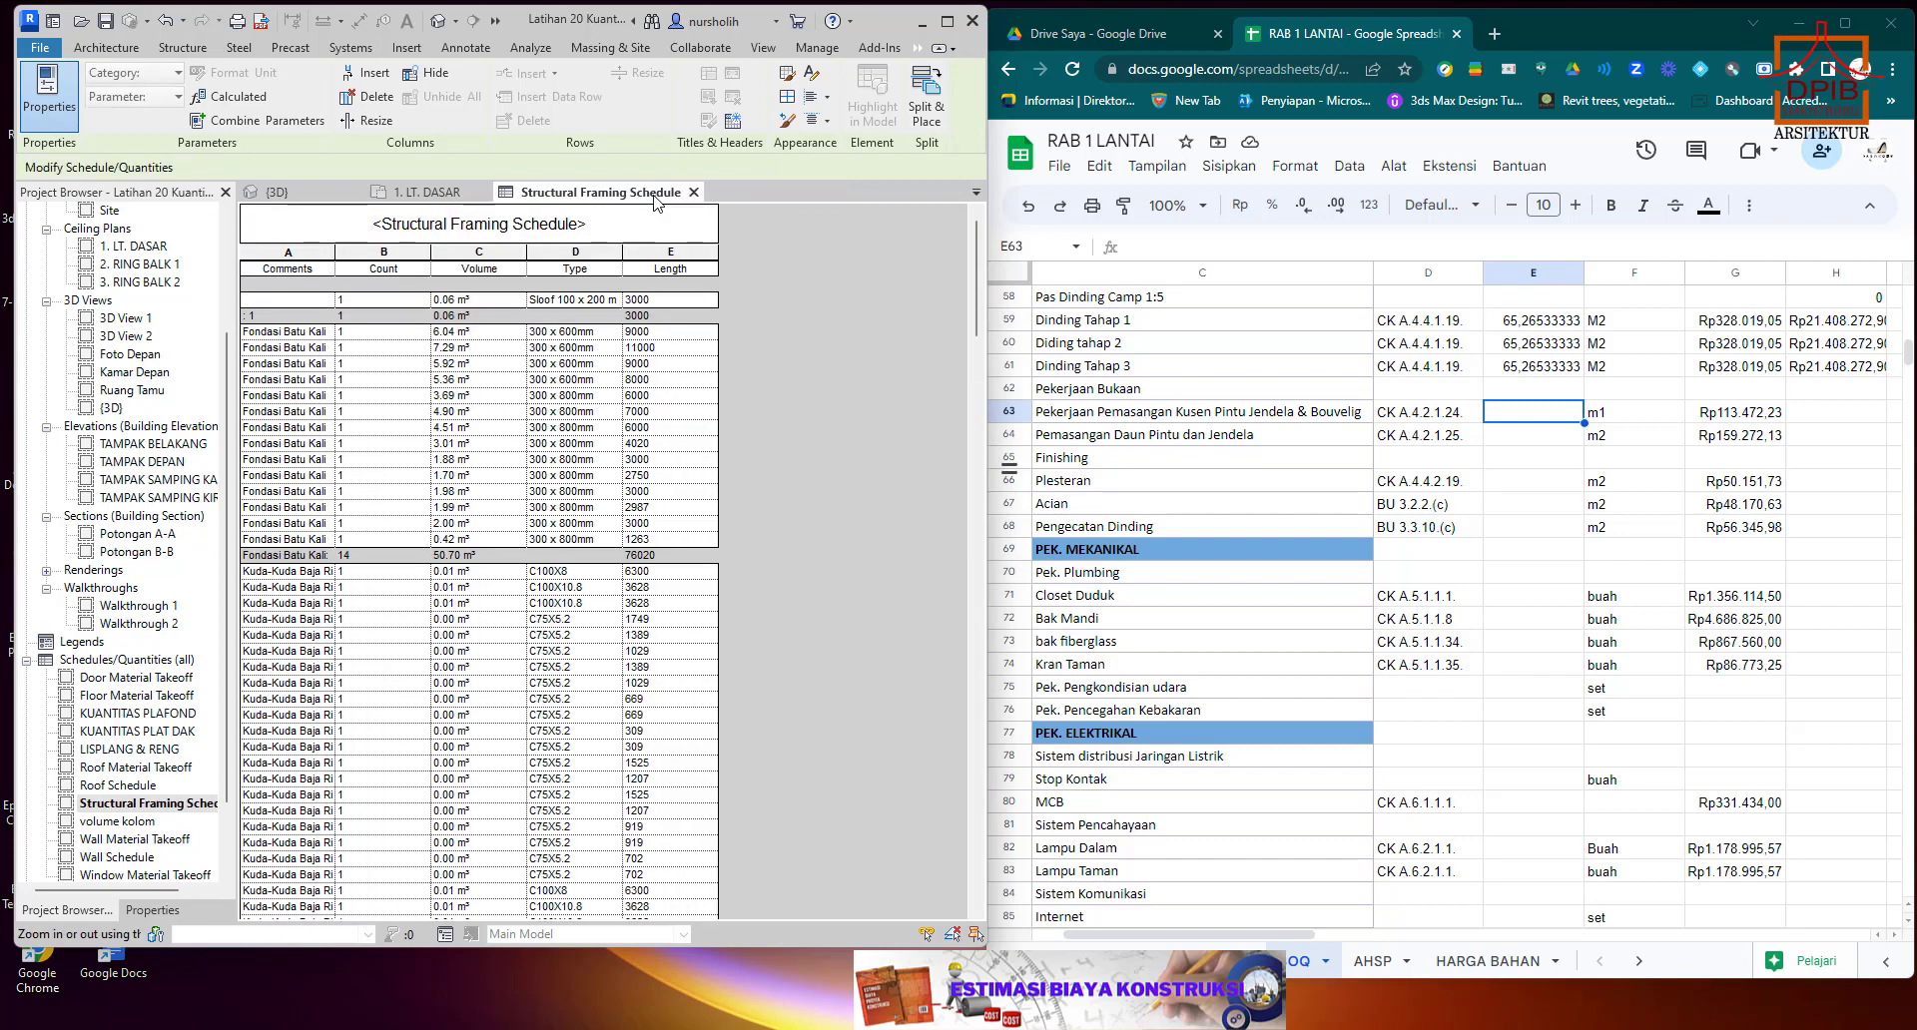
{"action": "left_click", "coordinate": [694, 192]}
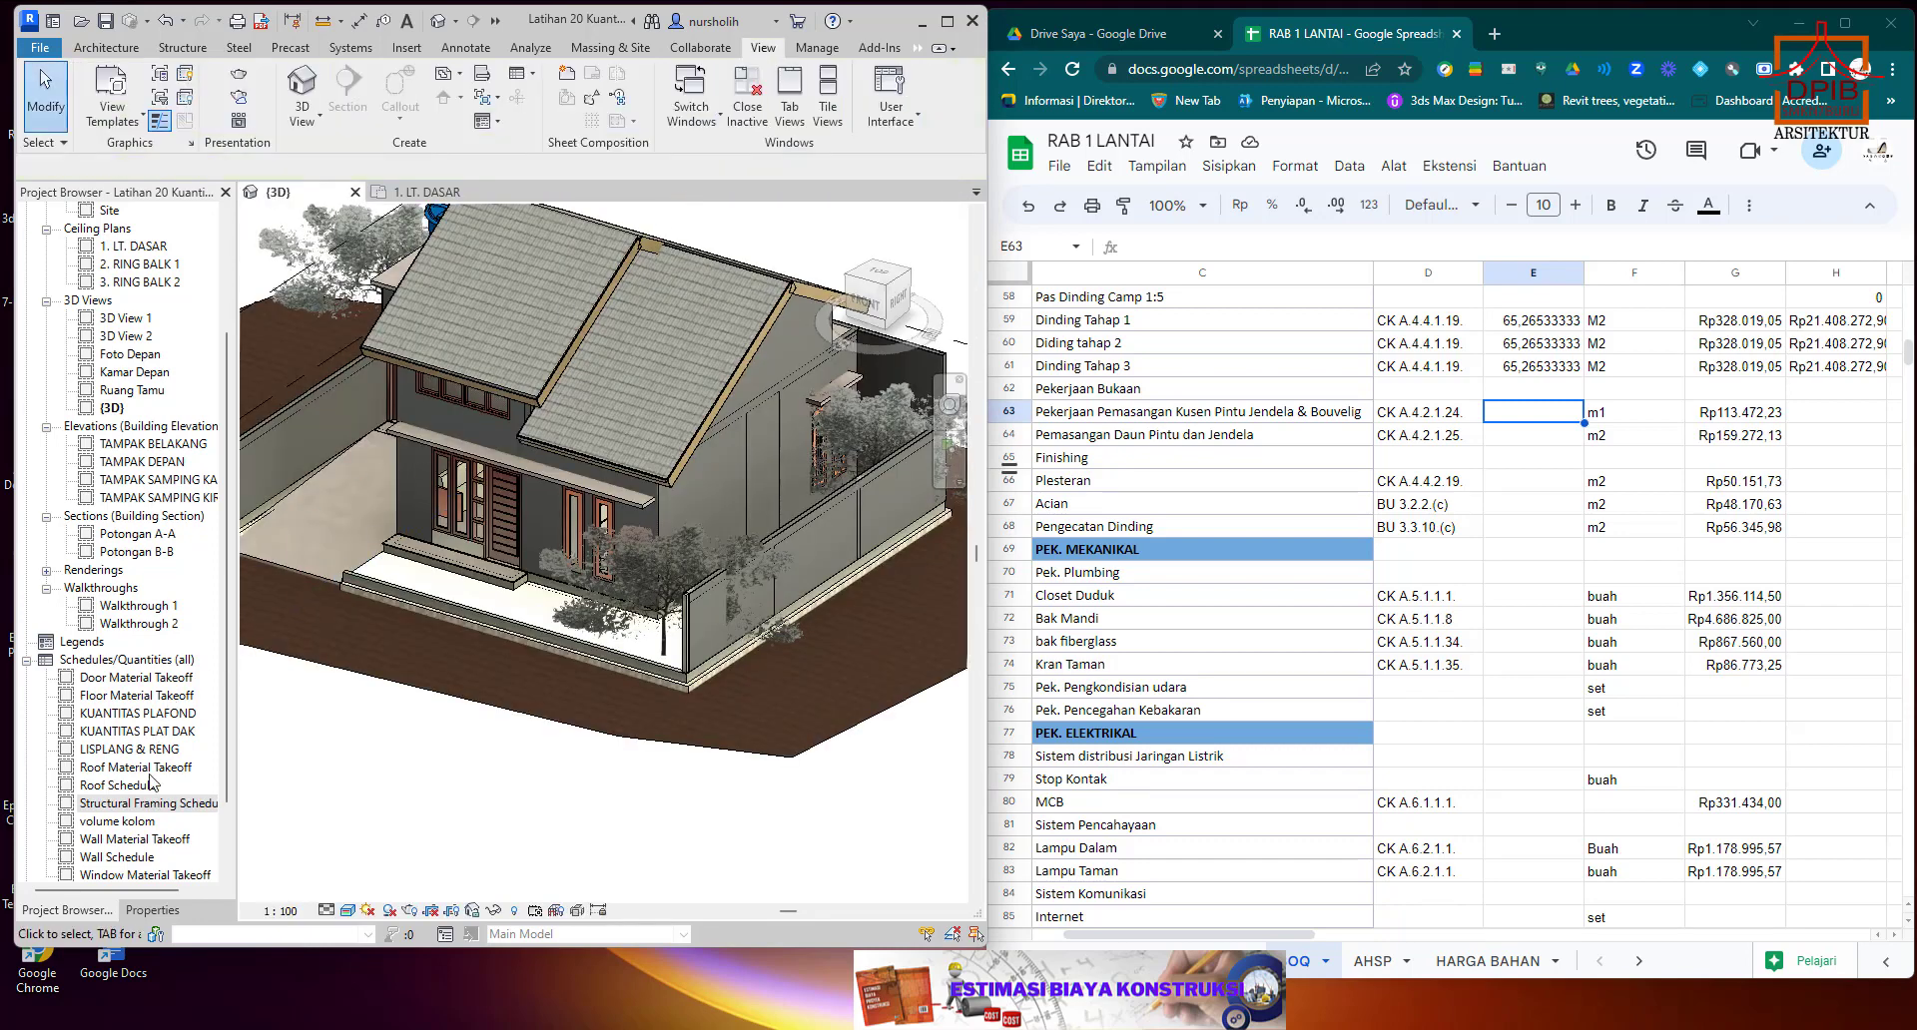
Open the Door Material Takeoff schedule in Revit to examine the Kusen quantities.
{"action": "scroll", "coordinate": [148, 784], "scroll_direction": "down", "scroll_amount": 1}
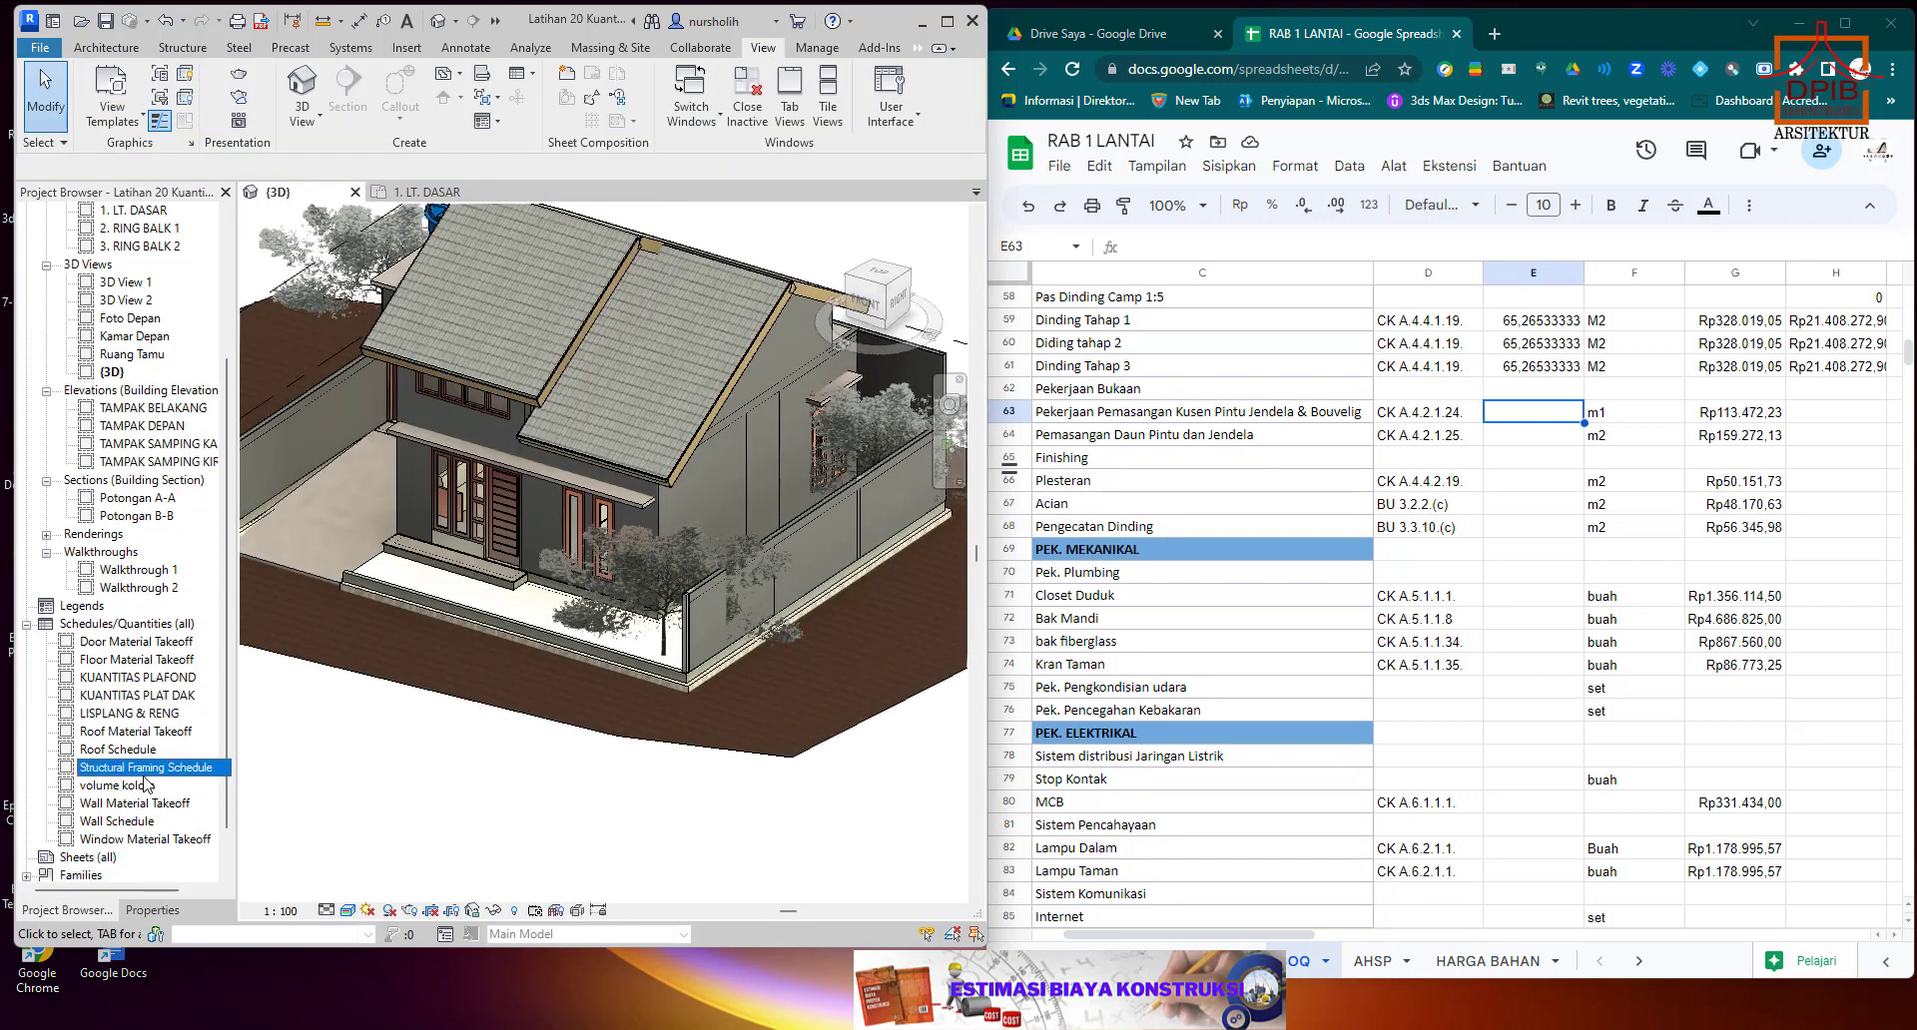
{"action": "left_click", "coordinate": [117, 841]}
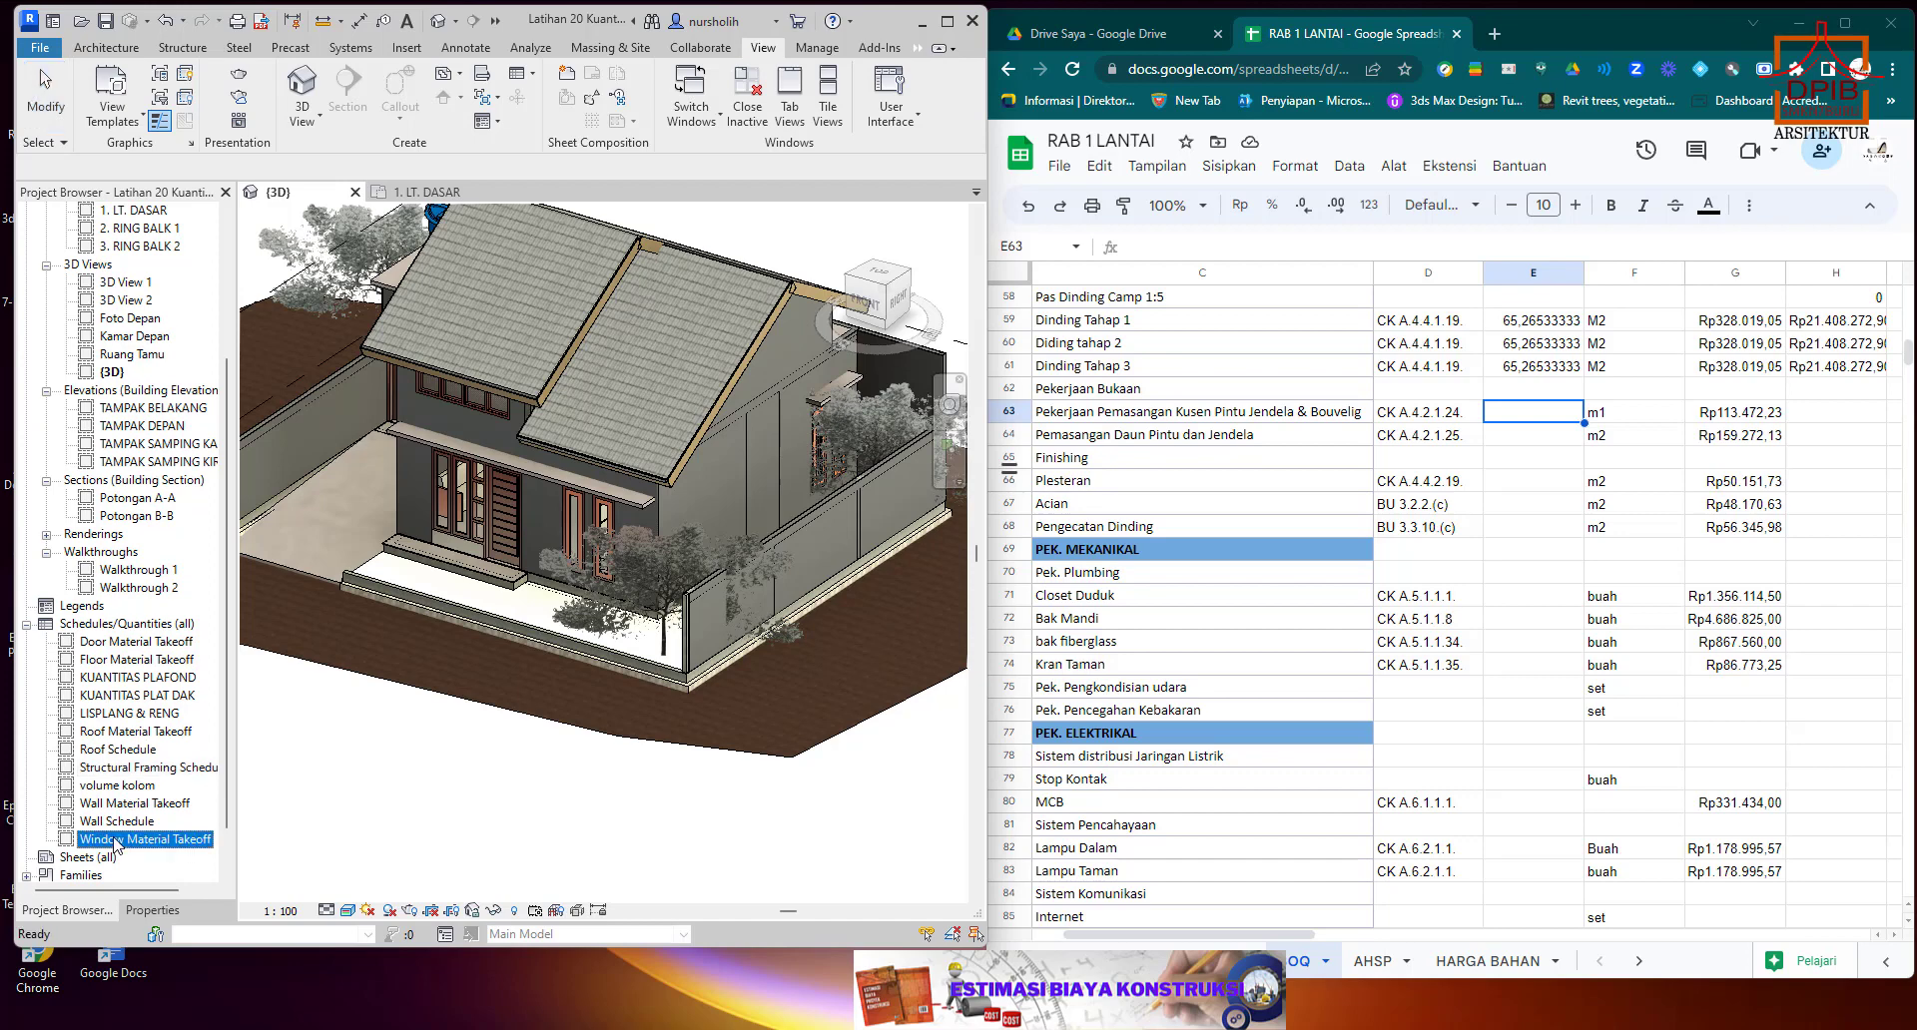
{"action": "left_click", "coordinate": [152, 644]}
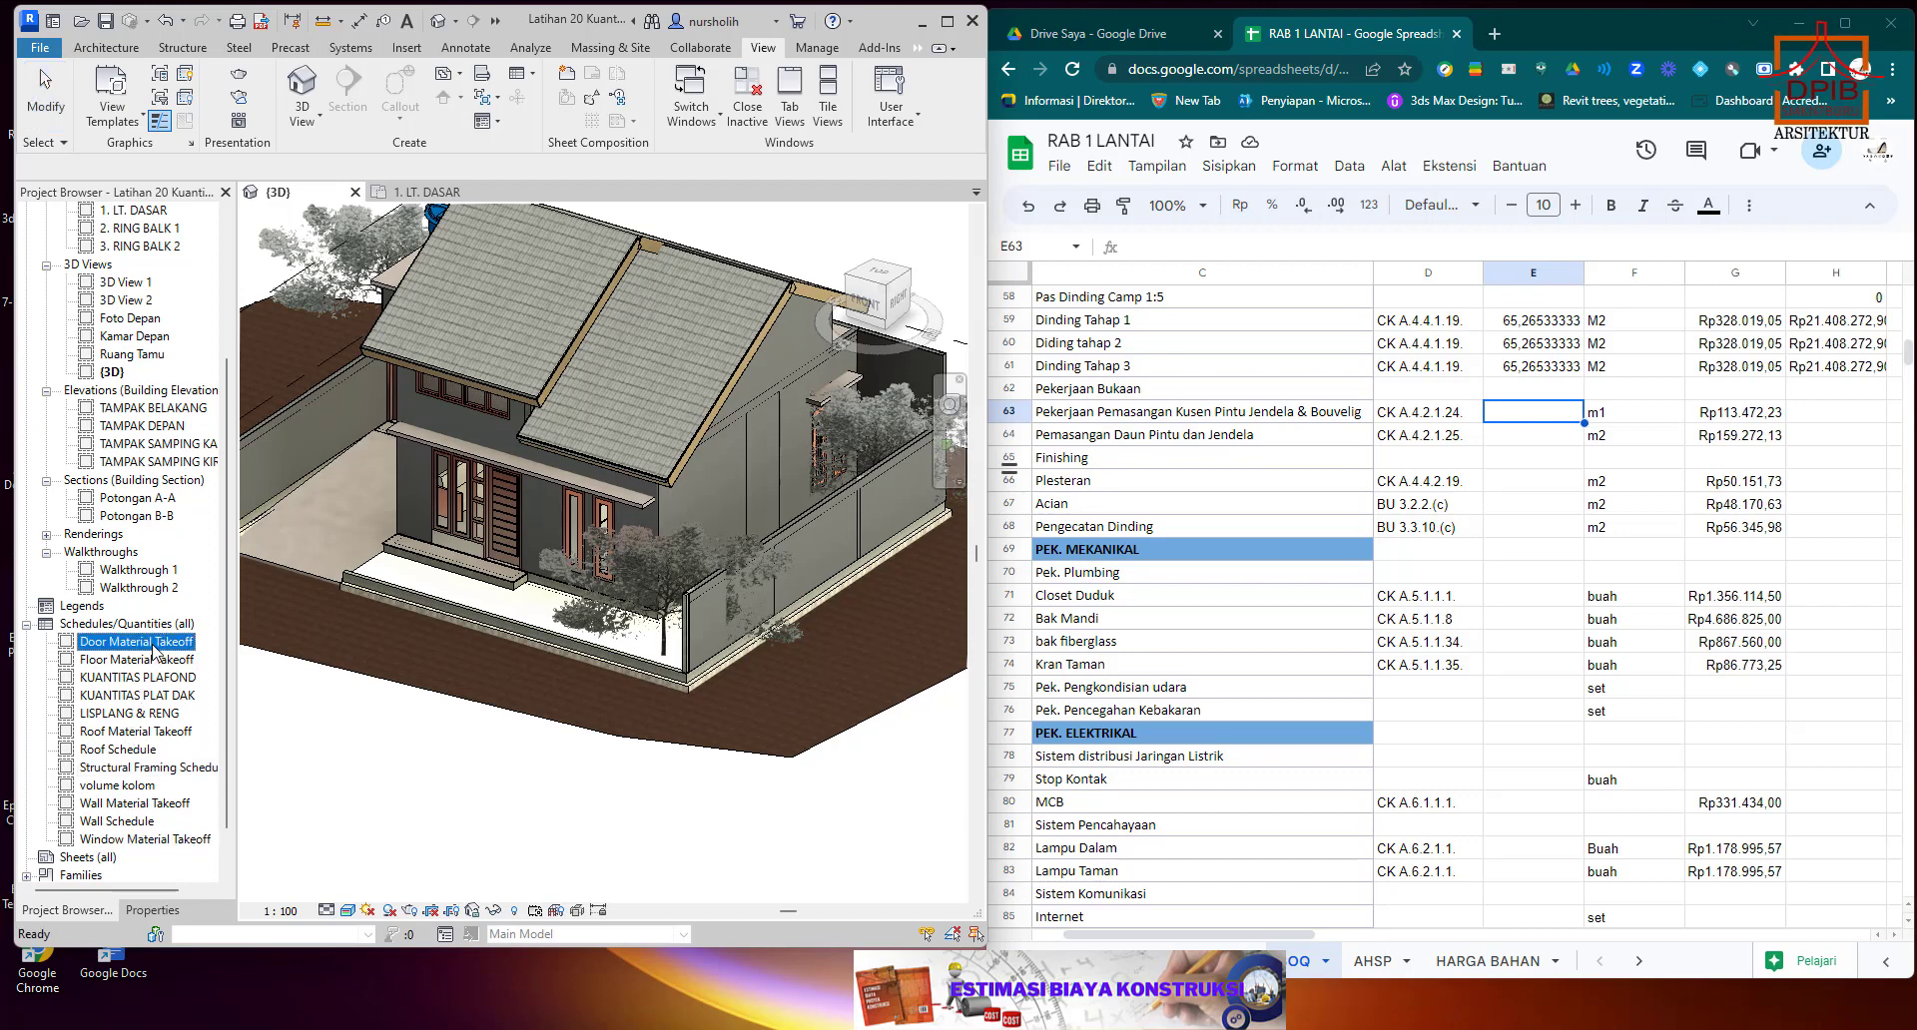
{"action": "double_click", "coordinate": [153, 644]}
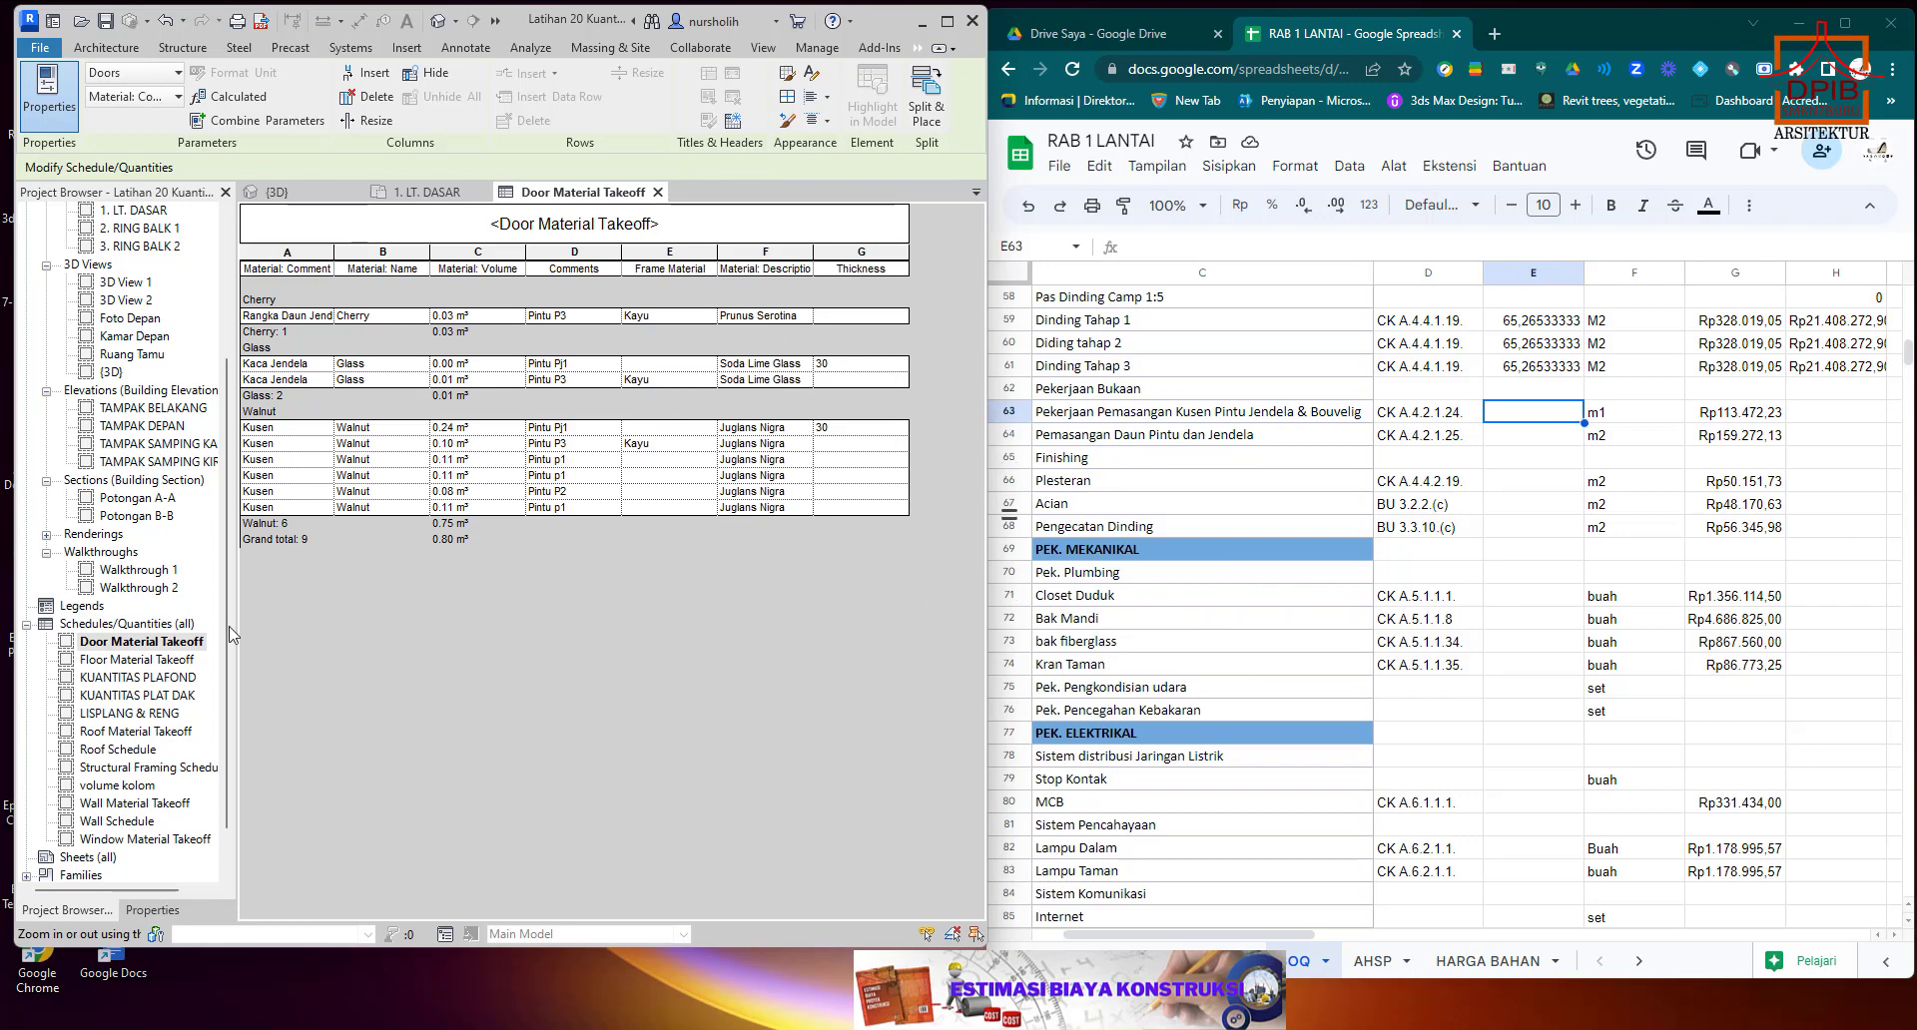
Examine the available fields of the Door Material Takeoff schedule for a door frame quantity, and close the schedule.
{"action": "left_click", "coordinate": [152, 911]}
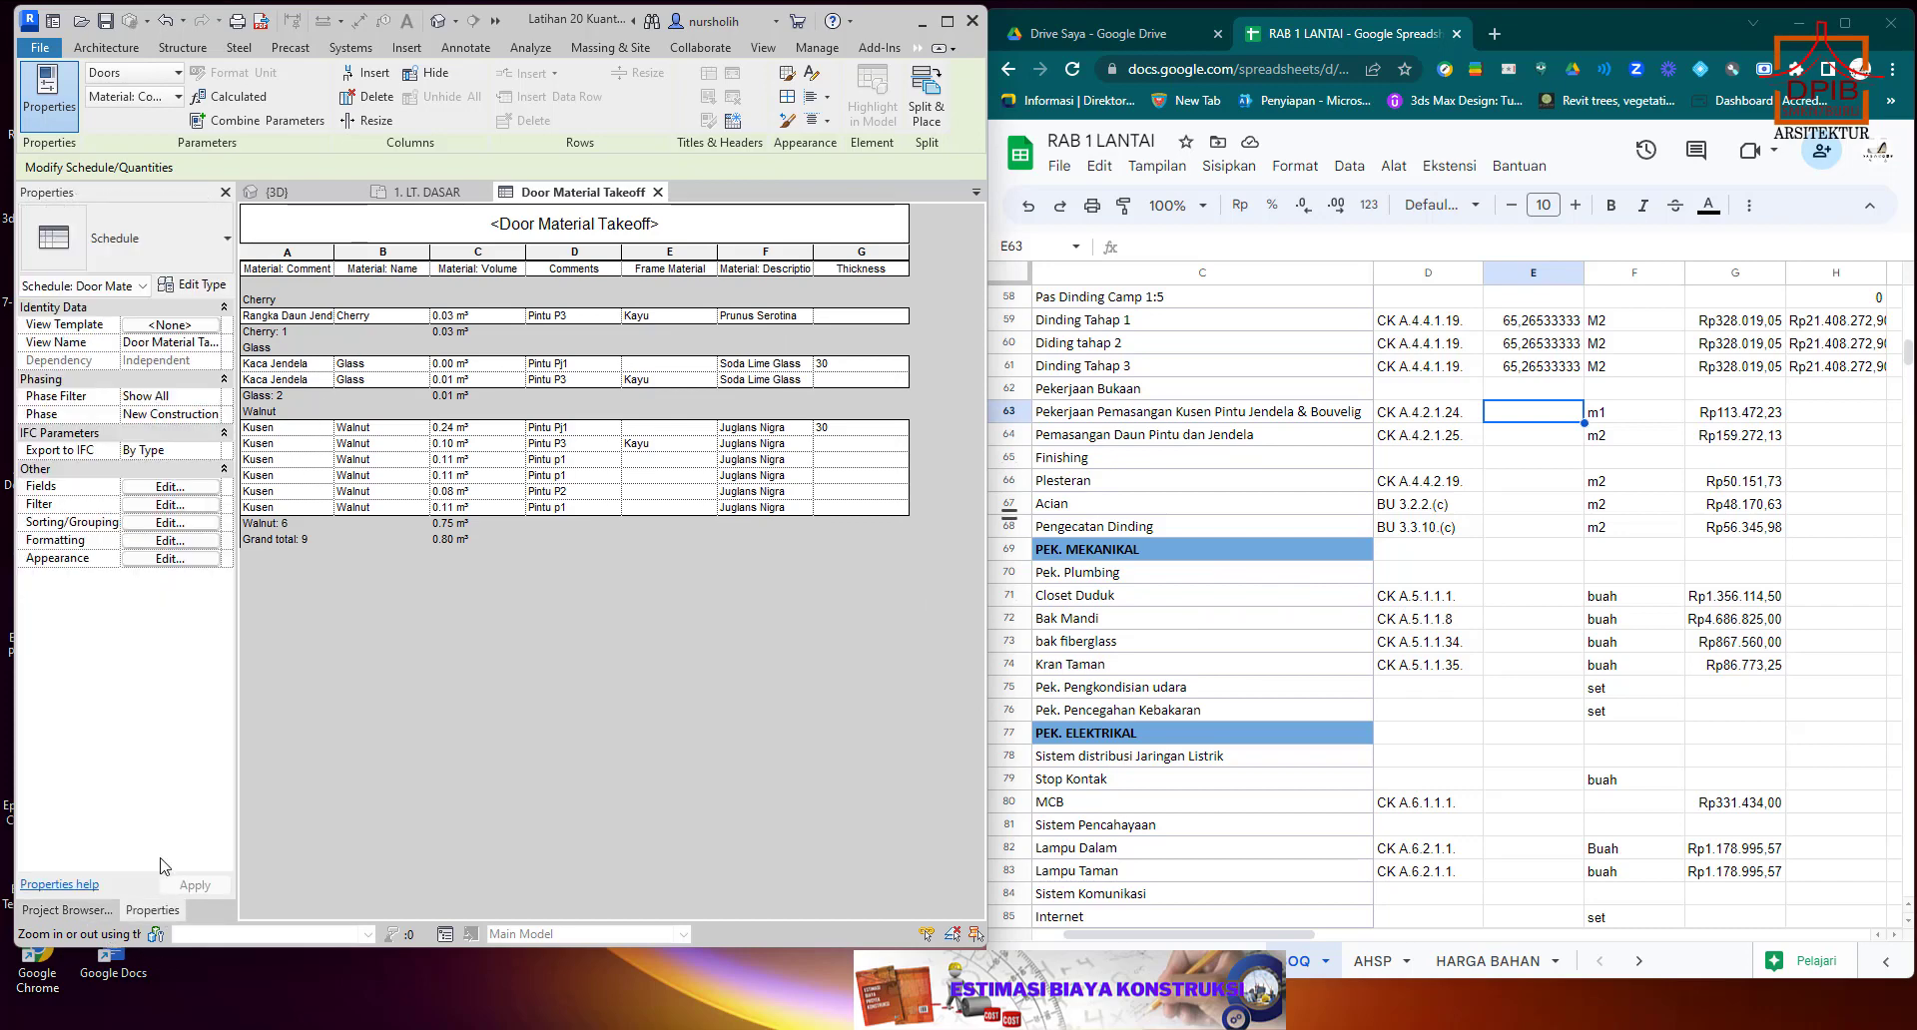
{"action": "left_click", "coordinate": [170, 488]}
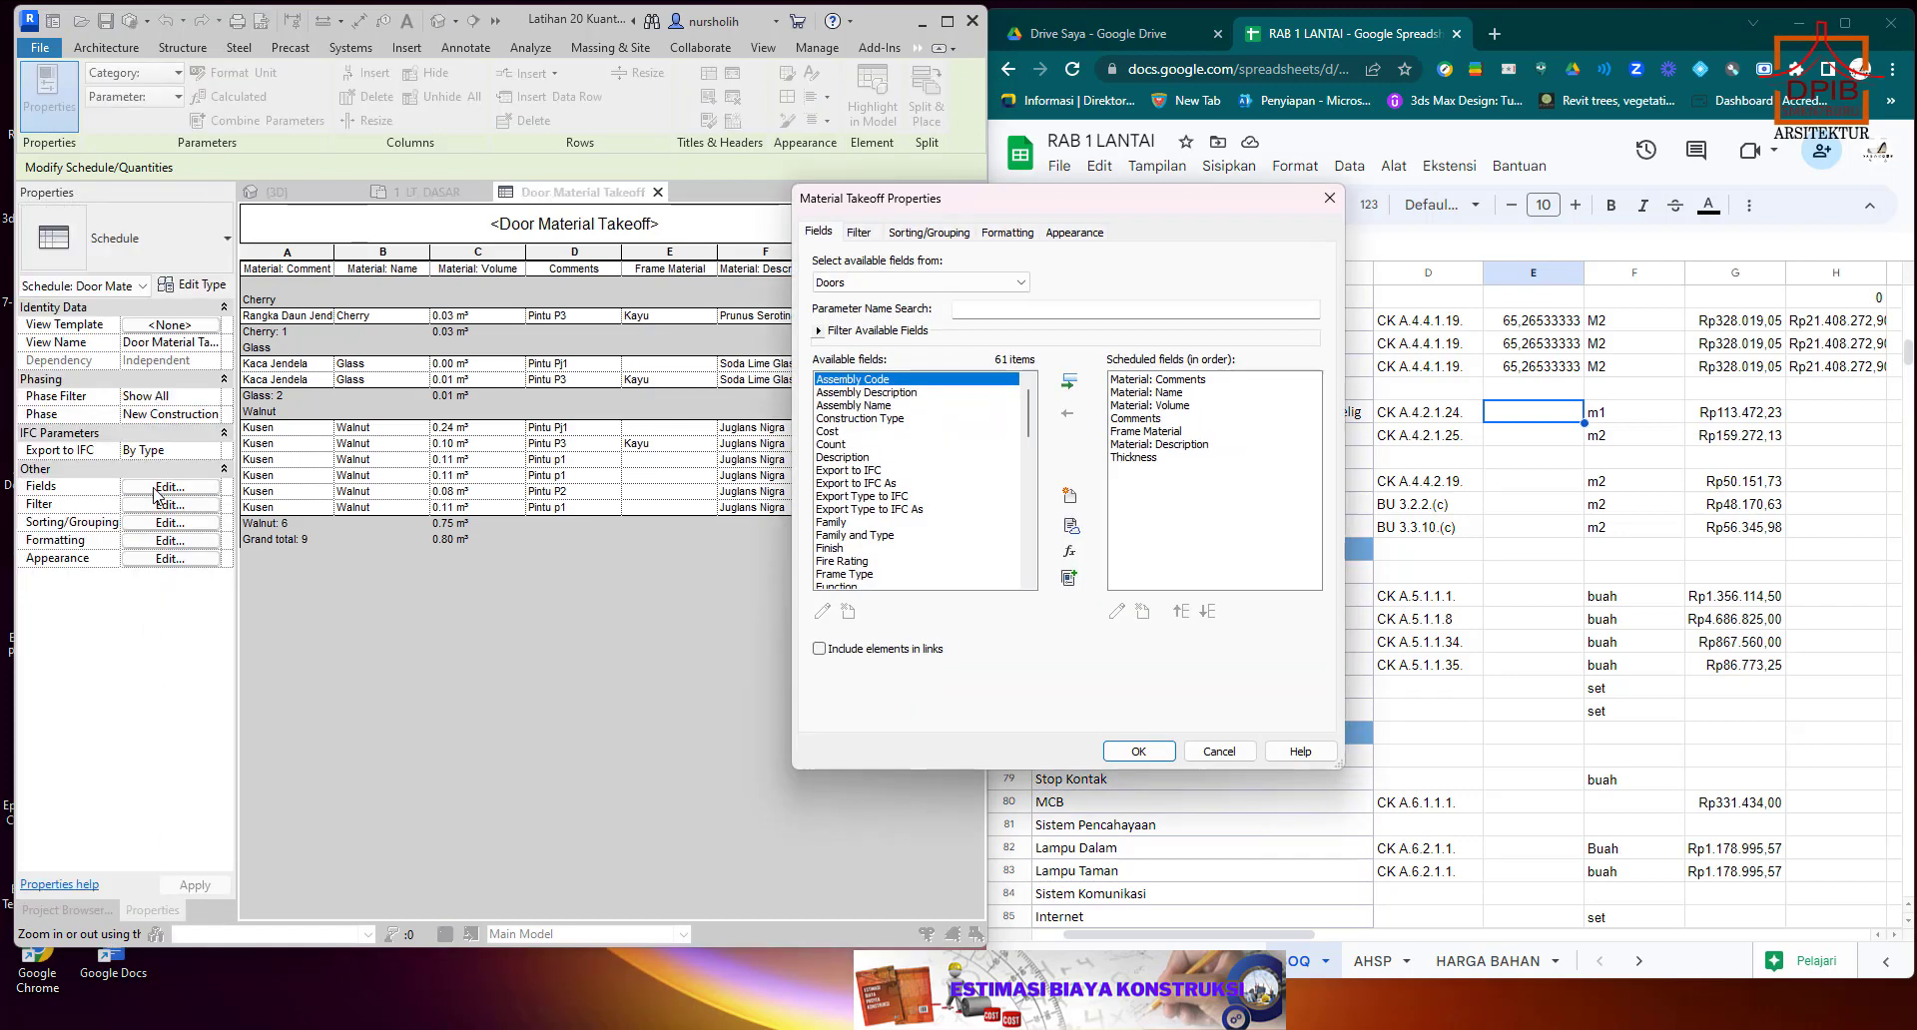
{"action": "scroll", "coordinate": [918, 528], "scroll_direction": "down", "scroll_amount": 4}
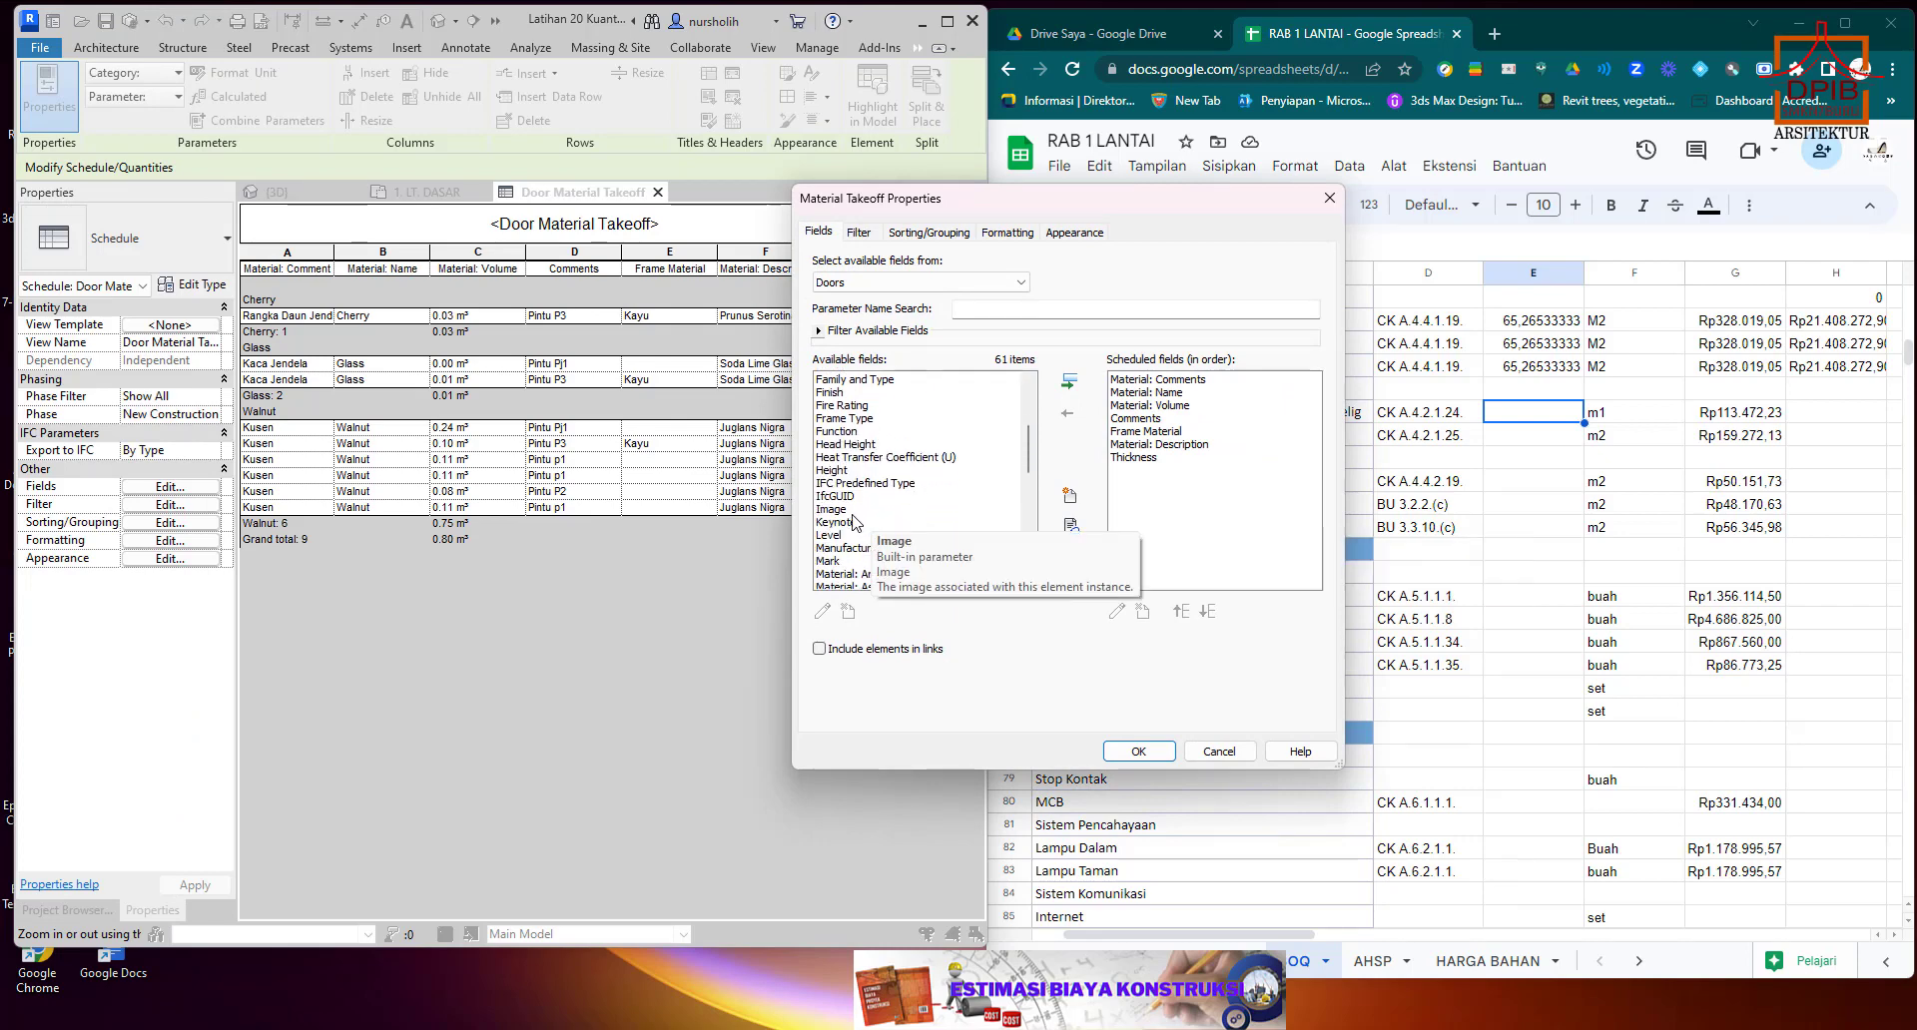
{"action": "scroll", "coordinate": [854, 521], "scroll_direction": "up", "scroll_amount": 3}
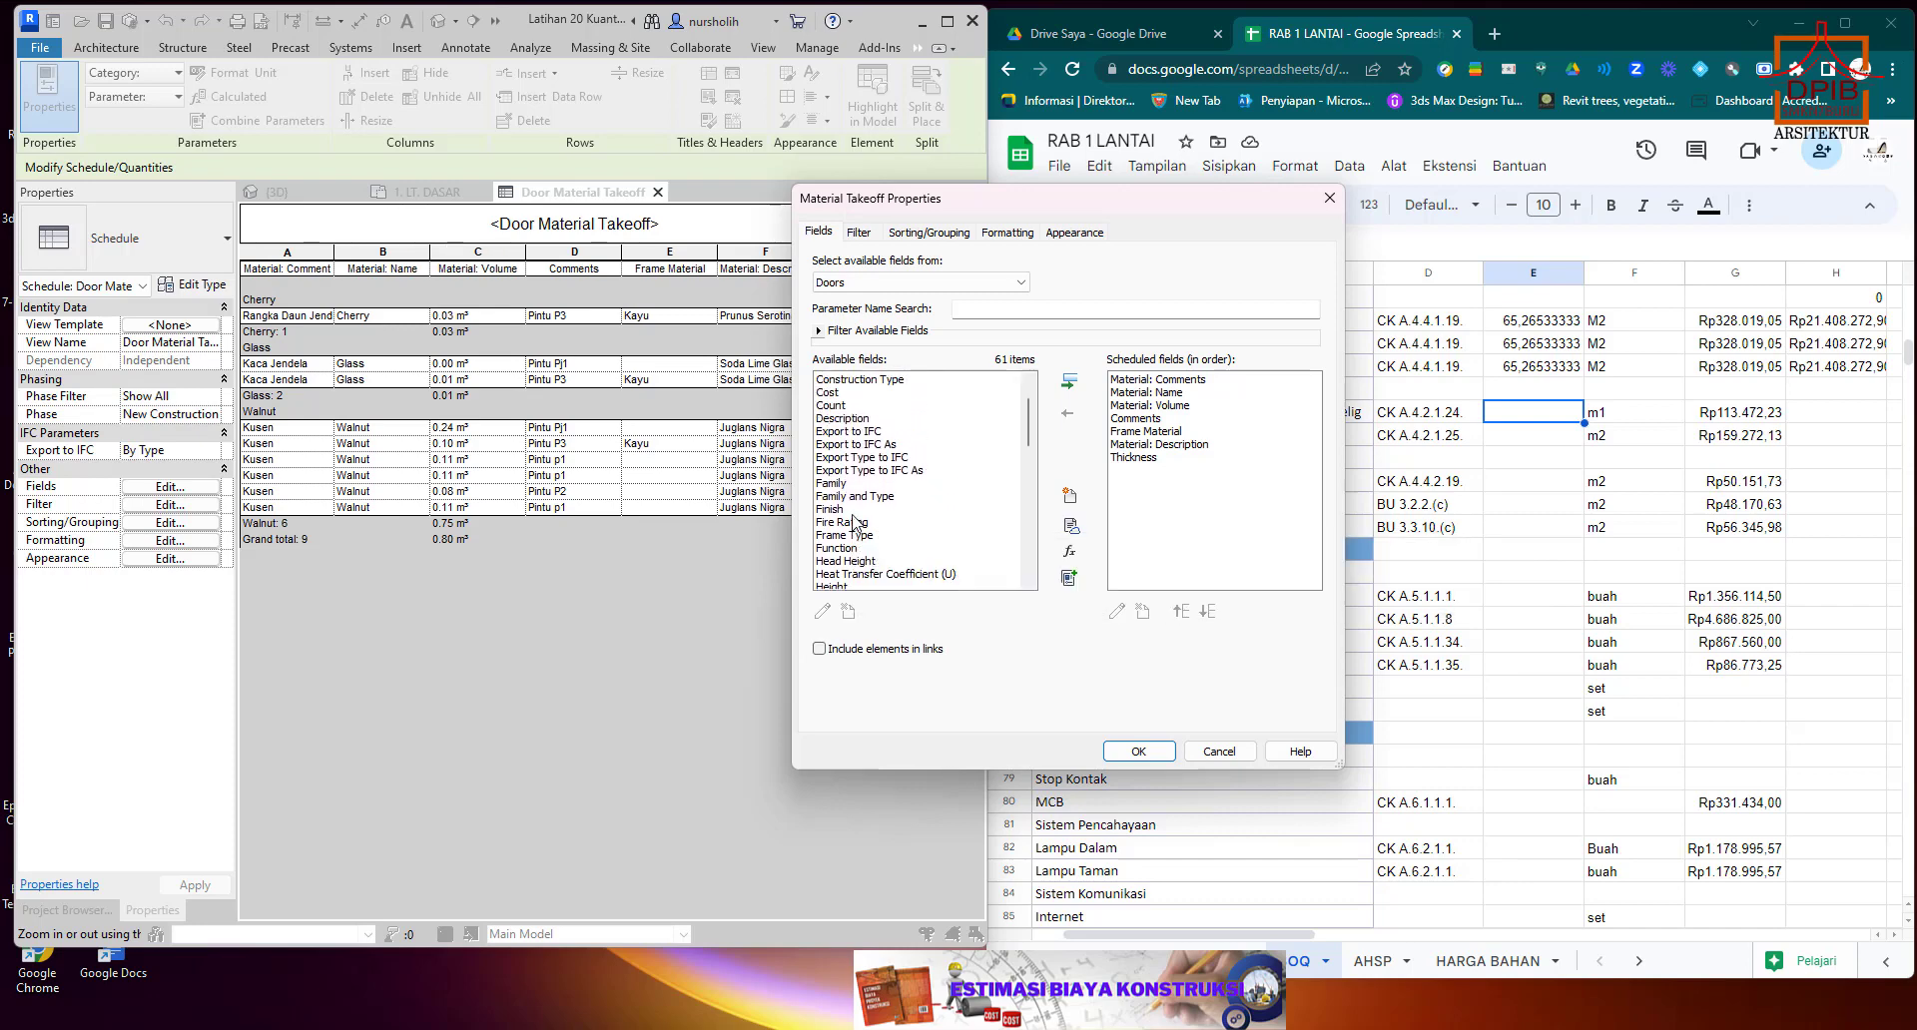
{"action": "scroll", "coordinate": [853, 520], "scroll_direction": "down", "scroll_amount": 3}
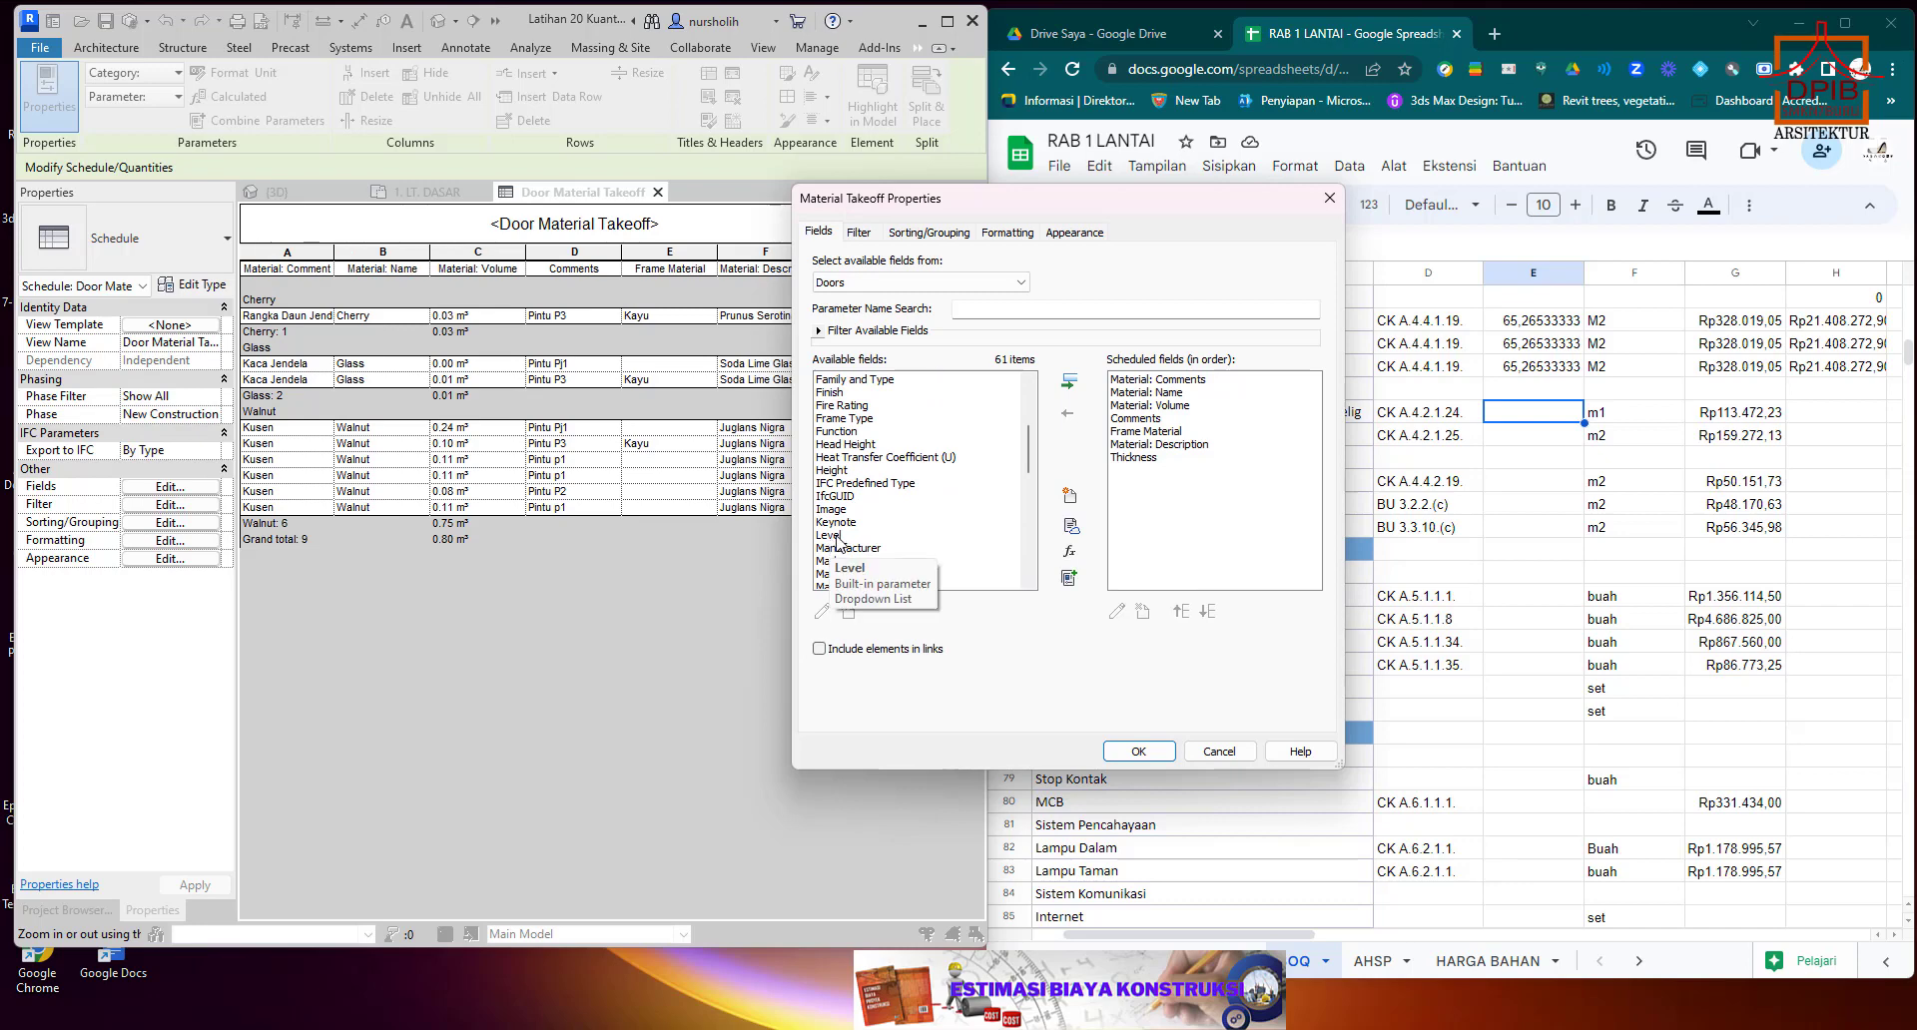
{"action": "scroll", "coordinate": [868, 545], "scroll_direction": "down", "scroll_amount": 3}
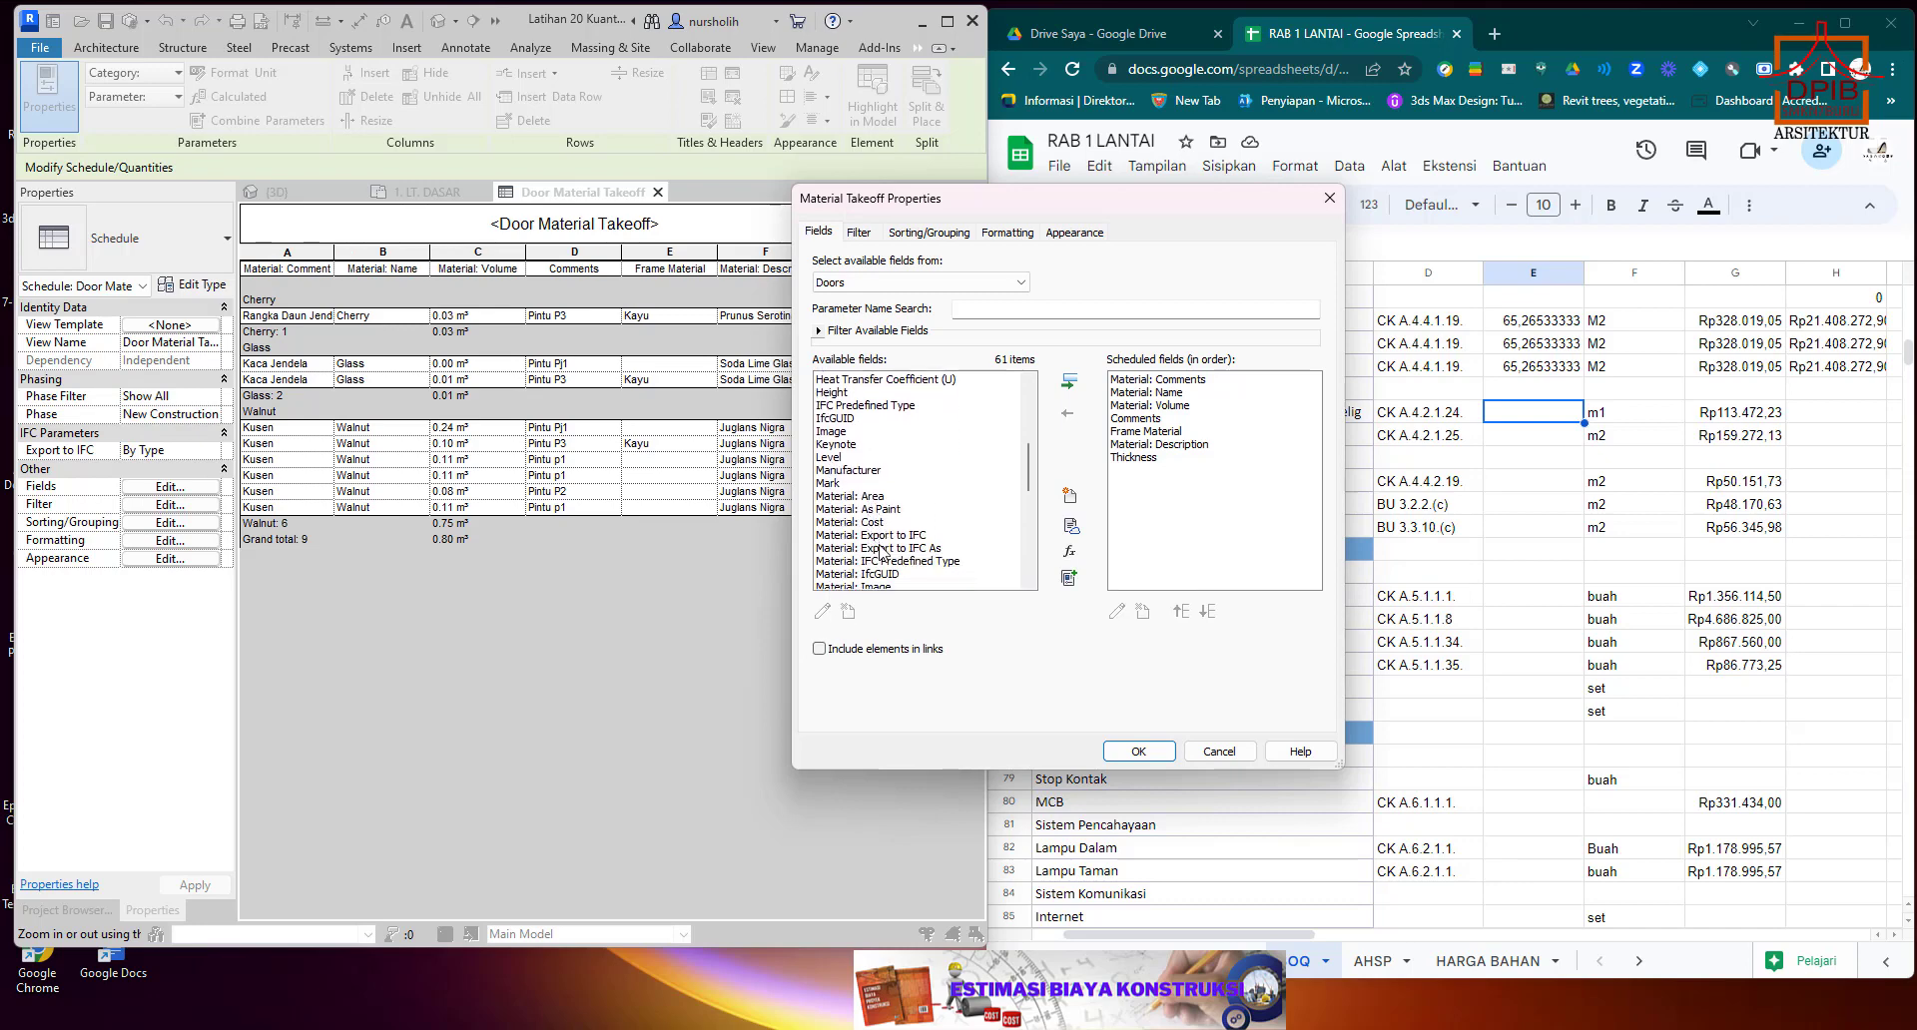
{"action": "scroll", "coordinate": [883, 557], "scroll_direction": "down", "scroll_amount": 1}
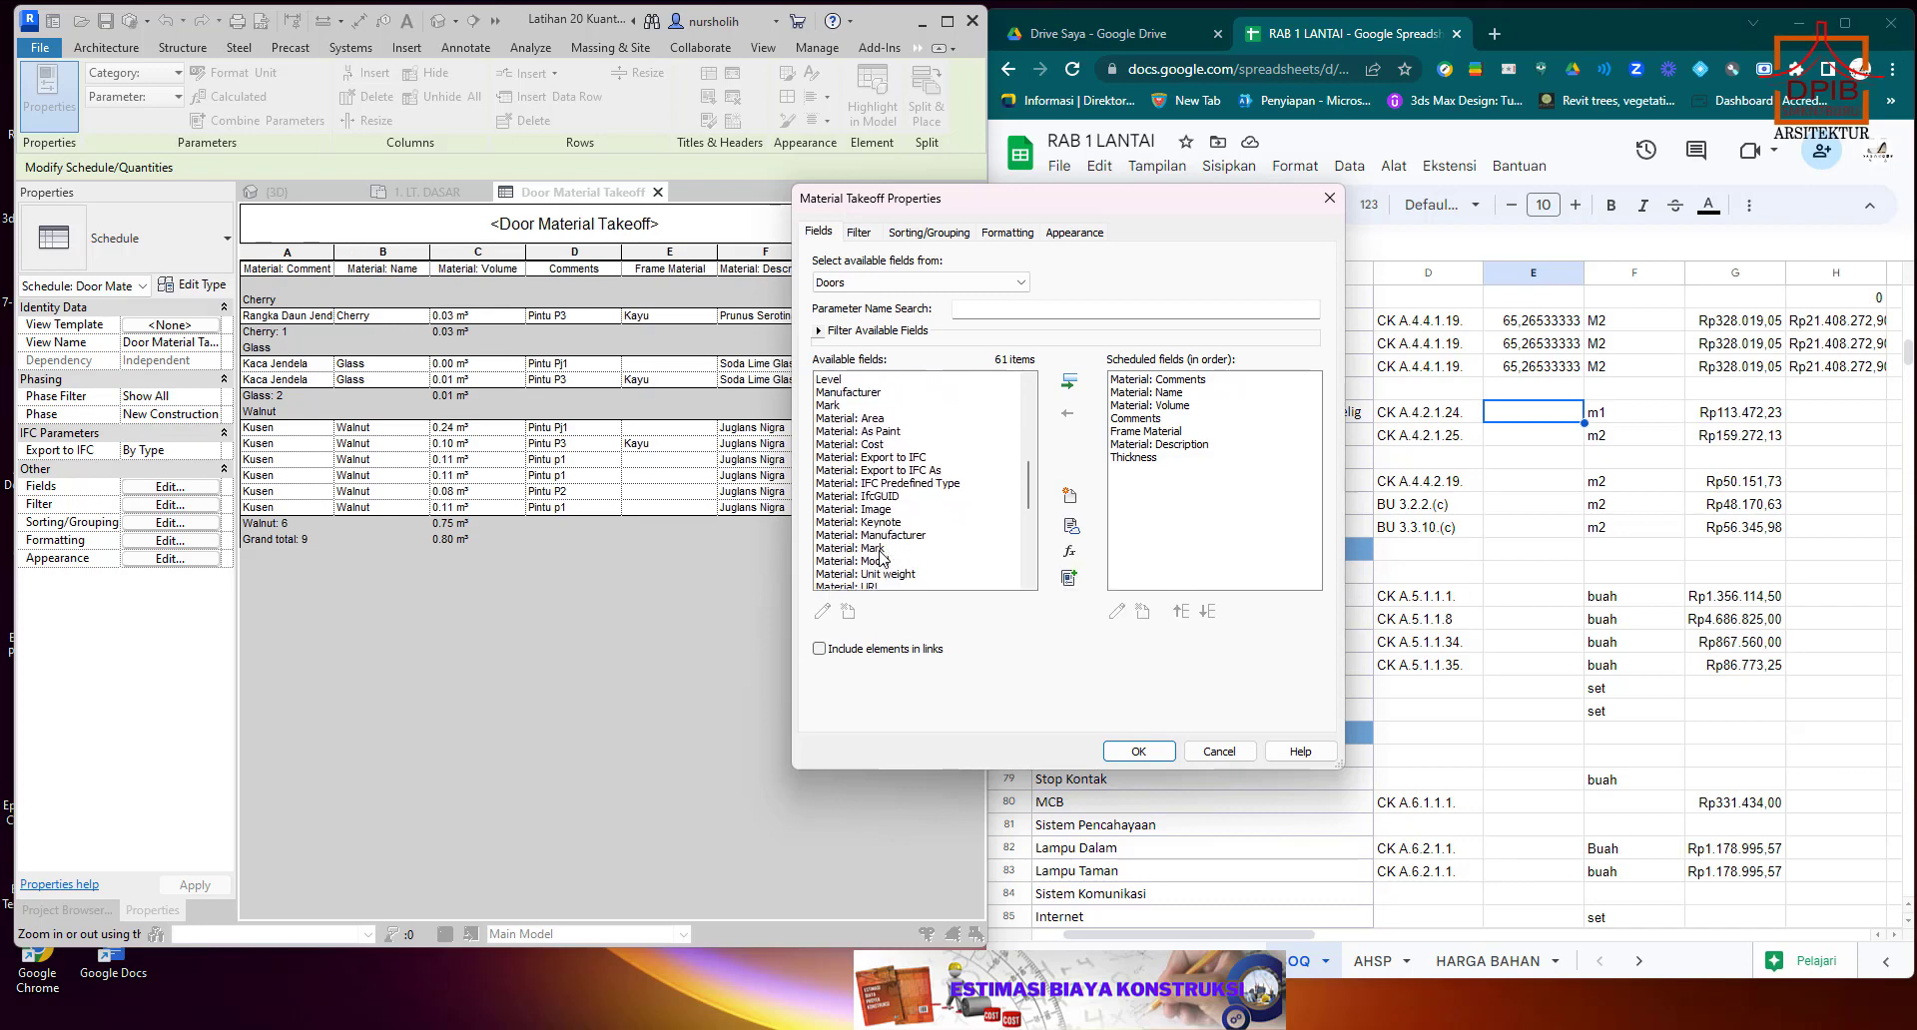
{"action": "scroll", "coordinate": [881, 557], "scroll_direction": "down", "scroll_amount": 1}
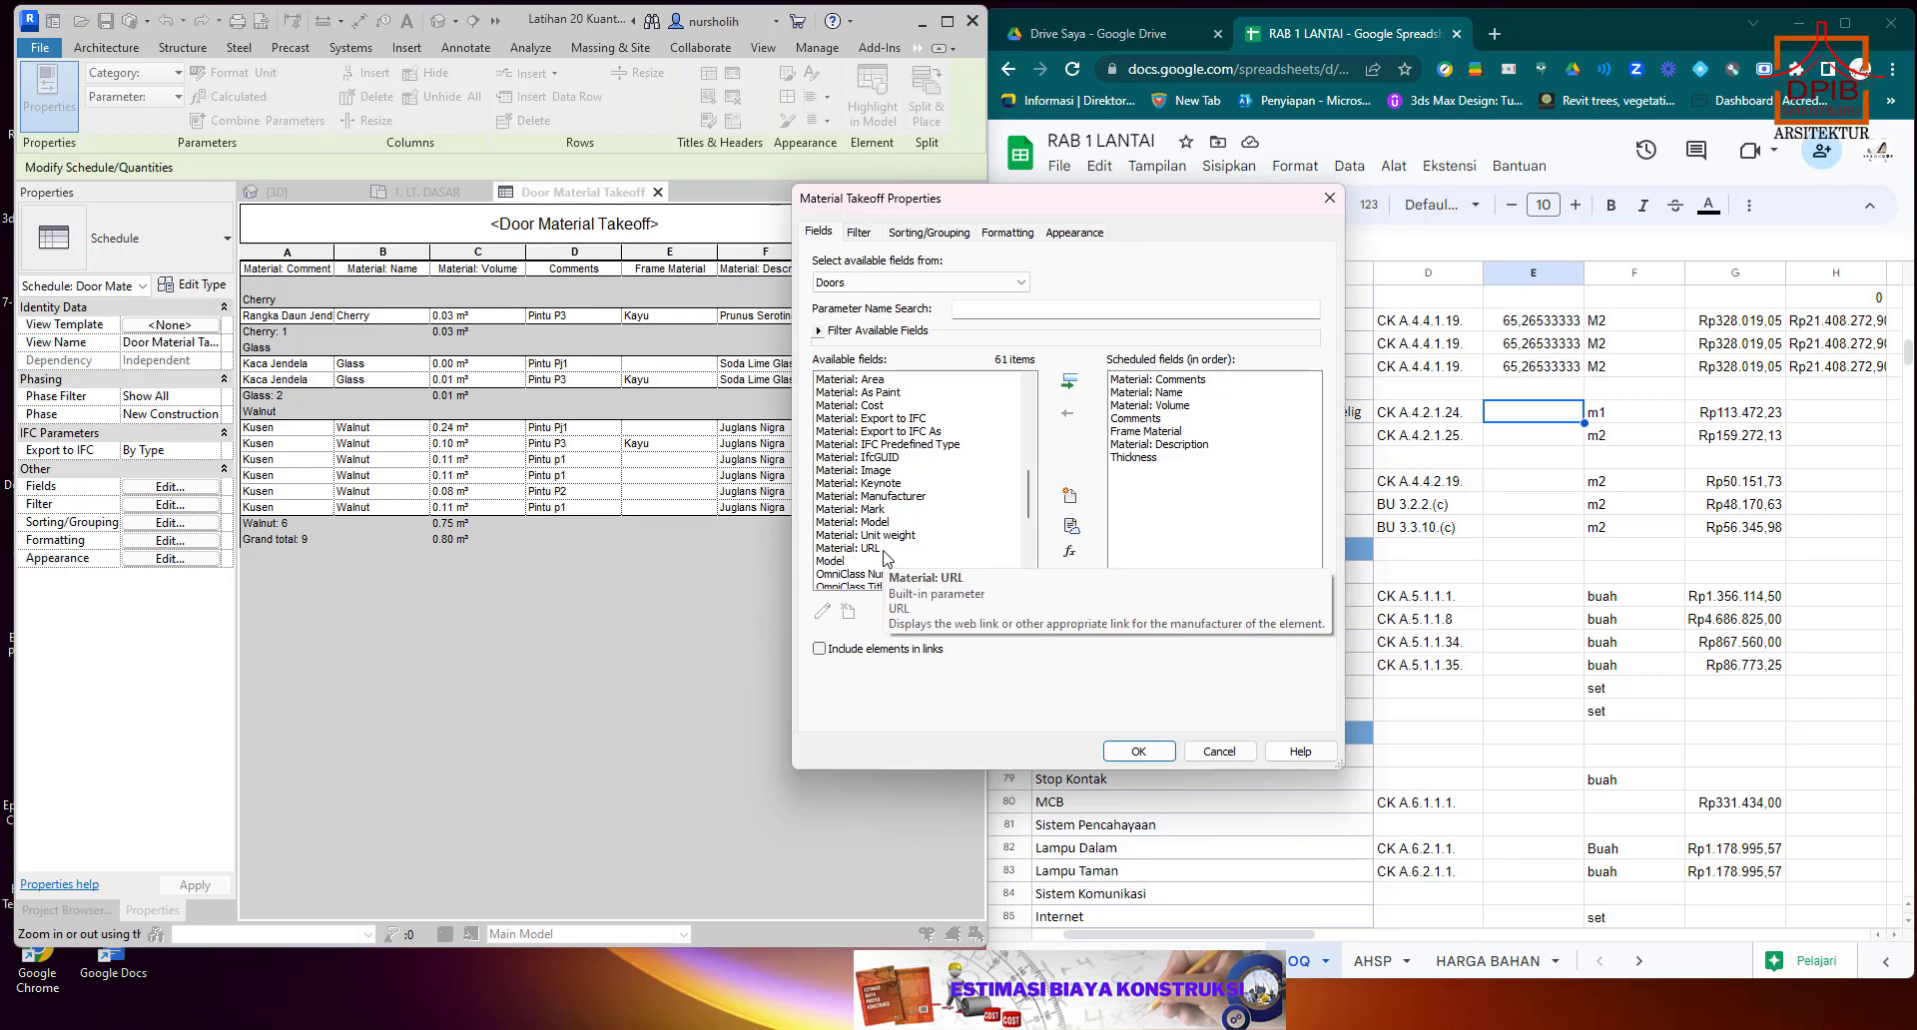
{"action": "scroll", "coordinate": [883, 558], "scroll_direction": "down", "scroll_amount": 3}
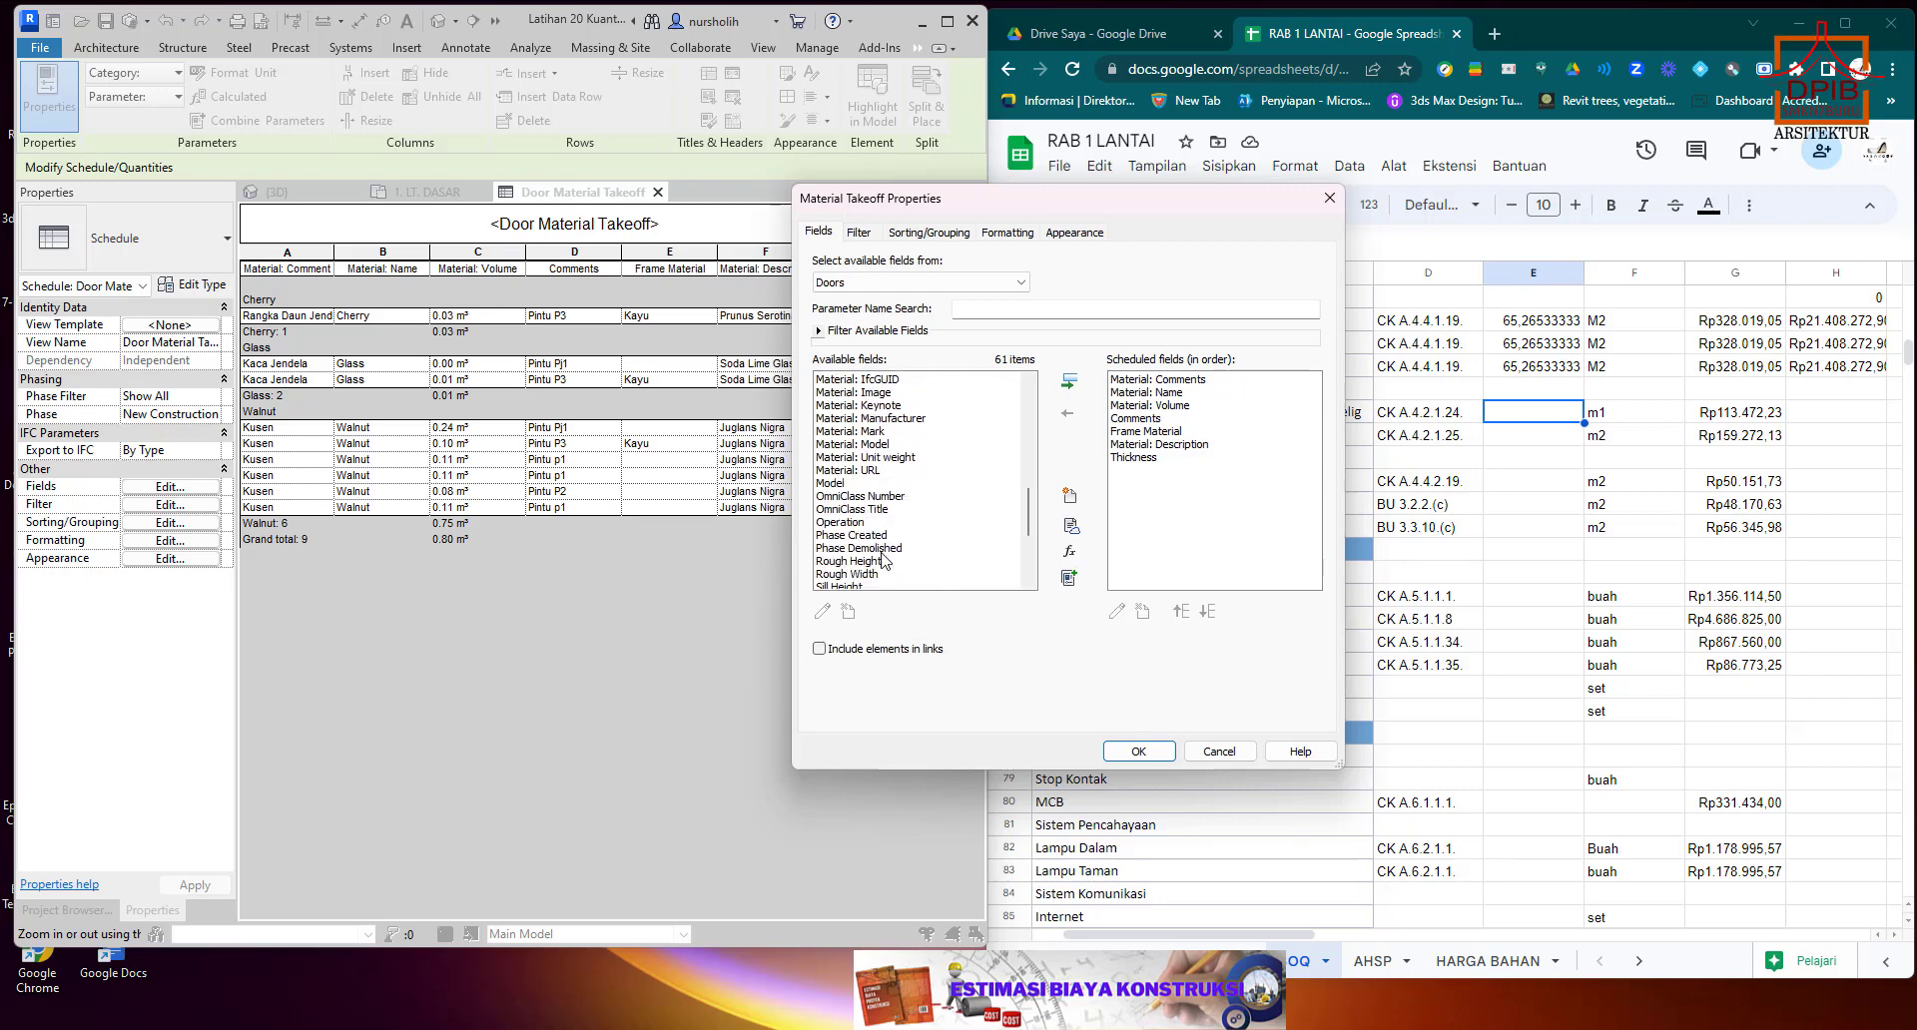
{"action": "scroll", "coordinate": [883, 560], "scroll_direction": "down", "scroll_amount": 1}
{"action": "scroll", "coordinate": [883, 560], "scroll_direction": "down", "scroll_amount": 1}
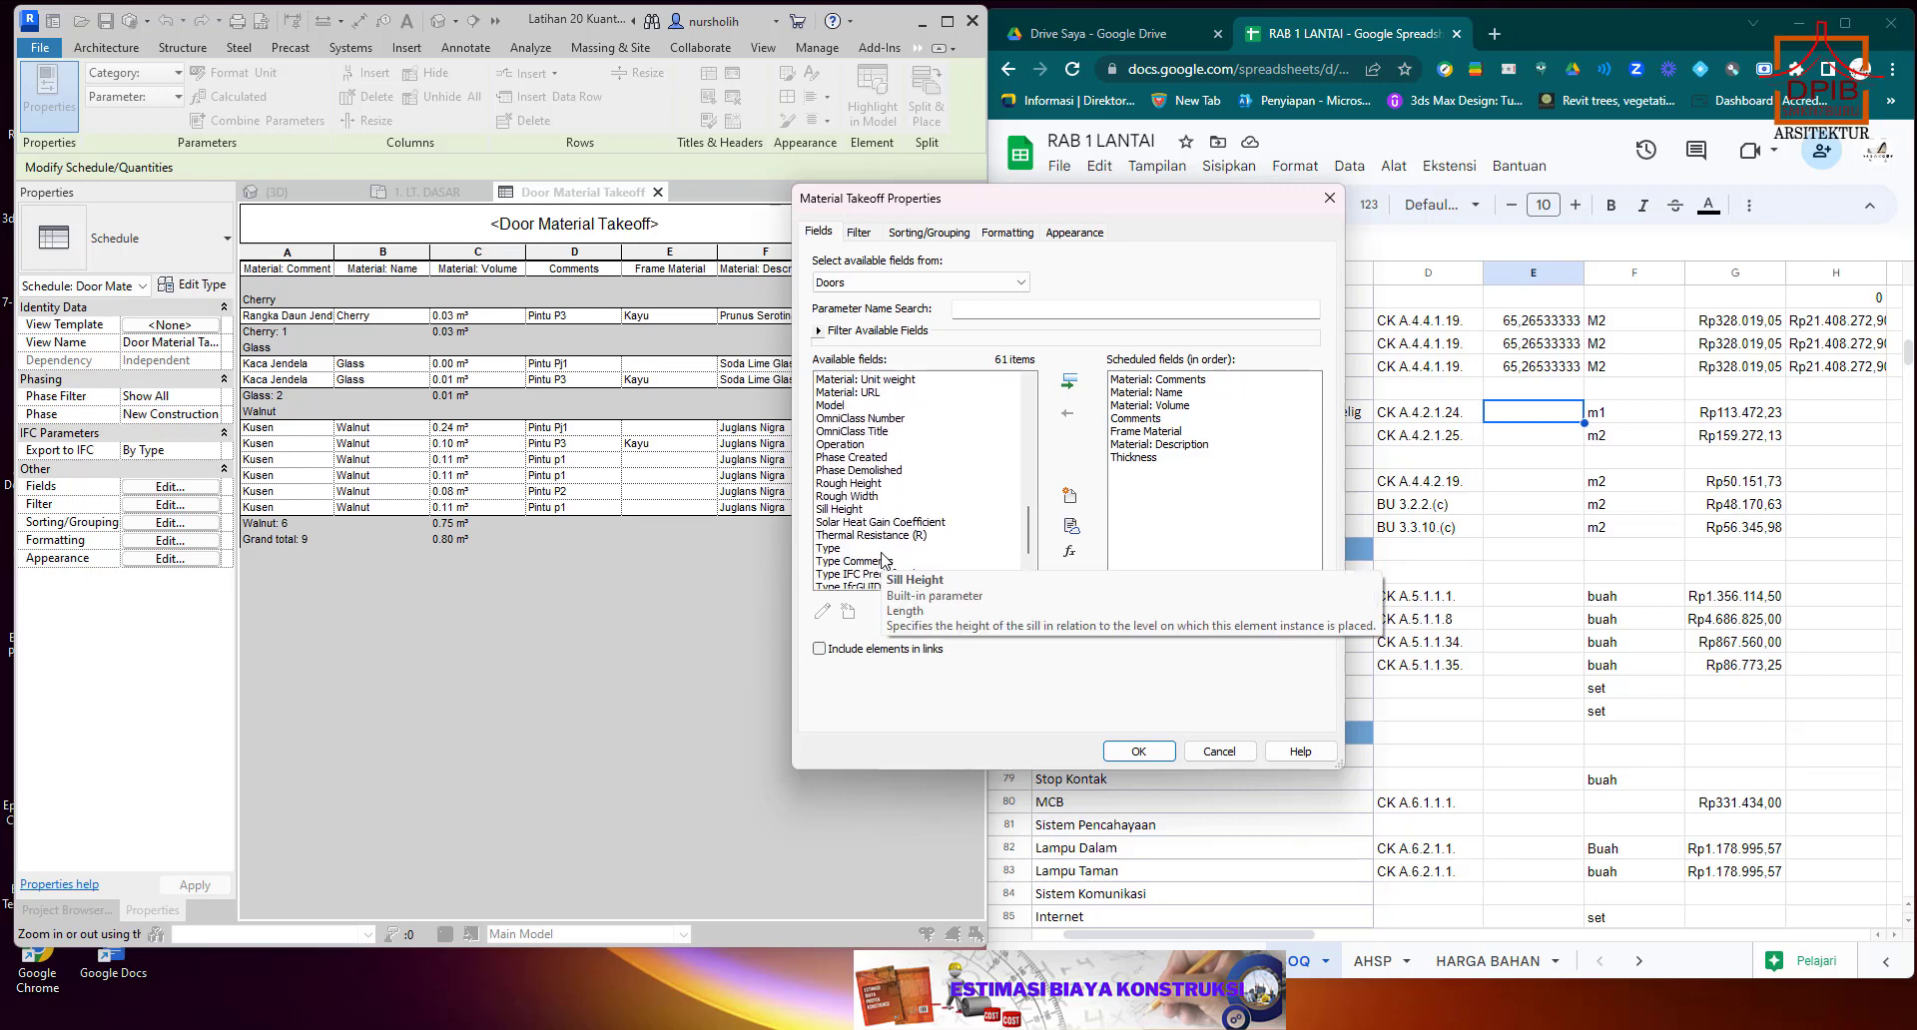
{"action": "scroll", "coordinate": [882, 560], "scroll_direction": "down", "scroll_amount": 1}
{"action": "scroll", "coordinate": [882, 560], "scroll_direction": "down", "scroll_amount": 3}
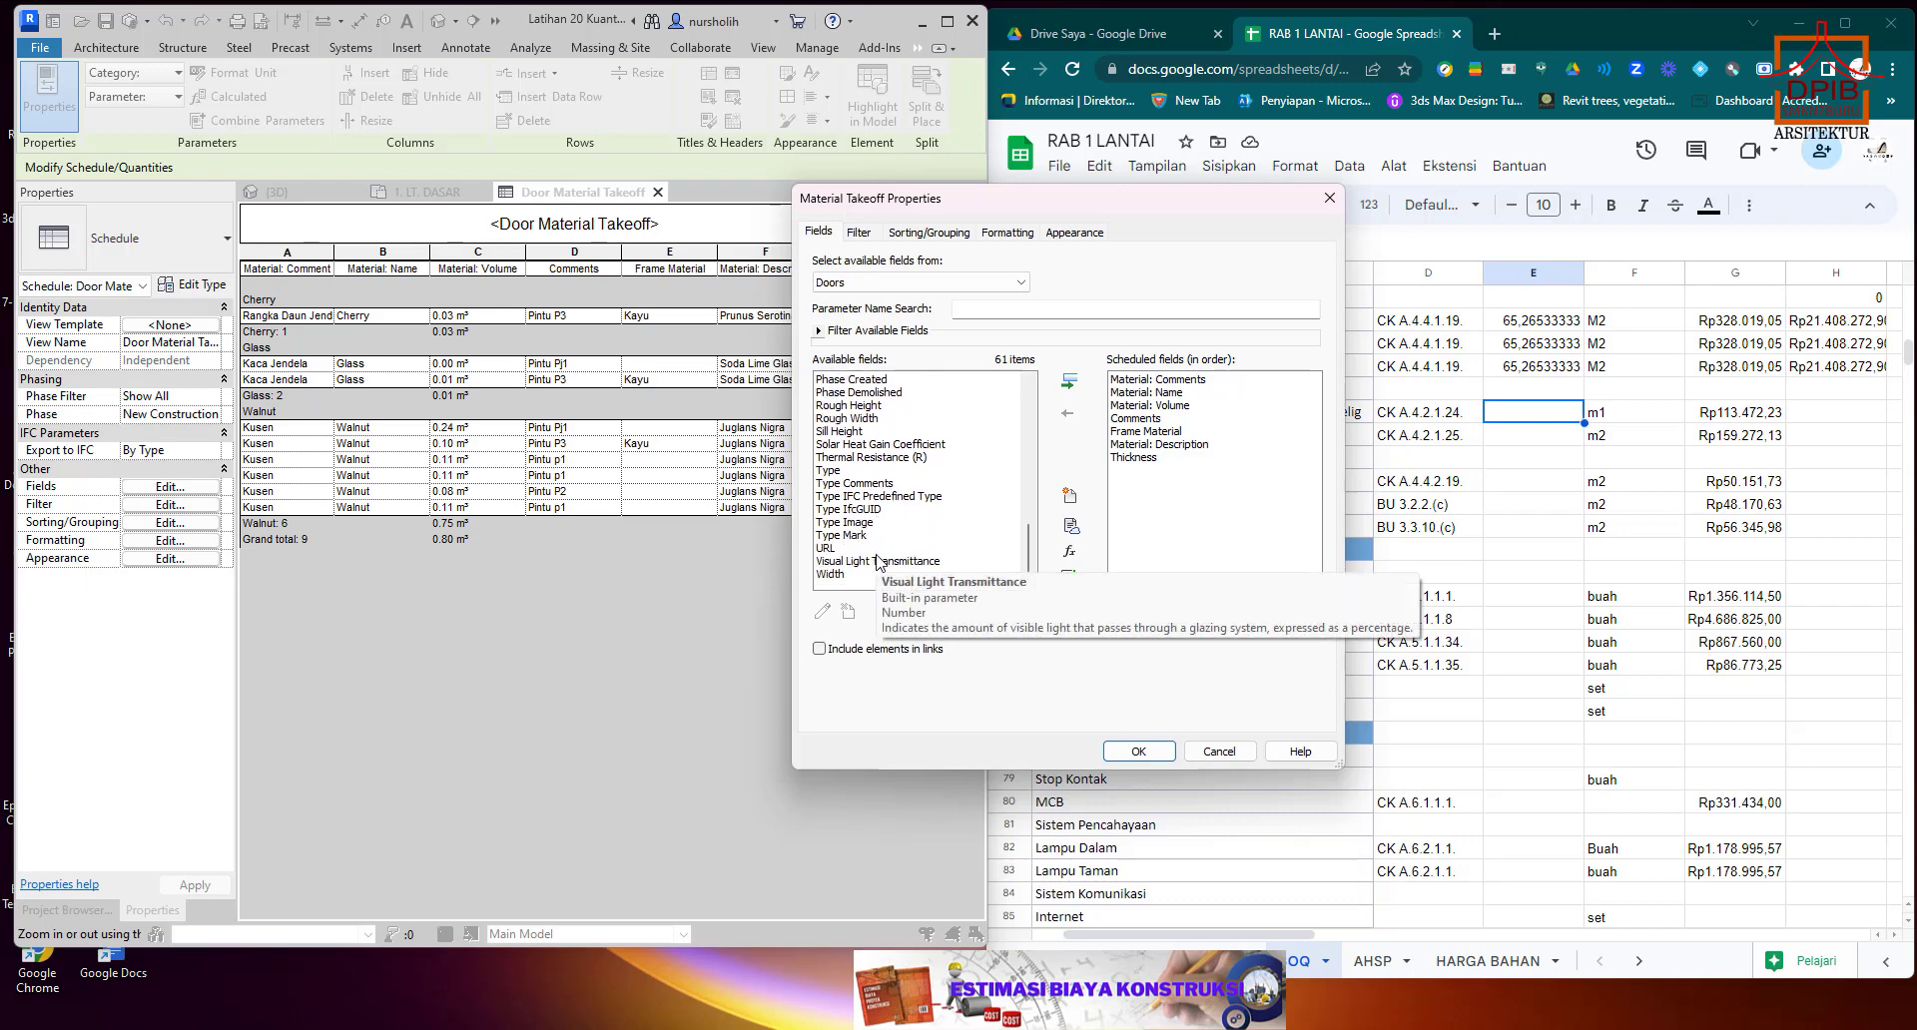
{"action": "scroll", "coordinate": [877, 562], "scroll_direction": "up", "scroll_amount": 8}
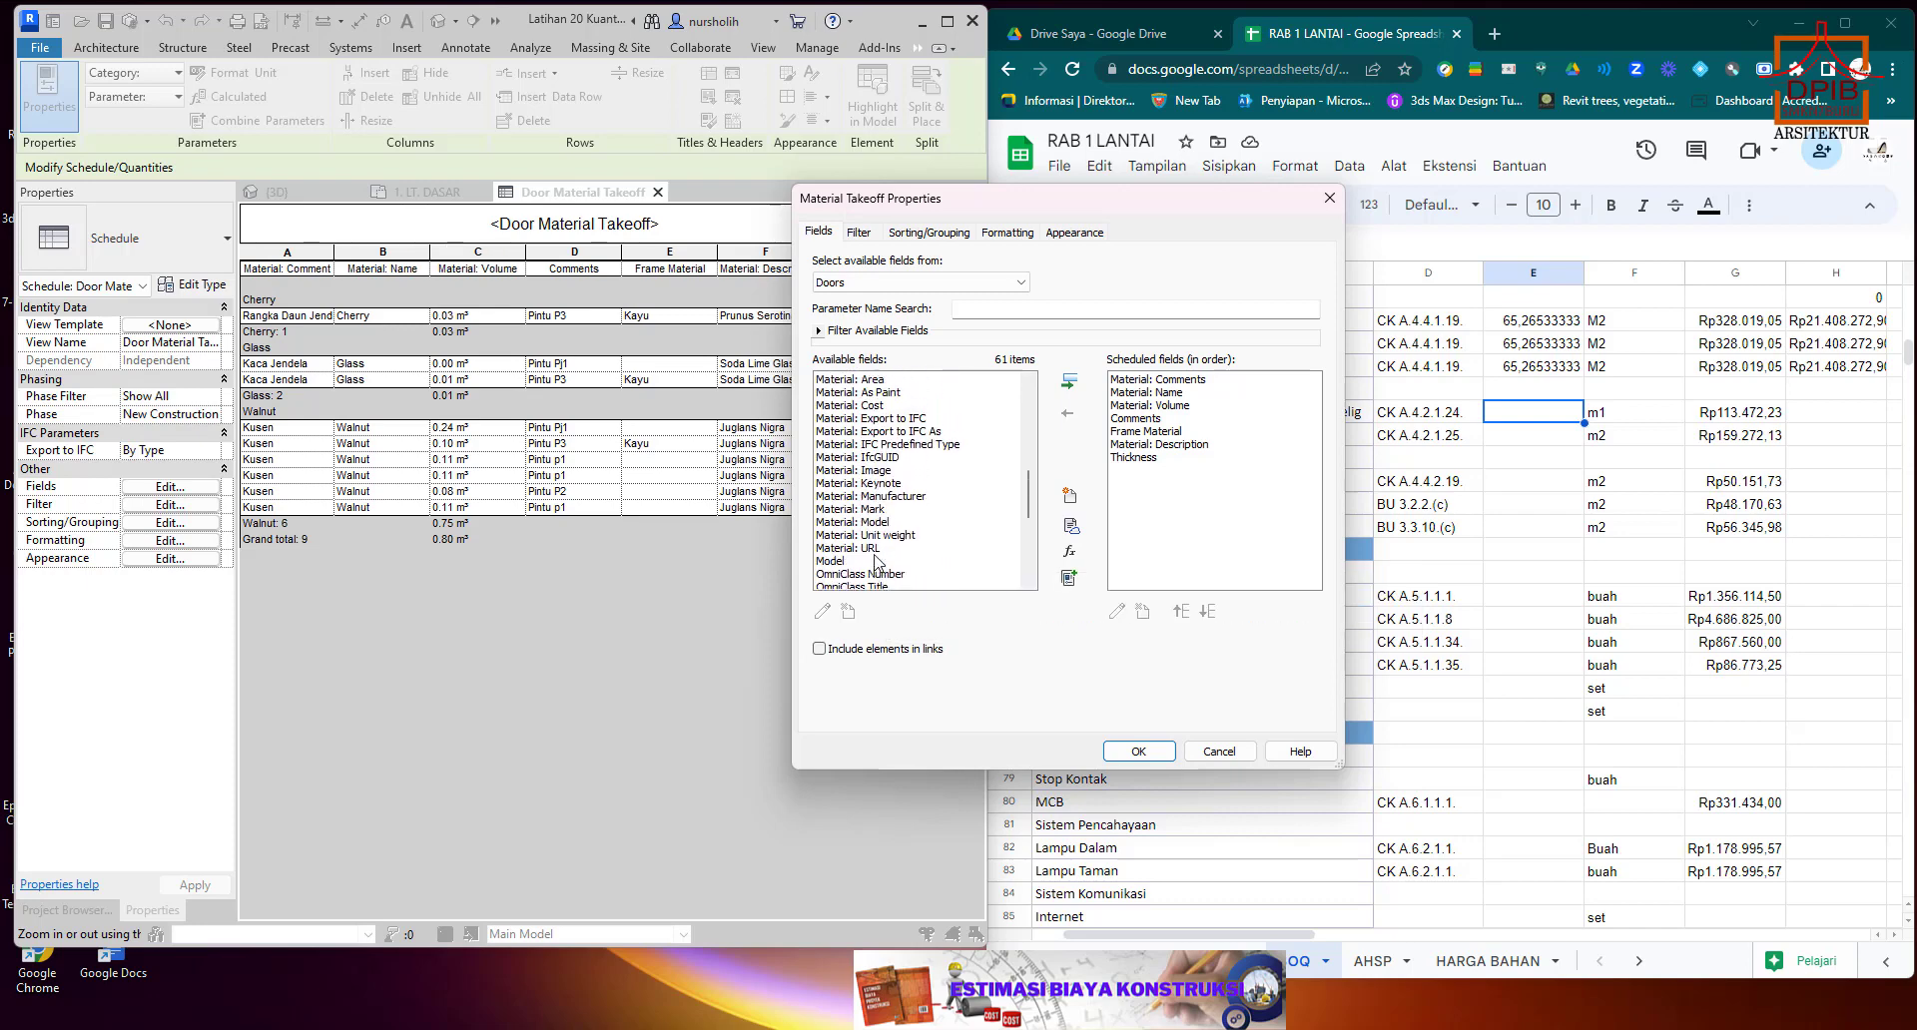
{"action": "scroll", "coordinate": [876, 562], "scroll_direction": "up", "scroll_amount": 4}
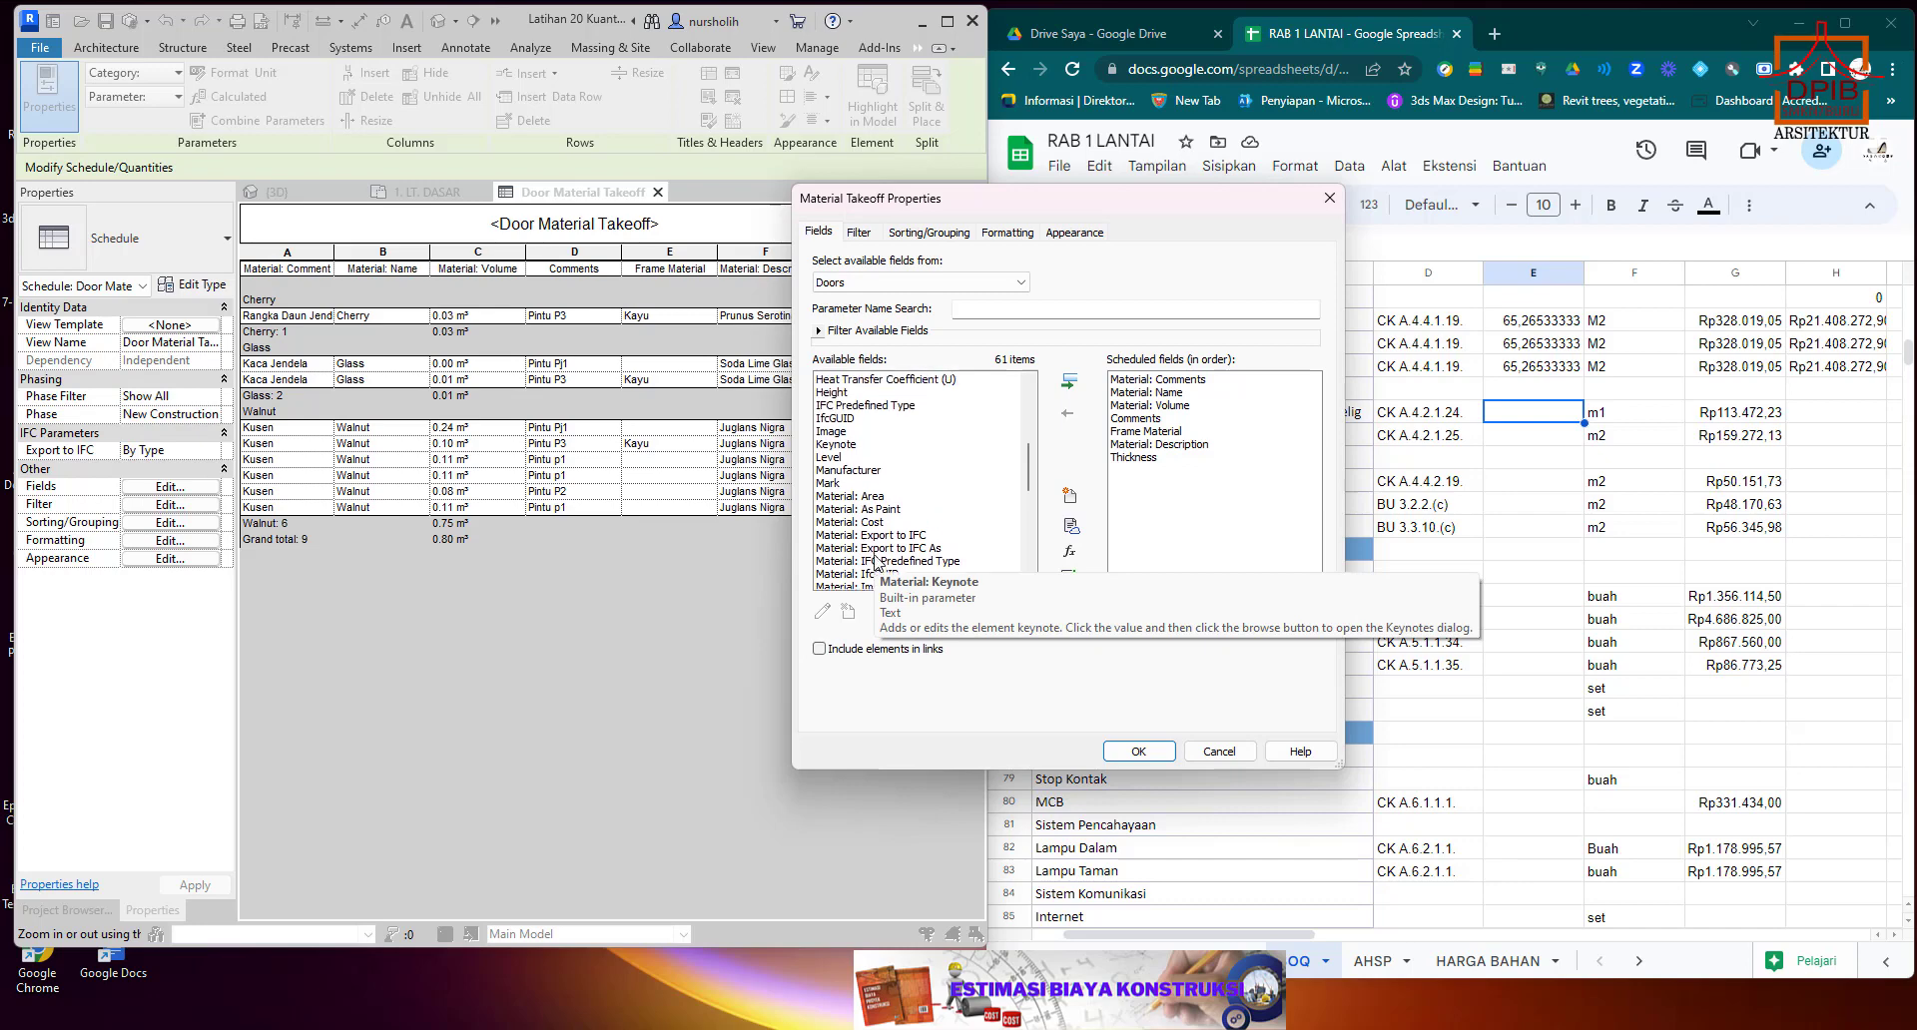
{"action": "scroll", "coordinate": [877, 562], "scroll_direction": "up", "scroll_amount": 4}
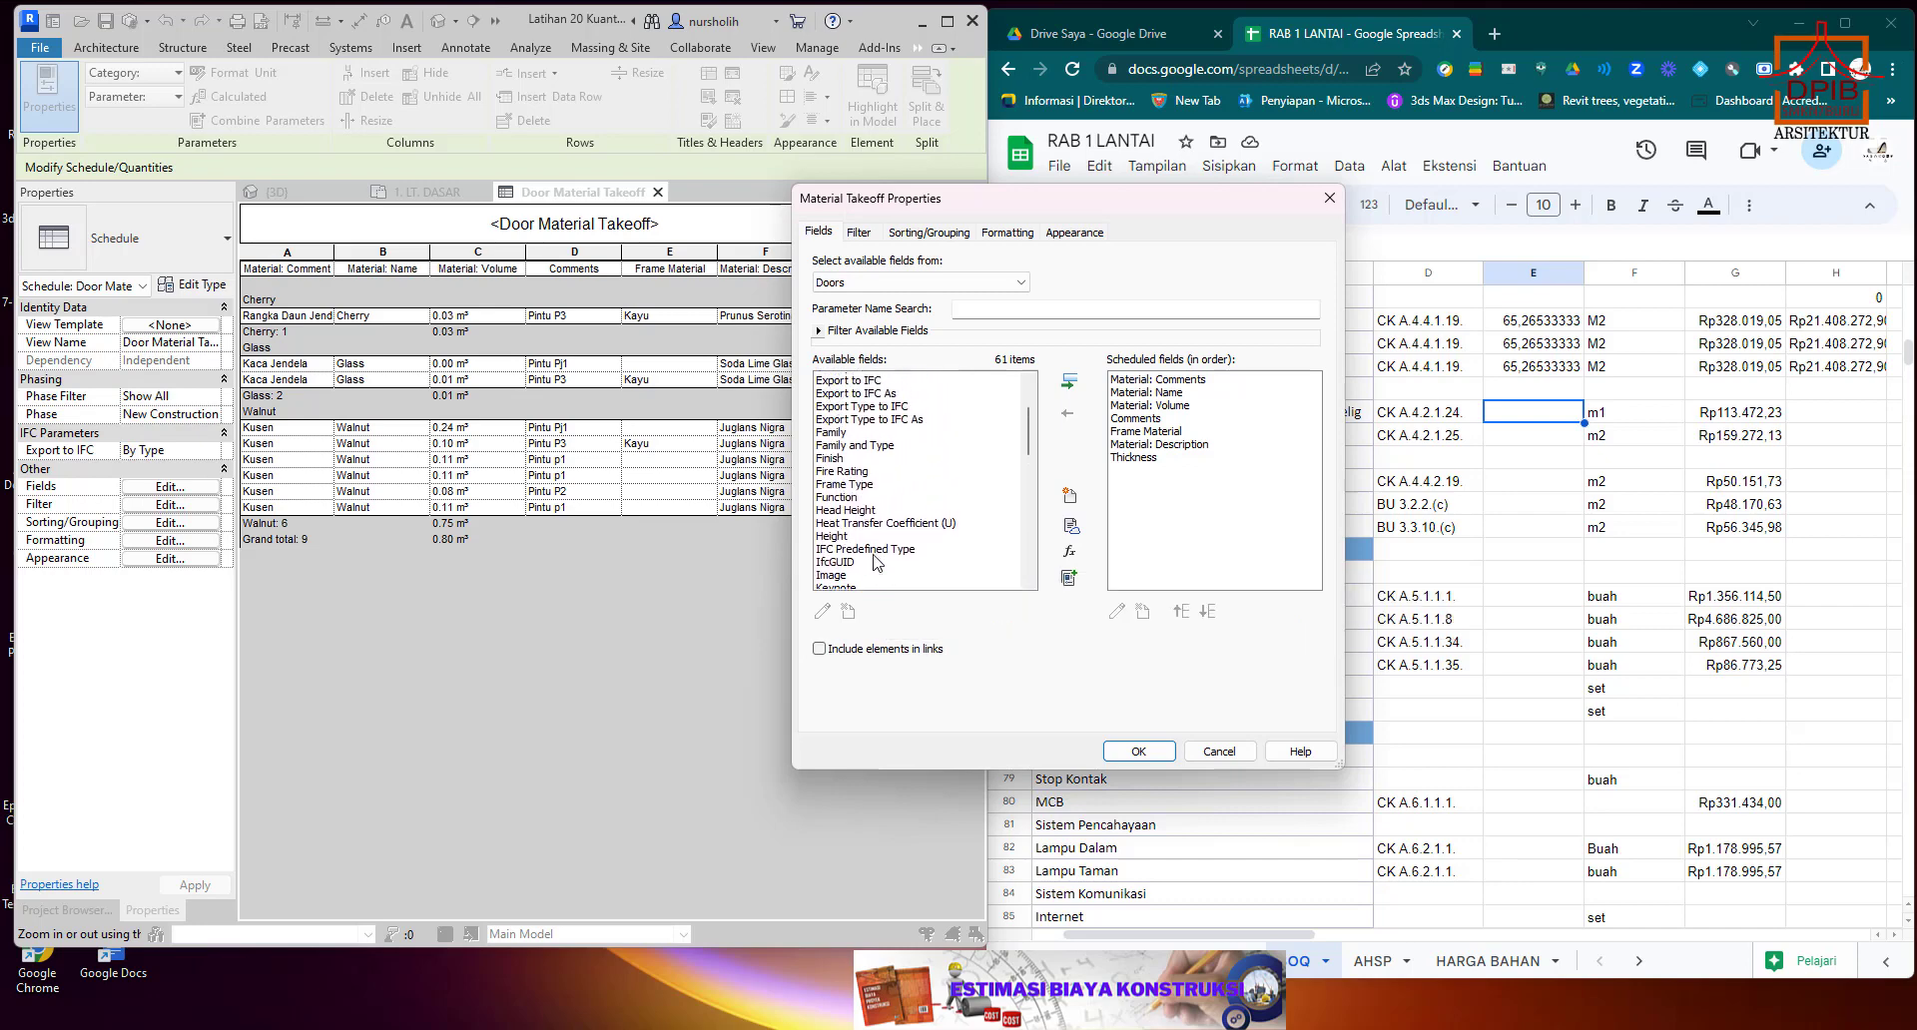
{"action": "scroll", "coordinate": [875, 563], "scroll_direction": "up", "scroll_amount": 2}
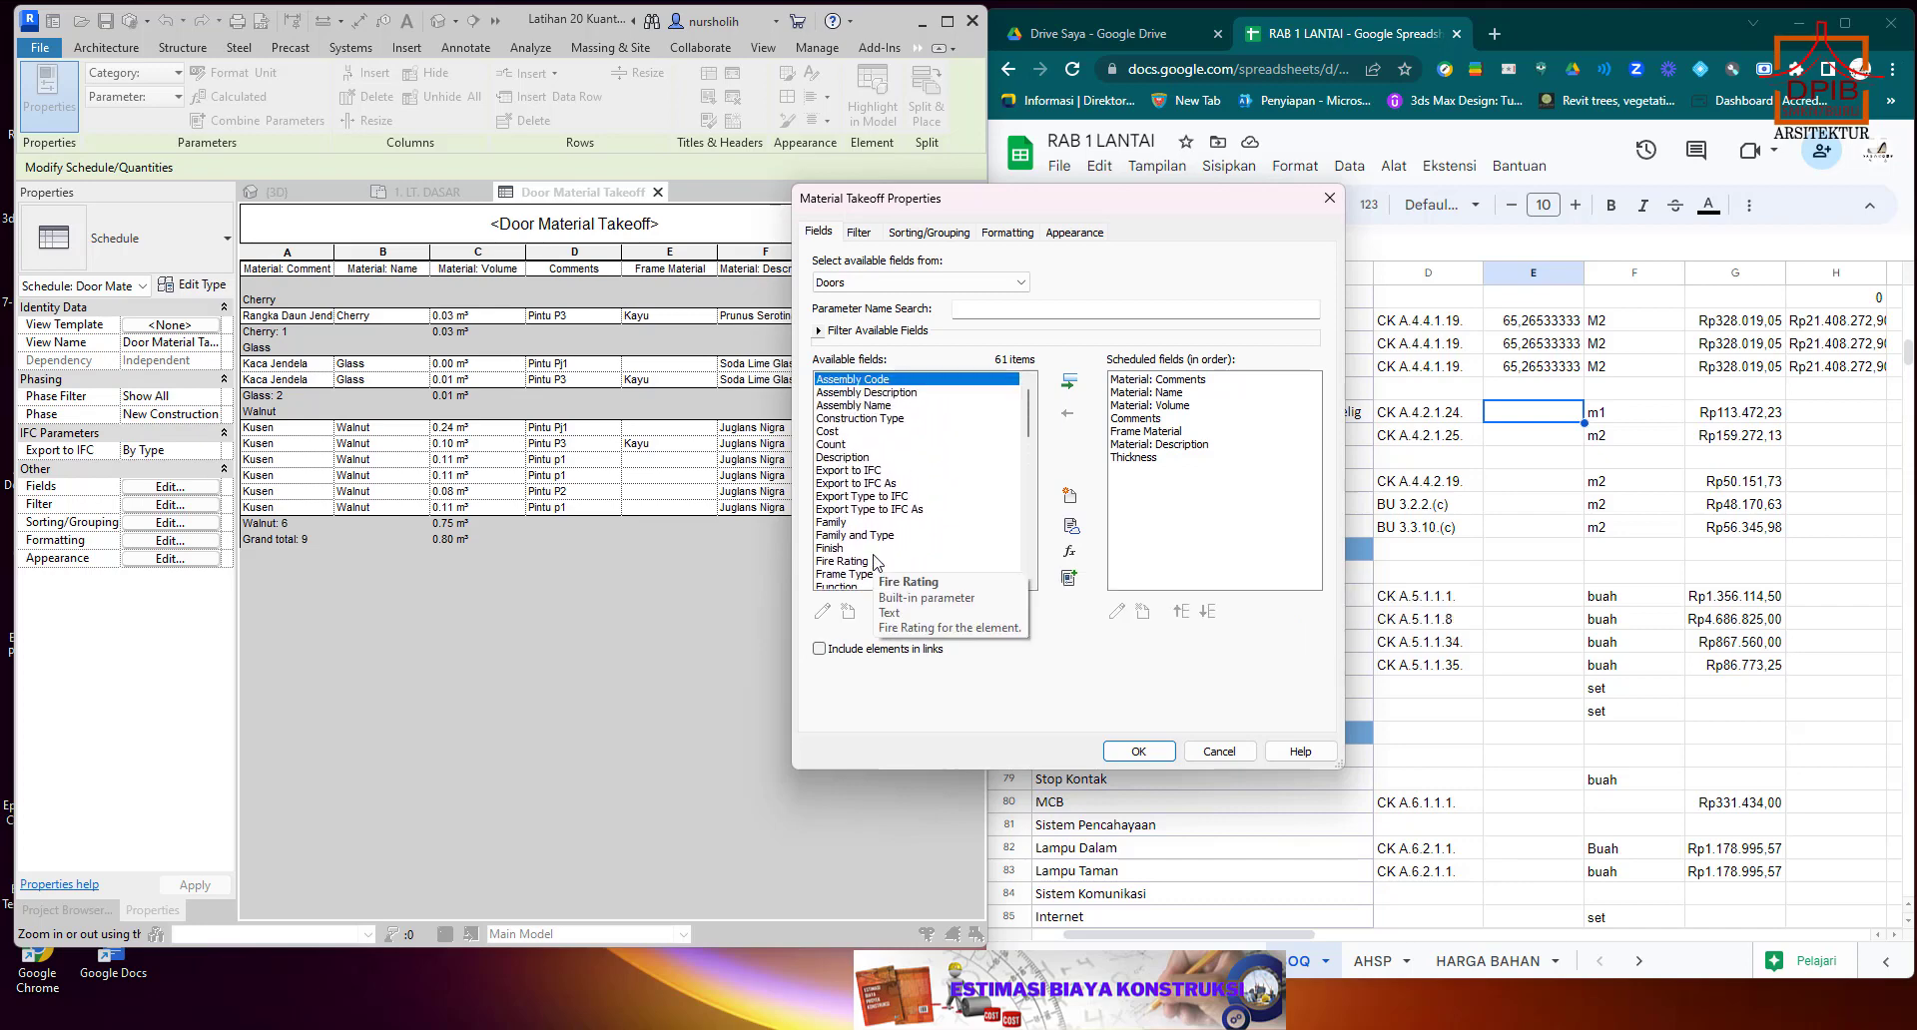
{"action": "left_click", "coordinate": [1328, 202]}
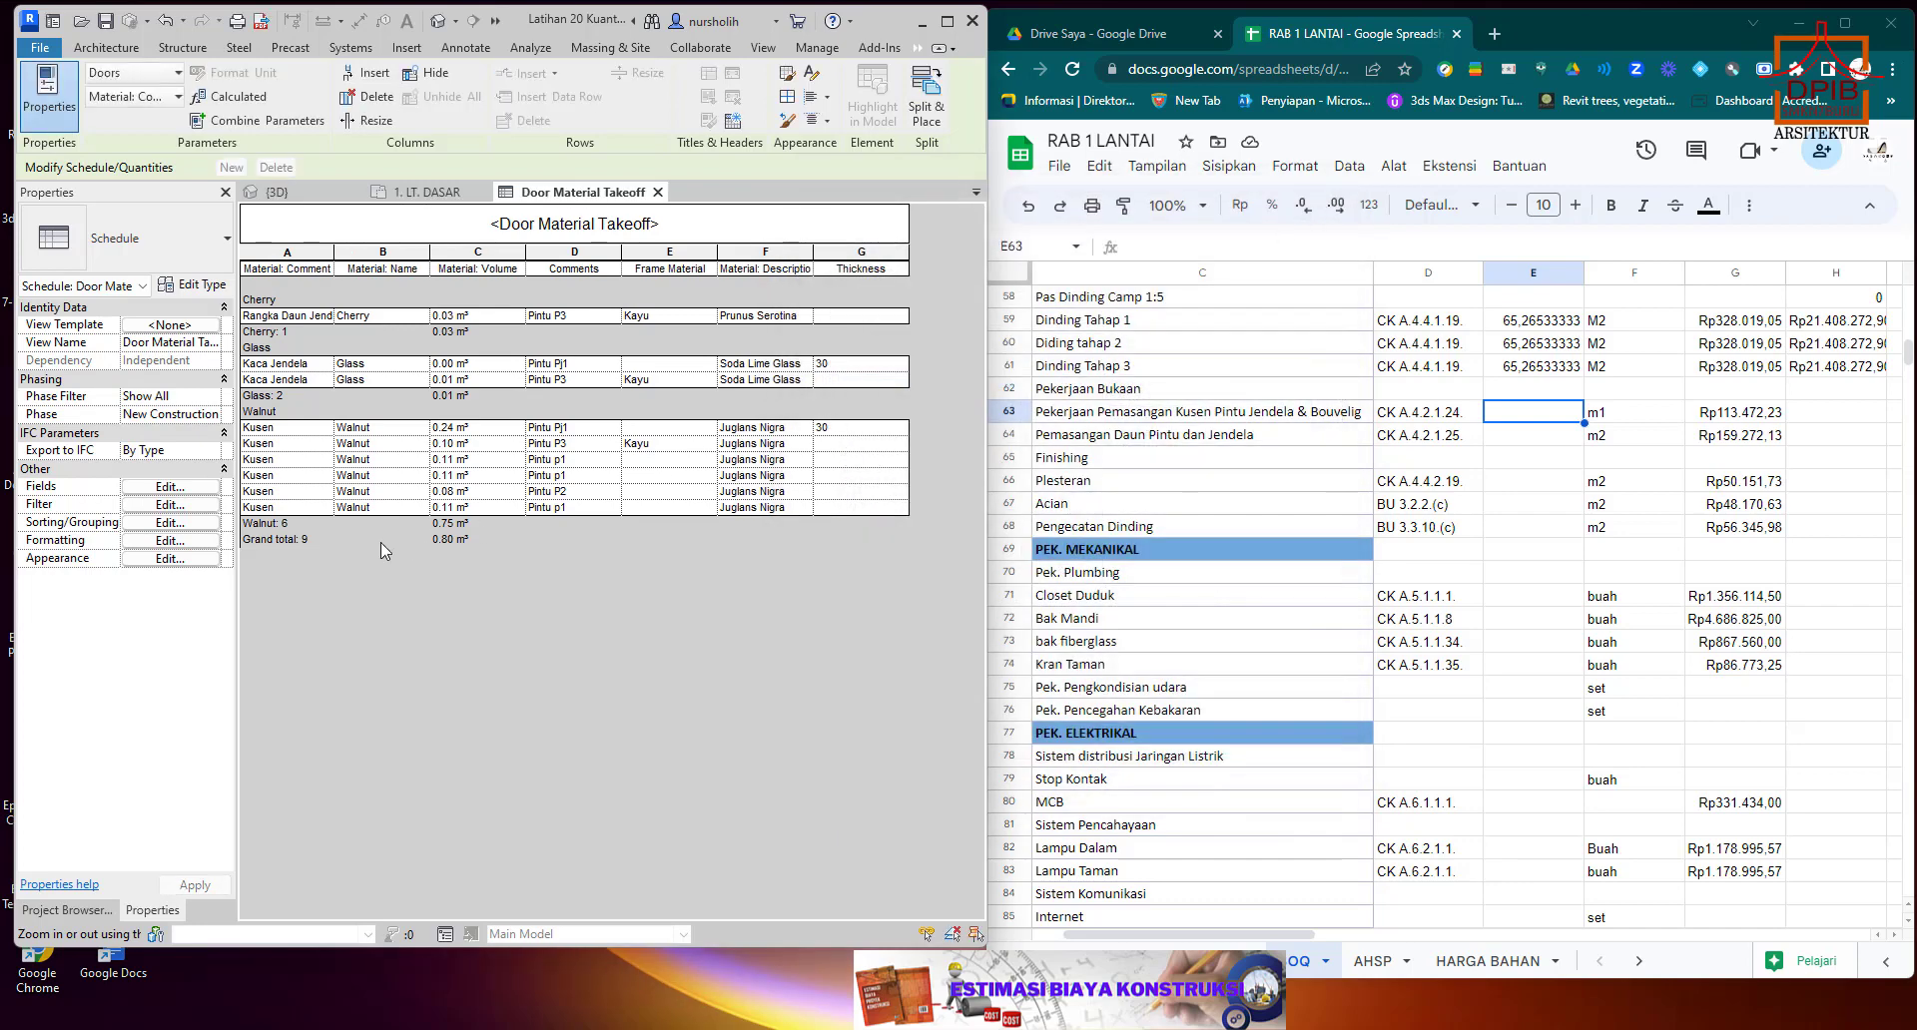
{"action": "left_click", "coordinate": [658, 193]}
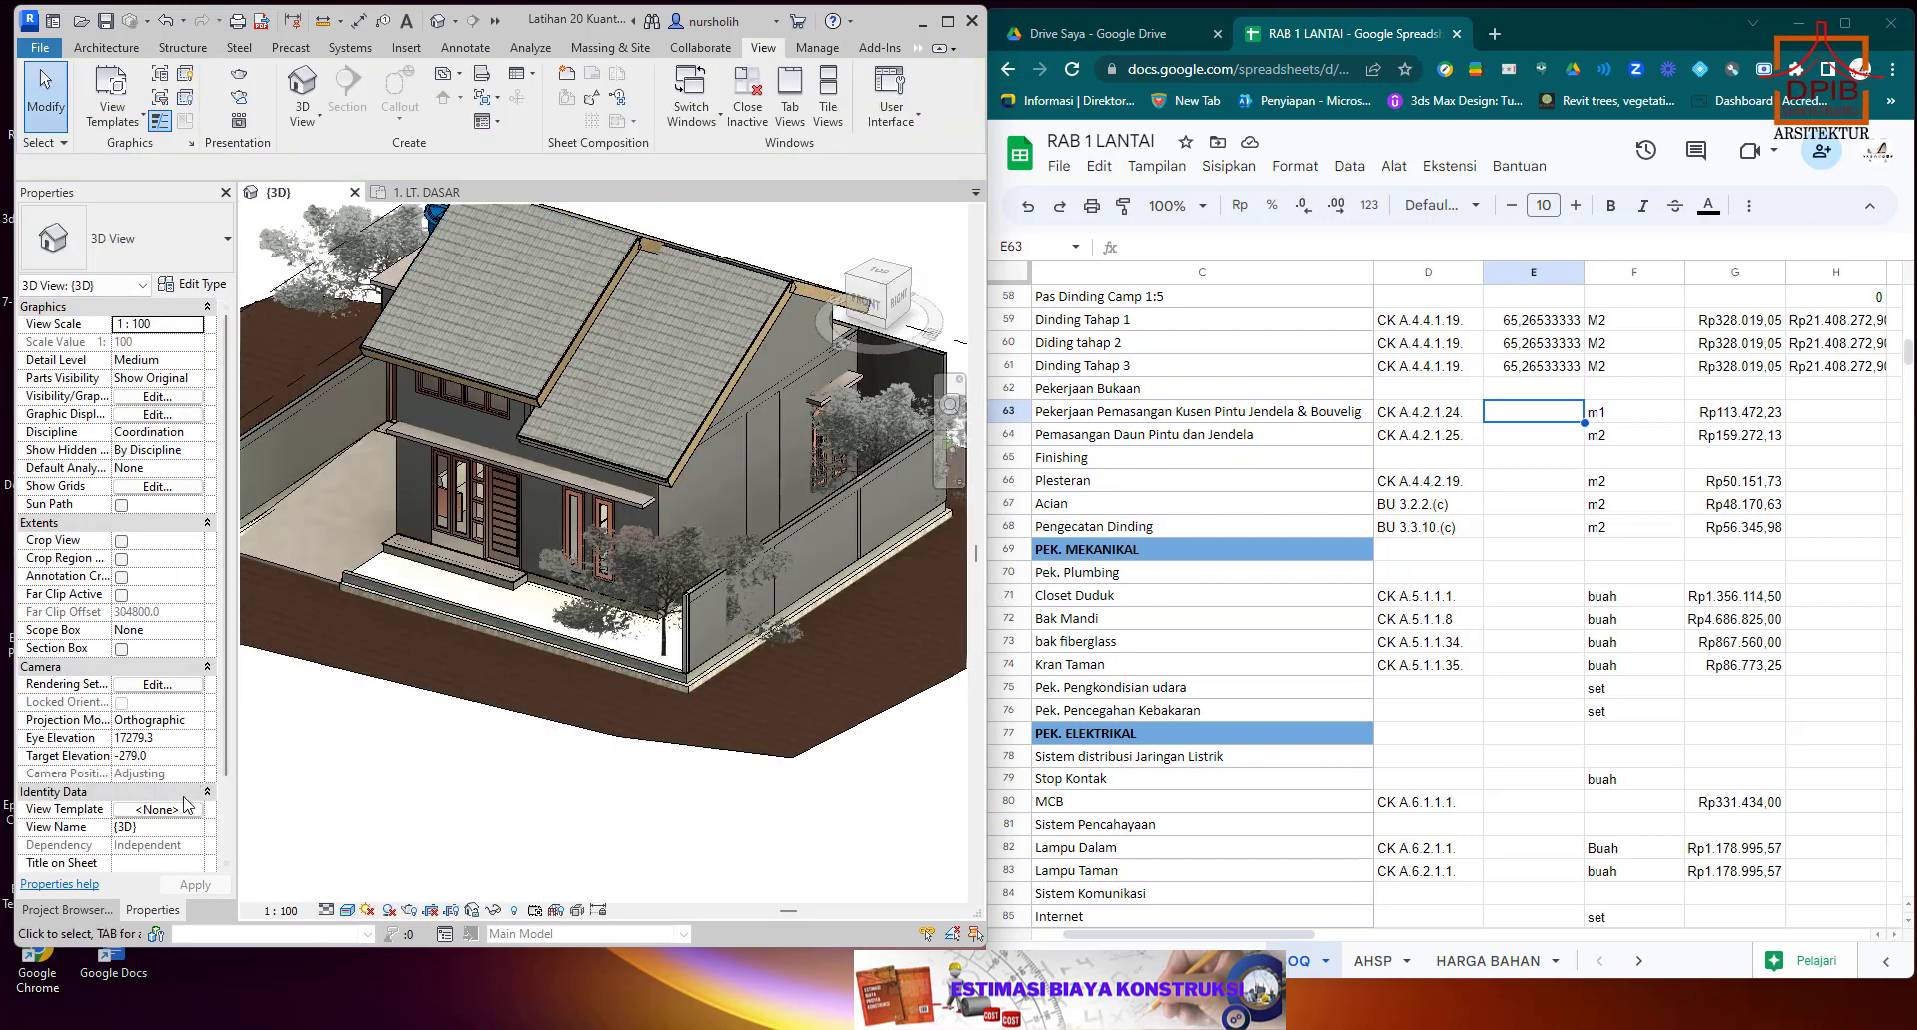
{"action": "left_click", "coordinate": [100, 911]}
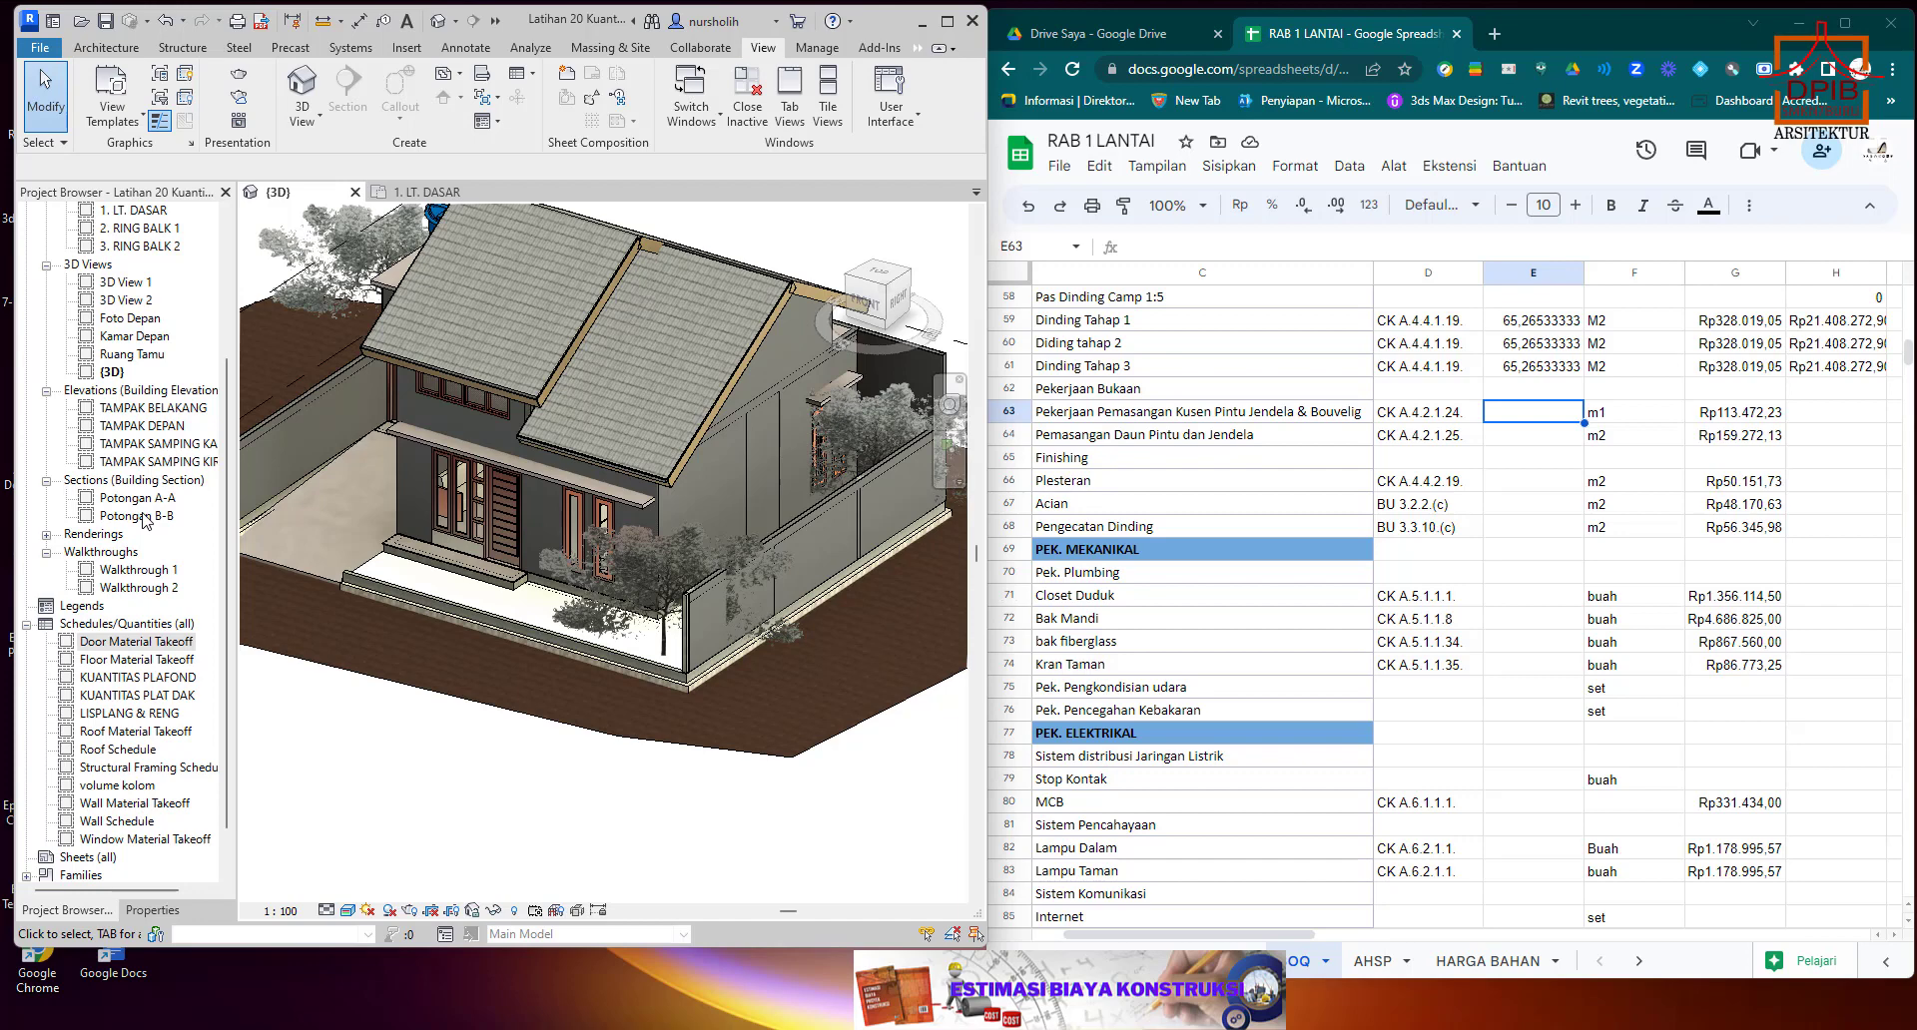
{"action": "scroll", "coordinate": [147, 521], "scroll_direction": "up", "scroll_amount": 3}
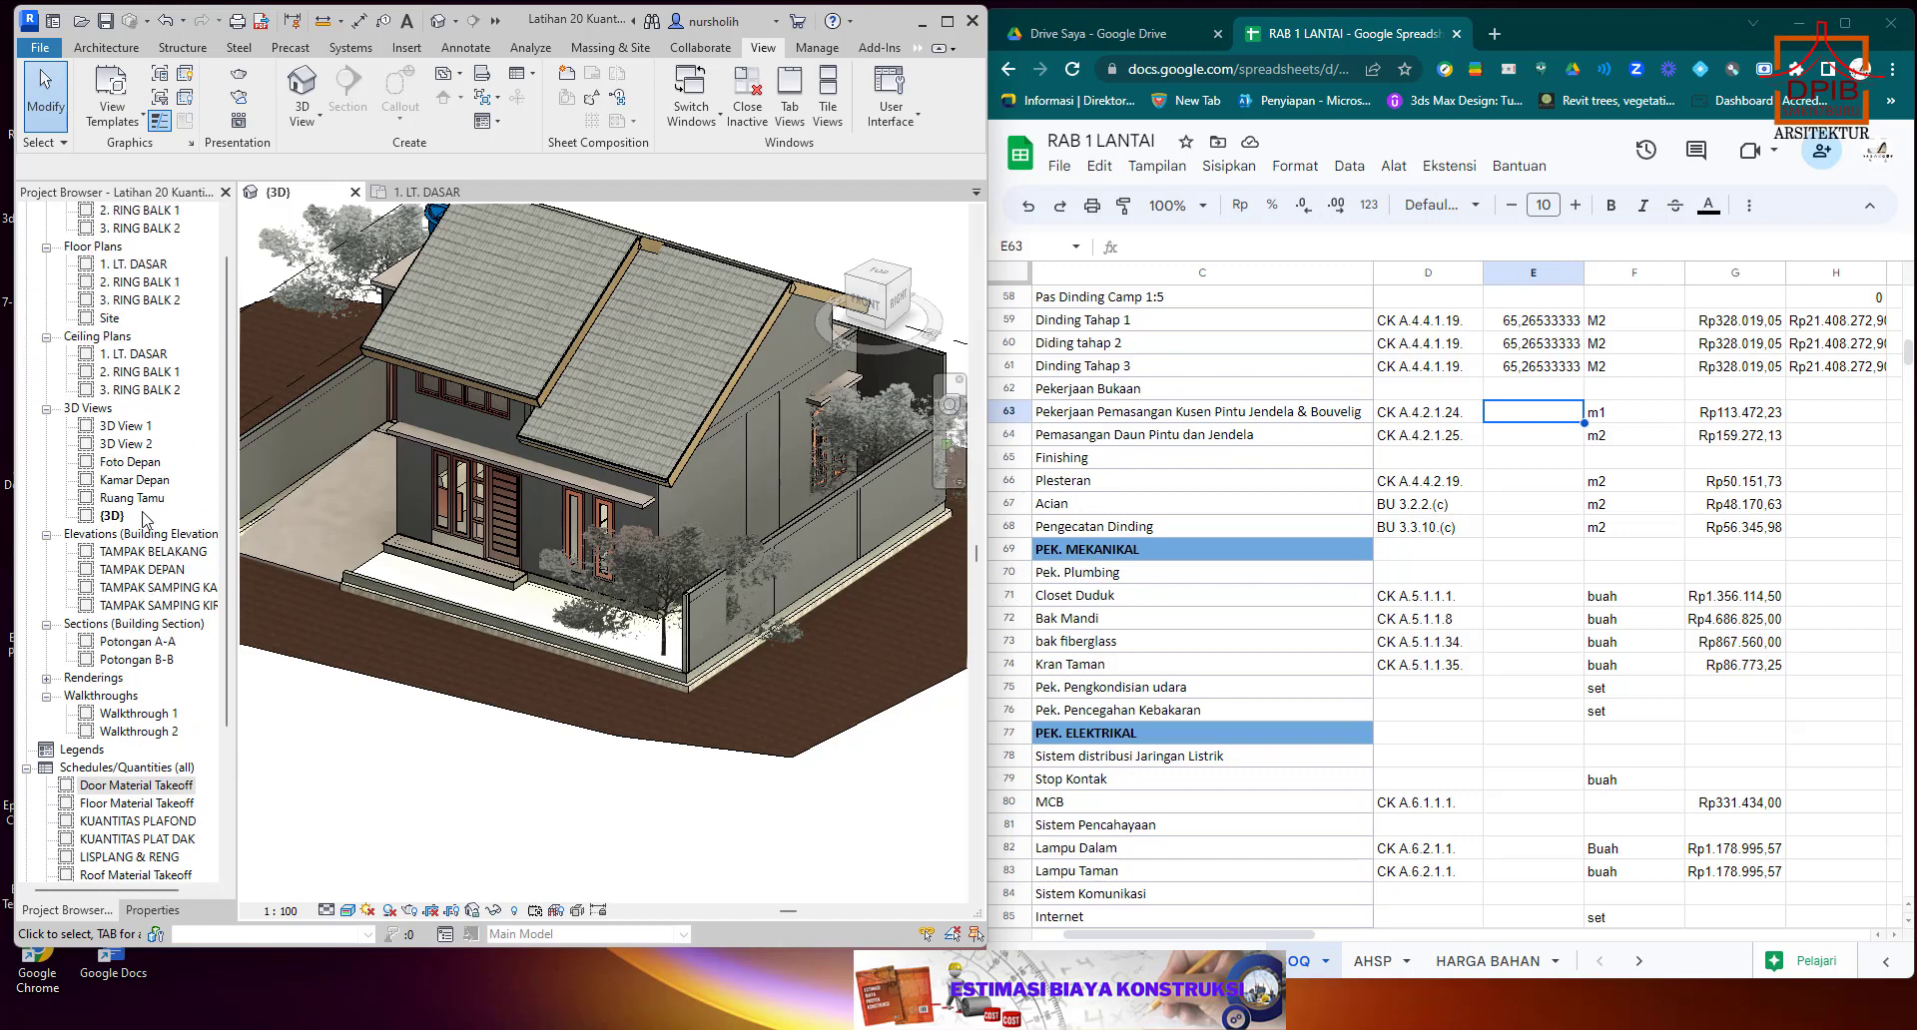
{"action": "scroll", "coordinate": [147, 520], "scroll_direction": "down", "scroll_amount": 1}
{"action": "scroll", "coordinate": [145, 519], "scroll_direction": "down", "scroll_amount": 1}
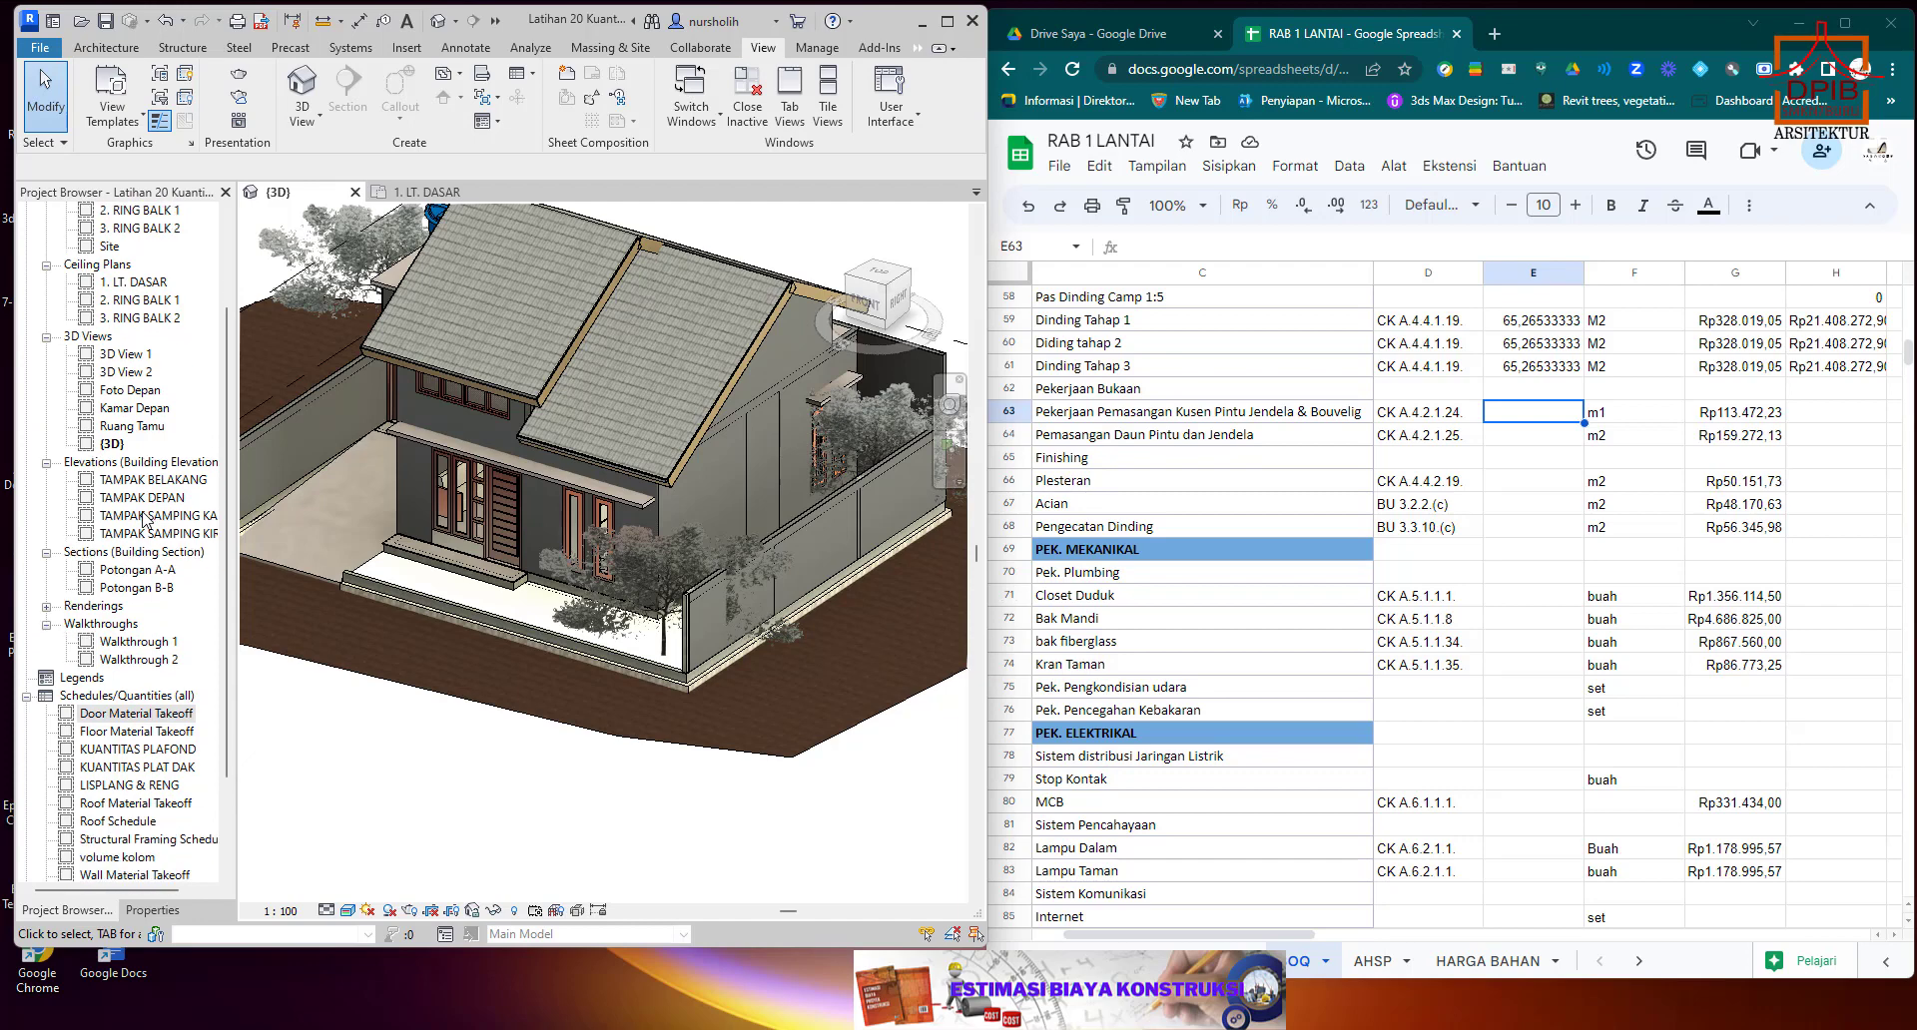
{"action": "scroll", "coordinate": [145, 519], "scroll_direction": "down", "scroll_amount": 3}
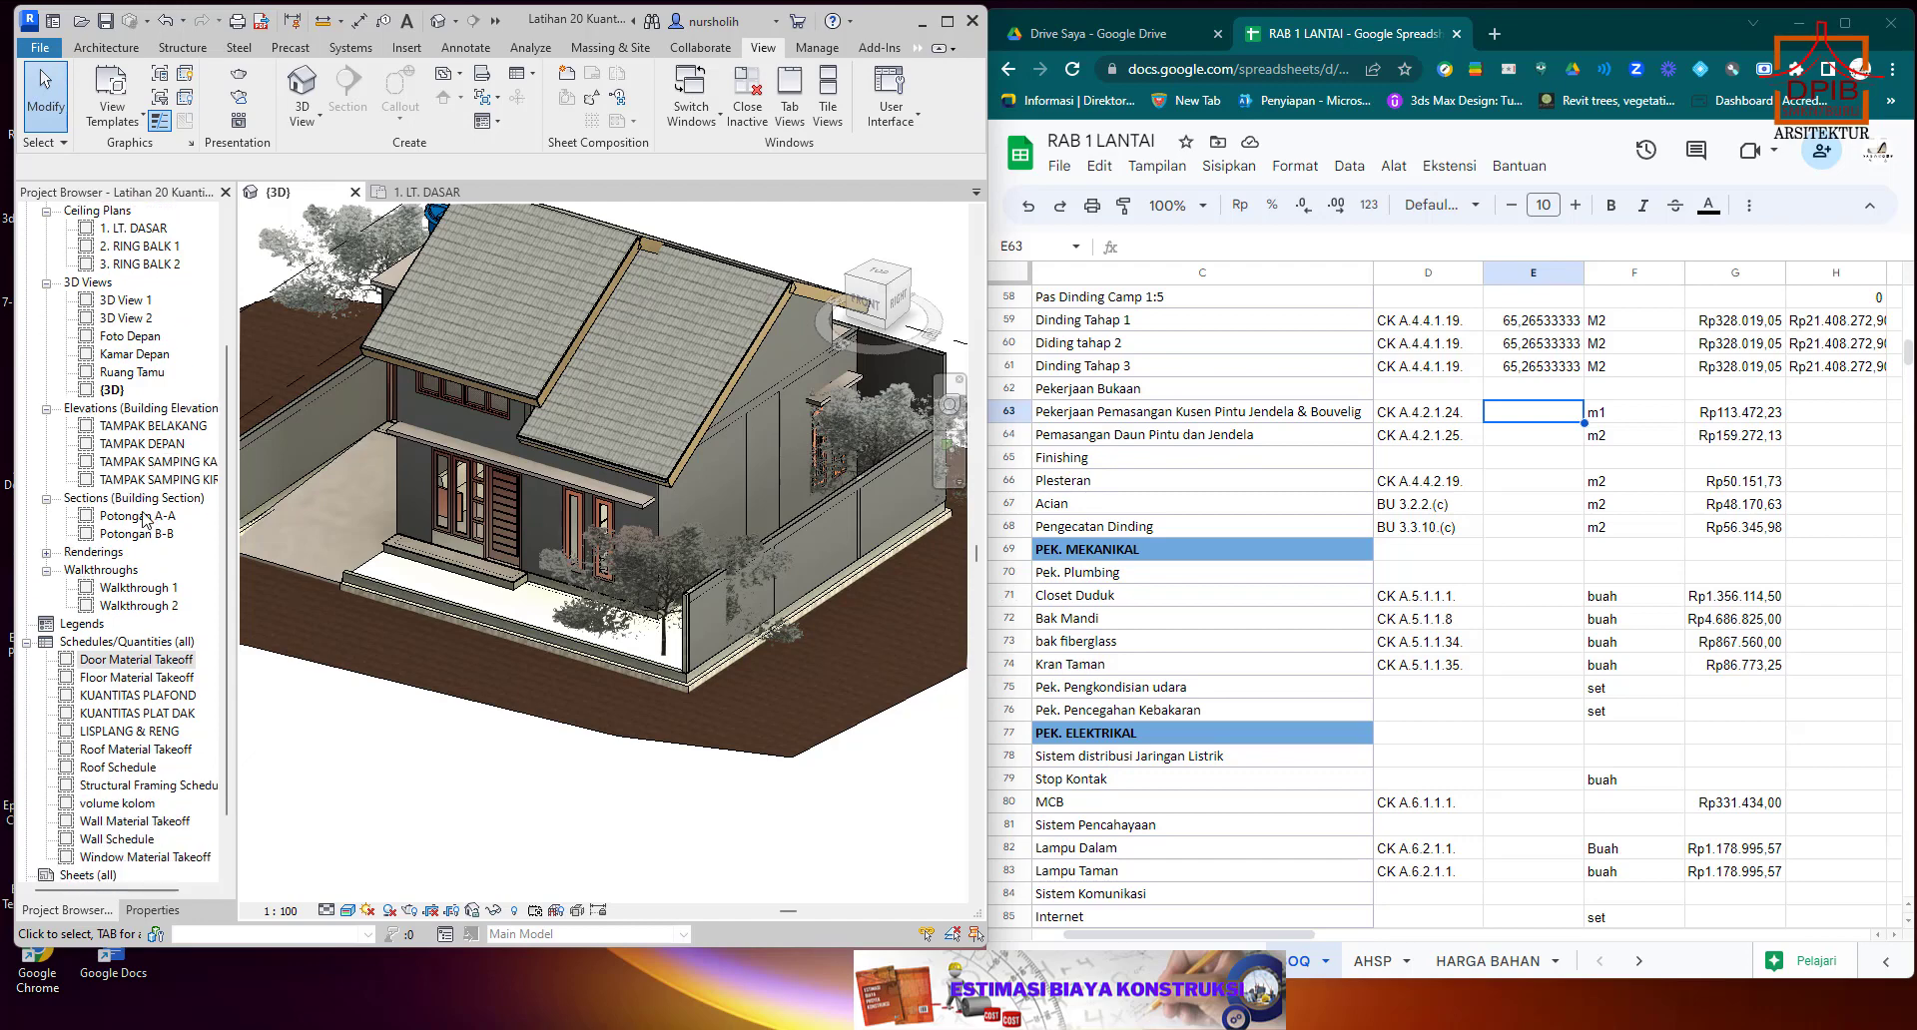
{"action": "left_click", "coordinate": [70, 806]}
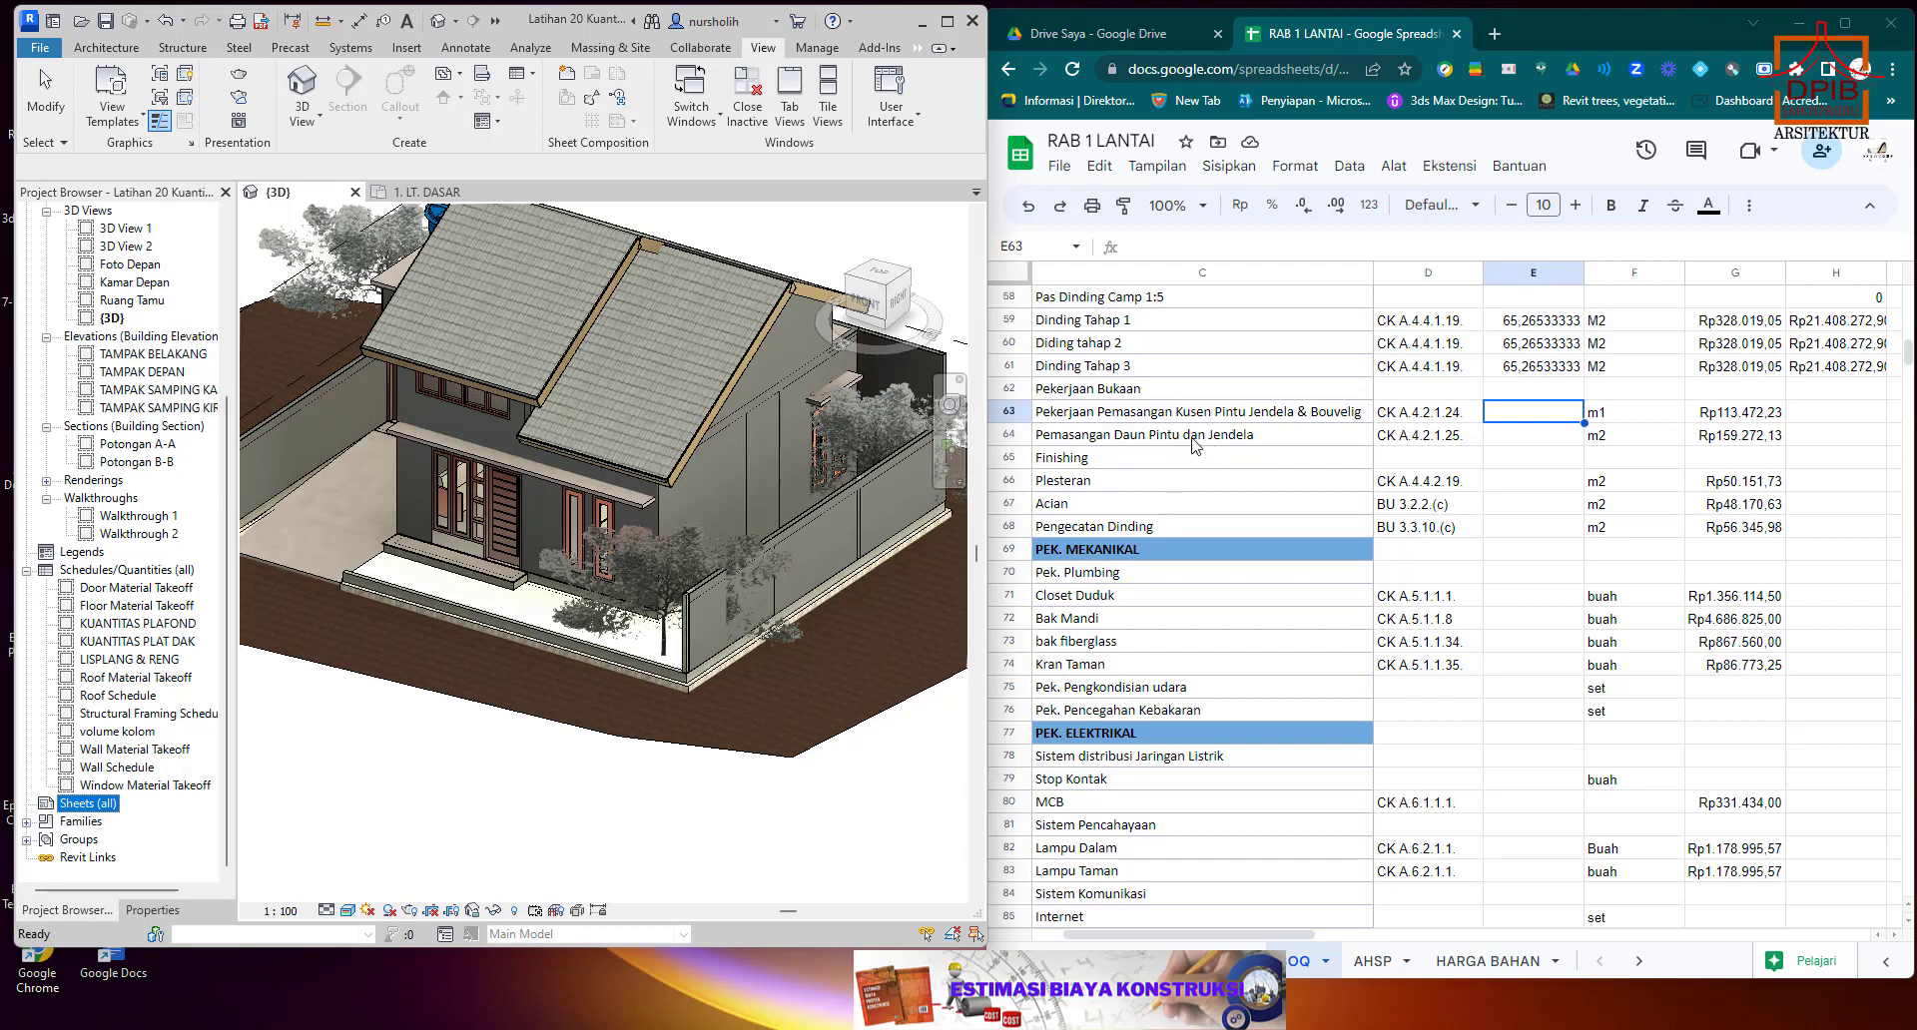
{"action": "left_click", "coordinate": [1356, 440]}
{"action": "left_click", "coordinate": [1511, 442]}
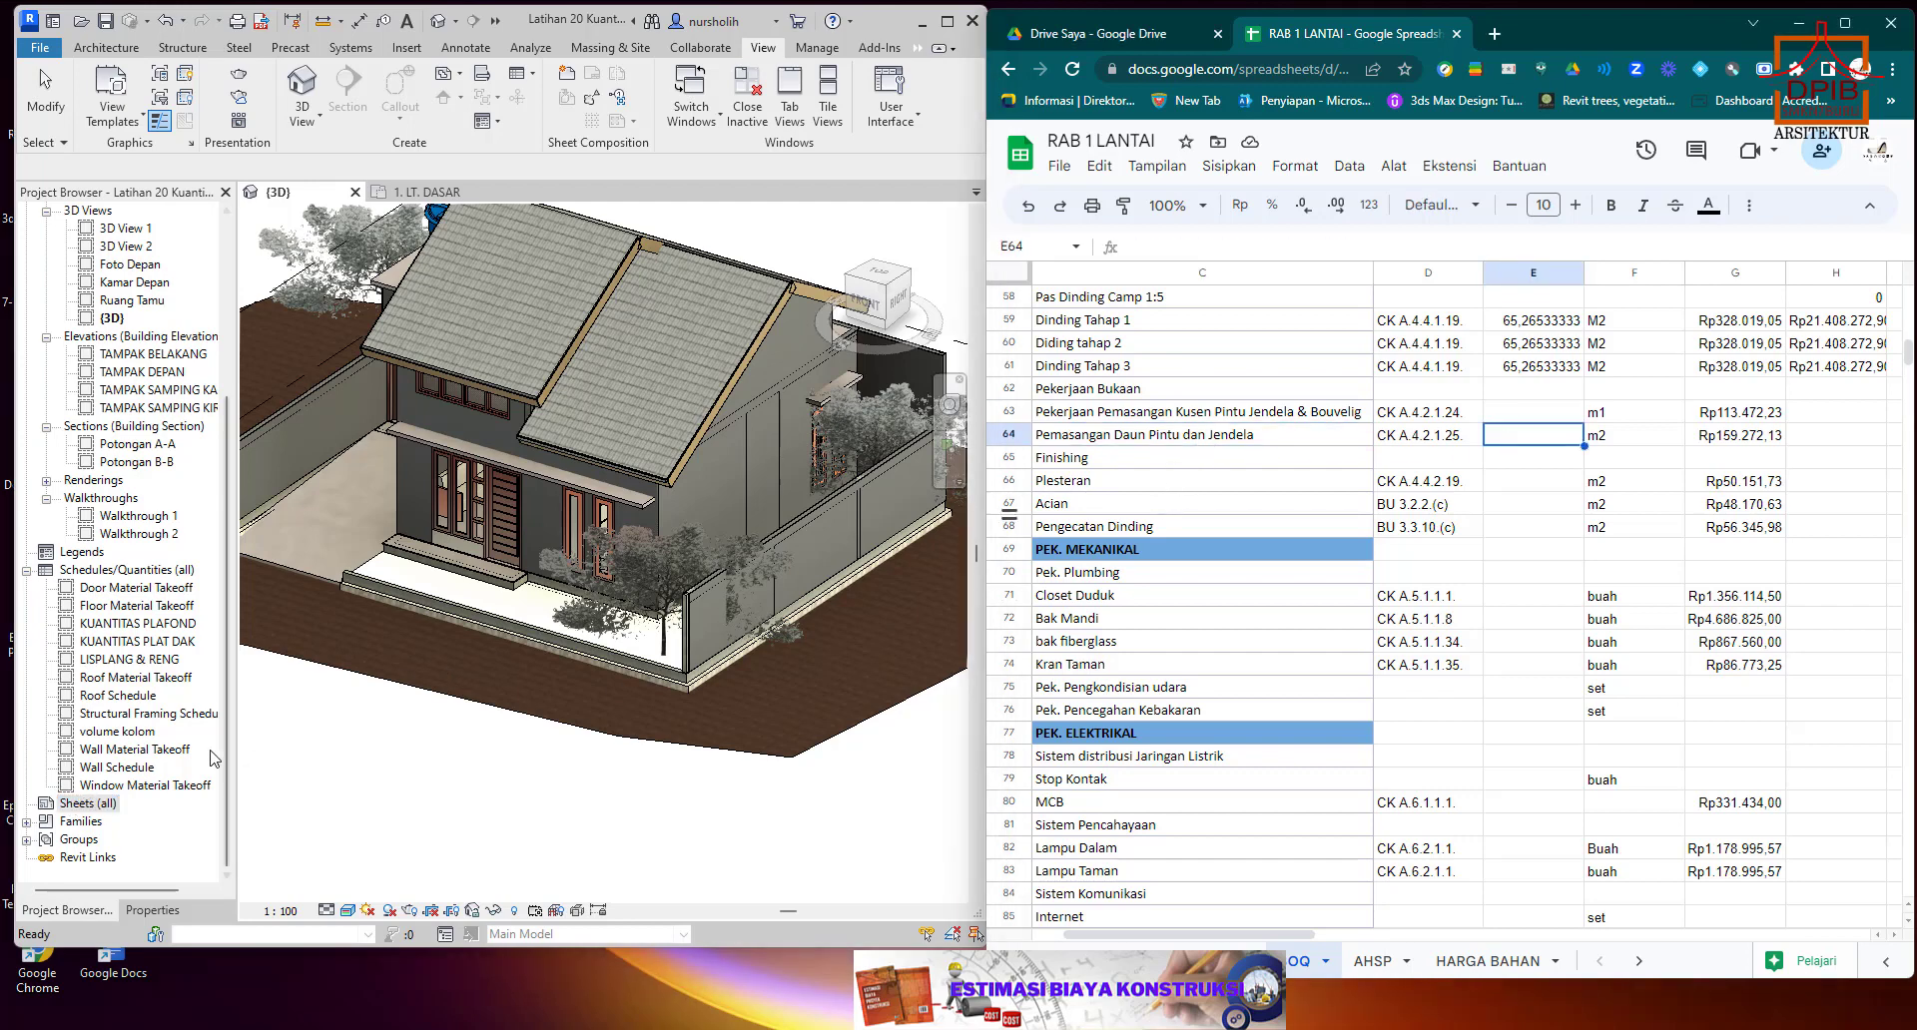
{"action": "left_click", "coordinate": [103, 805]}
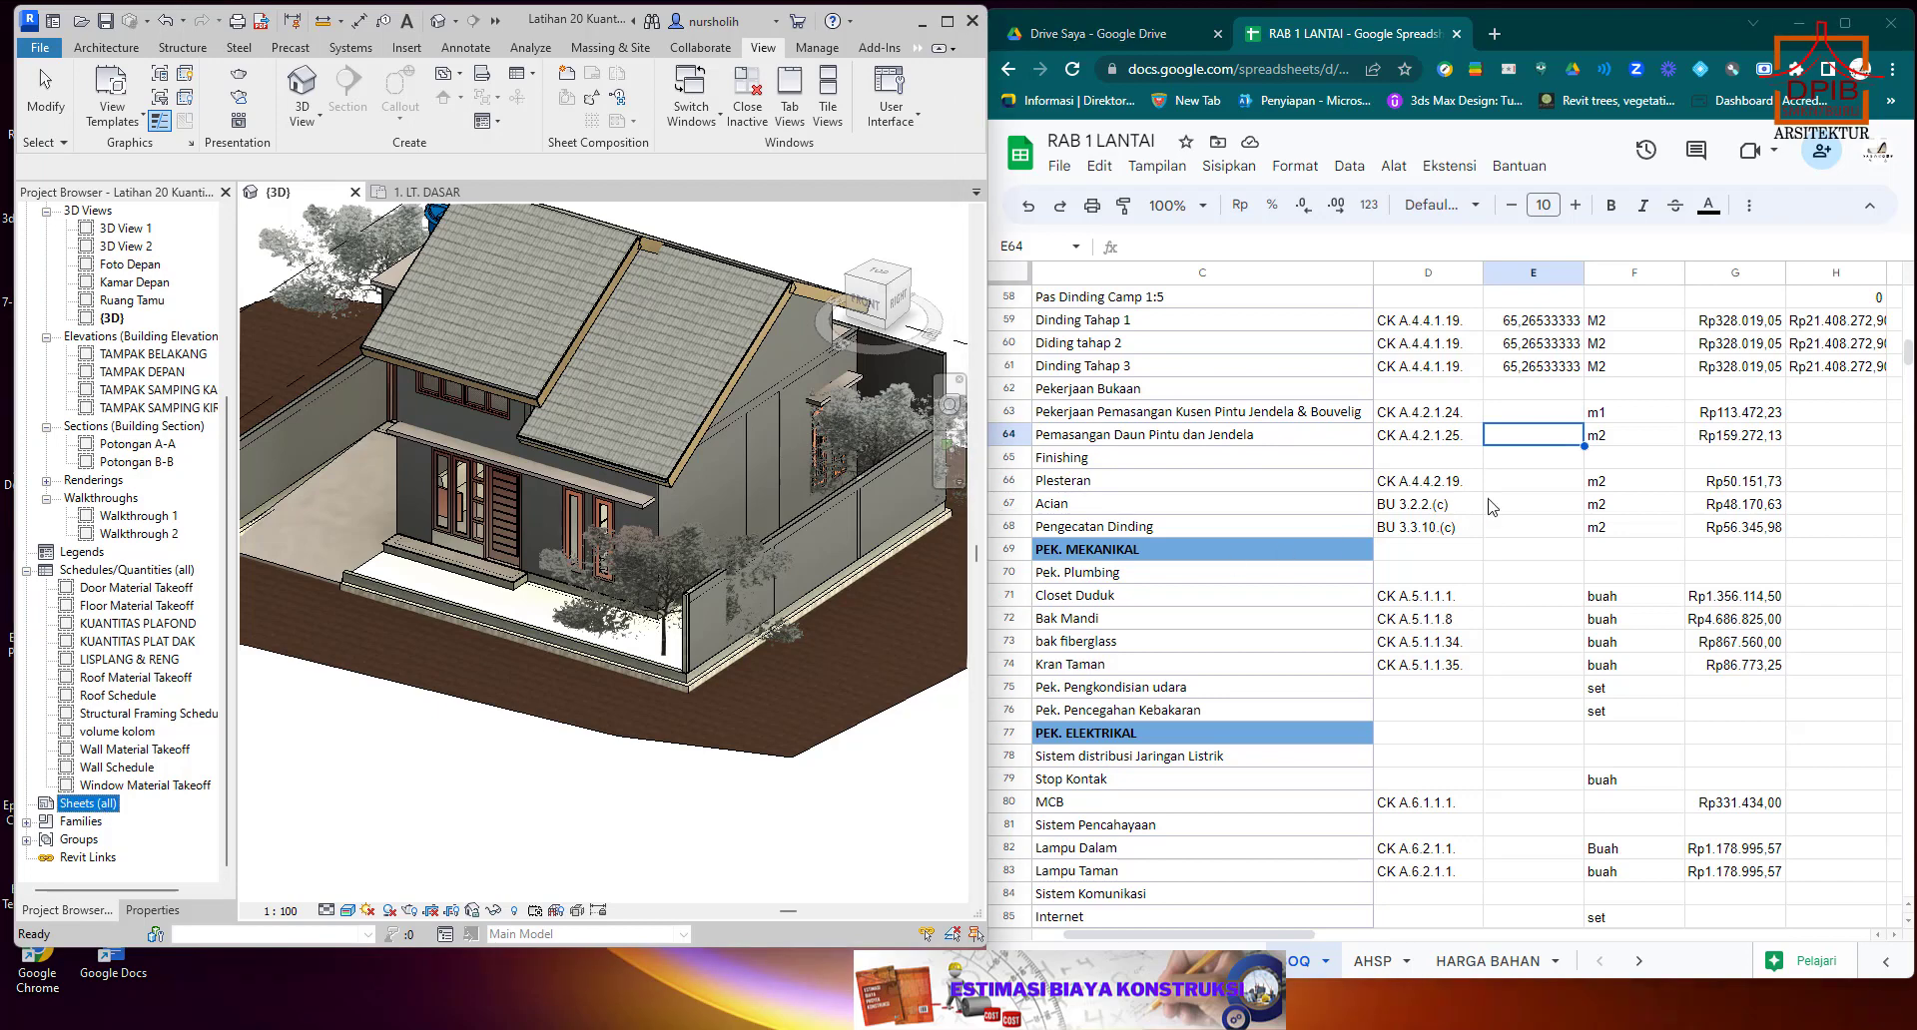
{"action": "left_click", "coordinate": [1541, 437]}
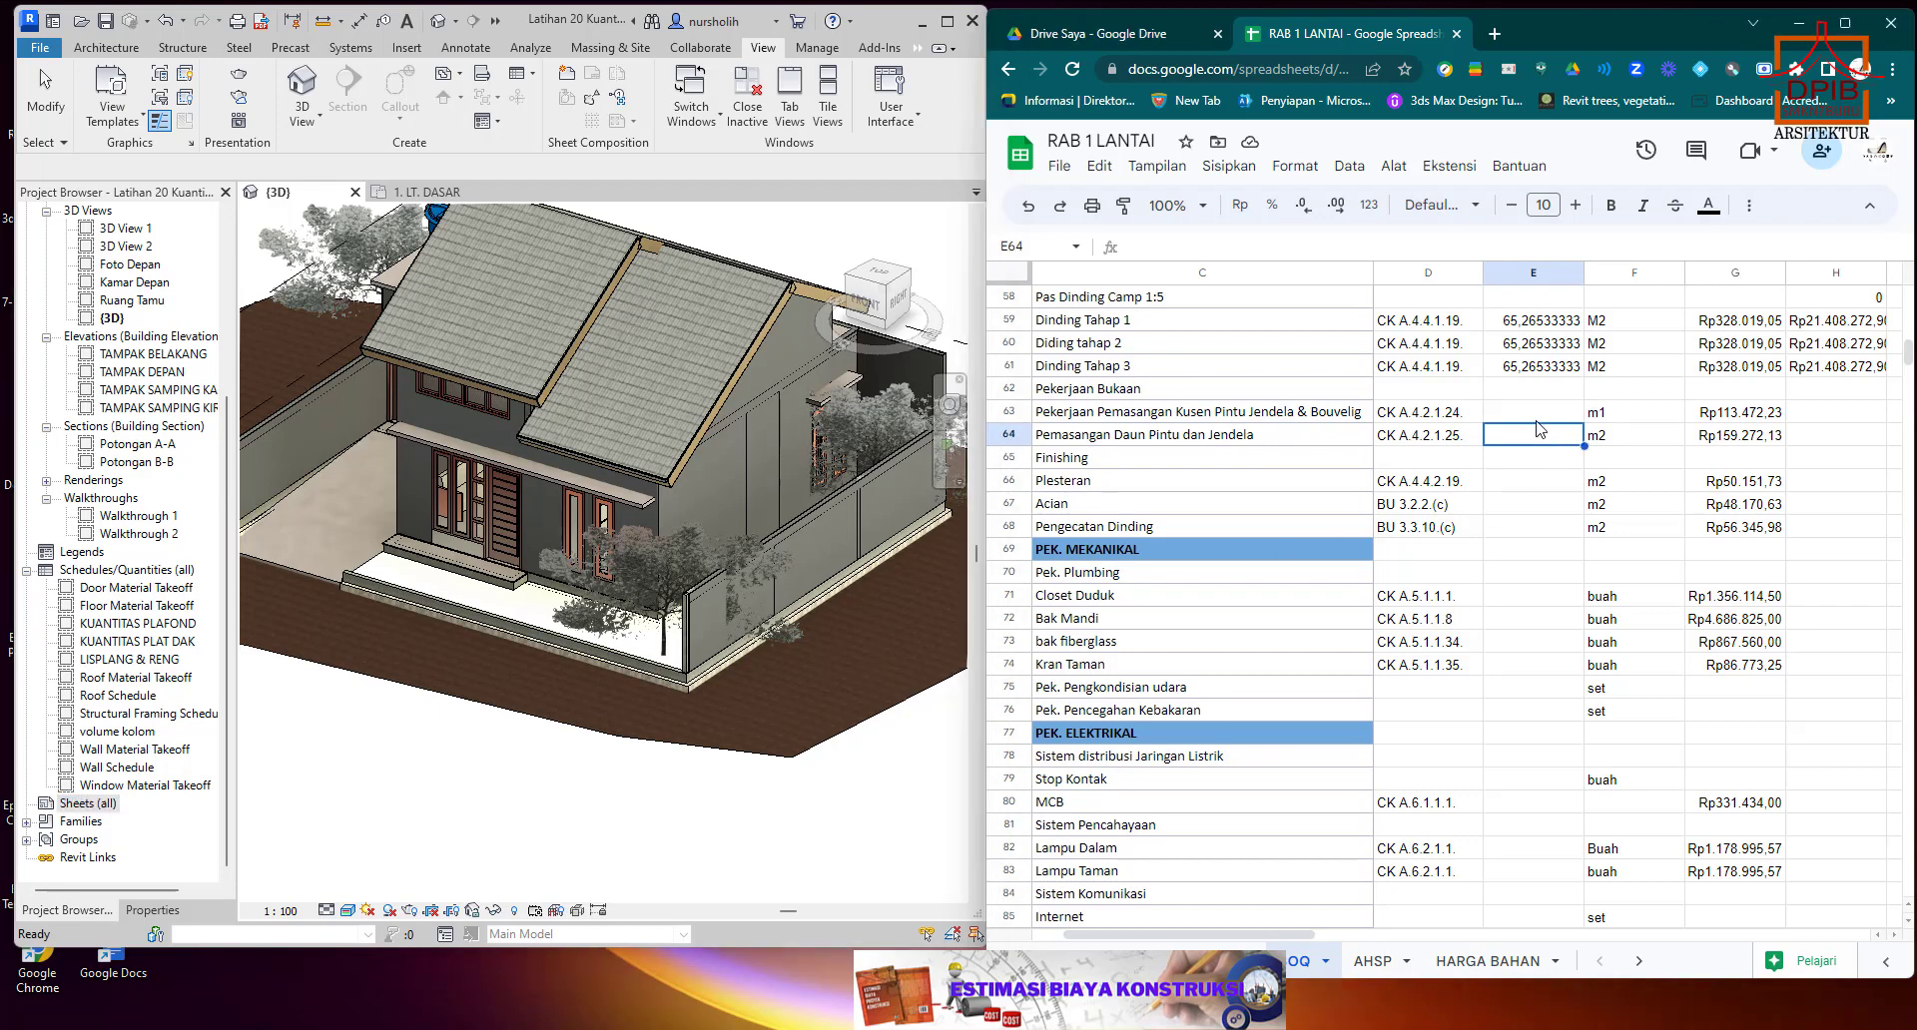
{"action": "left_click", "coordinate": [1537, 420]}
{"action": "left_click", "coordinate": [1532, 437]}
{"action": "left_click", "coordinate": [1532, 417]}
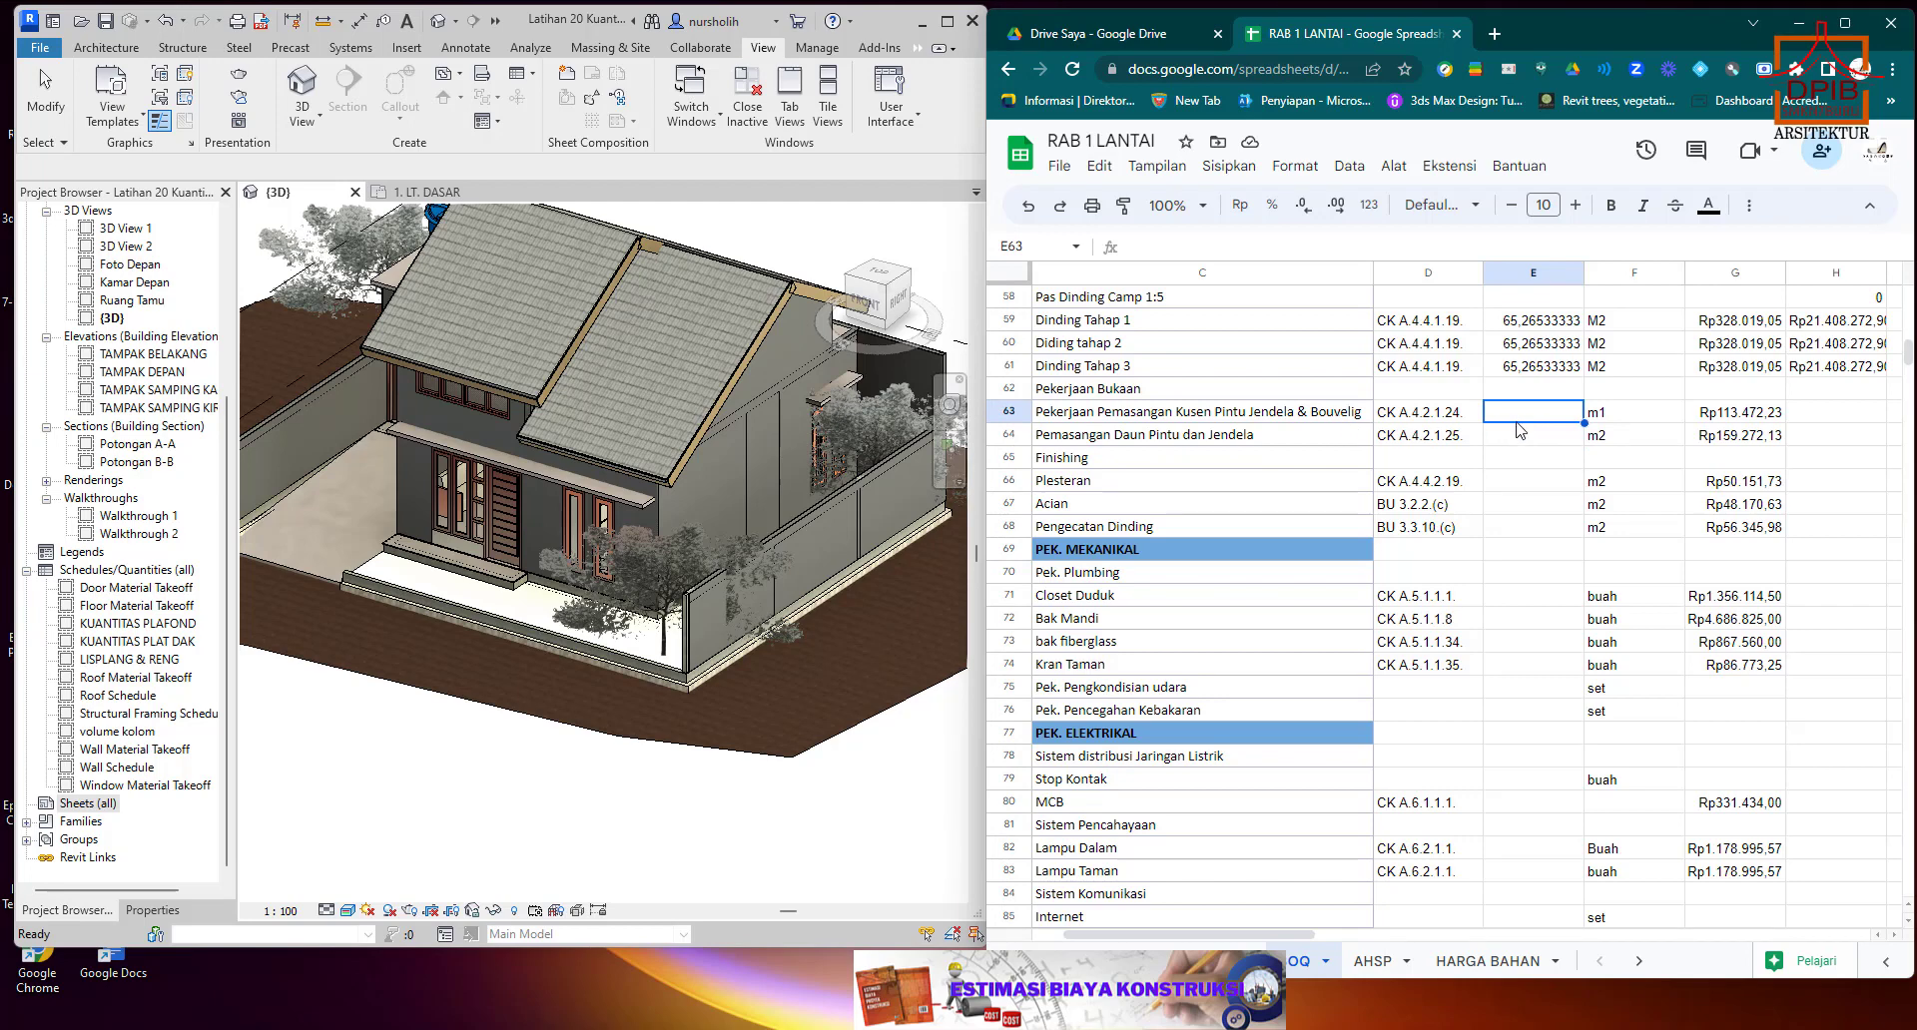
{"action": "left_click", "coordinate": [1297, 436]}
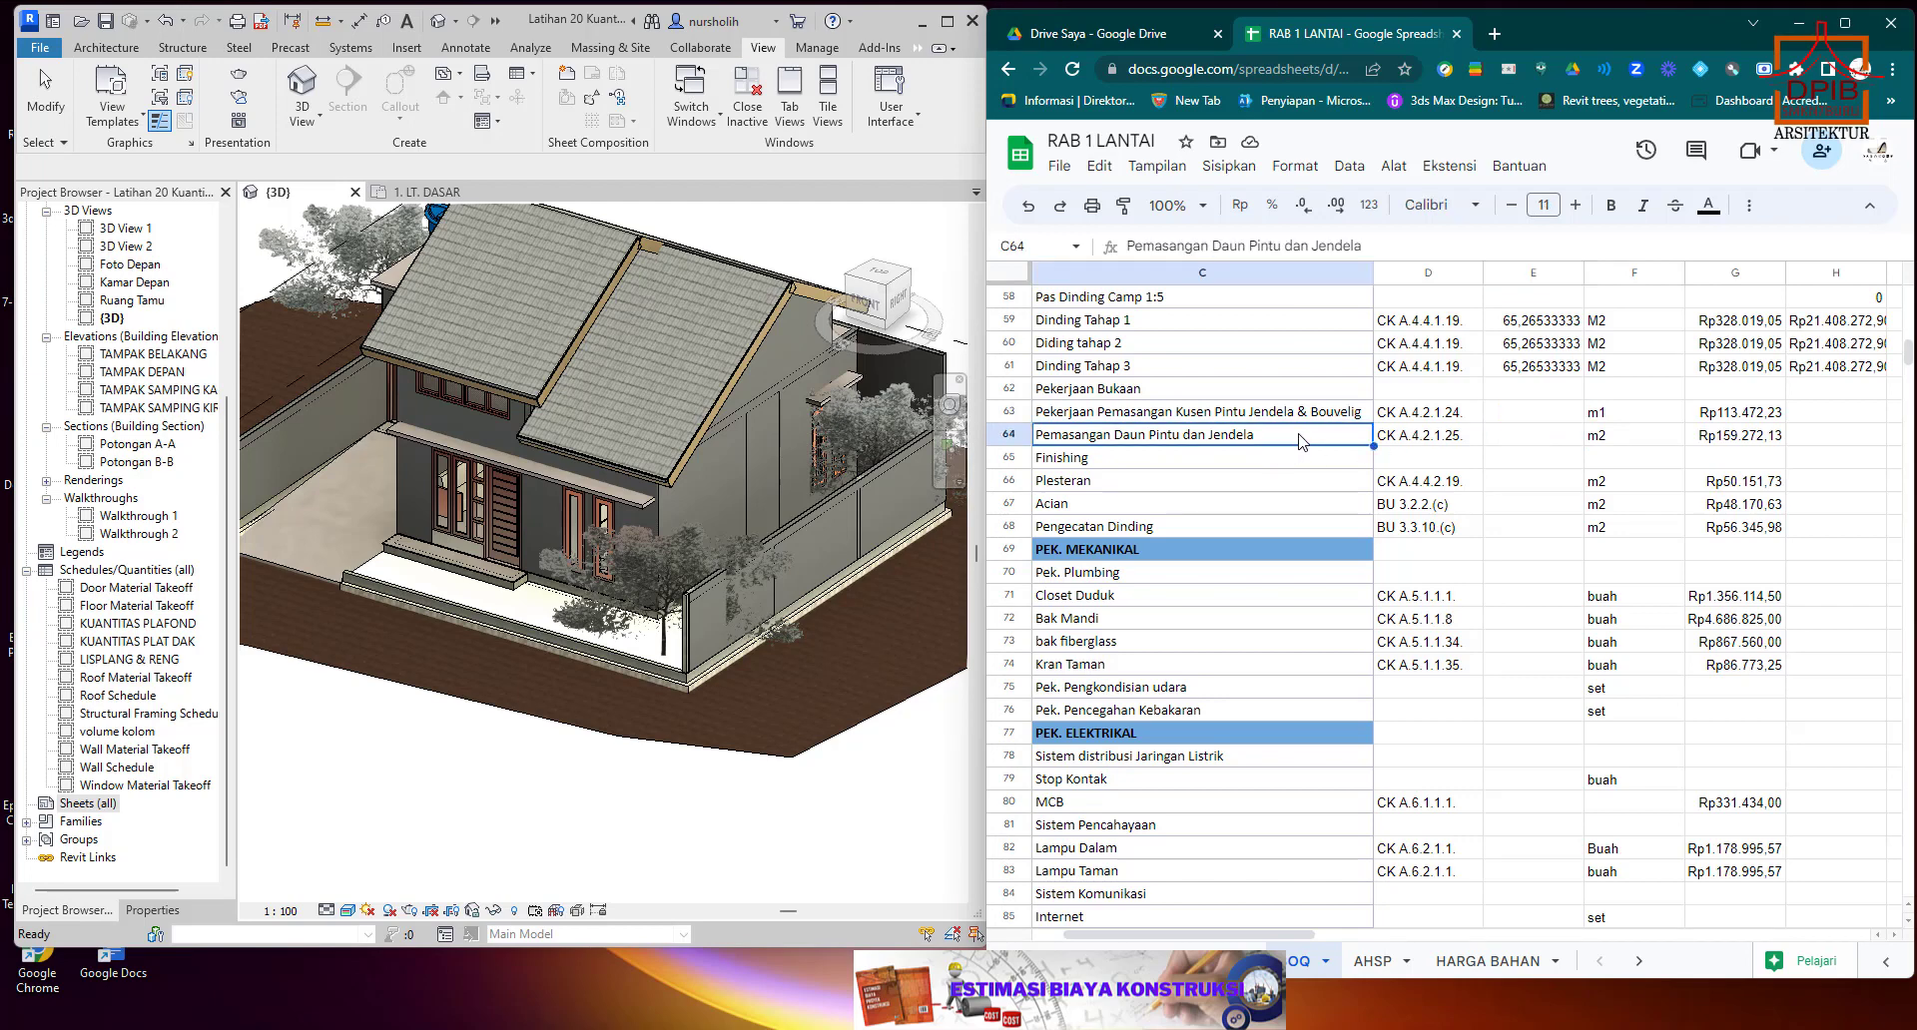
{"action": "left_click", "coordinate": [1546, 411]}
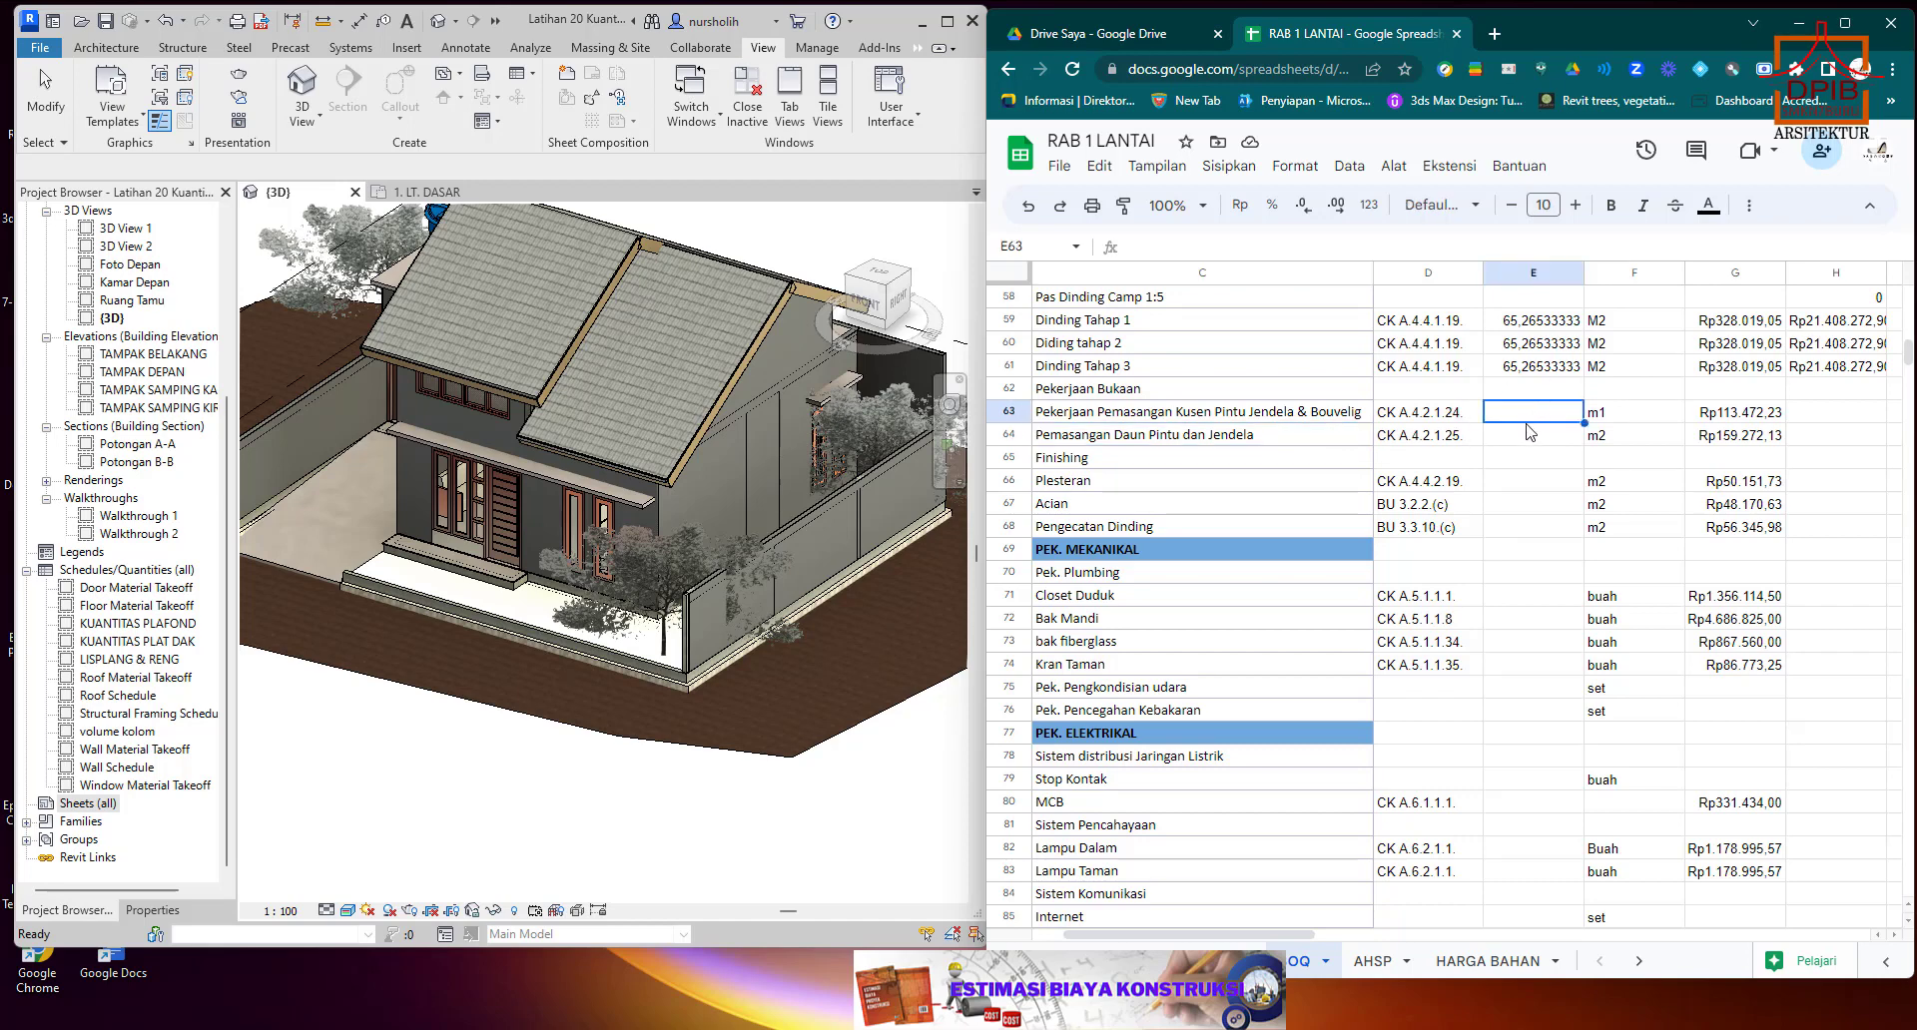
{"action": "left_click", "coordinate": [1527, 430]}
{"action": "left_click", "coordinate": [1532, 412]}
{"action": "left_click", "coordinate": [1530, 437]}
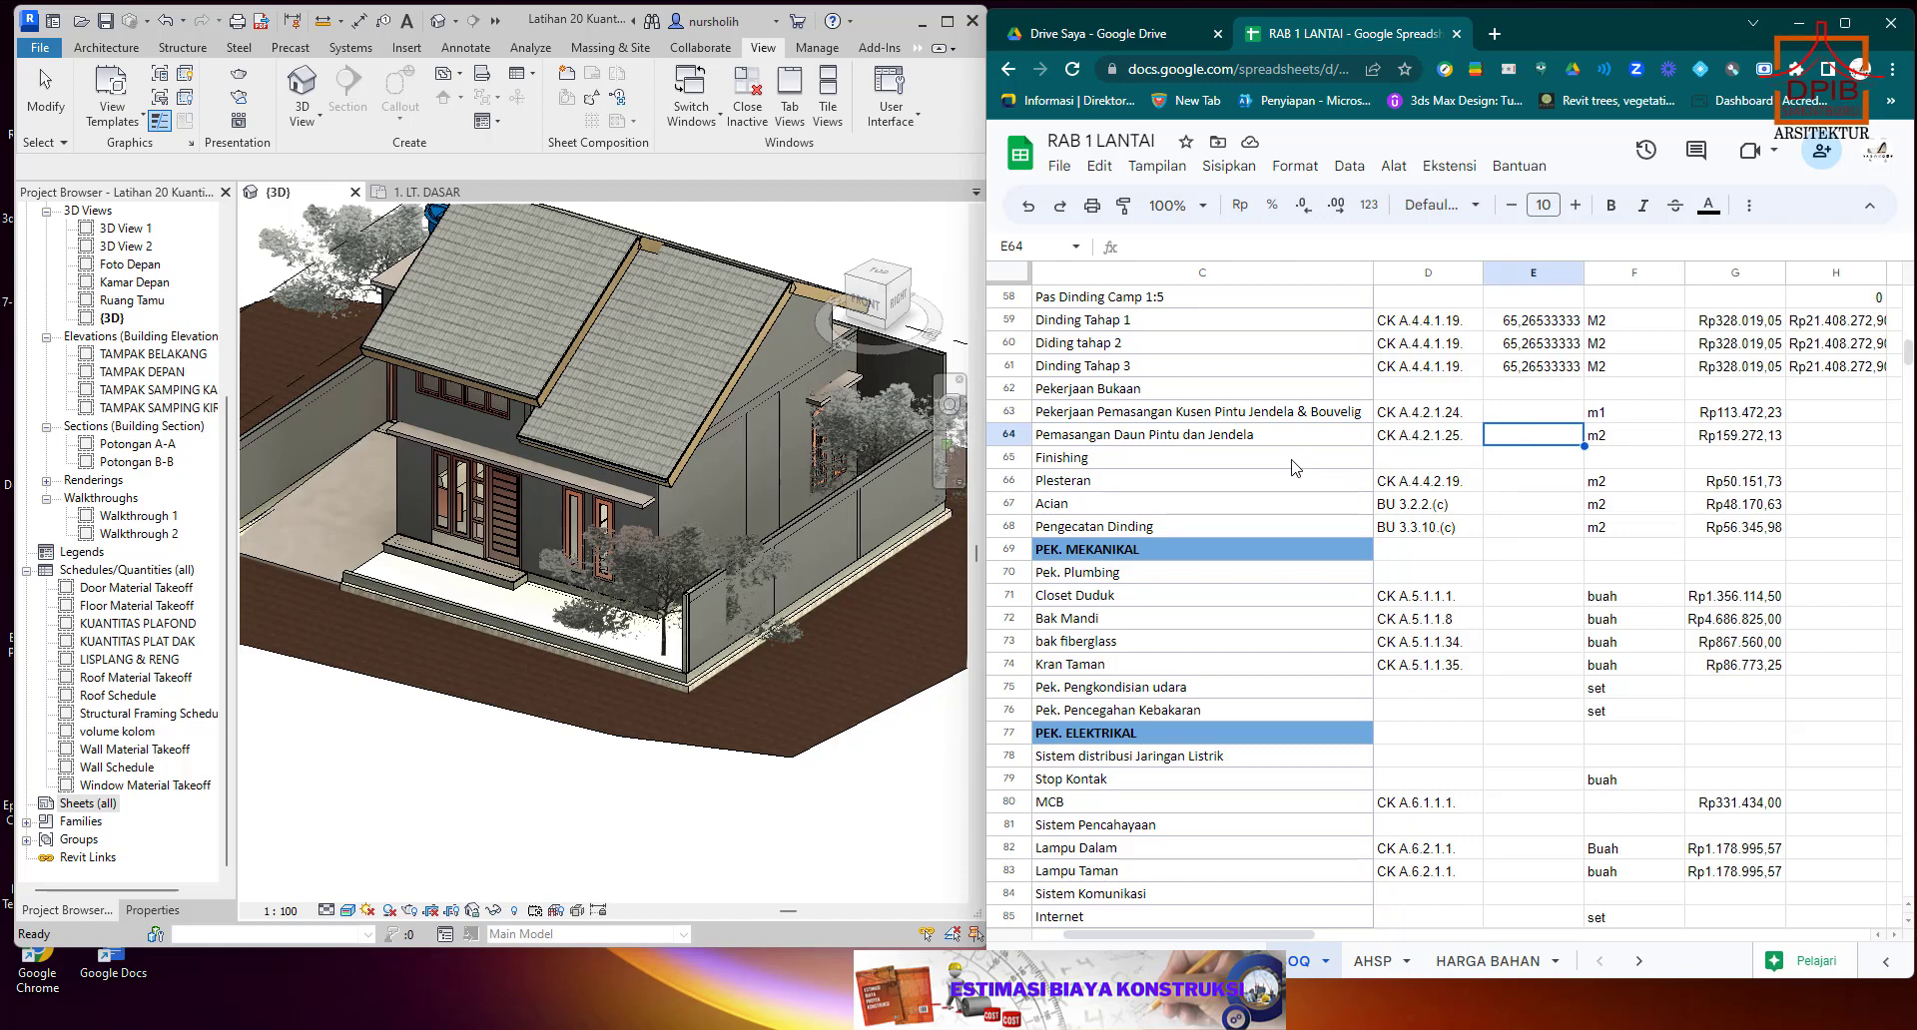
Select the Plesteran quantity cell E66 and open Revit's Wall Material Takeoff to examine the Acian, Pengecatan and Plesteran areas.
{"action": "left_click", "coordinate": [1516, 482]}
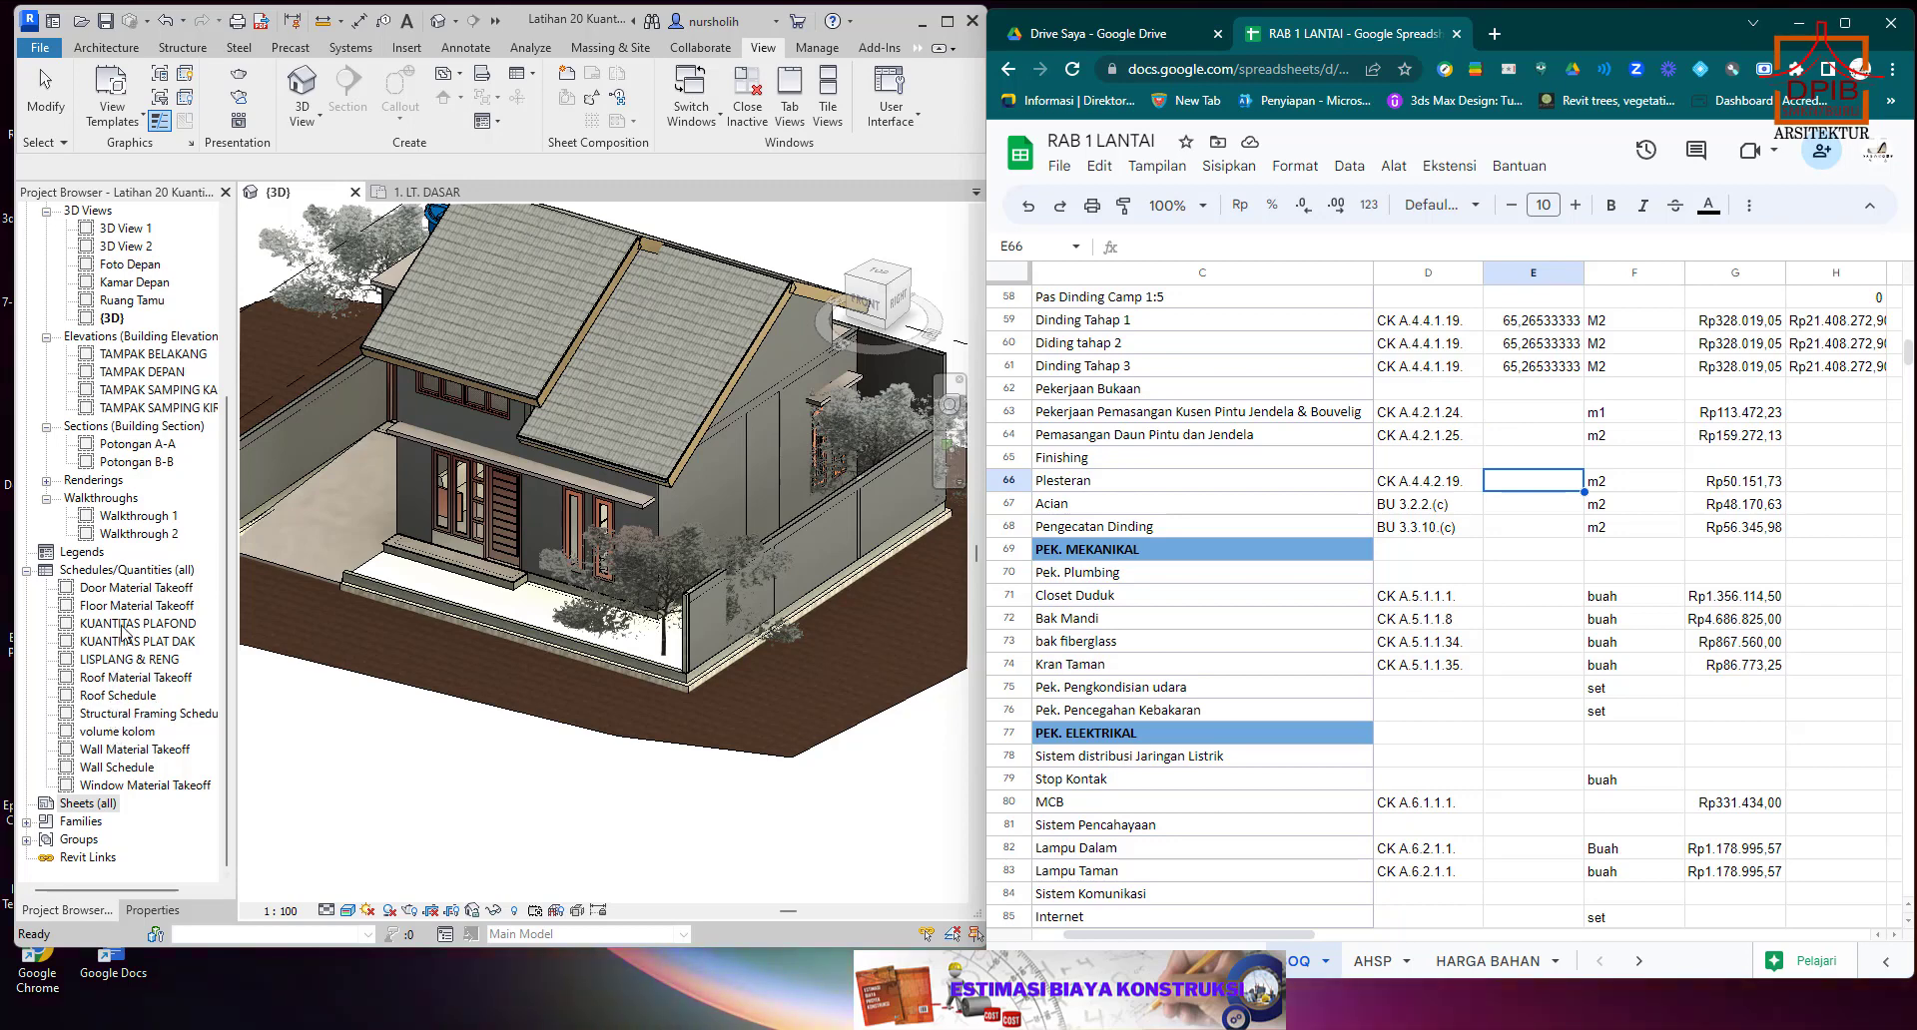
{"action": "double_click", "coordinate": [128, 751]}
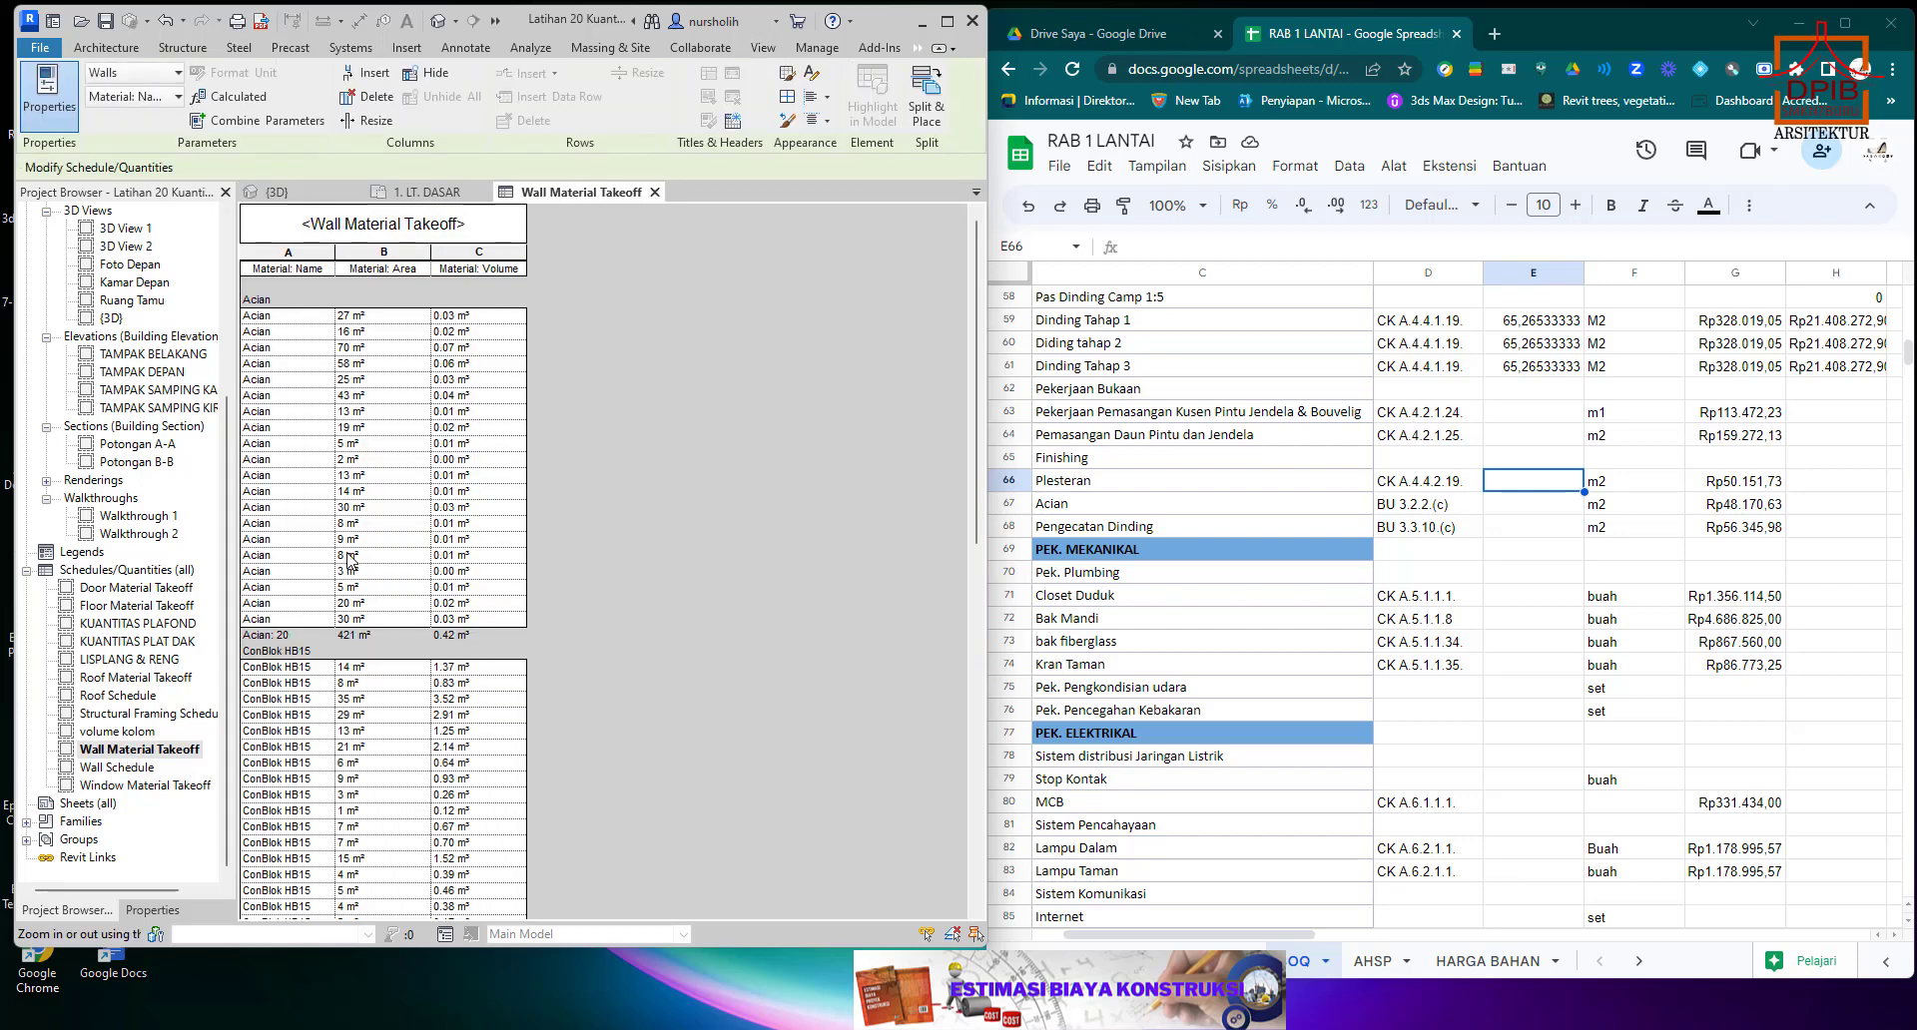
{"action": "scroll", "coordinate": [348, 560], "scroll_direction": "down", "scroll_amount": 12}
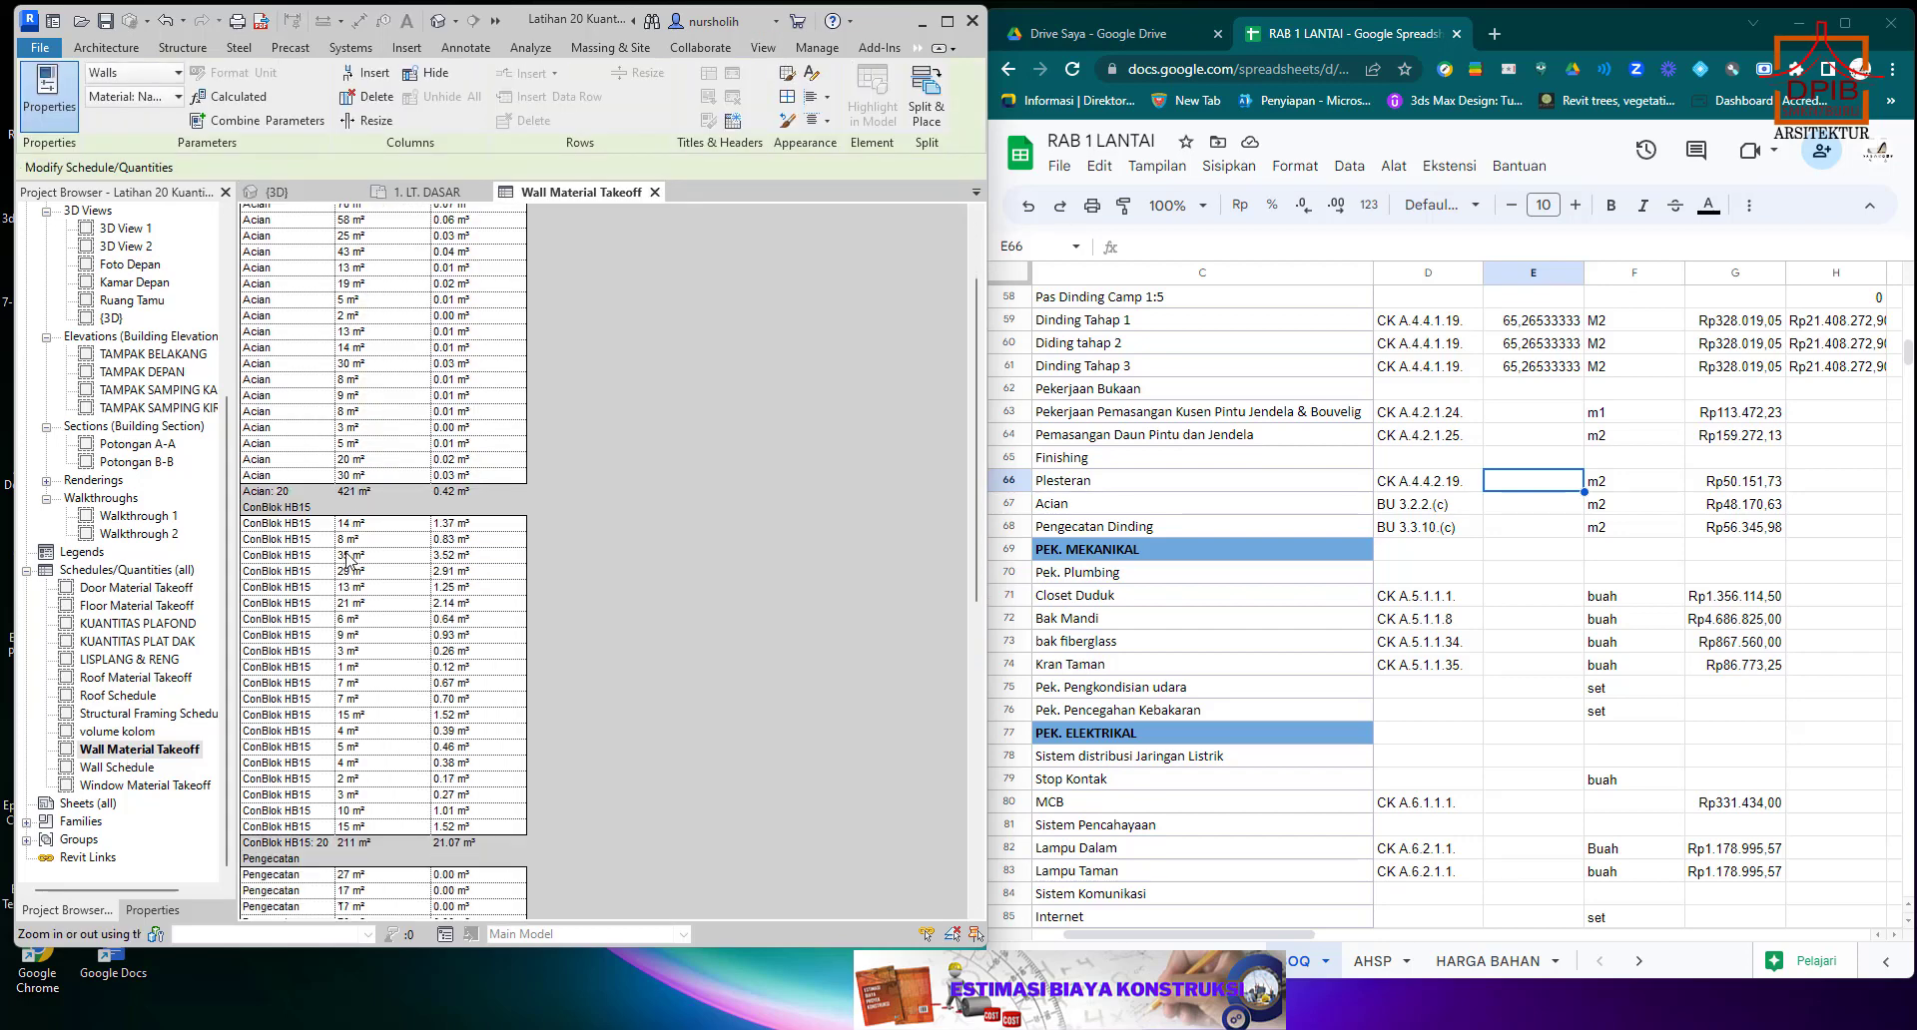
{"action": "scroll", "coordinate": [347, 560], "scroll_direction": "down", "scroll_amount": 5}
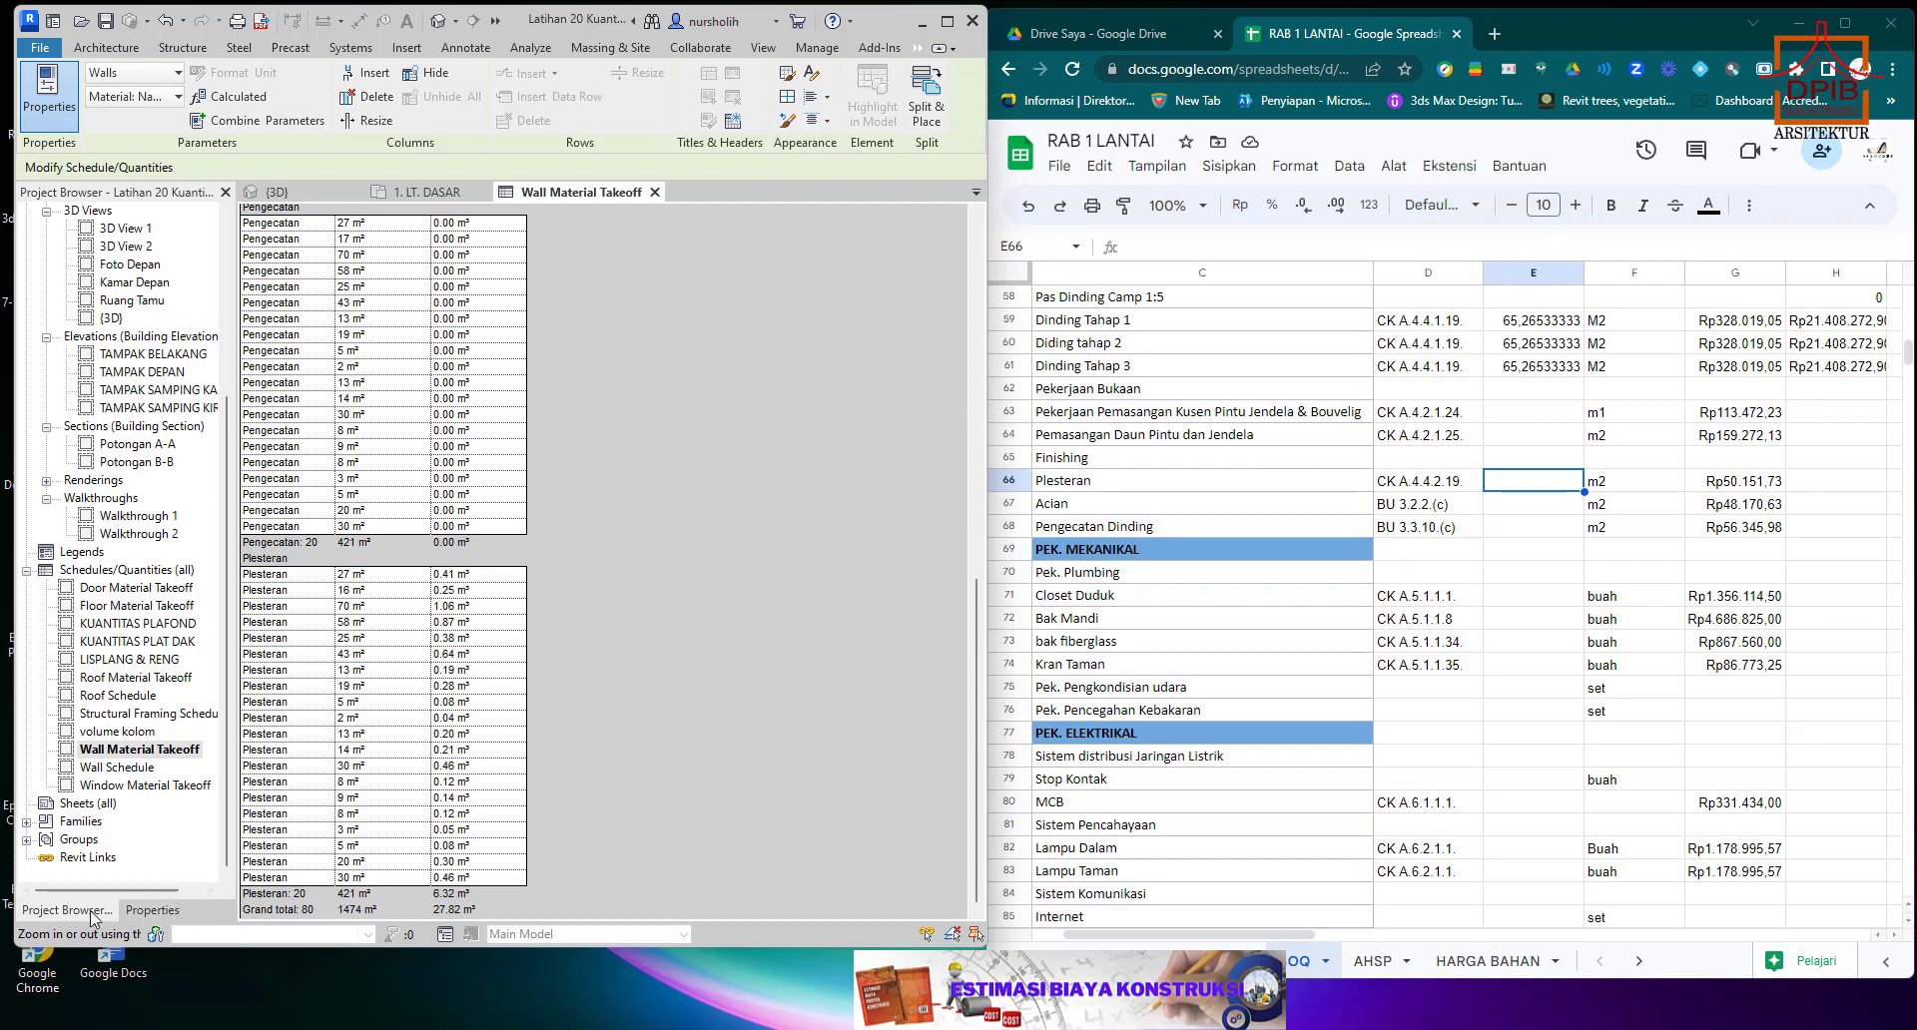
Select the house's side wall in the 3D view and examine the layers in its type preview, leaving the type unchanged.
{"action": "left_click", "coordinate": [150, 909]}
{"action": "left_click", "coordinate": [105, 910]}
{"action": "left_click", "coordinate": [275, 192]}
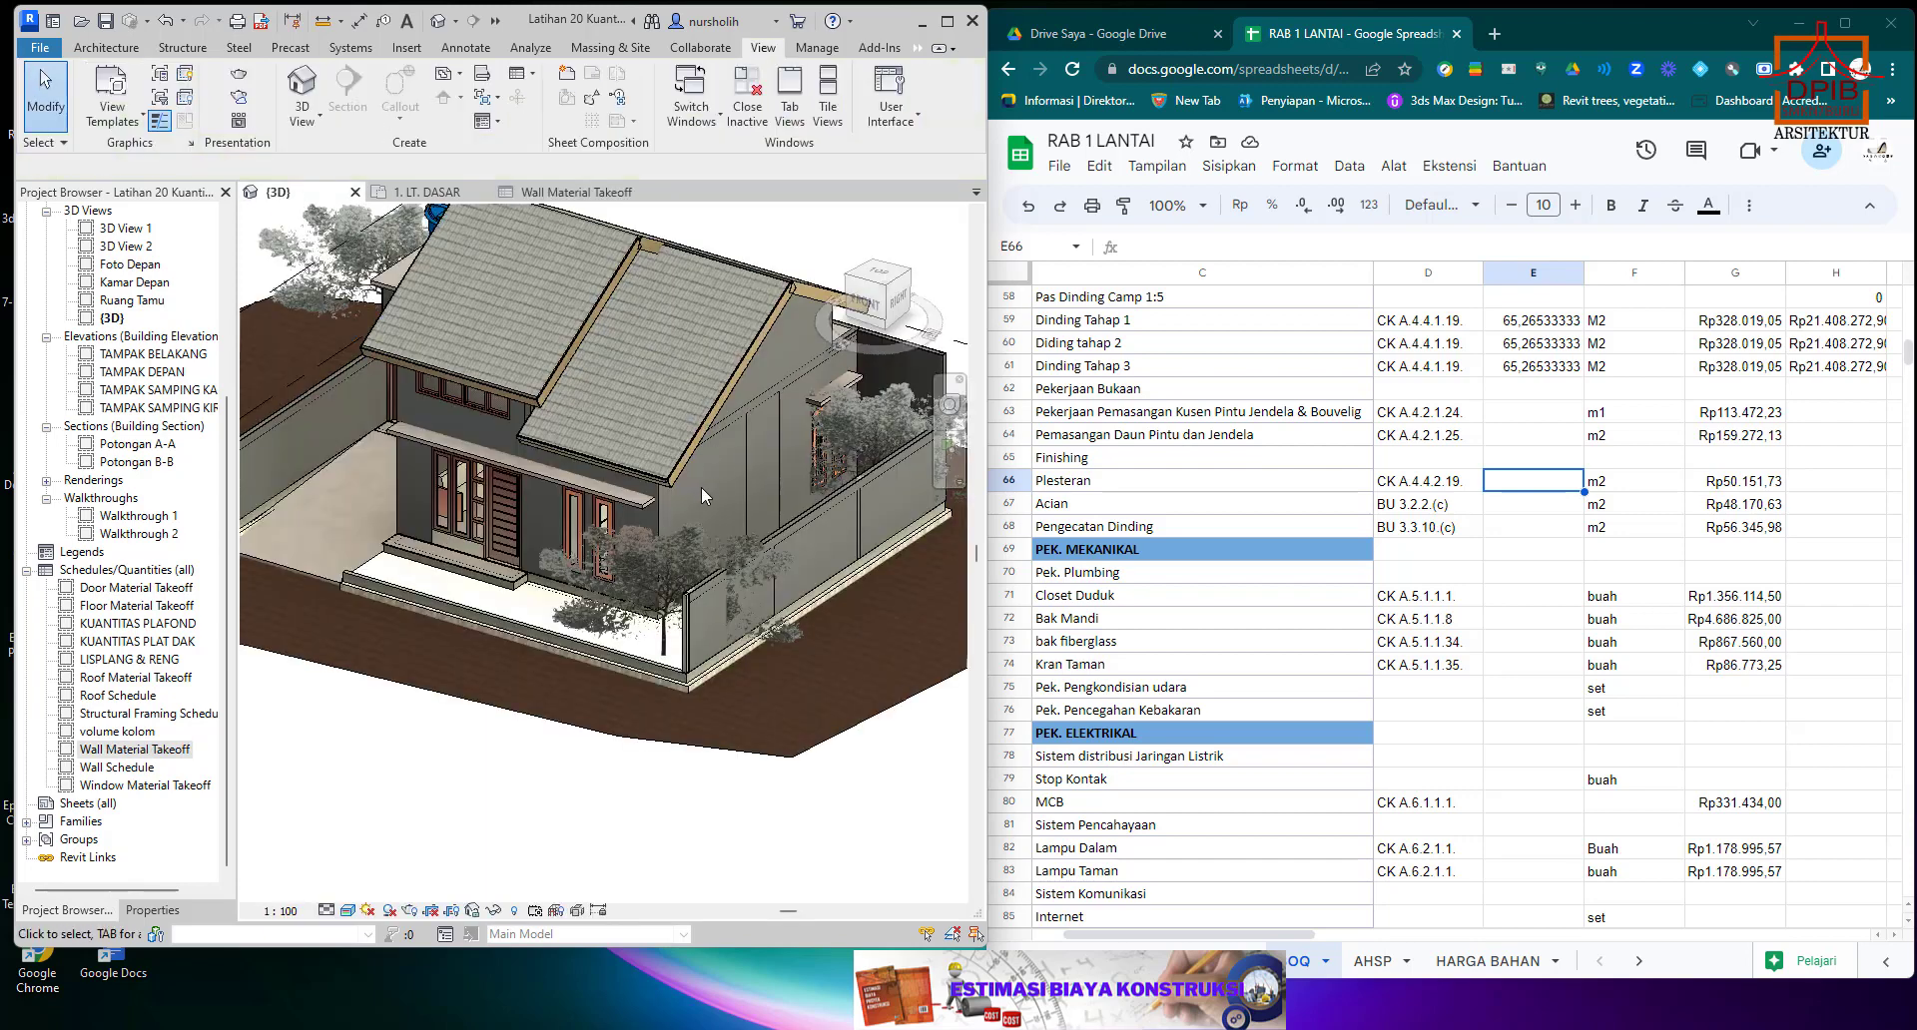
{"action": "left_click", "coordinate": [665, 502]}
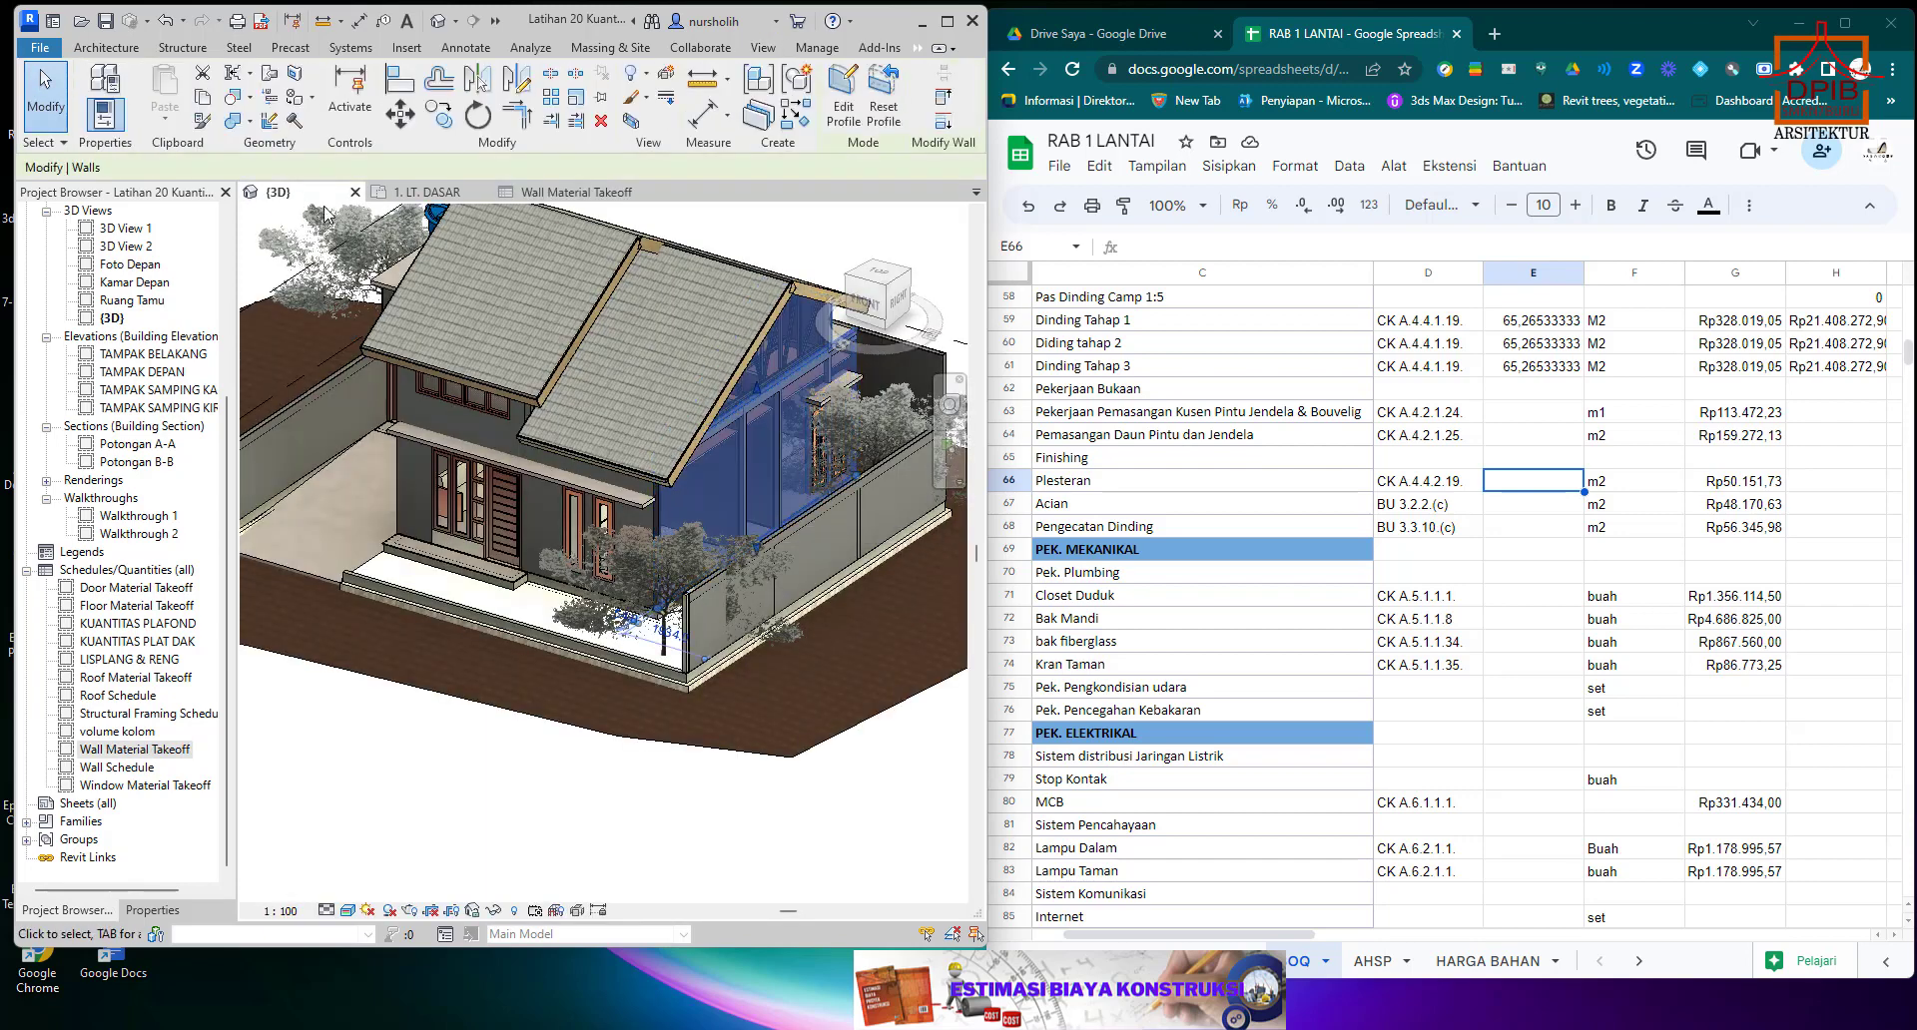
{"action": "left_click", "coordinate": [150, 910]}
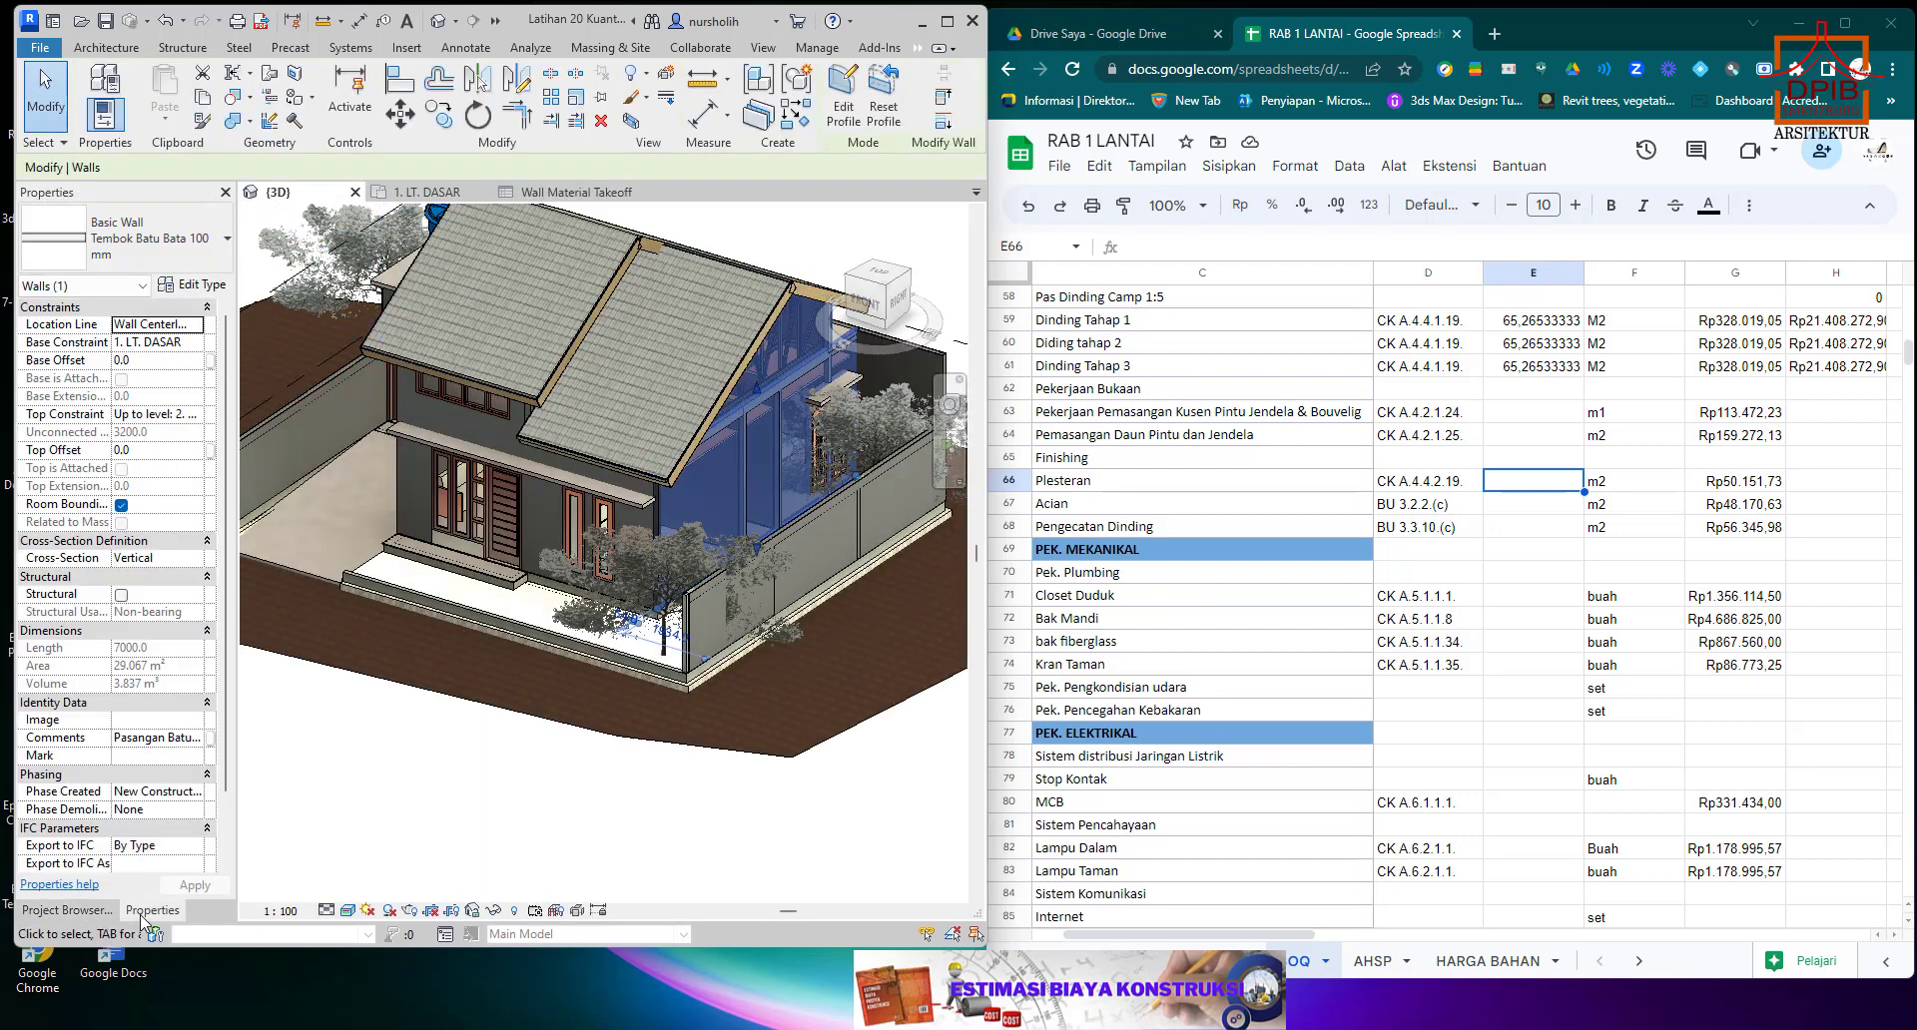
{"action": "left_click", "coordinate": [190, 285]}
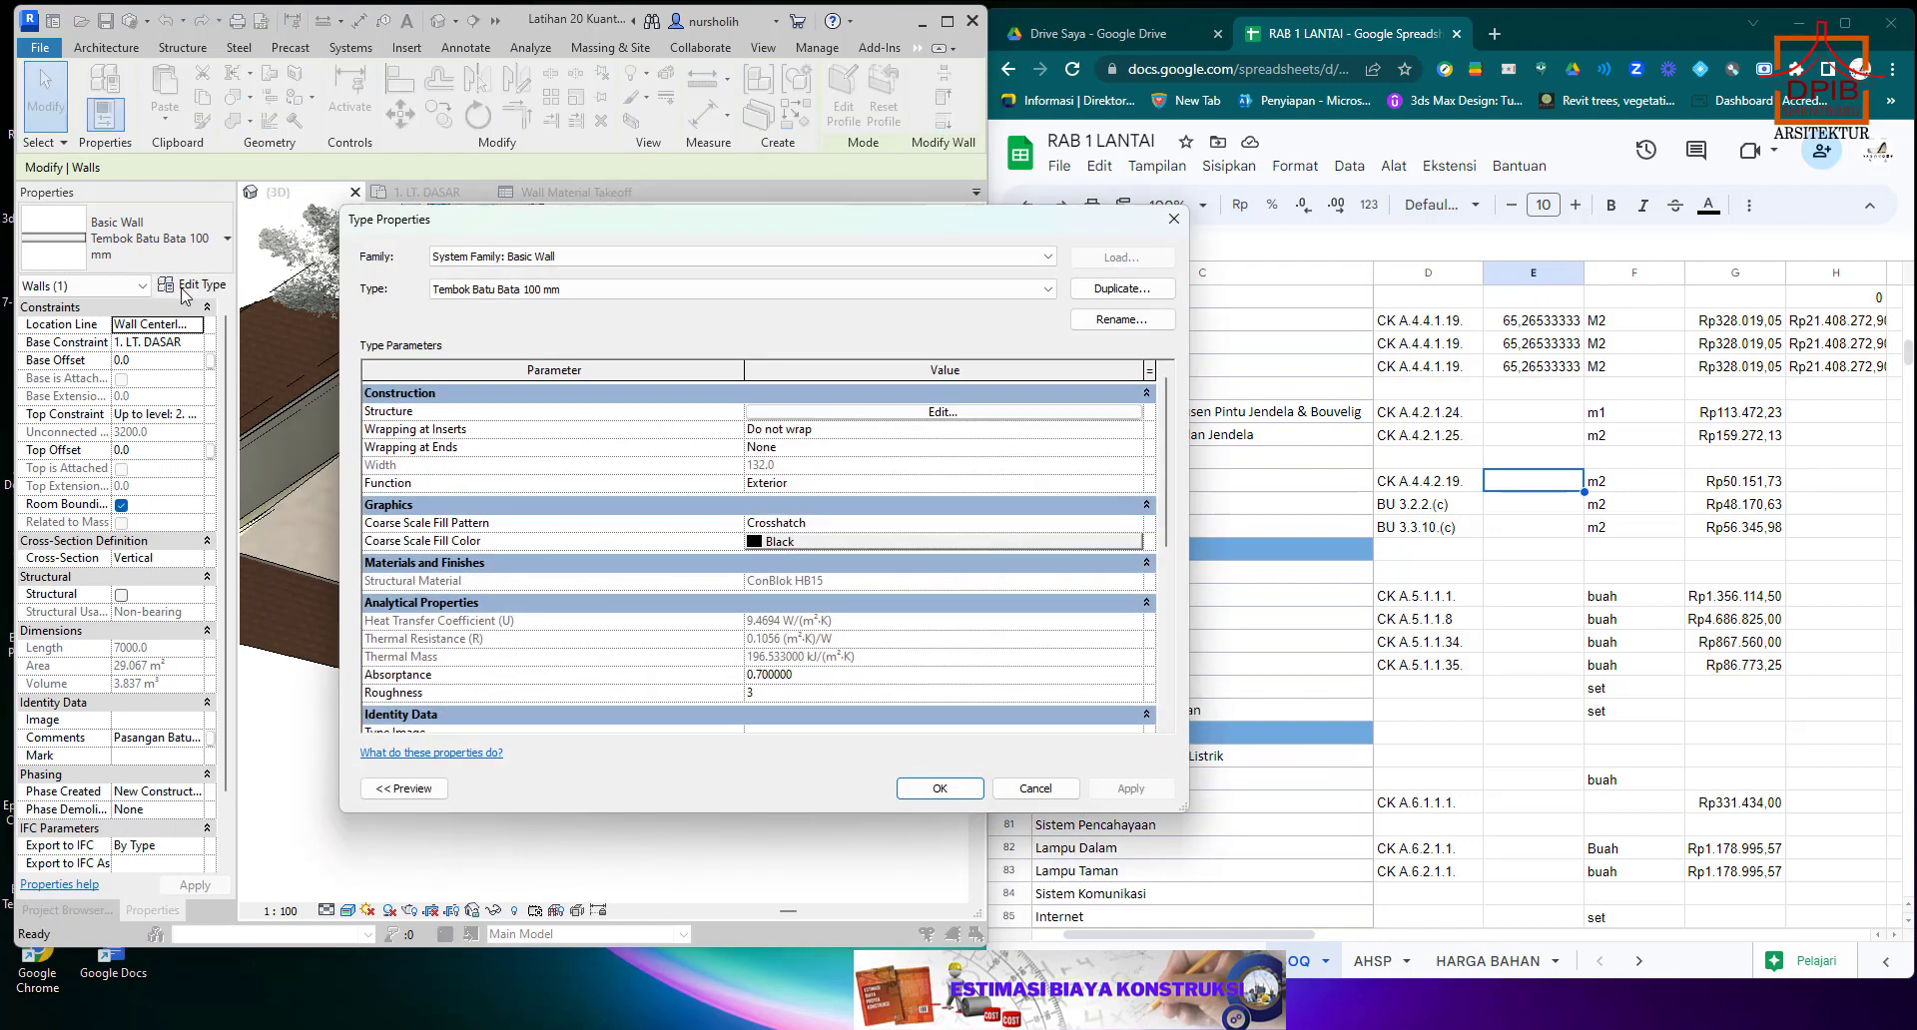
{"action": "left_click", "coordinate": [403, 788]}
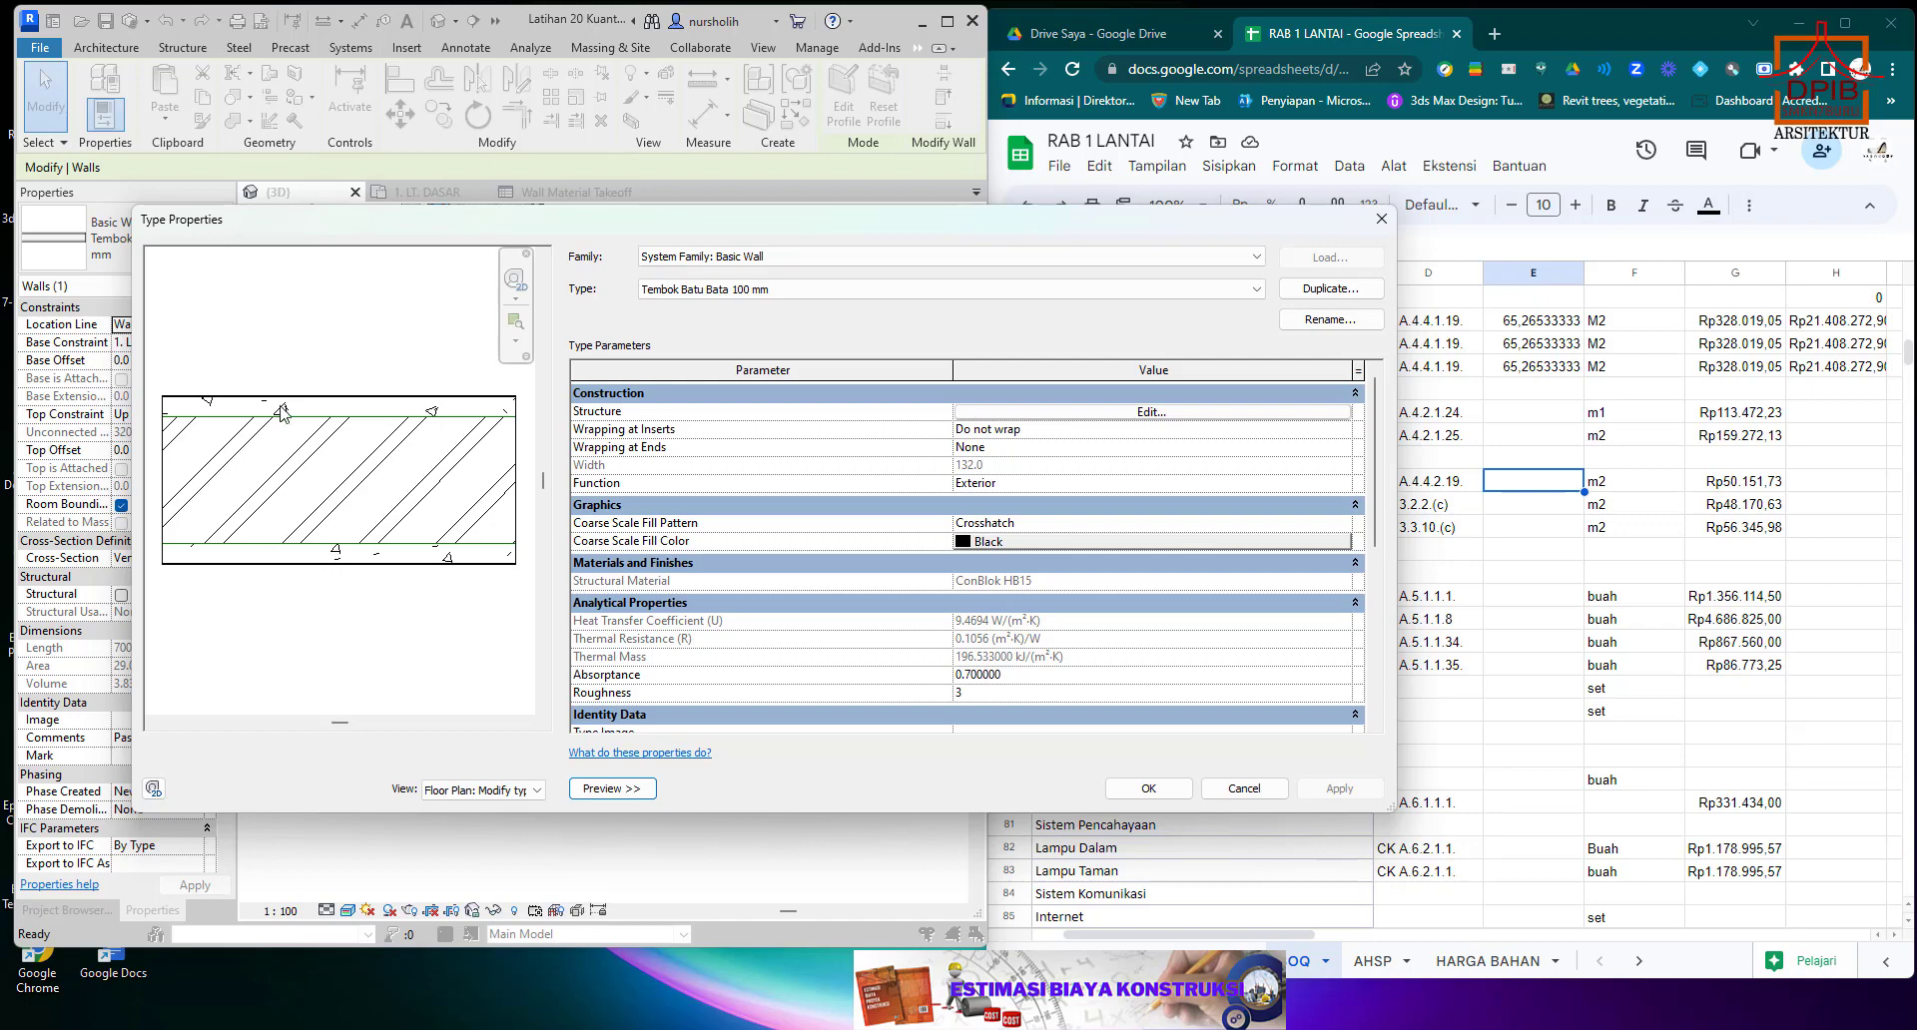
{"action": "left_click", "coordinate": [1244, 789]}
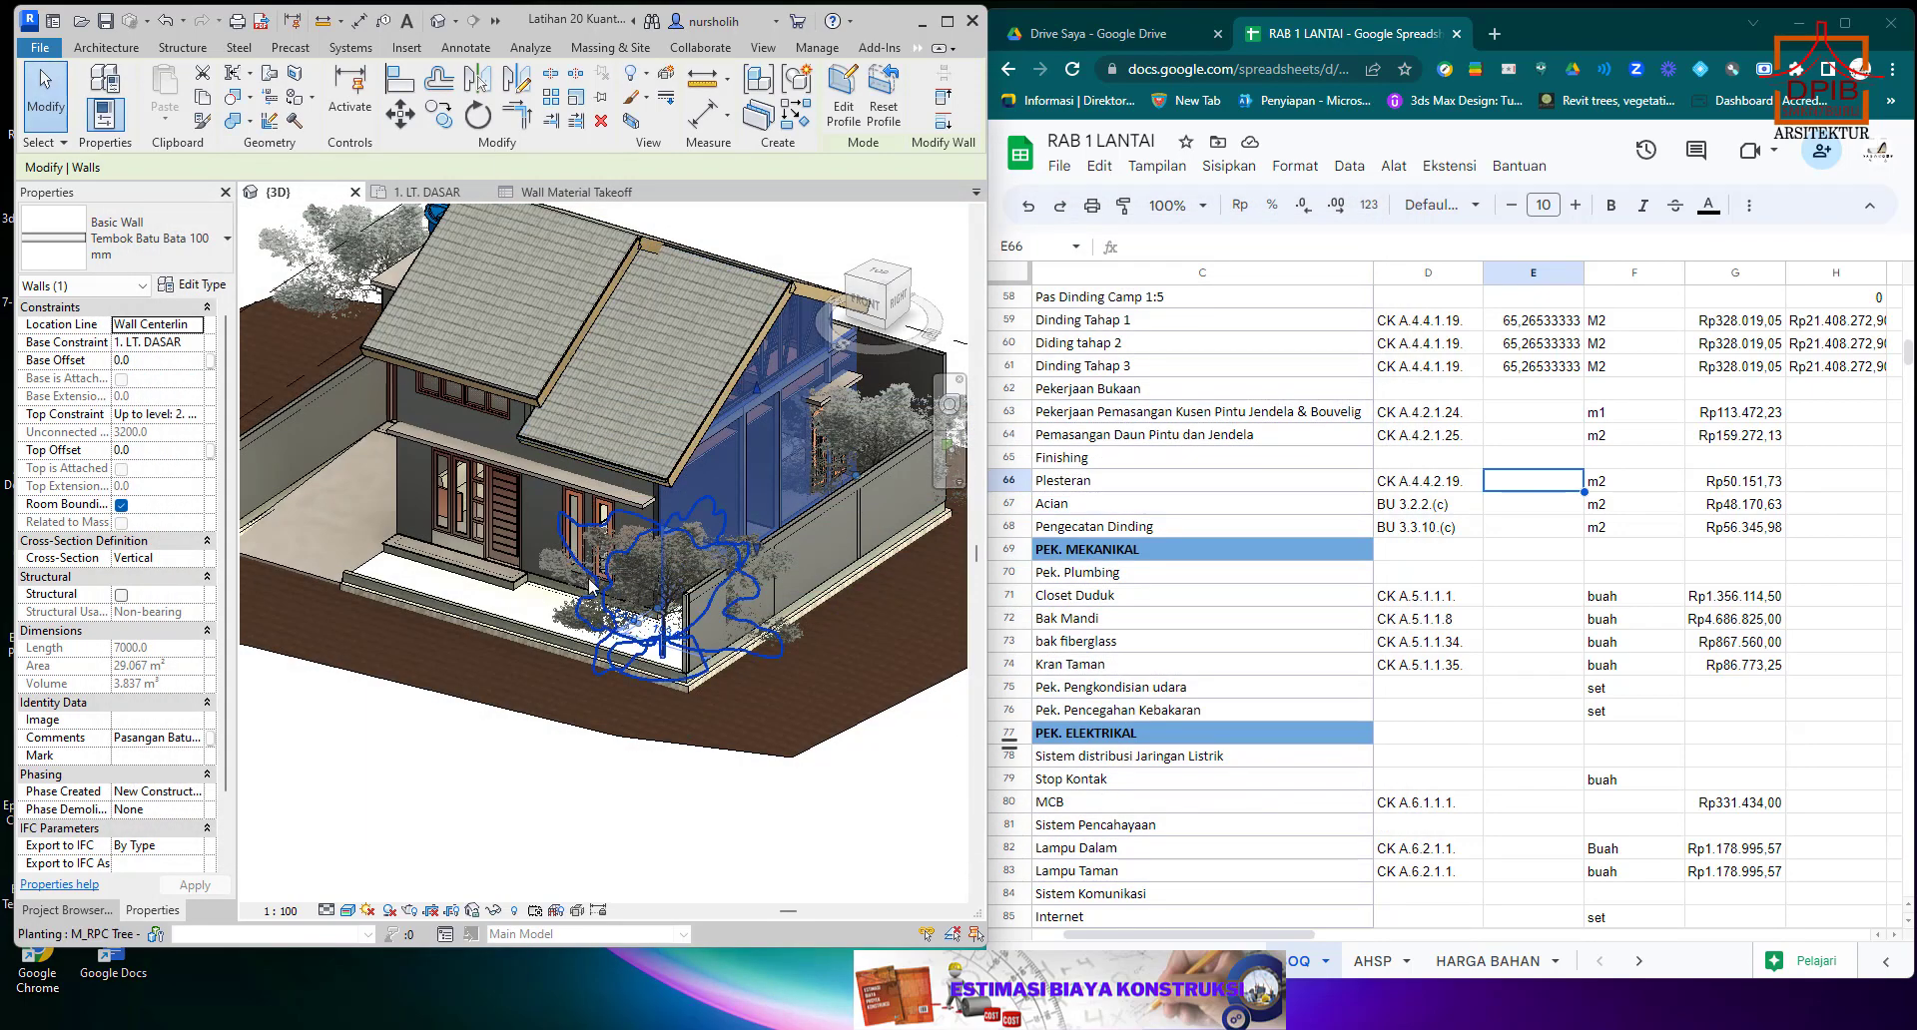
{"action": "left_click", "coordinate": [519, 759]}
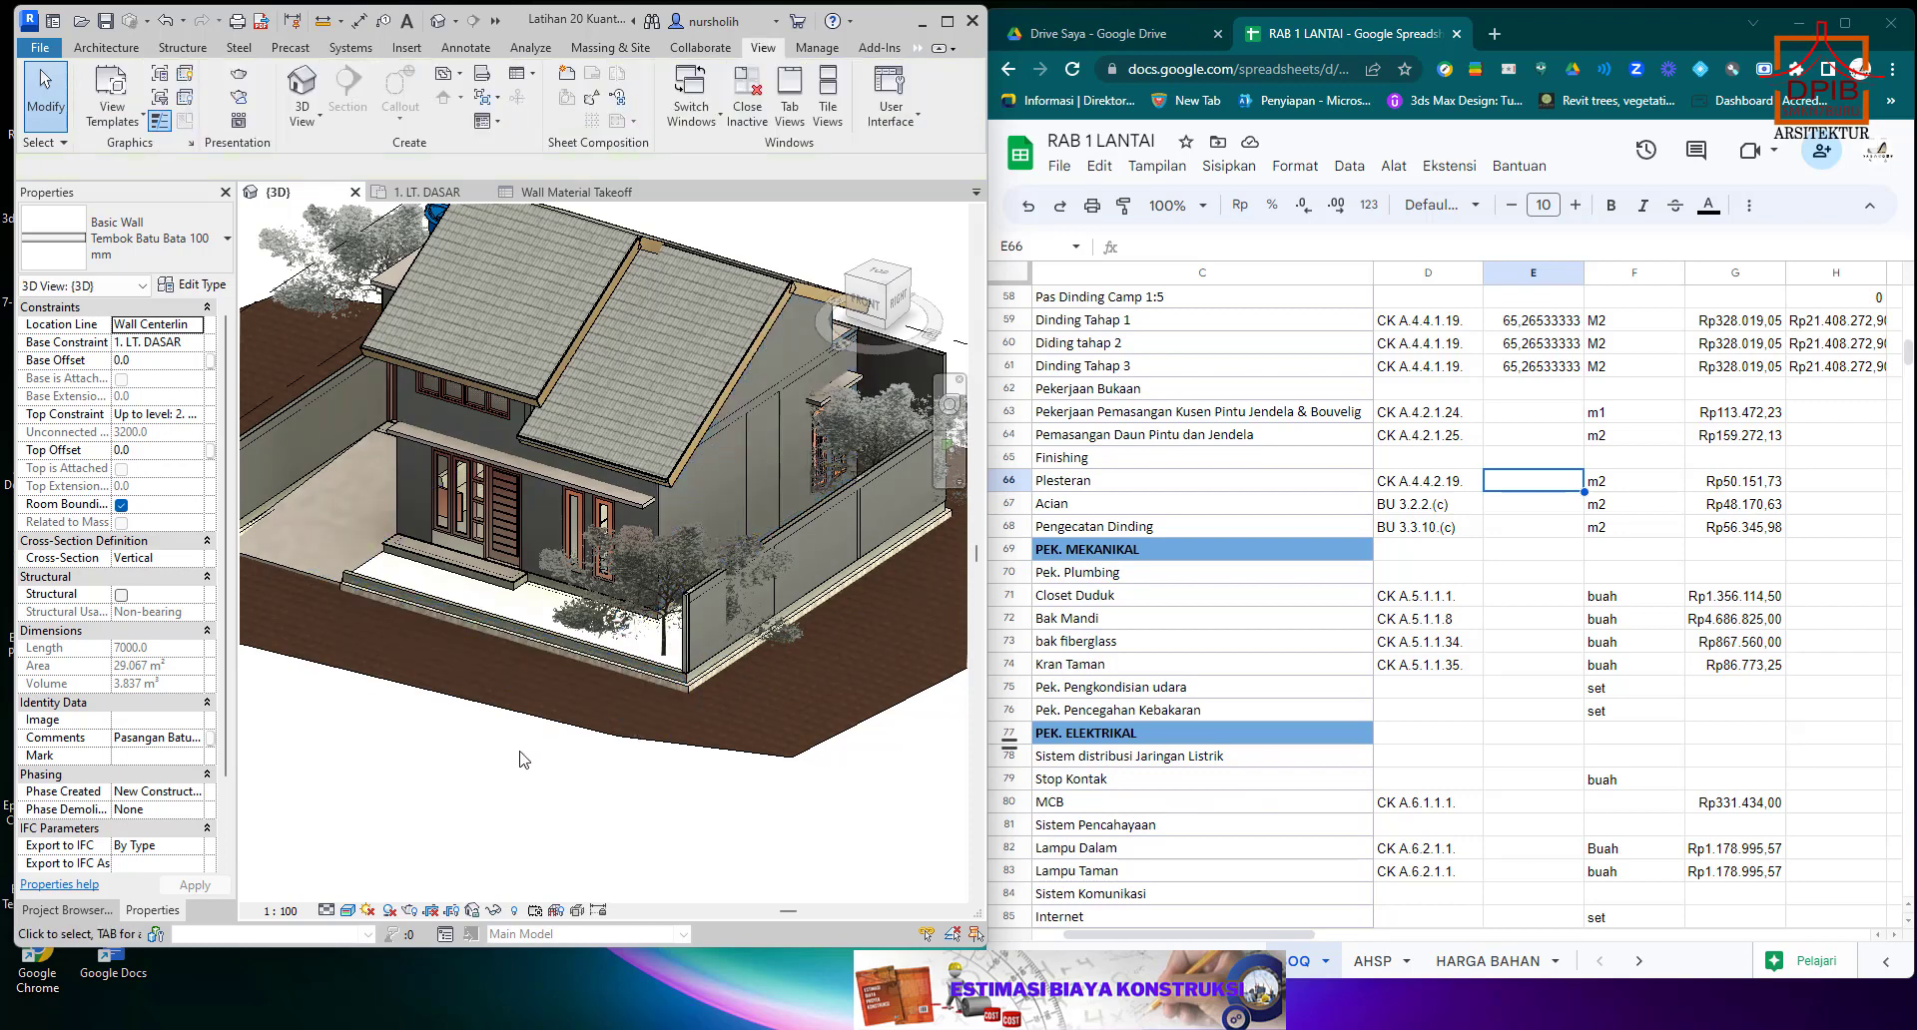
Using the Wall Material Takeoff areas, set the Plesteran quantity in E66 and the Acian quantity in E67 to 421.
{"action": "left_click", "coordinate": [566, 191]}
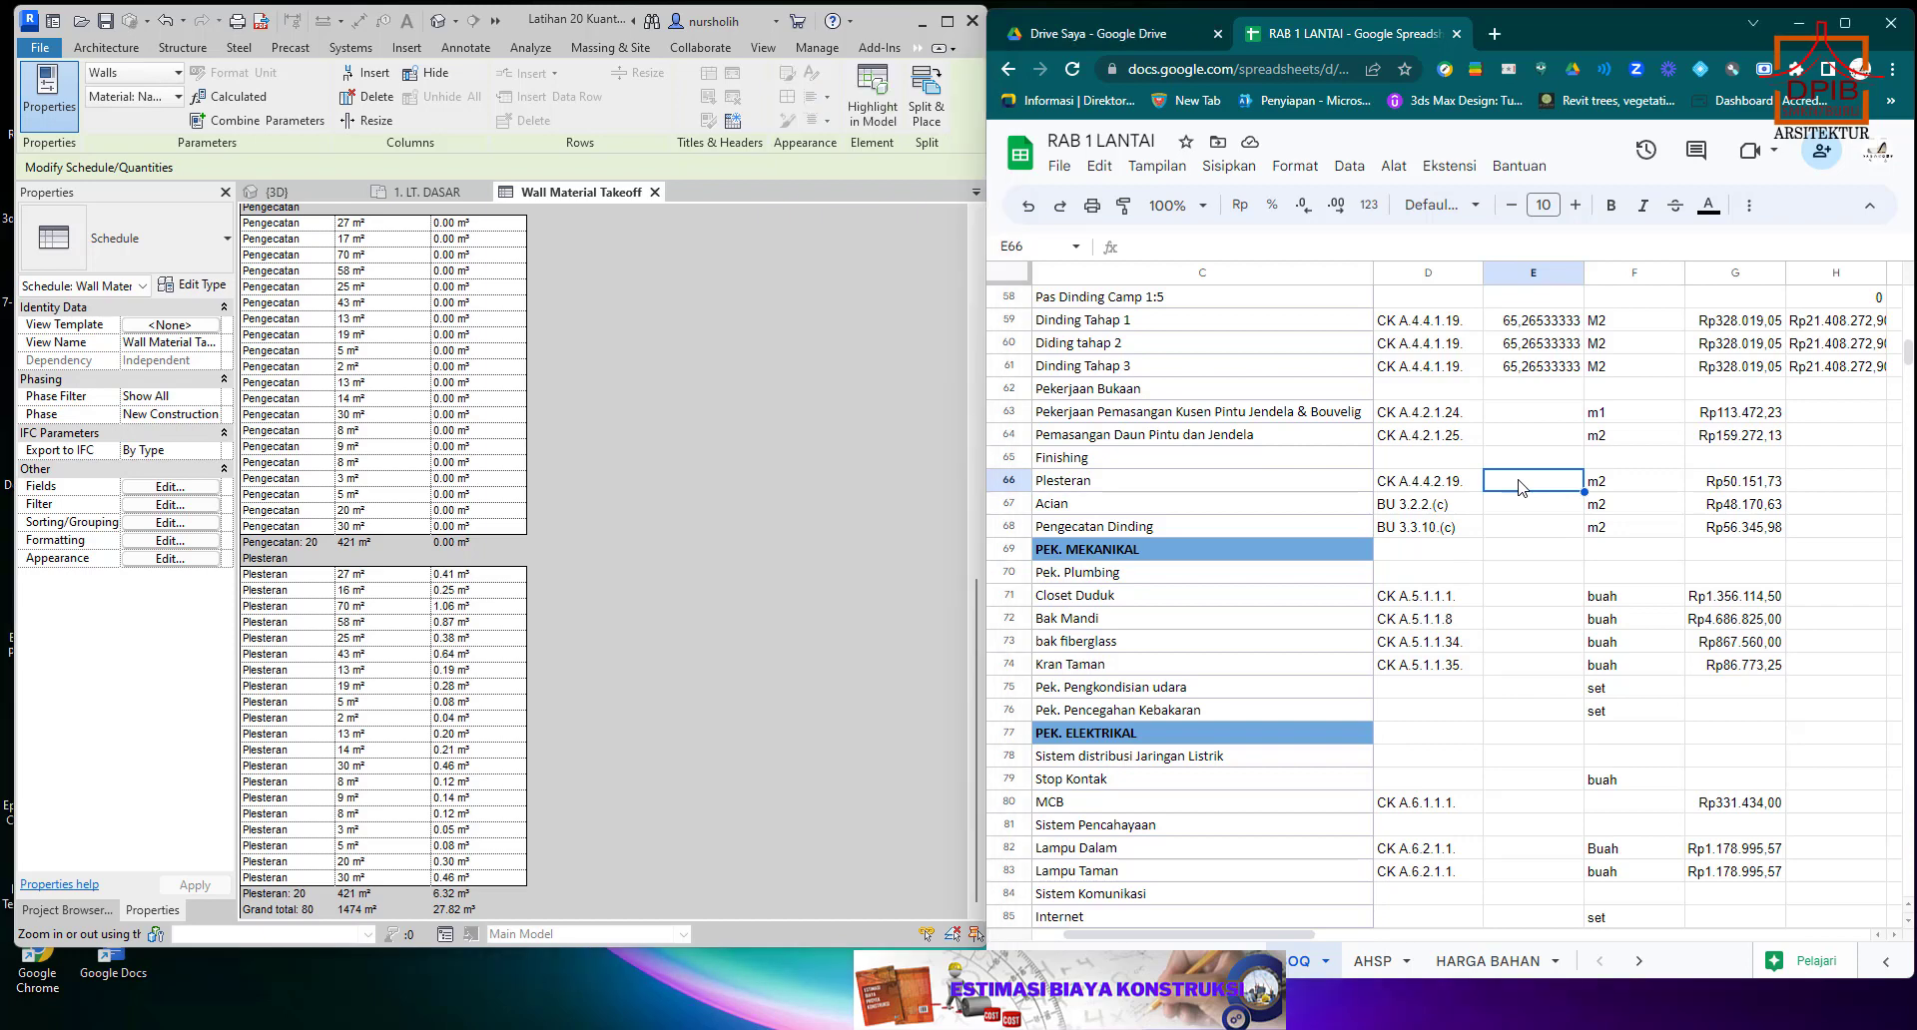
{"action": "type", "text": "421"}
{"action": "key", "text": "Return"}
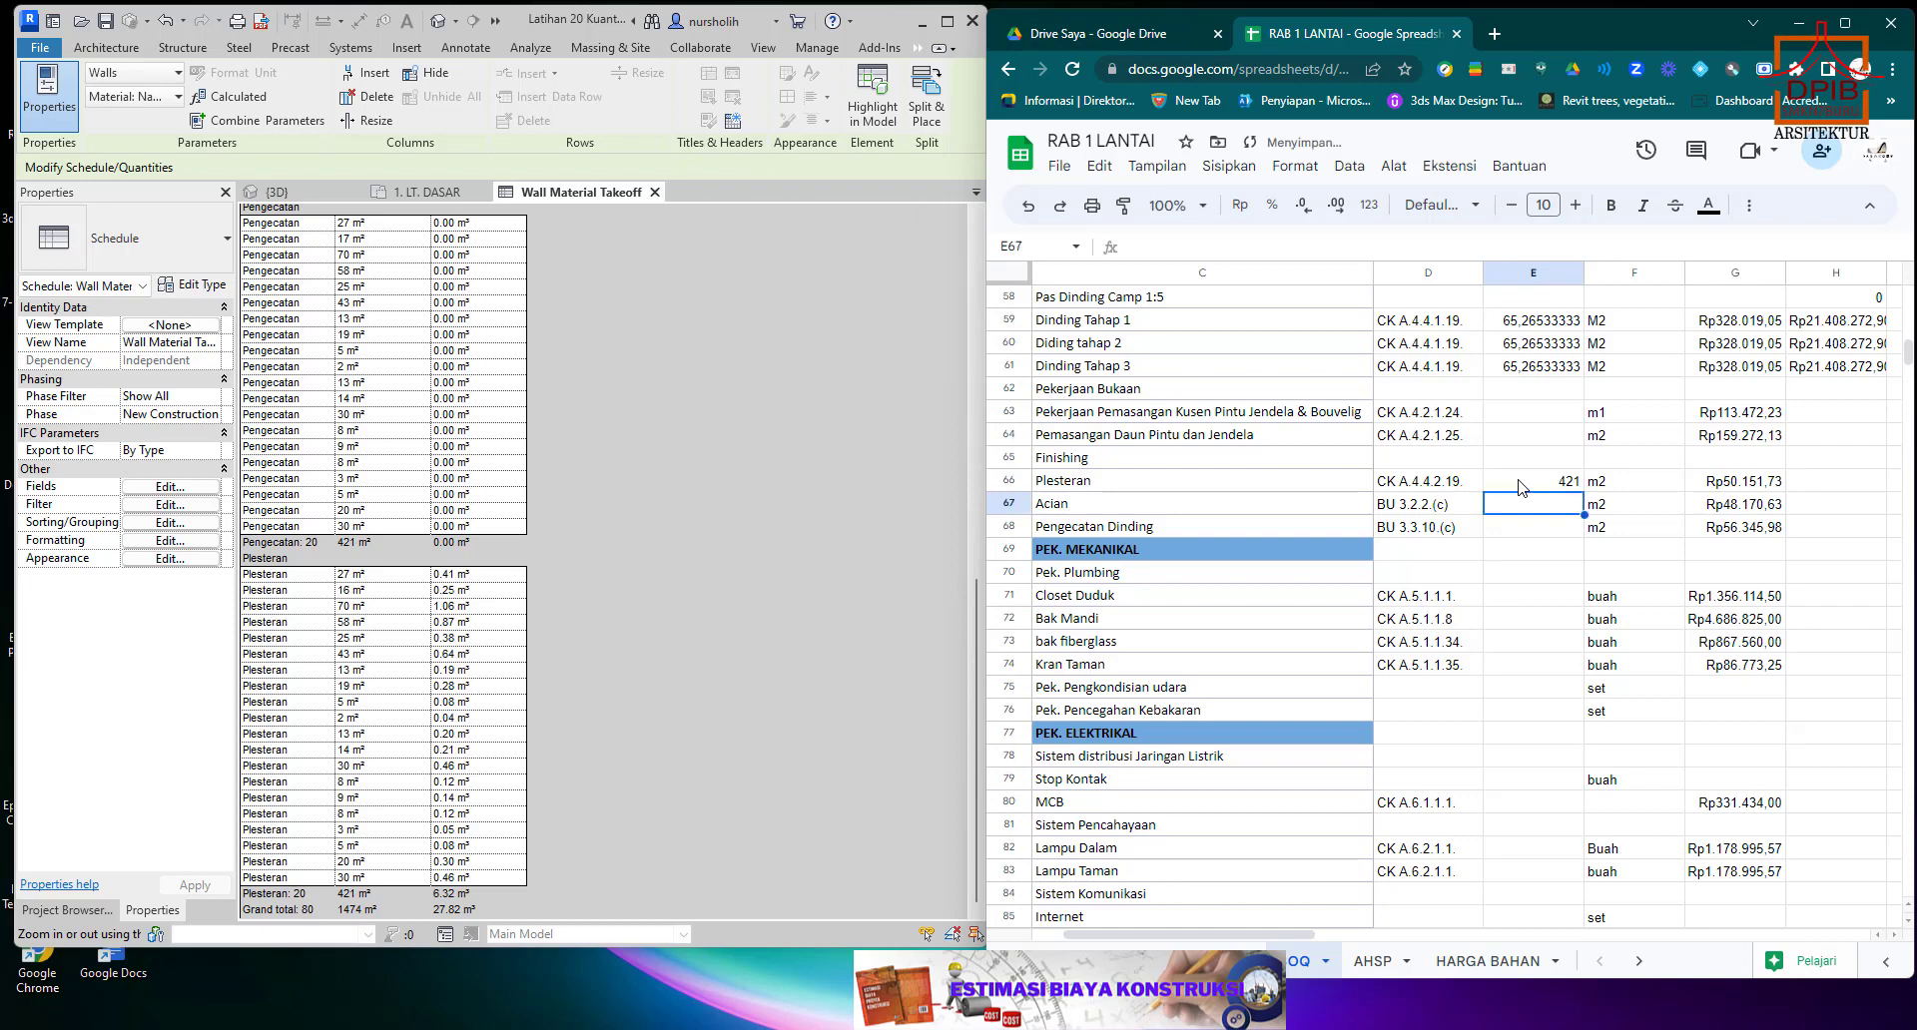
{"action": "scroll", "coordinate": [350, 521], "scroll_direction": "up", "scroll_amount": 15}
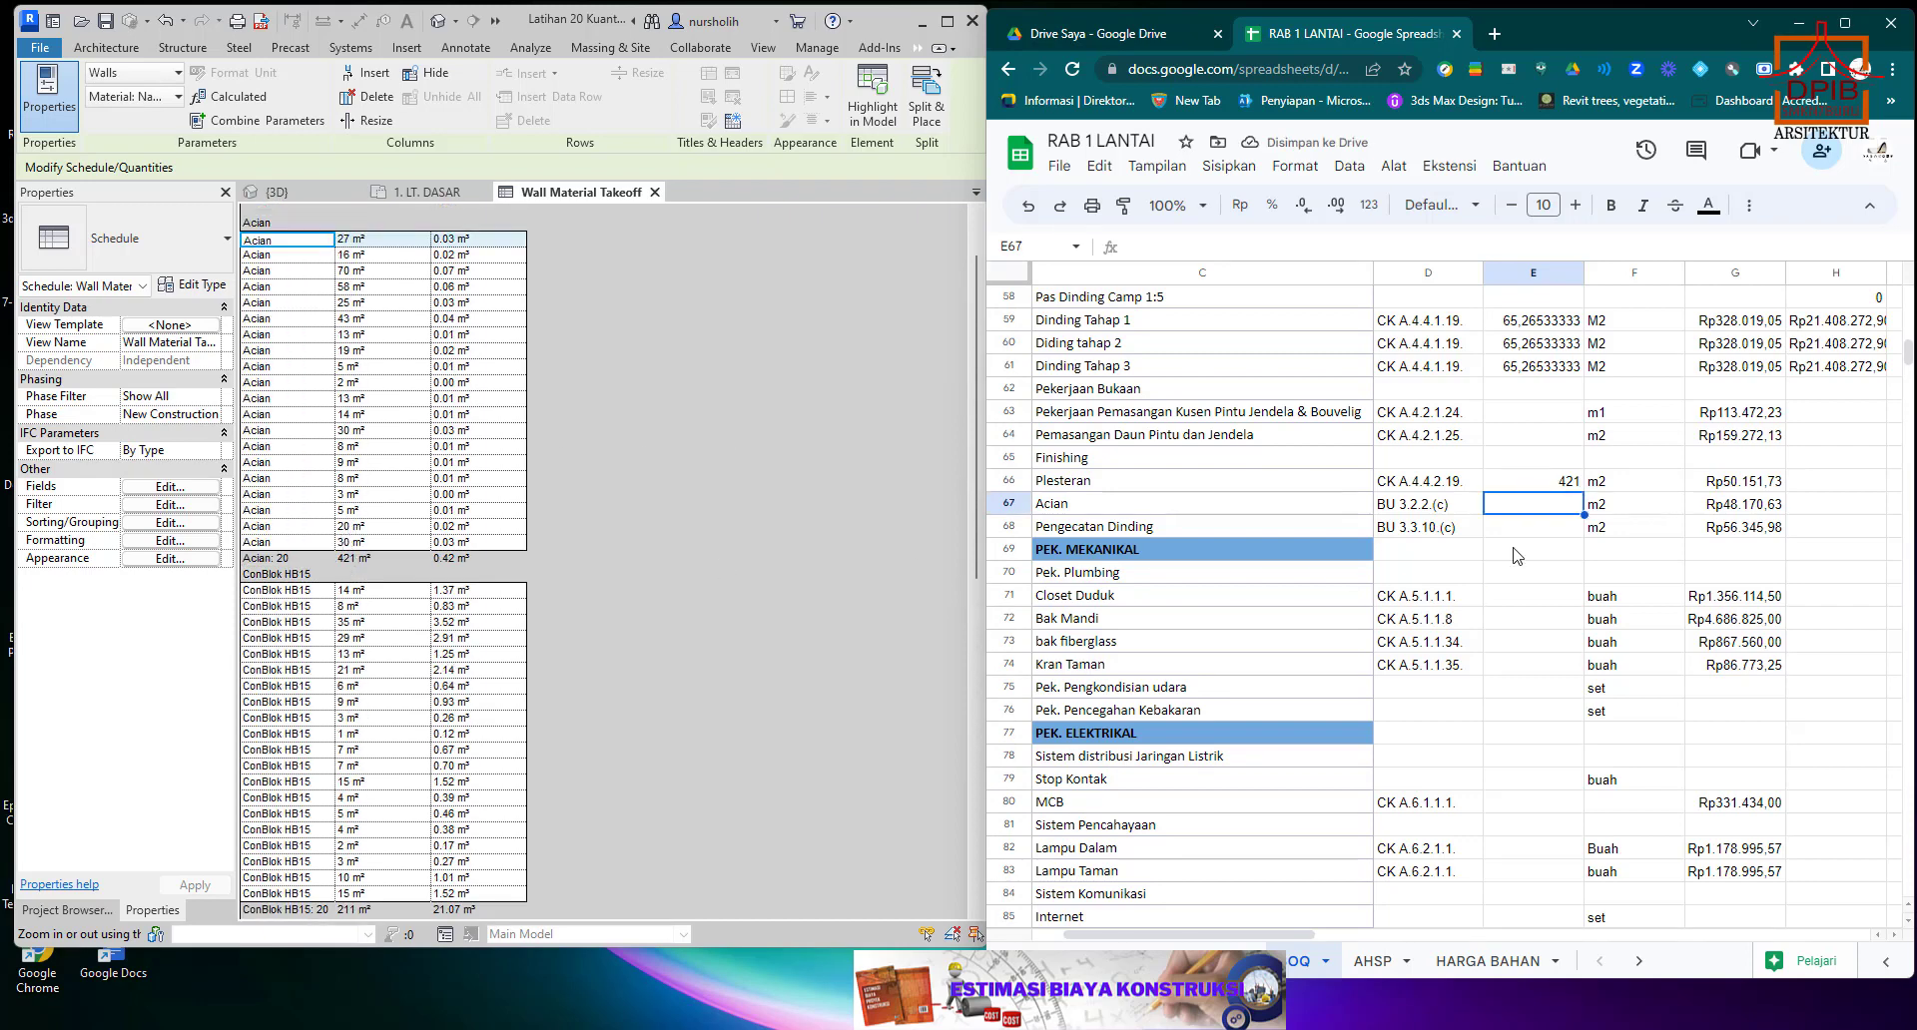
{"action": "type", "text": "42"}
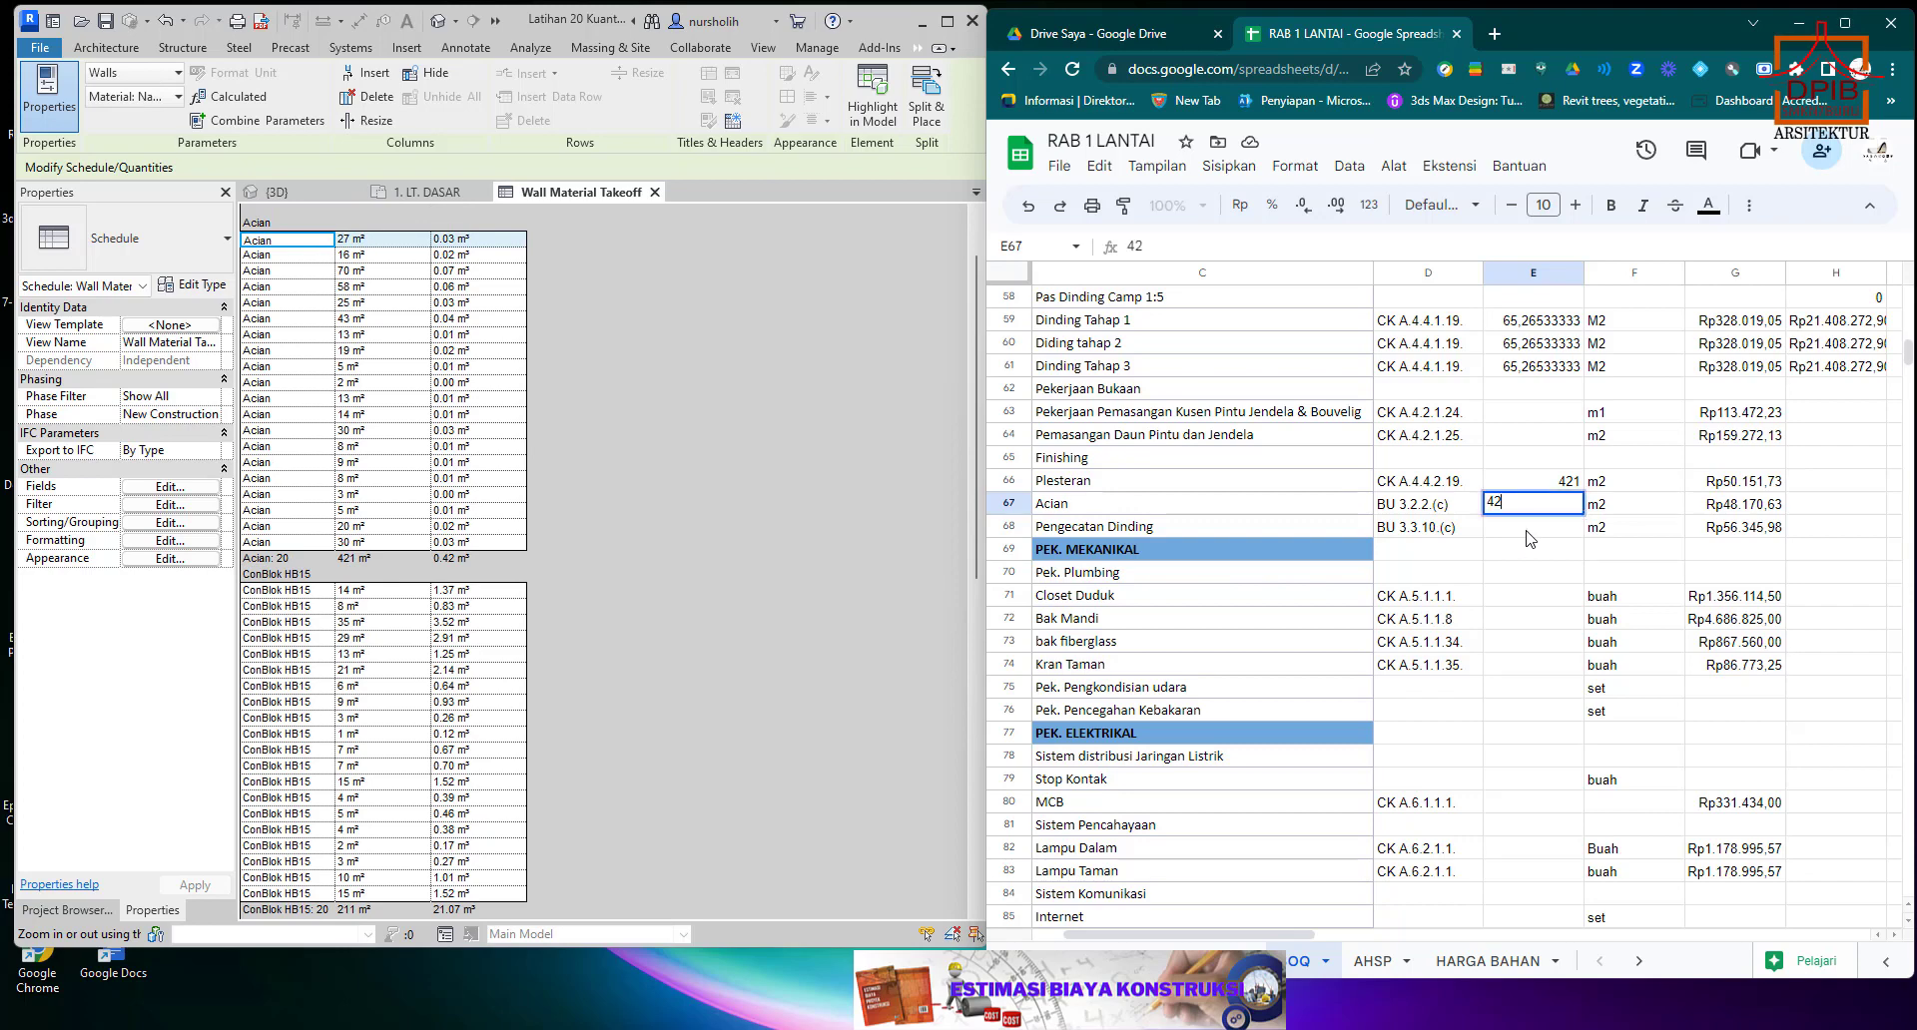
{"action": "type", "text": "1"}
{"action": "key", "text": "Return"}
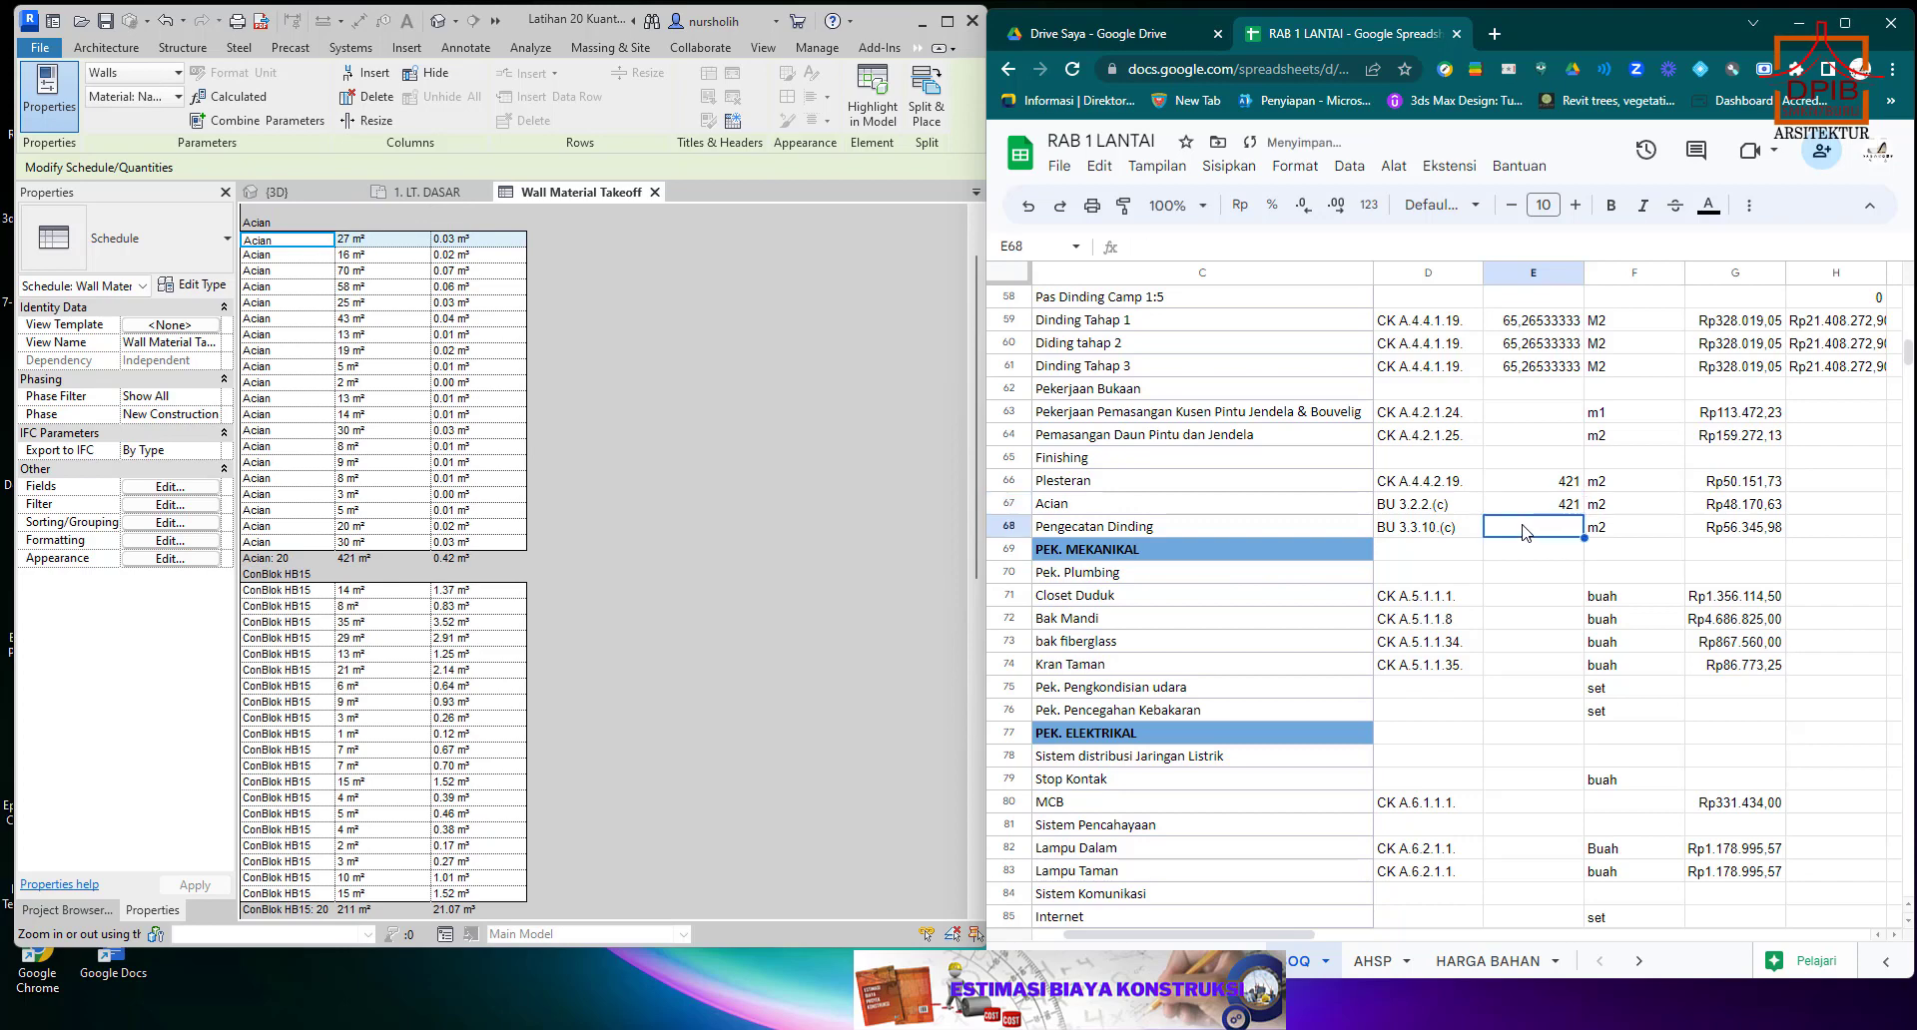
Set the Pengecatan Dinding quantity in E68 to 421 from the Pengecatan area in the Wall Material Takeoff.
{"action": "scroll", "coordinate": [347, 489], "scroll_direction": "down", "scroll_amount": 12}
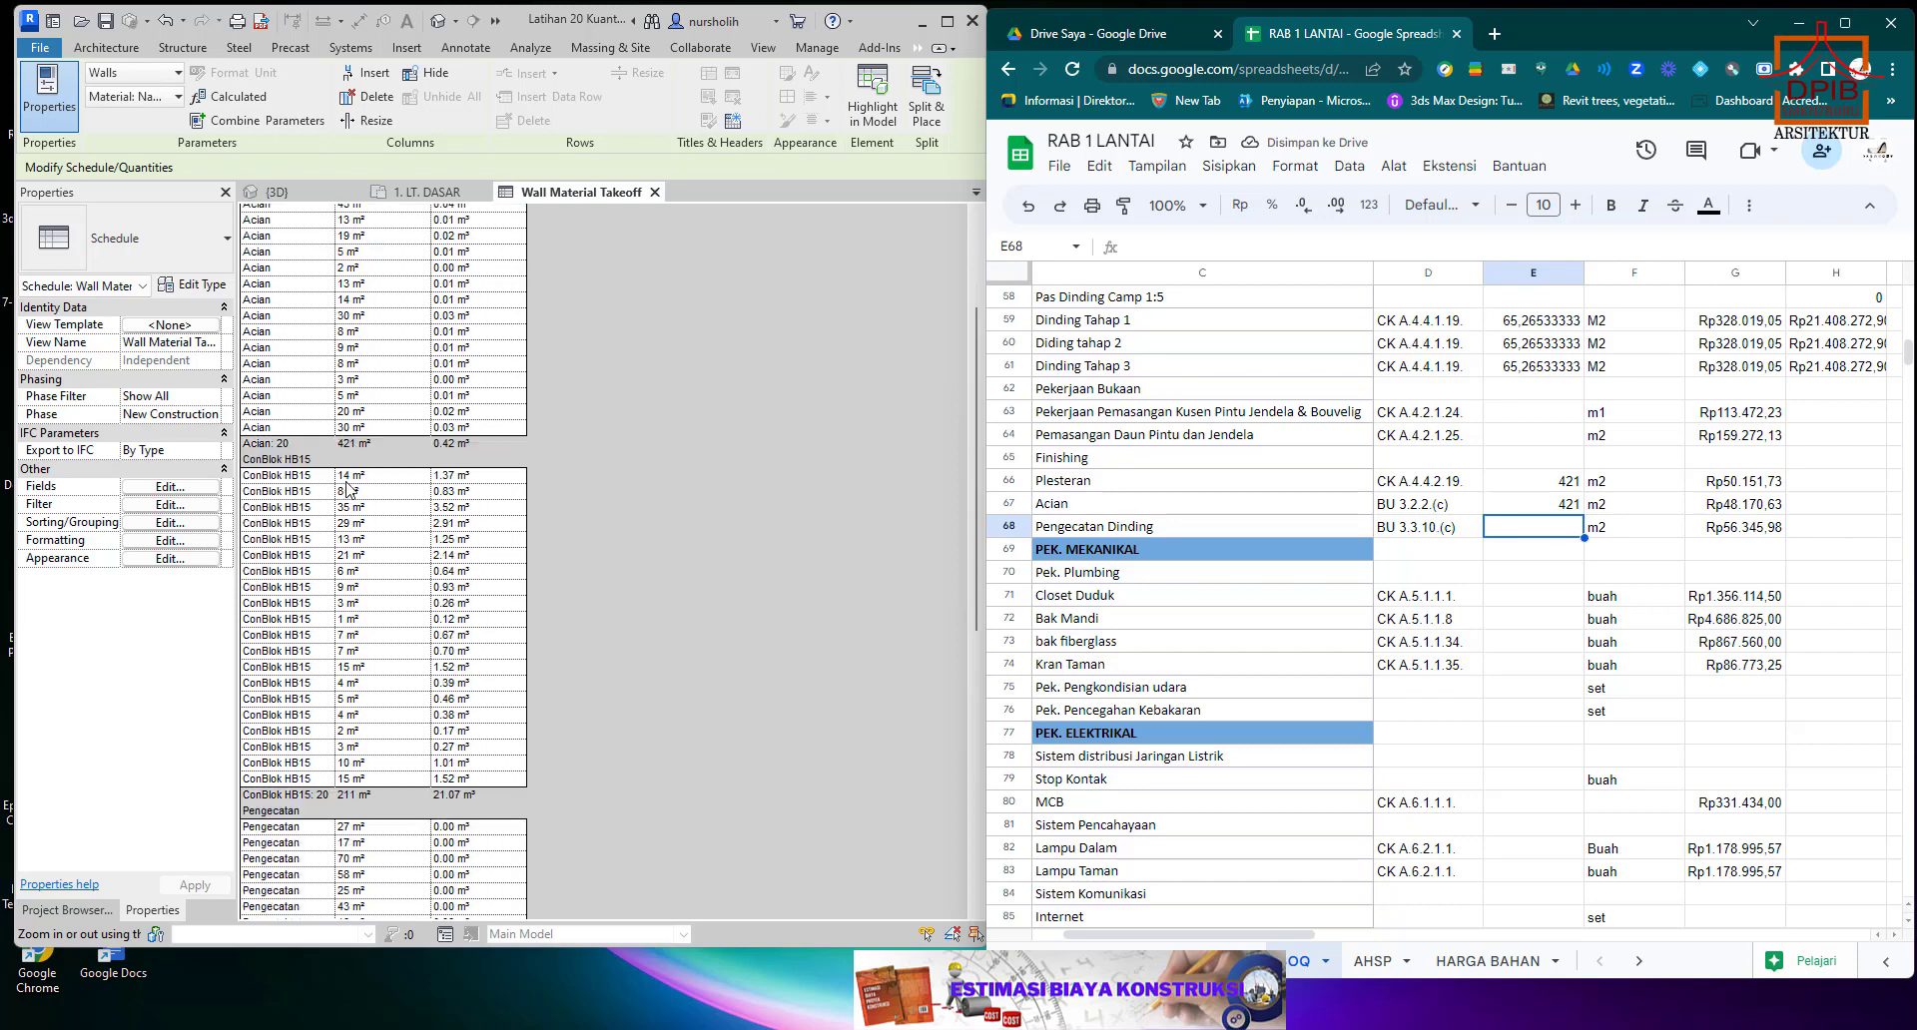
{"action": "scroll", "coordinate": [346, 488], "scroll_direction": "down", "scroll_amount": 3}
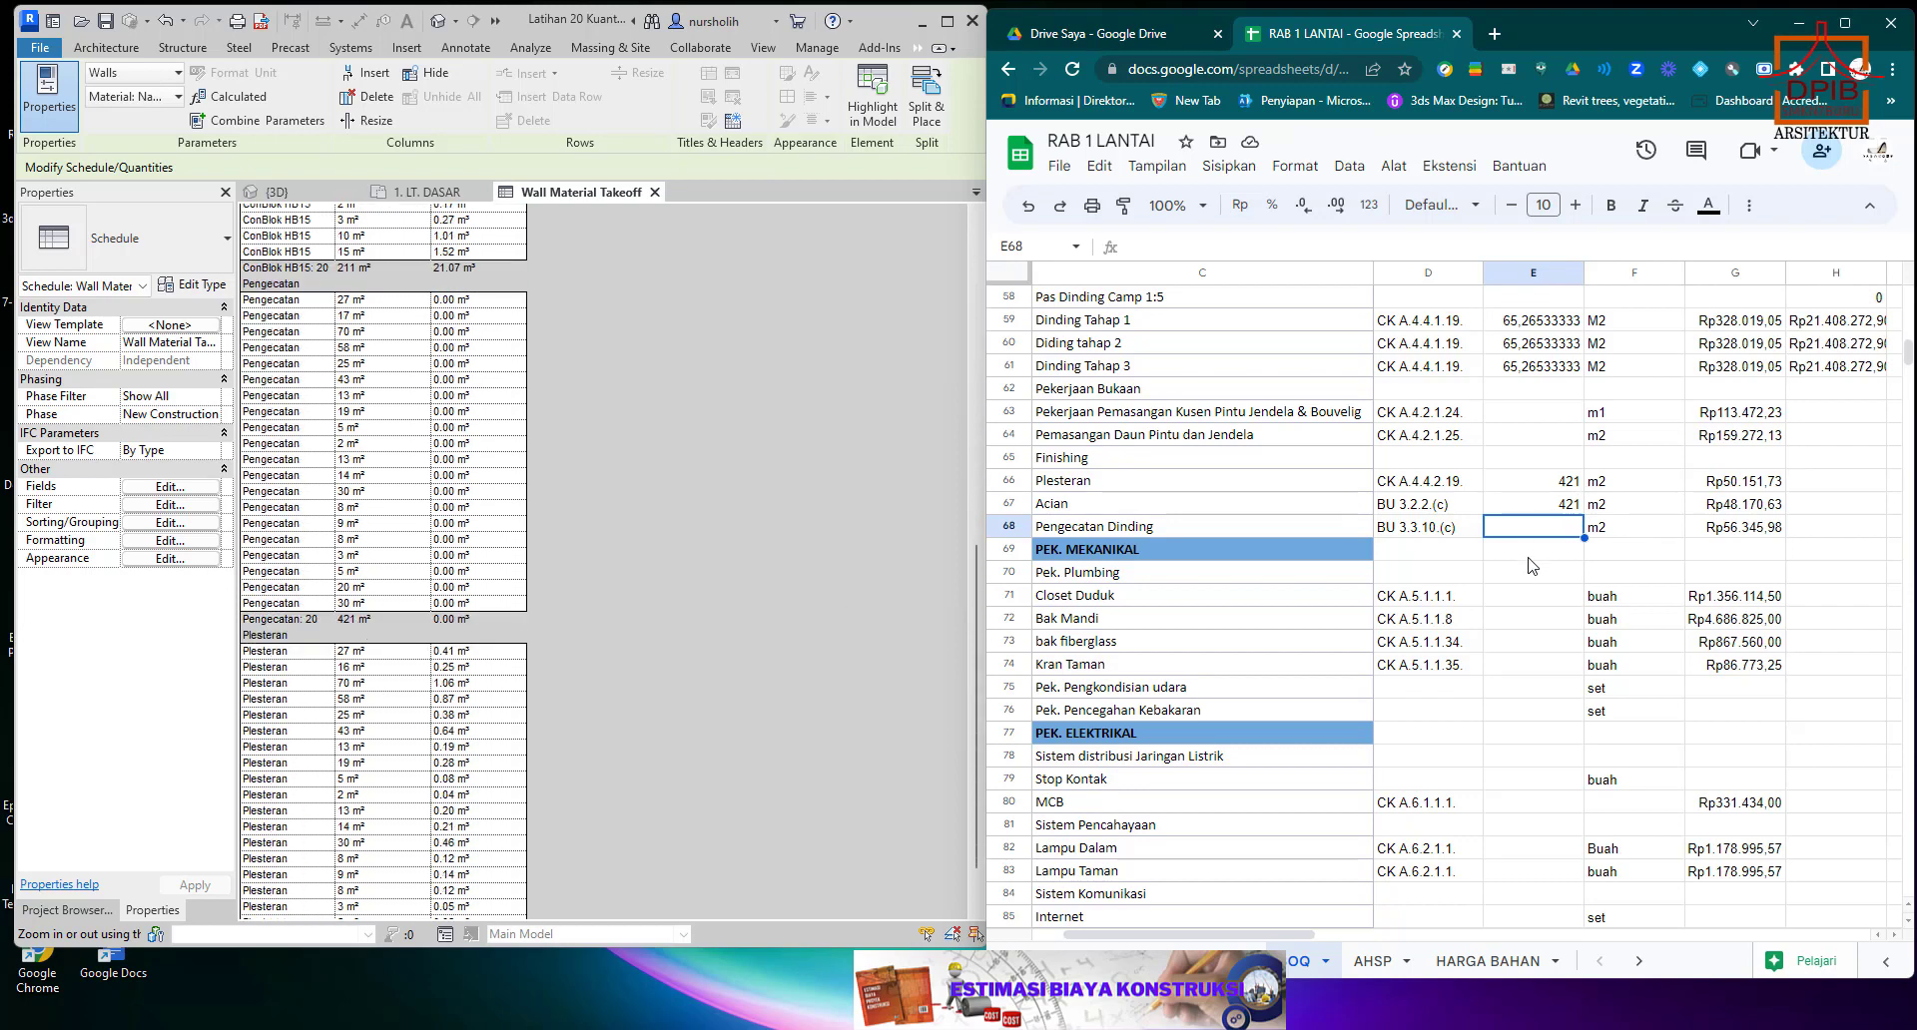
{"action": "type", "text": "421"}
{"action": "key", "text": "Return"}
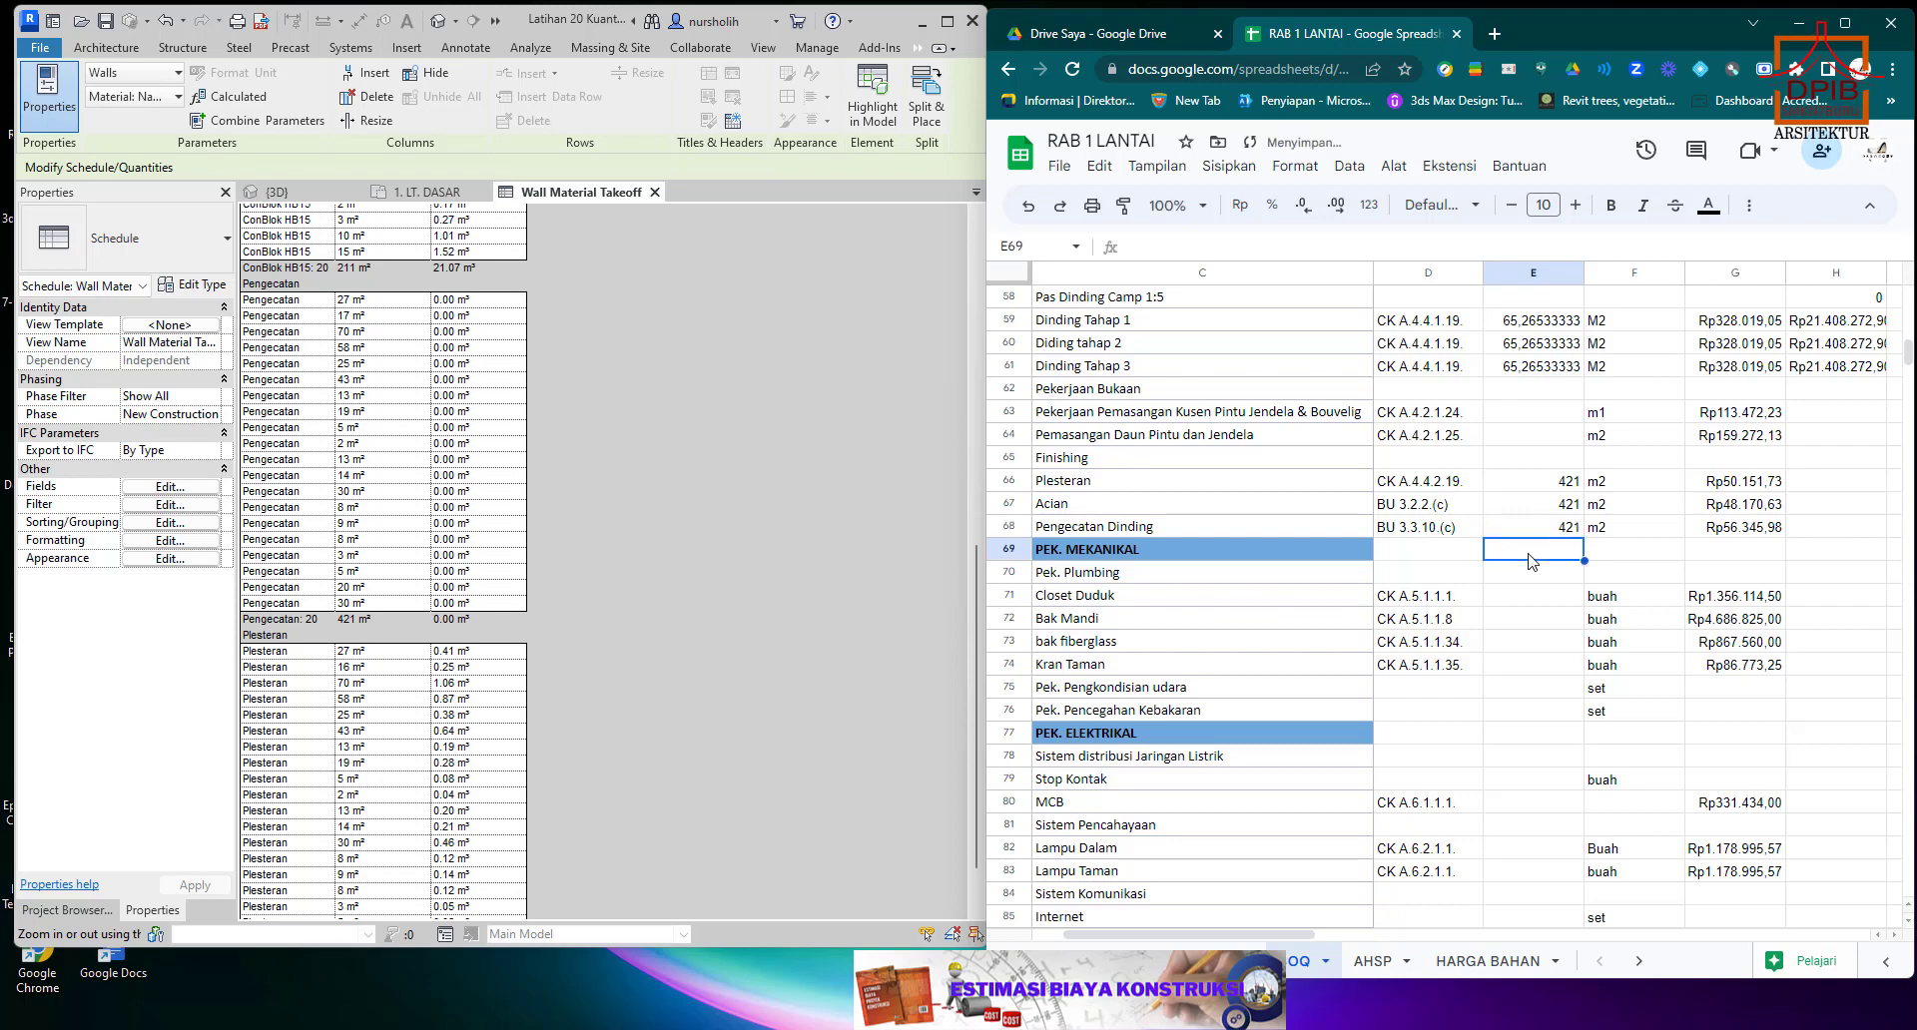
Fill the total price formula from H61 down to H83.
{"action": "left_click", "coordinate": [1869, 367]}
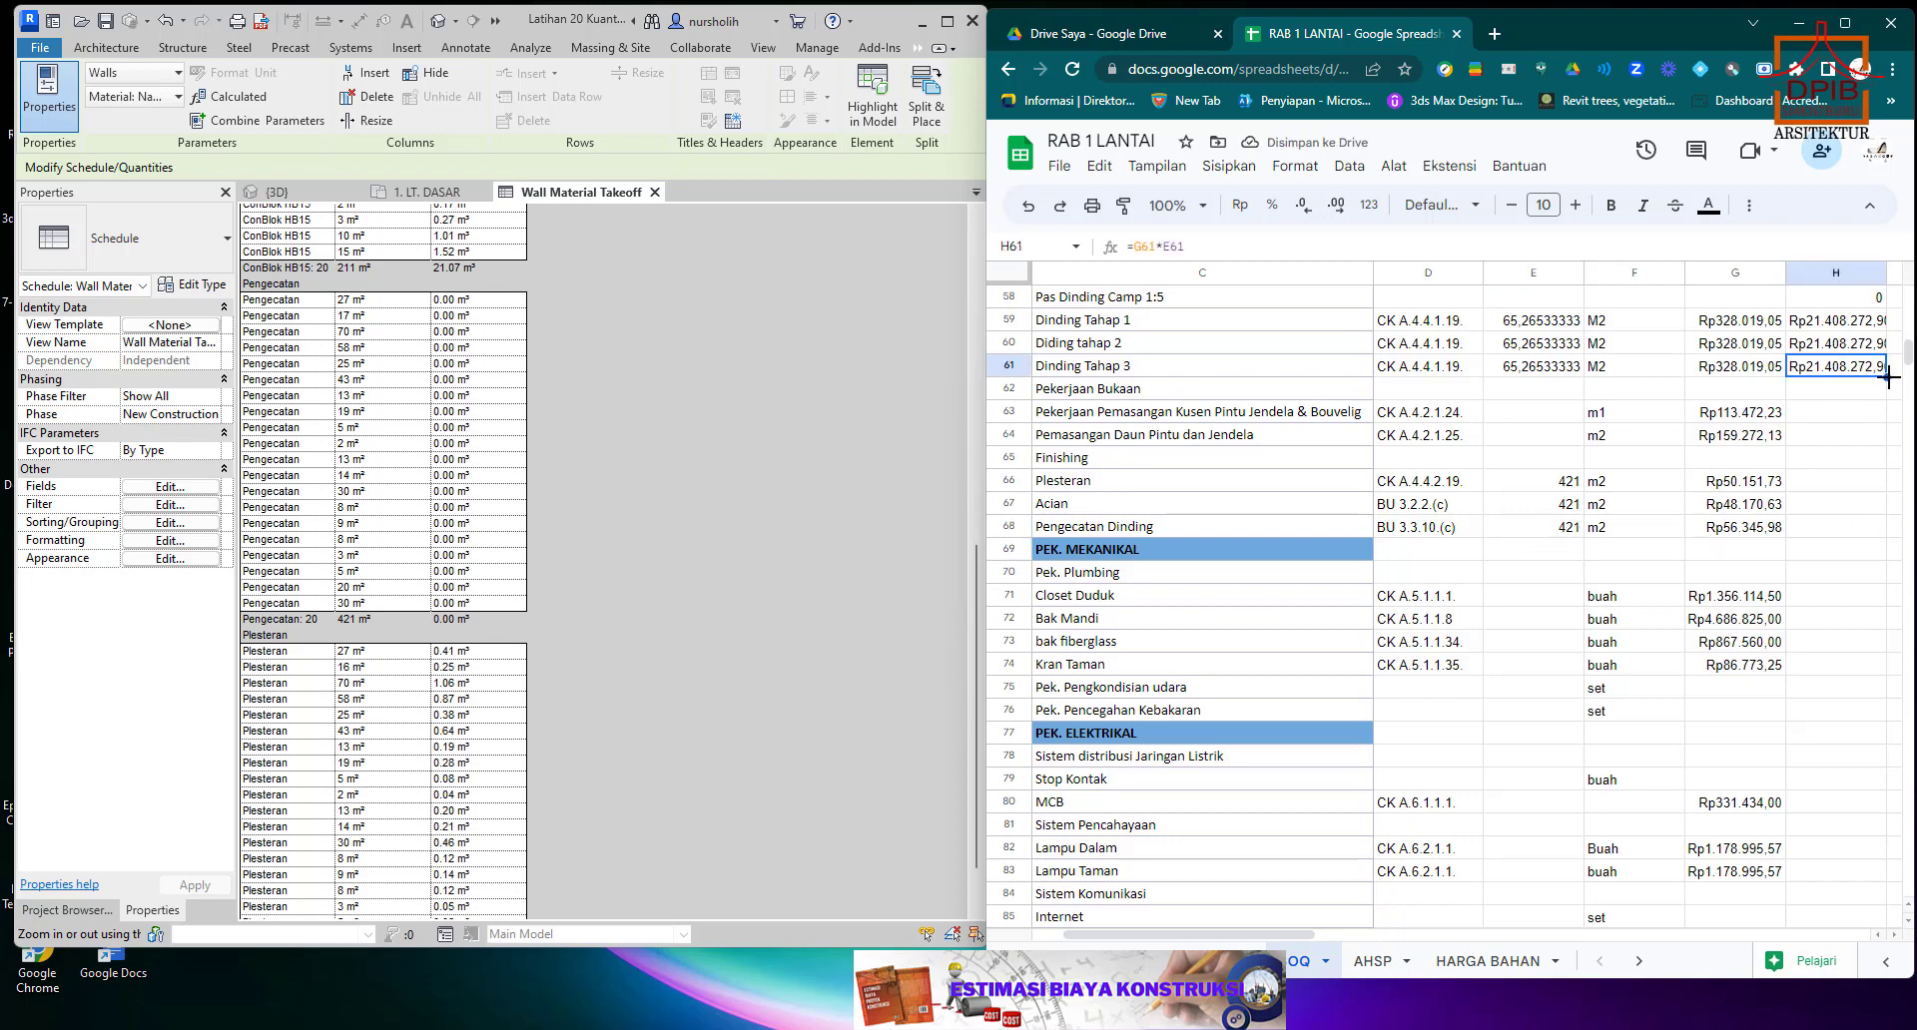
{"action": "left_click_drag", "start_coordinate": [1887, 377], "coordinate": [1531, 875]}
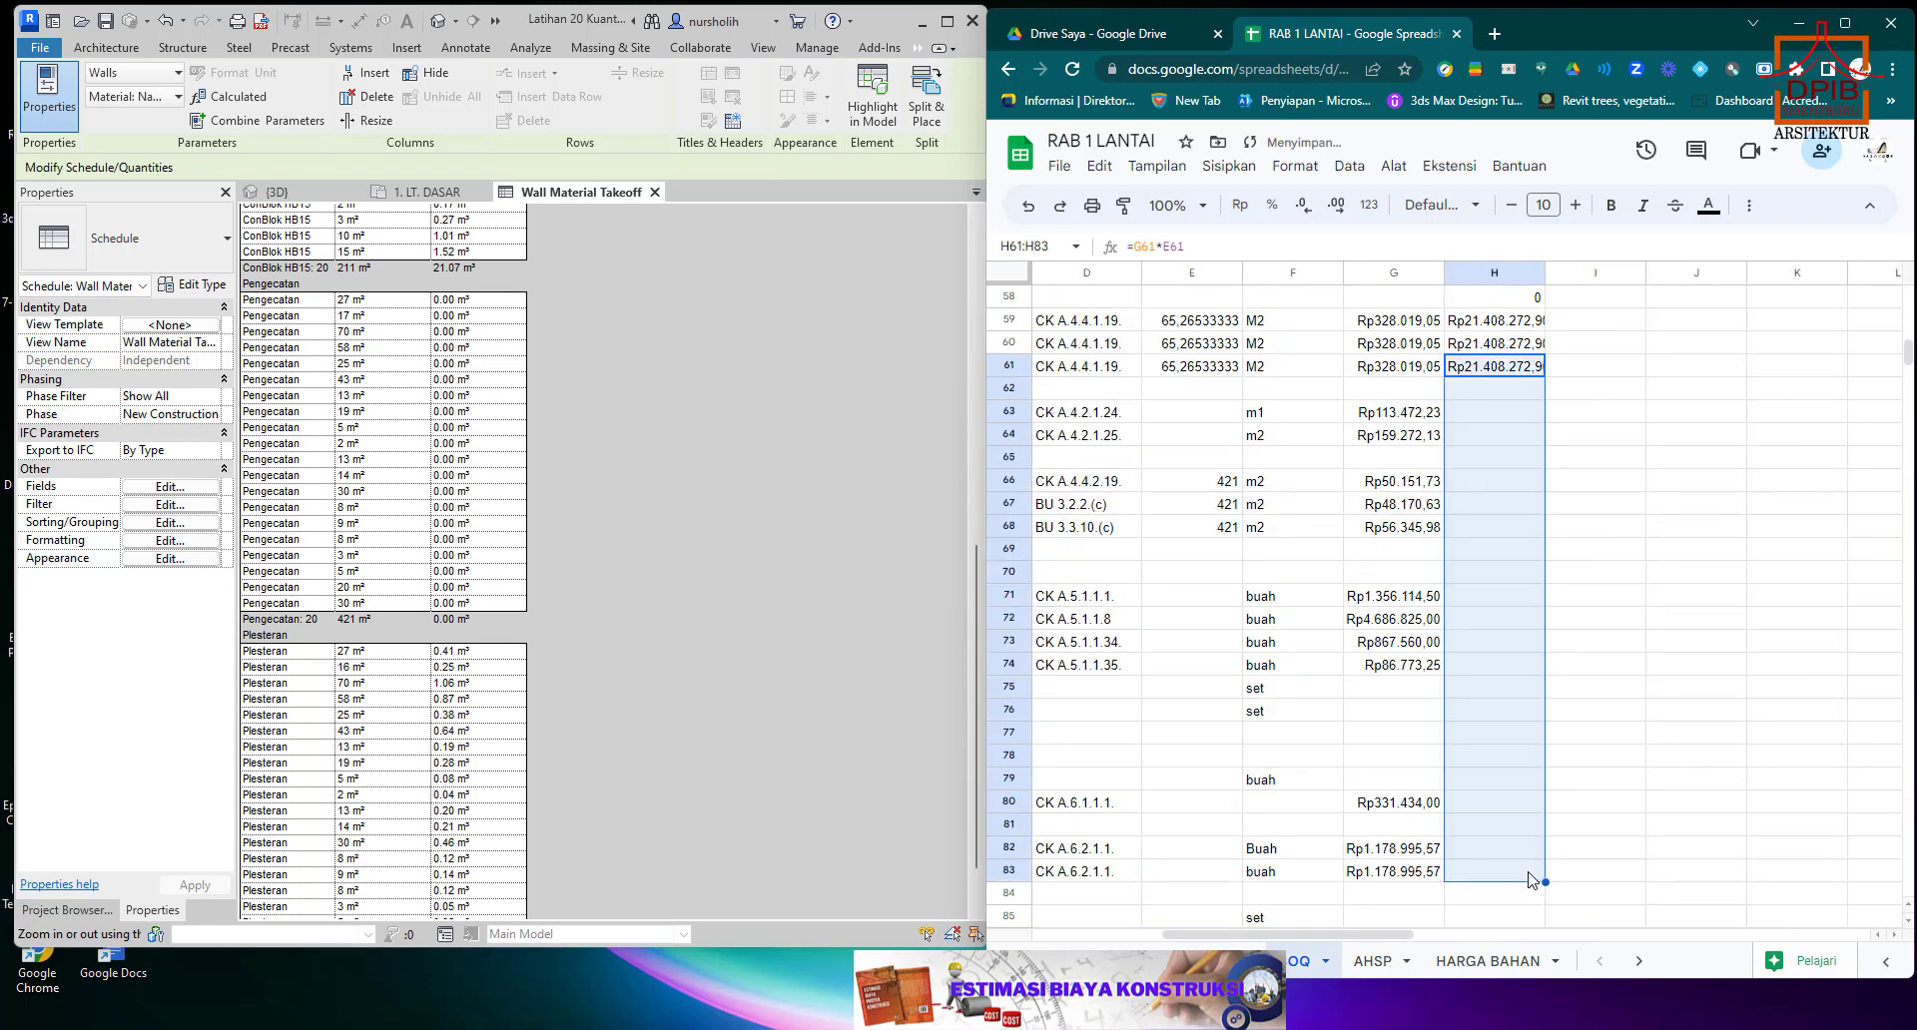
{"action": "scroll", "coordinate": [1526, 888], "scroll_direction": "up", "scroll_amount": 4}
{"action": "scroll", "coordinate": [1520, 917], "scroll_direction": "left", "scroll_amount": 3}
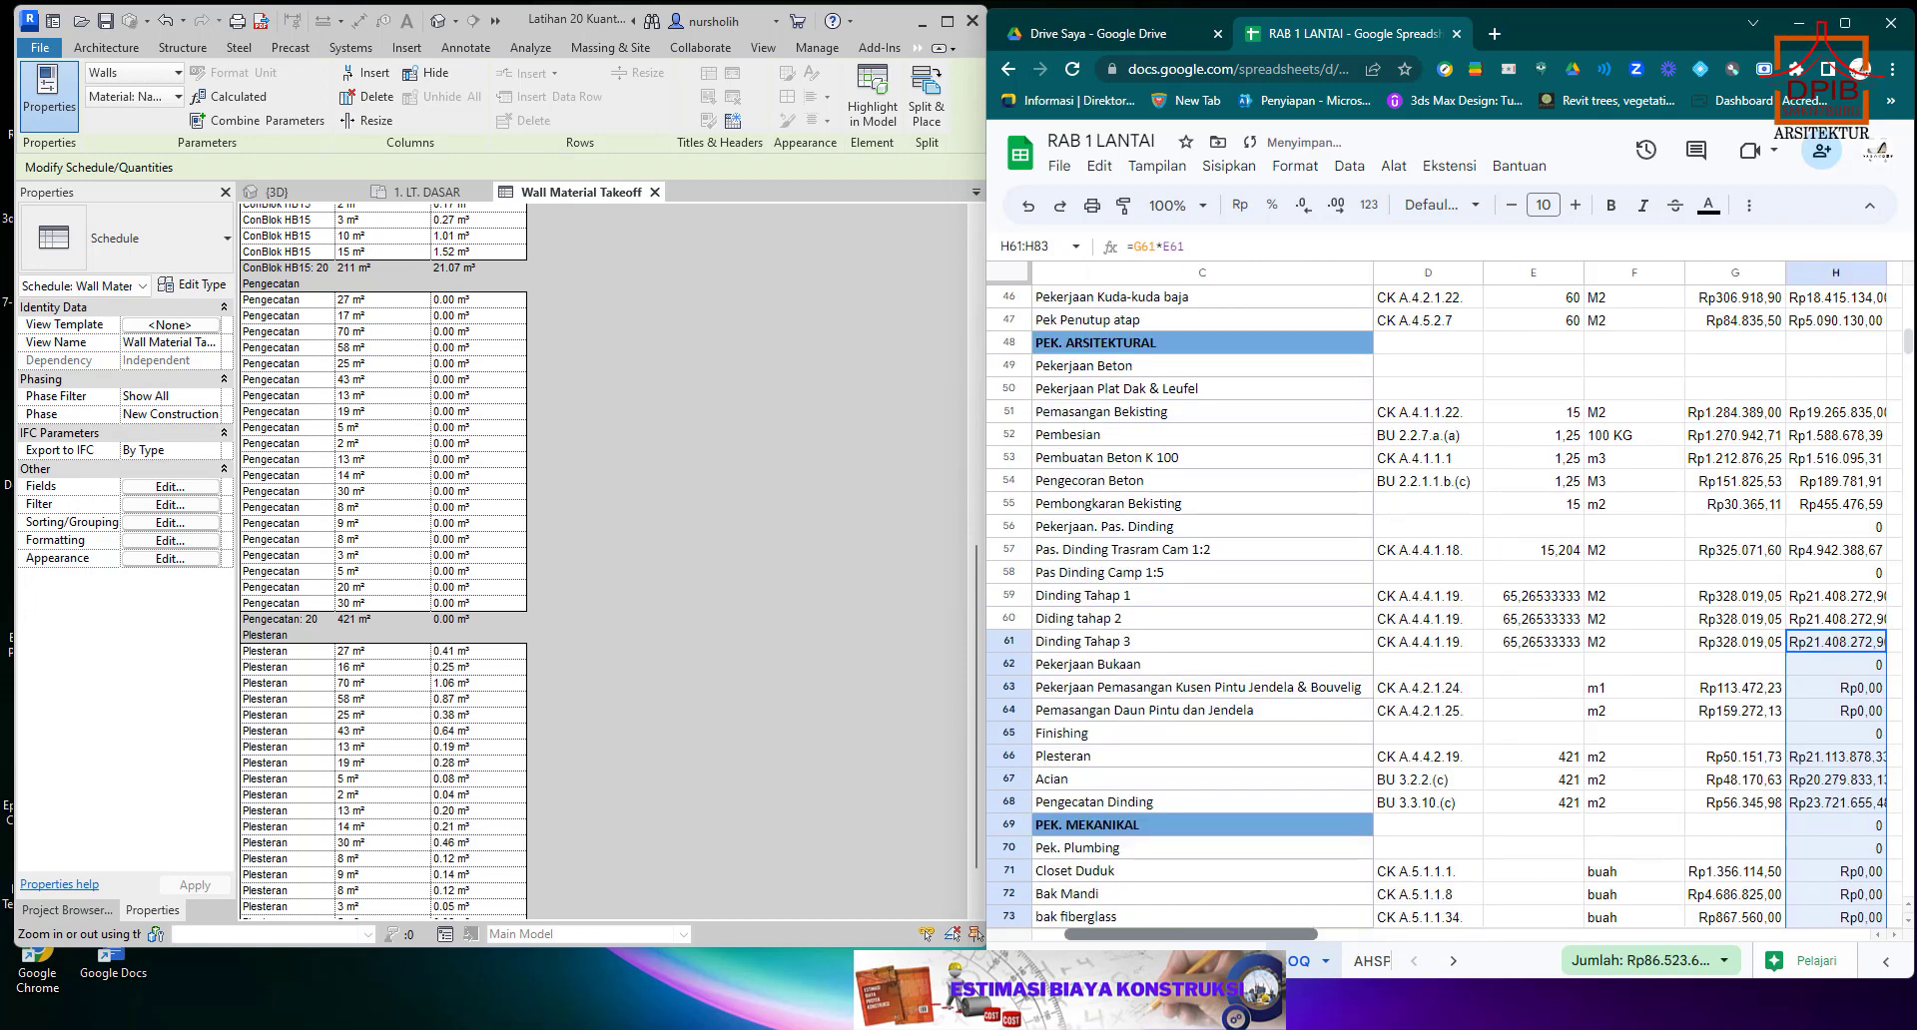
Clear the zero totals in H56, H58, H62 and H65 beside the heading rows.
{"action": "left_click", "coordinate": [1870, 530]}
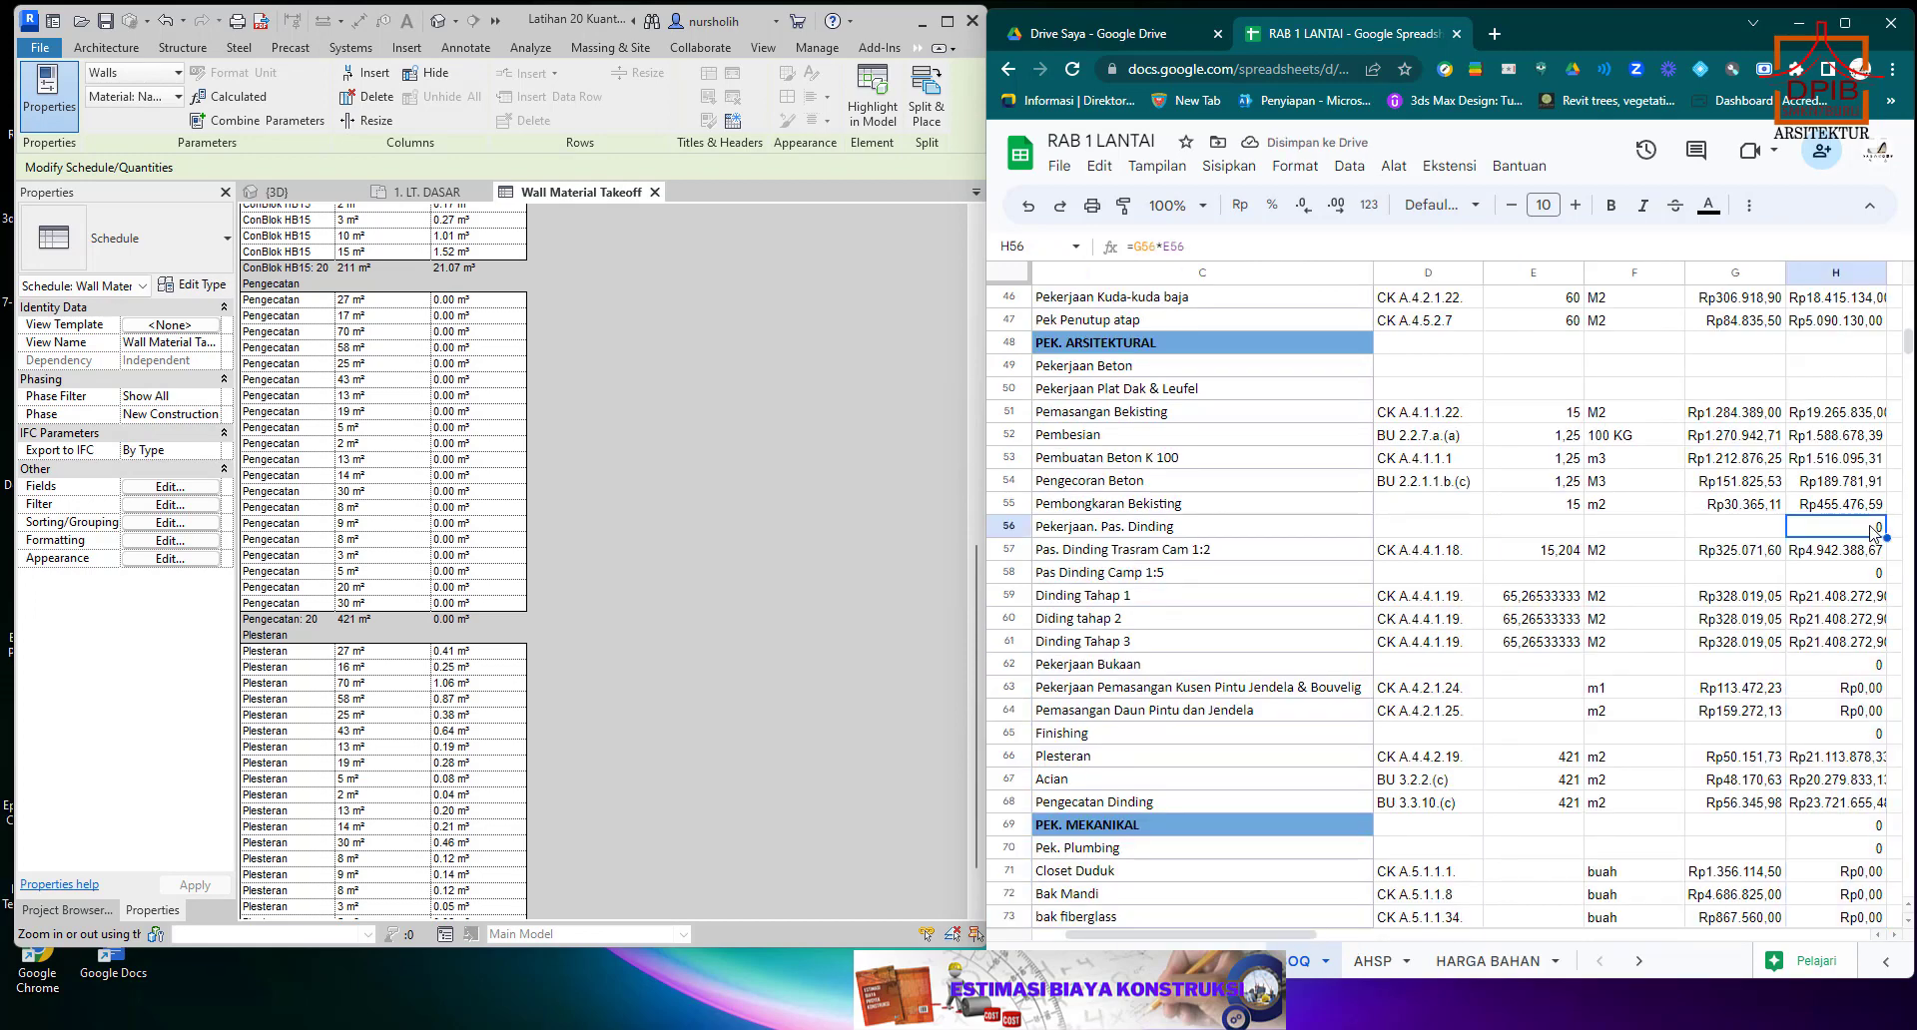
{"action": "key", "text": "Delete"}
{"action": "left_click", "coordinate": [1871, 573]}
{"action": "key", "text": "Delete"}
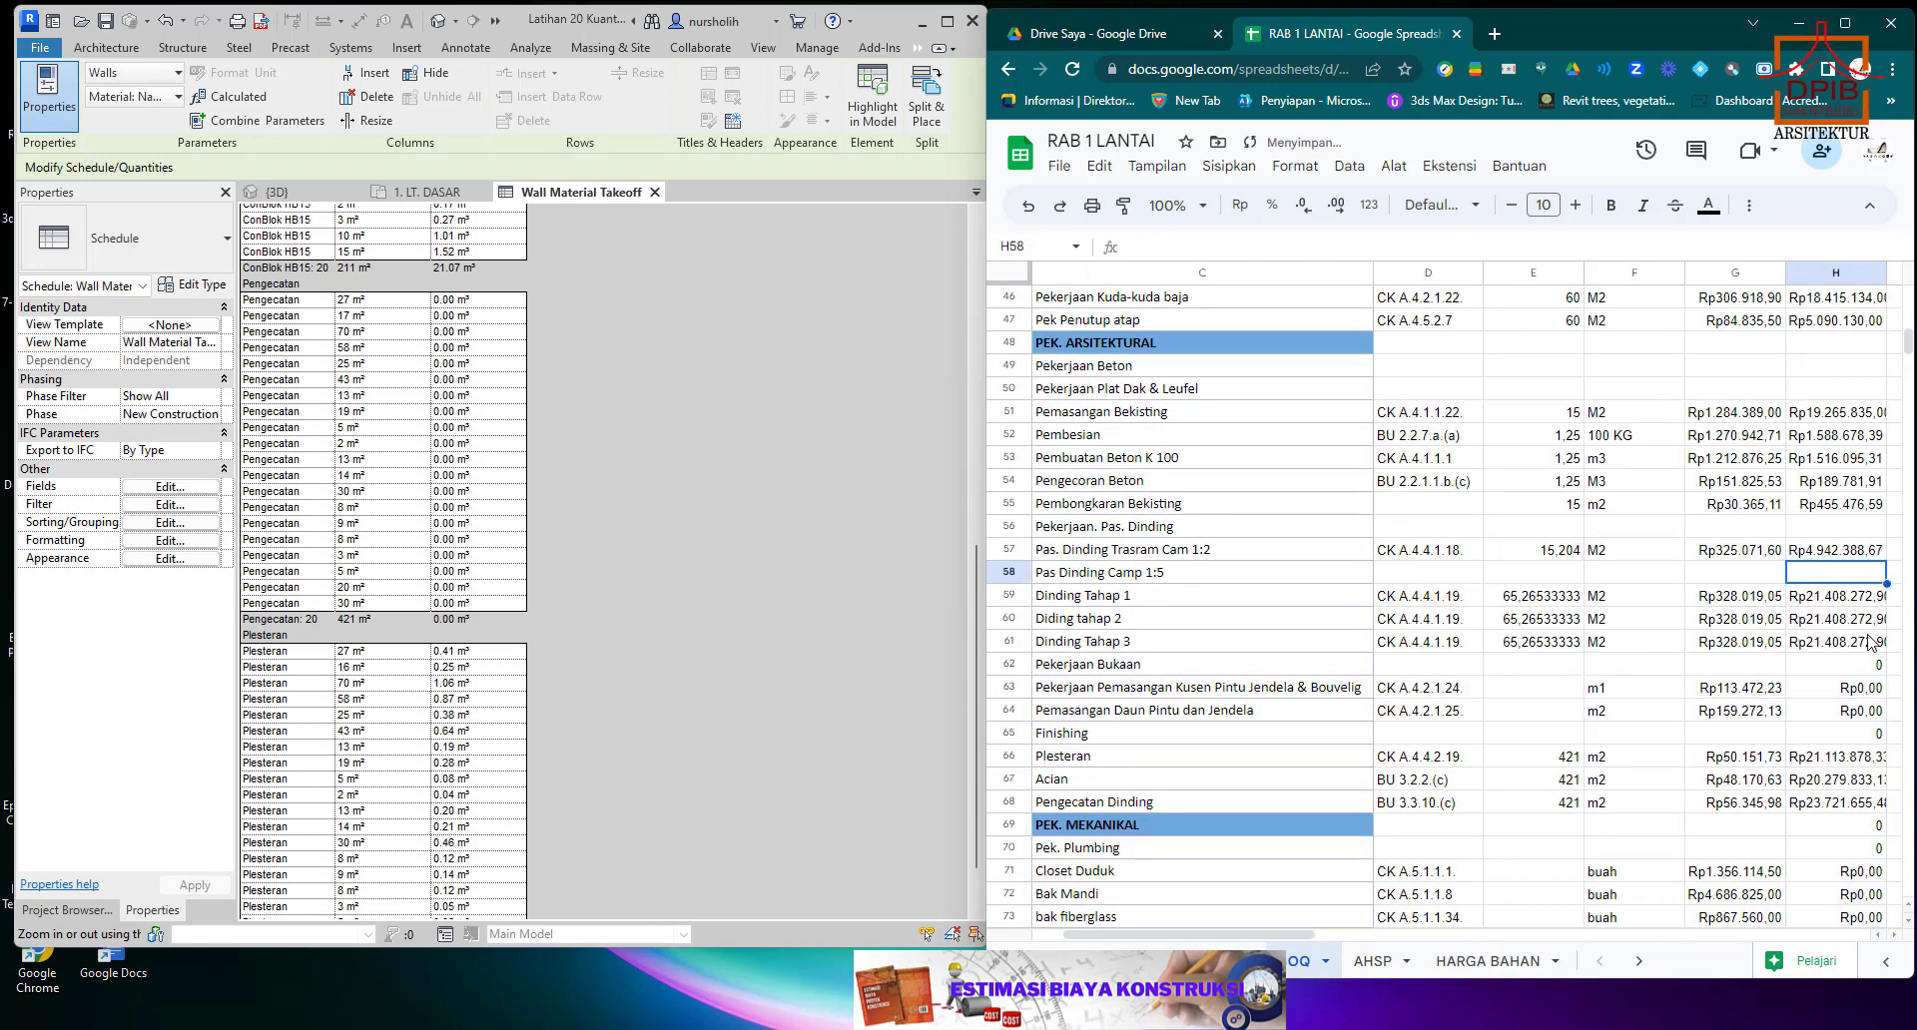
{"action": "left_click", "coordinate": [1870, 663]}
{"action": "key", "text": "Delete"}
{"action": "left_click", "coordinate": [1873, 734]}
{"action": "key", "text": "Delete"}
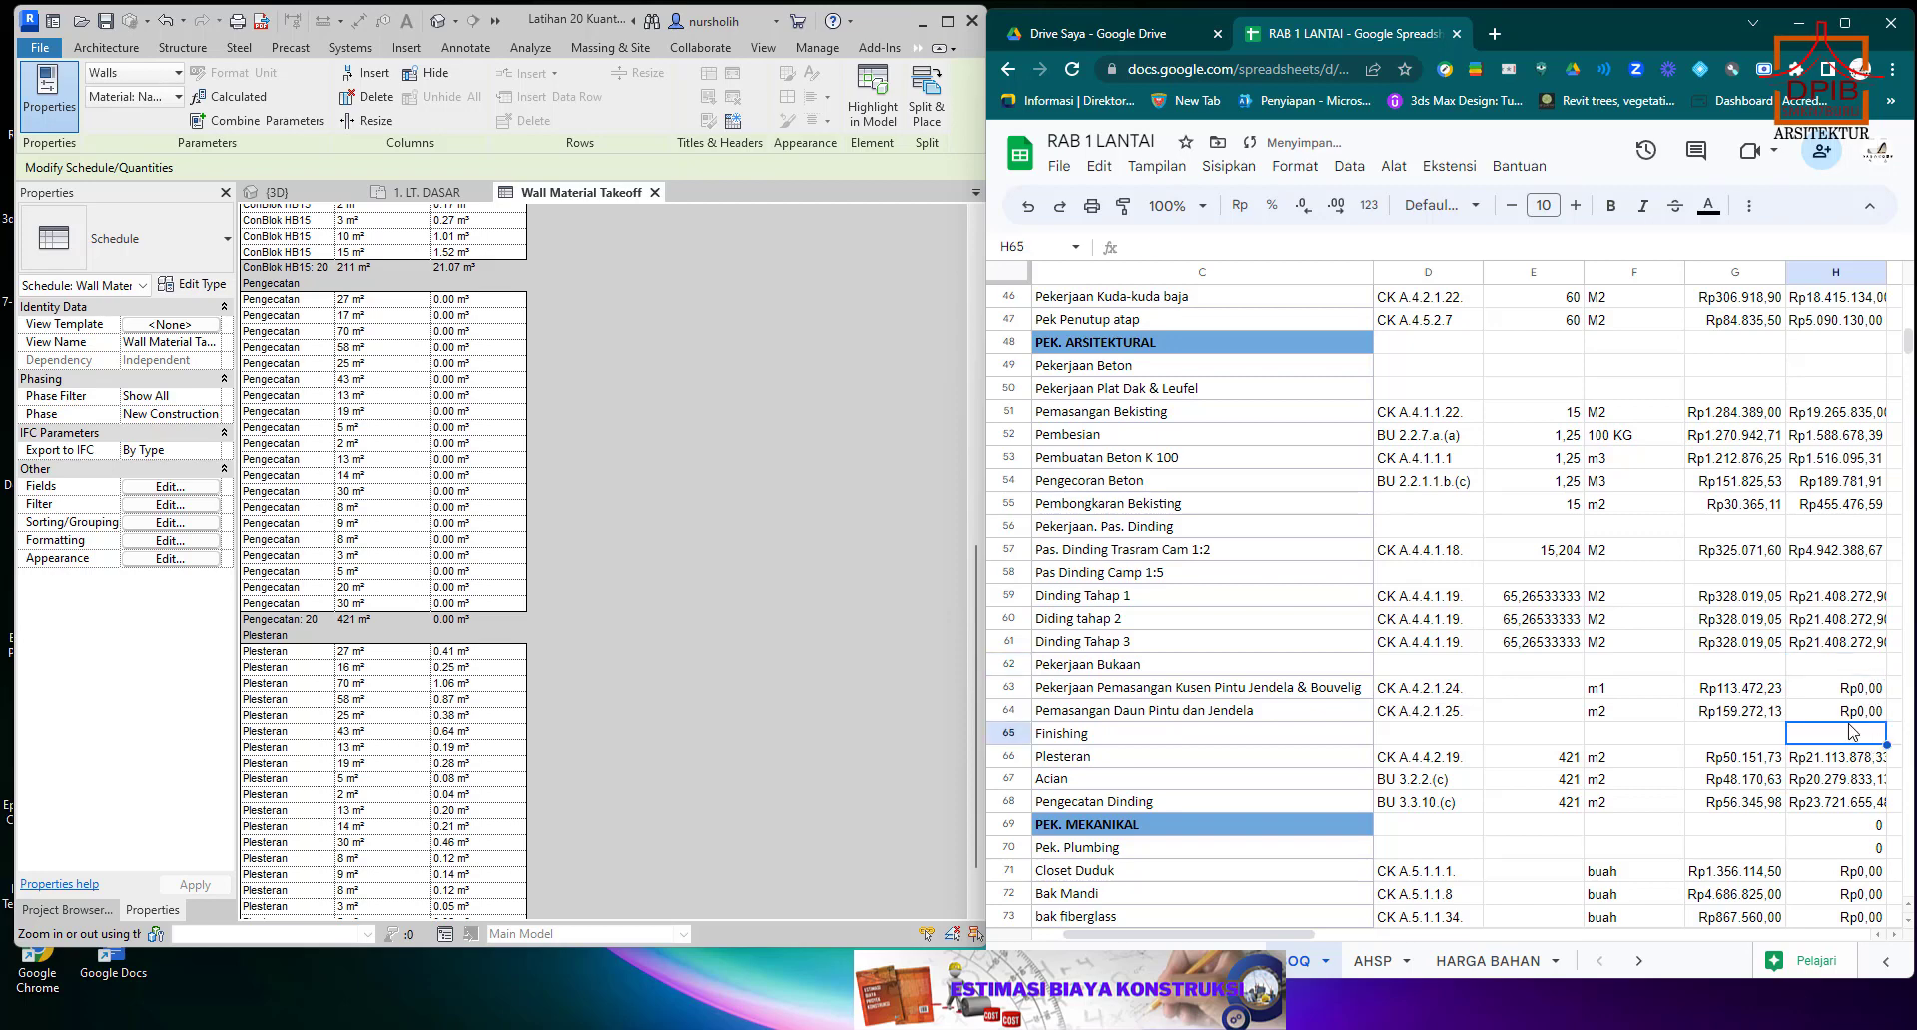
Review the unit of the door and window frame item in row 63 and the unfilled mechanical and electrical rows.
{"action": "scroll", "coordinate": [1855, 735], "scroll_direction": "down", "scroll_amount": 2}
{"action": "scroll", "coordinate": [1851, 730], "scroll_direction": "down", "scroll_amount": 1}
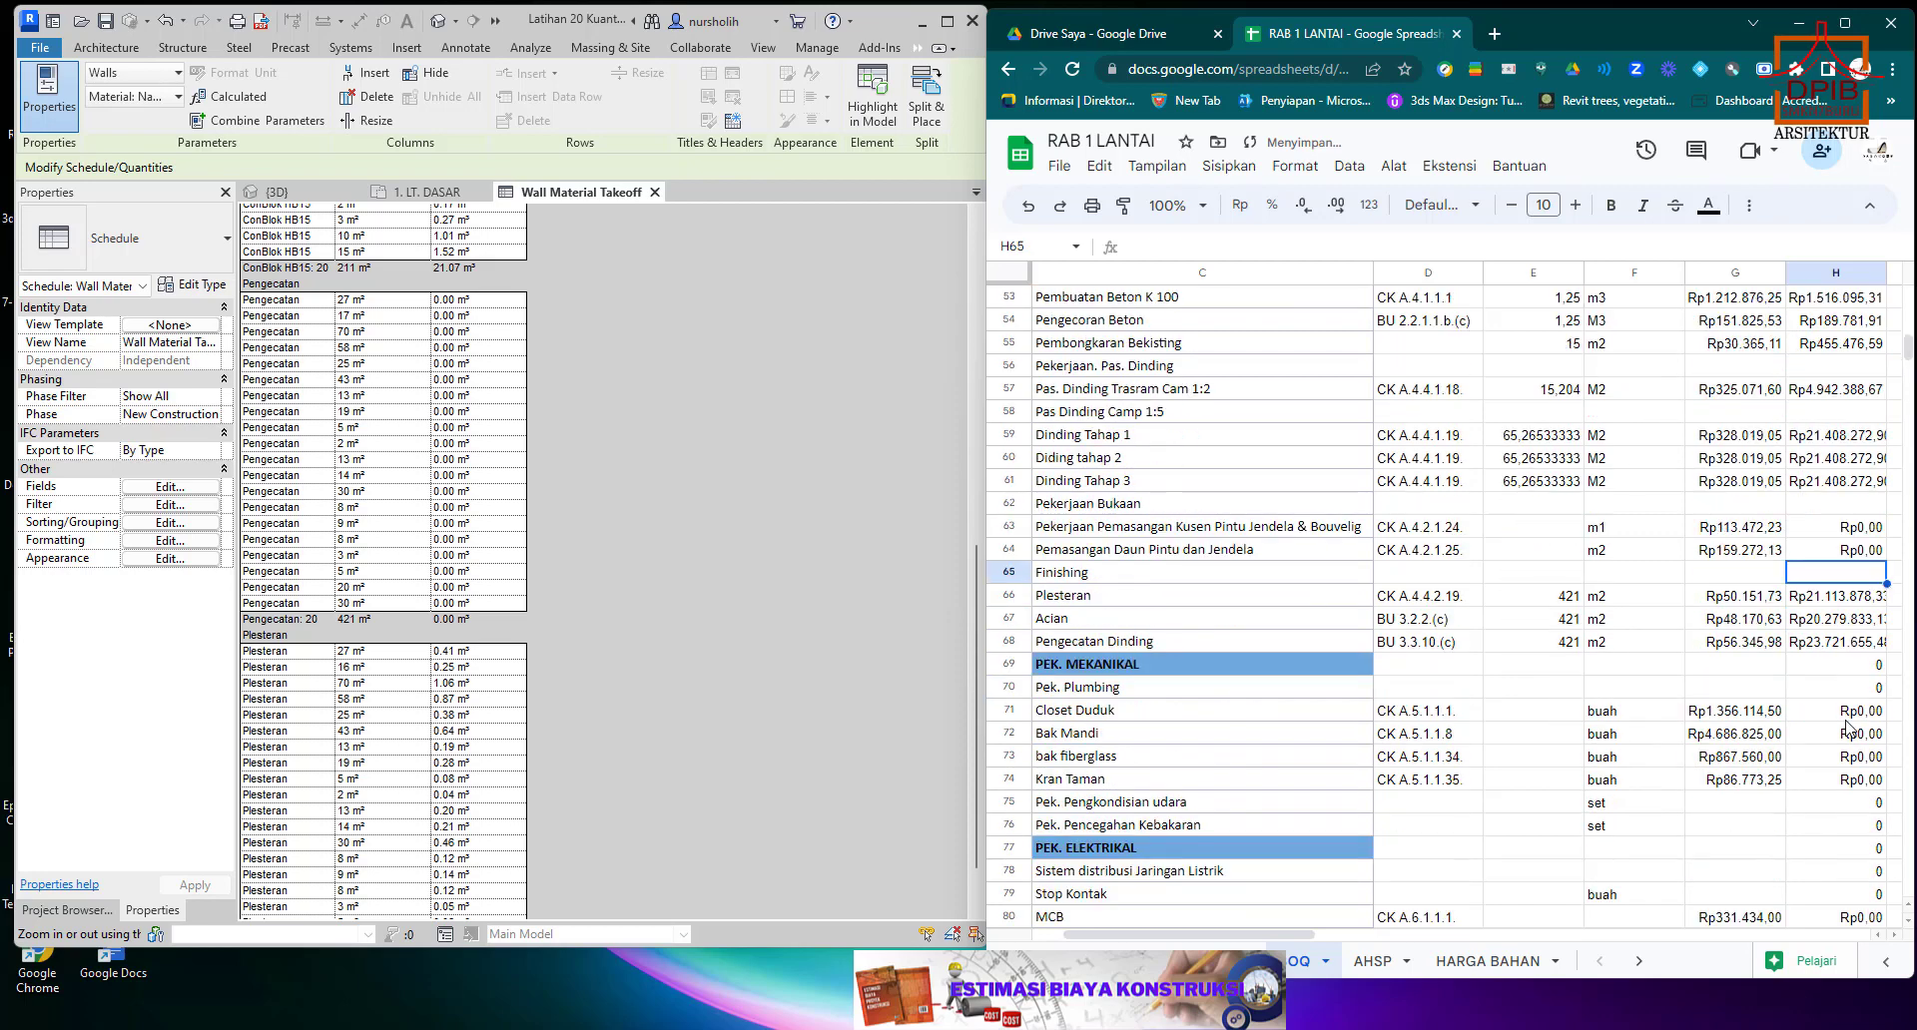
{"action": "left_click", "coordinate": [1235, 533]}
{"action": "left_click", "coordinate": [1615, 529]}
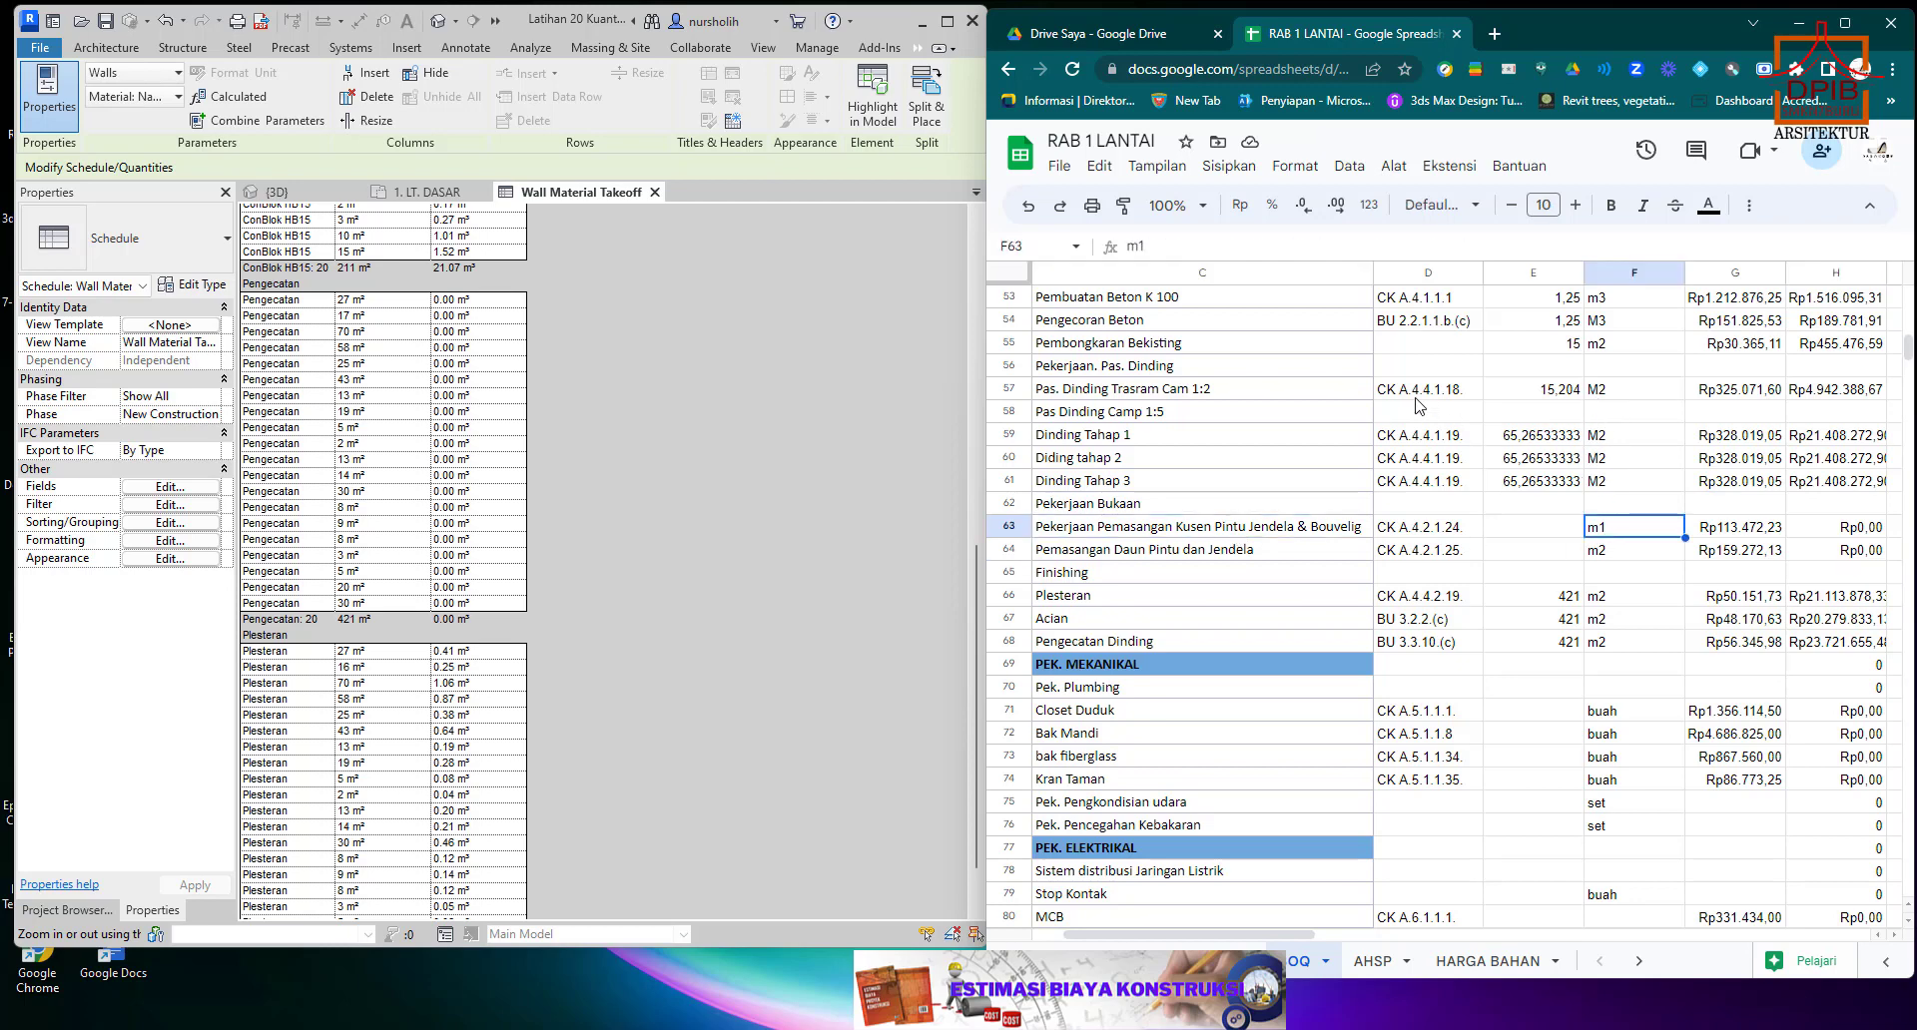
{"action": "scroll", "coordinate": [1579, 555], "scroll_direction": "down", "scroll_amount": 2}
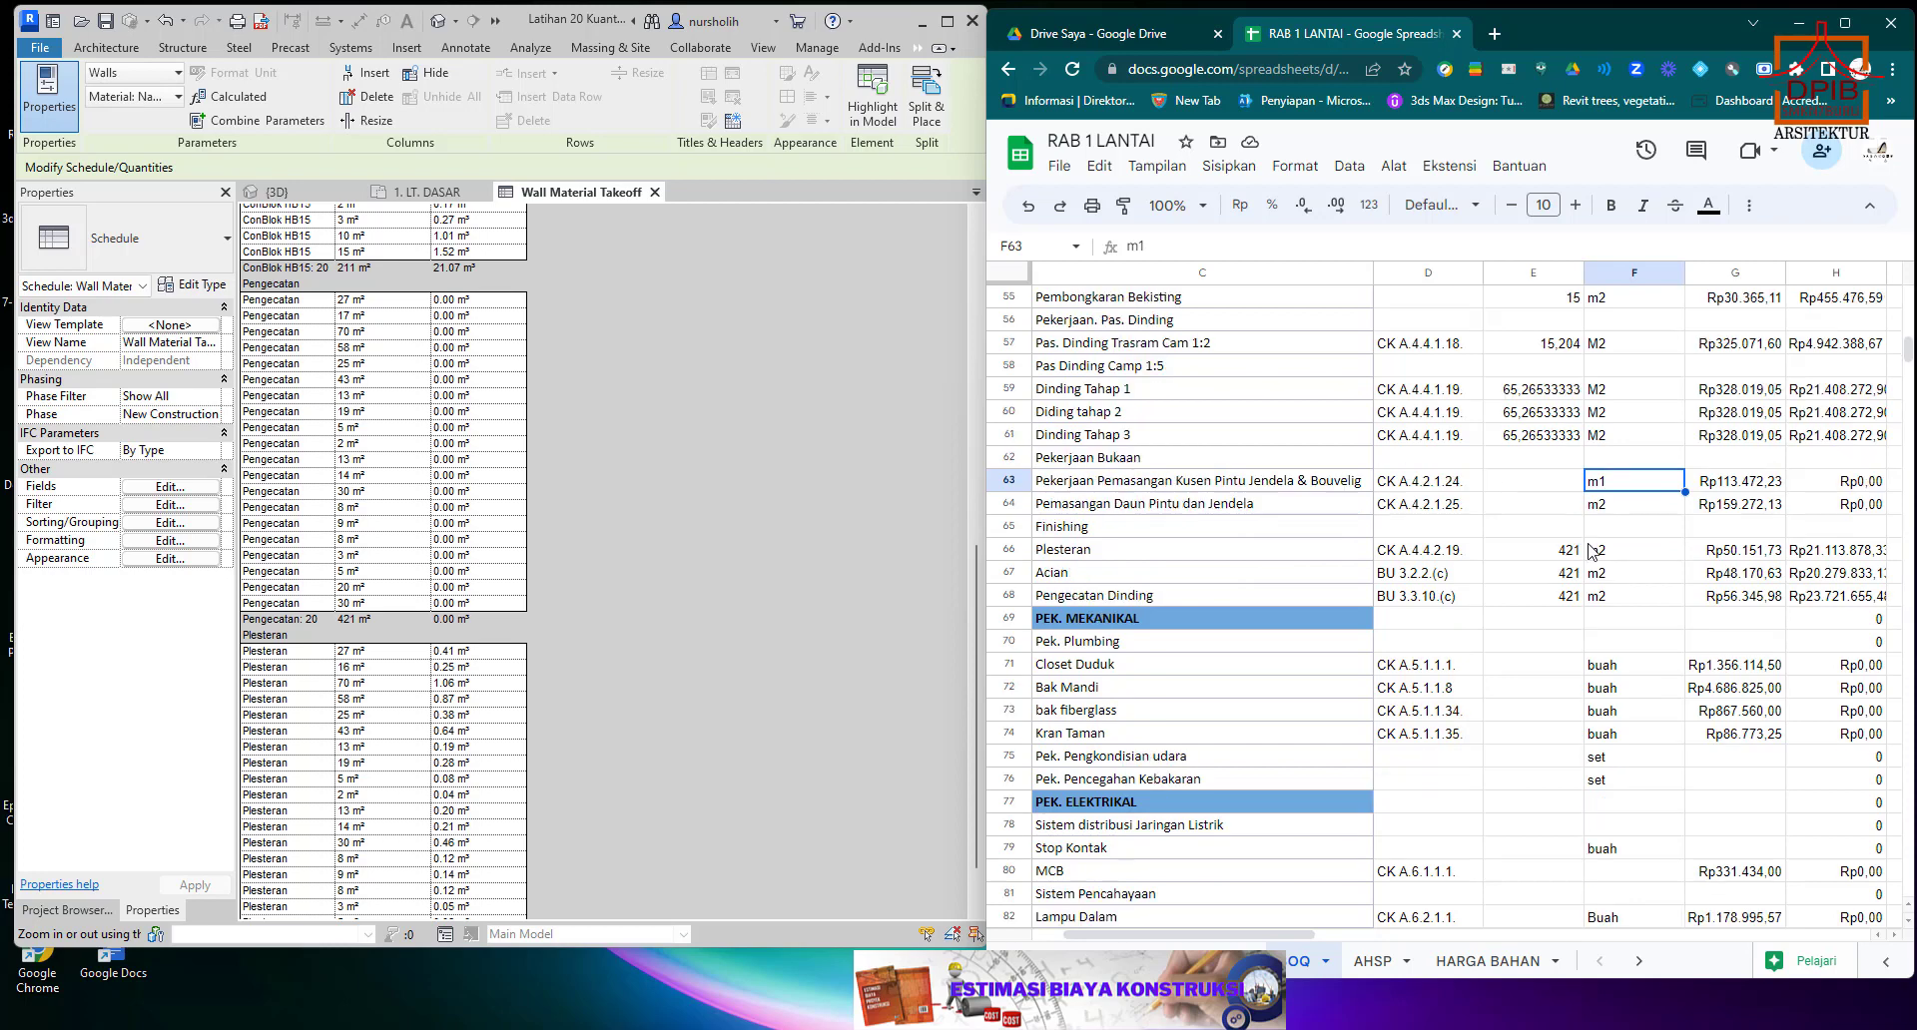
{"action": "scroll", "coordinate": [1340, 564], "scroll_direction": "down", "scroll_amount": 1}
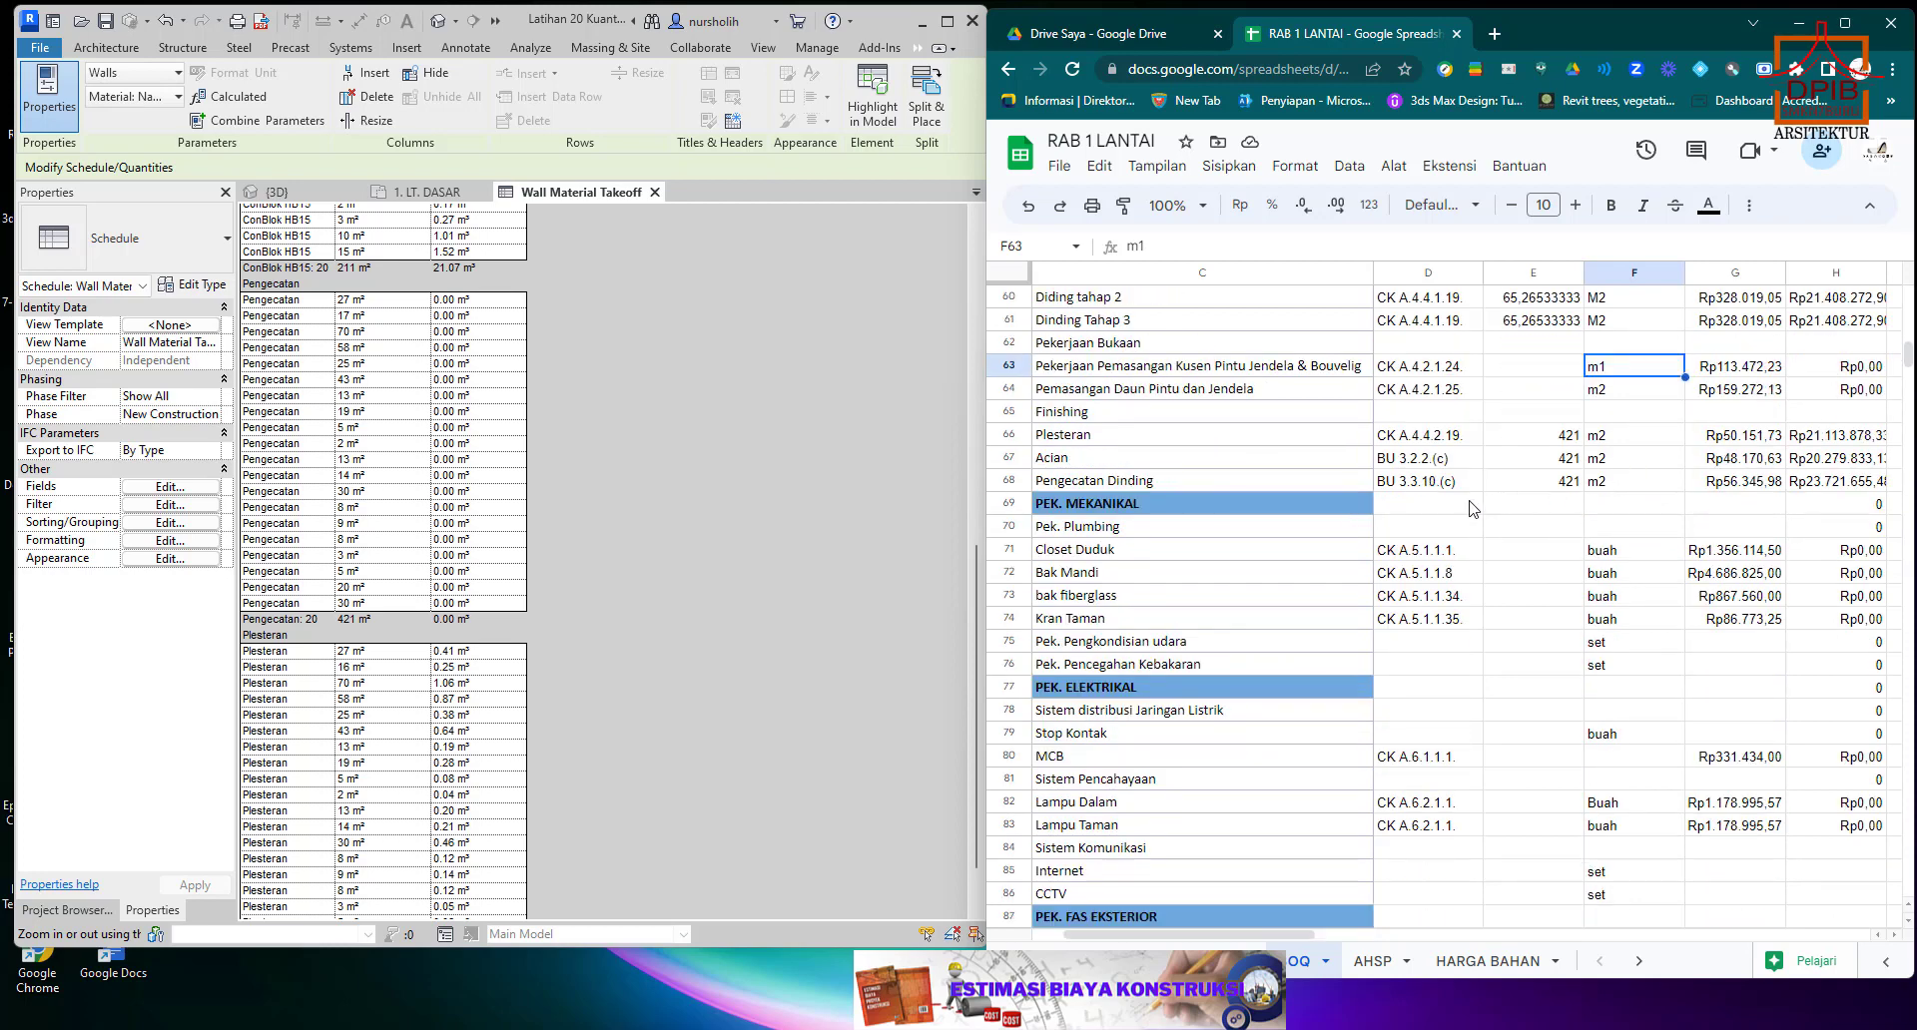
{"action": "scroll", "coordinate": [1367, 537], "scroll_direction": "down", "scroll_amount": 1}
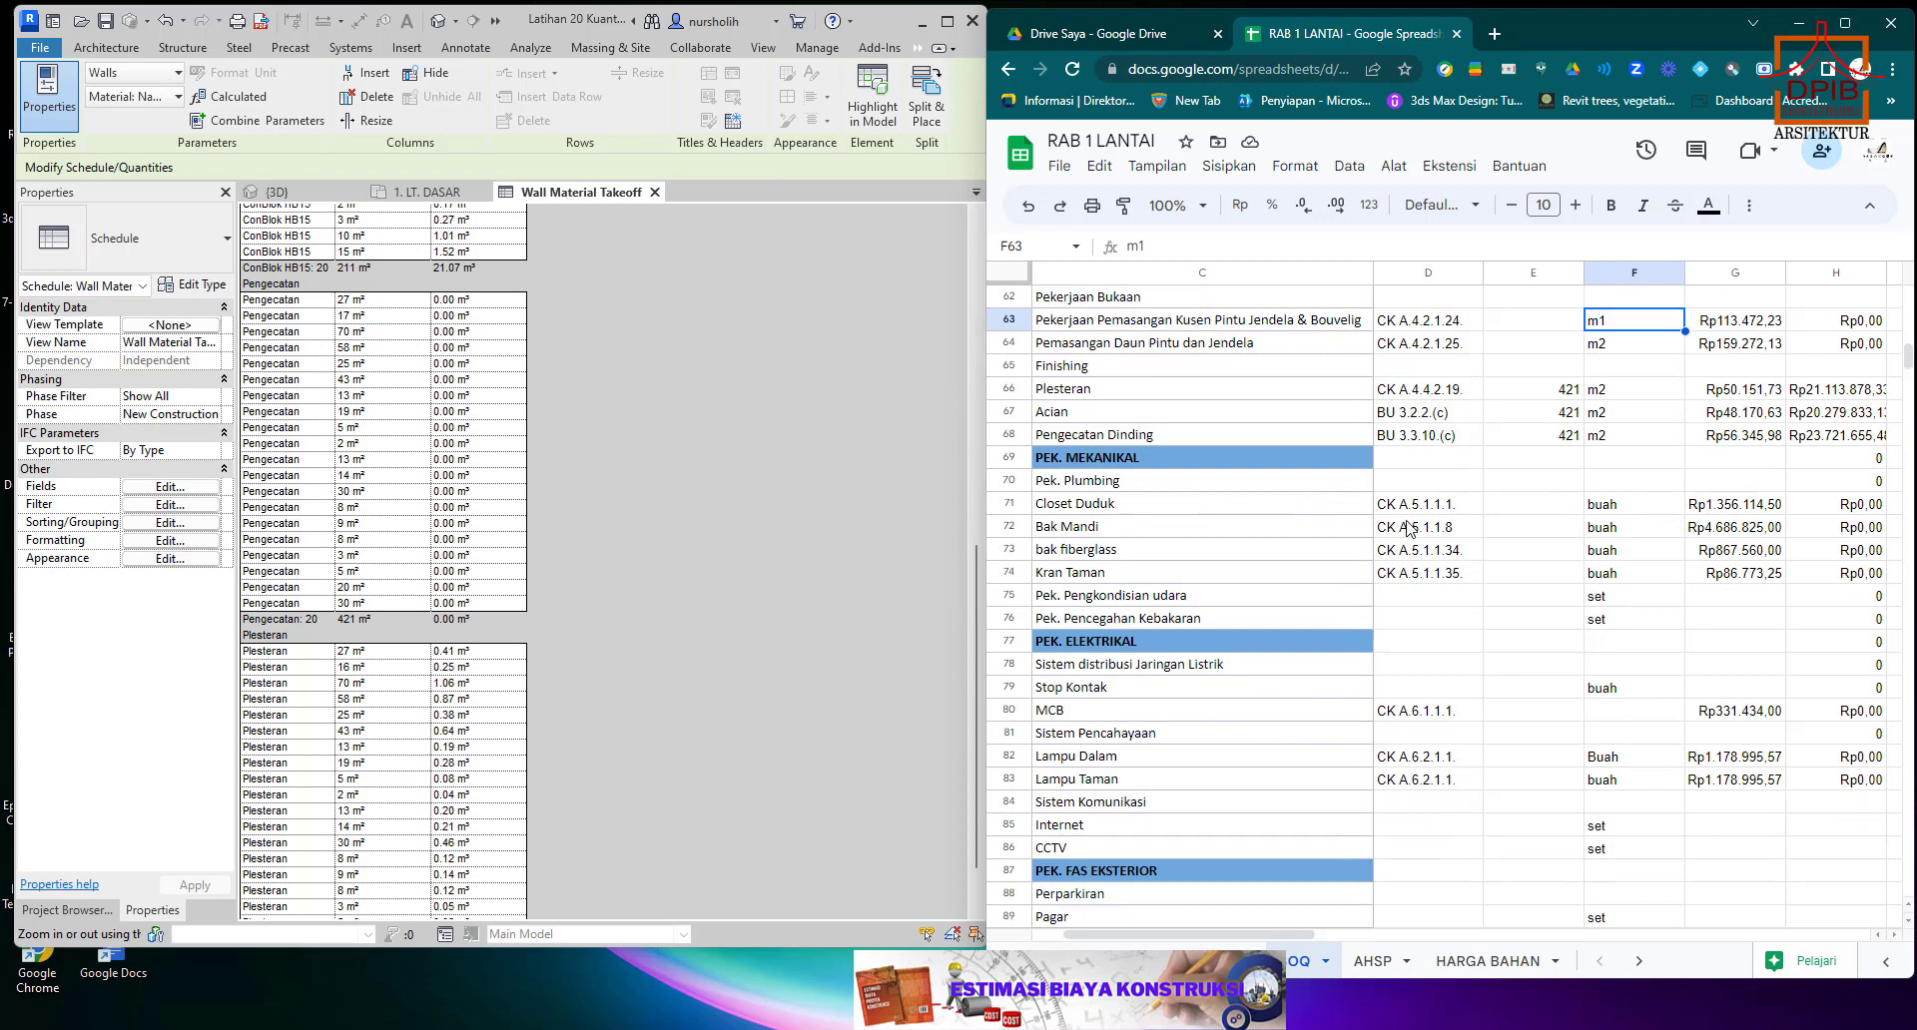
Set the Closet Duduk quantity in E71 to 1.
{"action": "left_click", "coordinate": [1553, 514]}
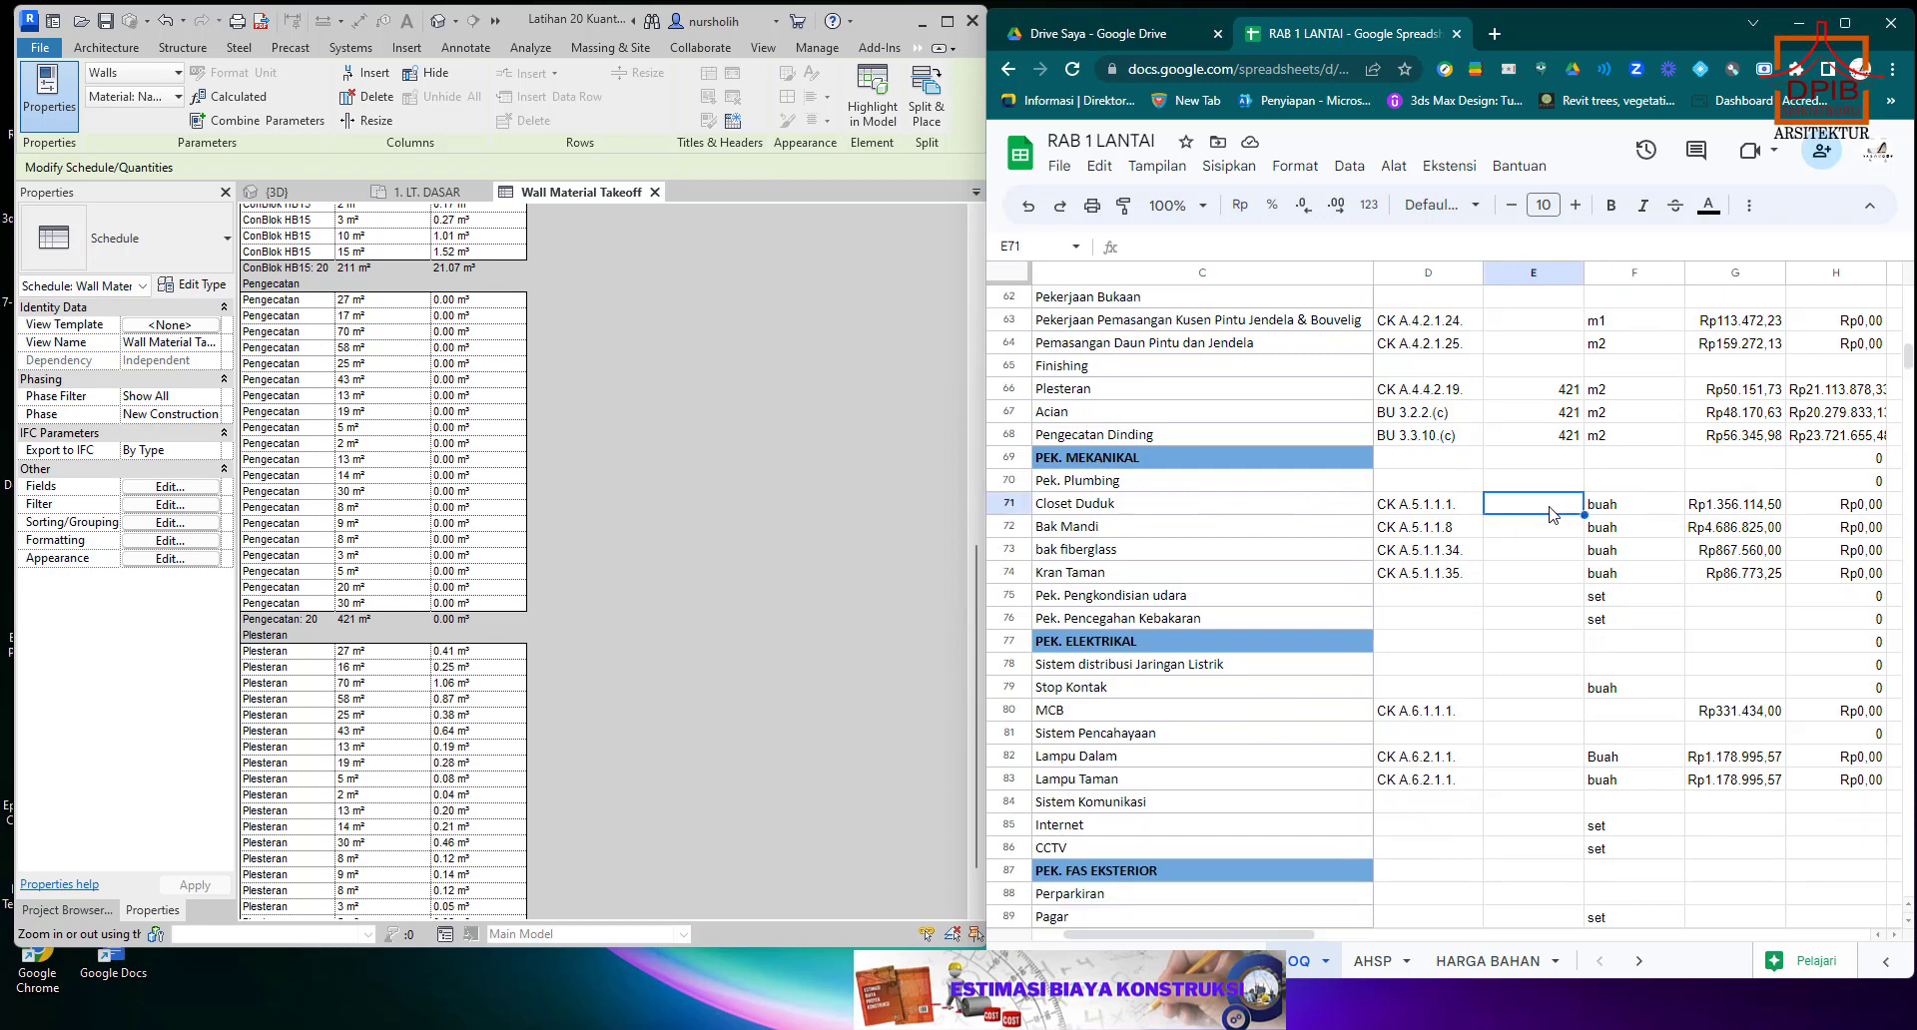
{"action": "type", "text": "1"}
{"action": "left_click", "coordinate": [1512, 550]}
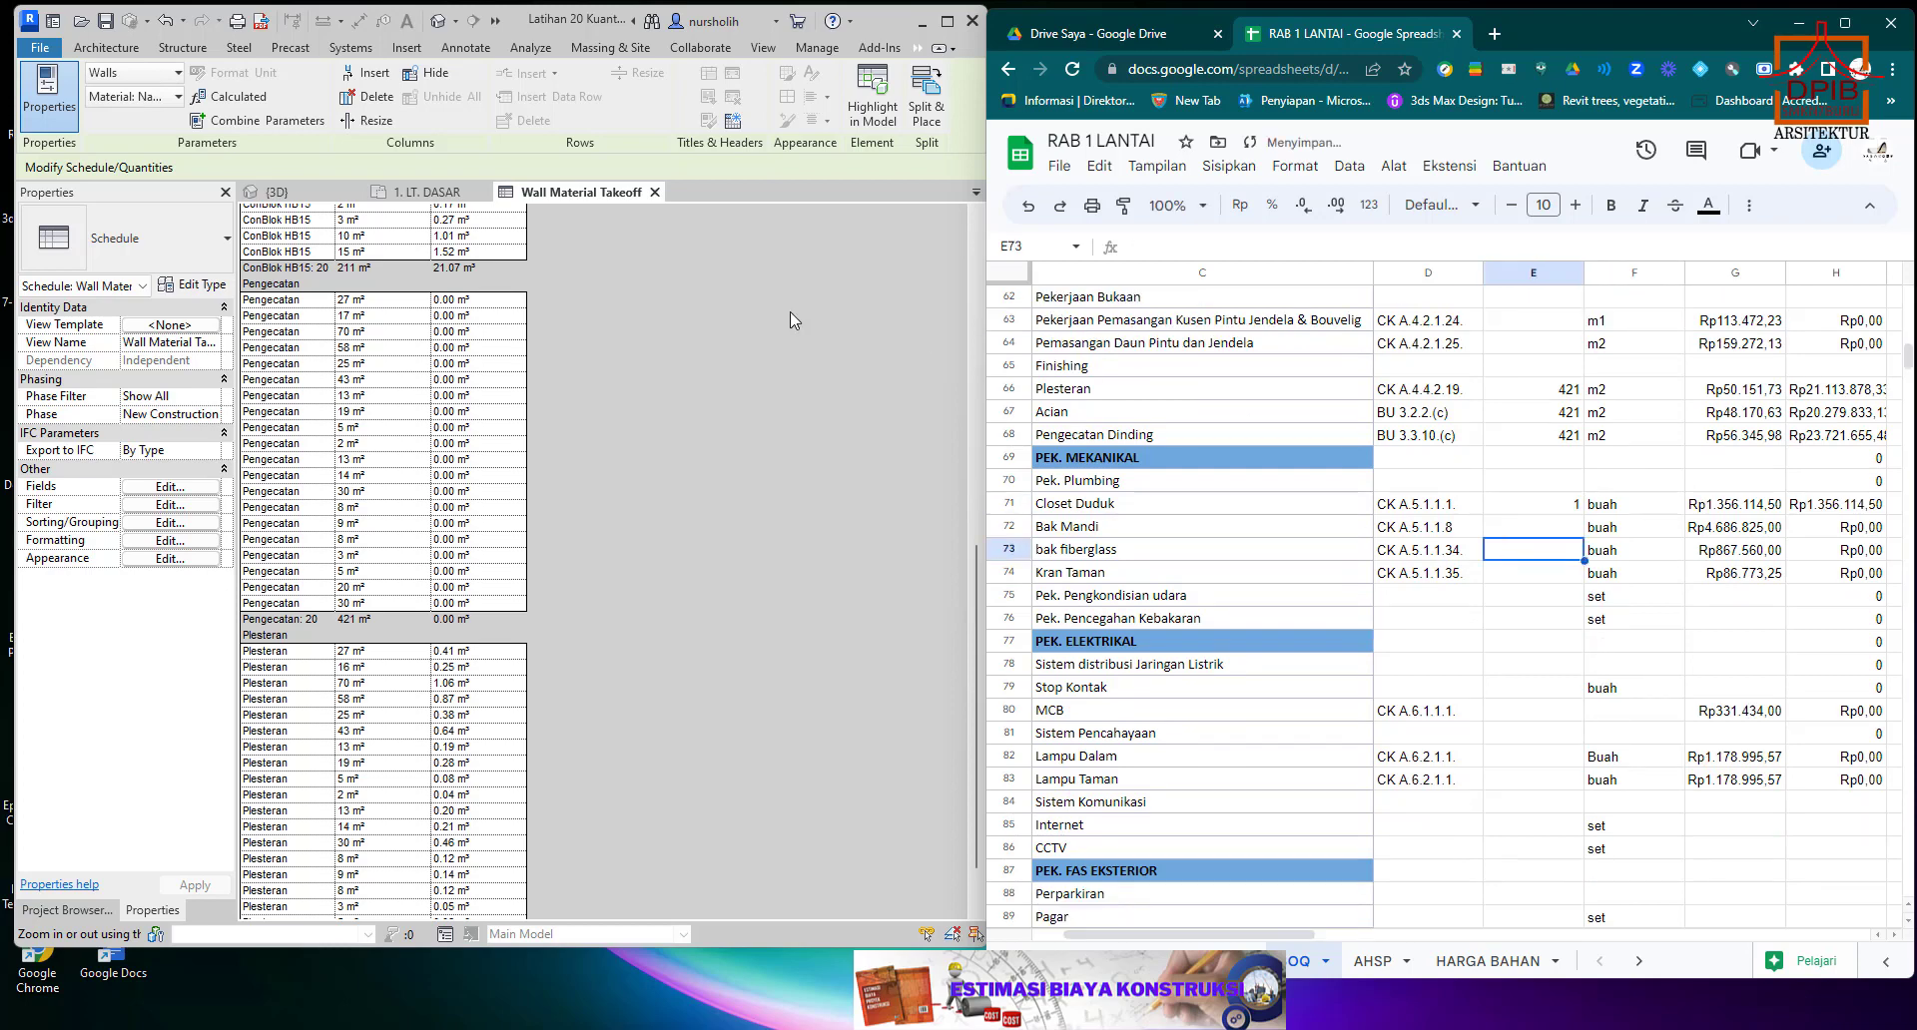
Check the bathroom in Revit's 1. LT. DASAR floor plan and set the Bak Mandi quantity in E72 to 1.
{"action": "left_click", "coordinate": [419, 191]}
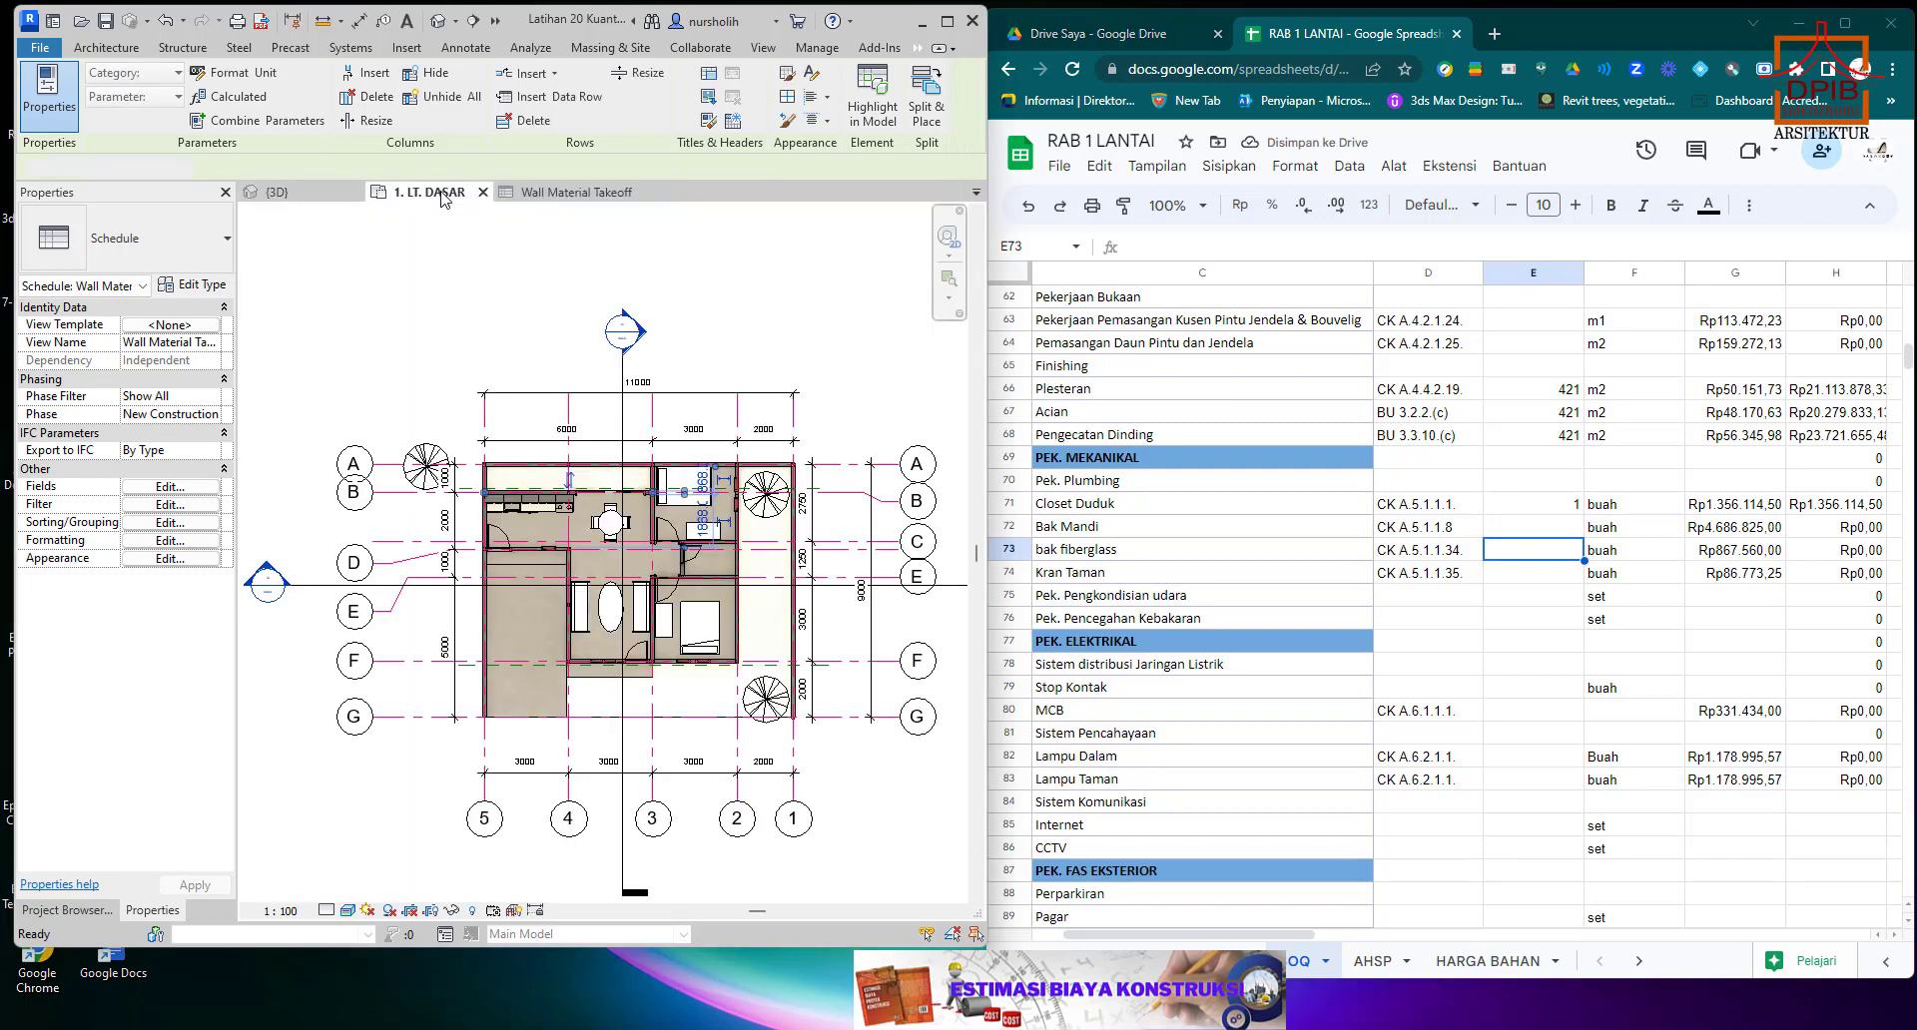
{"action": "left_click", "coordinate": [650, 536]}
{"action": "scroll", "coordinate": [715, 554], "scroll_direction": "up", "scroll_amount": 1}
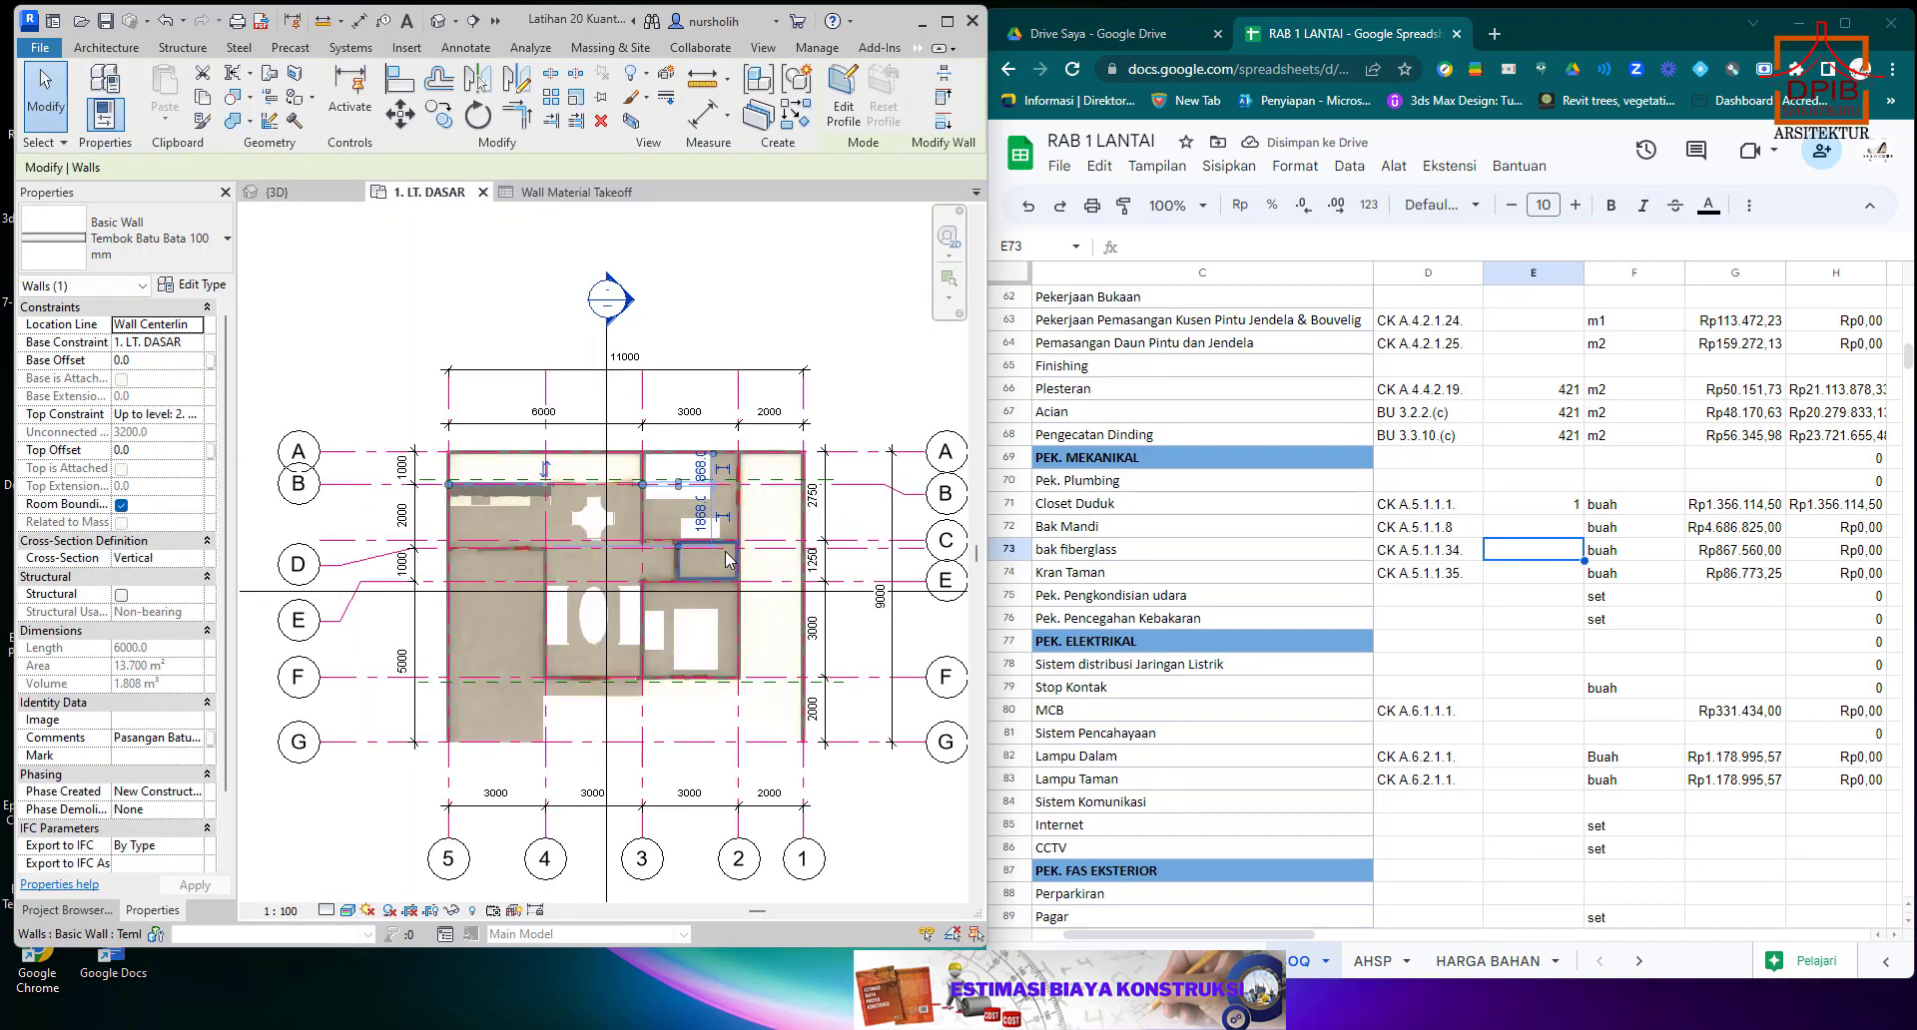
{"action": "scroll", "coordinate": [713, 561], "scroll_direction": "up", "scroll_amount": 1}
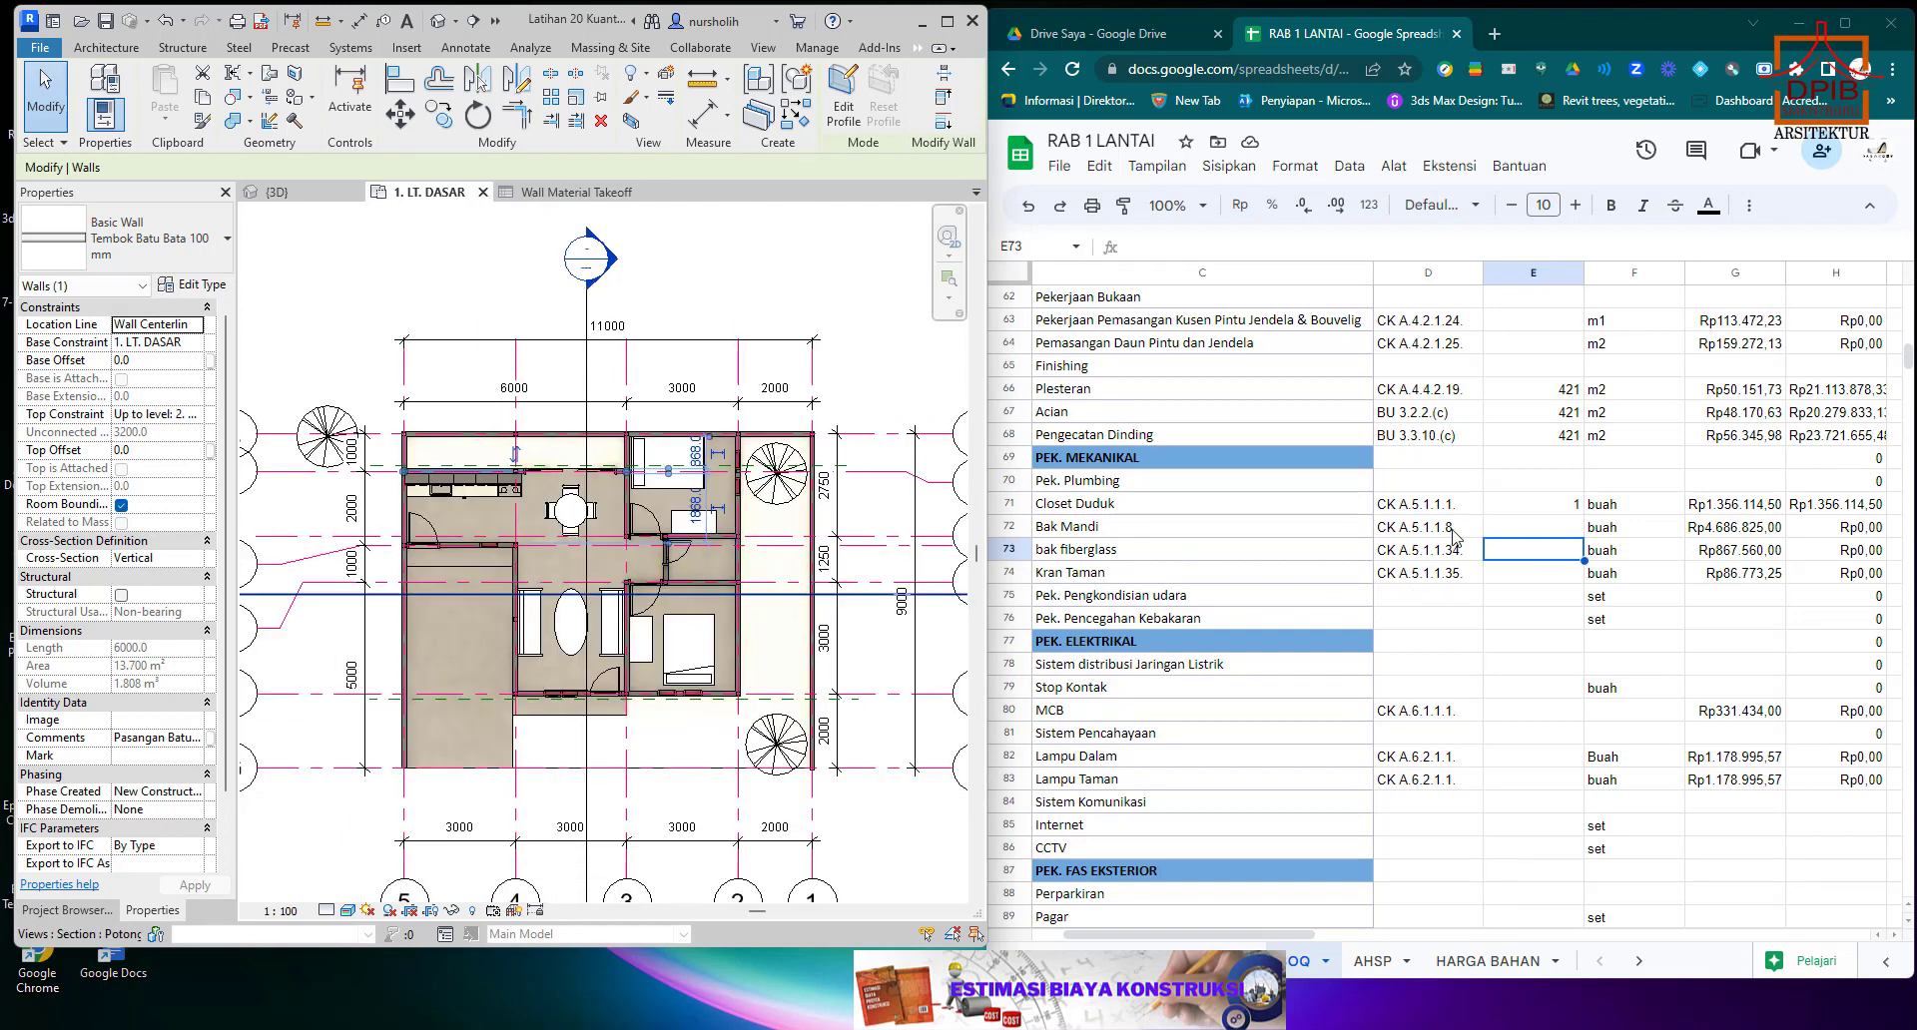
{"action": "left_click", "coordinate": [1543, 528]}
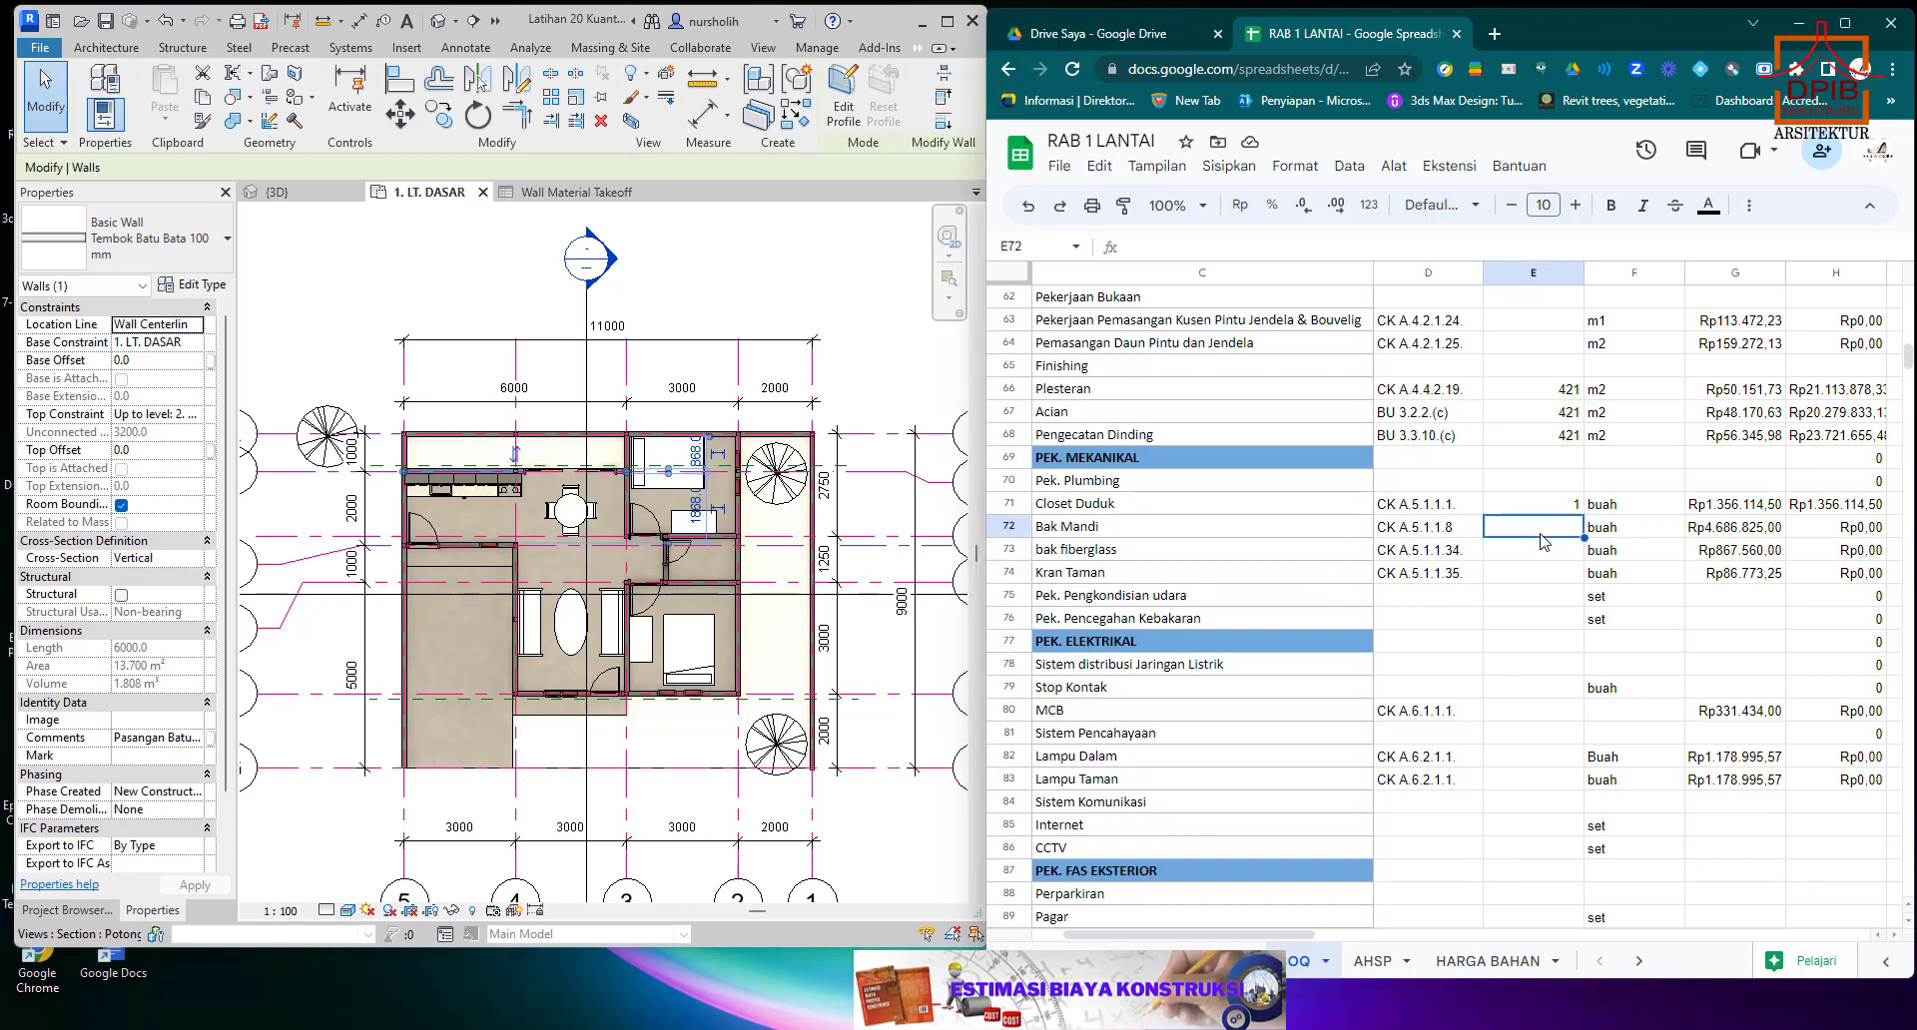
{"action": "type", "text": "1"}
{"action": "key", "text": "Return"}
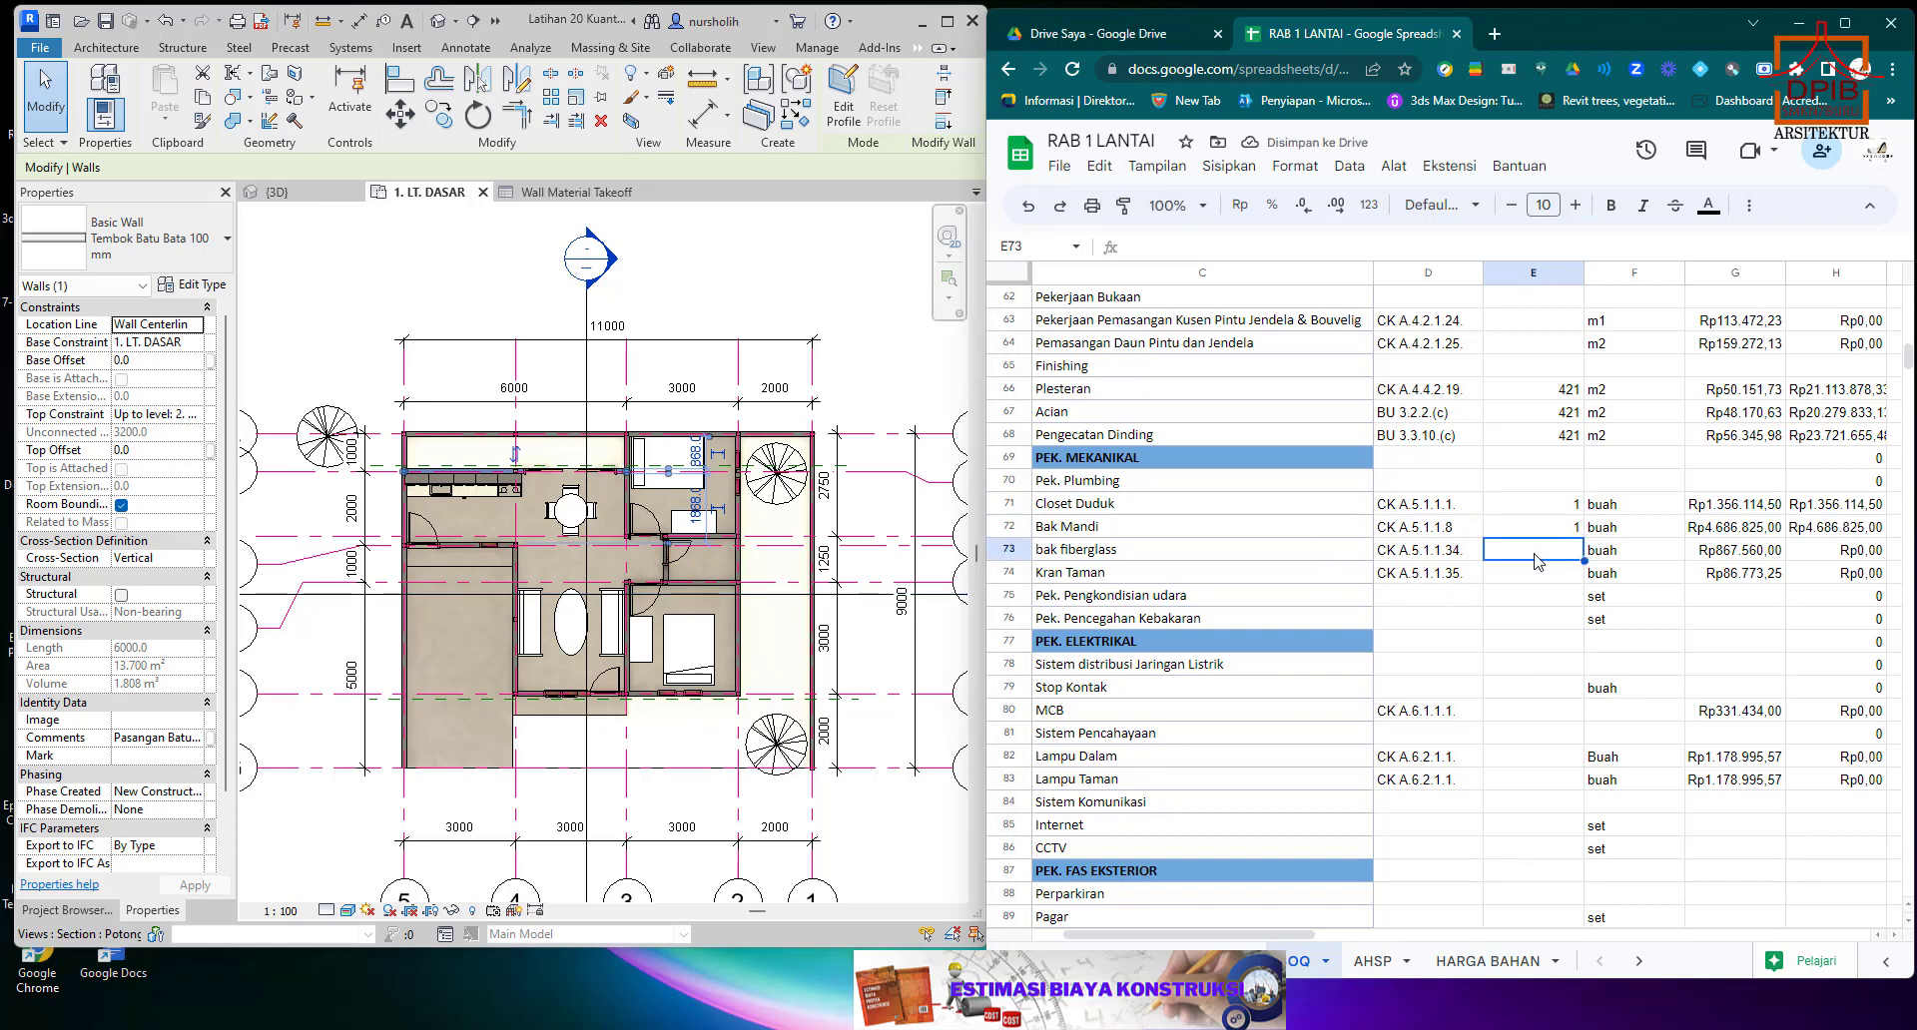
Set the bak fiberglass quantity in E73 and the Kran Taman quantity in E74 to 1 each.
{"action": "left_click", "coordinate": [1113, 557]}
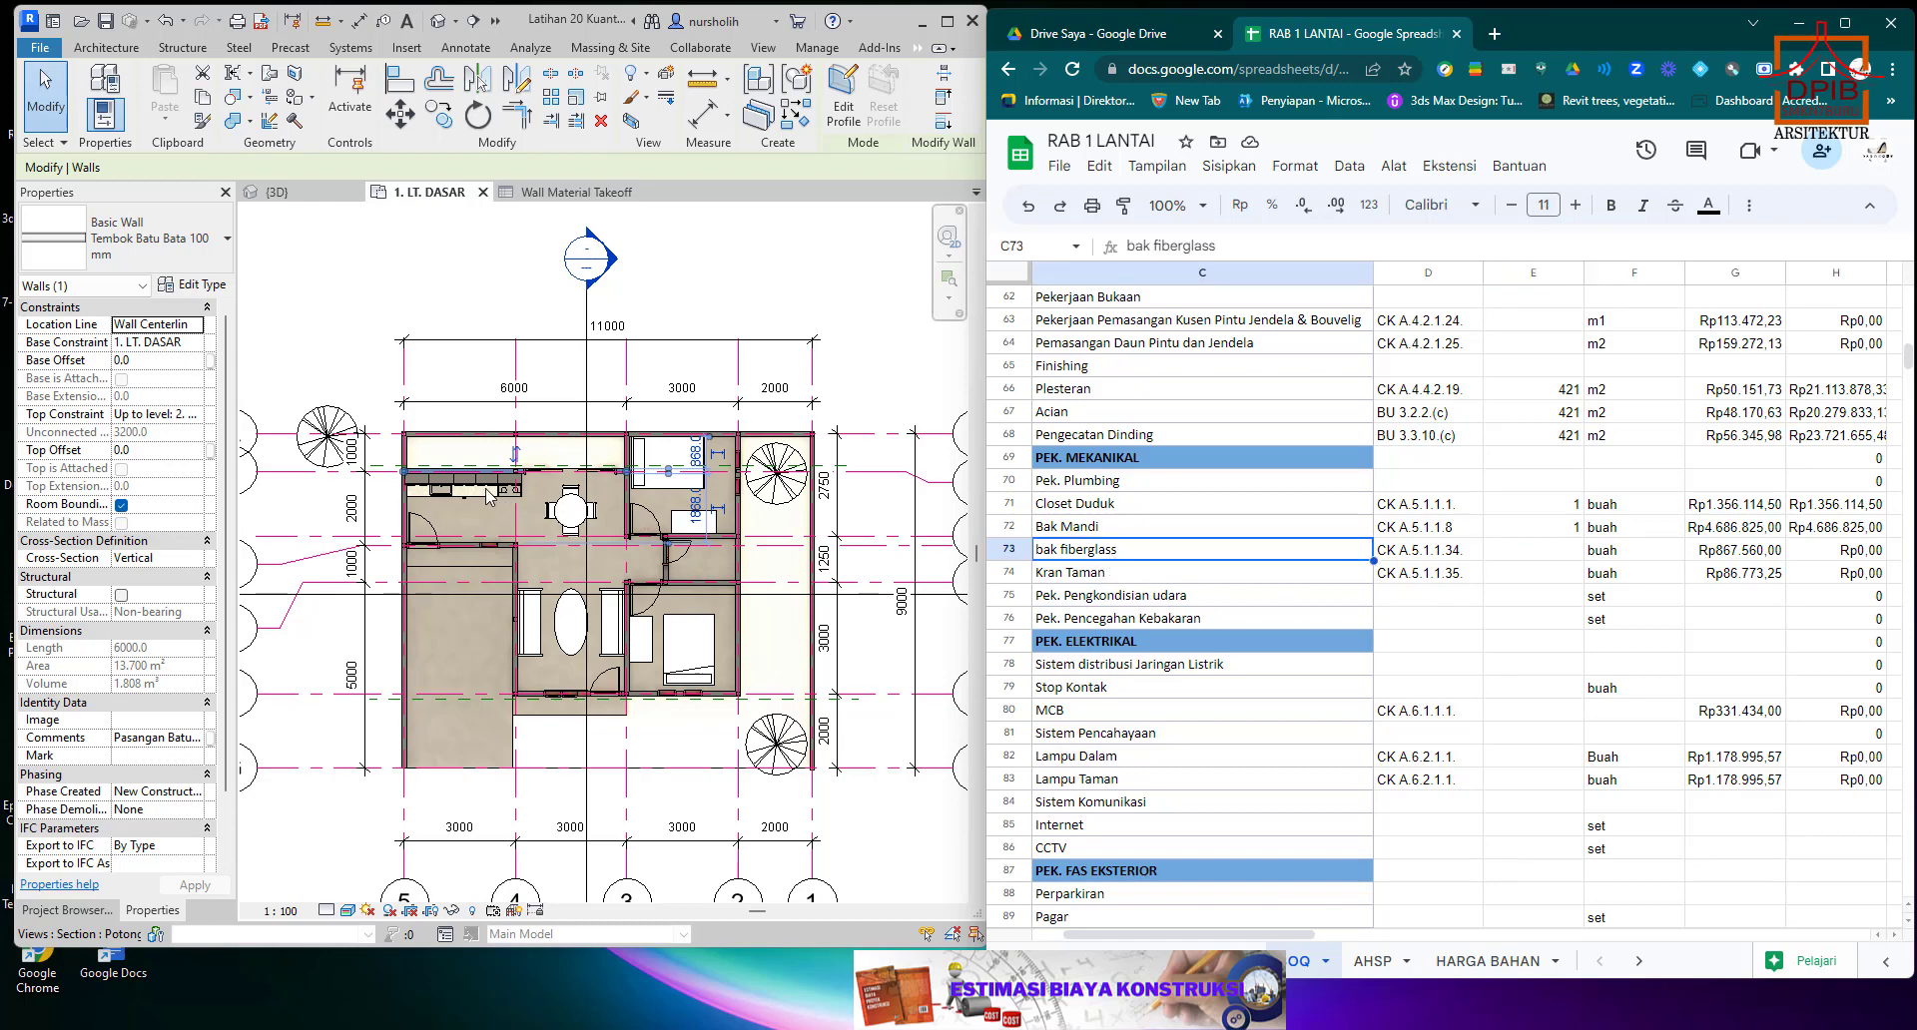
{"action": "left_click", "coordinate": [1571, 558]}
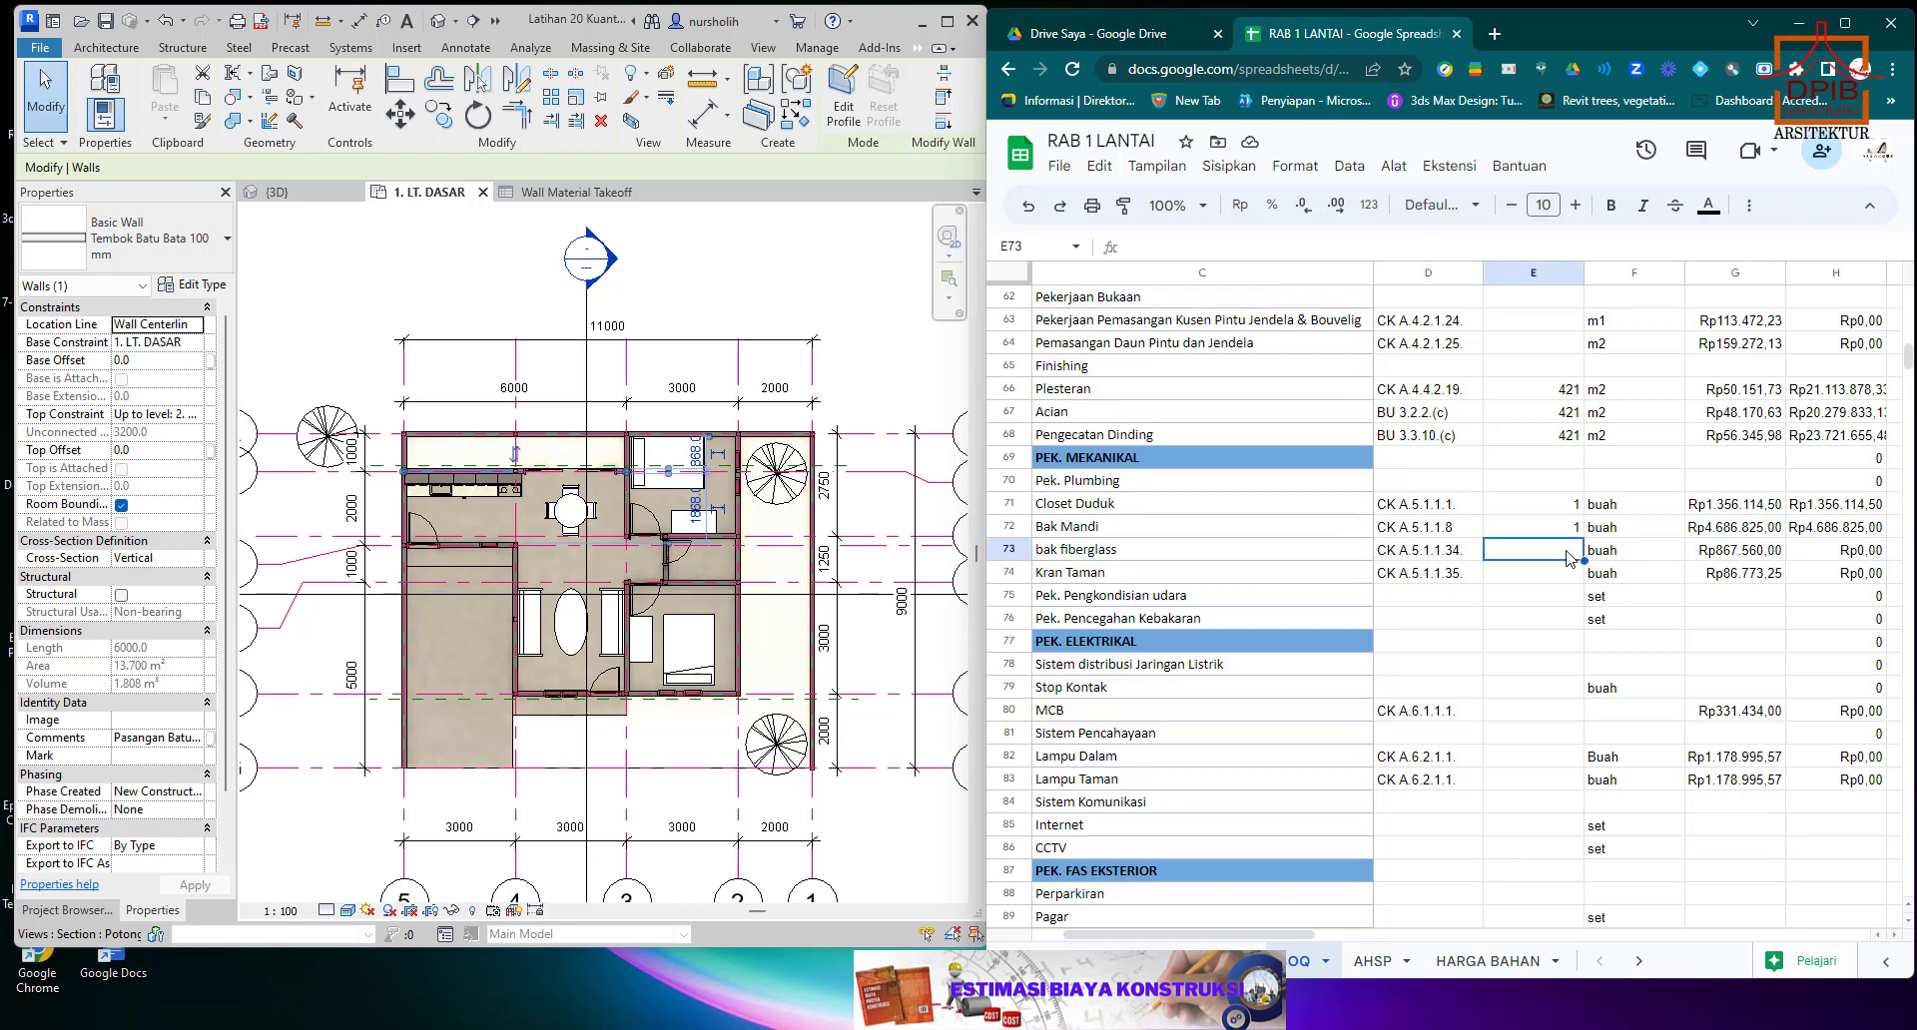
{"action": "type", "text": "1"}
{"action": "key", "text": "Return"}
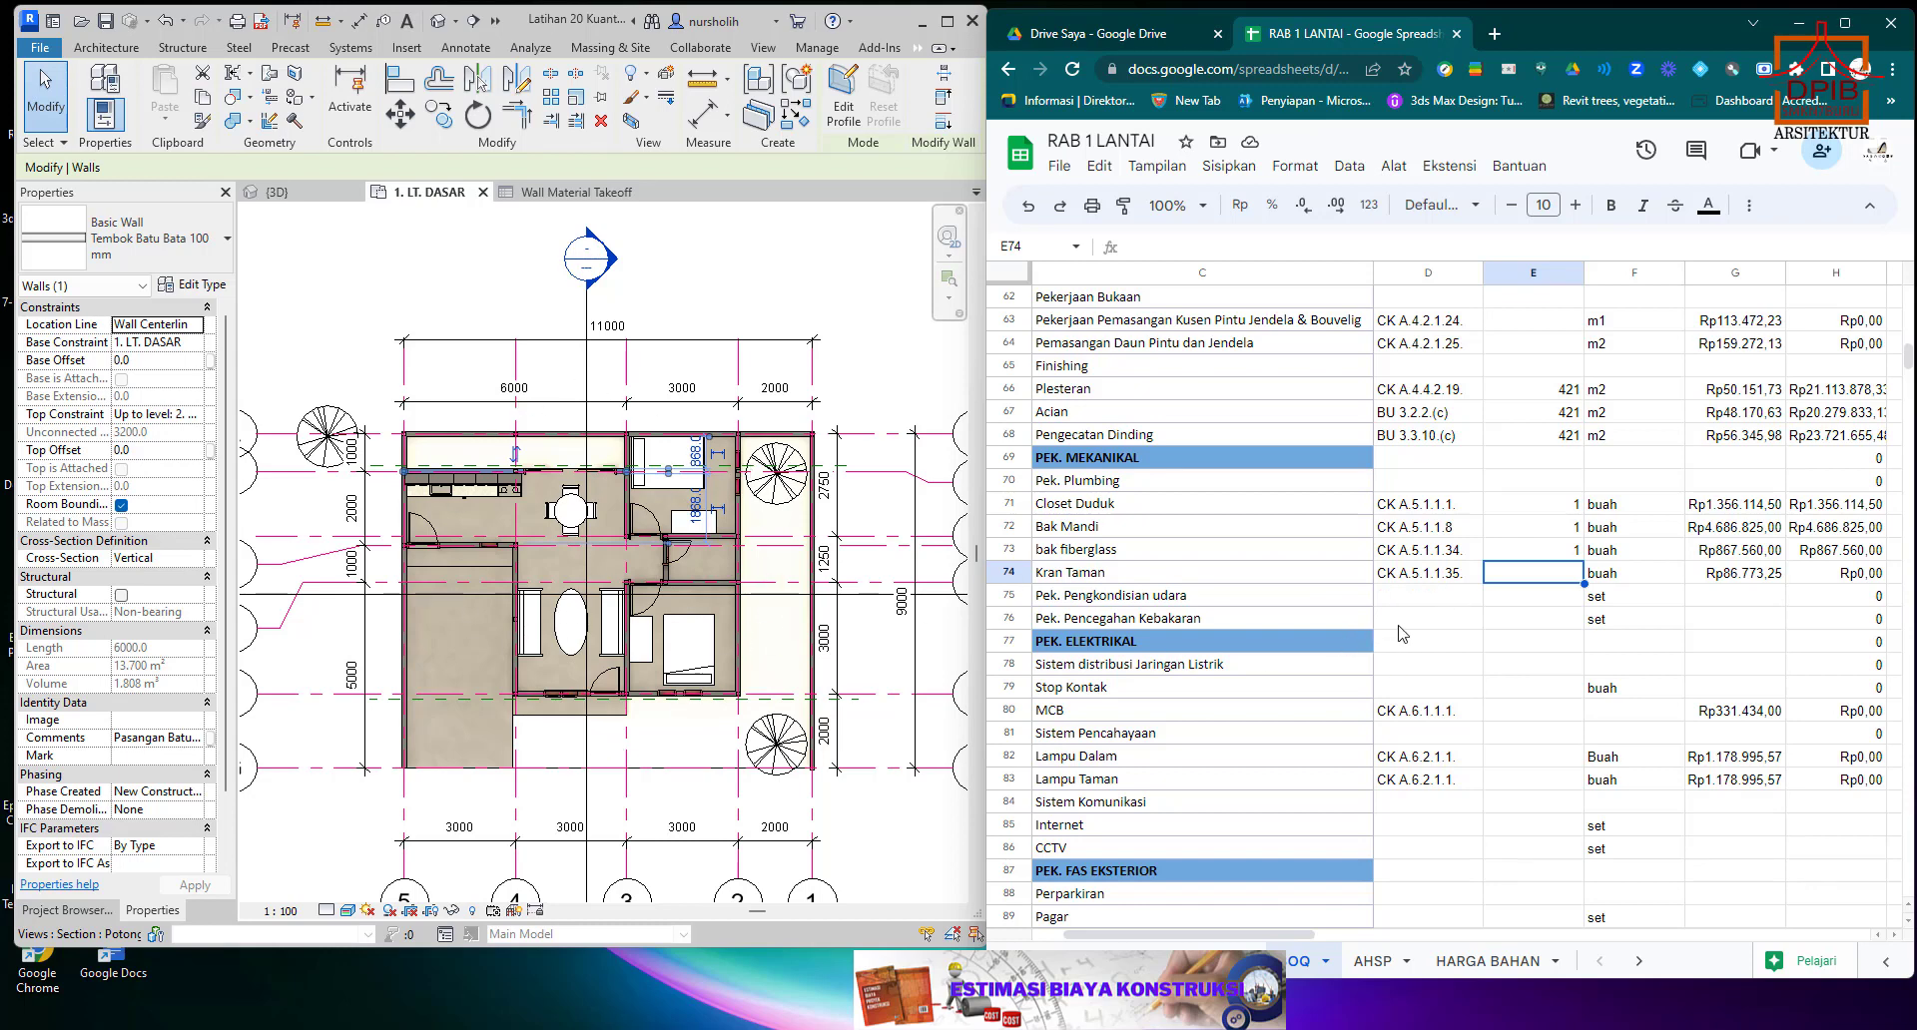
{"action": "type", "text": "1"}
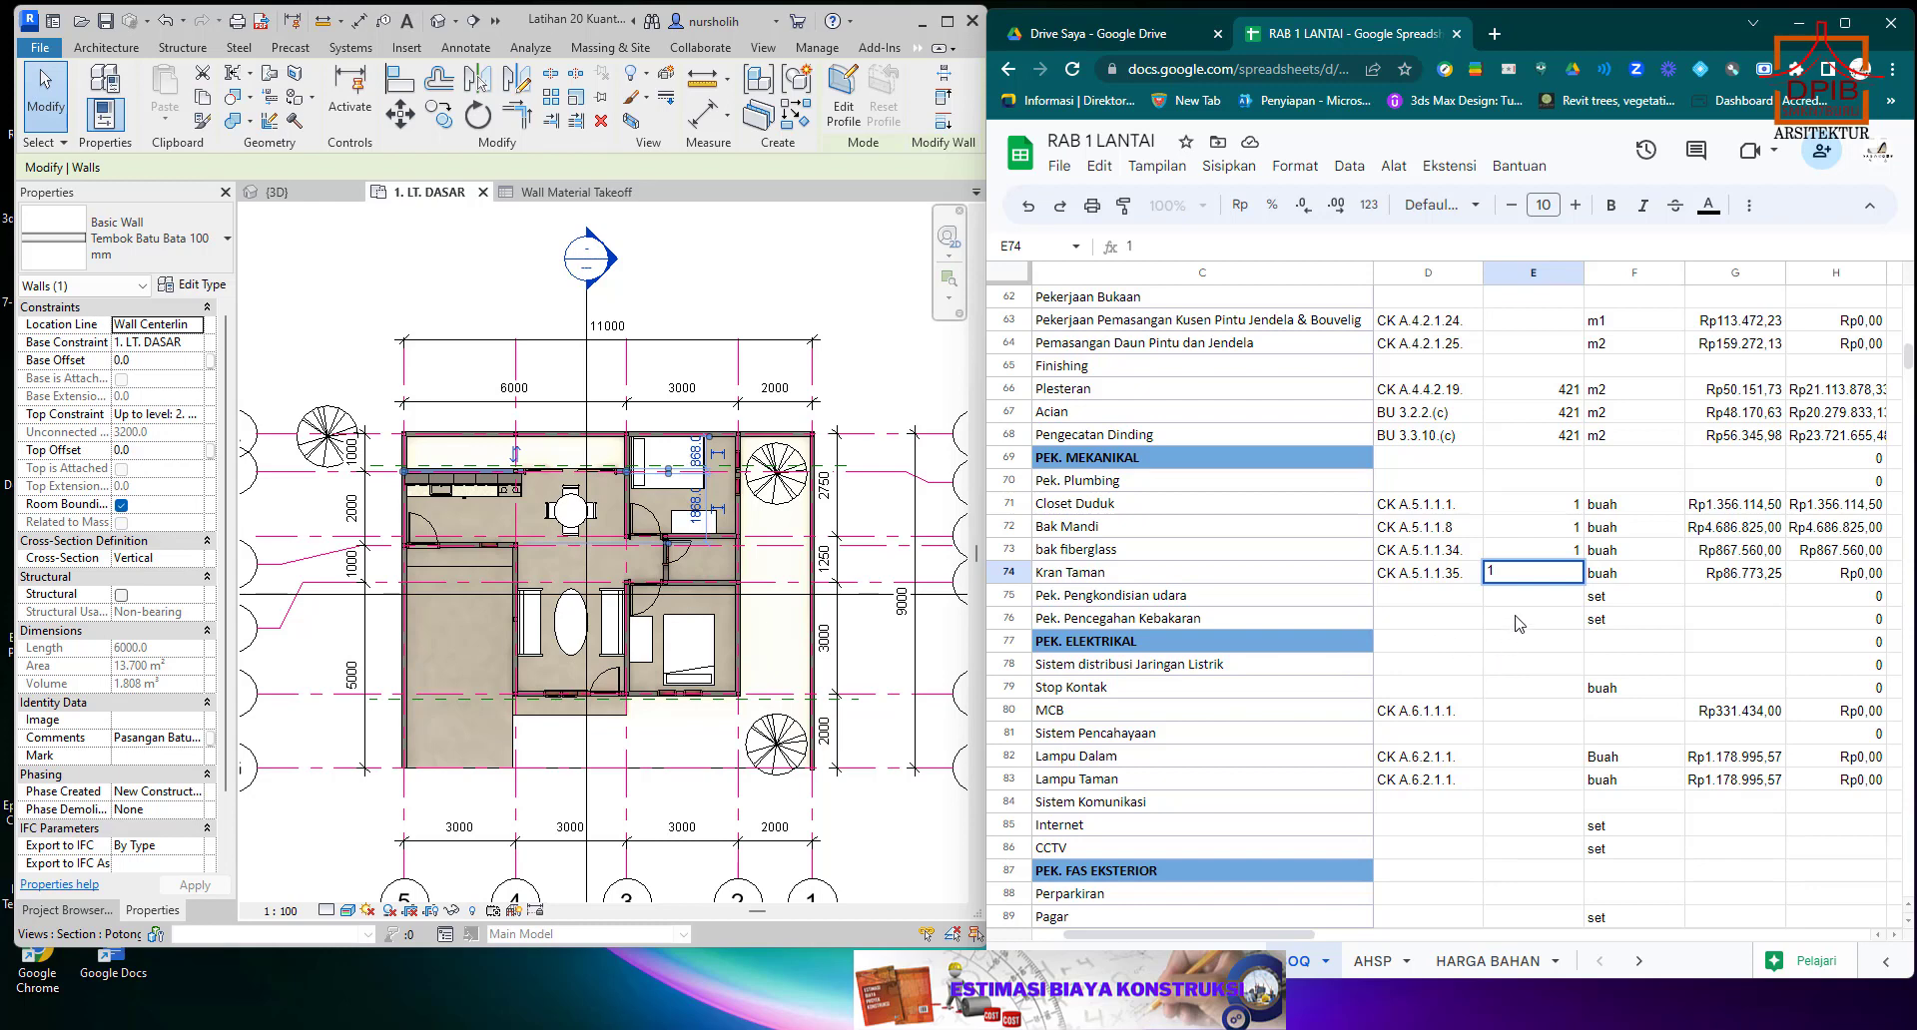
{"action": "key", "text": "Return"}
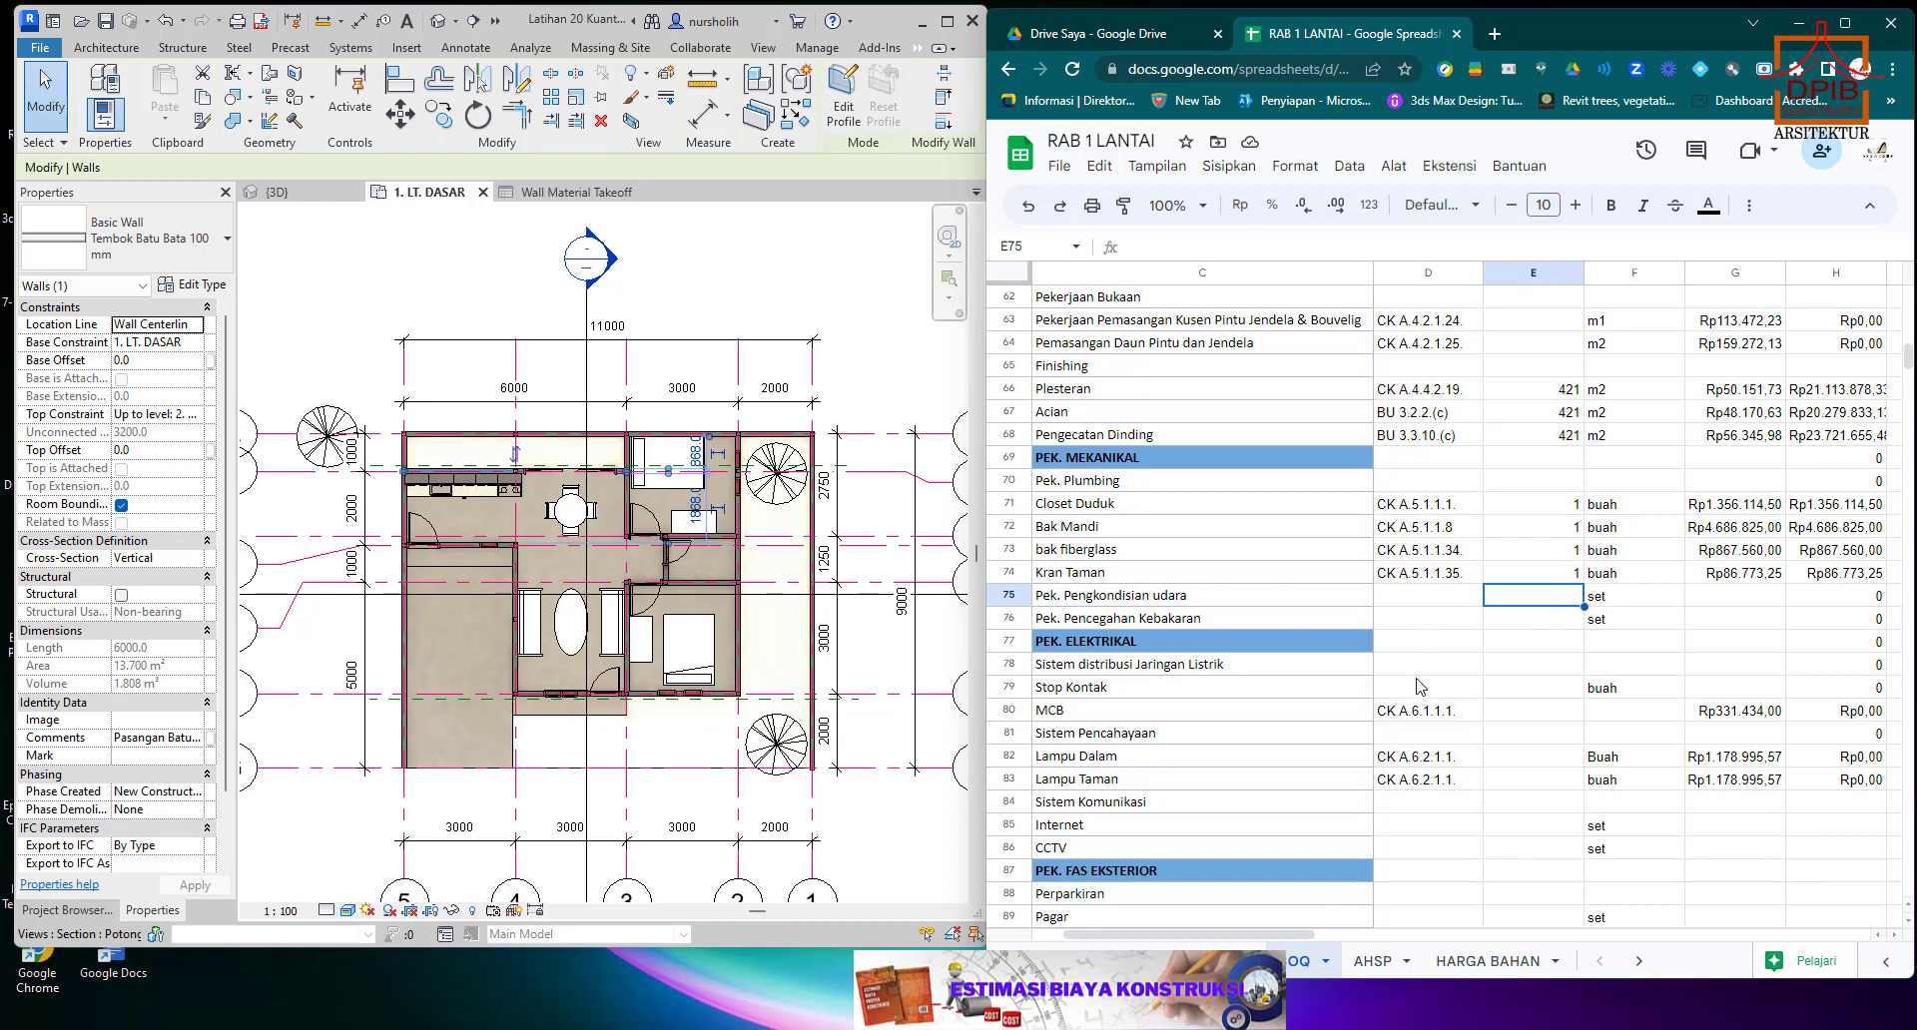
Set the Pek. Pengkondisian udara quantity in E75 to 2 and the Pek. Pencegahan Kebakaran quantity in E76 to 1.
{"action": "type", "text": "2"}
{"action": "left_click", "coordinate": [1718, 599]}
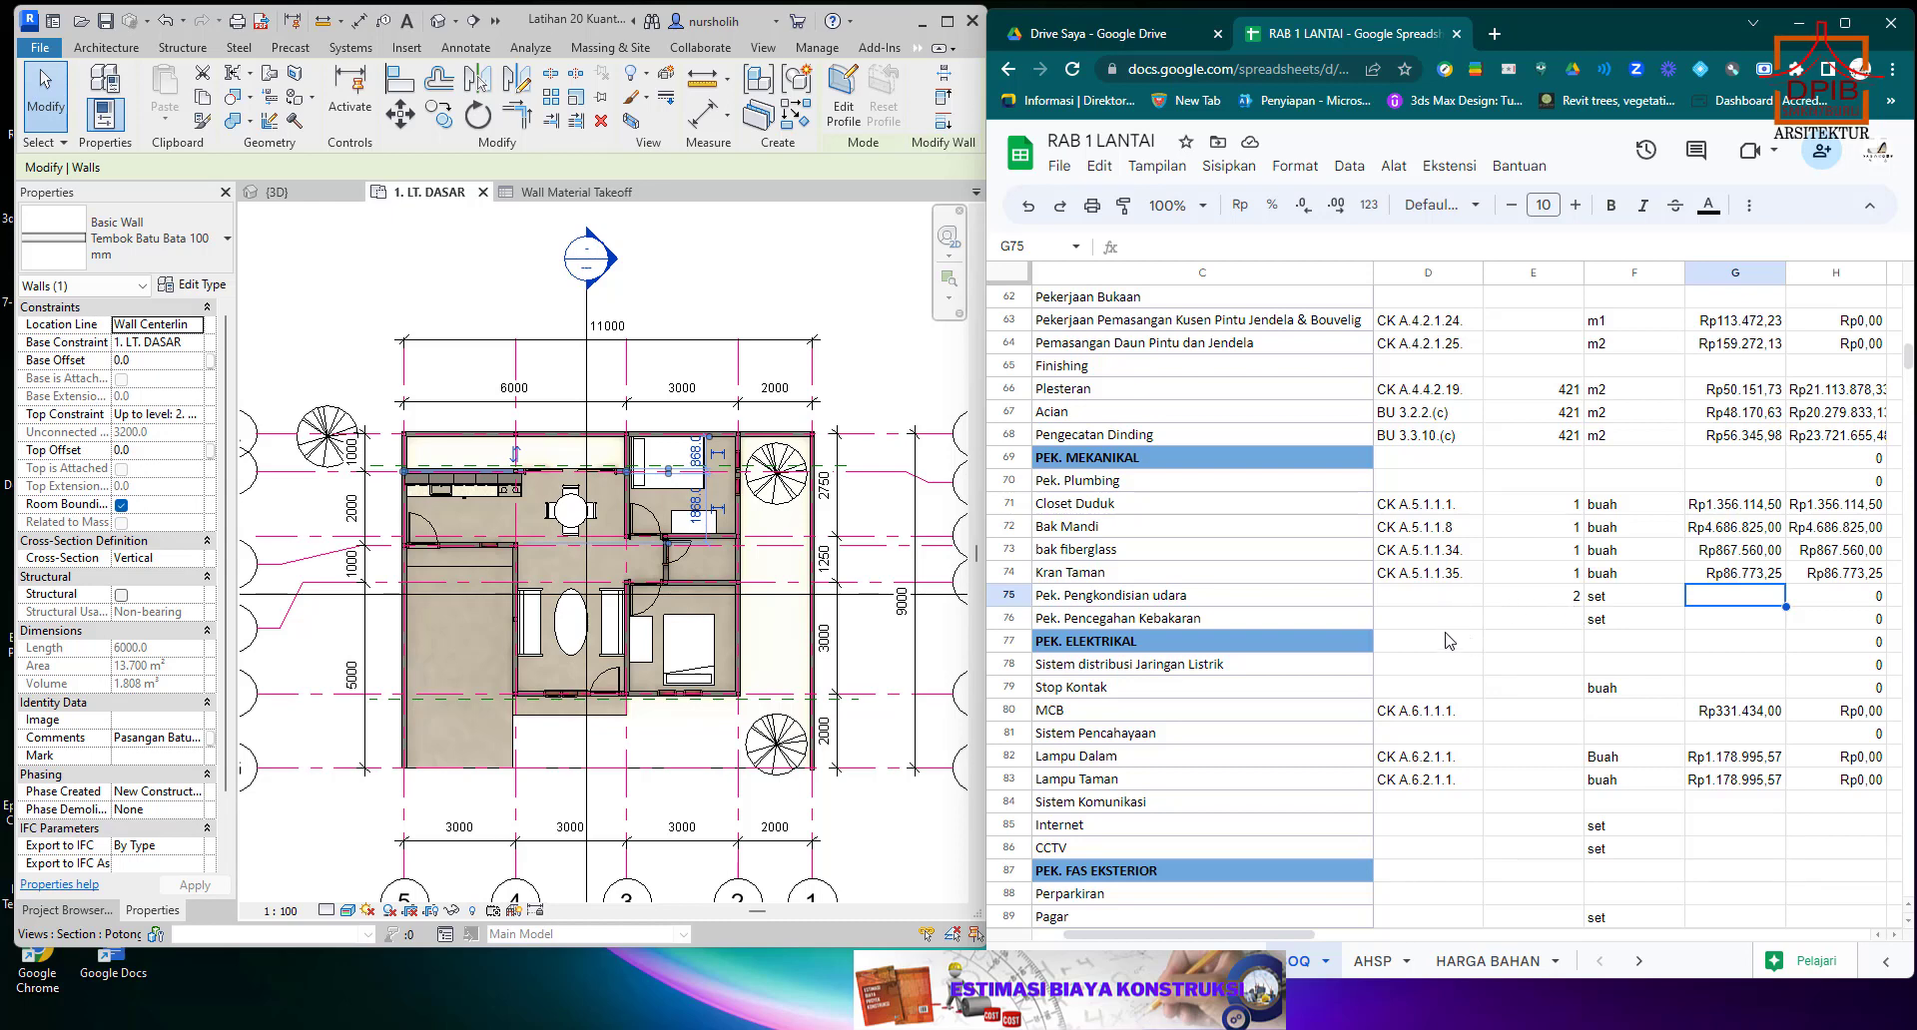
{"action": "left_click", "coordinate": [1573, 624]}
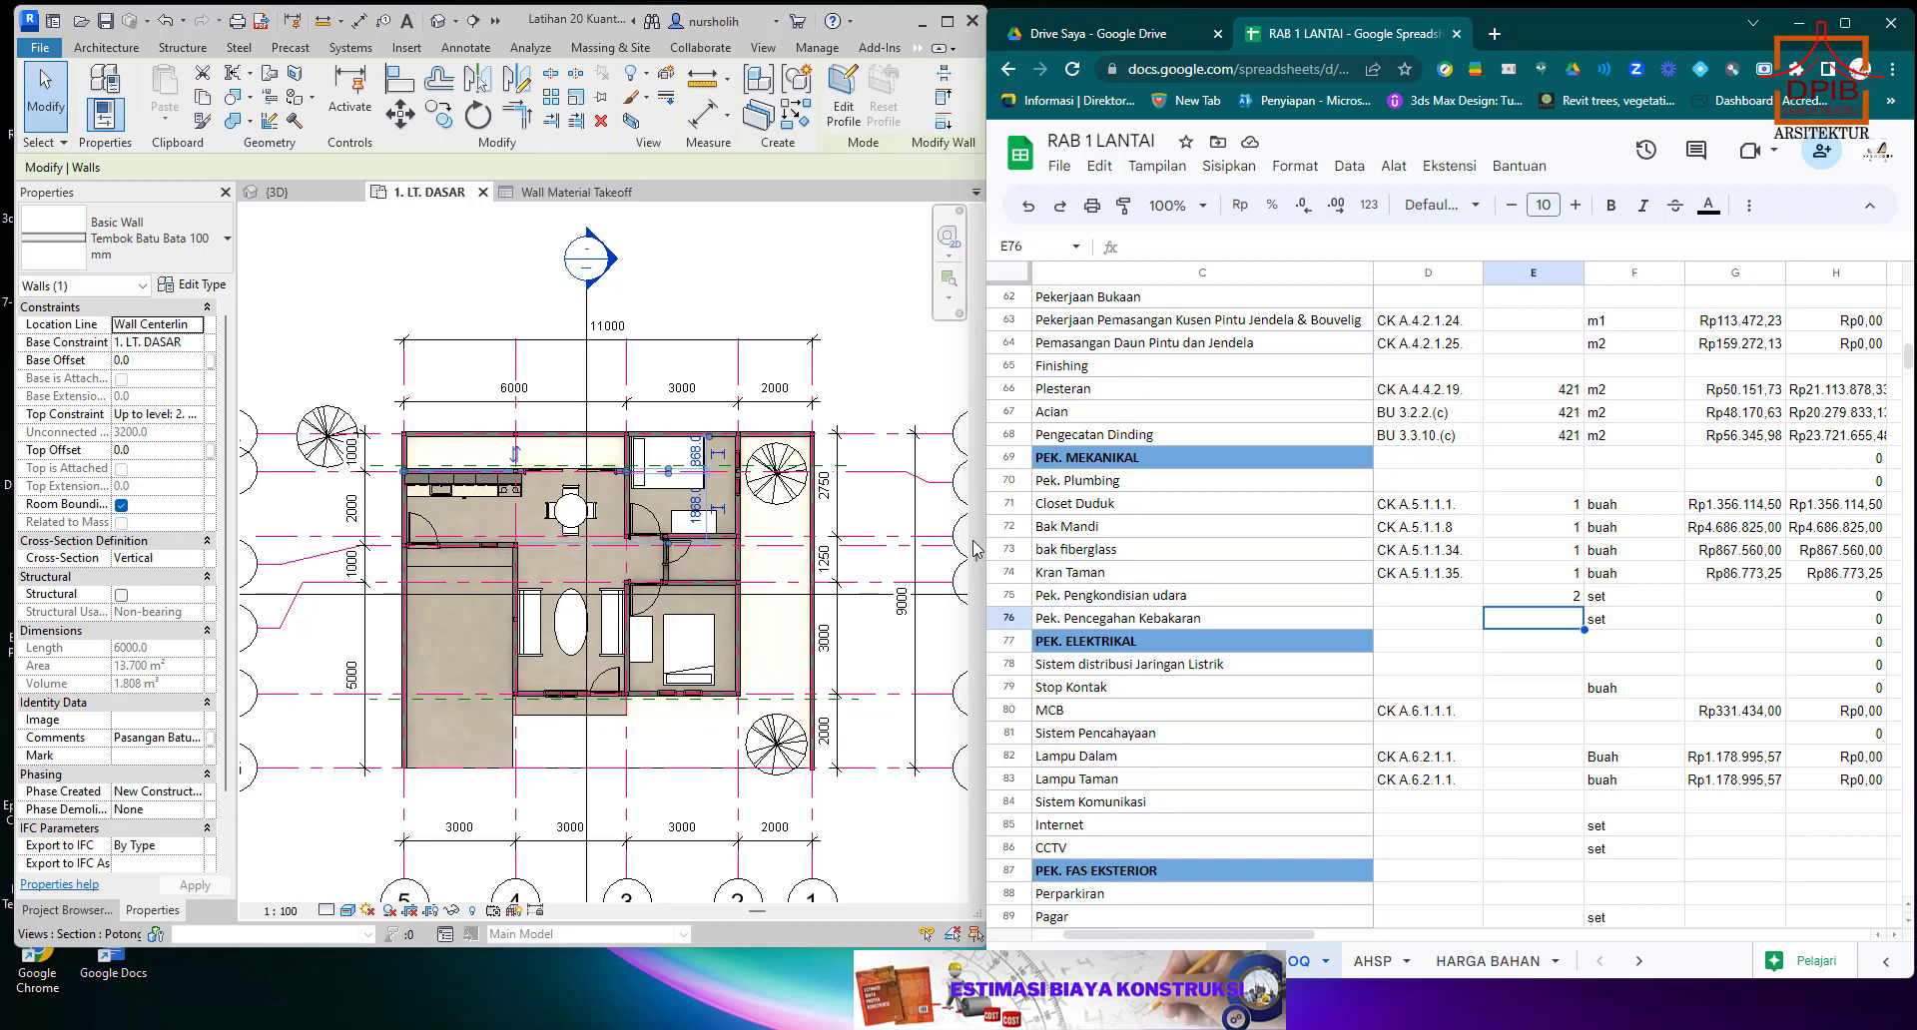
{"action": "type", "text": "1"}
{"action": "key", "text": "Return"}
Review the unfilled electrical and exterior facility rows from Stop Kontak and CCTV down to Perparkiran, Pagar and Taman.
{"action": "scroll", "coordinate": [1511, 649], "scroll_direction": "down", "scroll_amount": 2}
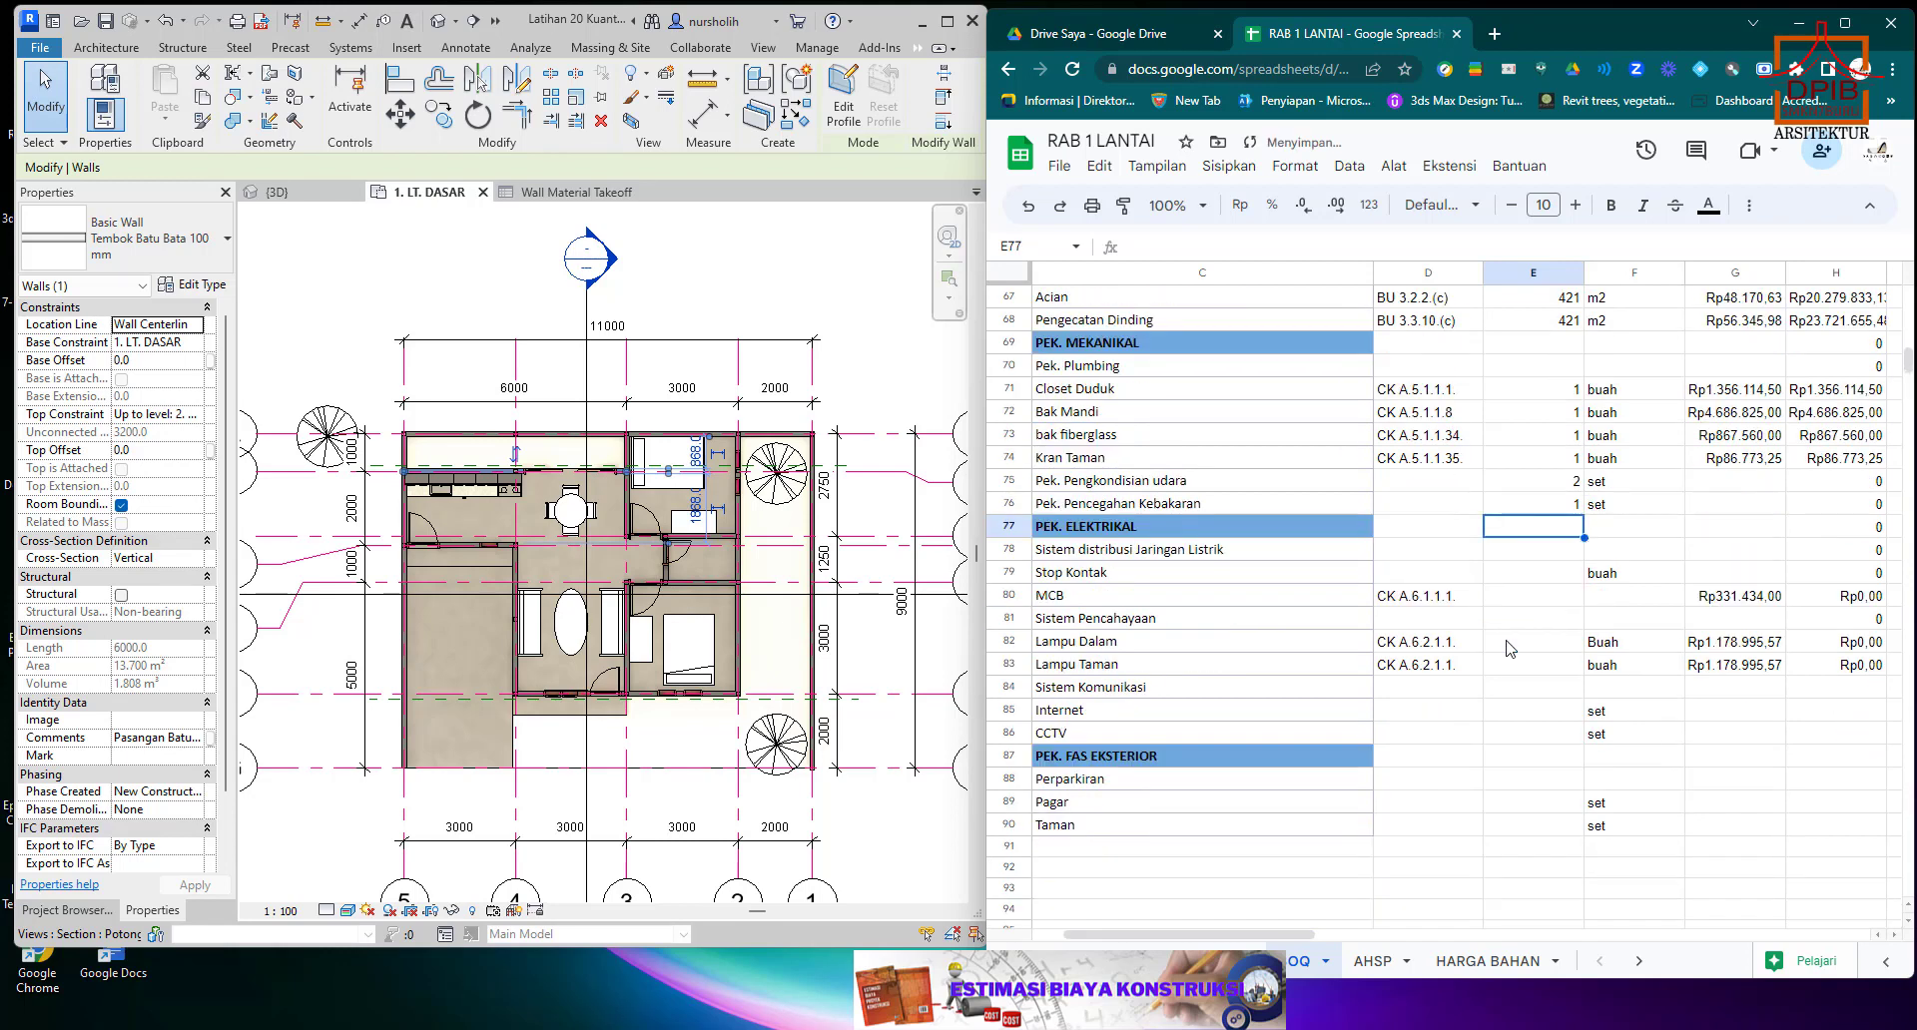
{"action": "left_click", "coordinate": [1528, 576]}
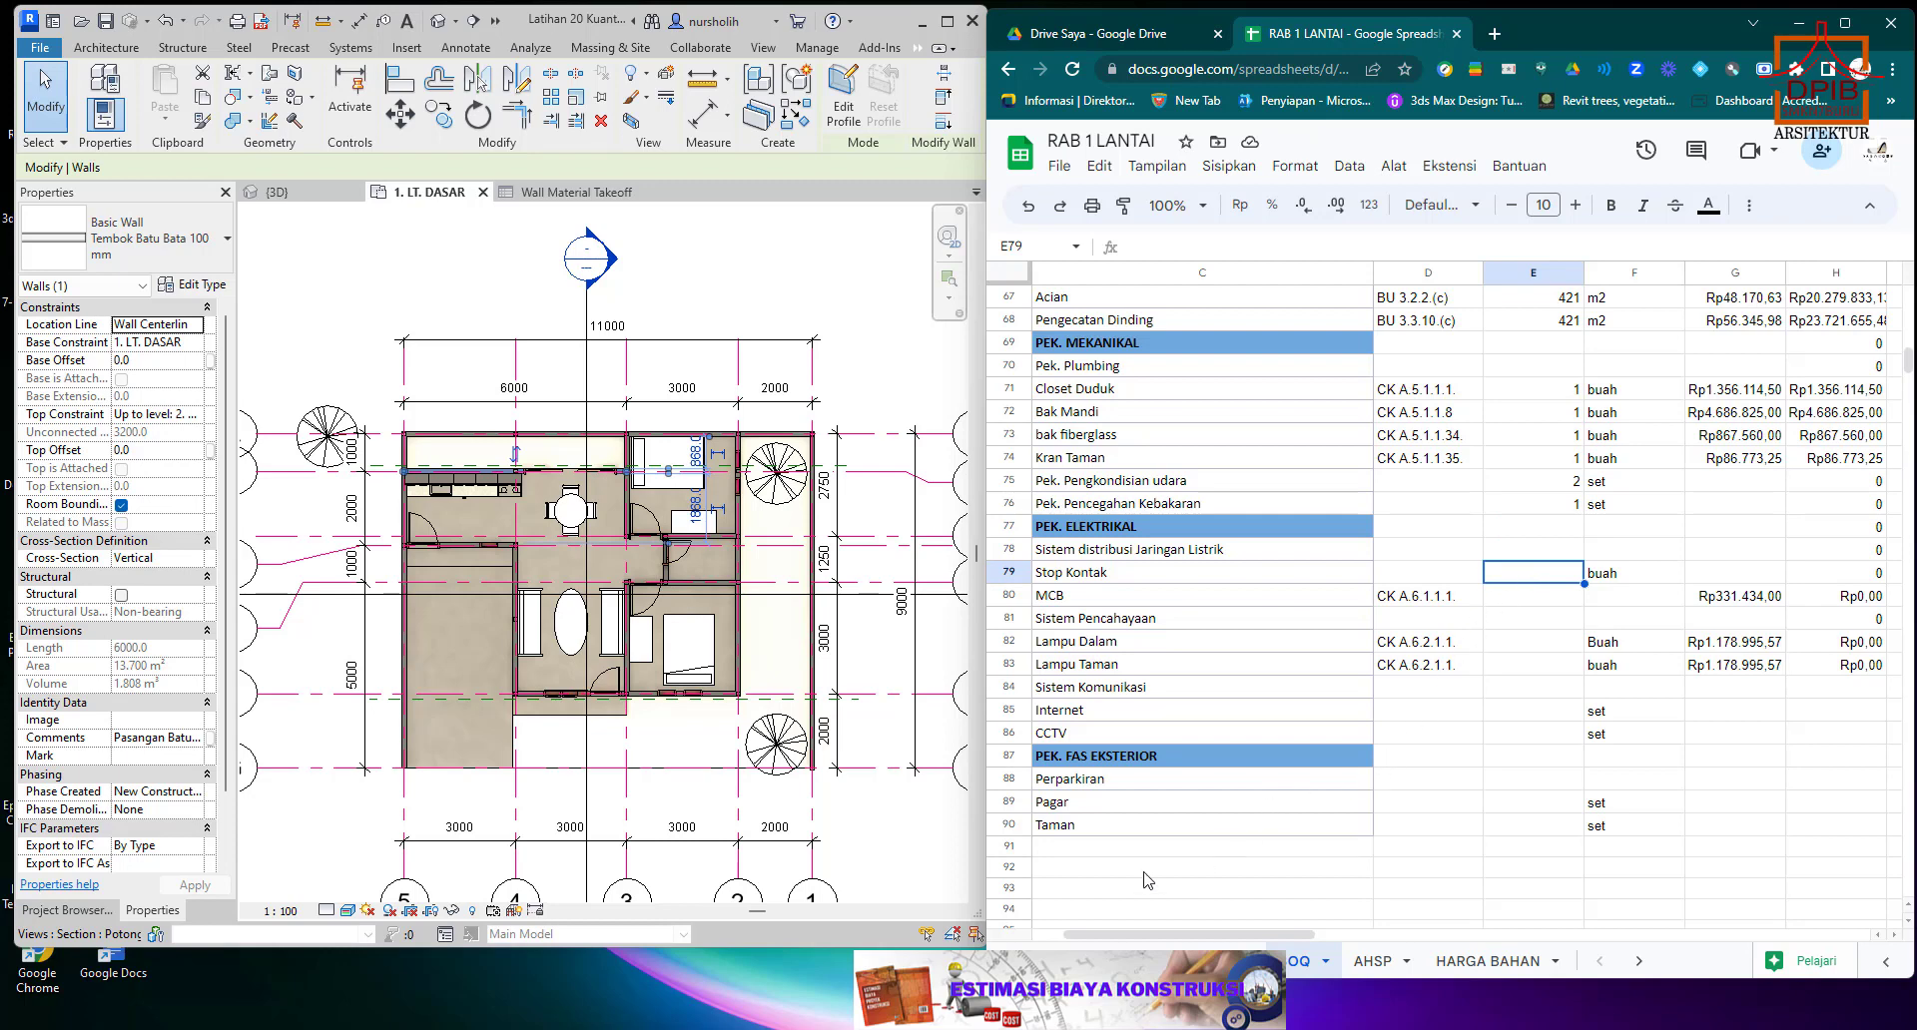
{"action": "left_click", "coordinate": [1082, 1029]}
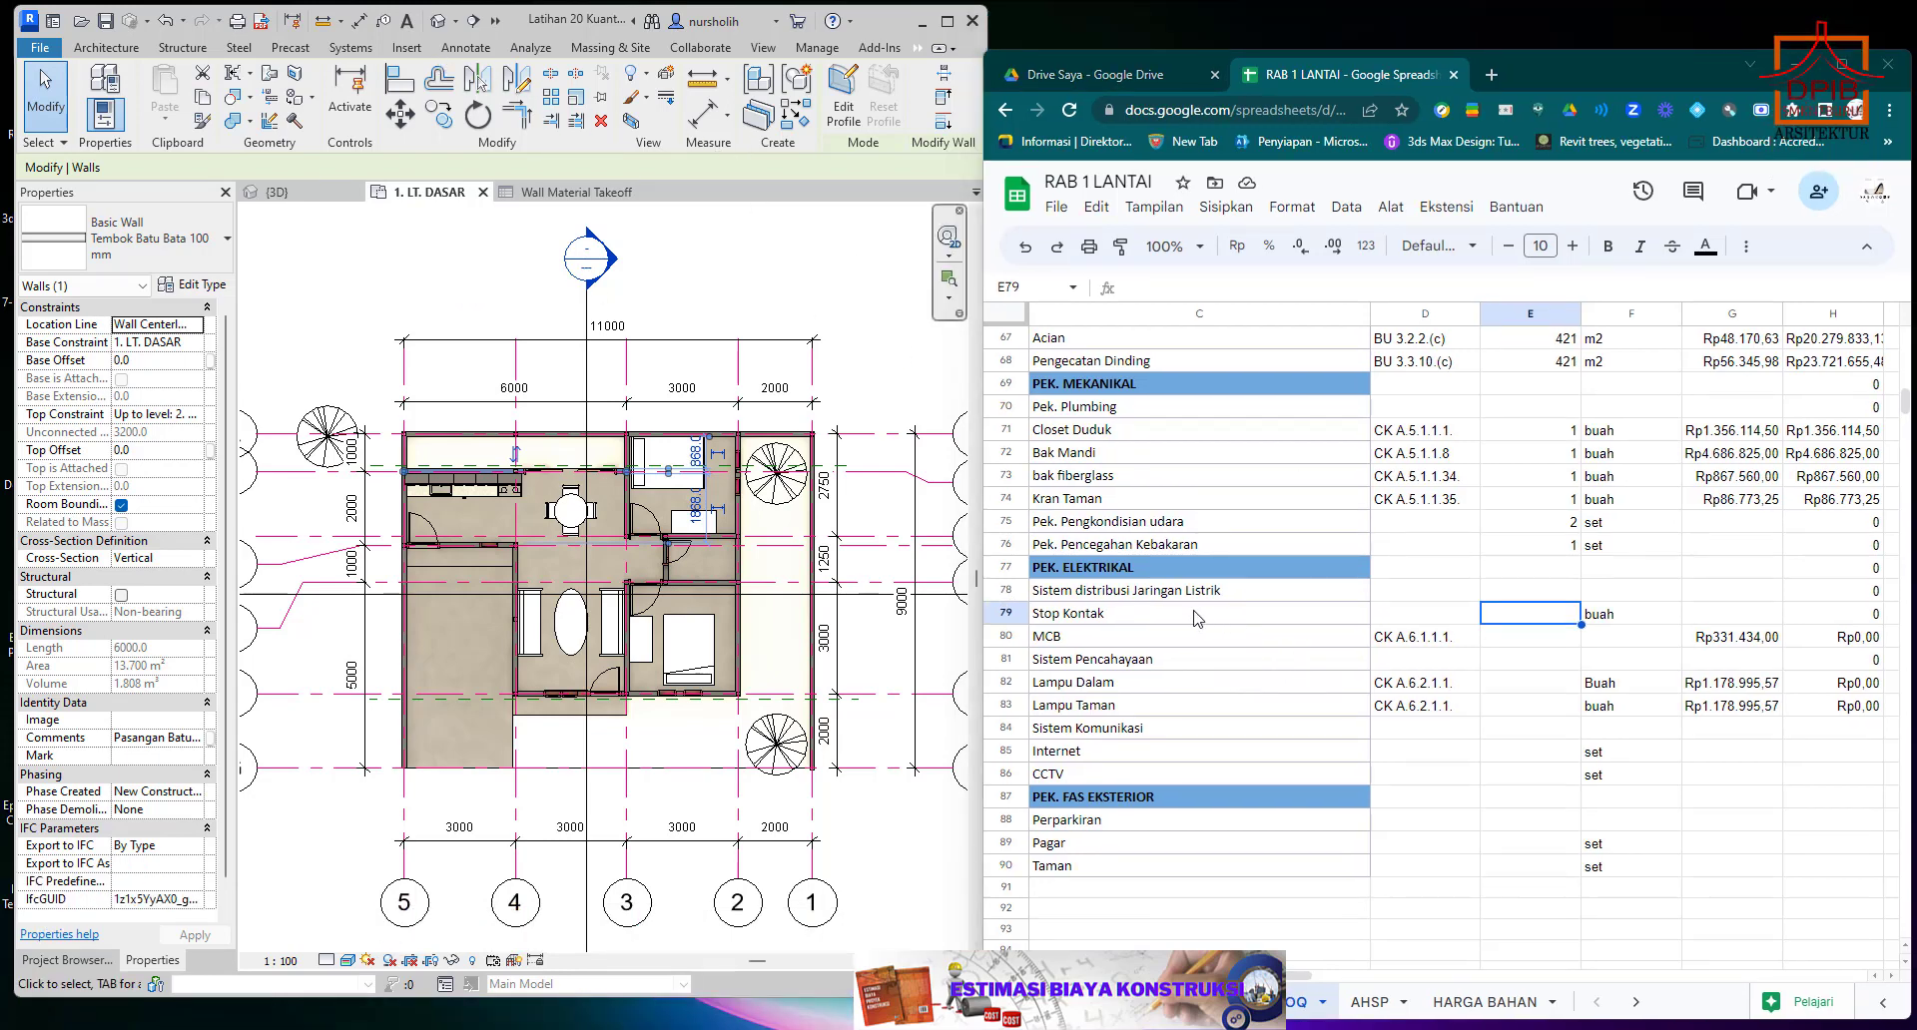
{"action": "left_click", "coordinate": [1150, 570]}
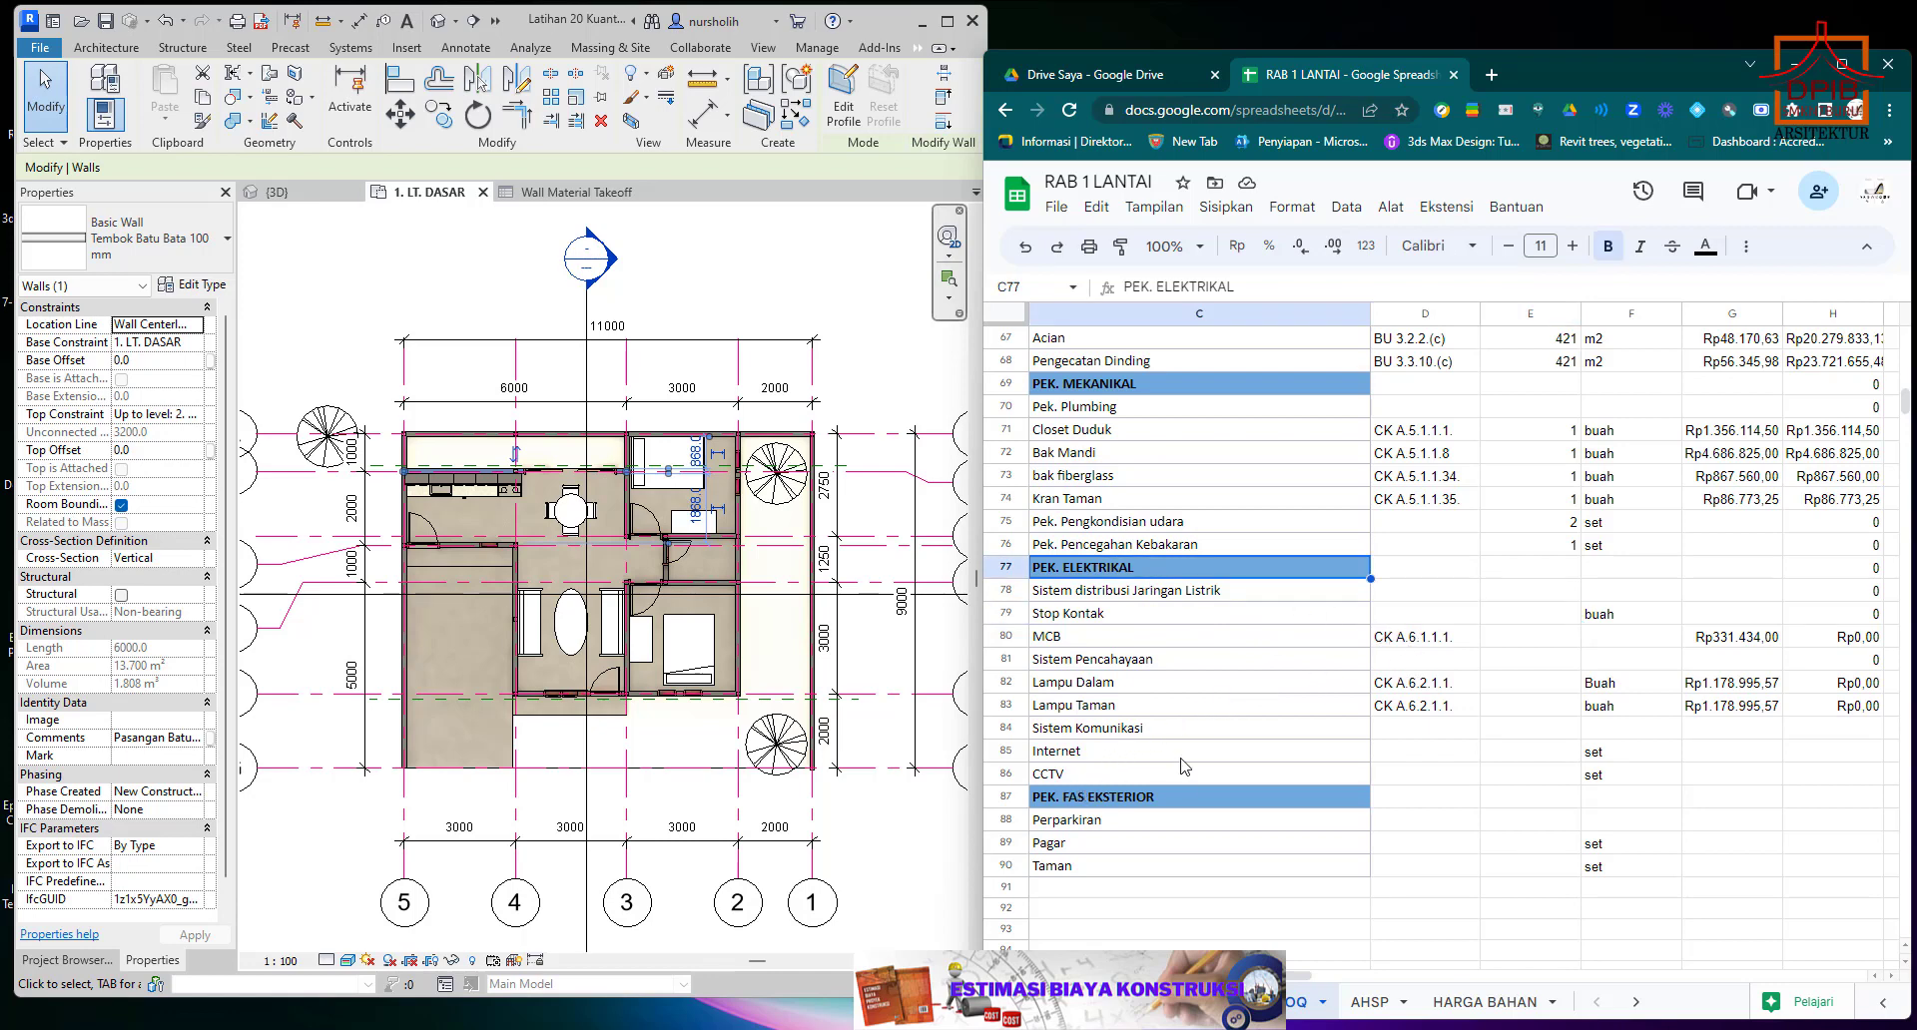
{"action": "left_click", "coordinate": [1092, 777]}
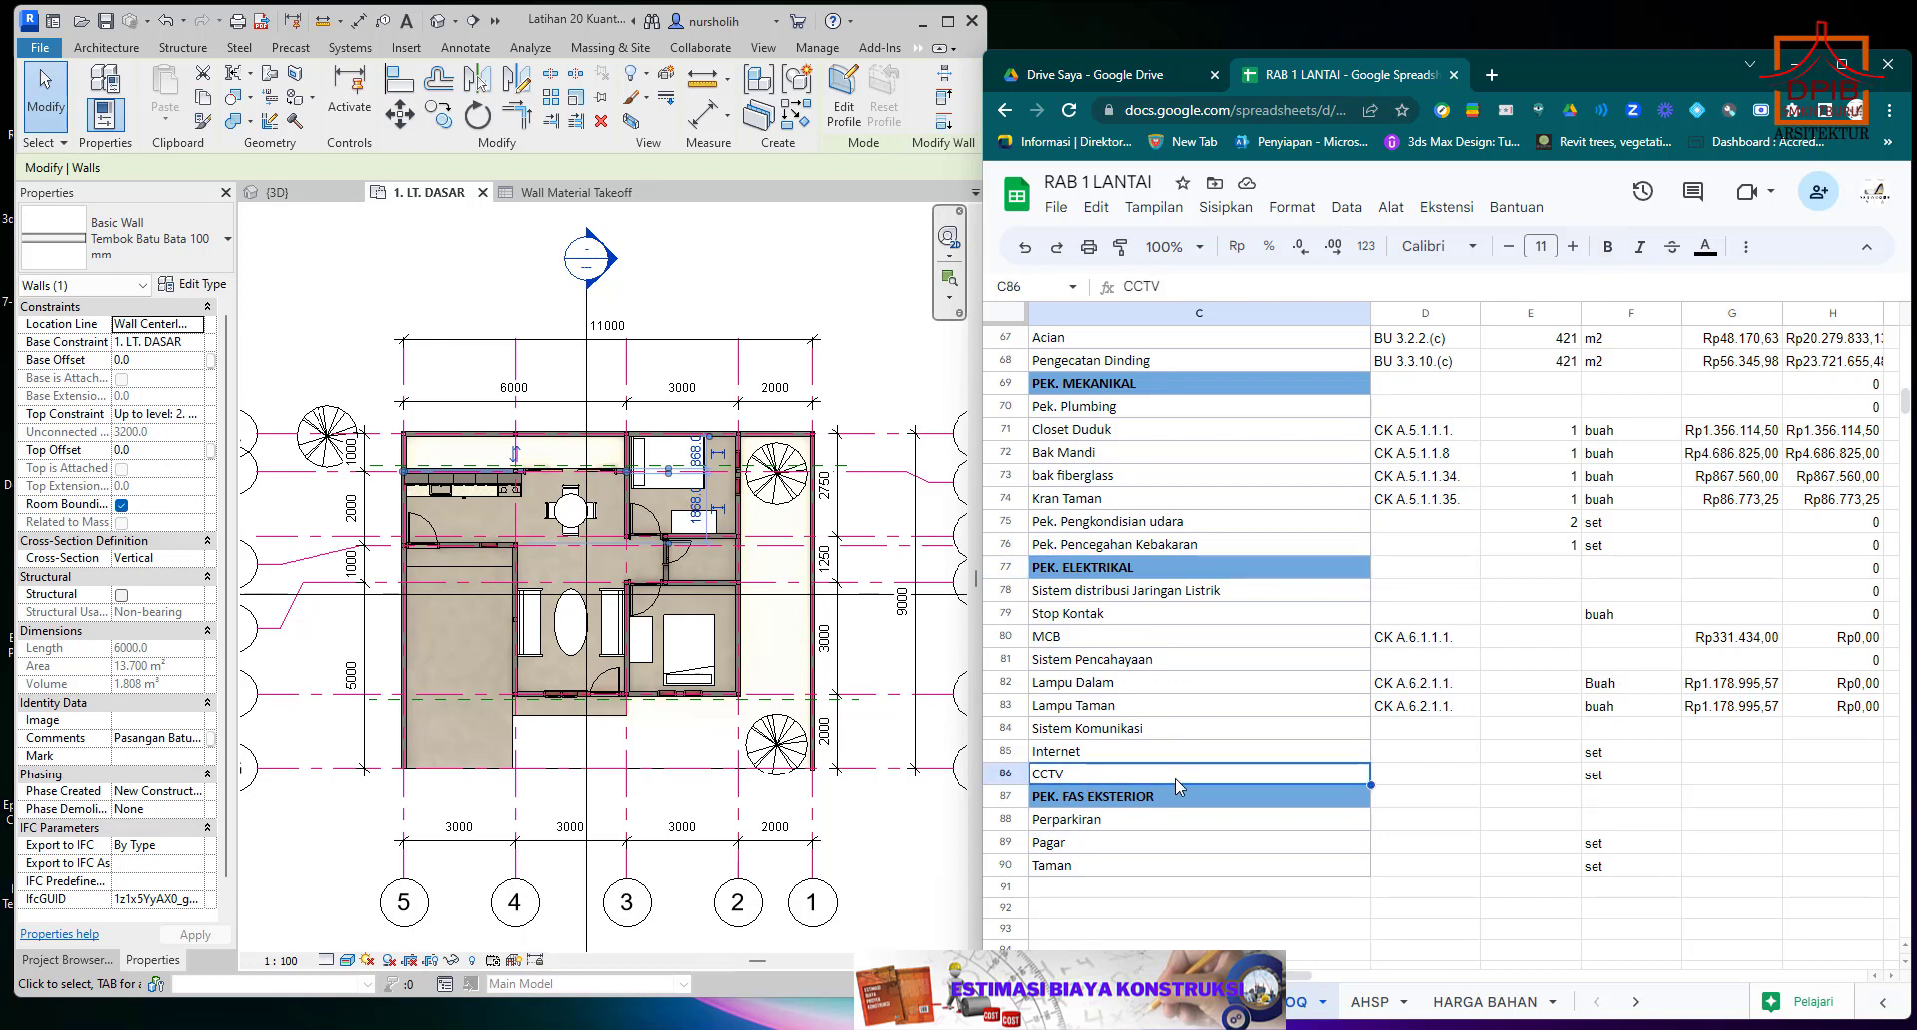
{"action": "left_click", "coordinate": [1118, 823]}
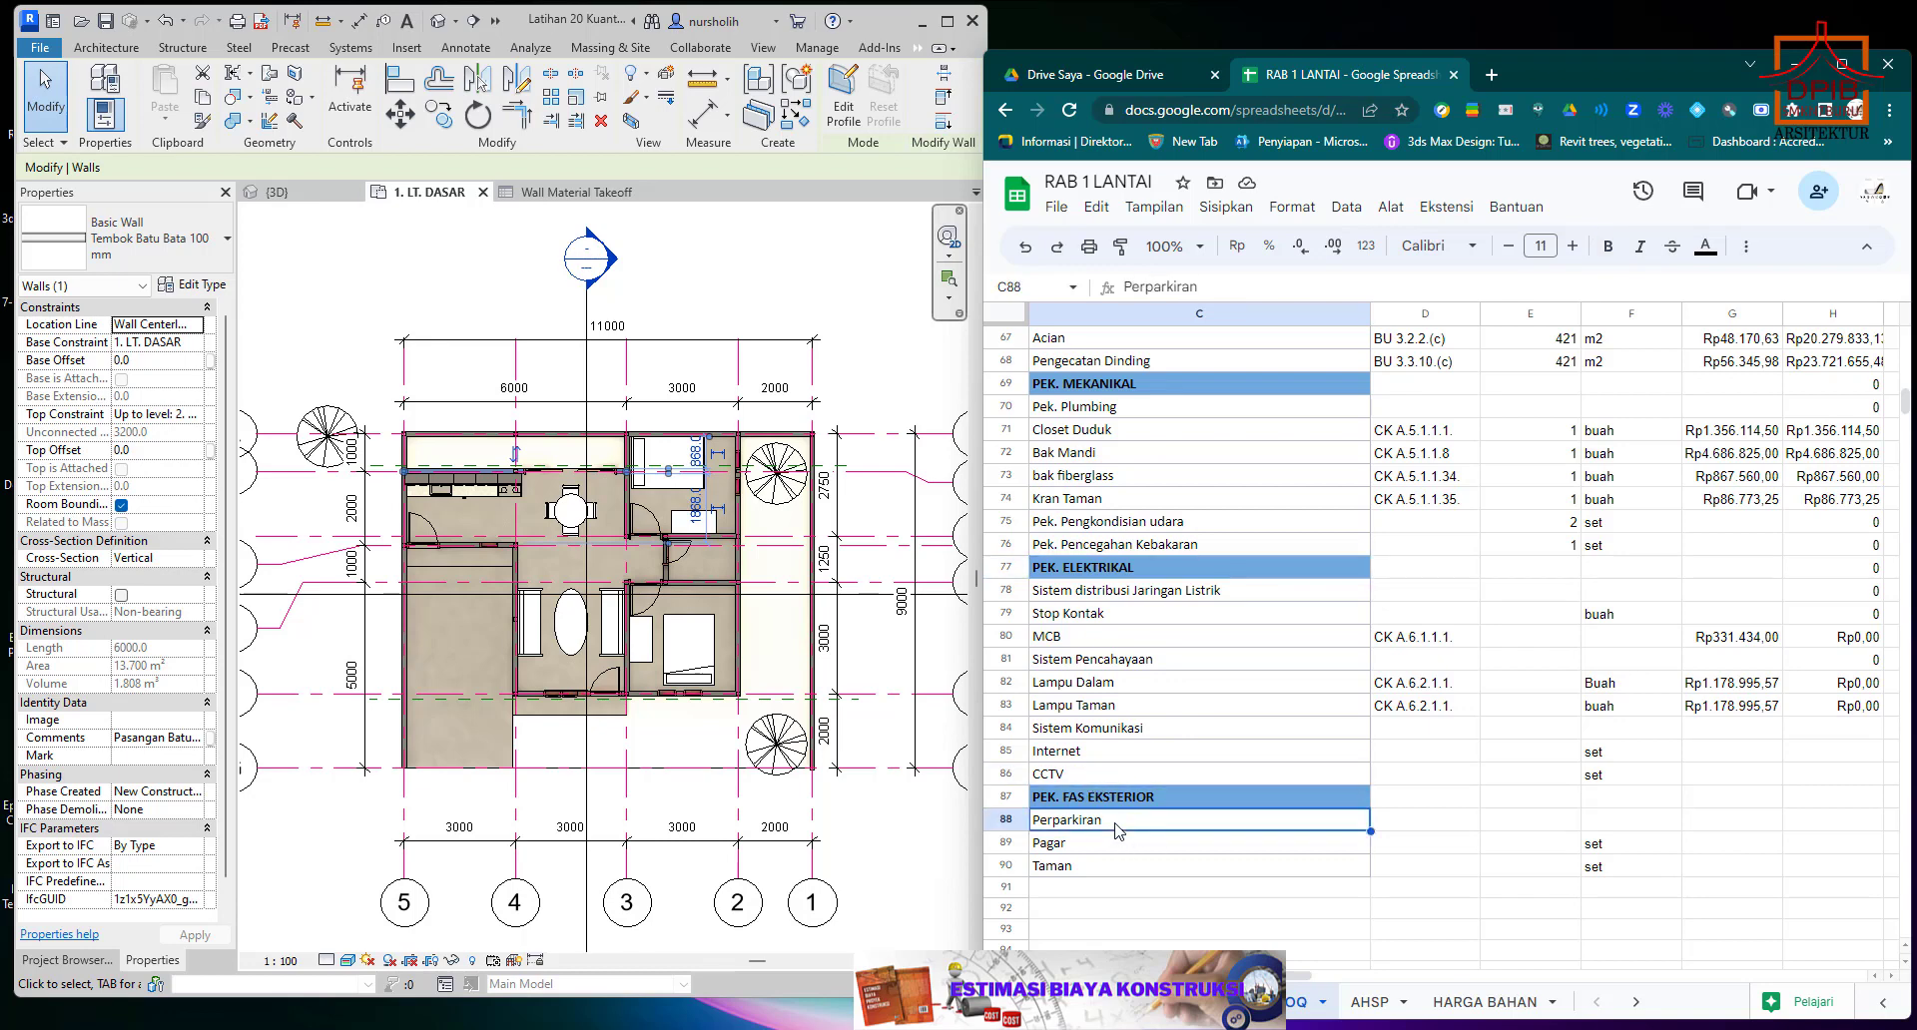
{"action": "left_click", "coordinate": [1103, 841]}
{"action": "left_click", "coordinate": [1103, 872]}
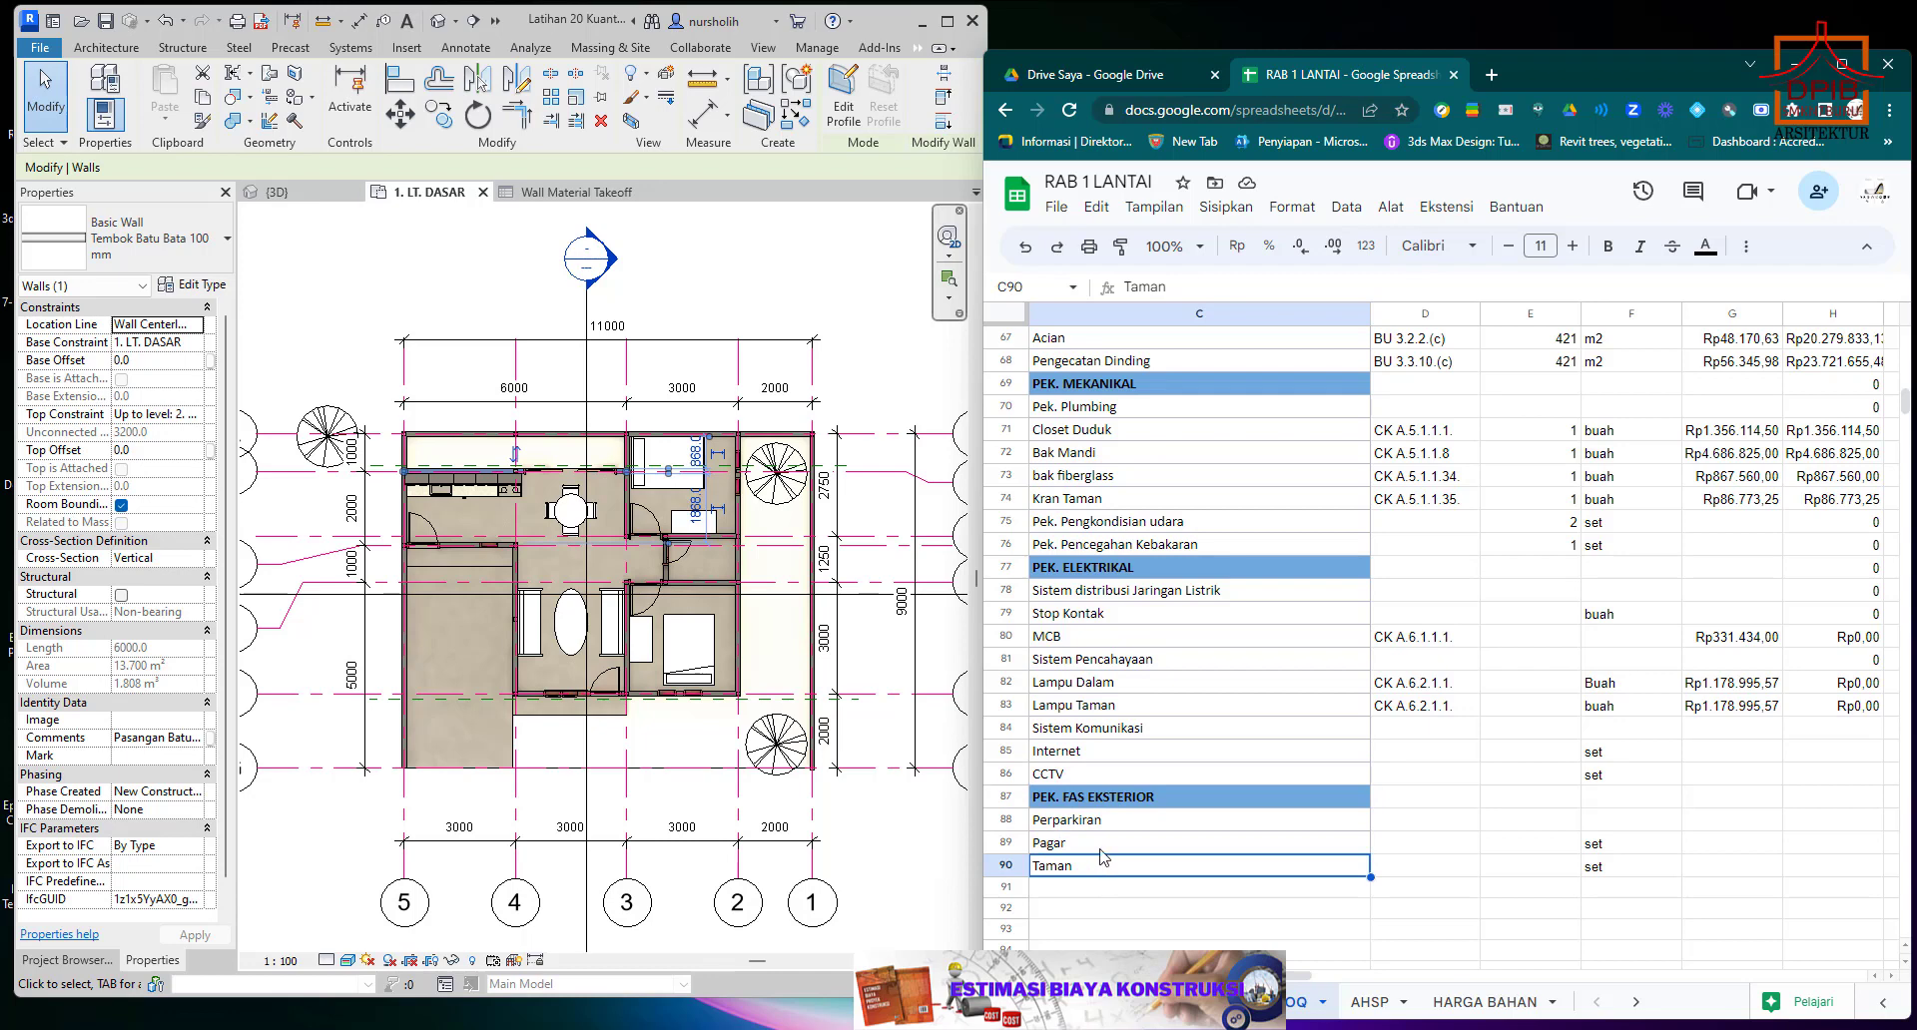
{"action": "left_click", "coordinate": [1102, 847]}
{"action": "left_click", "coordinate": [1101, 867]}
{"action": "left_click", "coordinate": [1102, 847]}
{"action": "left_click", "coordinate": [1107, 868]}
{"action": "left_click", "coordinate": [1110, 846]}
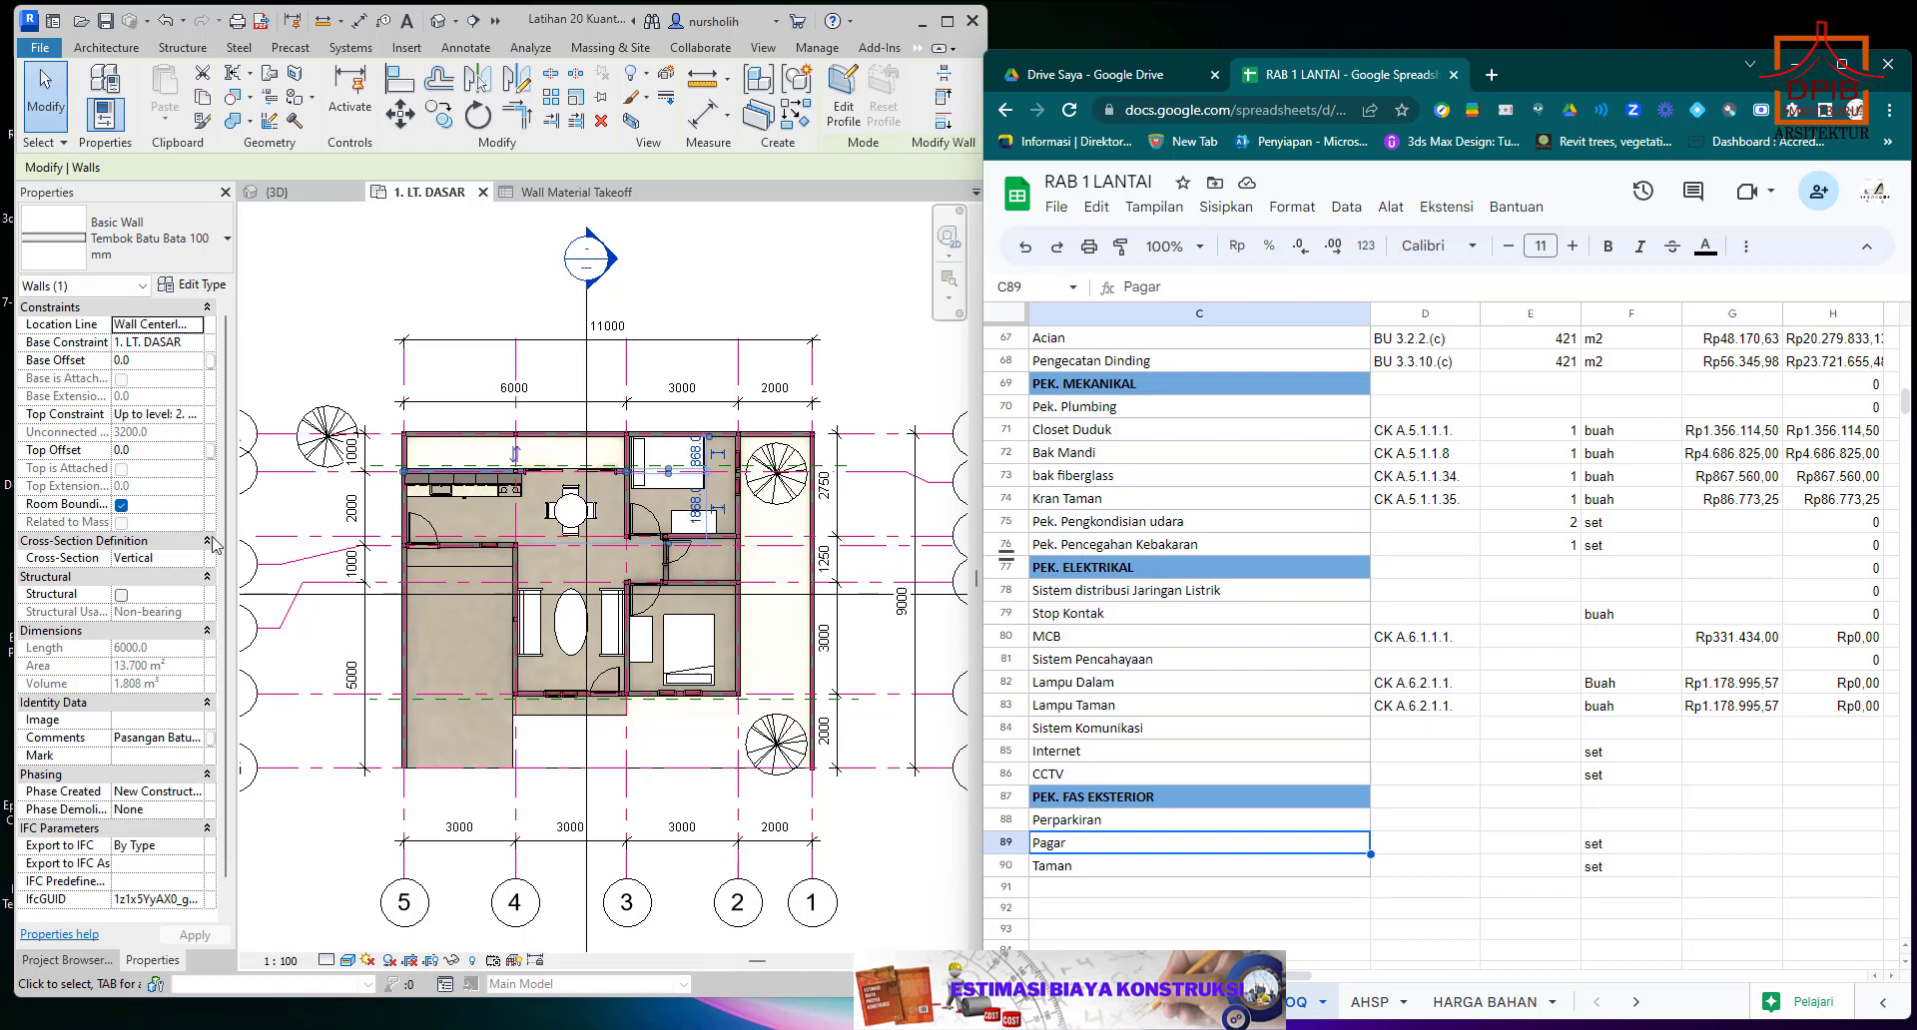
Show Revit's Project Browser and review the estimate's architectural, mechanical and electrical rows for work items still to cover.
{"action": "left_click", "coordinate": [95, 961]}
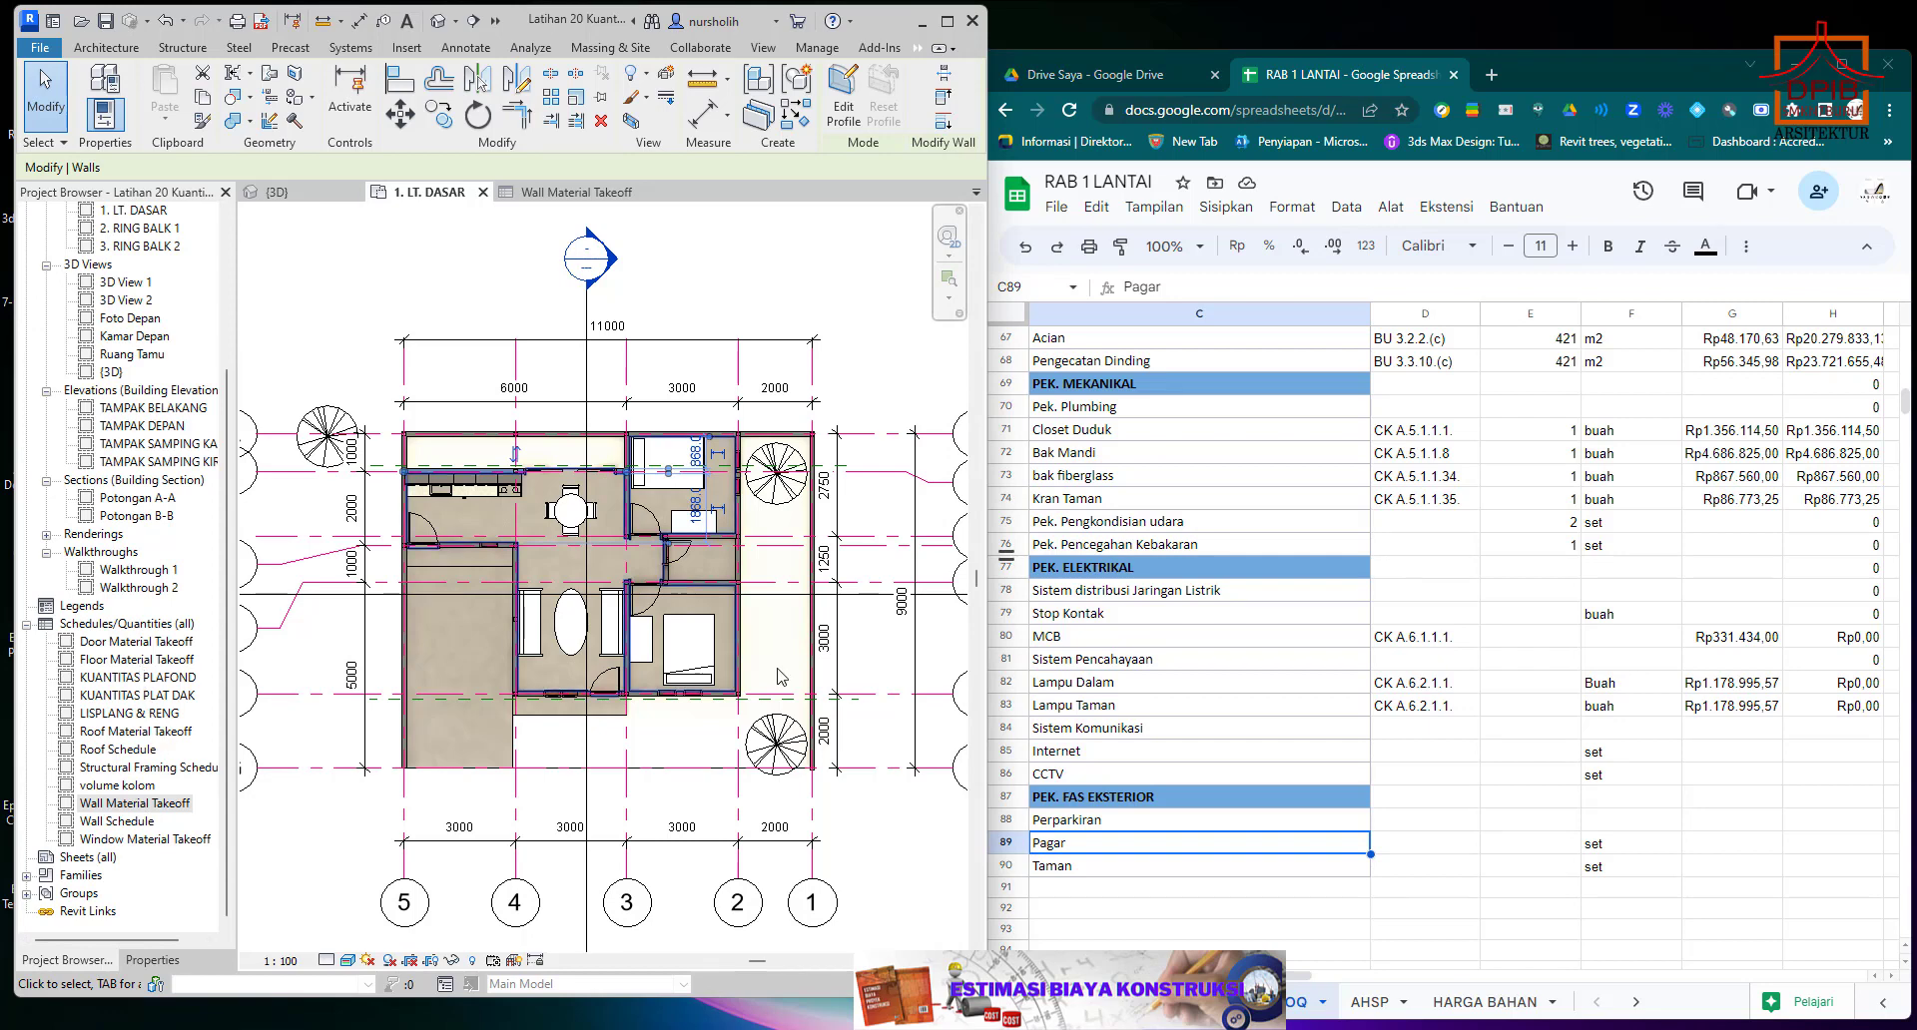
{"action": "scroll", "coordinate": [1314, 652], "scroll_direction": "up", "scroll_amount": 1}
{"action": "scroll", "coordinate": [1314, 652], "scroll_direction": "up", "scroll_amount": 3}
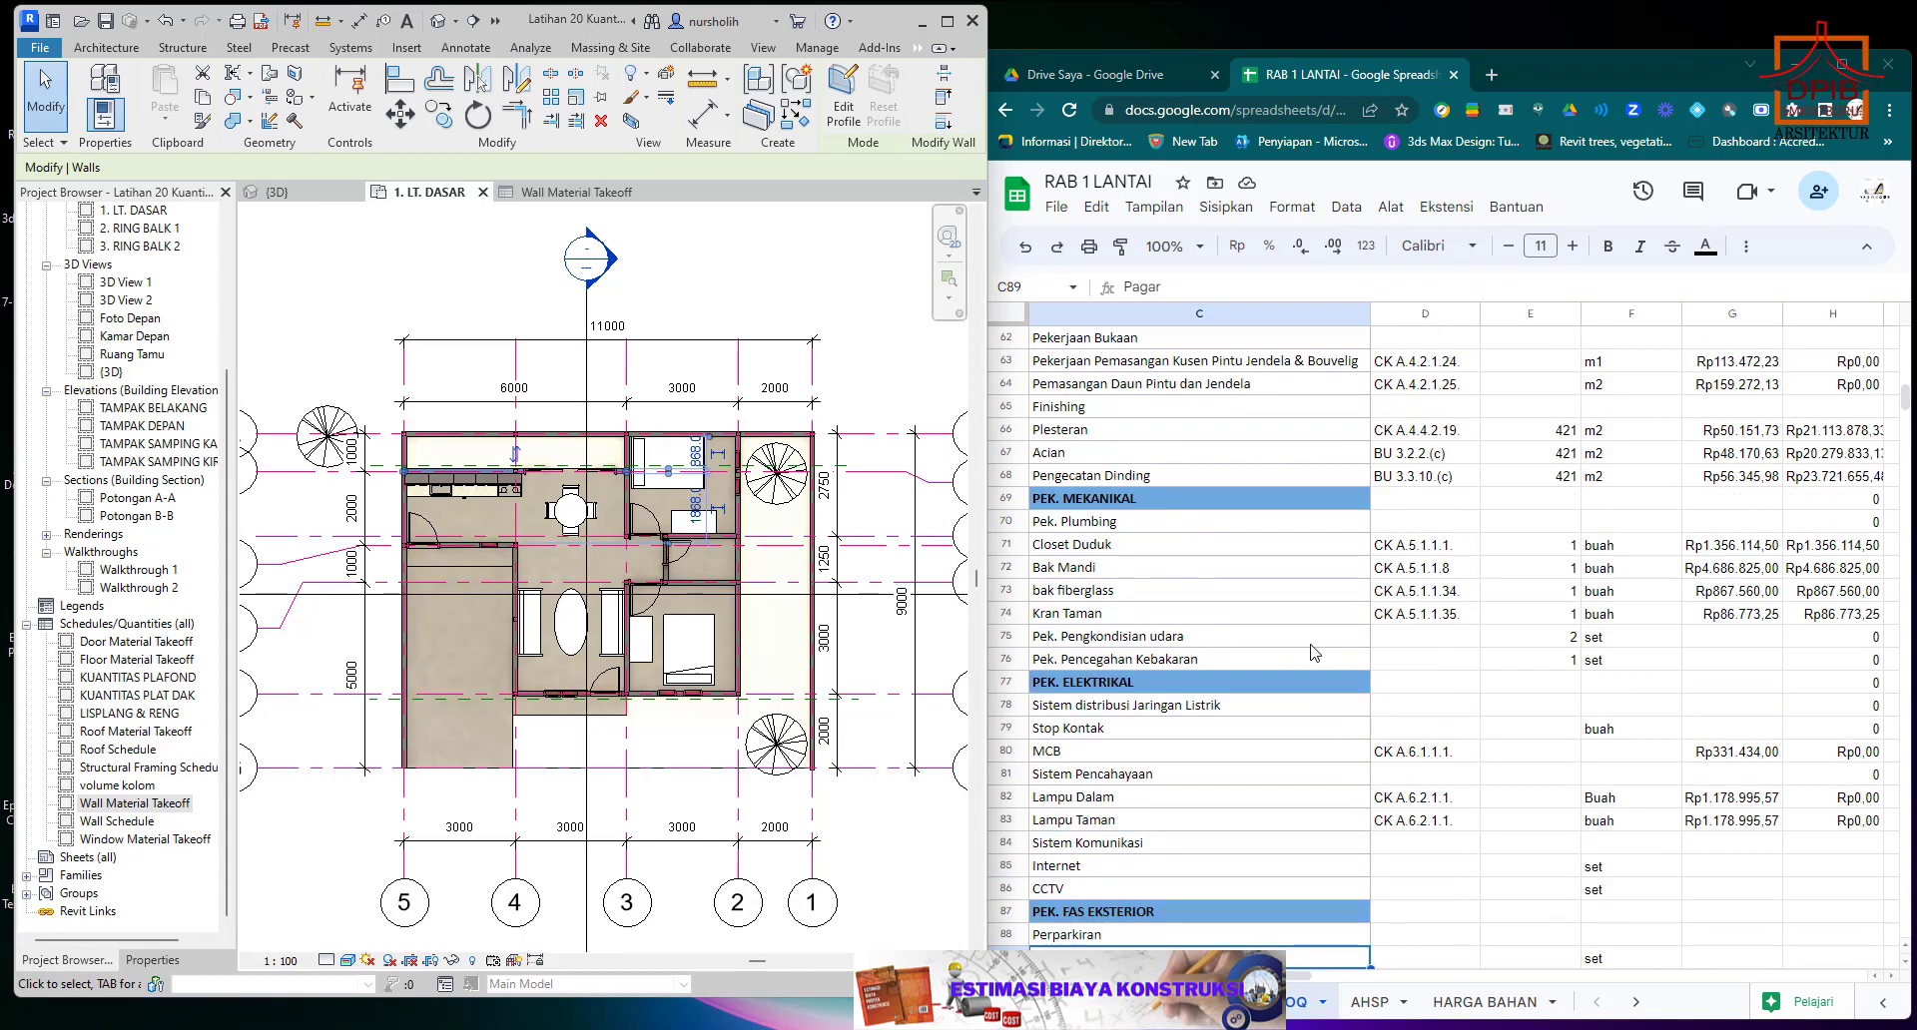
{"action": "scroll", "coordinate": [1314, 653], "scroll_direction": "down", "scroll_amount": 1}
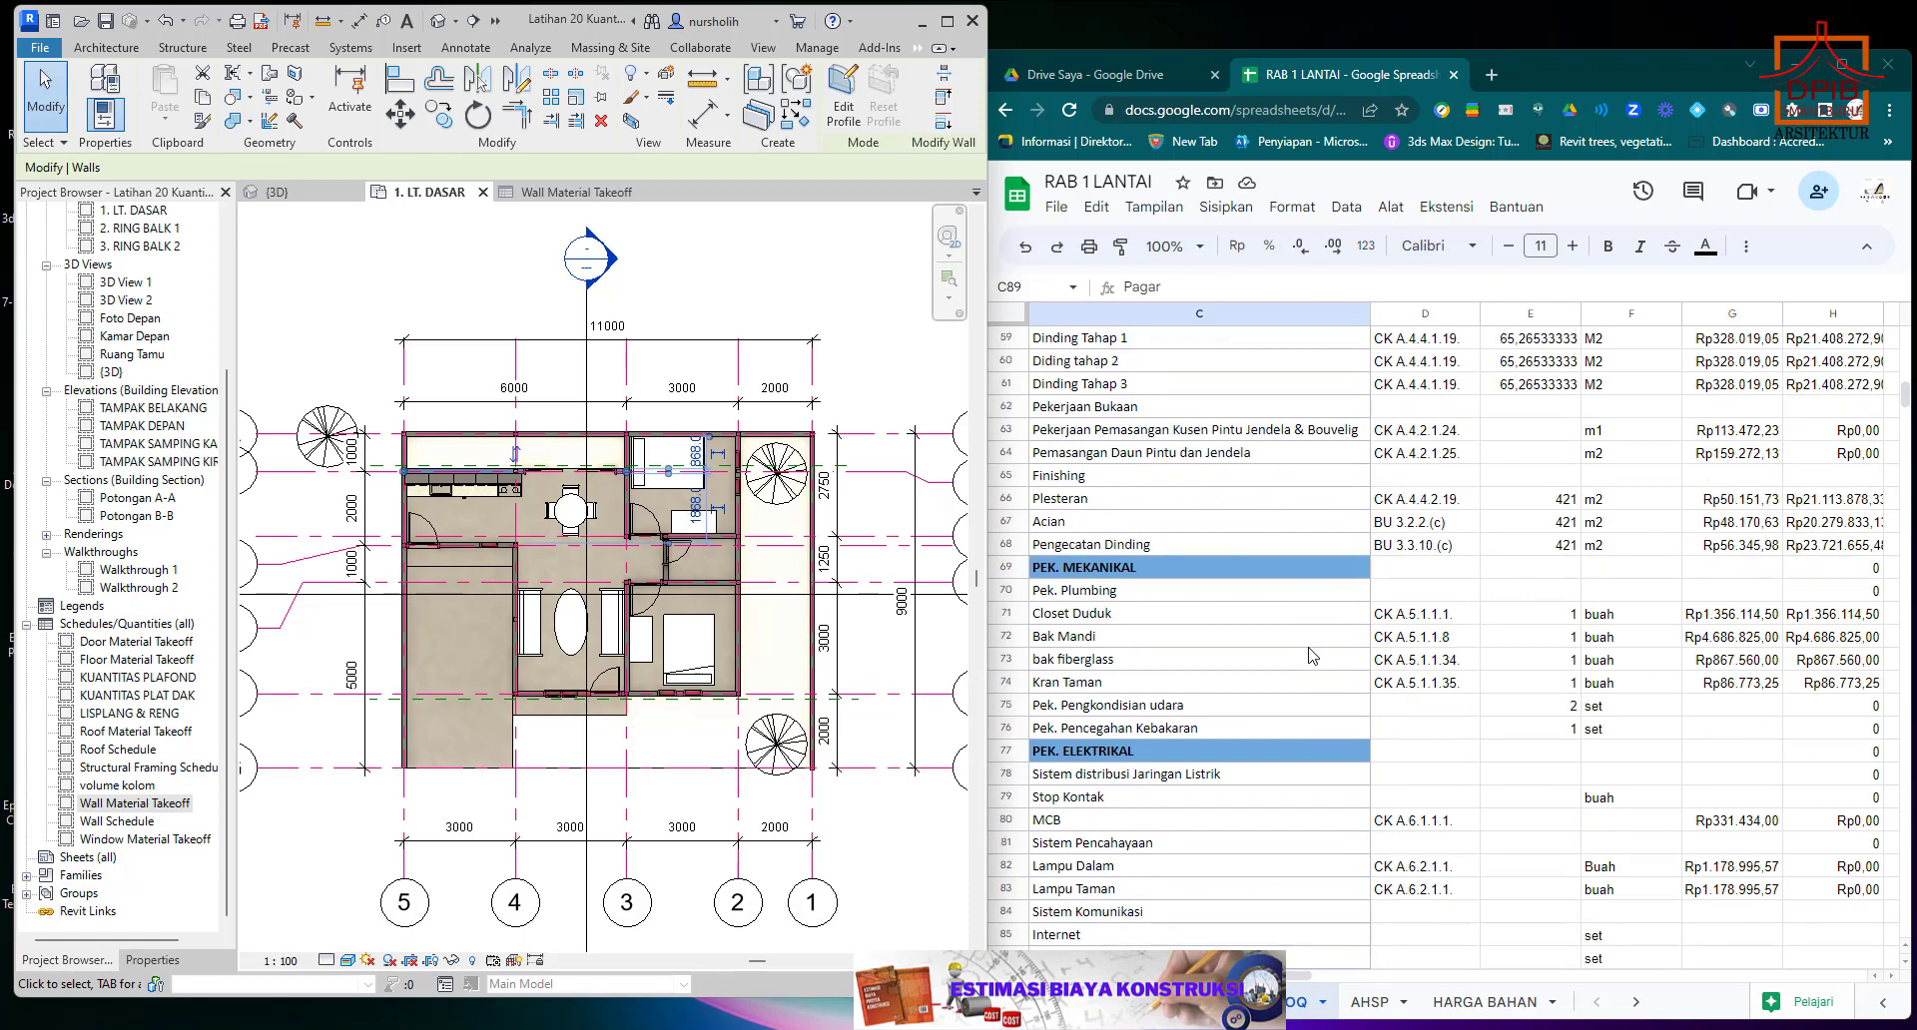
{"action": "scroll", "coordinate": [1311, 656], "scroll_direction": "up", "scroll_amount": 3}
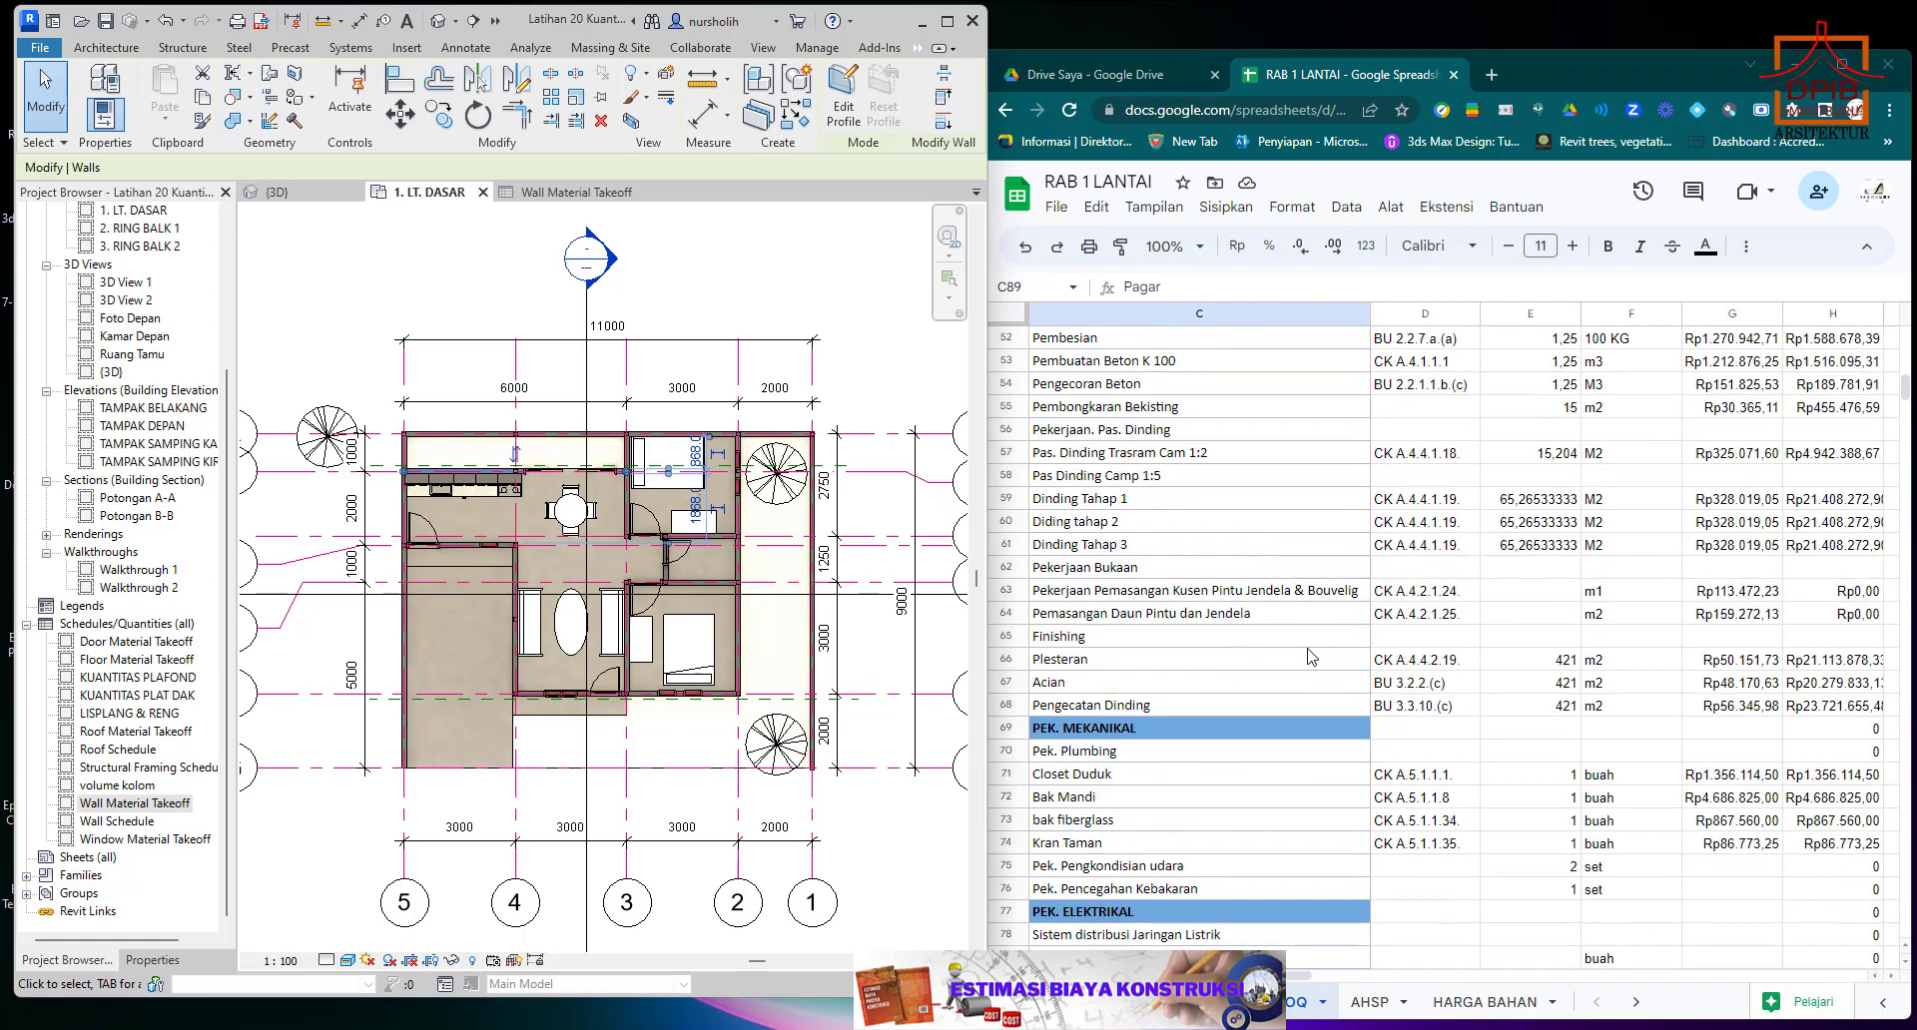
{"action": "scroll", "coordinate": [1311, 656], "scroll_direction": "up", "scroll_amount": 4}
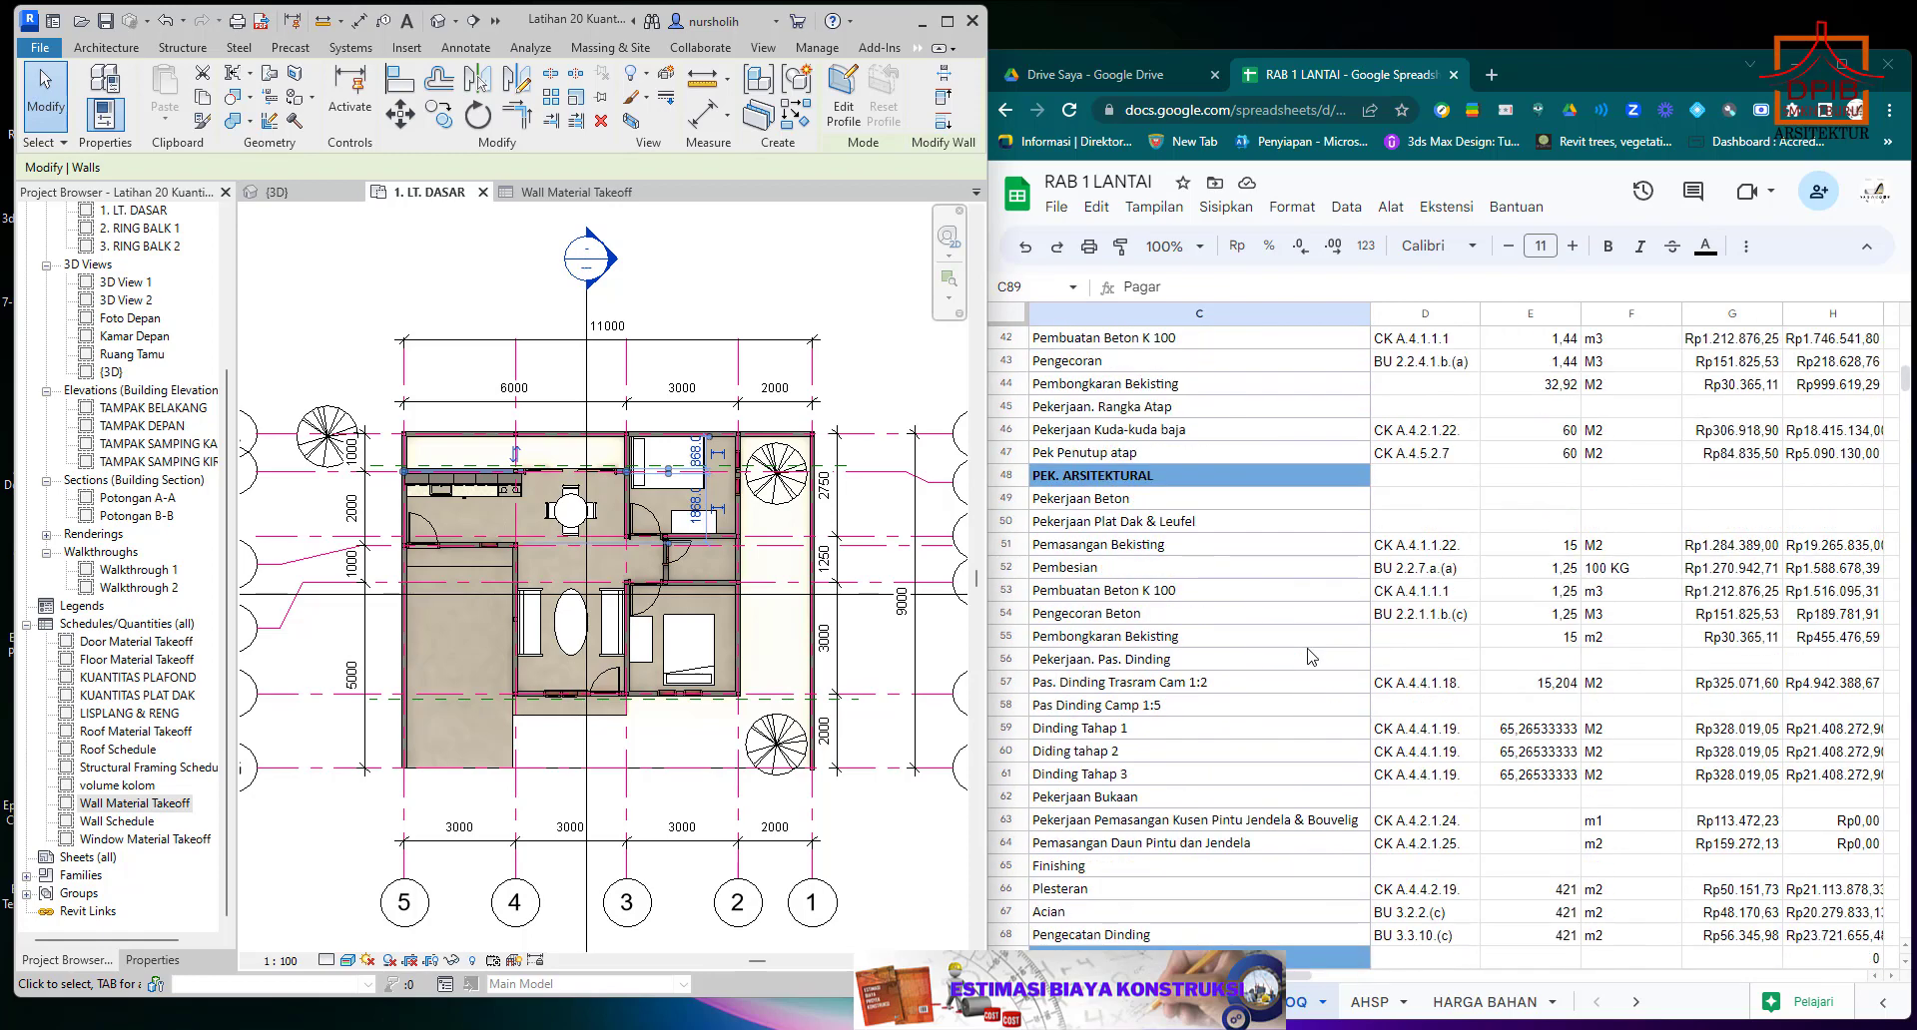
{"action": "scroll", "coordinate": [1311, 656], "scroll_direction": "down", "scroll_amount": 6}
{"action": "scroll", "coordinate": [1311, 656], "scroll_direction": "down", "scroll_amount": 3}
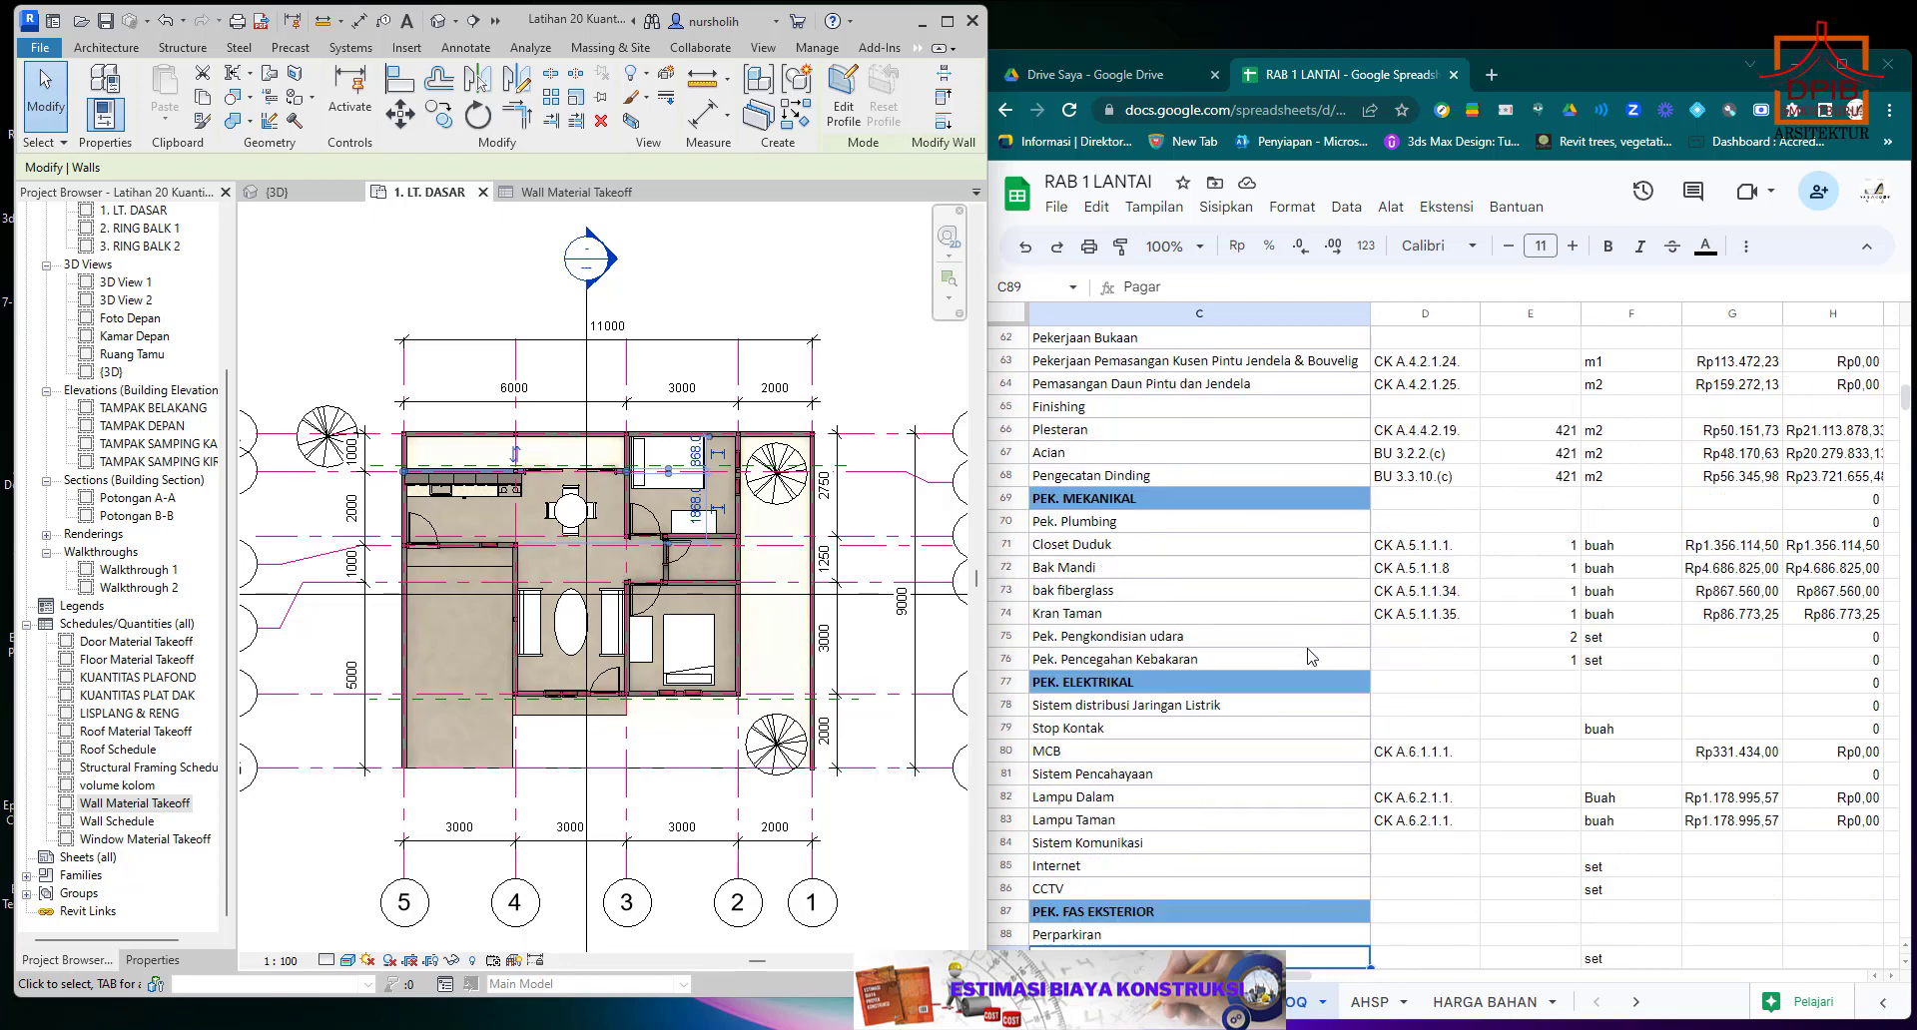
{"action": "scroll", "coordinate": [1311, 656], "scroll_direction": "down", "scroll_amount": 1}
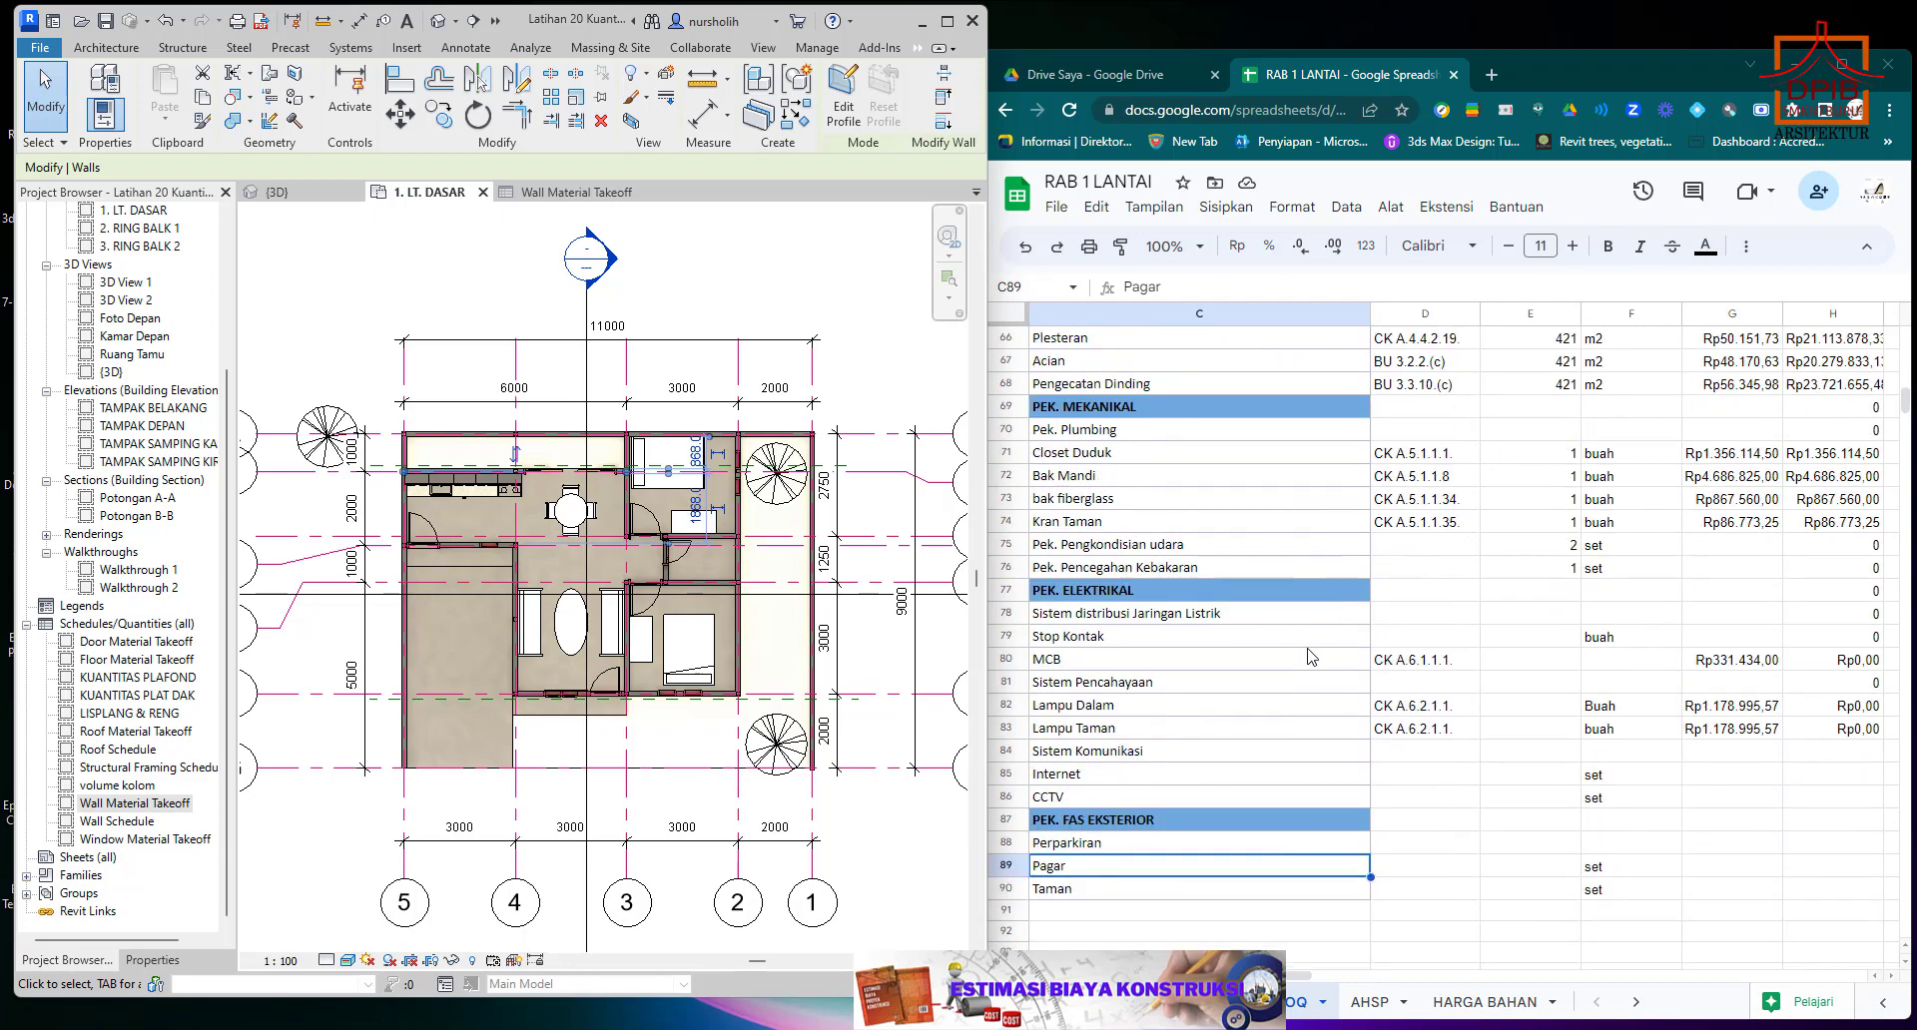
{"action": "scroll", "coordinate": [1311, 656], "scroll_direction": "up", "scroll_amount": 3}
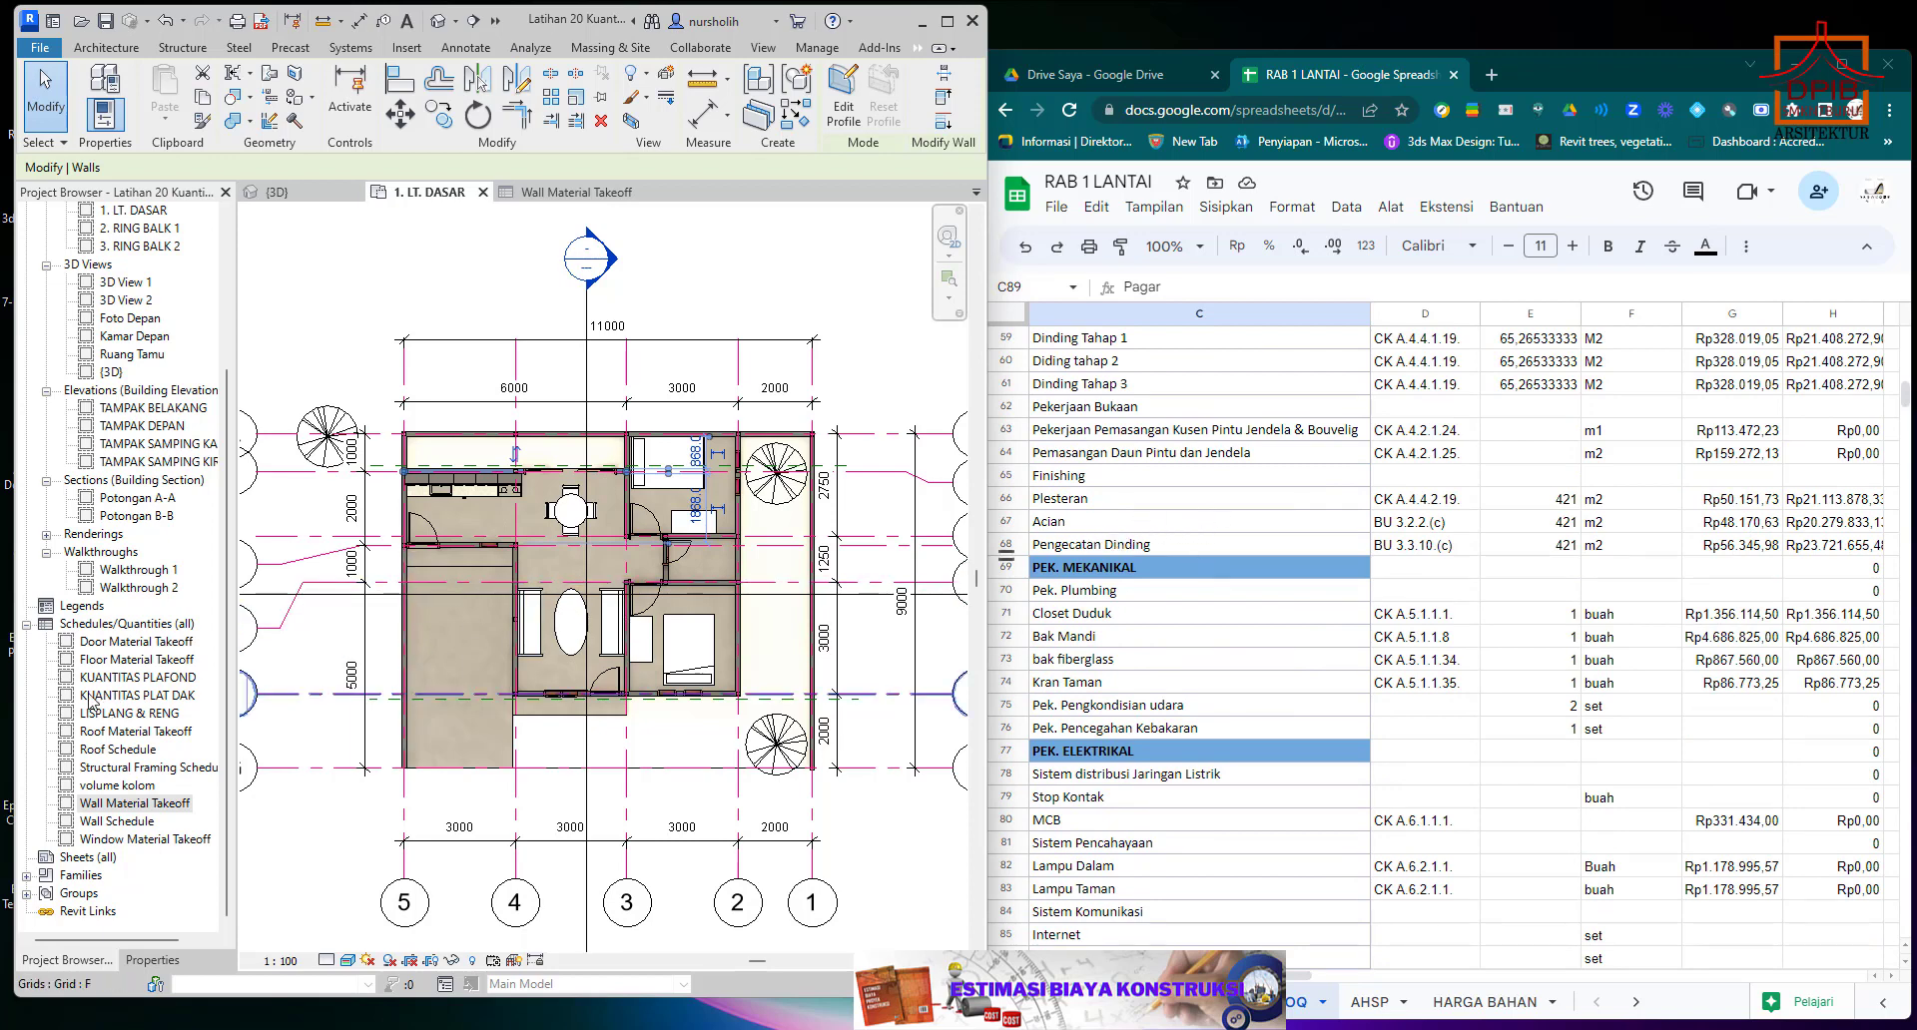
Select Floor Material Takeoff in Revit's schedule list and check the estimate's structural and architectural rows for a matching floor item.
{"action": "left_click", "coordinate": [124, 645]}
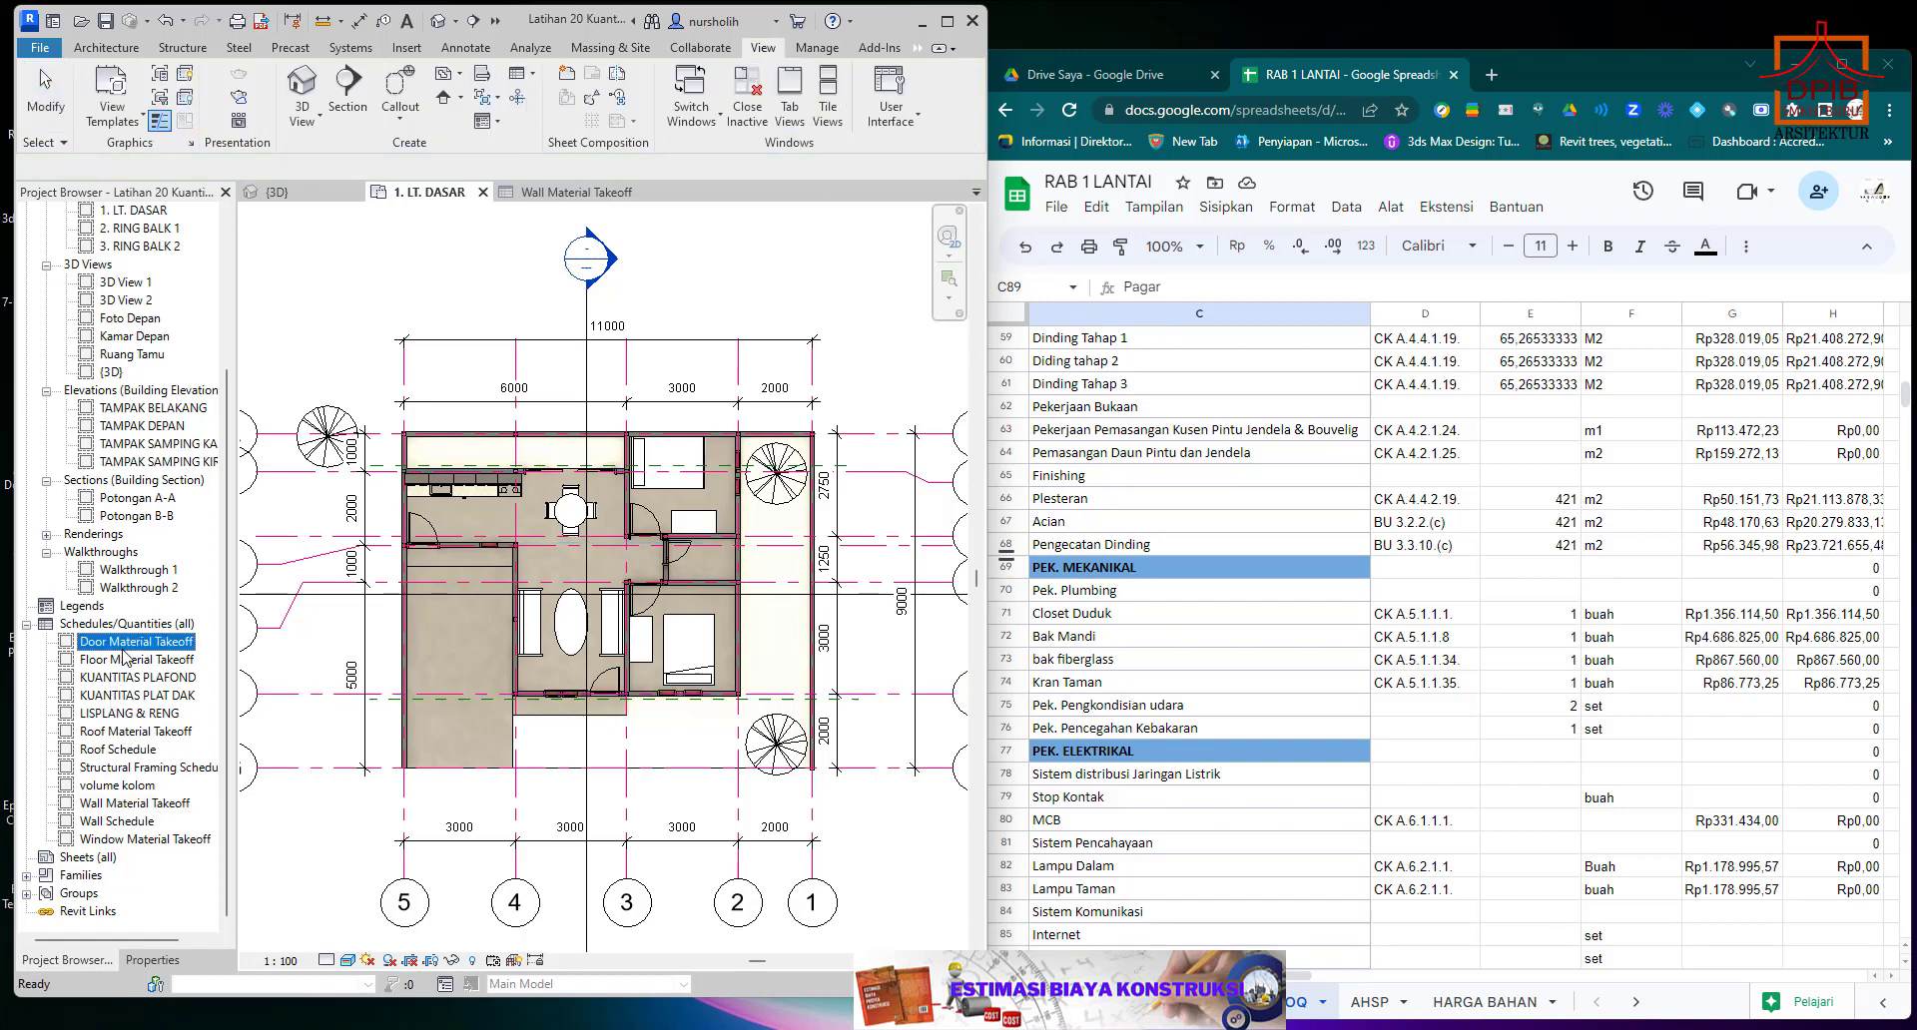
{"action": "left_click", "coordinate": [123, 662]}
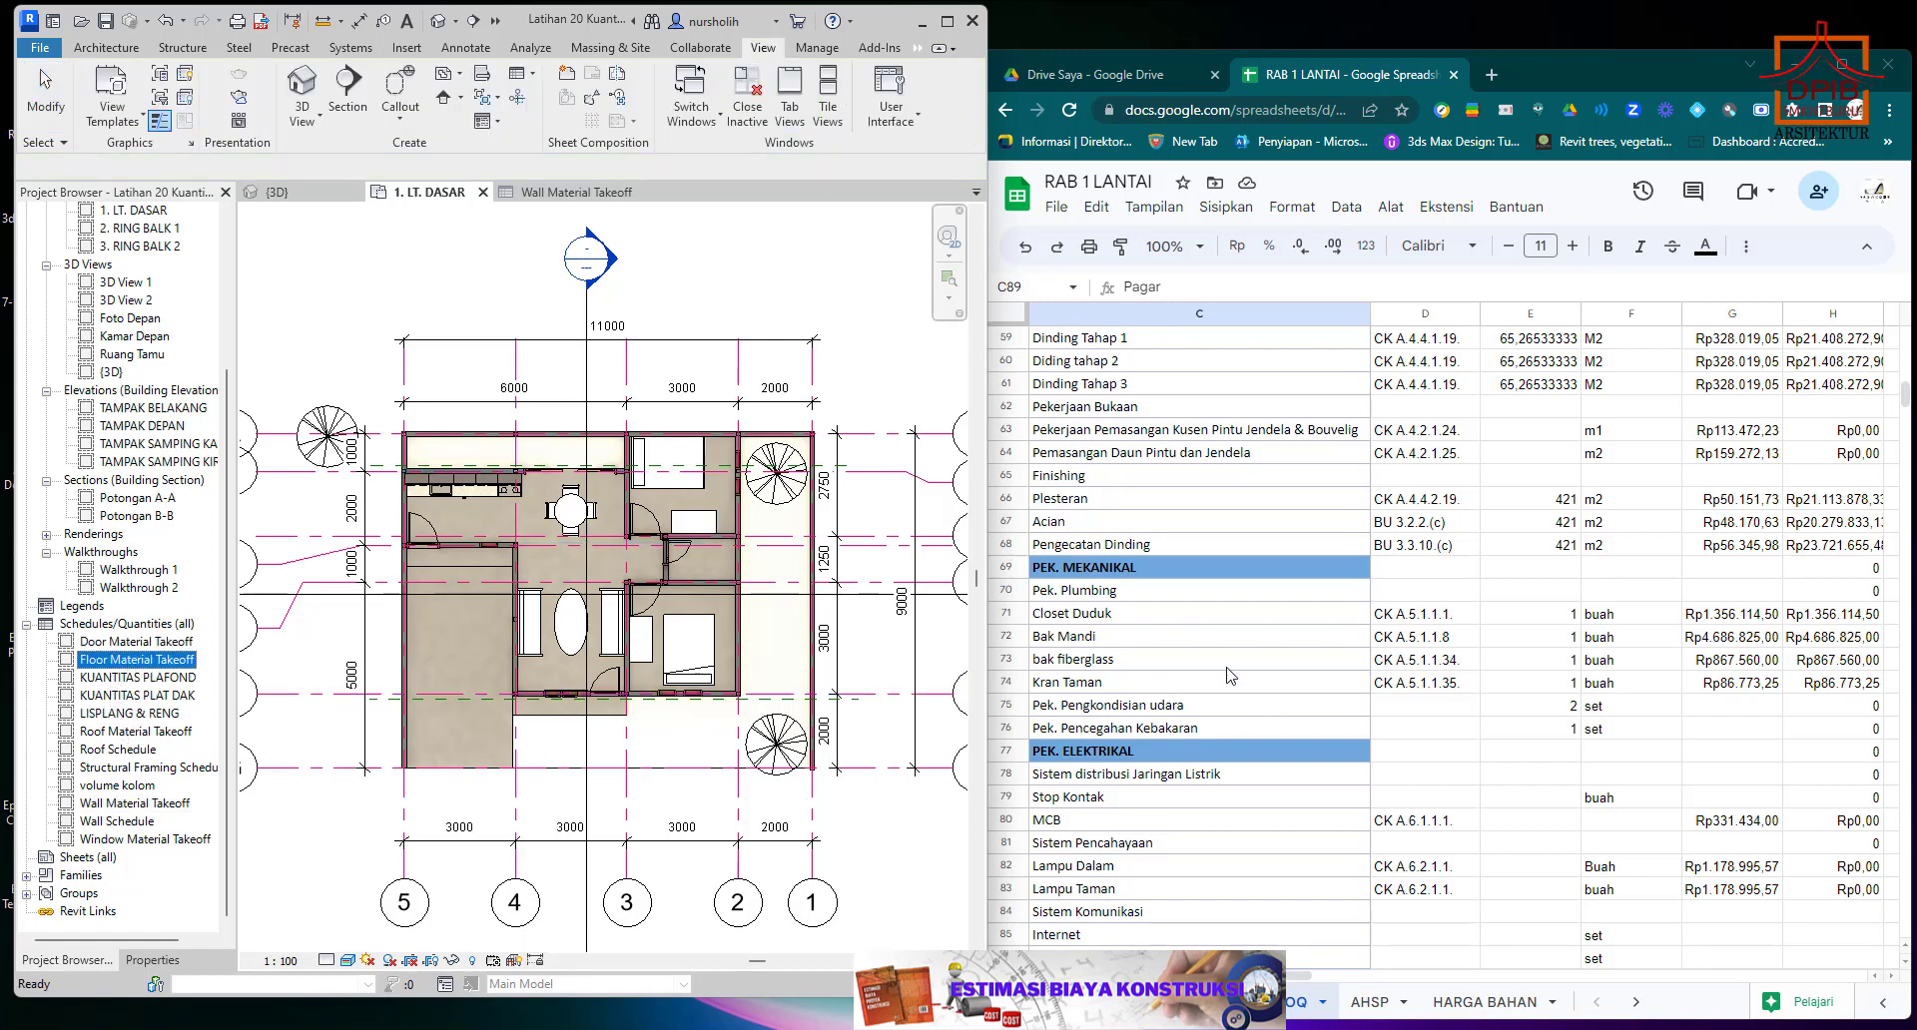
{"action": "scroll", "coordinate": [1231, 676], "scroll_direction": "up", "scroll_amount": 3}
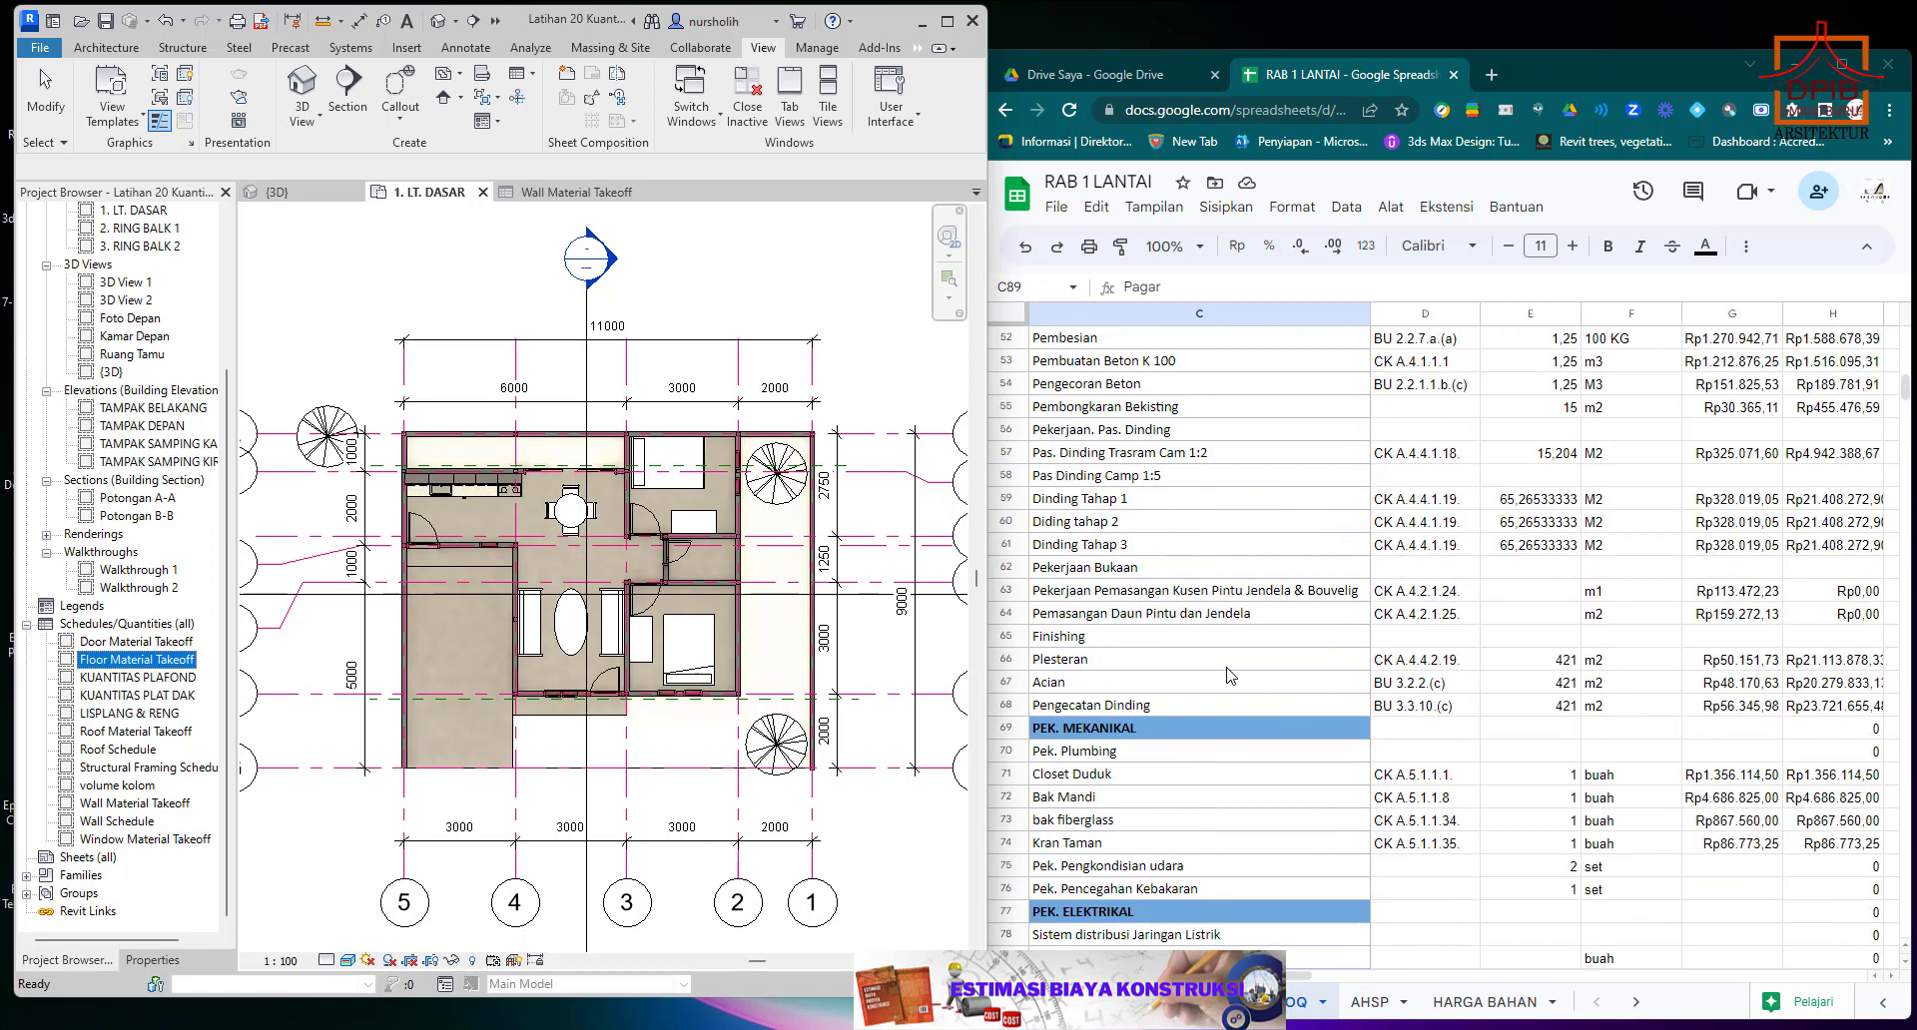
{"action": "scroll", "coordinate": [1232, 676], "scroll_direction": "up", "scroll_amount": 1}
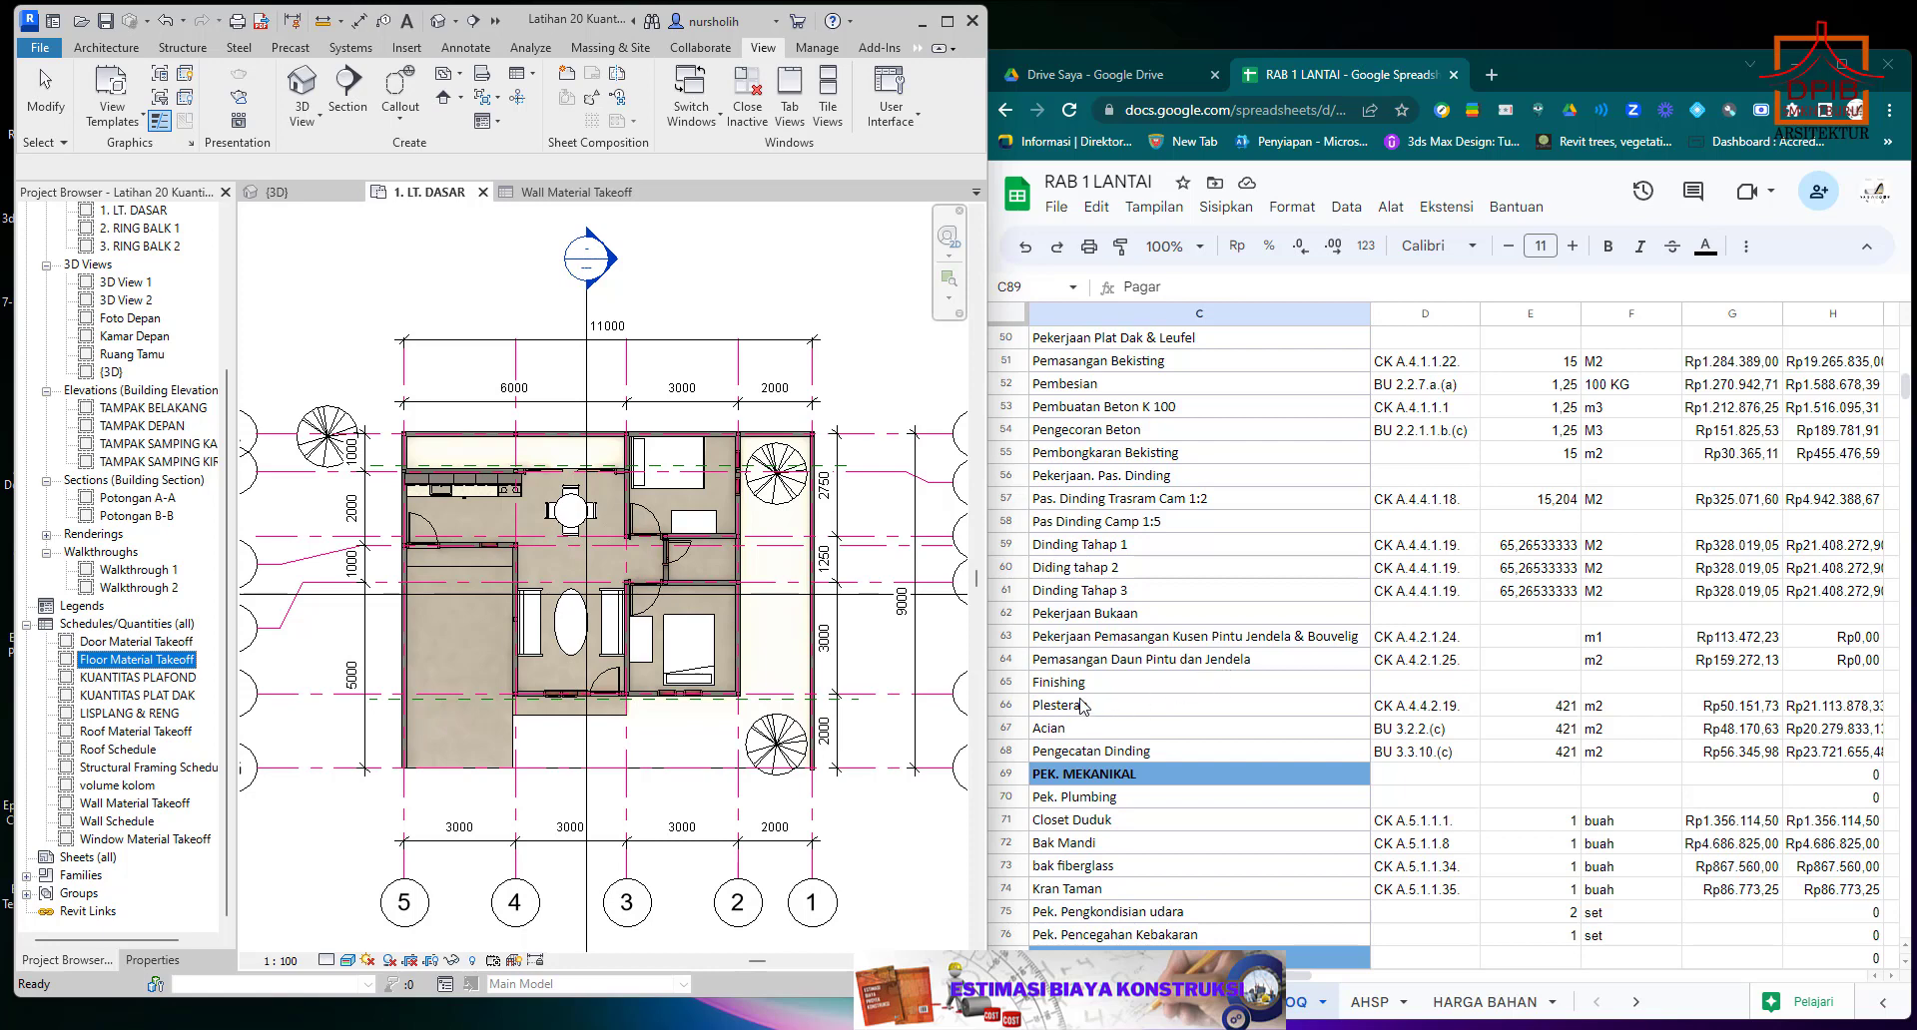
{"action": "left_click", "coordinate": [1083, 756]}
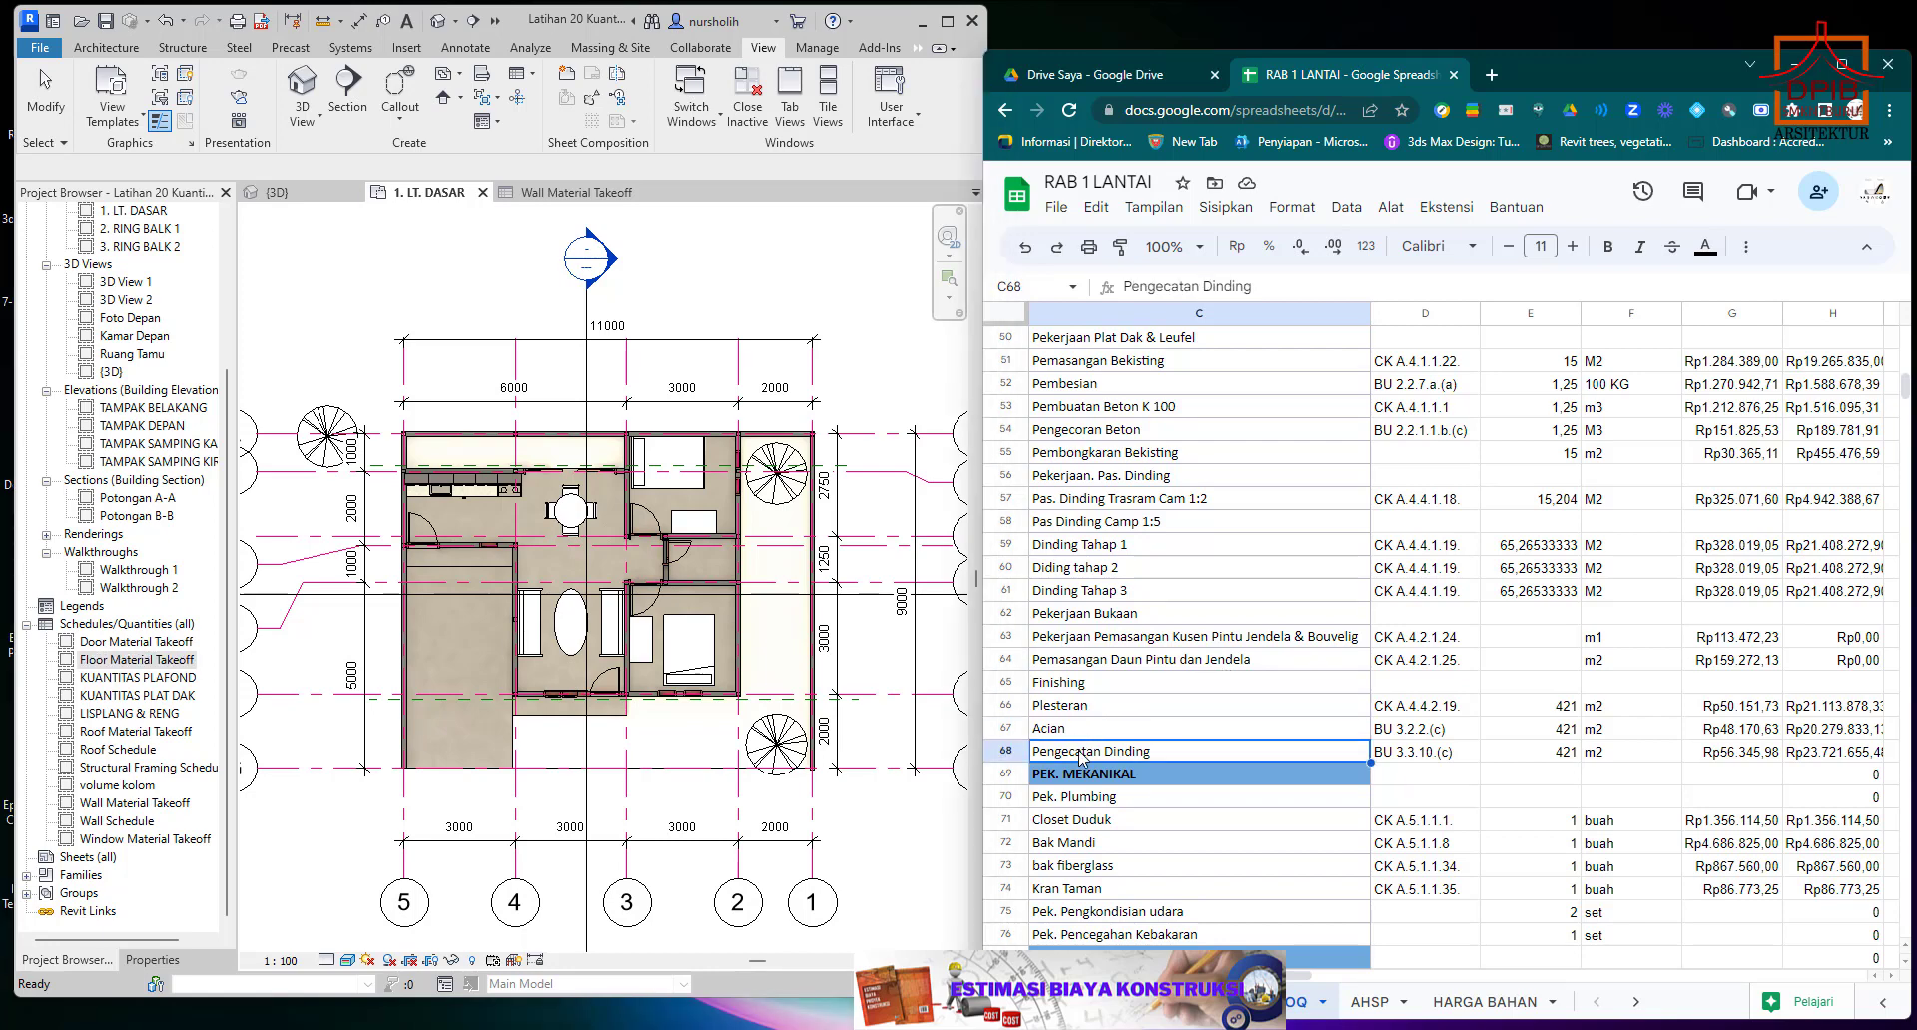
{"action": "scroll", "coordinate": [1084, 756], "scroll_direction": "down", "scroll_amount": 2}
{"action": "scroll", "coordinate": [1083, 755], "scroll_direction": "up", "scroll_amount": 4}
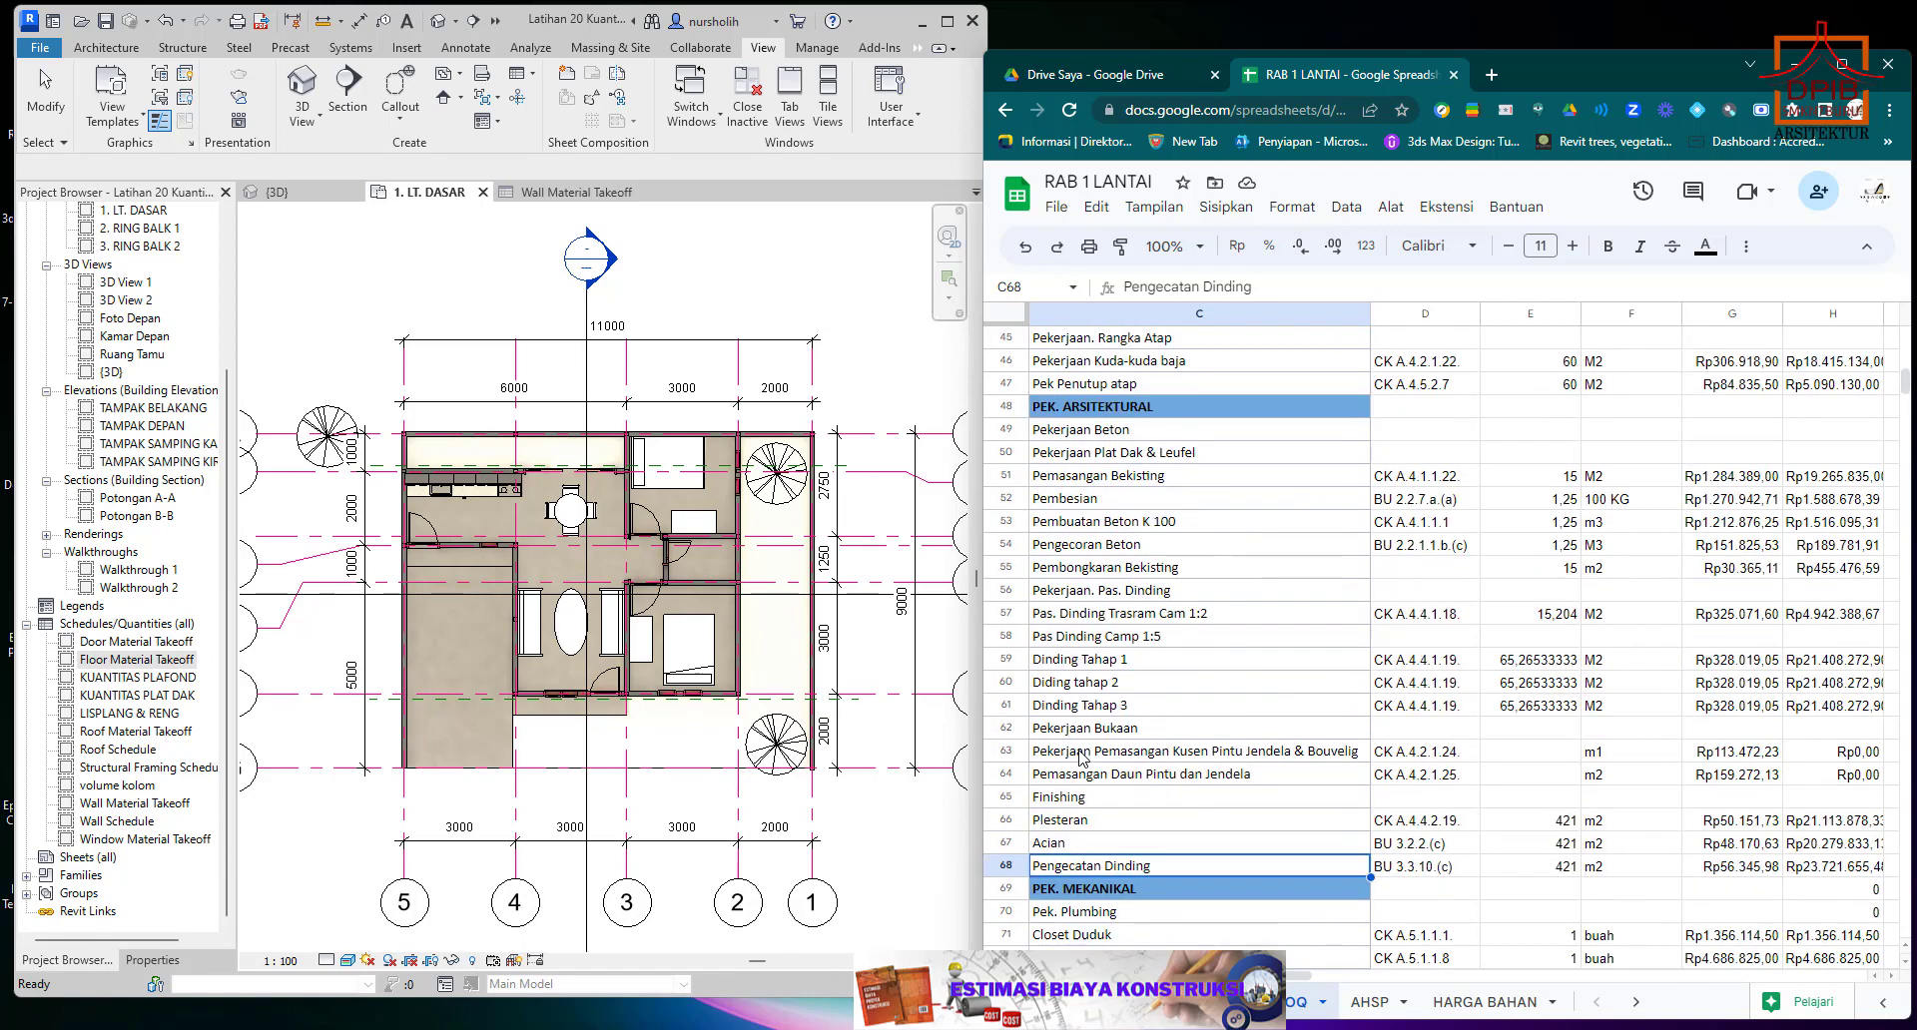
{"action": "scroll", "coordinate": [1083, 756], "scroll_direction": "up", "scroll_amount": 3}
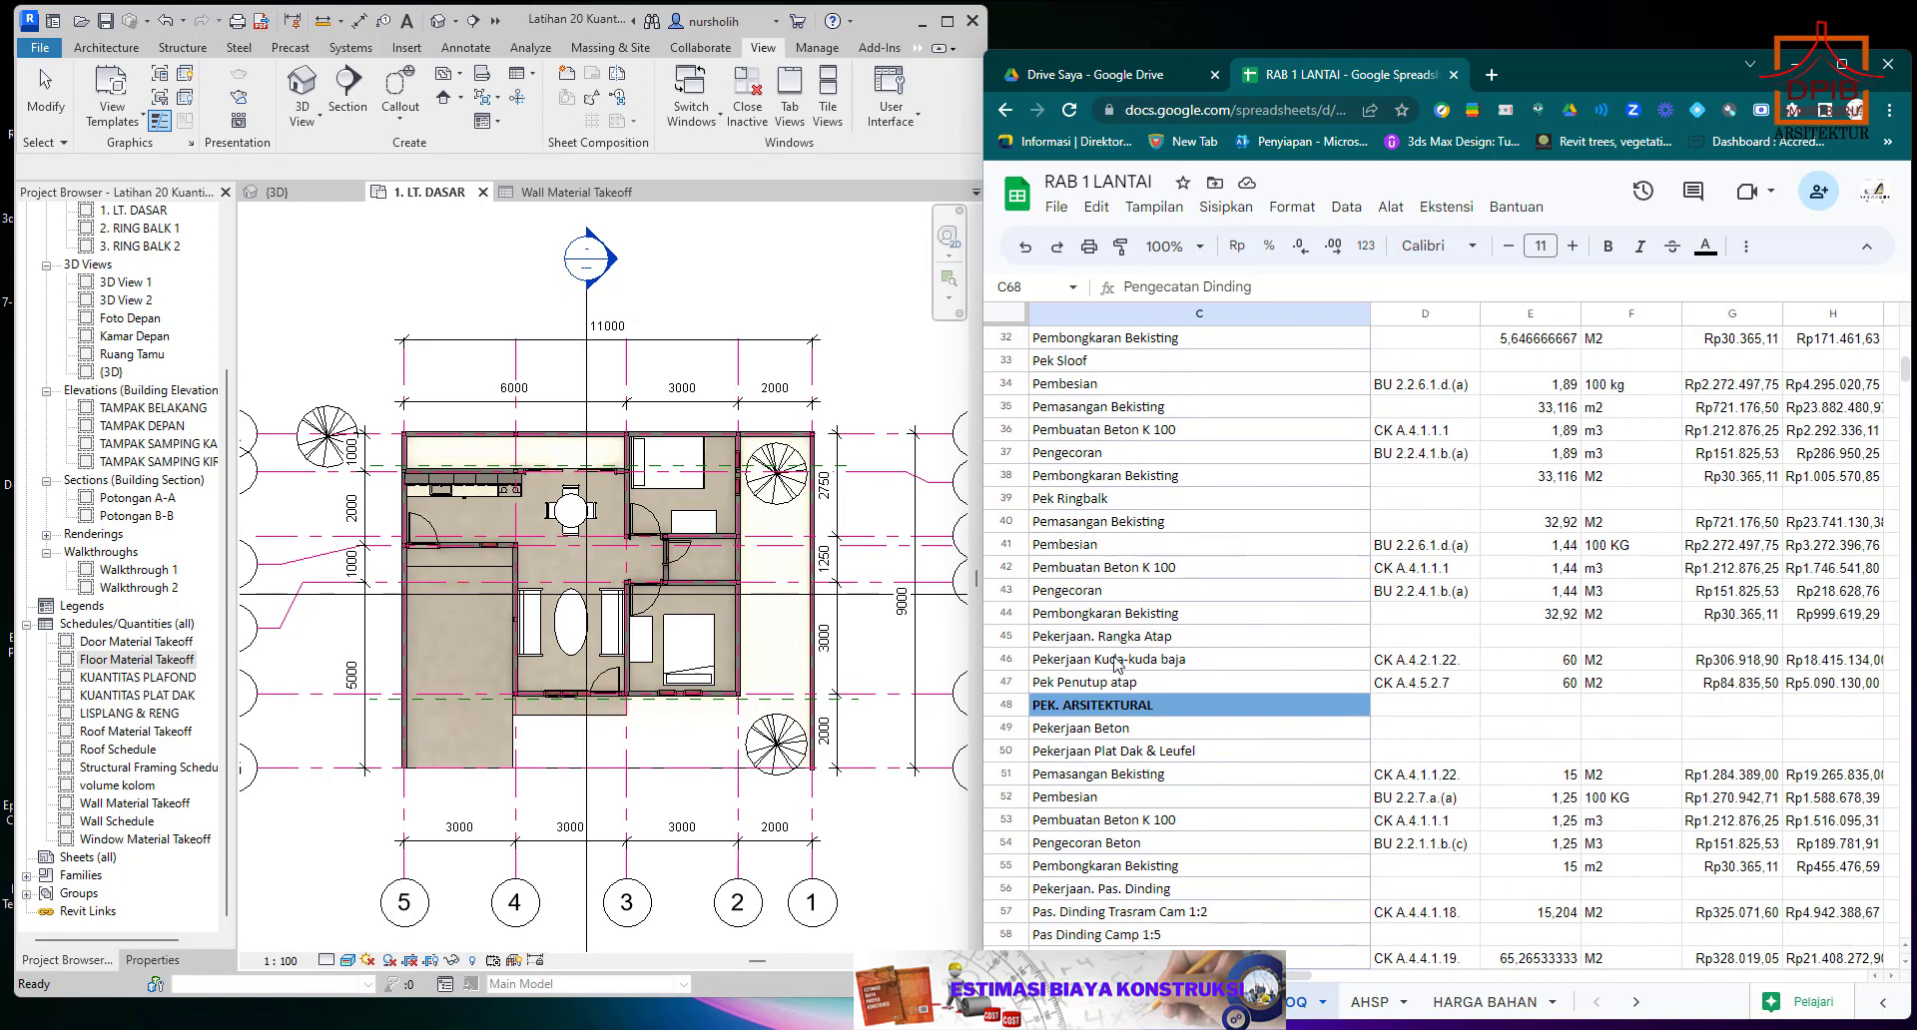
{"action": "scroll", "coordinate": [1117, 666], "scroll_direction": "up", "scroll_amount": 5}
{"action": "scroll", "coordinate": [1118, 667], "scroll_direction": "down", "scroll_amount": 3}
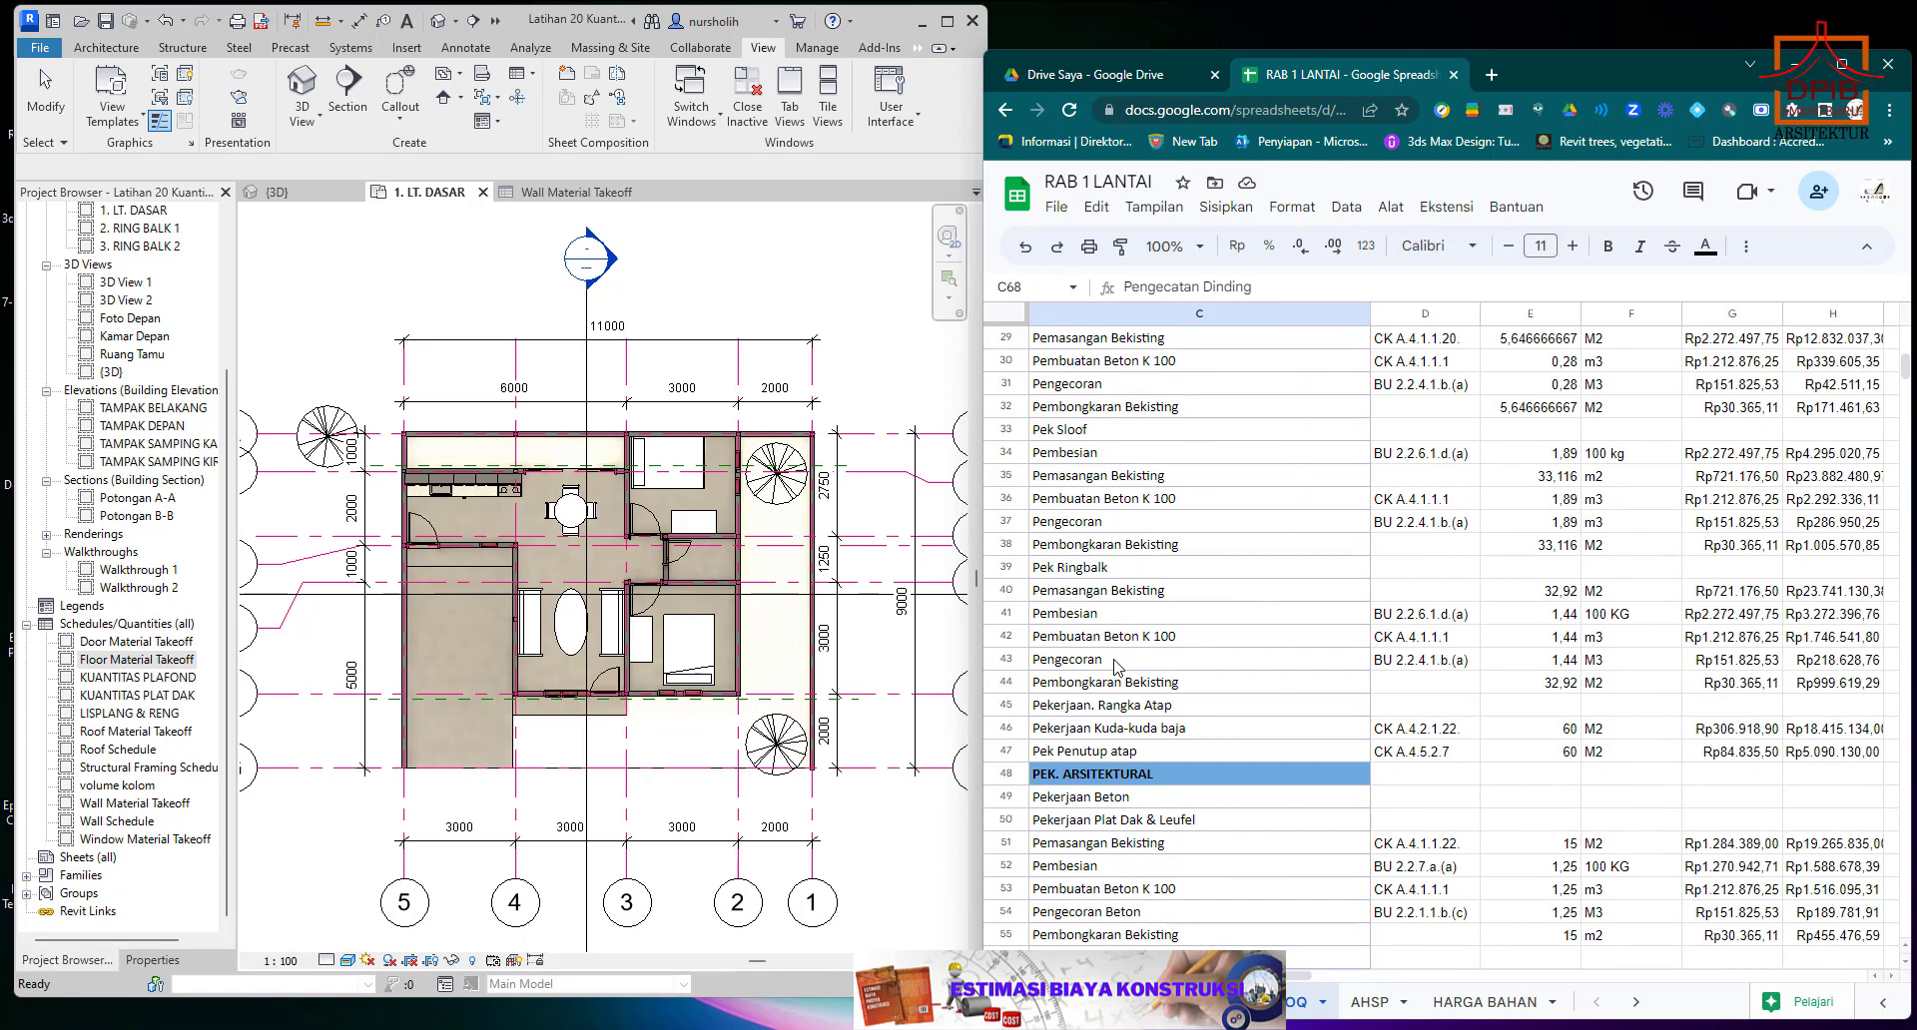
{"action": "scroll", "coordinate": [1117, 666], "scroll_direction": "down", "scroll_amount": 10}
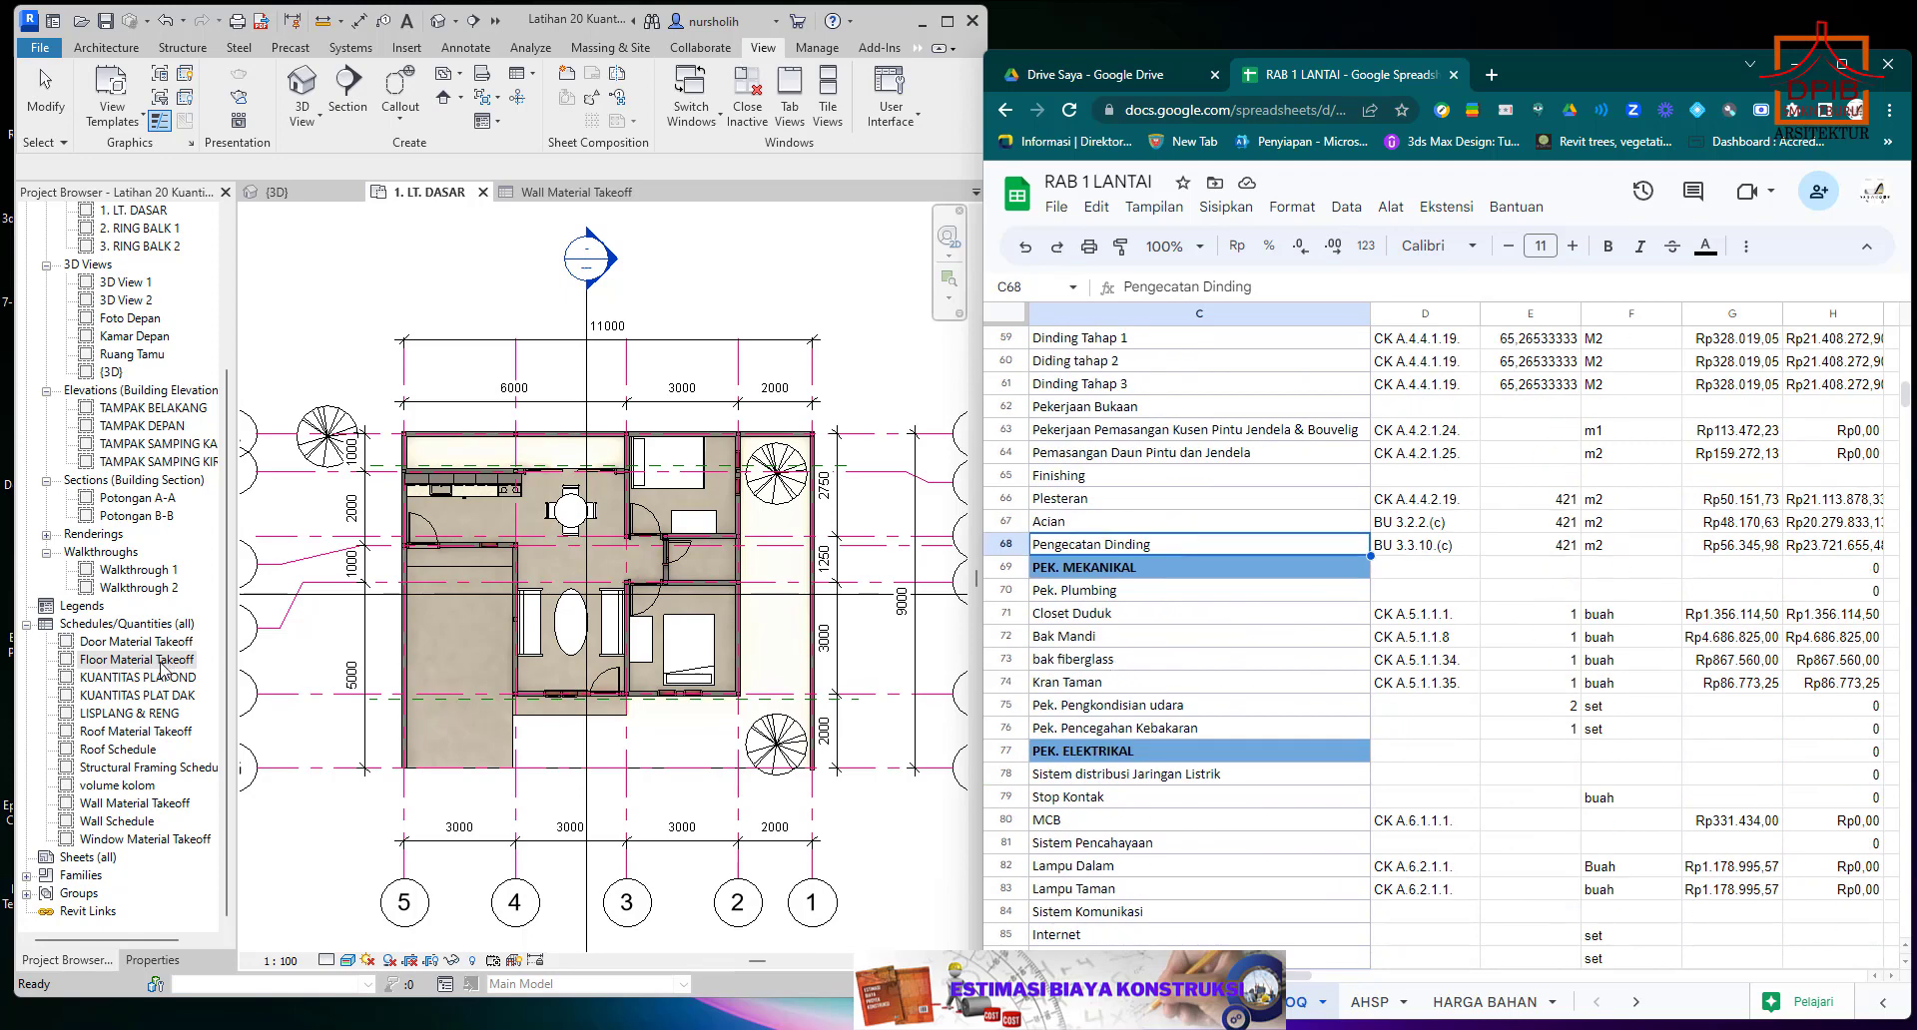
Open the Floor Material Takeoff schedule in Revit and look over the KUANTITAS PLAFOND and LISPLANG & RENG schedule entries.
{"action": "left_click", "coordinate": [127, 663]}
{"action": "double_click", "coordinate": [109, 662]}
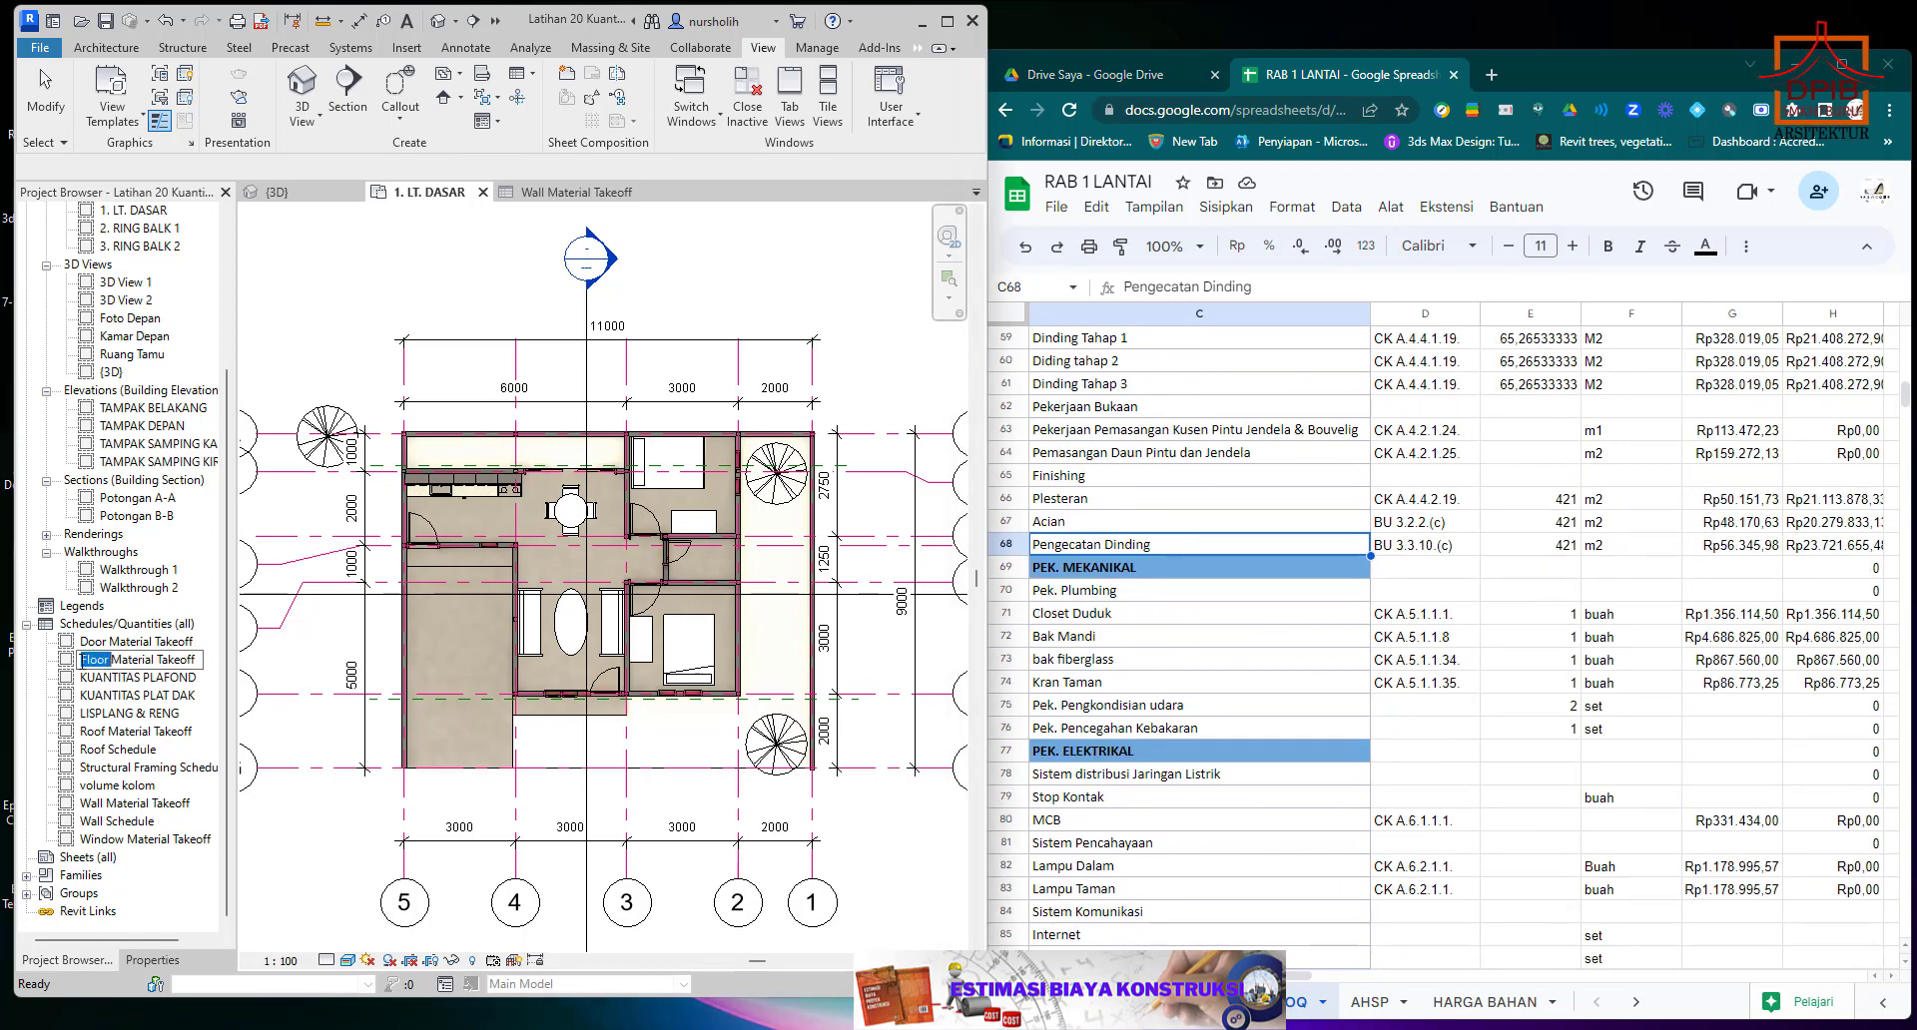
{"action": "left_click", "coordinate": [66, 663]}
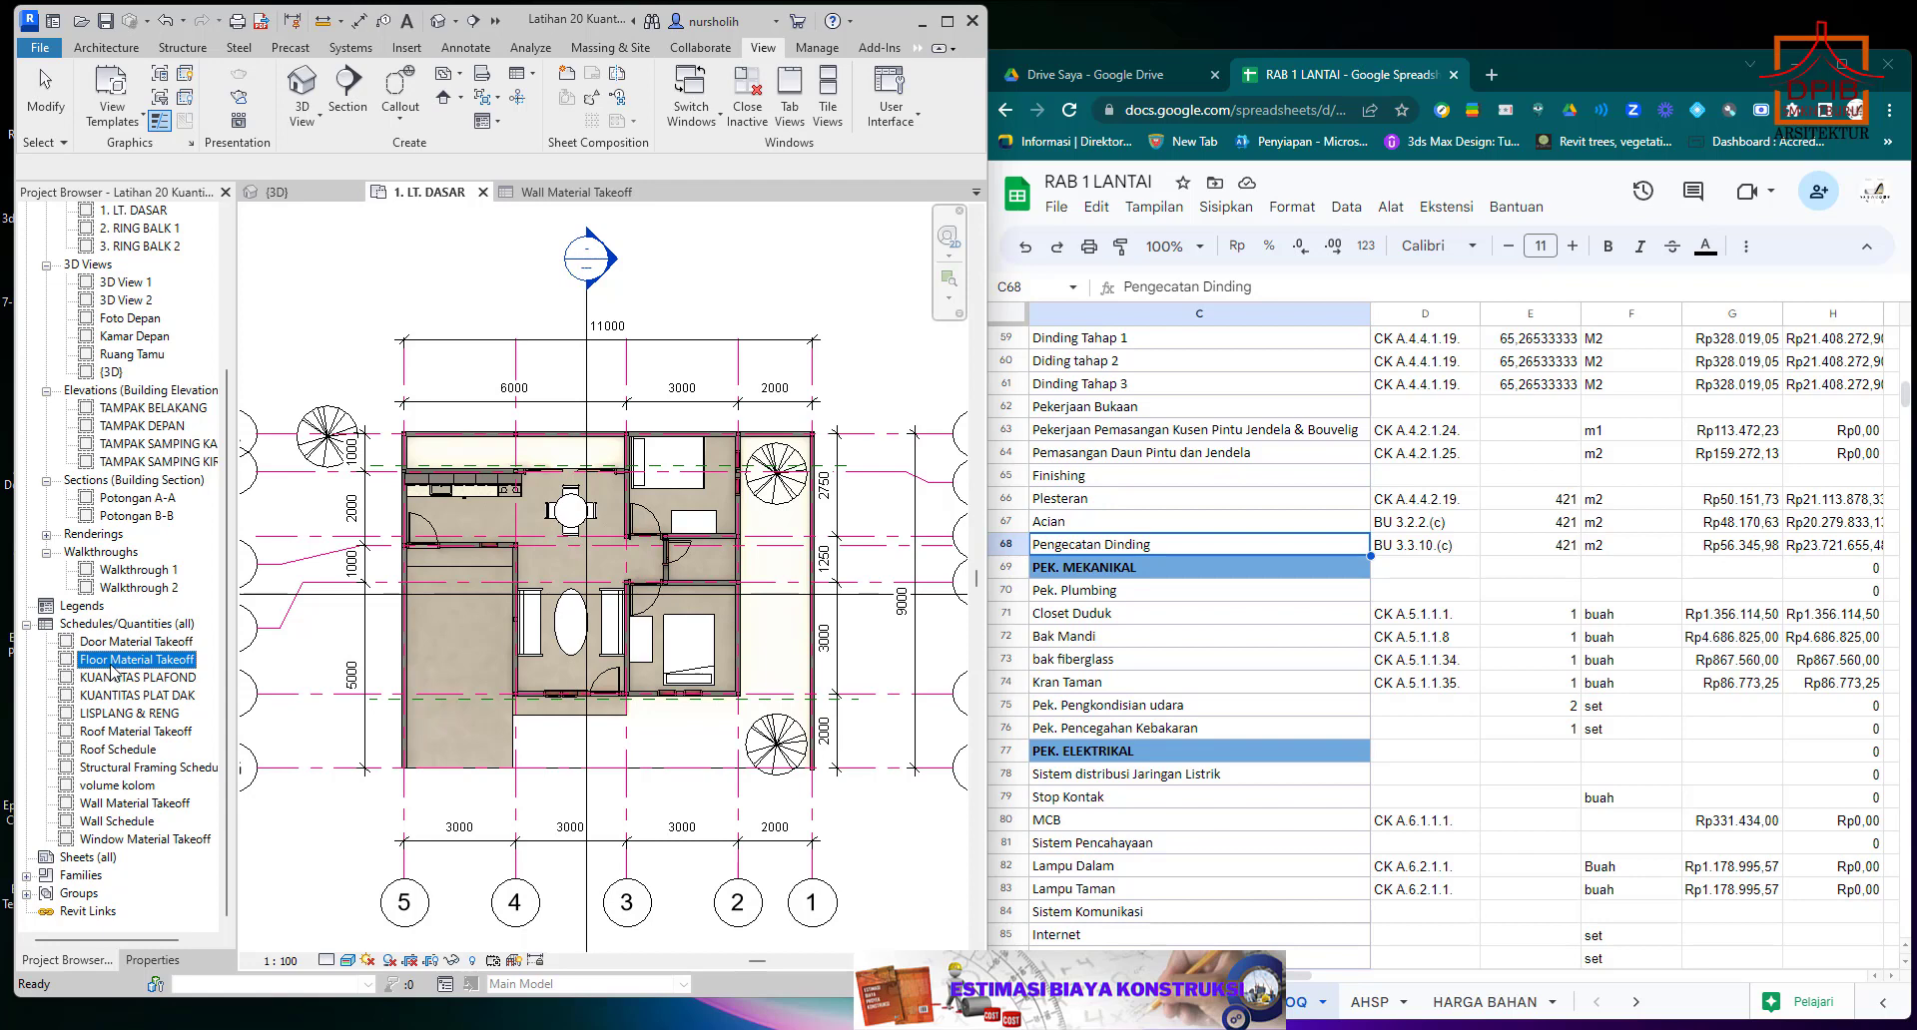
{"action": "double_click", "coordinate": [111, 663]}
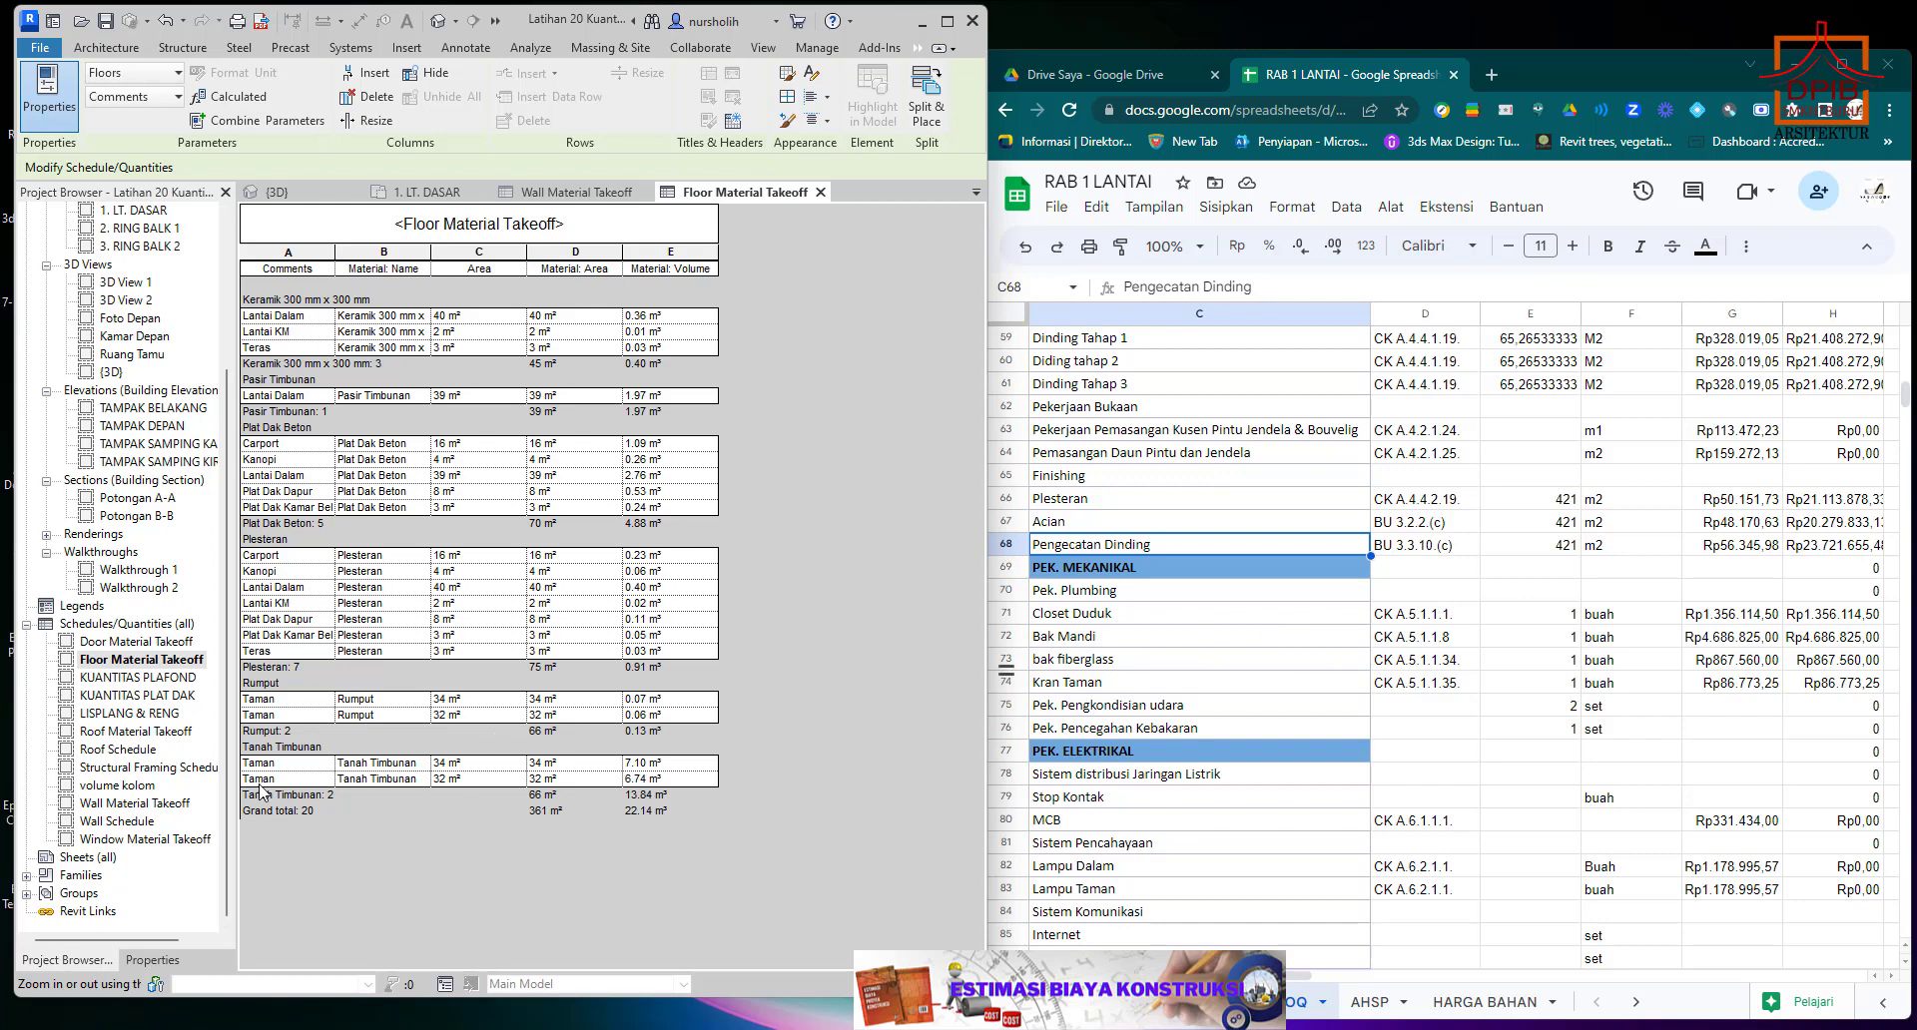
{"action": "left_click", "coordinate": [172, 679]}
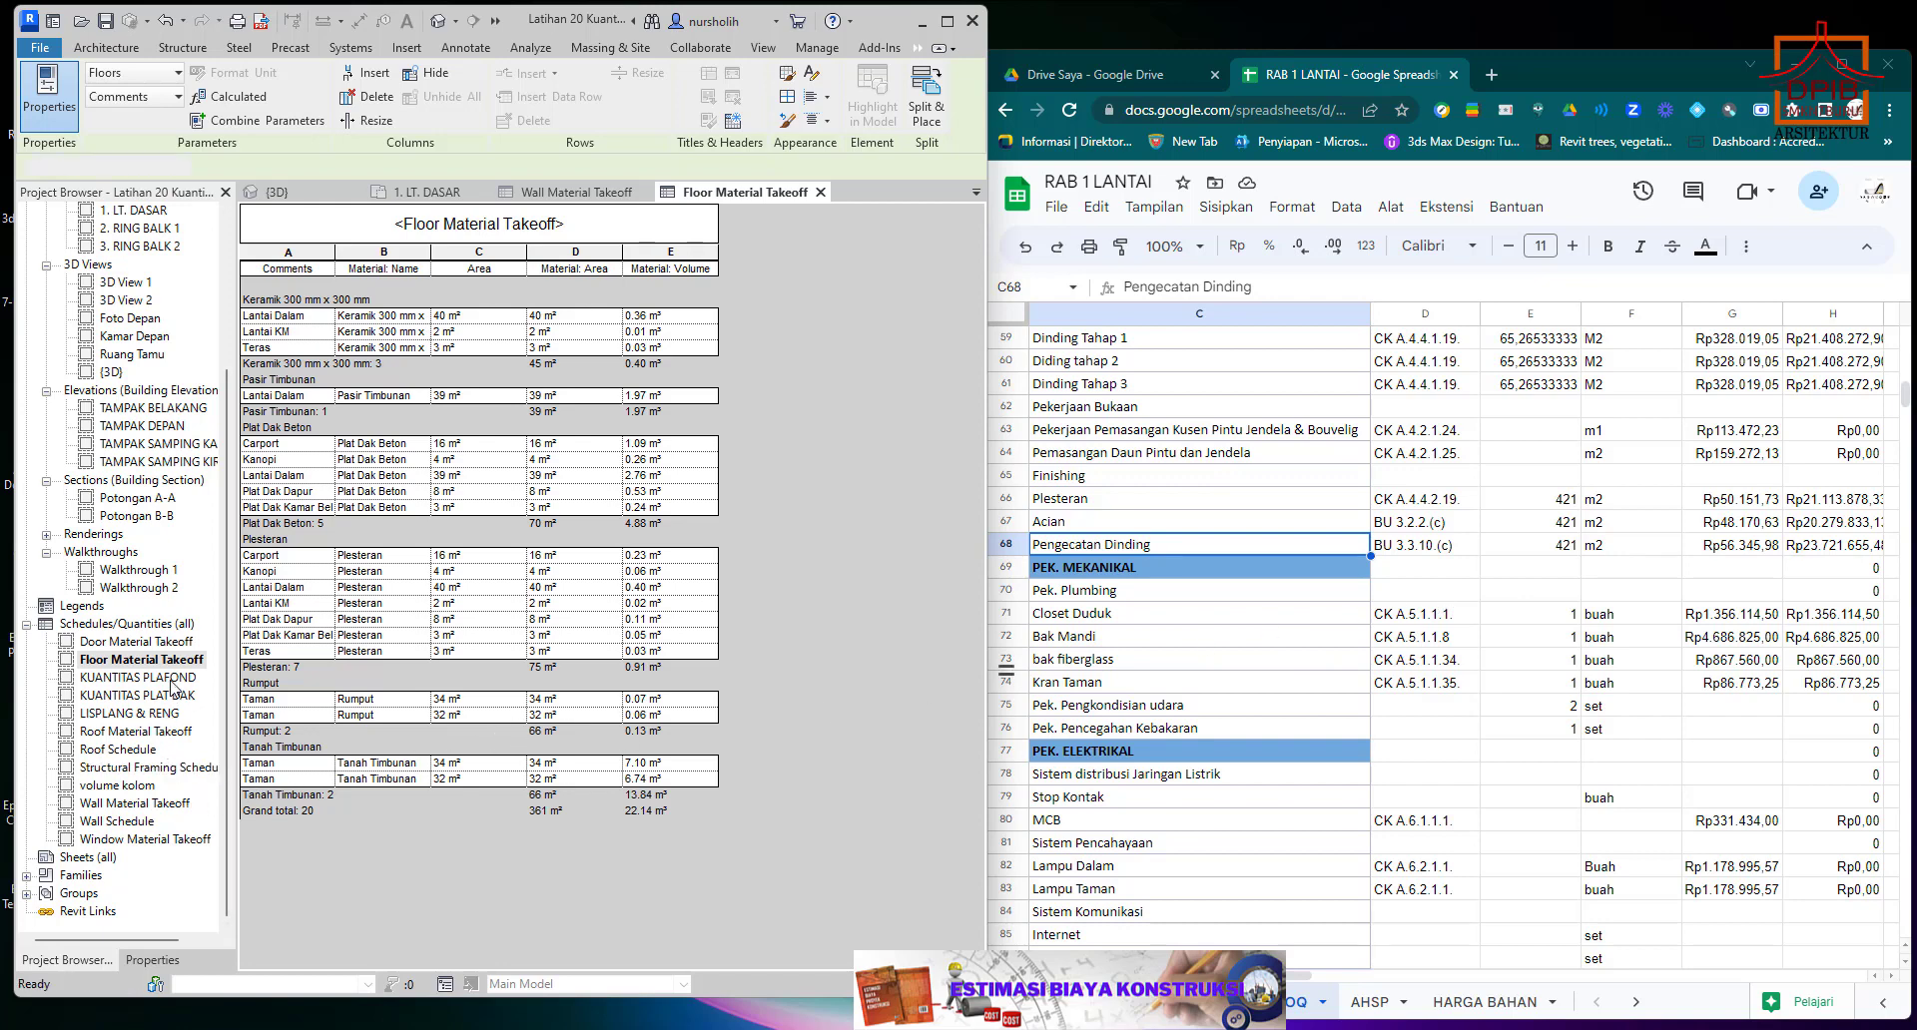
{"action": "left_click", "coordinate": [150, 713]}
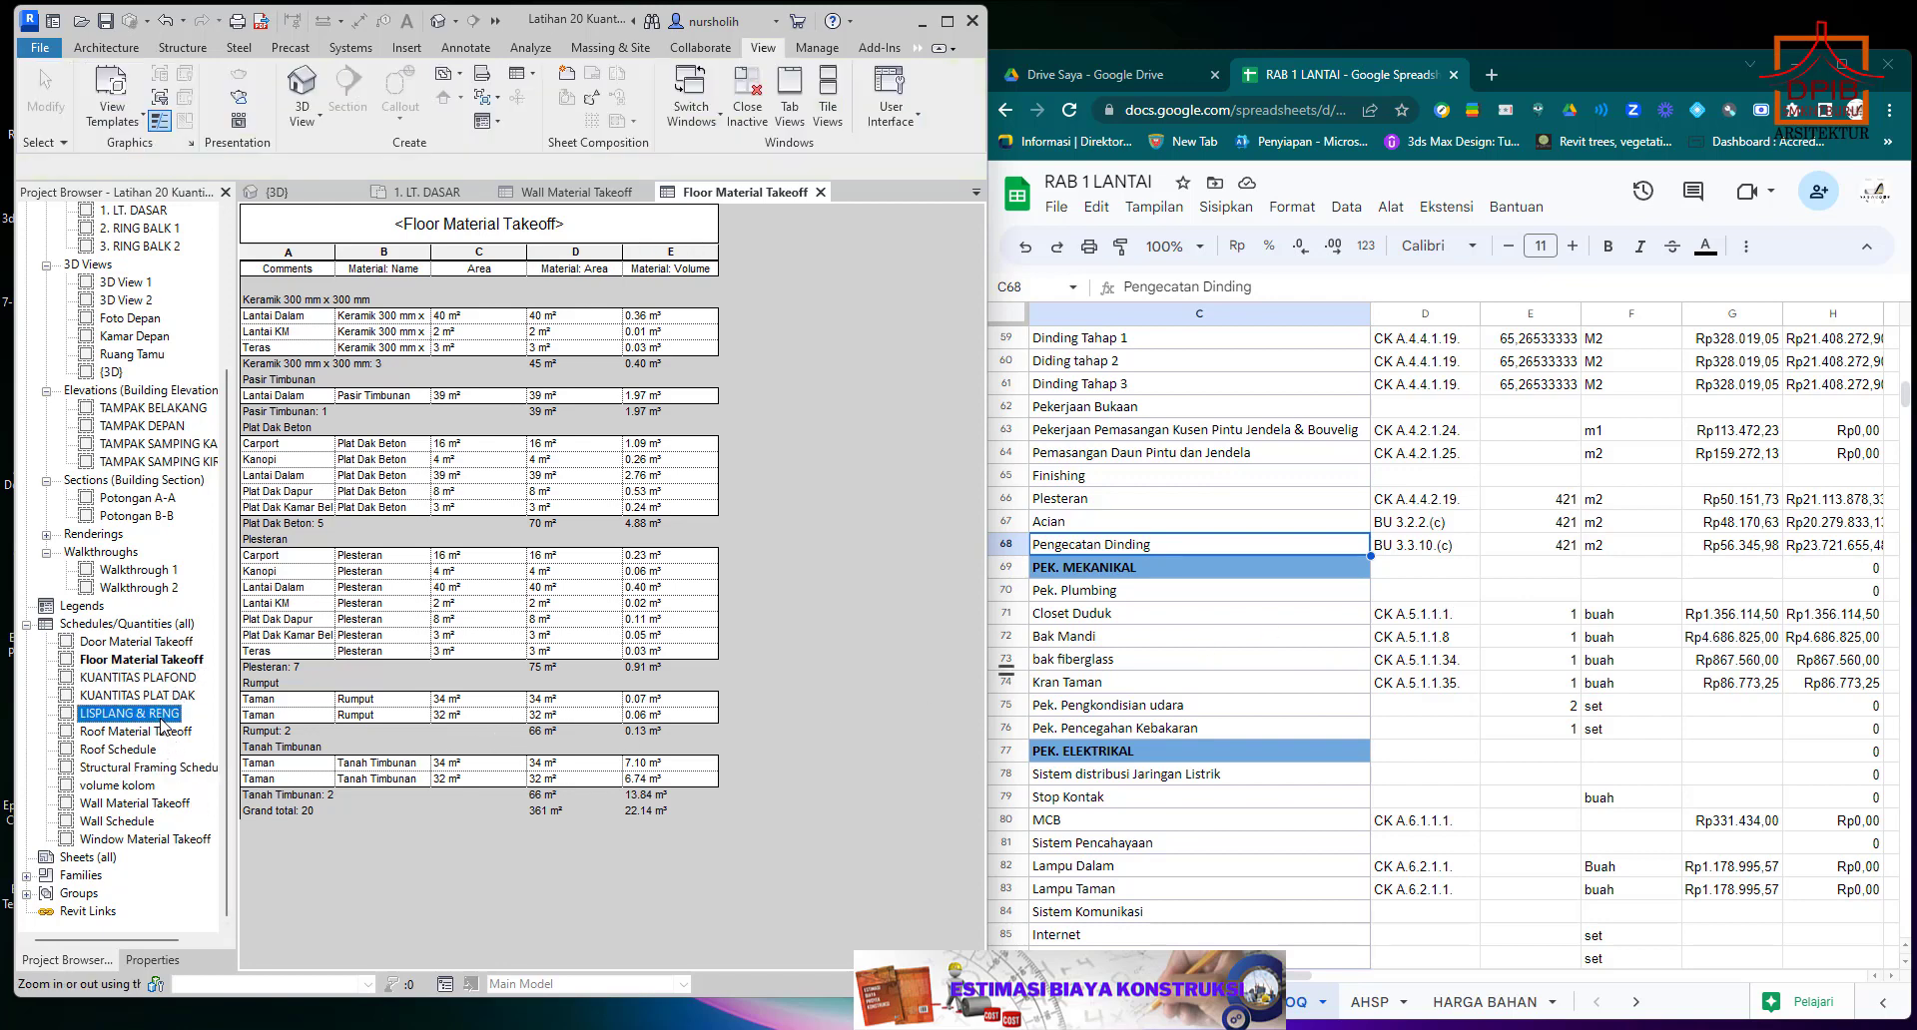